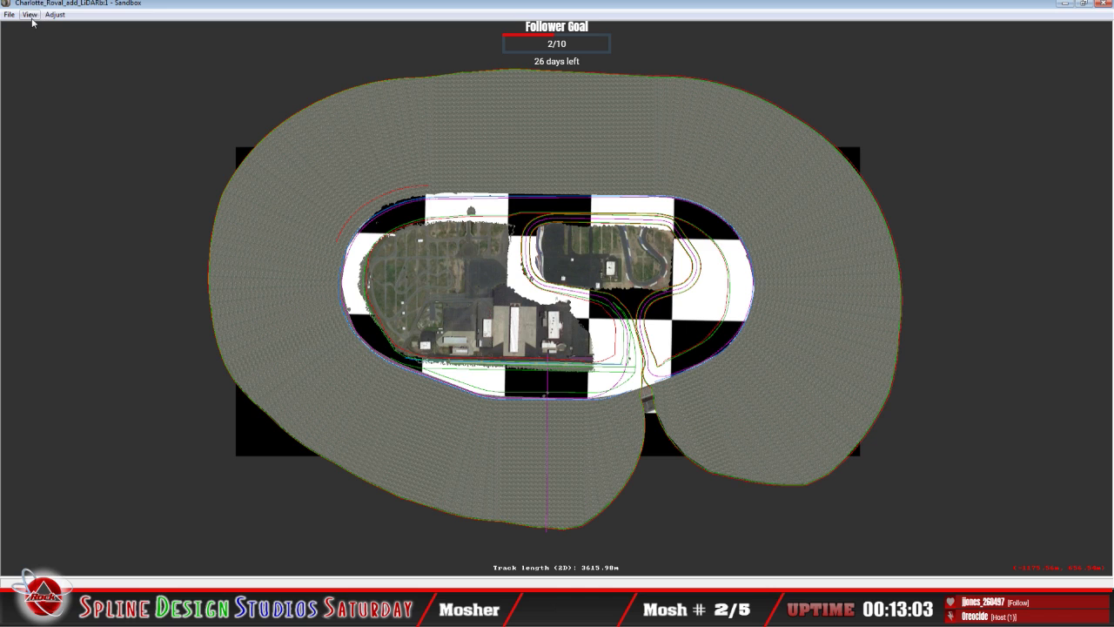
Switch to the object placement view, select the infield LiDAR object and check its position and orientation properties.
click(30, 14)
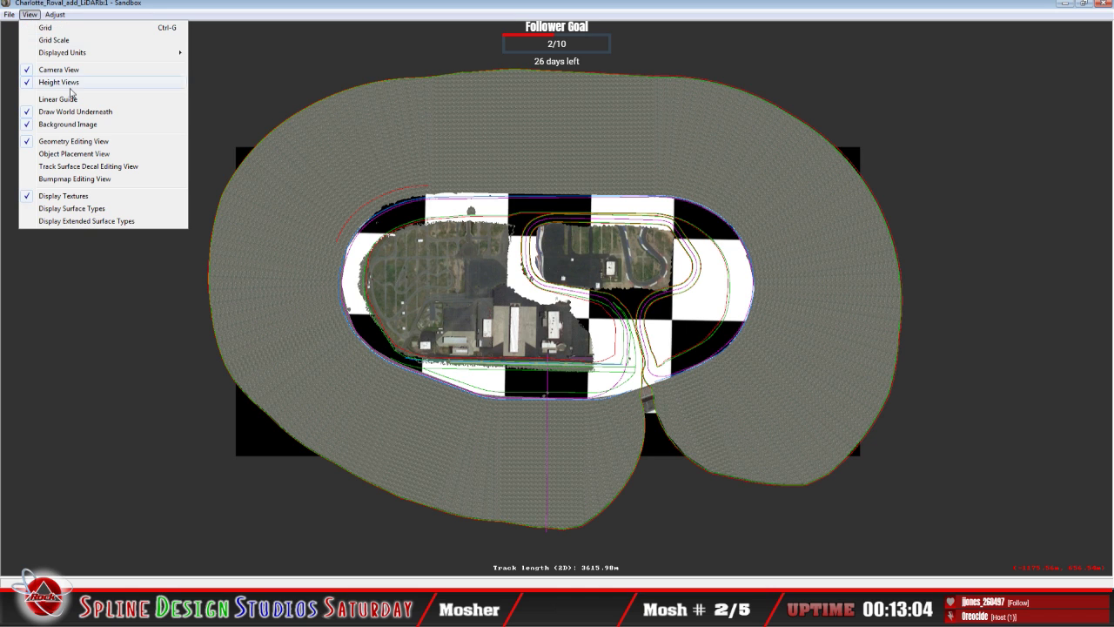
click(74, 154)
click(377, 227)
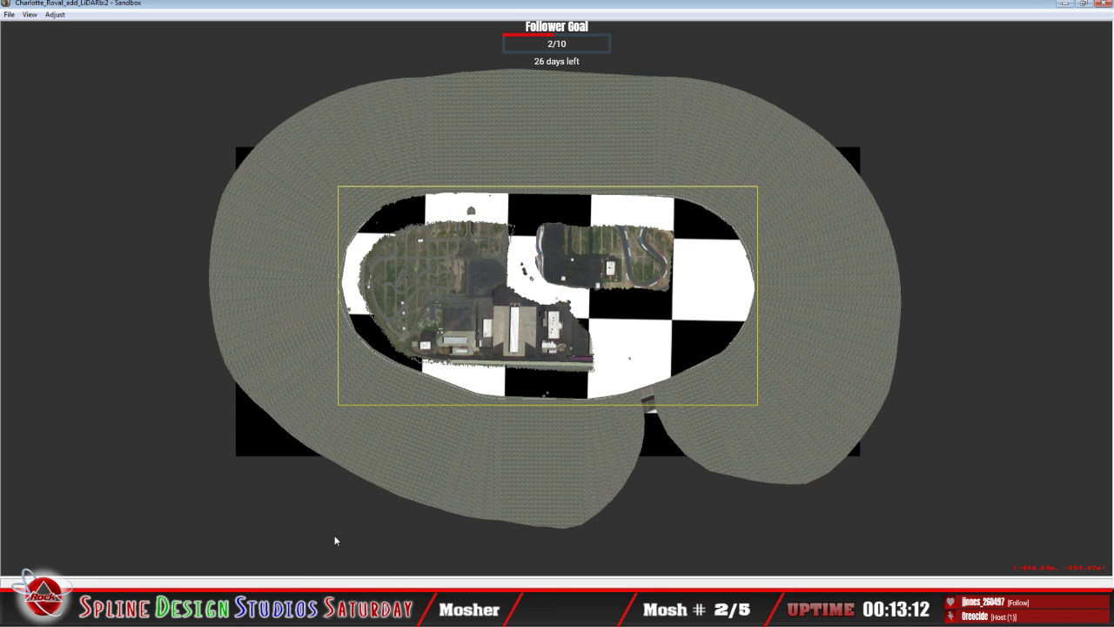
click(406, 581)
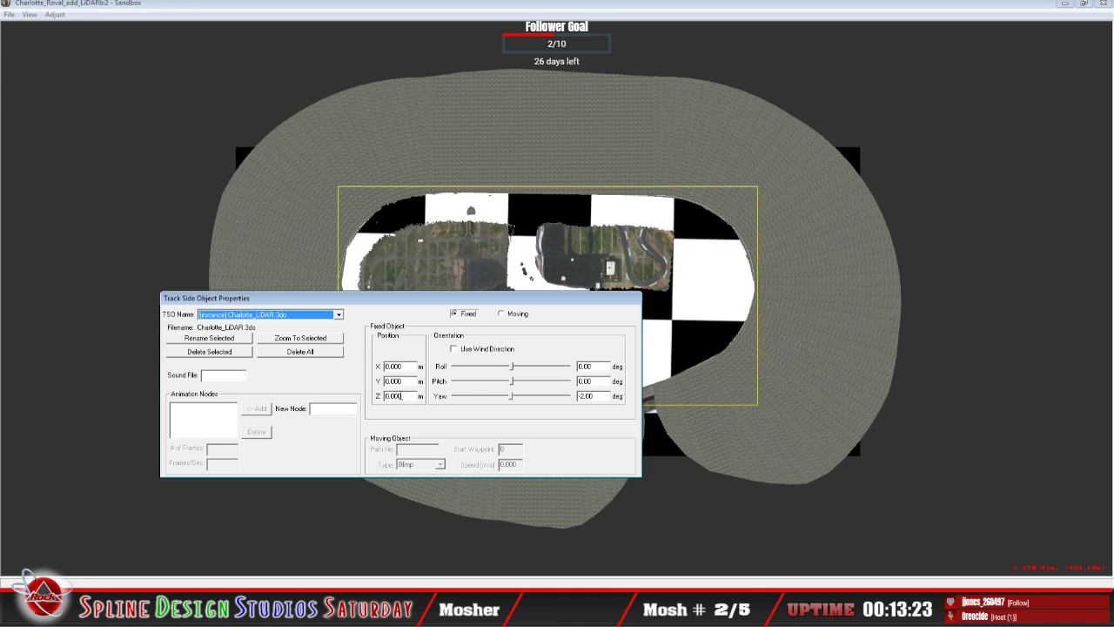
click(404, 16)
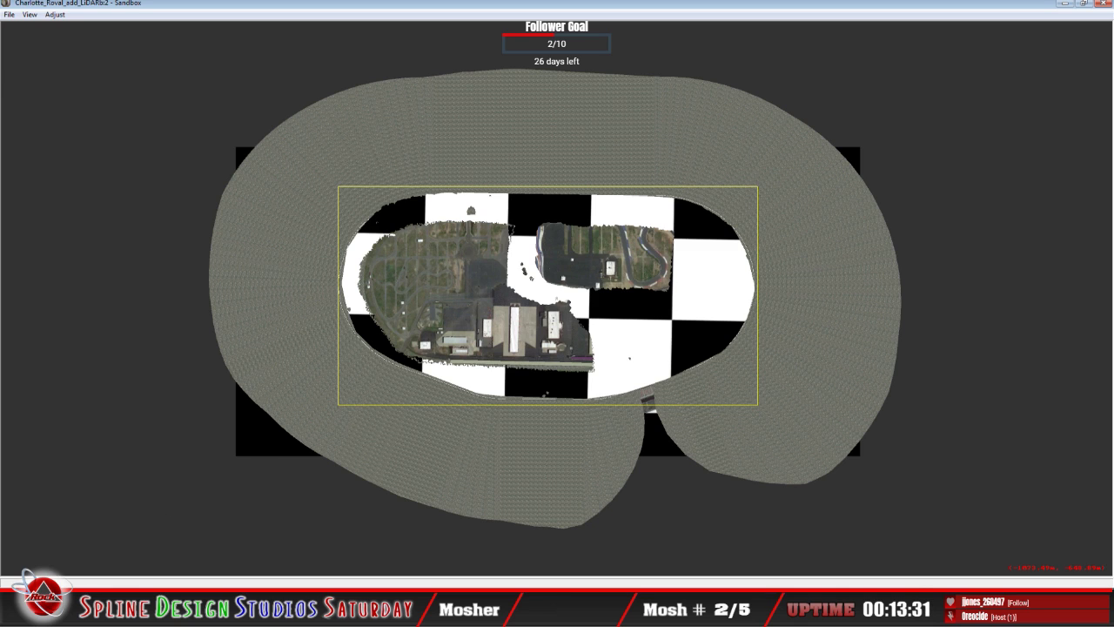
Open the Charlotte_Roval folder under NR2003 Track Edit\tracks on the D: drive in Windows Explorer.
key(super+e)
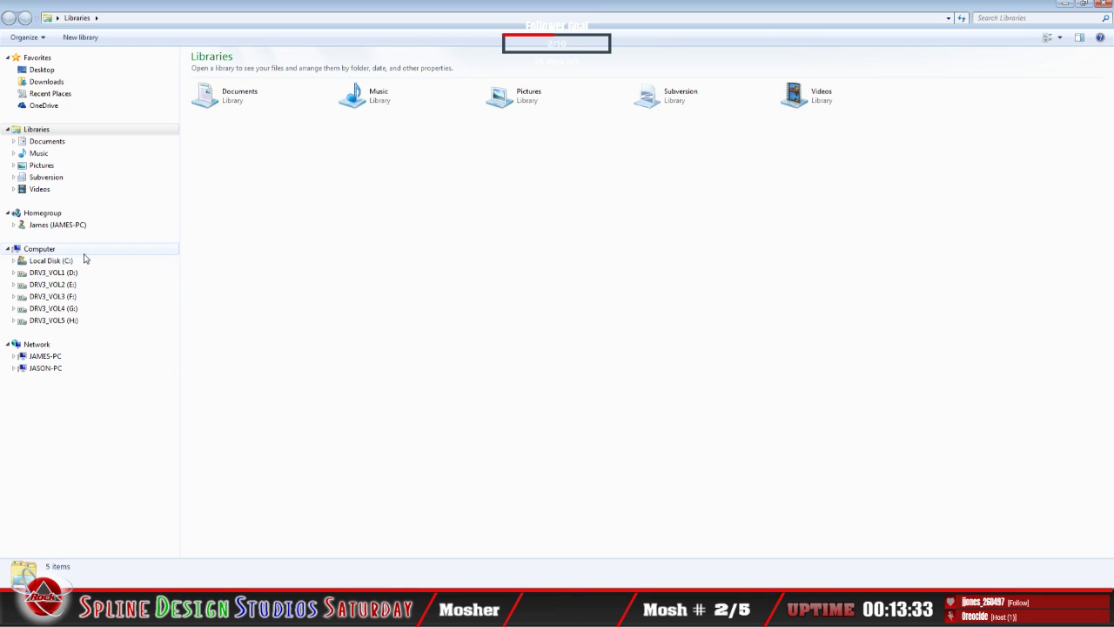
click(68, 276)
double_click(224, 94)
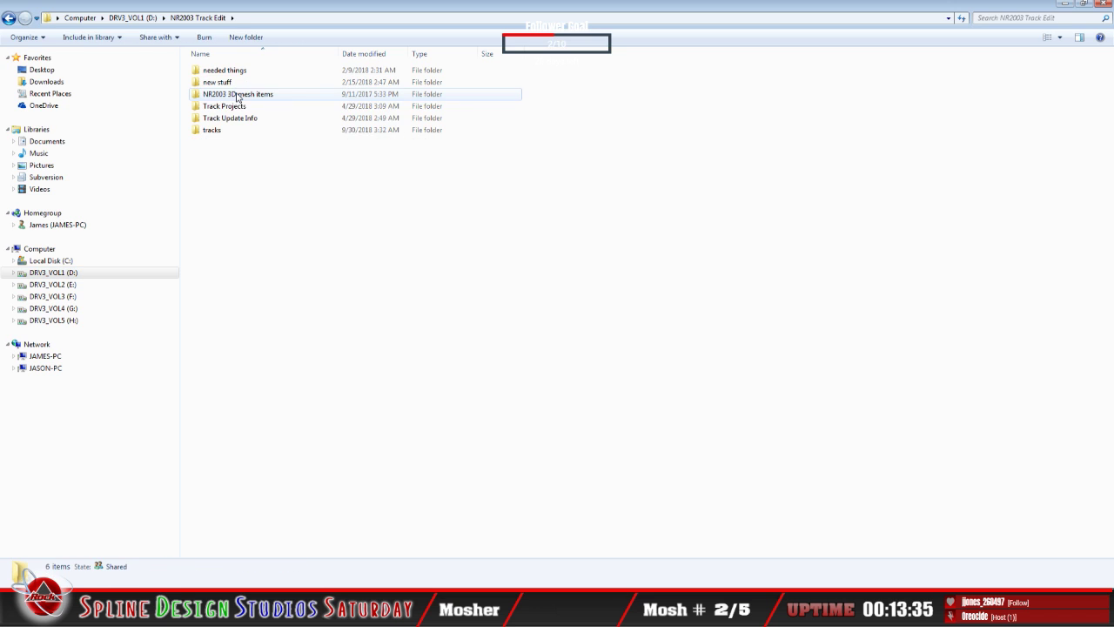
double_click(214, 131)
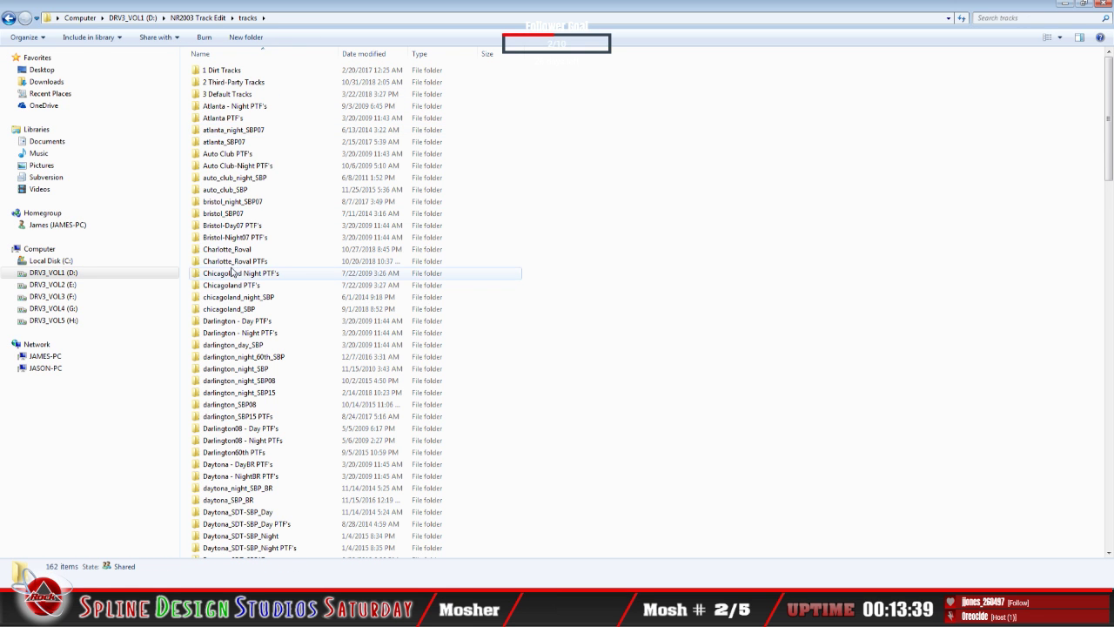
double_click(275, 251)
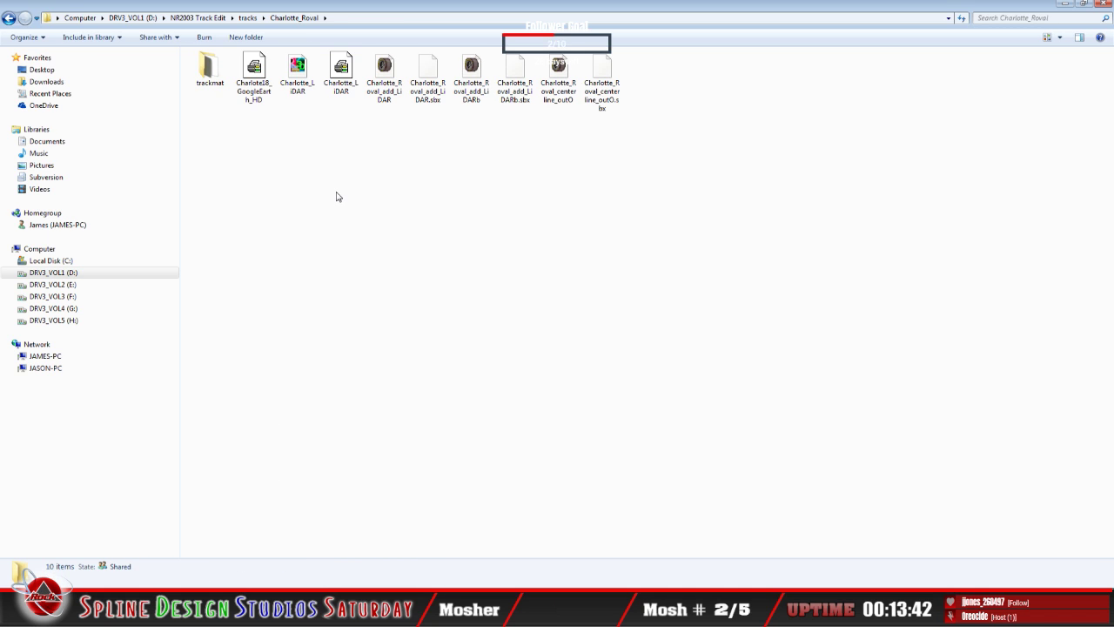
Open the Charlotte_LiDAR object in 3DSimED3, examine its shape from another angle, and close the program.
click(298, 78)
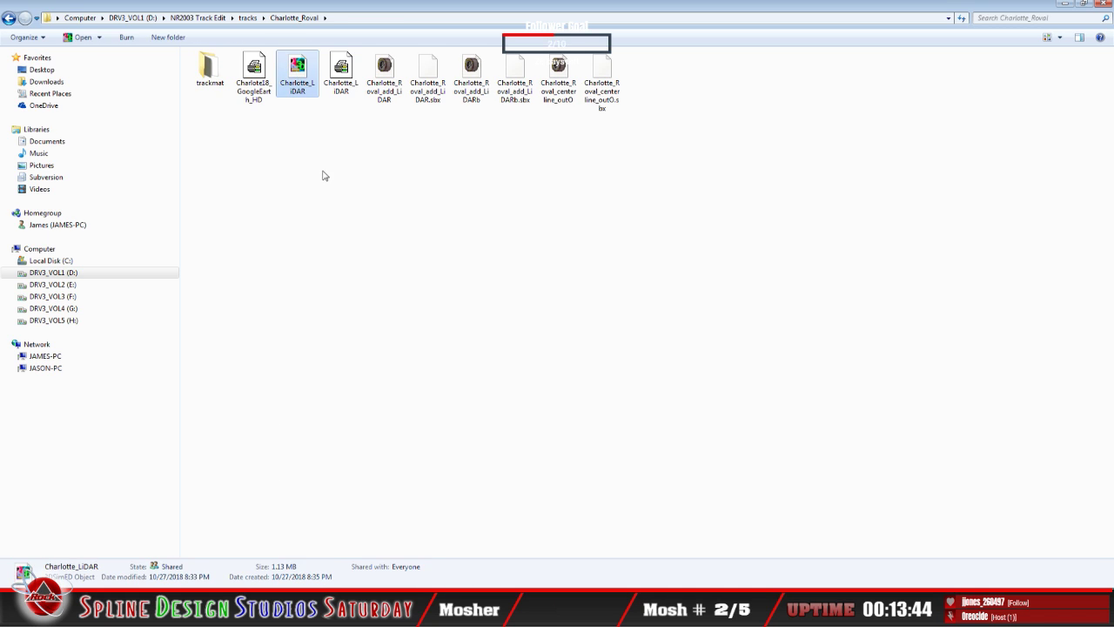
double_click(303, 81)
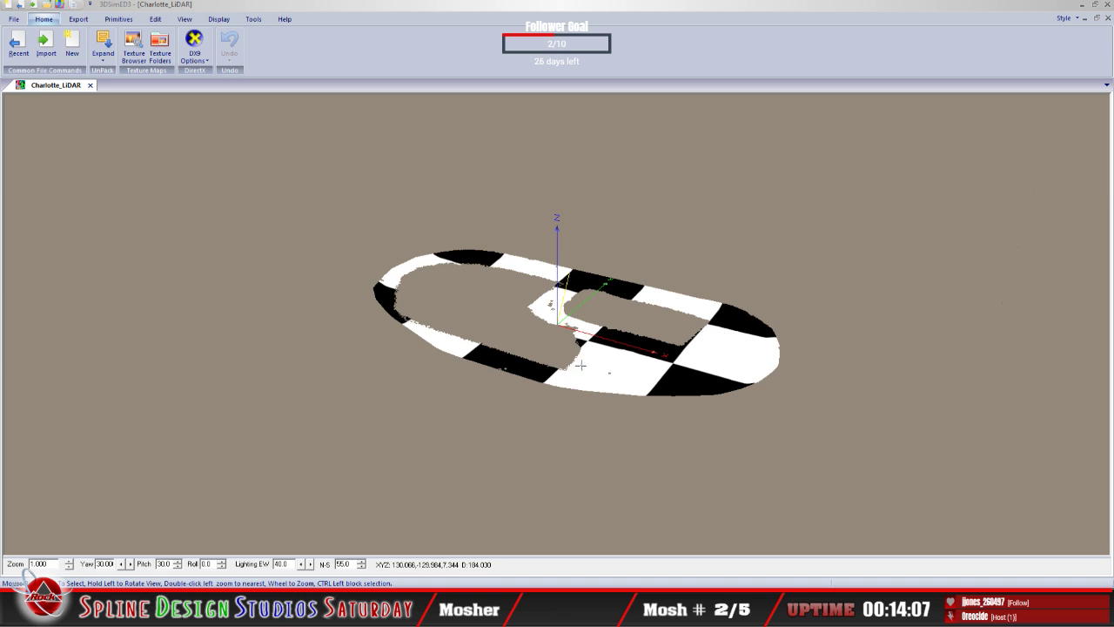
drag(592, 383, 636, 394)
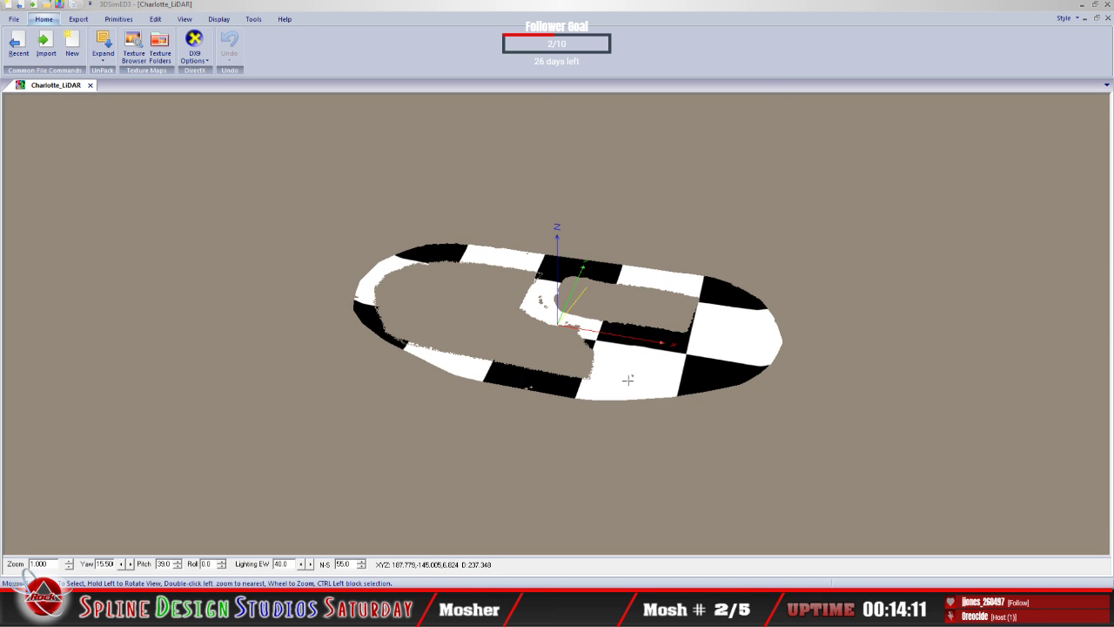
click(13, 19)
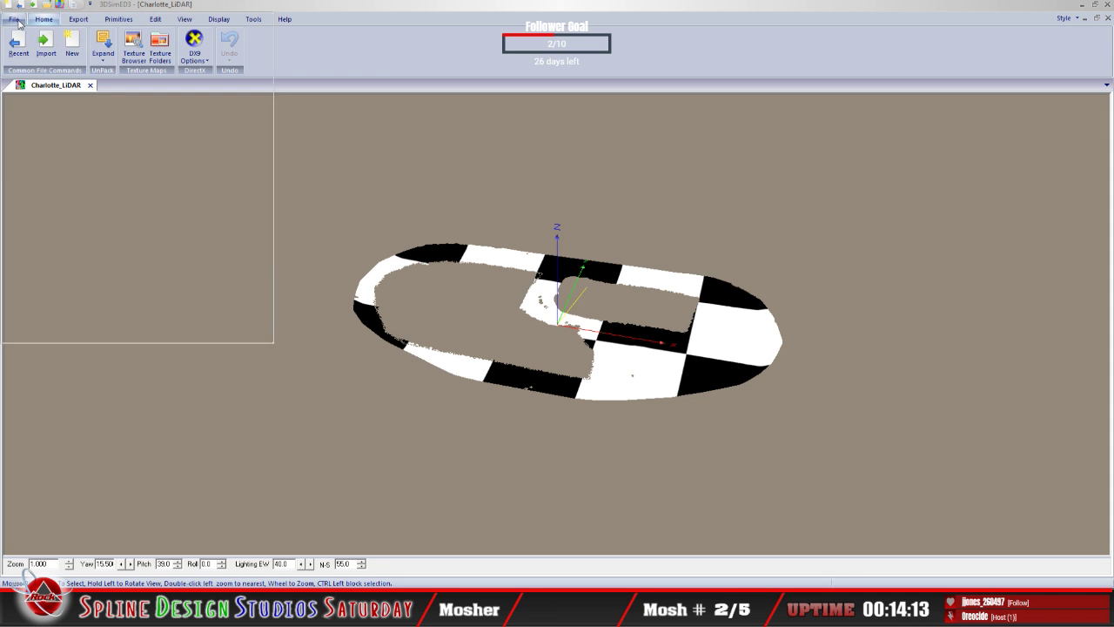
click(255, 335)
click(522, 331)
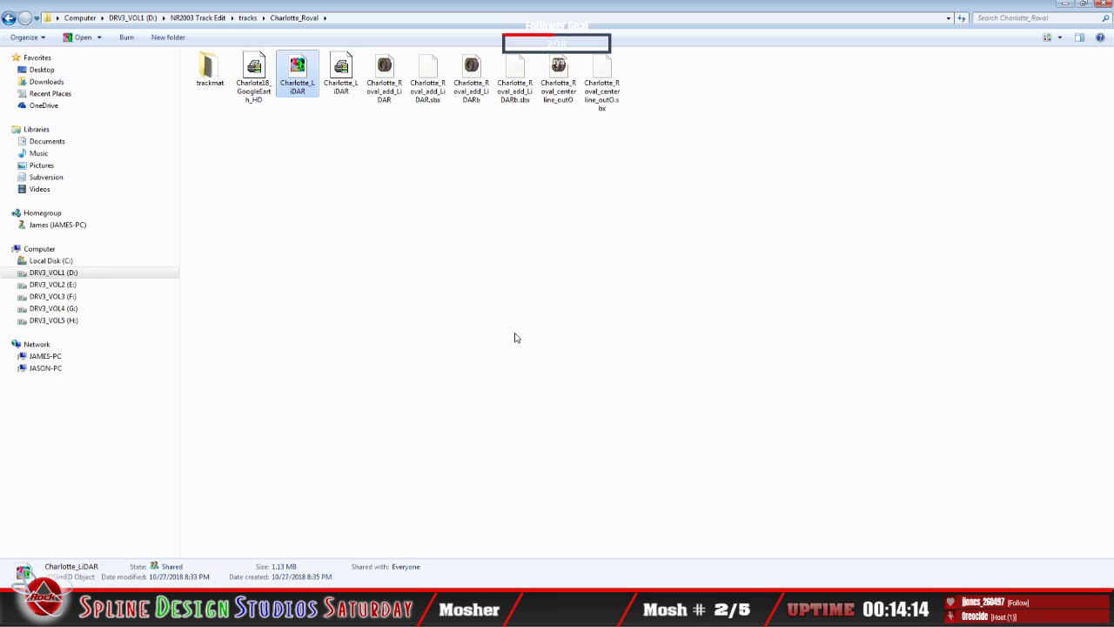
Open the folder D:\NR2003 Track Edit\NR2003 3D mesh items\Charlotte items\2018 in a new Explorer window.
click(70, 609)
right_click(75, 272)
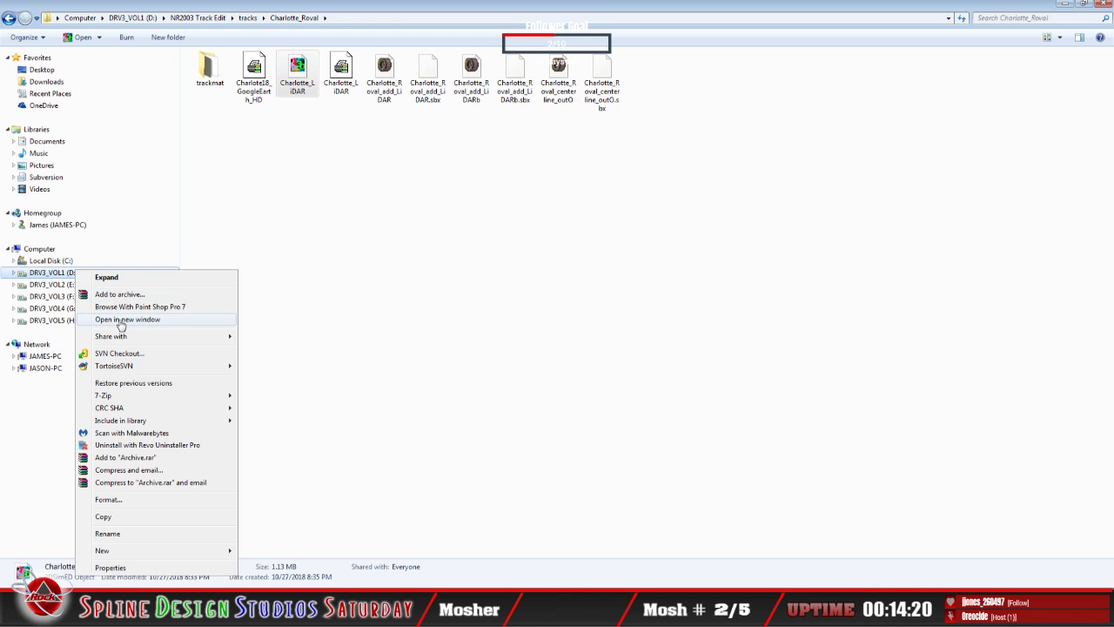
click(121, 320)
double_click(244, 96)
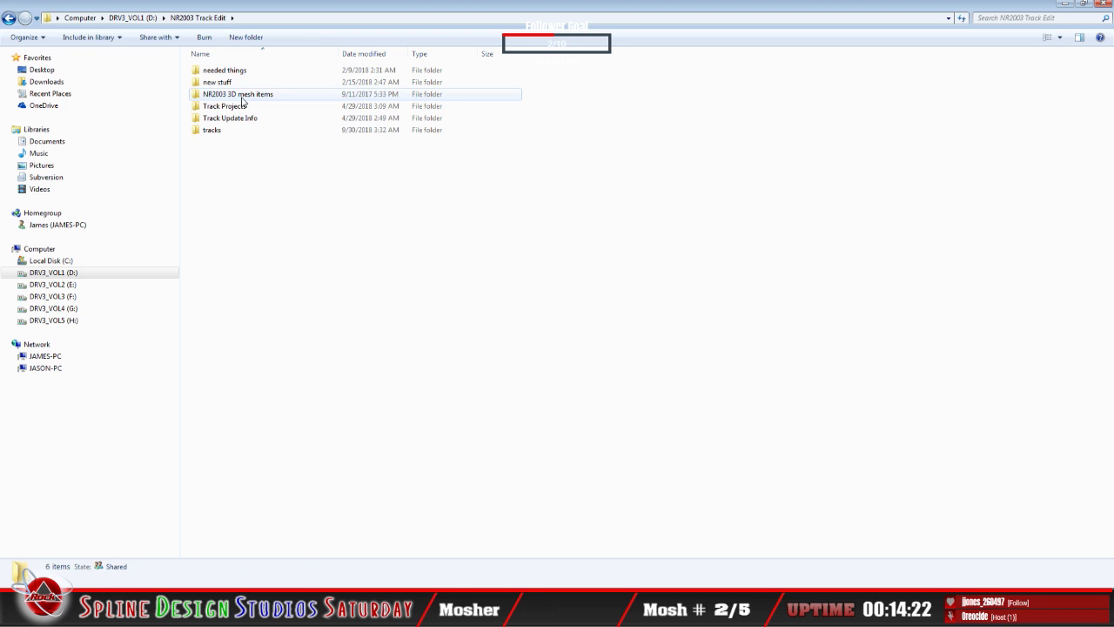
double_click(243, 96)
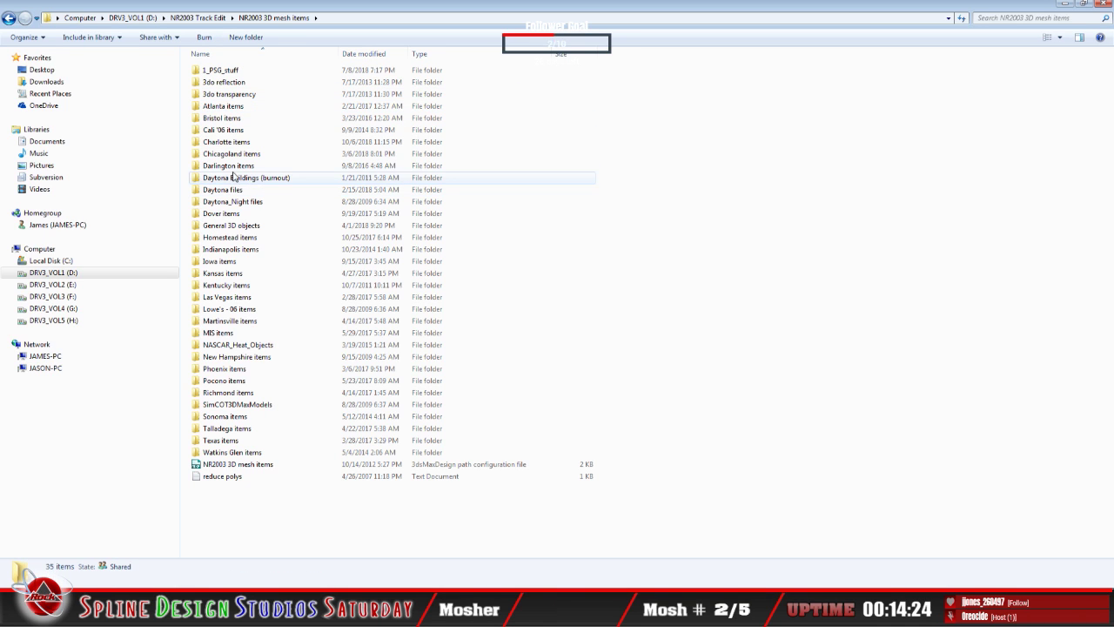
double_click(225, 142)
click(208, 95)
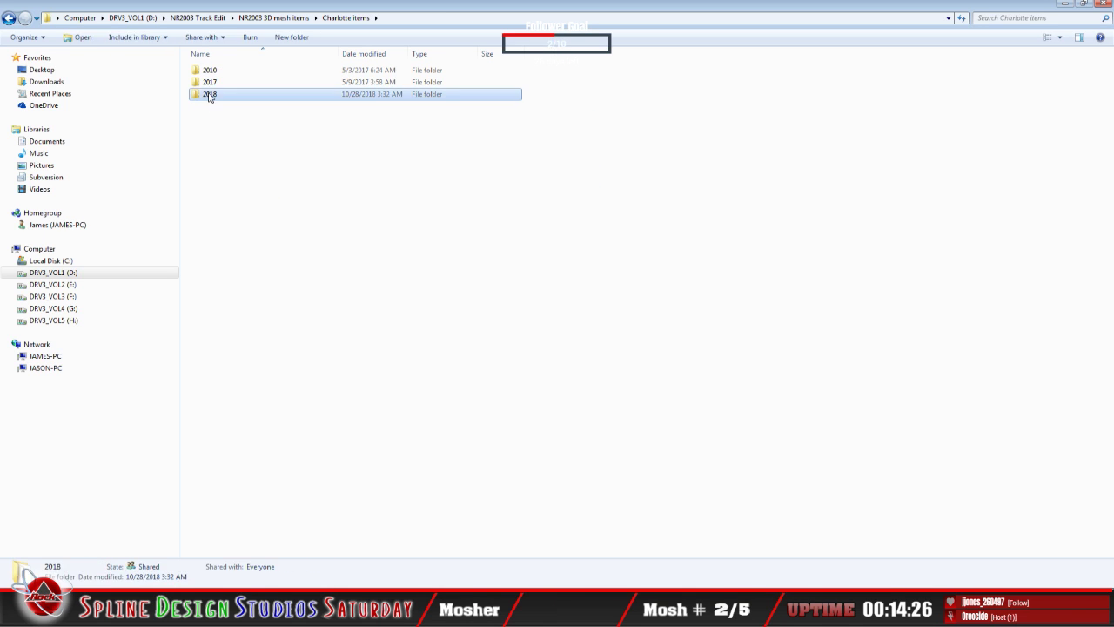
double_click(209, 97)
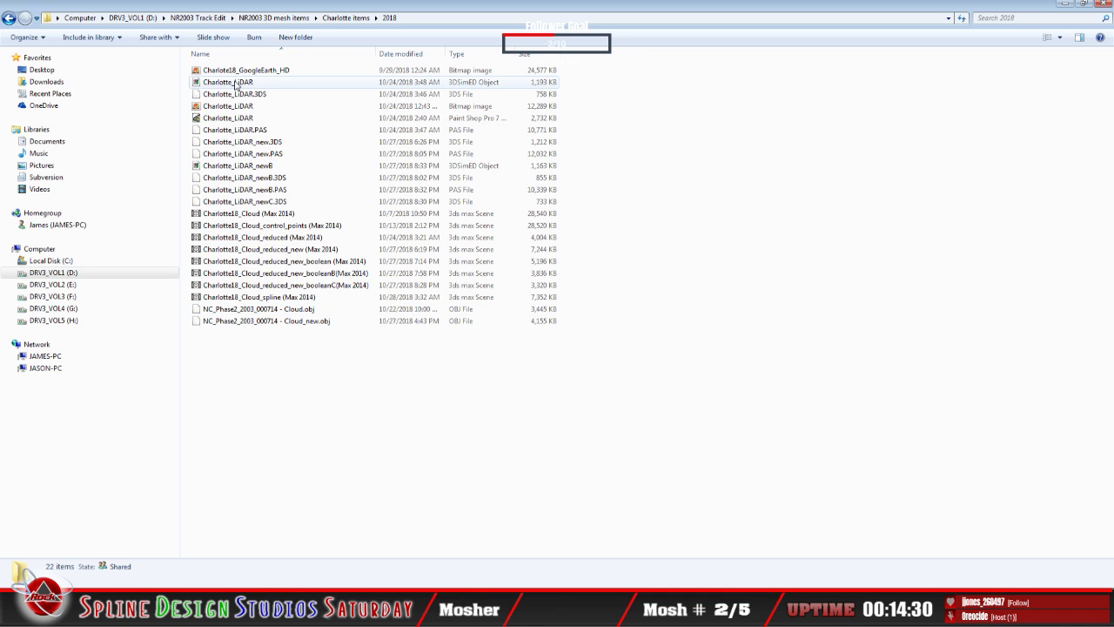
View the 2018 folder's Charlotte_LiDAR object in 3DSimED3 from a steeper angle and close the program.
click(232, 82)
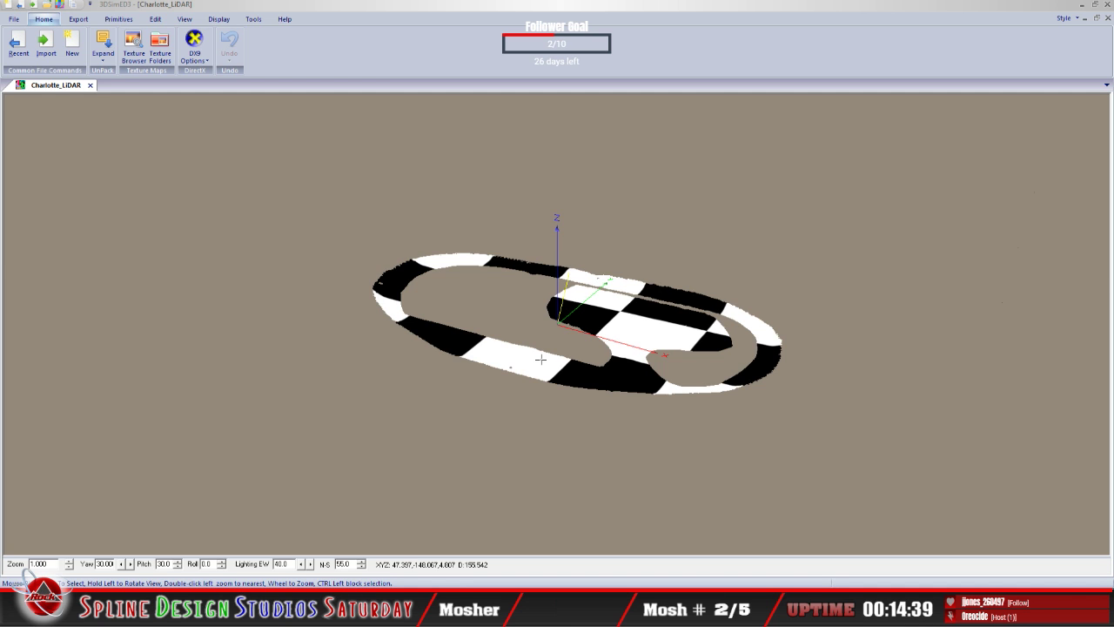
drag(540, 359, 565, 368)
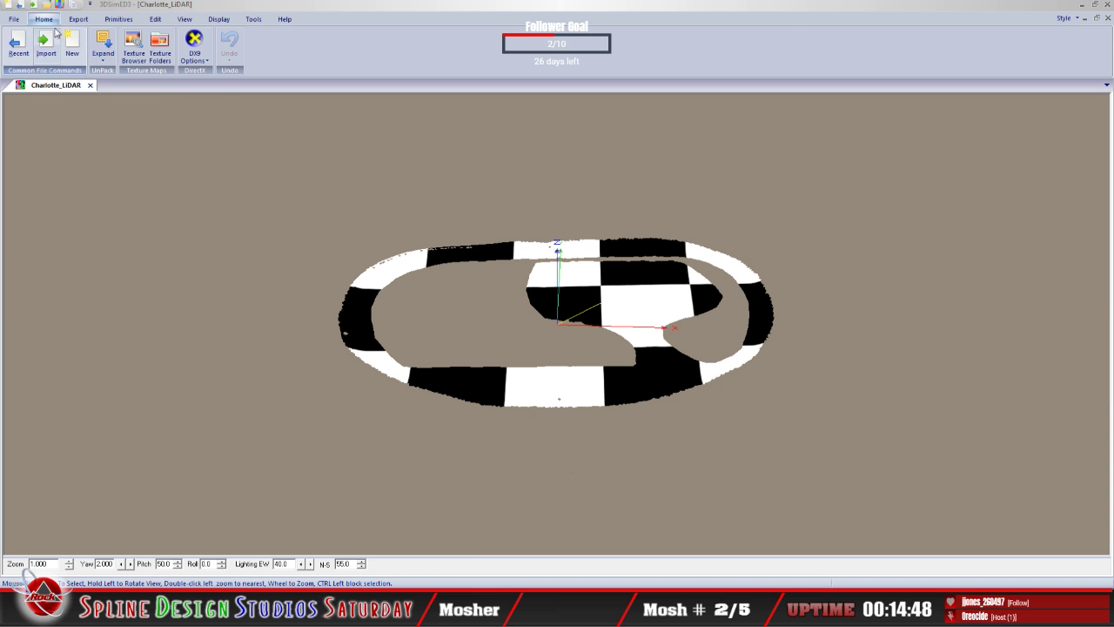
click(14, 19)
click(258, 337)
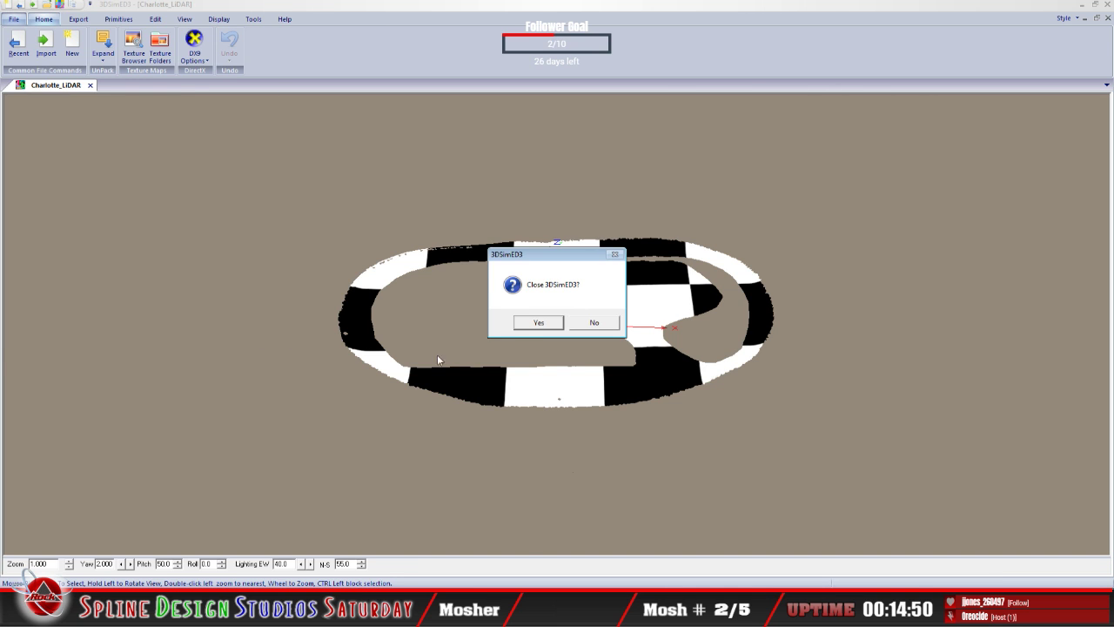
click(521, 324)
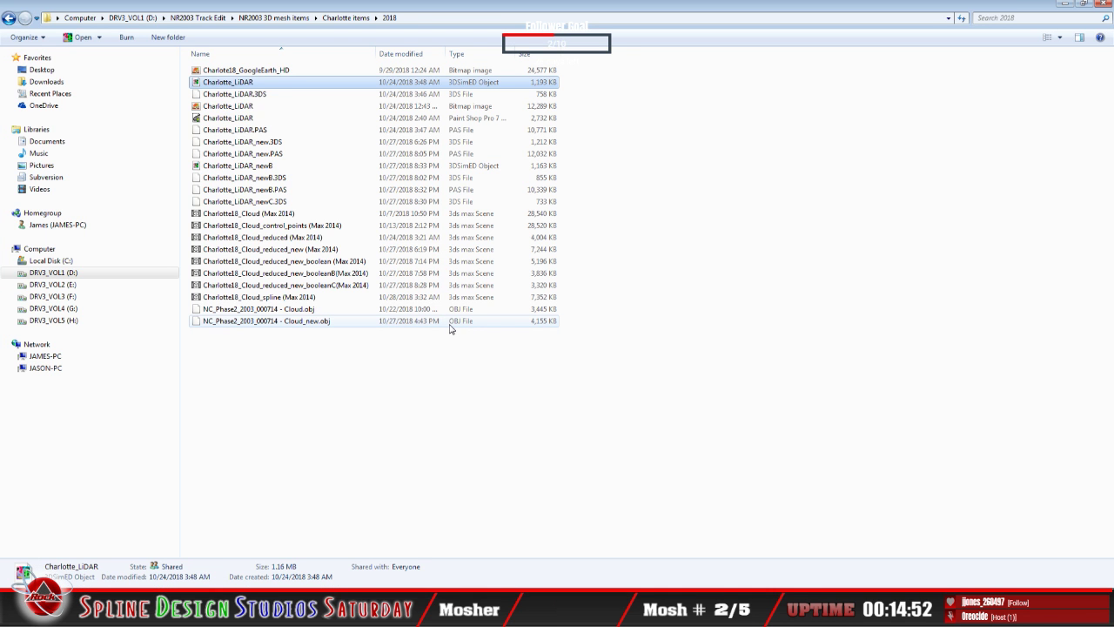
Open the Charlotte_LiDAR_newB object in 3DSimED3 and examine its trimmed infield from another angle.
double_click(248, 167)
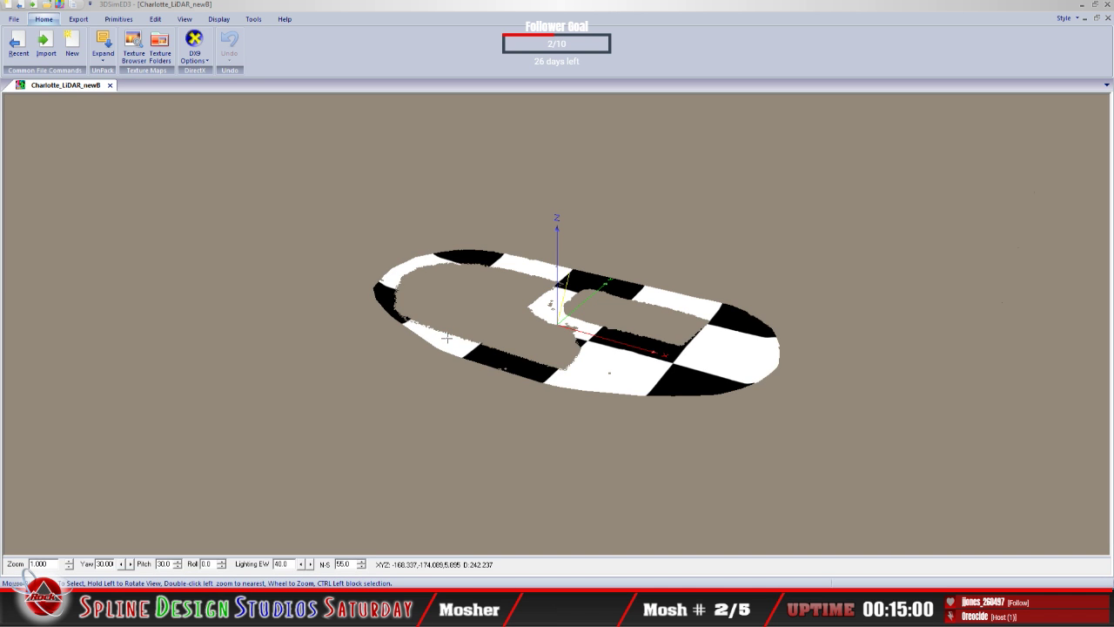
drag(649, 333, 579, 323)
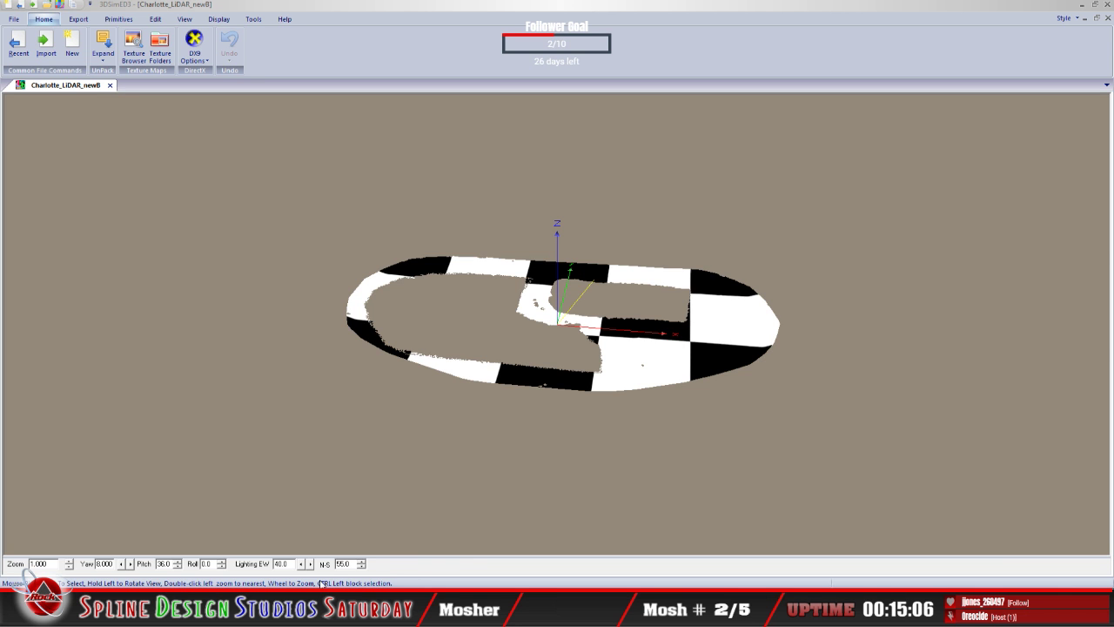
Switch to the Charlotte18_Cloud_spline scene in 3ds Max and select Line002 by name from the scene's object list.
key(alt+Tab)
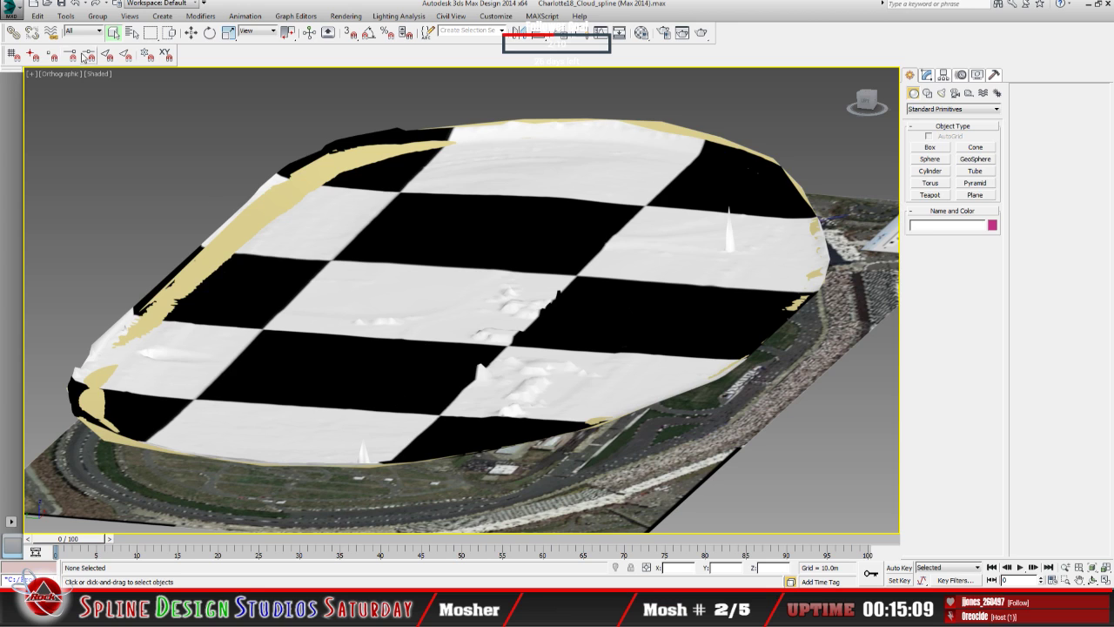
click(131, 33)
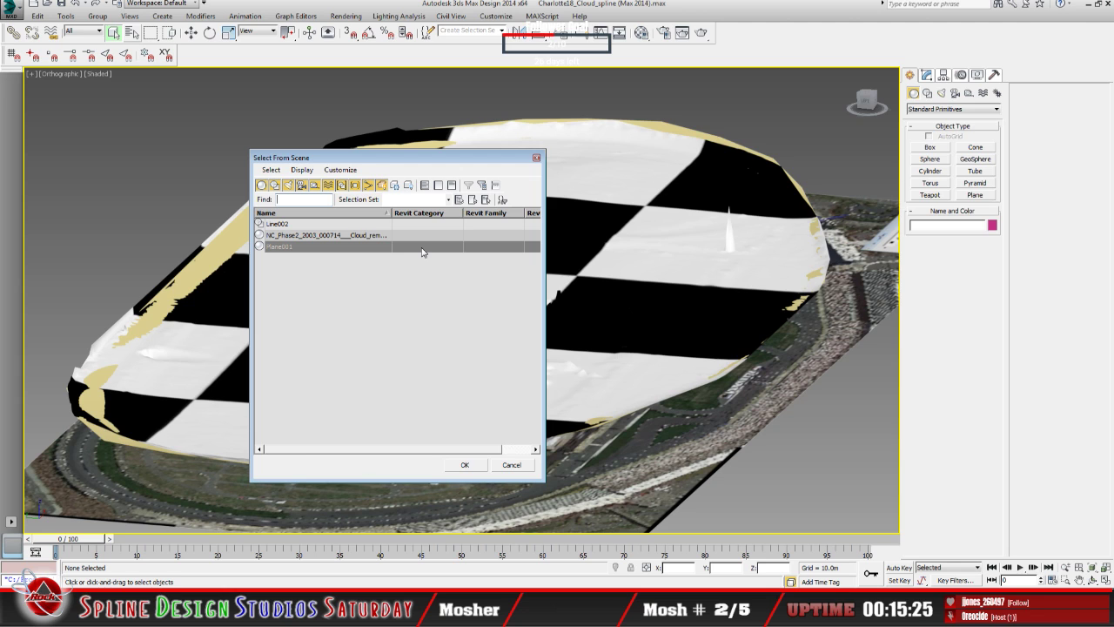
click(275, 225)
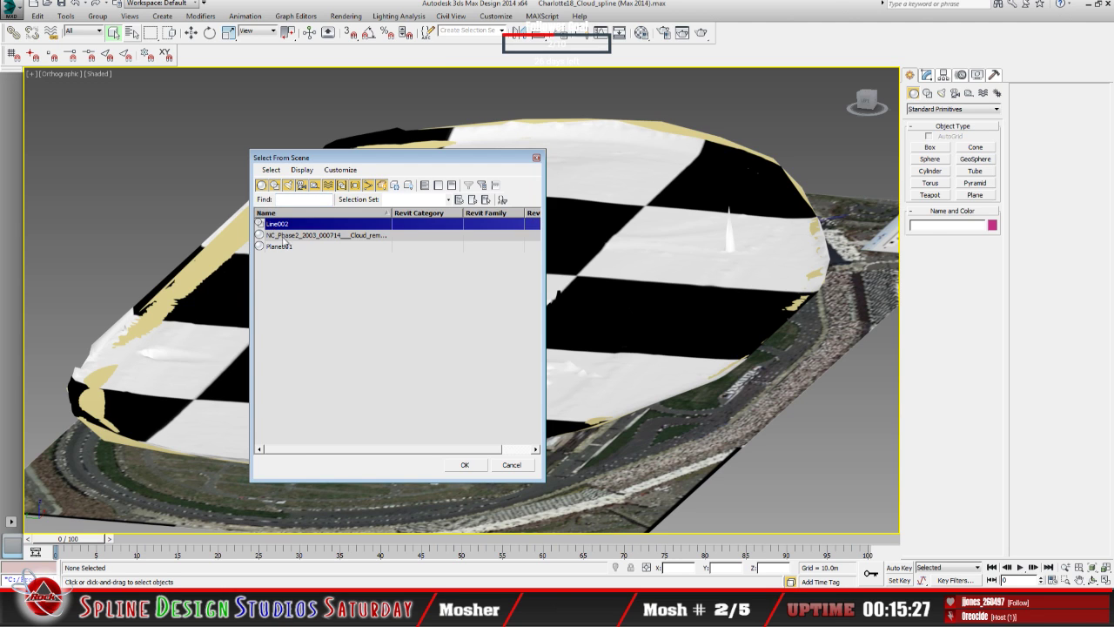
click(465, 464)
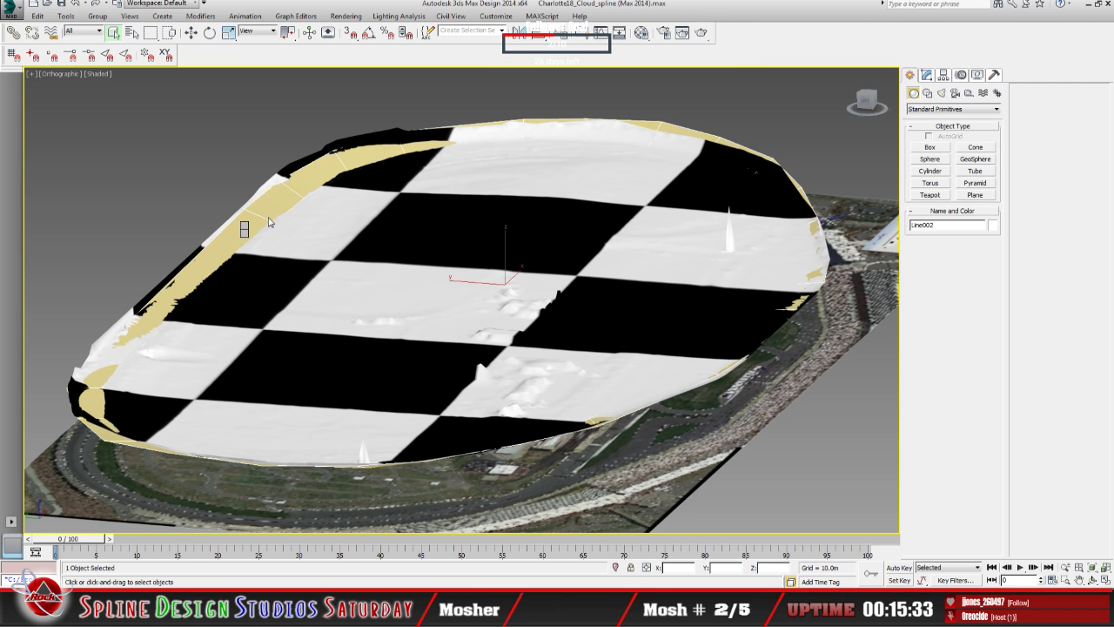
Select the NC_Phase2_2003_000714 cloud mesh with the Move tool active and examine its surface from several angles.
click(288, 389)
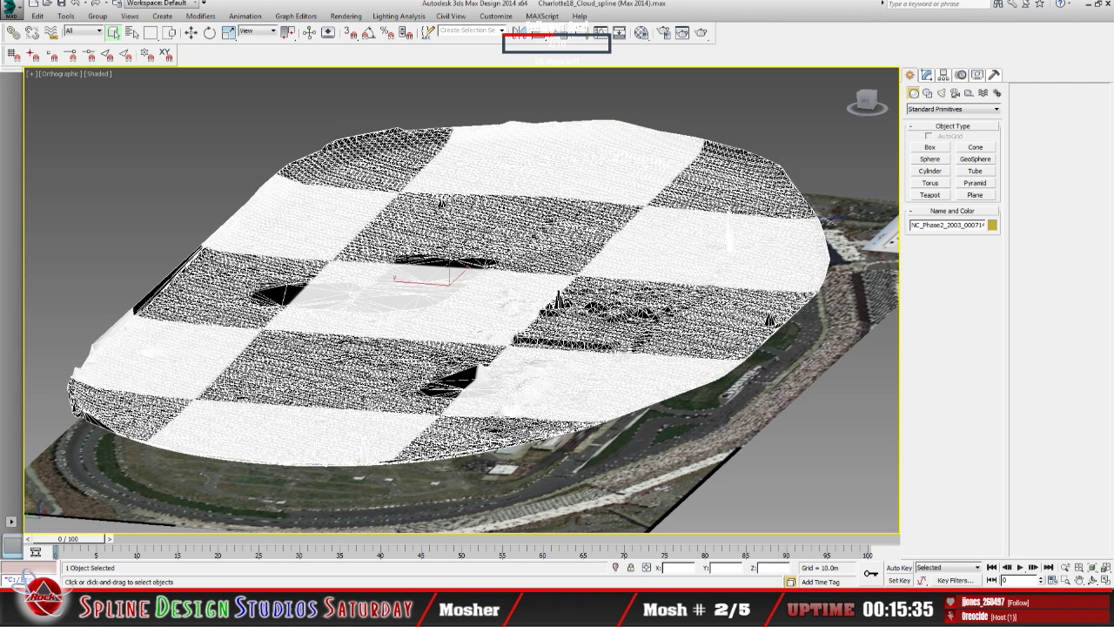
click(191, 32)
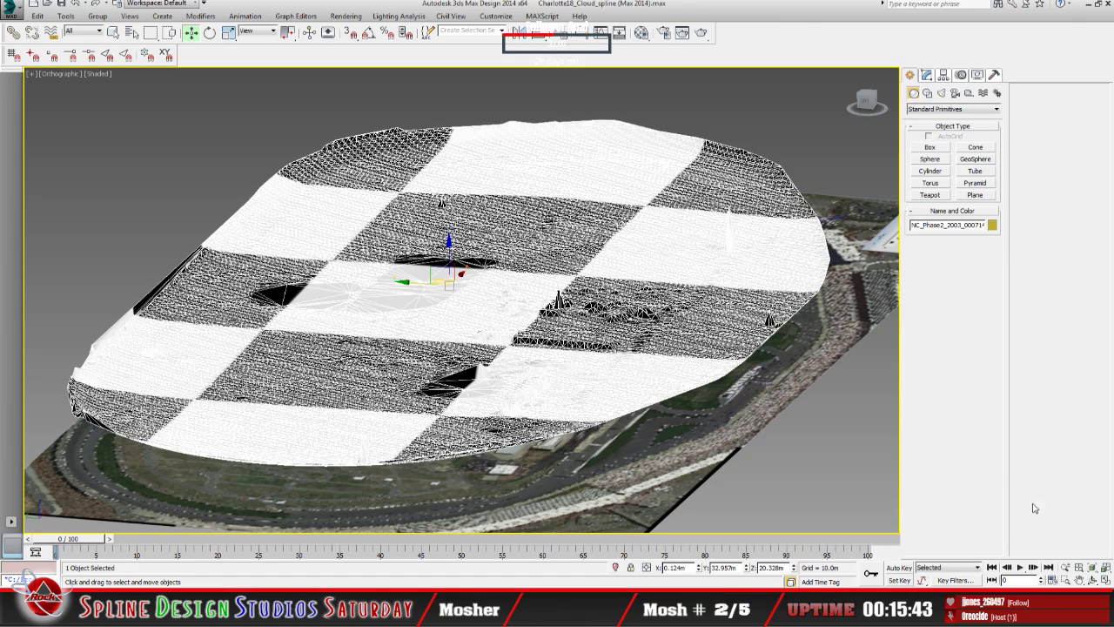
click(1093, 579)
scroll(435, 278, up, 10)
mouse_move(453, 296)
mouse_down()
mouse_move(496, 218)
mouse_move(488, 324)
mouse_move(487, 266)
mouse_move(488, 307)
mouse_up()
scroll(461, 301, down, 10)
drag(410, 326, 408, 343)
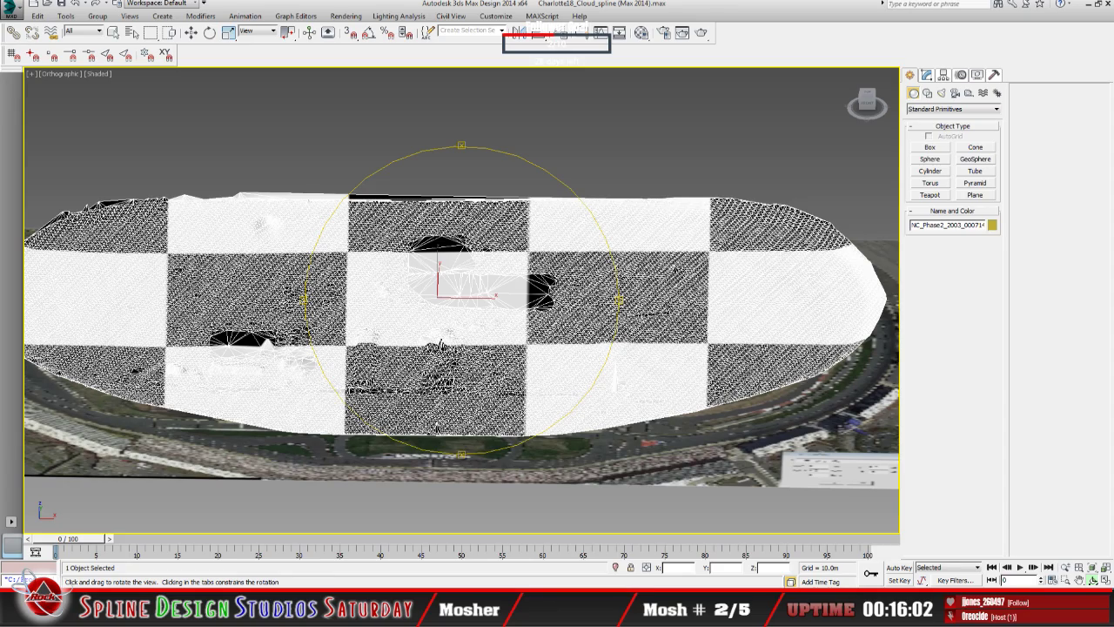
mouse_move(442, 346)
mouse_down()
mouse_move(441, 336)
mouse_move(446, 369)
mouse_move(453, 362)
mouse_up()
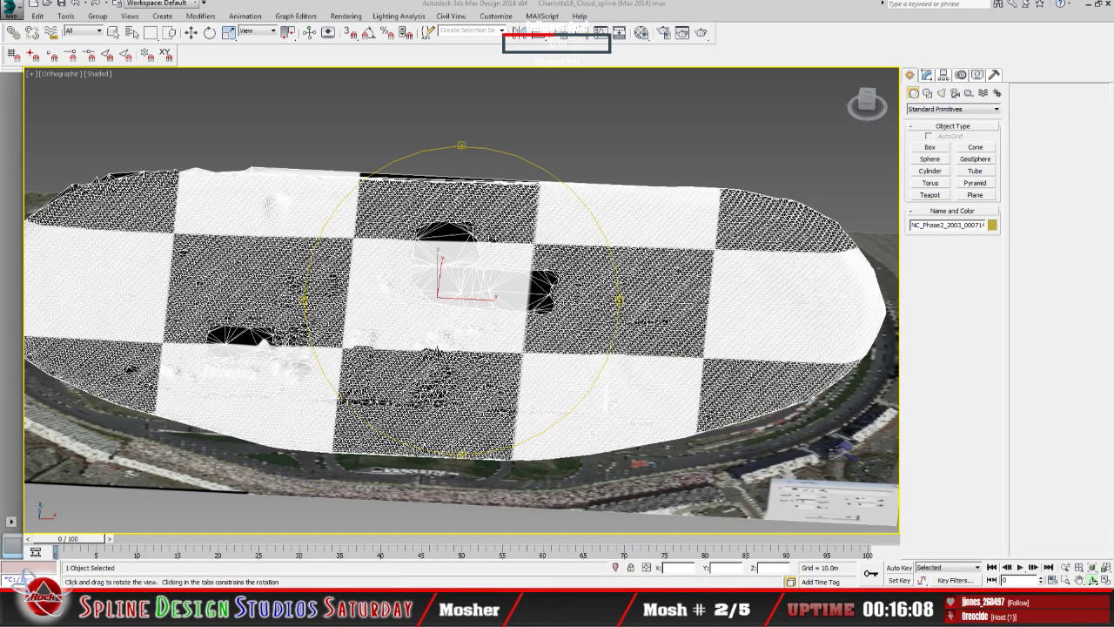
Check the LiDAR object in Sandbox, then return to 3ds Max and view the cloud mesh from a lower angle.
key(alt+Tab)
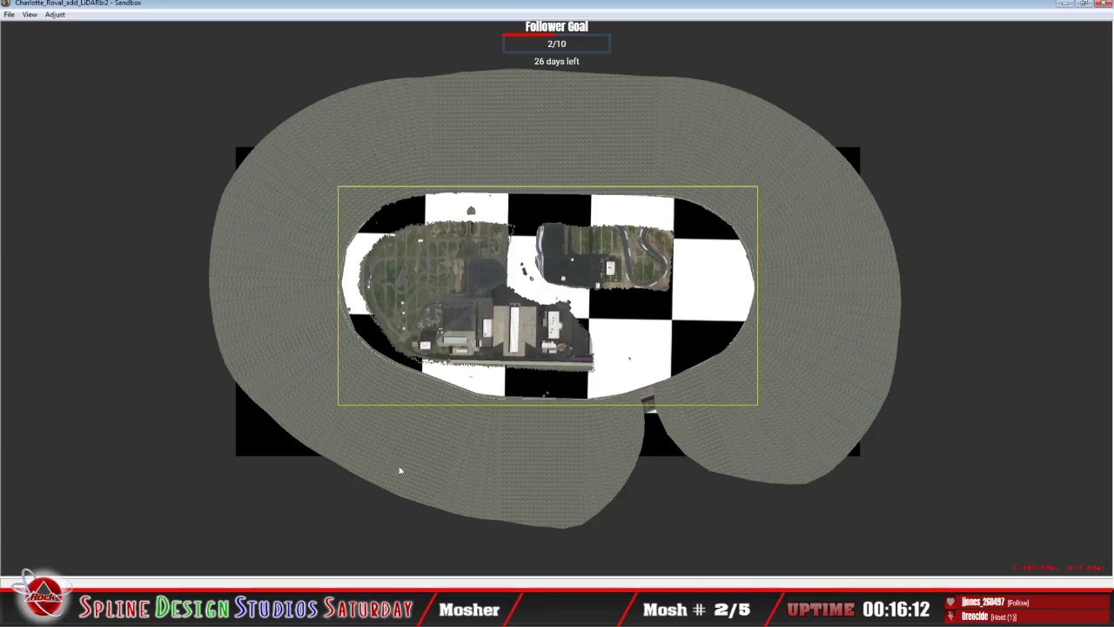
key(alt+Tab)
drag(430, 404, 436, 296)
right_click(365, 244)
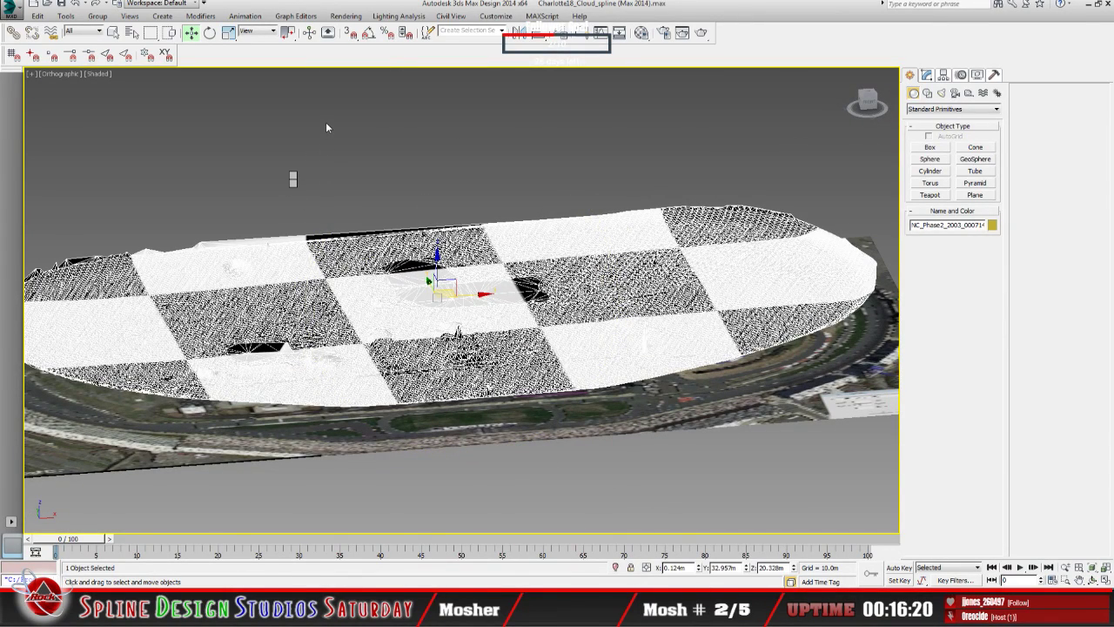
key(alt+h)
key(Return)
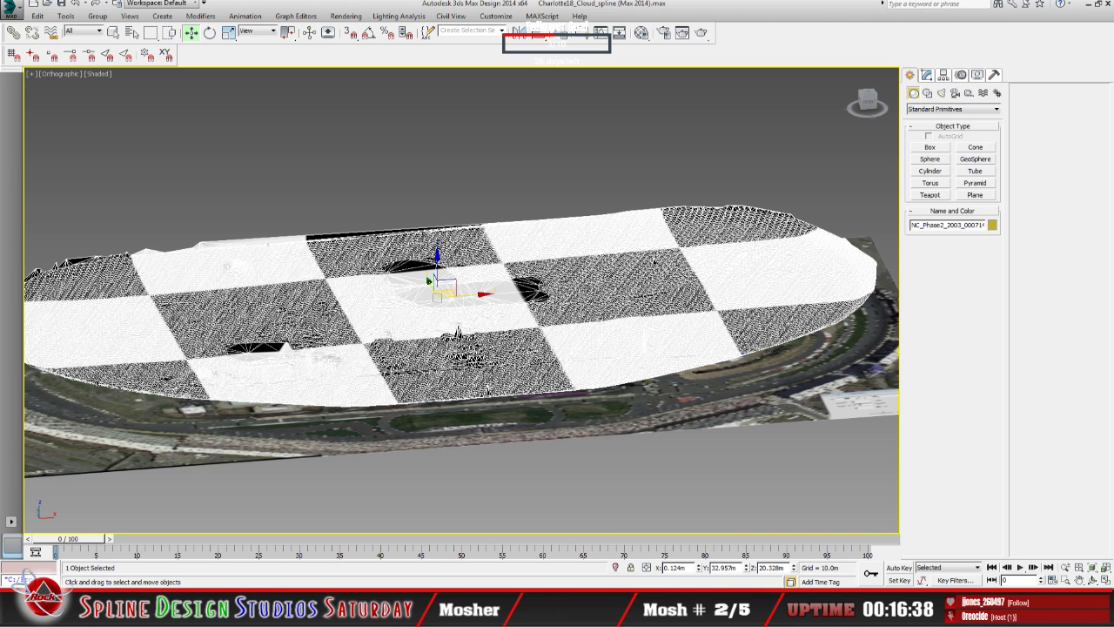
Reset 3ds Max to an empty scene without saving the changes to Charlotte18_Cloud_spline.
click(10, 11)
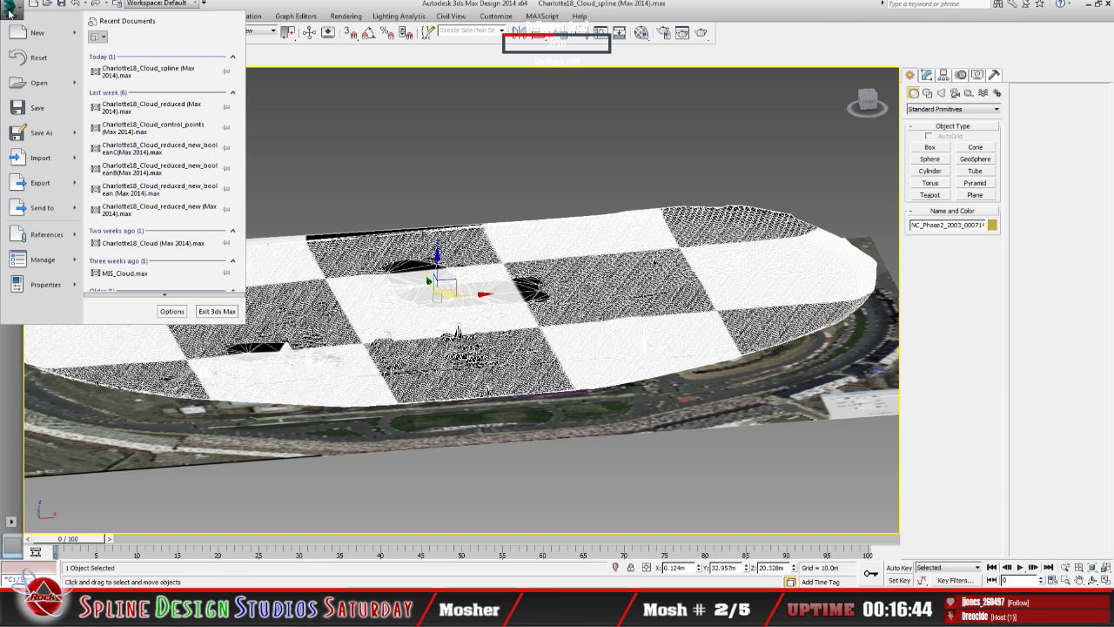
click(36, 61)
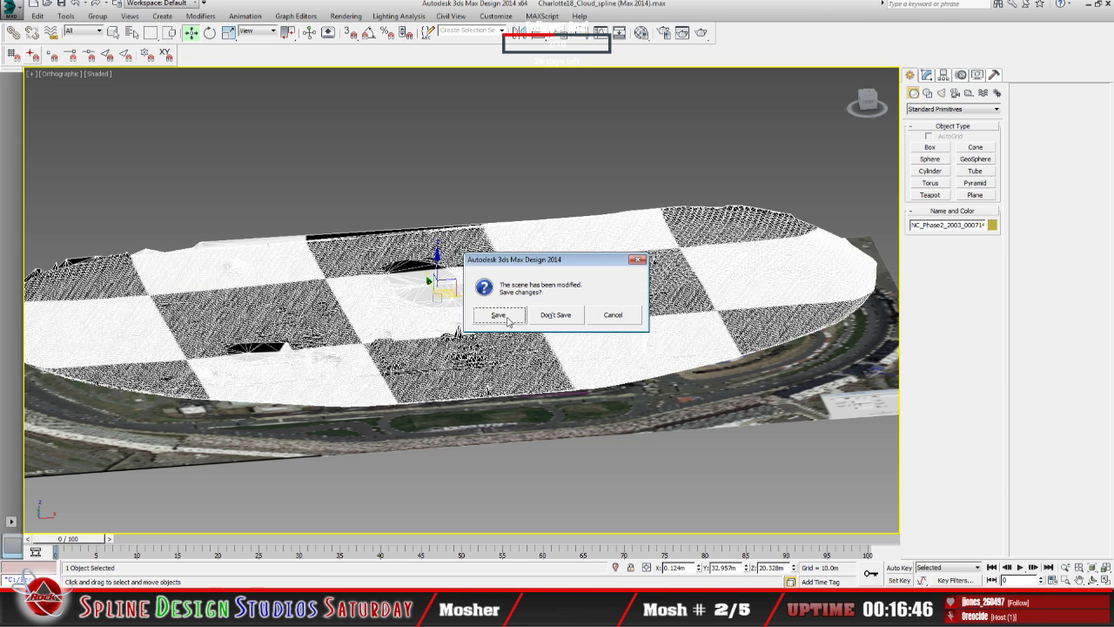
click(555, 314)
click(538, 317)
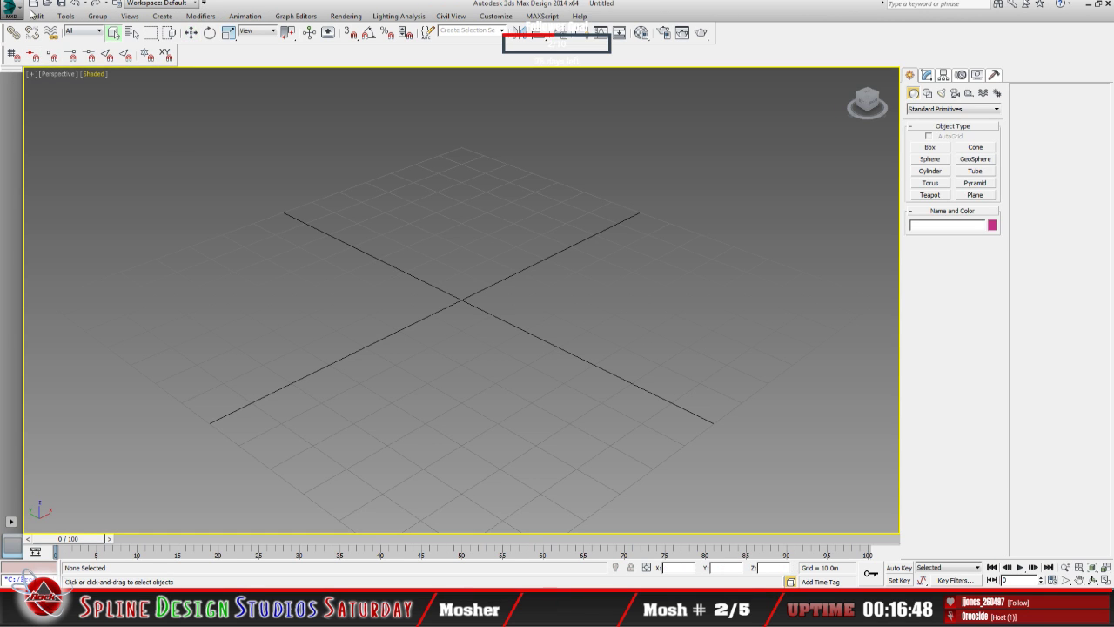
Open Charlotte18_Cloud_reduced_new_booleanC(Max 2014) from the 2018 folder of Charlotte items, under NR2003 Track Edit on drive D.
click(13, 9)
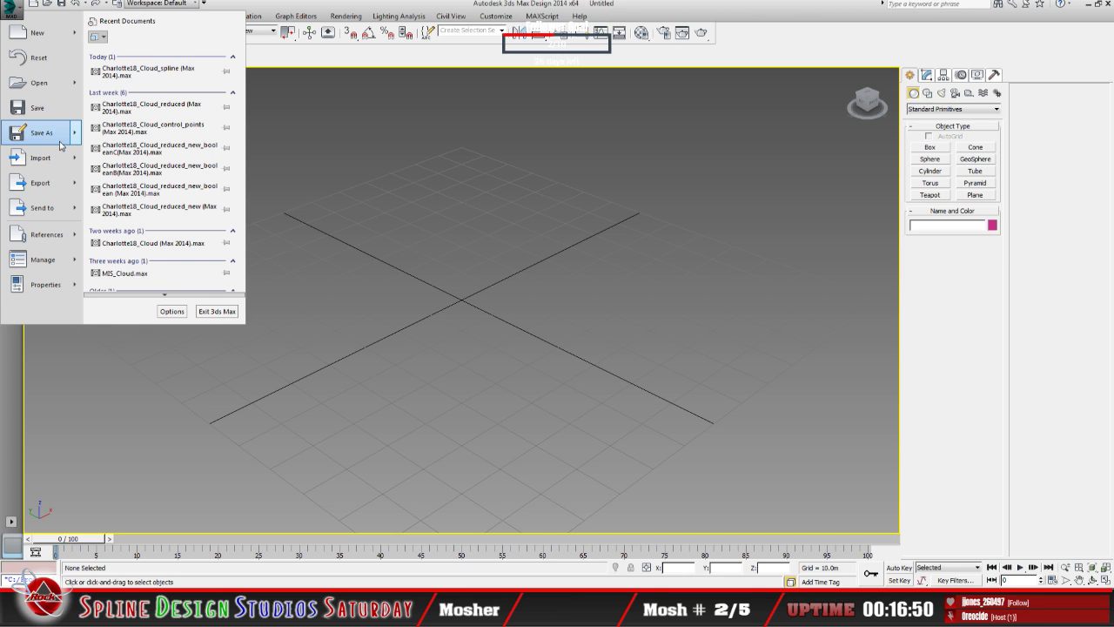
click(40, 87)
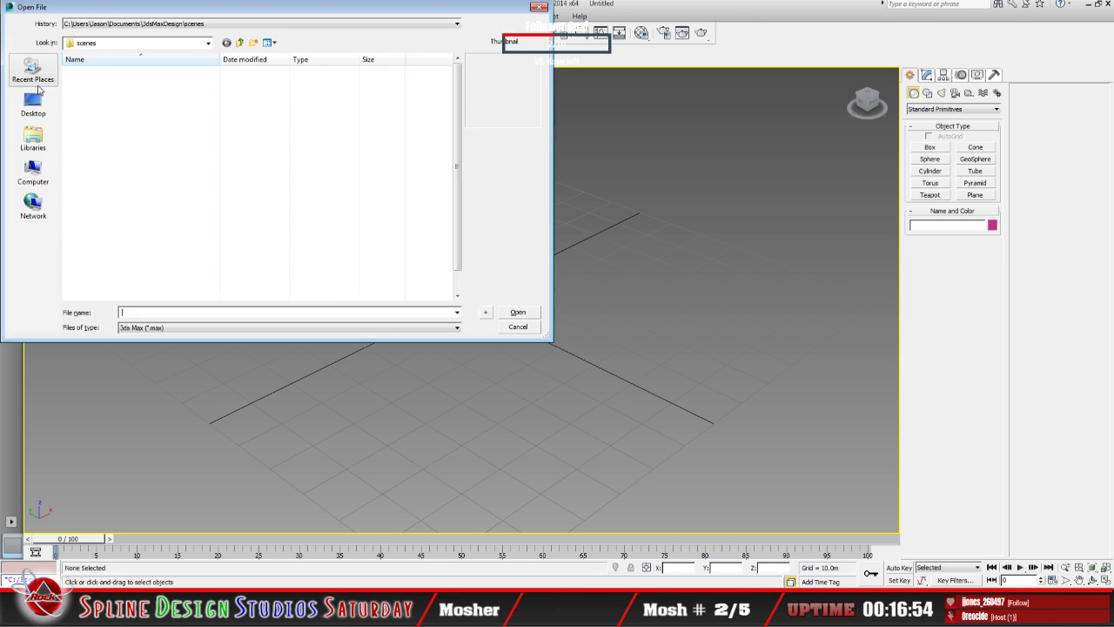
click(207, 44)
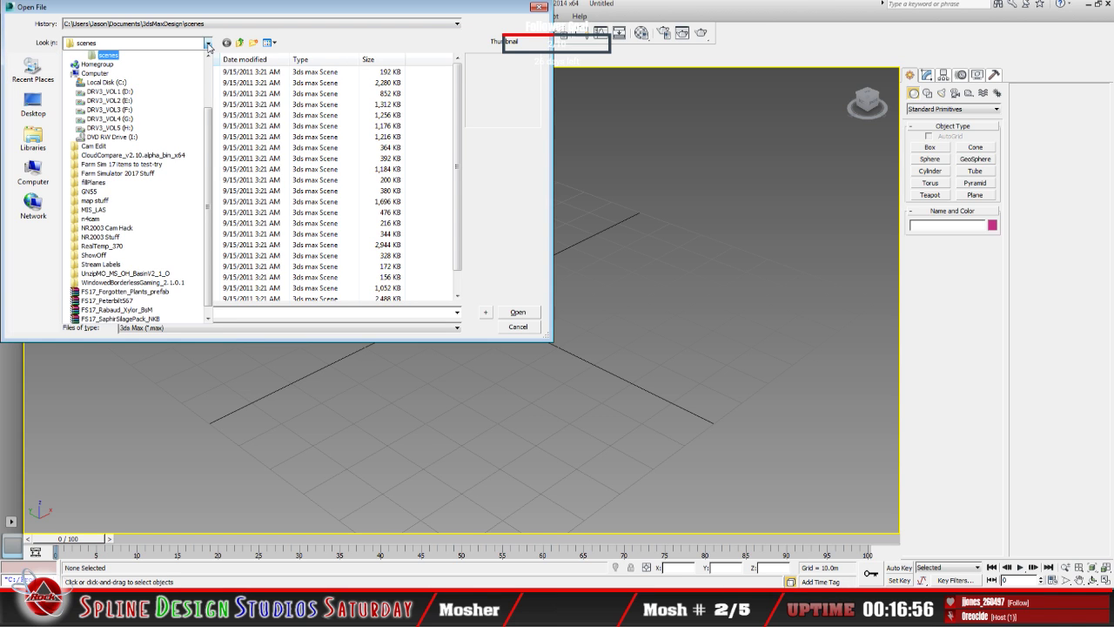
click(202, 93)
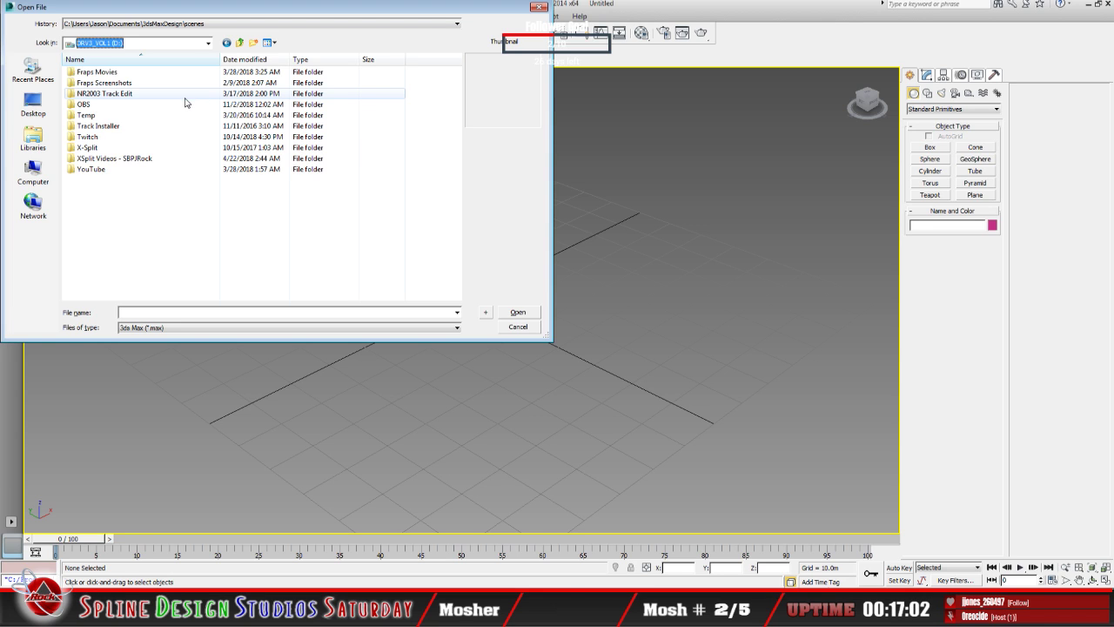
double_click(130, 95)
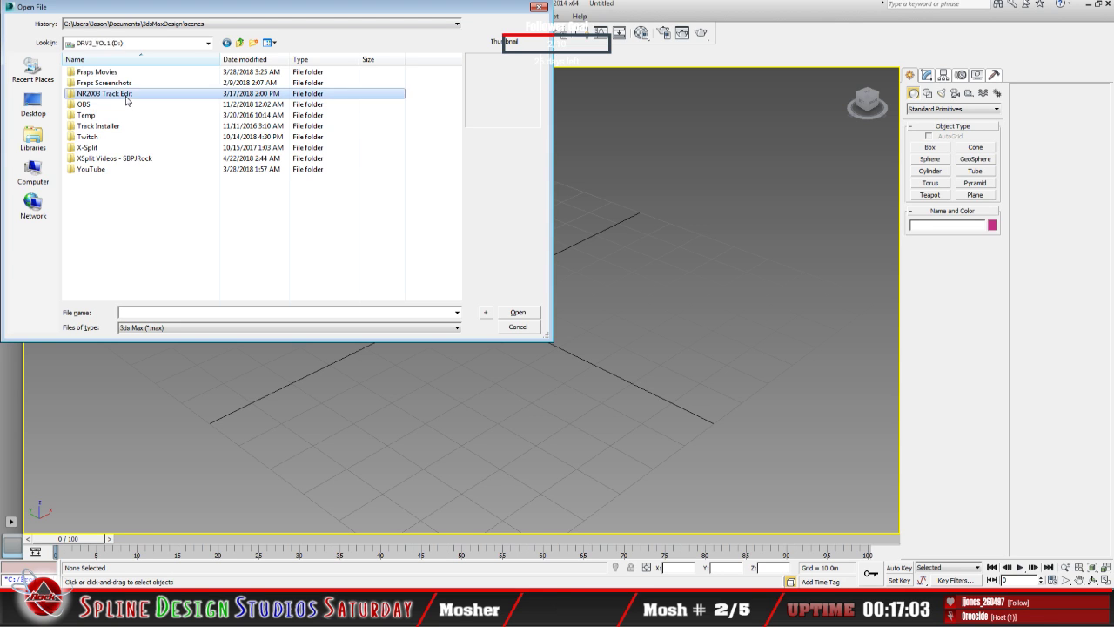
double_click(120, 94)
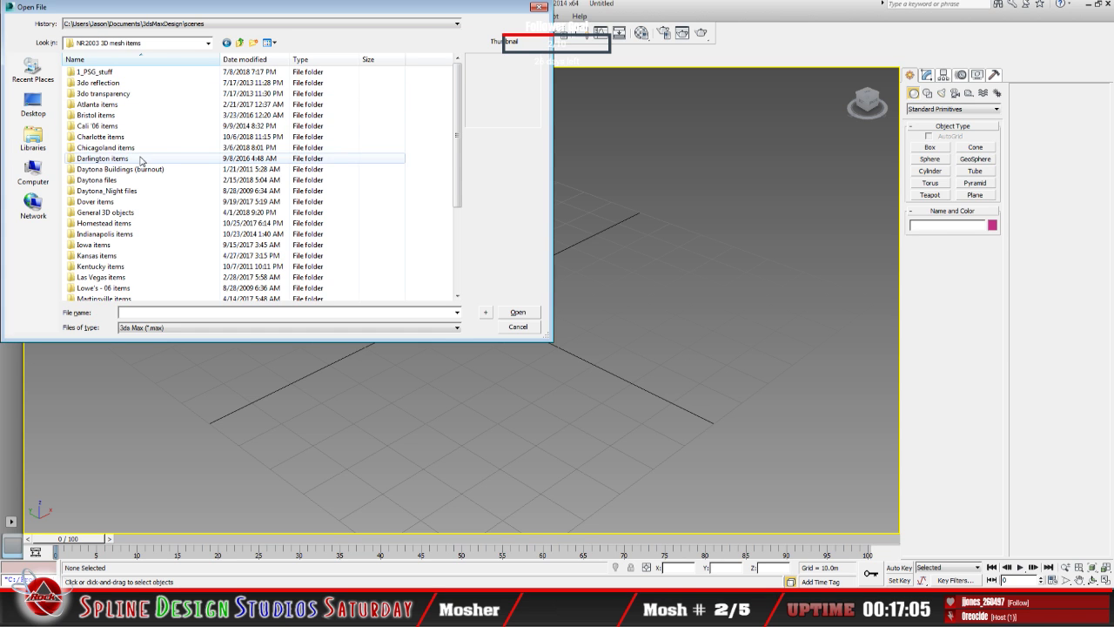
double_click(101, 137)
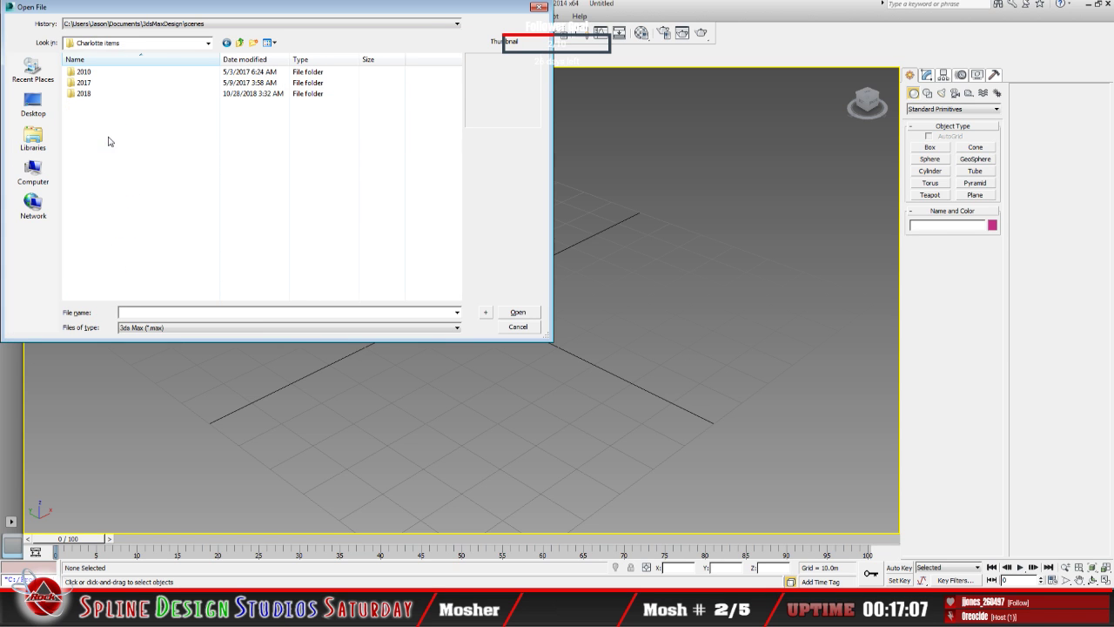
double_click(97, 93)
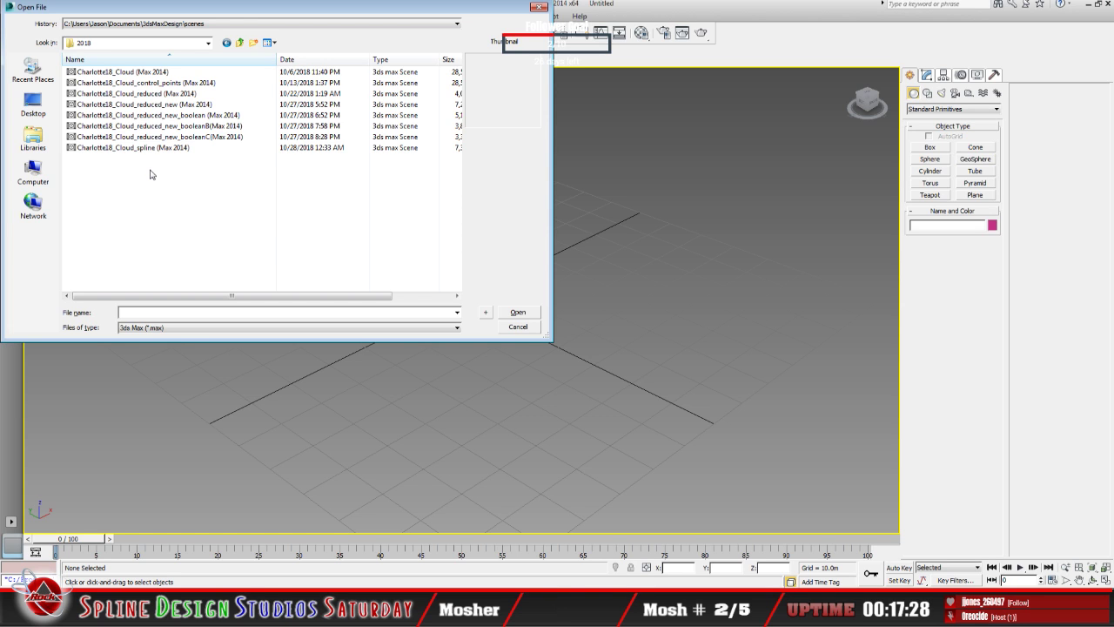
click(190, 142)
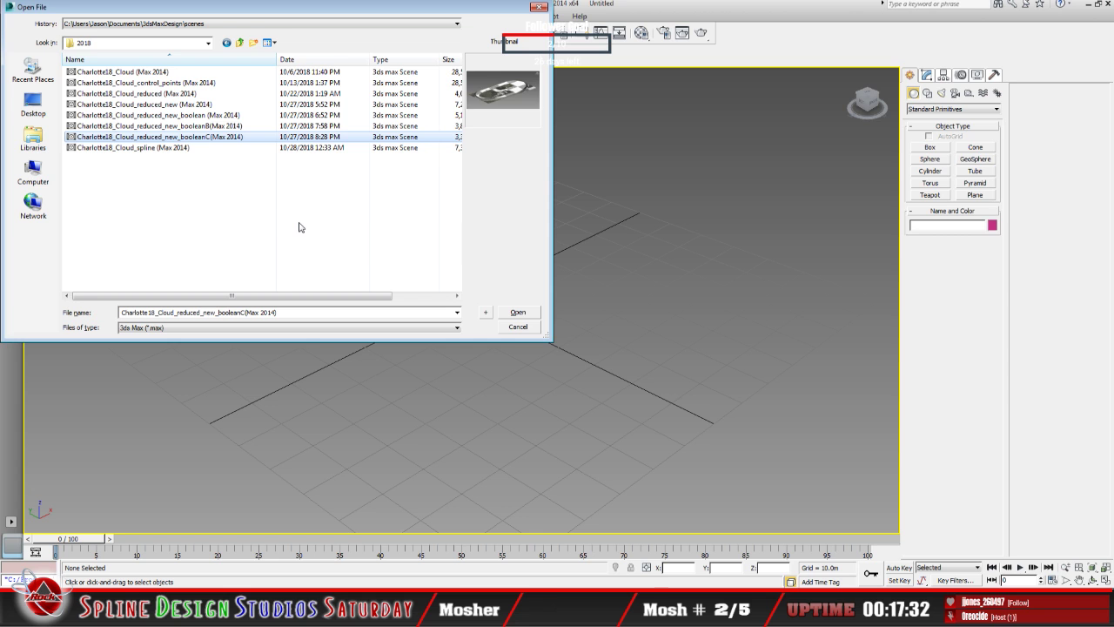
click(518, 312)
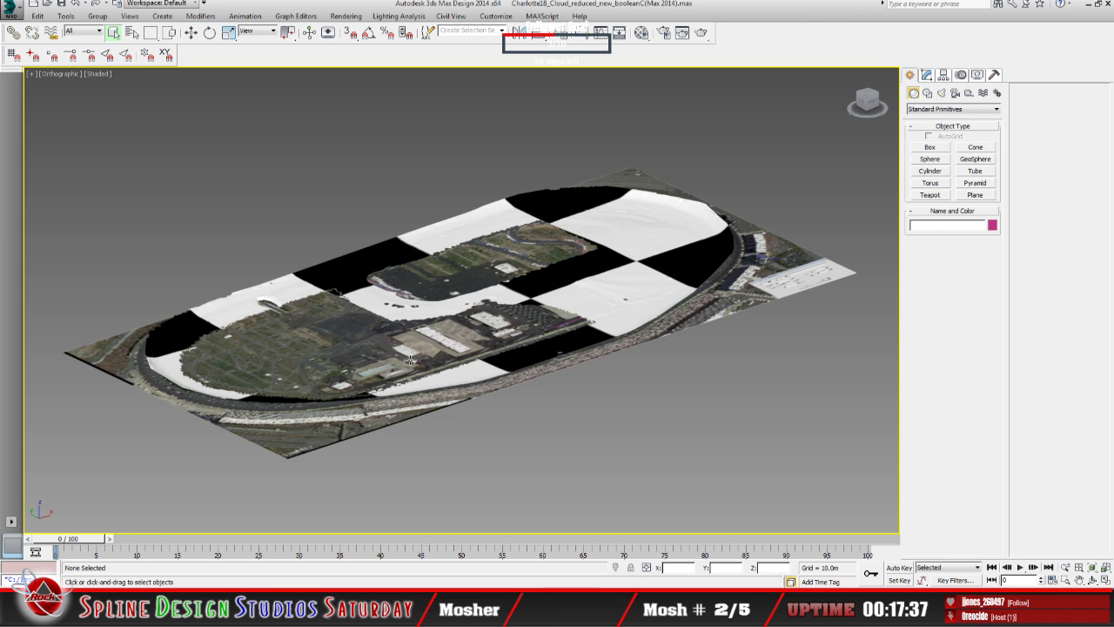
Select the trimmed NC_Phase2_2003 cloud mesh and orbit to a low side view showing its height against the aerial image.
click(355, 282)
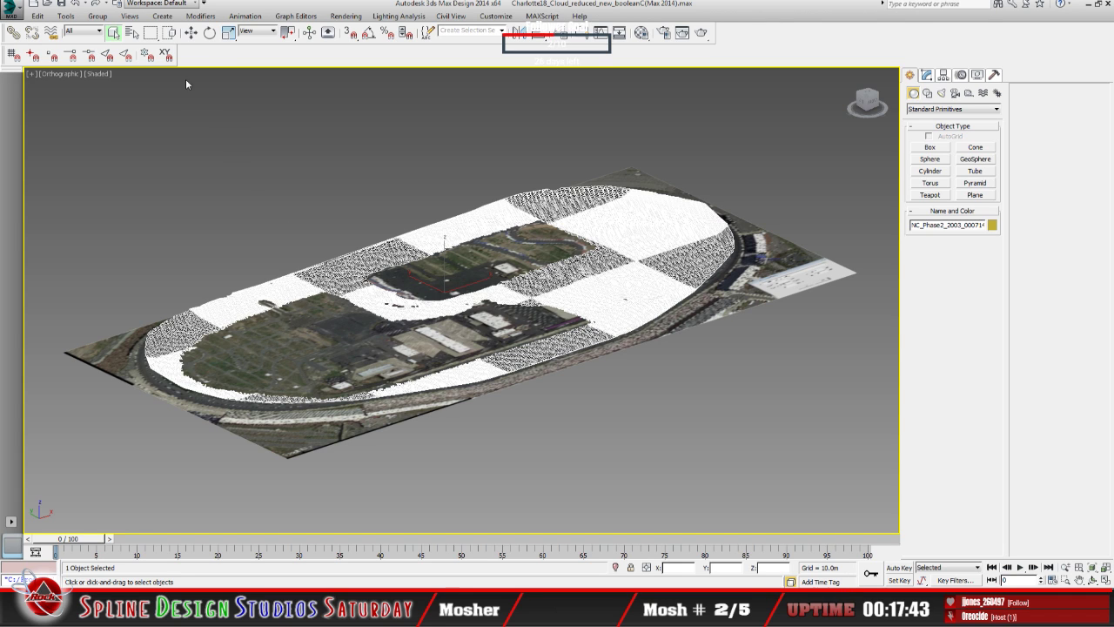
click(191, 32)
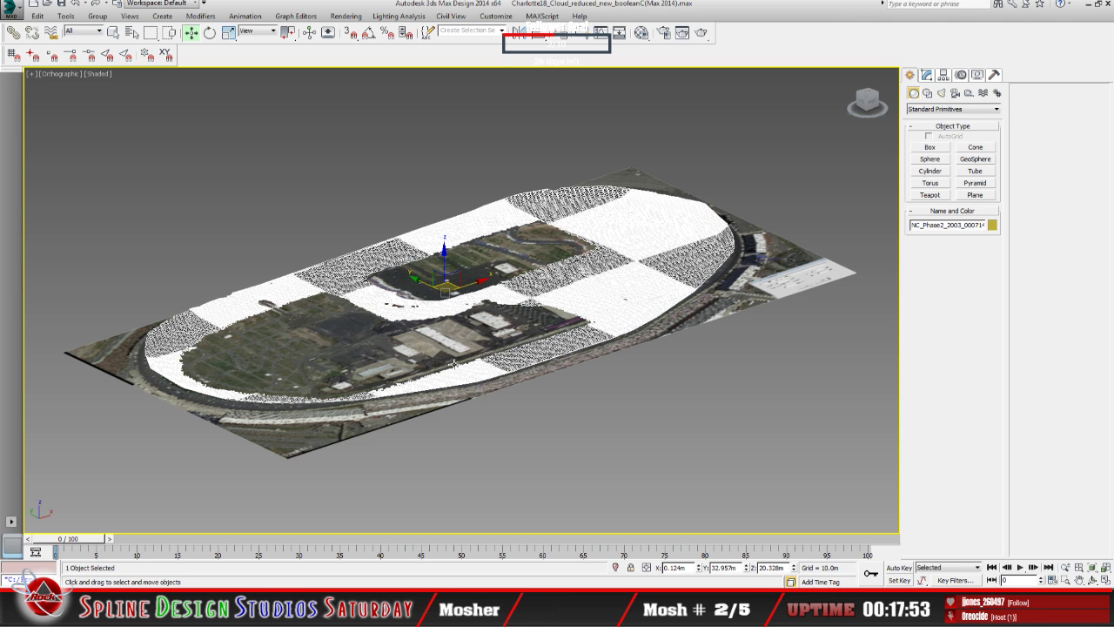
click(1093, 579)
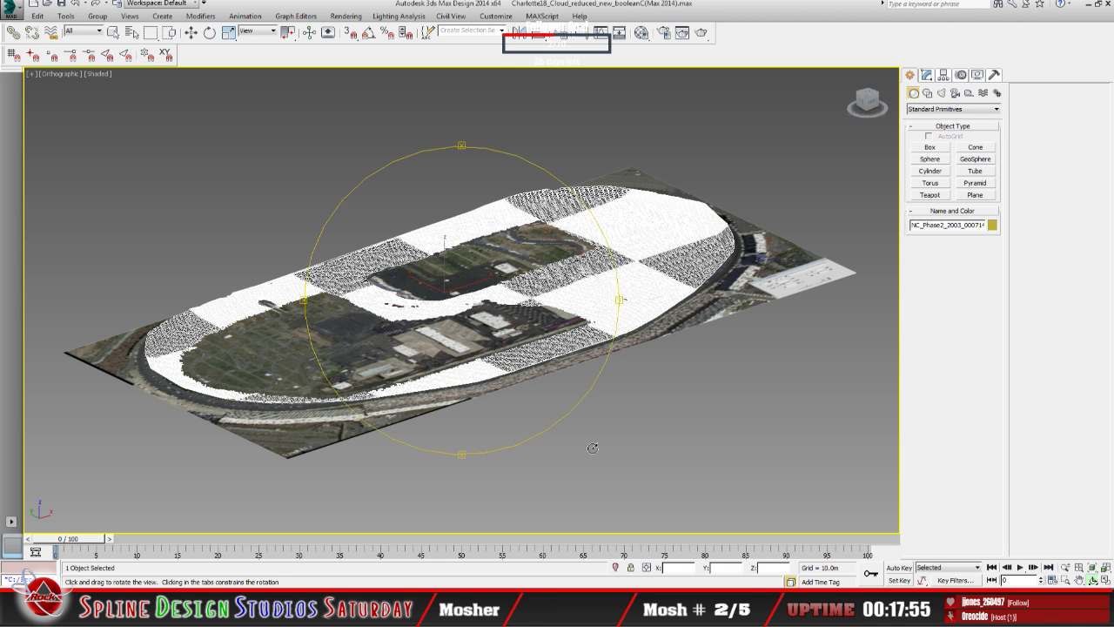
drag(462, 405, 427, 357)
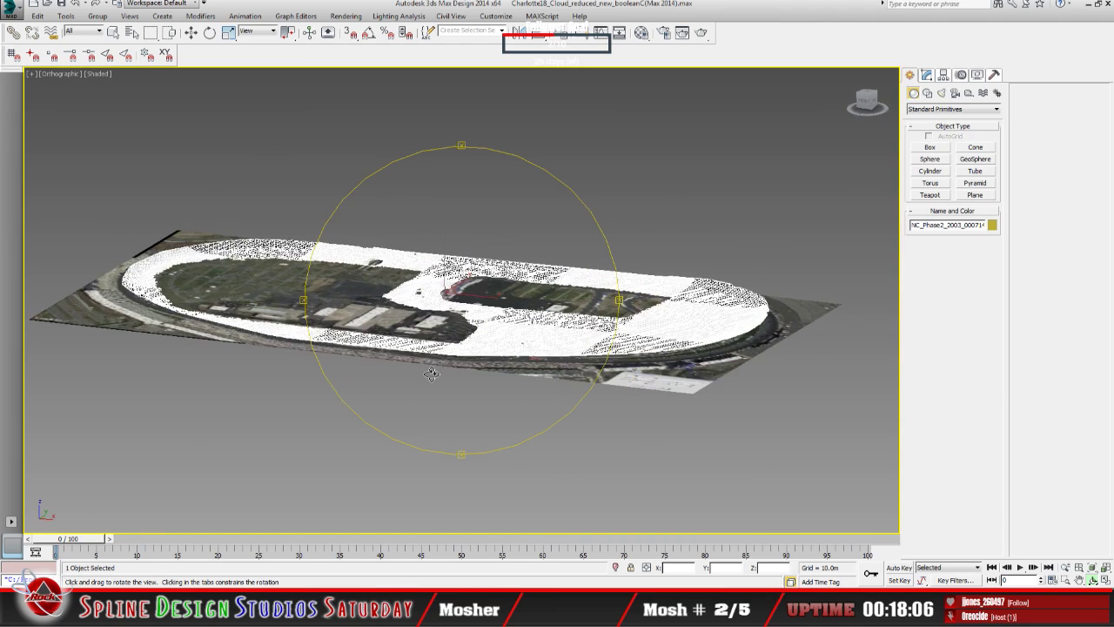
Try lowering the cloud mesh through the aerial image, undo those moves, and raise the mesh along Z to about 26.16 m.
click(193, 33)
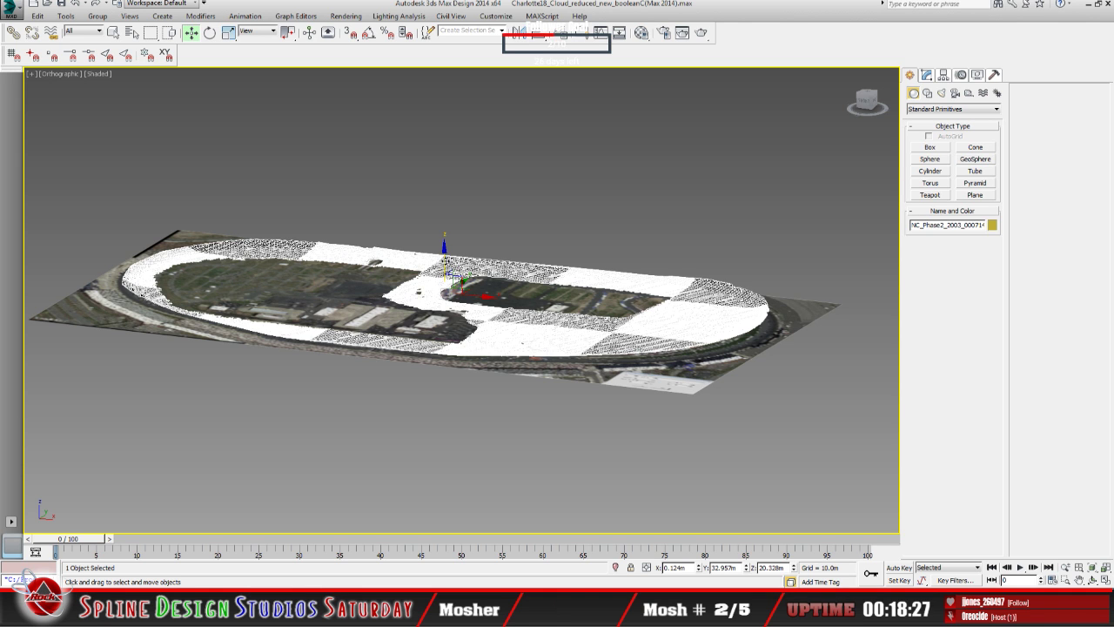
drag(446, 261, 445, 264)
key(ctrl+z)
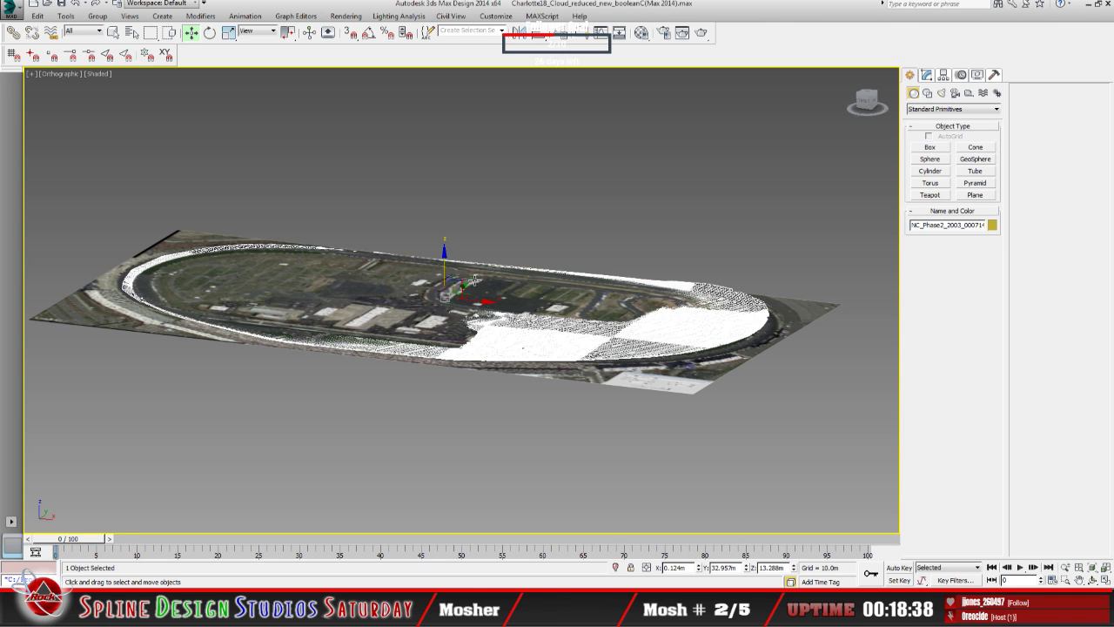
drag(445, 268, 444, 262)
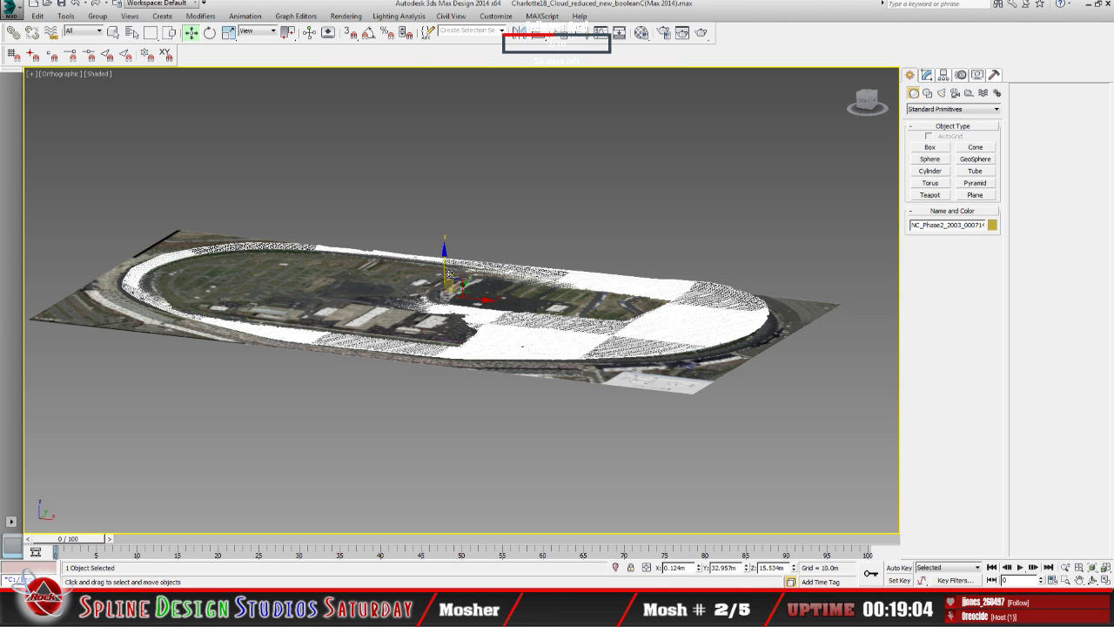
key(ctrl+z)
drag(445, 261, 445, 260)
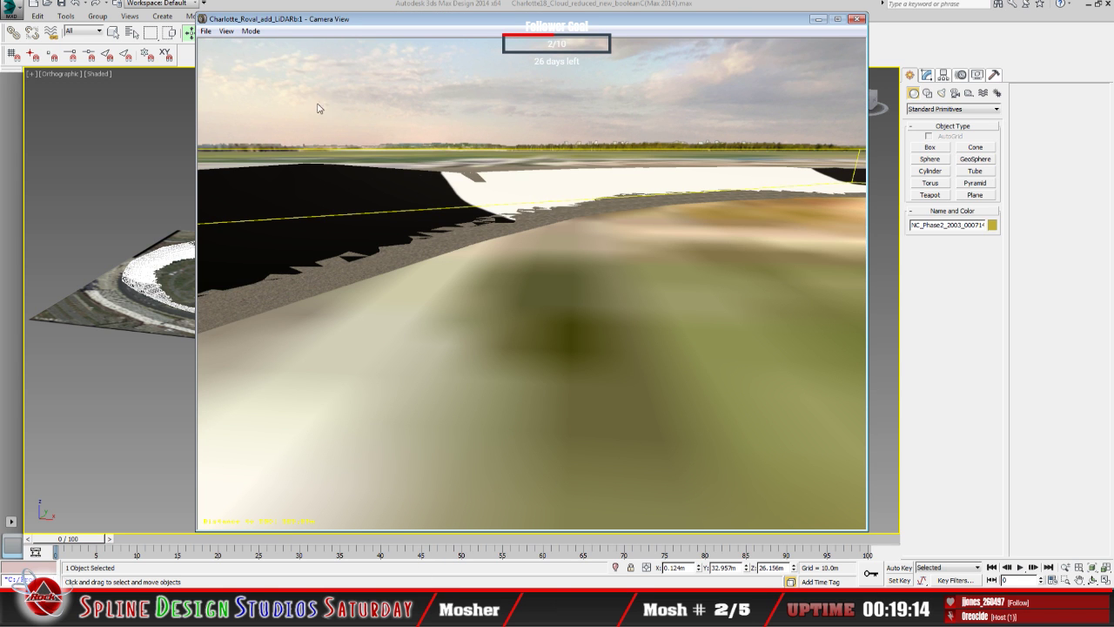
Turn on slew mode in Sandbox's Camera View and fly around the track to examine the LiDAR mesh's banking and inner edge.
click(252, 31)
click(270, 58)
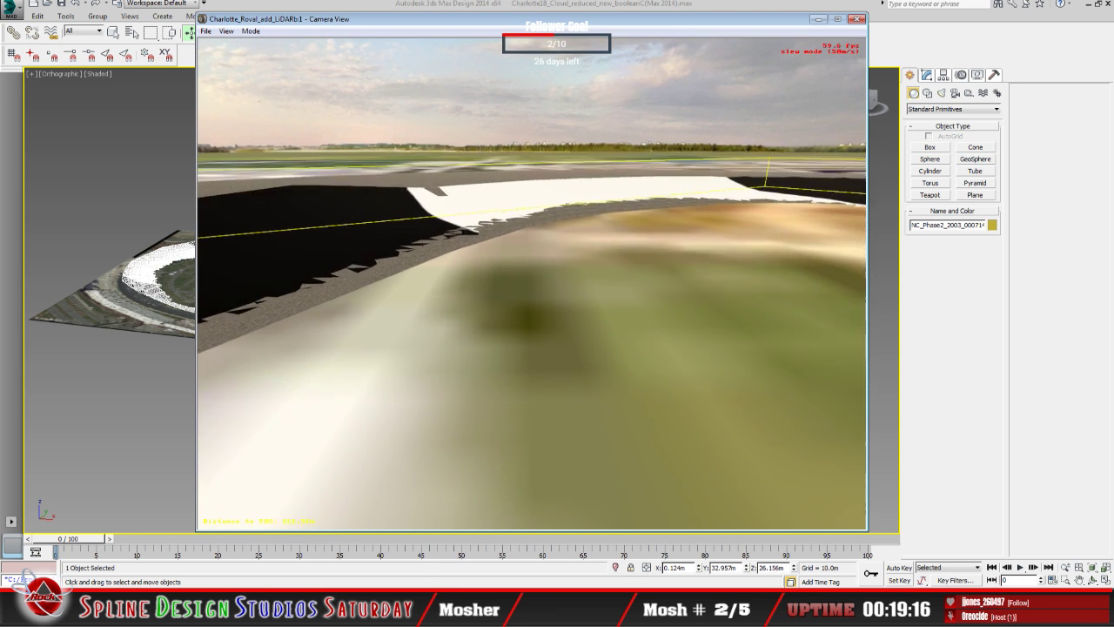
key(w)
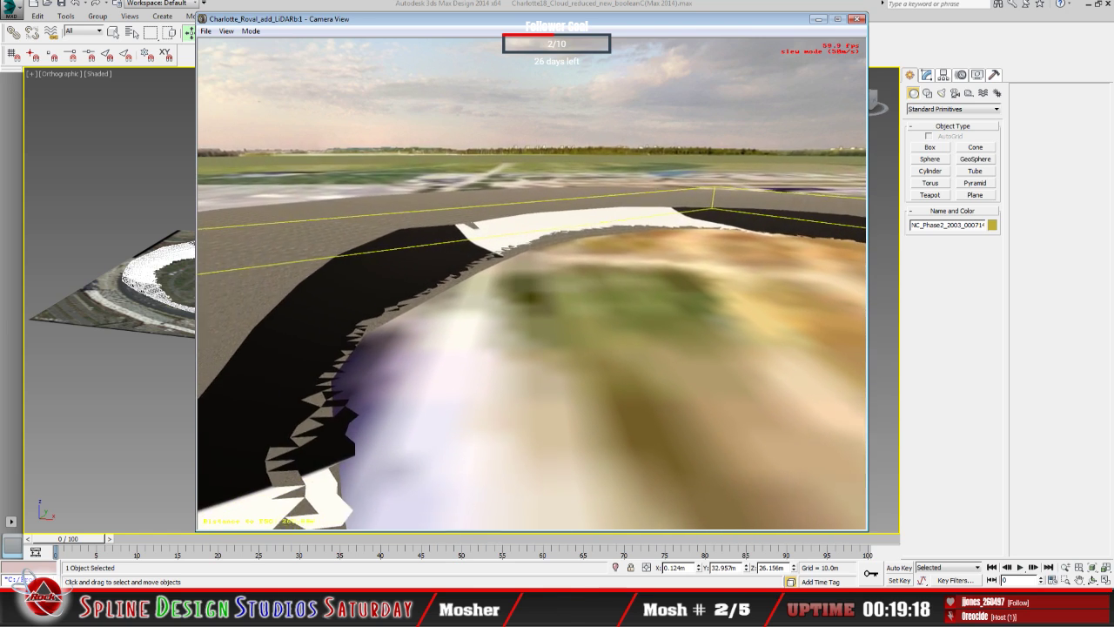
key(w)
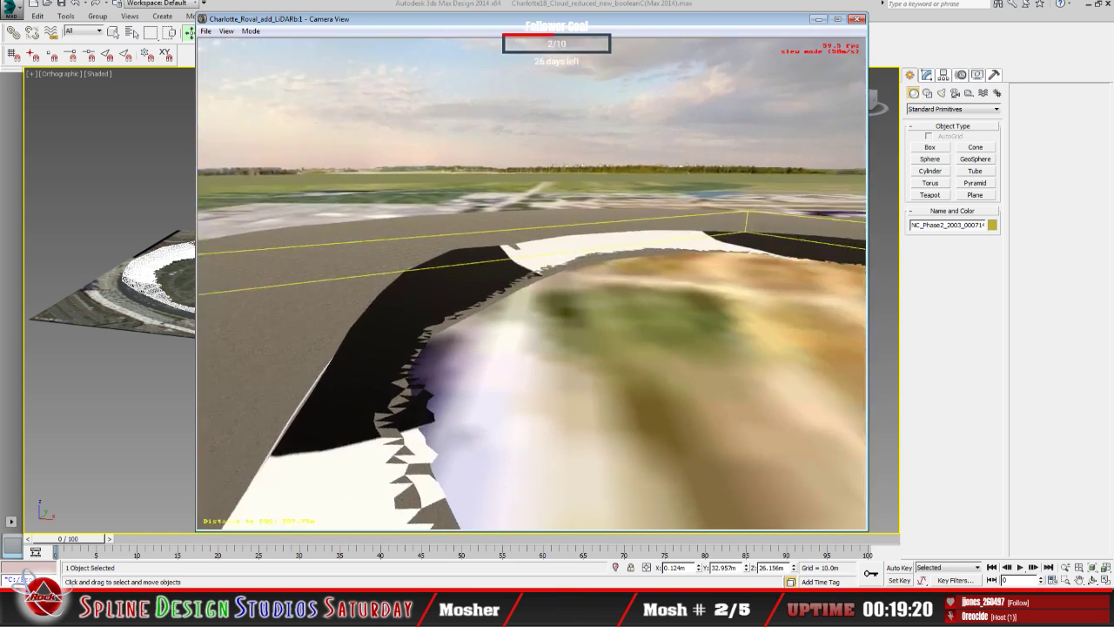
key(w)
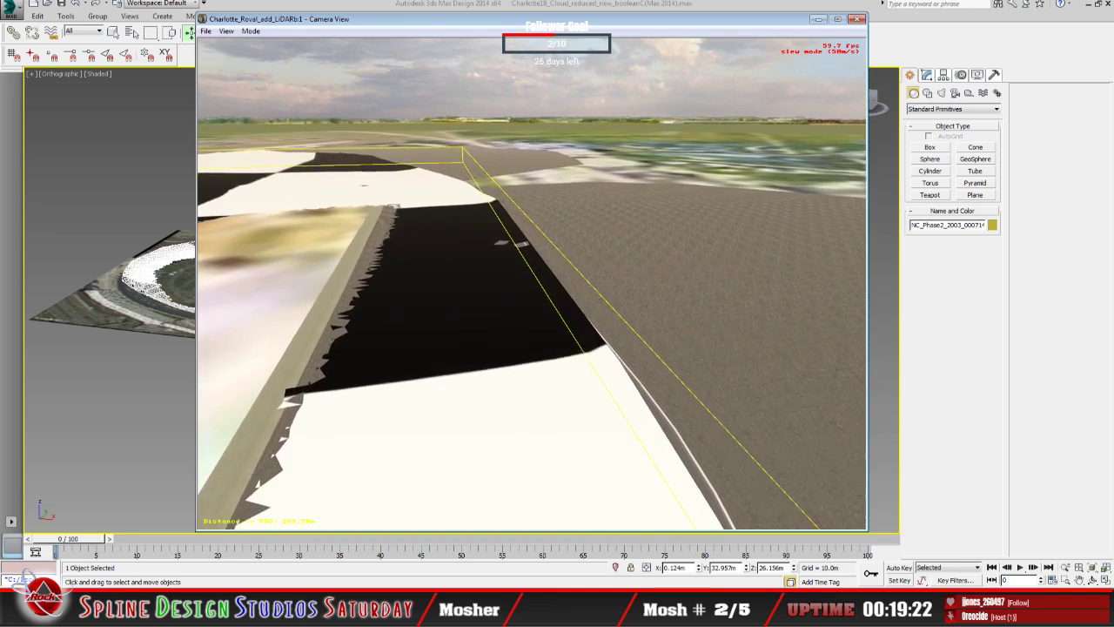
key(w)
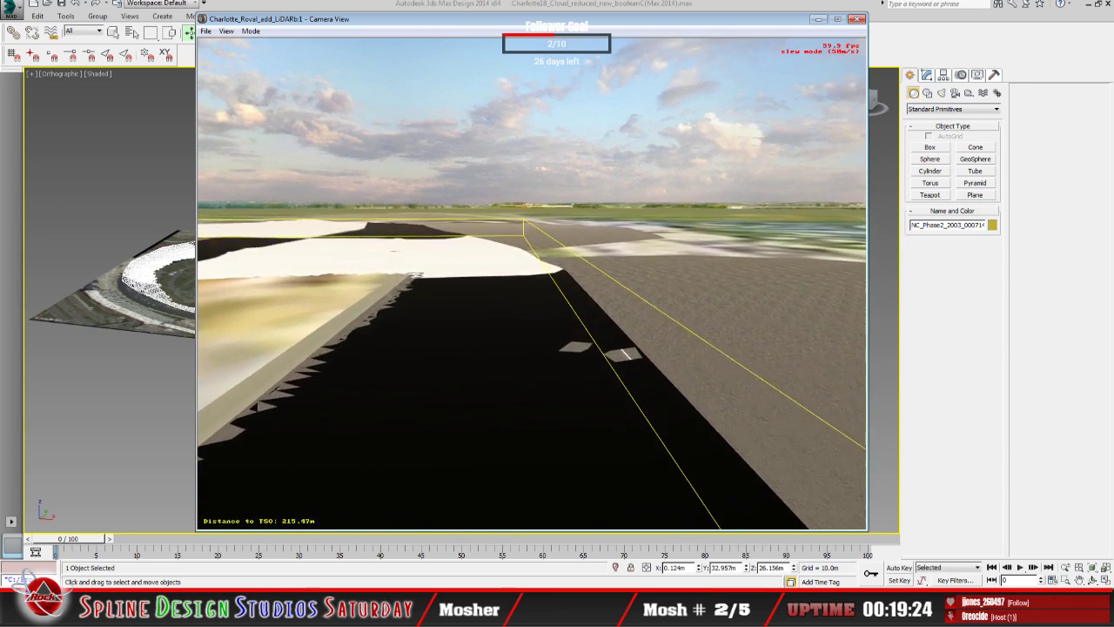
key(w)
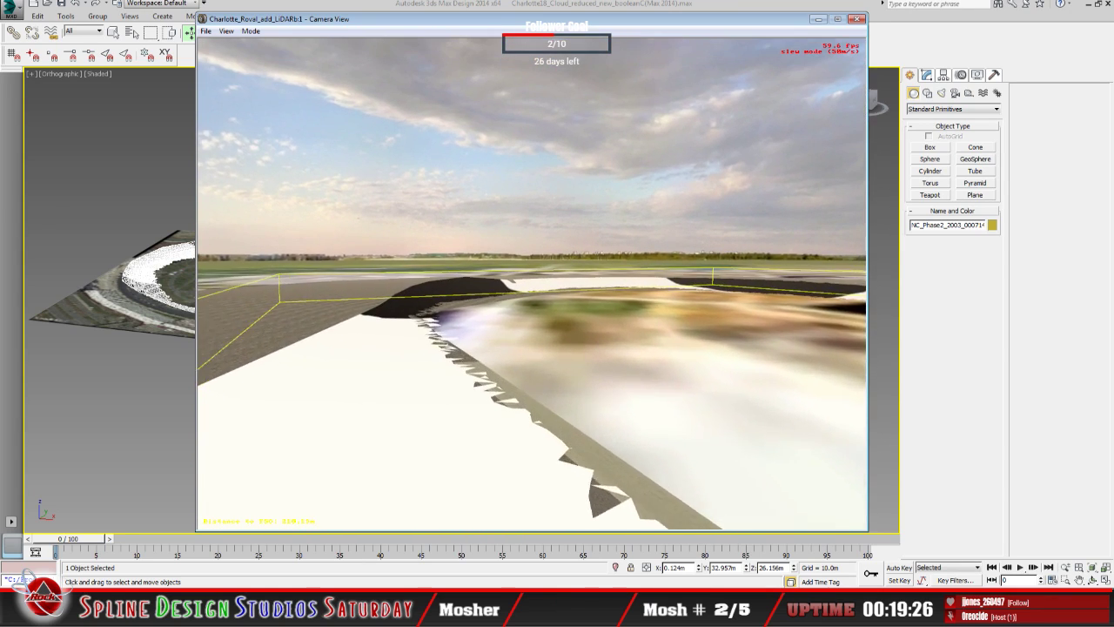
key(w)
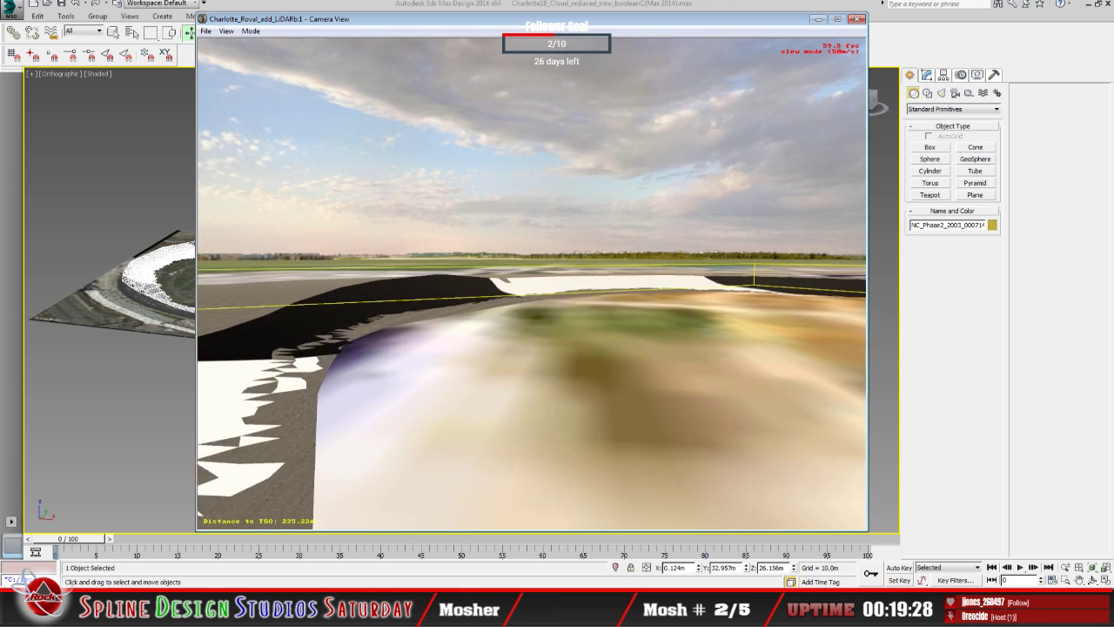
key(w)
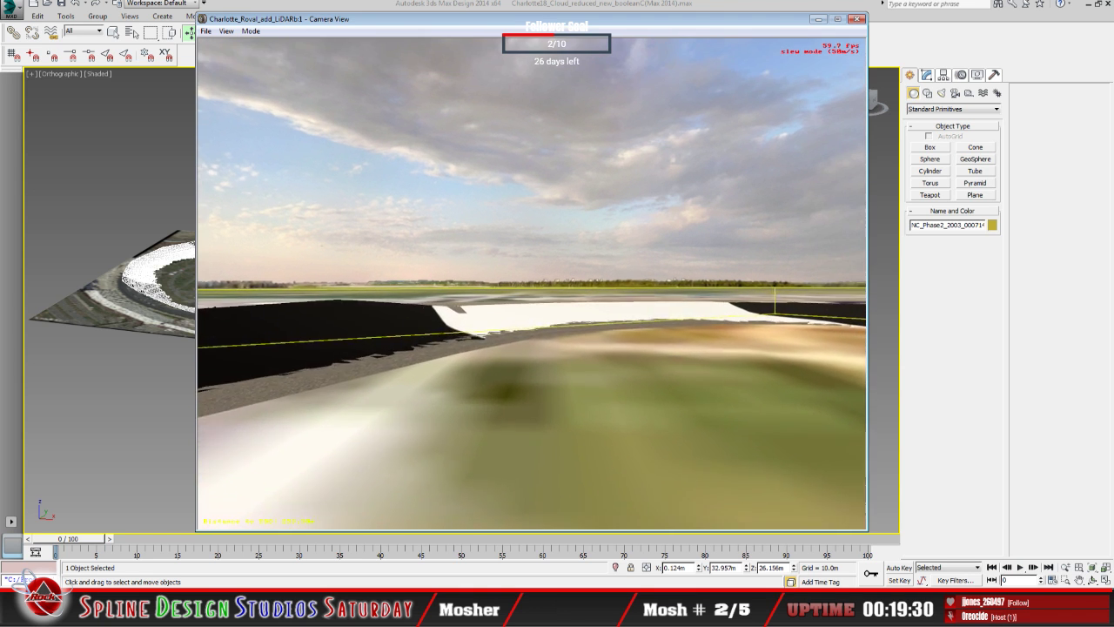
key(w)
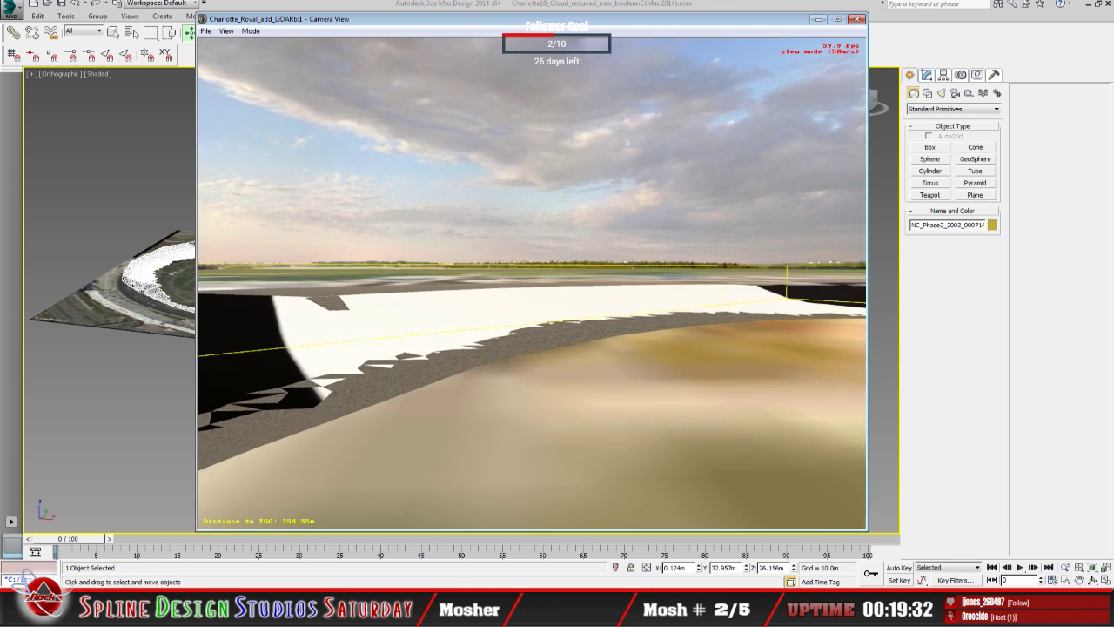
key(w)
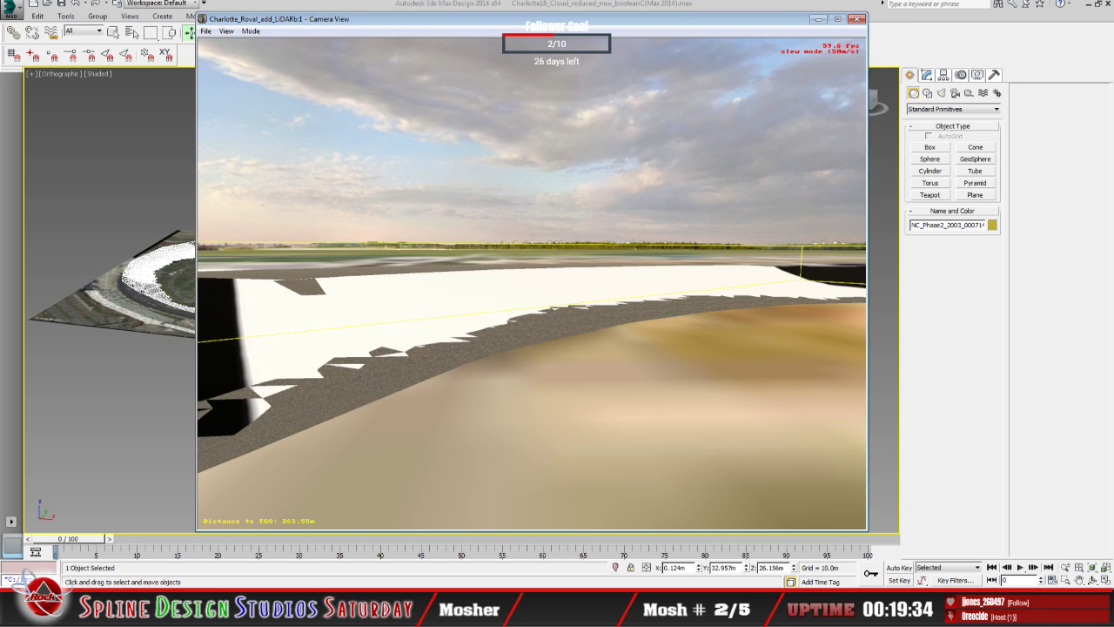
key(w)
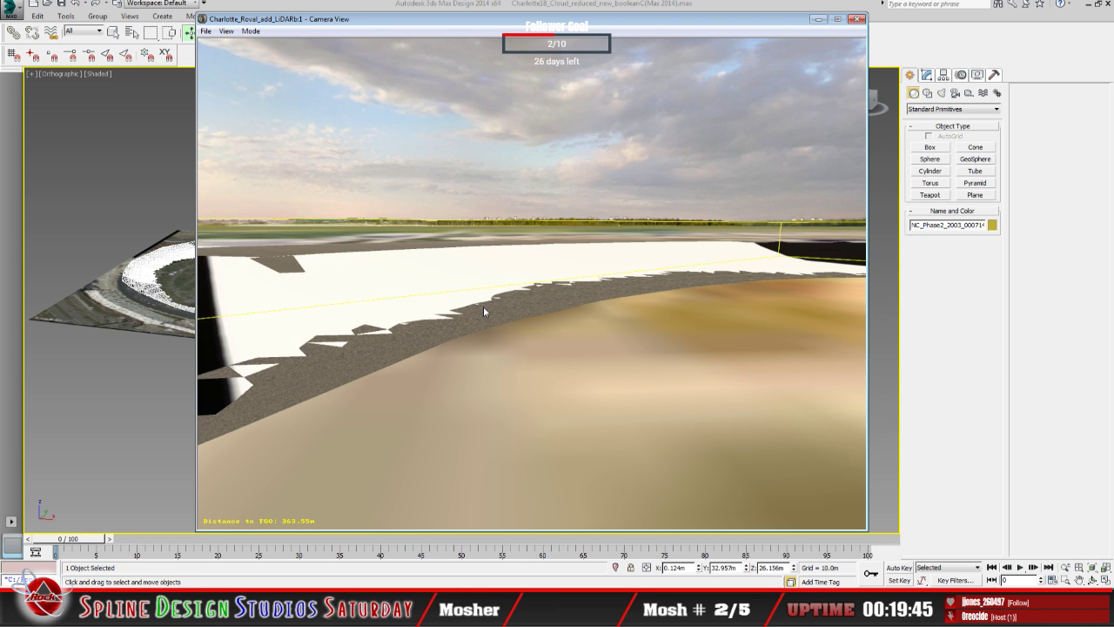
Turn slew mode back on in the Camera View and examine the mesh's jagged inner edge from the other direction.
click(251, 31)
click(274, 56)
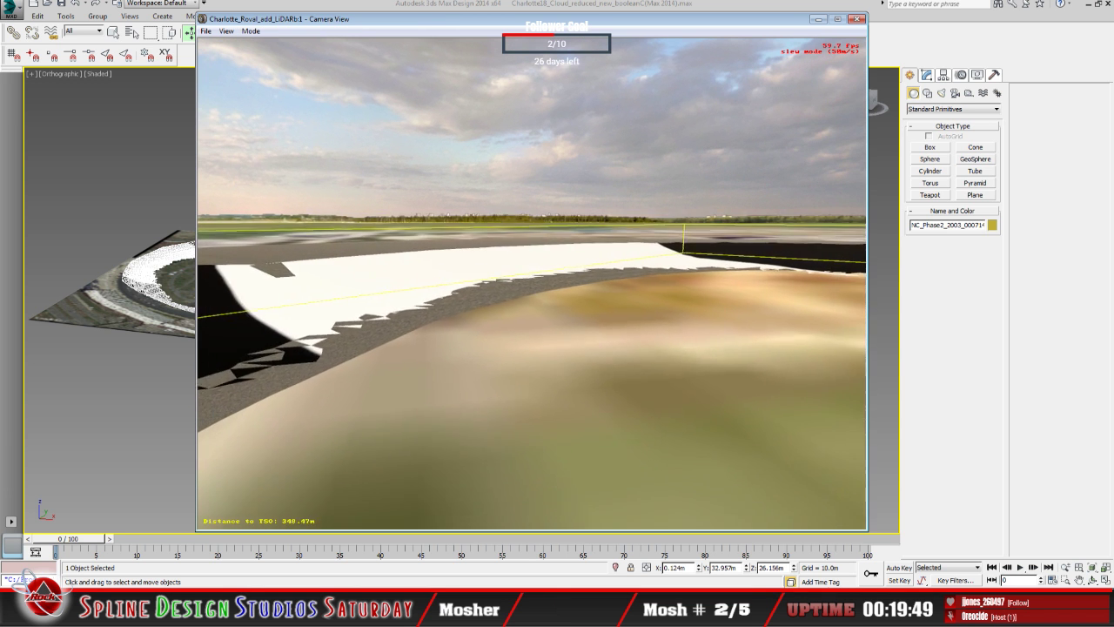
key(w)
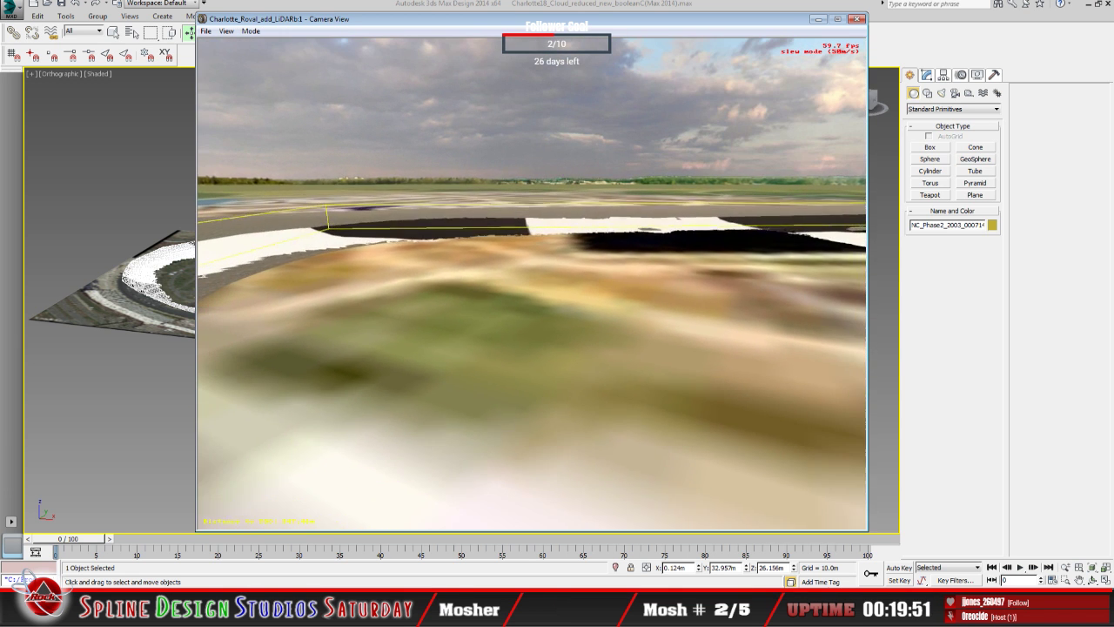
key(w)
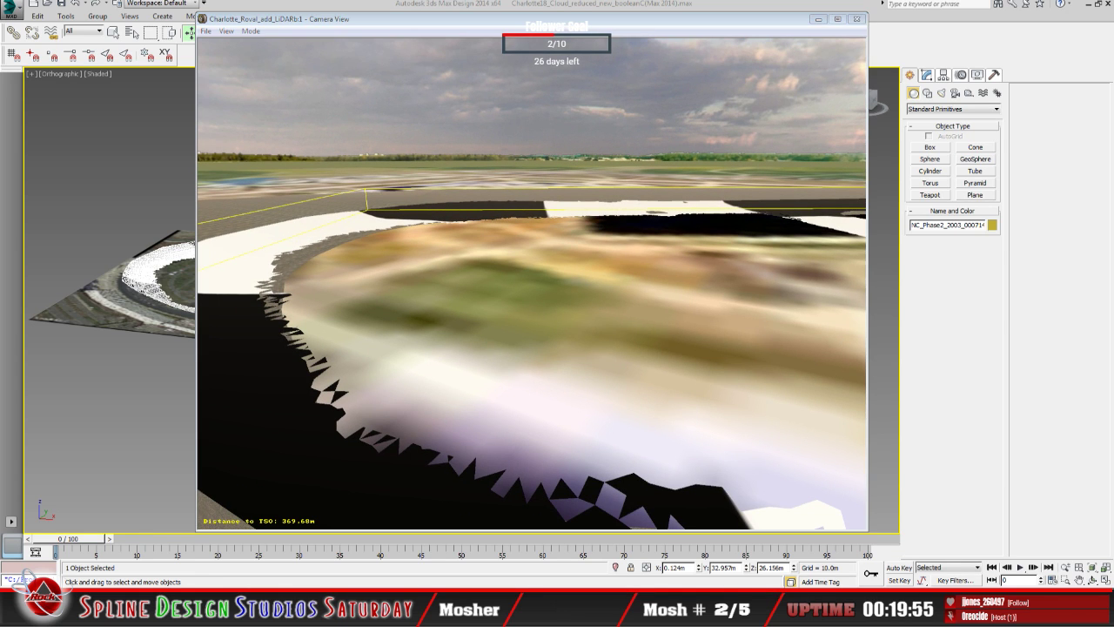
Open the Track Side Object Properties for Charlotte_LiDAR.3do, review its position and orientation values, and close them.
key(t)
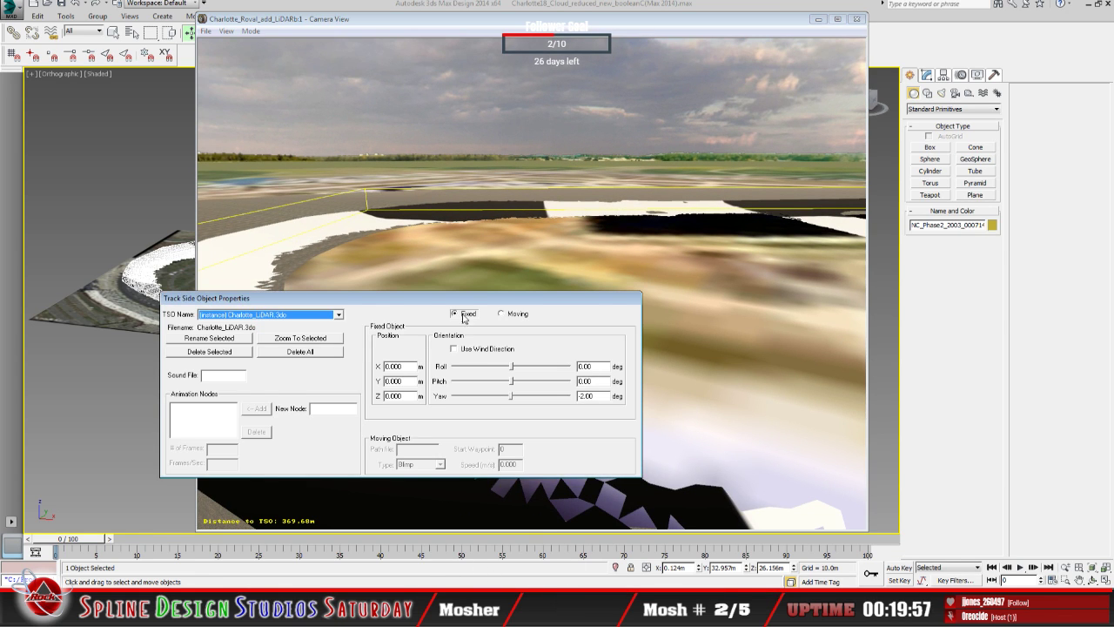
drag(485, 301, 614, 299)
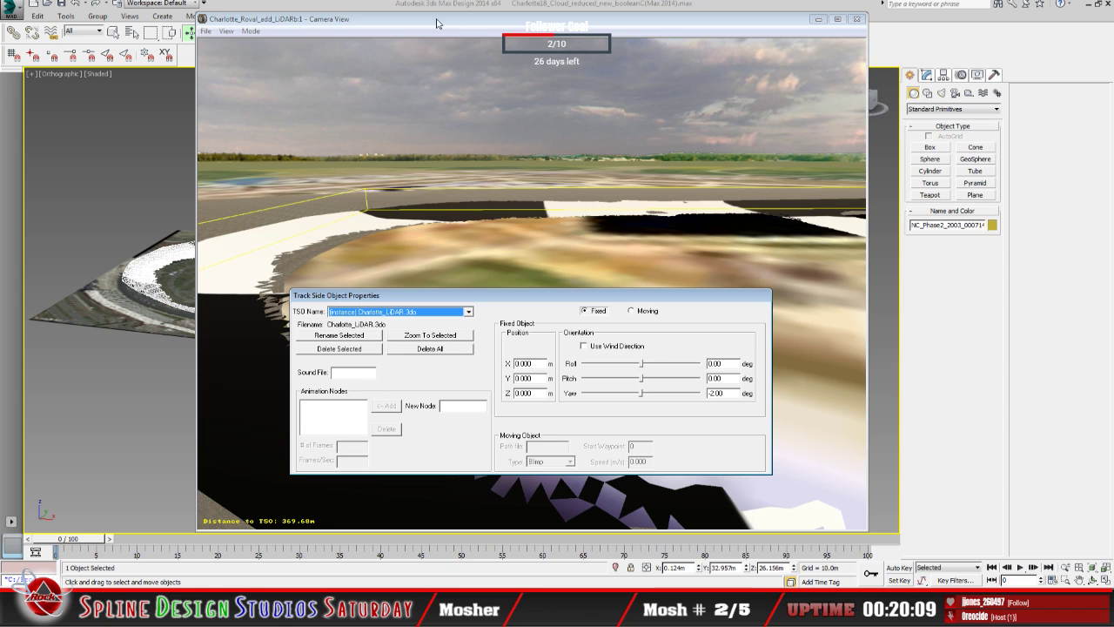
key(Escape)
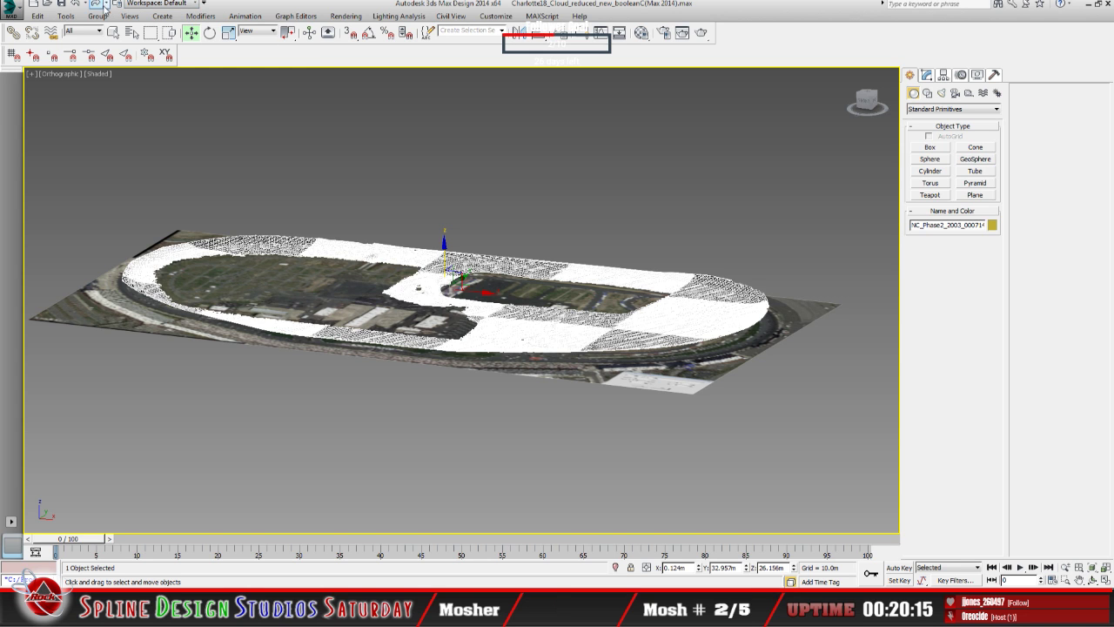
Switch to 3ds Max, undo the last Z moves of the NC_Phase2_2003 cloud mesh, and reselect the mesh.
click(77, 6)
click(76, 5)
click(77, 5)
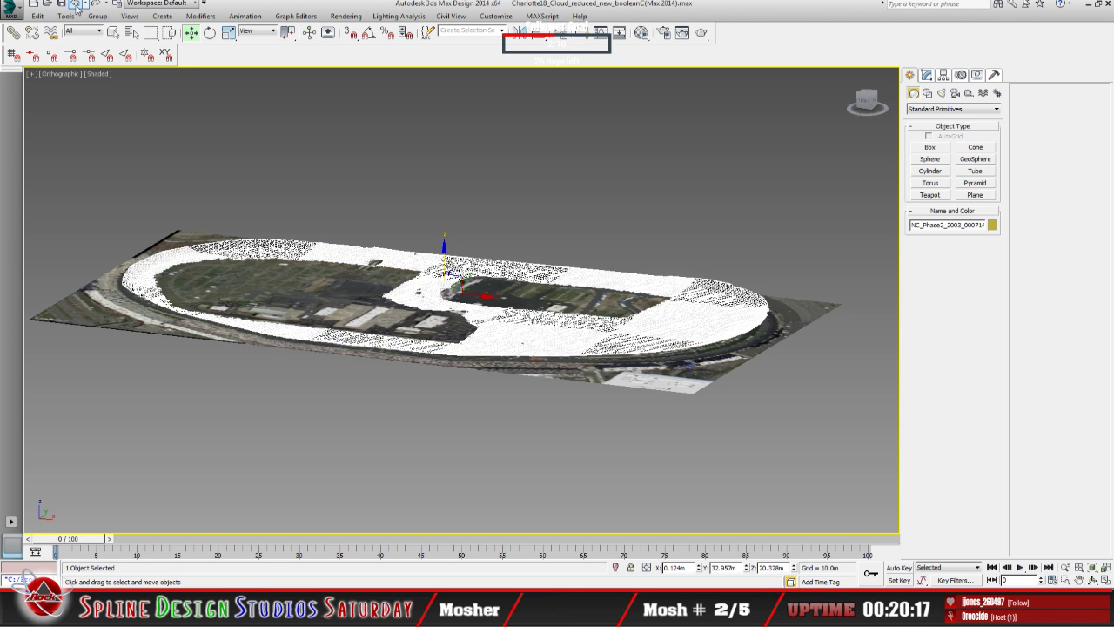
click(76, 6)
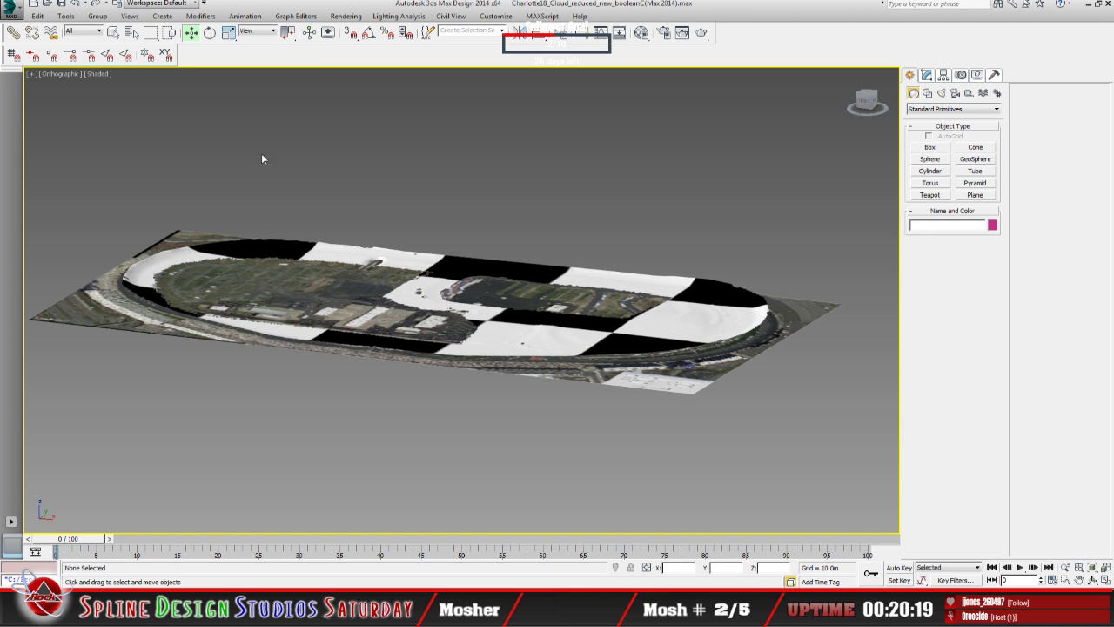
click(433, 301)
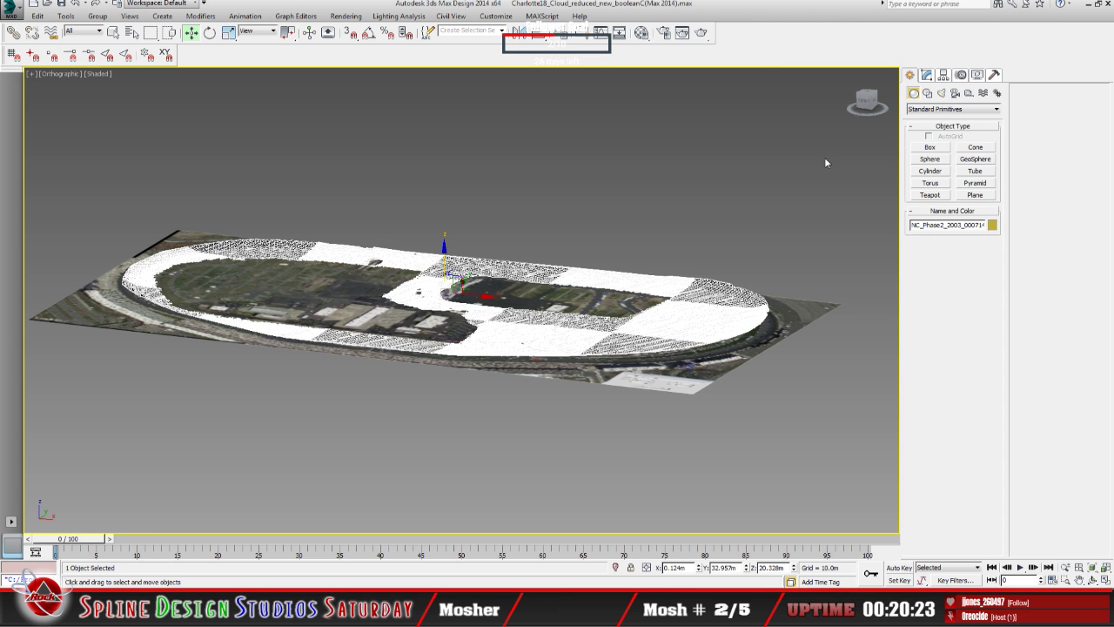
Center the cloud mesh's pivot to the object using Affect Pivot Only, and leave pivot editing.
click(943, 77)
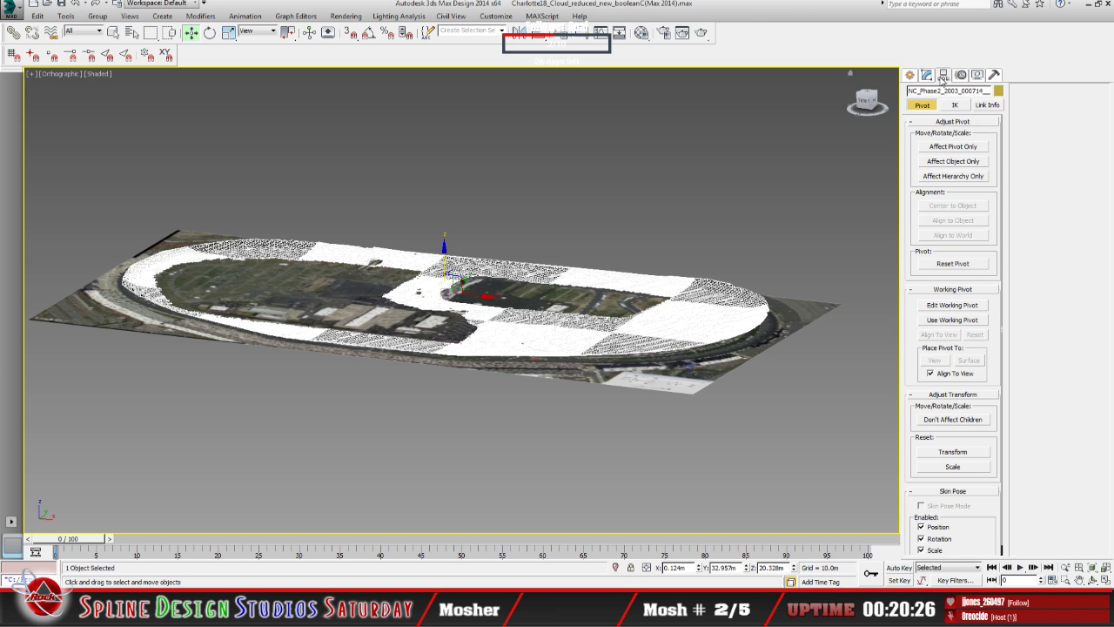
click(956, 148)
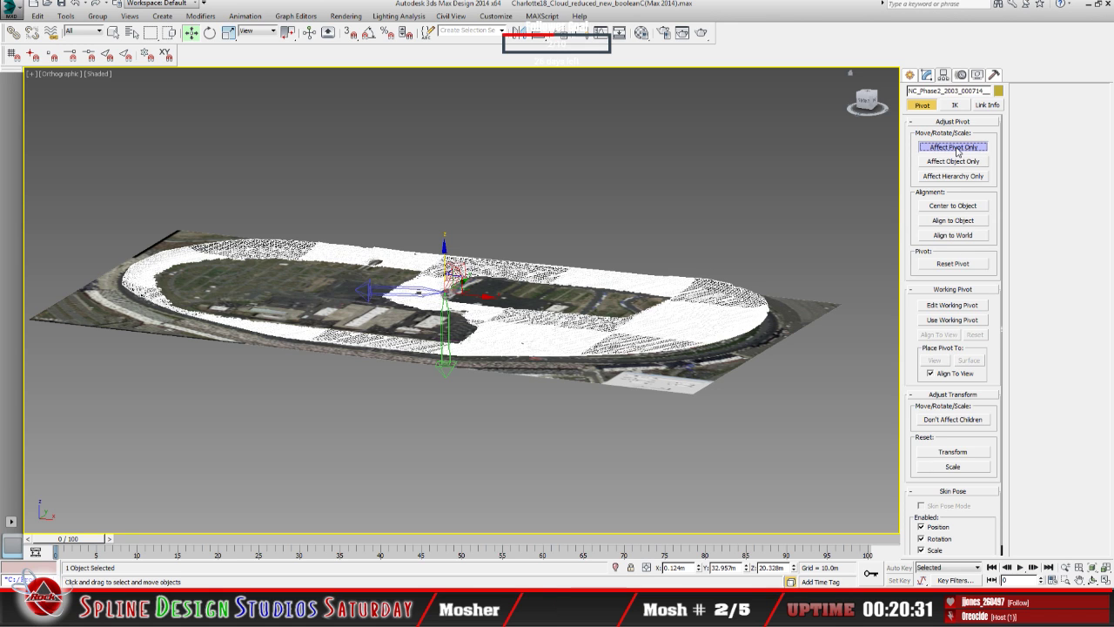
click(958, 206)
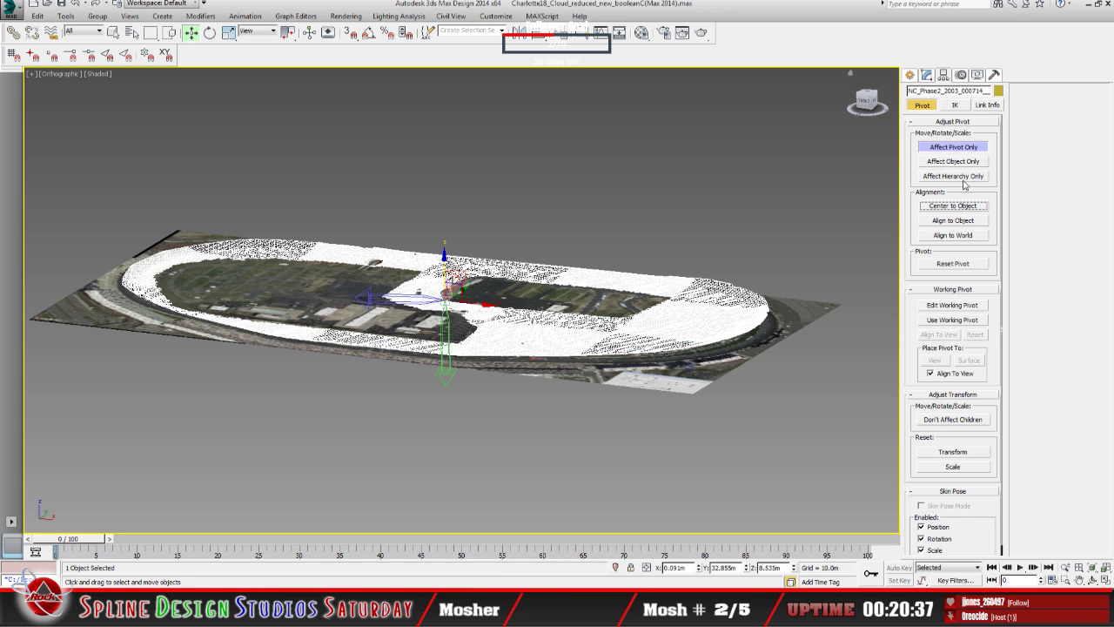
click(960, 148)
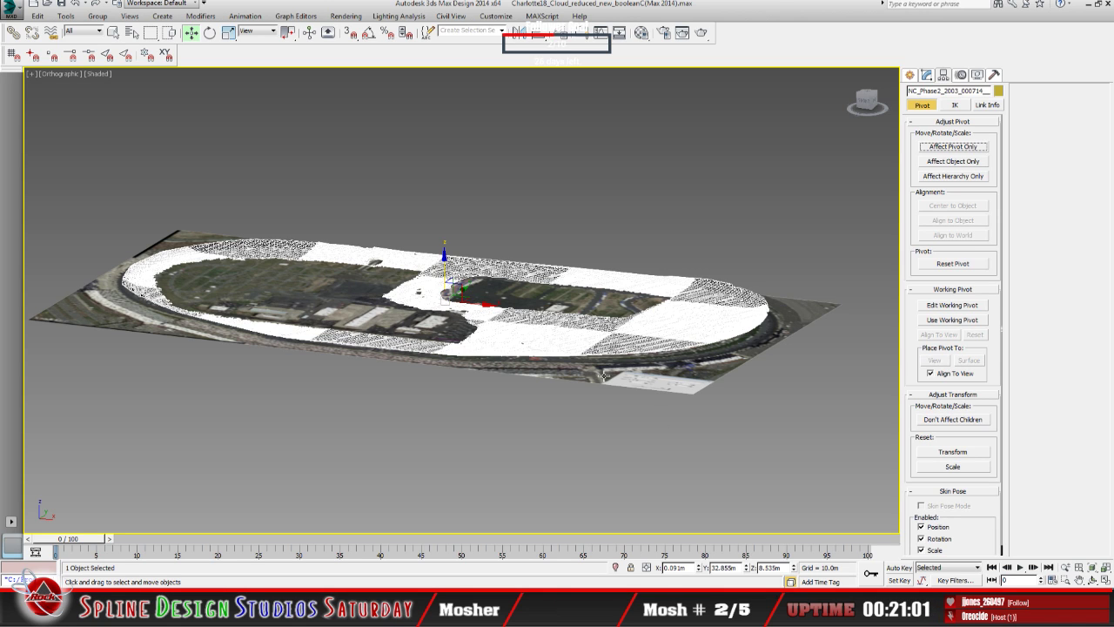
Reset the cloud mesh's Z position to 0 m and raise it along Z to about 5.95 m.
right_click(794, 569)
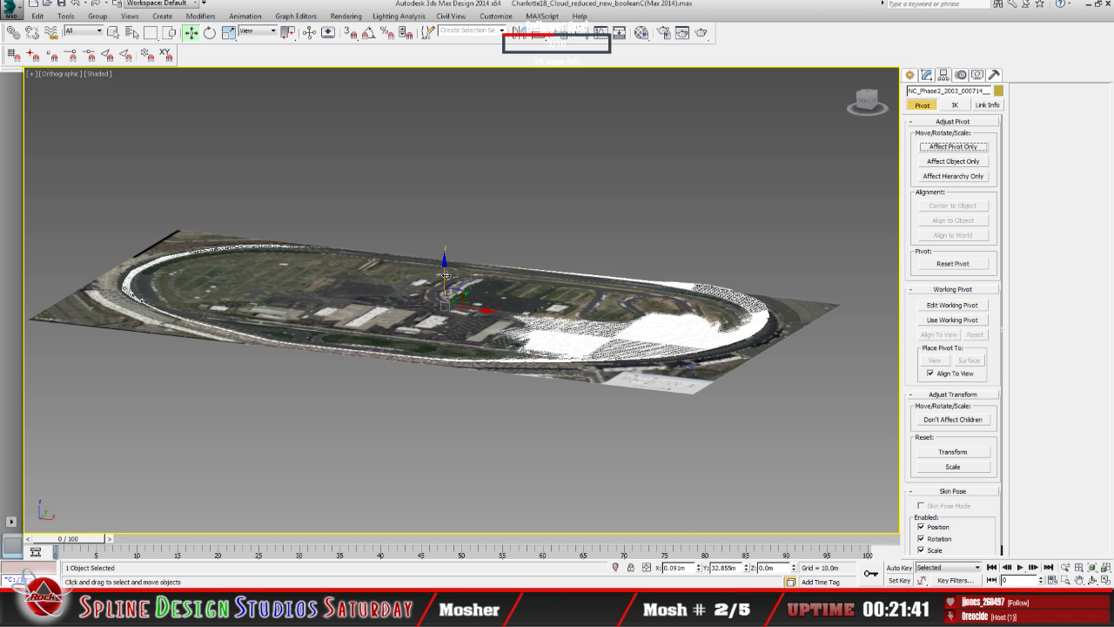
key(Insert)
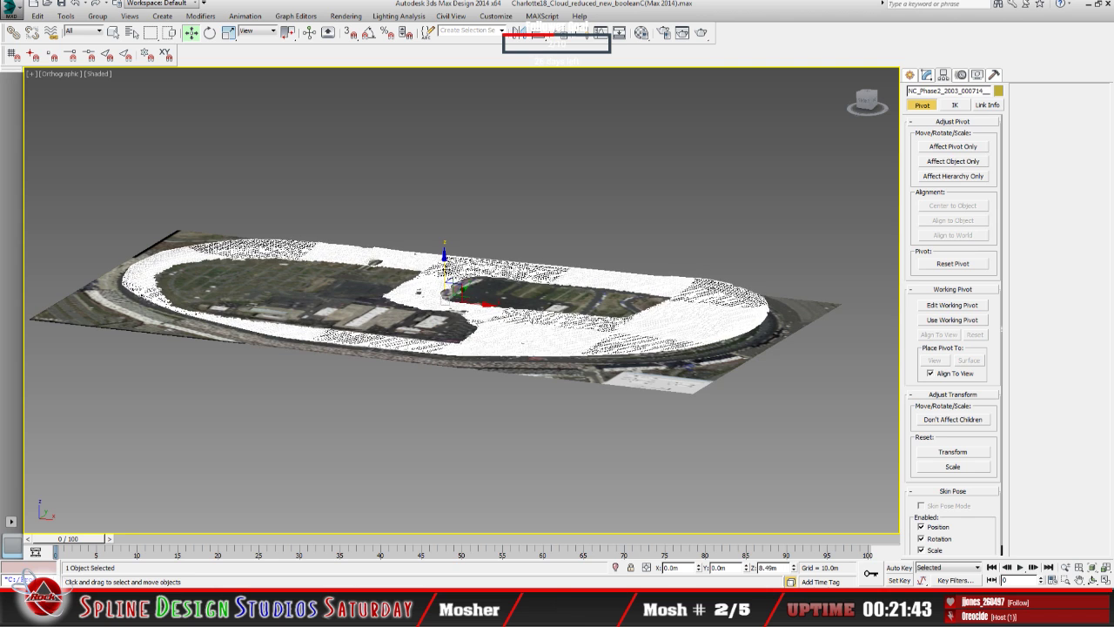
drag(444, 272, 445, 266)
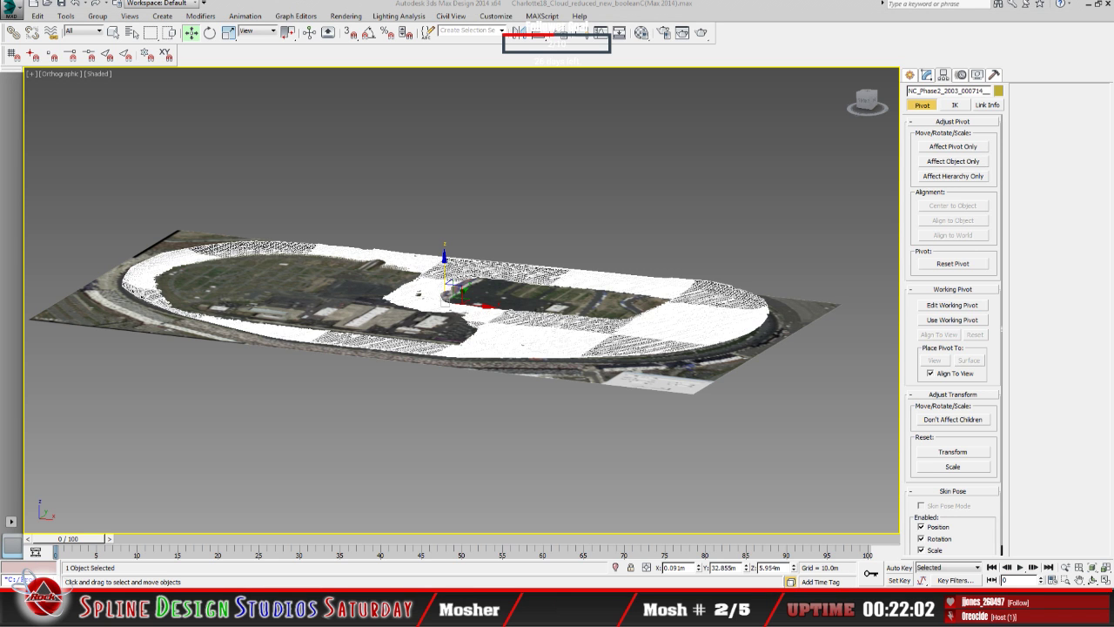
Switch to Sandbox, open the properties of Charlotte_LiDAR.3do, and set its Z position to -6 m.
click(433, 558)
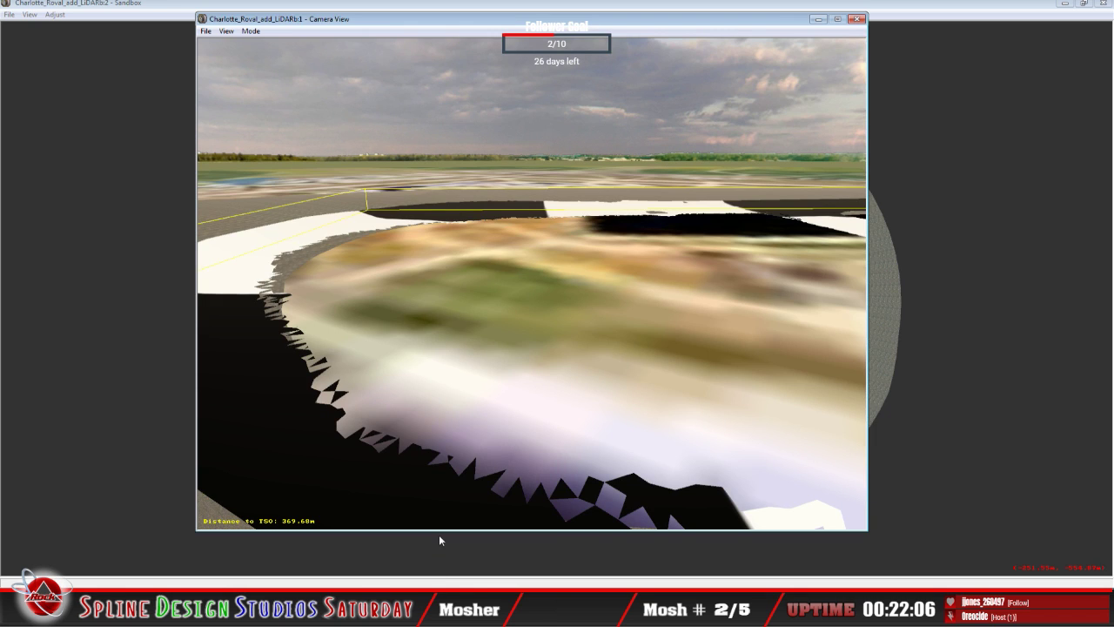
click(424, 566)
double_click(416, 580)
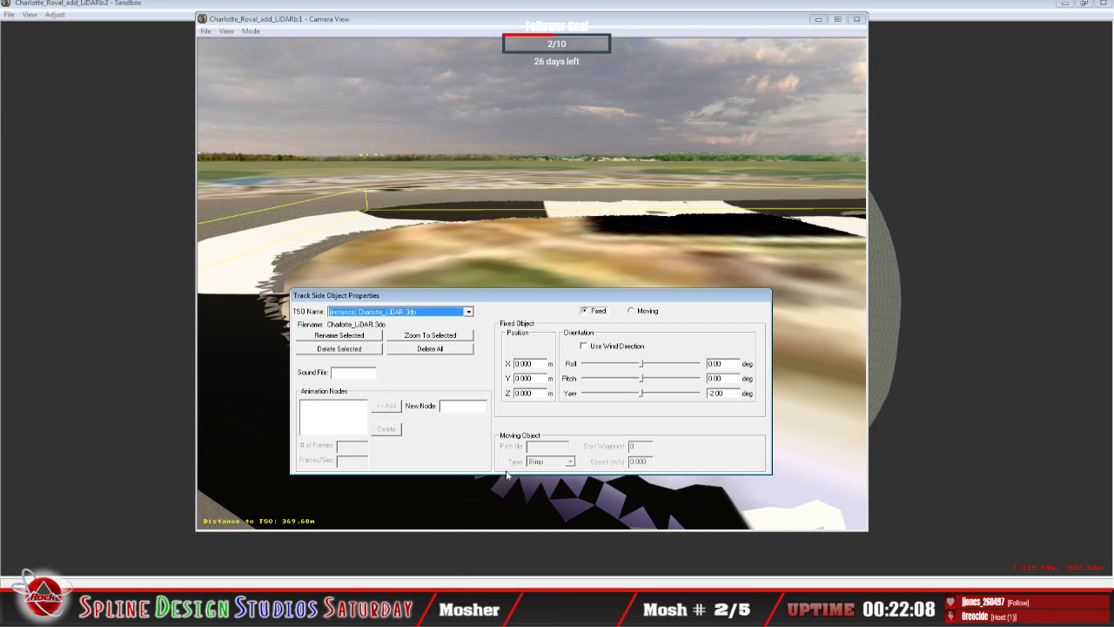
click(517, 393)
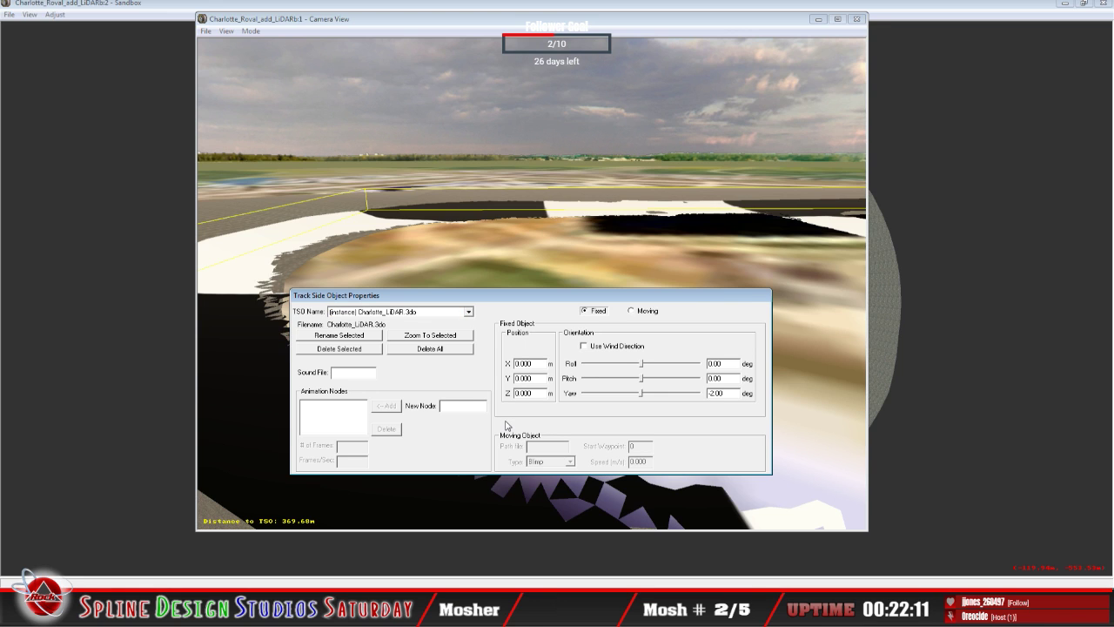
text(-6)
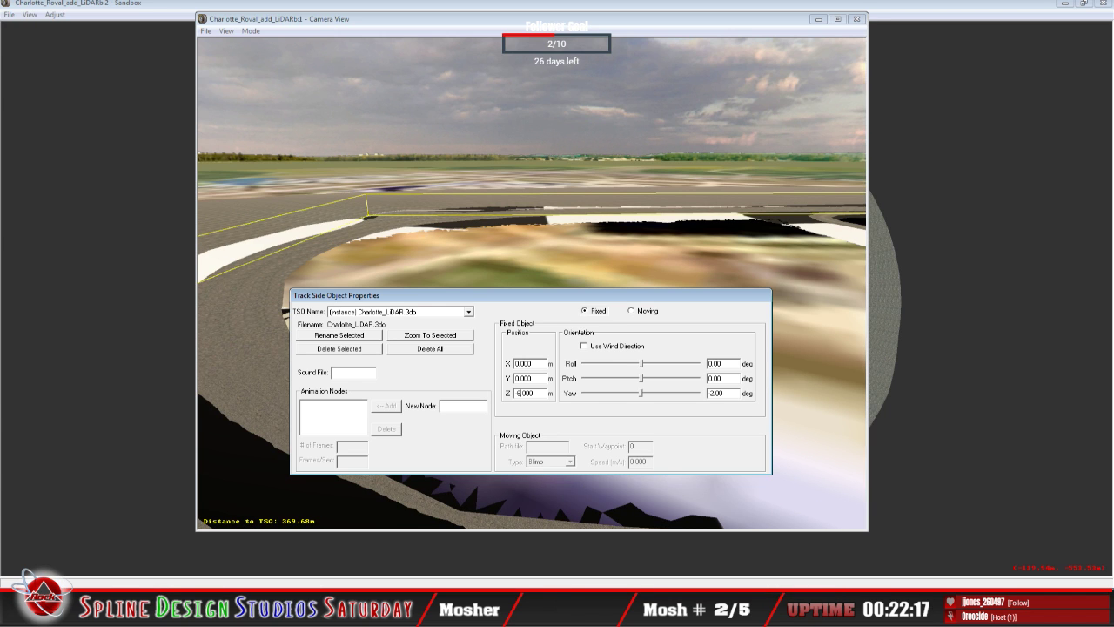
Try Z positions of -2 m and -1 m for the Charlotte_LiDAR.3do object.
key(BackSpace)
text(1)
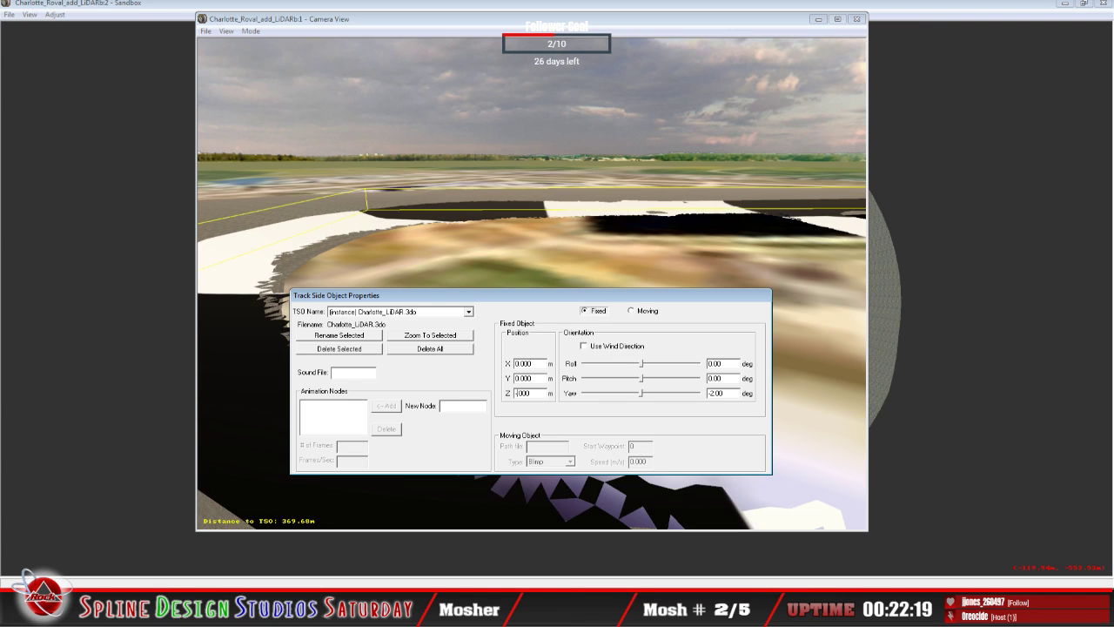
key(BackSpace)
text(2)
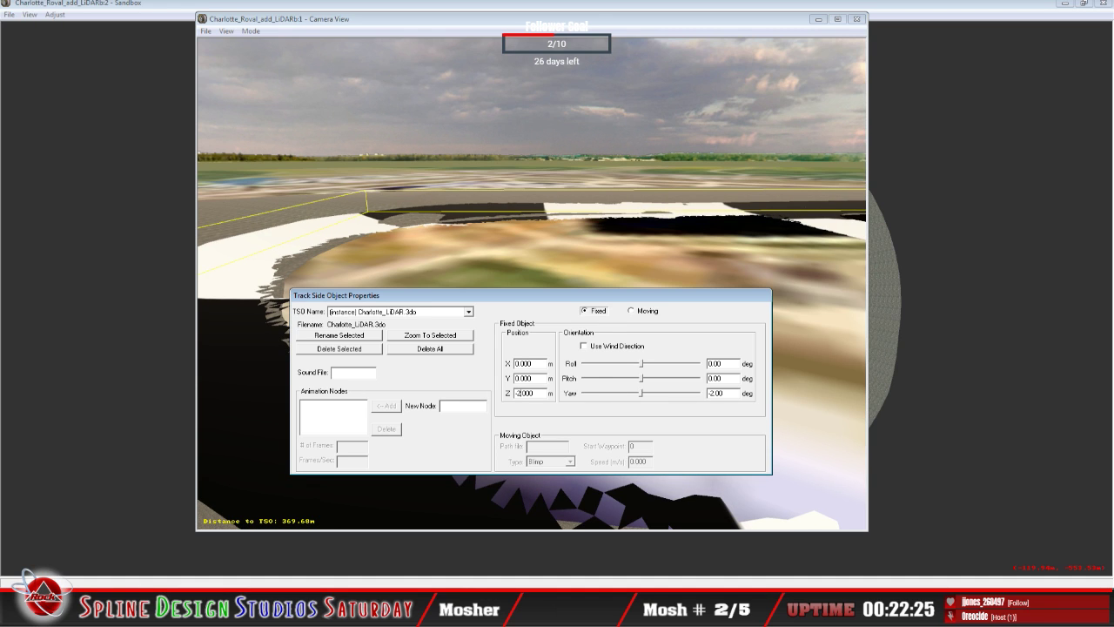
key(BackSpace)
text(1)
text(1)
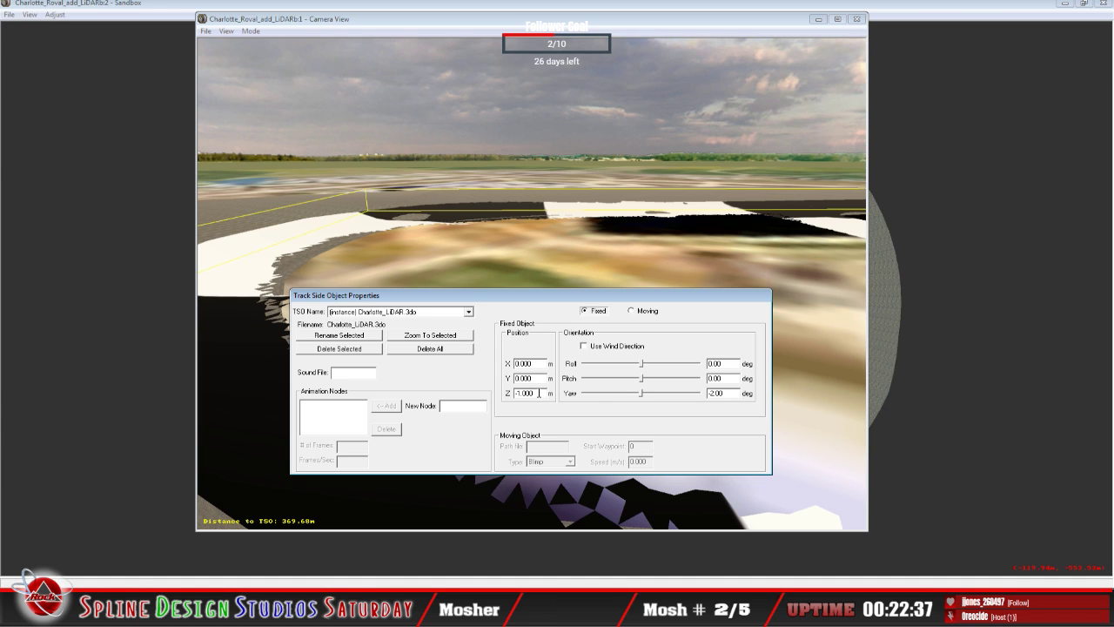
Try smaller Z offsets of -0.5 m and -0.250 m for the Charlotte_LiDAR.3do object.
key(BackSpace)
key(BackSpace)
key(BackSpace)
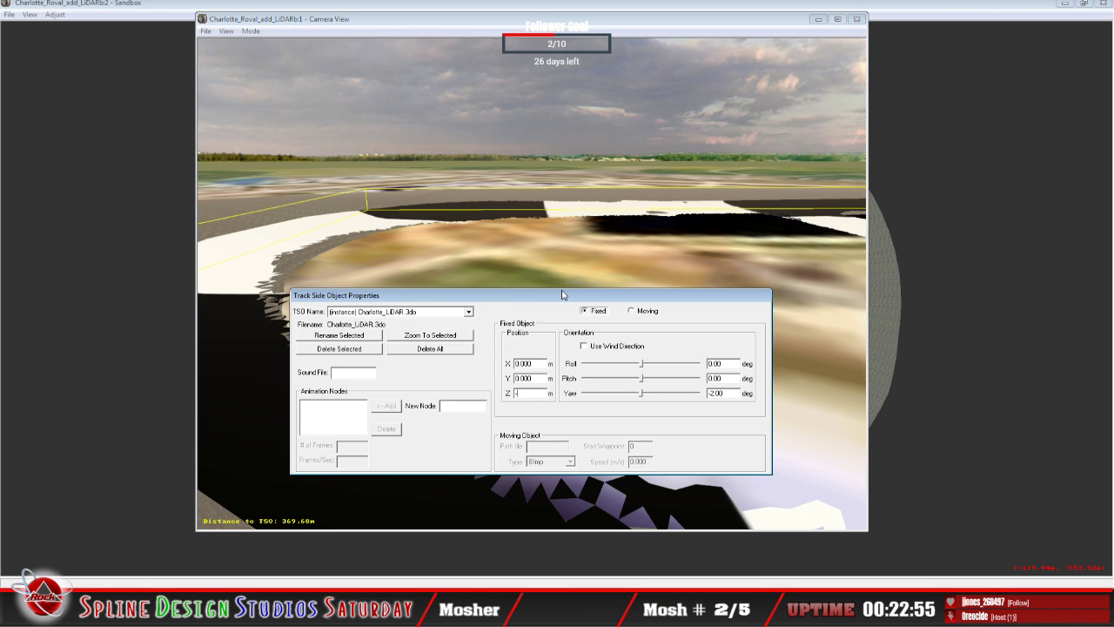
text(0.5)
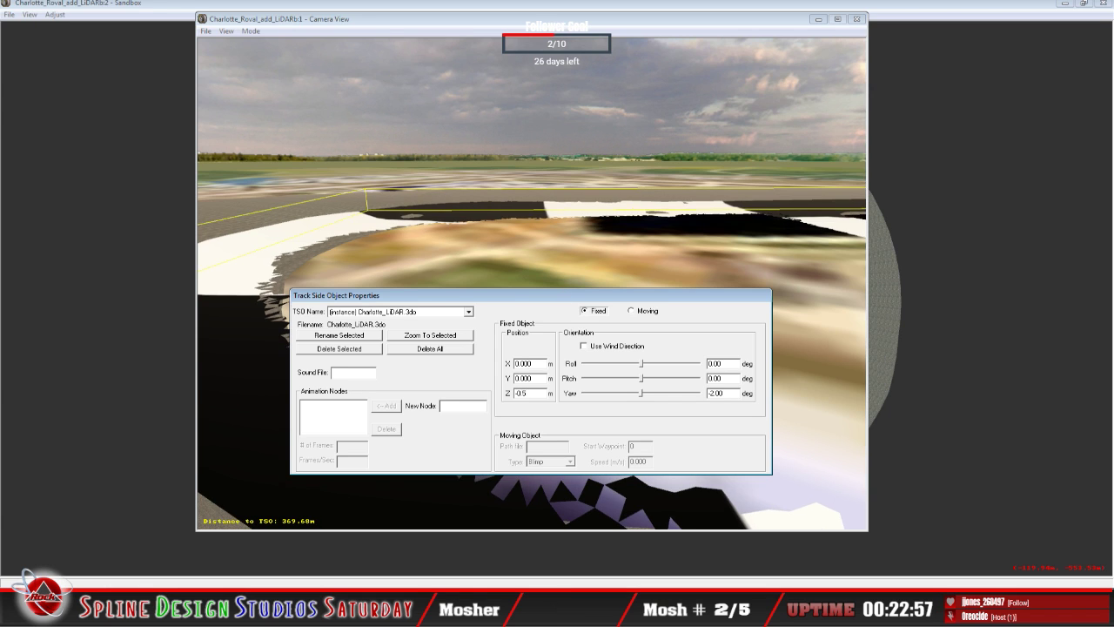
key(Return)
key(BackSpace)
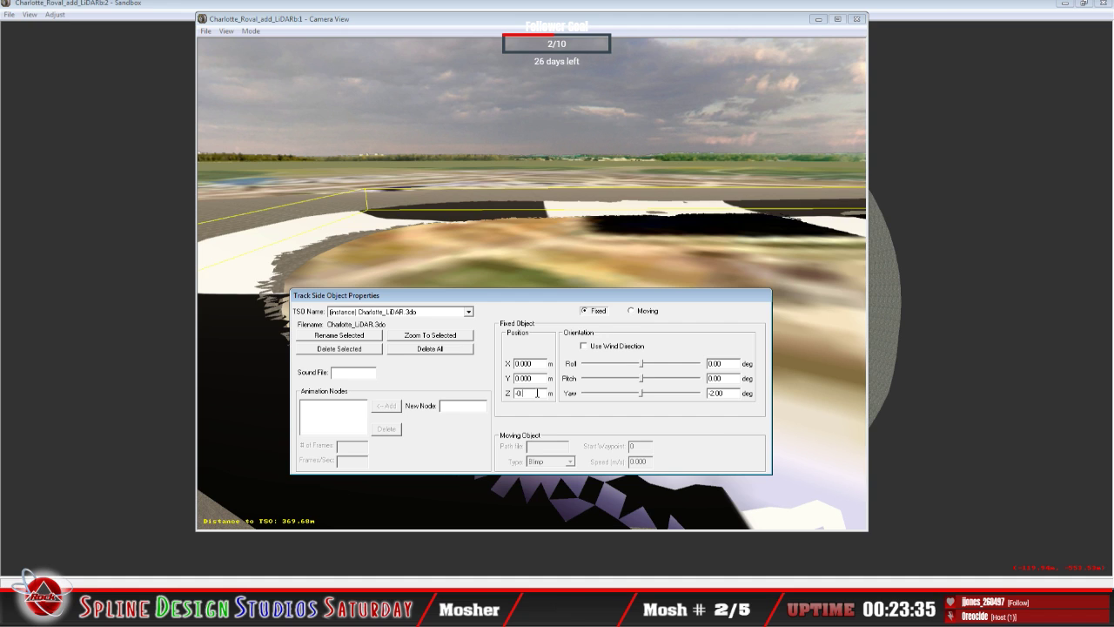
text(250)
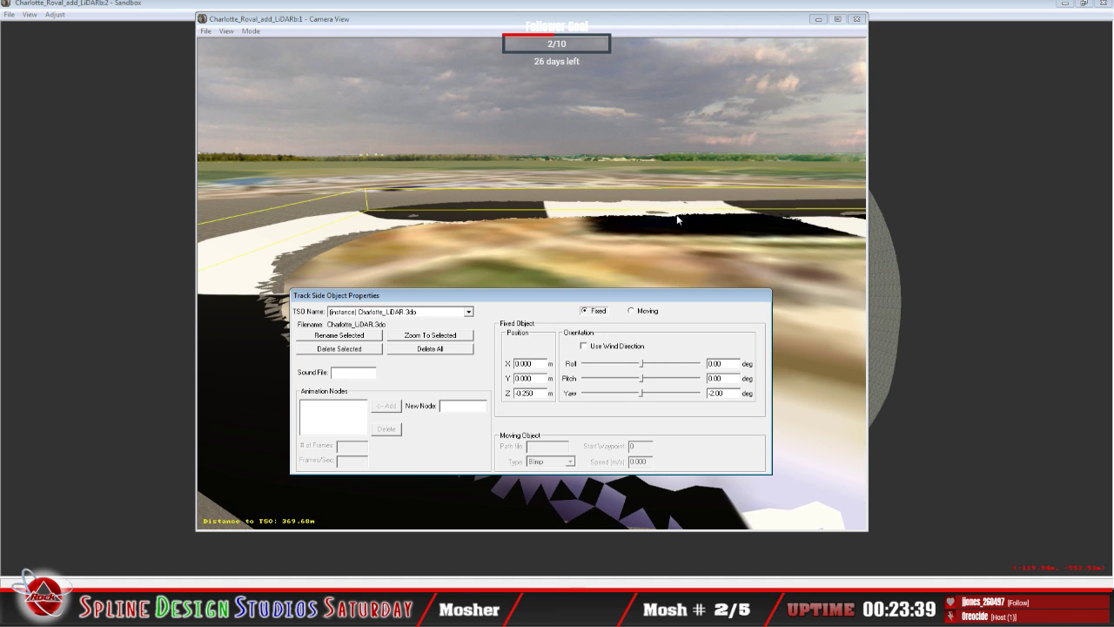
Try a Z offset of -0.100 m for the Charlotte_LiDAR.3do object.
key(BackSpace)
key(BackSpace)
key(BackSpace)
key(BackSpace)
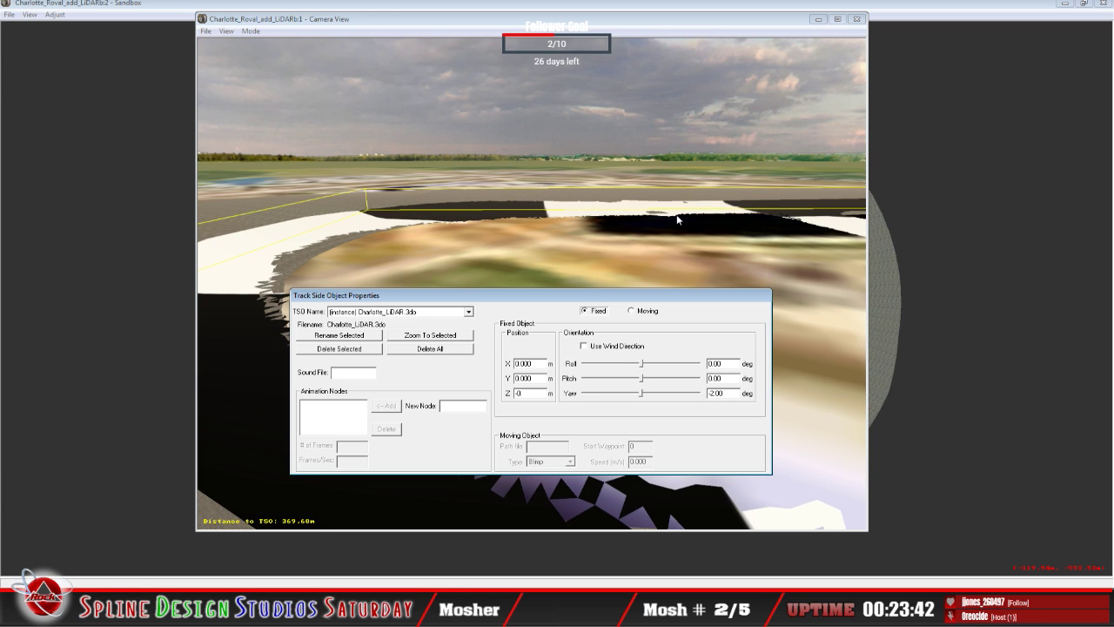
text(.1)
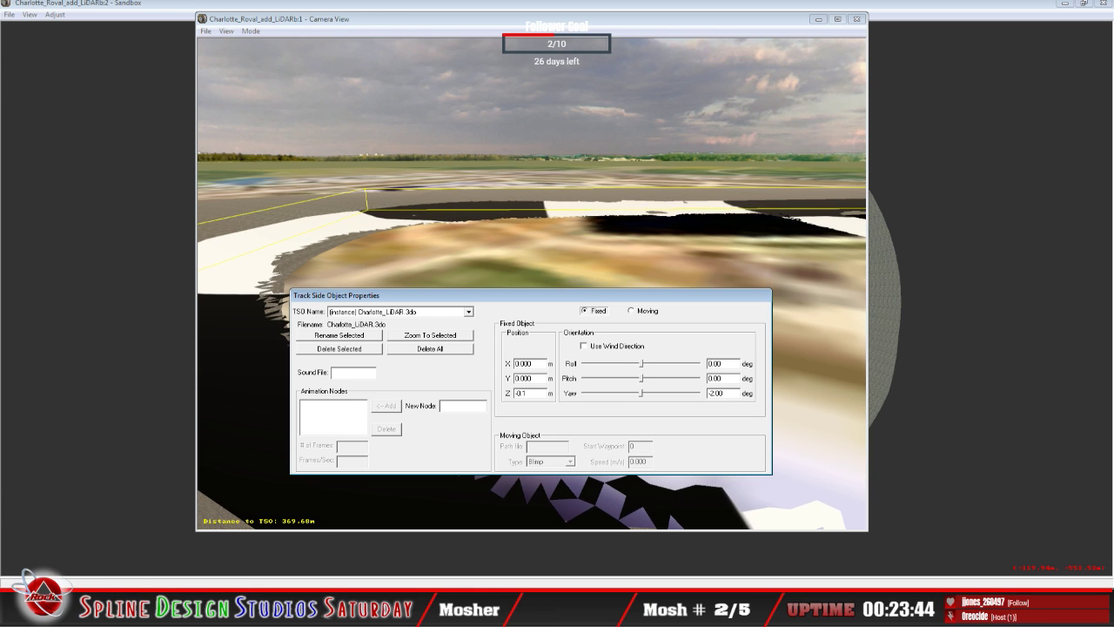
text(00)
Set the Charlotte_LiDAR.3do object's Z position back to 0.000 m and dismiss its properties.
click(540, 394)
key(BackSpace)
key(BackSpace)
key(BackSpace)
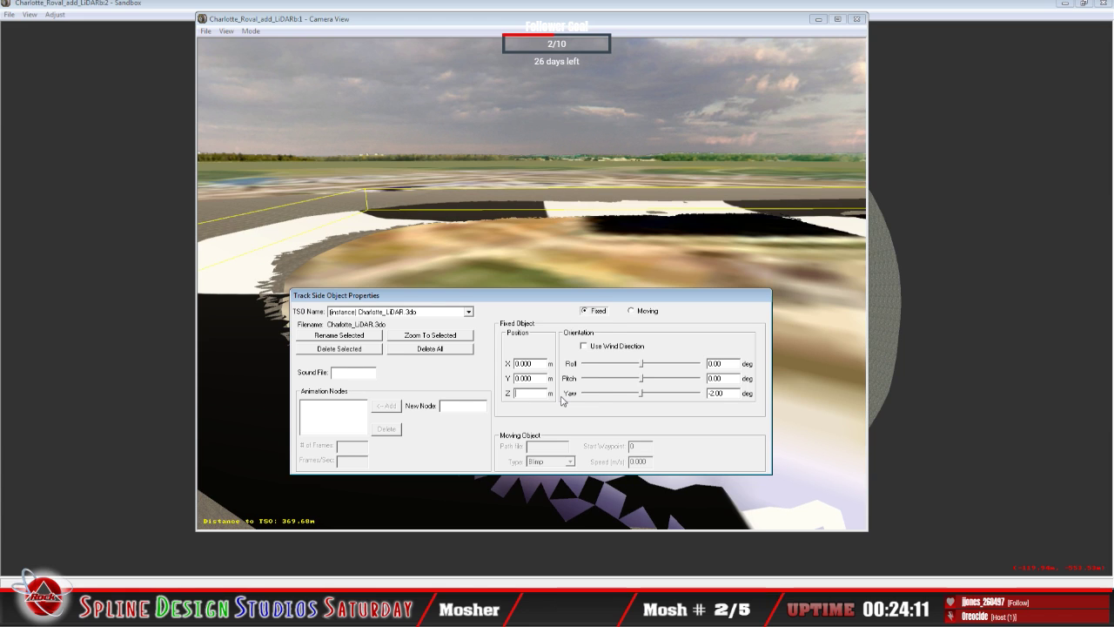
text(0.000)
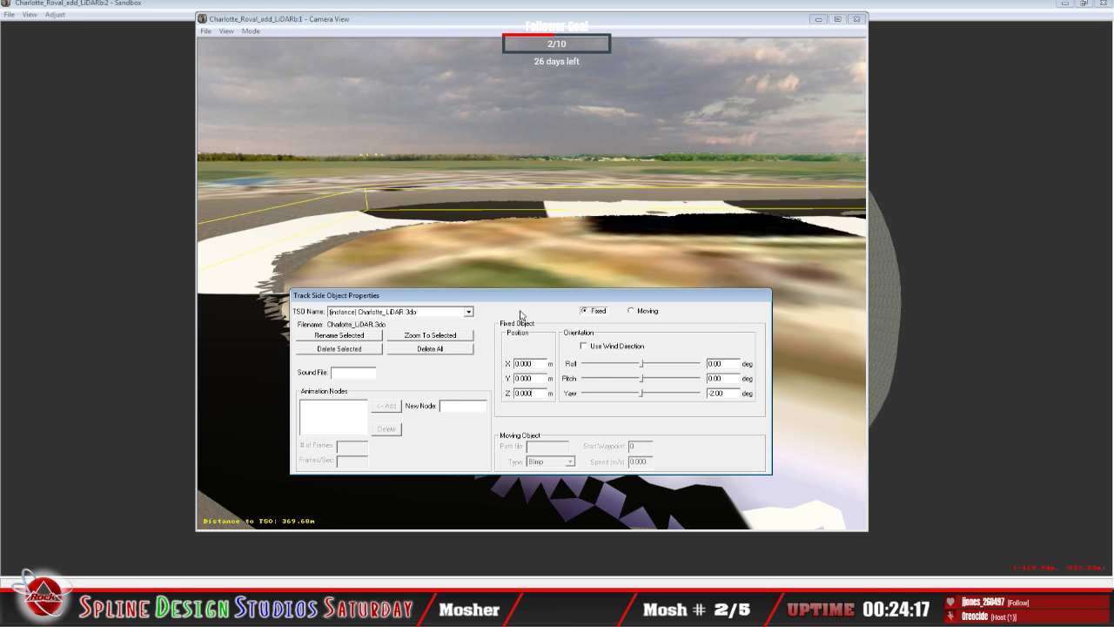
click(502, 266)
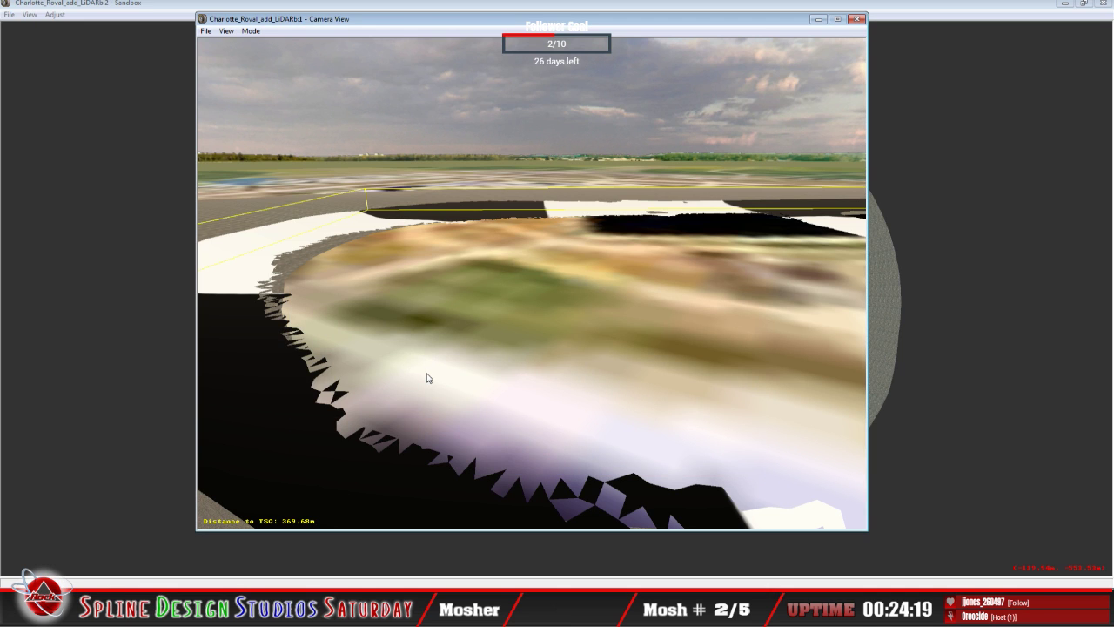
Switch to 3ds Max and raise the cloud mesh along Z to about 6.93 m.
key(alt+Tab)
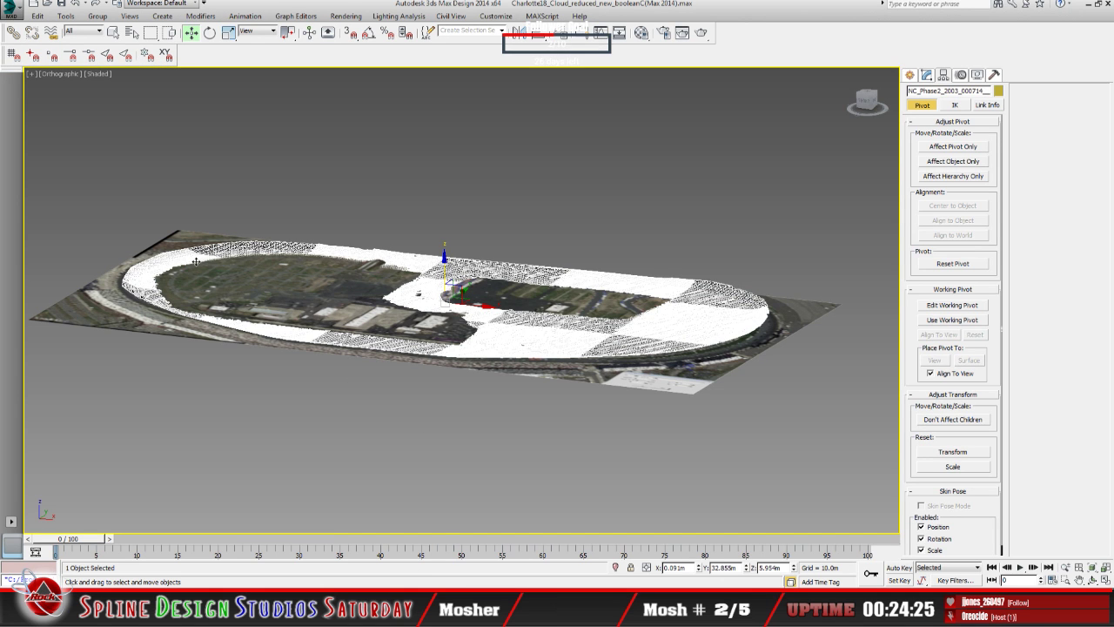
drag(449, 269, 448, 262)
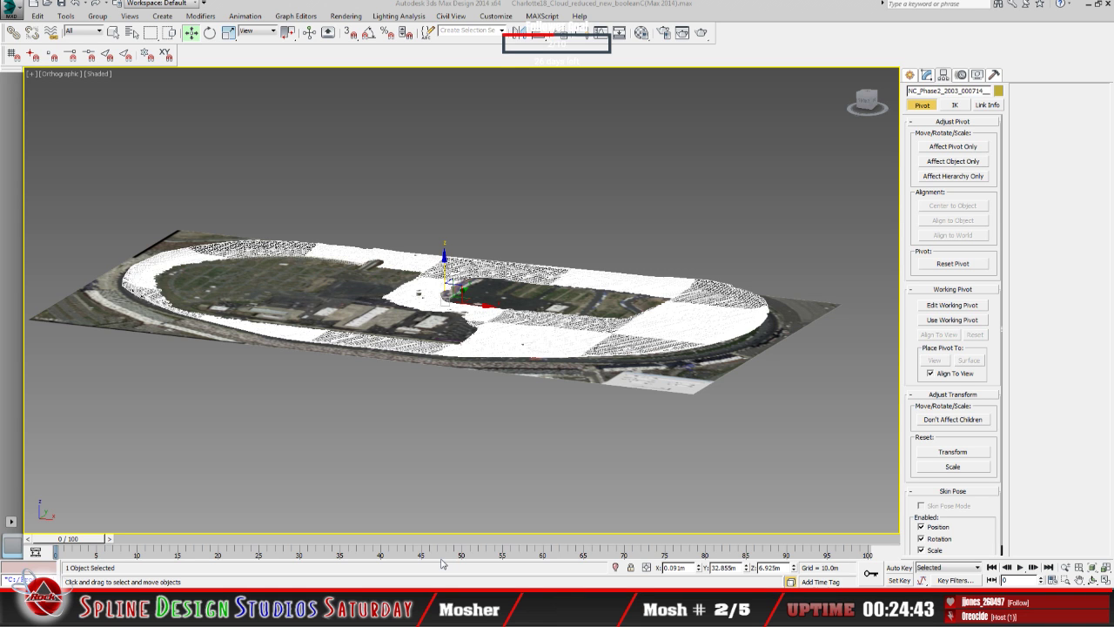
Switch to Sandbox and slew the camera around the LiDAR mesh to examine its height against the track surface.
key(alt+Tab)
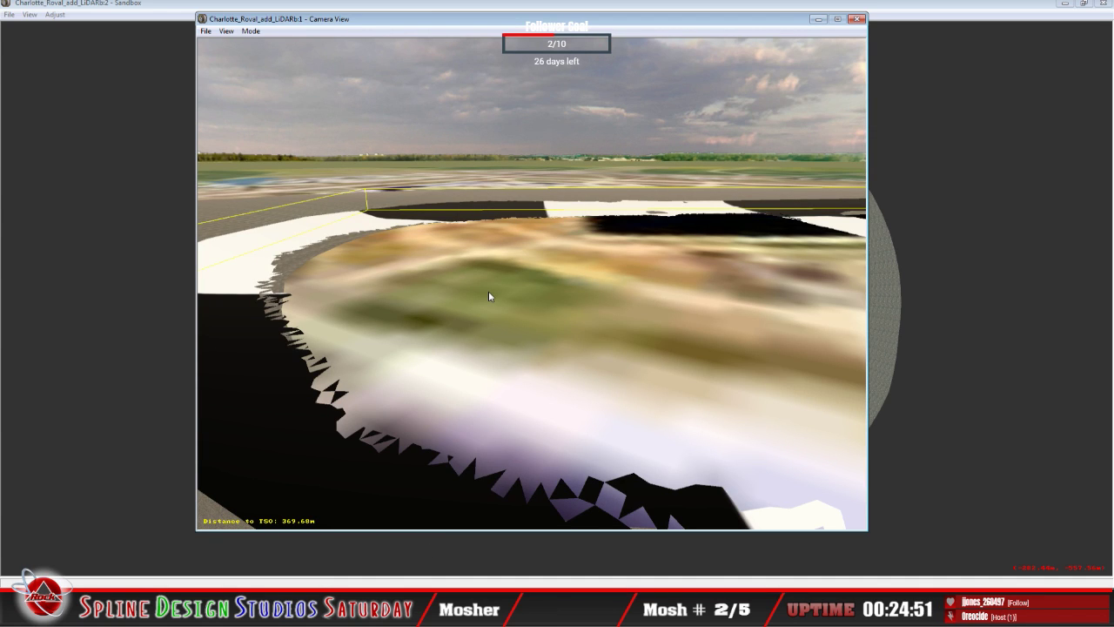
click(251, 32)
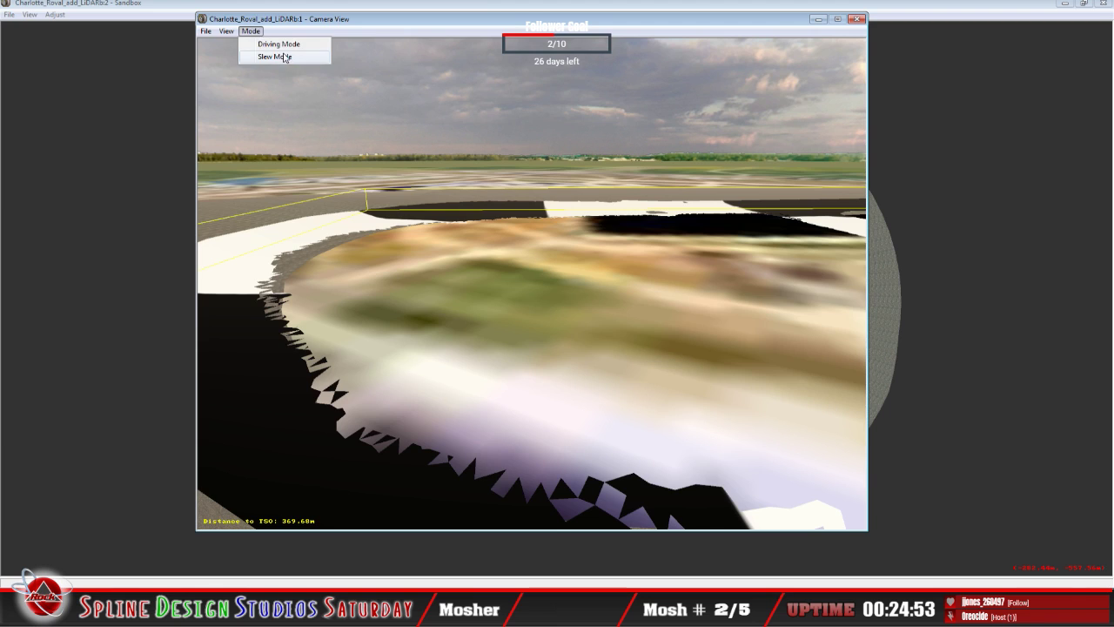
click(275, 56)
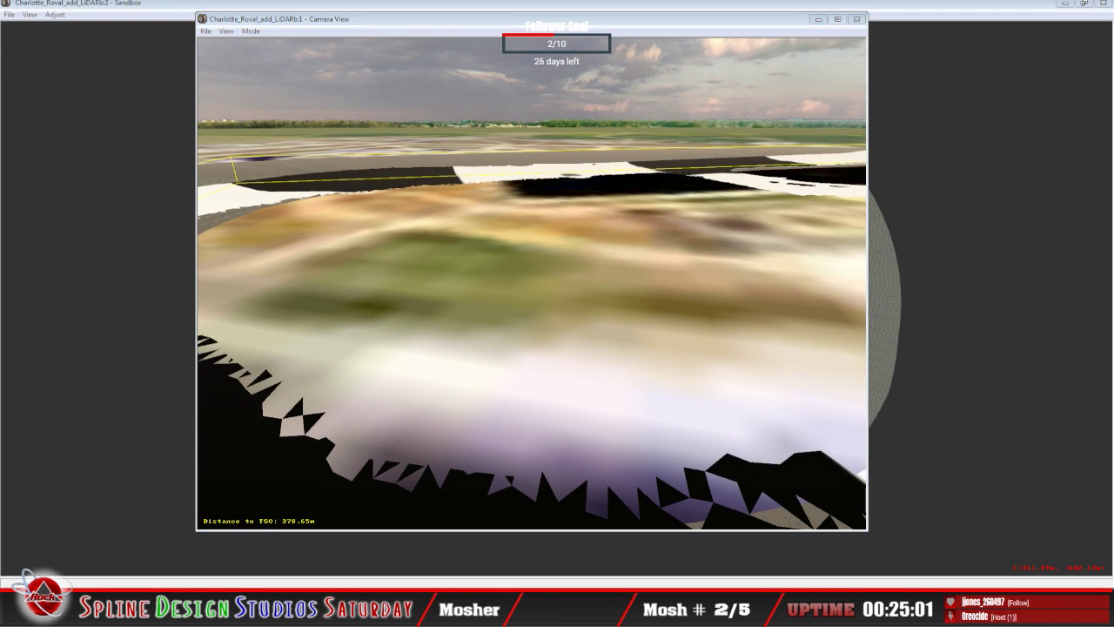
key(Return)
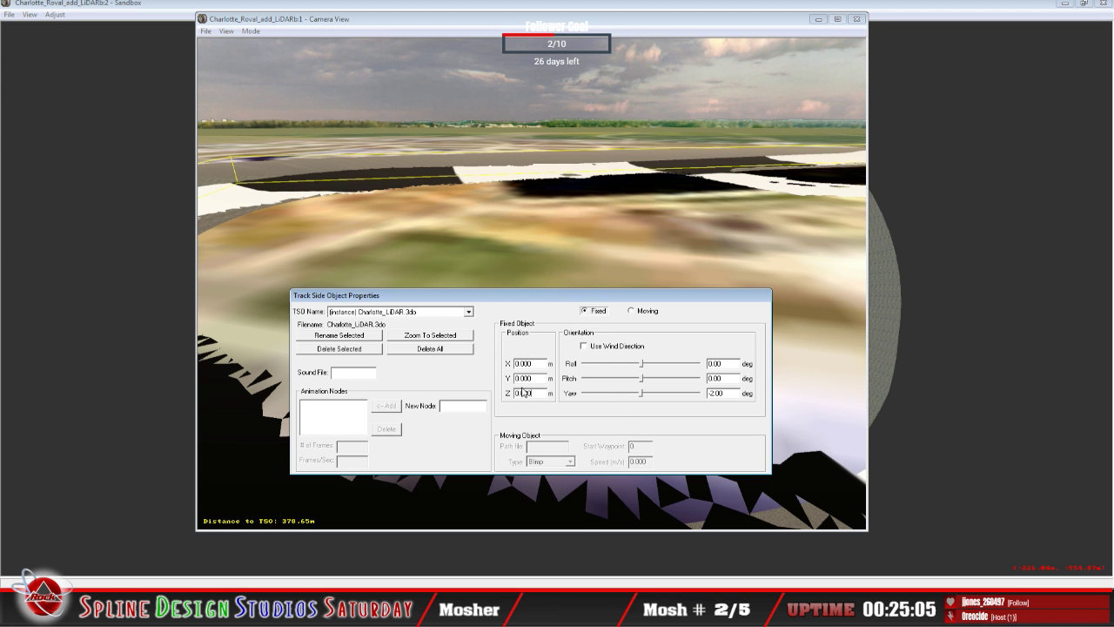
key(Escape)
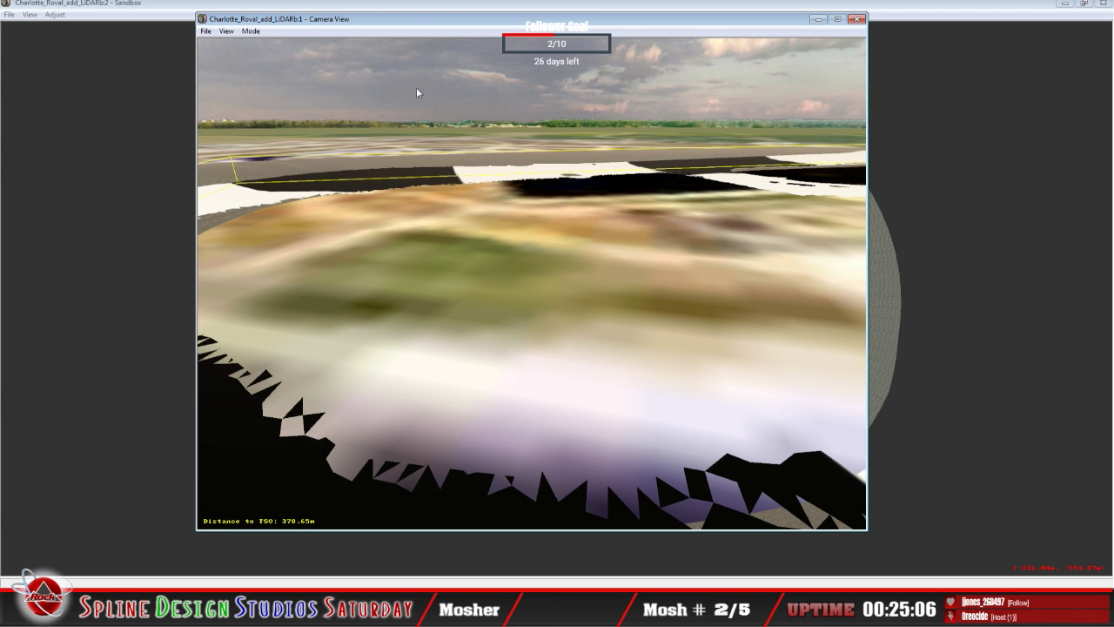
click(251, 31)
click(266, 55)
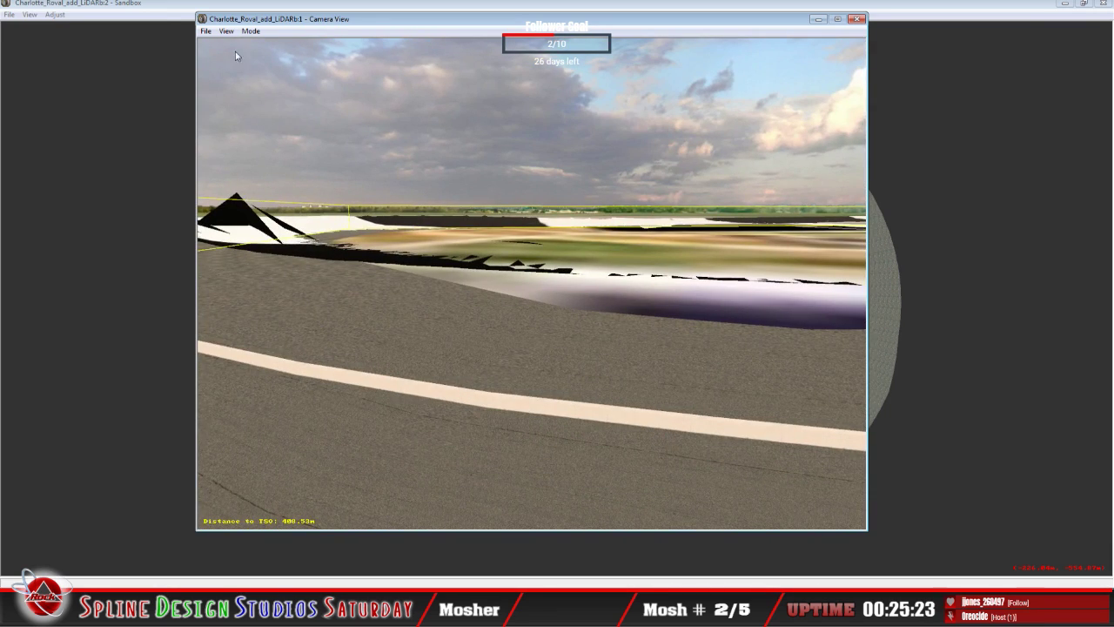
key(alt+F4)
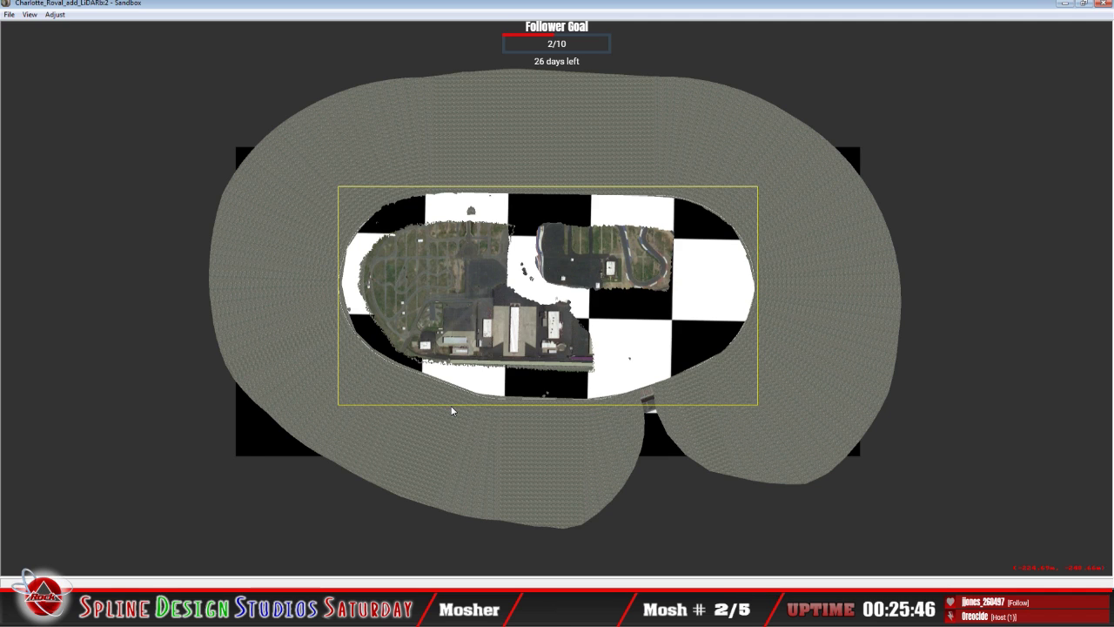
Switch the track to the geometry editing view and hide the height views.
click(30, 14)
click(75, 141)
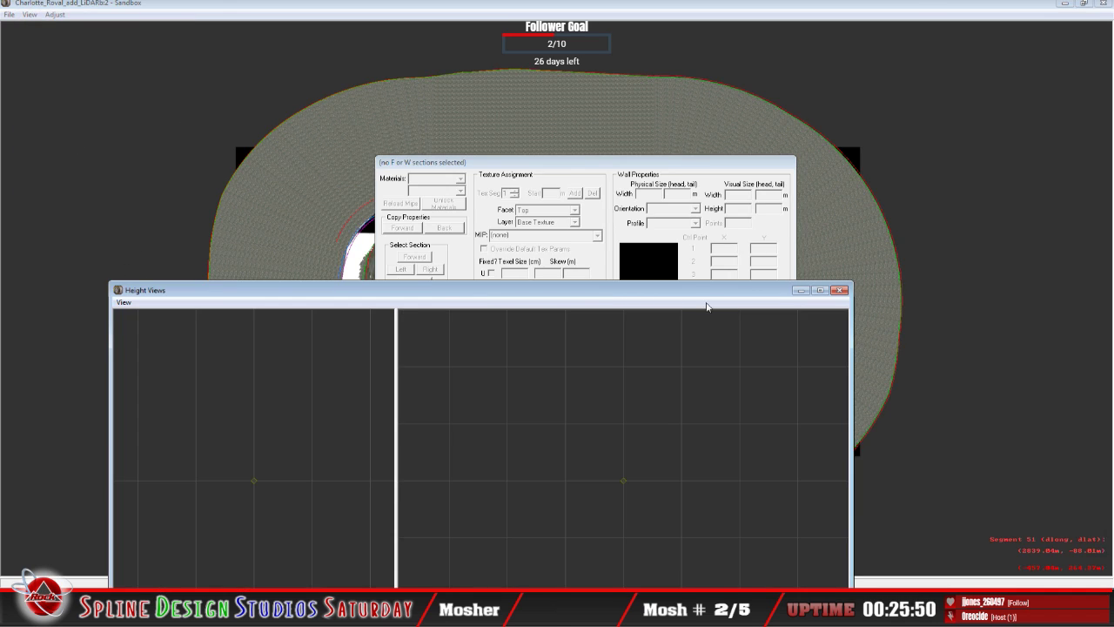
drag(511, 304, 496, 169)
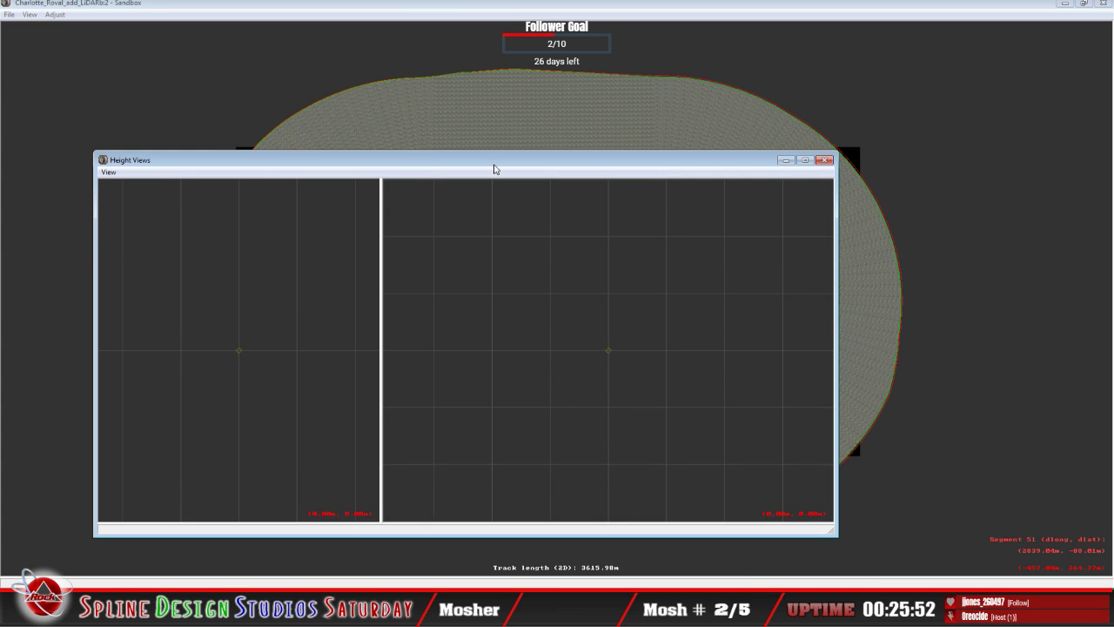
click(34, 15)
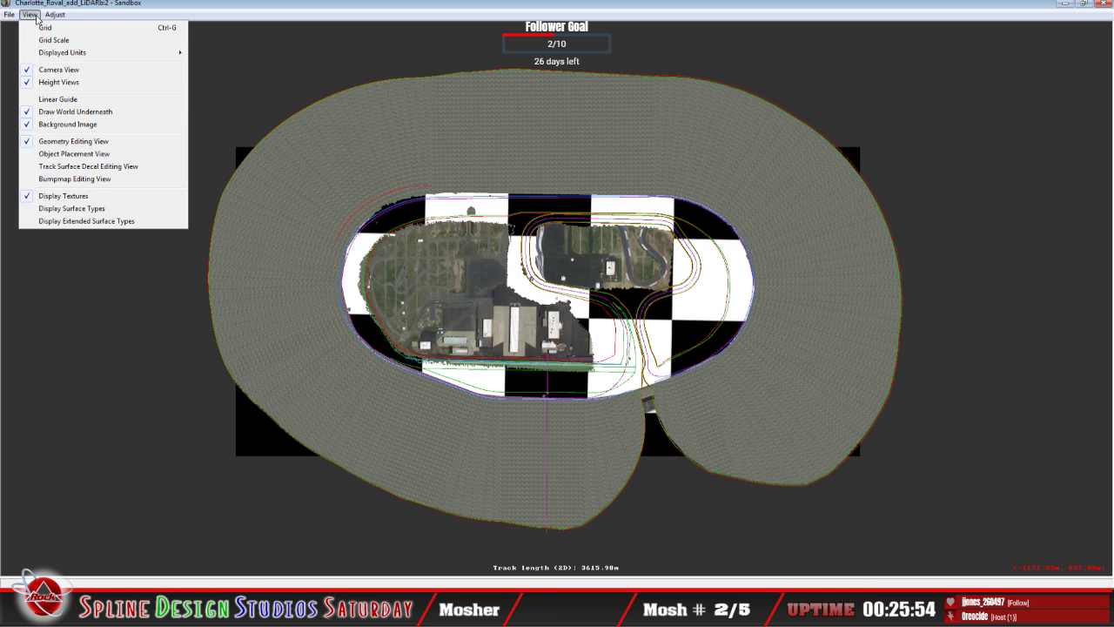
click(58, 81)
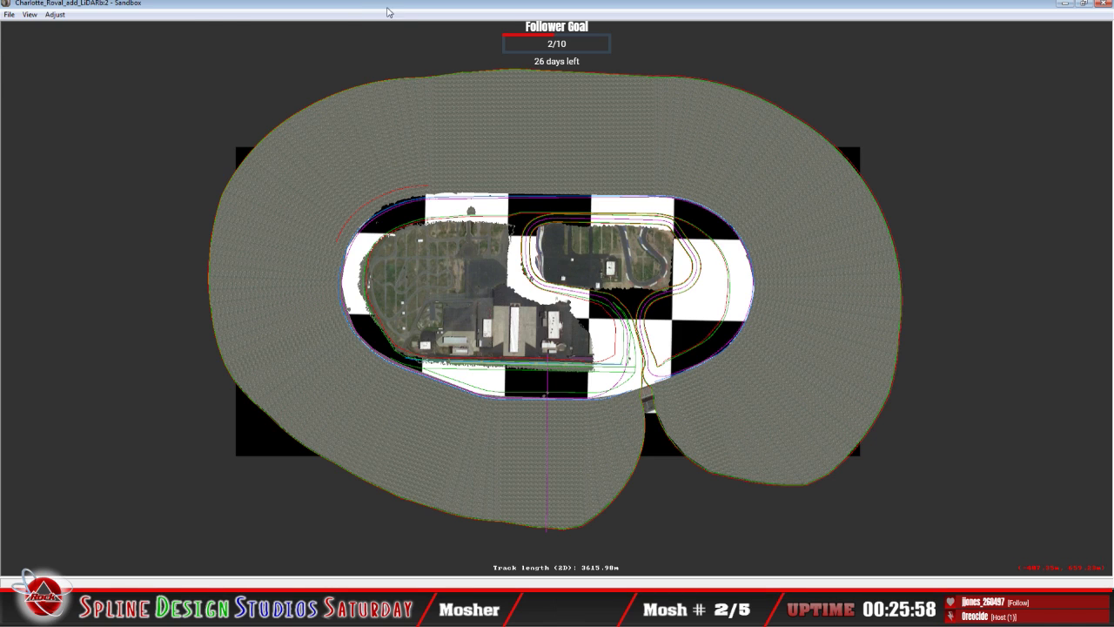
Turn off drawing the world underneath so the aerial background image is exposed, and unlock all geometry.
click(30, 15)
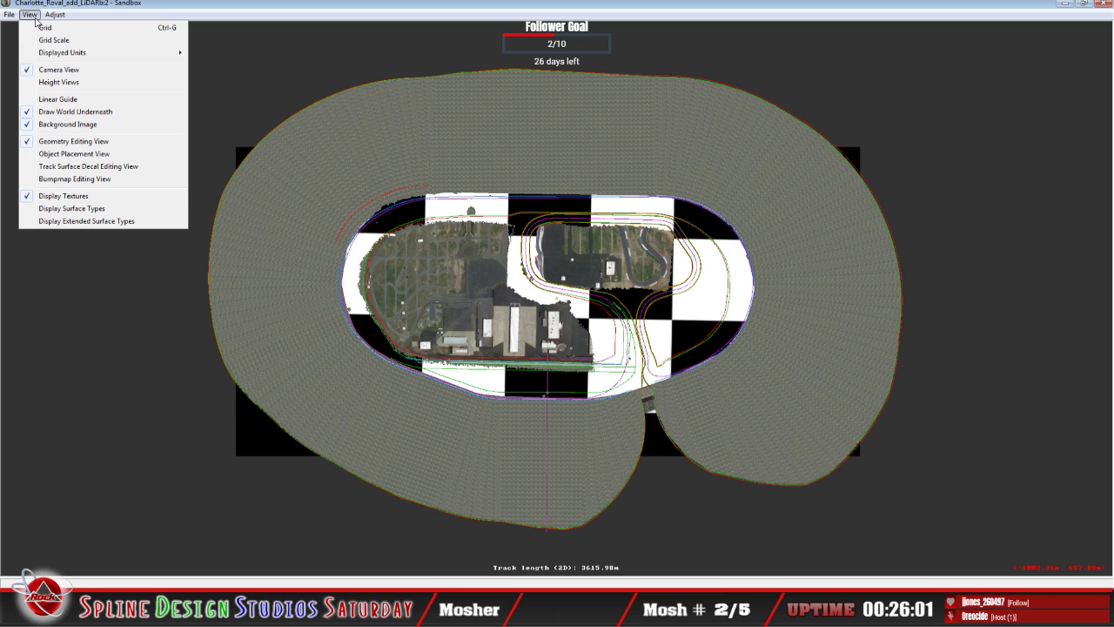
click(48, 112)
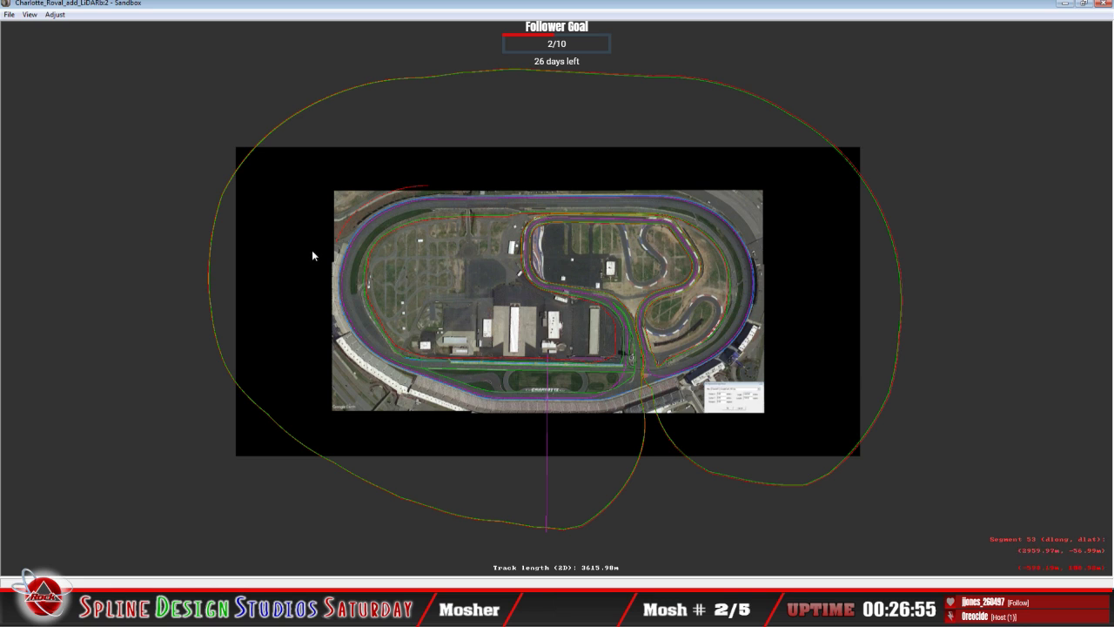
right_click(147, 193)
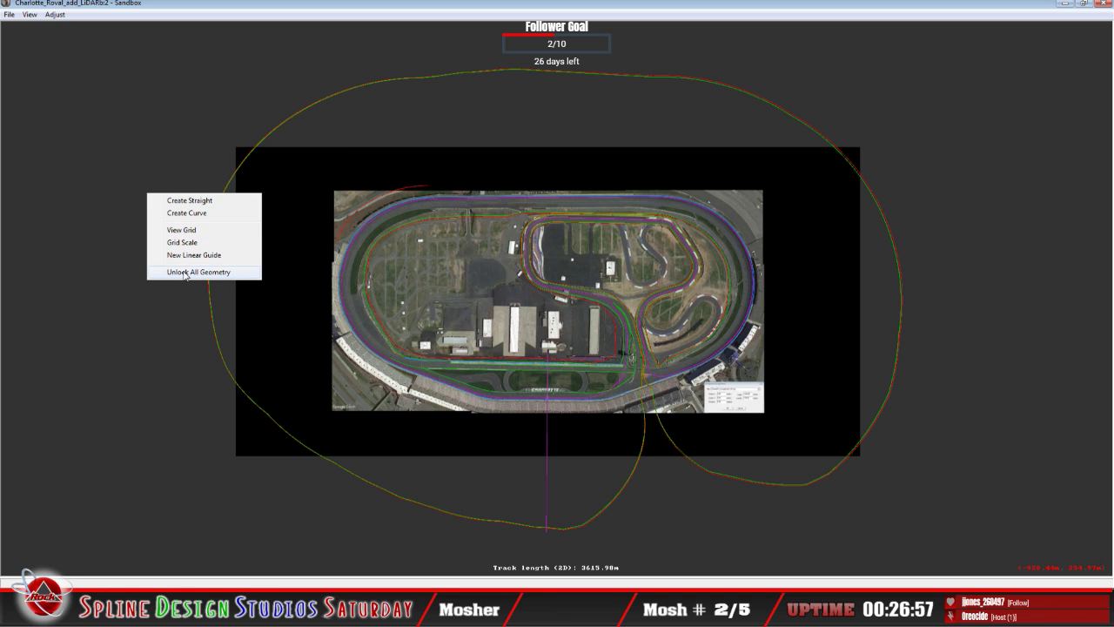
click(188, 272)
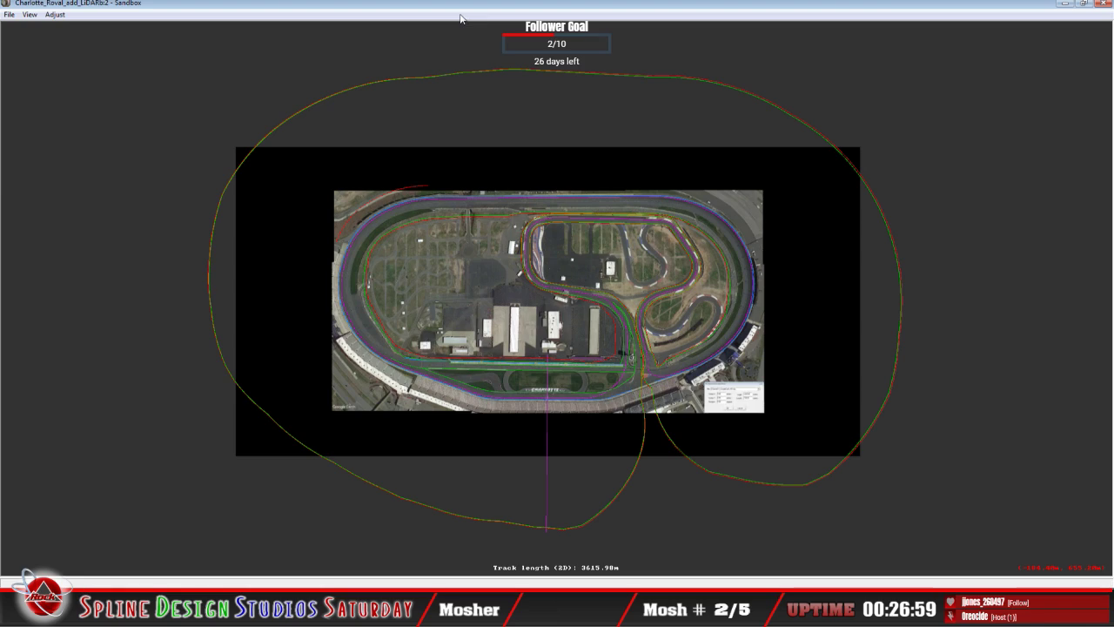
scroll(324, 298, up, 5)
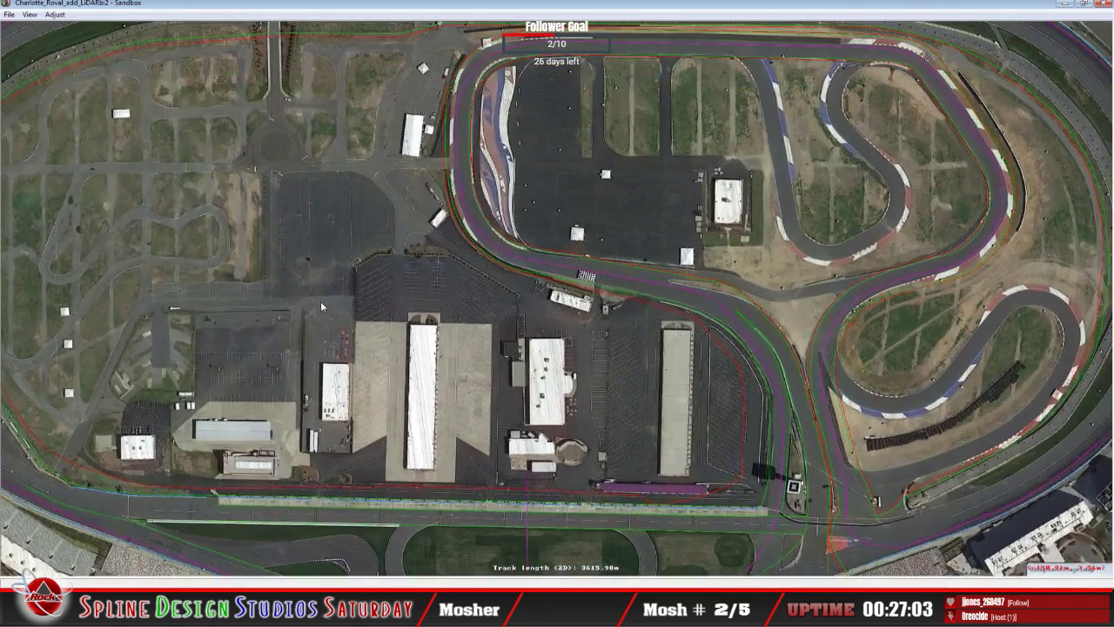
scroll(322, 300, up, 2)
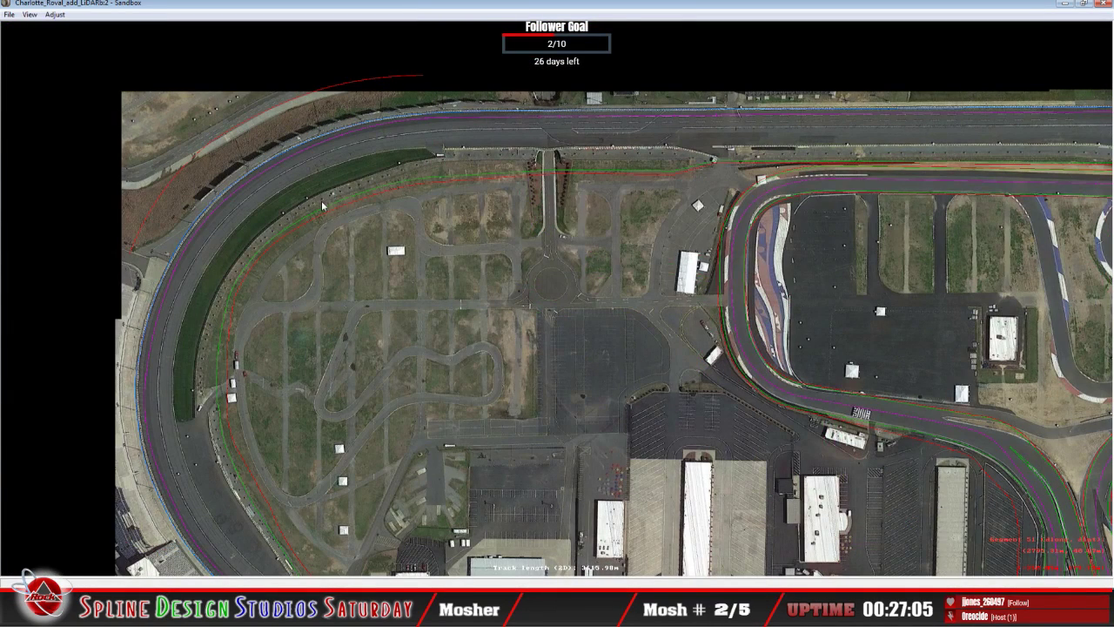
Switch to 3DSimED3 and exit the program, confirming the closure.
key(alt+Tab)
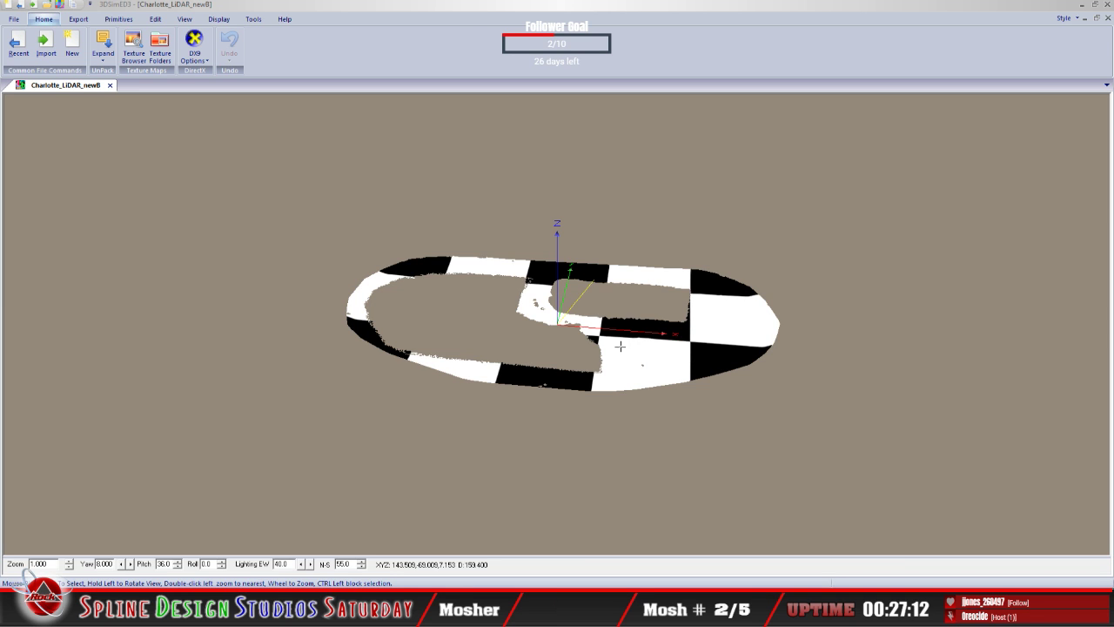
click(11, 20)
click(258, 336)
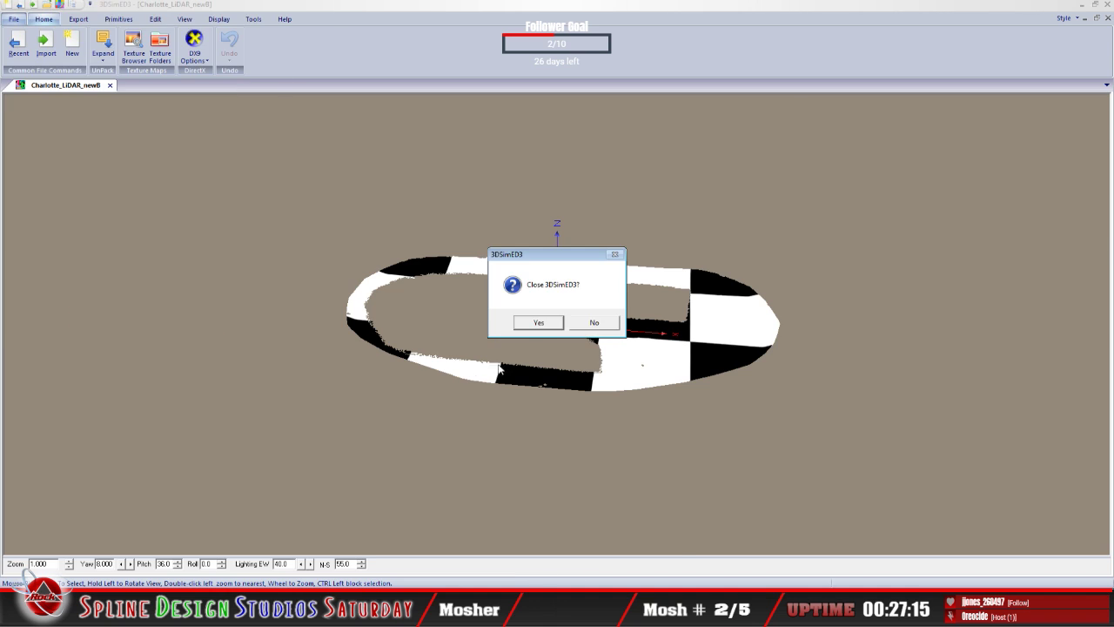
click(539, 327)
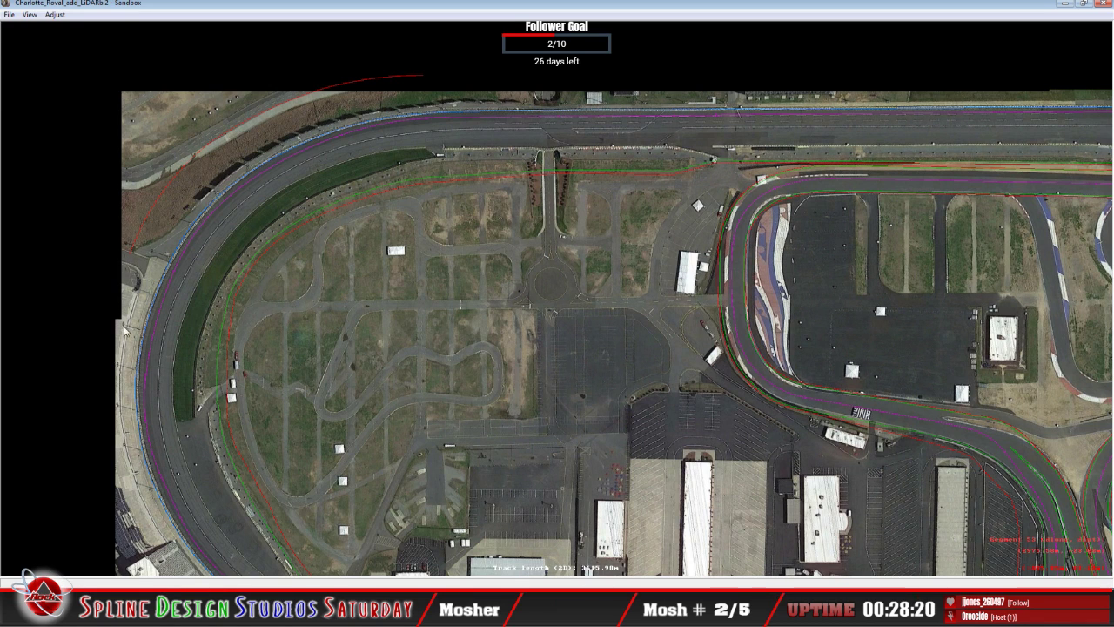
Insert an X section on the curve segment at the oval's western turn, outside the outer wall at about -48 m lateral offset.
click(99, 277)
right_click(99, 277)
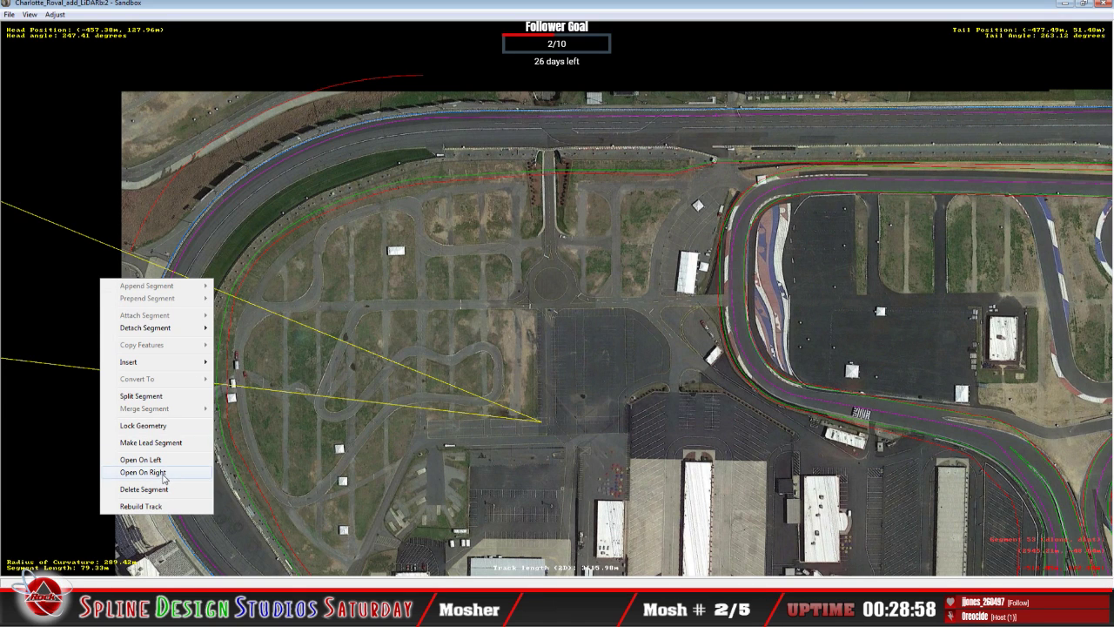
mouse_move(163, 369)
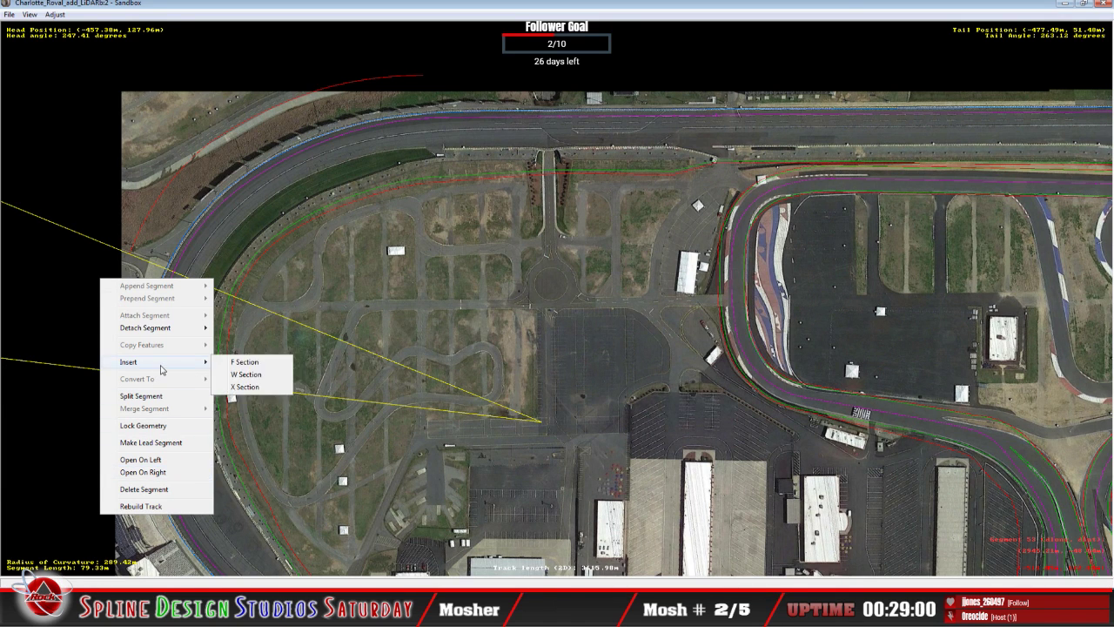
click(242, 387)
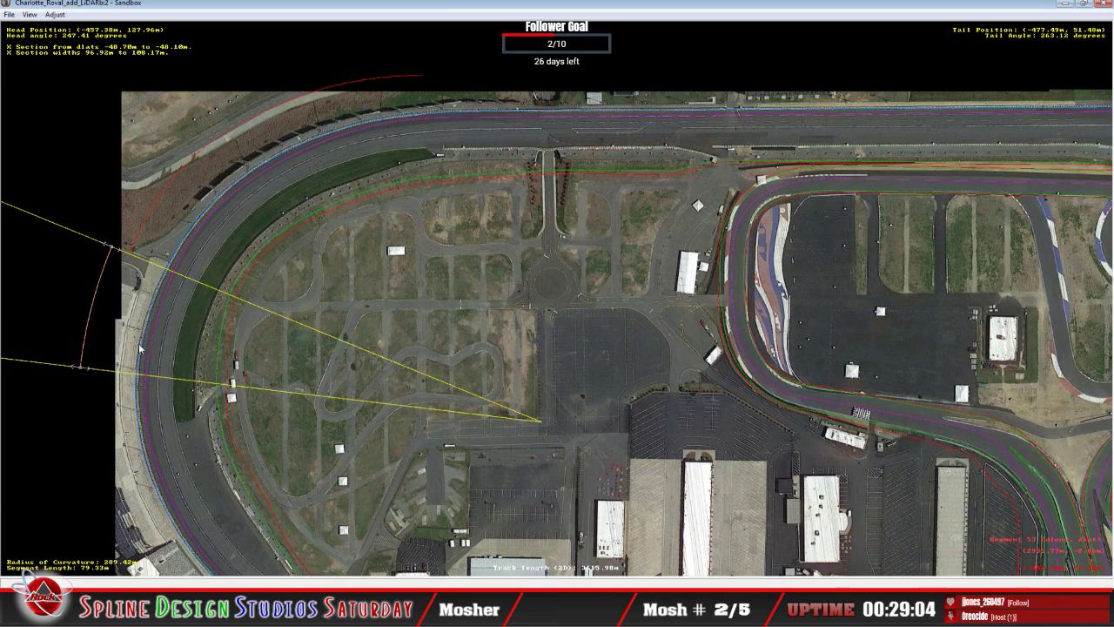
Move the new X section inward, placing its head at about -34.07 m and its tail at about -24.71 m lateral offset.
scroll(138, 343, up, 3)
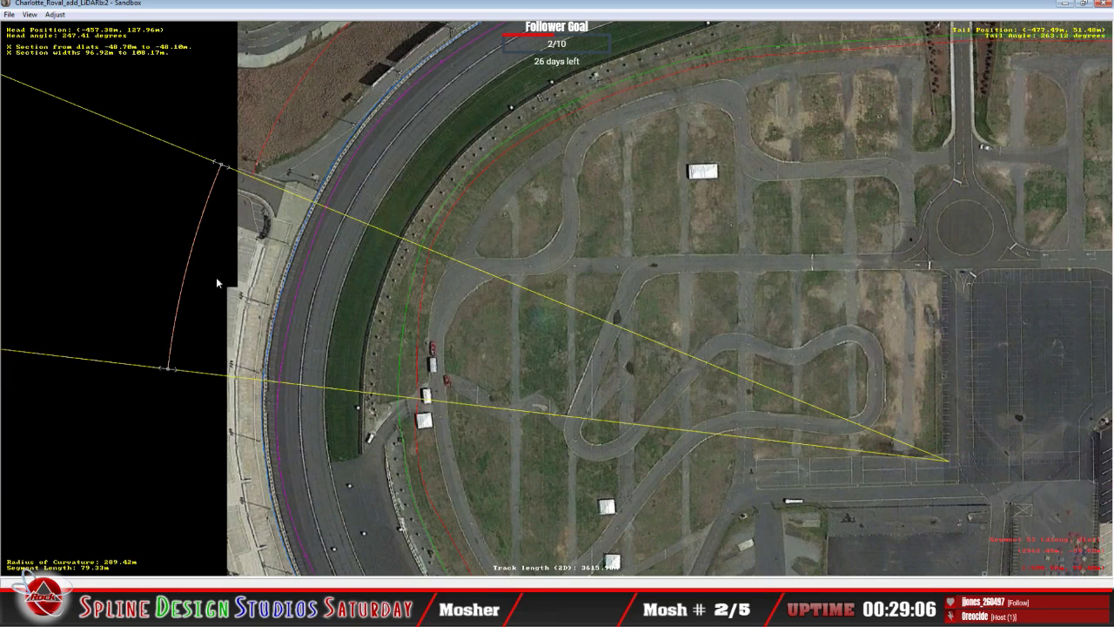
drag(218, 168, 252, 175)
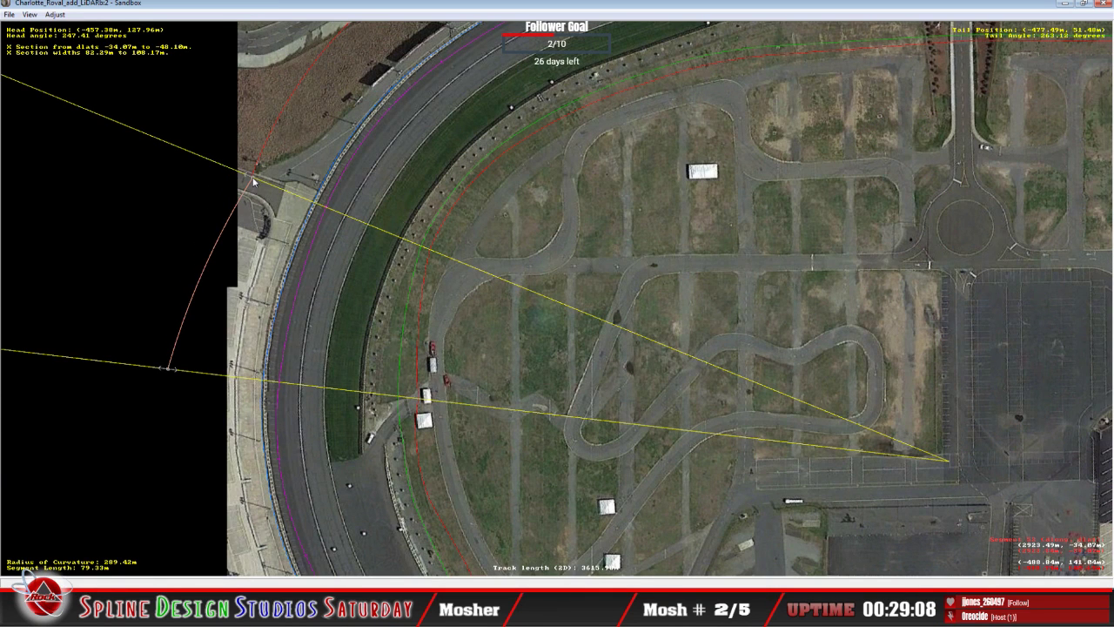
drag(170, 372, 222, 375)
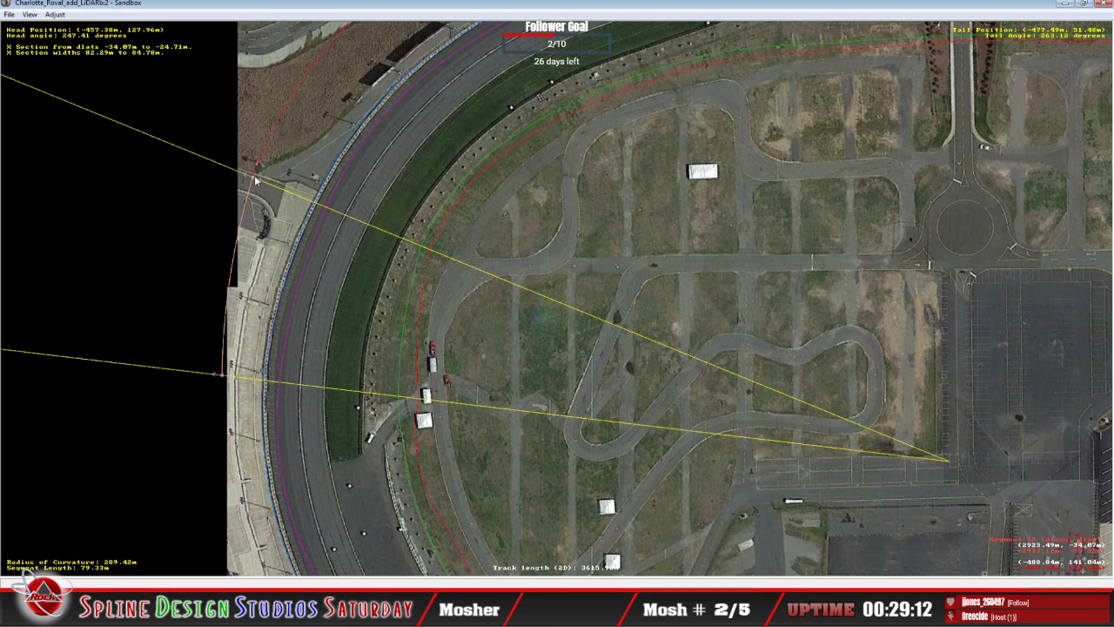
Align the joint between the two X sections, with the new one's head at about -31.78 m and the preceding one's tail at about -32.16 m.
drag(257, 178, 253, 180)
key(Return)
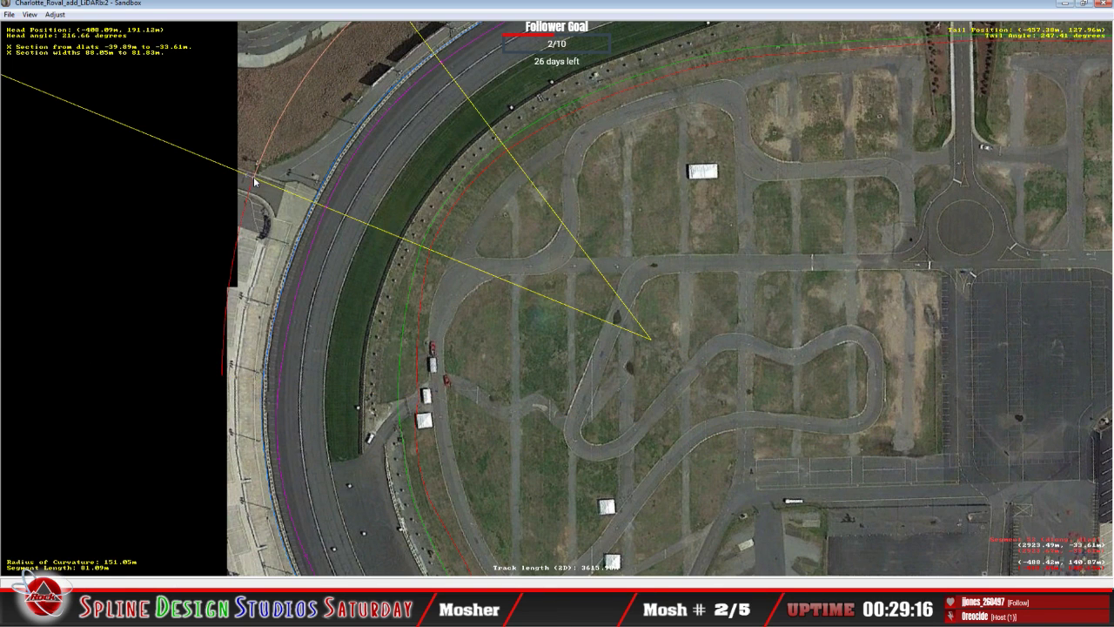
key(ctrl+z)
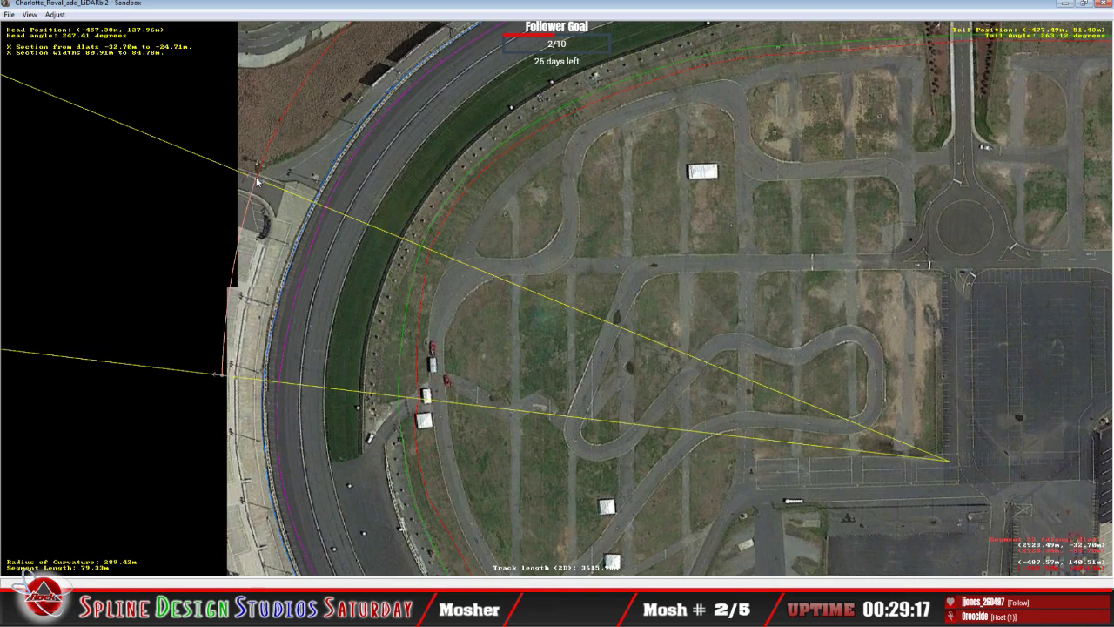
scroll(254, 182, up, 1)
scroll(253, 184, up, 5)
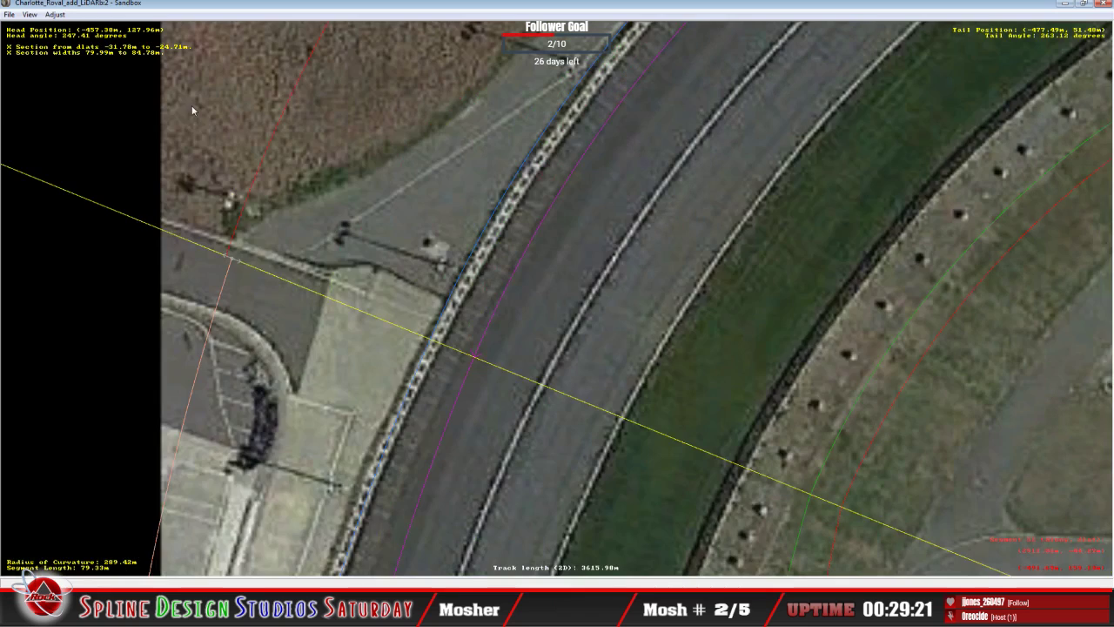
drag(194, 109, 489, 202)
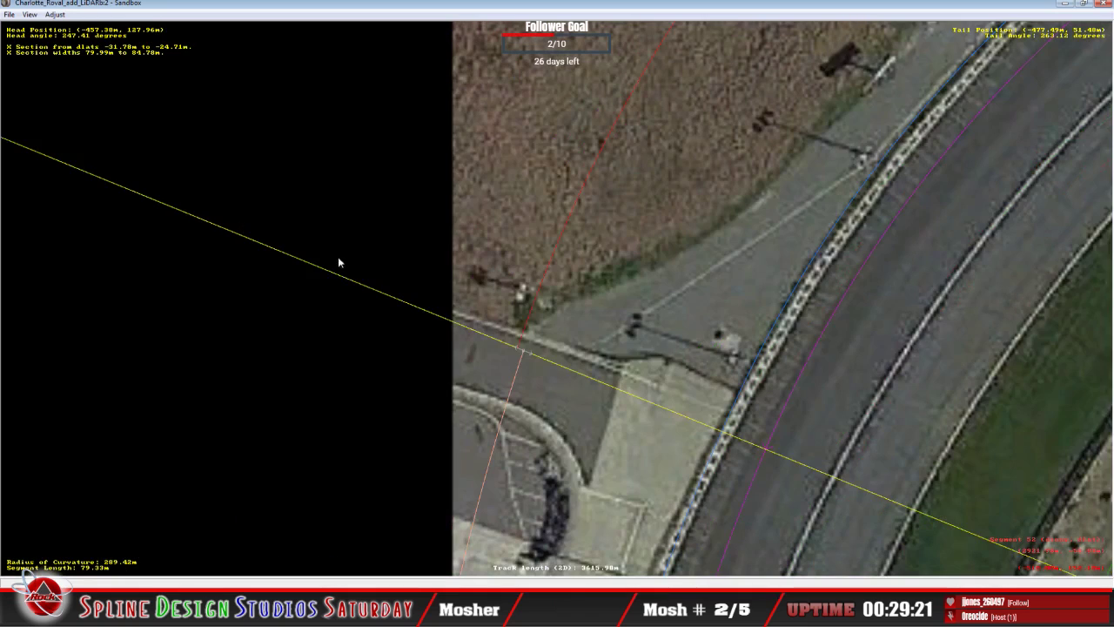
click(523, 349)
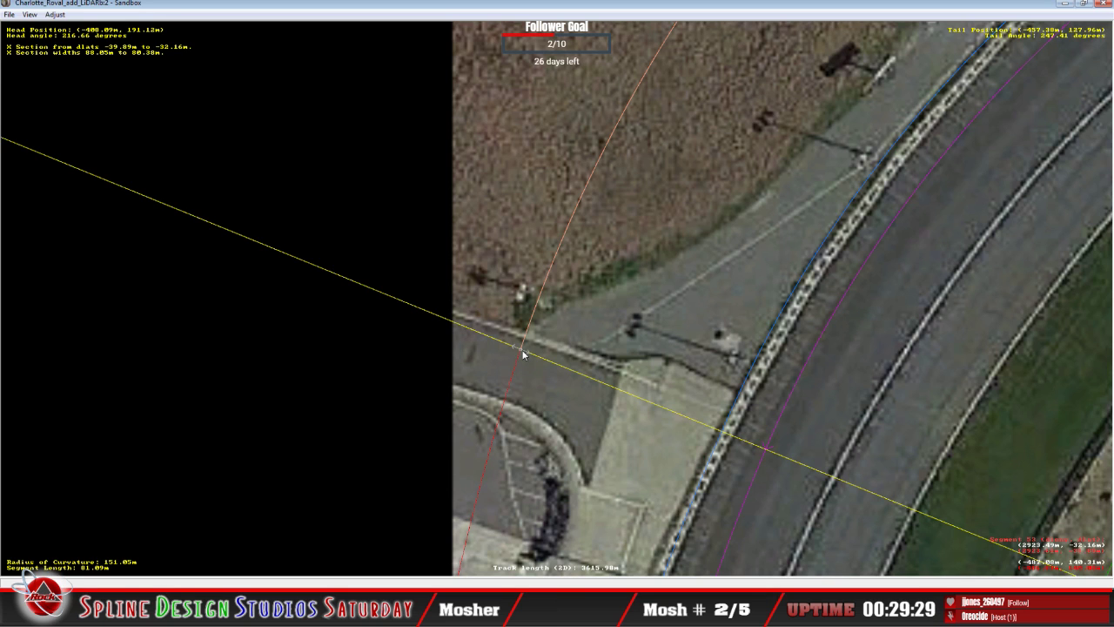
Set the tail point of the preceding segment's X section to absolute mode.
right_click(522, 352)
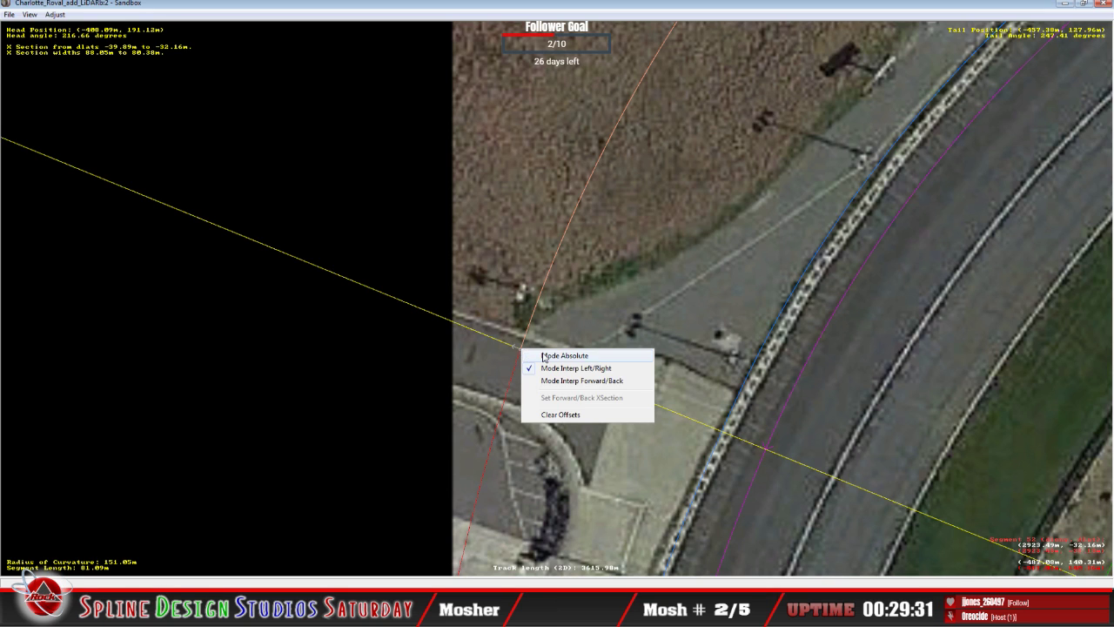
click(544, 356)
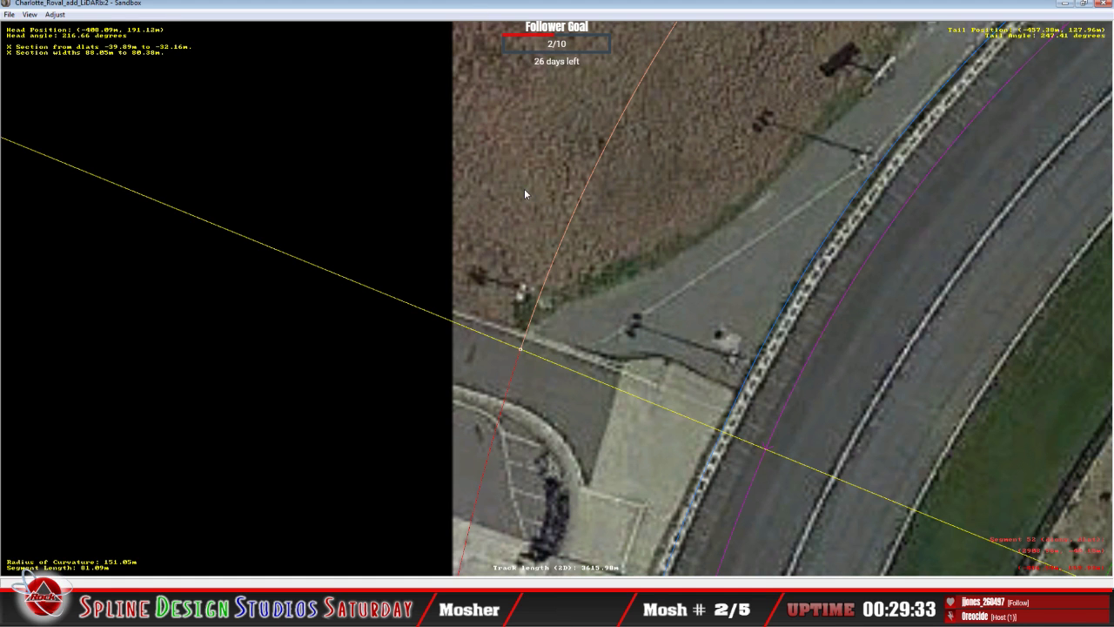
key(Down)
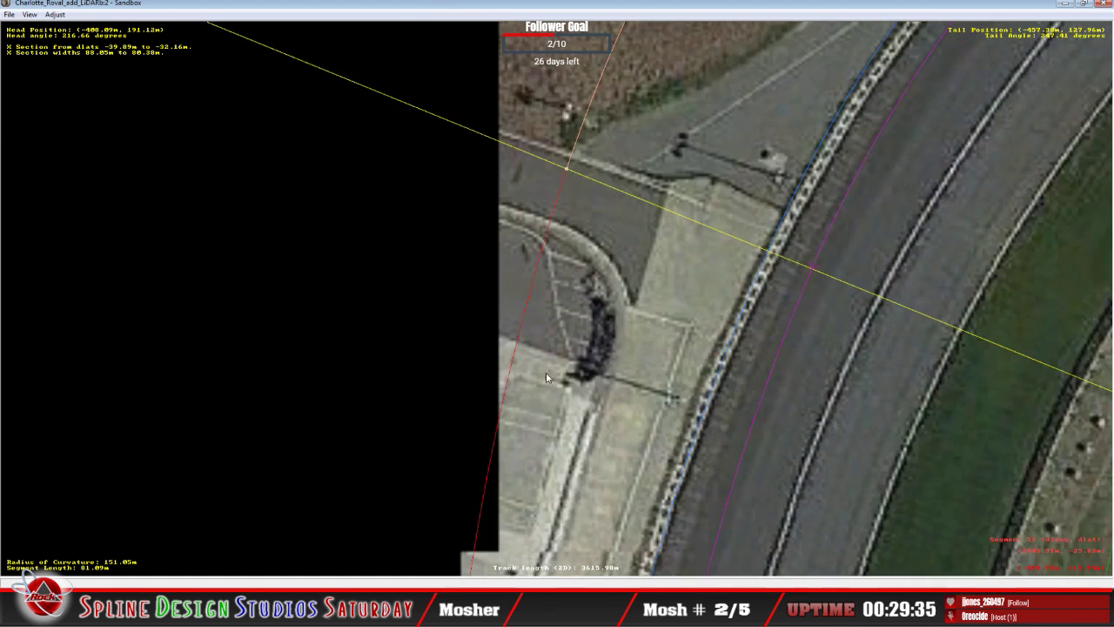
key(Down)
key(Down)
key(Down)
key(Down)
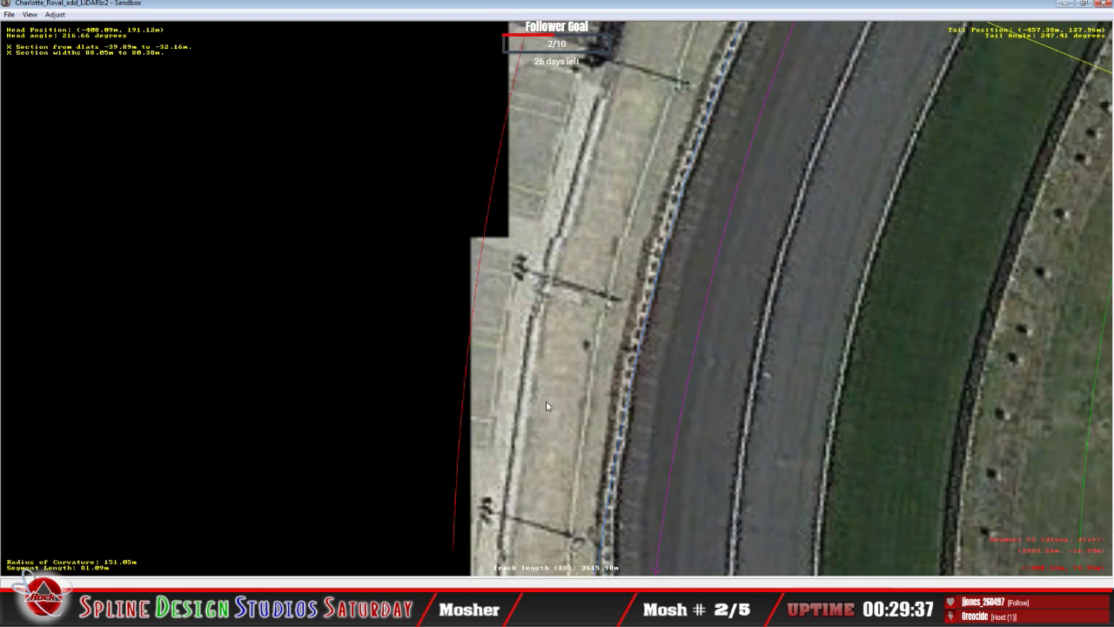
Move the tail of the X section on the 79.33 m curve segment outward to about -27.99 m lateral offset.
key(Down)
click(461, 440)
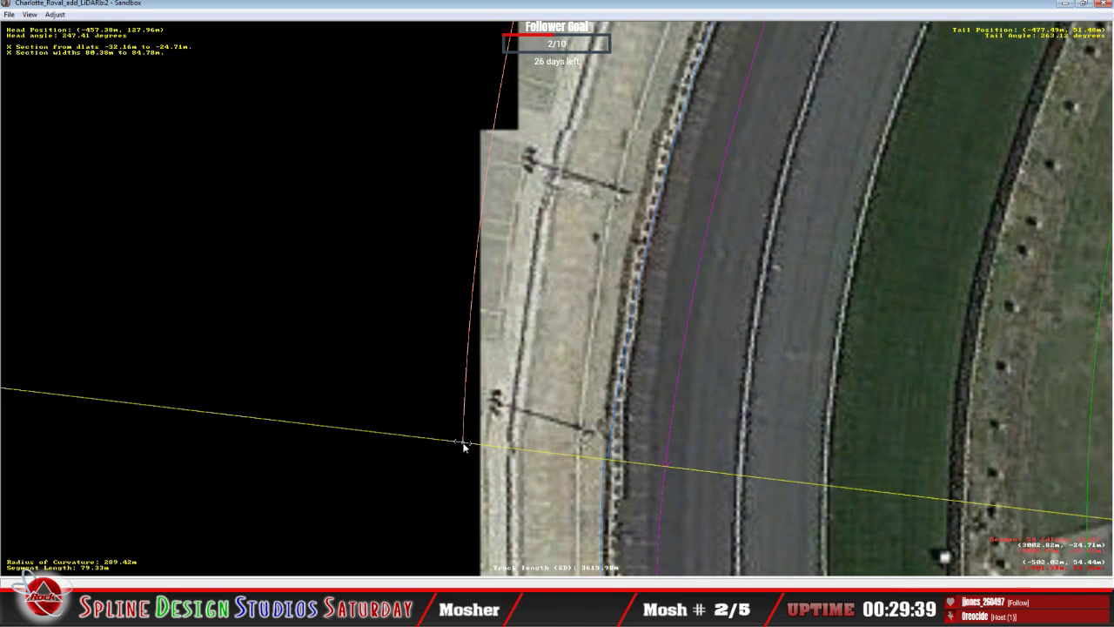
drag(463, 442, 433, 434)
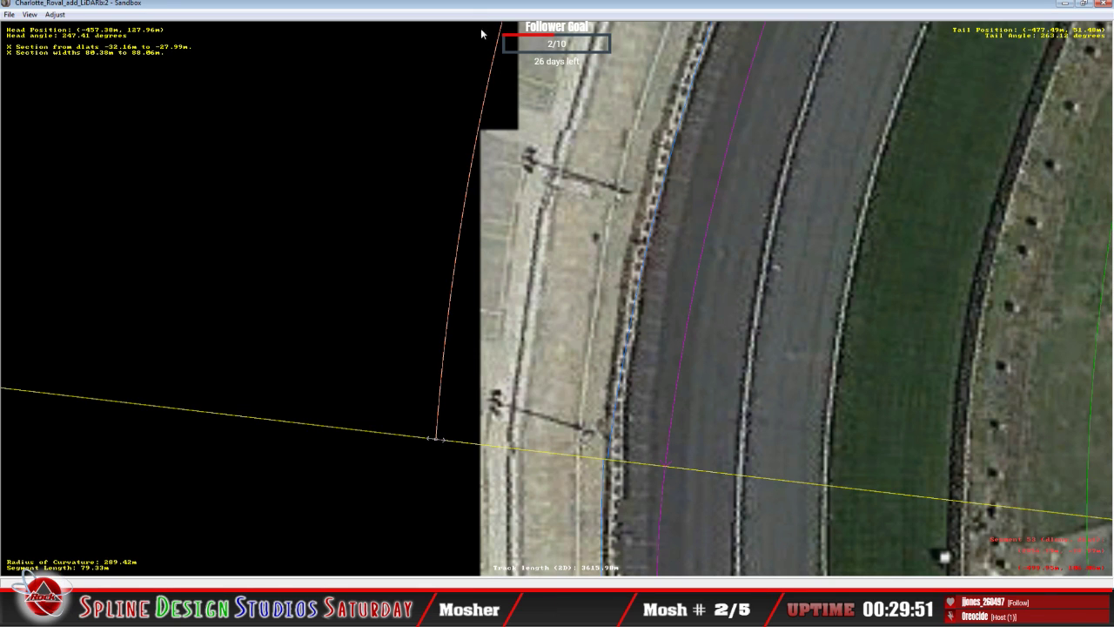
Insert an X section on the following 34.21 m curve segment, at about -29.25 m lateral offset at its head.
key(Left)
key(Down)
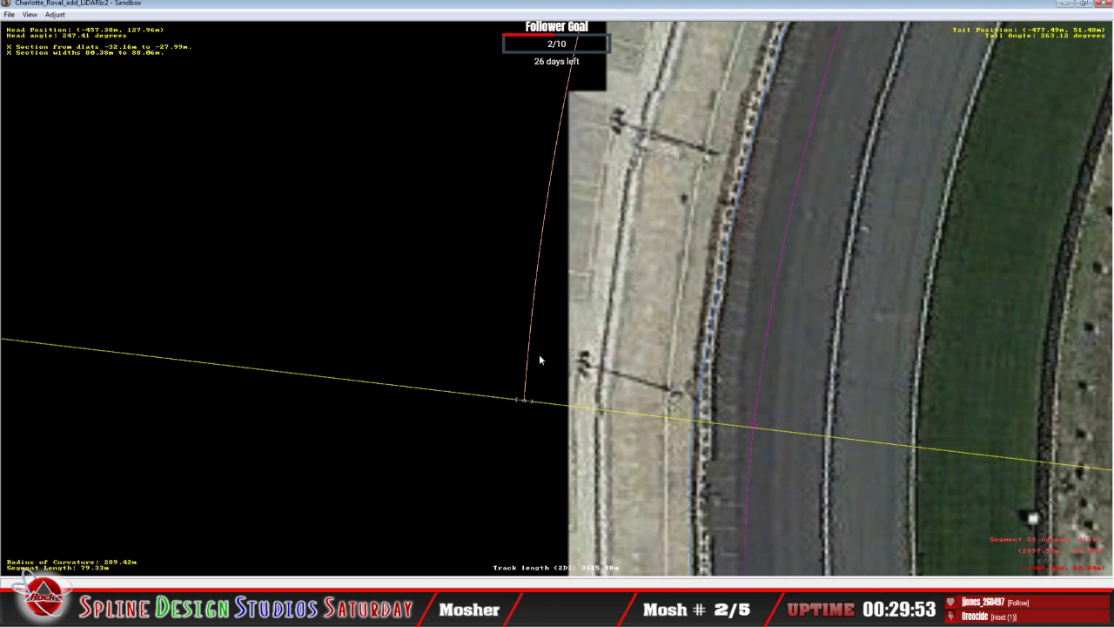
key(Down)
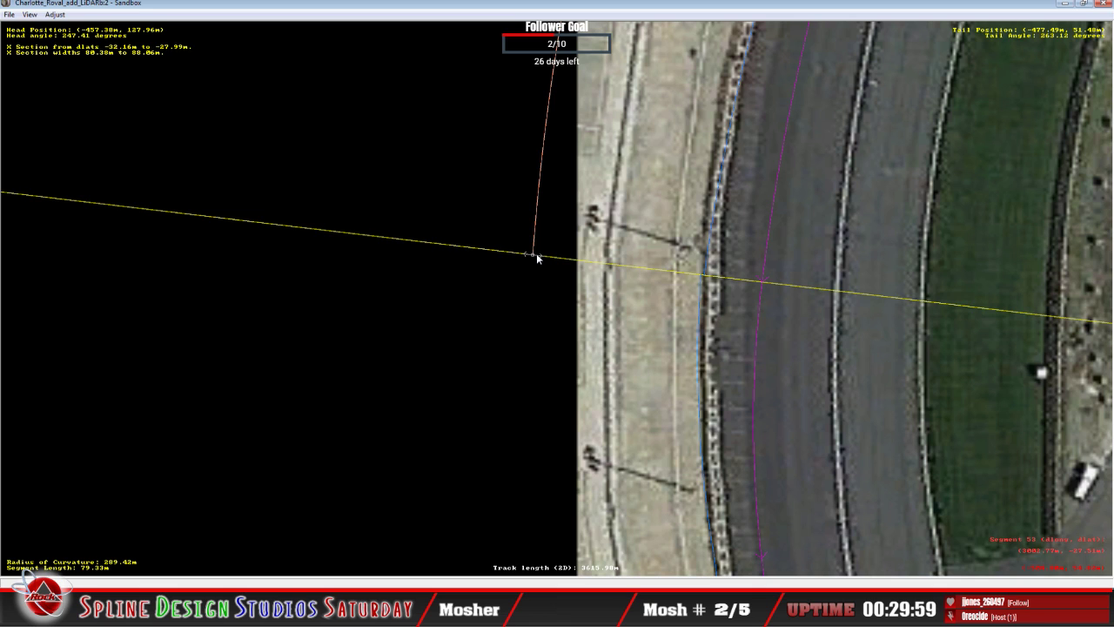
click(520, 286)
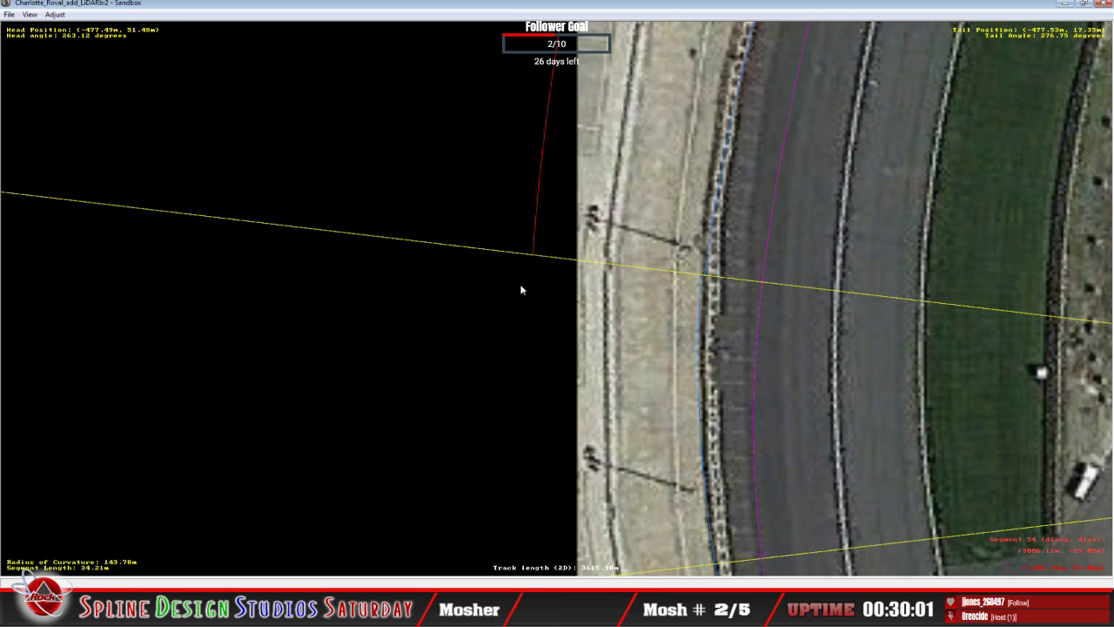
right_click(520, 286)
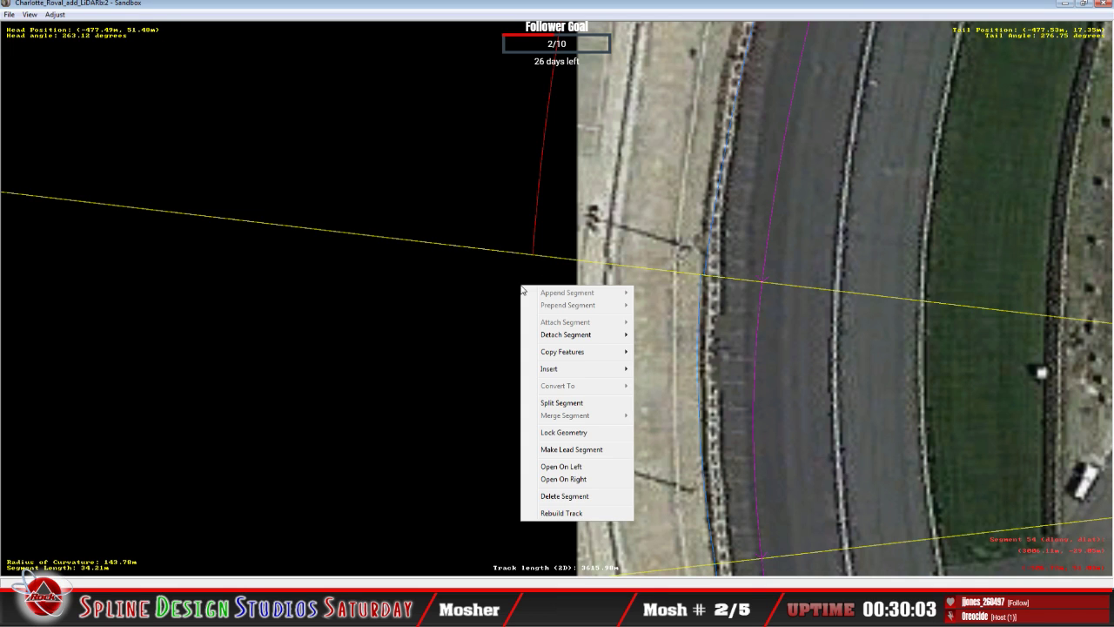
mouse_move(609, 369)
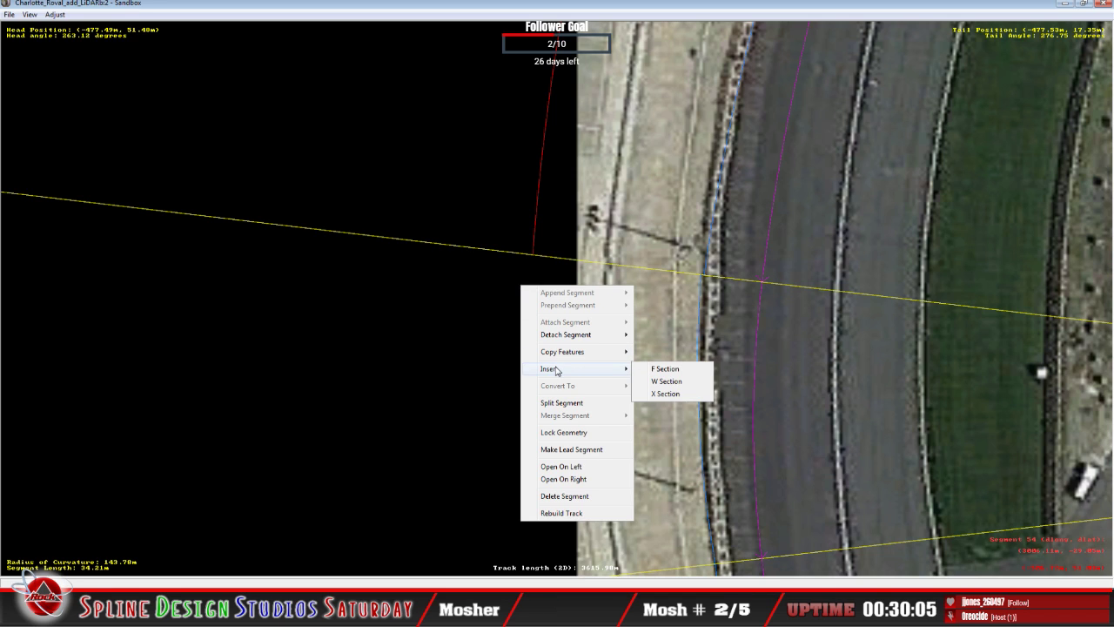
click(679, 395)
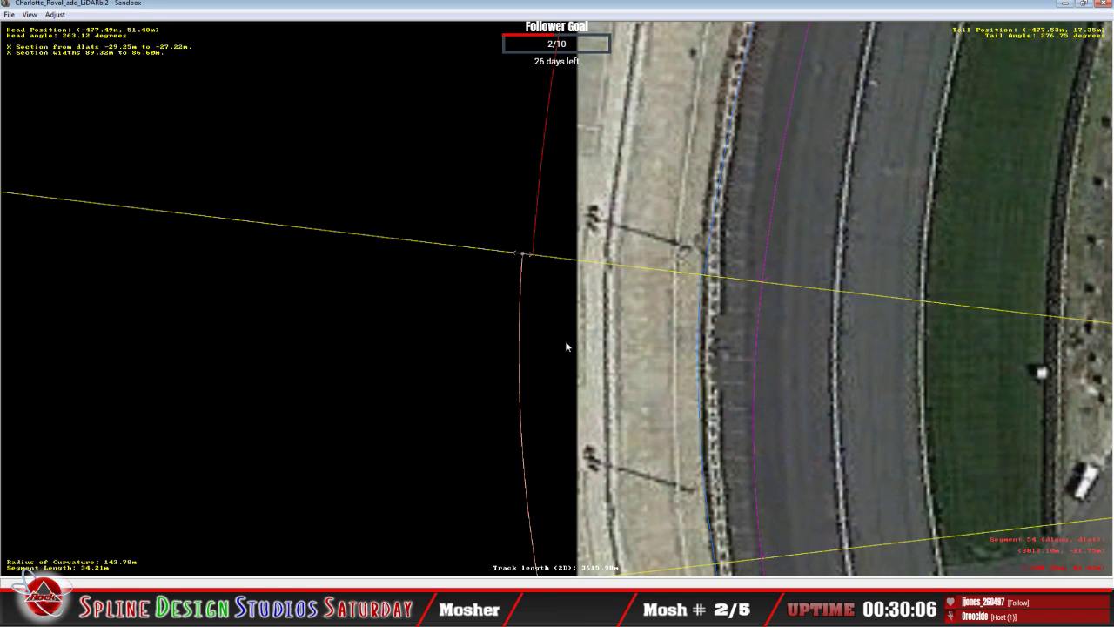
Align the joint between the new X section and the preceding one at about -28.27 m lateral offset.
drag(527, 255, 531, 257)
click(535, 255)
key(ctrl+z)
key(ctrl+z)
scroll(530, 255, up, 5)
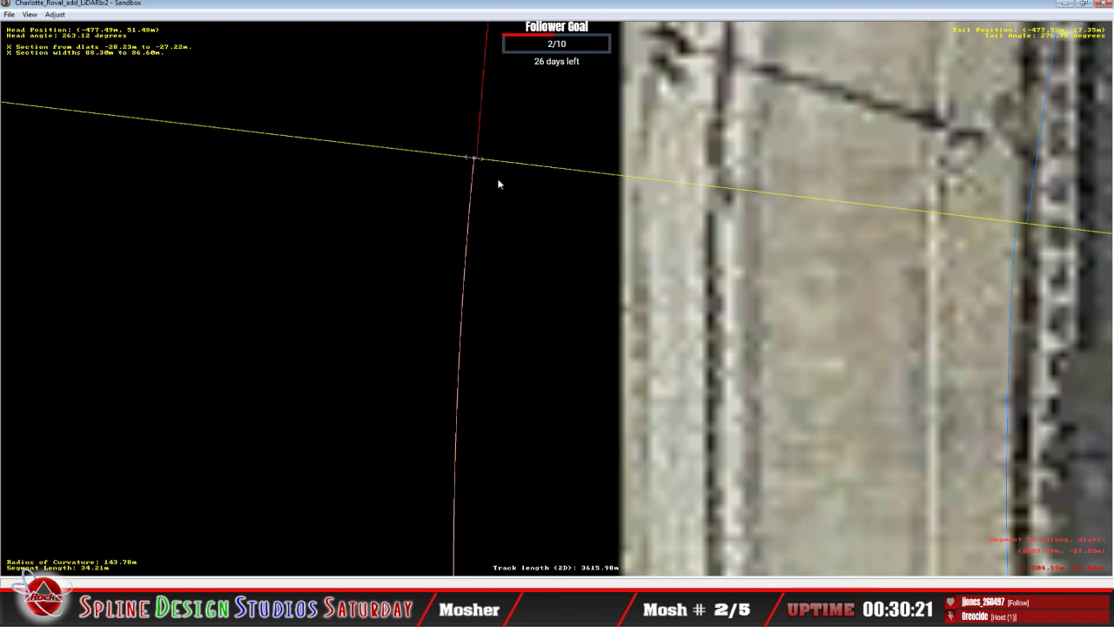
drag(476, 160, 474, 162)
Set the preceding X section's tail to absolute mode, and move the new section's tail to about -27.89 m lateral offset.
right_click(474, 161)
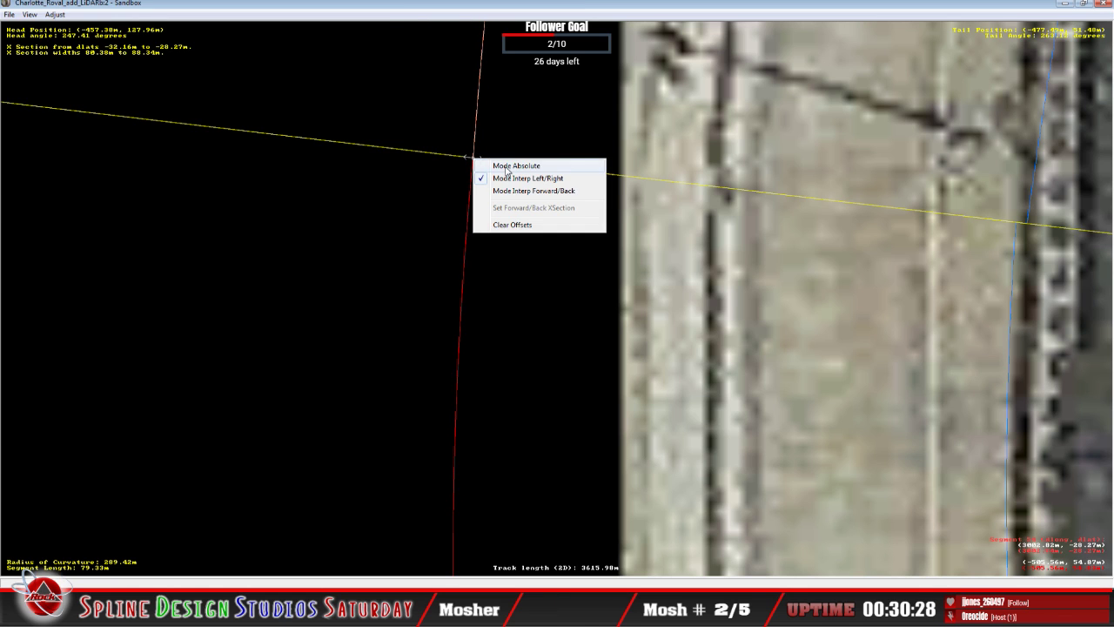
click(506, 167)
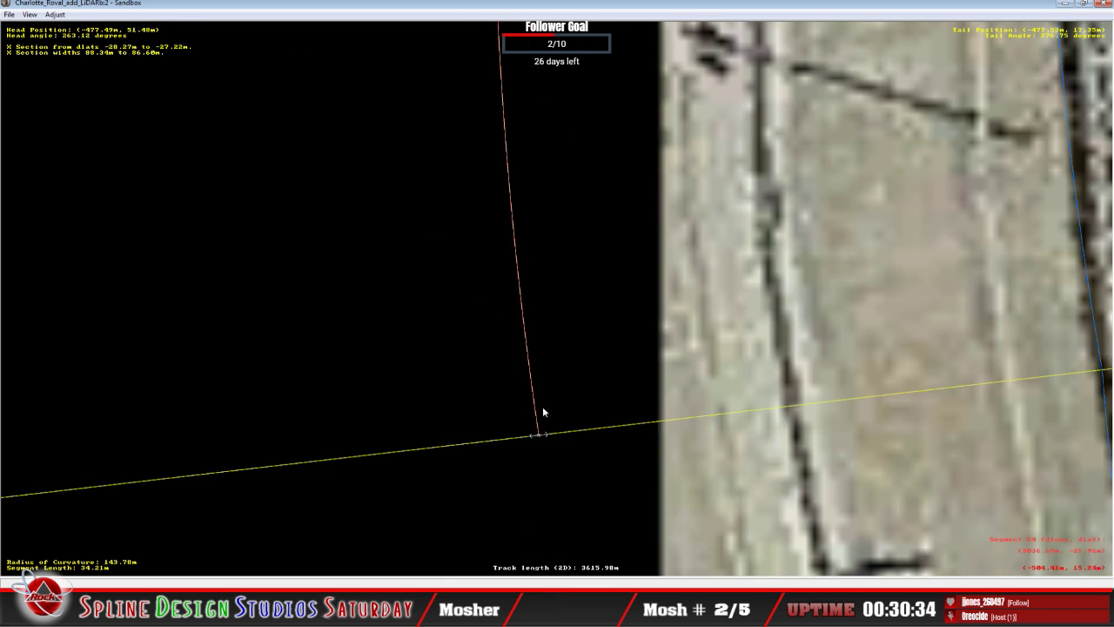
drag(541, 432, 522, 438)
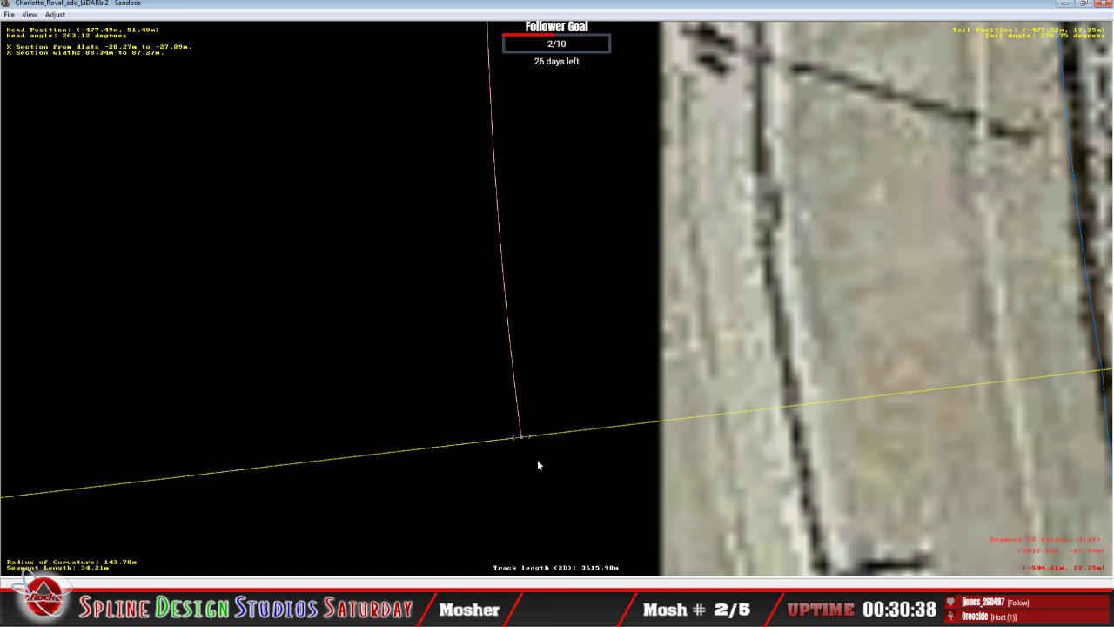
Insert an X section on the following 43.82 m segment and align its joint with the preceding section at about -28.01 m lateral offset.
key(Up)
key(Up)
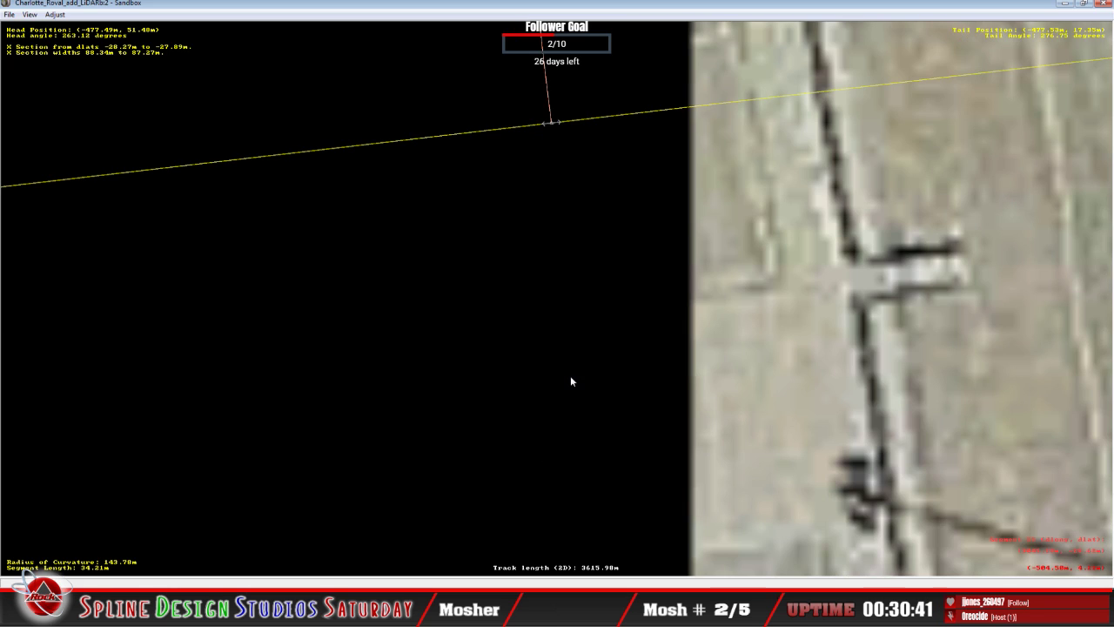
right_click(549, 377)
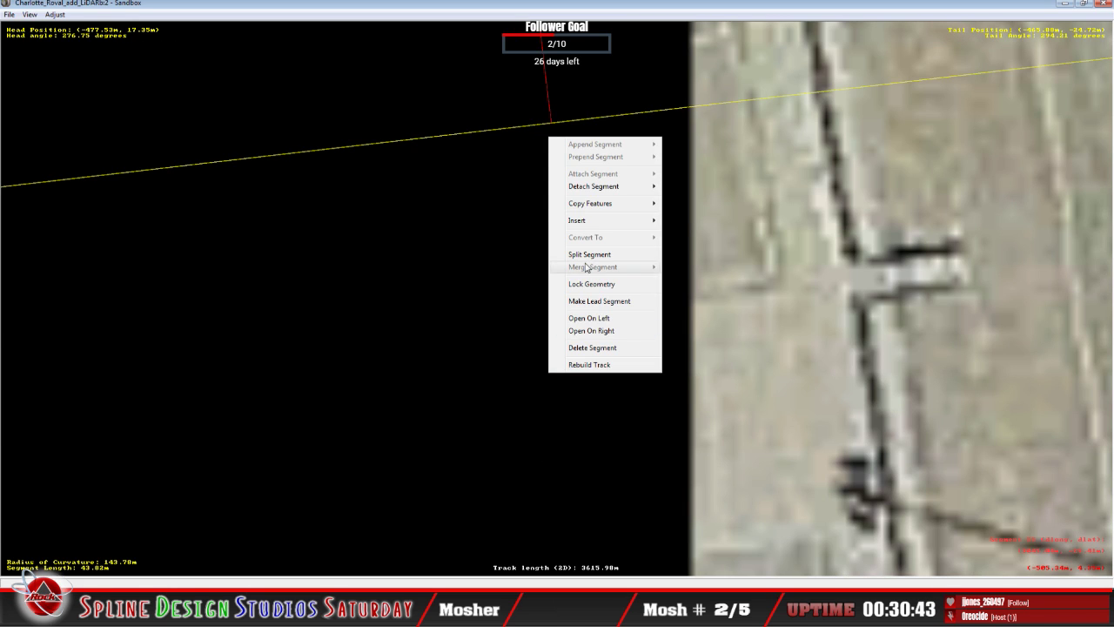
mouse_move(588, 224)
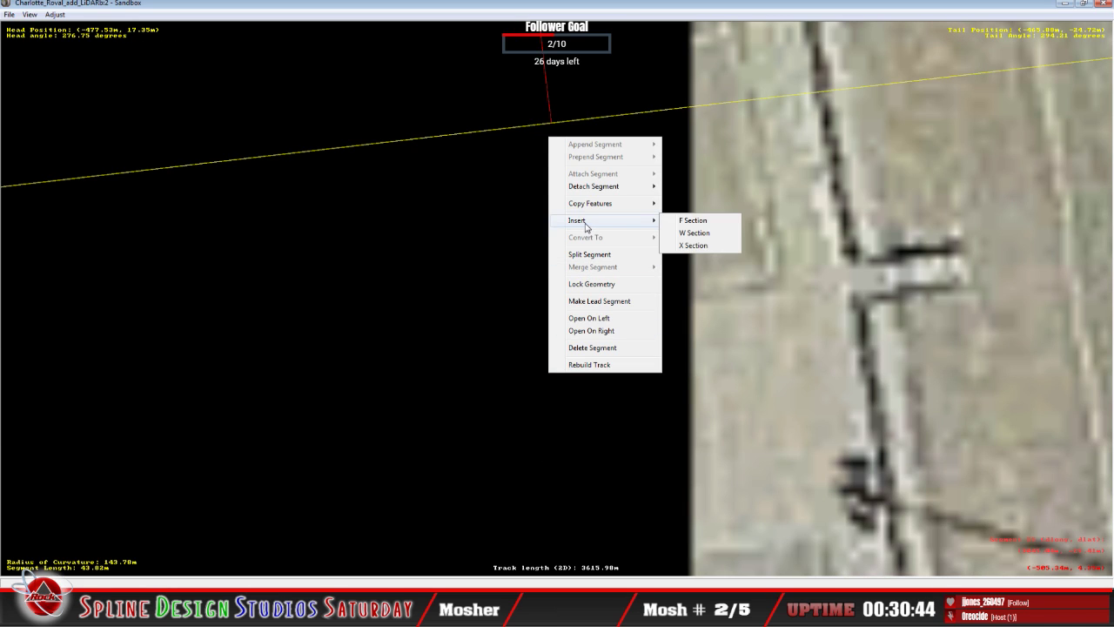
click(695, 221)
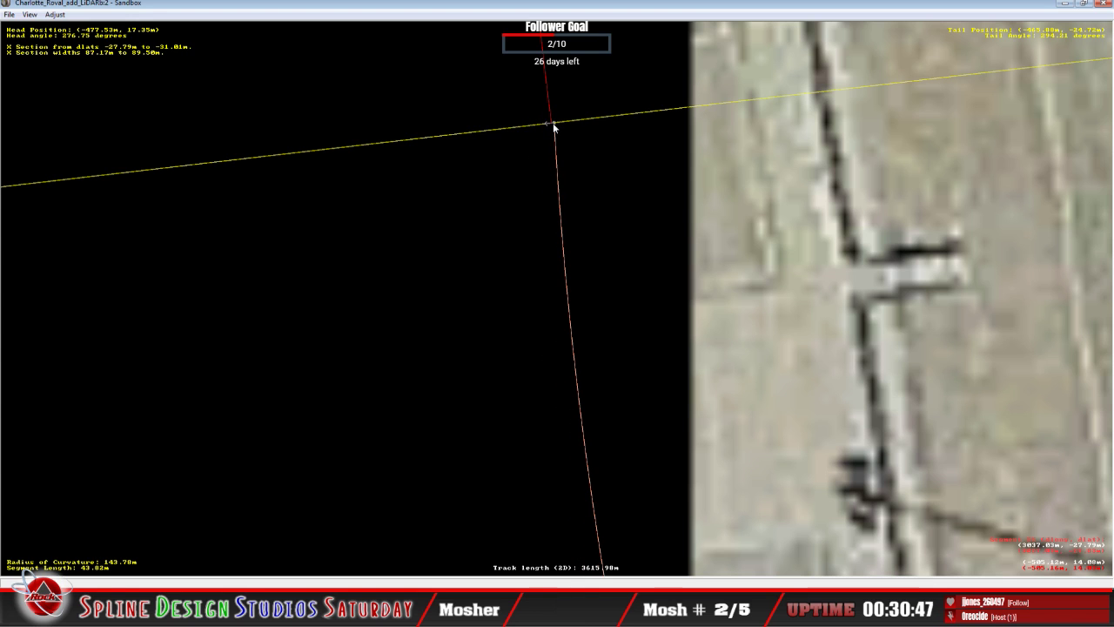
click(552, 126)
drag(552, 126, 548, 127)
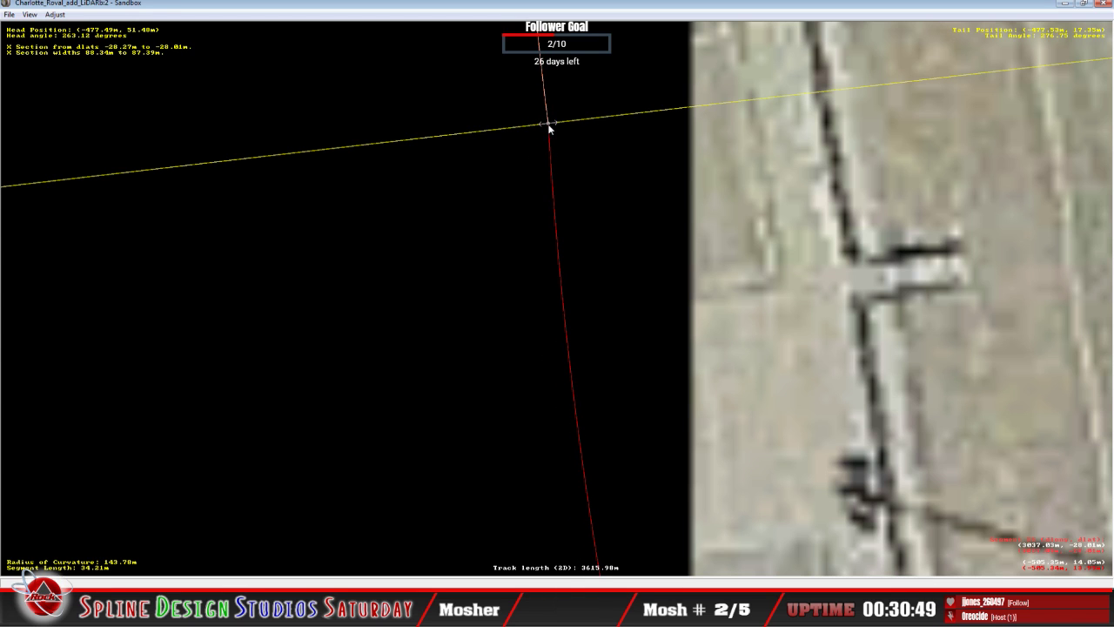
Insert an X section on the nearly straight 32.45 m segment that follows, outside the wall at about -32.51 m lateral offset.
click(556, 268)
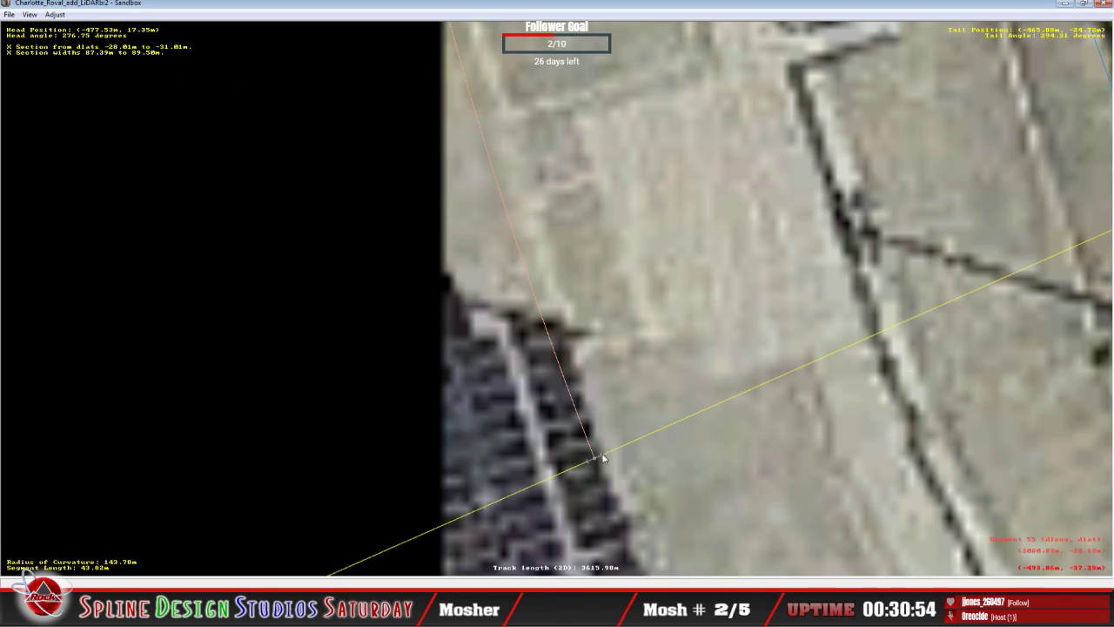
click(601, 460)
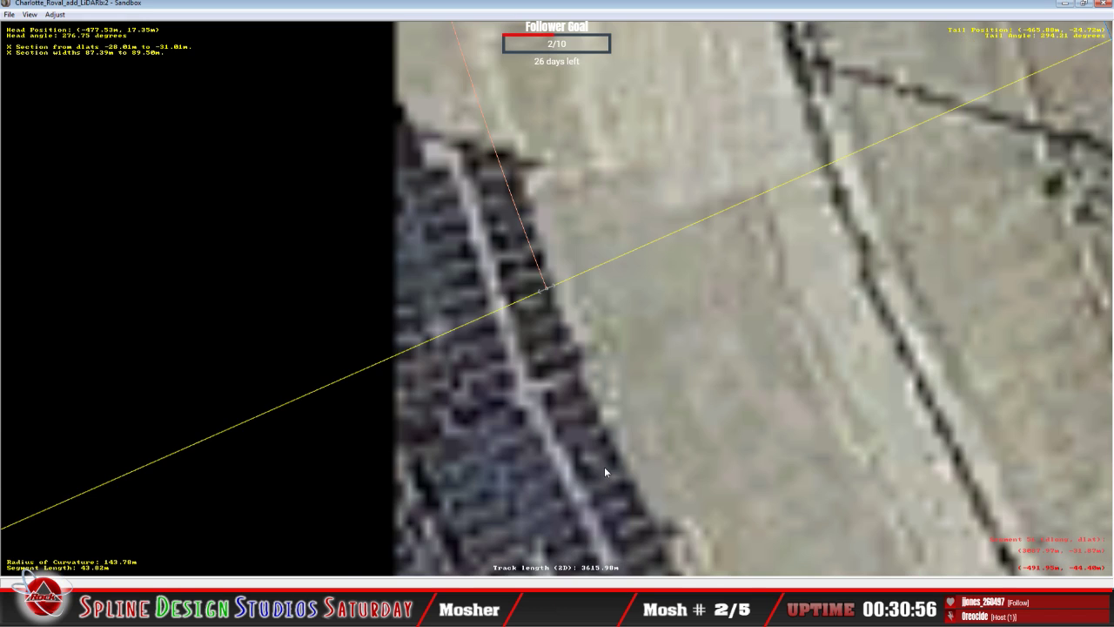
right_click(567, 421)
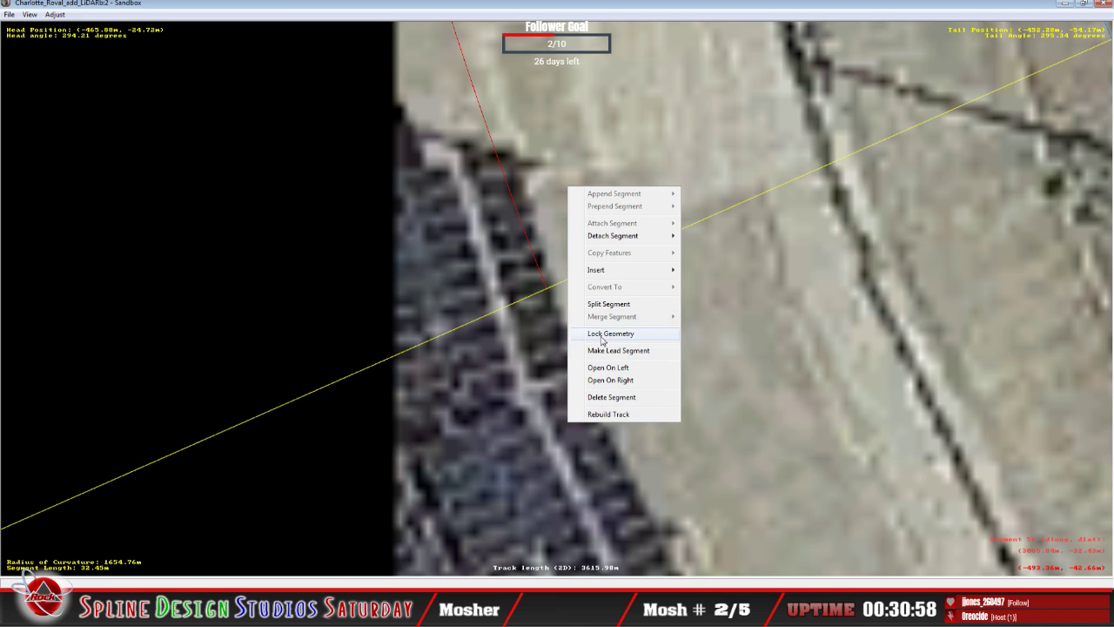
mouse_move(597, 270)
click(712, 282)
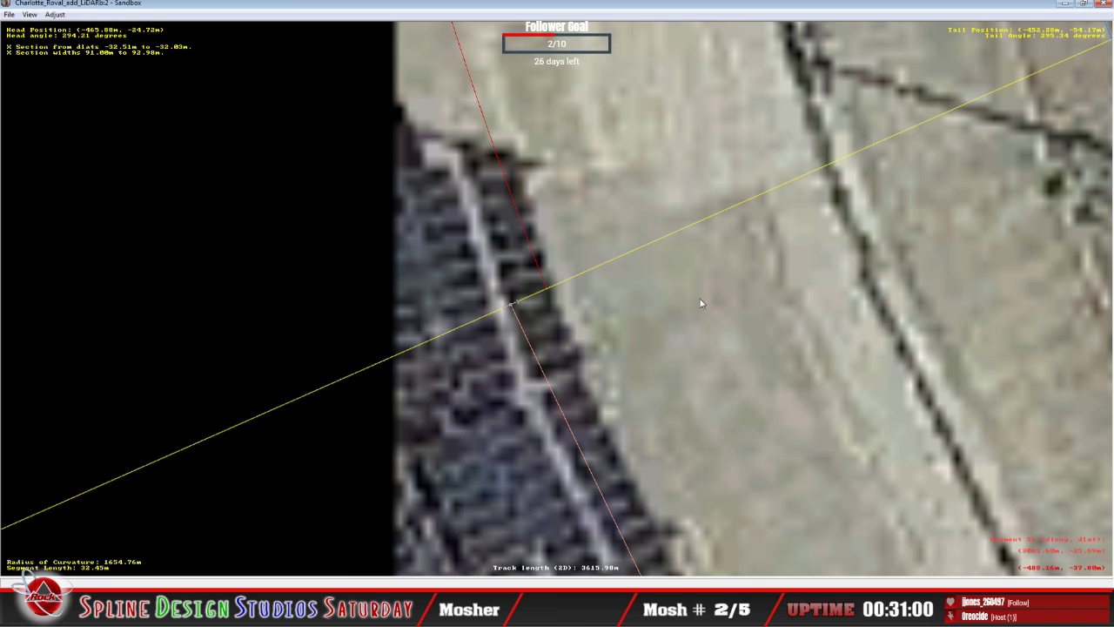
Align the new X section's head with the preceding section's tail at about -31.01 m lateral offset.
click(513, 302)
drag(549, 299, 550, 299)
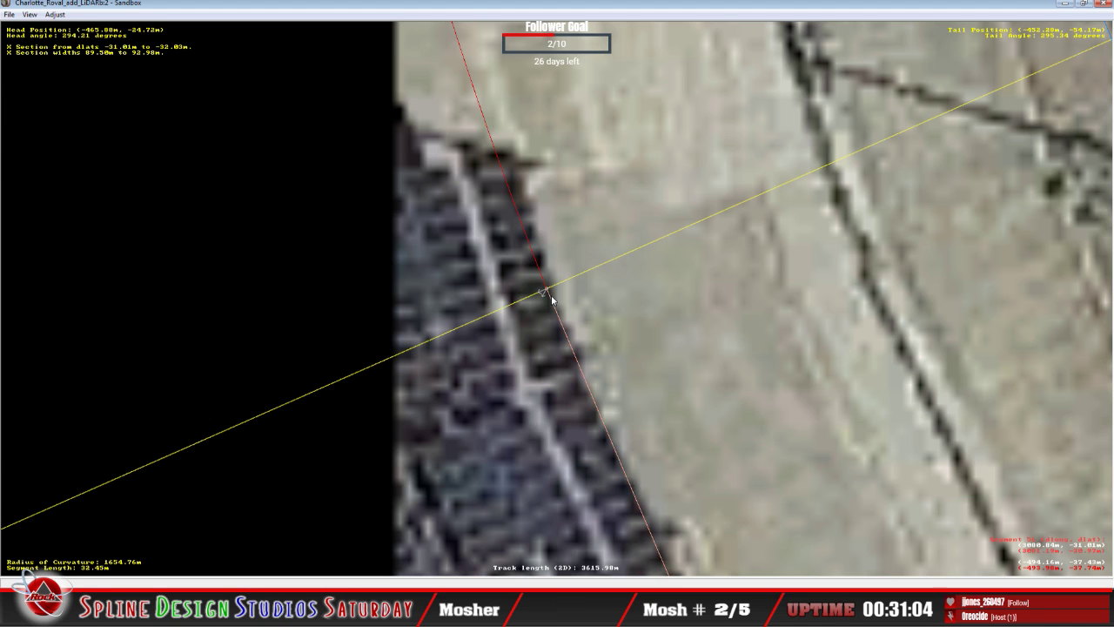
click(549, 299)
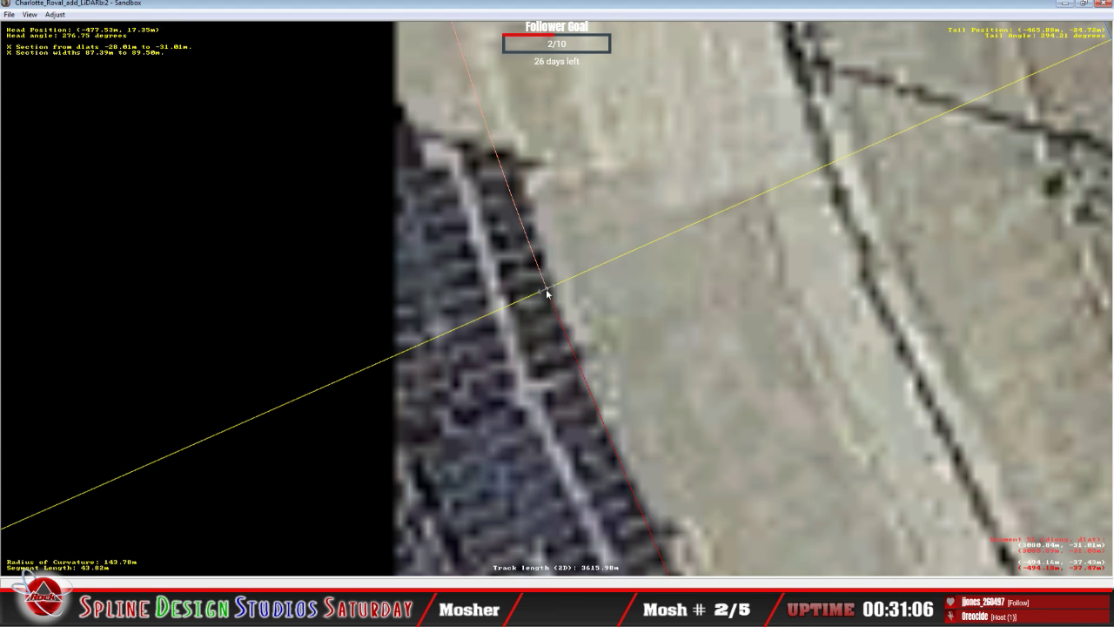
Set both the tail and head points of the 43.82 m segment's X section to absolute mode.
right_click(549, 293)
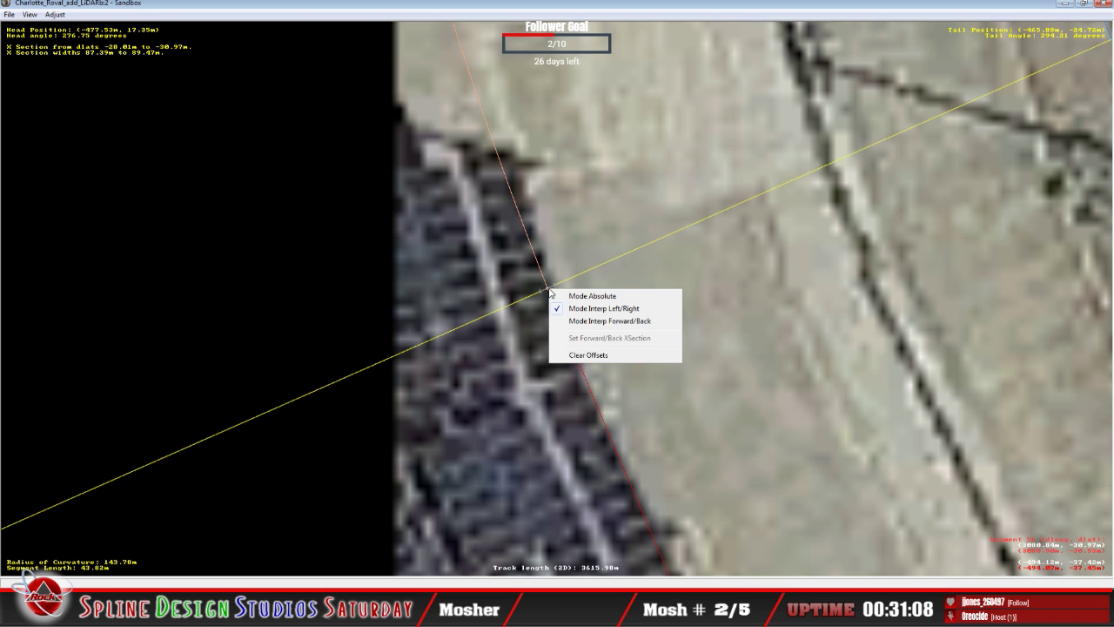
click(571, 296)
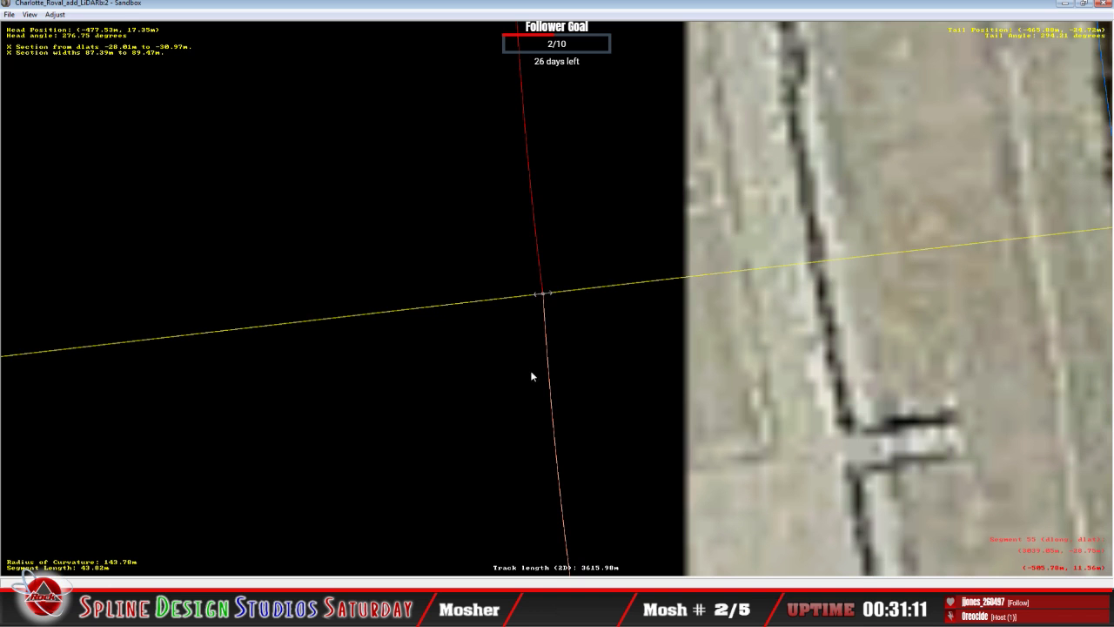
right_click(542, 292)
click(554, 333)
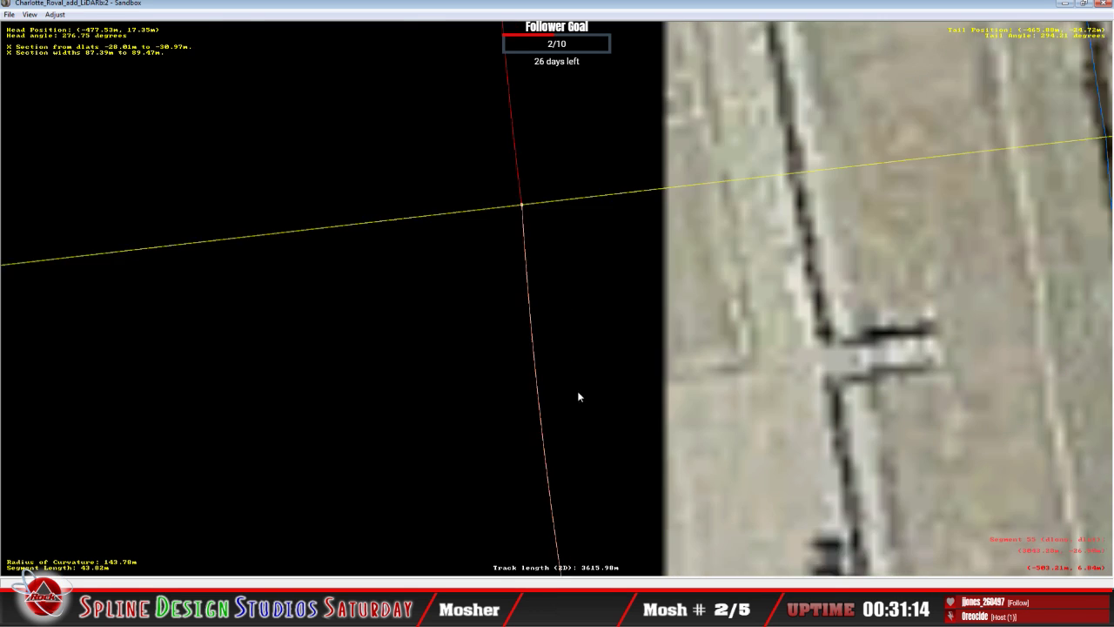
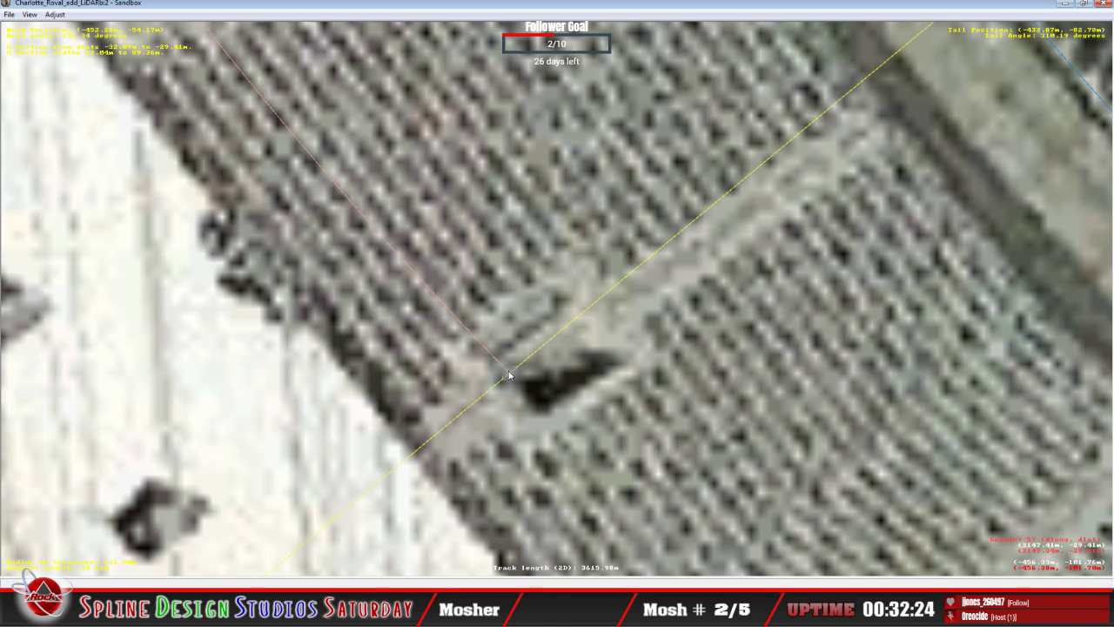
Remove the track's background image by setting its mip to (None).
click(54, 16)
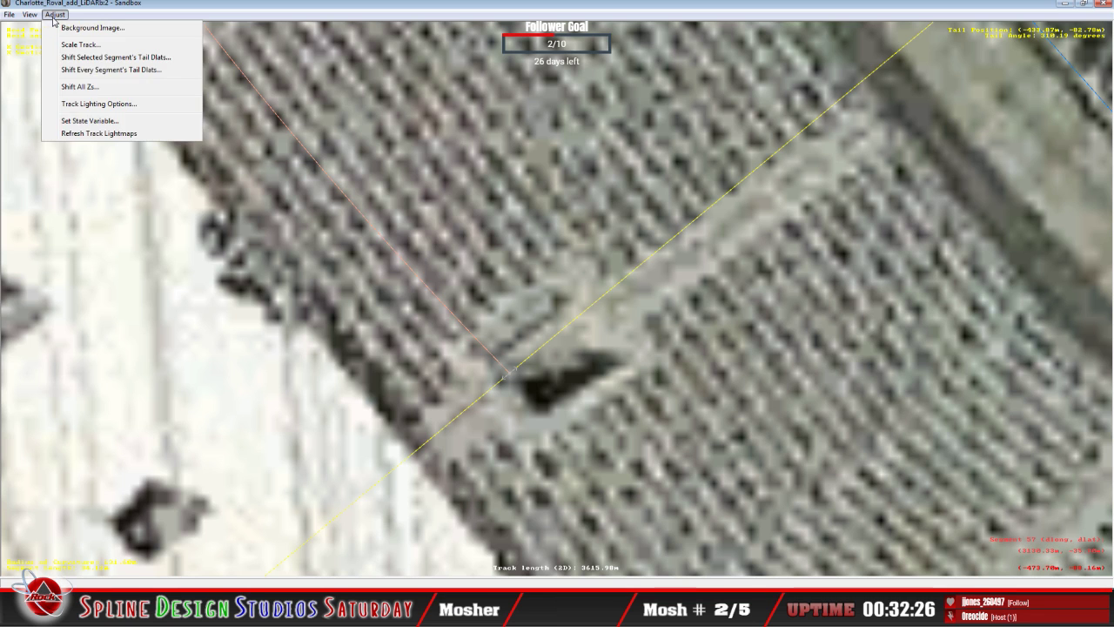
click(59, 29)
click(650, 260)
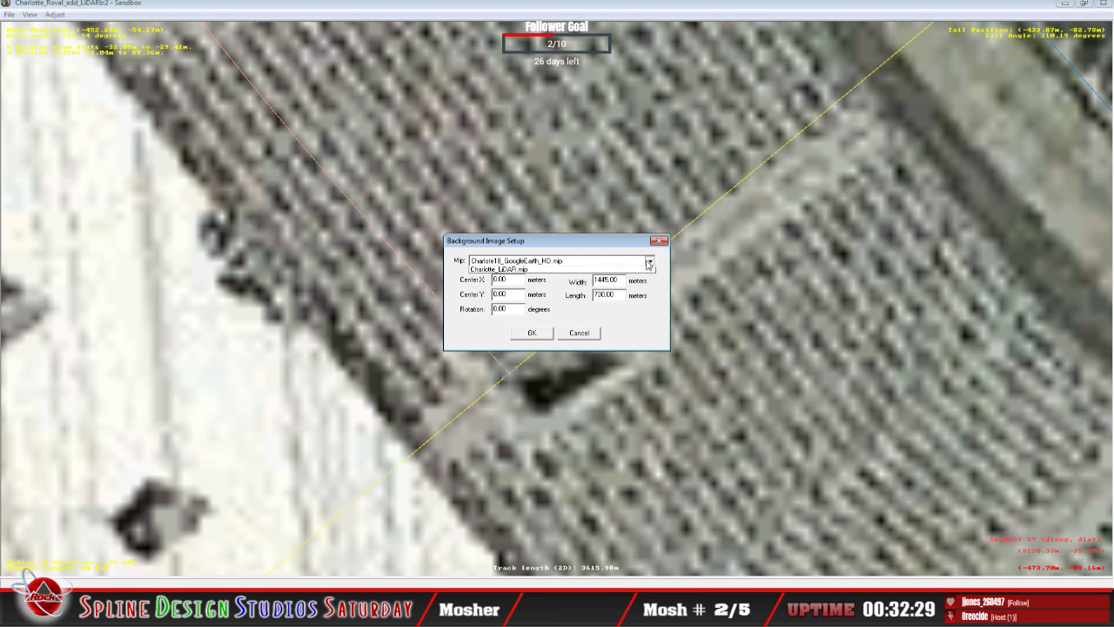
click(634, 272)
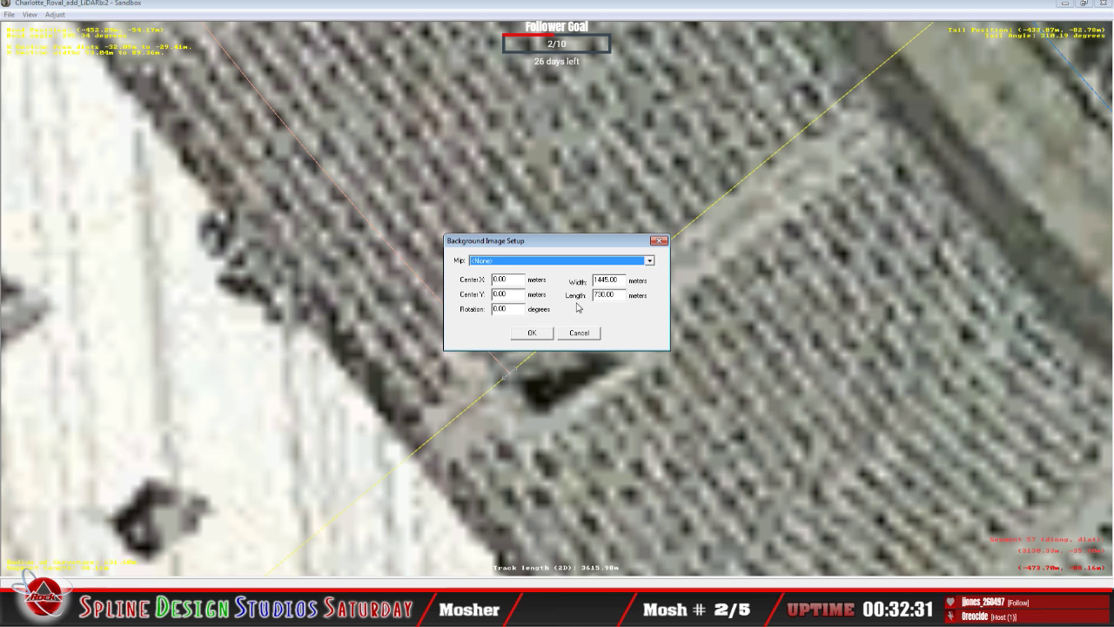
click(532, 333)
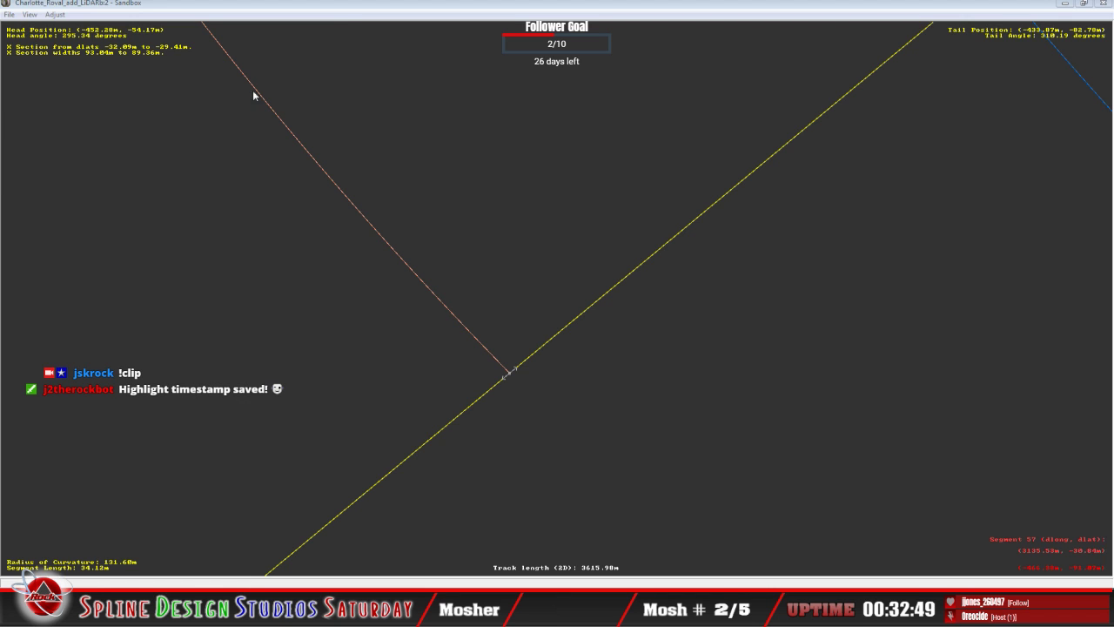
Insert an X section on the following 87.54 m curve segment, with its head at about -29.41 m lateral offset.
click(543, 399)
right_click(552, 416)
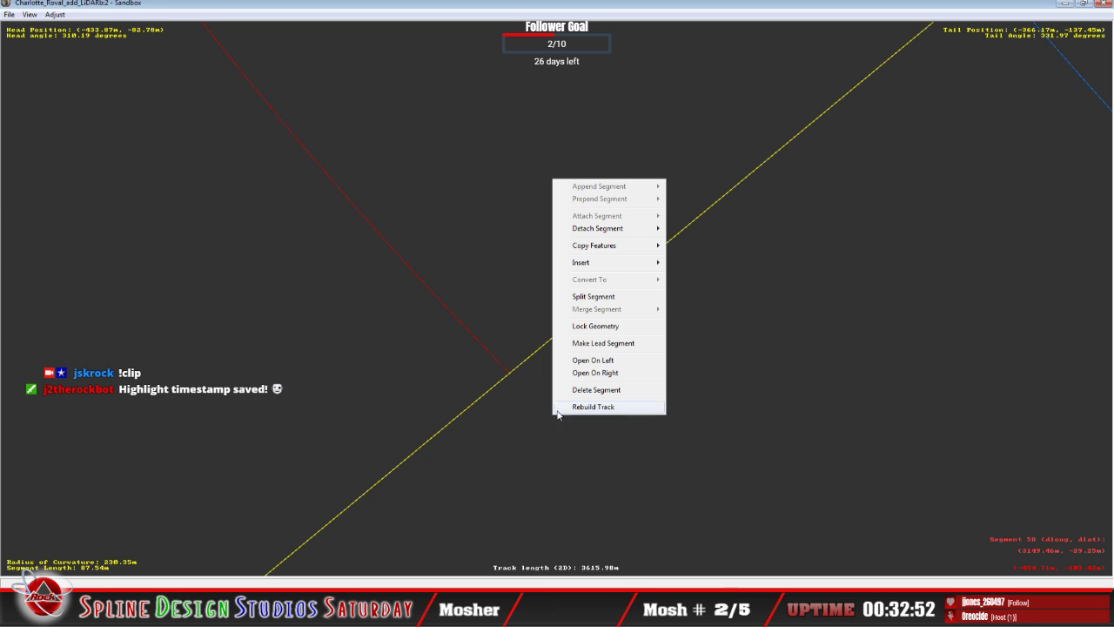
mouse_move(587, 264)
click(694, 285)
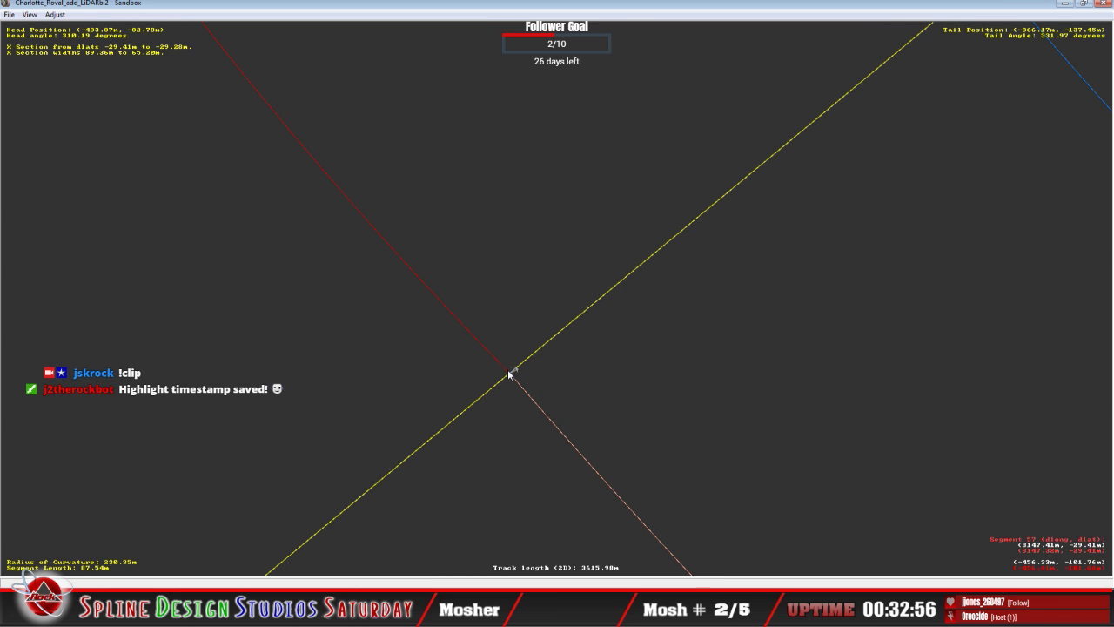
Align the preceding X section's tail to the joint at about -29.40 m lateral offset and set that point to absolute mode.
click(510, 375)
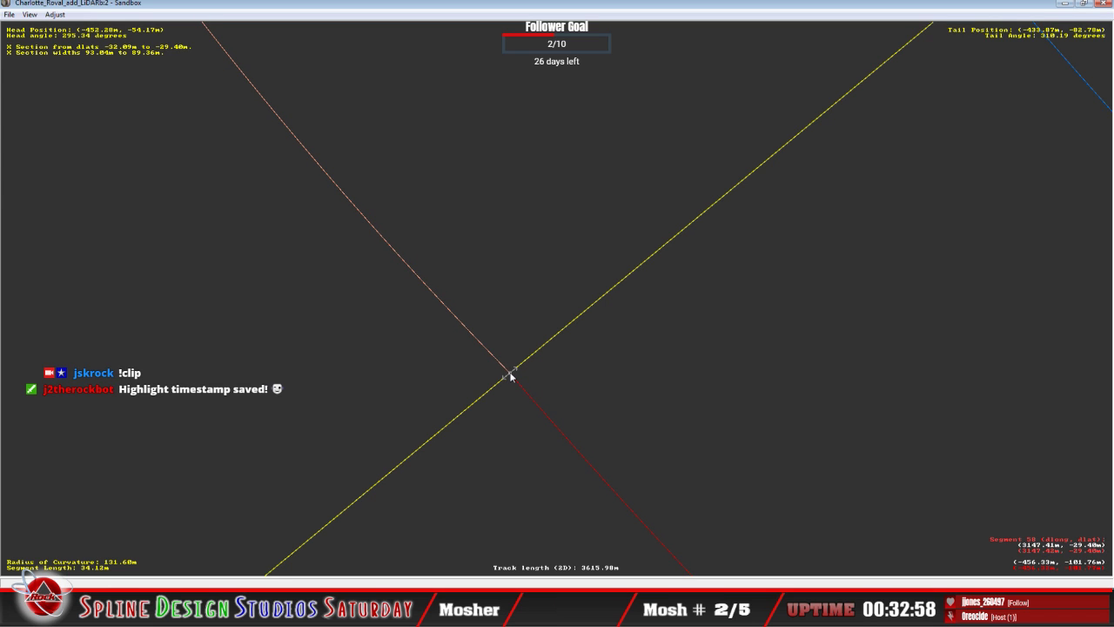
right_click(510, 375)
click(525, 376)
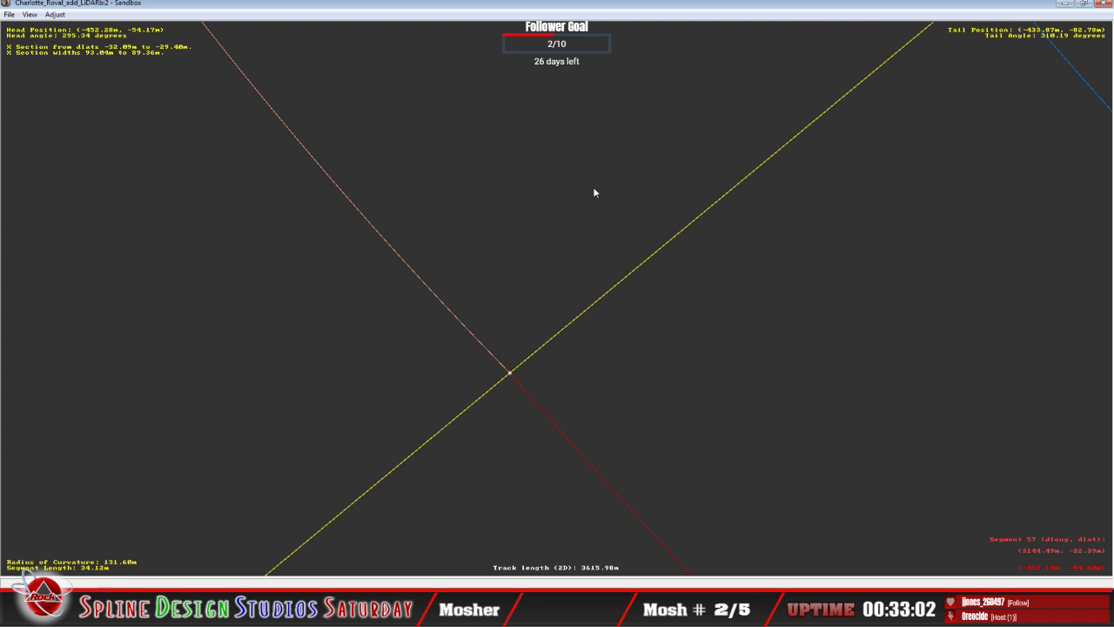
Insert an X section on the 29.84 m curve segment after the 87.54 m one, with its head at about -29.97 m lateral offset.
key(Right)
key(Right)
key(Down)
key(Down)
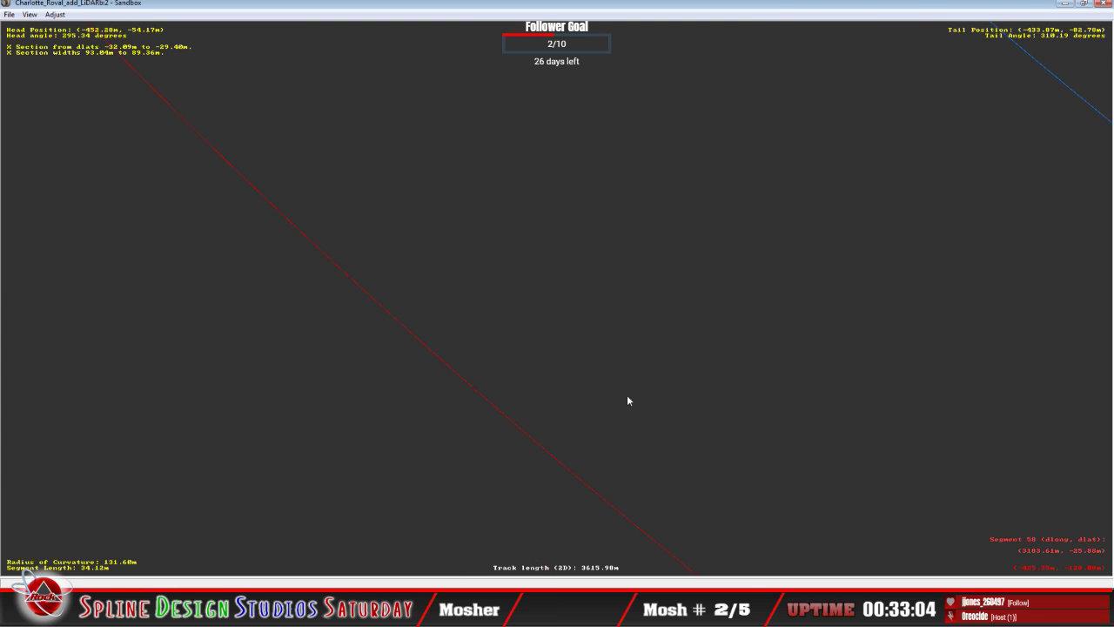
click(658, 352)
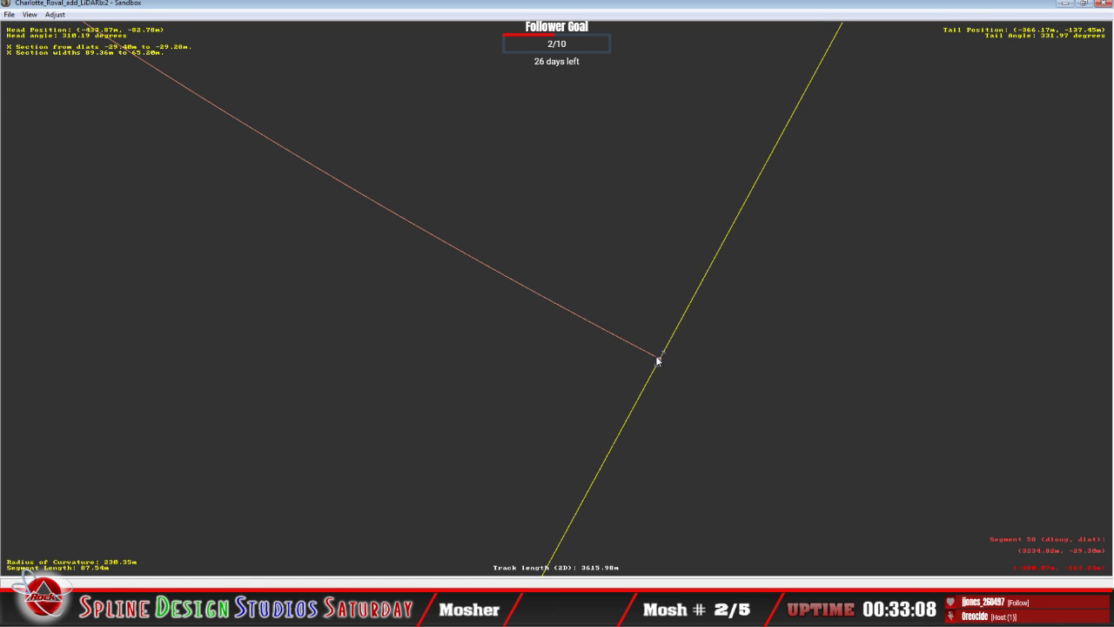
right_click(701, 393)
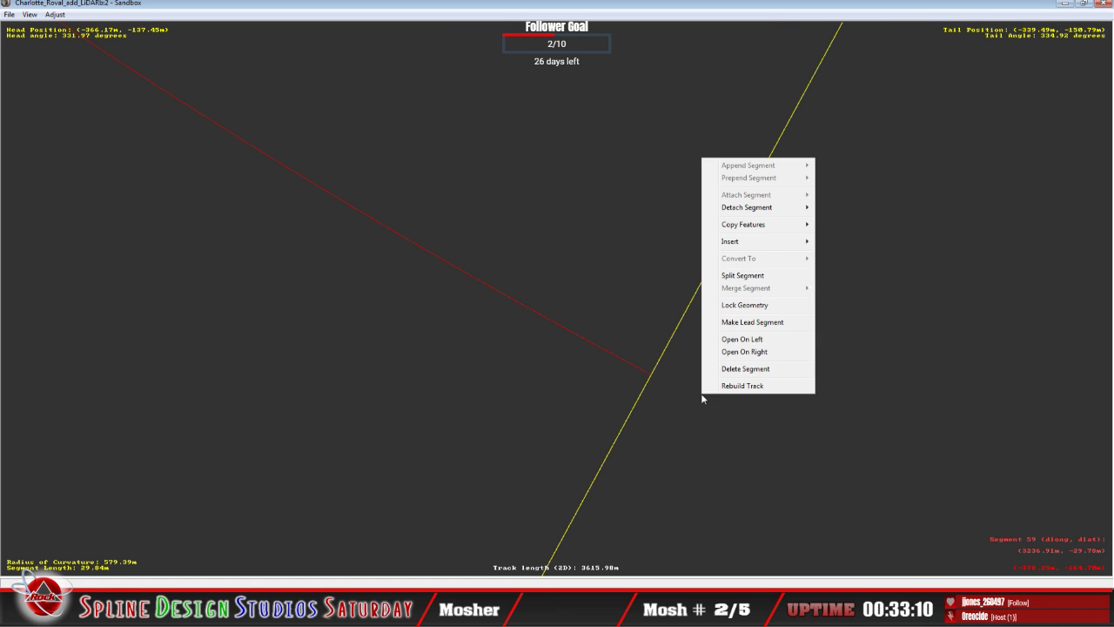
mouse_move(745, 245)
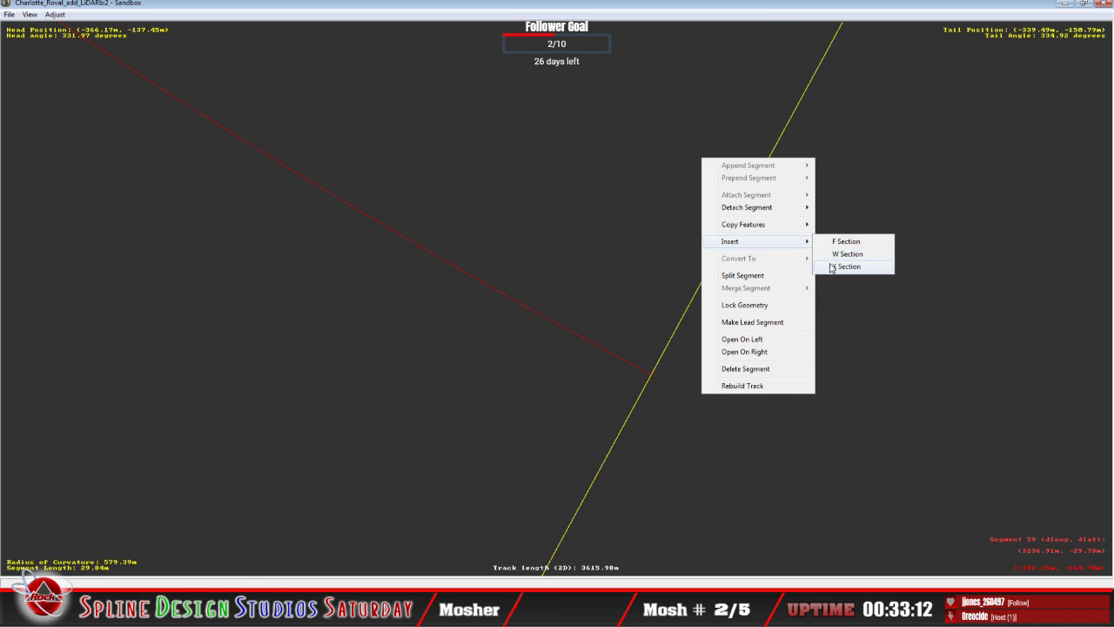
click(831, 267)
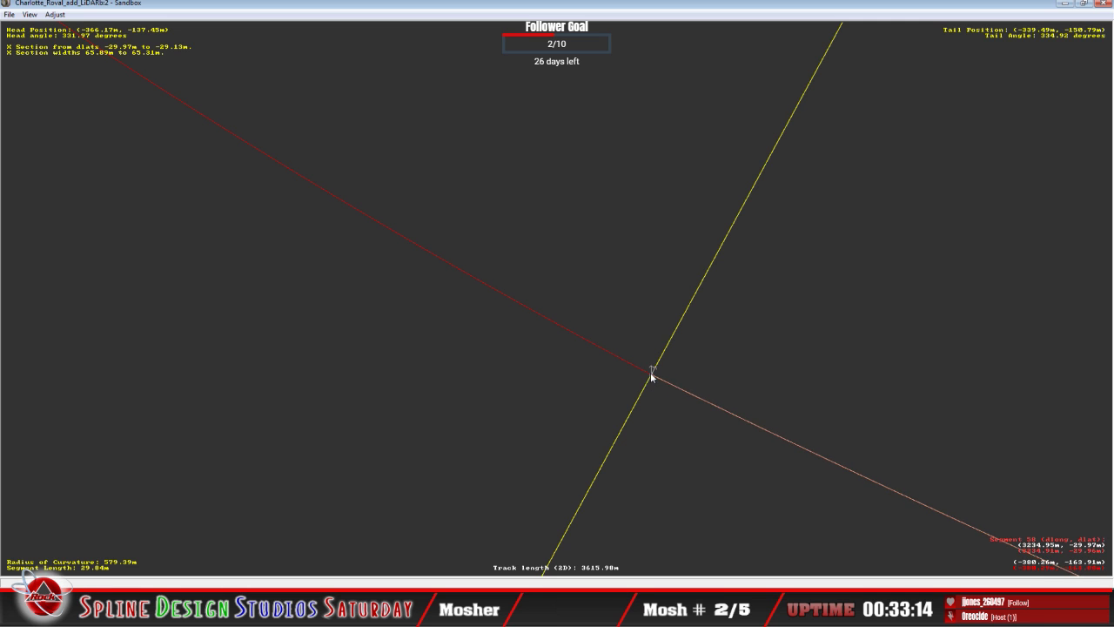
Align the 87.54 m segment's X section tail to the joint at about -29.81 m lateral offset and set that point to absolute mode.
click(652, 375)
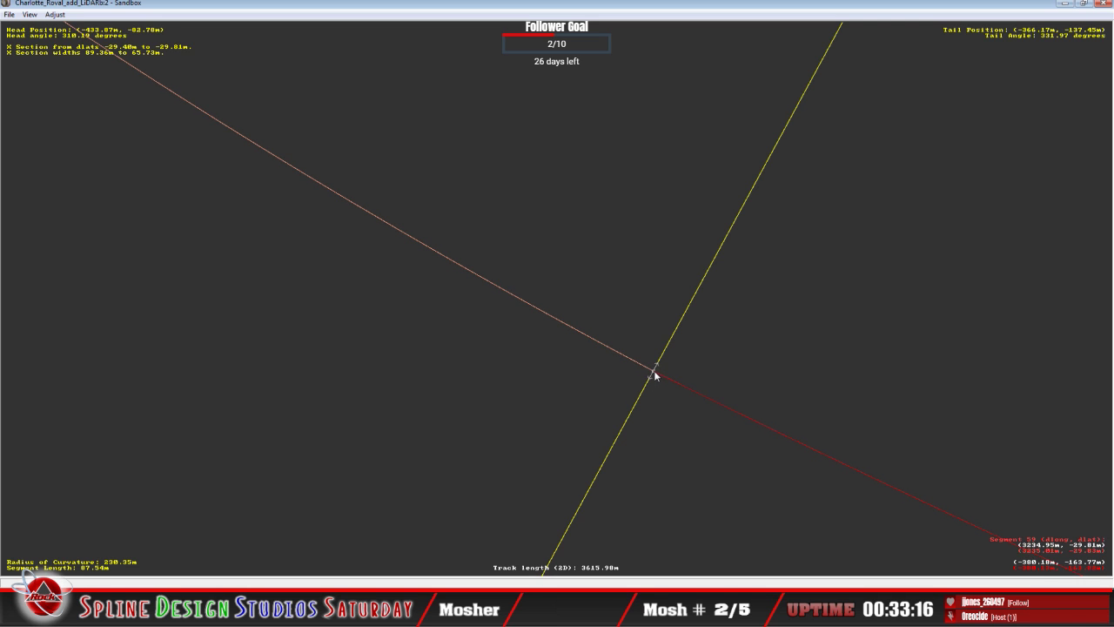
right_click(654, 370)
click(665, 379)
key(Right)
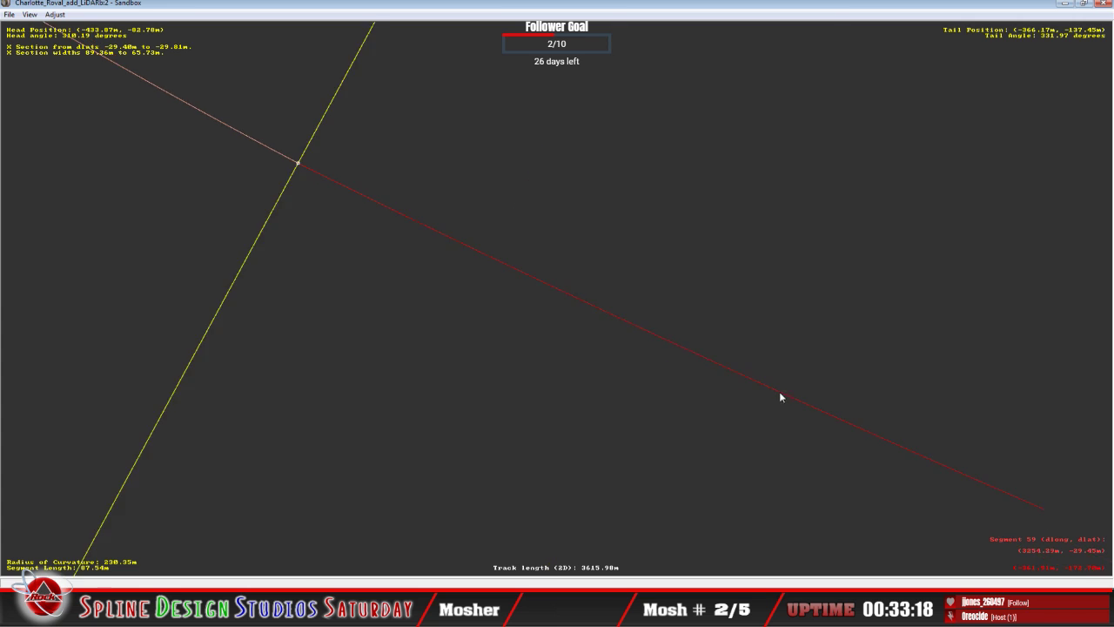
right_click(662, 349)
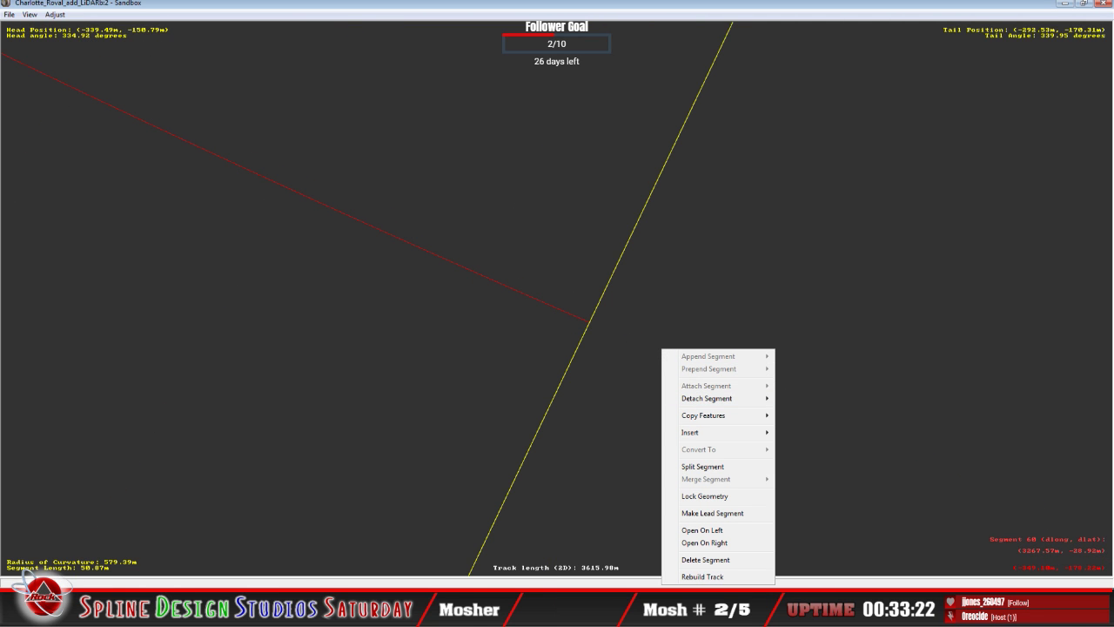
key(Escape)
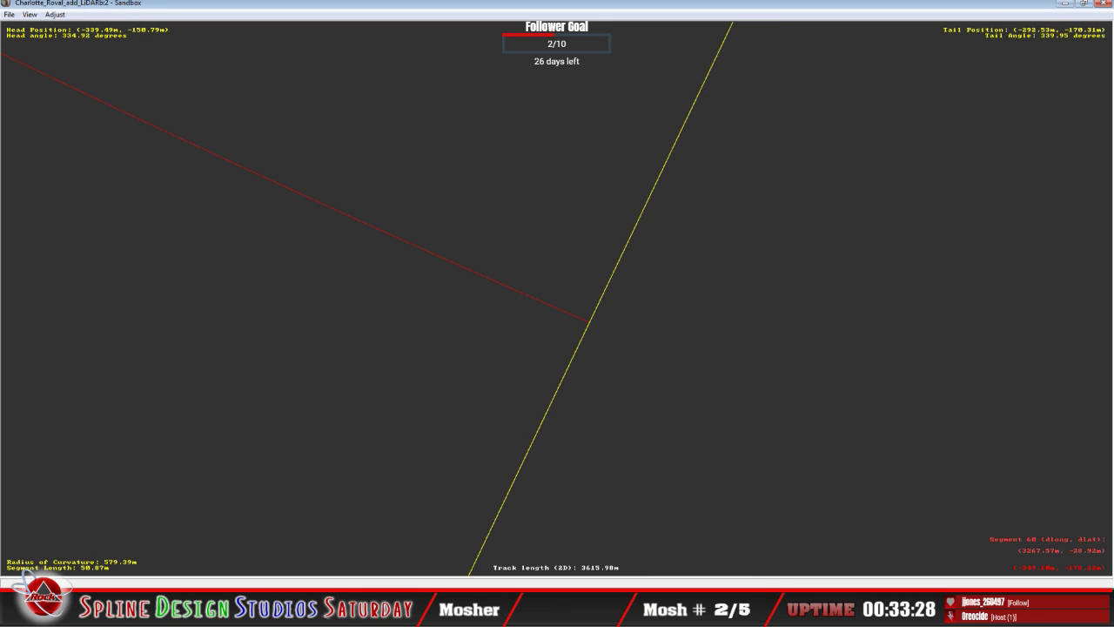
Start the ShowOff keystroke display from its folder, dismiss the extra overlay covering the menu area, and return to Sandbox.
key(alt+Tab)
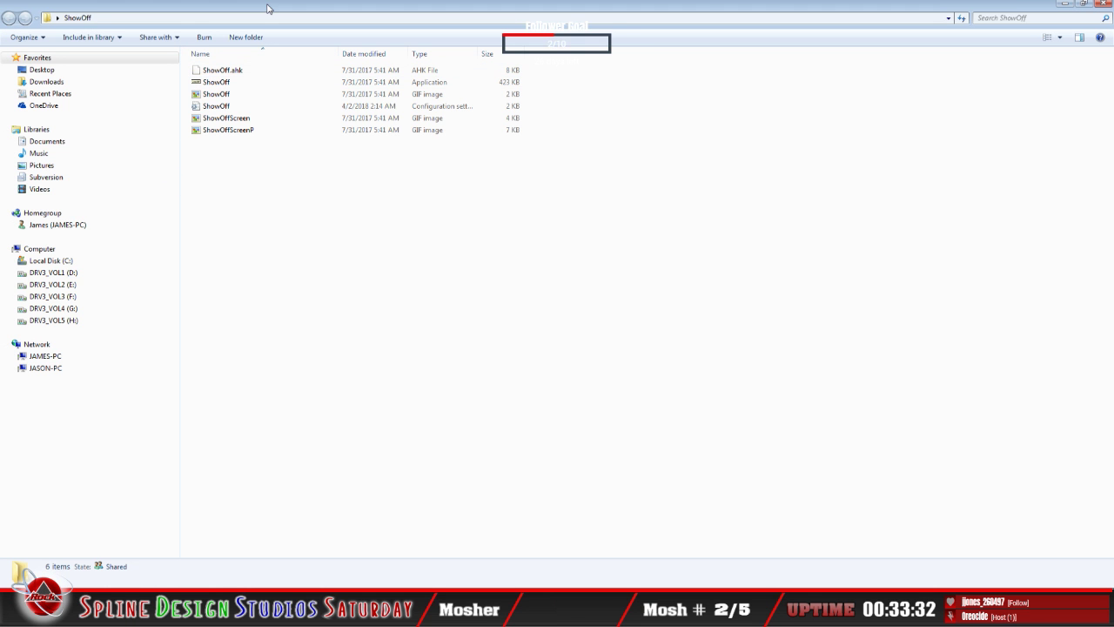
key(super+Down)
key(super+Down)
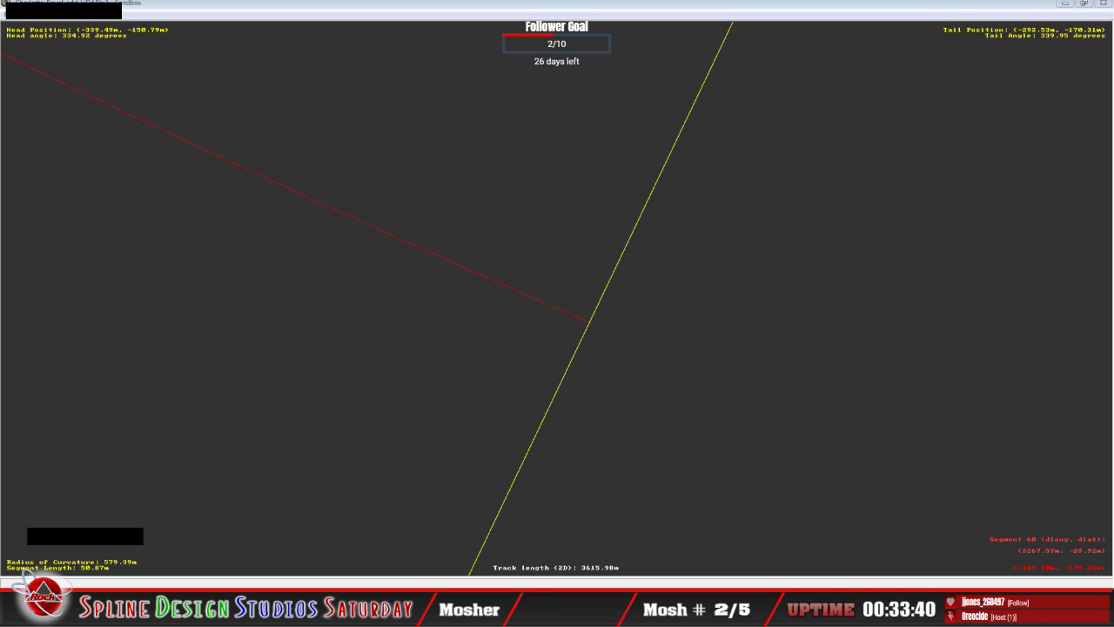
click(77, 44)
click(67, 16)
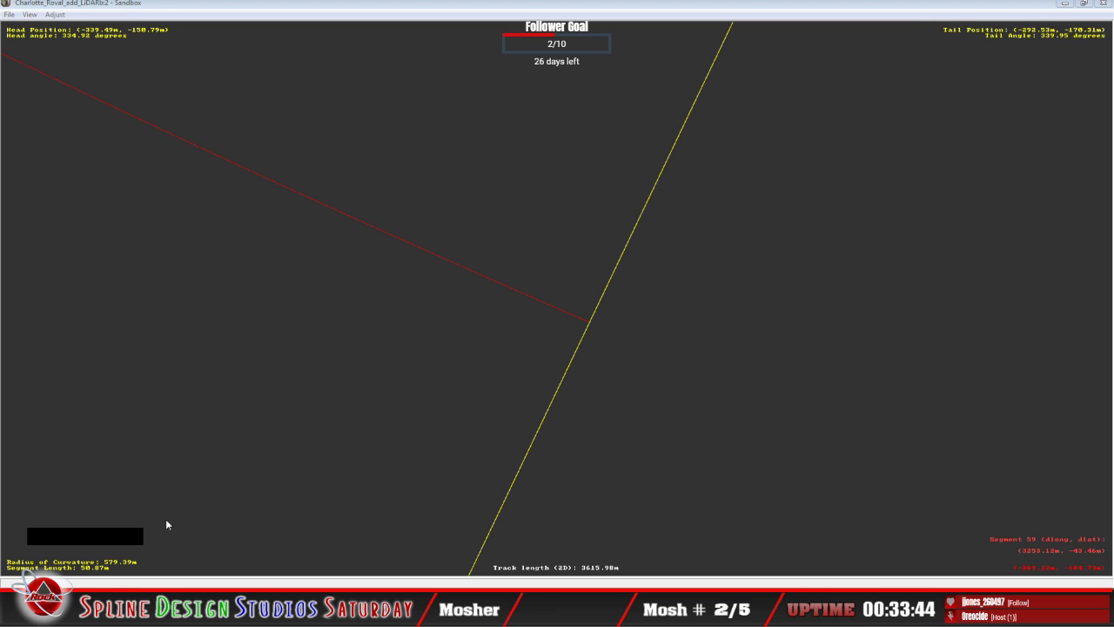
click(25, 576)
click(25, 576)
click(204, 585)
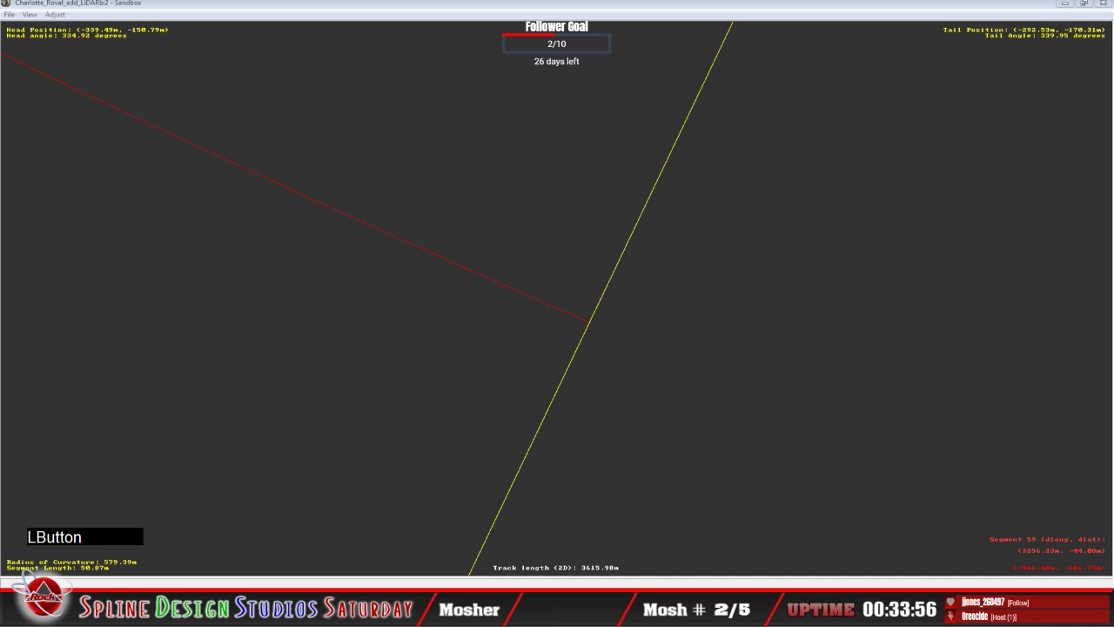
Insert an X section on the 50.87 m curve segment, with its head at about -29.03 m lateral offset.
click(537, 430)
click(572, 312)
right_click(656, 349)
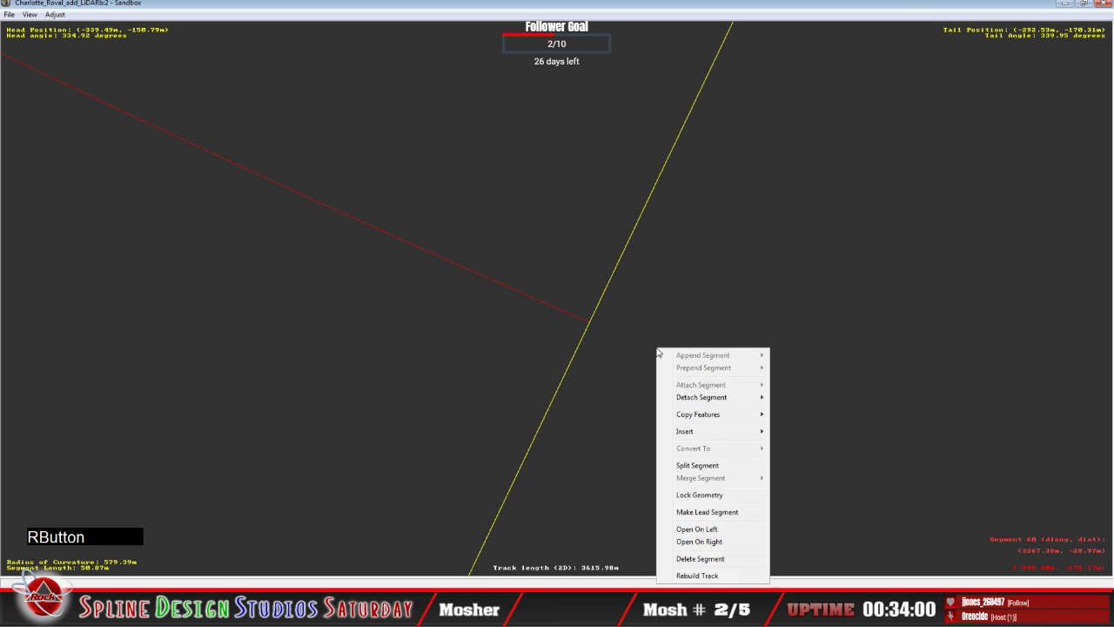
mouse_move(682, 428)
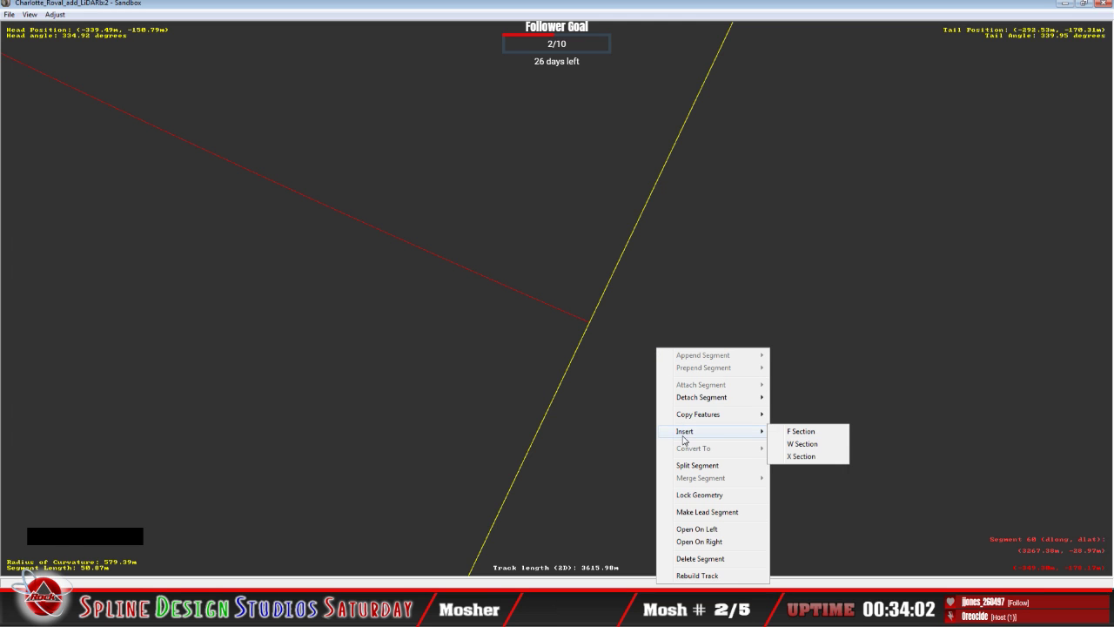
click(784, 457)
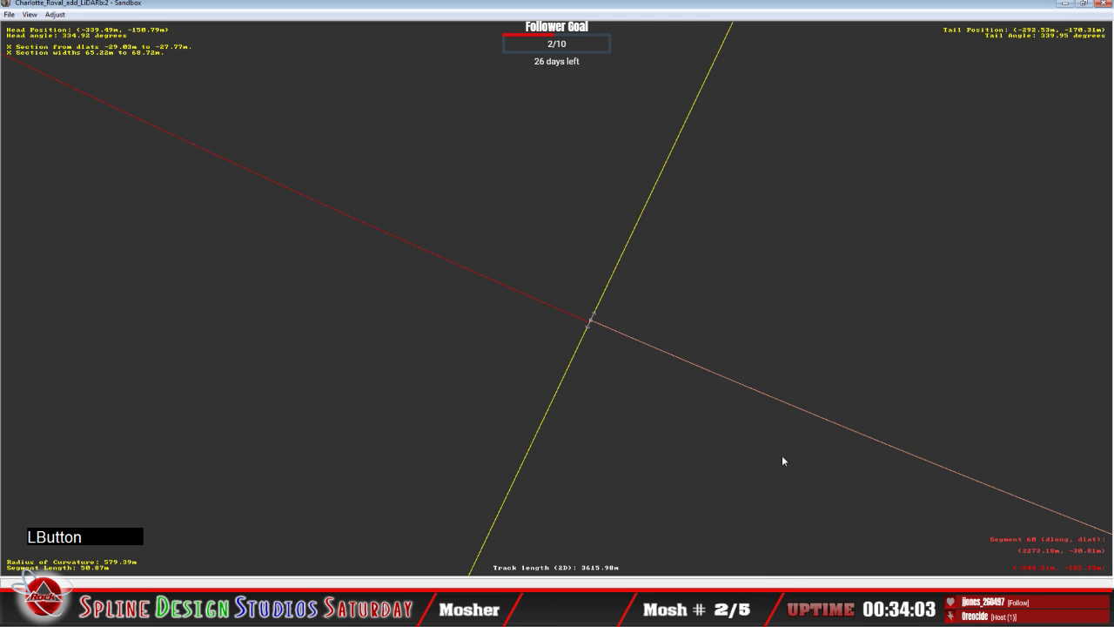
Align the 29.84 m segment's X section tail to the joint at about -29.14 m lateral offset and set that point to absolute mode.
click(592, 322)
click(591, 323)
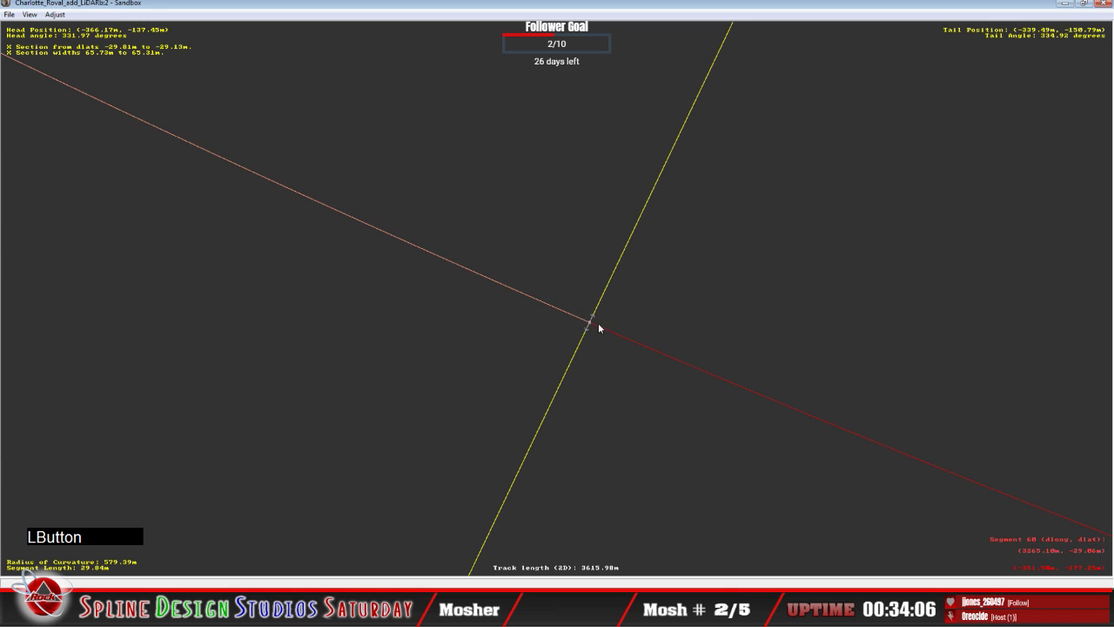
right_click(590, 325)
click(599, 326)
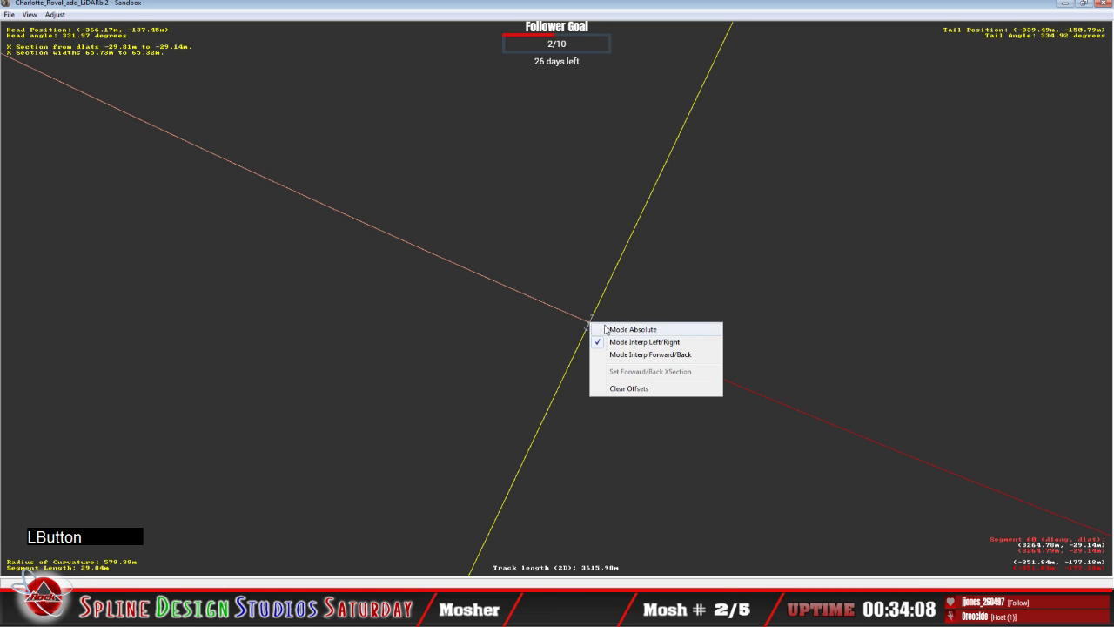
click(605, 331)
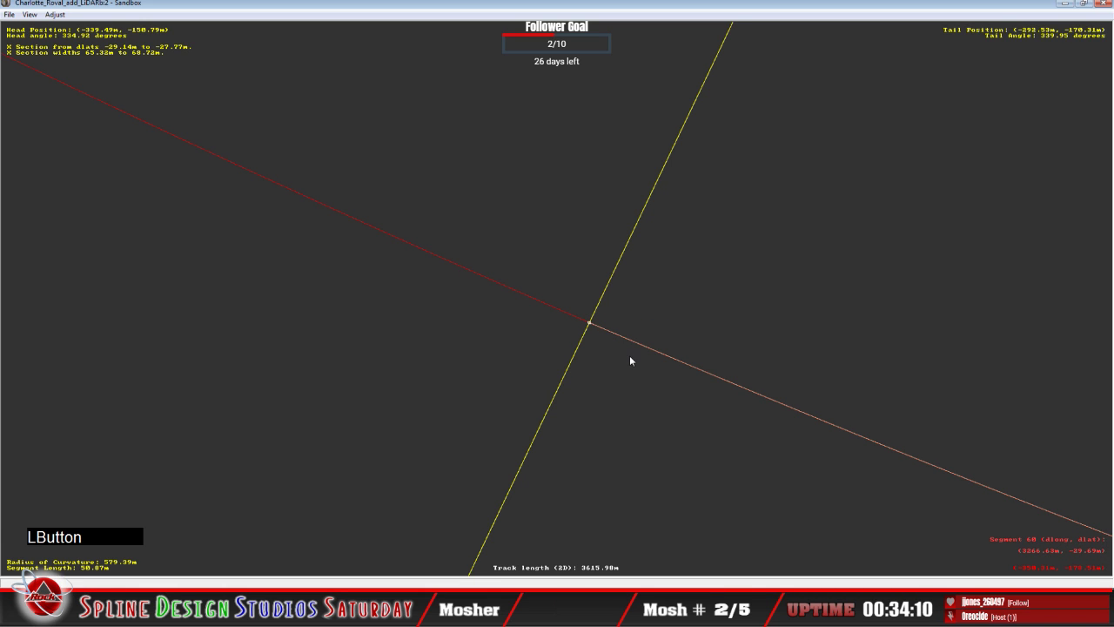
Insert an X section on the 43.81 m straight segment that follows the 50.87 m curve.
key(c)
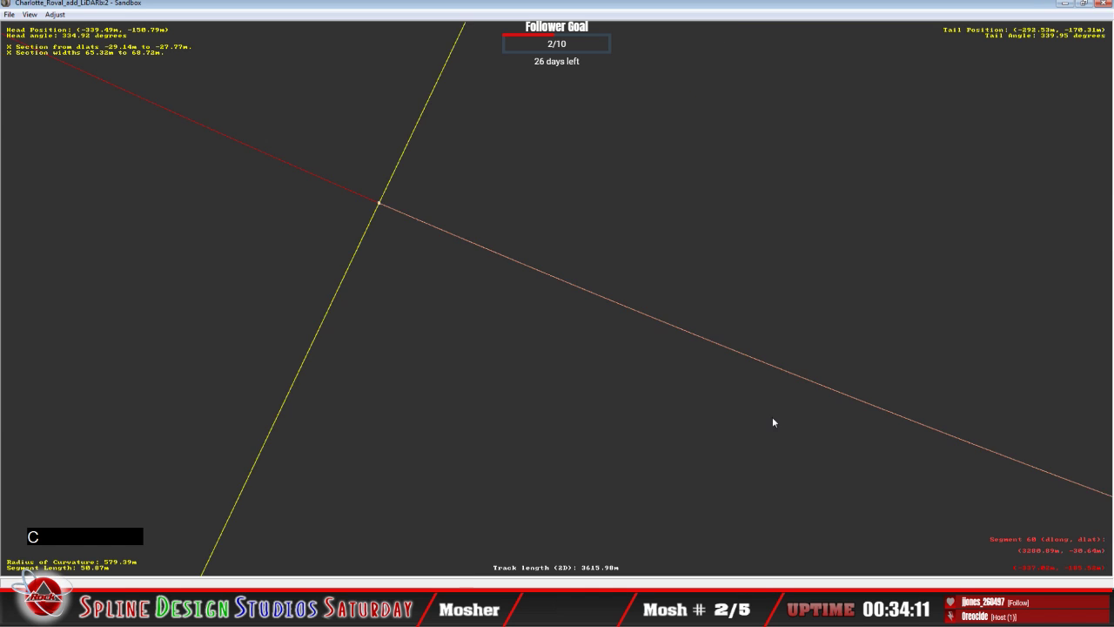
click(768, 394)
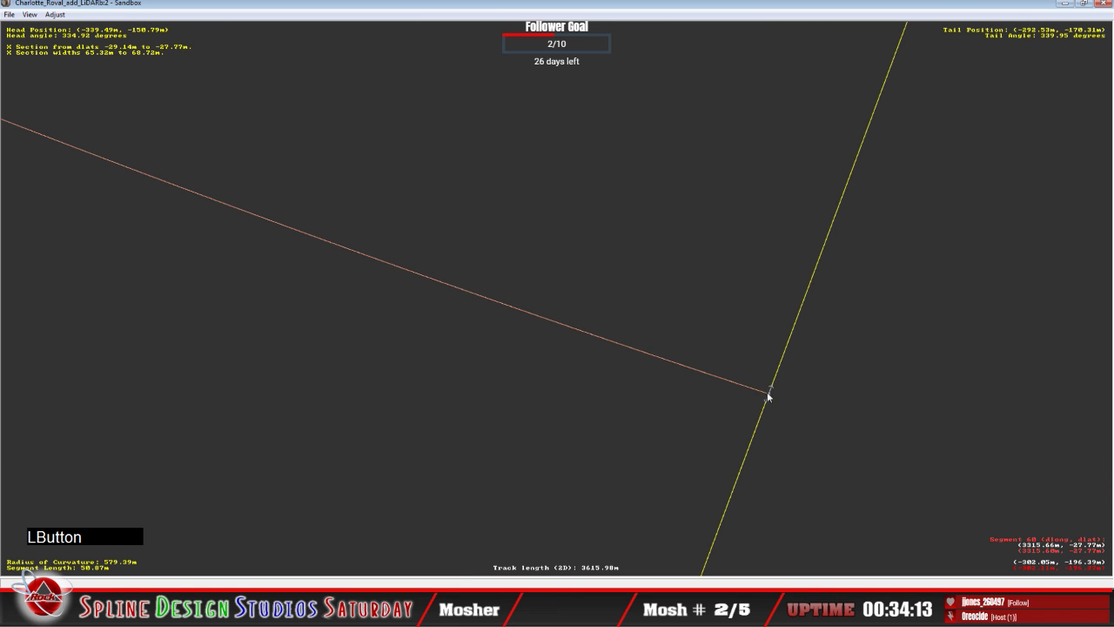
key(c)
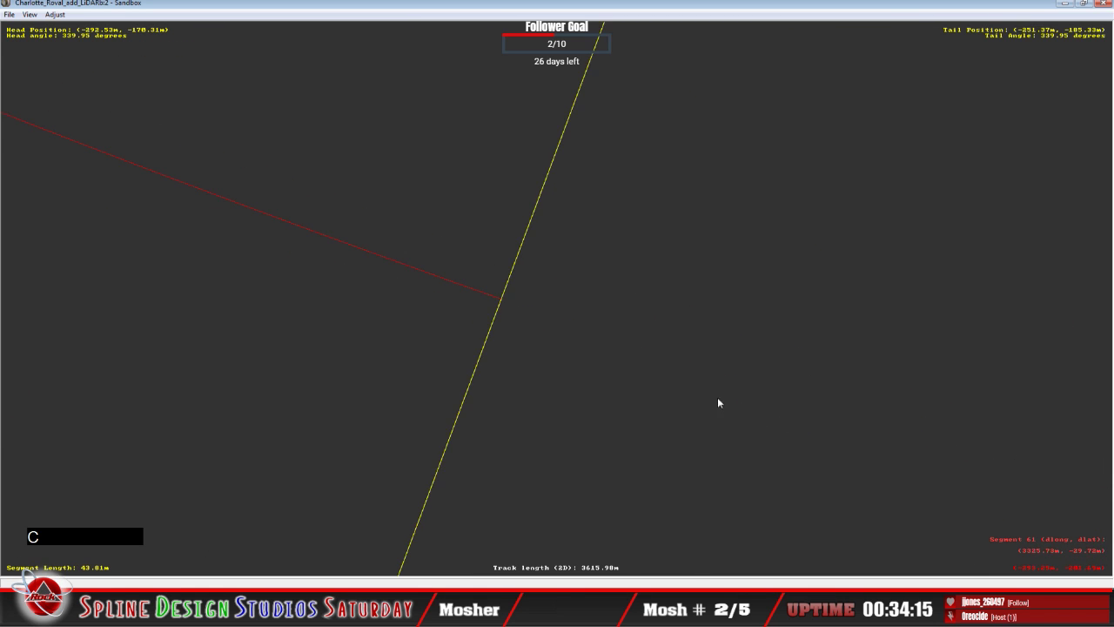
right_click(660, 354)
mouse_move(699, 205)
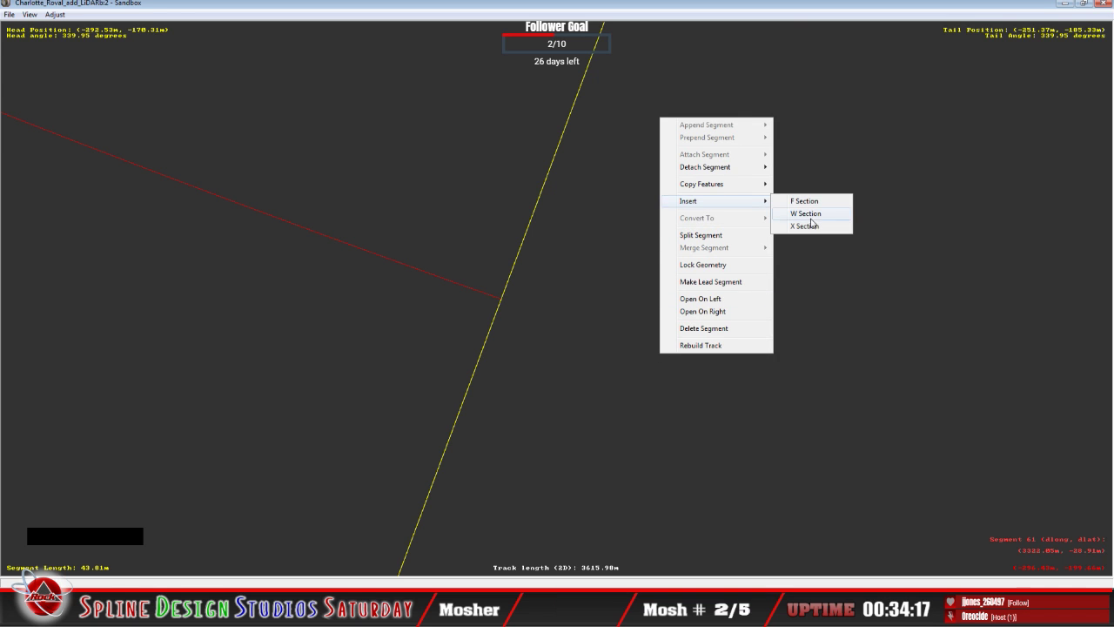
click(784, 224)
Align the 43.81 m segment's X section head to the joint at about -29.01 m lateral offset and set that point to absolute mode.
drag(506, 300, 503, 302)
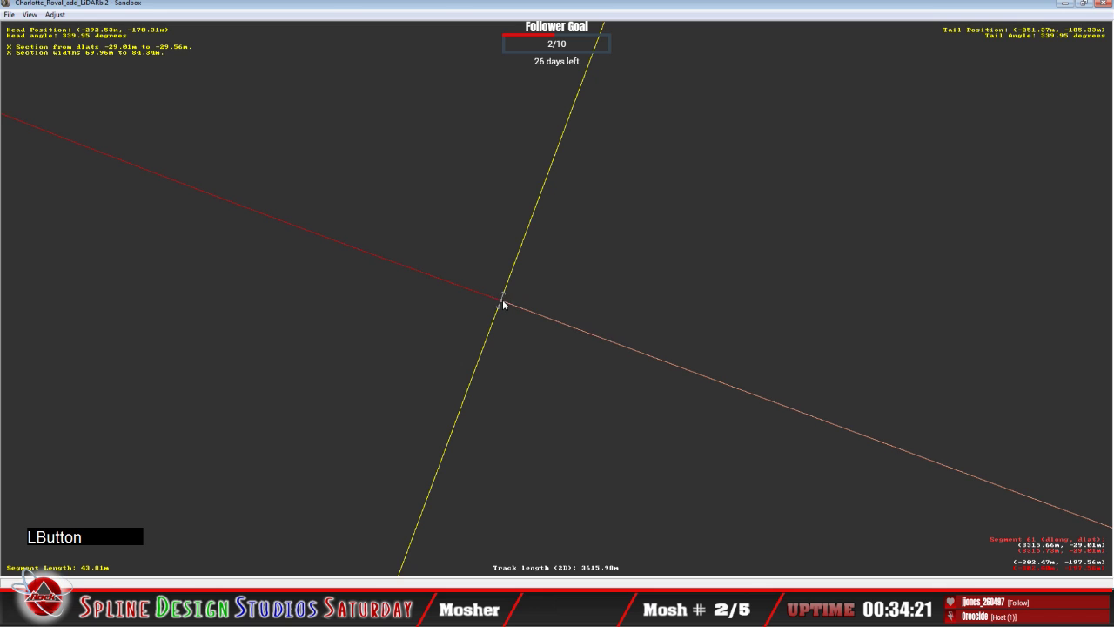
right_click(503, 303)
click(527, 313)
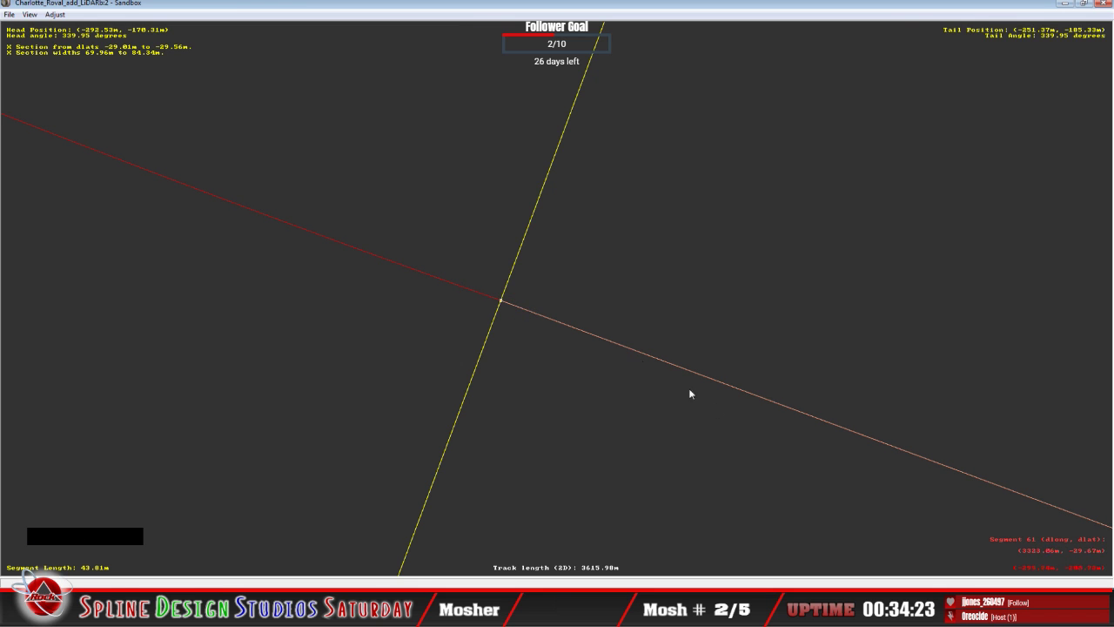
Insert an X section on the short 9.23 m segment after the 43.81 m one.
key(c)
right_click(656, 333)
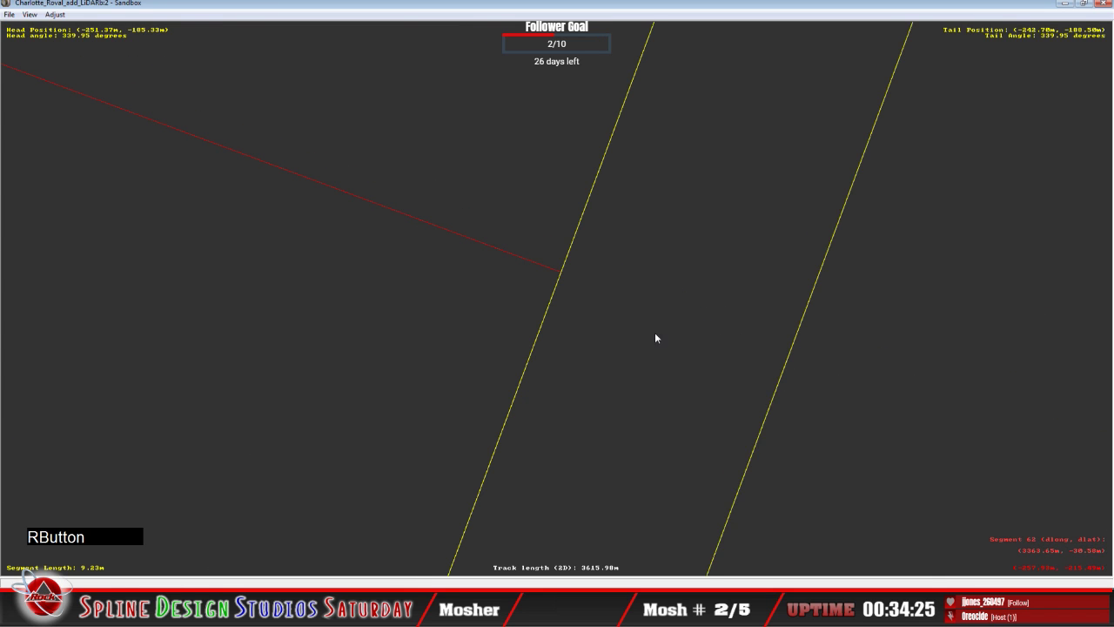
mouse_move(770, 418)
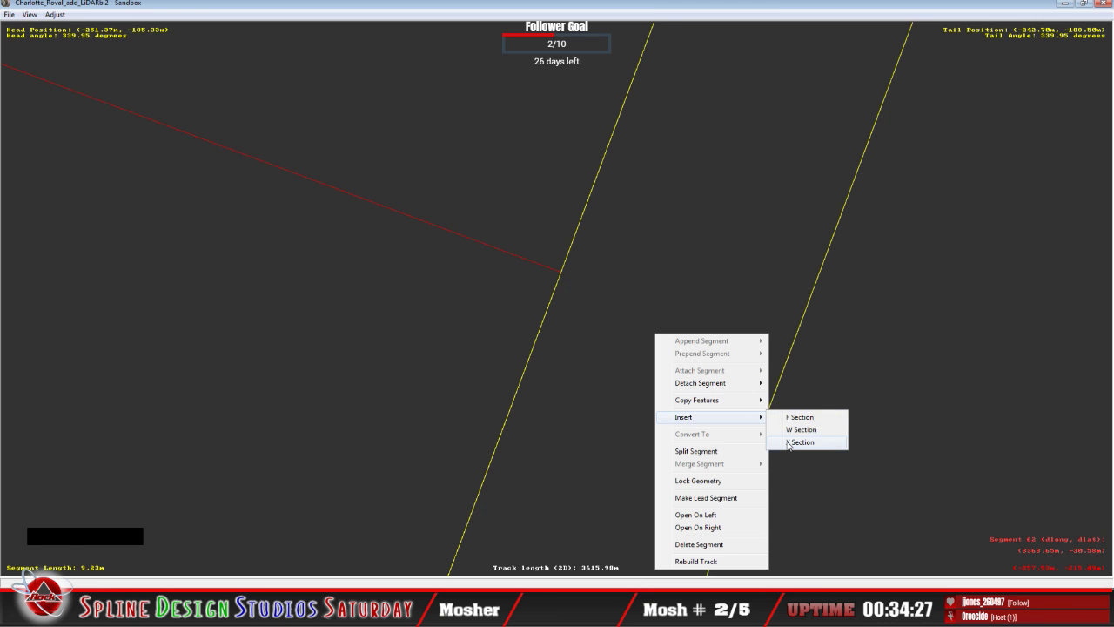
click(797, 441)
Align the 43.81 m segment's X section tail to the joint at about -29.73 m lateral offset and set that point to absolute mode.
click(564, 277)
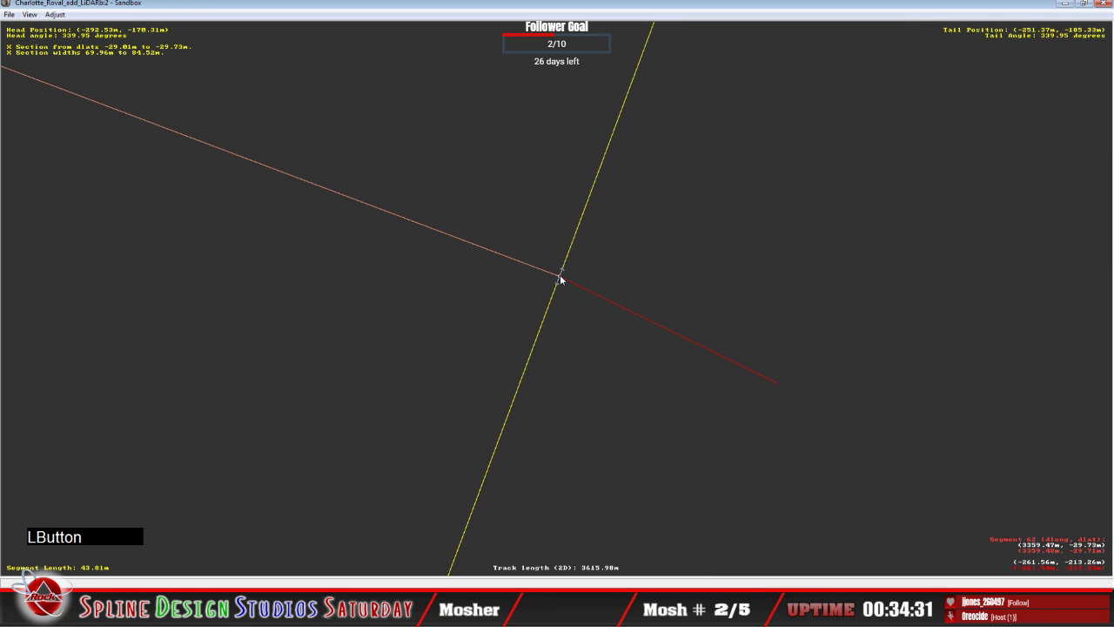
right_click(559, 278)
click(648, 310)
Adjust the 9.23 m segment's X section tail and insert an X section on the following 27.66 m segment, its head at about -30.65 m lateral offset.
click(690, 342)
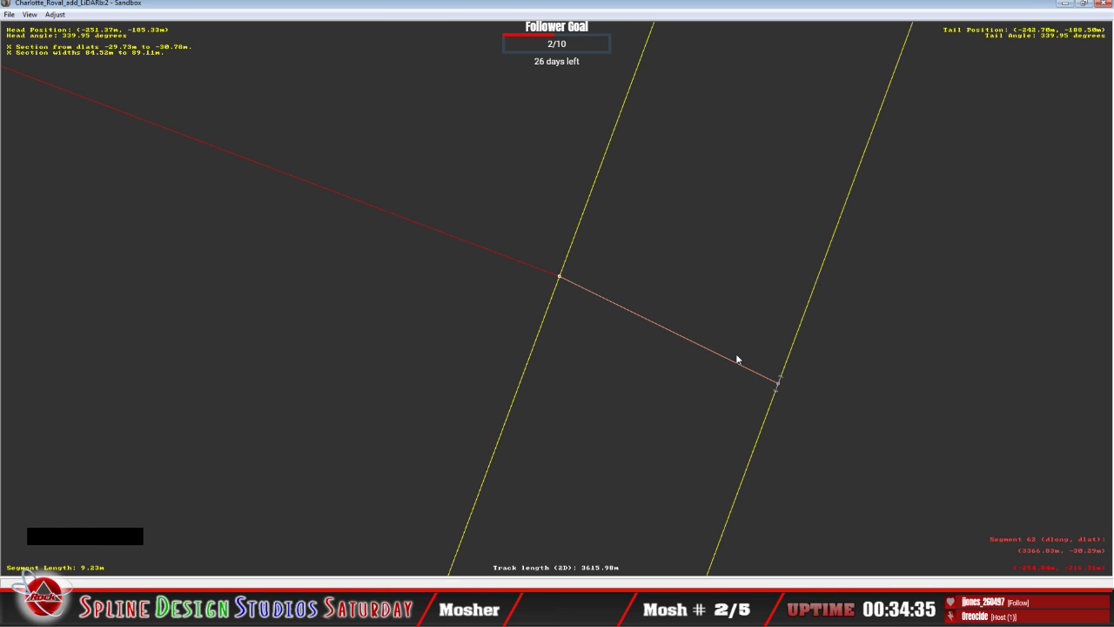
key(c)
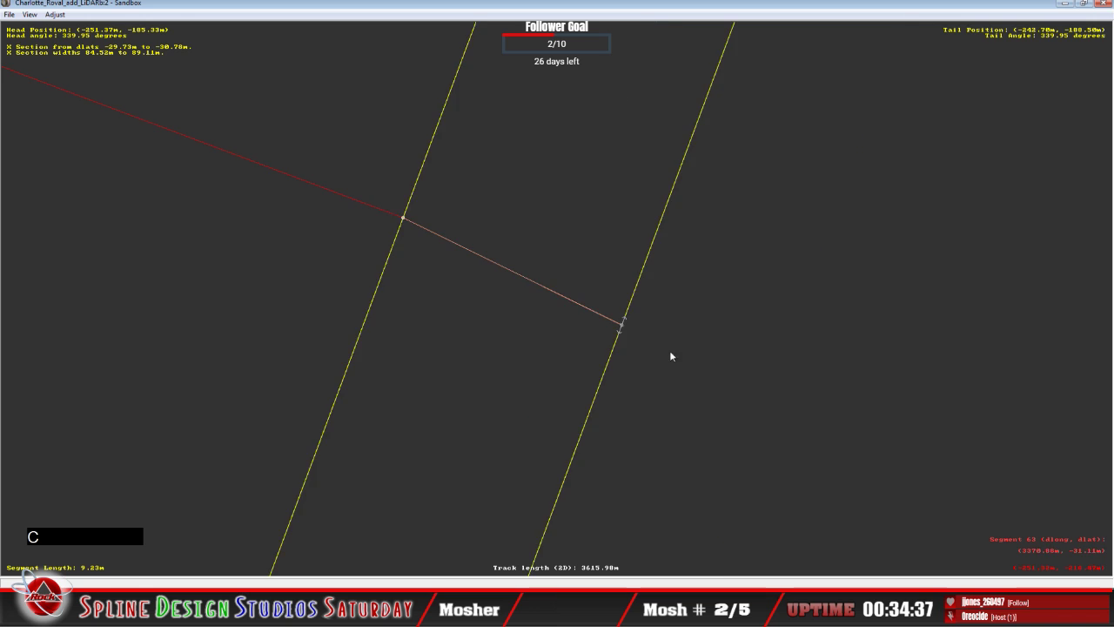
mouse_move(511, 271)
mouse_down()
mouse_move(520, 266)
mouse_move(500, 269)
mouse_move(511, 267)
mouse_up()
right_click(543, 278)
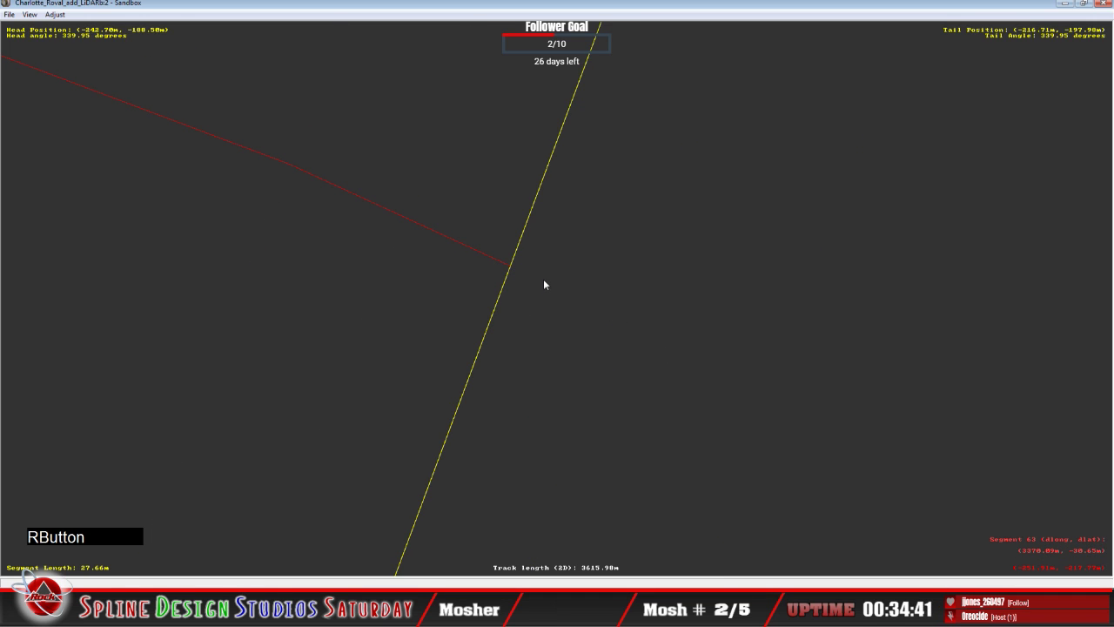
mouse_move(599, 369)
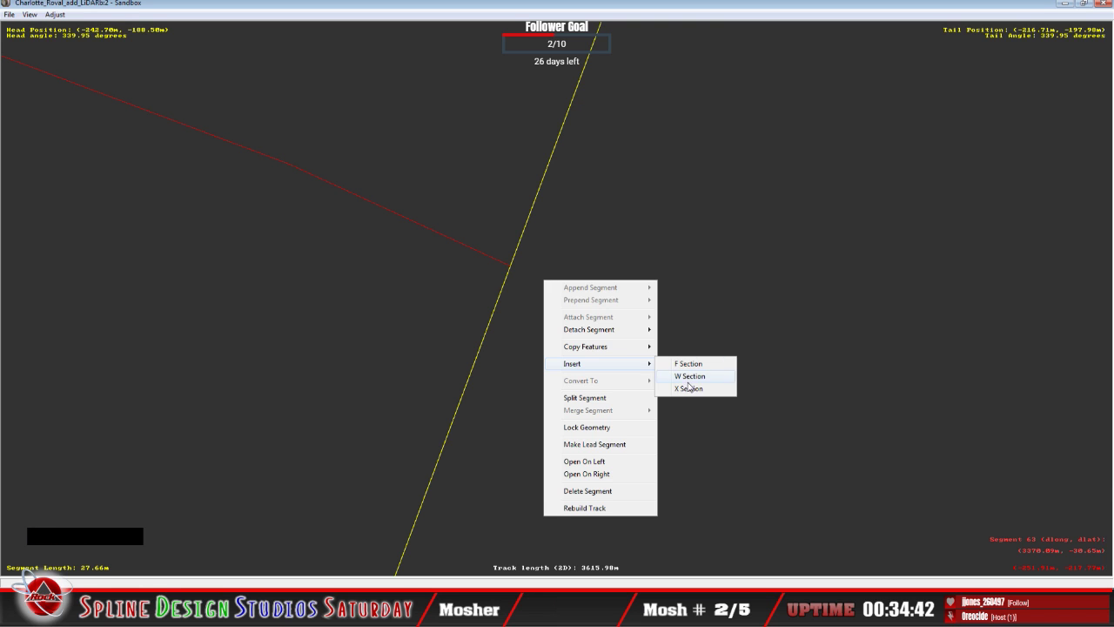
click(688, 389)
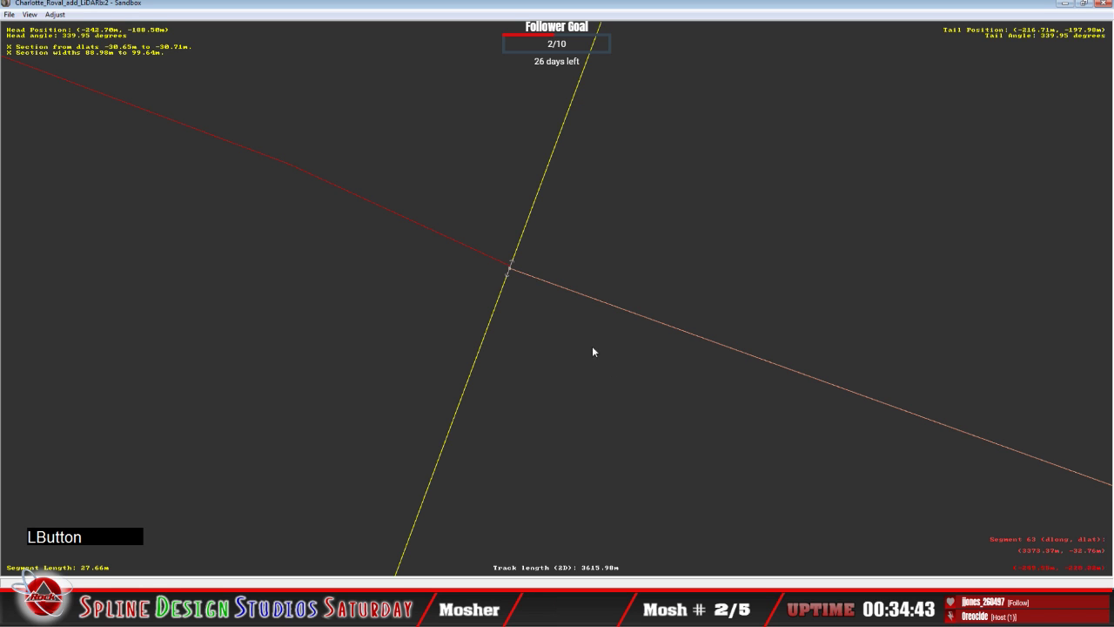
Align the 27.66 m segment's X section head to the joint at about -30.47 m lateral offset and set that point to absolute mode.
click(511, 273)
click(509, 273)
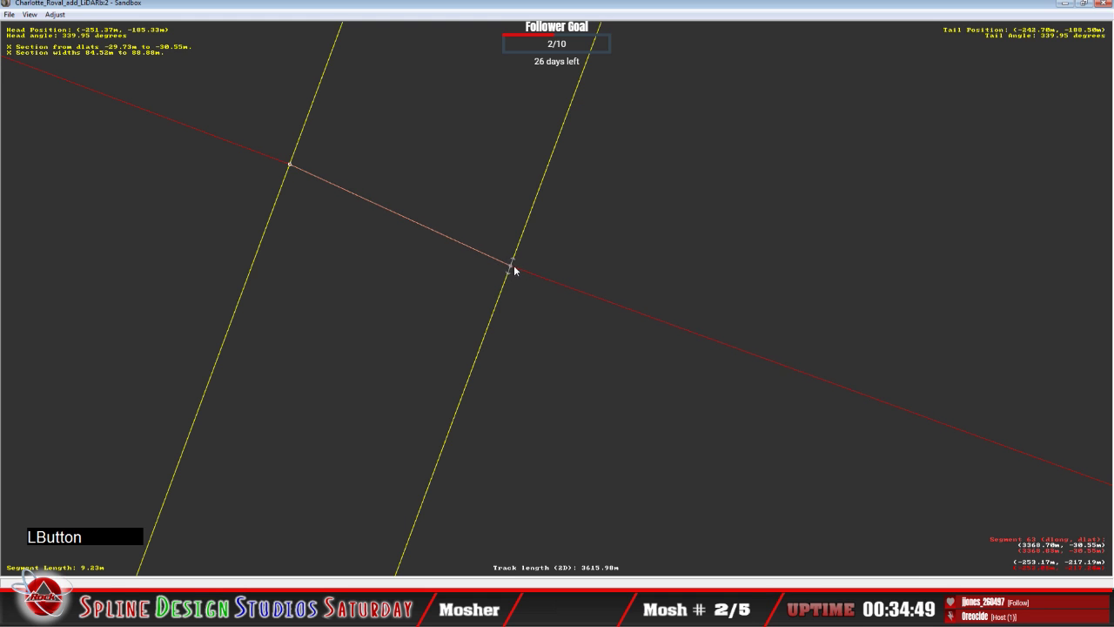
right_click(513, 270)
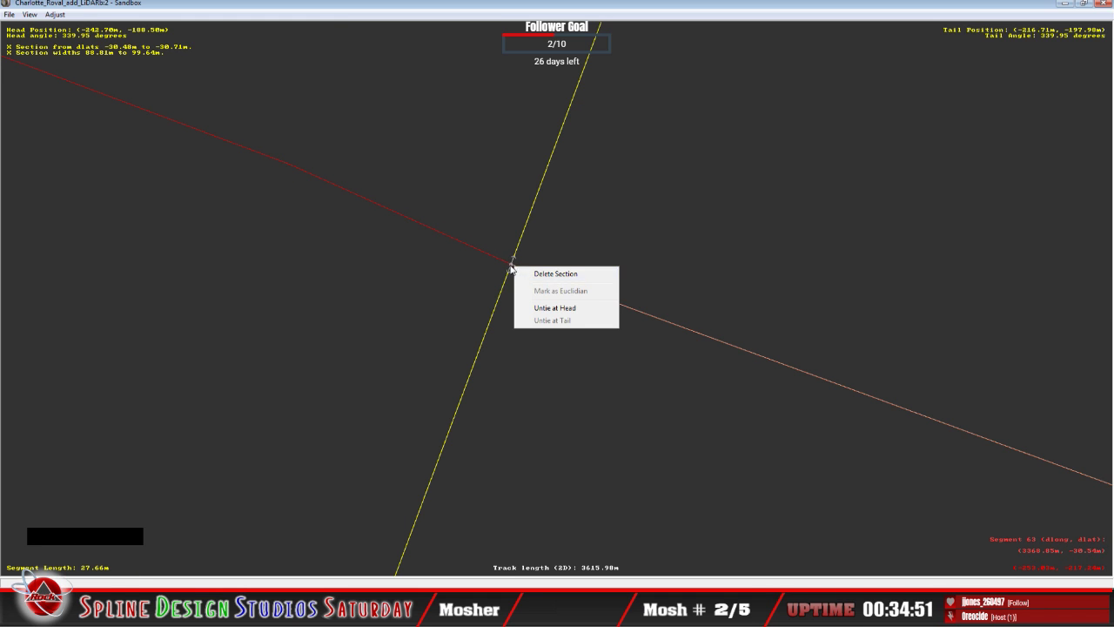
click(511, 268)
right_click(511, 265)
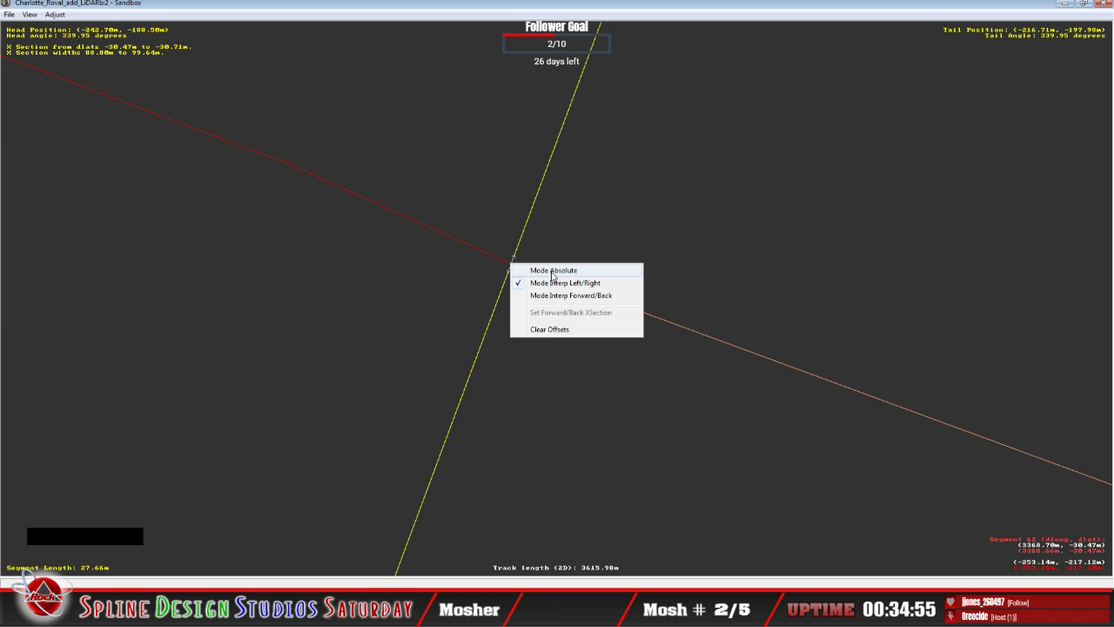
click(547, 329)
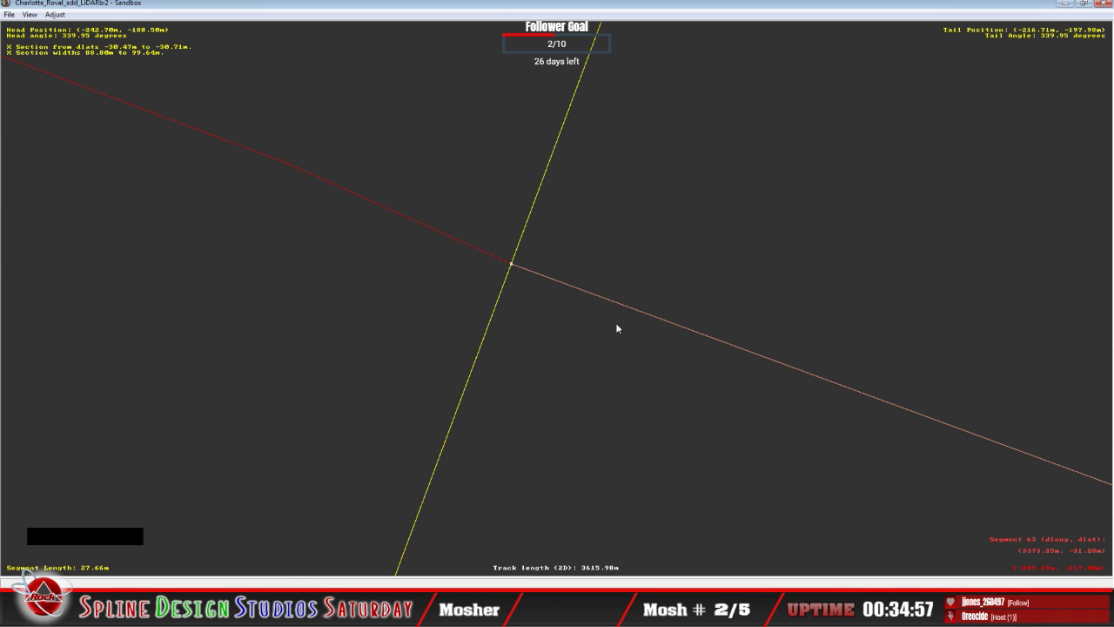
Insert an X section on the 37.10 m segment that follows the 27.66 m one.
key(c)
key(c)
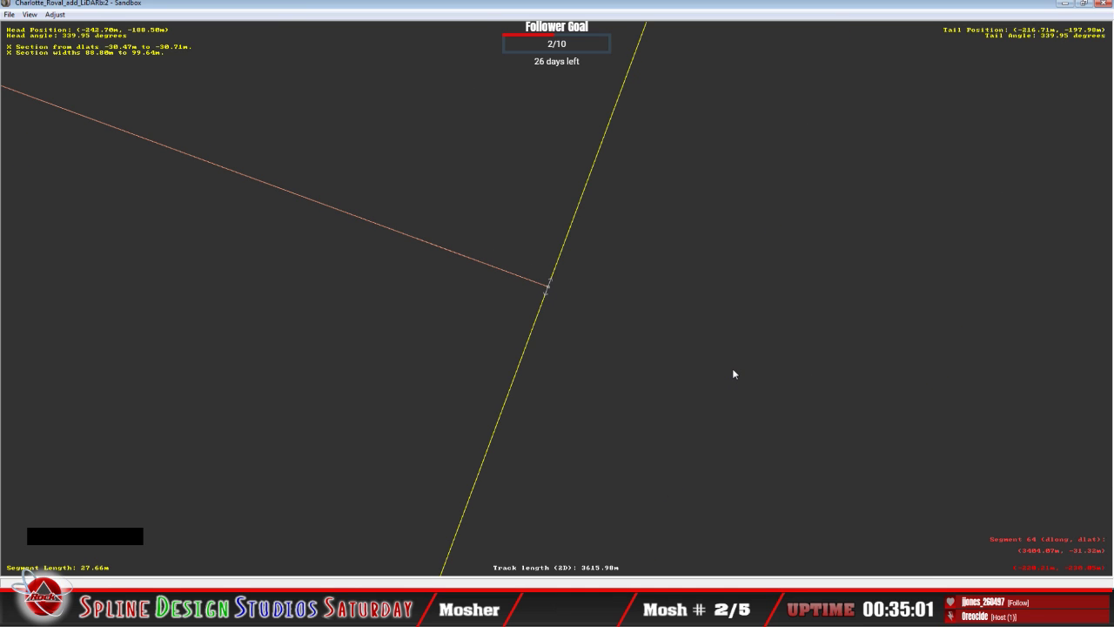
click(641, 334)
right_click(638, 330)
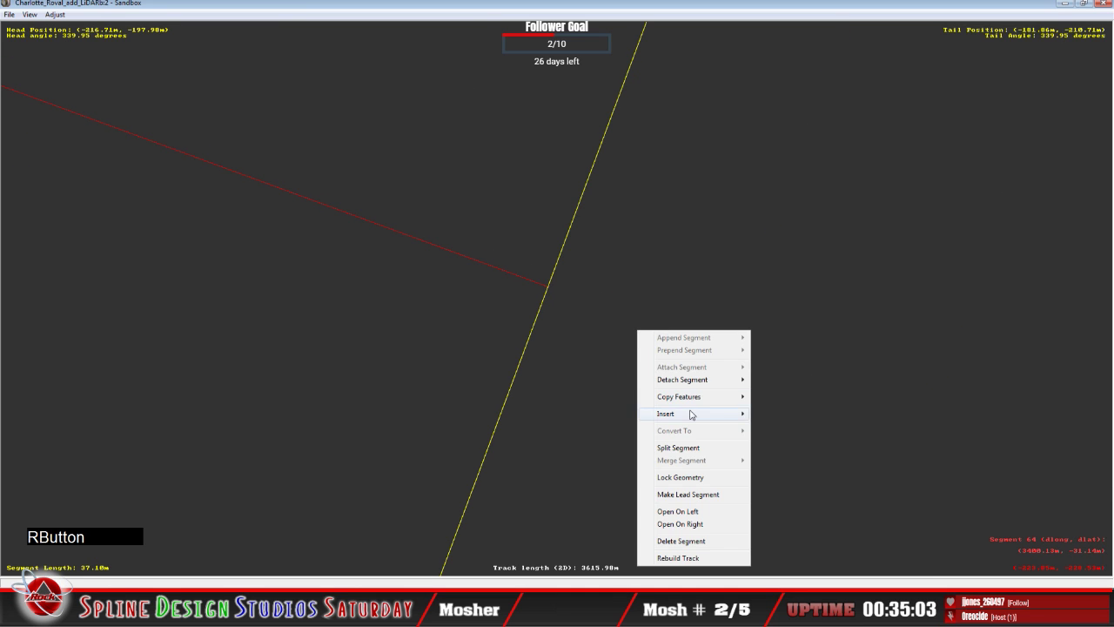
mouse_move(694, 415)
click(783, 439)
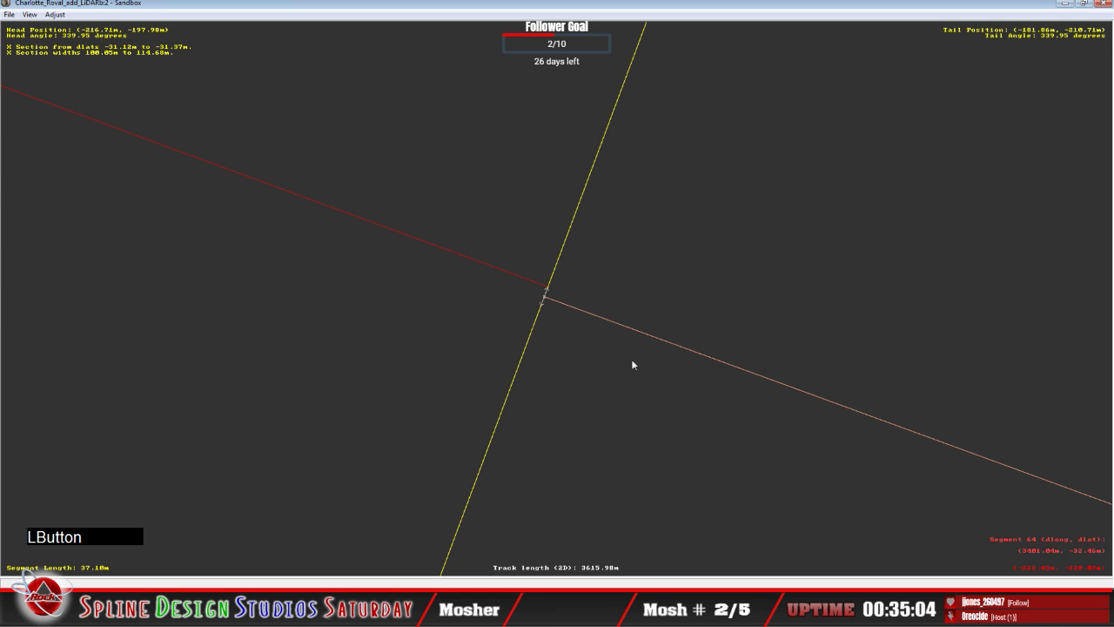
Align the 37.10 m segment's X section head to the joint at about -30.79 m lateral offset and set that point to absolute mode.
drag(546, 302, 552, 296)
right_click(552, 292)
click(573, 302)
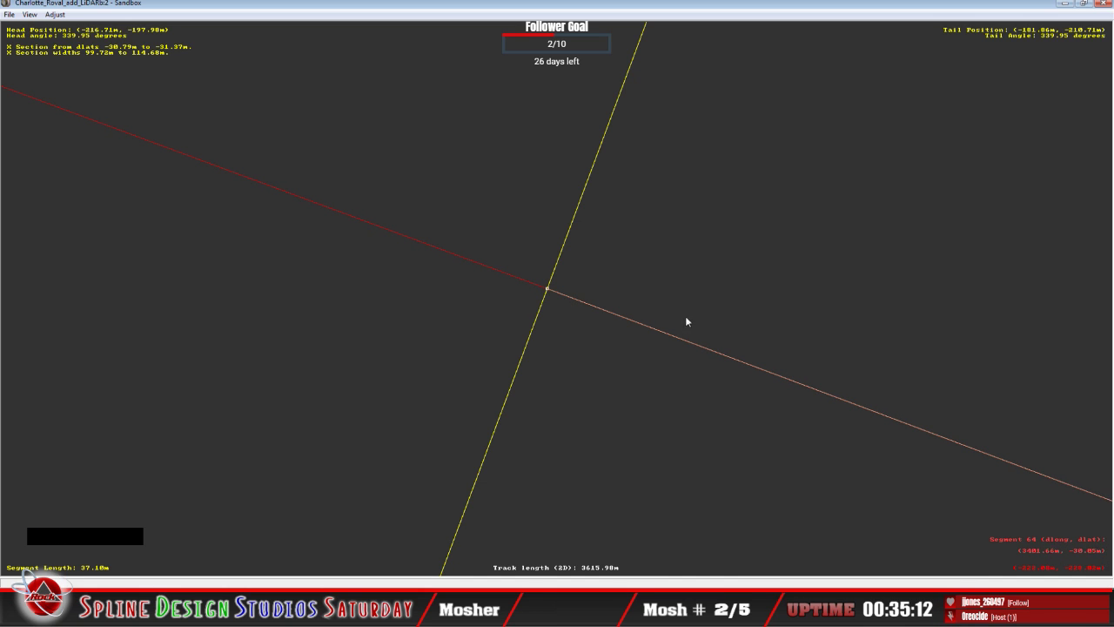
Insert an X section on the short 5.54 m segment after the 37.10 m one.
key(c)
key(c)
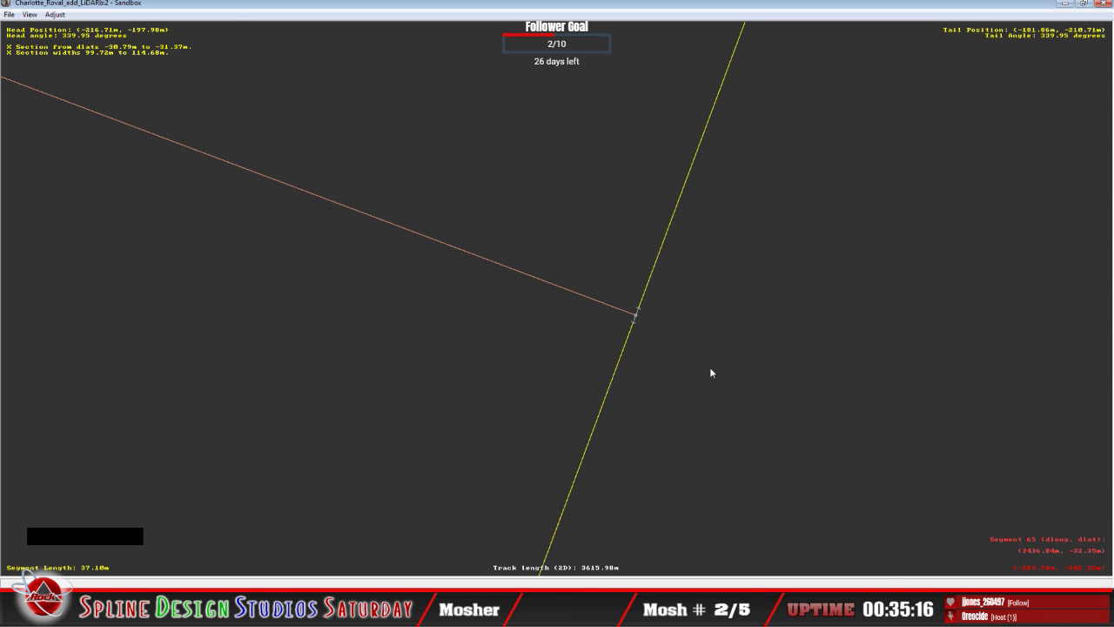
click(711, 373)
right_click(702, 360)
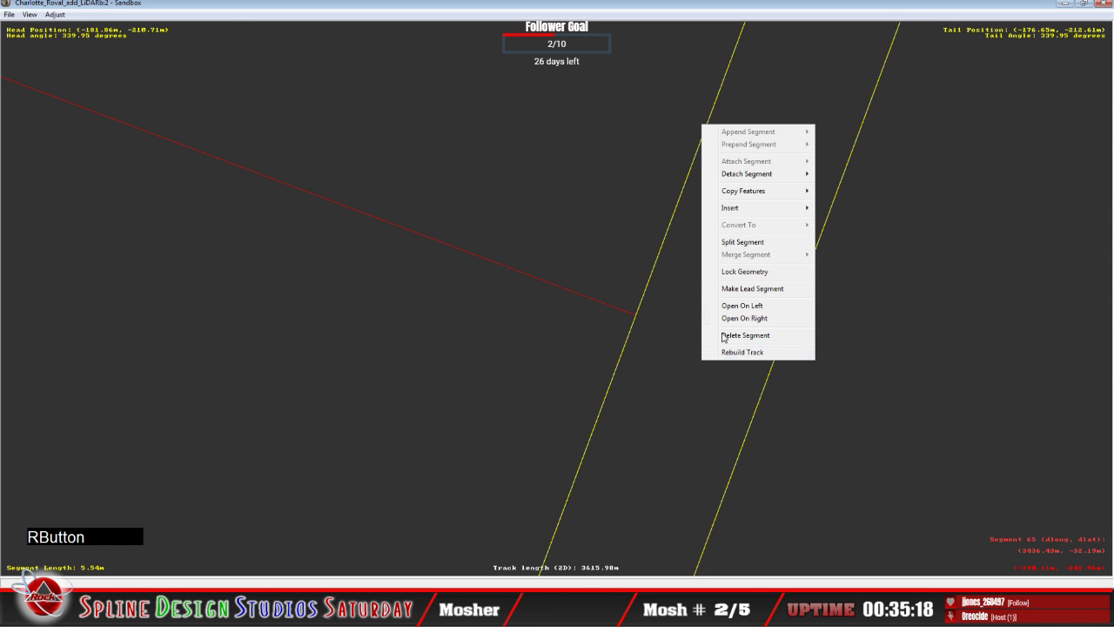
mouse_move(743, 214)
click(847, 232)
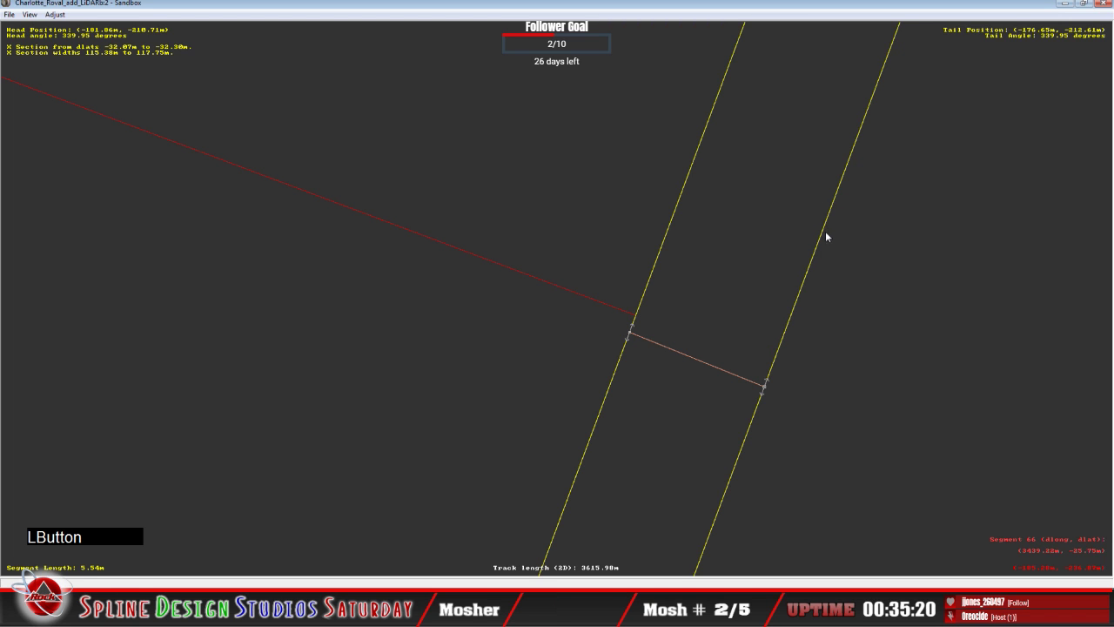
Join the 5.54 m segment's X section head to the previous tail, set that point to absolute mode and shift it to about -31.72 m.
click(632, 334)
mouse_move(632, 335)
mouse_down()
mouse_move(651, 323)
mouse_move(635, 321)
mouse_up()
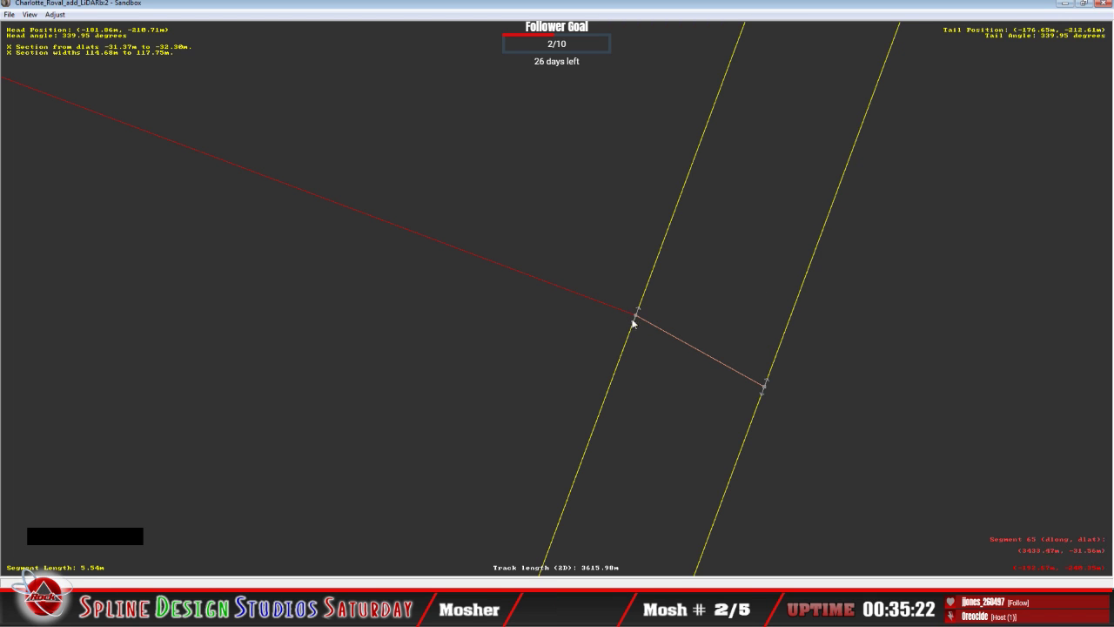
click(638, 317)
right_click(639, 316)
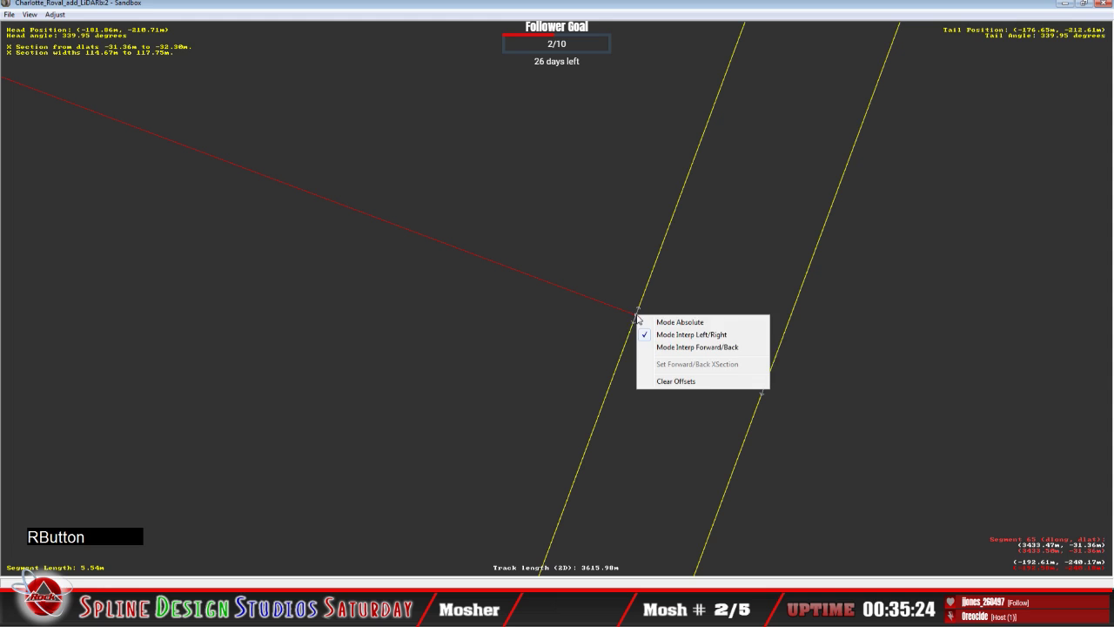
click(649, 322)
drag(639, 316, 631, 326)
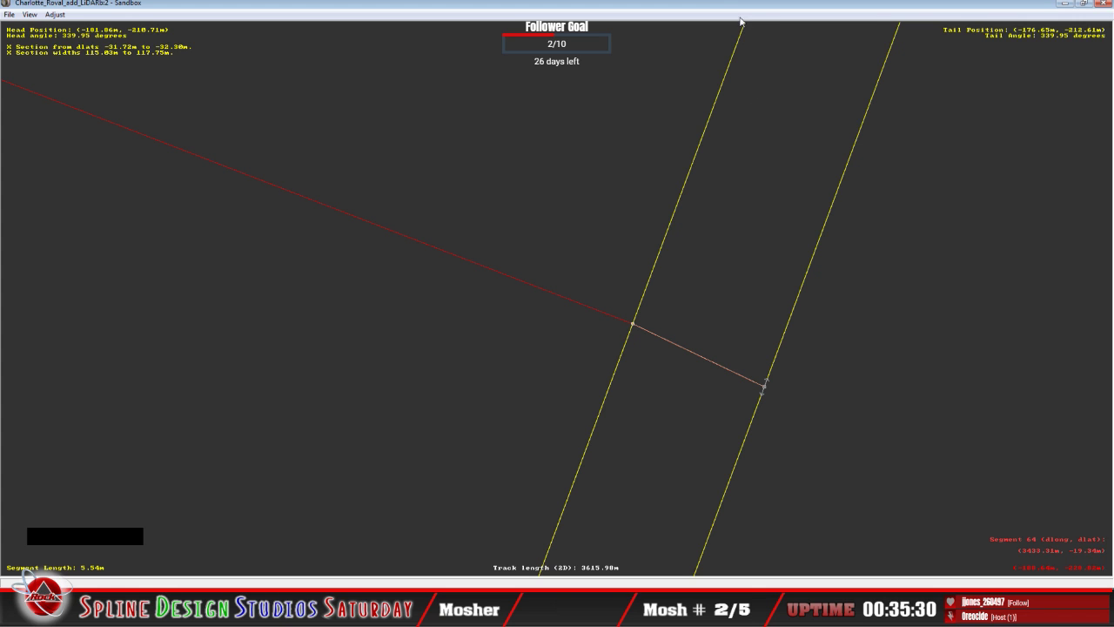
Insert an X section on the 8.72 m segment after the 5.54 m one.
click(743, 200)
key(c)
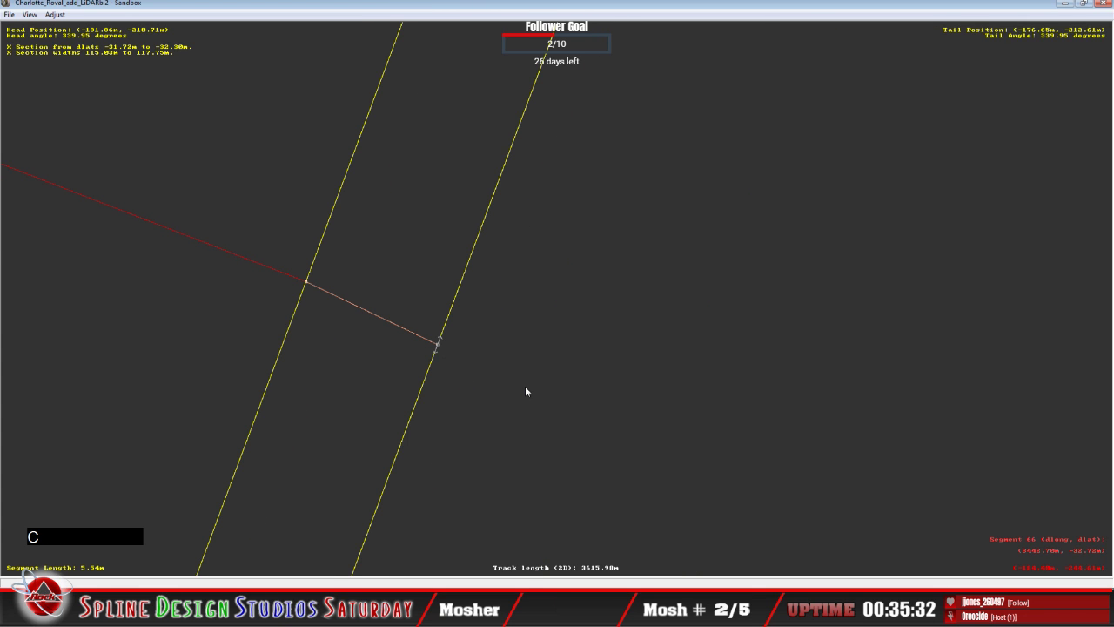
click(510, 374)
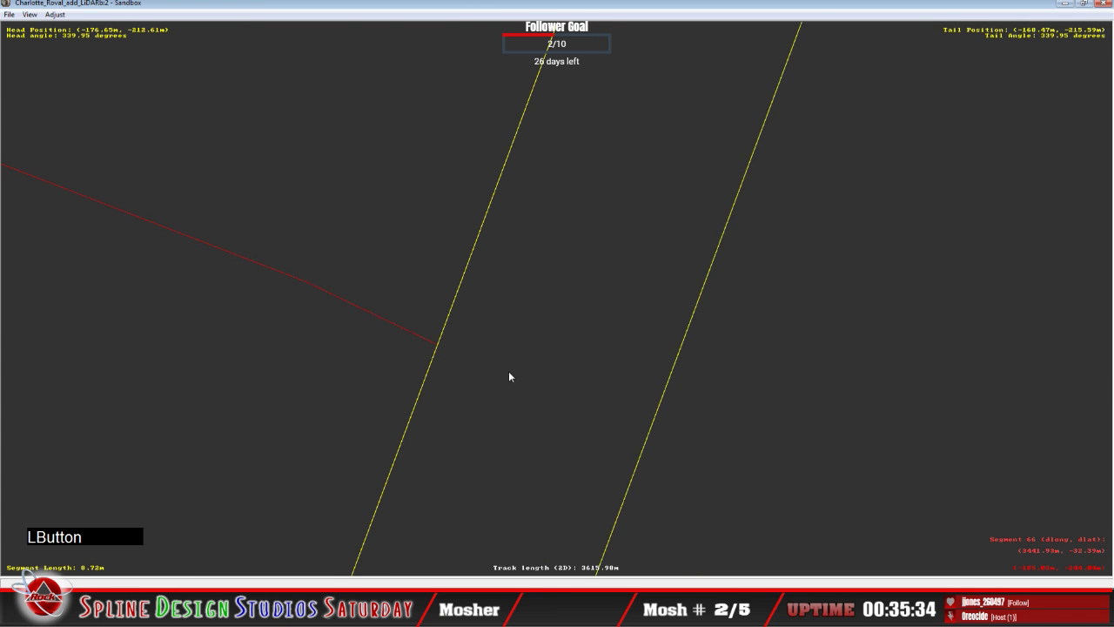
right_click(508, 371)
mouse_move(557, 223)
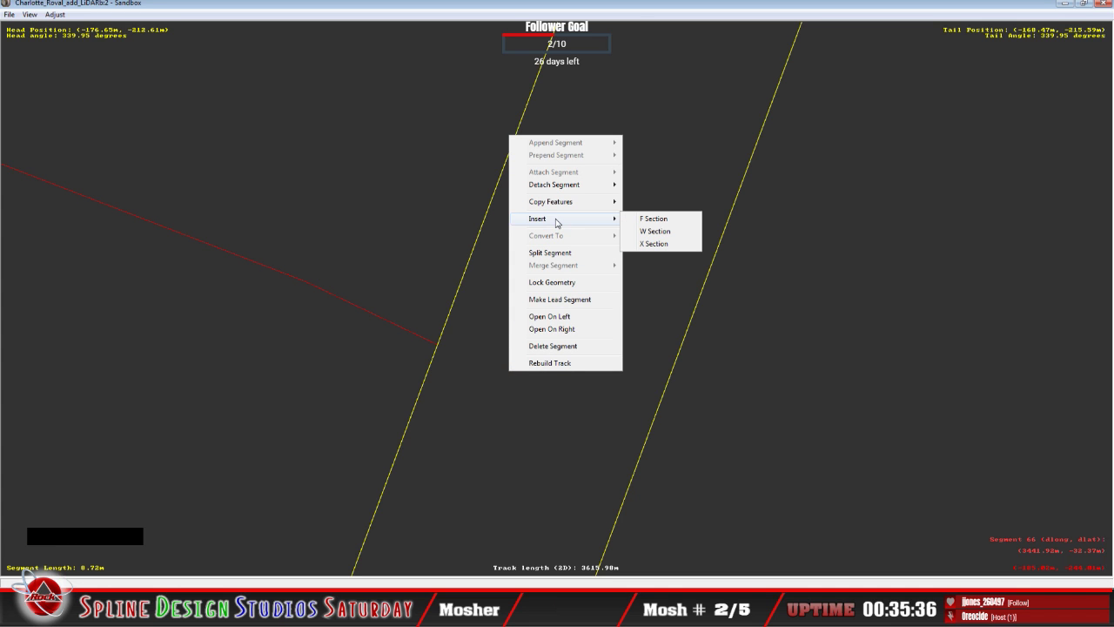
click(655, 246)
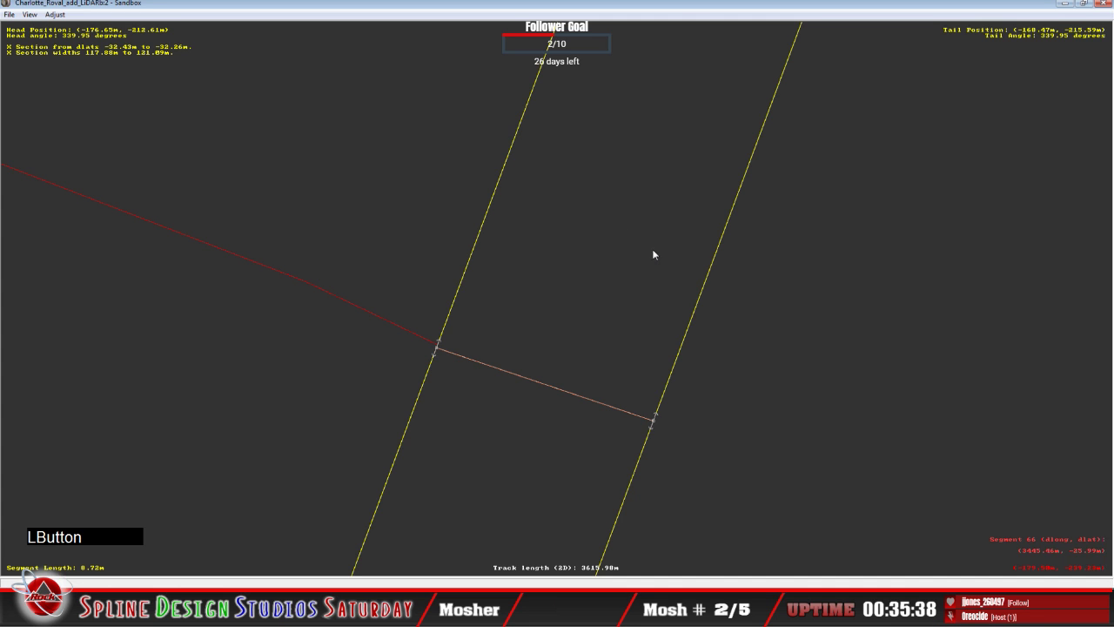
Align the joint between the 5.54 m and 8.72 m segments' X sections at about -32.17 m and set that point to absolute mode.
drag(437, 351, 439, 350)
click(439, 349)
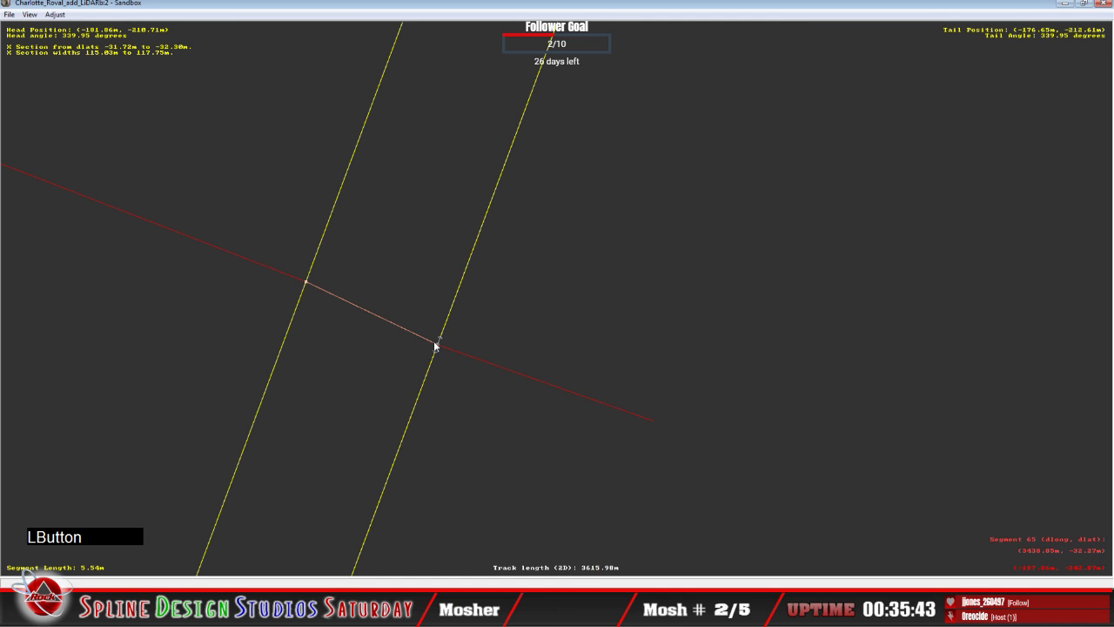
right_click(442, 344)
click(458, 350)
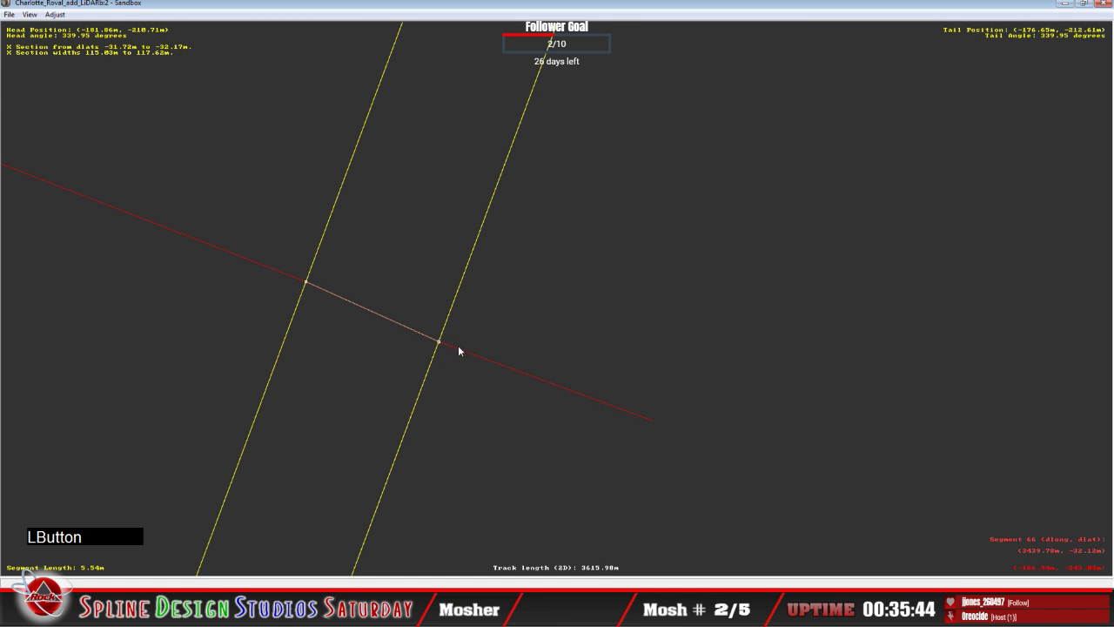
Move the 8.72 m segment's X section tail out to about -32.53 m lateral offset.
click(546, 379)
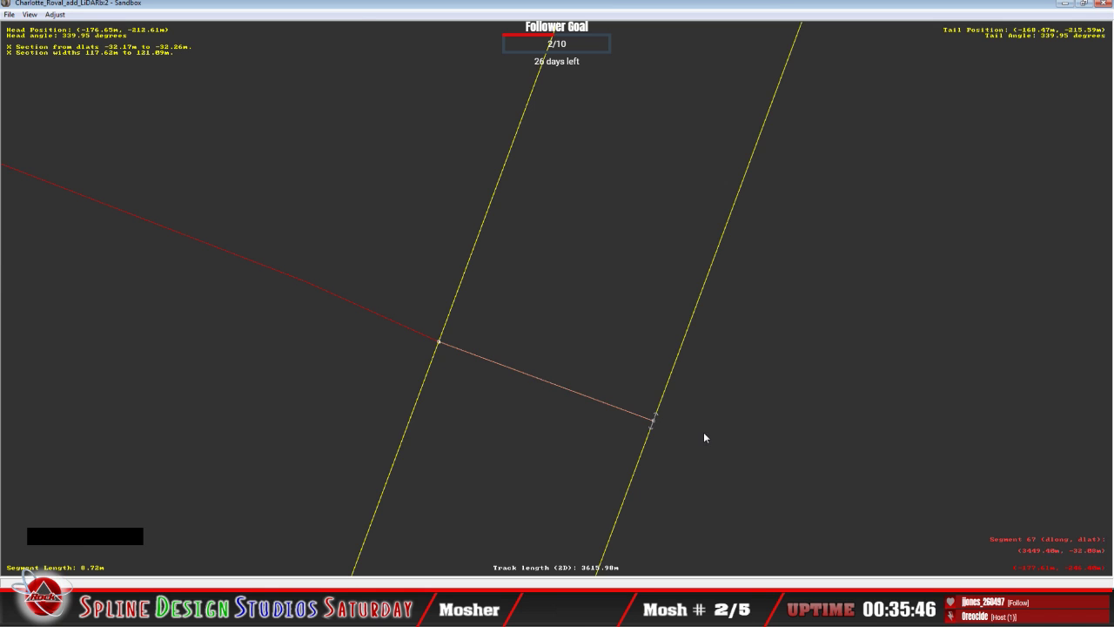
key(c)
drag(450, 206, 437, 232)
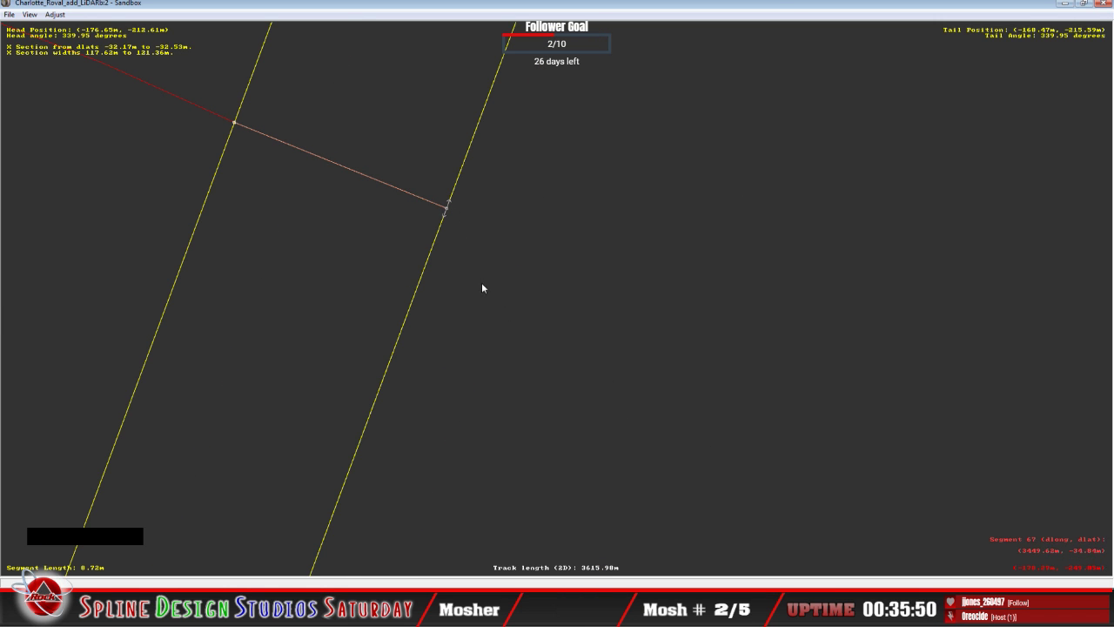
Insert an X section on the 62.58 m curved segment after the 8.72 m one.
click(495, 261)
right_click(495, 260)
mouse_move(544, 345)
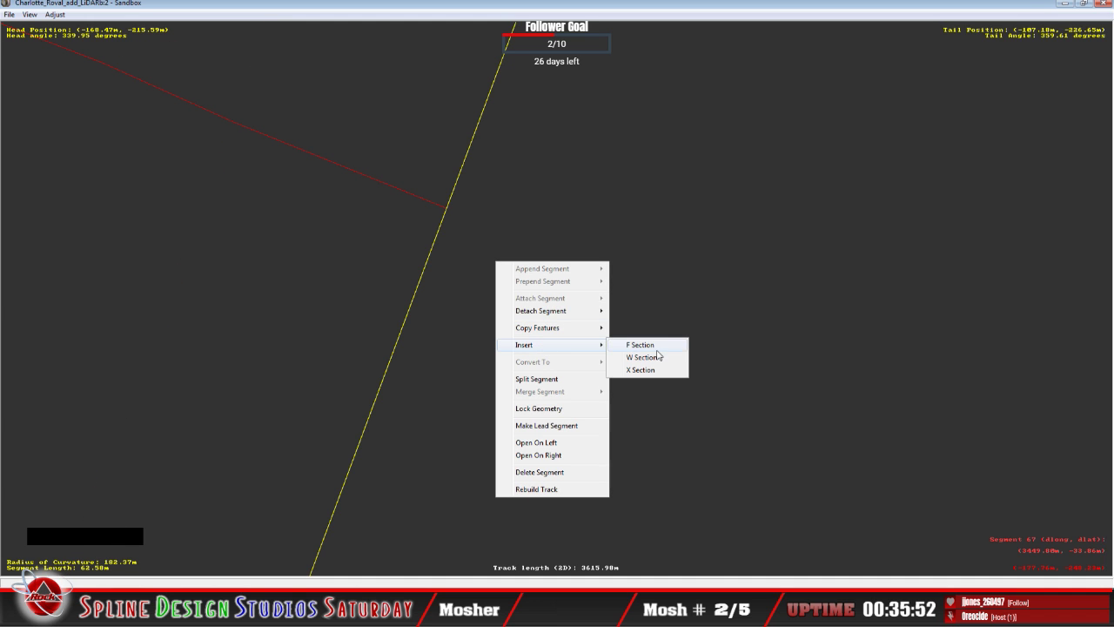
click(645, 369)
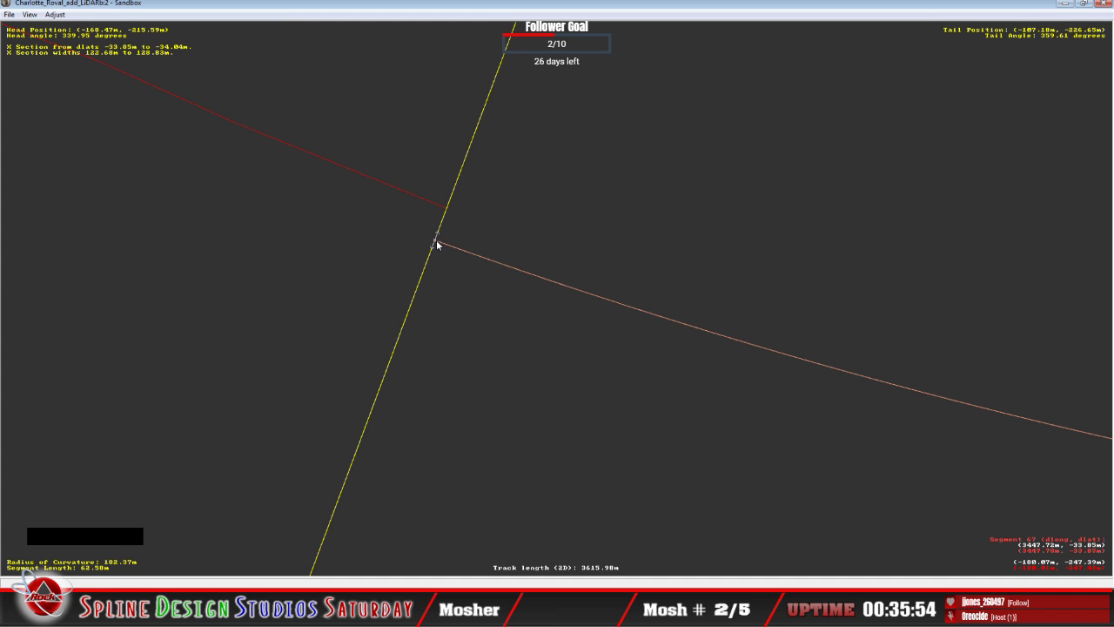
Align the 62.58 m curve's X section head to the joint at about -32.66 m and move its tail to about -34.90 m.
drag(437, 244, 455, 216)
click(440, 210)
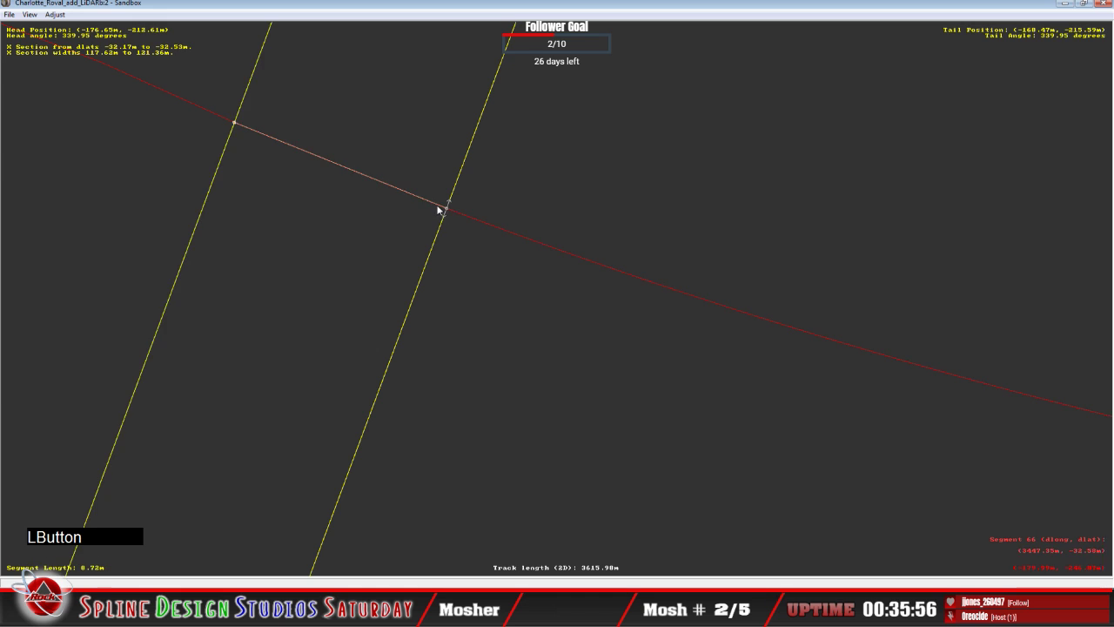
click(449, 212)
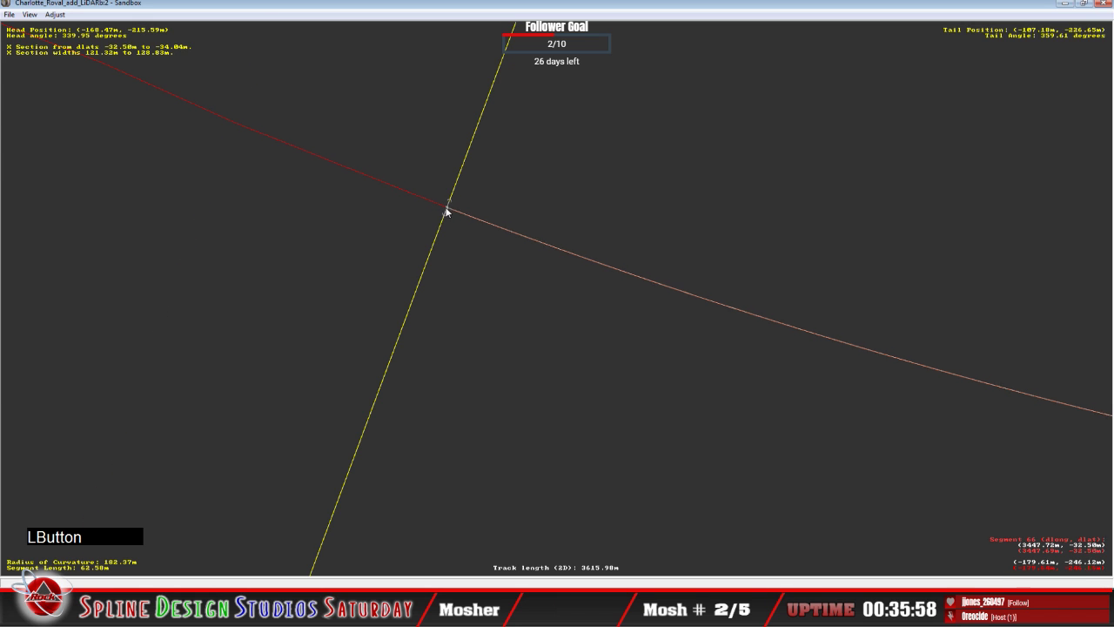
drag(446, 212, 469, 221)
key(c)
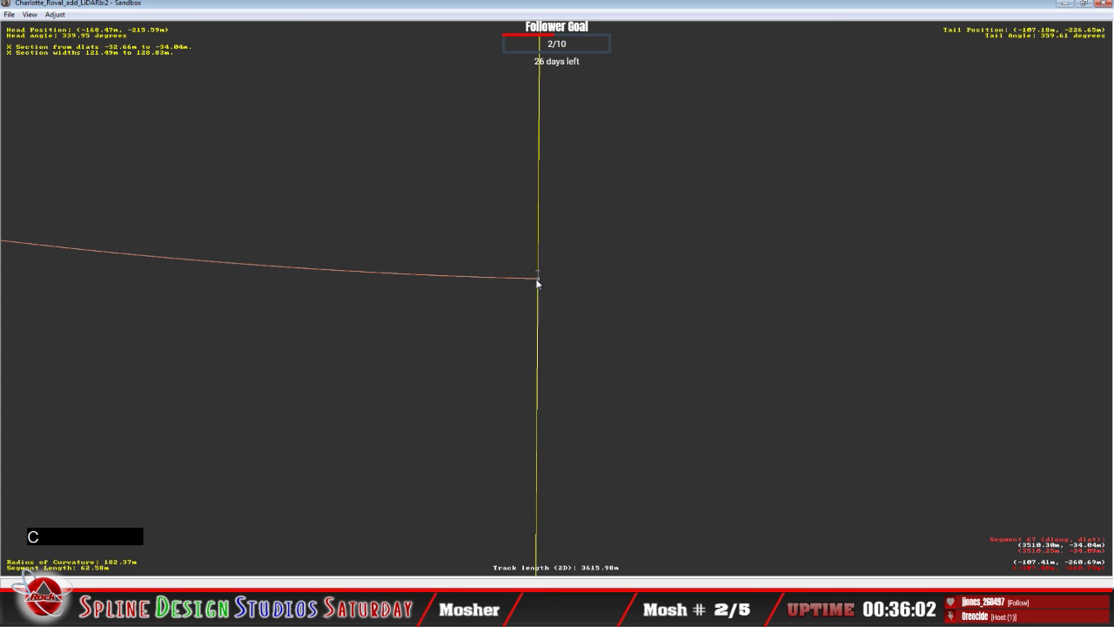
drag(537, 283, 546, 309)
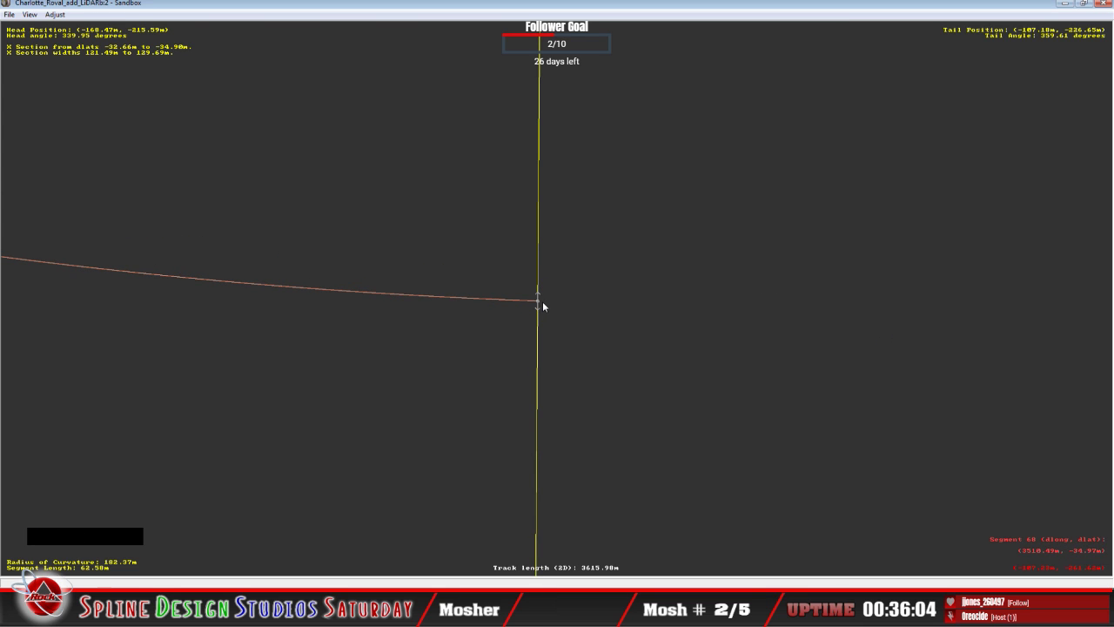
Set the X section head point of the 62.58 m curve to absolute mode.
key(c)
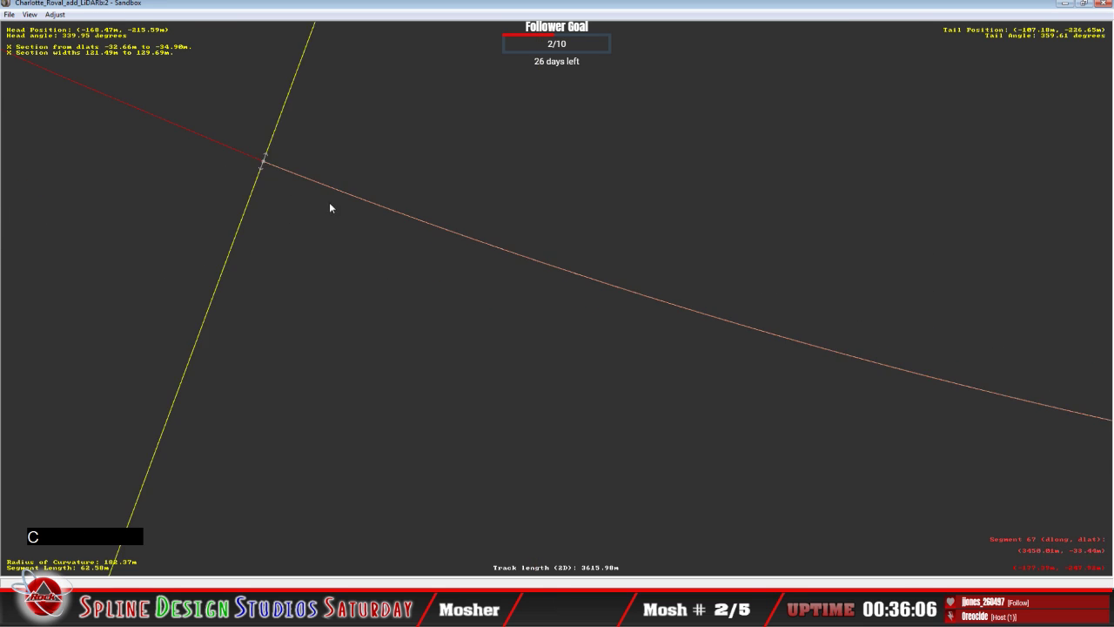
right_click(495, 257)
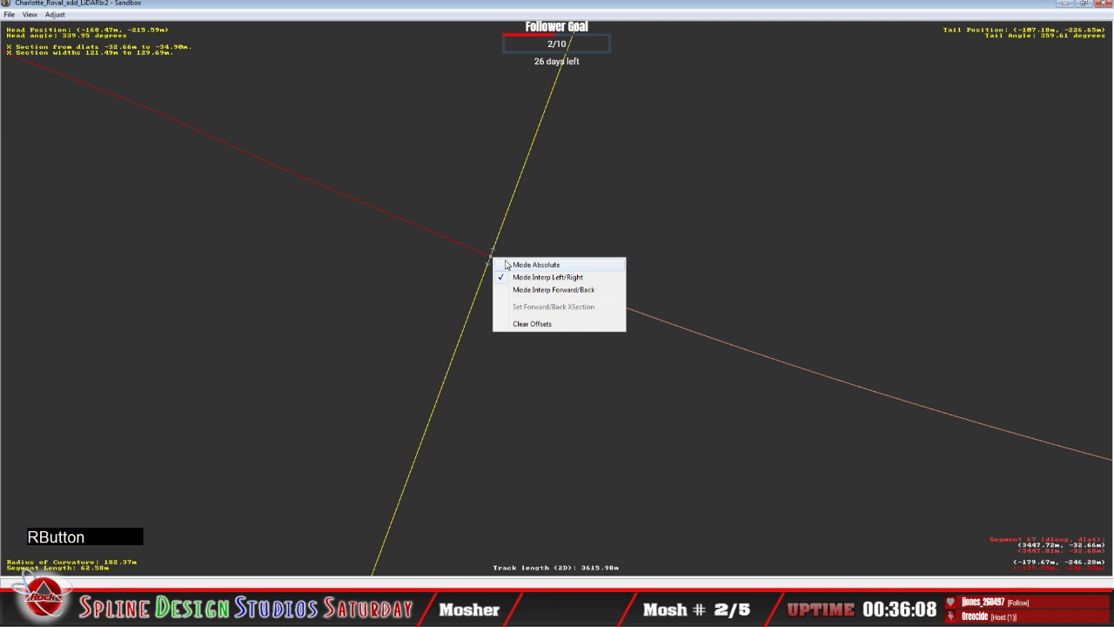
click(514, 266)
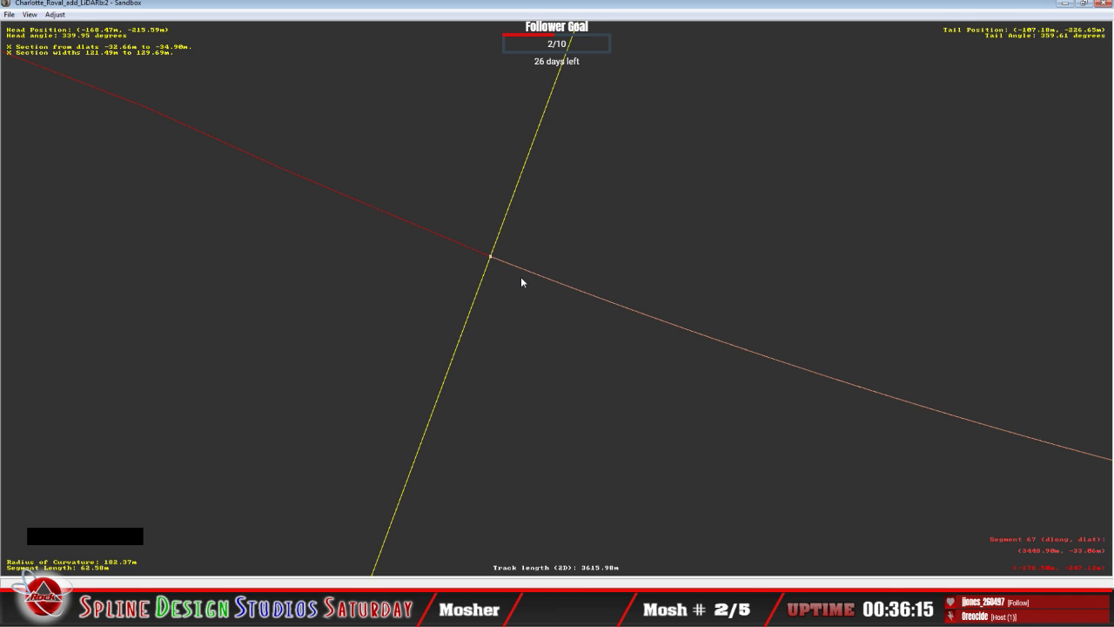
Examine the X section line and its joints from the 27.66 m segment through to the 62.58 m curve.
key(c)
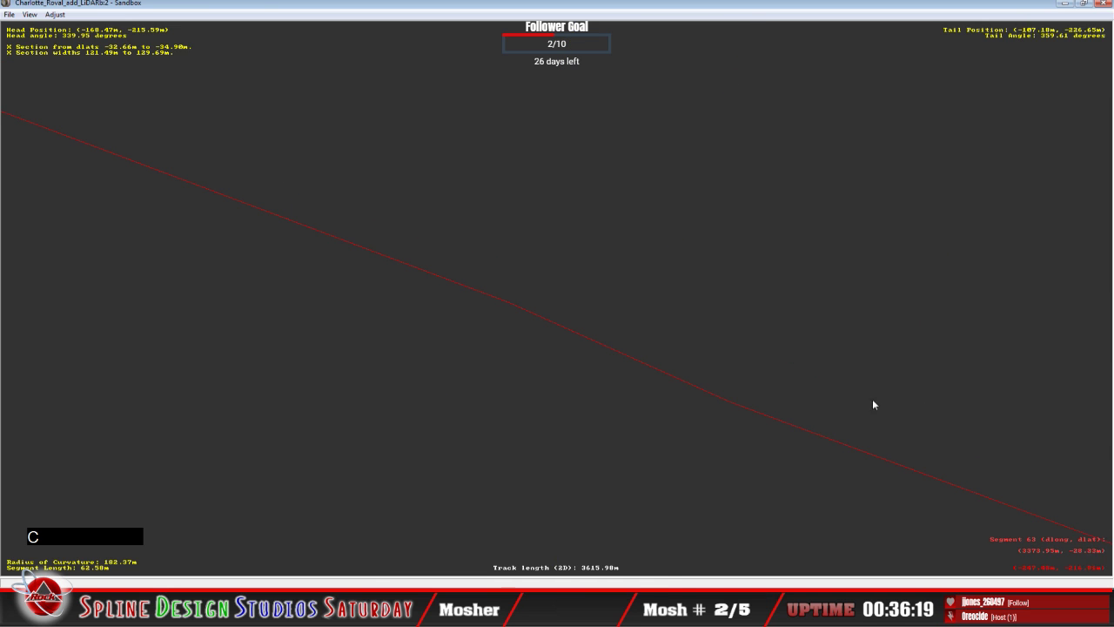
click(834, 437)
key(c)
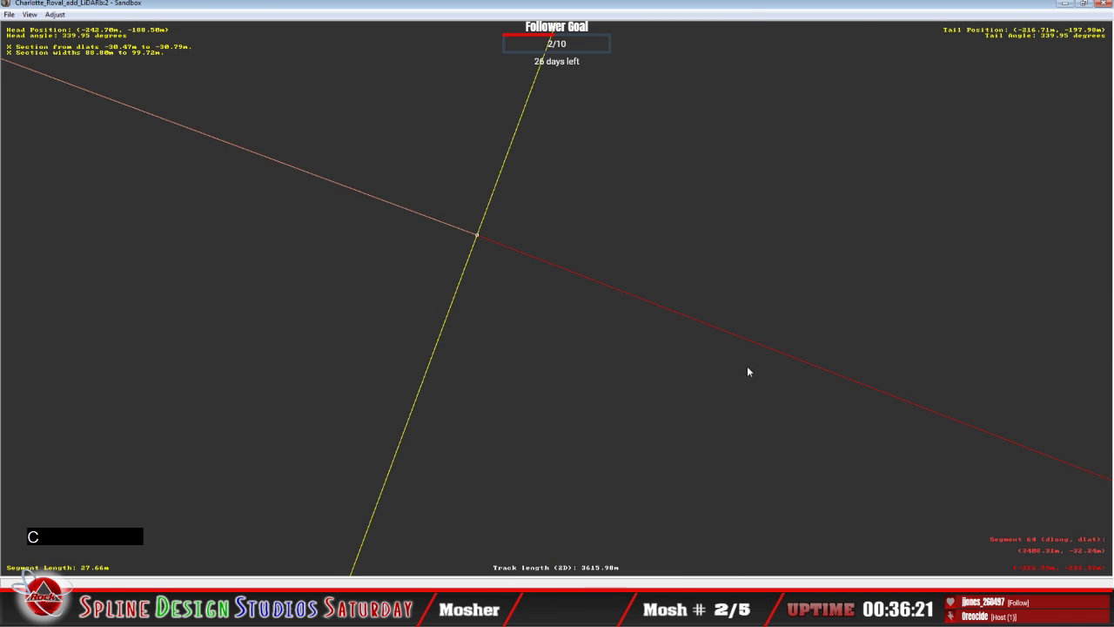
click(702, 320)
key(c)
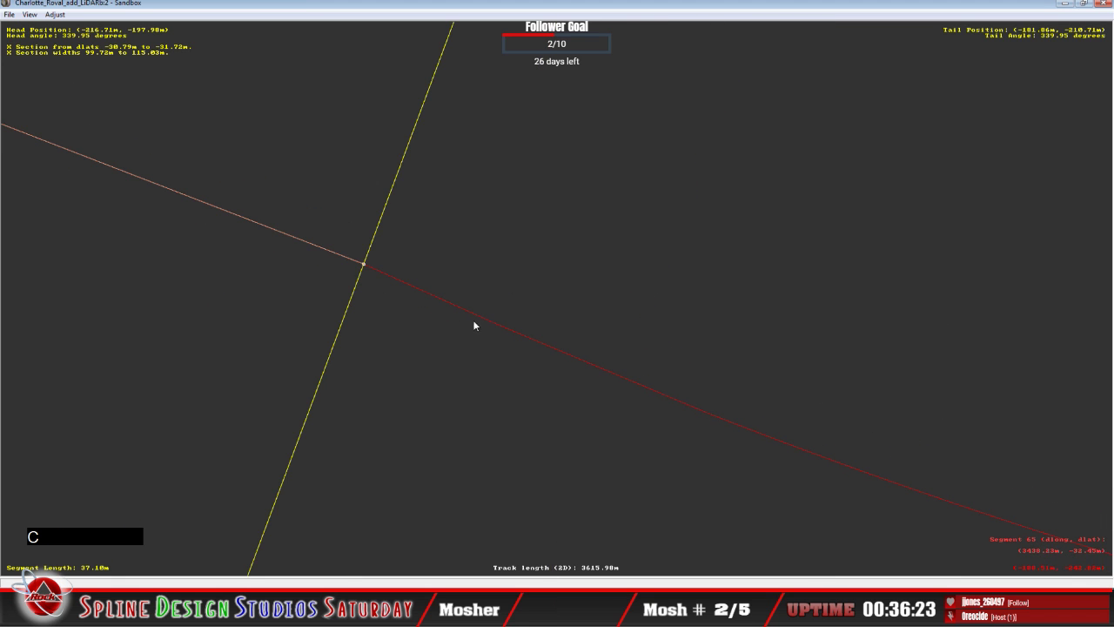
key(c)
key(c)
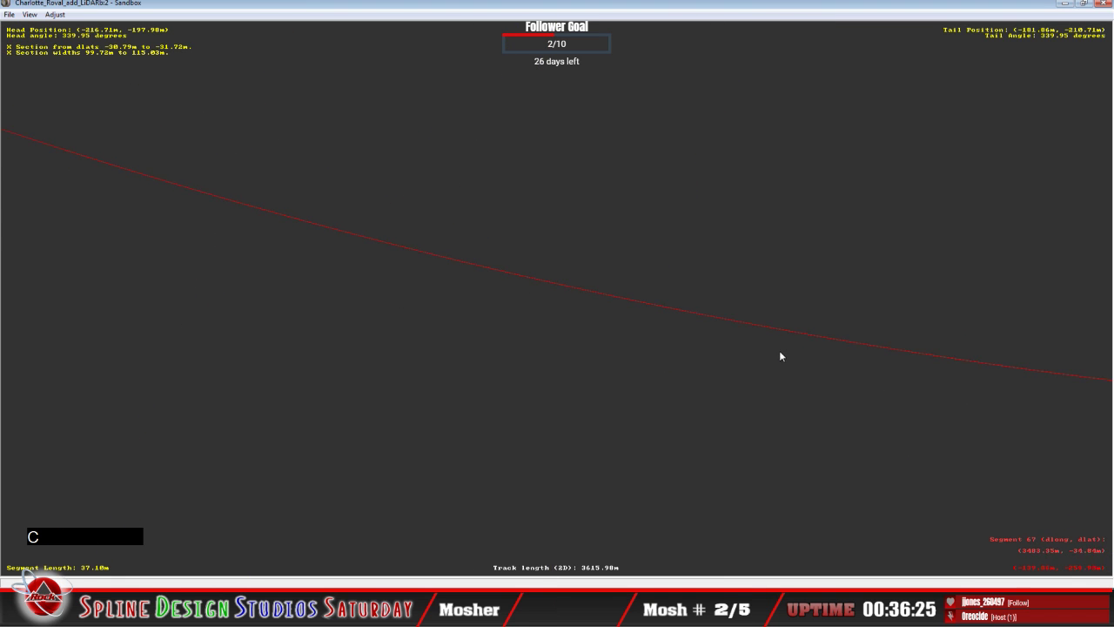
Insert an X section on the straight 76.55 m segment that follows the 62.58 m curve.
click(700, 306)
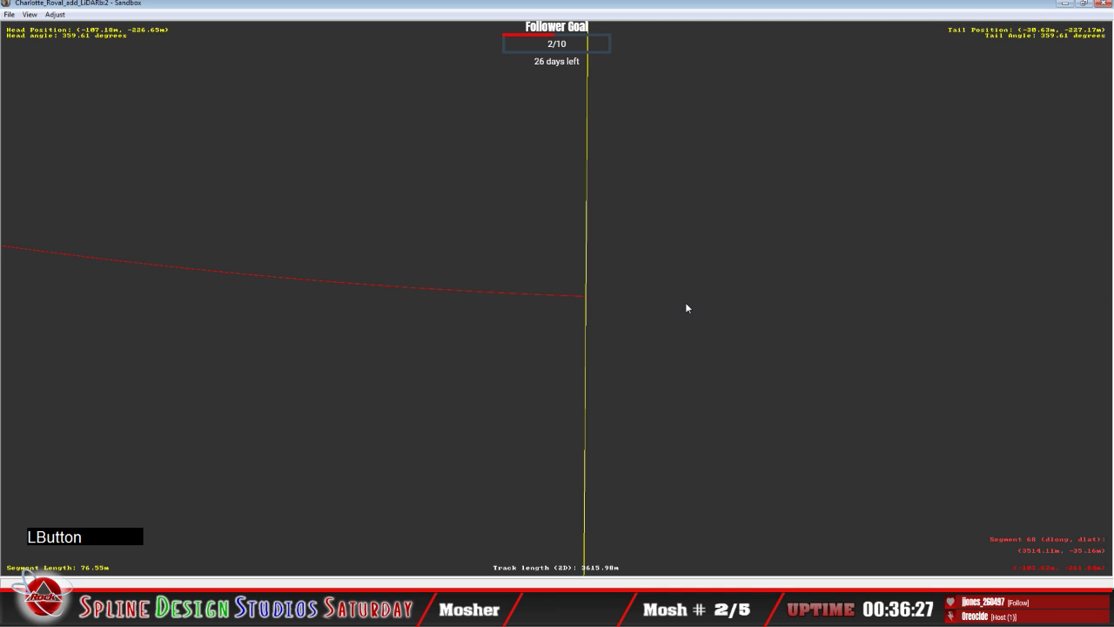
right_click(686, 304)
mouse_move(744, 389)
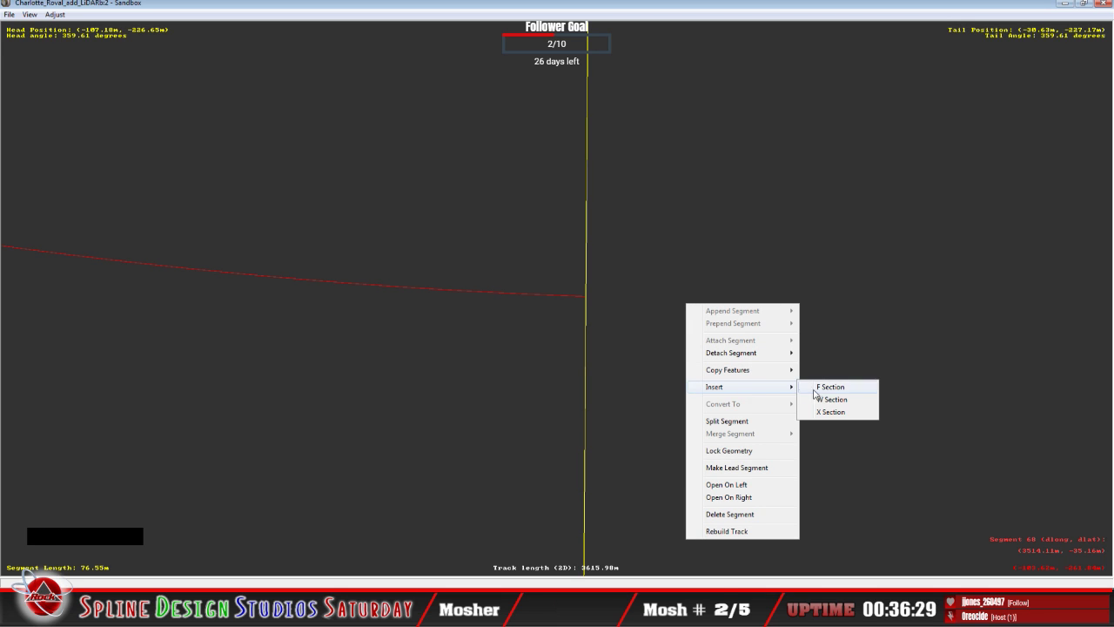
click(826, 412)
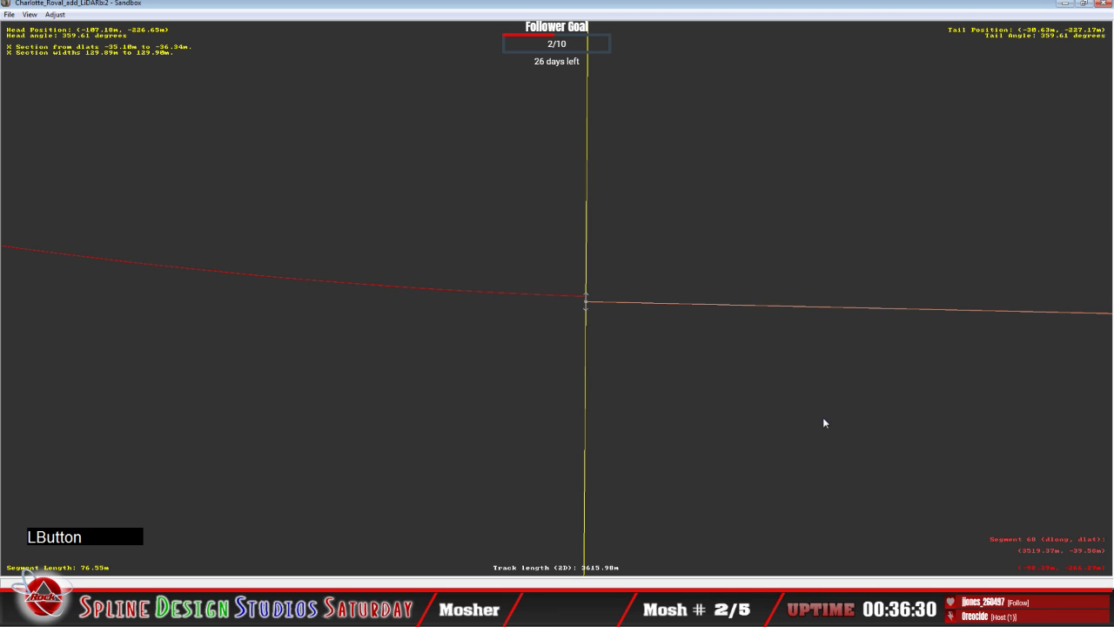
Align the X sections of the 62.58 m and 76.55 m segments at about -34.82 m and set their joint to absolute mode.
click(591, 299)
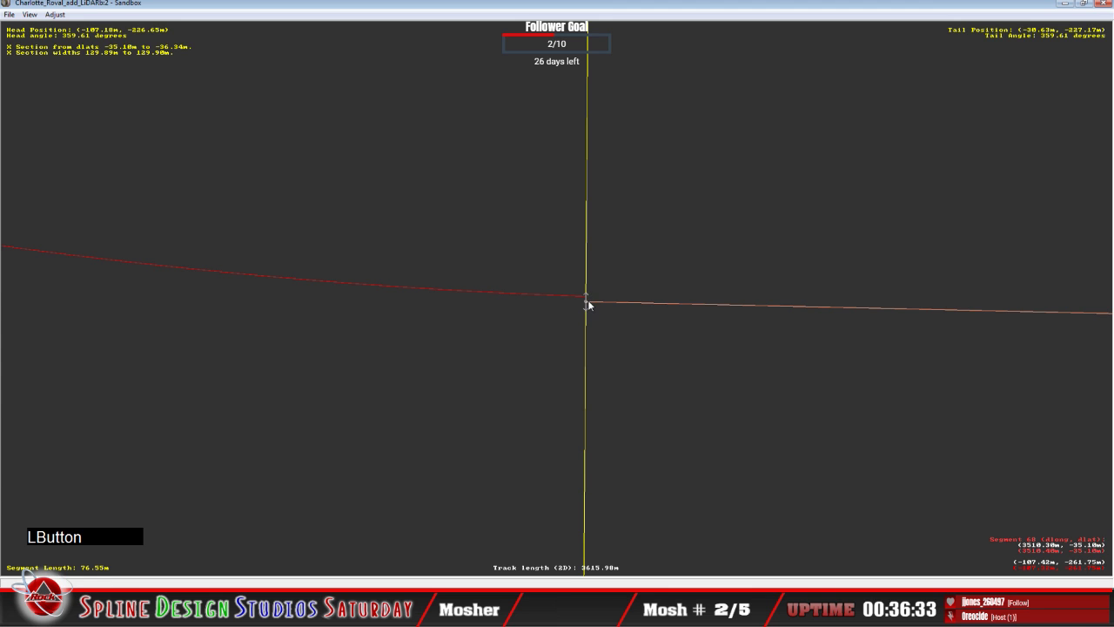
click(581, 298)
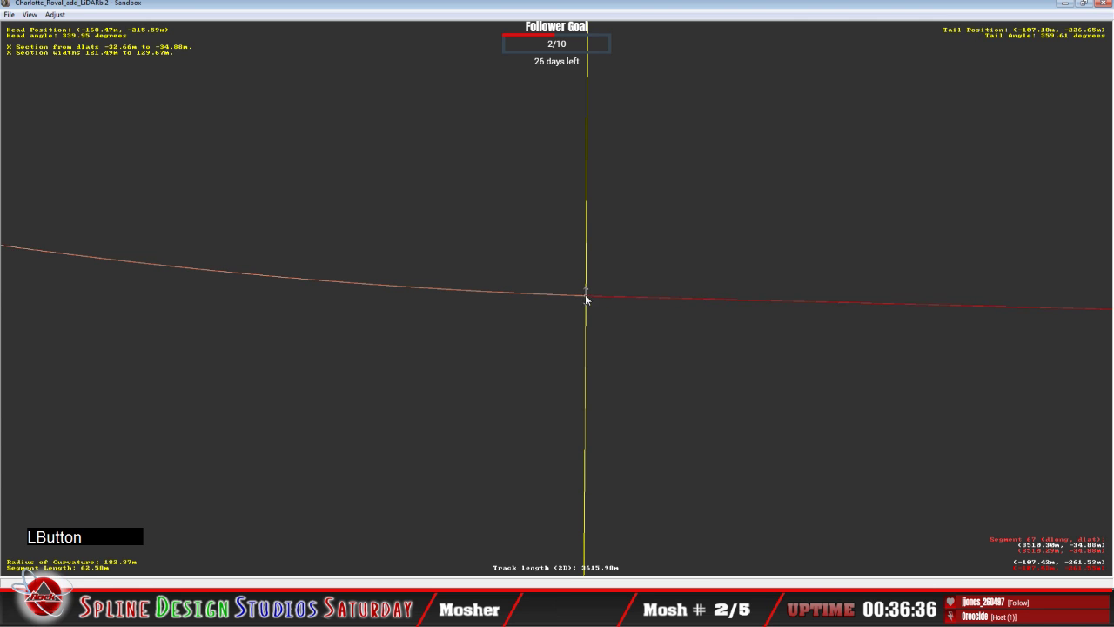
right_click(587, 296)
click(602, 302)
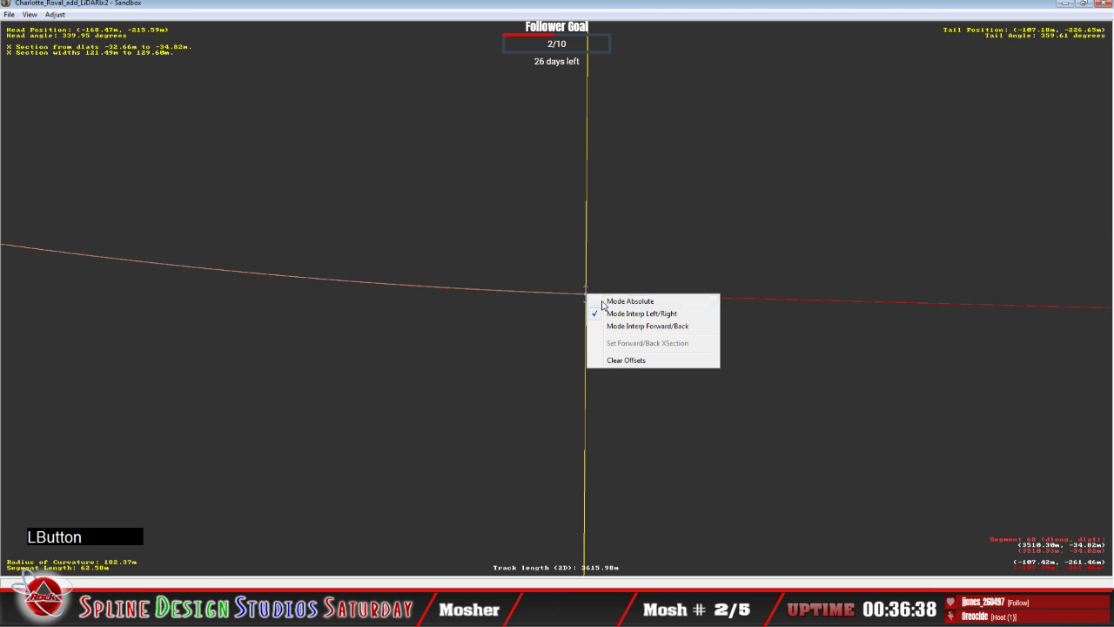
click(614, 297)
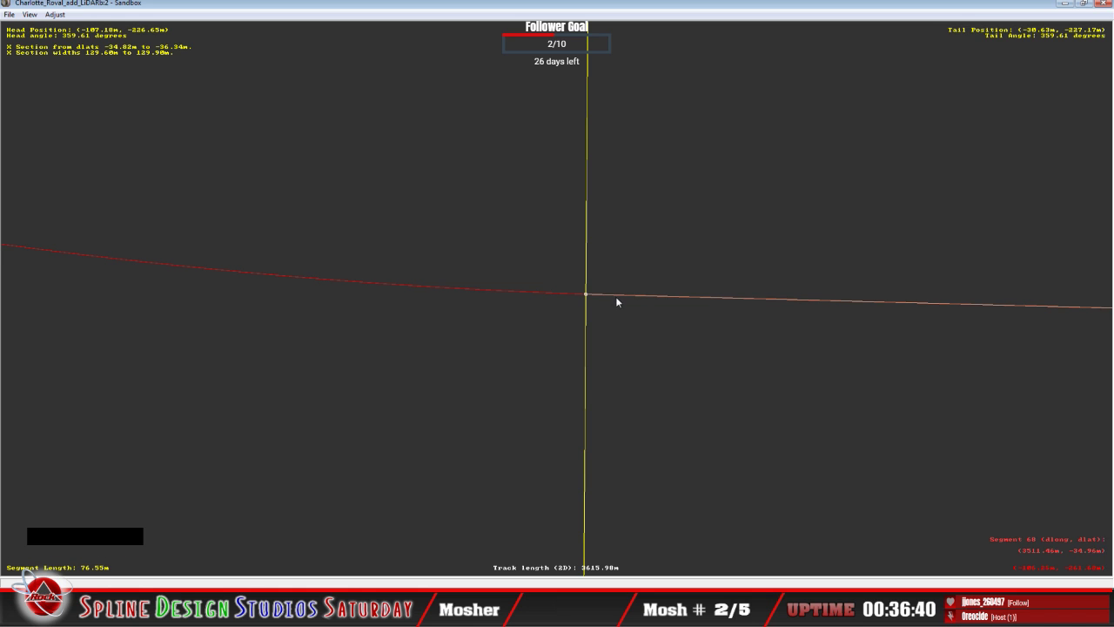
Insert an X section on the short 6.30 m segment after the 76.55 m one.
key(c)
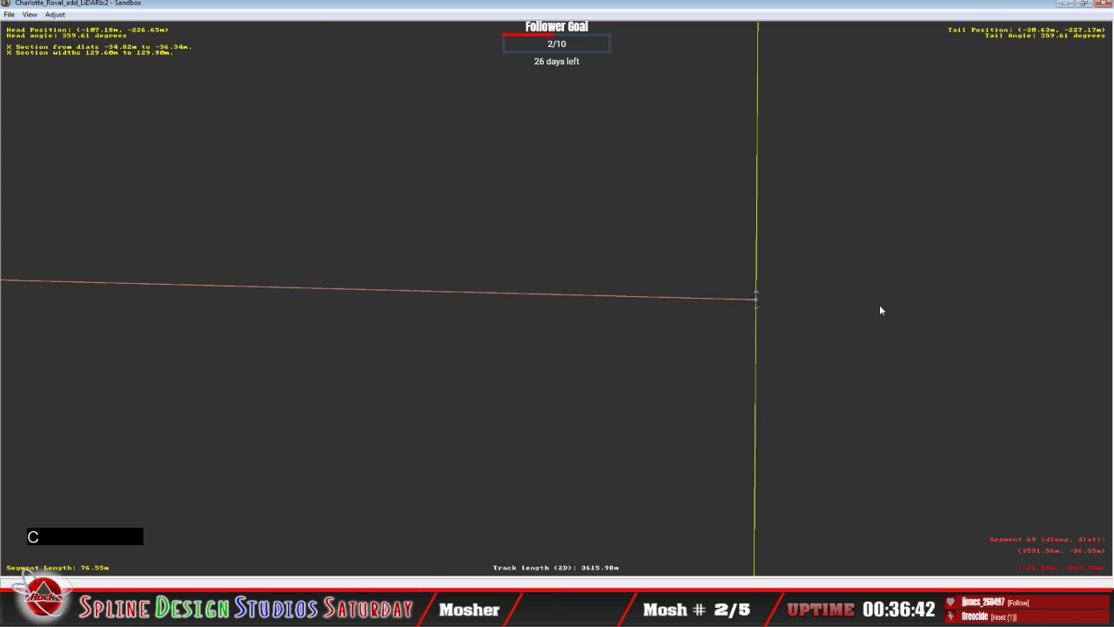
right_click(475, 297)
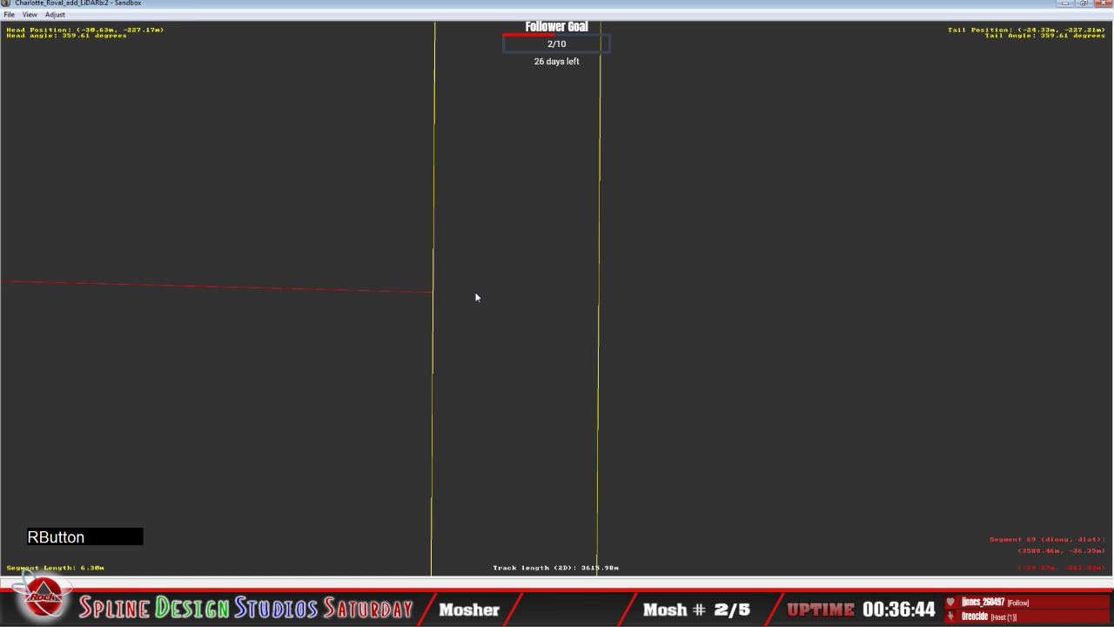
mouse_move(525, 381)
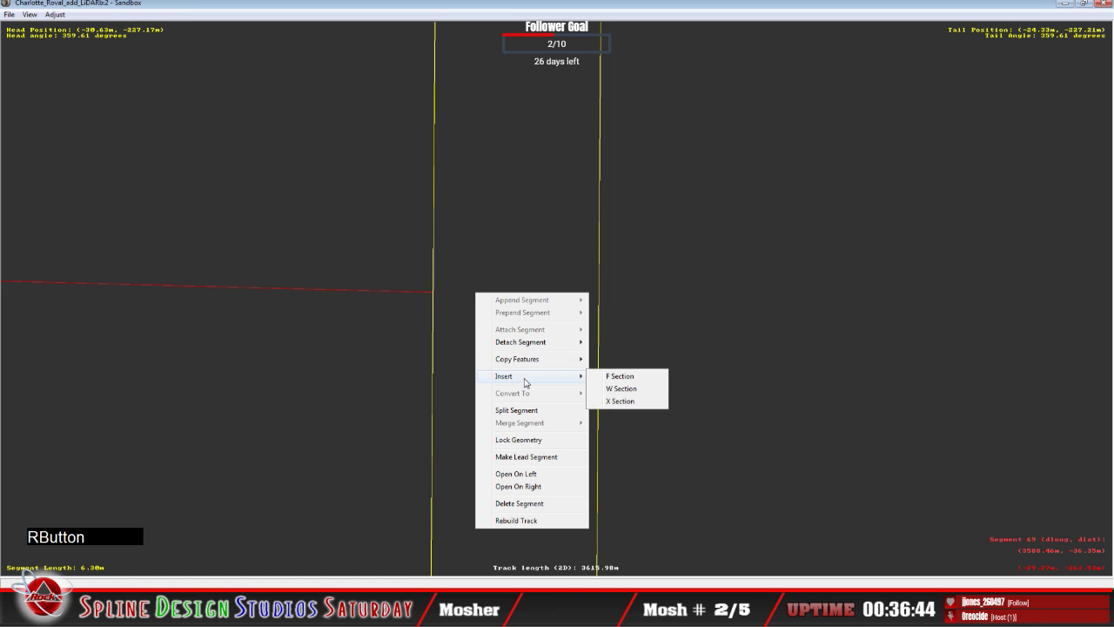
click(635, 403)
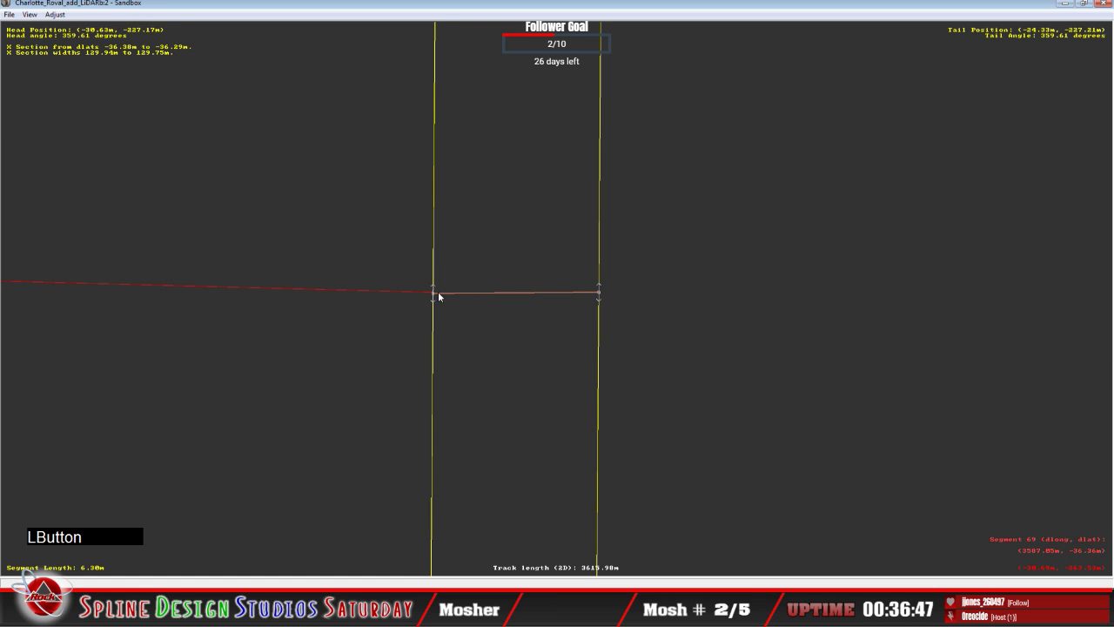
Align the X section joint between the 76.55 m and 6.30 m segments at about -36.25 m and set it to absolute mode.
drag(438, 293, 435, 292)
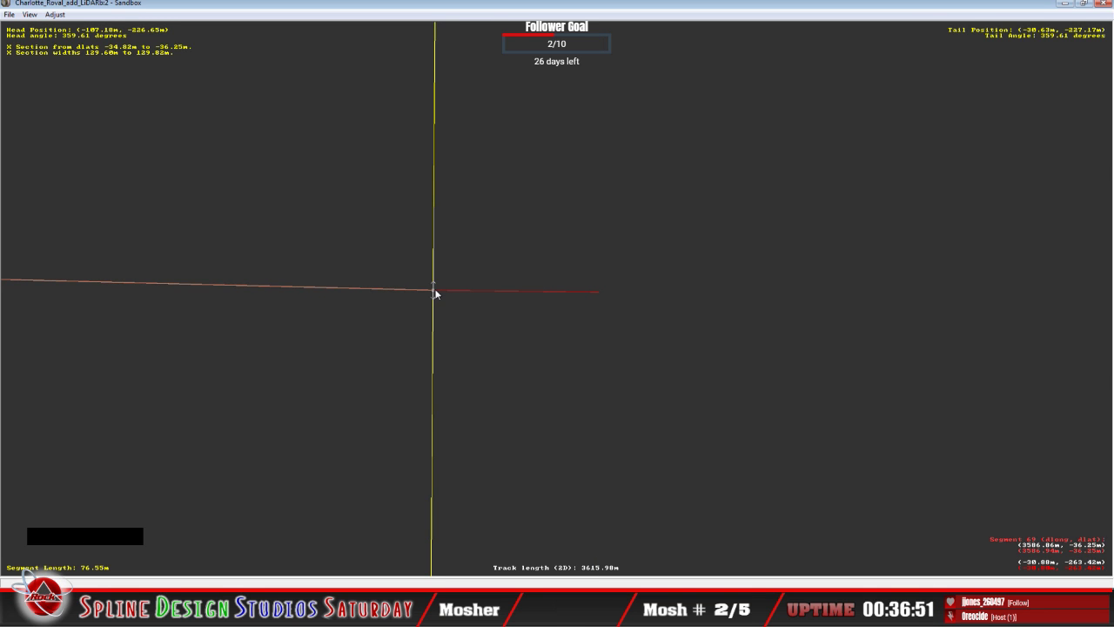
right_click(437, 294)
click(469, 296)
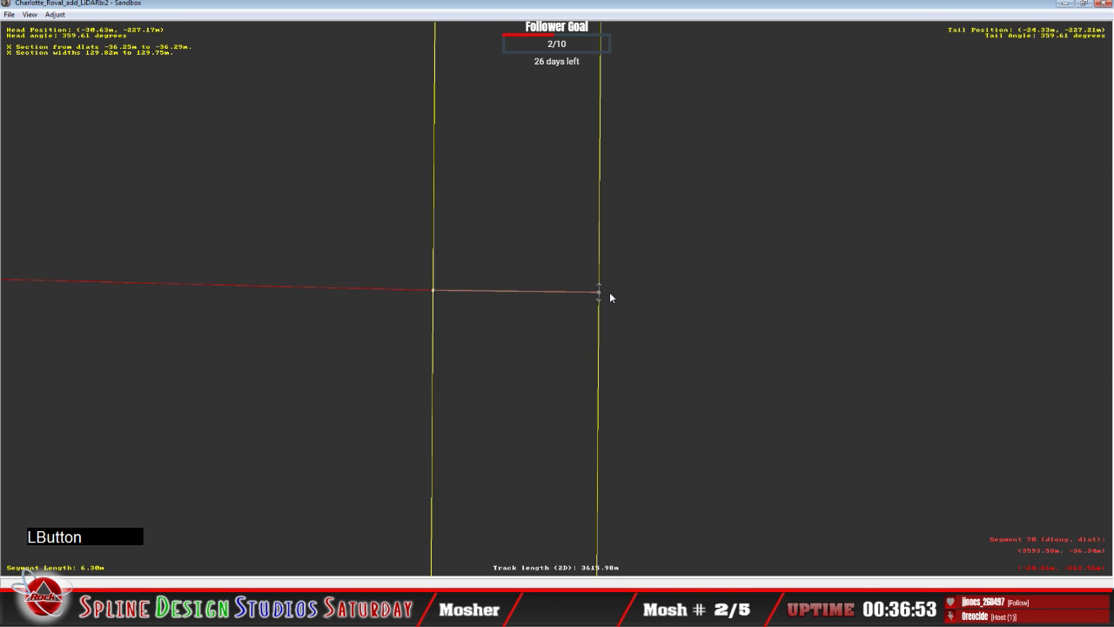
Insert an X section on the 22.82 m segment after the 6.30 m one.
drag(610, 293, 614, 293)
click(633, 305)
right_click(633, 306)
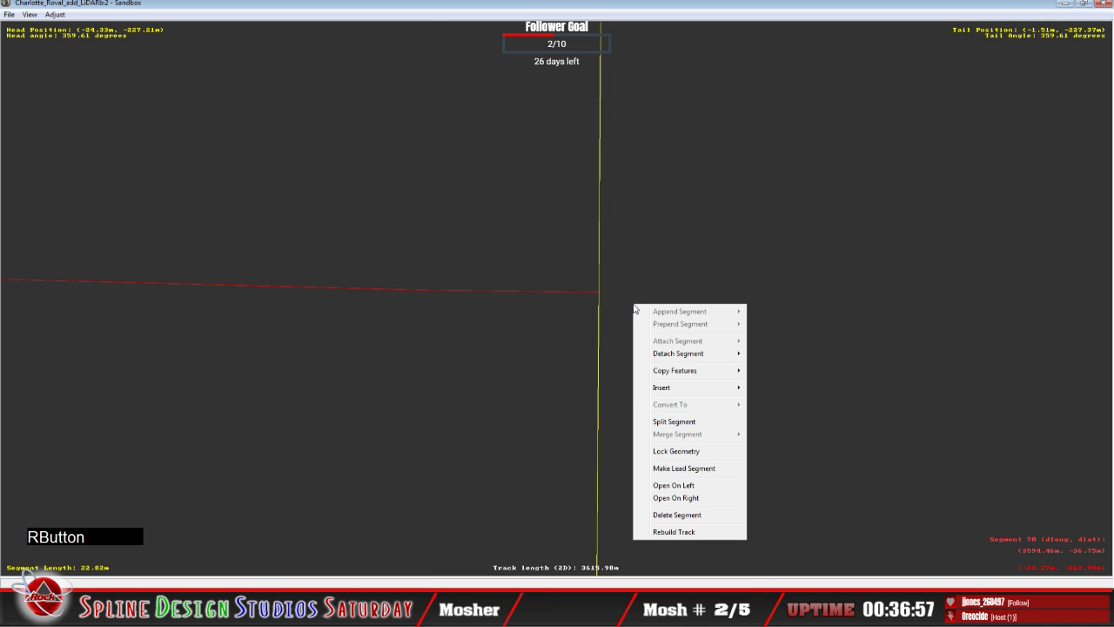
mouse_move(679, 388)
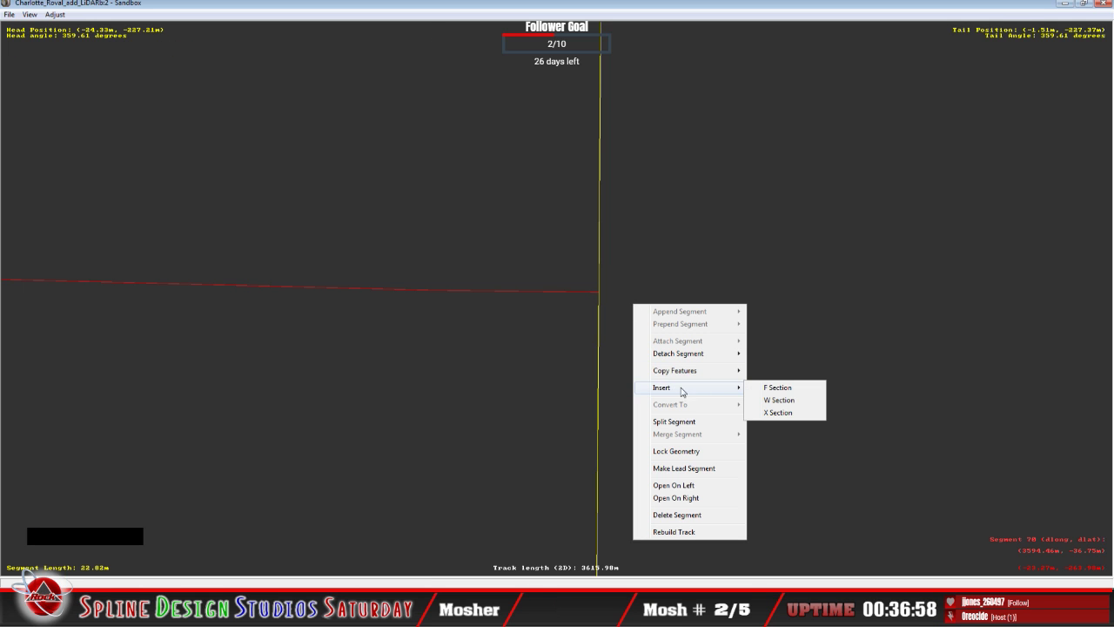
click(771, 414)
Align the X section joint between the 6.30 m and 22.82 m segments at about -36.34 m and set it to absolute mode.
click(603, 302)
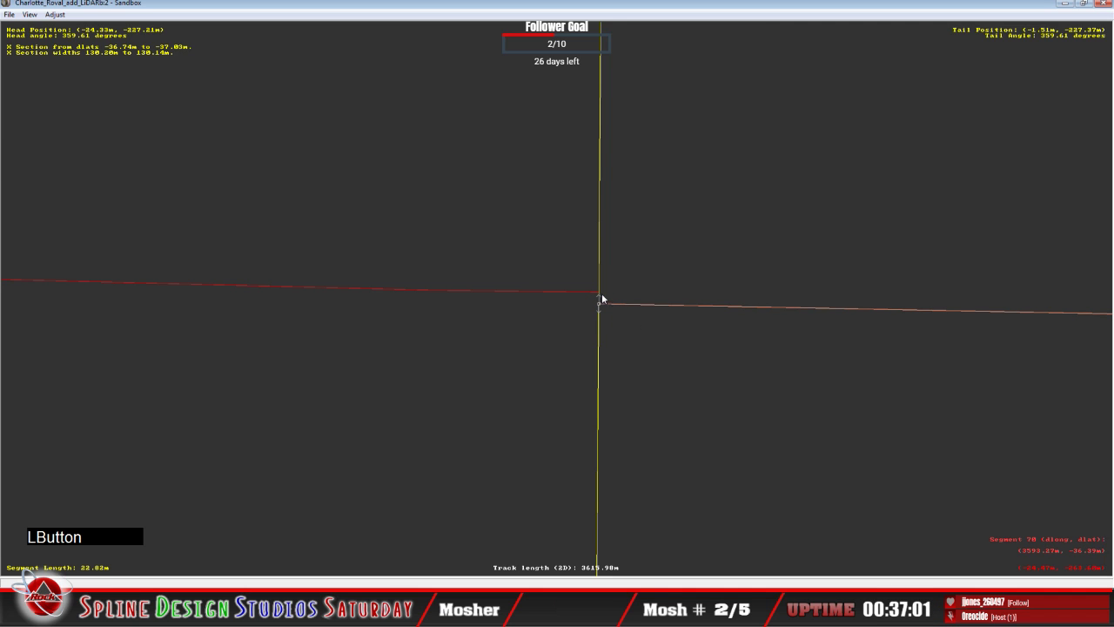
click(595, 291)
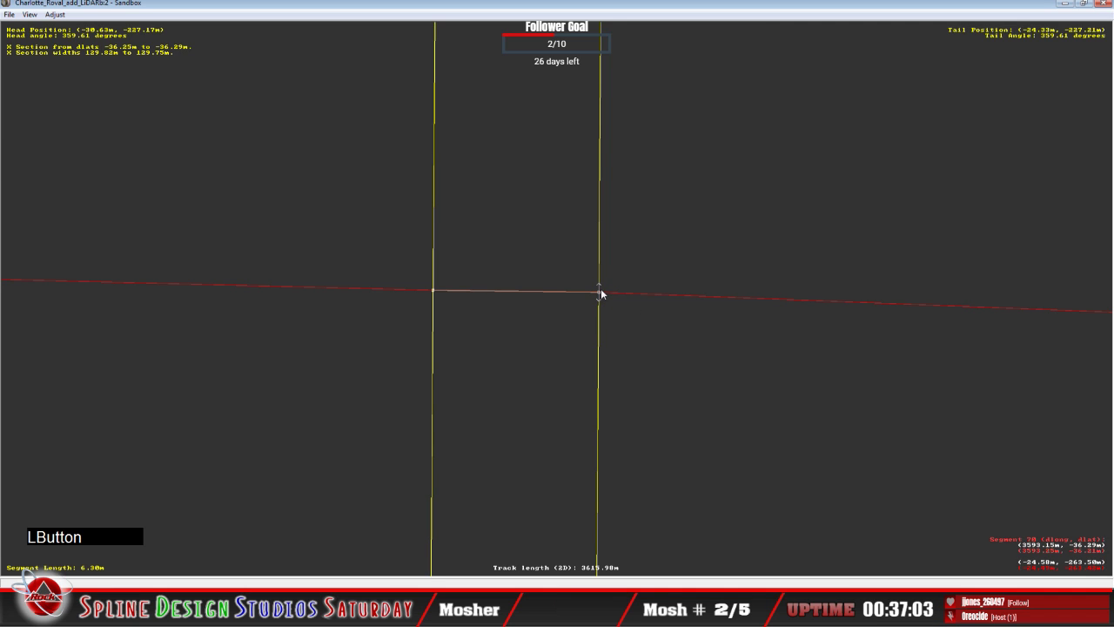
right_click(601, 291)
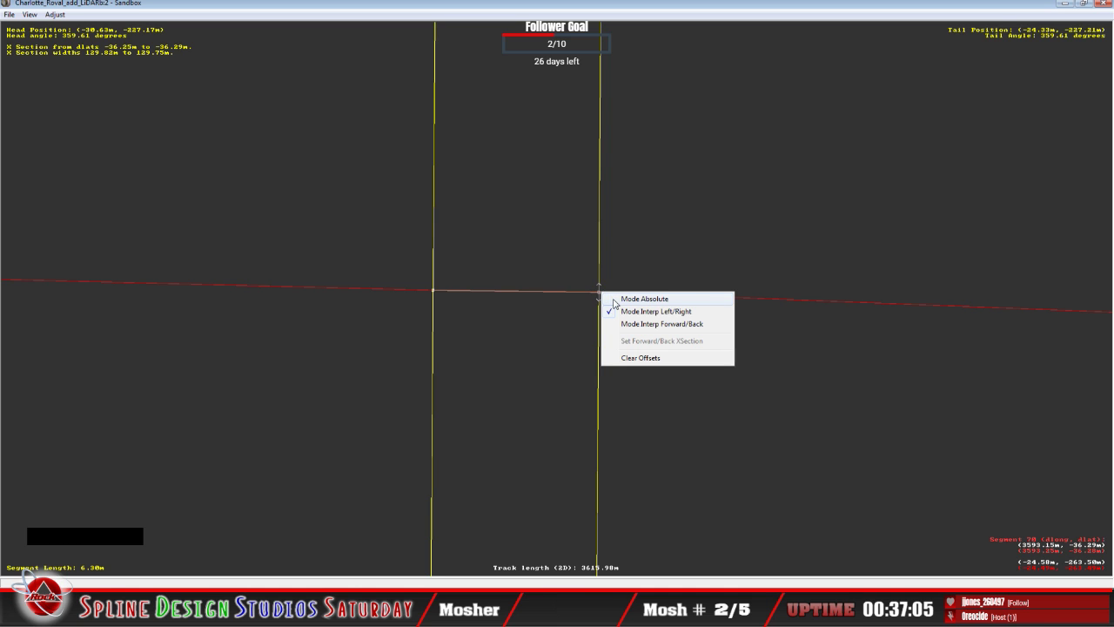
click(629, 300)
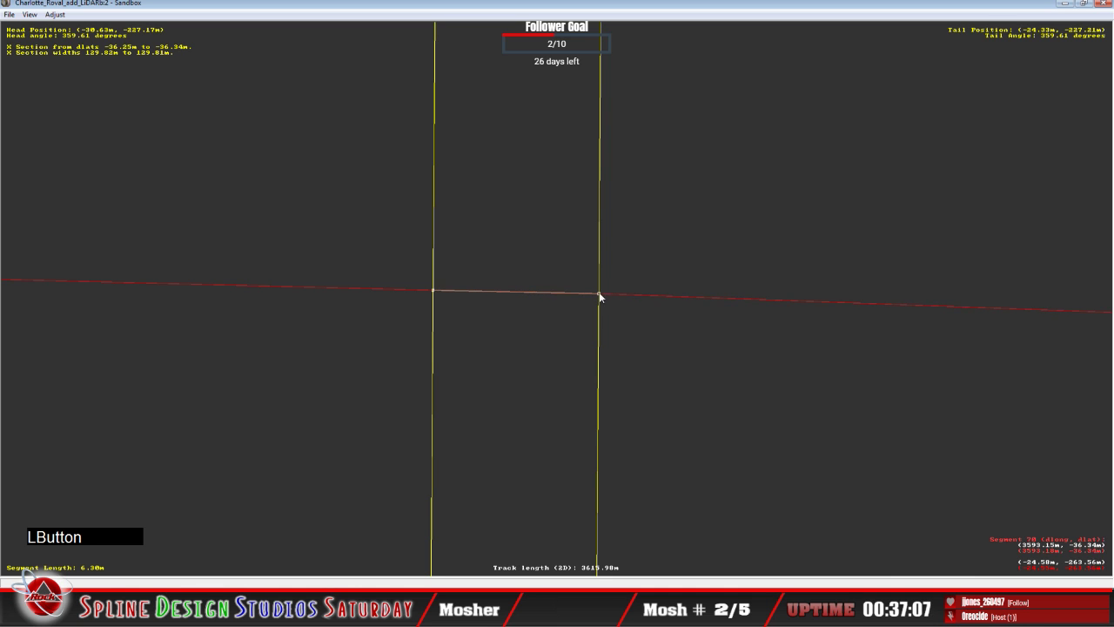
Move the tail of the 22.82 m segment's X section to about -36.54 m.
click(661, 305)
key(c)
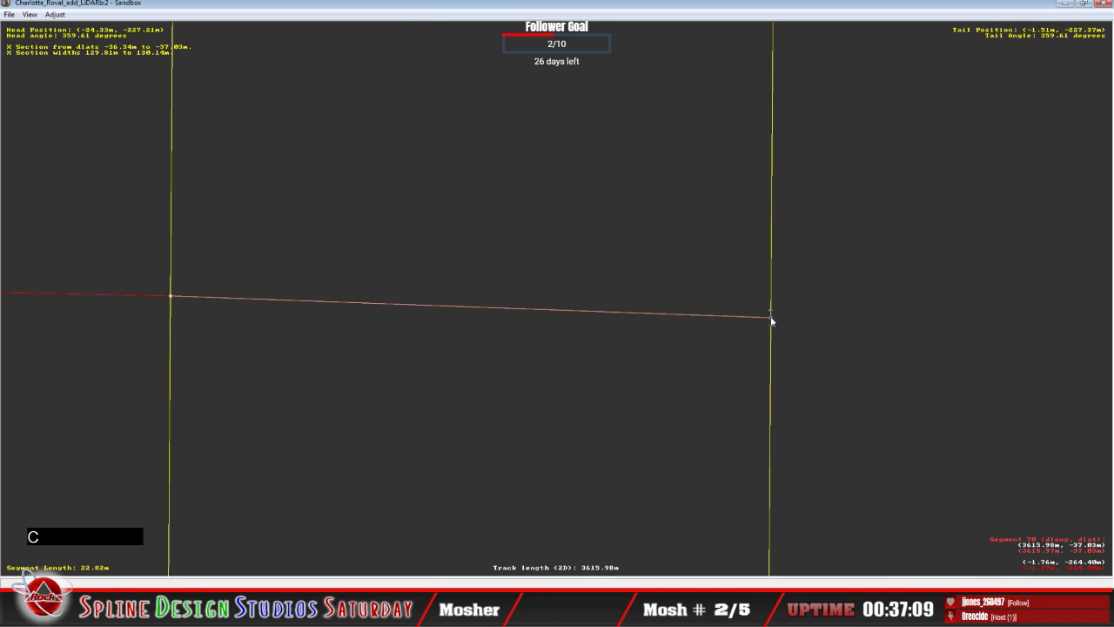
drag(770, 316, 774, 304)
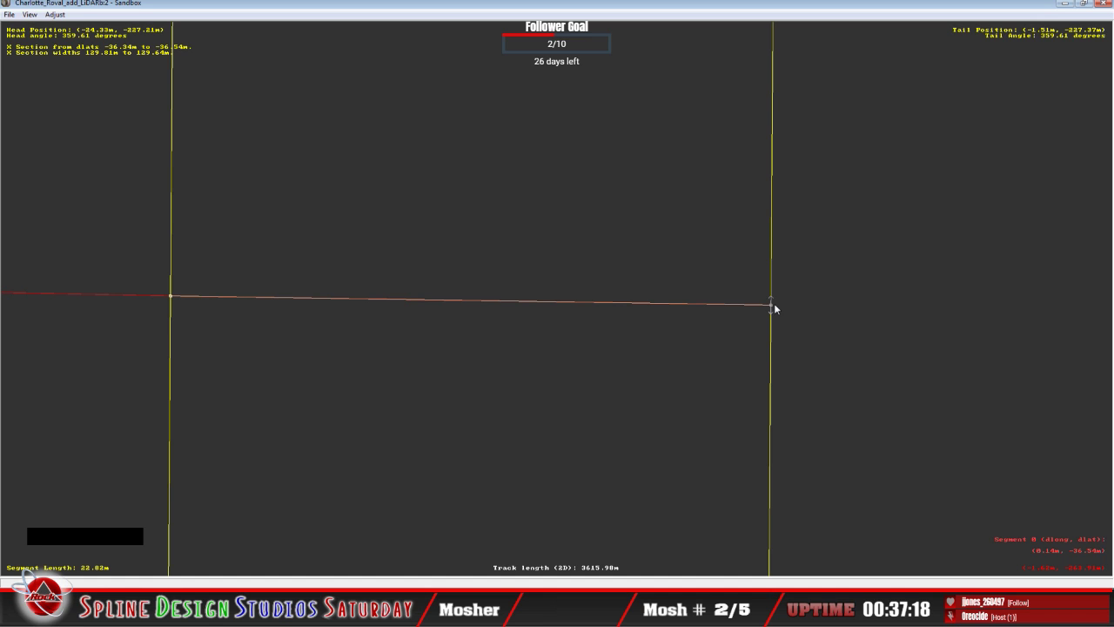
Insert an X section on the 39.72 m lead segment after the 22.82 m one.
key(c)
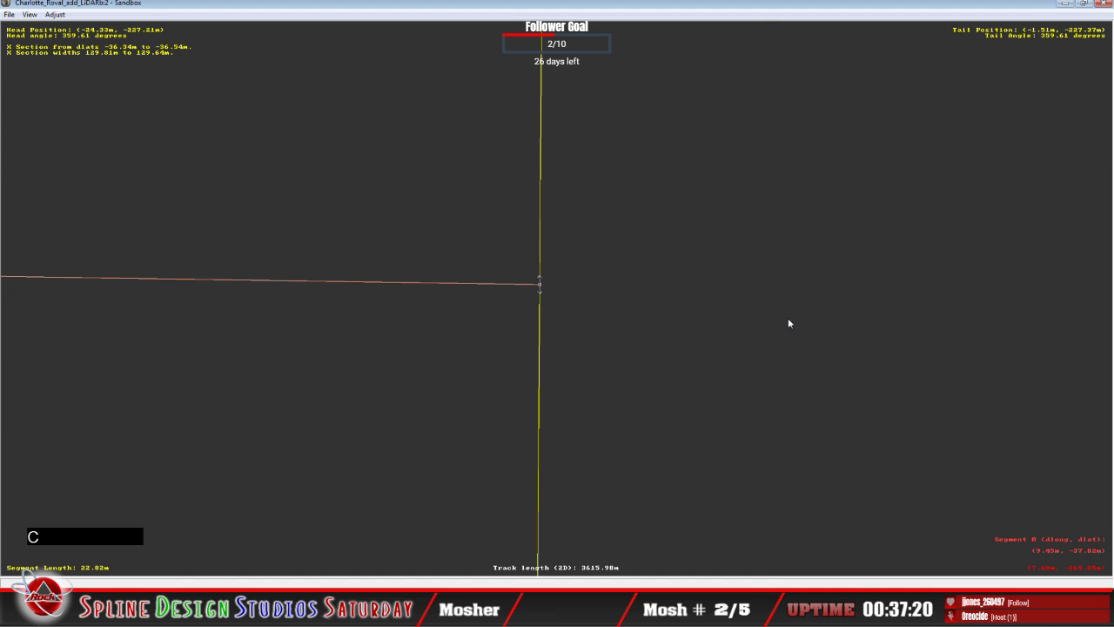
key(c)
key(c)
key(c)
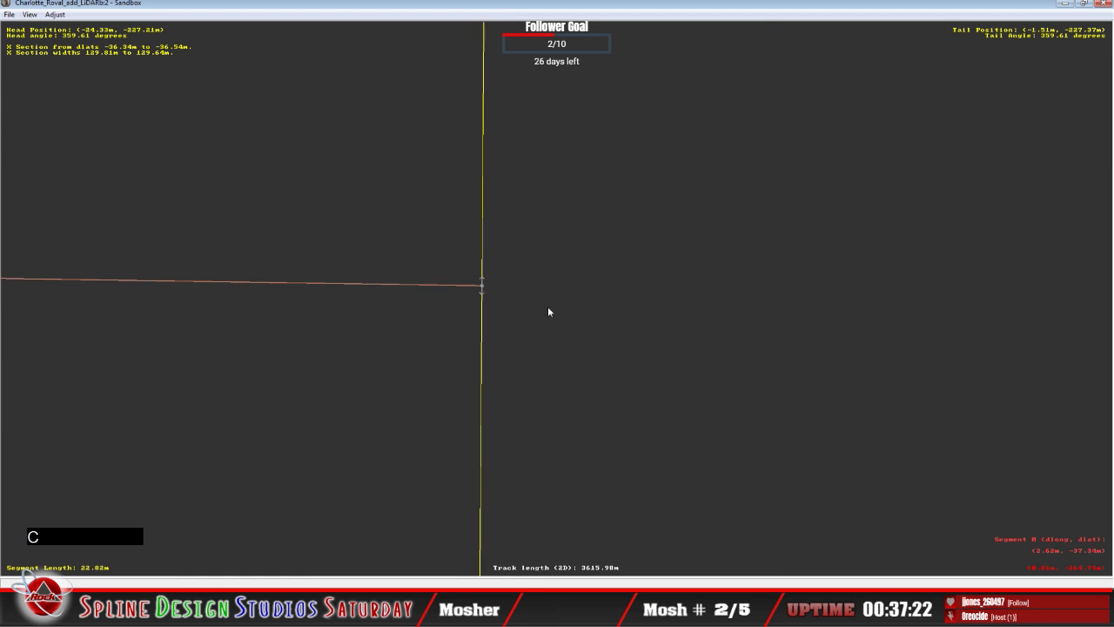
click(438, 328)
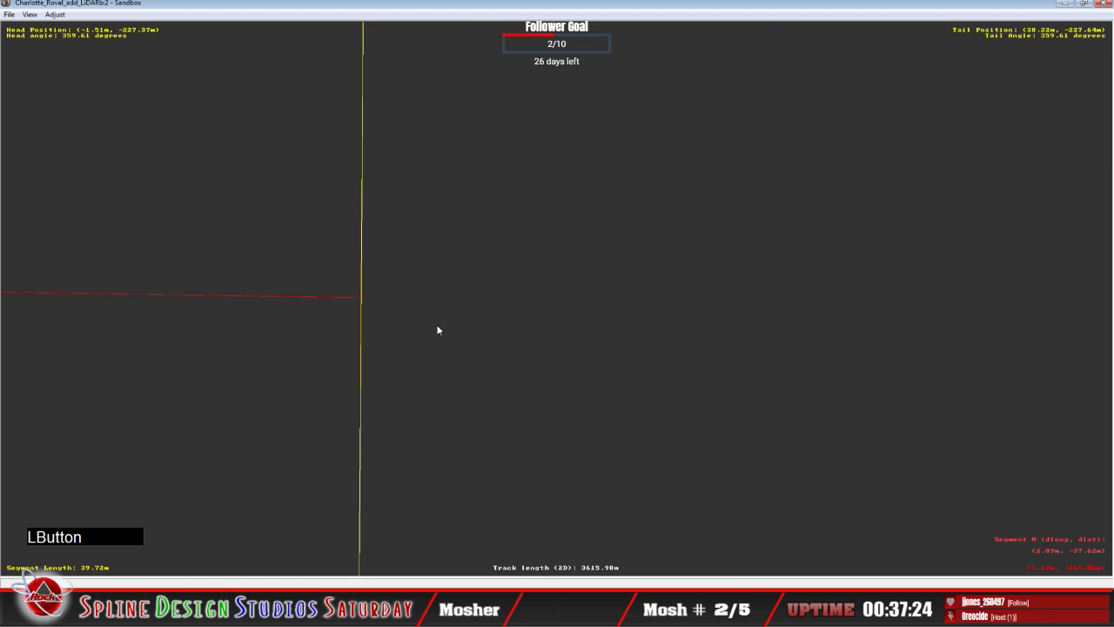
right_click(438, 329)
mouse_move(497, 406)
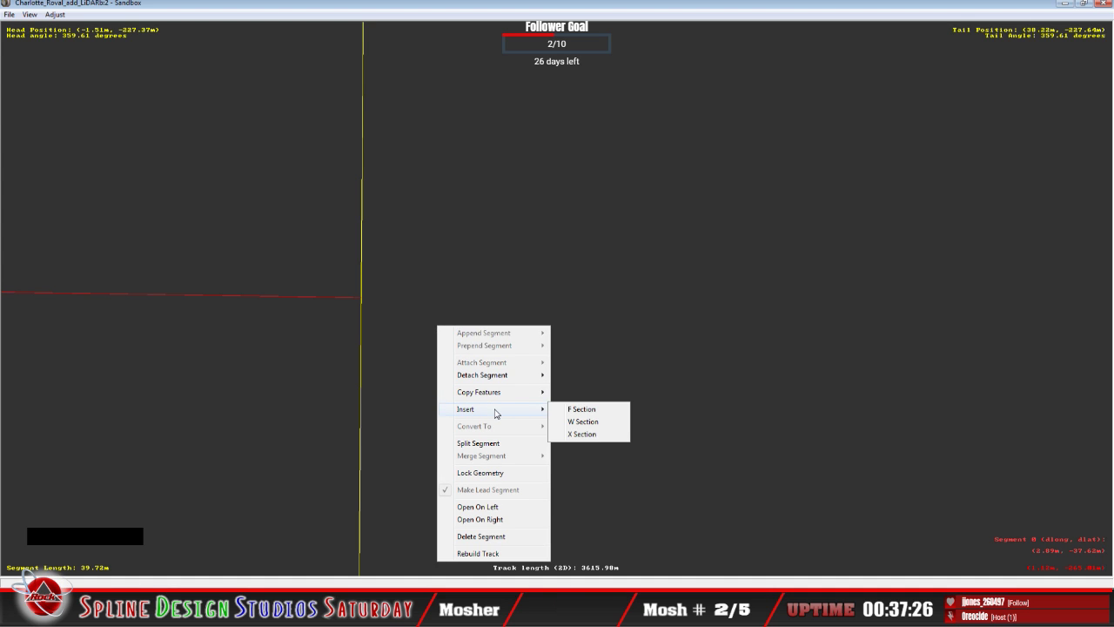
click(576, 434)
Align the X section joint between the 22.82 m and 39.72 m segments at about -36.61 m and set it to absolute mode.
drag(362, 326, 363, 302)
click(354, 299)
right_click(363, 299)
click(438, 320)
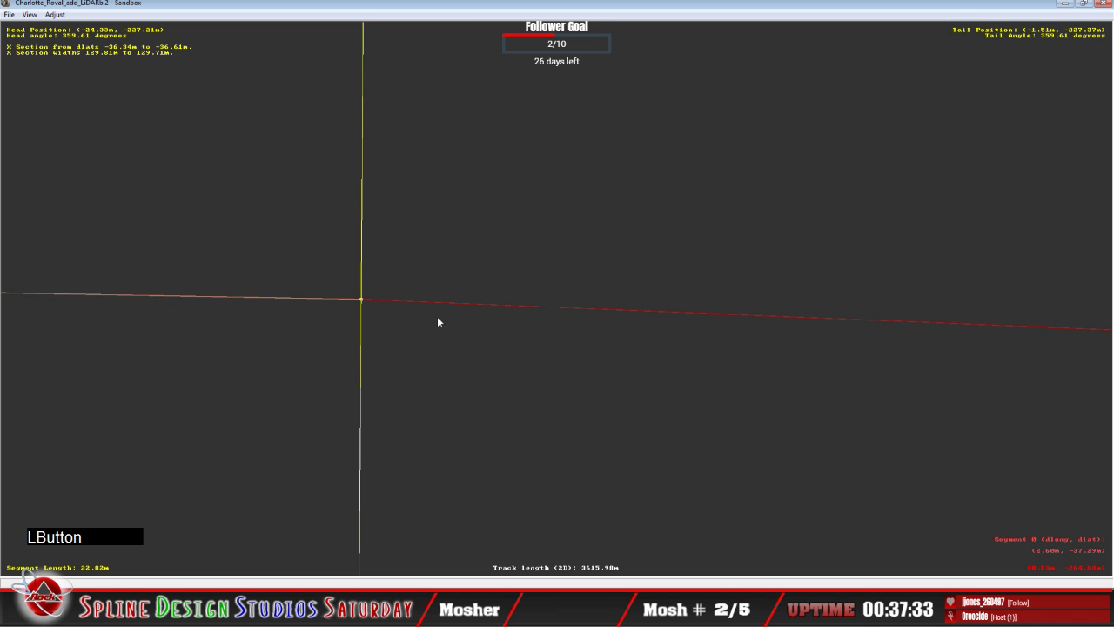
Move the tail of the 39.72 m segment's X section to about -37.03 m.
key(c)
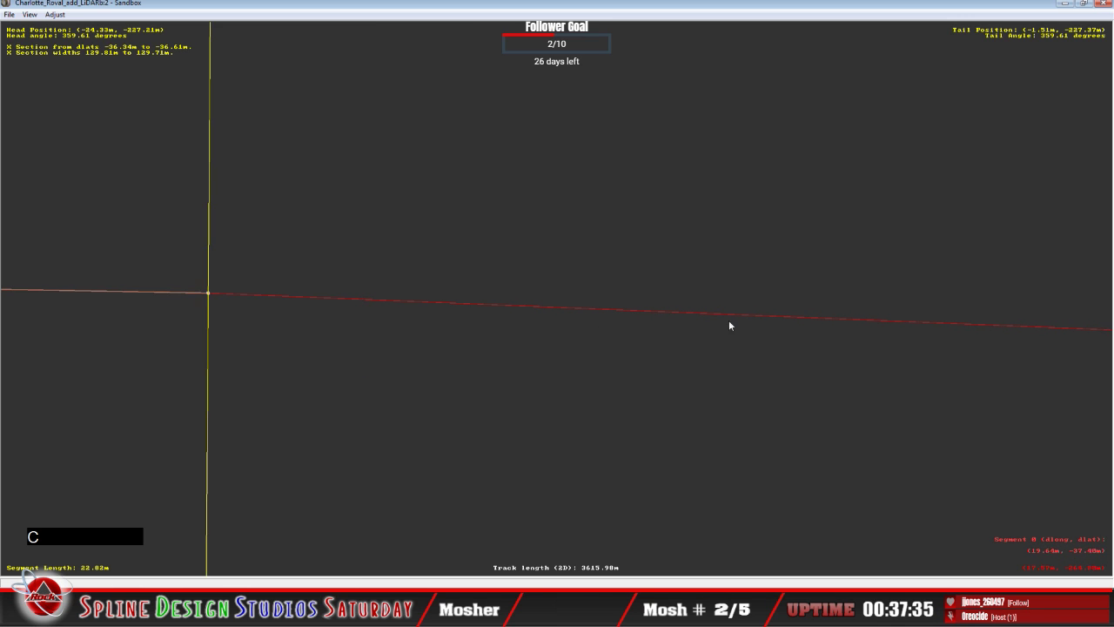
click(844, 305)
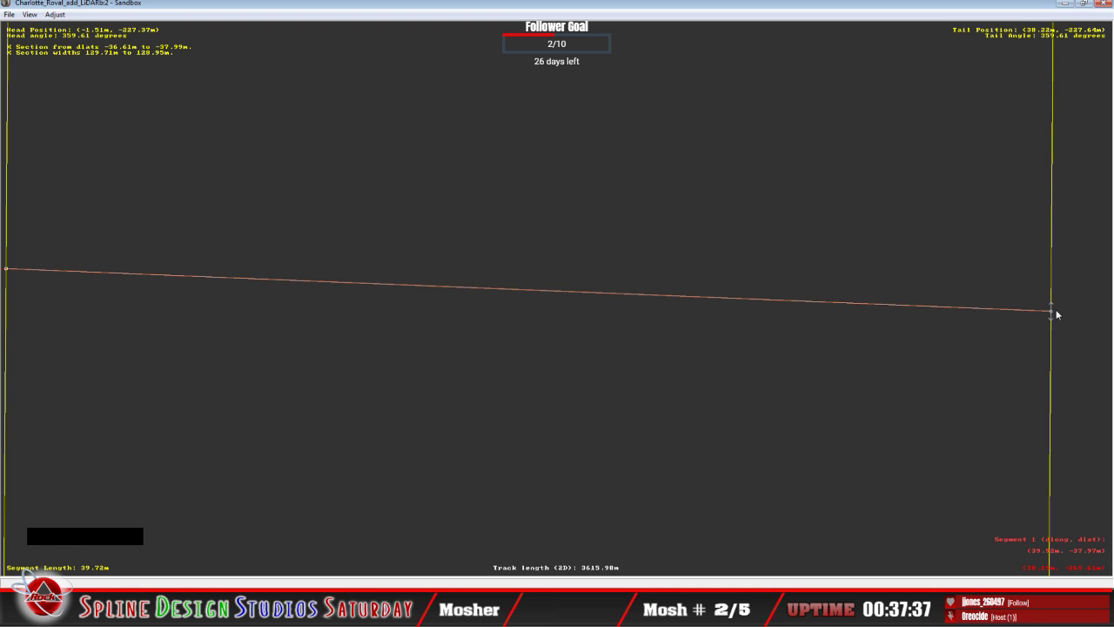
drag(1056, 310, 1054, 277)
scroll(1031, 302, down, 10)
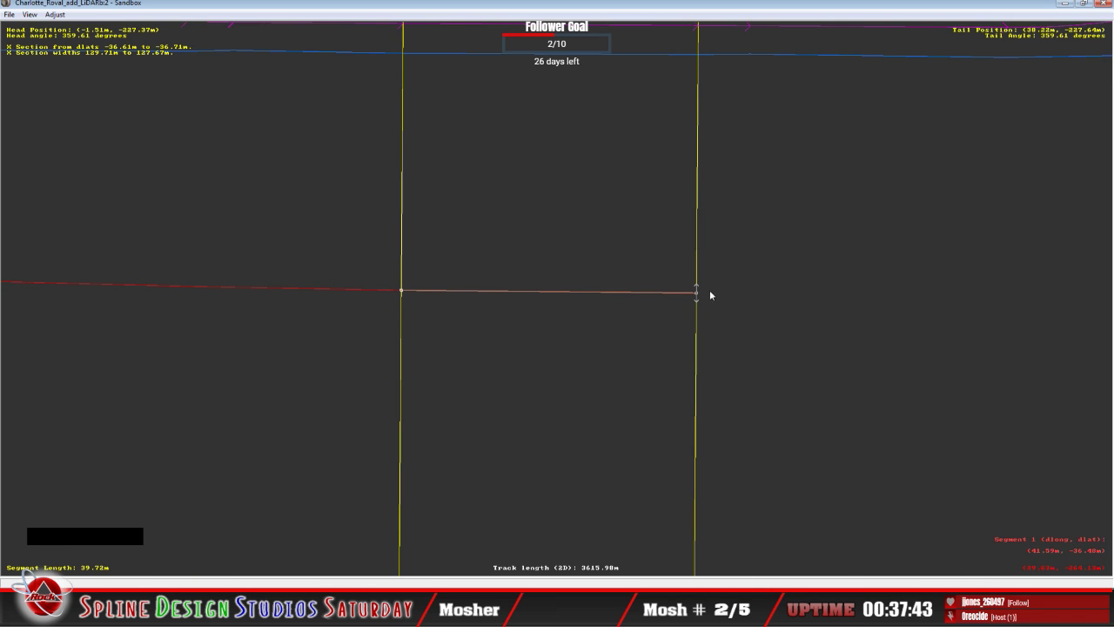
drag(702, 296, 698, 298)
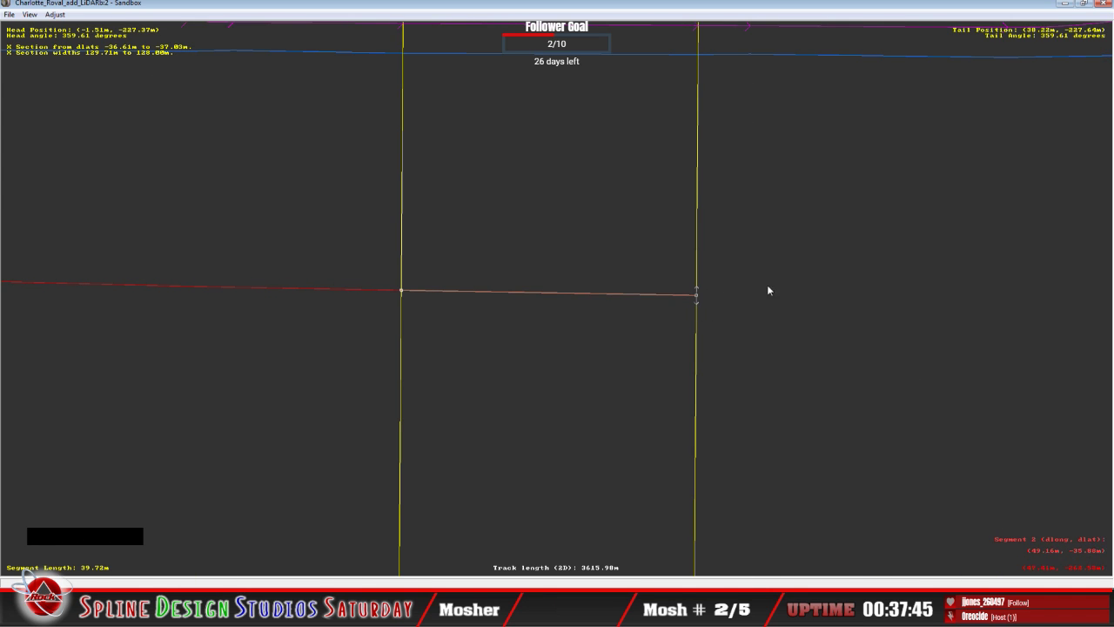
Insert an X section on the 7.02 m segment after the 39.72 m one.
key(c)
key(c)
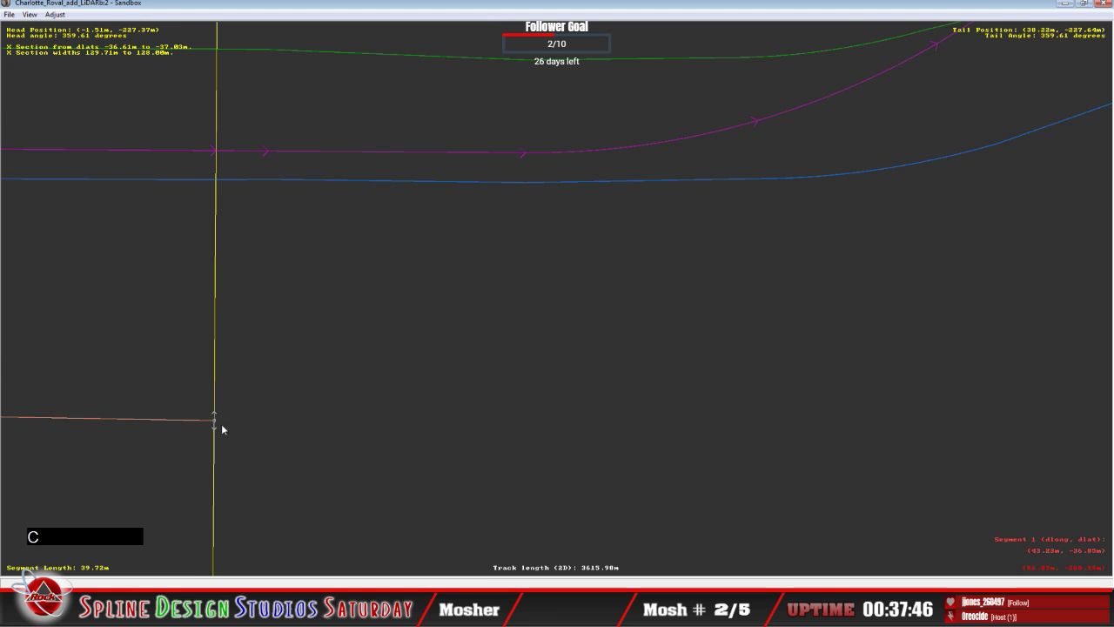
key(z)
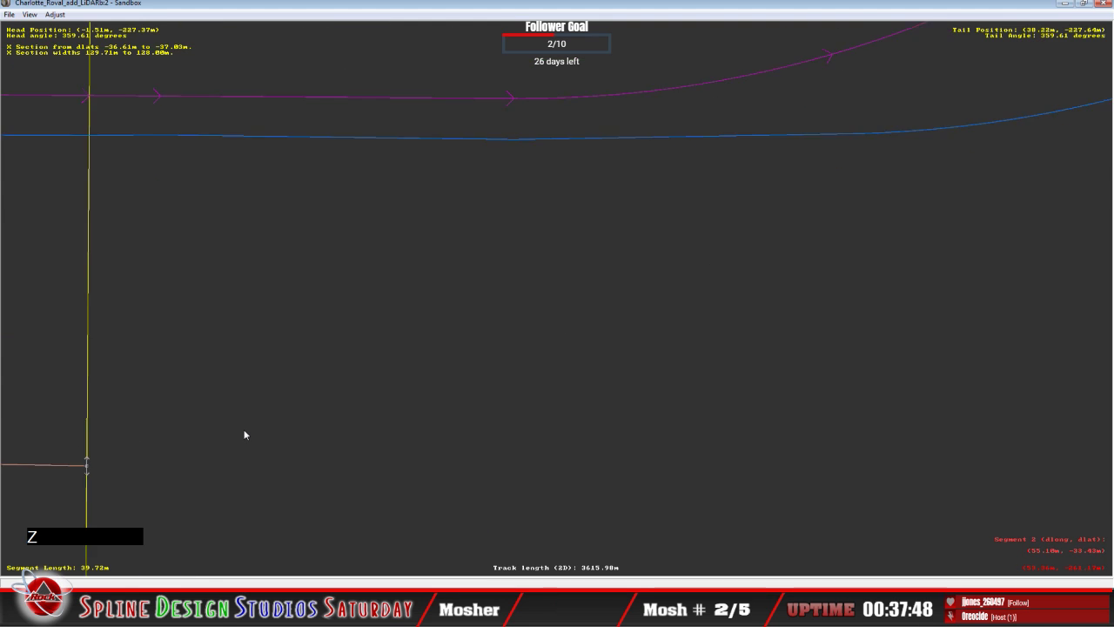
key(c)
key(c)
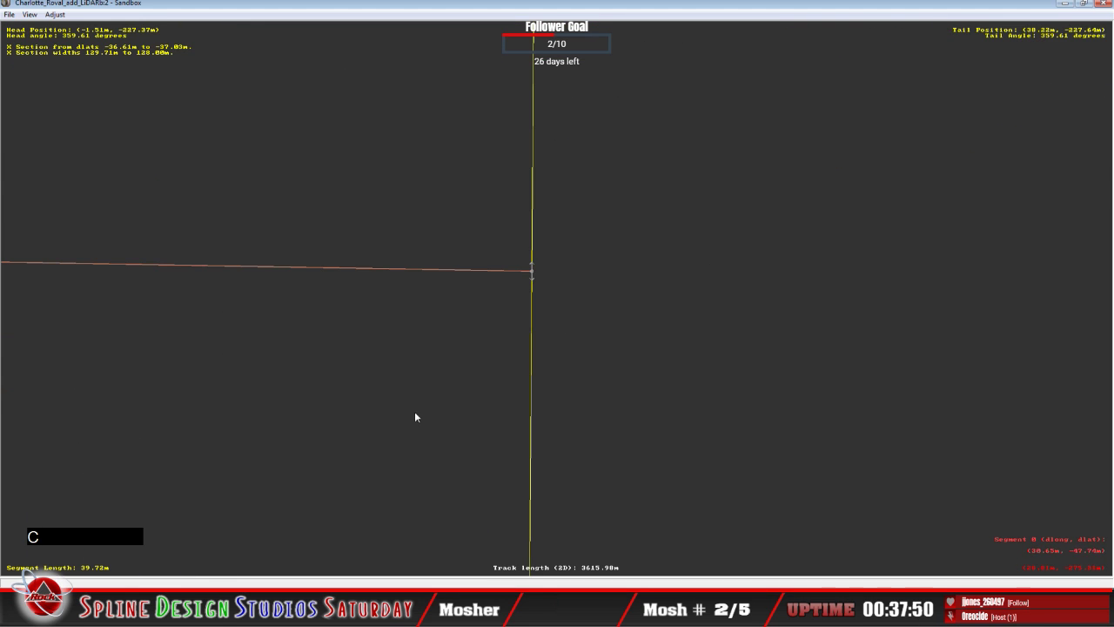
click(585, 277)
right_click(584, 277)
mouse_move(627, 368)
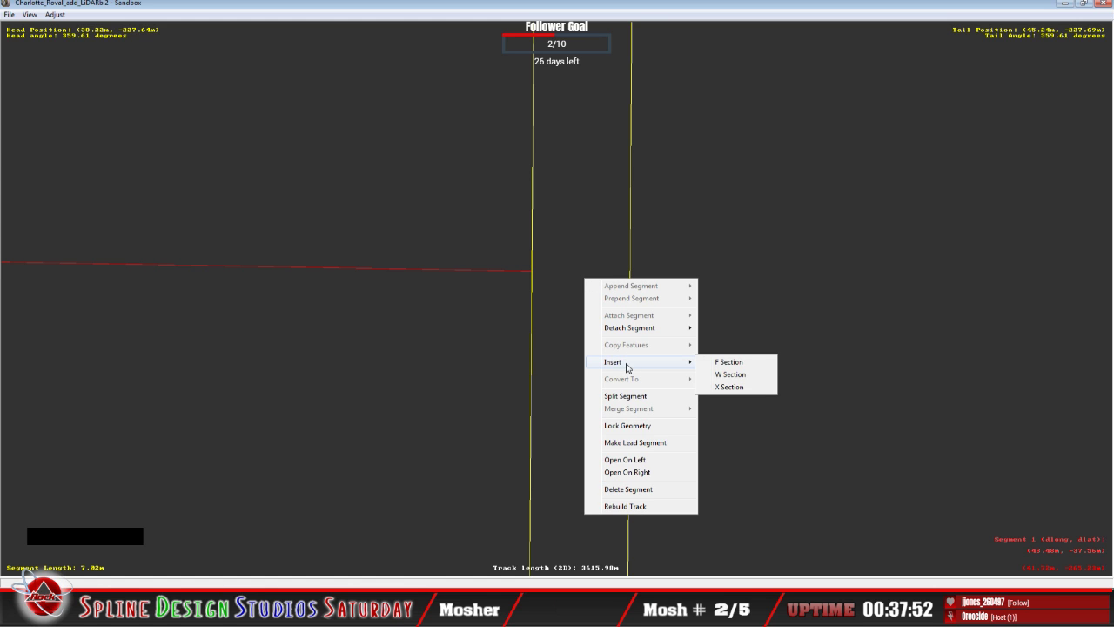
click(723, 386)
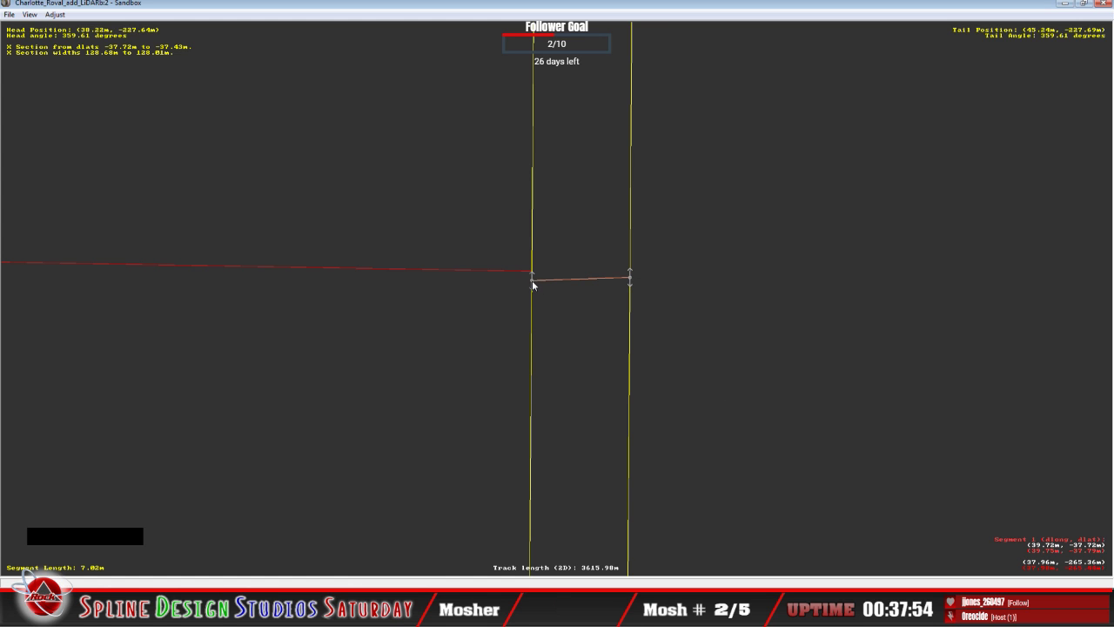
Shape the 7.02 m segment's X section from about -37.13 m to -37.21 m and set its head joint to absolute mode.
drag(533, 284, 532, 275)
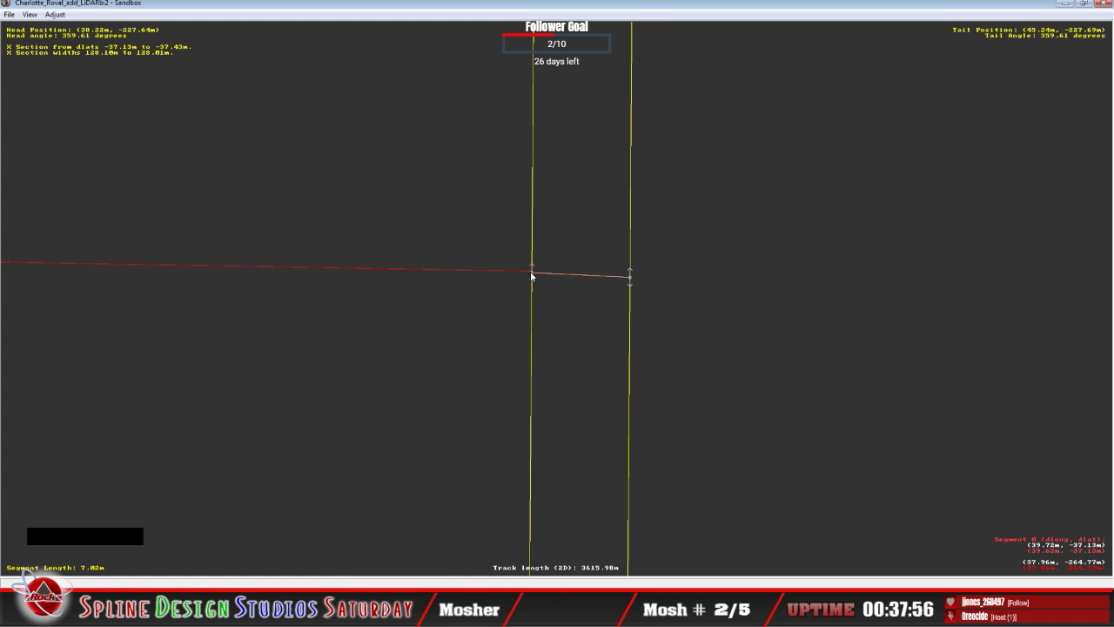
click(532, 275)
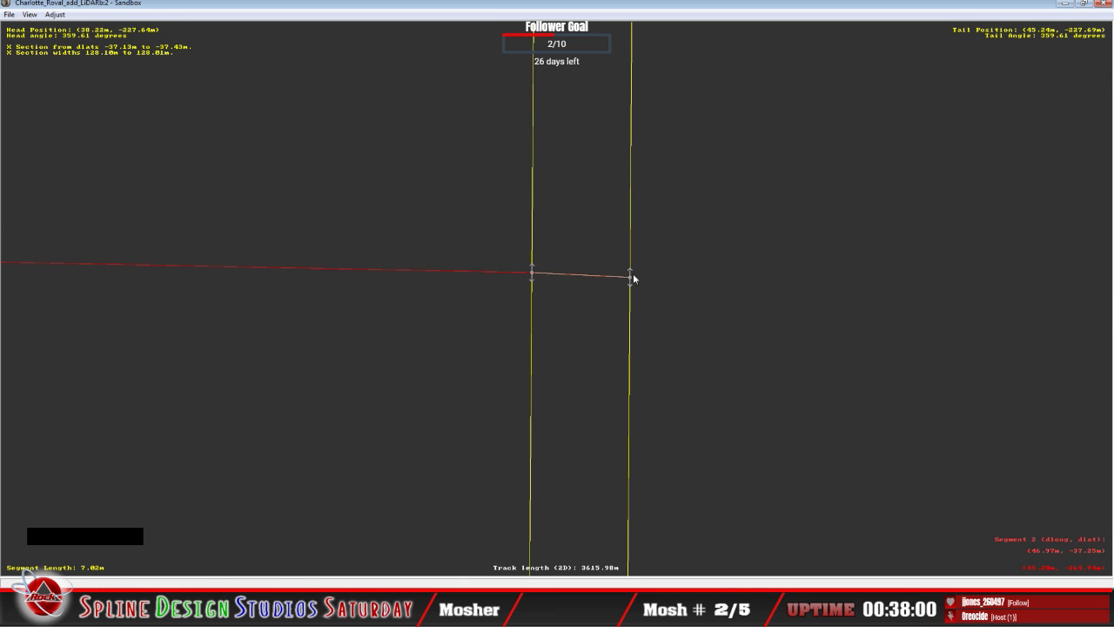
drag(633, 278, 633, 273)
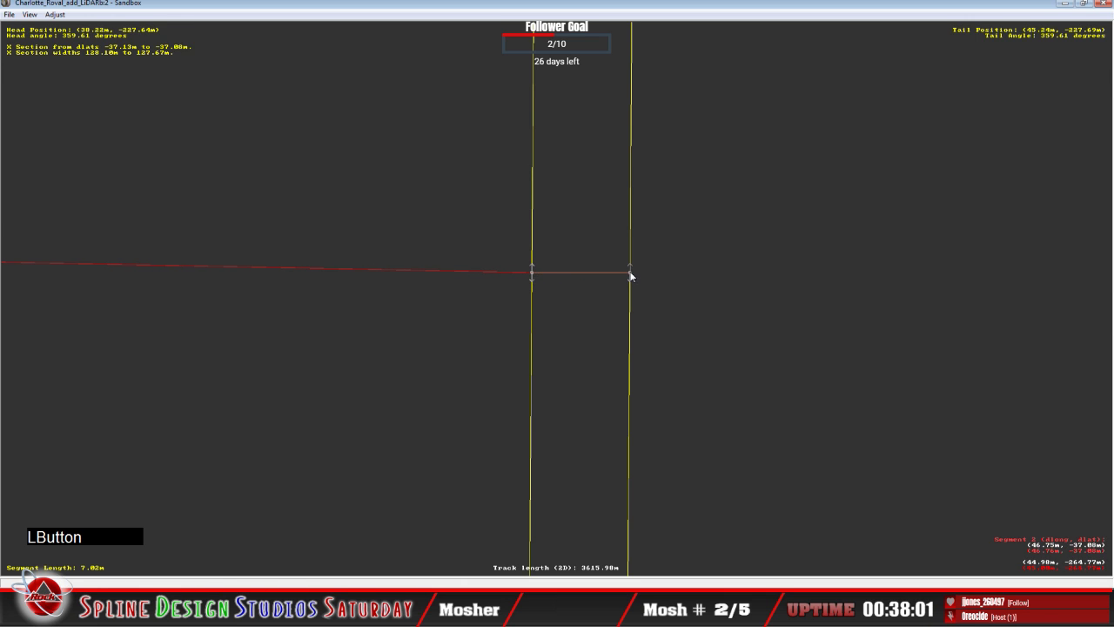
right_click(536, 276)
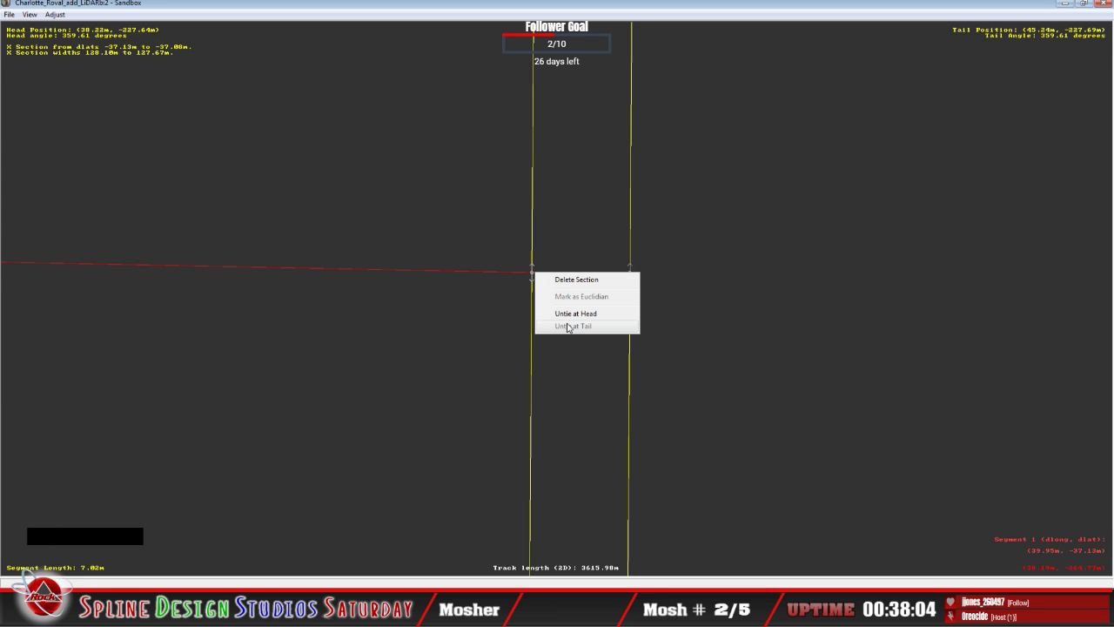
right_click(530, 273)
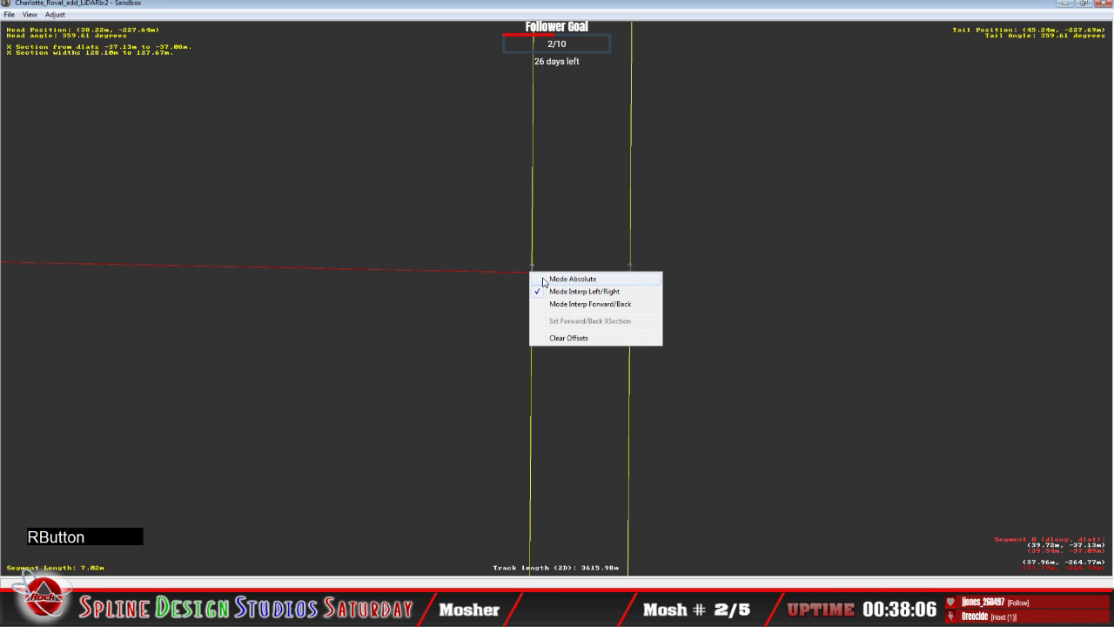
click(563, 278)
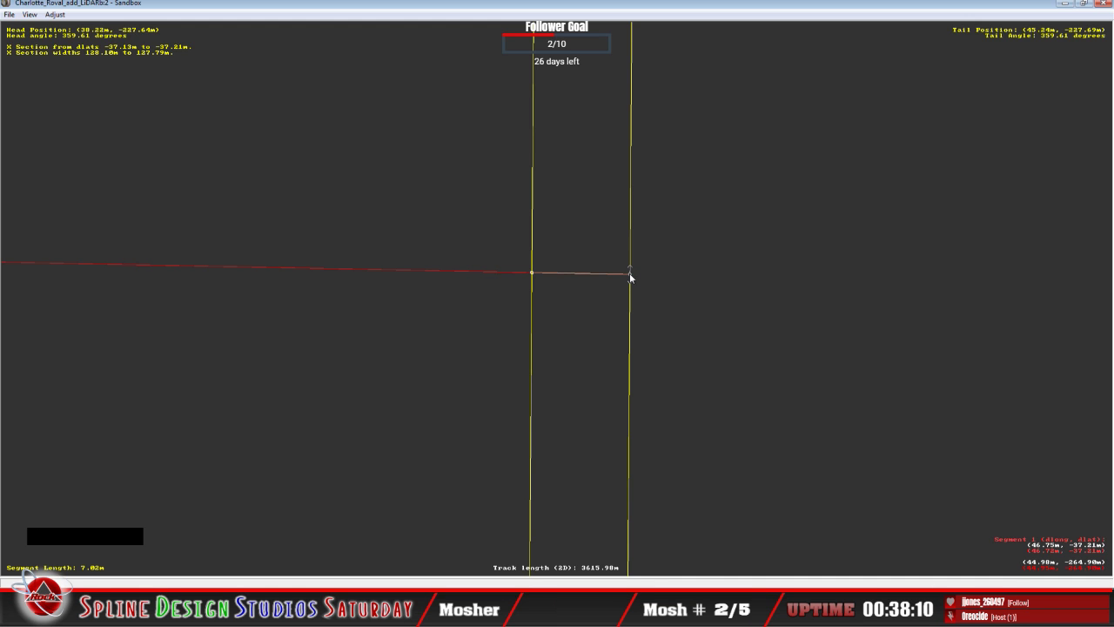
Insert an X section on the 34.66 m segment after the 7.02 m one.
click(656, 278)
right_click(658, 279)
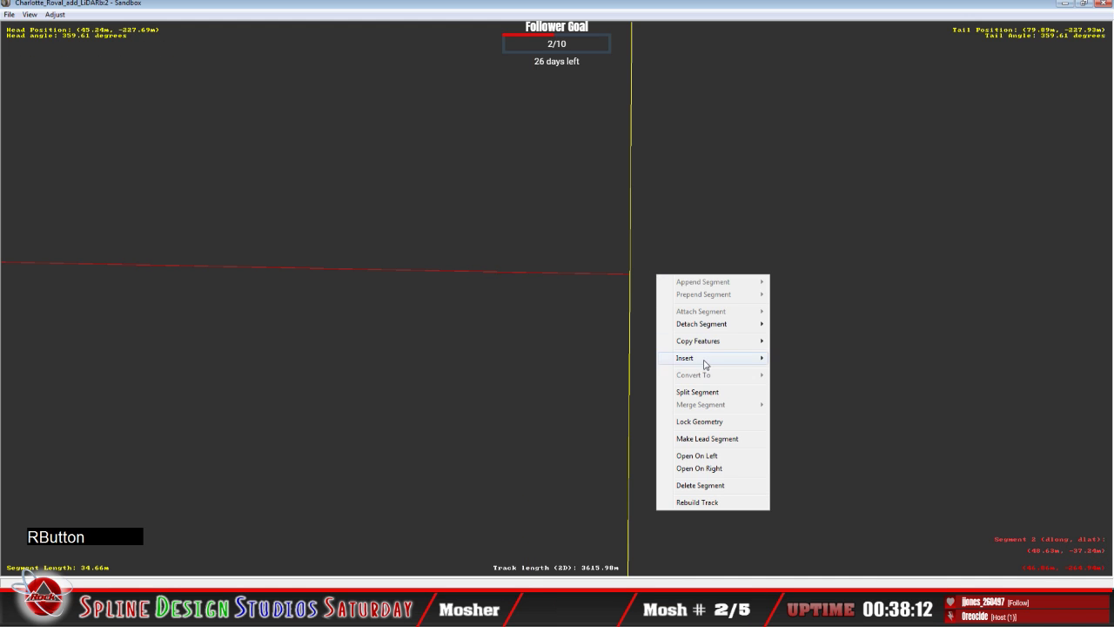
mouse_move(705, 362)
click(801, 383)
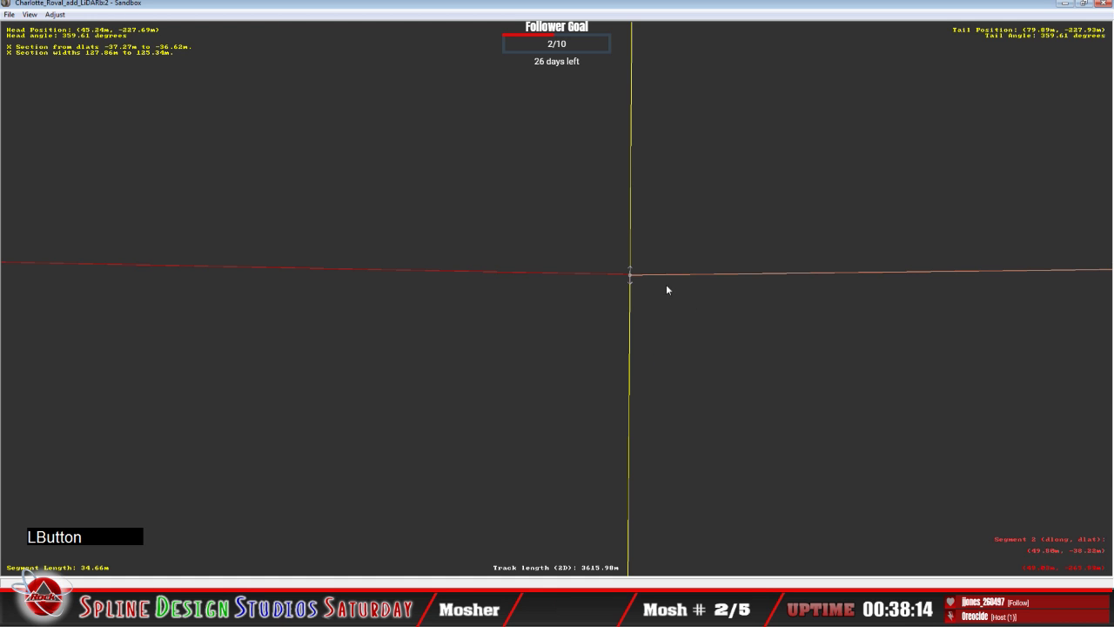
Align the X section joint between the 7.02 m and 34.66 m segments at about -37.21 m and set it to absolute mode.
drag(635, 271, 627, 273)
right_click(629, 274)
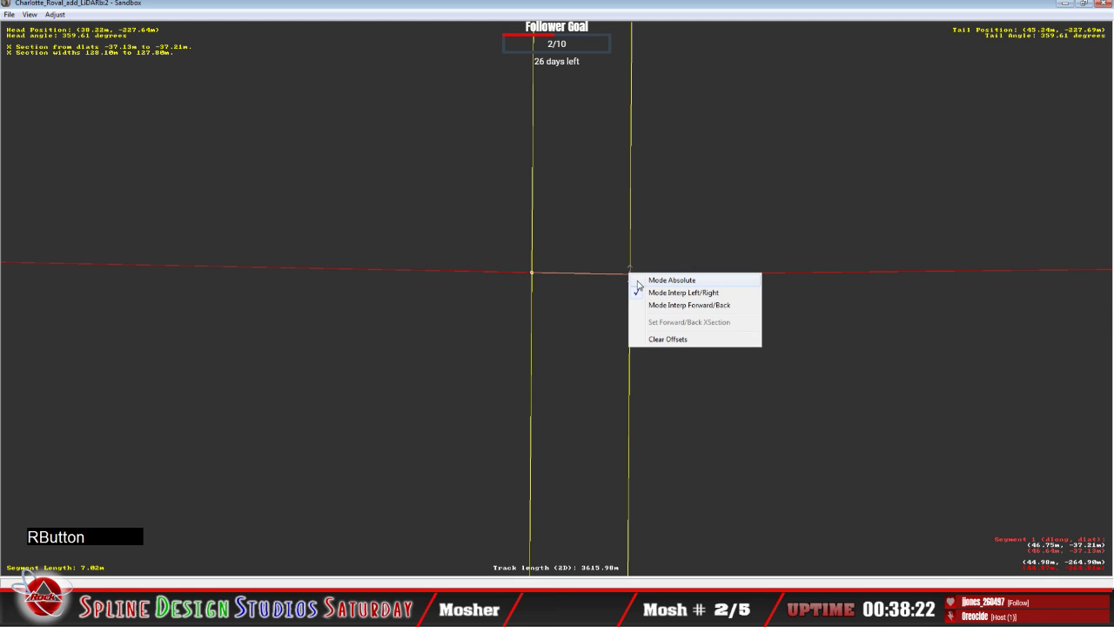
click(636, 281)
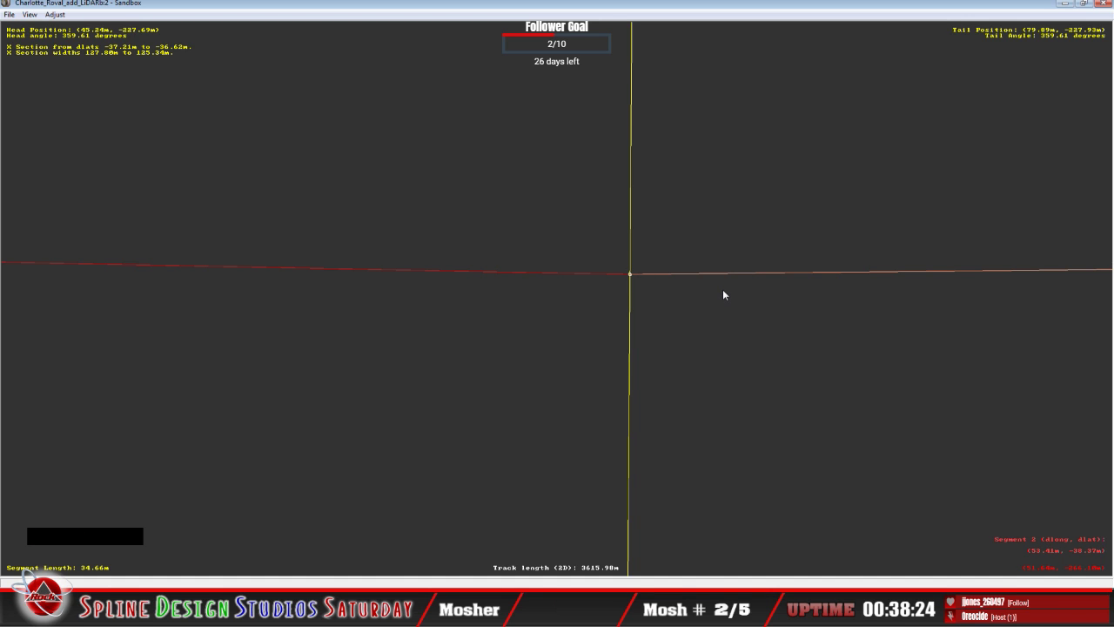
Move the tail of the 34.66 m segment's X section to about -37.22 m.
key(c)
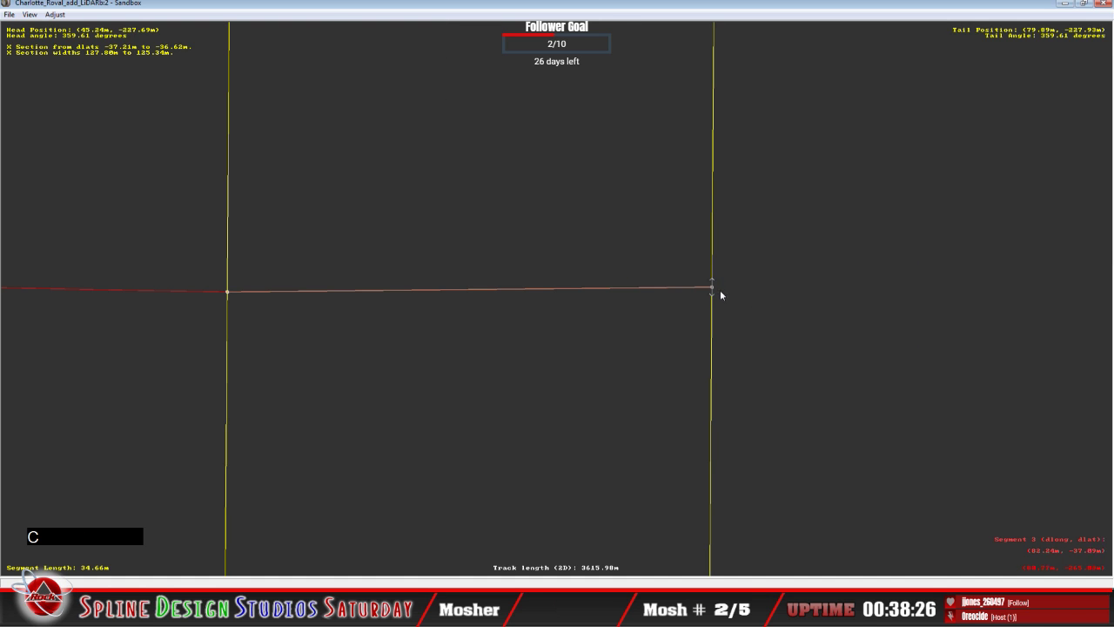
click(712, 292)
drag(712, 291, 713, 296)
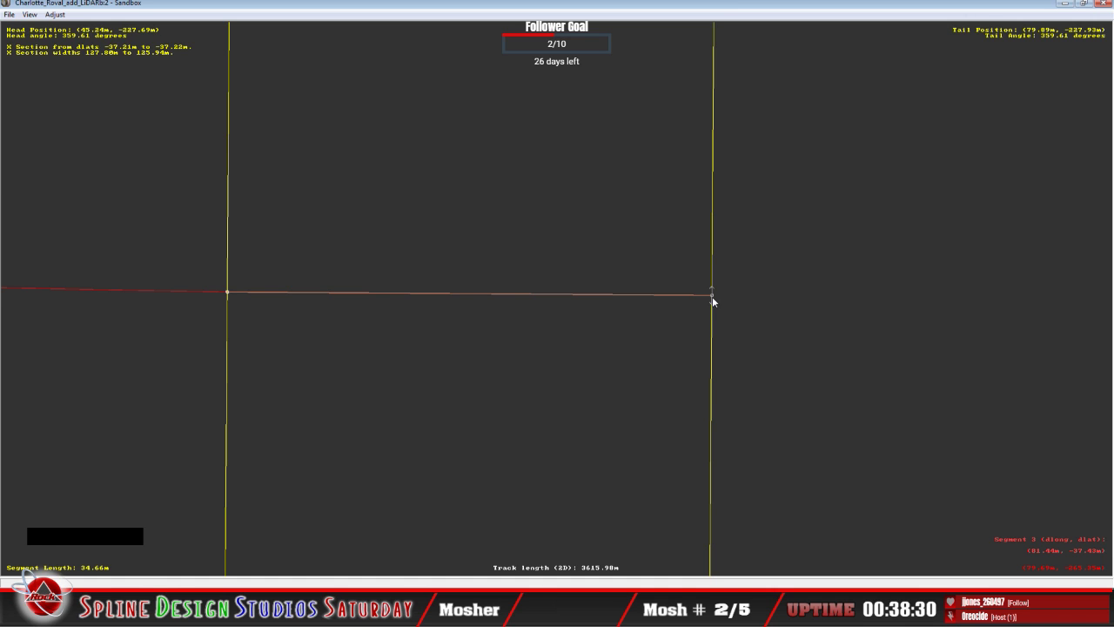
Insert an X section on the curved 31.65 m segment after the 34.66 m one.
key(c)
click(603, 304)
right_click(604, 305)
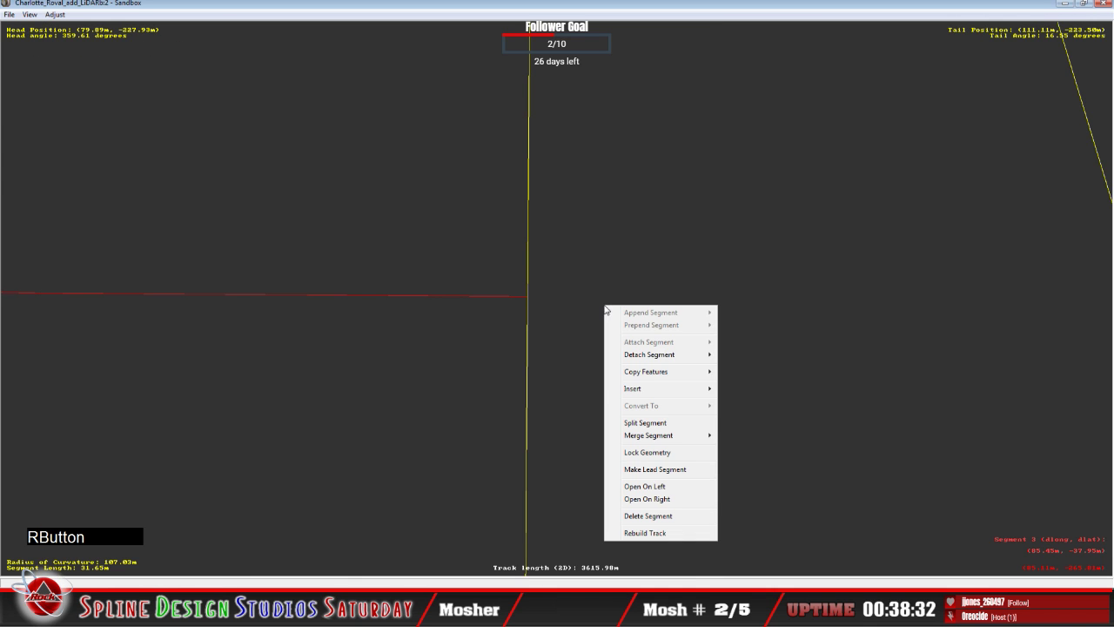
mouse_move(671, 386)
click(768, 413)
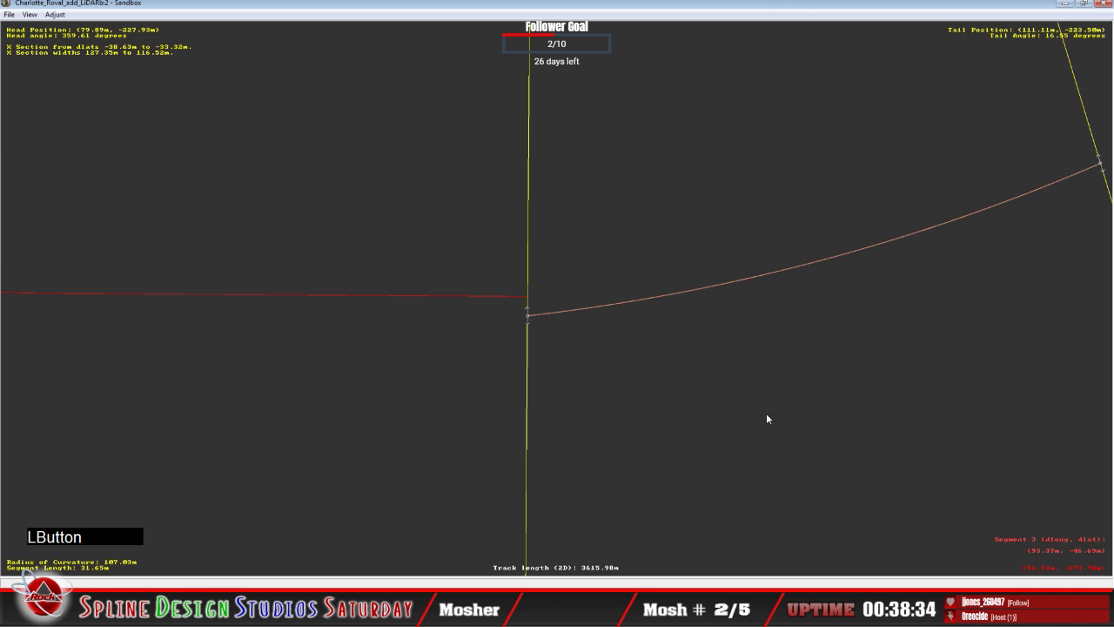
Align the X section joint between the 34.66 m and 31.65 m segments at about -37.22 m and set it to absolute mode.
drag(531, 319, 529, 294)
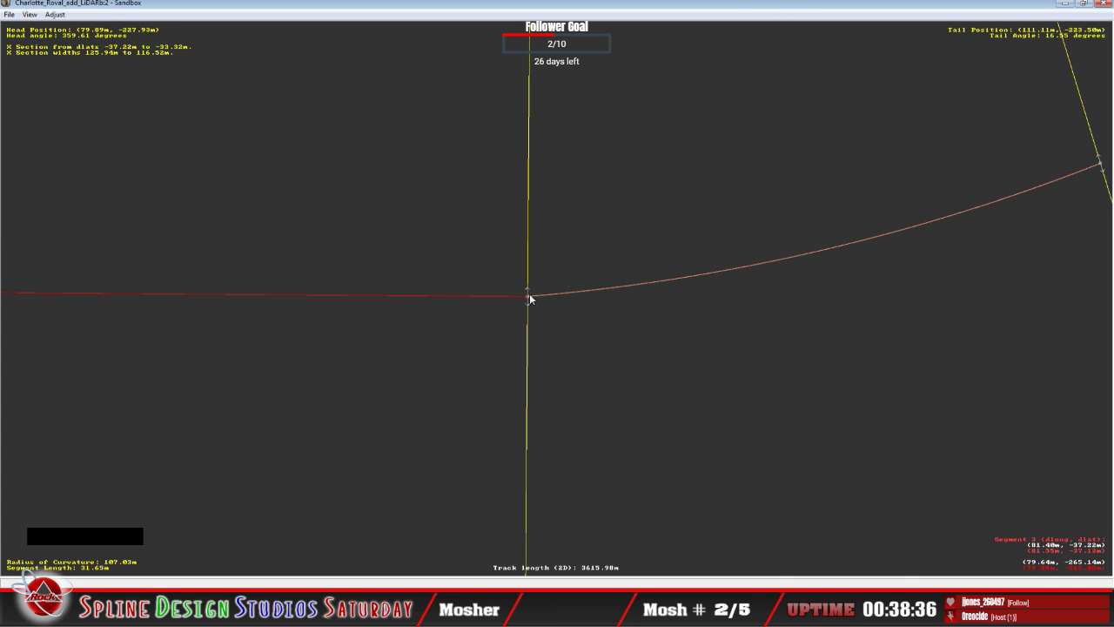
click(519, 298)
right_click(526, 297)
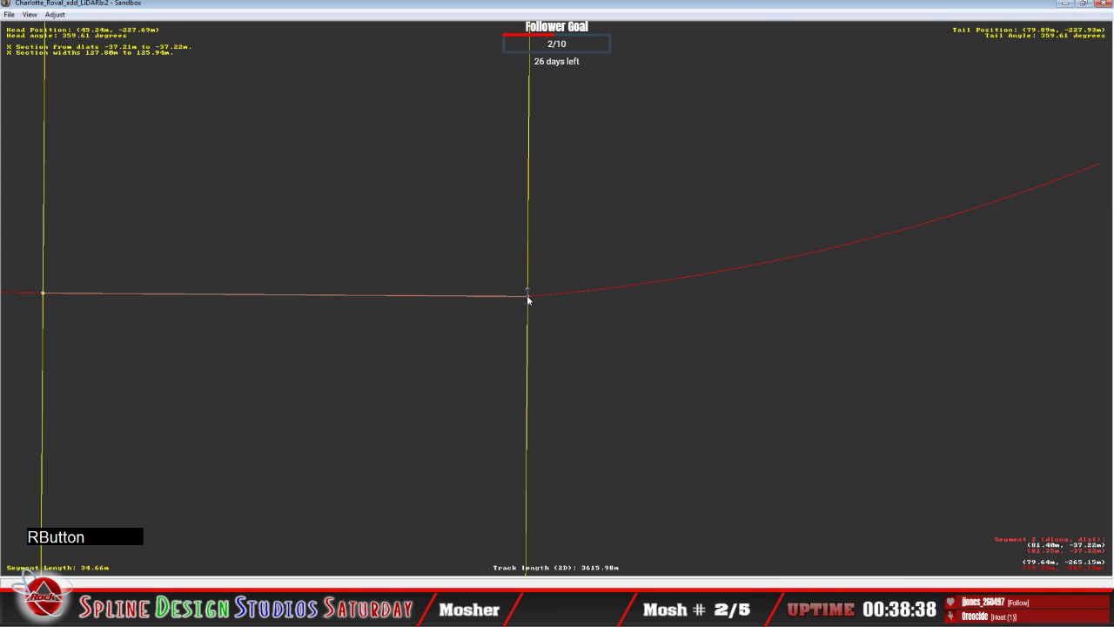
click(559, 298)
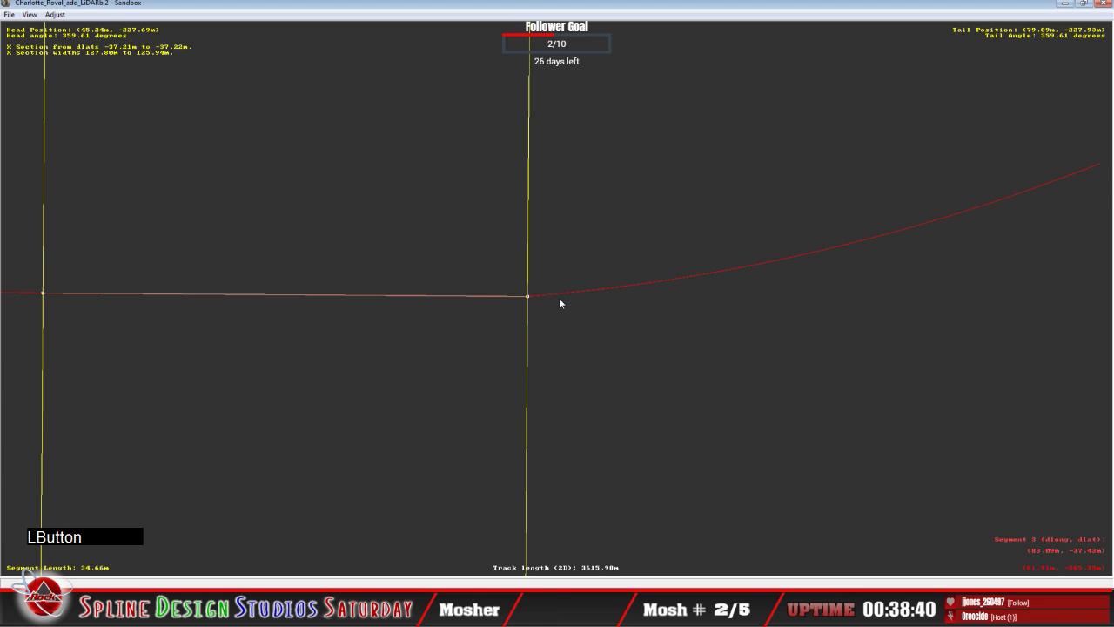
Move the tail of the 31.65 m segment's X section to about -36.64 m.
click(570, 298)
key(c)
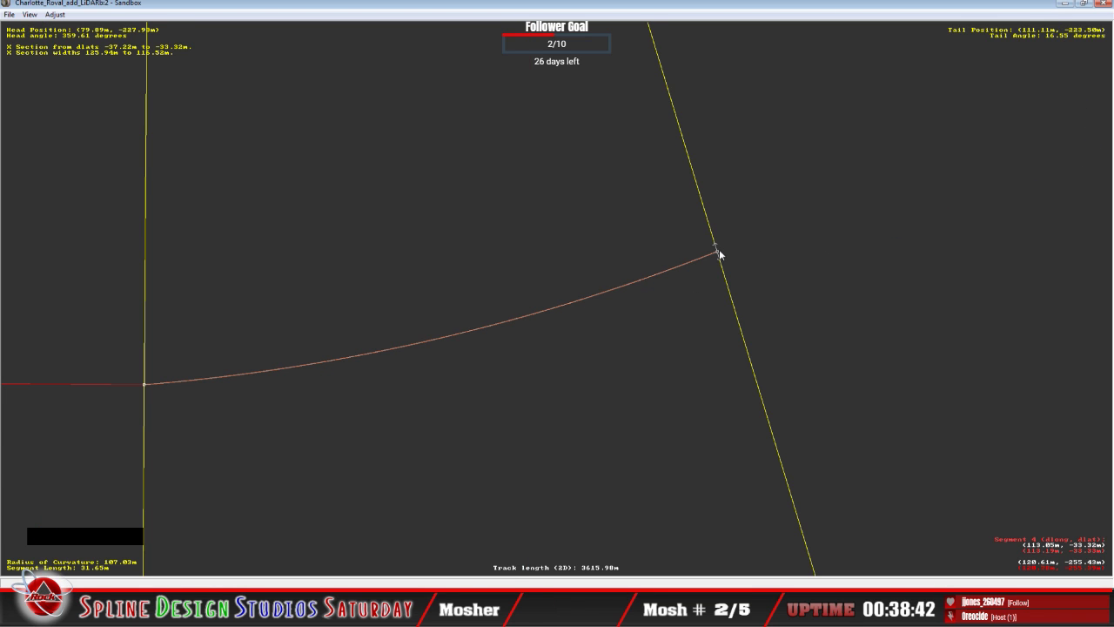
drag(719, 252, 721, 269)
key(x)
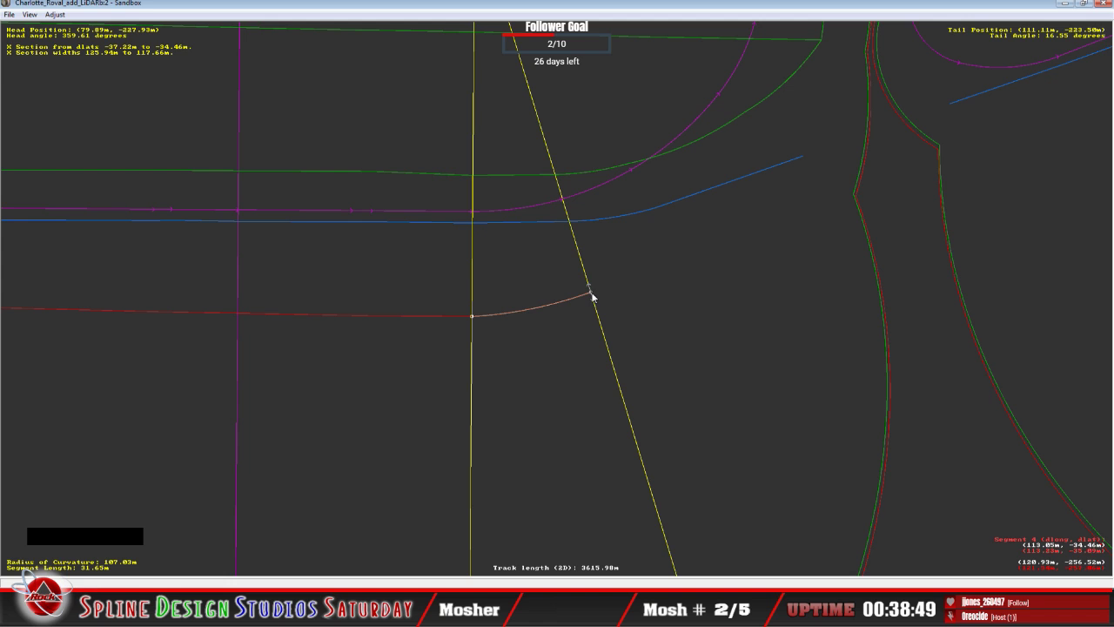
drag(592, 296, 593, 301)
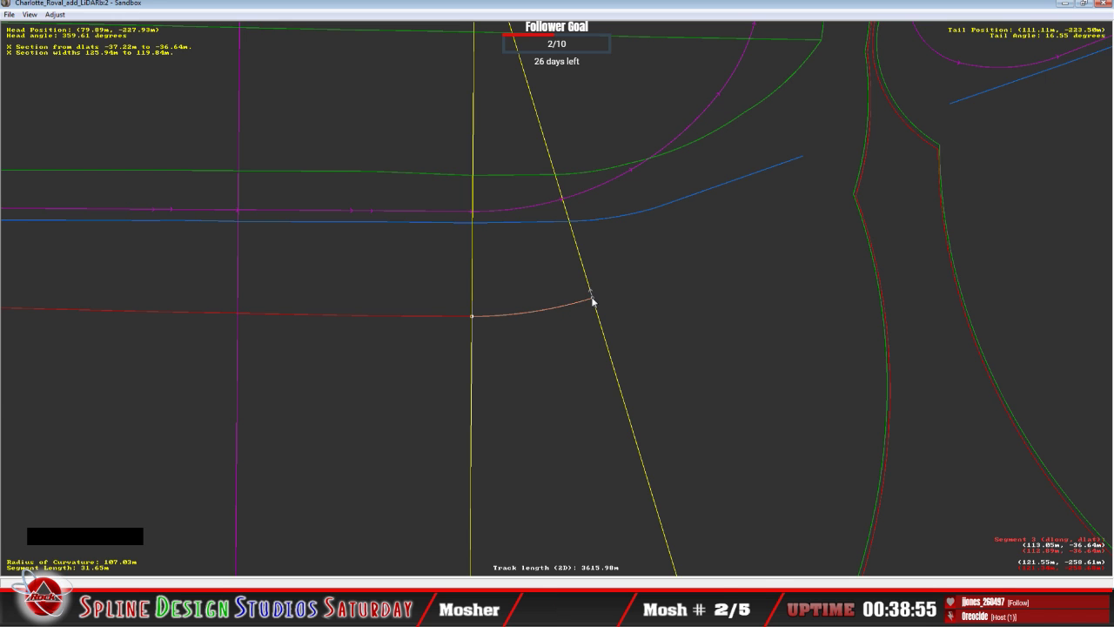
middle_drag(647, 256, 788, 130)
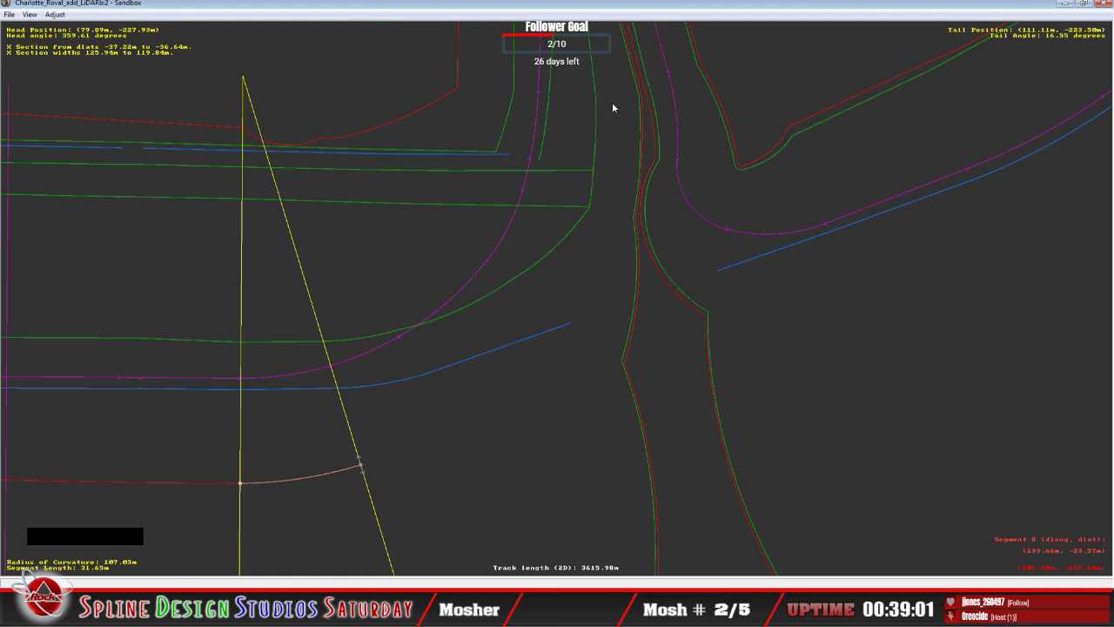
key(c)
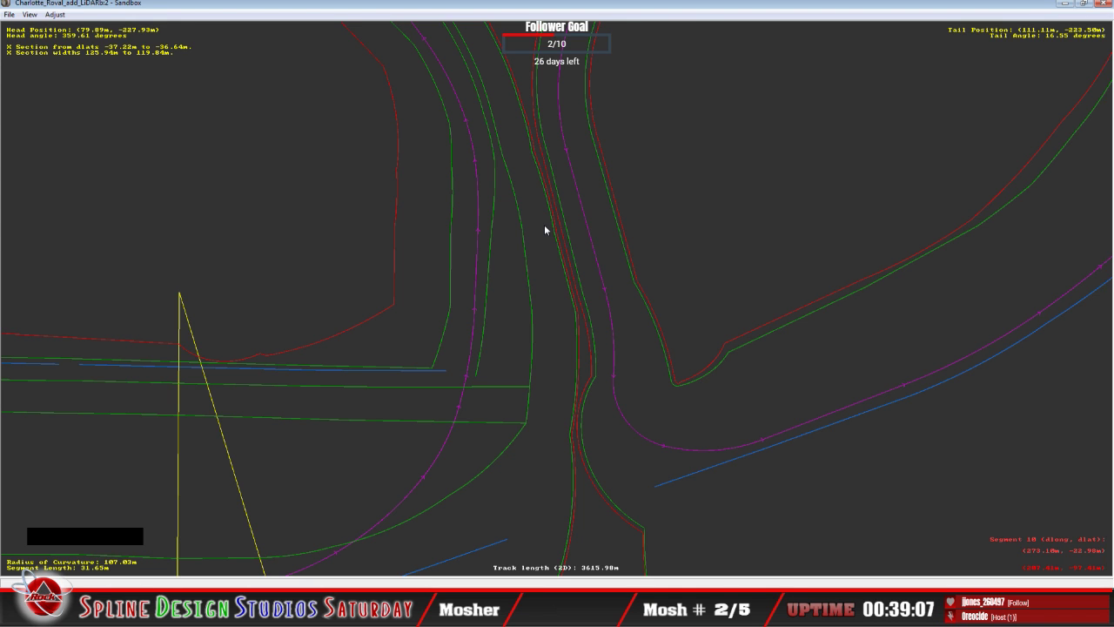
key(c)
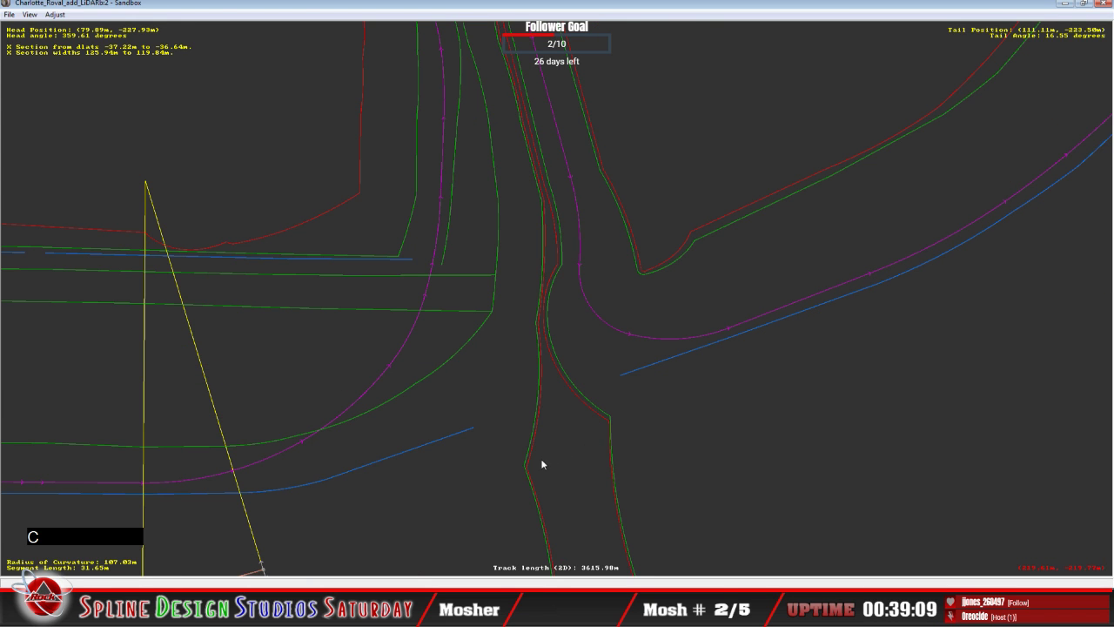
key(c)
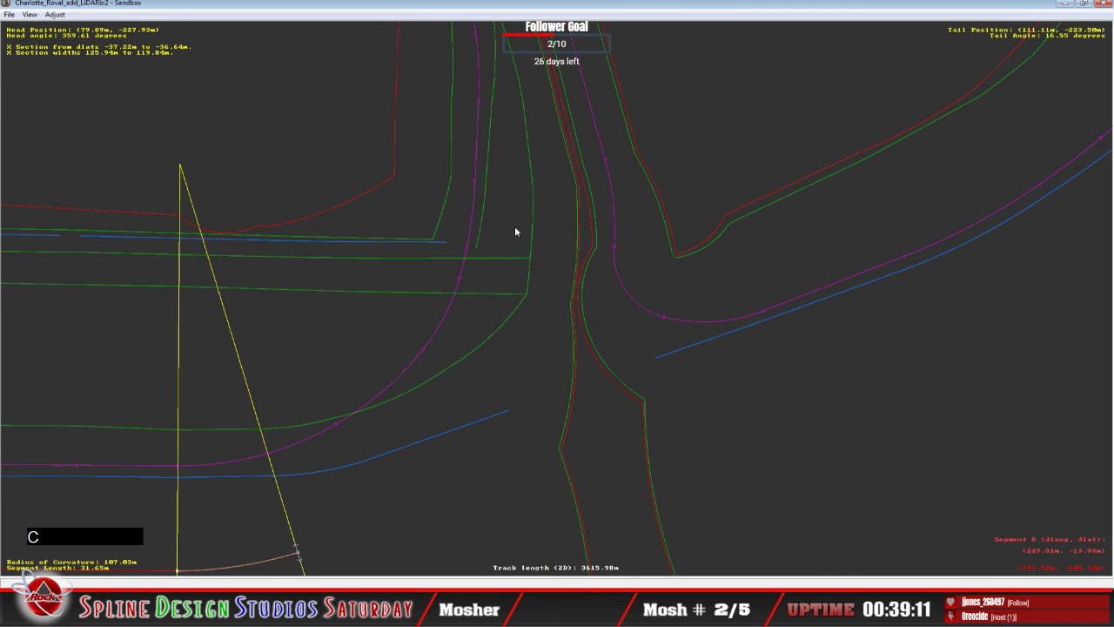
key(c)
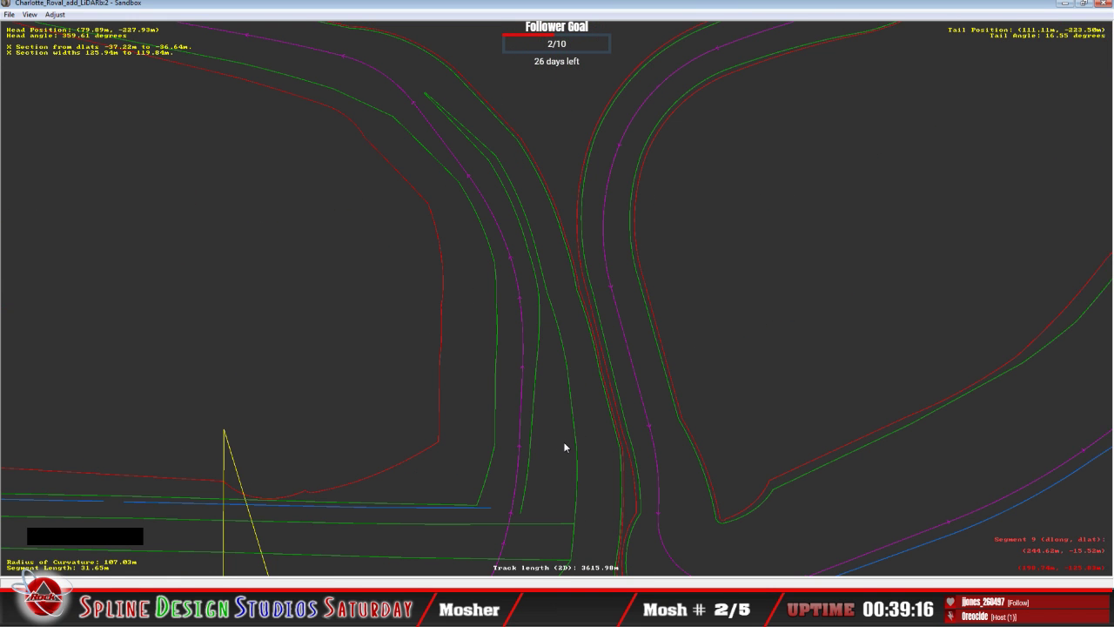
key(c)
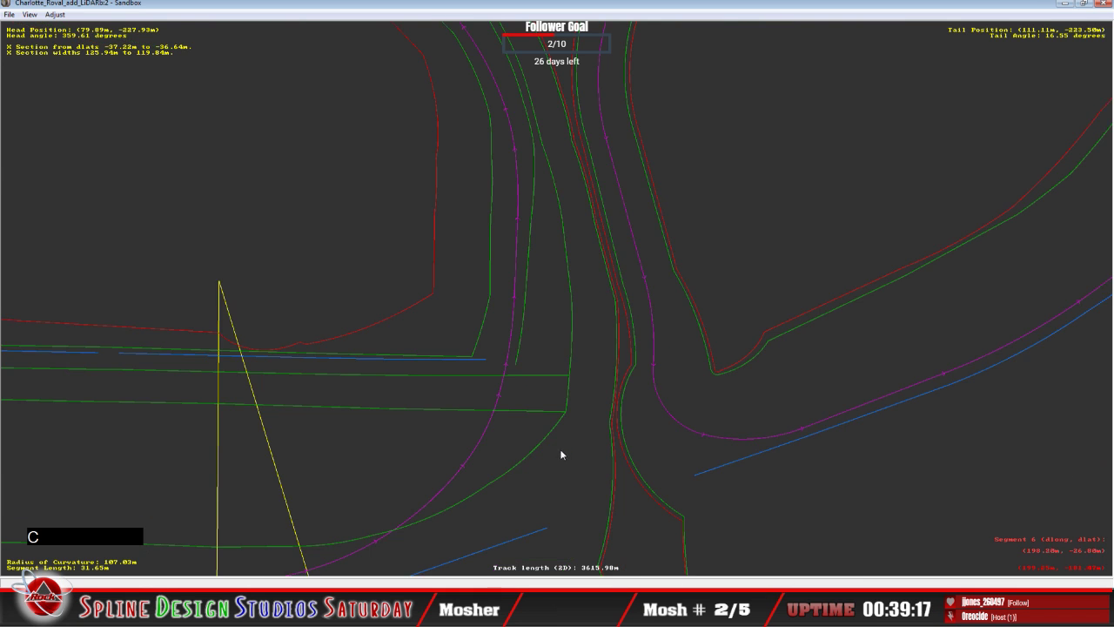
Insert an X section on the curved 26.48 m segment after the 31.65 m one.
click(376, 502)
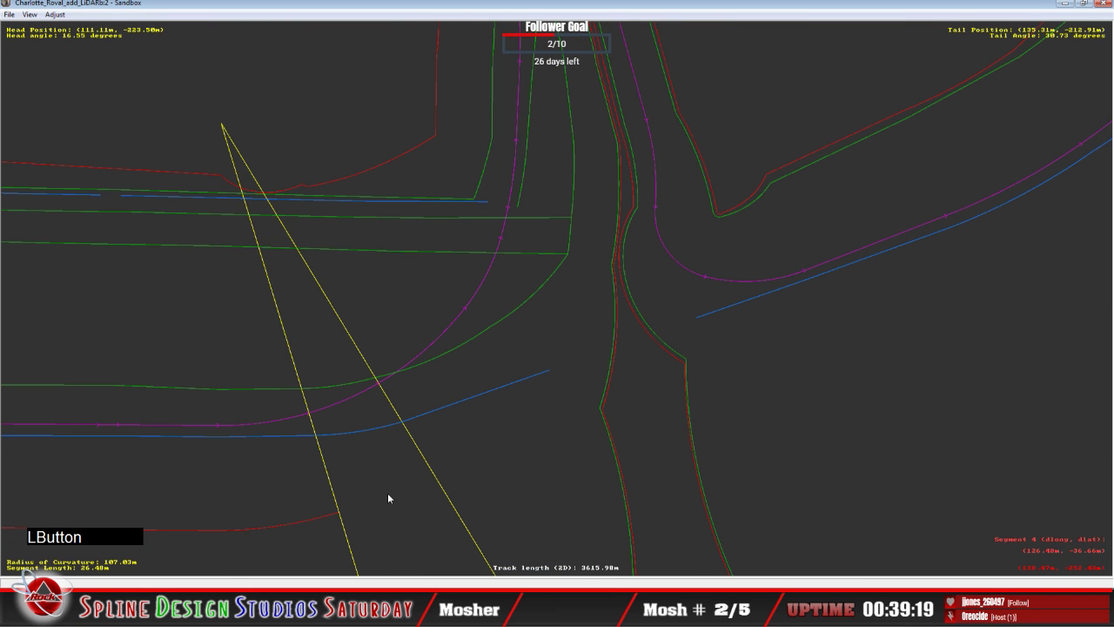
key(c)
key(z)
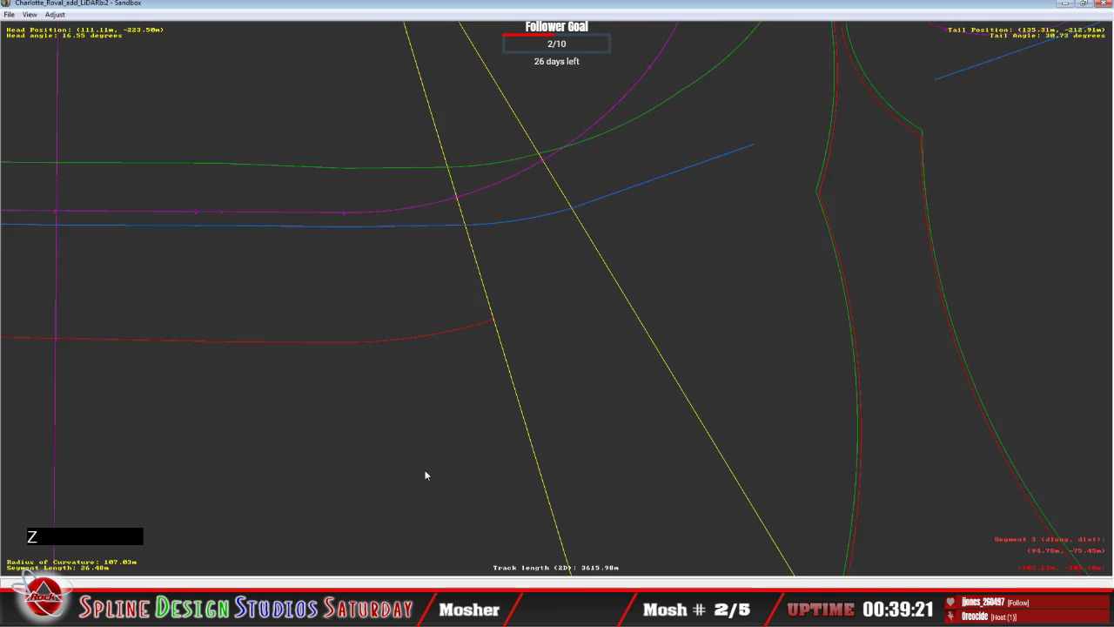
click(490, 322)
right_click(490, 321)
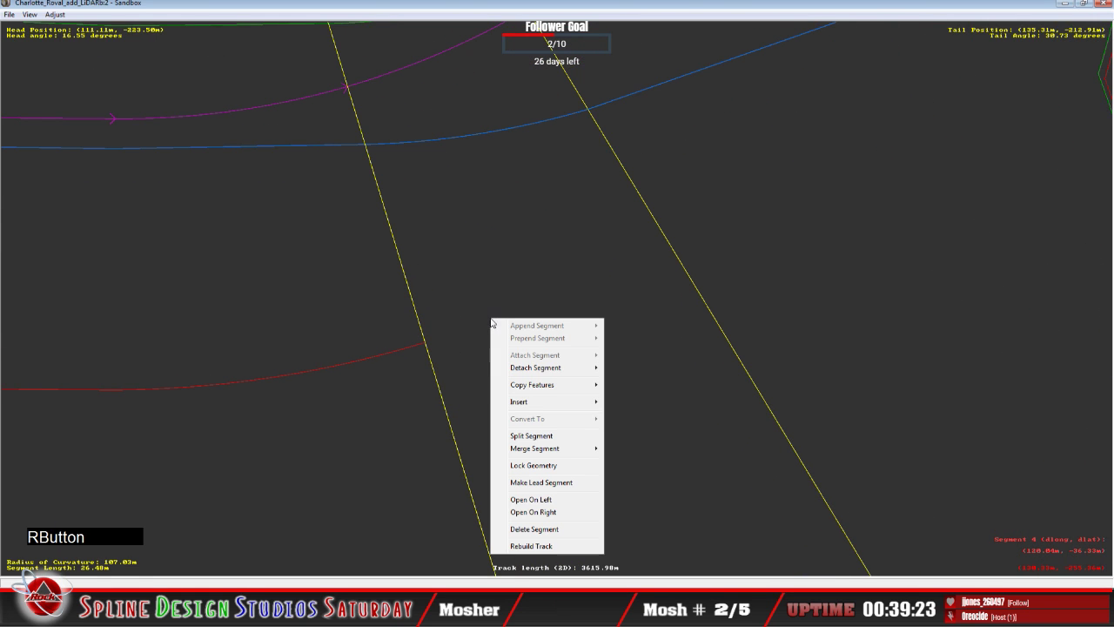
mouse_move(541, 406)
click(642, 427)
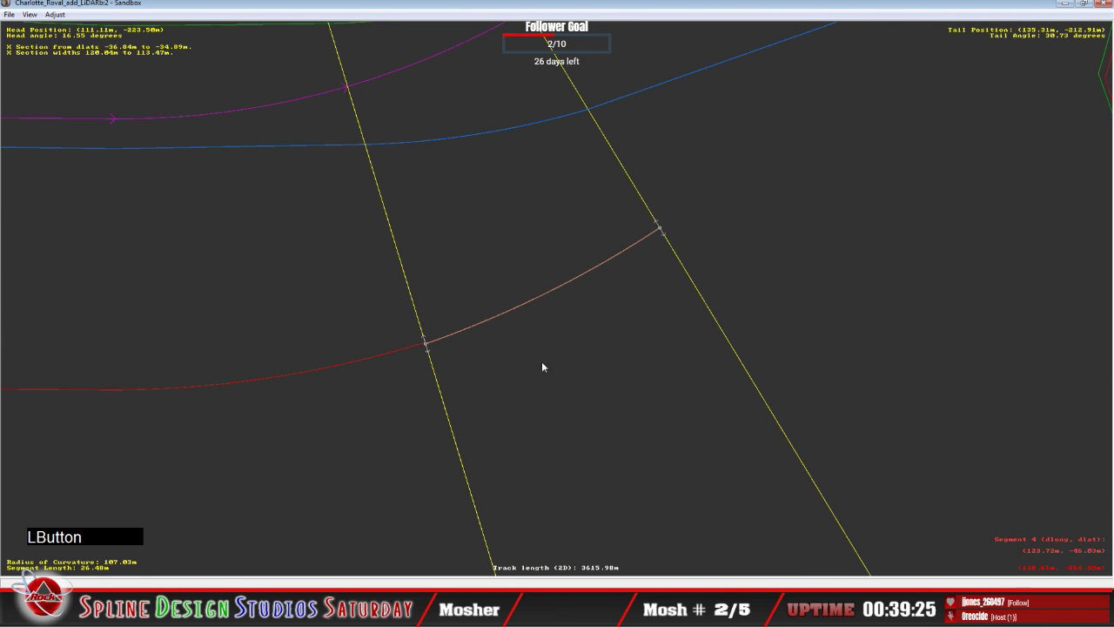
Set the joint between the 31.65 m and 26.48 m segments to absolute mode at about -37.27 m and move the latter's tail to about -37.72 m.
click(426, 345)
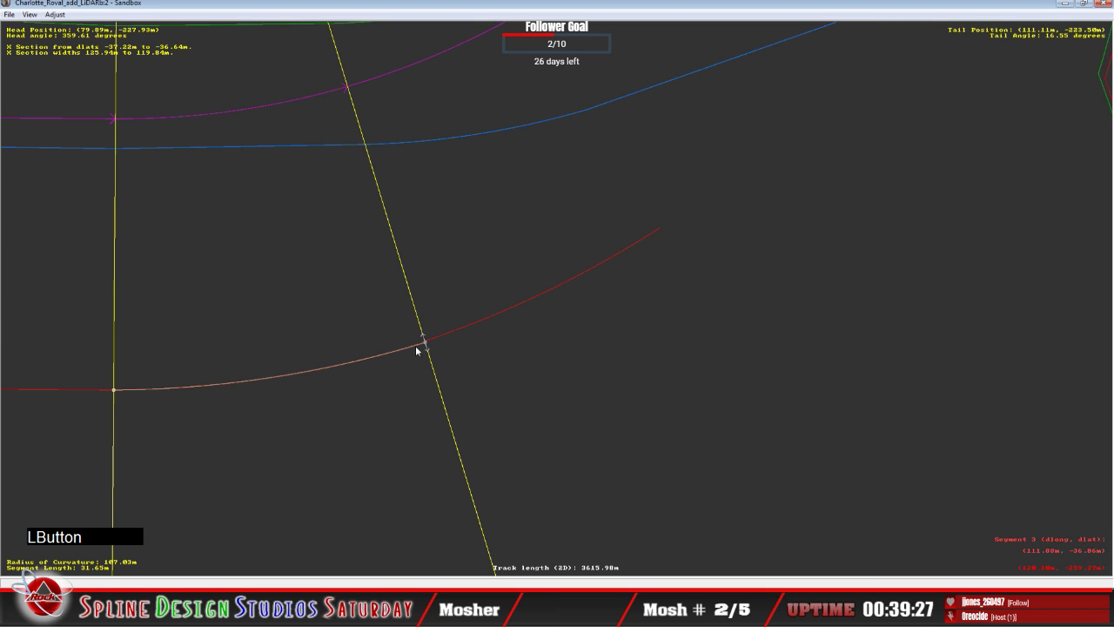
click(428, 345)
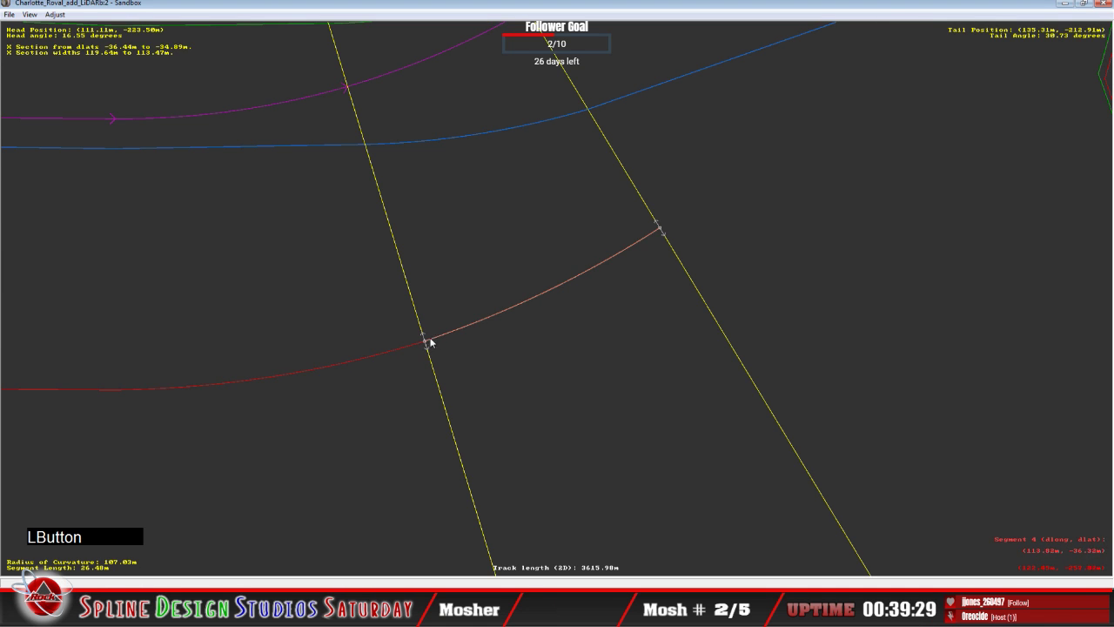
right_click(428, 348)
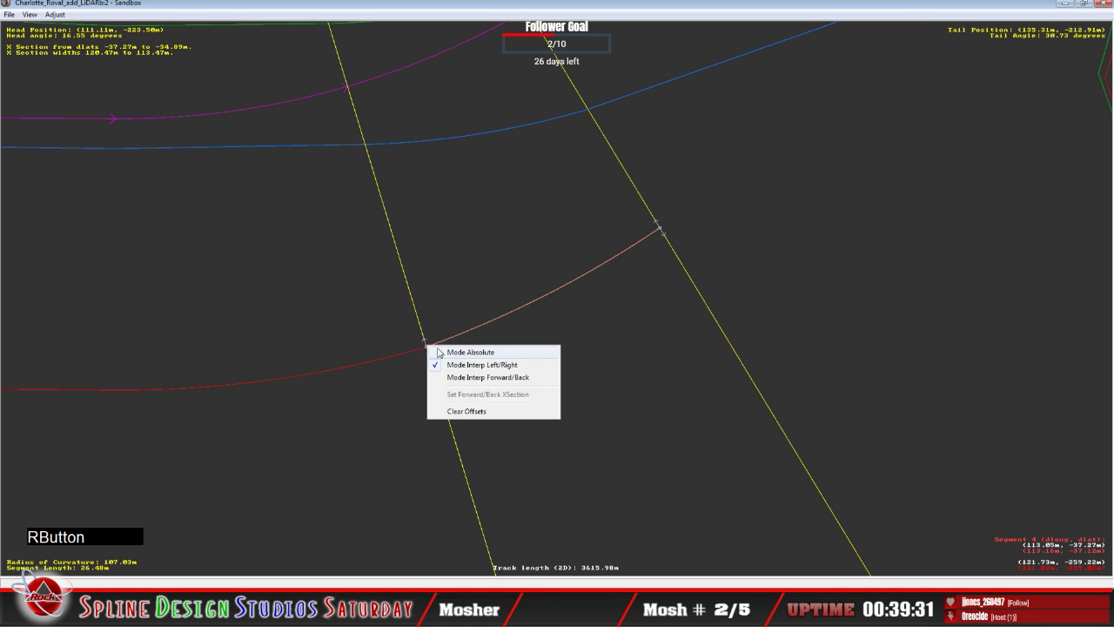
click(465, 360)
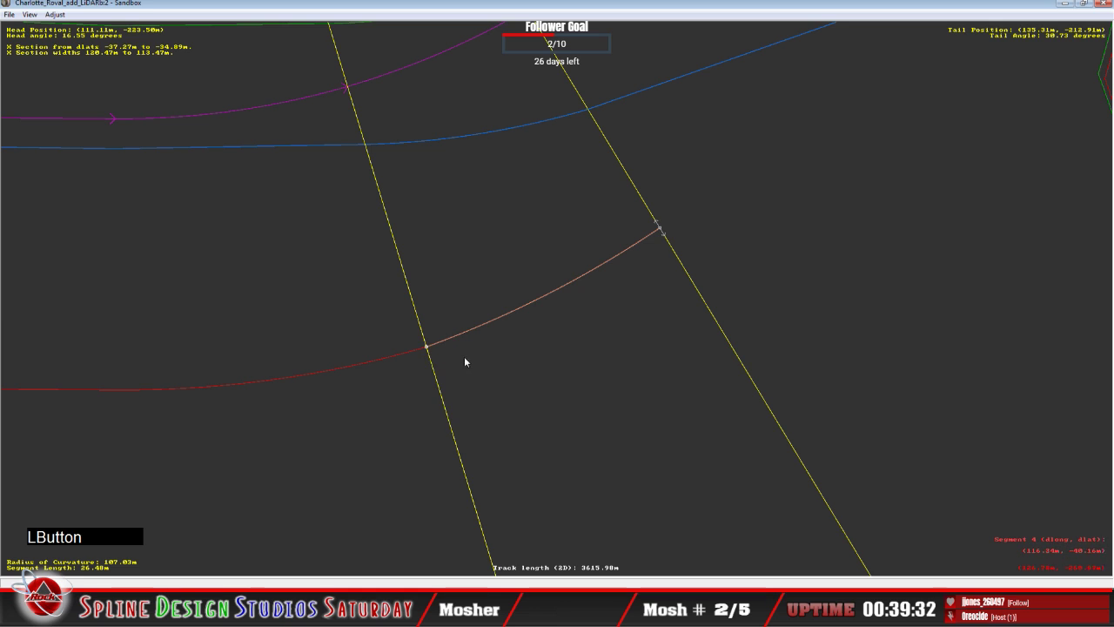
click(561, 292)
drag(667, 230, 669, 246)
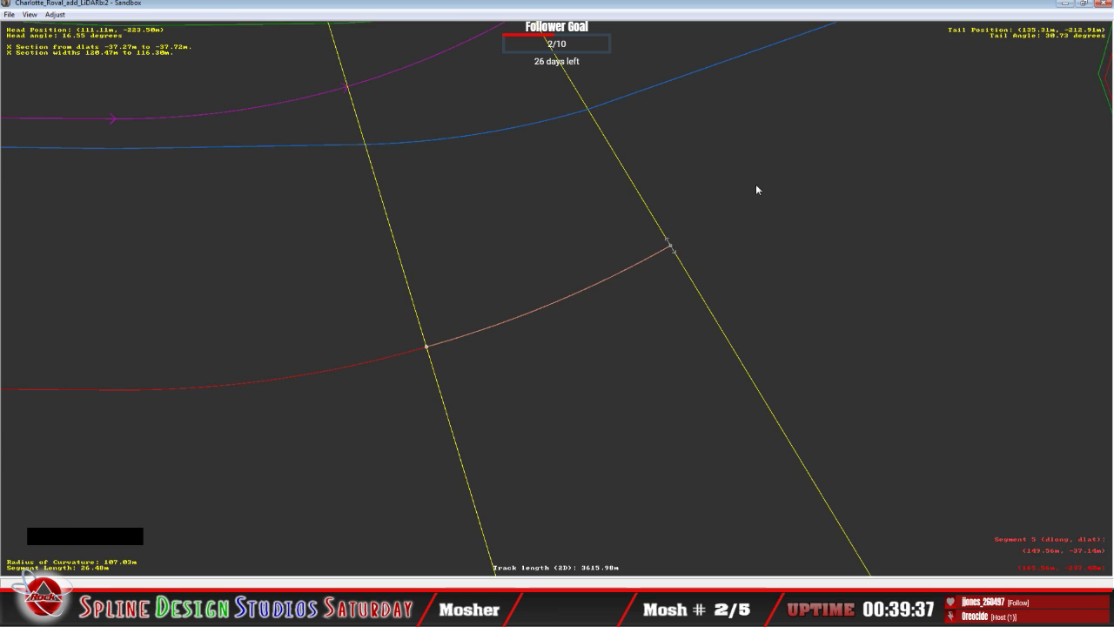
Insert an X section on the curved 40.71 m segment after the 26.48 m one.
key(c)
click(505, 338)
right_click(505, 334)
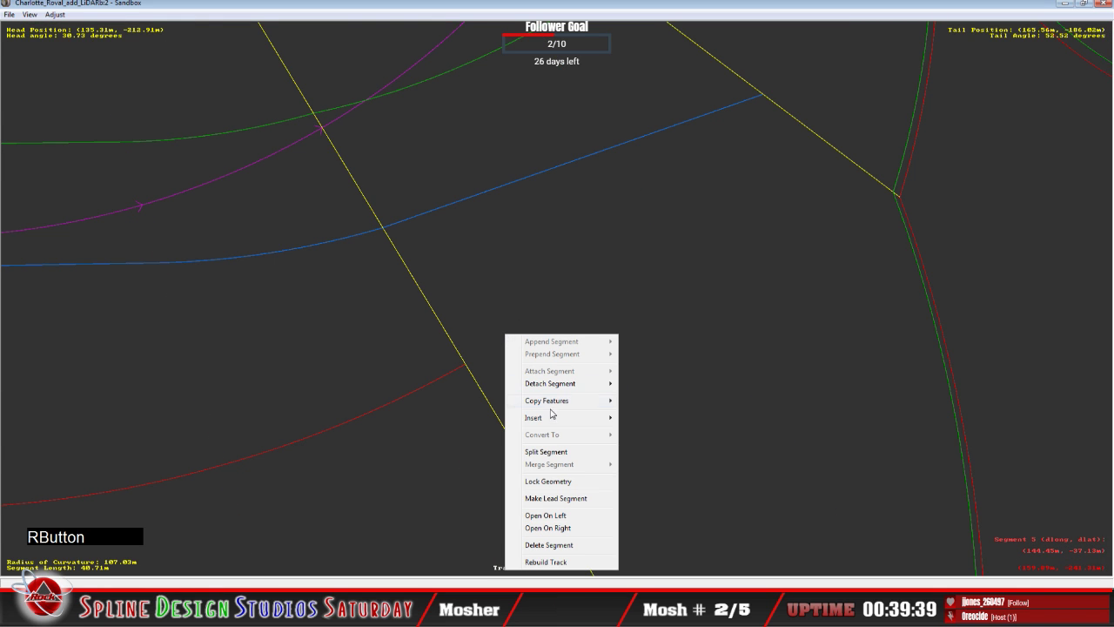
mouse_move(552, 421)
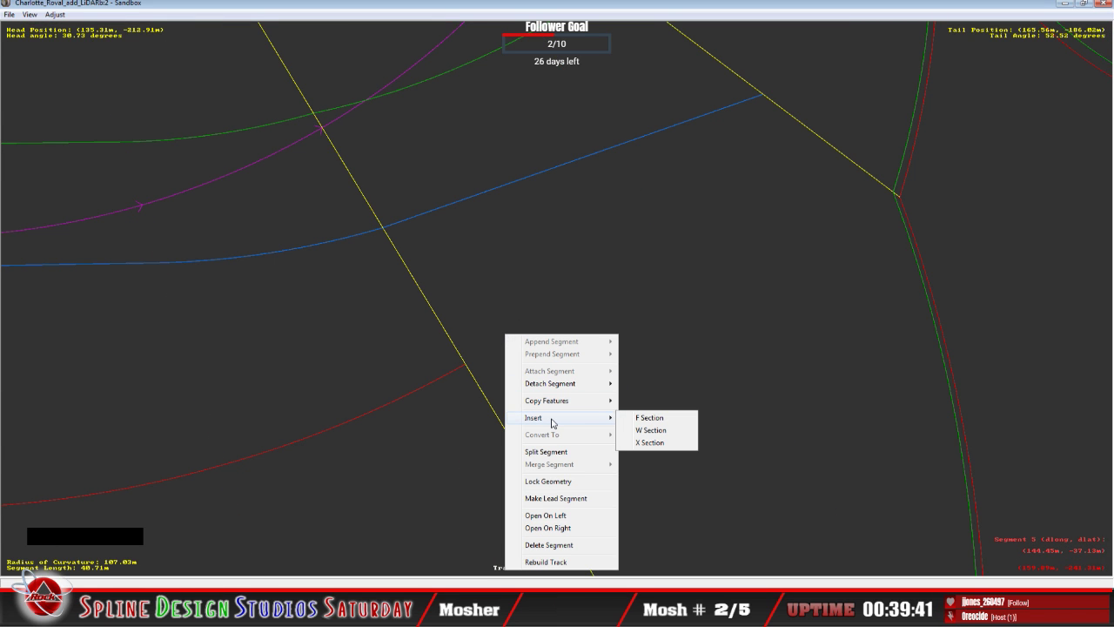
click(650, 442)
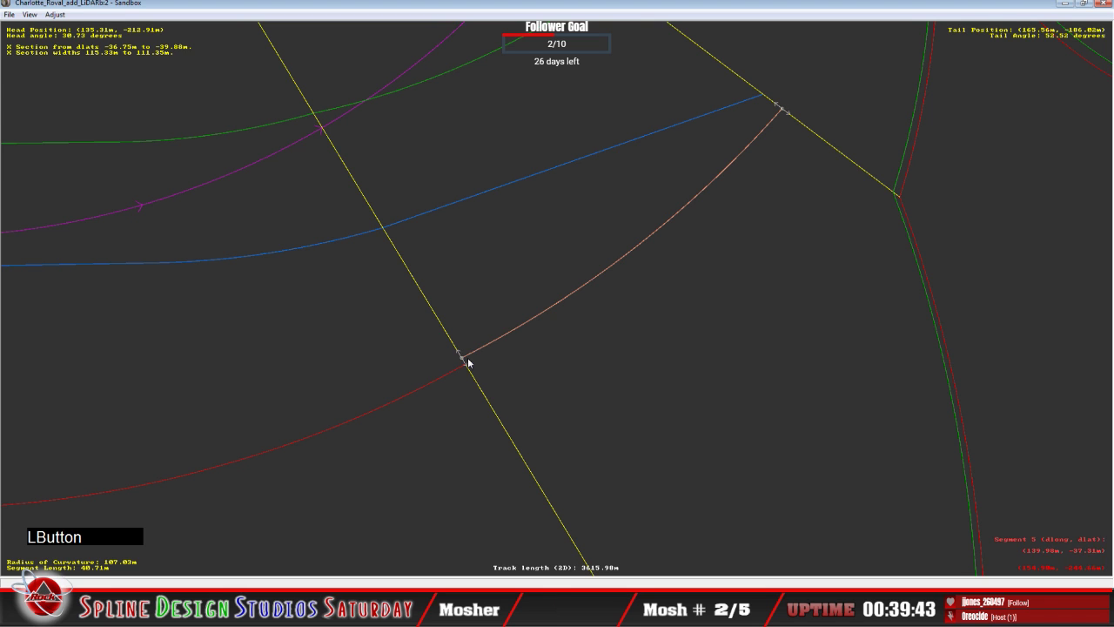
Align the X section joint between the 26.48 m and 40.71 m segments at about -37.79 m and set it to absolute mode.
drag(462, 360, 468, 366)
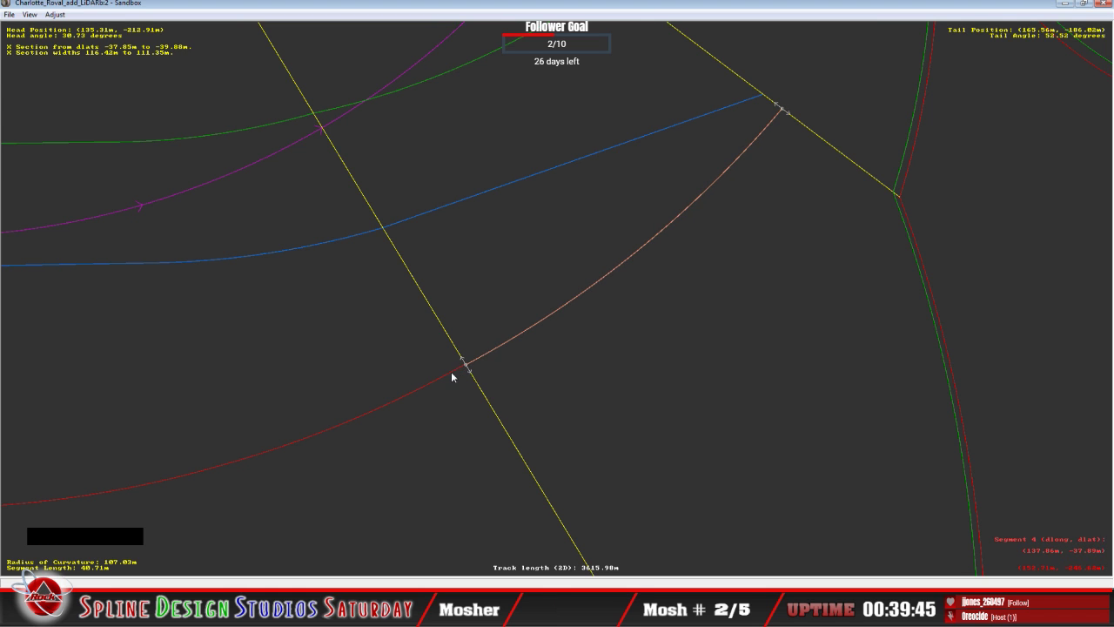
click(451, 371)
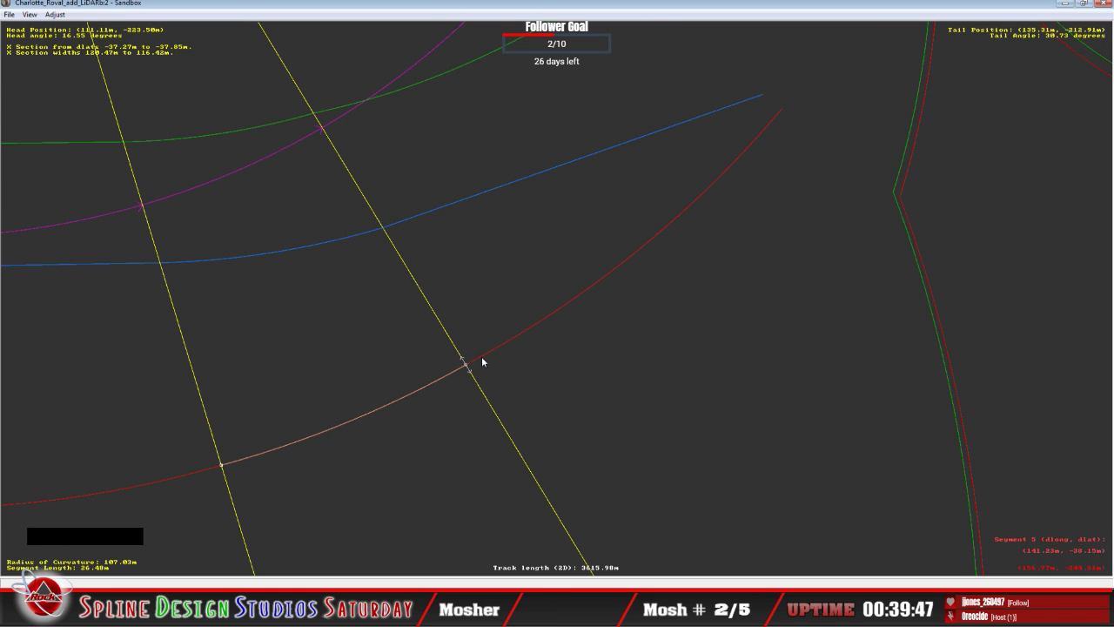
click(469, 367)
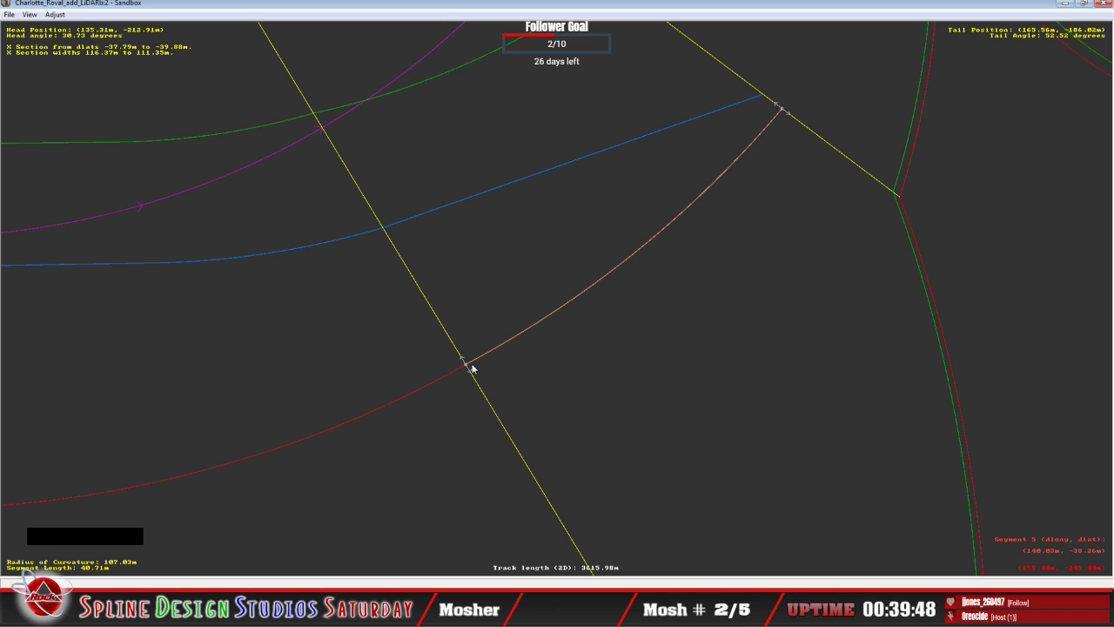
right_click(470, 367)
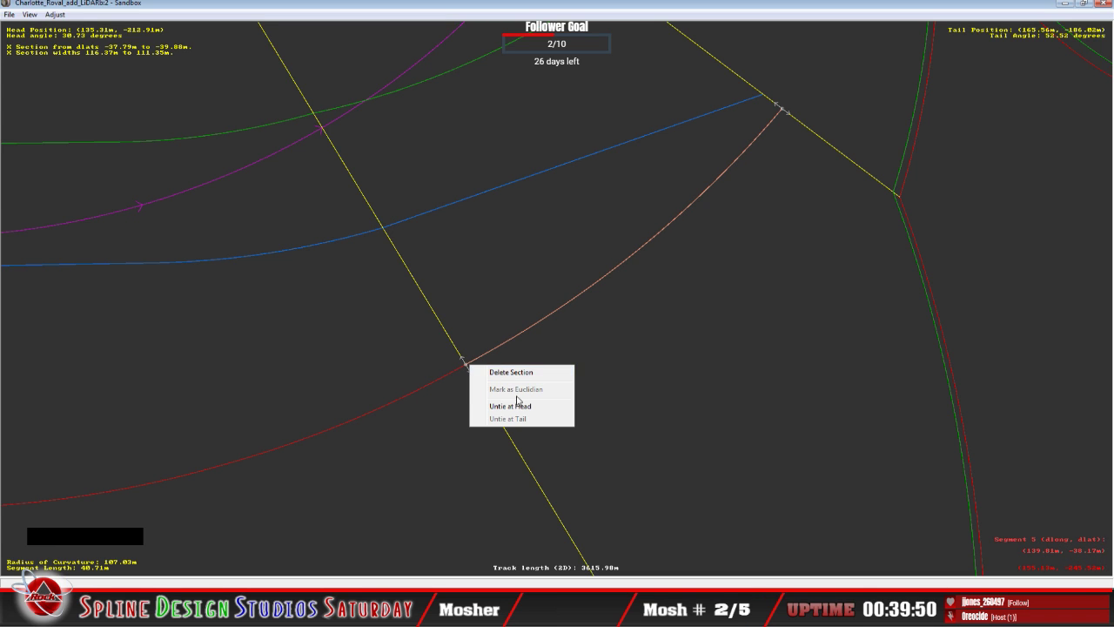
right_click(468, 364)
click(689, 171)
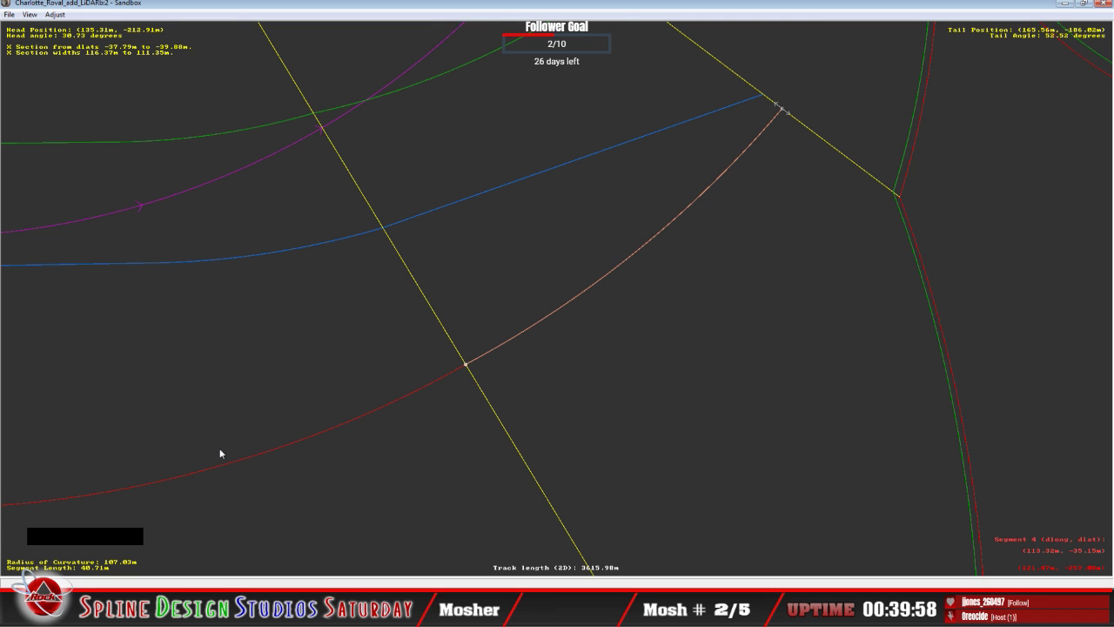
Move the tail of the 40.71 m segment's X section outward to about -47.52 m.
key(x)
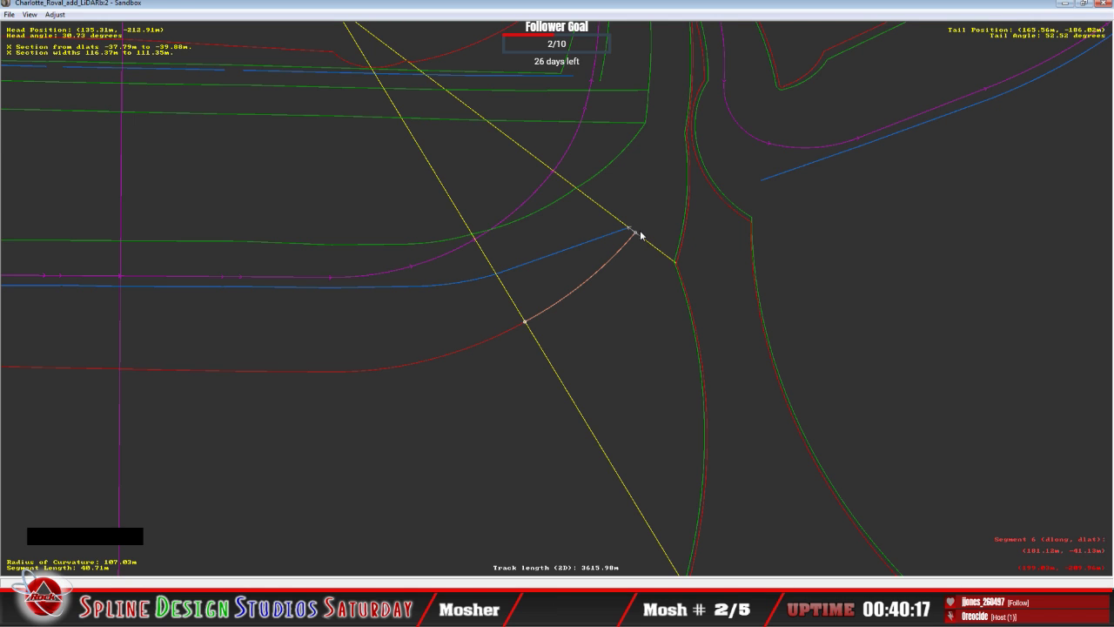
drag(640, 235, 645, 237)
click(654, 214)
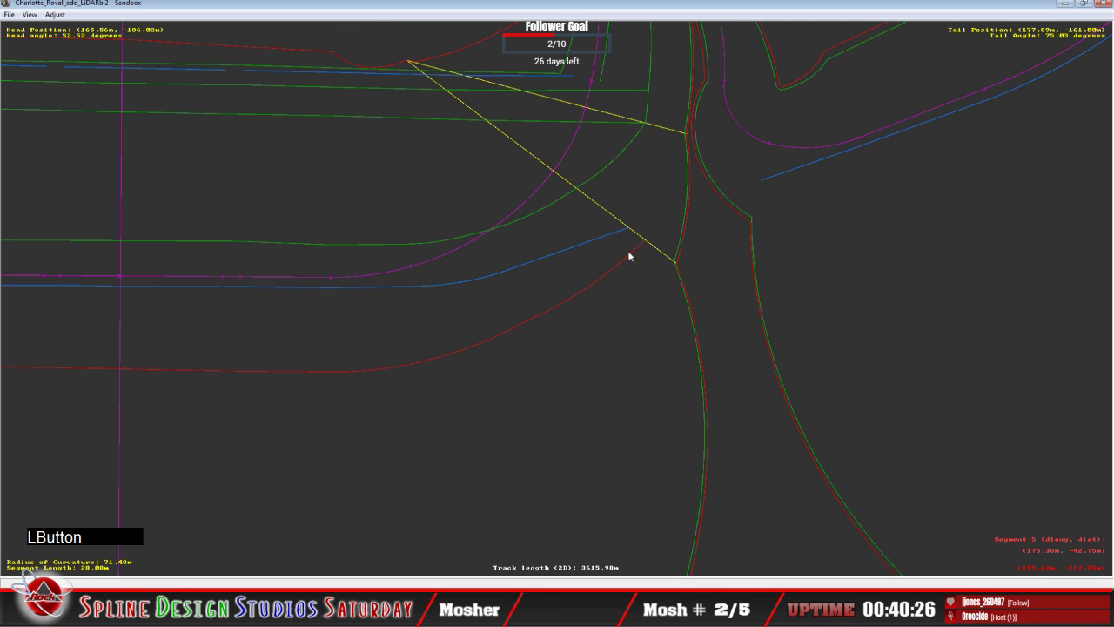
click(601, 274)
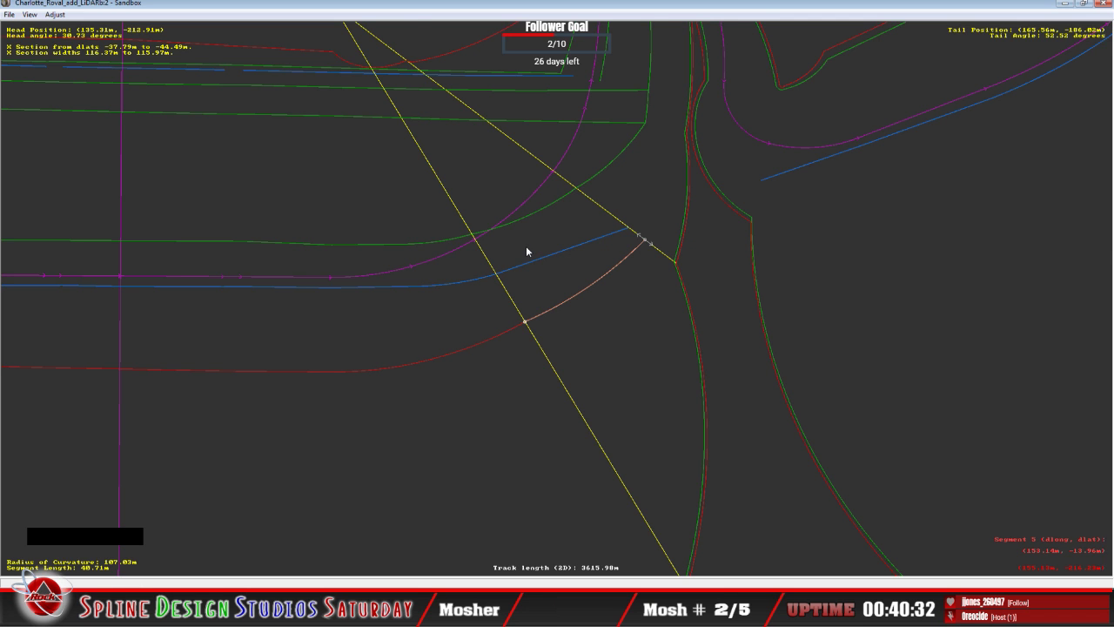
key(z)
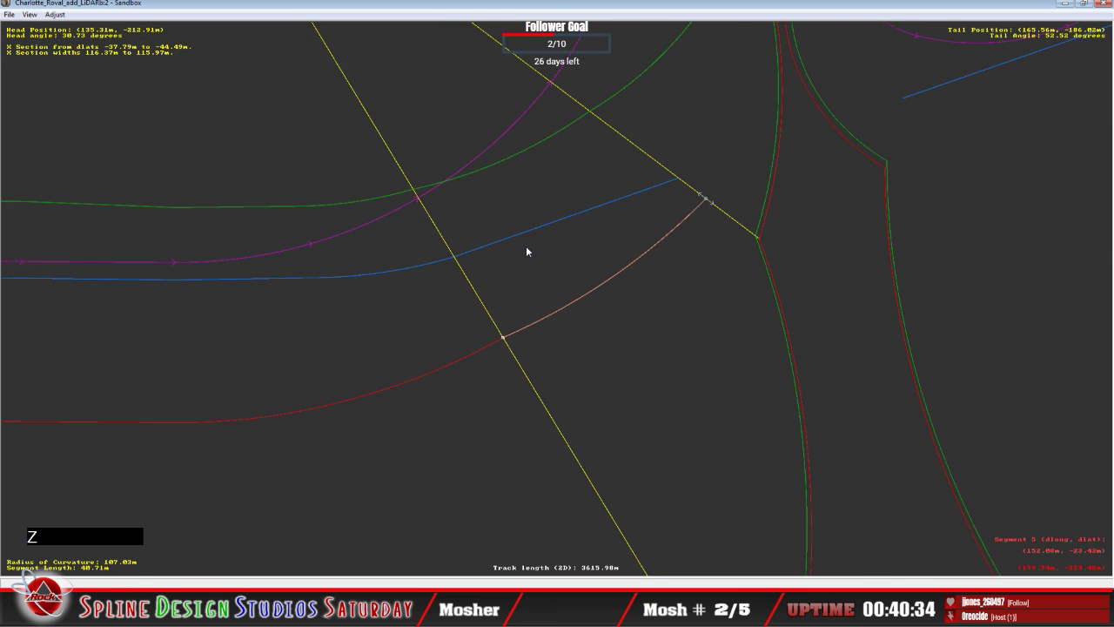
key(c)
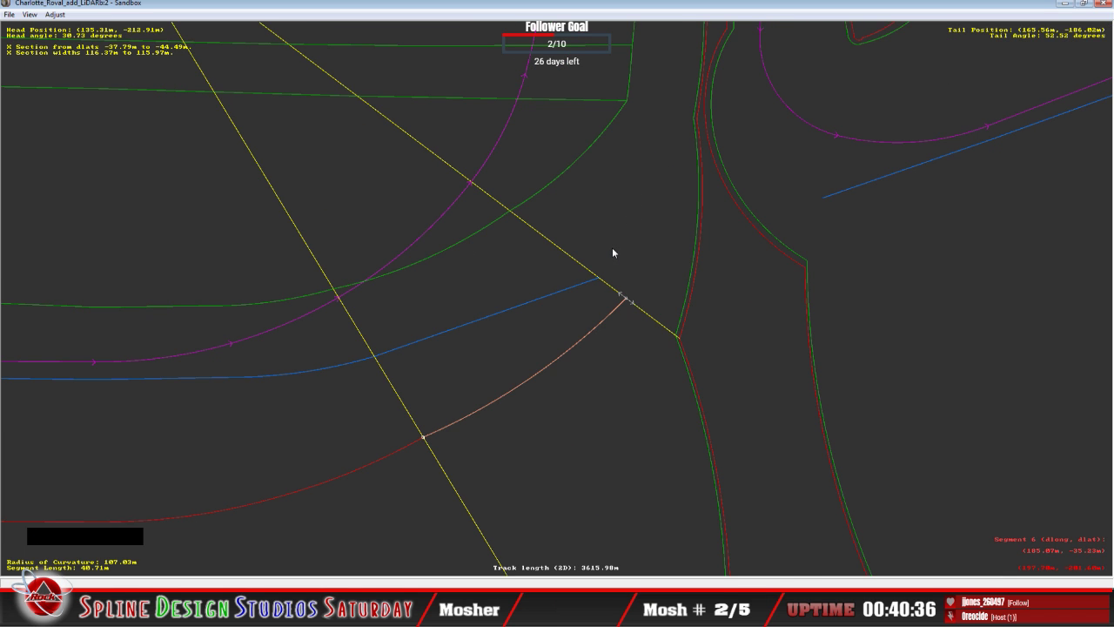
key(c)
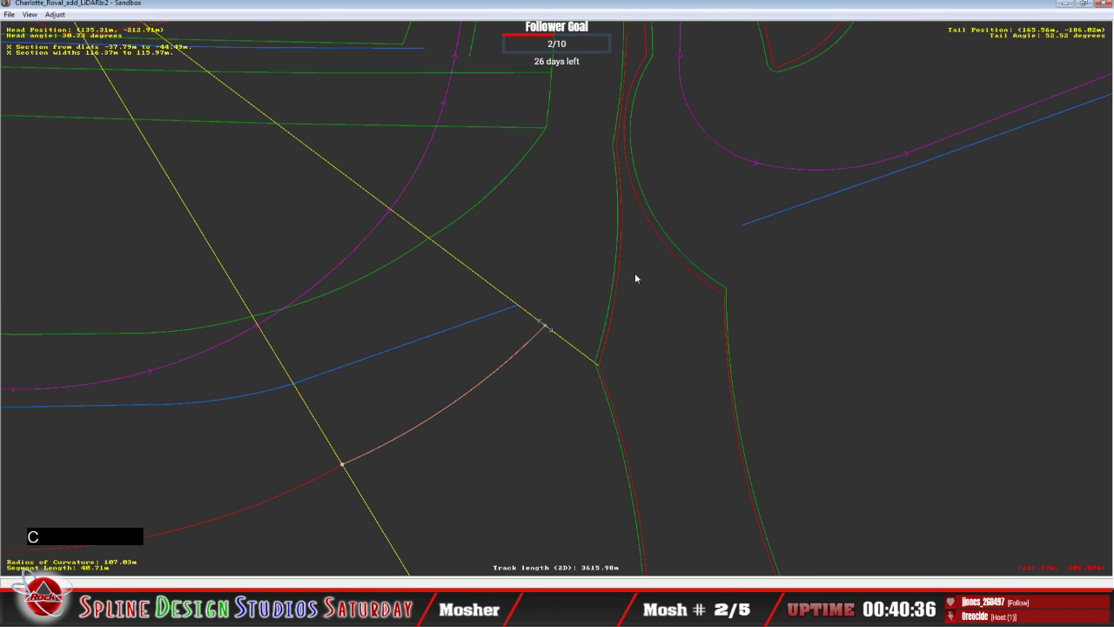
click(549, 326)
drag(545, 326, 557, 334)
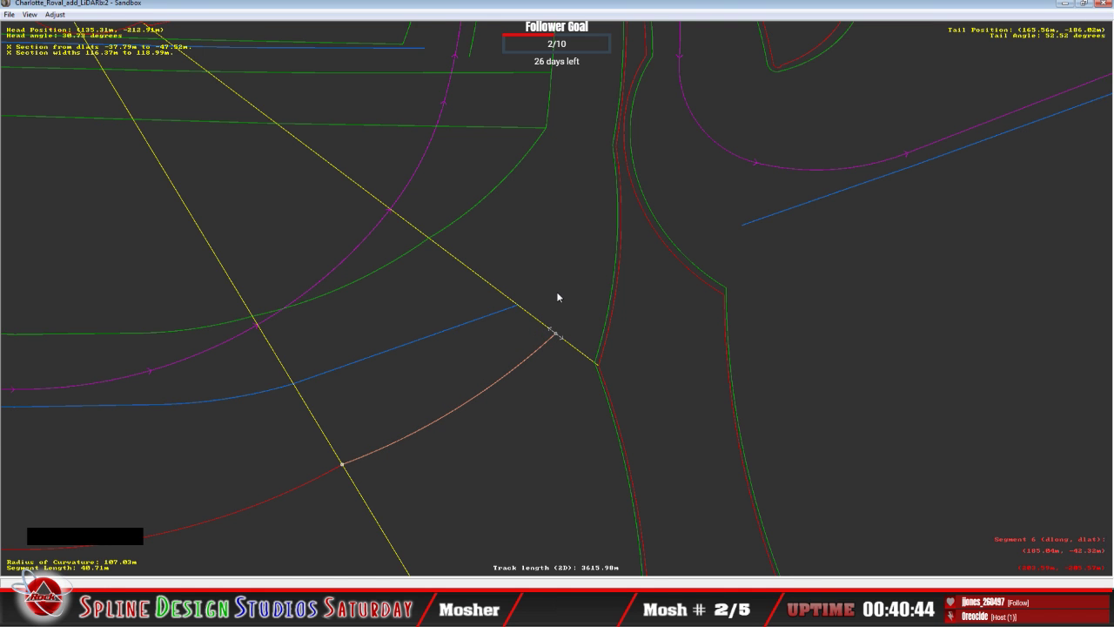
Insert an X section on the 28.08 m segment after the 40.71 m one.
key(z)
key(c)
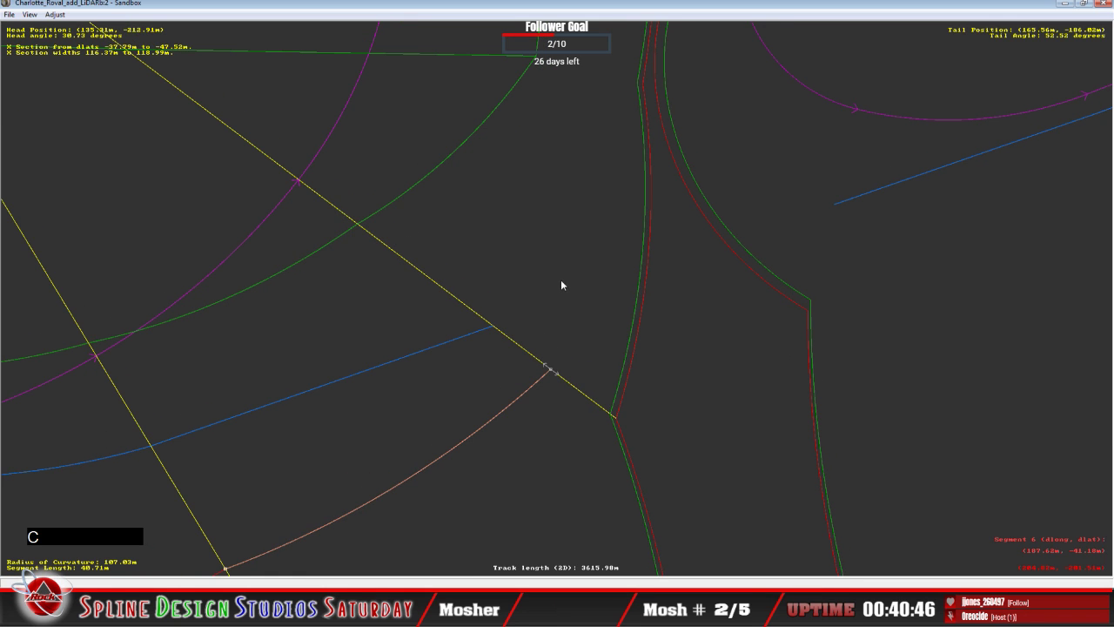
click(566, 349)
right_click(564, 342)
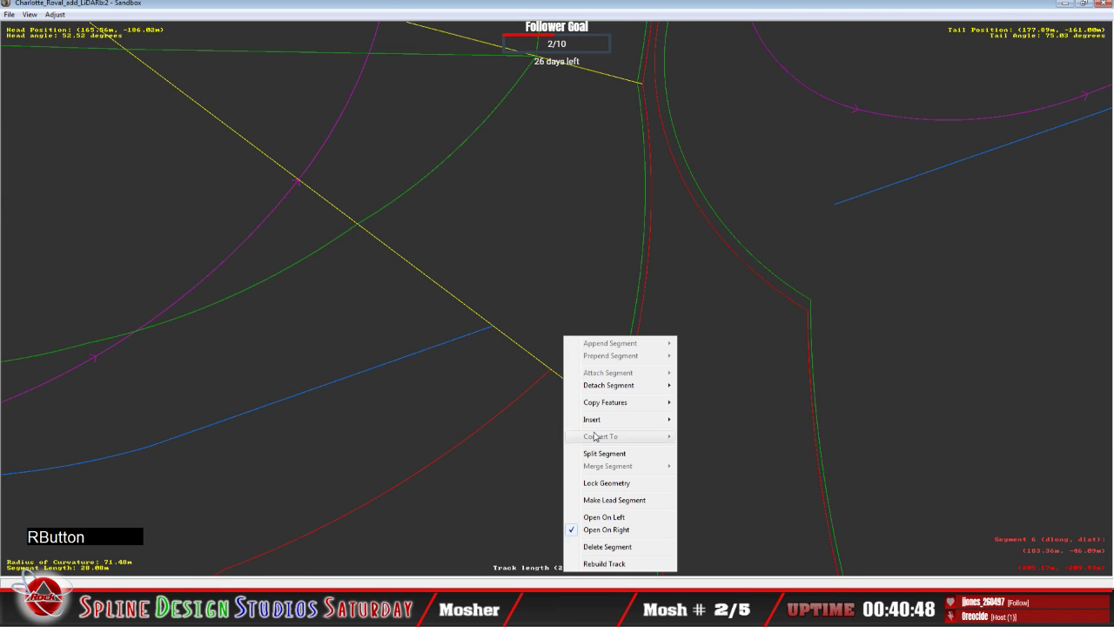
mouse_move(600, 423)
click(699, 447)
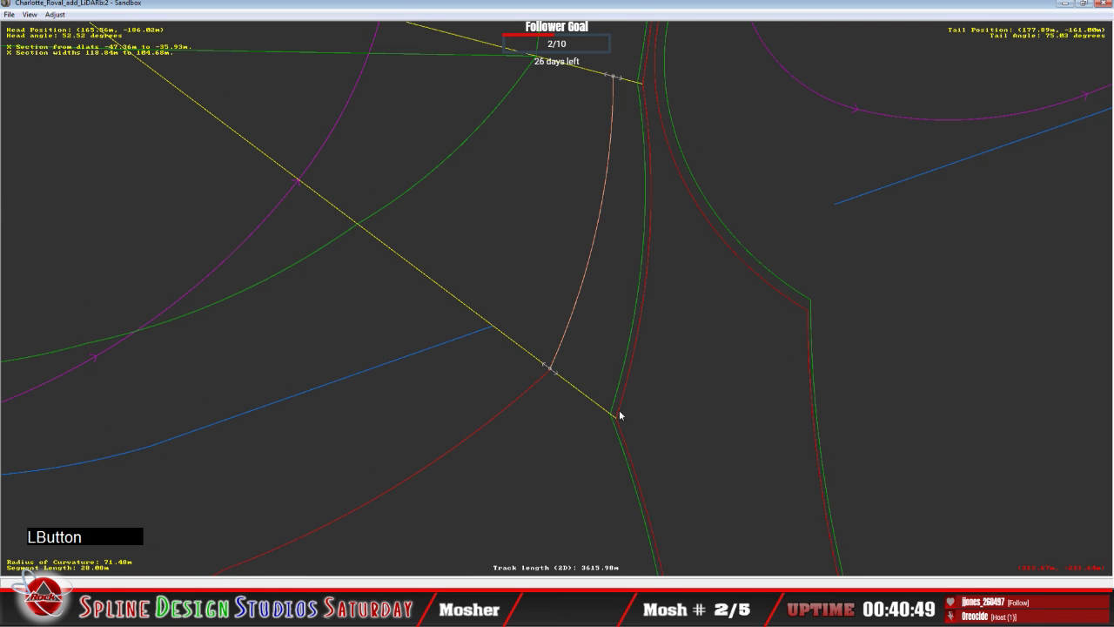
Align the X section joint between the 40.71 m and 28.08 m segments, move it to about -51.04 m and set it to absolute mode.
click(542, 378)
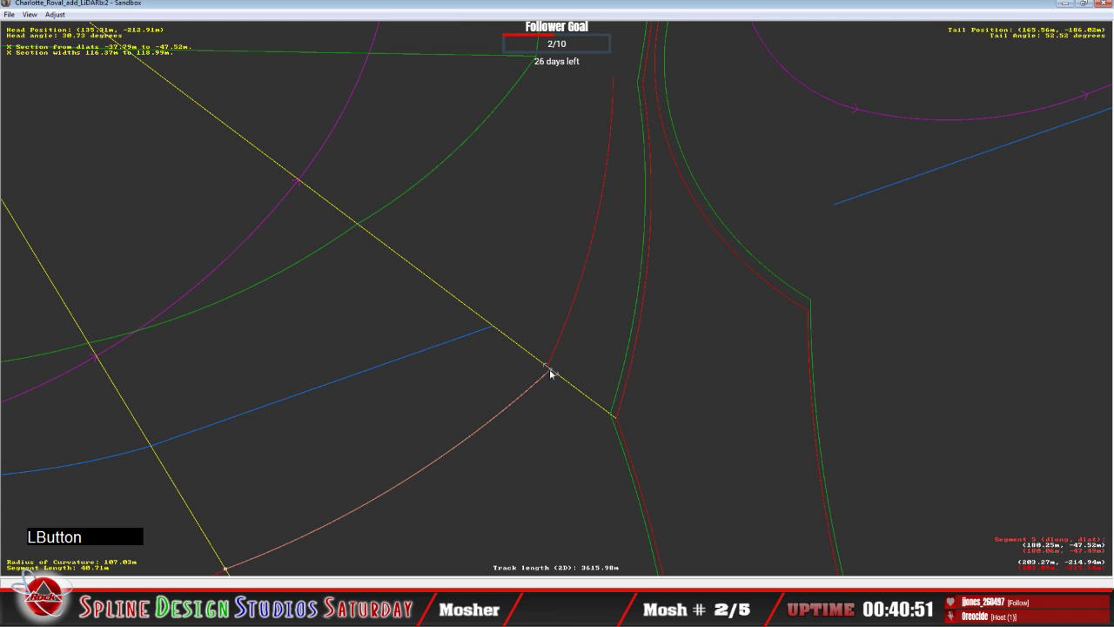
click(548, 373)
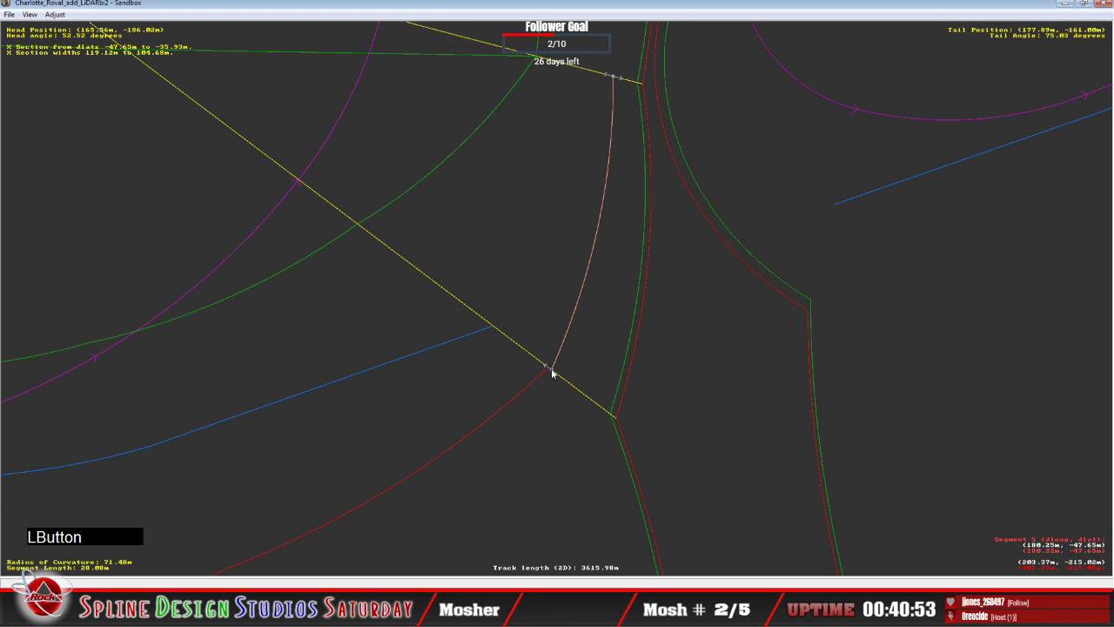
click(541, 374)
drag(541, 374, 569, 388)
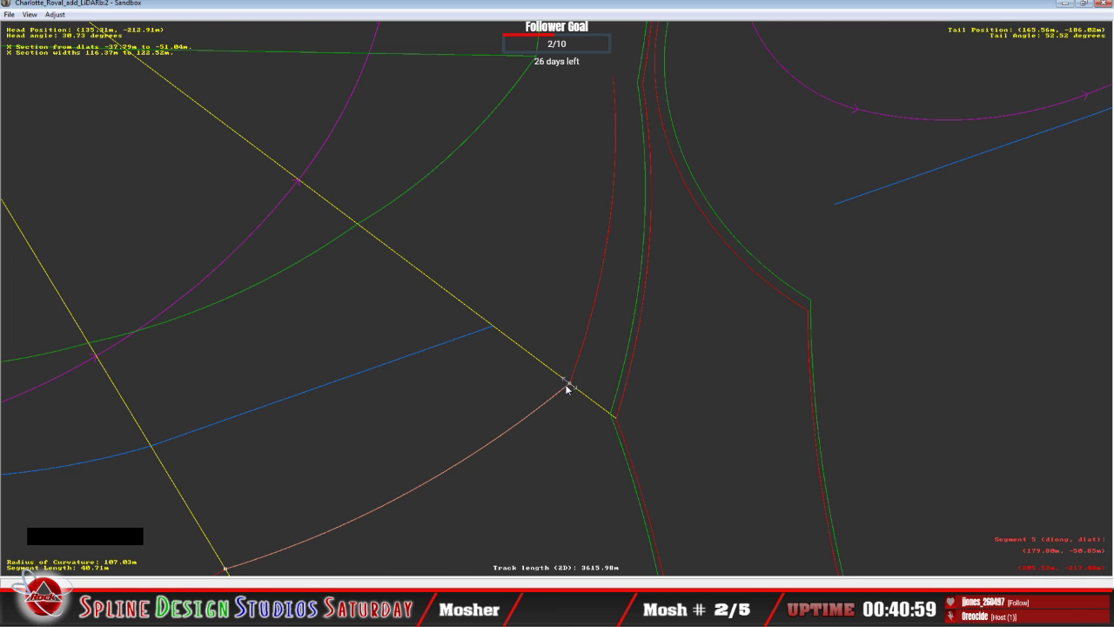
right_click(568, 387)
click(561, 386)
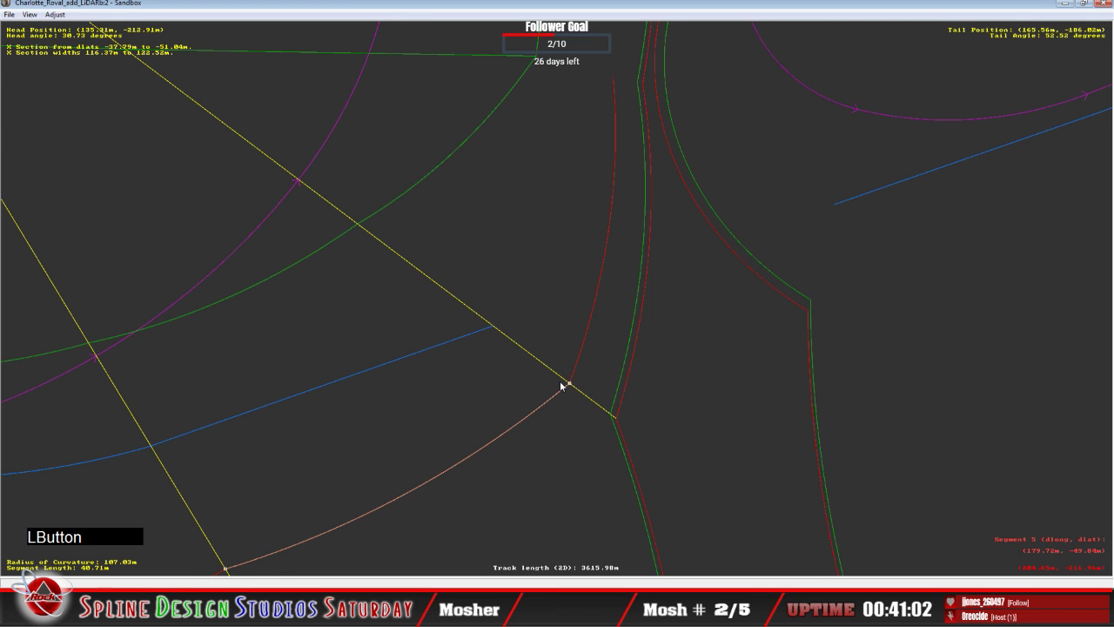
Move the joint at the head of the 40.71 m segment's X section to about -40.60 m.
key(x)
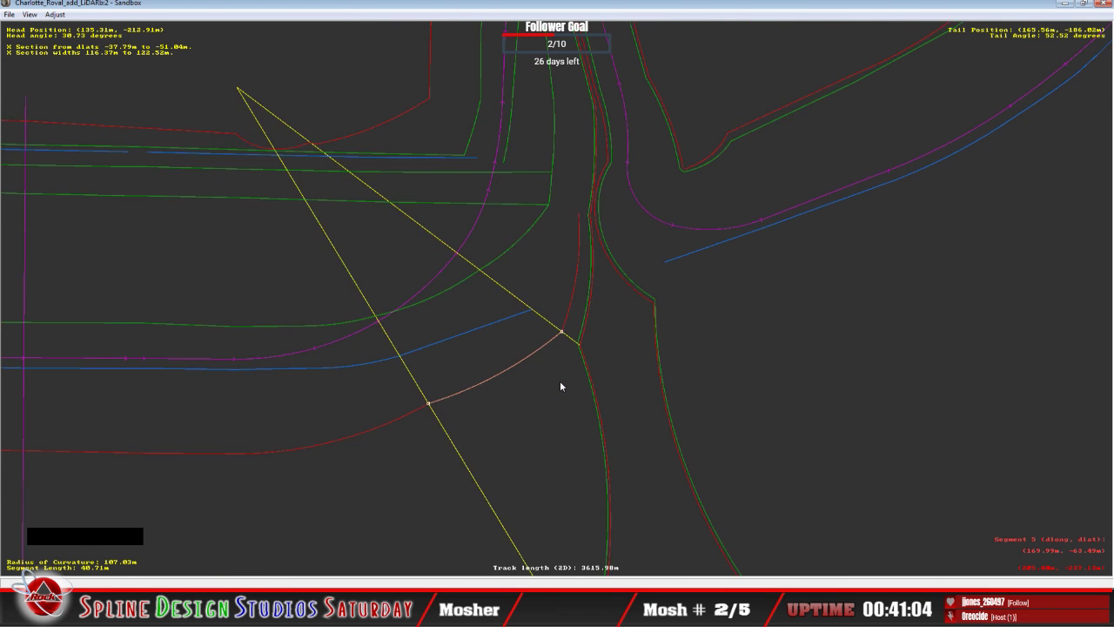
key(x)
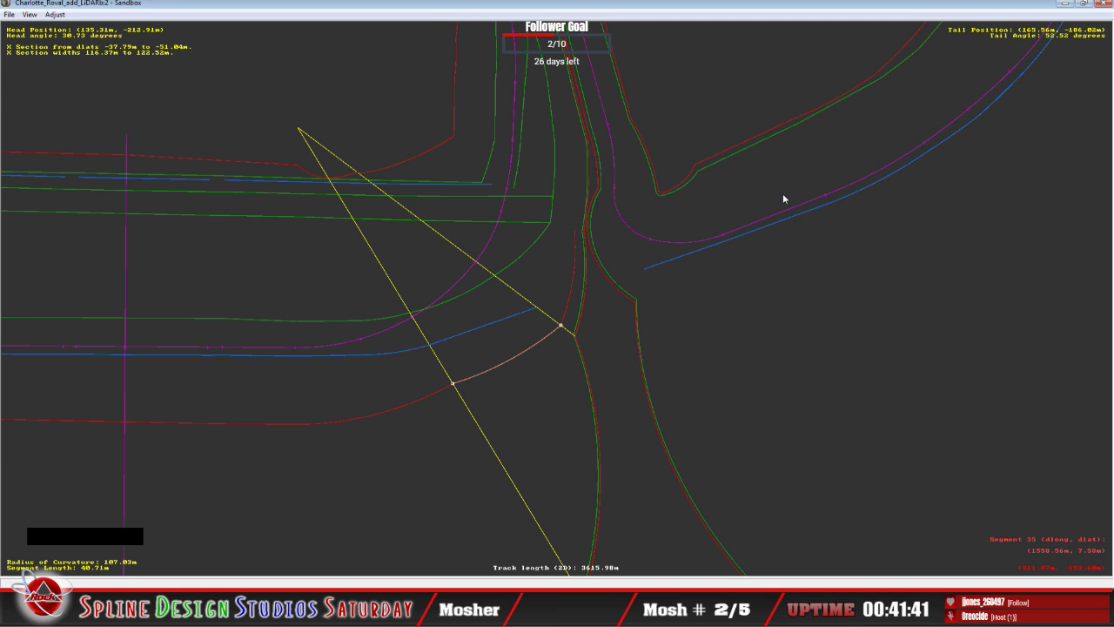
click(455, 385)
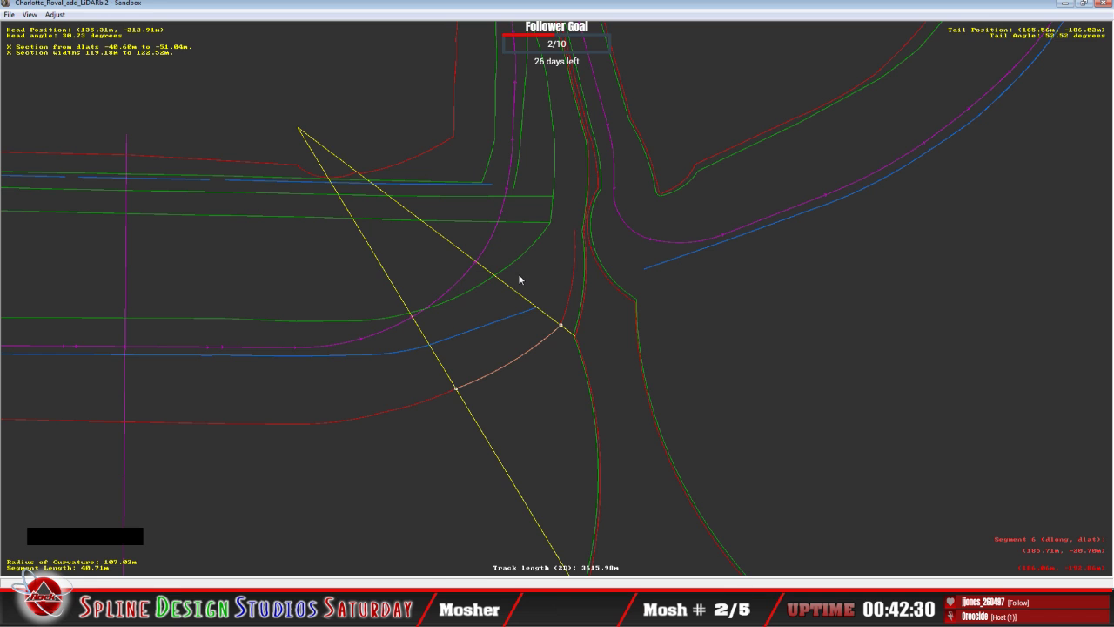
Select the 11.21 m segment that follows the 28.08 m one.
key(z)
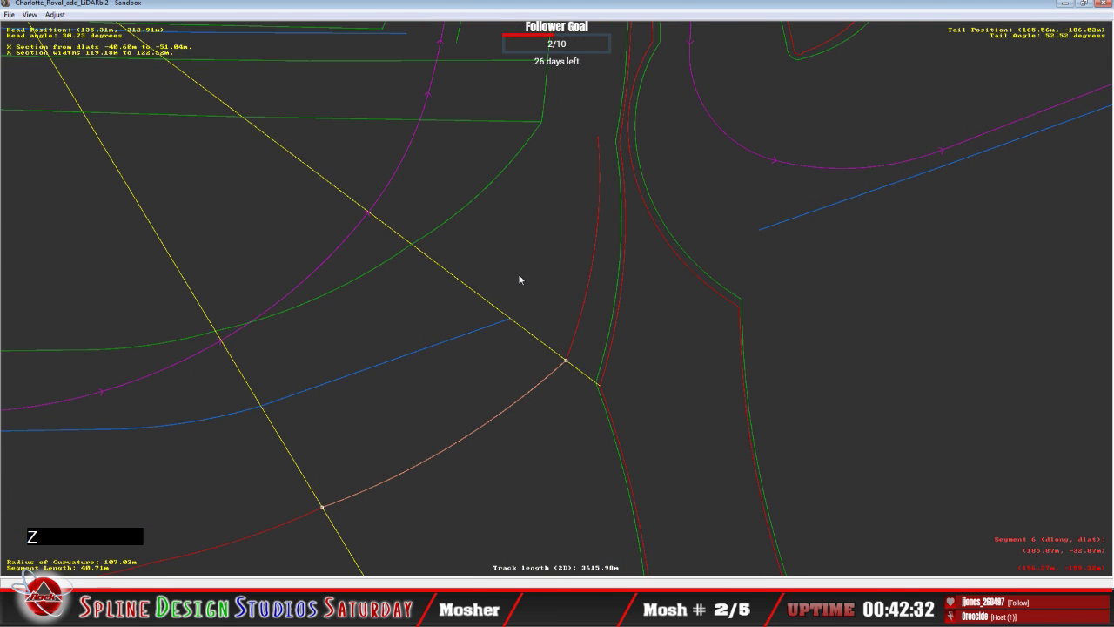
key(c)
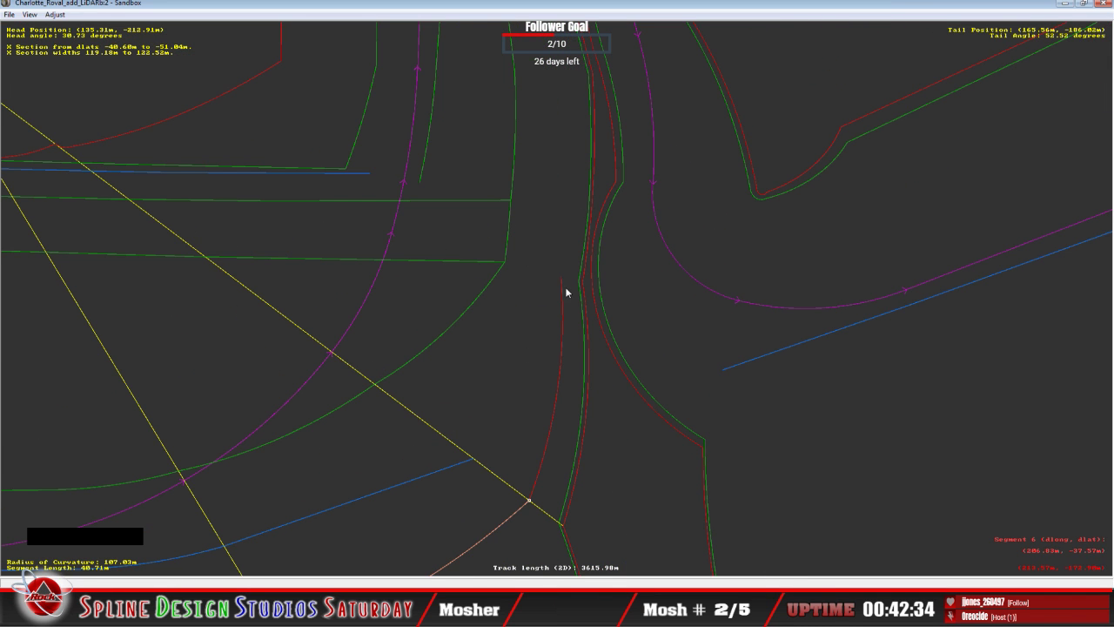
click(565, 279)
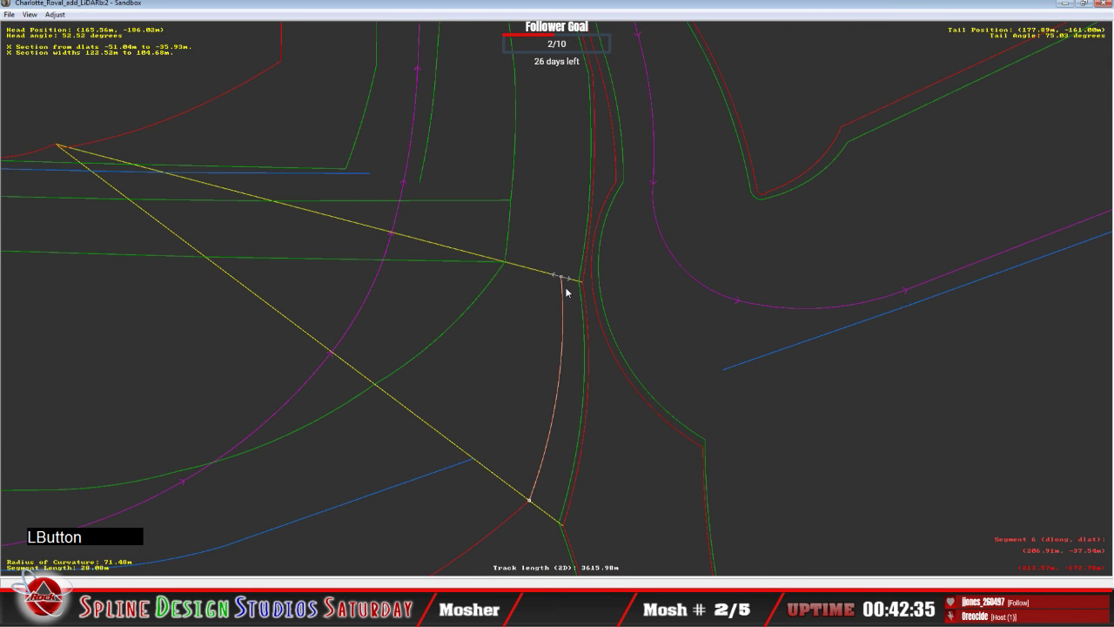
click(551, 232)
right_click(552, 231)
mouse_move(609, 313)
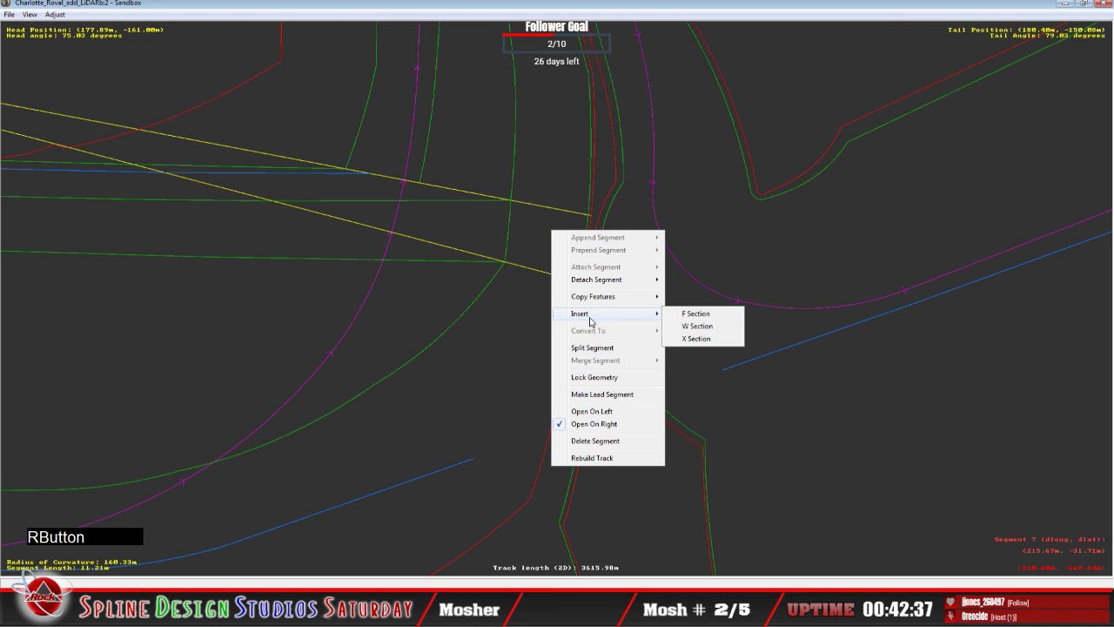
click(684, 326)
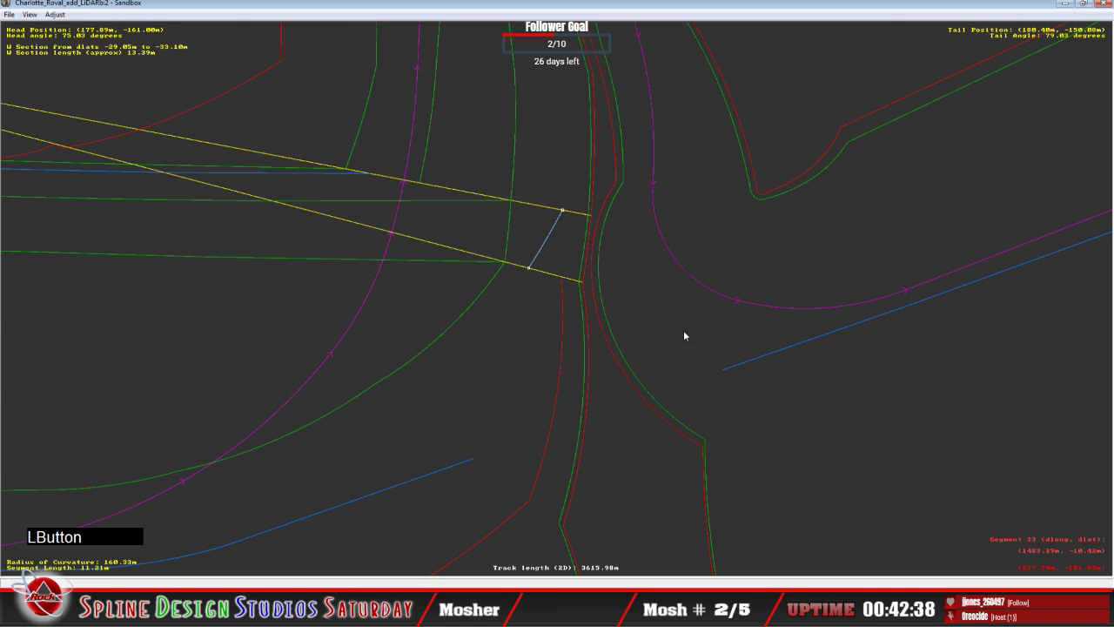
key(Delete)
Insert an X section on the 11.21 m segment after the 28.08 m one.
right_click(536, 247)
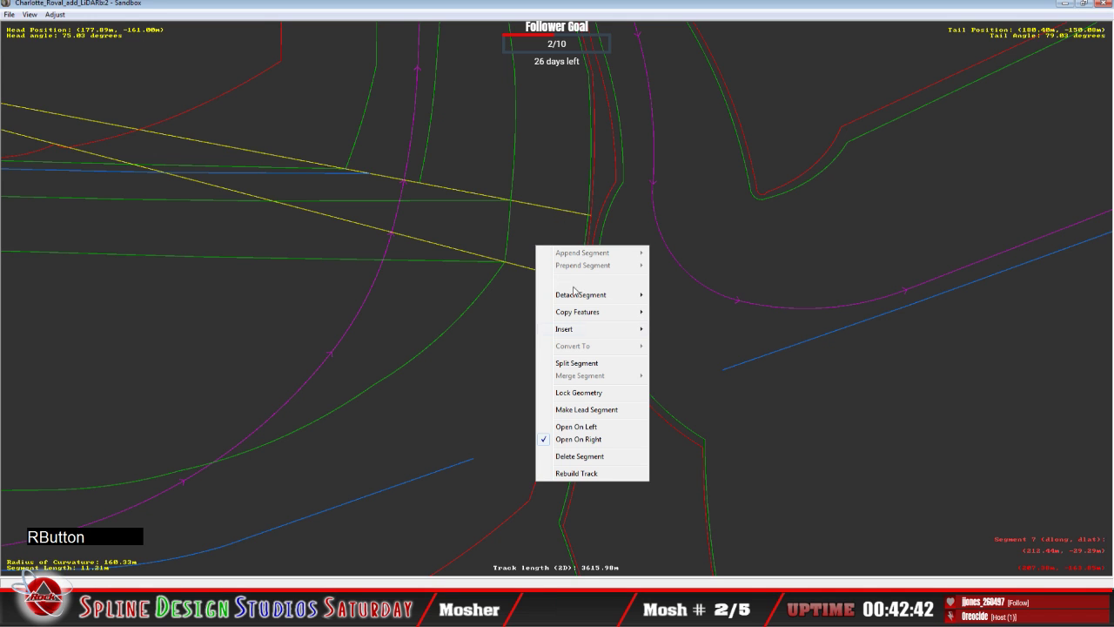
mouse_move(583, 333)
click(672, 356)
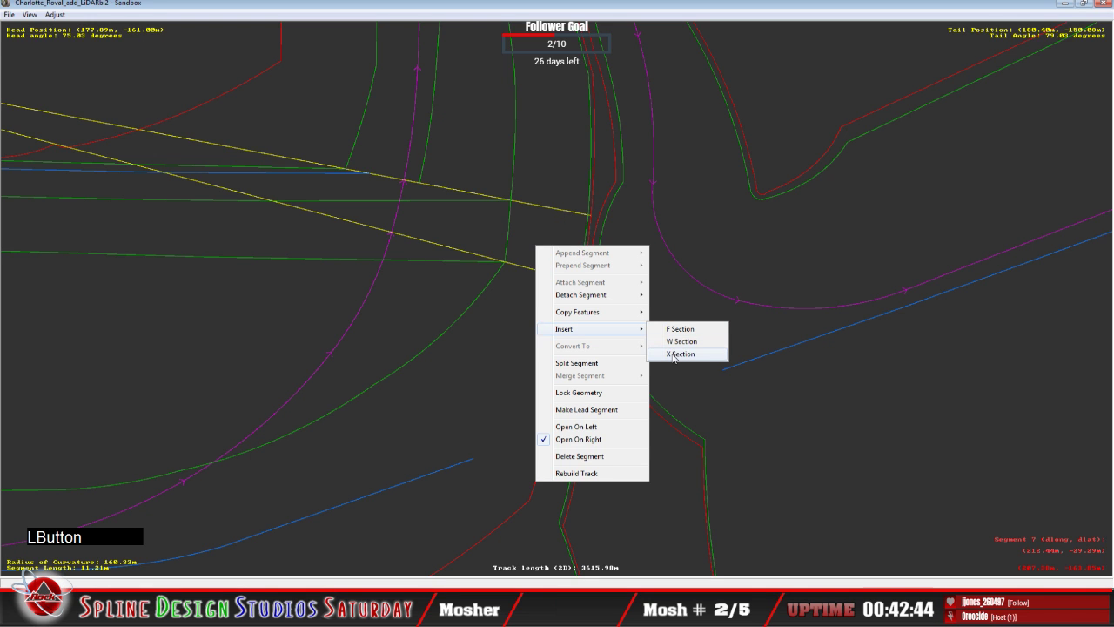
Align the head of the 11.21 m segment's X section at about -36.03 m and move its tail to about -35.20 m.
drag(539, 286, 562, 278)
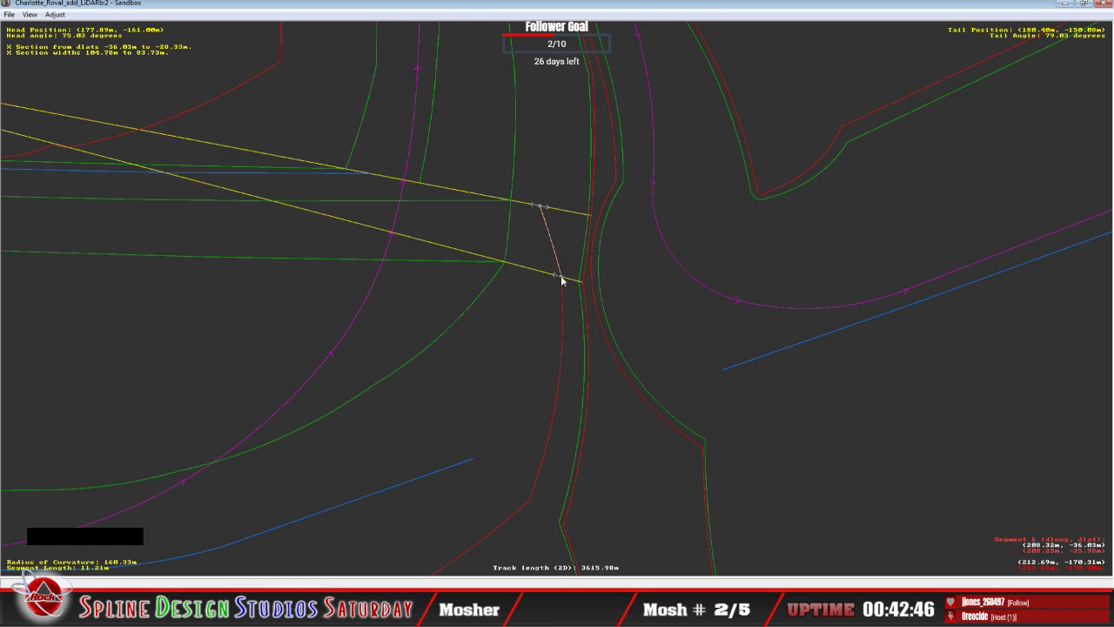
click(543, 206)
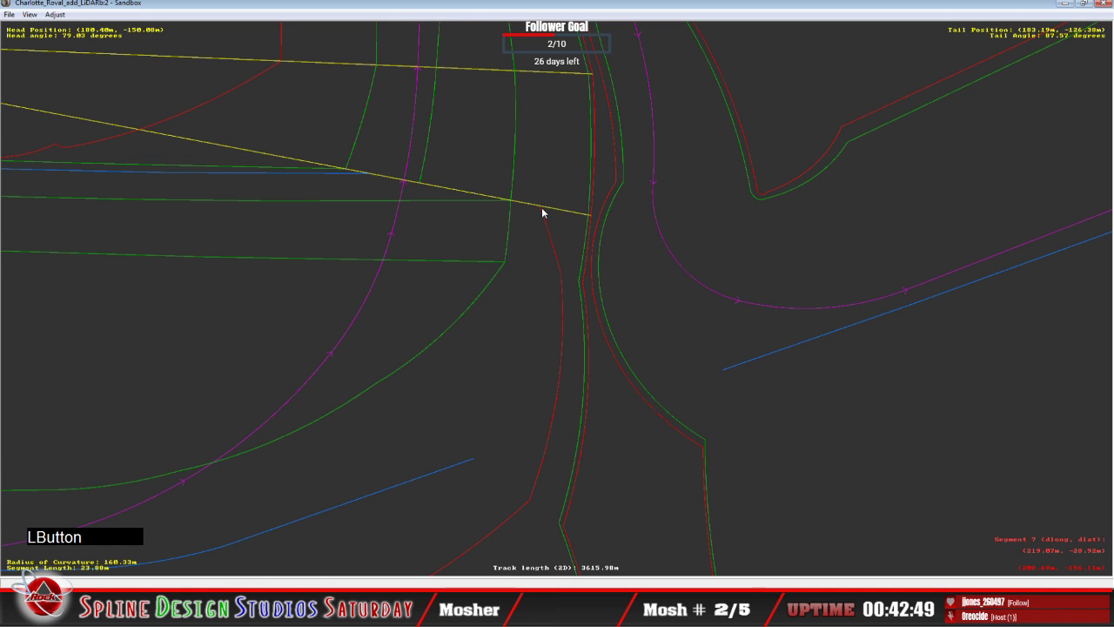
click(542, 209)
drag(550, 209, 572, 217)
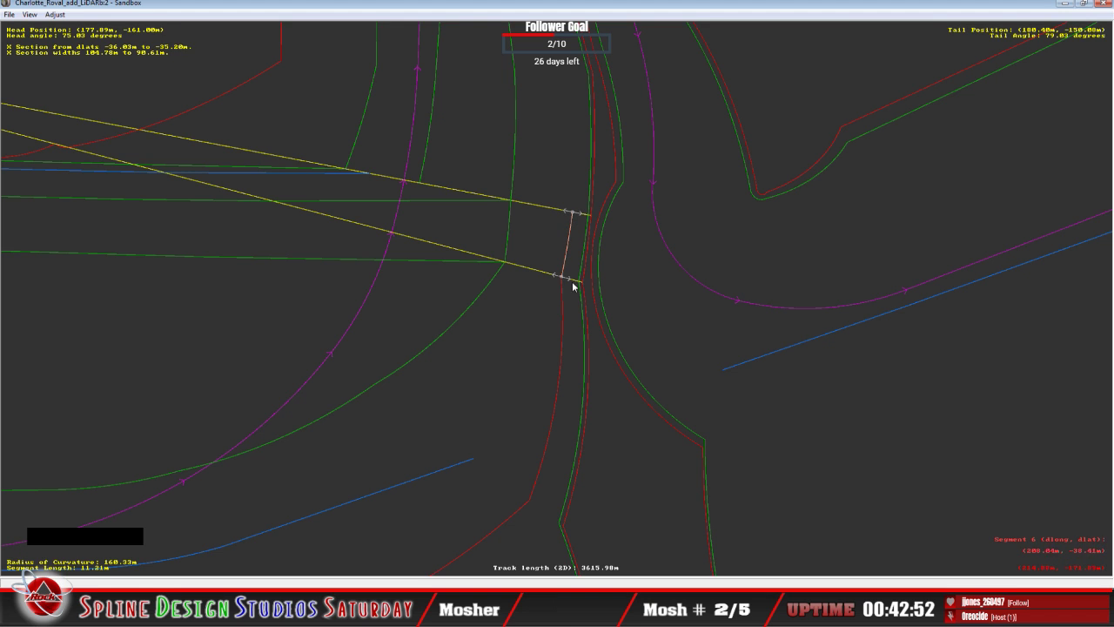
Move the head of the 11.21 m segment's X section to about -37.70 m and its tail to about -36.55 m.
drag(566, 278, 559, 277)
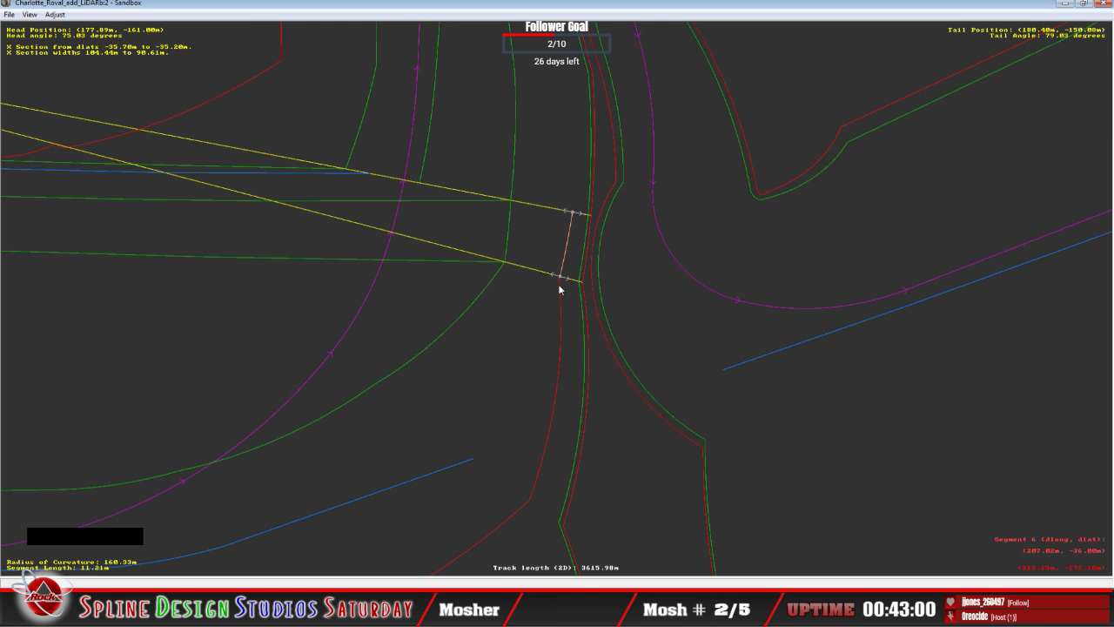
key(z)
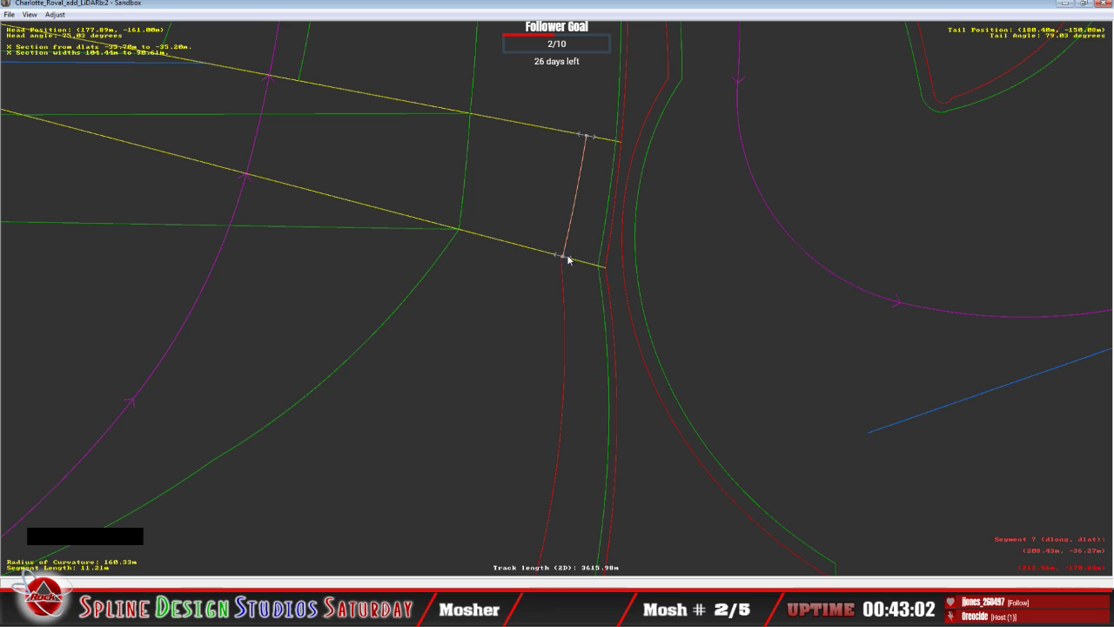
drag(567, 258, 585, 258)
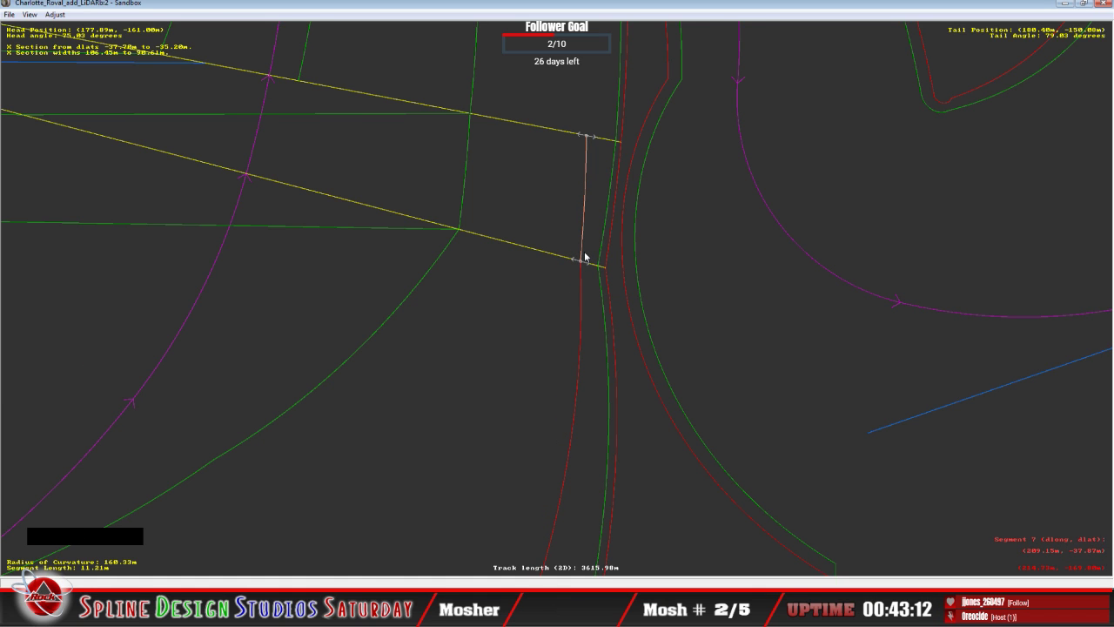
drag(594, 140, 599, 141)
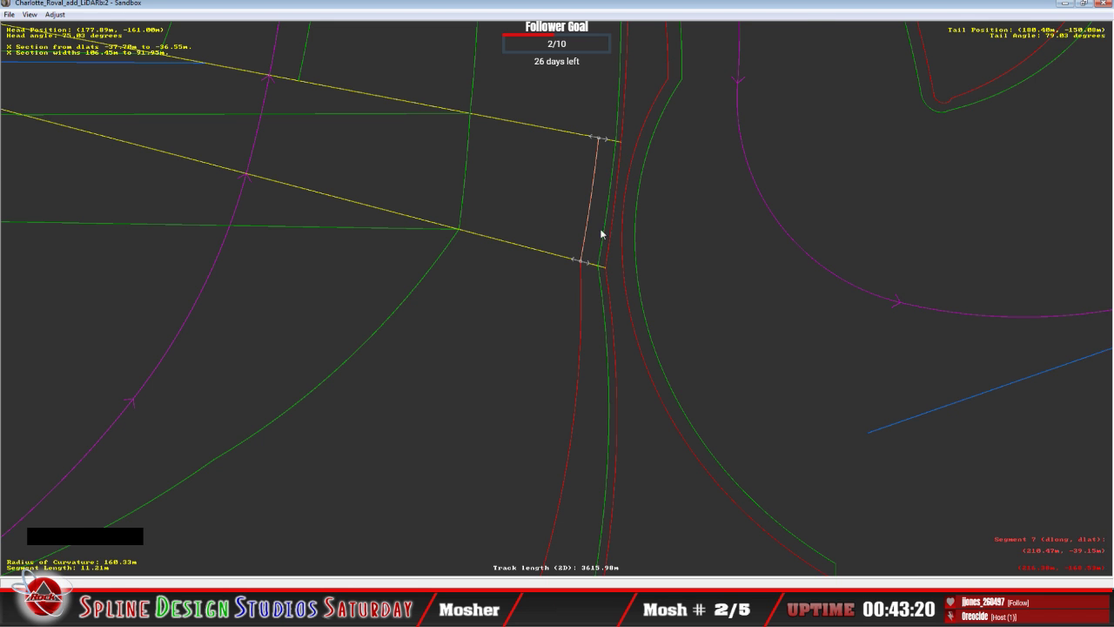
Insert an X section on the 23.88 m segment that follows the 11.21 m one.
key(c)
key(c)
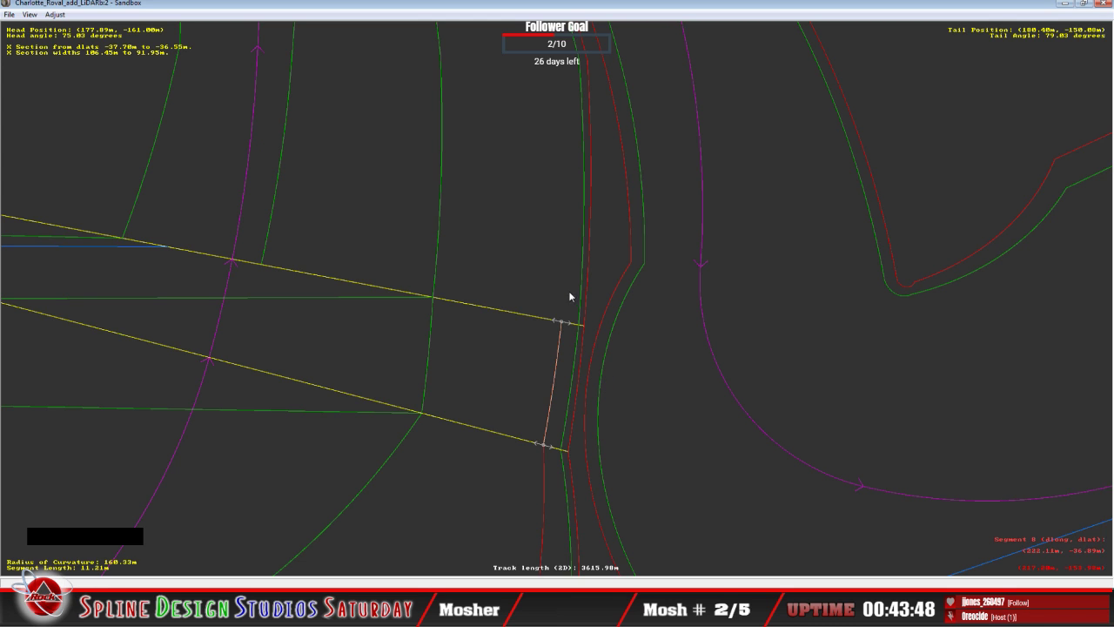
click(544, 279)
right_click(544, 277)
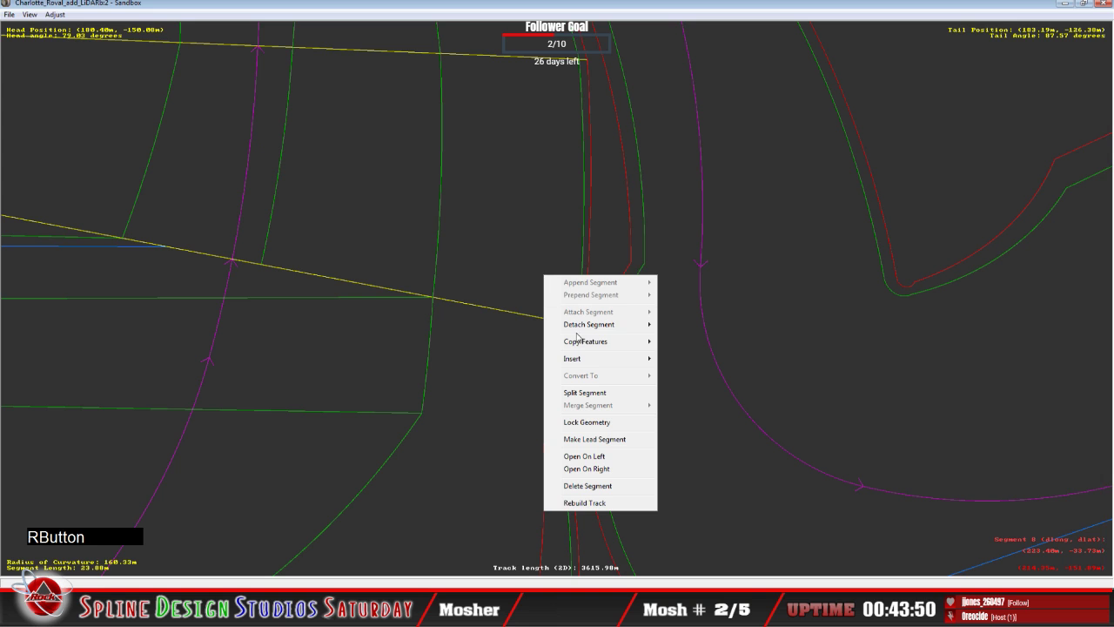
mouse_move(574, 369)
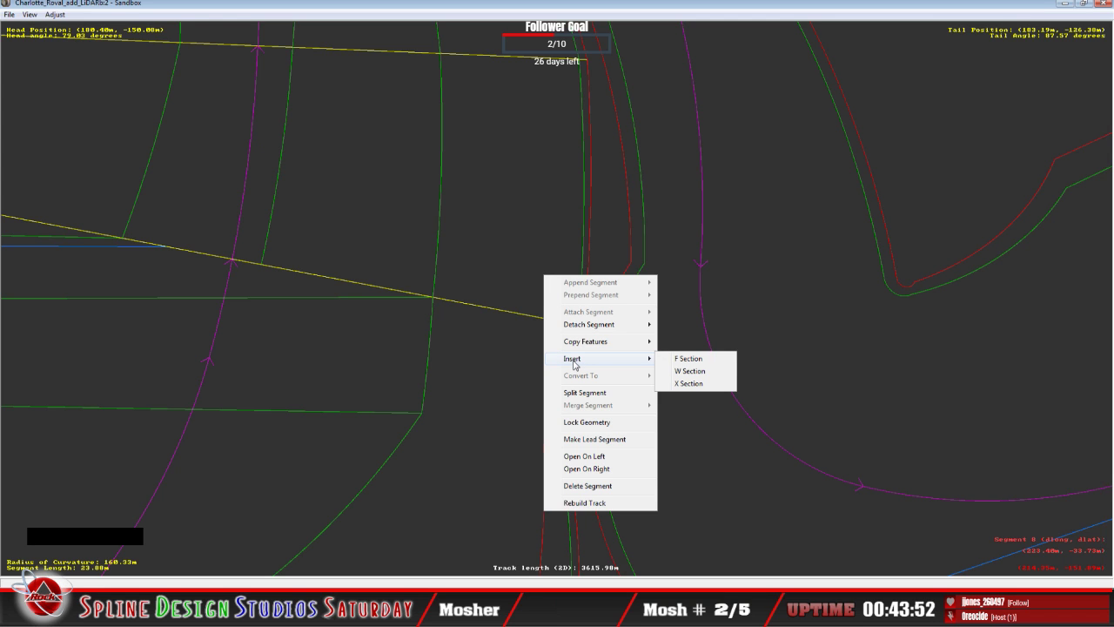
click(699, 383)
Align the head of the 23.88 m segment's X section with the preceding one at about -36.44 m and set that joint to absolute mode.
click(546, 318)
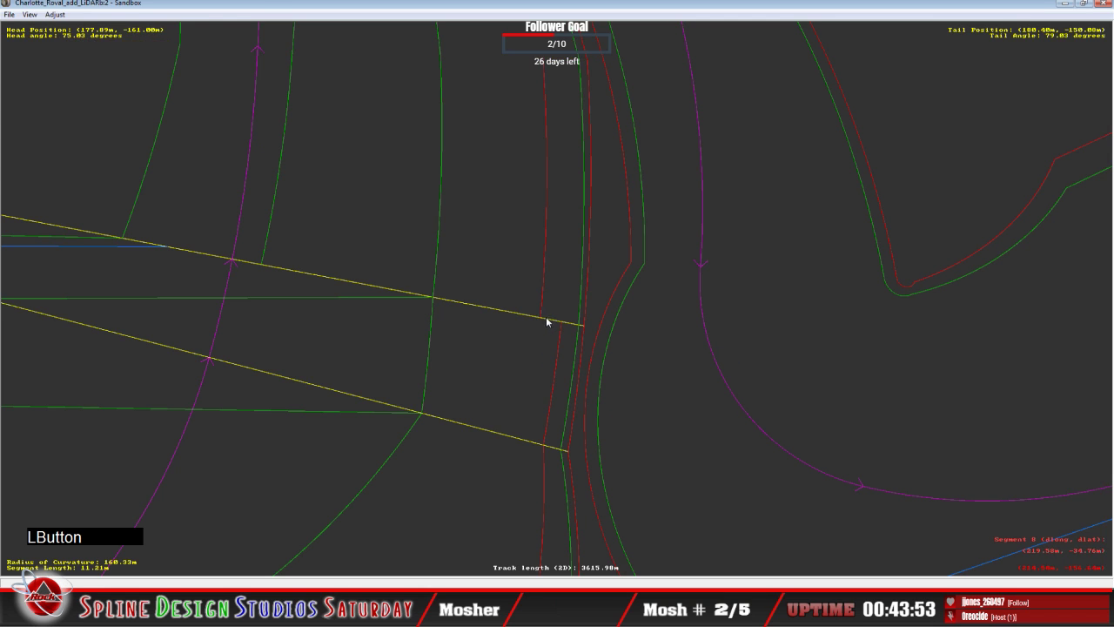
click(544, 316)
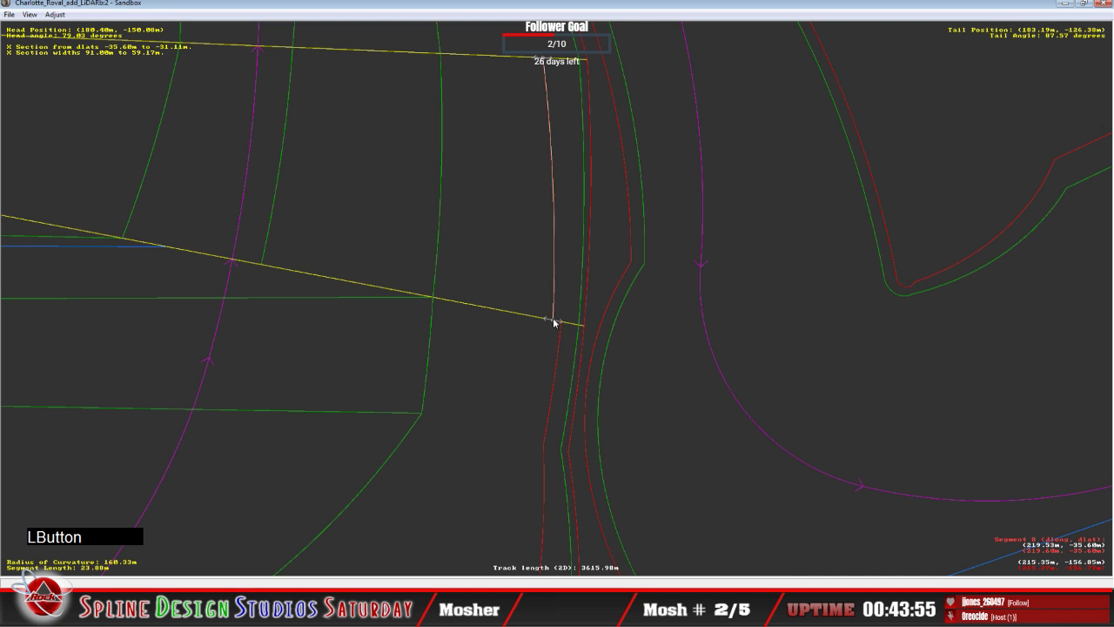
click(559, 333)
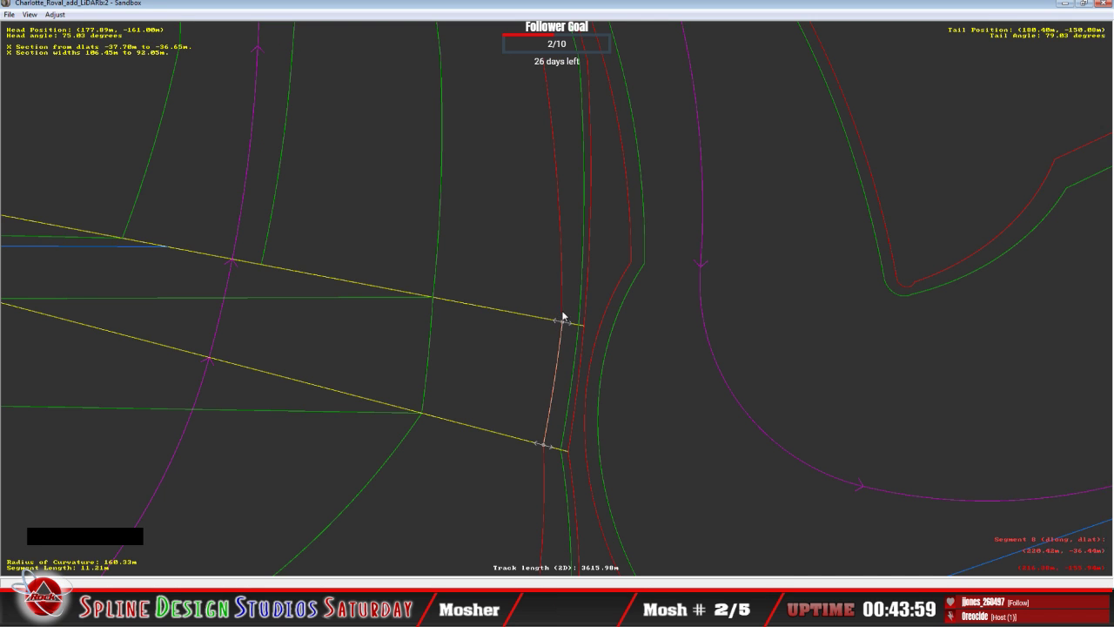
click(563, 317)
right_click(560, 322)
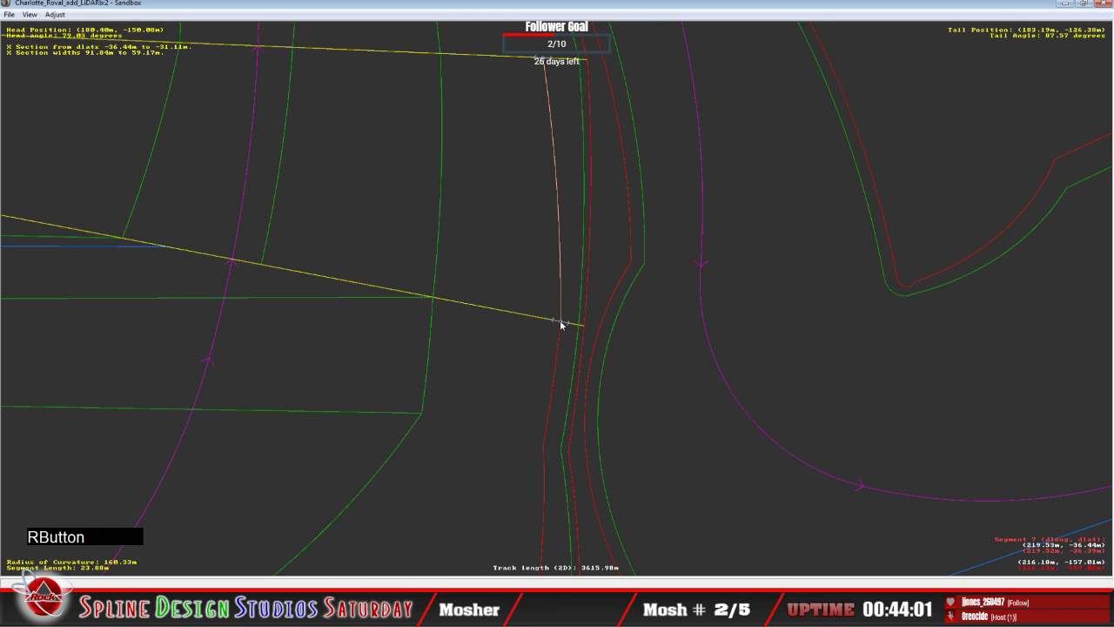
click(535, 342)
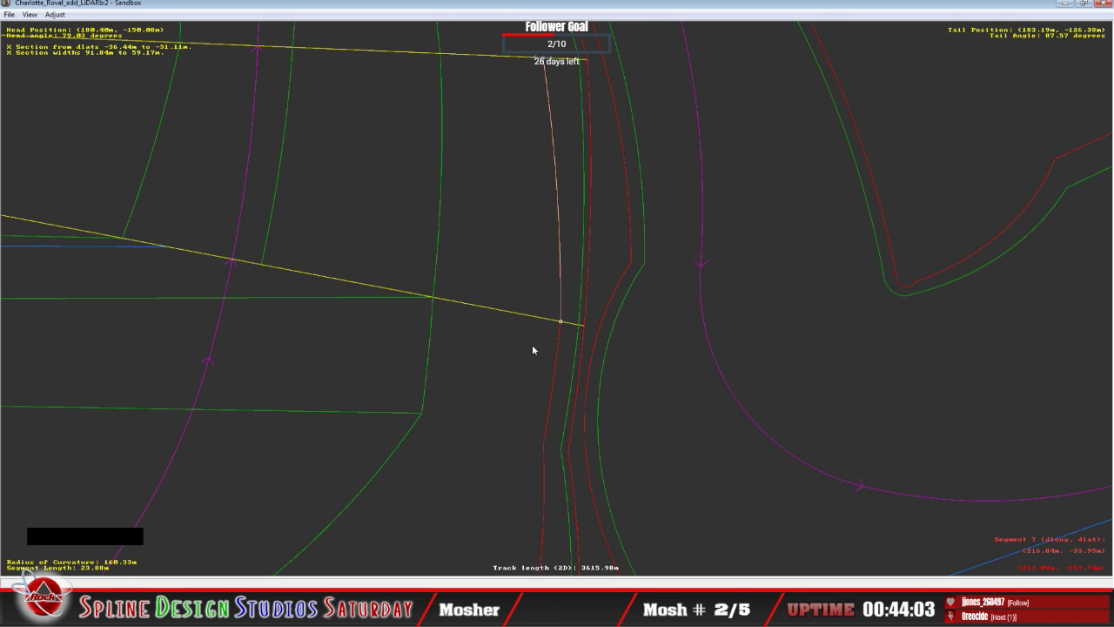
Set the X section joint between the 28.08 m and 11.21 m segments to absolute mode and review the joint at the 40.71 m segment.
key(c)
click(525, 352)
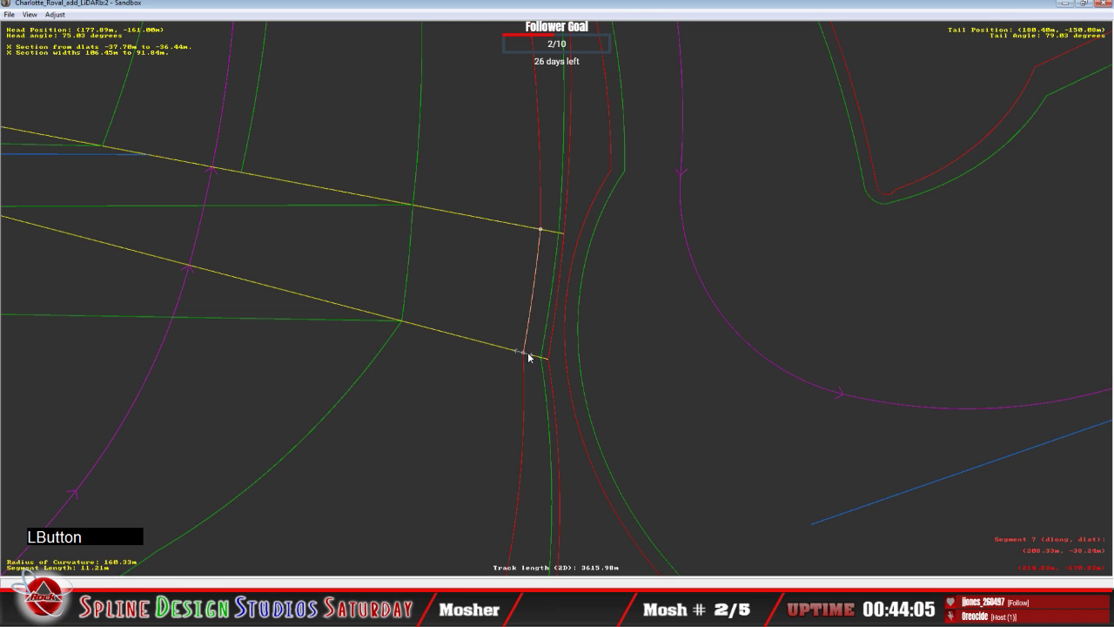
right_click(526, 354)
click(522, 380)
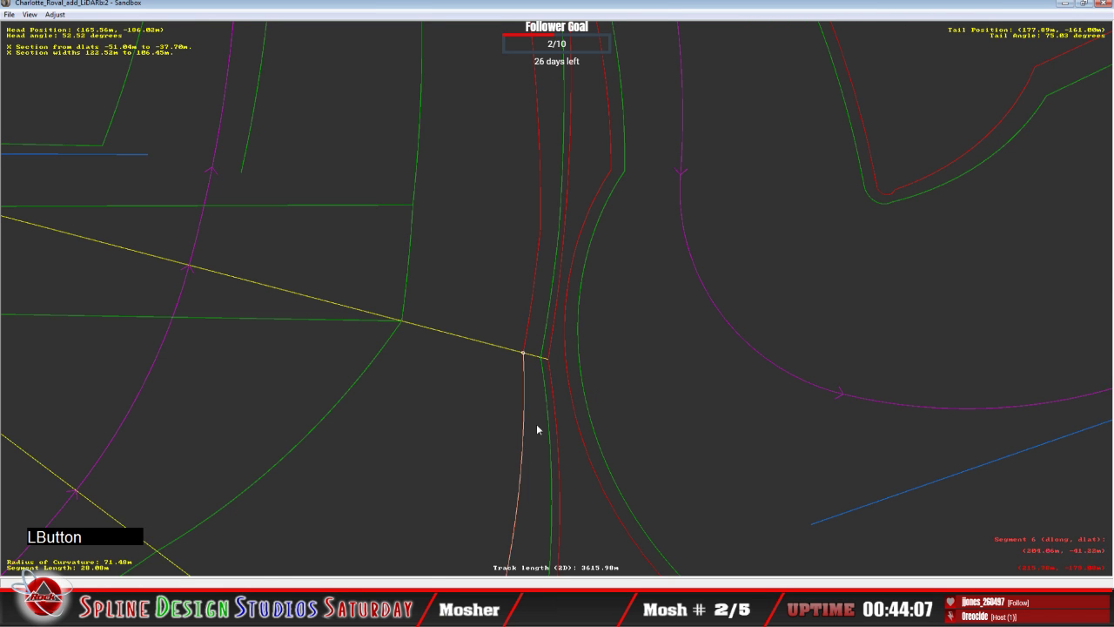
key(c)
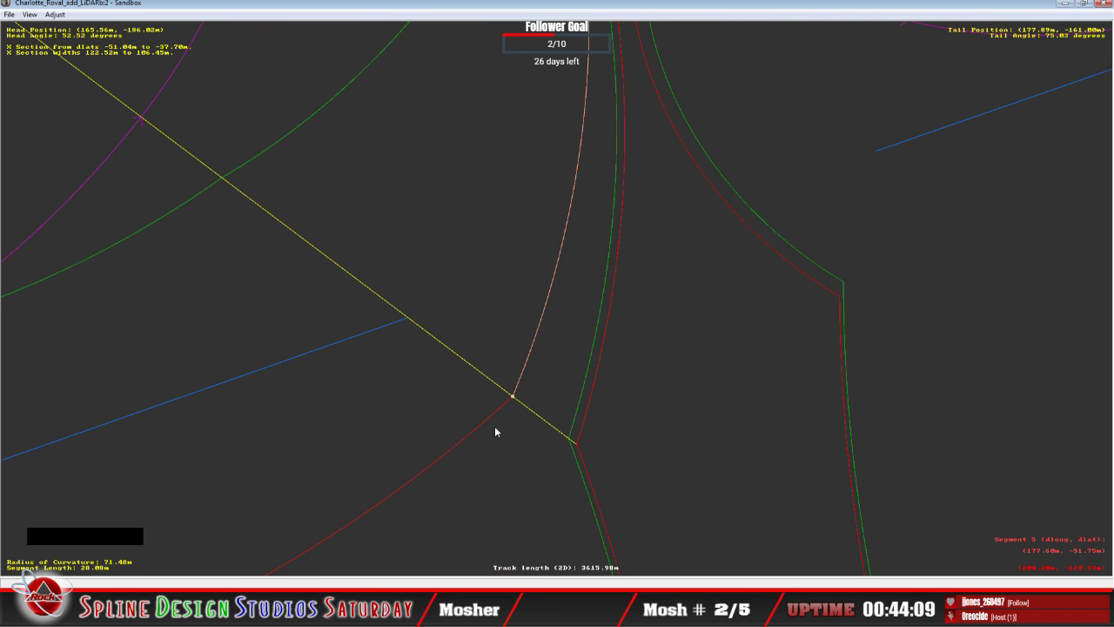
click(493, 433)
key(c)
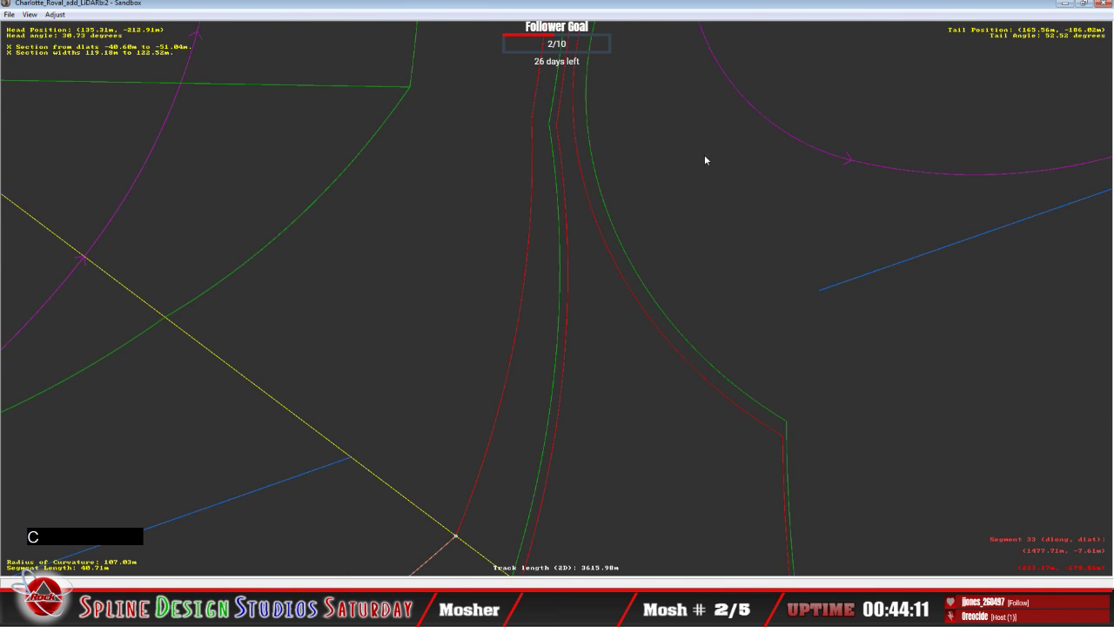
Move the tail of the 23.88 m segment's X section to about -32.92 m and insert an X section on the following 27.95 m segment.
click(616, 308)
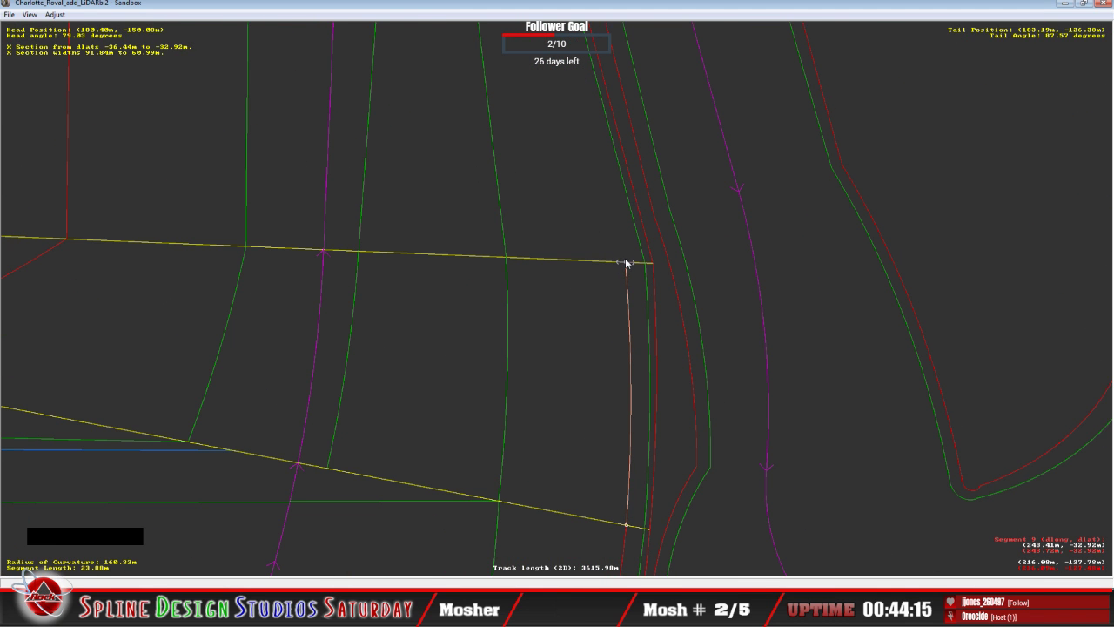
click(598, 225)
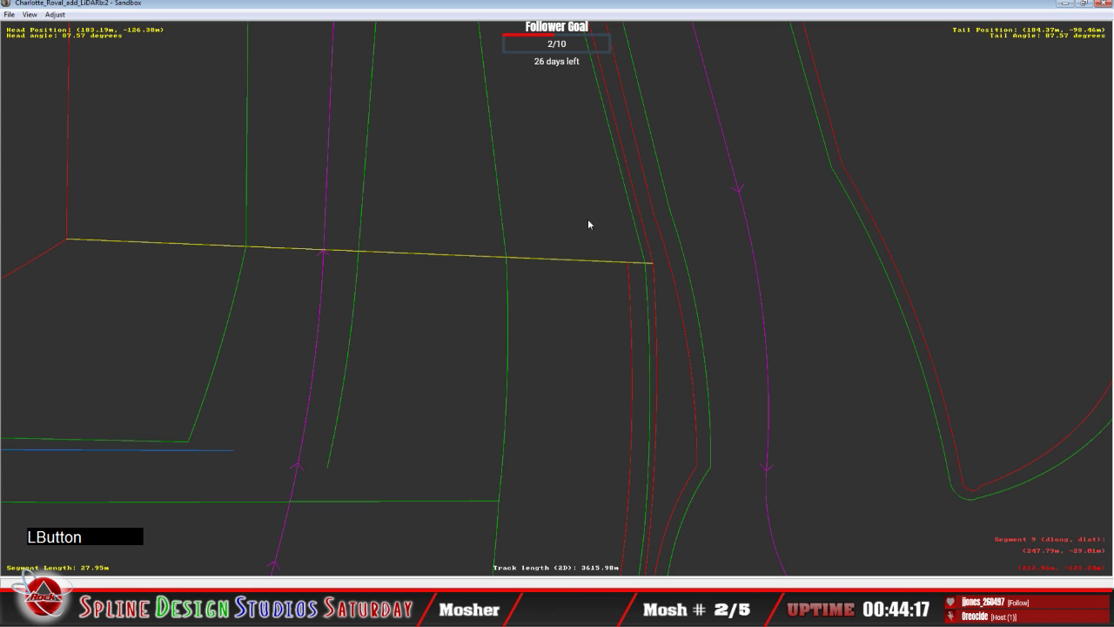
right_click(588, 218)
mouse_move(652, 307)
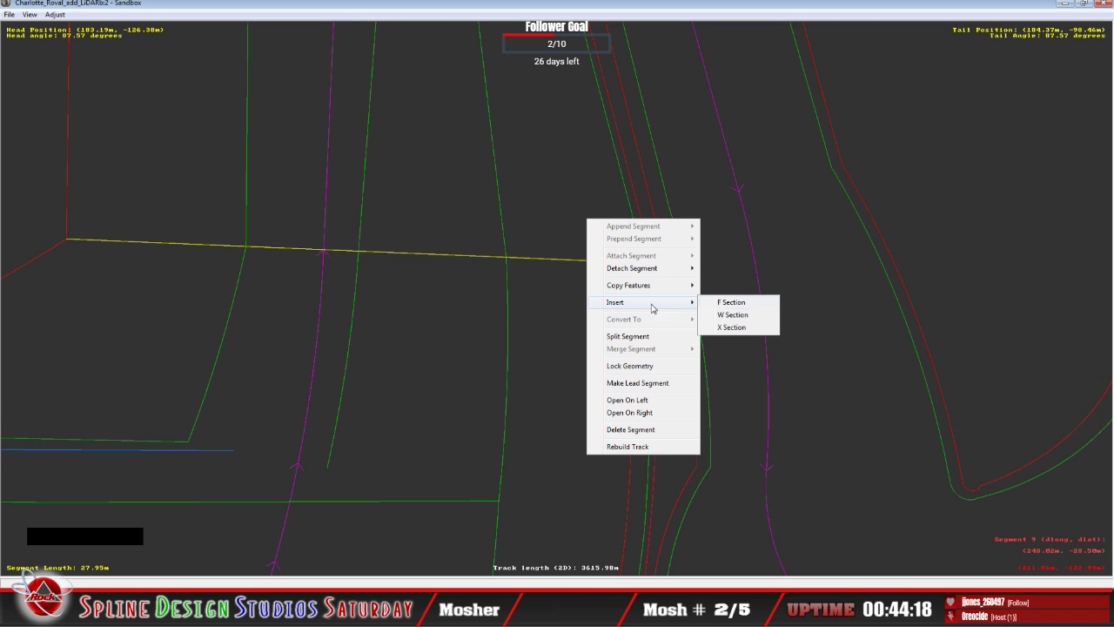
click(733, 328)
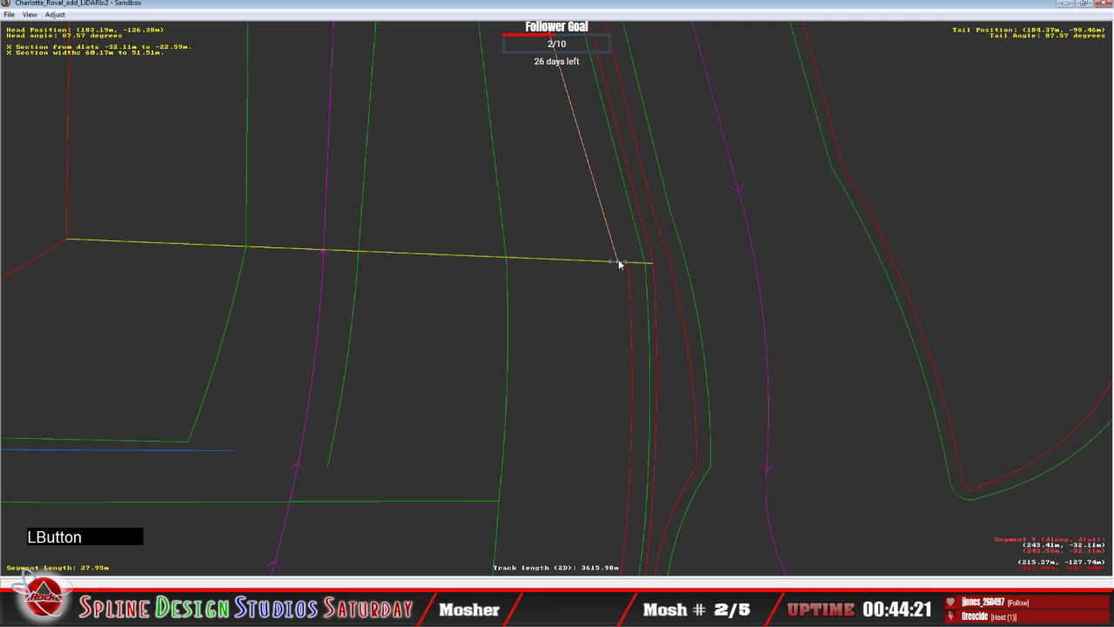
Align the X section joint between the 23.88 m and 27.95 m segments at about -32.99 m and set it to absolute mode.
click(628, 265)
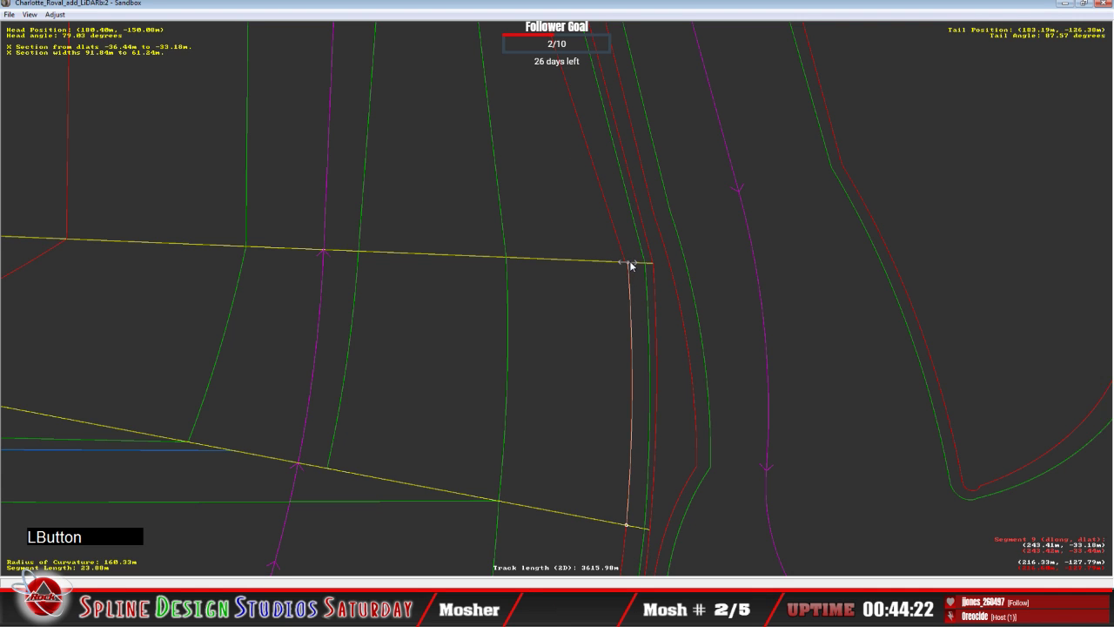
click(629, 262)
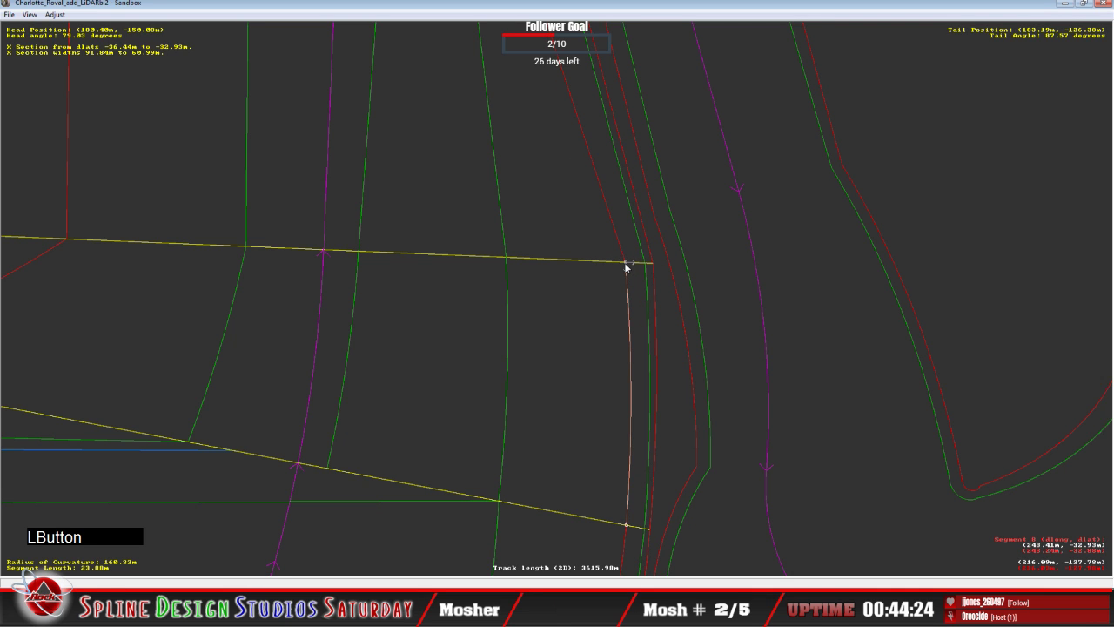
click(626, 262)
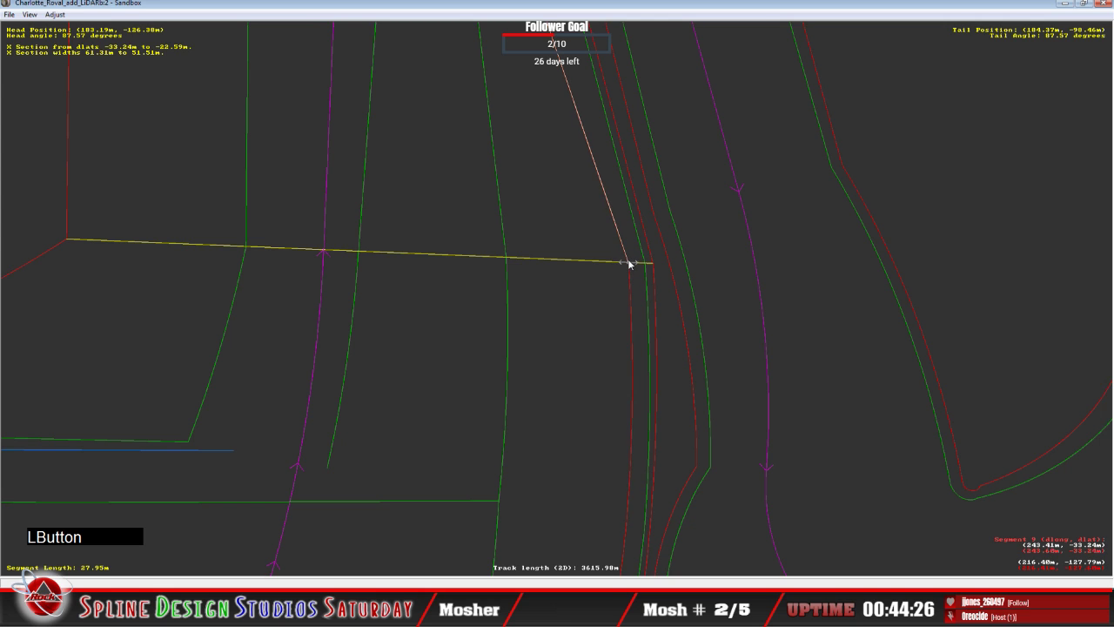
right_click(627, 262)
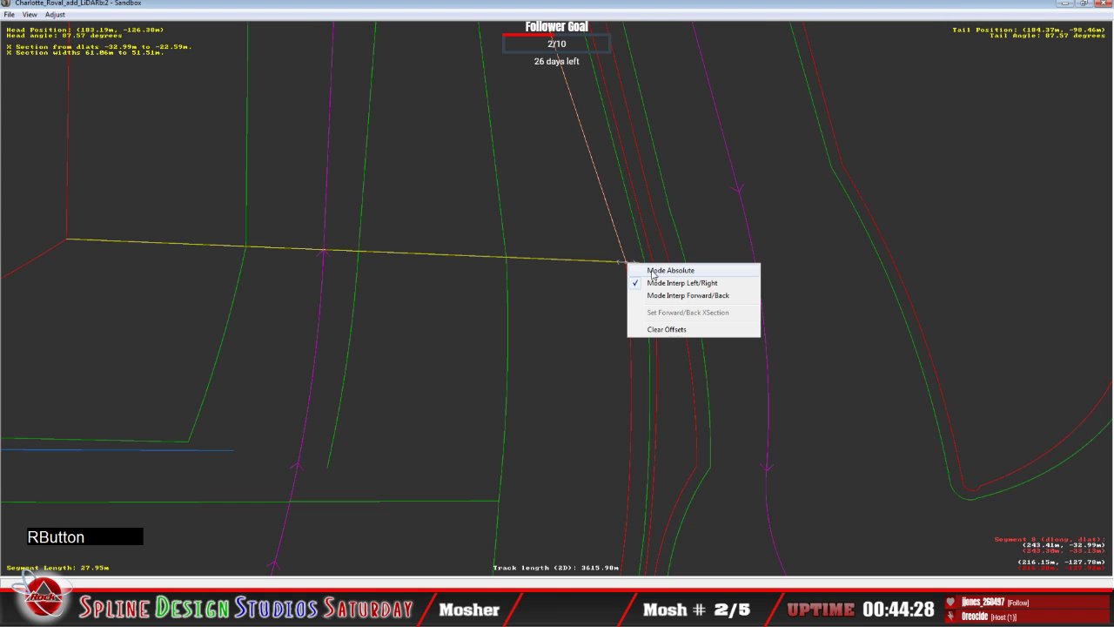
click(651, 272)
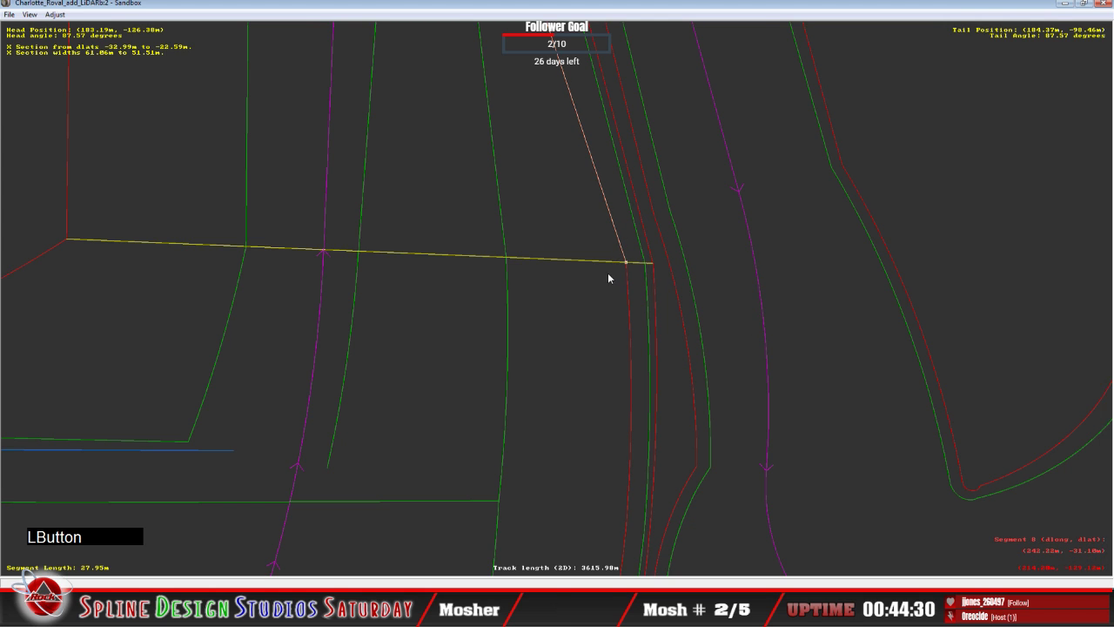
Move the tail of the 27.95 m segment's X section to about -24.44 m, close to the neighbouring boundary line.
key(c)
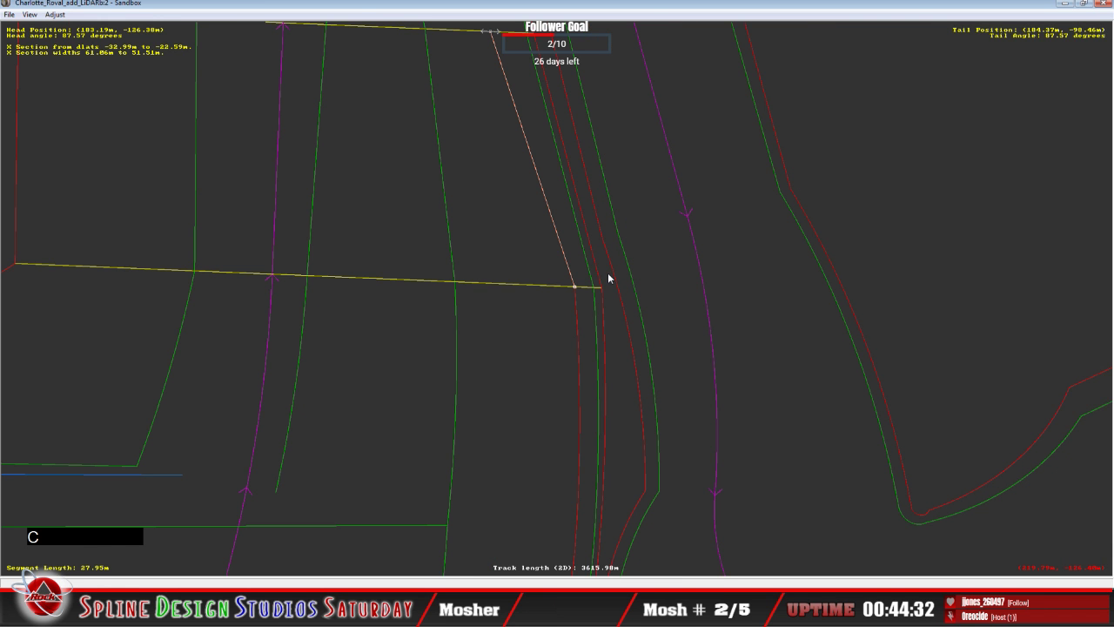
key(x)
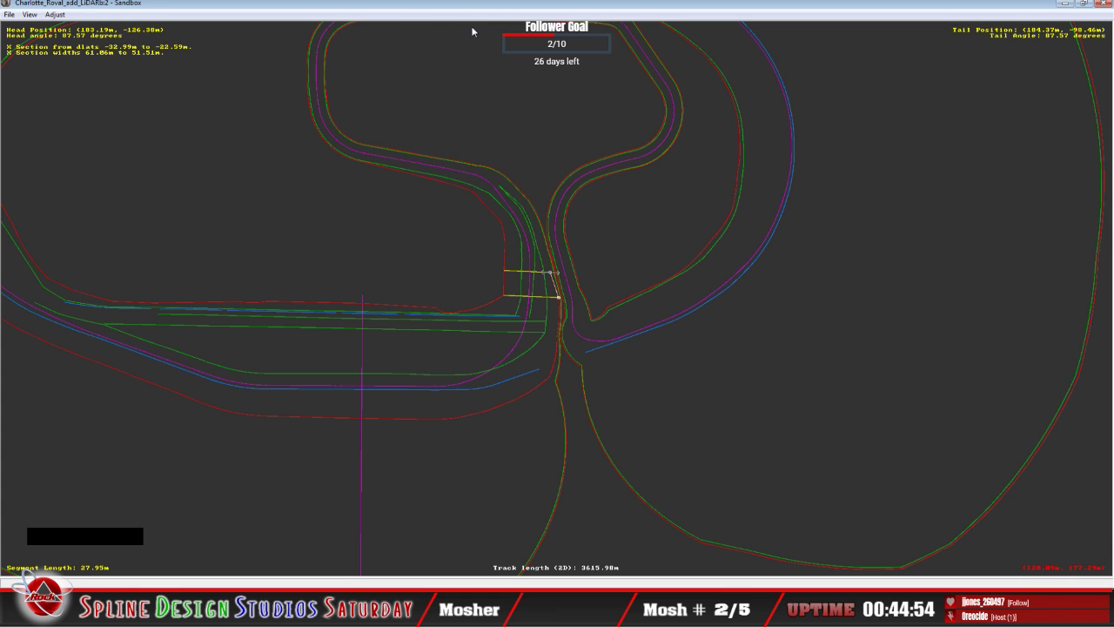
key(z)
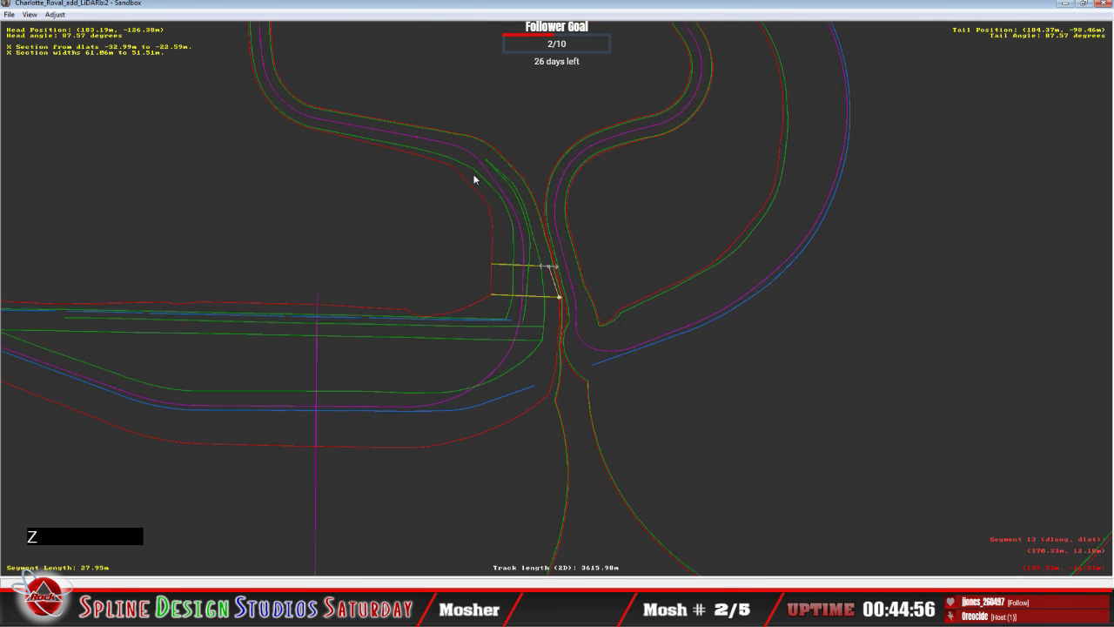
key(c)
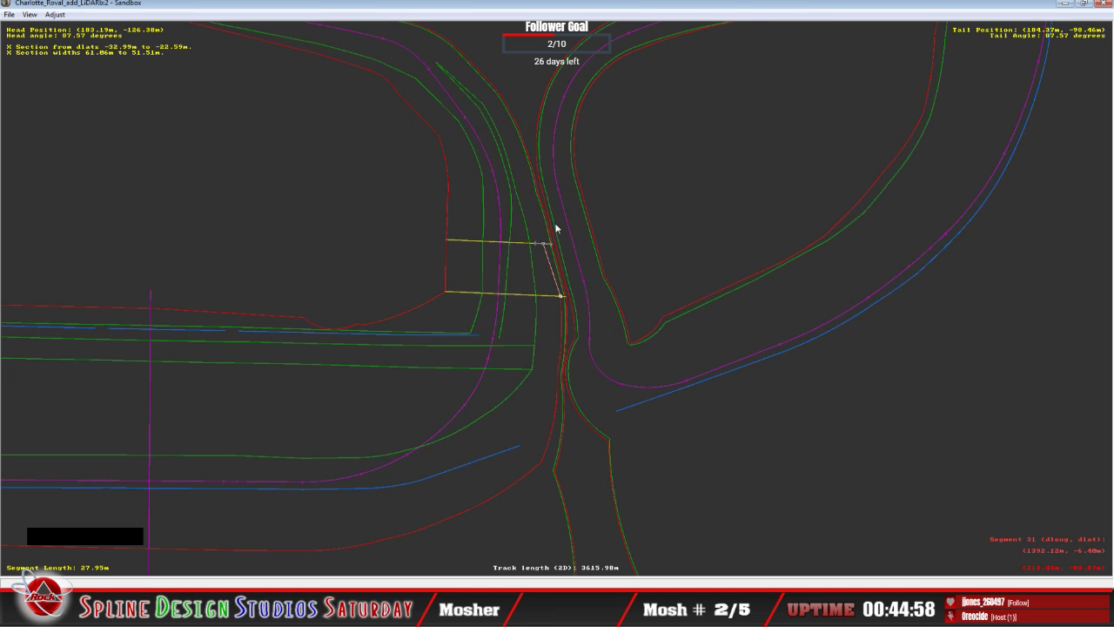
key(c)
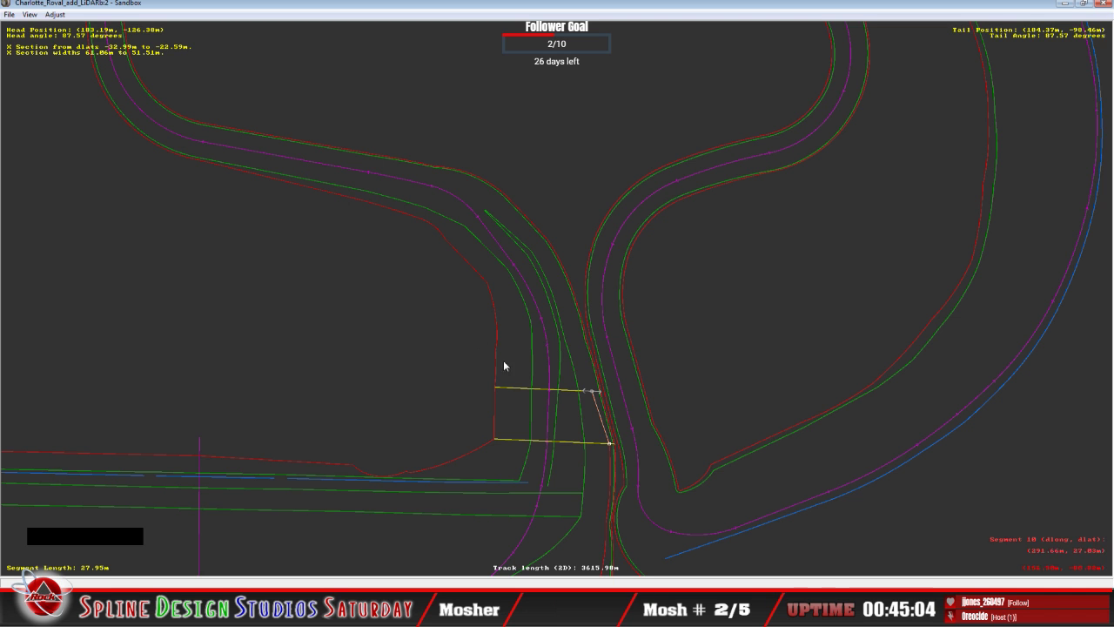
key(z)
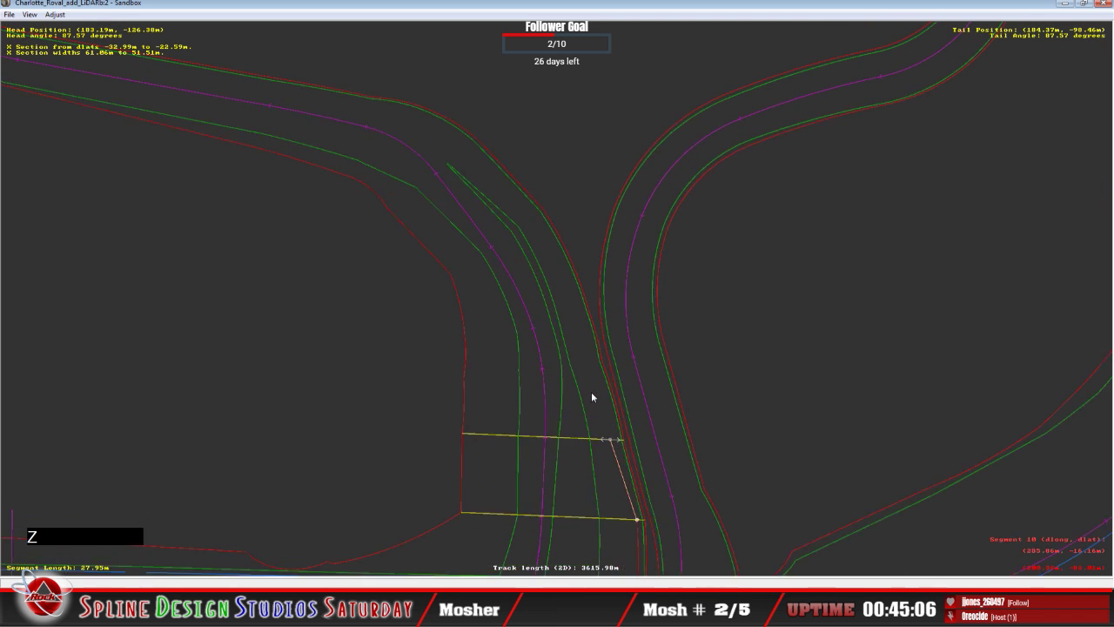
key(c)
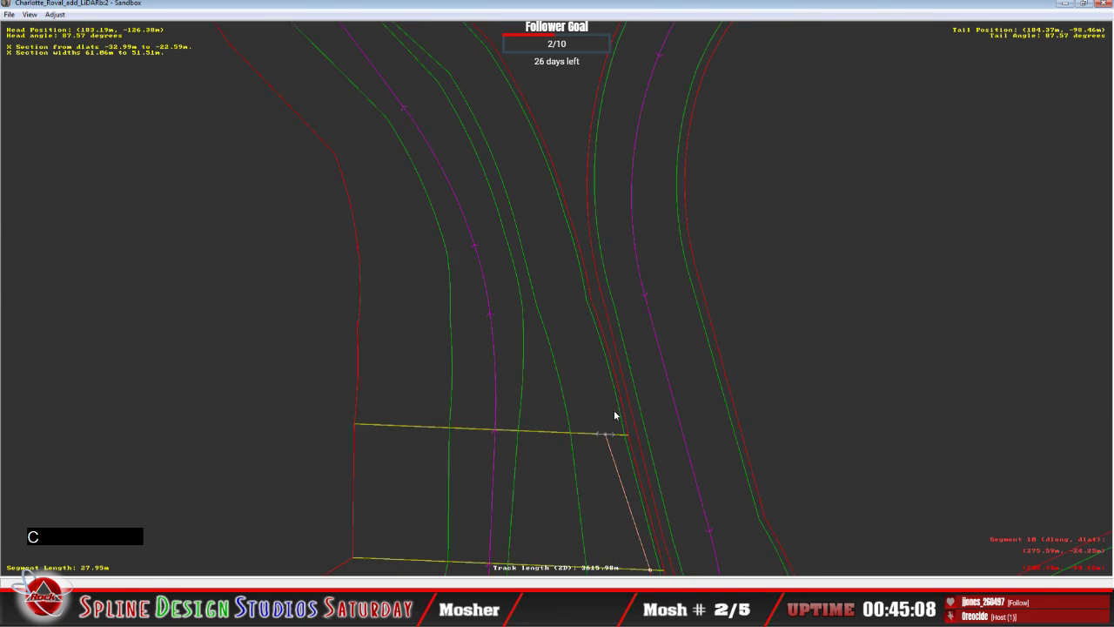
click(560, 320)
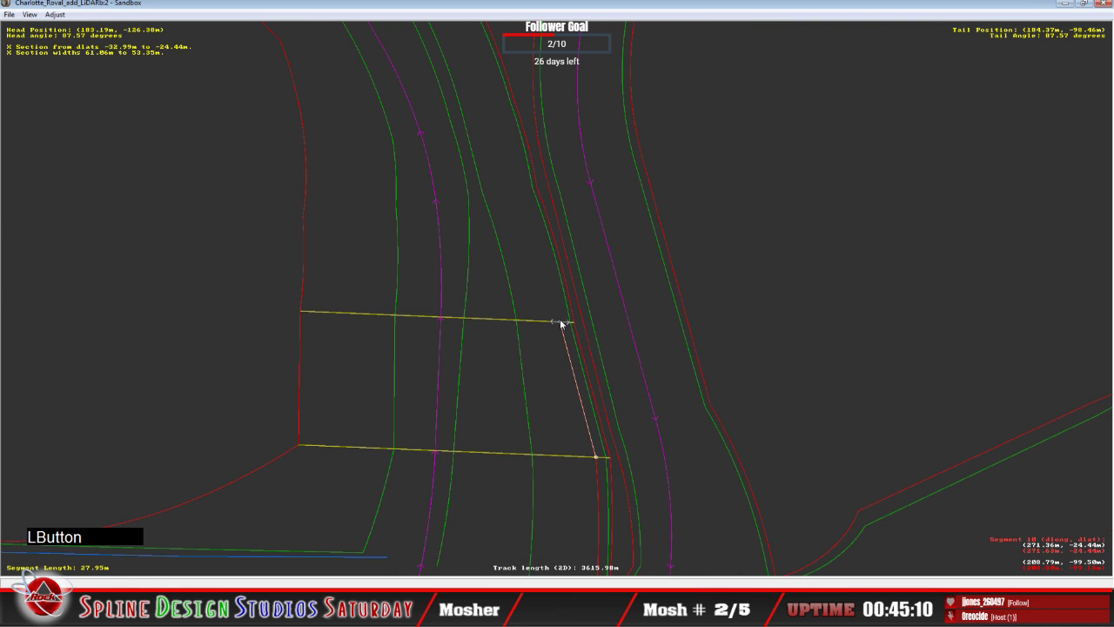
Insert an X section on the 24.59 m segment that follows the 27.95 m segment.
click(534, 295)
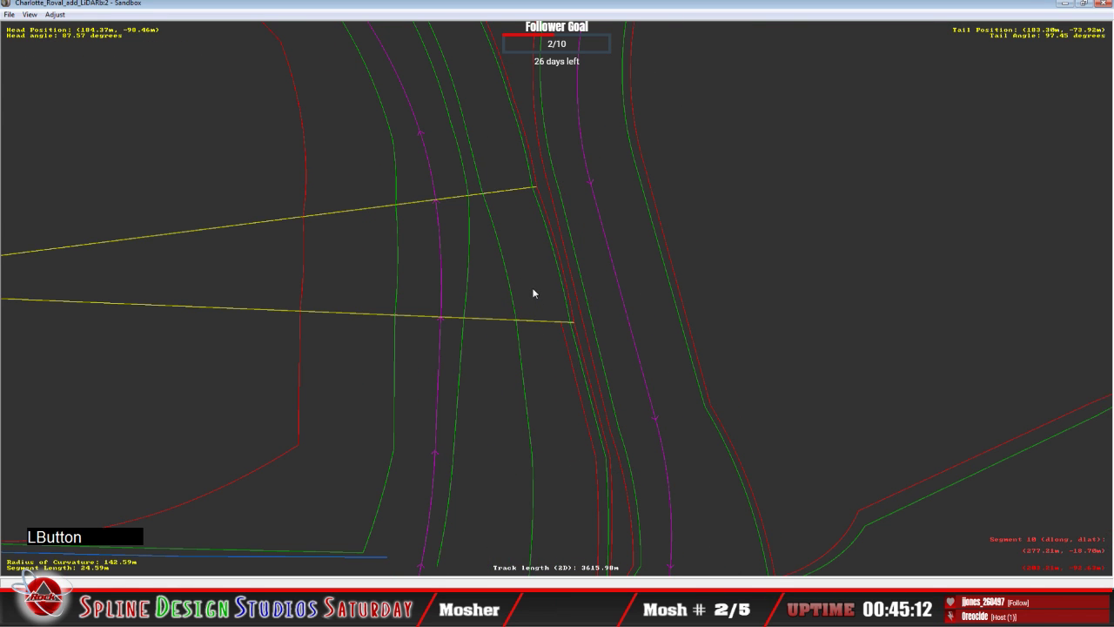
right_click(532, 287)
mouse_move(563, 374)
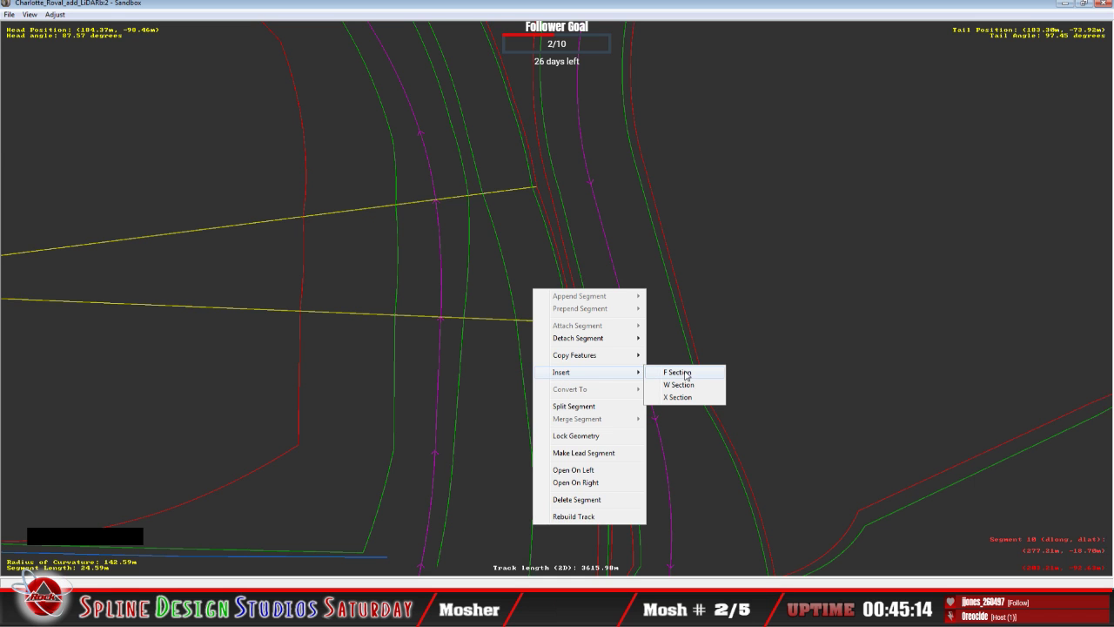
click(683, 397)
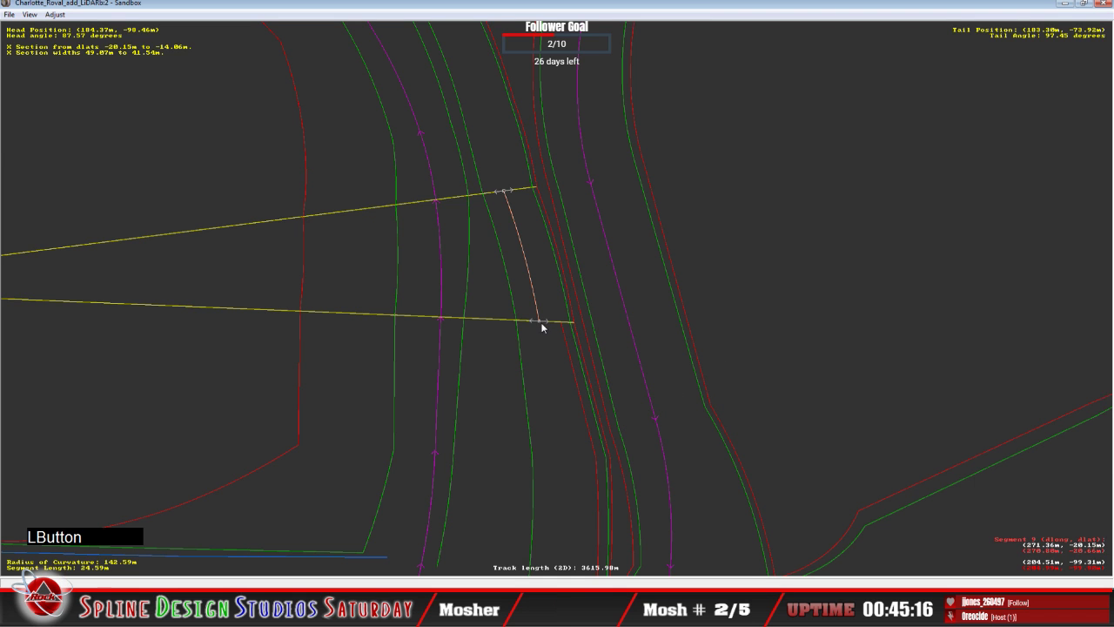
Align the X section joint between the 27.95 m and 24.59 m segments at about -25.43 m and set it to absolute mode.
key(z)
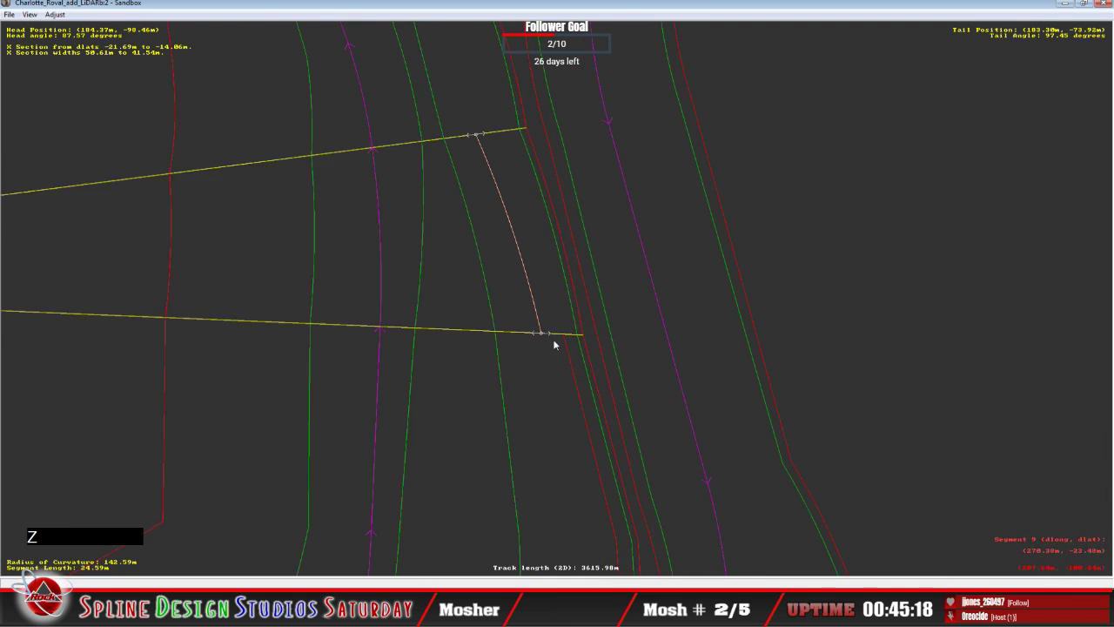
drag(532, 355, 565, 359)
click(568, 360)
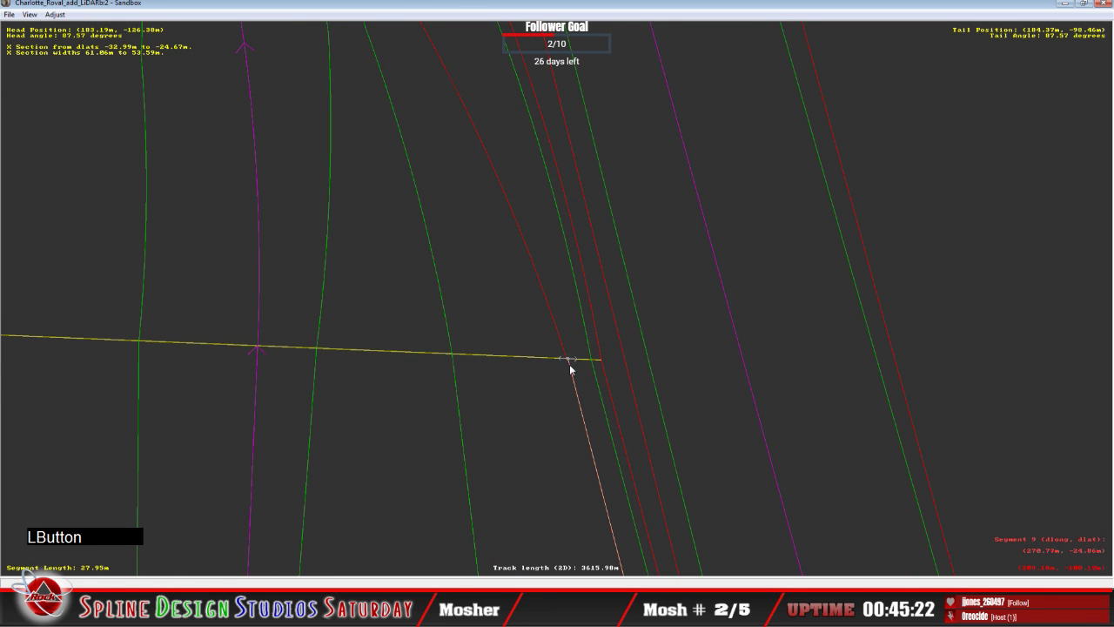
drag(568, 364, 578, 363)
right_click(578, 363)
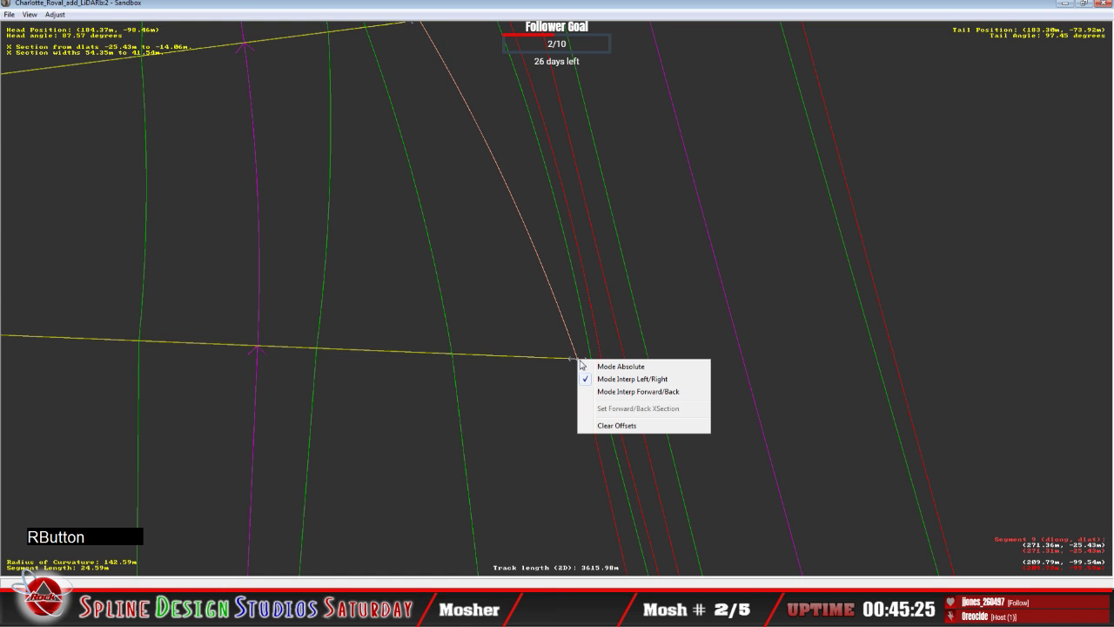
click(593, 368)
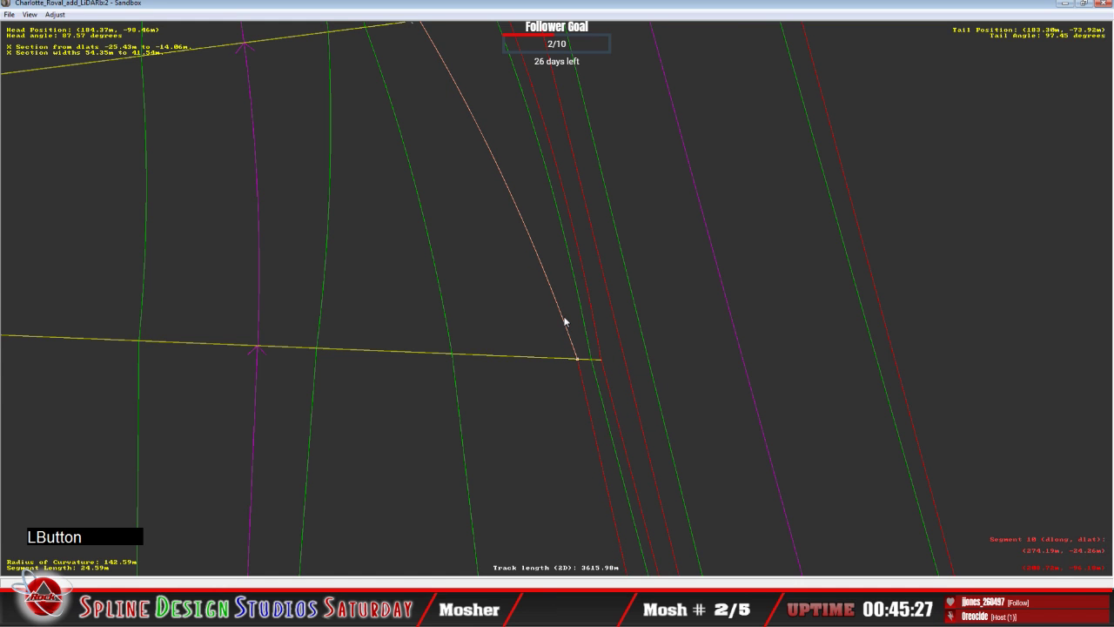
Move the tail of the 24.59 m segment's X section to about -18.66 m, close to the neighbouring boundary line.
click(492, 157)
key(c)
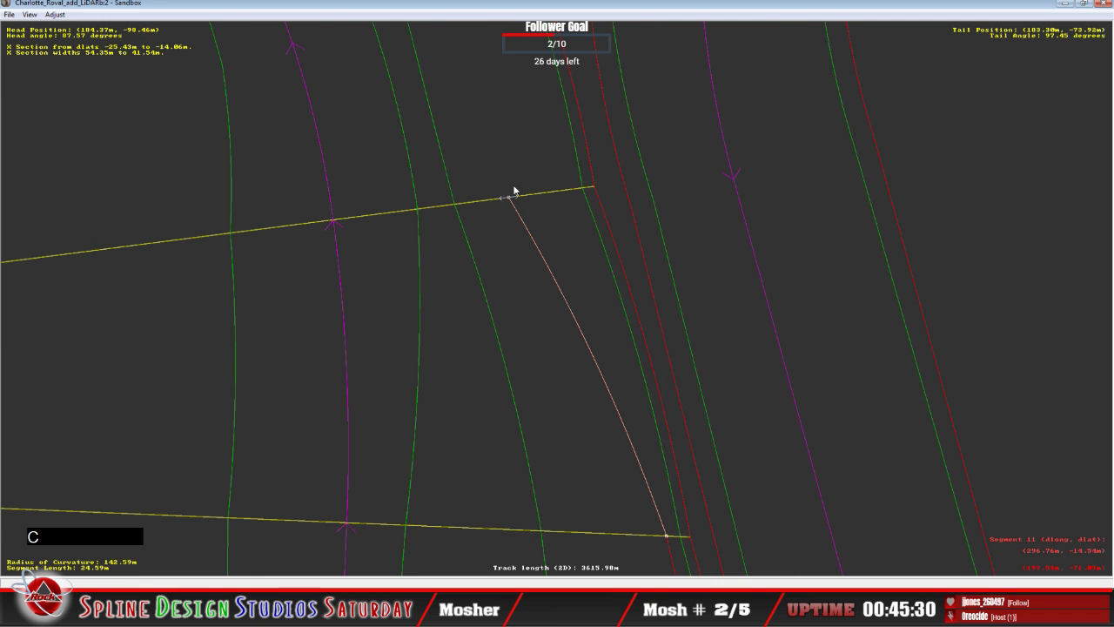
drag(510, 196, 564, 188)
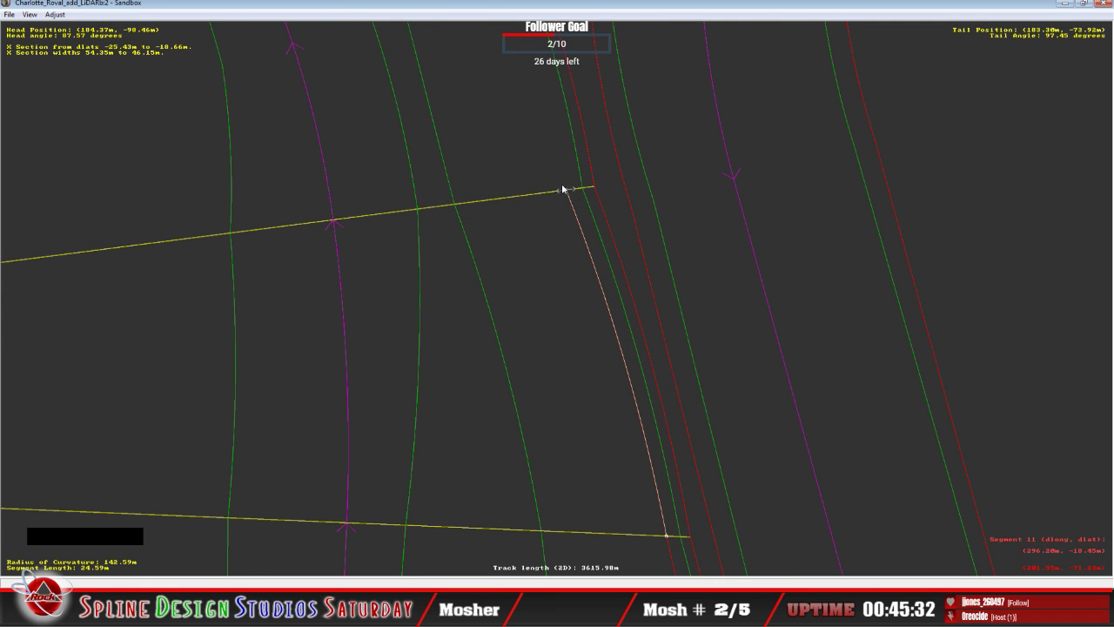
Insert an X Section on segment 11, the 14.70 m long segment.
click(537, 166)
key(c)
right_click(527, 230)
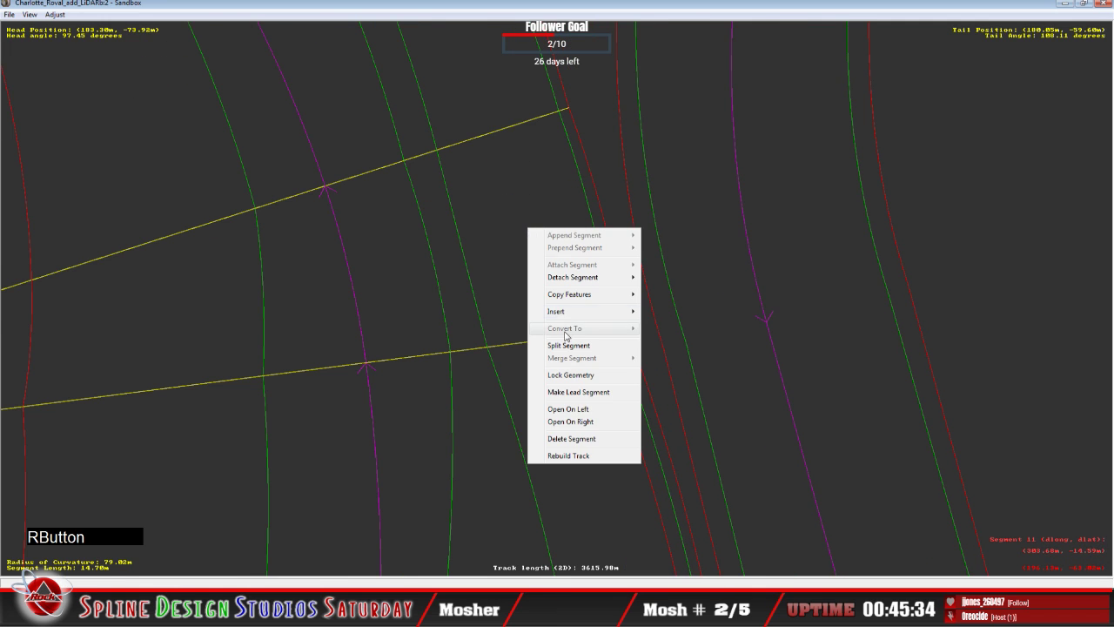
mouse_move(562, 314)
click(659, 336)
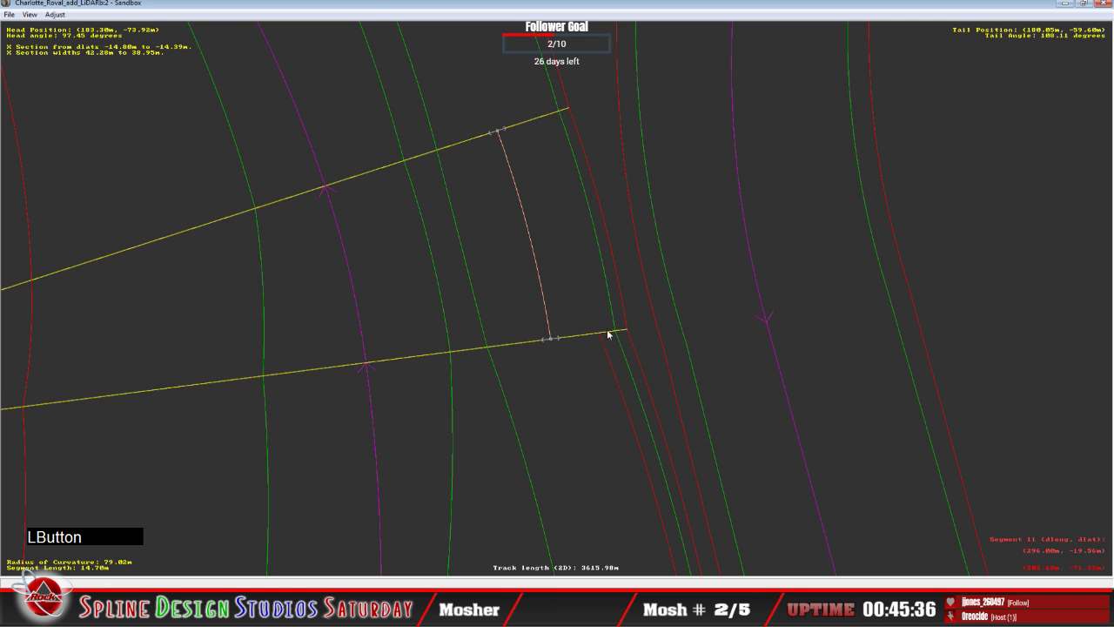
Join the start of segment 11's X section to the previous segment's X section at dlat about -18.91 m and set the node to Mode Absolute.
drag(551, 341, 603, 331)
click(601, 338)
right_click(603, 333)
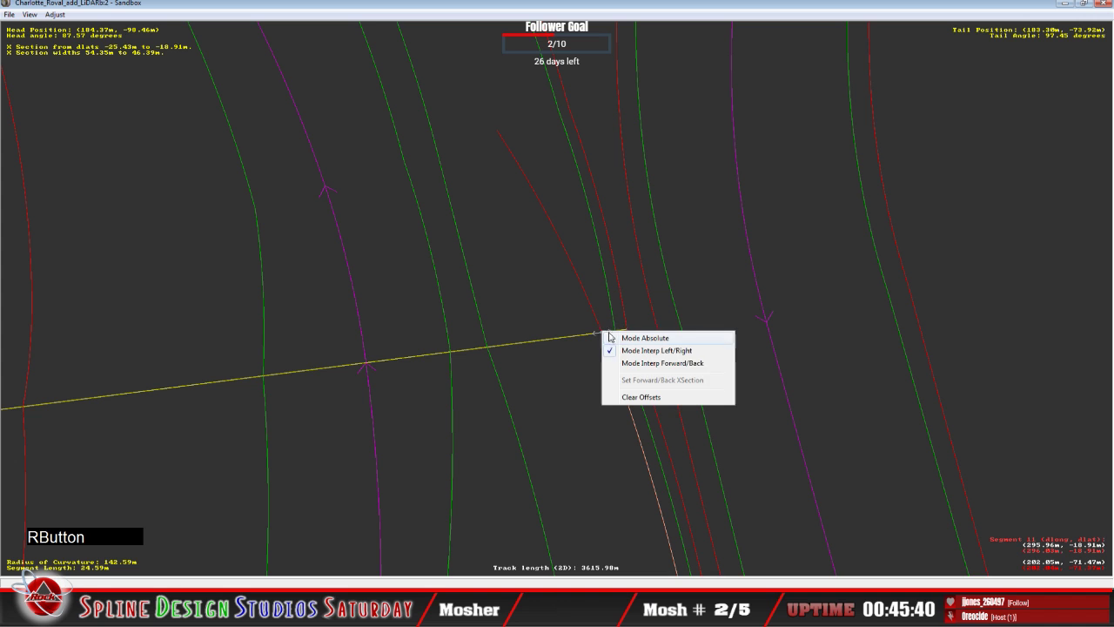
click(619, 338)
Move the end node of segment 11's X section outward to dlat about -17.94 m, beside the green line.
key(c)
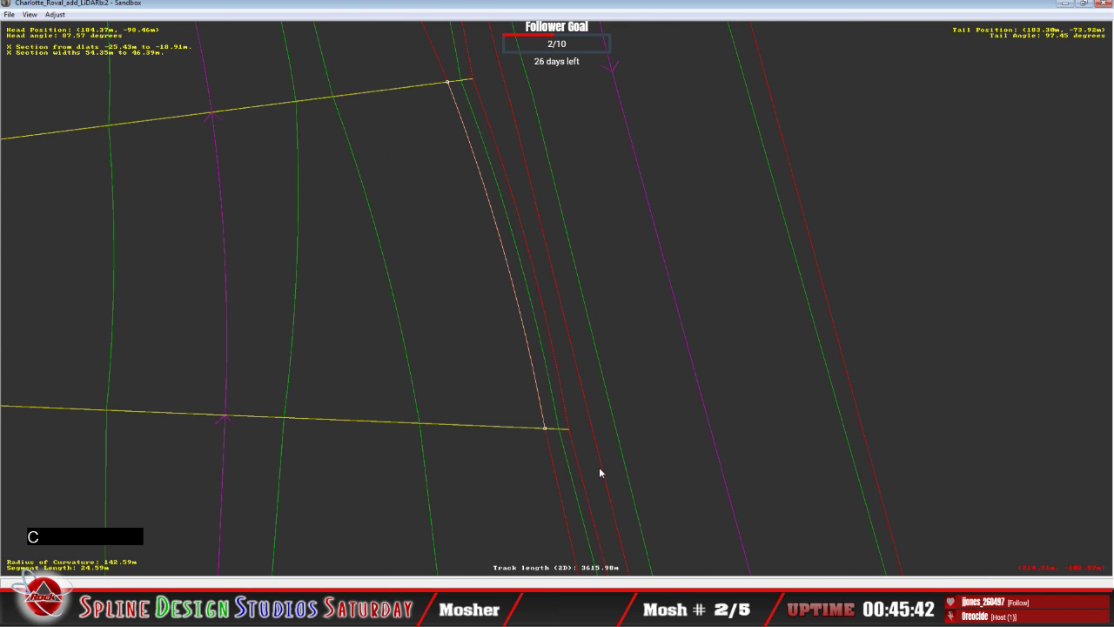
key(c)
key(c)
key(c)
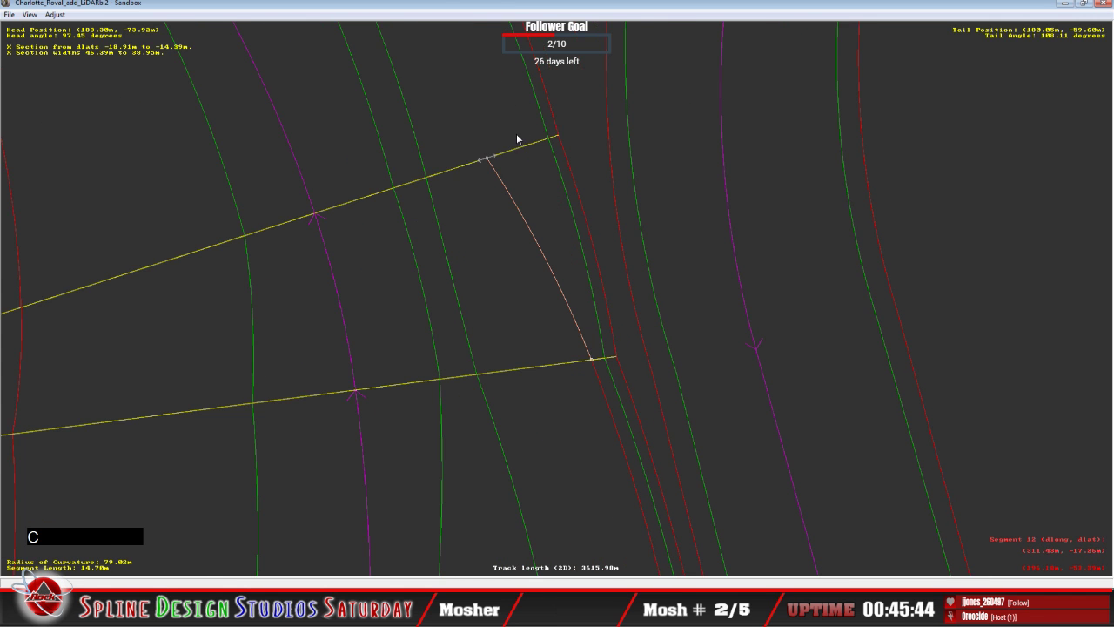
click(493, 156)
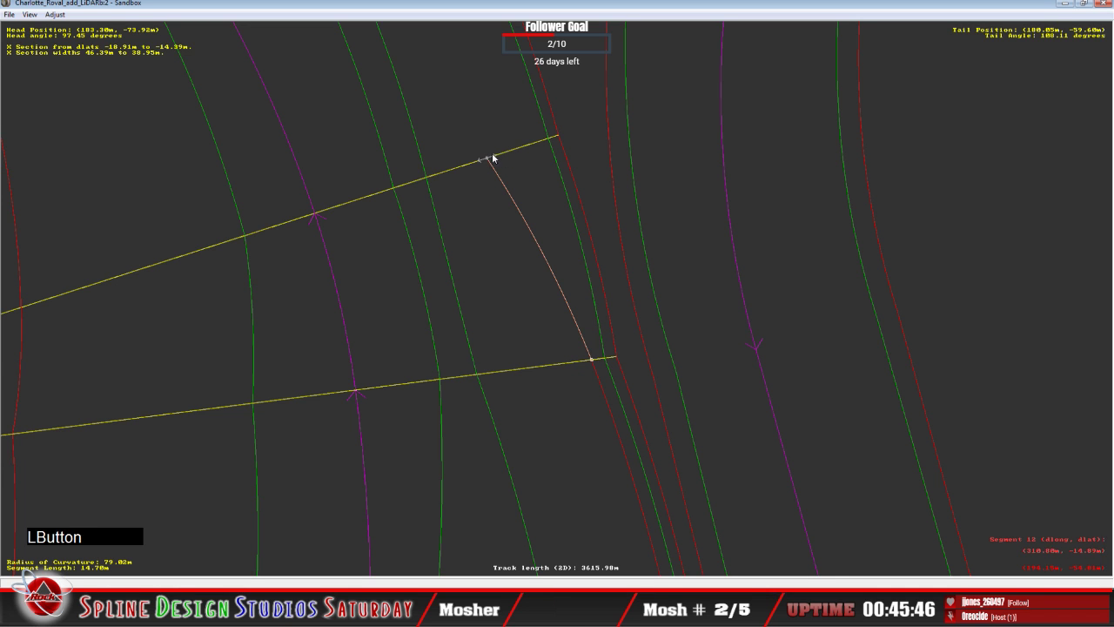
drag(492, 157, 532, 152)
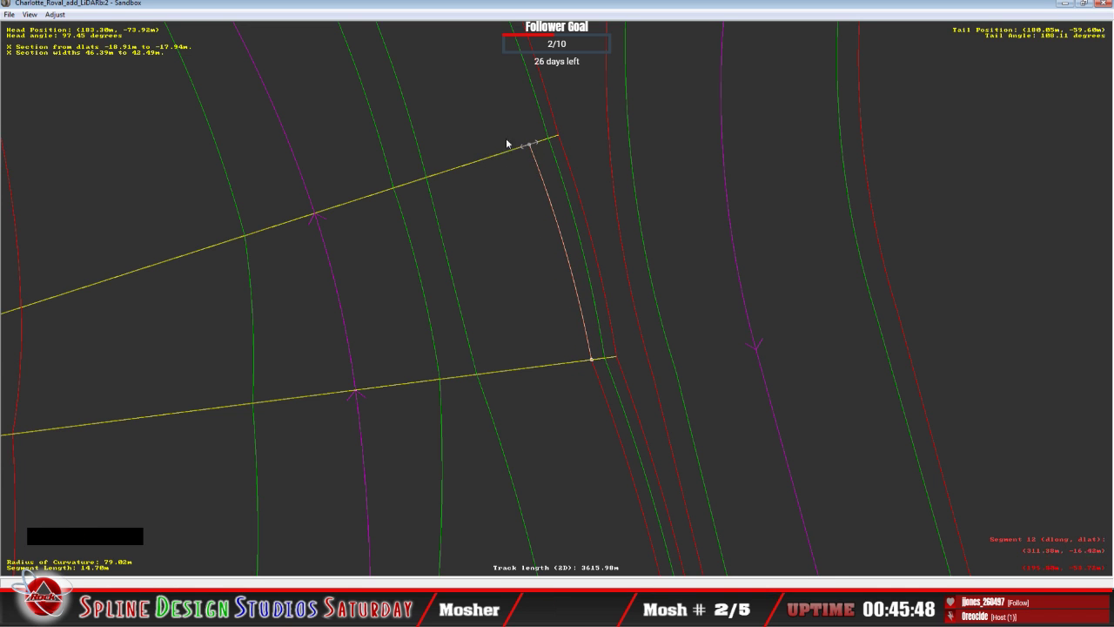
Insert an X Section on segment 12, the 32.48 m long segment.
key(c)
click(514, 195)
right_click(514, 192)
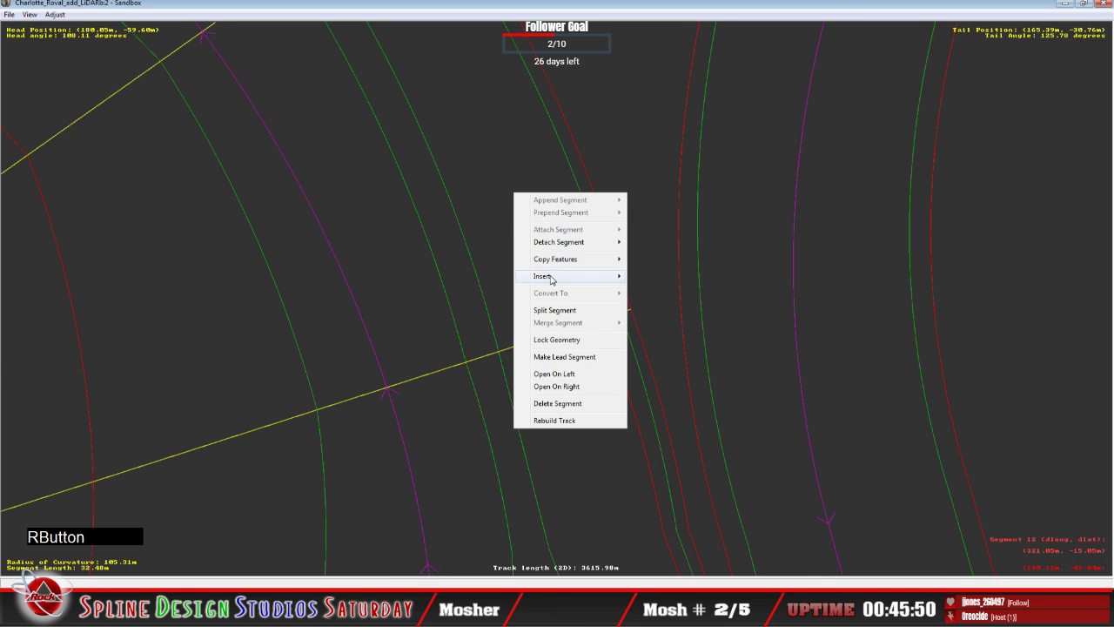
mouse_move(551, 277)
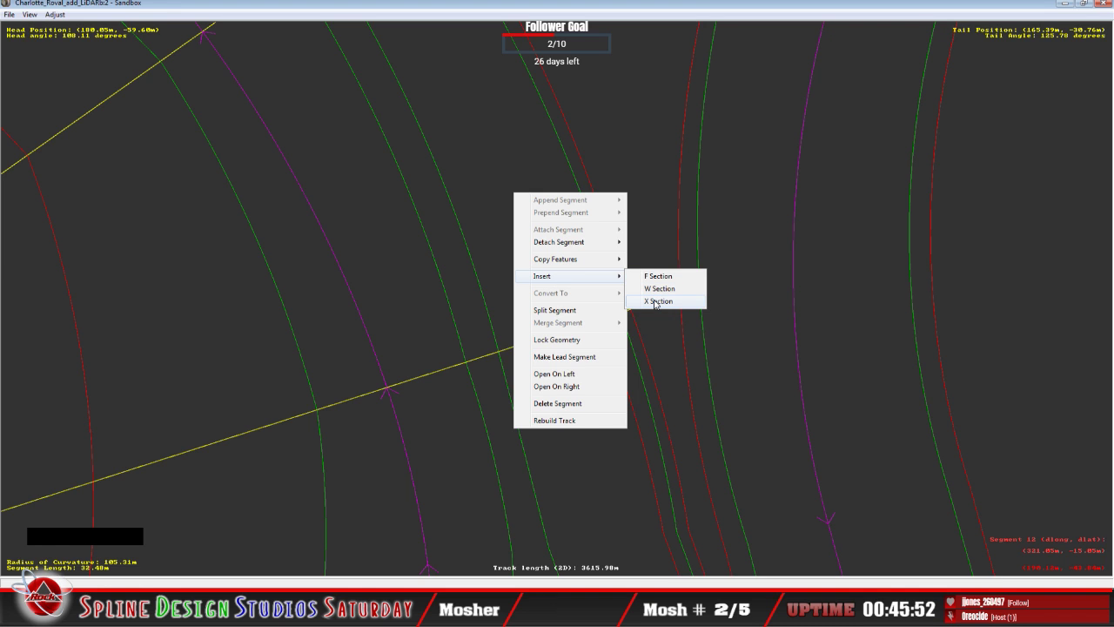
click(656, 302)
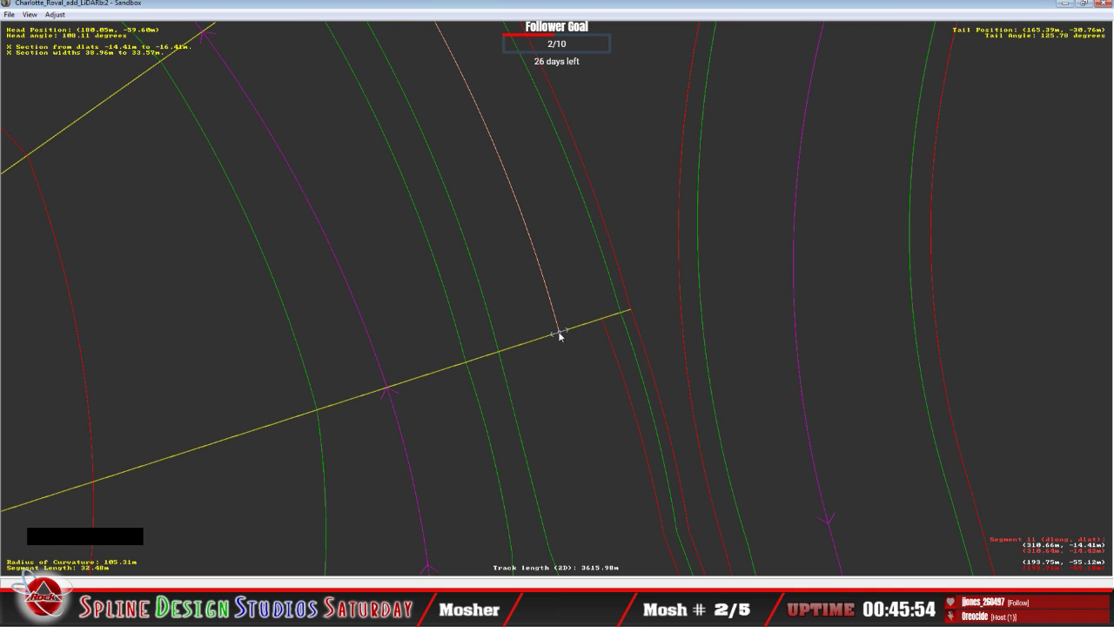
Join the X sections of segments 11 and 12 at dlat about -18.35 m and set the shared node to Mode Absolute.
drag(560, 331, 604, 323)
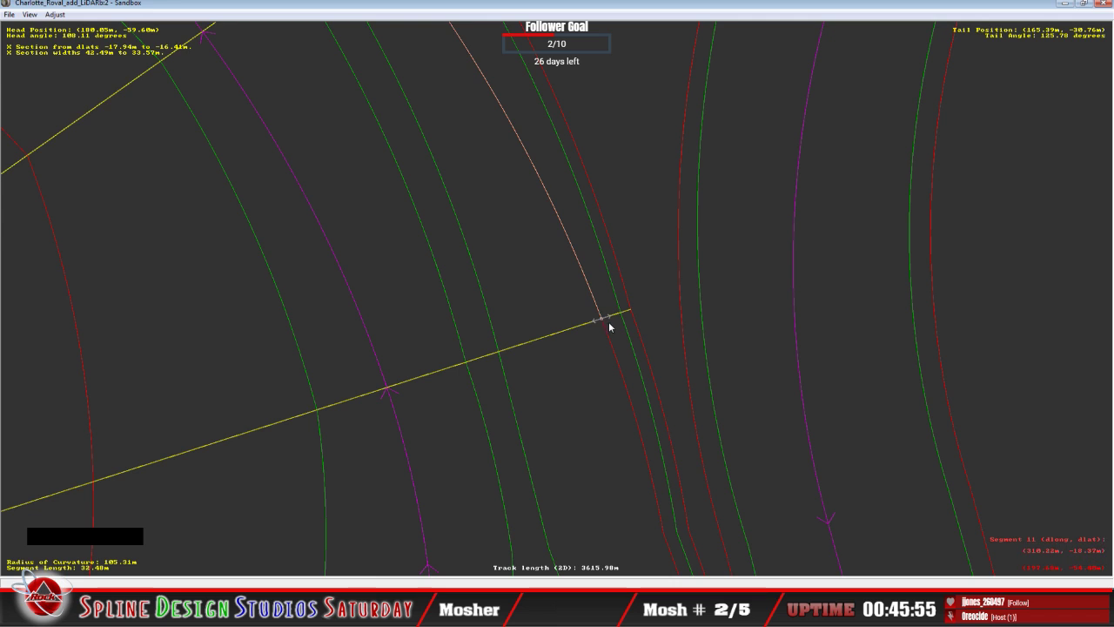
click(603, 322)
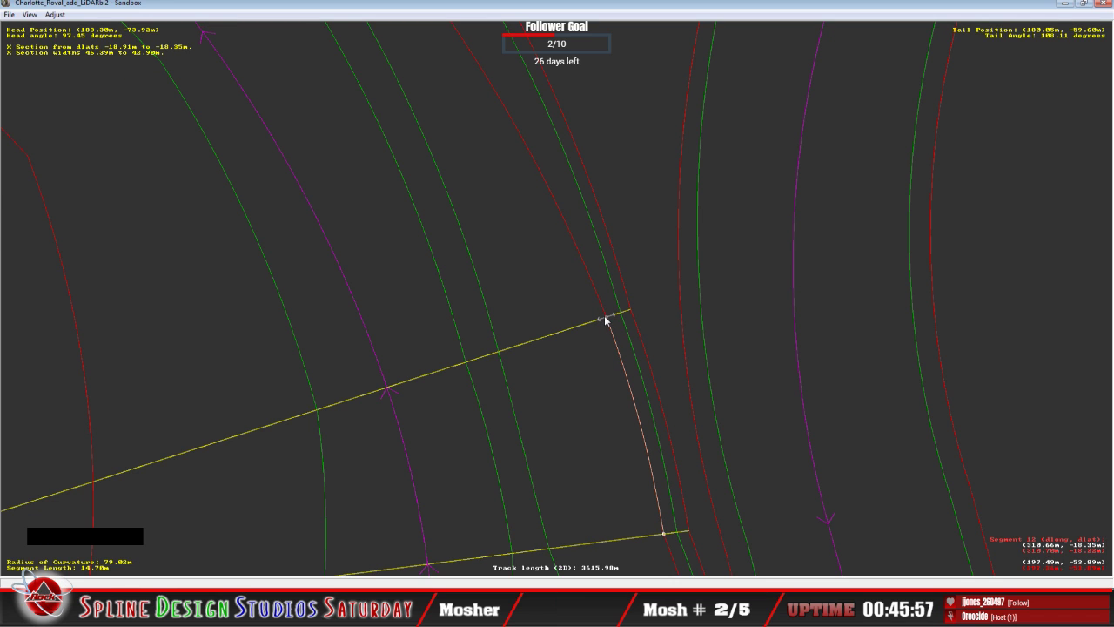
right_click(606, 320)
click(599, 296)
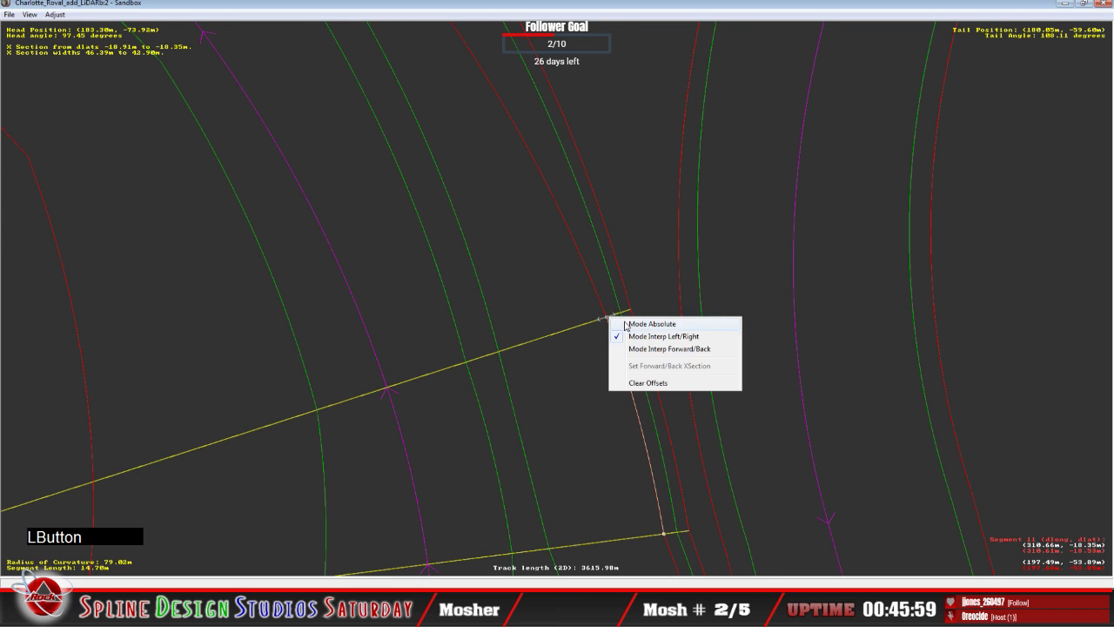
Move the end node of segment 12's X section outward beside the green line, and insert an X Section on segment 13.
key(c)
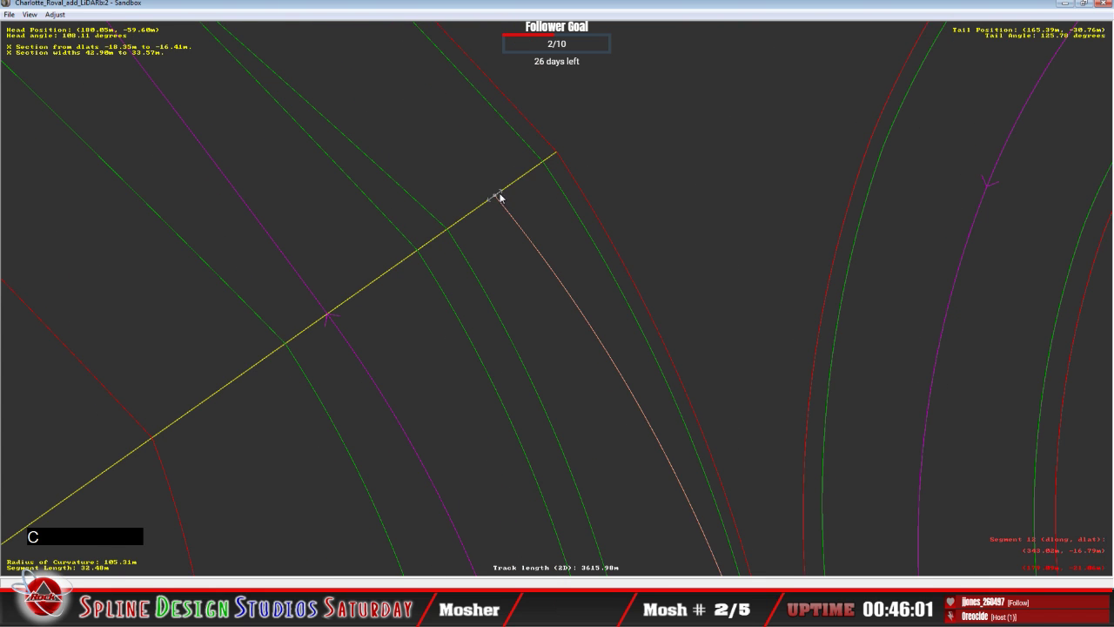
click(497, 195)
click(527, 177)
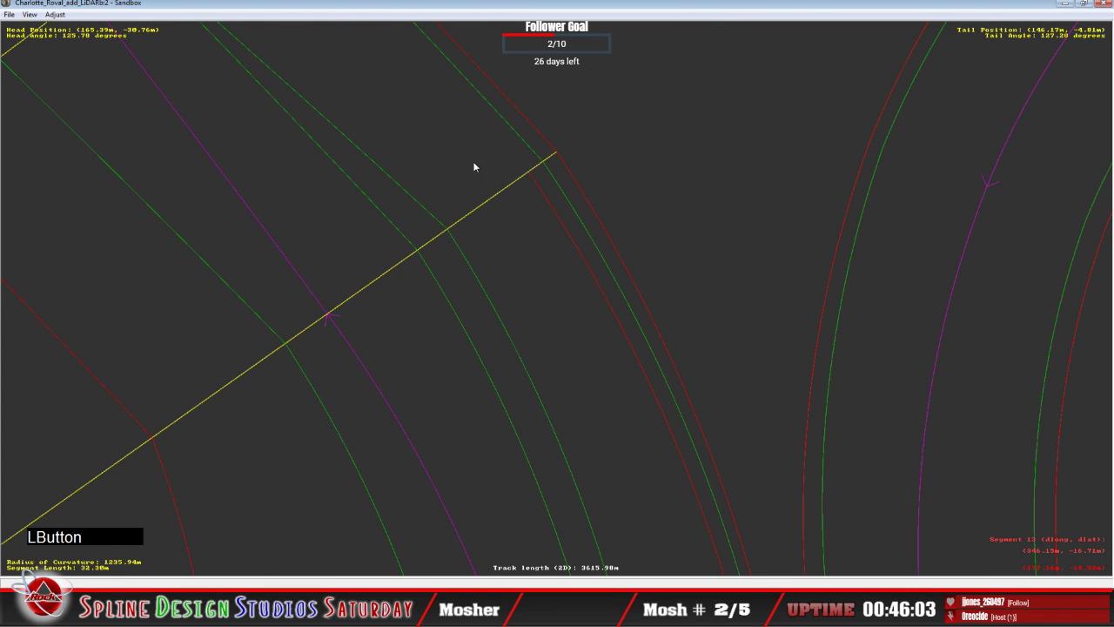
right_click(456, 155)
mouse_move(487, 236)
click(597, 263)
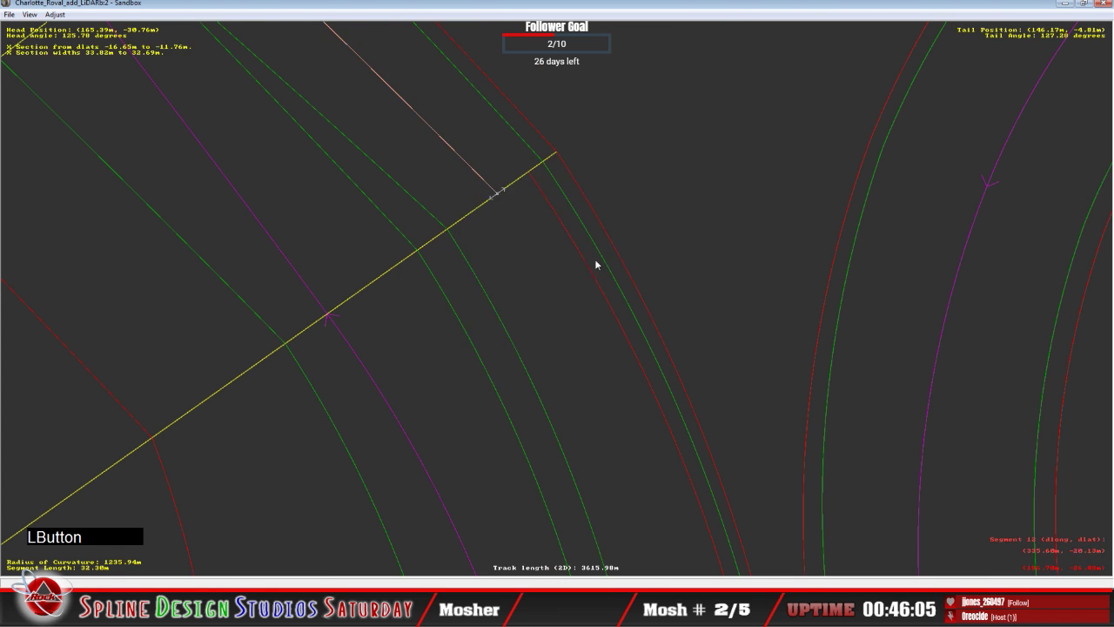
Join the X sections of segments 12 and 13 at dlat about -20.07 m and set the shared node to Mode Absolute.
click(532, 178)
drag(532, 177, 534, 174)
right_click(534, 174)
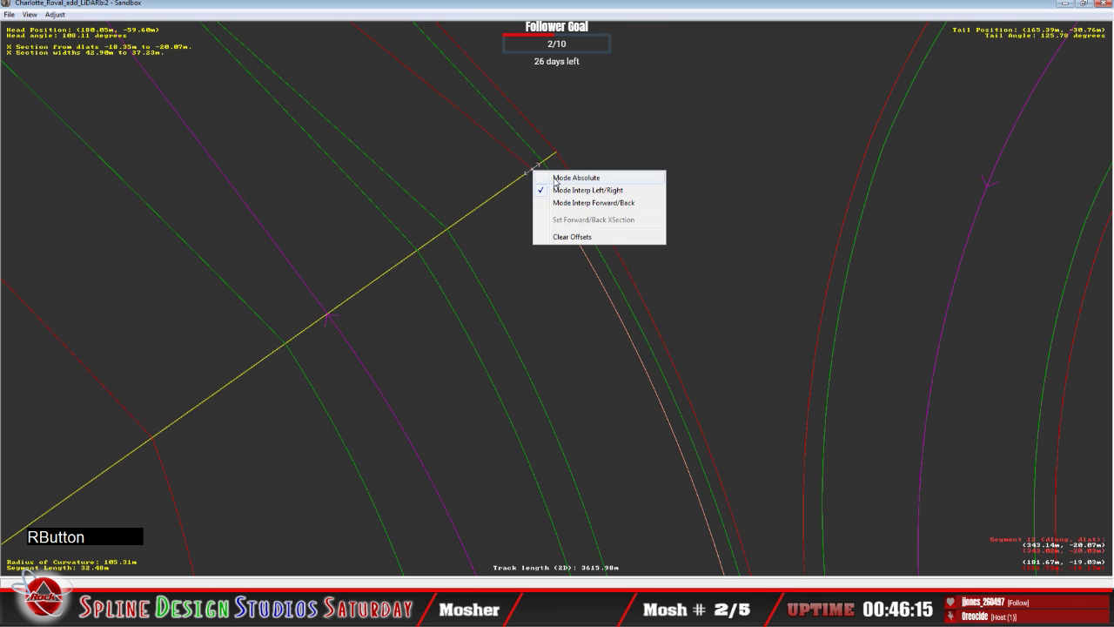
click(500, 165)
Move the end node of segment 13's X section outward toward the green line, and insert an X Section on segment 14.
key(c)
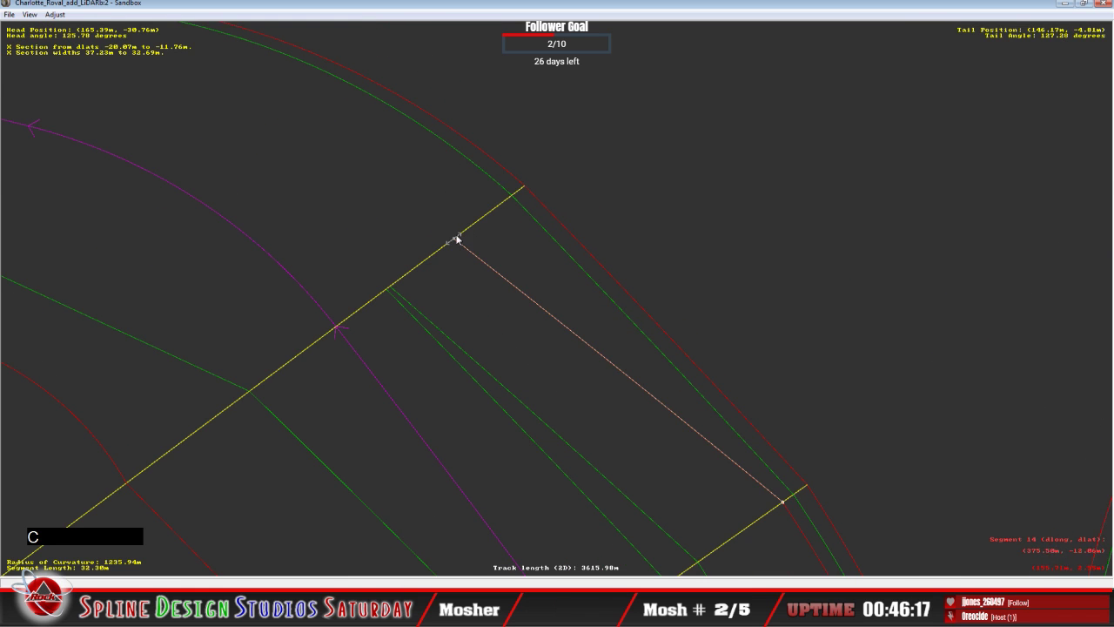
drag(458, 239, 458, 189)
right_click(426, 203)
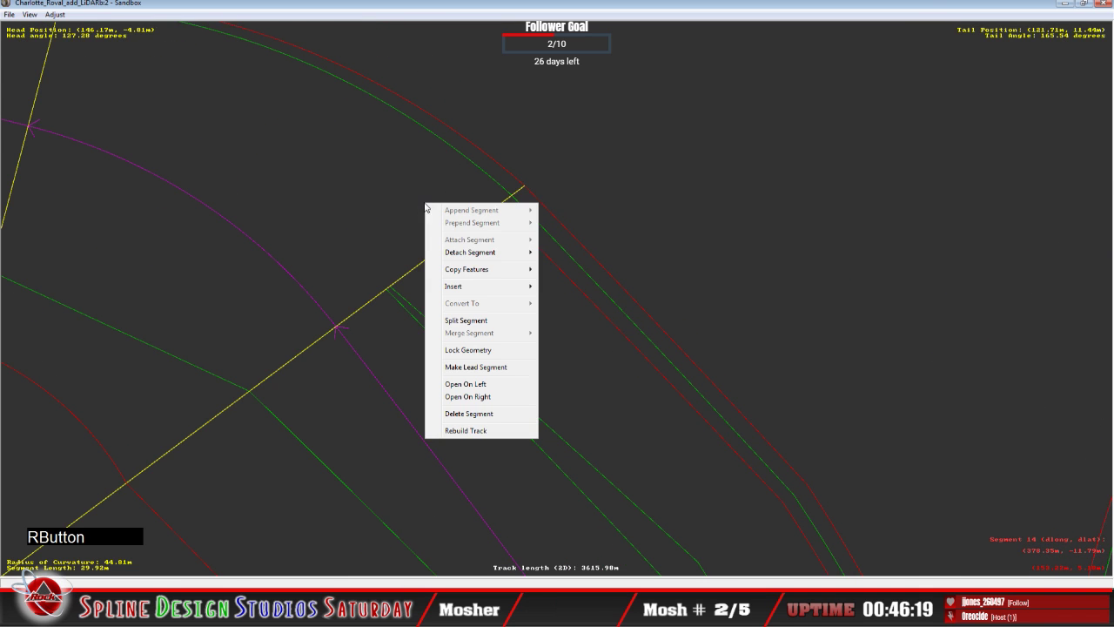
mouse_move(465, 288)
click(571, 311)
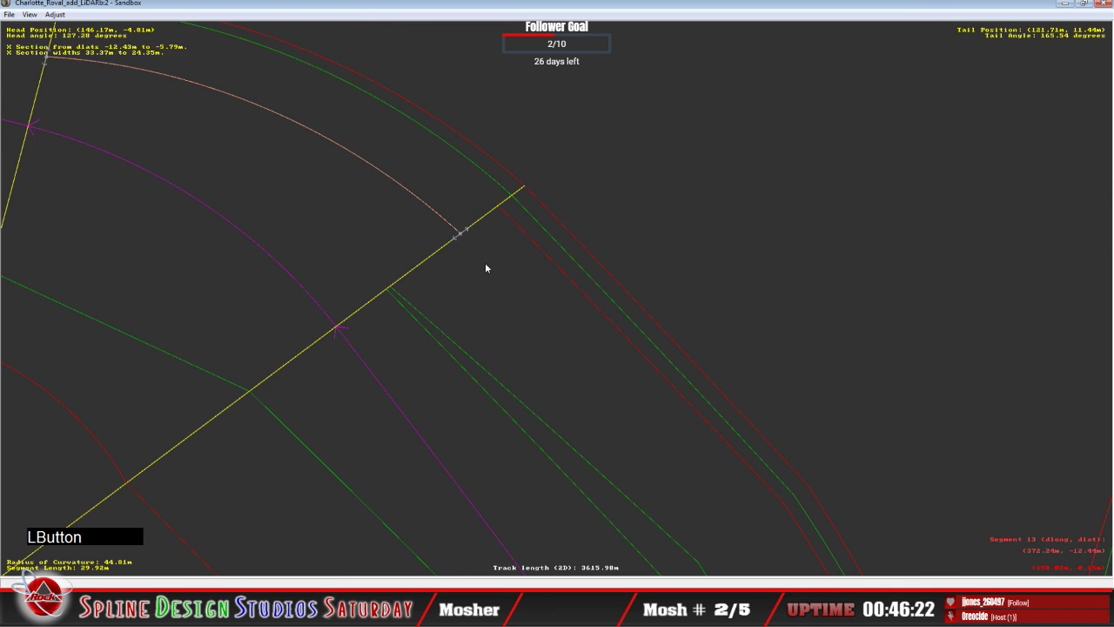
Join the X sections of segments 13 and 14 at dlat about -16.15 m and set the shared node to Mode Absolute.
mouse_move(512, 218)
mouse_down()
mouse_move(500, 206)
mouse_move(490, 219)
mouse_move(507, 214)
mouse_move(497, 207)
mouse_up()
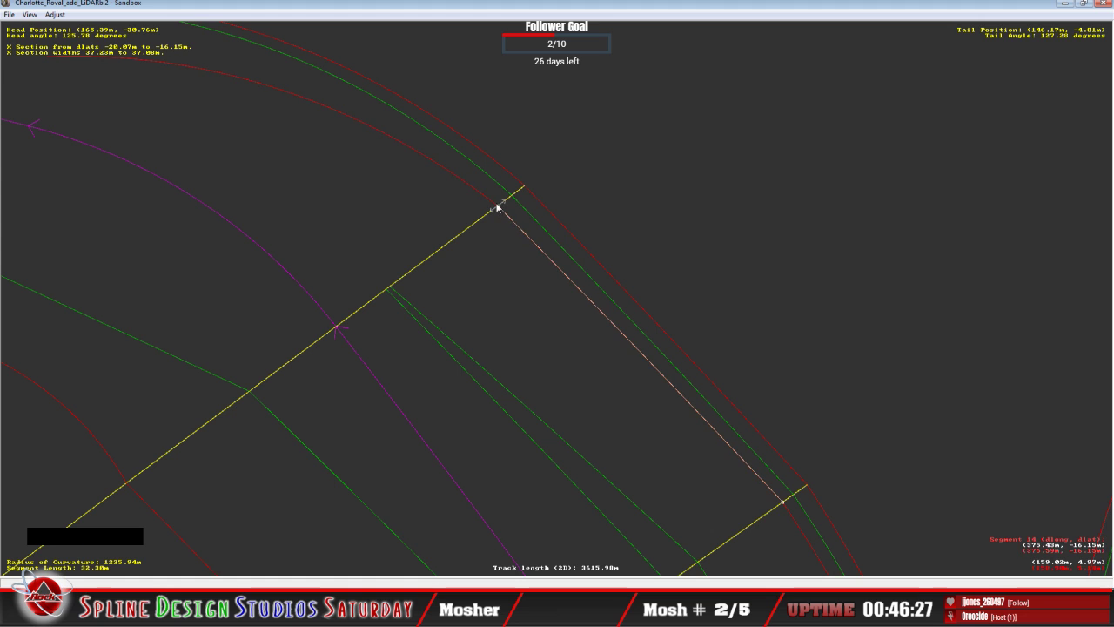
right_click(497, 207)
click(505, 213)
Move the end node of segment 14's X section outward to dlat about -9.04 m, beside the green line.
click(493, 206)
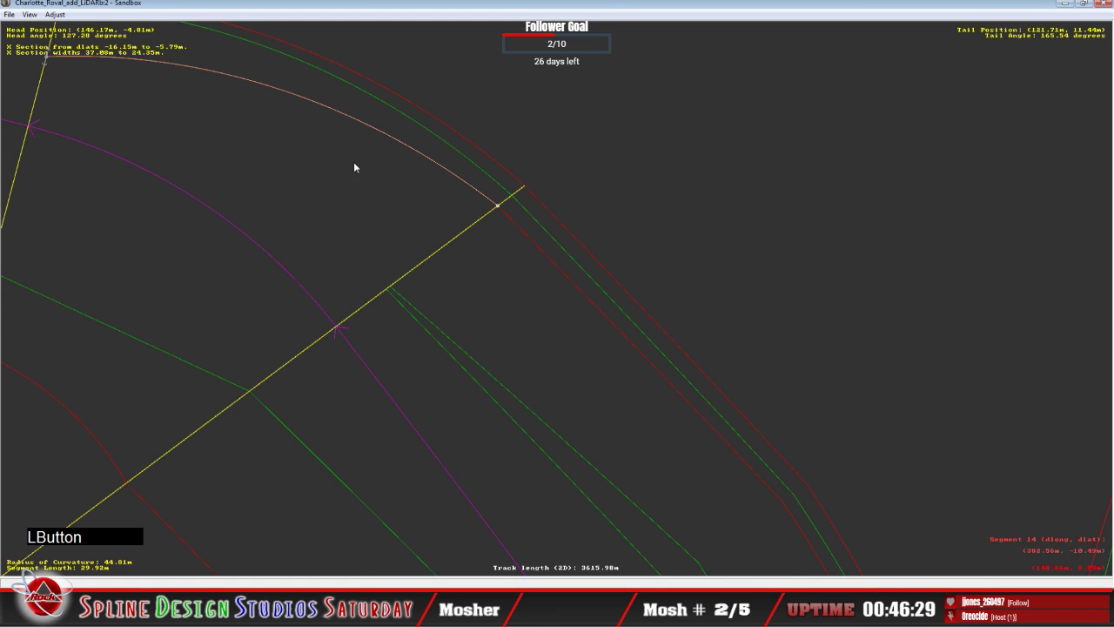
key(c)
click(279, 197)
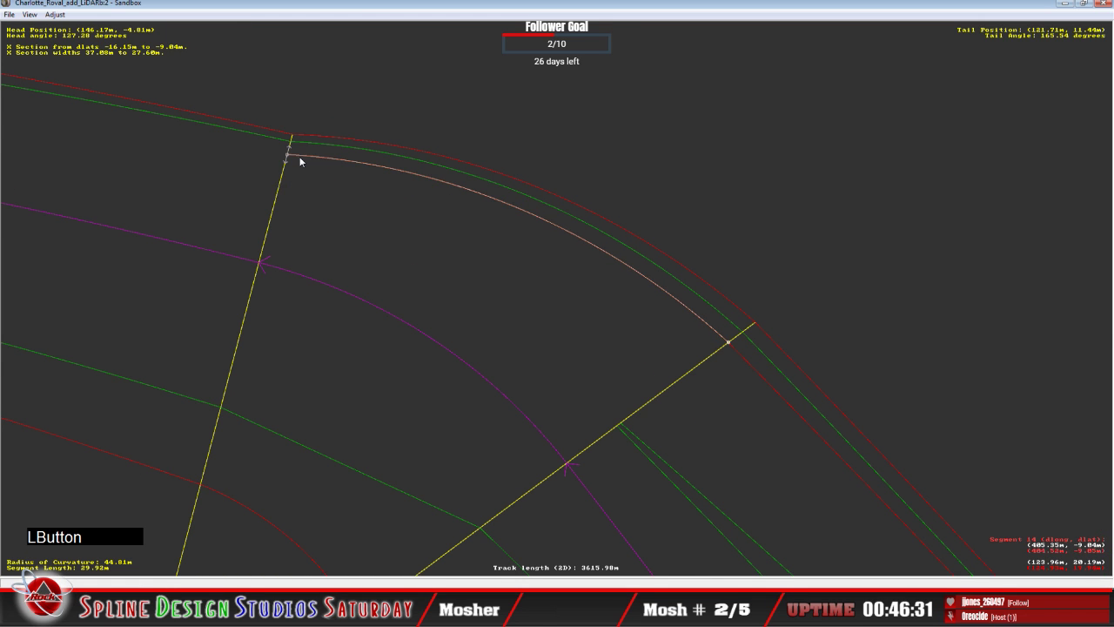
Insert an X Section on segment 15, the 34.27 m long segment.
click(254, 158)
right_click(250, 163)
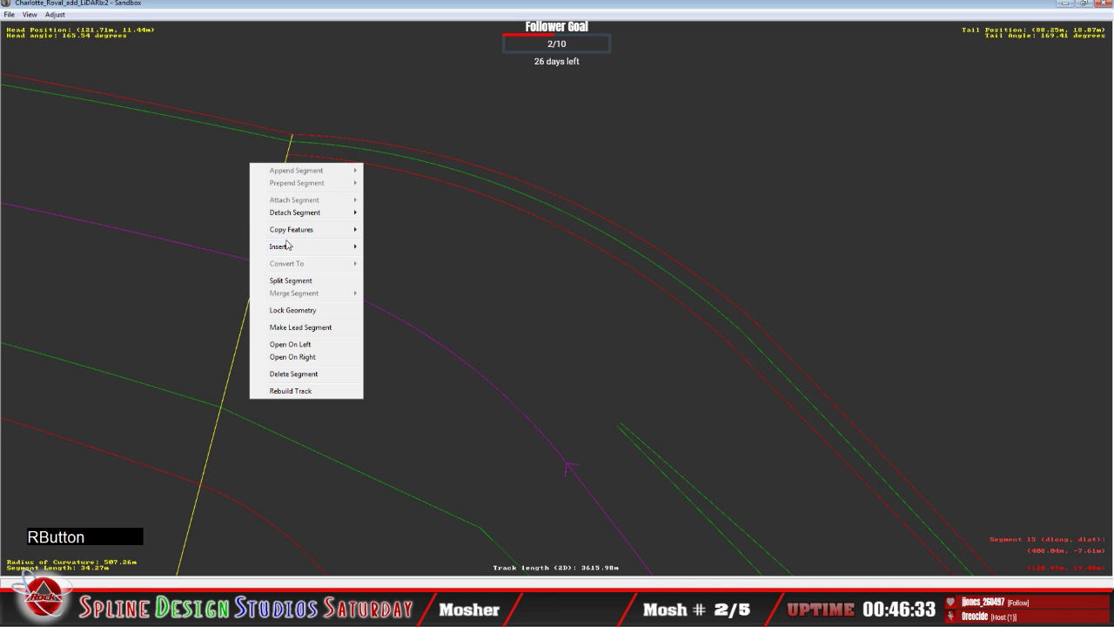
mouse_move(335, 250)
click(392, 270)
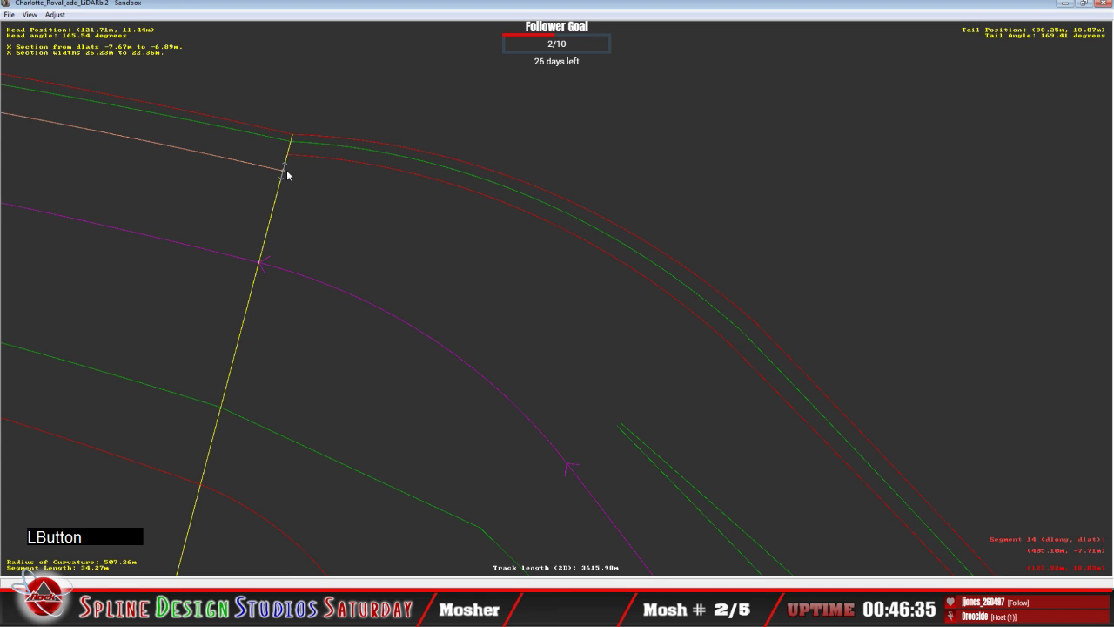
Join the X sections of segments 14 and 15 at dlat about -9.16 m and set the shared node to Mode Absolute.
click(288, 175)
click(280, 173)
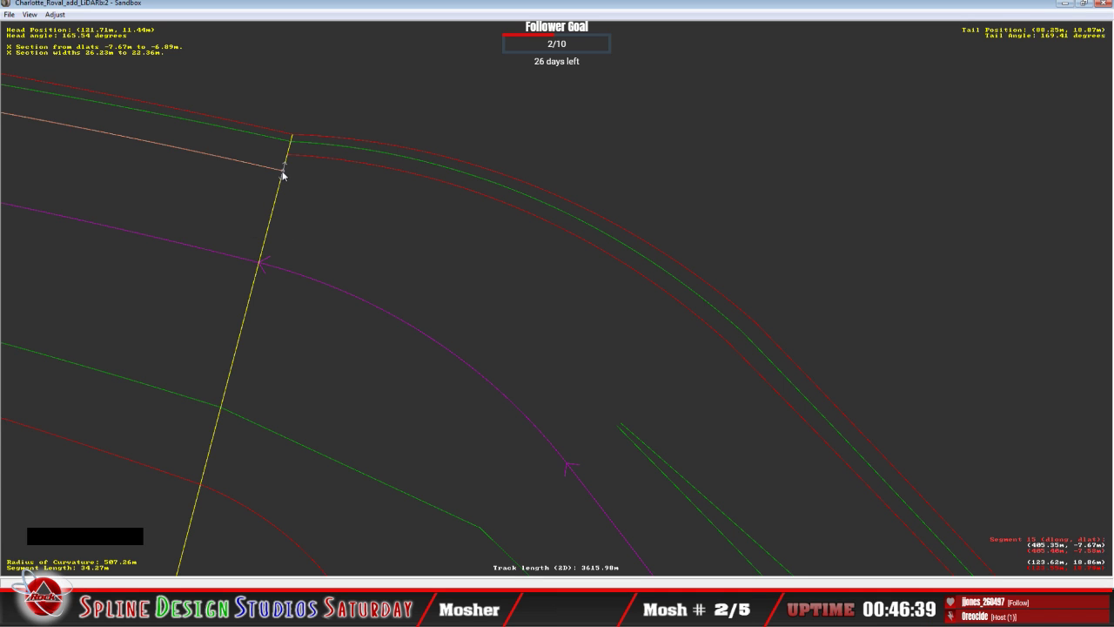
mouse_move(284, 172)
mouse_down()
mouse_move(285, 157)
mouse_move(299, 159)
mouse_move(289, 157)
mouse_up()
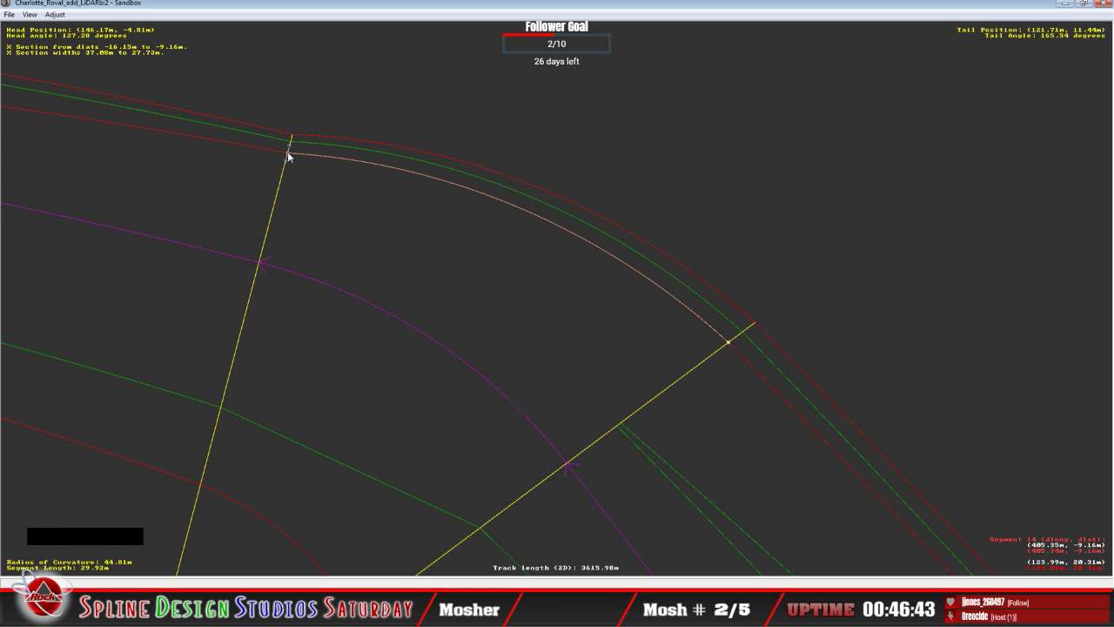
right_click(288, 156)
click(288, 165)
Move the end node of segment 15's X section outward to dlat about -7.83 m.
click(258, 152)
key(c)
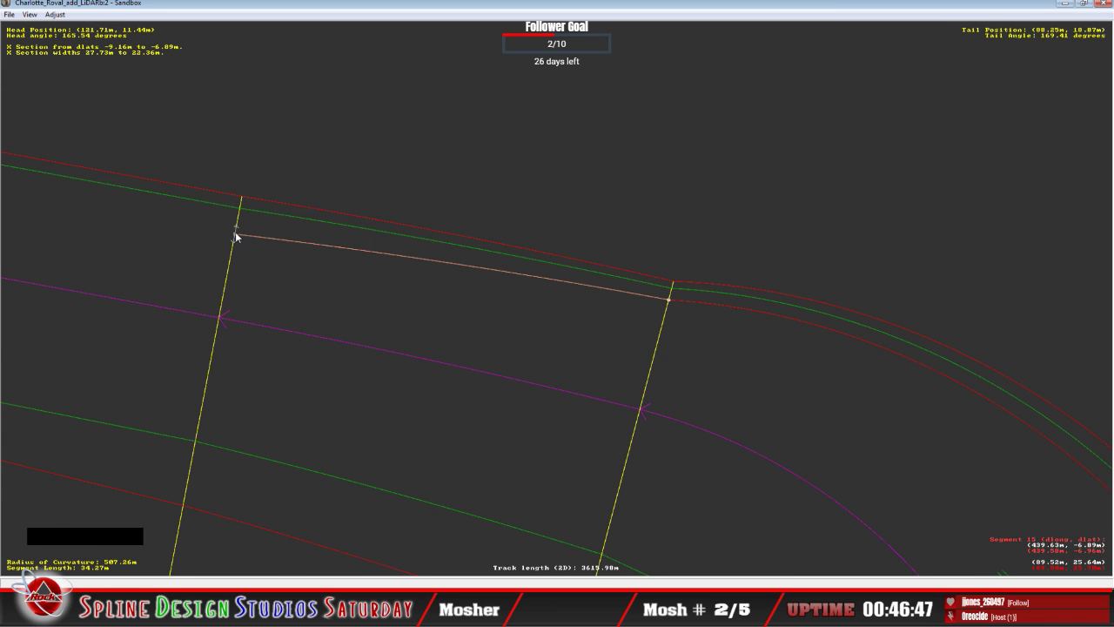
drag(234, 232, 239, 226)
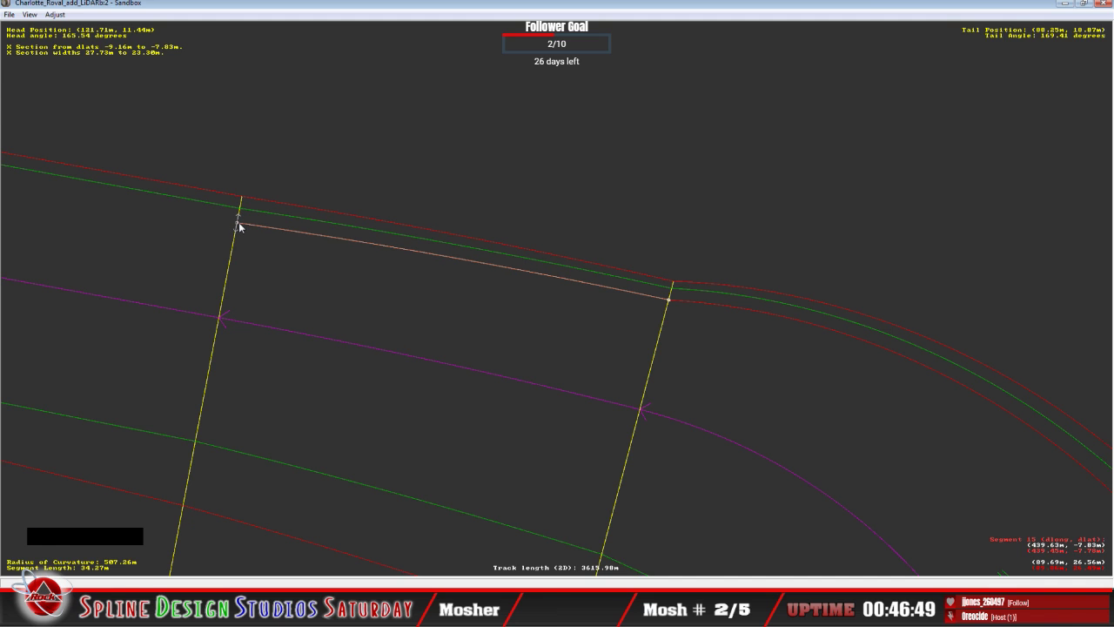
Set the Charlotte GoogleEarth_HD mip as the background image and check the track lines around segment 15 against it.
click(55, 15)
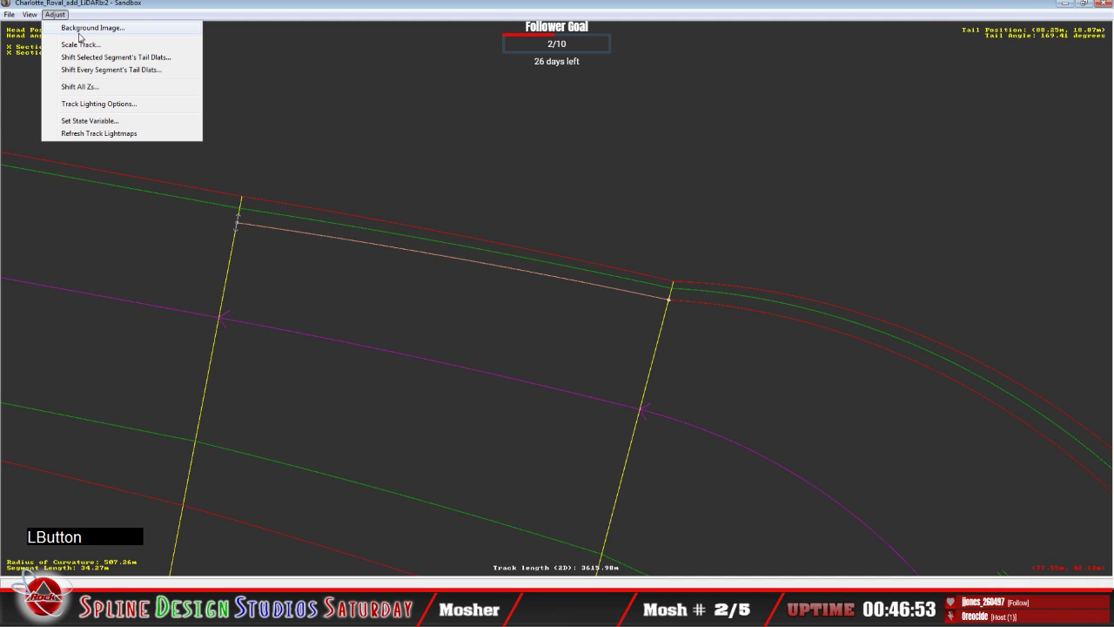
click(70, 27)
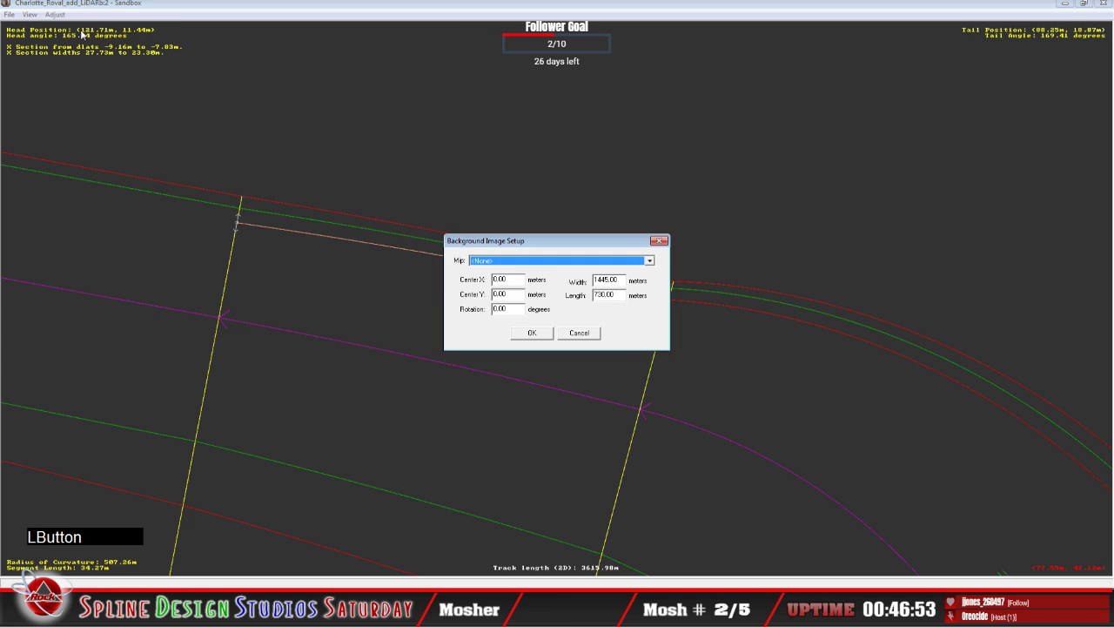
click(650, 260)
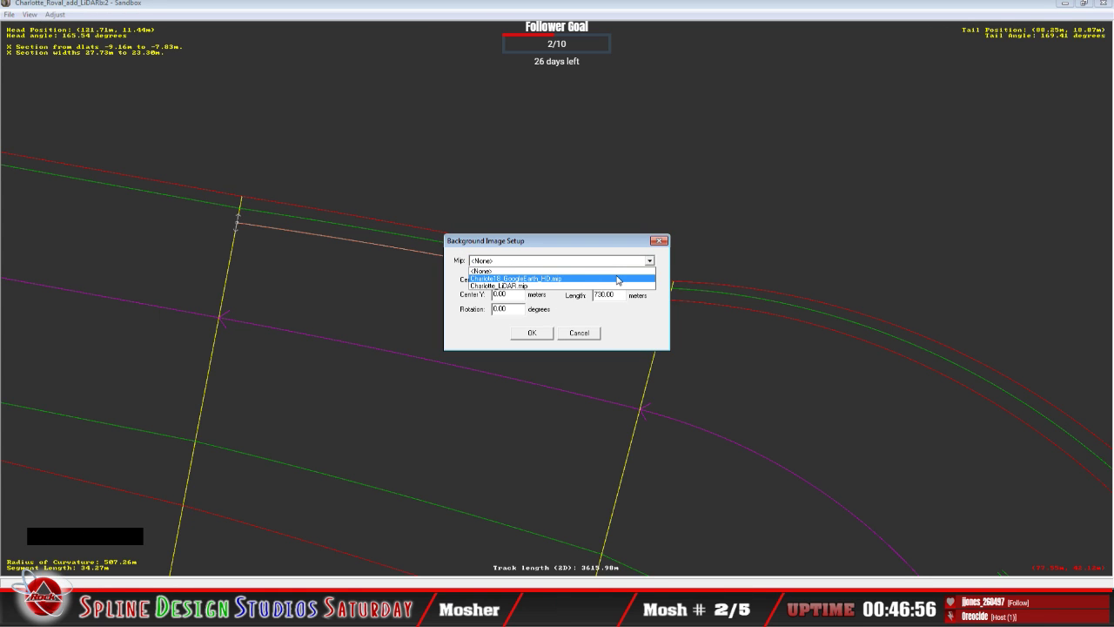
click(618, 279)
click(532, 336)
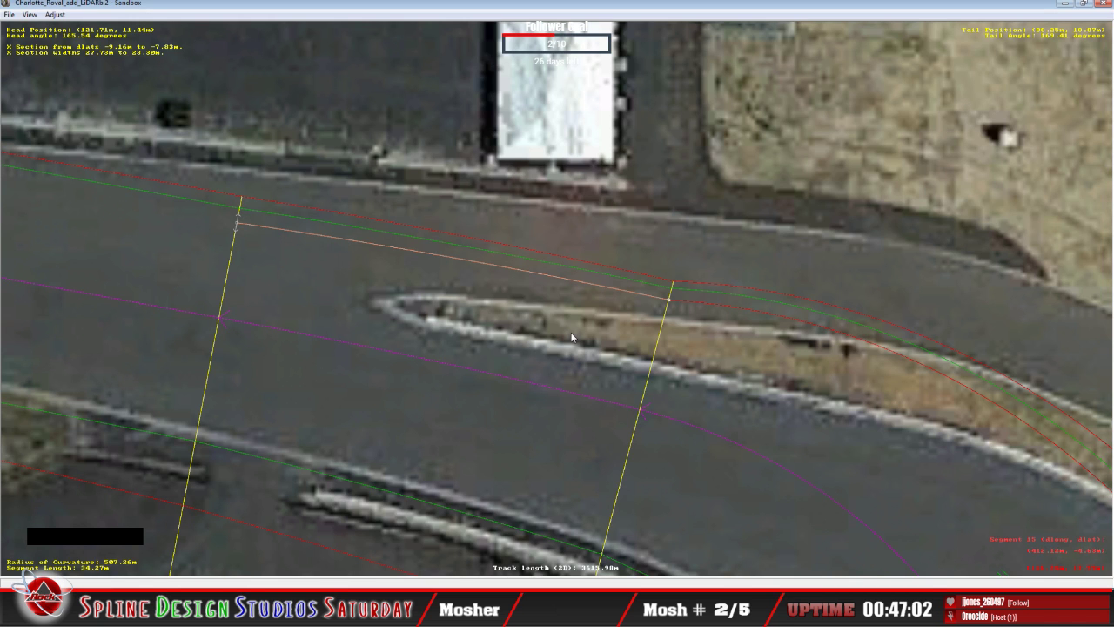
scroll(572, 337, down, 3)
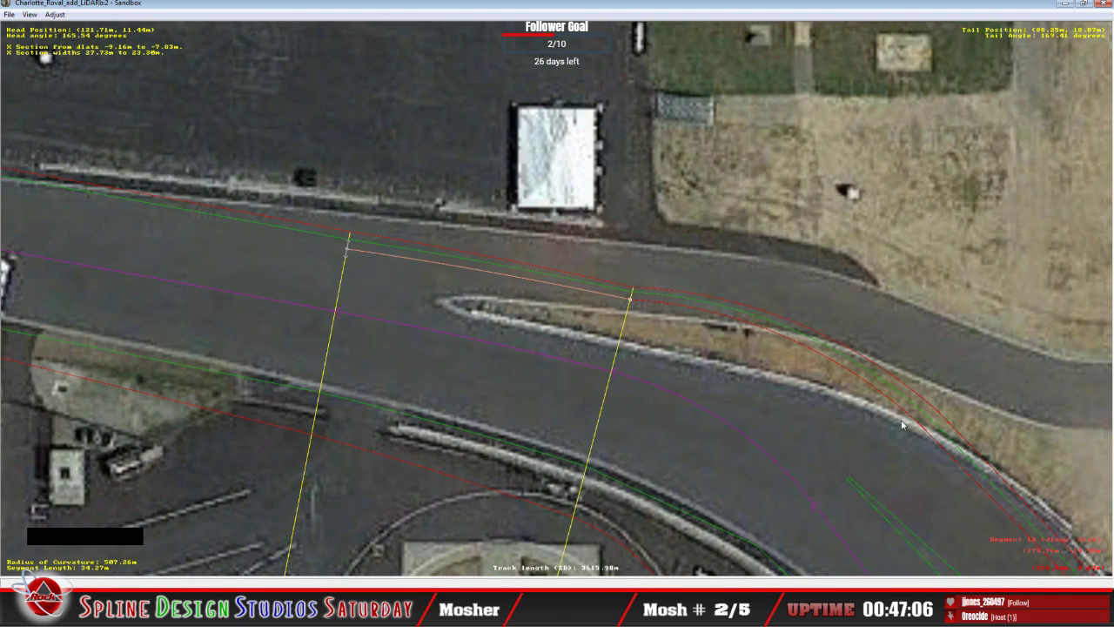
key(c)
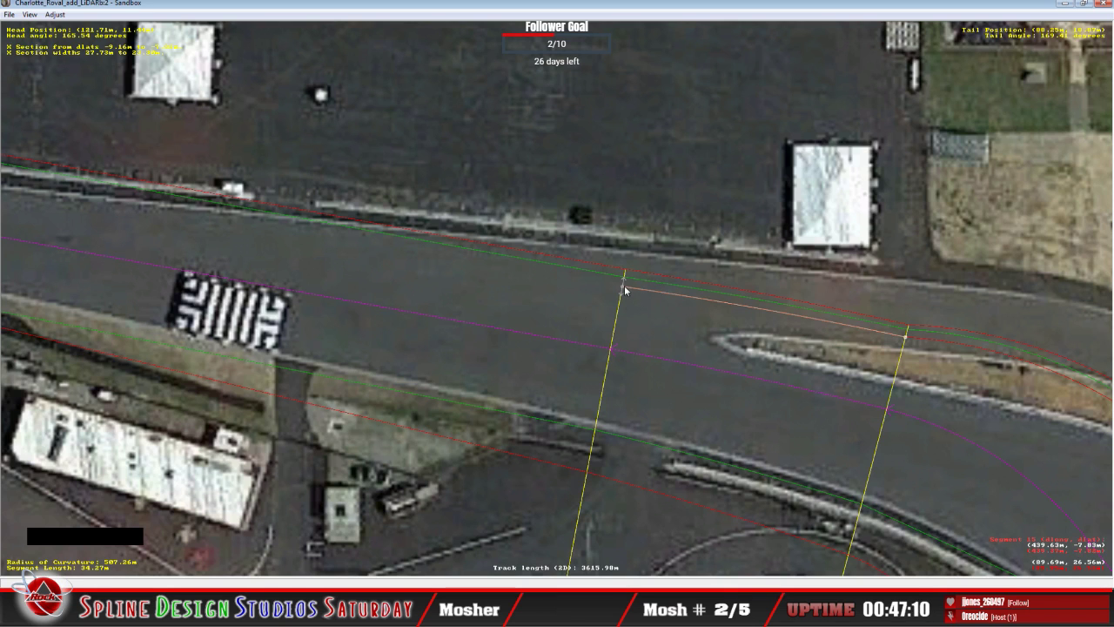
Nudge the end node of segment 15's X section and insert an X Section on segment 16, the 89.18 m long segment.
drag(624, 284, 622, 285)
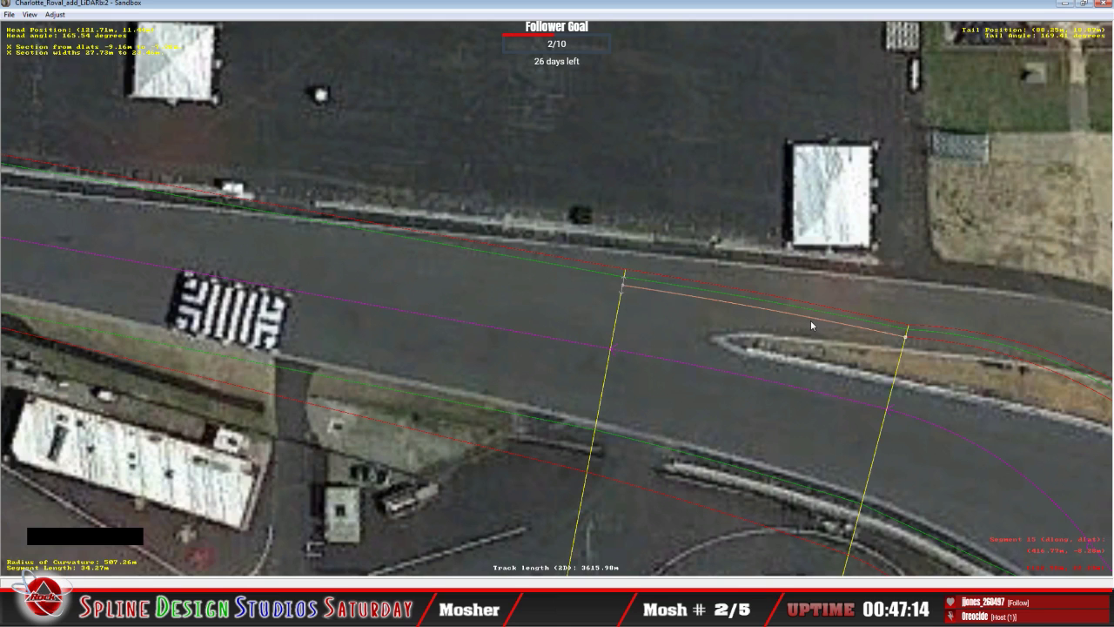
click(557, 301)
right_click(558, 301)
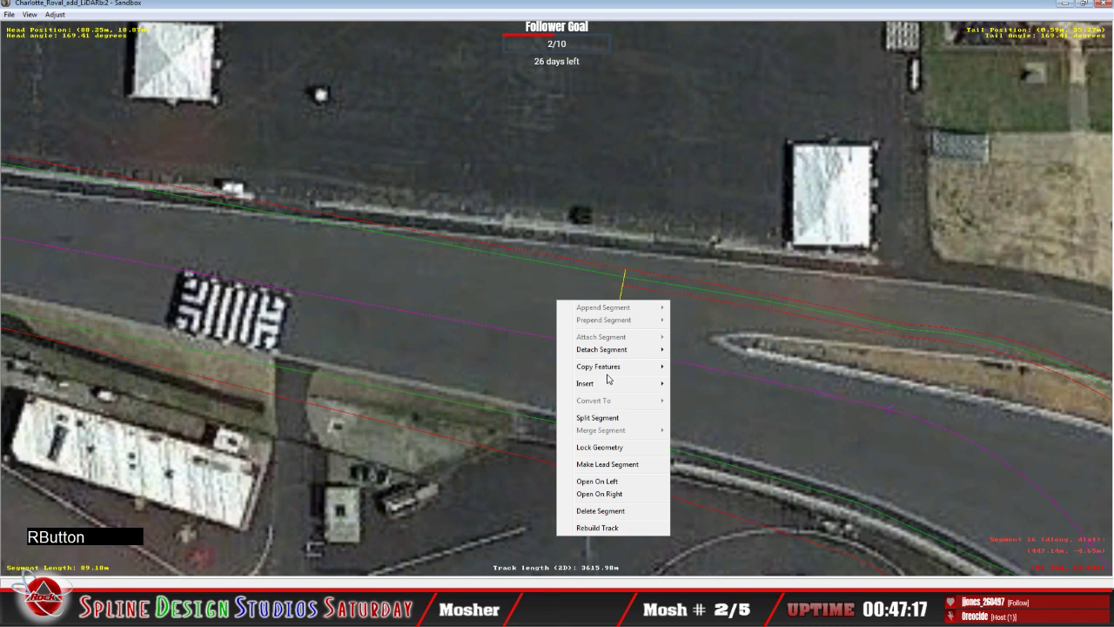
mouse_move(608, 390)
click(701, 408)
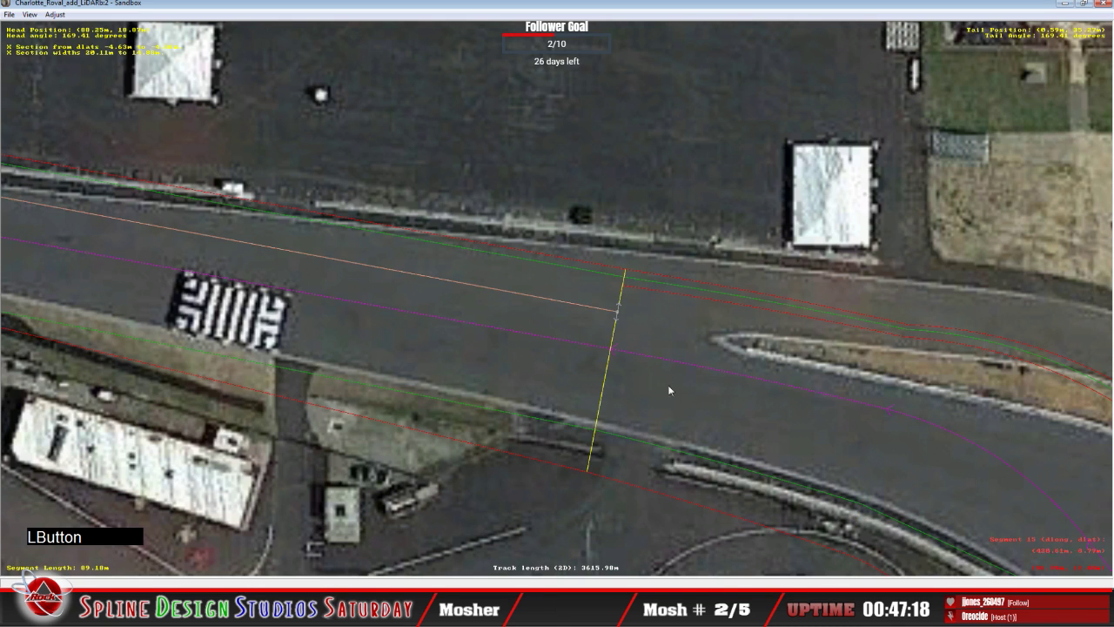
Join the X sections of segments 15 and 16 at dlat about -7.73 m.
click(627, 286)
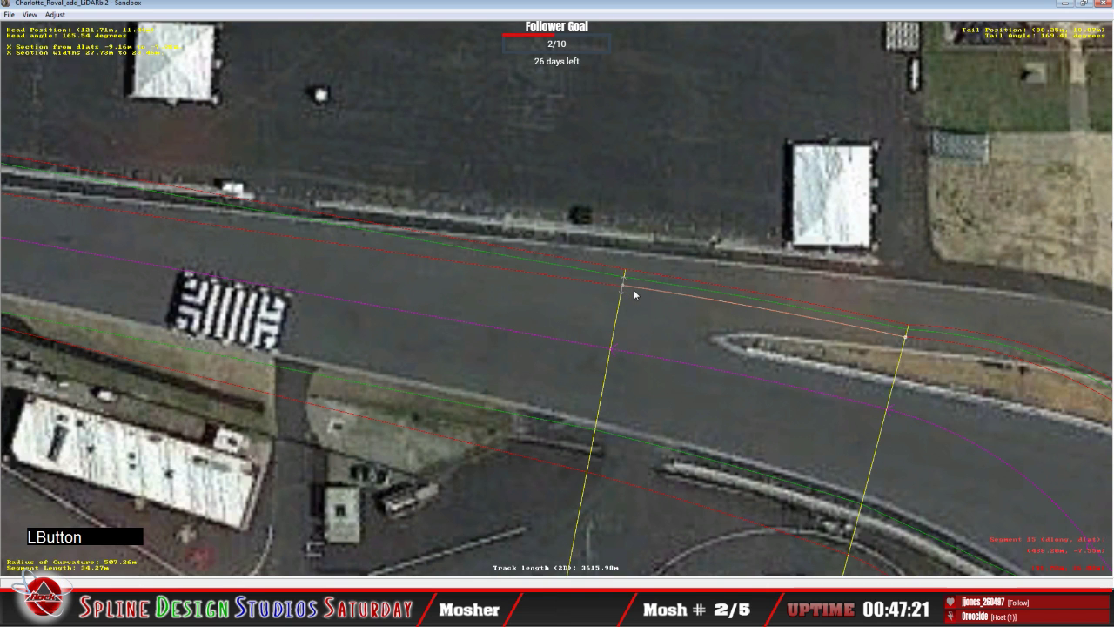
click(623, 289)
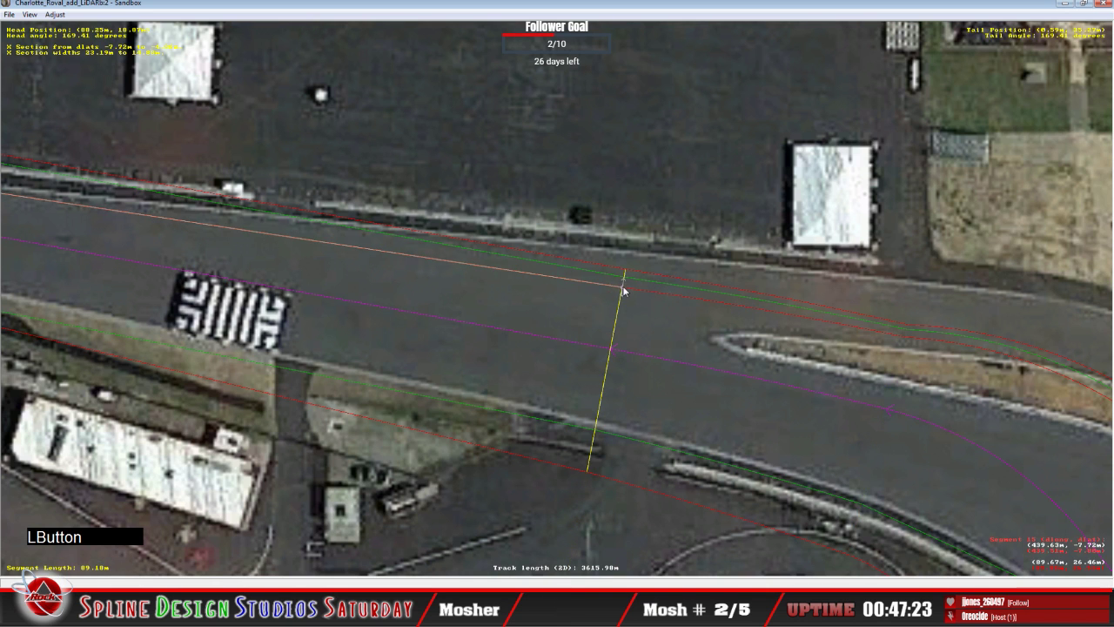
key(z)
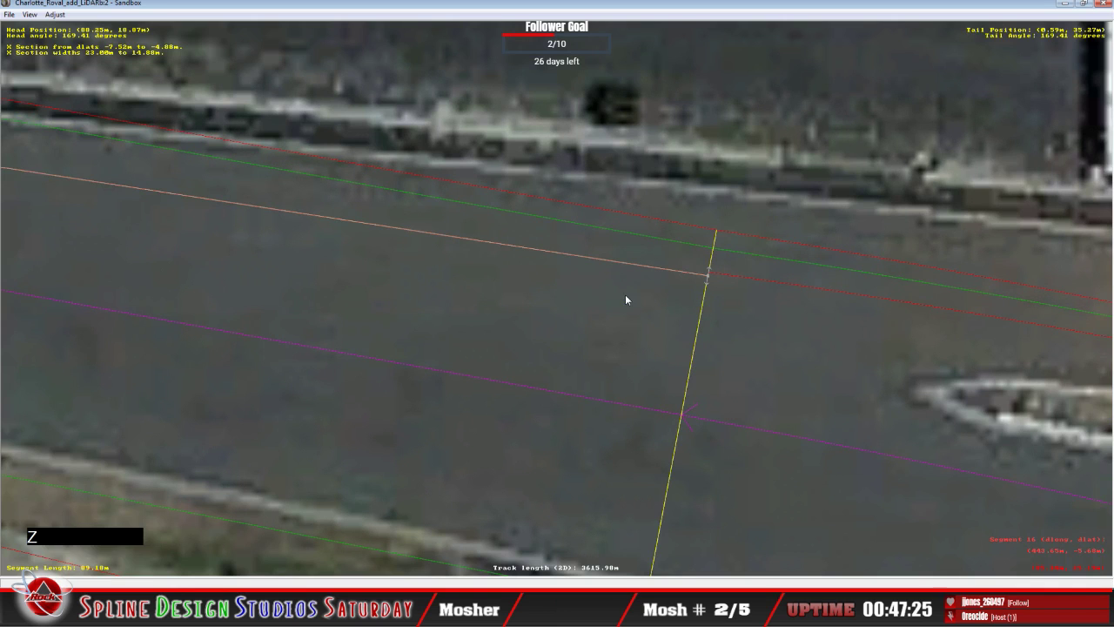
key(c)
click(584, 284)
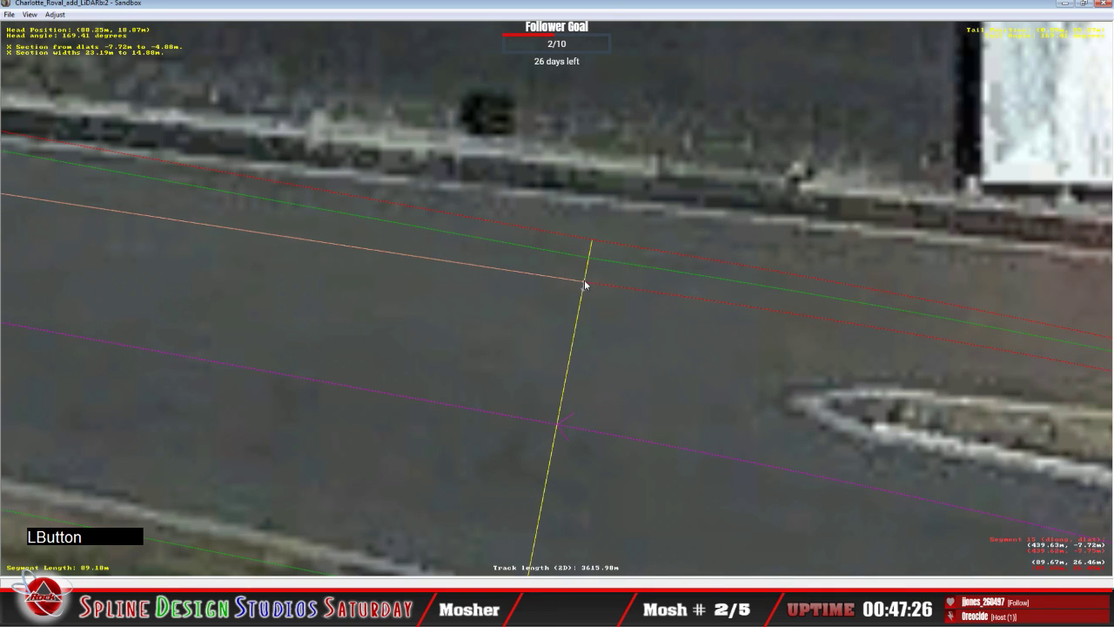
click(597, 284)
right_click(585, 285)
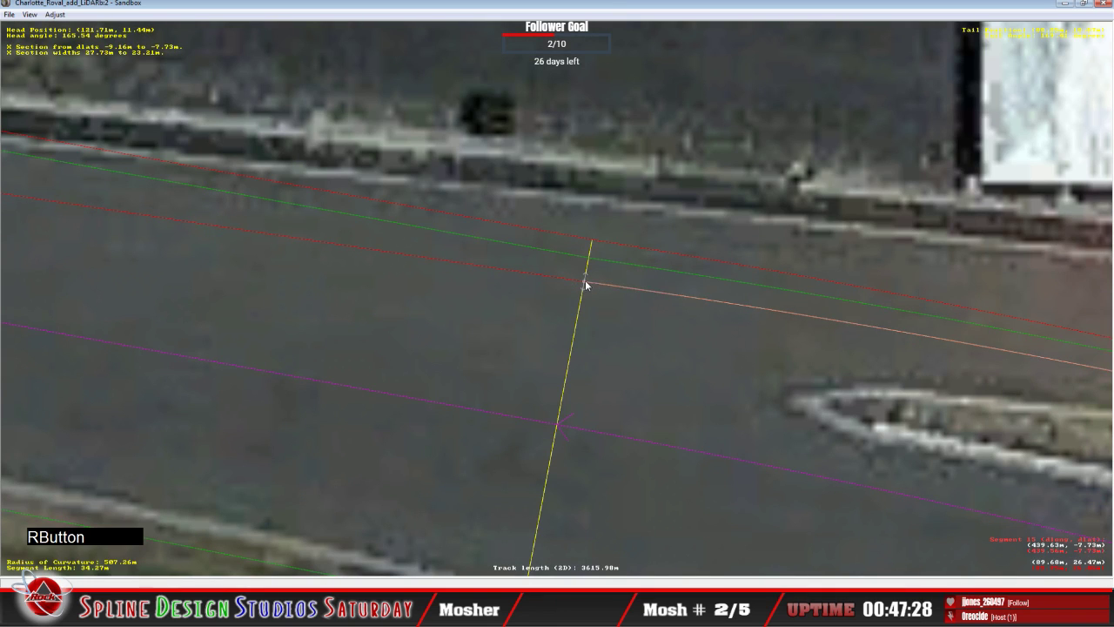
click(580, 286)
click(562, 281)
Move the end node of segment 16's X section outward to dlat about -7.42 m and insert an X Section on segment 17.
key(c)
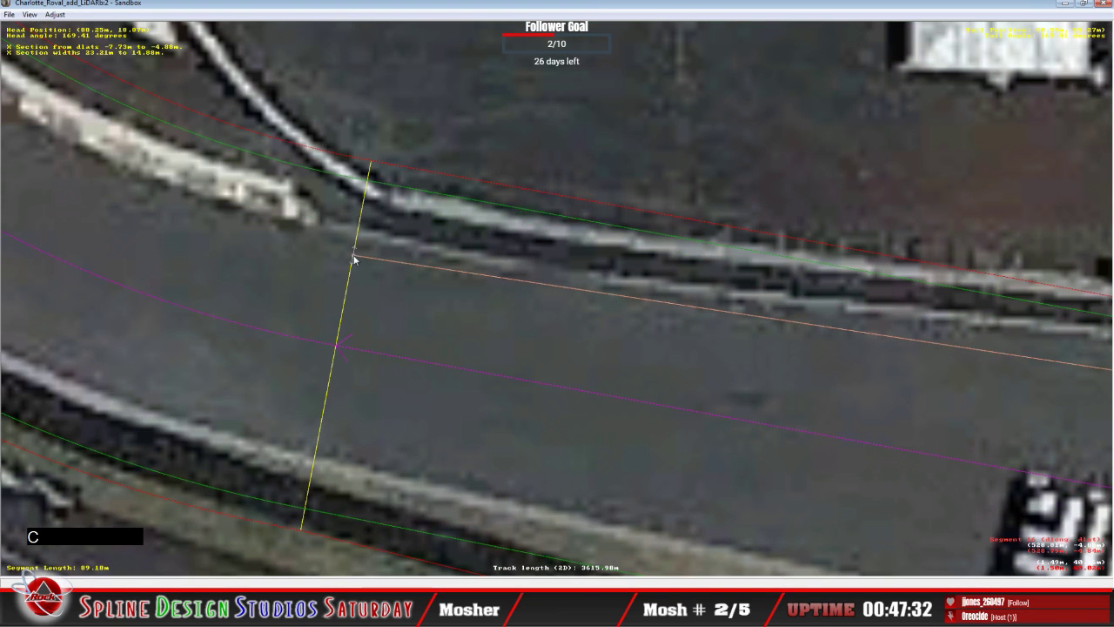
click(354, 257)
click(299, 212)
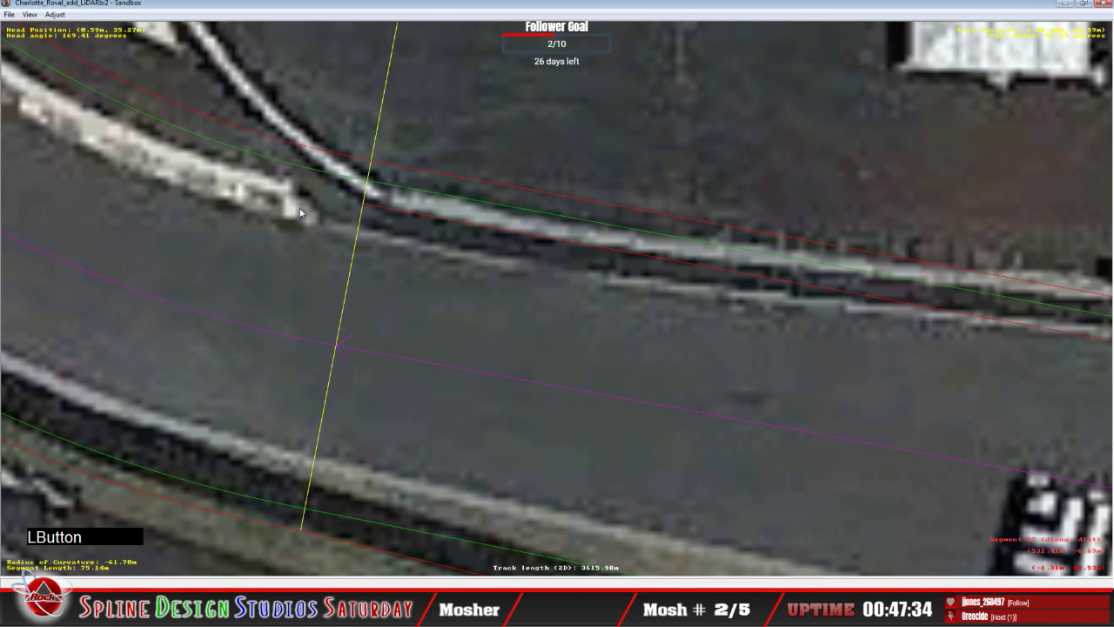
right_click(285, 217)
mouse_move(323, 302)
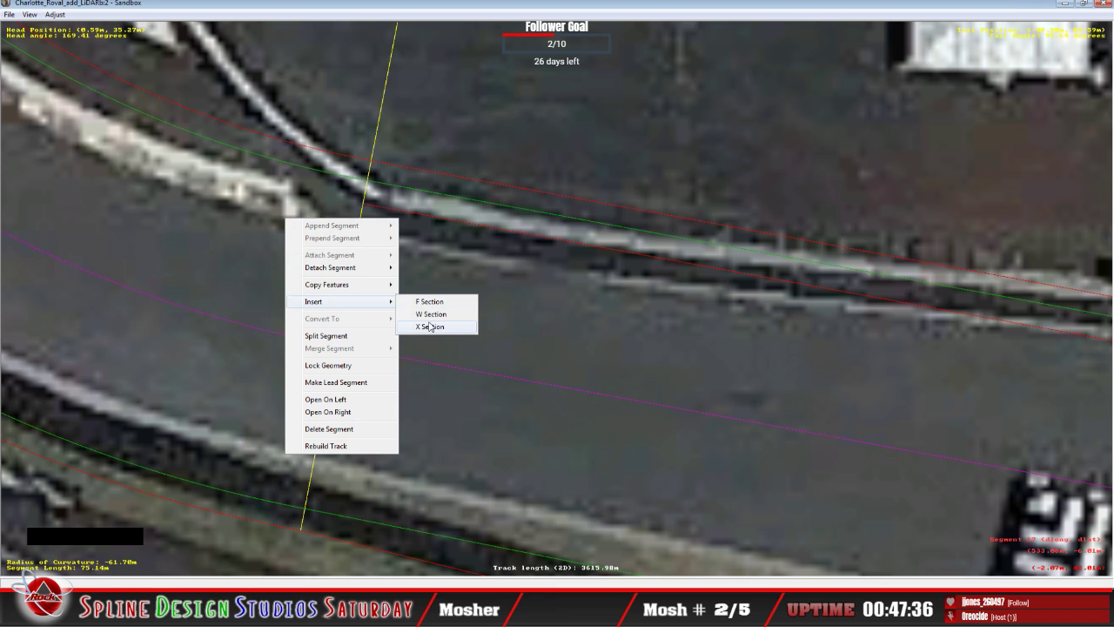
click(430, 327)
Join the X sections of segments 16 and 17 at dlat about -7.66 m.
click(362, 233)
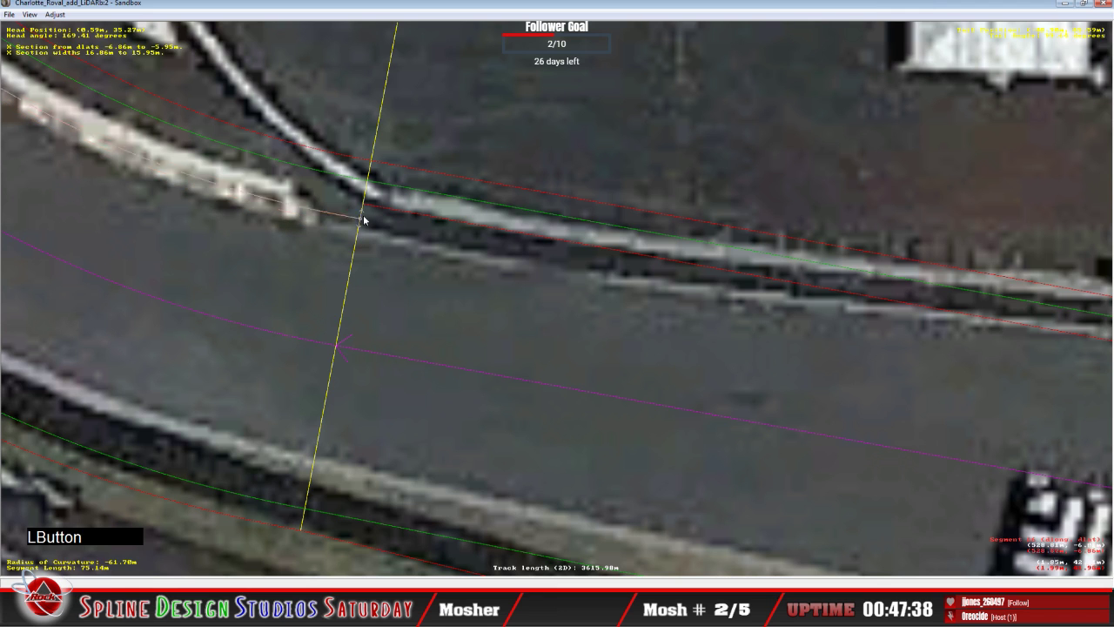
click(366, 209)
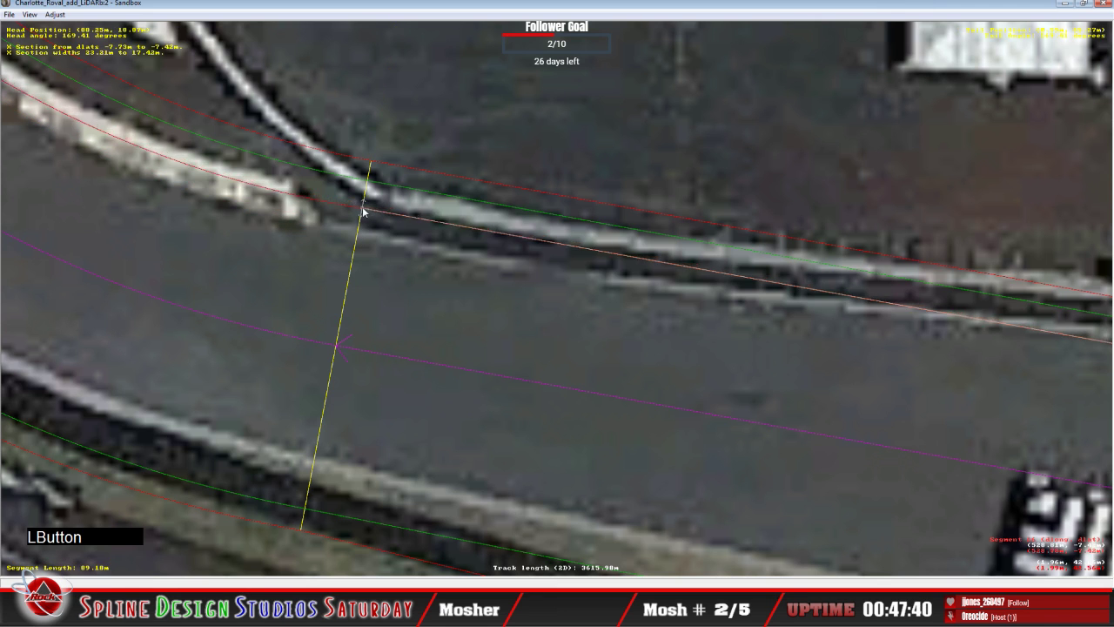
right_click(366, 209)
click(322, 209)
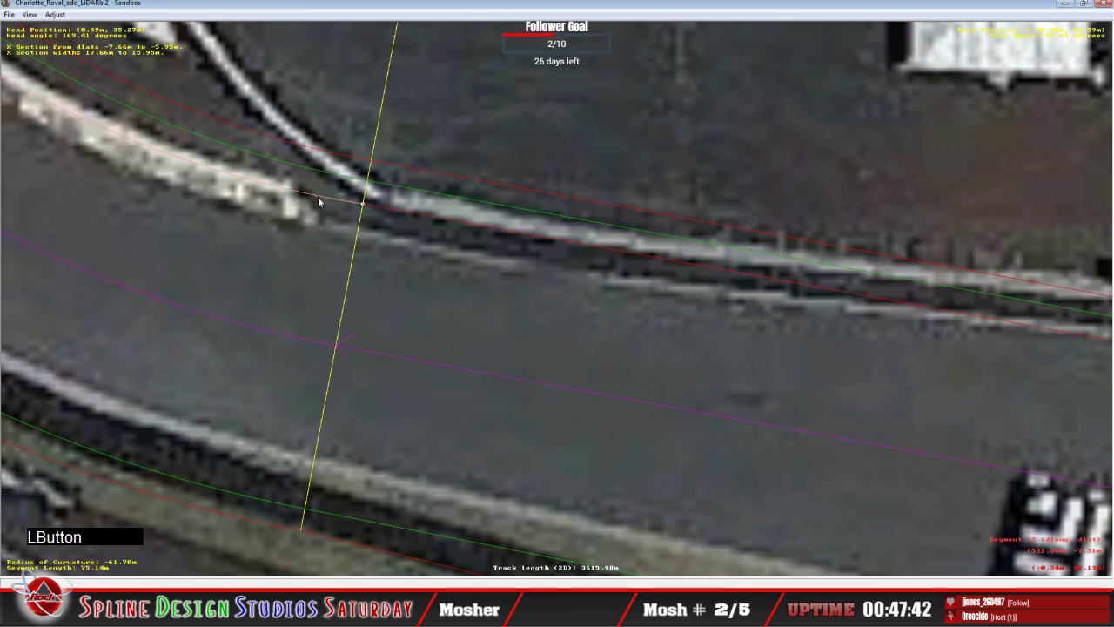
key(n)
key(n)
click(373, 200)
Move the end node of segment 17's X section outward to dlat about -7.51 m and insert an X Section on segment 18.
key(c)
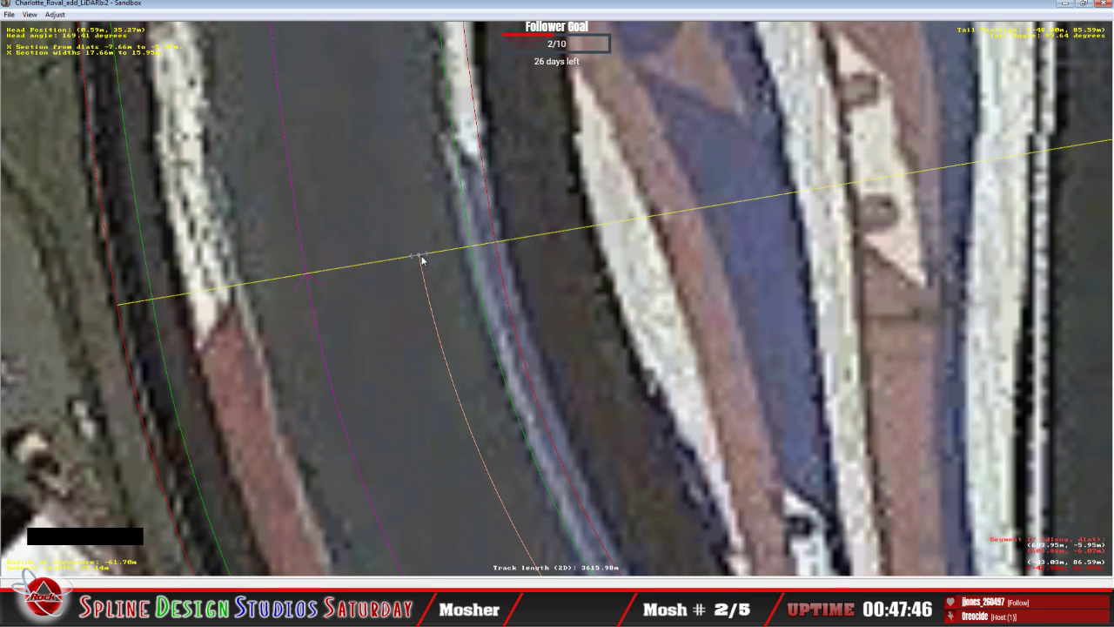
drag(423, 256, 448, 252)
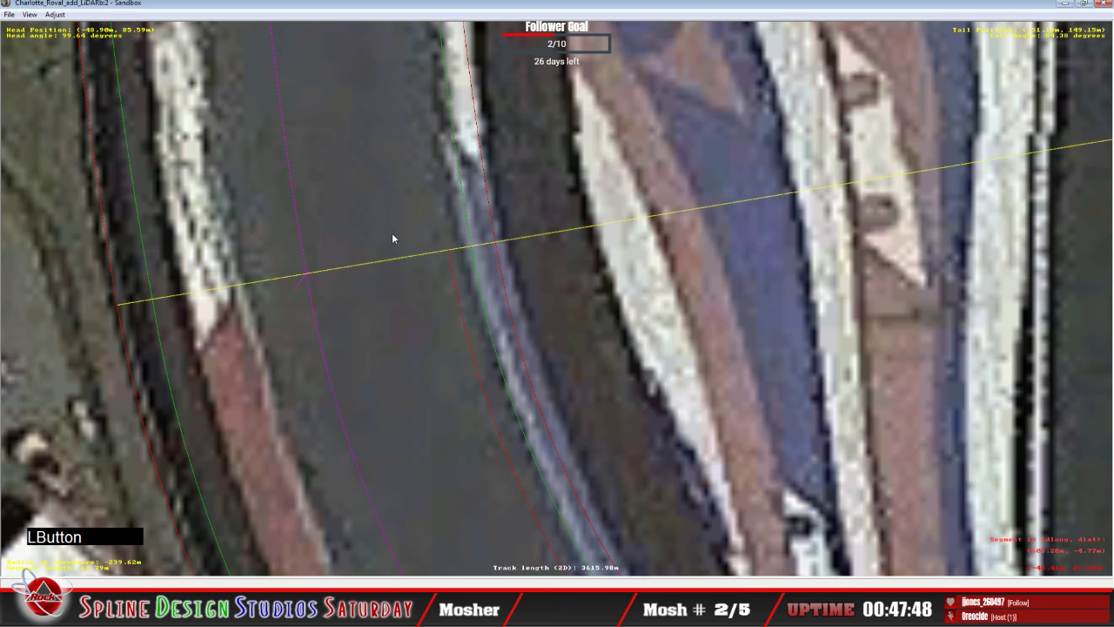
right_click(392, 239)
mouse_move(435, 319)
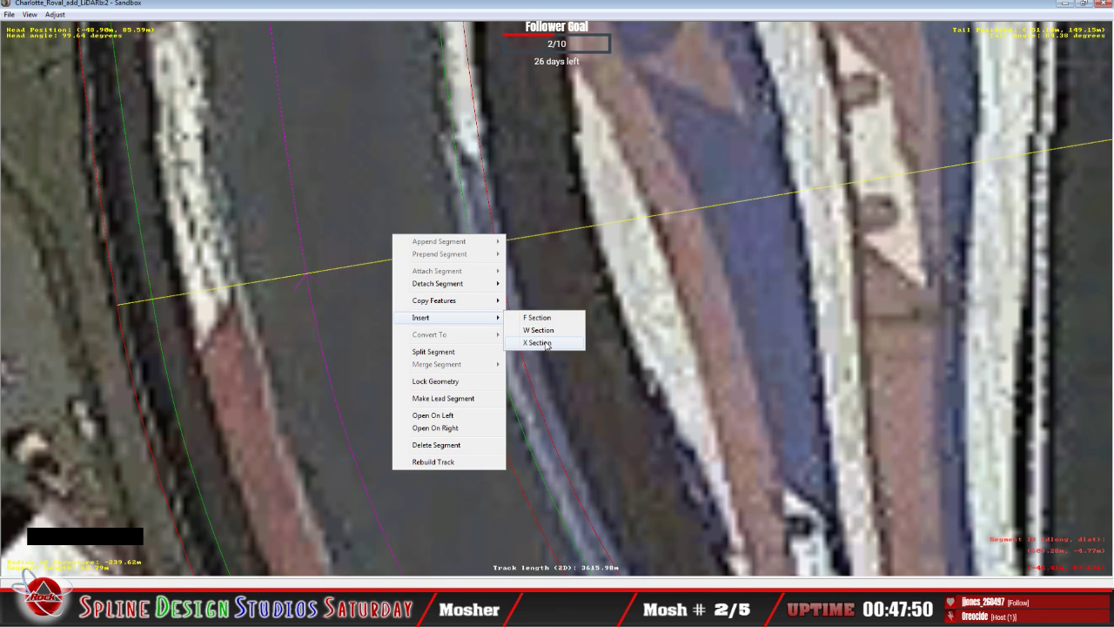
click(536, 343)
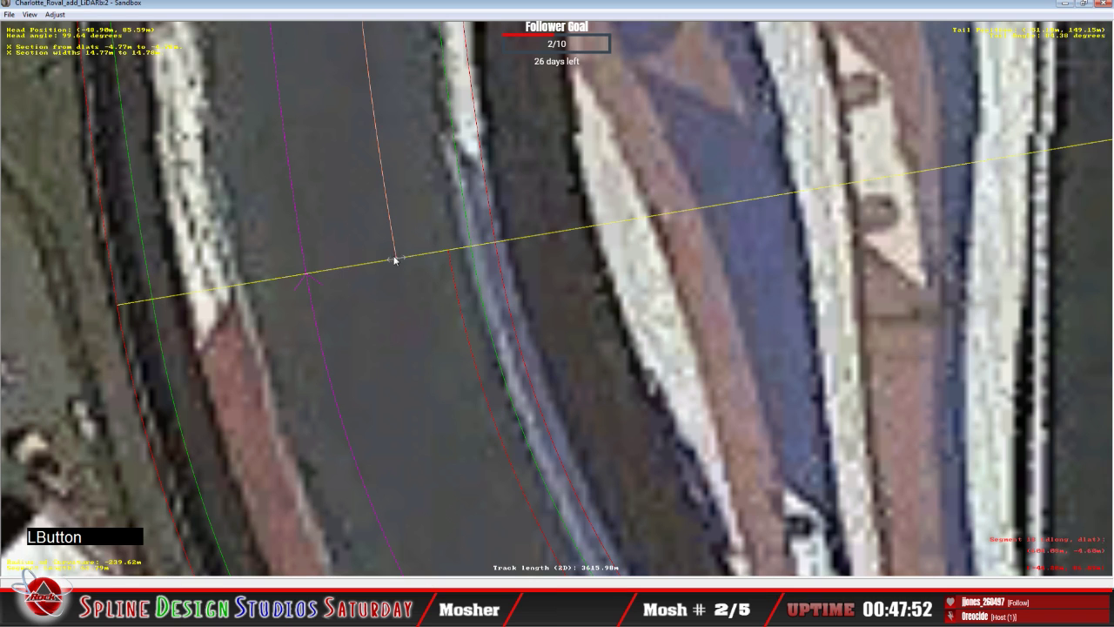
Join the X sections of segments 17 and 18 at dlat about -7.93 m and move segment 18's end node outward to about -7.60 m.
drag(394, 259, 453, 256)
click(448, 263)
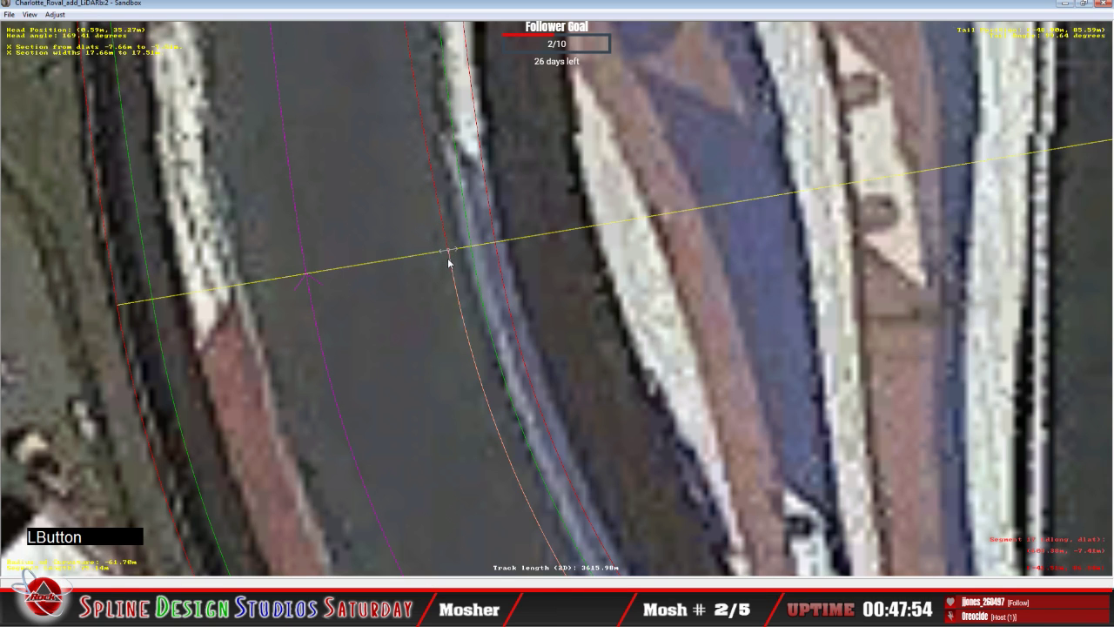
right_click(456, 250)
click(452, 244)
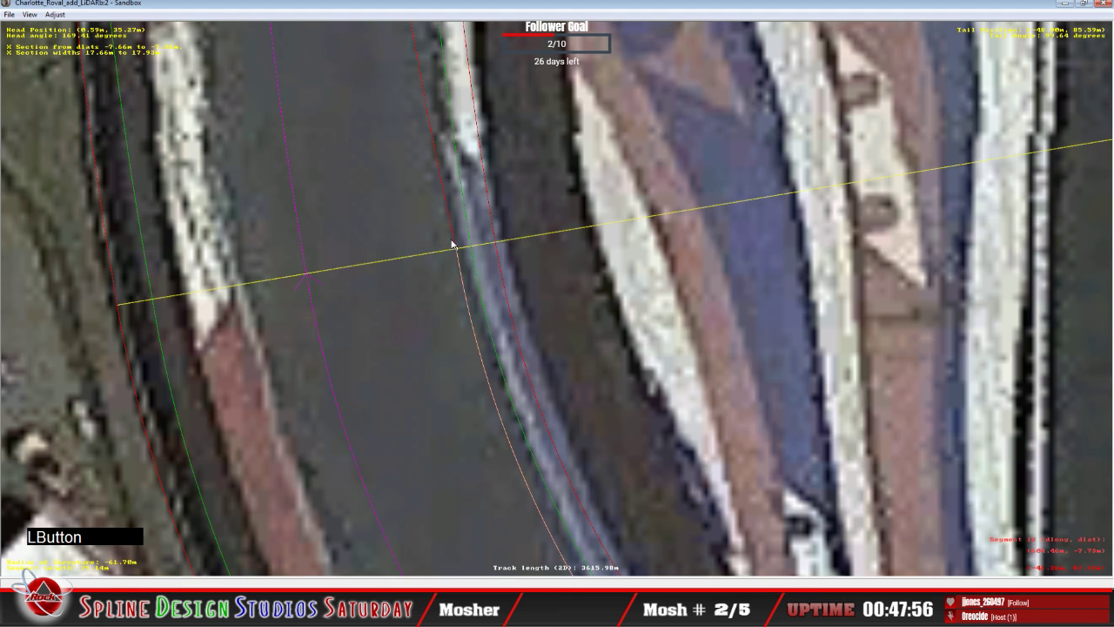
key(c)
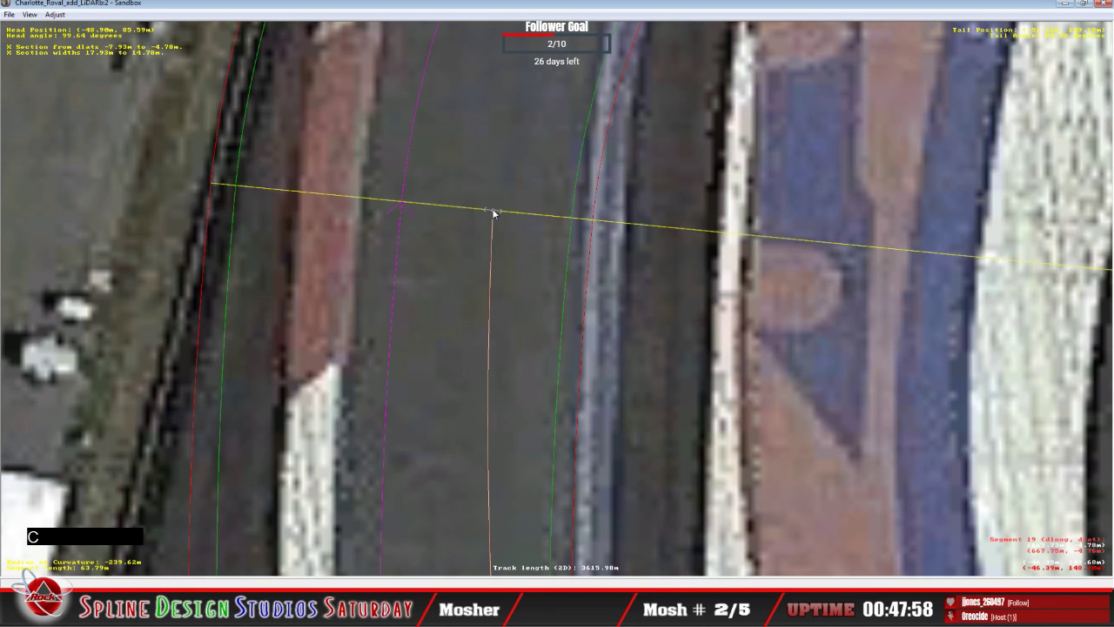
drag(492, 213, 543, 222)
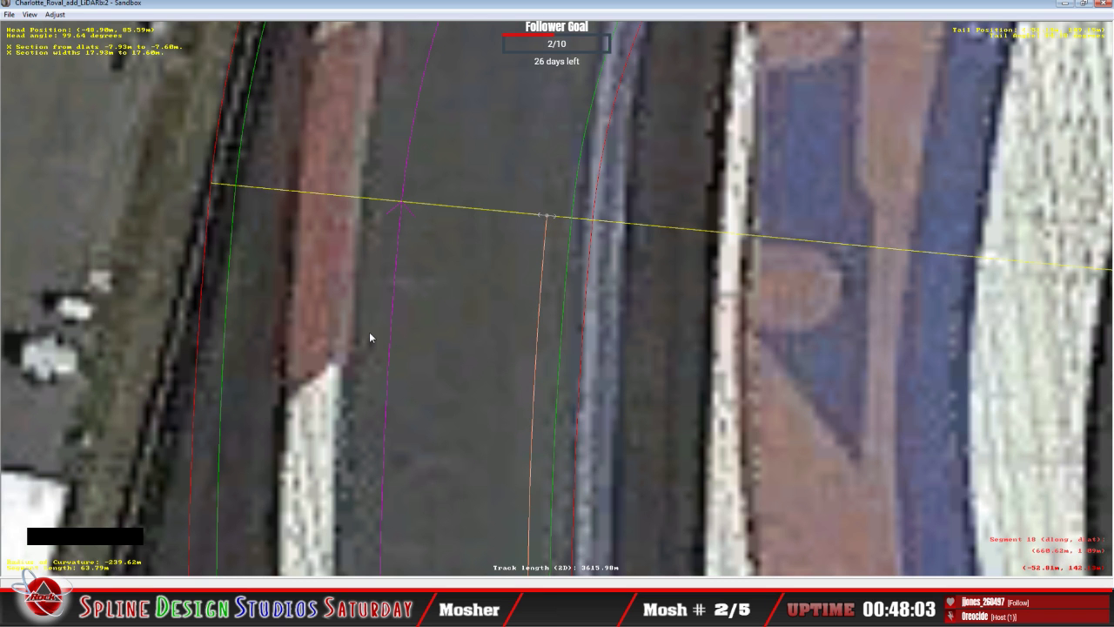
scroll(369, 331, down, 5)
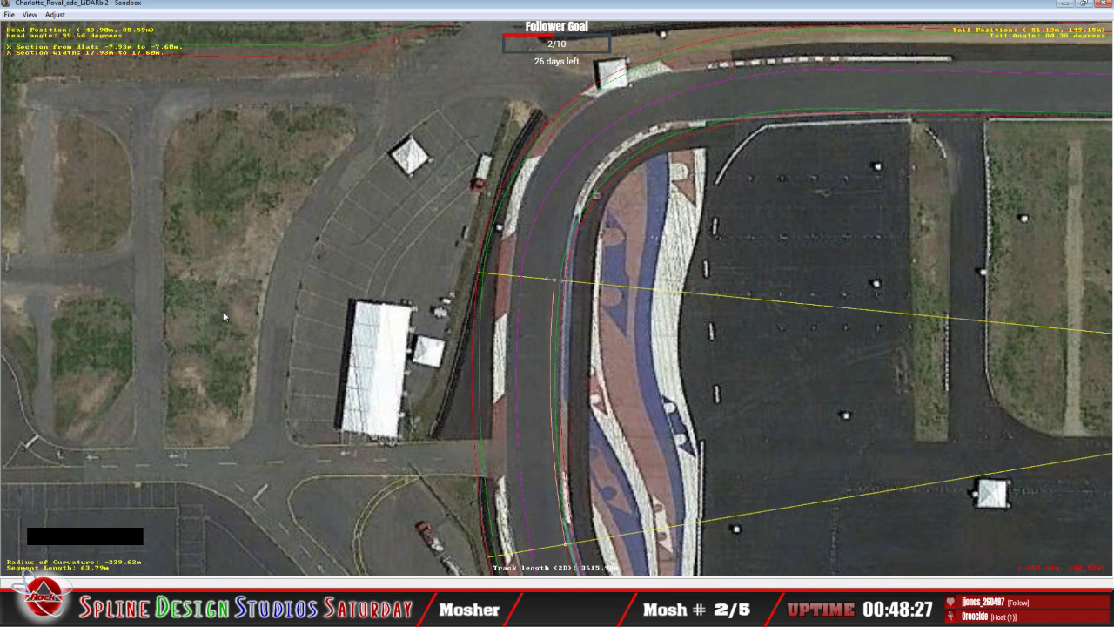
scroll(566, 306, down, 1)
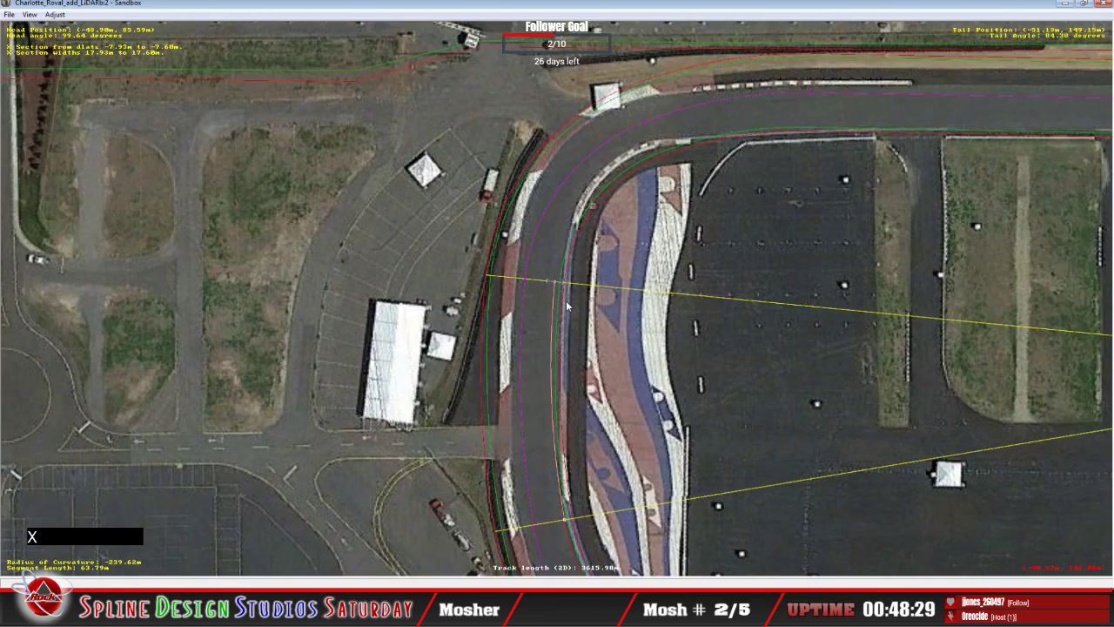
scroll(567, 306, down, 5)
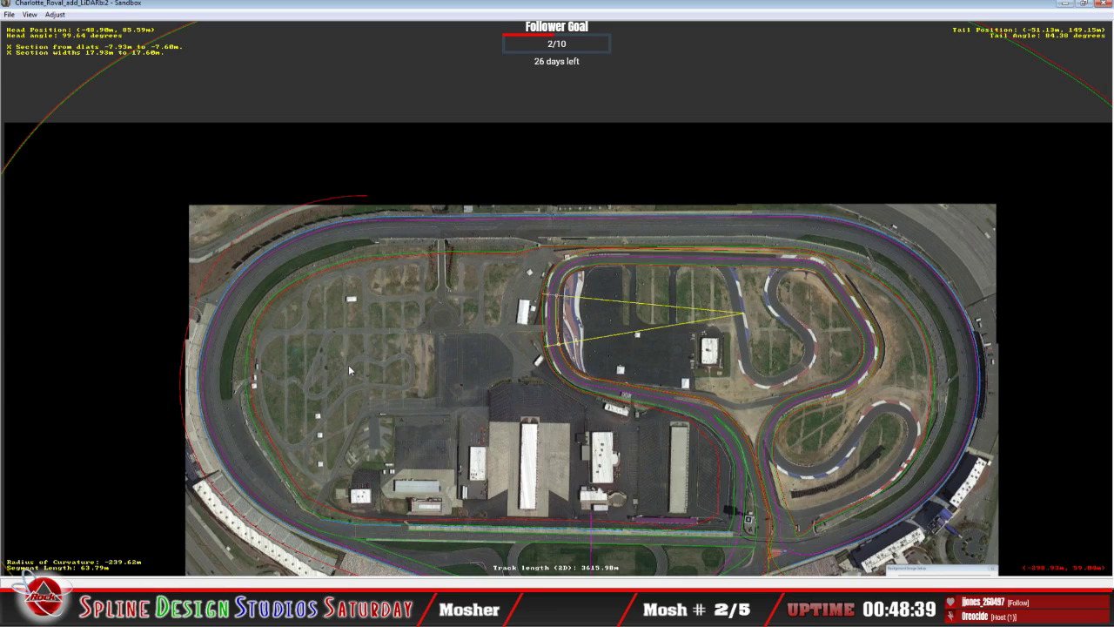
scroll(496, 375, up, 6)
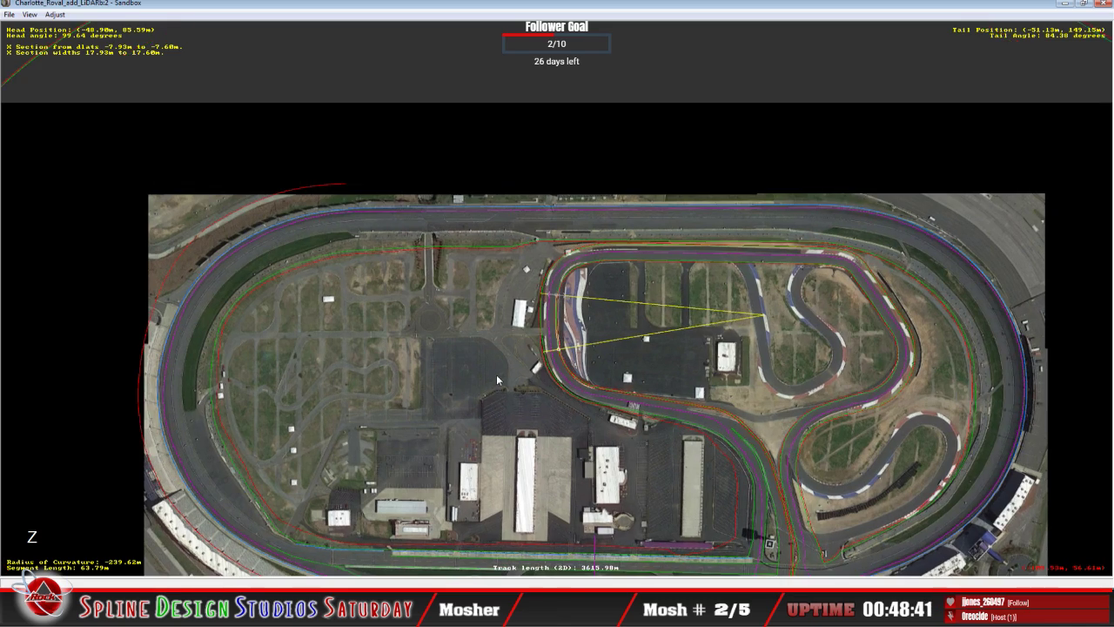
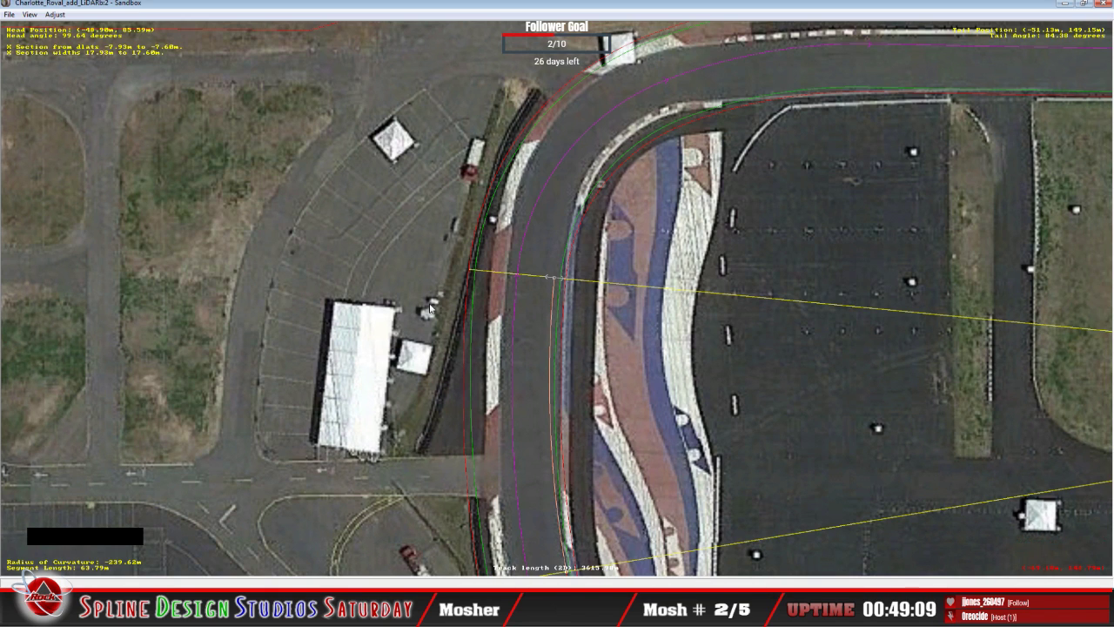
Insert an X Section on segment 19, the curve following segment 18 beside the painted run-off area.
key(z)
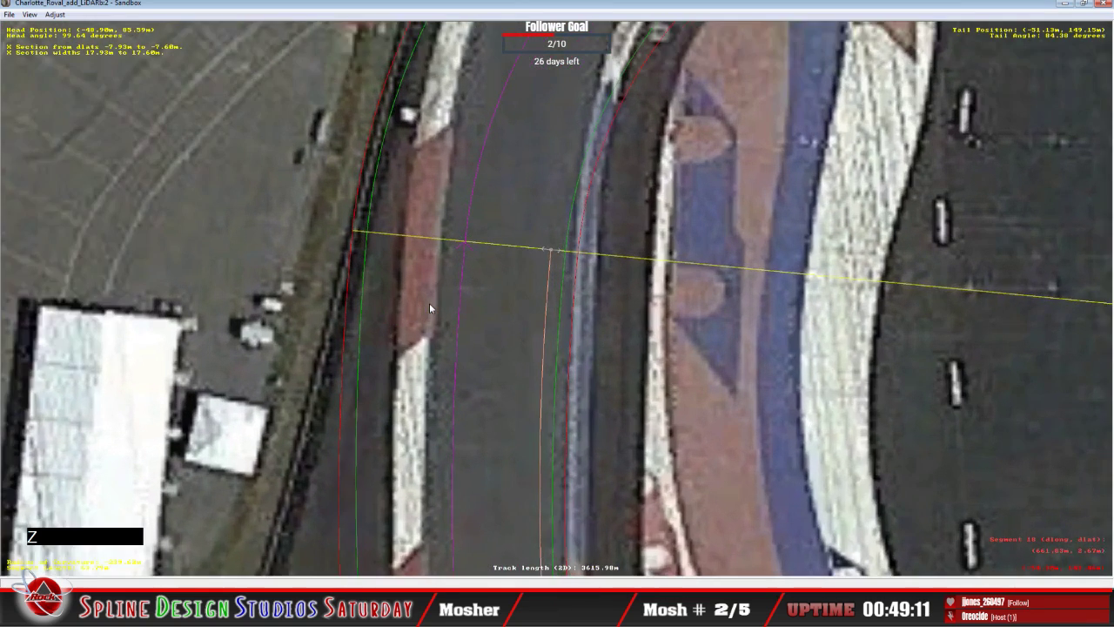
key(c)
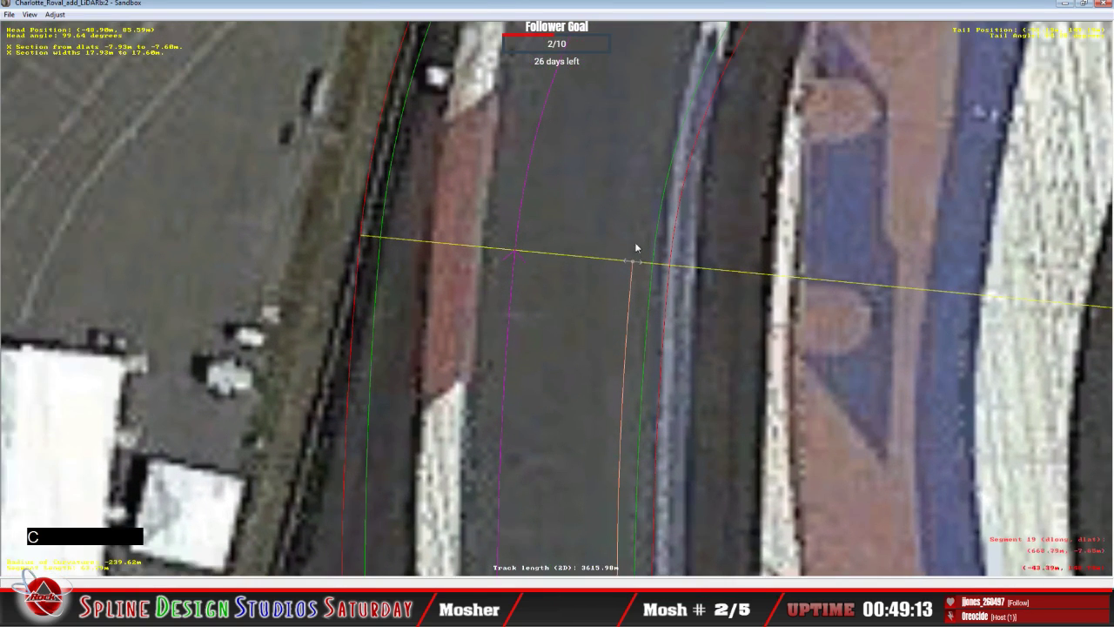
key(c)
click(511, 269)
right_click(511, 269)
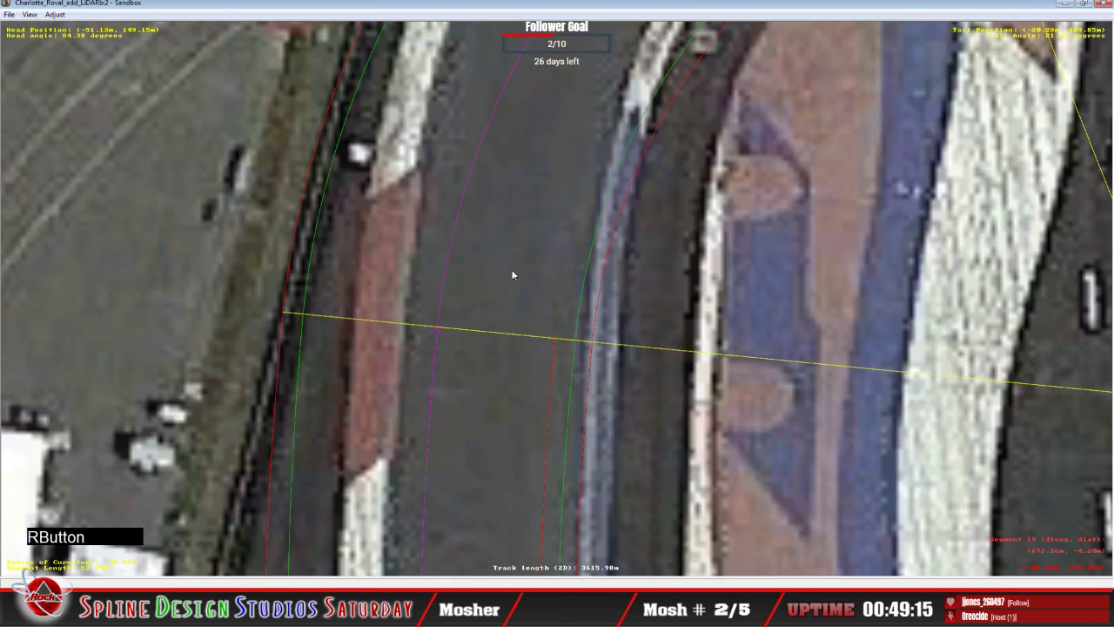
mouse_move(566, 355)
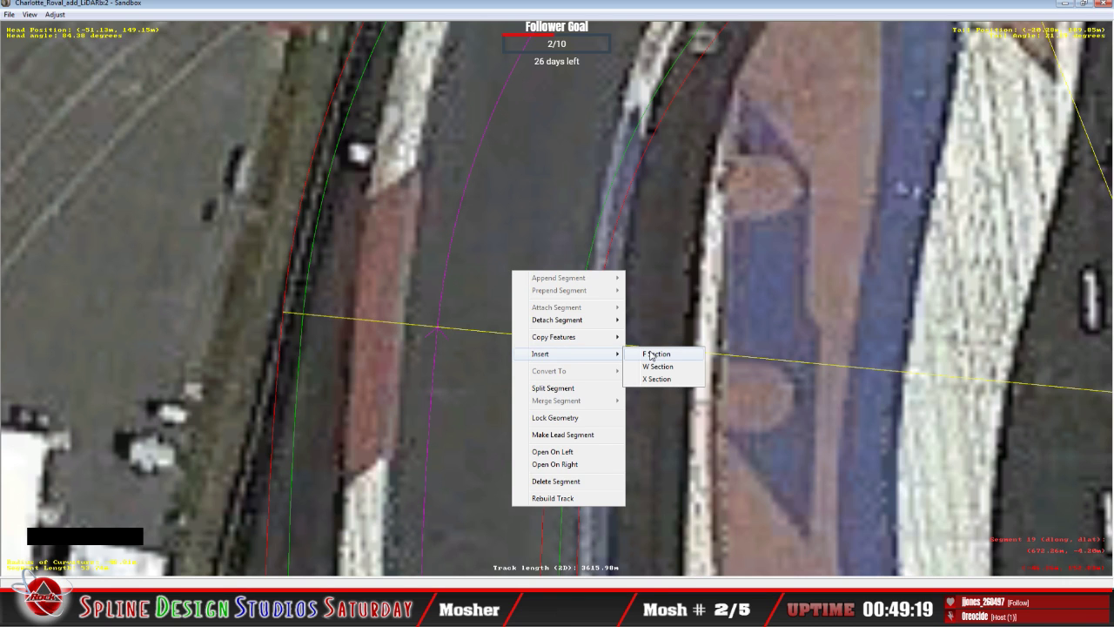
click(656, 379)
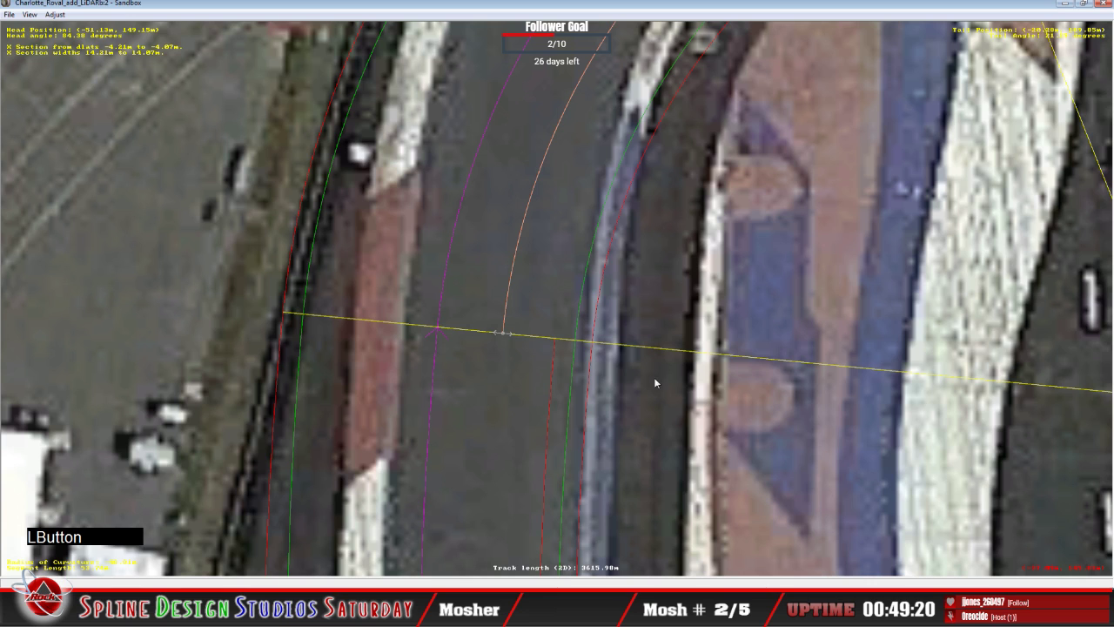
Join the X sections of segments 18 and 19 at dlat about -7.69 m and set the shared node to Mode Absolute.
click(509, 335)
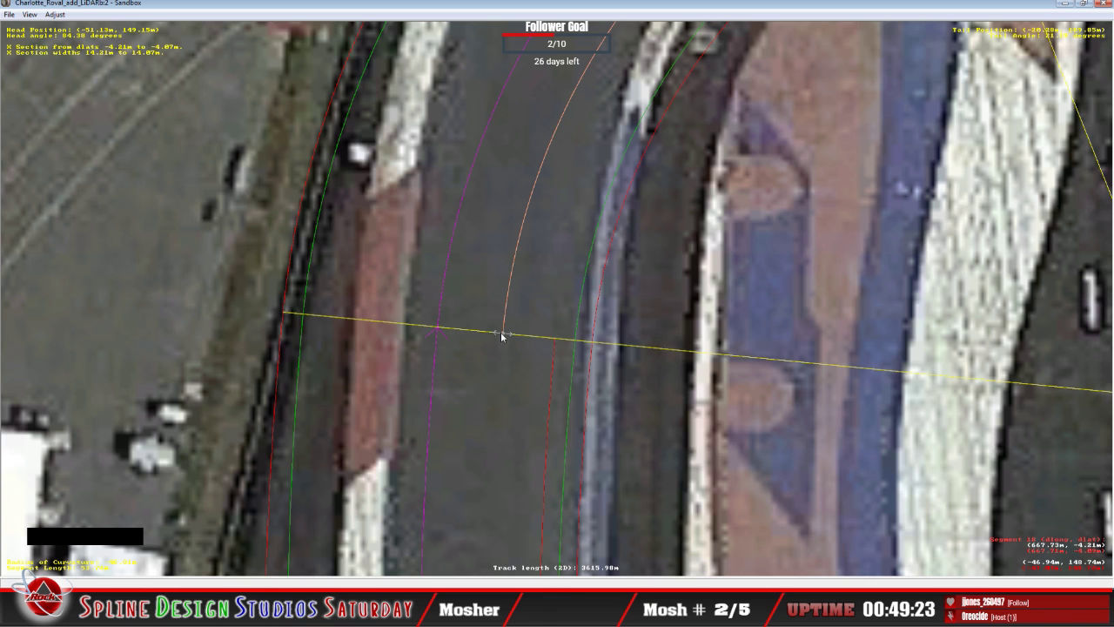
drag(502, 333, 557, 337)
right_click(556, 337)
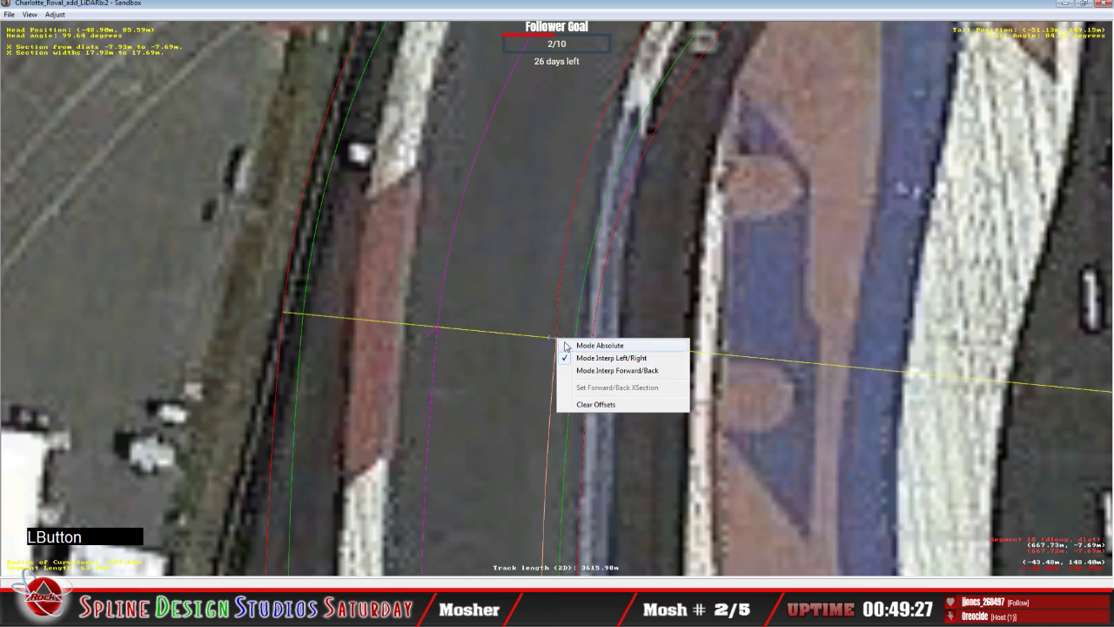
click(583, 345)
key(c)
key(c)
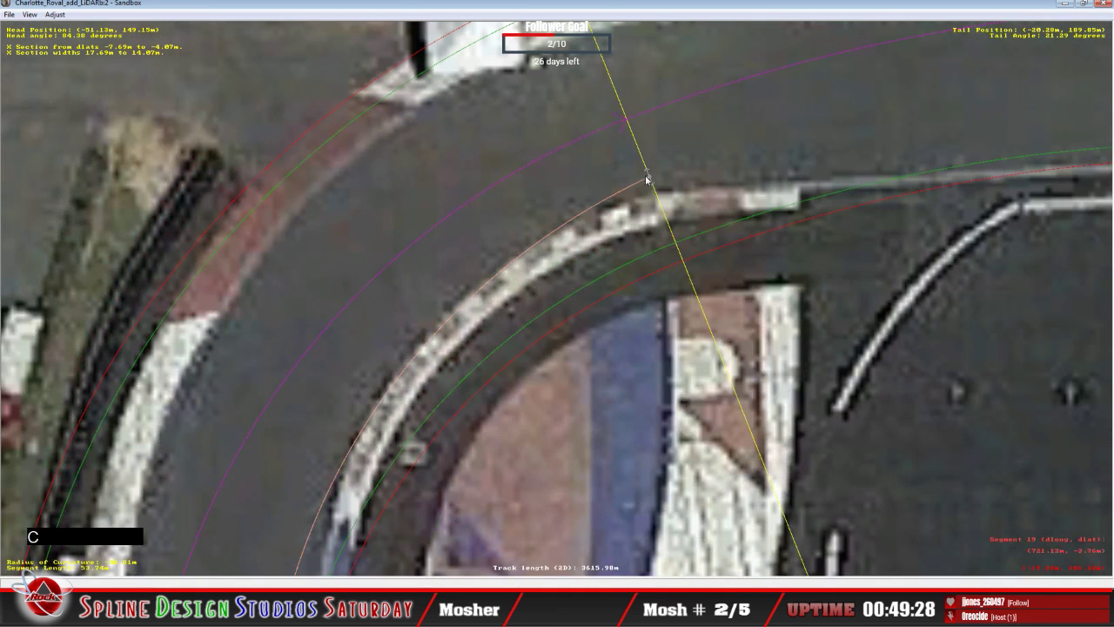
Move the end node of segment 19's X section outward to dlat about -6 m and check the fit around the curve.
drag(655, 181, 671, 205)
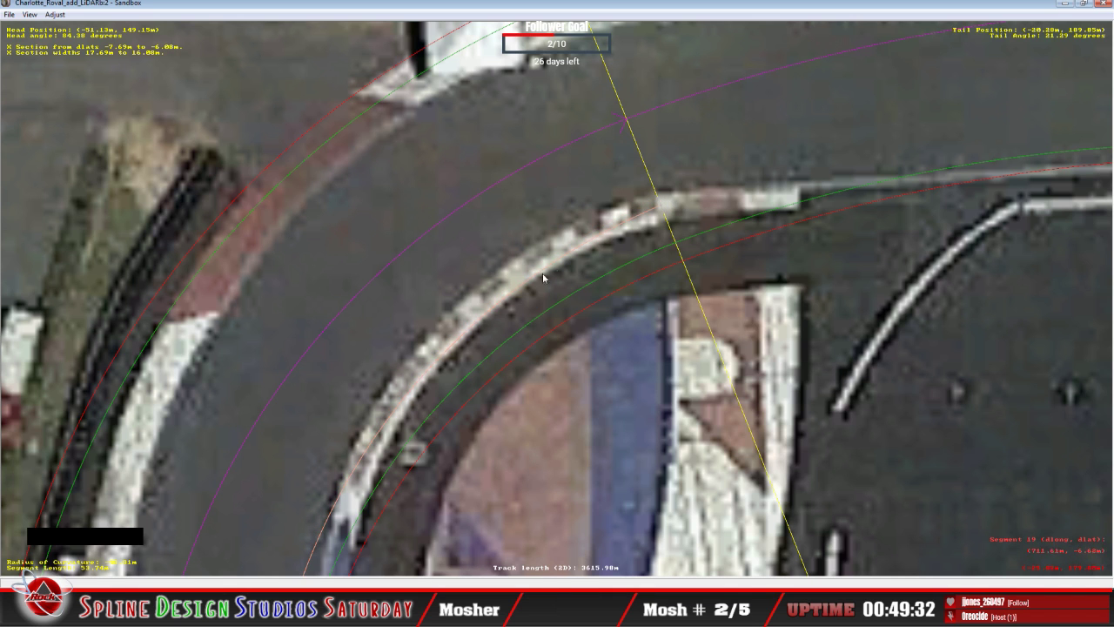
key(x)
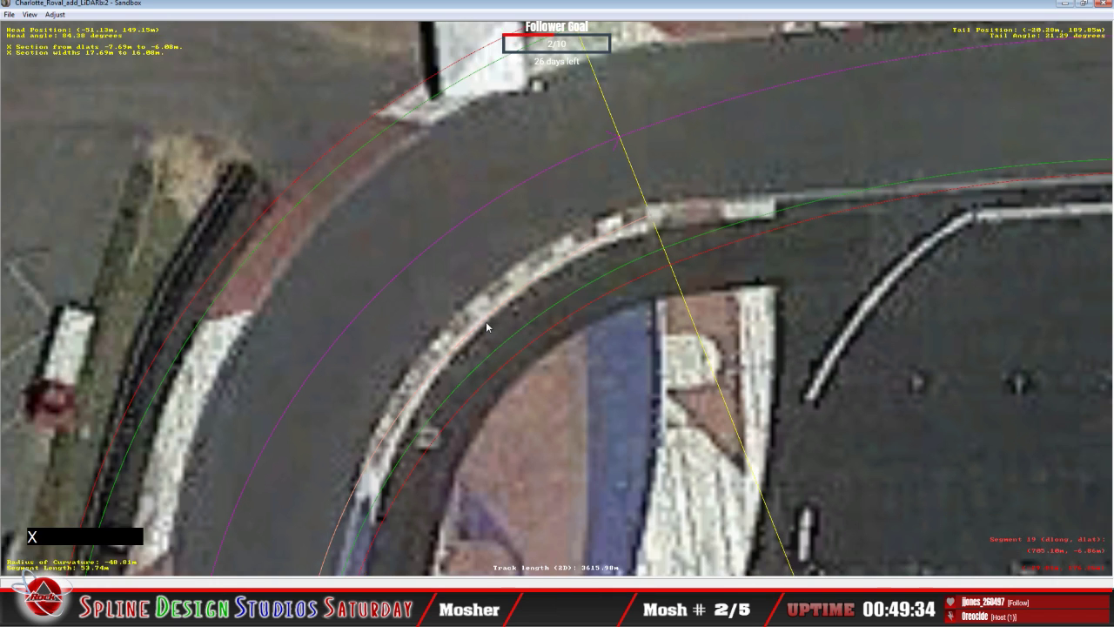
key(x)
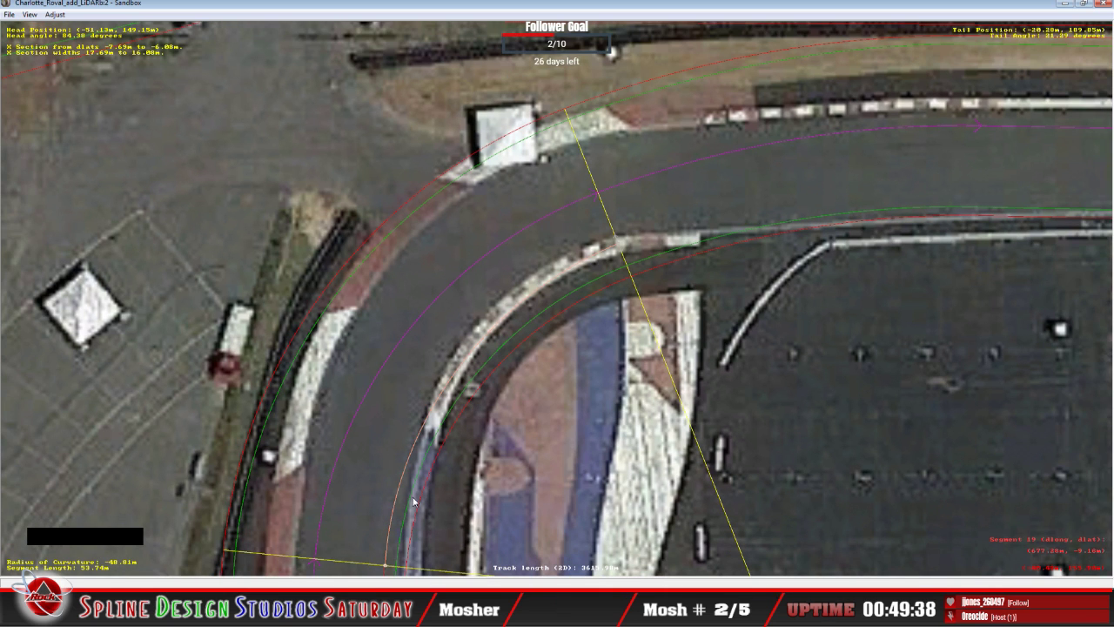
key(x)
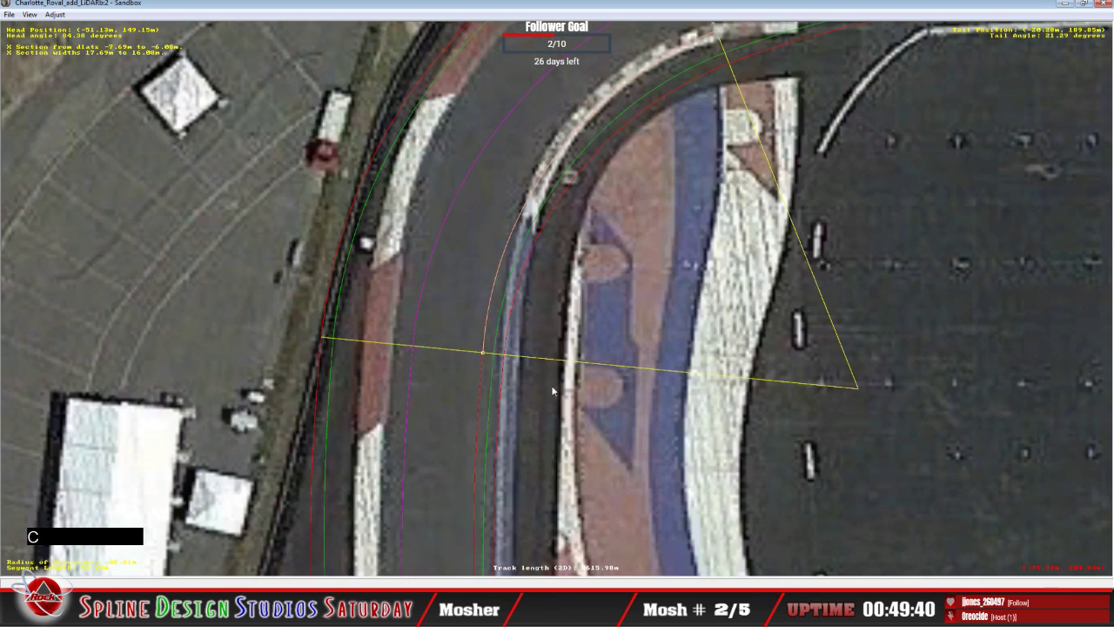
click(505, 350)
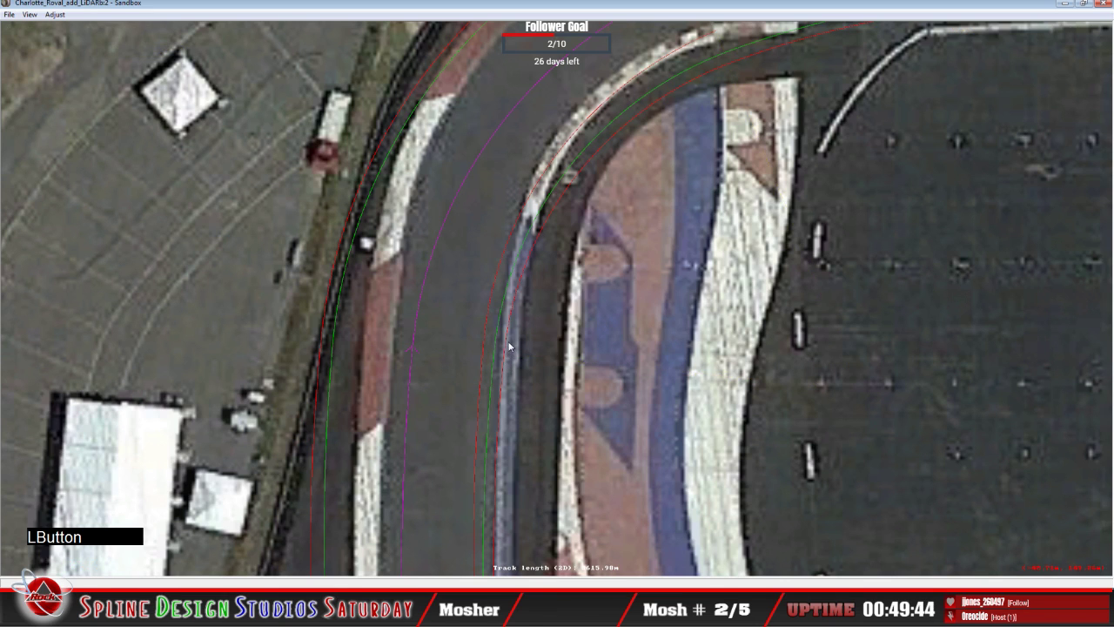
click(503, 346)
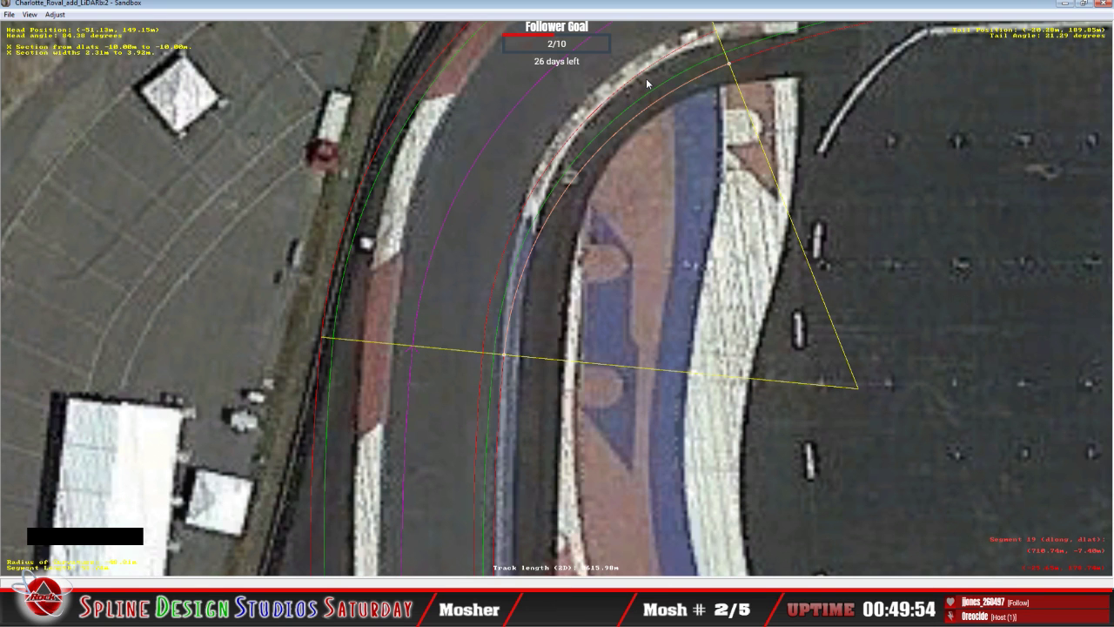
Insert an X Section on segment 20, the curve following segment 19 past the end of the inner kerb.
scroll(666, 122, down, 1)
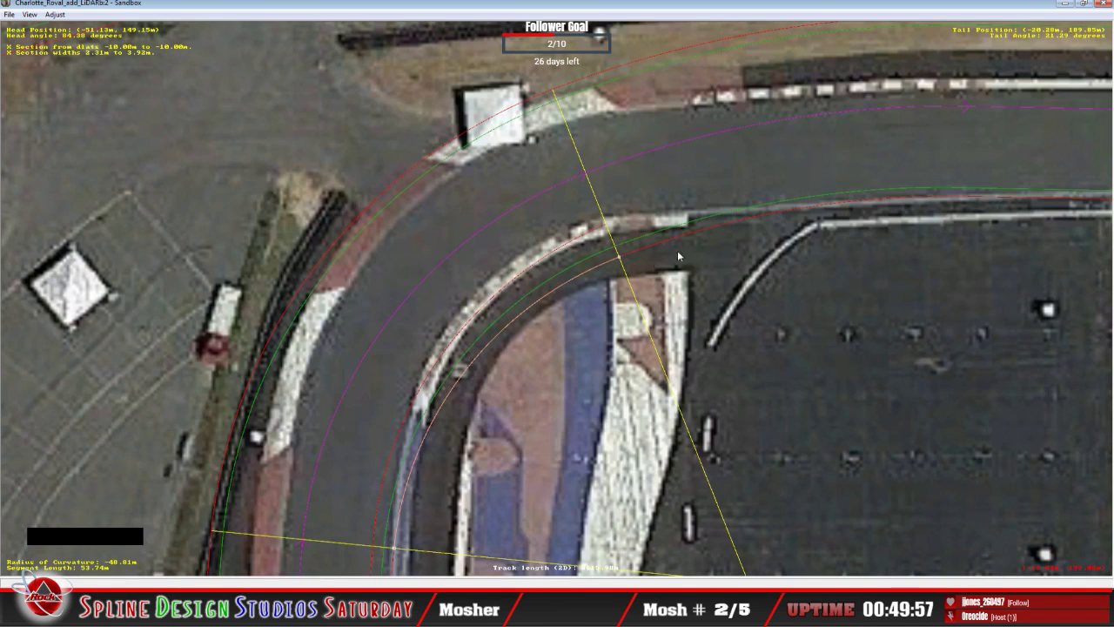
scroll(678, 250, down, 2)
key(z)
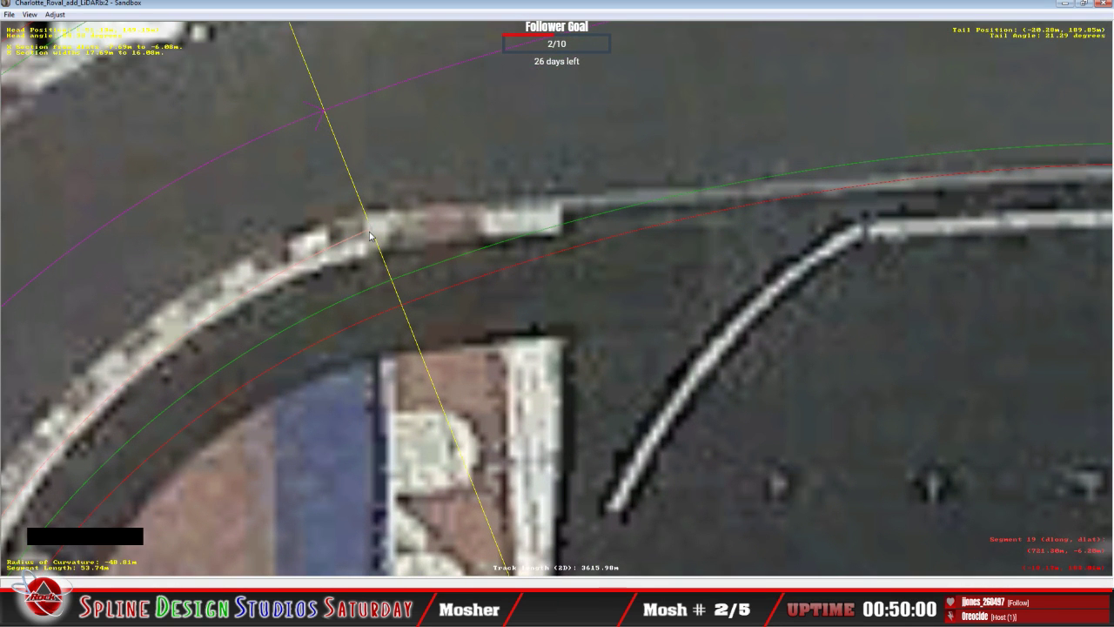
click(408, 204)
right_click(408, 203)
mouse_move(454, 296)
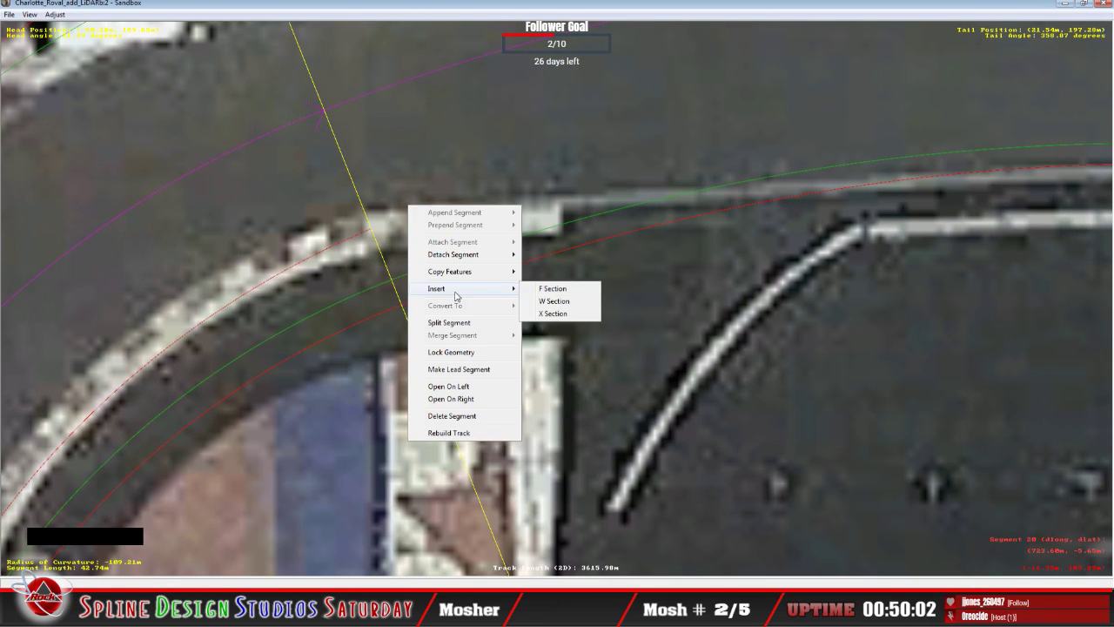
click(570, 316)
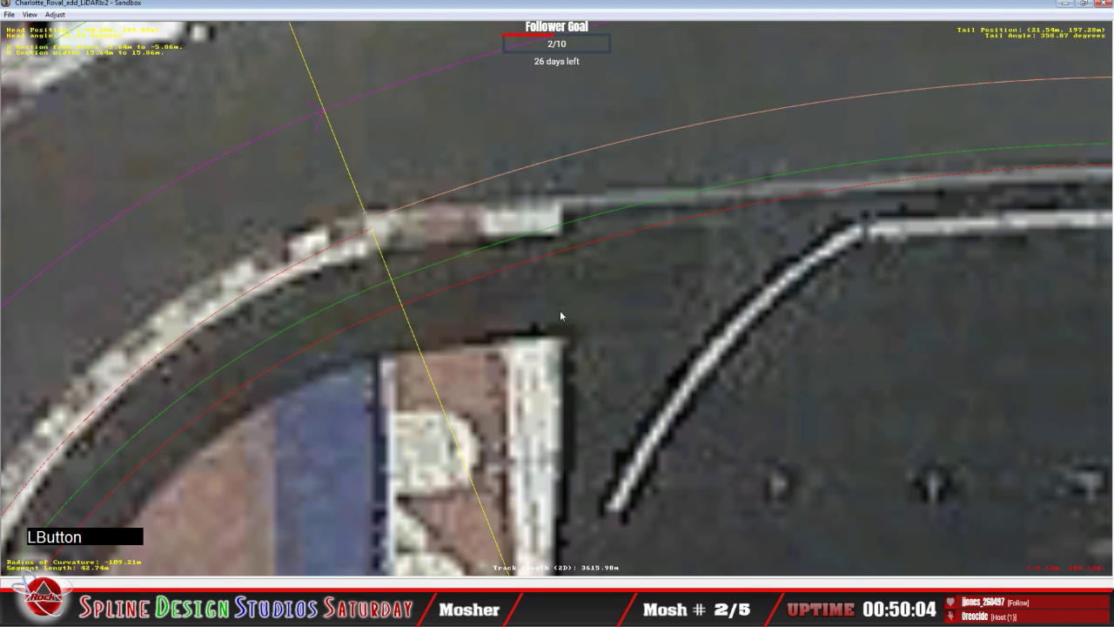
Join the X sections of segments 19 and 20 at dlat about -5.81 m and set the shared node to Mode Absolute.
click(373, 228)
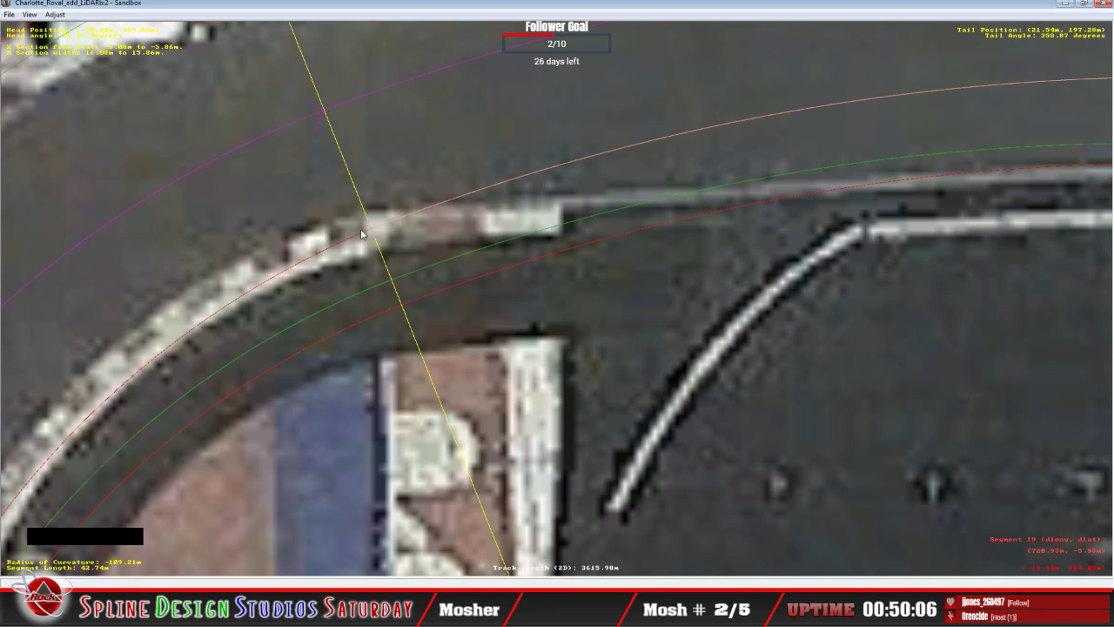
click(371, 228)
right_click(371, 228)
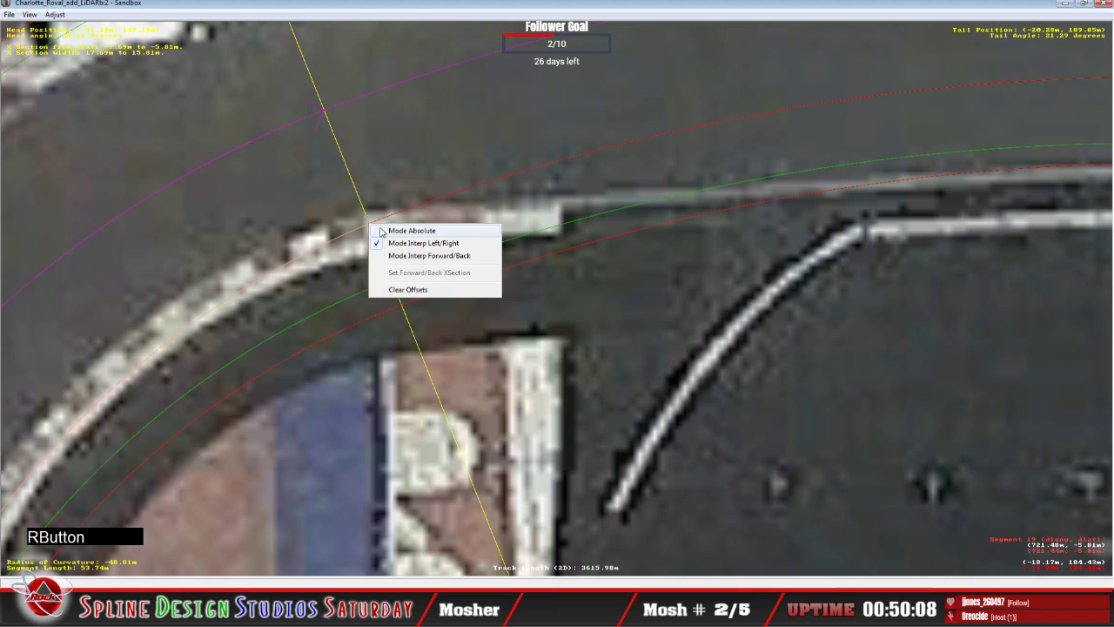
click(380, 230)
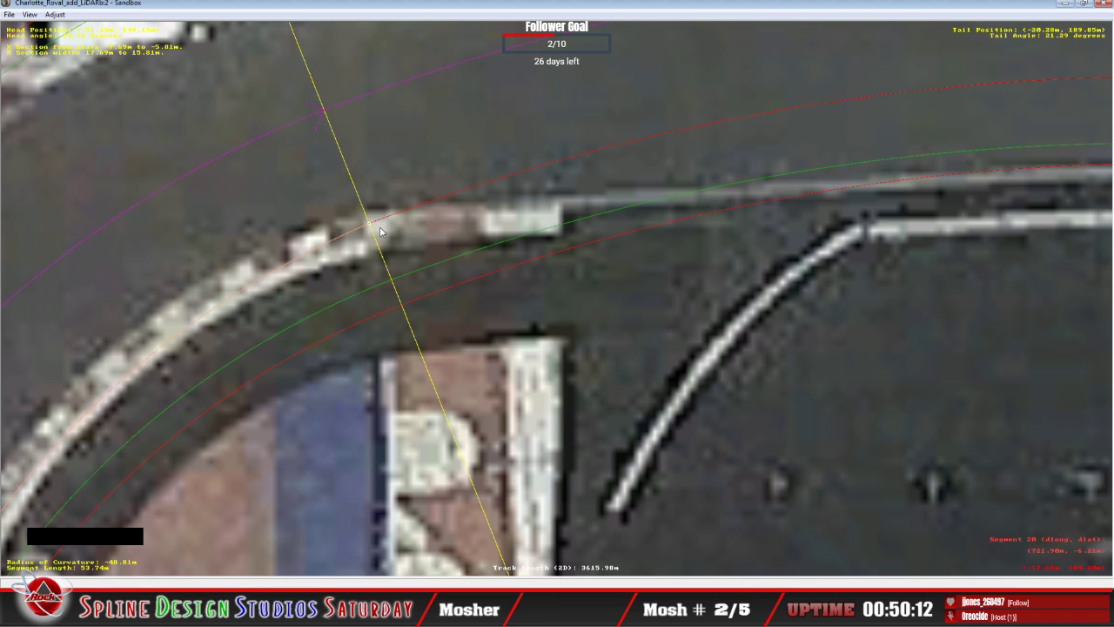
scroll(380, 229, down, 3)
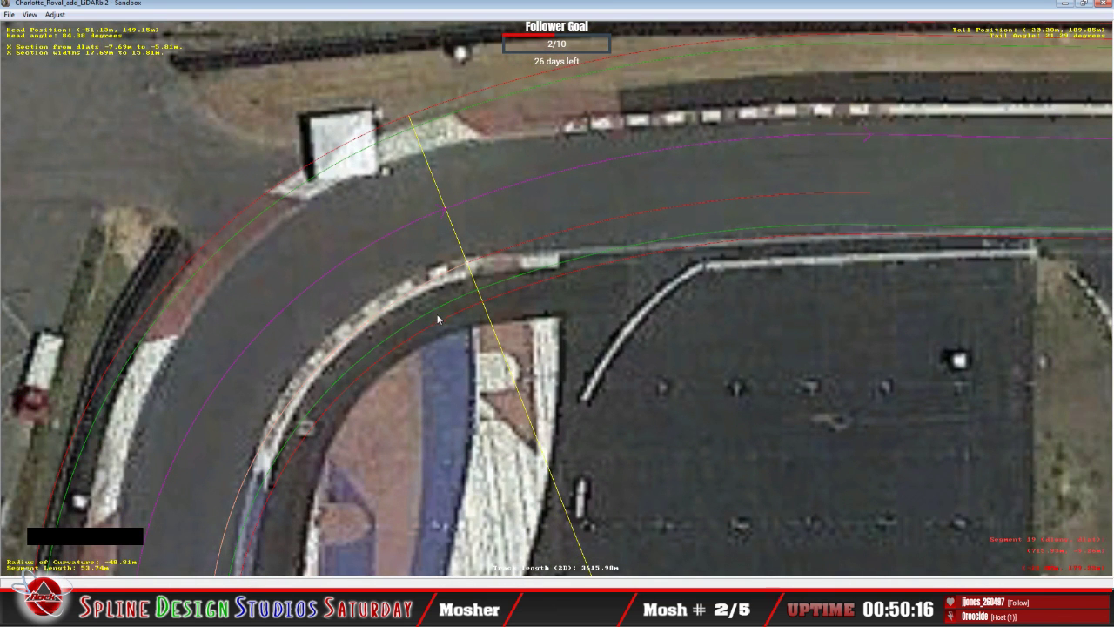
right_click(469, 266)
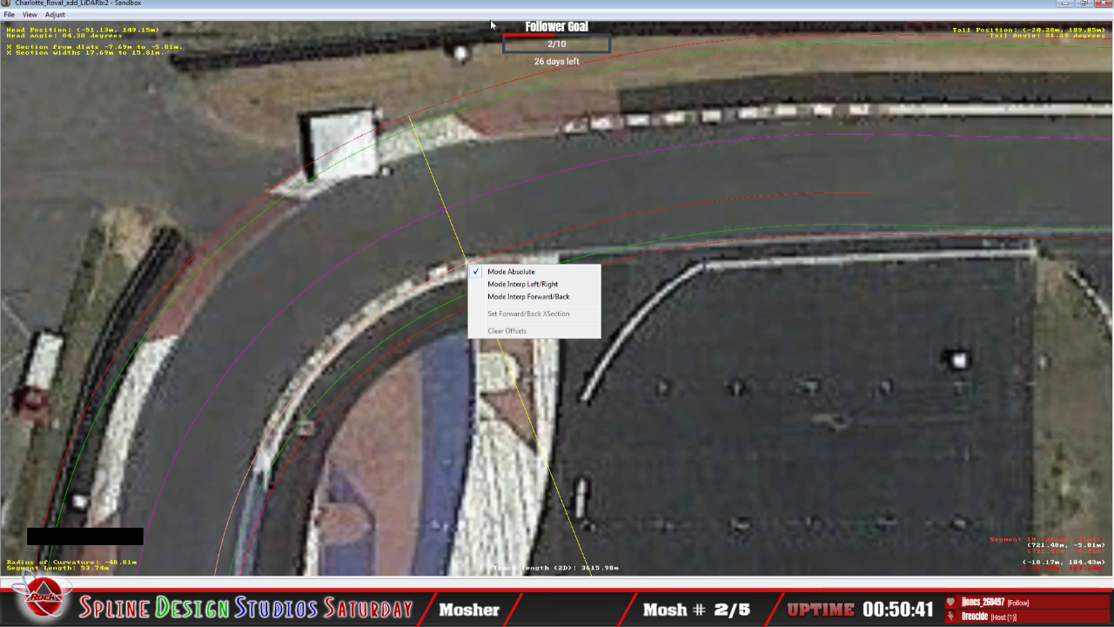
click(448, 275)
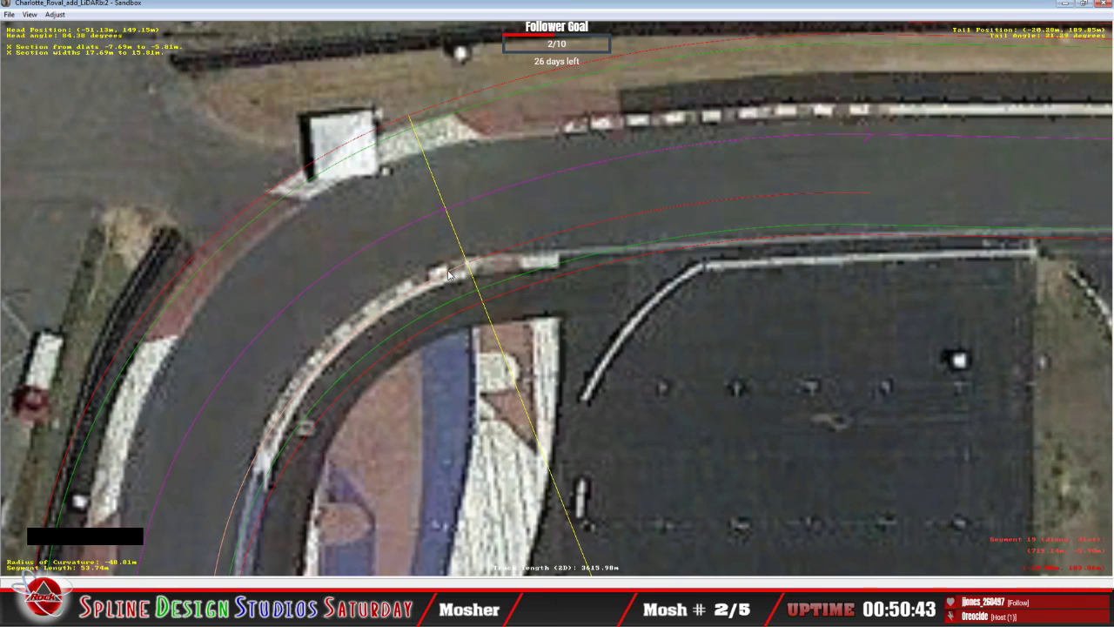
Move the end node of segment 20's X section outward to dlat about -7.57 m and insert an X Section on segment 21.
click(485, 257)
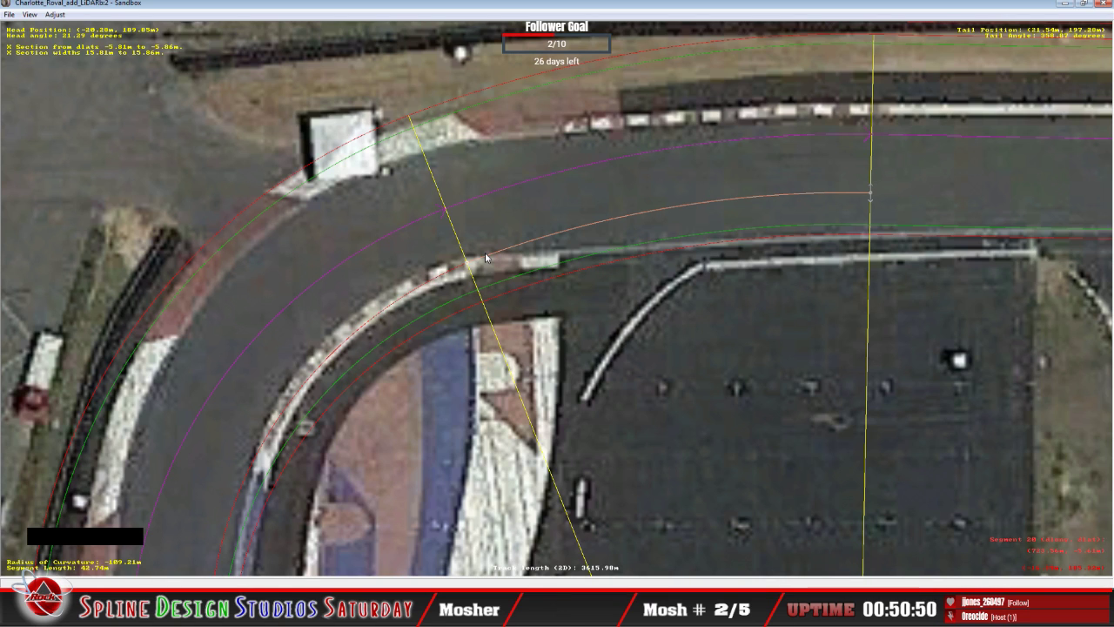
key(c)
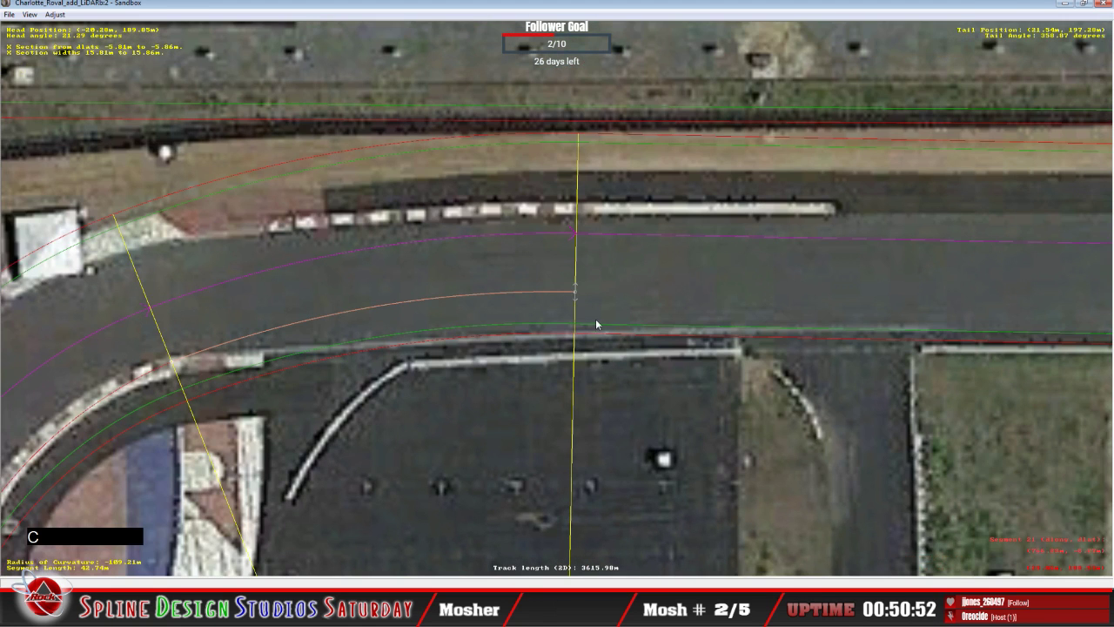
key(z)
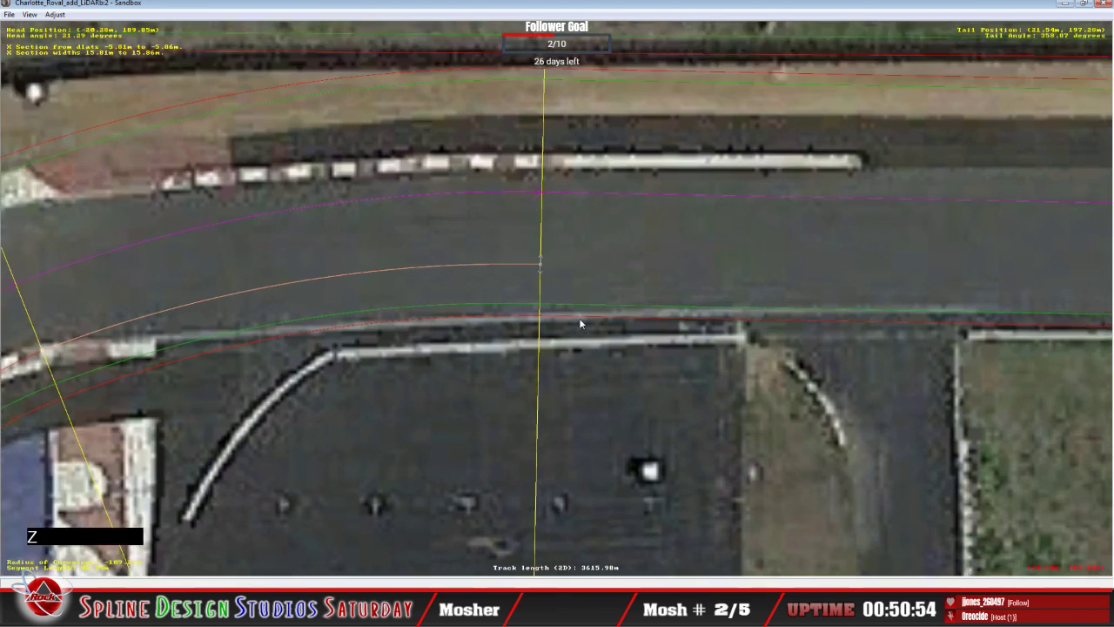
drag(535, 251, 543, 278)
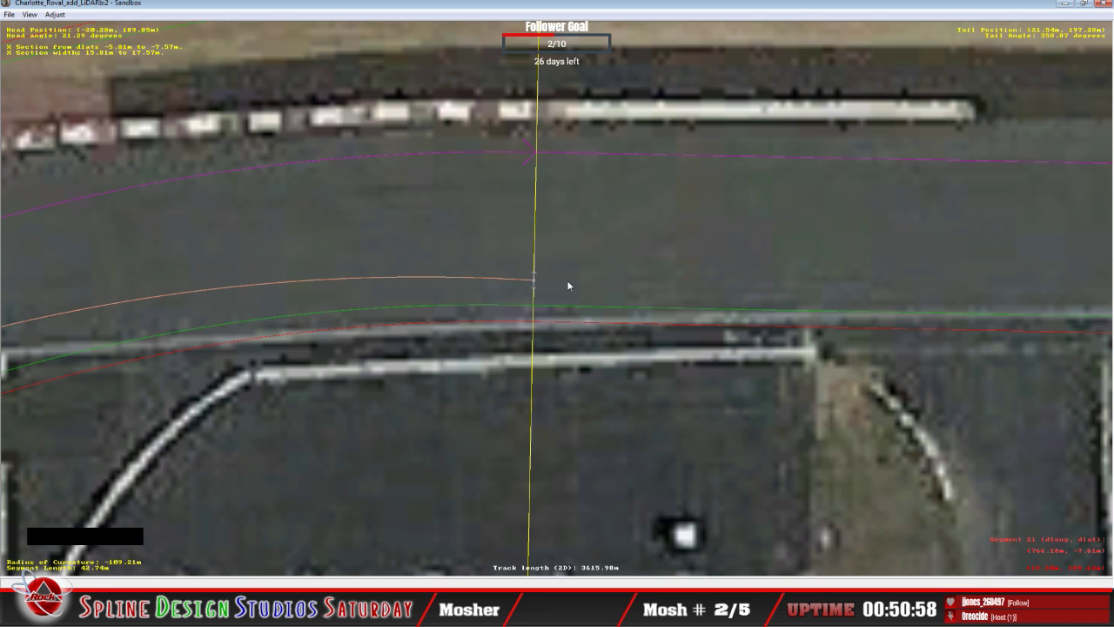
right_click(567, 282)
mouse_move(624, 368)
click(712, 389)
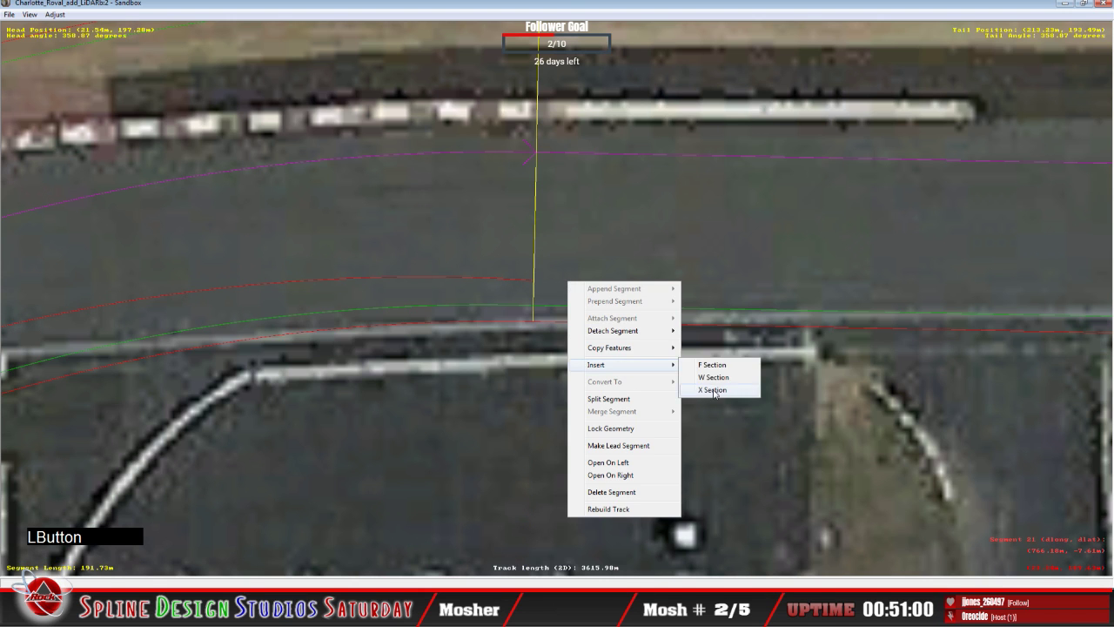
Join the X sections of segments 20 and 21 at dlat about -7.98 m and set the shared node to Mode Absolute.
click(533, 282)
right_click(535, 292)
click(553, 300)
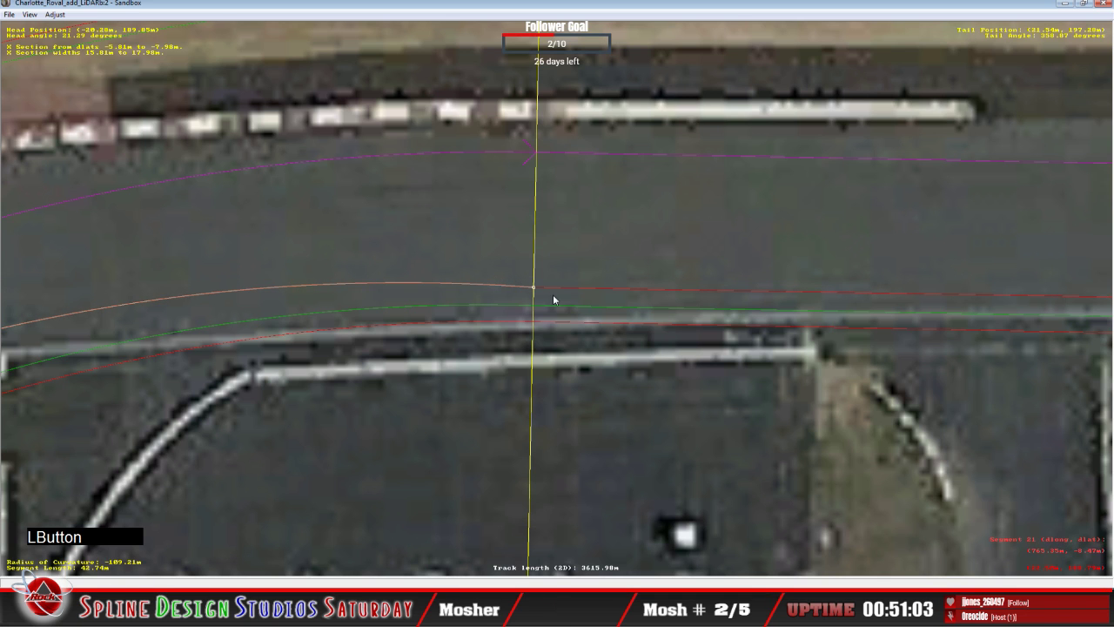
Move the end node of segment 21's X section outward toward the track-side wall and insert an X Section on segment 22.
key(c)
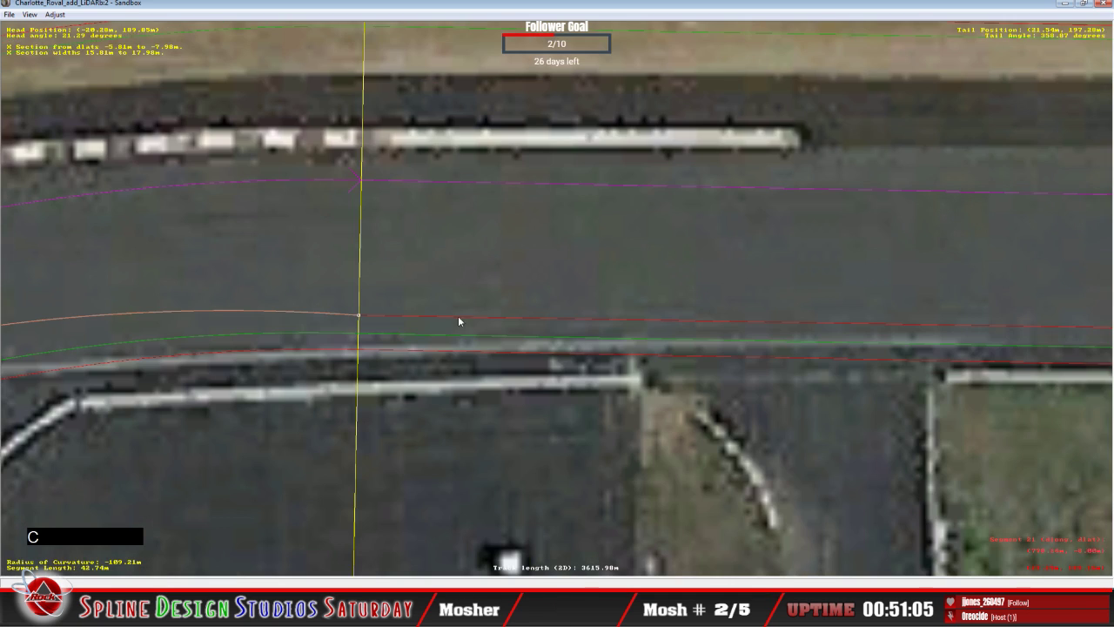
key(c)
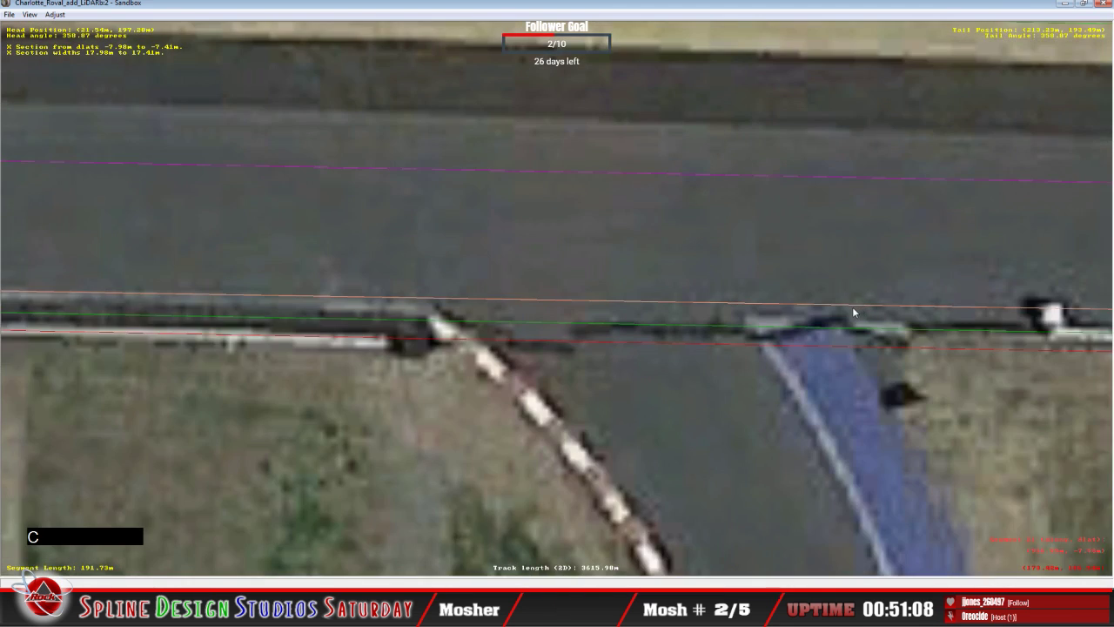
key(c)
click(651, 292)
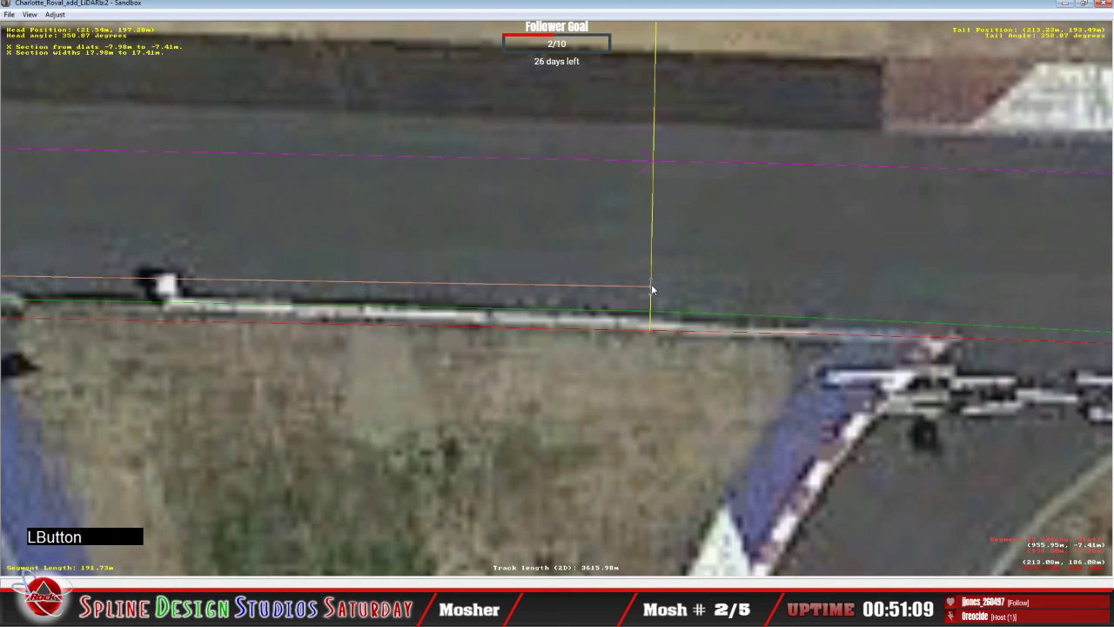
click(675, 303)
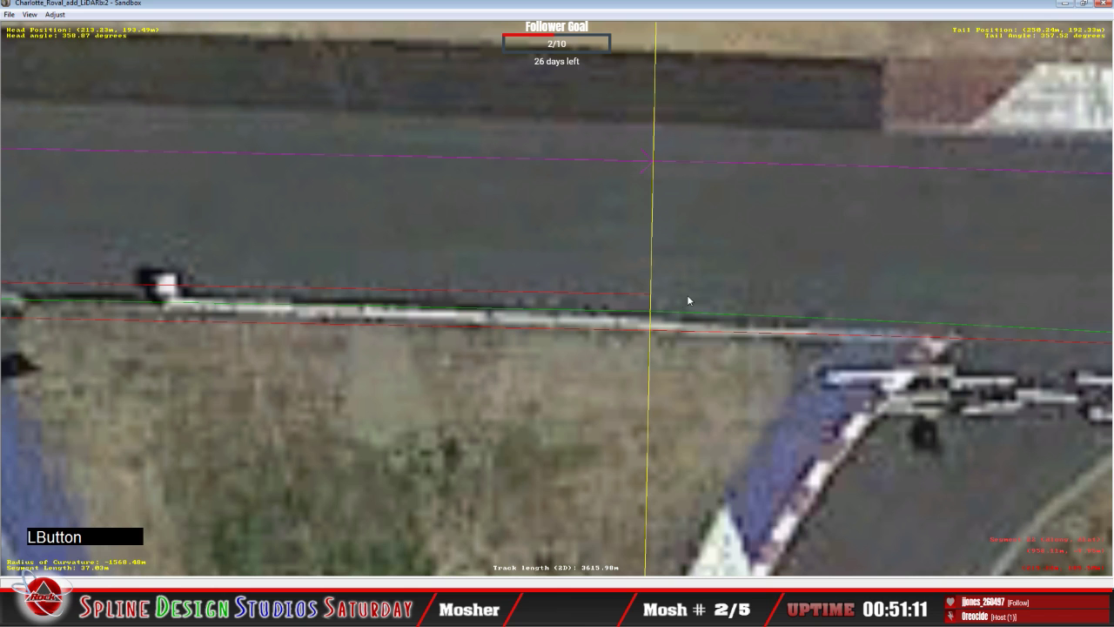
right_click(688, 298)
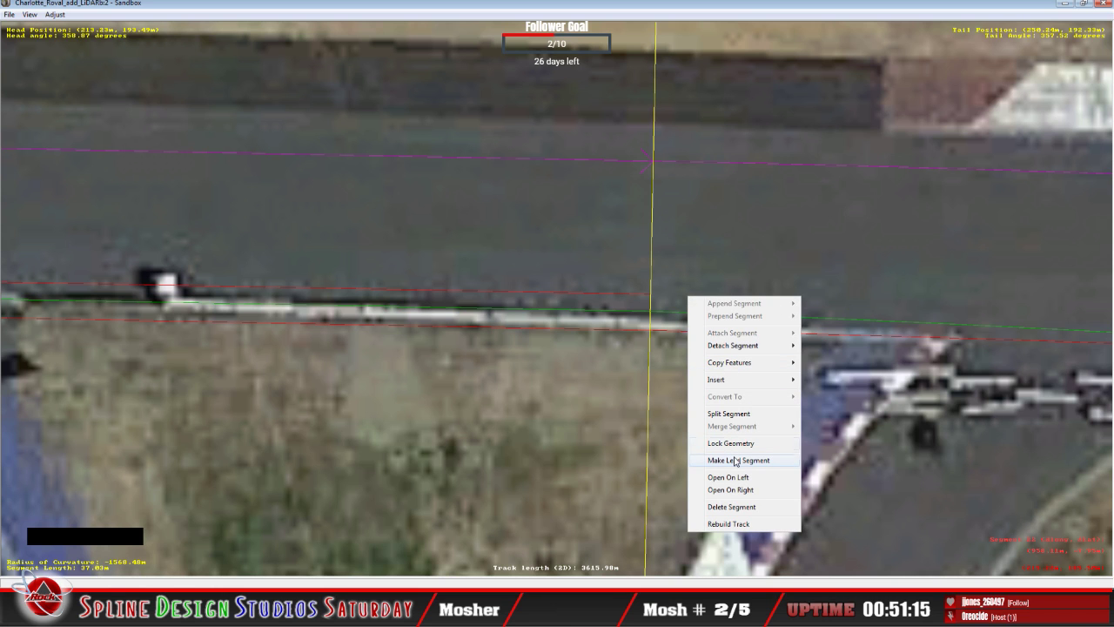
mouse_move(747, 386)
click(827, 403)
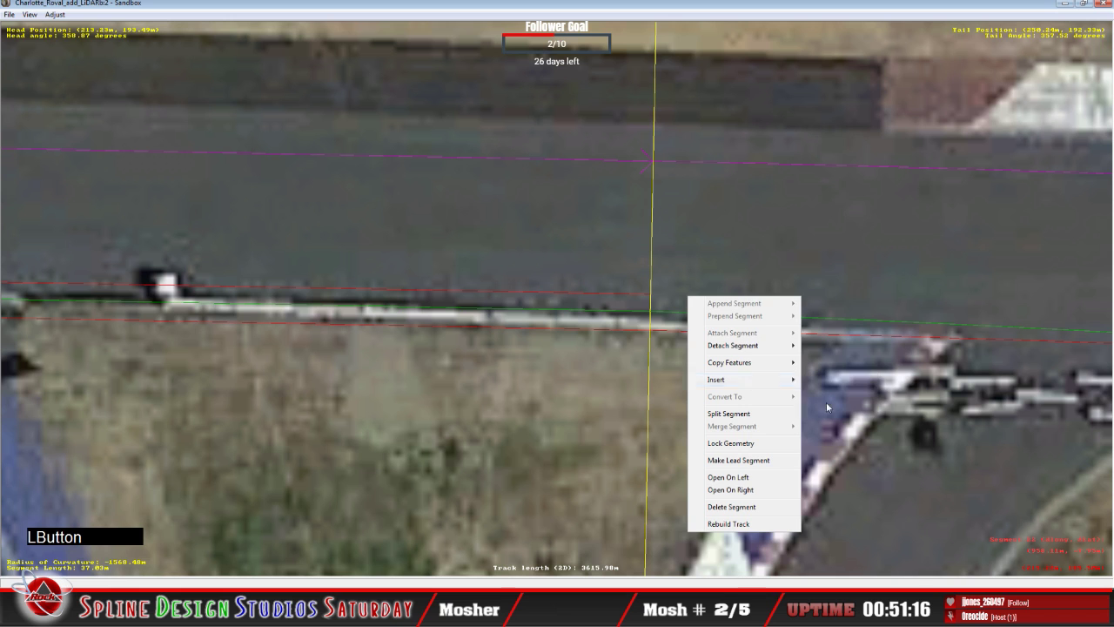
Join the X sections of segments 21 and 22 at dlat about -8.13 m and set the shared node to Mode Absolute.
click(652, 295)
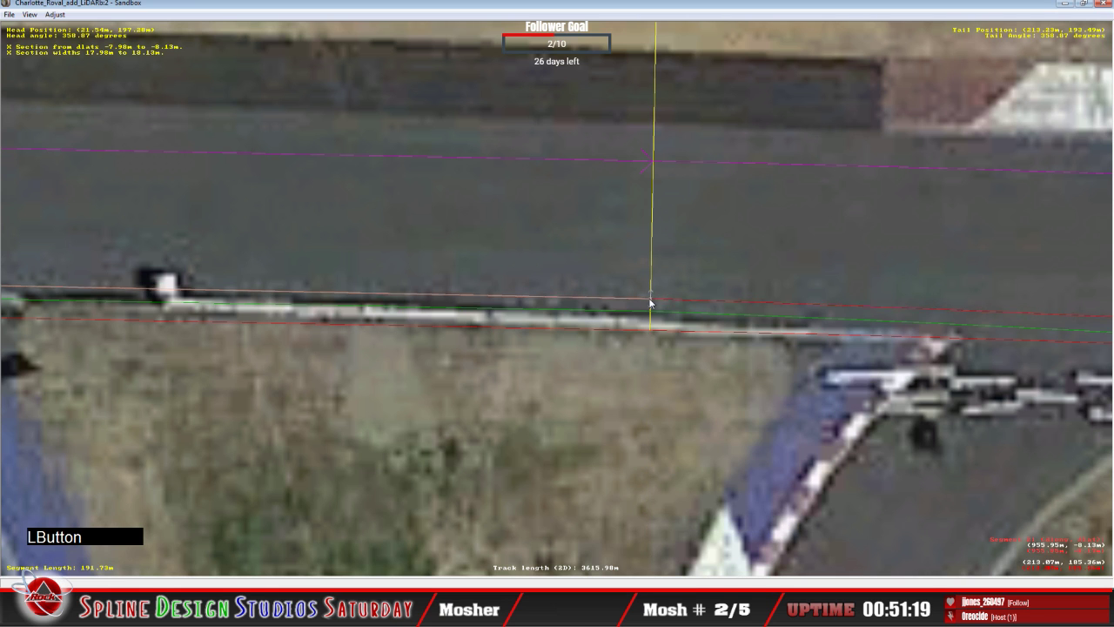
right_click(651, 298)
click(666, 306)
Insert an X Section on segment 23, the curve that begins at the red-and-white inner kerb.
key(c)
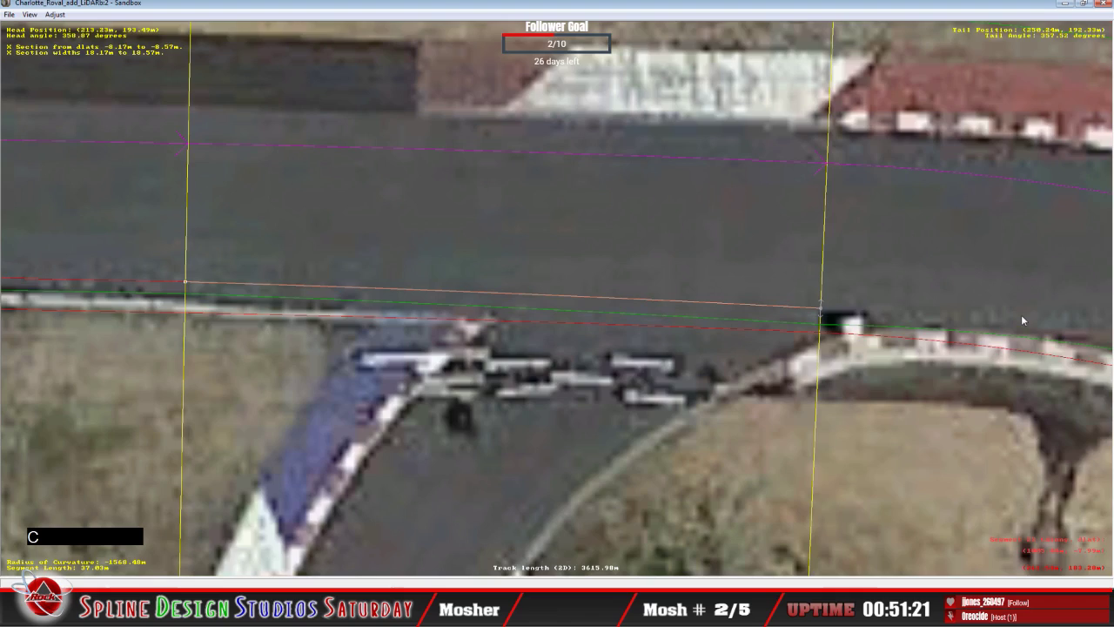
click(439, 294)
right_click(440, 292)
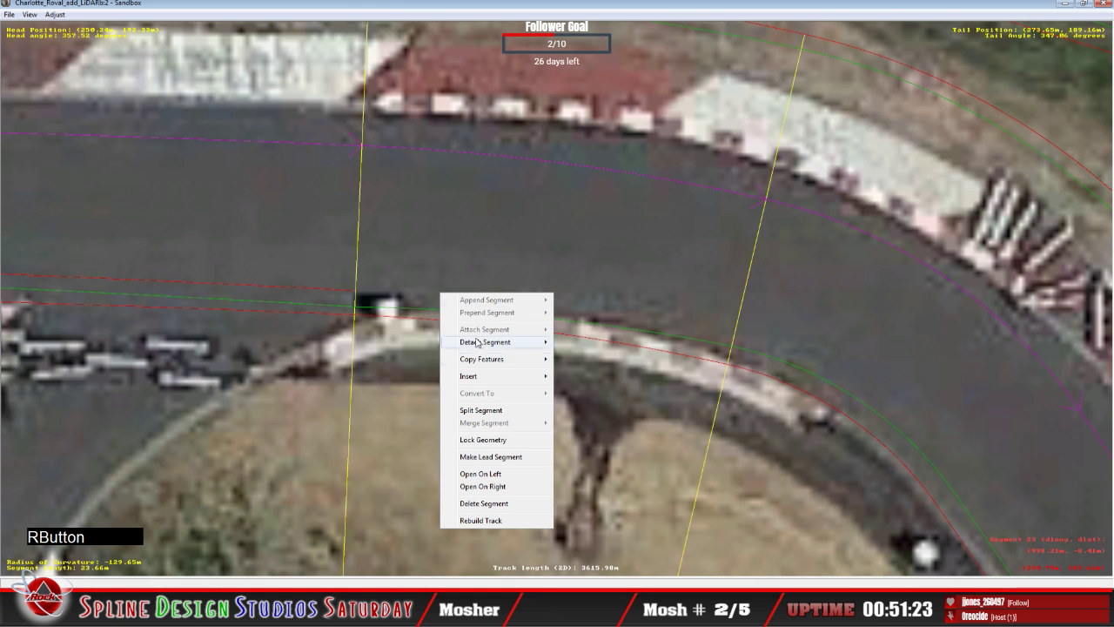
mouse_move(490, 381)
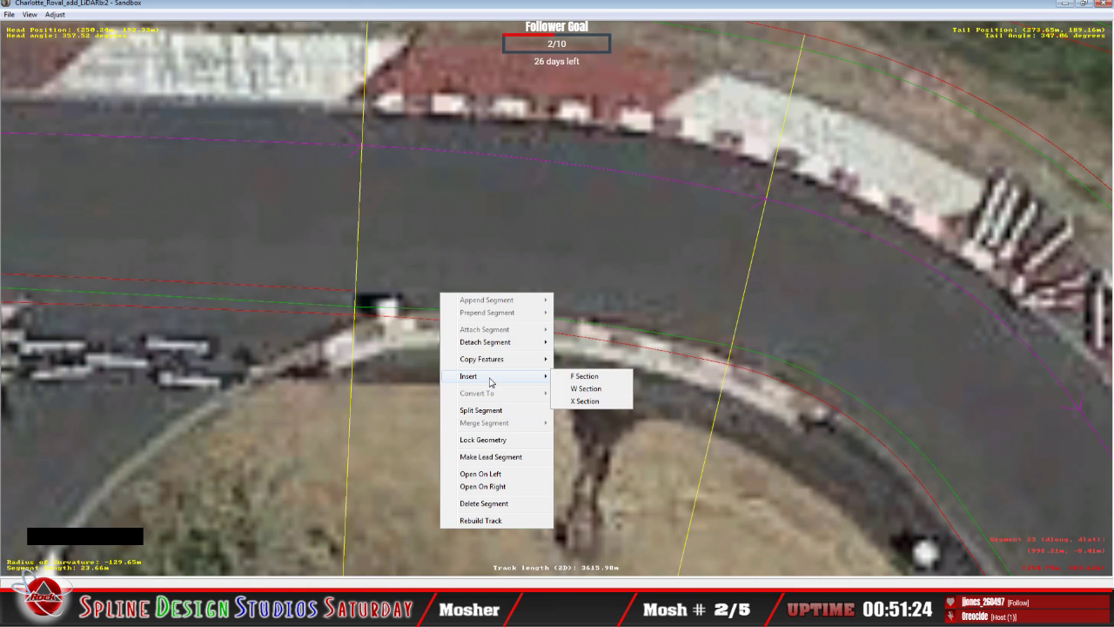
click(616, 401)
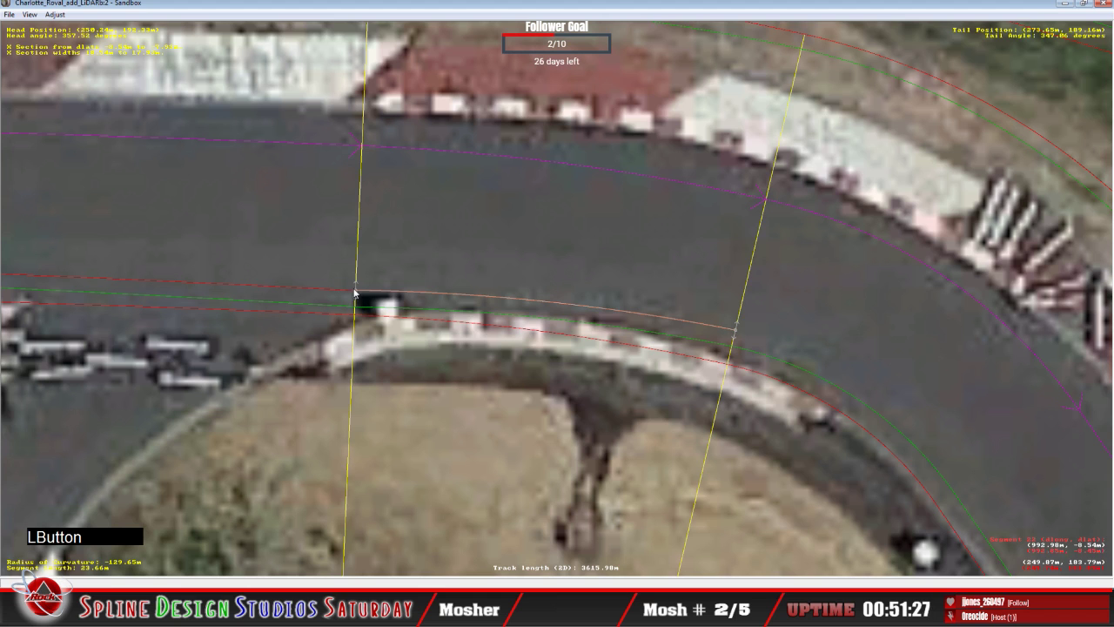
Join the X sections of segments 22 and 23 at the start of the inner kerb and set the shared node to Mode Absolute.
click(349, 296)
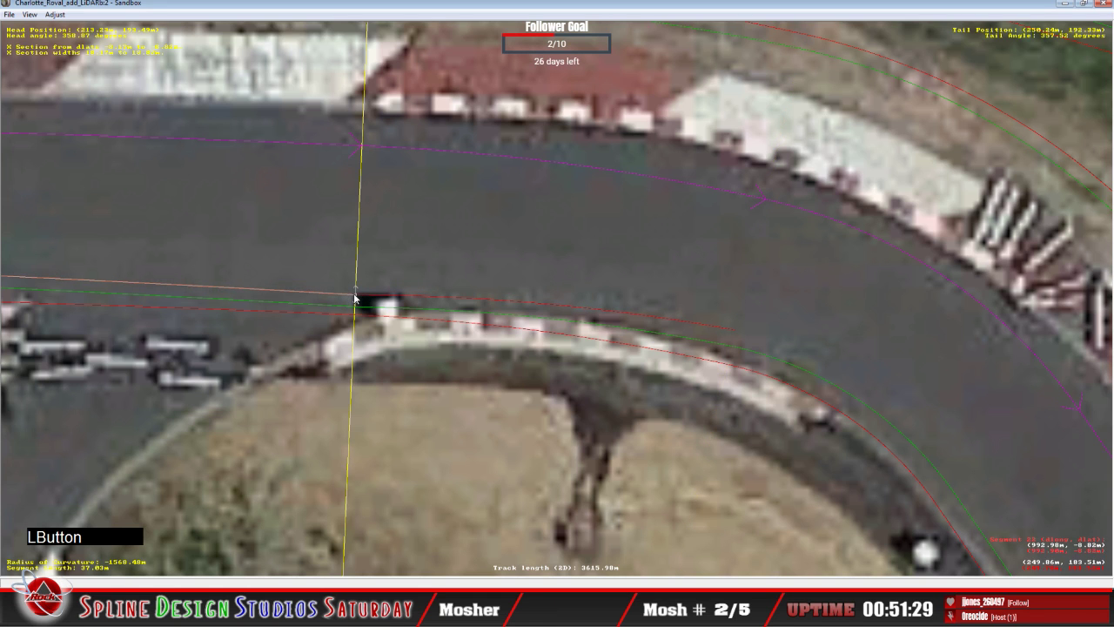
right_click(356, 293)
click(384, 308)
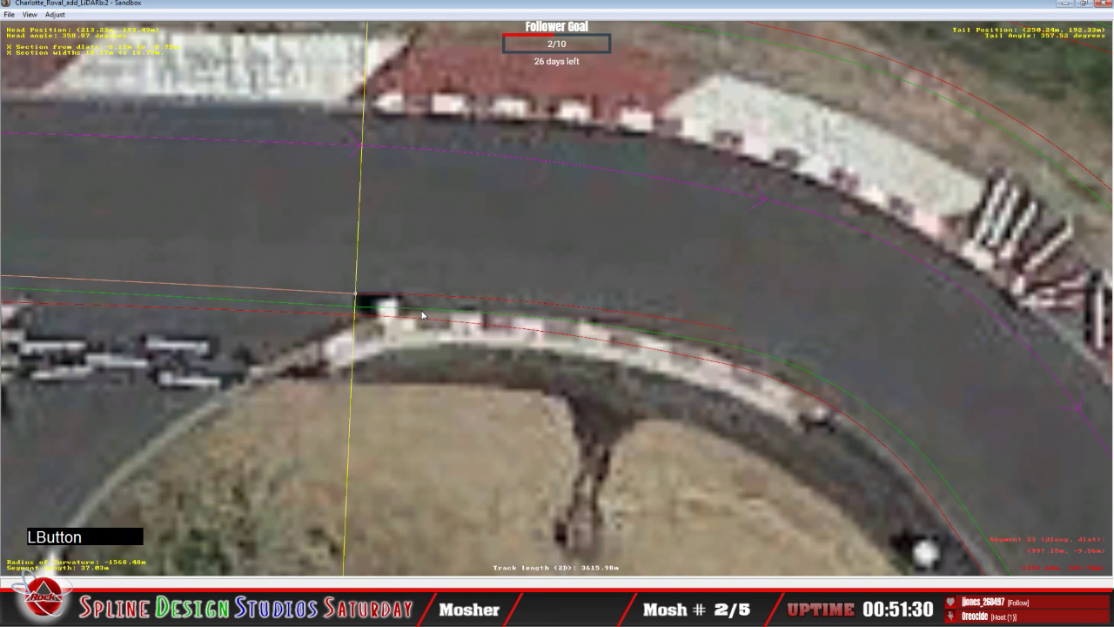
Insert an X Section on segment 24, the tighter part of the curve, and join it to segment 23's X section at dlat about -8.12 m.
click(733, 329)
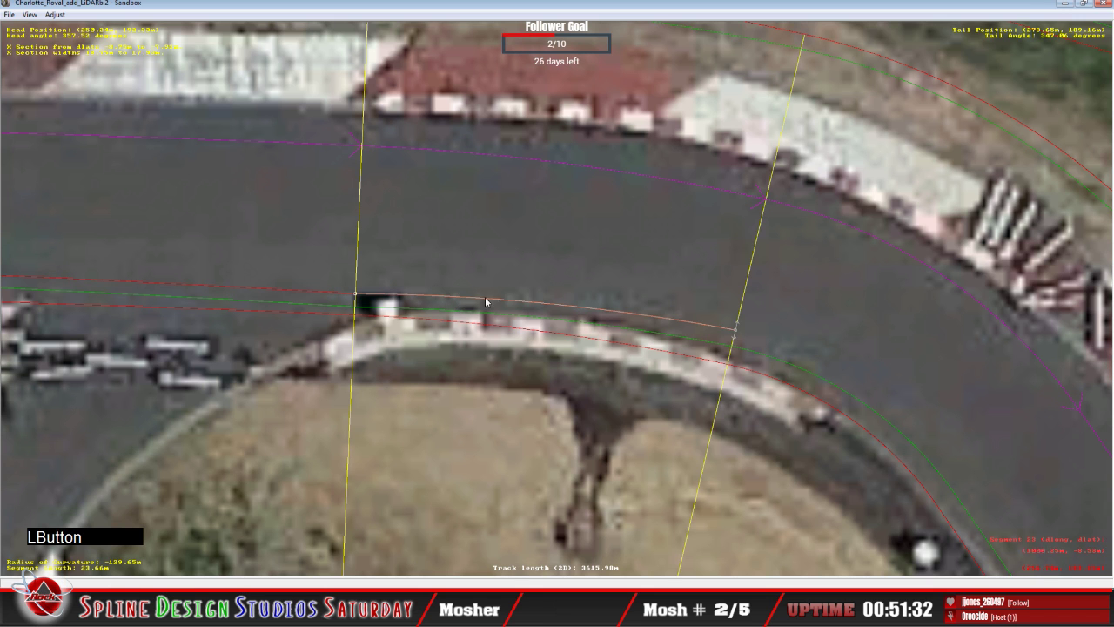
key(c)
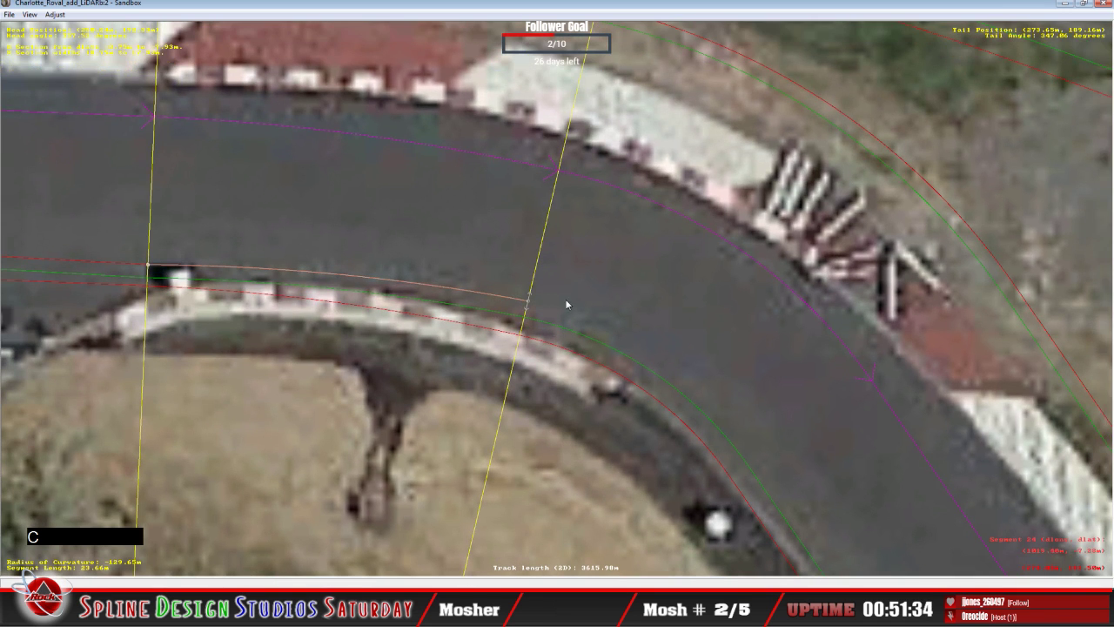
click(575, 311)
right_click(576, 311)
mouse_move(624, 399)
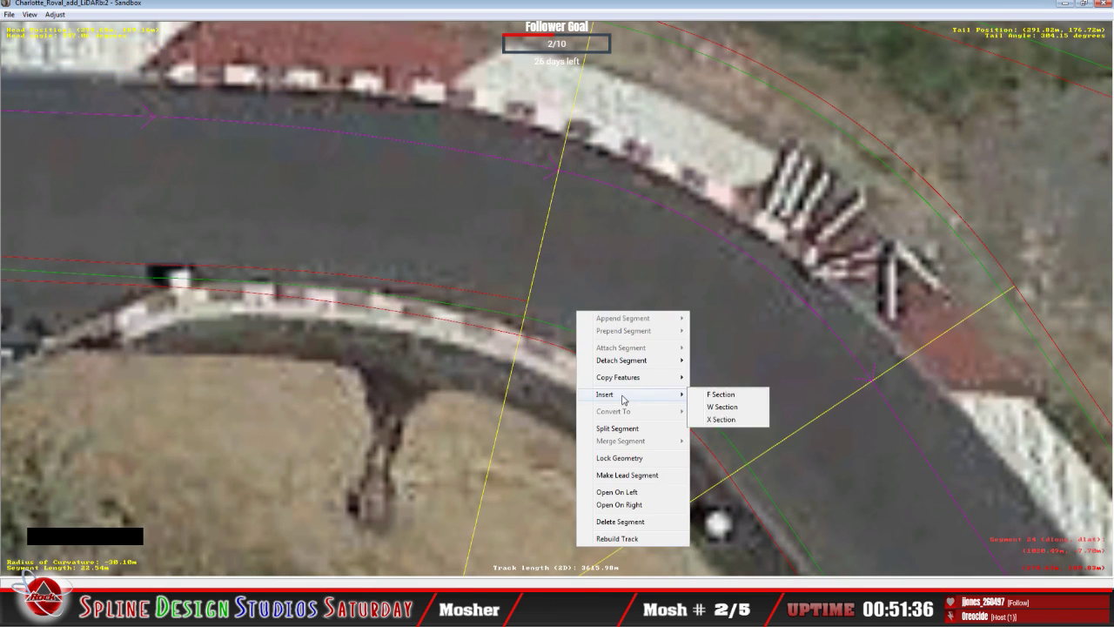
click(729, 420)
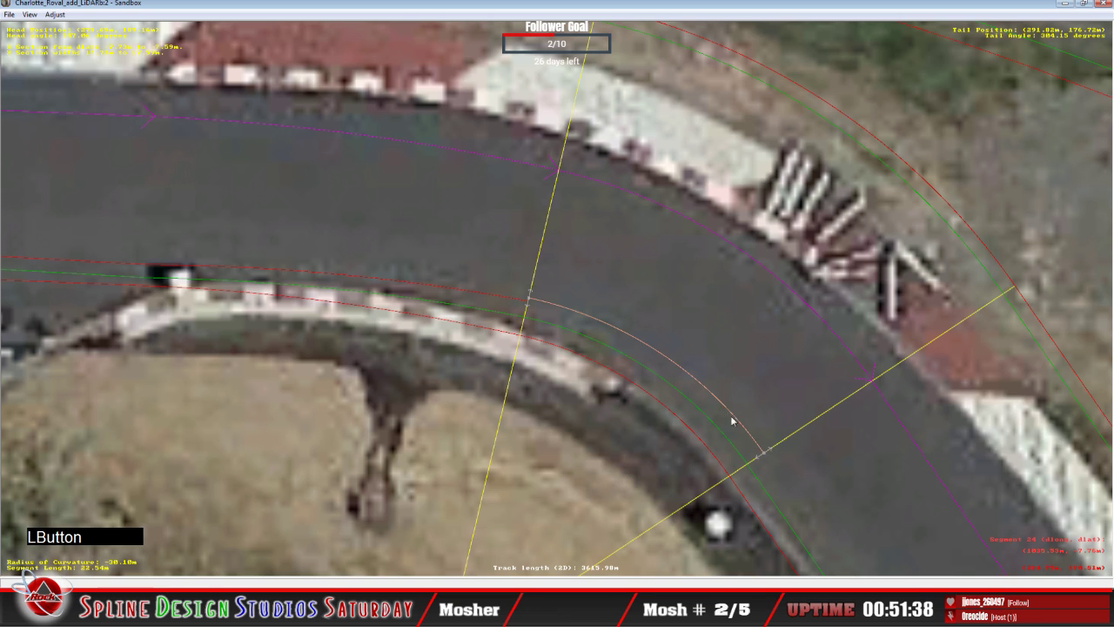
click(528, 303)
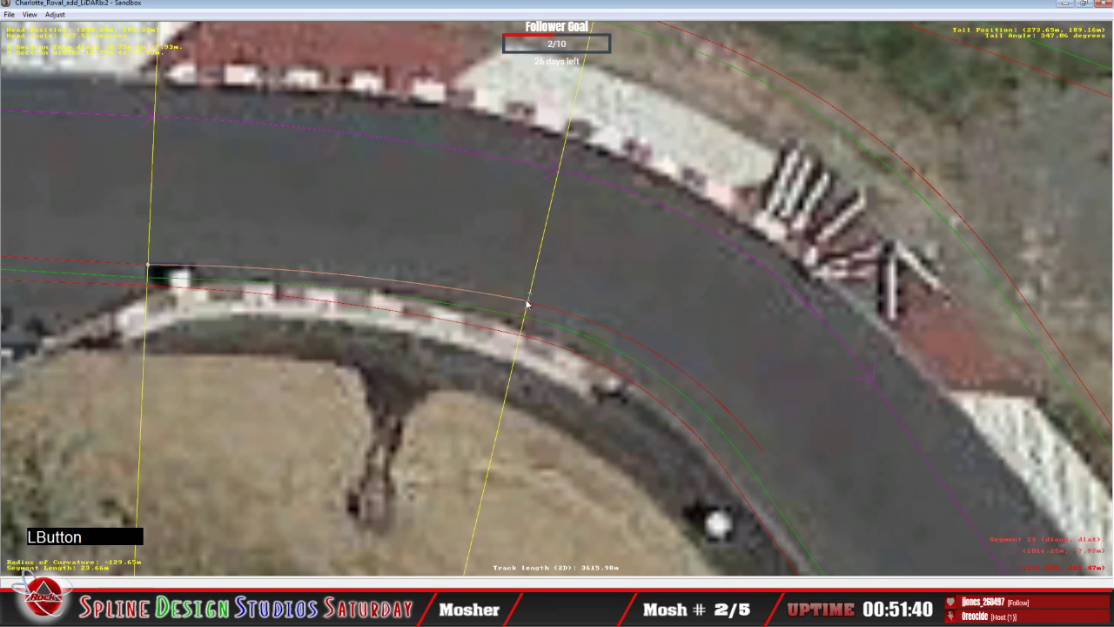
click(529, 305)
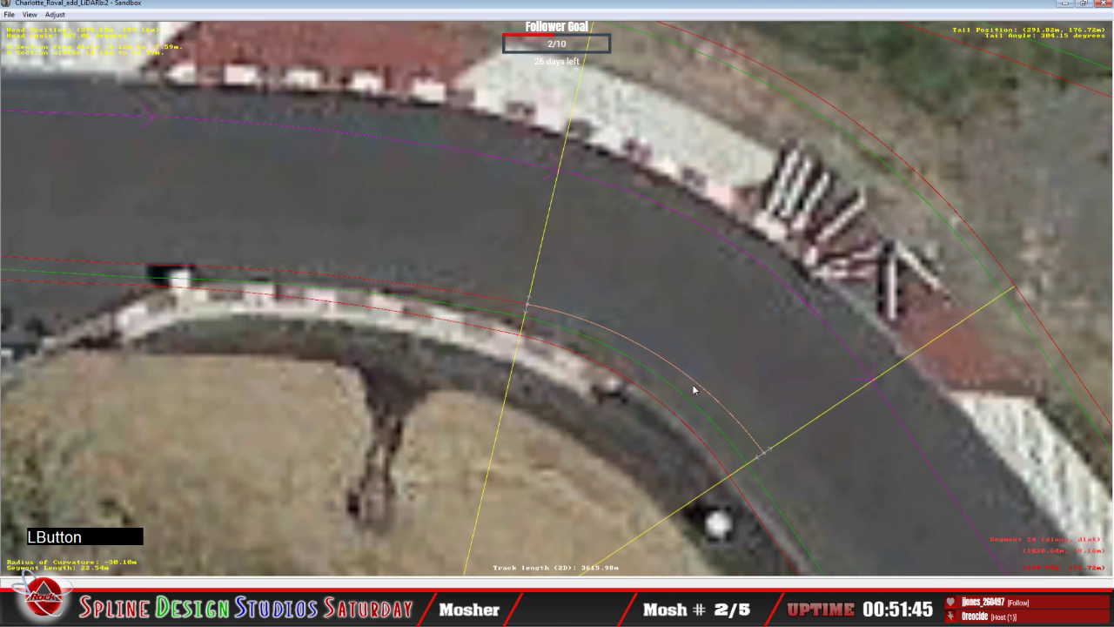
Insert an X Section on segment 25, the straight that follows the curve.
key(c)
click(609, 347)
key(c)
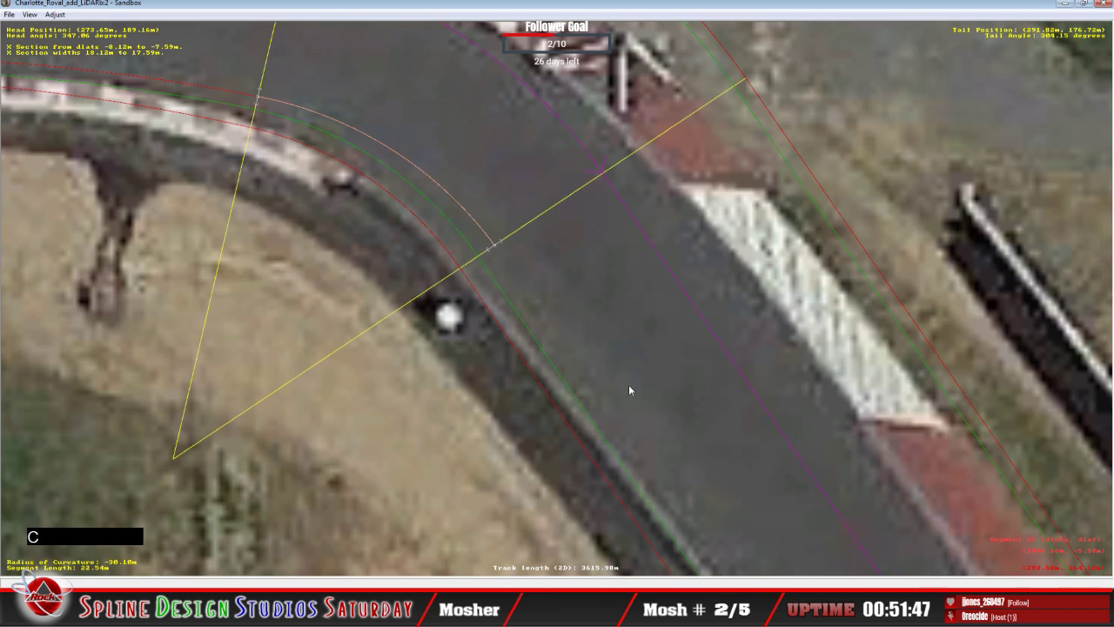
right_click(590, 329)
mouse_move(653, 410)
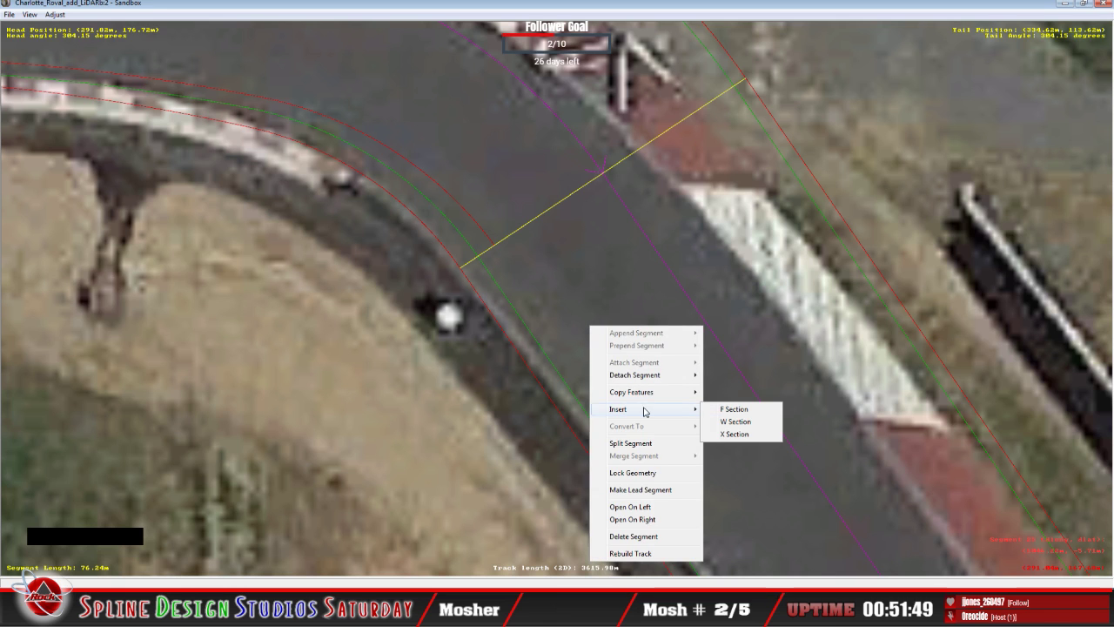
click(726, 421)
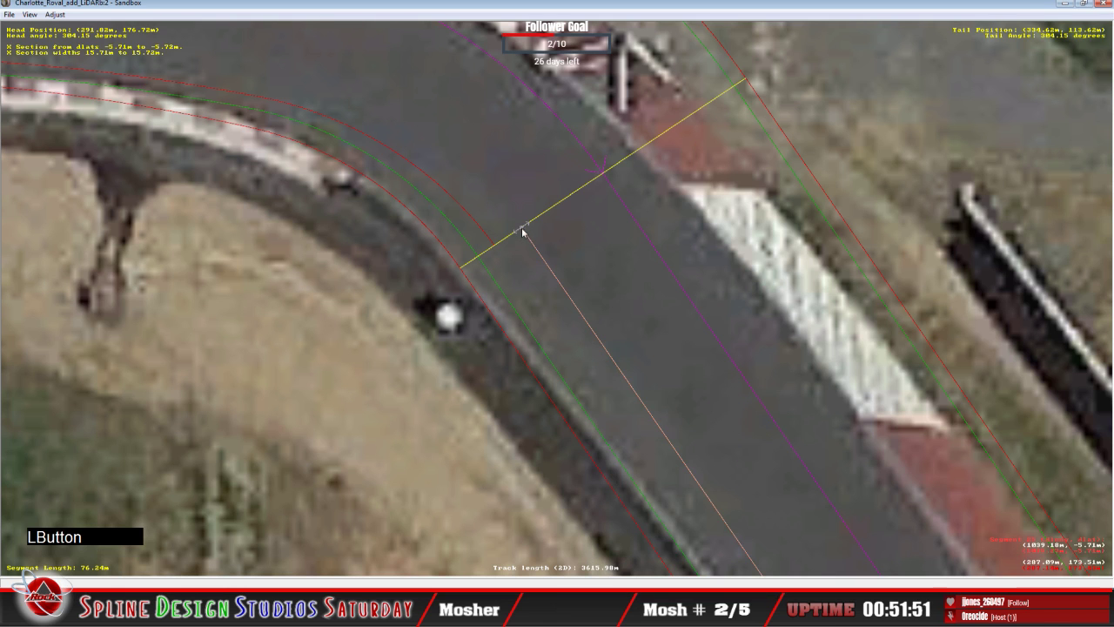
Join the X sections of segments 24 and 25 at dlat about -7.73 m and set the shared node to Mode Absolute.
click(498, 250)
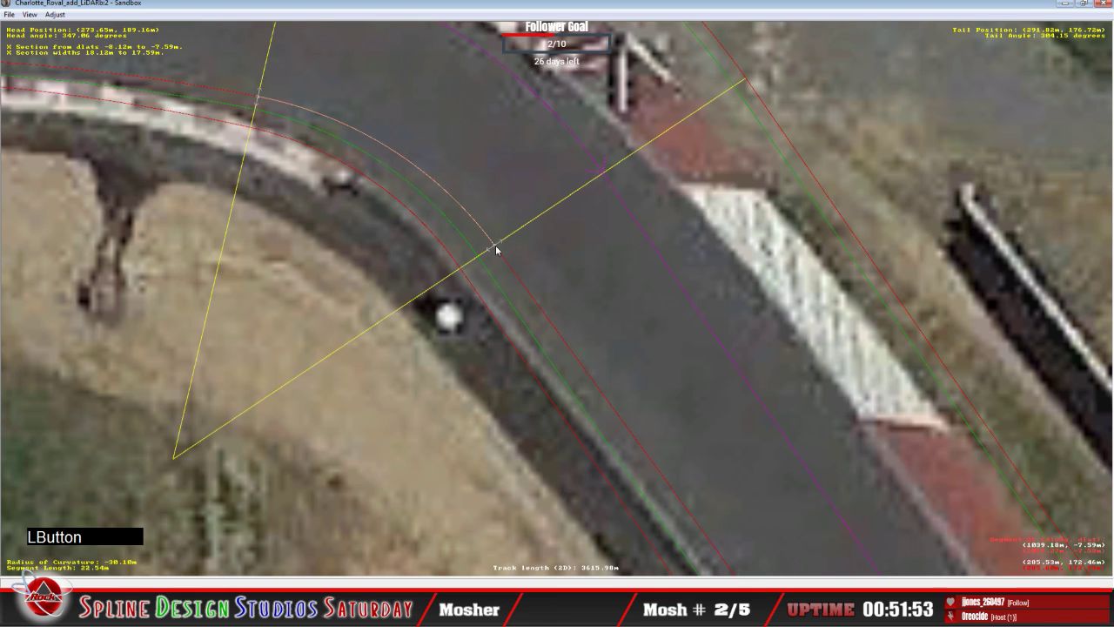
right_click(498, 250)
click(512, 254)
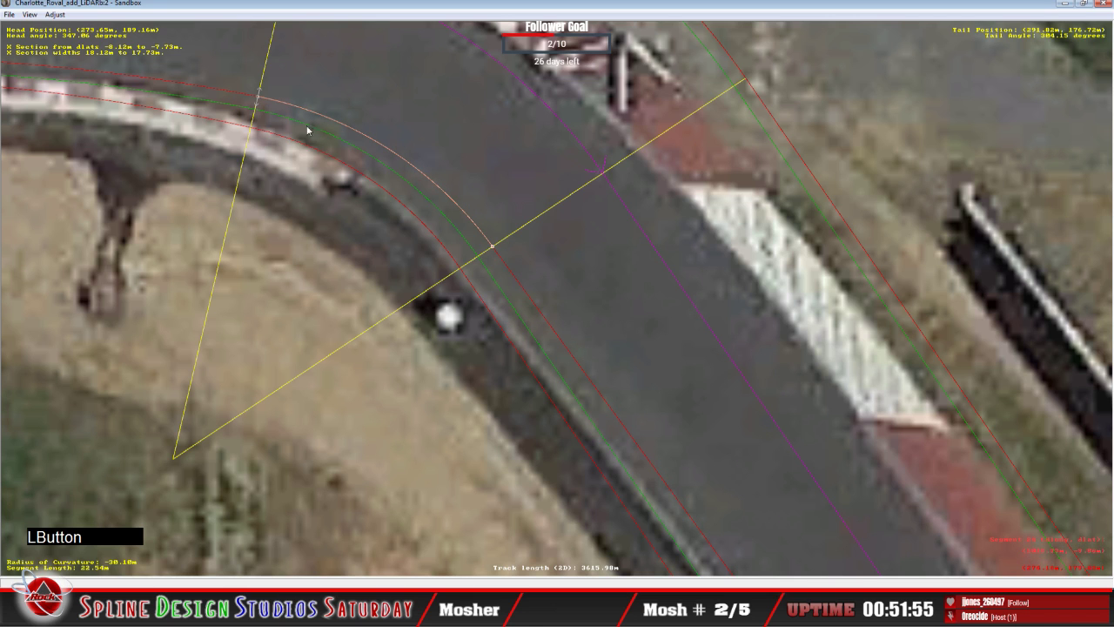
Move the node shared by the X sections of segments 23 and 24 to dlat about -8.29 m and set it to Mode Absolute.
right_click(259, 97)
click(259, 101)
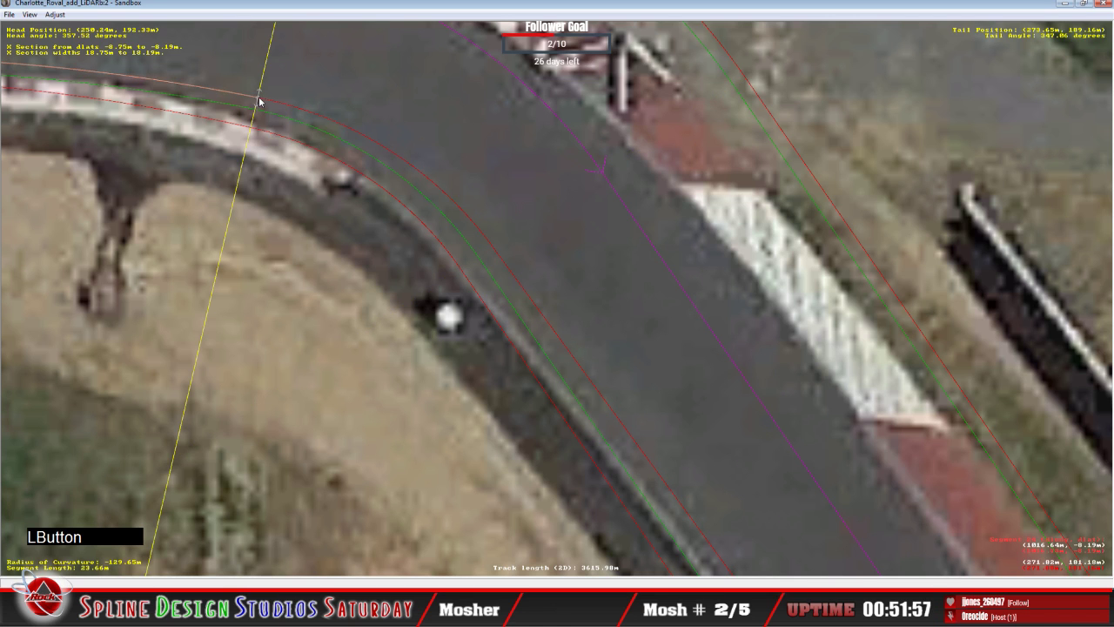
drag(258, 101, 263, 98)
right_click(258, 103)
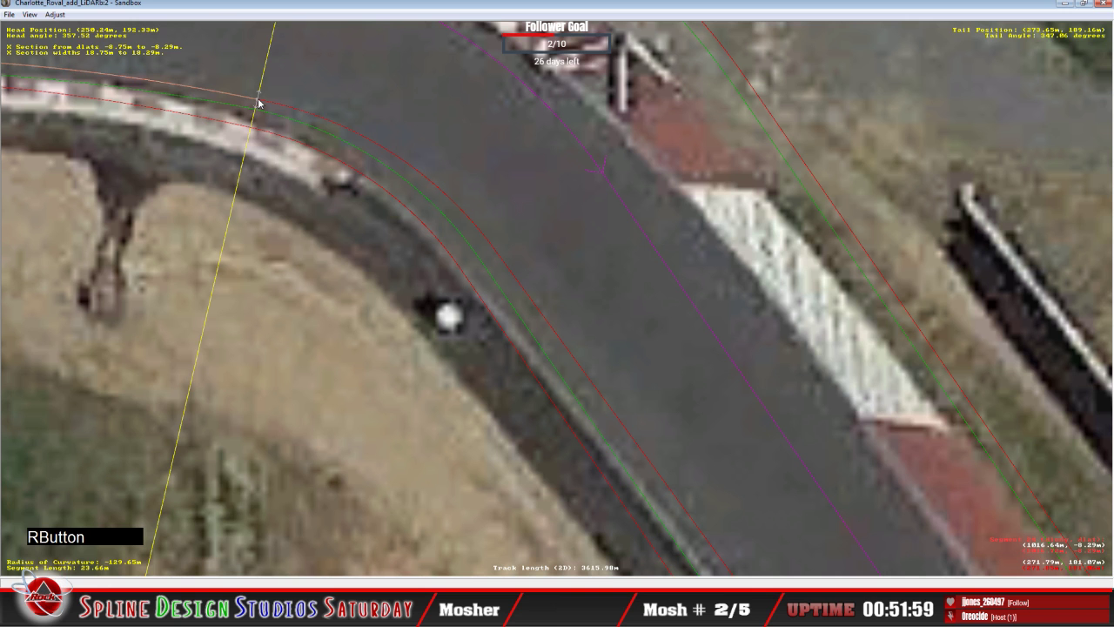
click(340, 153)
click(383, 155)
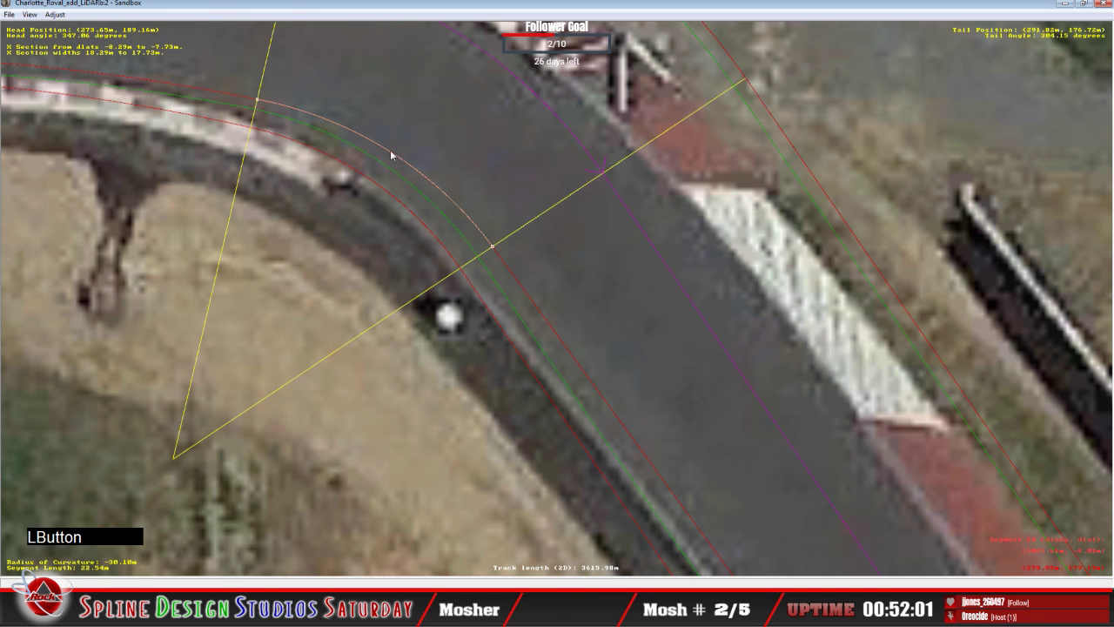
Move the end node of segment 25's X section outward toward the wall and insert an X Section on segment 26.
key(c)
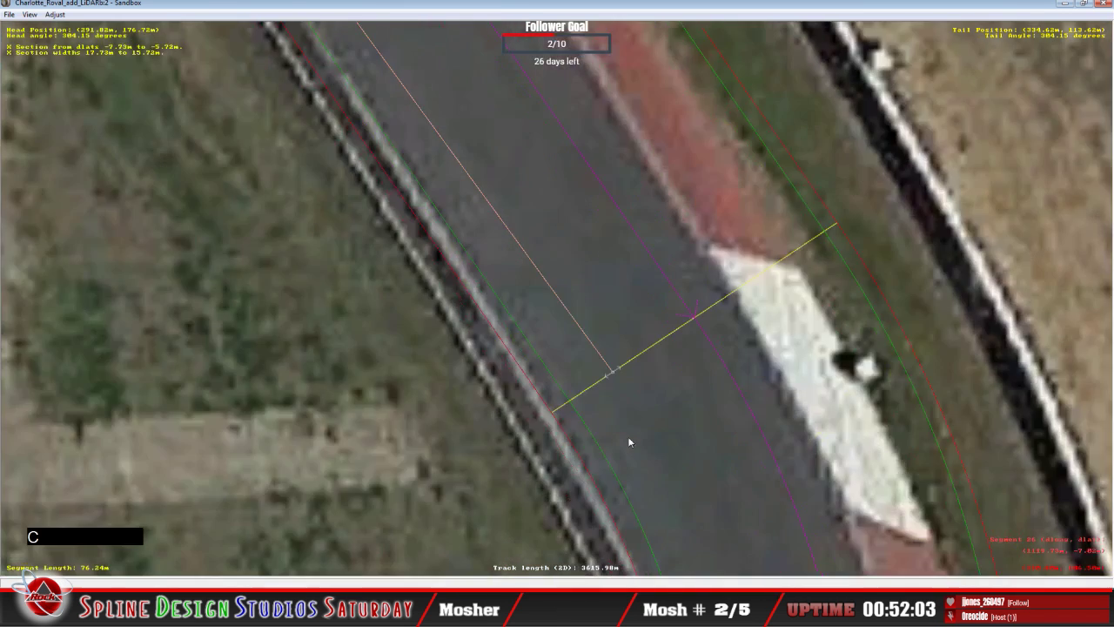
drag(615, 371, 591, 388)
right_click(605, 410)
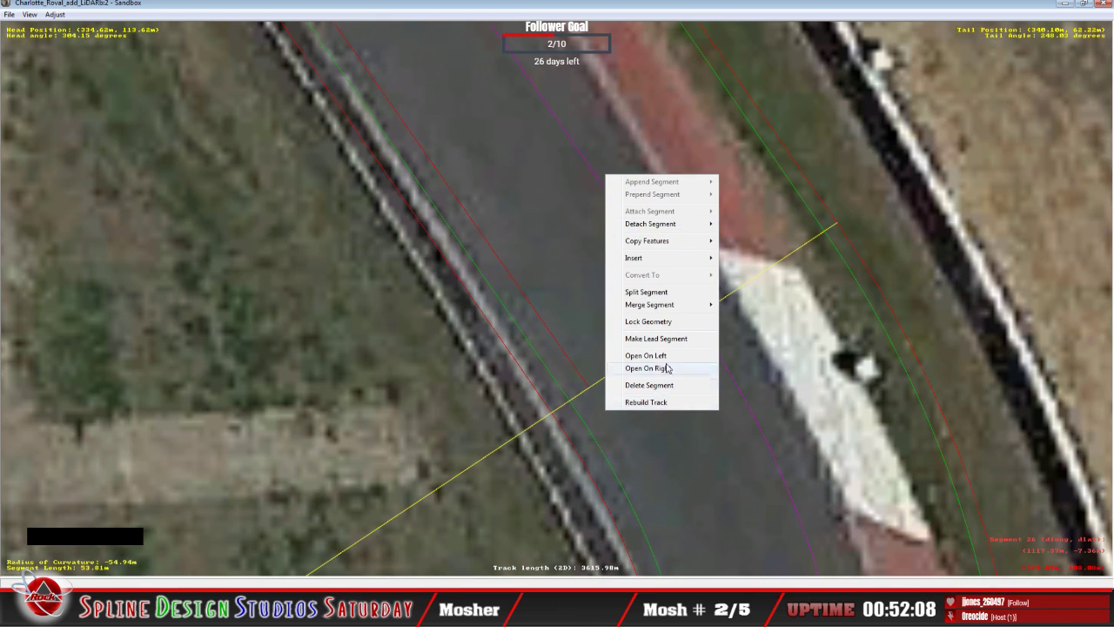
mouse_move(667, 258)
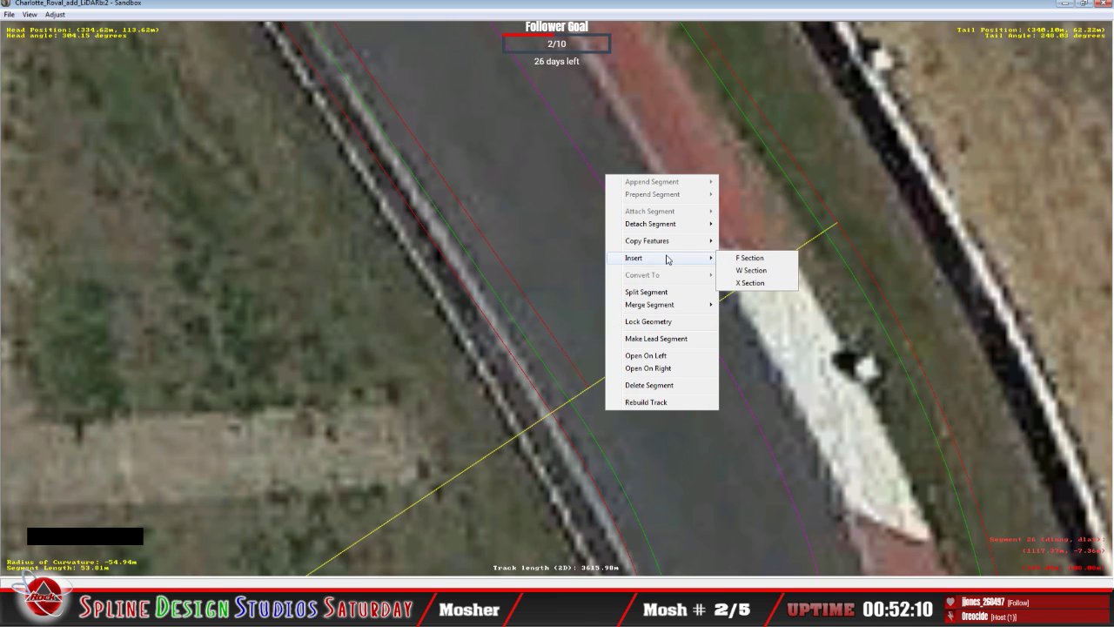
click(737, 292)
Join the X sections of segments 25 and 26 at dlat about -7.78 m and set the shared node to Mode Absolute.
drag(592, 391, 584, 390)
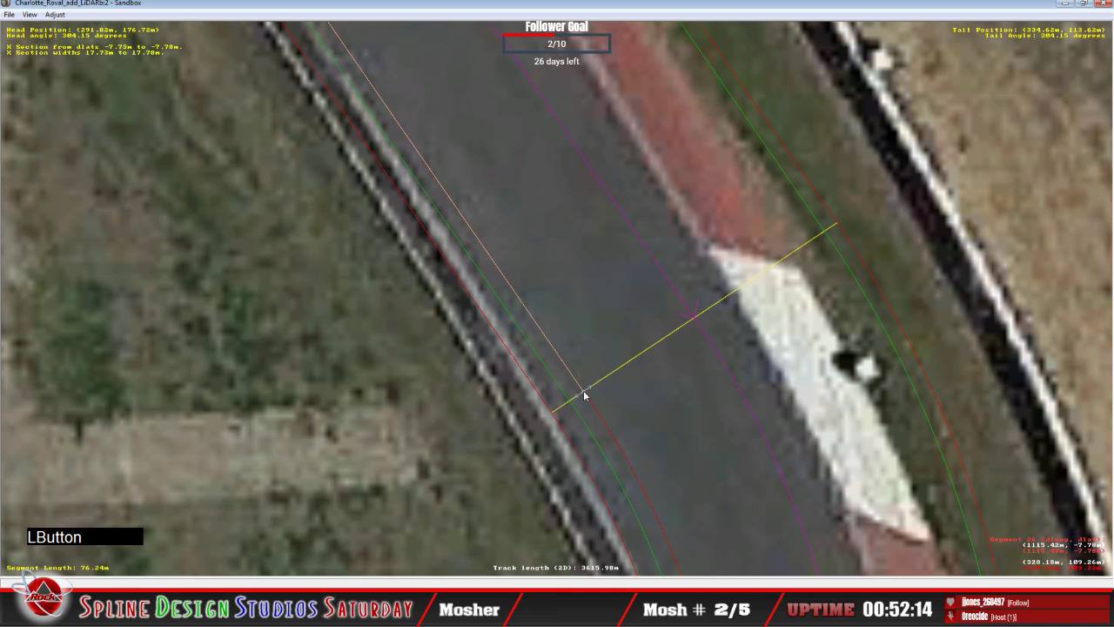
right_click(583, 390)
click(611, 397)
Insert an X Section on segment 27, the curve that begins at the end of the red-and-white inner kerb.
key(c)
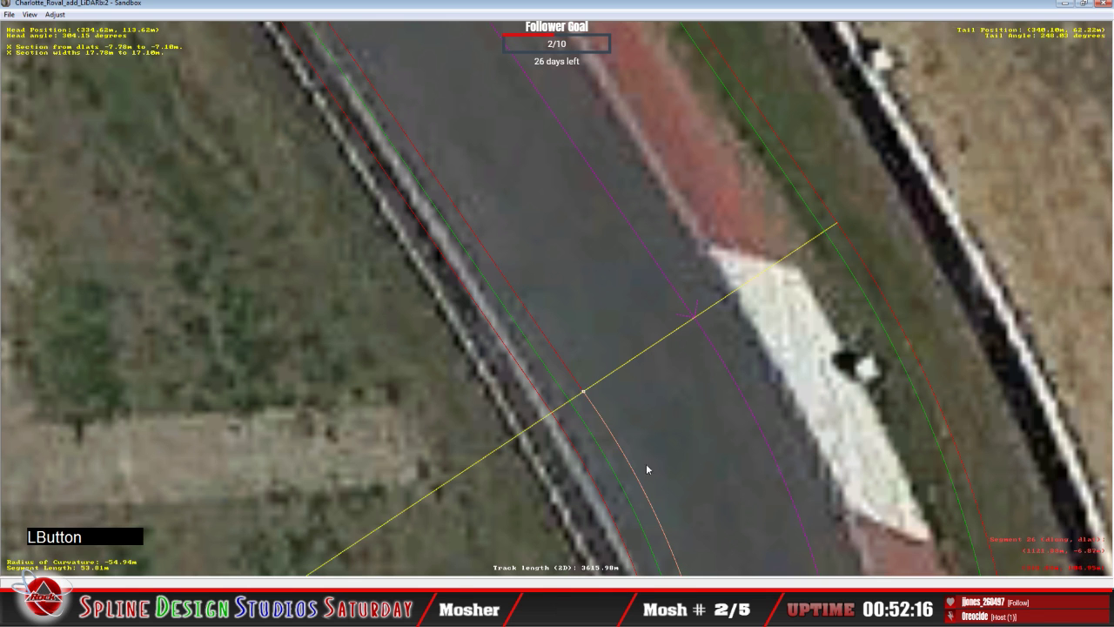
key(c)
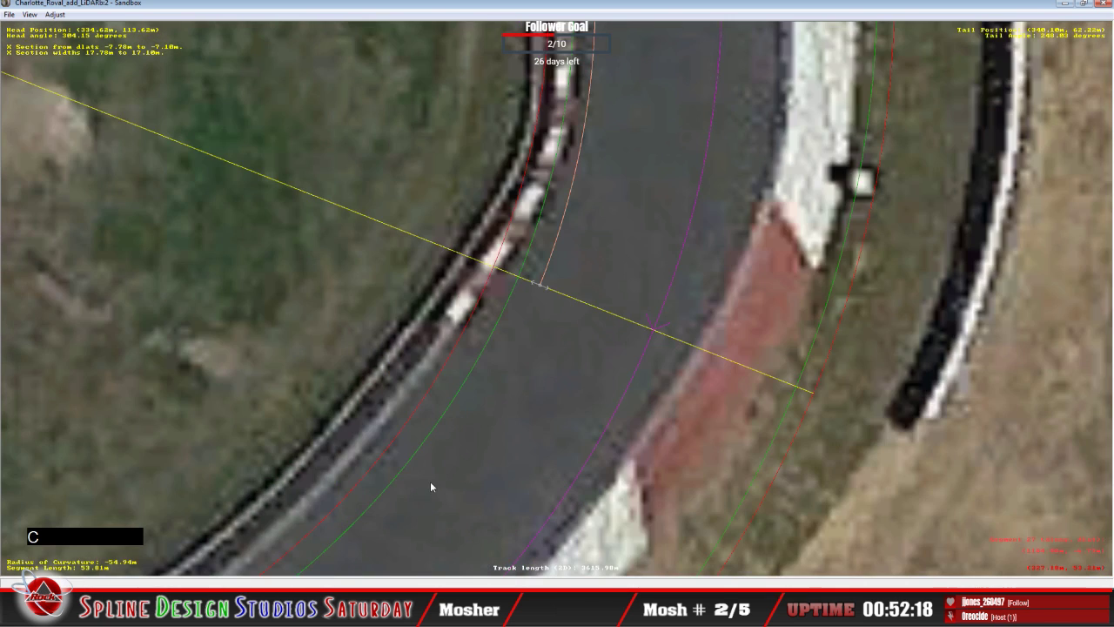
click(497, 417)
right_click(498, 412)
mouse_move(561, 259)
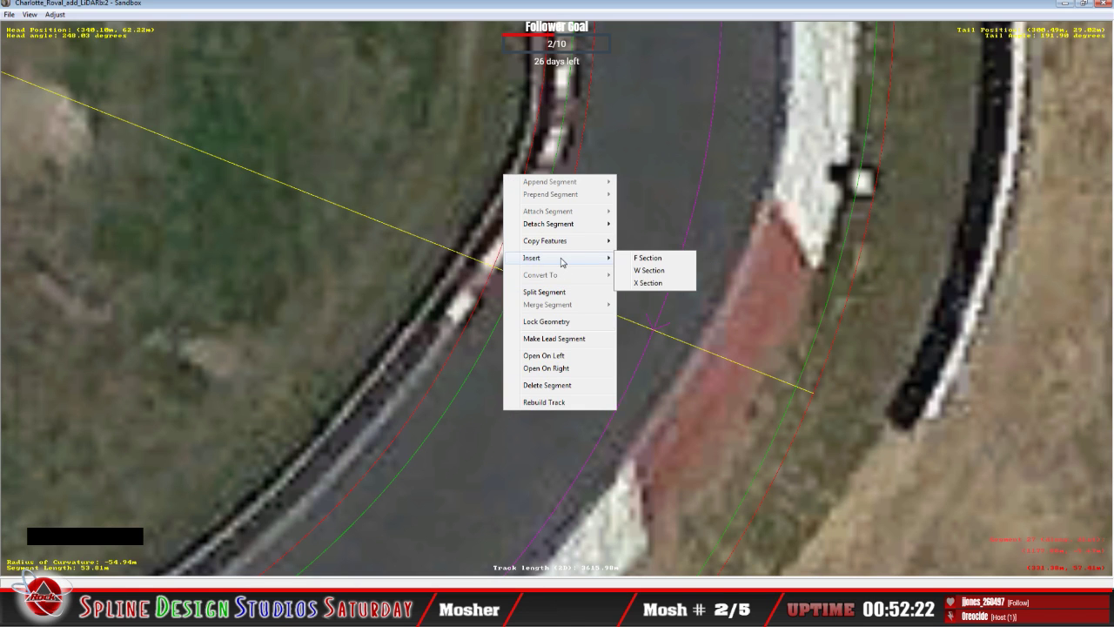
click(671, 288)
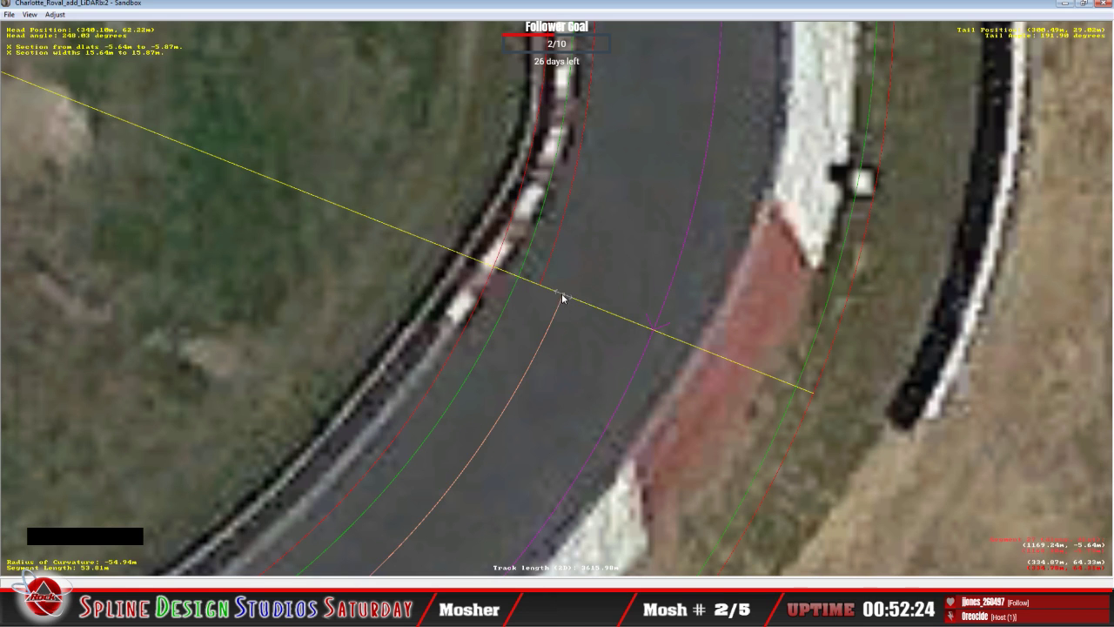
Join the X sections of segments 26 and 27, set the shared node to Mode Absolute and move it to dlat about -7.40 m.
drag(563, 296, 538, 291)
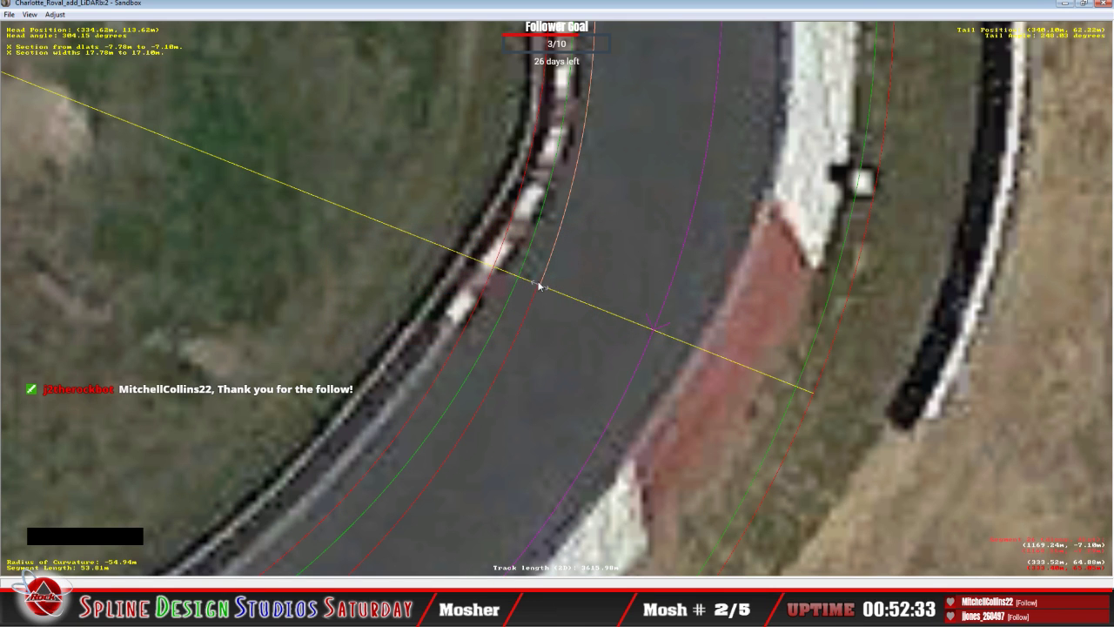
drag(540, 287, 534, 291)
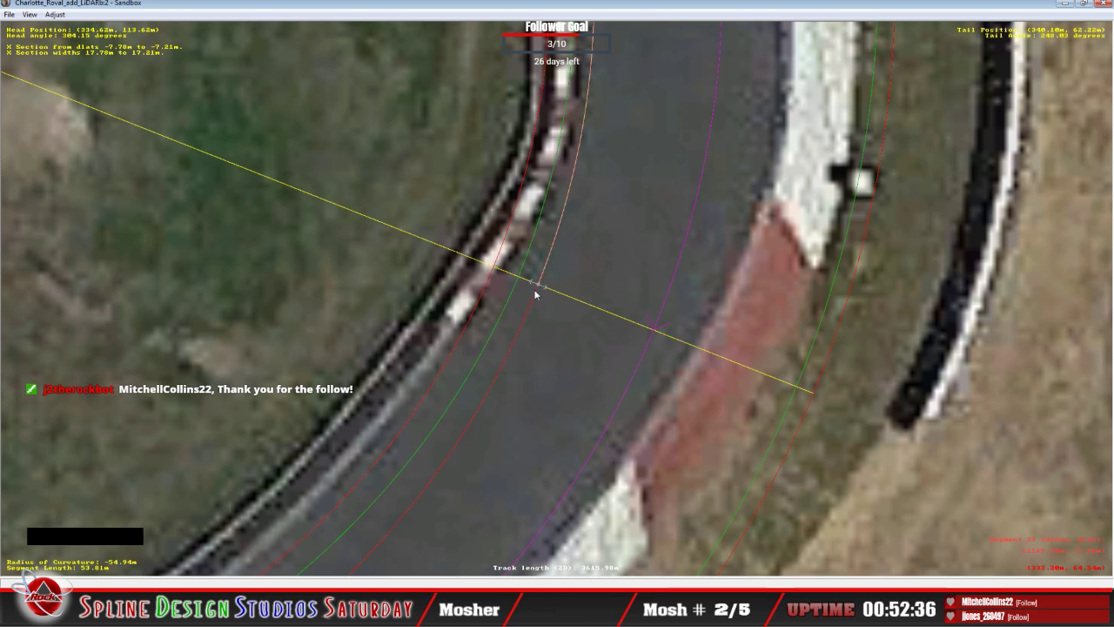
click(539, 287)
right_click(540, 287)
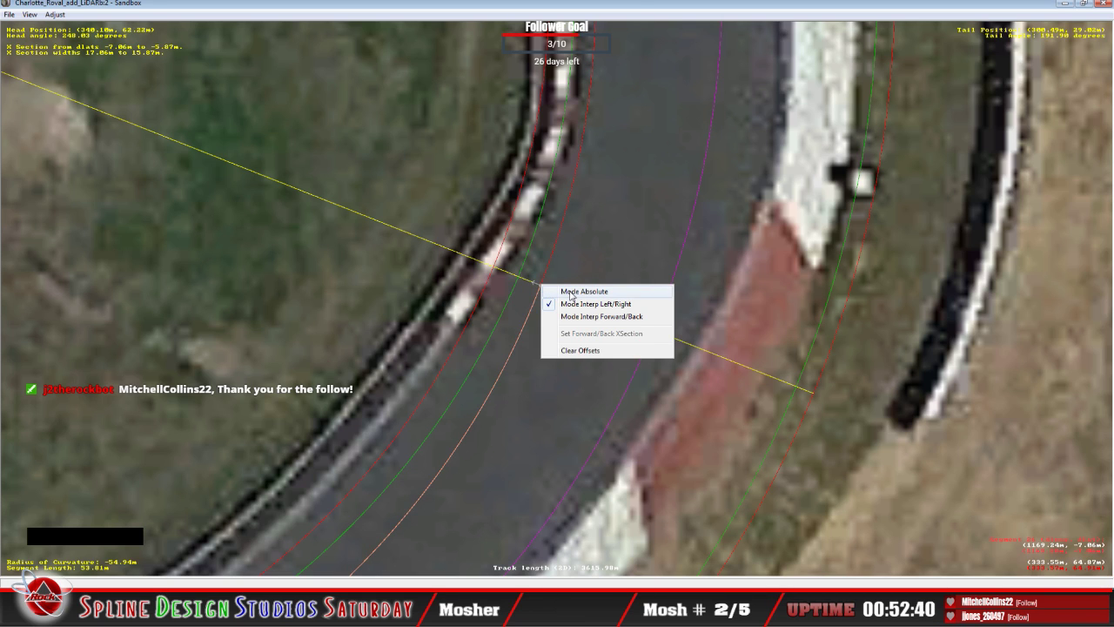
click(571, 292)
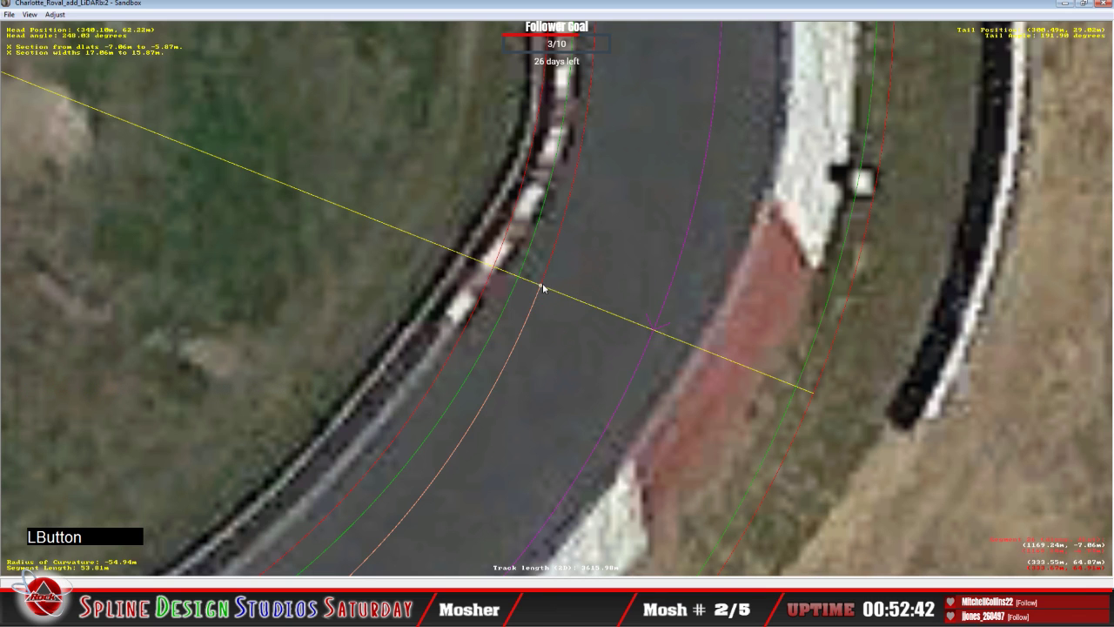
drag(541, 287, 535, 284)
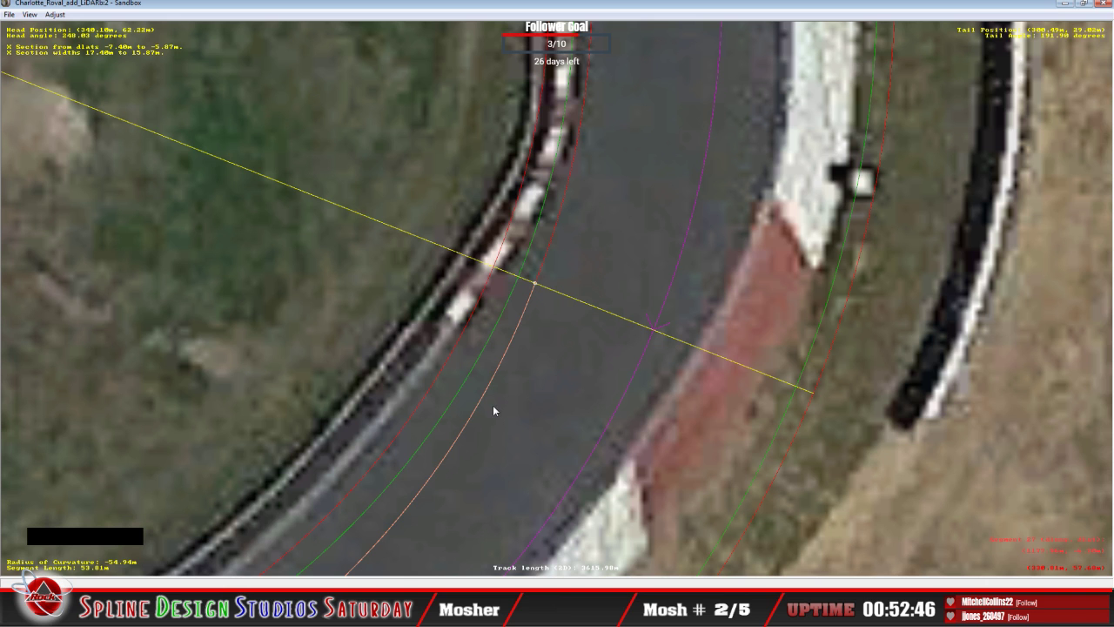
Move the end node of segment 27's X section outward to dlat about -7.92 m, near the inner track edge.
key(c)
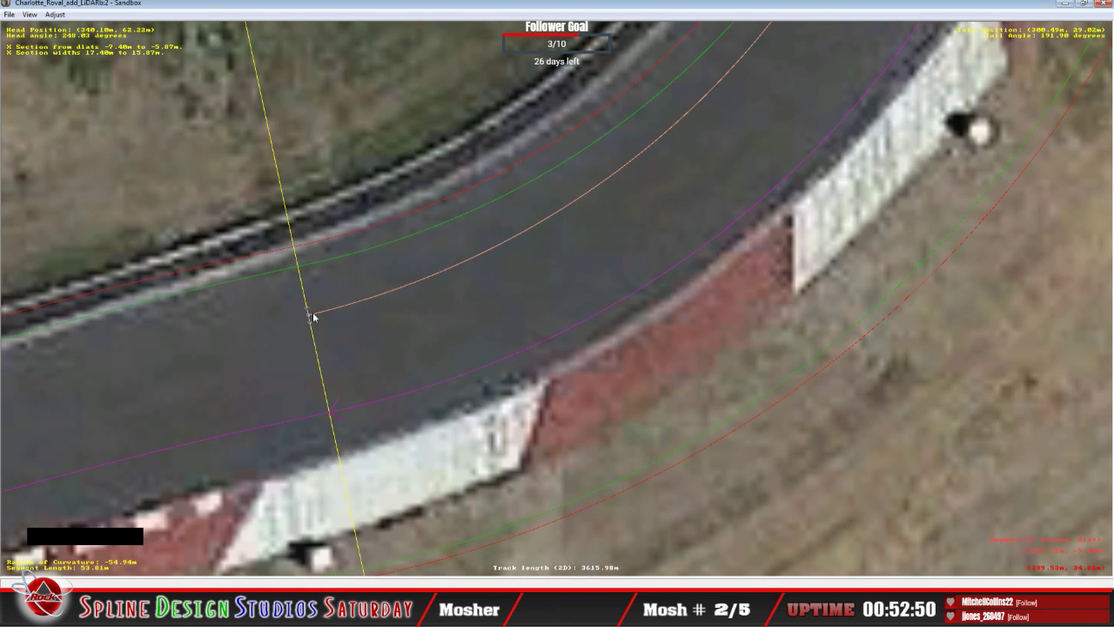
drag(314, 316, 304, 284)
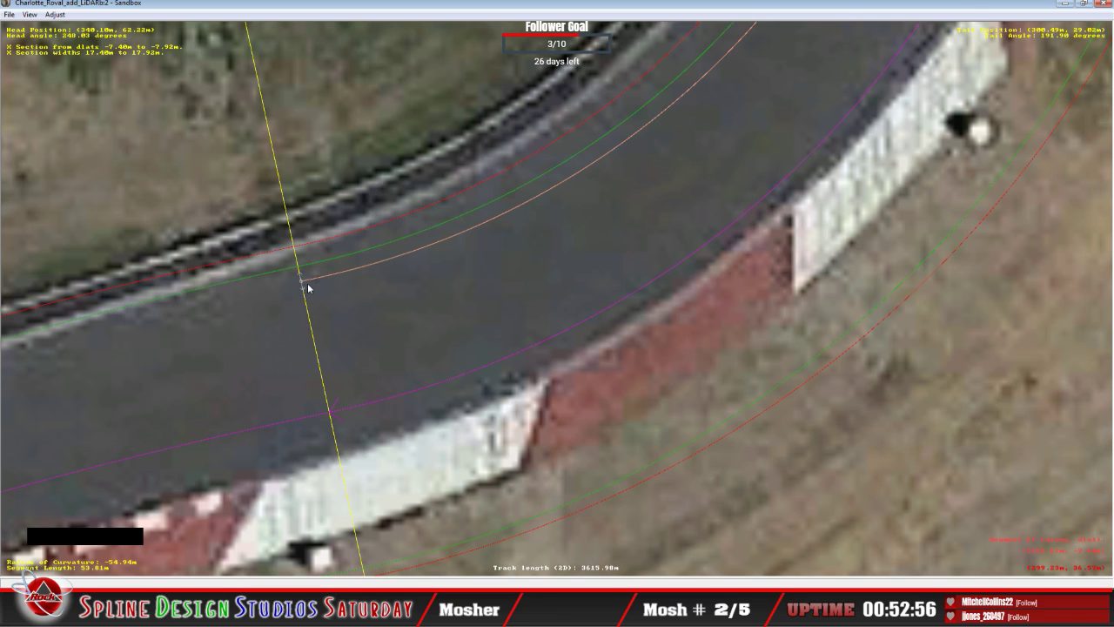
click(261, 311)
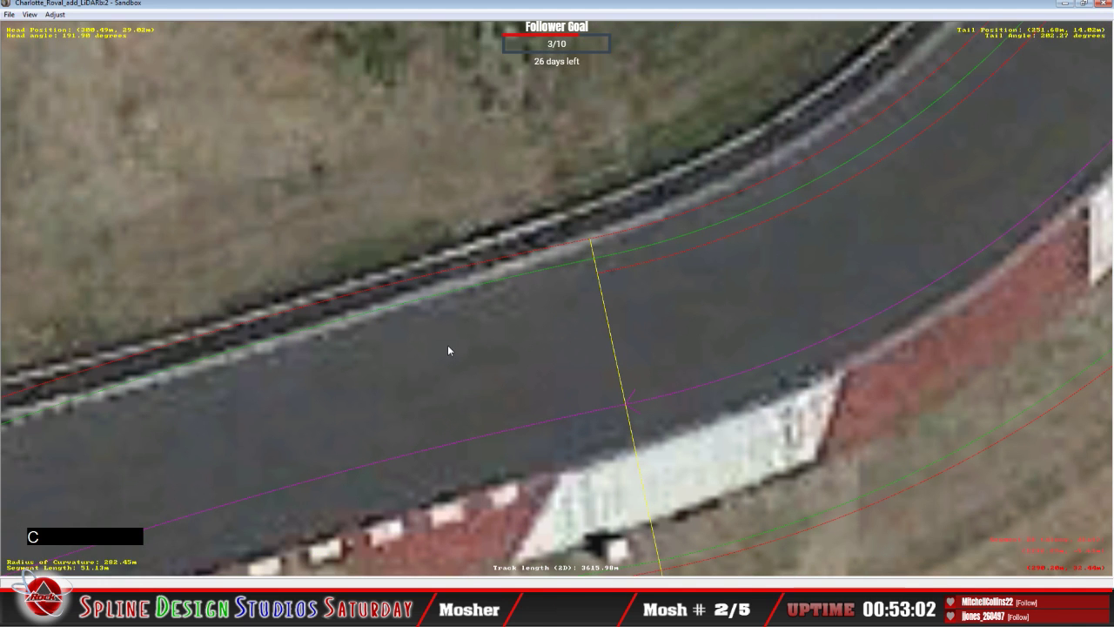
Insert an X Section on segment 28, the gentle bend after the long curve.
click(448, 350)
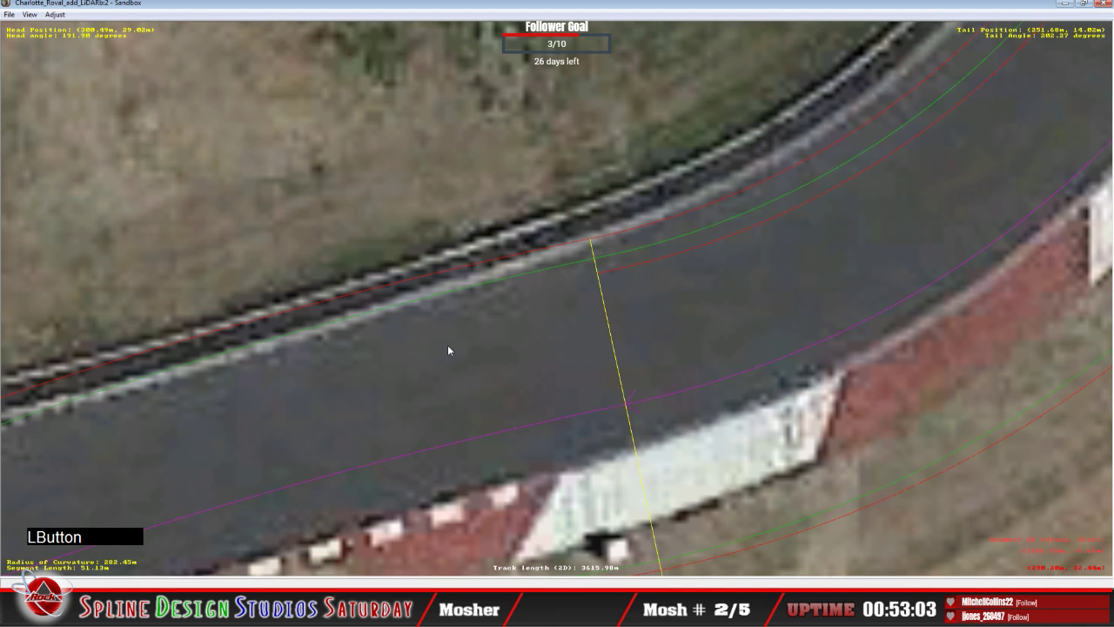
right_click(468, 344)
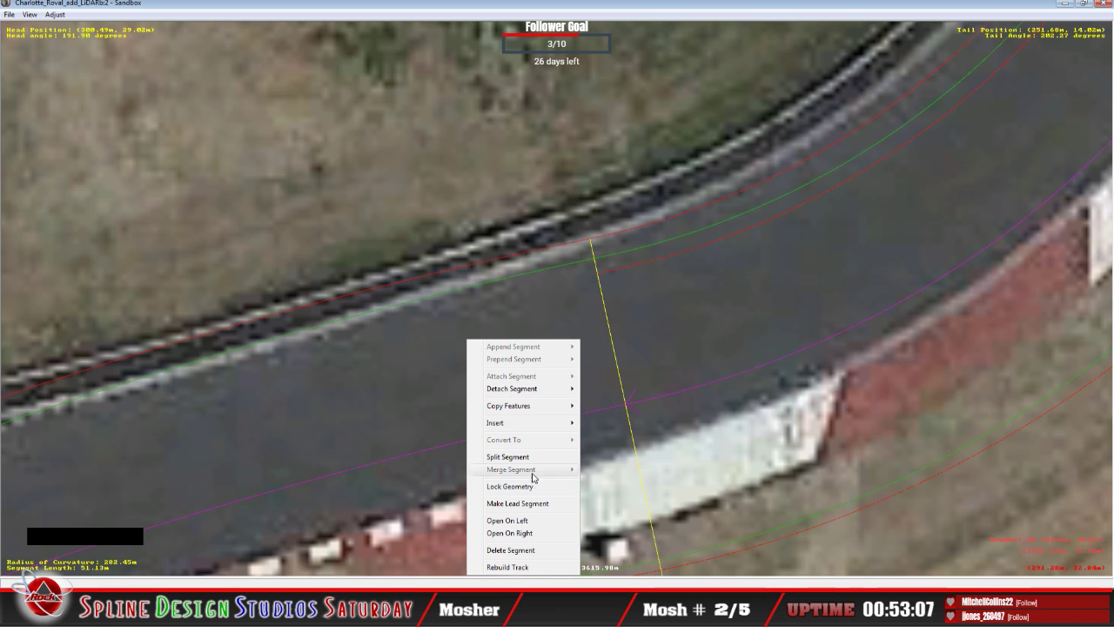
mouse_move(527, 423)
click(614, 447)
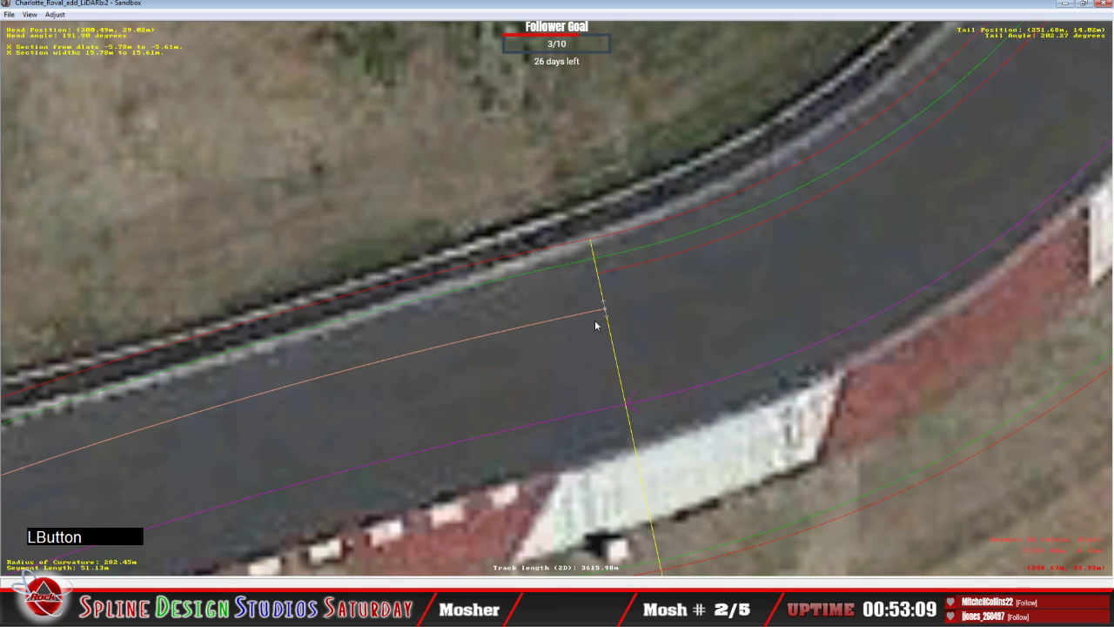
Join the X sections of segments 27 and 28 at dlat about -7.84 m and move segment 28's end node to about -7.45 m.
drag(607, 311, 601, 274)
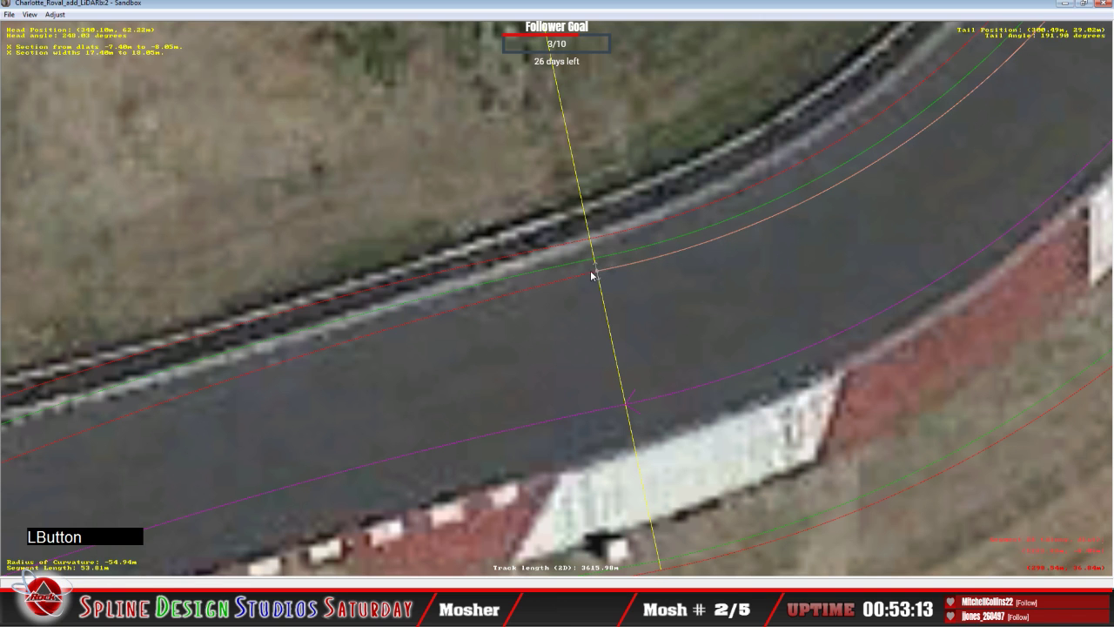
right_click(600, 275)
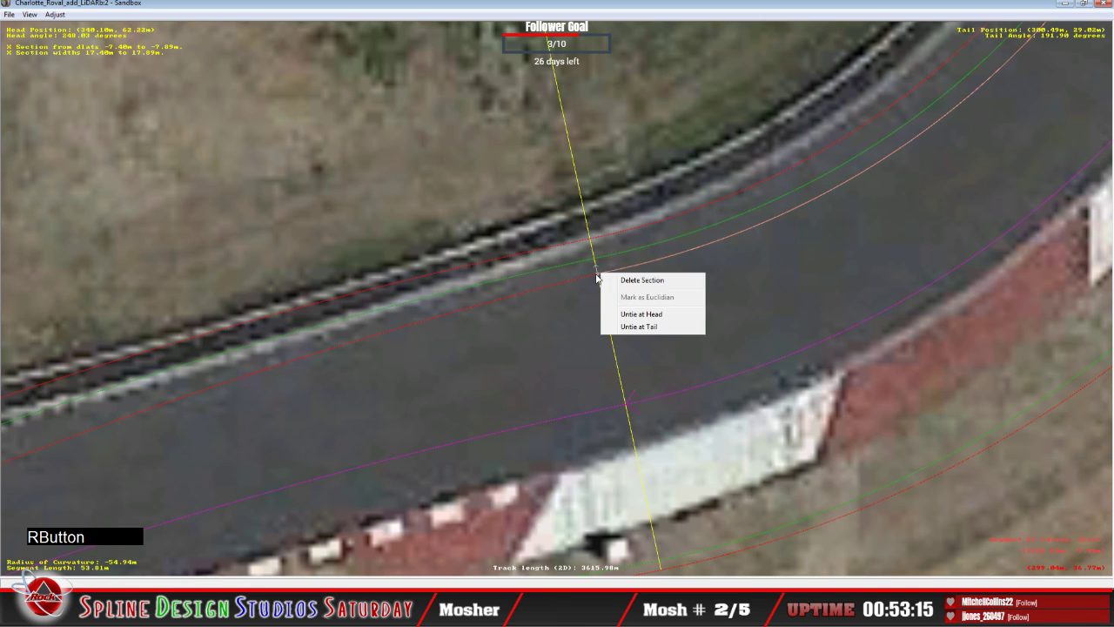
click(599, 276)
right_click(600, 276)
click(628, 284)
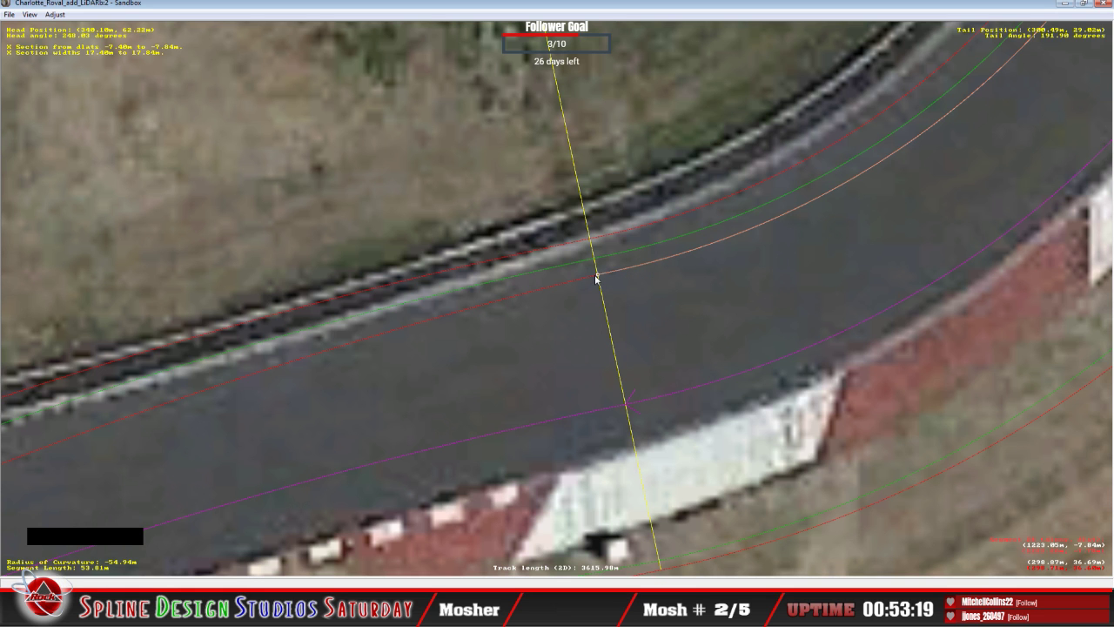
click(558, 284)
key(c)
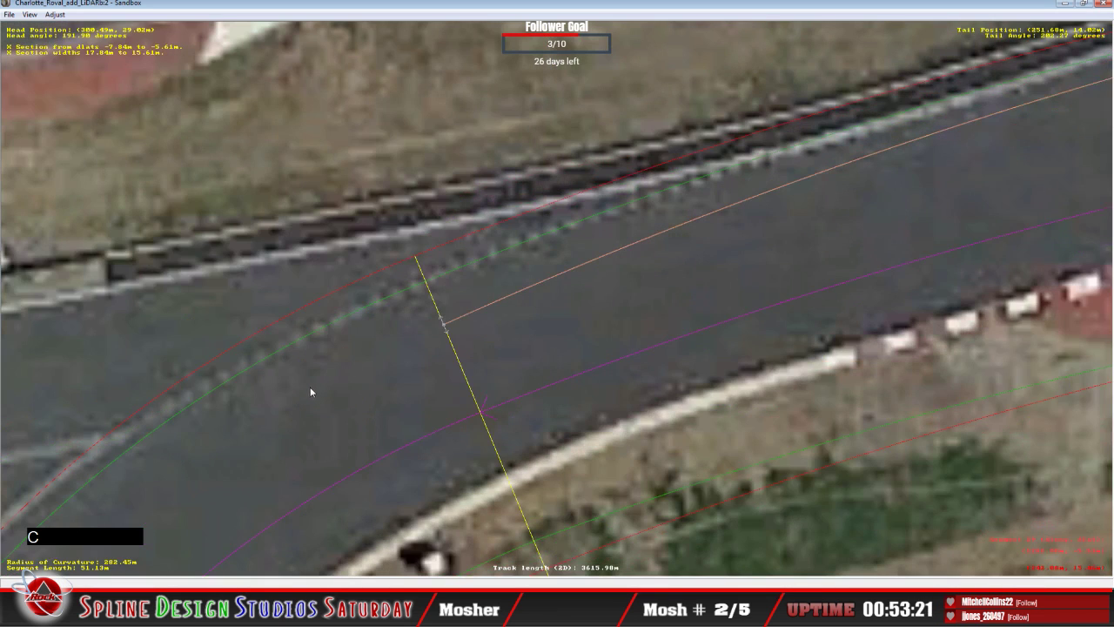
click(426, 329)
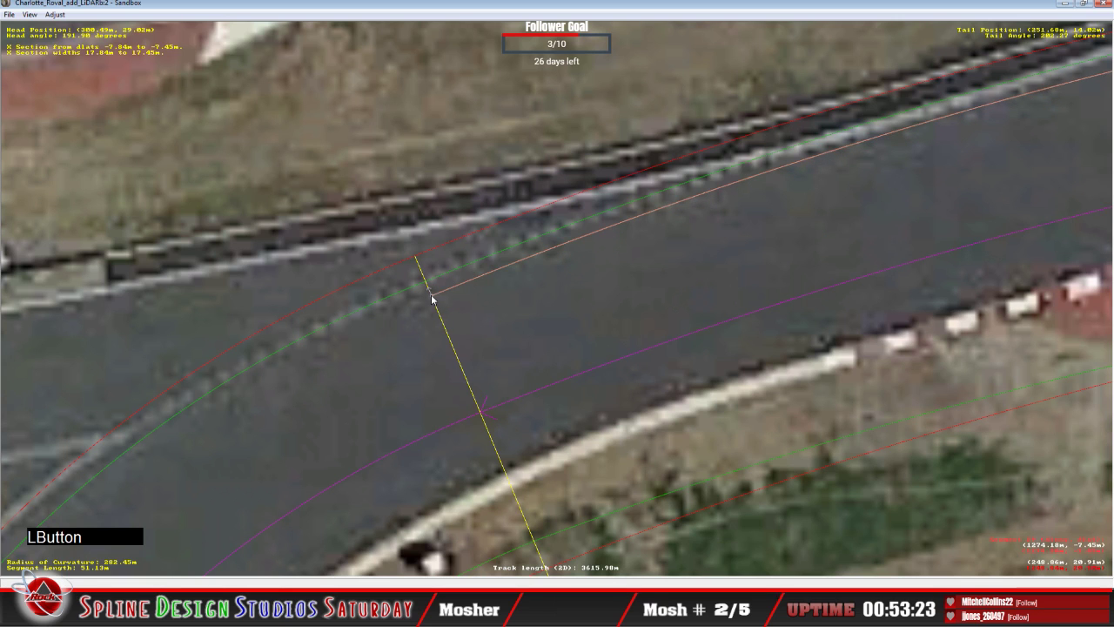
Insert an X Section on segment 29, the bend following segment 28.
right_click(388, 344)
mouse_move(425, 426)
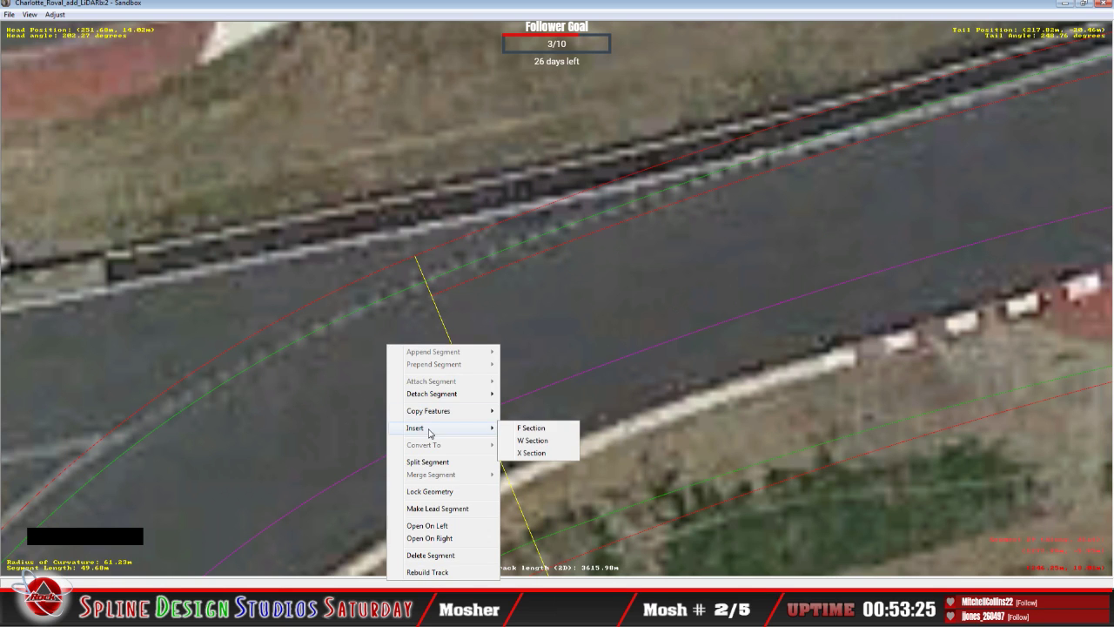
click(544, 454)
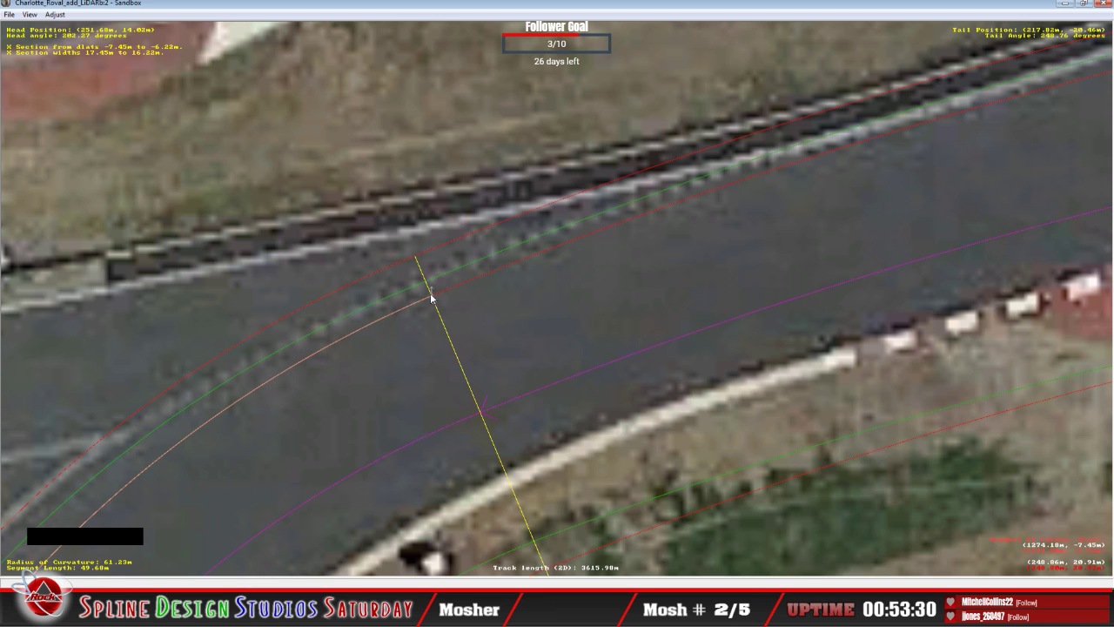
Join the X sections of segments 28 and 29 at dlat about -7.66 m and move segment 29's end node to about -7.94 m.
click(432, 296)
right_click(430, 296)
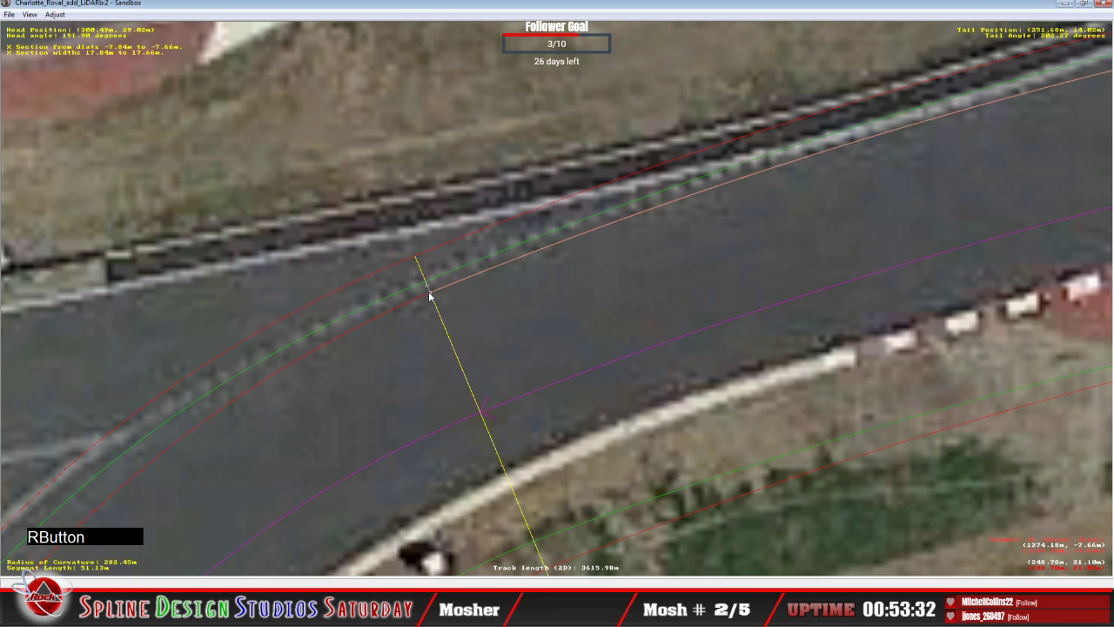
click(422, 305)
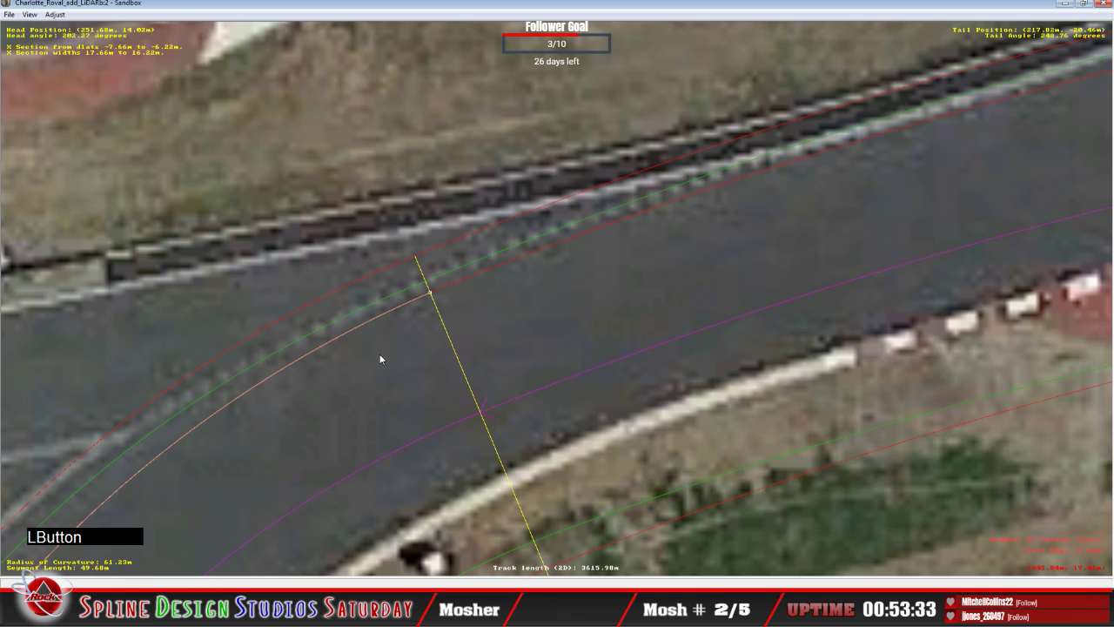
key(c)
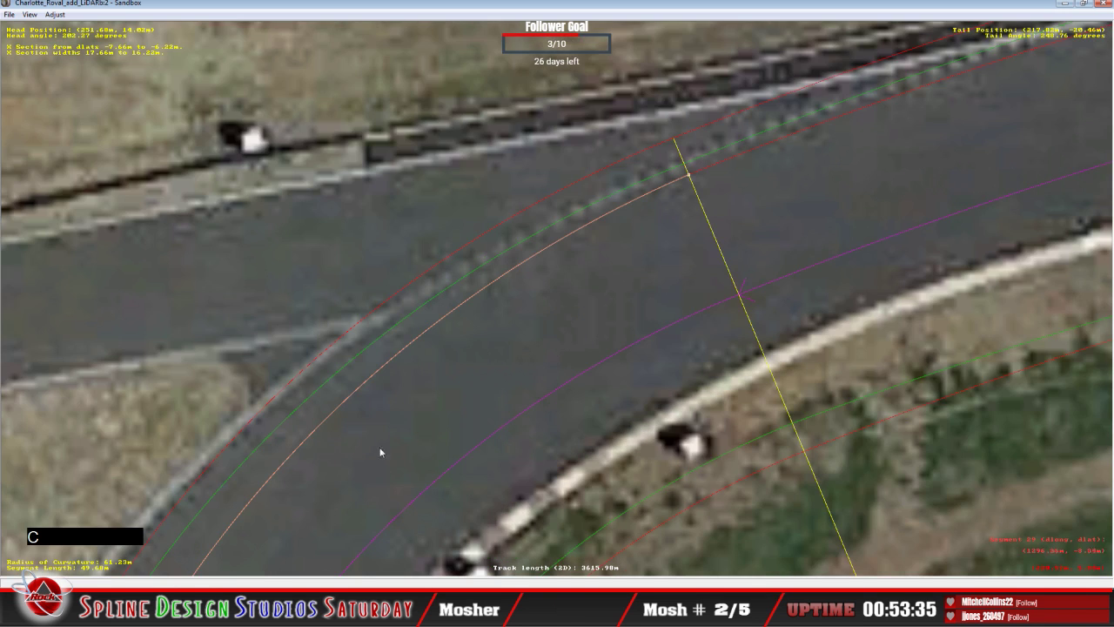
drag(374, 531, 347, 523)
key(c)
key(c)
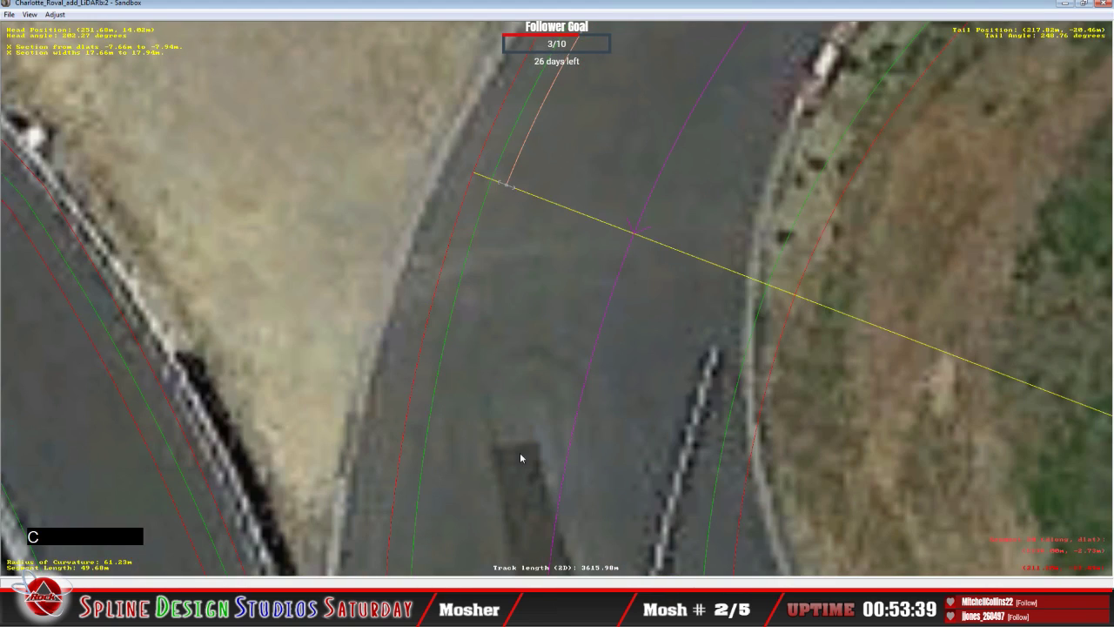
Insert an X Section on segment 30, the curve running past the tip of the dry grass triangle.
key(x)
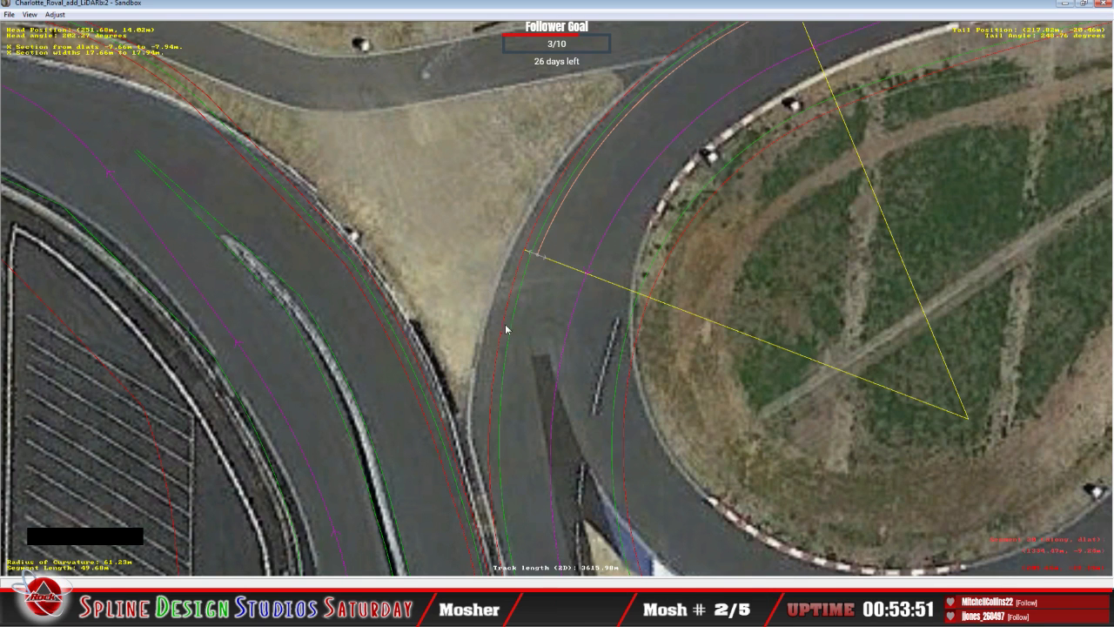
key(Down)
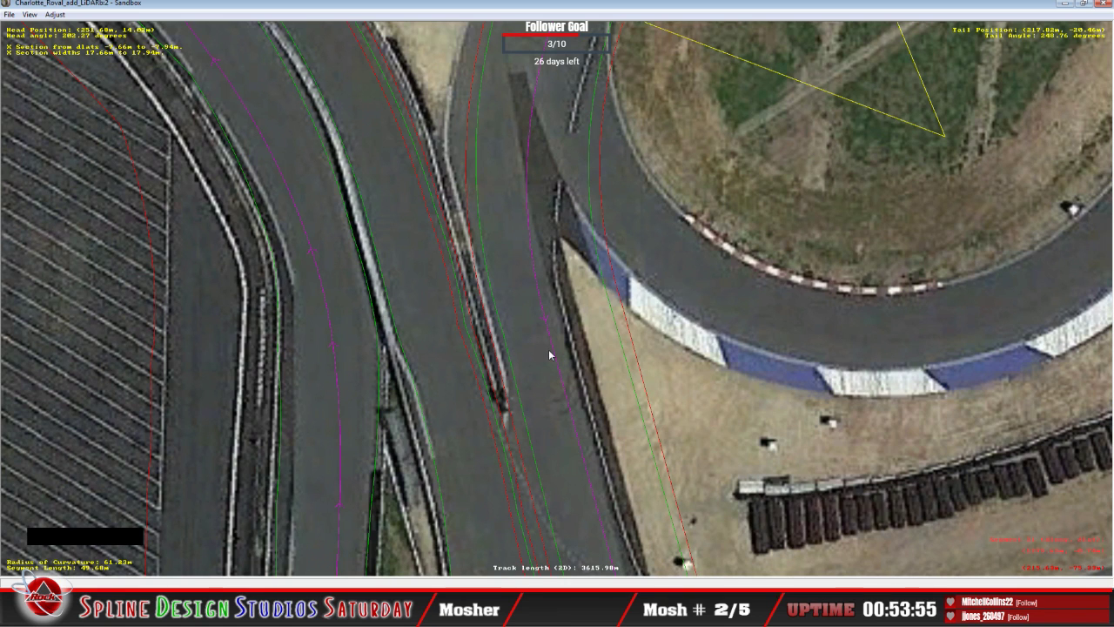
key(c)
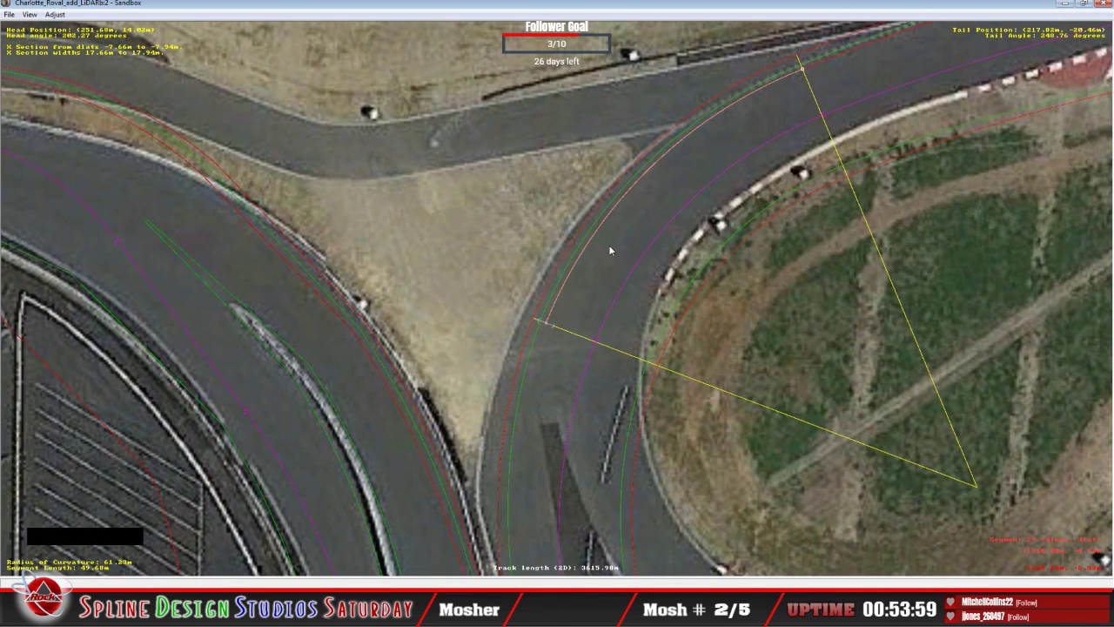
key(c)
key(c)
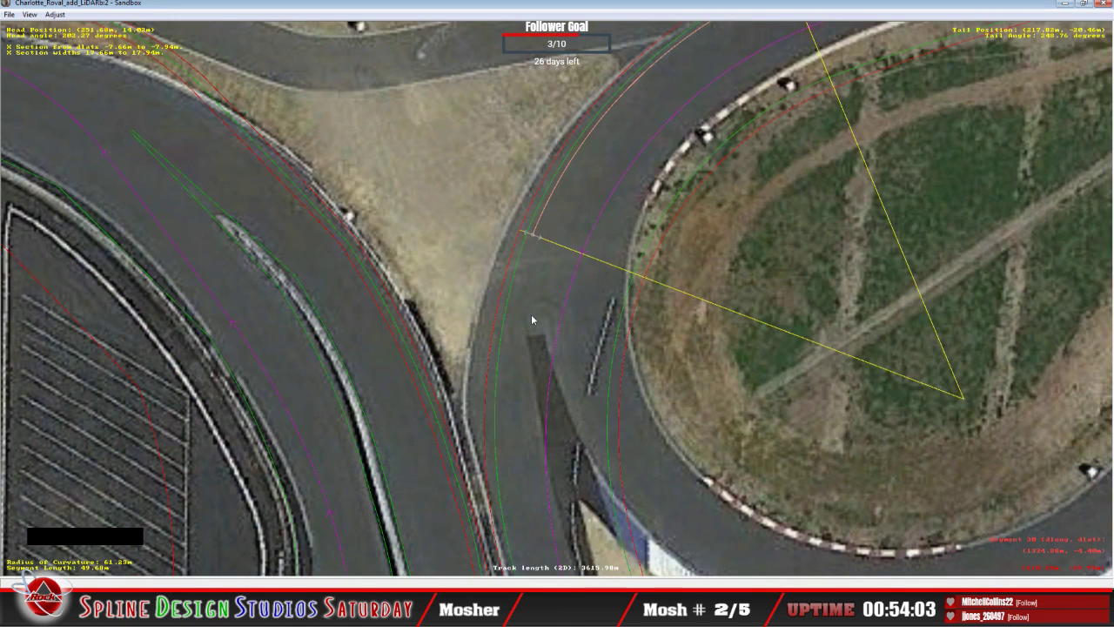
key(z)
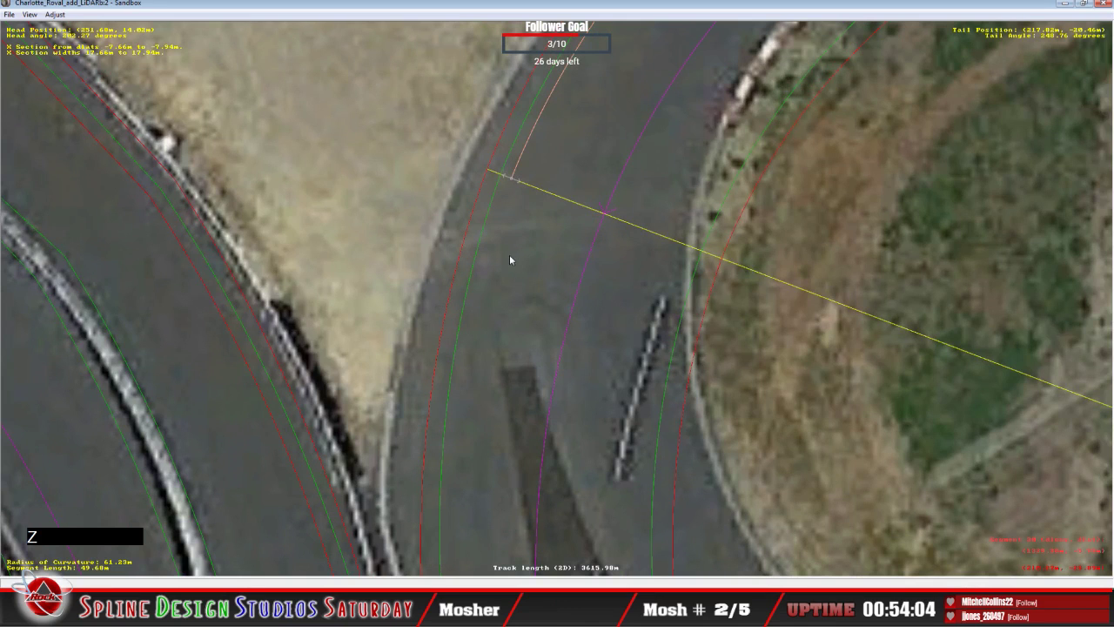
right_click(511, 260)
mouse_move(546, 345)
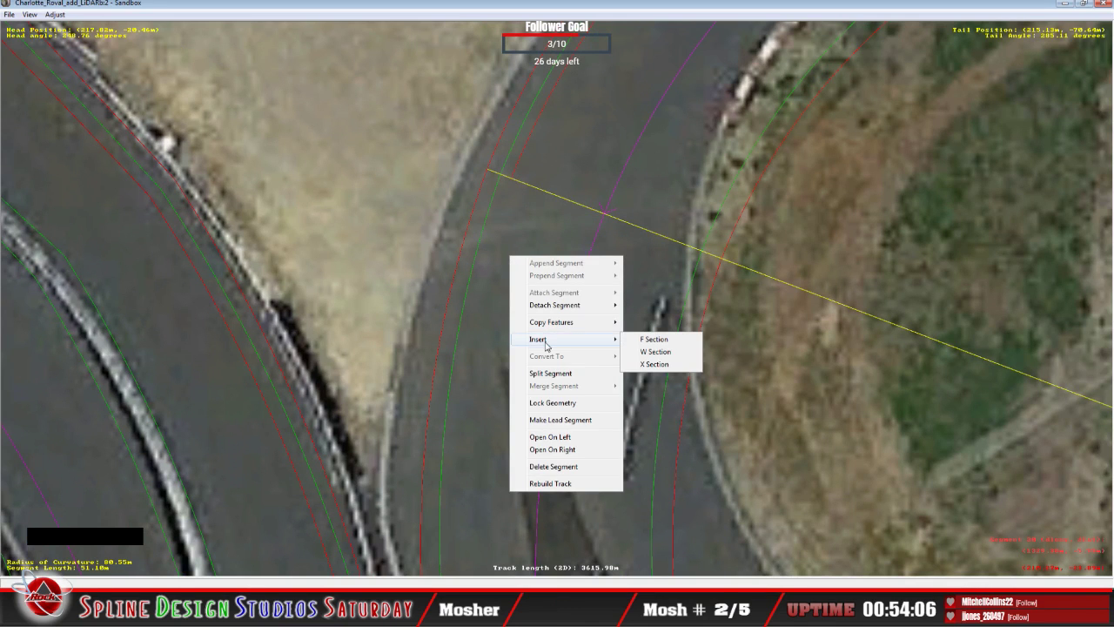
click(667, 365)
Move the start node of segment 30's X section onto segment 29's end node and join them at dlat about -7.83 m.
click(525, 192)
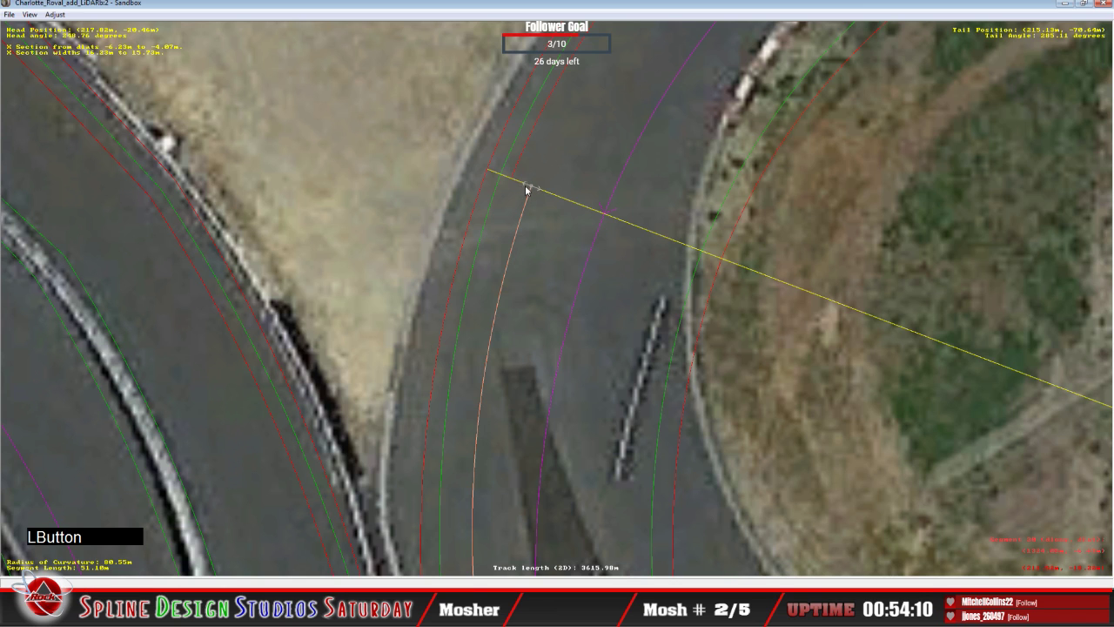
drag(529, 187, 511, 187)
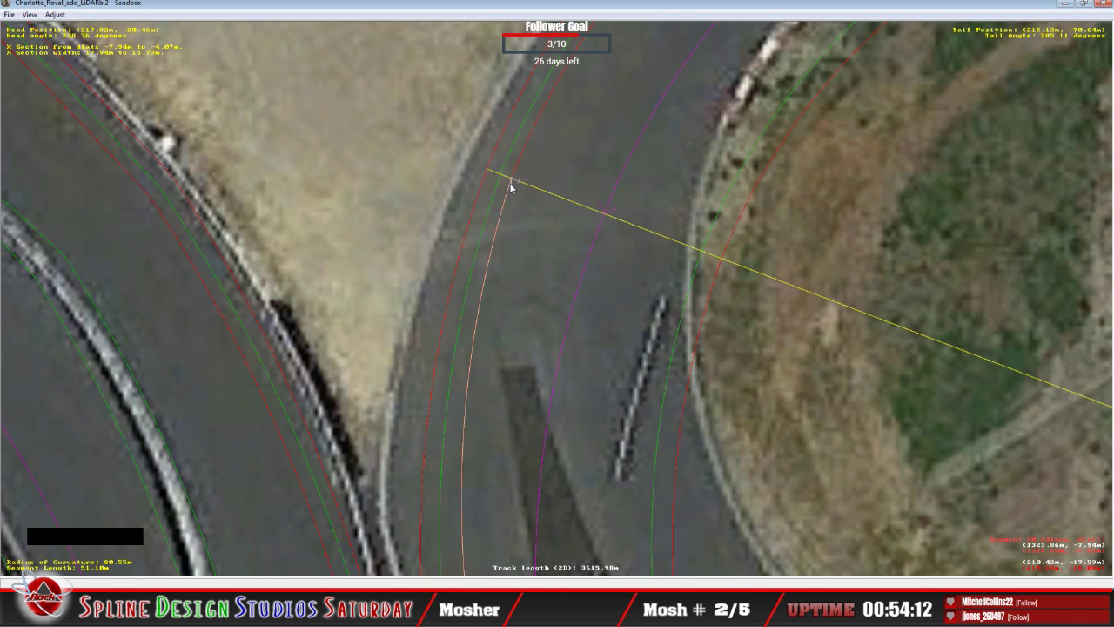
click(511, 186)
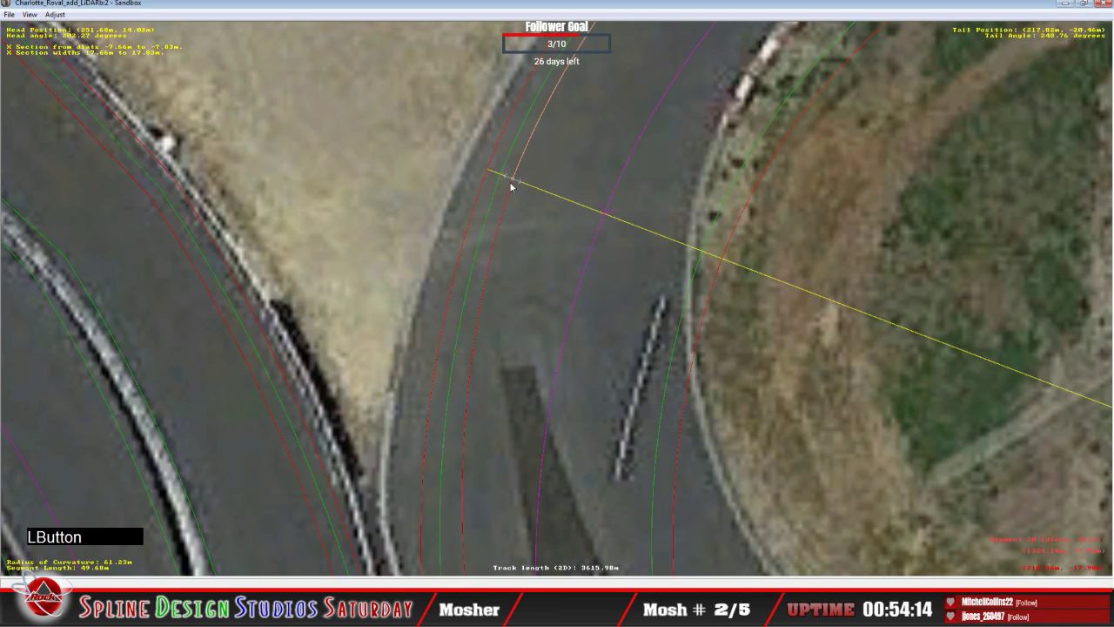
right_click(511, 186)
click(533, 188)
click(506, 204)
Move the end node of segment 30's X section outward to dlat about -5.67 m, near the wall.
key(c)
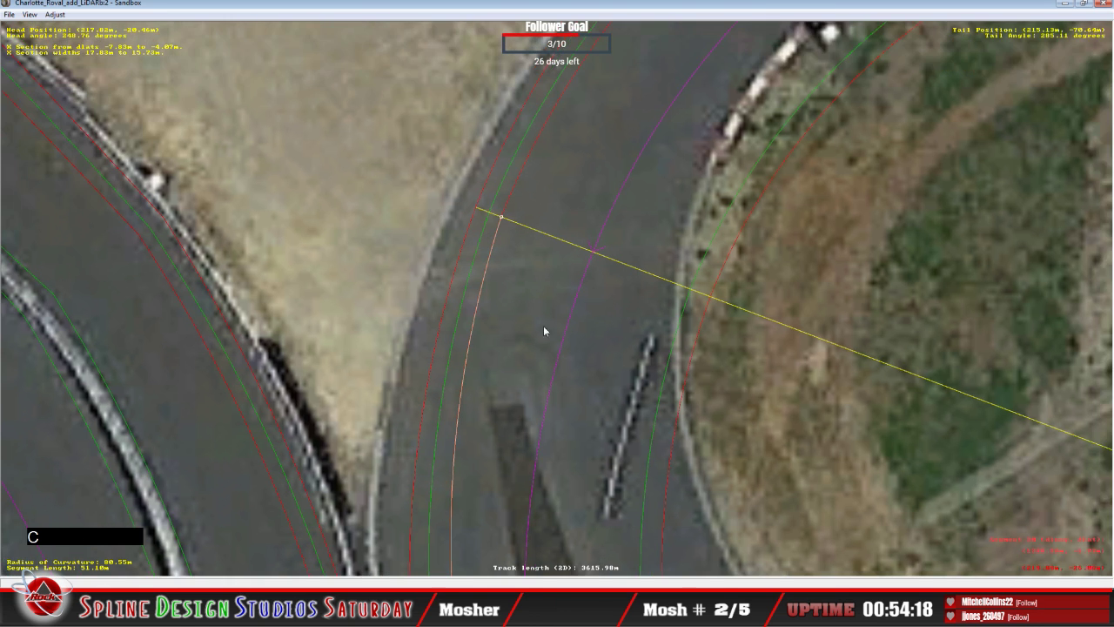
click(557, 412)
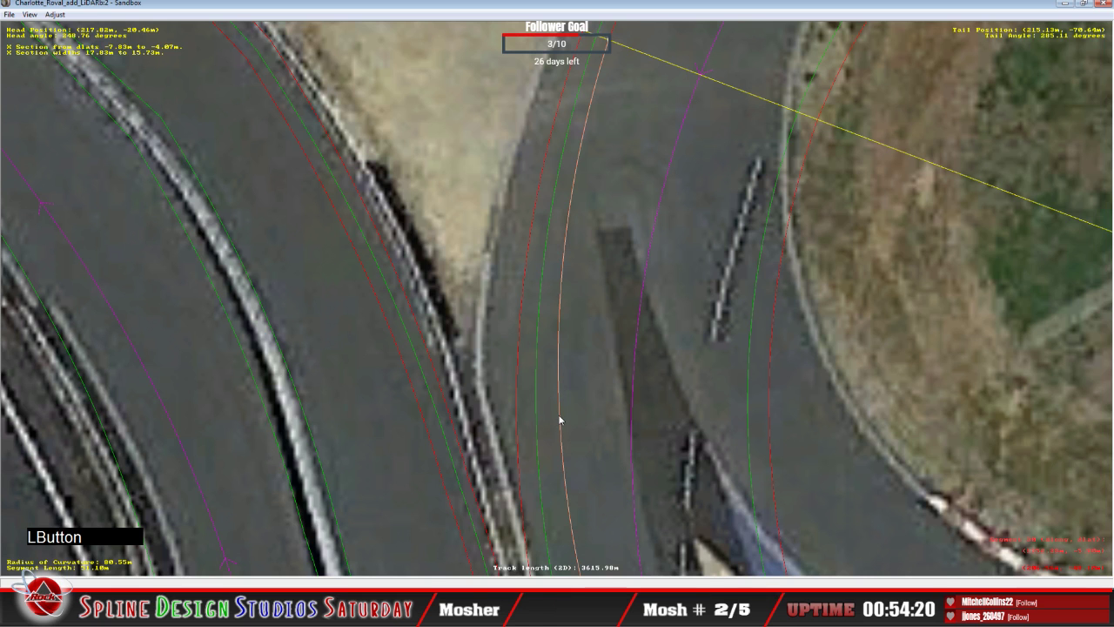
key(c)
drag(570, 437, 549, 441)
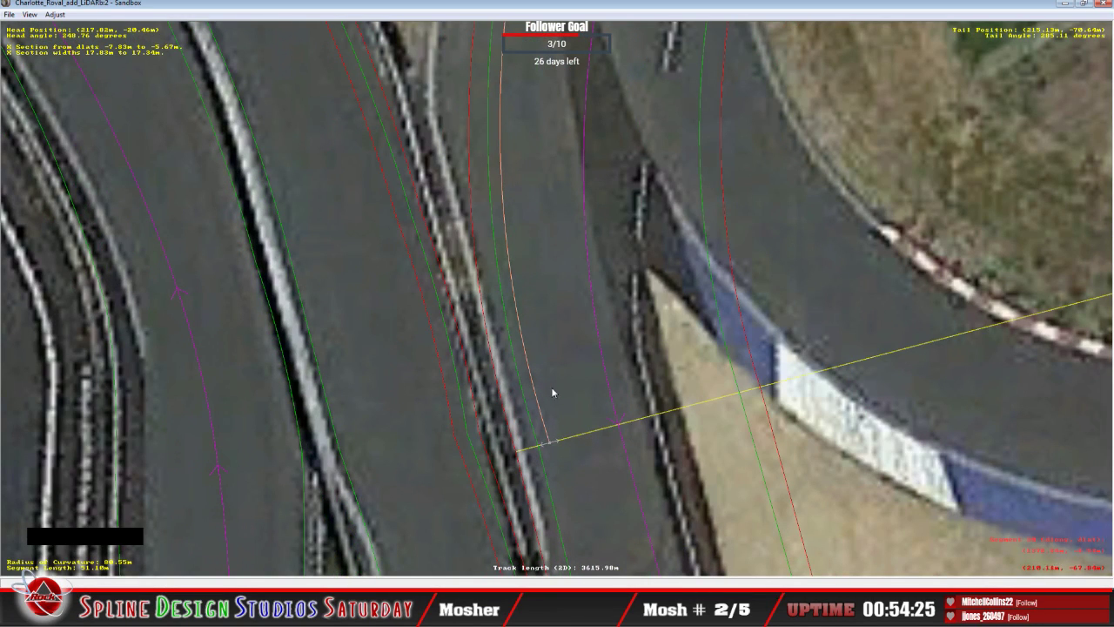
click(523, 379)
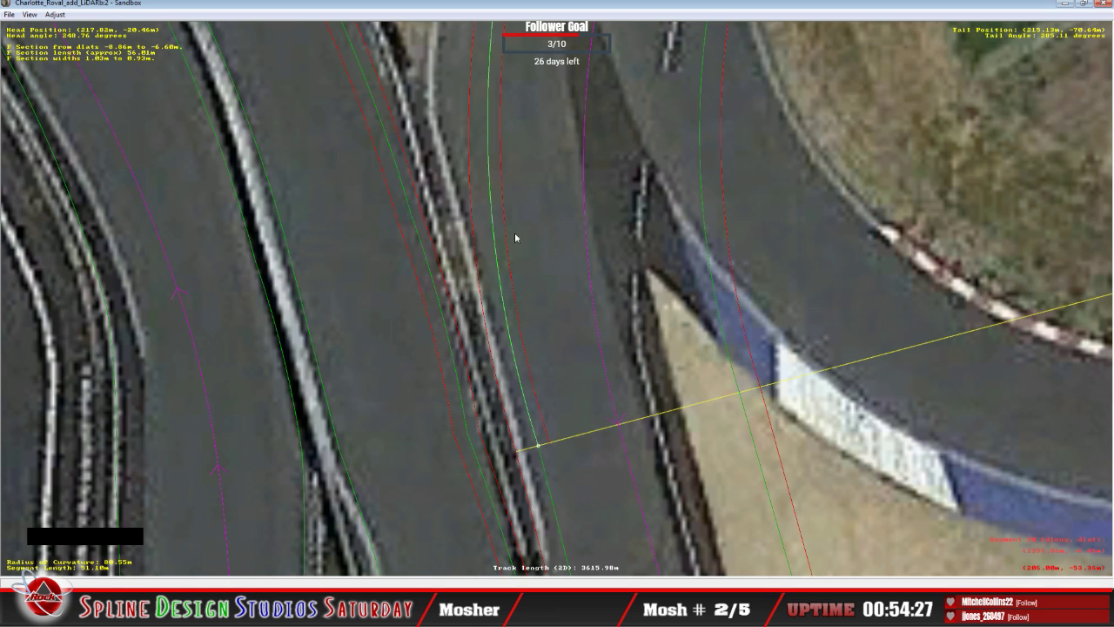
click(556, 443)
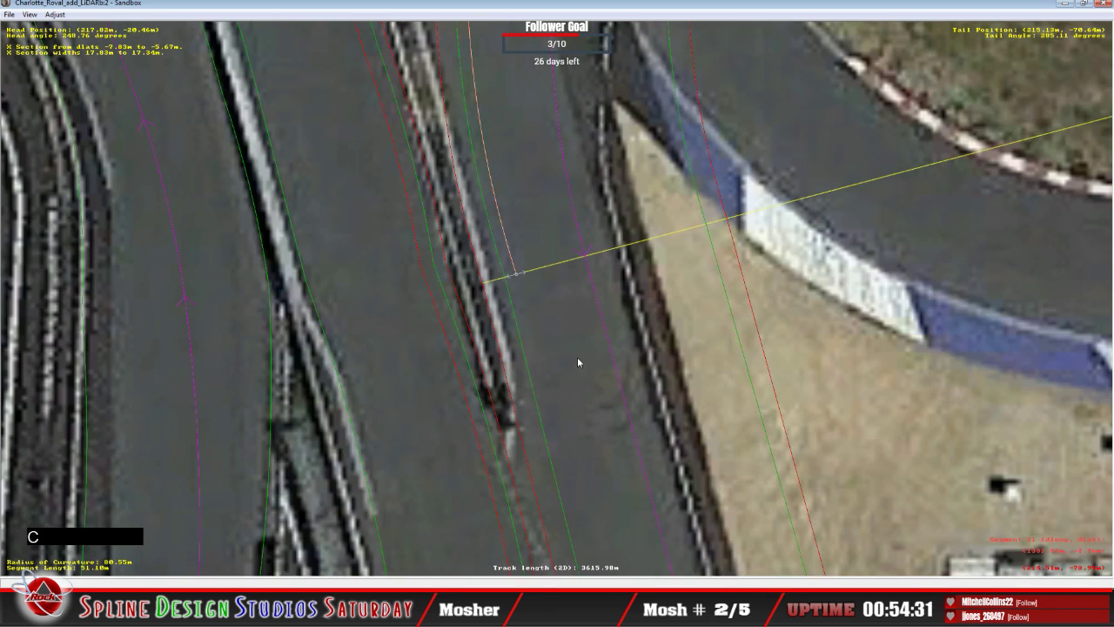
Insert an X Section on segment 31, the straight alongside the end of the wall.
right_click(554, 356)
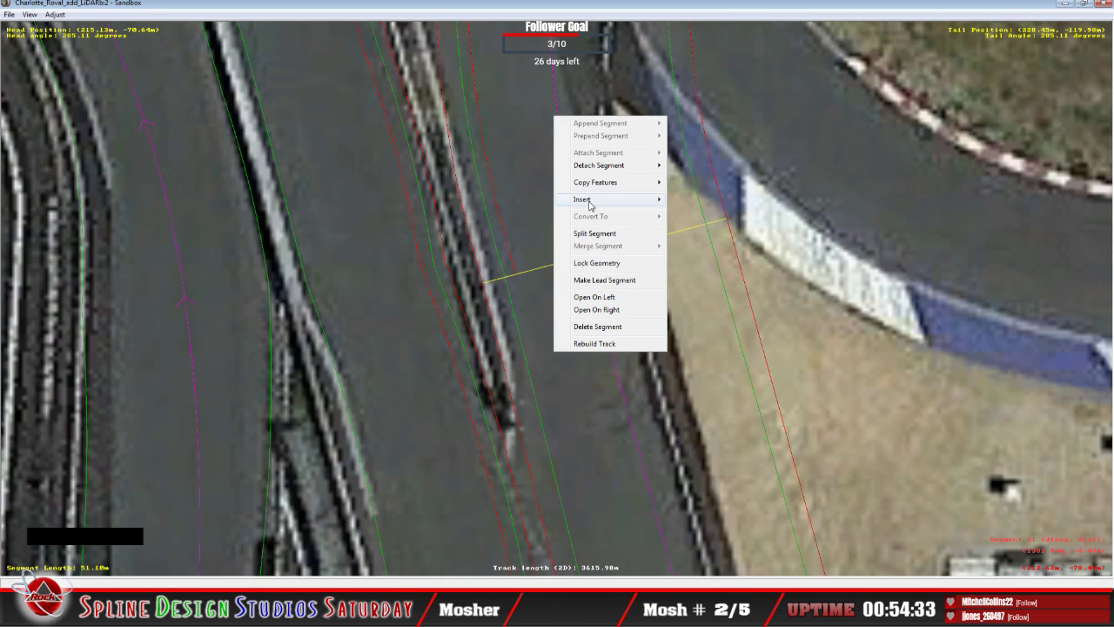
mouse_move(609, 205)
click(682, 226)
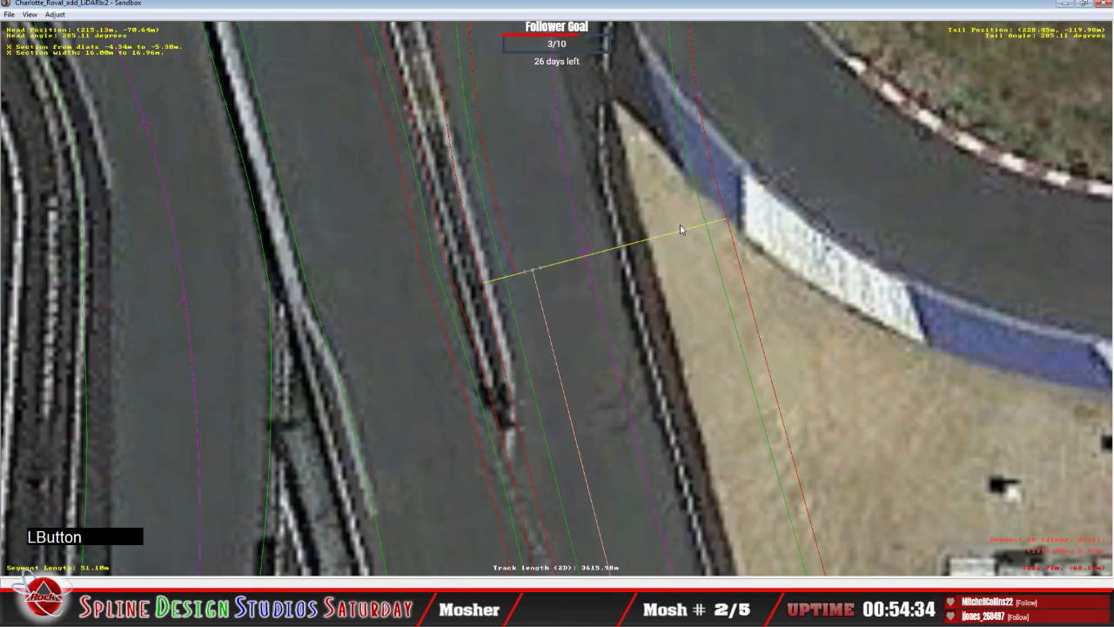
Join the X sections of segments 30 and 31 at dlat about -5.39 m and move segment 31's end node to about -6.51 m.
click(523, 276)
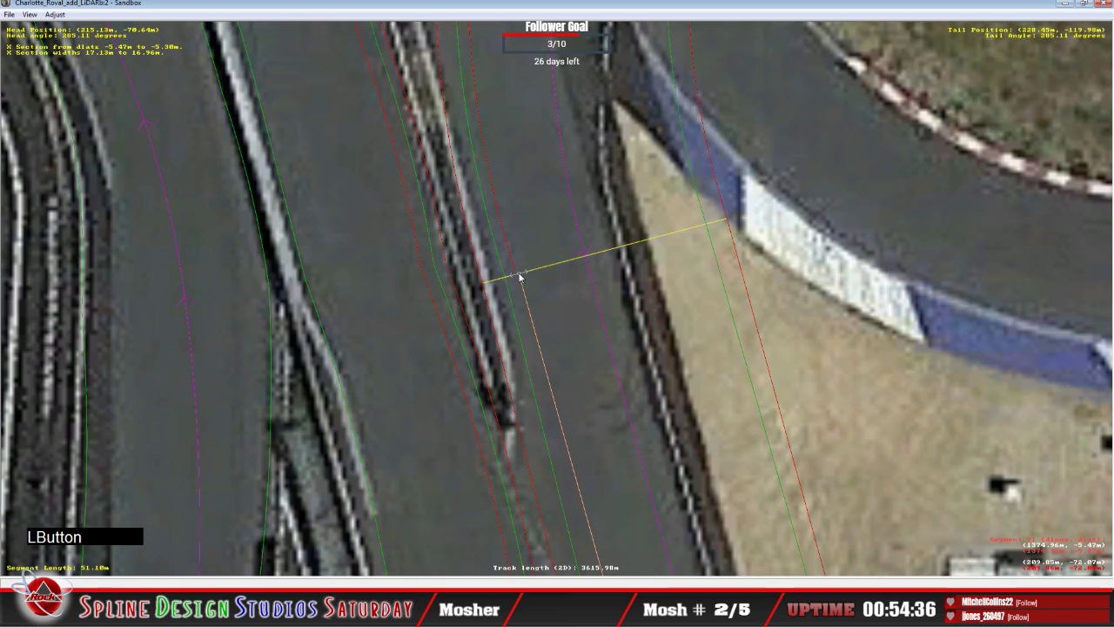
click(516, 275)
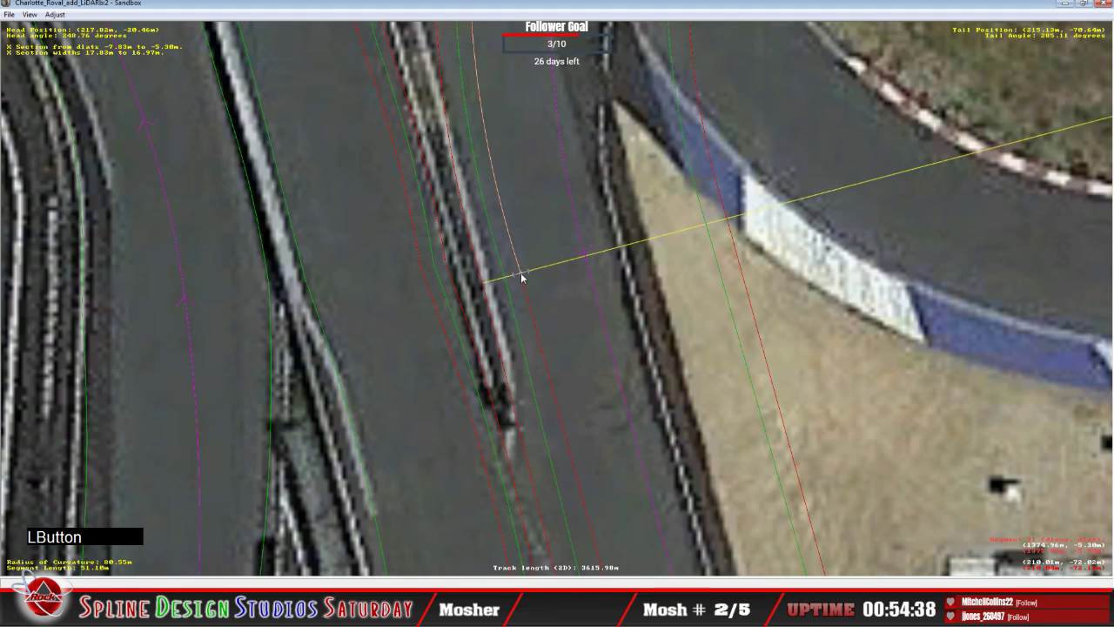
right_click(520, 274)
click(543, 282)
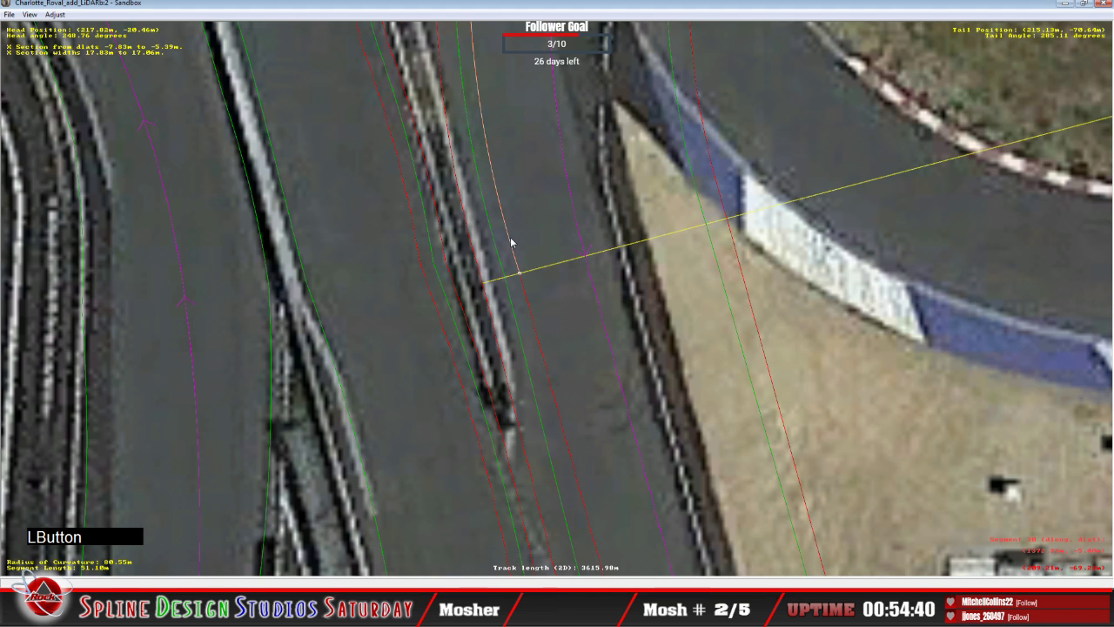
key(c)
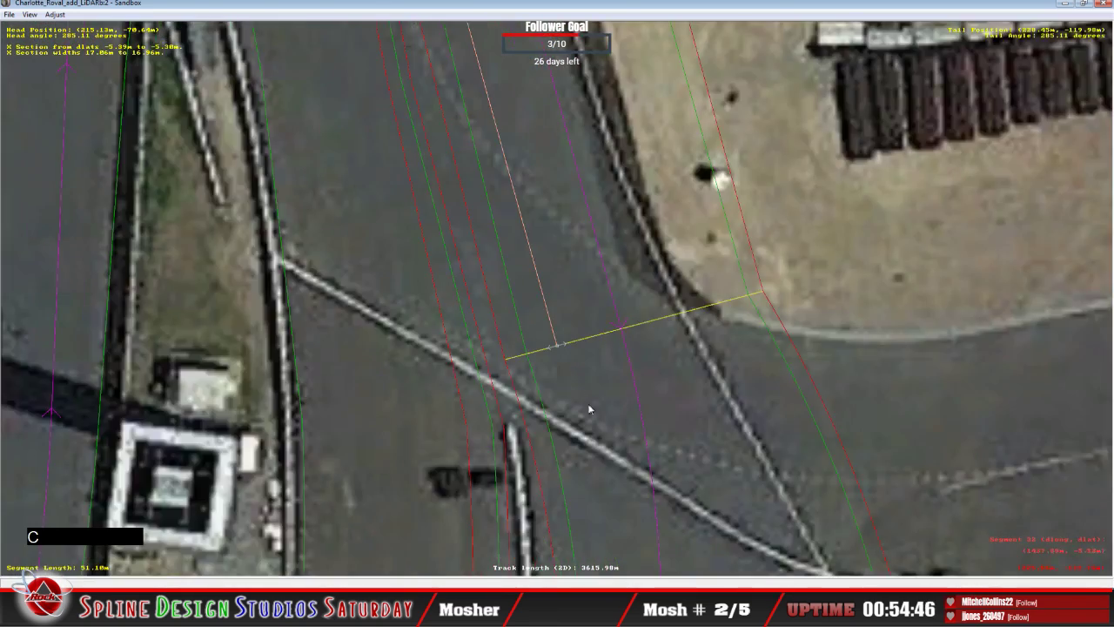
drag(557, 347, 543, 349)
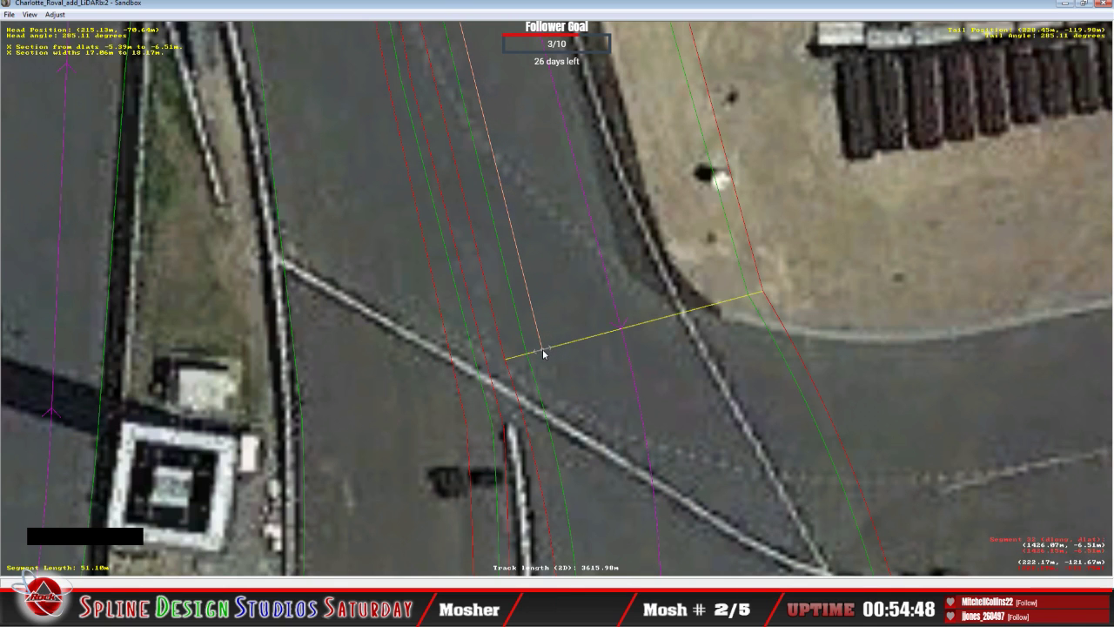
Insert an X Section on segment 32, the curve running past the detached wall end.
click(565, 383)
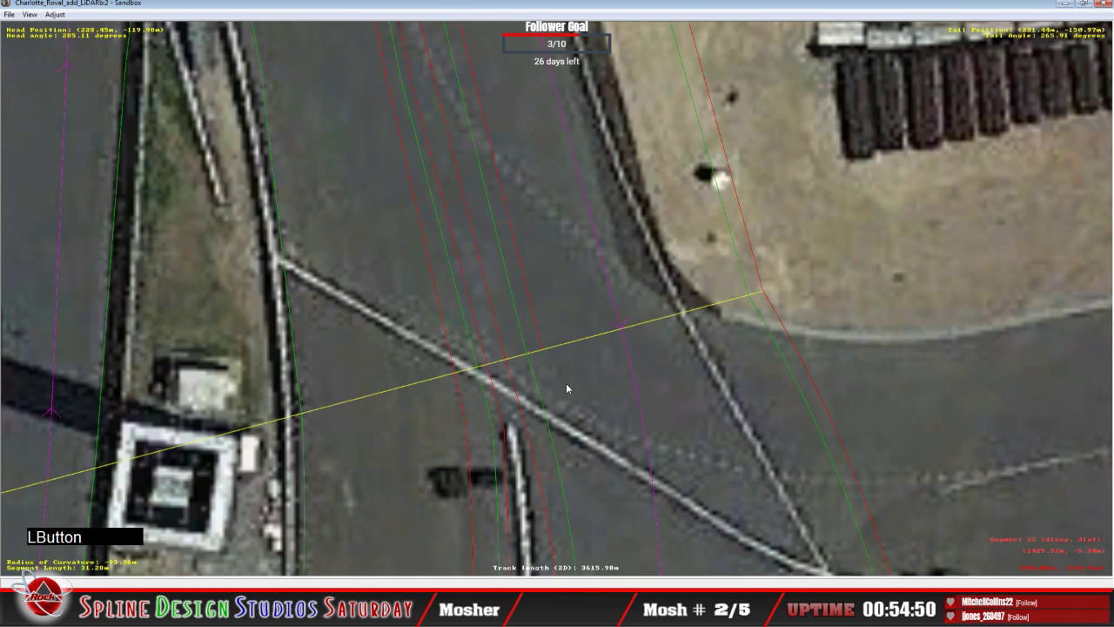
right_click(566, 383)
mouse_move(627, 232)
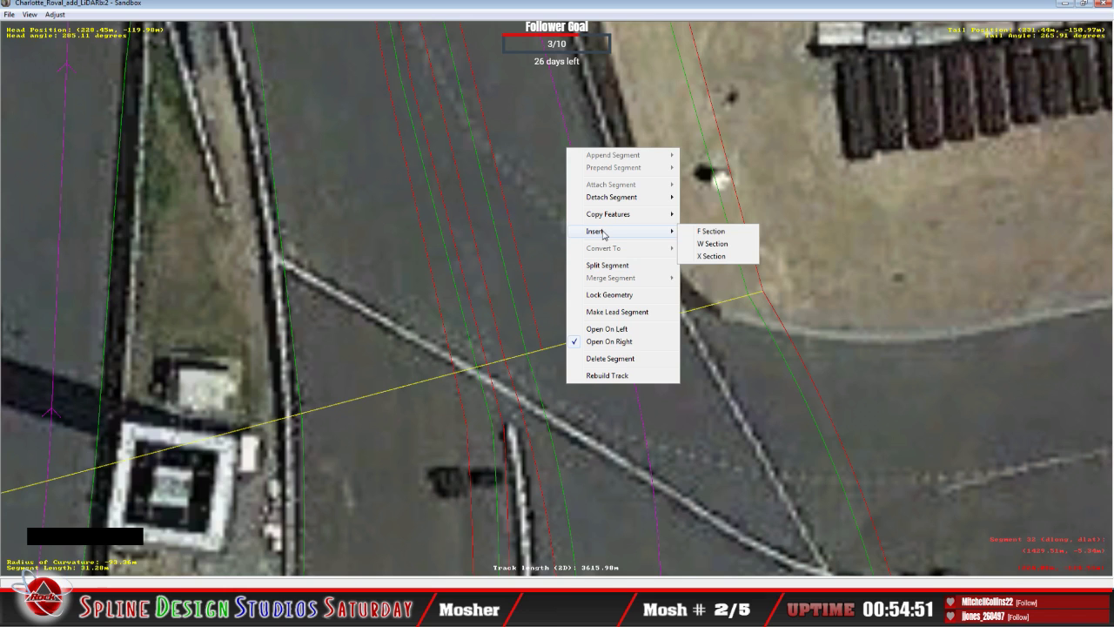
click(710, 256)
Join the X sections of segments 31 and 32 at dlat about -6.19 m and move segment 32's end node to about -4.86 m.
click(549, 350)
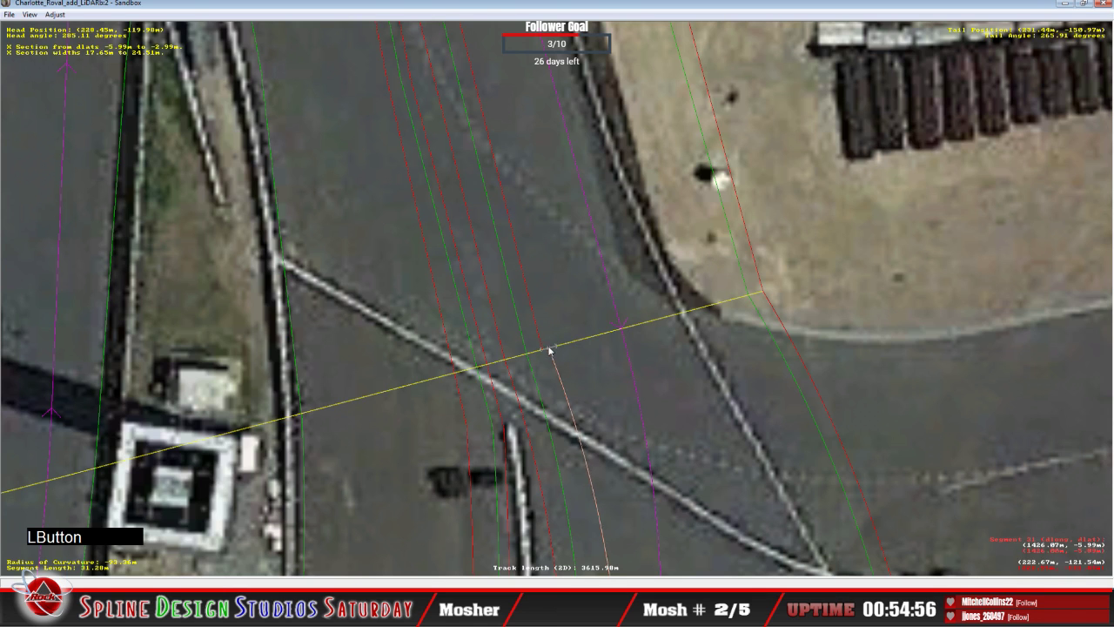
drag(550, 350, 547, 355)
click(547, 355)
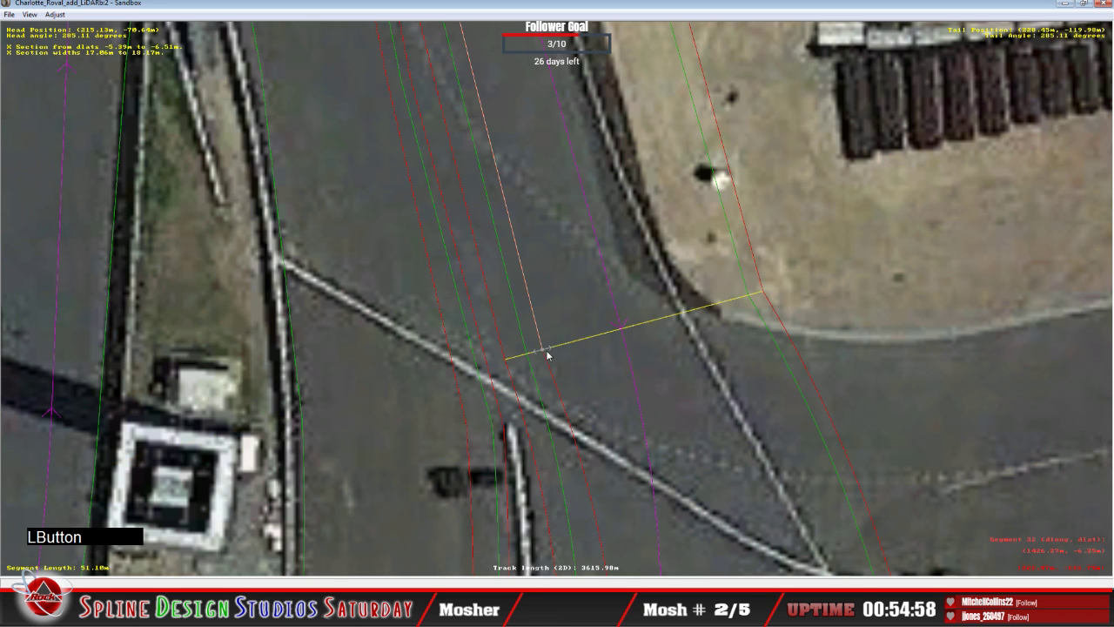
right_click(542, 346)
click(558, 354)
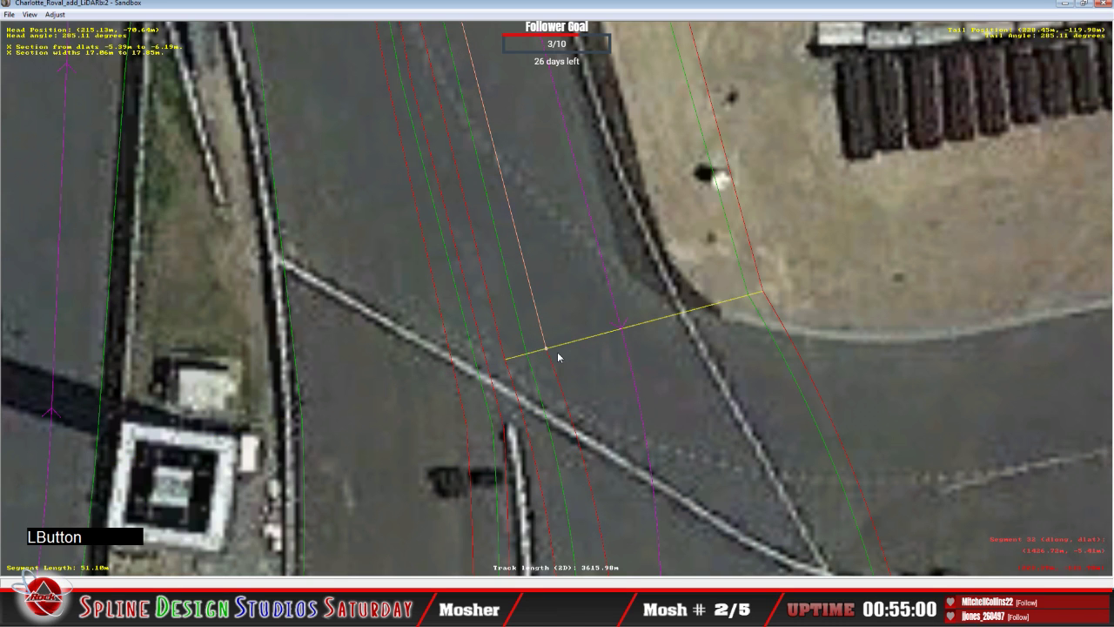
key(c)
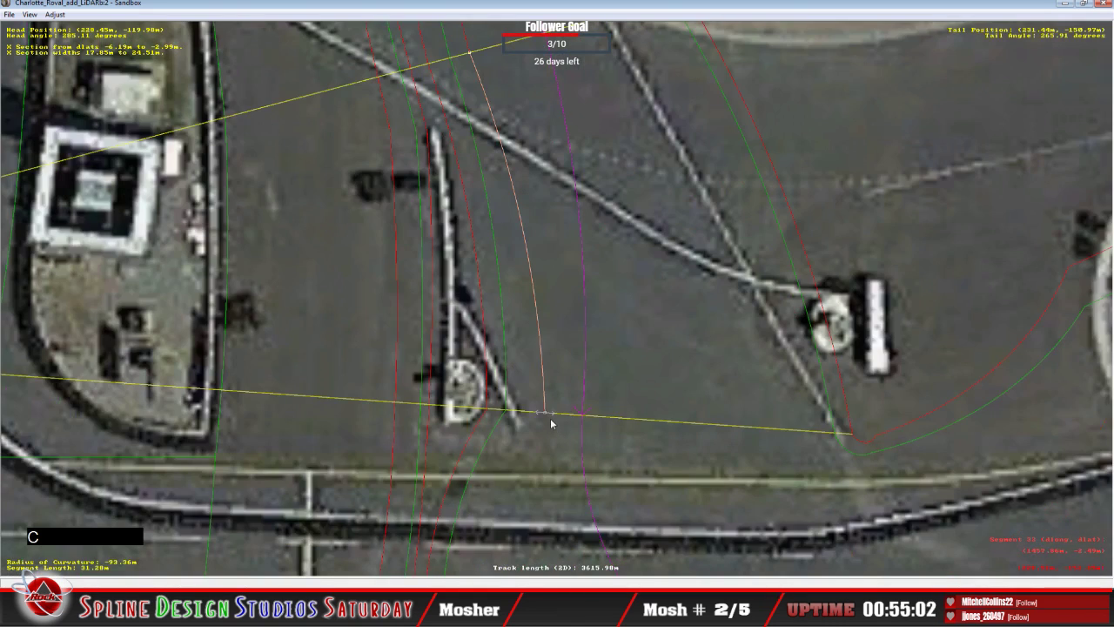
drag(545, 415, 521, 410)
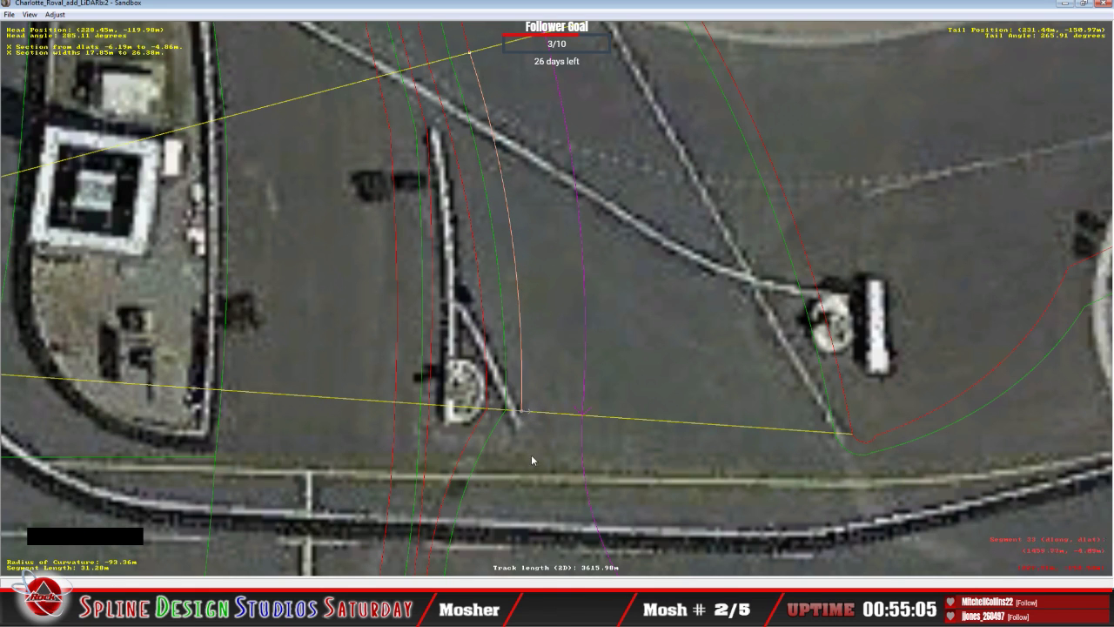
Insert an X Section on segment 33, the tight curve leading past the Bank of America logo.
key(c)
click(543, 292)
right_click(543, 292)
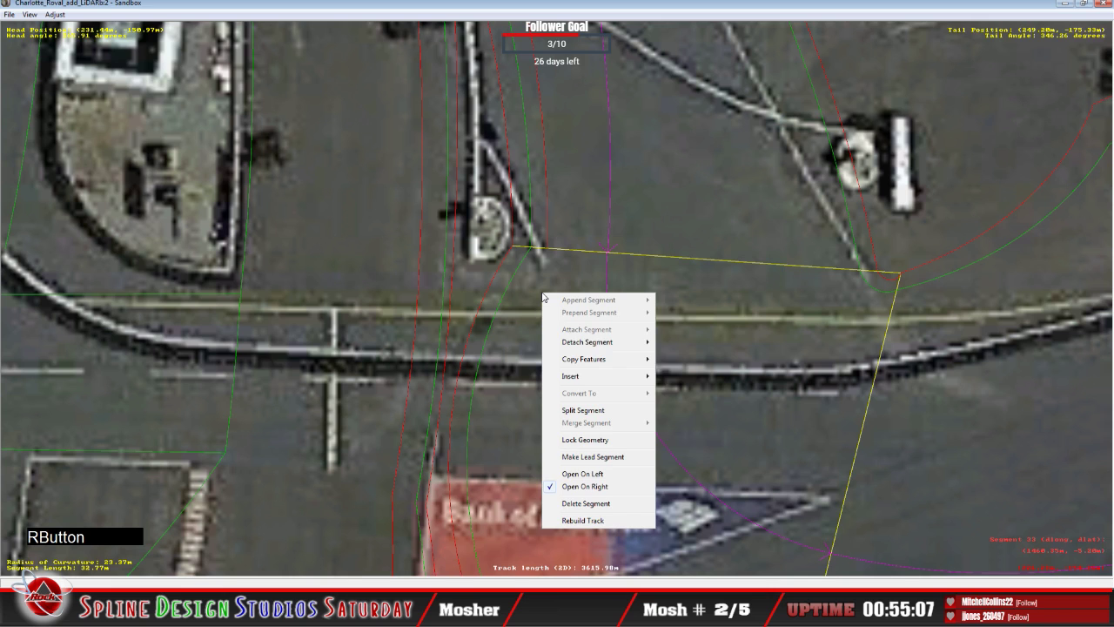
mouse_move(583, 377)
click(684, 402)
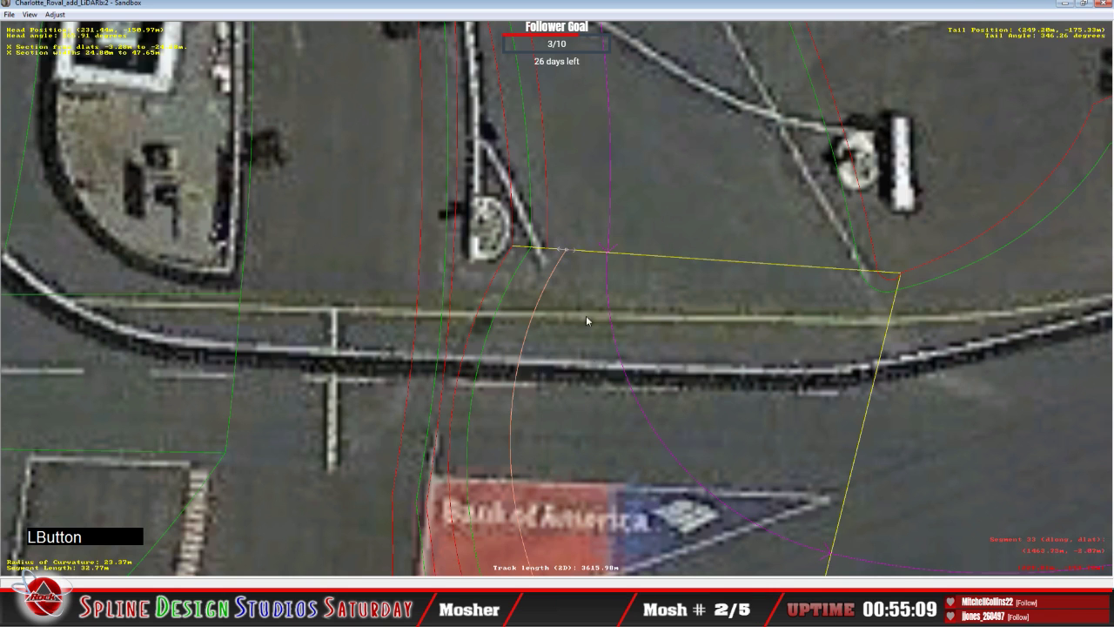
Join the X sections of segments 32 and 33 at dlat about -4.68 m and move segment 33's end node to about -28.41 m.
click(566, 252)
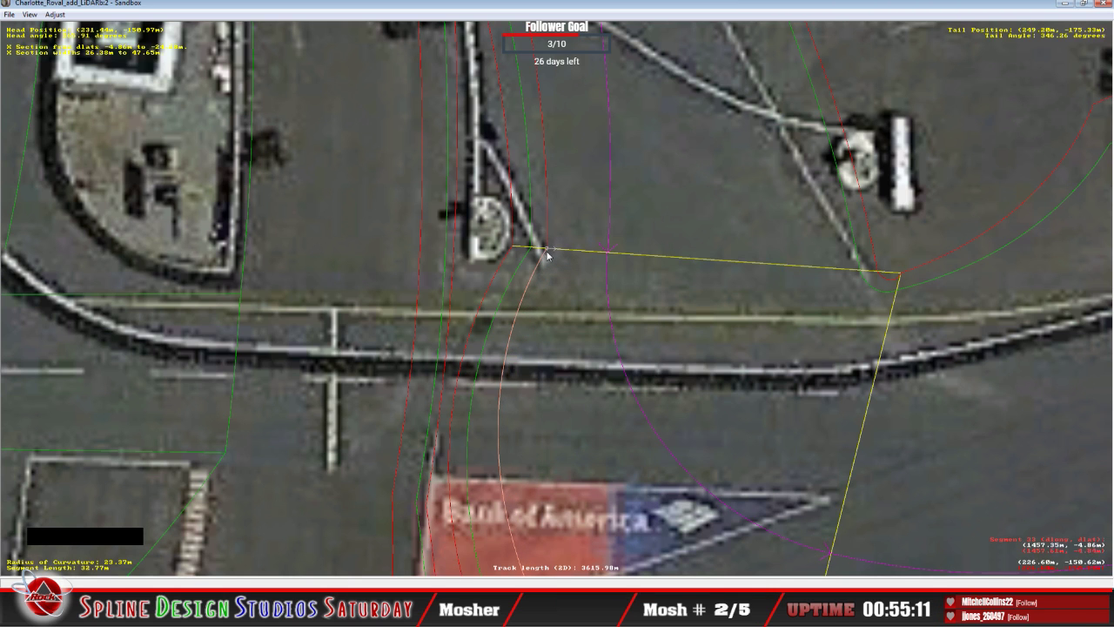
click(546, 251)
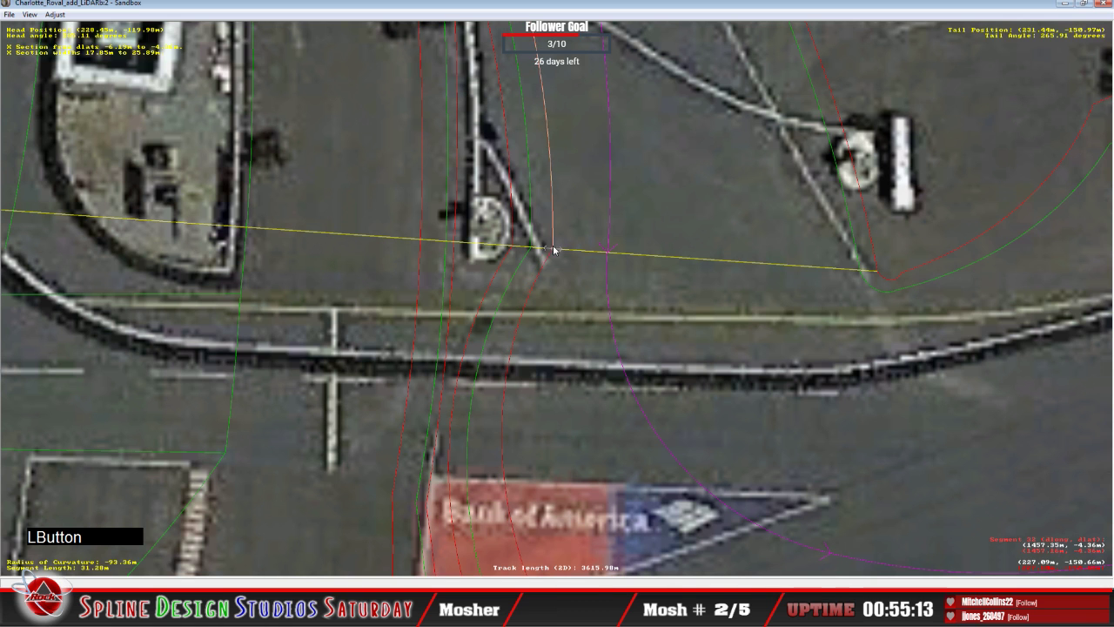
click(566, 255)
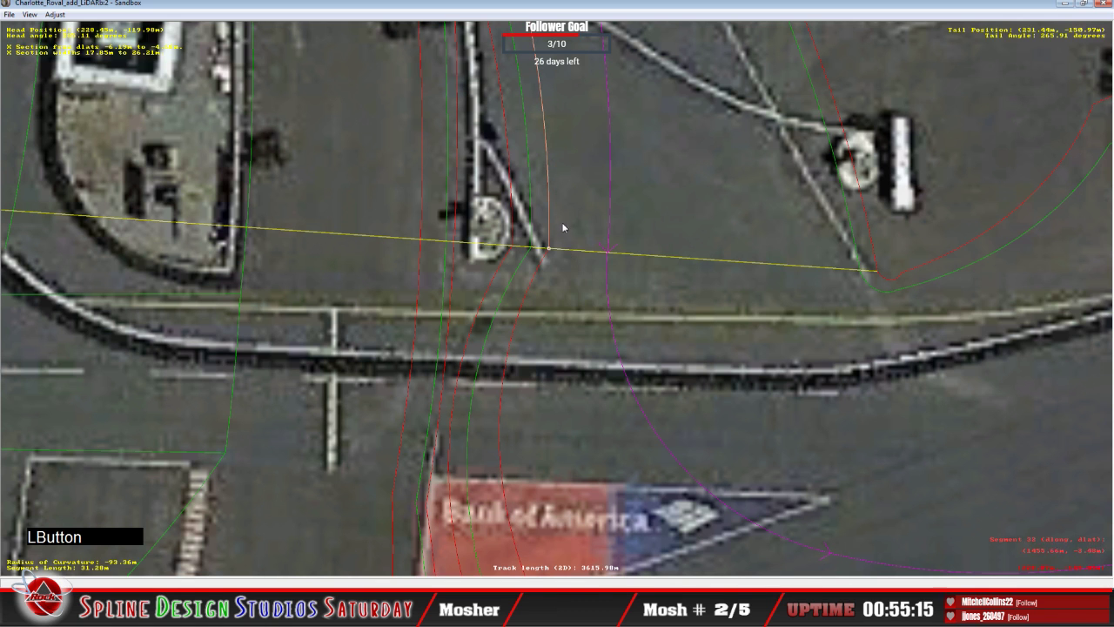
key(c)
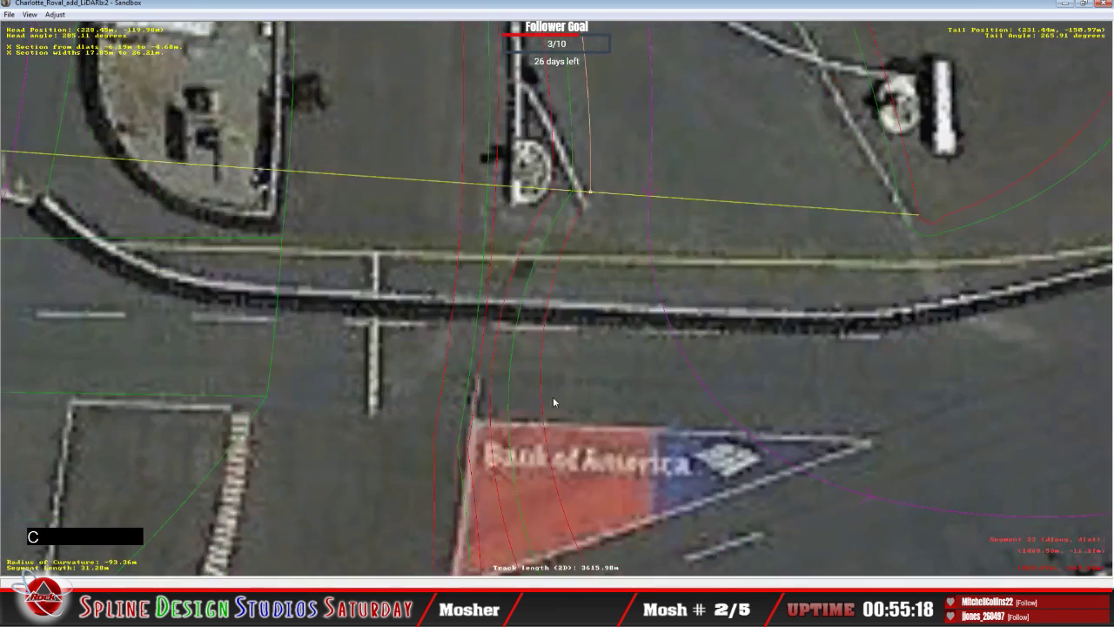
click(543, 368)
key(c)
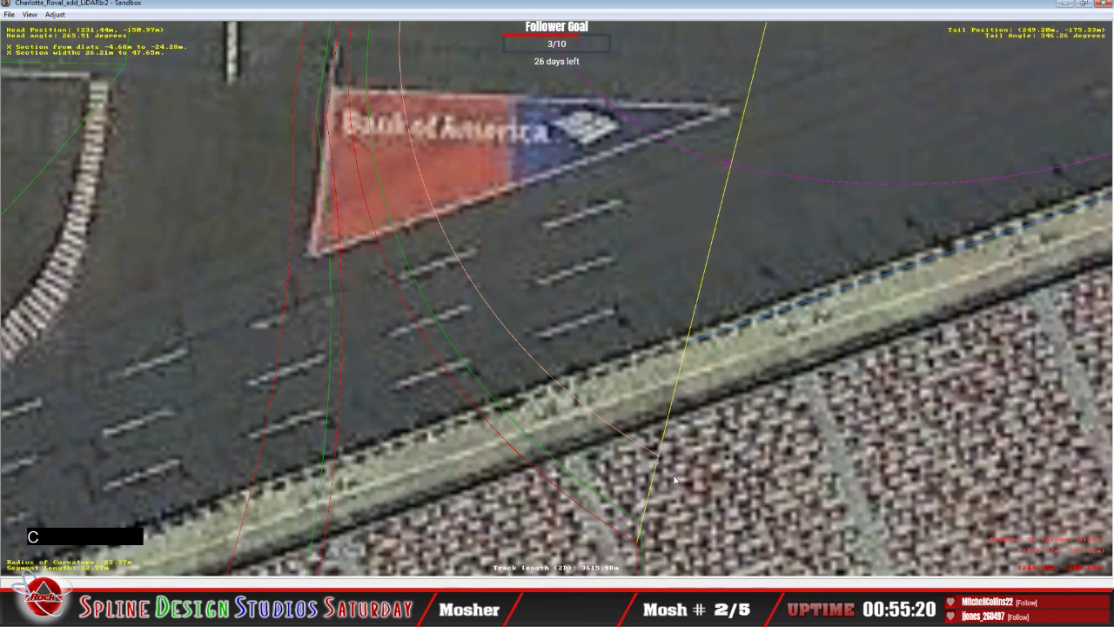
click(659, 460)
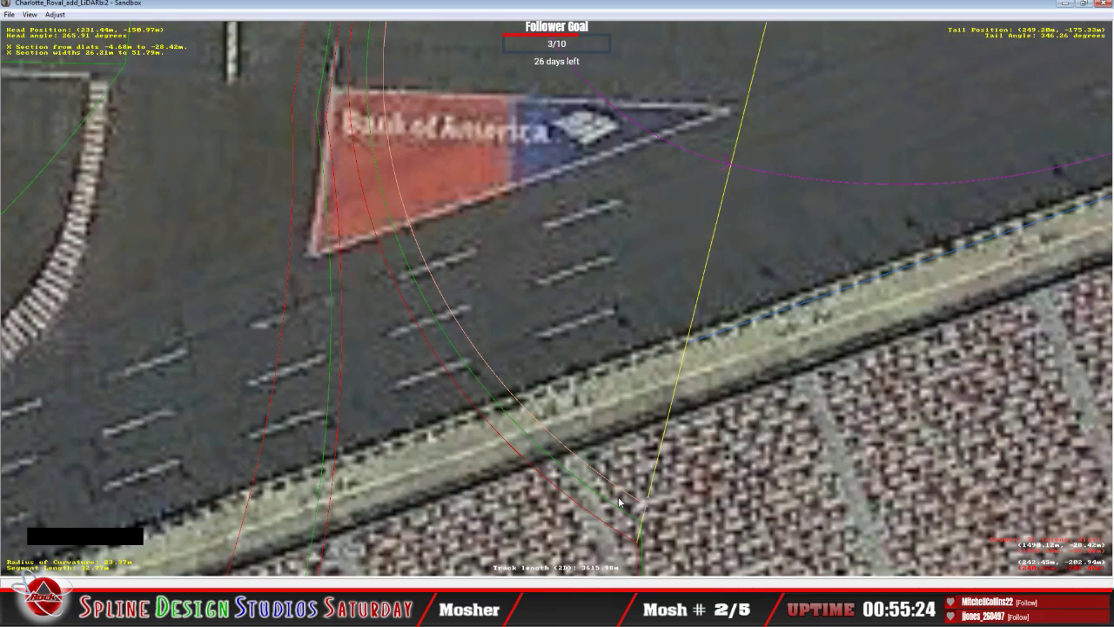
Examine how the track edges run from the Bank of America logo across the grandstand and beyond the background image.
key(x)
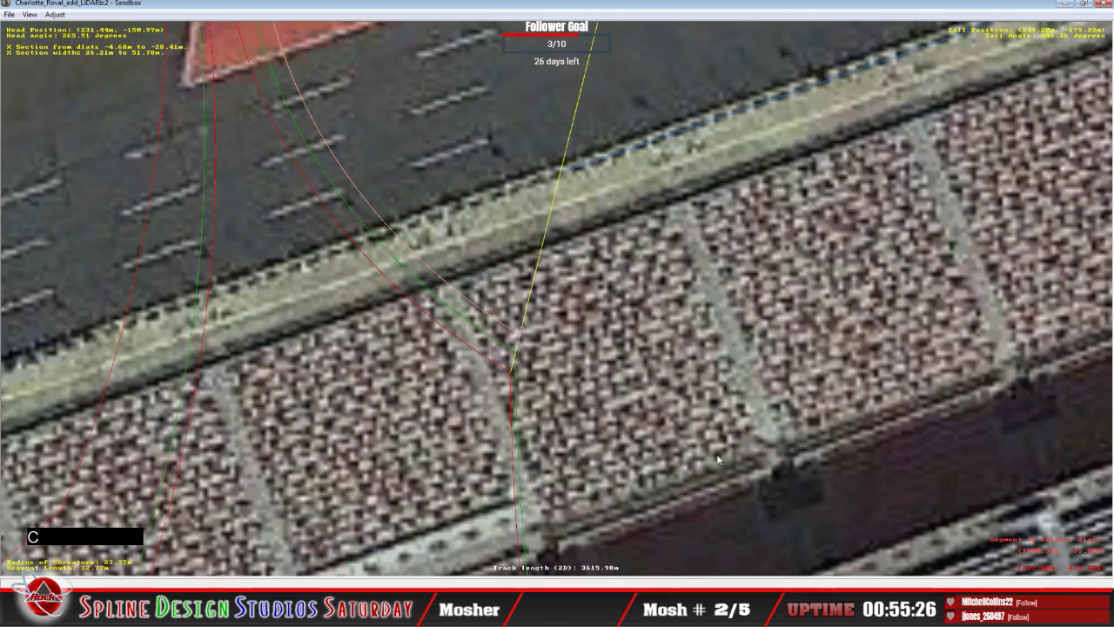
key(x)
scroll(653, 389, down, 5)
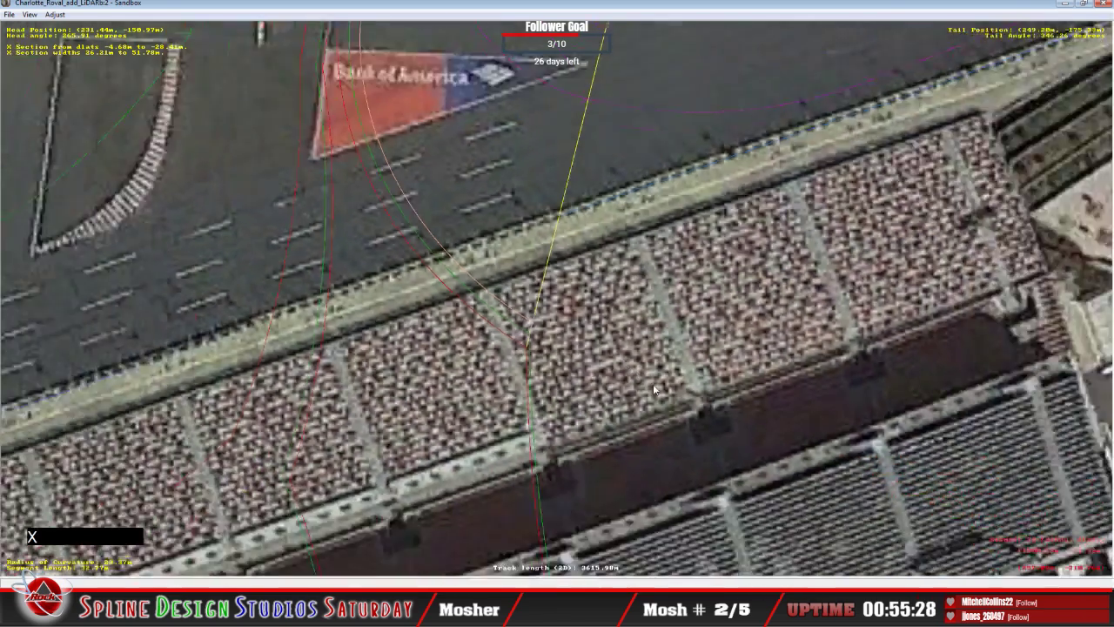
key(b)
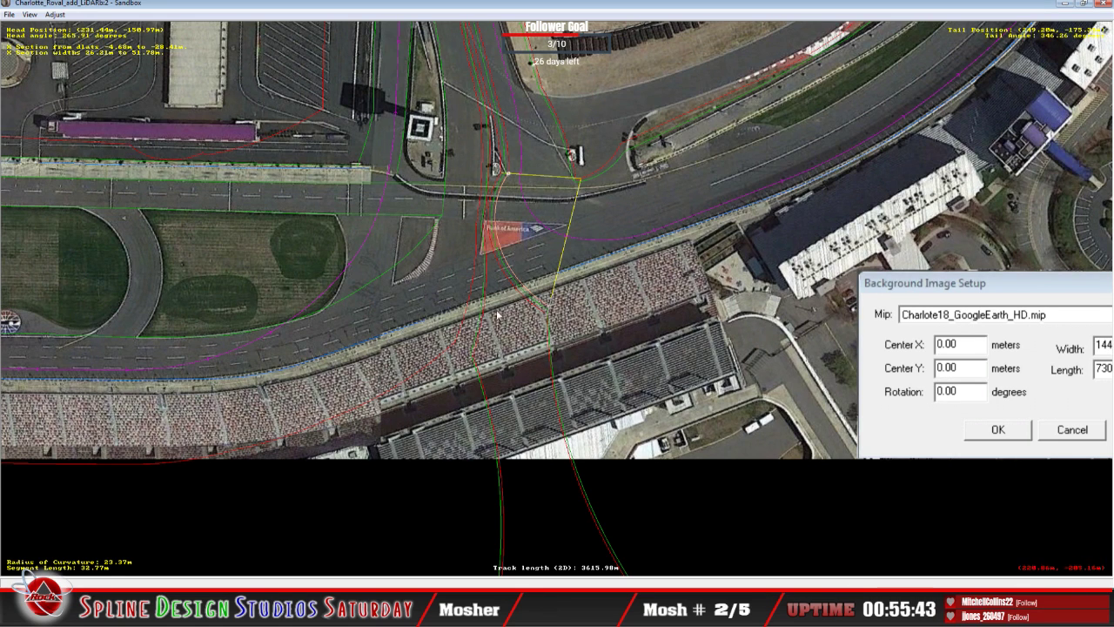
click(429, 320)
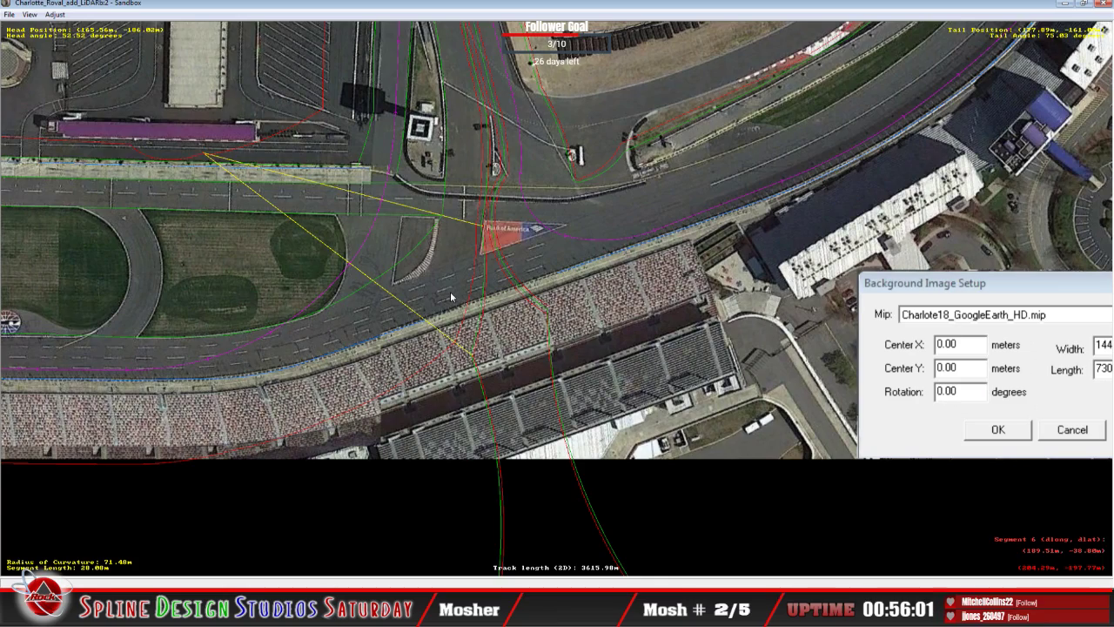
key(z)
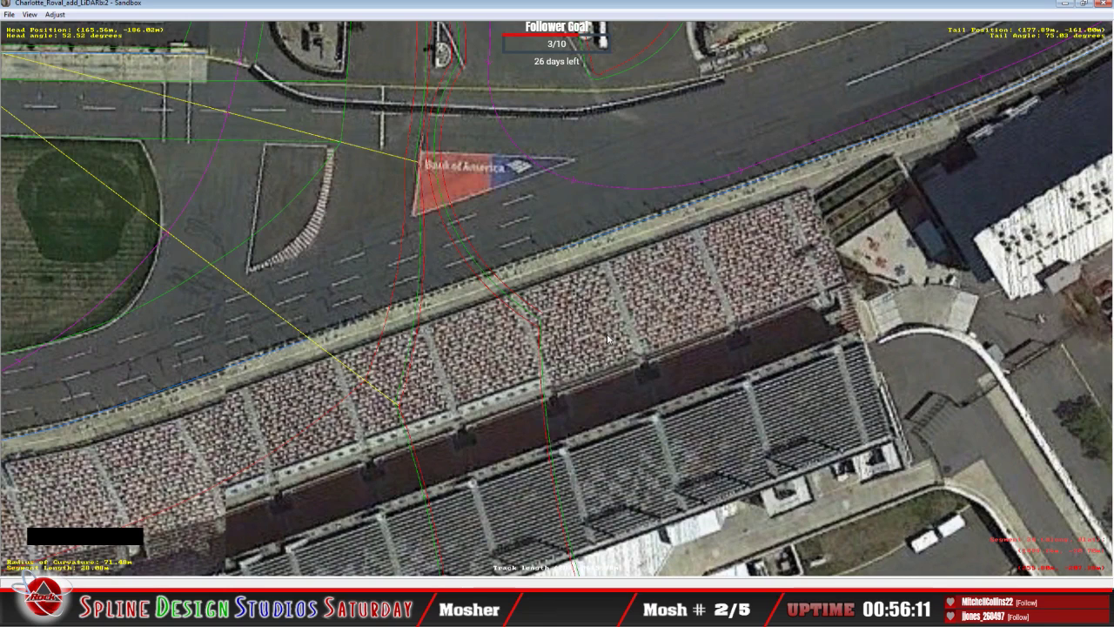
click(552, 322)
click(556, 323)
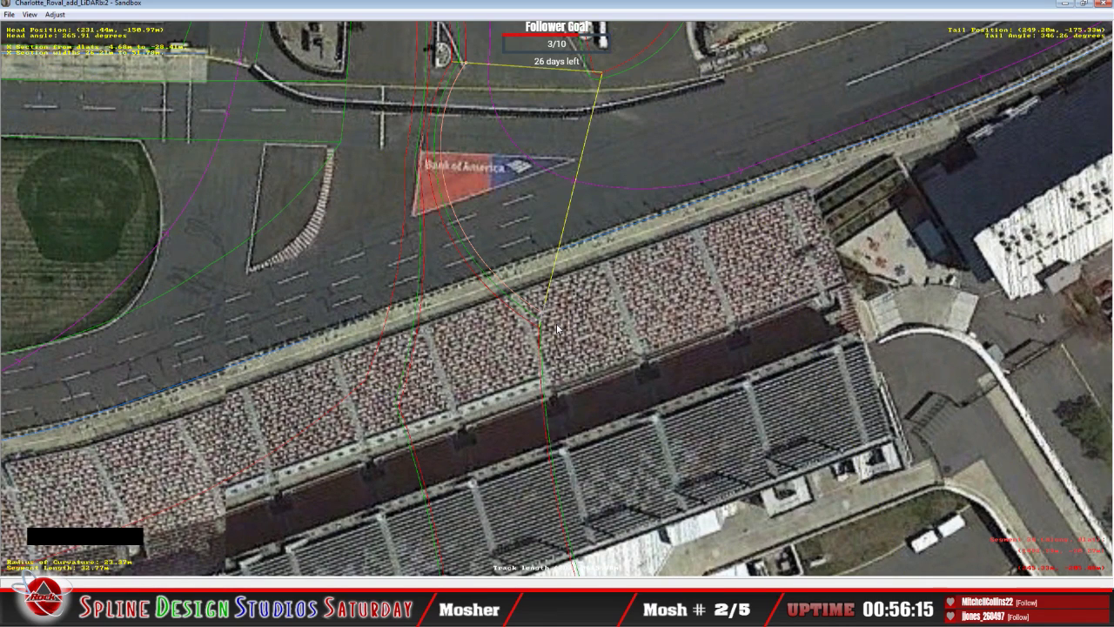
key(z)
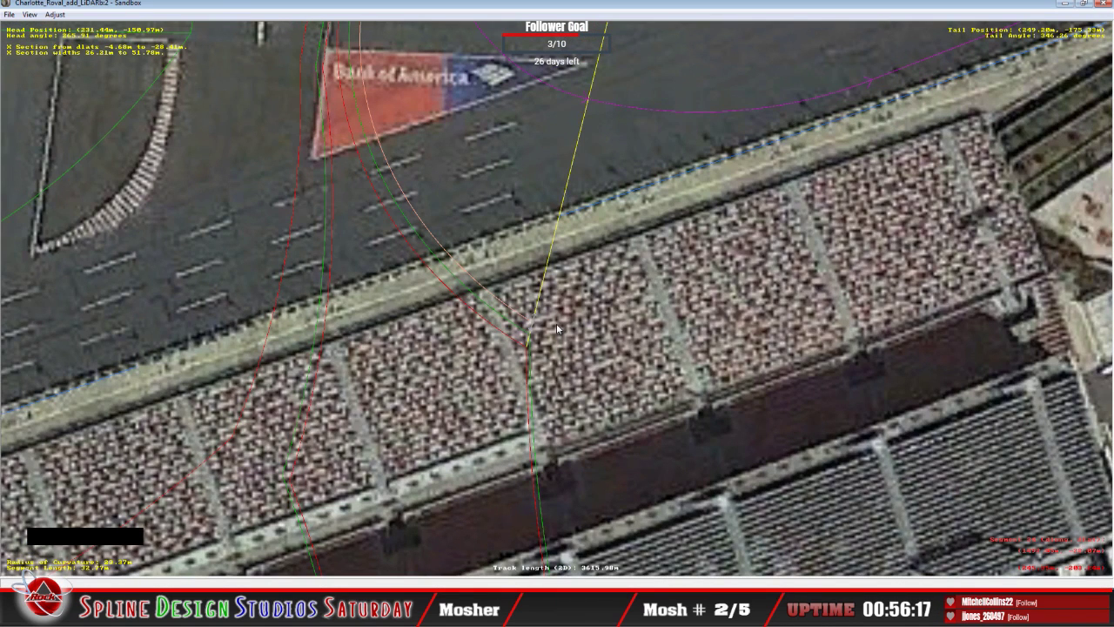
Insert an X Section on segment 34, the curve starting over the grandstand.
click(595, 399)
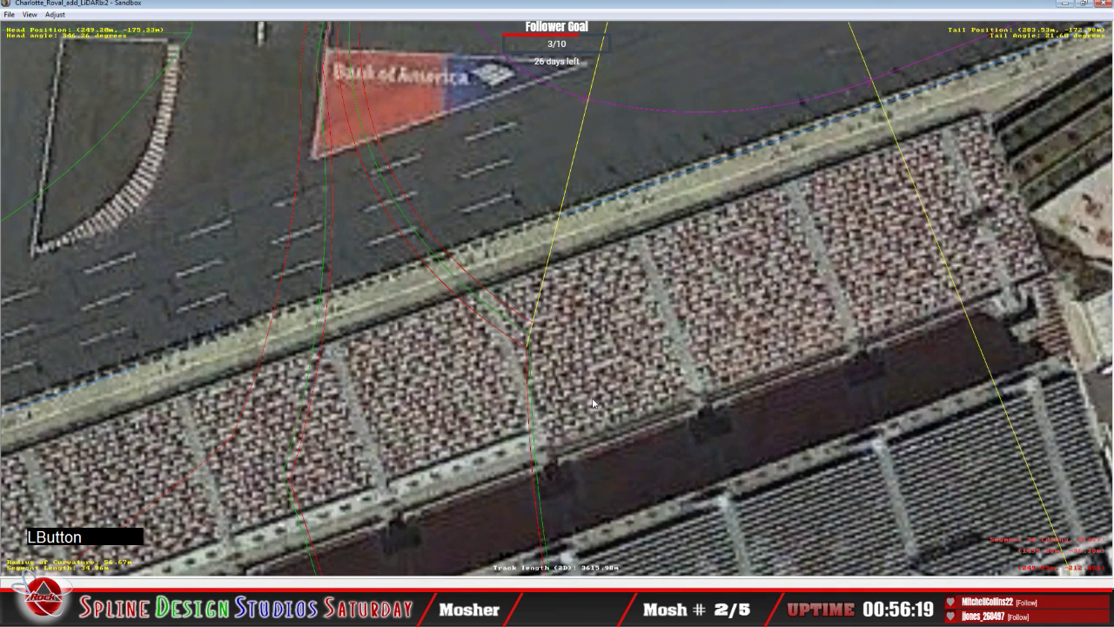
right_click(588, 398)
mouse_move(621, 254)
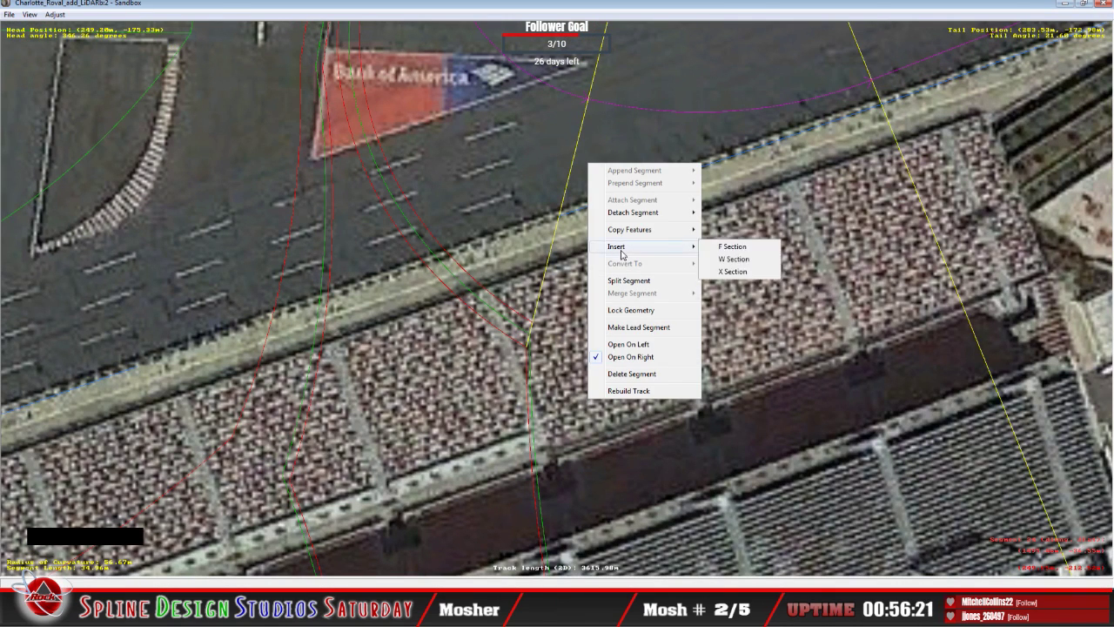
click(759, 273)
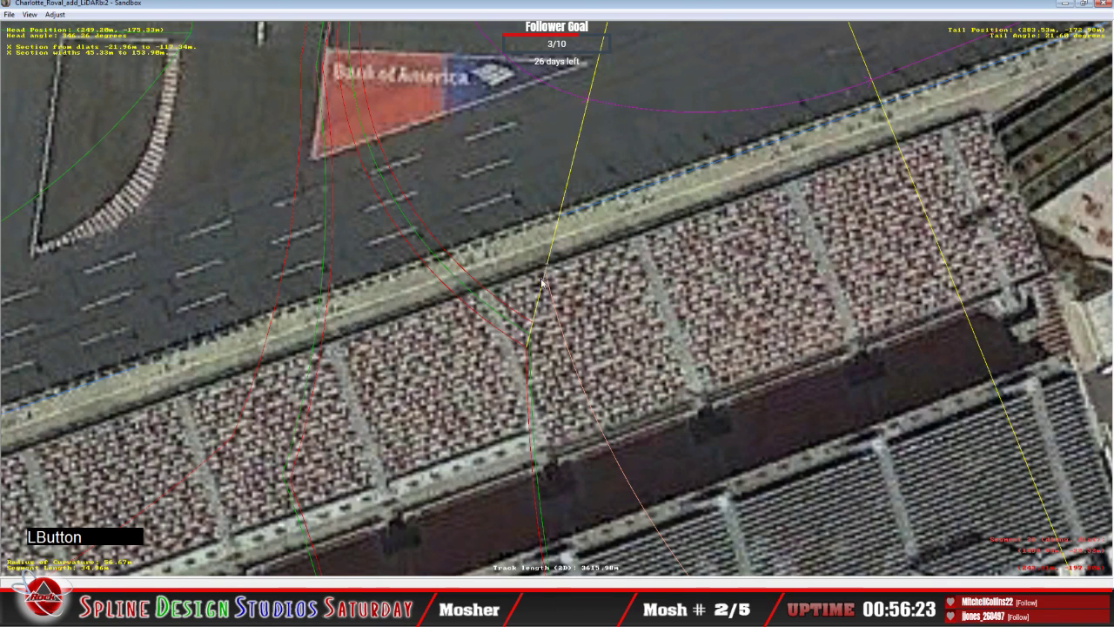
Move the start node of segment 34's X section onto segment 33's end node and join them at dlat about -28.55 m.
click(549, 272)
drag(549, 273, 532, 329)
key(z)
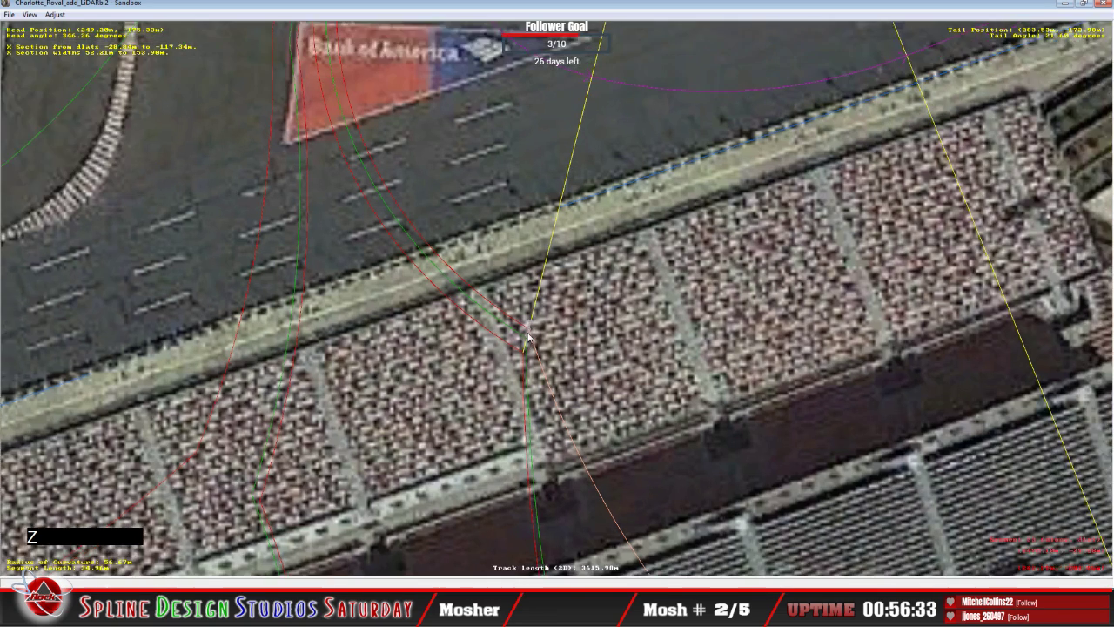
drag(524, 344, 525, 341)
right_click(525, 342)
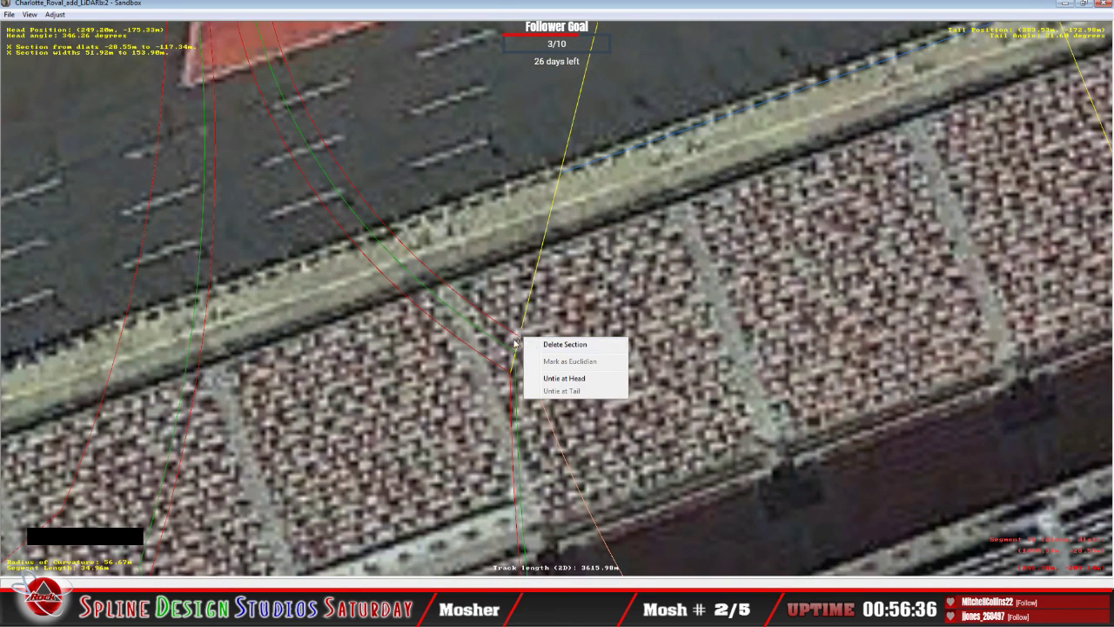
click(519, 341)
right_click(520, 342)
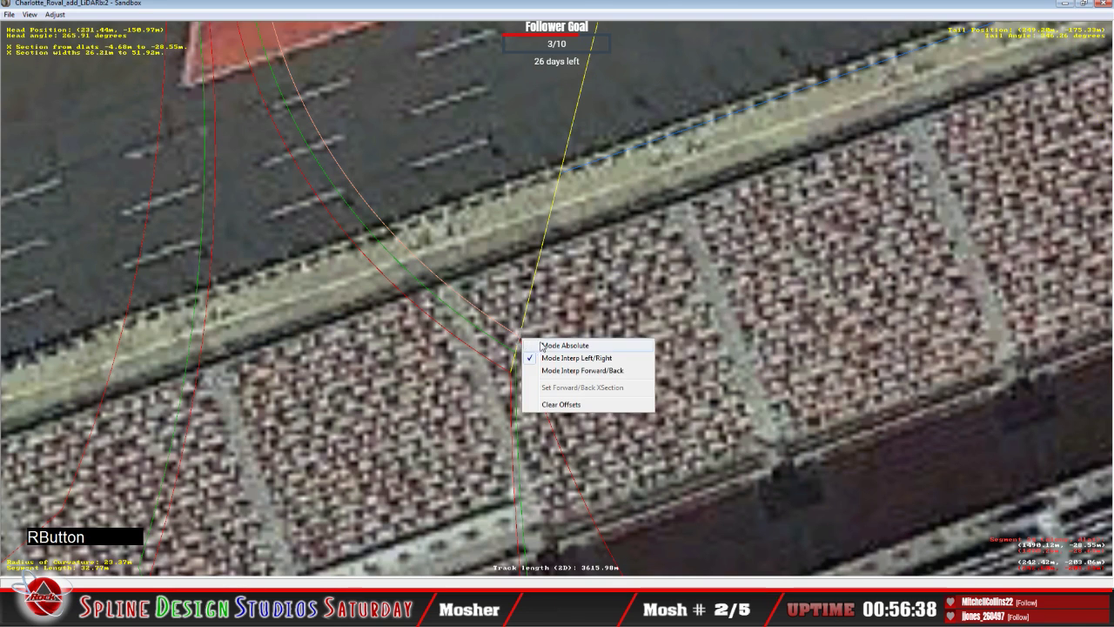
click(532, 361)
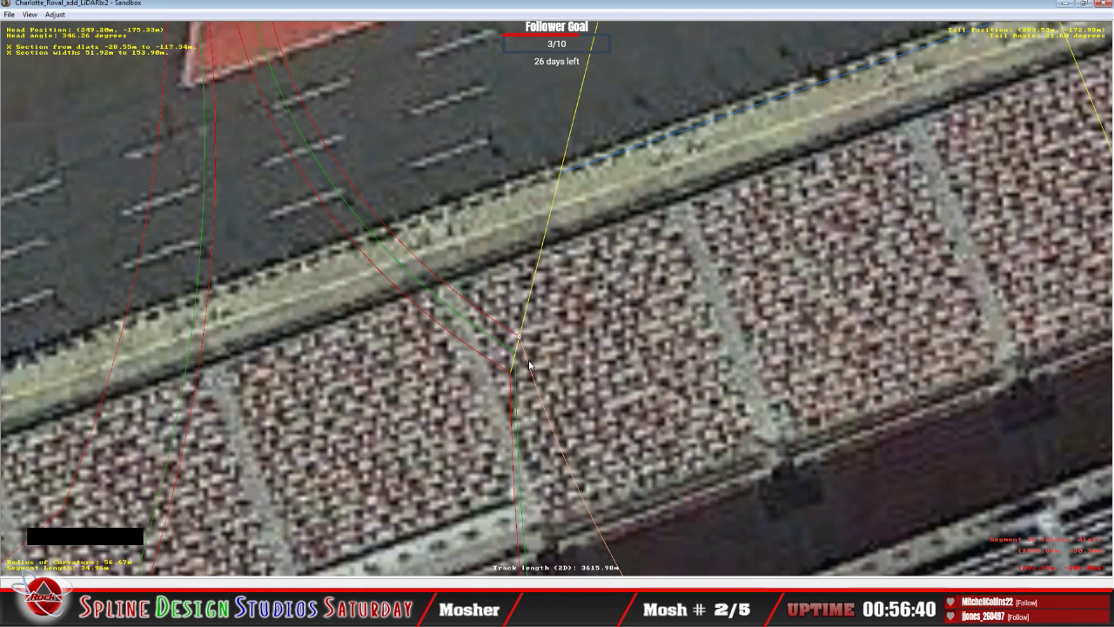
Move the end node of segment 34's X section far outward to dlat about -233.27 m, close to the track edge line.
click(550, 435)
key(c)
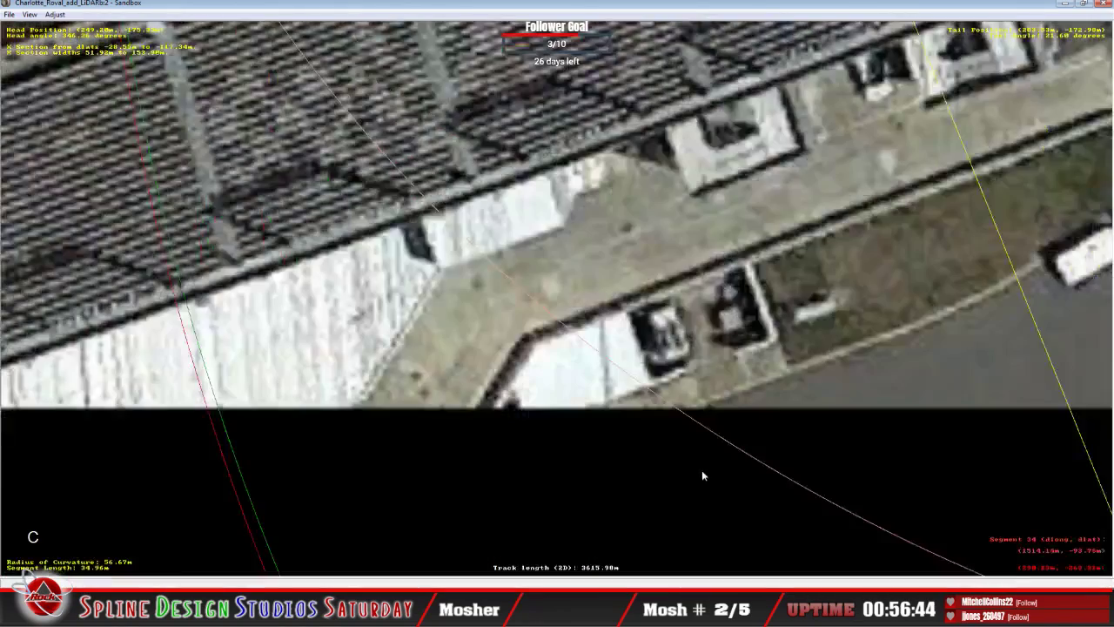
key(x)
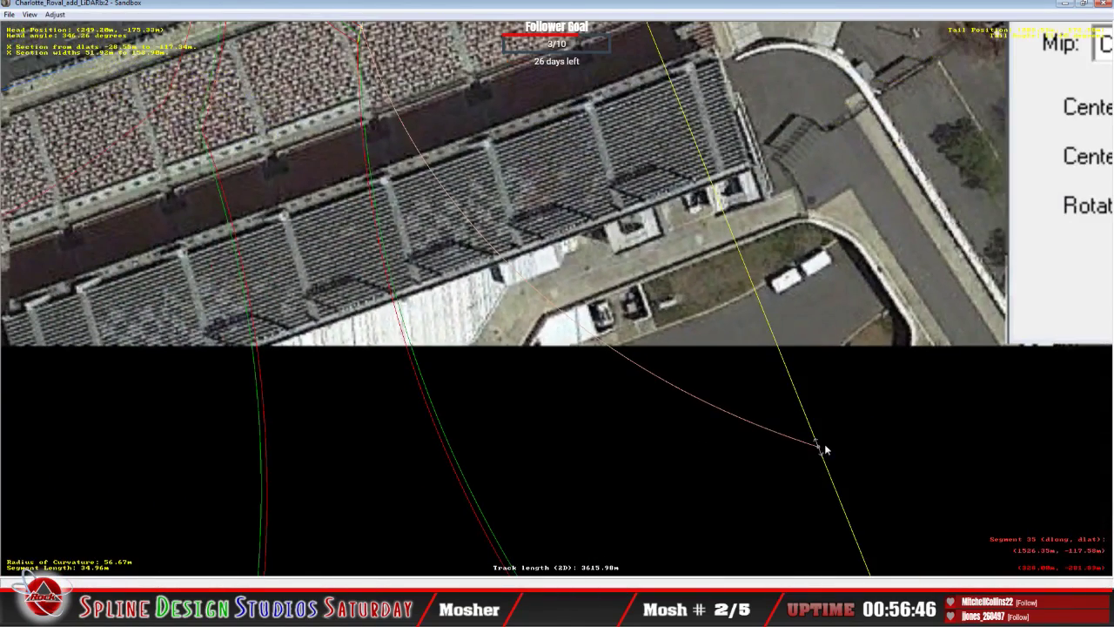
drag(824, 443, 810, 544)
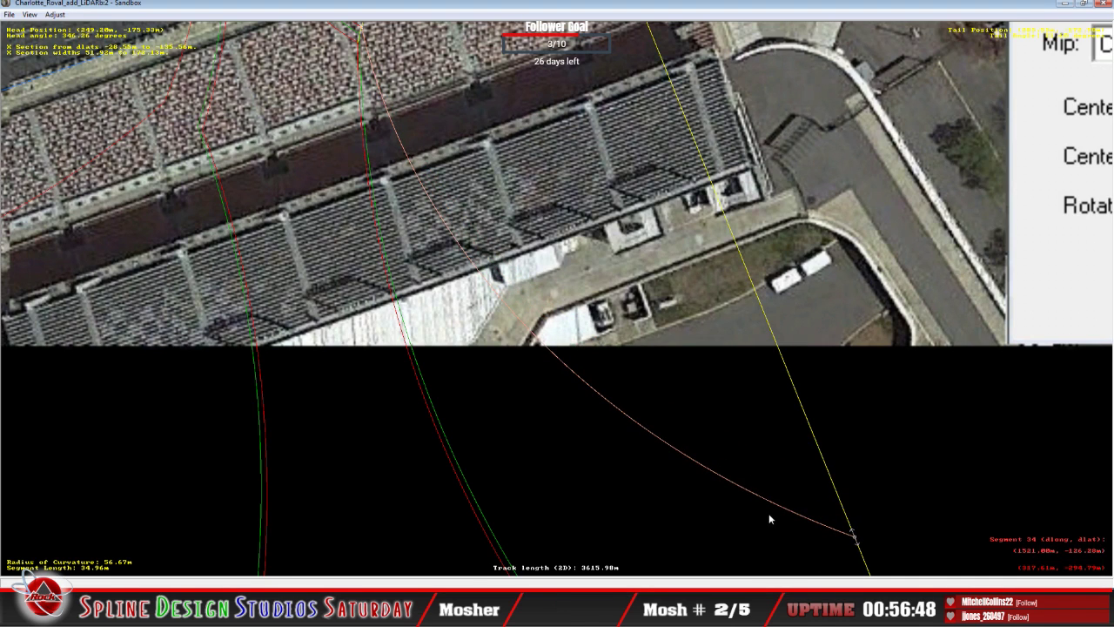
key(c)
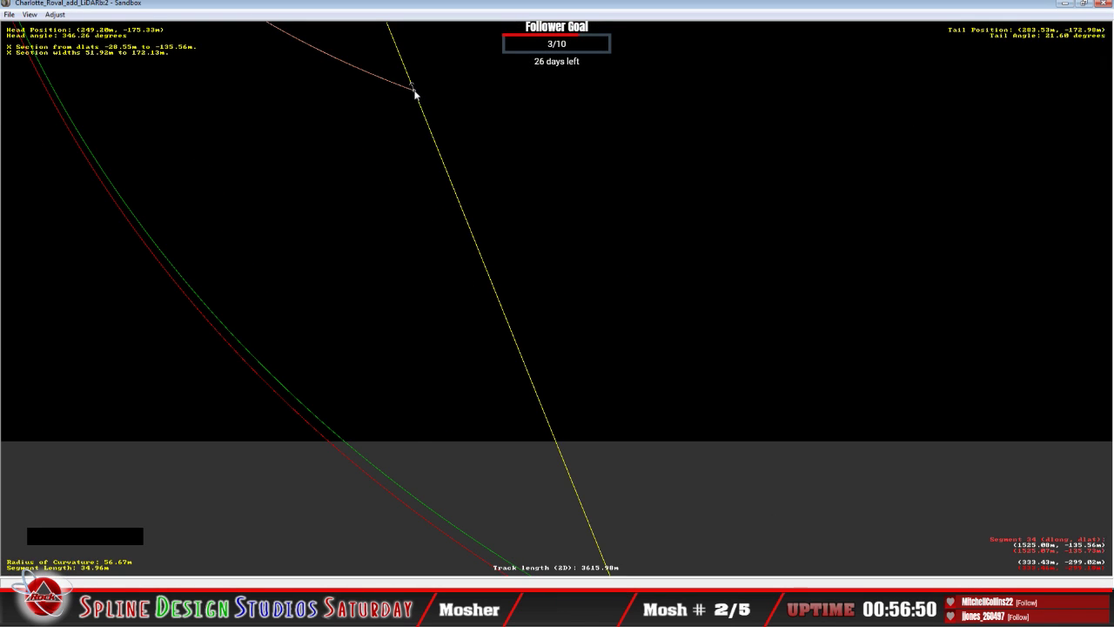
drag(415, 94, 431, 520)
key(c)
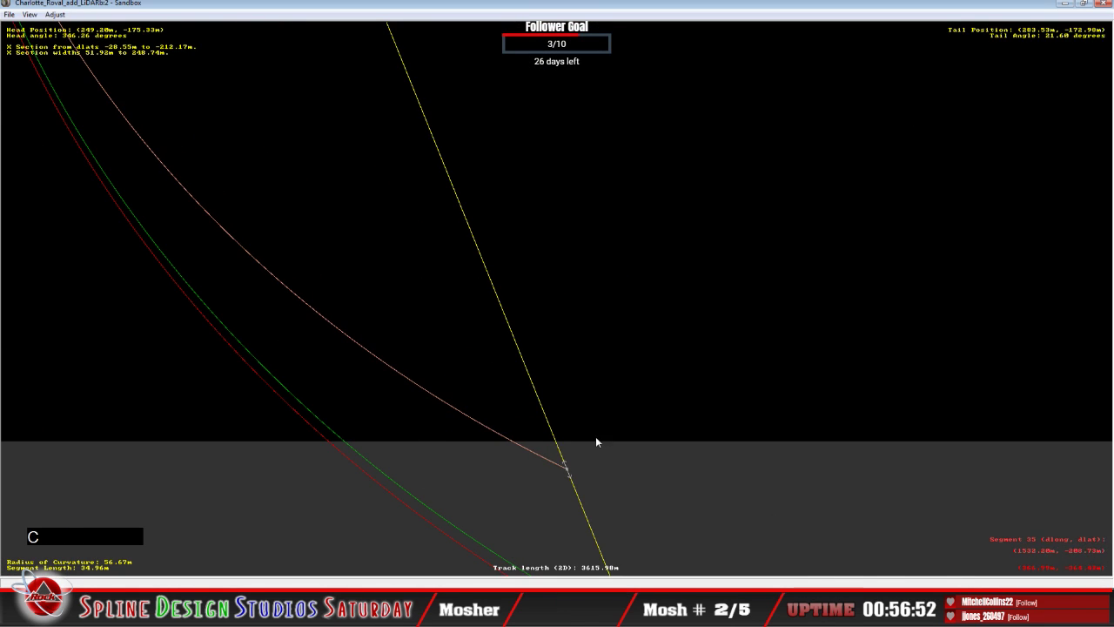
drag(531, 331, 534, 441)
key(x)
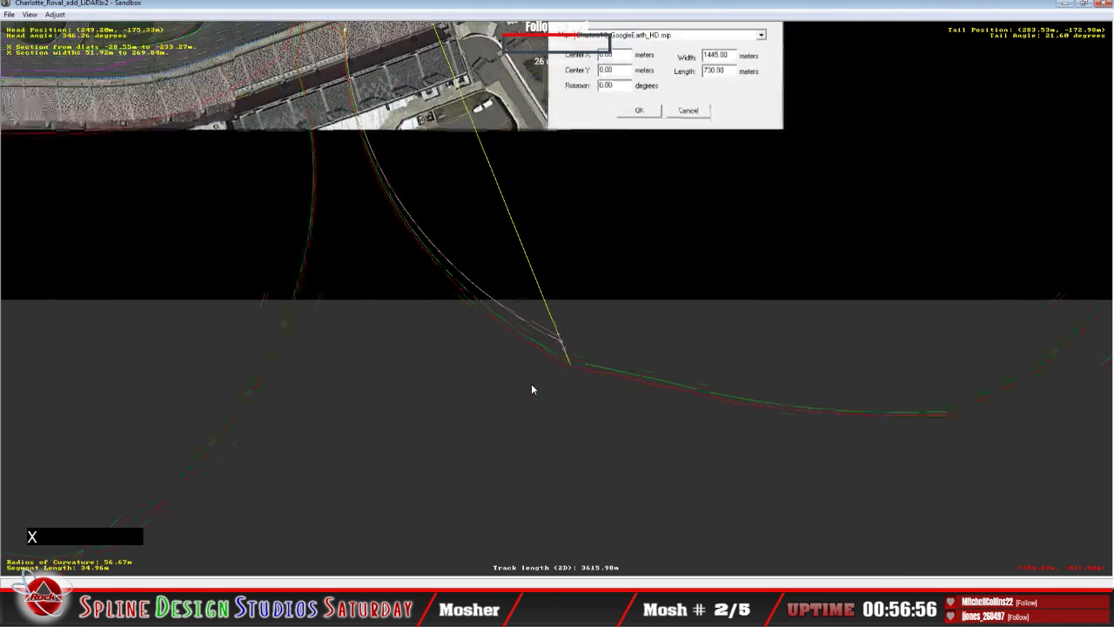
Pull segment 34's X section back under the grandstand, its start node at dlat about -26.55 m and end node at about -16.68 m.
key(c)
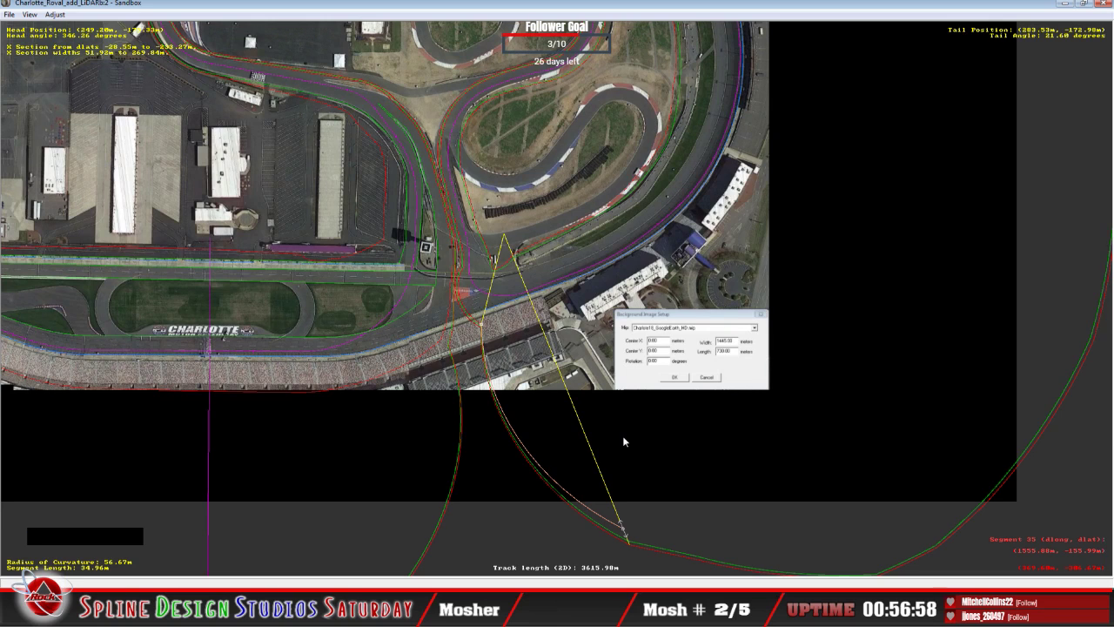
click(625, 526)
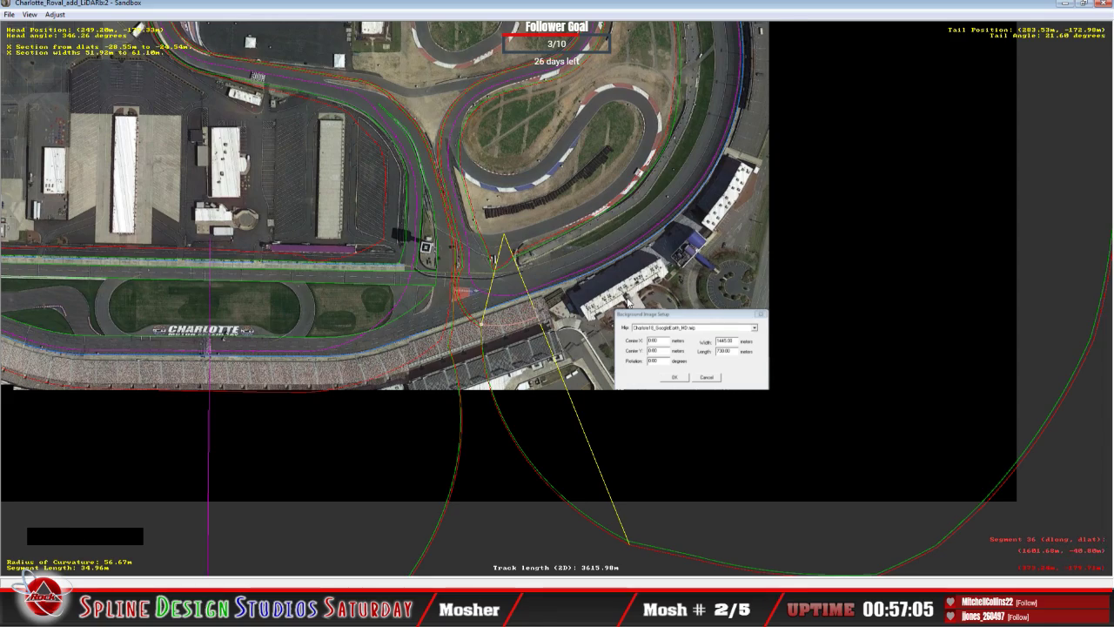
scroll(627, 300, up, 3)
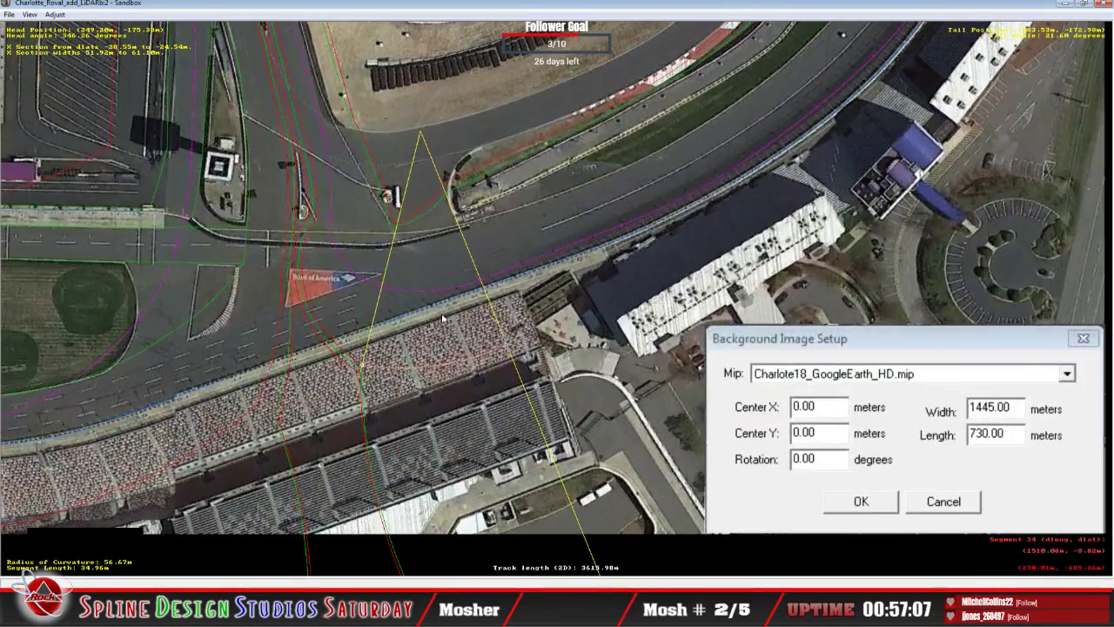
click(367, 369)
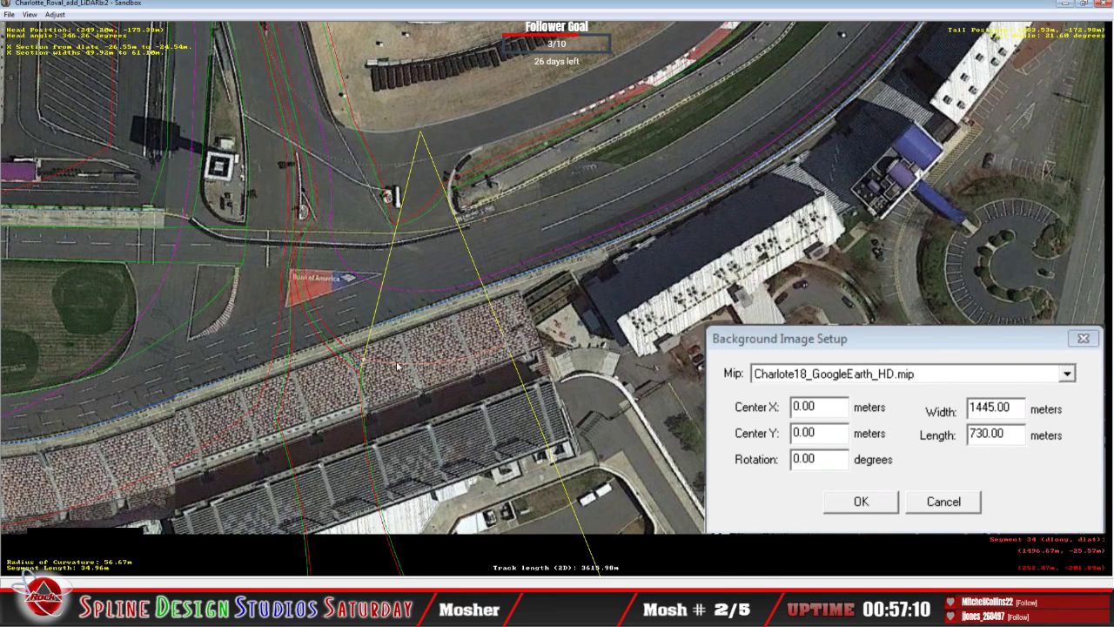
click(509, 350)
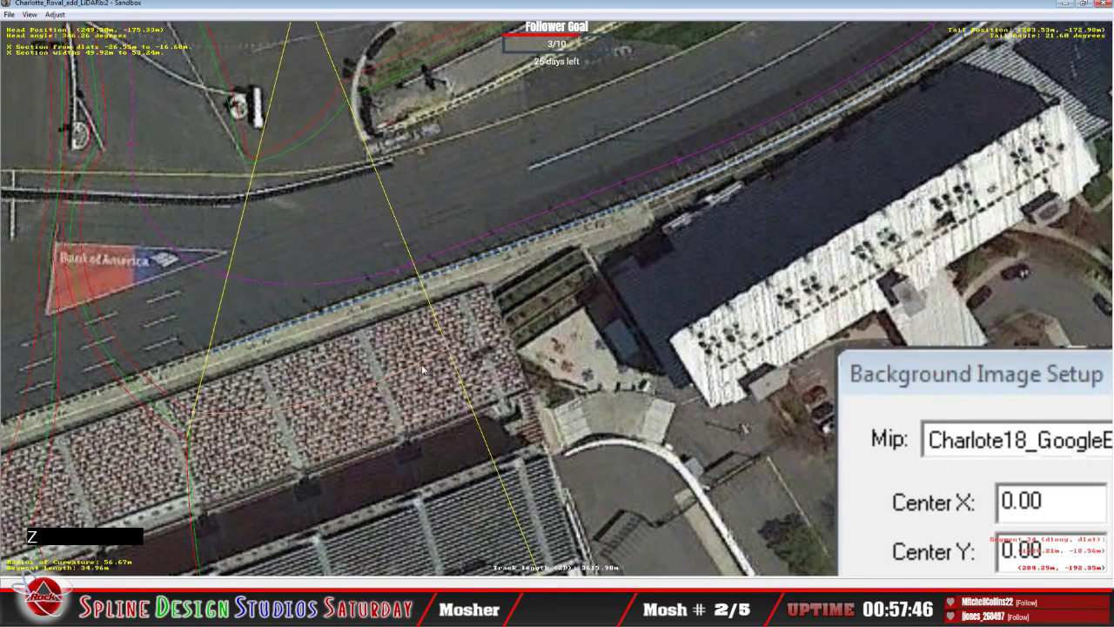
Insert an X Section on segment 35, the straight running past the end of the grandstand.
click(474, 346)
right_click(484, 332)
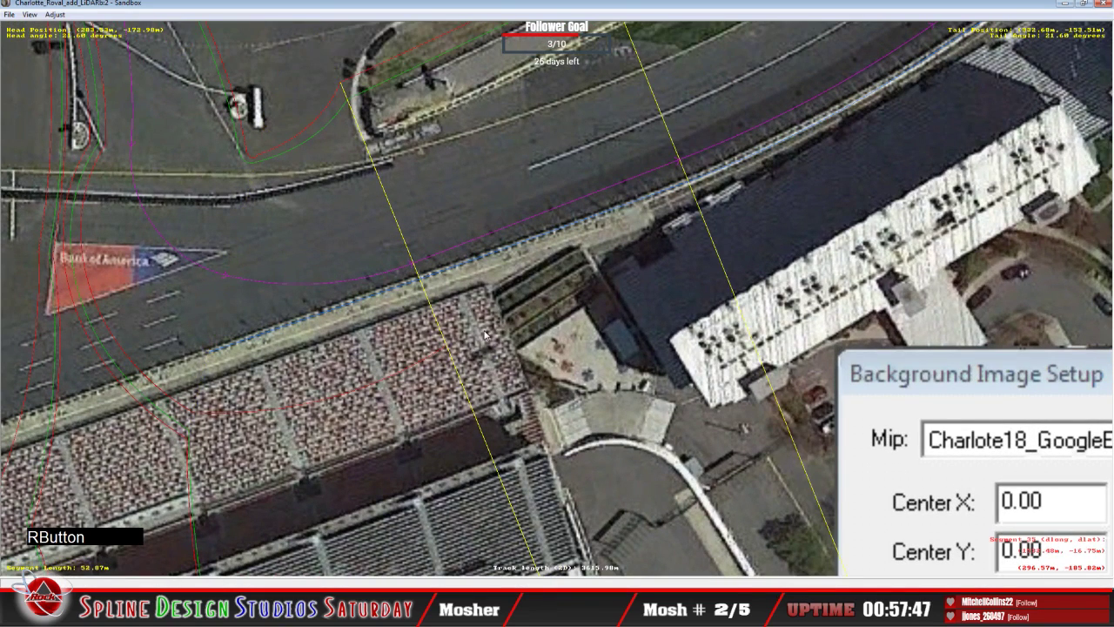
mouse_move(536, 423)
click(629, 439)
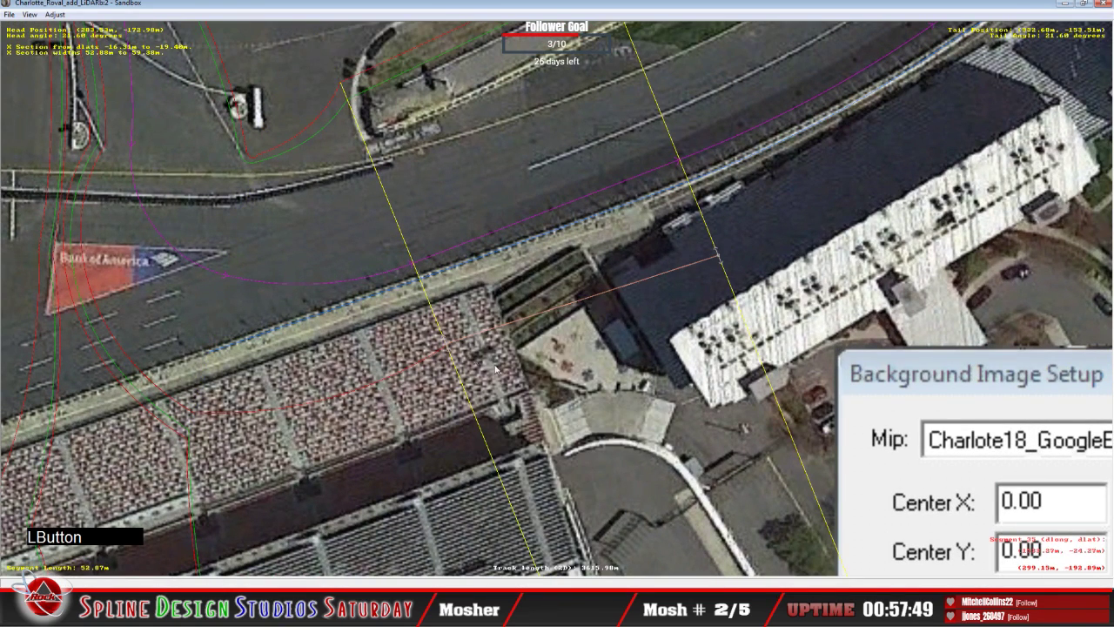
Move the start node of segment 35's X section onto segment 34's end node and join them at dlat about -17.86 m.
drag(446, 348, 450, 352)
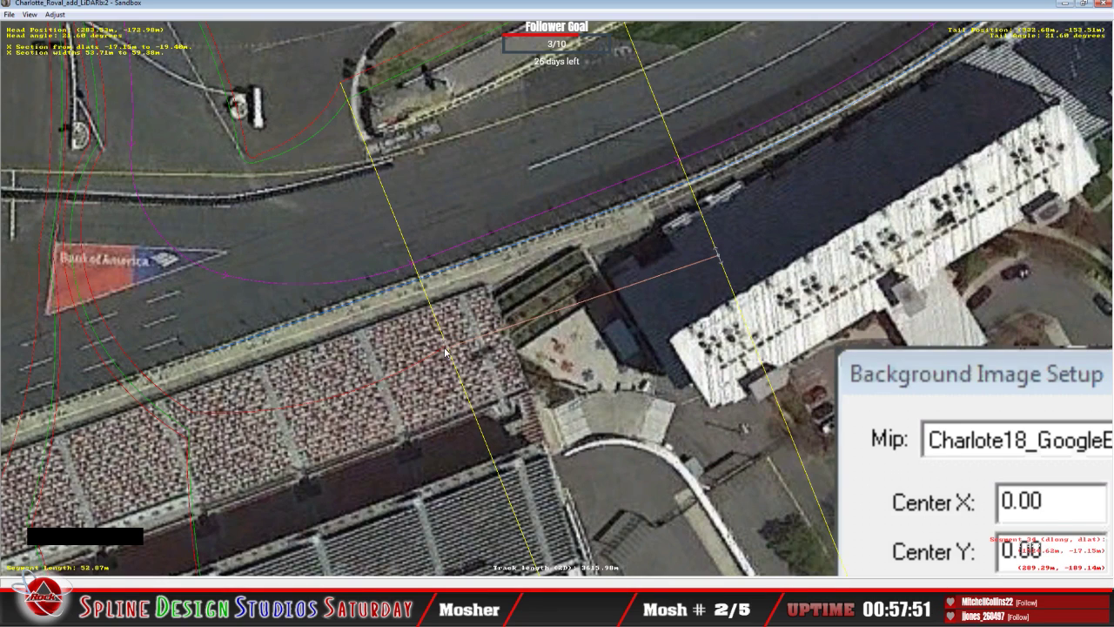
scroll(449, 352, up, 3)
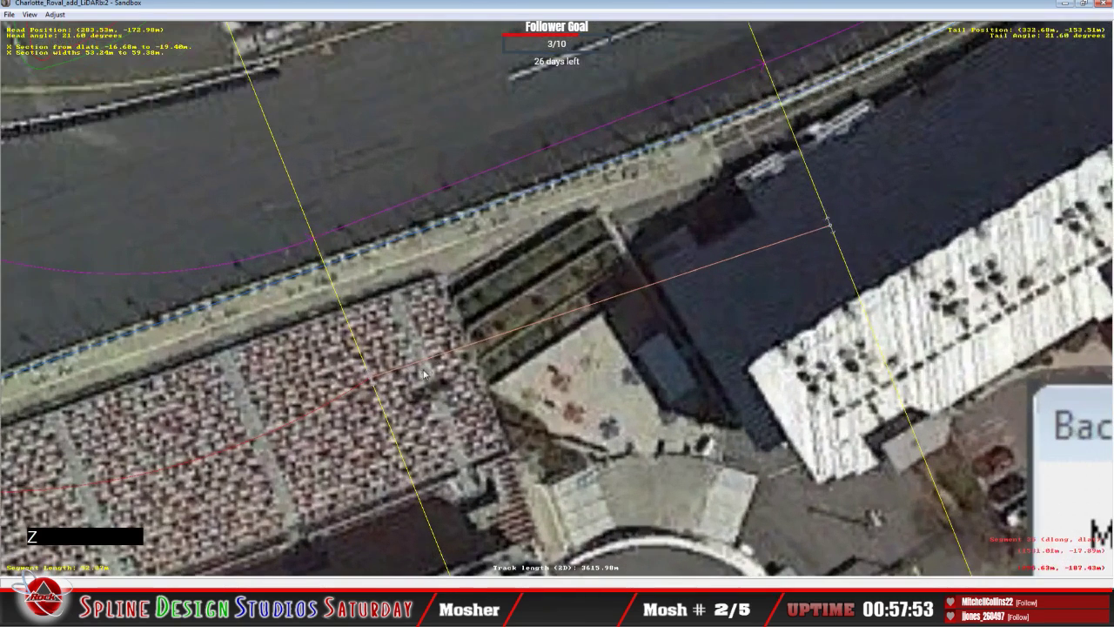
drag(373, 383, 375, 385)
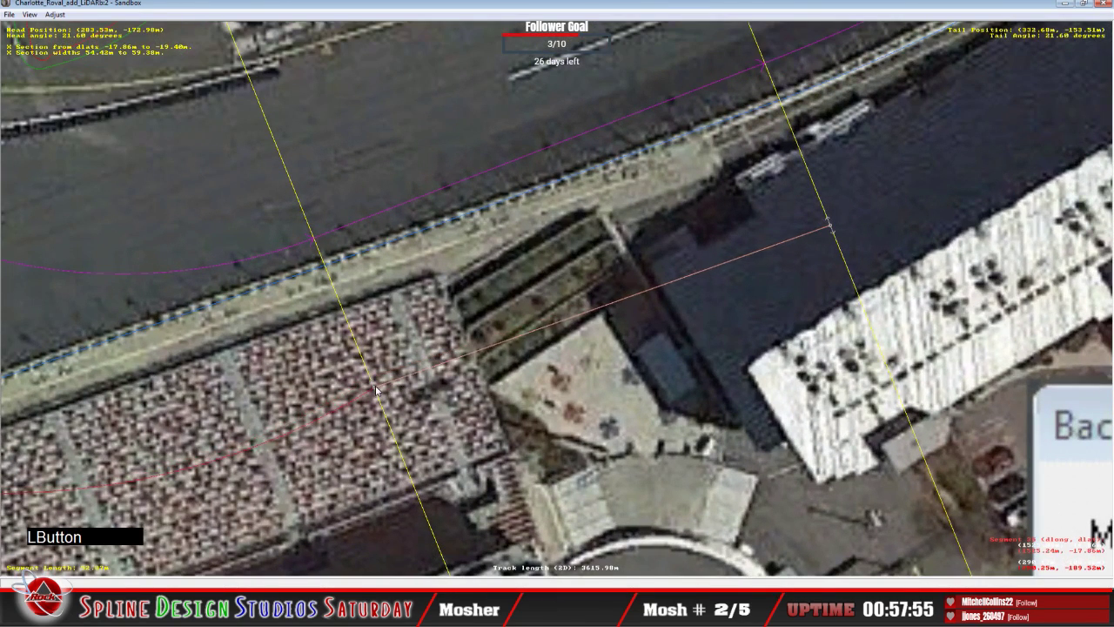
right_click(374, 386)
click(389, 397)
Move segment 35's X section end node to dlat about -16.74 m and its joined start node to about -16.54 m.
key(c)
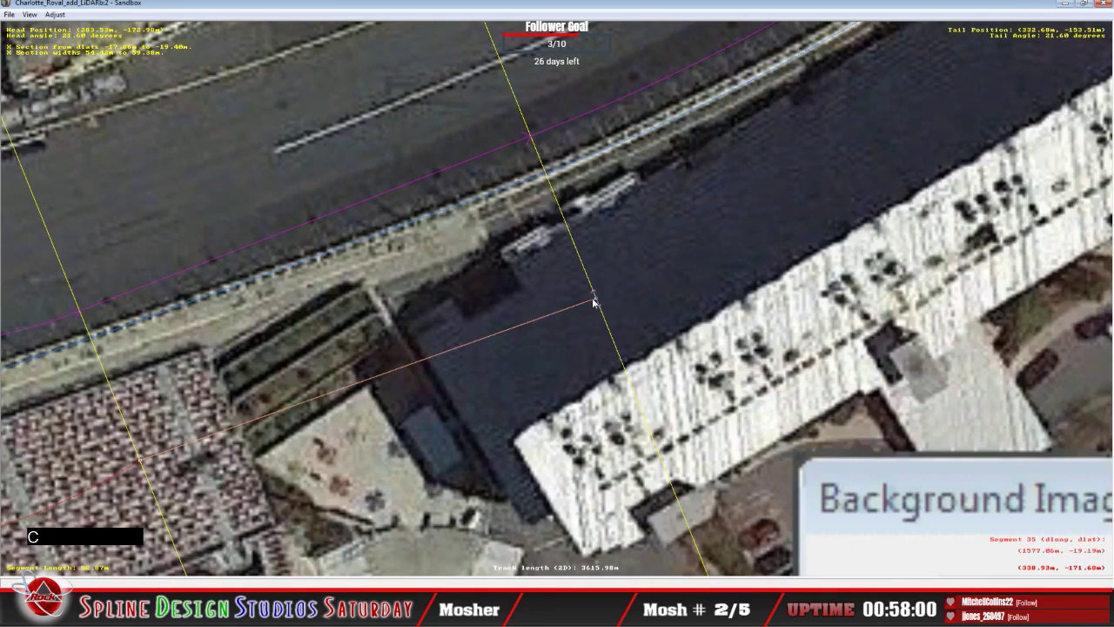
drag(597, 301, 586, 278)
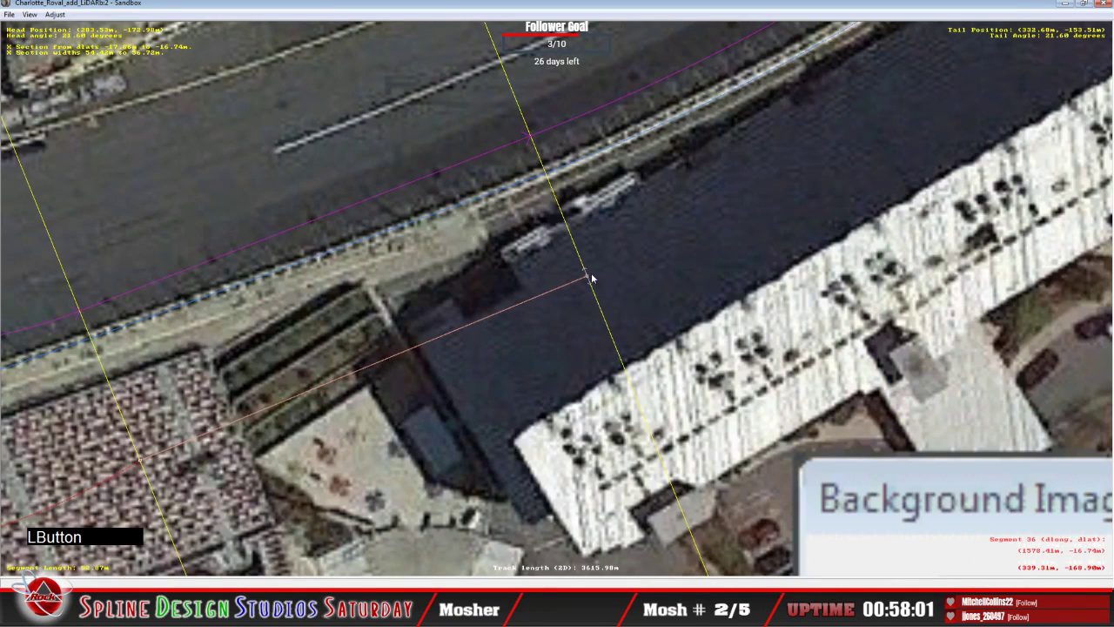
click(144, 464)
Move the joined start node of segment 34's X section closer to the grandstand wall, giving a section width of about 48 m there.
key(c)
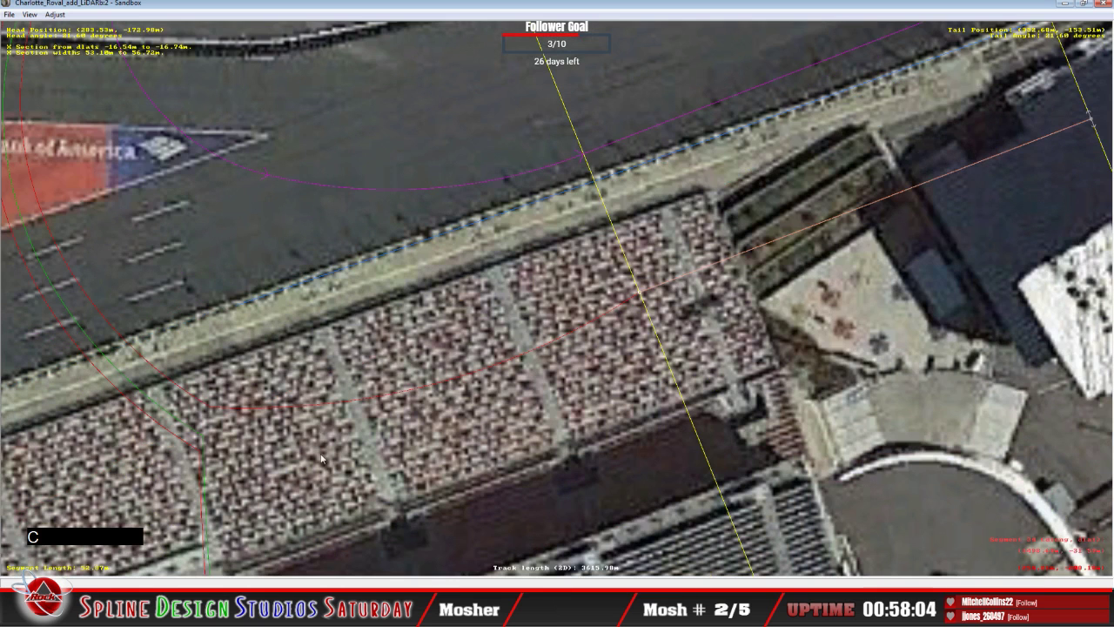
click(332, 401)
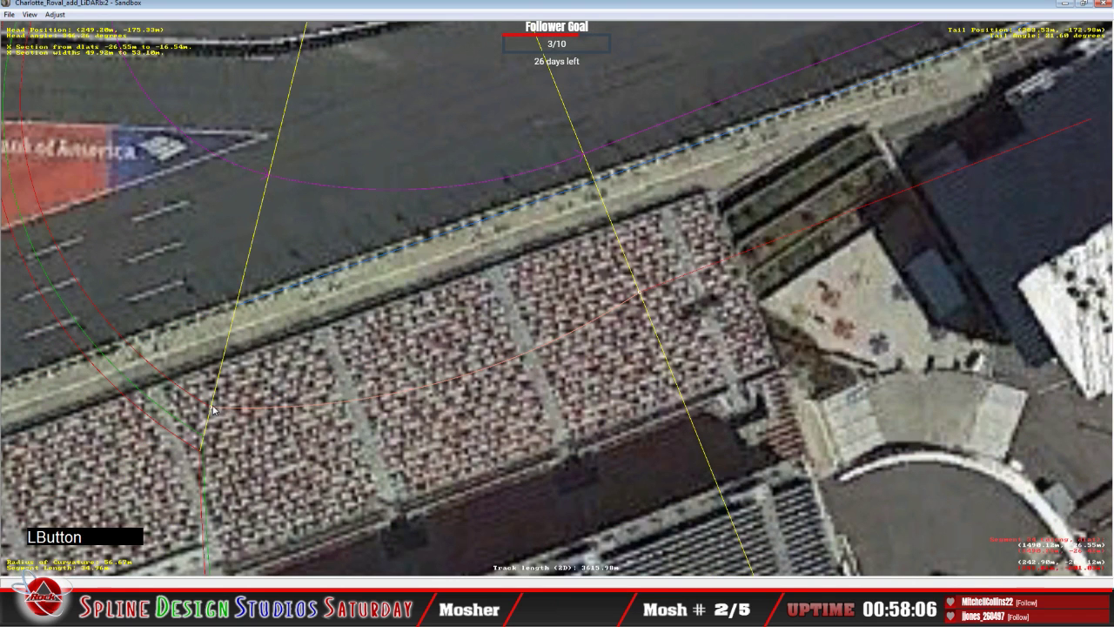
drag(245, 379, 252, 379)
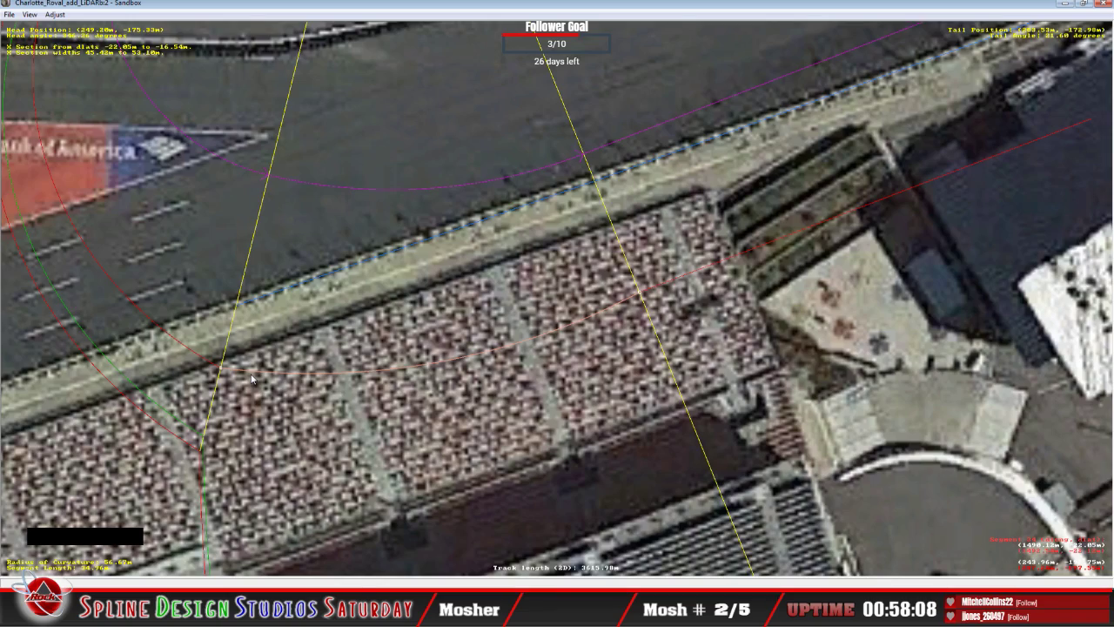
key(x)
key(x)
key(x)
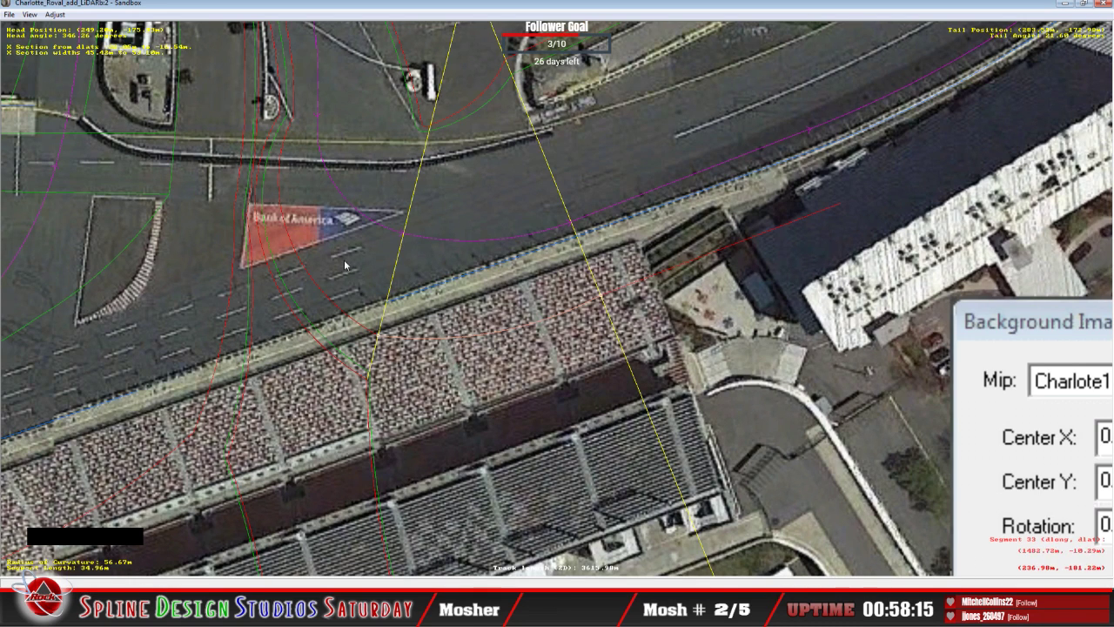
click(376, 347)
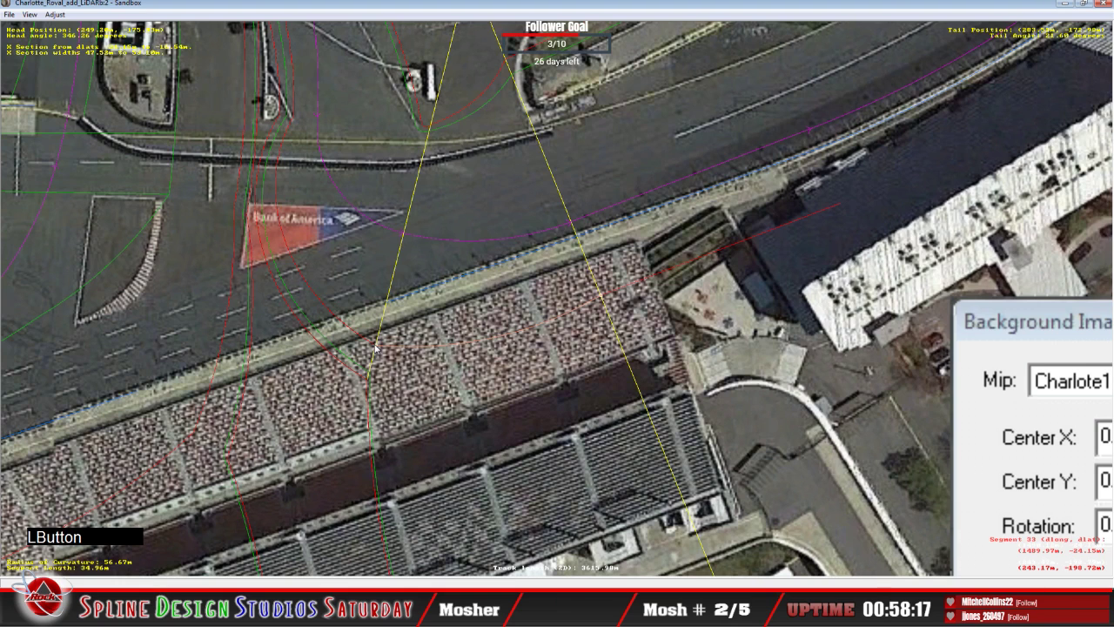
click(409, 353)
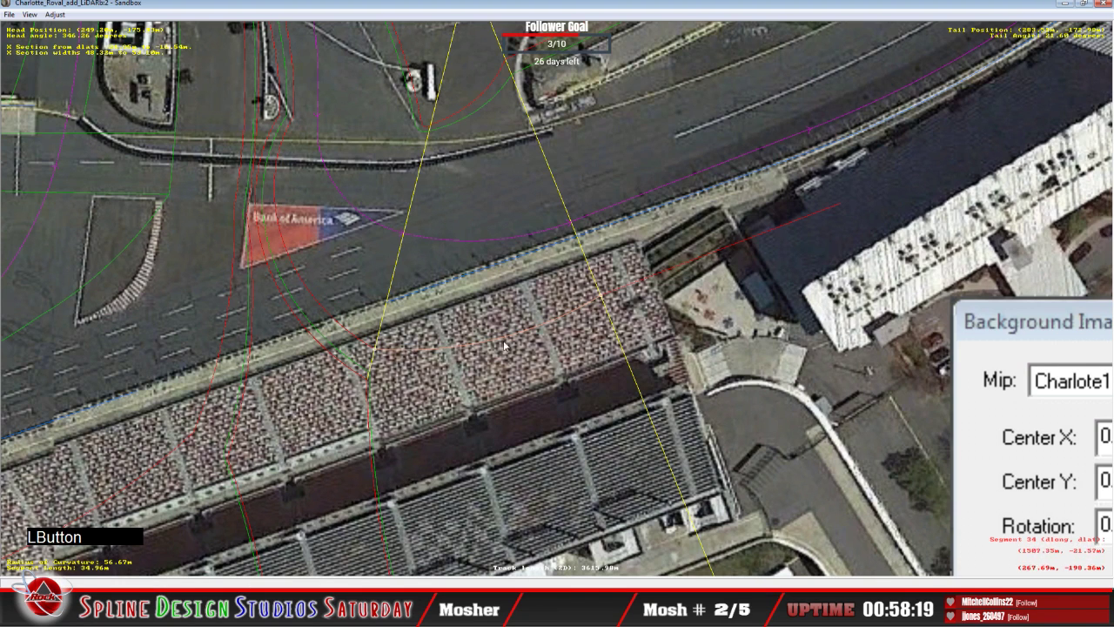
Bring segment 35's X section closer to the track wall, its joined start node at dlat about -11.79 m and end node at about -10.96 m.
click(604, 300)
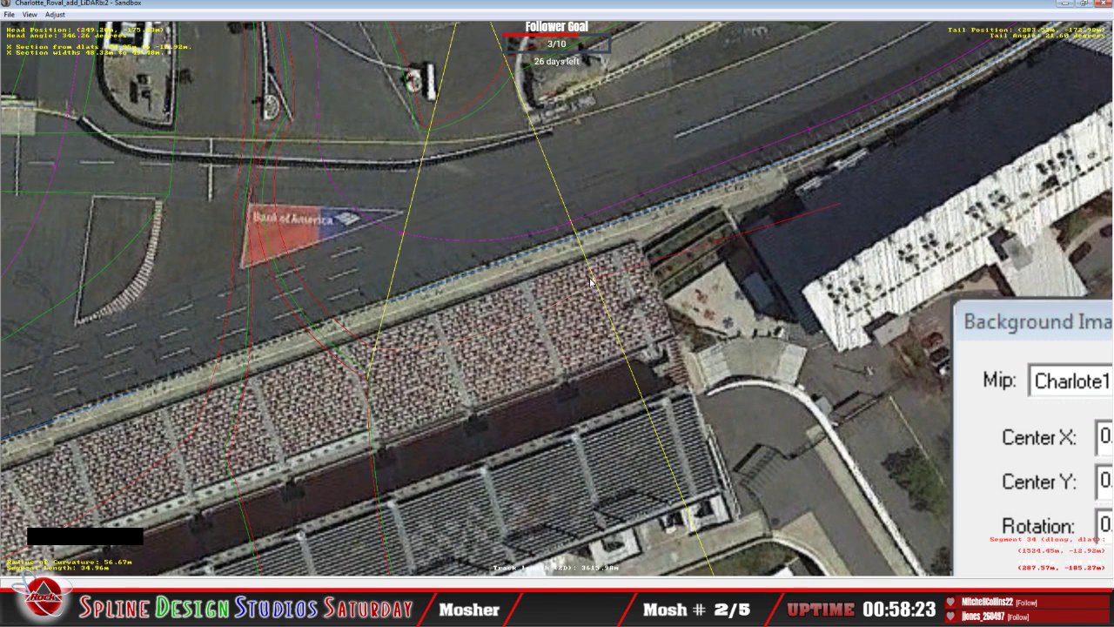
click(651, 273)
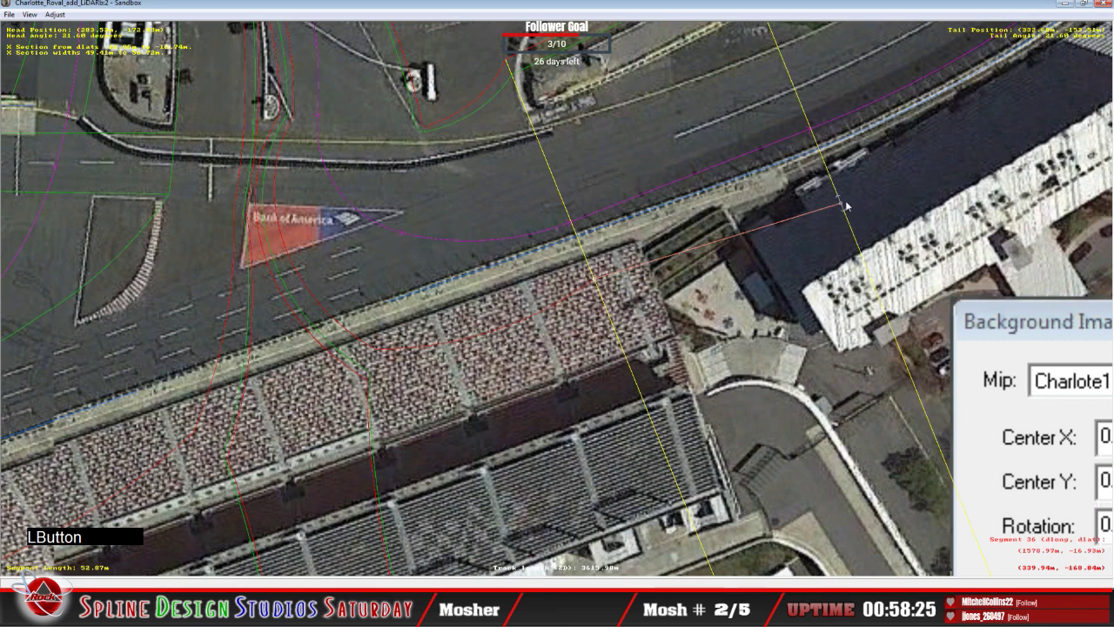
click(594, 281)
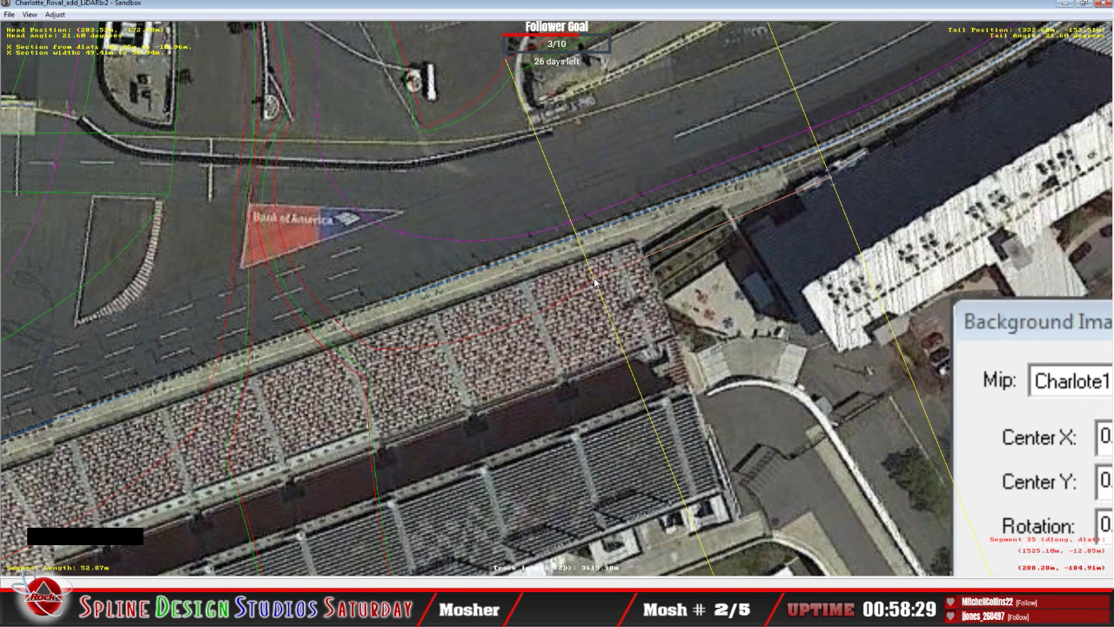
click(600, 285)
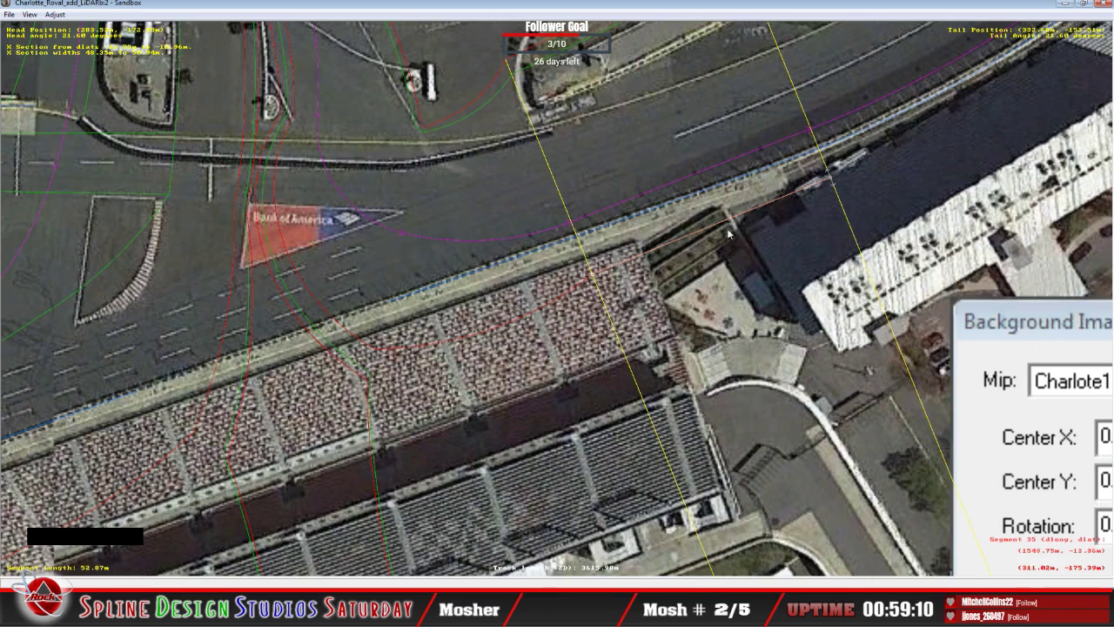
Insert an X Section on segment 36, the curve running along the dark-roofed building.
scroll(688, 248, up, 2)
scroll(649, 259, up, 2)
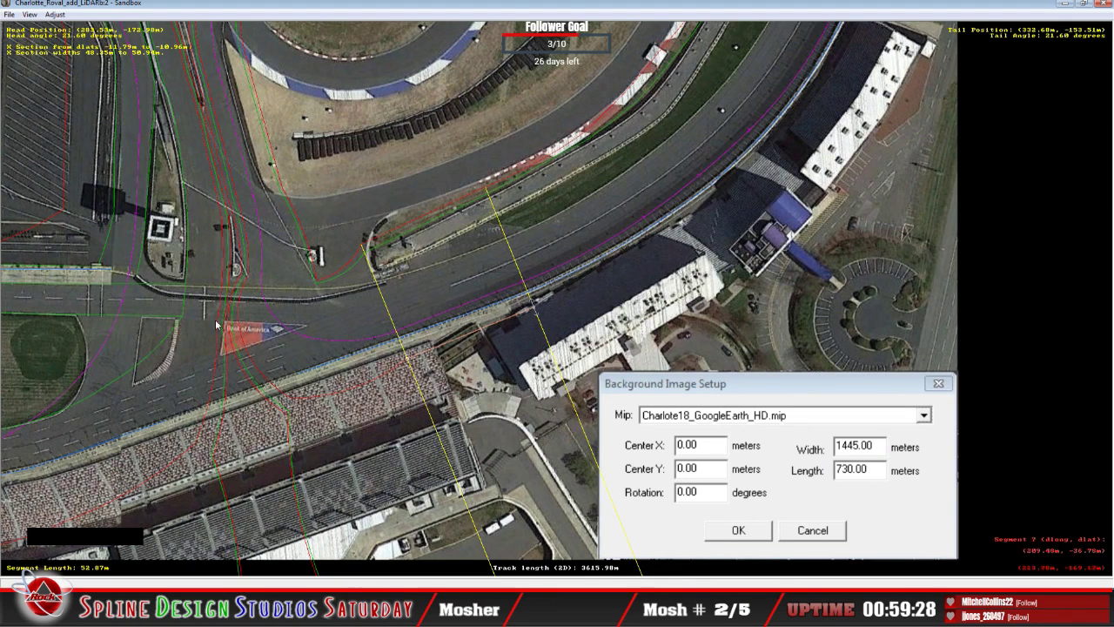
scroll(250, 328, up, 2)
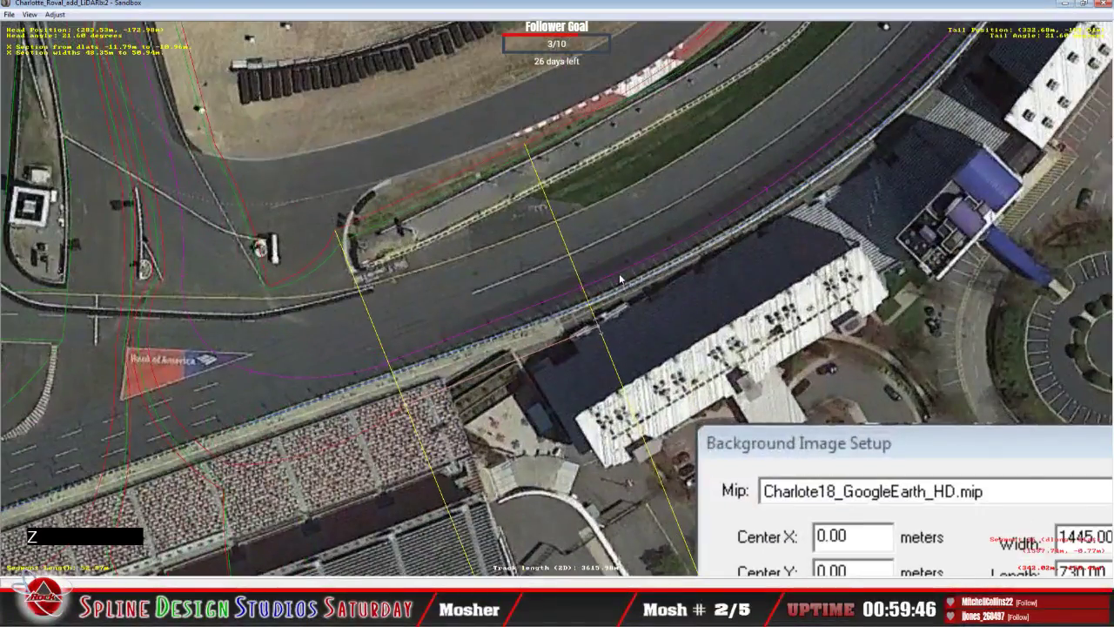
key(c)
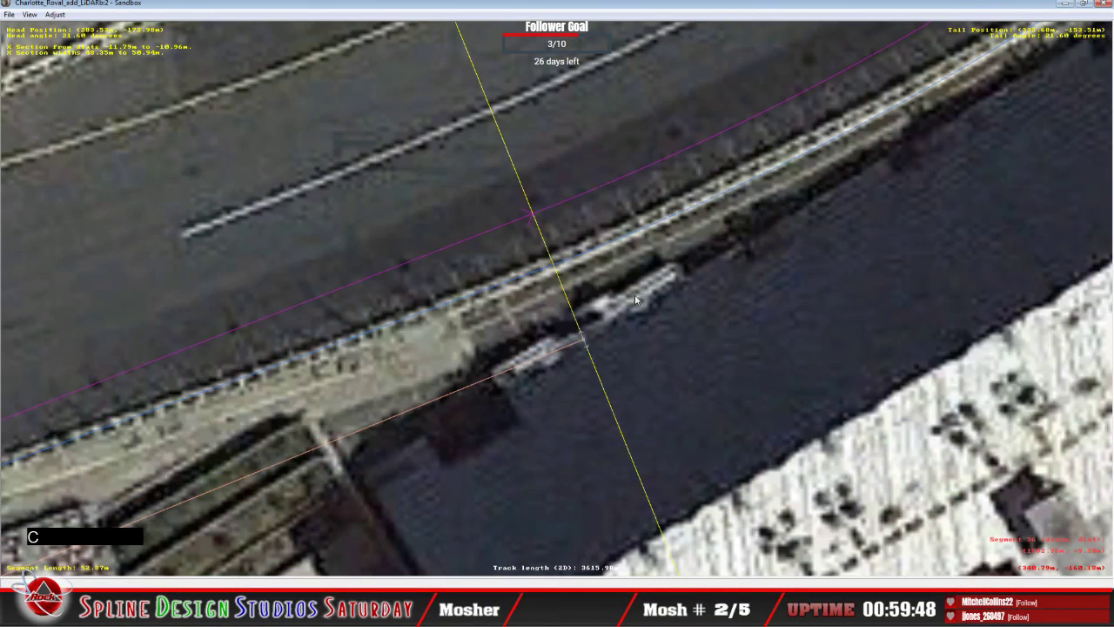
click(625, 317)
right_click(624, 317)
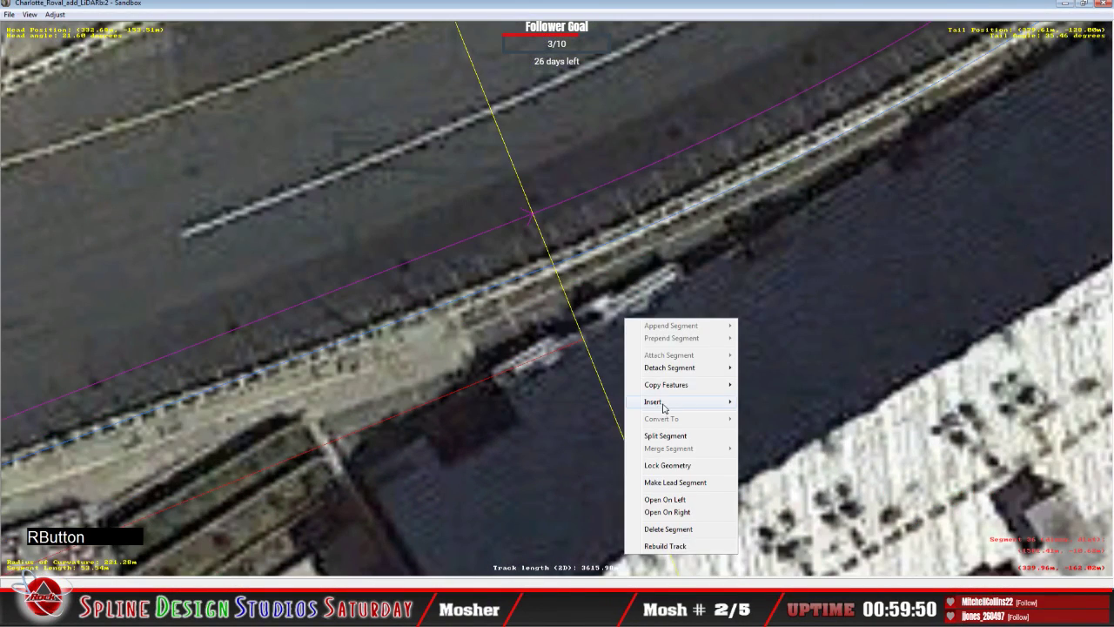
mouse_move(664, 408)
click(770, 427)
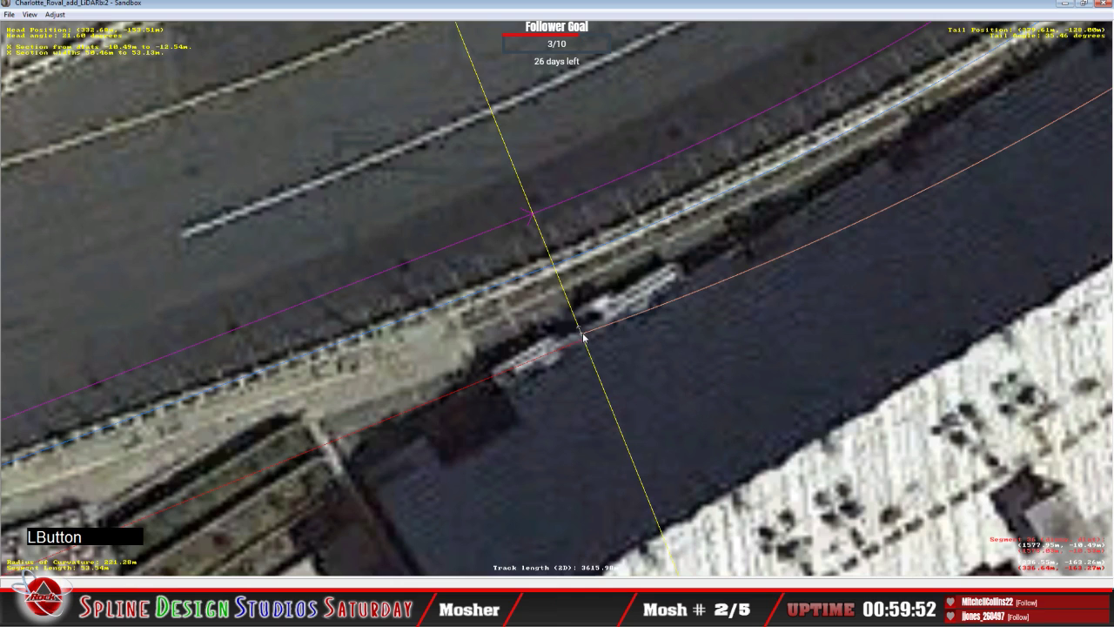
Align the start node of segment 36's X section with segment 35's end node and join them at dlat about -10.74 m.
click(584, 340)
click(582, 341)
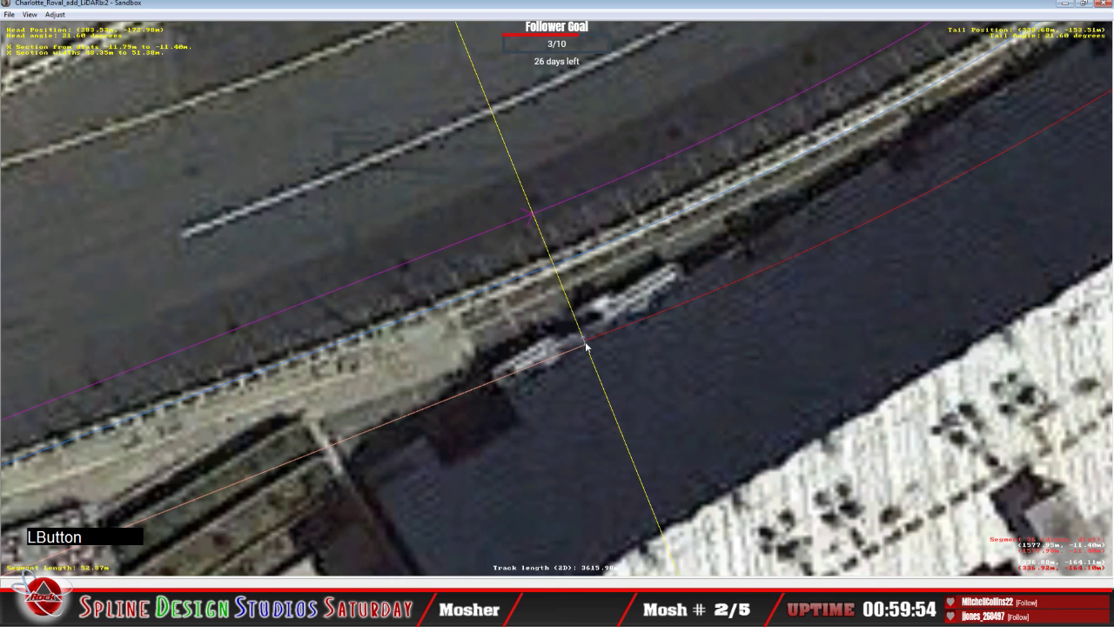
click(588, 340)
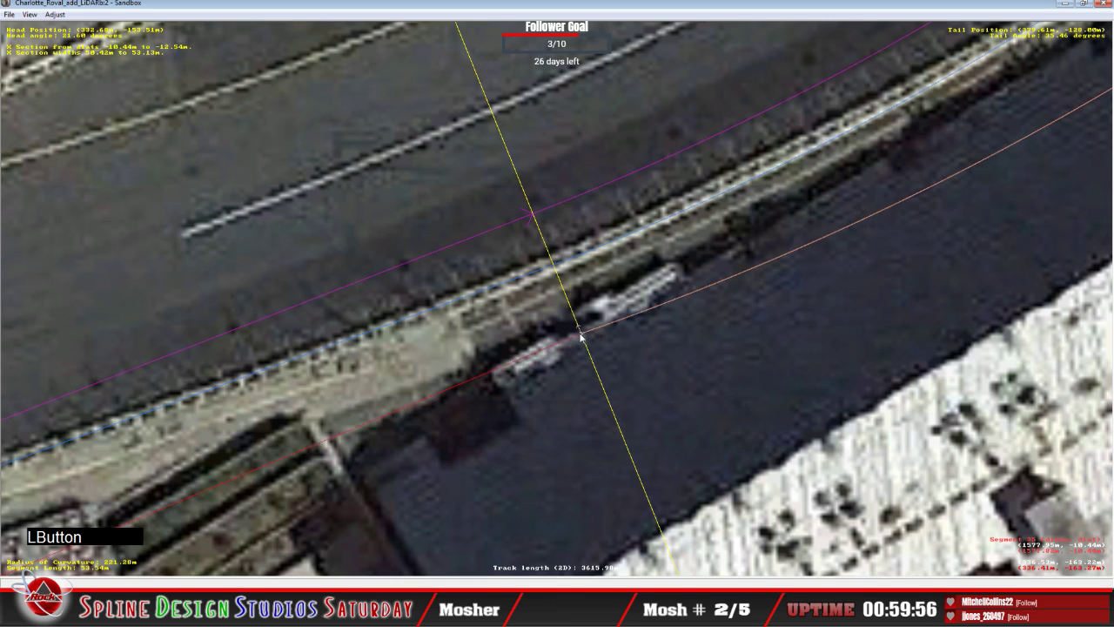
right_click(582, 341)
click(609, 342)
Move the end node of segment 36's X section to dlat about -11.32 m, near the corner of the dark roof.
key(c)
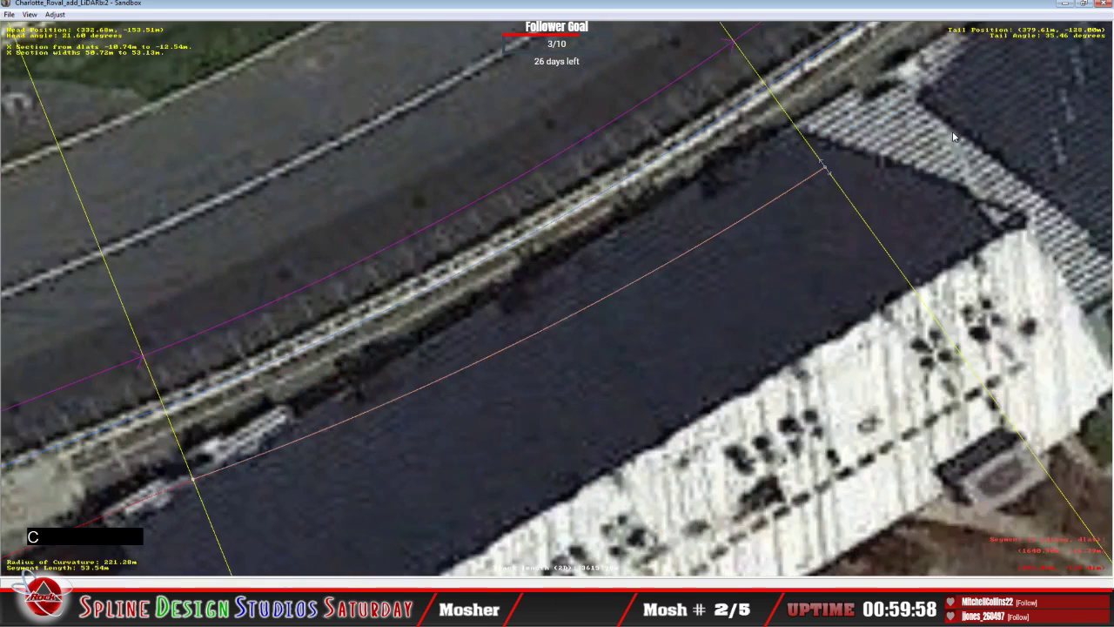
drag(433, 335, 427, 321)
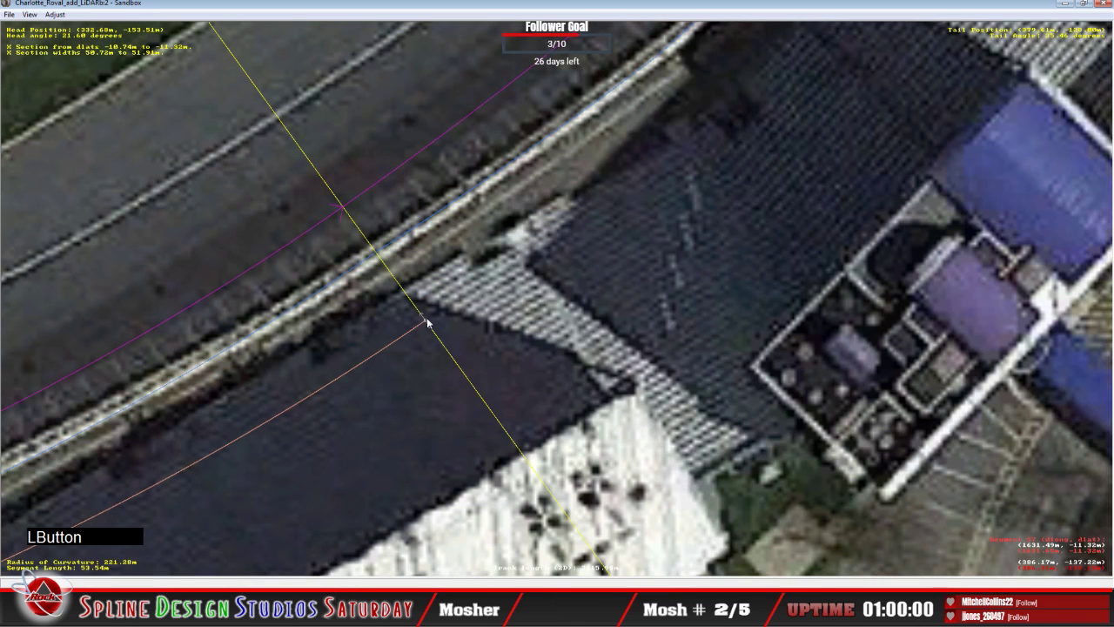
click(429, 321)
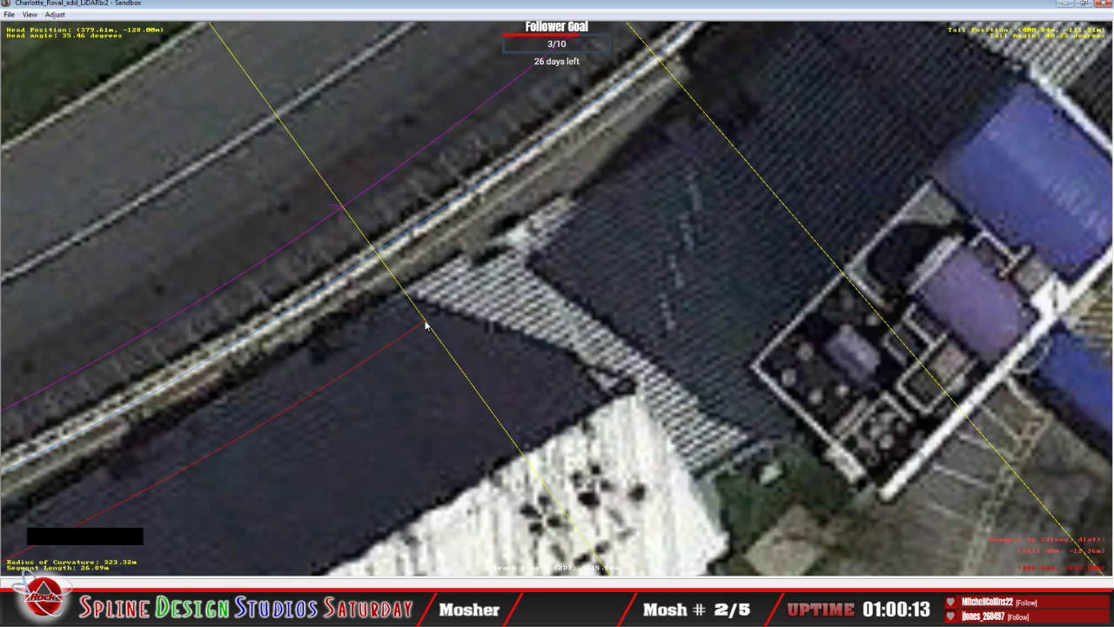
Insert an X Section on segment 37 and move its start node to dlat about -11.13 m, next to segment 36's end node.
click(465, 299)
right_click(464, 300)
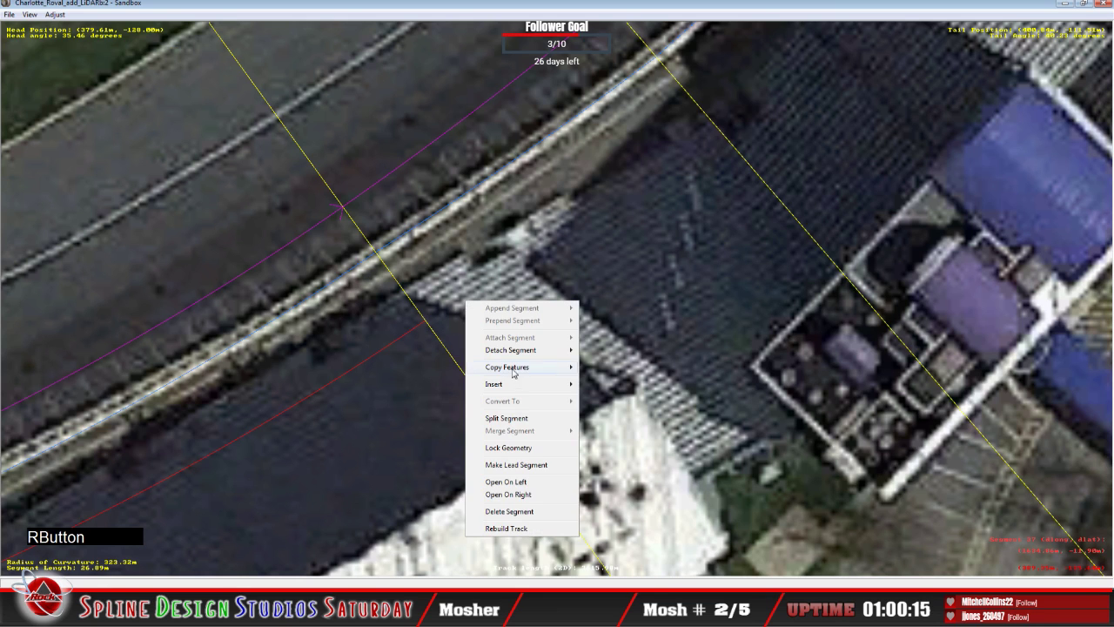
mouse_move(514, 384)
click(618, 410)
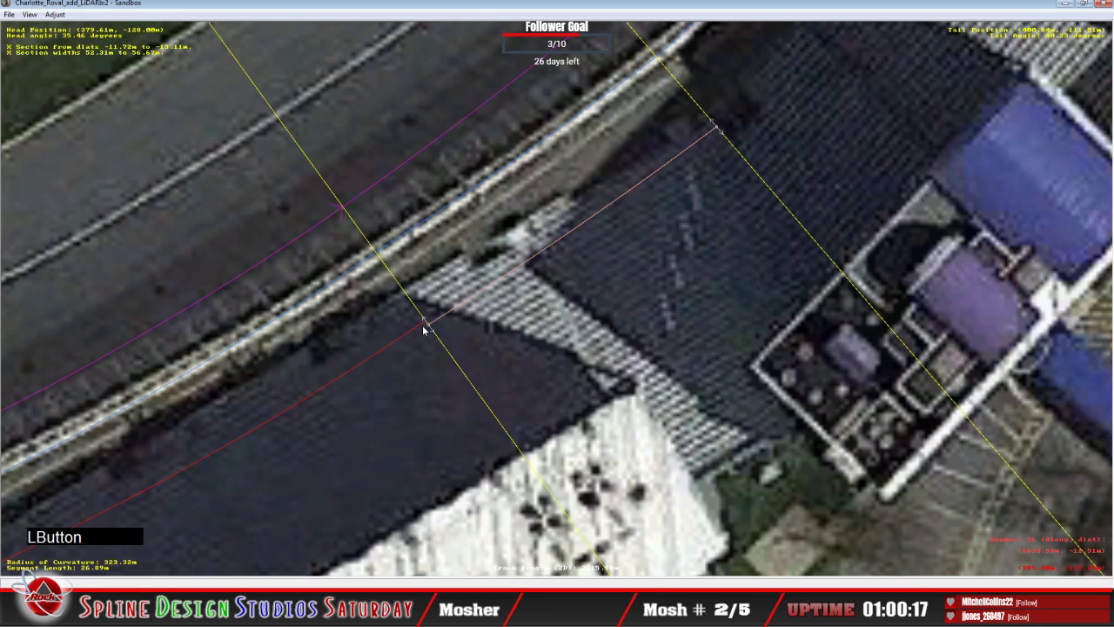
drag(428, 324, 424, 321)
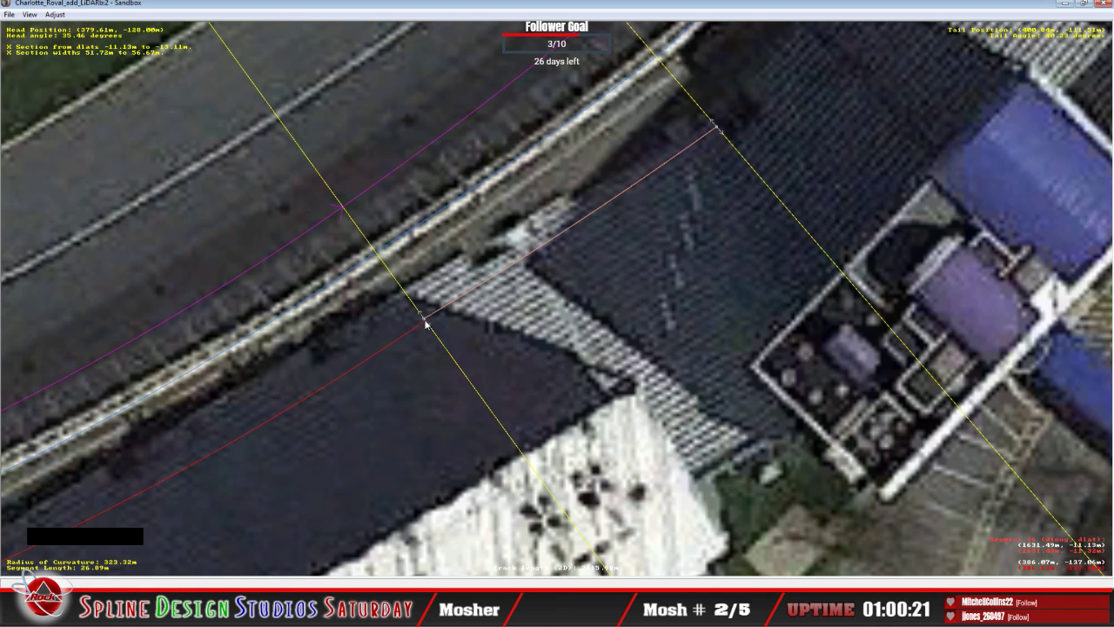
Move the start node of segment 37's X Section to dlat about -11.50 m and set it to Mode Absolute.
drag(424, 321, 431, 324)
right_click(431, 324)
click(462, 328)
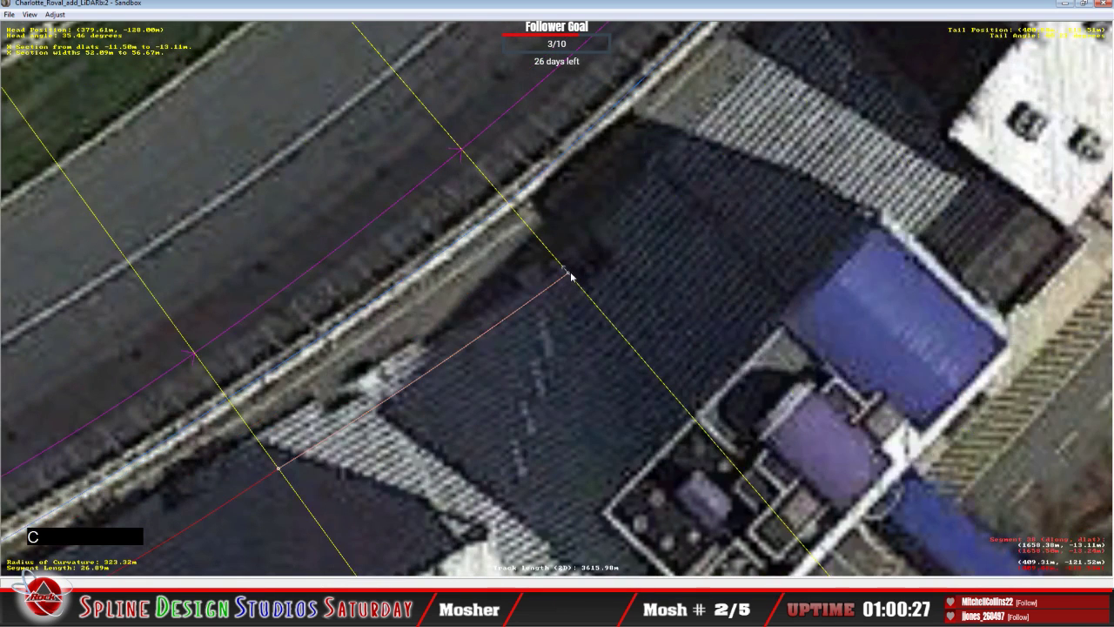
Insert an X Section on segment 38, across the dark roof beside the blue canopy.
click(568, 271)
drag(567, 277, 605, 241)
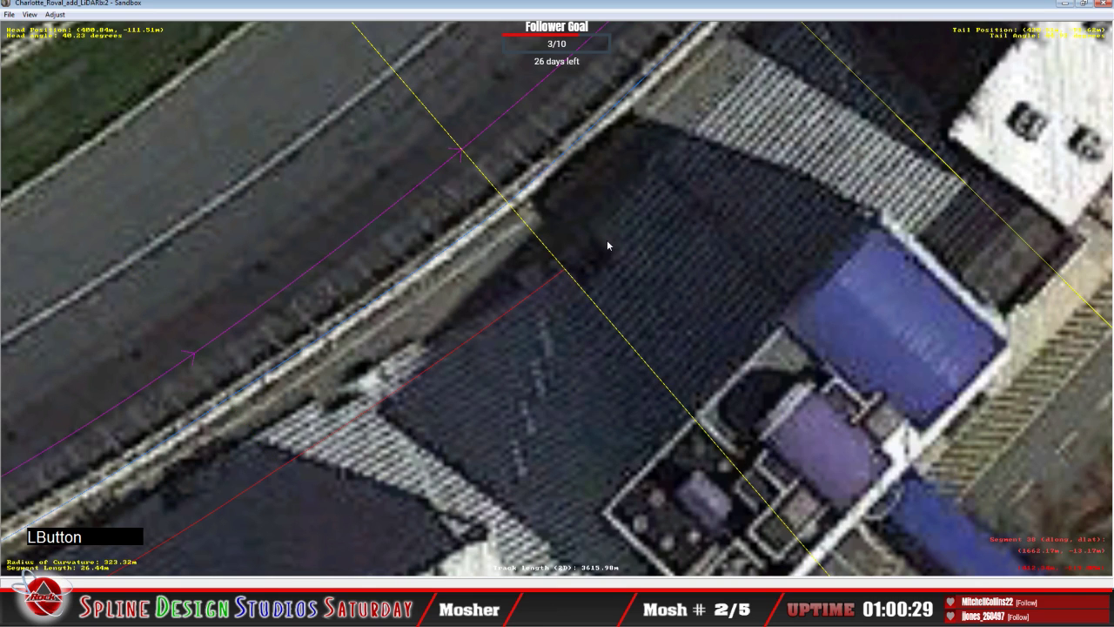
right_click(607, 241)
mouse_move(644, 326)
click(747, 350)
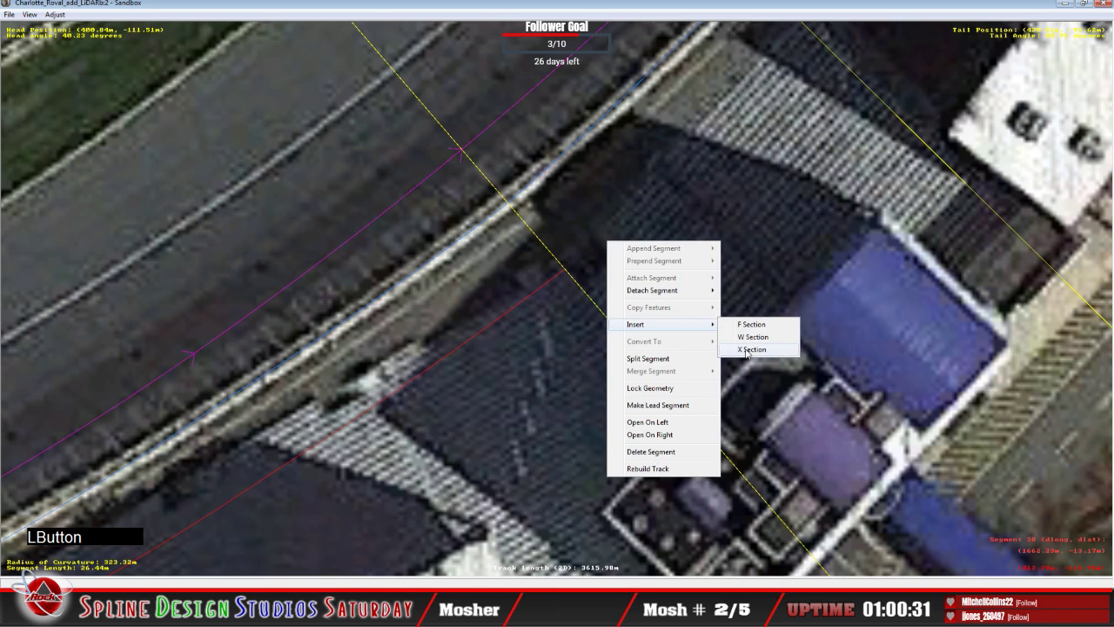
Align segment 37's end node with segment 38's start node at dlat about -12.50 m and set the node to Mode Absolute.
drag(570, 277, 561, 273)
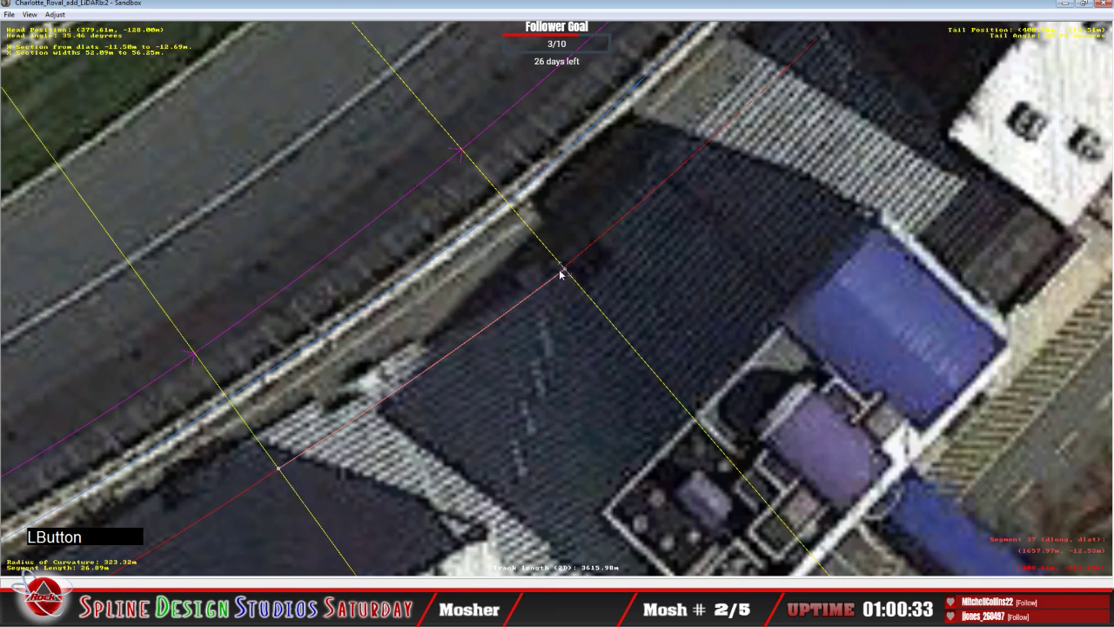
click(568, 271)
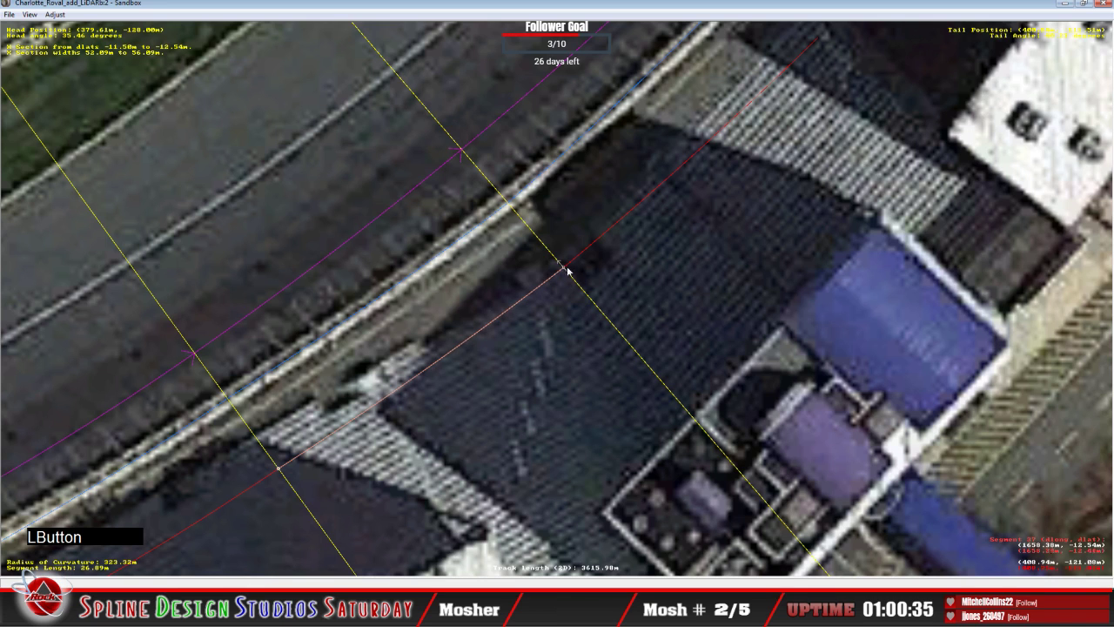
right_click(565, 268)
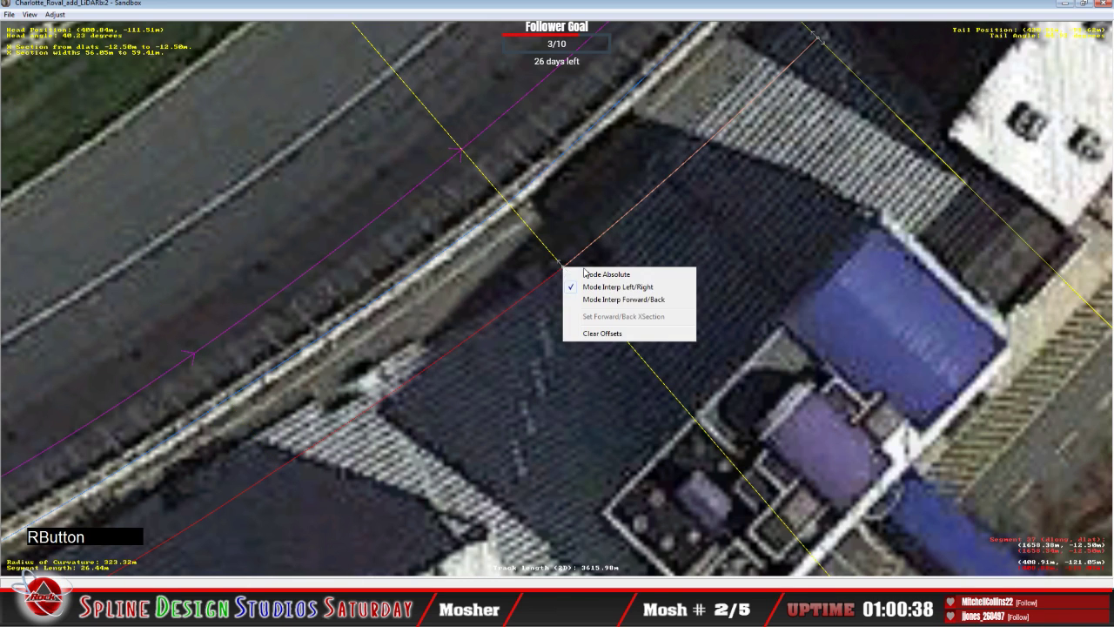
click(604, 248)
right_click(563, 265)
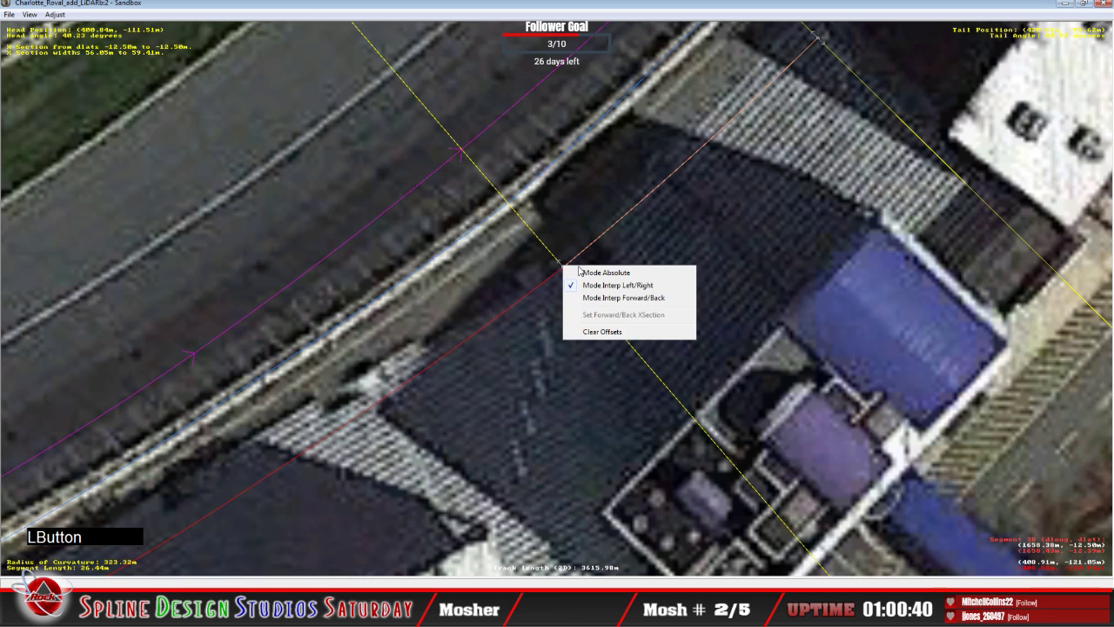
click(592, 274)
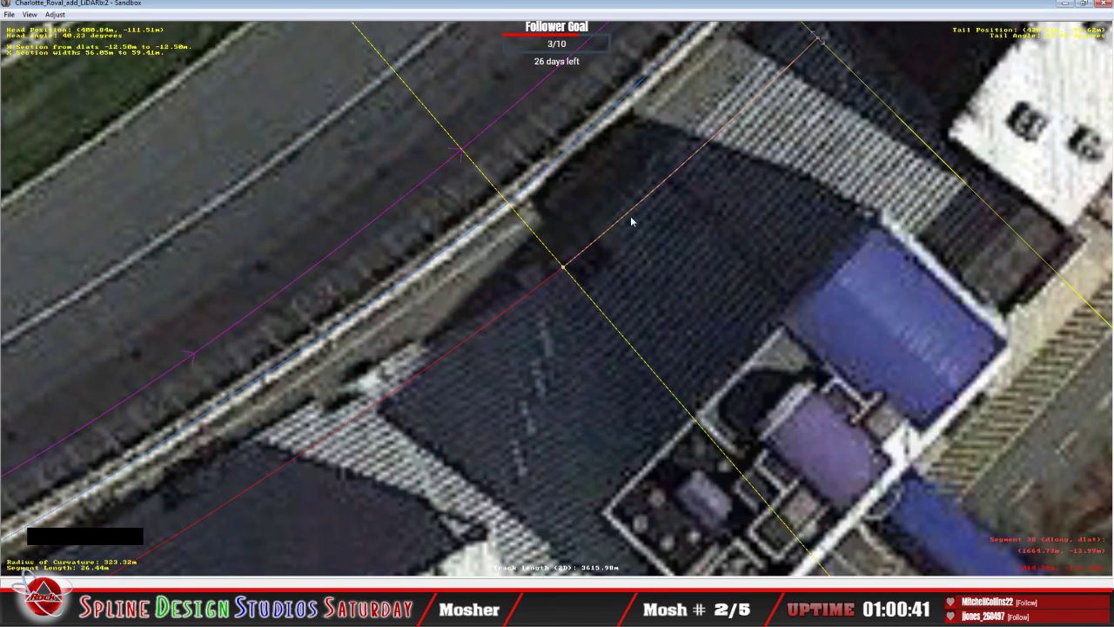
Insert an X Section on segment 39, beyond the striped walkway between the roofs.
key(c)
click(545, 236)
right_click(545, 233)
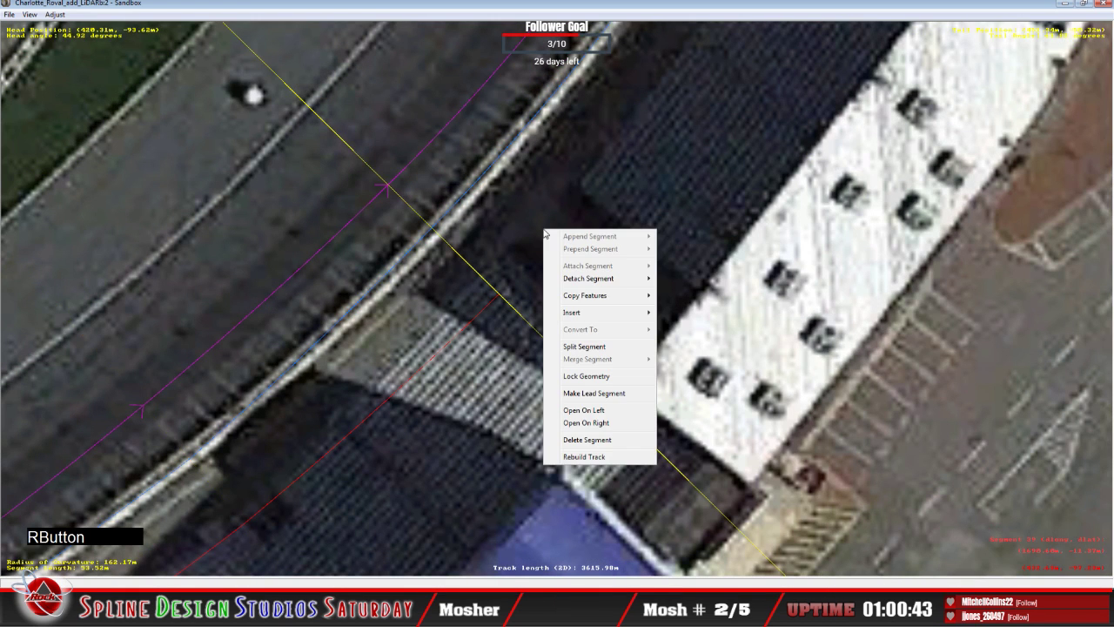
mouse_move(610, 313)
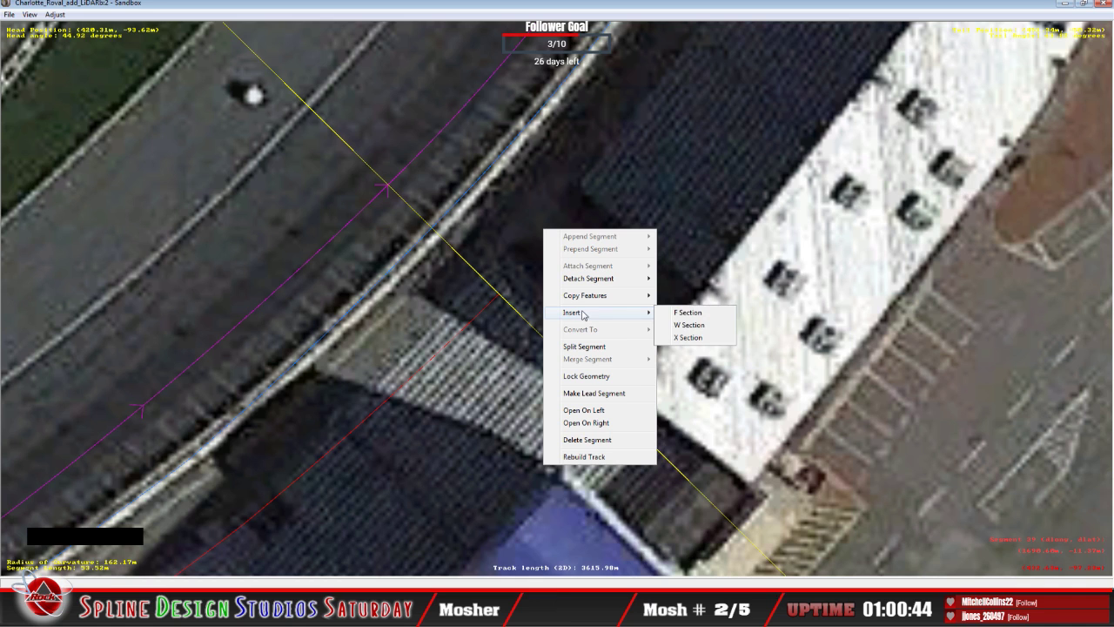
click(719, 339)
Move the end node of segment 38's X Section to dlat about -12.08 m and set it to Mode Absolute.
drag(493, 287, 498, 293)
right_click(510, 289)
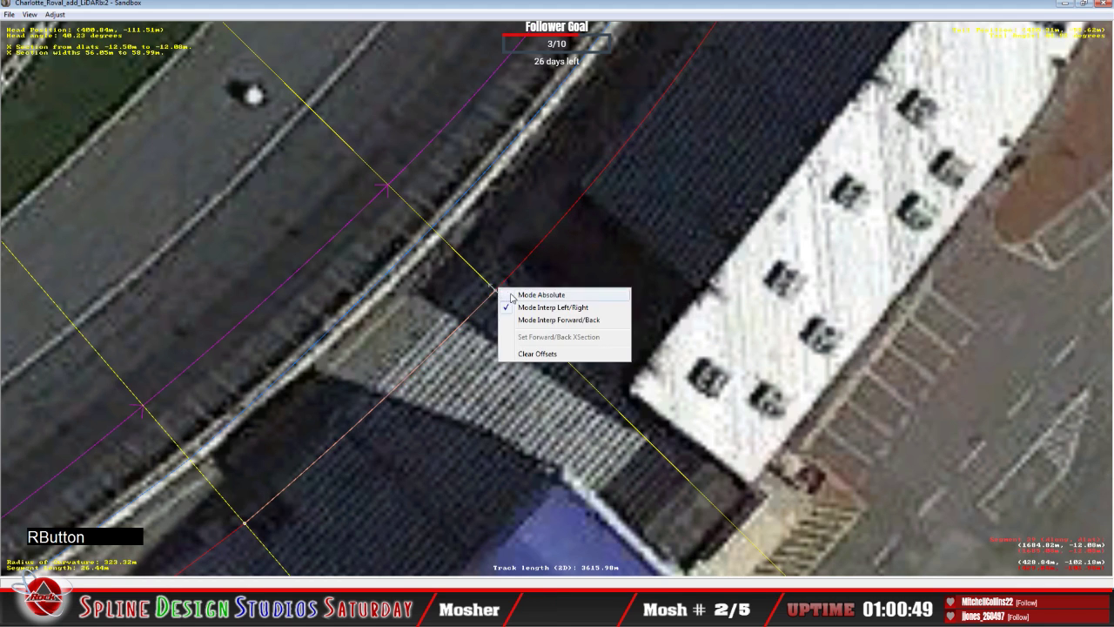
click(515, 296)
Insert an X Section on segment 40 and set its start node, at dlat about -10.20 m, to Mode Absolute.
right_drag(538, 264, 561, 254)
right_click(562, 255)
mouse_move(592, 333)
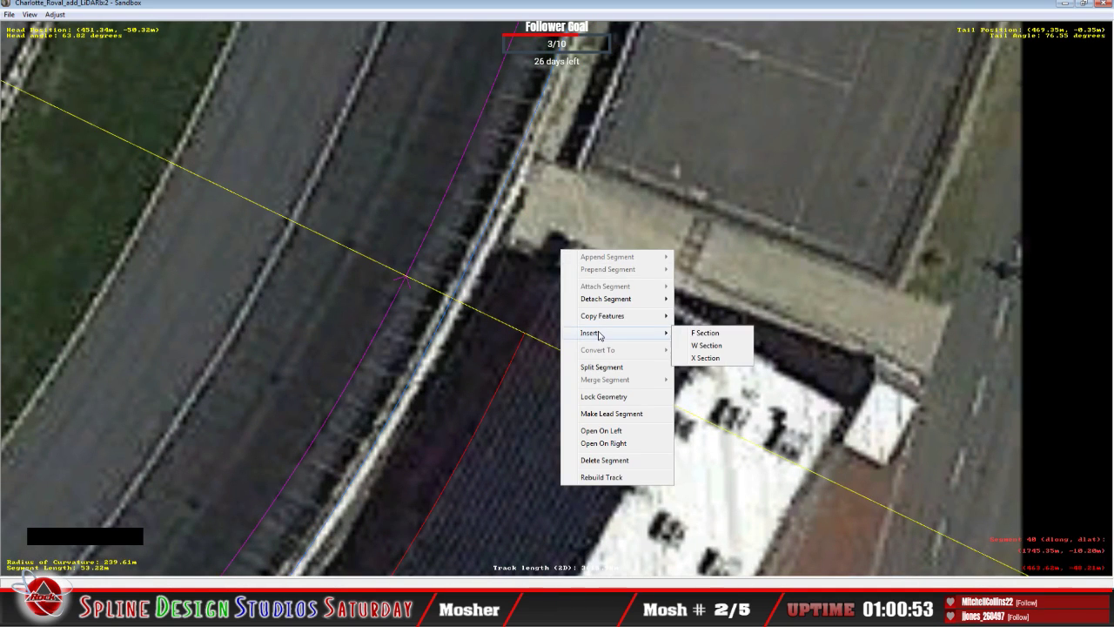
click(702, 360)
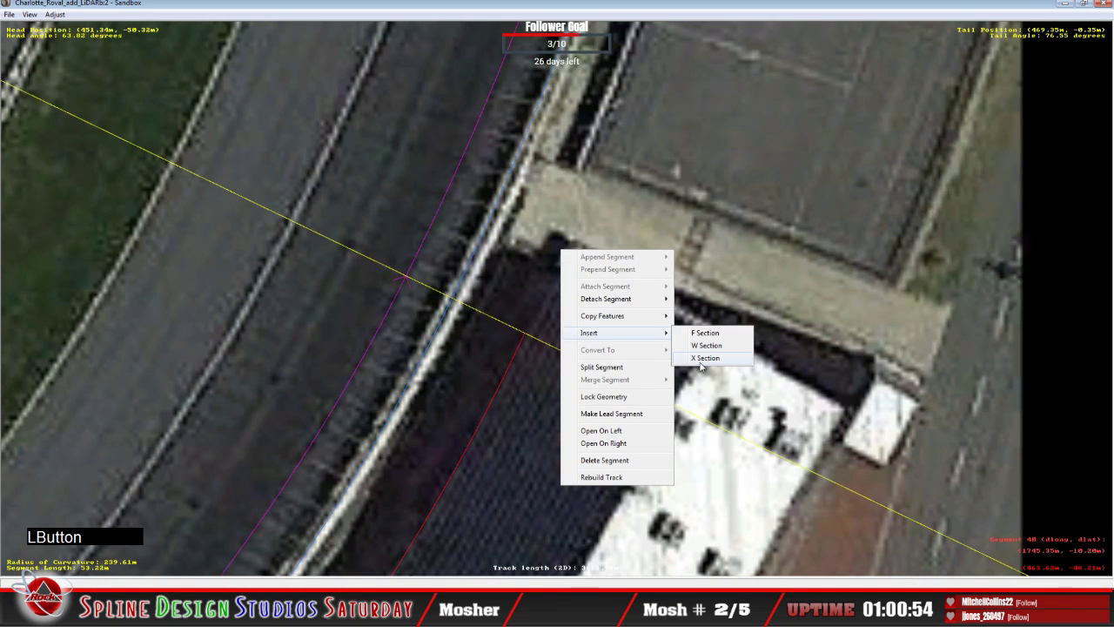
right_click(522, 334)
click(541, 341)
Insert an X Section on segment 41 and move its start node to dlat about -9.58 m, near segment 40's end node.
key(c)
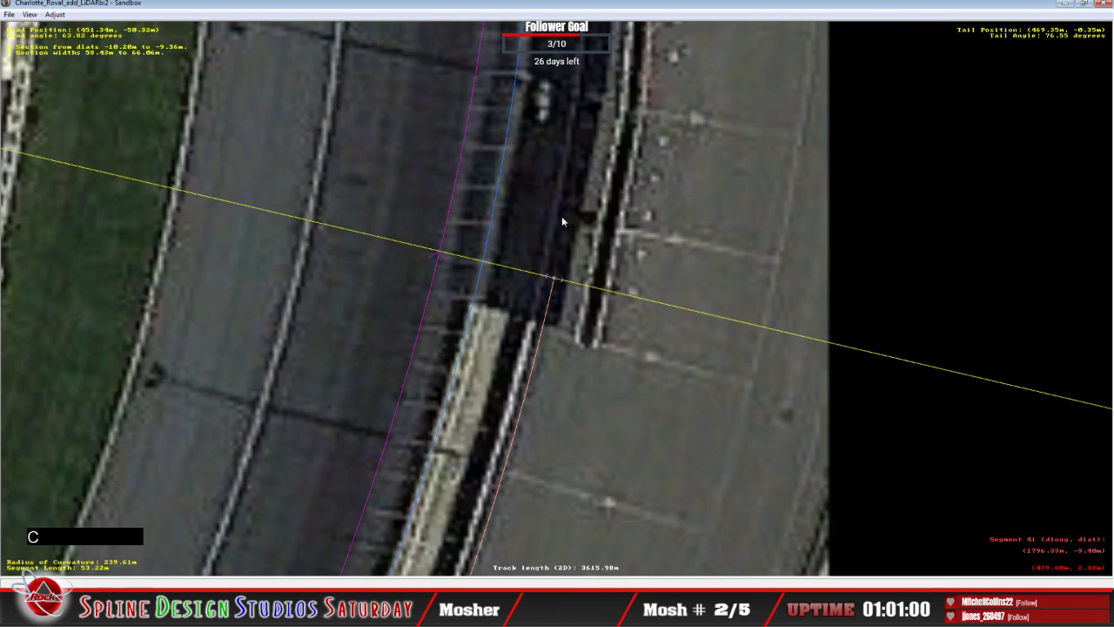
click(551, 210)
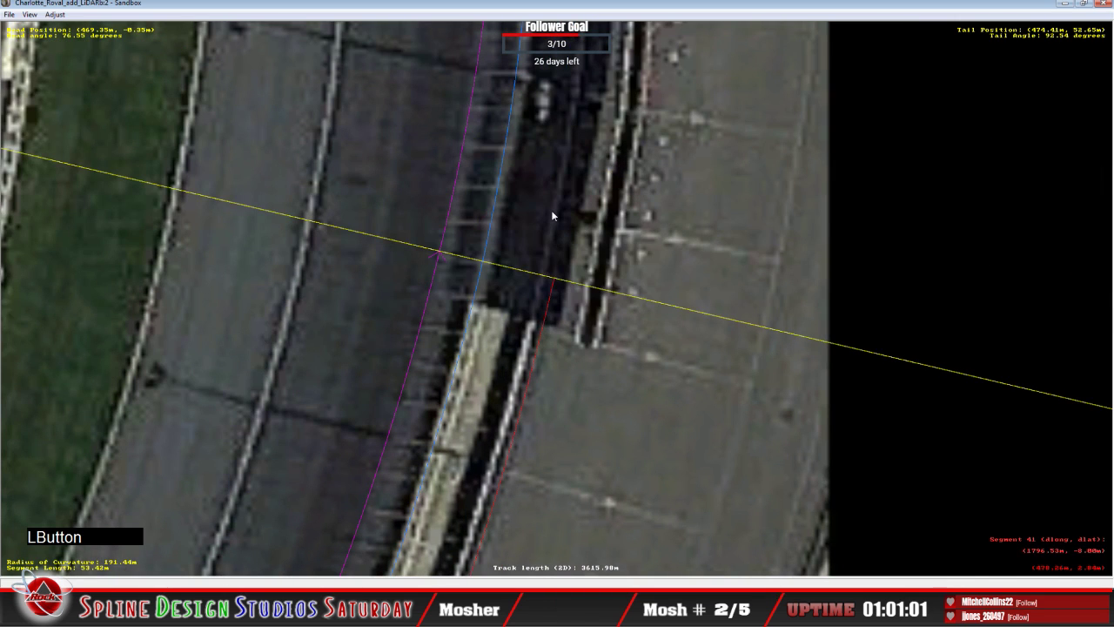
right_click(551, 210)
mouse_move(575, 299)
click(696, 320)
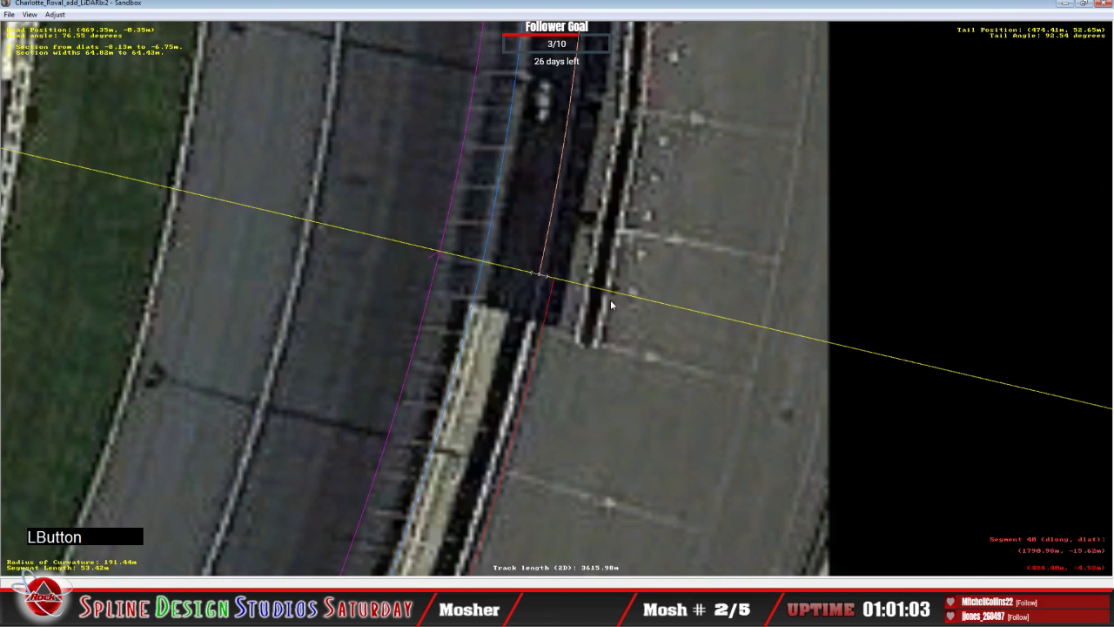
drag(541, 277, 555, 280)
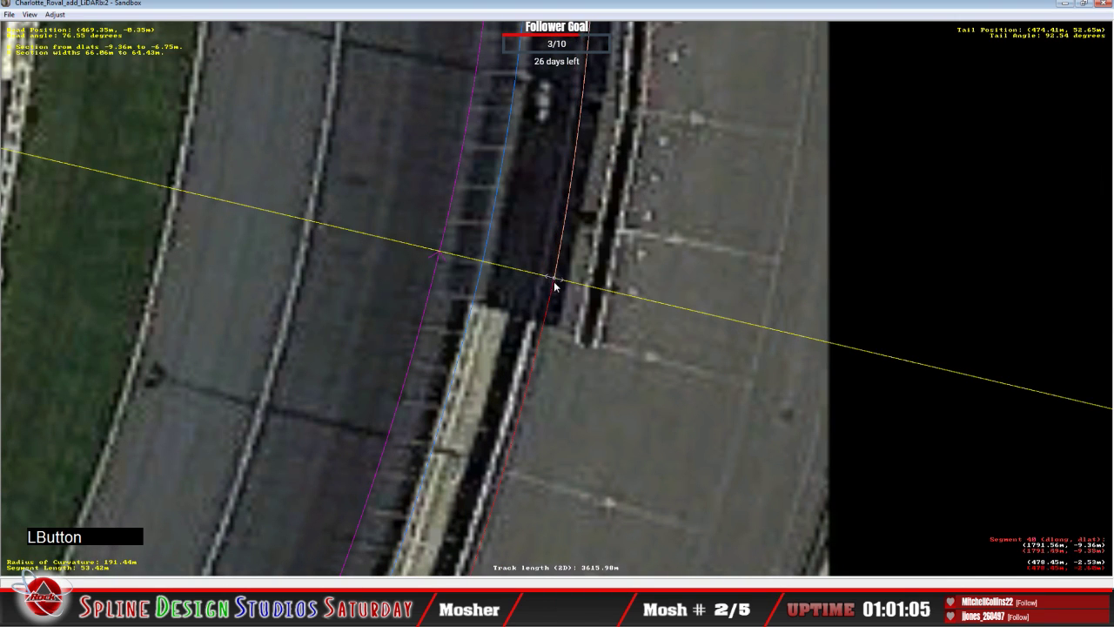
click(556, 280)
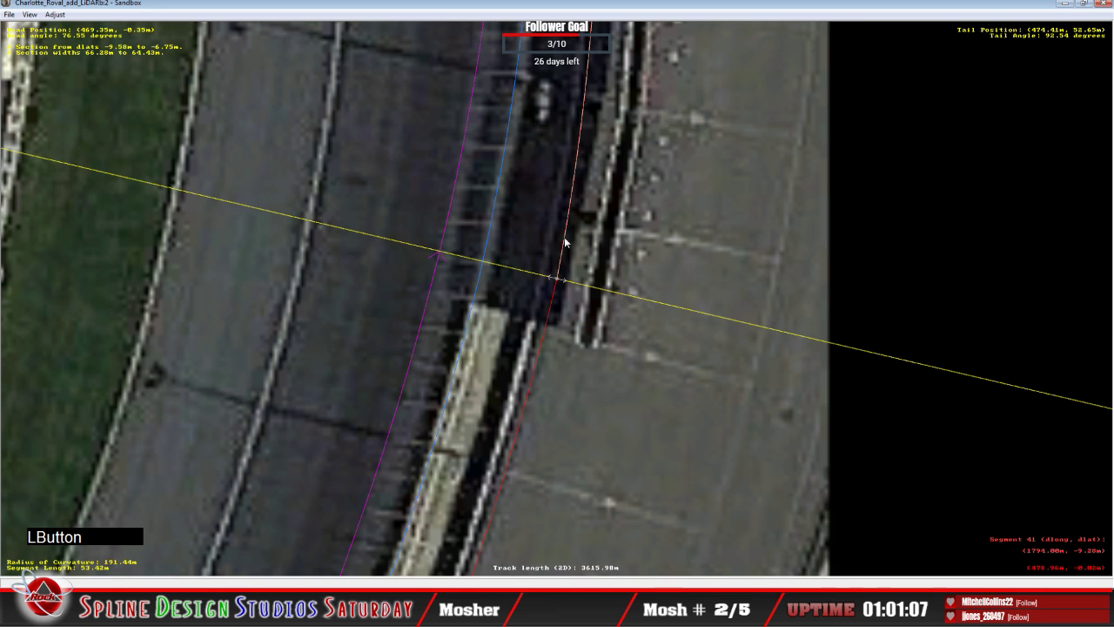
Insert an X Section on segment 42, the long curve following segment 41.
key(c)
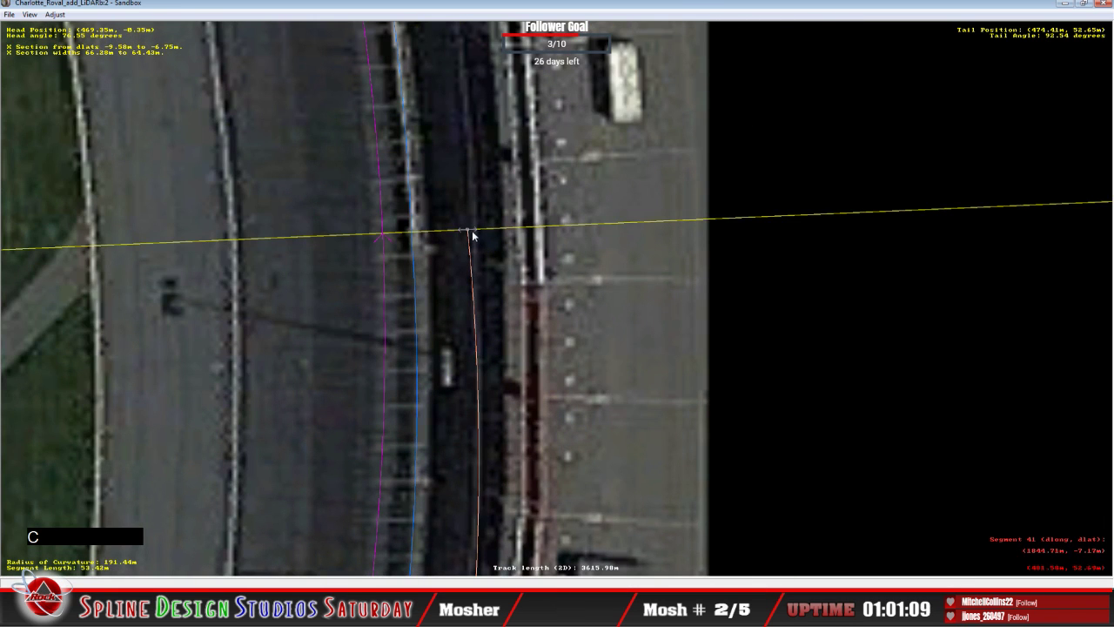
click(456, 179)
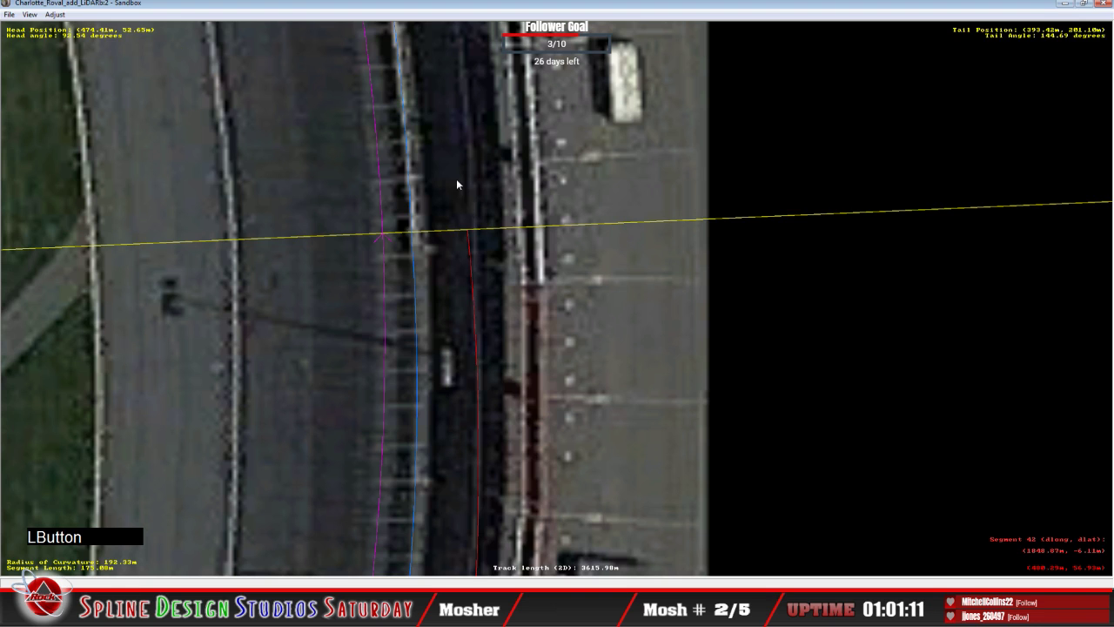
right_click(456, 180)
mouse_move(501, 265)
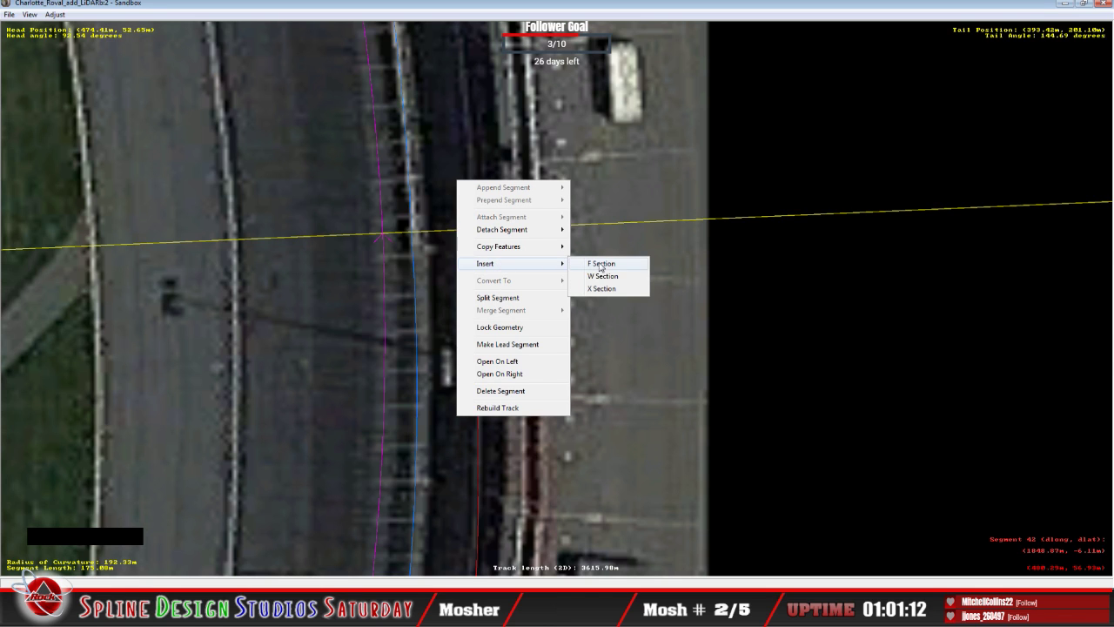
click(602, 288)
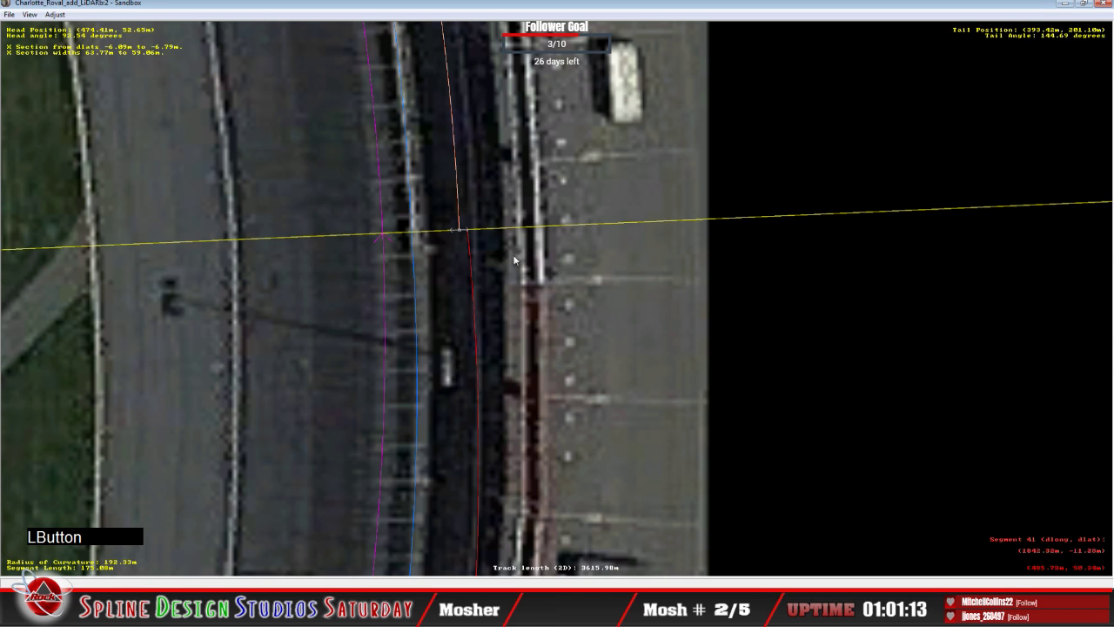
Align segment 41's end node with segment 42's start node at dlat about -6.96 m and set the node to Mode Absolute.
click(466, 232)
click(469, 231)
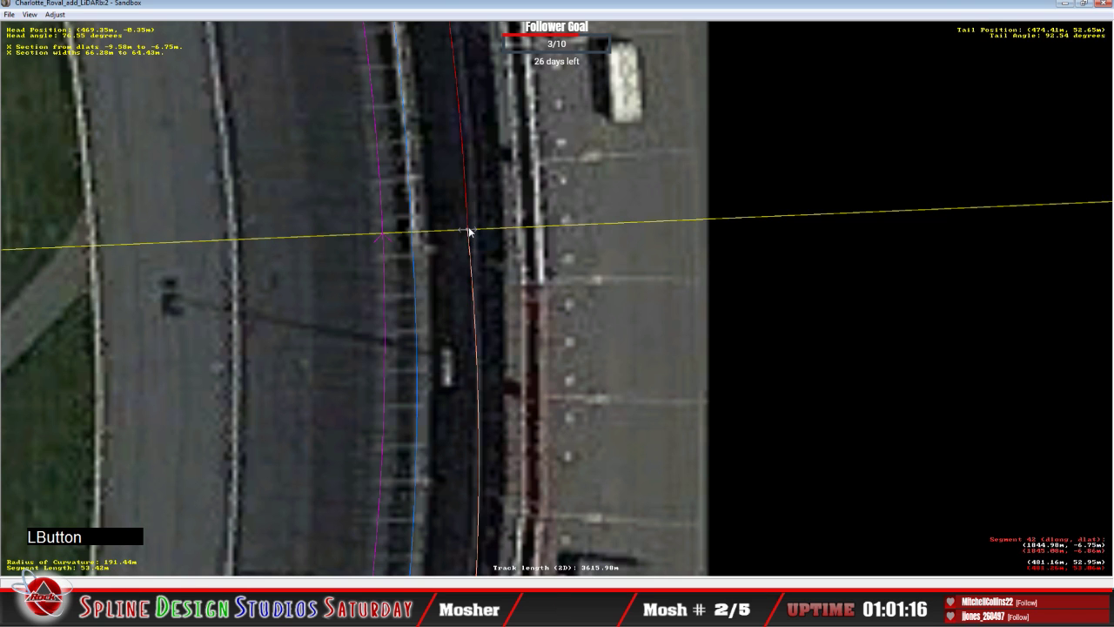
right_click(471, 232)
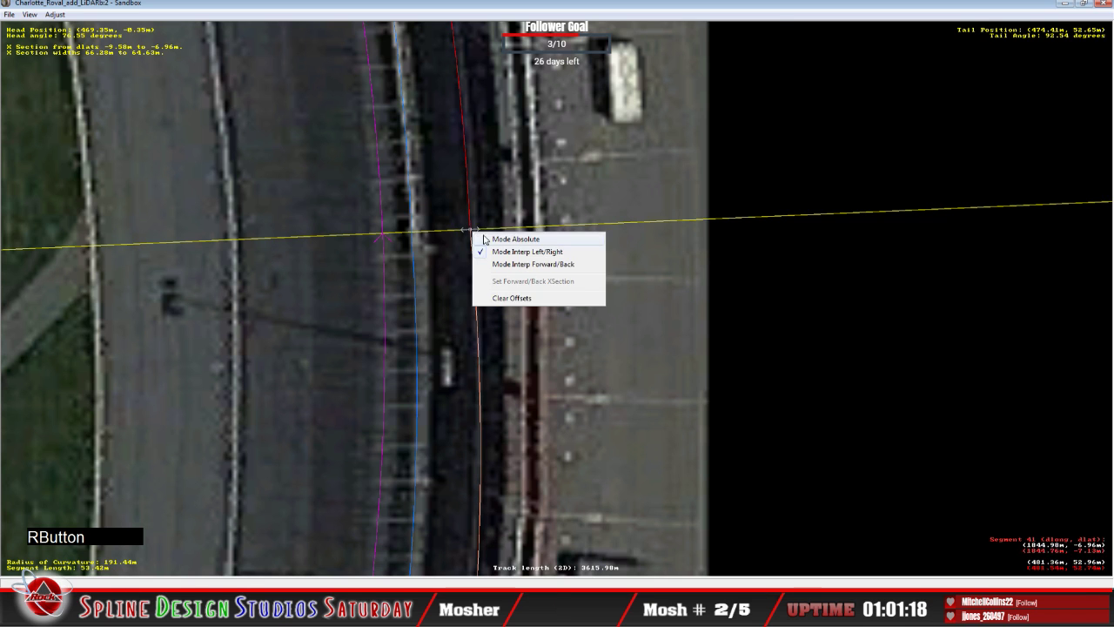
click(483, 244)
Return to the start of segment 41 and remove its X Section.
key(c)
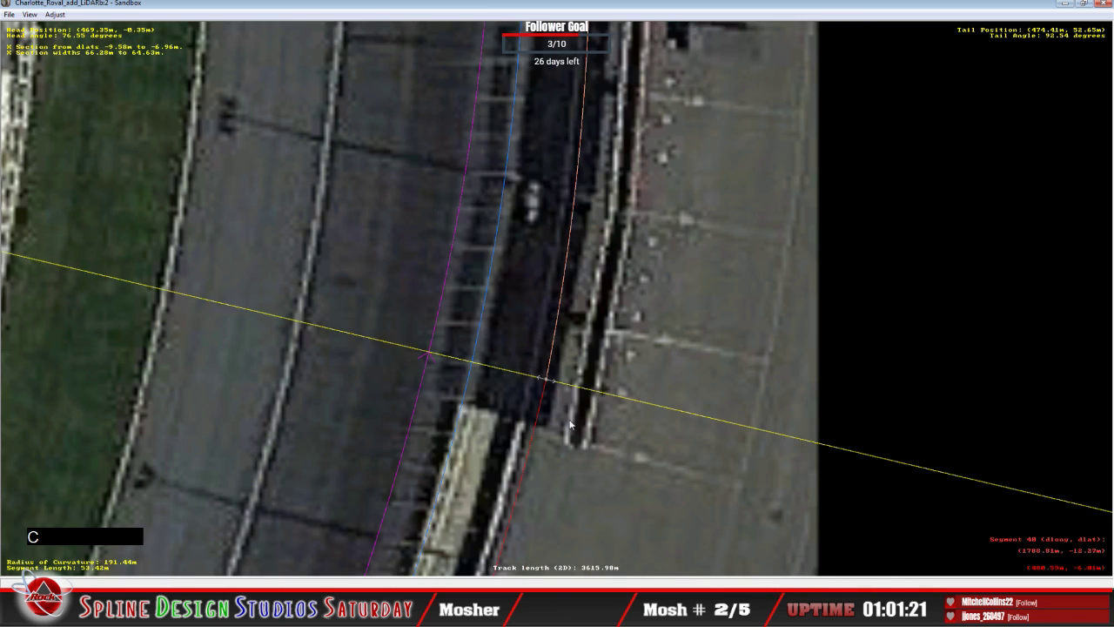
right_click(553, 381)
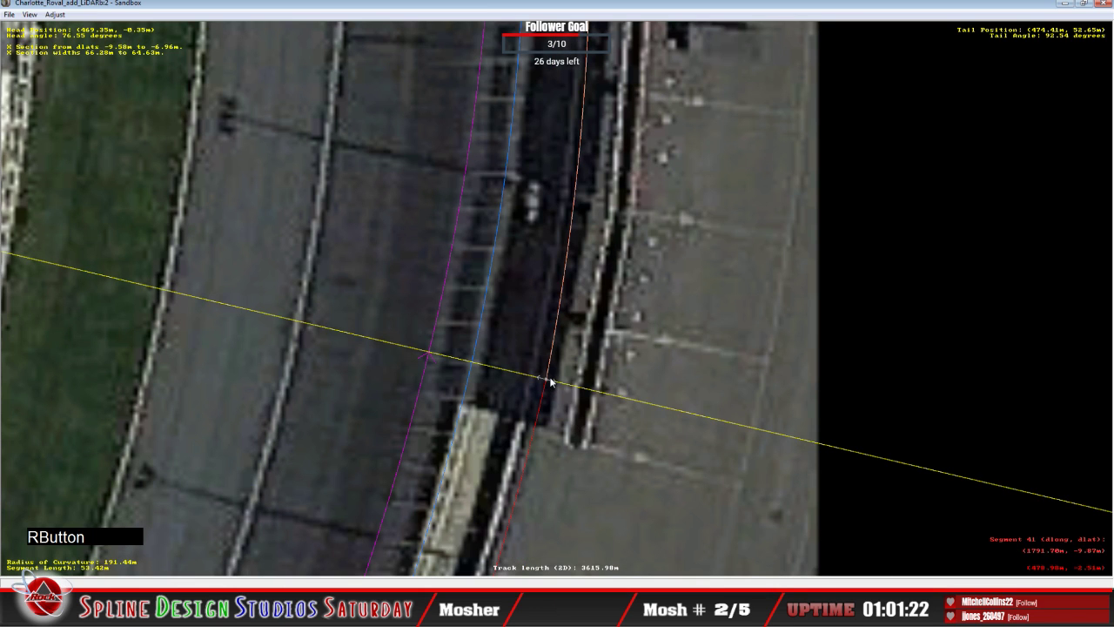
click(555, 384)
click(543, 346)
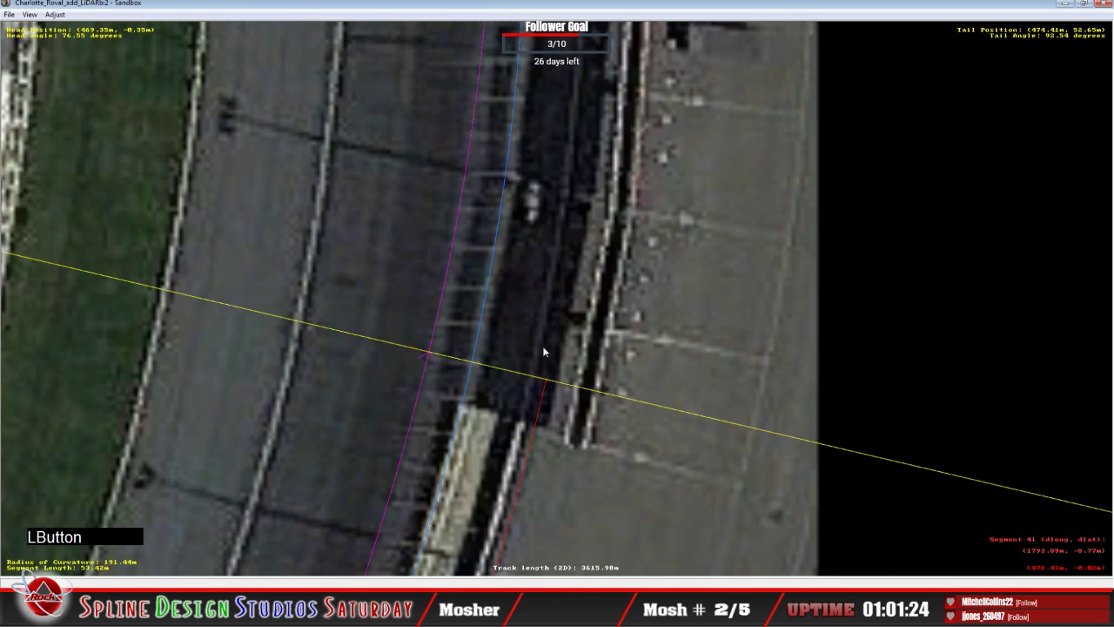
Insert a new X Section on segment 41 and align its start node with segment 40's end node at dlat about -9.38 m.
right_click(542, 346)
mouse_move(575, 433)
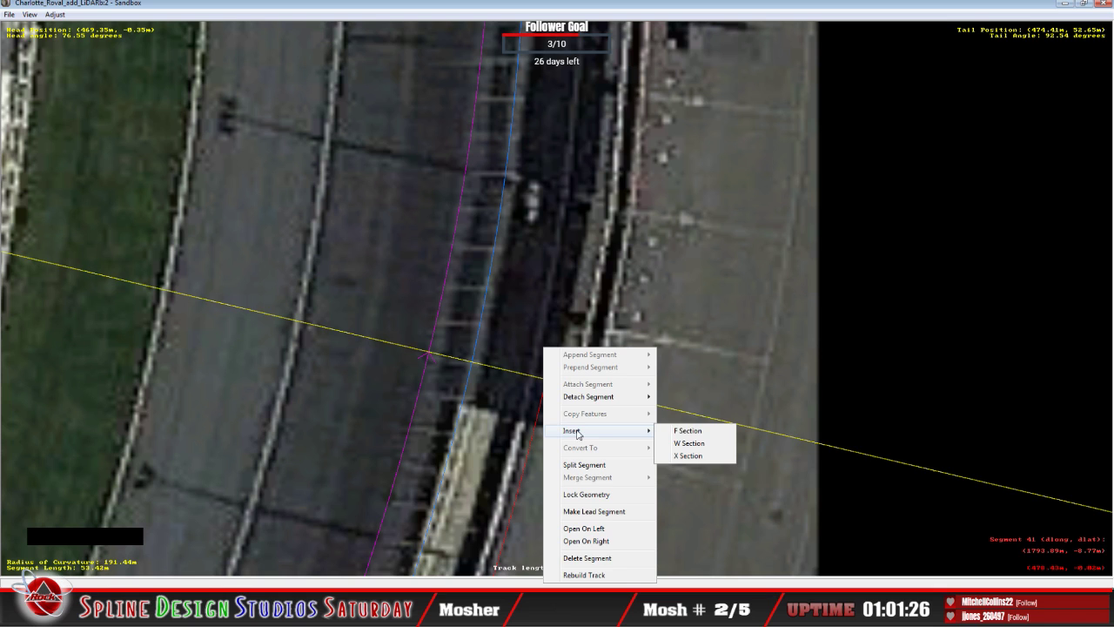
click(702, 458)
drag(538, 386, 547, 386)
click(545, 382)
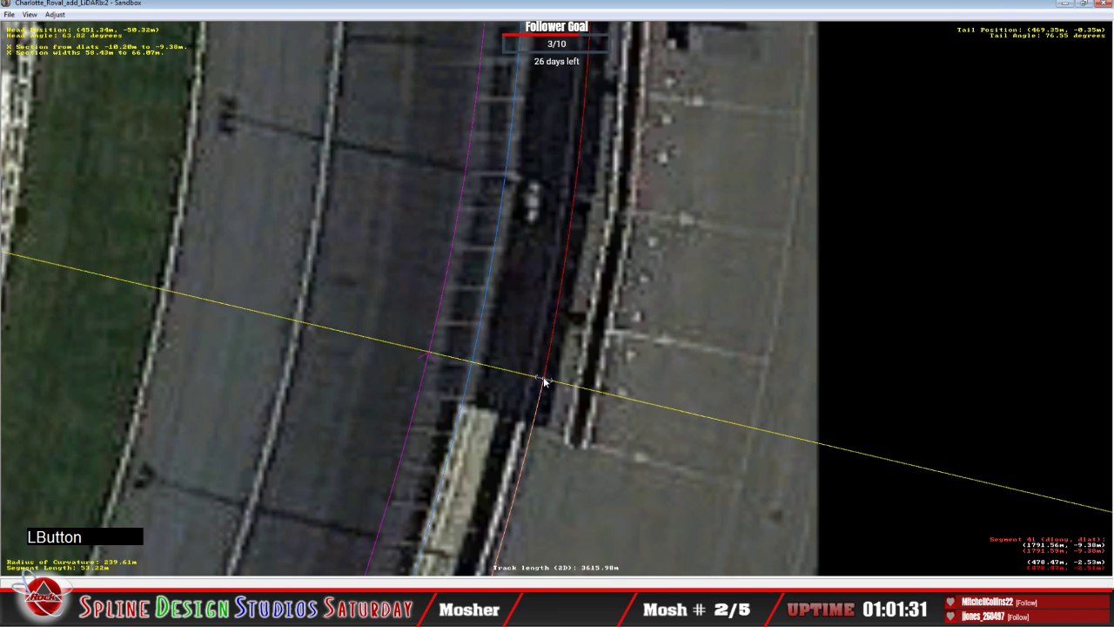
right_click(546, 377)
click(555, 366)
Align segment 42's start node with segment 41's end node at dlat about -7.43 m and set the node to Mode Absolute.
key(c)
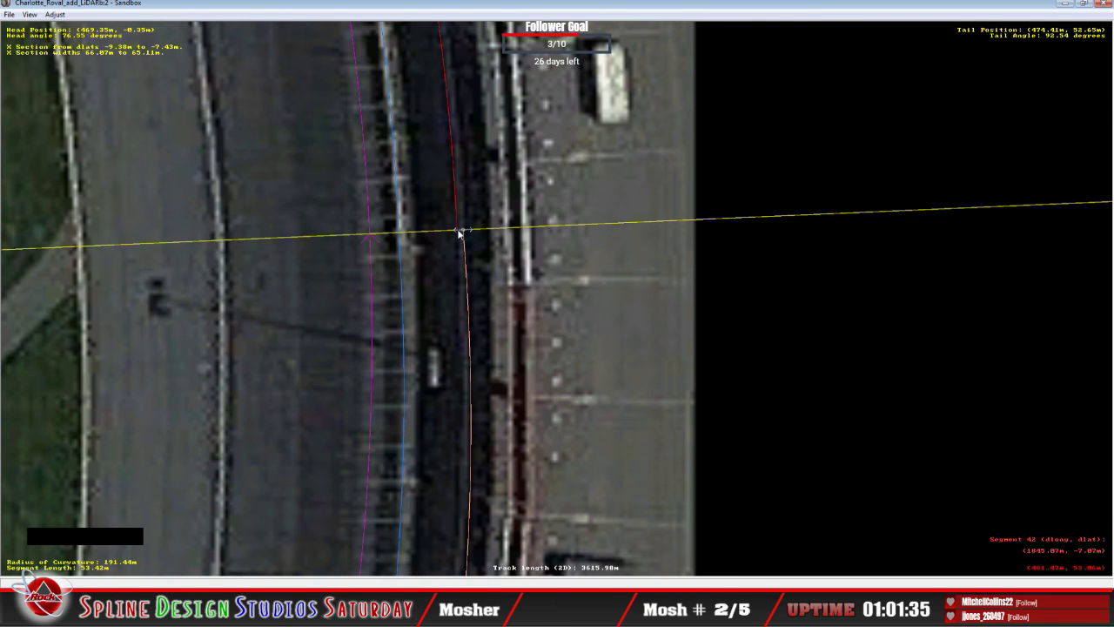
click(466, 231)
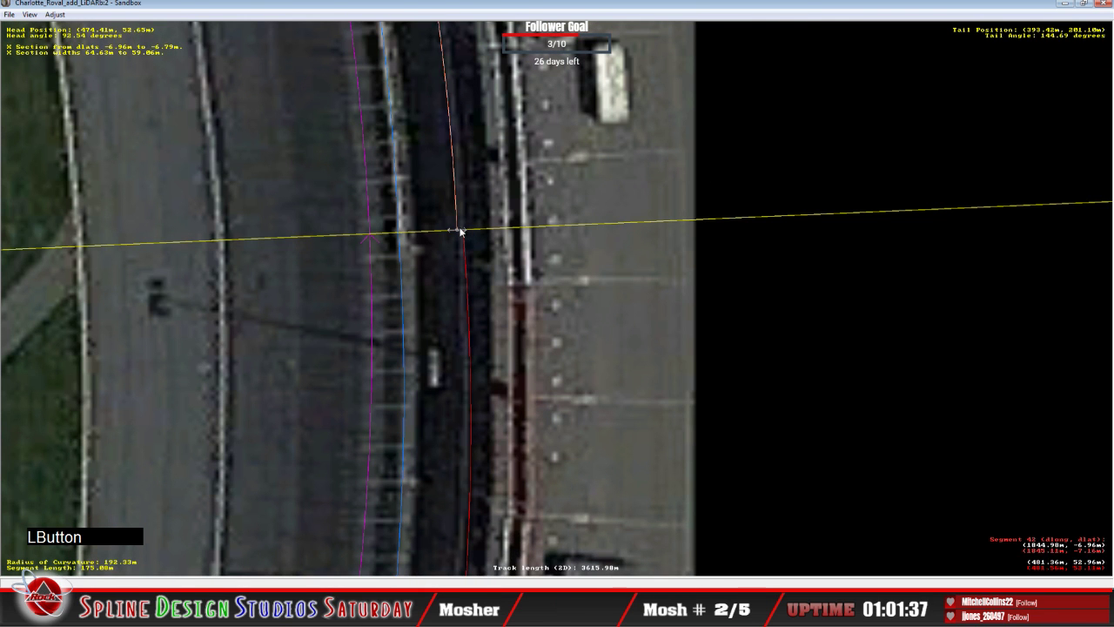
click(465, 234)
right_click(466, 233)
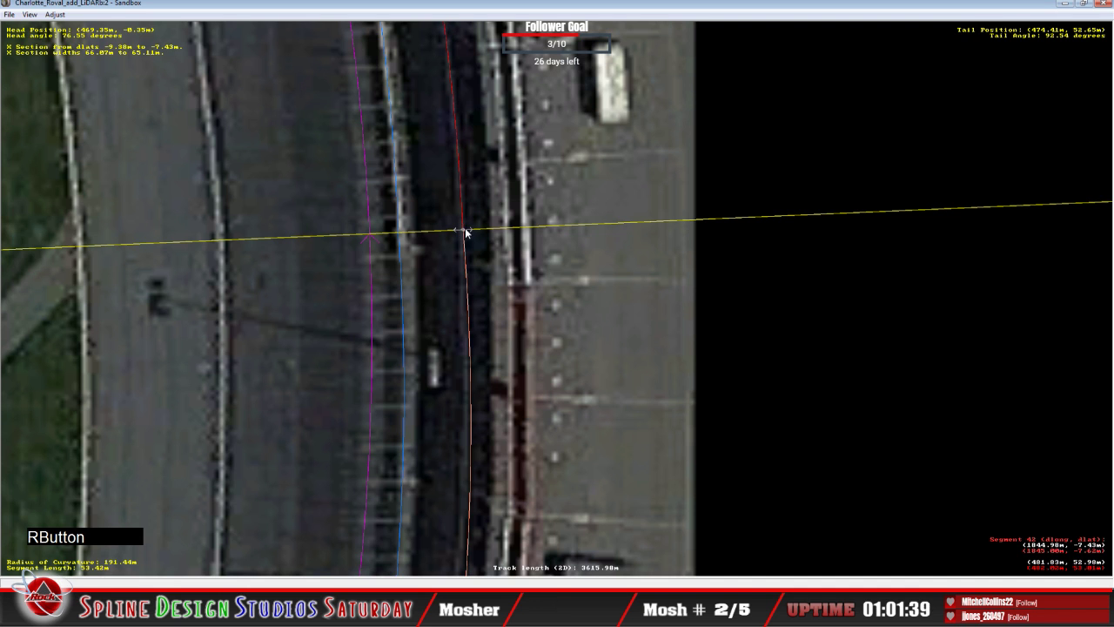
click(478, 237)
Follow segment 42 to its end and move its X Section end node to dlat about -7.81 m along the outer edge.
key(c)
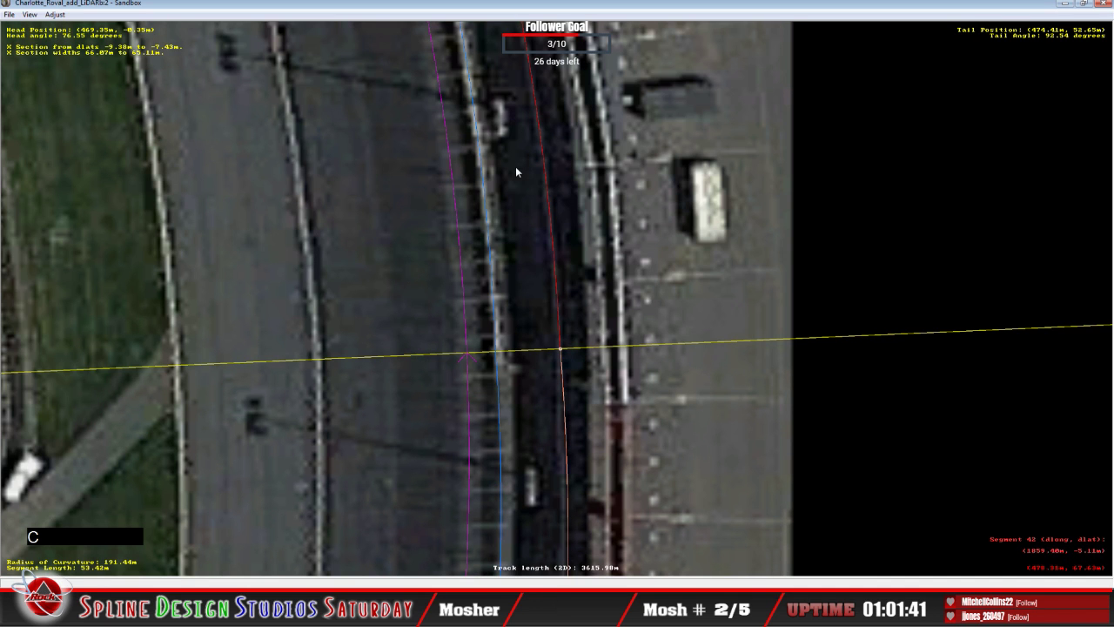
click(541, 180)
key(c)
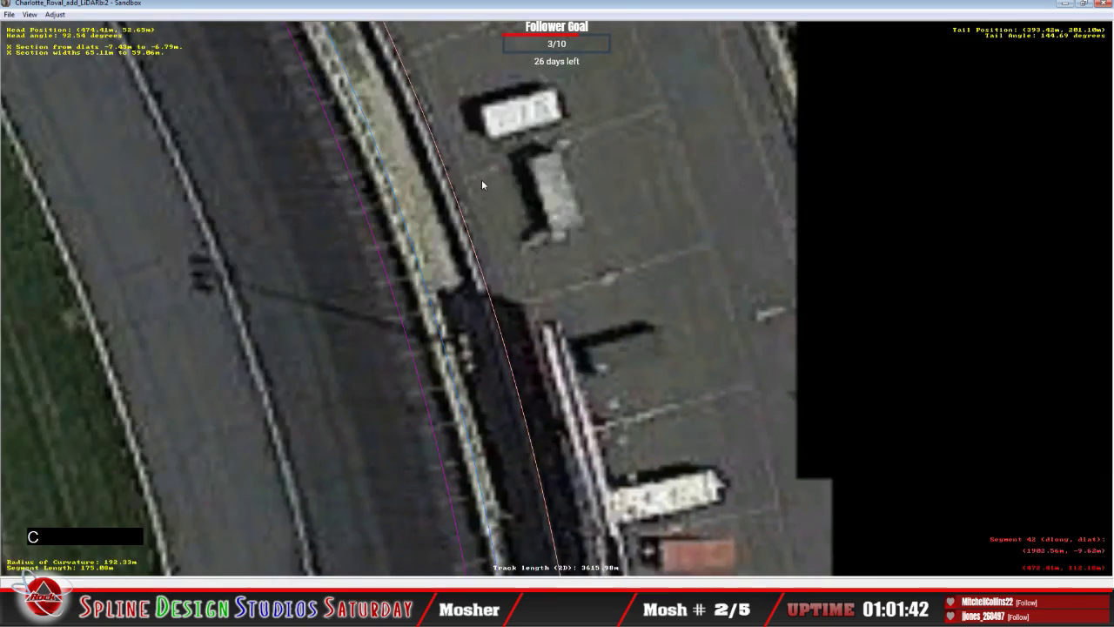
key(c)
key(c)
key(c)
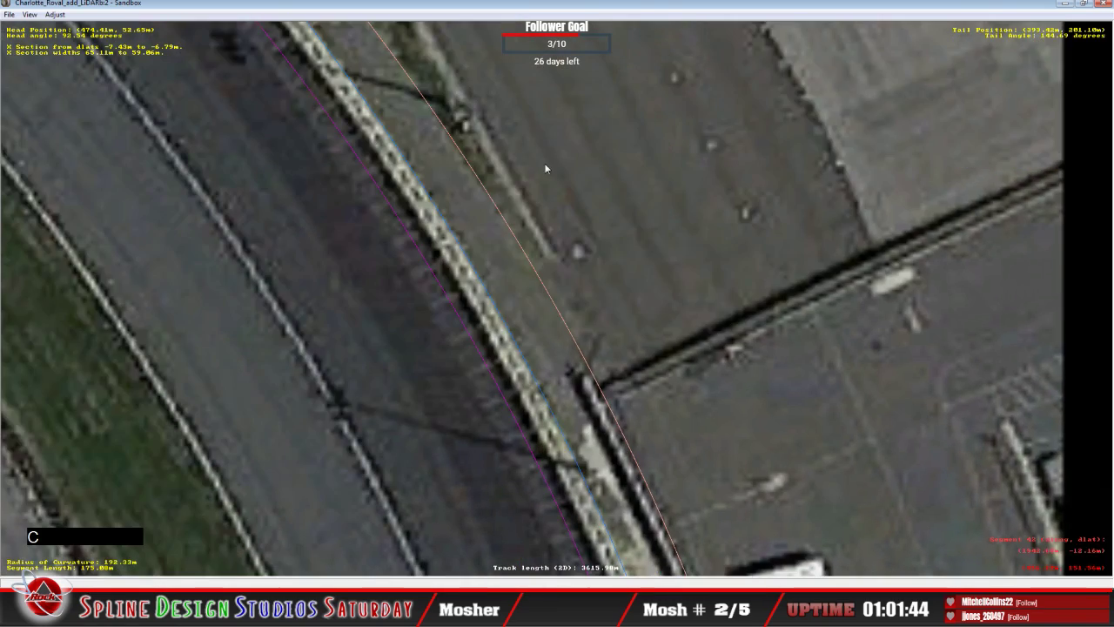
key(c)
key(c)
key(c)
key(c)
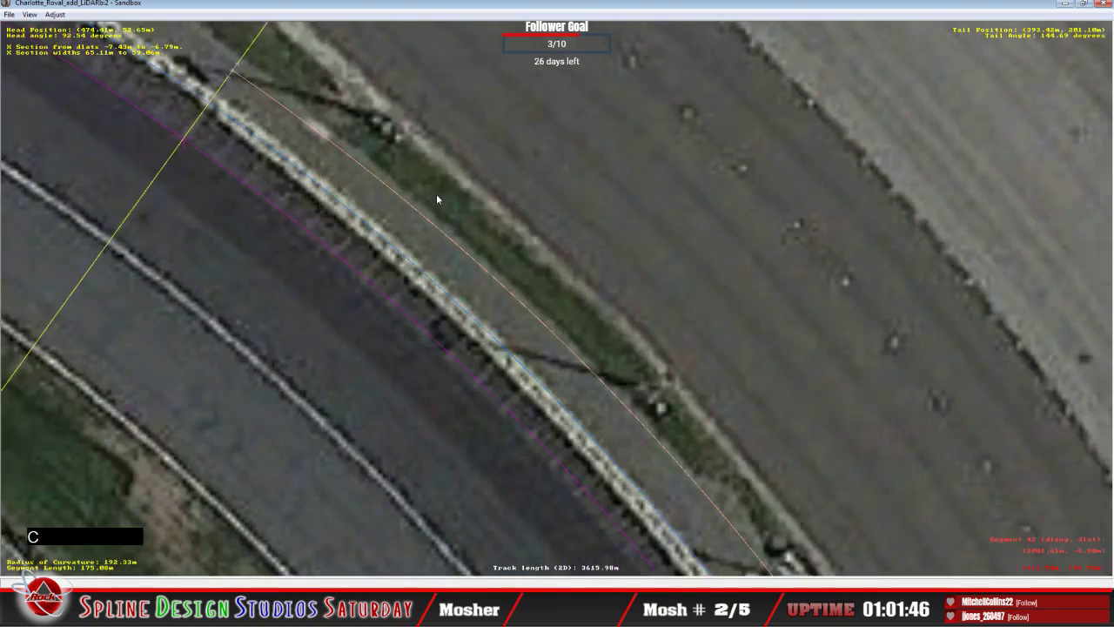
drag(357, 178, 367, 172)
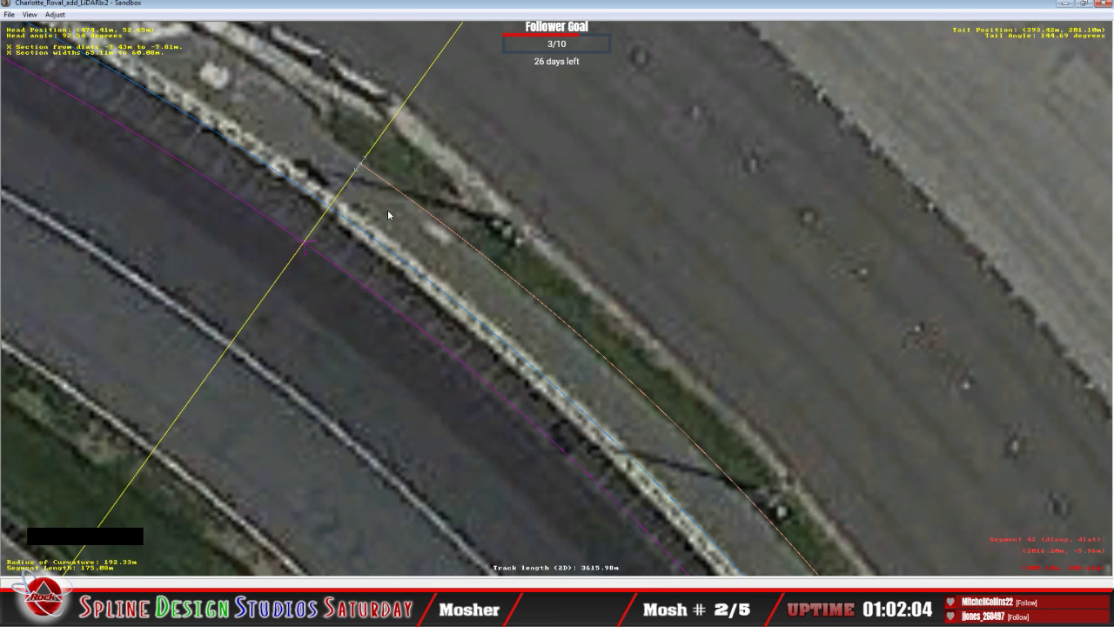
Insert an X Section on segment 43, align its start node with segment 42's end node at dlat about -8.05 m and set Mode Absolute.
right_click(380, 218)
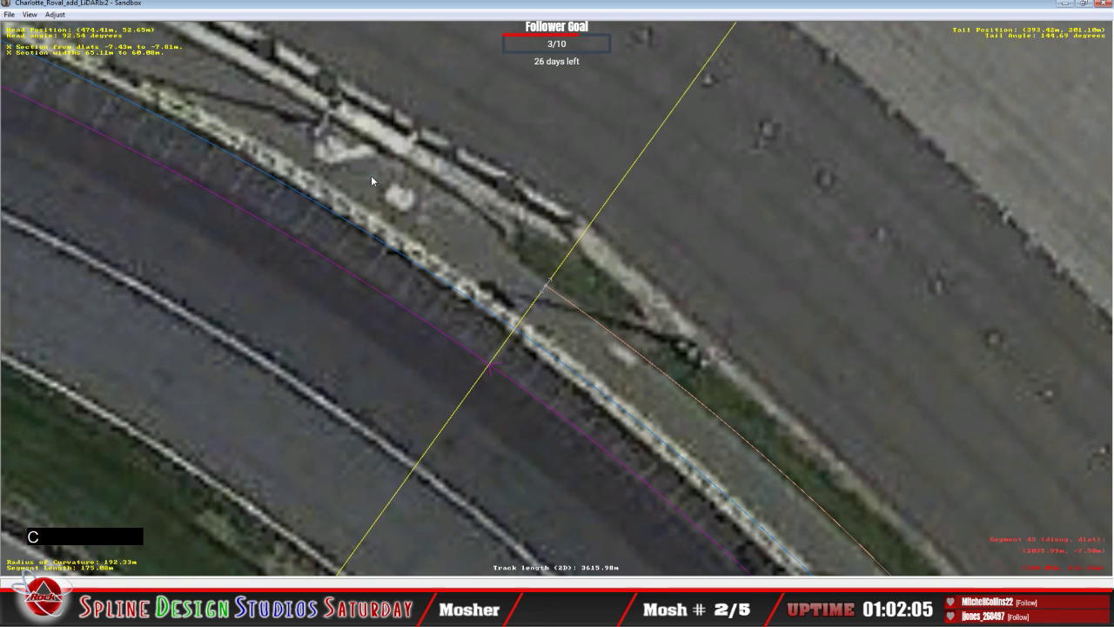
right_click(419, 214)
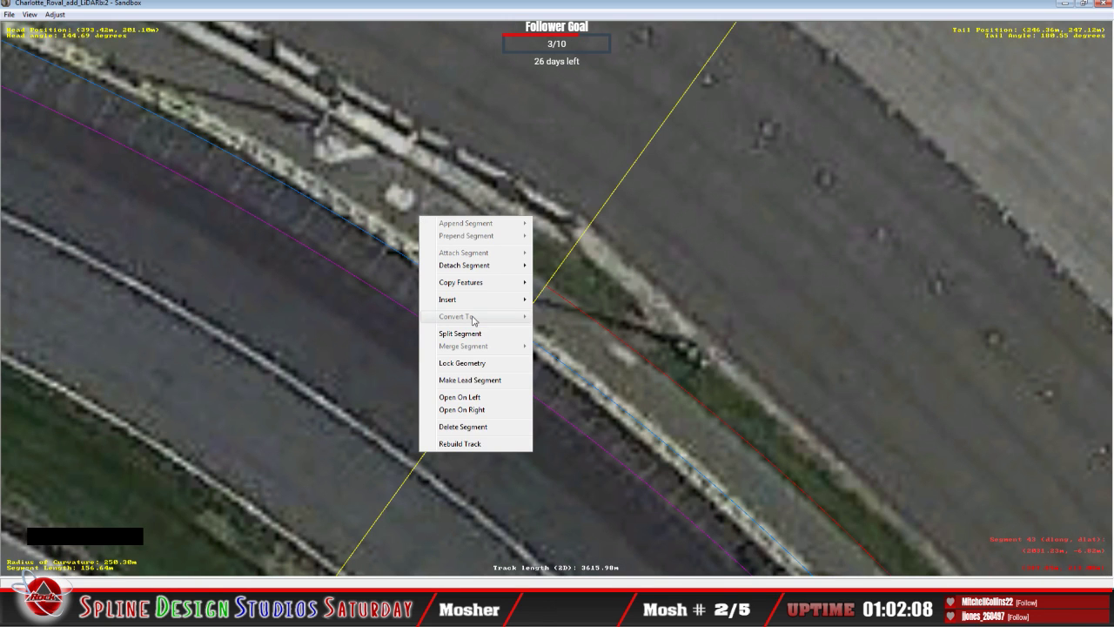
mouse_move(476, 299)
click(561, 323)
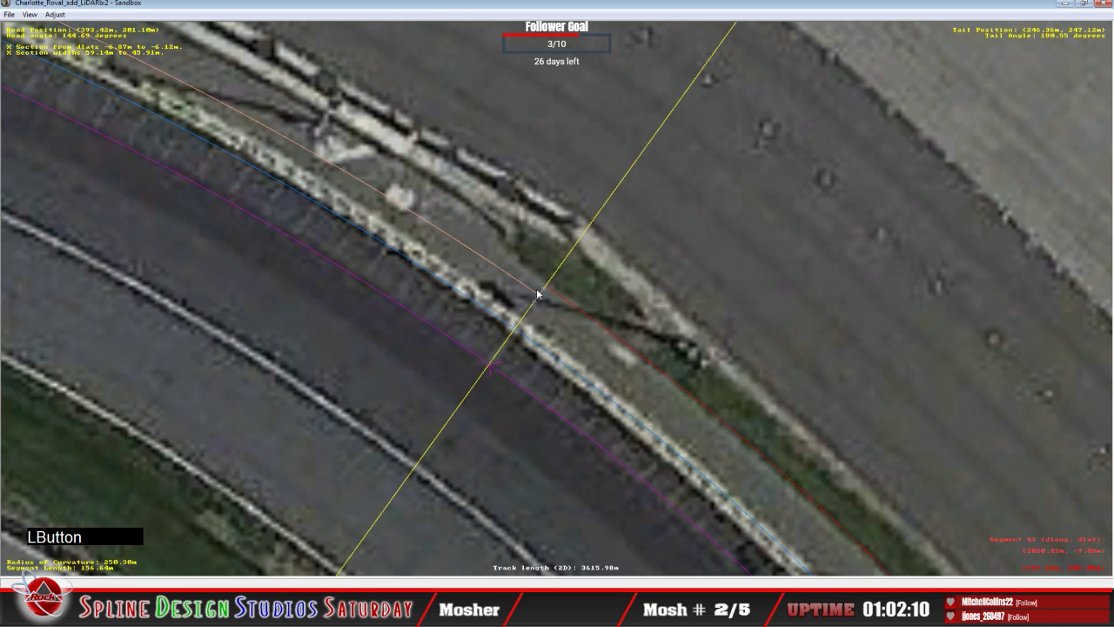
mouse_move(540, 299)
mouse_down()
mouse_move(557, 299)
mouse_move(546, 293)
mouse_up()
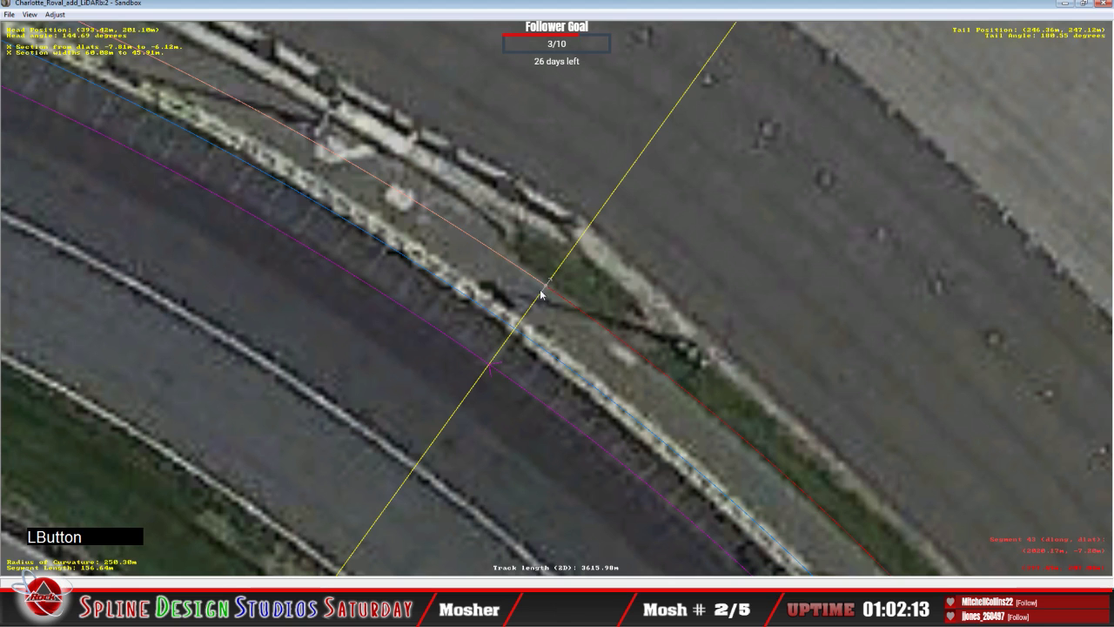
click(548, 292)
right_click(550, 288)
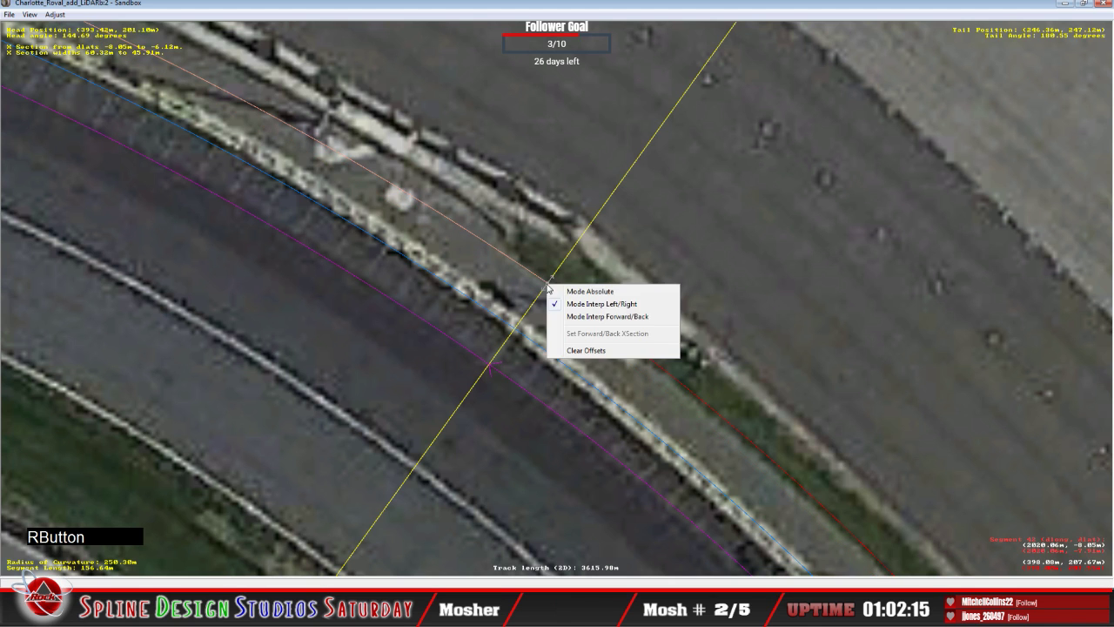
click(553, 292)
Move segment 43's end node to dlat about -6.68 m and insert an X Section on segment 44.
key(c)
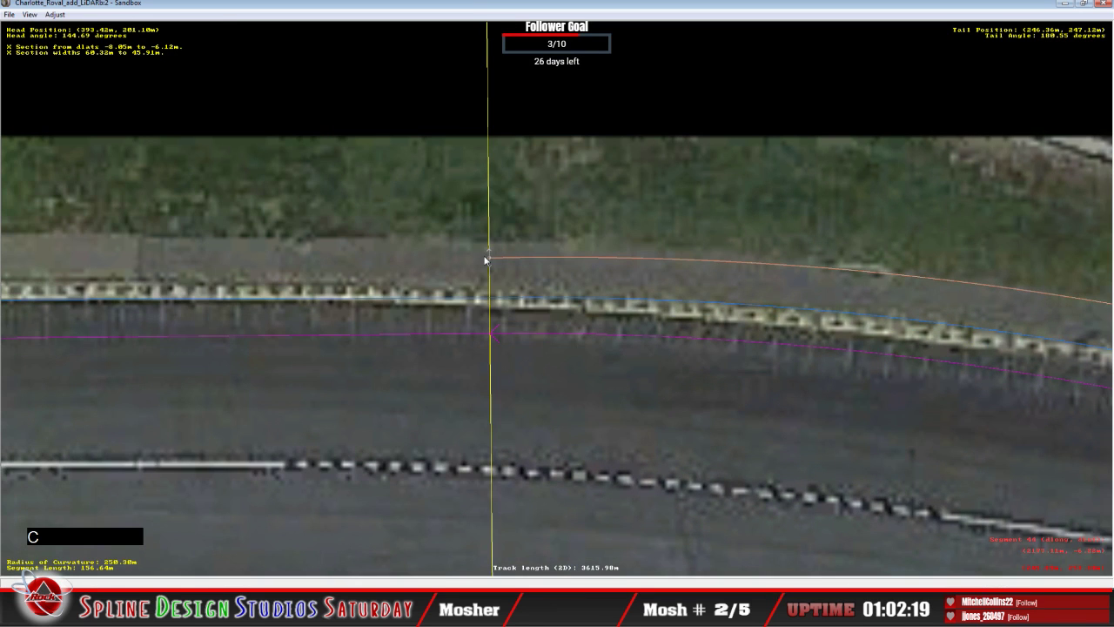
drag(485, 260, 488, 254)
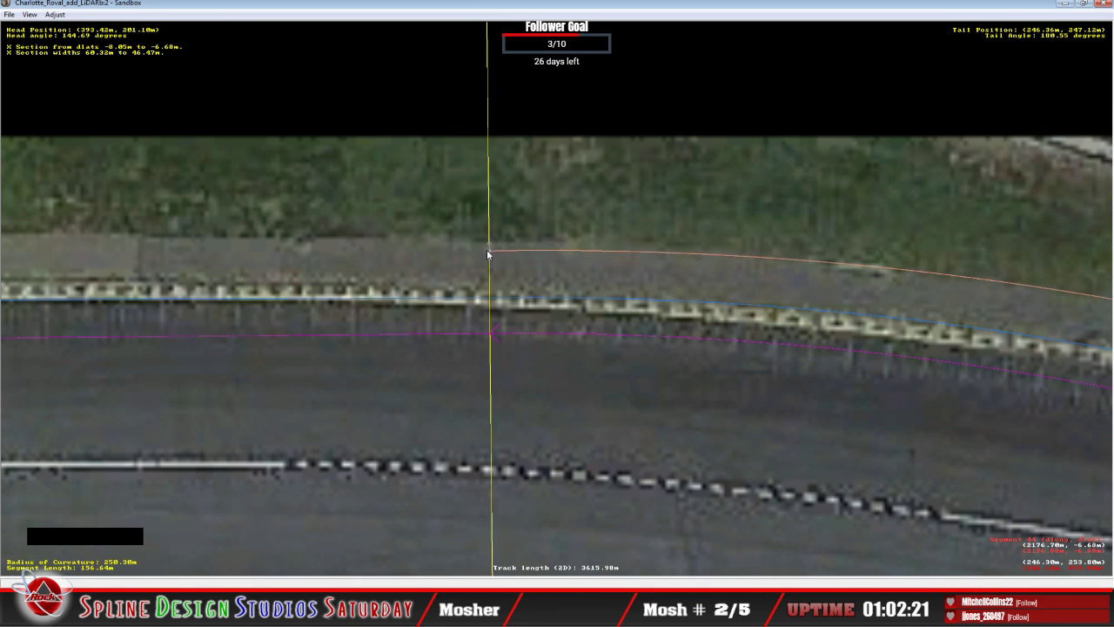
click(416, 249)
right_click(415, 249)
mouse_move(445, 331)
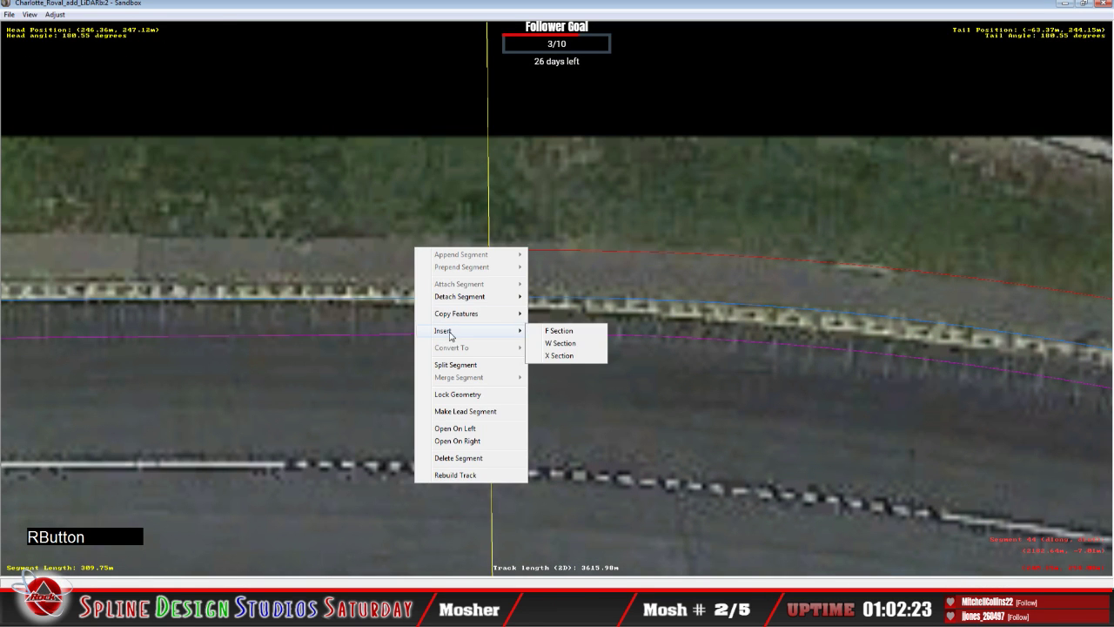
click(562, 356)
Align segment 43's end node and segment 44's start node at dlat about -7.00 m and set the node to Mode Absolute.
click(492, 249)
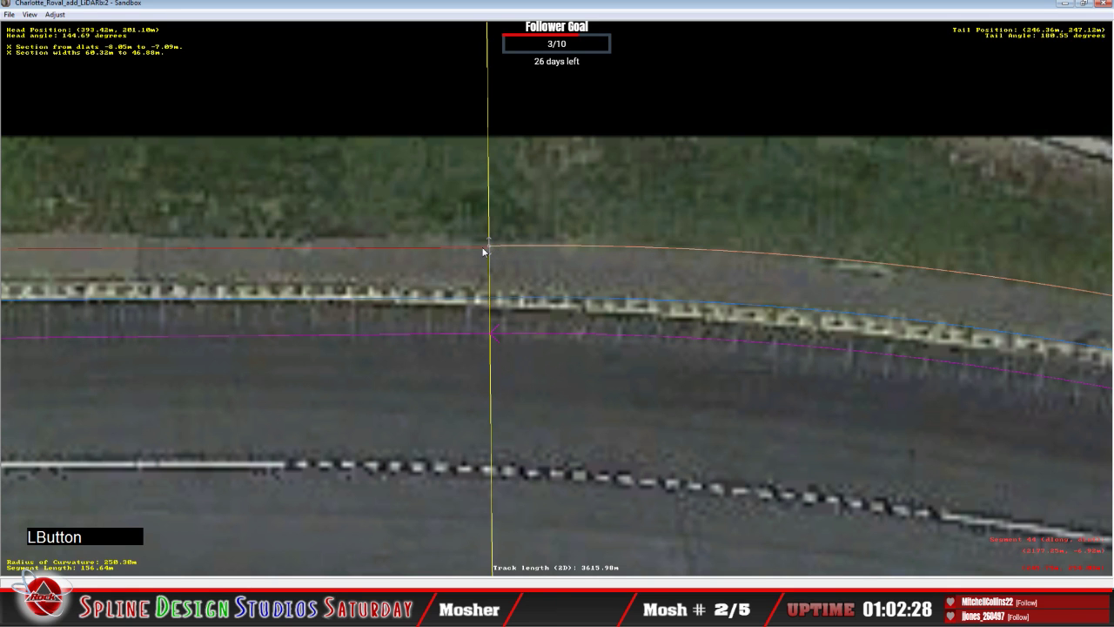
click(490, 249)
click(490, 247)
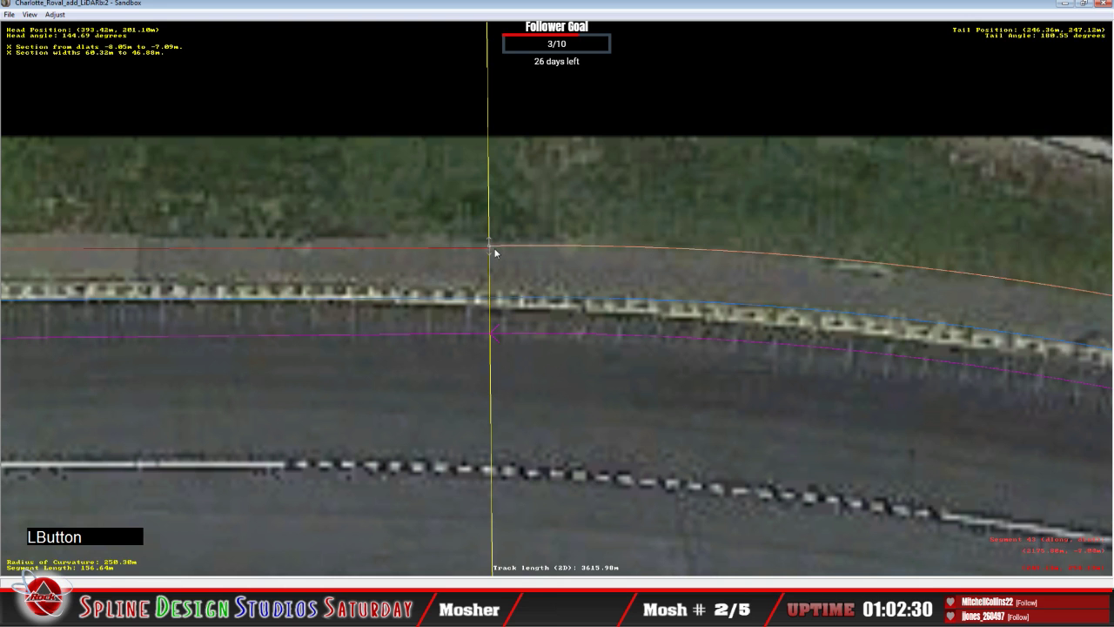
click(490, 248)
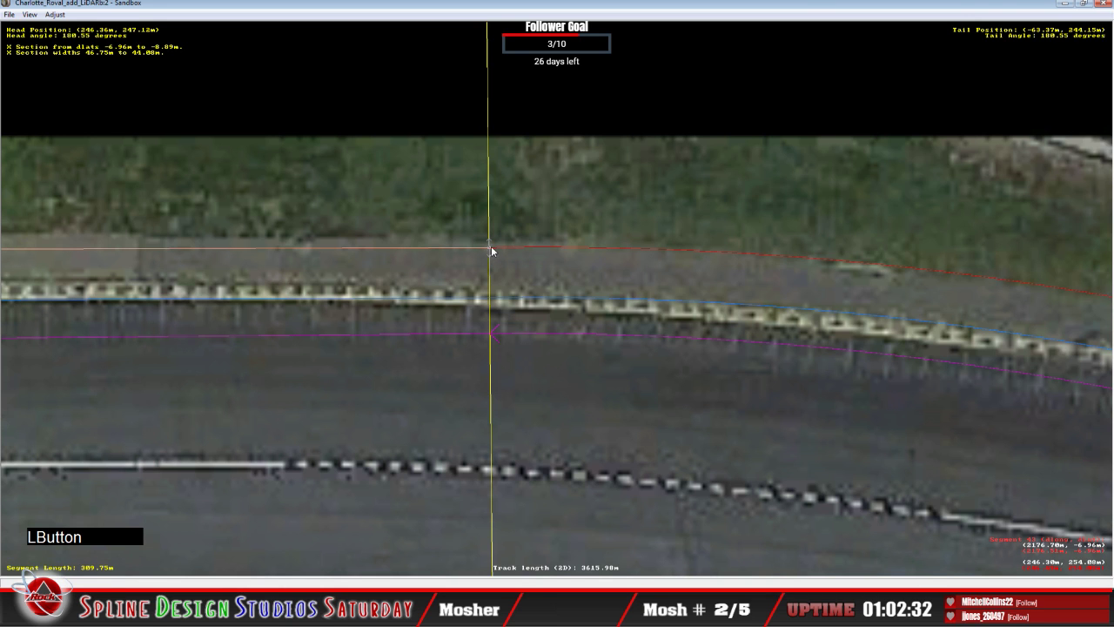
right_click(494, 246)
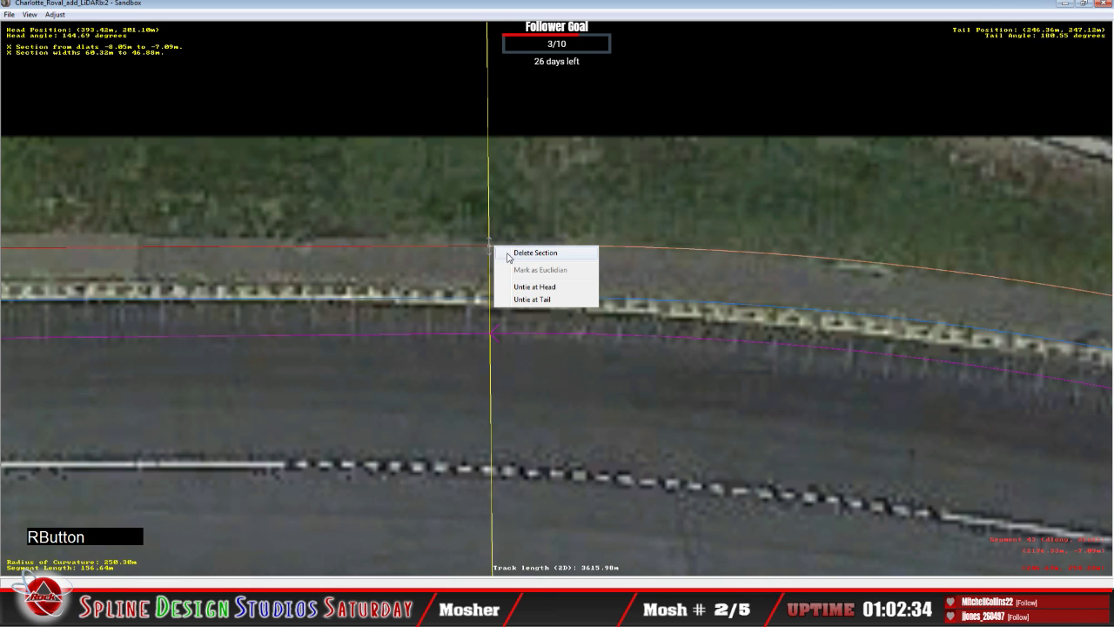
click(490, 247)
right_click(489, 248)
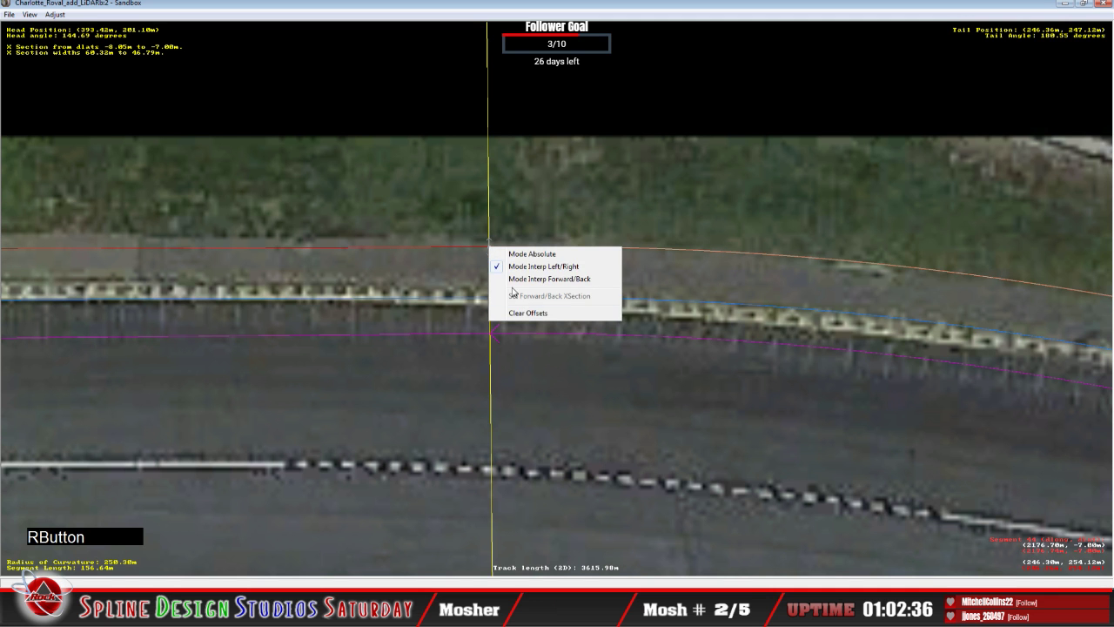
click(477, 257)
Insert an X Section on segment 45 and align its start node with segment 44's end node at dlat about -8.89 m.
key(c)
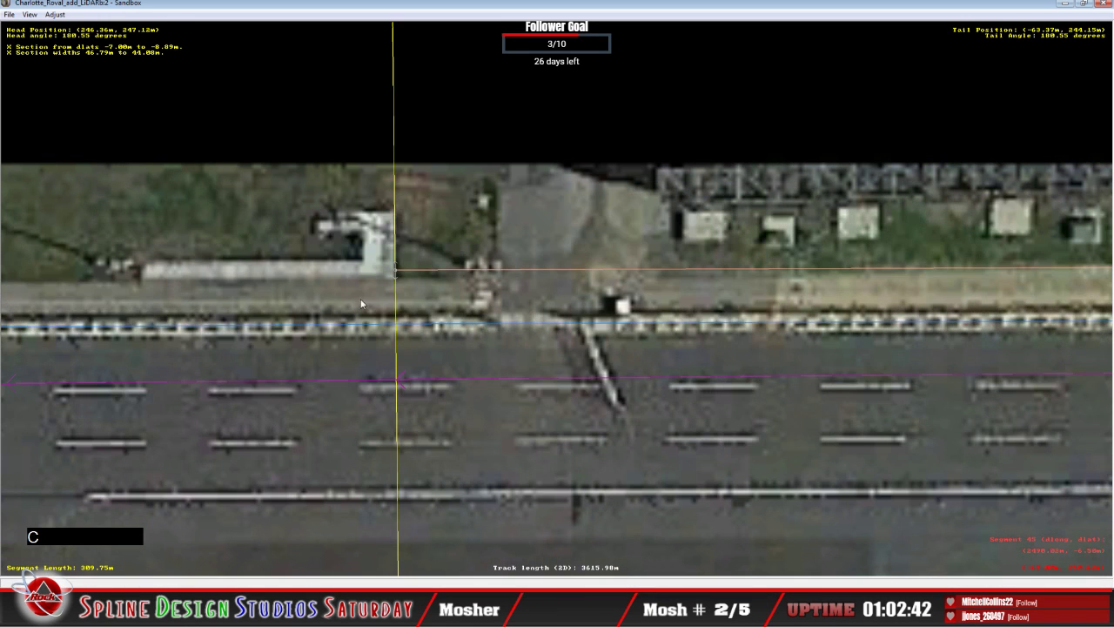
click(297, 284)
right_click(297, 285)
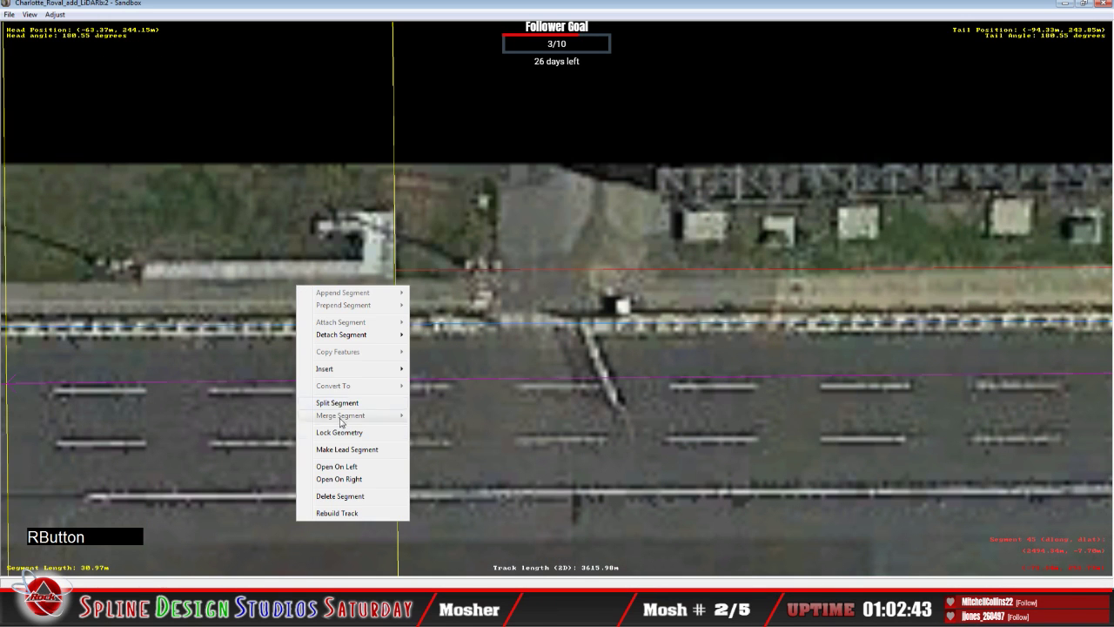
mouse_move(346, 374)
click(441, 394)
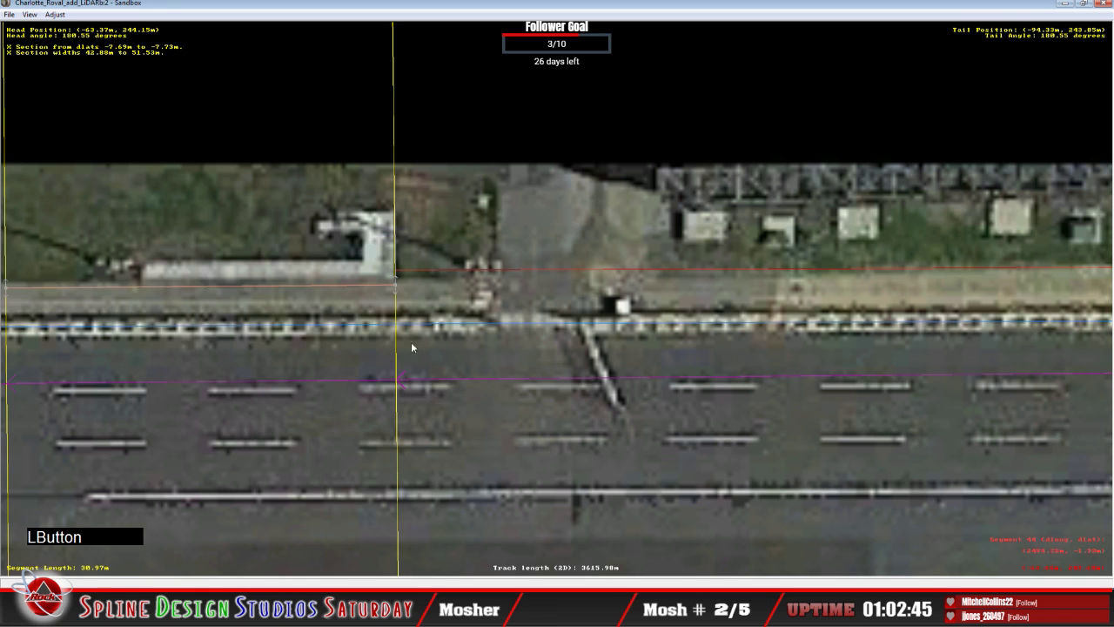
click(394, 283)
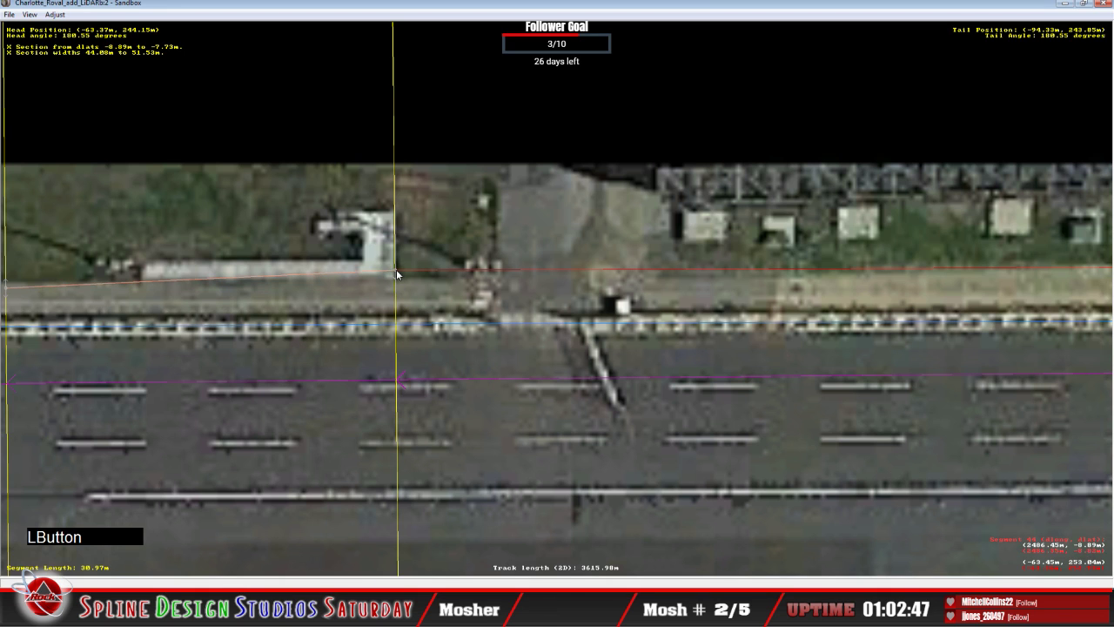
Move the joint between segments 44 and 45 to dlat about -8.45 m and set the node to Mode Absolute.
click(400, 273)
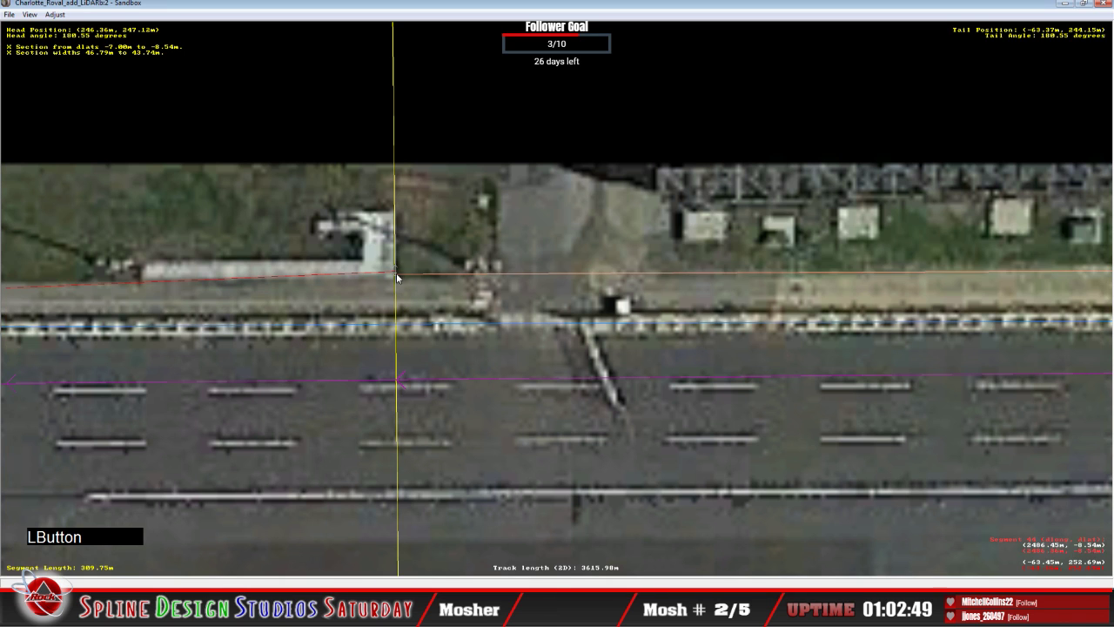
click(392, 276)
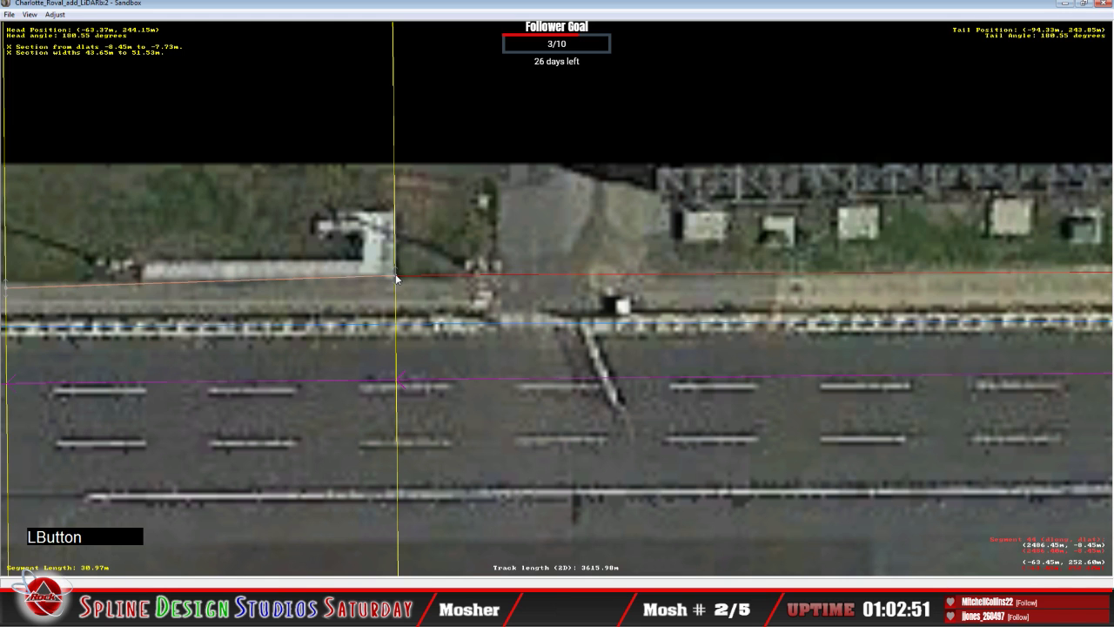
right_click(398, 277)
click(356, 288)
Move segment 45's end node to dlat about -8.38 m and insert an X Section on segment 46.
key(c)
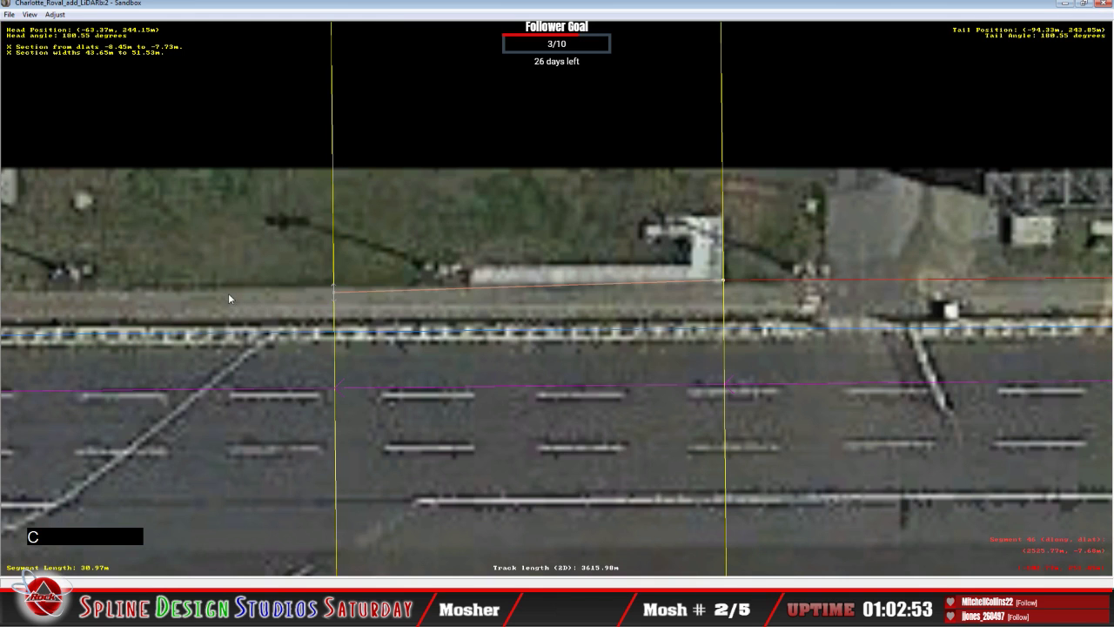
click(334, 290)
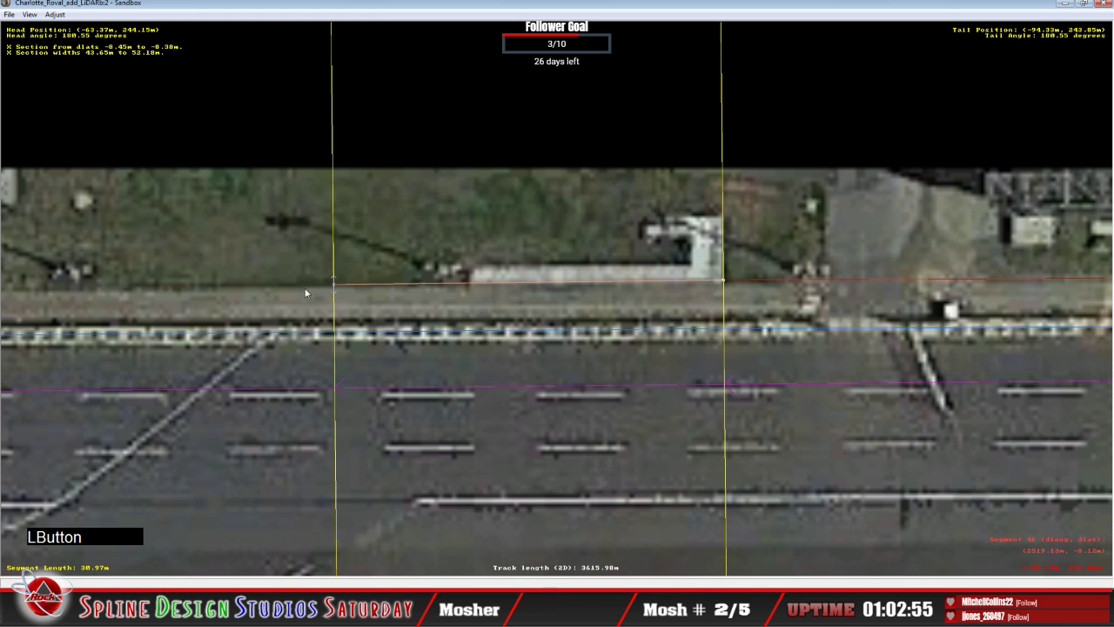
key(c)
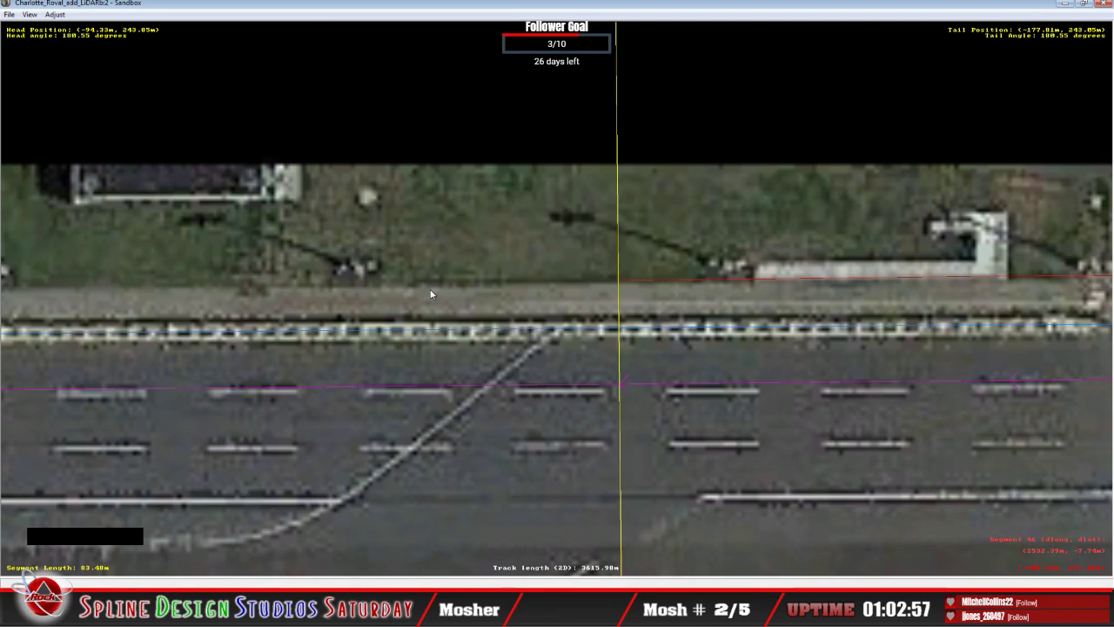
click(430, 294)
right_click(430, 294)
mouse_move(518, 373)
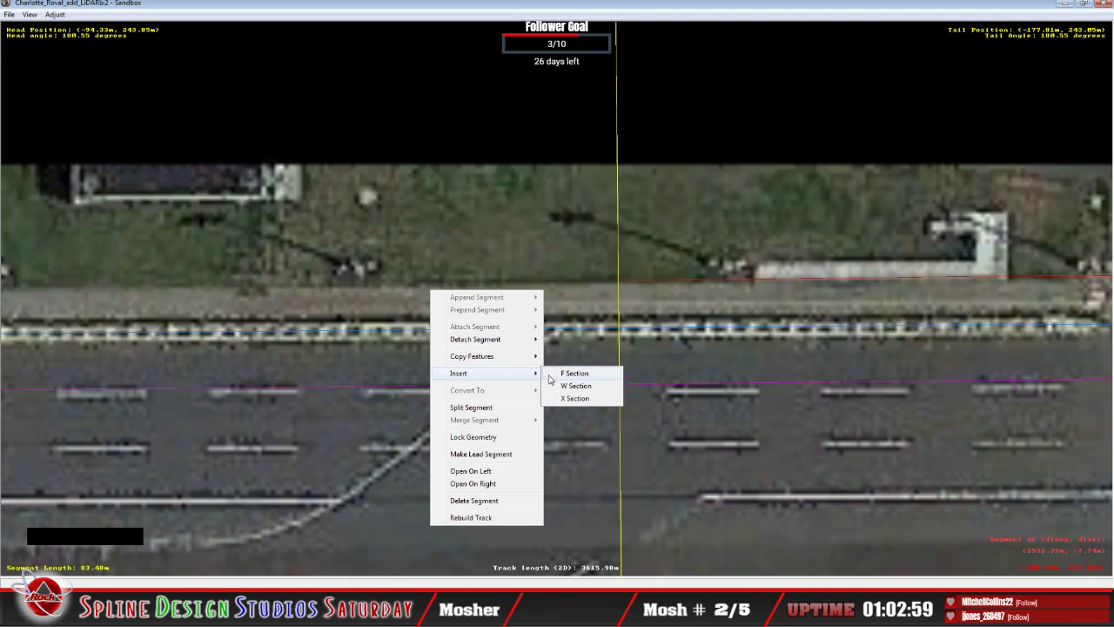
click(577, 399)
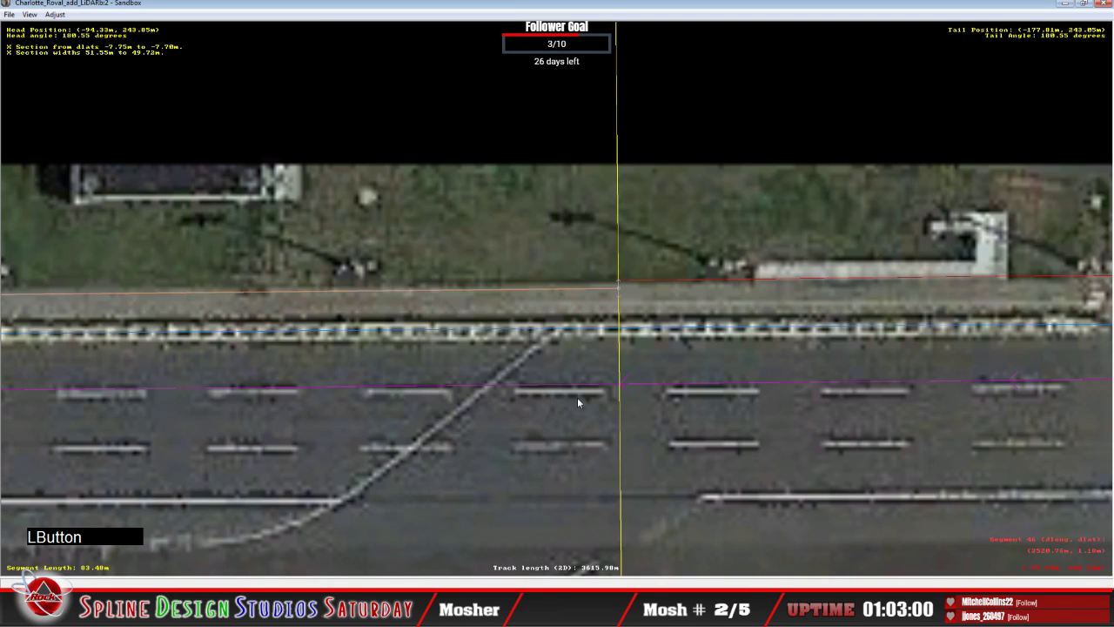
Align segment 46's start node with segment 45's end node at dlat about -8.34 m and set the node to Mode Absolute.
click(622, 289)
click(618, 290)
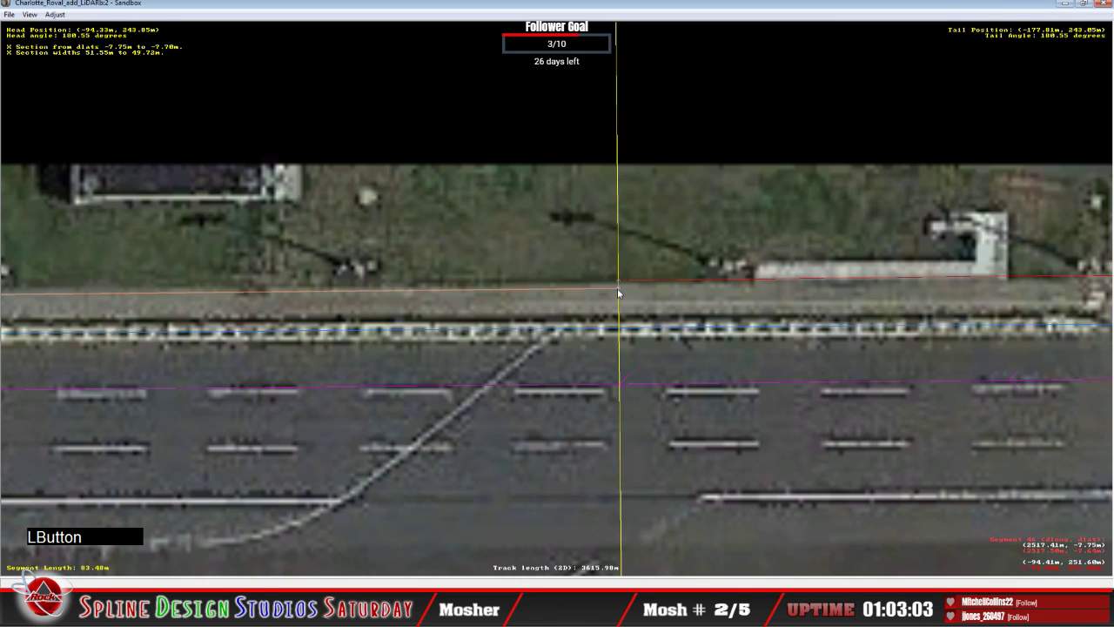
drag(617, 288, 617, 279)
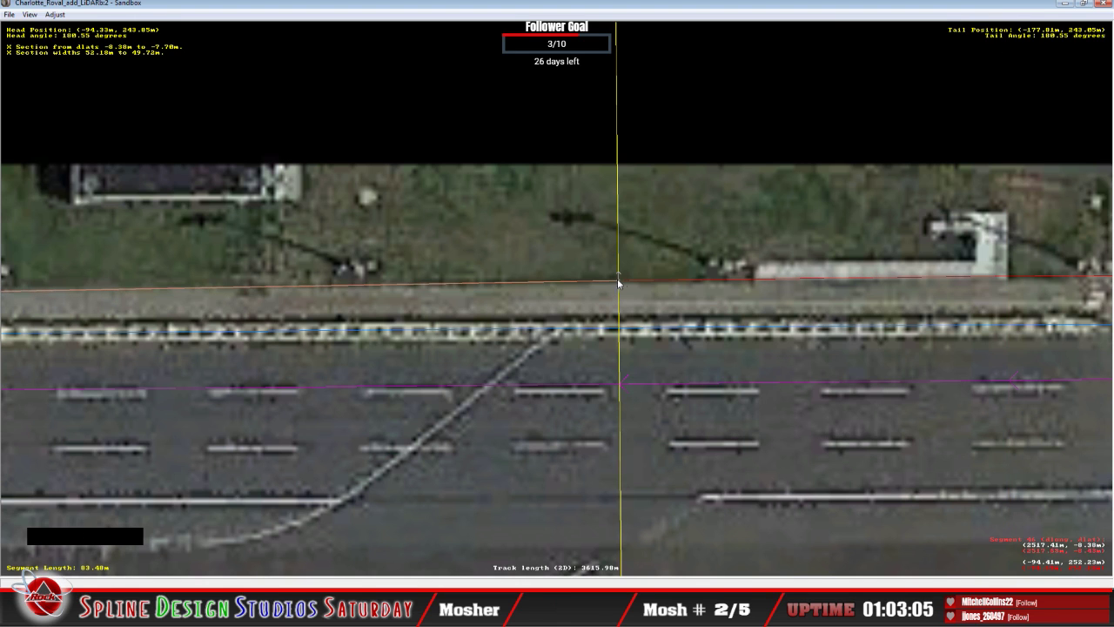
click(617, 278)
right_click(618, 280)
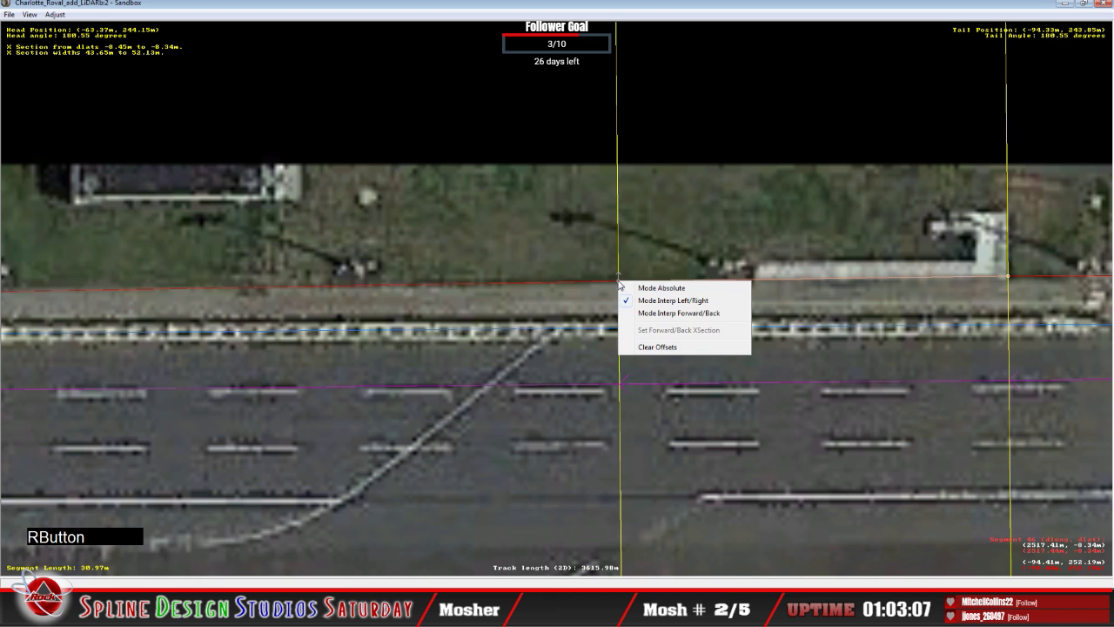
click(587, 284)
Move segment 46's end node to dlat about -8.12 m and insert an X Section on segment 47.
key(c)
key(c)
key(c)
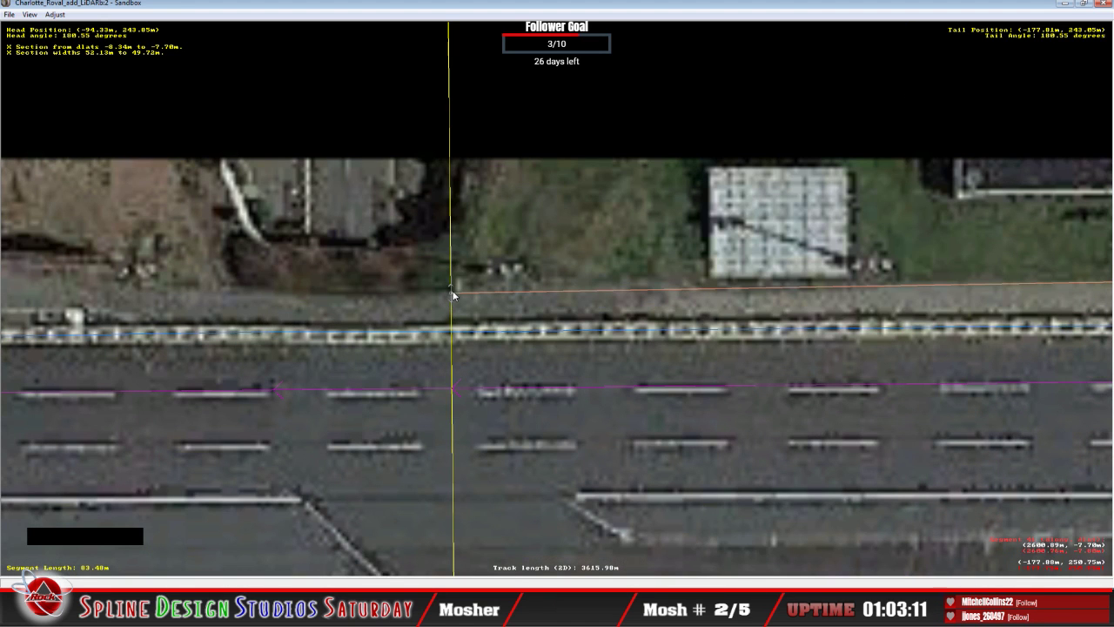
click(451, 294)
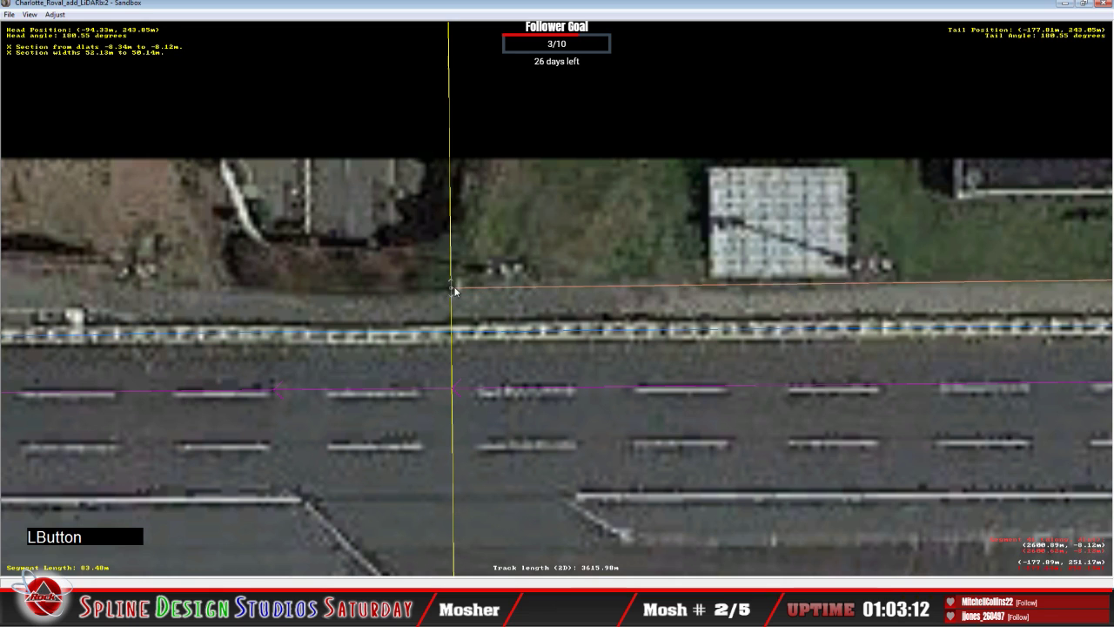
right_click(388, 304)
mouse_move(447, 385)
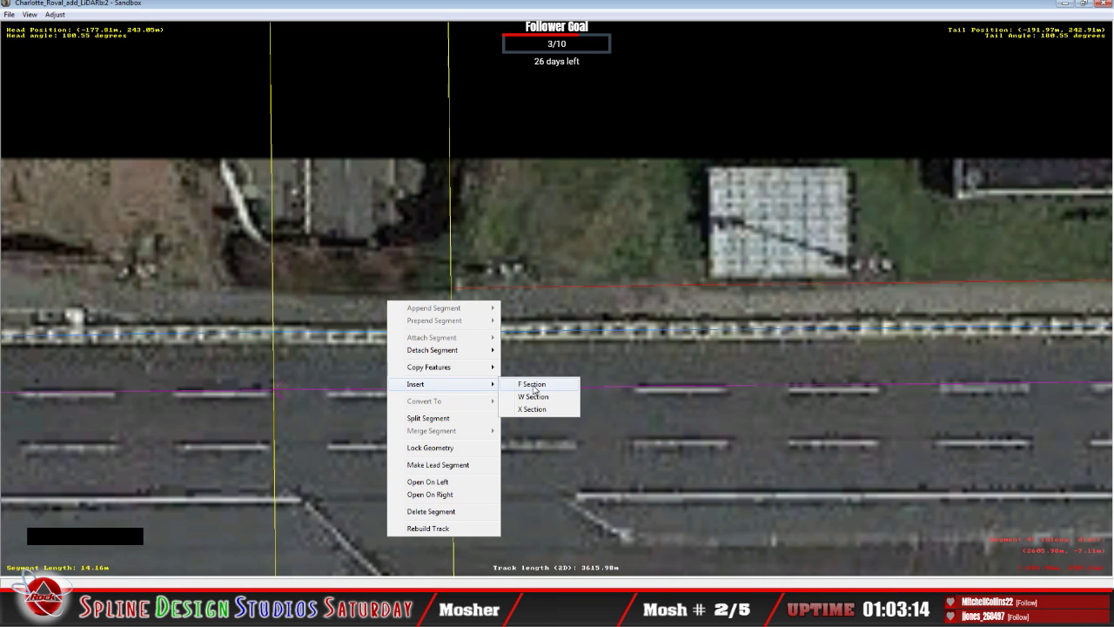
click(532, 409)
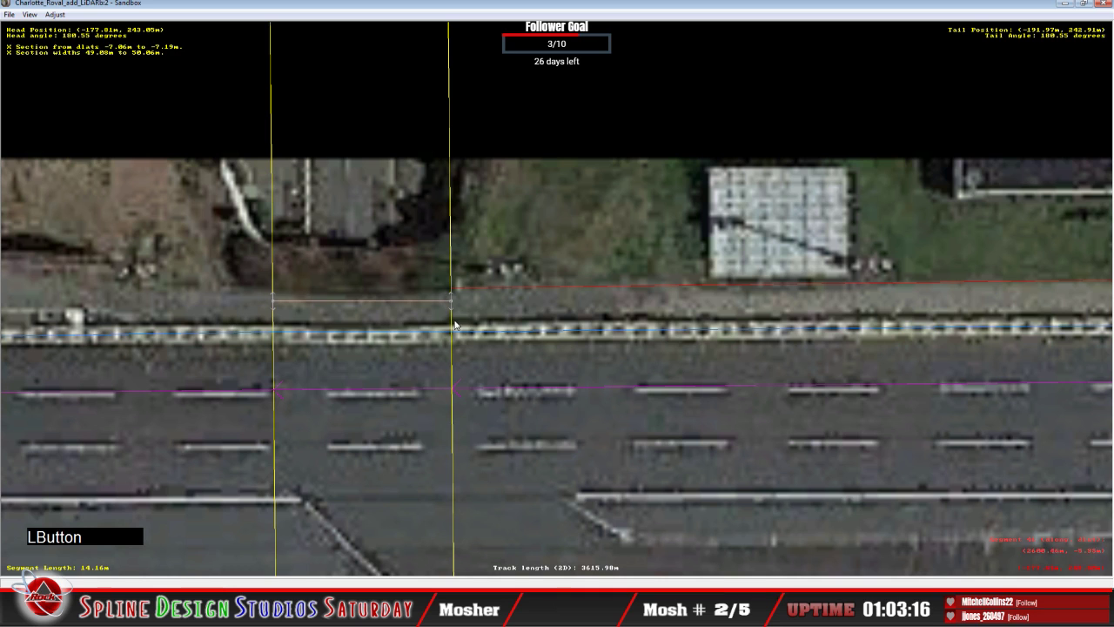
Align segment 47's start node with segment 46's end node at dlat about -7.89 m and set the node to Mode Absolute.
drag(453, 302, 453, 289)
right_click(453, 288)
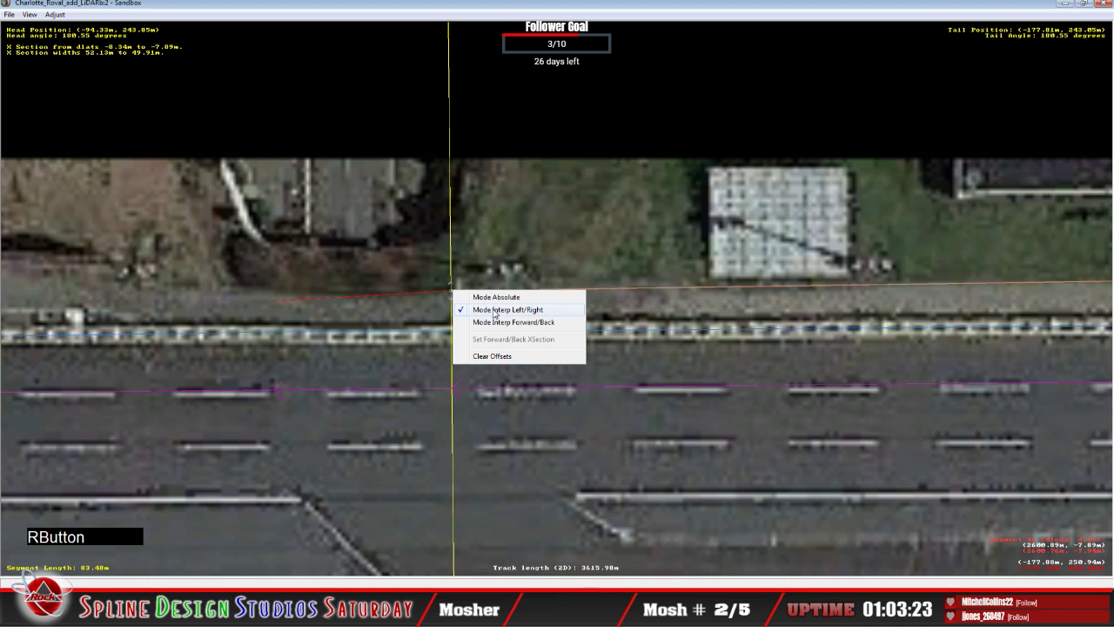
click(455, 303)
Move segment 47's end node to dlat about -8.07 m and insert an X Section on segment 48.
click(286, 303)
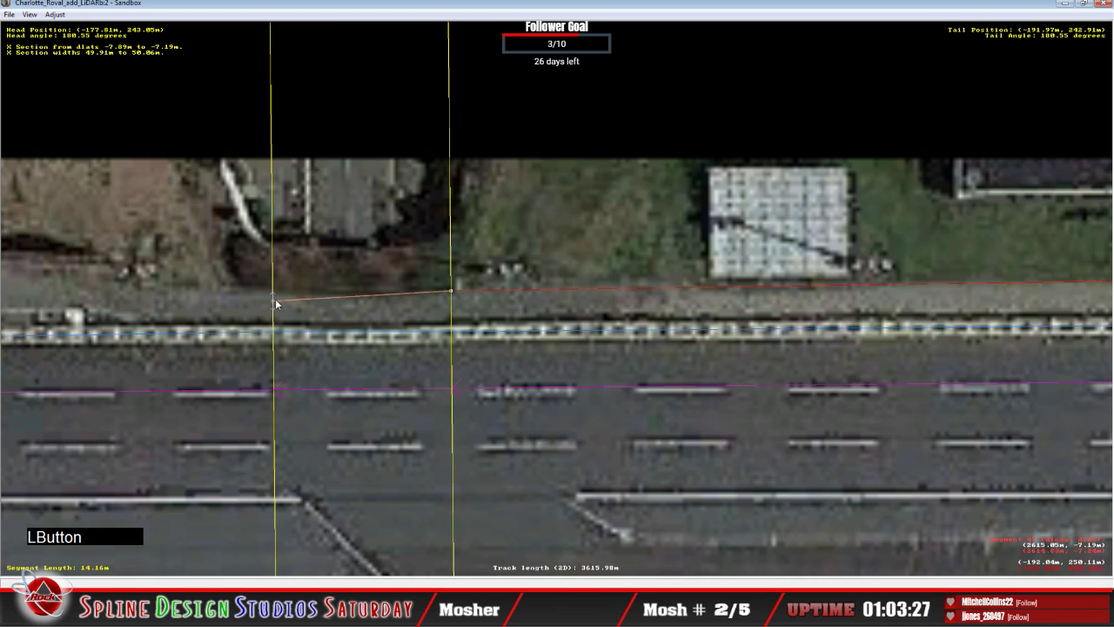
drag(275, 300, 273, 291)
click(241, 297)
key(c)
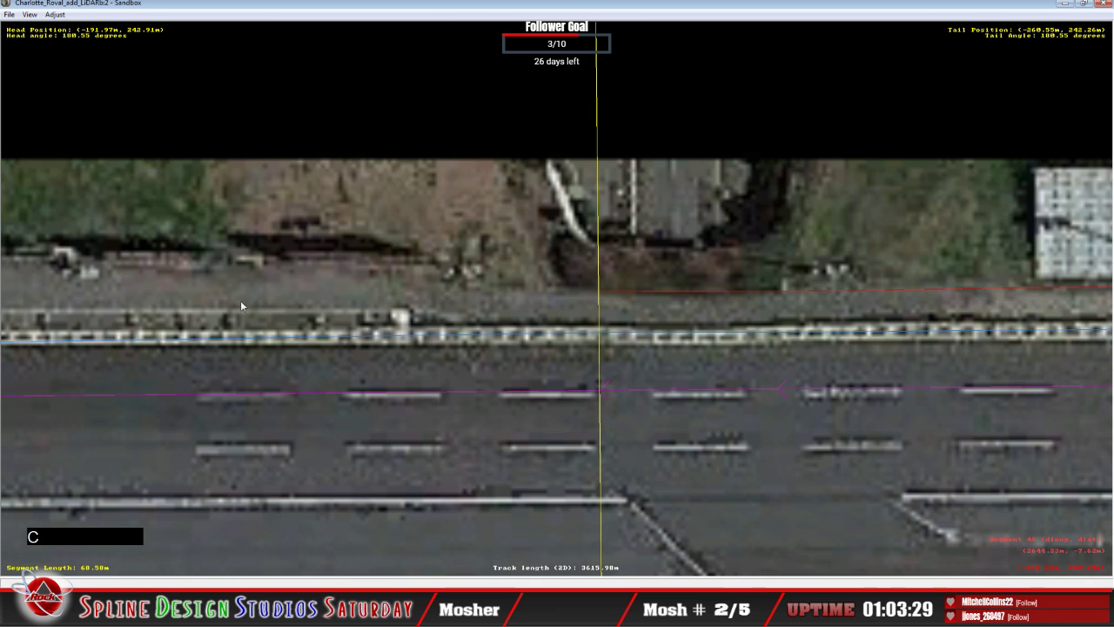
click(400, 296)
right_click(401, 296)
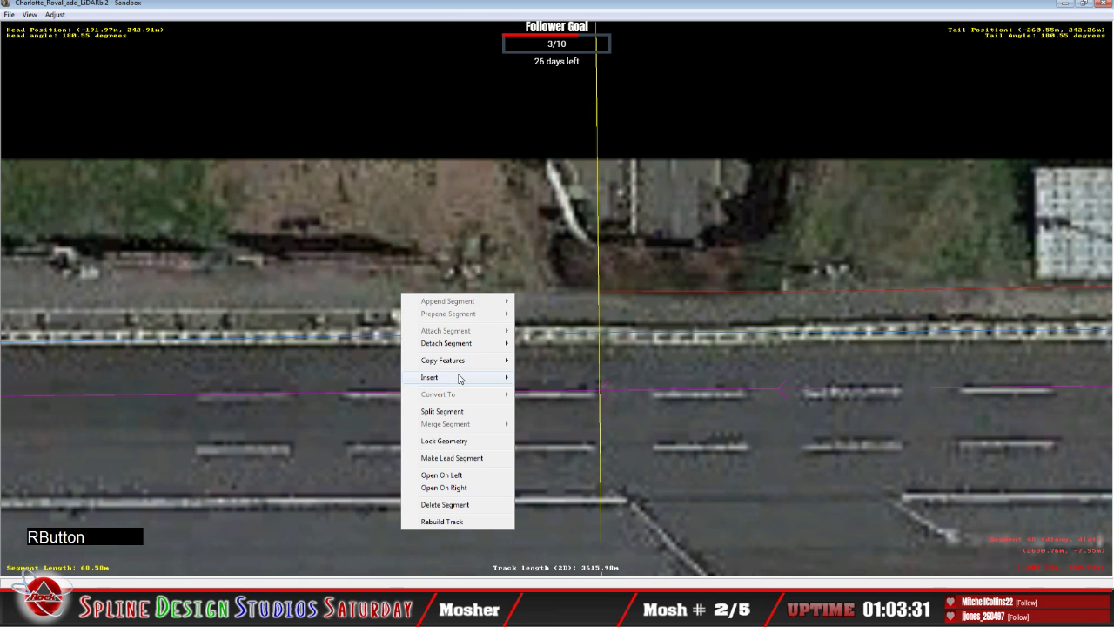
mouse_move(460, 377)
click(563, 389)
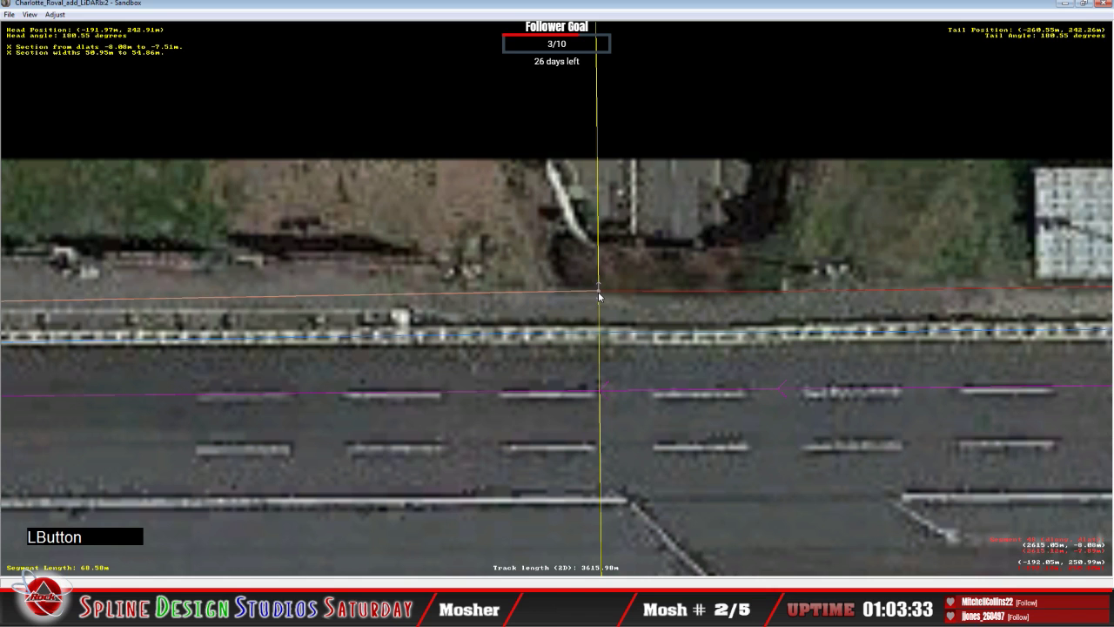
Move the joint between segments 47 and 48 to dlat about -8.21 m and set the node to Mode Absolute.
click(599, 295)
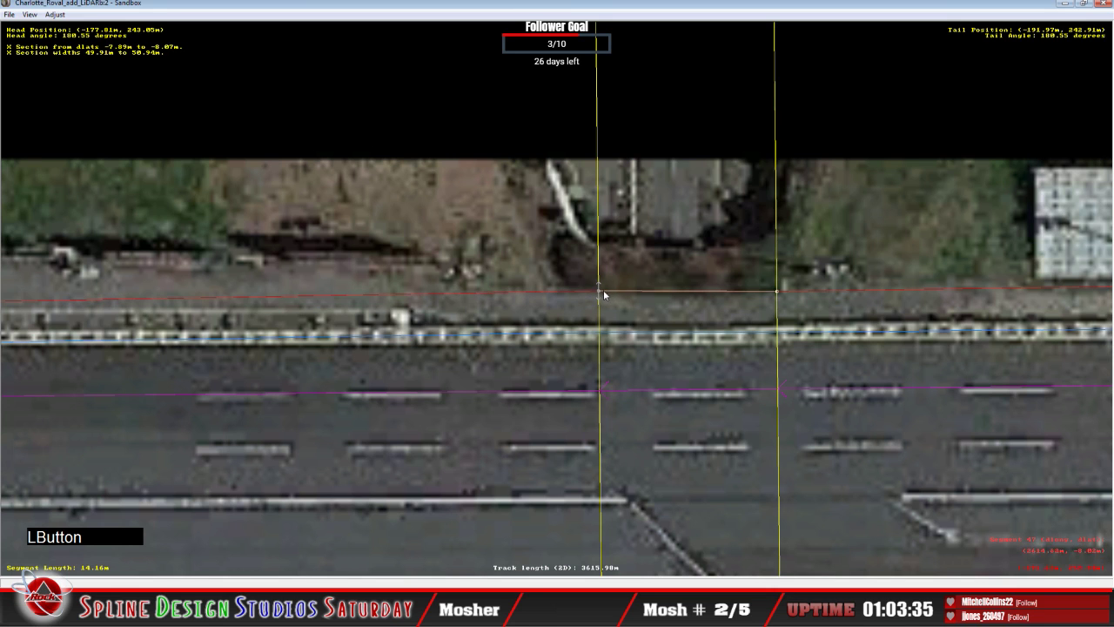
drag(599, 298, 598, 295)
right_click(598, 294)
click(619, 303)
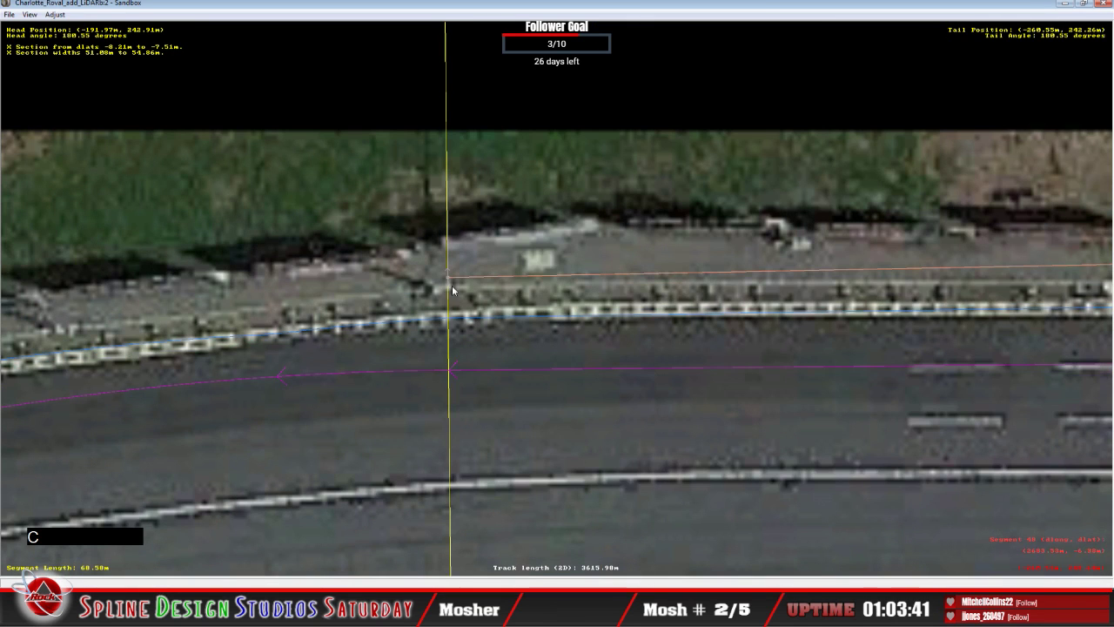
Move segment 48's end node to dlat about -7.95 m and insert an X Section on segment 49.
click(448, 281)
right_click(358, 290)
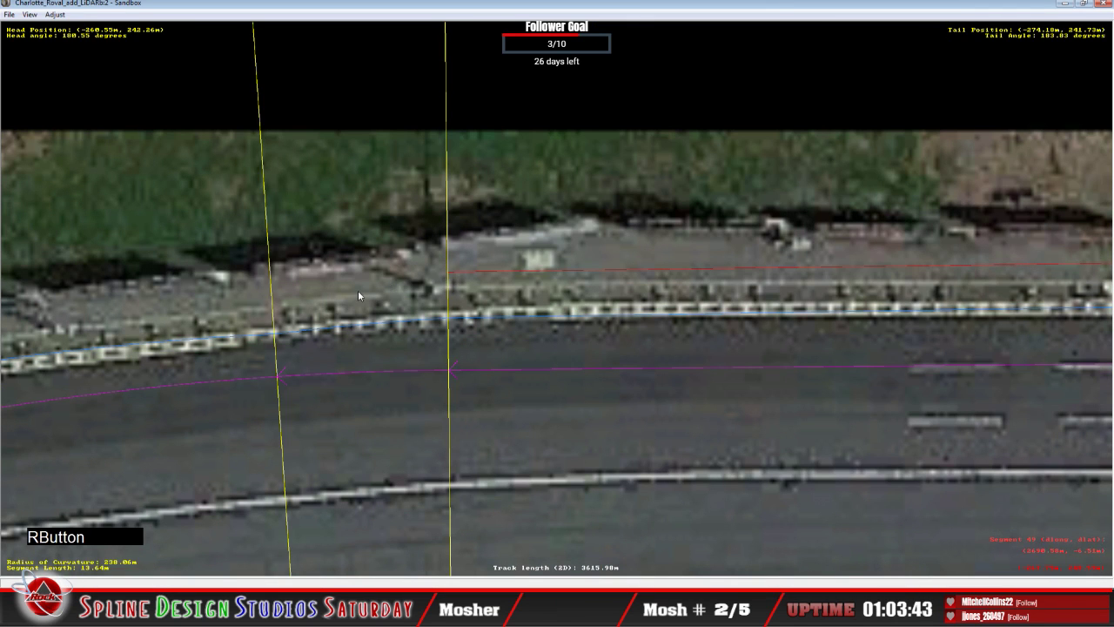
mouse_move(413, 375)
click(513, 399)
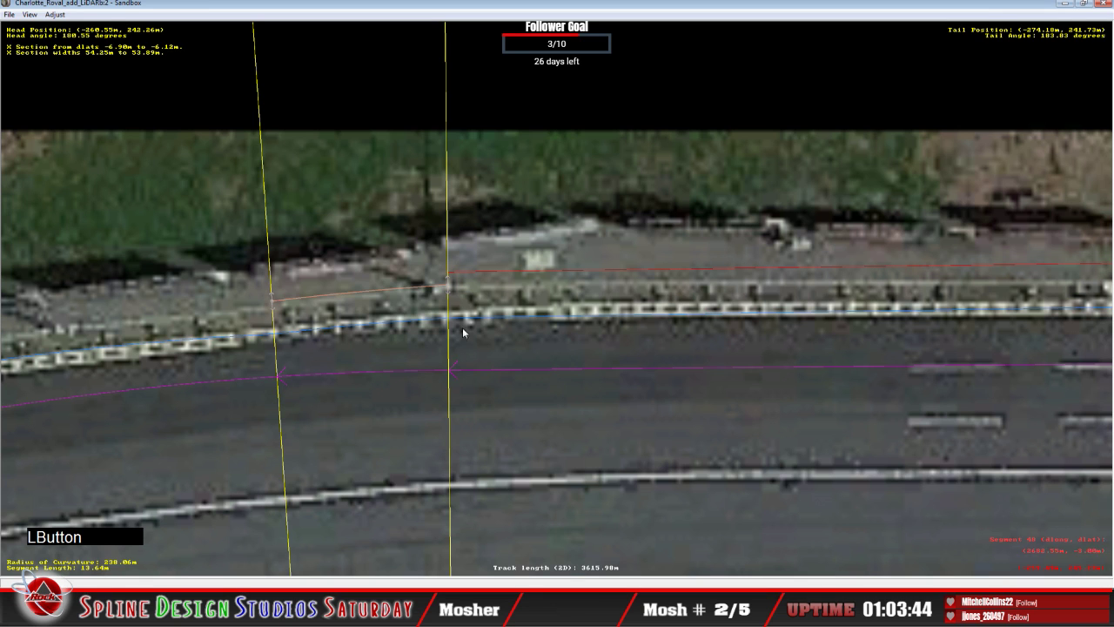
Join segment 49's start node to segment 48 at dlat about -7.95 m in Mode Absolute and move its end node to about -7.45 m.
drag(448, 290, 448, 271)
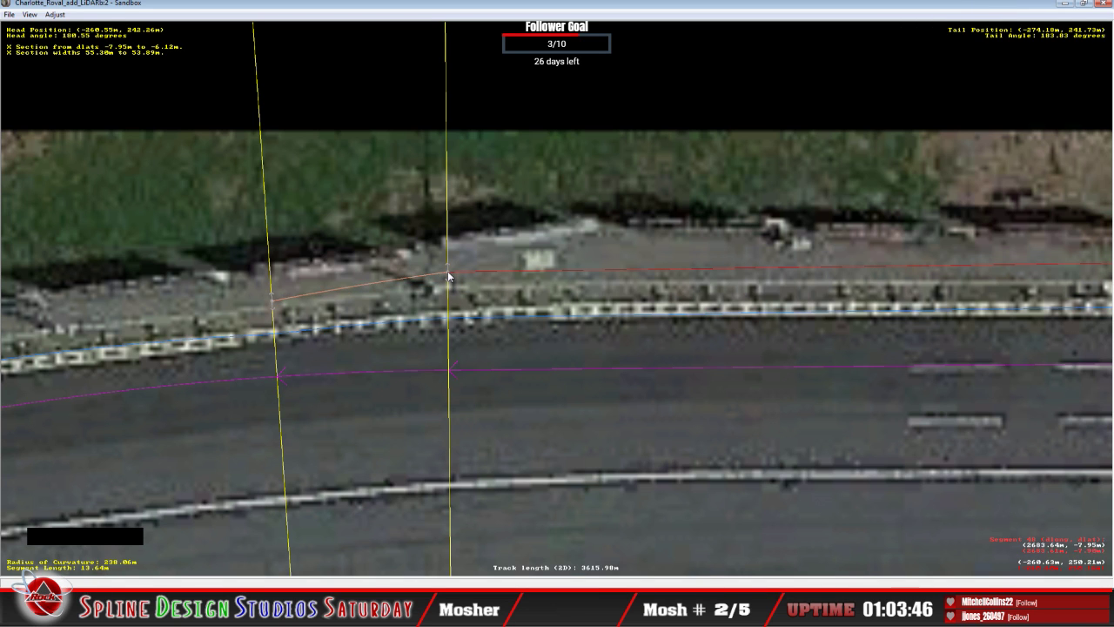
drag(275, 299, 274, 283)
right_click(450, 274)
click(467, 282)
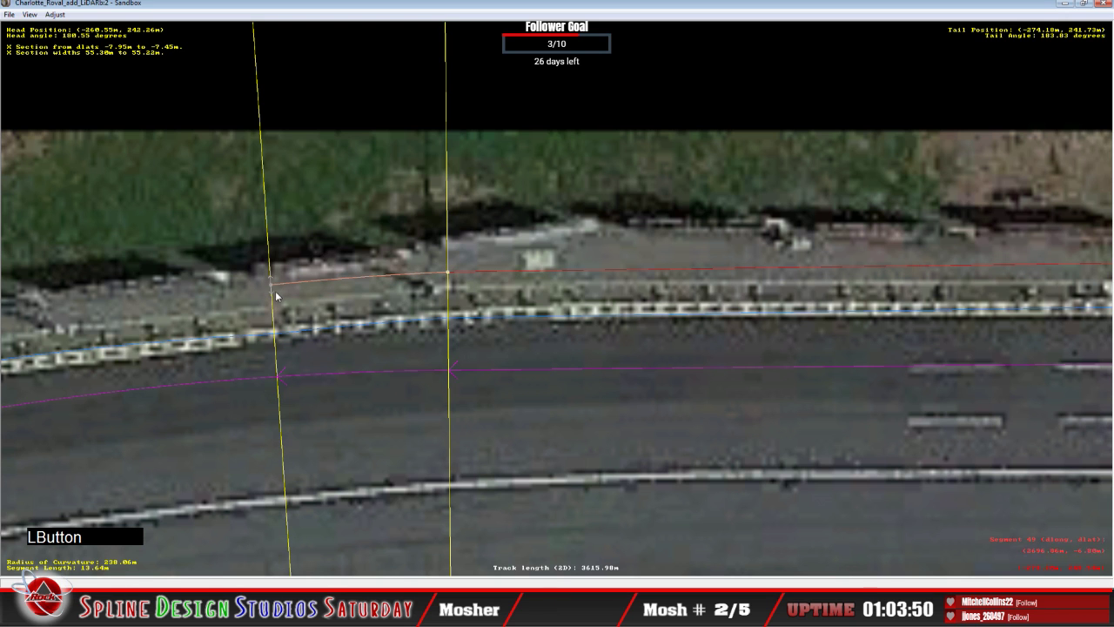
Insert an X Section on segment 50 and align its start node with segment 49's end node at dlat about -7.45 m.
click(160, 303)
key(c)
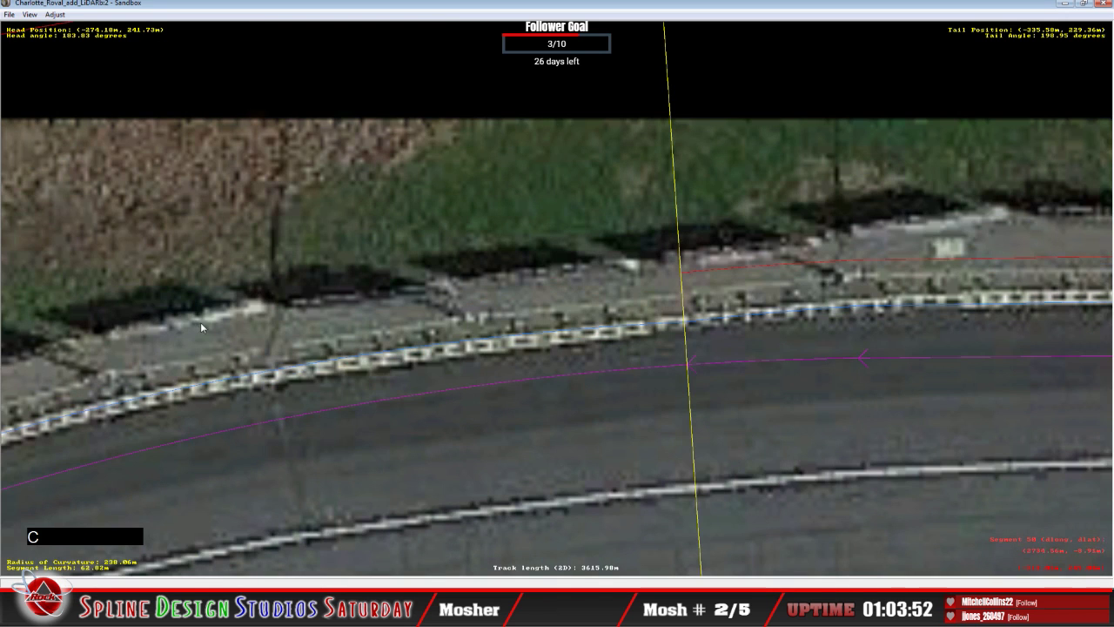
right_click(544, 298)
mouse_move(574, 385)
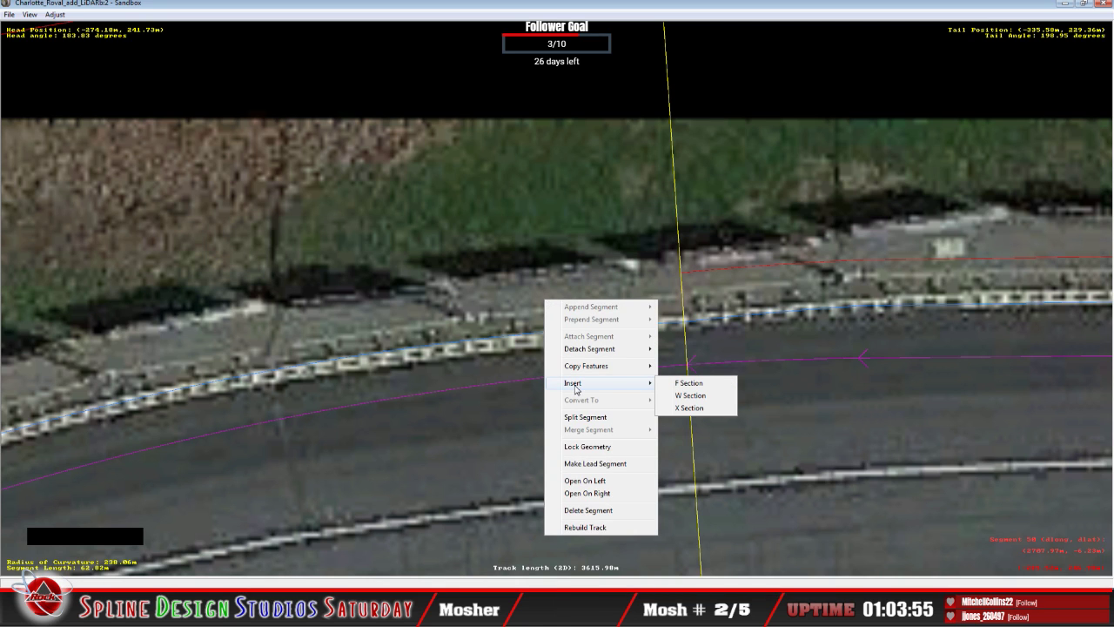
click(690, 407)
drag(684, 294, 684, 277)
Move the joint between segments 49 and 50 to dlat about -7.84 m and set the node to Mode Absolute.
click(685, 275)
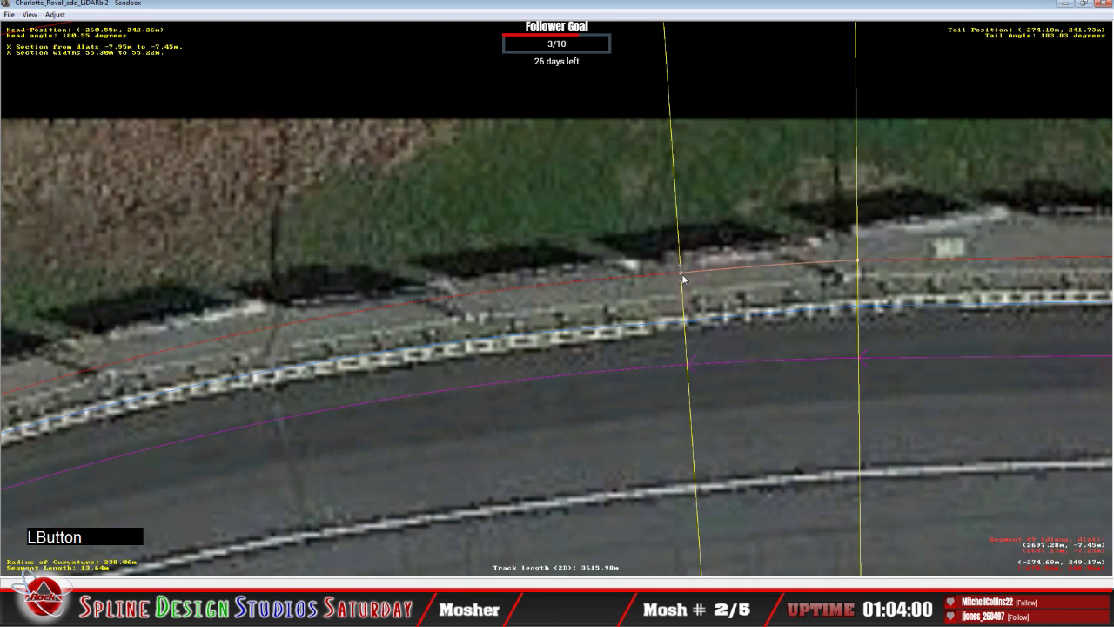
right_click(681, 268)
click(693, 277)
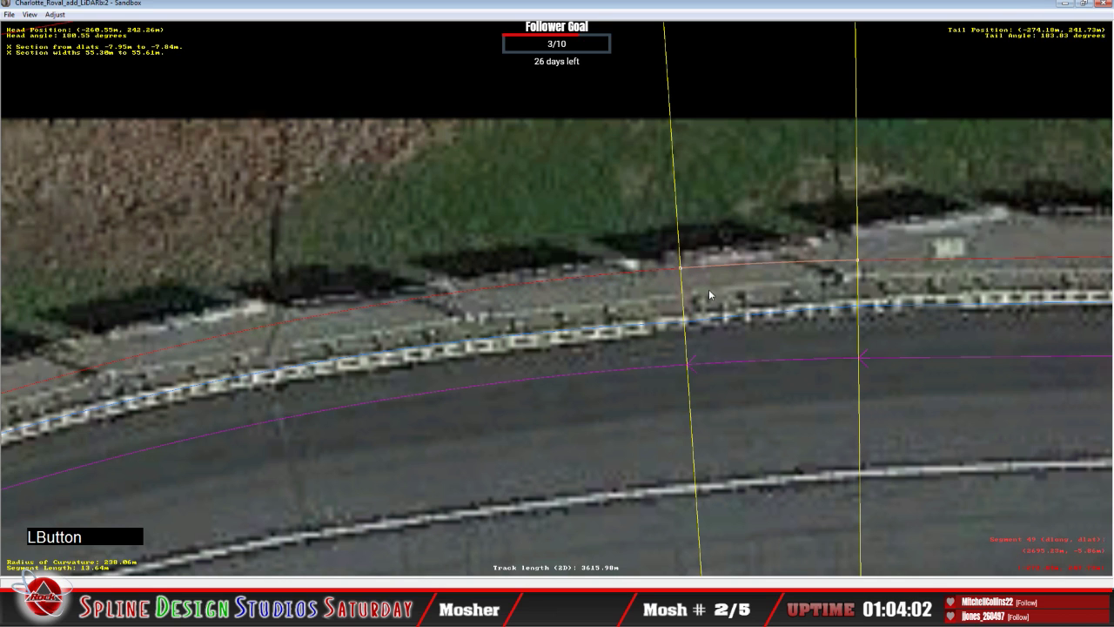
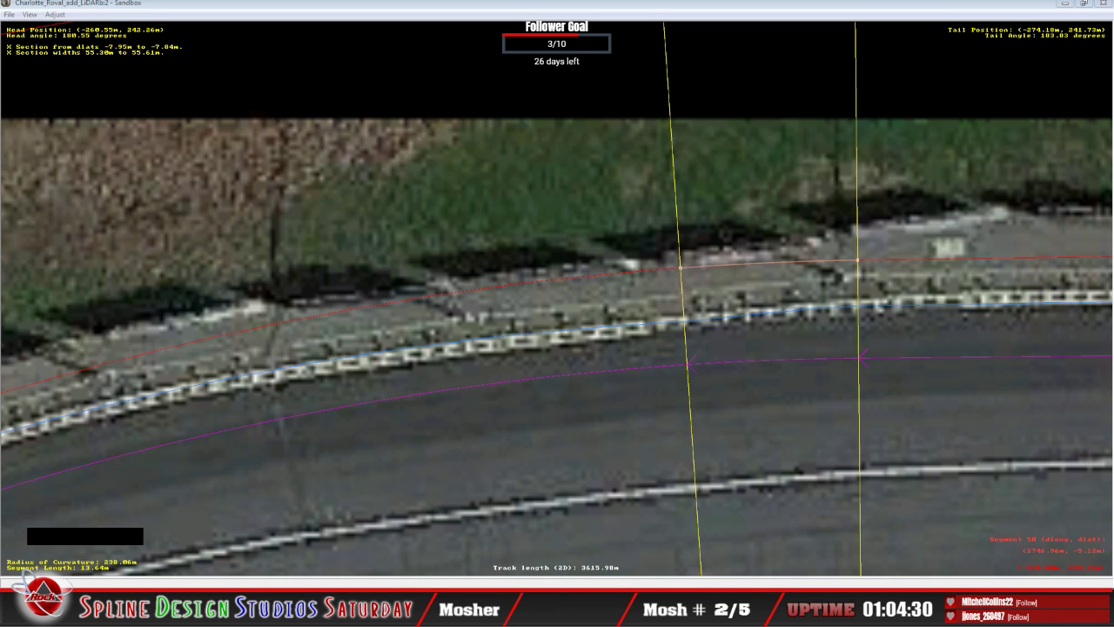
click(680, 267)
key(shift+1)
key(v)
key(KP_Enter)
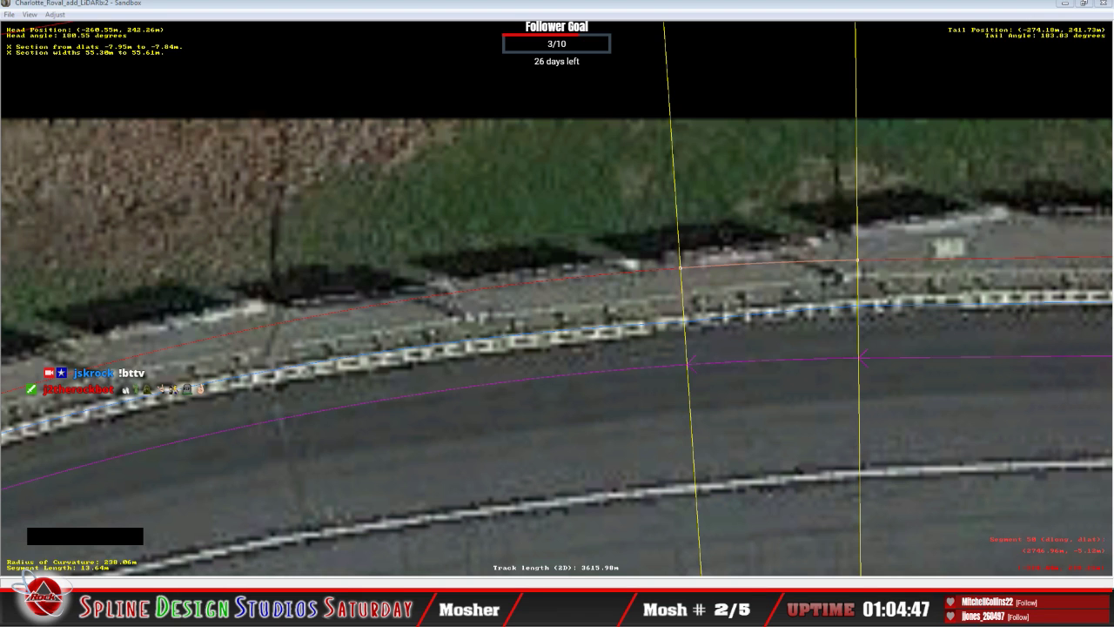
key(shift+r)
key(o)
key(k)
key(shift+x)
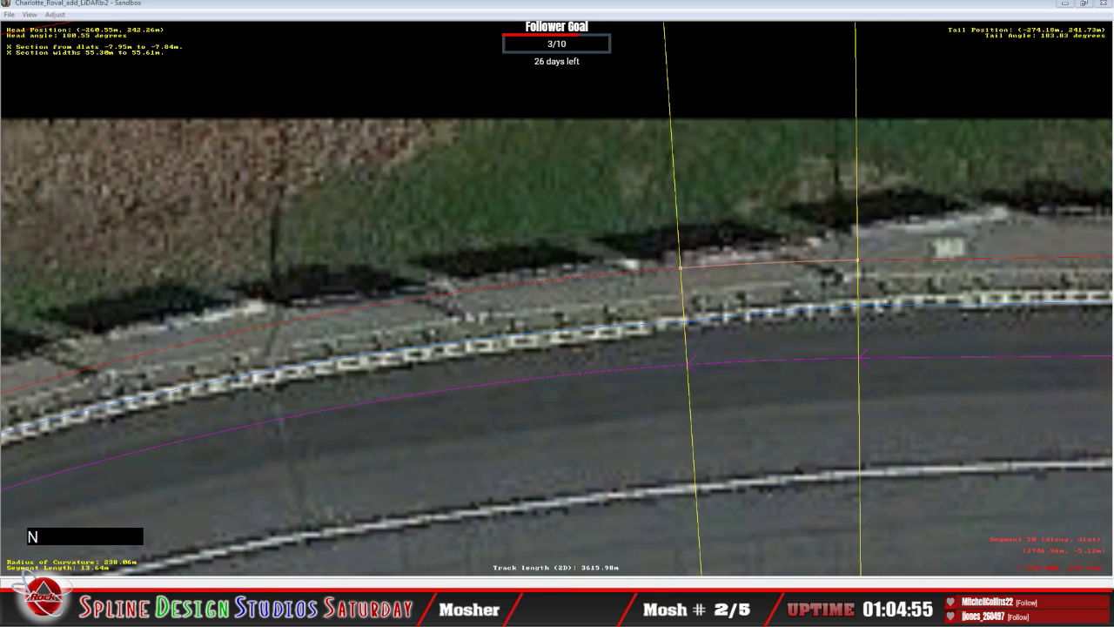
key(s)
key(KP_Enter)
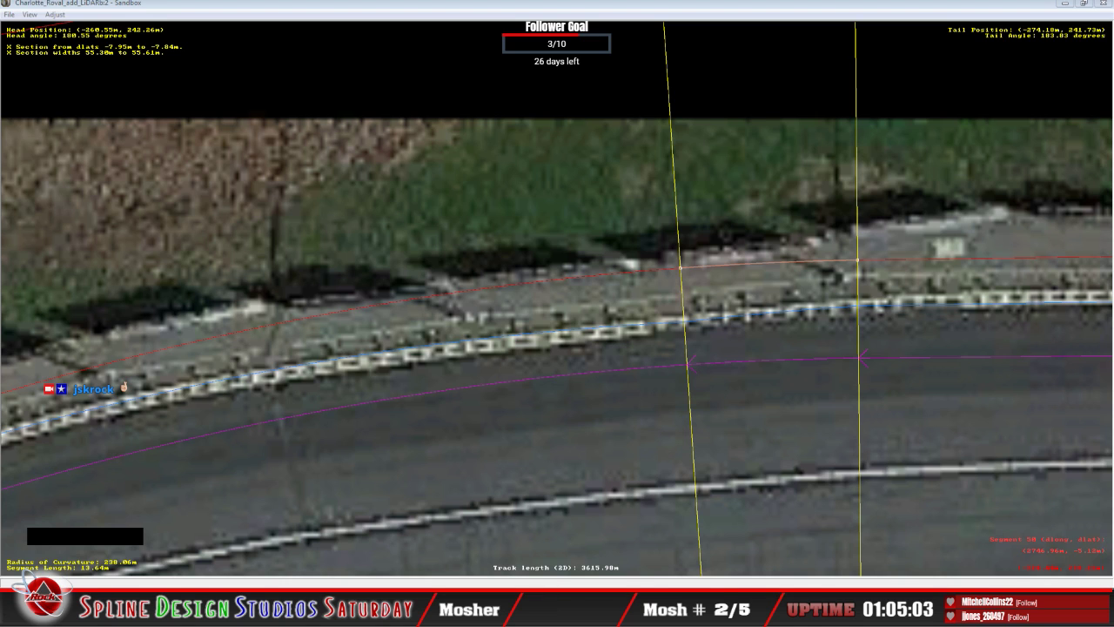
click(557, 348)
click(274, 6)
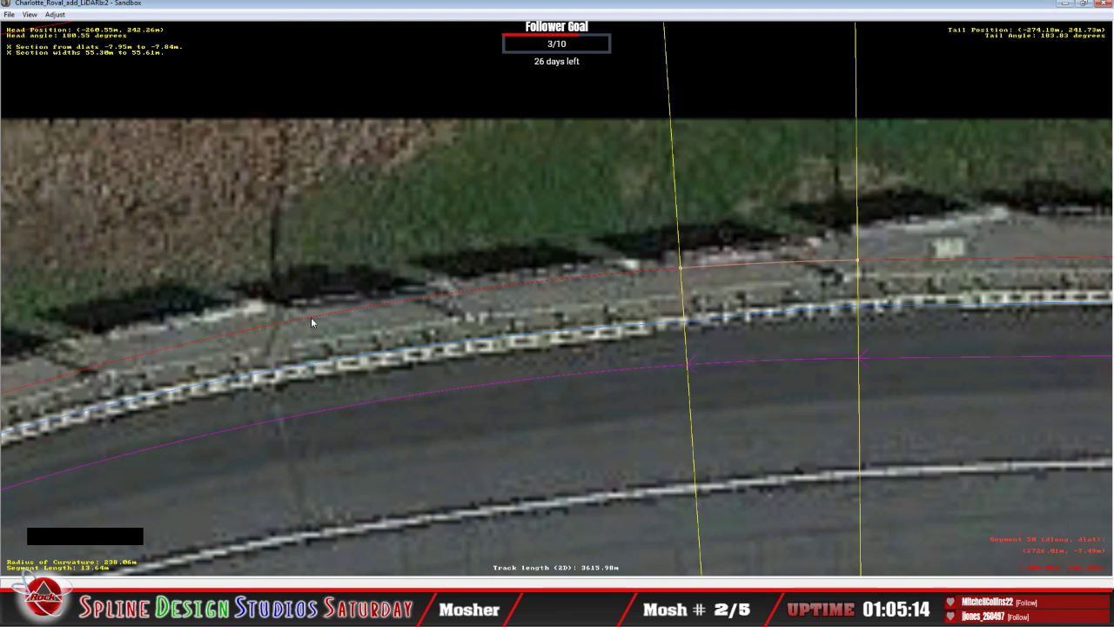
click(366, 351)
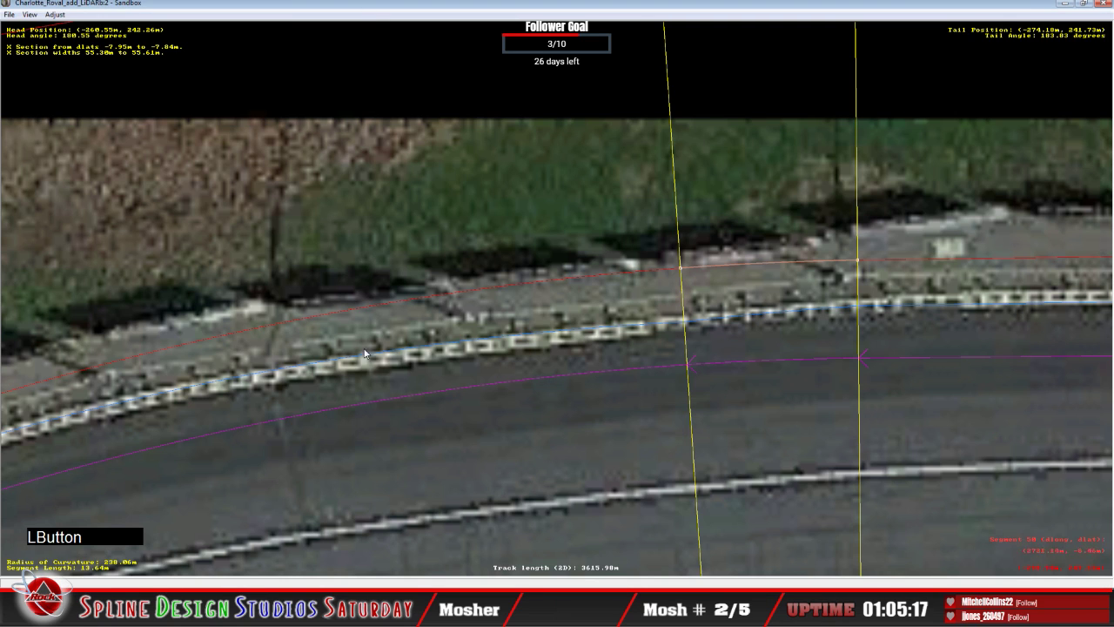
Move segment 50's end node outward toward the pavement's outer edge and insert an X Section on segment 51.
key(c)
click(347, 296)
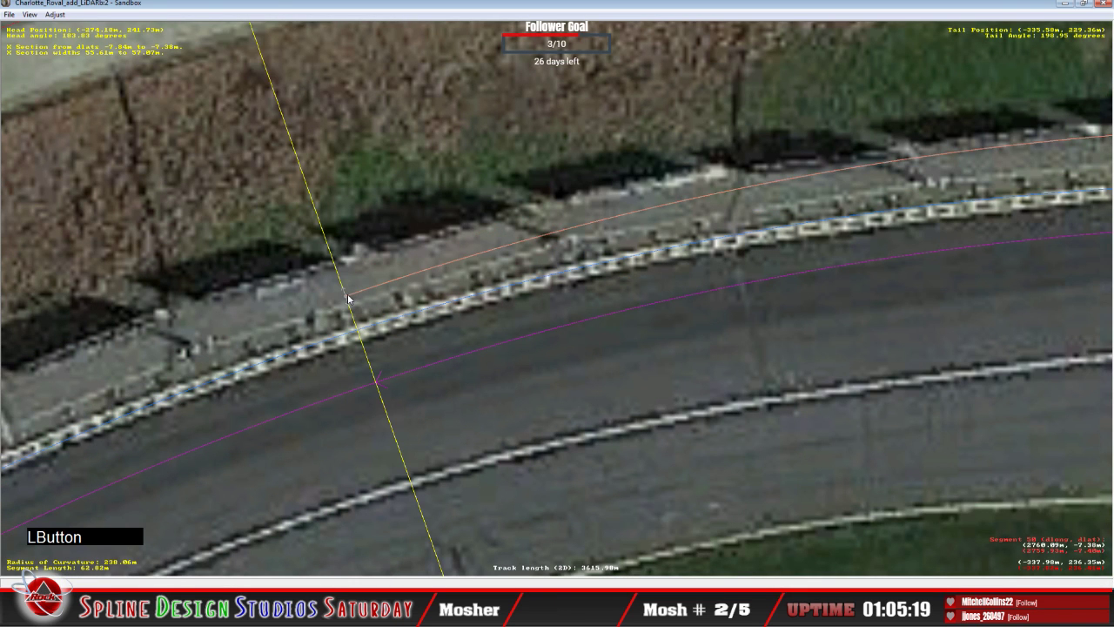
click(341, 285)
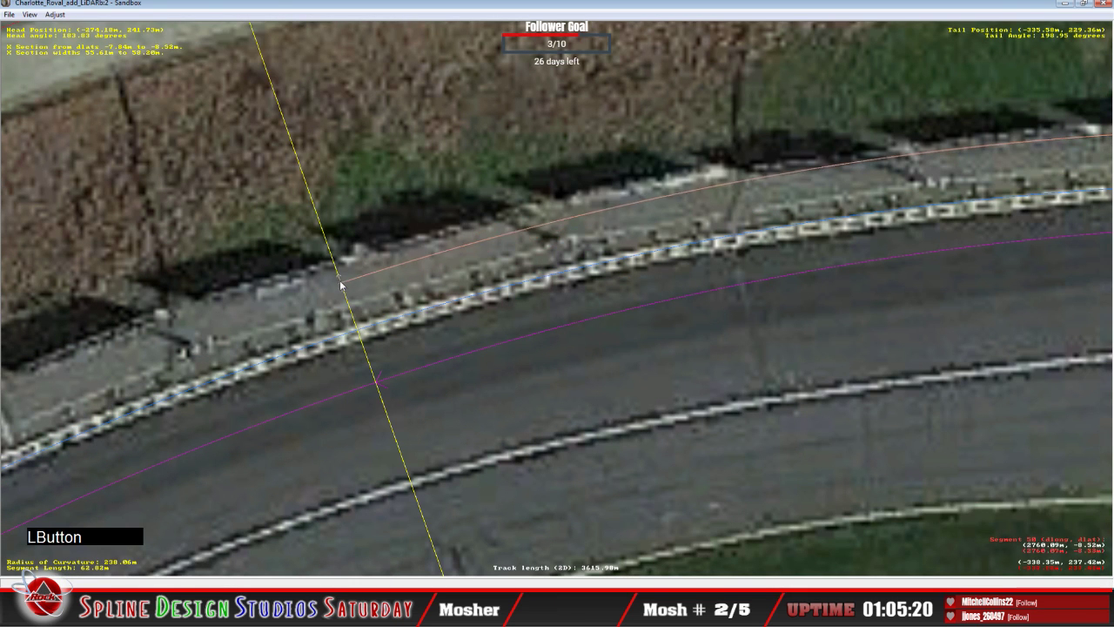
right_click(290, 300)
mouse_move(326, 387)
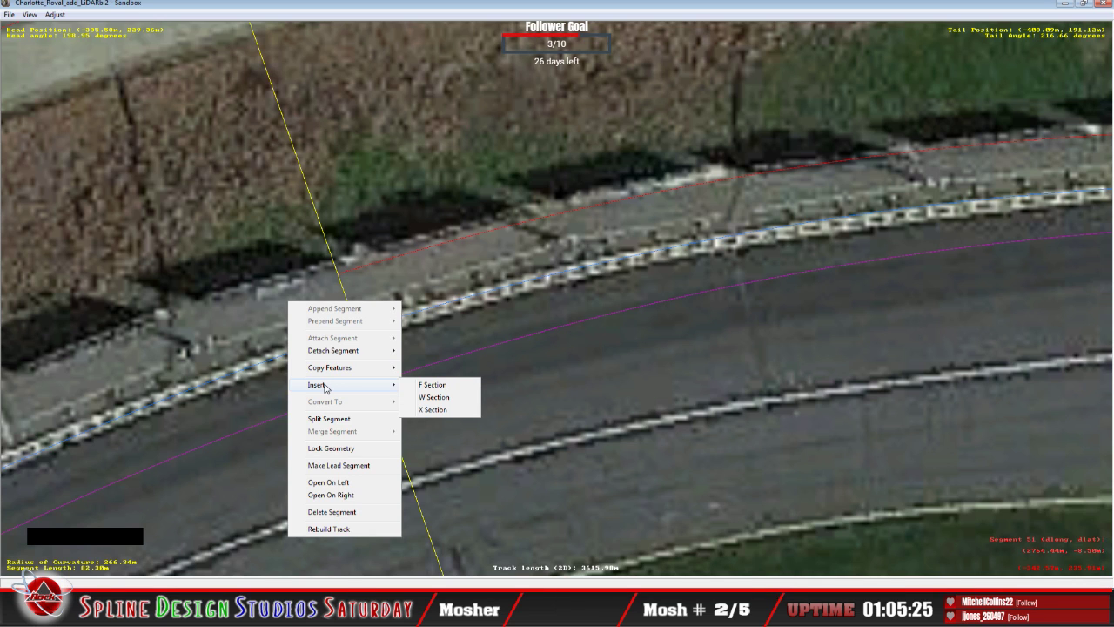
click(456, 415)
Align segment 51's start node with segment 50's end node at dlat about -9.53 m and set the node to Mode Absolute.
click(341, 280)
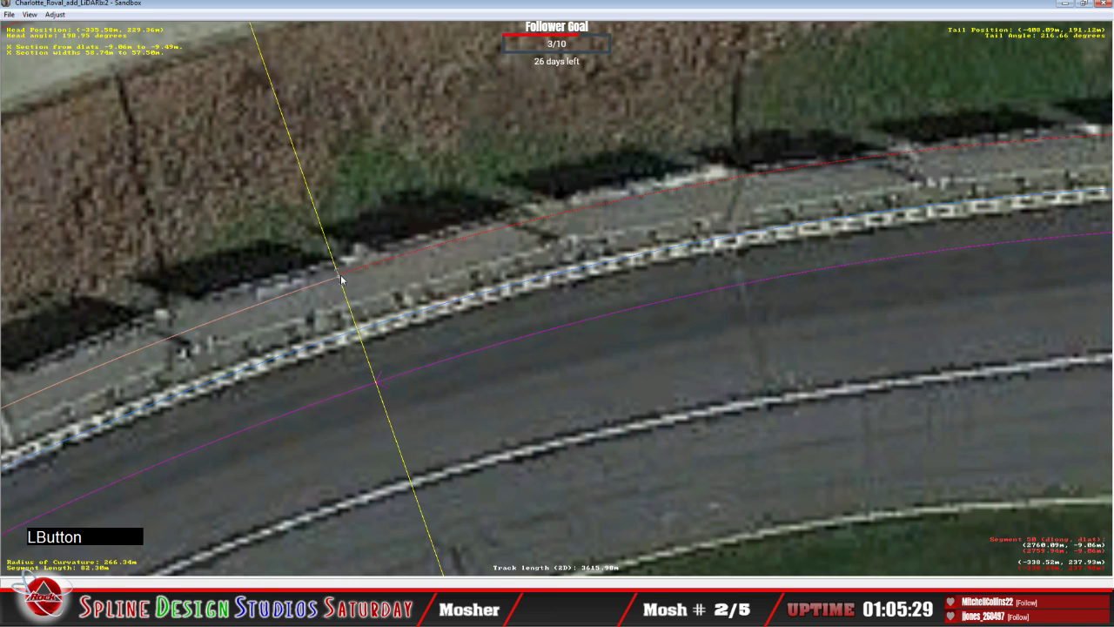
click(339, 278)
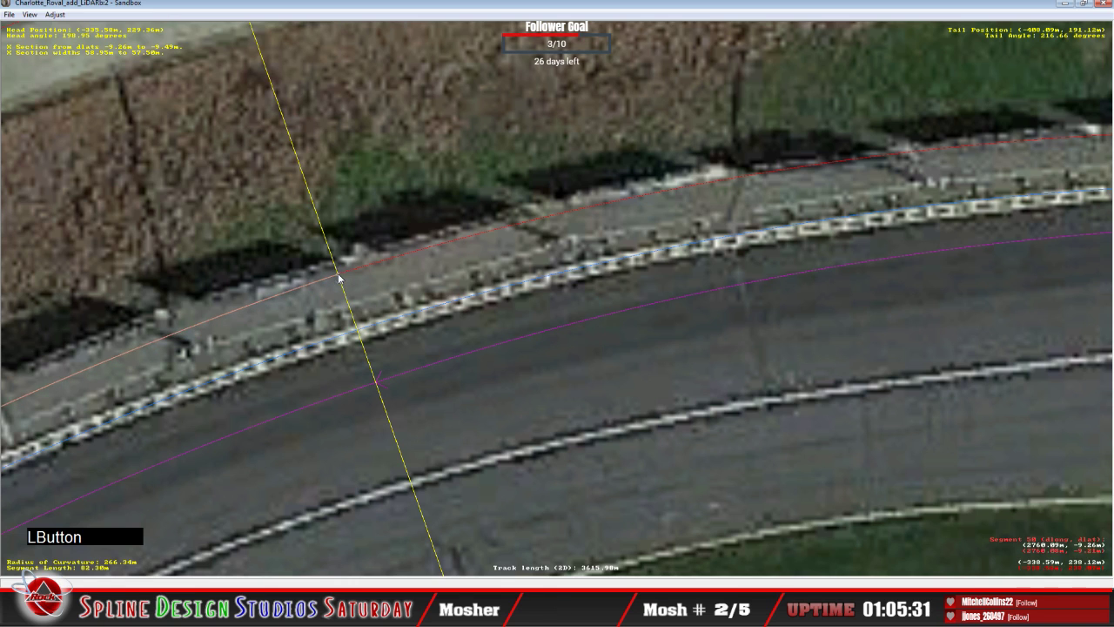
click(338, 275)
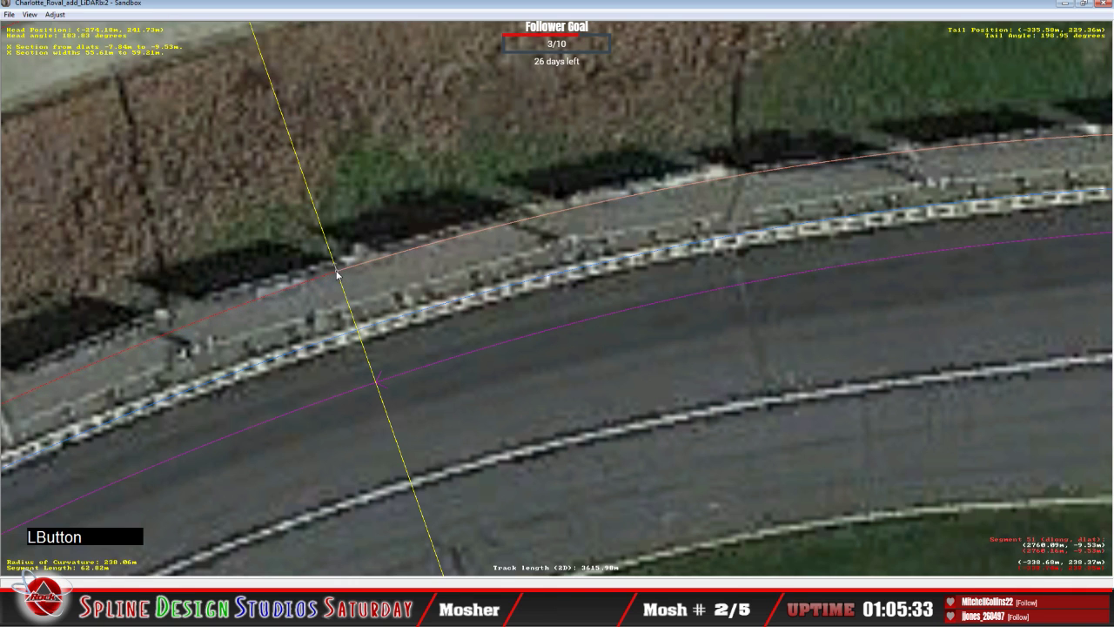
right_click(338, 275)
click(348, 275)
Move segment 51's end node outward to dlat about -9.94 m and insert an X Section on segment 52.
key(c)
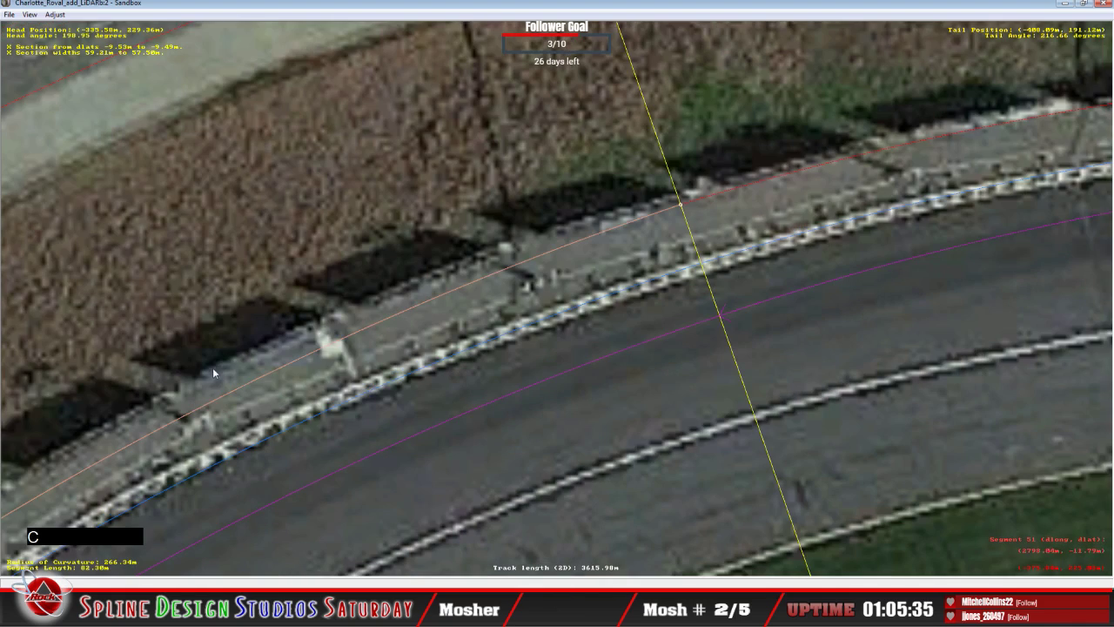
key(c)
key(c)
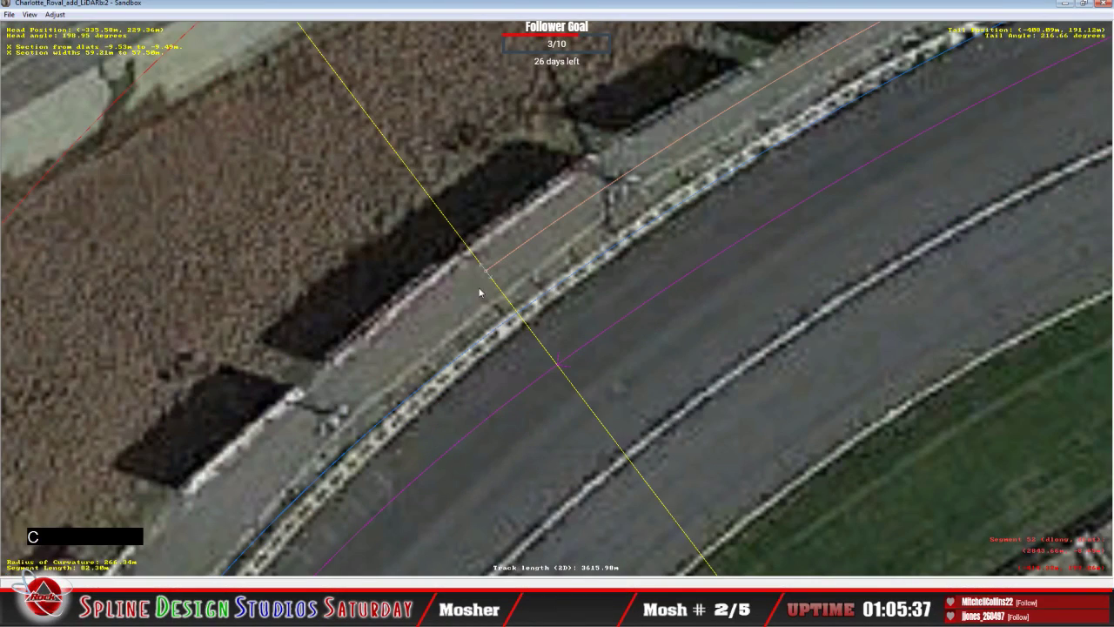
click(486, 266)
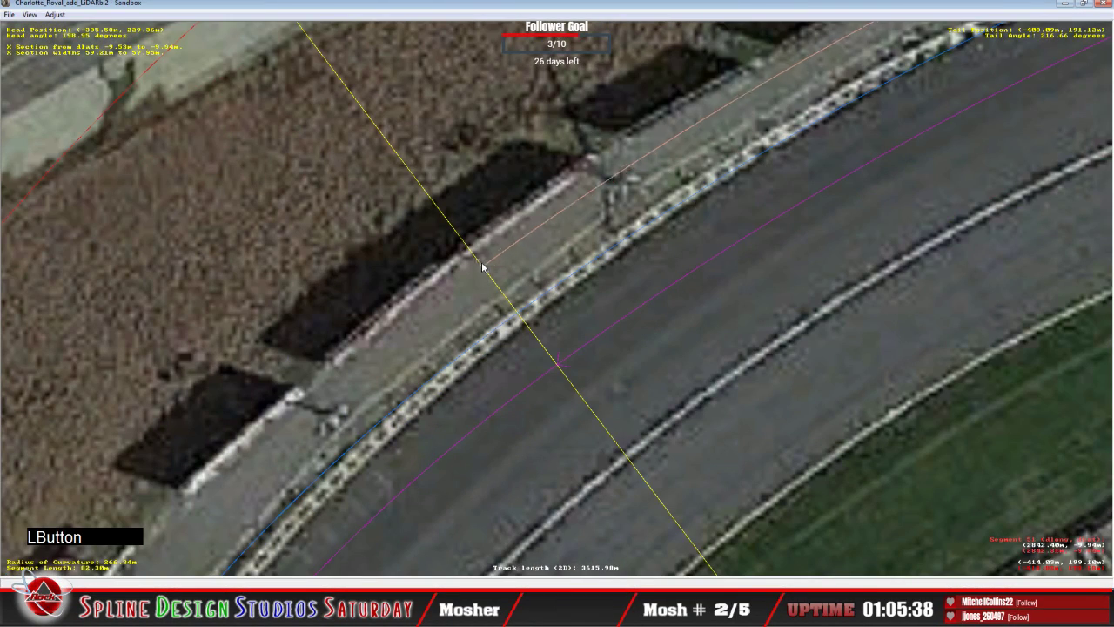
click(426, 299)
right_click(426, 299)
mouse_move(458, 381)
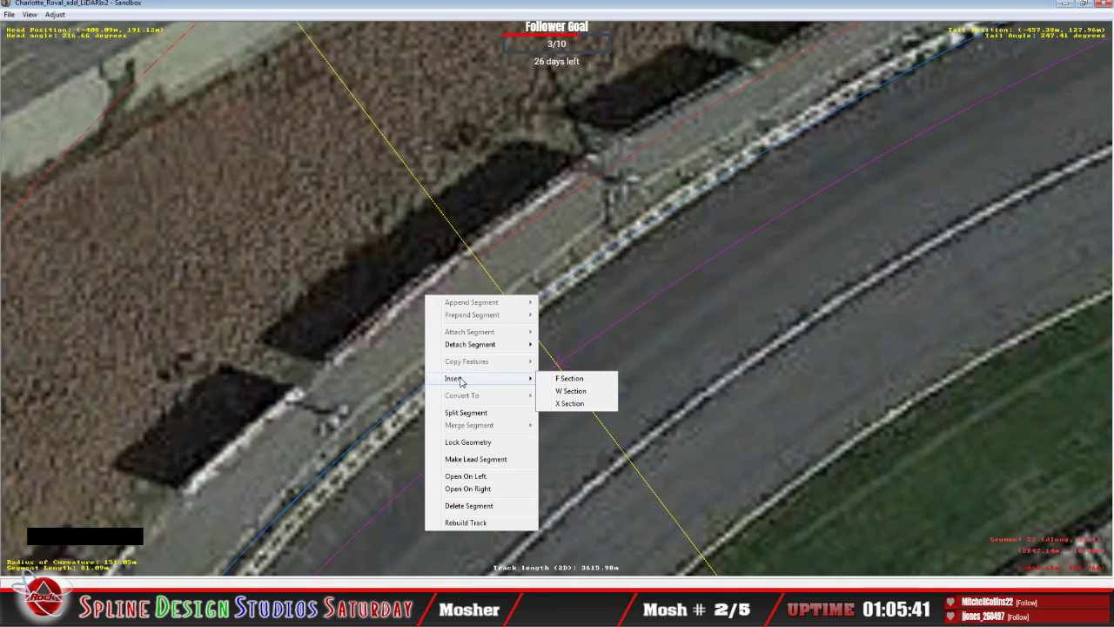
click(588, 403)
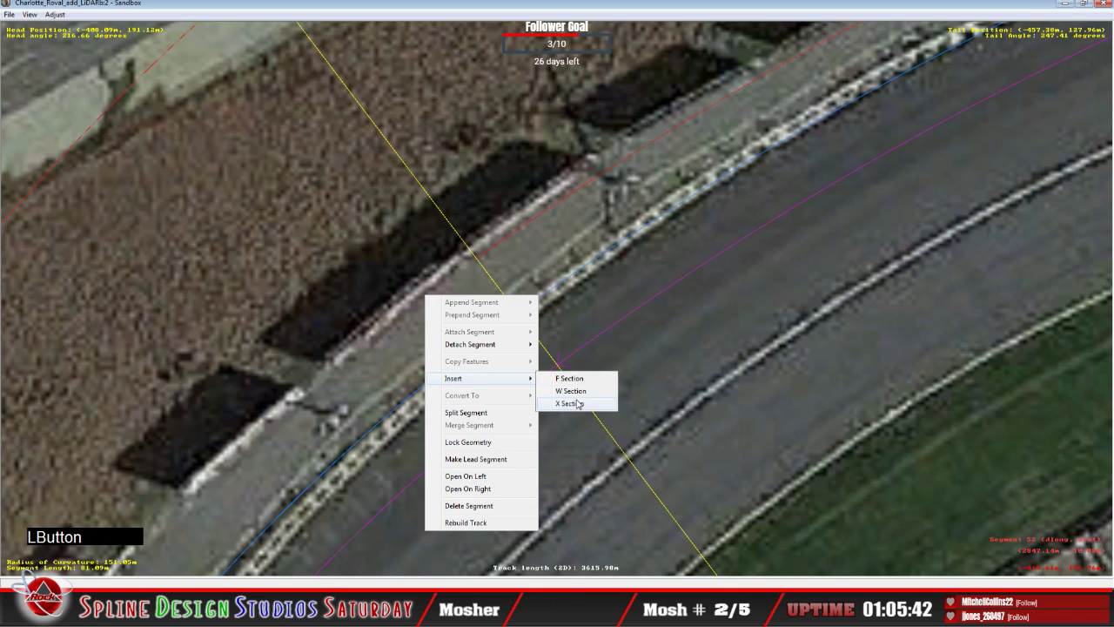
Move the joint between segments 51 and 52 to dlat about -10.79 m and set the node to Mode Absolute.
click(484, 267)
drag(484, 267, 478, 260)
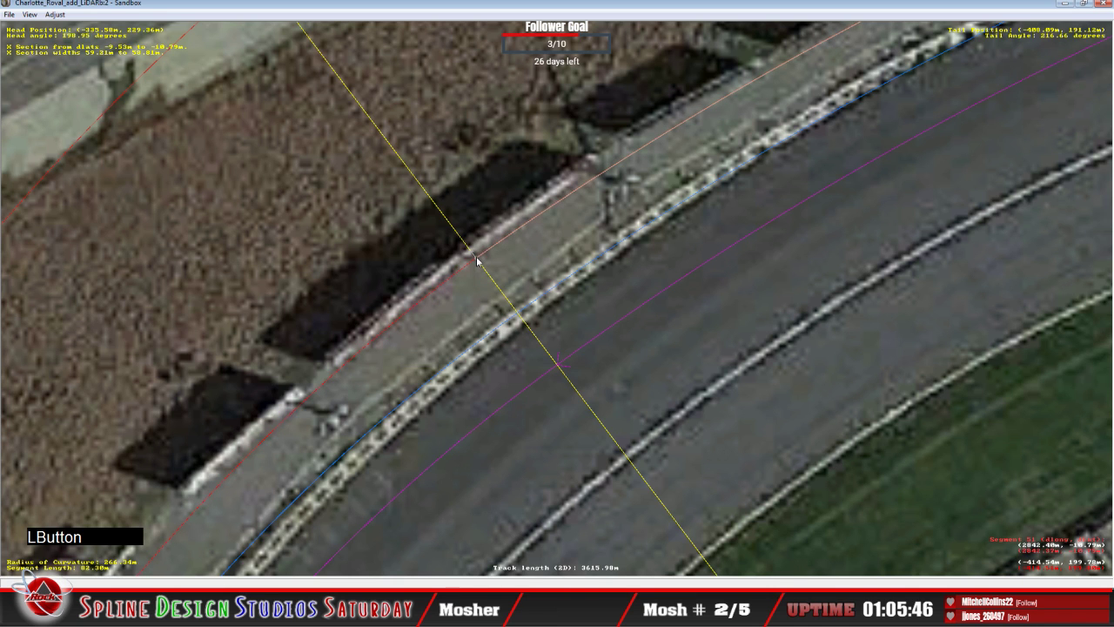
right_click(477, 261)
click(464, 271)
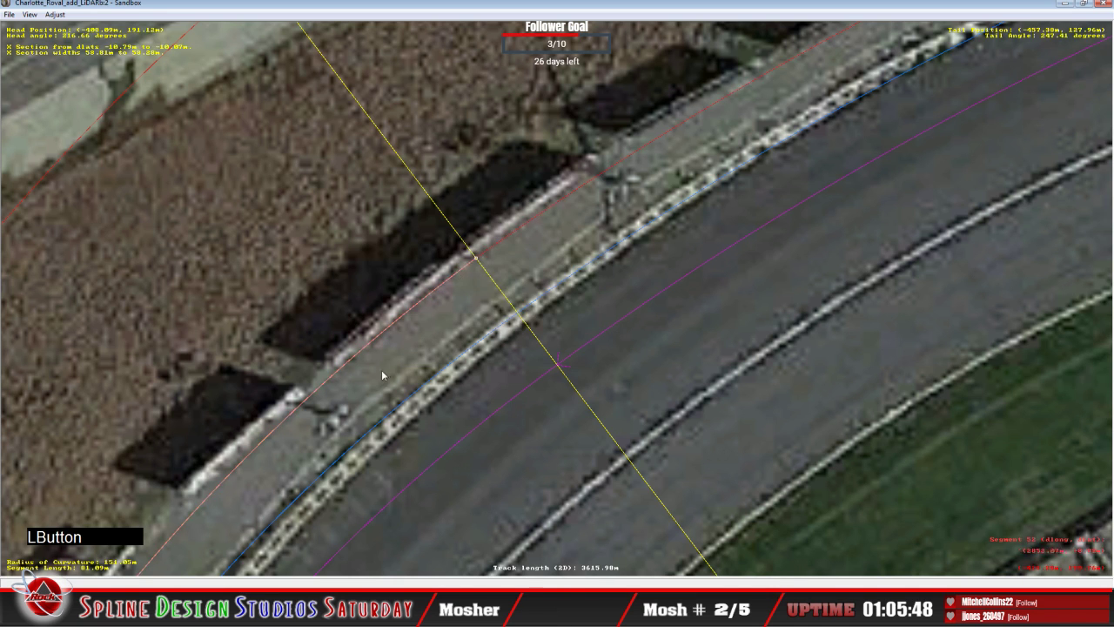
Delete the X Sections inserted along the pavement's outer edge on segments 50, 51 and 52.
key(c)
key(x)
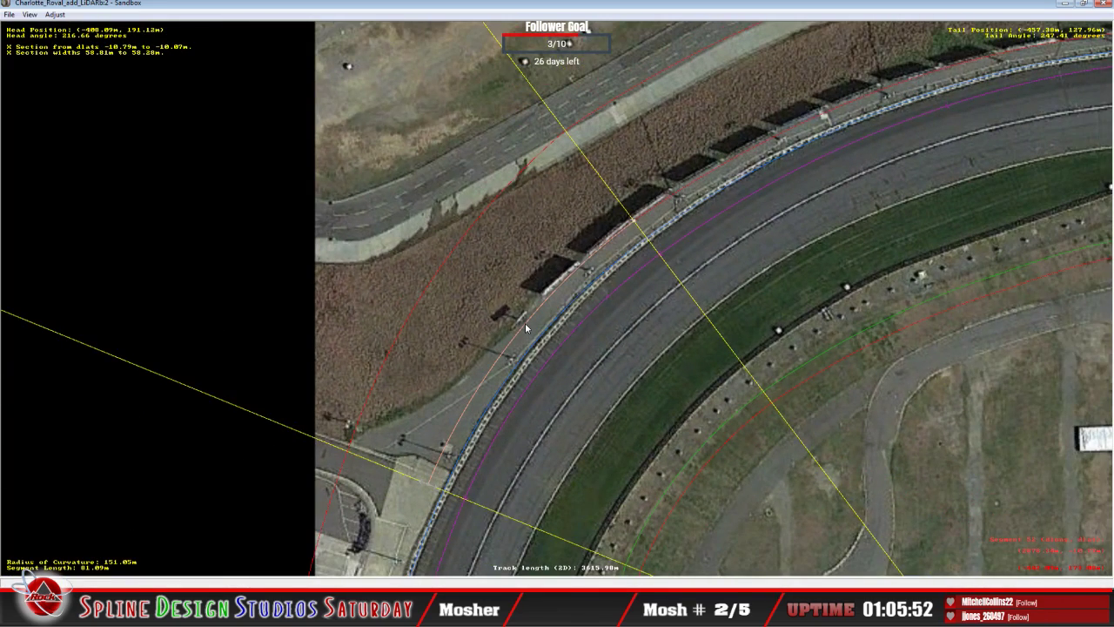
key(c)
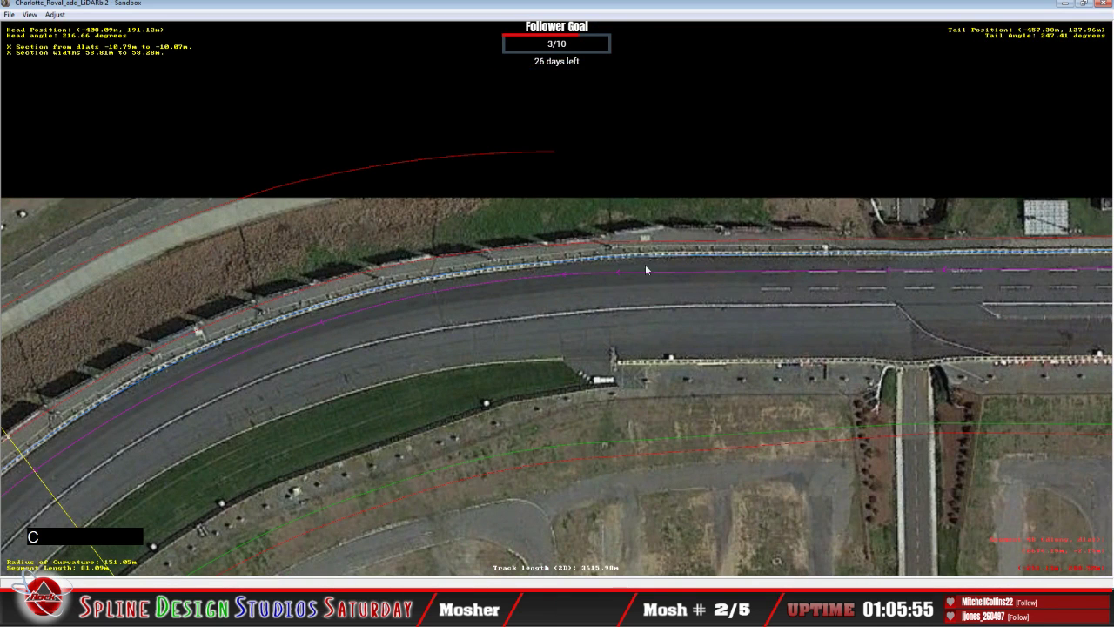
click(578, 239)
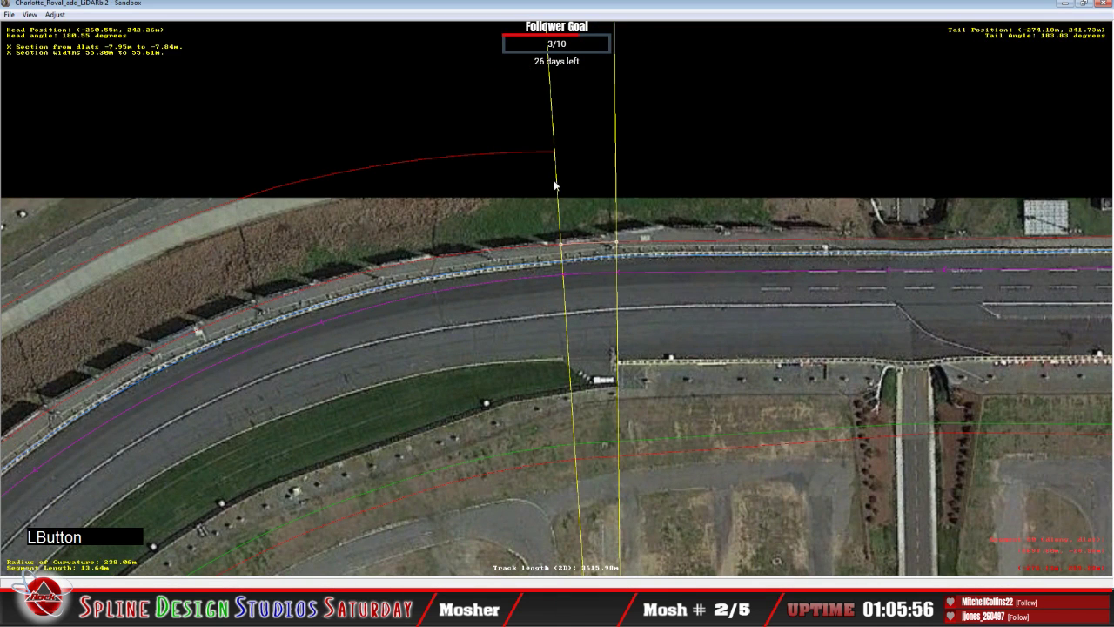
click(519, 249)
key(Delete)
key(Delete)
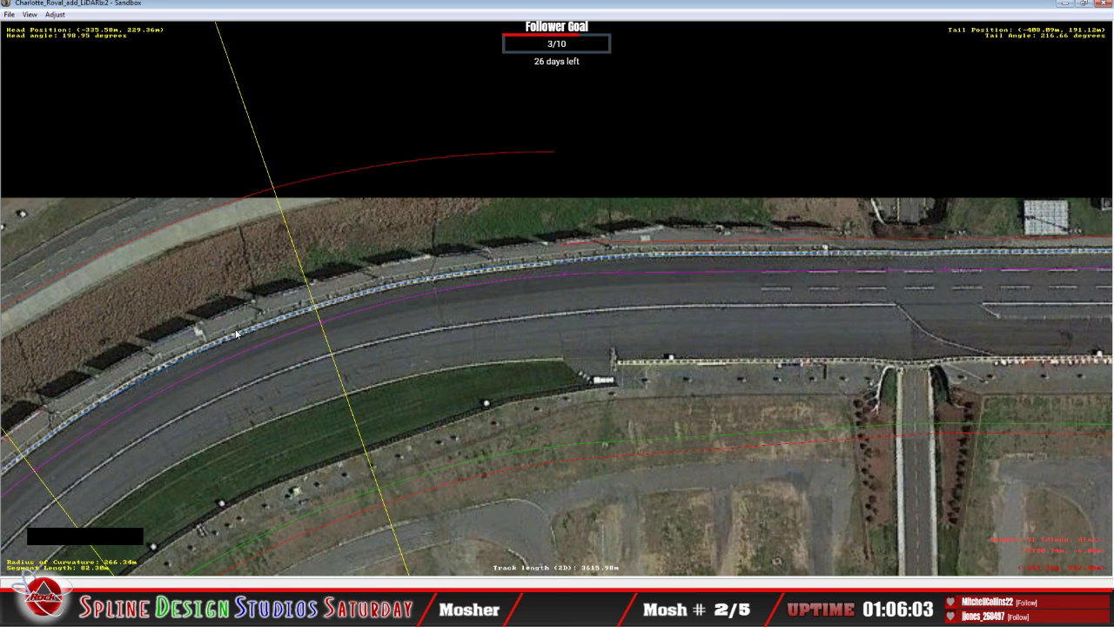
click(339, 392)
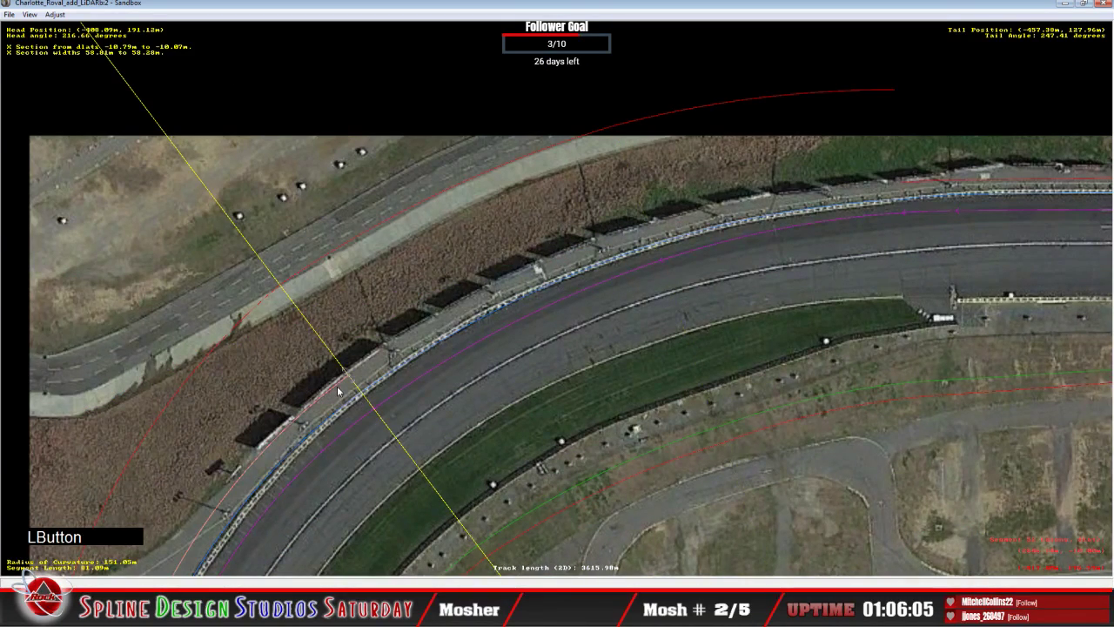
key(Delete)
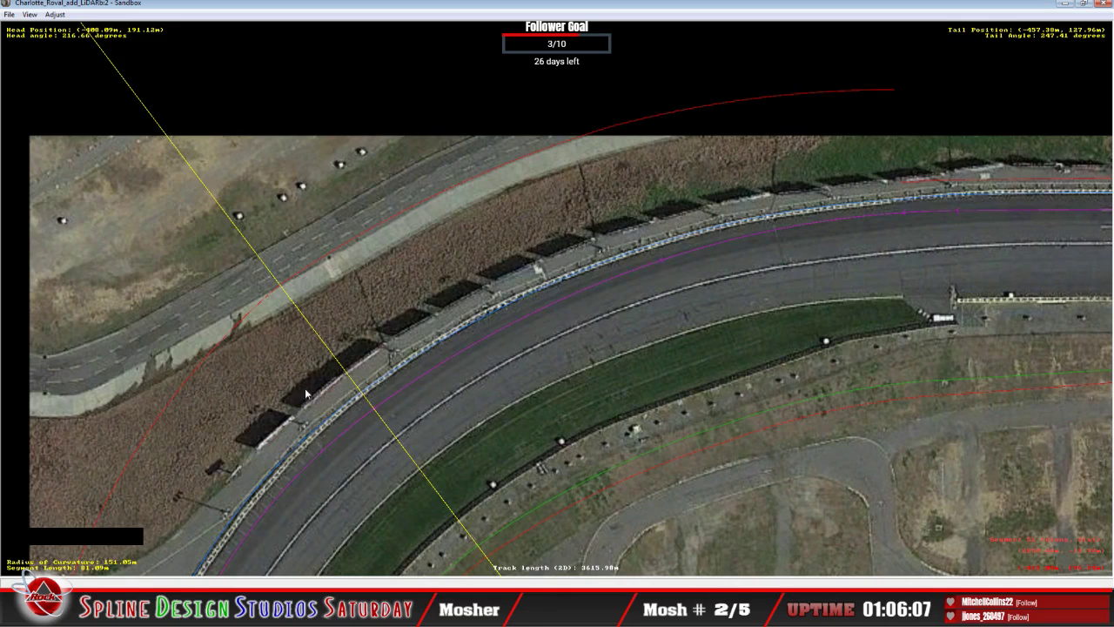
Pull the start node of segment 50's remaining outer X Section in to segment 49's end node at dlat about -7.34 m.
key(c)
key(c)
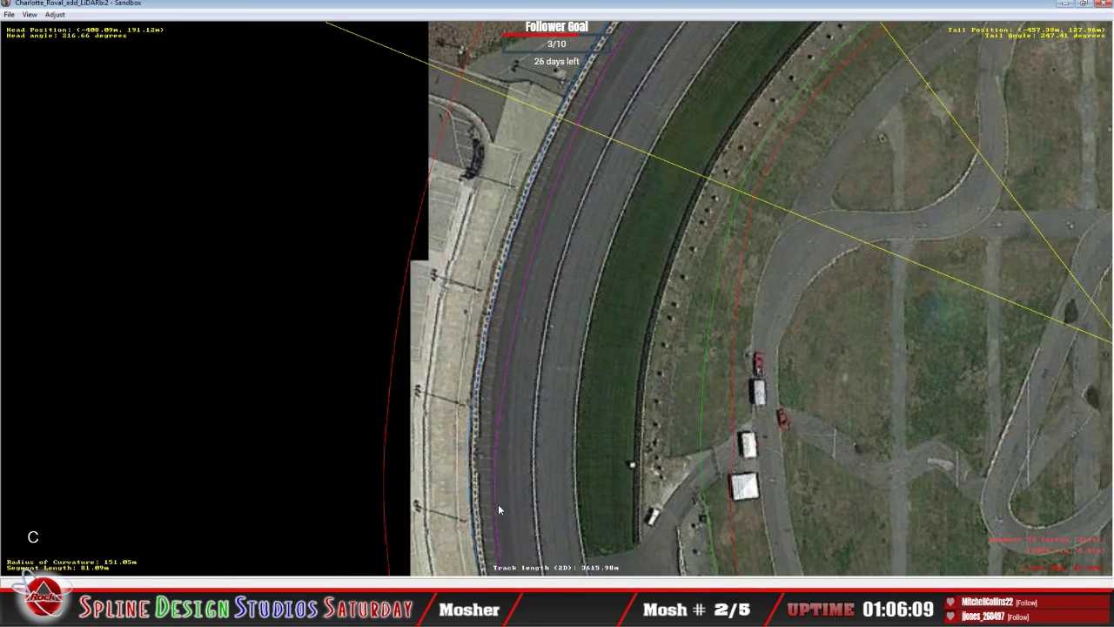
key(c)
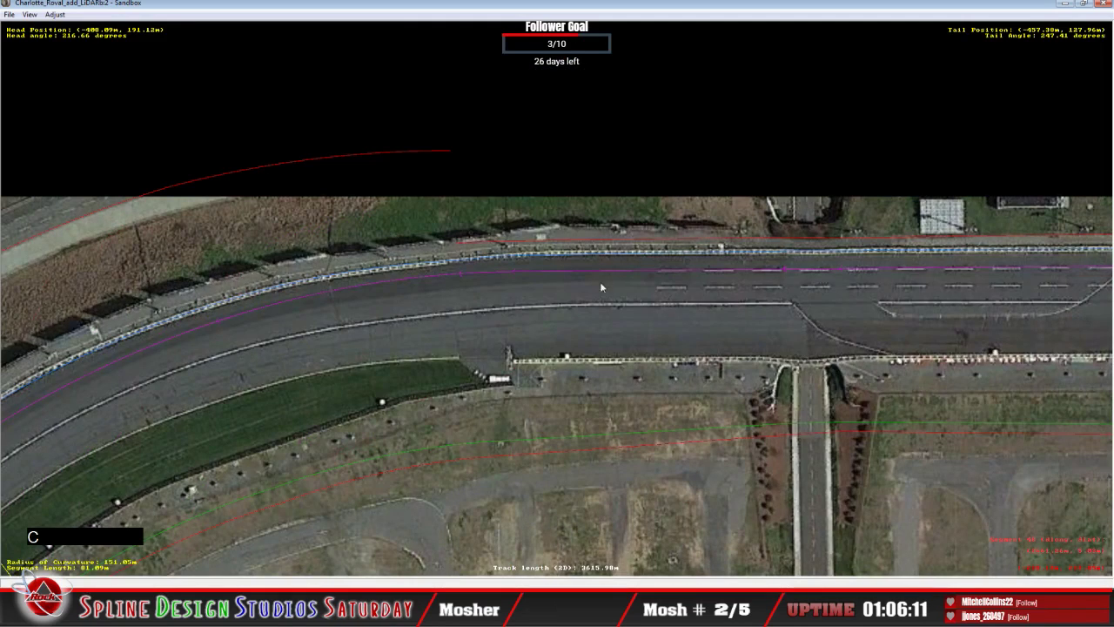
click(516, 238)
click(468, 230)
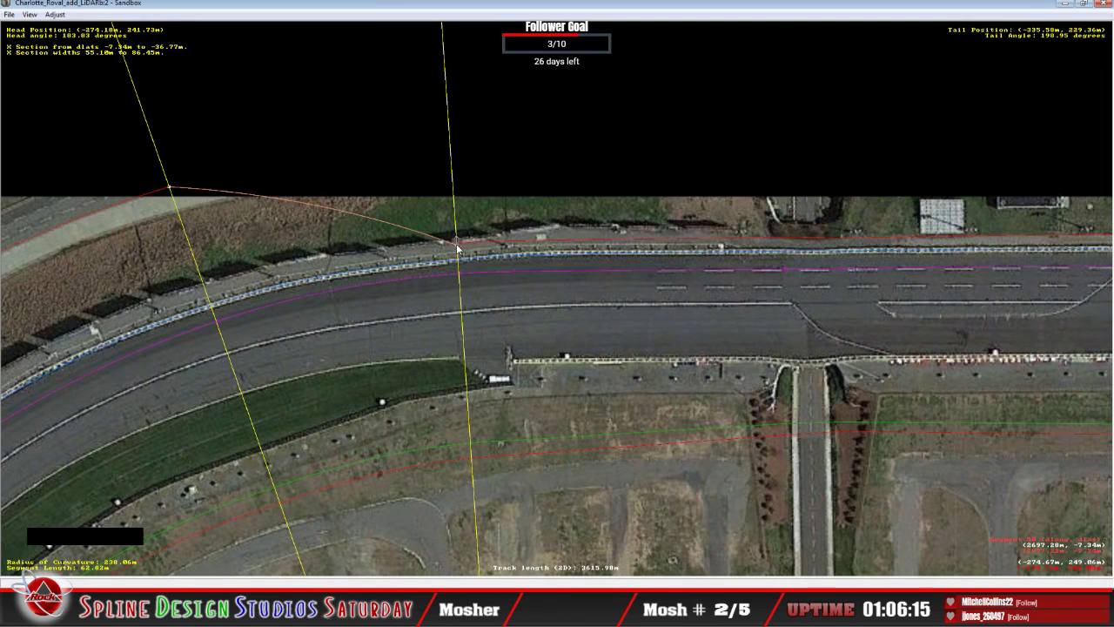
Move the joint between segments 49 and 50 to dlat about -8.01 m and set the node to Mode Absolute.
key(z)
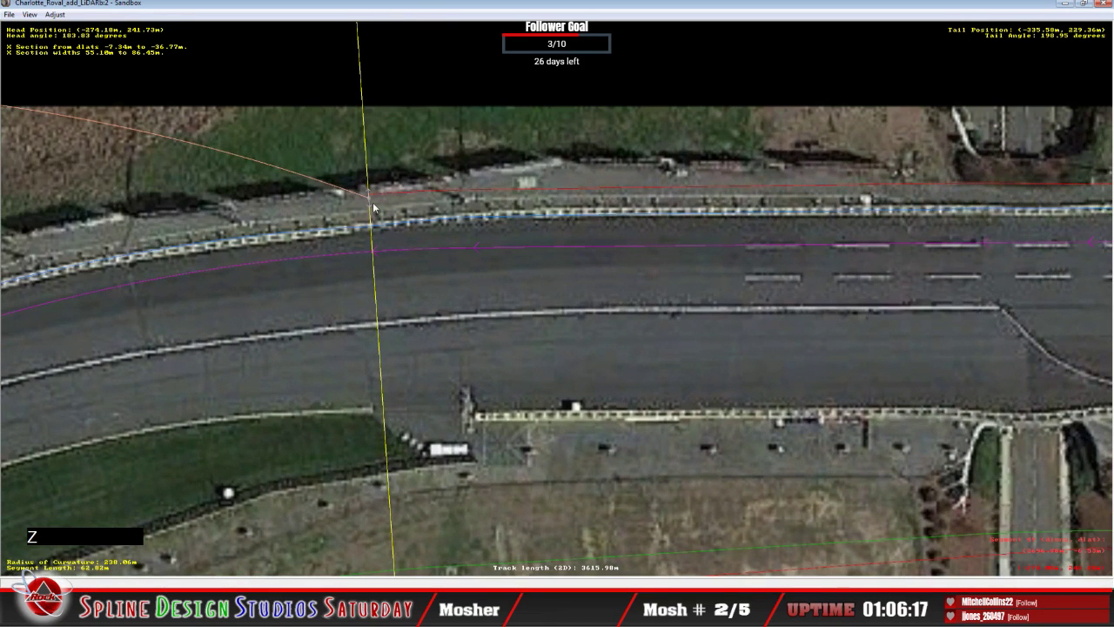
click(374, 201)
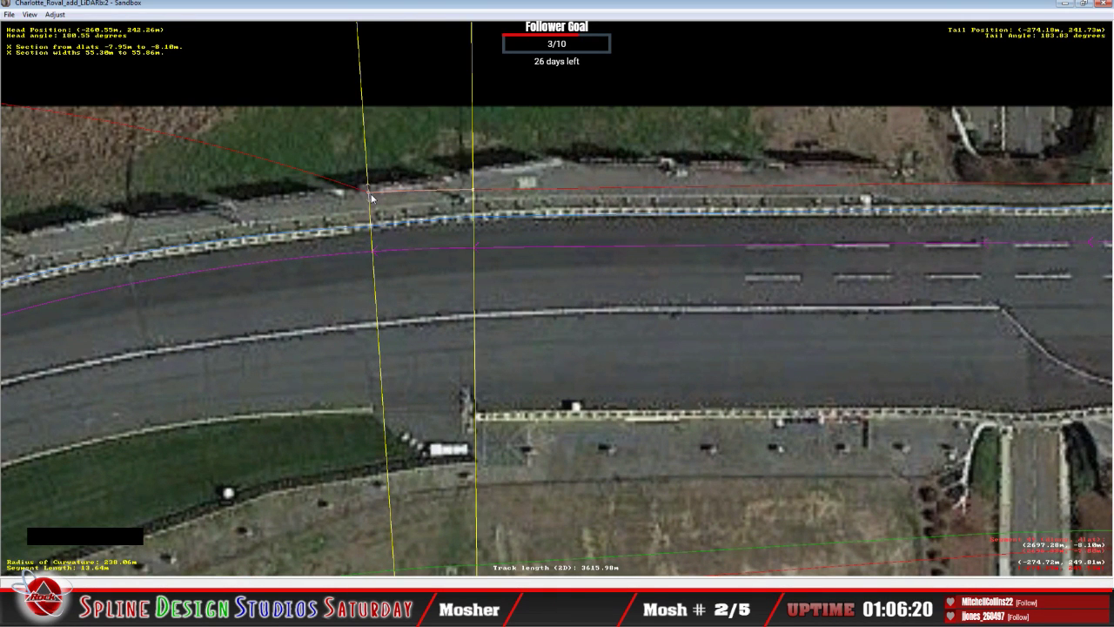
key(z)
key(c)
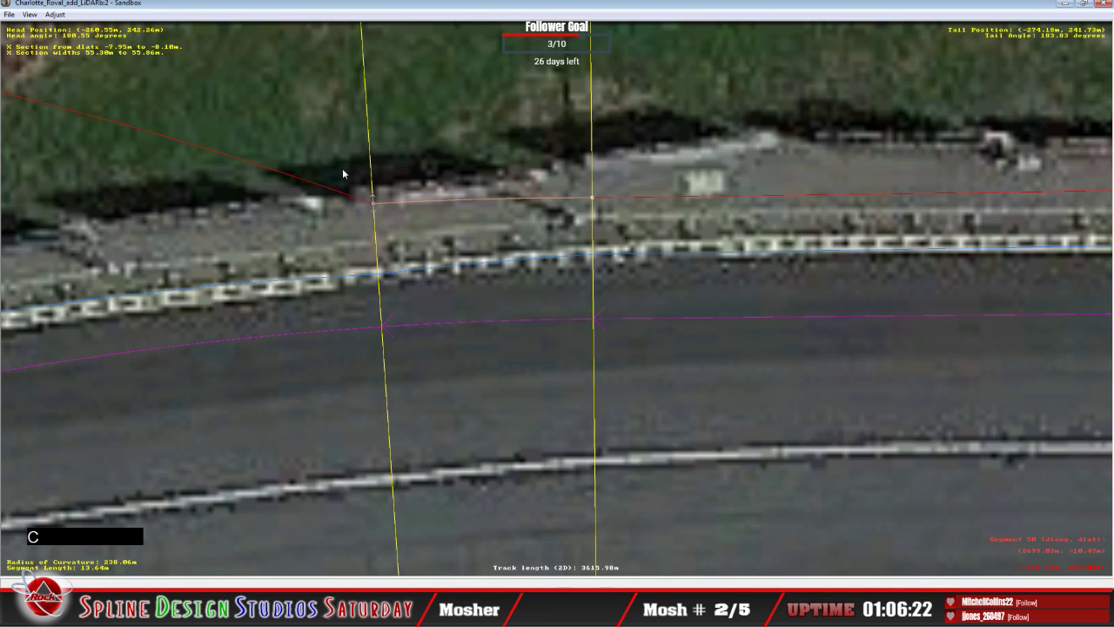
click(375, 207)
right_click(371, 206)
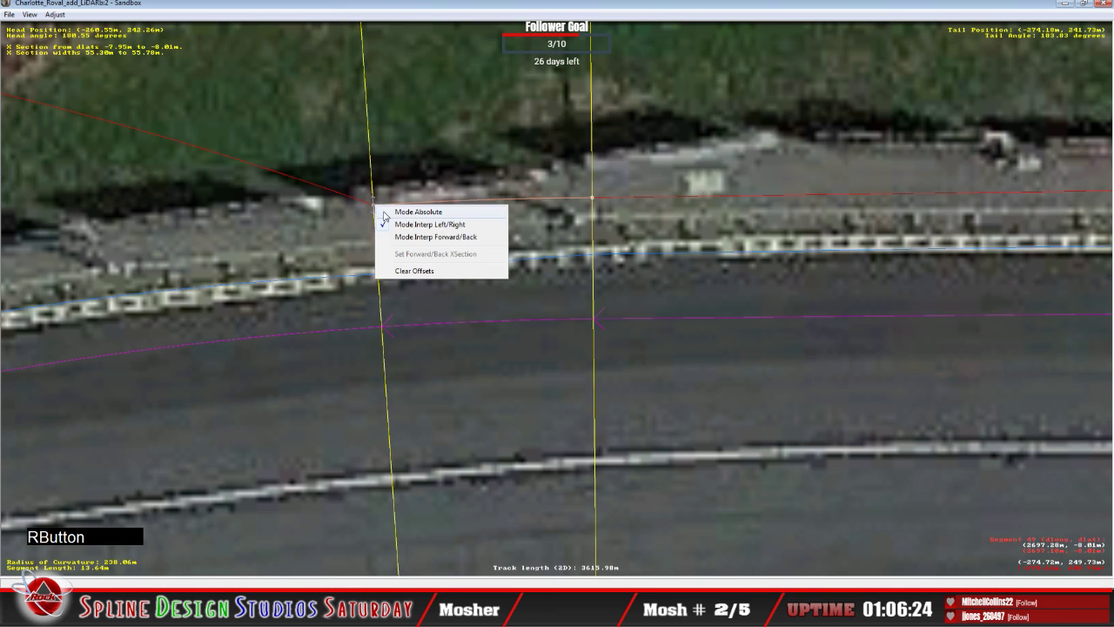
click(368, 207)
click(368, 207)
Pull the outer X Section end nodes inward to dlat about -13.61 m on segment 50 and -18.16 m on segment 51.
key(x)
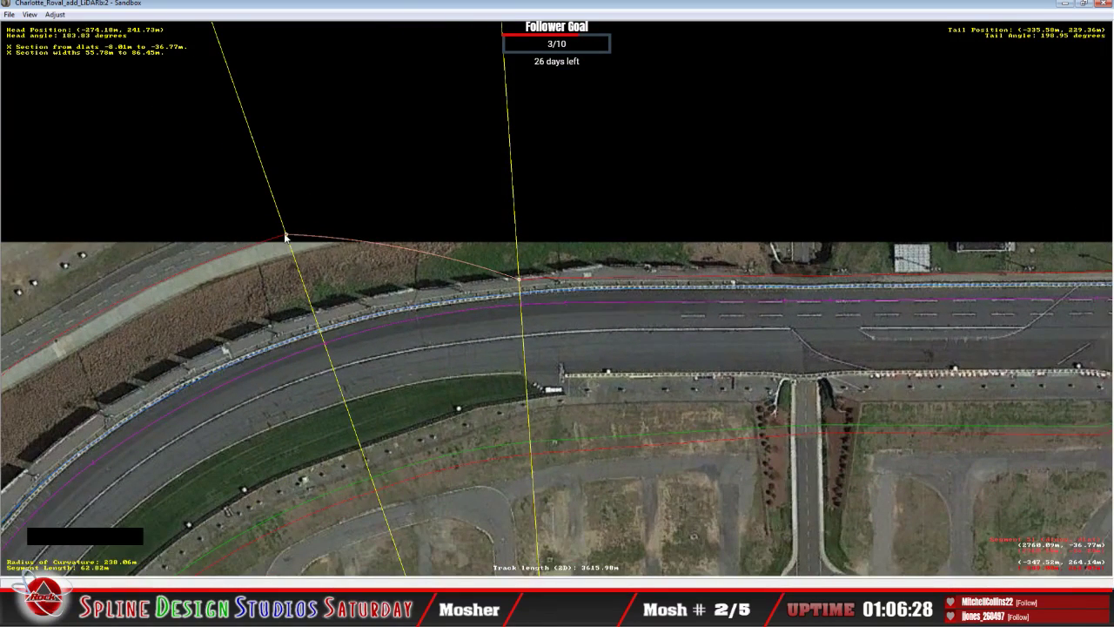
drag(285, 235, 266, 308)
click(266, 305)
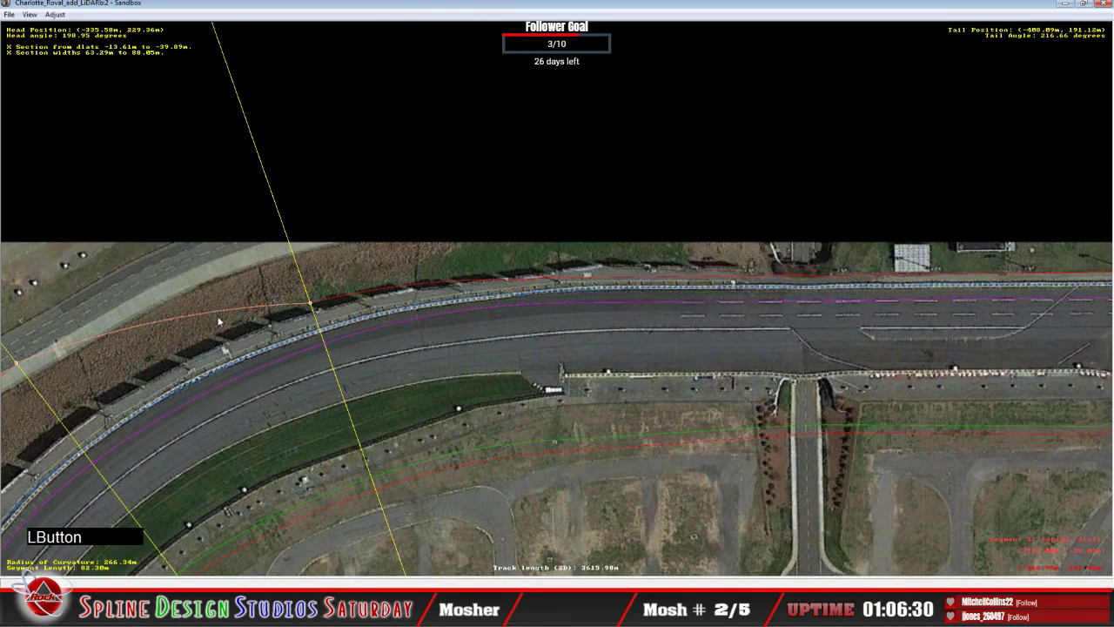
key(c)
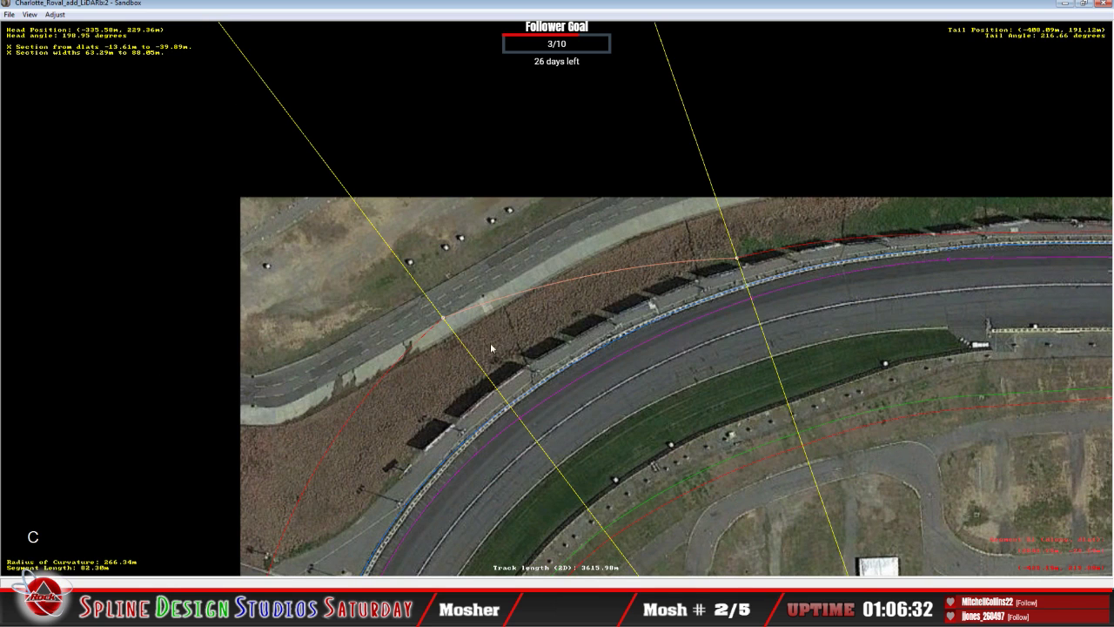
drag(441, 316, 484, 377)
Pull the outer X Section end nodes inward to dlat about -16.02 m on segment 52 and -16.55 m on segment 53.
click(419, 425)
key(c)
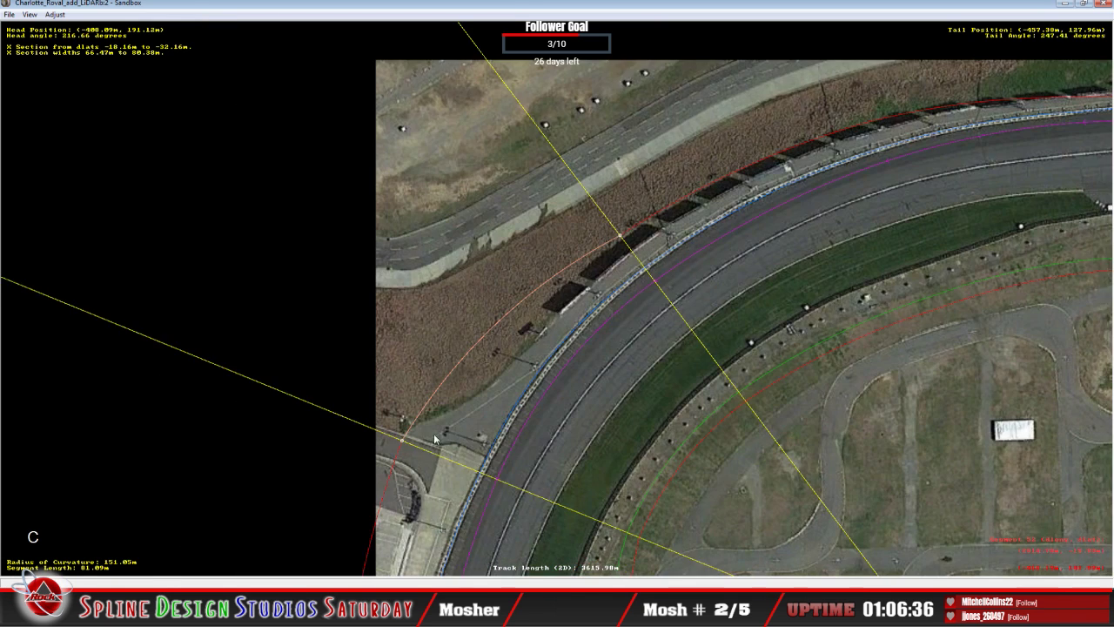
drag(403, 441, 449, 468)
key(c)
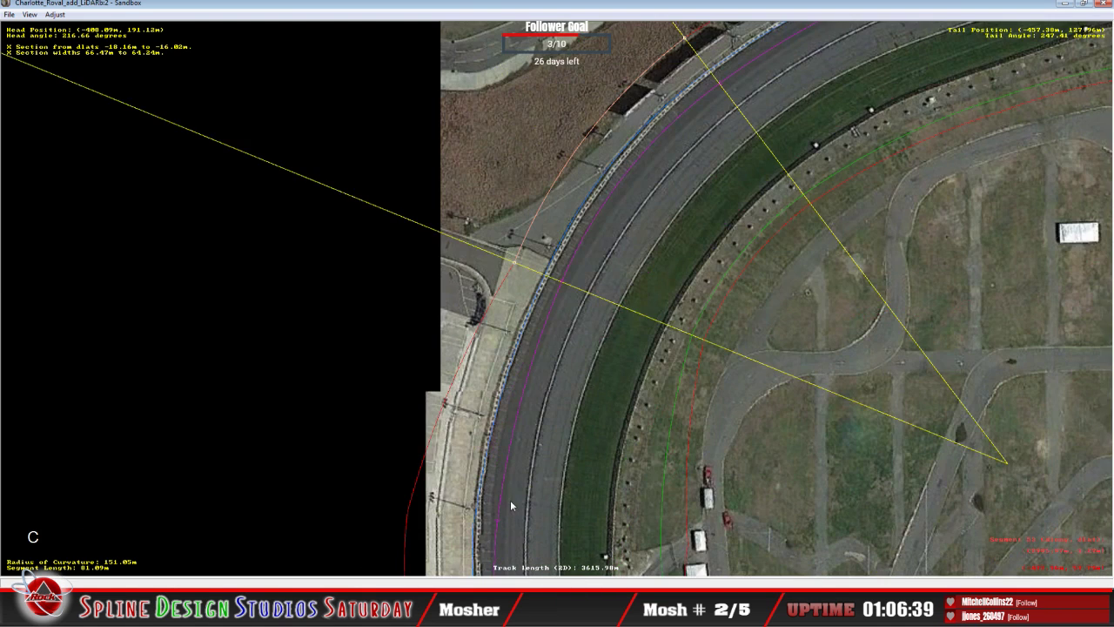
click(437, 449)
key(c)
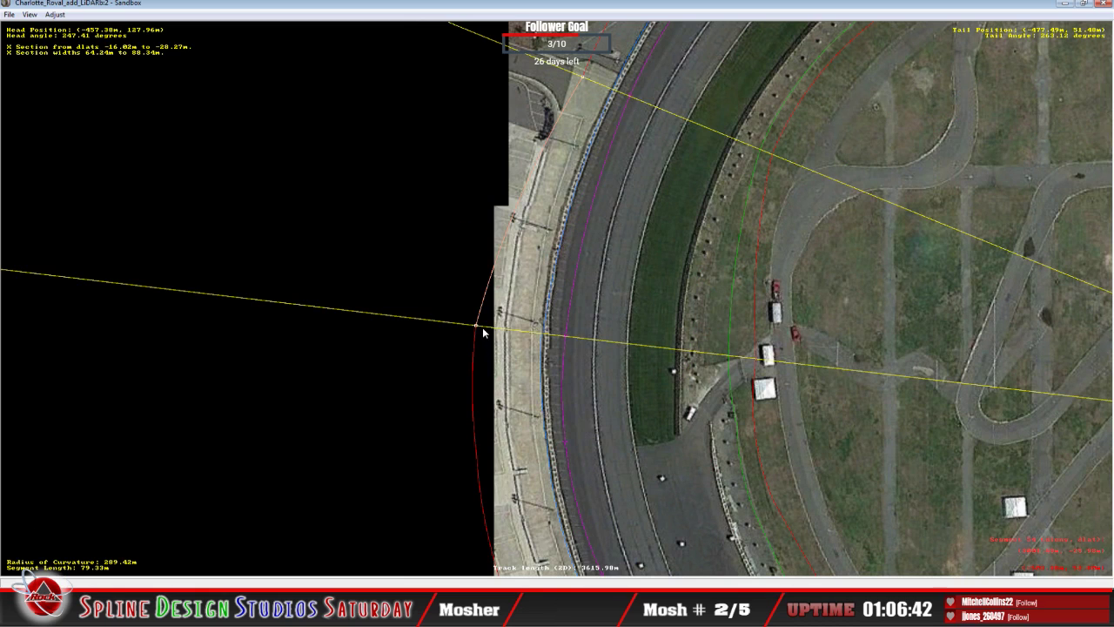
drag(480, 330, 478, 452)
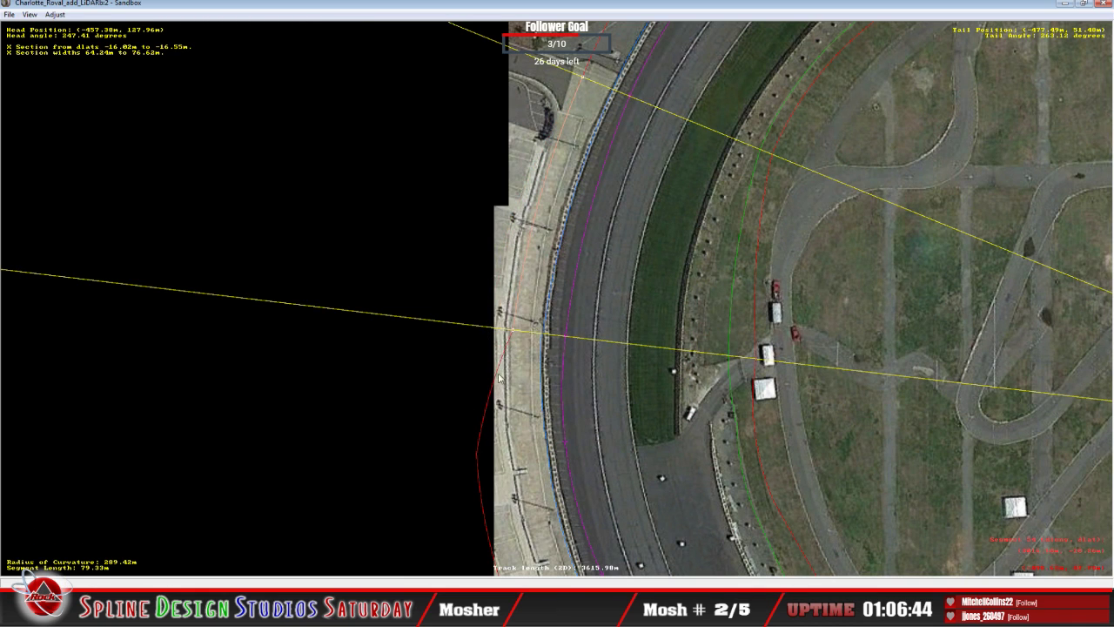
Pull the outer X Section end nodes of segments 54, 55 and 56 inward to dlat about -21.30 m, -25.67 m and -27.14 m.
click(517, 422)
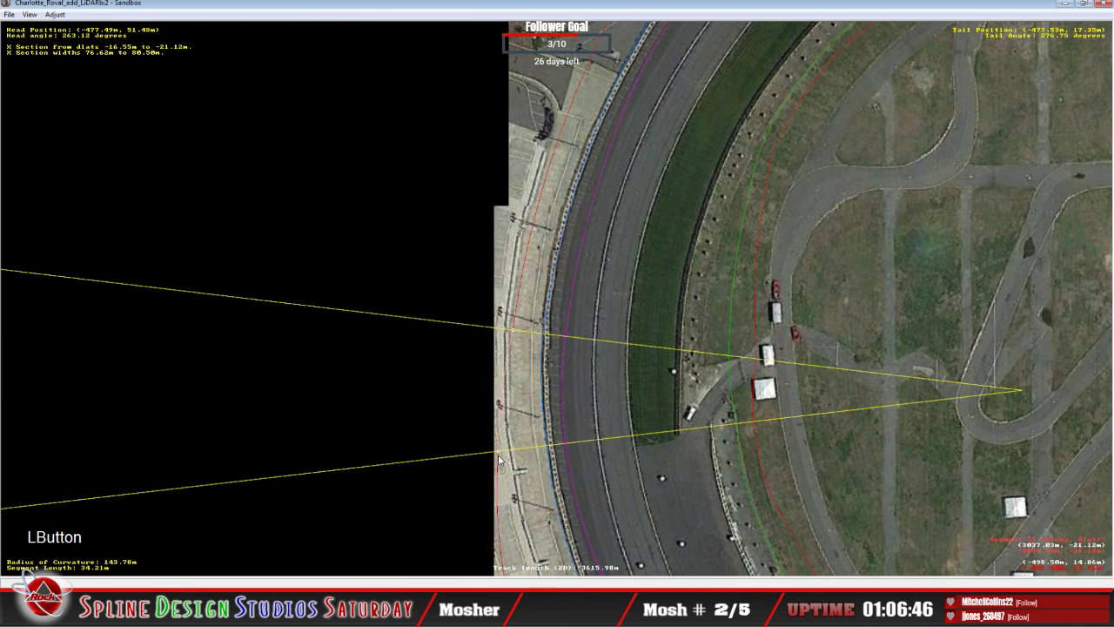
key(c)
click(573, 420)
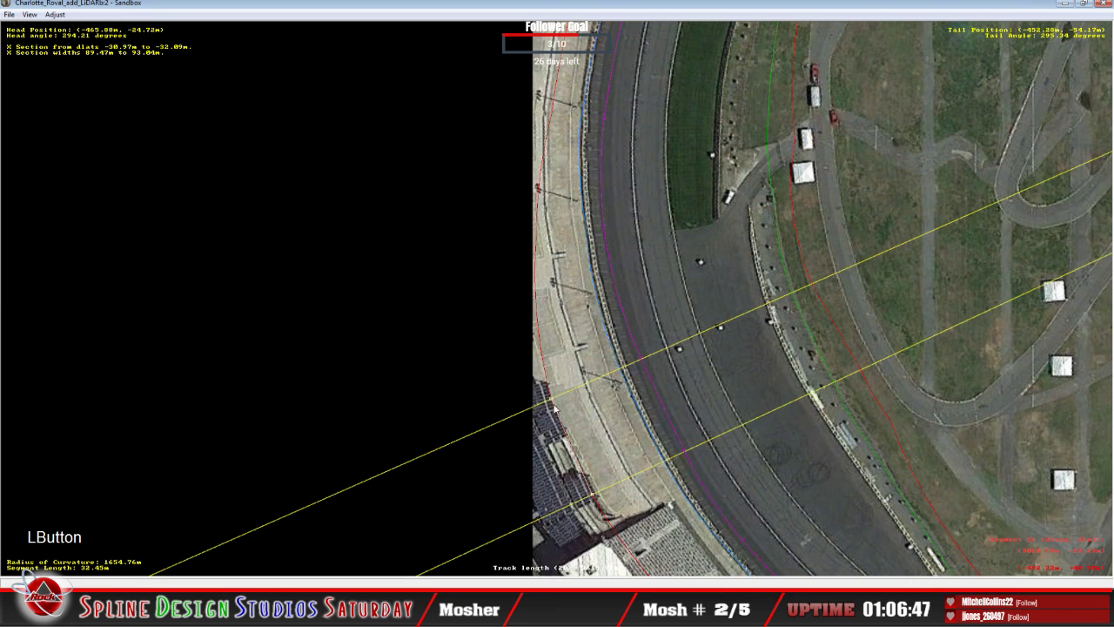
click(568, 399)
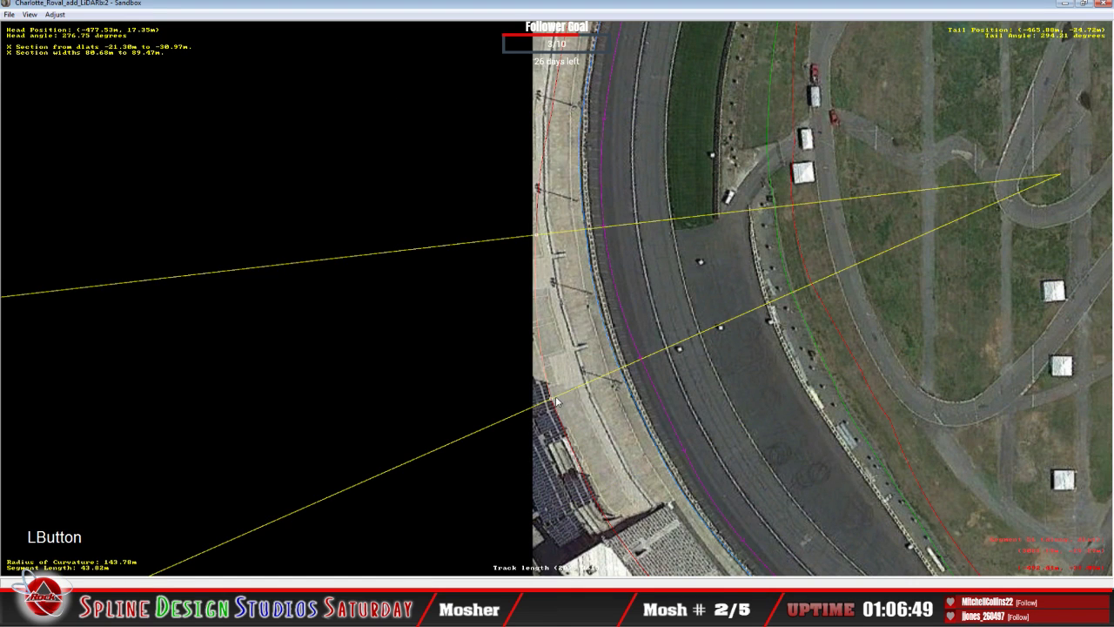
click(570, 399)
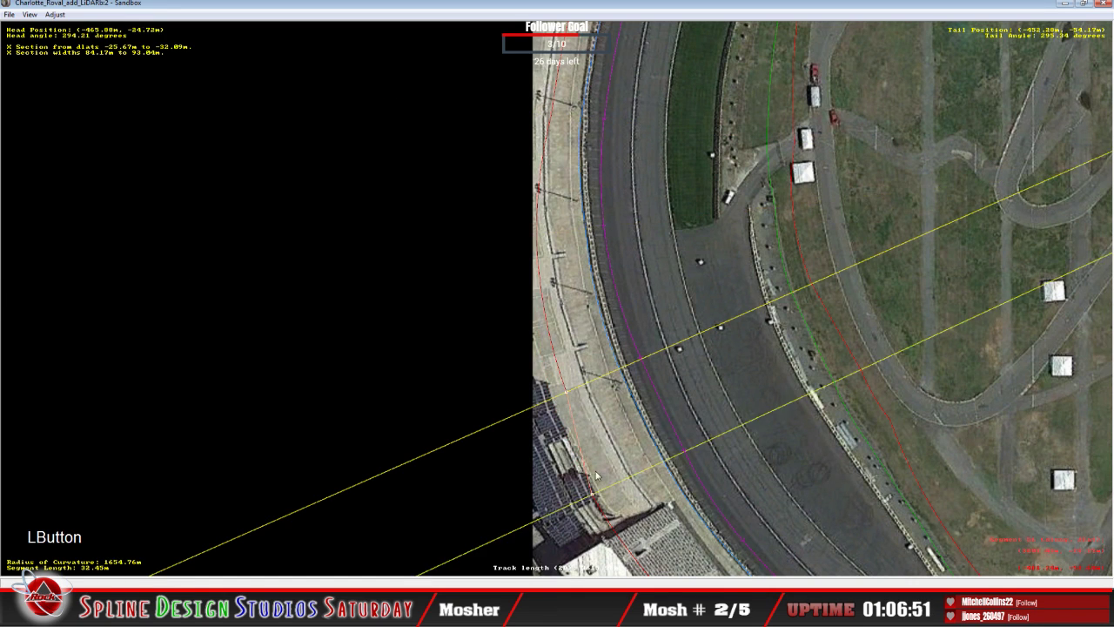
key(c)
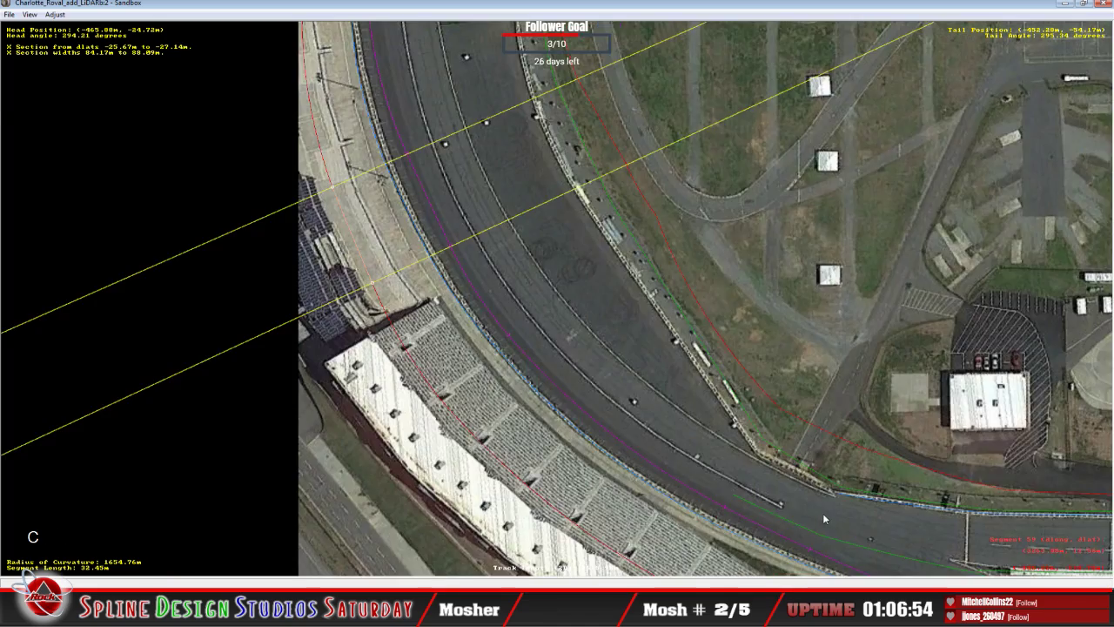
key(c)
key(c)
key(x)
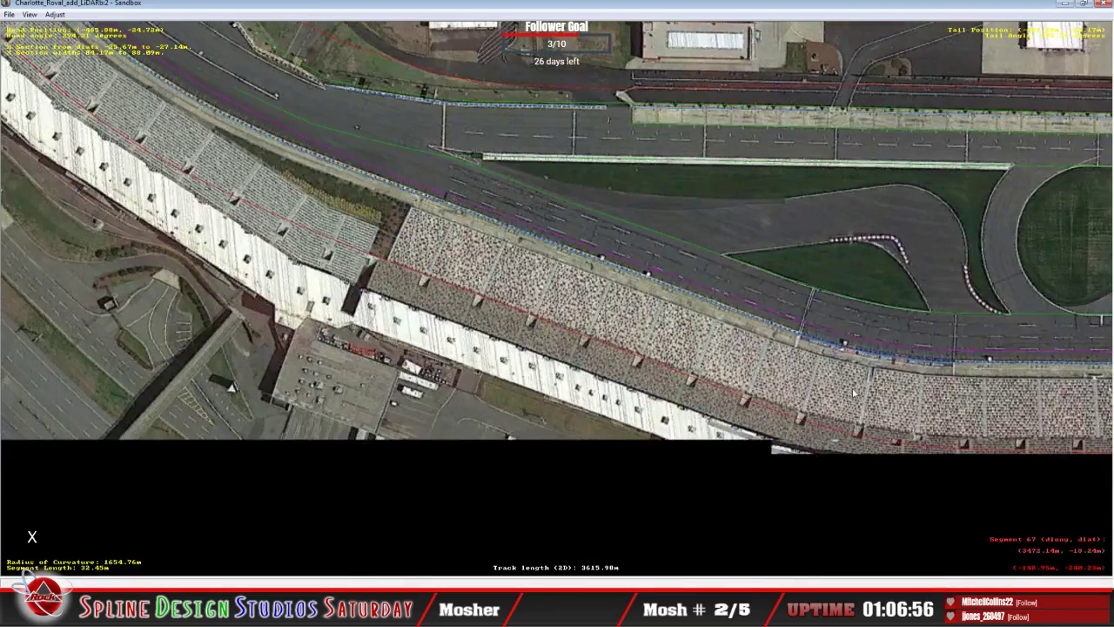
key(x)
key(c)
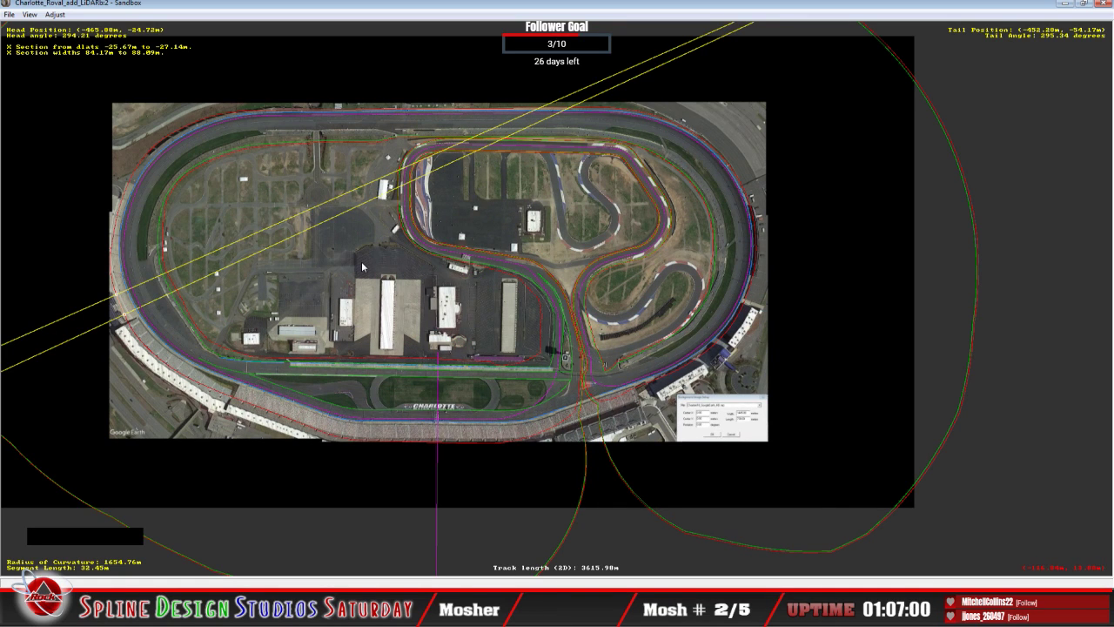
key(x)
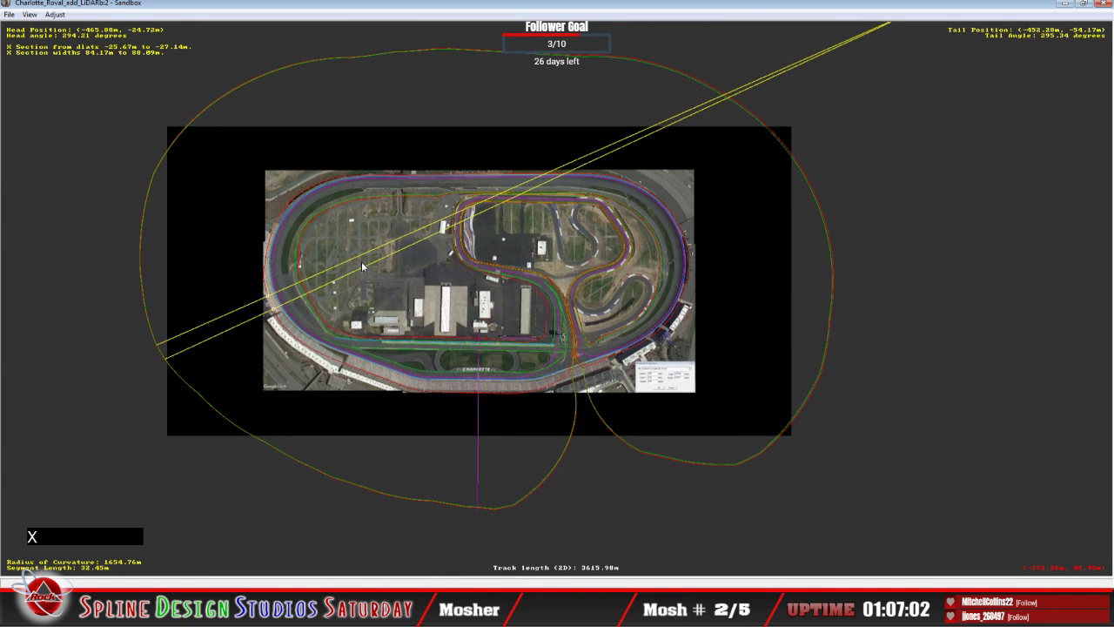
Review the background image setup, keeping its settings, and turn on Draw World Underneath to display the track surface.
click(55, 14)
click(66, 27)
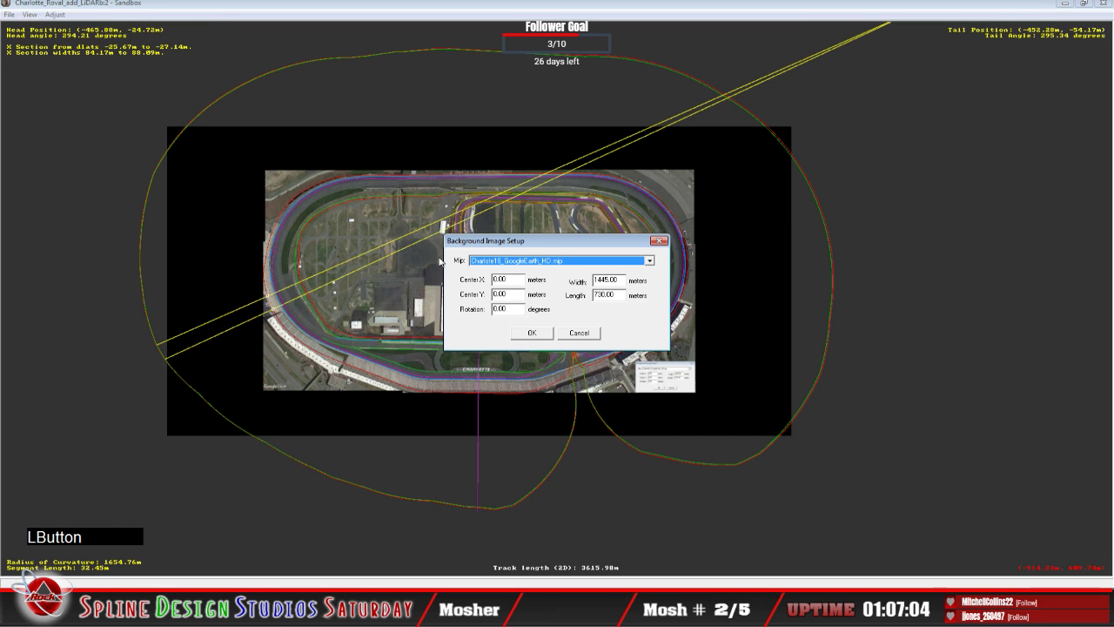
click(533, 333)
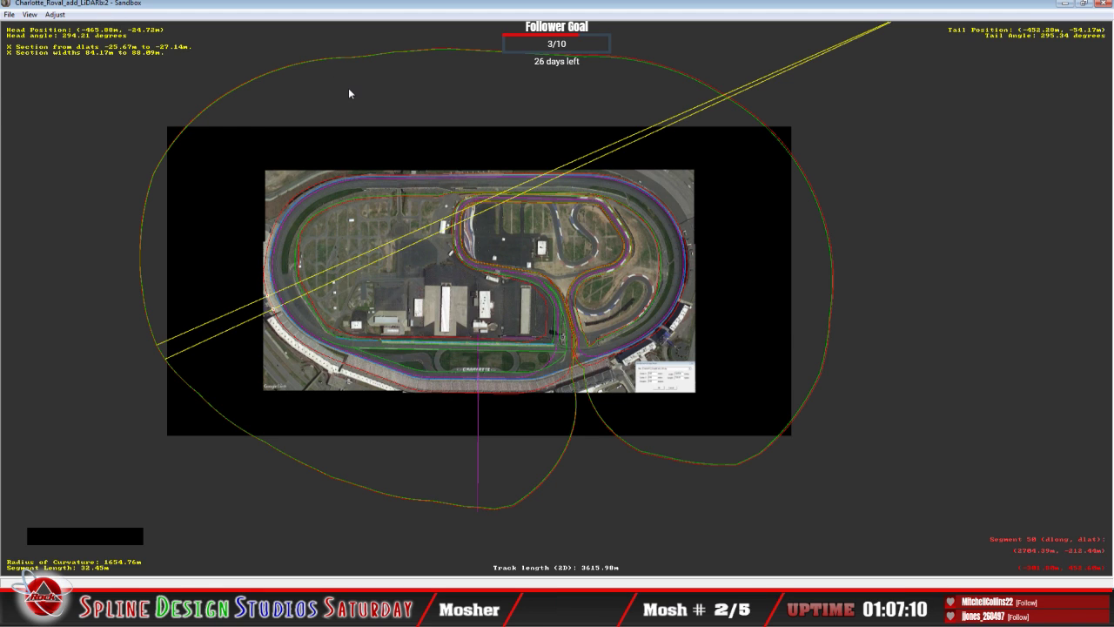
click(30, 15)
click(57, 111)
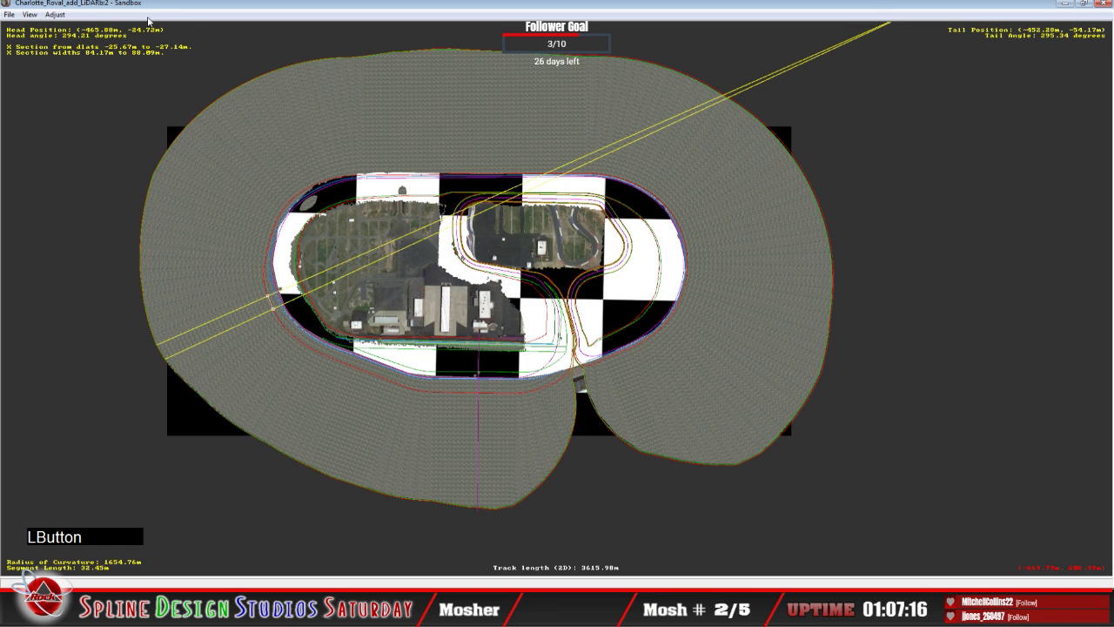
Save the track as a new version named Charlotte_Roval_add_LiDARc.
click(9, 15)
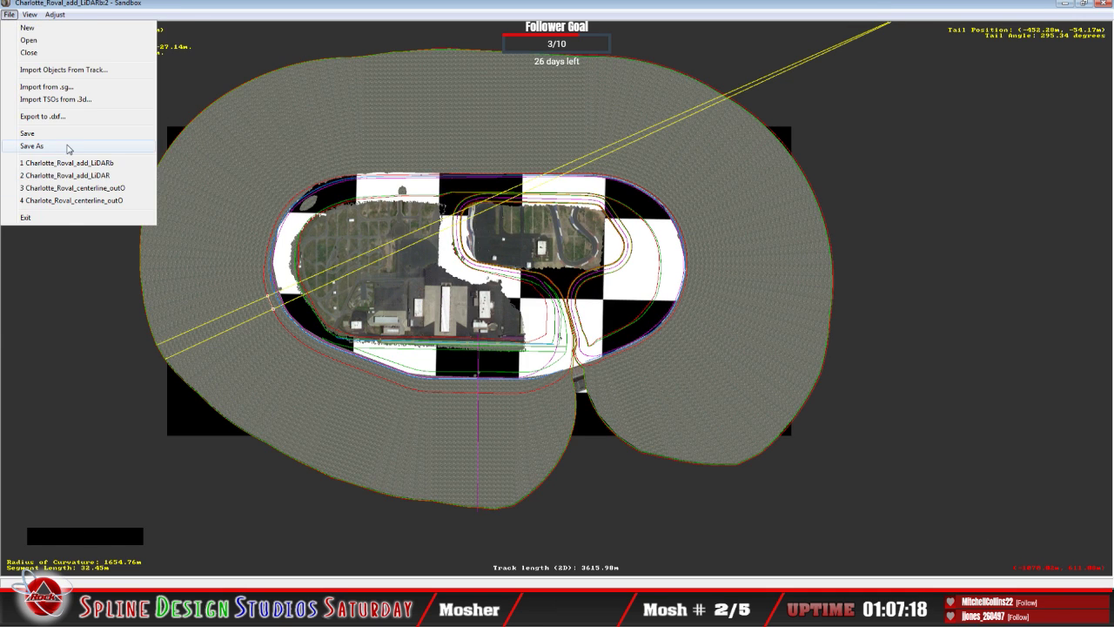
click(31, 146)
click(583, 410)
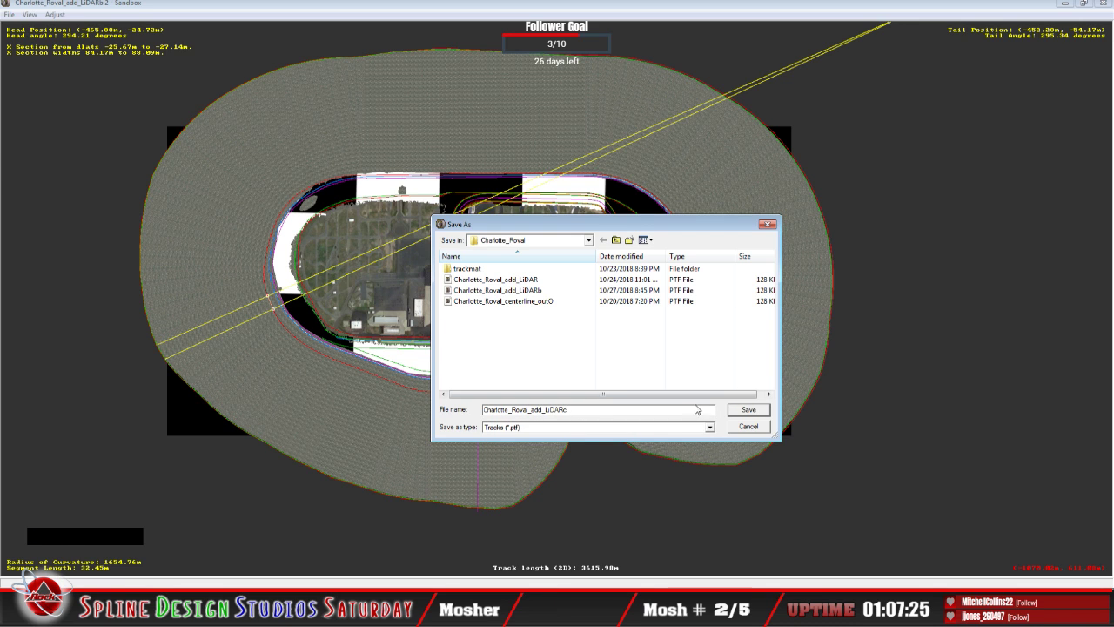
click(749, 410)
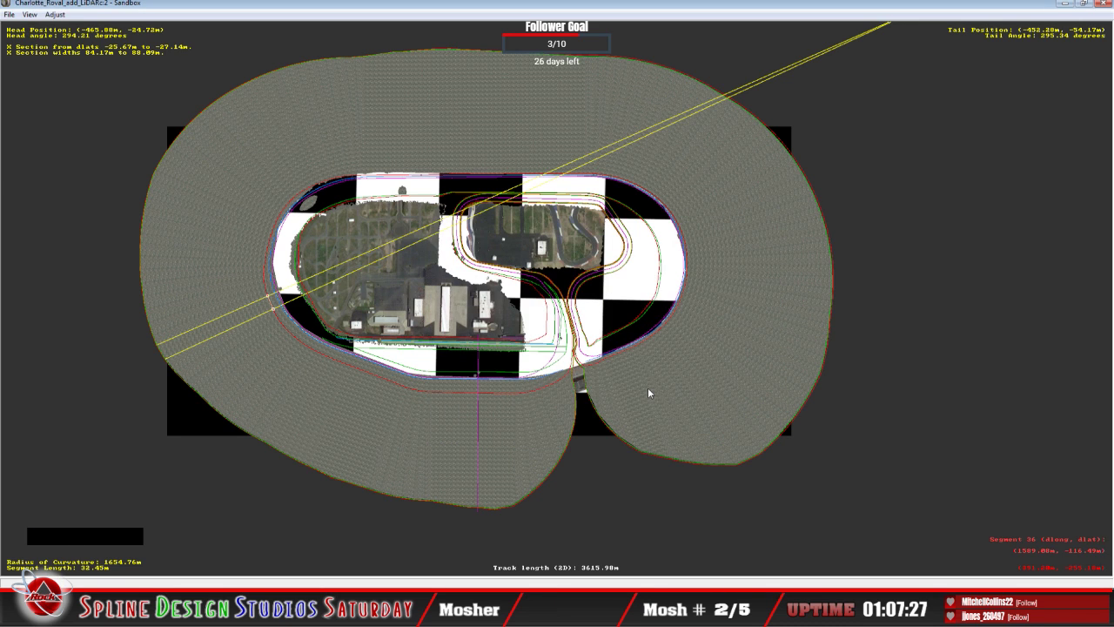
Switch to Windows Explorer, check the Charlotte_Roval_add_LiDARc file in the Charlotte_Roval folder, and return to Sandbox.
click(58, 566)
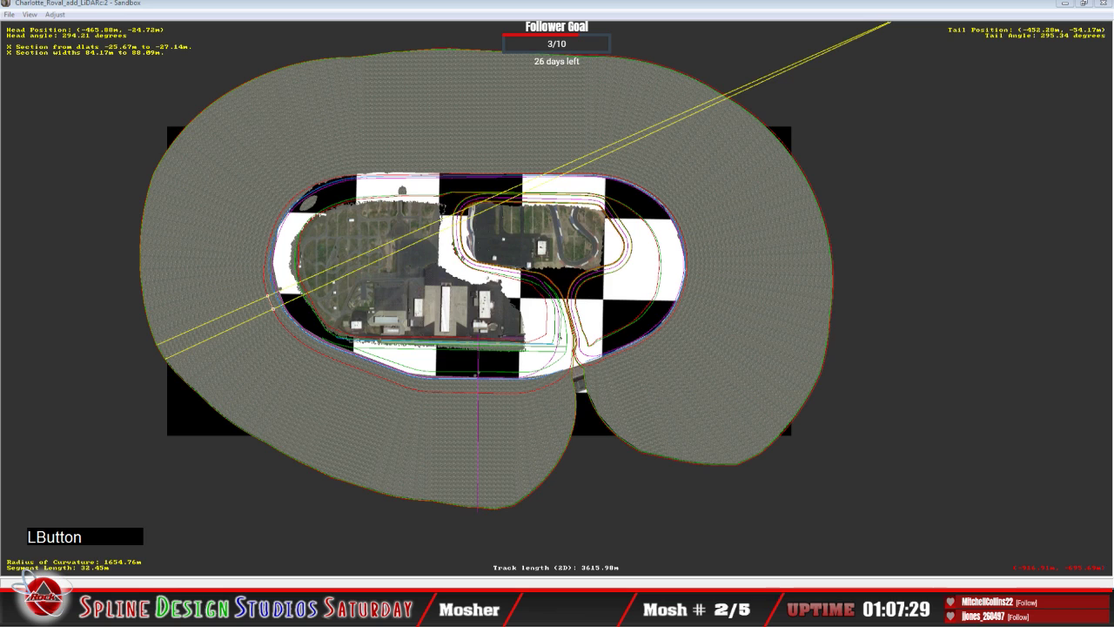
click(57, 566)
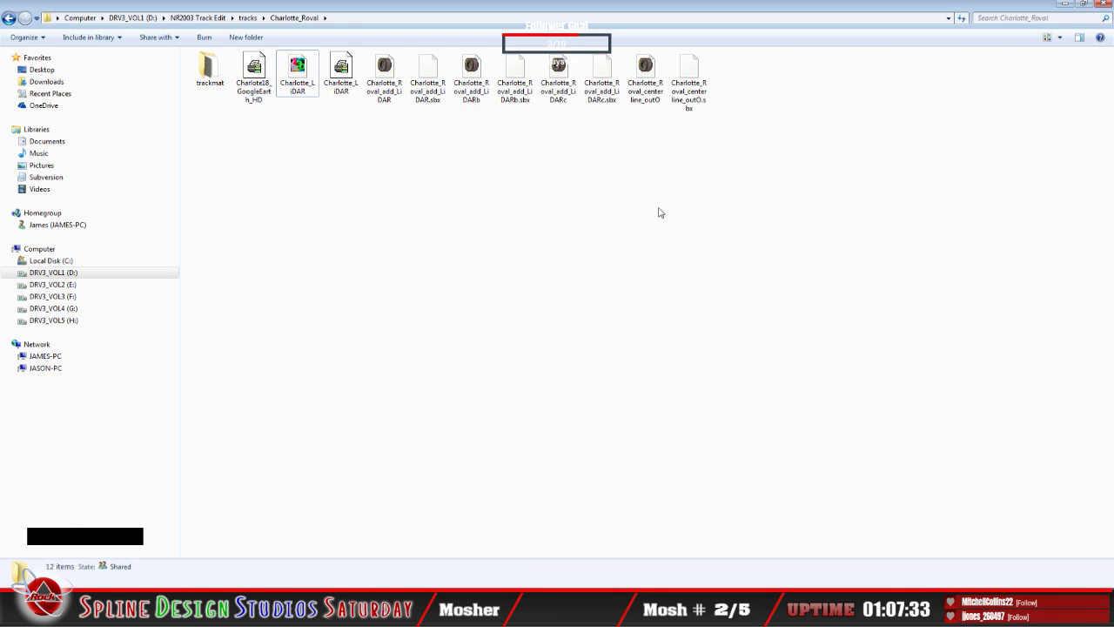
click(558, 83)
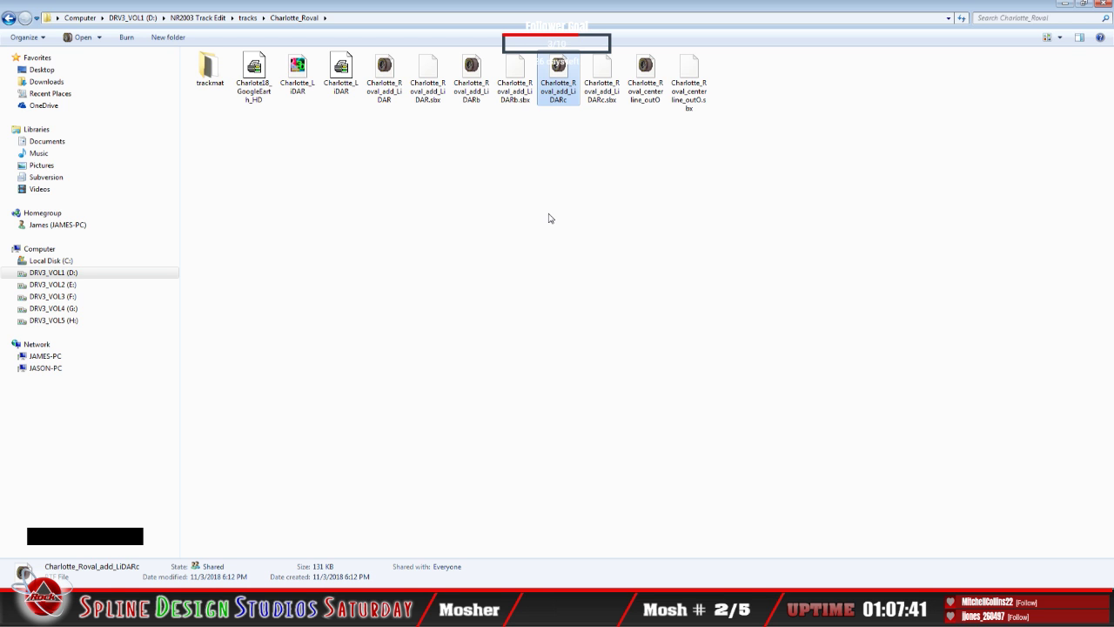
double_click(558, 76)
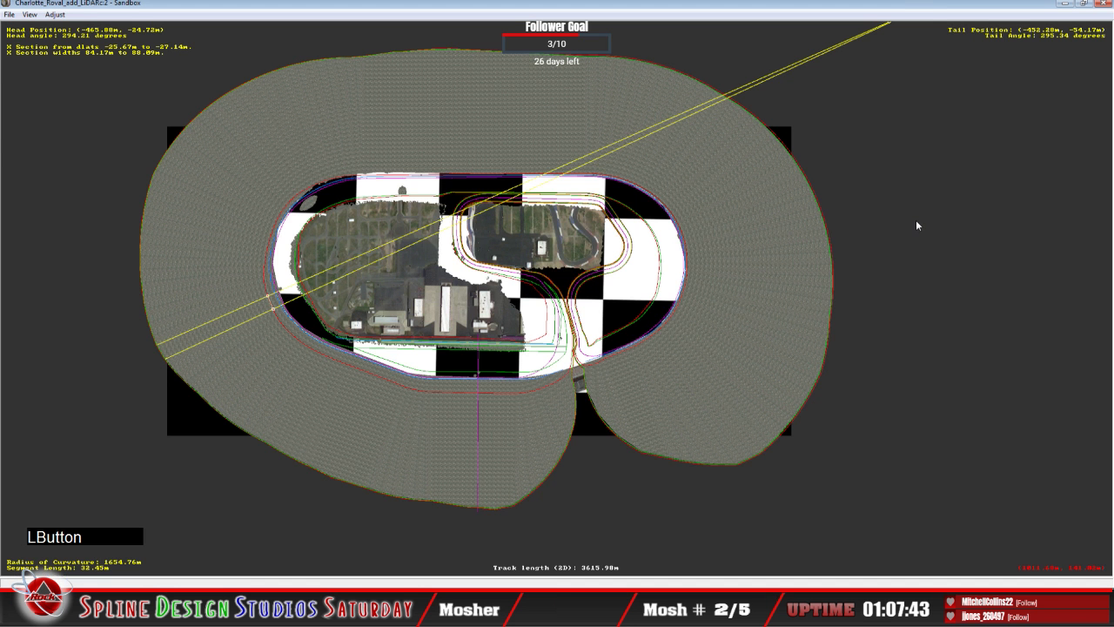
Turn off Draw World Underneath and inspect the oval's outer boundary against the background image around the banked turns.
click(36, 15)
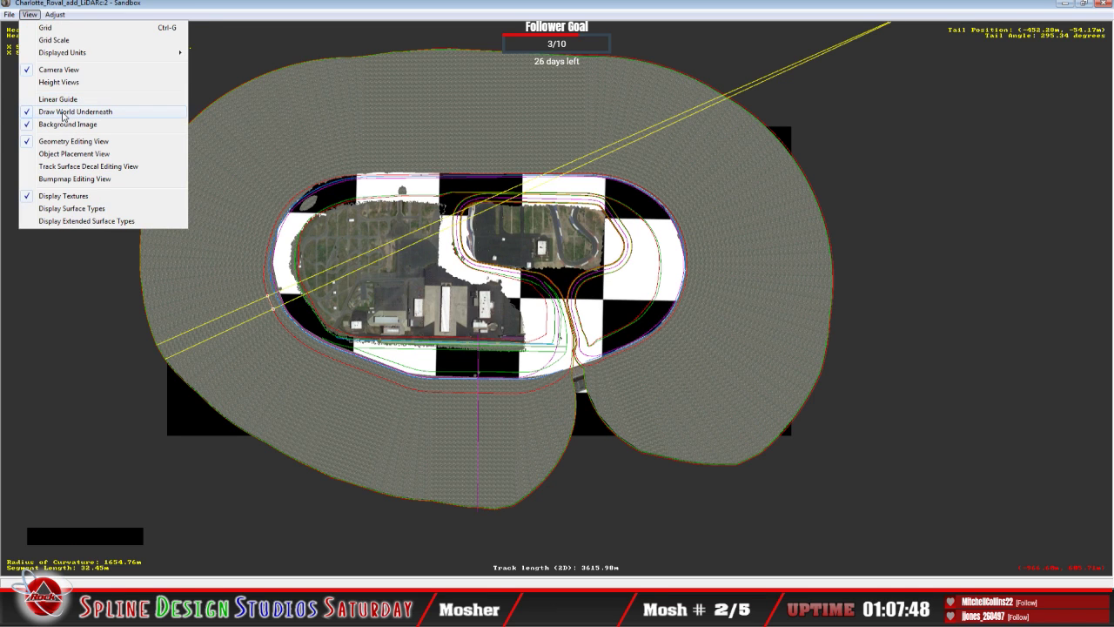
click(63, 113)
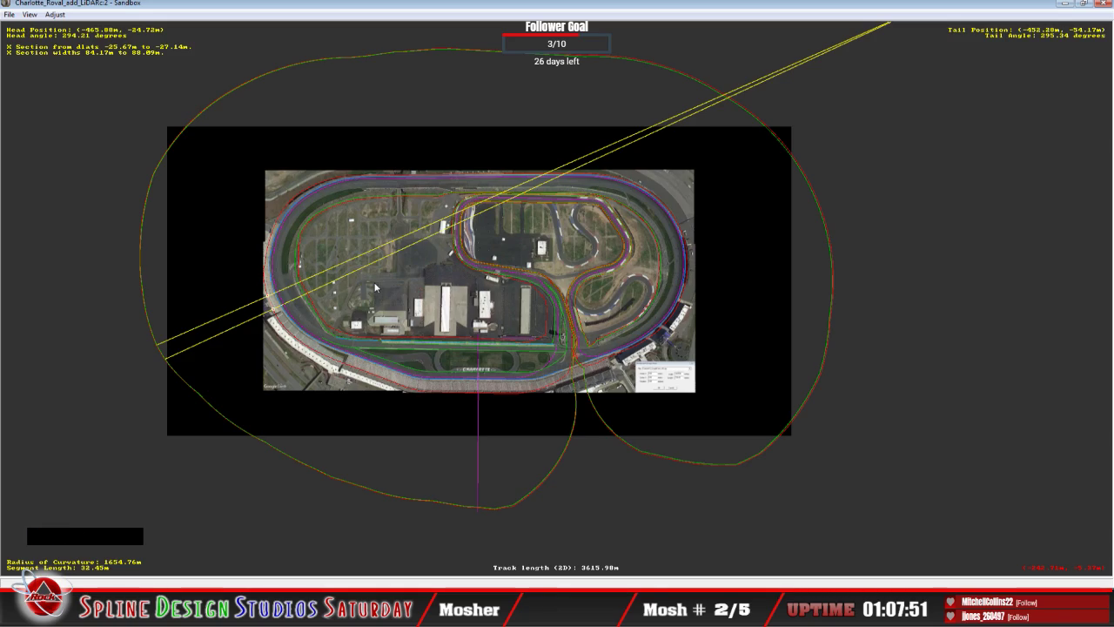
key(z)
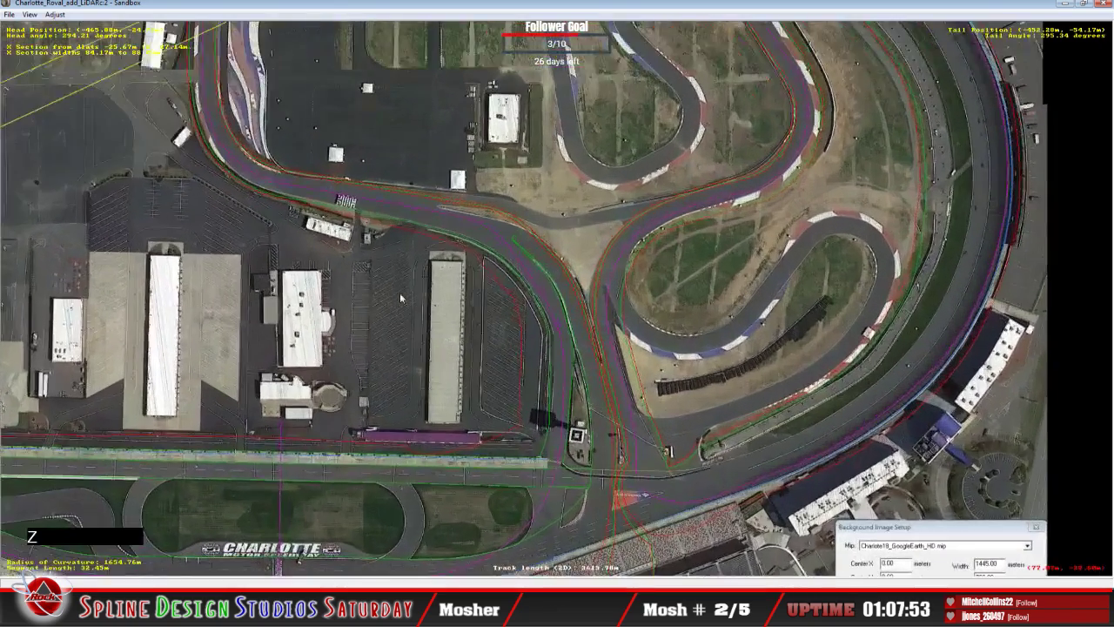
key(c)
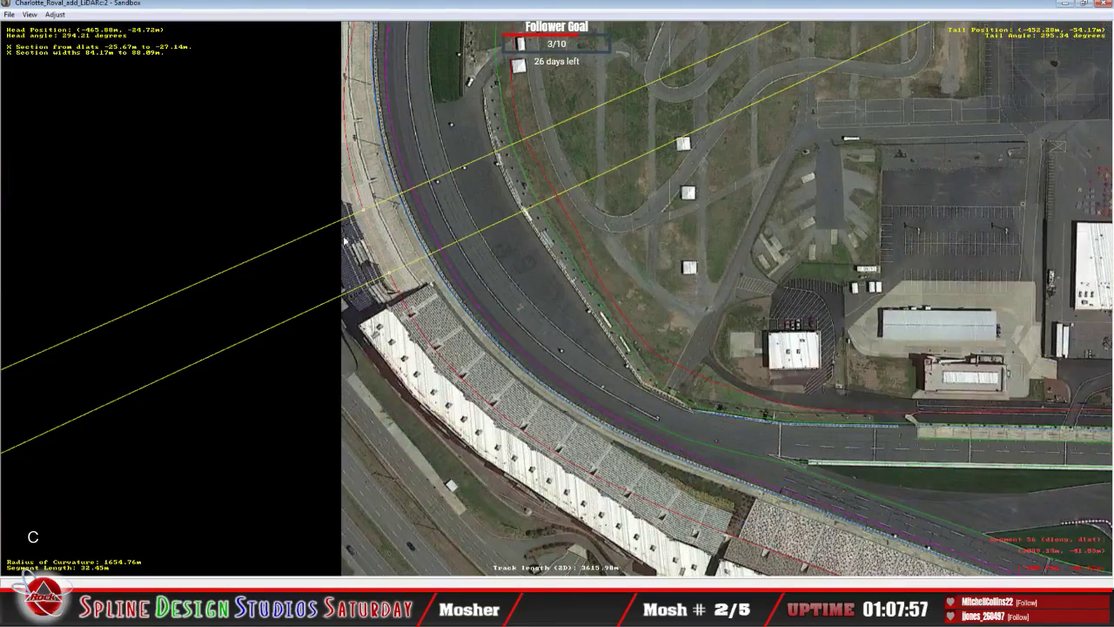
key(c)
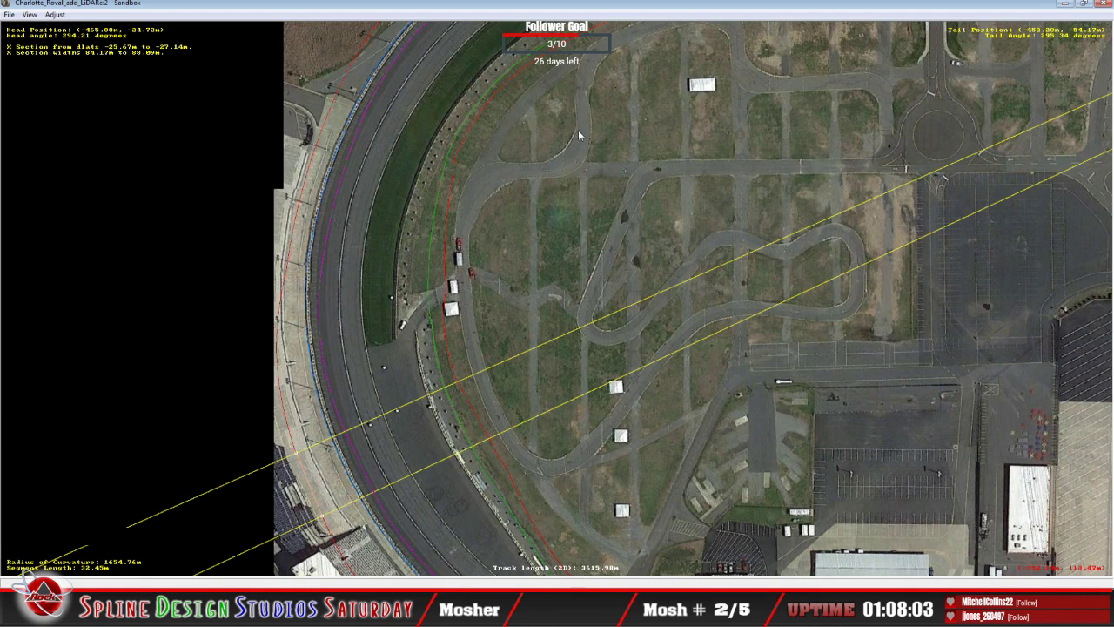
key(c)
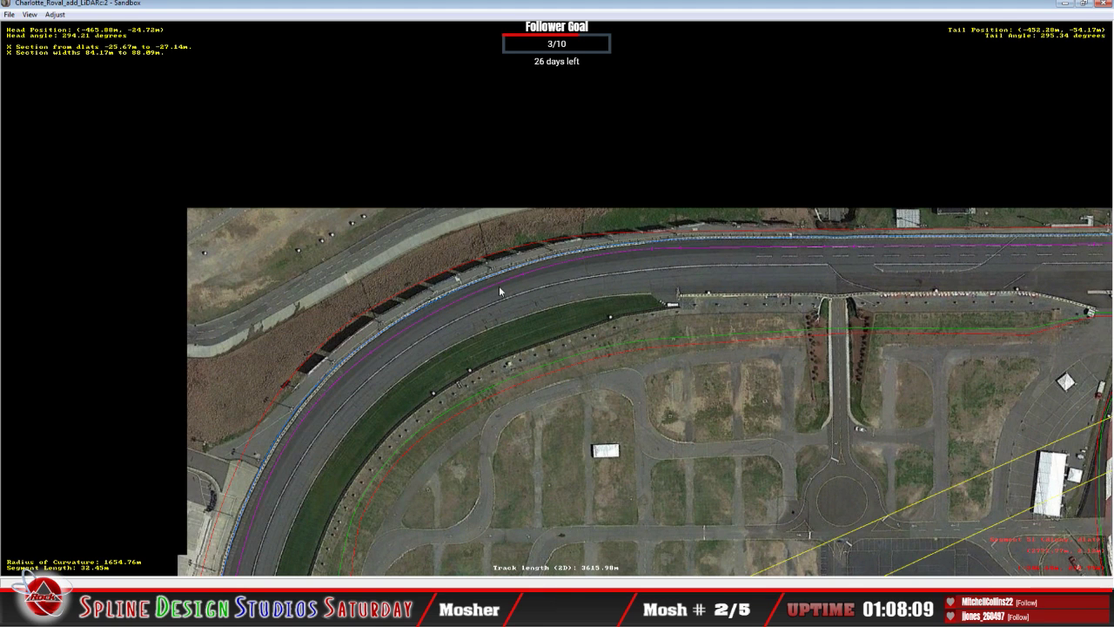
Move the outer X section of the 13.64 m segment outward to the fence line, with its ends at dlats about -11.51 m and -10.76 m.
click(680, 231)
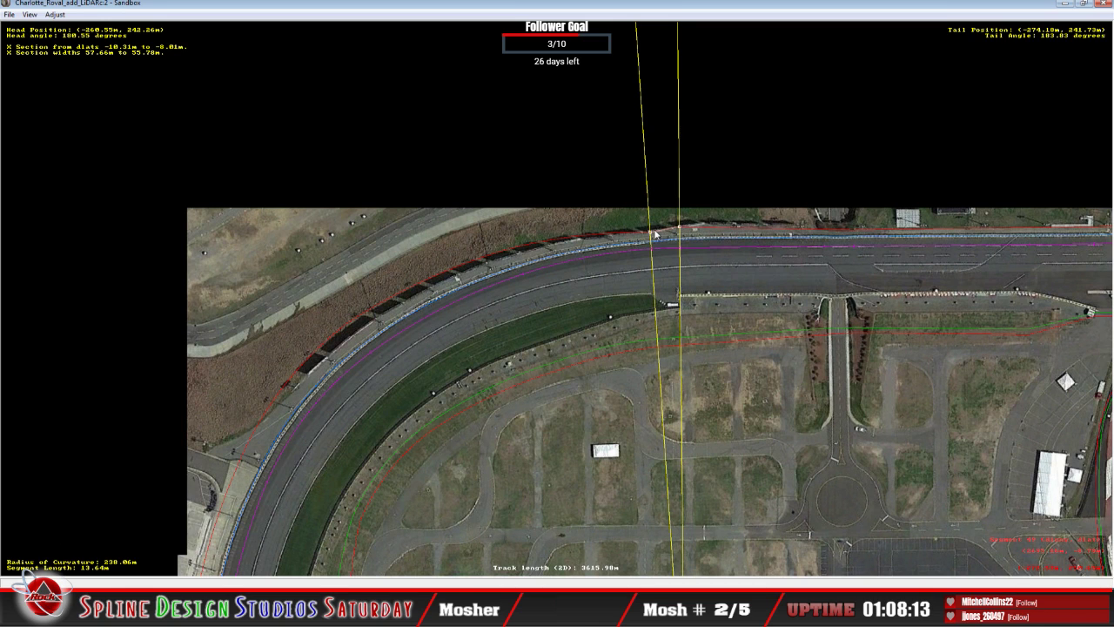
click(650, 231)
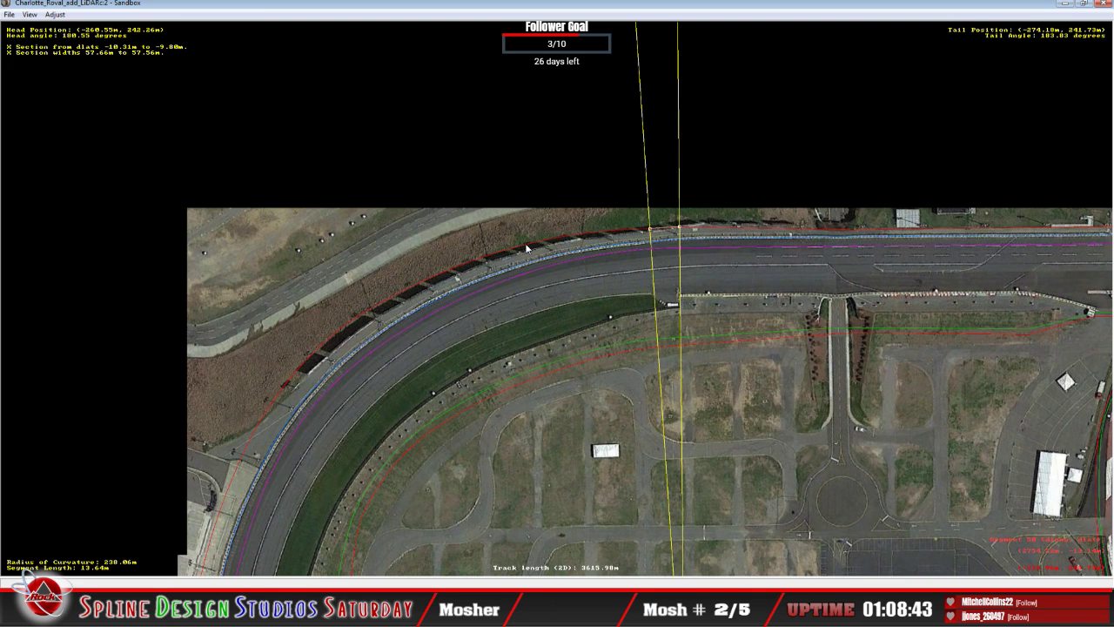
key(z)
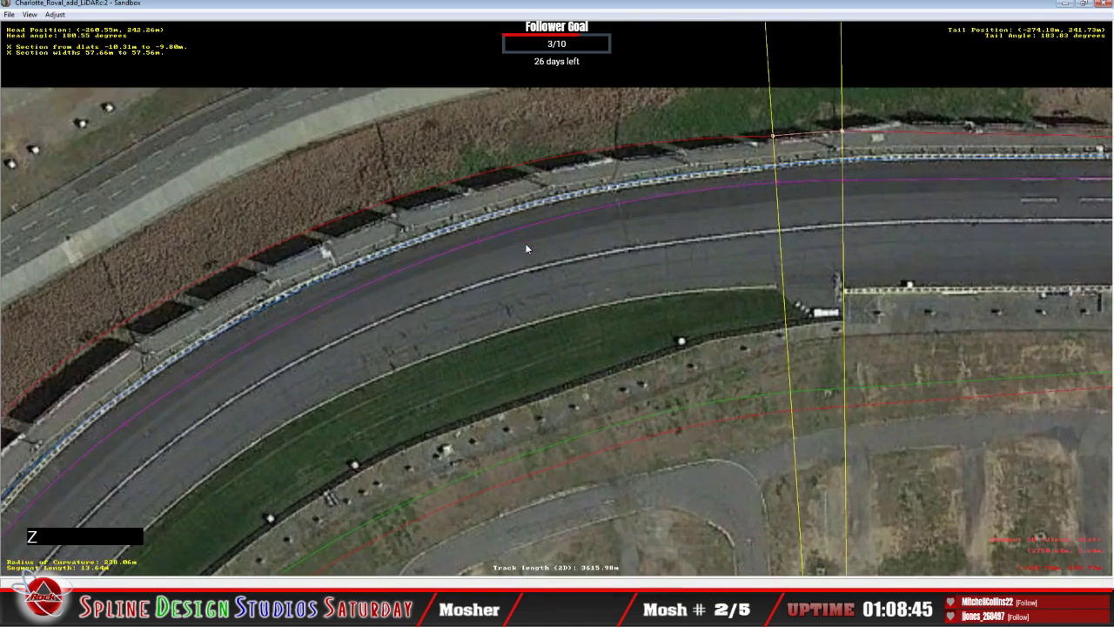
middle_click(746, 186)
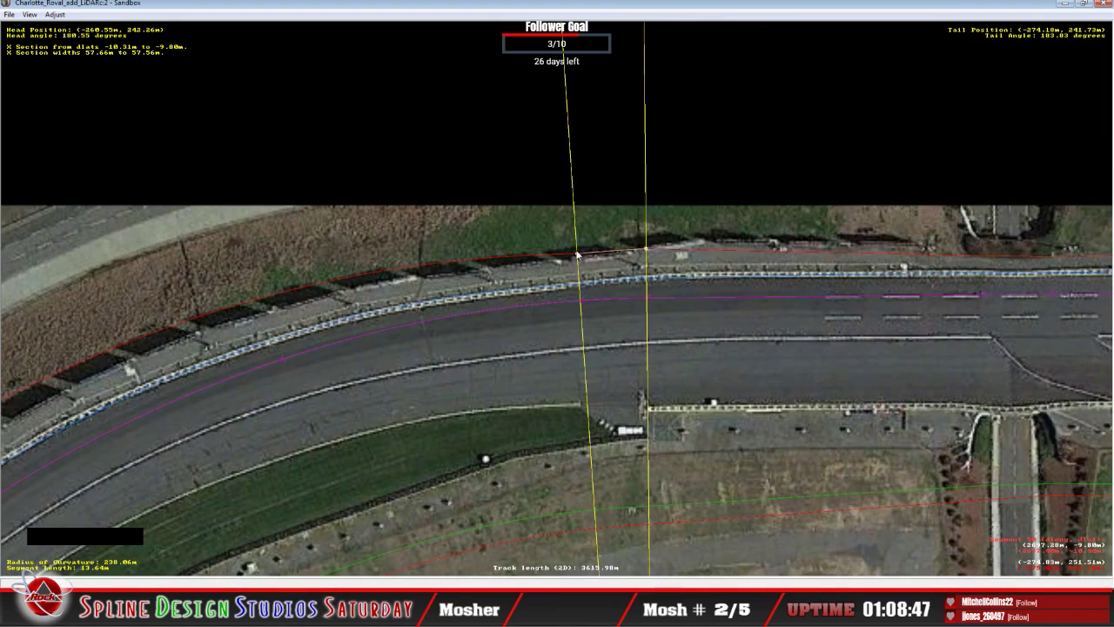
click(578, 254)
click(646, 246)
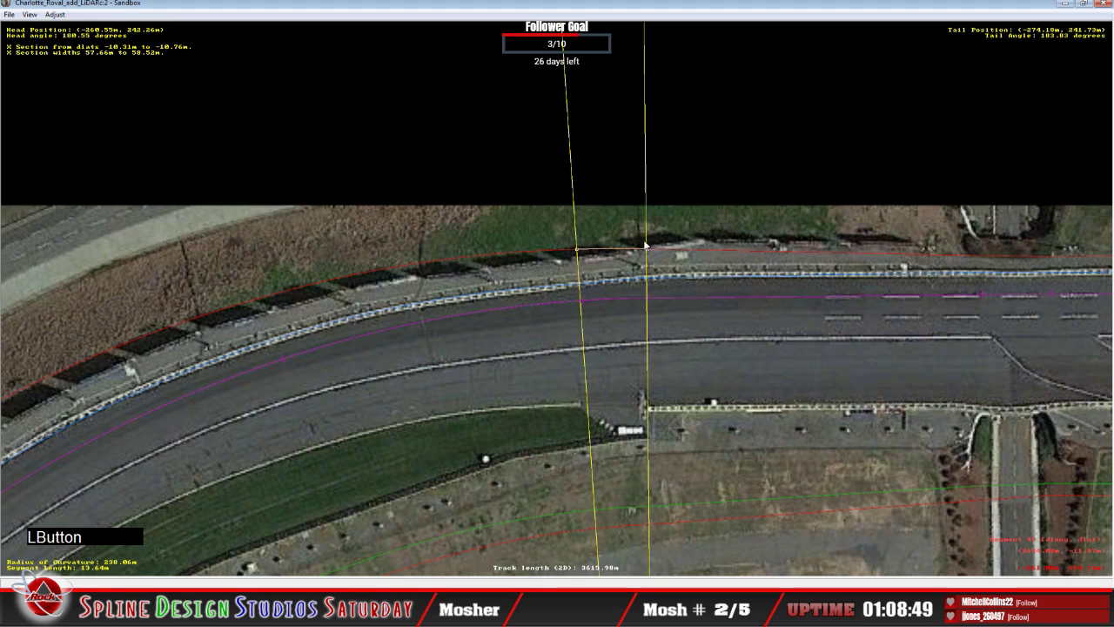
Extend the outer X section outward along the adjoining straight segments, placing the joint beside the access road at dlat about -10.98 m.
click(739, 253)
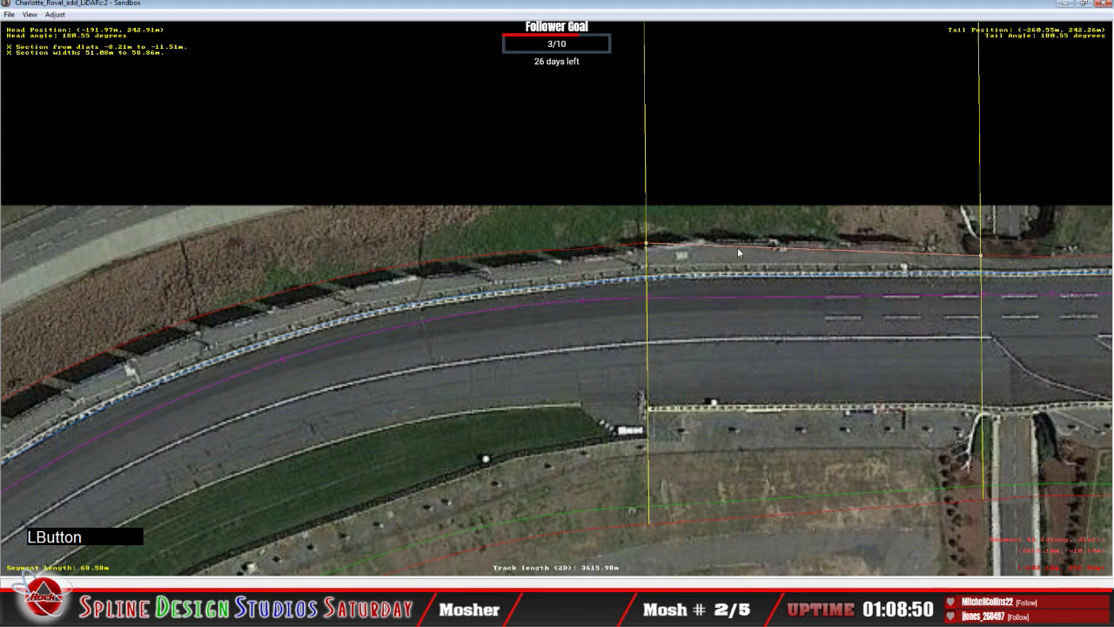
click(985, 254)
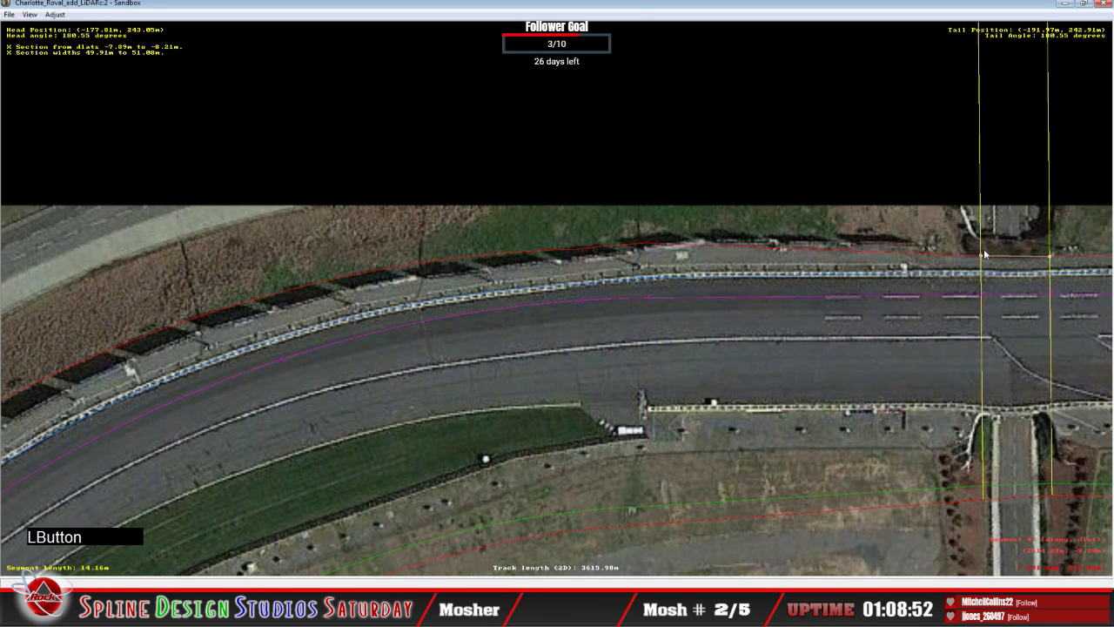
drag(984, 254, 1050, 259)
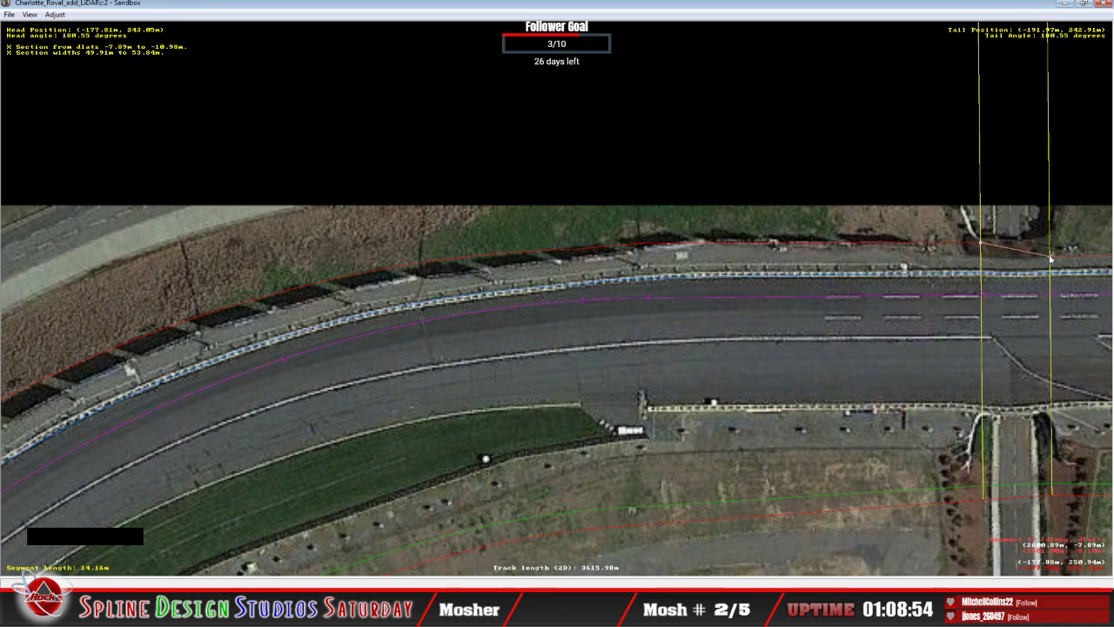
click(1049, 258)
click(572, 250)
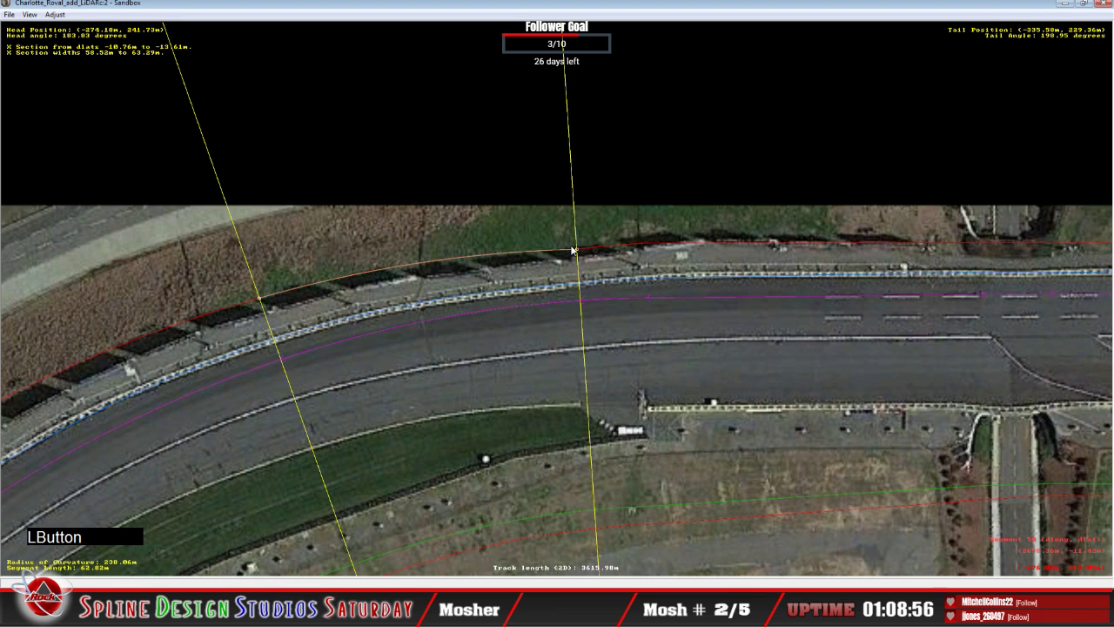
Insert an X section behind the wall on the 62.82 m curve segment, with head and tail at dlats about -4.77 m and -5.73 m.
drag(572, 250, 464, 279)
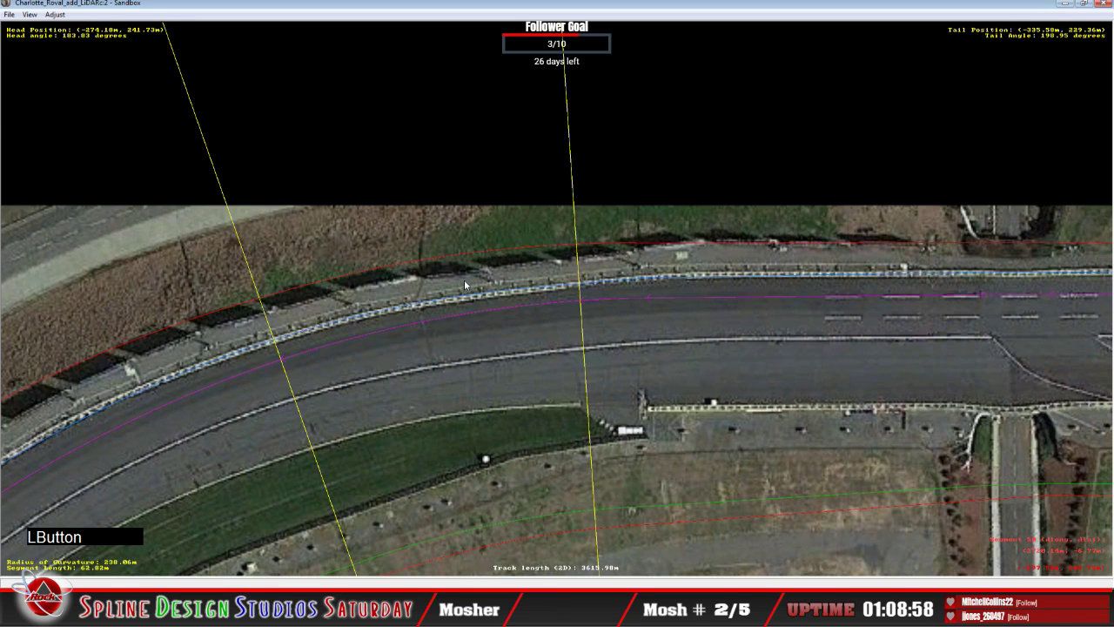
key(z)
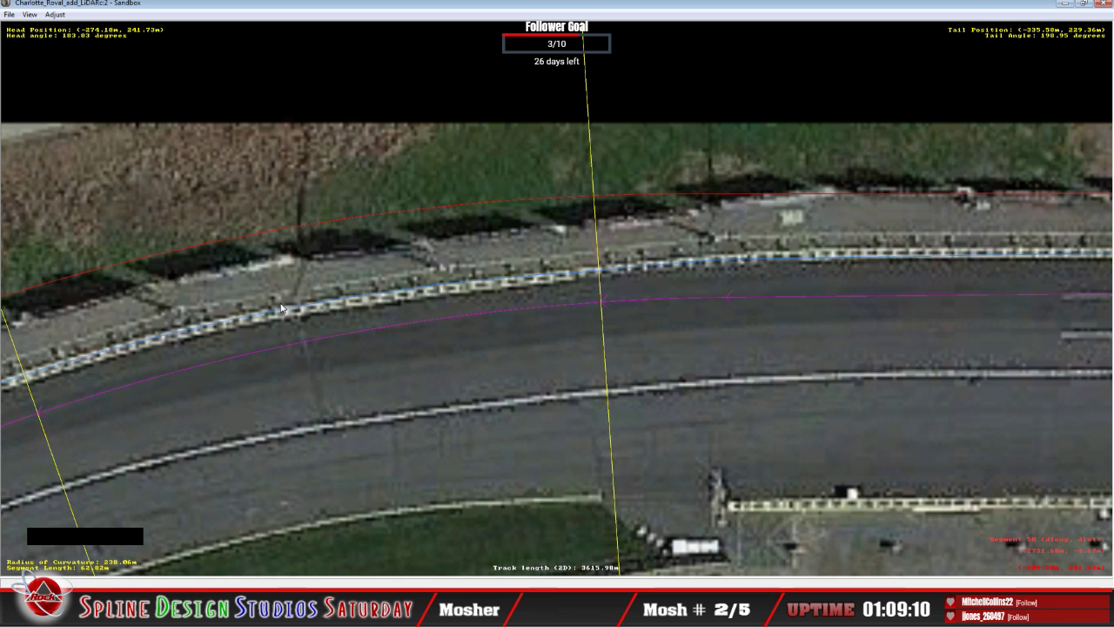
right_click(300, 279)
mouse_move(355, 354)
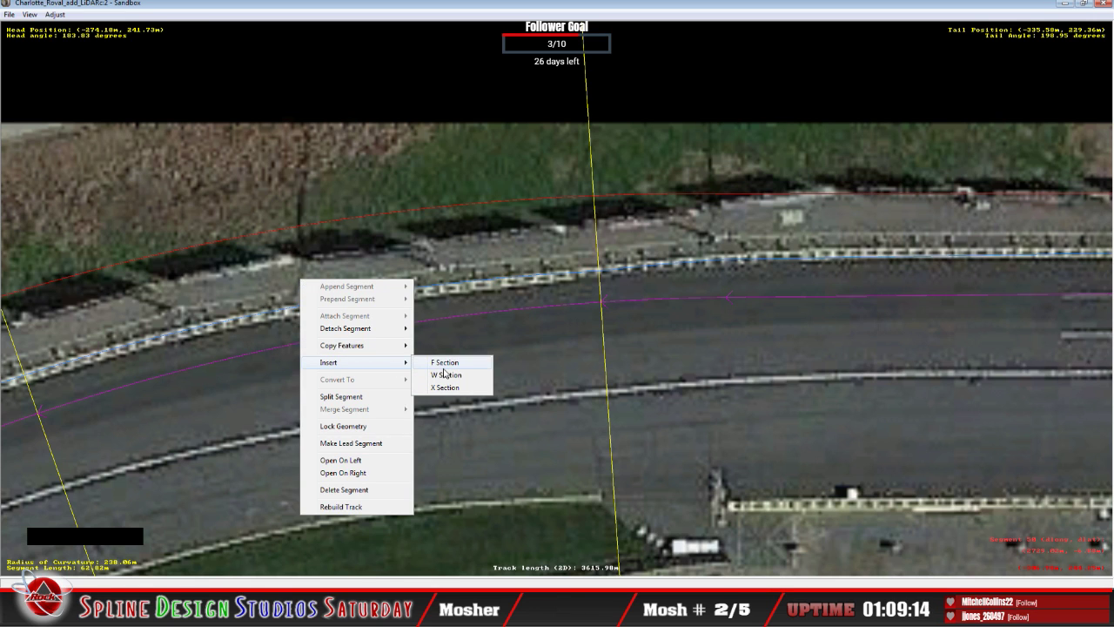
click(442, 386)
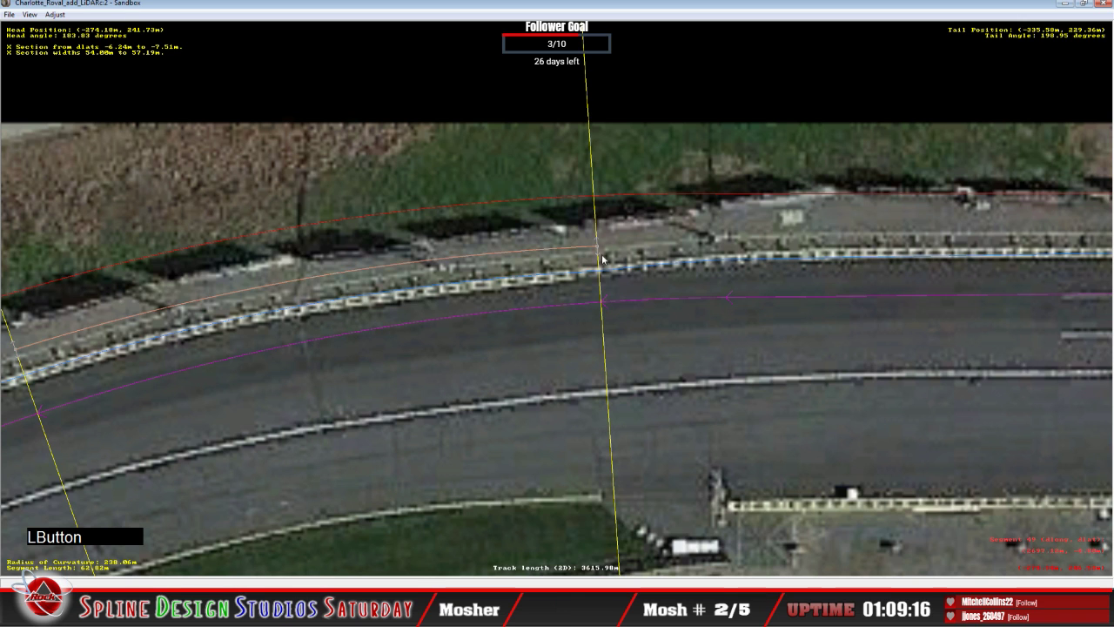
drag(598, 251, 599, 259)
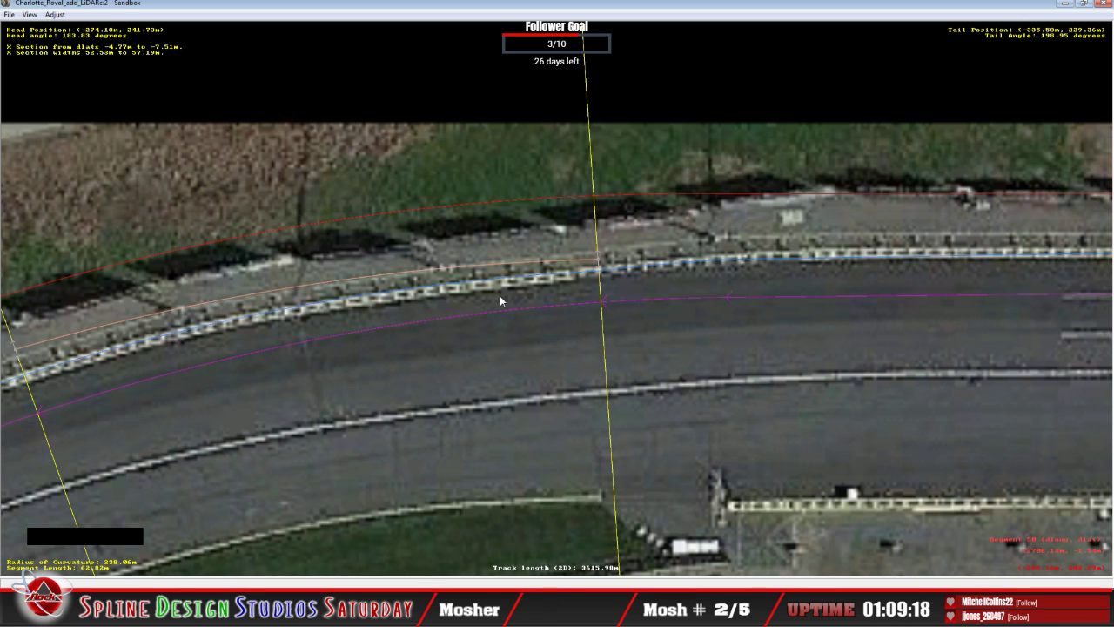
key(Left)
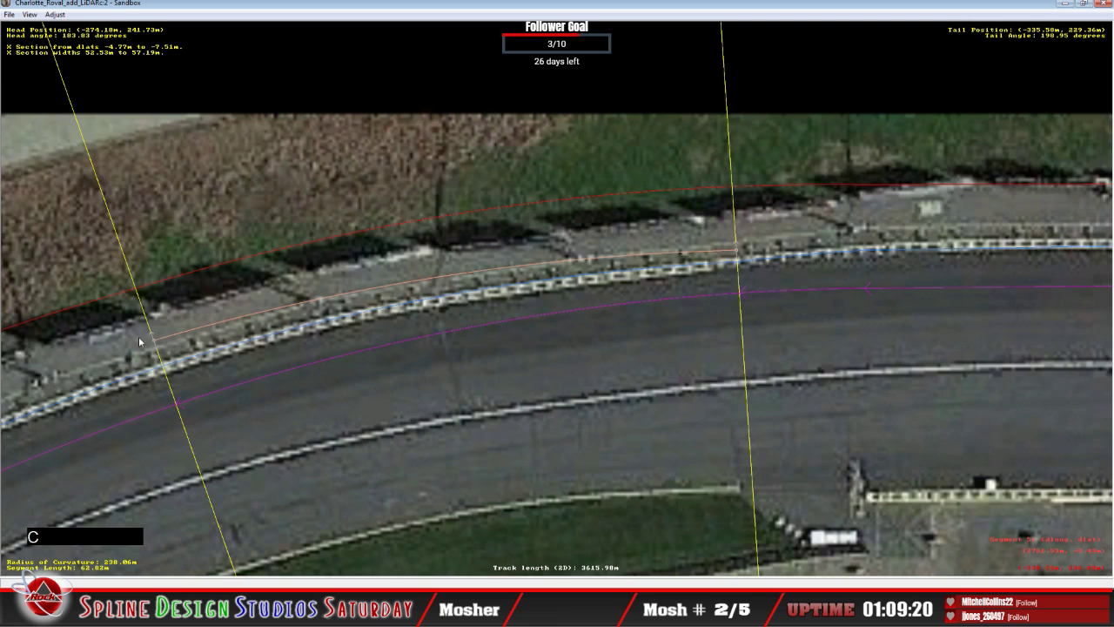
drag(154, 343, 177, 357)
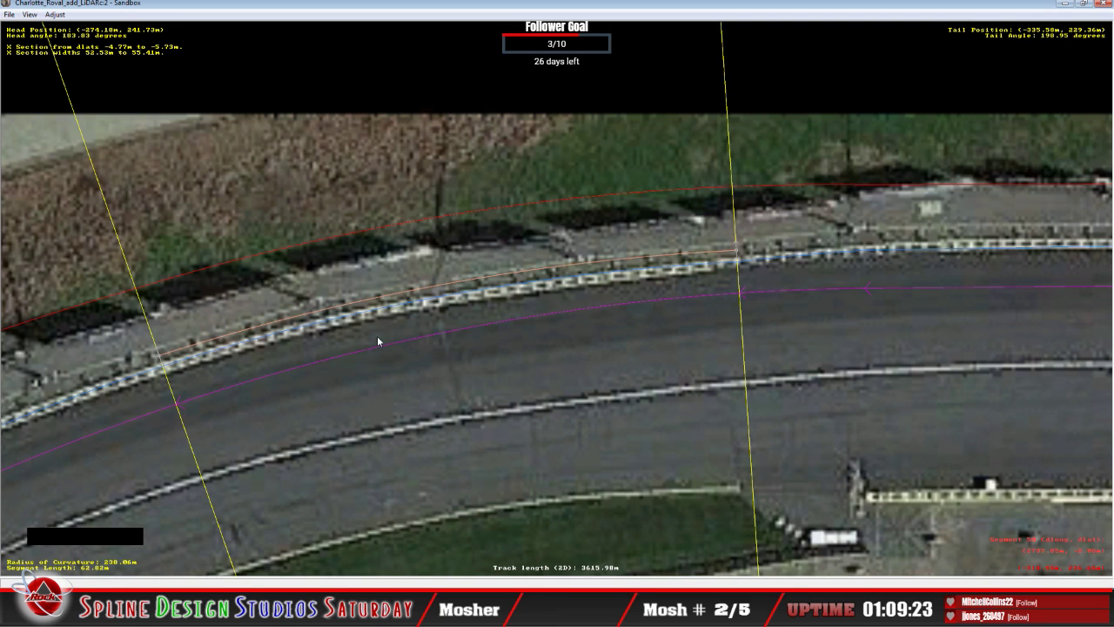
Insert an X section on the adjoining 82.38 m curve segment and align its head with the previous section at dlat about -5.96 m.
key(c)
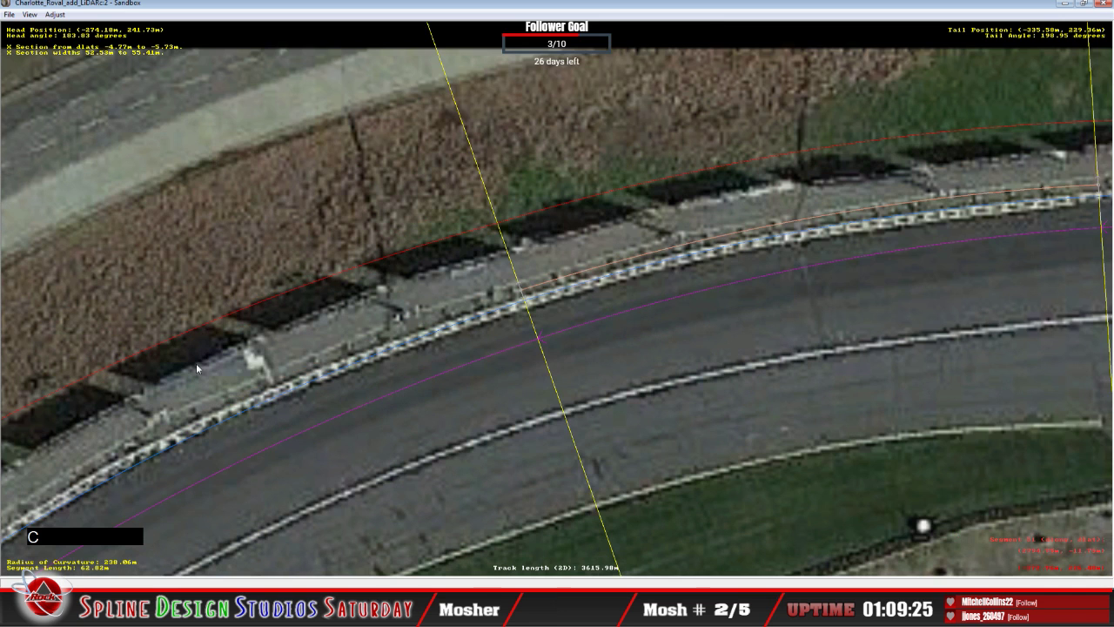
click(406, 310)
right_click(405, 310)
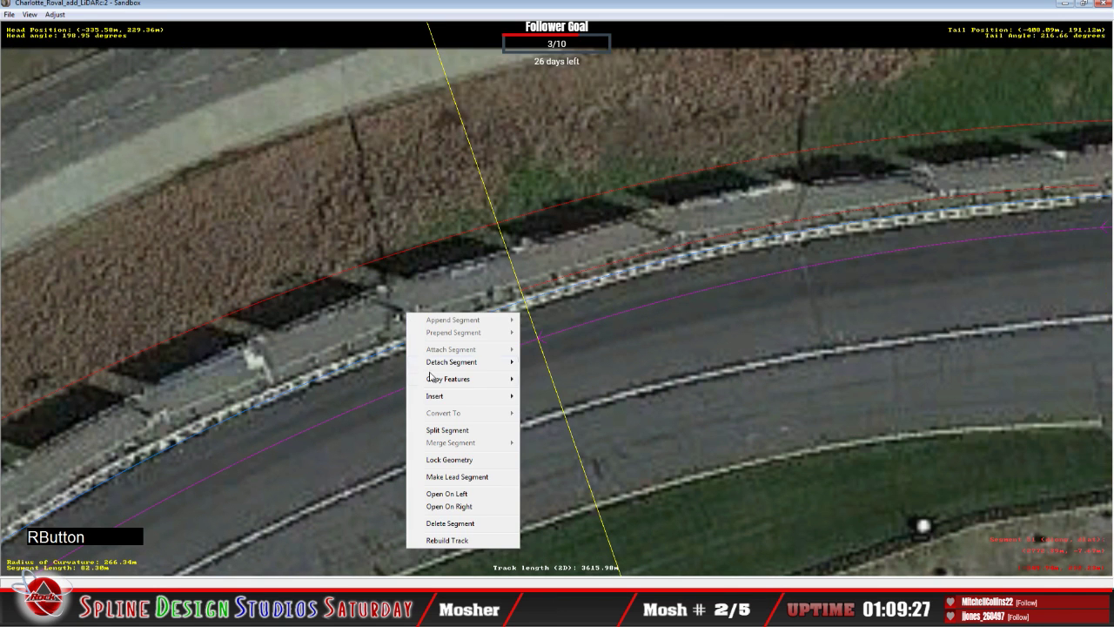
mouse_move(442, 401)
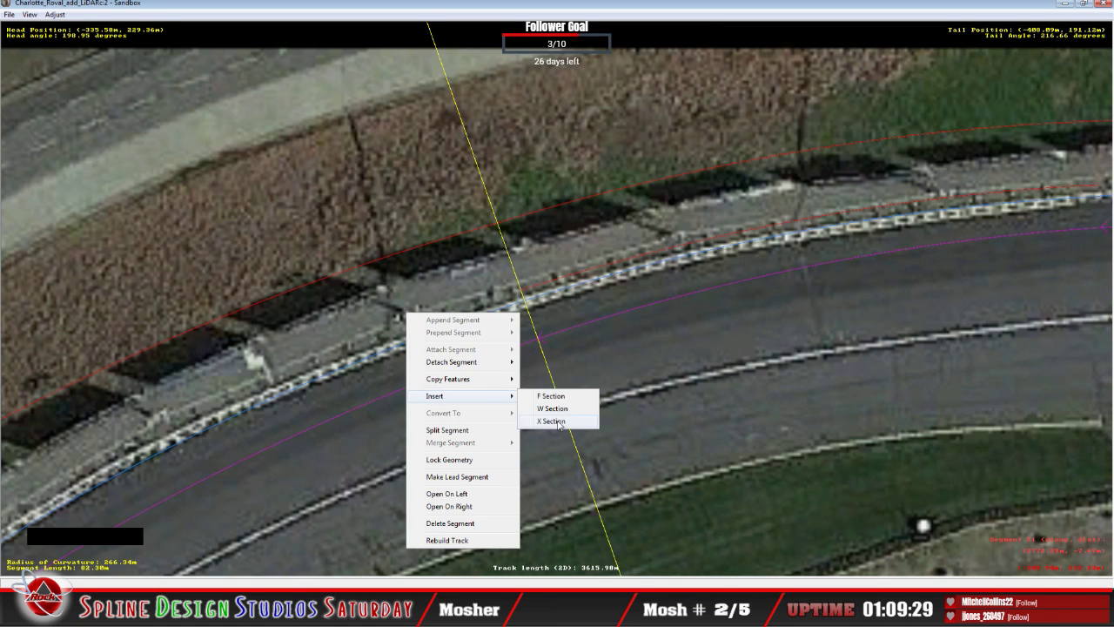
click(551, 421)
drag(508, 301, 475, 323)
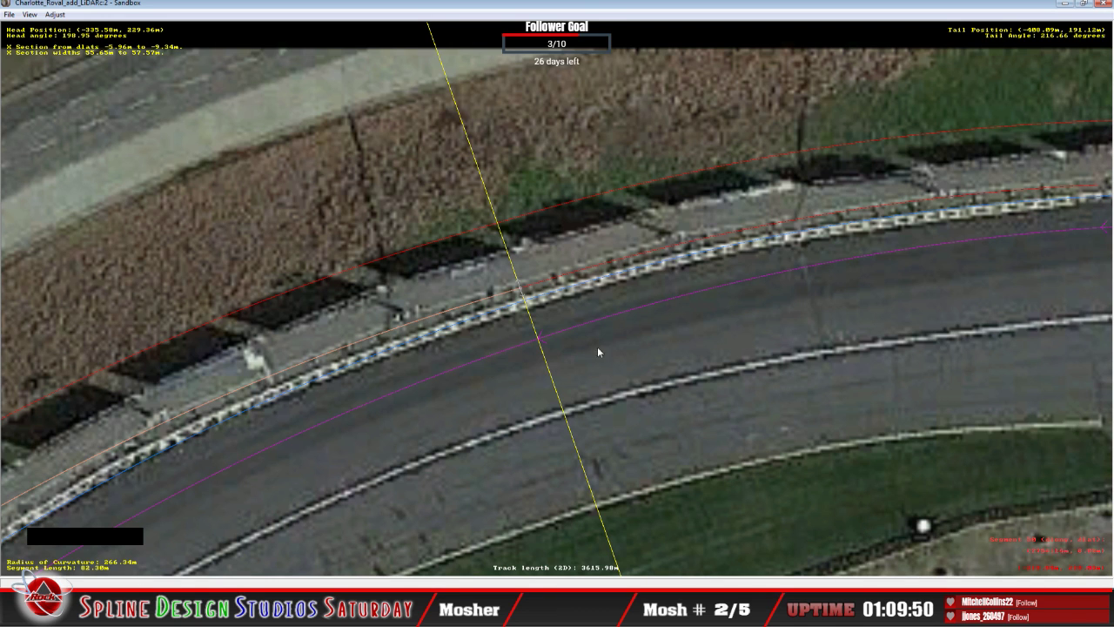
Move the tail of the 82.38 m segment's new X section close behind the wall, to dlat about -7.65 m.
middle_click(710, 492)
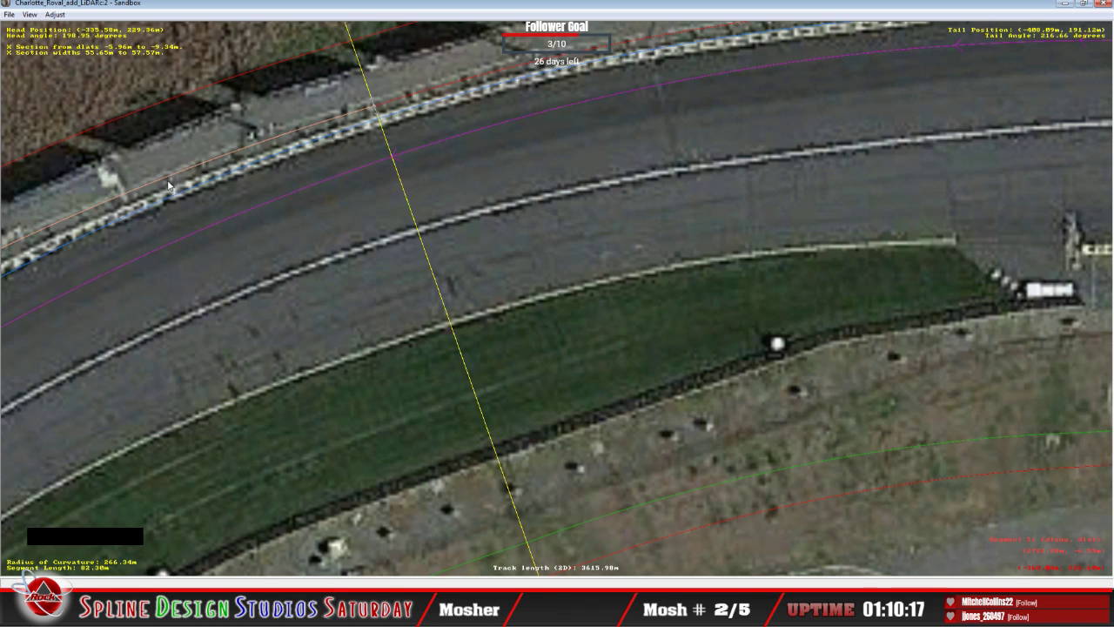
click(208, 253)
key(c)
key(c)
key(c)
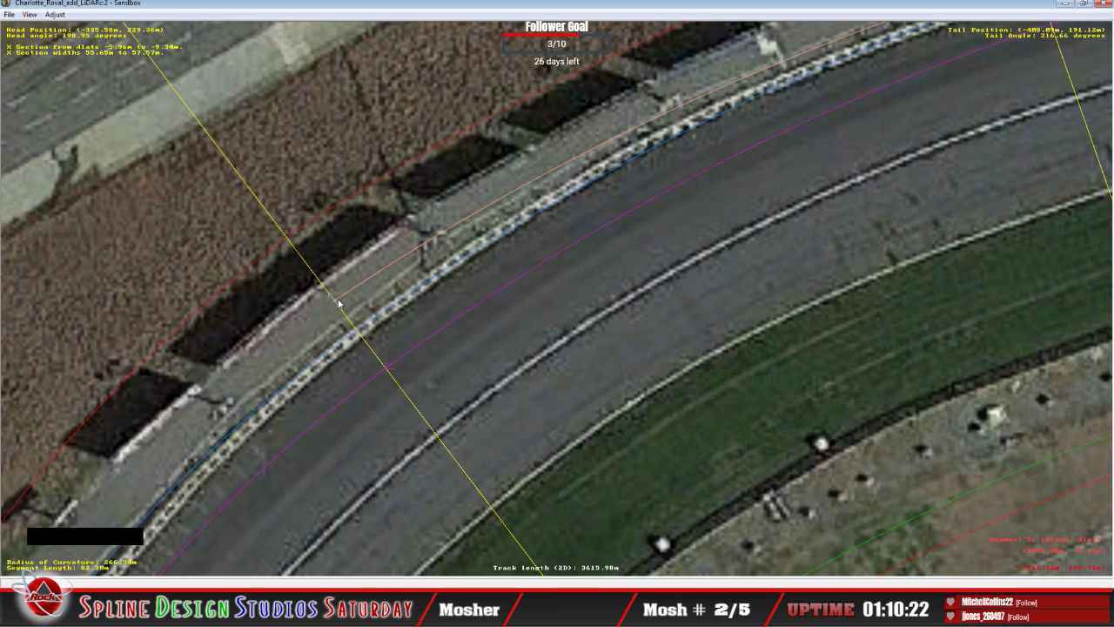
click(339, 303)
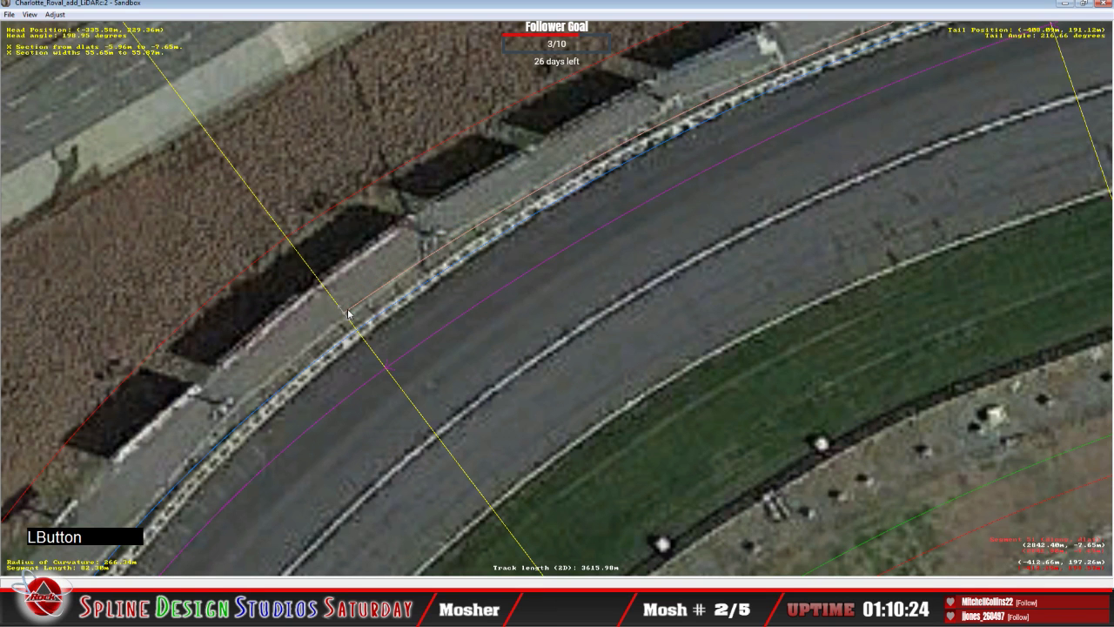
Insert an X section on the 81.09 m curve segment and align its head with the previous section at dlat about -7.68 m.
key(c)
click(451, 306)
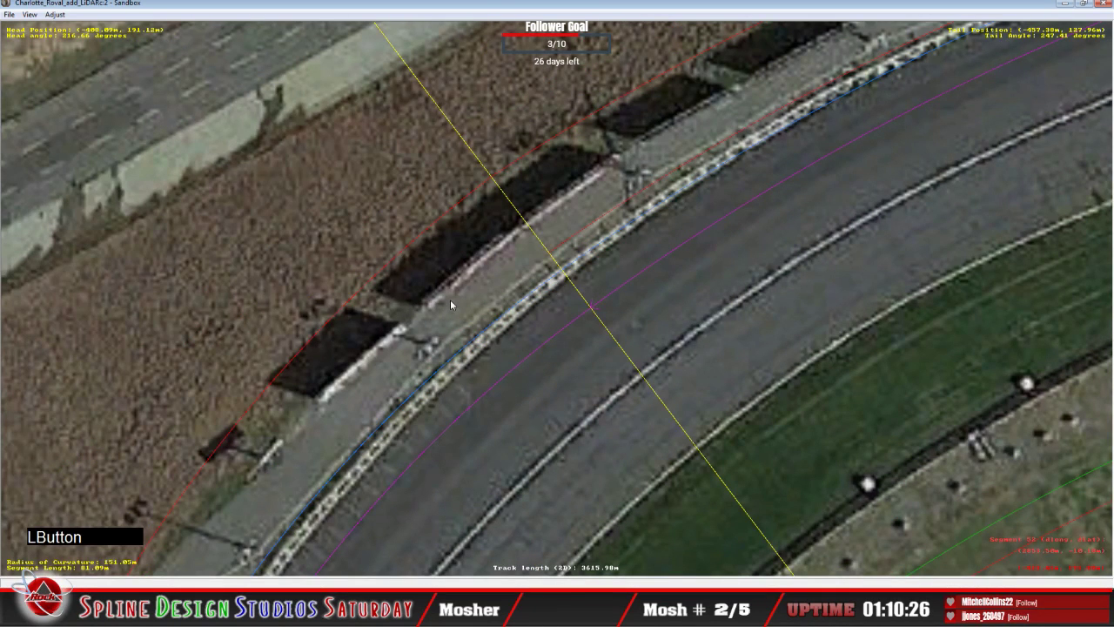
right_click(451, 305)
mouse_move(505, 389)
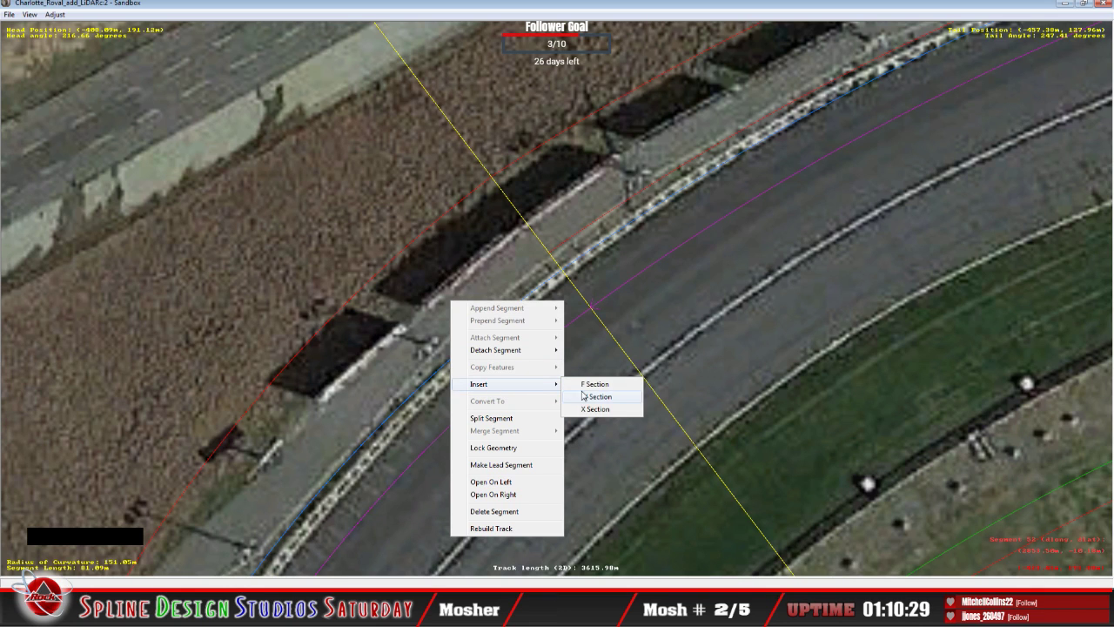
click(596, 408)
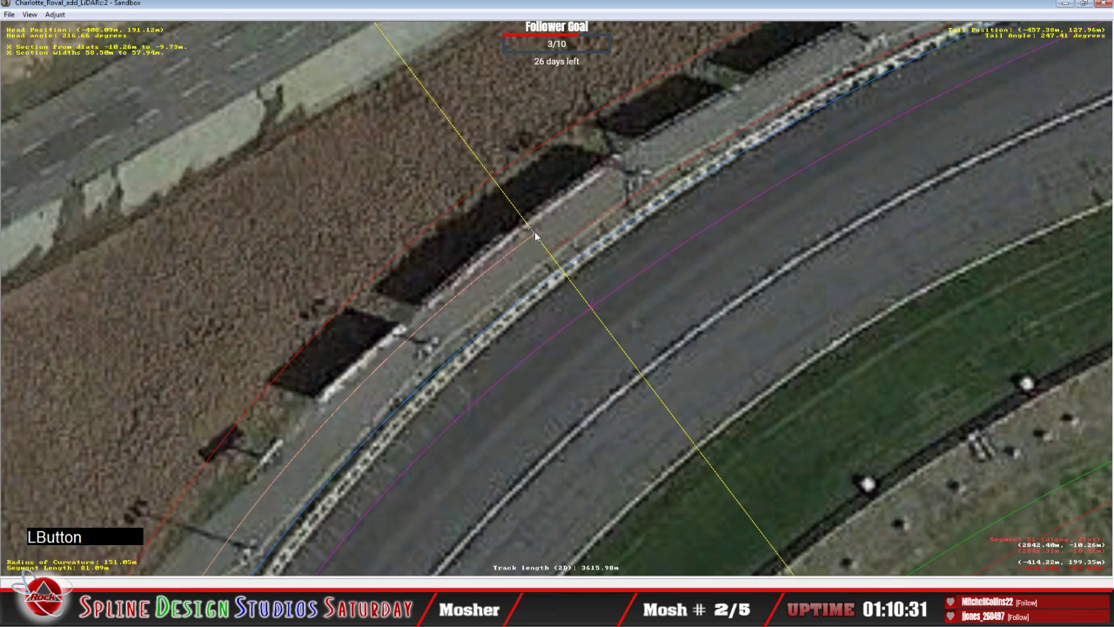
click(550, 254)
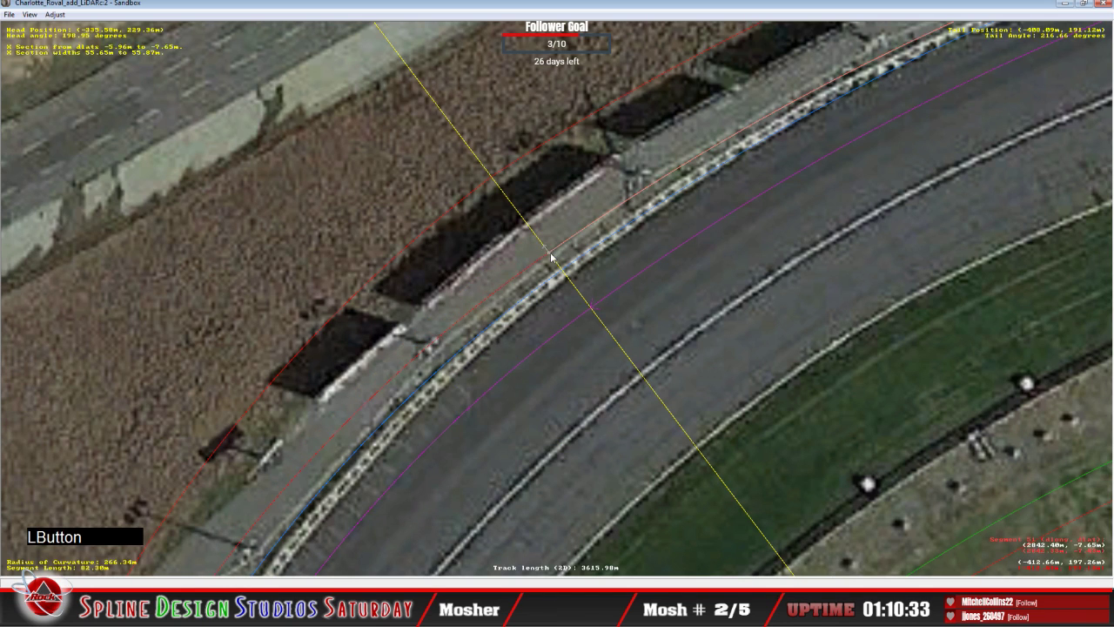
click(526, 275)
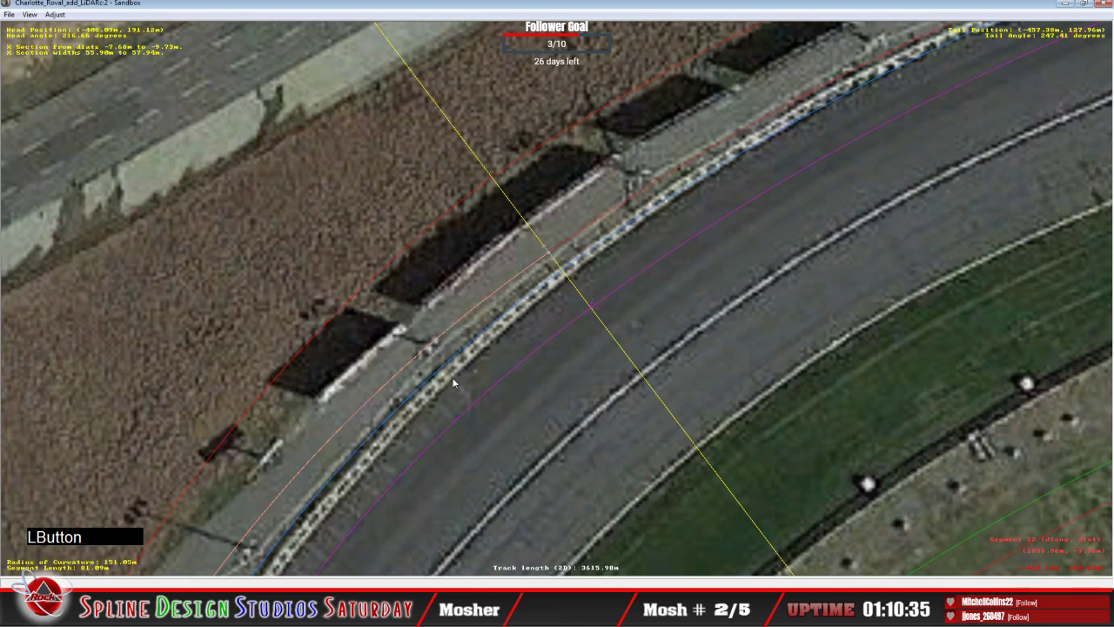
Move the tail of the 81.09 m segment's new X section close behind the wall, to dlat about -7.20 m.
key(c)
click(353, 444)
key(c)
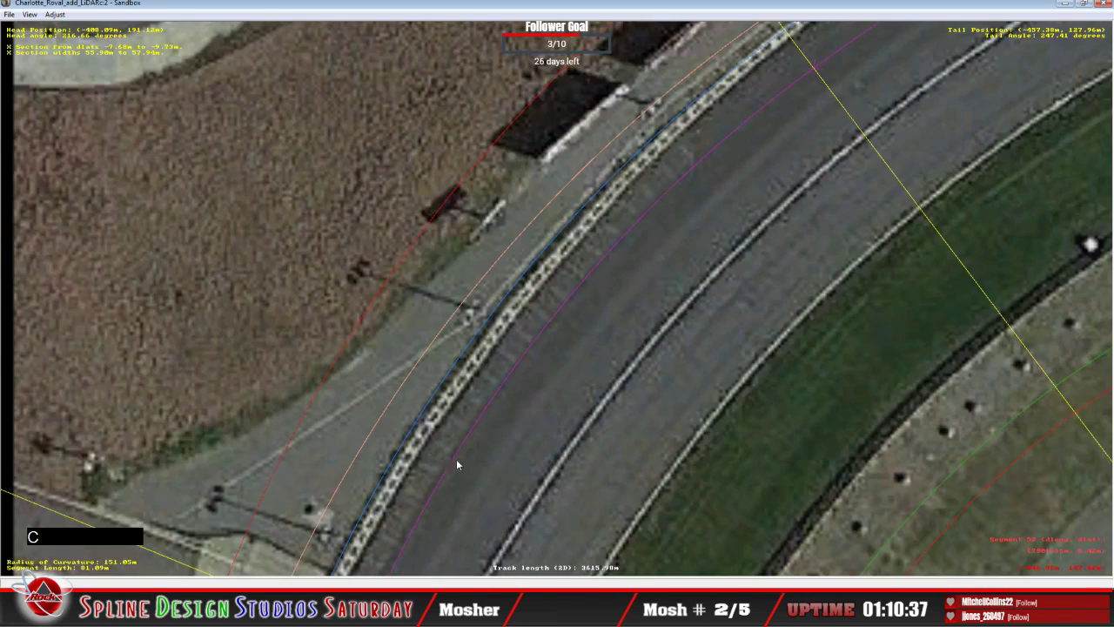
key(c)
click(410, 444)
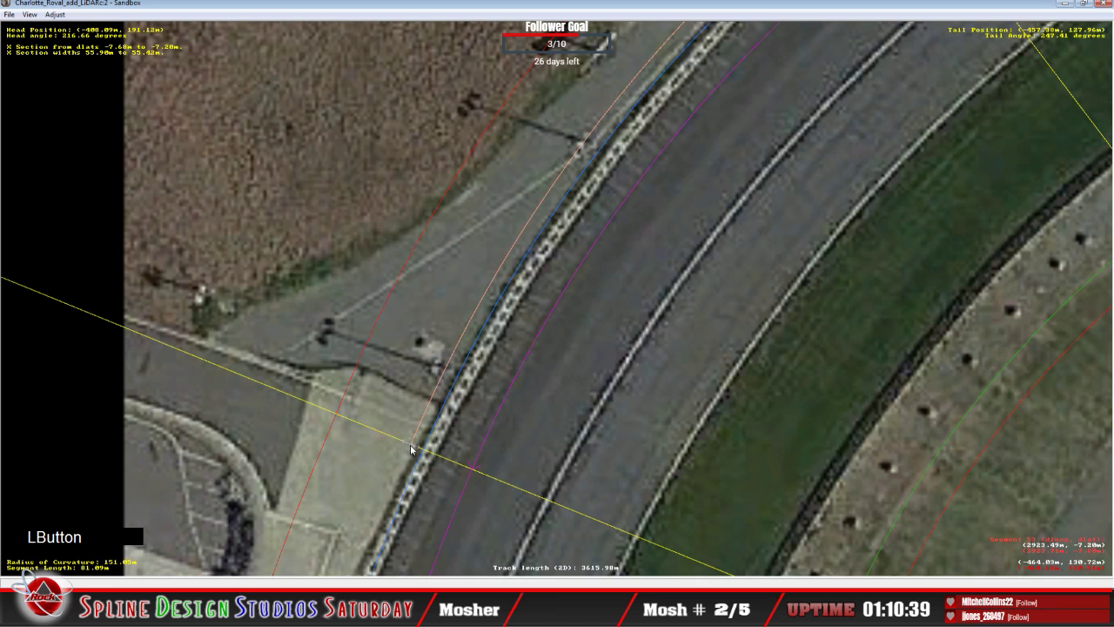
Insert an X section on the 79.33 m curve segment and align its joint with the previous section at dlat about -7.52 m.
click(391, 479)
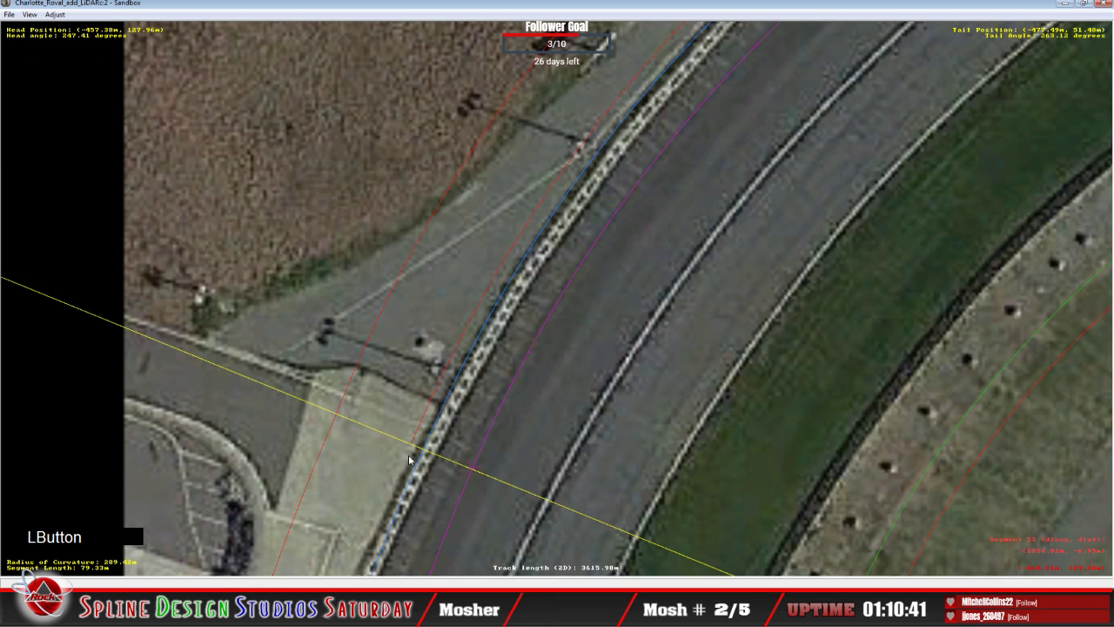
key(c)
click(456, 357)
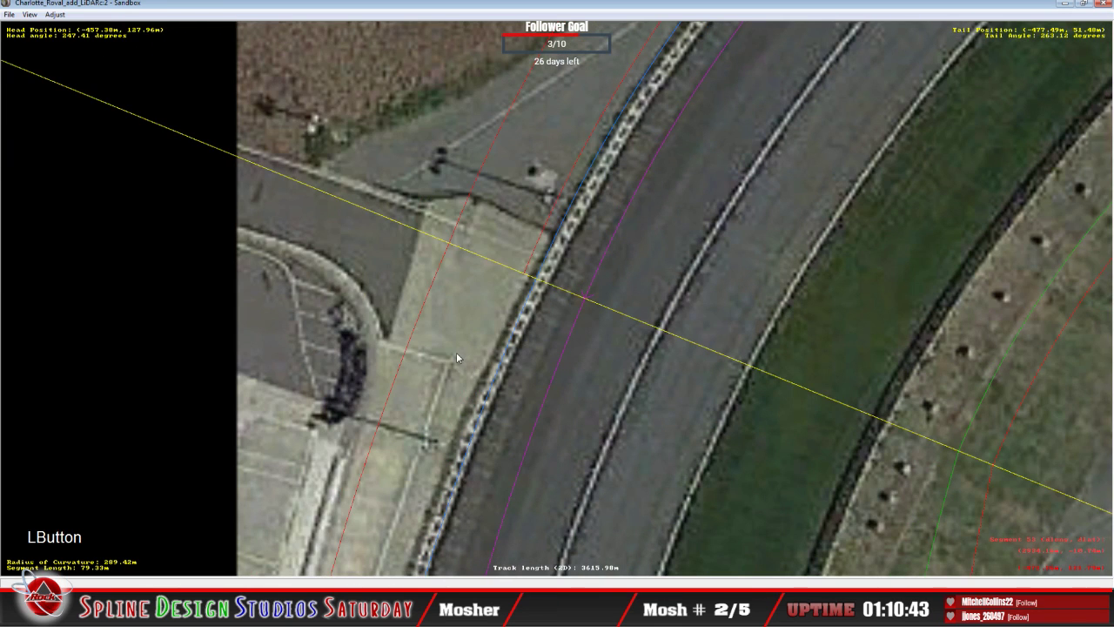
right_click(456, 352)
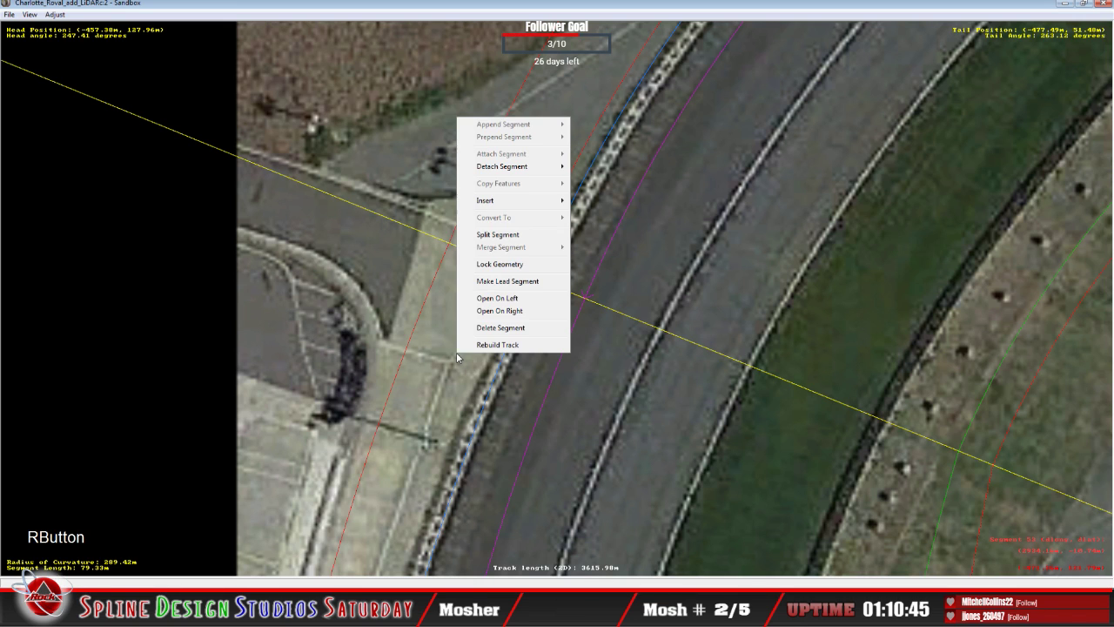
mouse_move(512, 201)
click(586, 230)
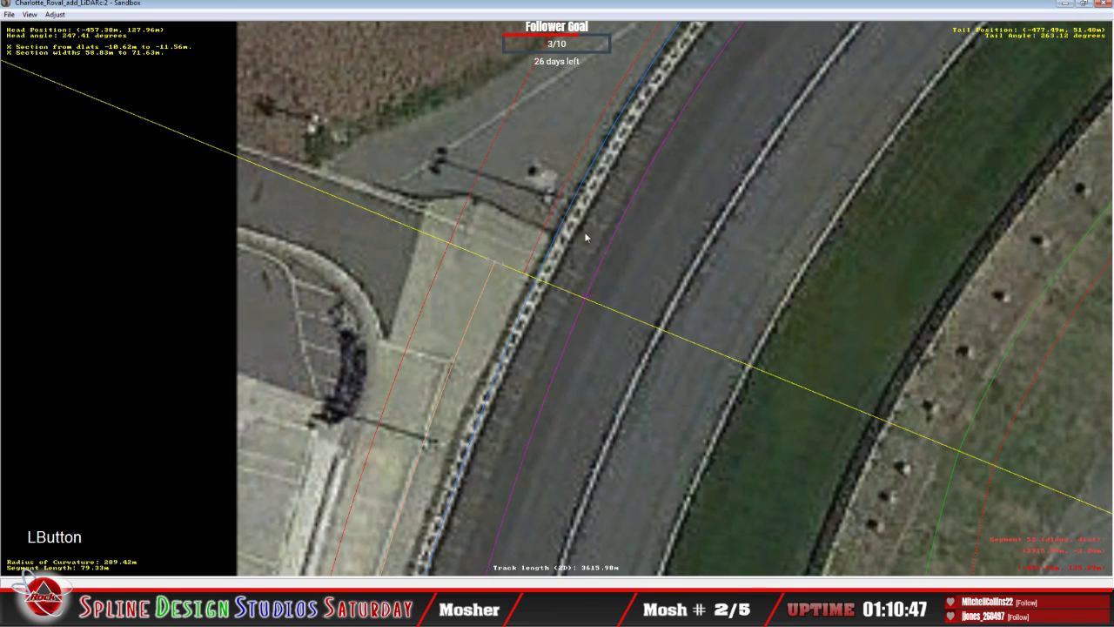
mouse_move(510, 265)
mouse_down()
mouse_move(527, 266)
mouse_move(523, 275)
mouse_up()
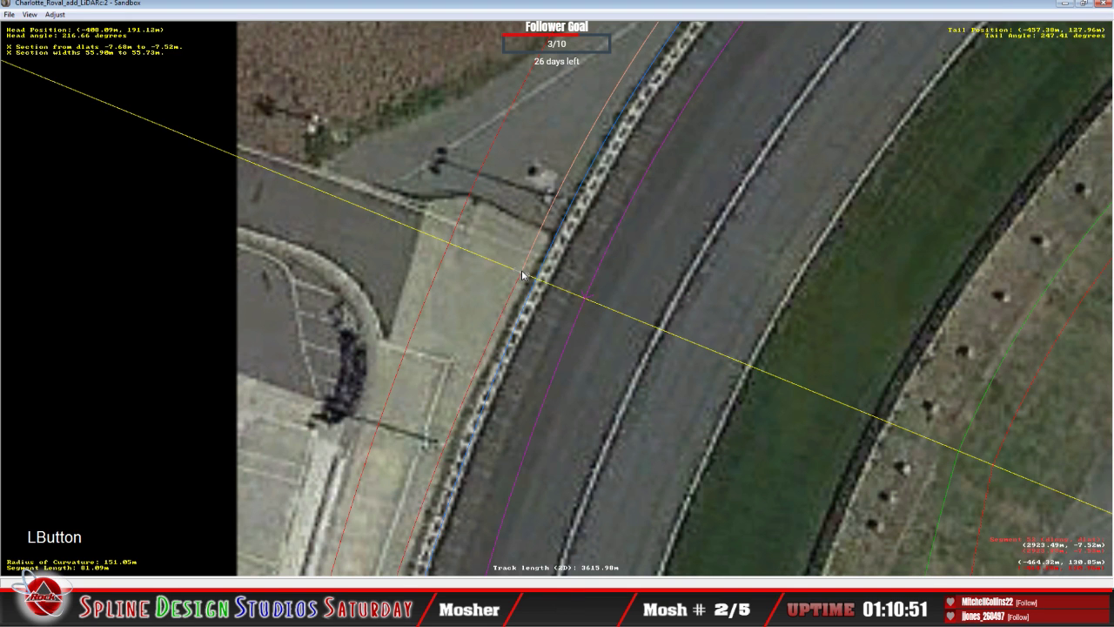
Move the X section joint between the 81.09 m and 79.33 m segments to dlat about -7.70 m and set it to Mode Absolute.
key(z)
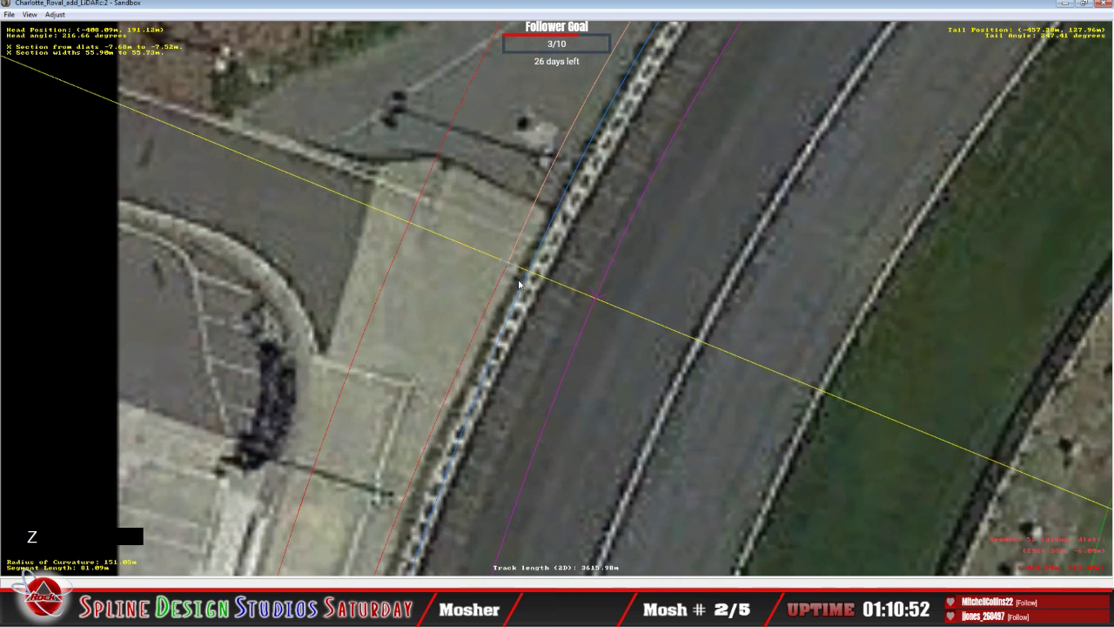
right_click(510, 264)
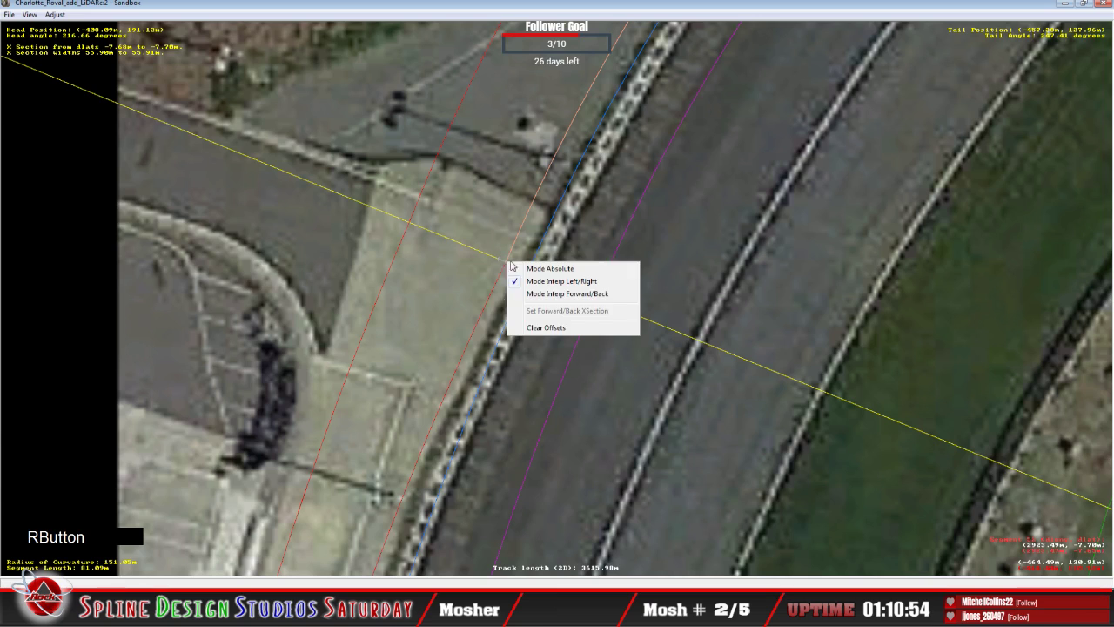
click(526, 270)
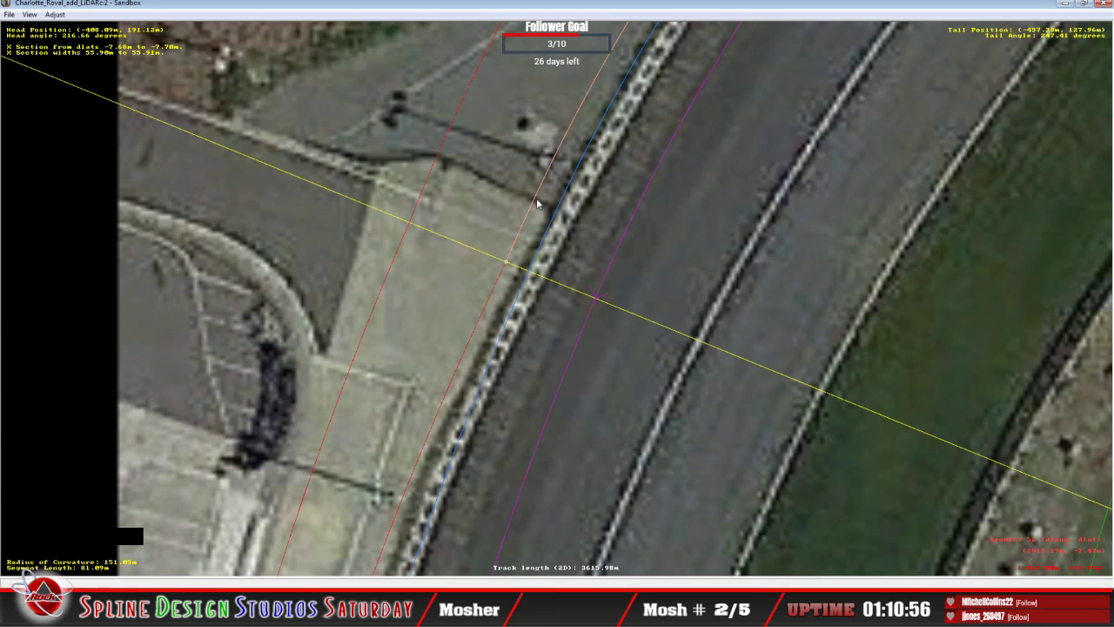
Set the X section joint between the 62.82 m and 82.38 m segments to Mode Absolute.
click(576, 165)
key(c)
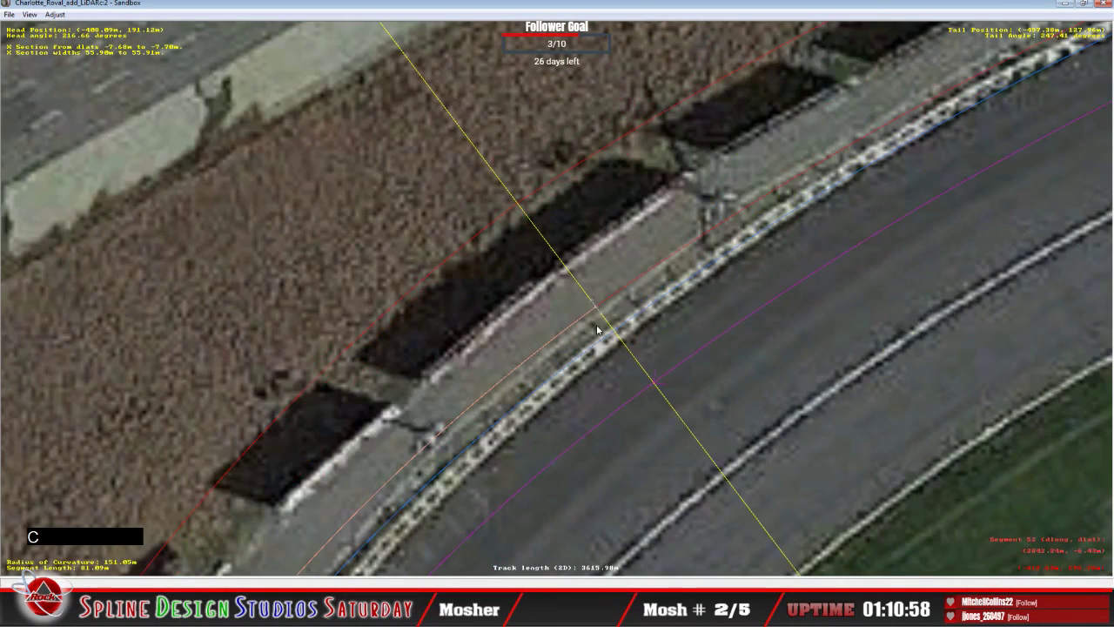
click(678, 244)
key(c)
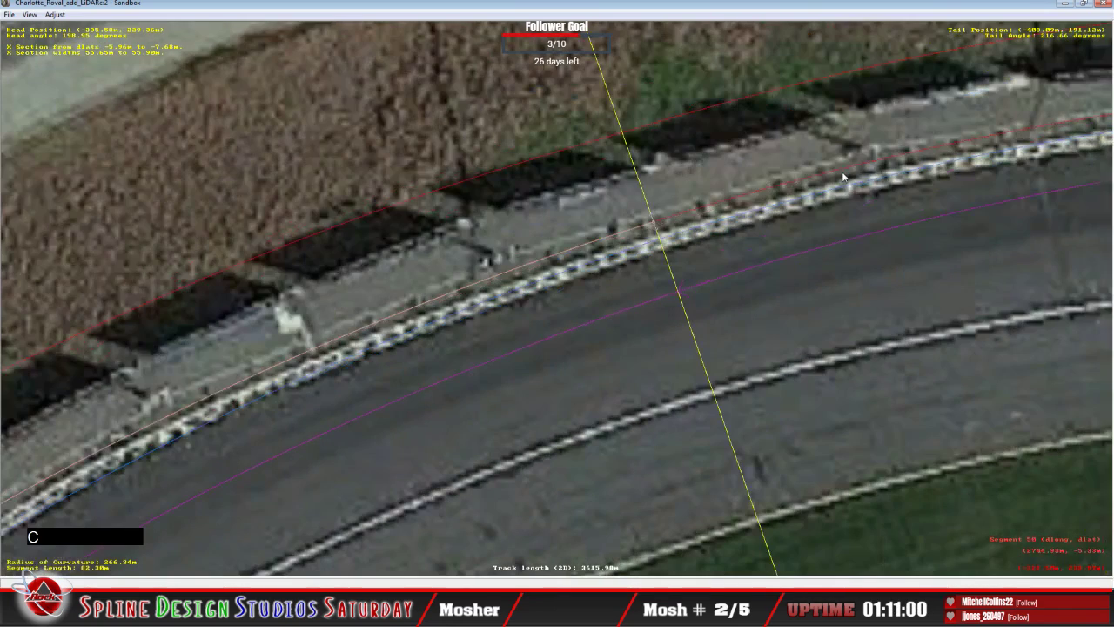
right_click(655, 225)
click(670, 227)
Move the tail of the 79.33 m segment's X section closer behind the wall, to dlat about -9.17 m.
key(c)
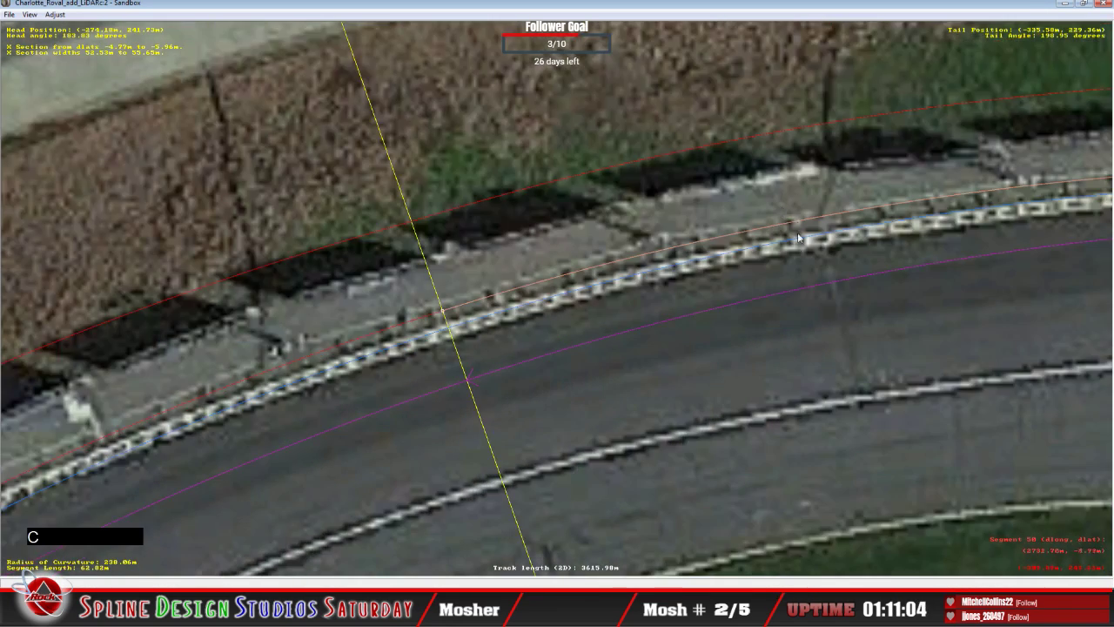
key(c)
key(c)
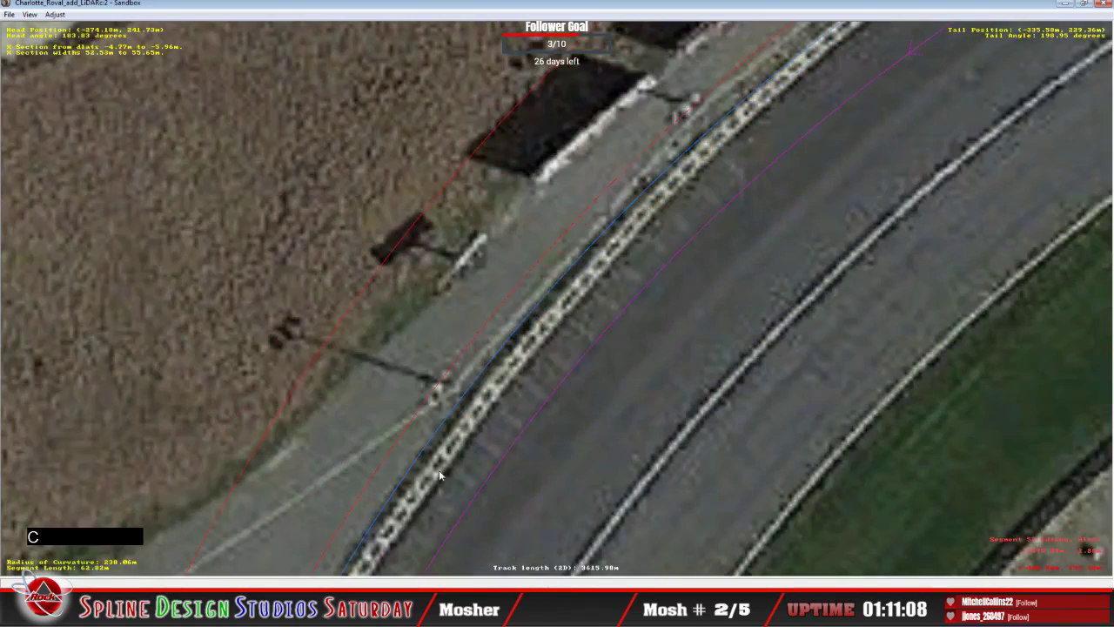
key(c)
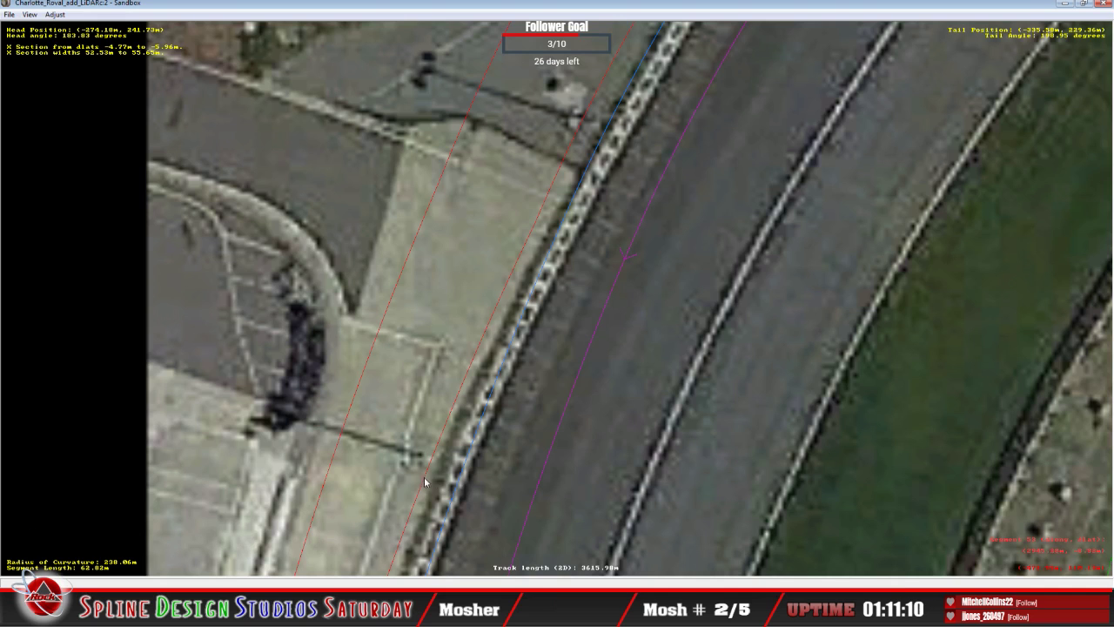
click(425, 482)
key(c)
click(503, 355)
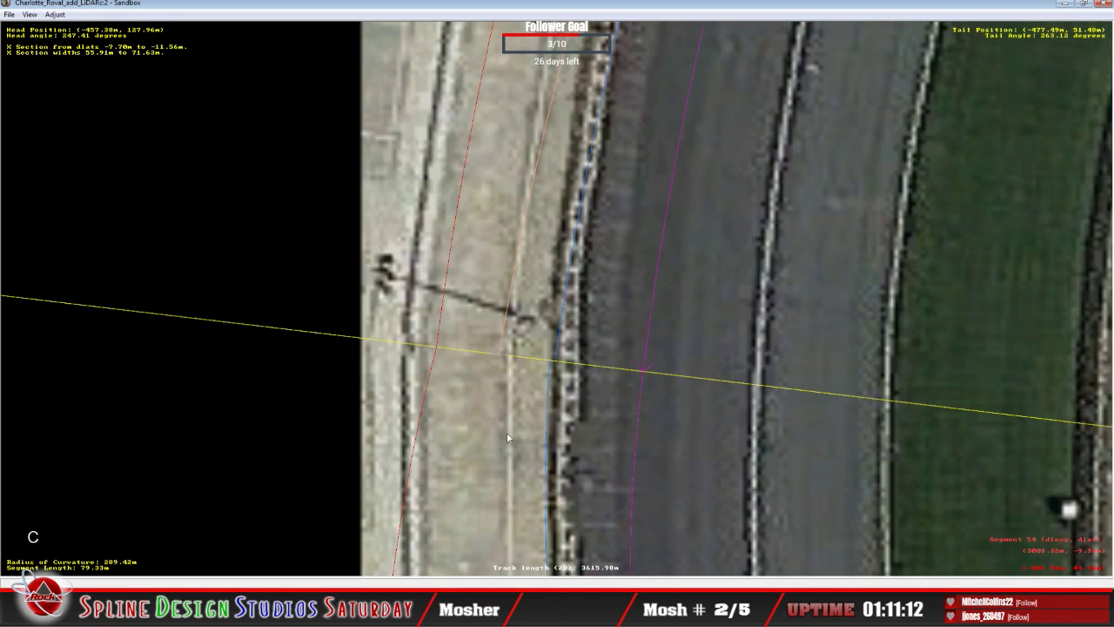
click(500, 352)
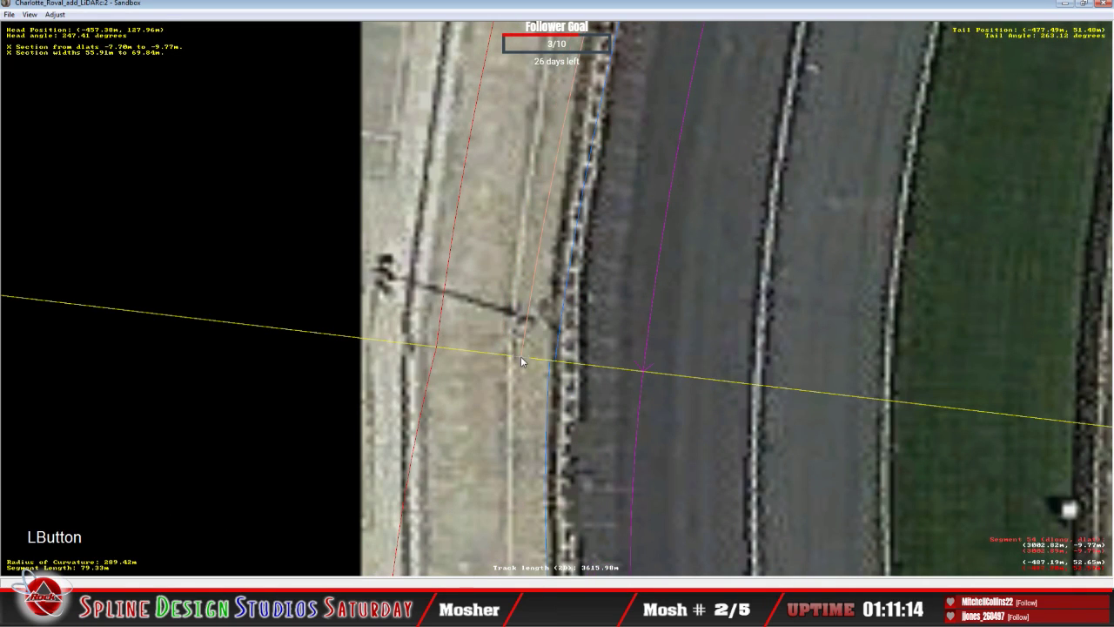
click(528, 401)
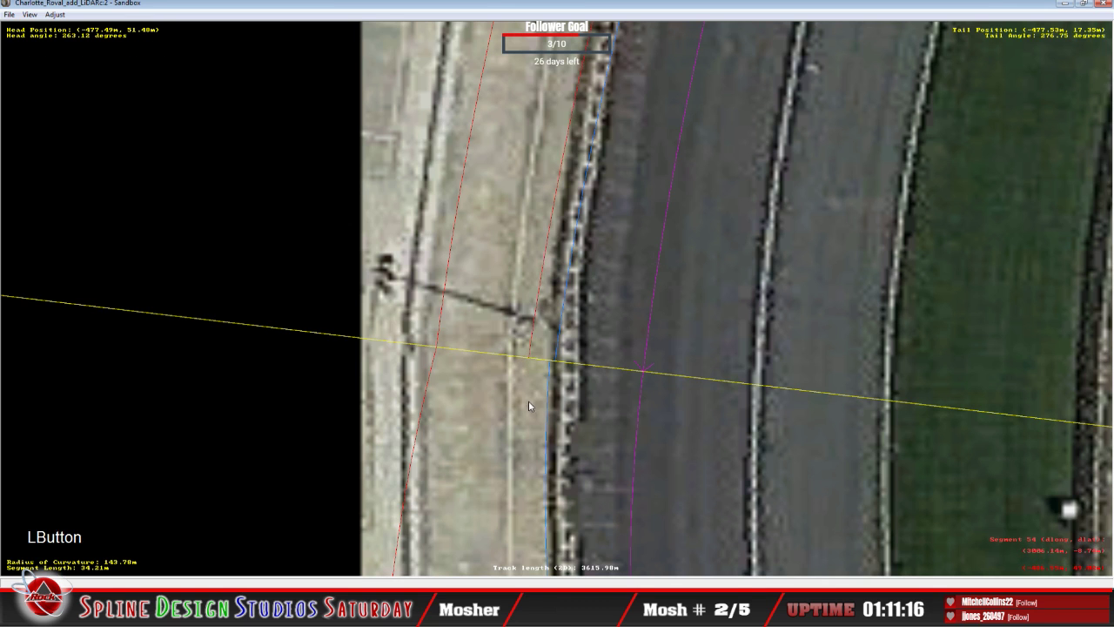
Remove the aerial background image by setting its mip to <None>.
key(c)
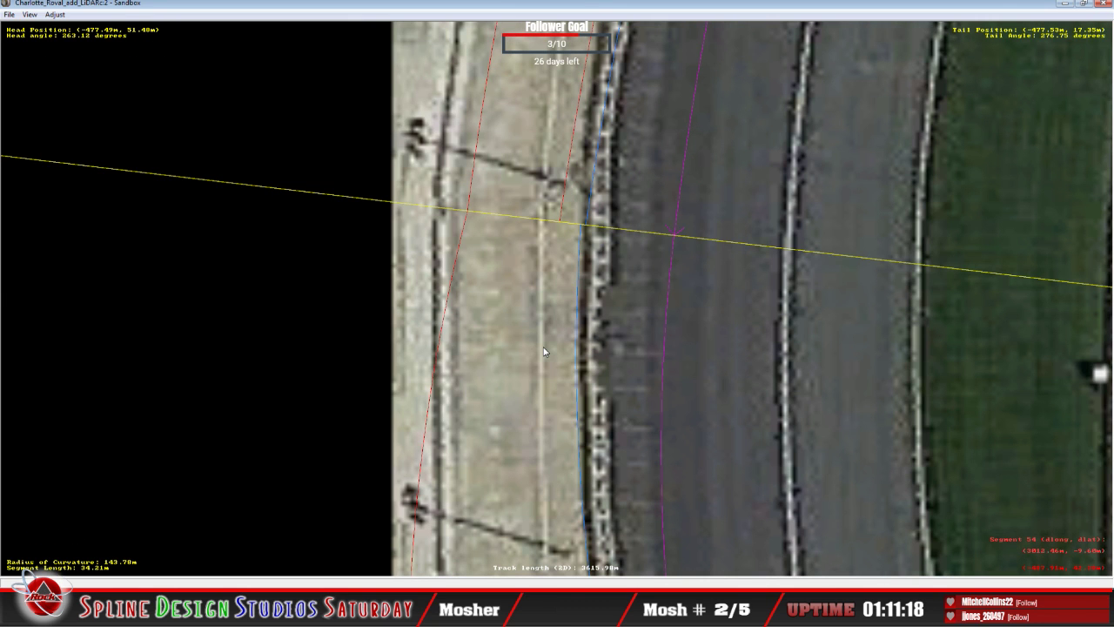
click(55, 15)
mouse_move(28, 19)
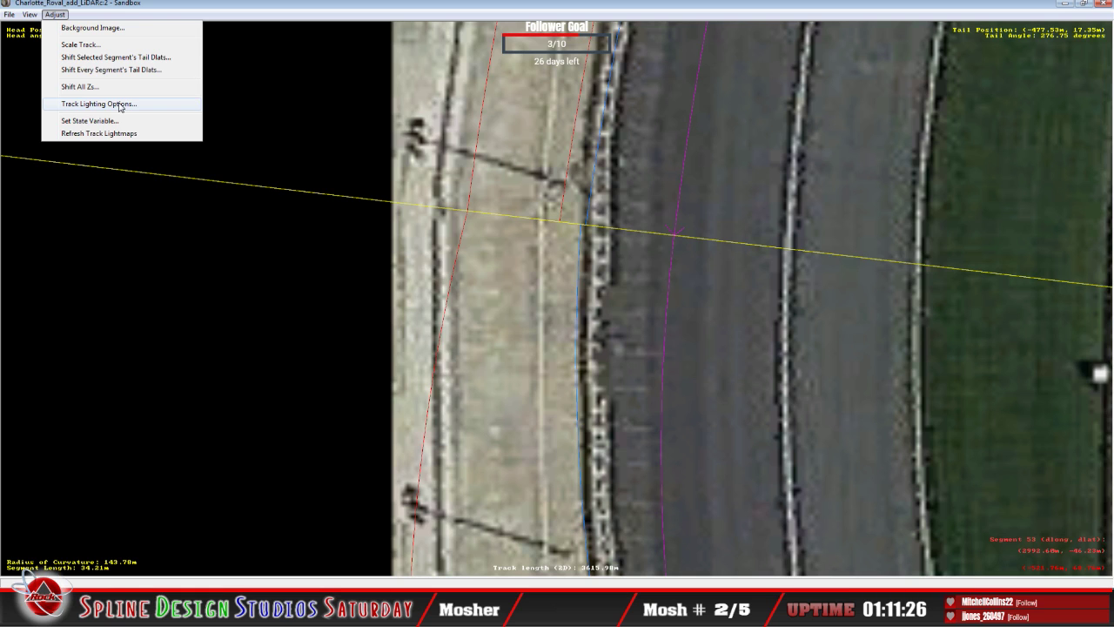
click(109, 29)
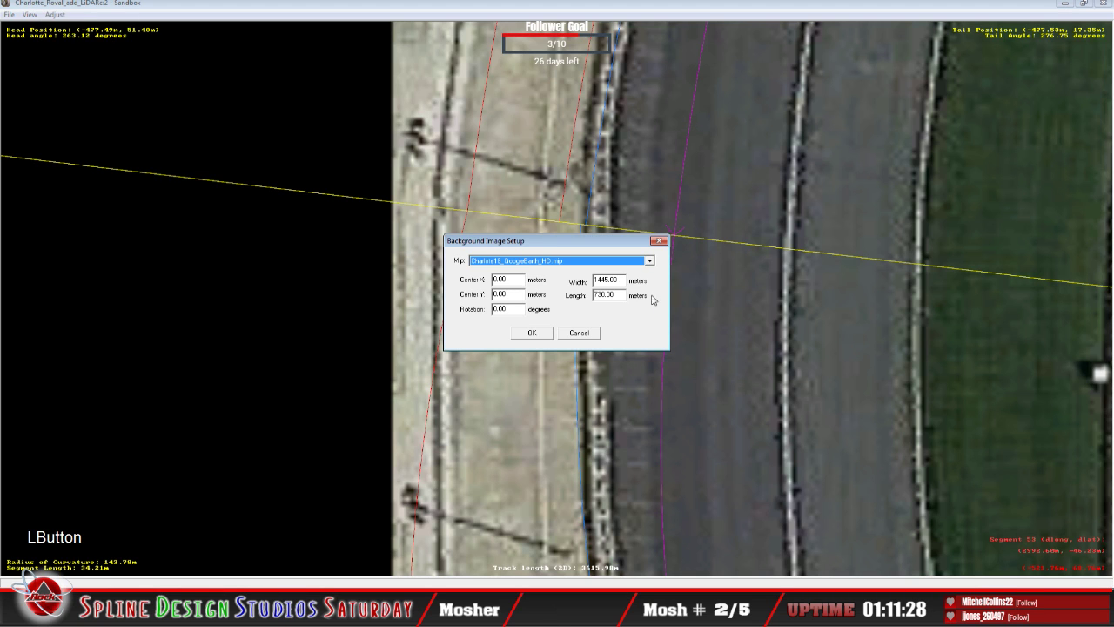
click(648, 261)
click(609, 272)
click(531, 333)
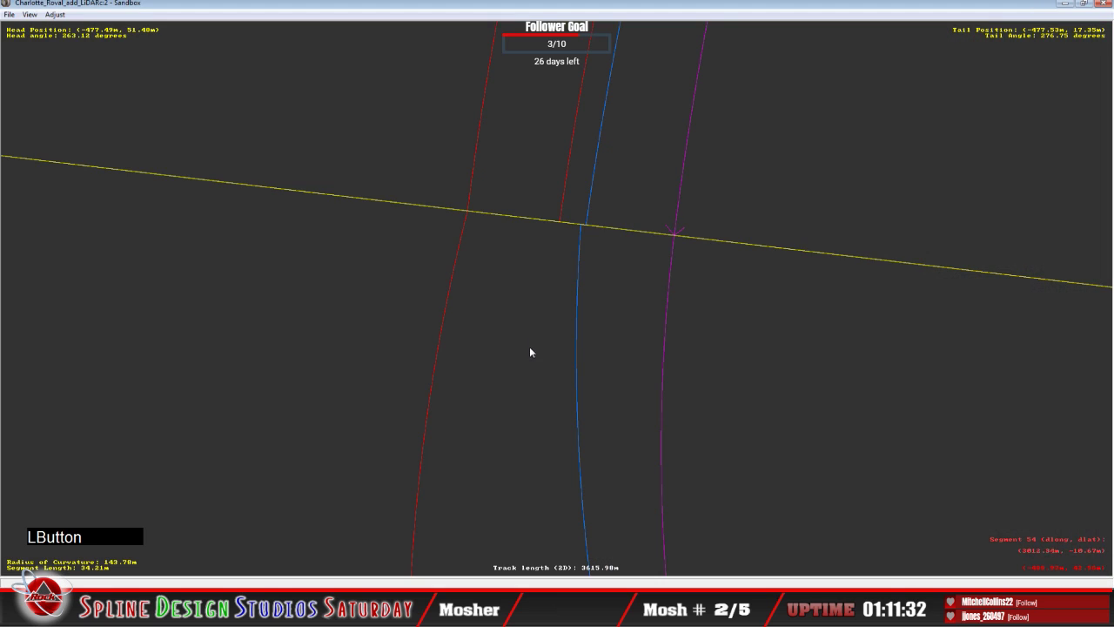
Align the wall section ends at the joint between the 79.33 m and 34.21 m segments at dlat about -7.31 m.
click(559, 219)
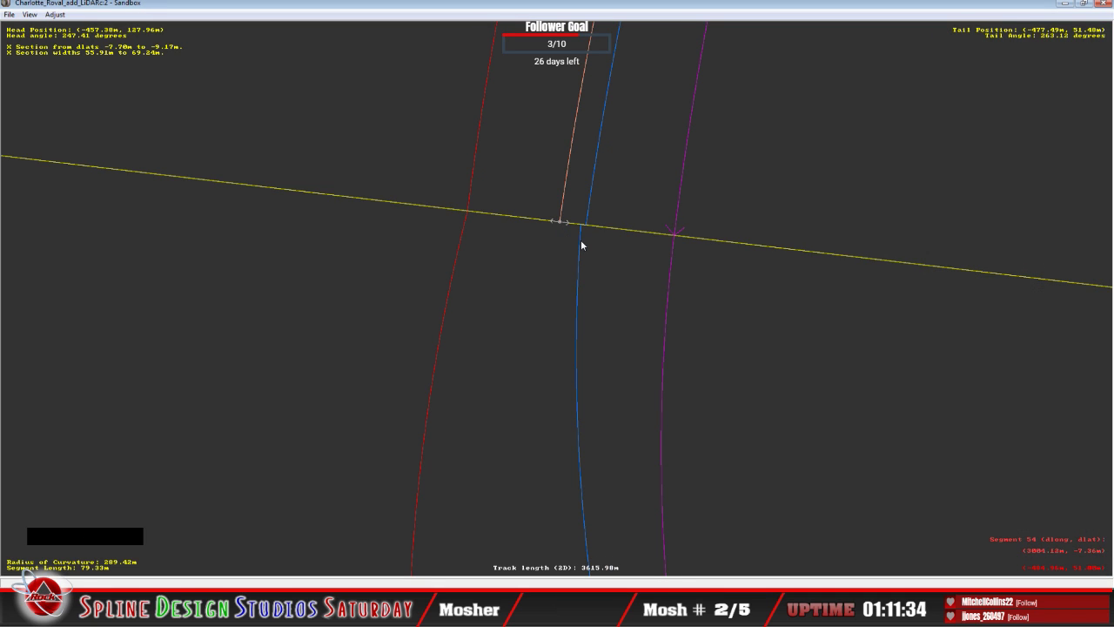
click(581, 243)
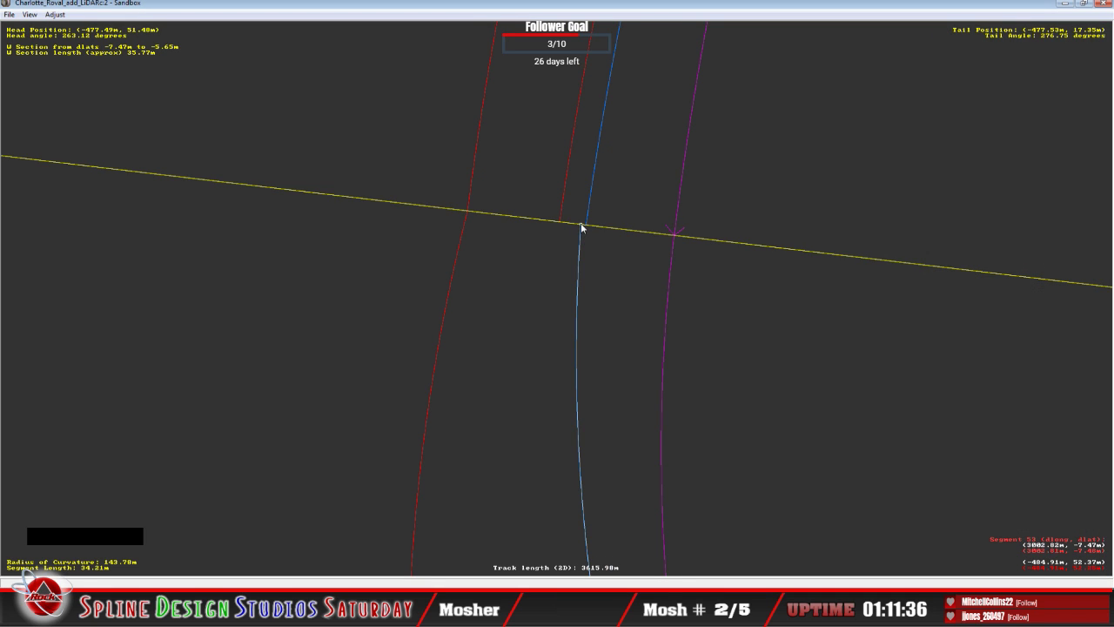
click(584, 223)
drag(586, 228, 581, 226)
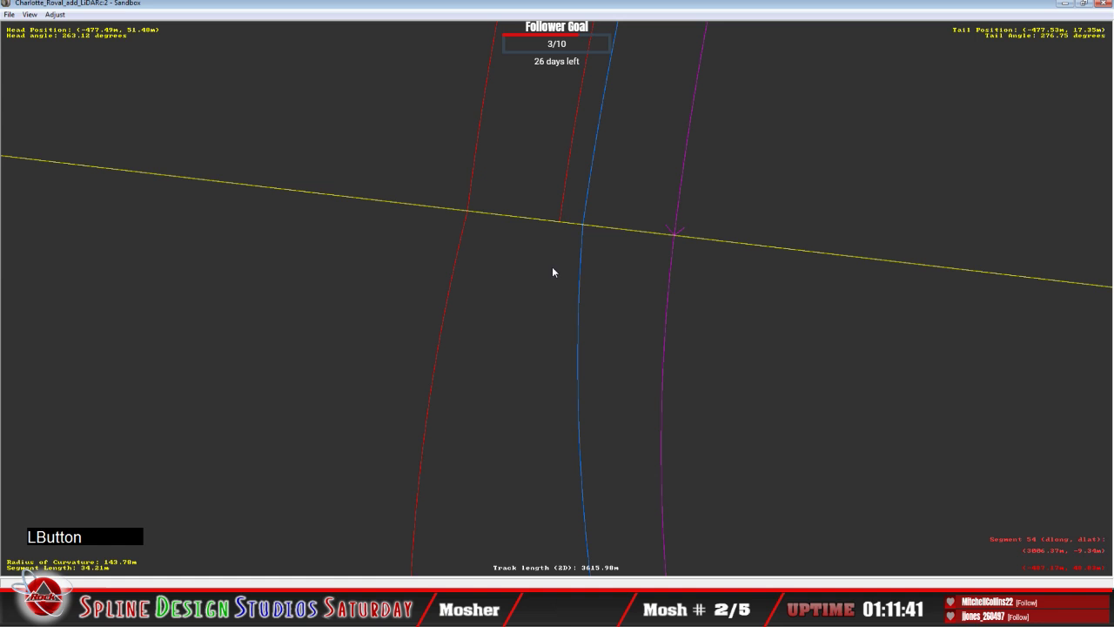
click(564, 213)
click(582, 228)
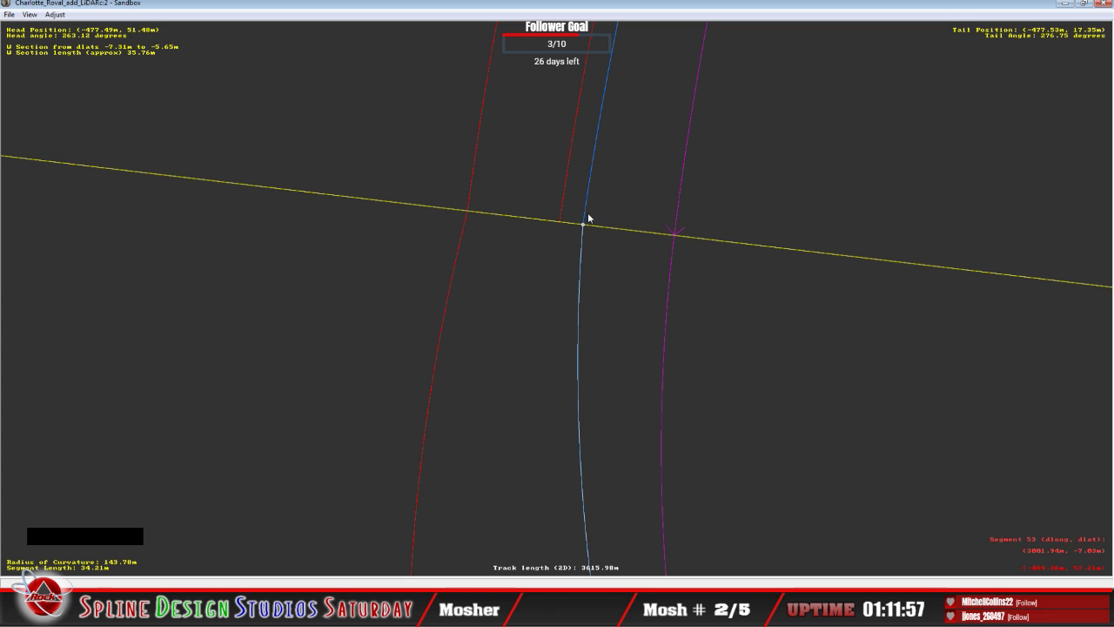
Switch to the 3D camera view, set it to slew mode, and examine the banked turn and its wall.
click(420, 554)
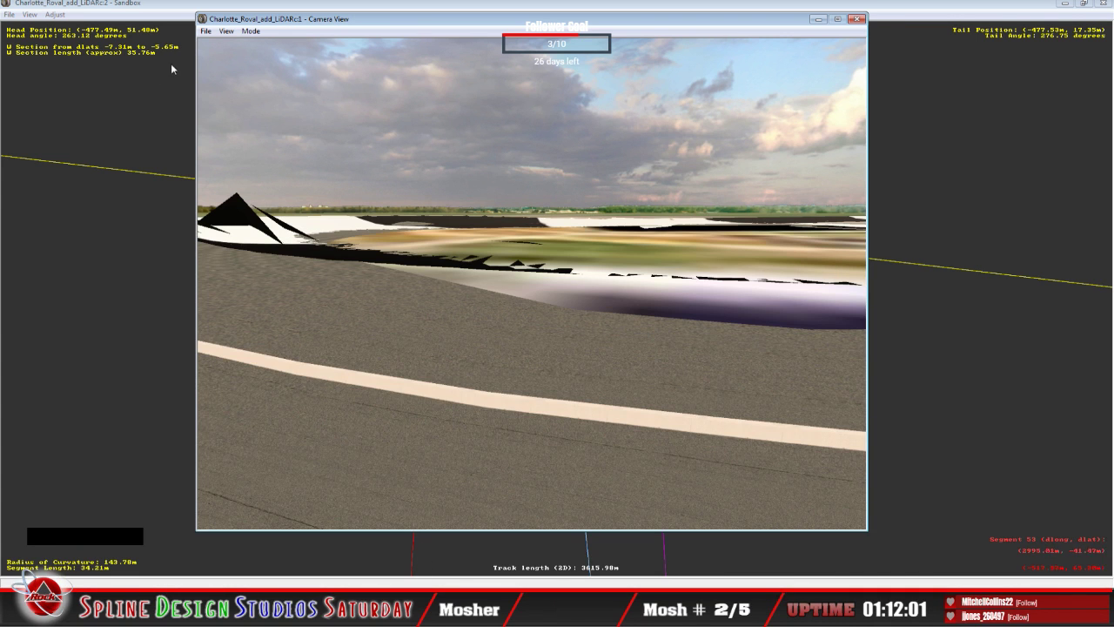
click(251, 30)
click(275, 55)
right_drag(531, 287, 388, 277)
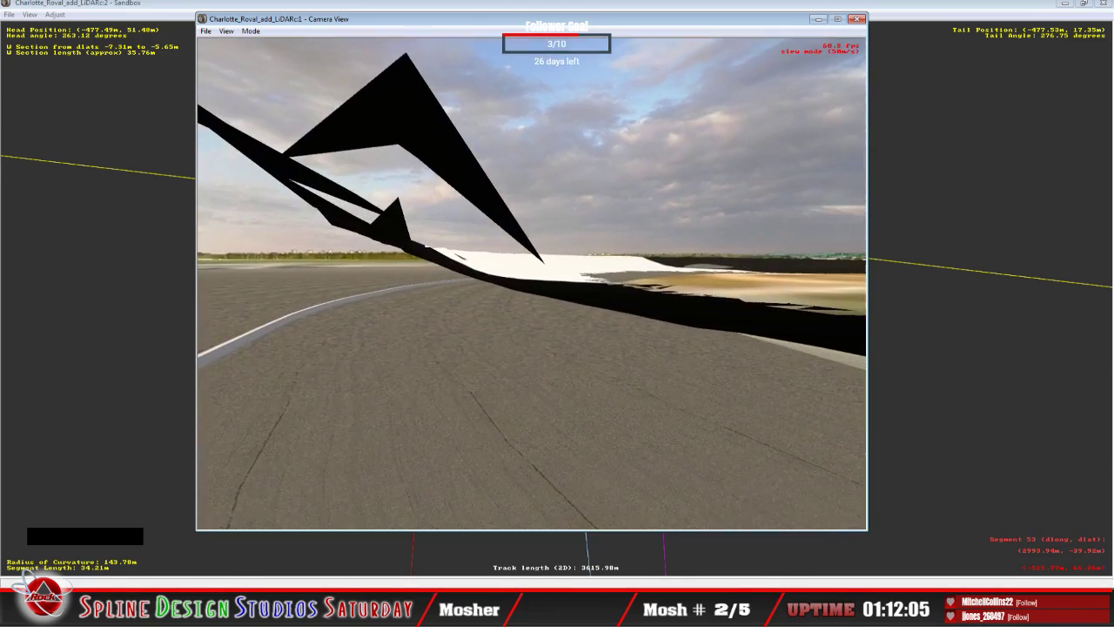
drag(387, 277, 388, 244)
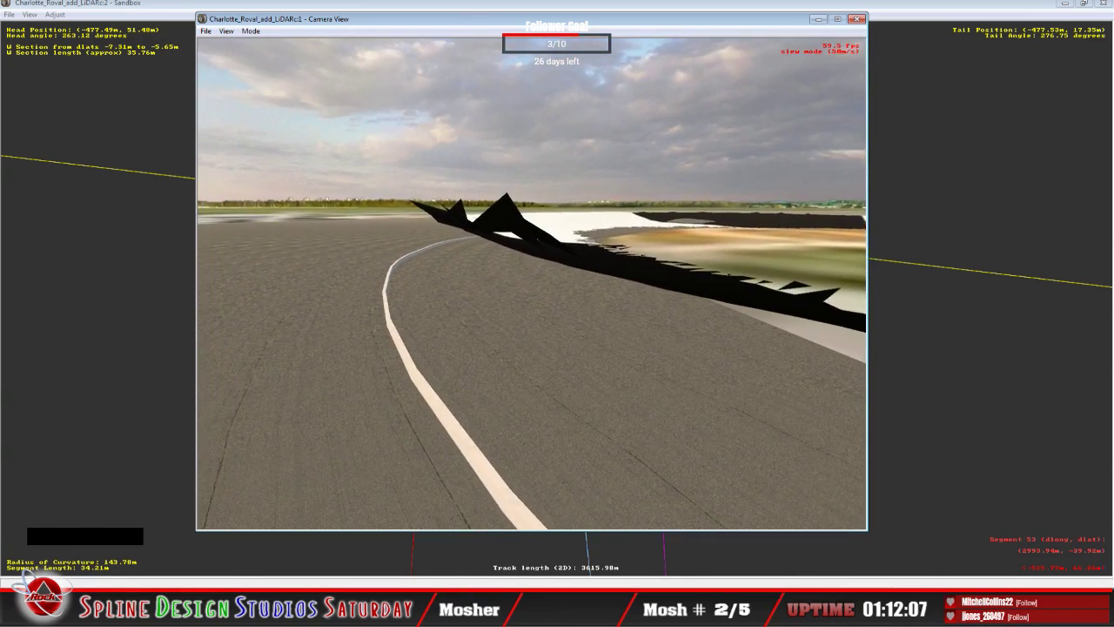
key(space)
click(377, 286)
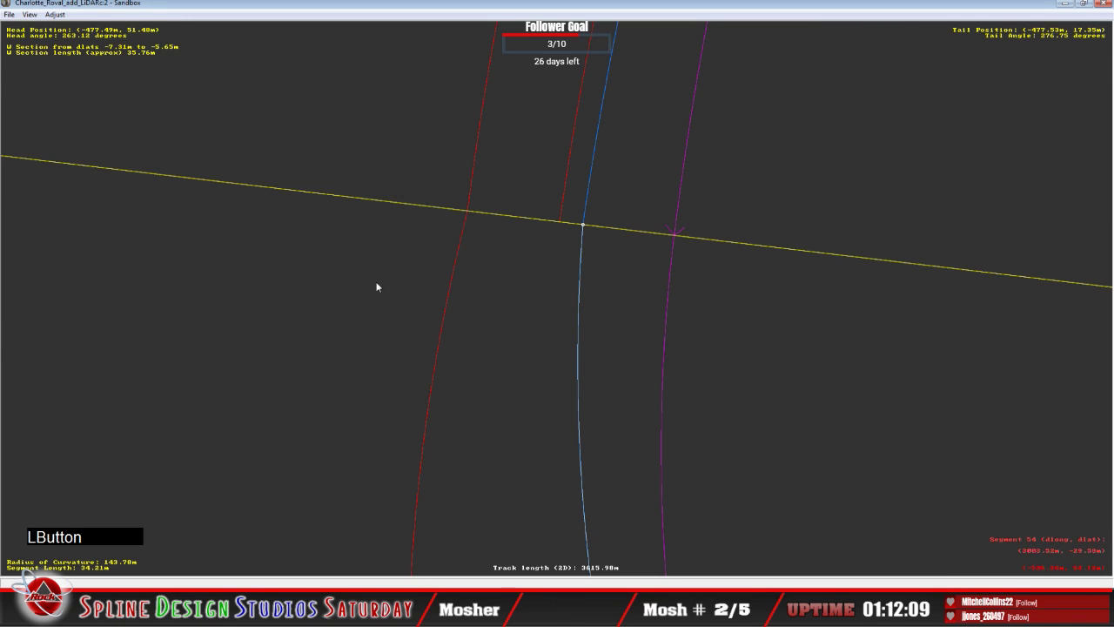
Restore the Charlote18_GoogleEarth_HD.mip background image behind the track lines.
drag(586, 224, 584, 233)
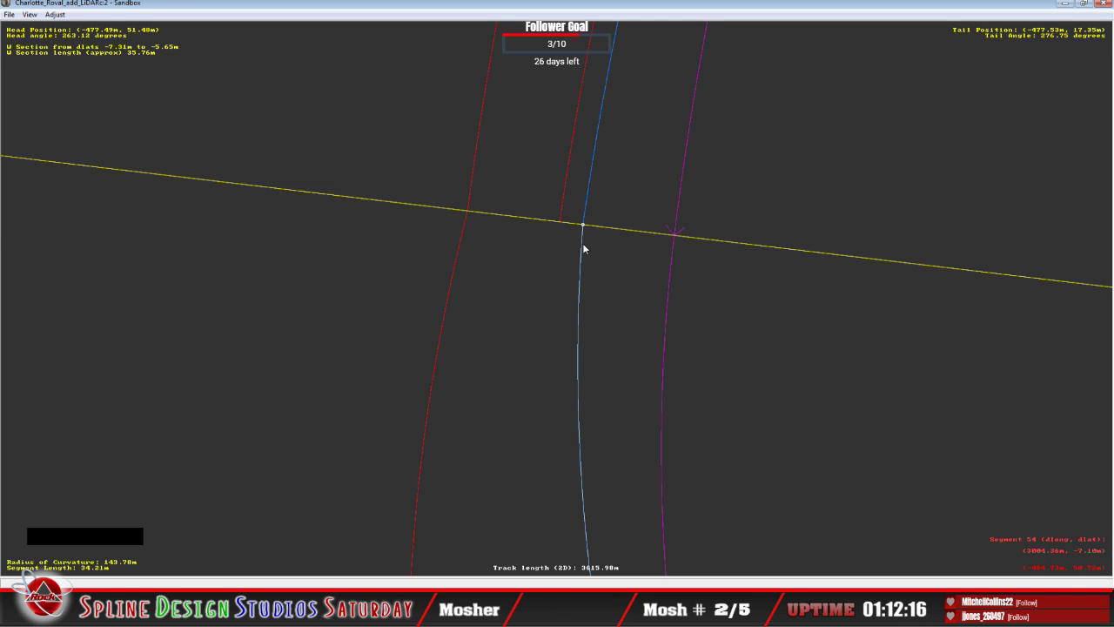
click(562, 222)
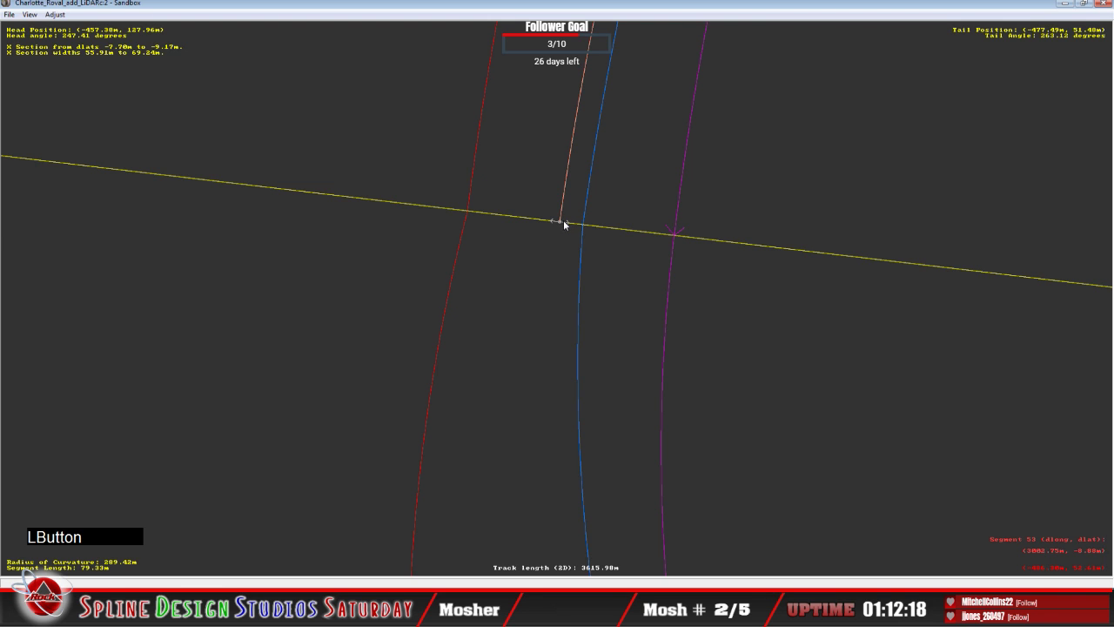
click(55, 14)
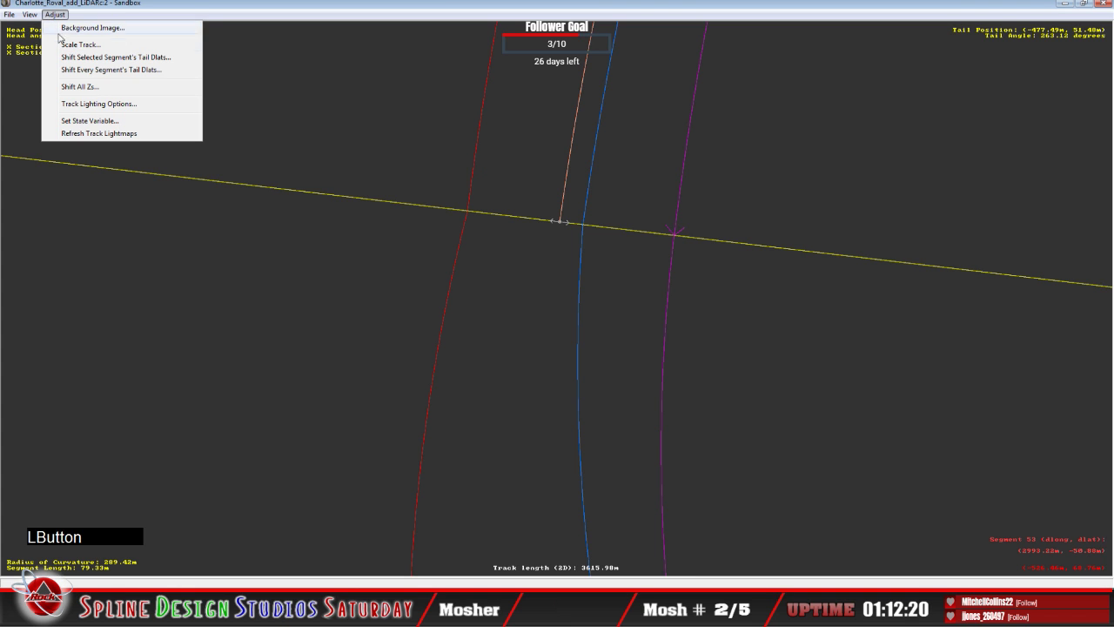
click(75, 29)
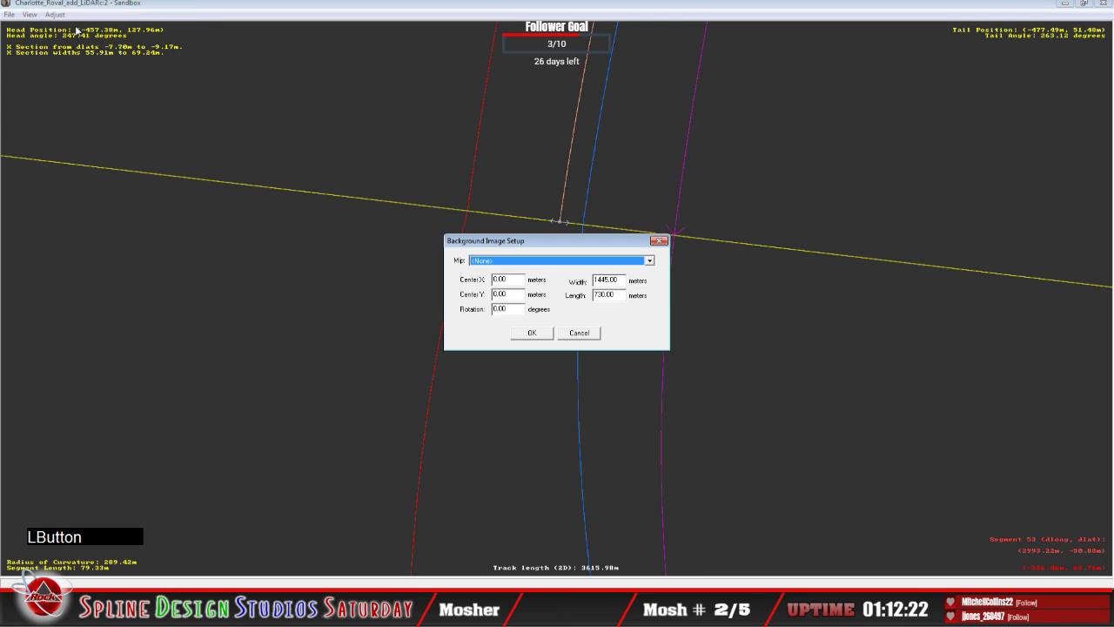
click(650, 260)
click(522, 277)
click(551, 338)
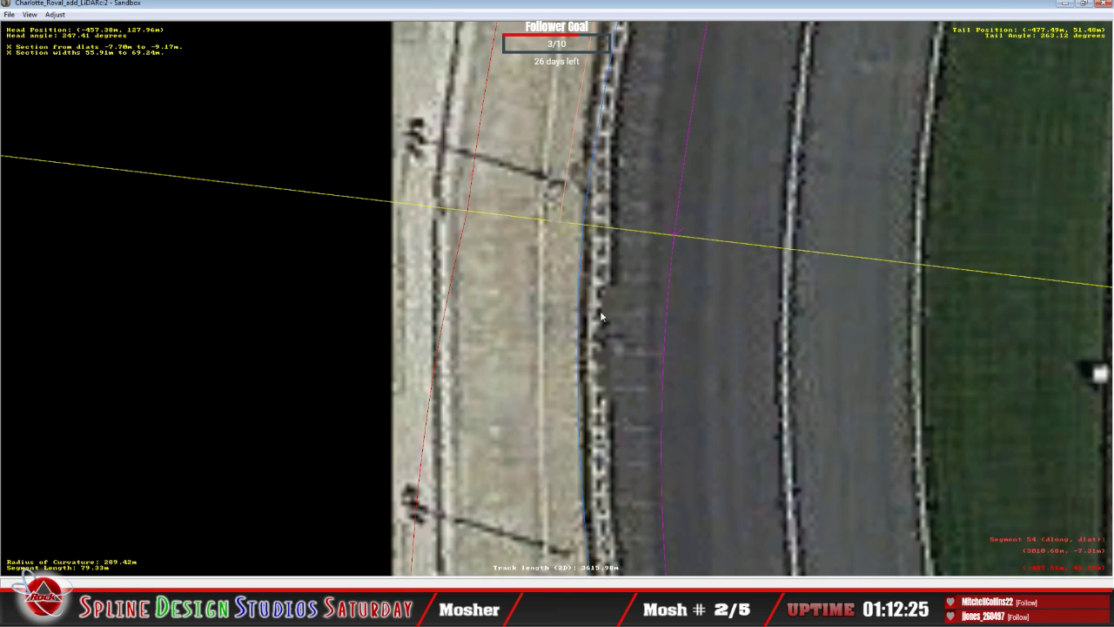
Move the wall joint at the 34.21 m segment's head to dlat about -7.04 m and the 79.33 m segment's X section tail to about -8.52 m.
click(579, 227)
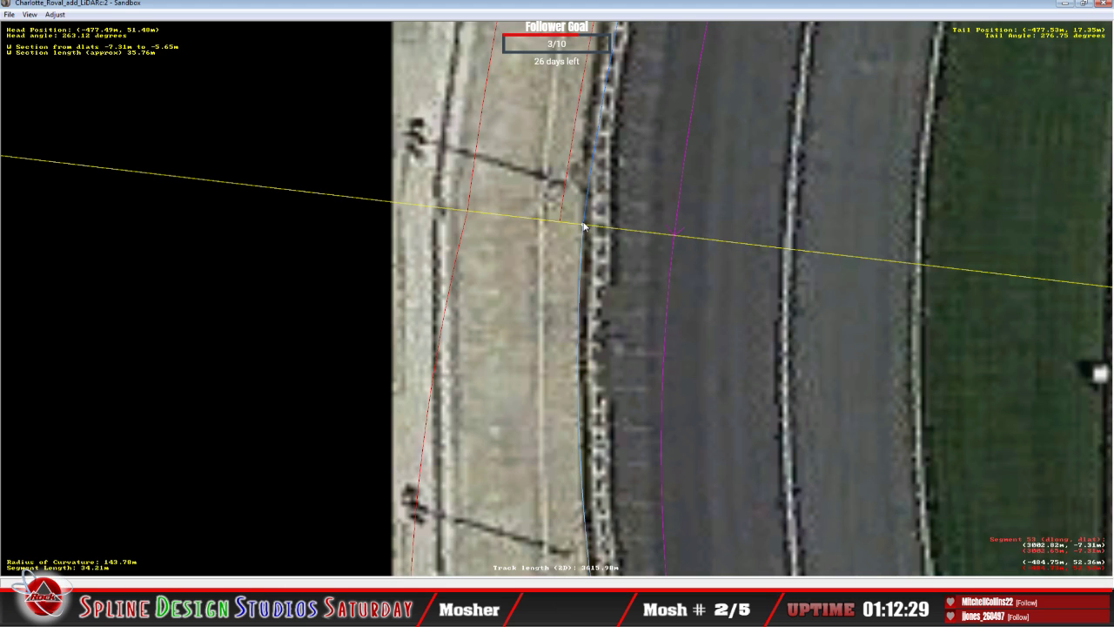
click(587, 224)
click(587, 224)
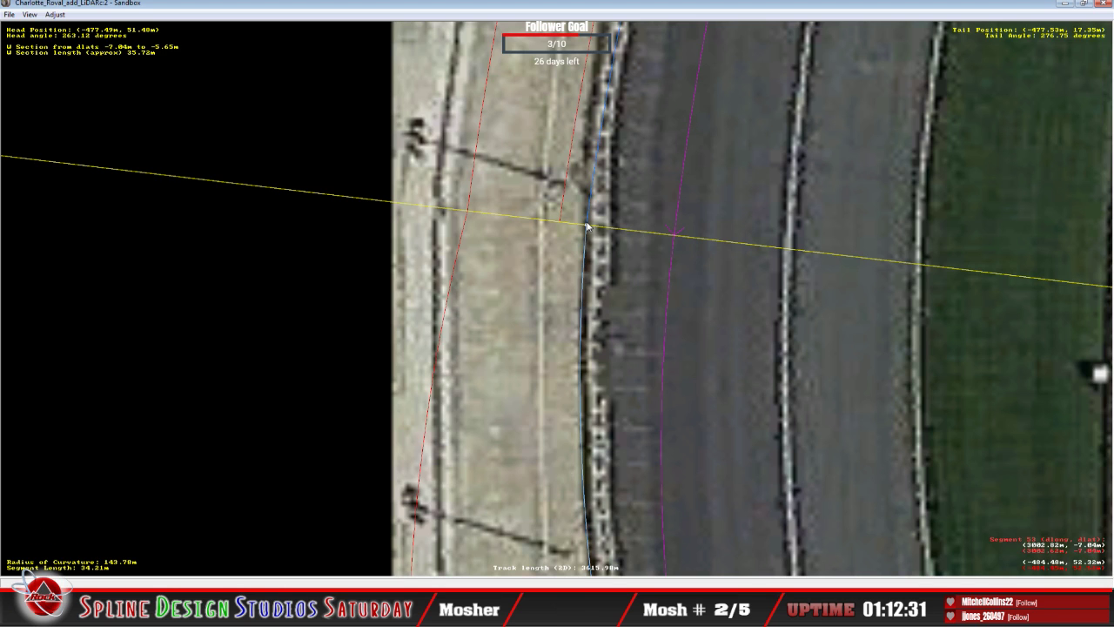
click(561, 219)
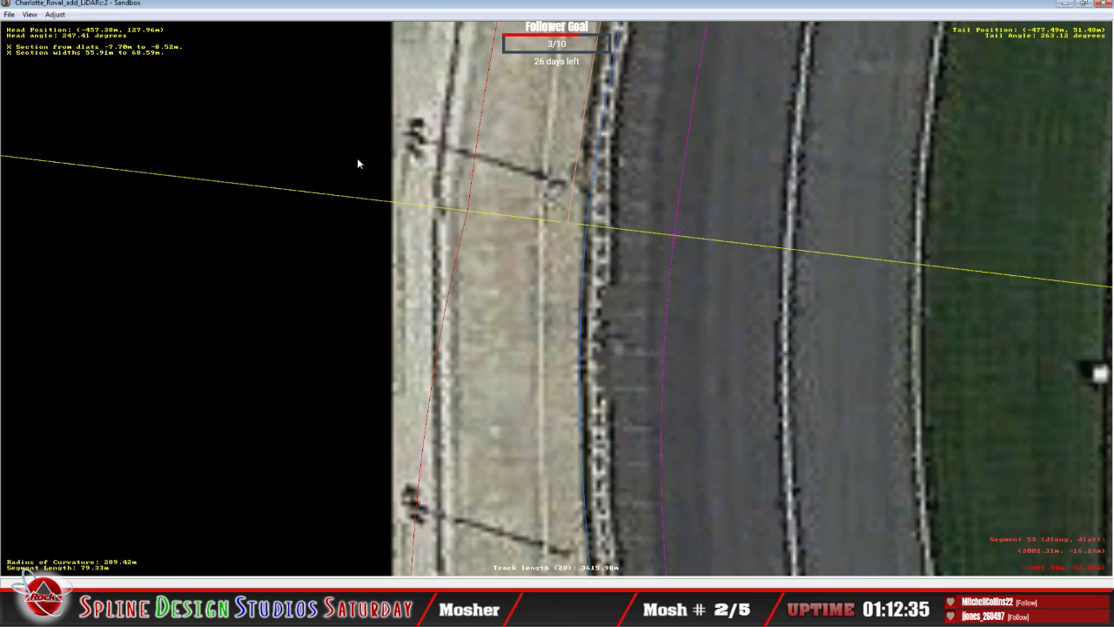
Hide the aerial background again by choosing <None> as the background image's mip.
click(56, 15)
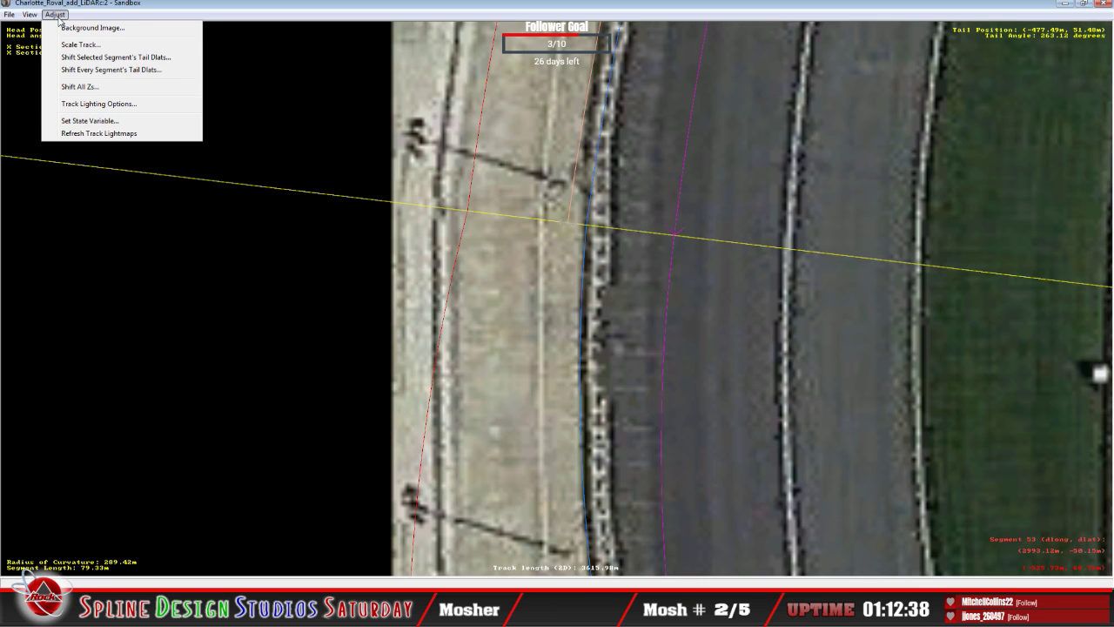
click(92, 28)
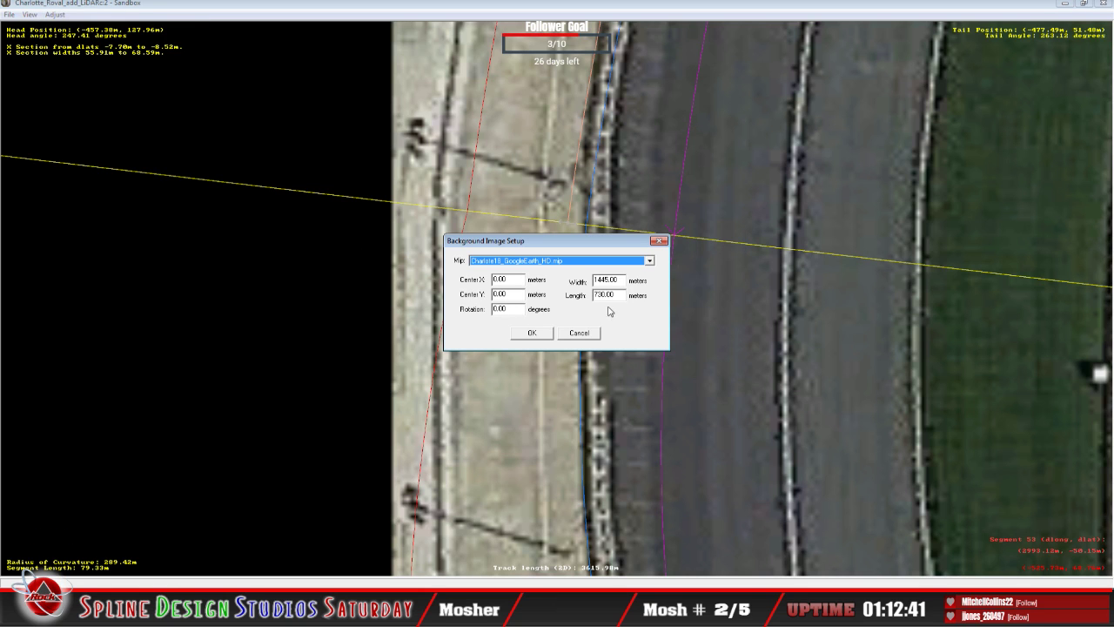
click(640, 261)
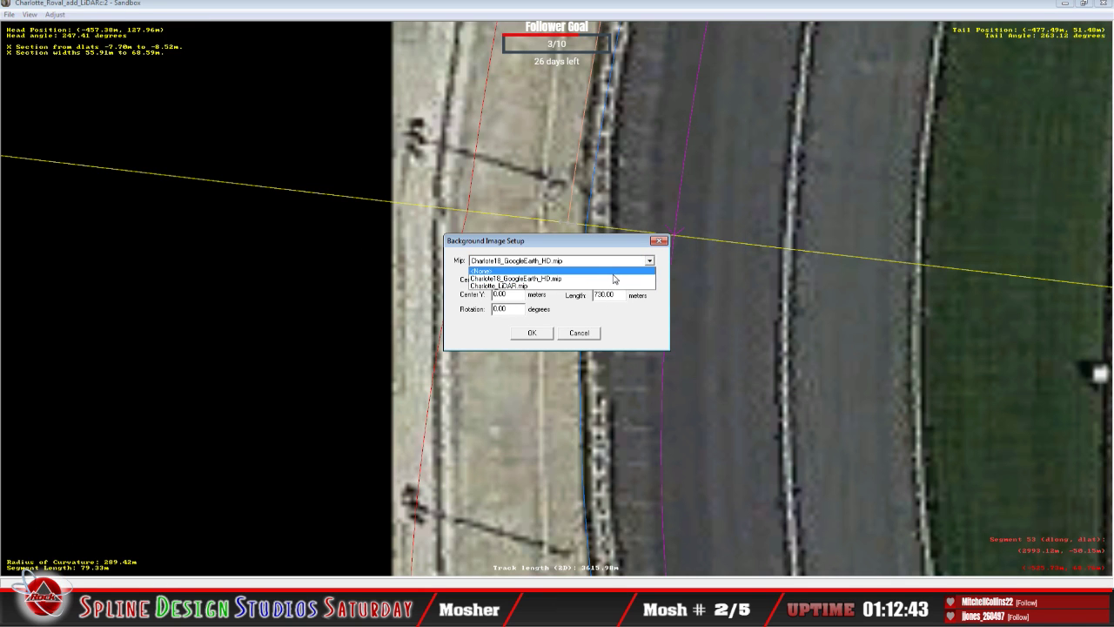
click(614, 272)
click(532, 333)
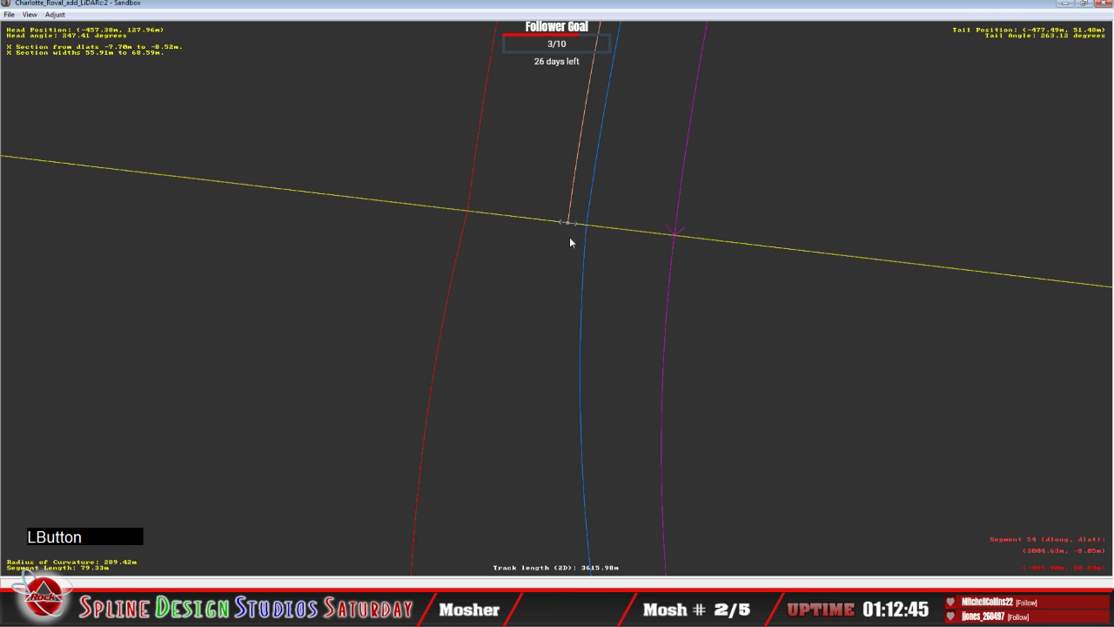
Insert an X section on the 34.21 m segment that follows the 79.33 m segment.
click(539, 307)
right_click(535, 317)
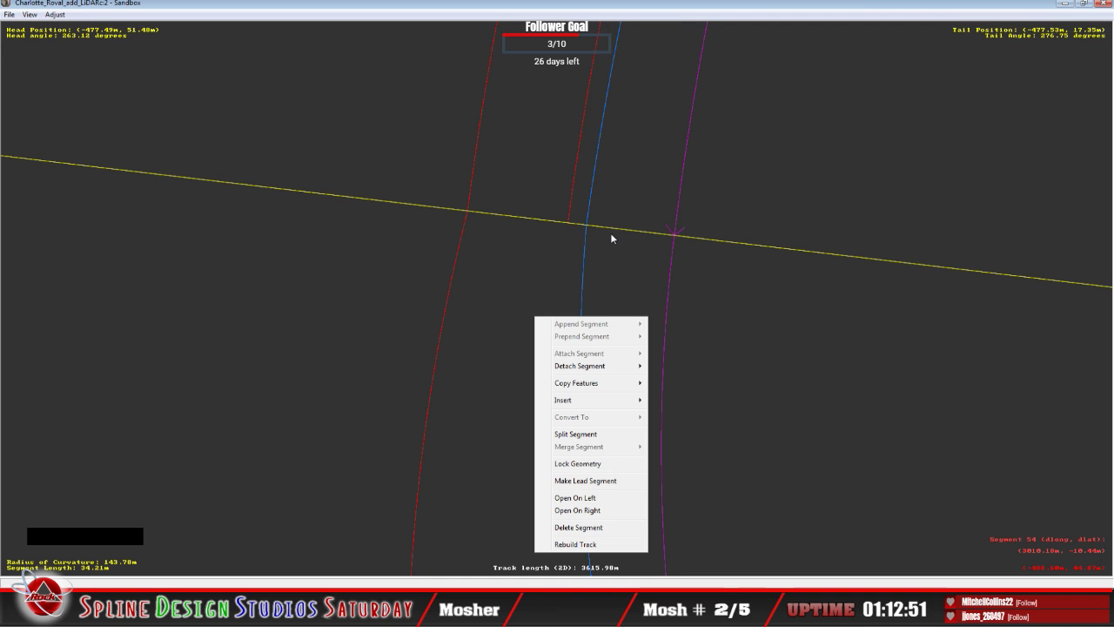
mouse_move(607, 366)
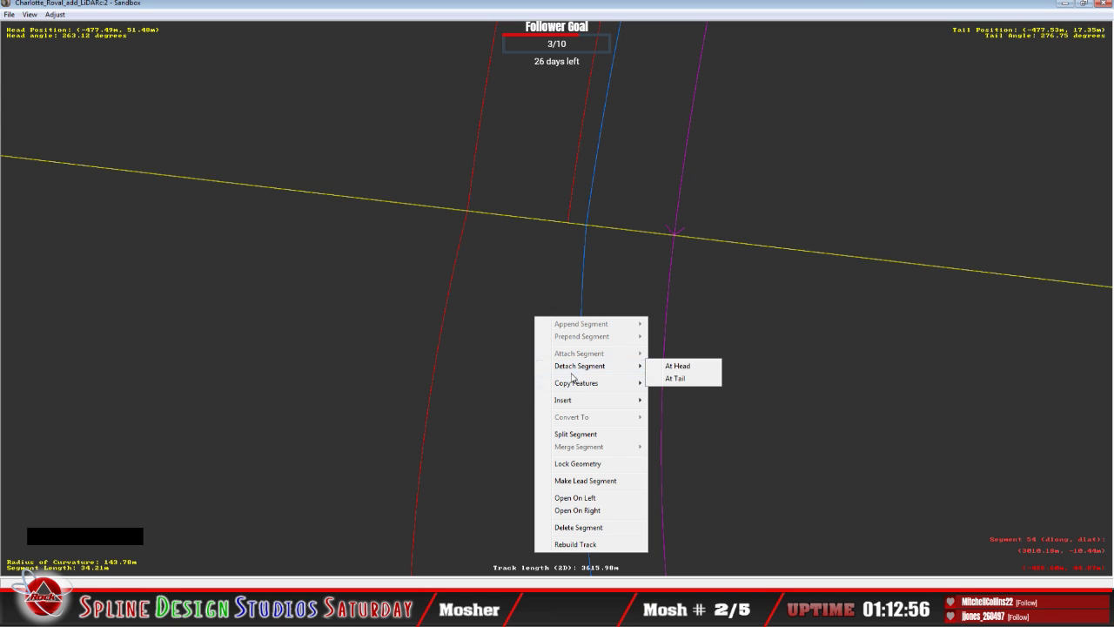
mouse_move(583, 404)
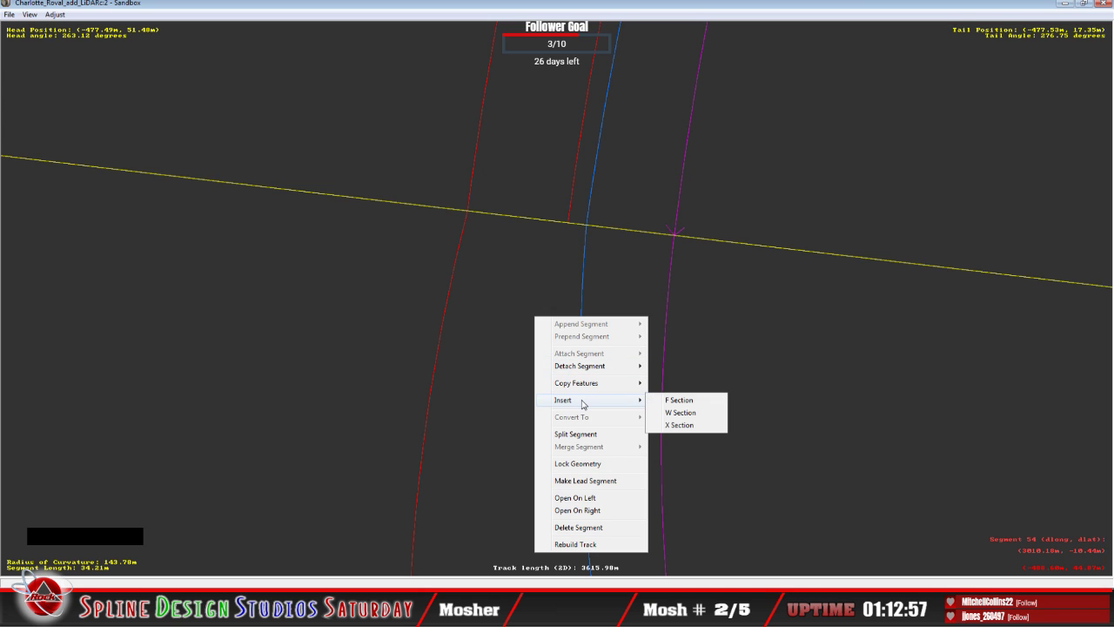
click(691, 425)
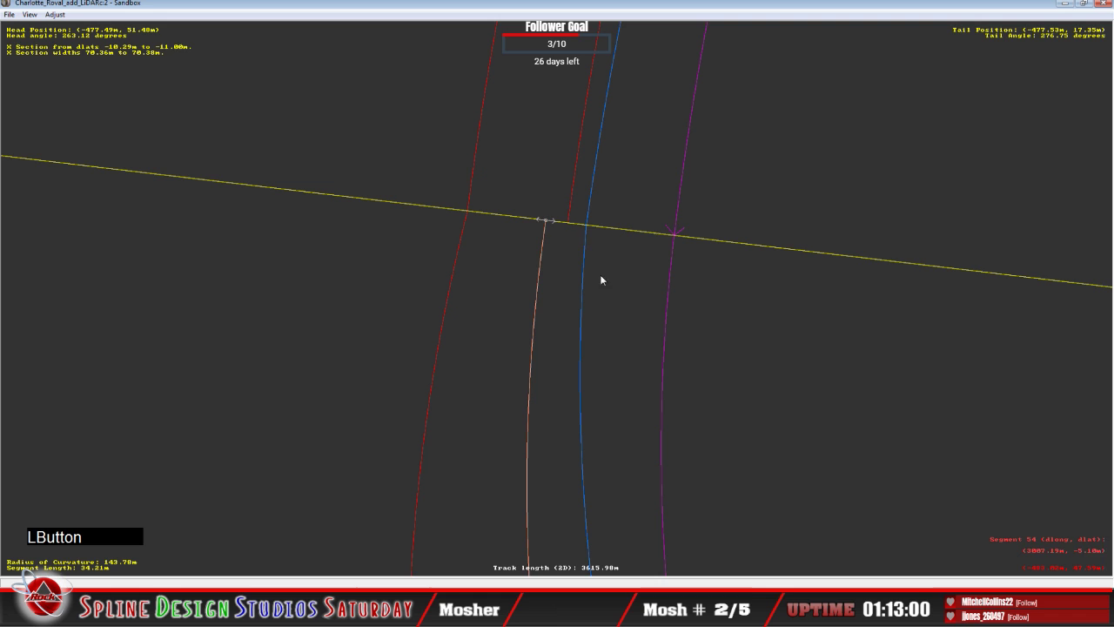
Move the new X section's head to dlat about -8.61 m in Absolute mode and its tail to about -7.77 m.
drag(546, 223, 566, 224)
click(566, 225)
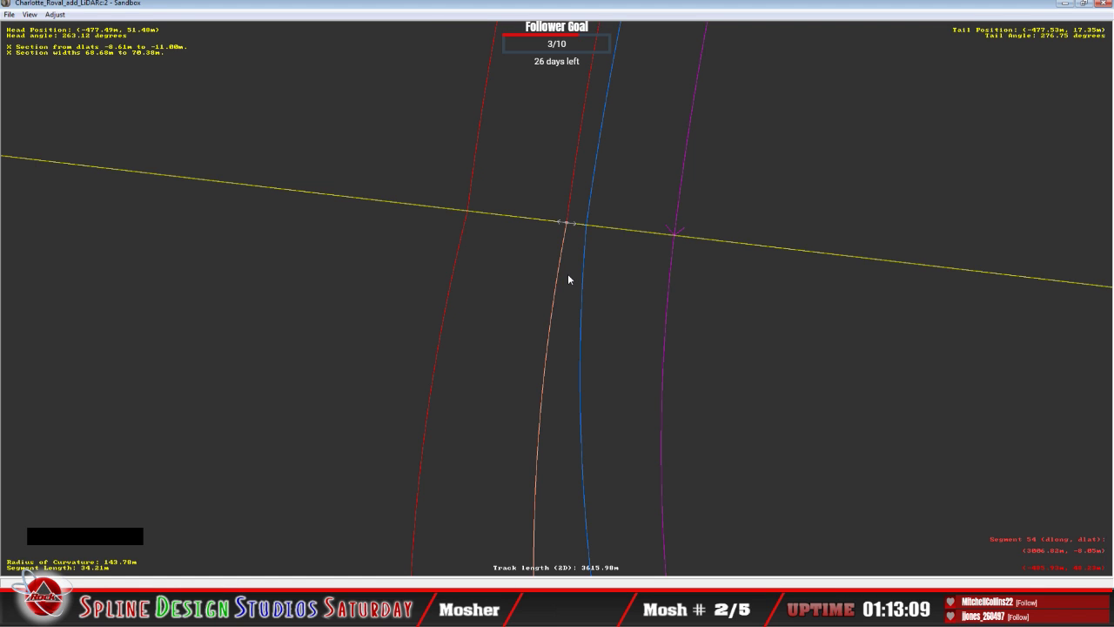
right_click(567, 223)
click(572, 229)
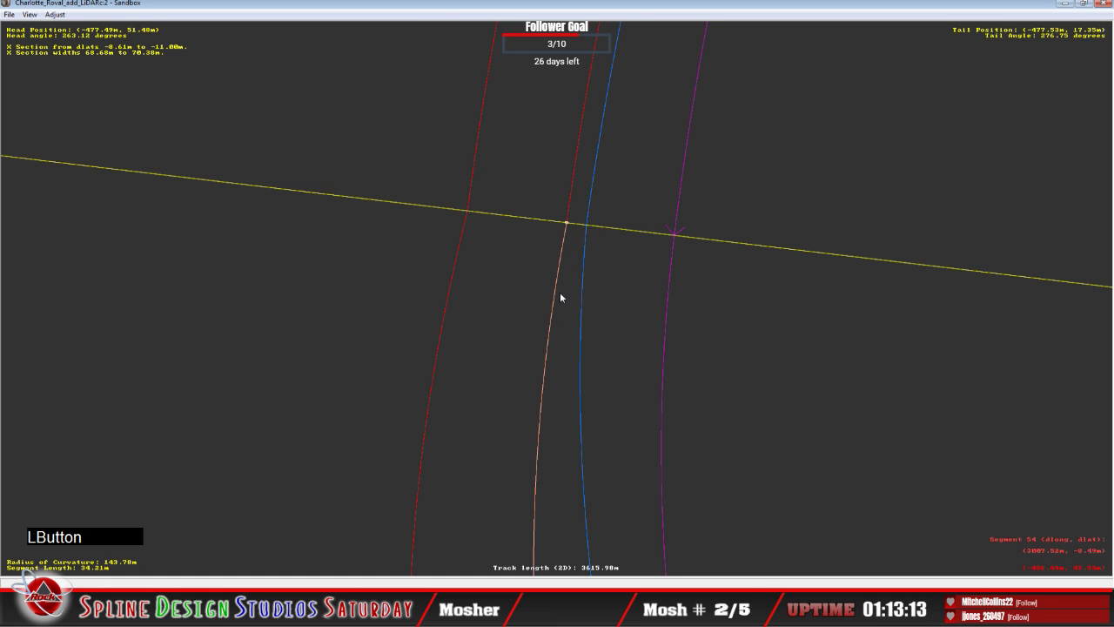
key(c)
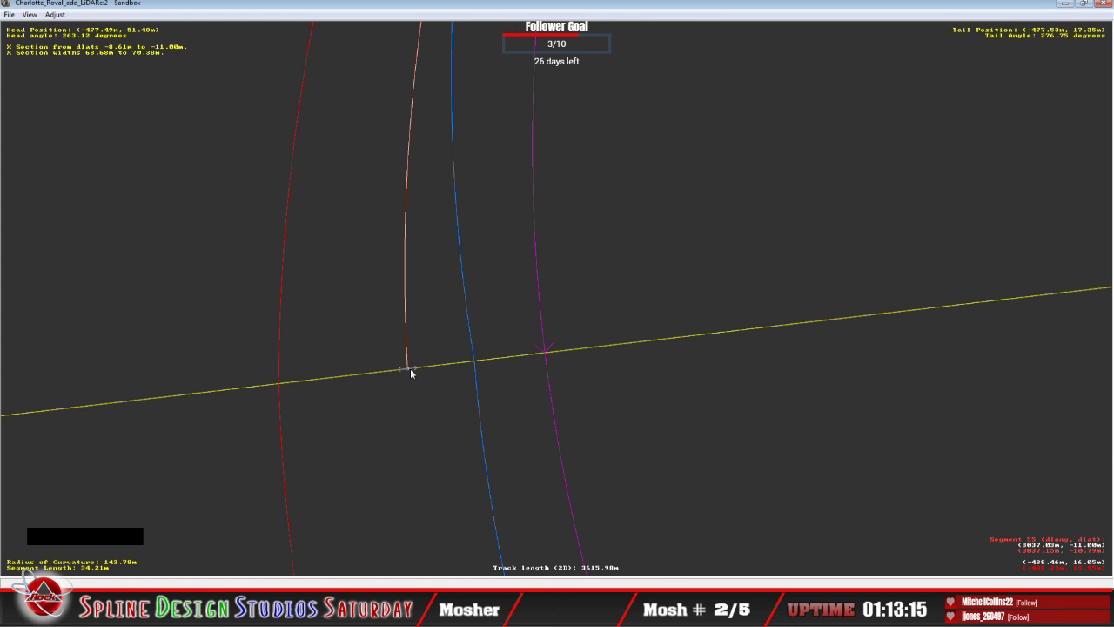
drag(408, 370, 448, 368)
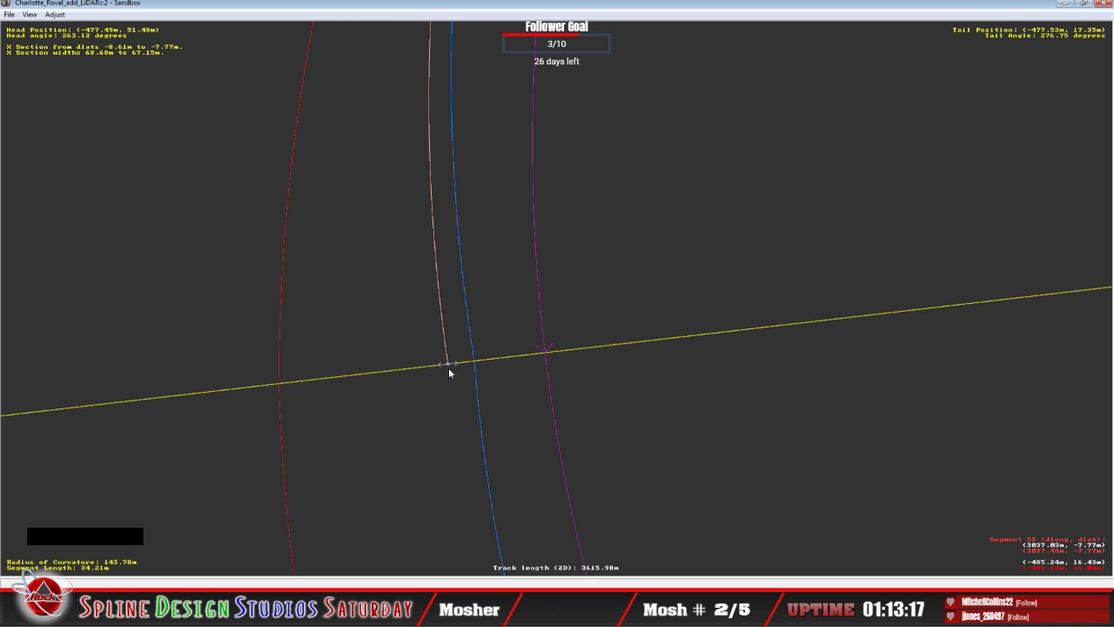
Insert an X section on the following 43.82 m segment.
click(443, 401)
right_click(443, 404)
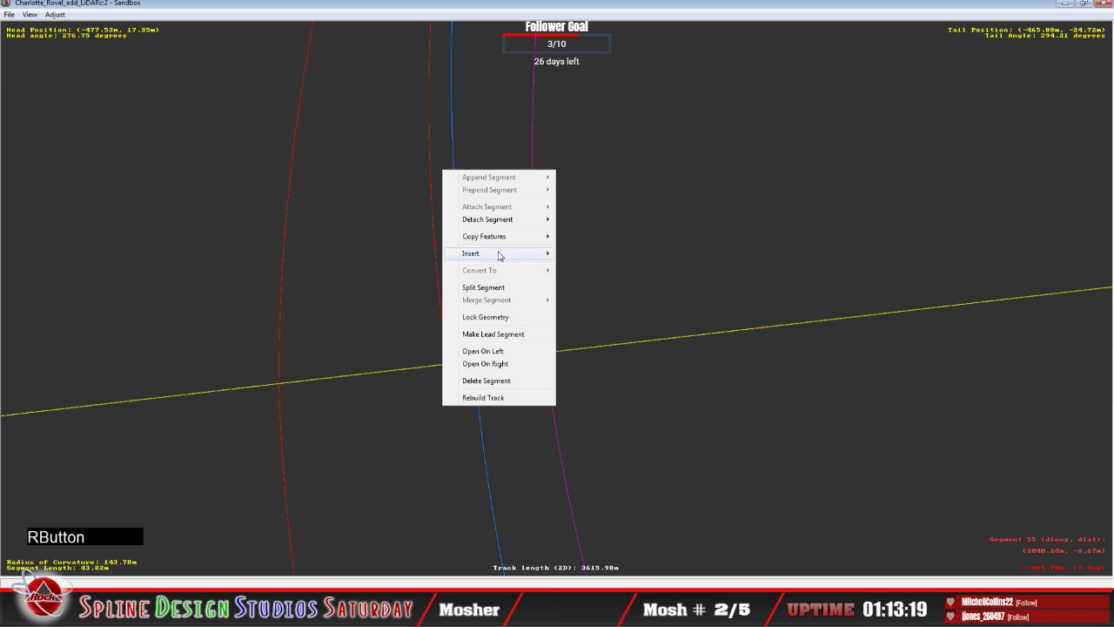
mouse_move(498, 252)
click(600, 279)
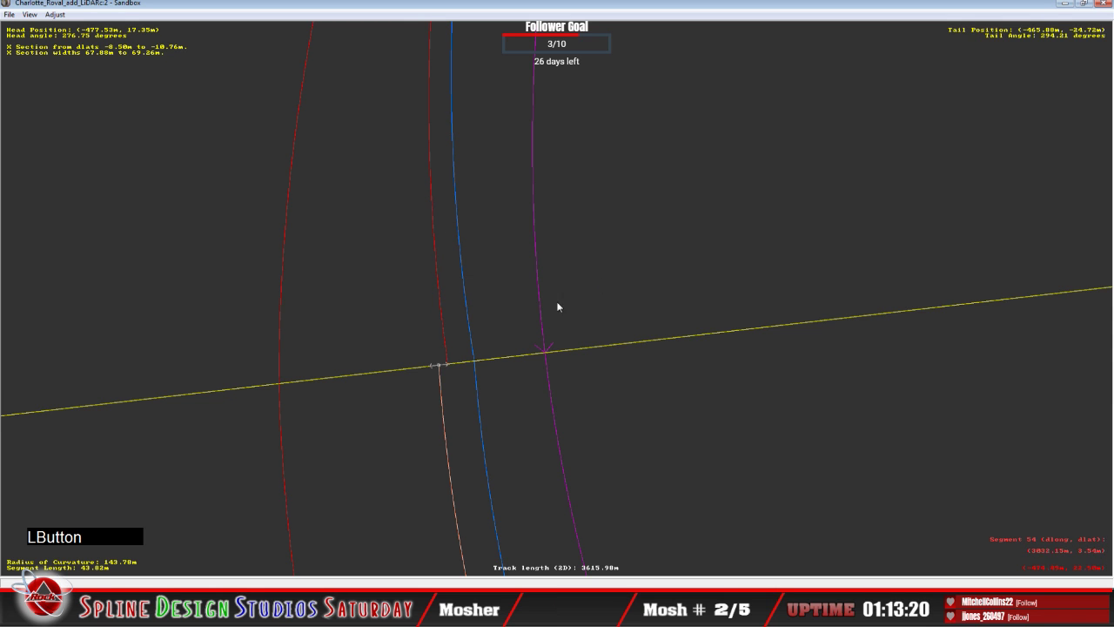
Join the 43.82 m segment's X section head at dlat about -7.66 m in Absolute mode and move its tail to about -9.43 m.
click(443, 359)
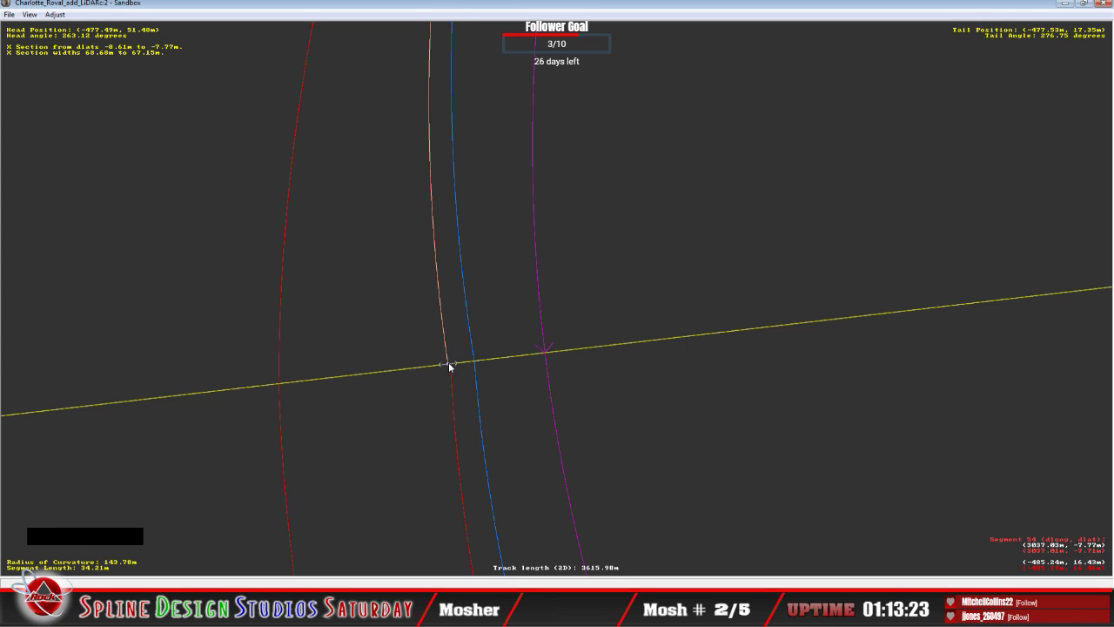
click(445, 362)
click(449, 364)
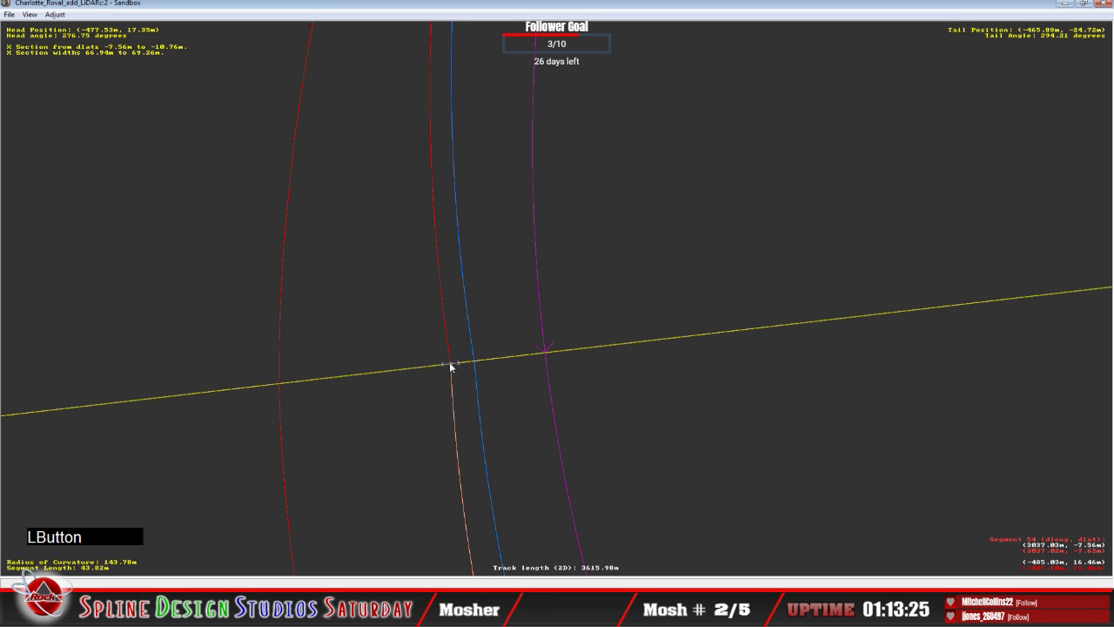
right_click(450, 366)
click(462, 381)
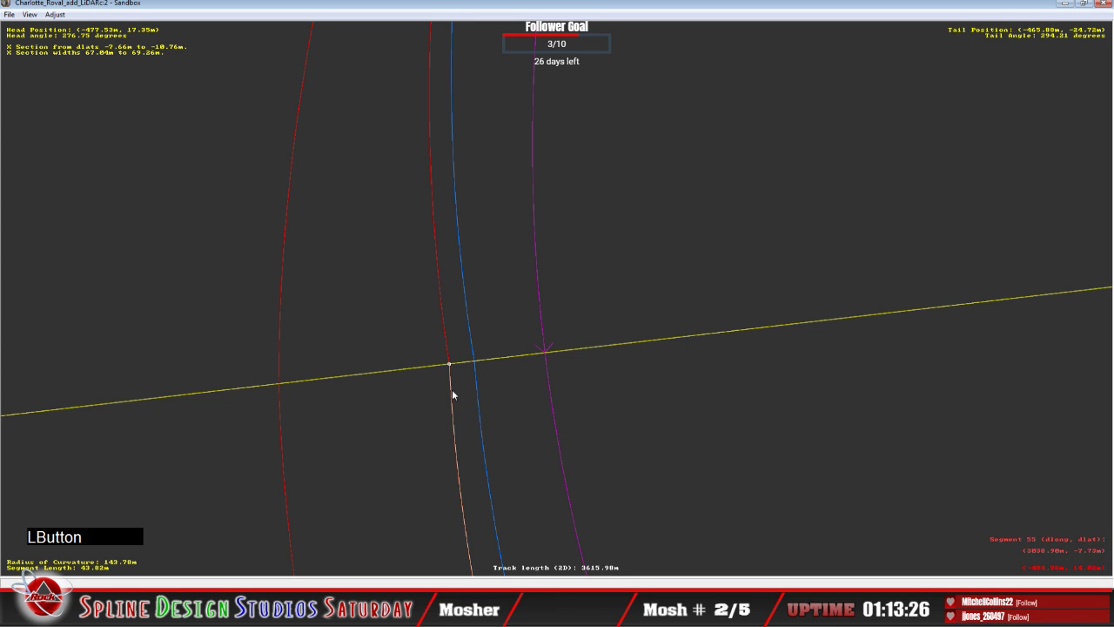
key(c)
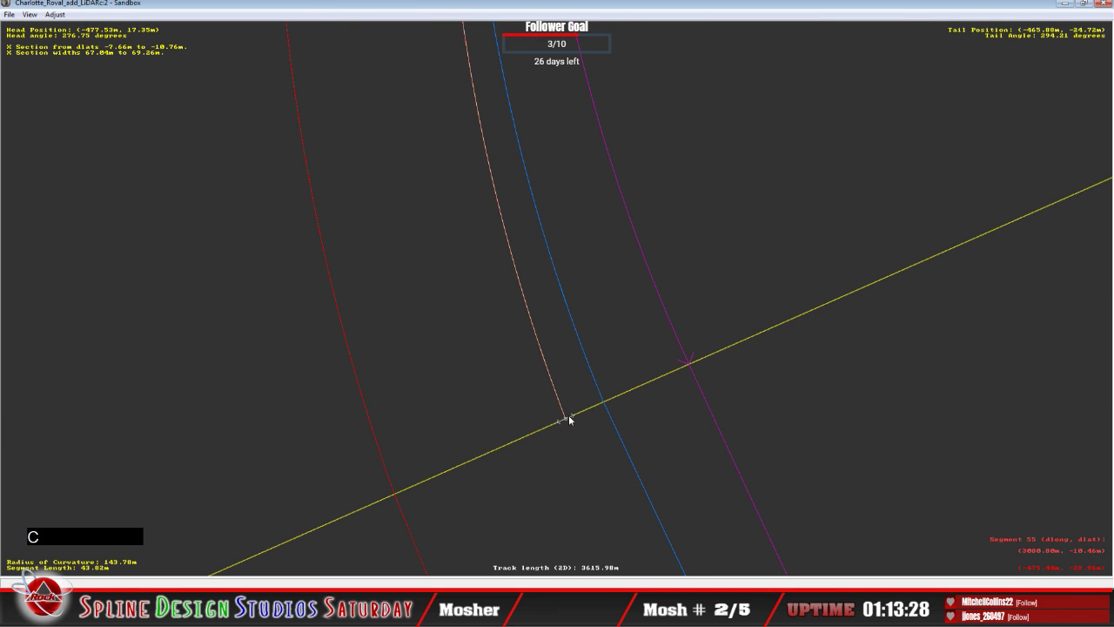
click(568, 416)
drag(567, 418, 583, 415)
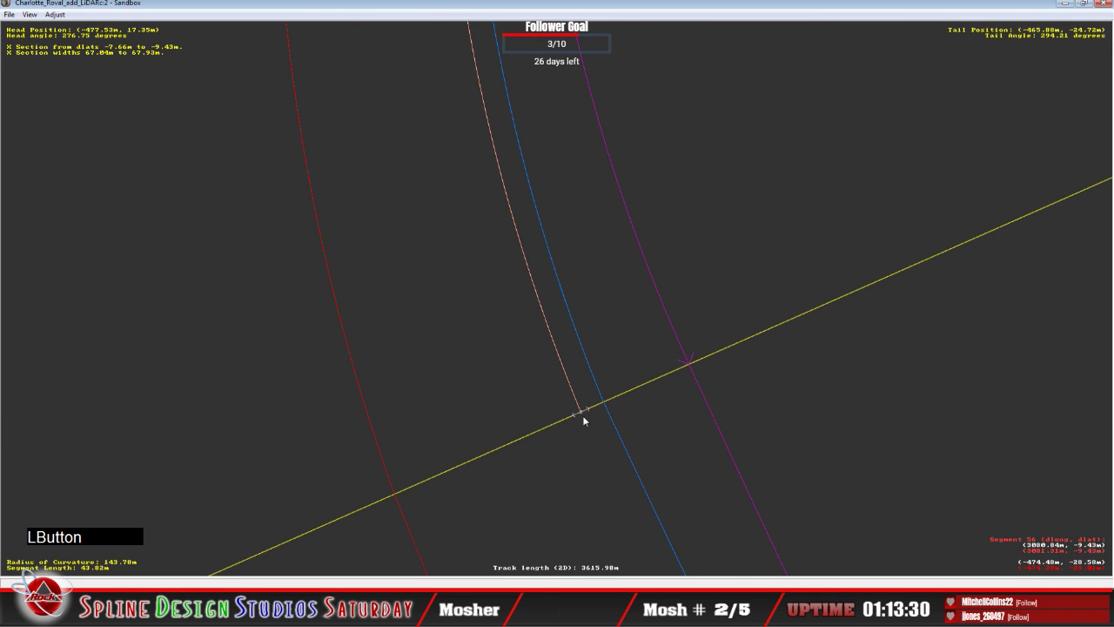
Insert an X section on the nearly straight 32.45 m segment.
key(c)
right_click(507, 354)
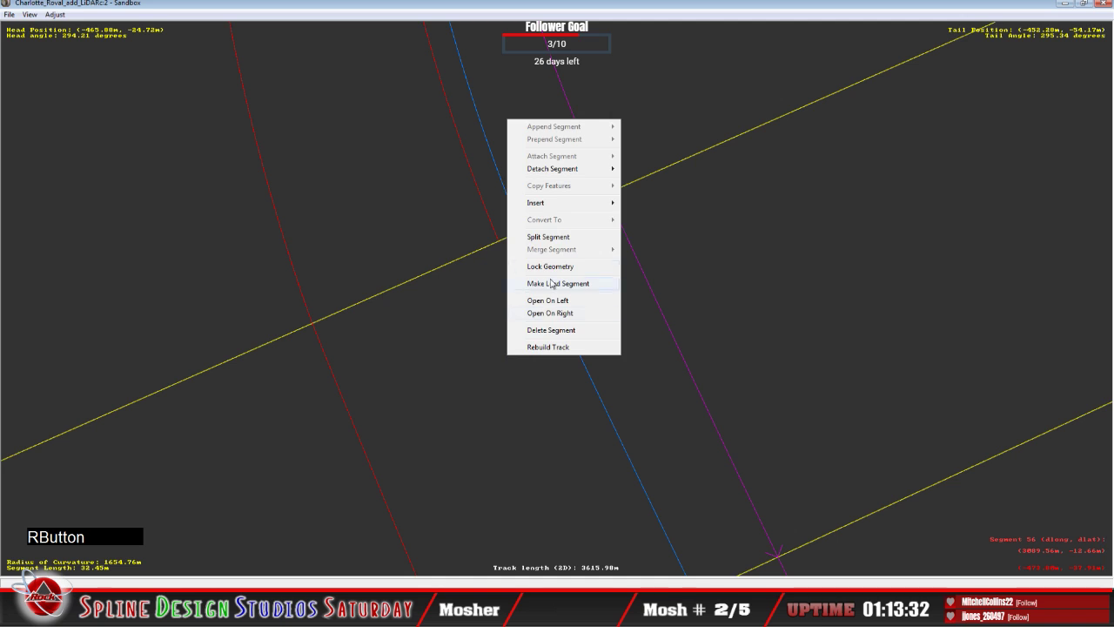
mouse_move(551, 205)
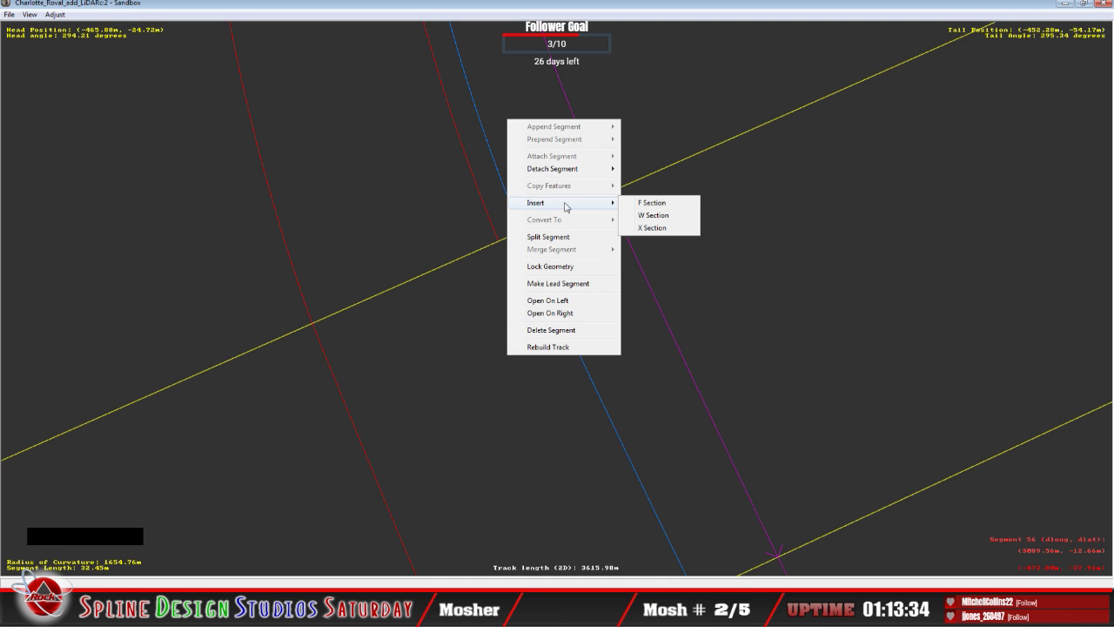
click(652, 227)
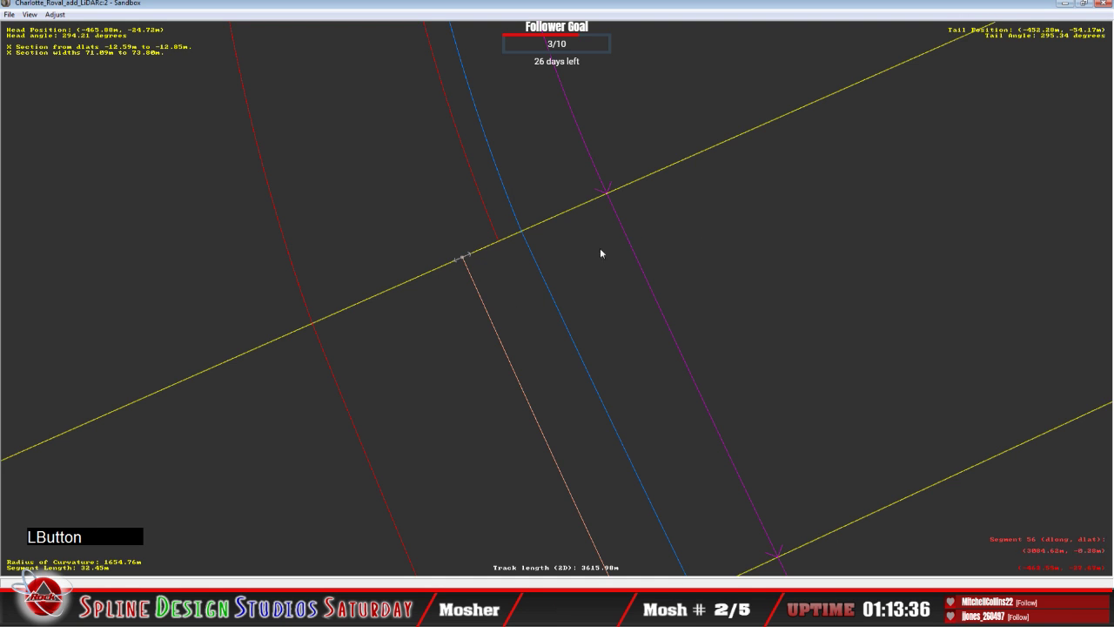
Join the 32.45 m segment's X section head at dlat about -9.42 m in Absolute mode and move its tail to about -8.78 m.
drag(462, 261, 501, 247)
right_click(501, 247)
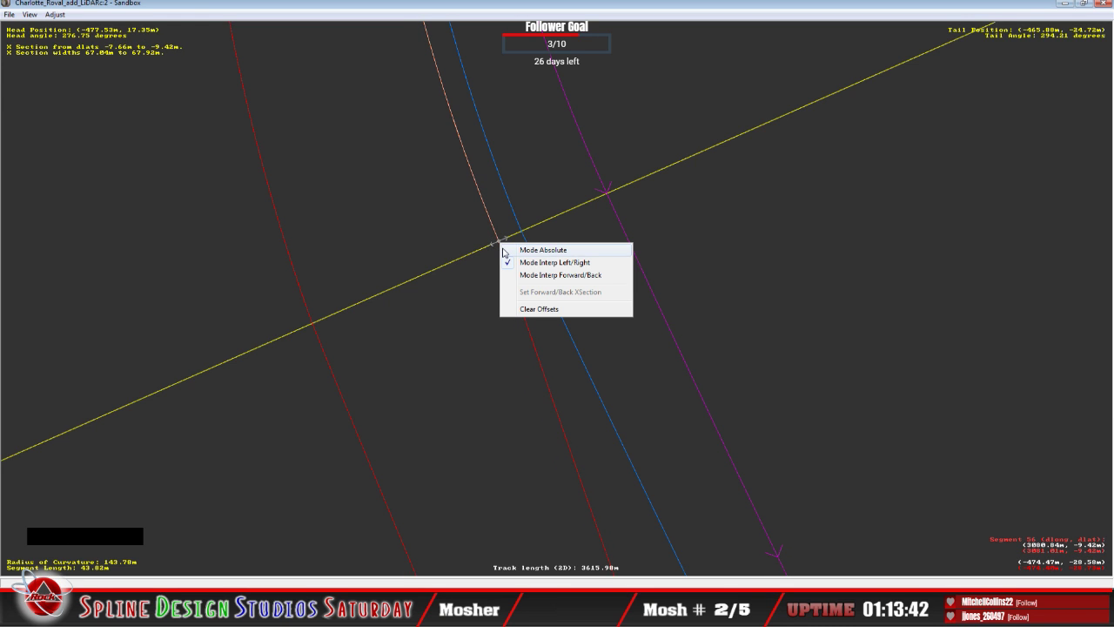
click(547, 251)
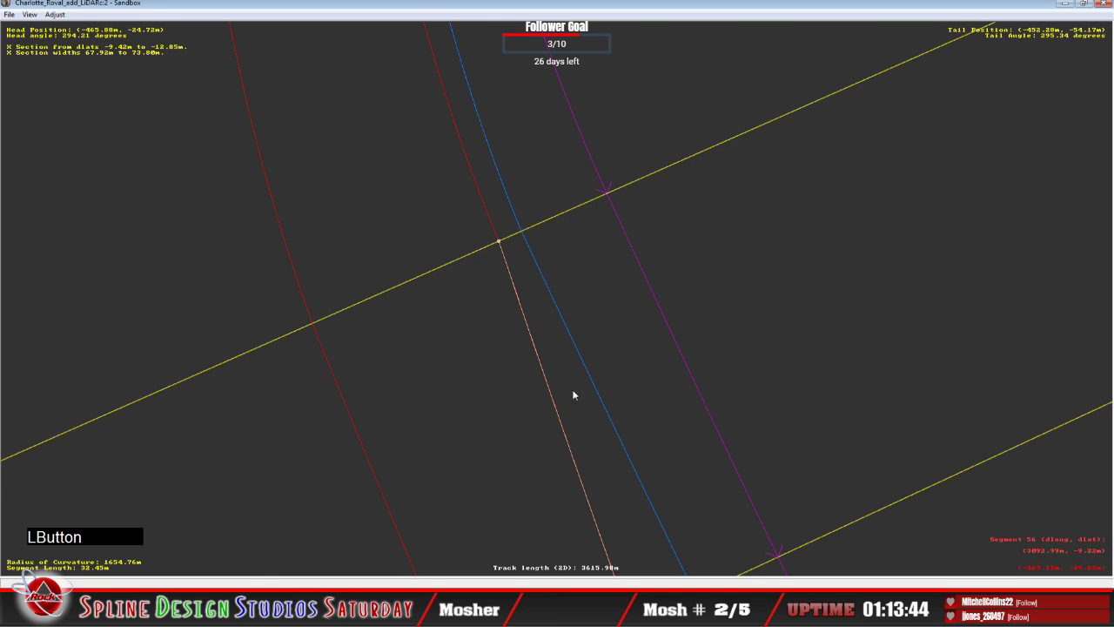
key(c)
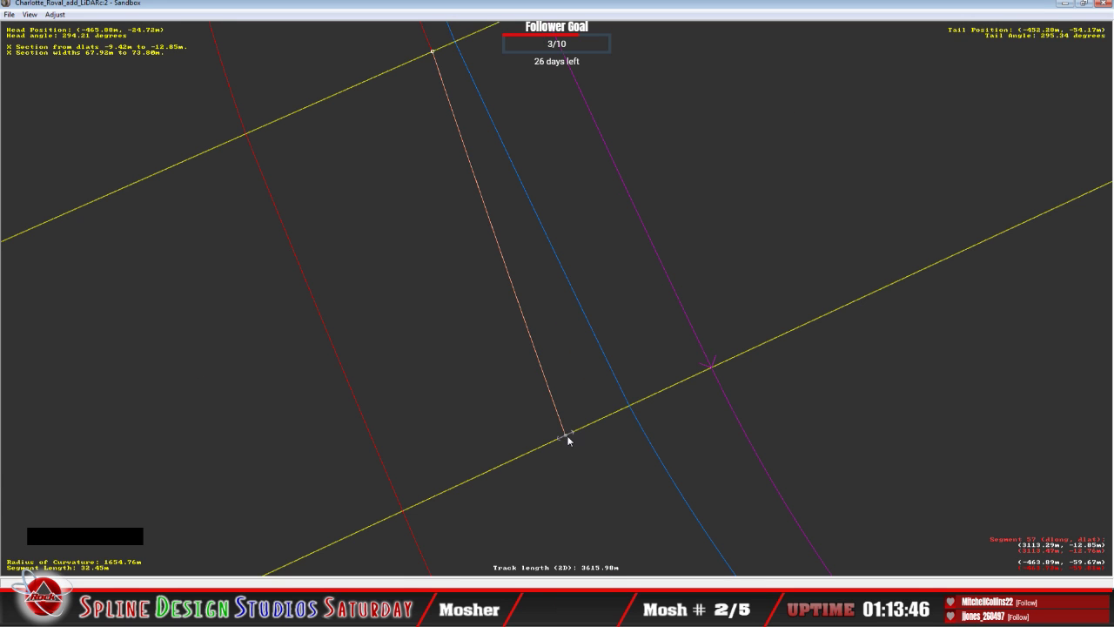
drag(568, 438, 618, 424)
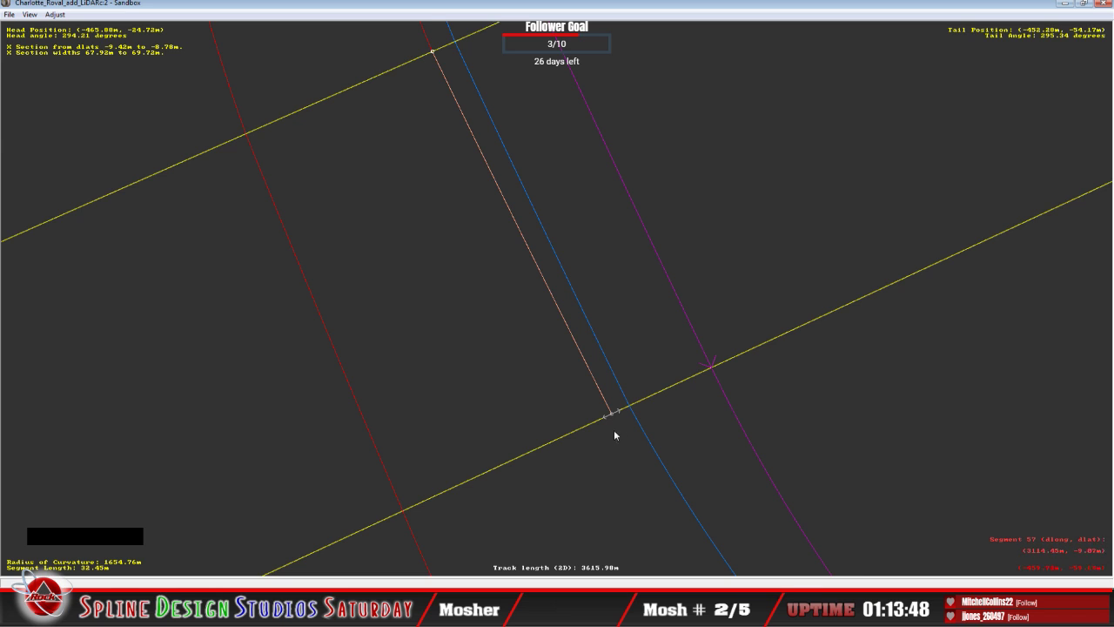
Insert an X section on the curved 34.12 m segment.
key(c)
click(534, 378)
right_click(534, 375)
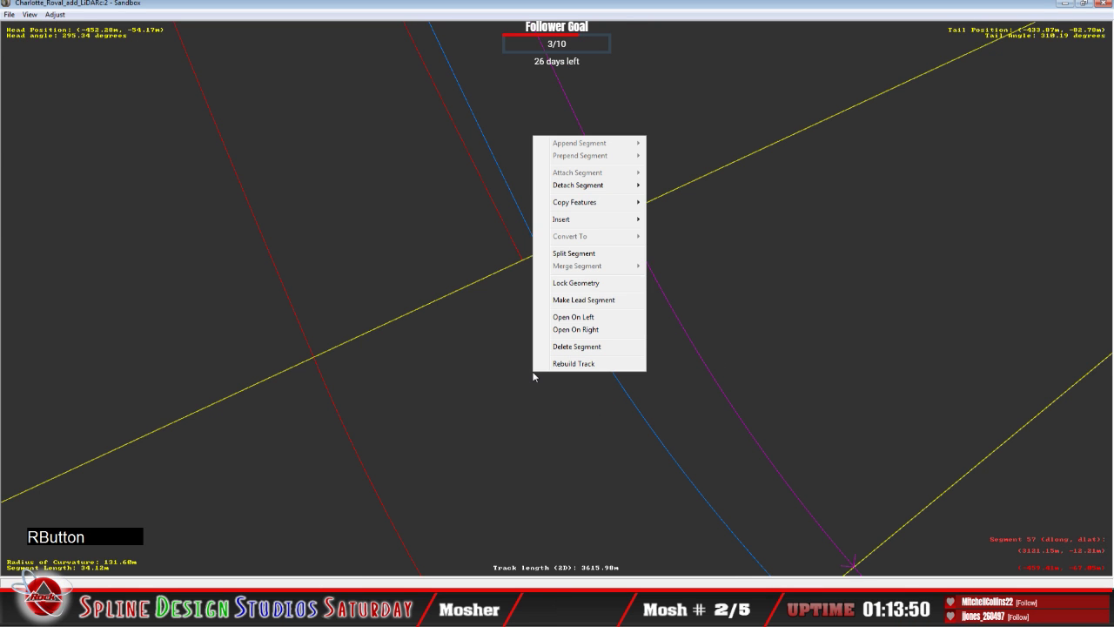
mouse_move(570, 221)
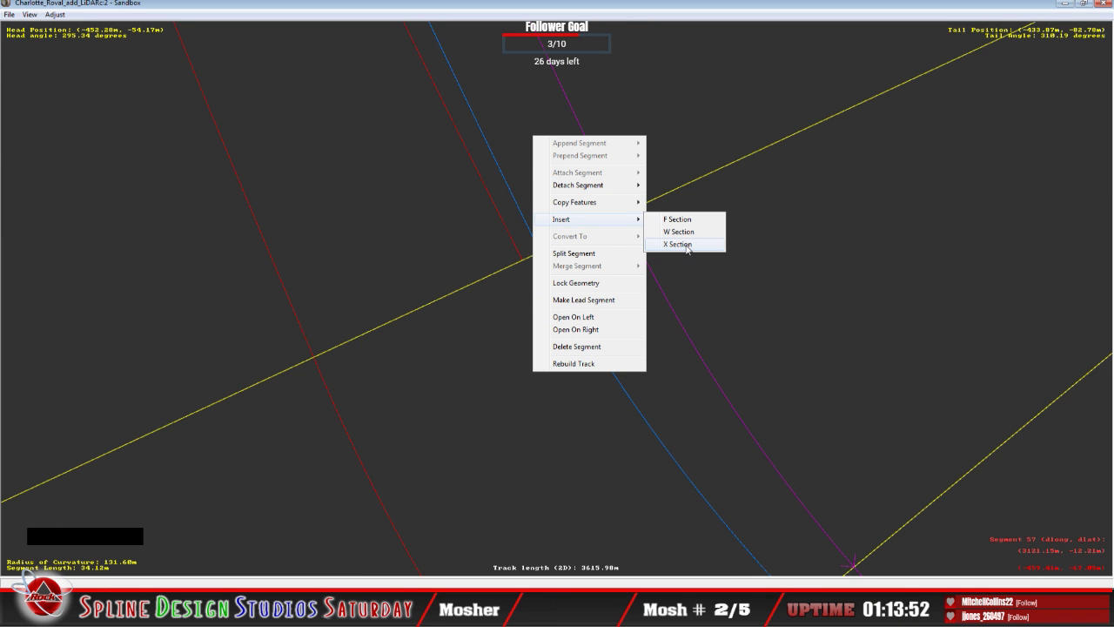
click(686, 245)
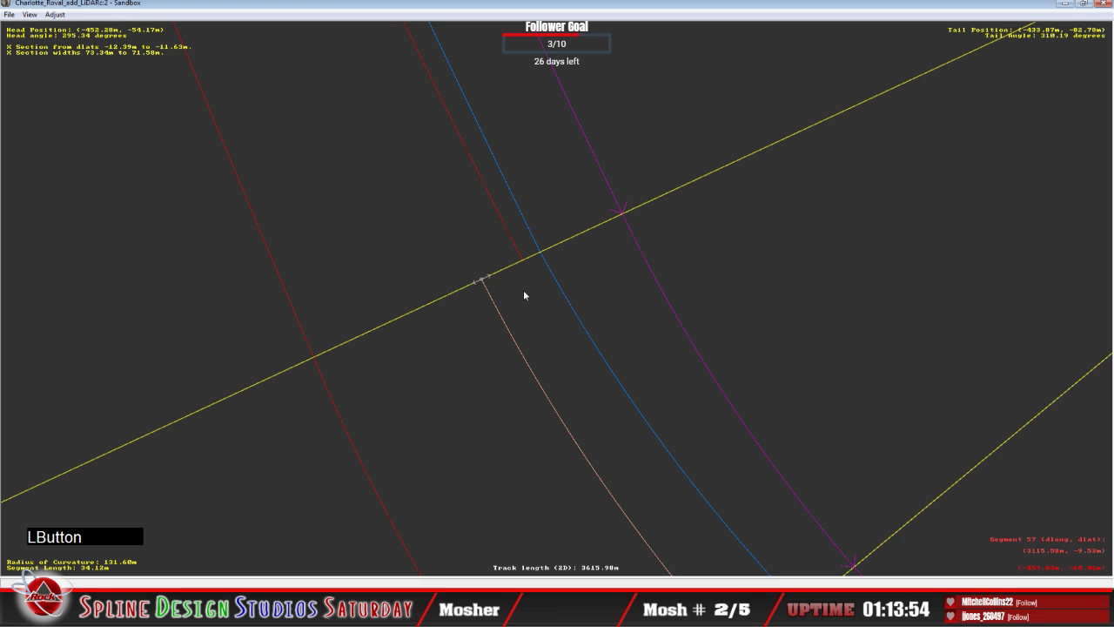
Join the 34.12 m segment's X section head at dlat about -8.65 m in Absolute mode and move its tail to about -6.82 m.
drag(484, 279, 517, 253)
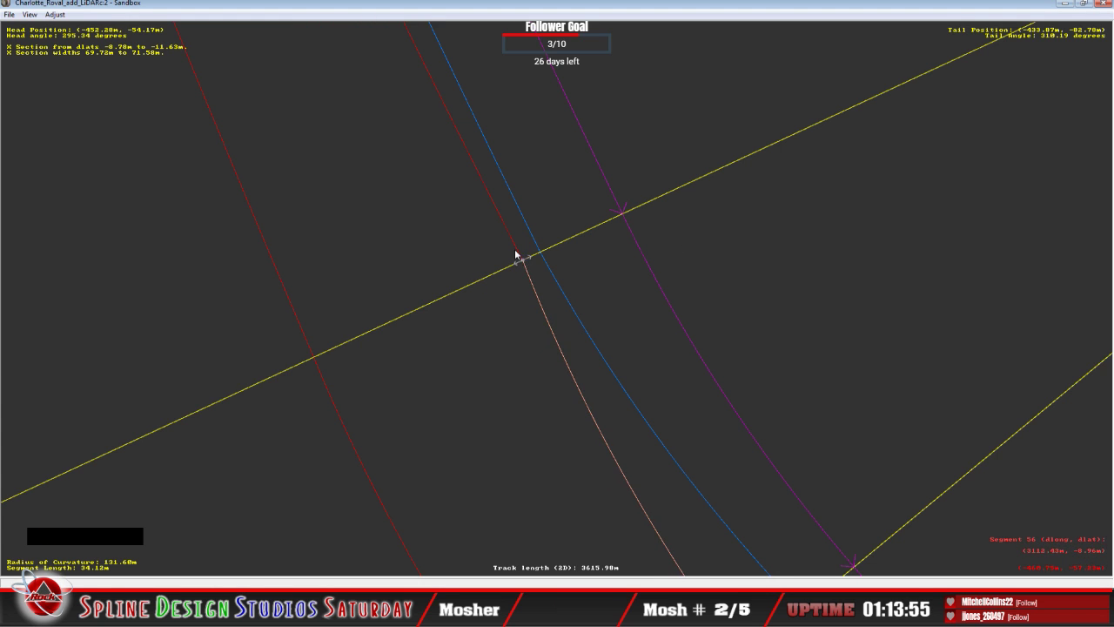
click(525, 261)
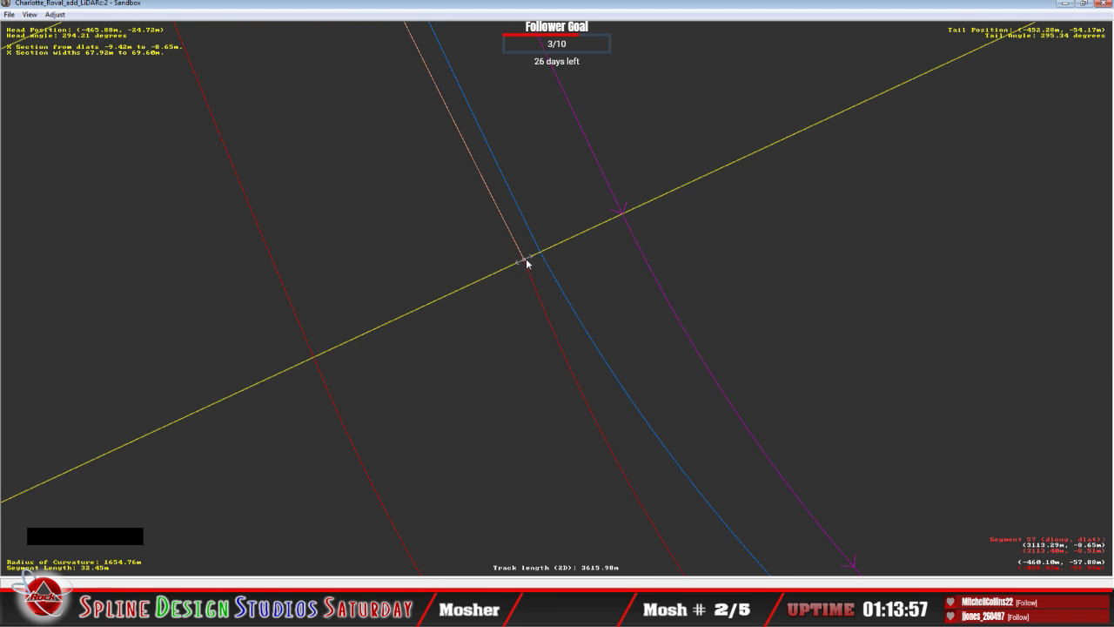
right_click(525, 264)
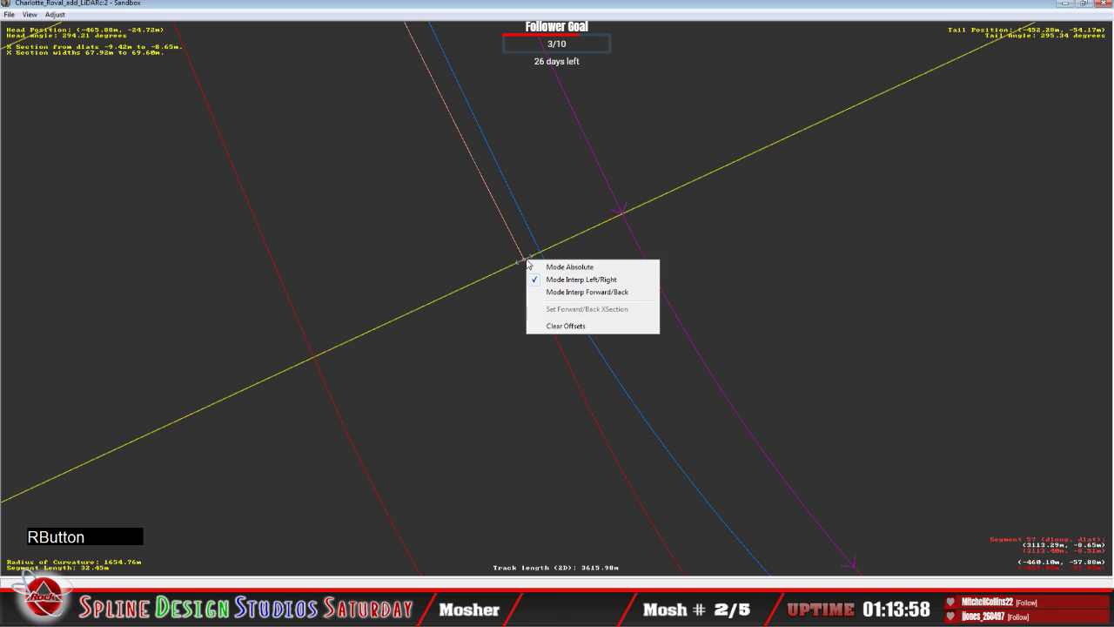
click(557, 327)
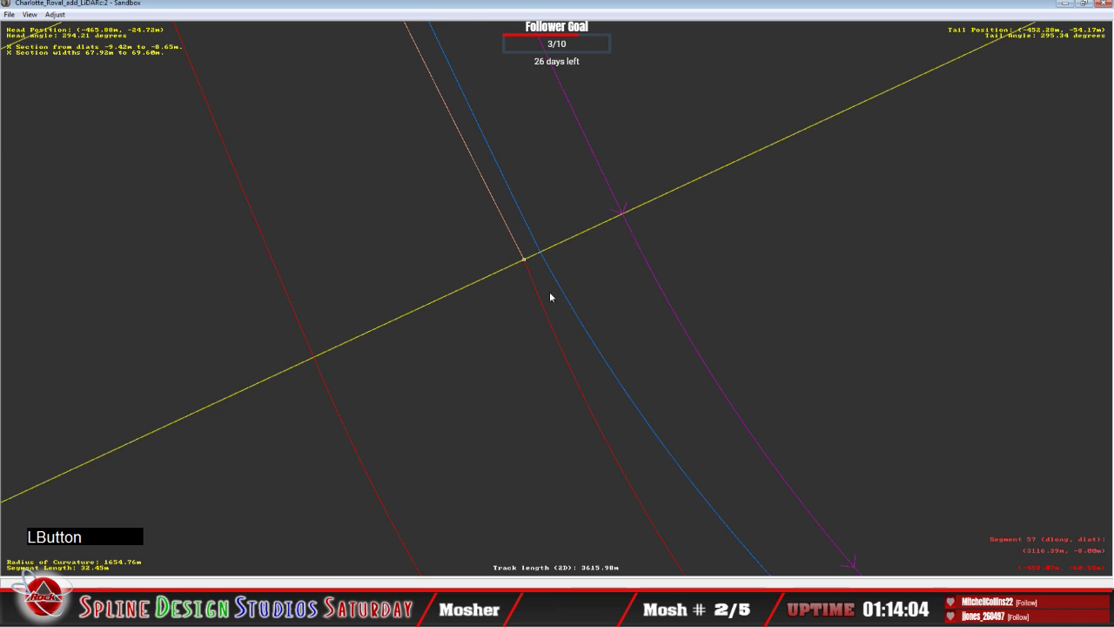
key(c)
drag(592, 470, 650, 451)
Insert an X section on the 87.54 m segment.
key(c)
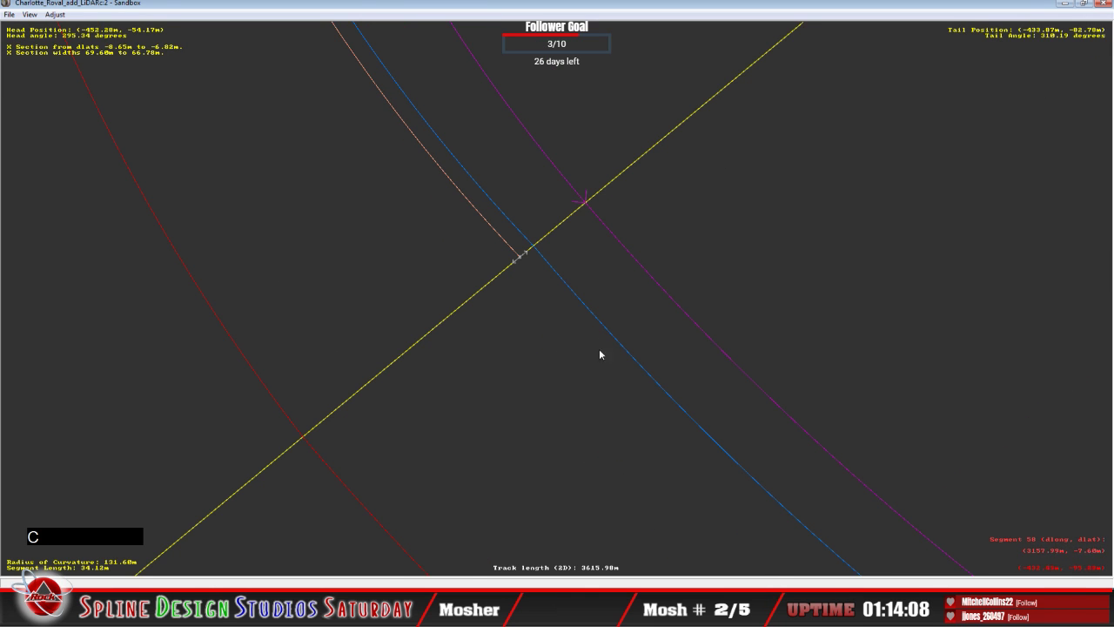
click(528, 336)
right_click(528, 336)
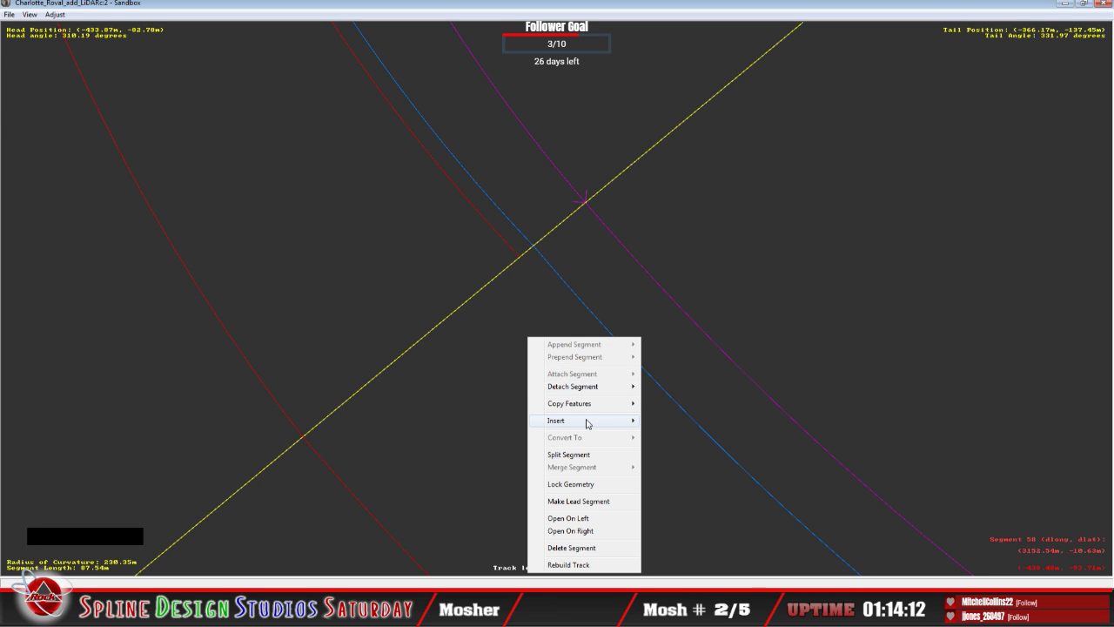
mouse_move(586, 421)
click(653, 446)
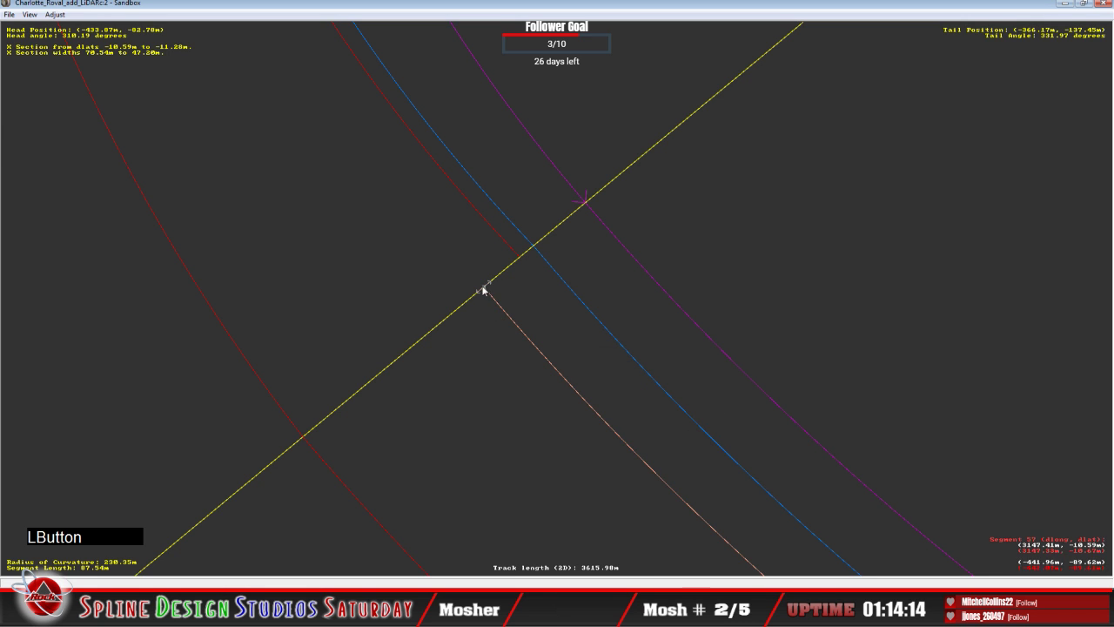
Join the 87.54 m segment's X section head to the preceding section at dlat about -6.79 m and set the joint to Absolute mode.
drag(485, 291, 522, 261)
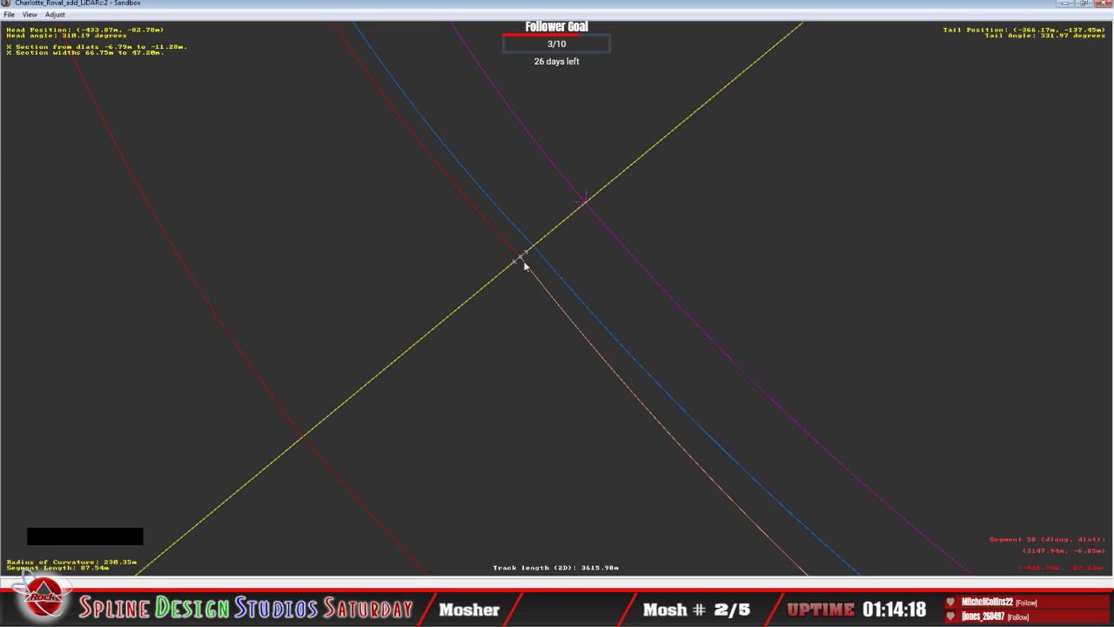
right_click(524, 262)
click(518, 271)
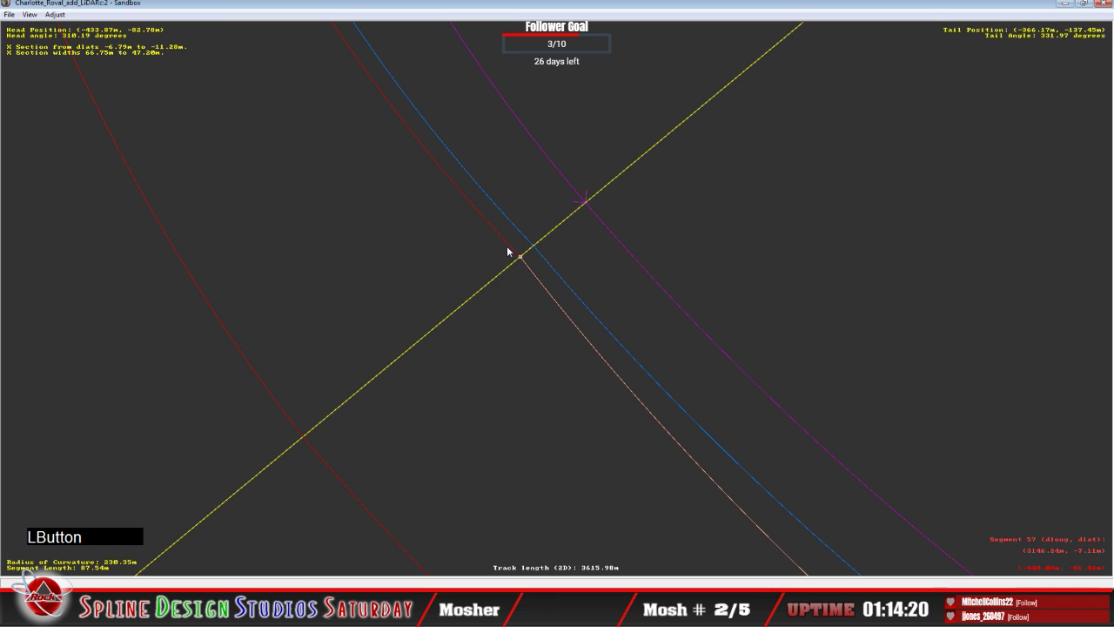
key(c)
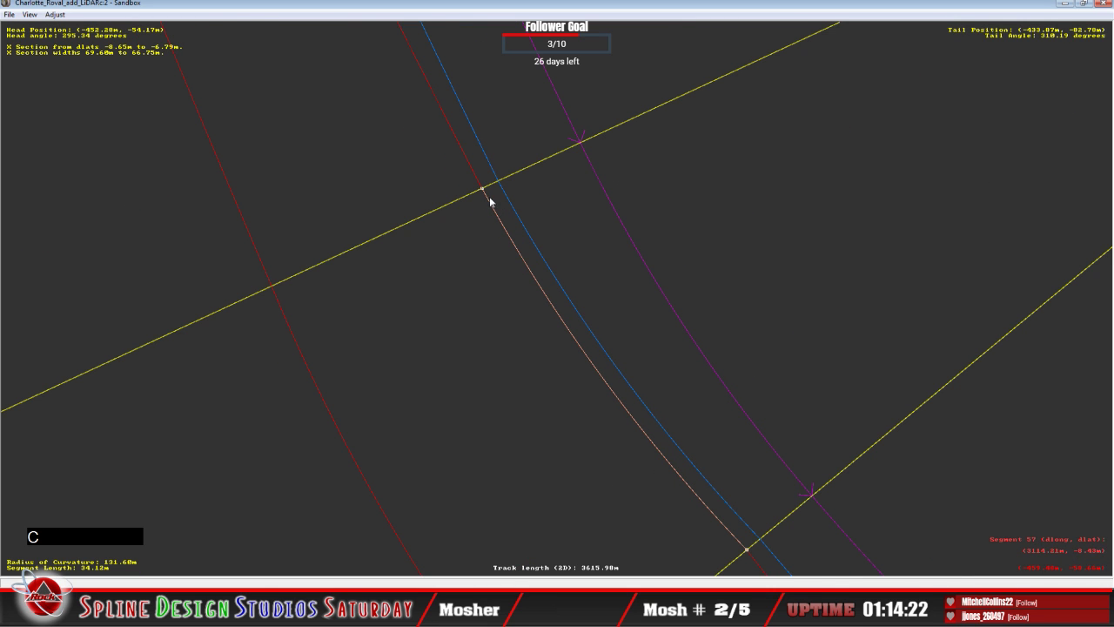
Move the tail of the 87.54 m segment's X section to dlat about -7.51 m.
key(c)
click(597, 378)
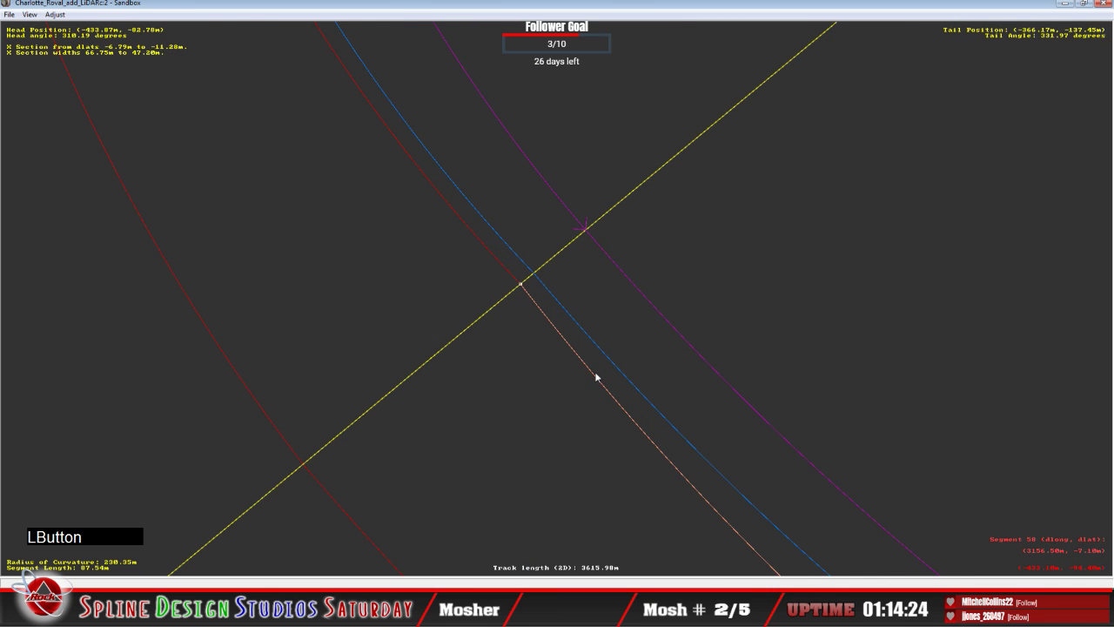
key(c)
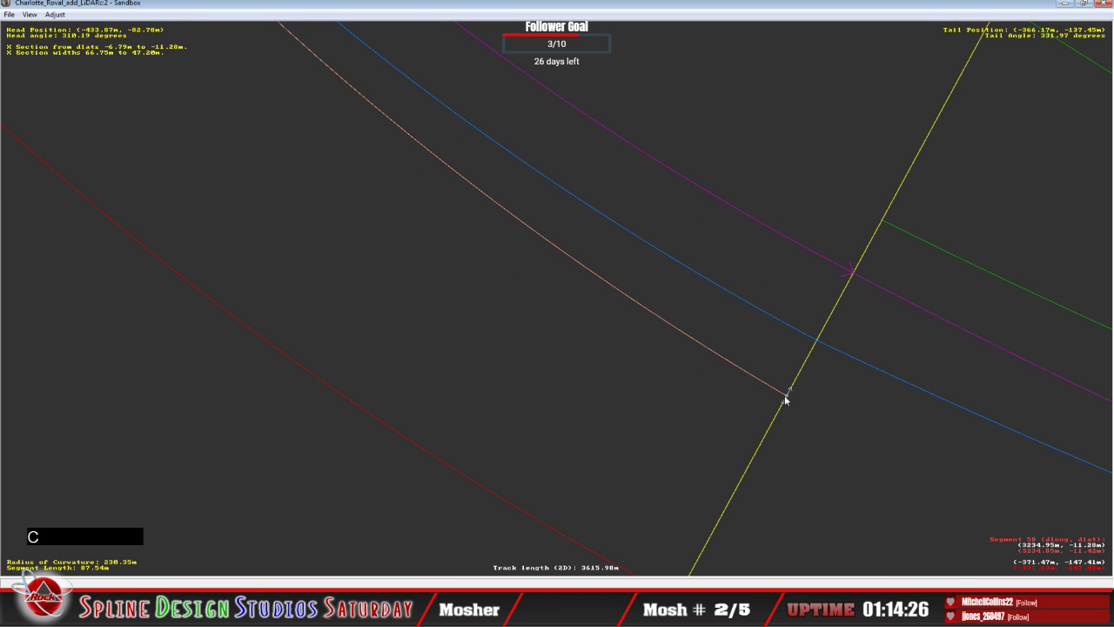
drag(787, 394, 828, 363)
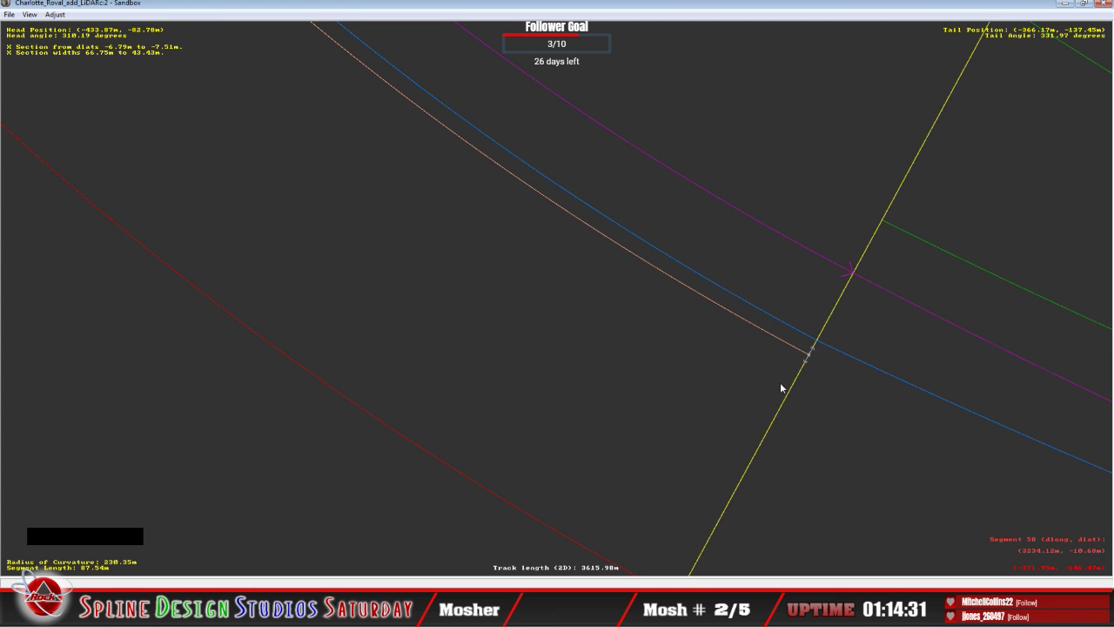
Insert an X section on the 29.84 m segment that follows the 87.54 m segment.
key(c)
drag(549, 266, 554, 269)
click(573, 314)
right_click(573, 313)
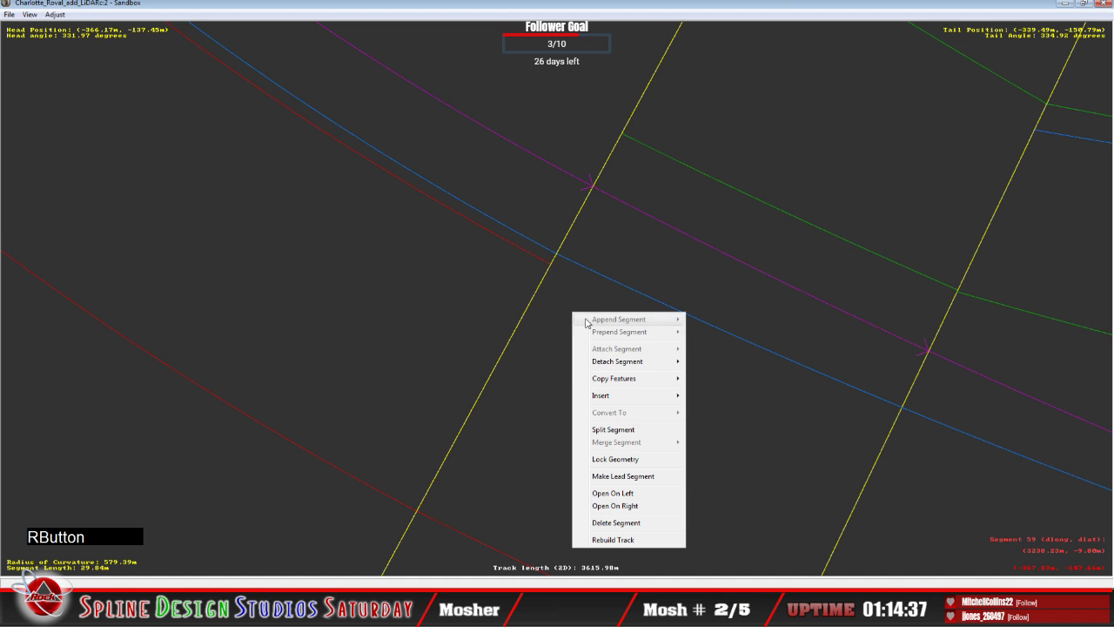
mouse_move(623, 402)
click(718, 421)
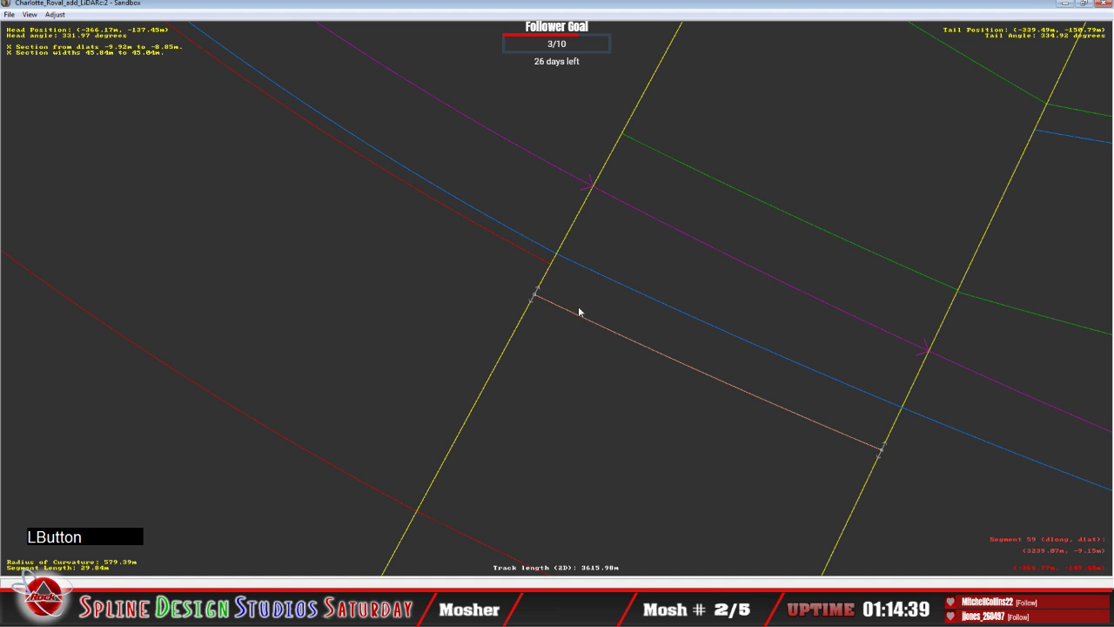
Join the 29.84 m segment's X section head to the preceding section at dlat about -7.27 m and set the joint to Absolute mode.
drag(534, 296, 558, 272)
click(550, 265)
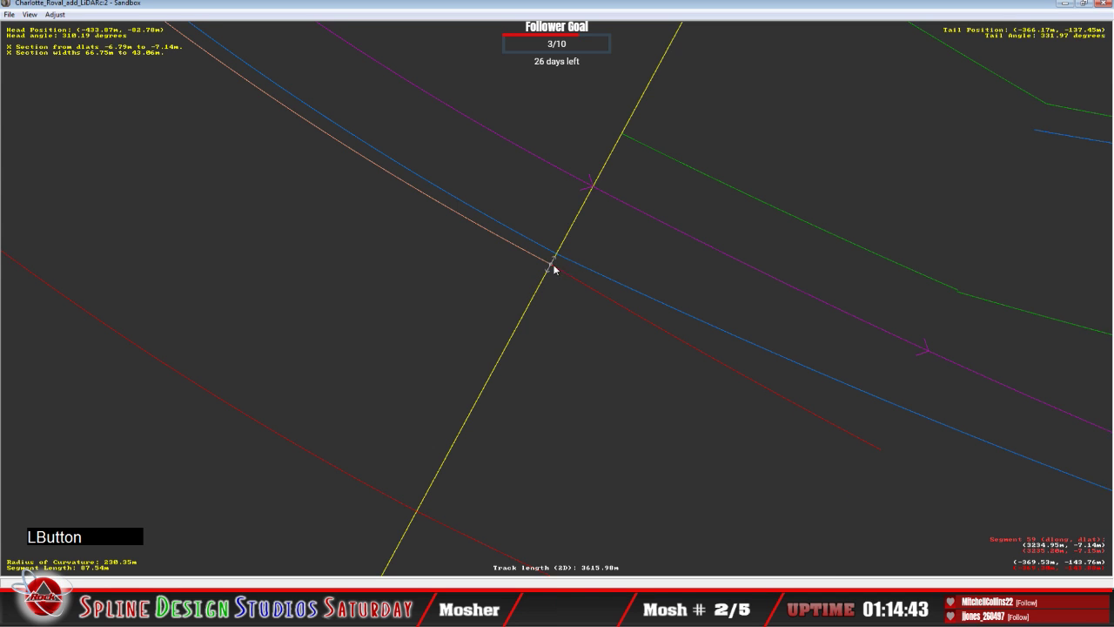
click(549, 267)
right_click(551, 271)
click(592, 291)
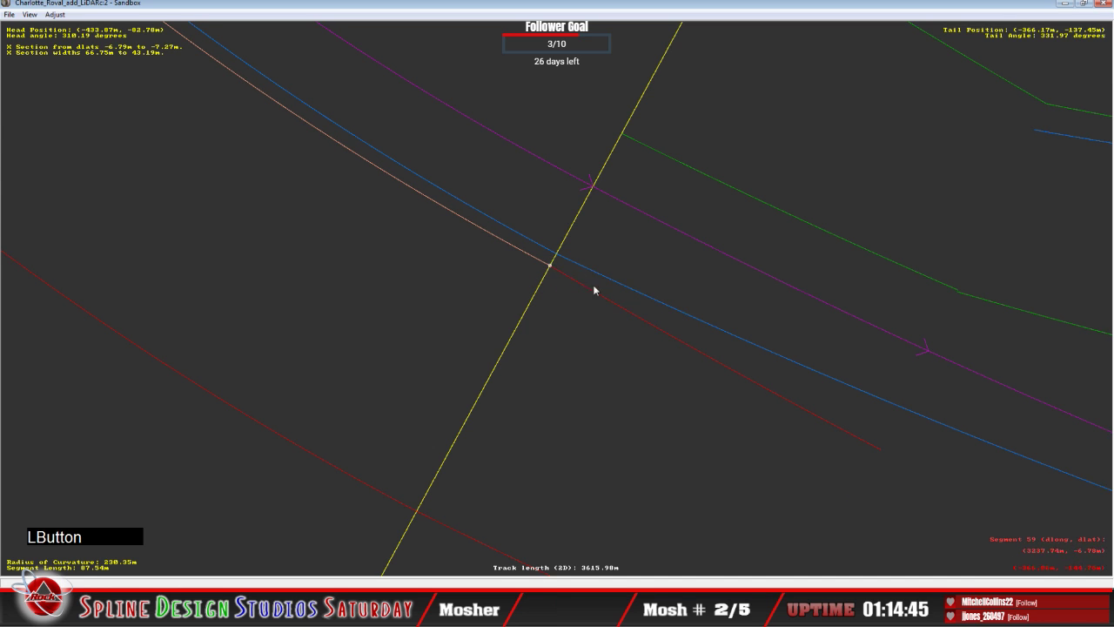
Move the 29.84 m segment's X section tail to dlat about -6.01 m and its head joint to about -7.03 m.
drag(883, 451, 910, 425)
key(c)
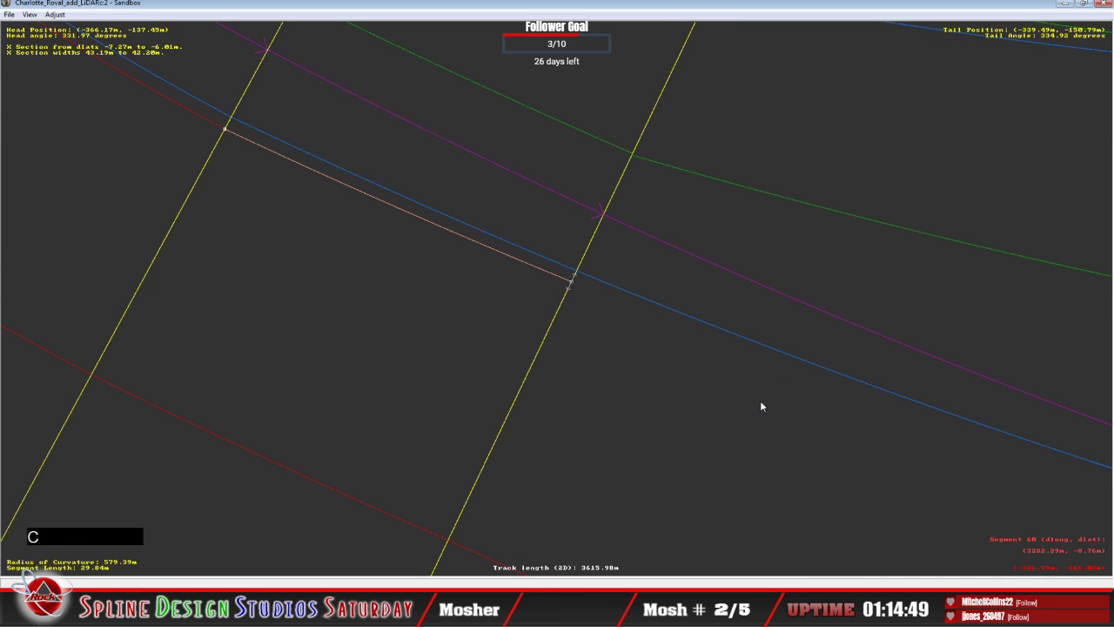
drag(228, 131, 228, 127)
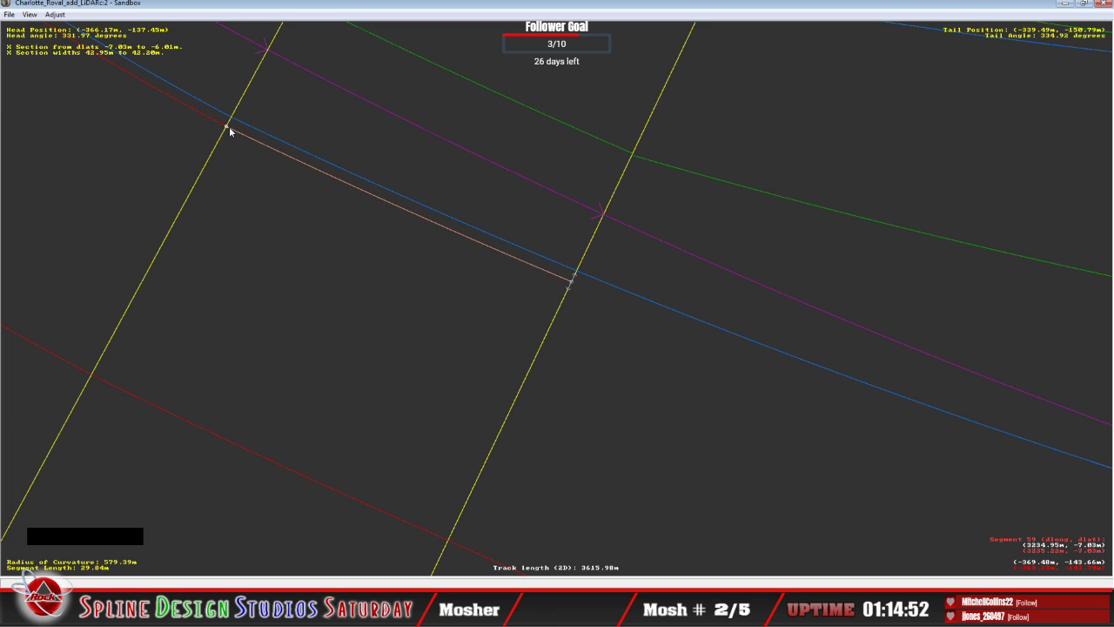
Insert an X section on the 50.87 m segment.
click(592, 310)
right_click(592, 310)
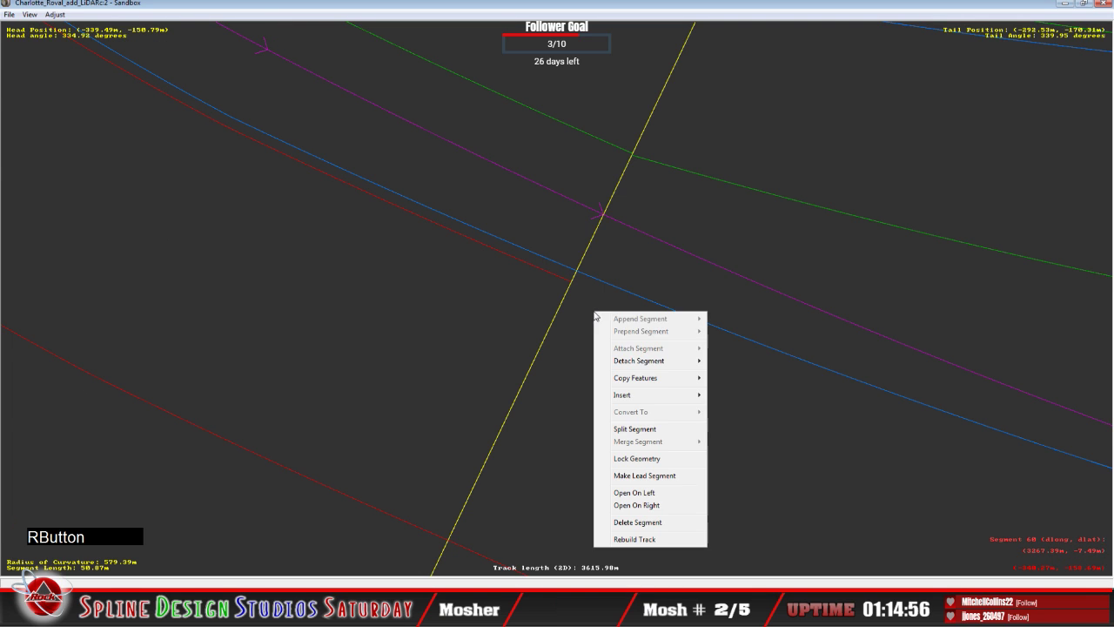
mouse_move(647, 380)
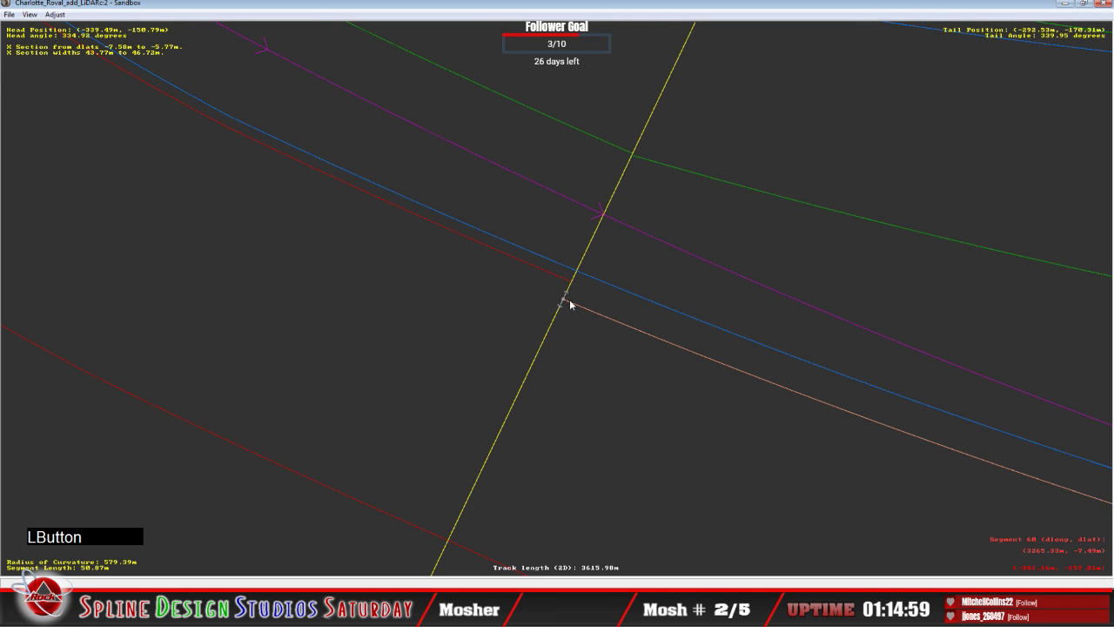
Join the 50.87 m segment's X section head at dlat about -6.09 m in Absolute mode and move its tail to about -4.29 m.
drag(569, 299, 575, 289)
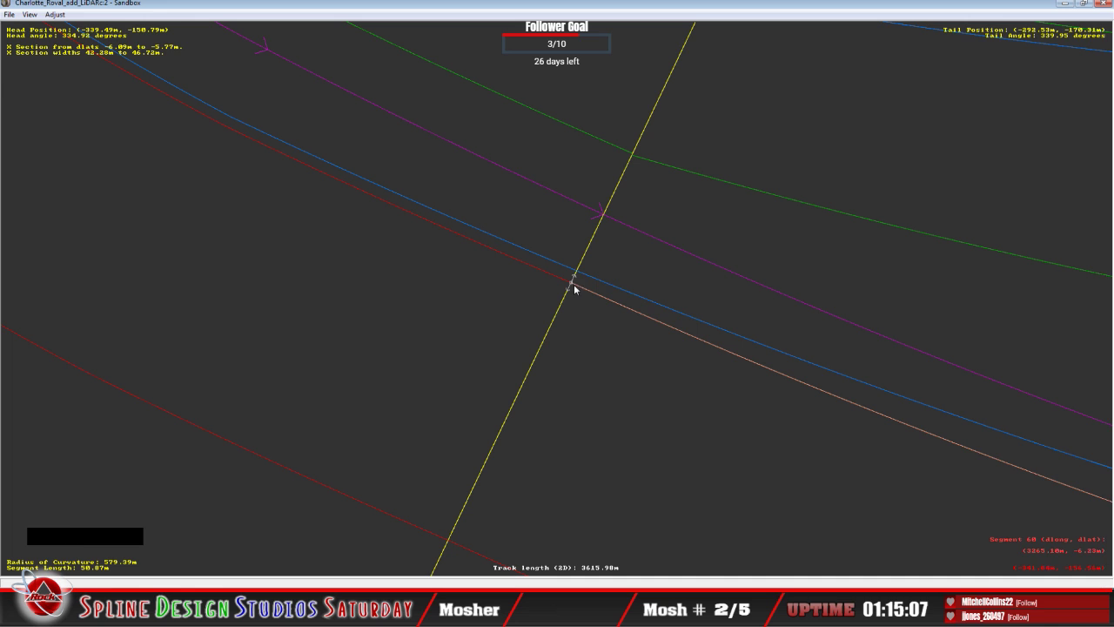
right_click(574, 288)
click(589, 292)
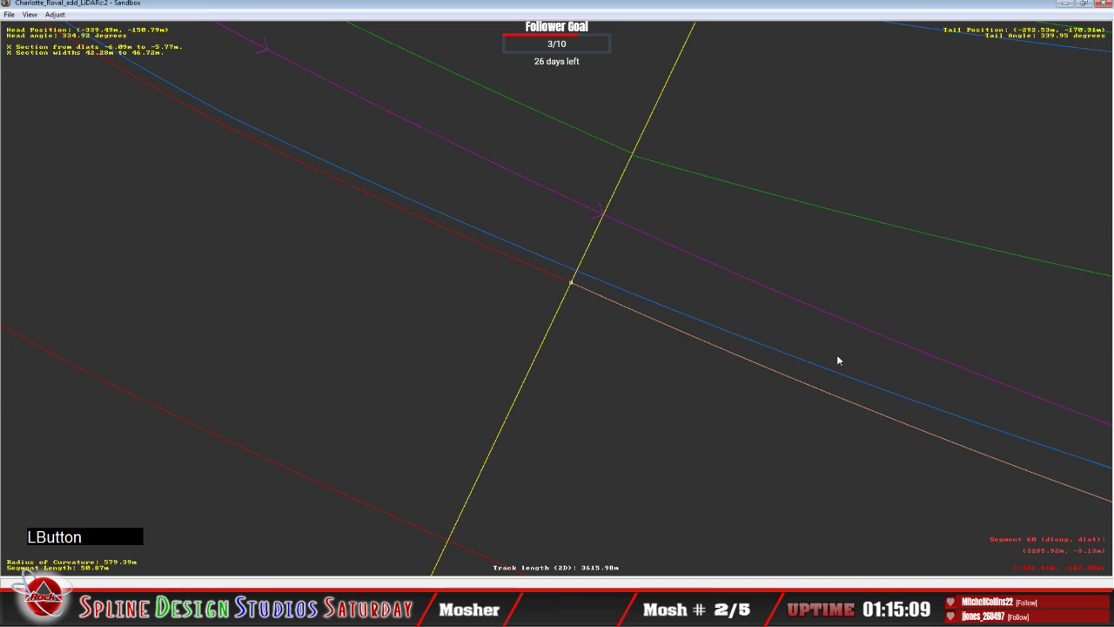
key(c)
drag(852, 443, 862, 425)
Insert an X section on the straight 43.81 m segment.
click(863, 425)
key(c)
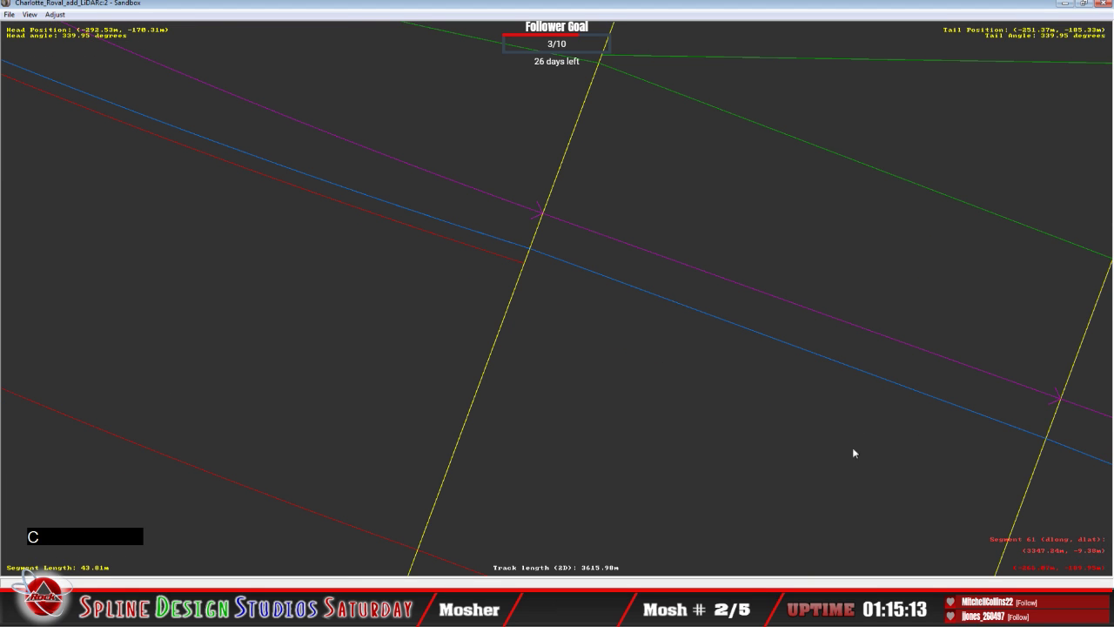
right_click(607, 319)
mouse_move(662, 402)
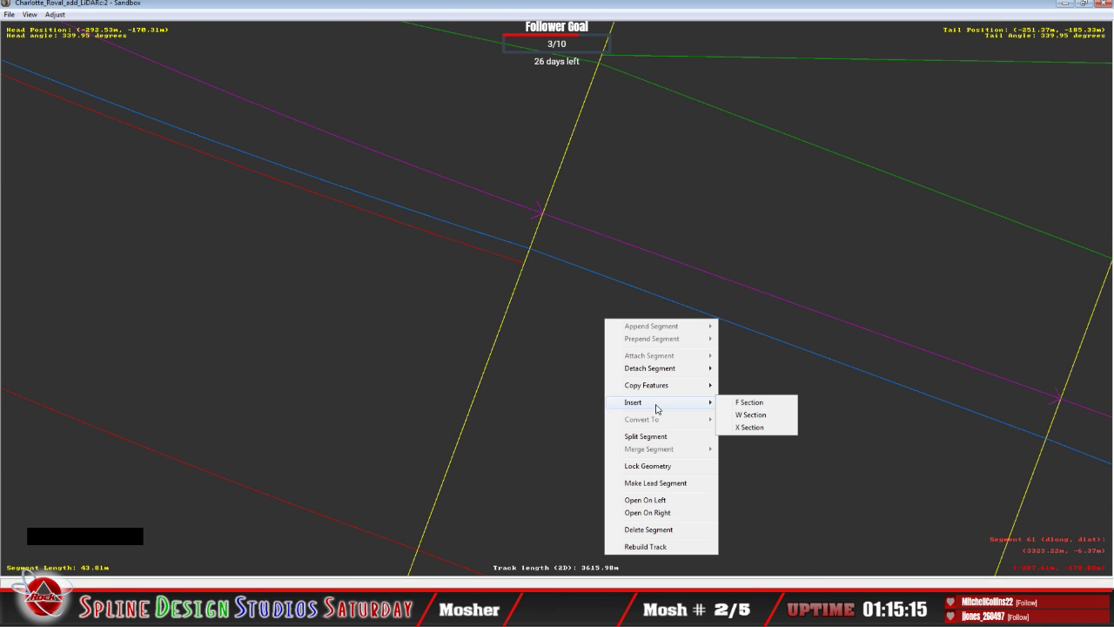
click(735, 427)
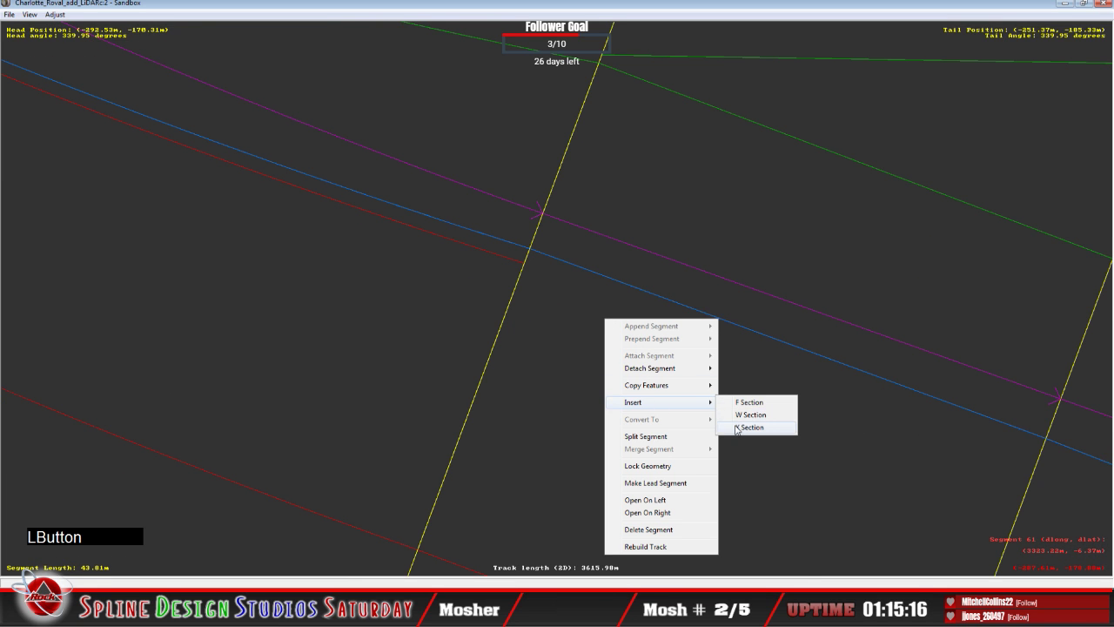
Join the 43.81 m segment's X section head at dlat about -4.29 m in Absolute mode and move its tail to about -4.73 m.
click(539, 269)
drag(515, 287, 531, 266)
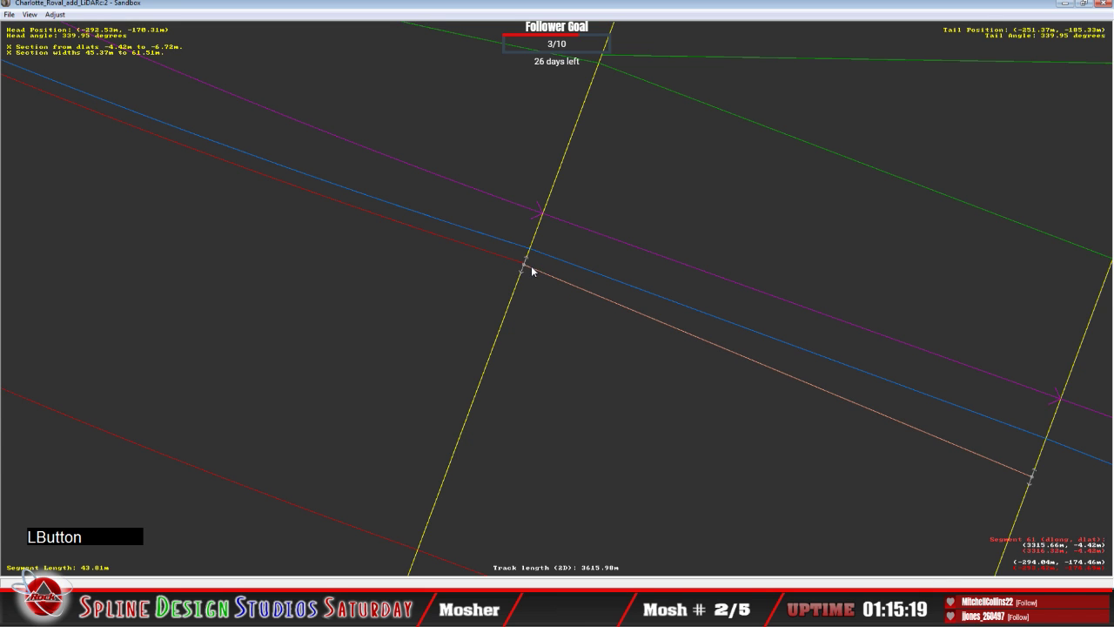
click(529, 265)
right_click(527, 261)
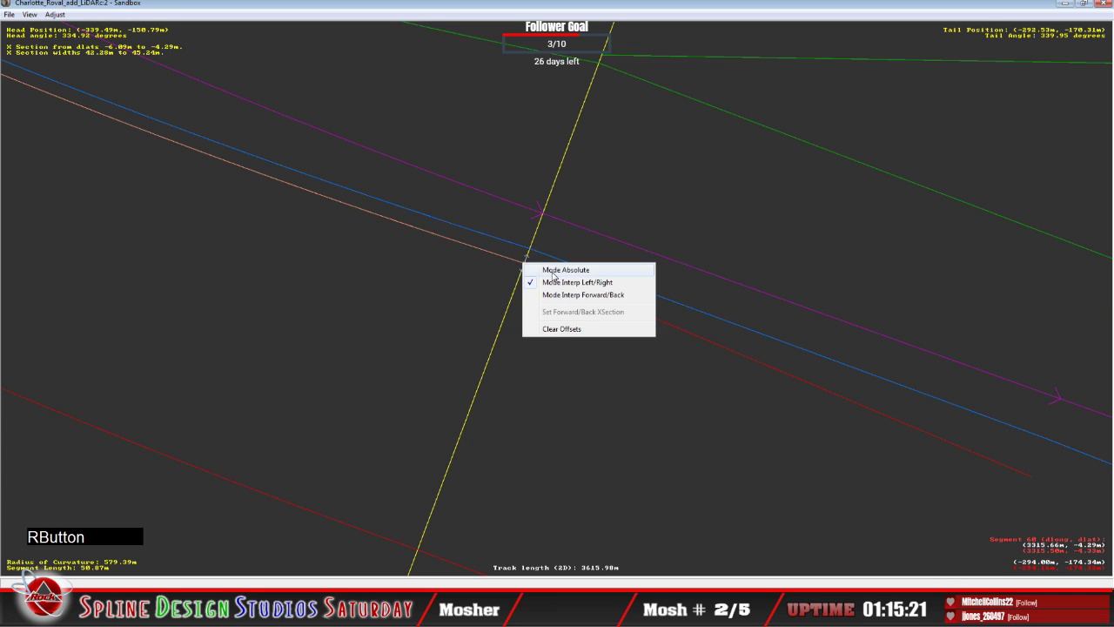
click(551, 277)
click(558, 273)
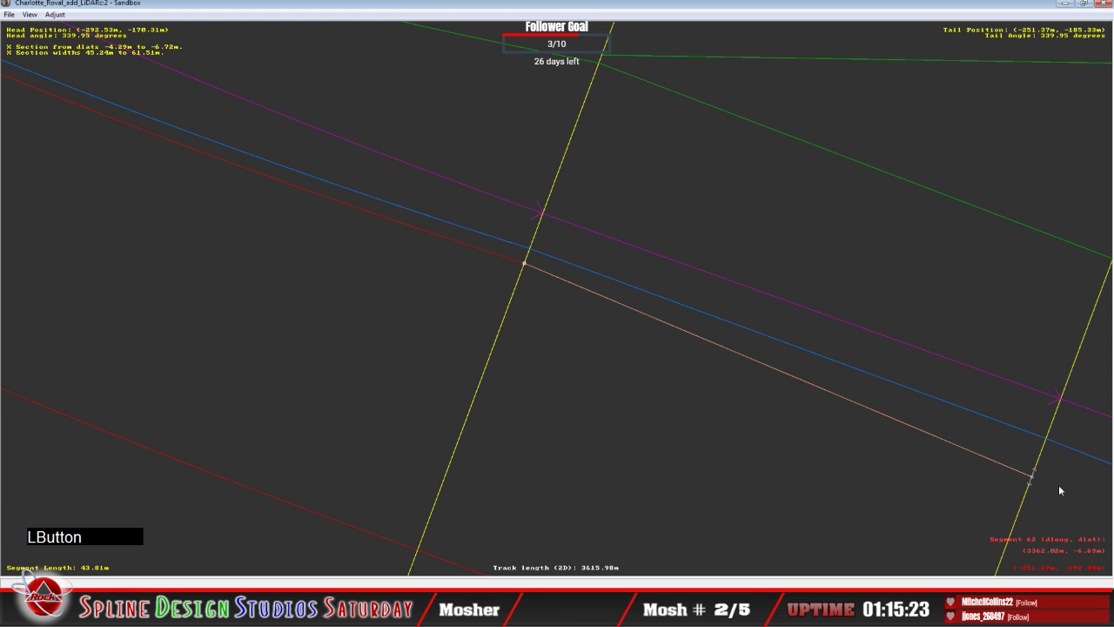
click(1033, 475)
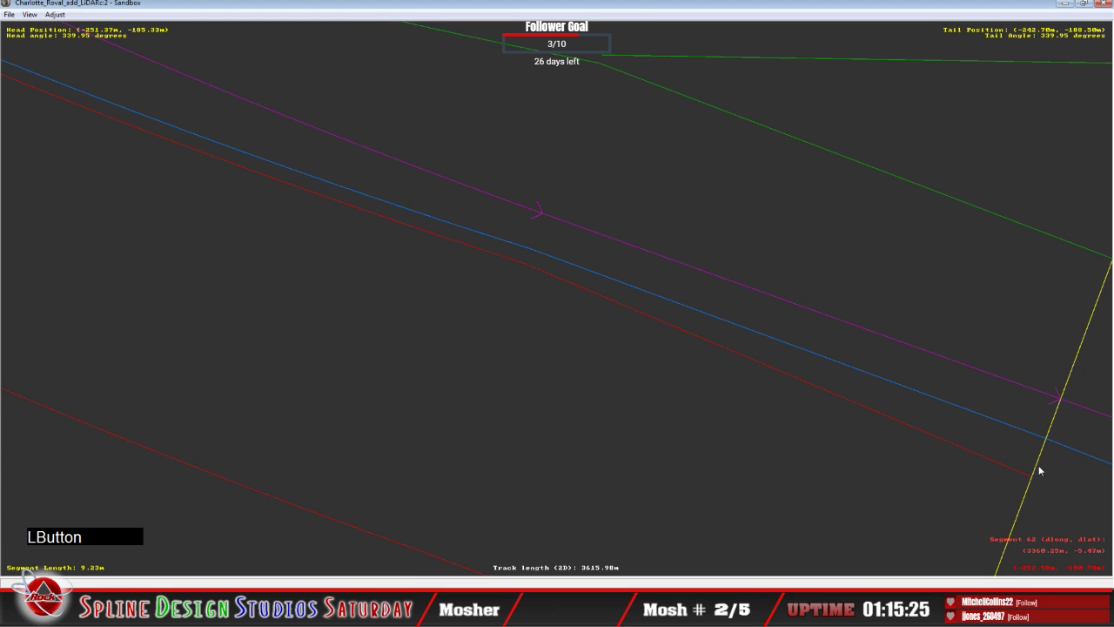
mouse_move(1018, 469)
mouse_down()
mouse_move(1035, 468)
mouse_move(1036, 455)
mouse_up()
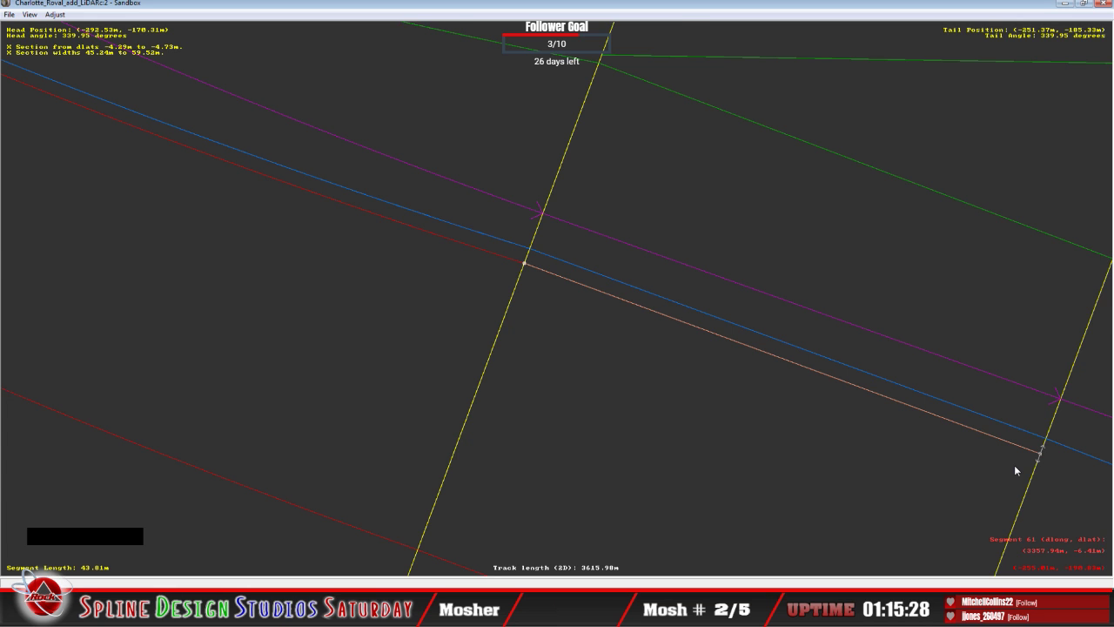
Insert an X section on the short 9.23 m segment.
key(c)
click(316, 259)
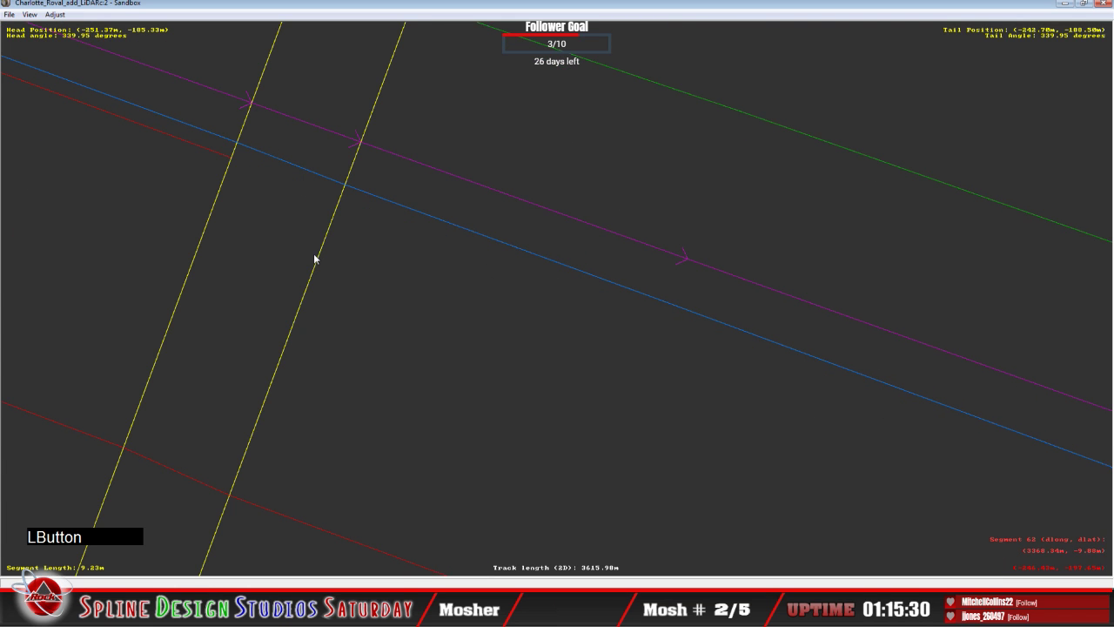
right_click(280, 235)
mouse_move(322, 317)
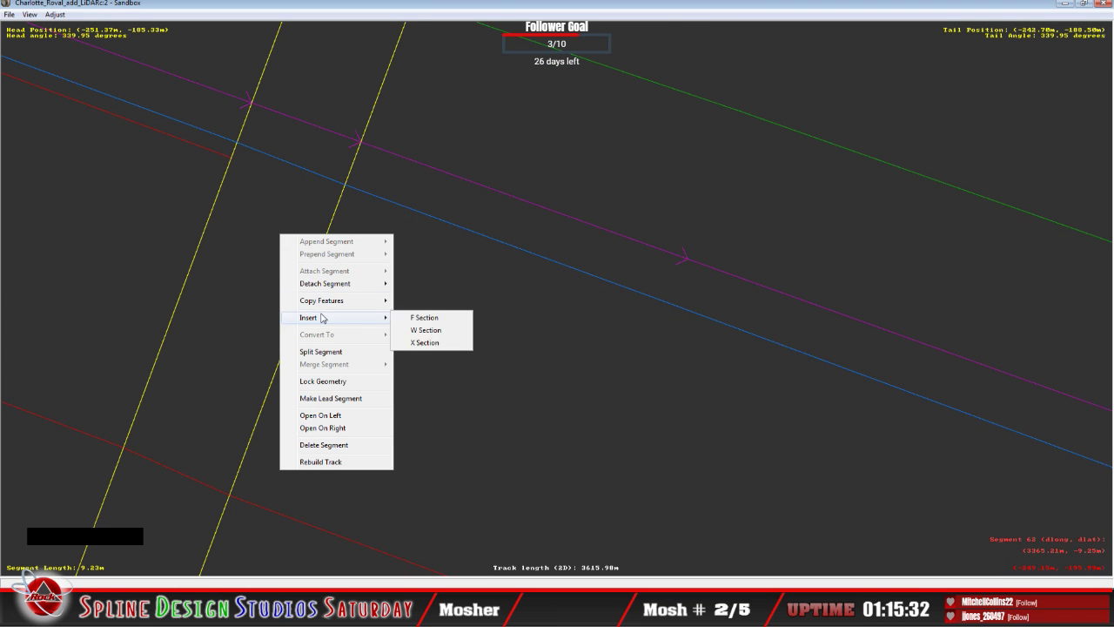
click(408, 336)
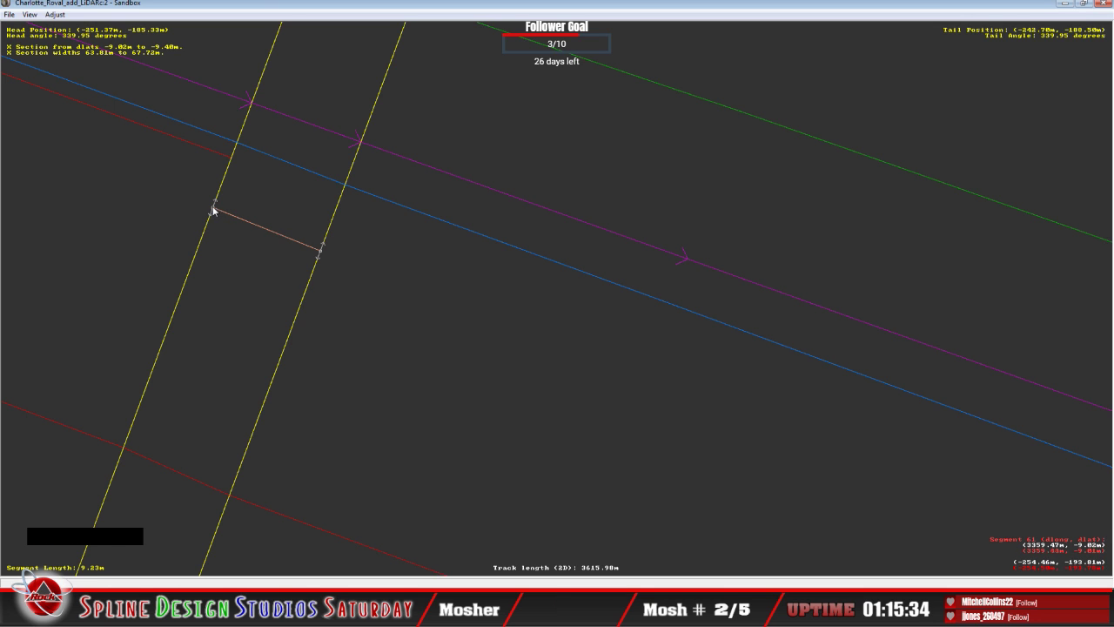
Join the 9.23 m segment's X section head at dlat about -4.73 m in Absolute mode and bring its tail in line with the preceding section.
drag(211, 212, 229, 165)
click(230, 161)
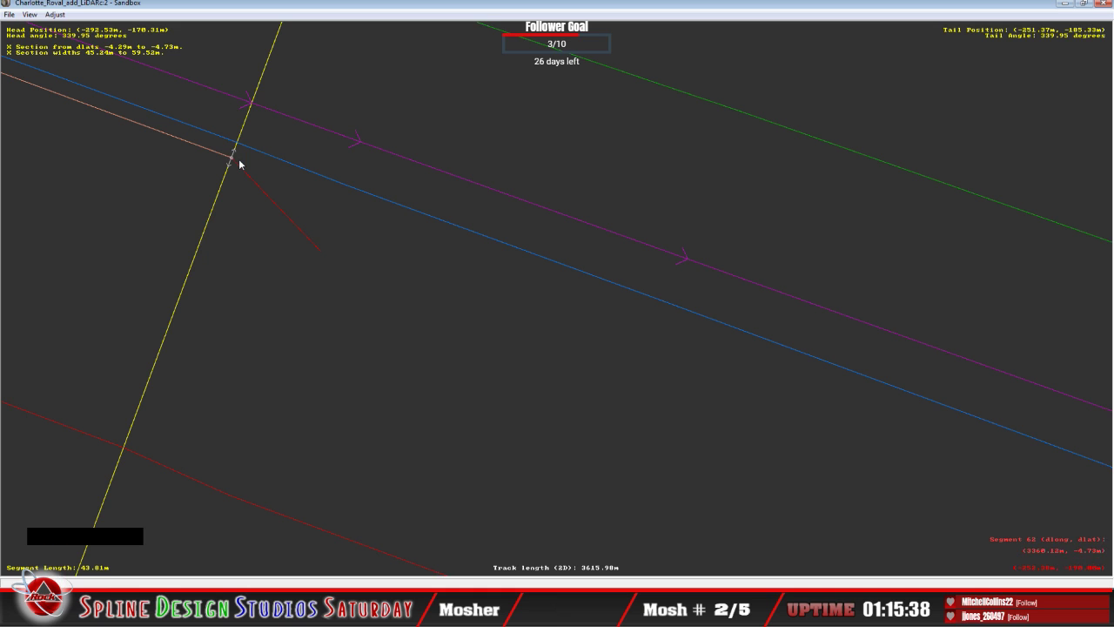
right_click(232, 162)
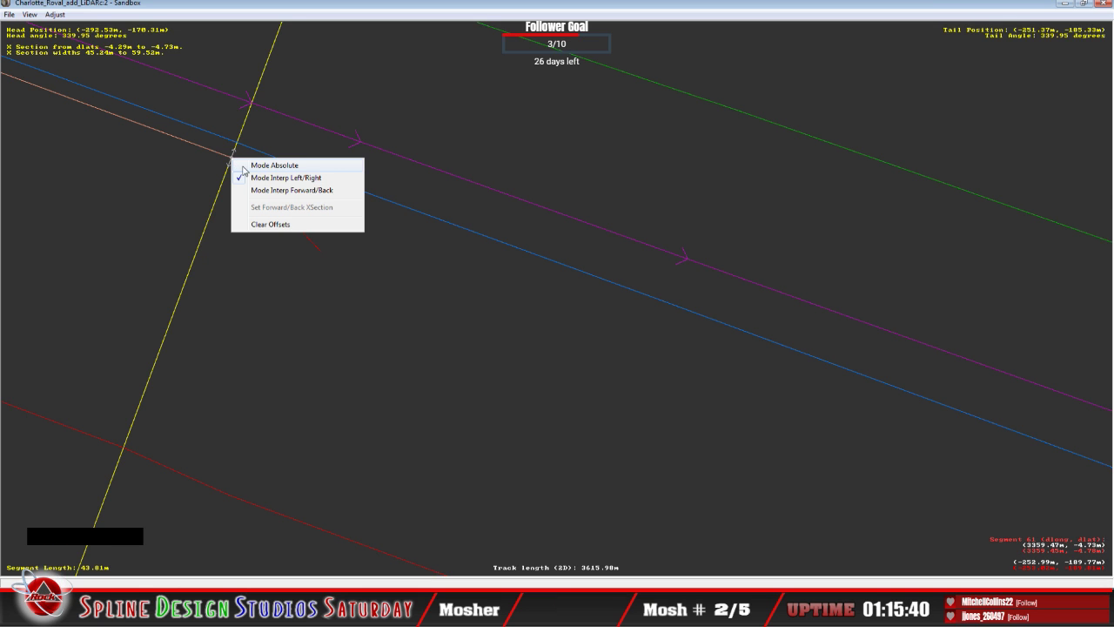
click(247, 167)
click(301, 232)
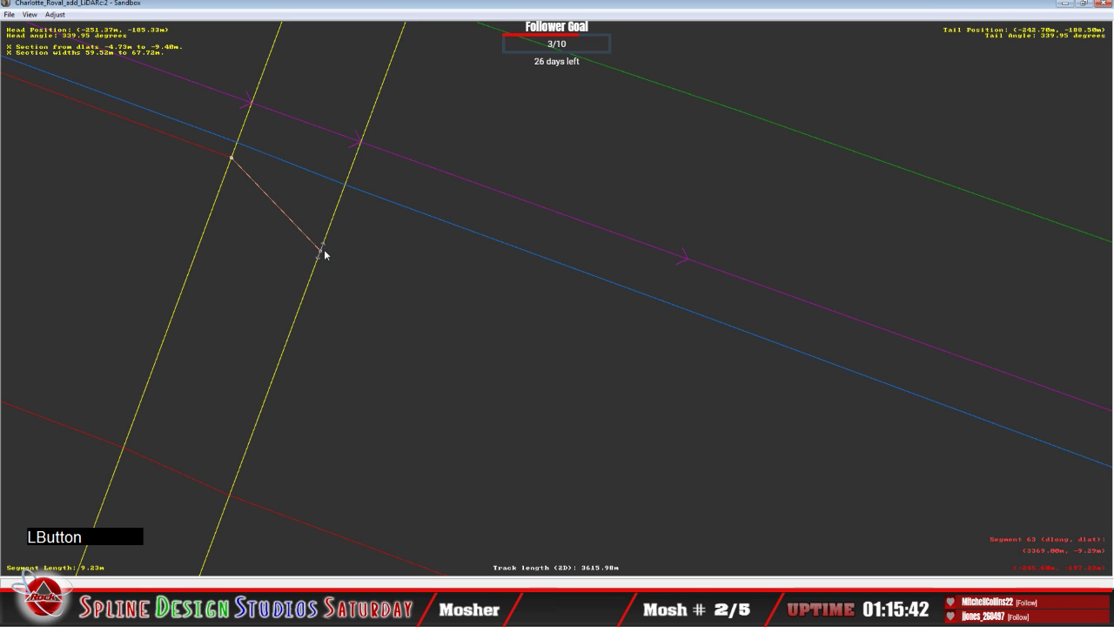
Insert an X section on the 27.66 m segment.
click(365, 224)
right_click(365, 225)
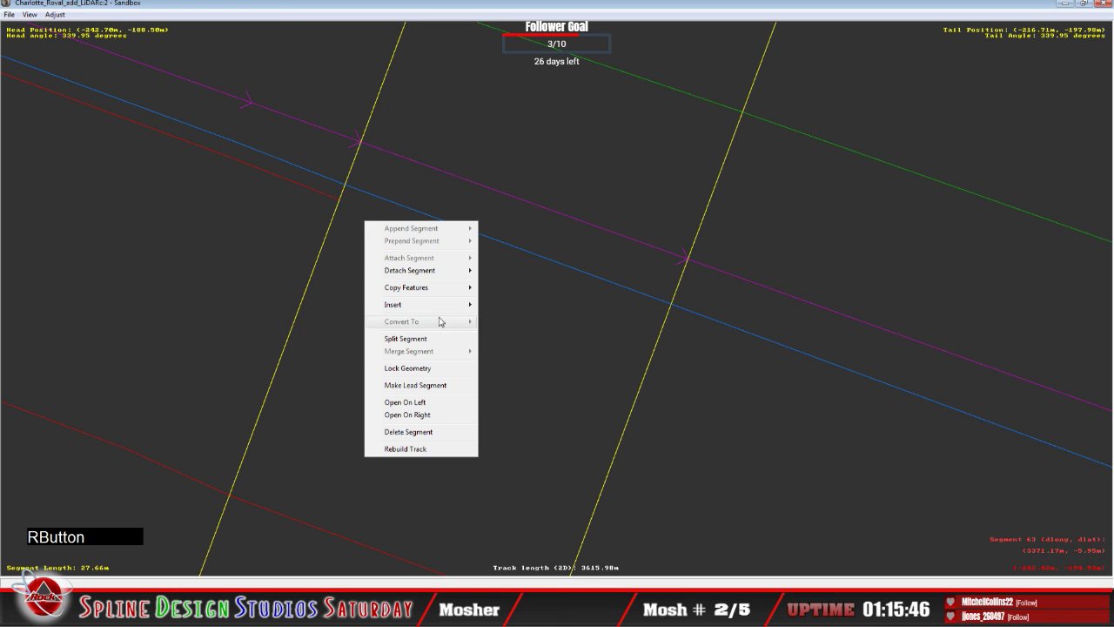
mouse_move(438, 306)
click(499, 329)
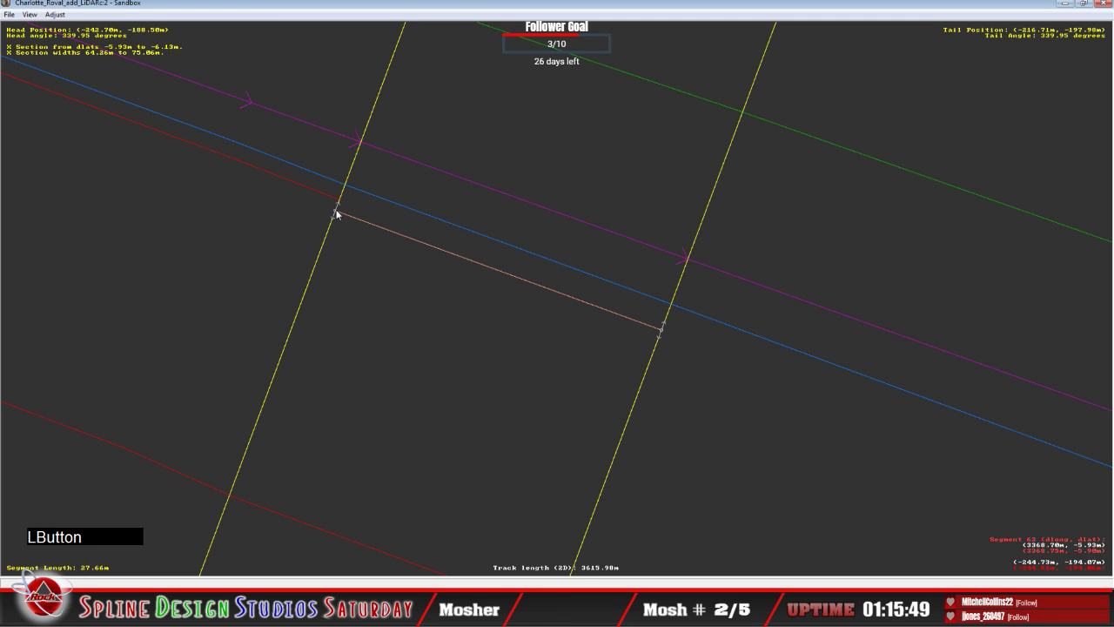
Join the 27.66 m segment's X section head at dlat about -4.66 m in Absolute mode and move its tail to about -5.11 m.
click(346, 204)
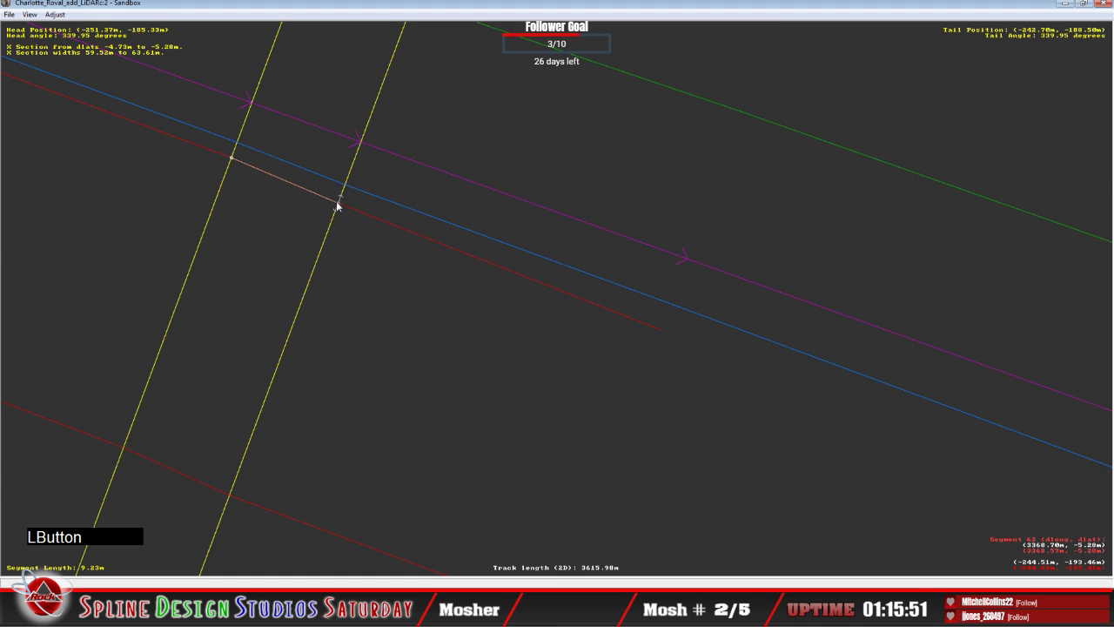
right_click(343, 202)
click(365, 207)
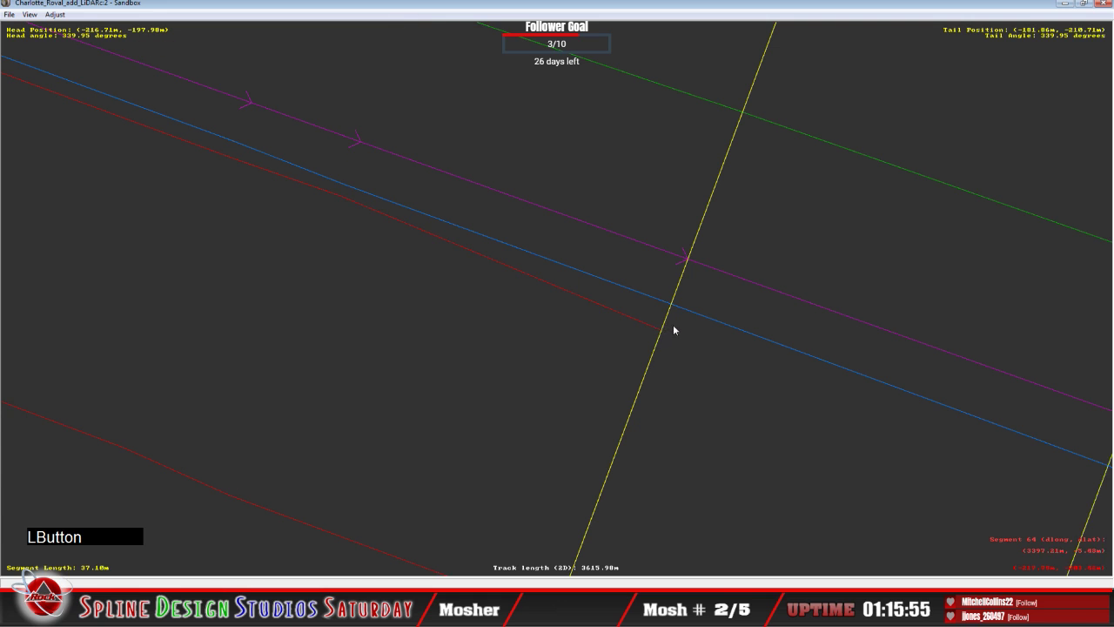
mouse_move(673, 323)
mouse_down()
mouse_move(661, 329)
mouse_move(667, 317)
mouse_up()
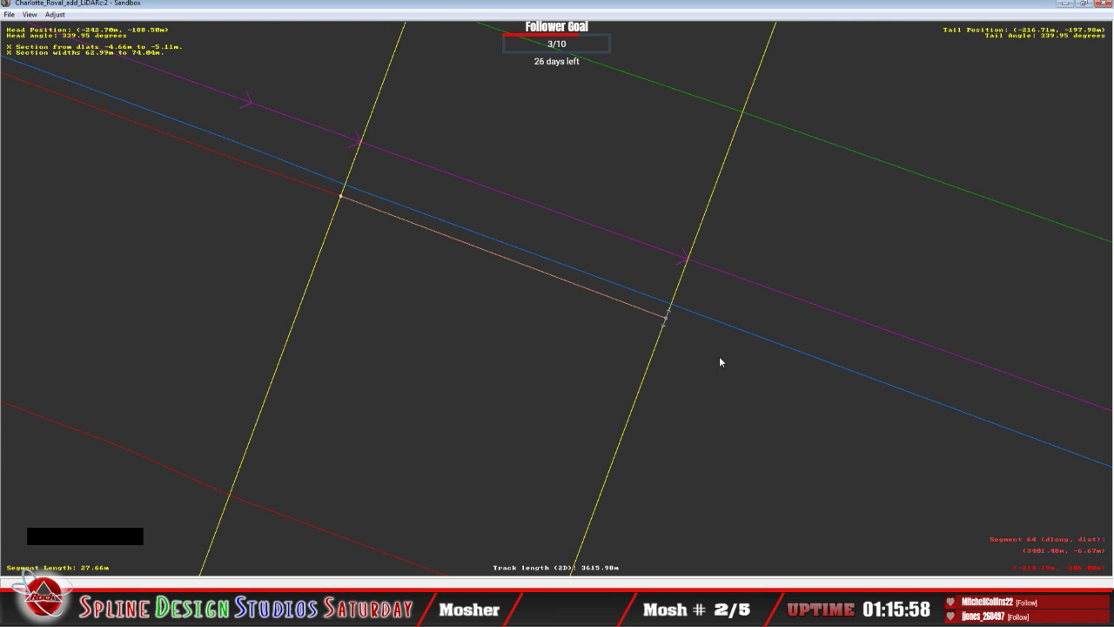
Insert an X section on the 37.10 m segment.
key(c)
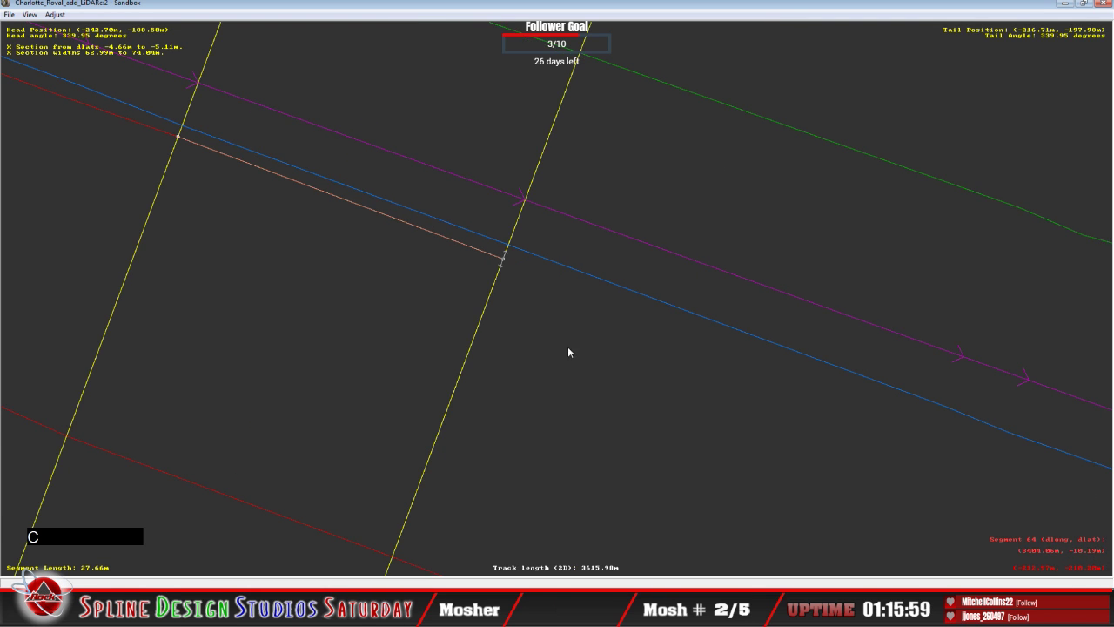
right_click(536, 313)
mouse_move(580, 395)
click(684, 424)
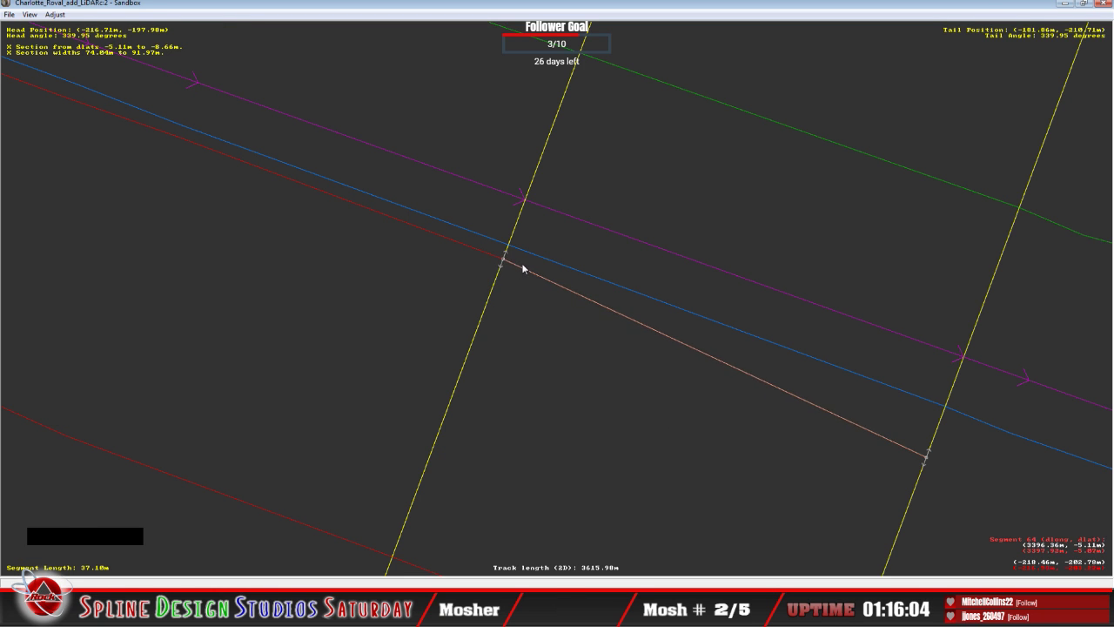
Join the 37.10 m segment's X section head at dlat about -5.27 m in Absolute mode and move its tail to about -5.88 m.
click(508, 262)
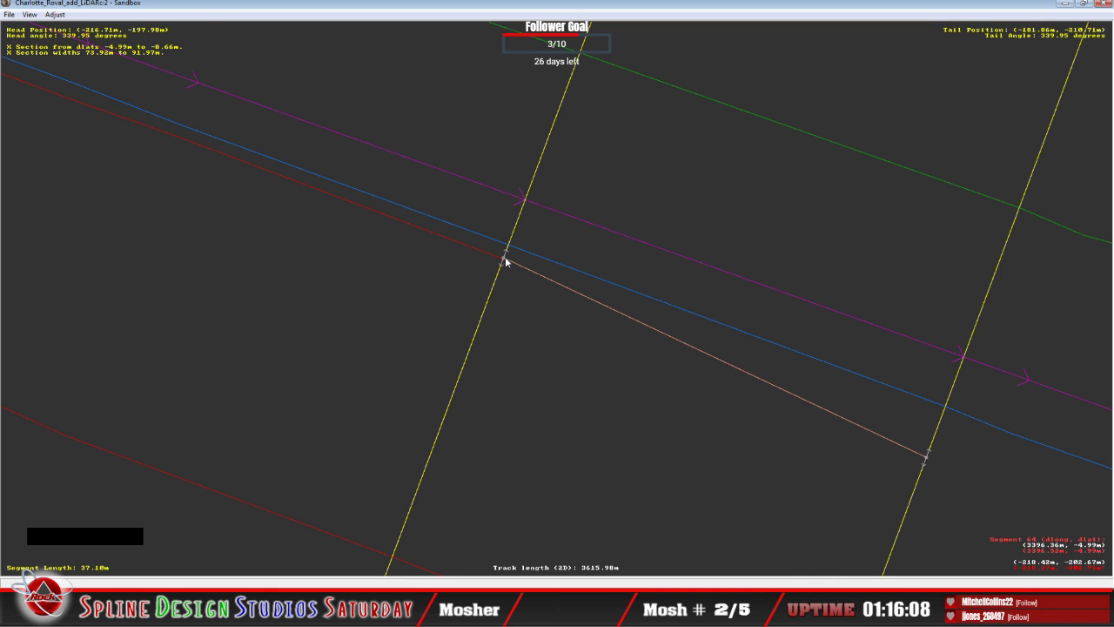
click(505, 261)
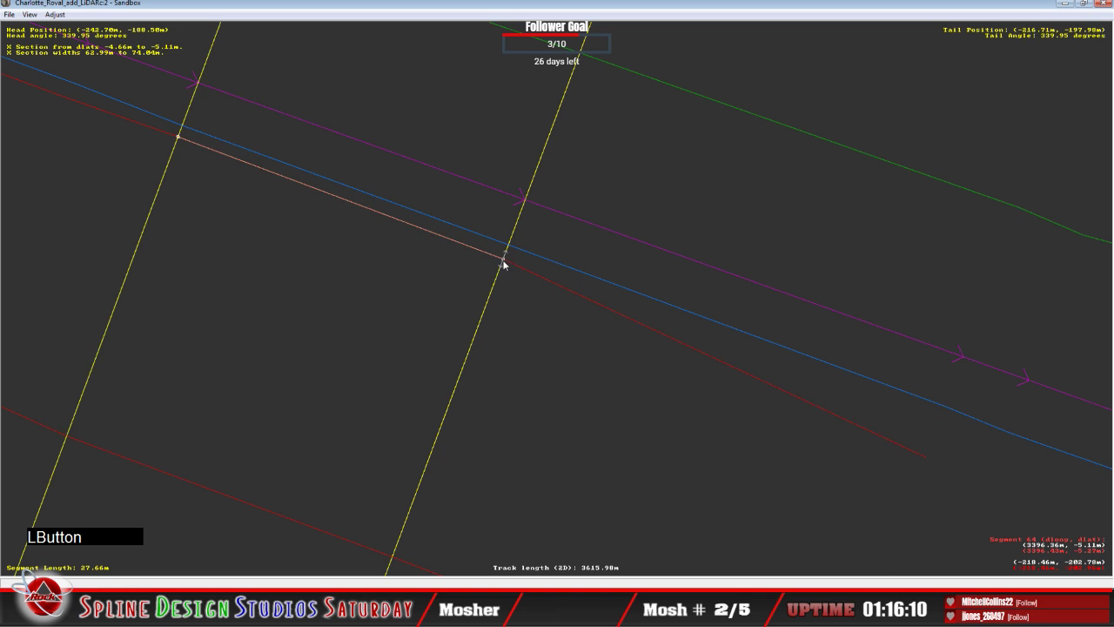
right_click(505, 264)
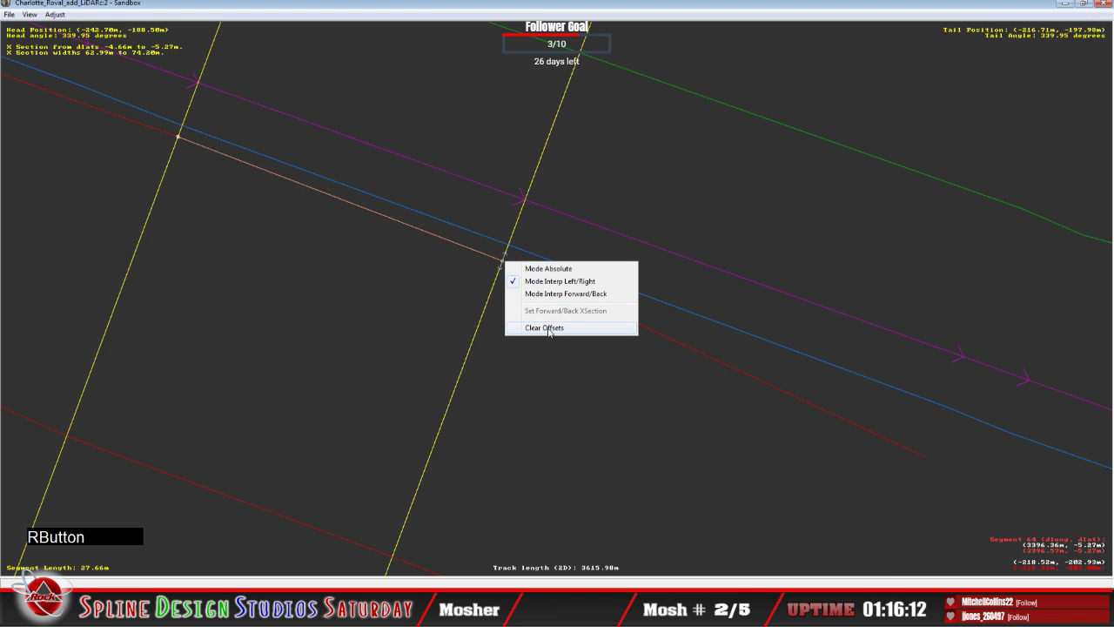
click(551, 282)
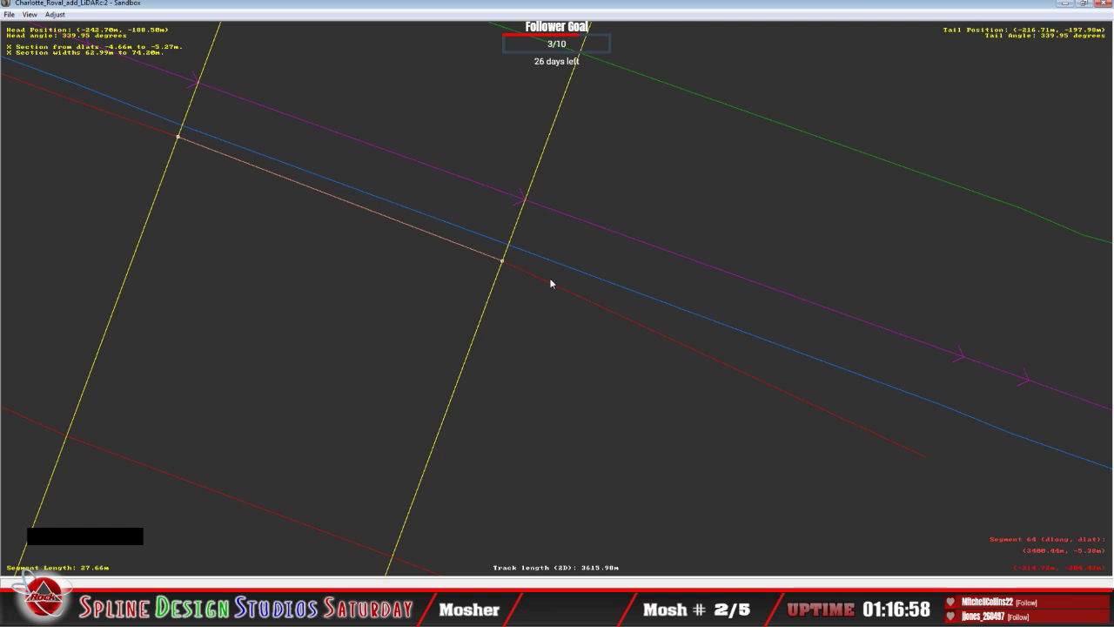
click(552, 283)
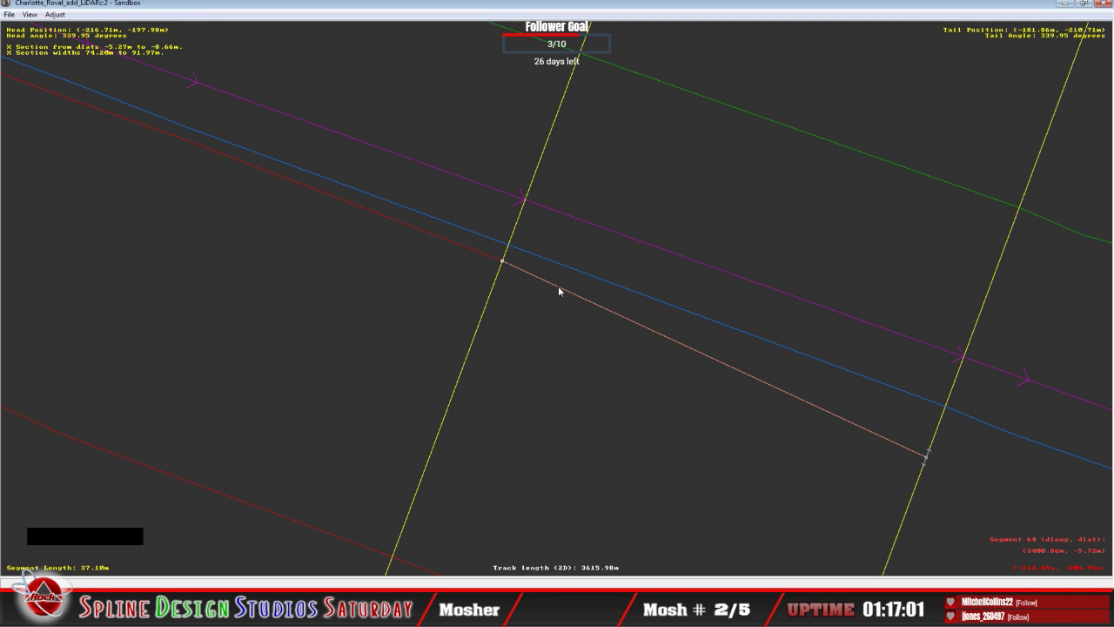
key(c)
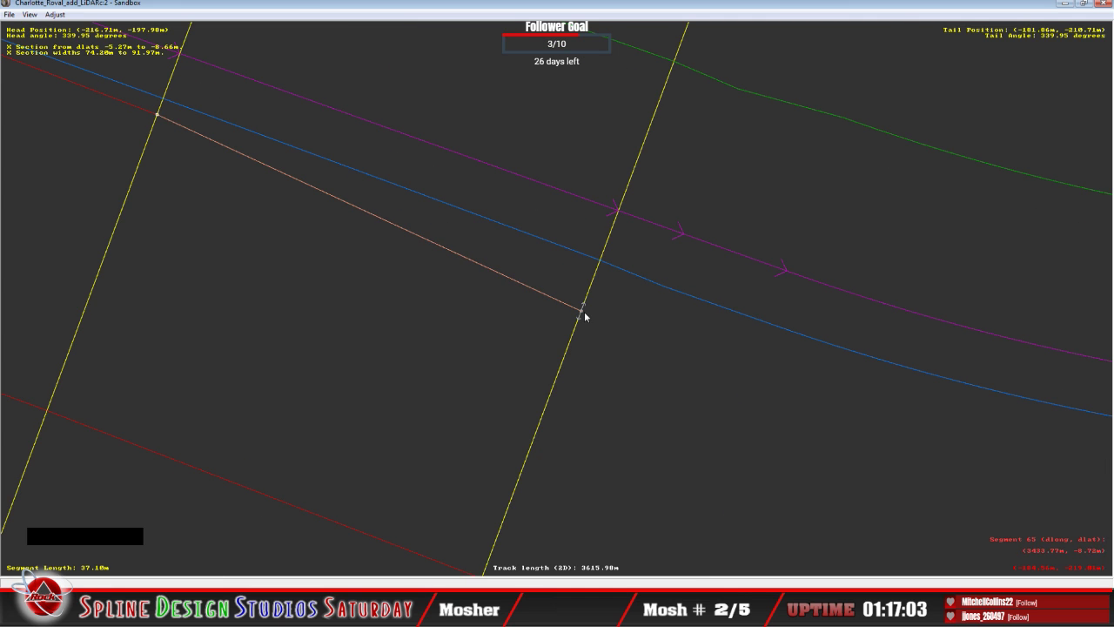
drag(584, 310, 620, 287)
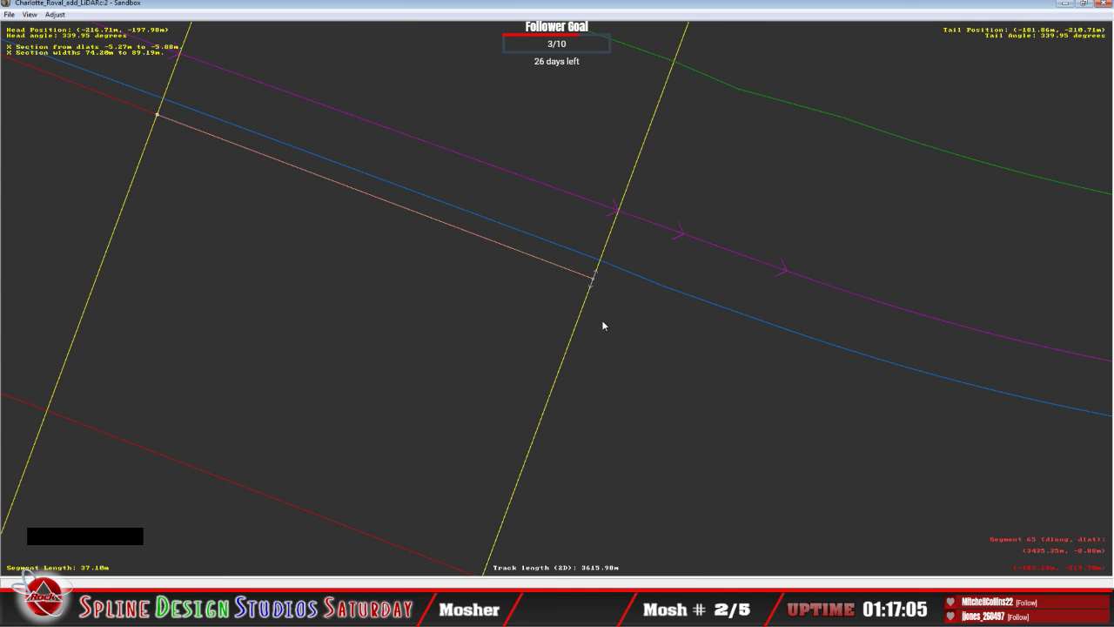
Insert an X section on the short 5.54 m segment.
click(609, 325)
right_click(611, 323)
mouse_move(643, 413)
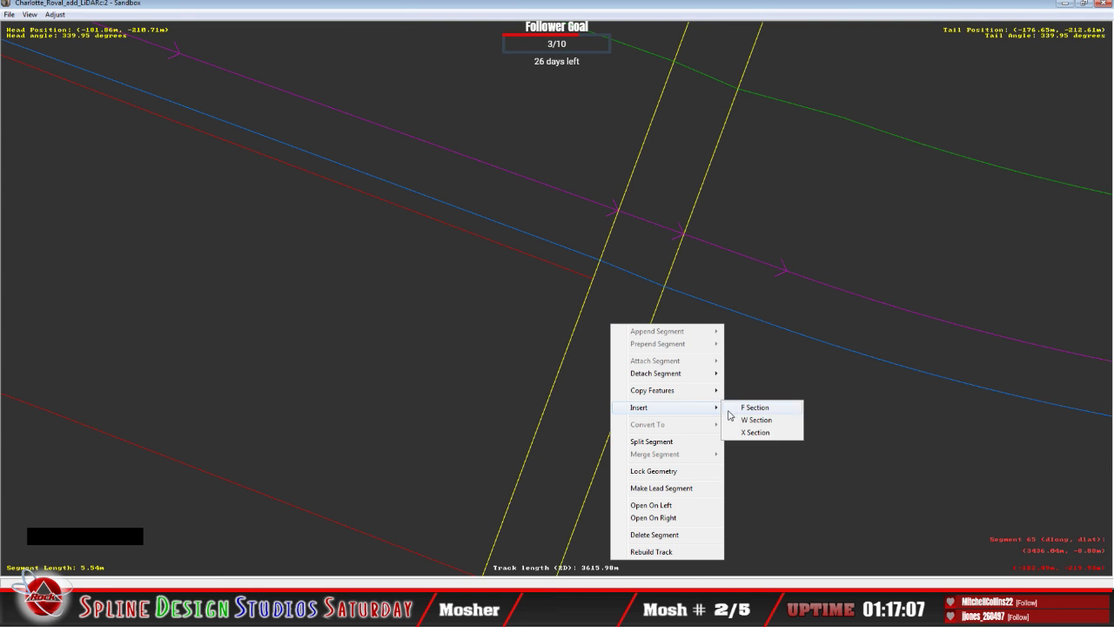
click(749, 405)
Join the 5.54 m segment's X section head at dlat about -5.86 m in Absolute mode and bring its tail in line with the preceding section.
drag(589, 316, 597, 282)
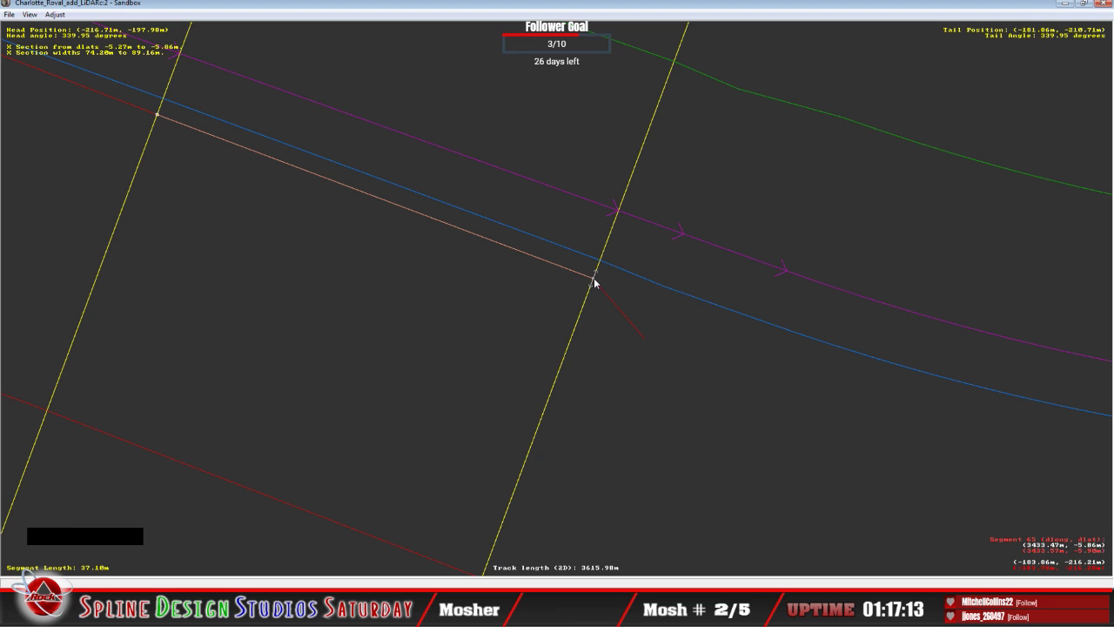
right_click(595, 281)
click(634, 287)
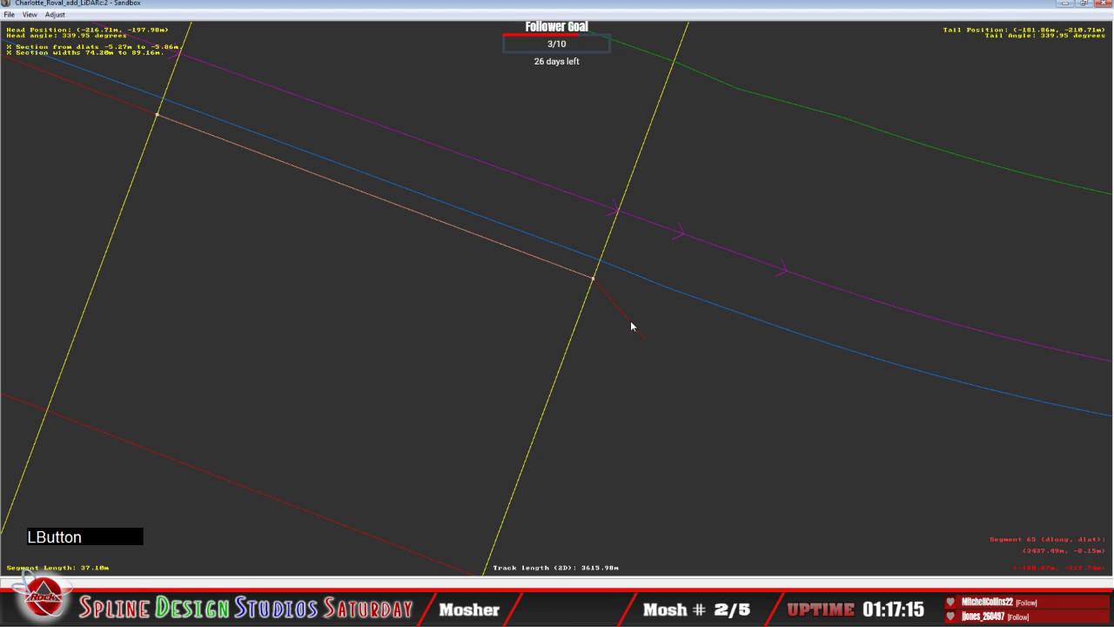
drag(631, 321, 678, 334)
Insert an X section on the 8.72 m segment.
right_click(679, 335)
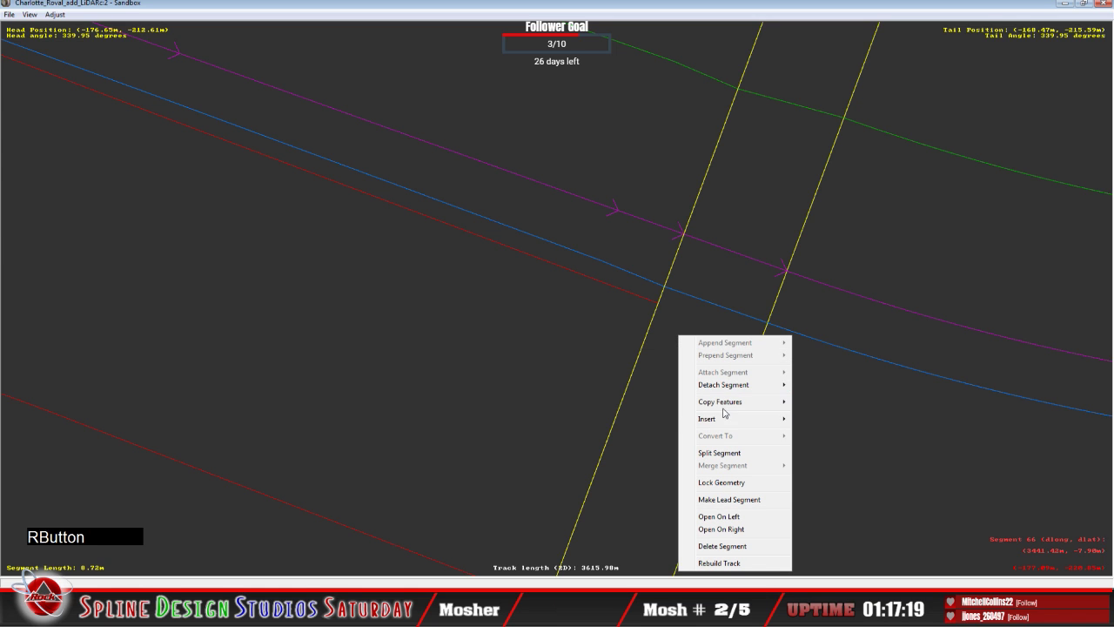
mouse_move(727, 418)
click(820, 445)
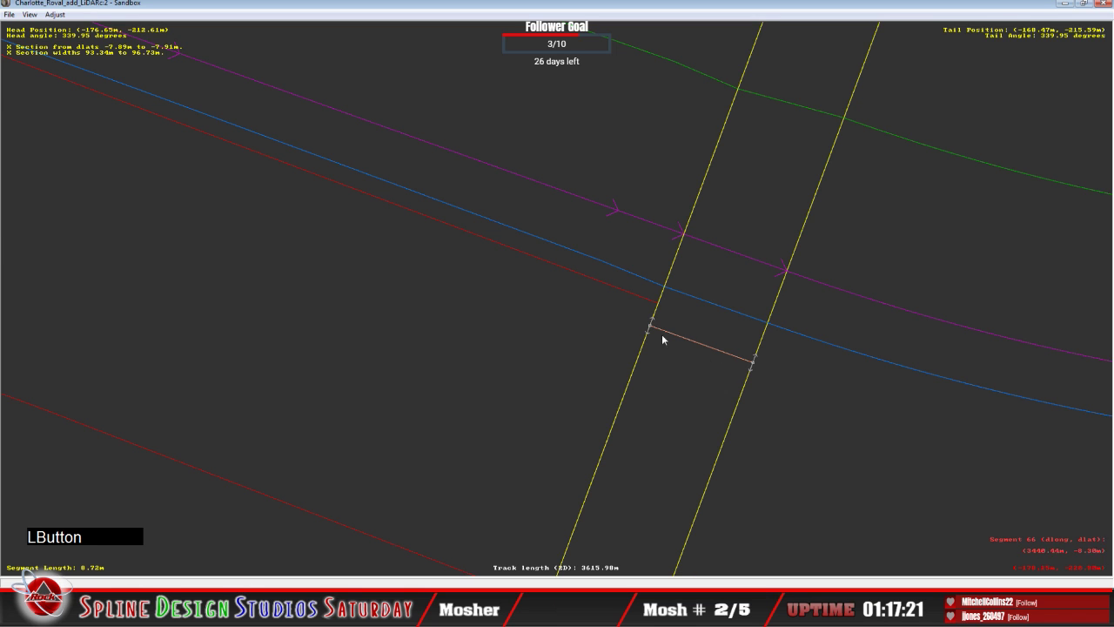
Join the 8.72 m segment's X section head at dlat about -5.99 m in Absolute mode and move its tail to about -6.14 m.
drag(650, 326, 643, 303)
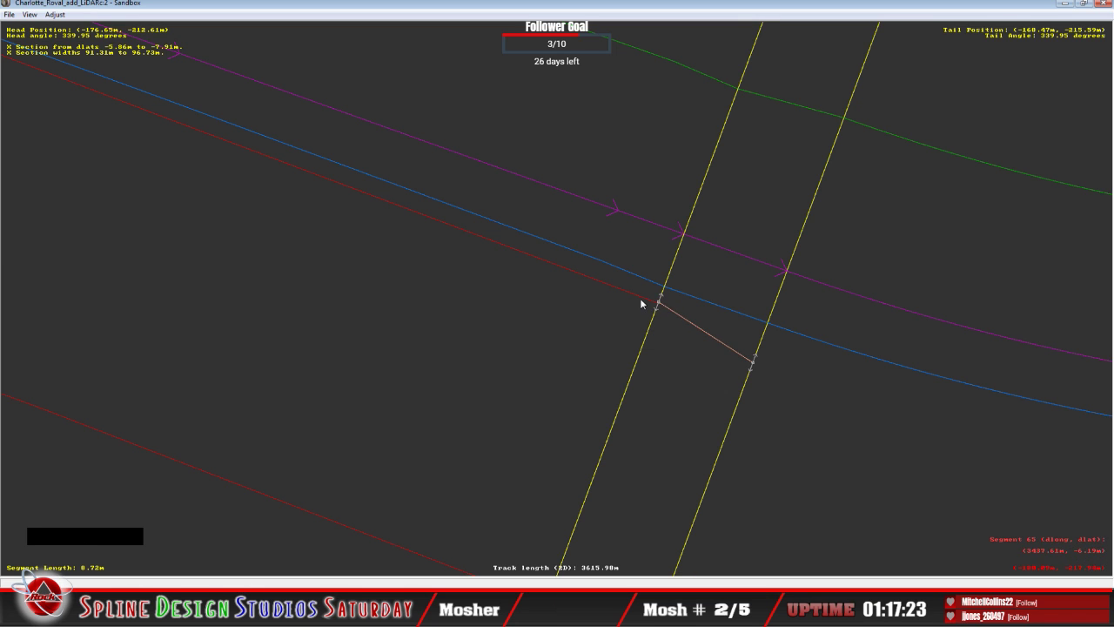
click(659, 305)
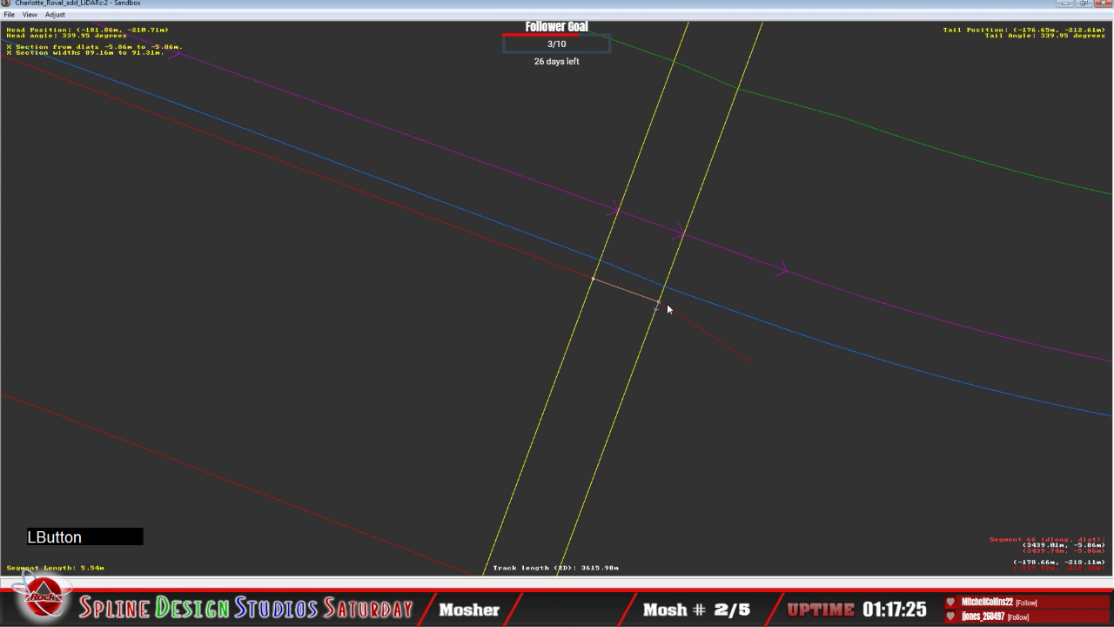
click(666, 304)
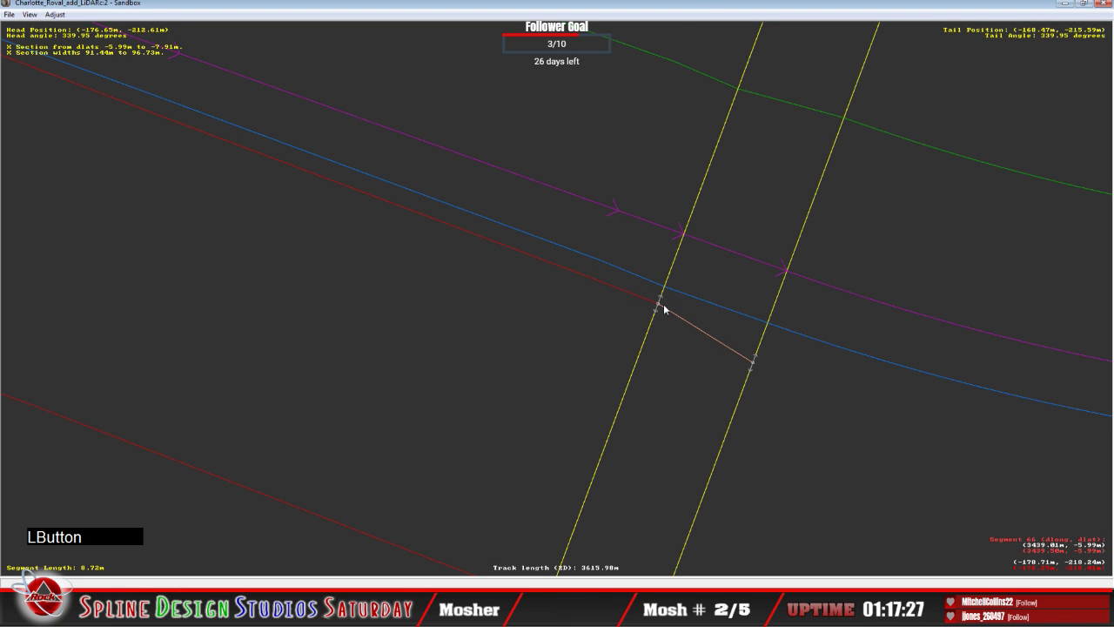
right_click(659, 306)
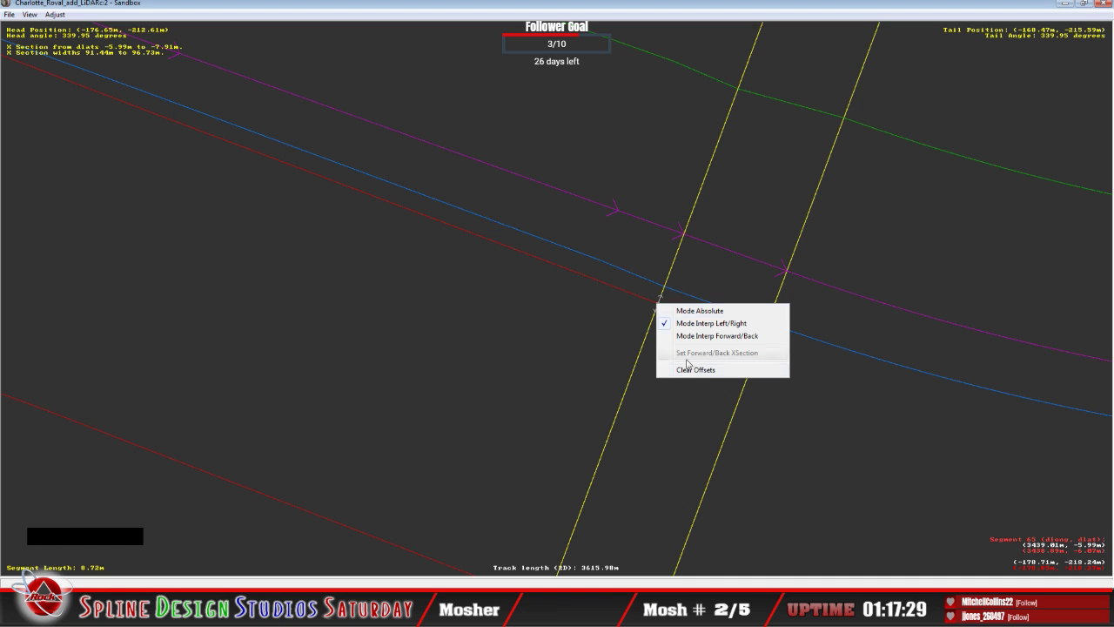
click(679, 313)
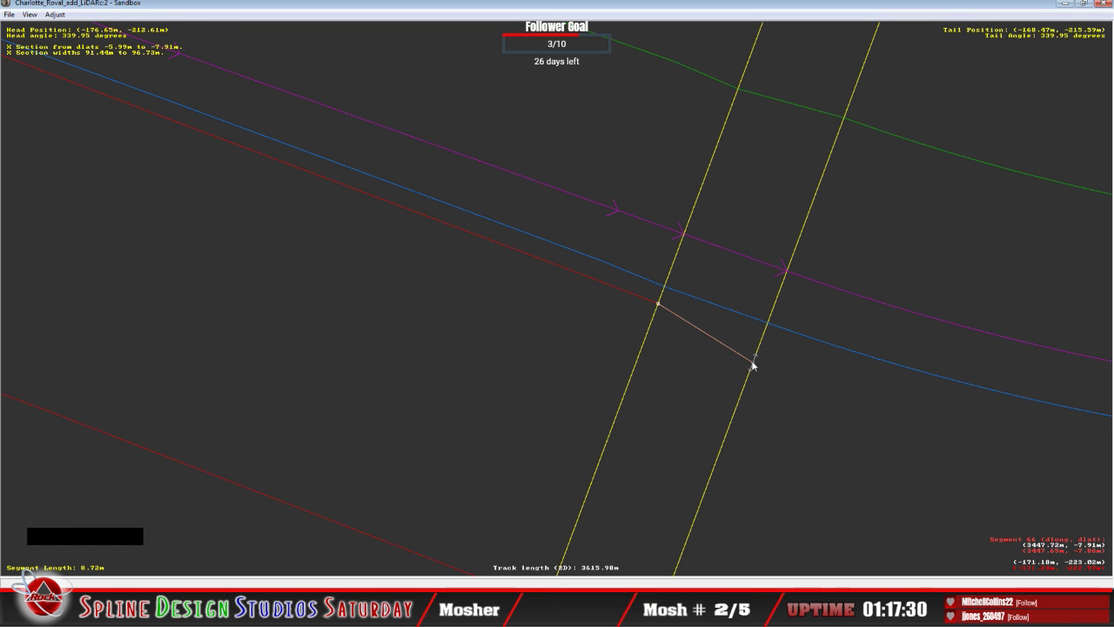
drag(751, 366, 761, 353)
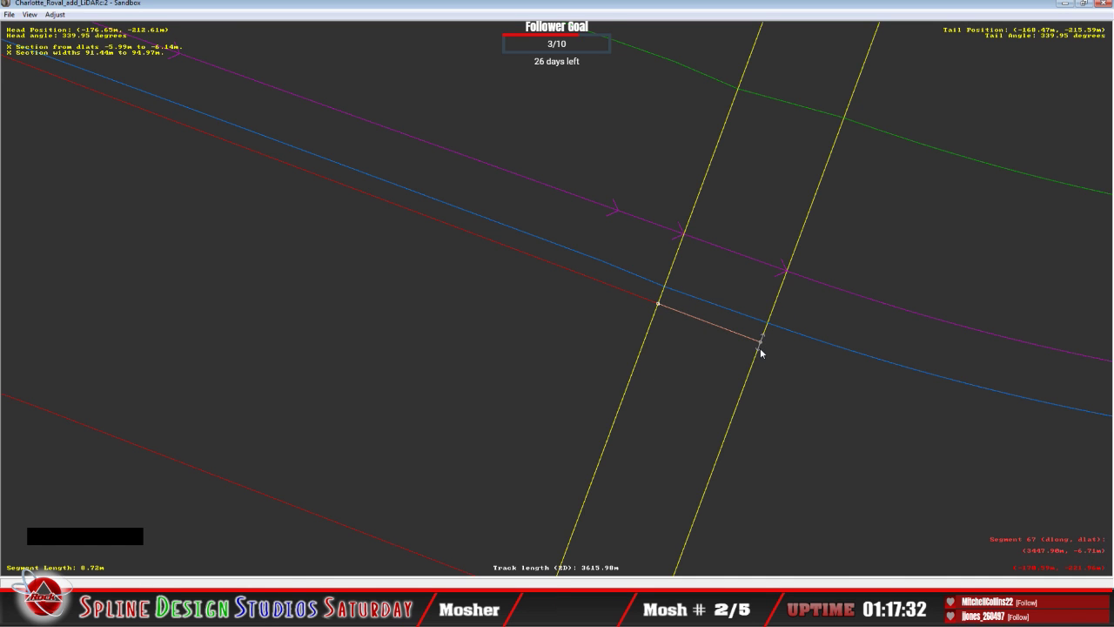
Insert an X section on the curved 62.58 m segment.
key(c)
click(587, 343)
right_click(588, 346)
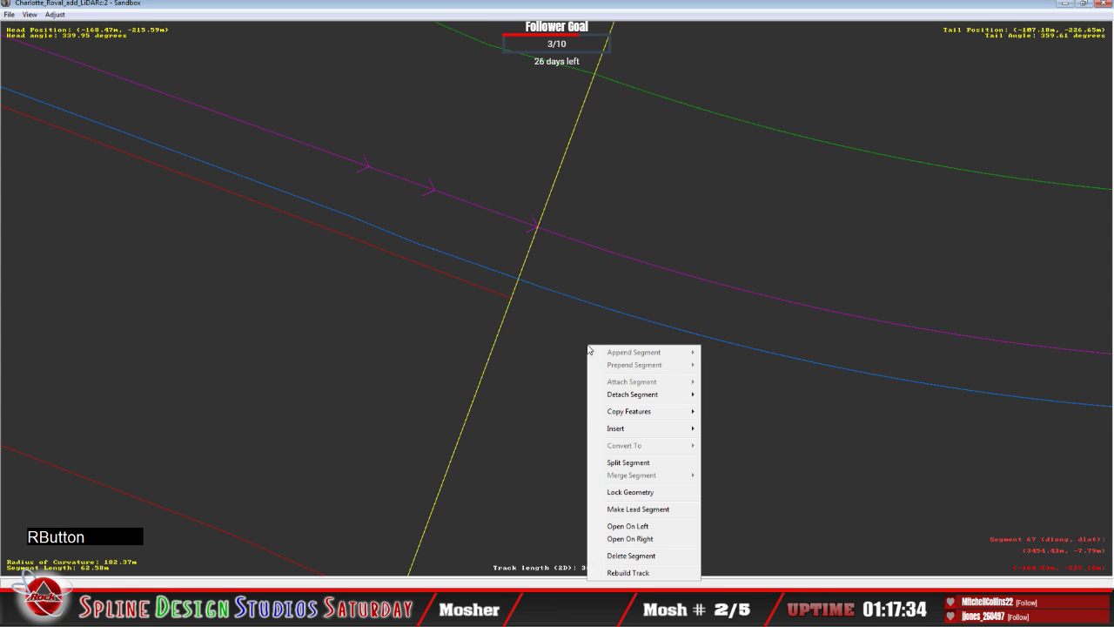
mouse_move(644, 429)
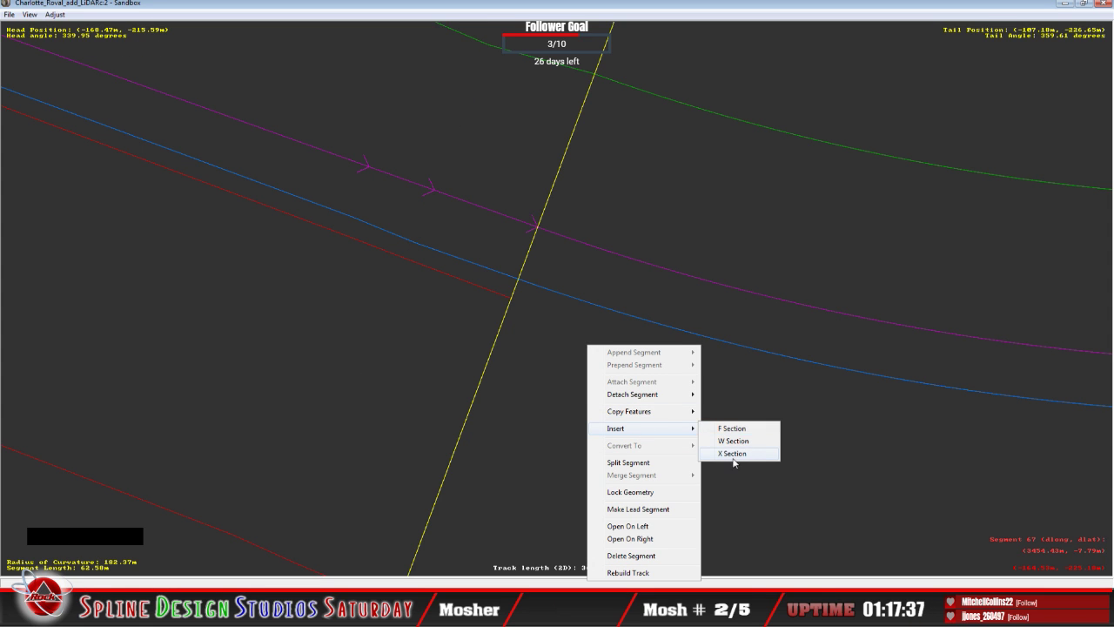
click(734, 456)
Join the 62.58 m curve's X section head at dlat about -6.14 m in Absolute mode and move its tail closer to the blue line.
click(512, 316)
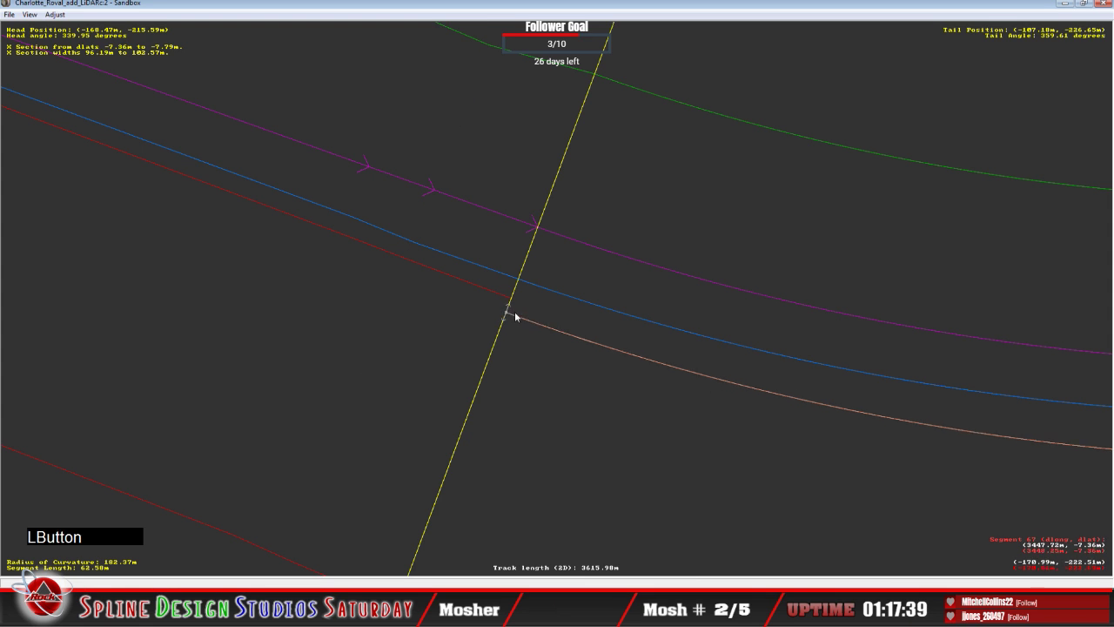
click(510, 302)
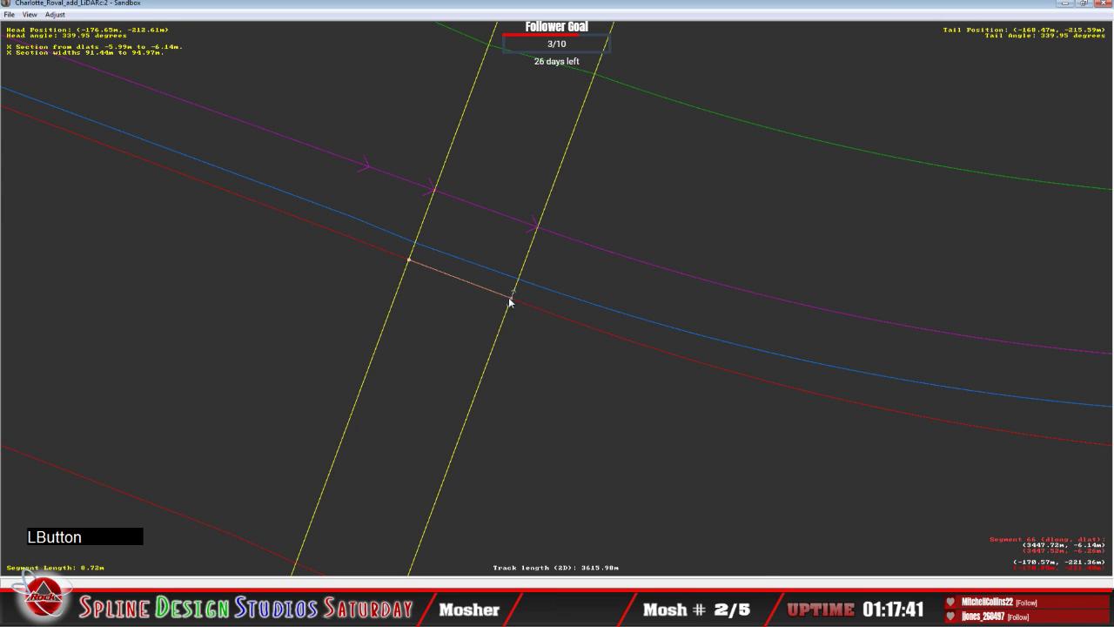
right_click(510, 303)
click(539, 311)
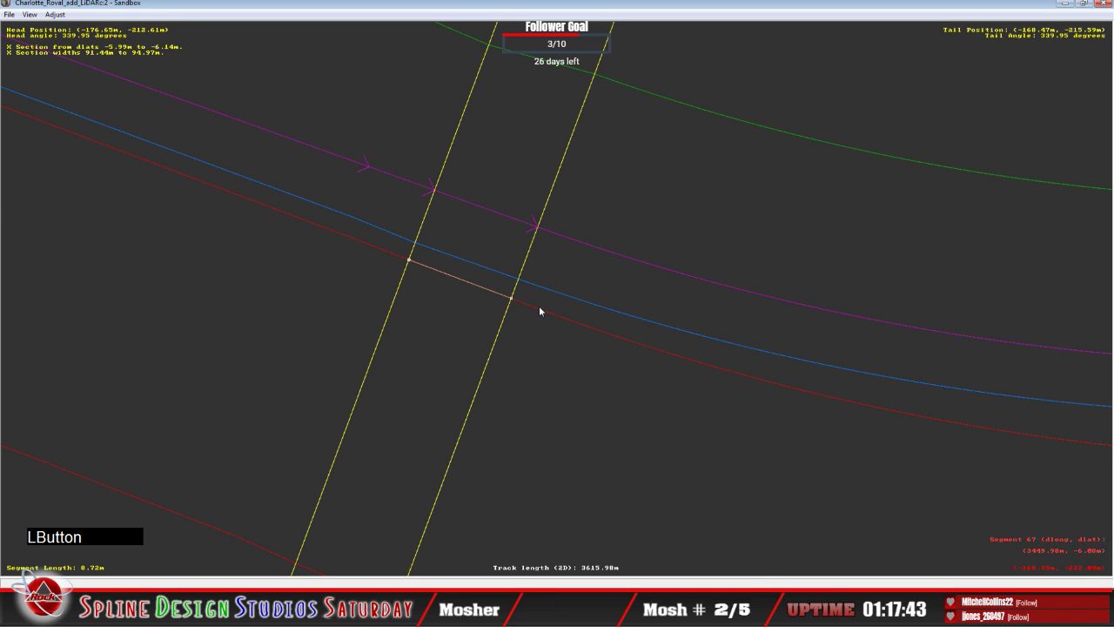
click(514, 301)
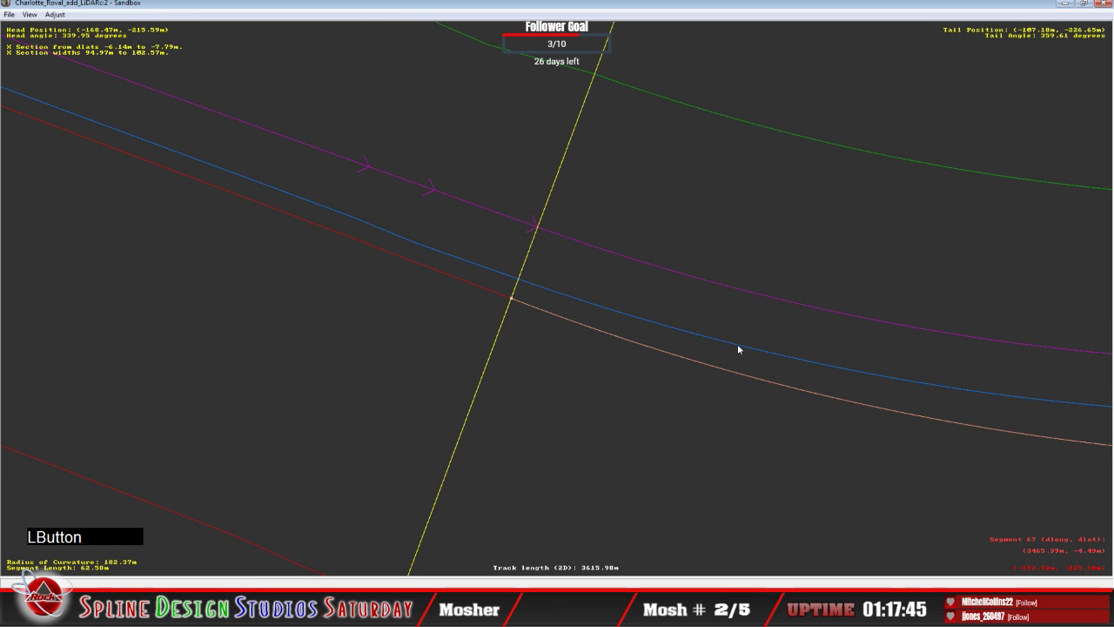
key(c)
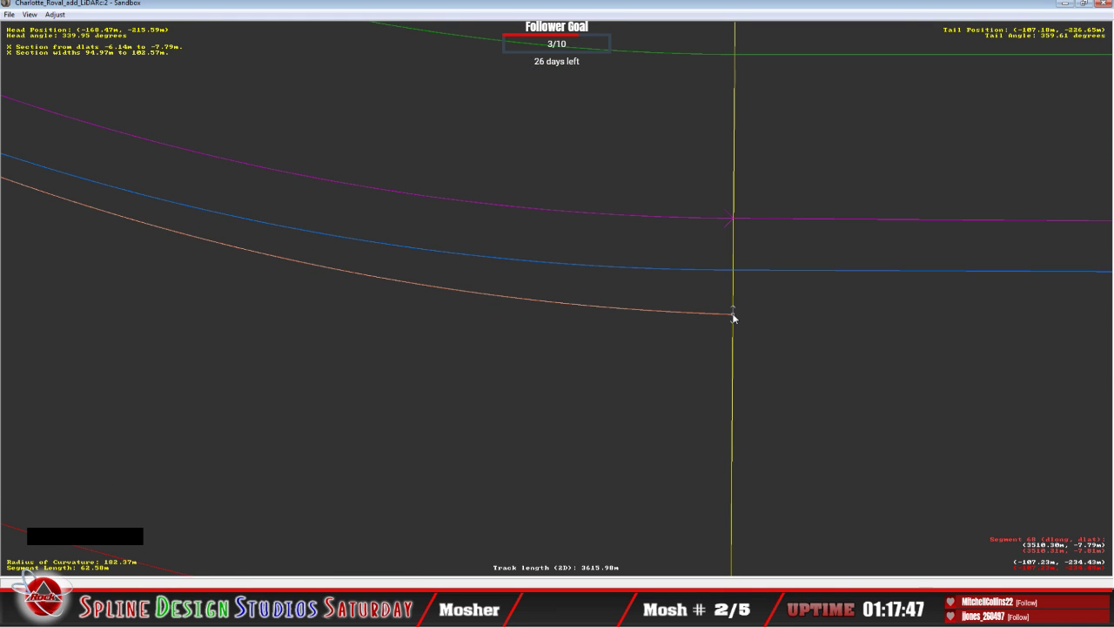
drag(732, 317, 754, 294)
Insert an X section on the 76.55 m straight segment after the curve.
right_click(774, 308)
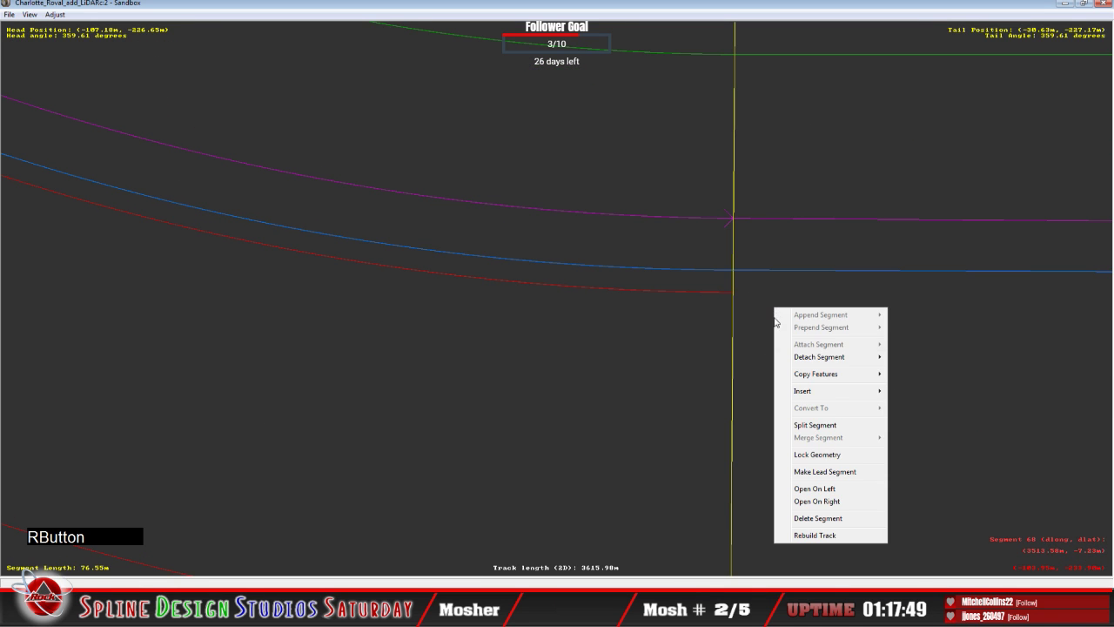
mouse_move(820, 391)
click(906, 418)
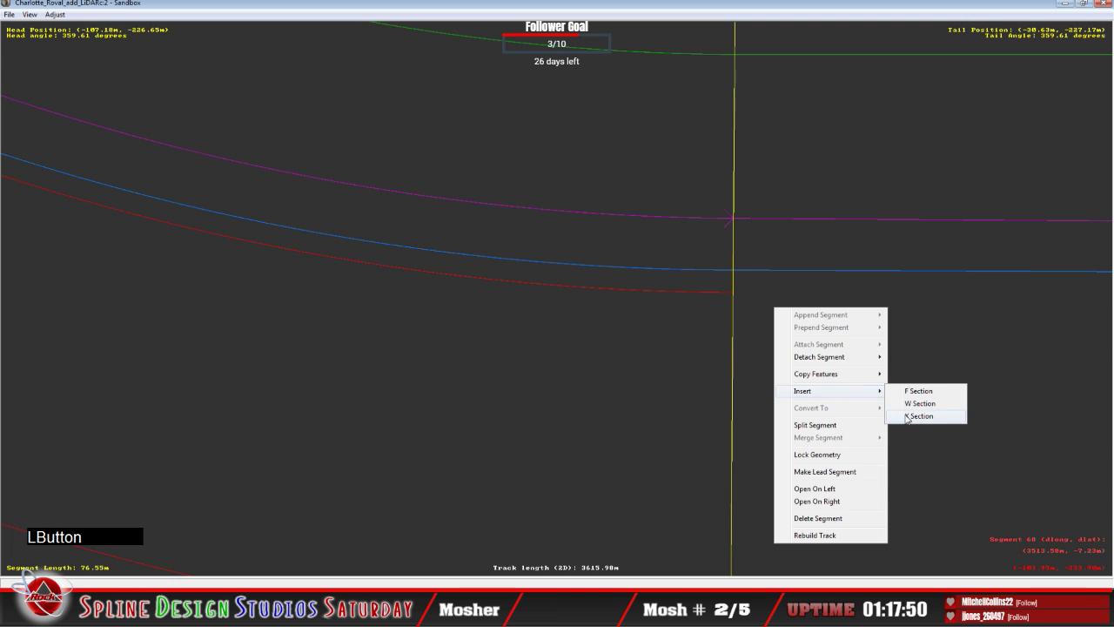
Join the 76.55 m segment's X section head at dlat about -5.73 m in Absolute mode and move its tail closer to the blue line.
drag(737, 310, 735, 287)
click(733, 292)
right_click(735, 289)
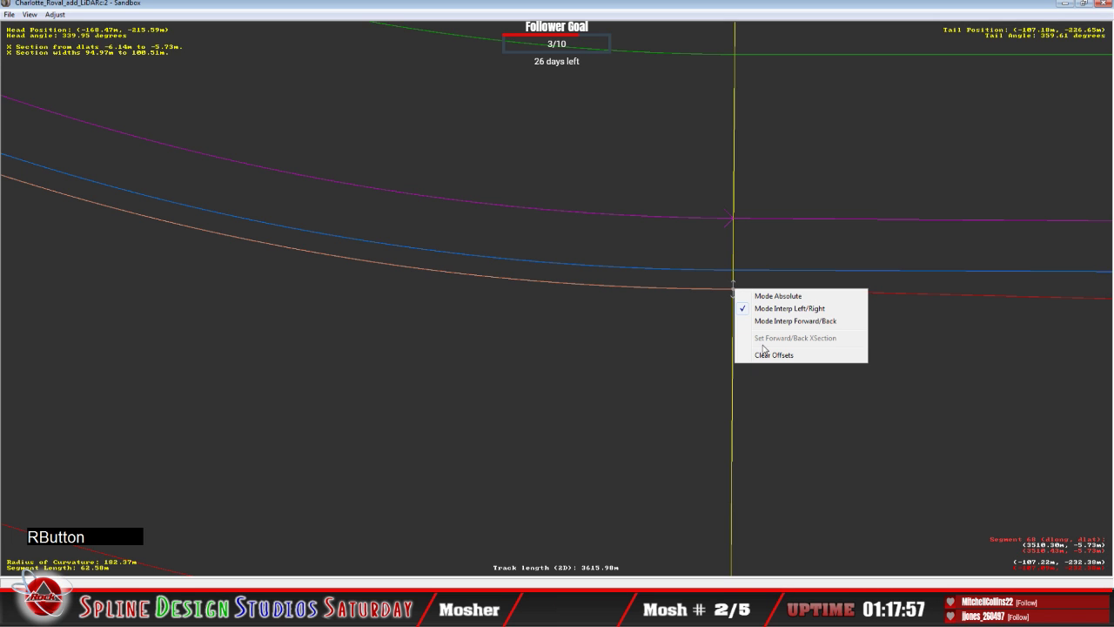
click(772, 296)
click(744, 290)
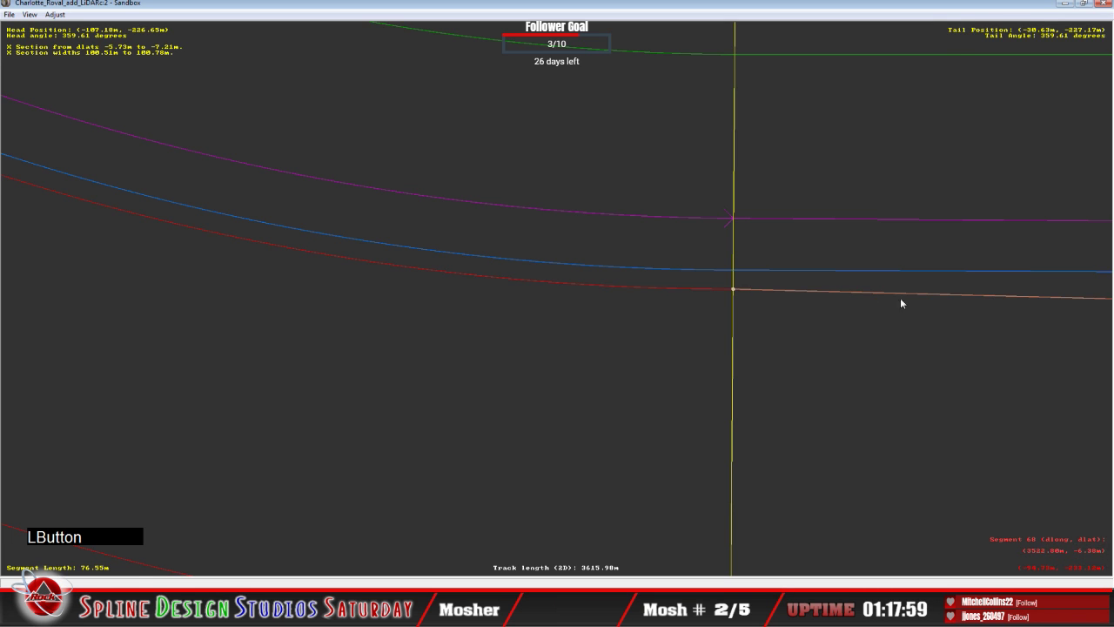
key(c)
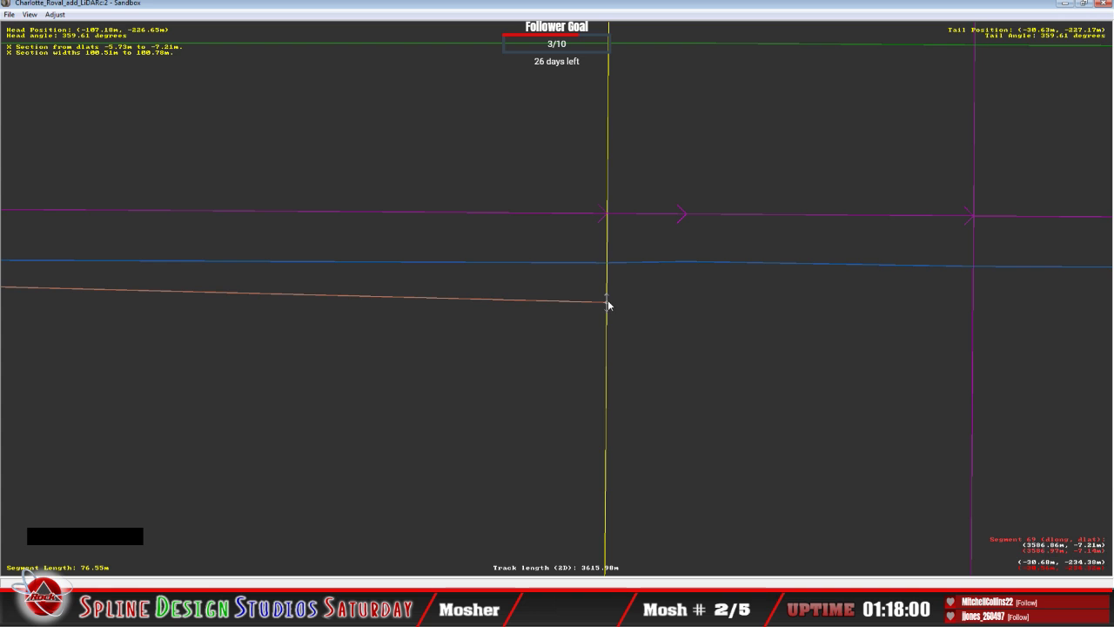
drag(608, 300, 617, 280)
Insert an X section on the short 6.30 m segment and move its head to dlat about -5.57 m to meet the preceding section.
right_click(648, 303)
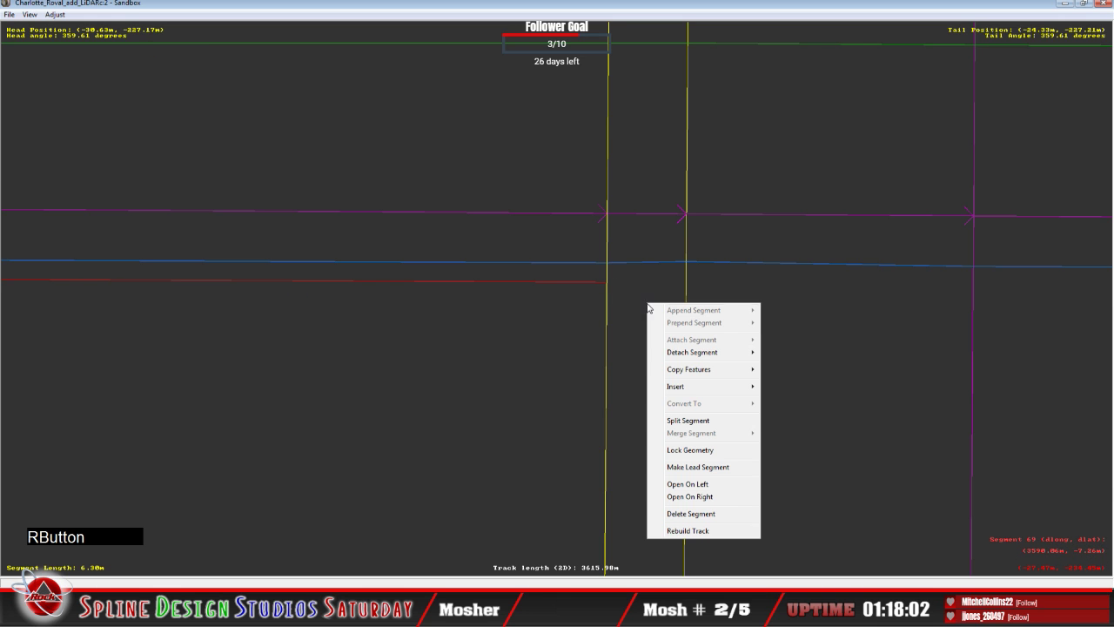
mouse_move(685, 390)
click(784, 411)
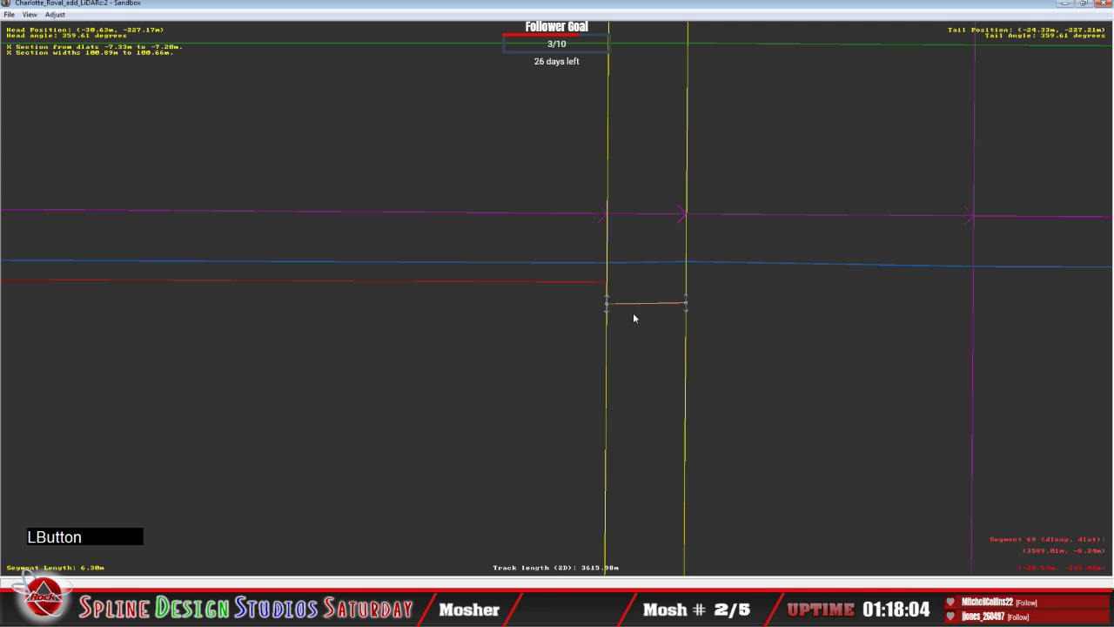
drag(612, 305, 608, 283)
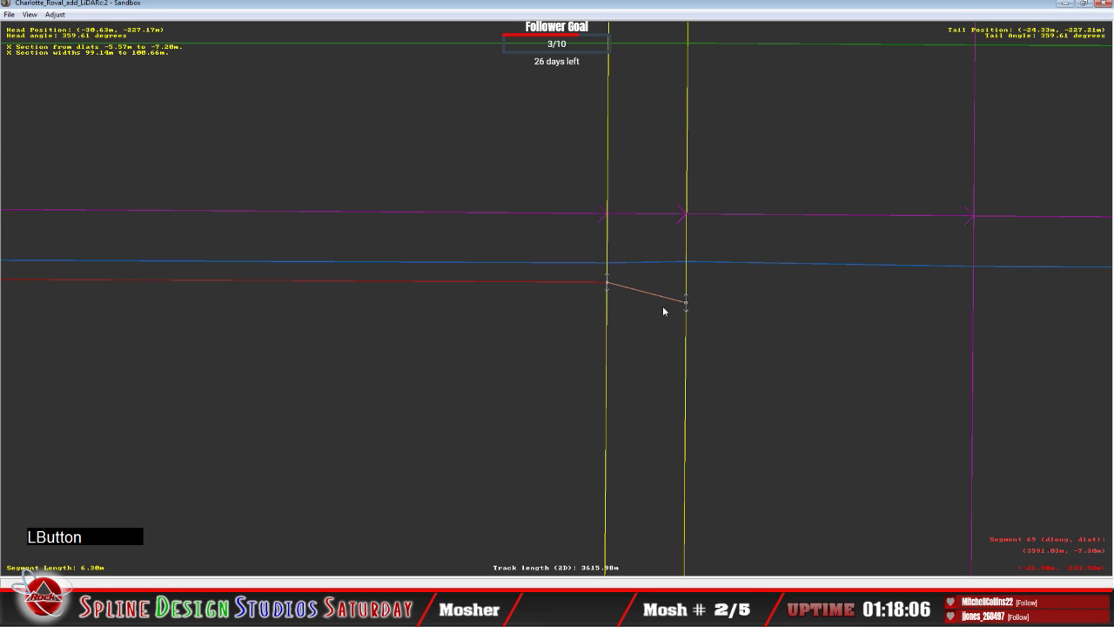
Move the 6.30 m segment's X section tail to dlat about -5.63 m and set its head to Absolute mode.
drag(685, 305, 688, 285)
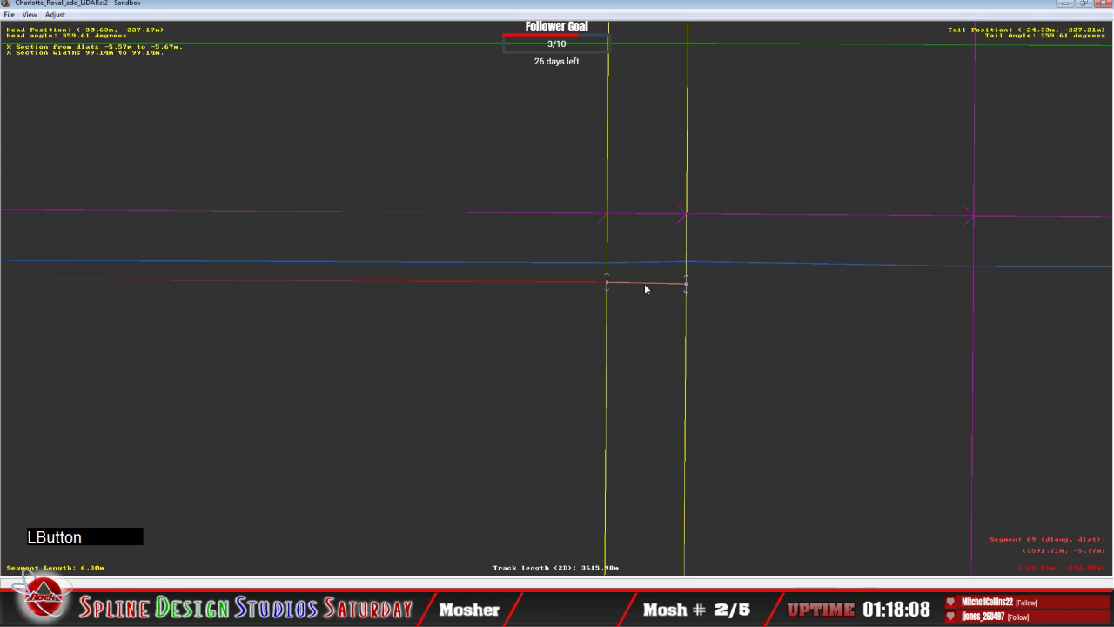
right_click(607, 286)
click(614, 290)
click(686, 284)
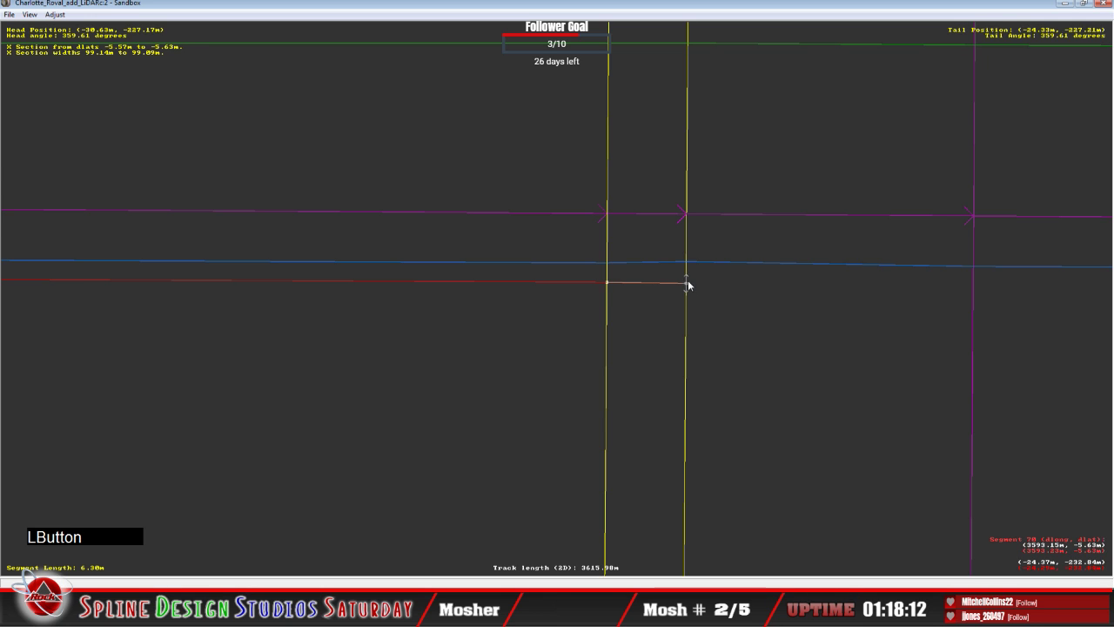
Insert an X section on the 22.82 m segment and move its head to dlat about -5.39 m to meet the preceding section.
right_click(733, 294)
mouse_move(766, 375)
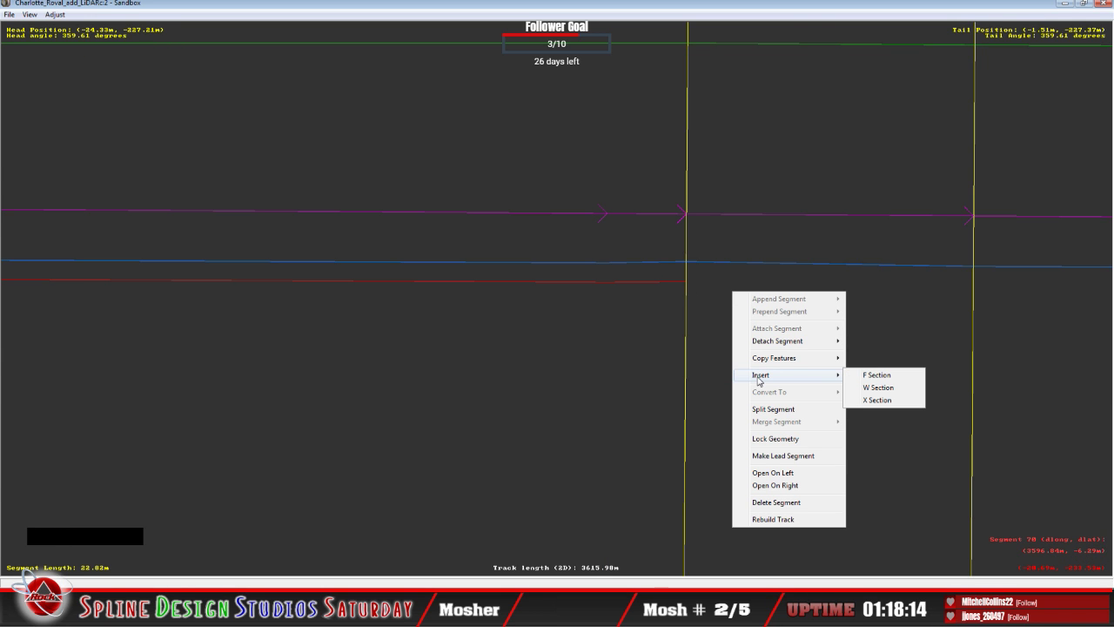
click(876, 400)
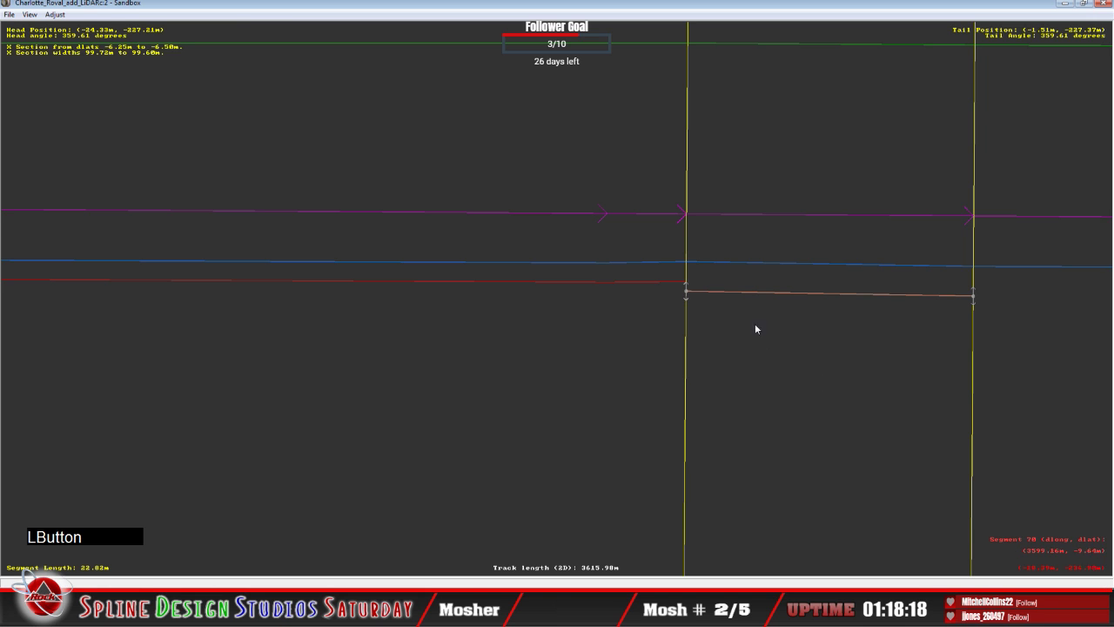
mouse_move(689, 294)
mouse_down()
mouse_move(677, 287)
mouse_move(686, 285)
mouse_up()
click(704, 283)
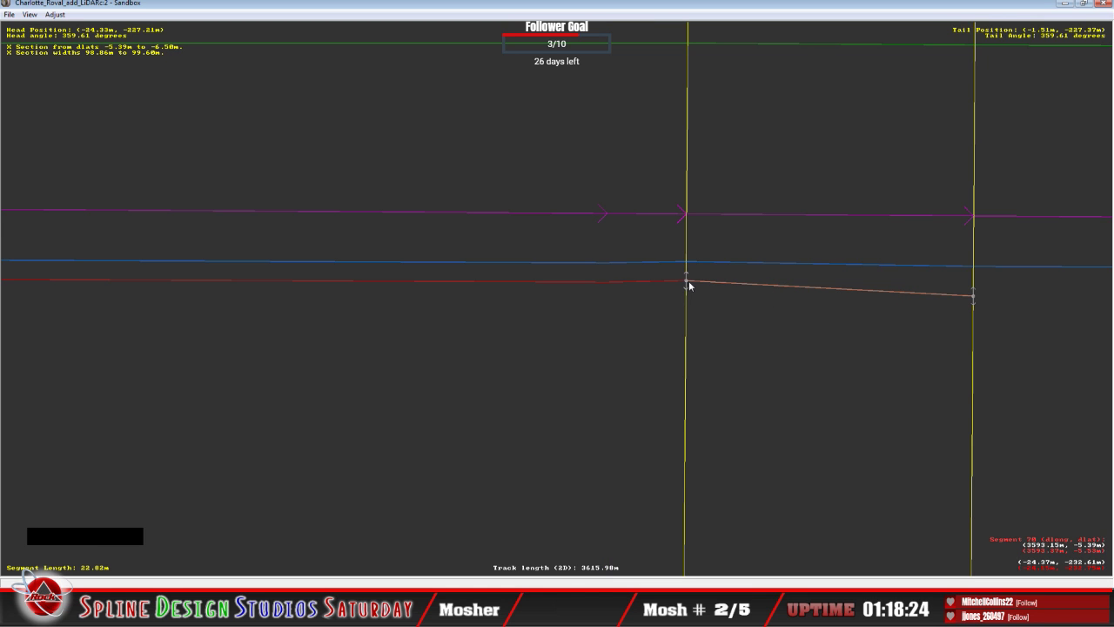
Set the 22.82 m segment's X section head to Absolute mode and move its tail to dlat about -5.38 m.
right_click(688, 282)
click(695, 287)
click(653, 288)
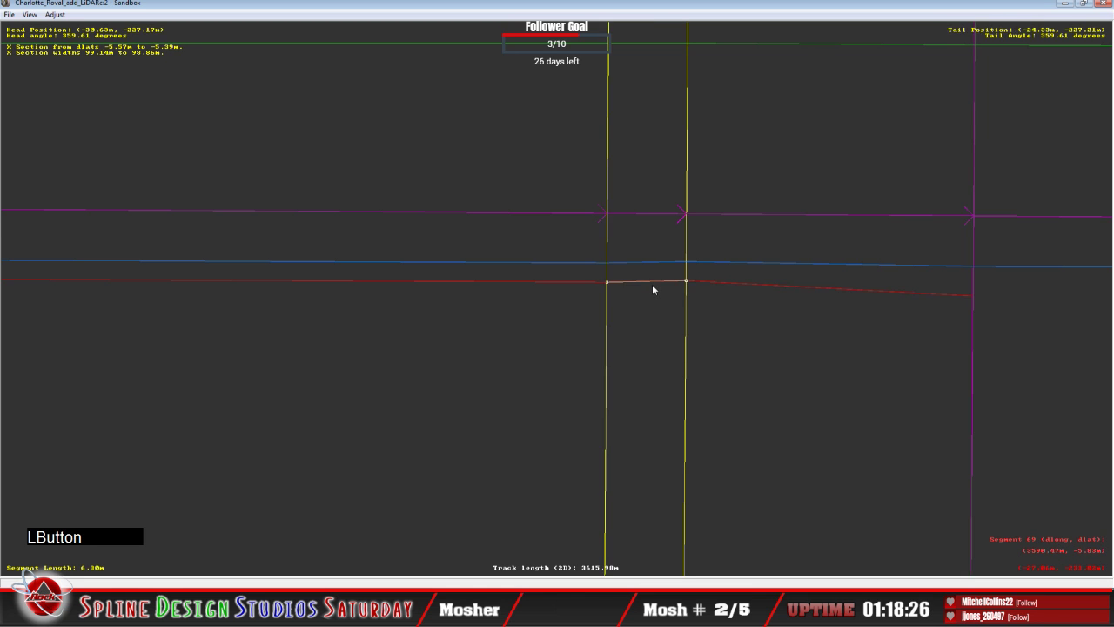
click(733, 293)
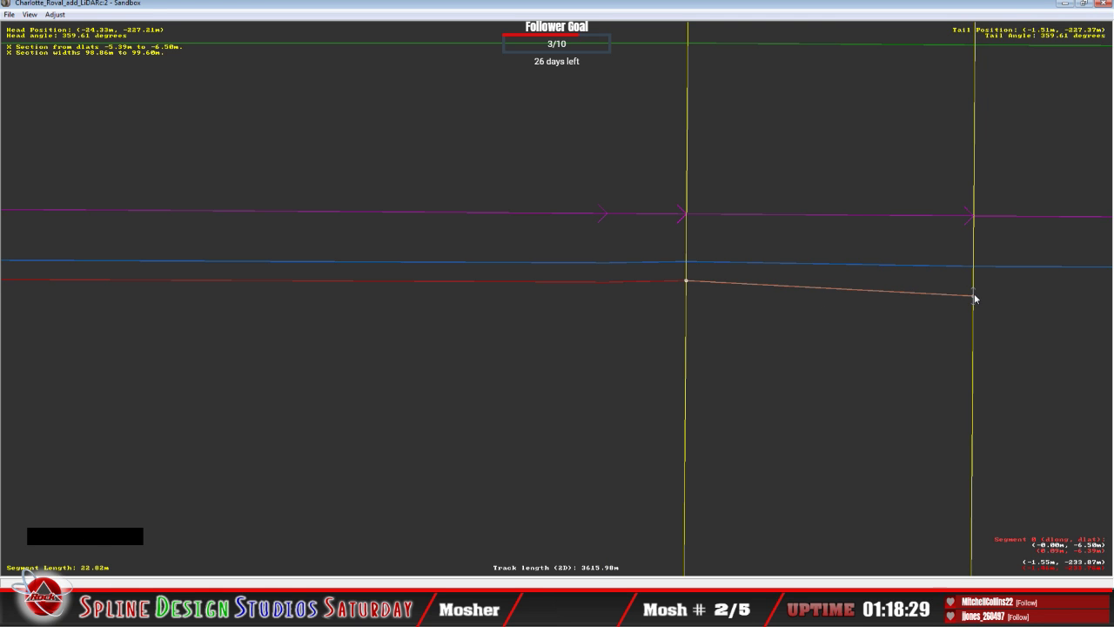
drag(974, 297, 976, 280)
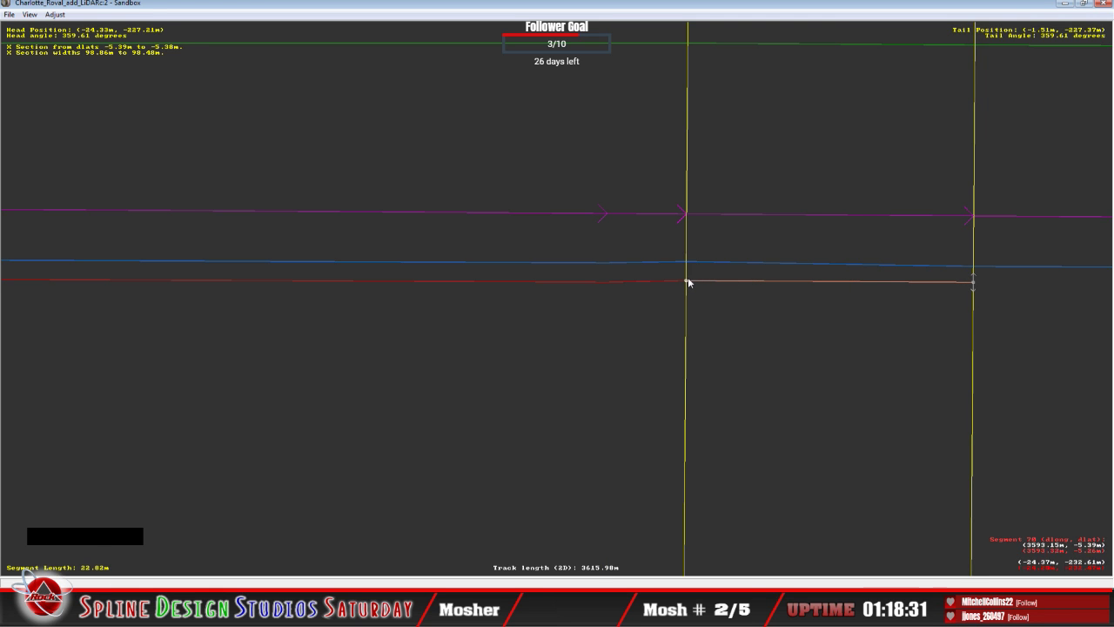
Insert an X section on the 39.72 m lead segment and join its head to the preceding section at dlat about -5.24 m.
key(c)
click(637, 299)
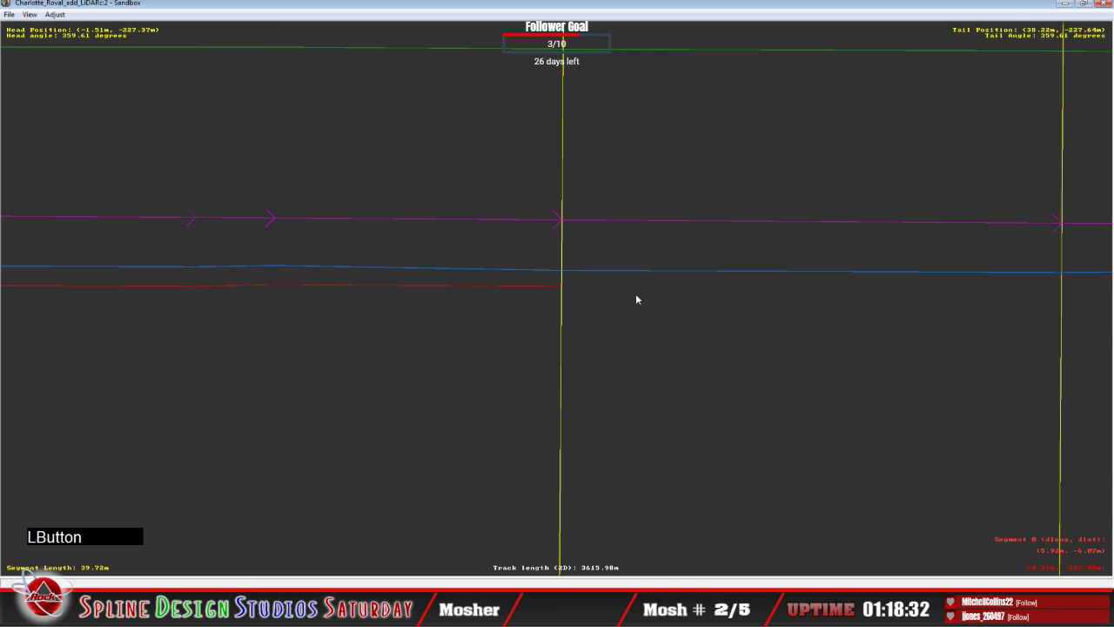
right_click(637, 298)
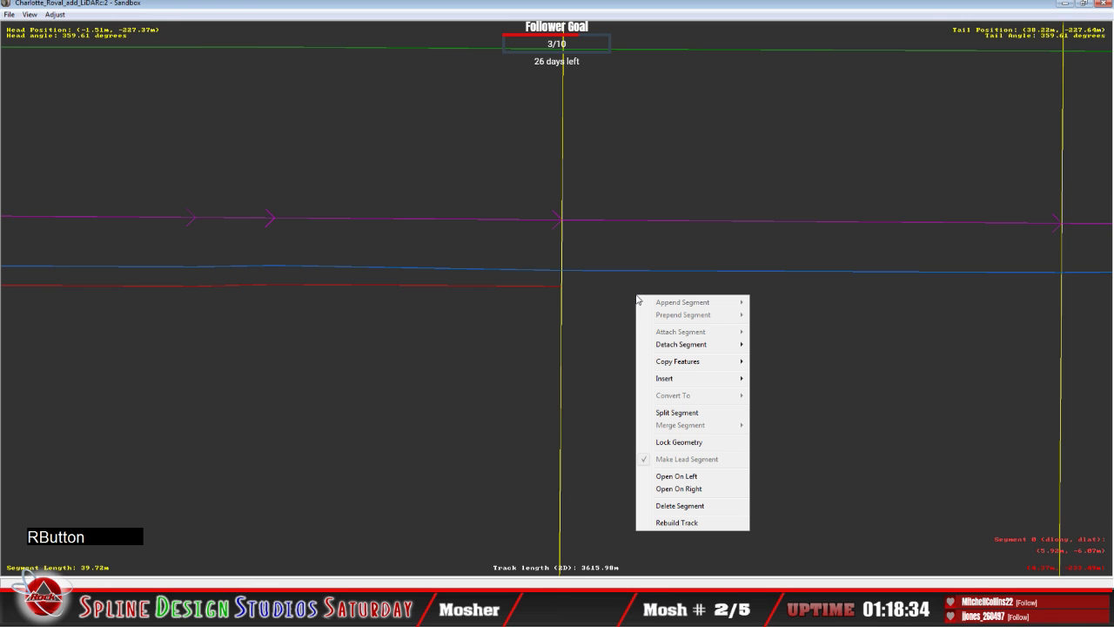
mouse_move(675, 382)
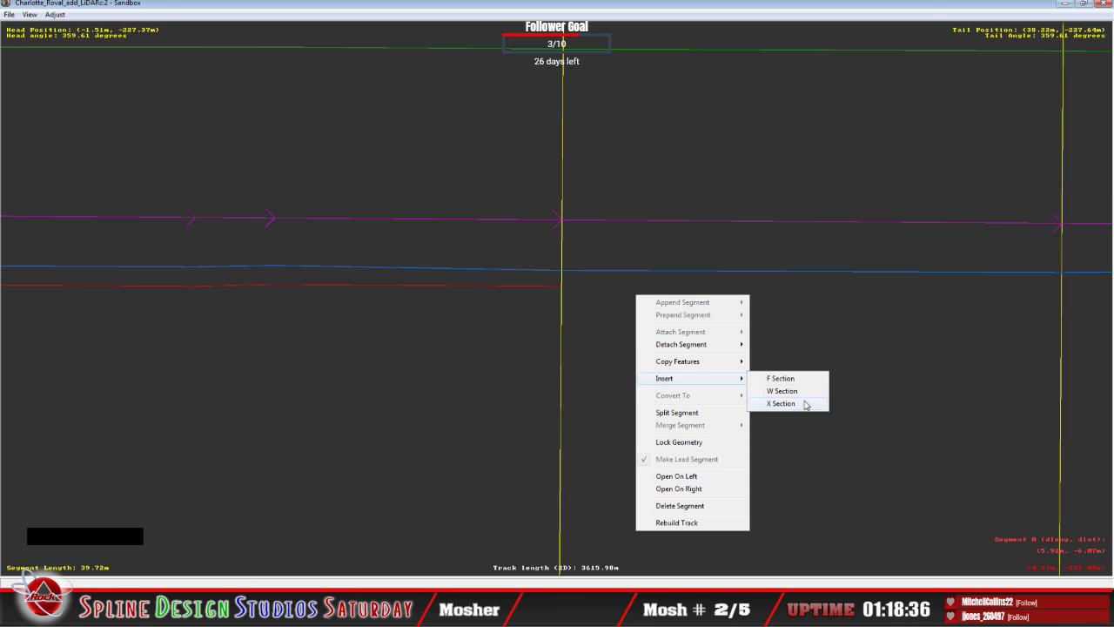
click(781, 403)
drag(562, 299, 564, 292)
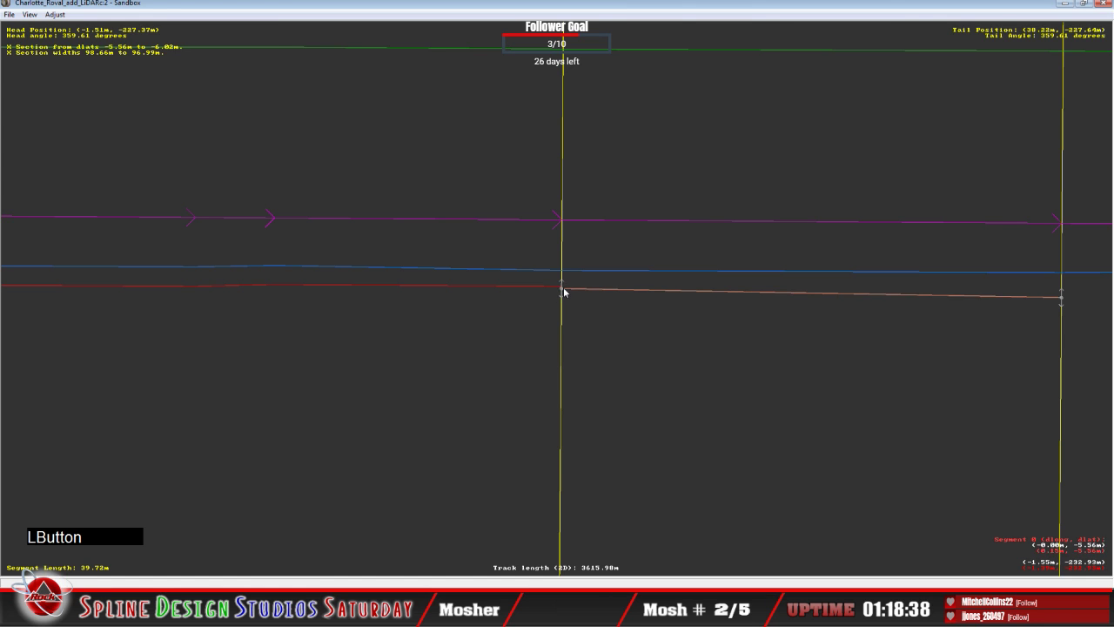
click(564, 293)
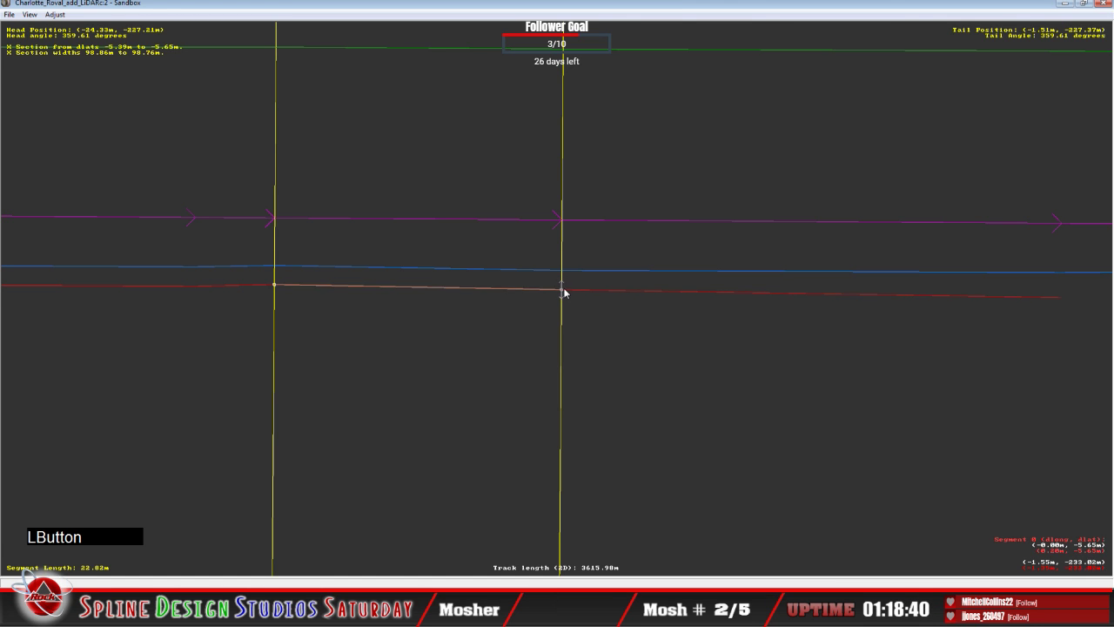
click(580, 288)
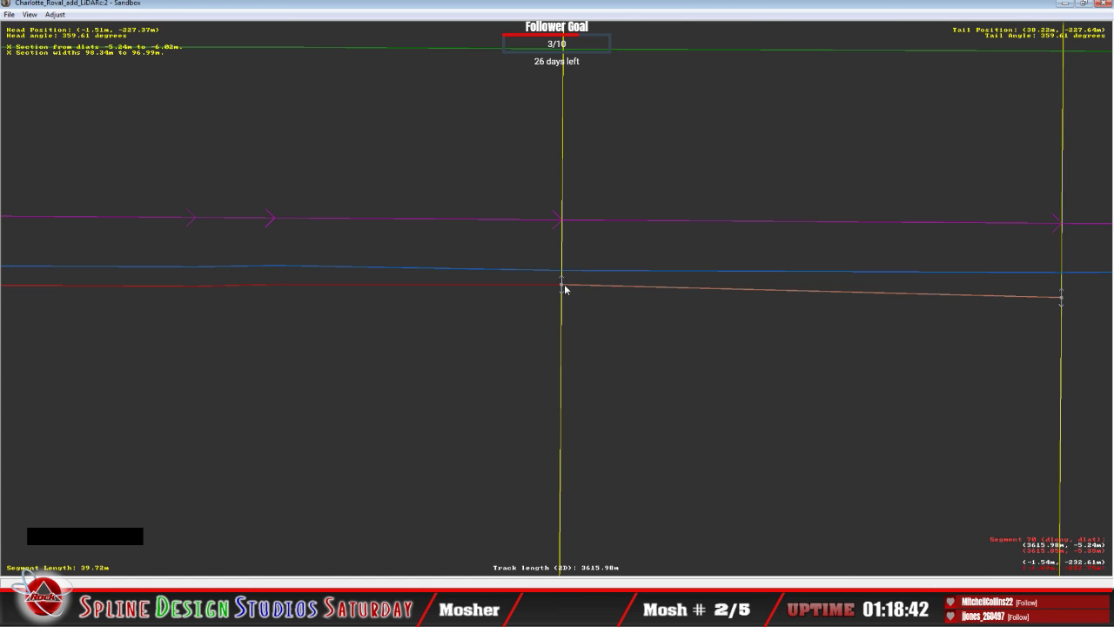
Set the 39.72 m segment's X section head to Absolute mode and move its tail to dlat about -4.92 m.
right_click(563, 289)
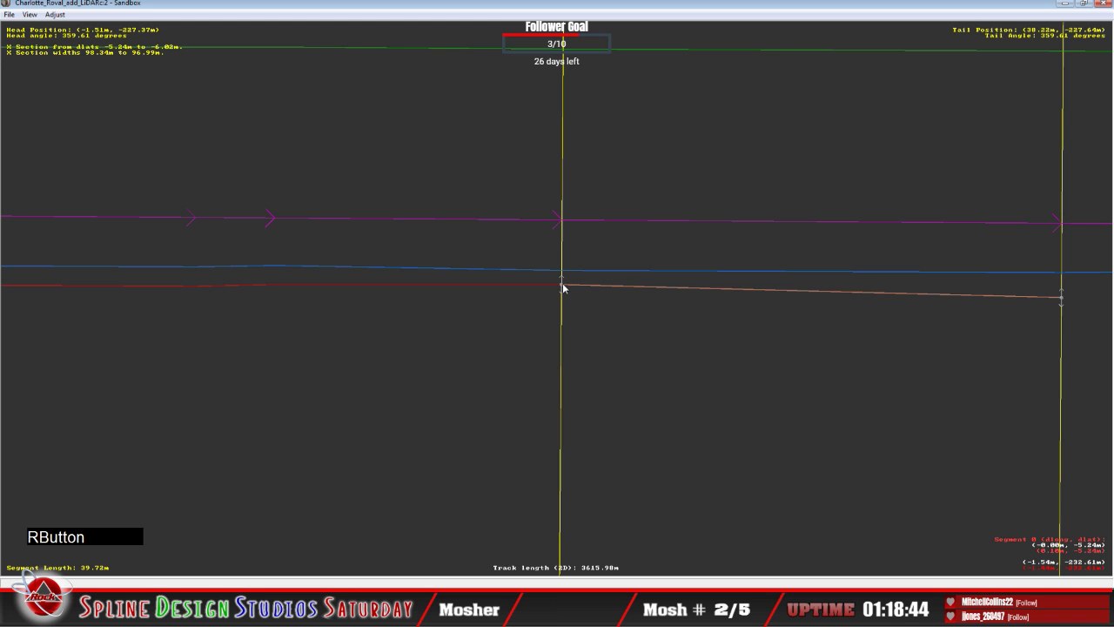
click(588, 296)
key(c)
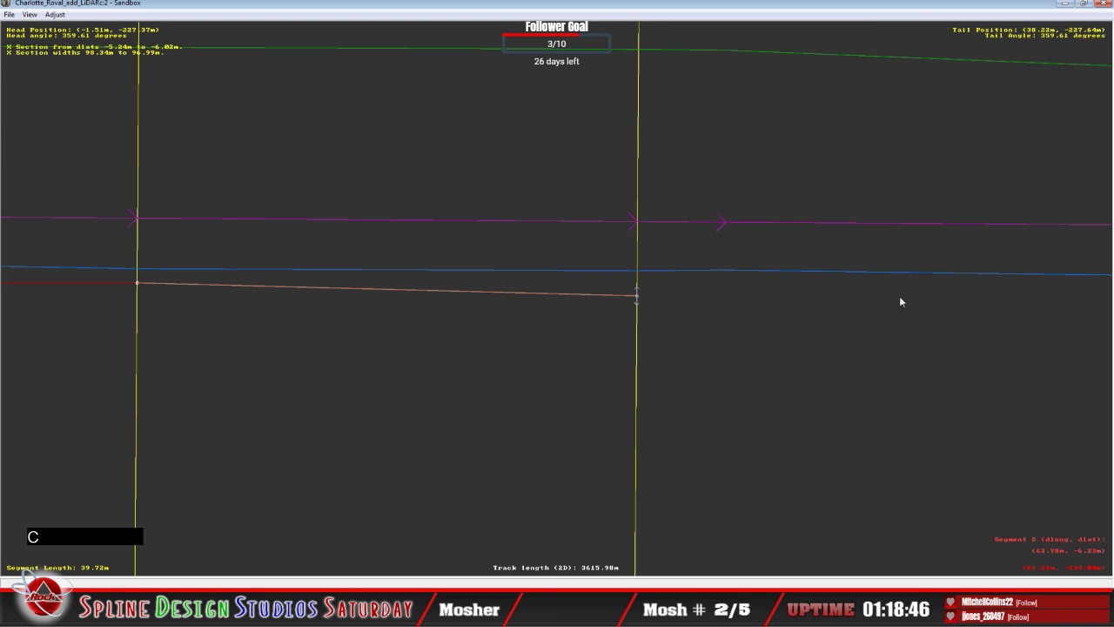
drag(639, 292, 643, 280)
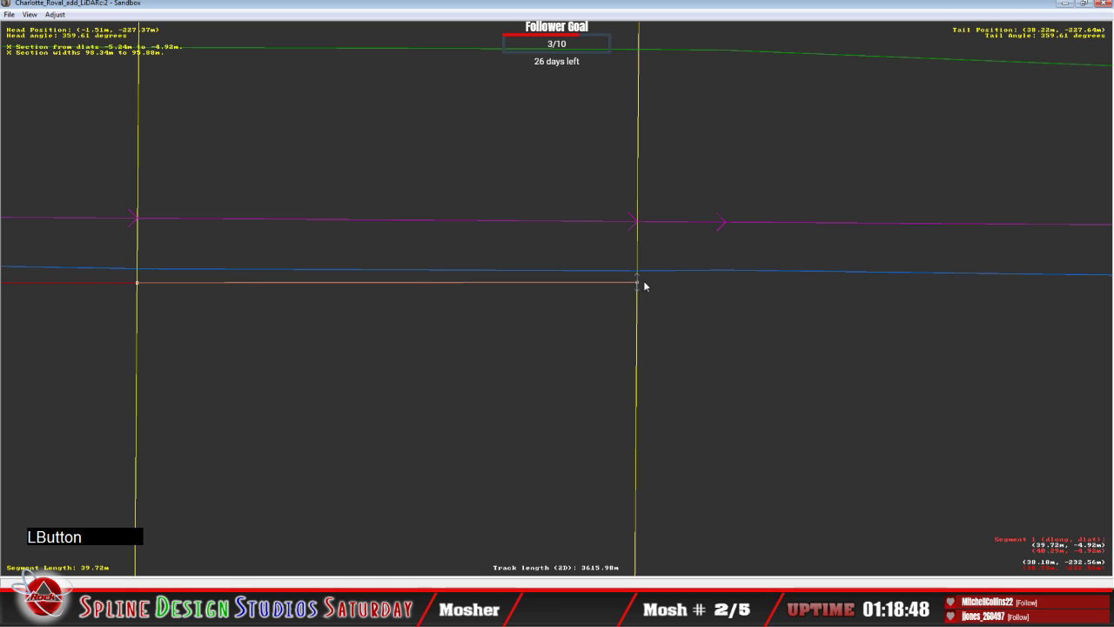
click(696, 292)
right_click(673, 294)
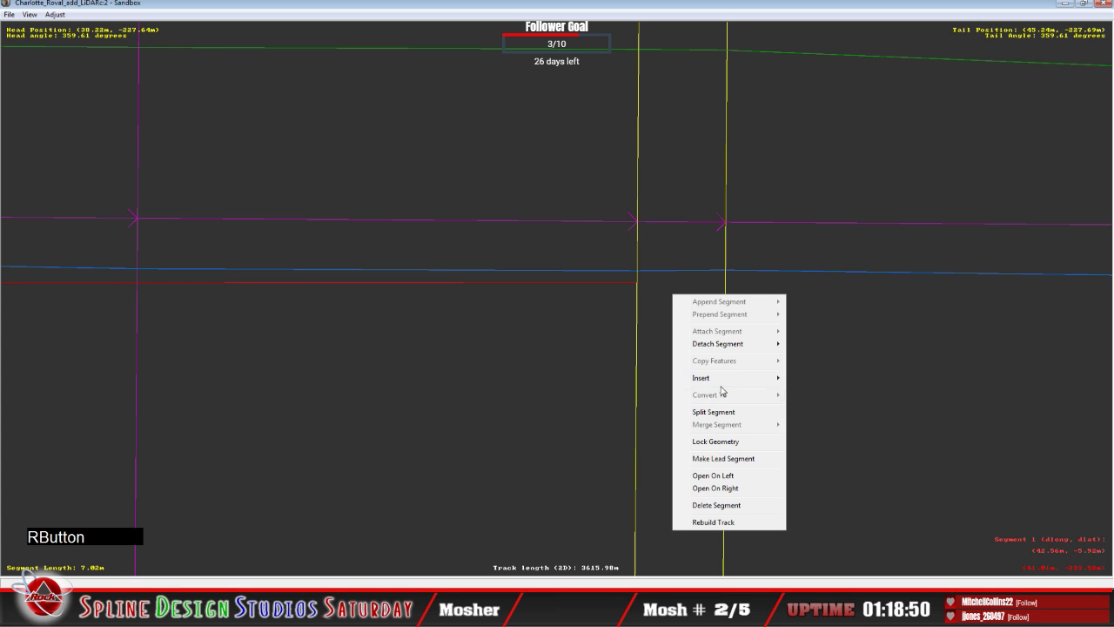
mouse_move(720, 382)
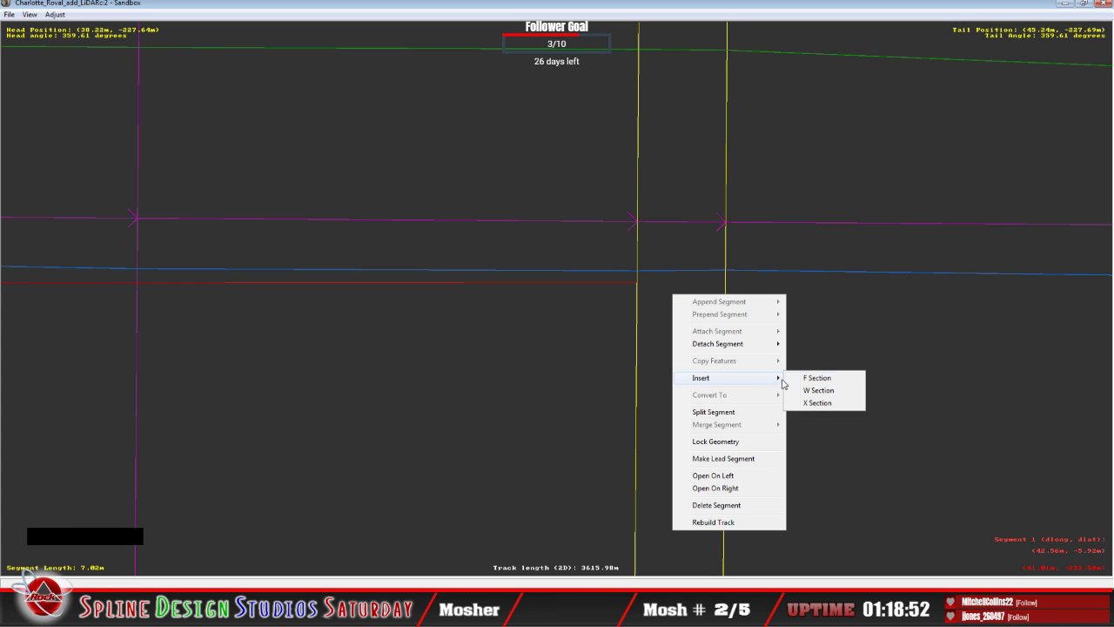
click(814, 391)
click(662, 303)
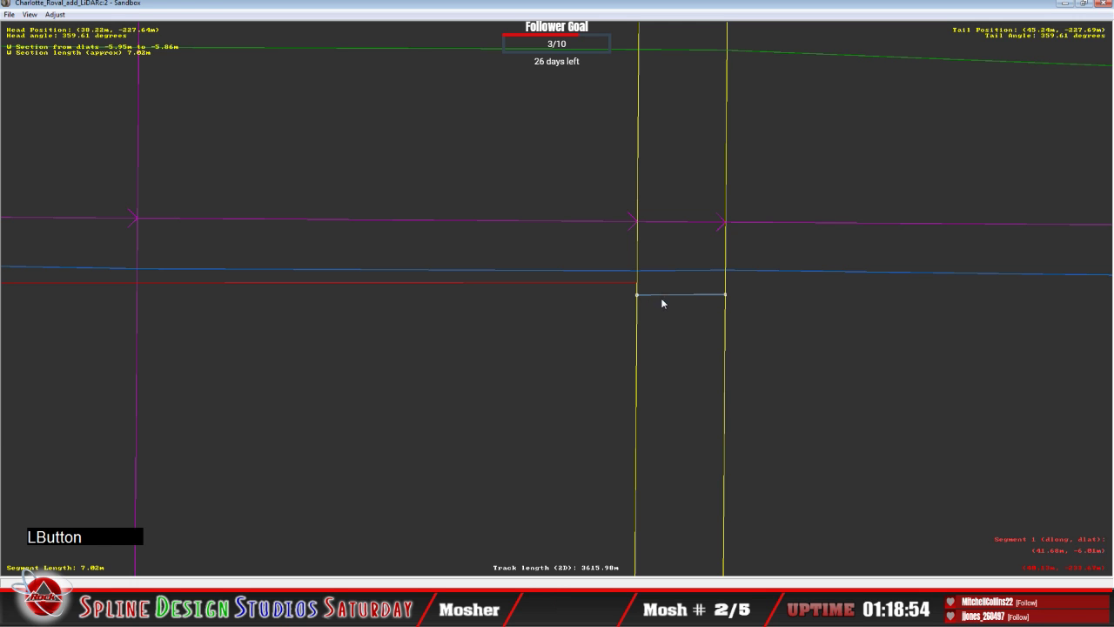
key(Delete)
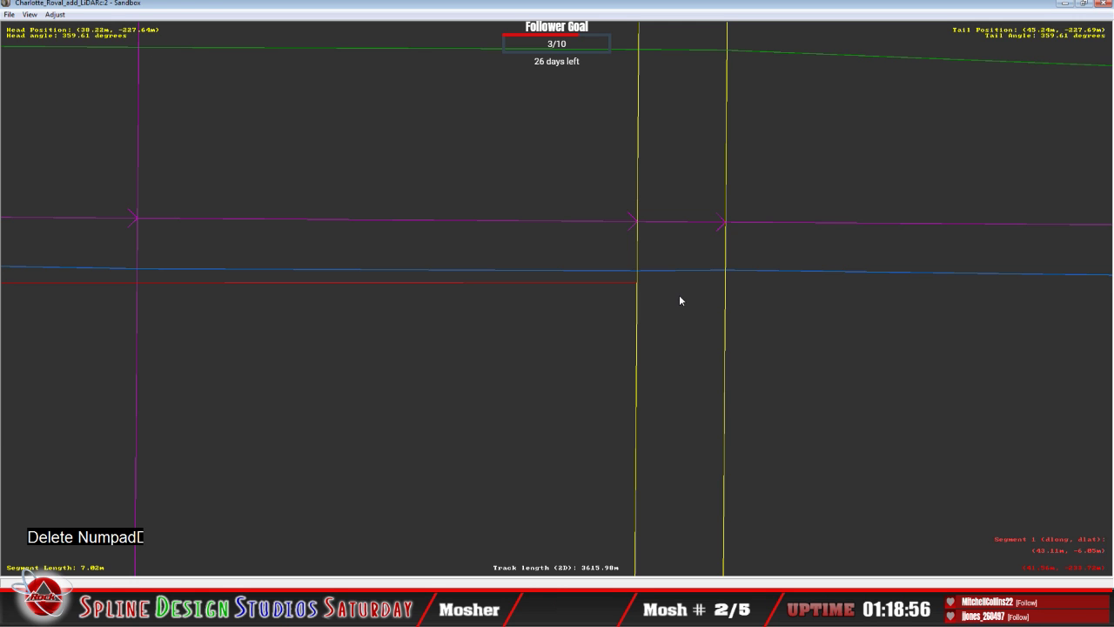
Insert an X section on the 7.02 m segment from dlat about -5.01 m to -4.96 m and set its head to Absolute mode.
right_click(679, 295)
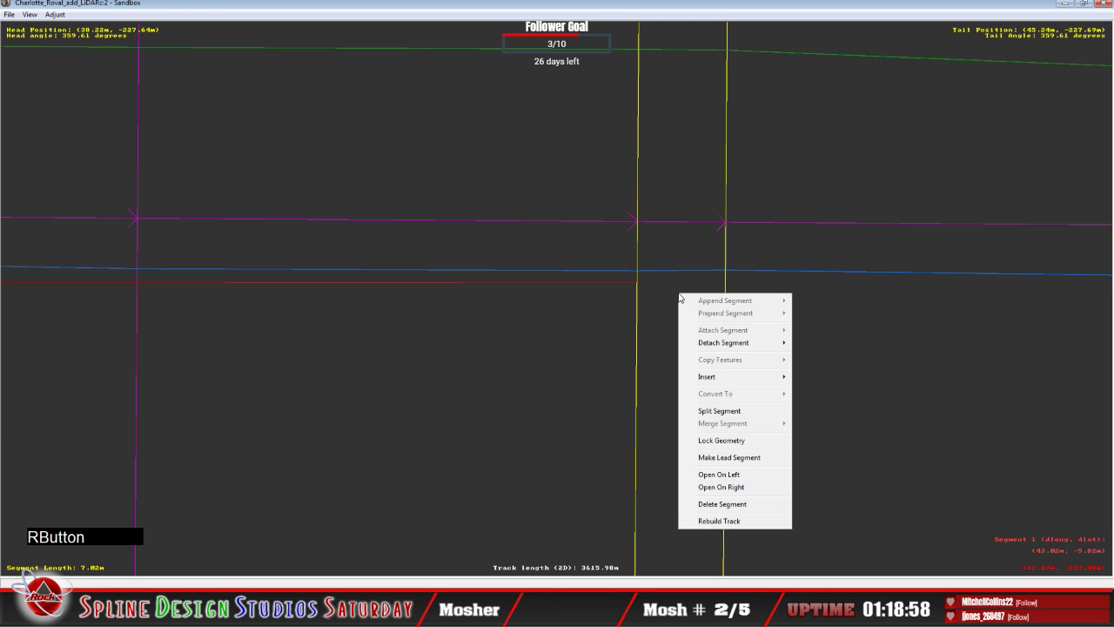
mouse_move(741, 377)
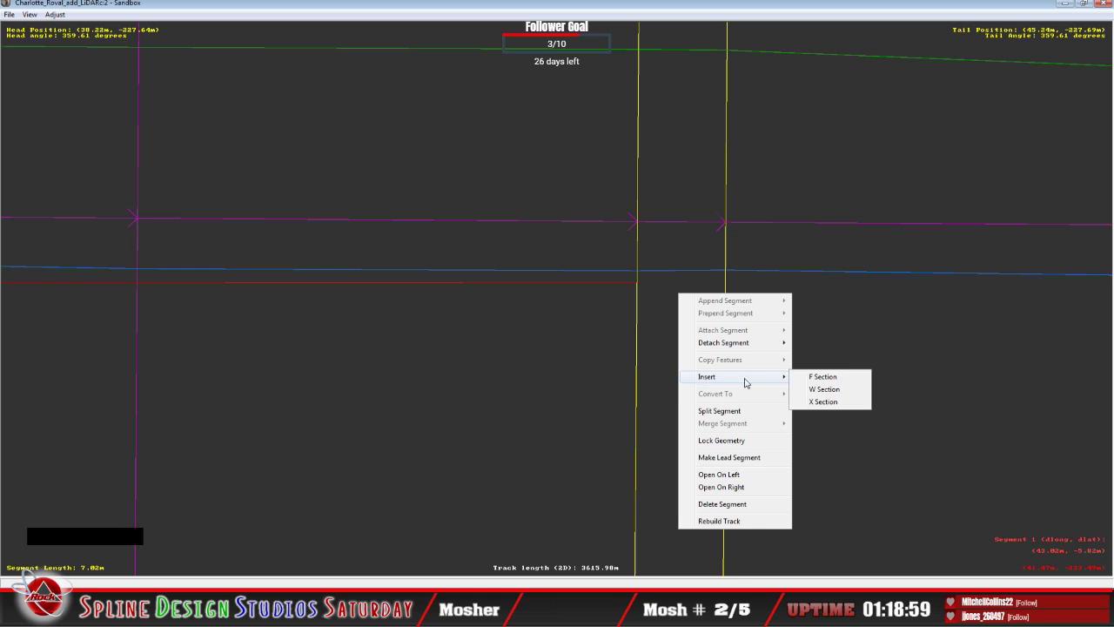
click(817, 402)
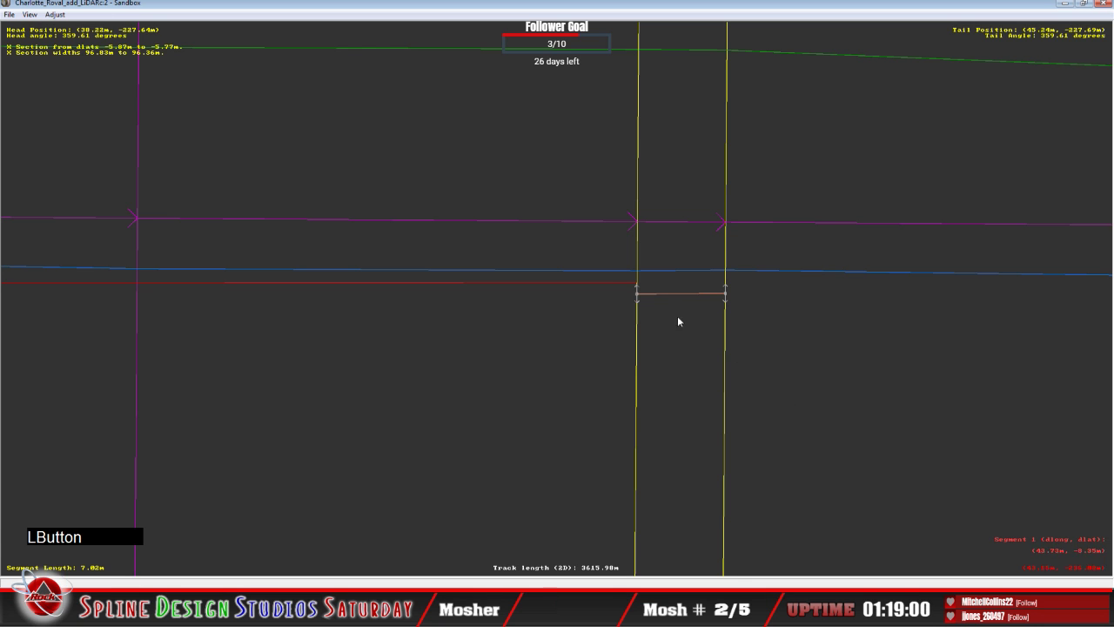
click(638, 286)
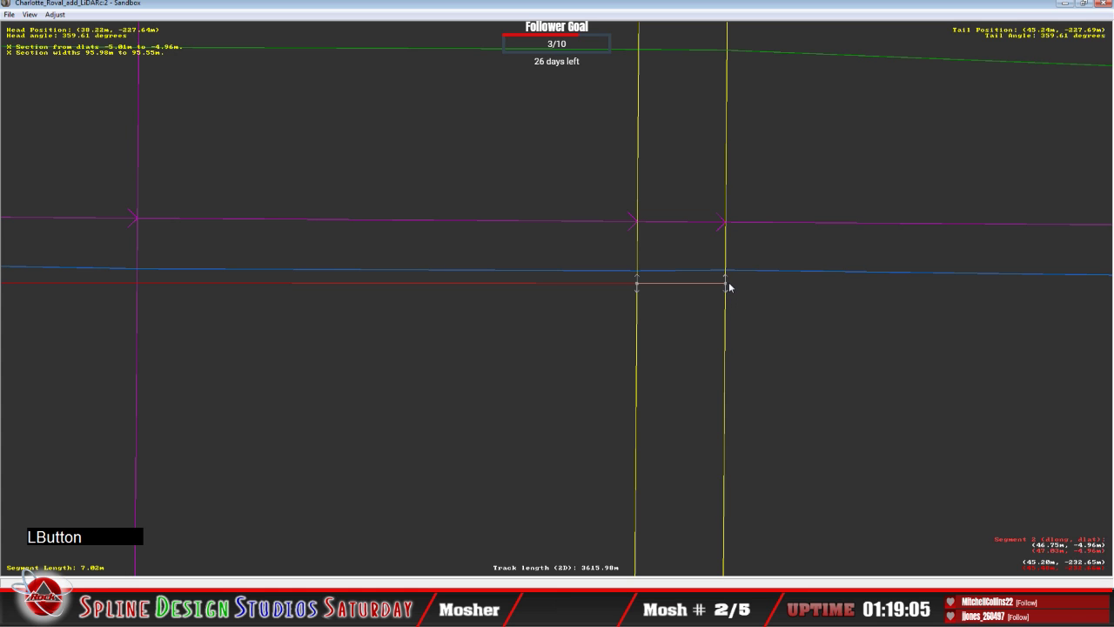
right_click(641, 285)
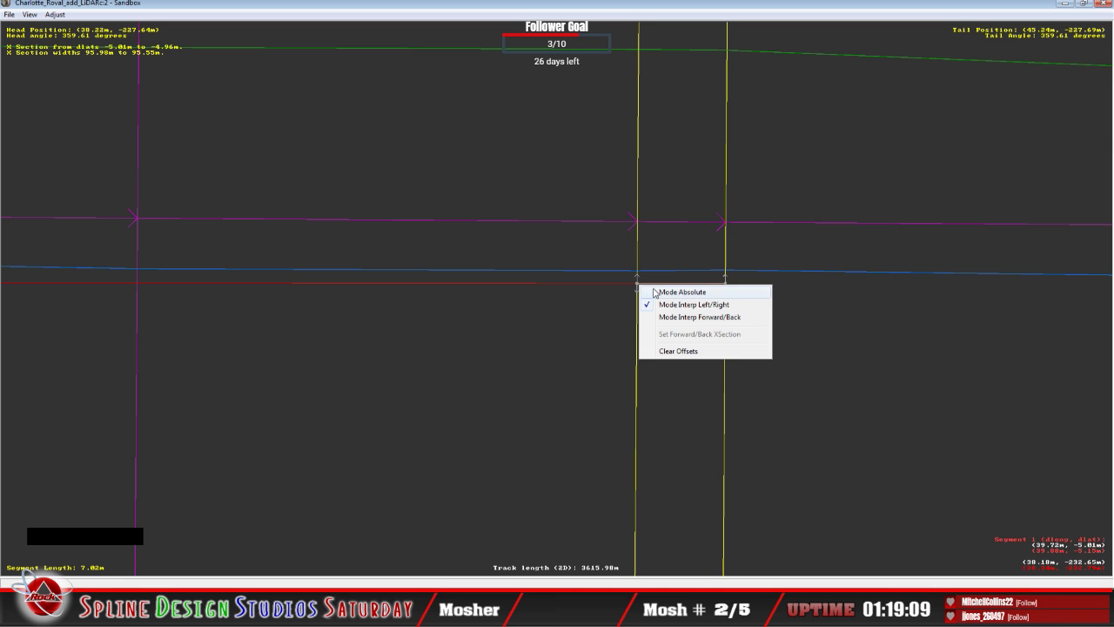
click(677, 292)
Insert an X section on the 34.66 m segment and move its head to dlat about -4.92 m to meet the preceding section.
click(767, 300)
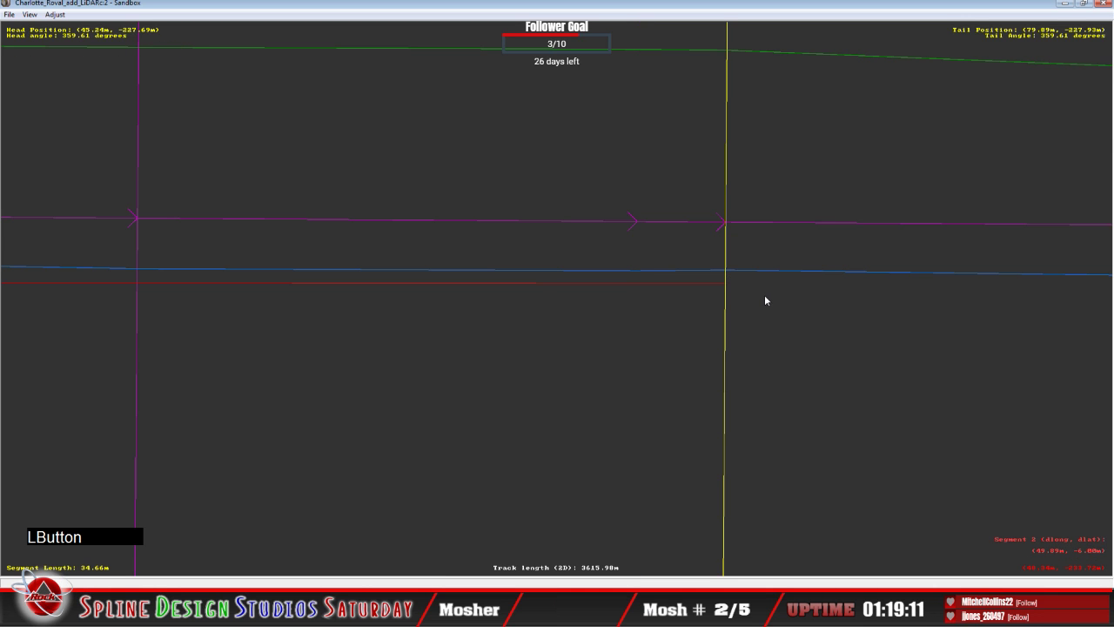
right_click(766, 297)
mouse_move(788, 381)
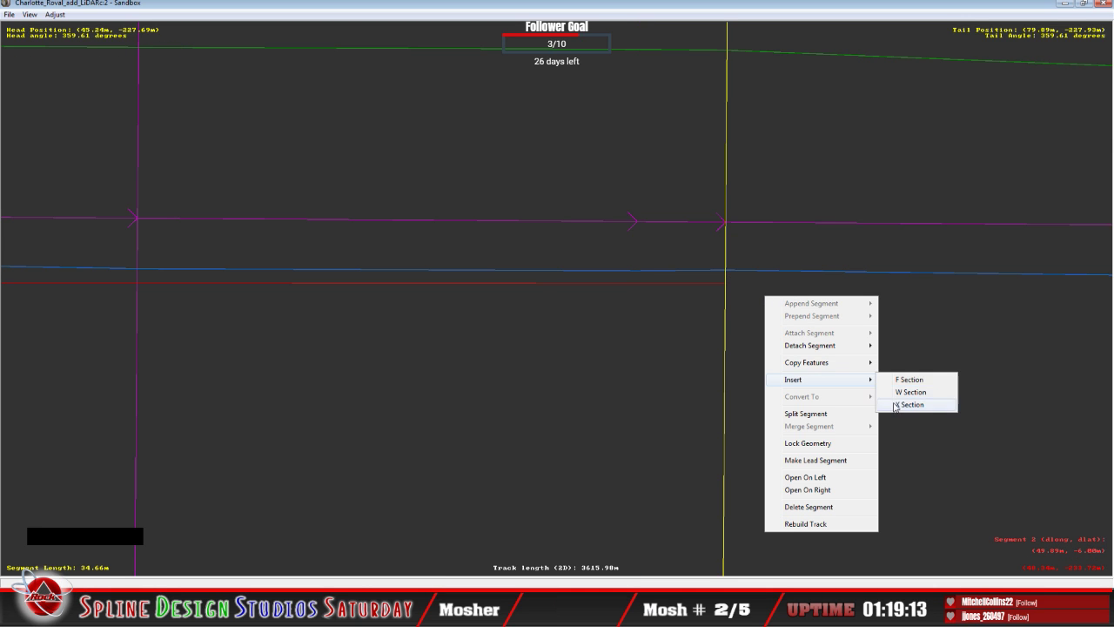
click(905, 404)
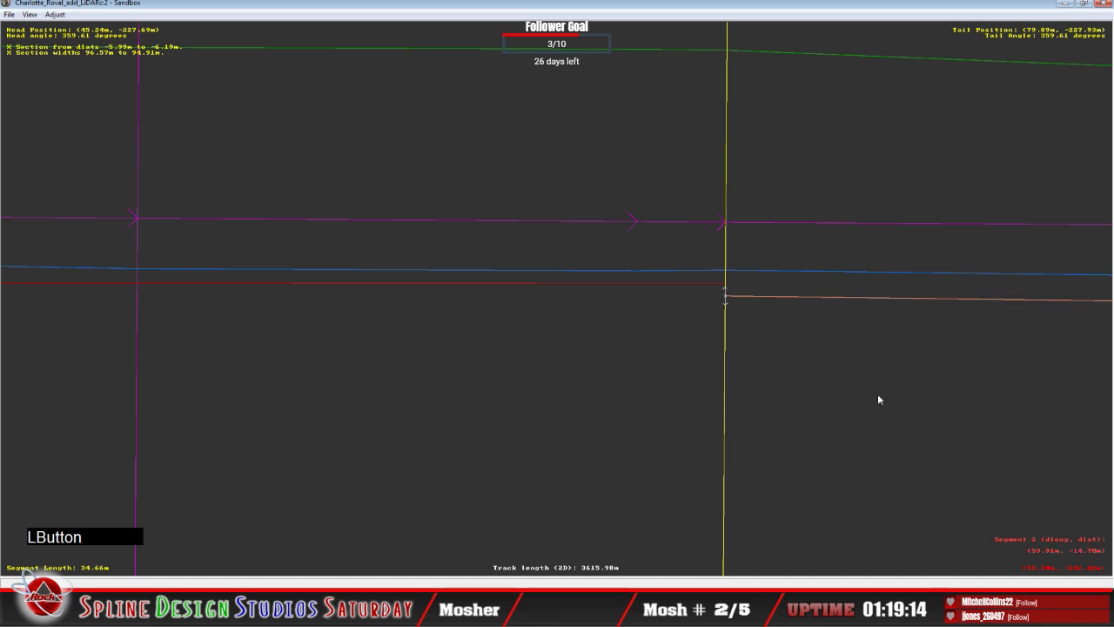
click(730, 292)
drag(729, 299, 729, 287)
Set the 34.66 m segment's X section head to Absolute mode and move its tail to dlat about -5.14 m.
right_click(728, 286)
click(753, 290)
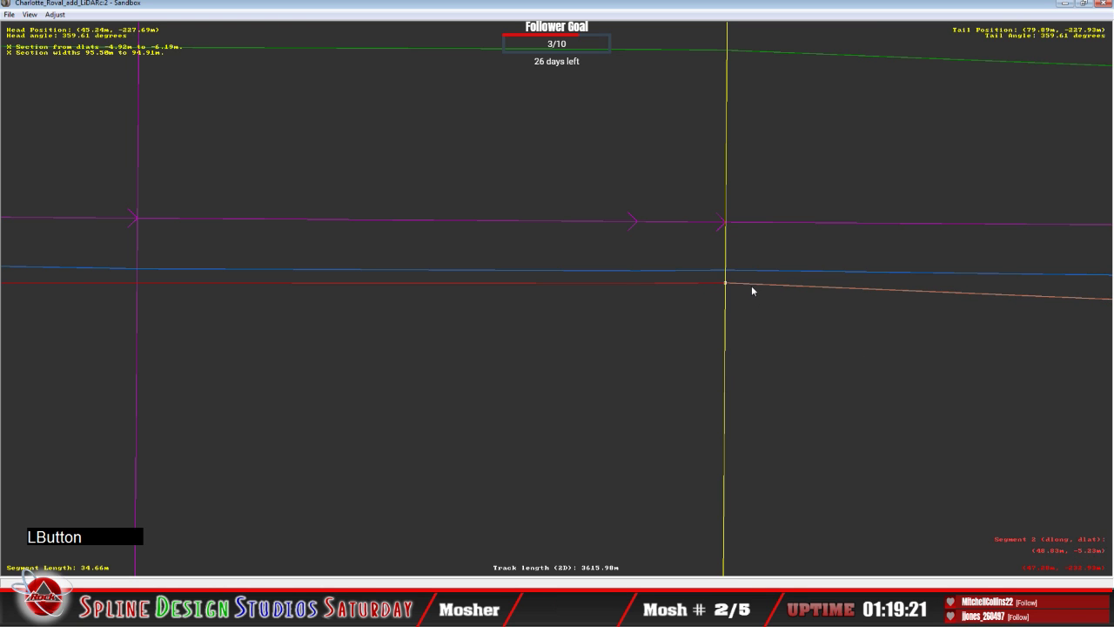
key(c)
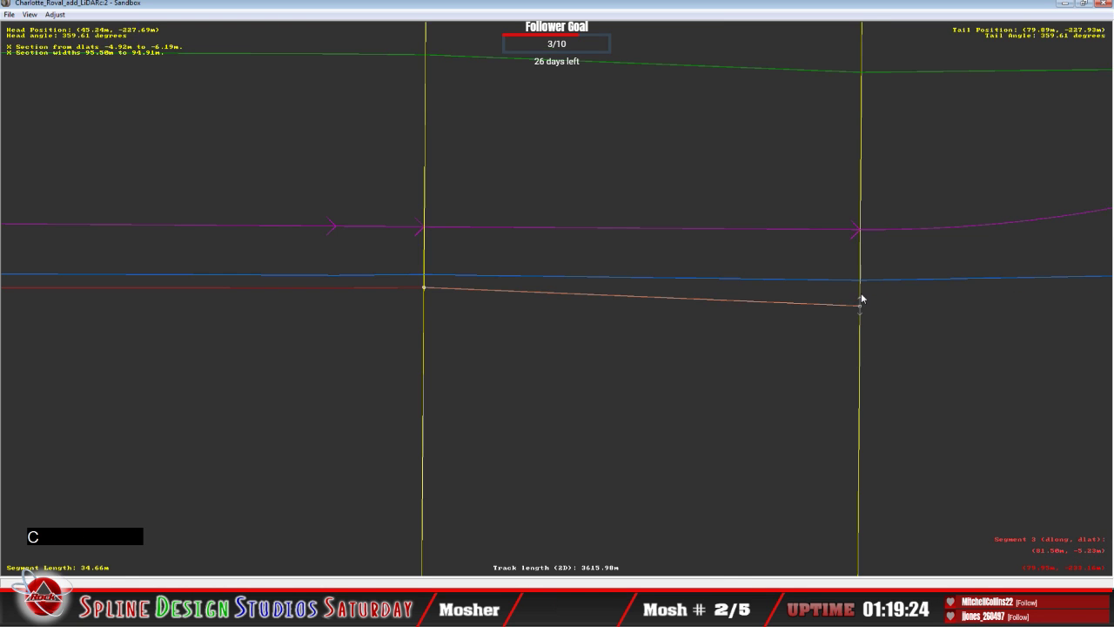
drag(857, 306, 861, 293)
Insert an X section on the 31.65 m curve that follows the 34.66 m straight segment.
key(c)
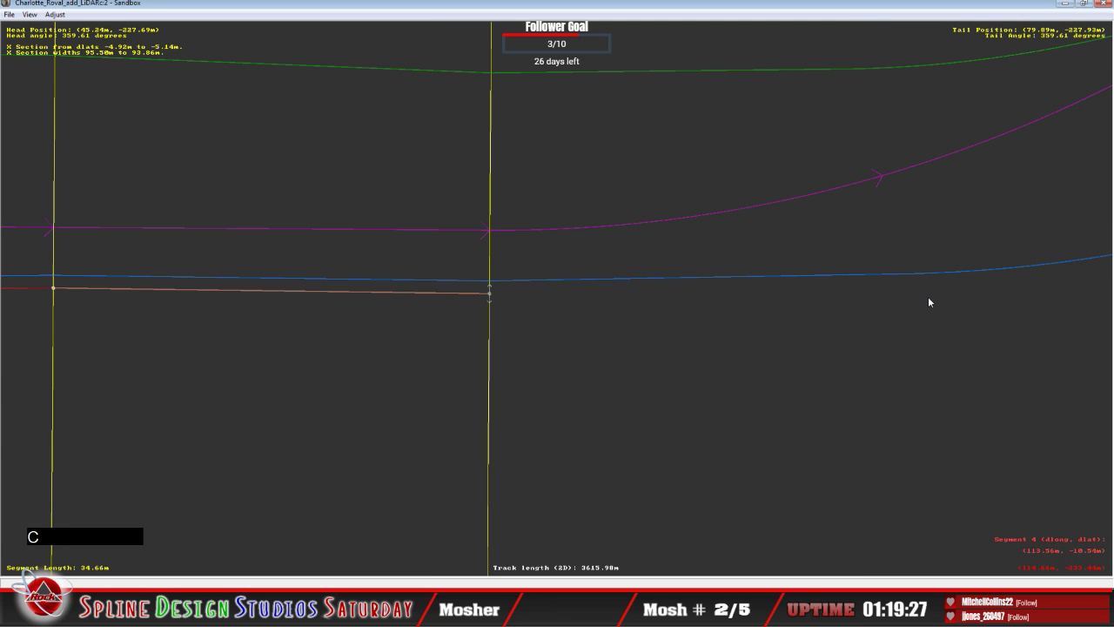
click(515, 303)
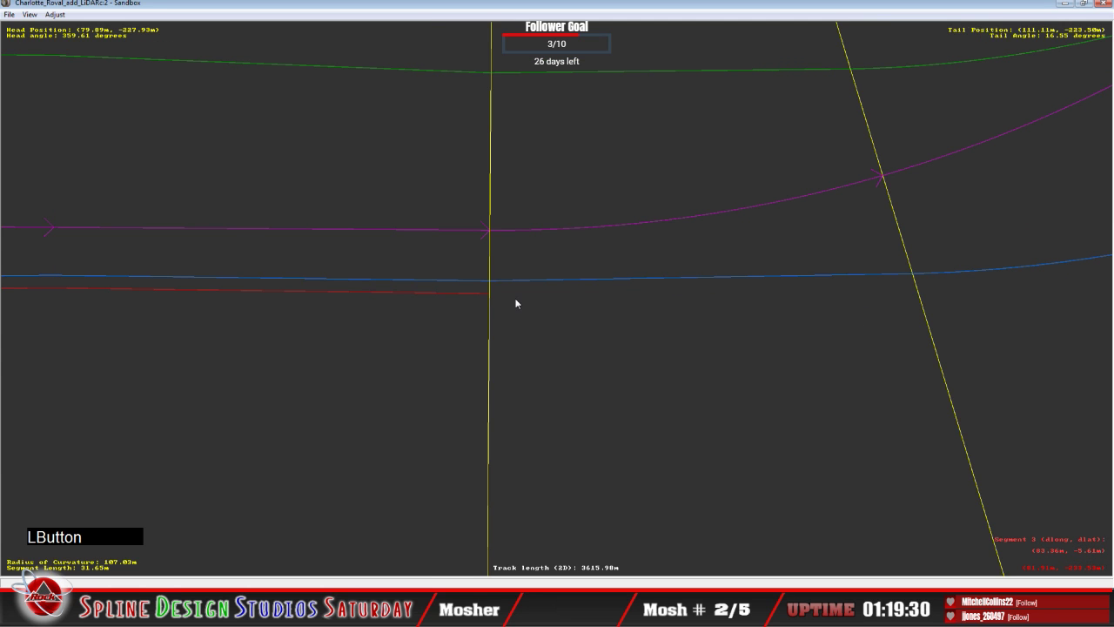
right_click(516, 303)
mouse_move(564, 386)
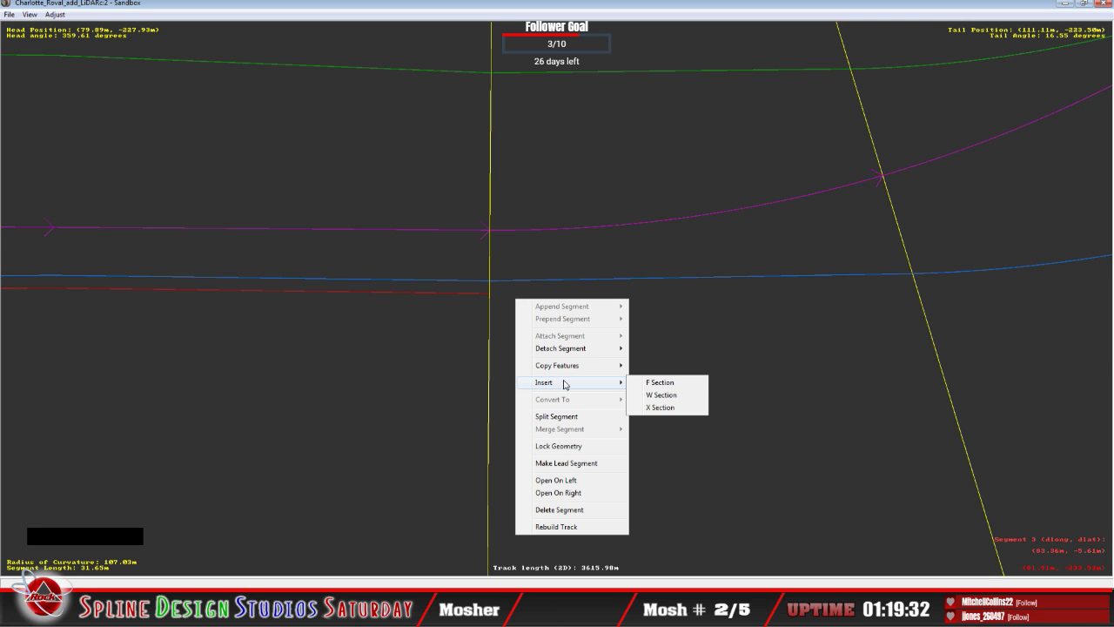
click(673, 408)
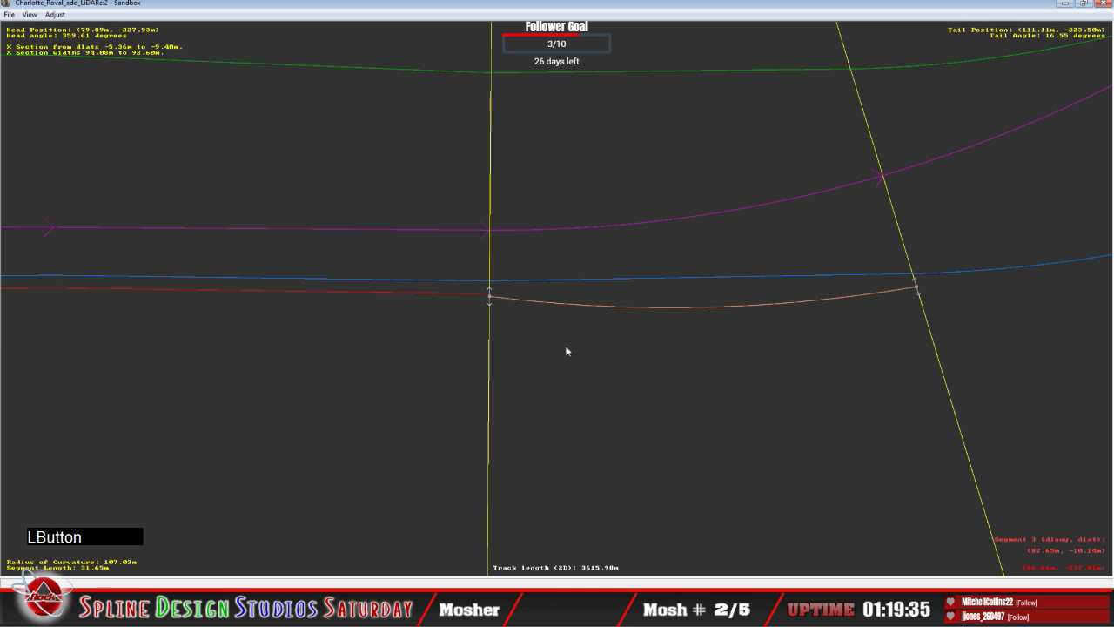
Match the 31.65 m segment's X section head to dlat -5.14 m and set its joint with the 34.66 m segment to Absolute mode.
right_click(492, 297)
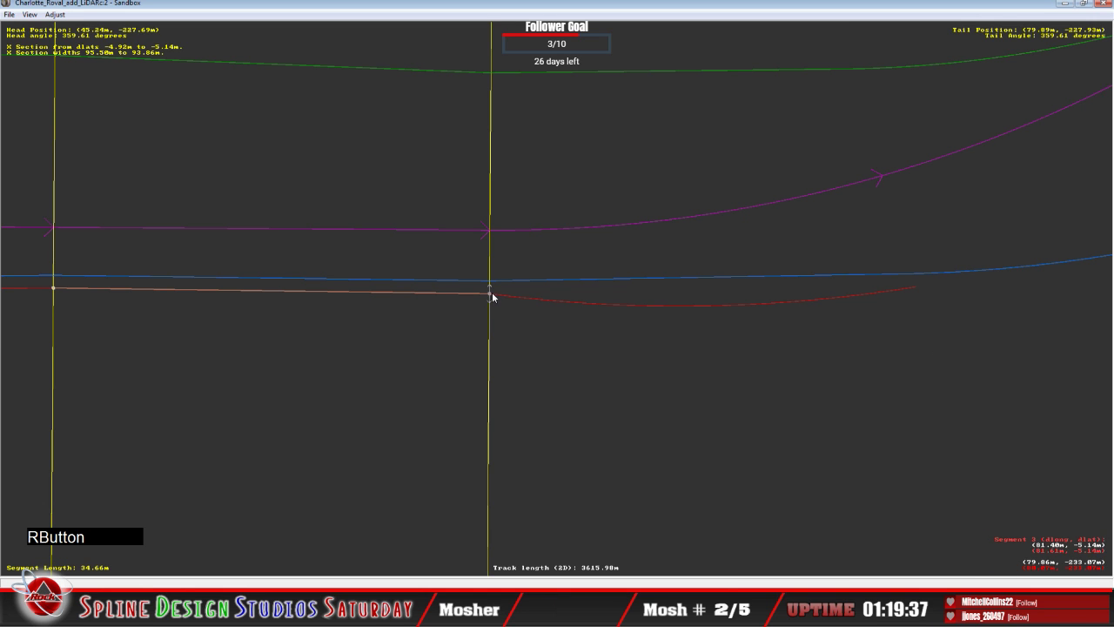
click(492, 298)
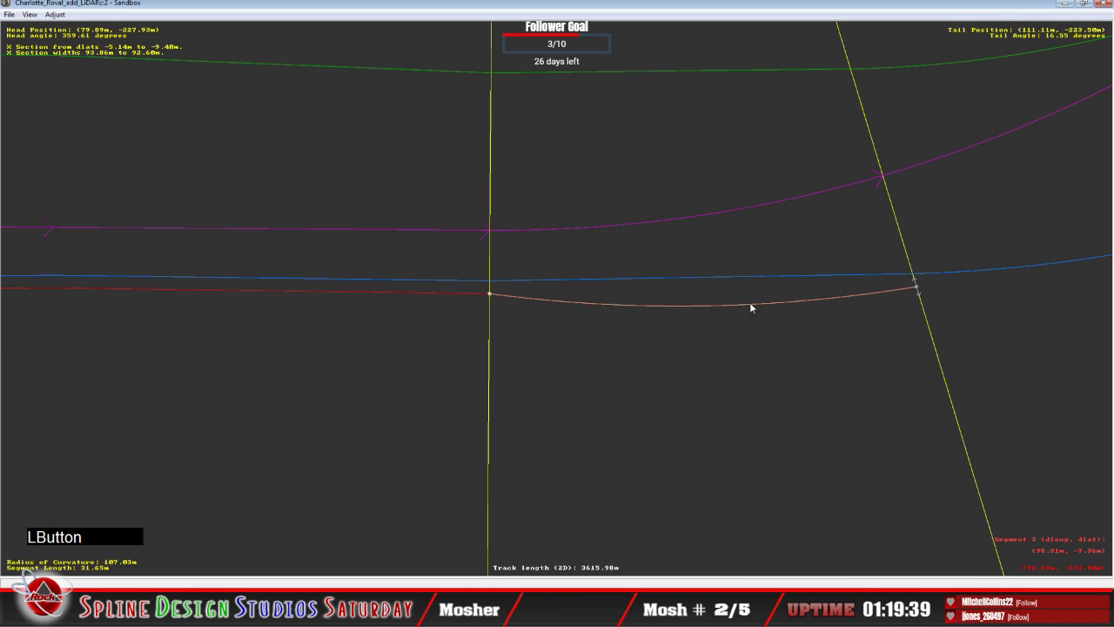
right_click(704, 310)
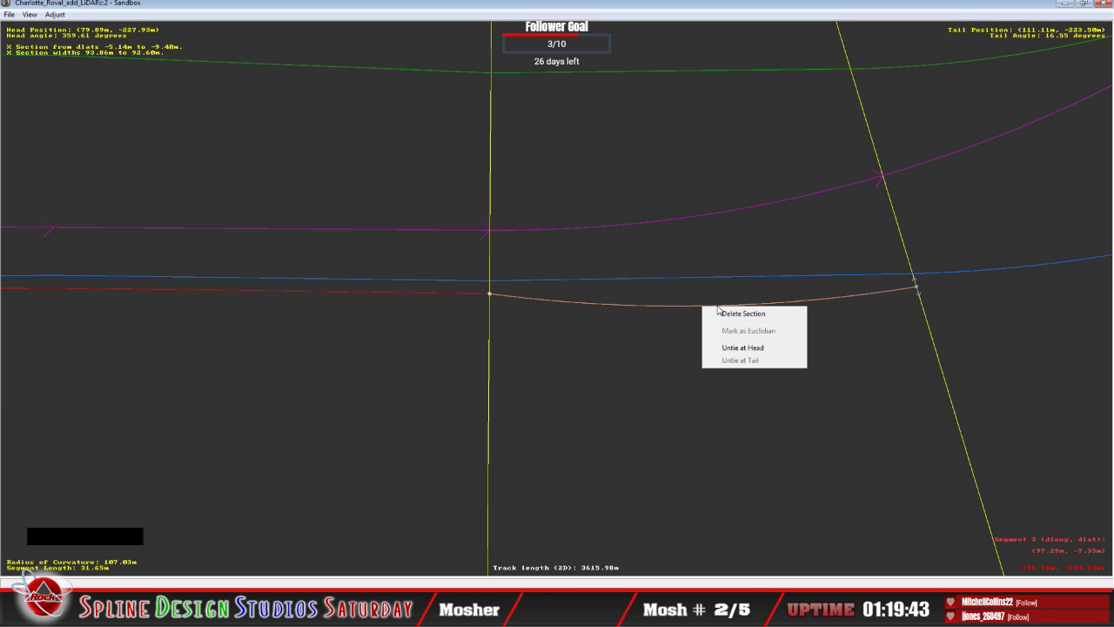
click(668, 305)
Insert an X section on the 26.48 m curve segment that follows the 31.65 m segment.
key(c)
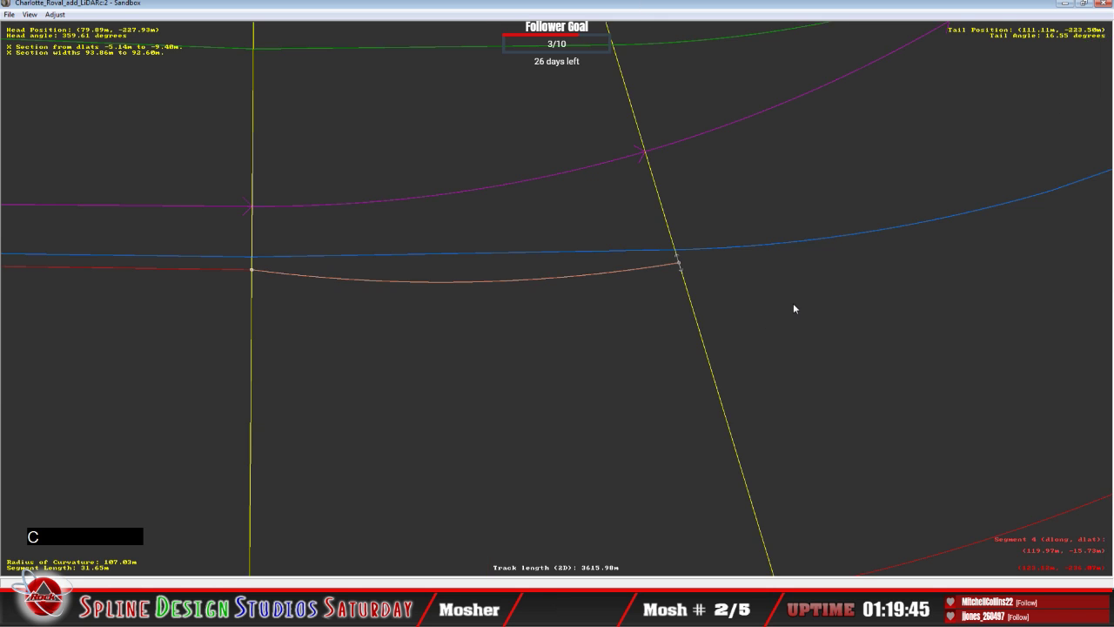
key(c)
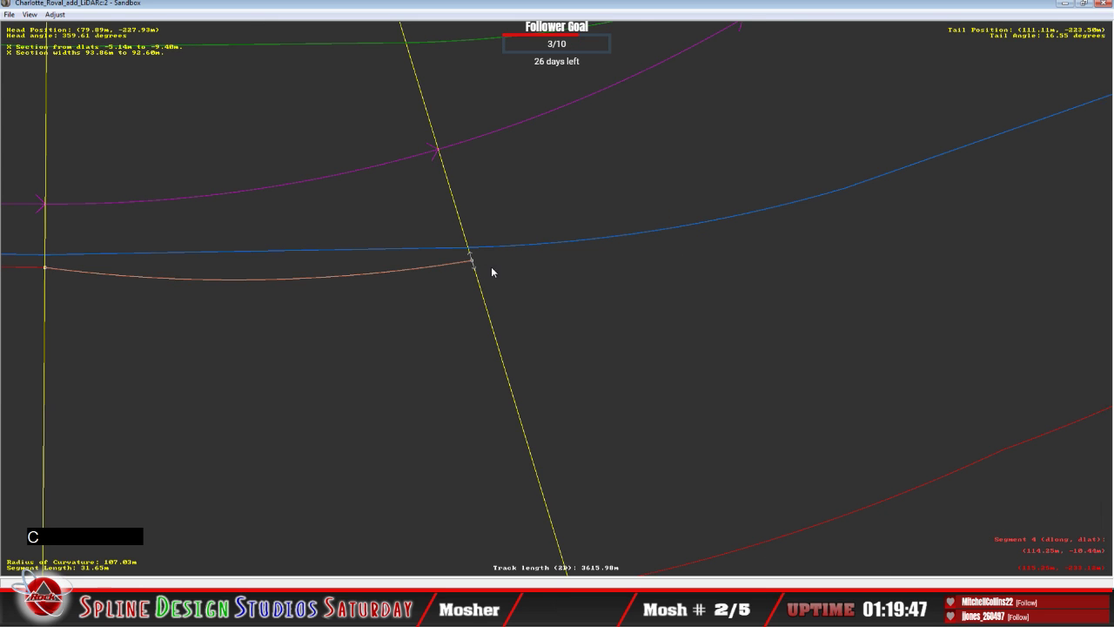
click(500, 273)
right_click(500, 274)
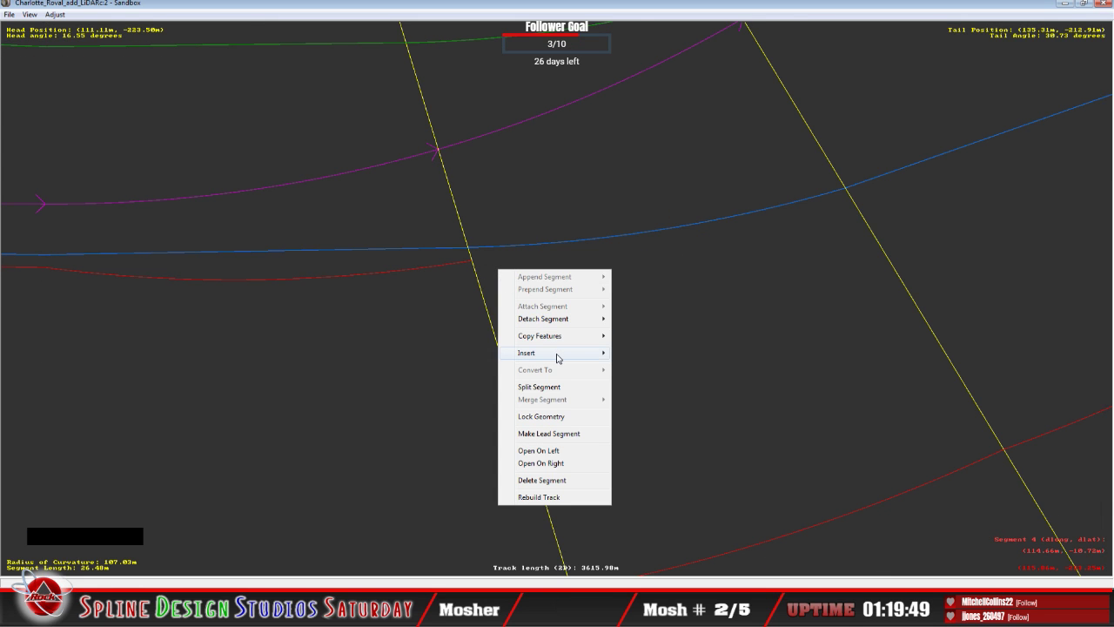
mouse_move(557, 356)
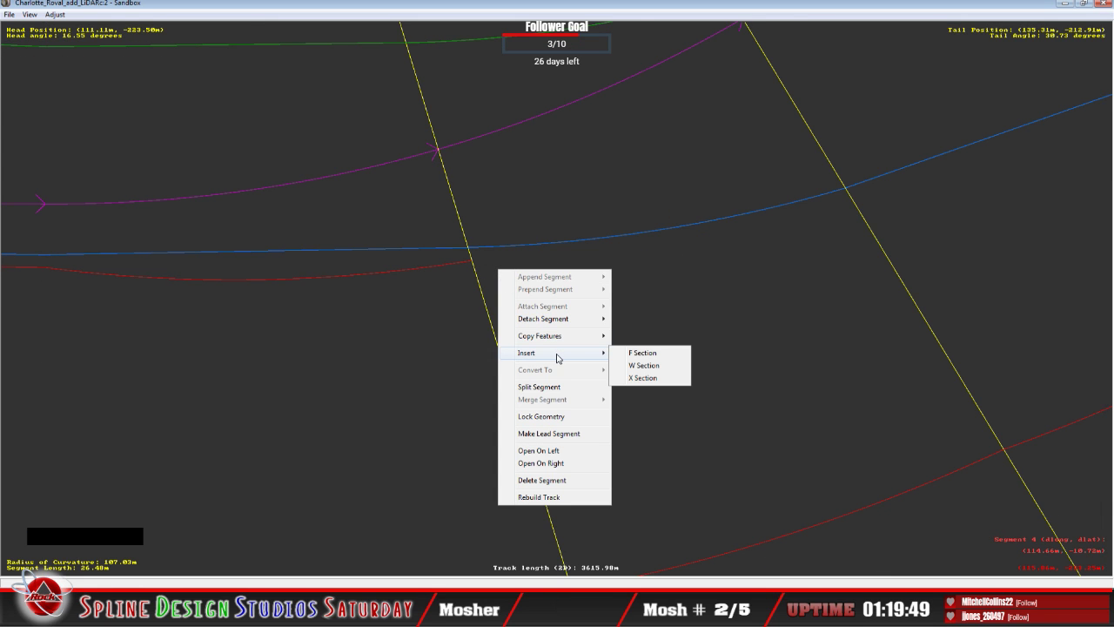
click(648, 378)
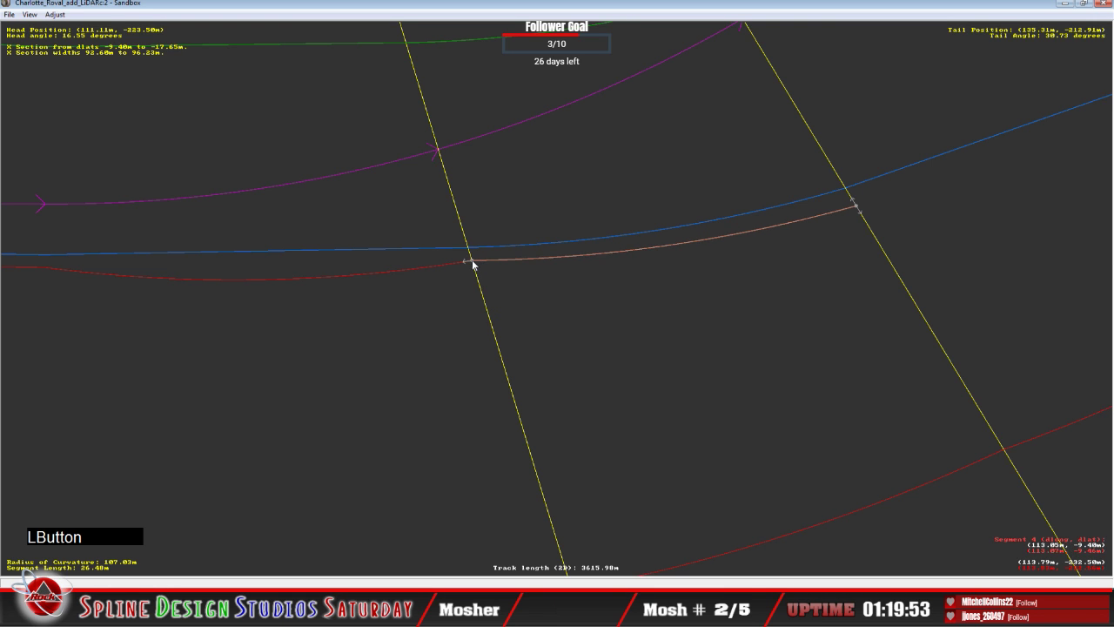
Move the 31.65 m segment's X section tail to dlat about -9.58 m and set it to Absolute mode.
click(464, 262)
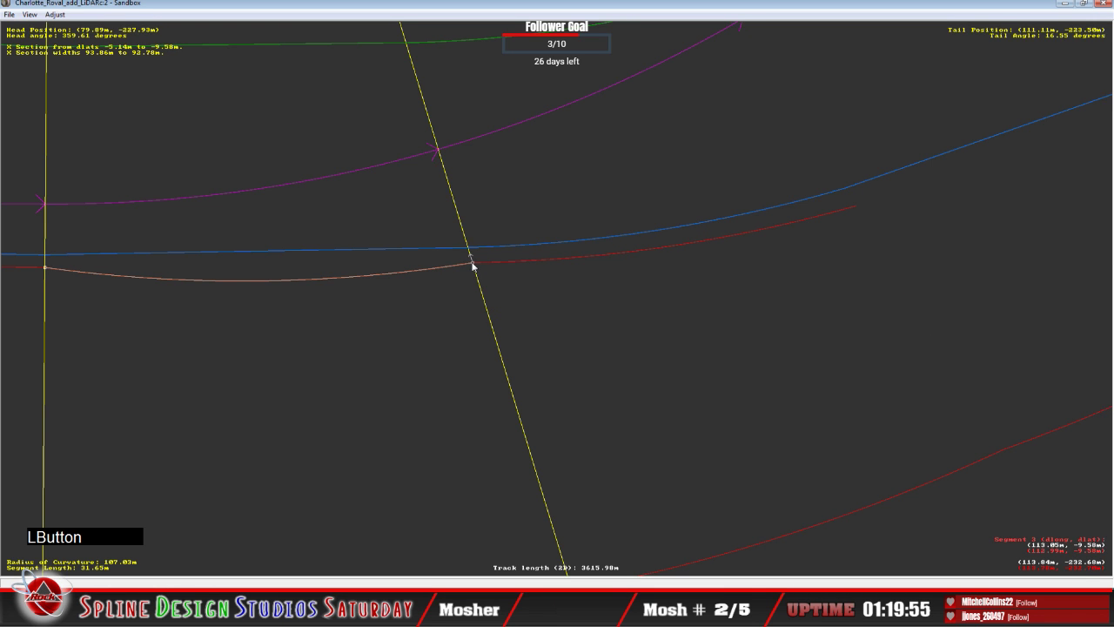
right_click(472, 263)
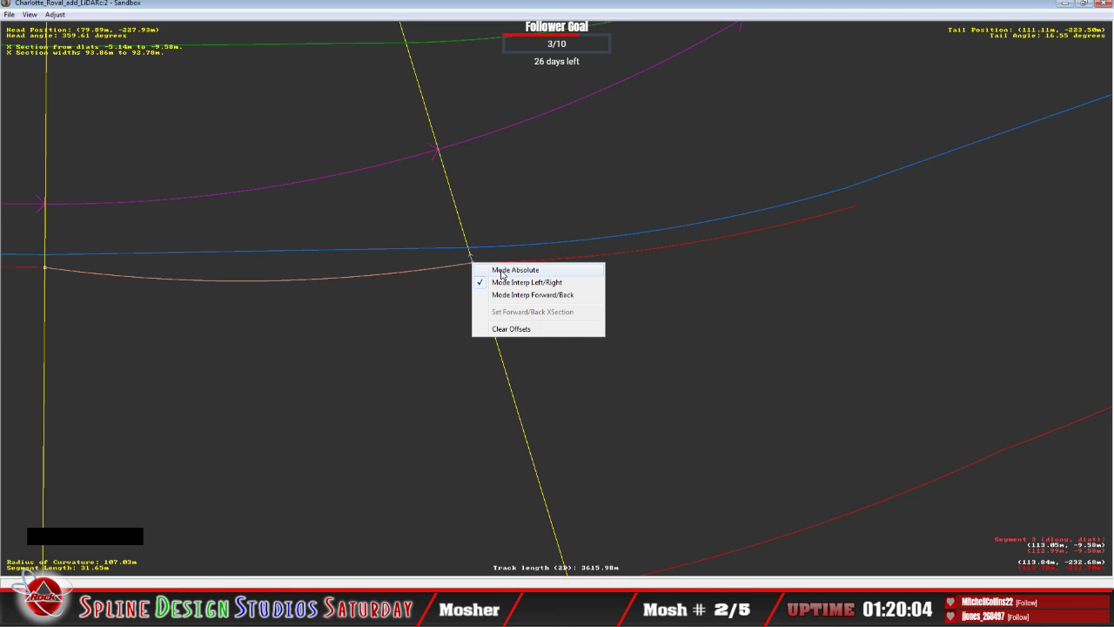
click(501, 270)
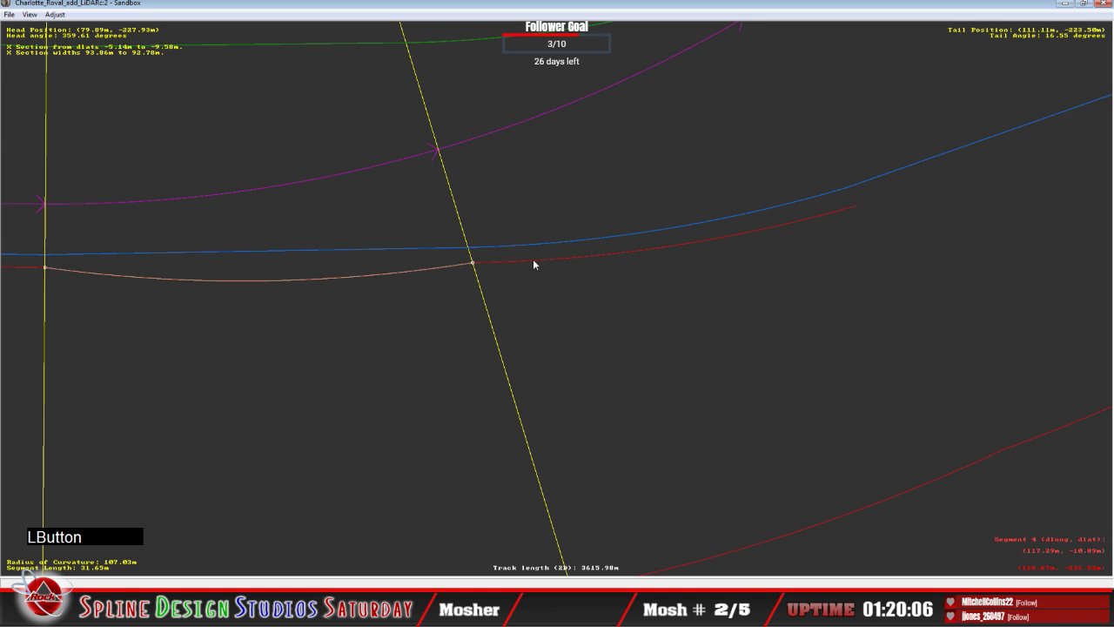
Insert an X section on the 40.71 m curve segment that follows the 26.48 m segment.
click(540, 258)
key(c)
click(549, 294)
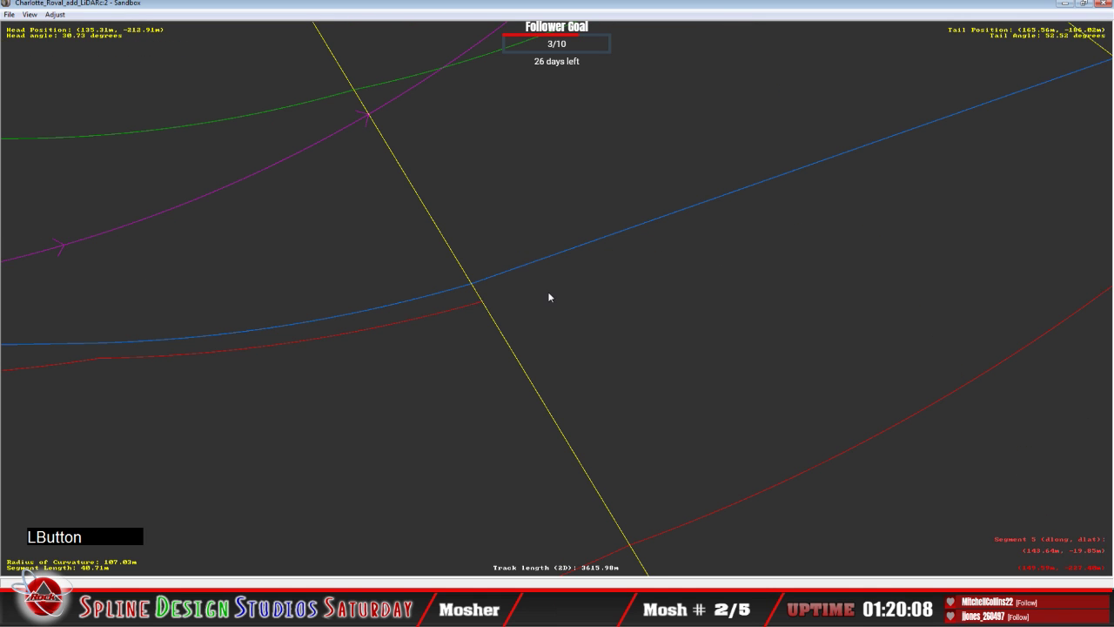
right_click(549, 294)
mouse_move(579, 376)
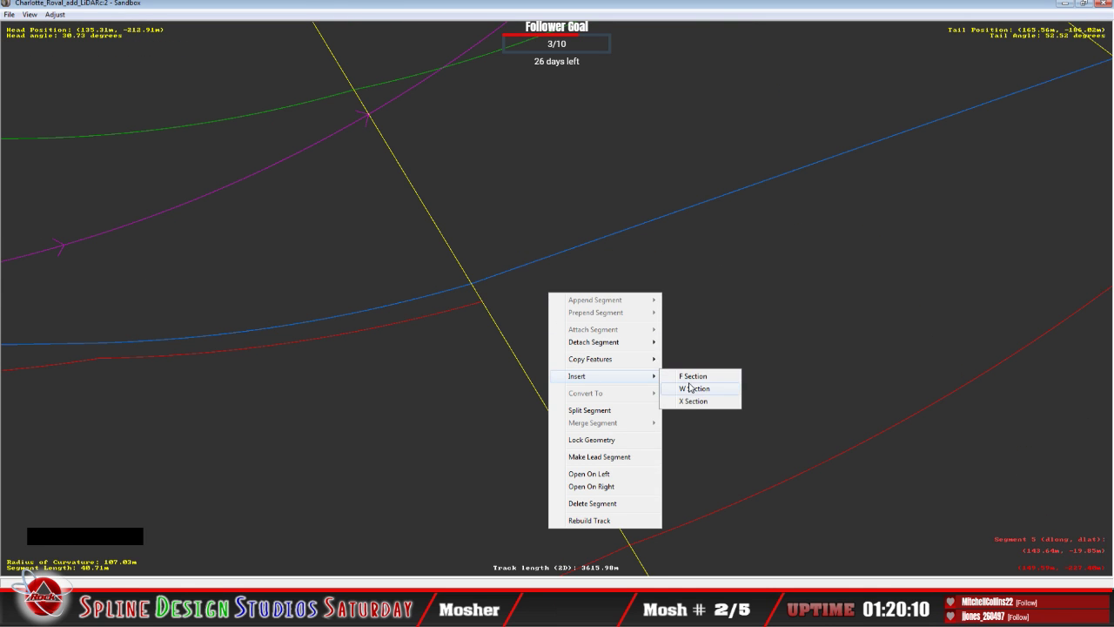
click(693, 400)
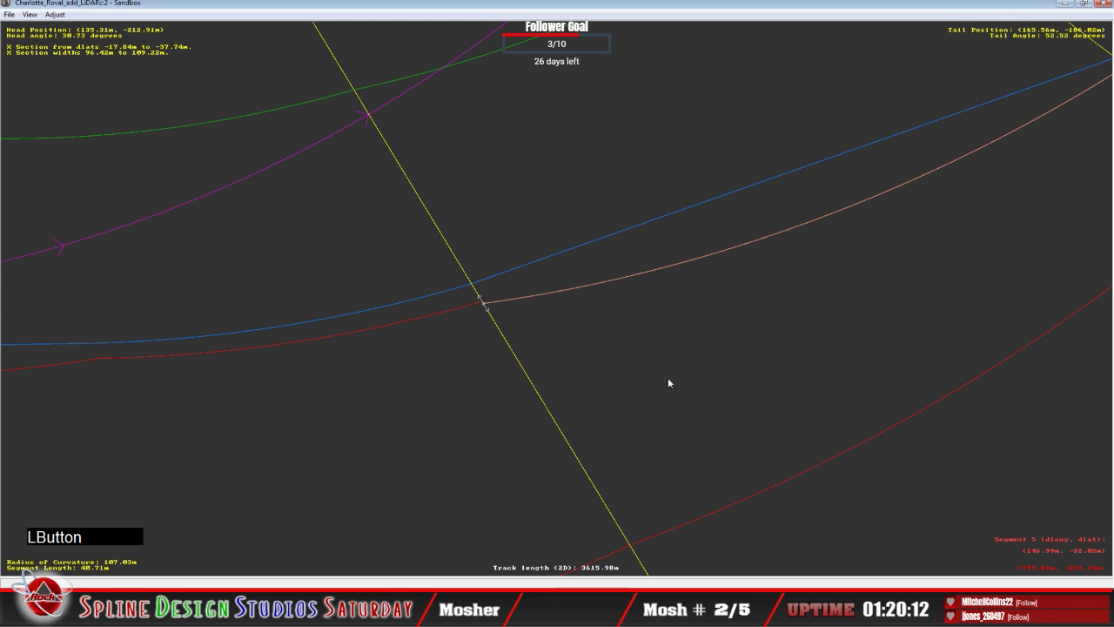
Move the 40.71 m segment's X section head to dlat -17.65 m and set the 26.48 m segment's X section tail to Absolute mode.
click(485, 304)
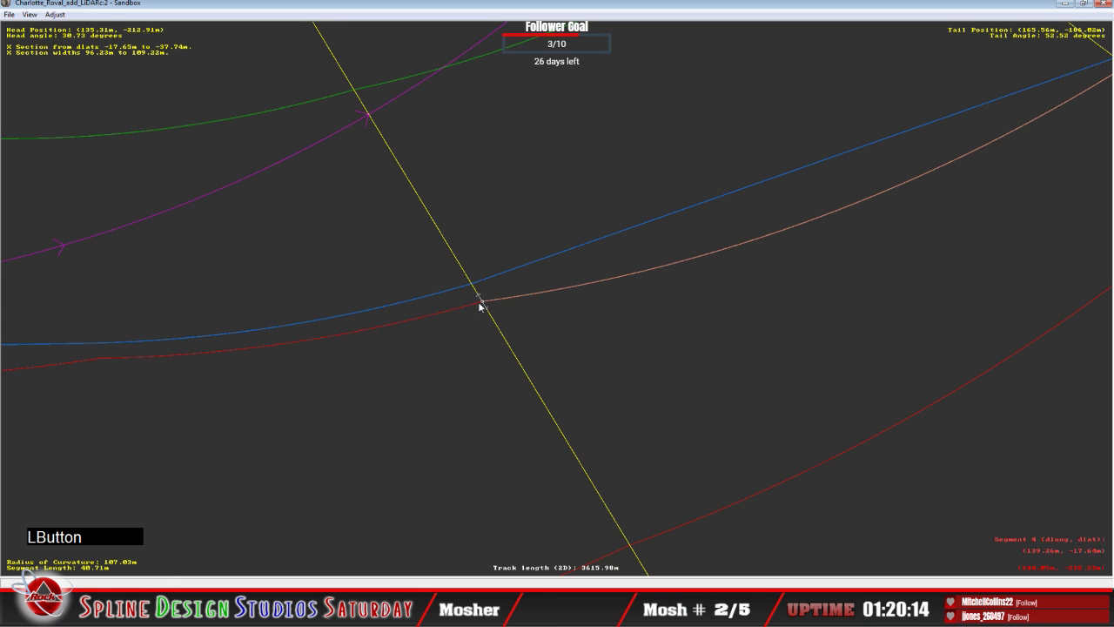
click(485, 305)
right_click(484, 303)
click(484, 303)
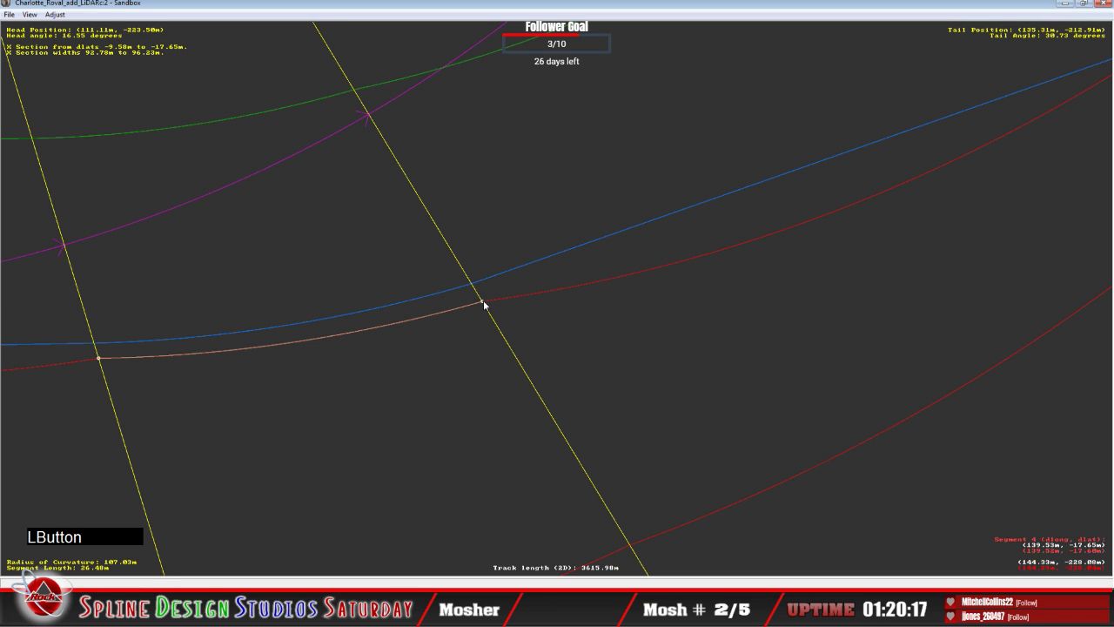
Move the 40.71 m segment's X section tail outward to dlat about -39.25 m.
click(779, 234)
key(c)
key(c)
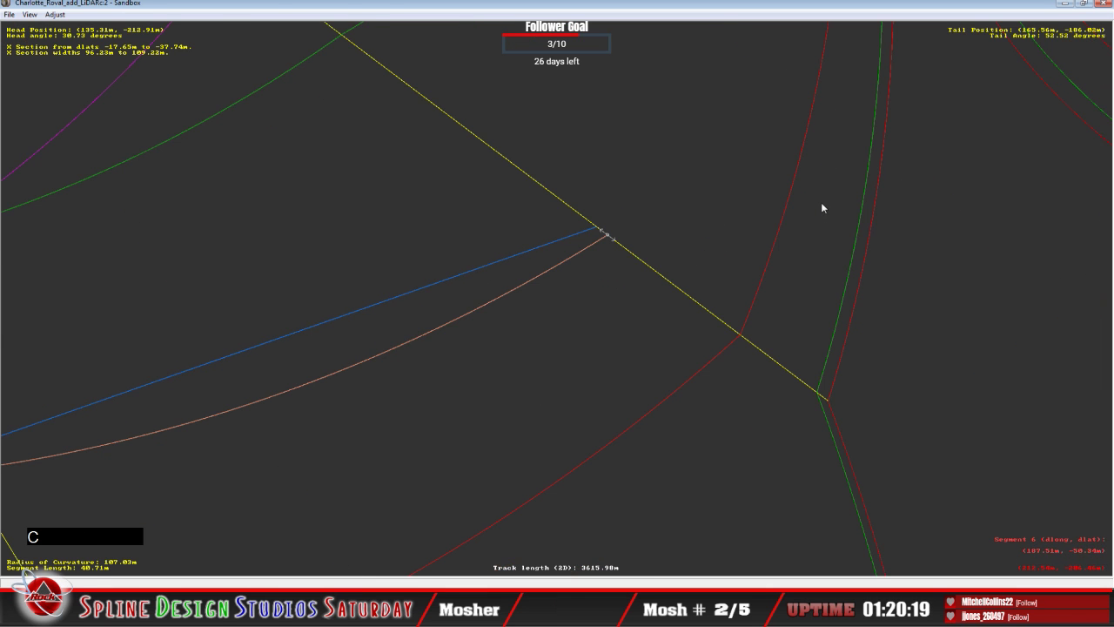
key(x)
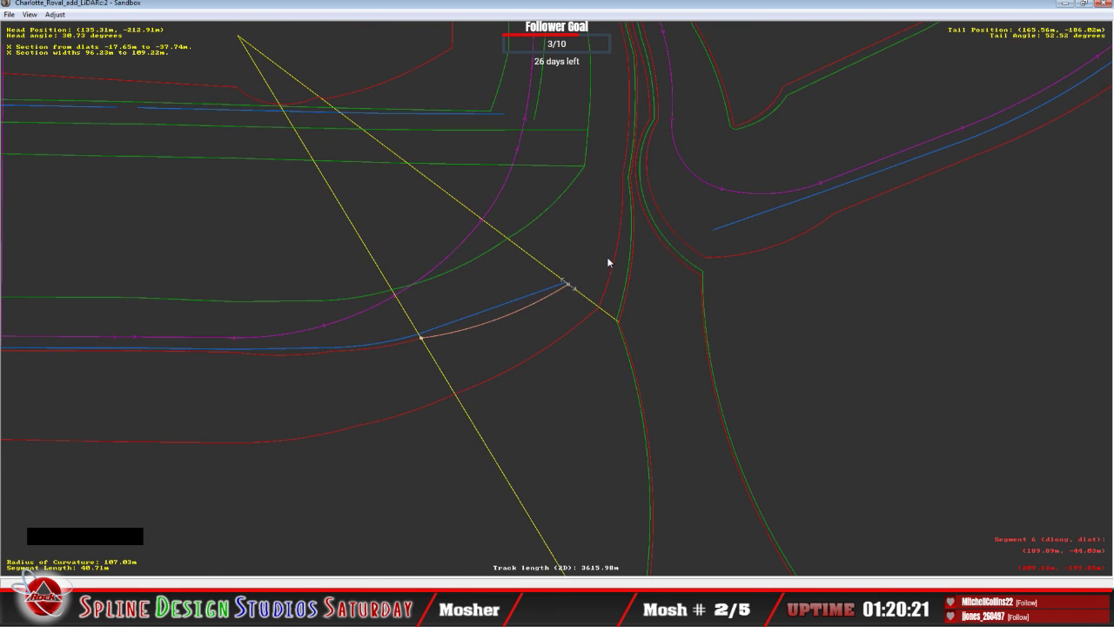
right_click(515, 313)
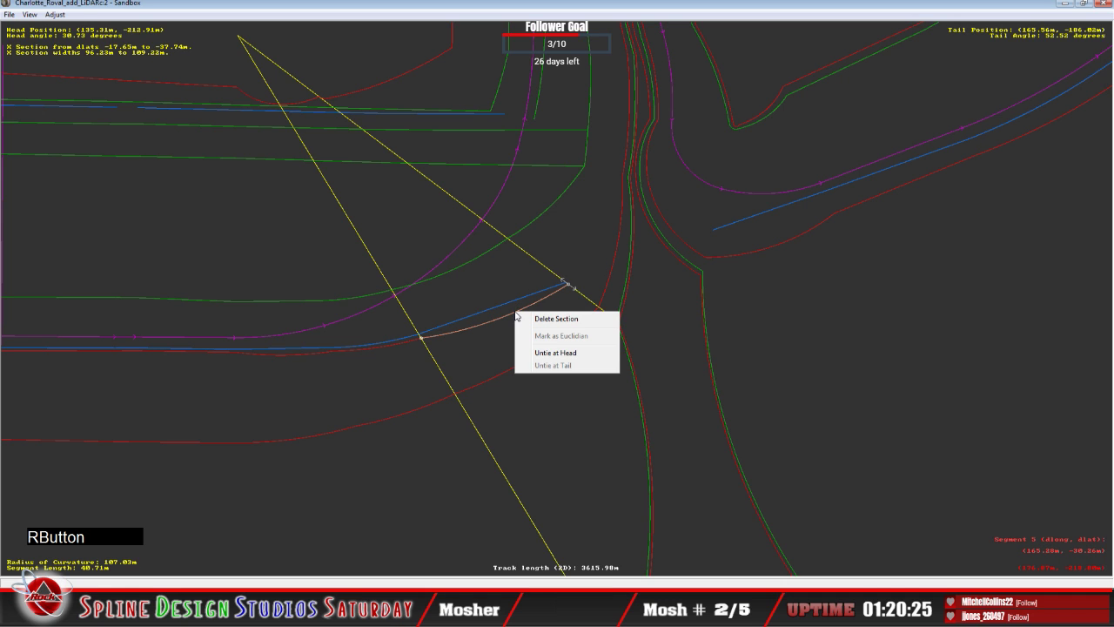
click(568, 287)
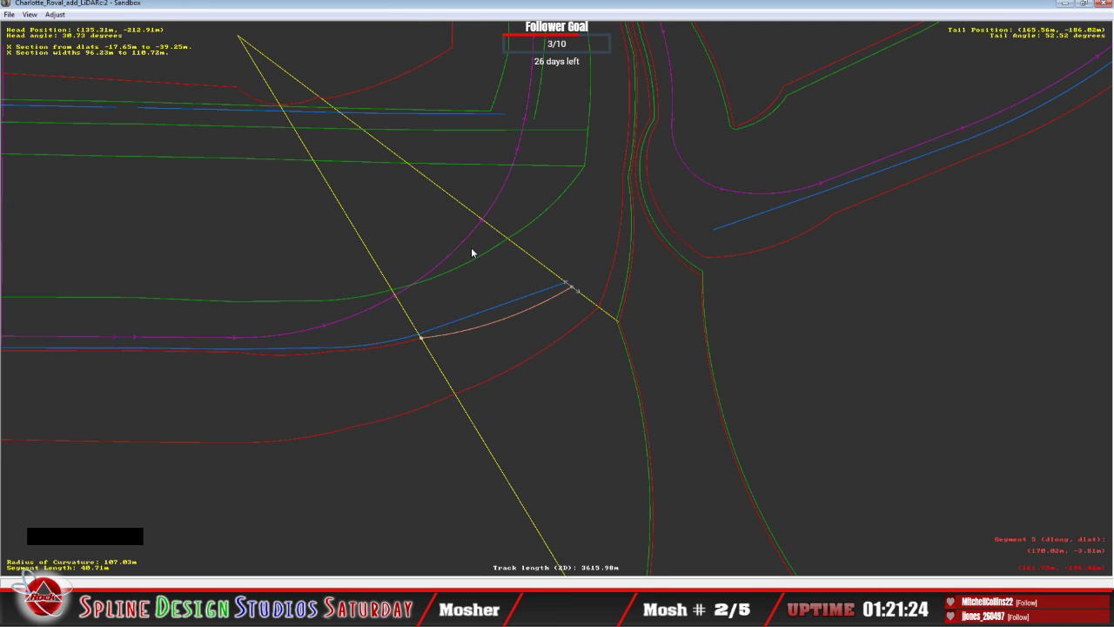
Insert an X section on the 28.08 m curve segment that follows the 40.71 m segment.
click(582, 247)
right_click(574, 243)
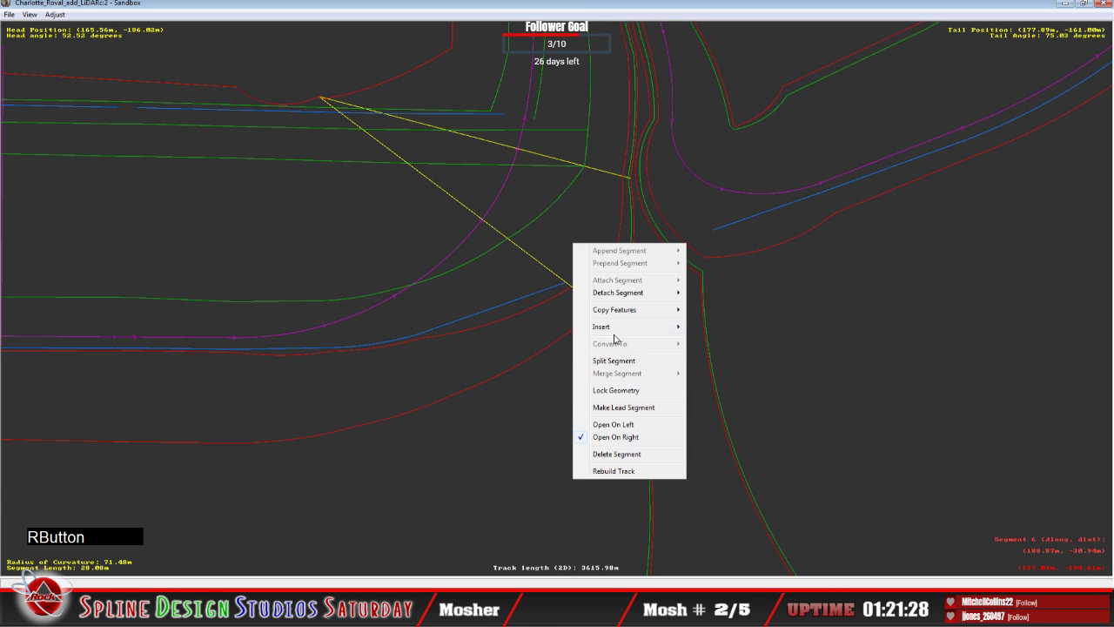
mouse_move(608, 325)
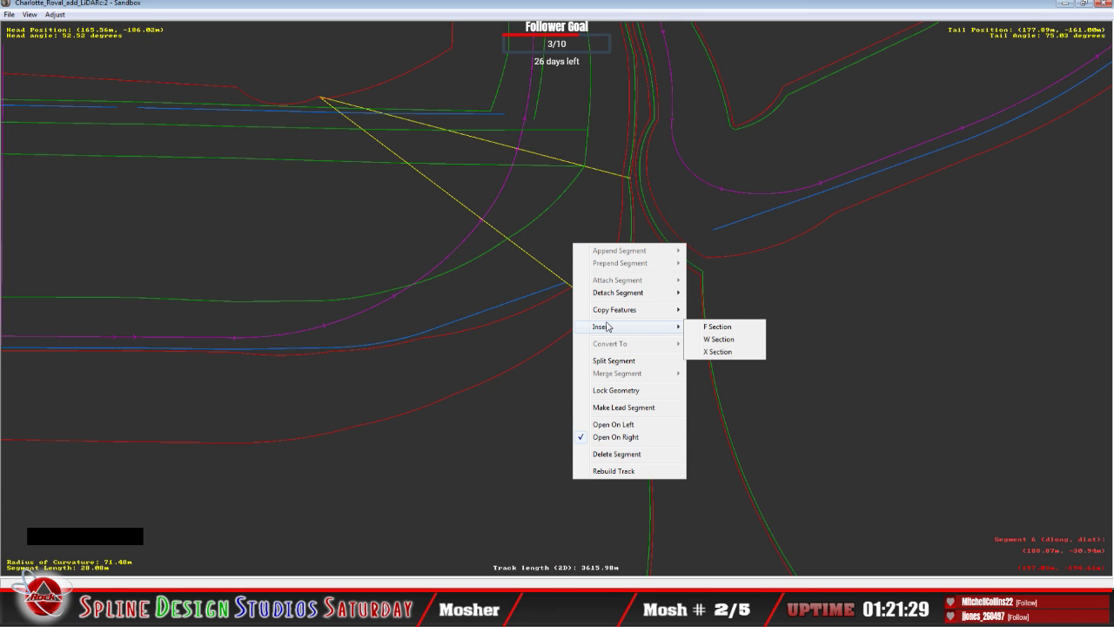
click(727, 354)
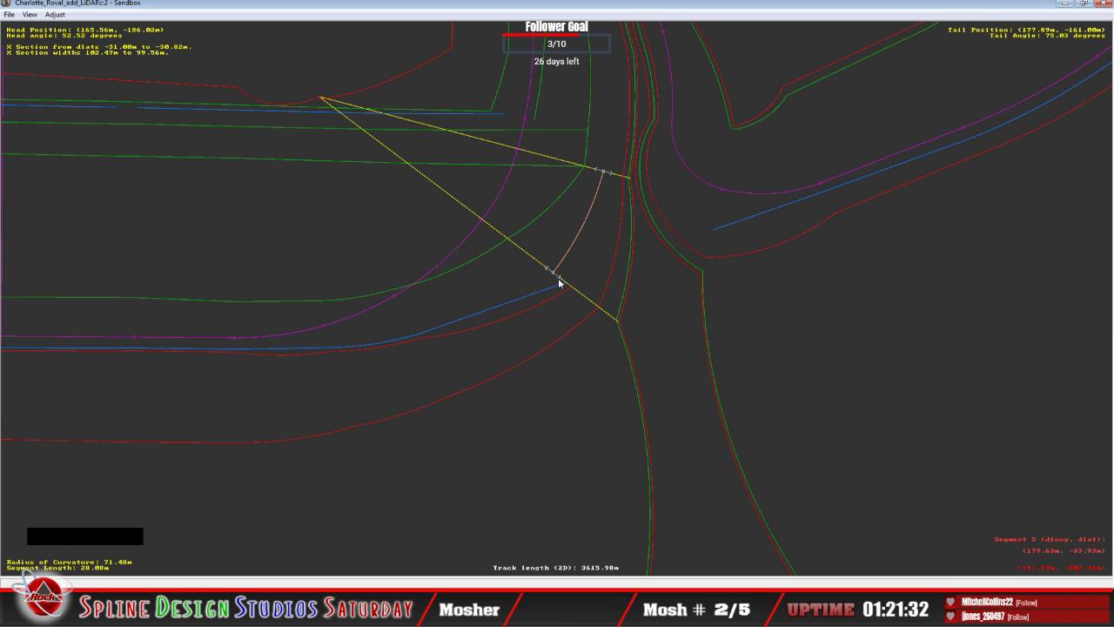
Move the 28.08 m segment's X section head outward to dlat about -41.18 m and the 40.71 m segment's tail to about -40.60 m.
drag(571, 282, 521, 315)
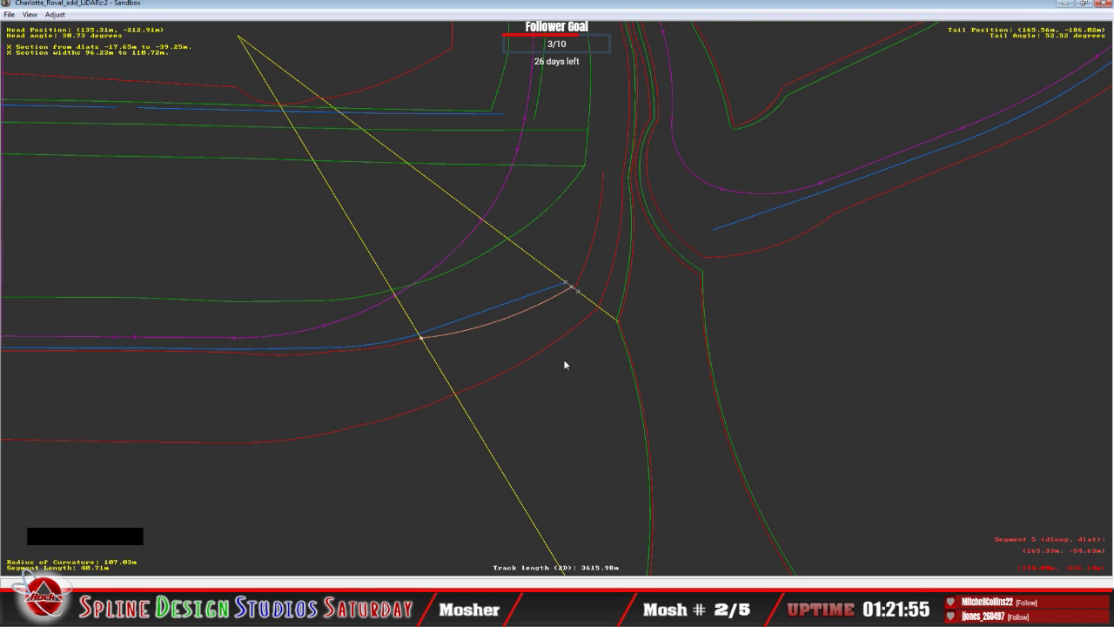
click(572, 285)
click(574, 288)
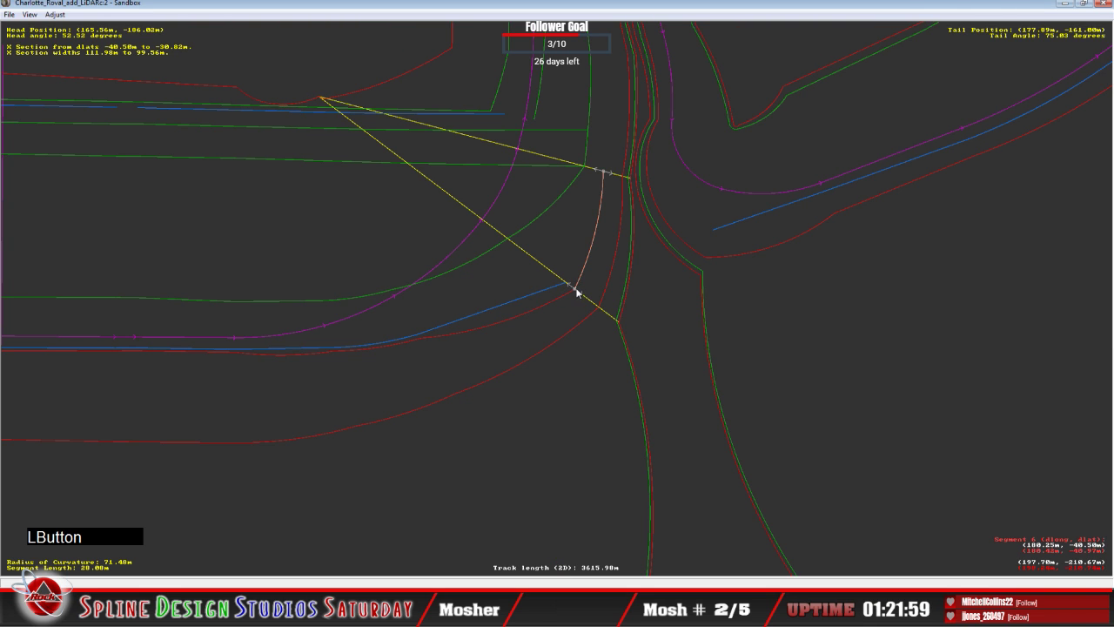
click(575, 292)
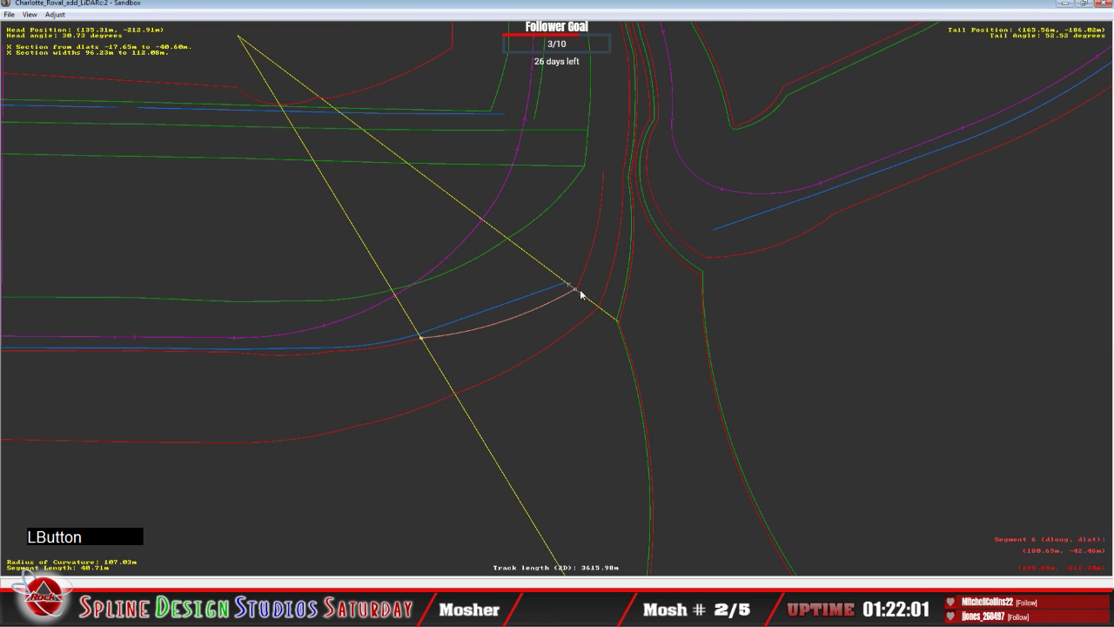
click(575, 290)
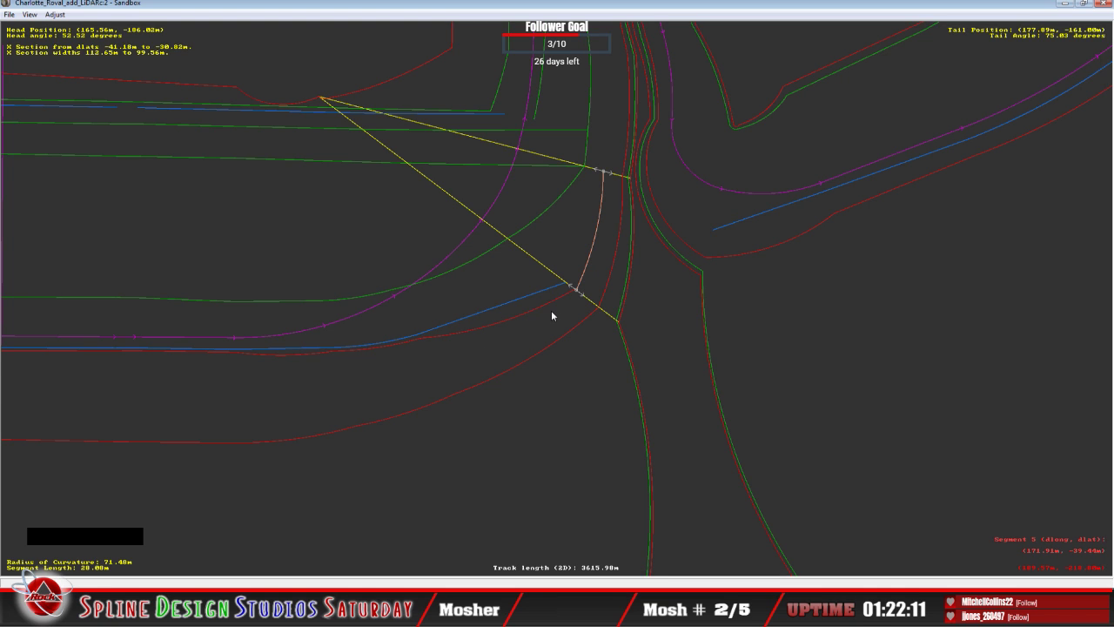
Nudge the 40.71 m segment's X section tail to dlat about -41.77 m and the 28.08 m segment's head to about -42.53 m.
click(502, 324)
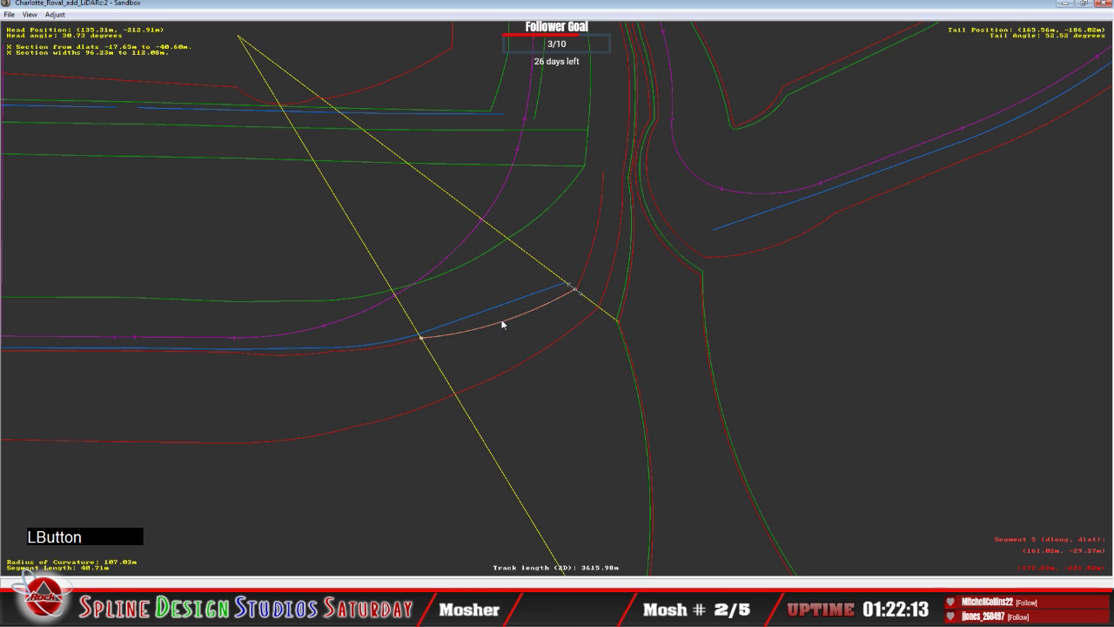
click(591, 272)
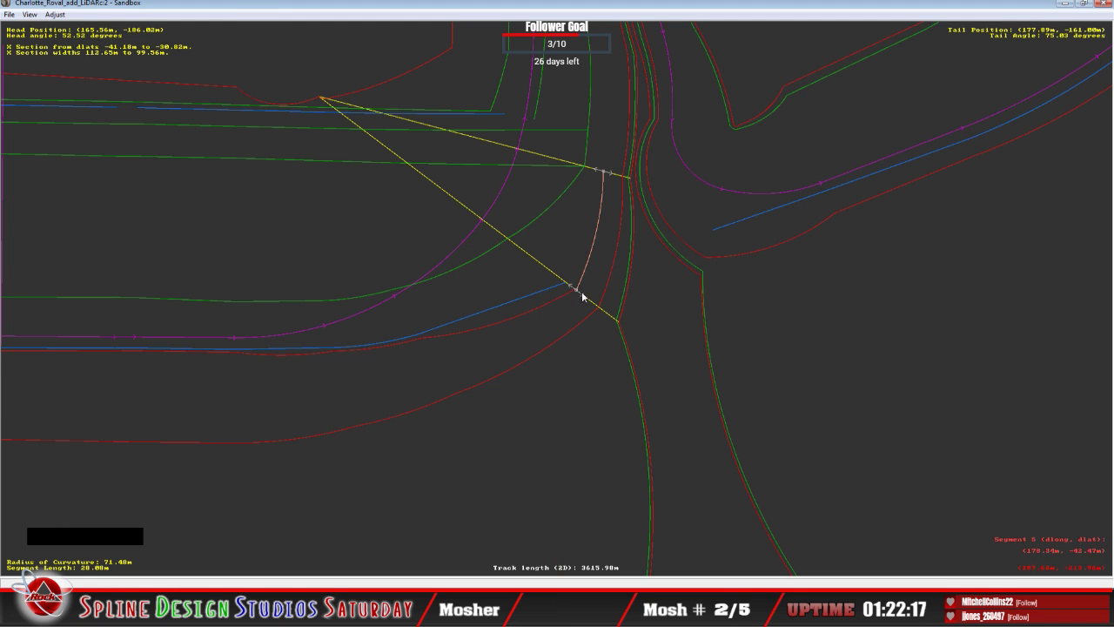
click(574, 287)
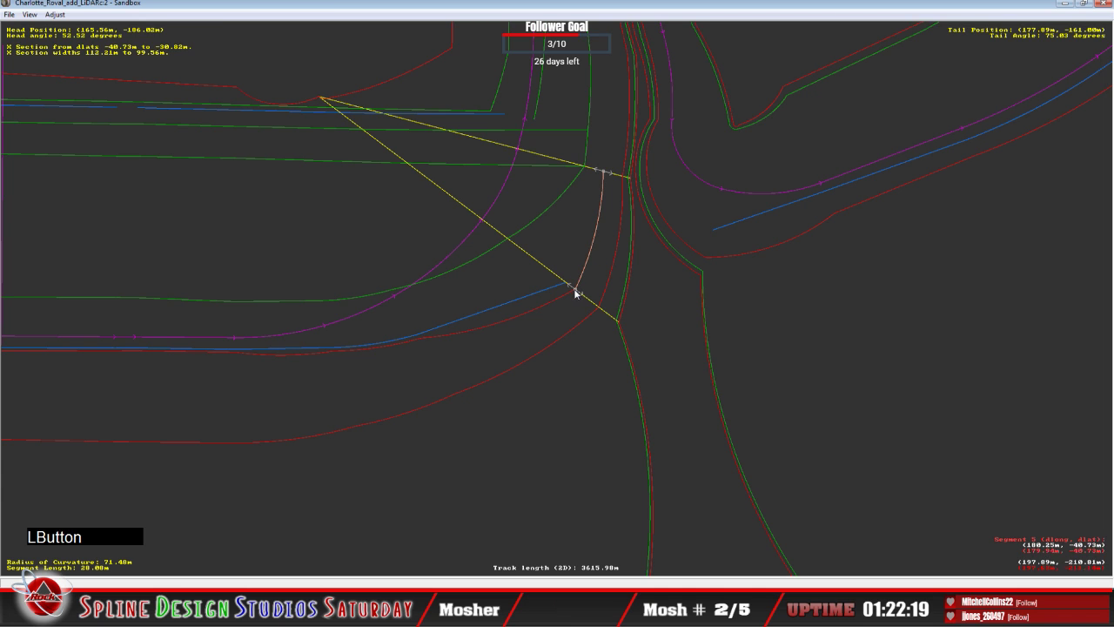
click(576, 291)
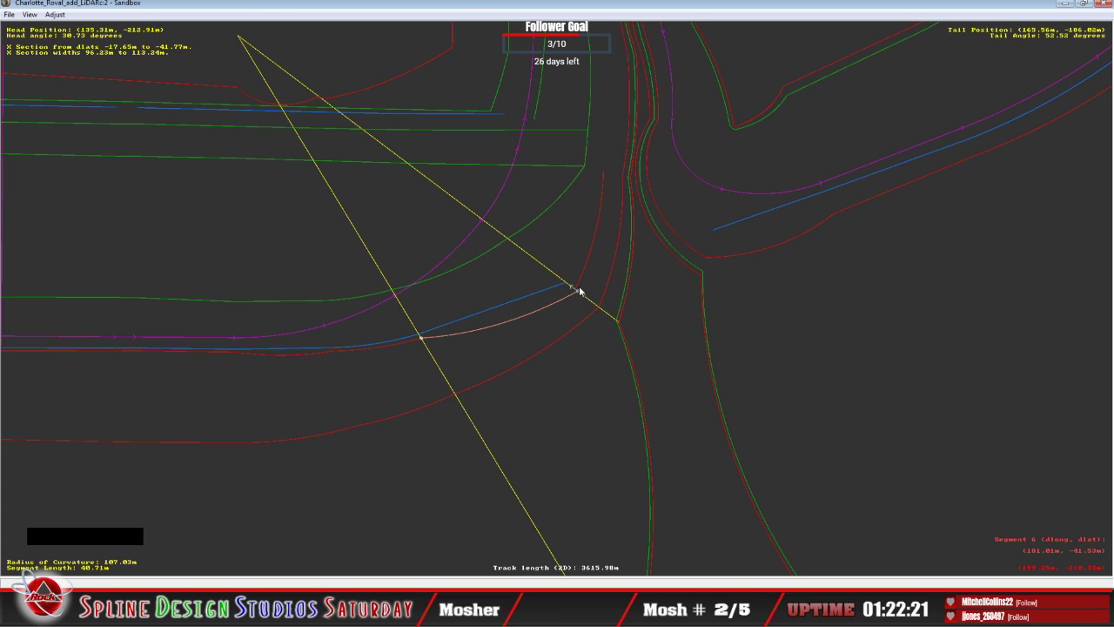
click(579, 288)
click(578, 290)
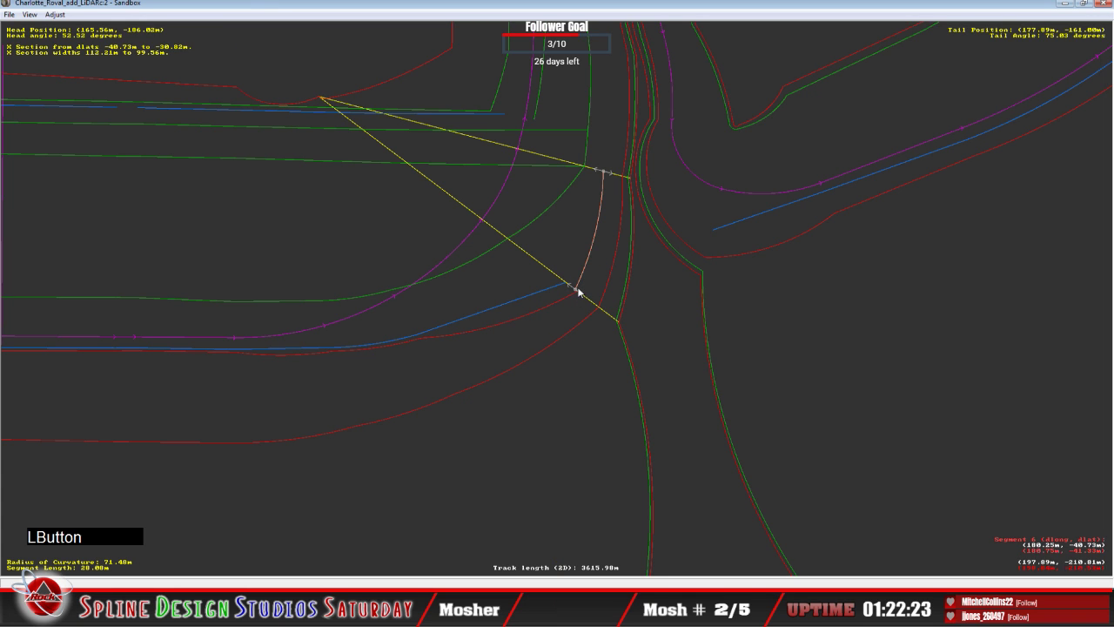
click(578, 291)
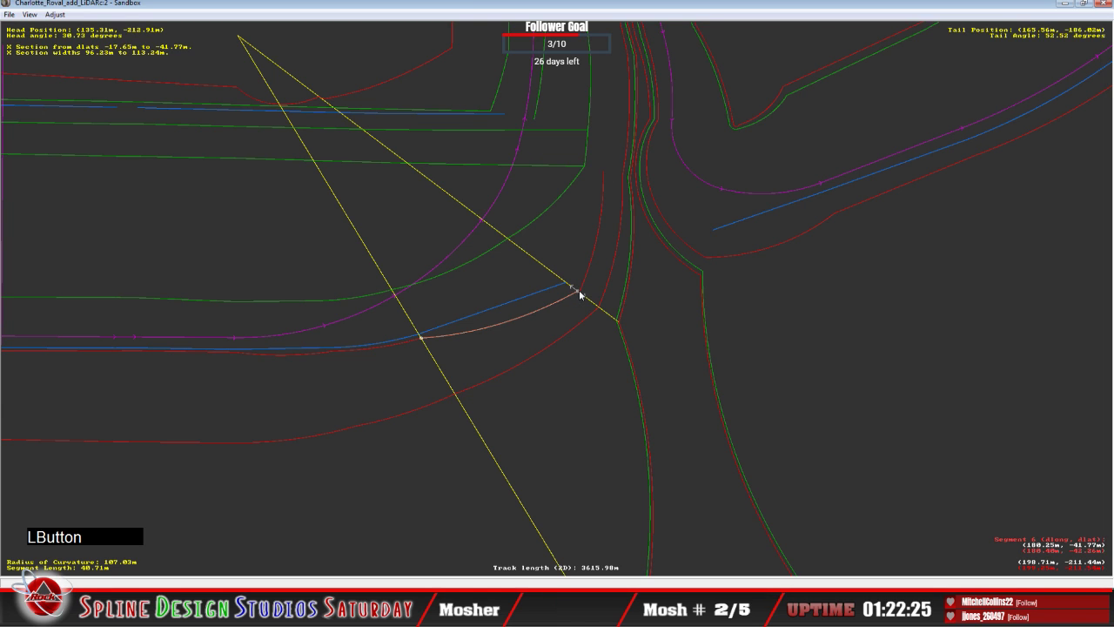
click(579, 290)
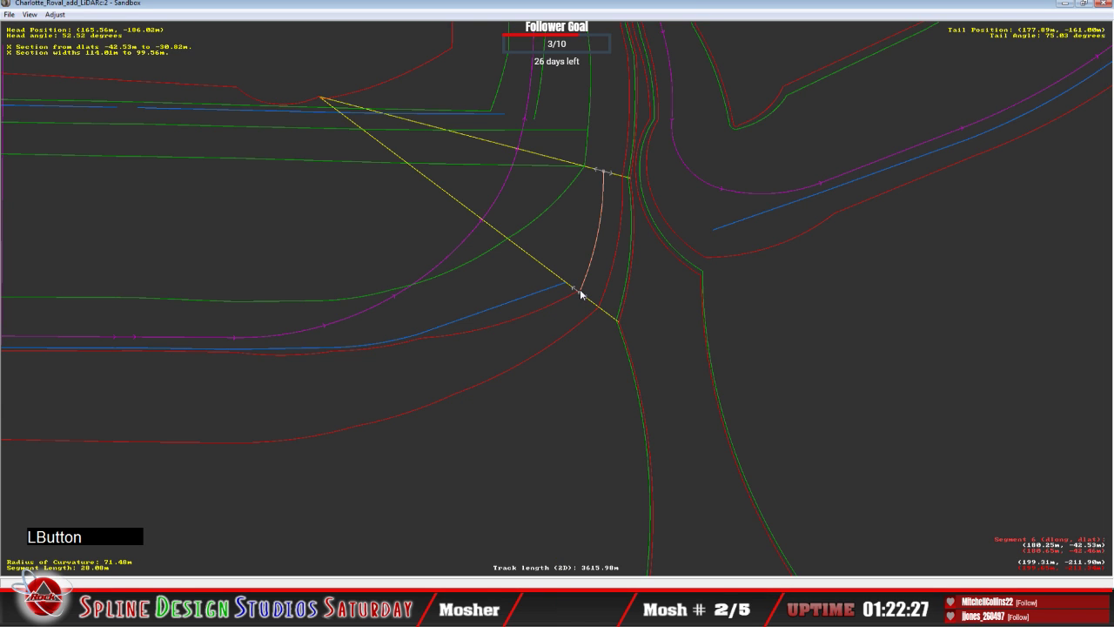
Set the 40.71 m segment's X section tail to Absolute mode and move its joint with the 28.08 m segment to dlat -41.30 m.
key(z)
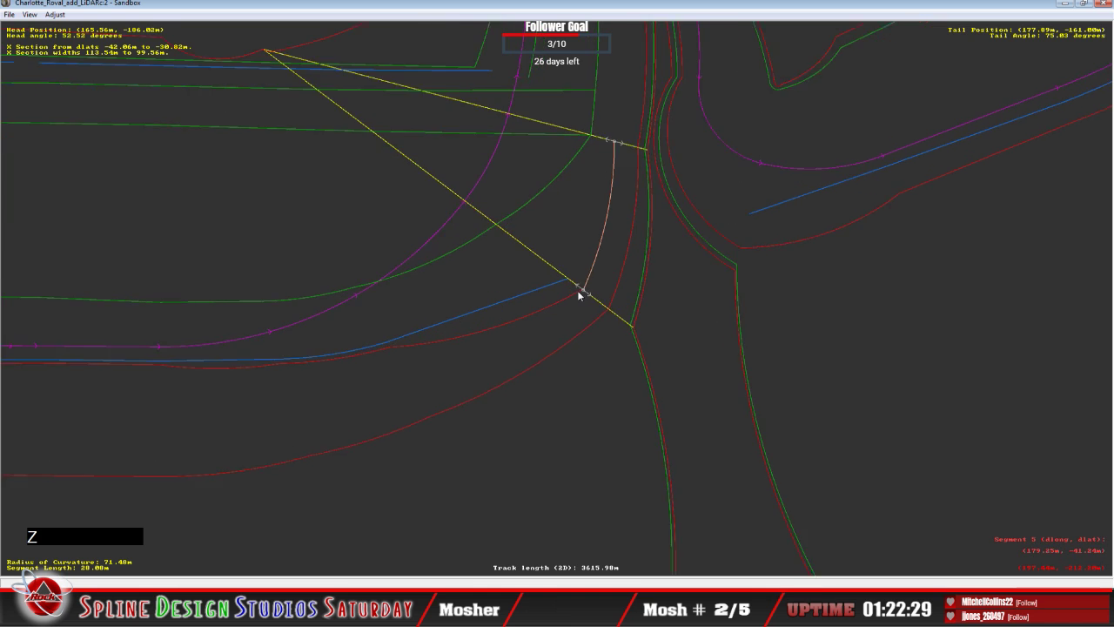
key(z)
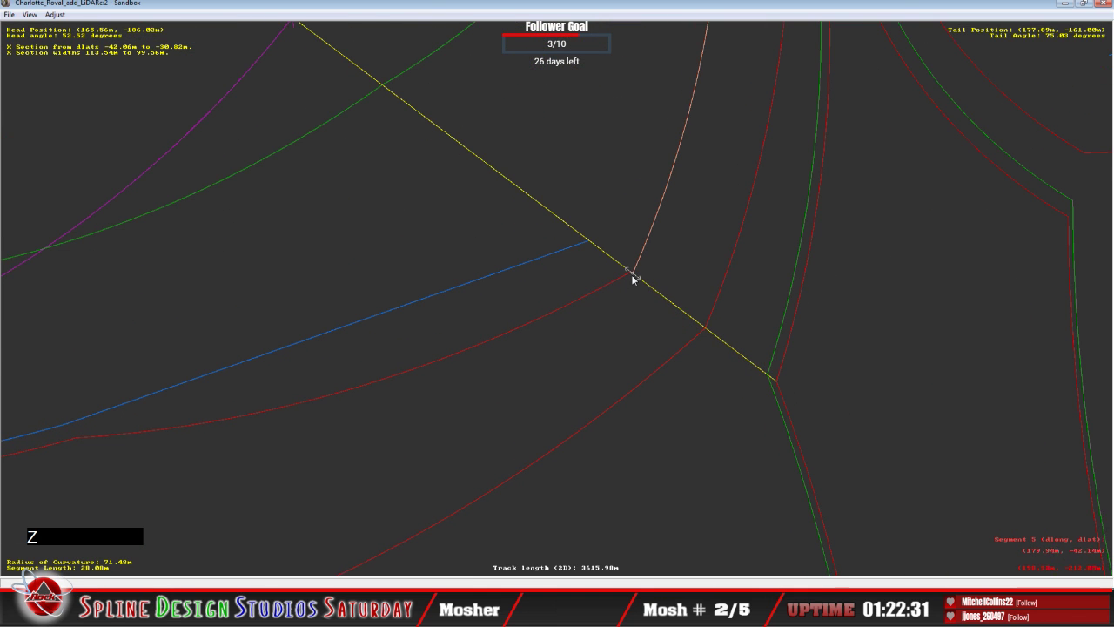
click(632, 277)
click(630, 275)
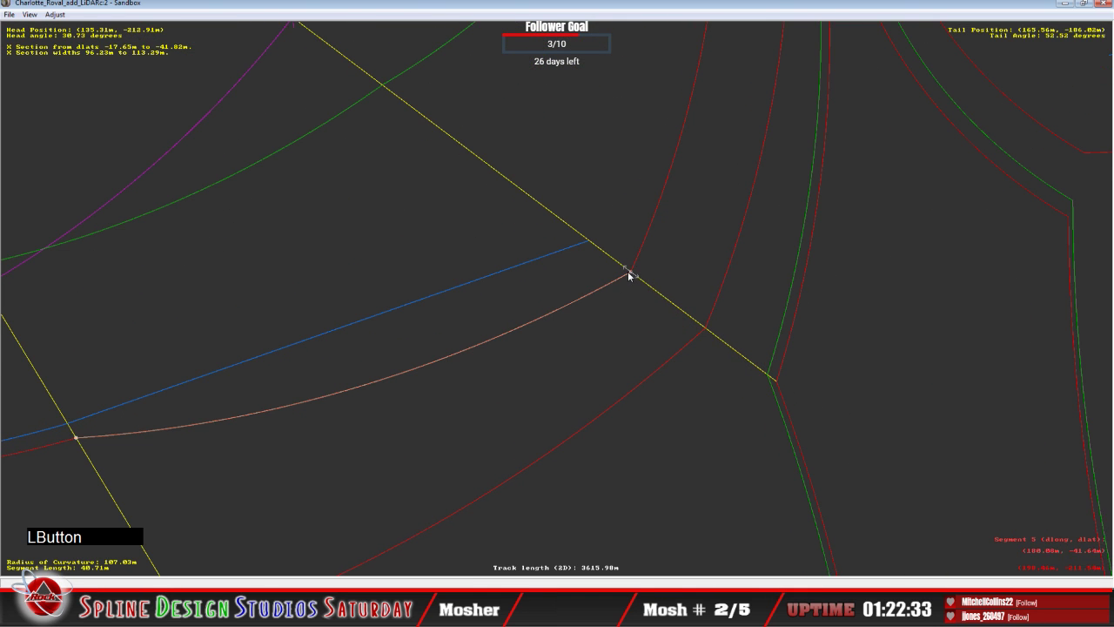
right_click(629, 275)
click(636, 278)
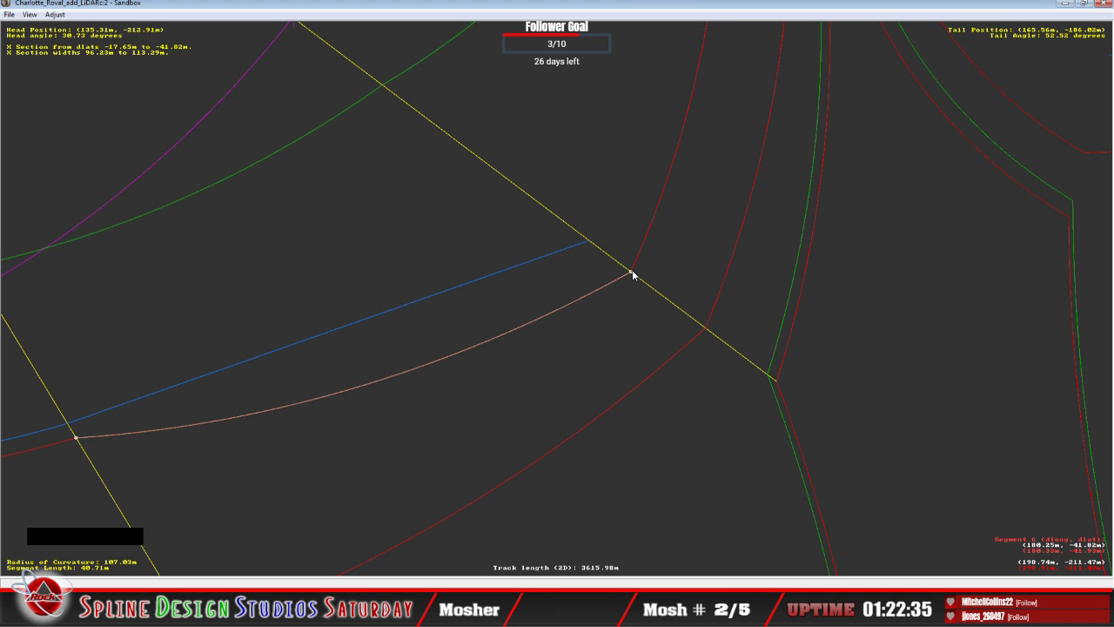
drag(632, 275, 626, 270)
key(x)
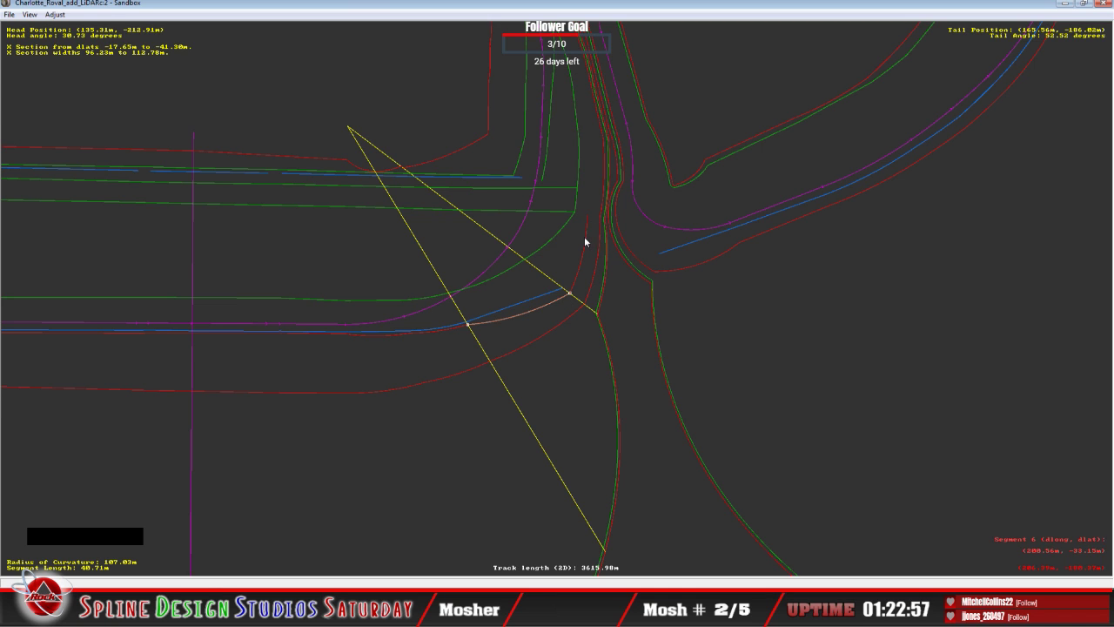
click(574, 273)
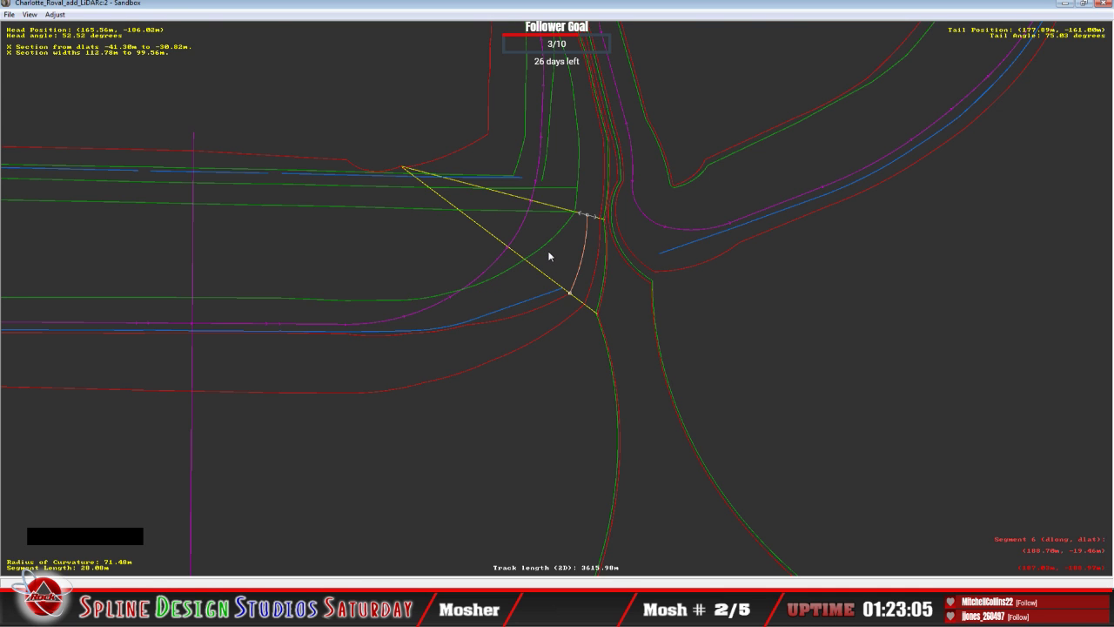
Examine the infield X sections beyond the opening curves, including the one on the 29.92 m curve segment, and the overall track layout.
middle_click(601, 129)
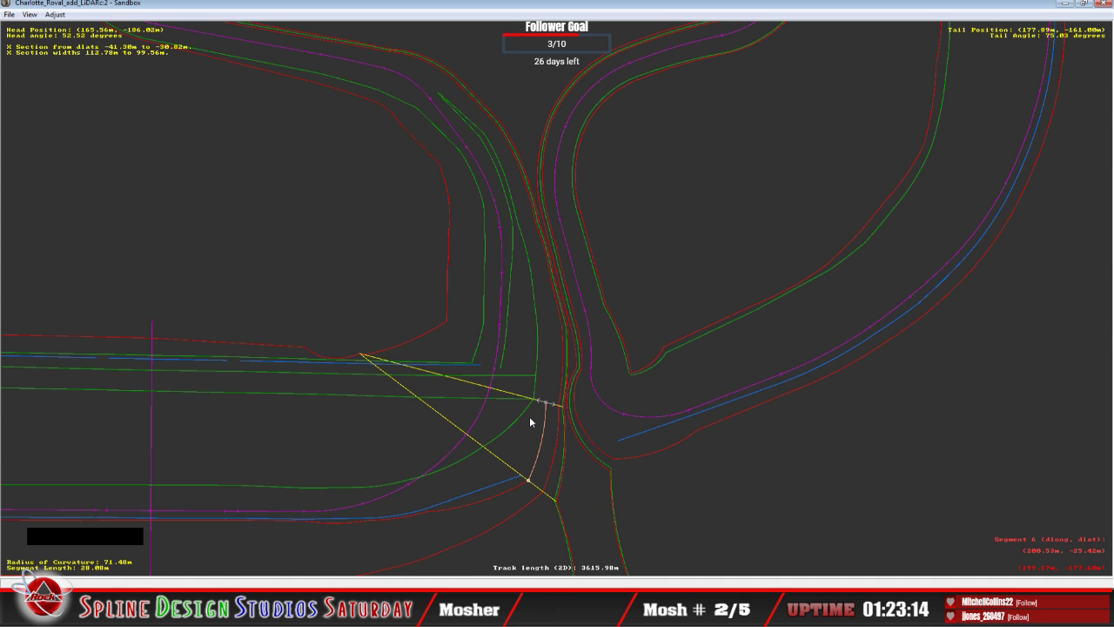
key(z)
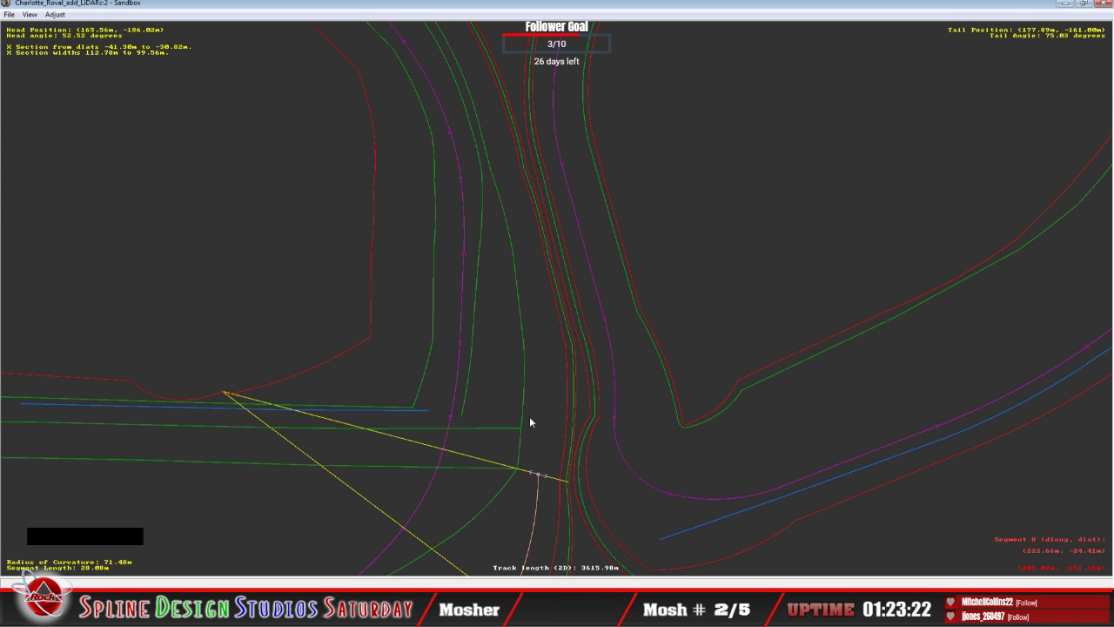
scroll(529, 418, down, 6)
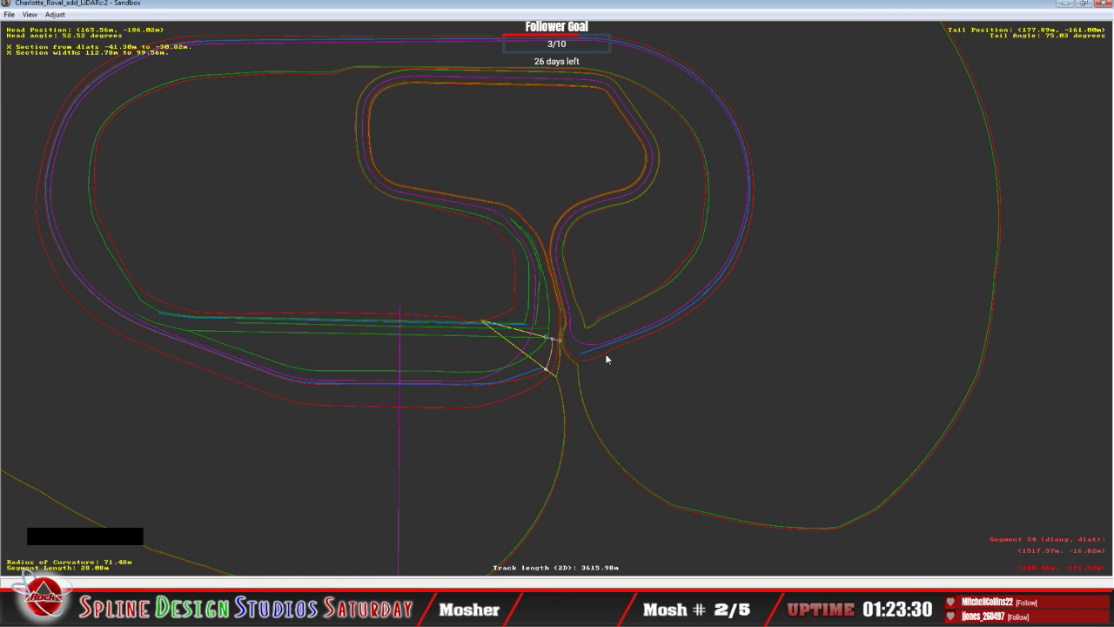
key(z)
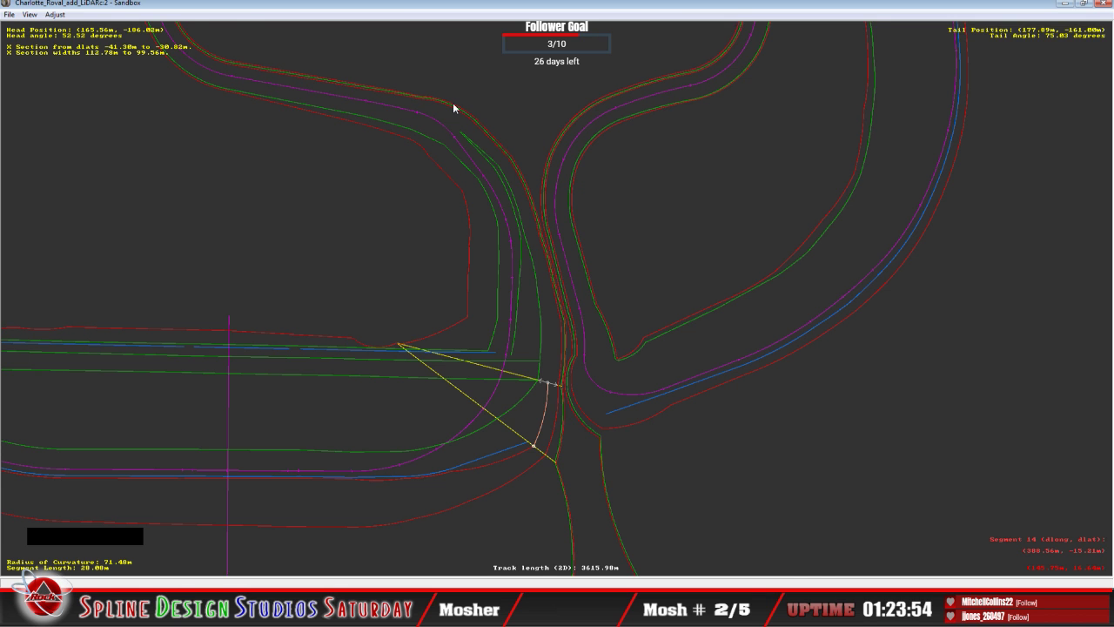
key(c)
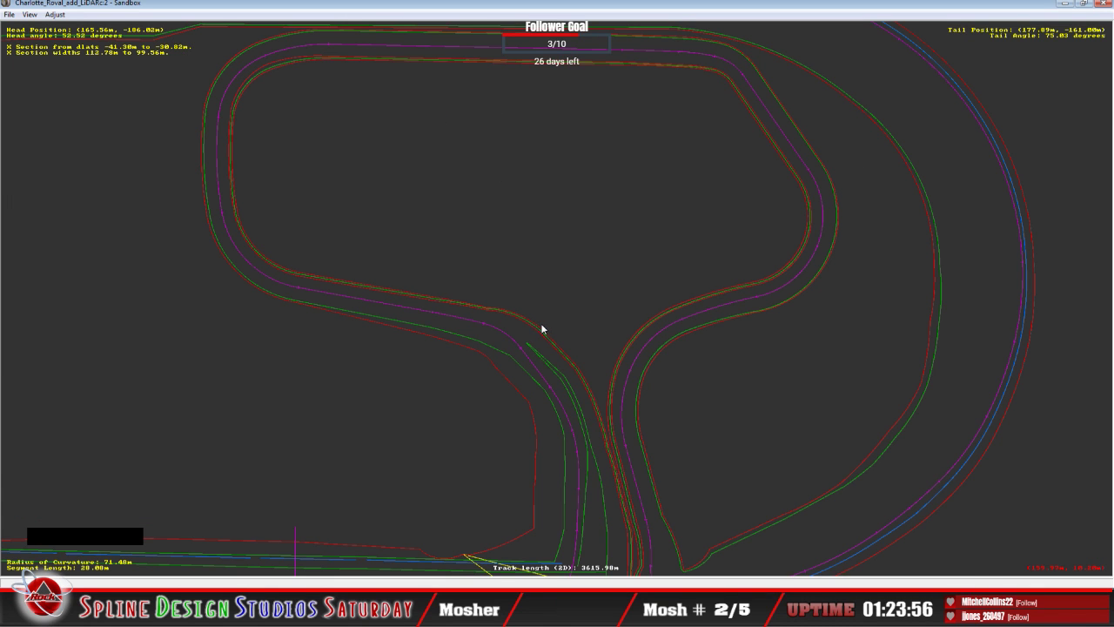
key(z)
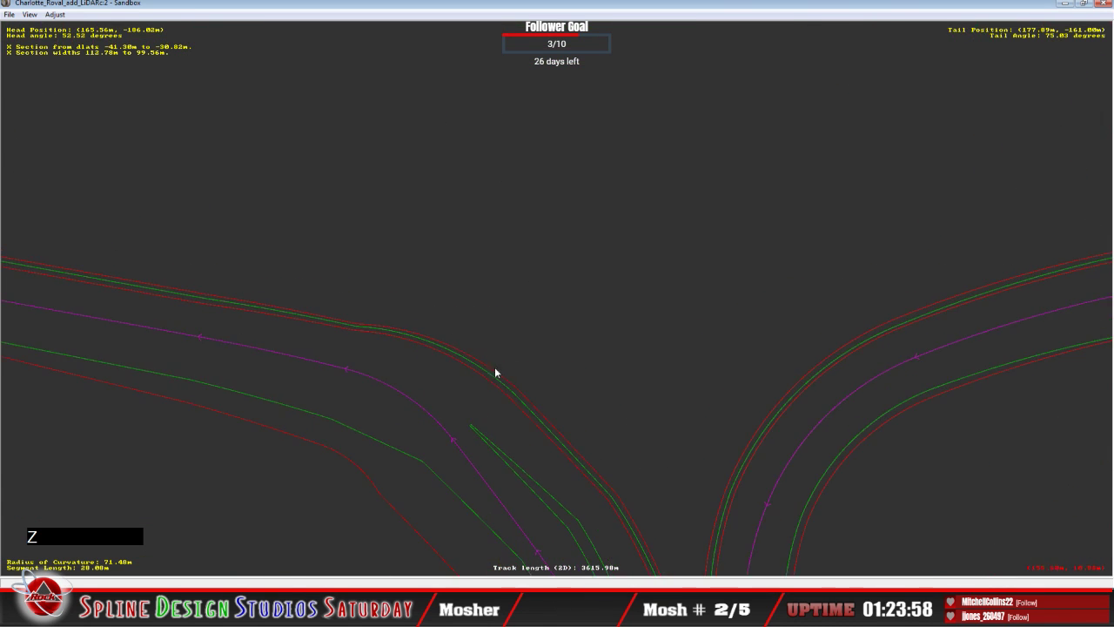
click(470, 354)
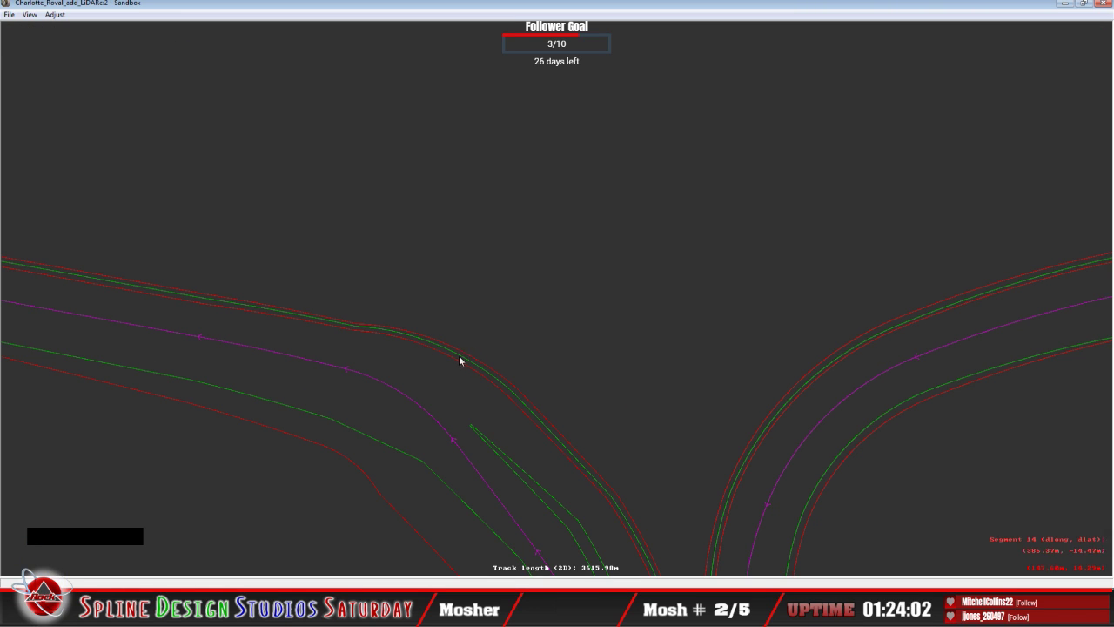
click(443, 343)
click(443, 342)
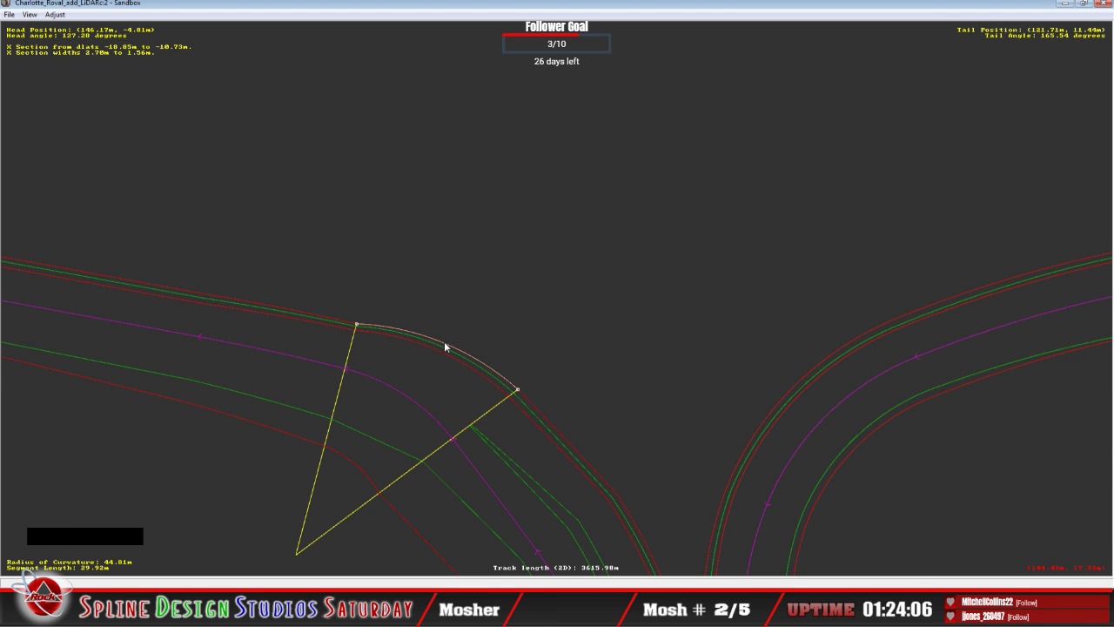
key(x)
key(x)
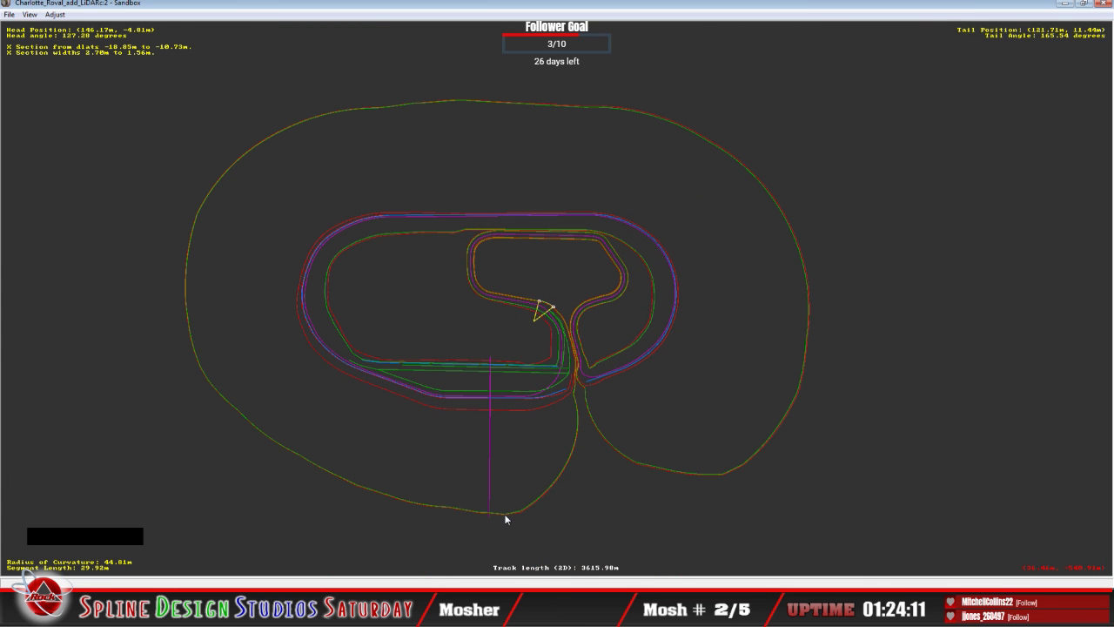
key(z)
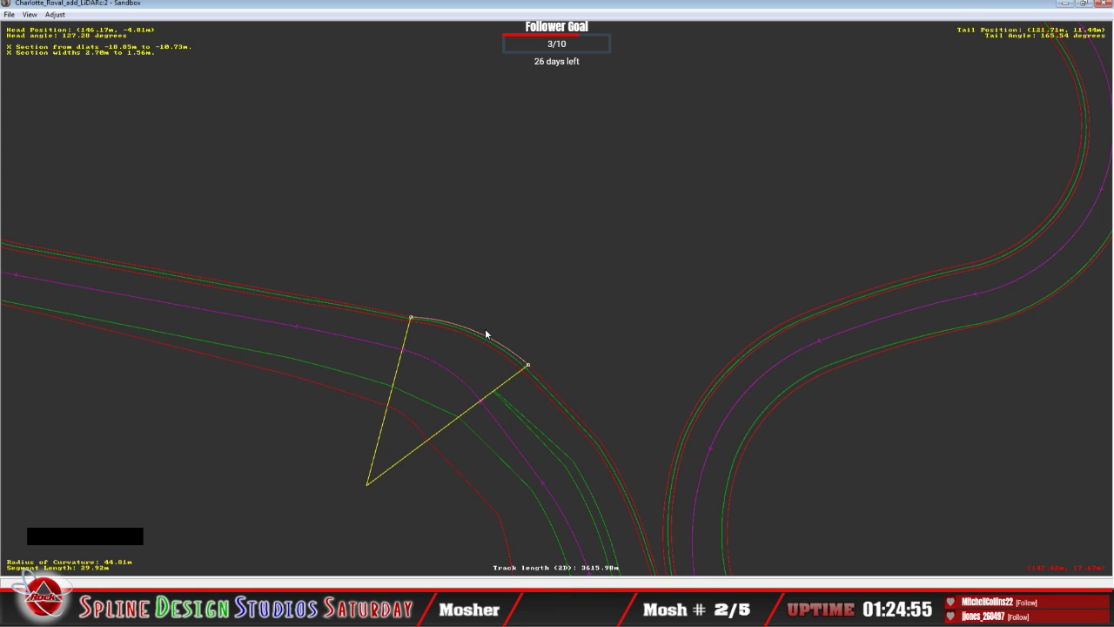
middle_click(548, 403)
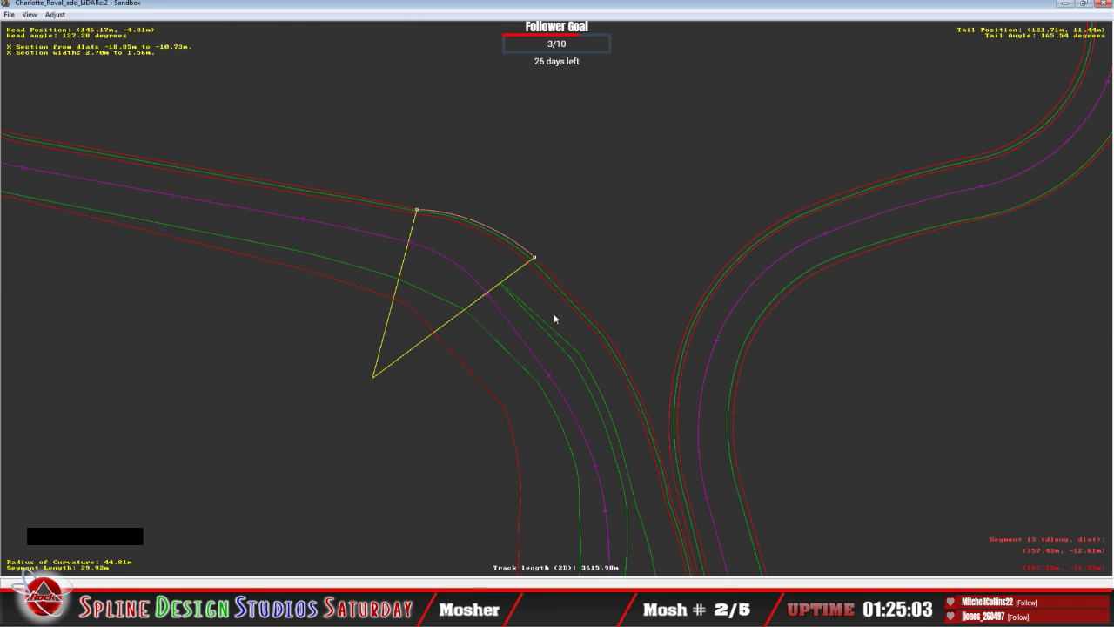
Examine the X sections along the narrow corridor between the opening curve's exit and the adjacent infield return leg.
key(c)
key(c)
key(c)
key(c)
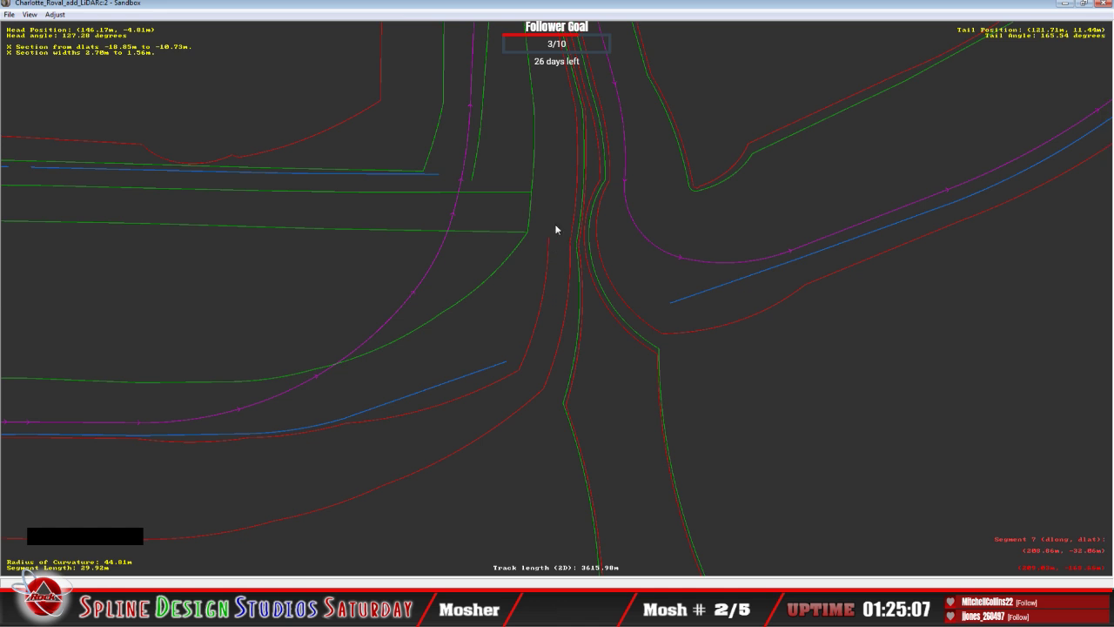
key(c)
key(c)
key(c)
key(c)
key(c)
key(c)
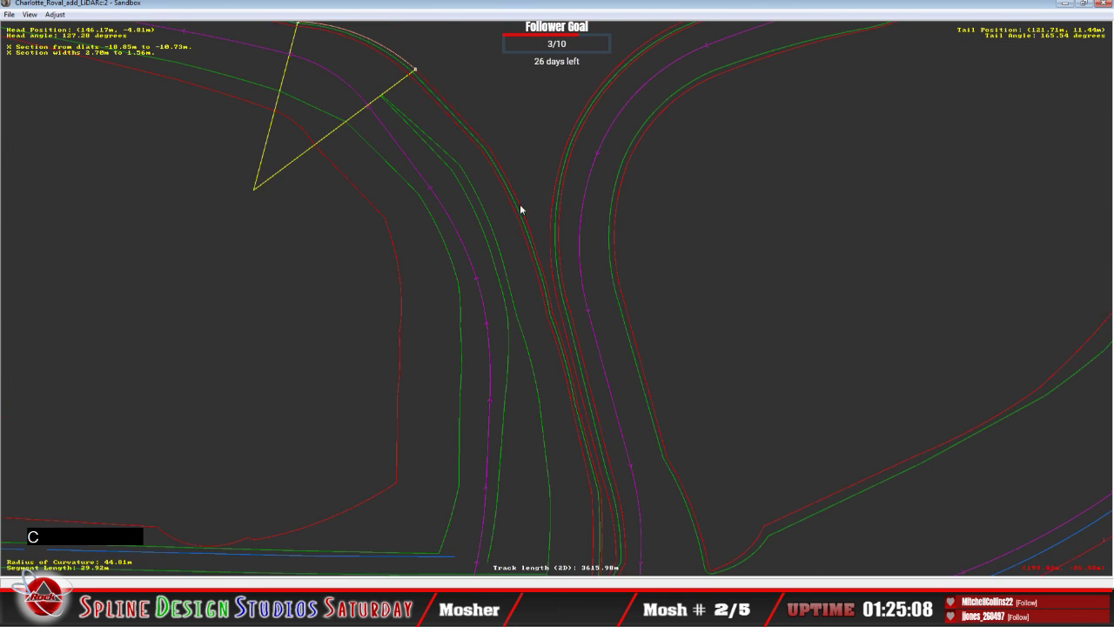
key(c)
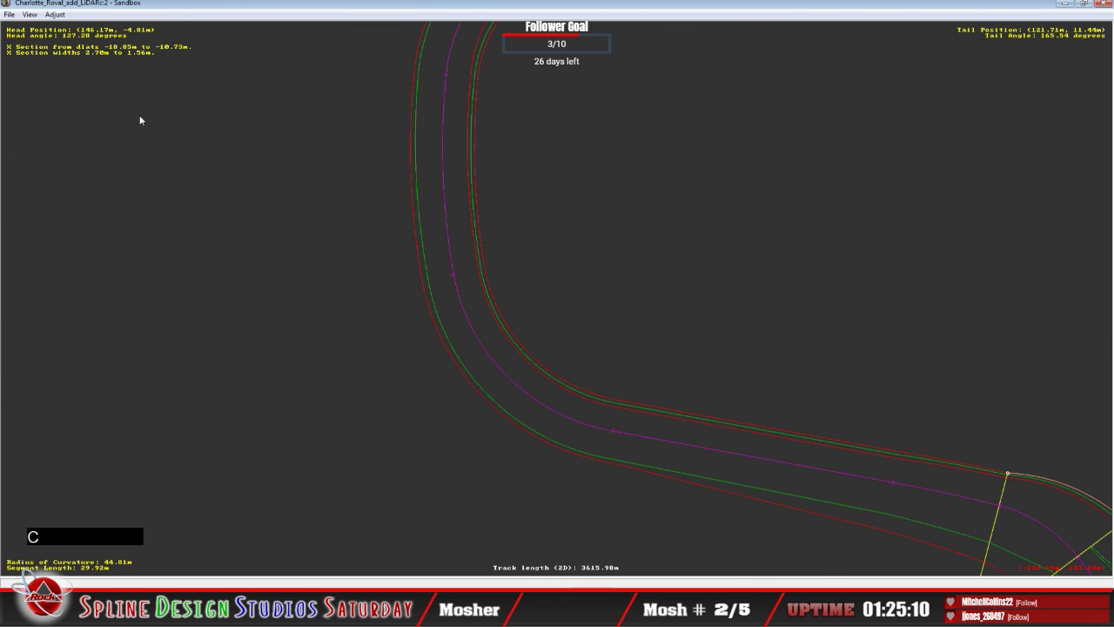
key(c)
key(c)
key(c)
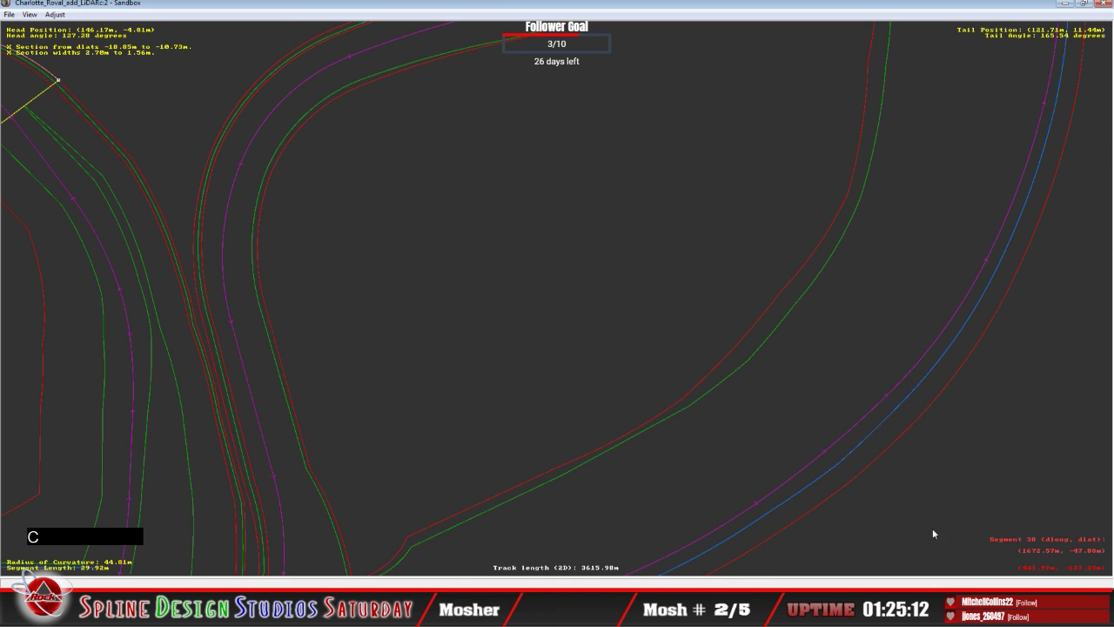
key(c)
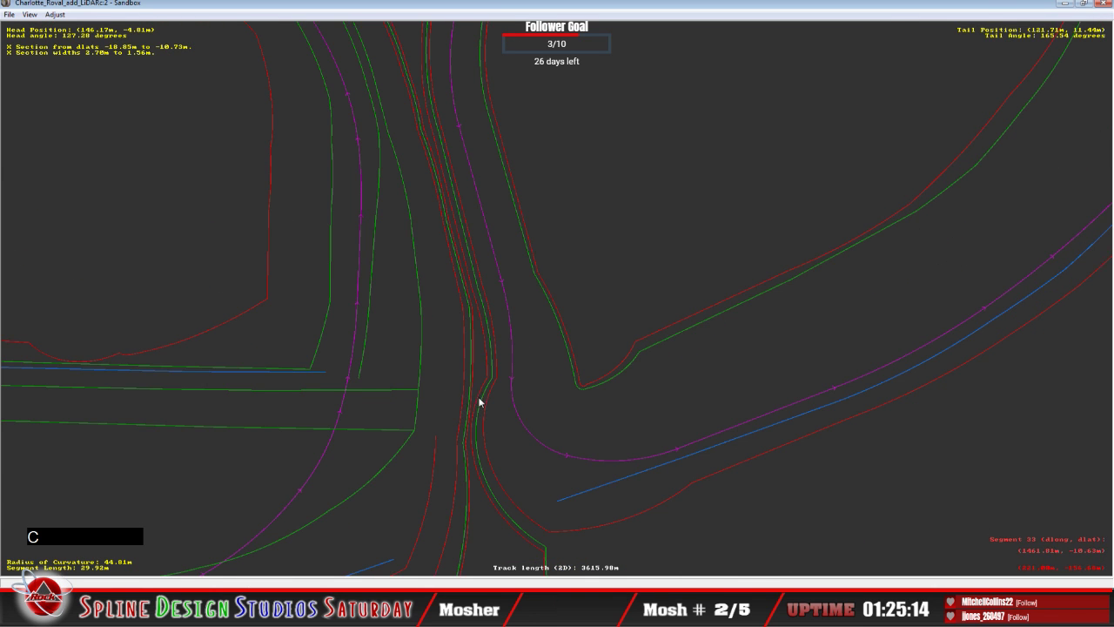
key(c)
Move the tail of the 28.08 m curve segment's X section outward to about dlat -34.84 m.
click(499, 424)
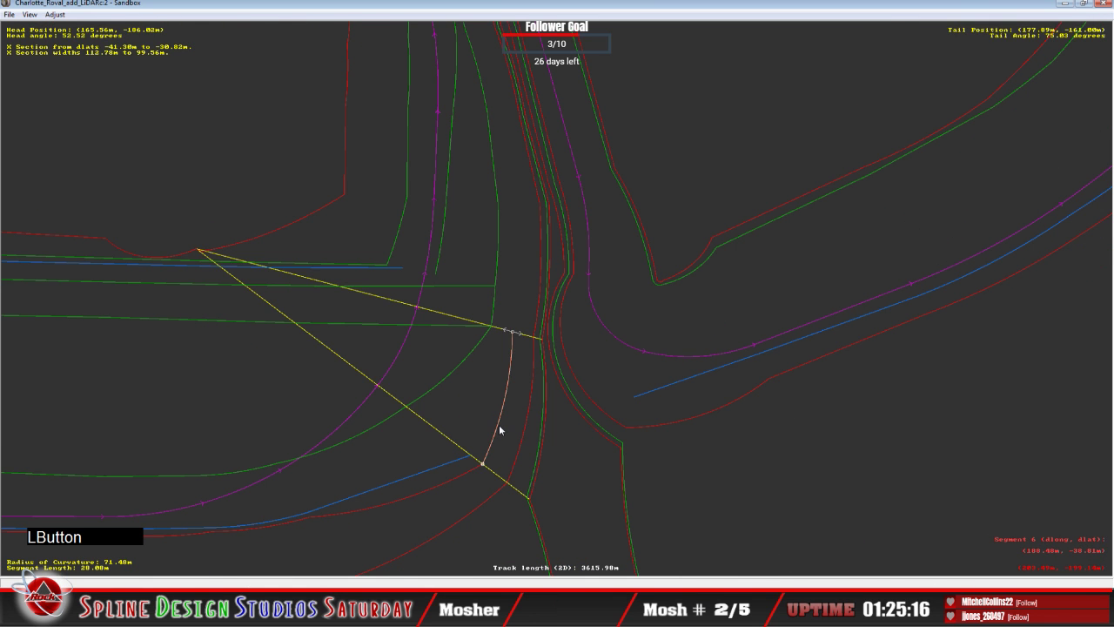
key(z)
key(z)
key(z)
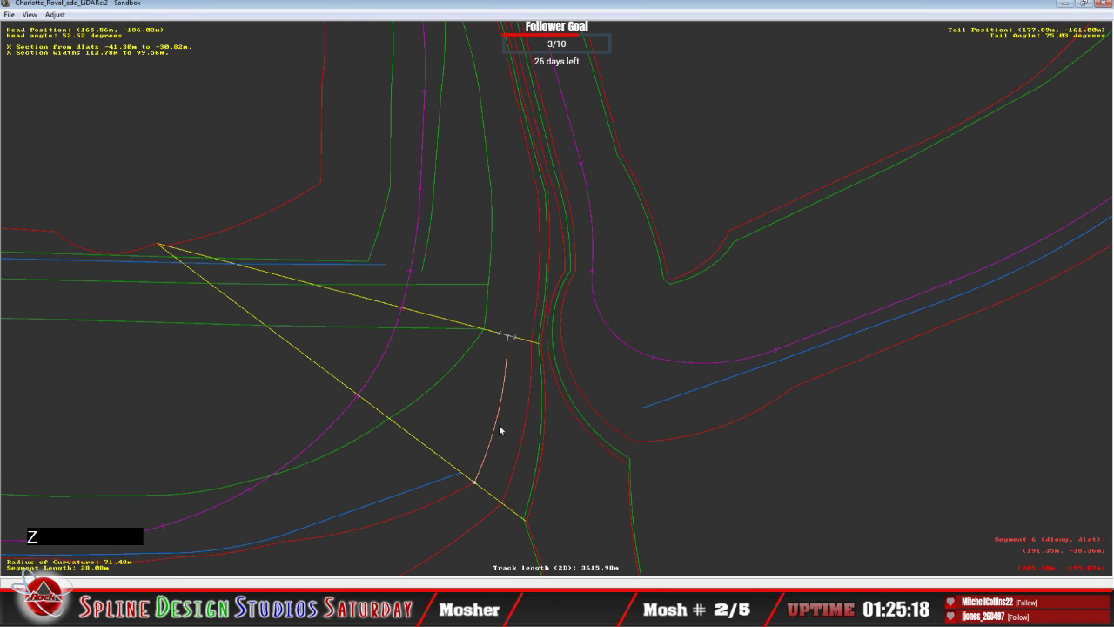
drag(445, 386, 465, 388)
Insert an X section on the 11.21 m curve segment and move its head to the 28.08 m segment's X section tail.
click(448, 358)
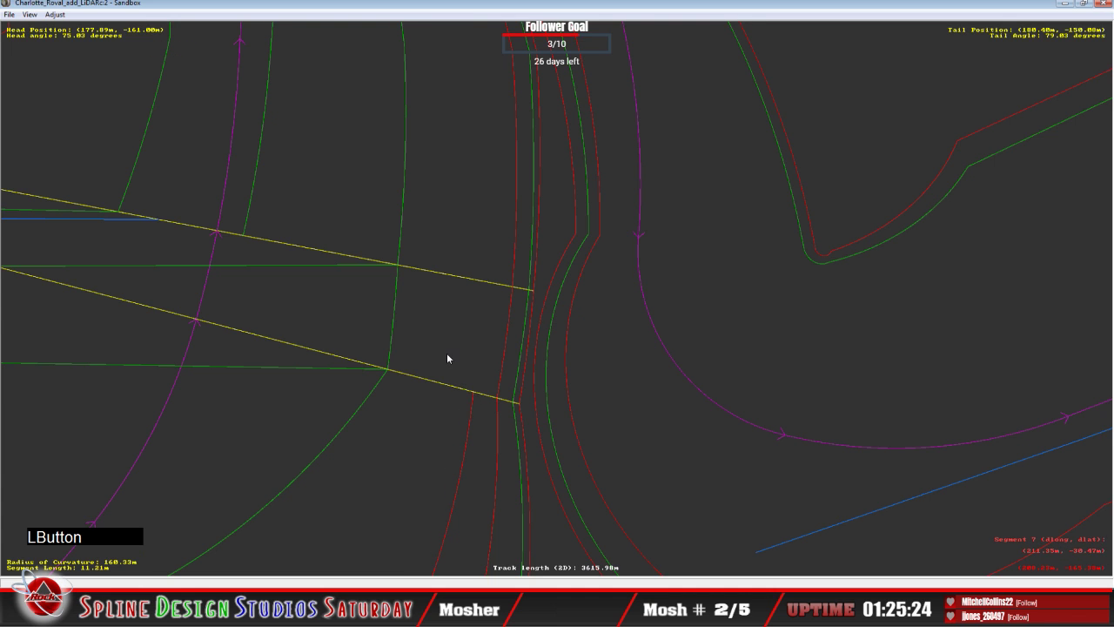
right_click(446, 345)
mouse_move(482, 424)
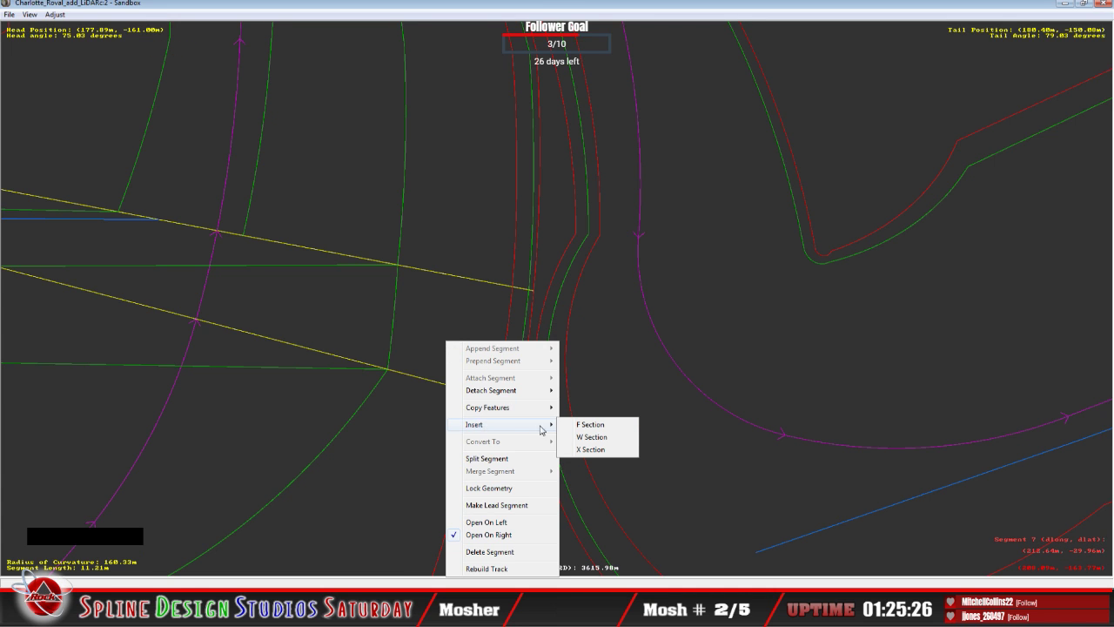
click(575, 449)
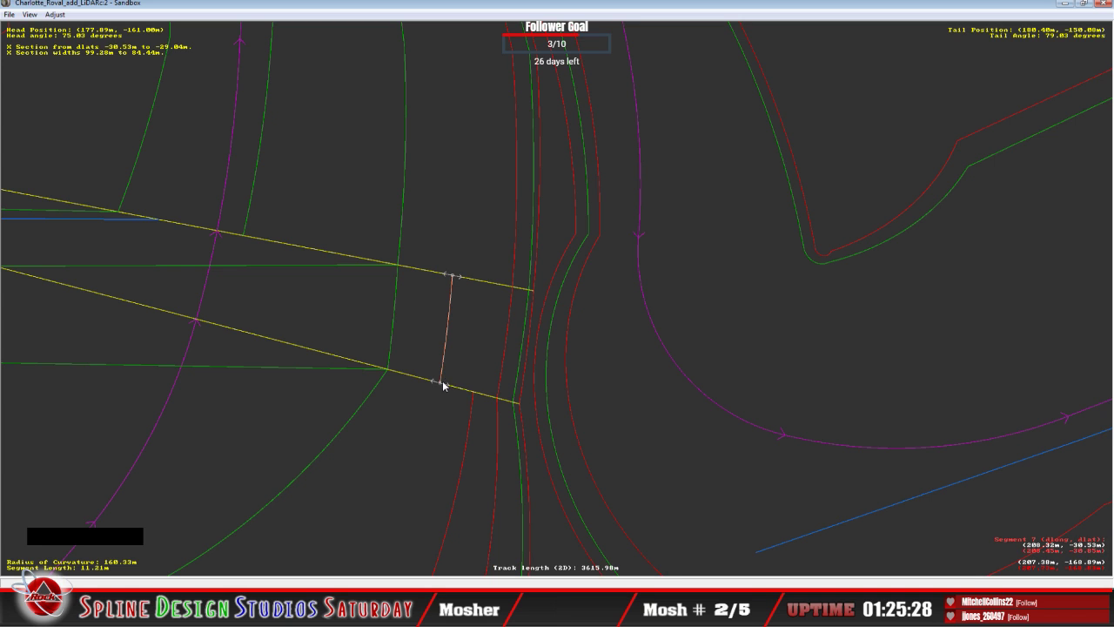
drag(443, 383, 474, 396)
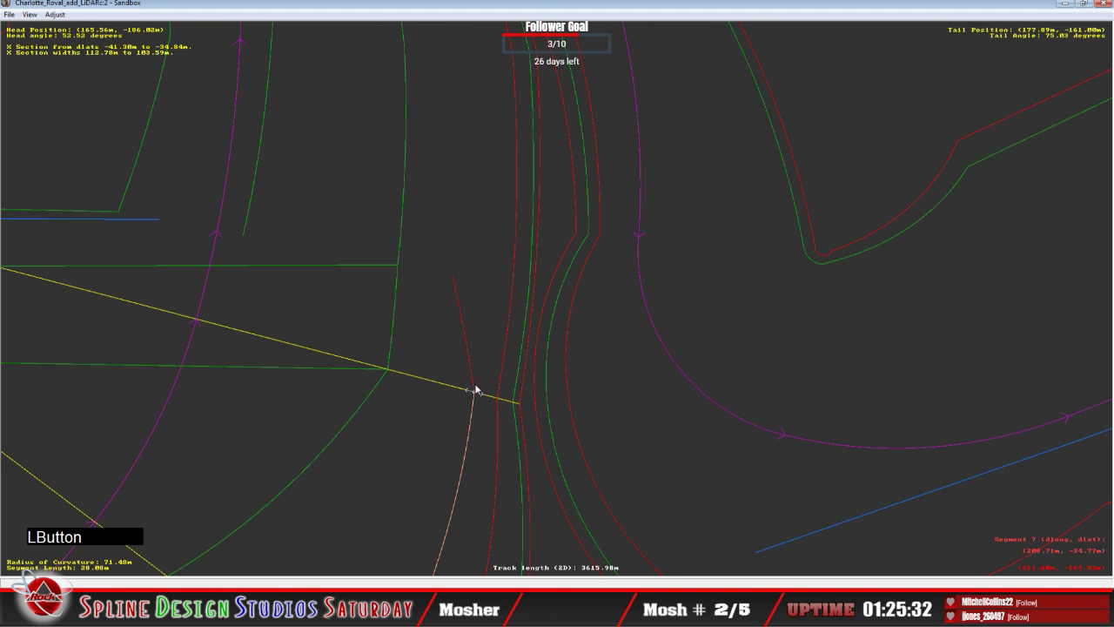
Move the 11.21 m segment's X section tail to dlat -33.15 m and set its head joint to Absolute mode at -35.48 m.
click(475, 390)
drag(453, 276, 485, 283)
drag(478, 392, 479, 395)
right_click(479, 396)
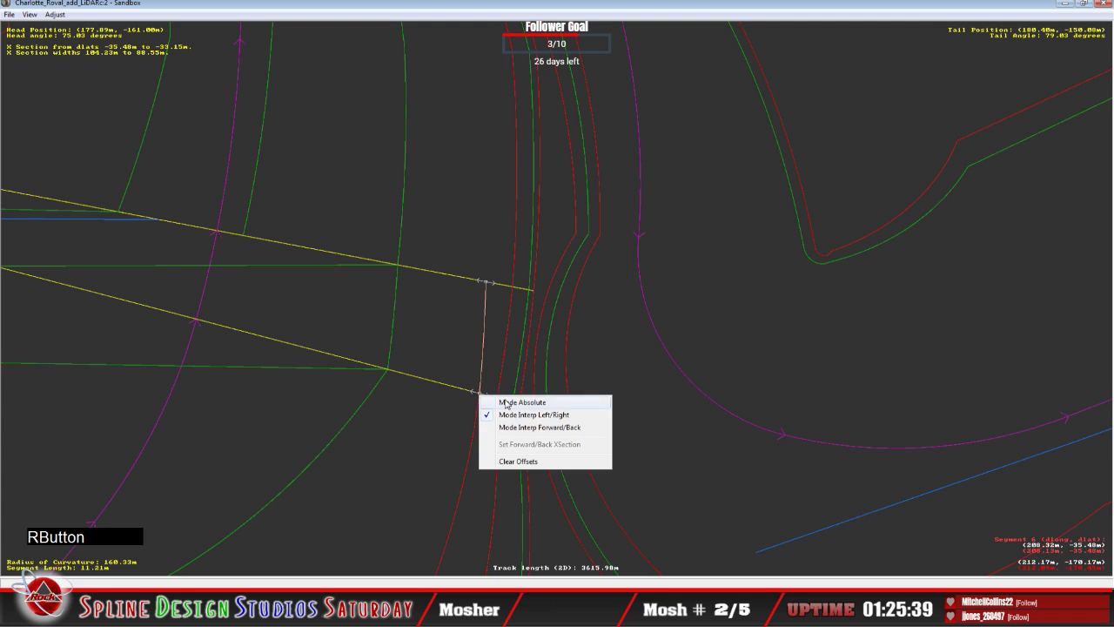
click(508, 400)
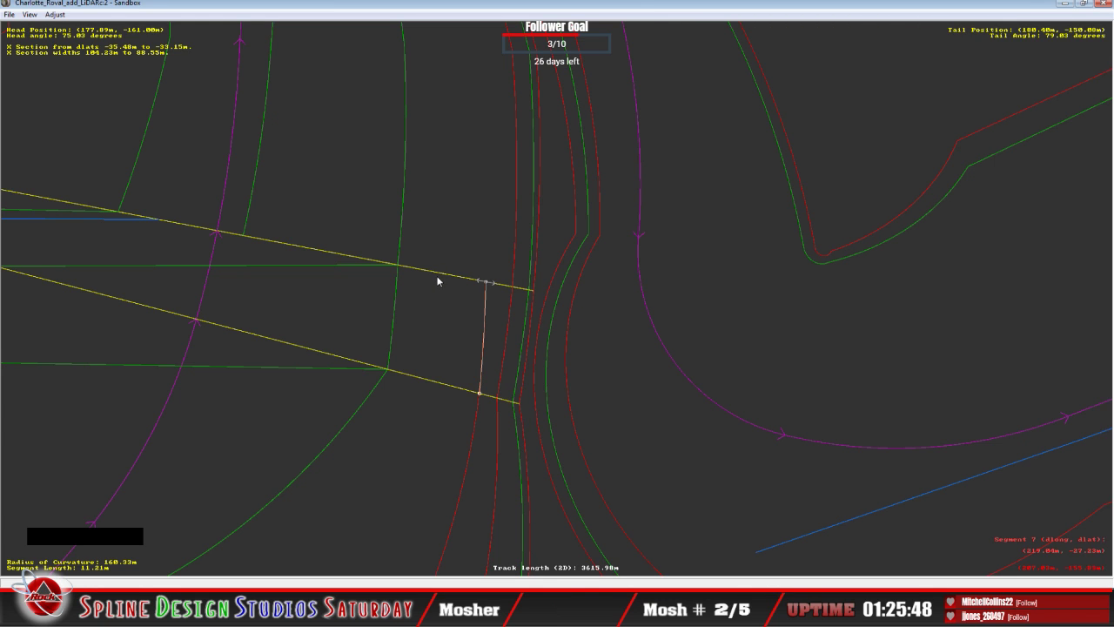
Insert an X section on the 23.88 m curve segment that follows the 11.21 m segment.
key(c)
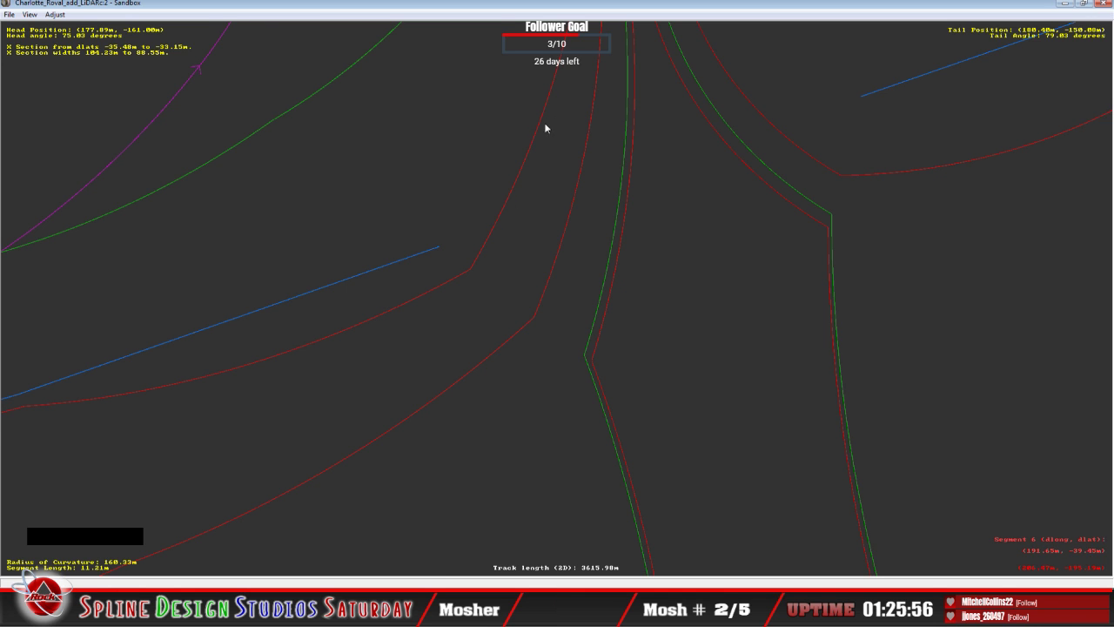
key(c)
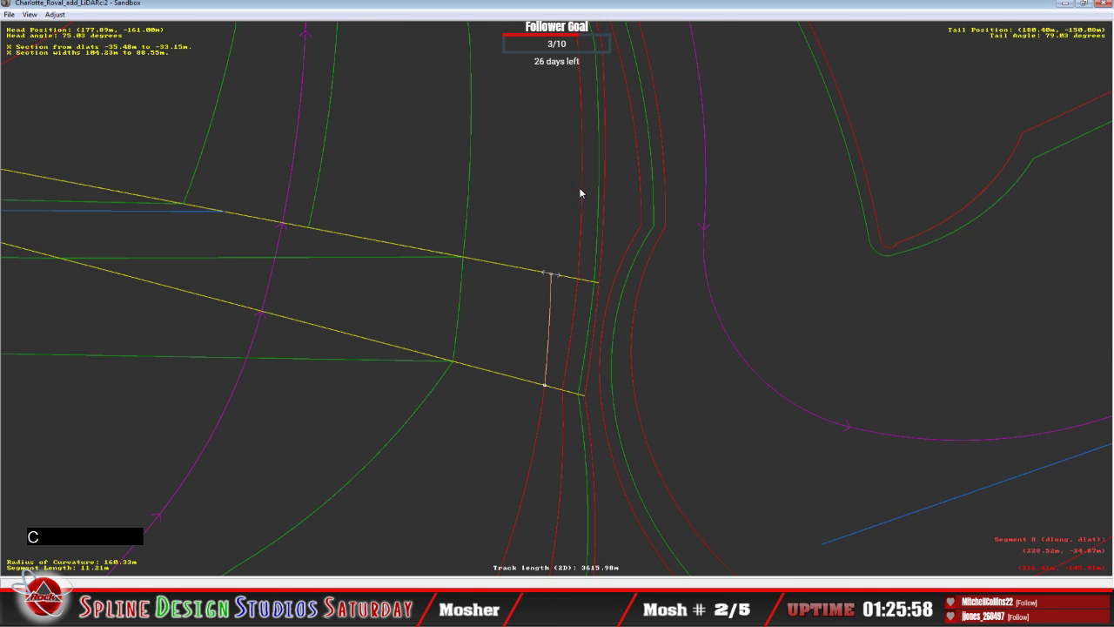
click(544, 223)
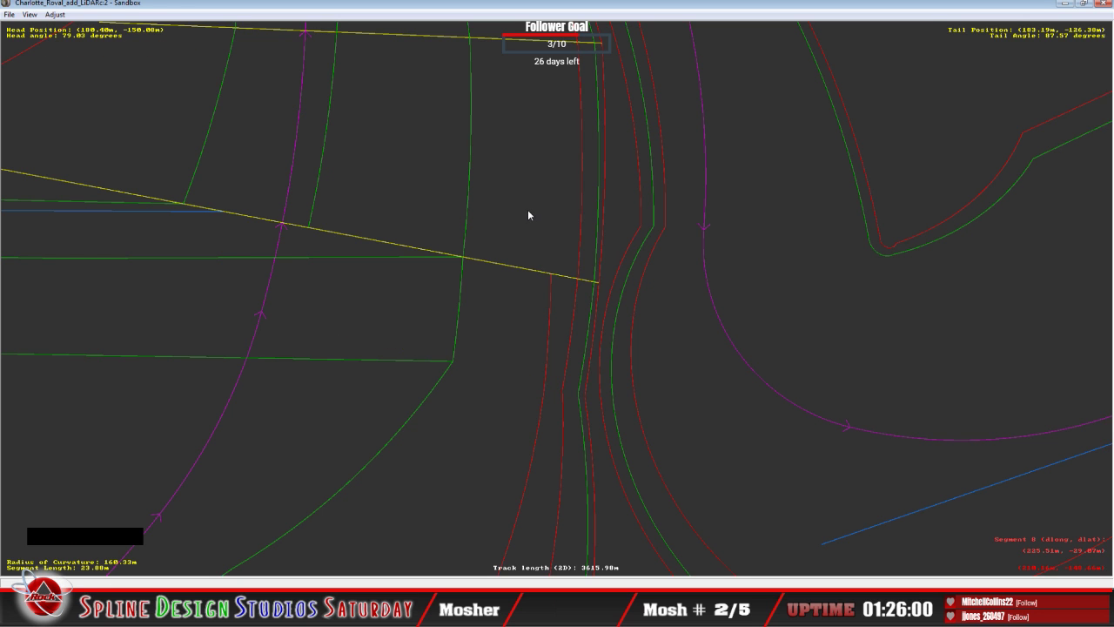
right_click(528, 211)
mouse_move(580, 294)
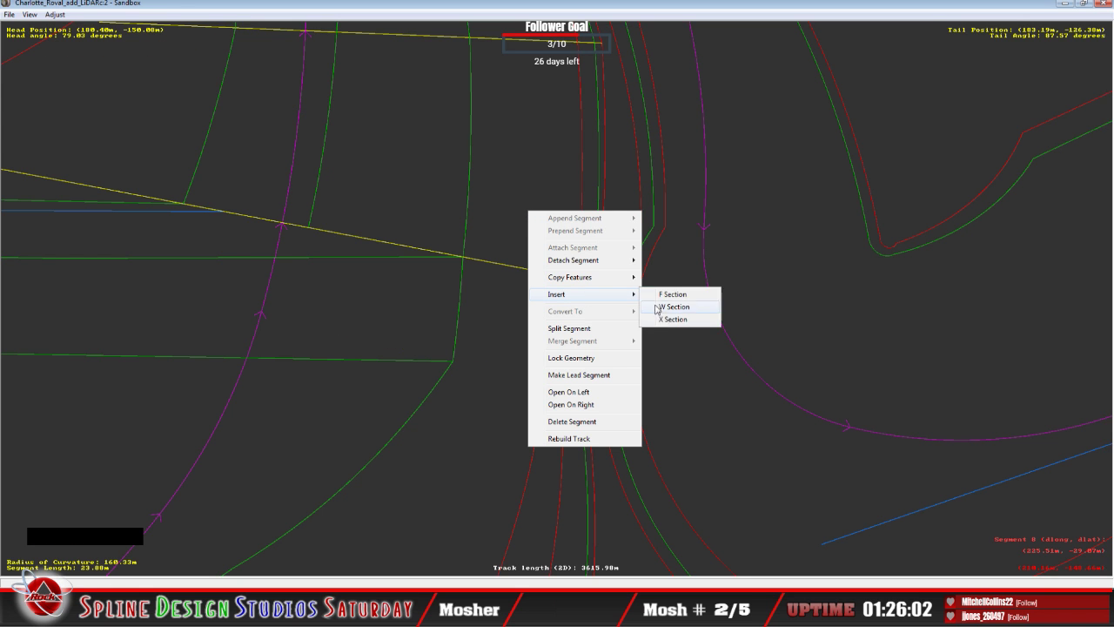
click(656, 308)
Set the 23.88 m segment's X section head to dlat -34.04 m in Absolute mode and its tail to dlat -30.46 m.
drag(524, 273, 559, 279)
right_click(559, 279)
click(559, 279)
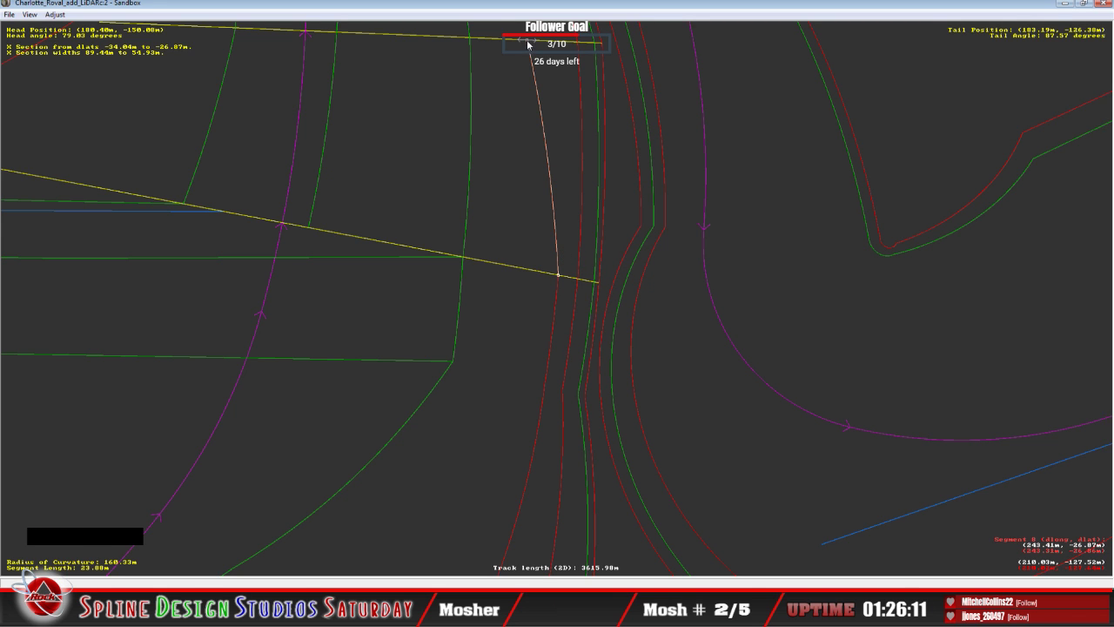
drag(528, 42, 558, 41)
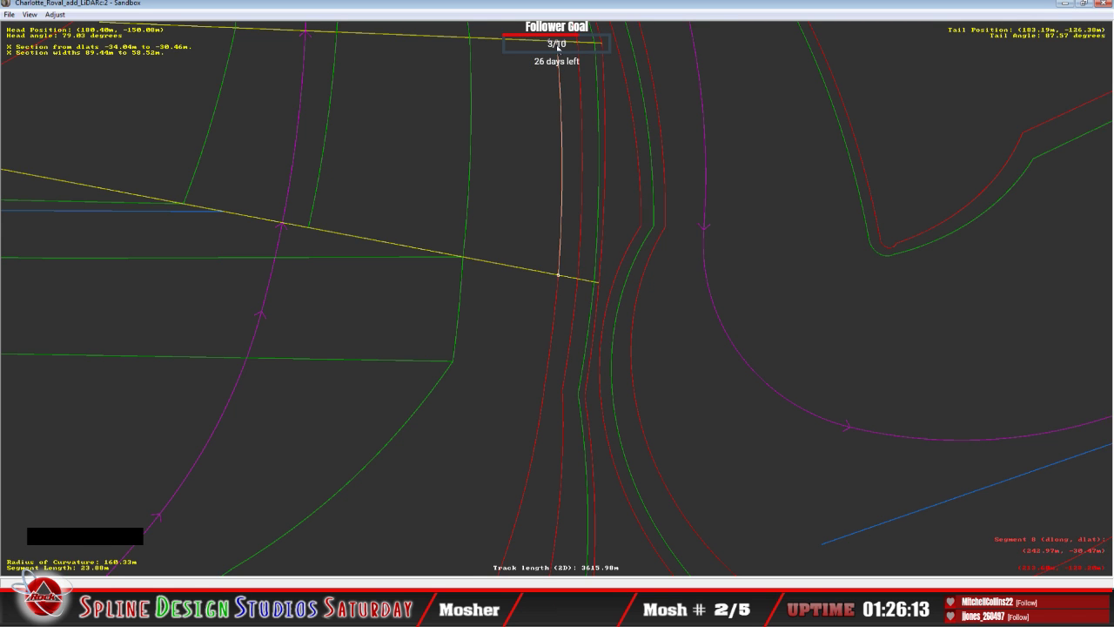
Insert an X section on the 27.95 m straight segment.
key(c)
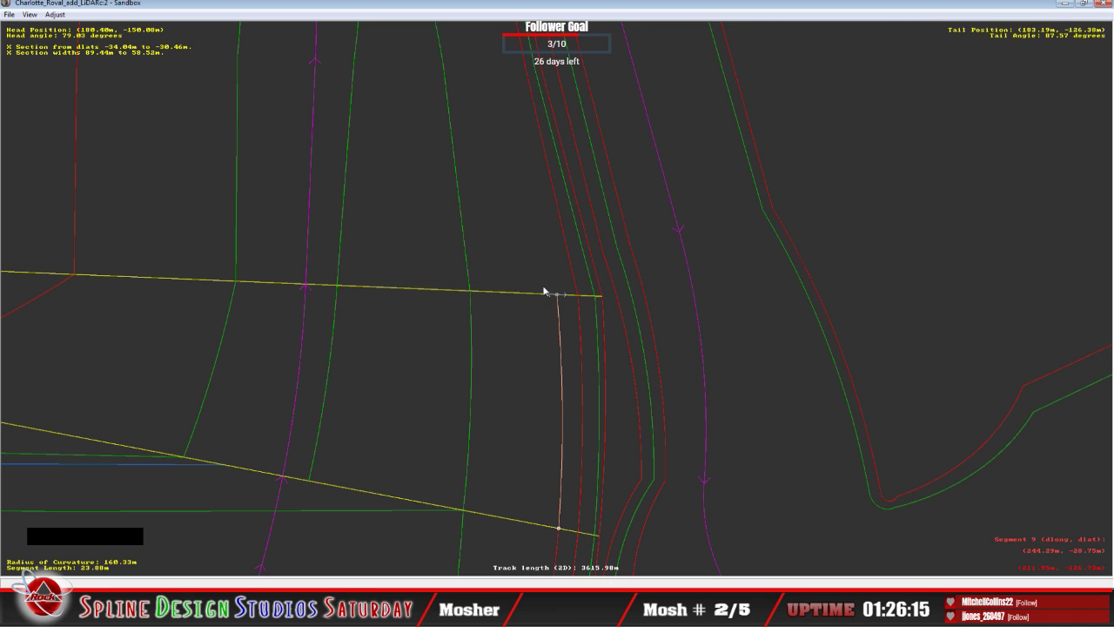
click(534, 261)
right_click(523, 245)
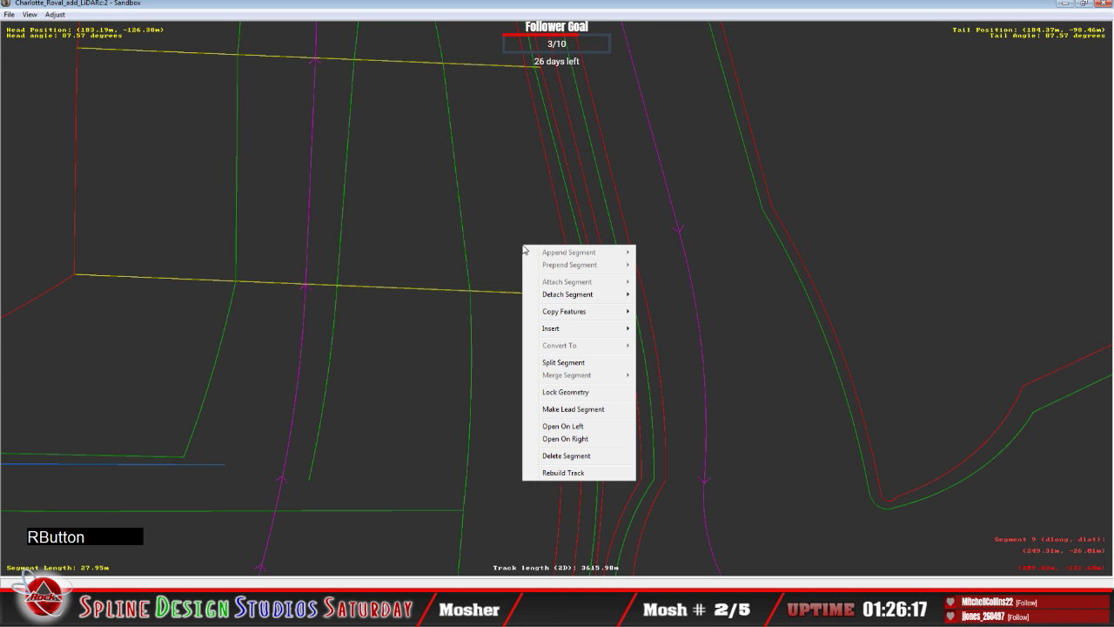
mouse_move(570, 330)
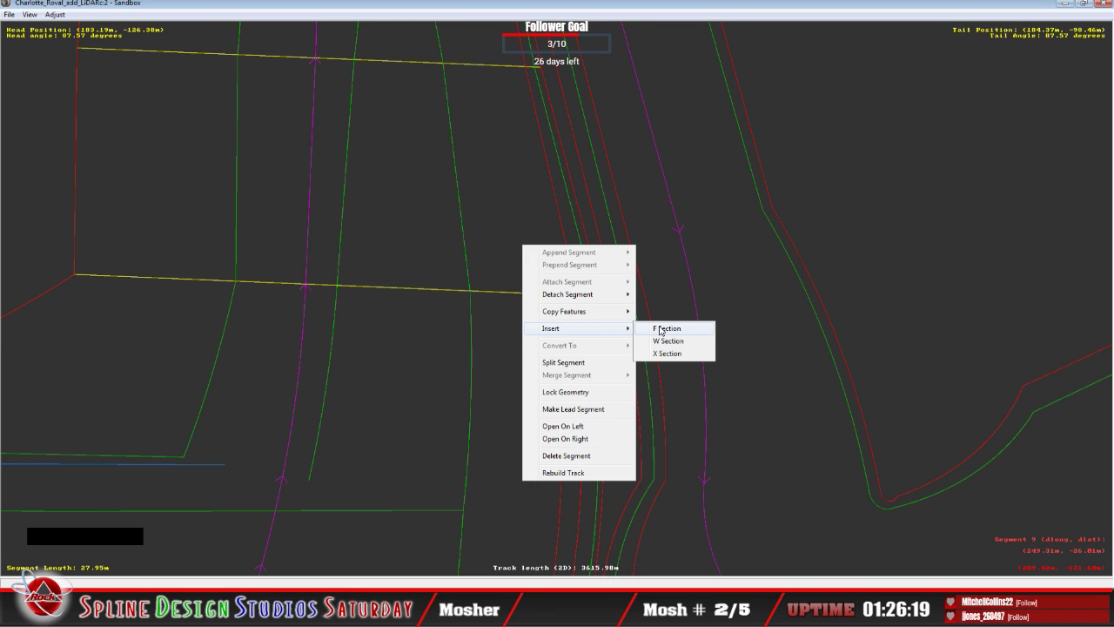
click(665, 354)
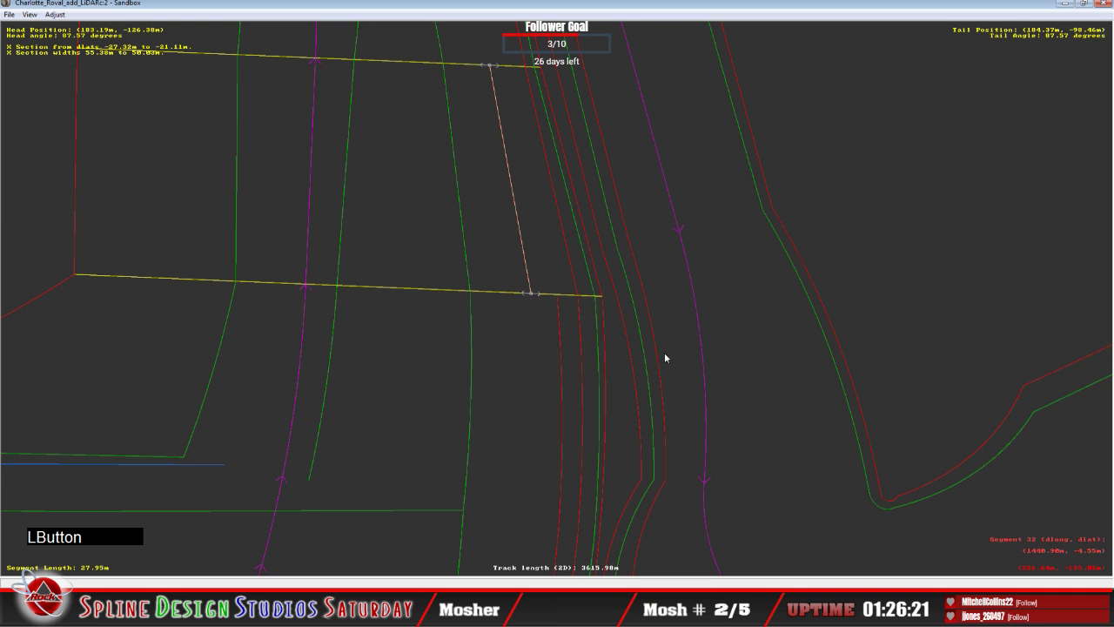
Set the 27.95 m segment's X section head to dlat -30.61 m in Absolute mode and its tail to dlat -23.69 m.
drag(532, 294, 508, 66)
right_click(559, 298)
click(585, 391)
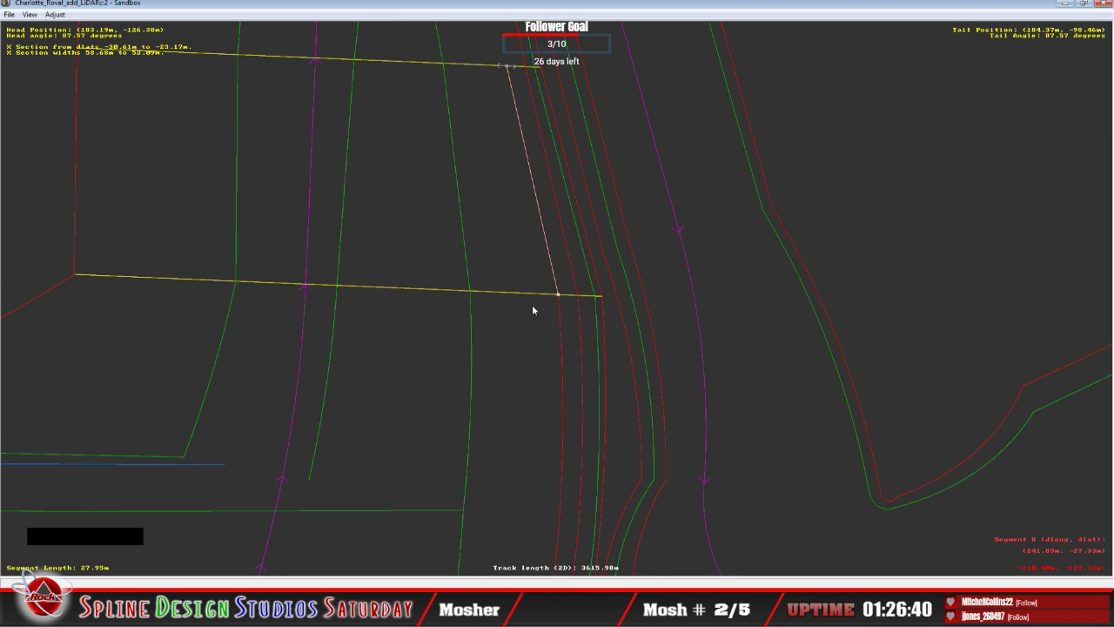
key(c)
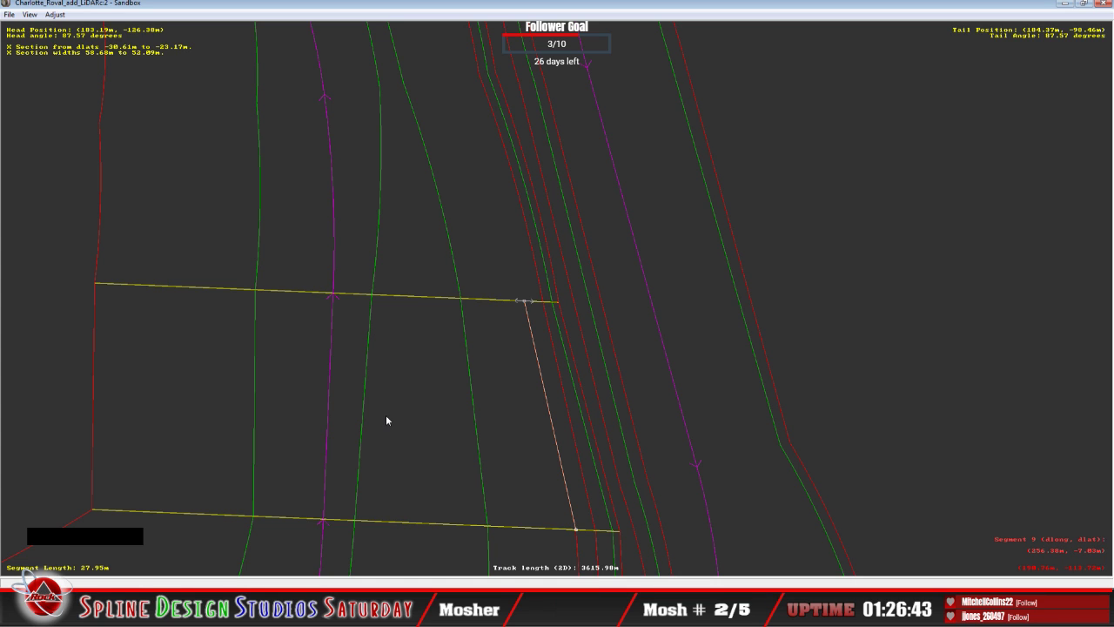
click(530, 302)
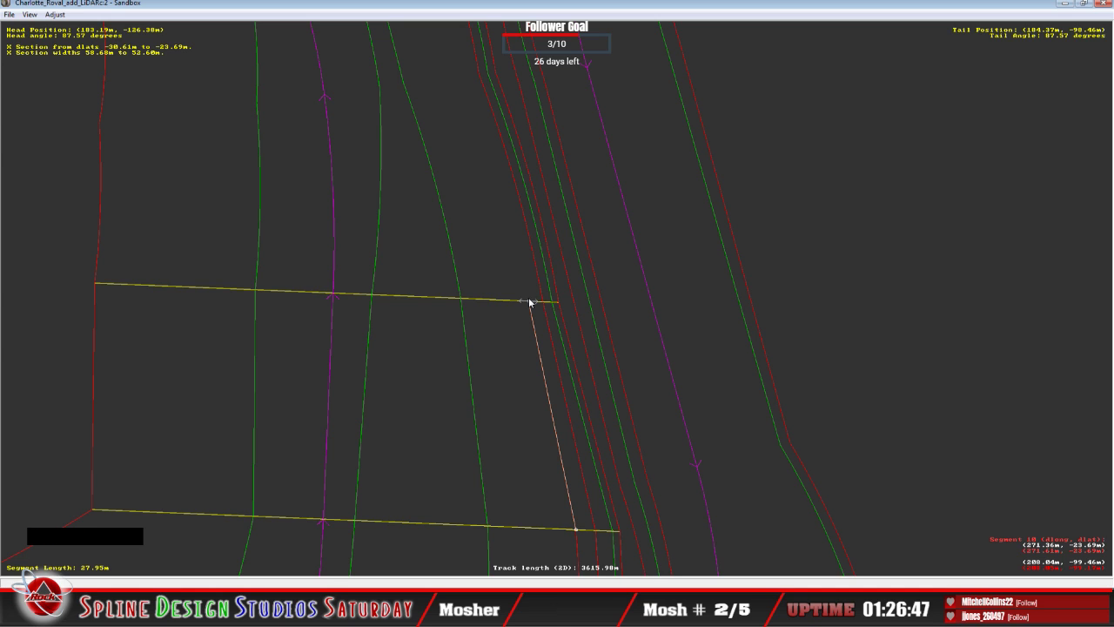
Insert an X section on the 24.59 m curve segment beyond the 27.95 m straight.
click(505, 266)
right_click(504, 266)
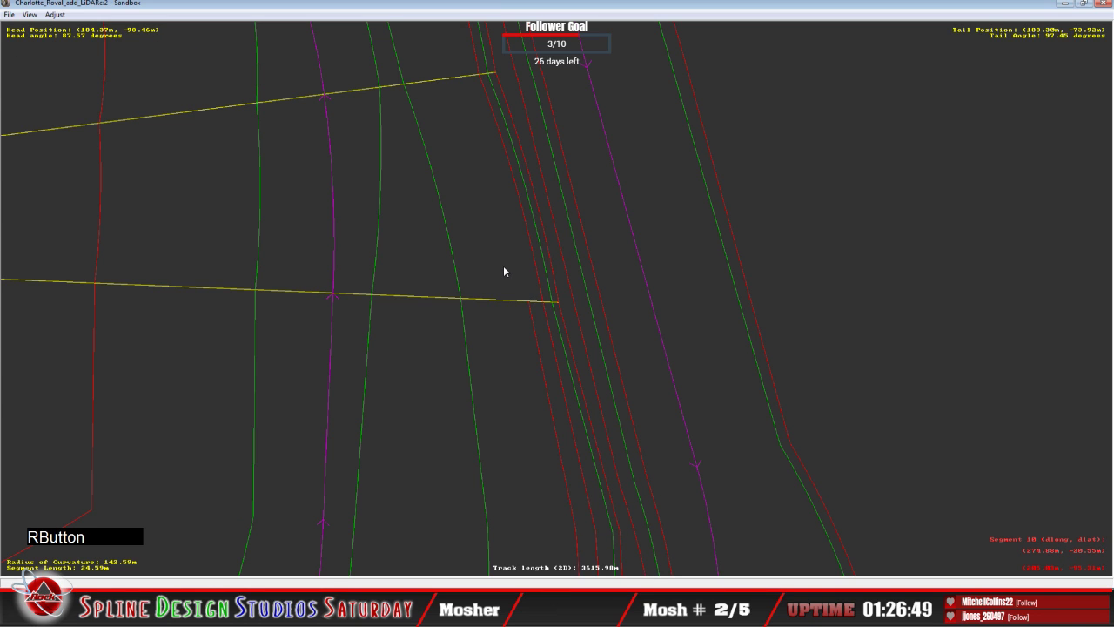
mouse_move(534, 352)
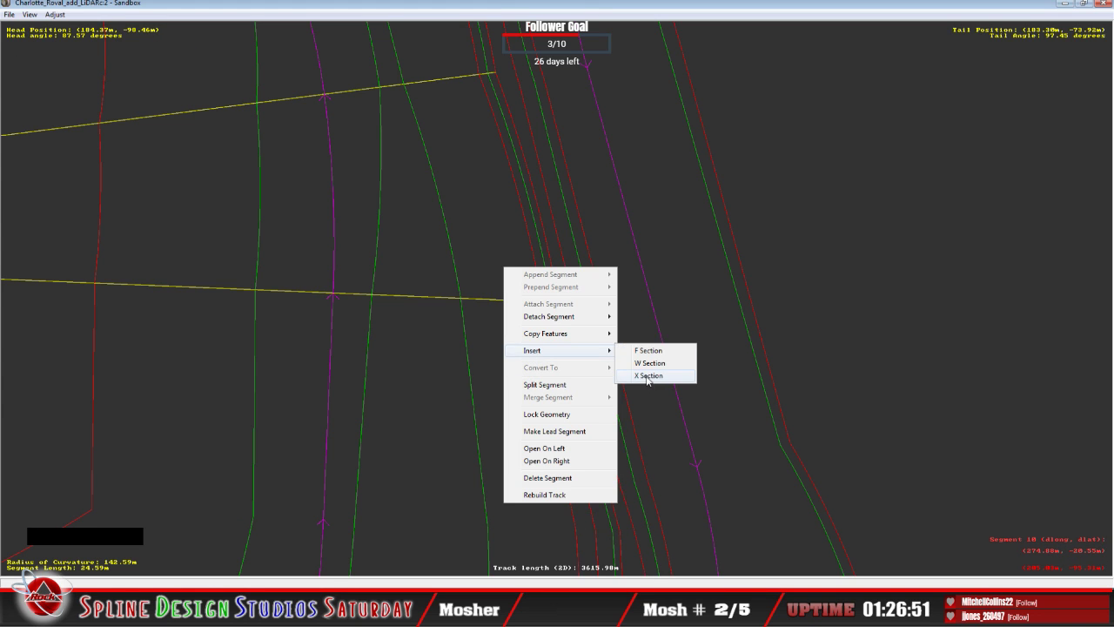
click(648, 375)
Join the 27.95 m and 24.59 m segments' X sections at dlat -23.90 m in Absolute mode and move the latter's tail to -17.43 m.
click(528, 302)
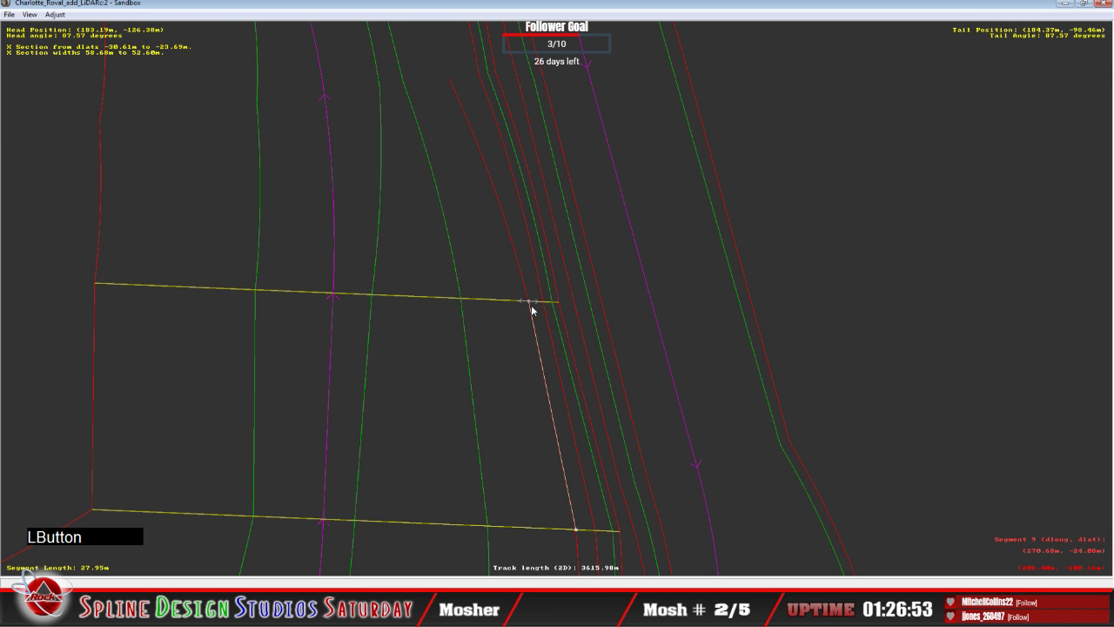
right_click(533, 306)
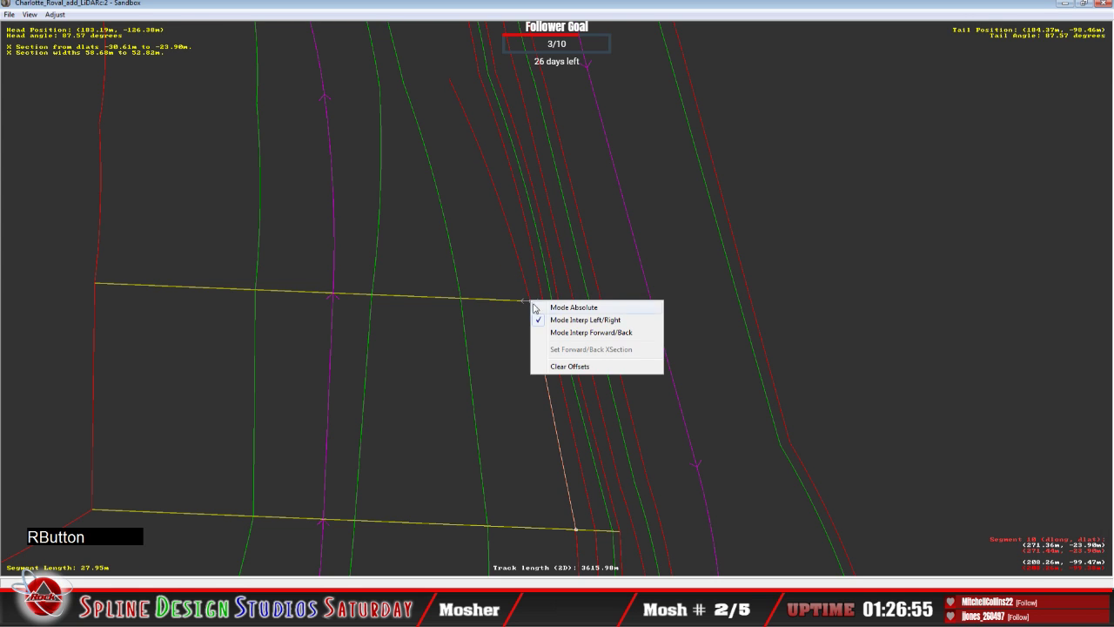
click(534, 306)
click(530, 296)
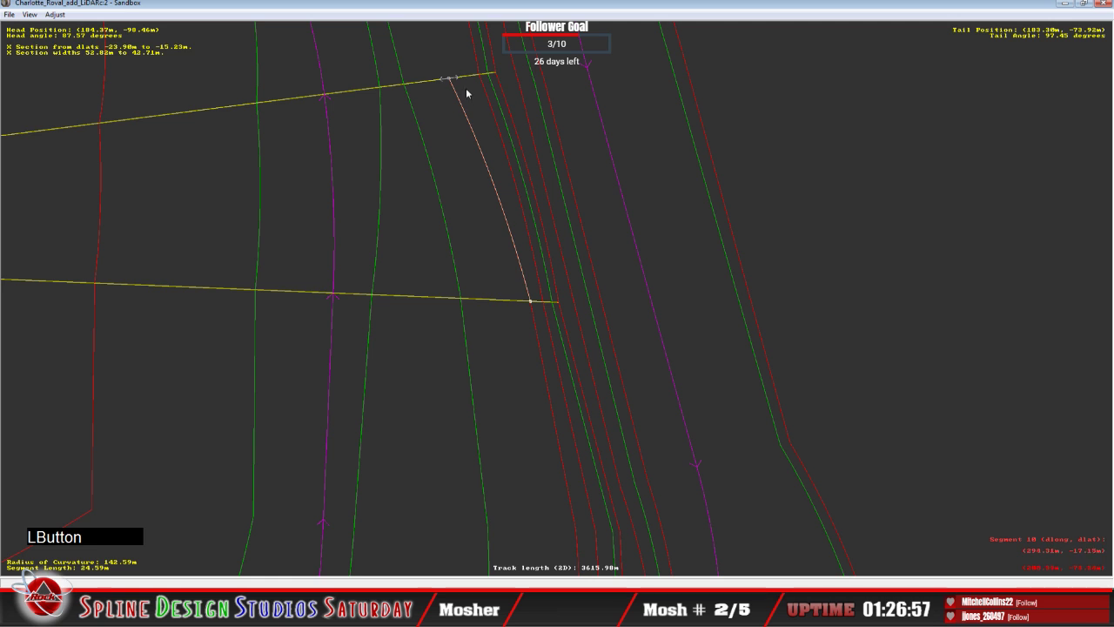
drag(453, 79, 467, 76)
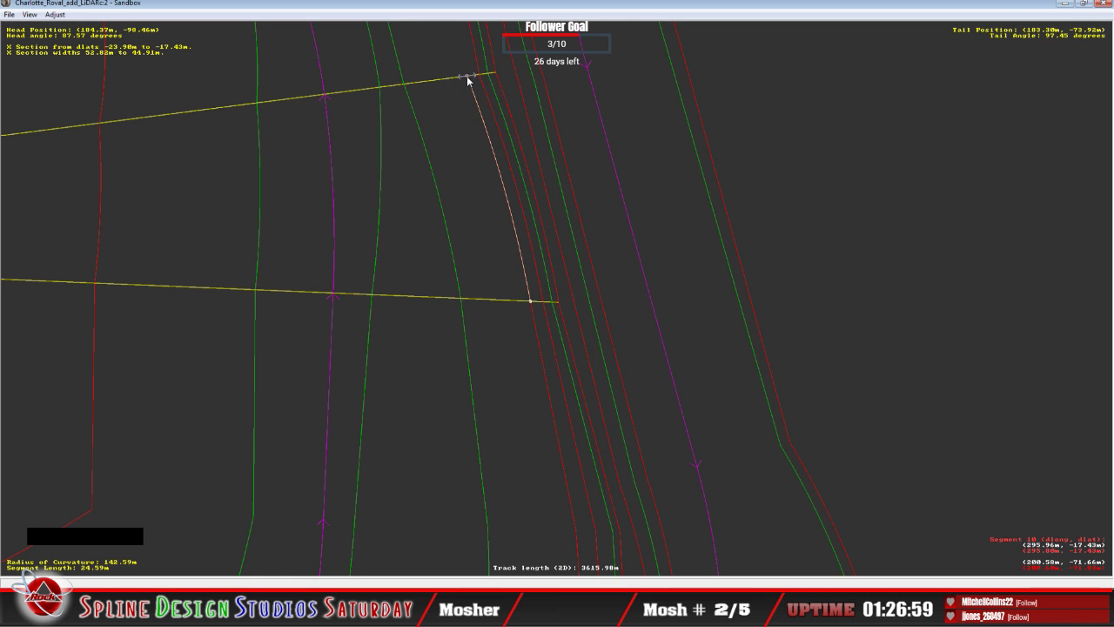
Insert an X section on the 14.70 m curve segment and move its head to dlat -17.53 m.
key(c)
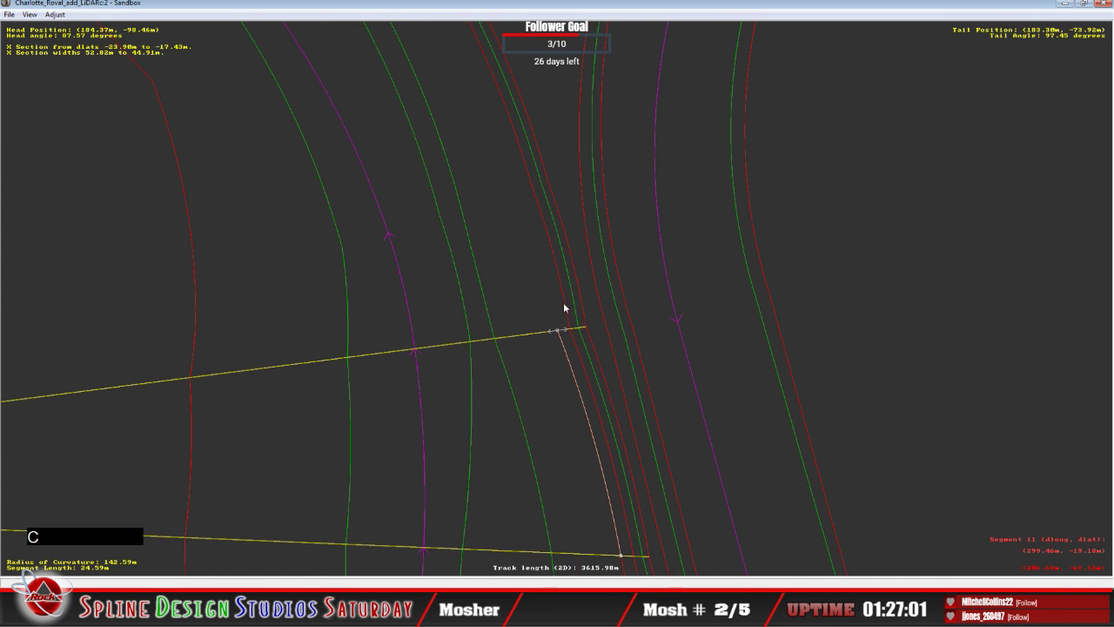
right_click(528, 303)
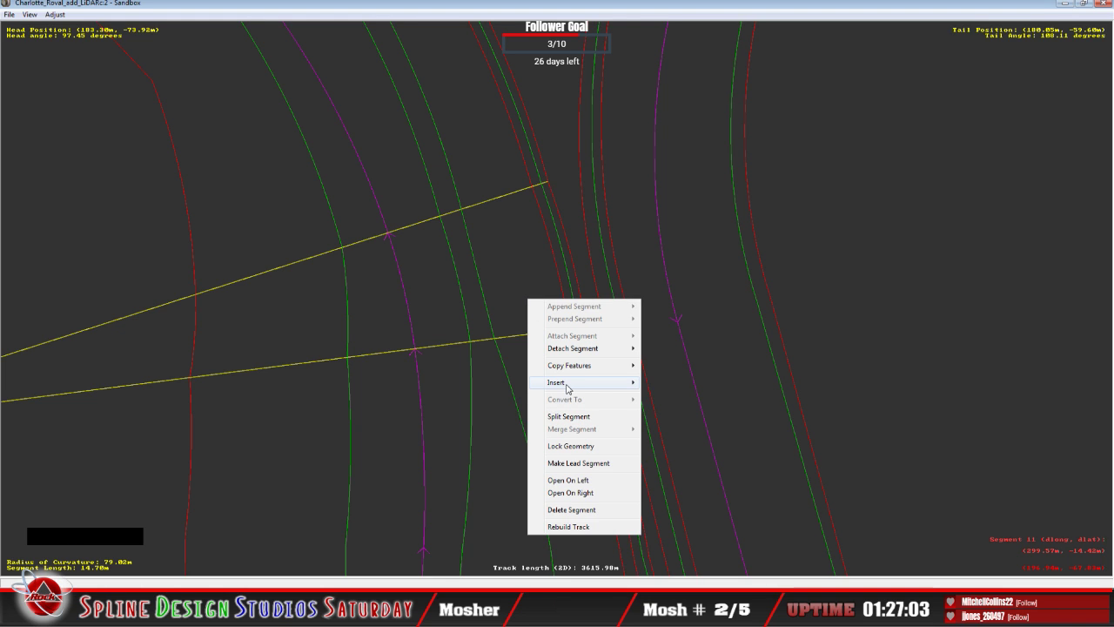
mouse_move(568, 389)
click(672, 407)
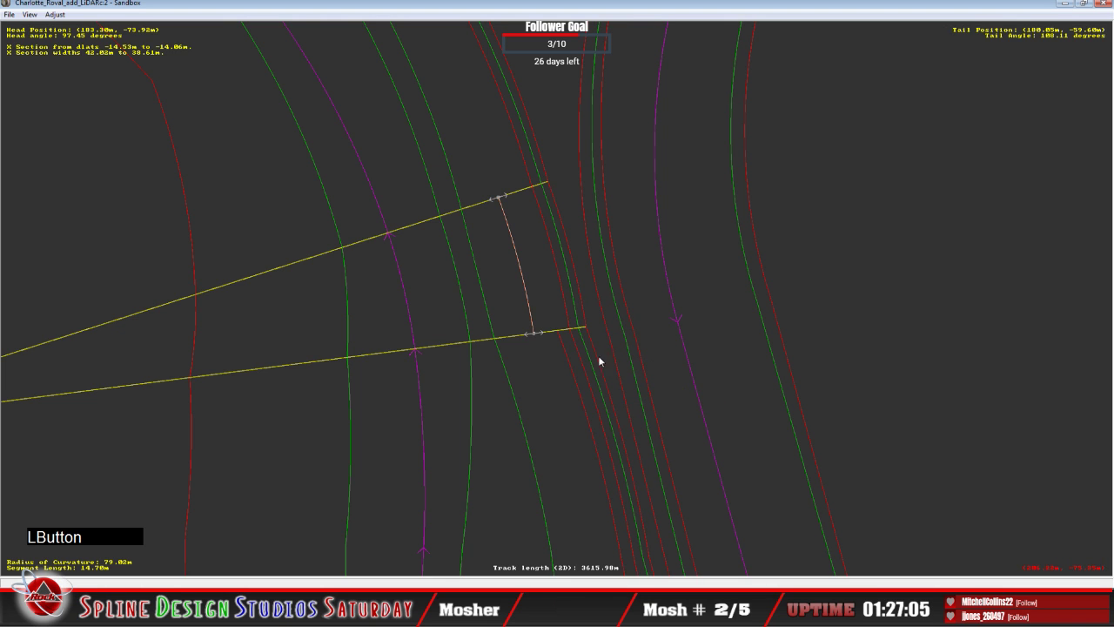
drag(536, 334, 558, 331)
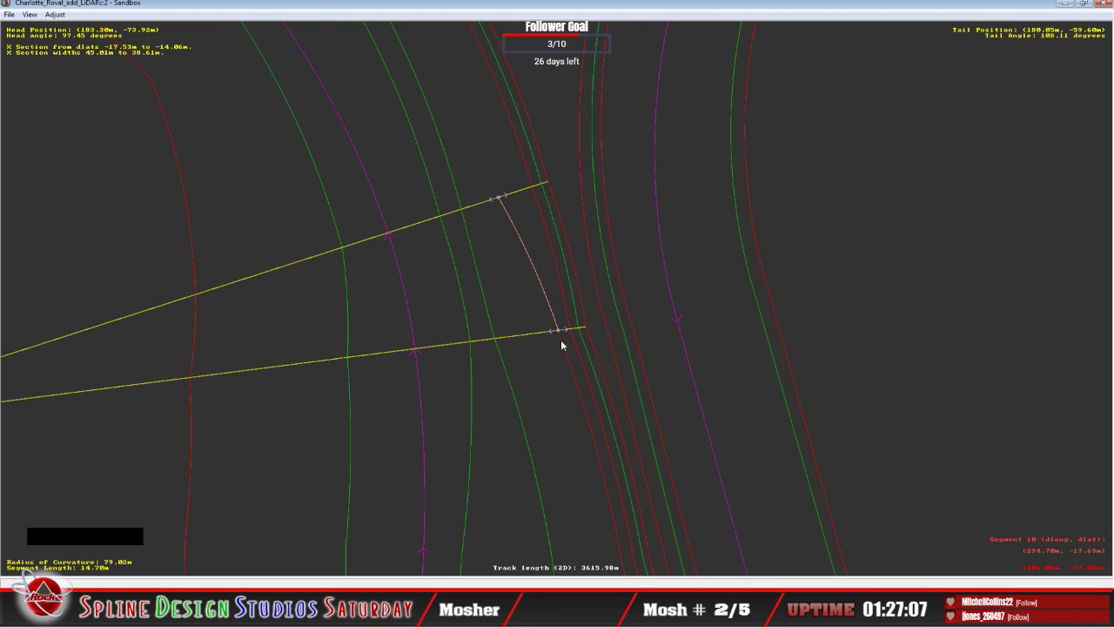
Join the 24.59 m and 14.70 m curve segments' X sections at dlat -17.58 m in Absolute mode.
click(558, 334)
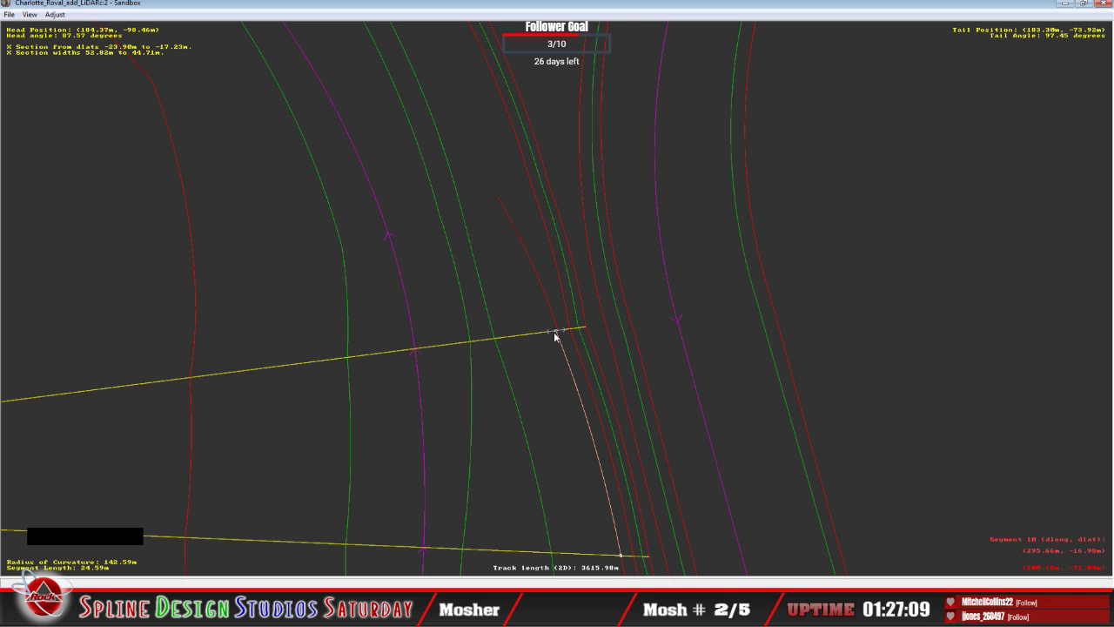
key(z)
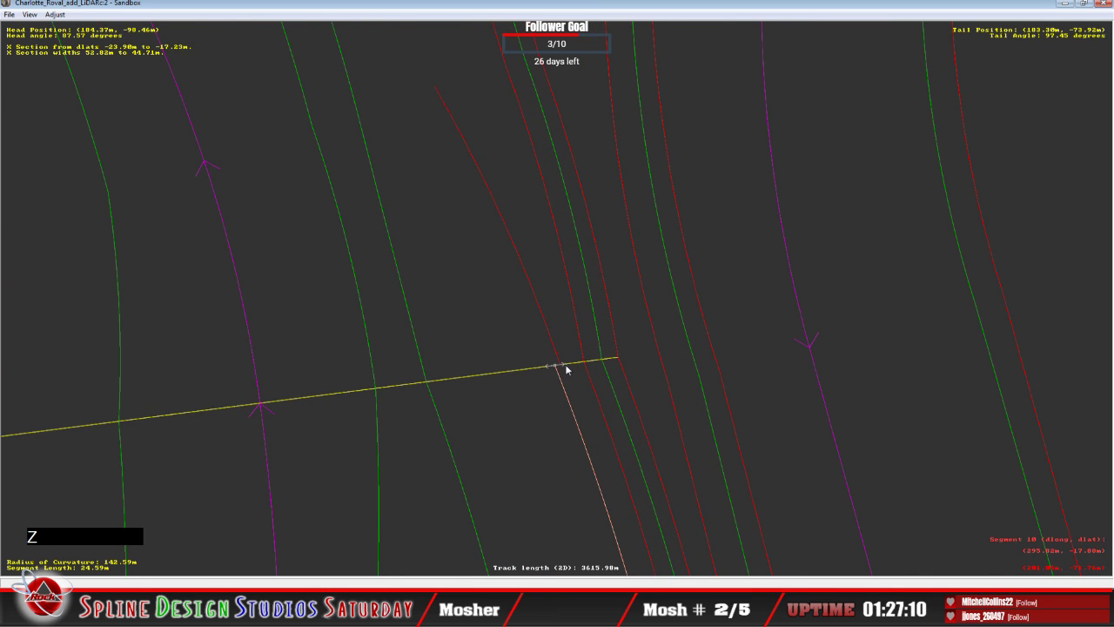
click(560, 366)
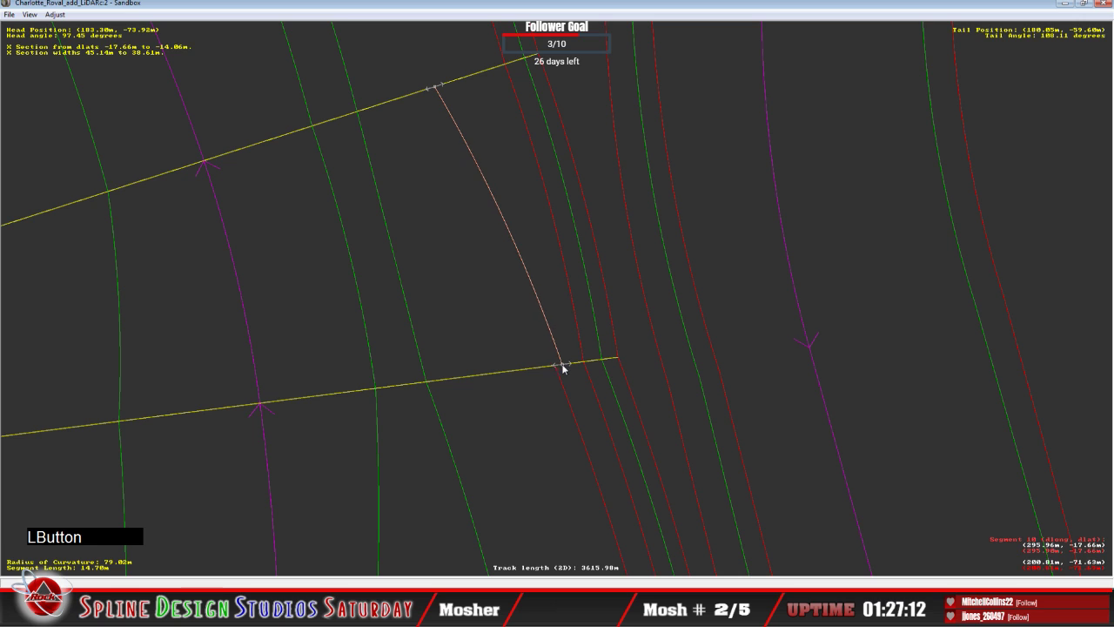
click(555, 369)
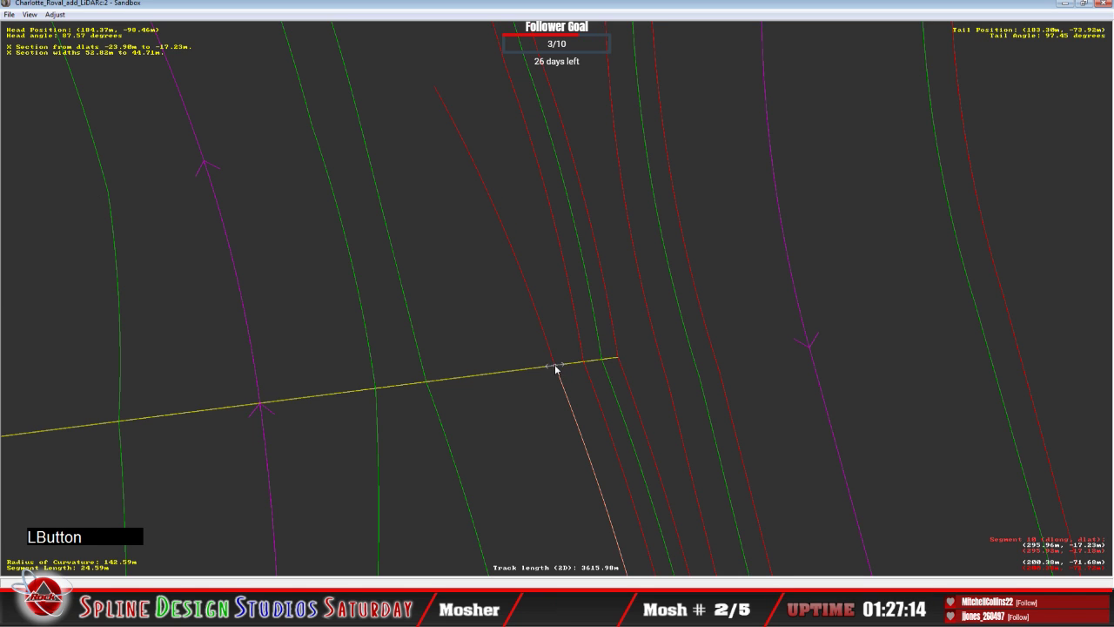
click(561, 369)
right_click(561, 369)
click(576, 370)
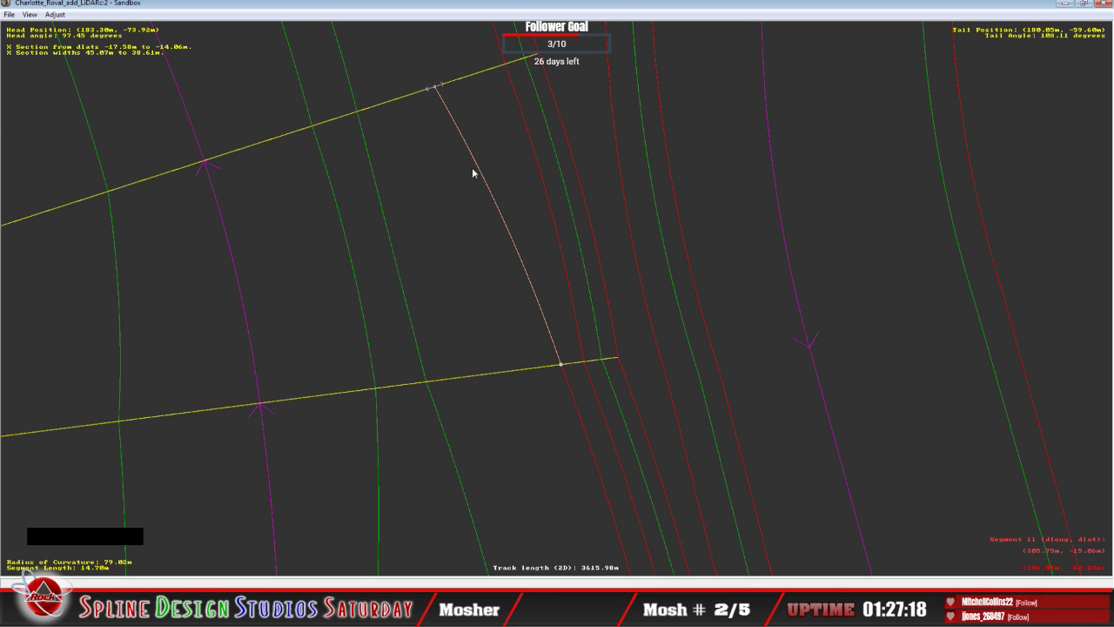
Move the tail of the 14.70 m curve segment's X section outward to dlat -16.53 m.
drag(435, 89, 486, 108)
key(c)
key(c)
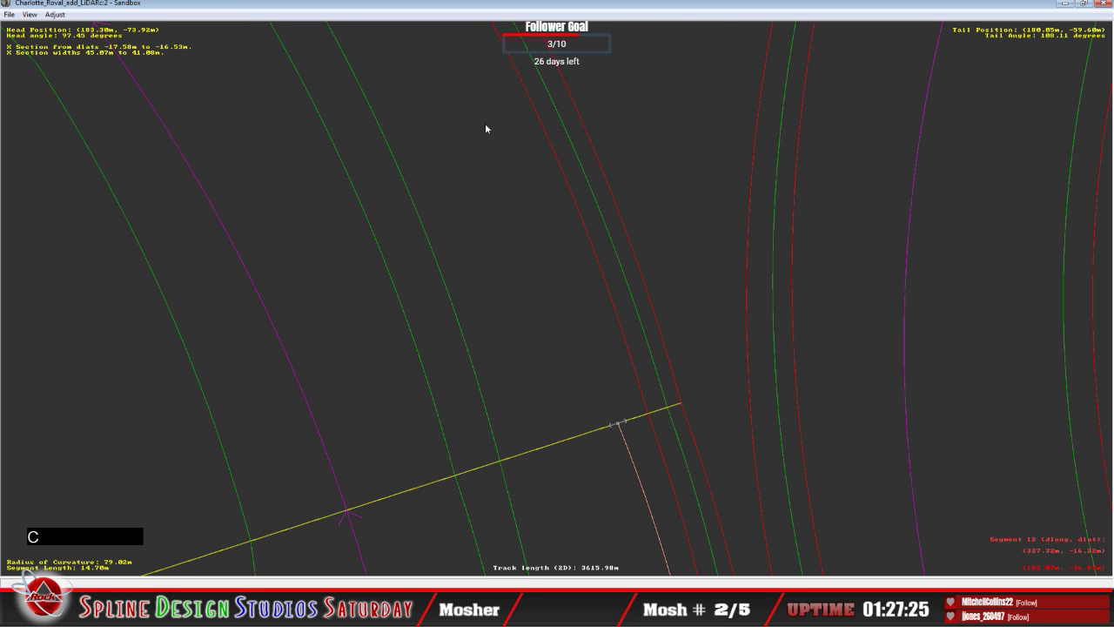
click(523, 340)
click(625, 427)
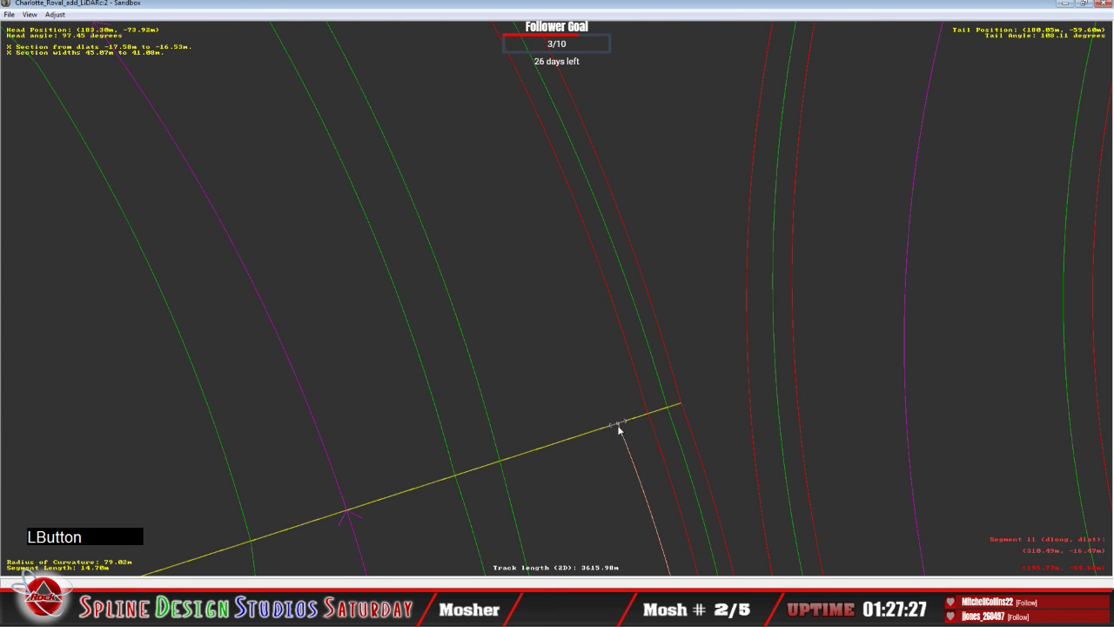
click(625, 425)
Insert an X section on the 32.48 m curve segment and join it to the 14.70 m segment's at dlat -17.22 m in Absolute mode.
click(565, 394)
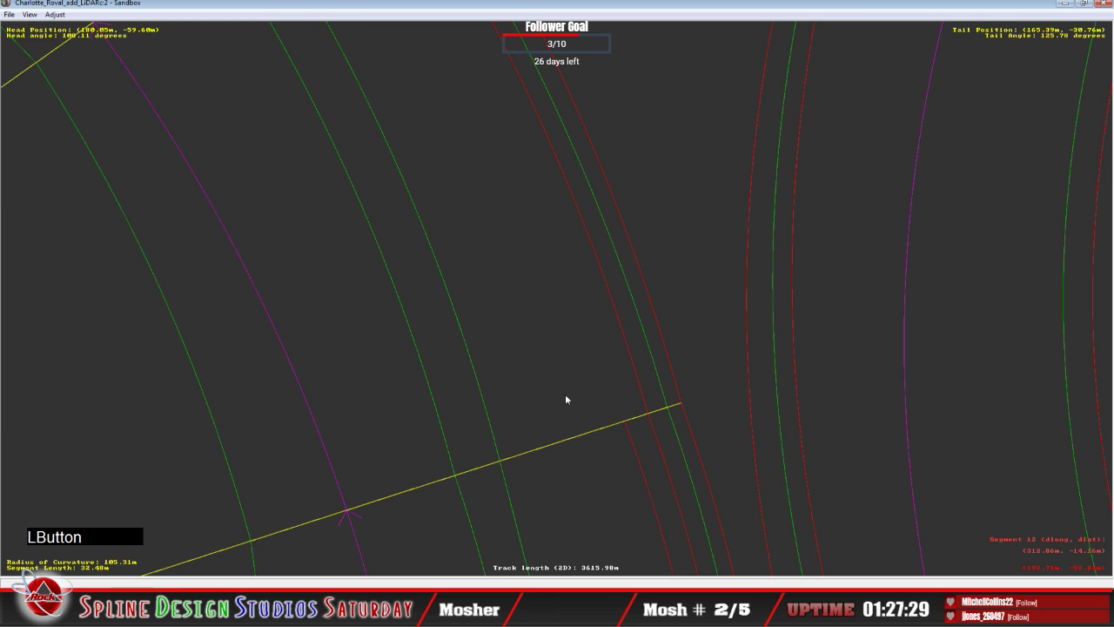
right_click(558, 381)
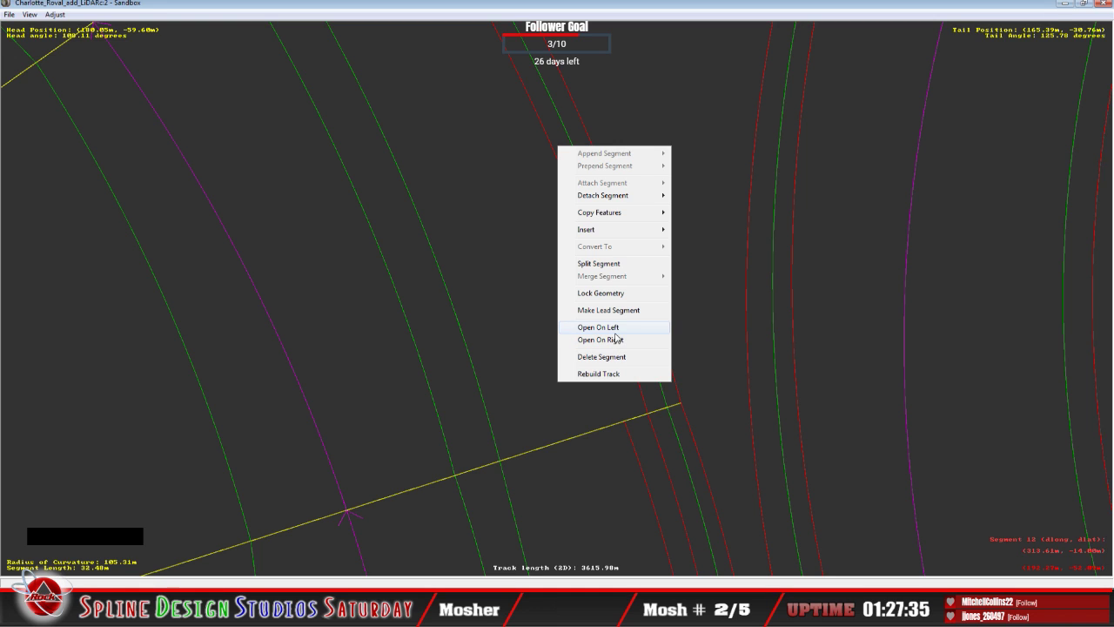
mouse_move(605, 229)
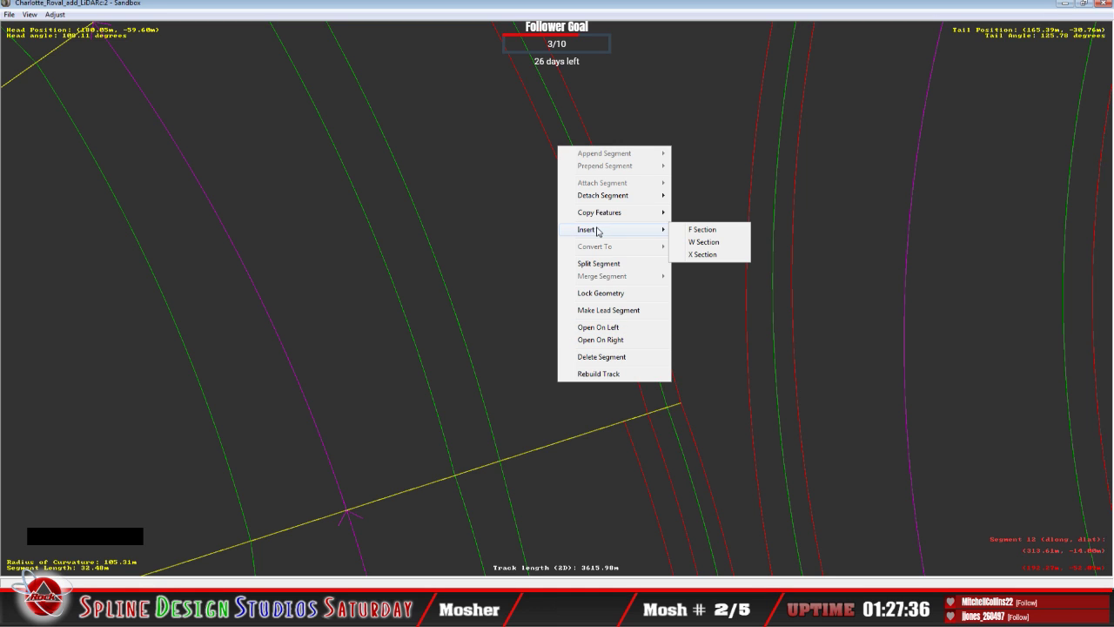
click(705, 258)
drag(575, 437, 631, 421)
right_click(631, 421)
click(655, 426)
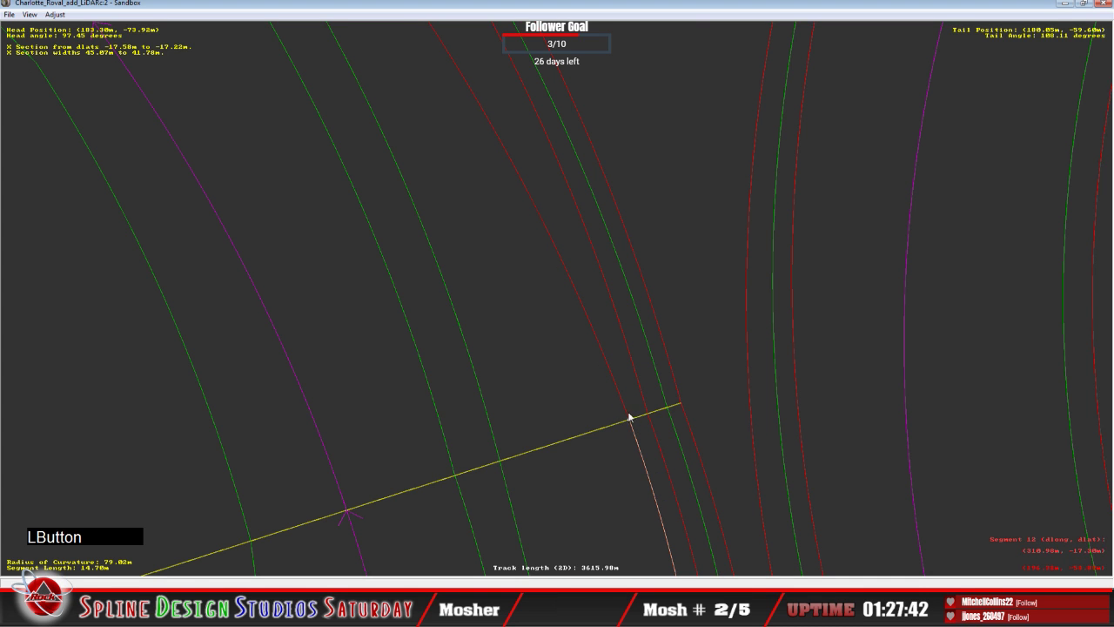
Move the 32.48 m segment's X section tail to dlat -18.65 m and insert an X section on the 32.30 m segment.
key(c)
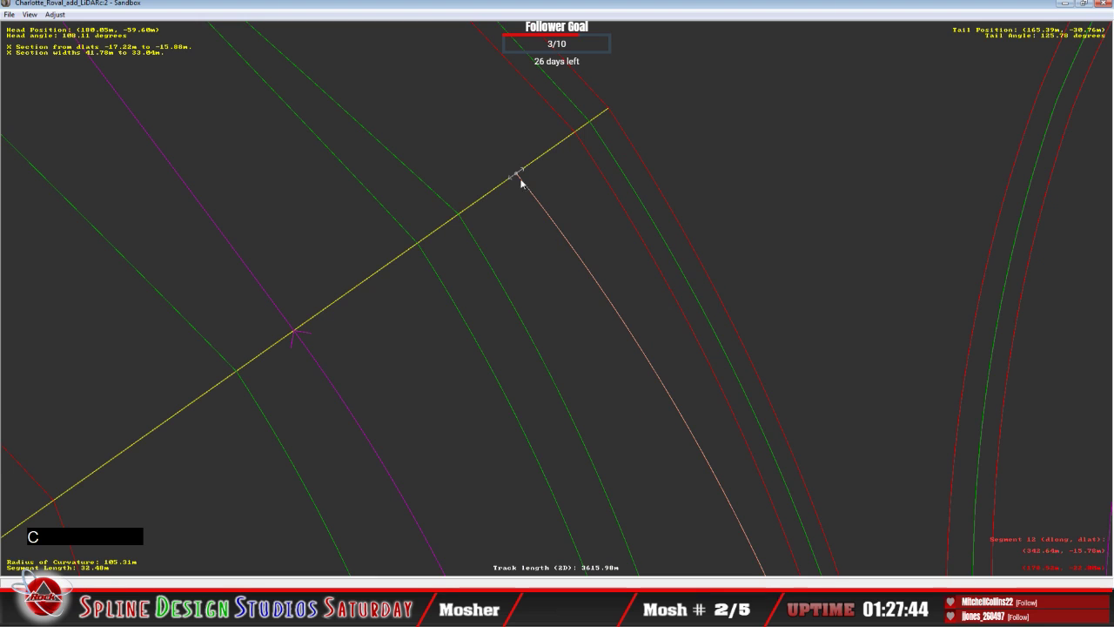
drag(514, 179, 565, 159)
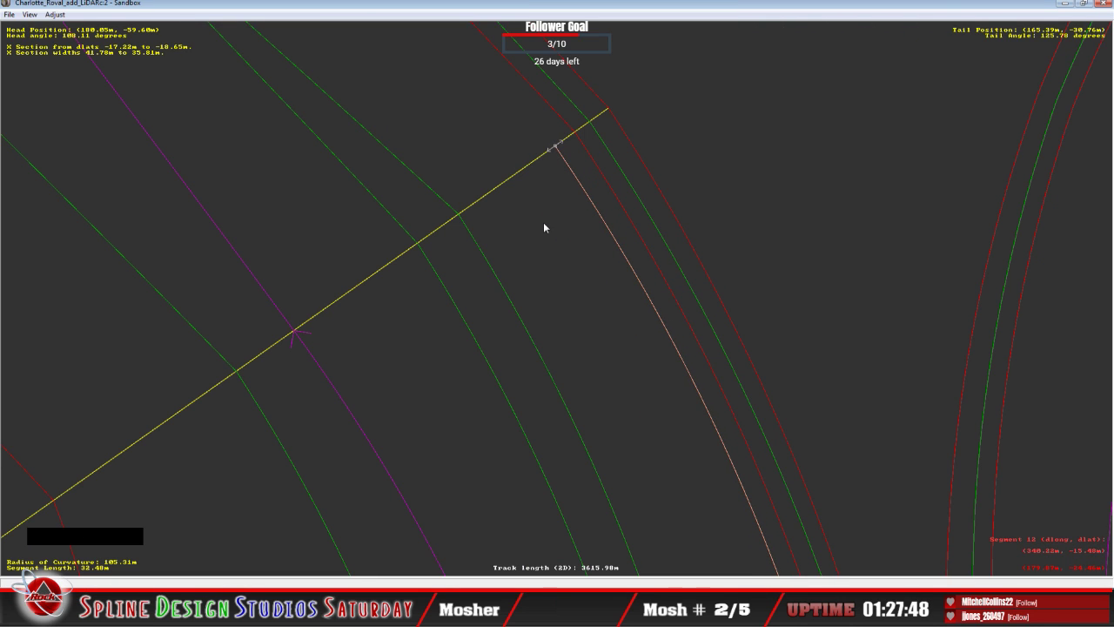
key(c)
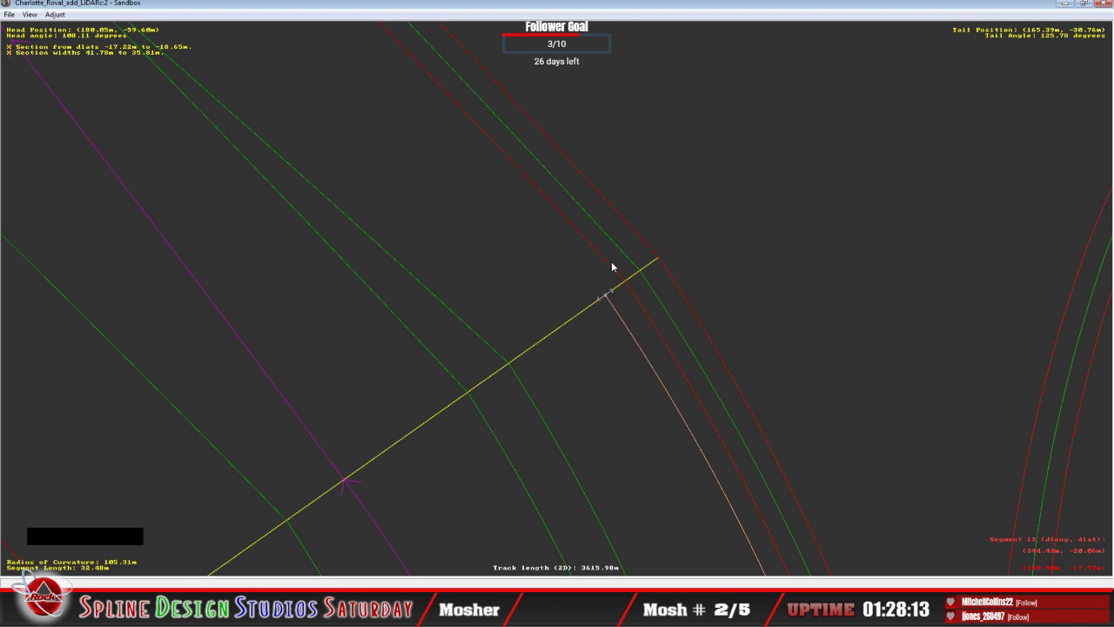
click(541, 262)
right_click(538, 261)
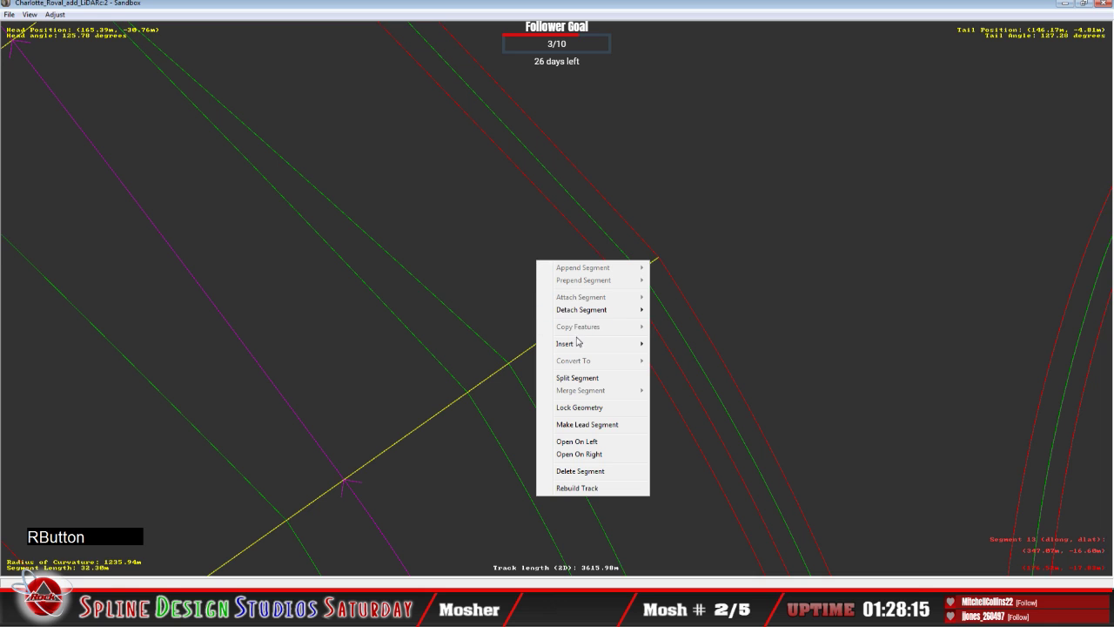
mouse_move(576, 346)
click(702, 370)
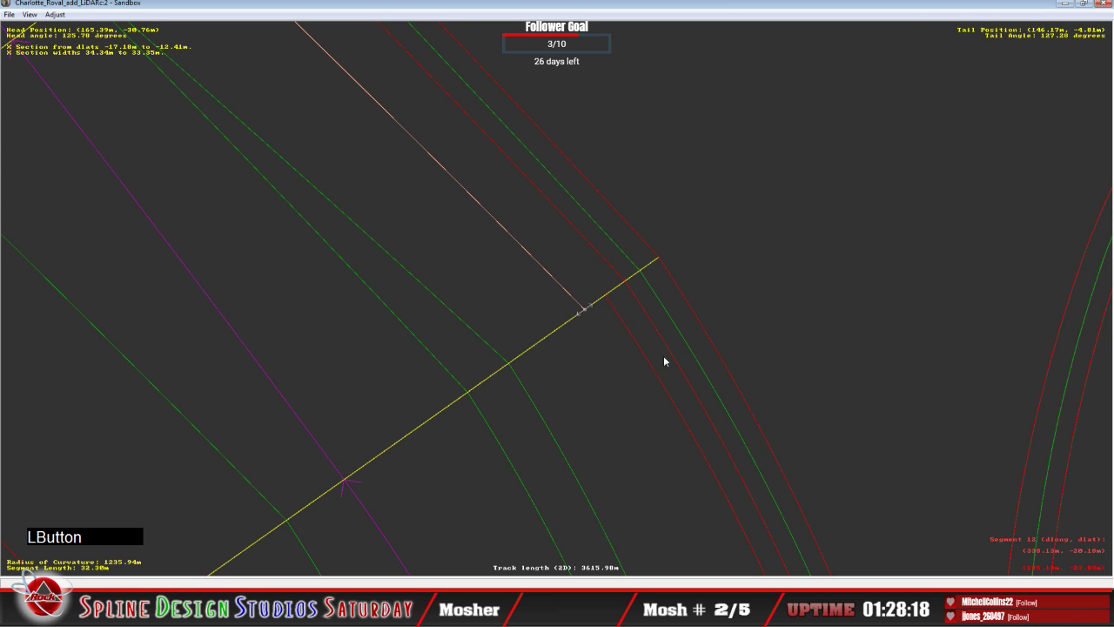
Join the 32.48 m and 32.30 m segments' X sections at dlat -18.97 m in Absolute mode and move the latter's tail to -15.01 m.
click(605, 302)
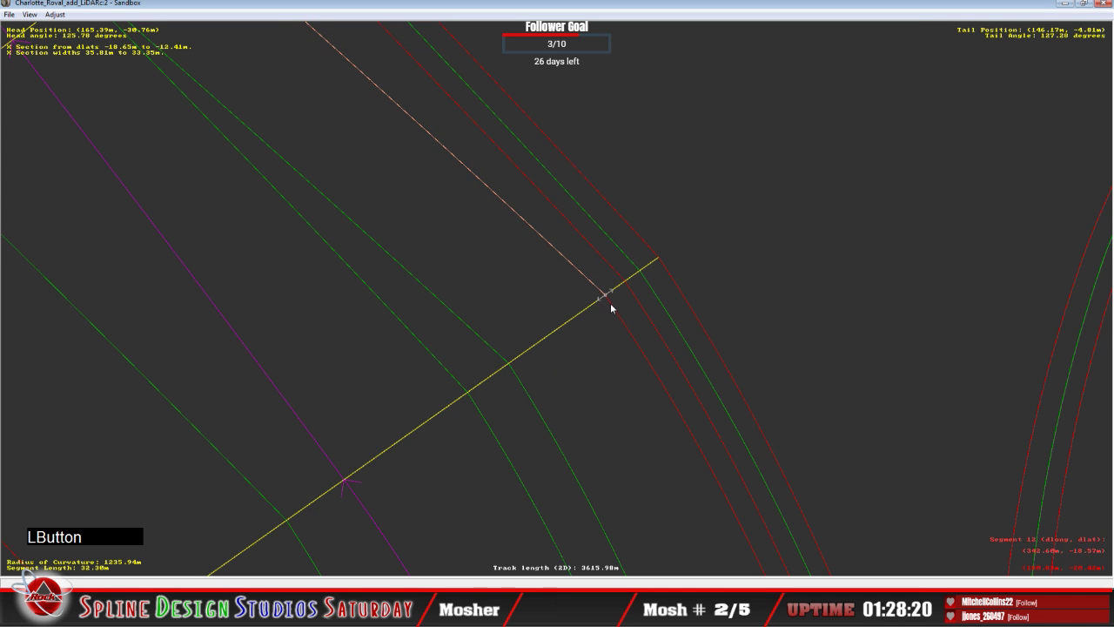
drag(604, 298, 612, 296)
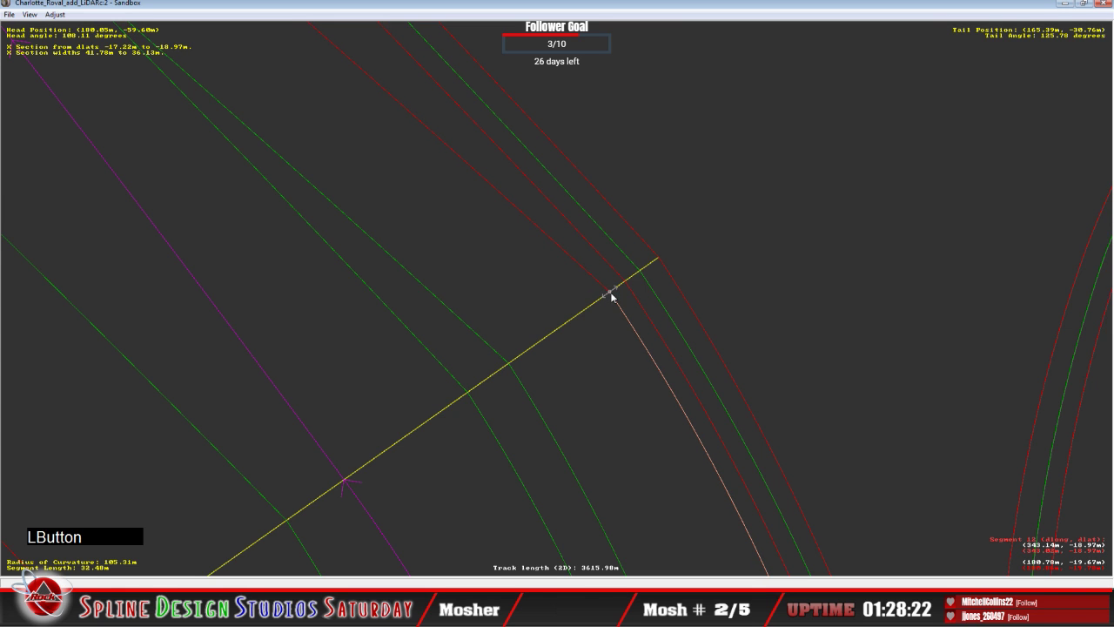
right_click(612, 296)
click(626, 301)
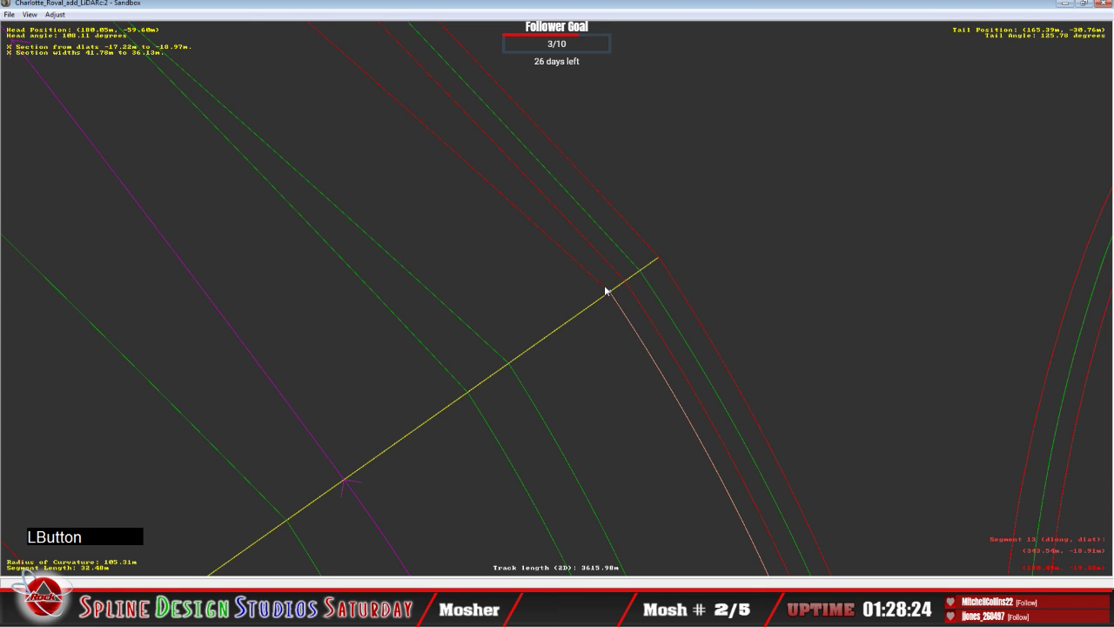
key(c)
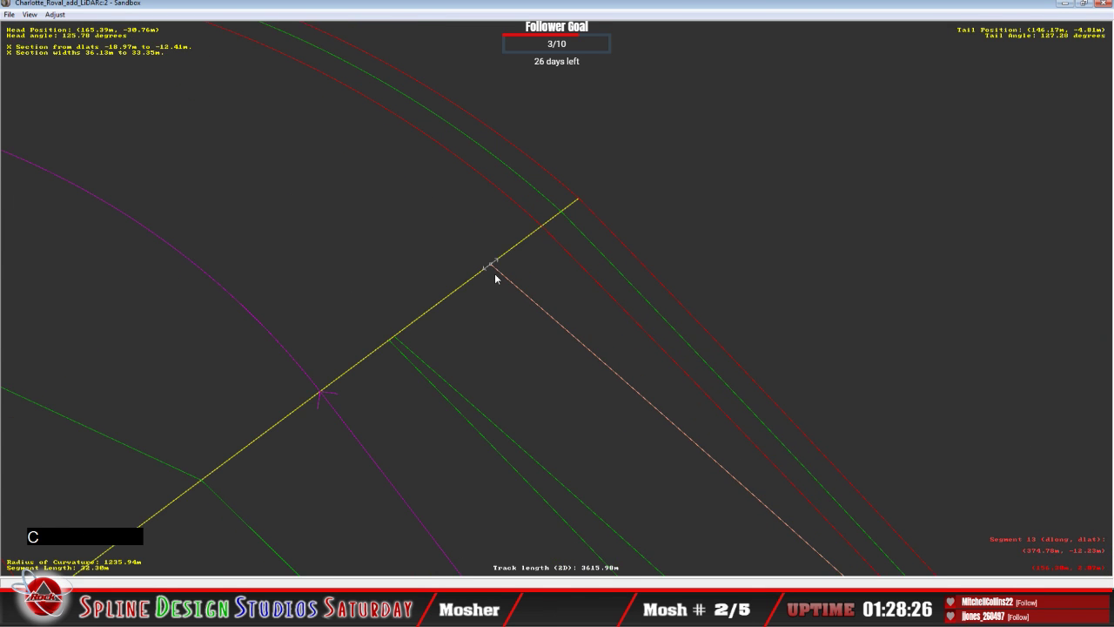
drag(495, 264, 532, 248)
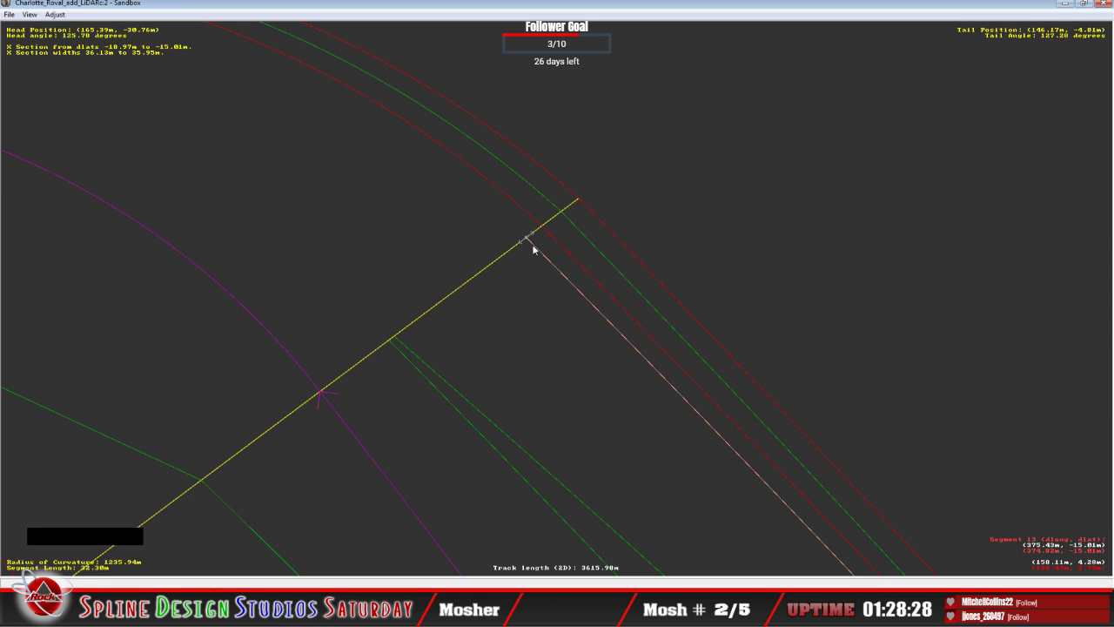
Insert an X section on the 29.92 m curve segment and join it to the 32.30 m segment's at dlat -15.01 m in Absolute mode.
click(475, 225)
right_click(448, 223)
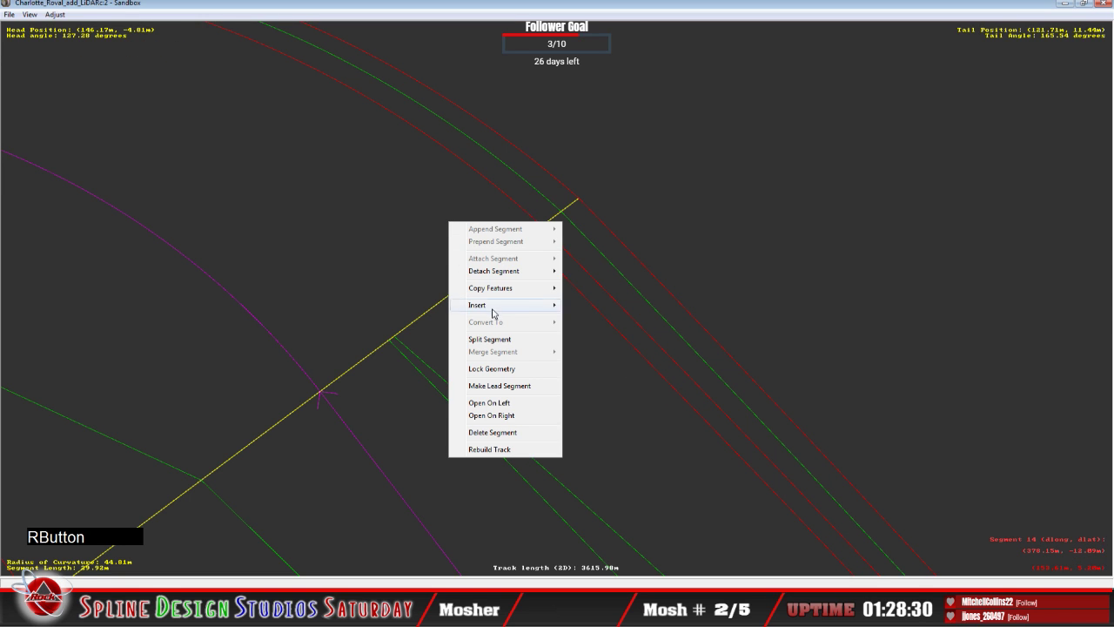
mouse_move(495, 310)
click(616, 336)
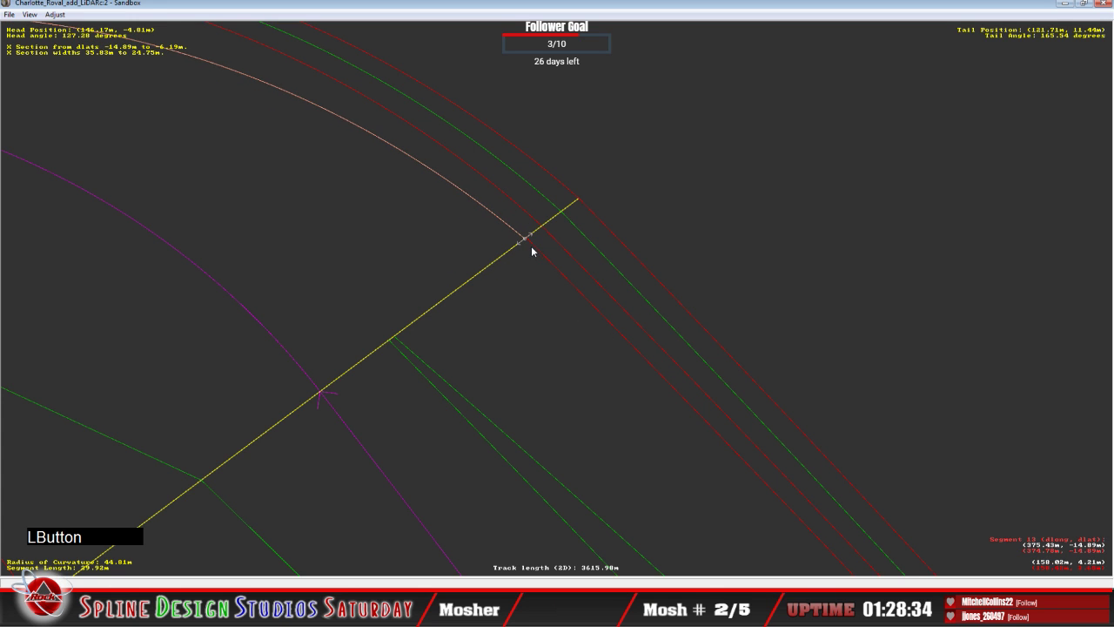
click(532, 246)
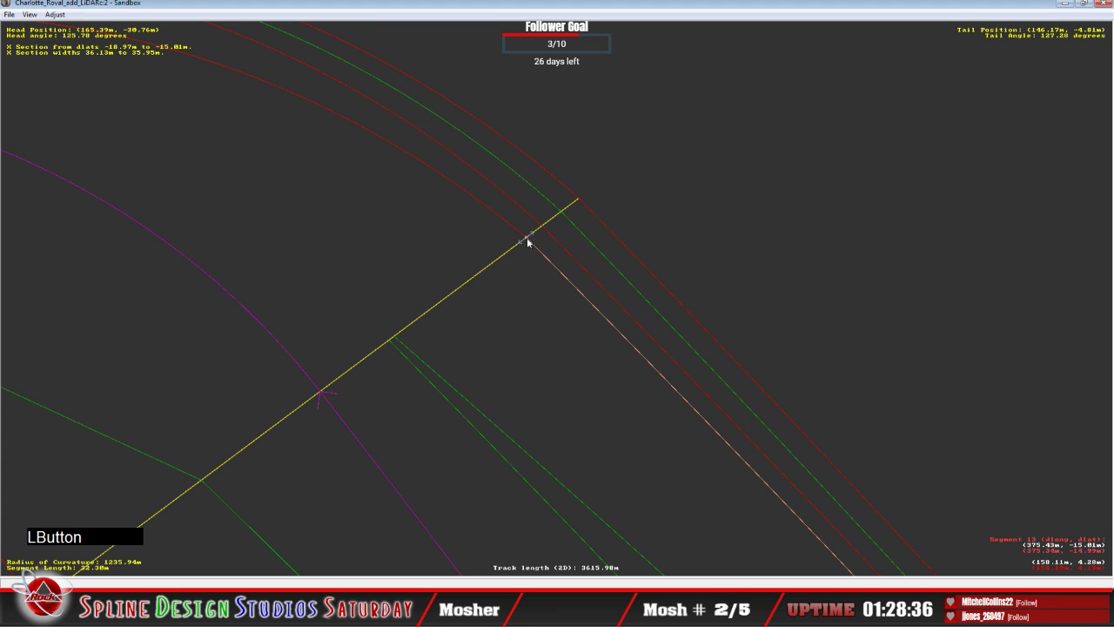
right_click(526, 242)
click(552, 247)
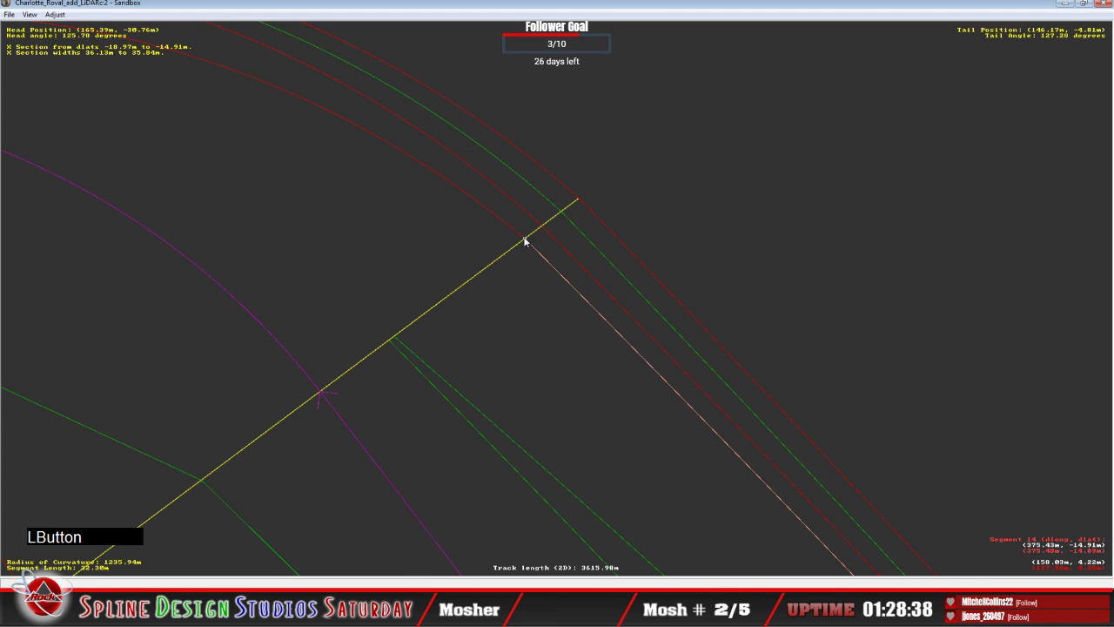
Move the 29.92 m segment's X section tail to about dlat -8.13 m and insert an X section on the 34.27 m segment.
key(c)
key(c)
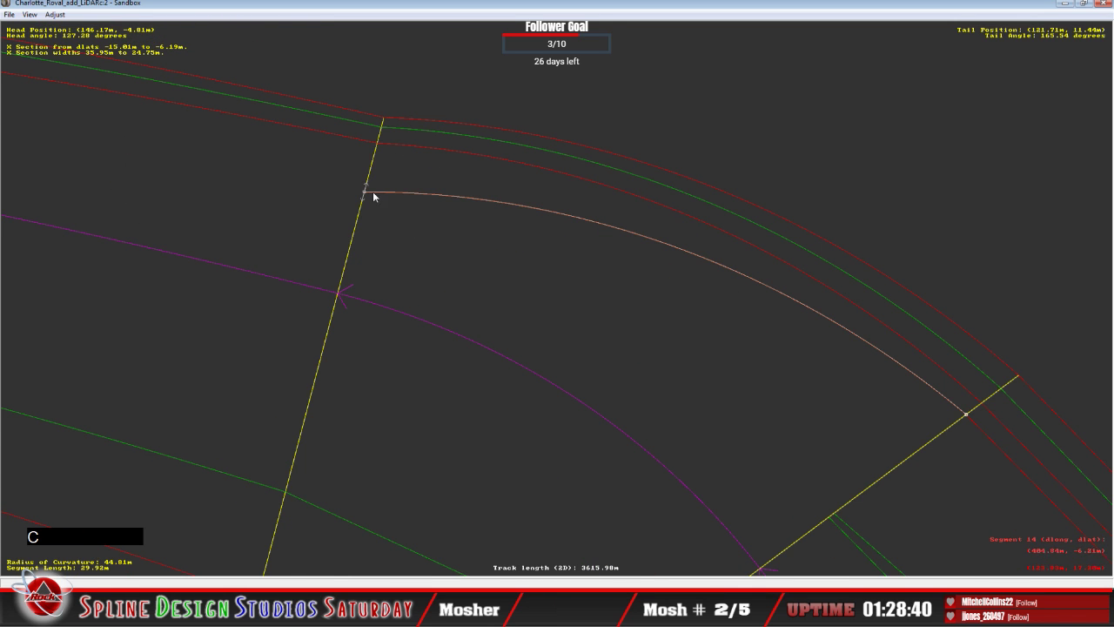
drag(373, 197, 383, 161)
right_click(302, 181)
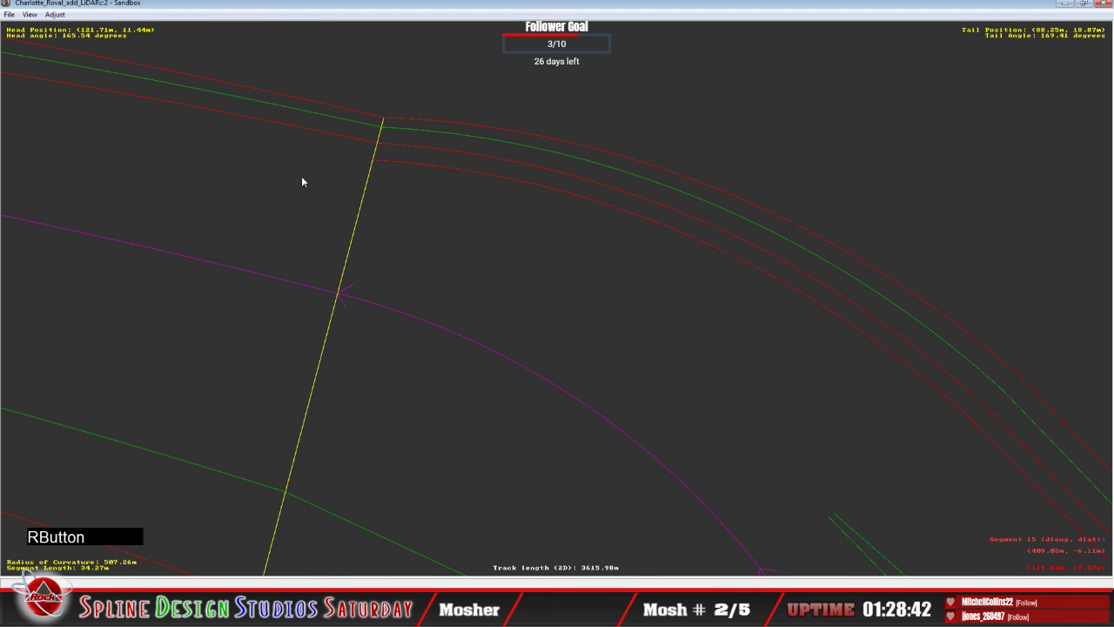
mouse_move(357, 261)
click(444, 286)
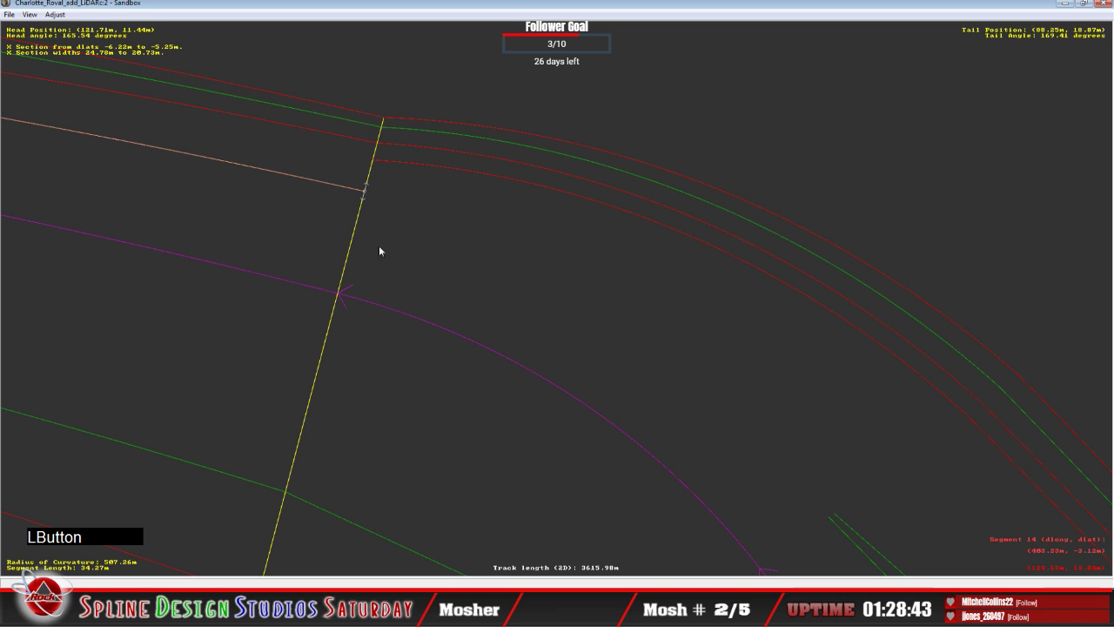
Join the 29.92 m and 34.27 m segments' X sections at dlat -8.44 m in Absolute mode and move the latter's tail to -6.65 m.
drag(368, 194, 376, 162)
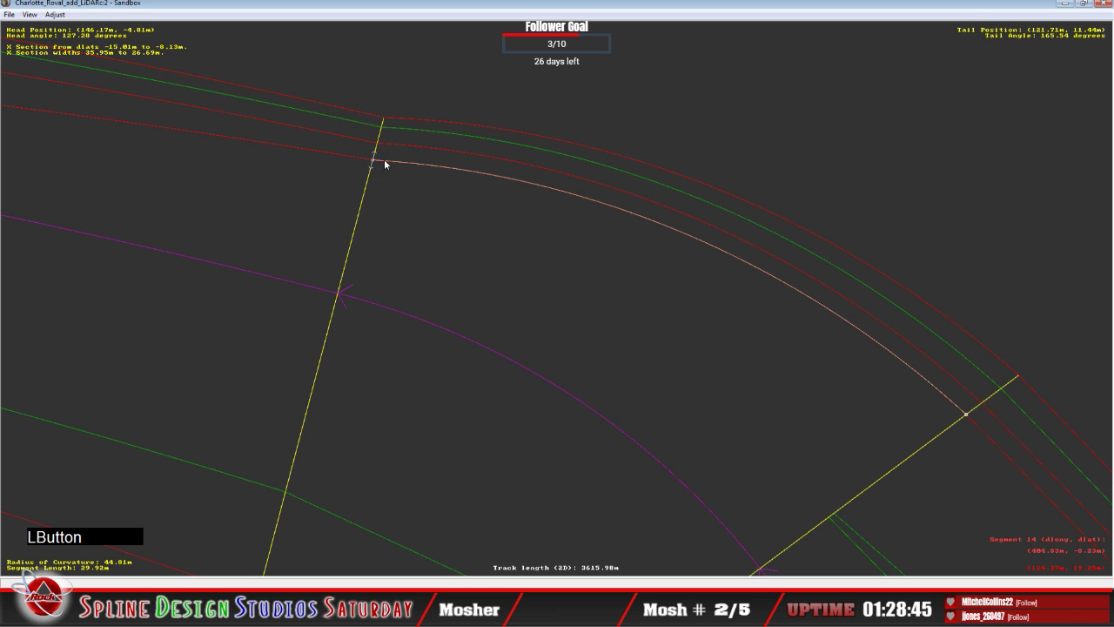
right_click(384, 162)
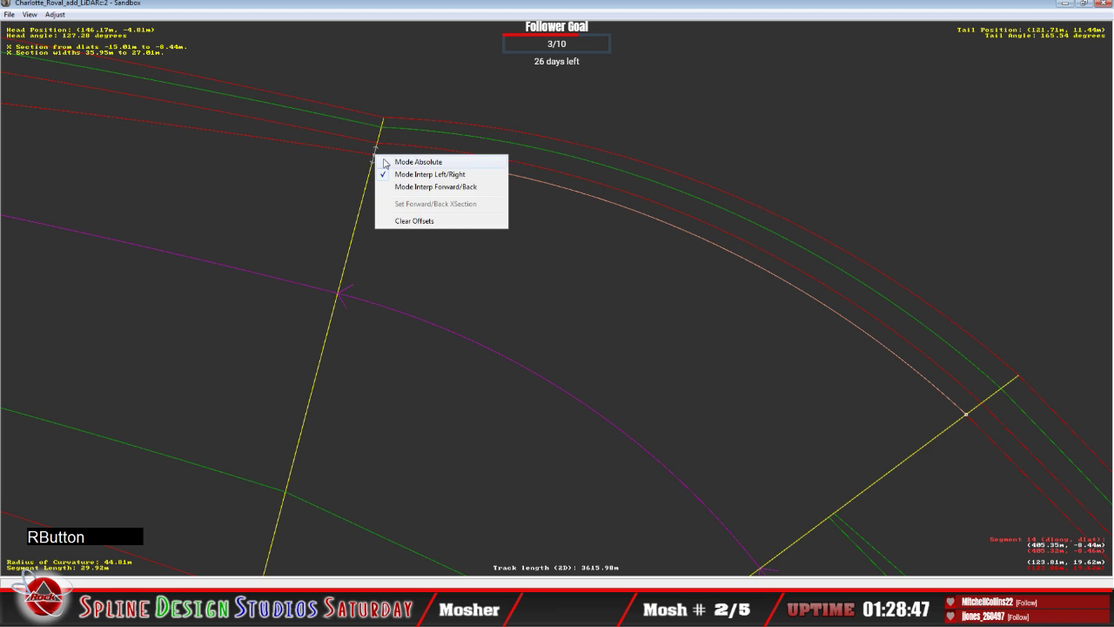
click(385, 162)
key(c)
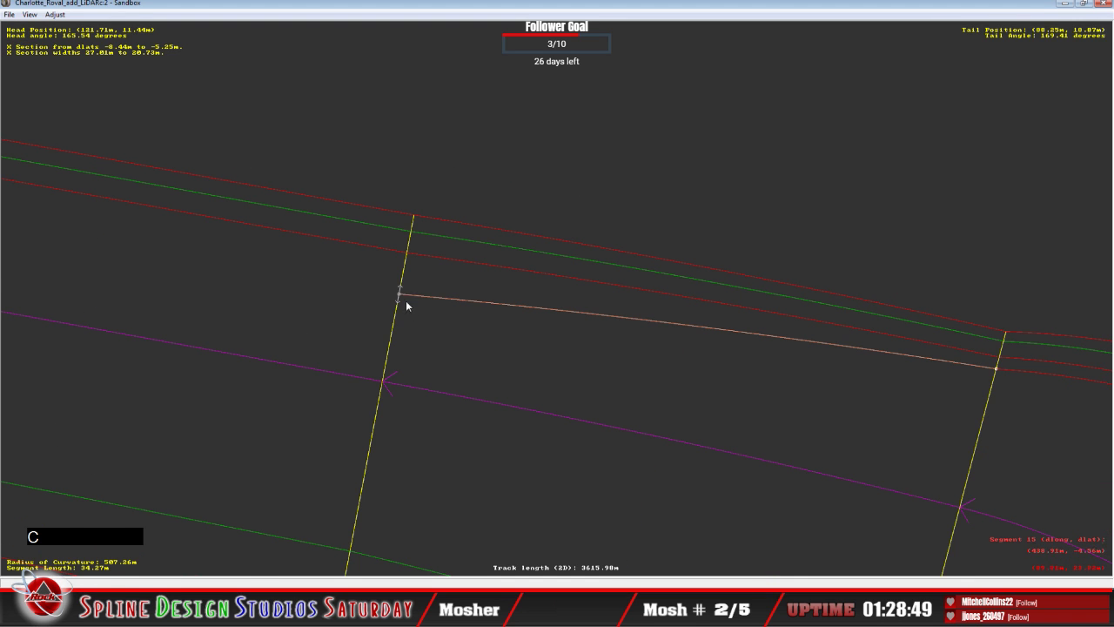
drag(402, 296, 411, 275)
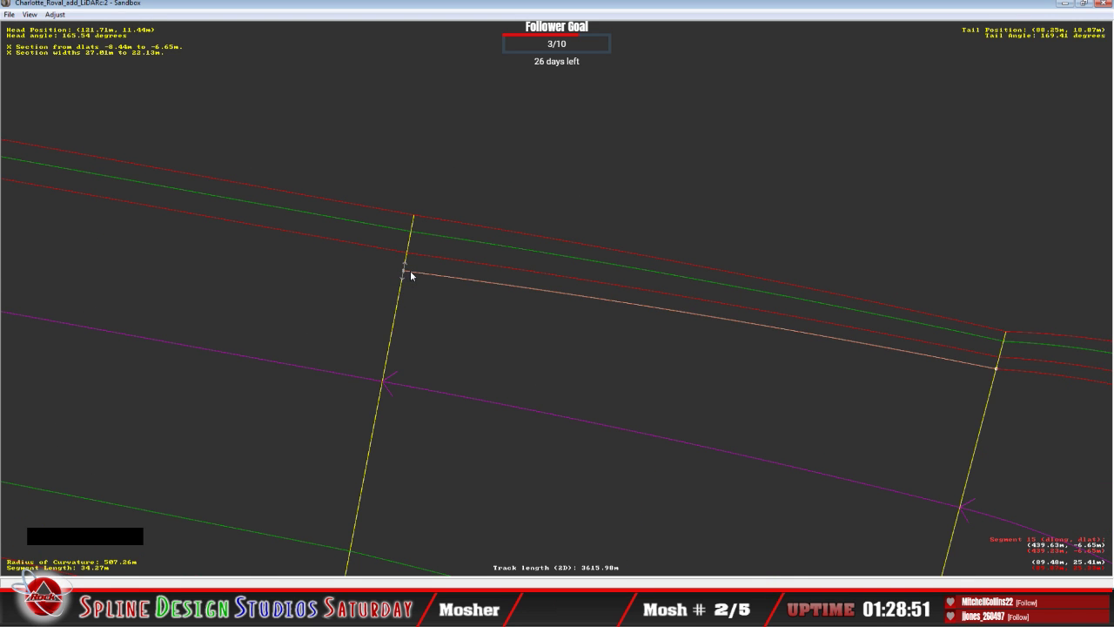
Insert an X section on the 89.18 m straight and join it to the 34.27 m segment's X section at dlat -6.83 m.
click(366, 284)
right_click(340, 290)
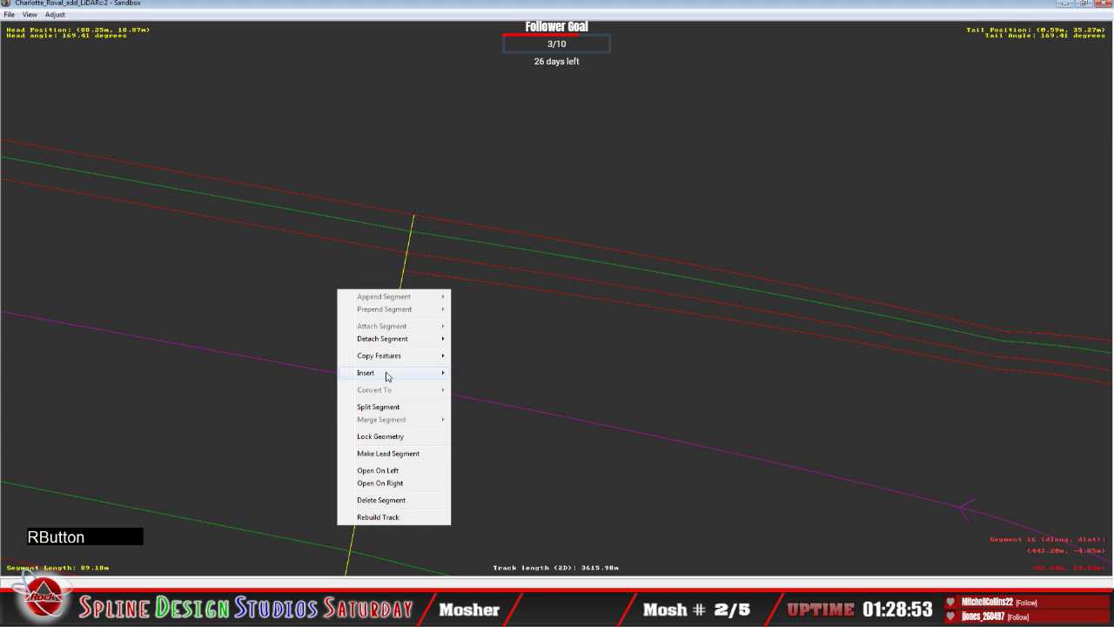
mouse_move(388, 374)
click(490, 398)
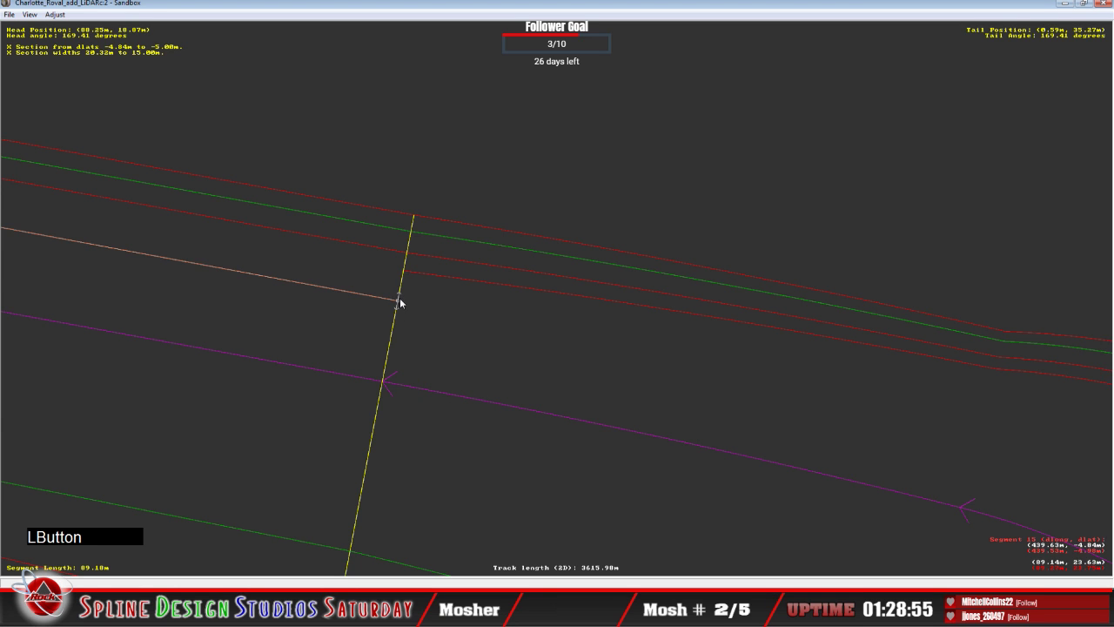
drag(400, 302, 409, 275)
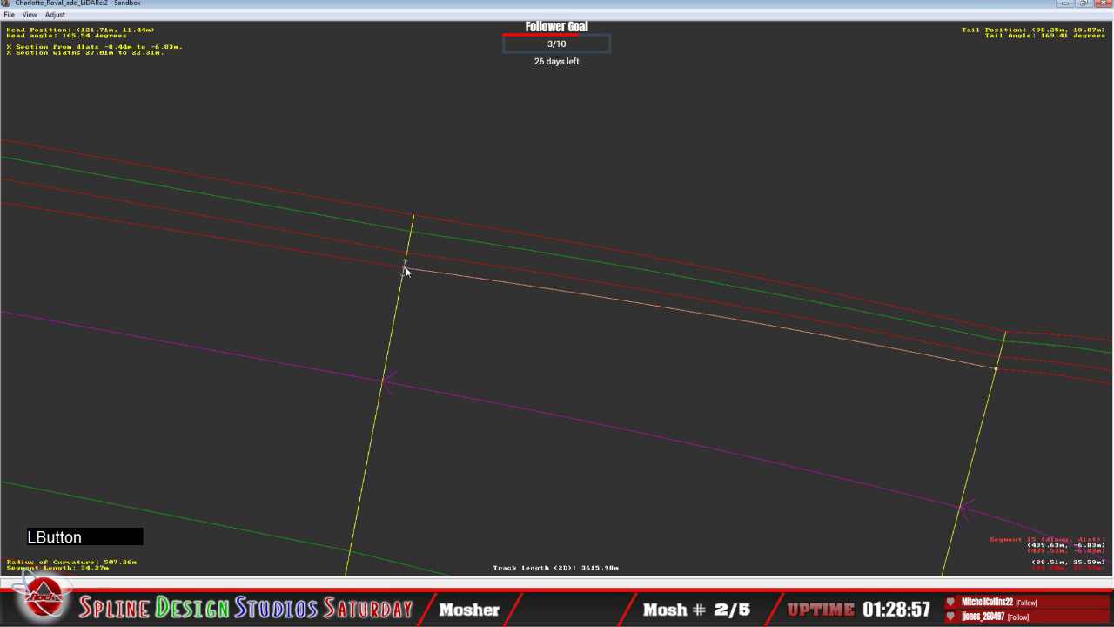
right_click(405, 271)
click(413, 277)
Move the tail of the 89.18 m straight's new X section to dlat -6.65 m.
click(380, 273)
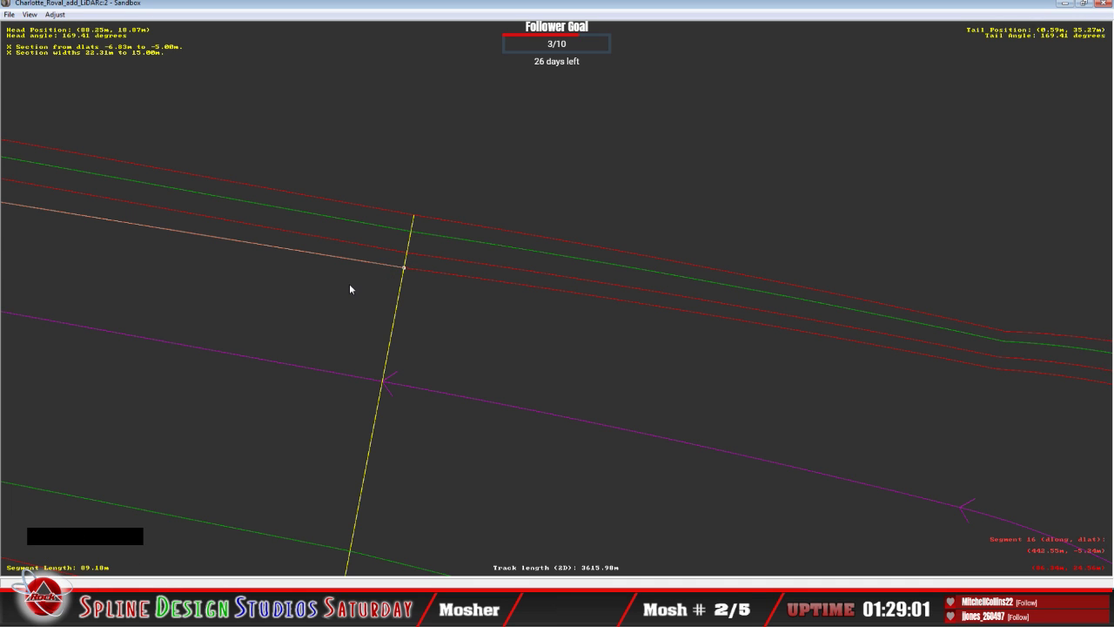
key(c)
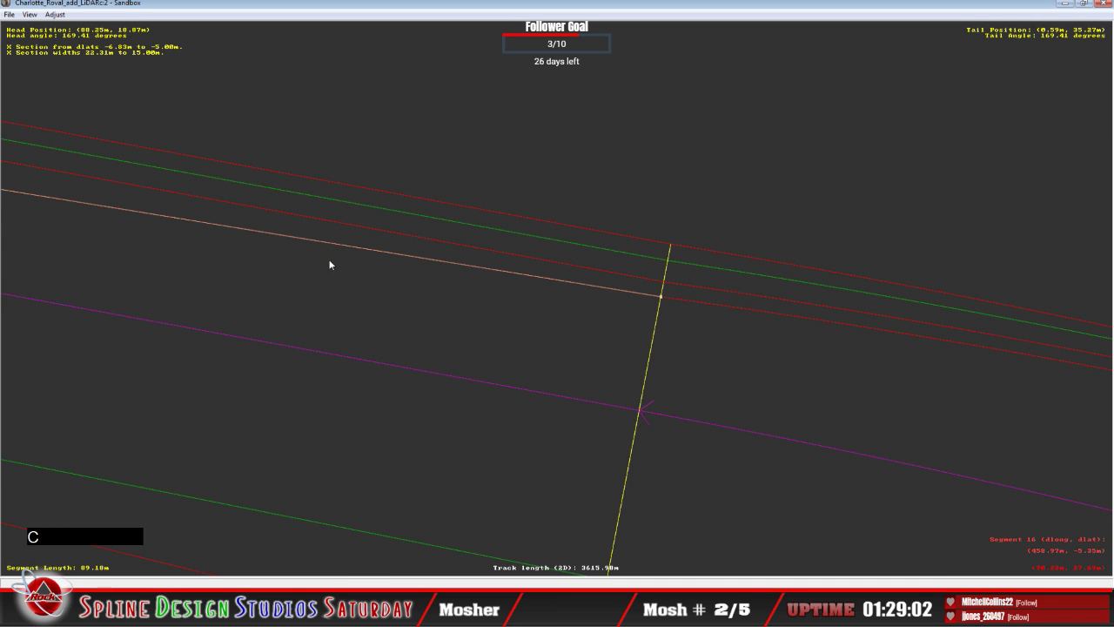
click(387, 237)
key(c)
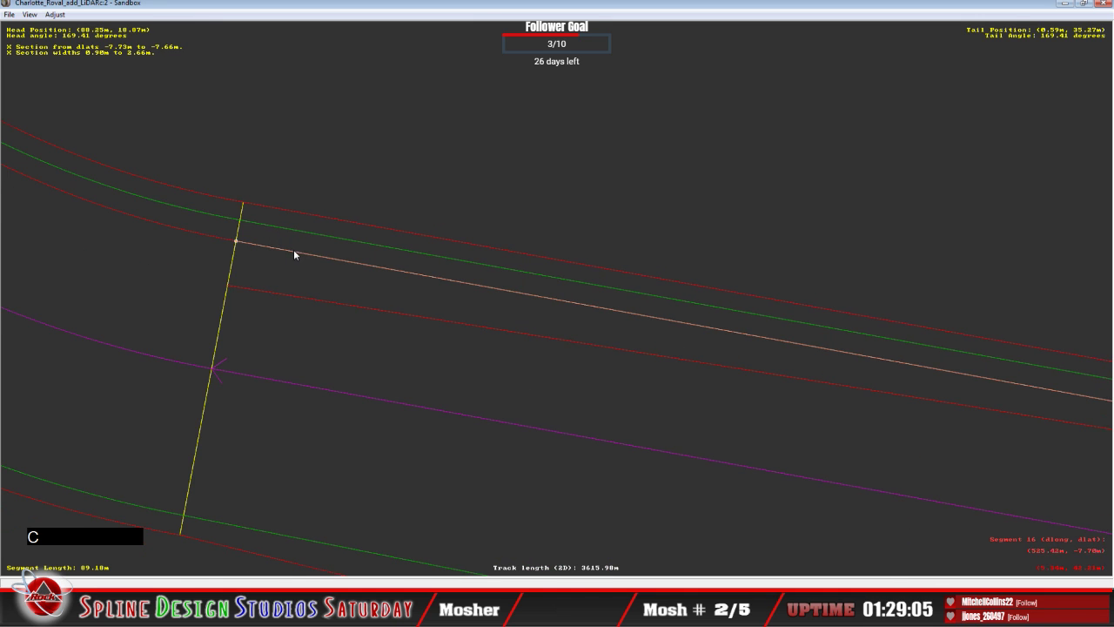
drag(253, 297, 261, 268)
Insert an X section on the 75.14 m curve and join it to the 89.18 m straight's at dlat -6.67 m.
click(194, 276)
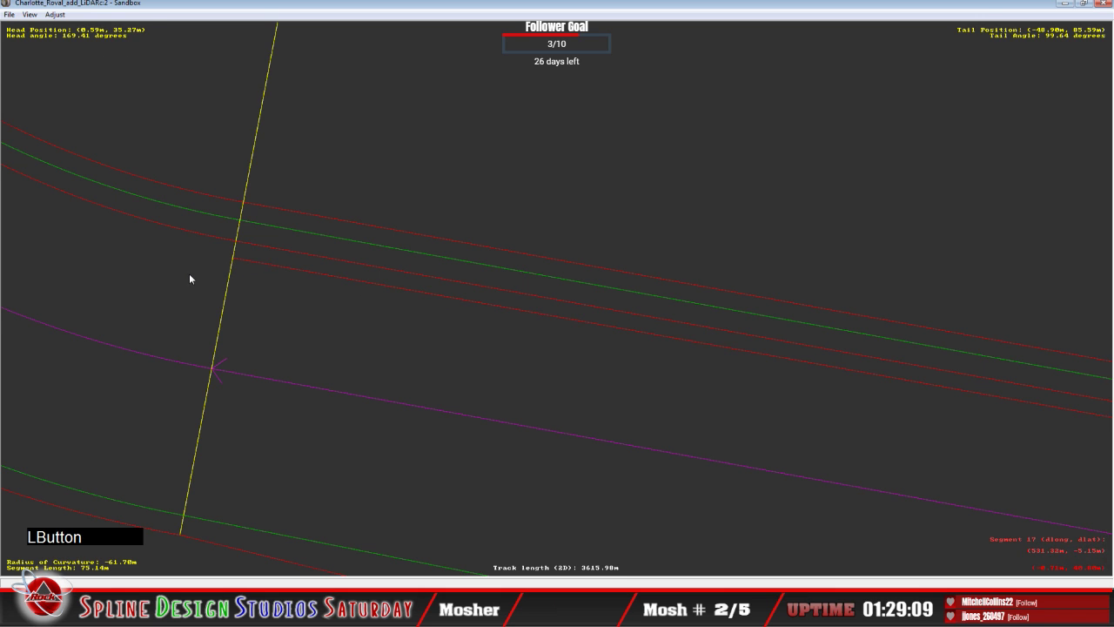
key(c)
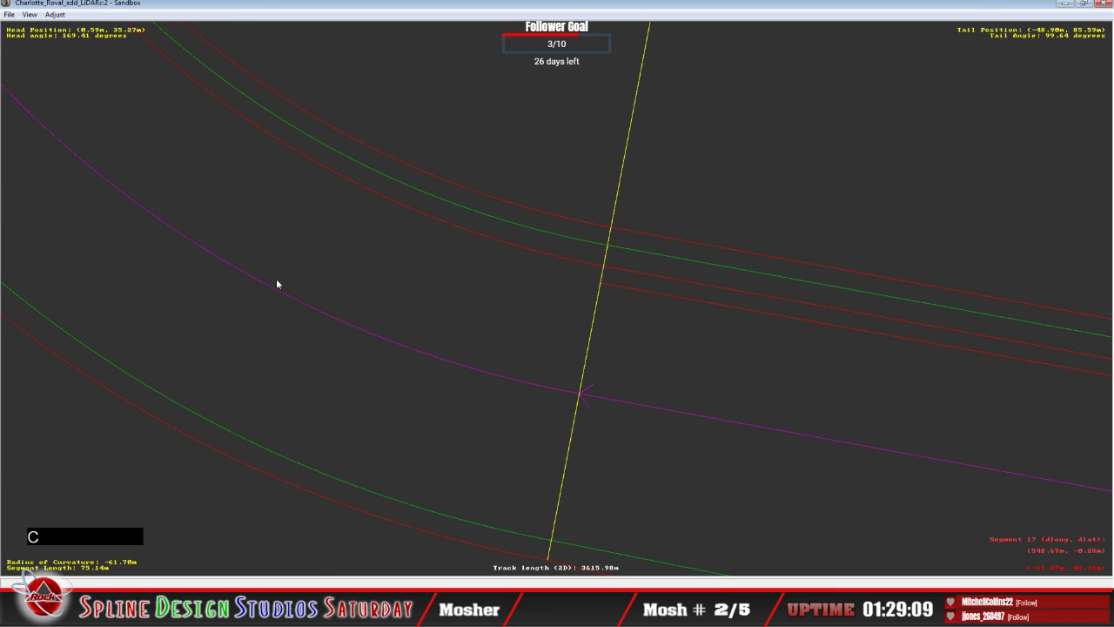
right_click(437, 284)
mouse_move(479, 369)
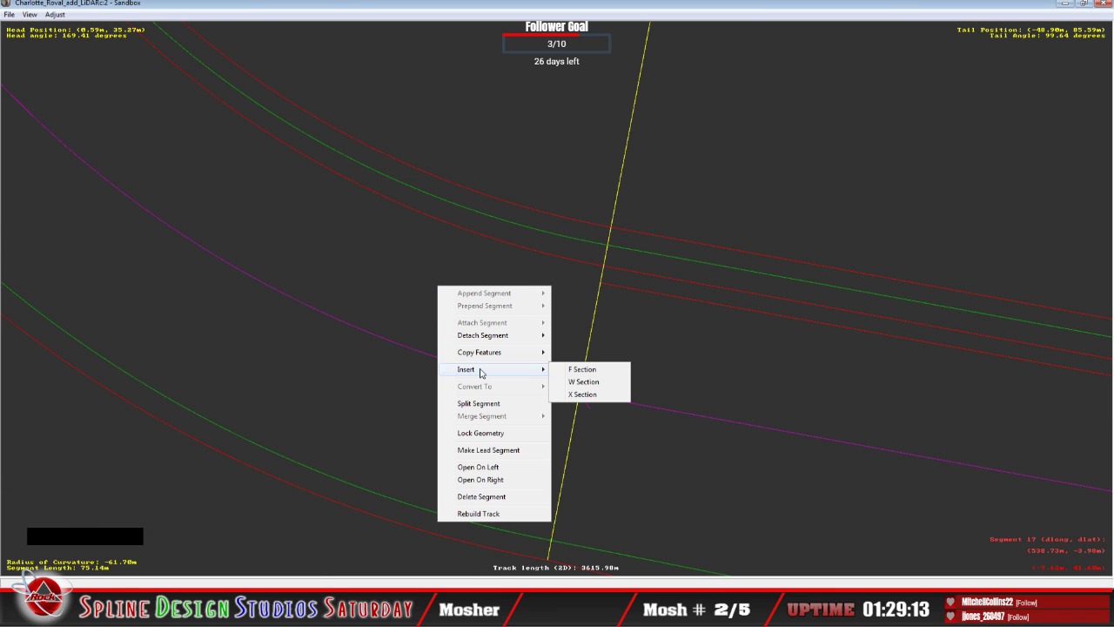
click(584, 395)
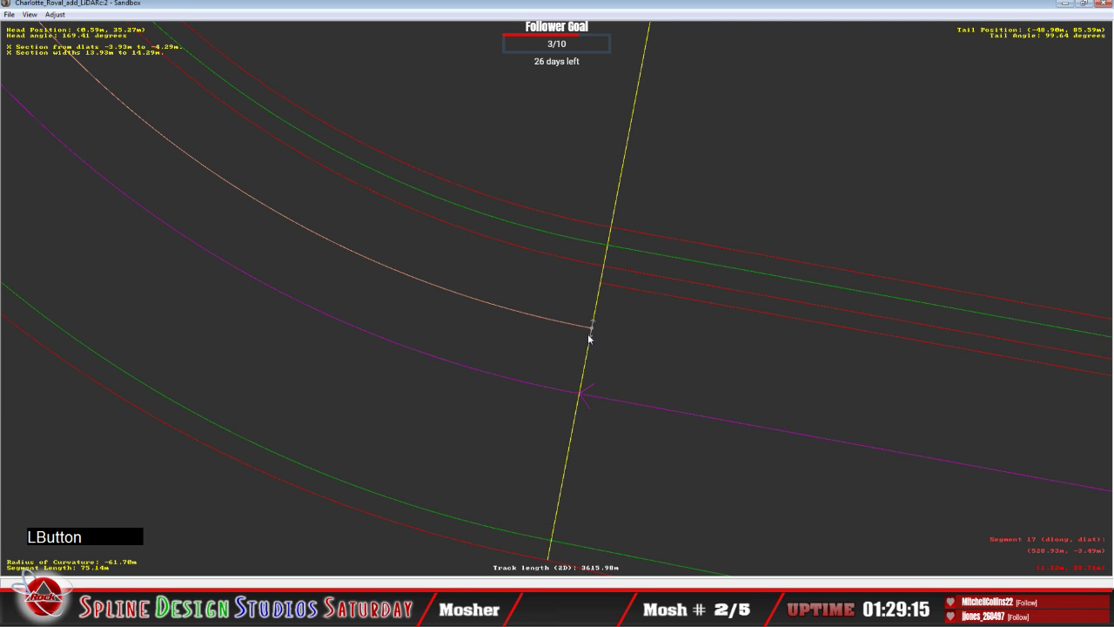
click(591, 284)
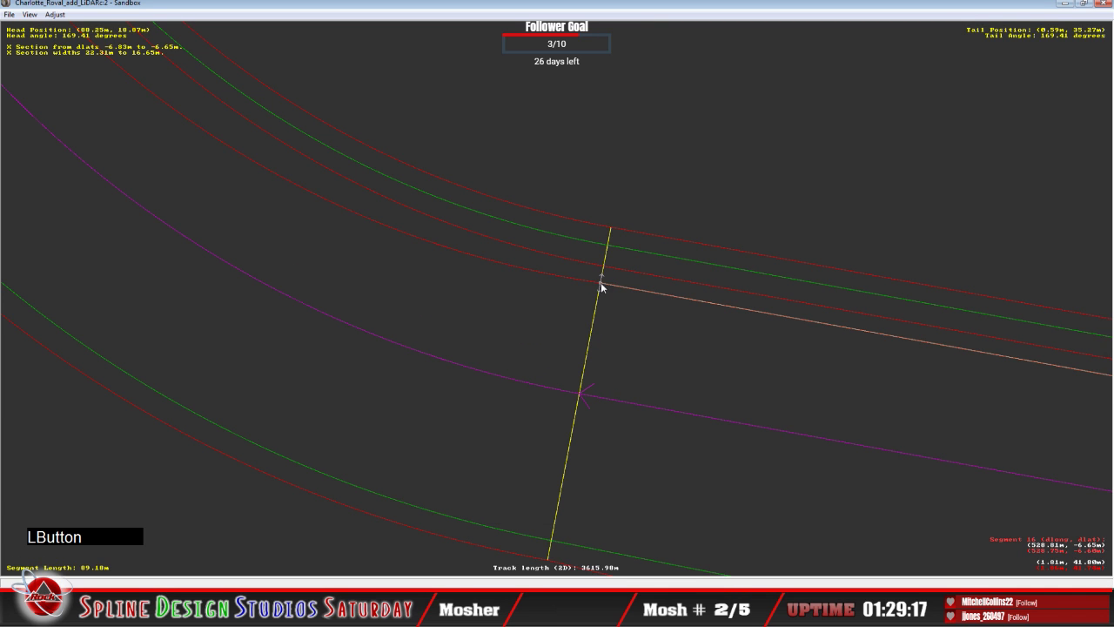
right_click(601, 286)
click(599, 287)
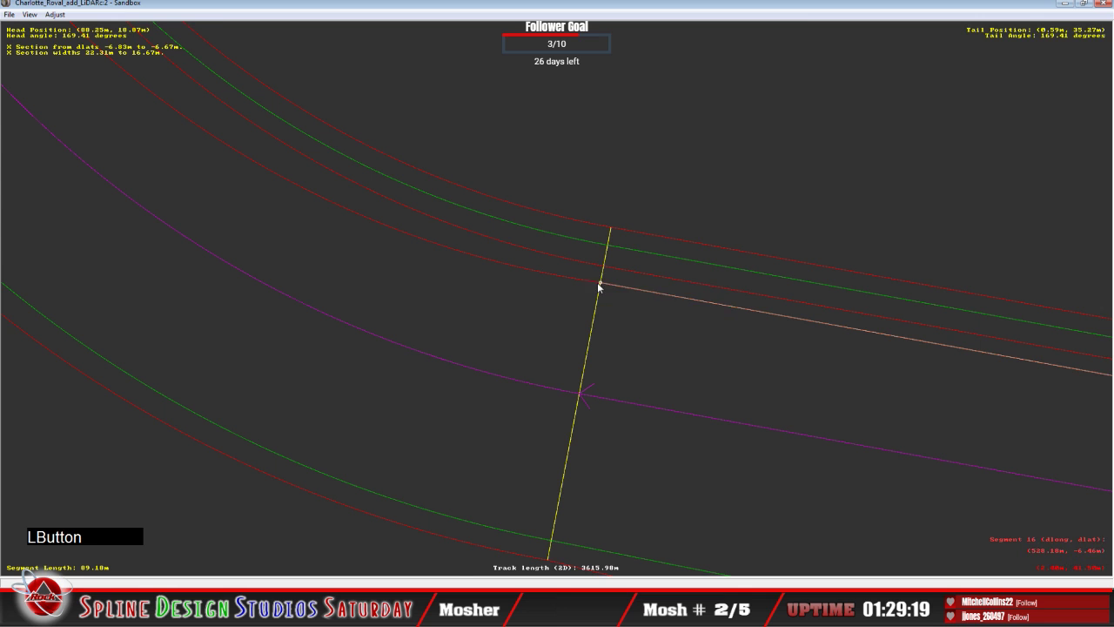
Move the 75.14 m curve's X section tail to dlat -6.38 m and insert an X section on the 63.79 m segment.
key(c)
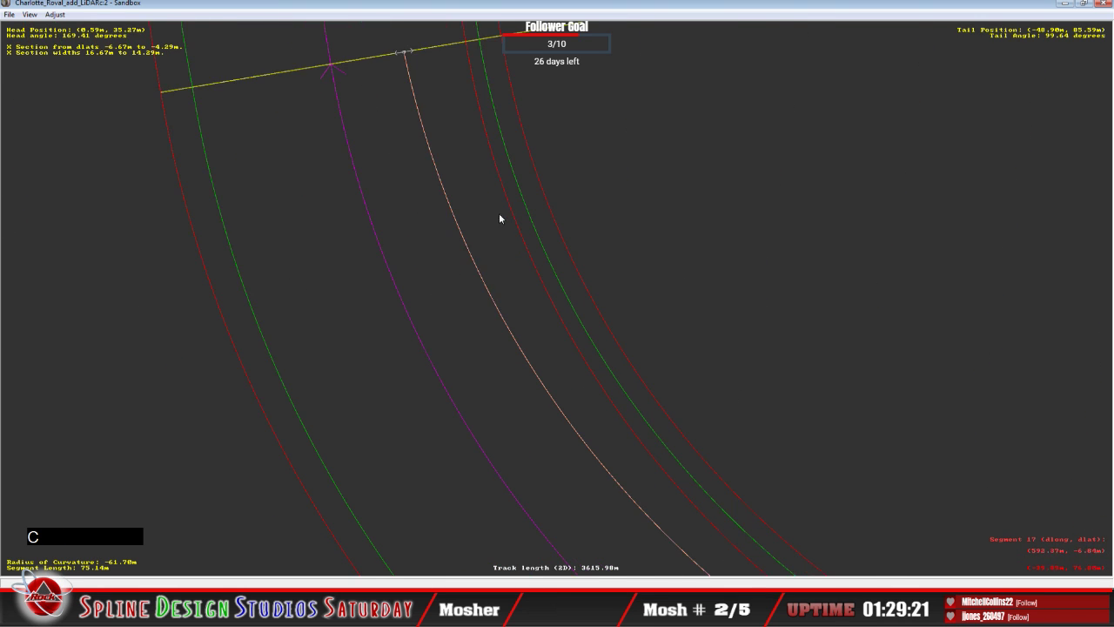
drag(460, 137, 494, 132)
key(c)
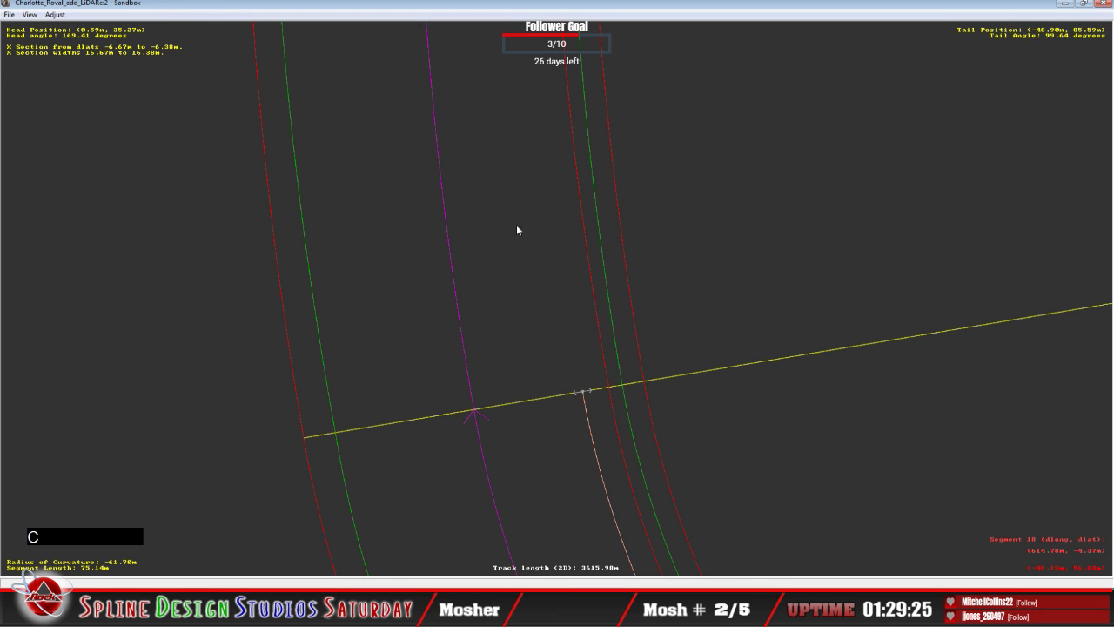
click(515, 232)
right_click(514, 233)
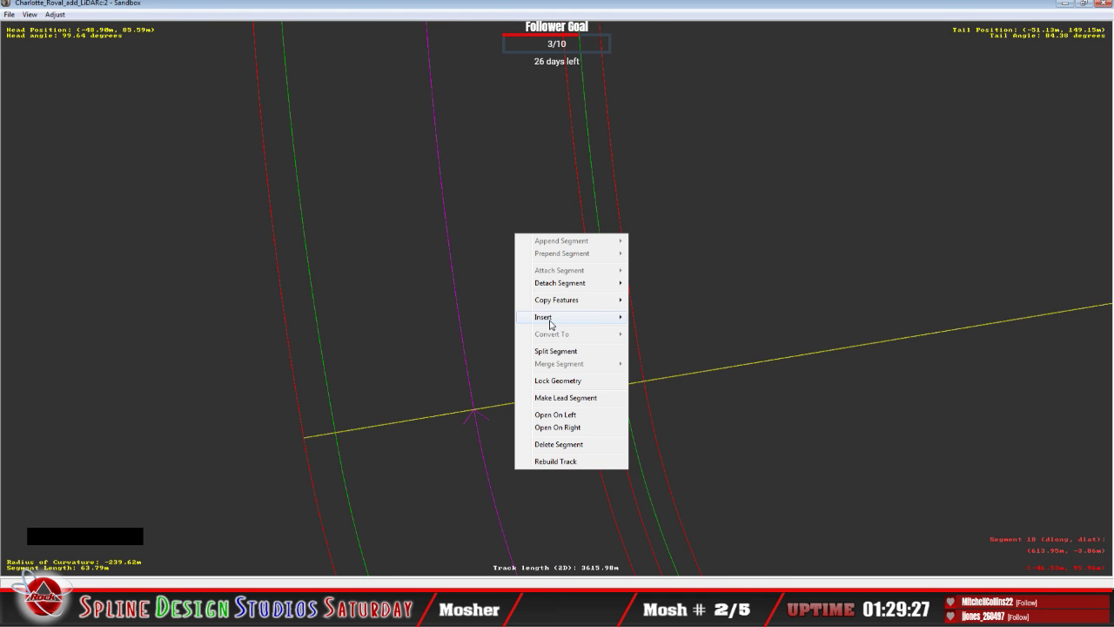
mouse_move(550, 322)
click(648, 335)
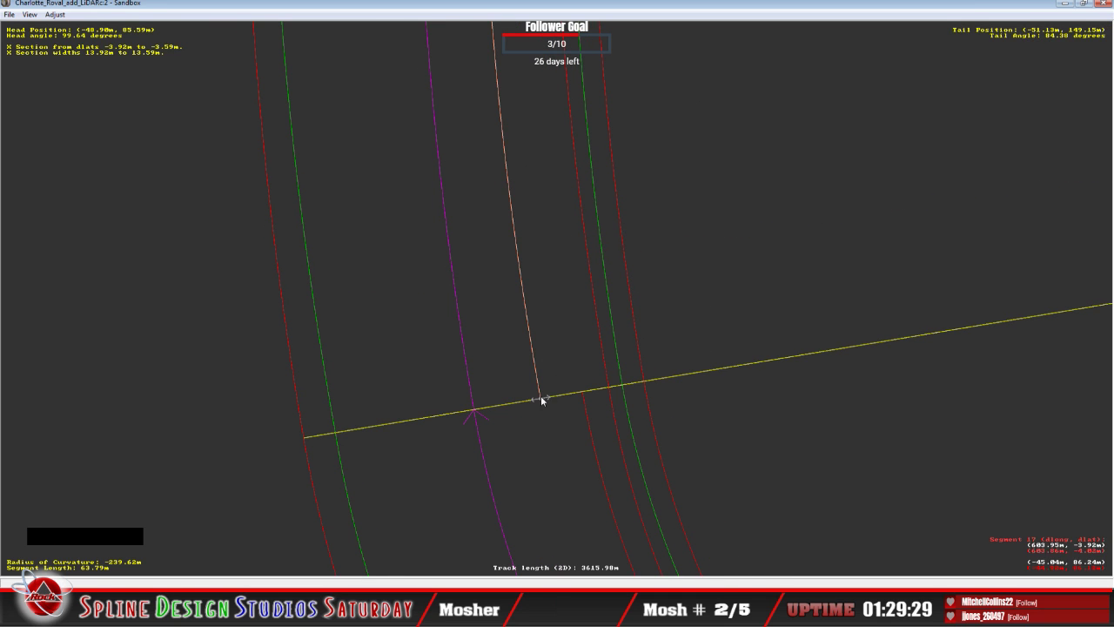
Join the 75.14 m and 63.79 m segments' X sections at dlat -6.38 m and move the latter's tail to -6.01 m.
drag(541, 396, 583, 400)
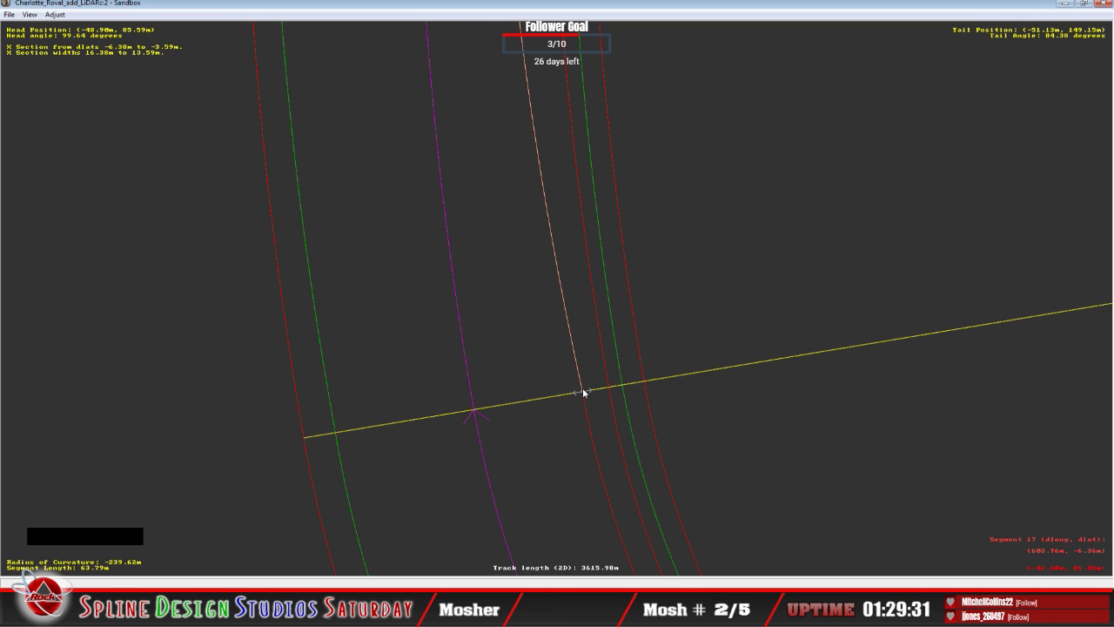
right_click(582, 393)
click(589, 400)
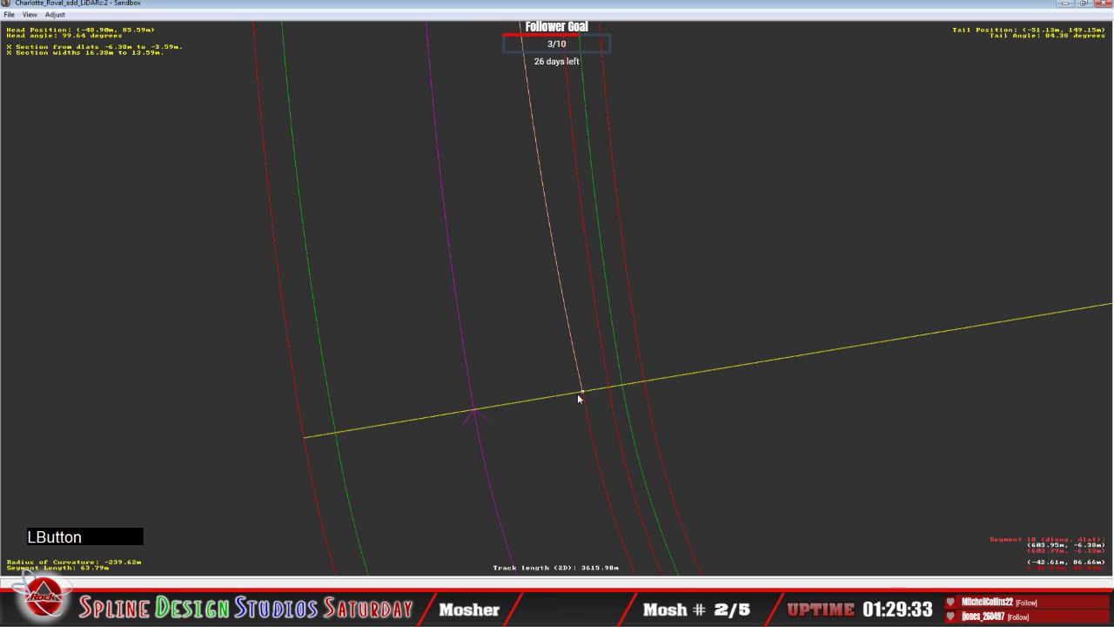
click(583, 394)
key(c)
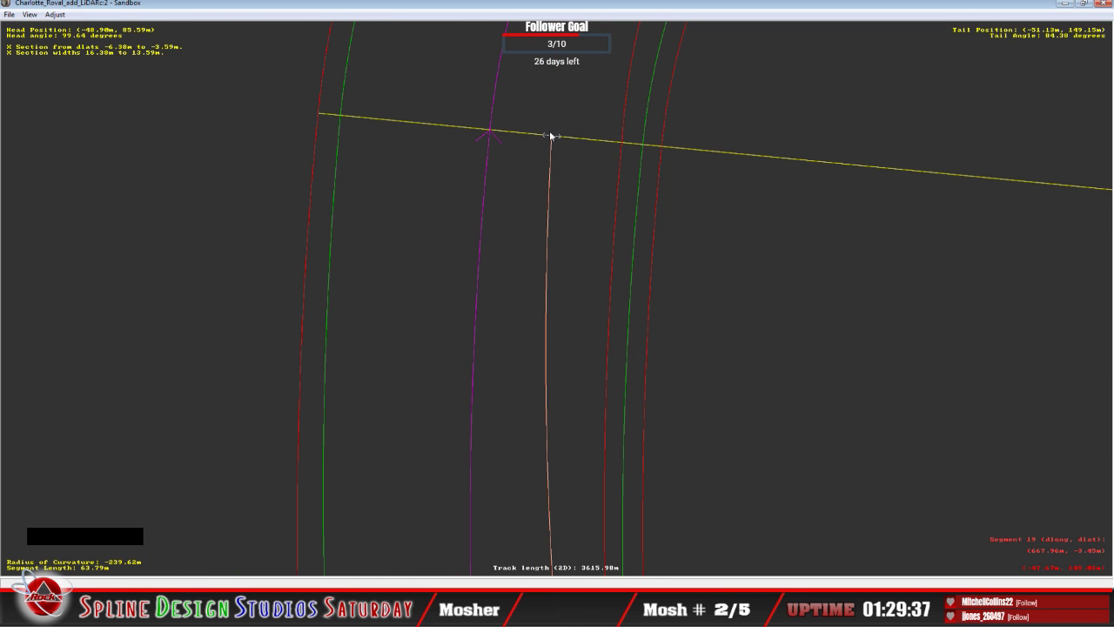
drag(550, 136, 592, 151)
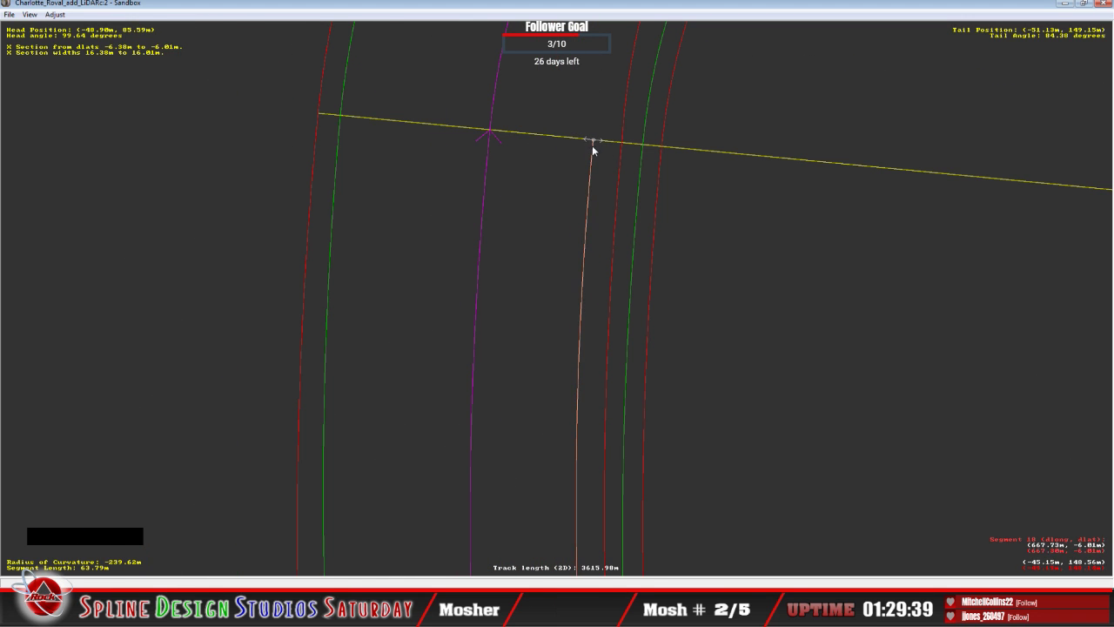
Insert an X section on the 53.74 m curve and join it to the 63.79 m segment's at dlat -6.20 m.
click(541, 166)
key(c)
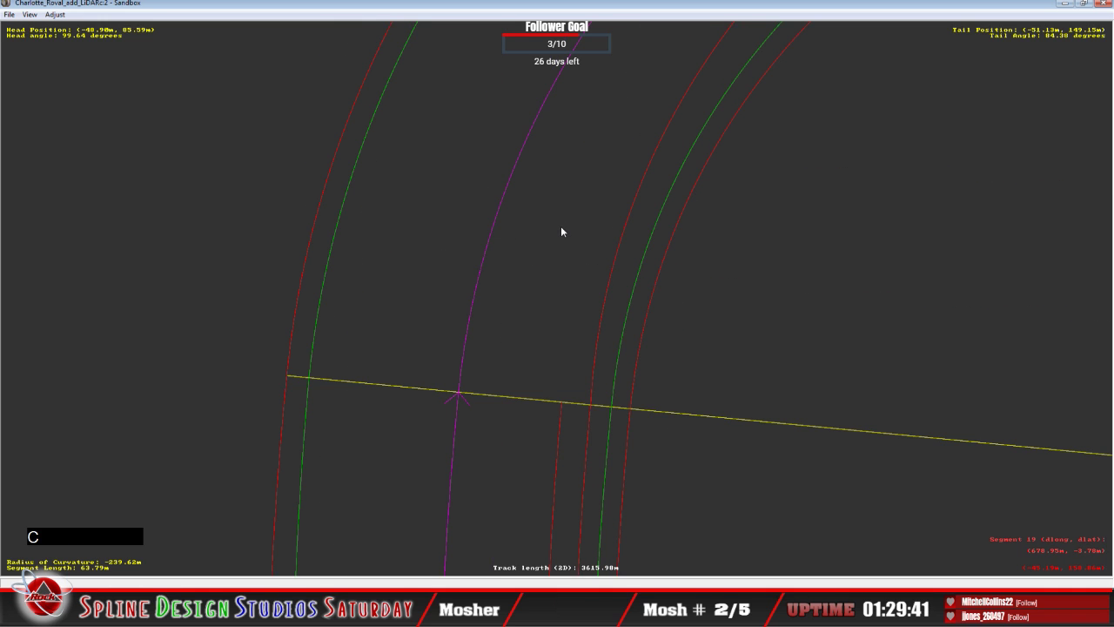
right_click(562, 230)
mouse_move(654, 322)
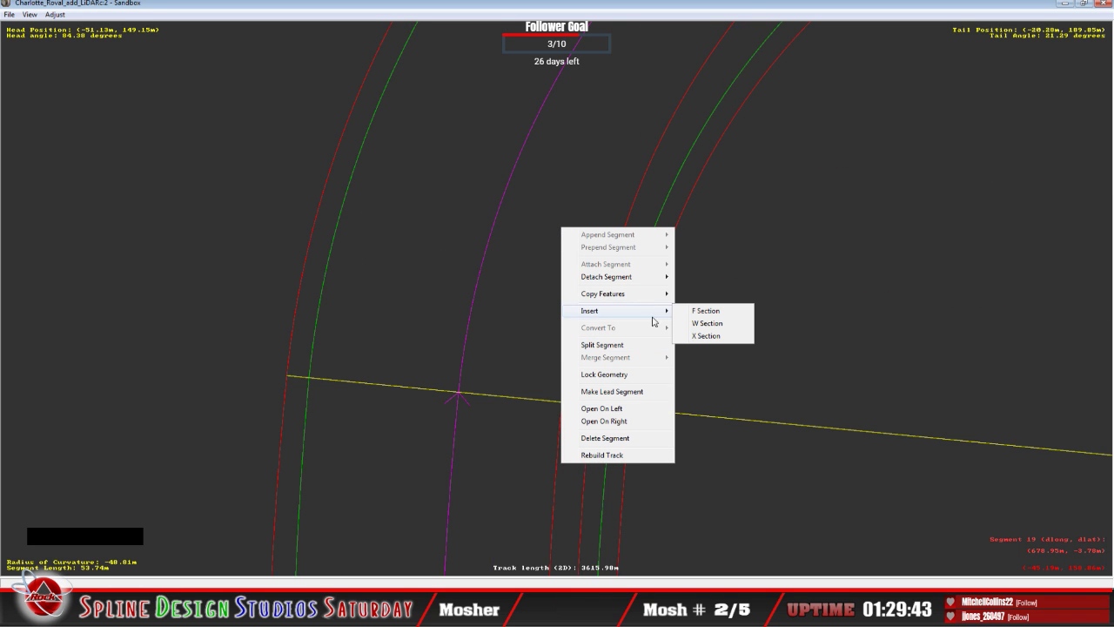
click(692, 336)
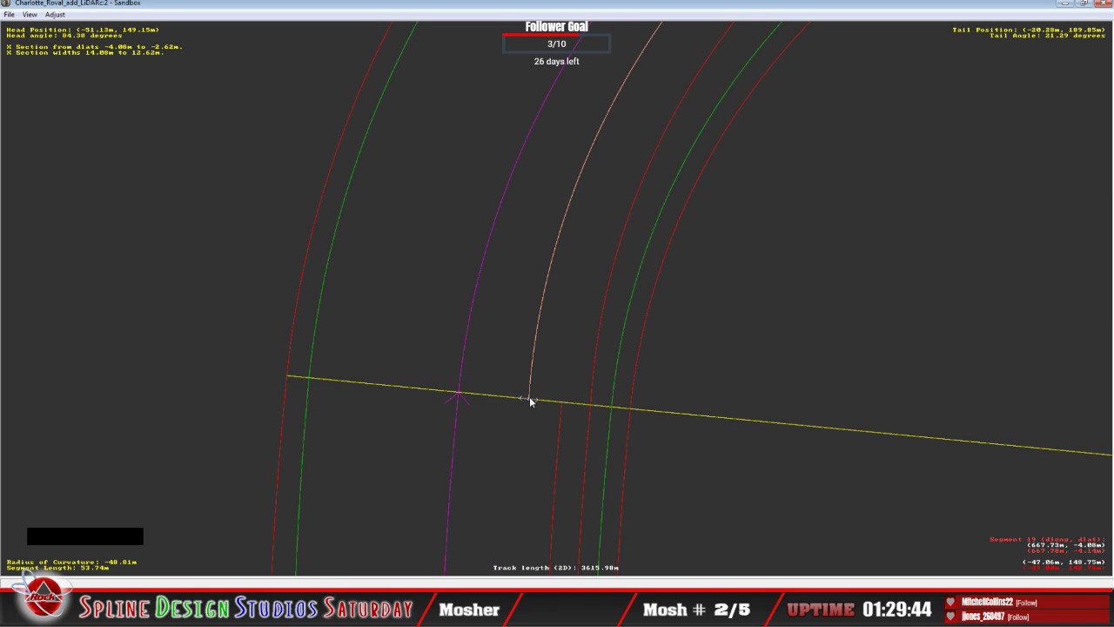
drag(529, 396, 559, 408)
click(561, 401)
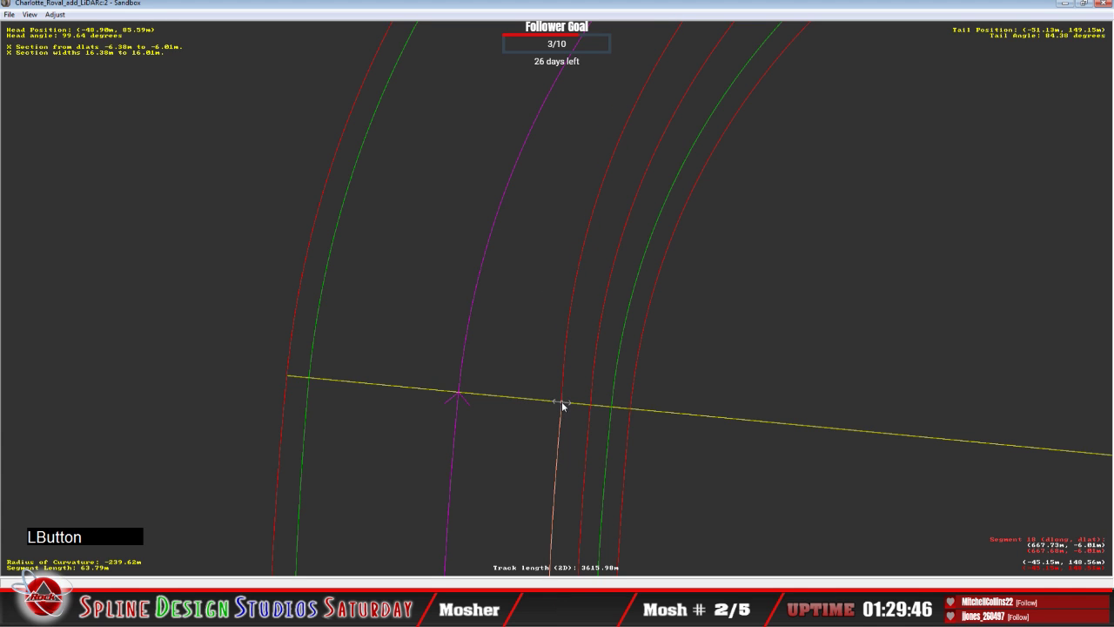
right_click(562, 401)
click(579, 406)
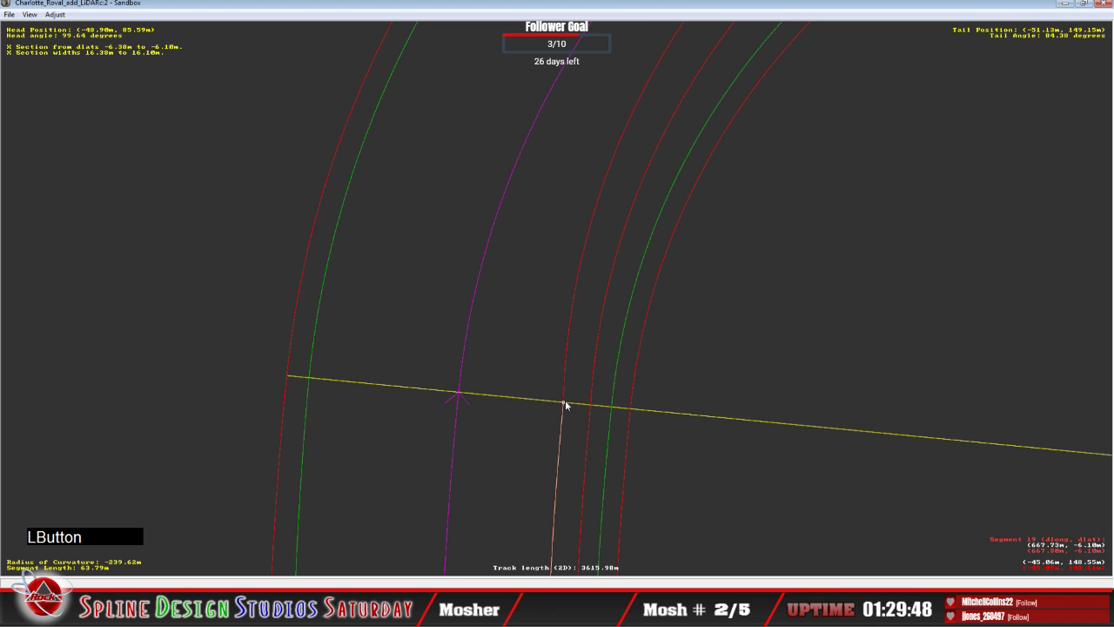
Move the 53.74 m curve's existing X section tail closer to the track edge and its new X section's tail to dlat -4.87 m.
key(c)
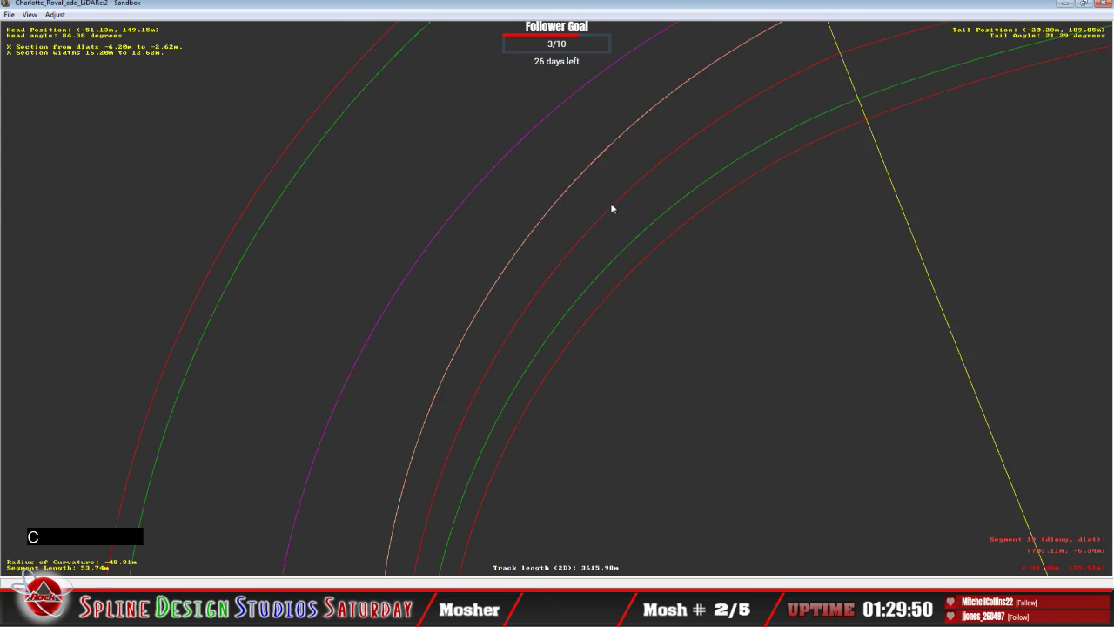
click(653, 268)
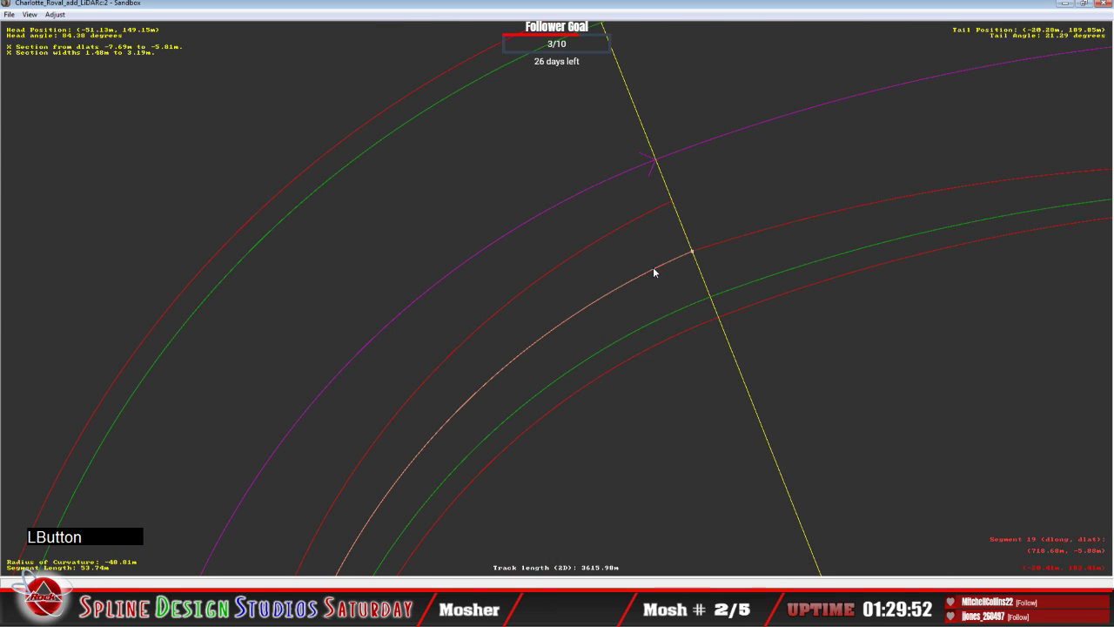
drag(693, 255, 697, 266)
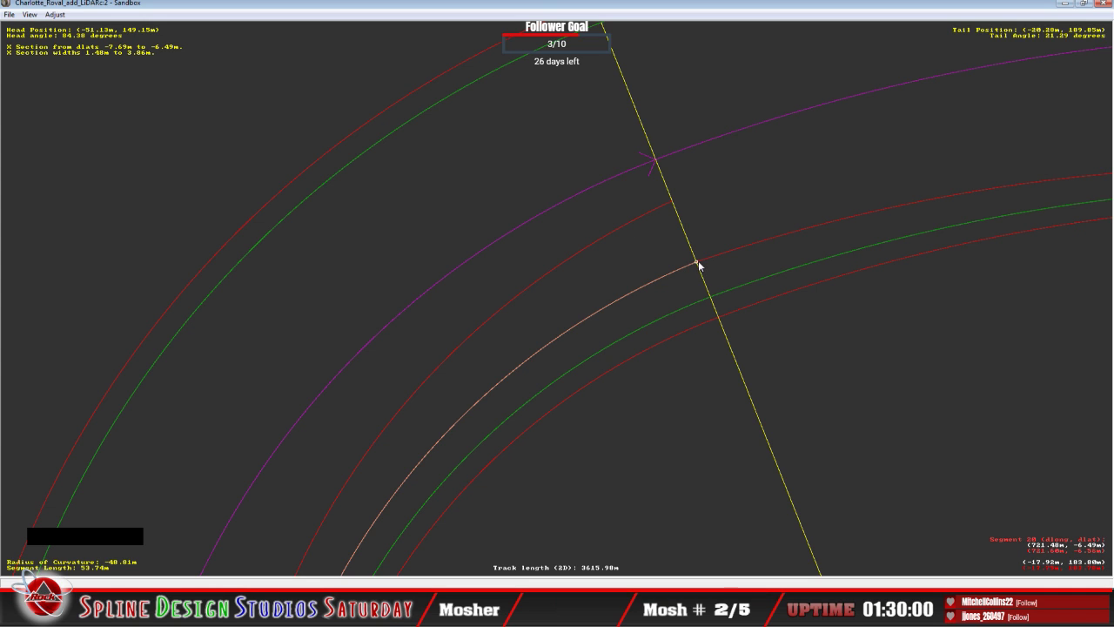
drag(697, 264, 690, 233)
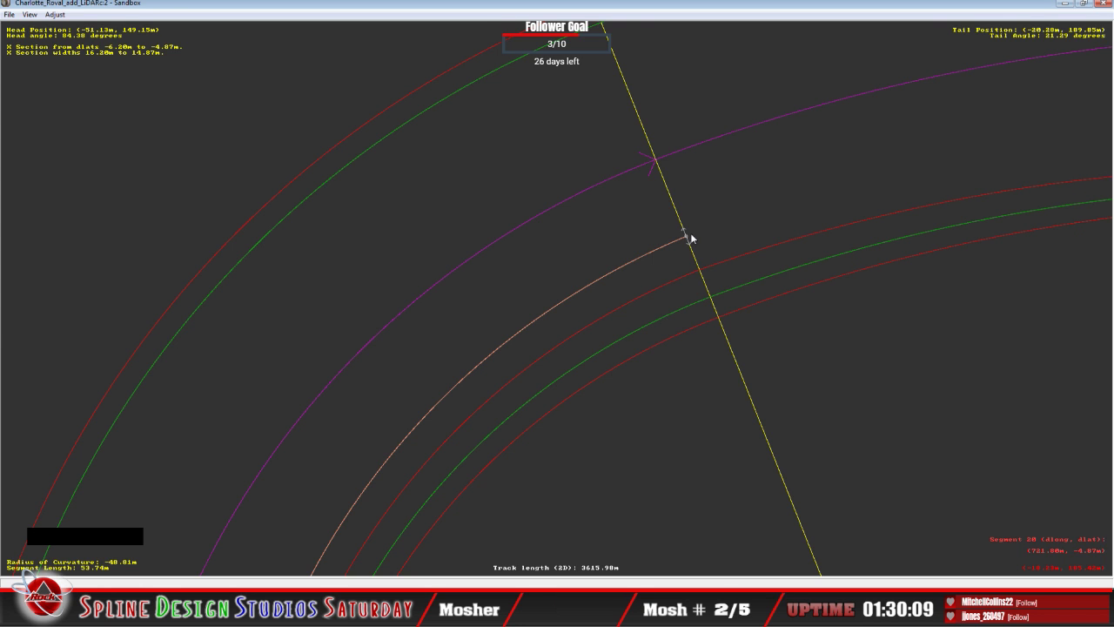
Insert an X section on the 42.74 m segment and join it to the 53.74 m curve's new X section at dlat -5.44 m.
key(c)
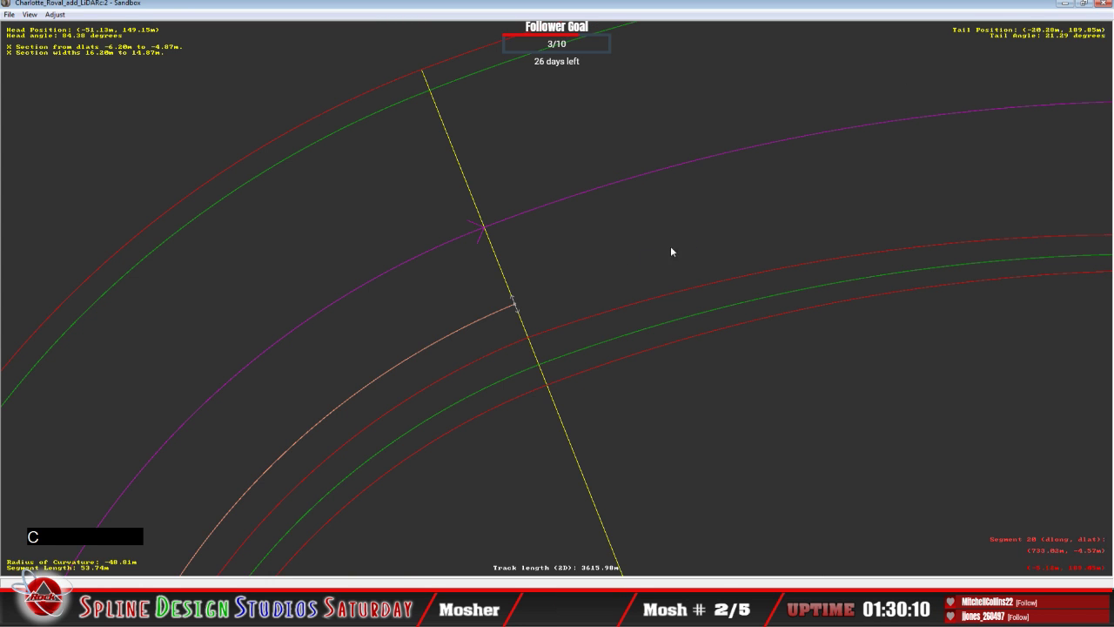
click(562, 296)
right_click(561, 290)
mouse_move(601, 381)
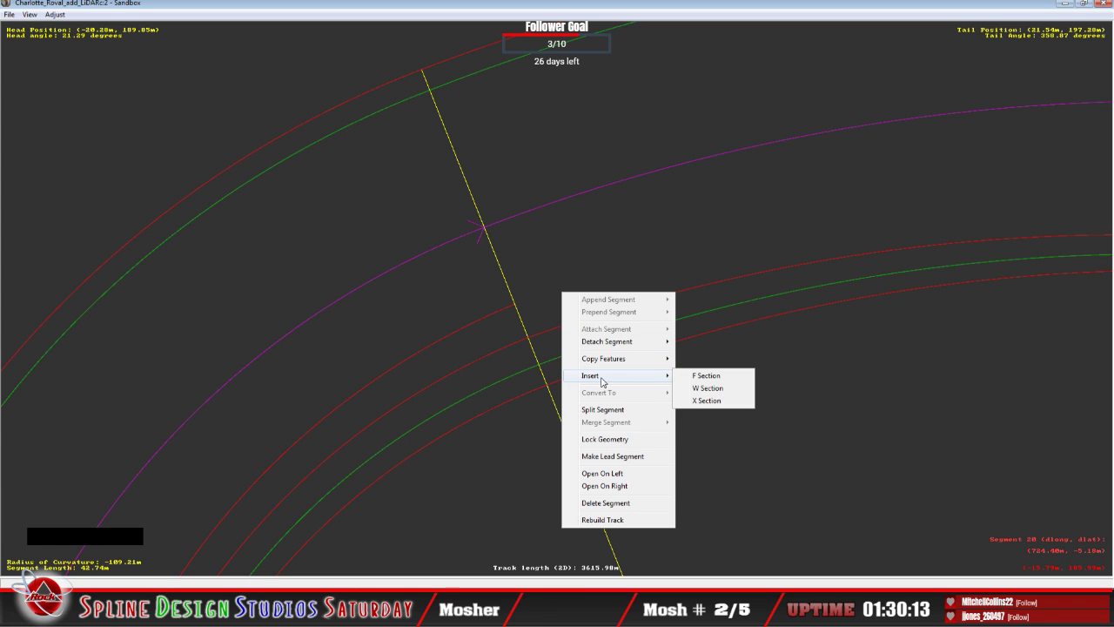
click(702, 401)
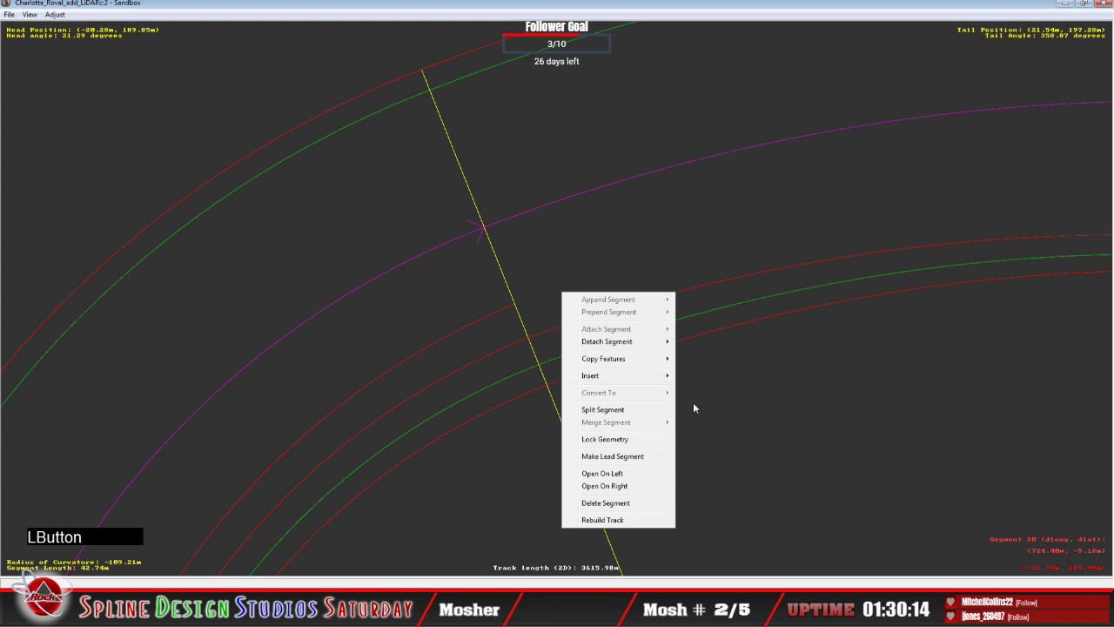
click(516, 309)
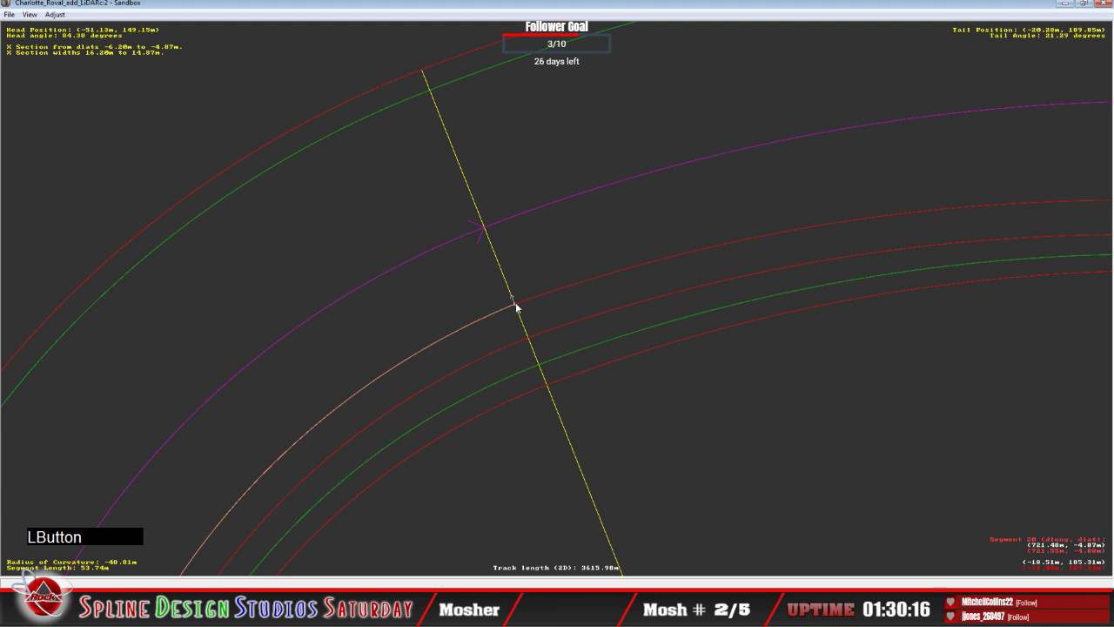
right_click(526, 315)
click(540, 319)
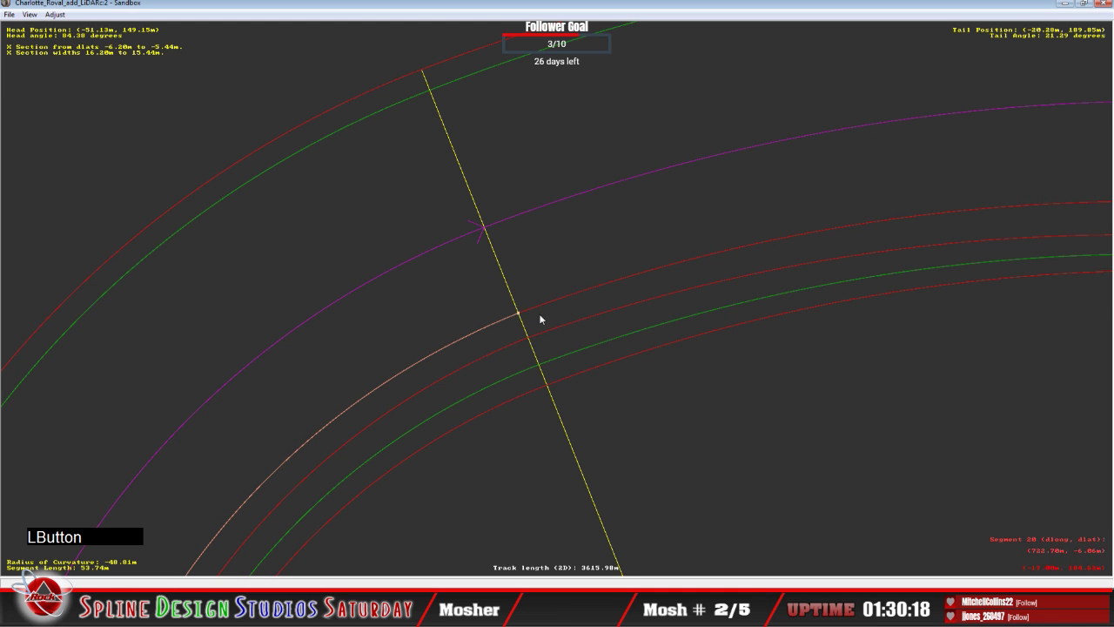
key(c)
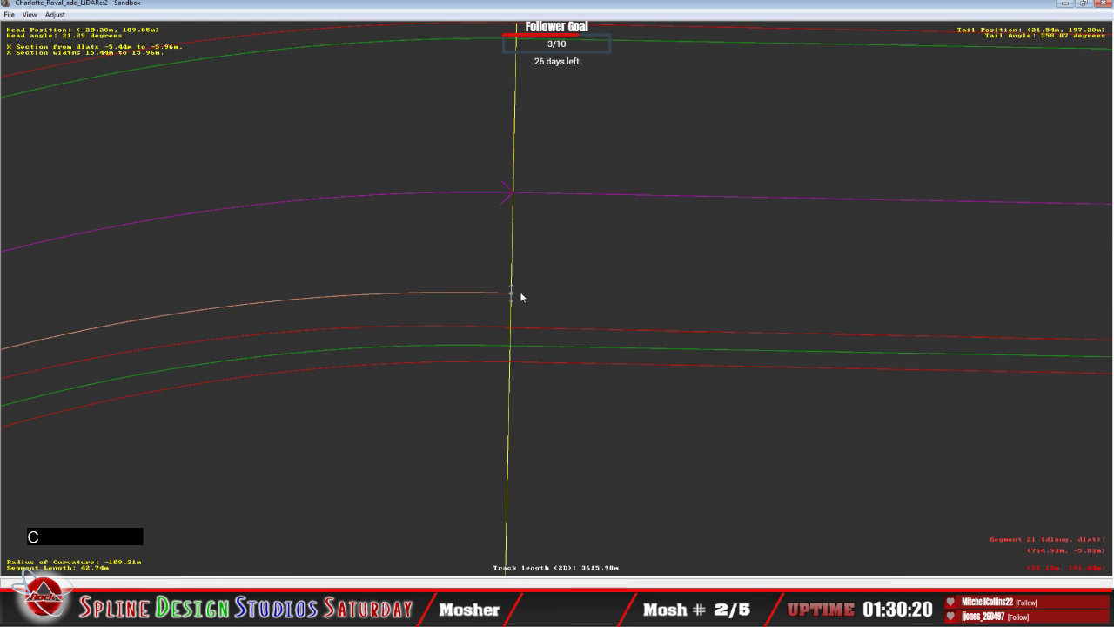
Move the 42.74 m segment's X section tail to dlat -6.95 m and insert an X section on the 191.73 m straight.
drag(514, 296, 514, 316)
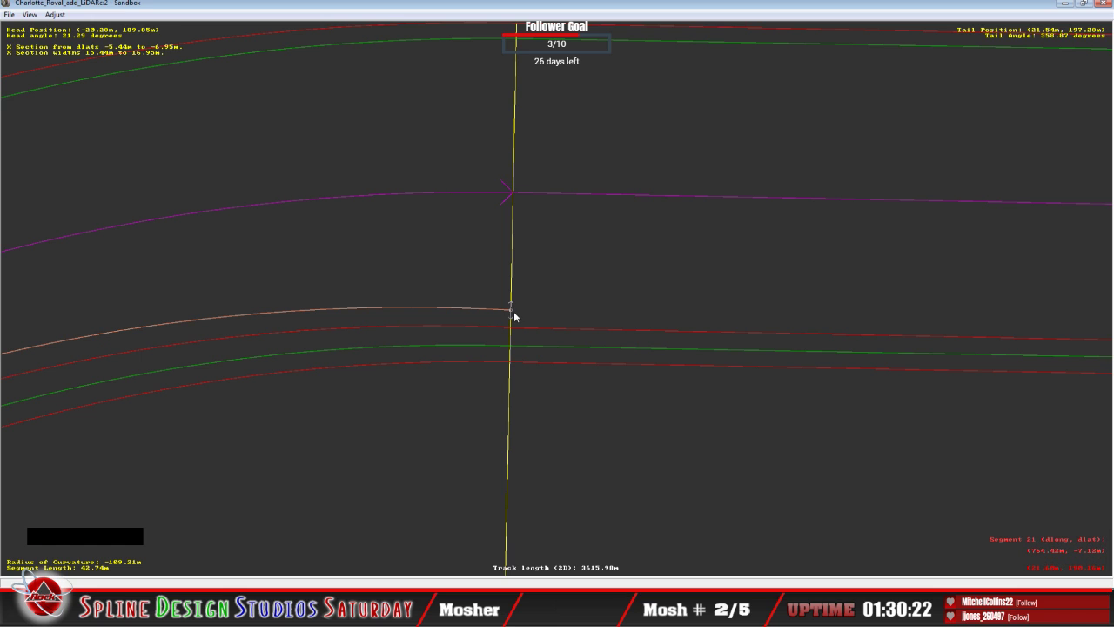
click(575, 301)
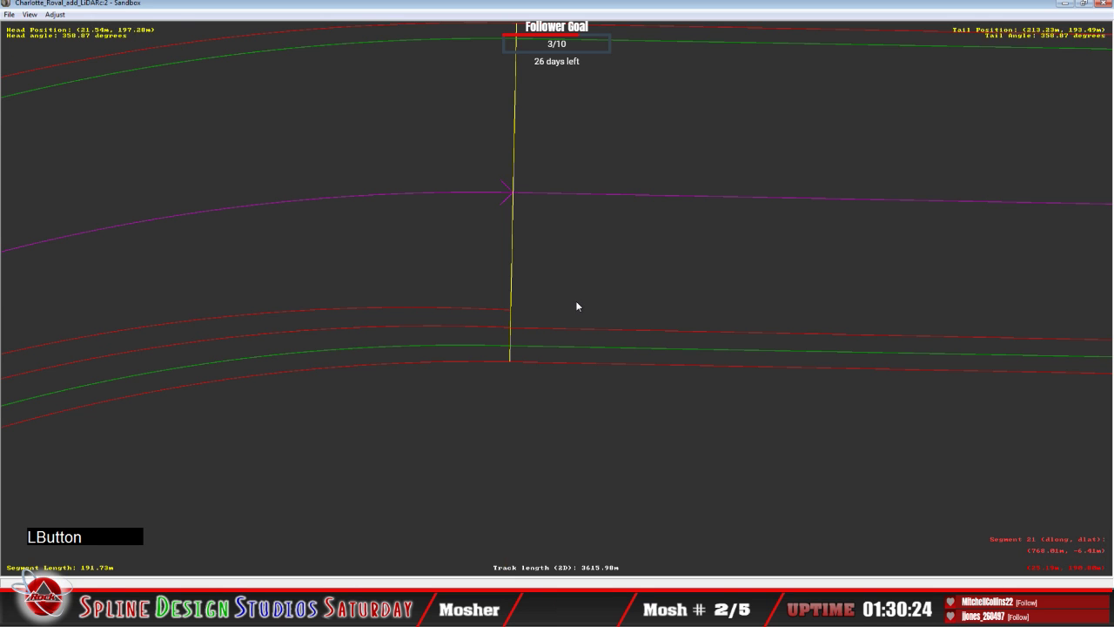
right_click(576, 301)
mouse_move(623, 386)
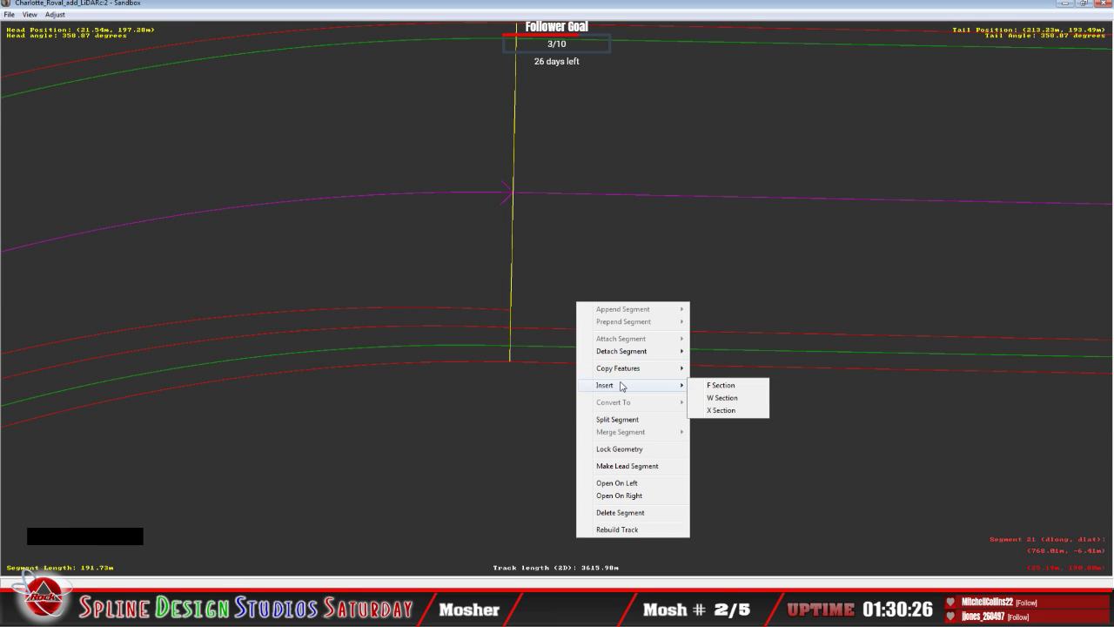
click(721, 410)
Join the X sections of the 42.74 m segment and the 191.73 m straight at dlat -6.85 m.
drag(513, 303, 508, 310)
click(517, 311)
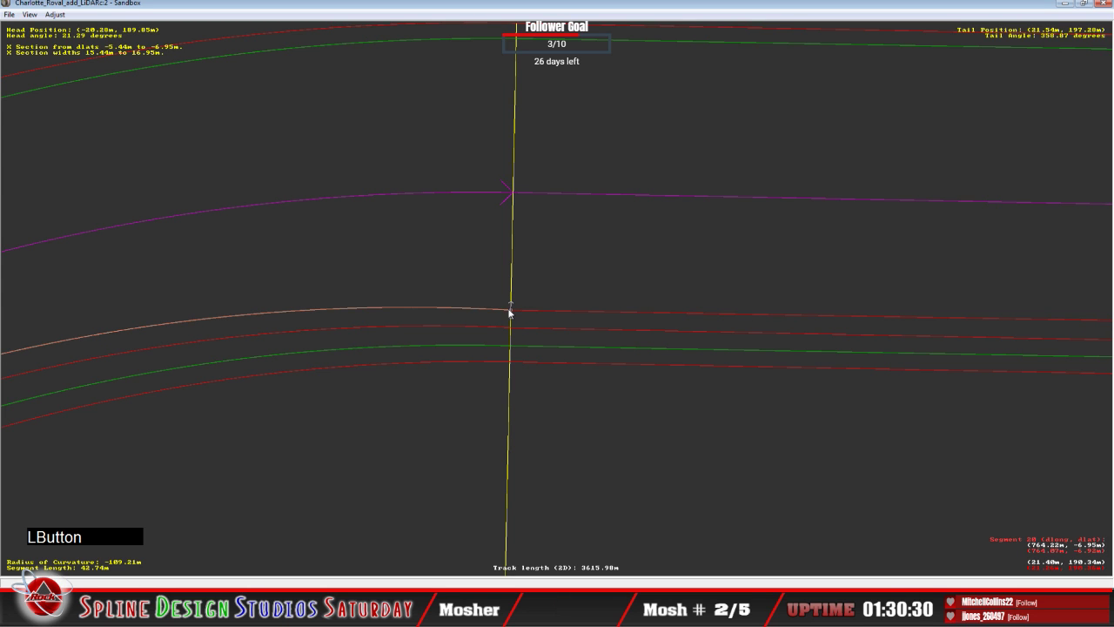
right_click(511, 306)
click(532, 319)
click(589, 311)
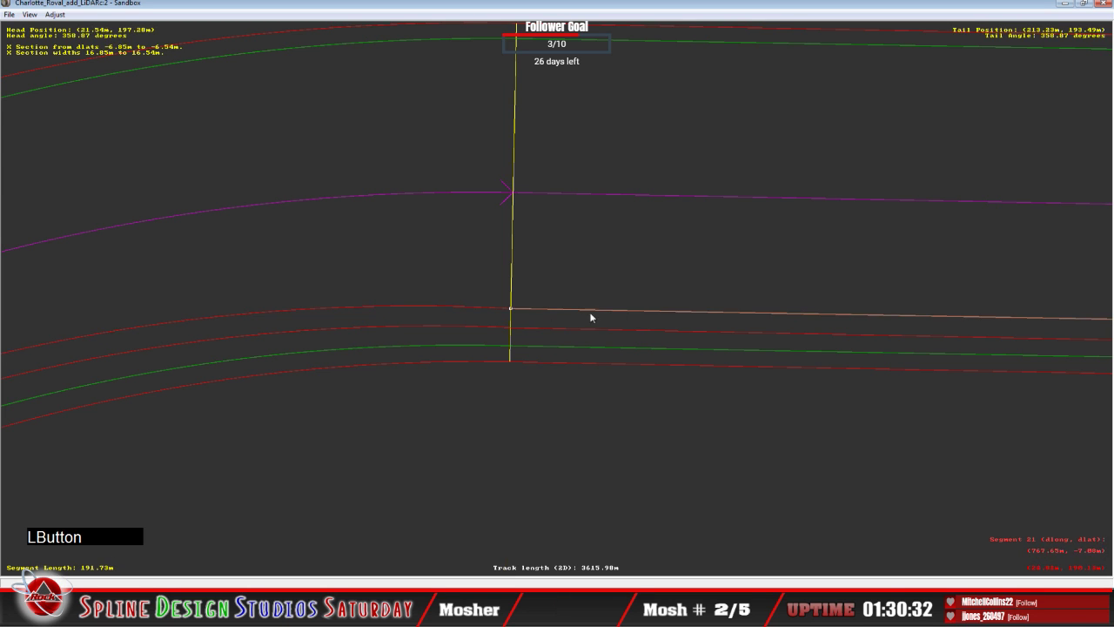
Move the 191.73 m straight's X section tail closer to the track edge and insert an X section on the 37.03 m curve.
key(c)
click(864, 300)
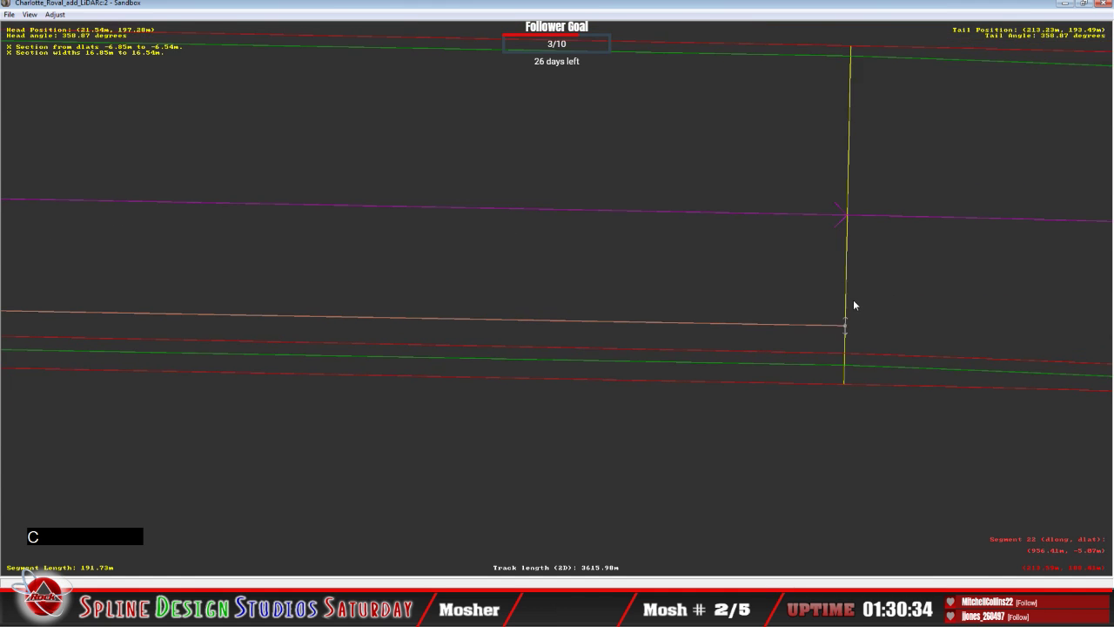
key(c)
click(552, 322)
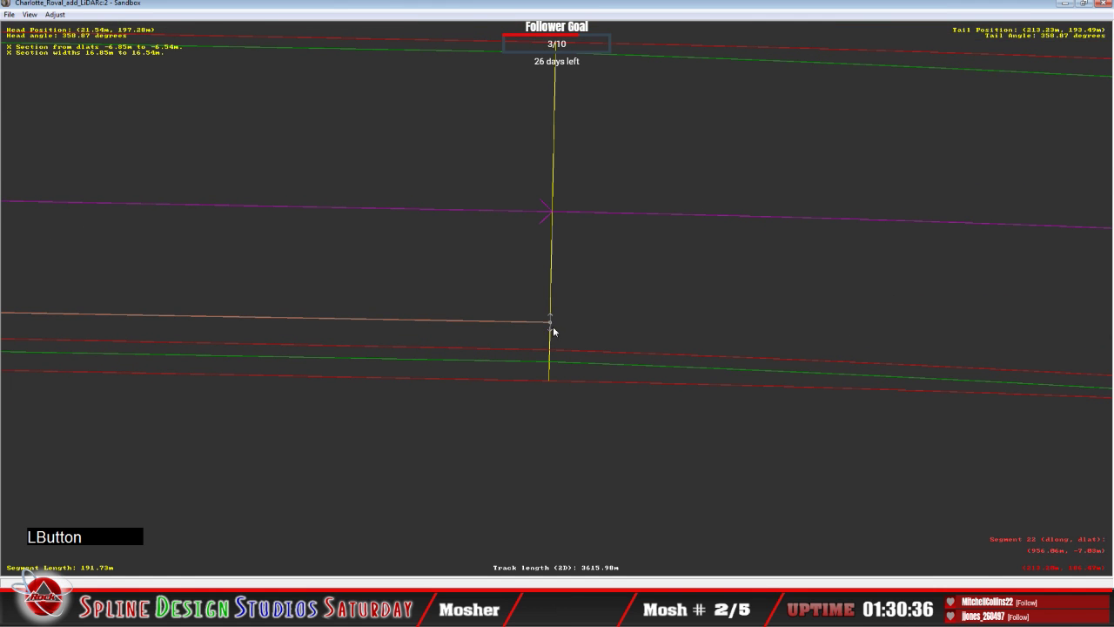
click(550, 327)
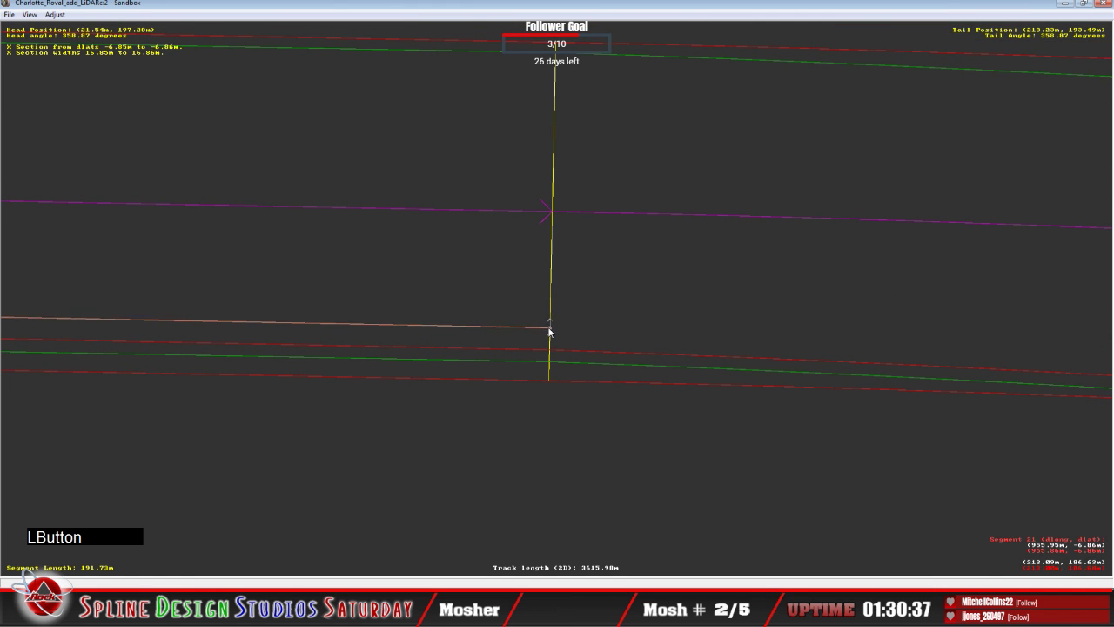
right_click(592, 336)
mouse_move(636, 413)
click(736, 441)
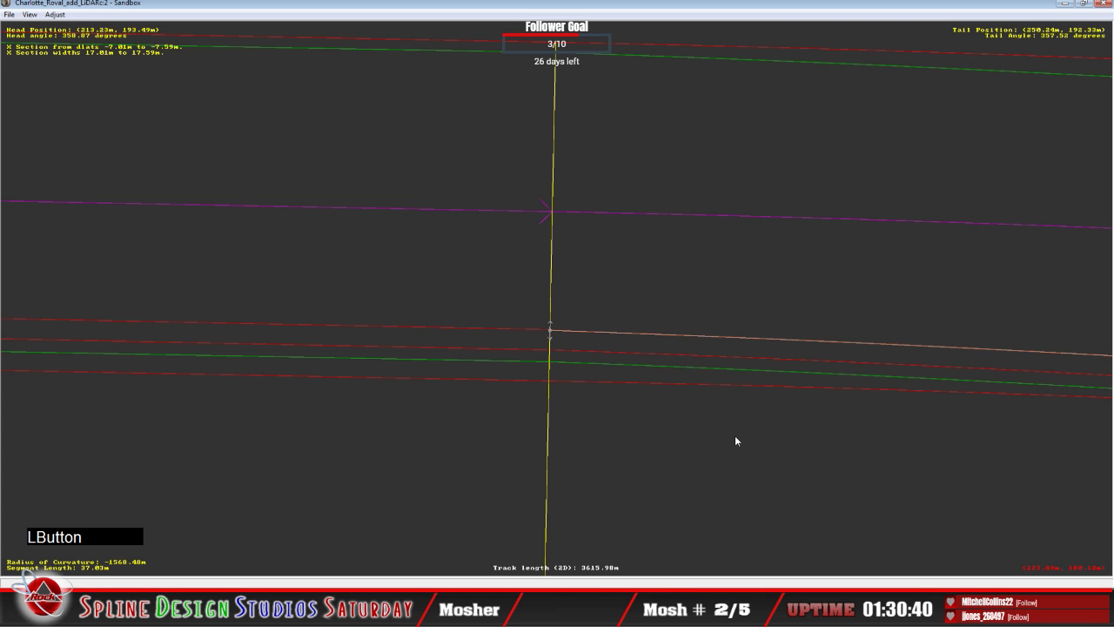
Join the X sections of the 191.73 m straight and the 37.03 m curve at dlat -7.13 m.
drag(549, 333, 550, 332)
click(550, 332)
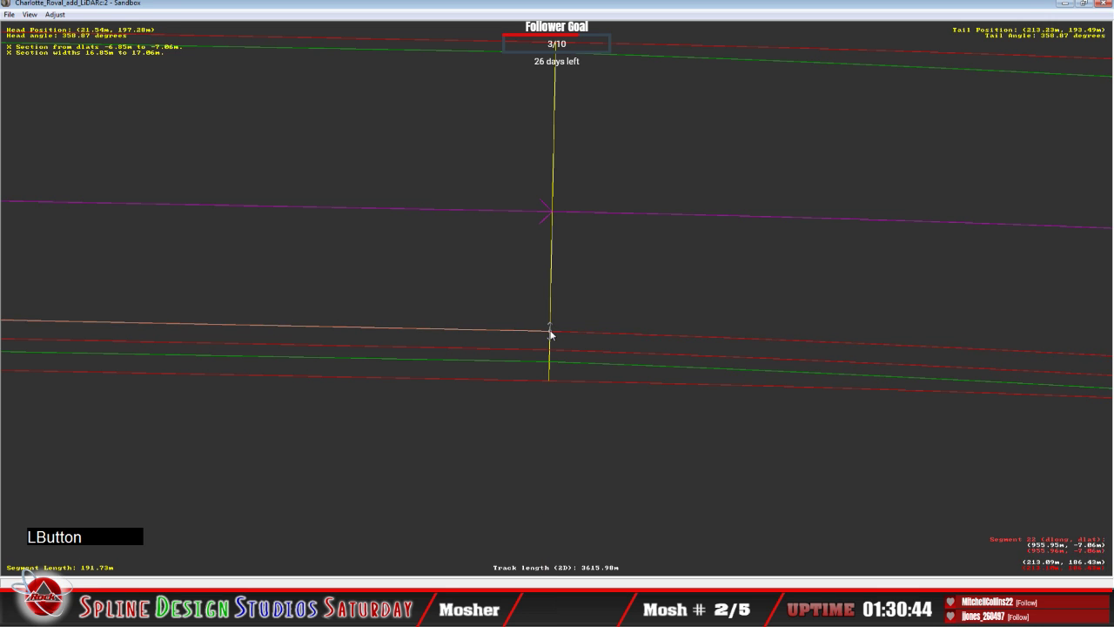
right_click(549, 333)
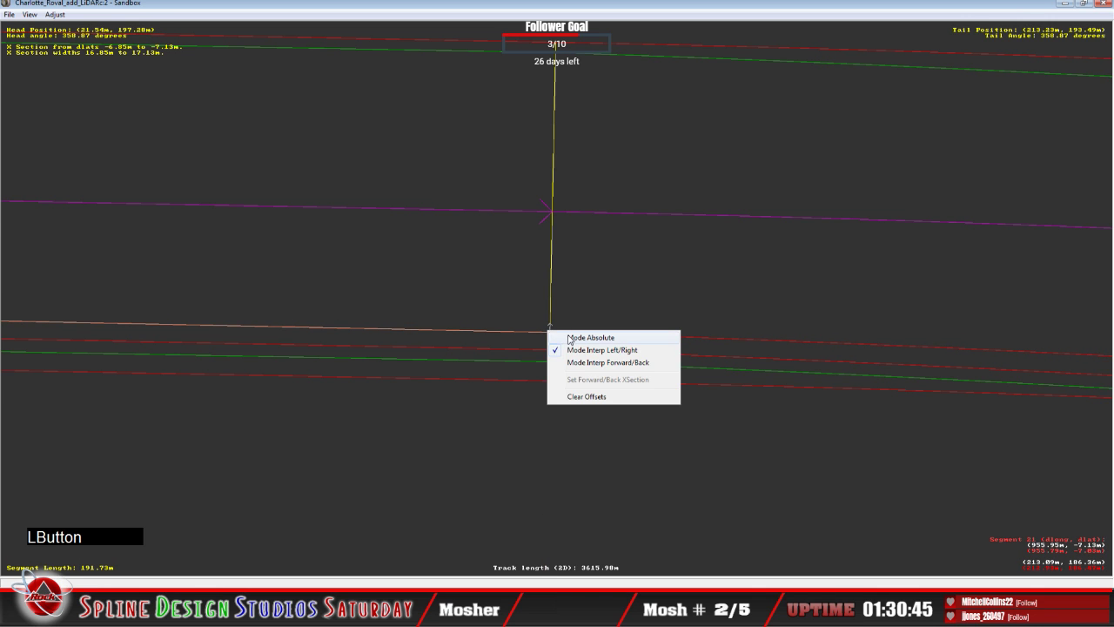
click(573, 336)
Move the 37.03 m curve's X section tail closer to the track edge and insert an X section on the 23.66 m curve.
key(c)
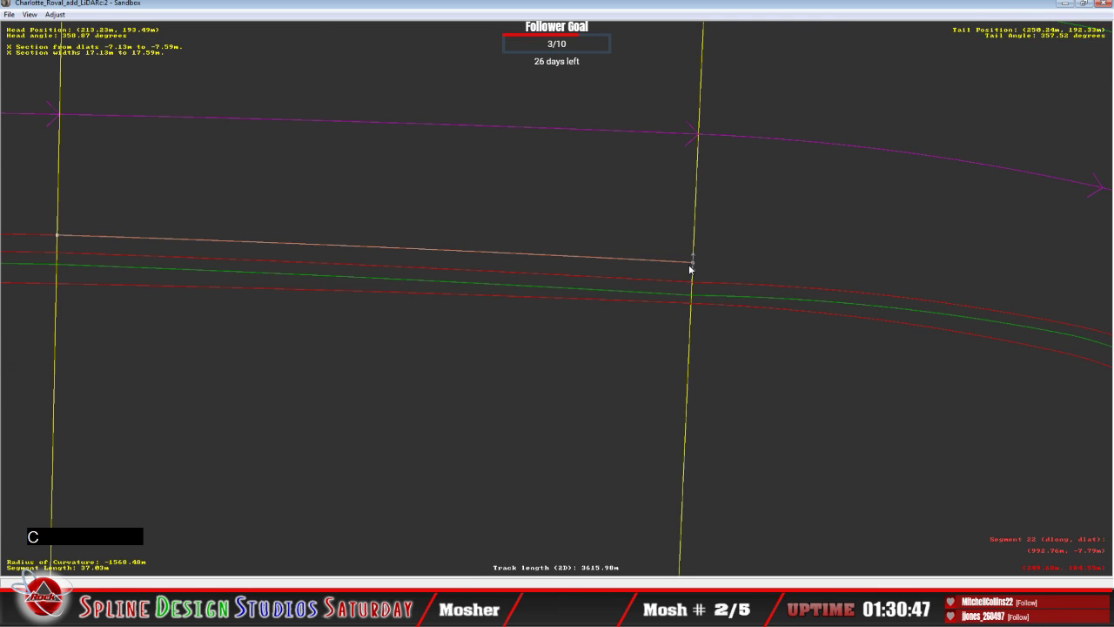
click(687, 269)
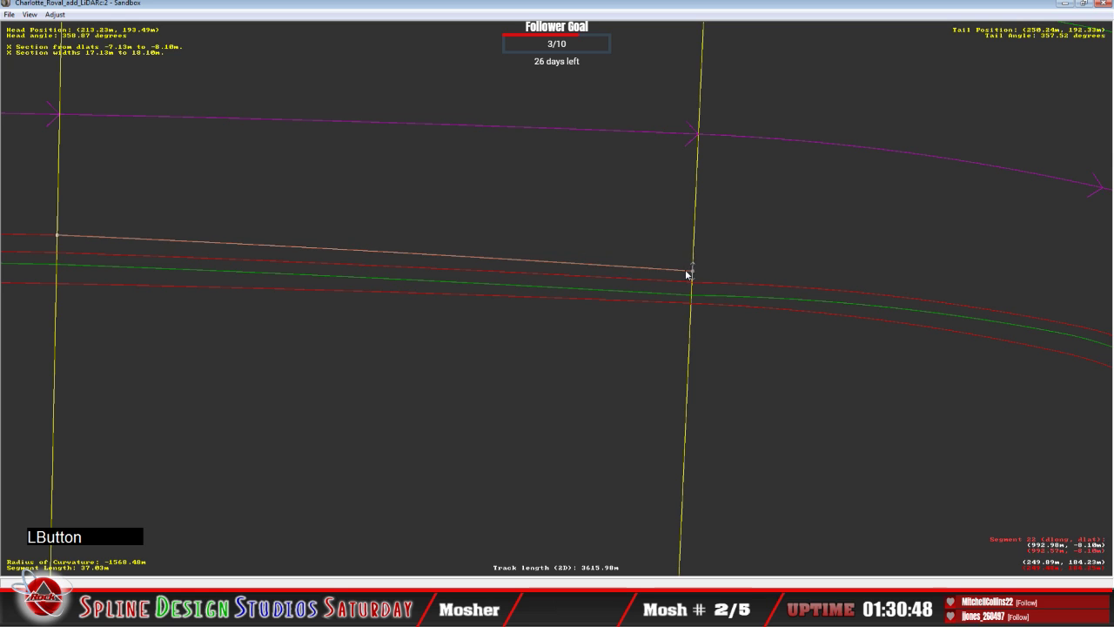
right_click(740, 267)
mouse_move(794, 350)
click(884, 376)
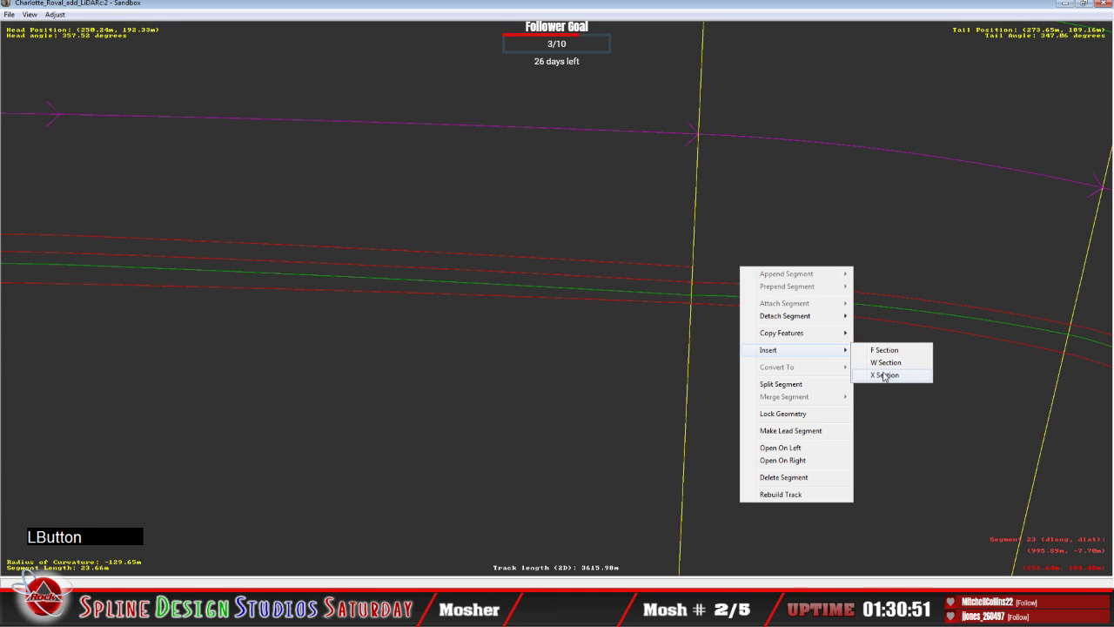
Join the X sections of the 37.03 m and 23.66 m curves at dlat -7.74 m.
click(694, 264)
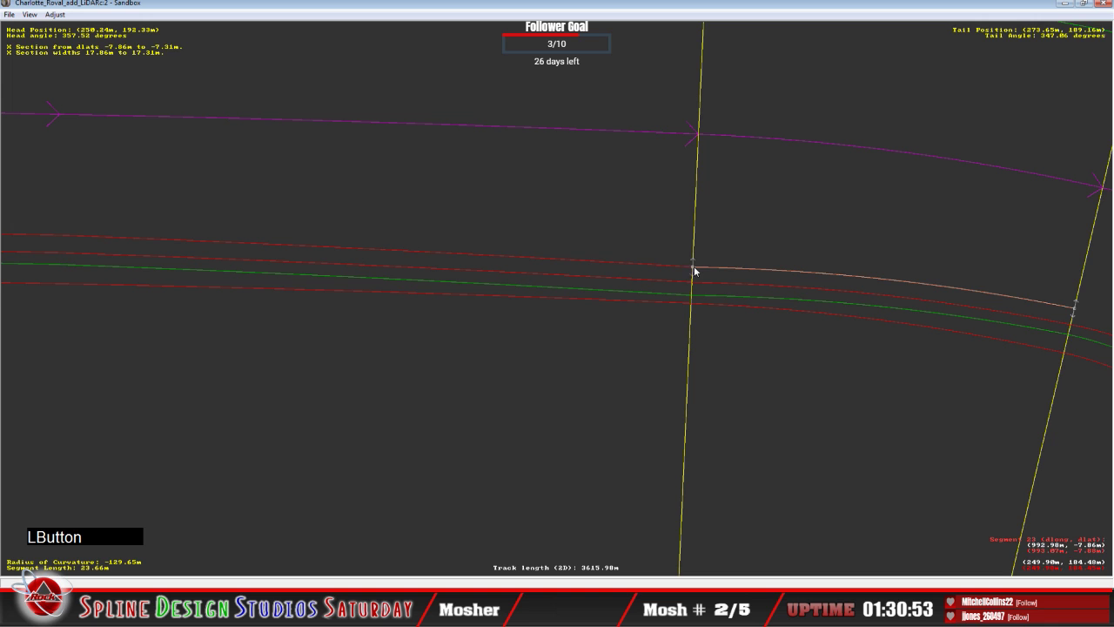
click(694, 266)
right_click(695, 264)
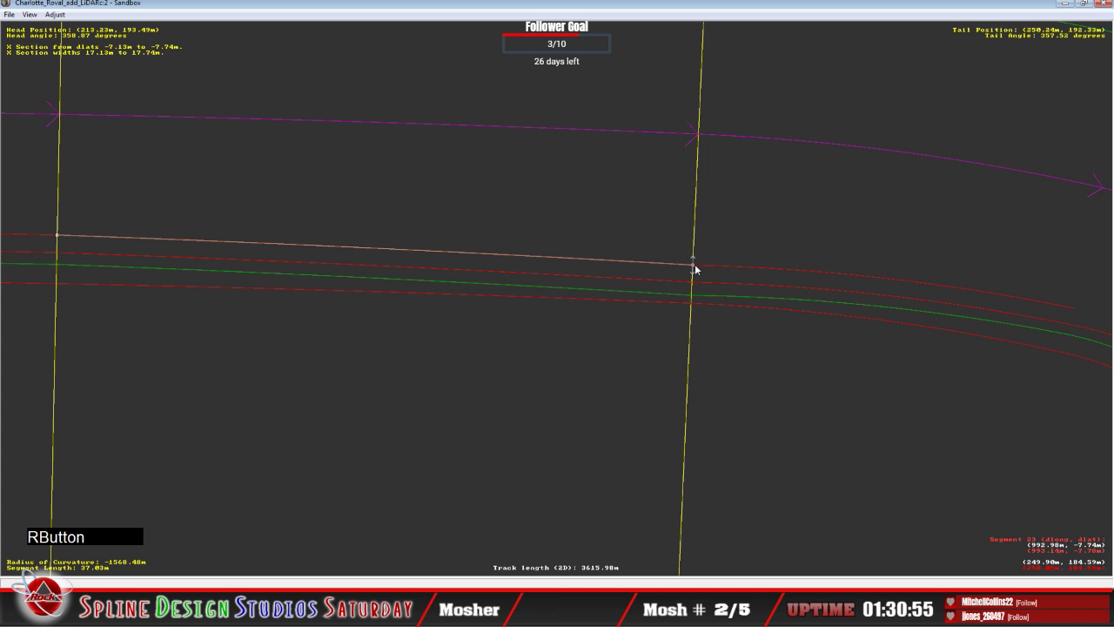
click(708, 269)
click(715, 268)
Insert an X section on the 22.54 m curve that follows the 23.66 m curve.
key(c)
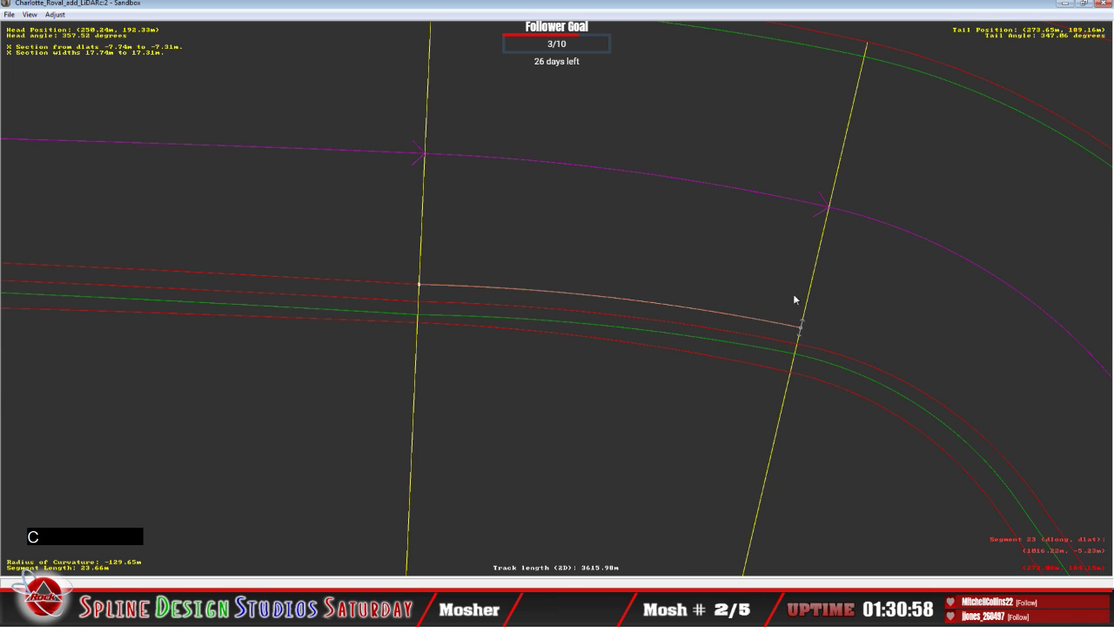
key(c)
key(c)
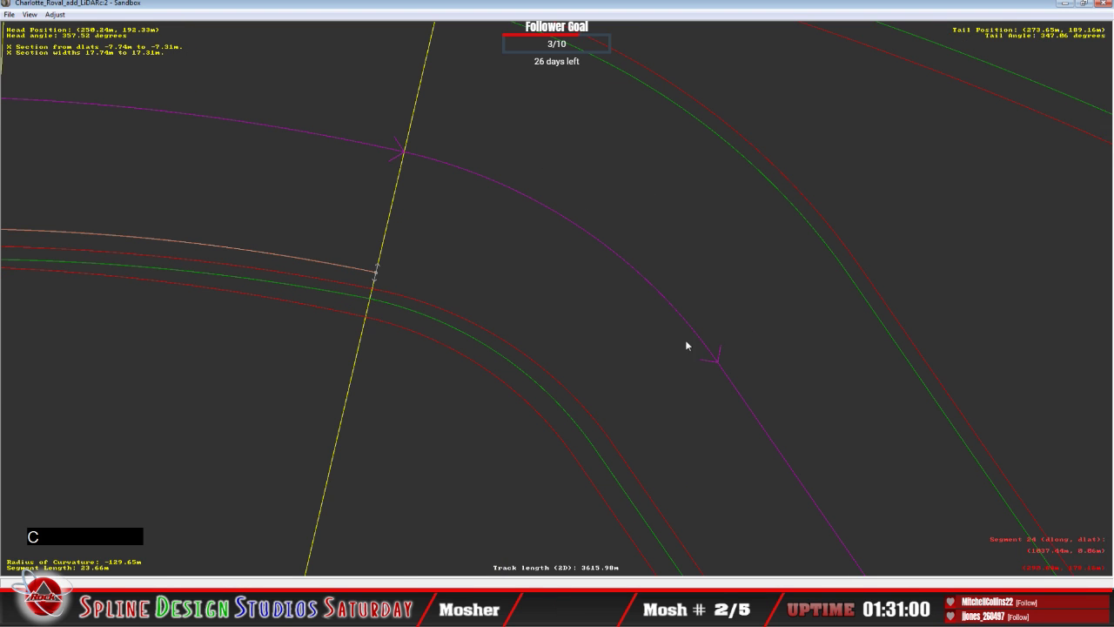
click(415, 283)
right_click(415, 282)
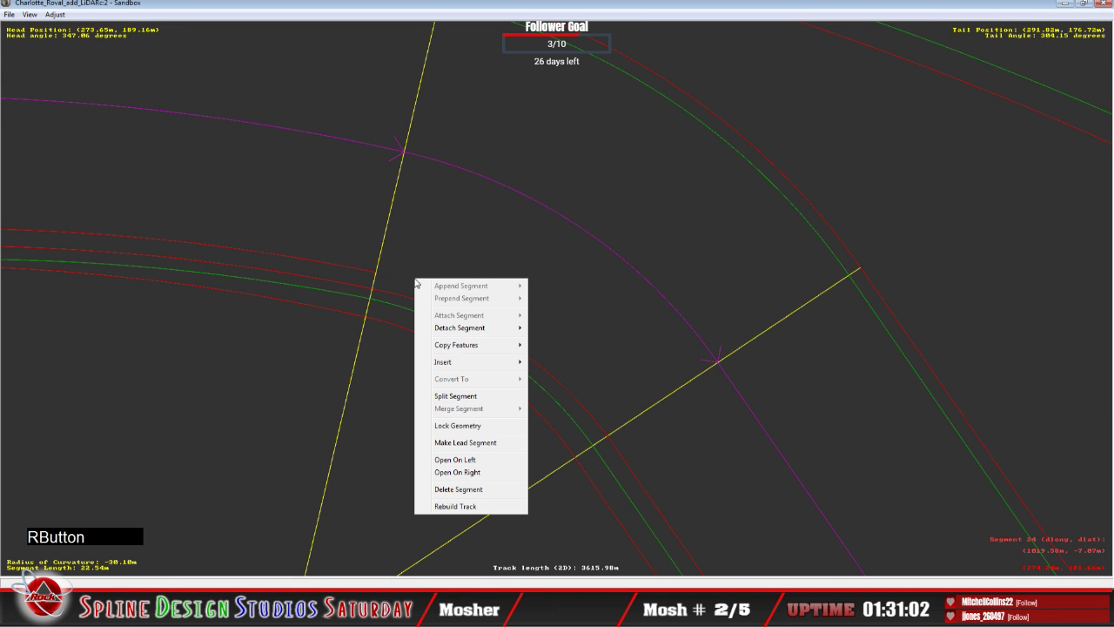
mouse_move(452, 364)
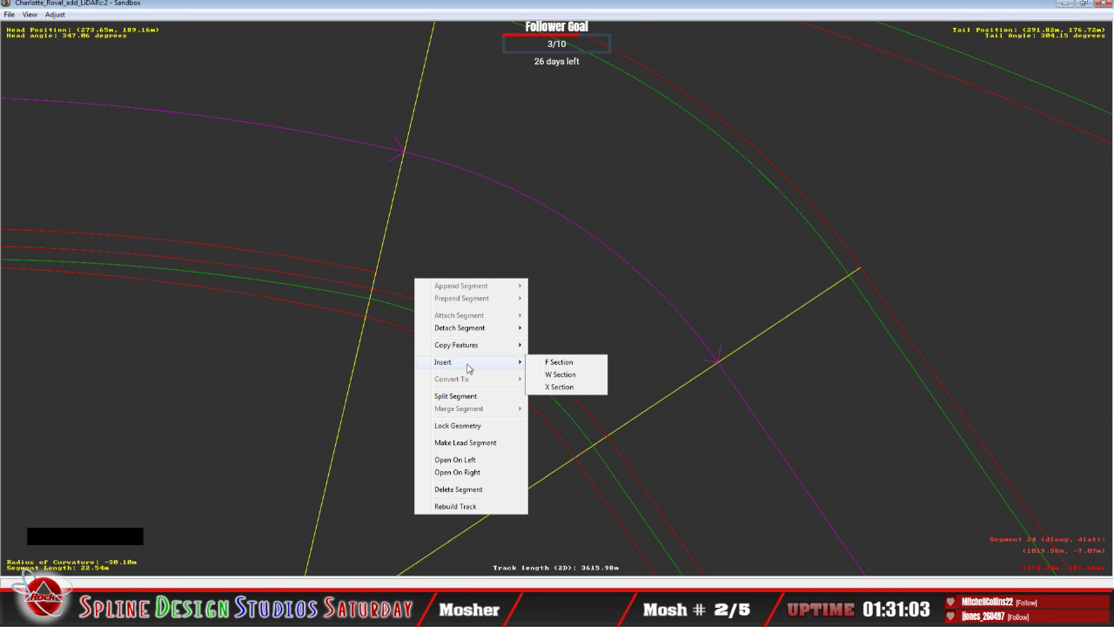
click(559, 388)
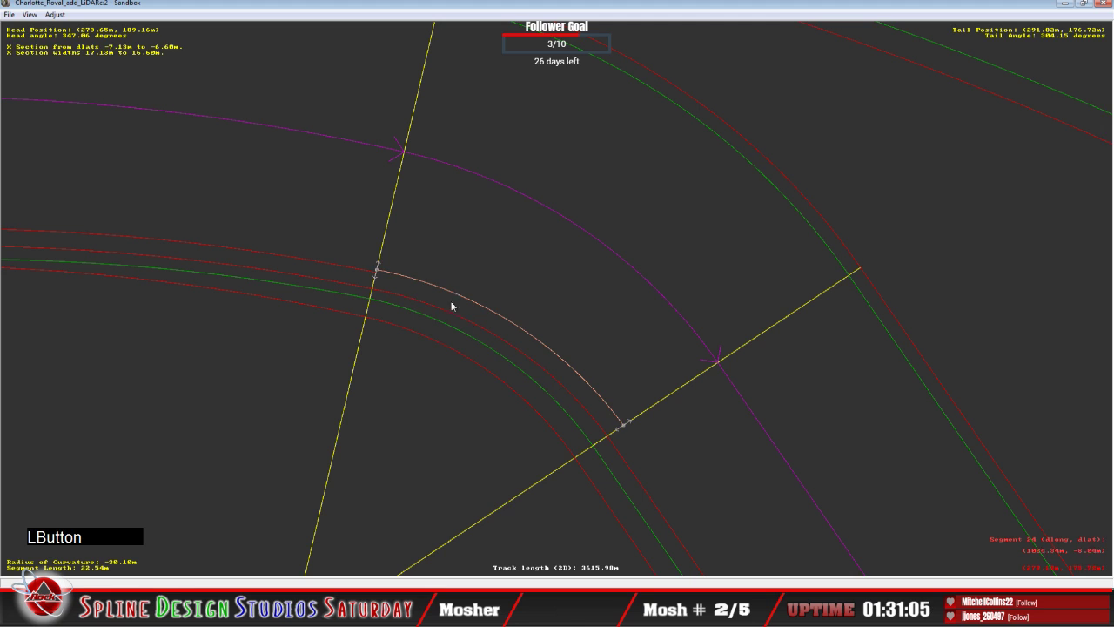
Join the X sections of the 23.66 m and 22.54 m curves at dlat -7.27 m.
drag(380, 266, 374, 271)
click(374, 274)
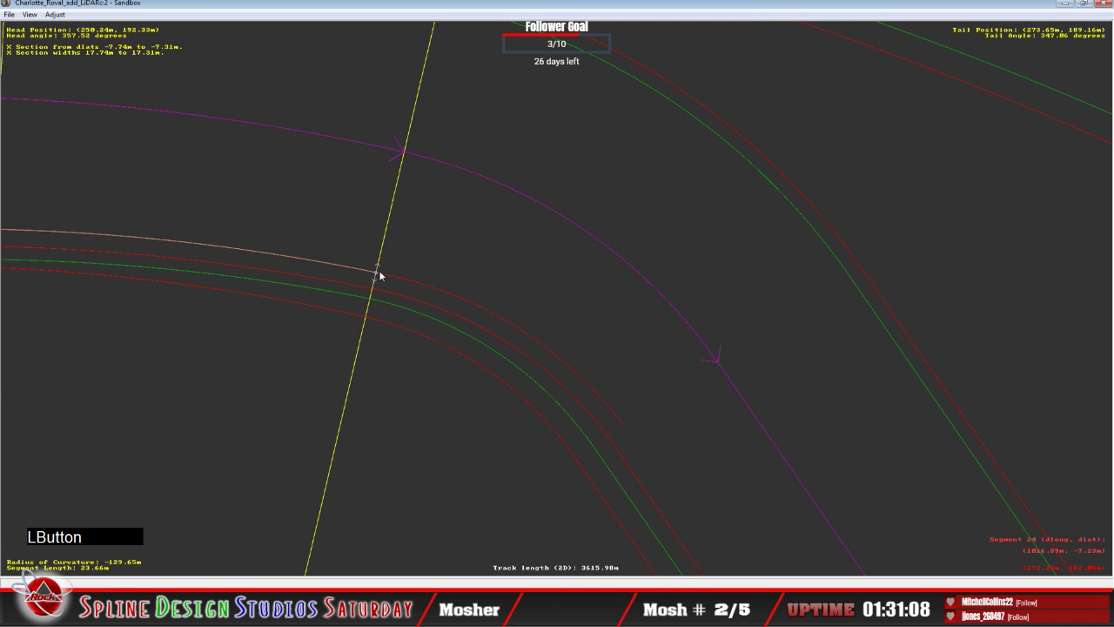
right_click(379, 276)
click(413, 283)
click(463, 299)
Insert an X section on the 76.24 m straight after the 22.54 m curve.
key(c)
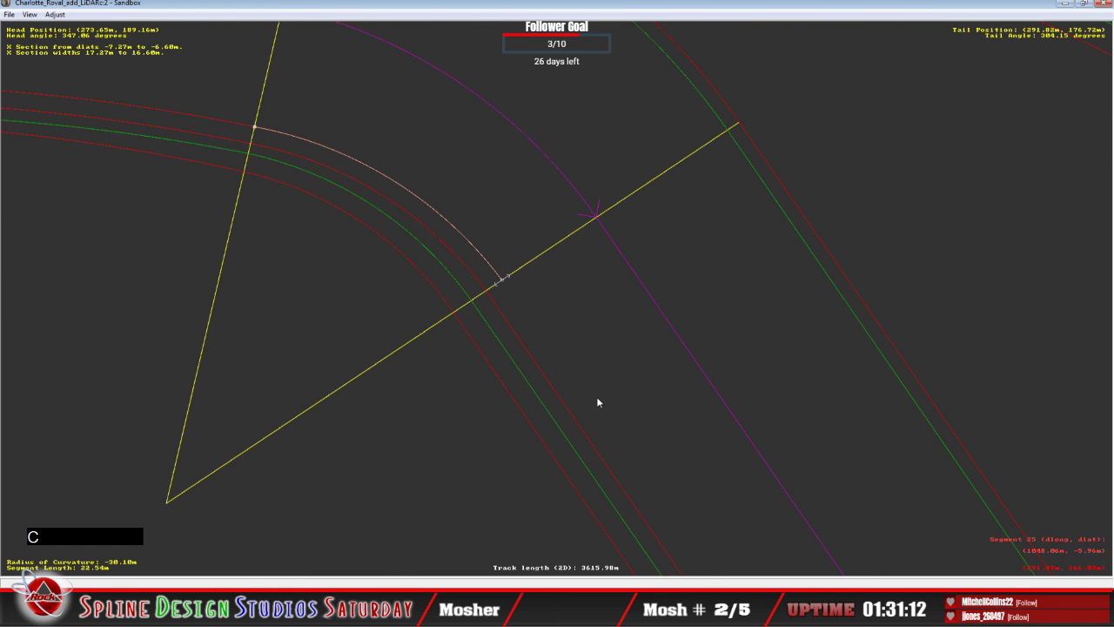
click(519, 228)
right_click(519, 228)
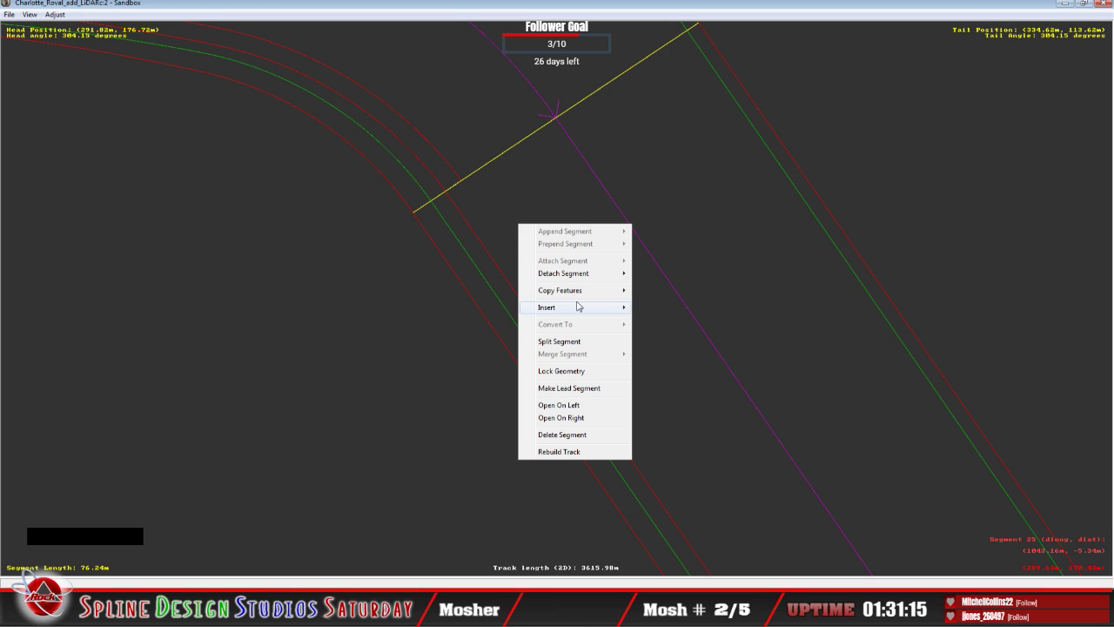
mouse_move(575, 307)
click(658, 333)
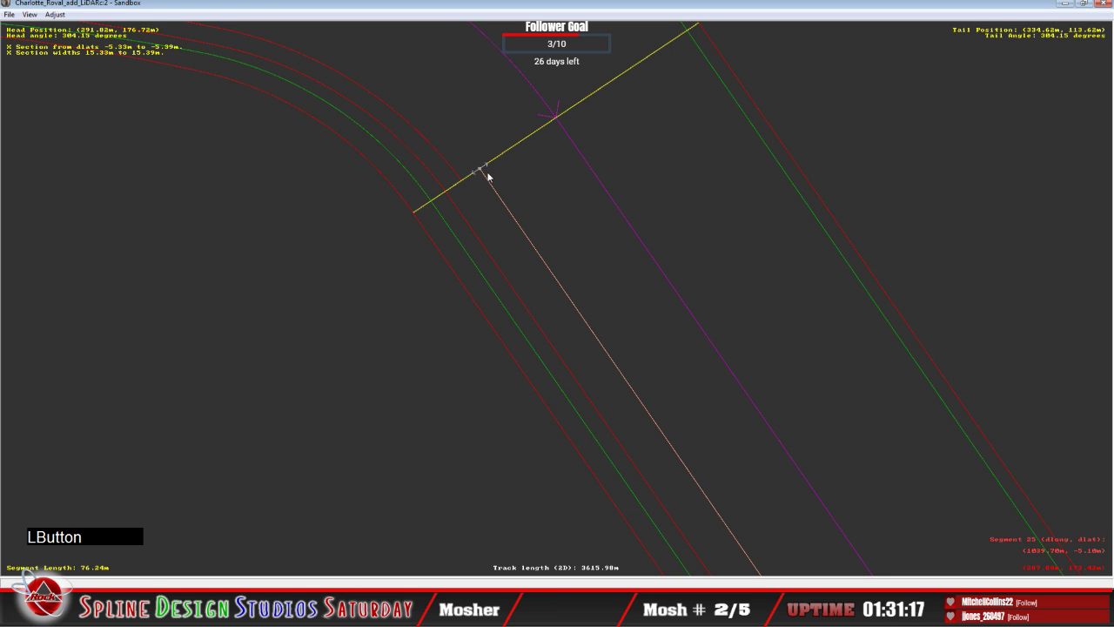
Join the head of segment 25's X section to segment 24's at about dlat -6.70 m and move its tail to about -6.30 m.
click(482, 171)
click(460, 178)
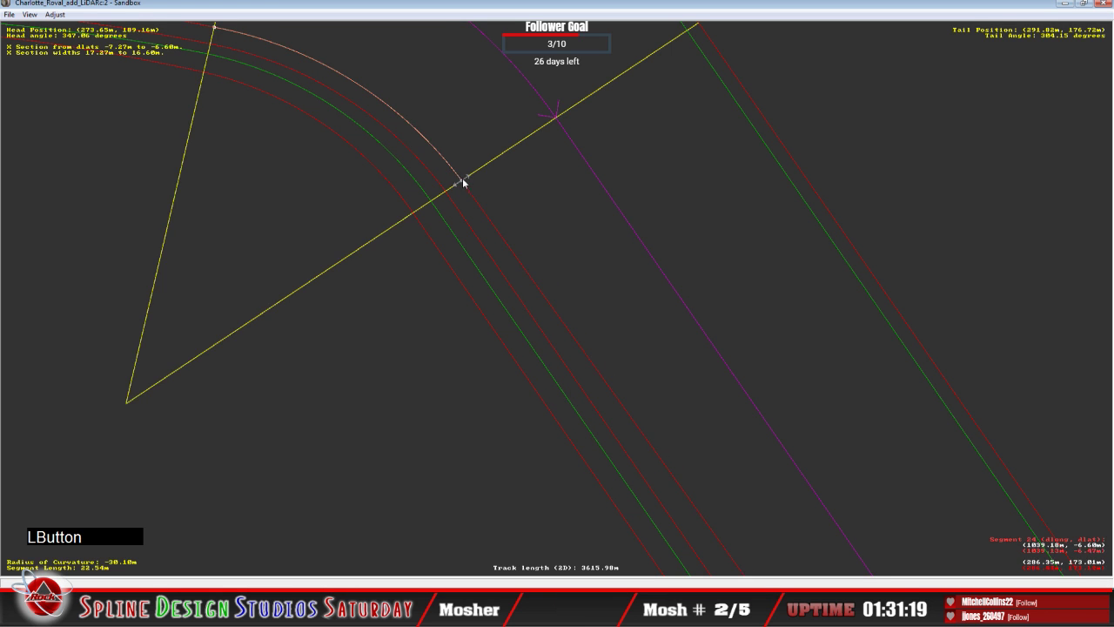
right_click(461, 181)
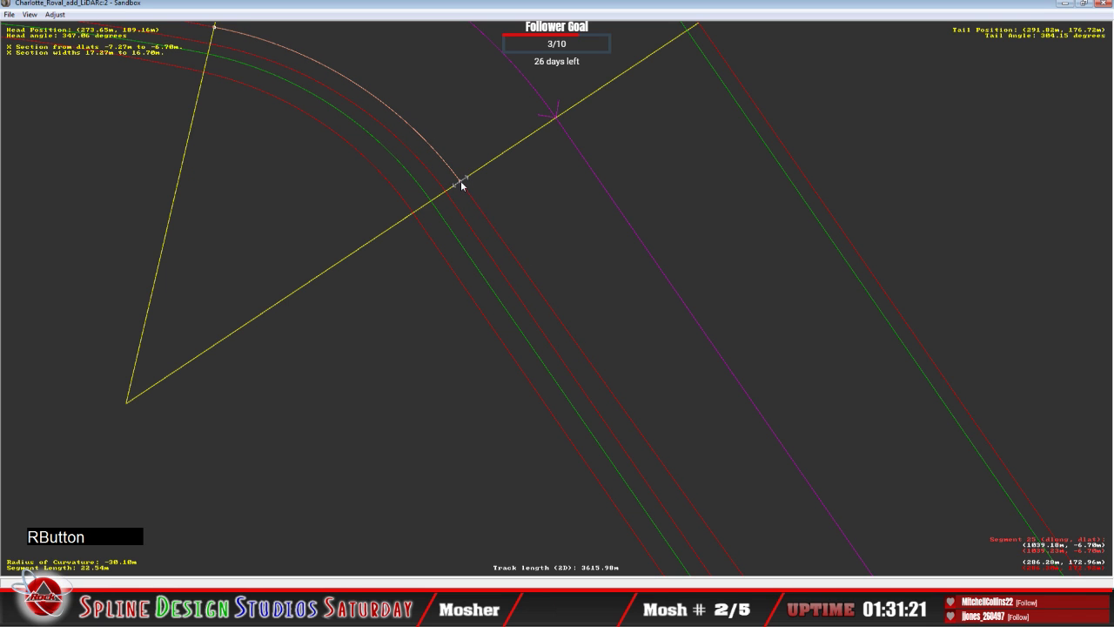
click(516, 214)
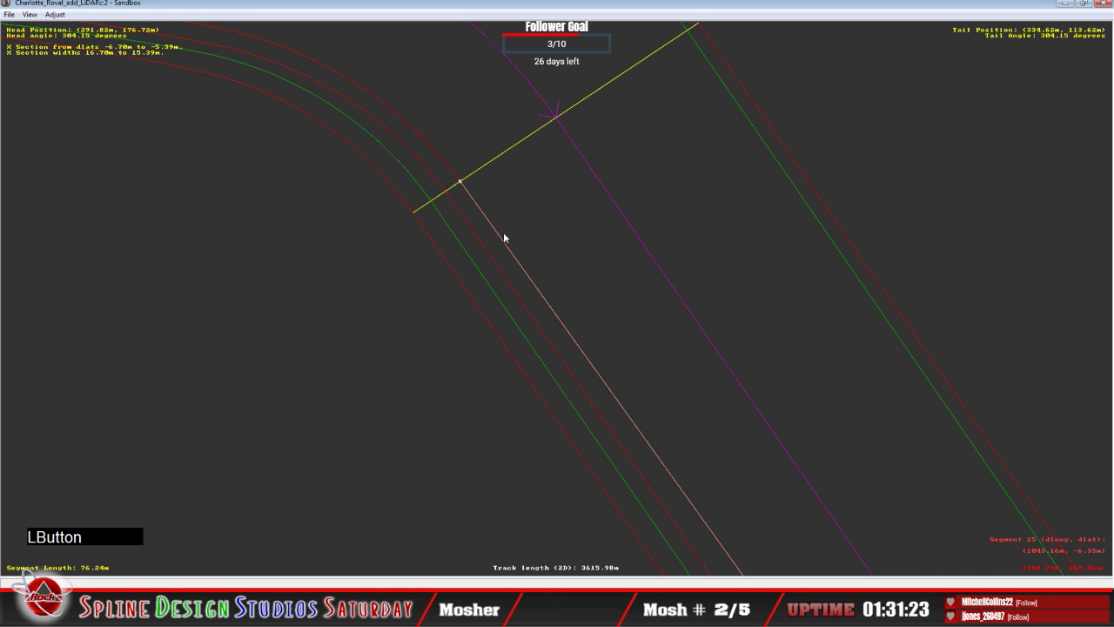
key(c)
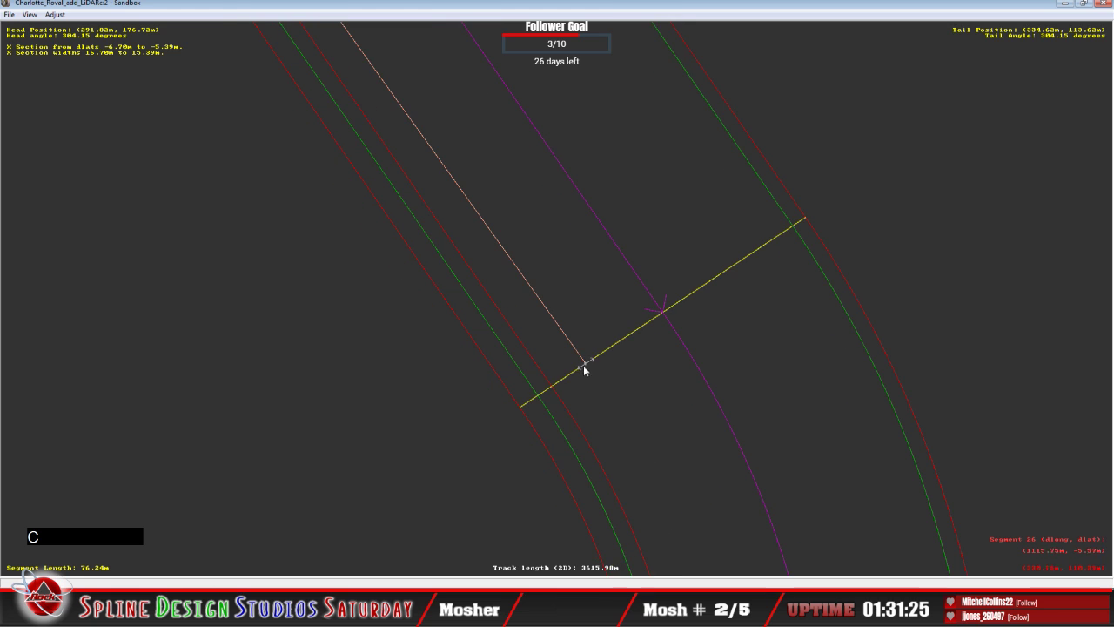
click(581, 370)
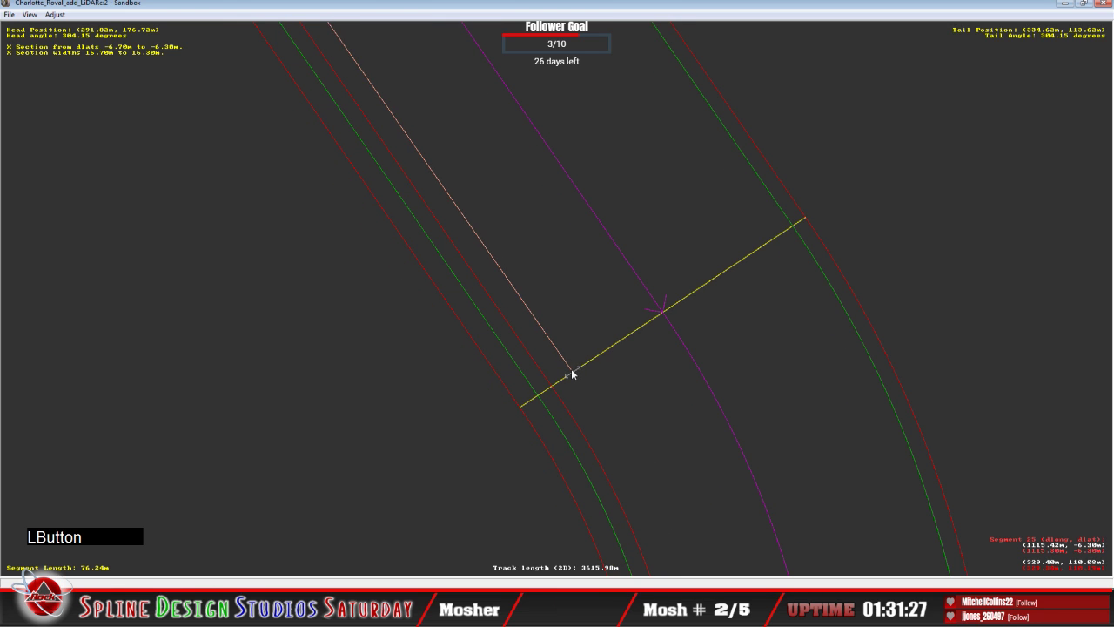
Insert an X section in segment 26, the curve that follows segment 25.
key(c)
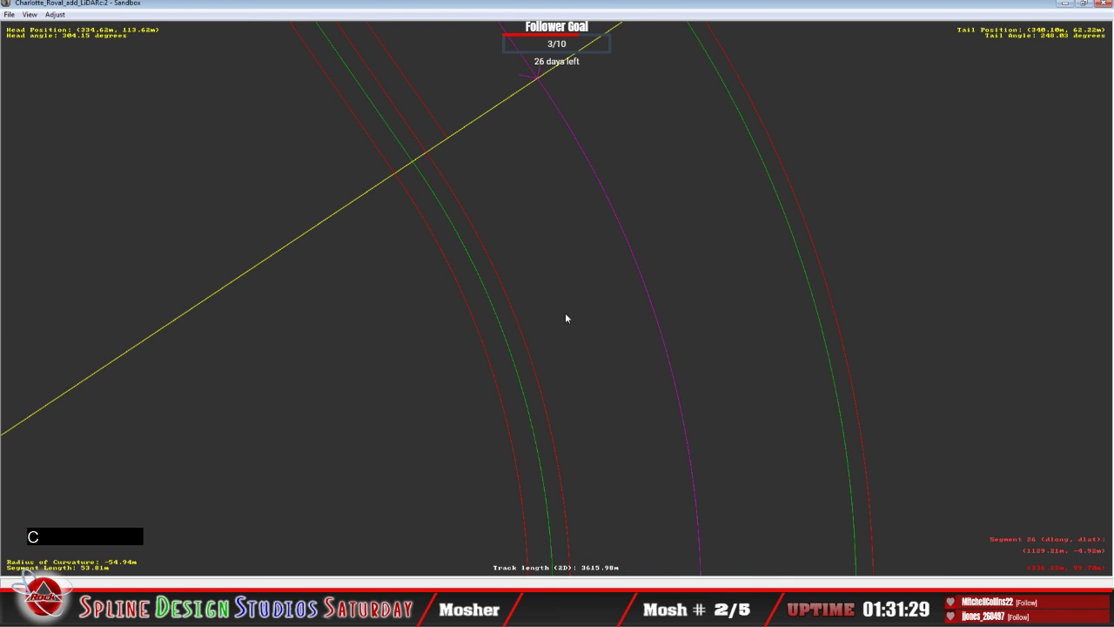
right_click(566, 315)
mouse_move(652, 399)
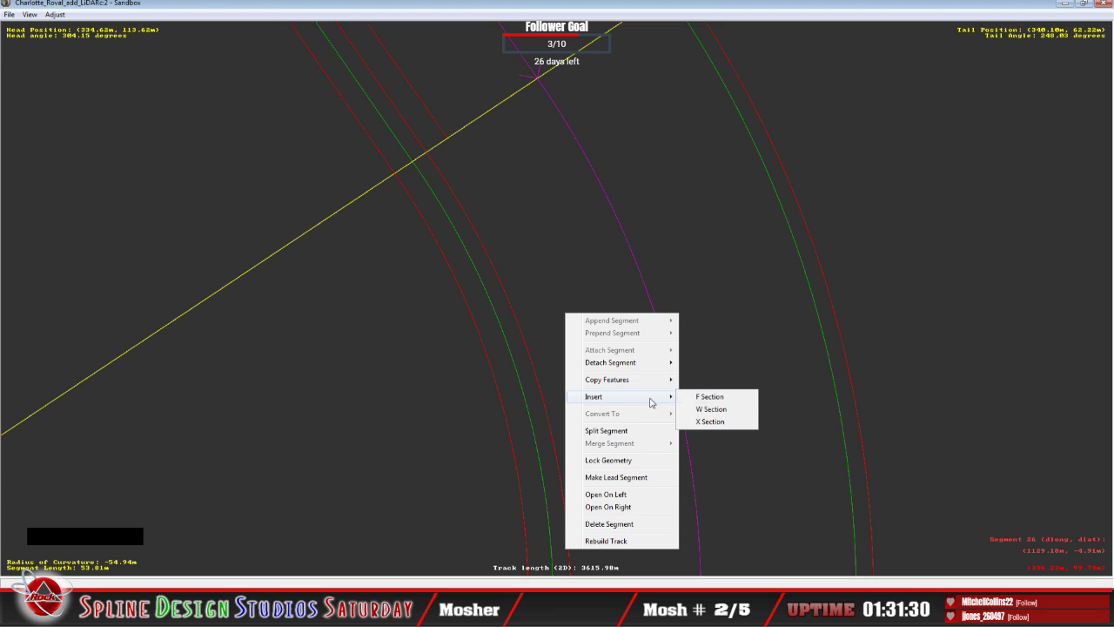
click(711, 423)
Join the head of segment 26's X section to segment 25's at about dlat -6.29 m and move its tail closer to the adjacent red line.
drag(469, 130, 448, 136)
click(449, 136)
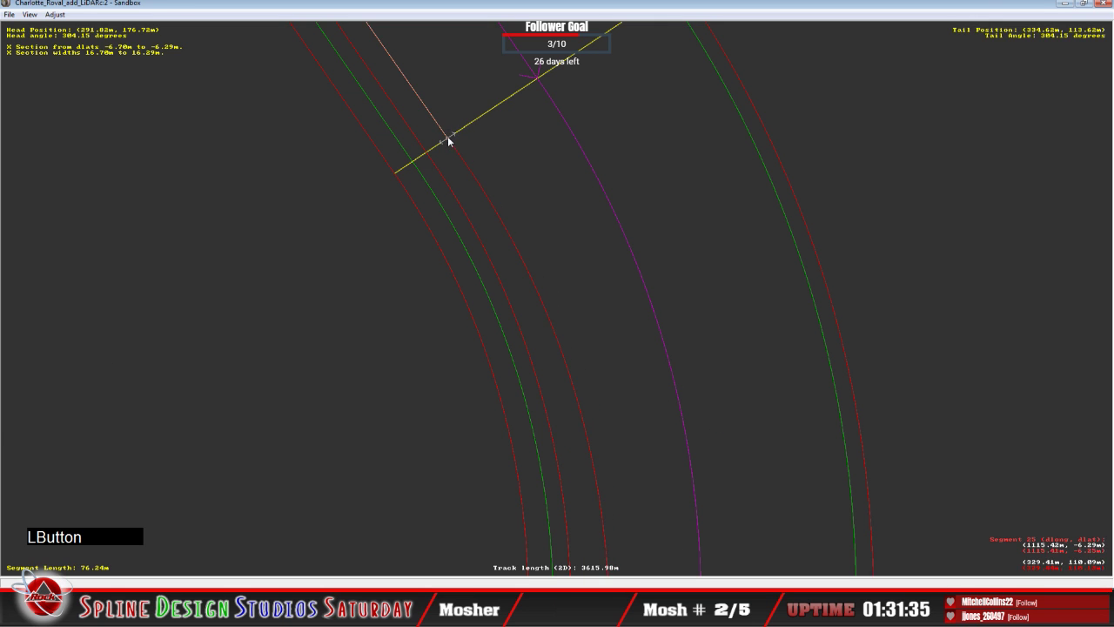
right_click(449, 137)
click(475, 170)
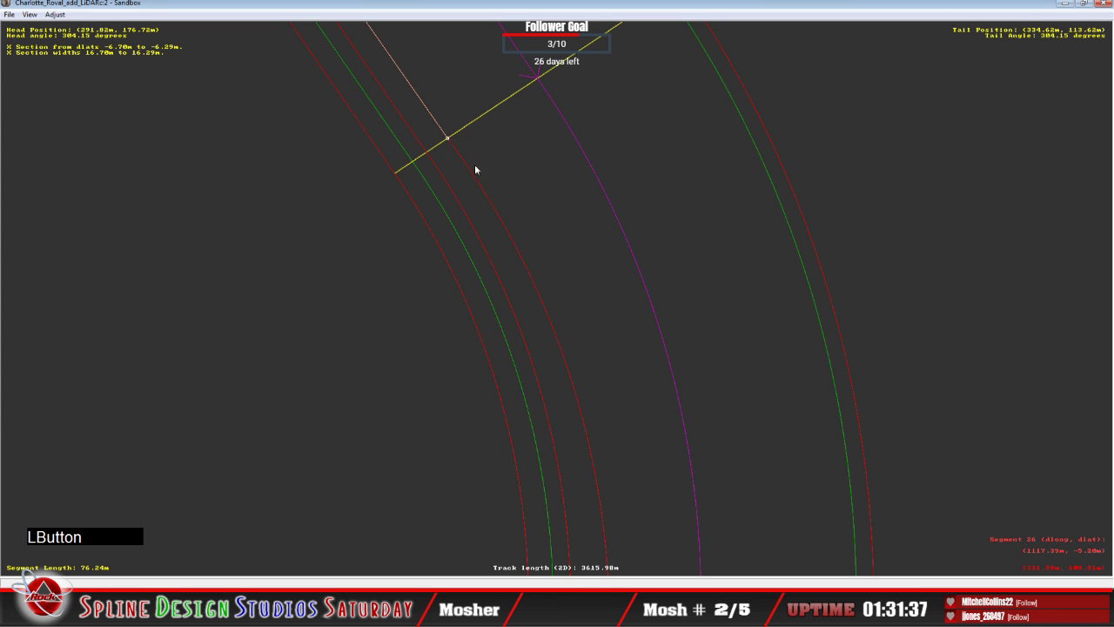
key(c)
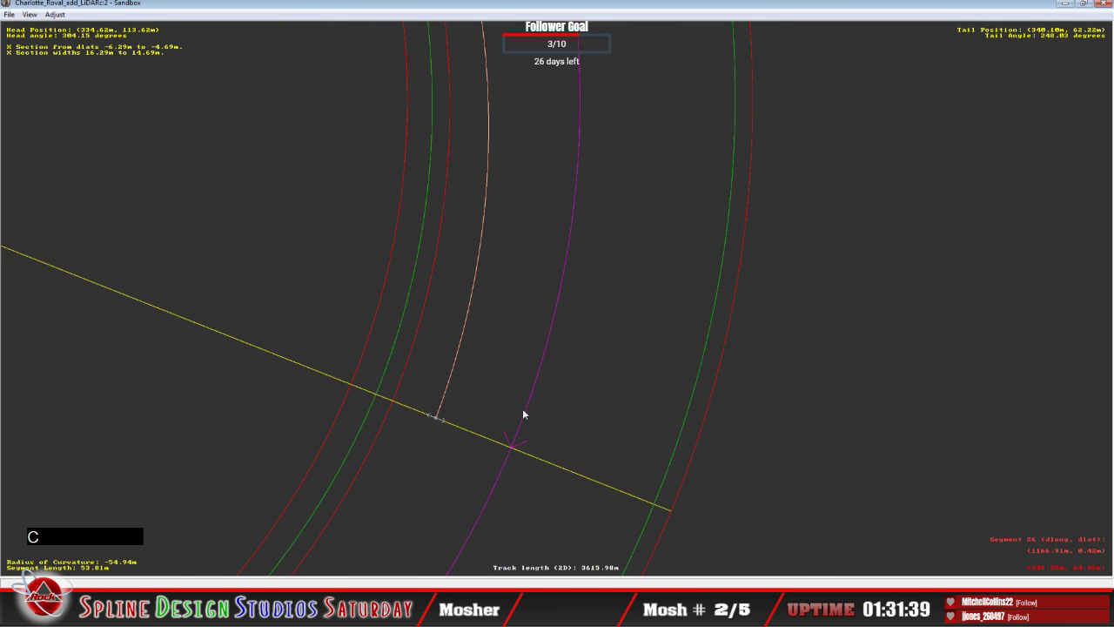
drag(501, 296, 477, 299)
Insert an X section in segment 27, the continuation of the curve.
click(475, 345)
right_click(472, 349)
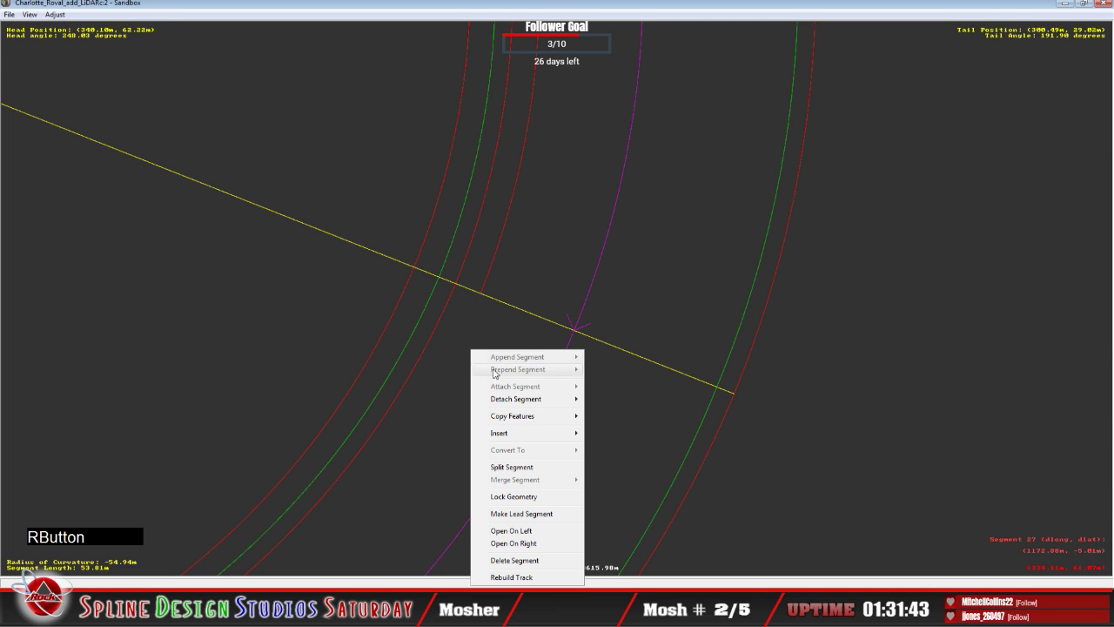
mouse_move(514, 438)
click(626, 459)
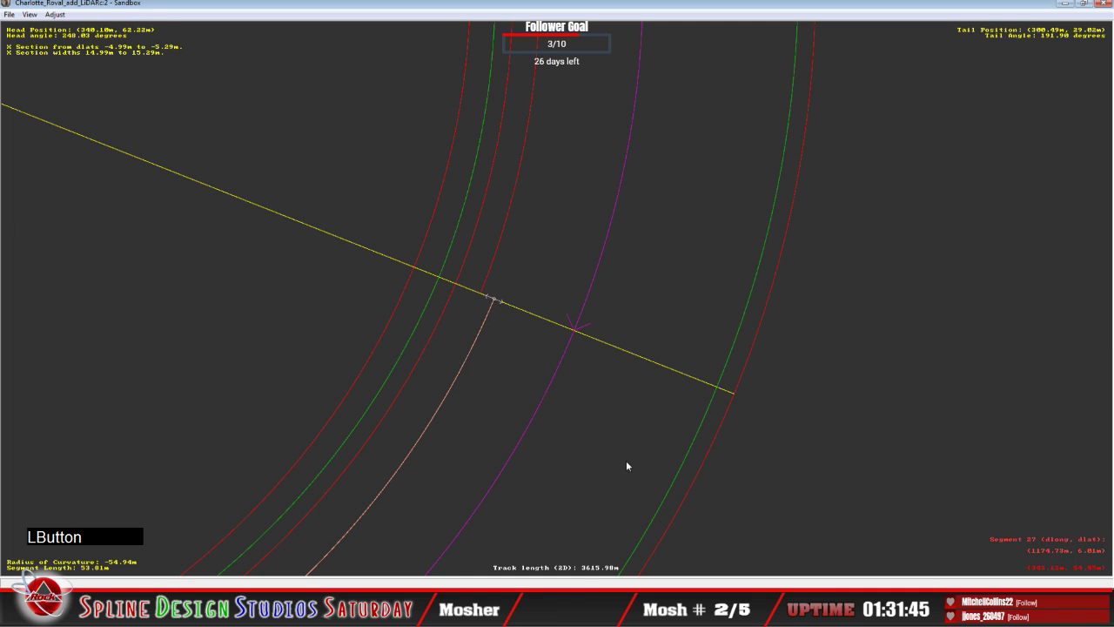
Join the head of segment 27's X section to segment 26's at about dlat -5.99 m and shift its tail toward the adjacent red line.
drag(492, 301, 478, 296)
right_click(478, 296)
click(514, 308)
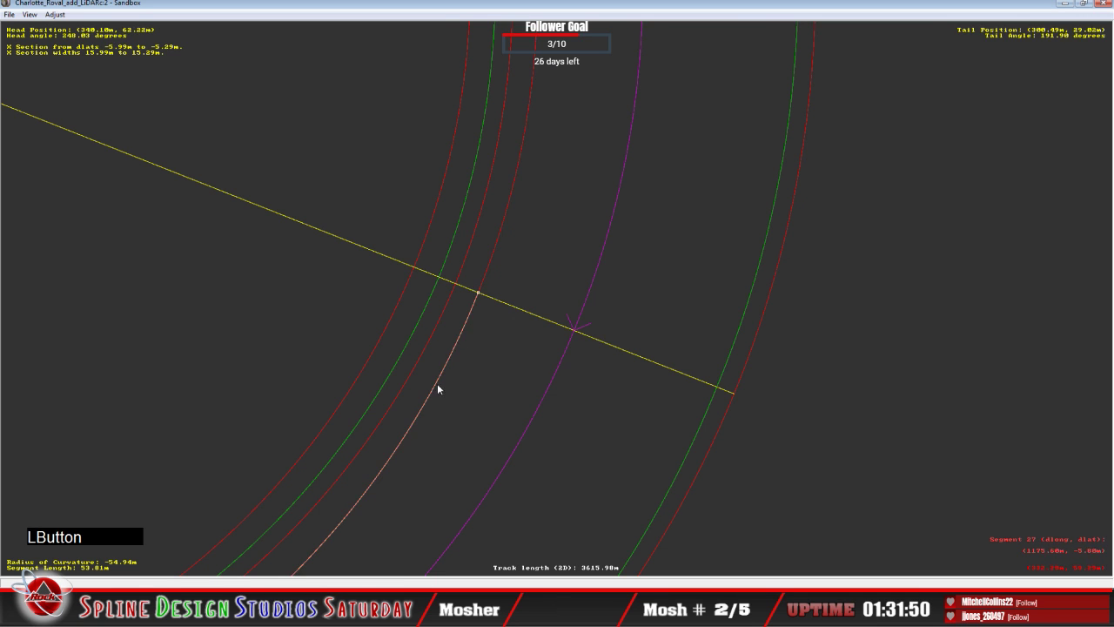
key(c)
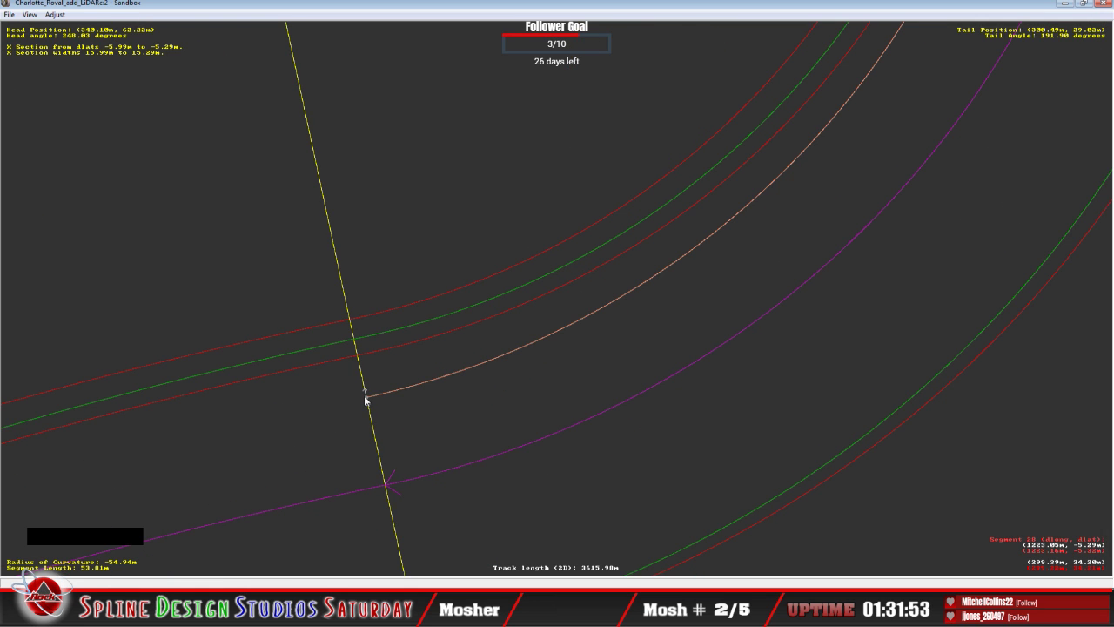
drag(369, 401, 365, 394)
Insert an X section in segment 28, starting at the tail of segment 27.
key(c)
right_click(314, 422)
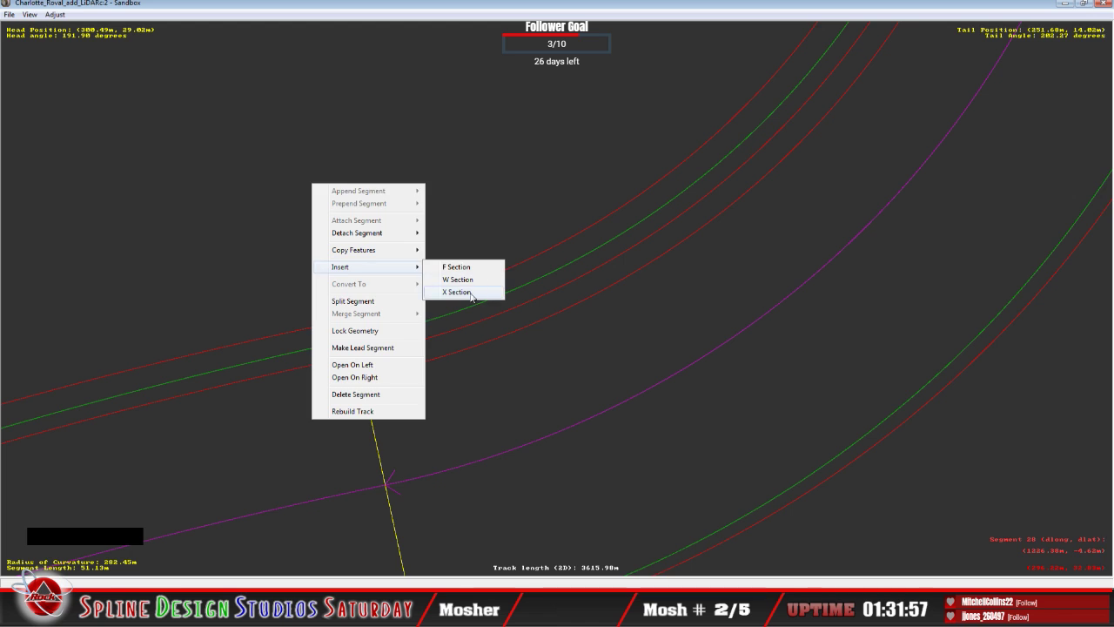
click(474, 295)
Join the X sections of segments 27 and 28 at about dlat -6.54 m and move segment 28's tail to about -5.99 m.
drag(369, 408, 372, 382)
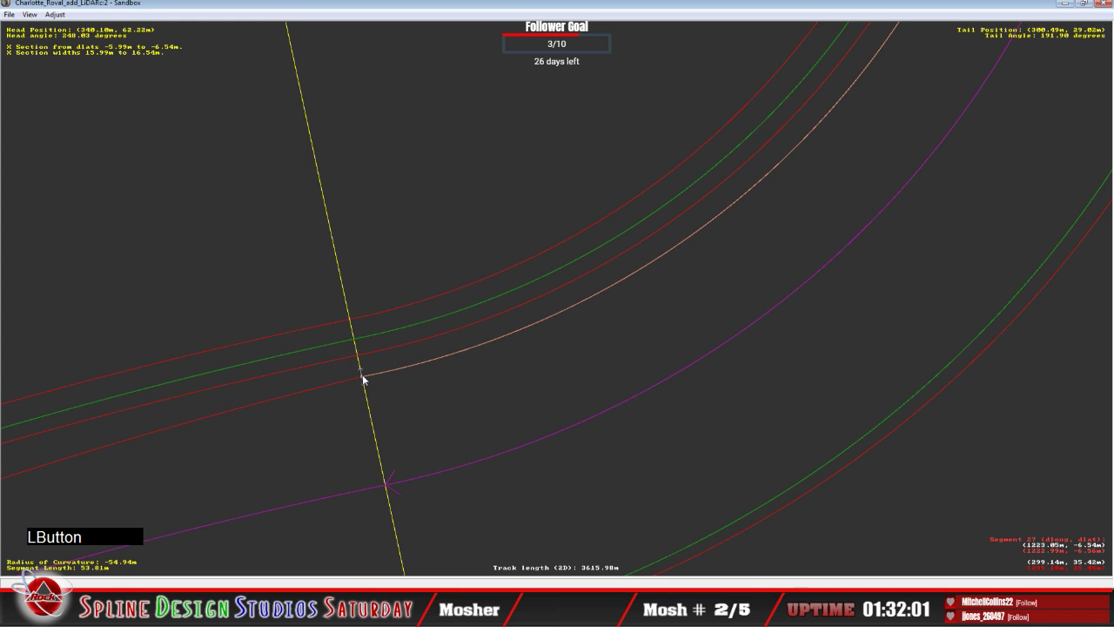
right_click(364, 377)
click(383, 383)
key(c)
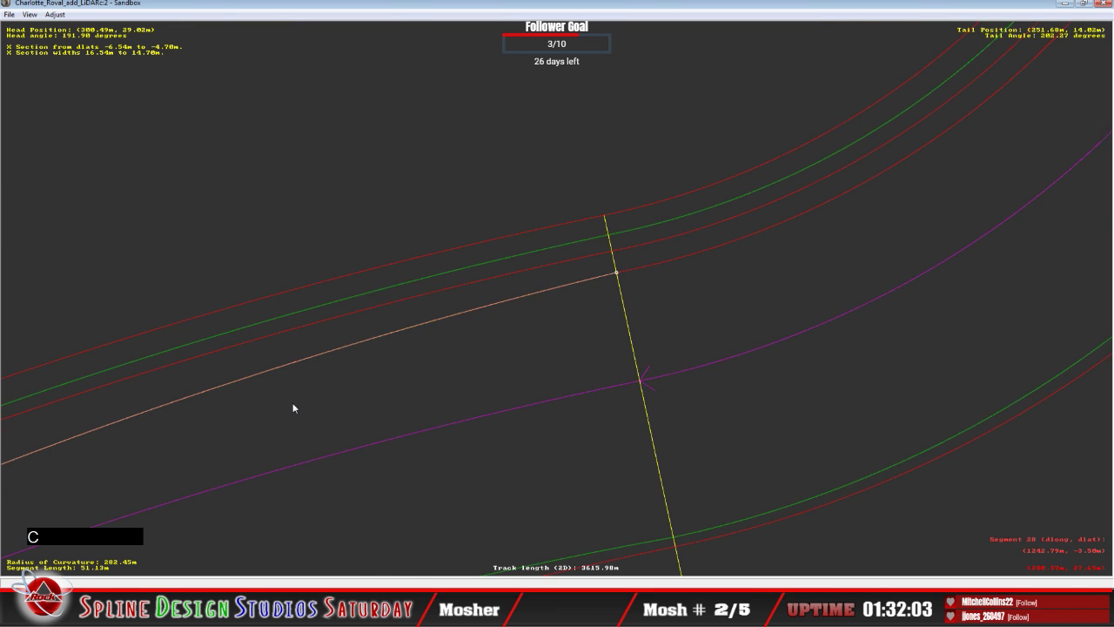
click(316, 368)
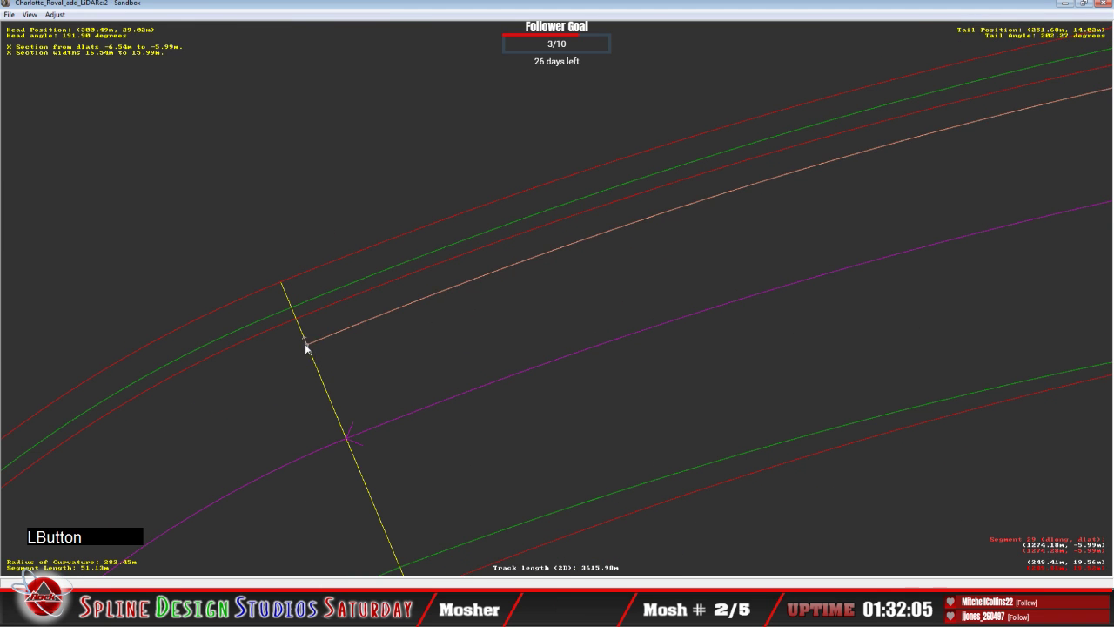
Insert an X section in segment 29, the curve that follows segment 28.
key(c)
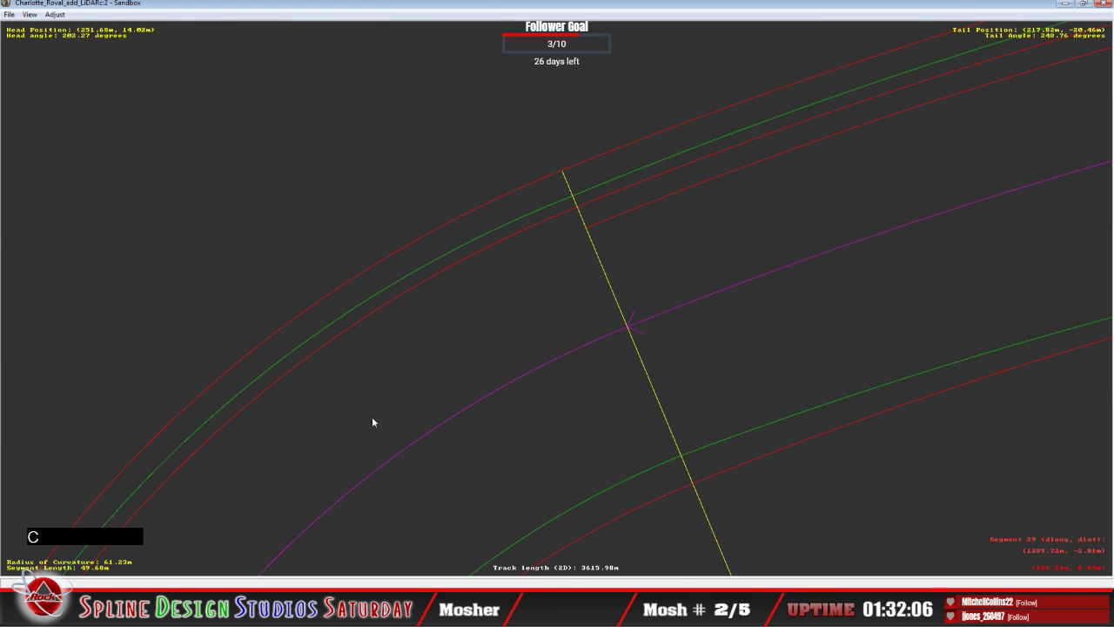
right_click(415, 366)
mouse_move(485, 211)
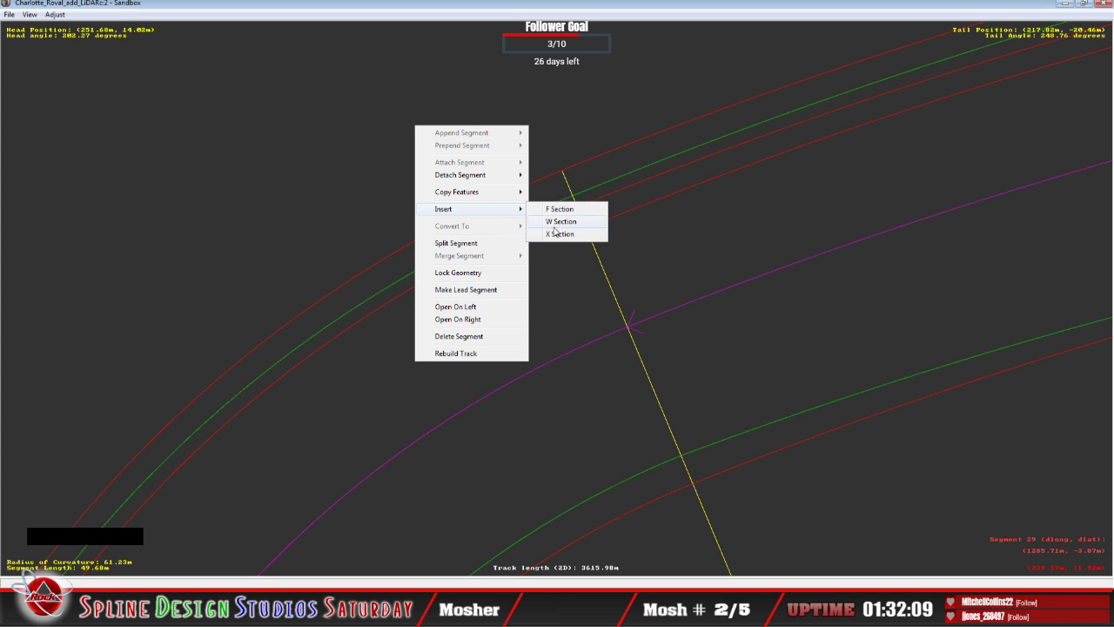
click(566, 232)
Join the X sections of segments 28 and 29 at about dlat -6.65 m and pull segment 29's tail toward the adjacent red line.
drag(601, 266, 579, 226)
right_click(580, 227)
click(583, 224)
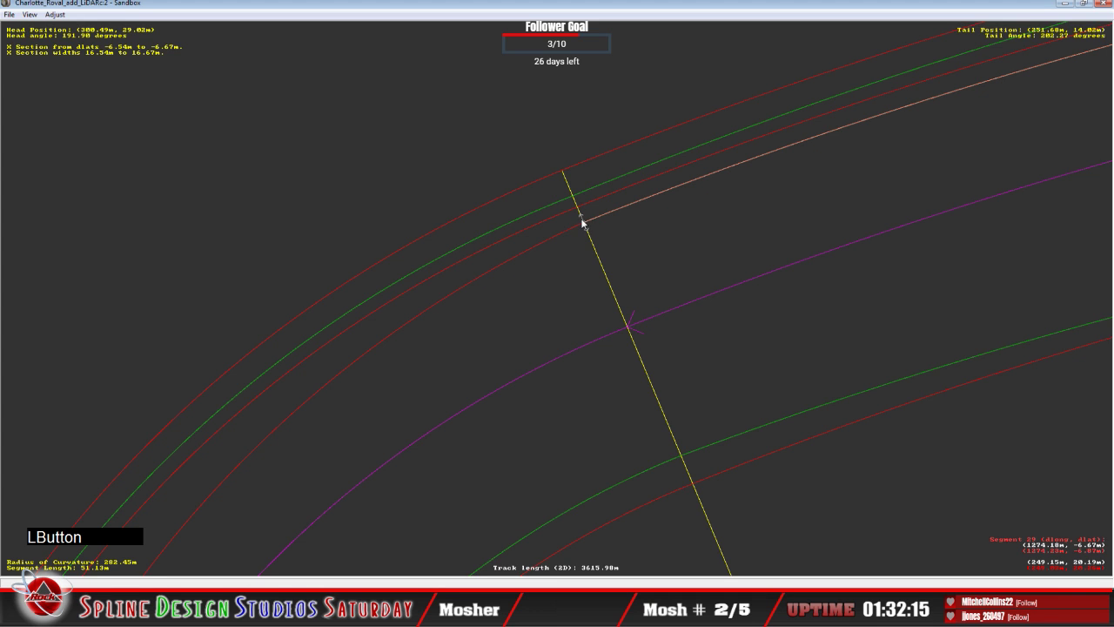
right_click(582, 225)
click(623, 231)
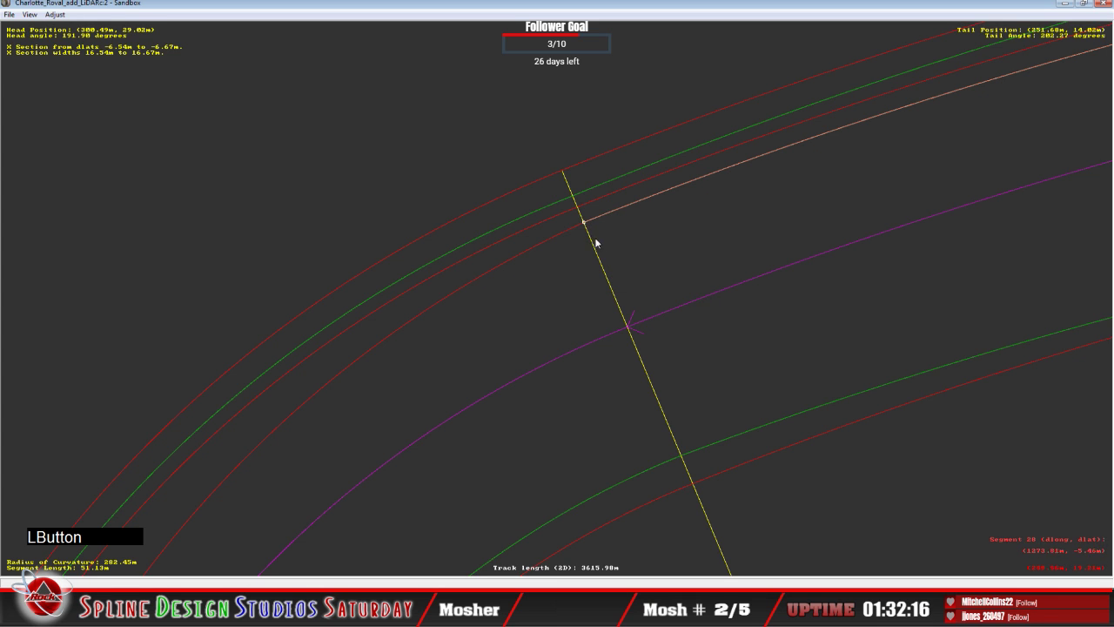
click(584, 224)
key(c)
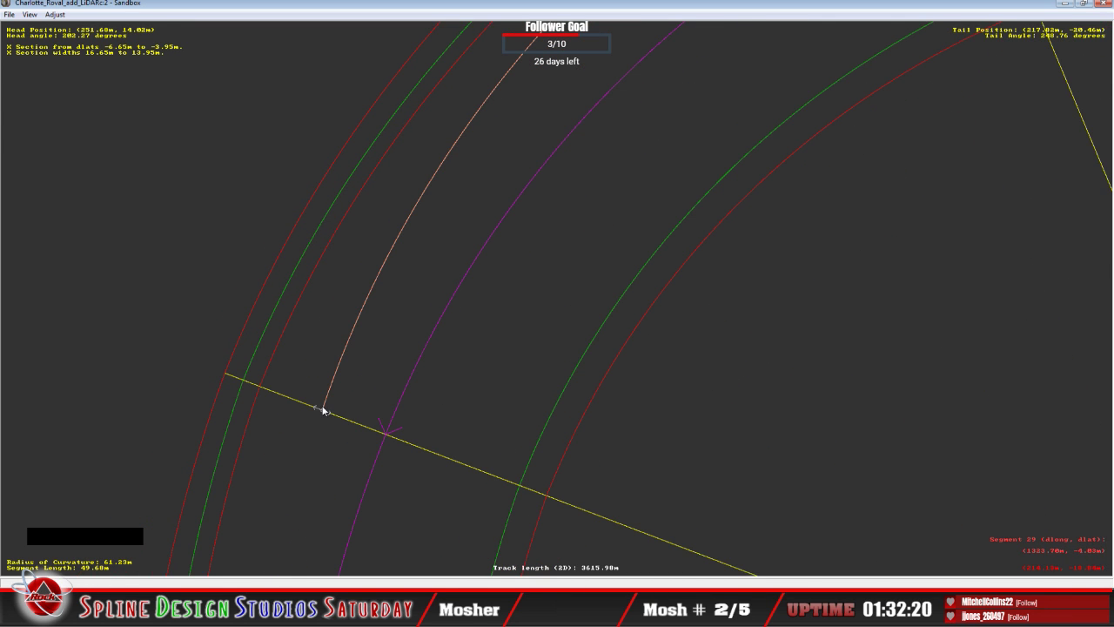
click(323, 410)
drag(320, 409, 289, 397)
Insert an X section in segment 30, starting at the tail of segment 29.
click(285, 438)
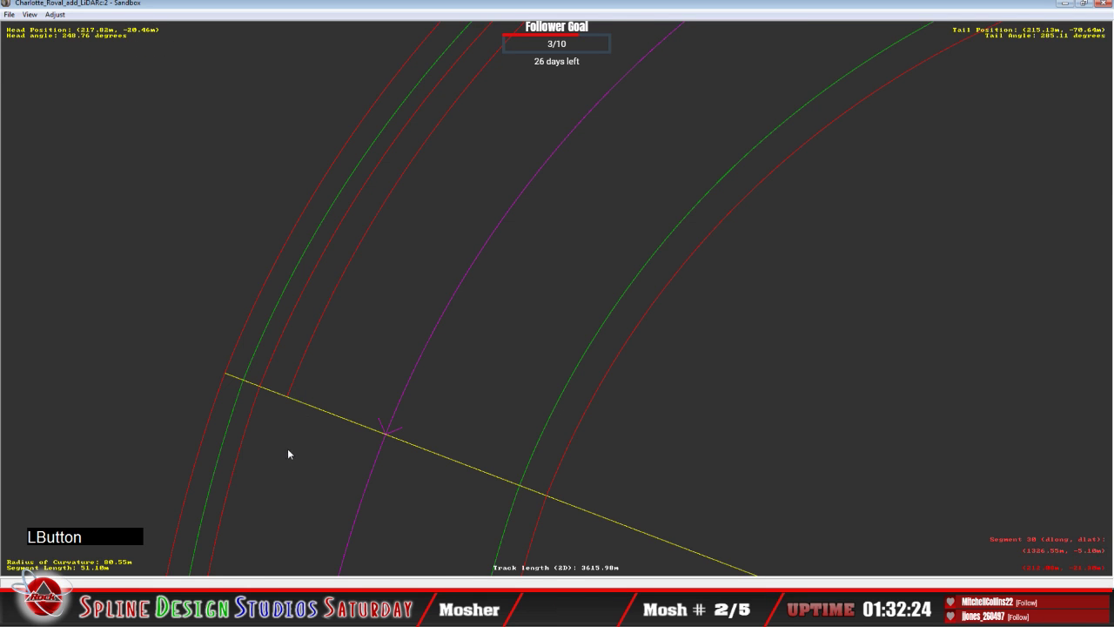
key(c)
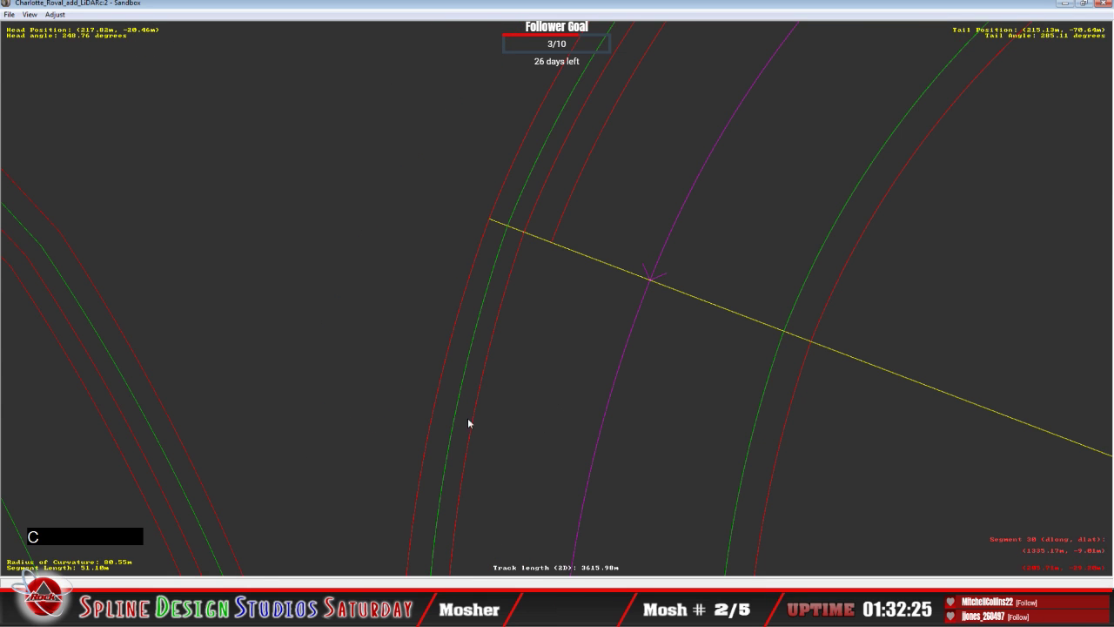
right_click(540, 310)
mouse_move(562, 397)
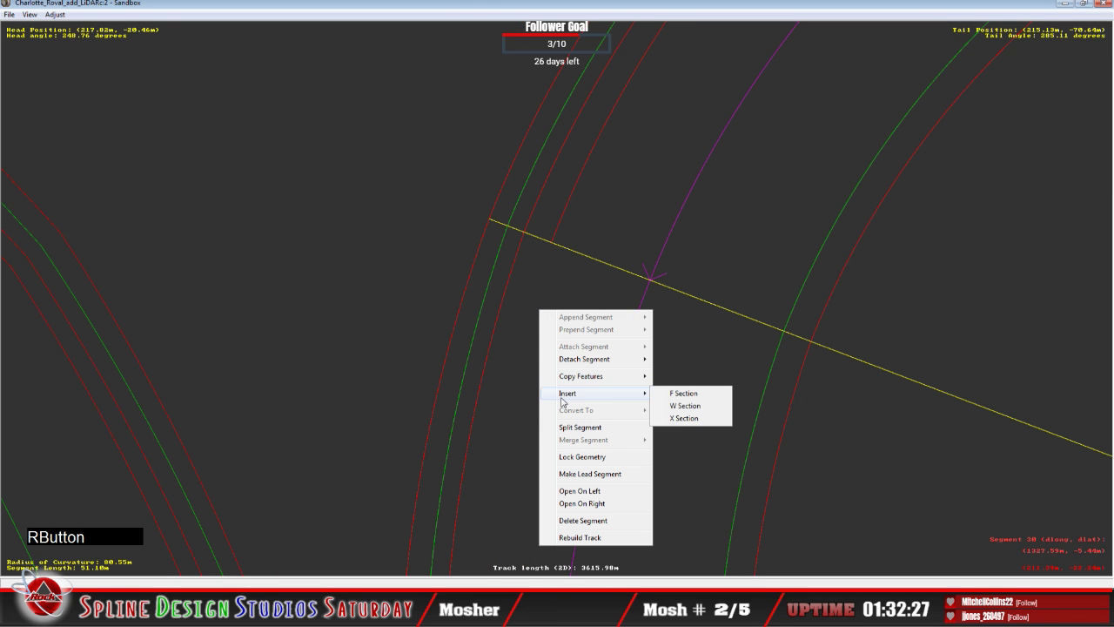
click(671, 418)
Join the X sections of segments 29 and 30 at about dlat -6.39 m and move segment 30's tail closer to the adjacent red line.
drag(564, 249, 547, 246)
right_click(546, 245)
click(548, 251)
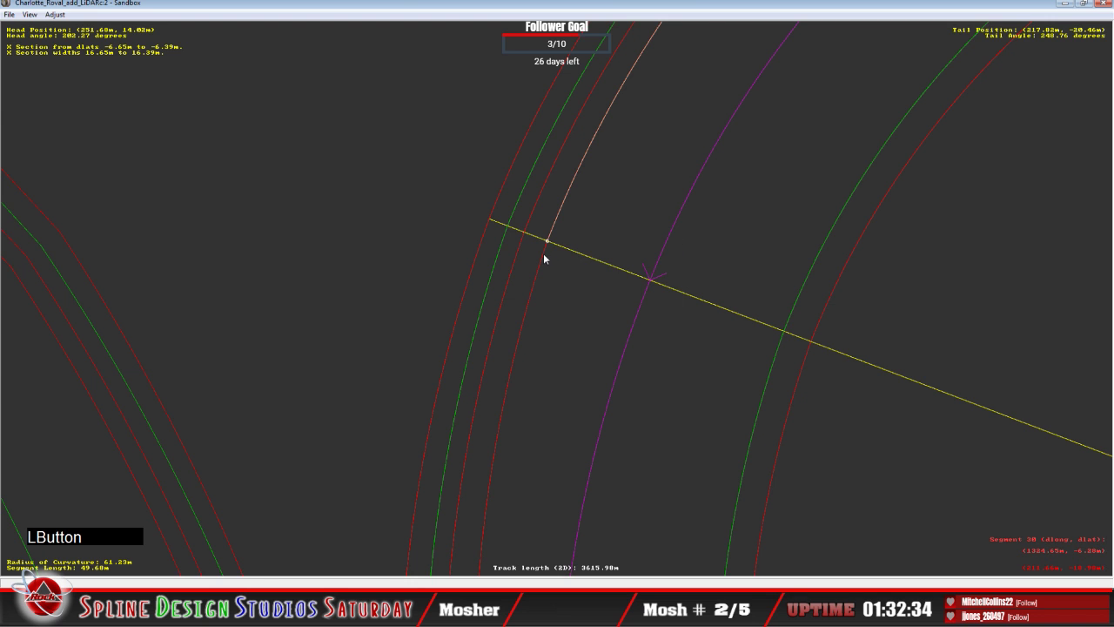
key(c)
key(c)
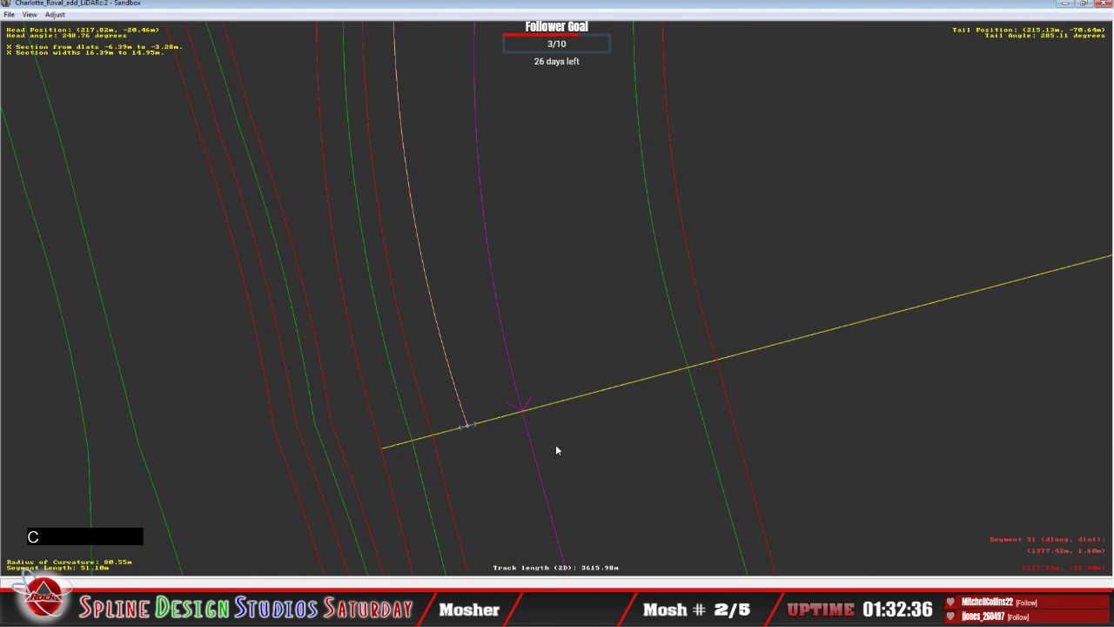
drag(488, 274, 489, 341)
Insert an X section in segment 31, the straight that follows segment 30.
right_click(489, 342)
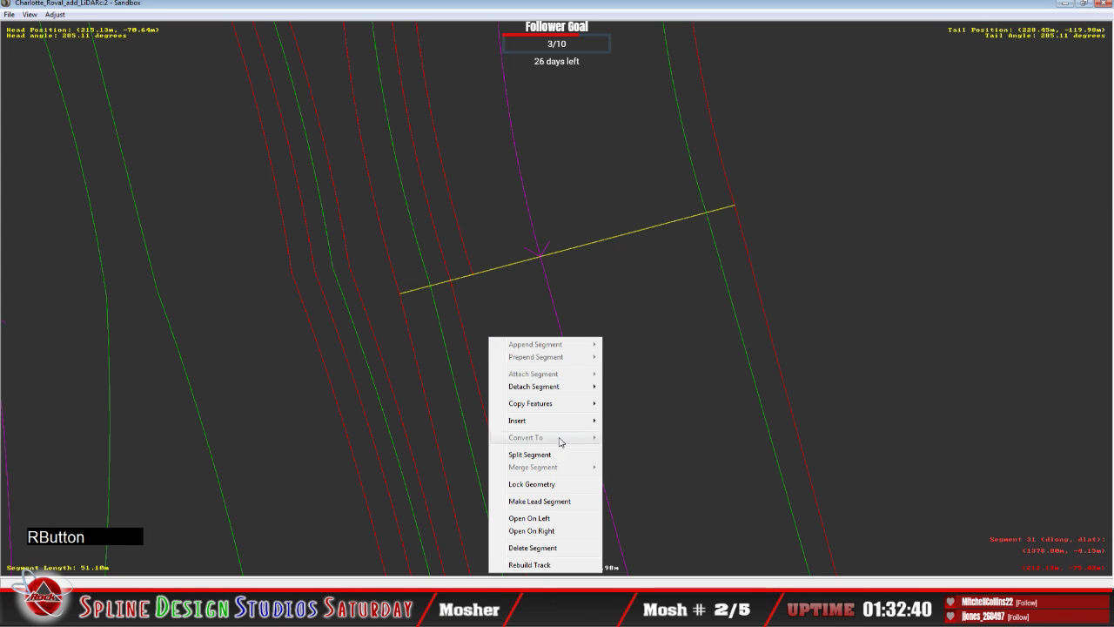
mouse_move(549, 427)
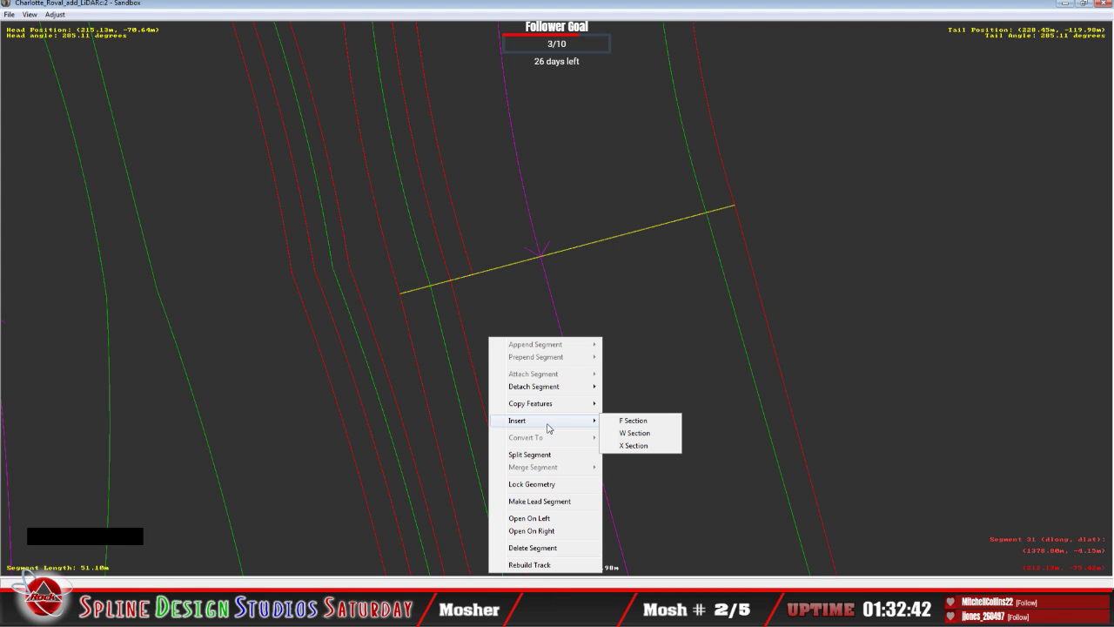
click(633, 445)
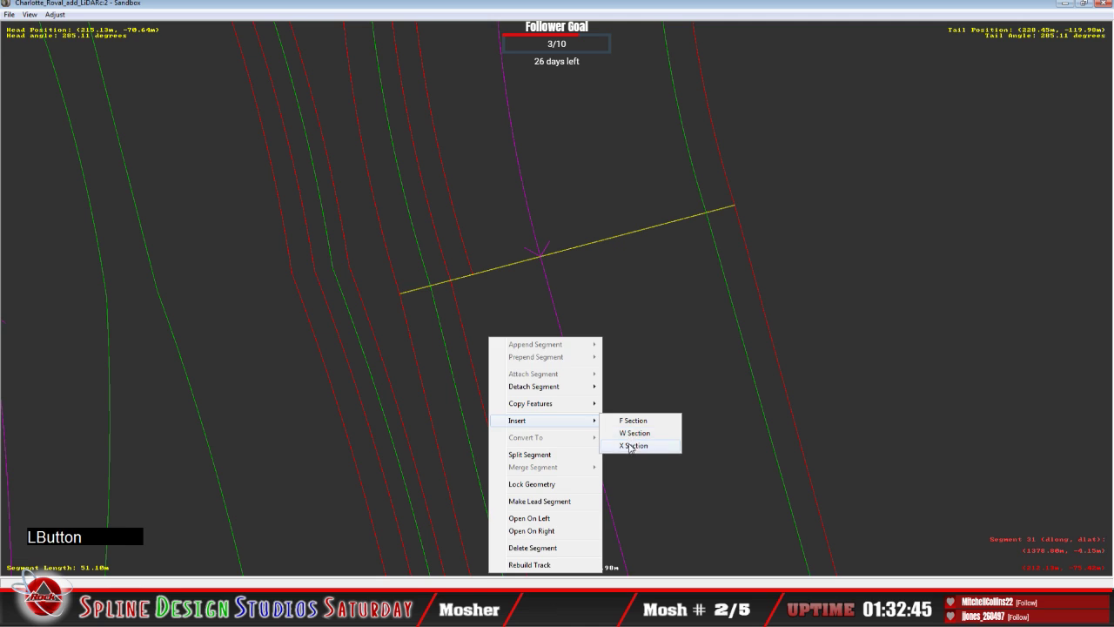
Join the head of segment 31's X section to segment 30's tail at about dlat -4.29 m.
click(468, 277)
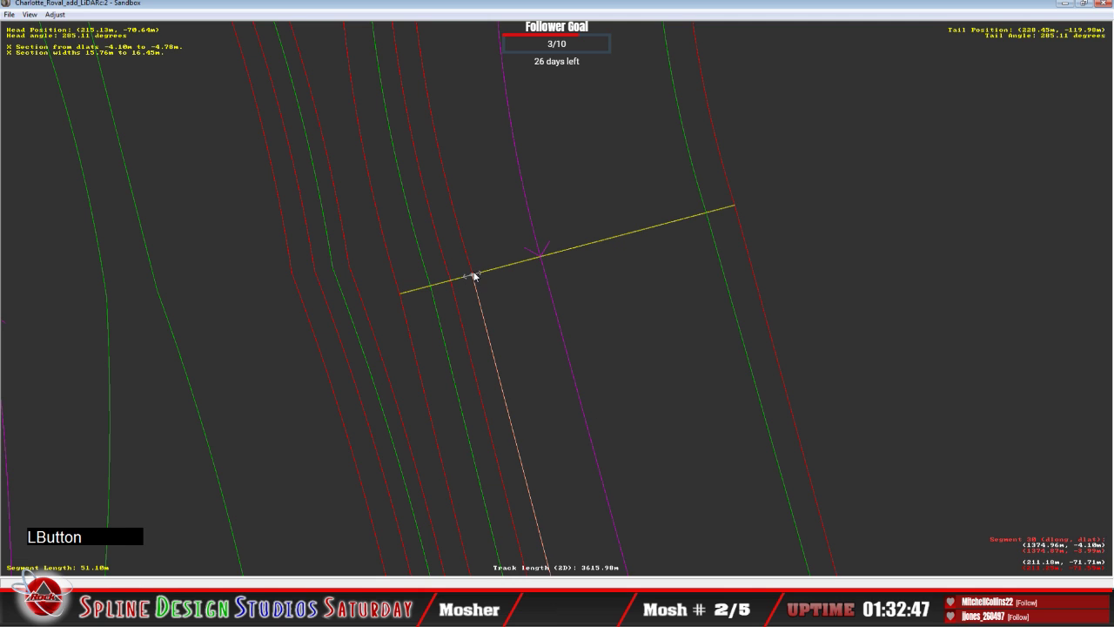
drag(469, 277, 476, 273)
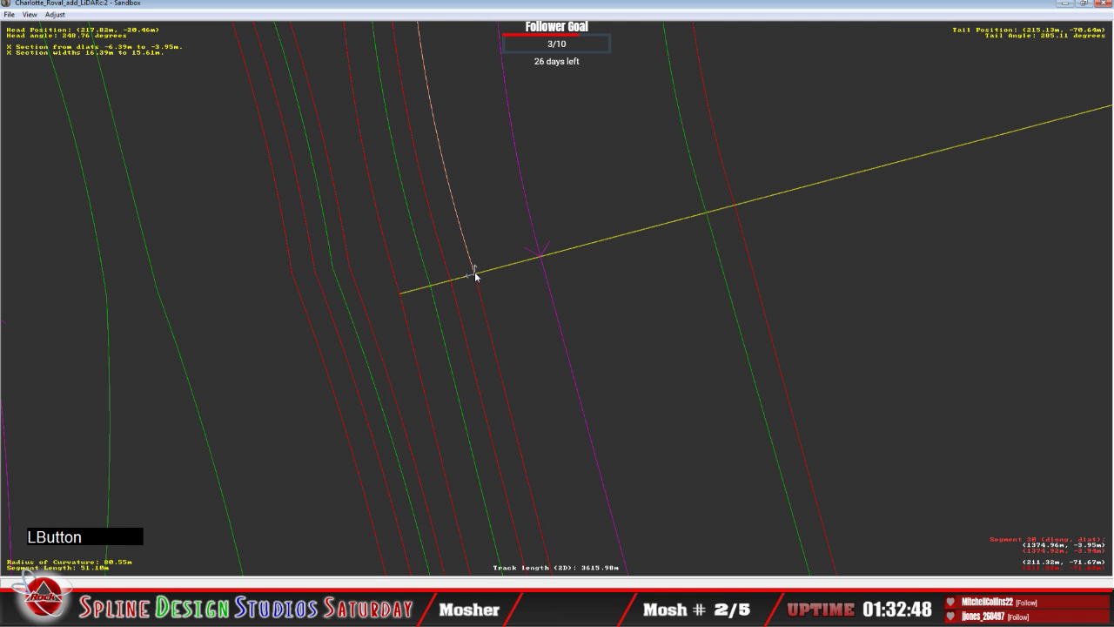
right_click(477, 278)
click(479, 281)
click(468, 275)
key(c)
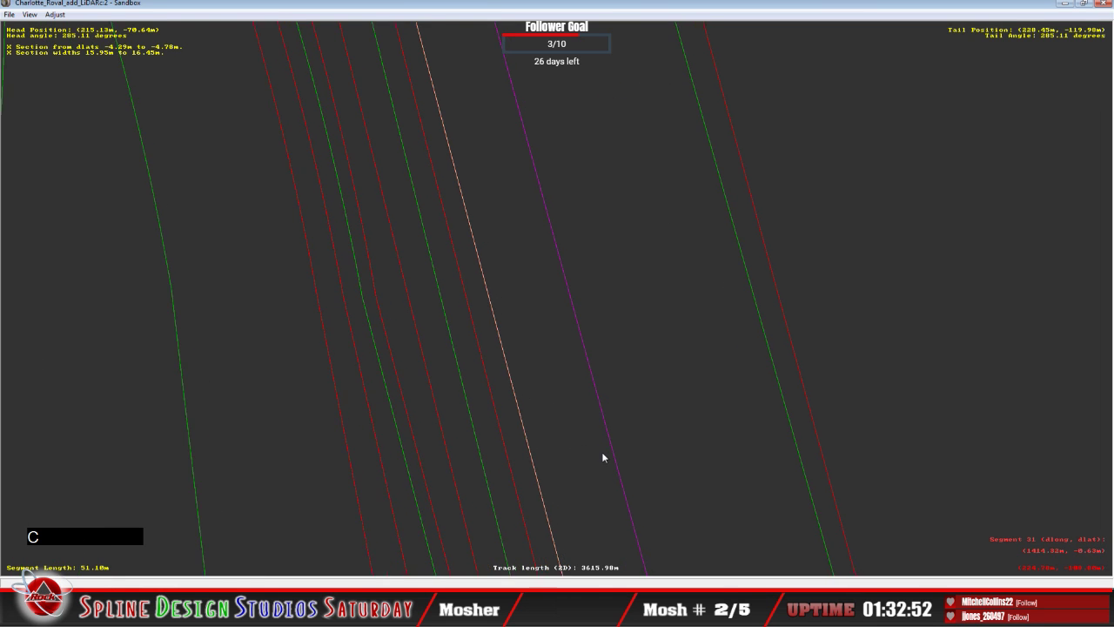
key(c)
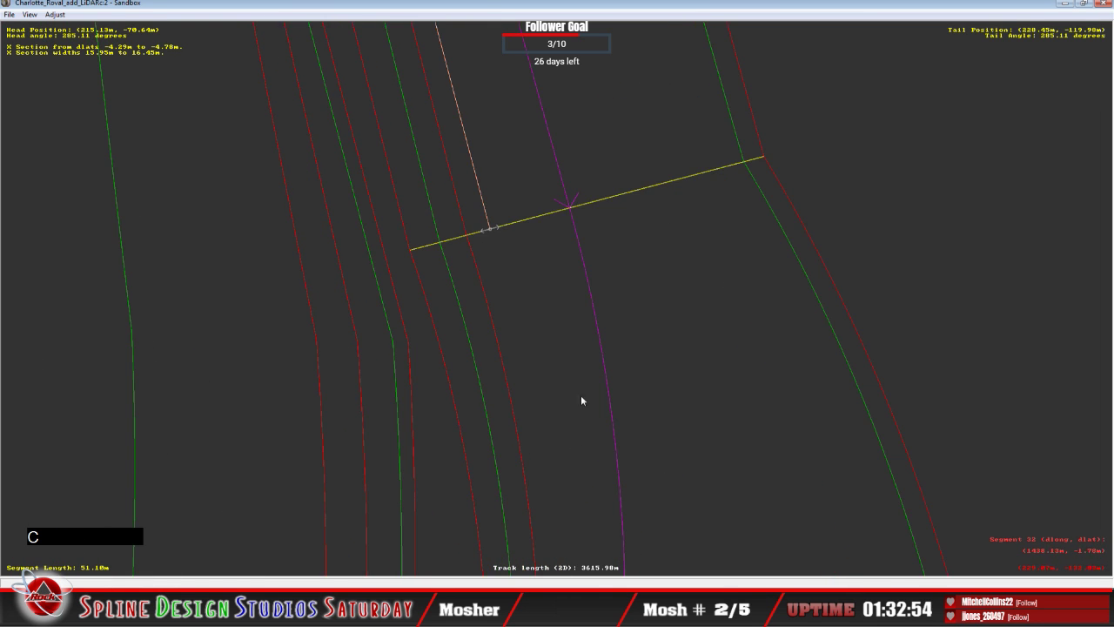
Insert an X section in segment 32, the curve that follows segment 31.
click(571, 354)
right_click(571, 353)
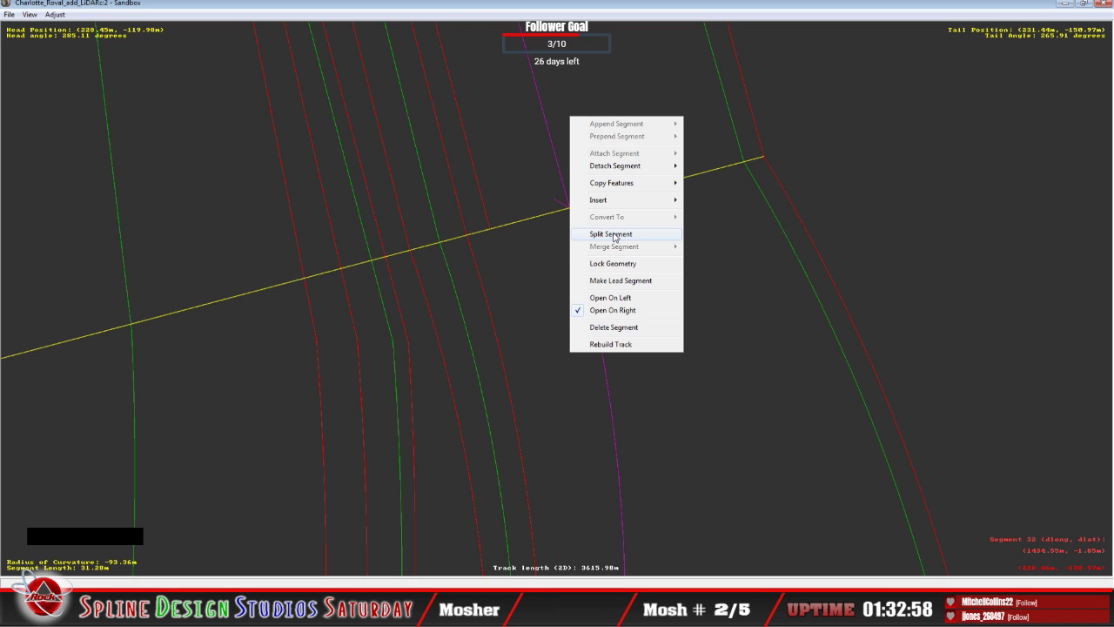
mouse_move(619, 201)
click(707, 220)
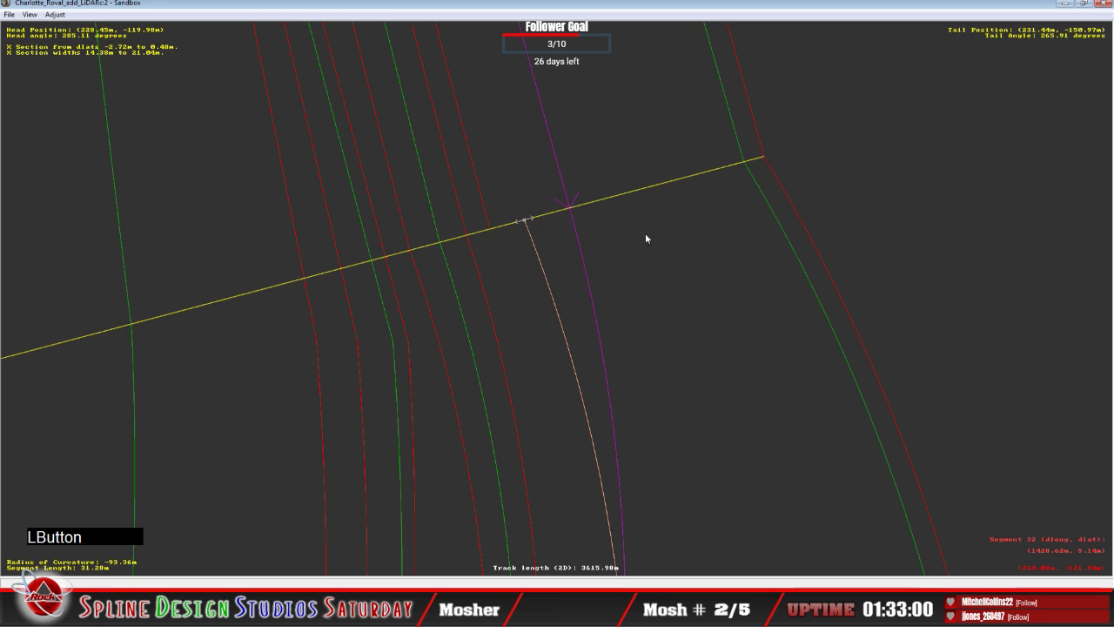
Join the head of segment 32's X section to segment 31's tail at about dlat -4.96 m.
drag(525, 223, 493, 230)
click(491, 228)
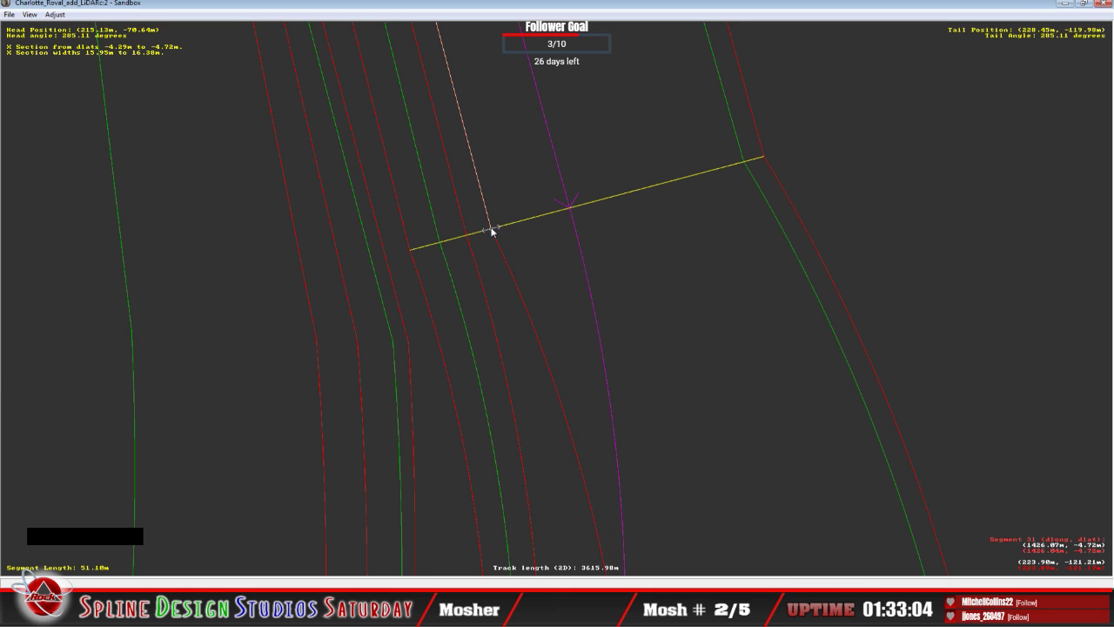
right_click(492, 228)
click(512, 234)
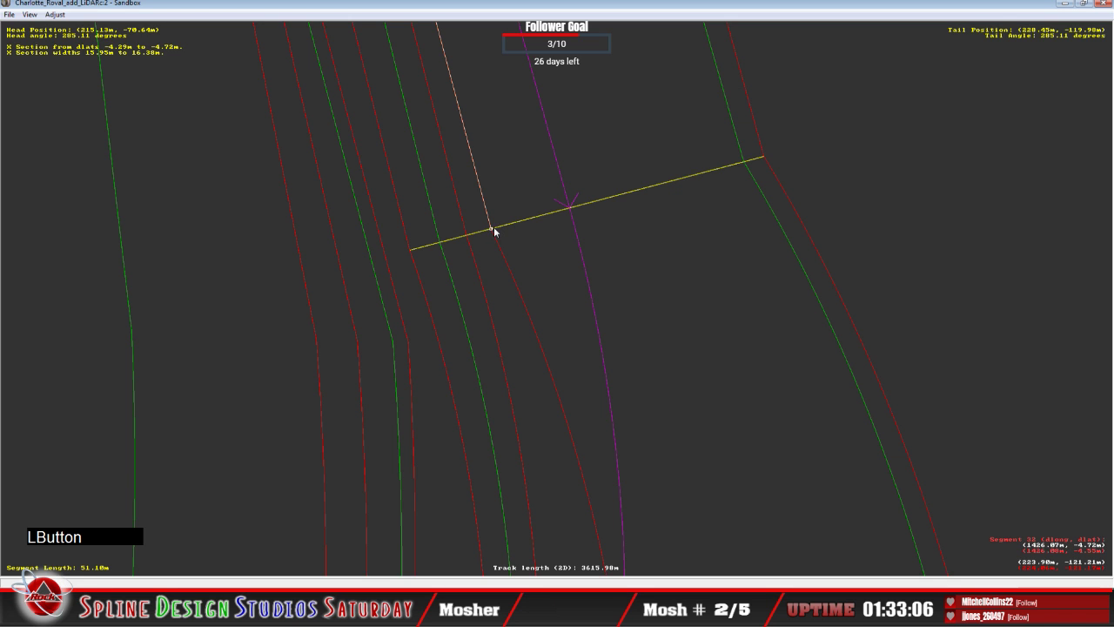
Move the tail of segment 32's X section outward, close beside the adjacent red line at the segment 33 boundary.
click(581, 446)
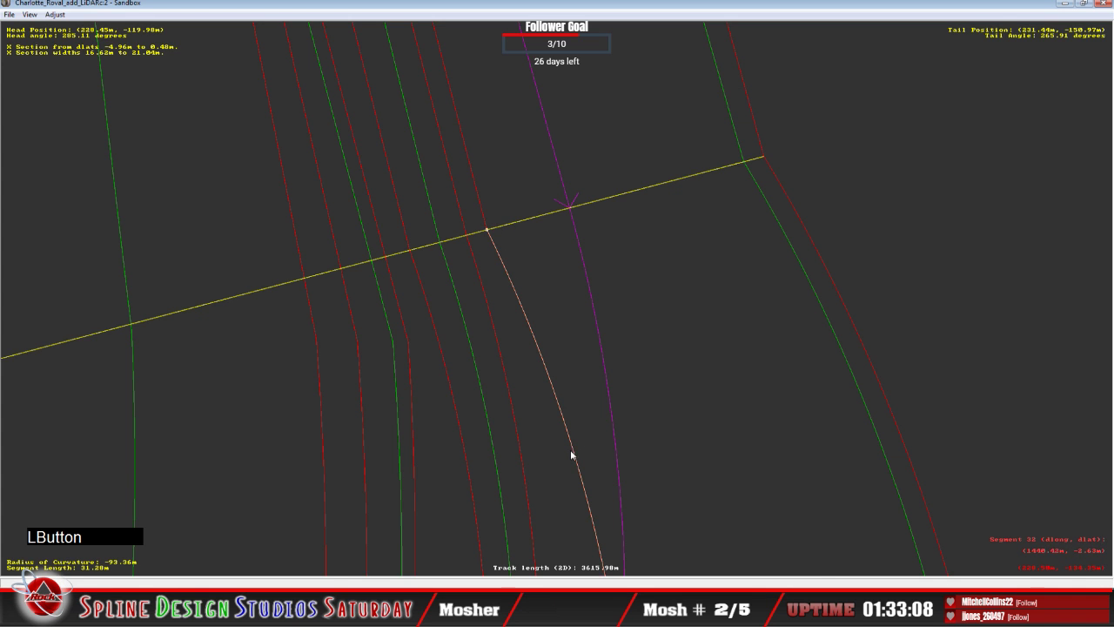
key(c)
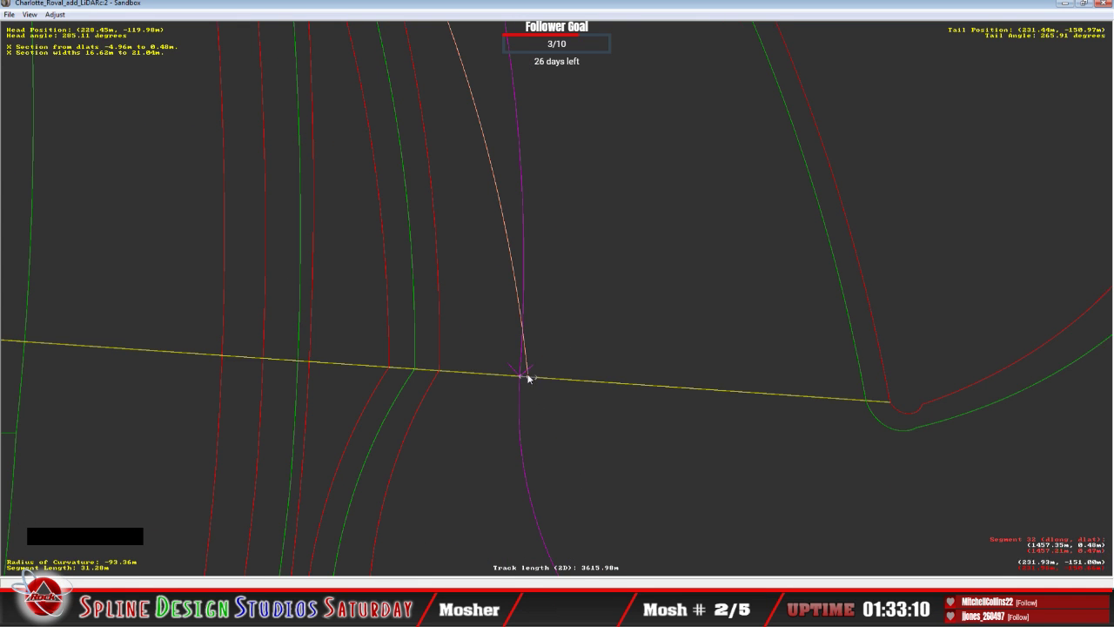
drag(529, 374, 463, 380)
click(464, 381)
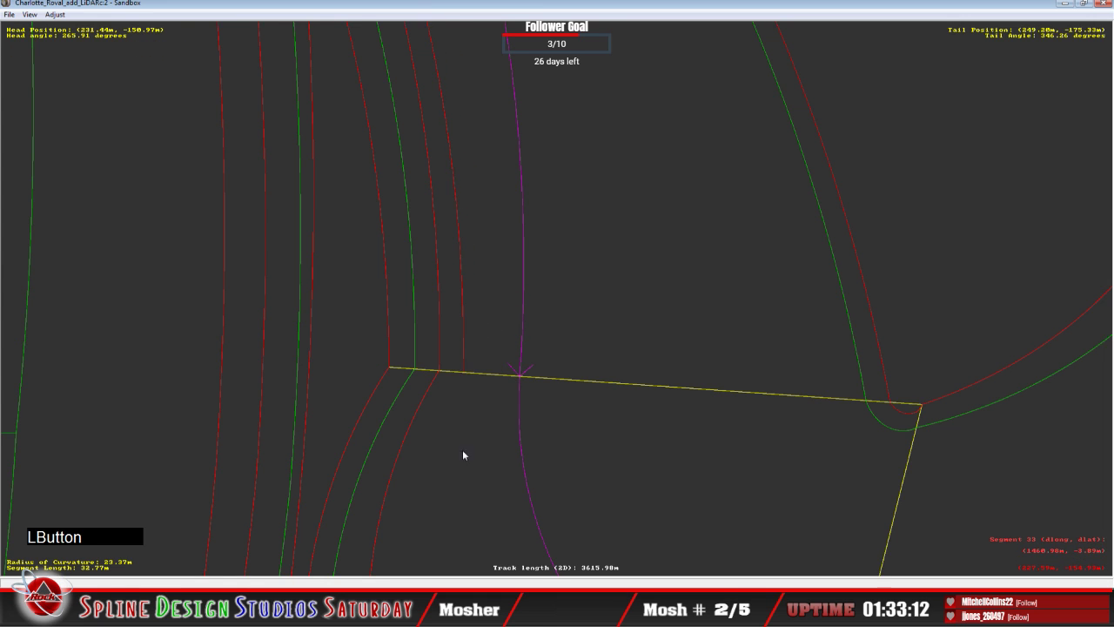
Insert an X section in segment 33, the tight curve that follows segment 32.
key(c)
right_click(503, 413)
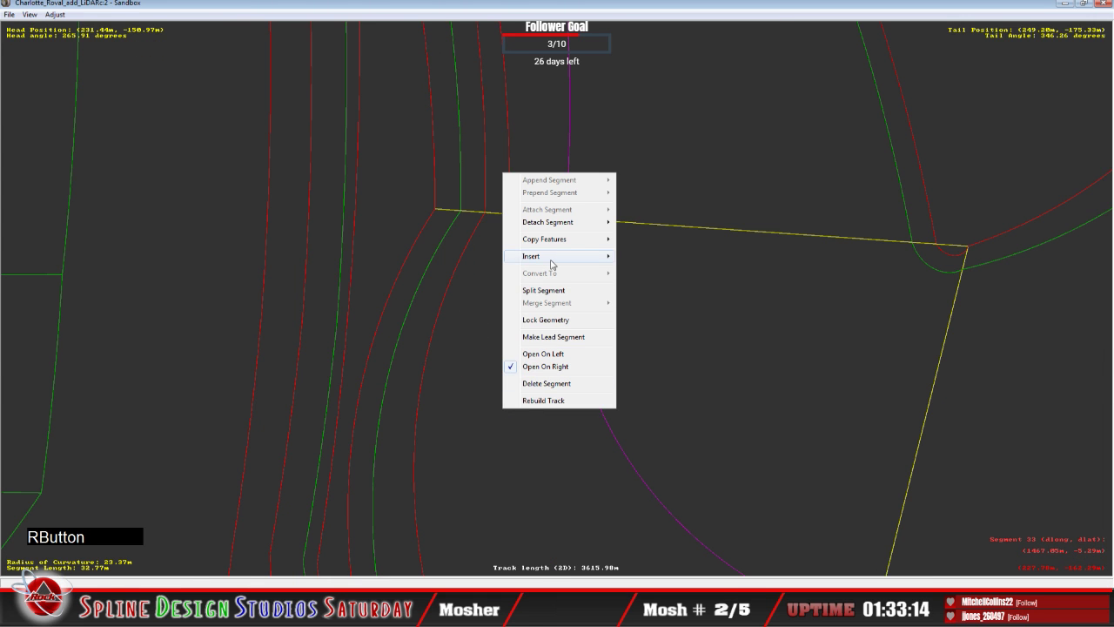
mouse_move(552, 262)
click(661, 282)
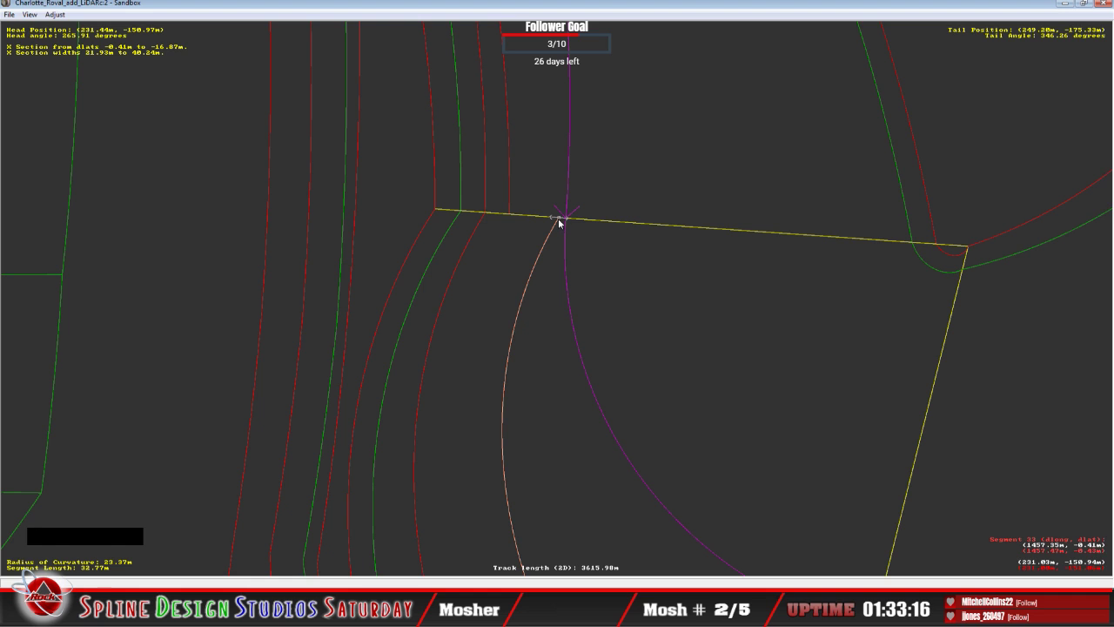
Join the X sections of segments 32 and 33 at their shared boundary at about dlat -3.57 m.
click(511, 221)
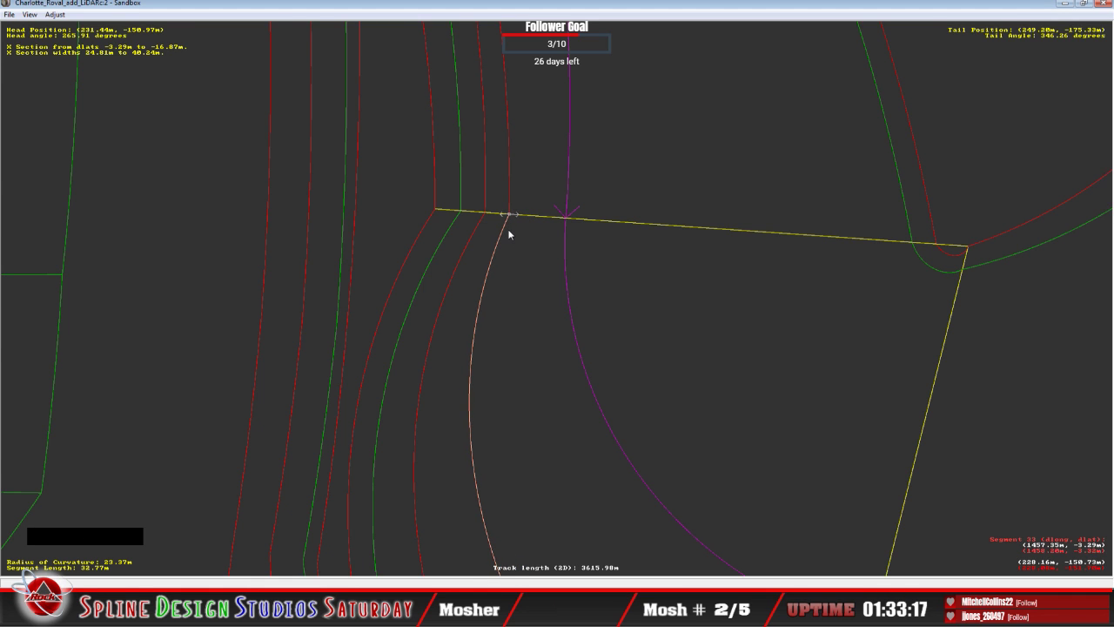
click(510, 219)
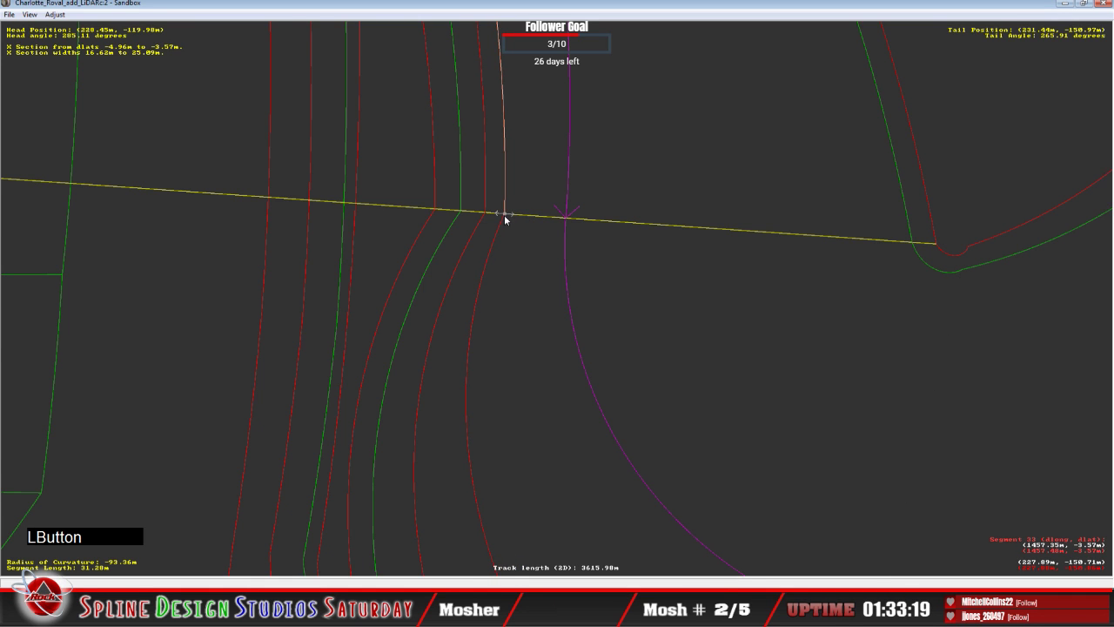
right_click(504, 215)
click(514, 240)
Move the tail of segment 33's X section outward to about dlat -22.80 m, near the adjacent red line.
key(c)
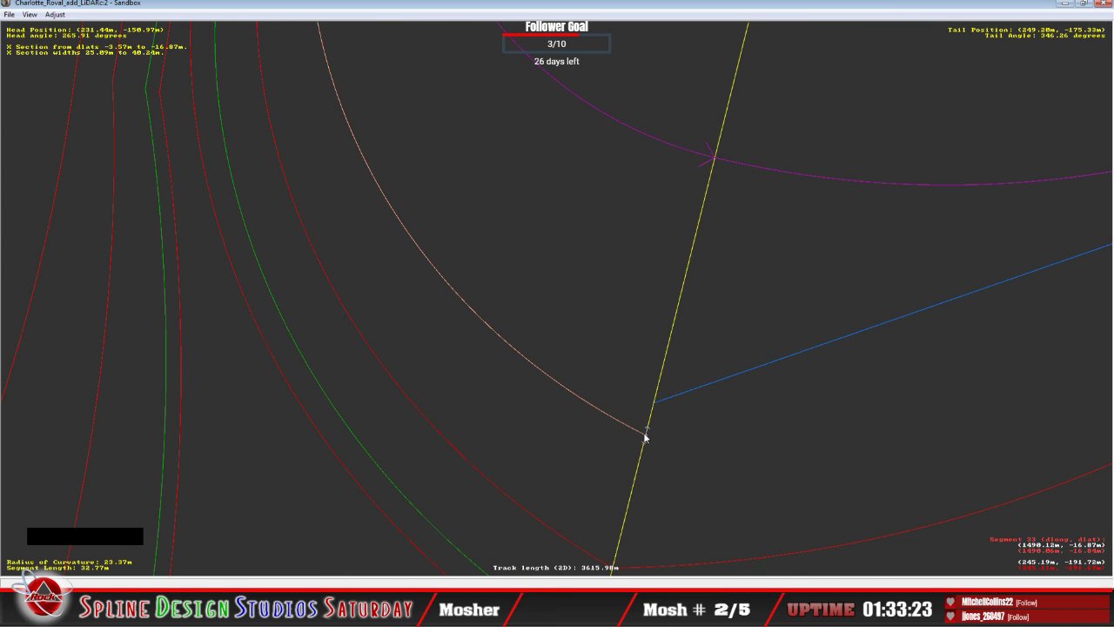
click(594, 489)
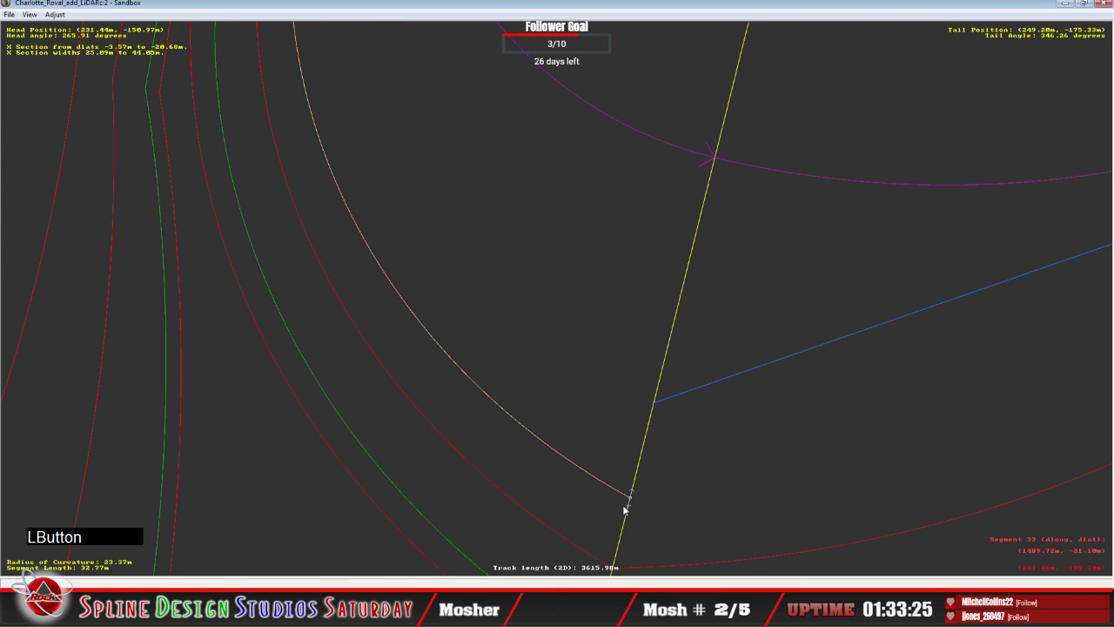
key(c)
click(541, 350)
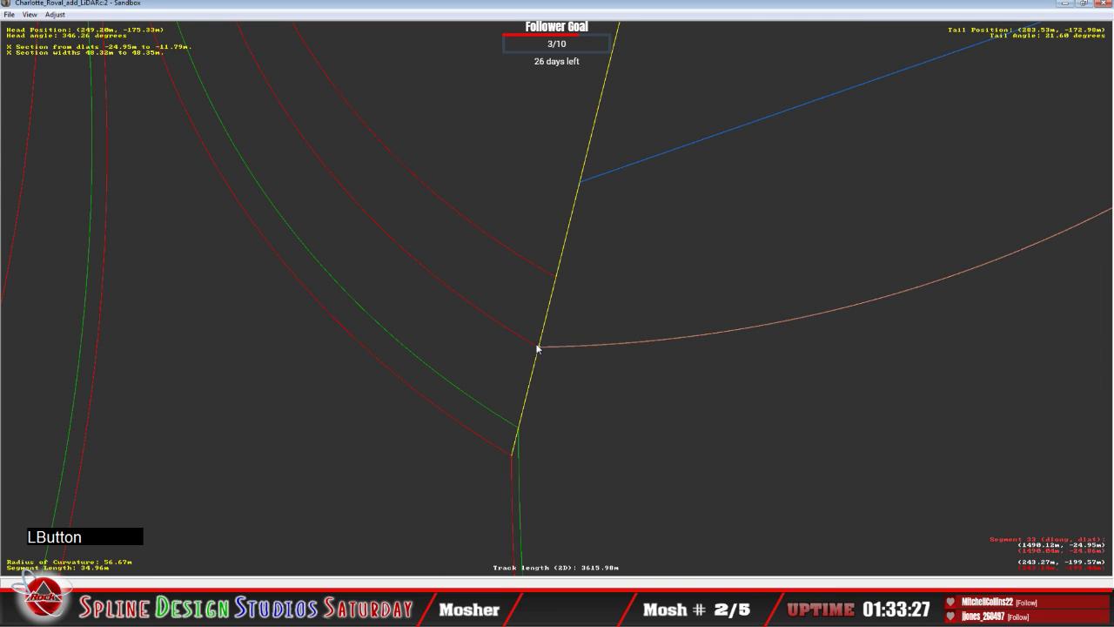
click(557, 276)
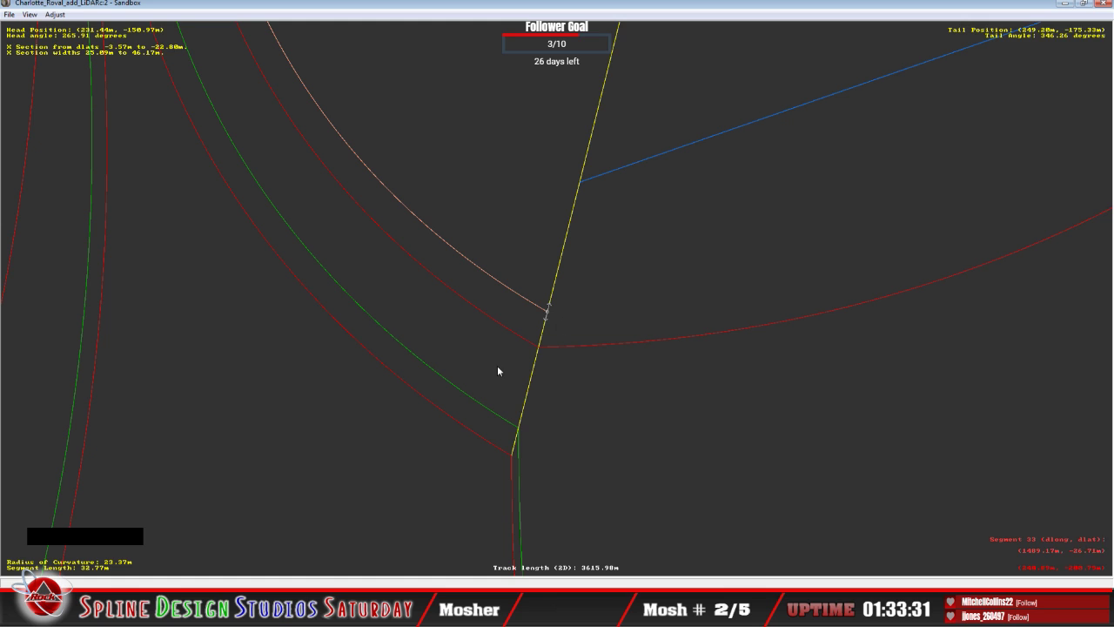
Load Charlote18_GoogleEarth_HD.mip as the track's background image, keeping the preset placement and size.
click(55, 14)
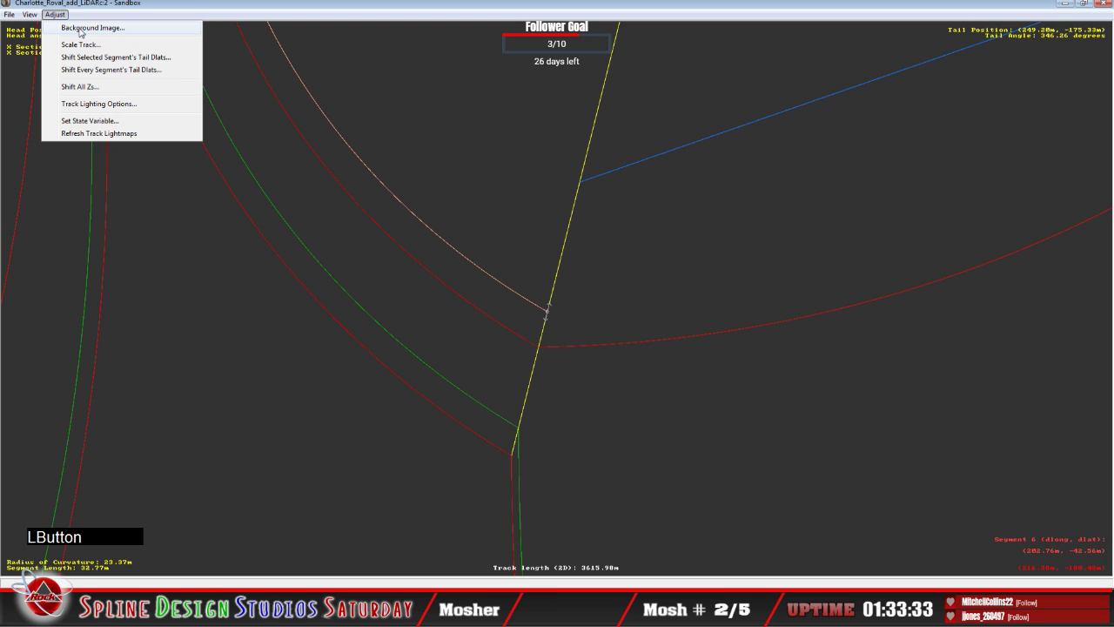
click(81, 32)
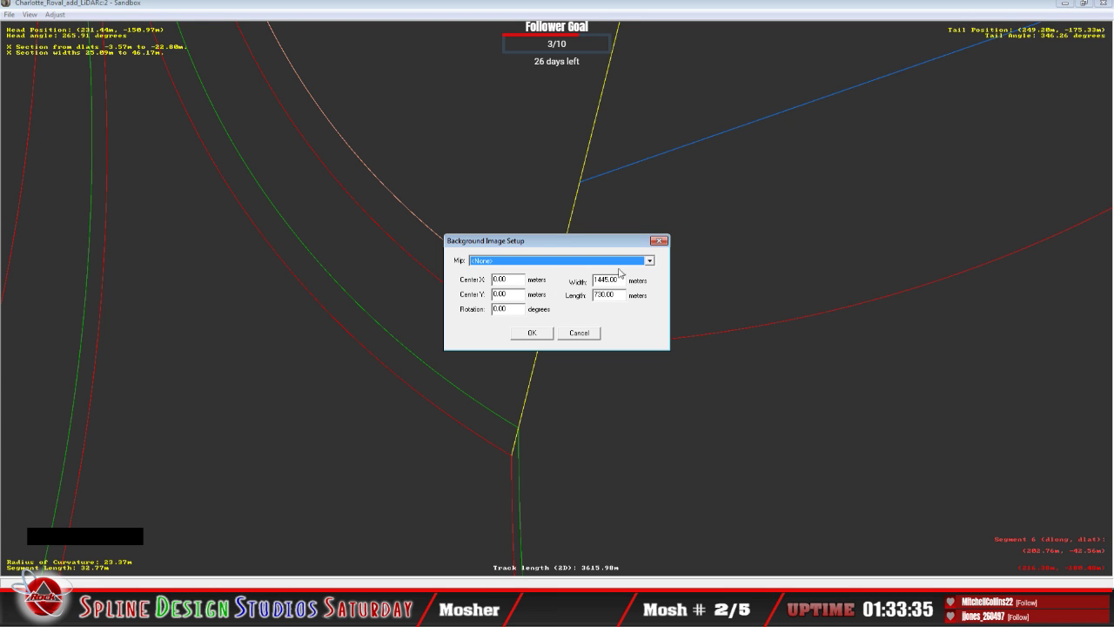
click(650, 261)
click(618, 277)
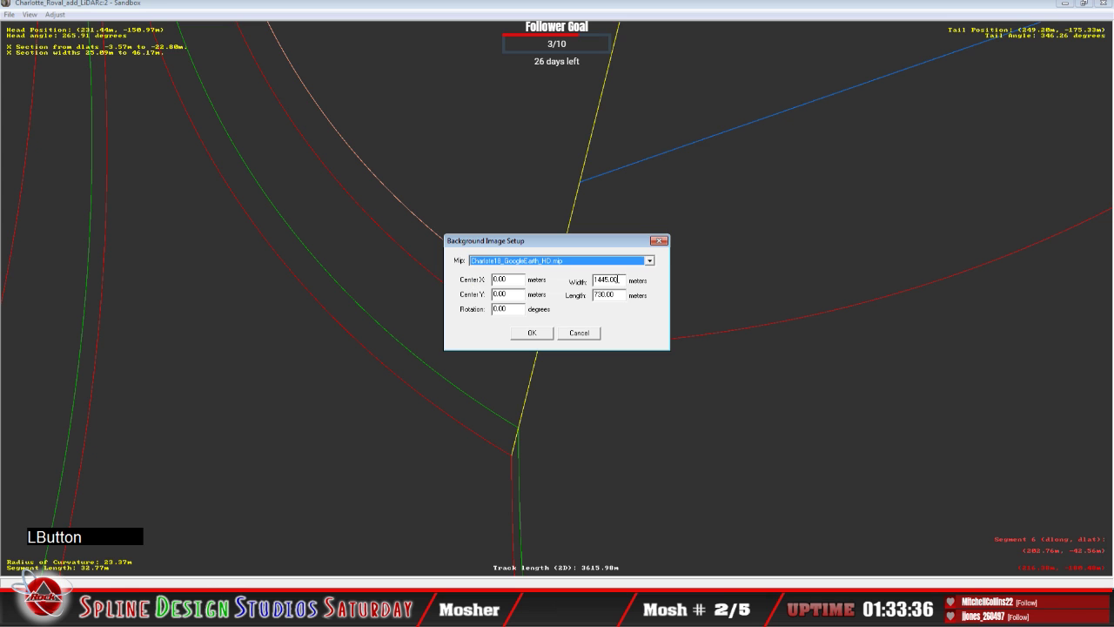
click(532, 333)
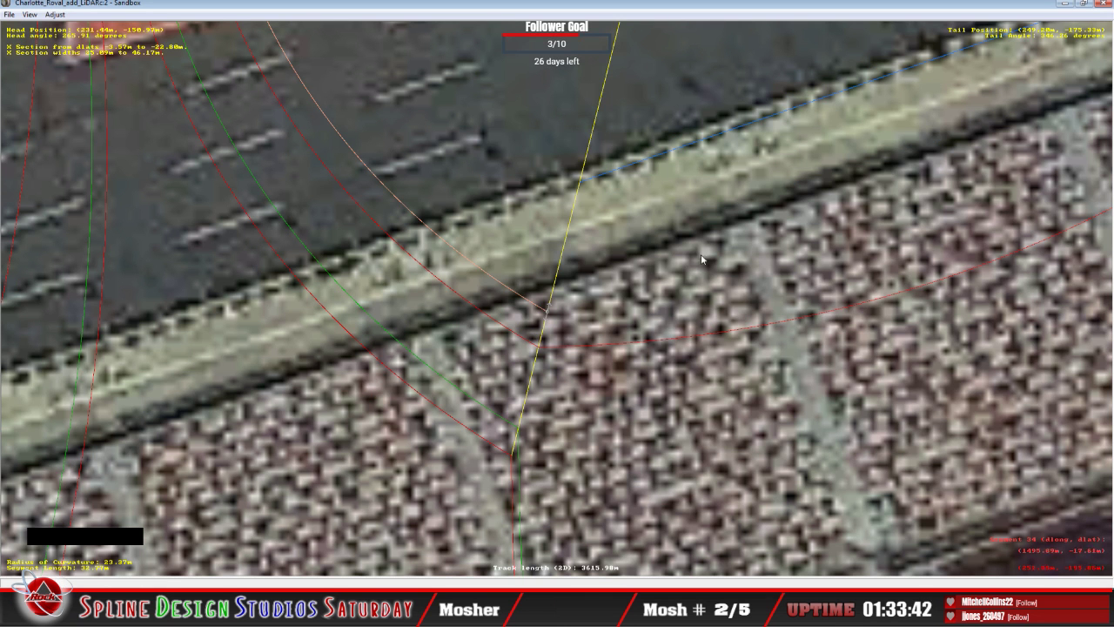
Insert an X section in segment 34, the curve that follows segment 33.
click(607, 301)
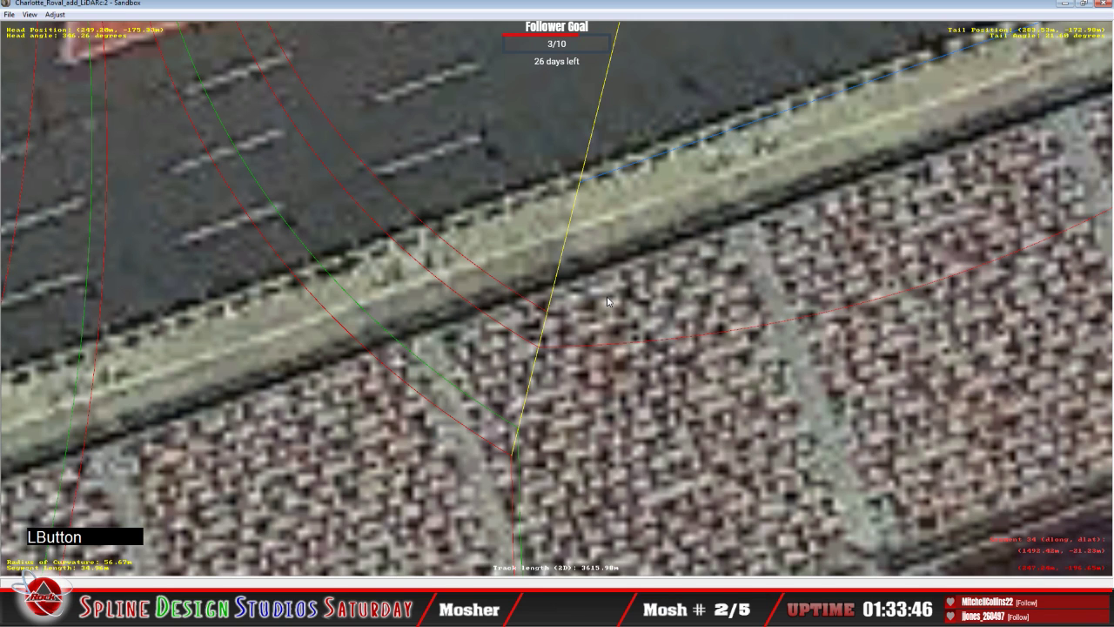
right_click(608, 301)
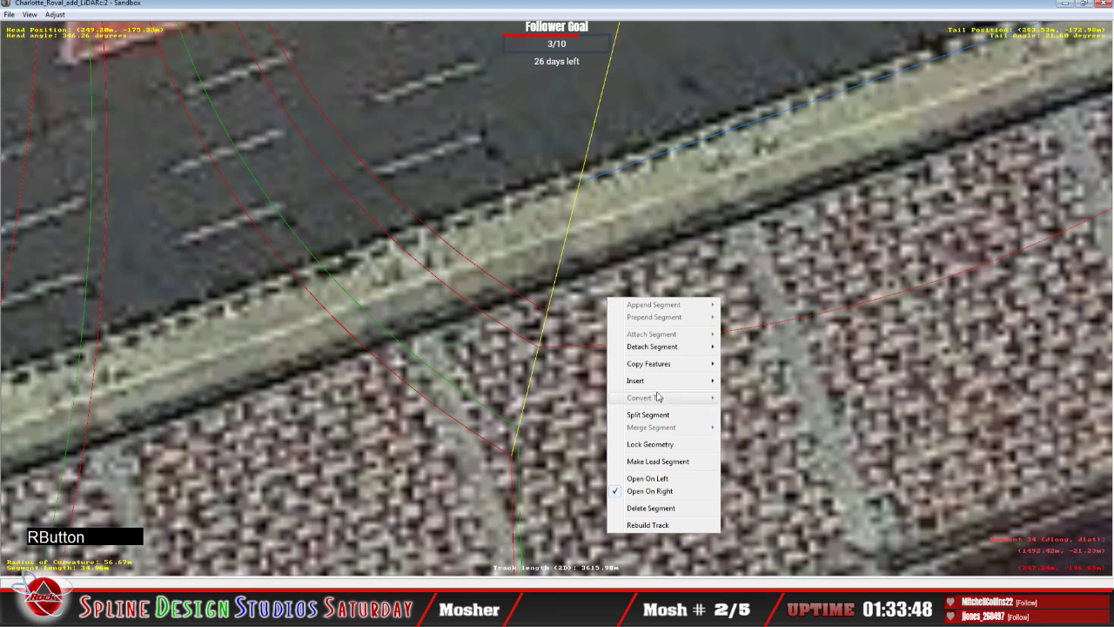
mouse_move(657, 382)
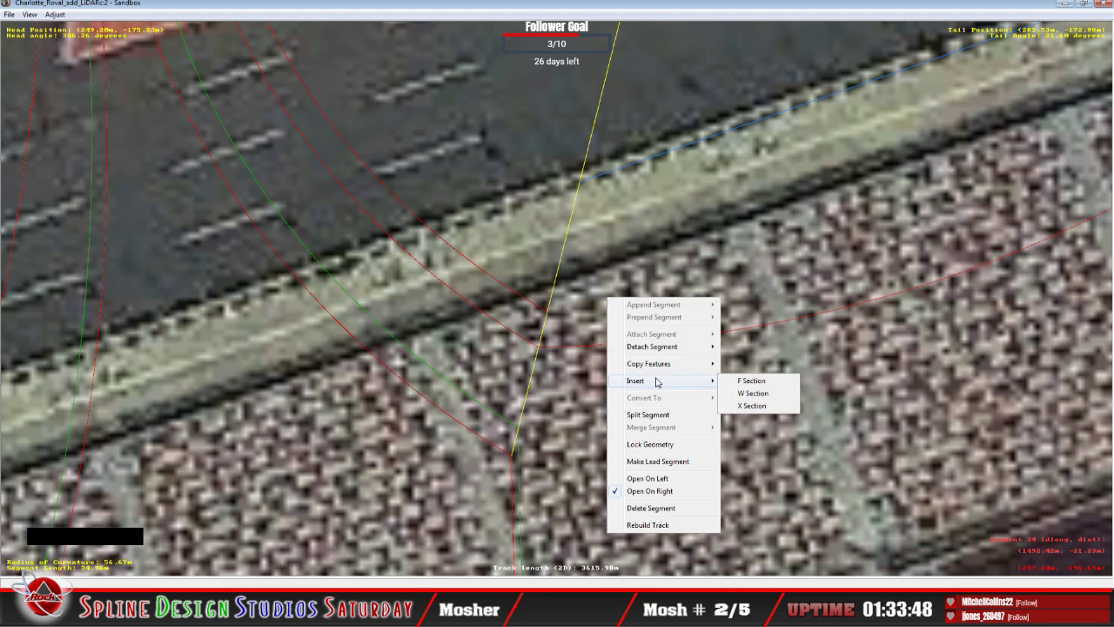
click(733, 405)
Join the X sections of segments 33 and 34 at about dlat -22.72 m and set the joint to Mode Absolute.
click(550, 307)
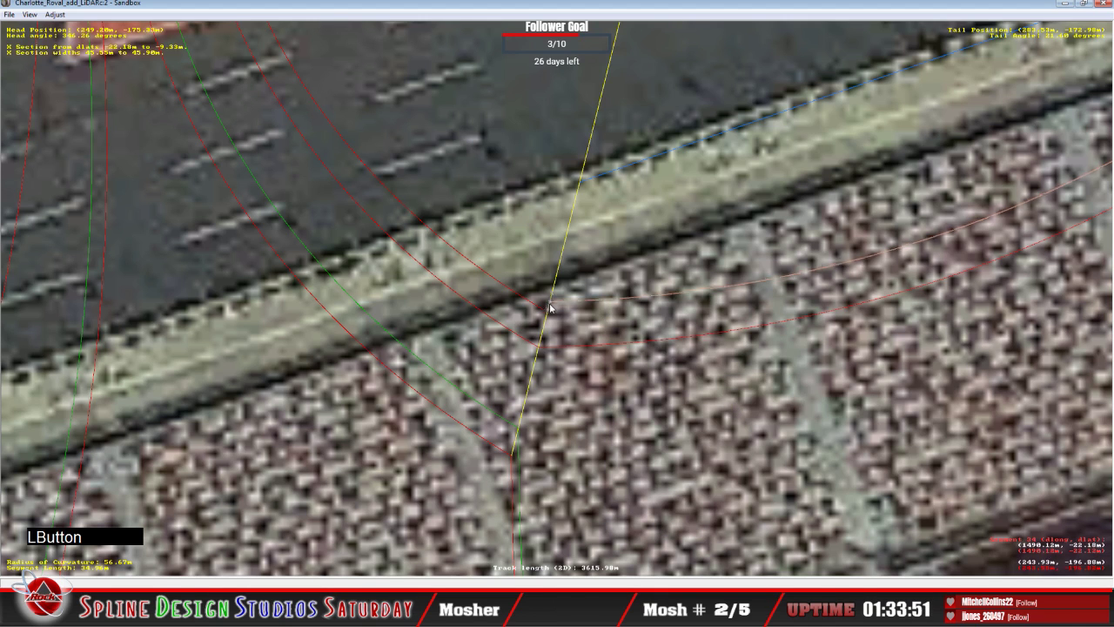
drag(550, 307, 547, 309)
right_click(547, 309)
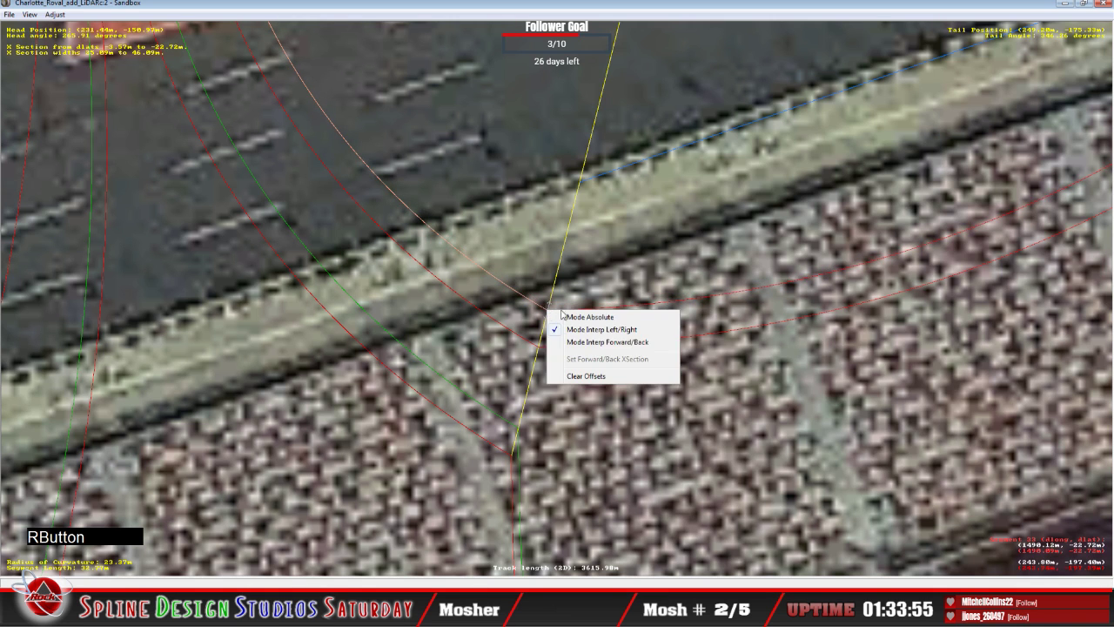
click(583, 317)
Move the joint between segments 33 and 34 inward to the wall at about dlat -16.37 m.
key(c)
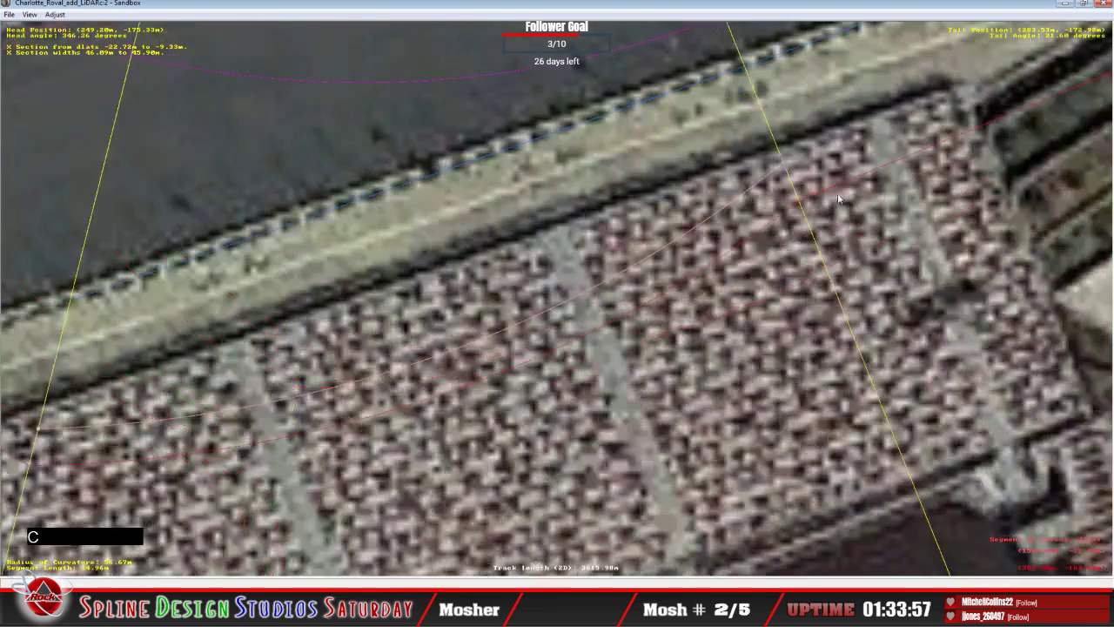
middle_drag(830, 183, 526, 282)
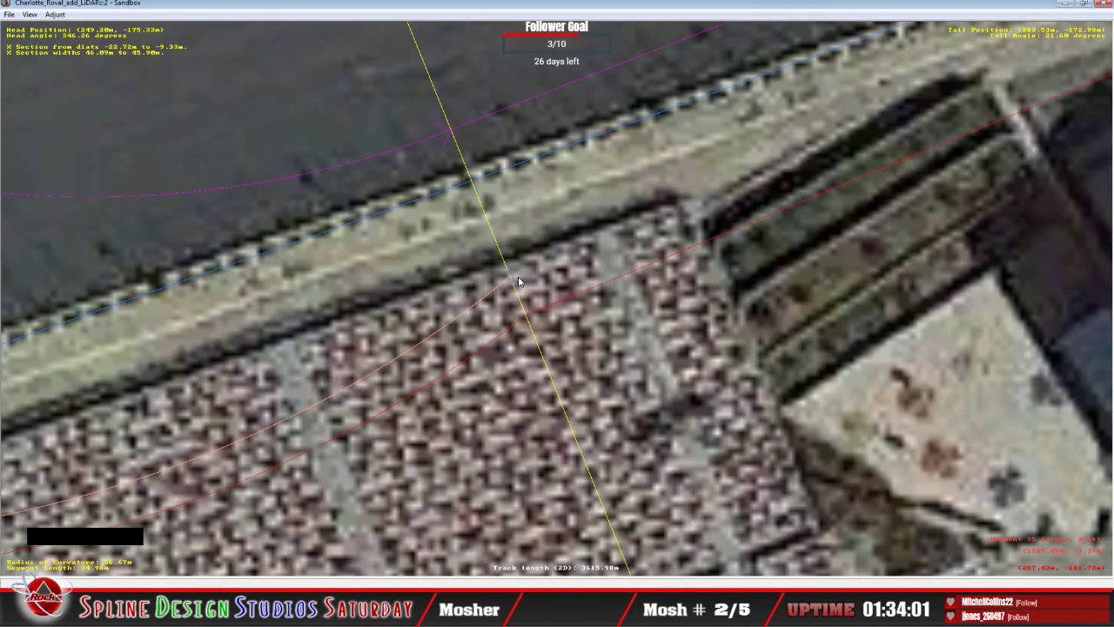
key(c)
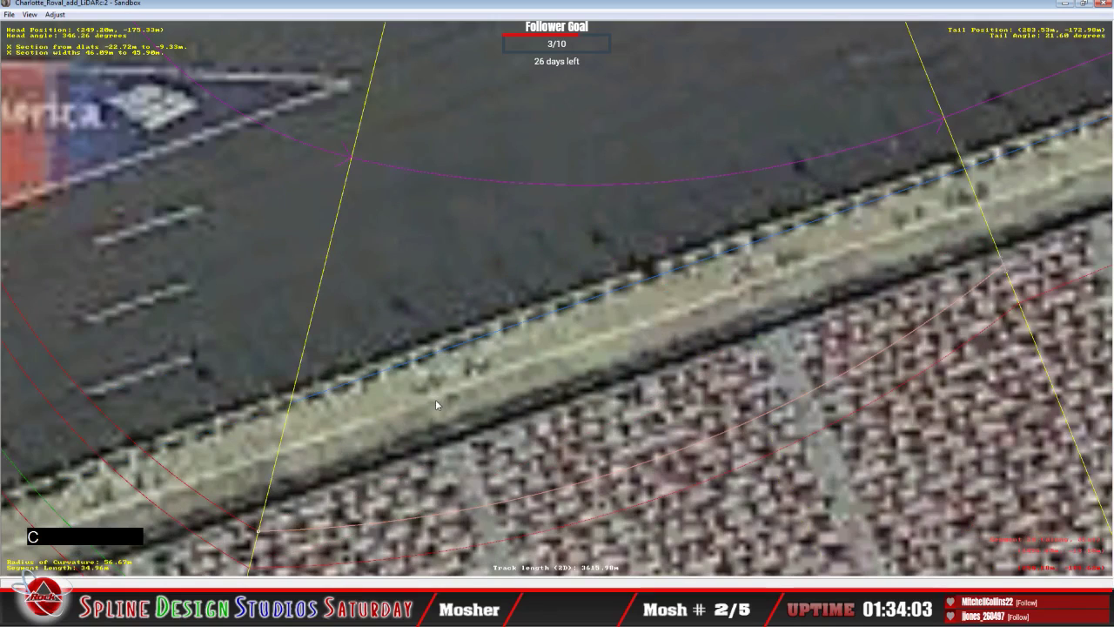
key(c)
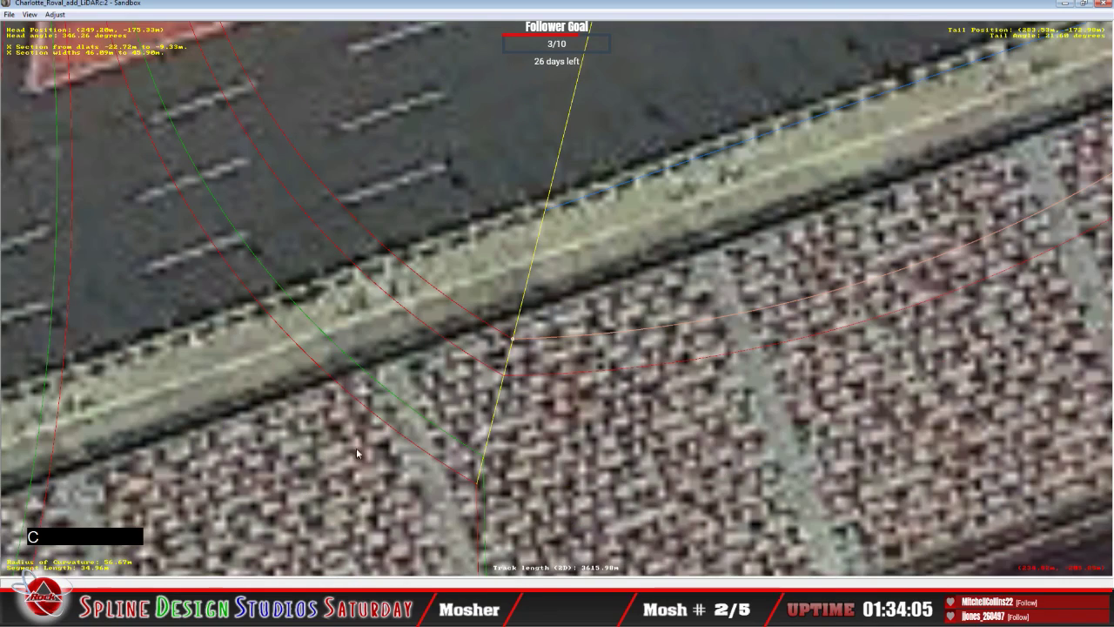
key(x)
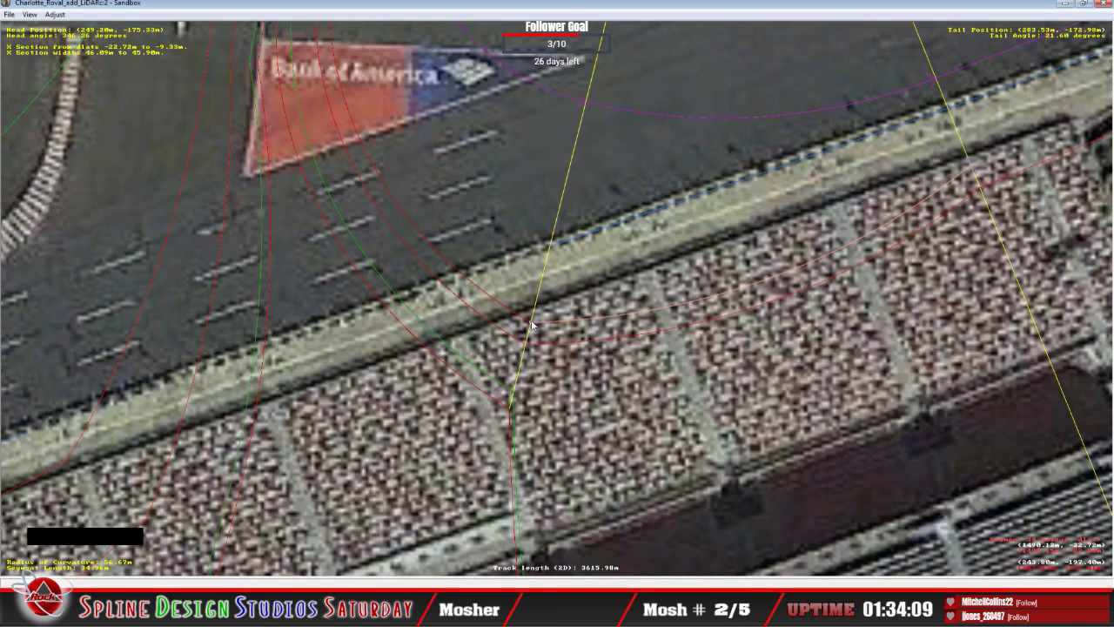
drag(531, 325, 548, 264)
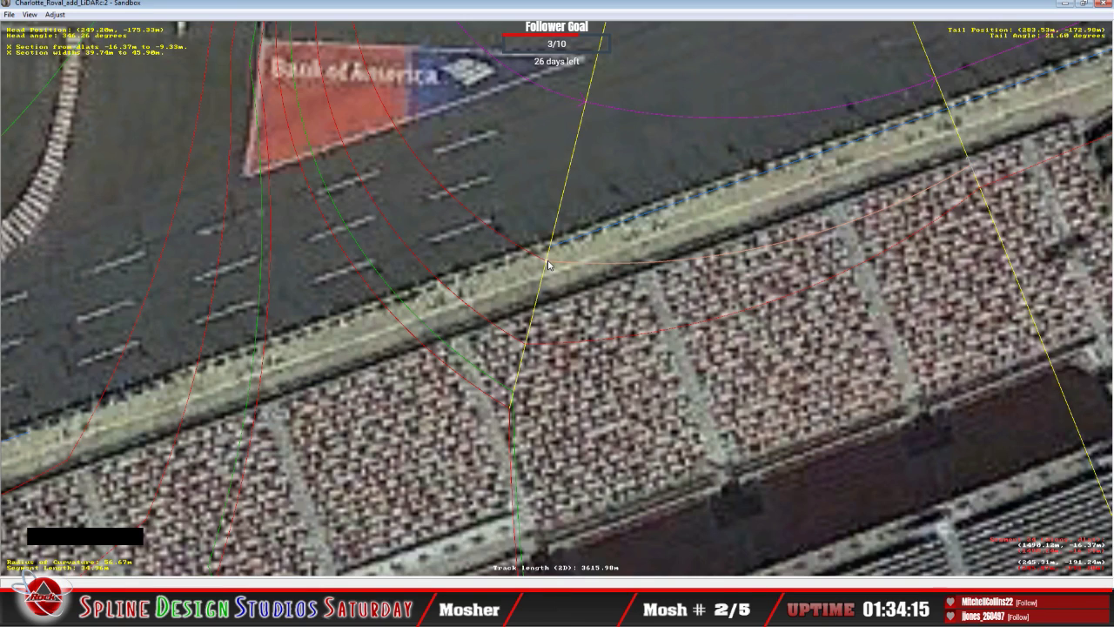
scroll(447, 196, down, 3)
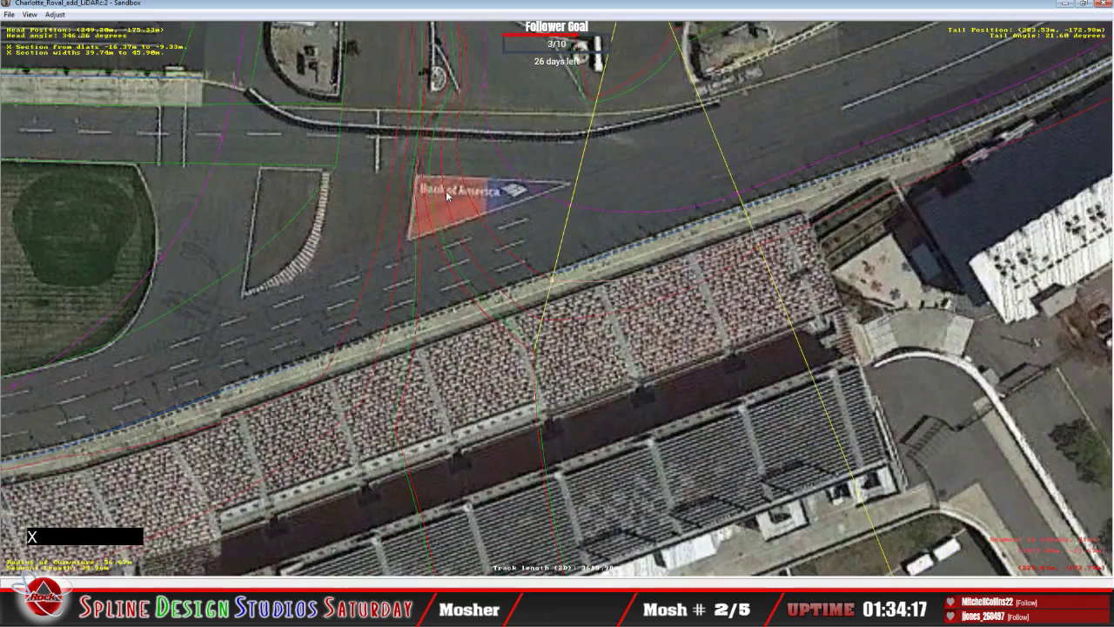
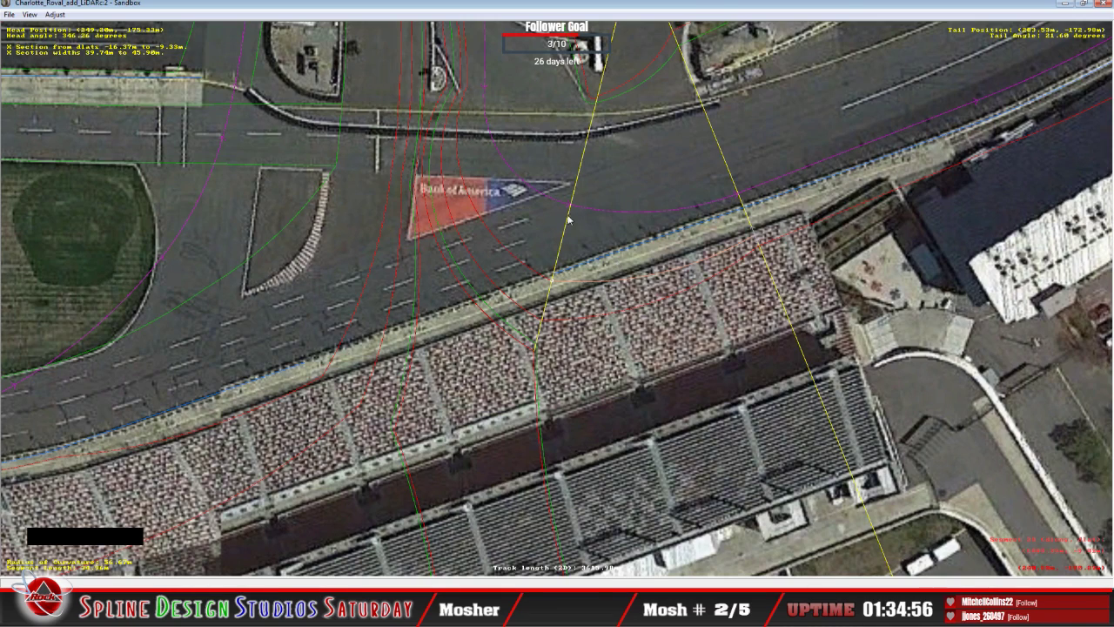
Move the tail of segment 34's X section inward to the grandstand edge at about dlat -7.84 m.
scroll(729, 248, up, 2)
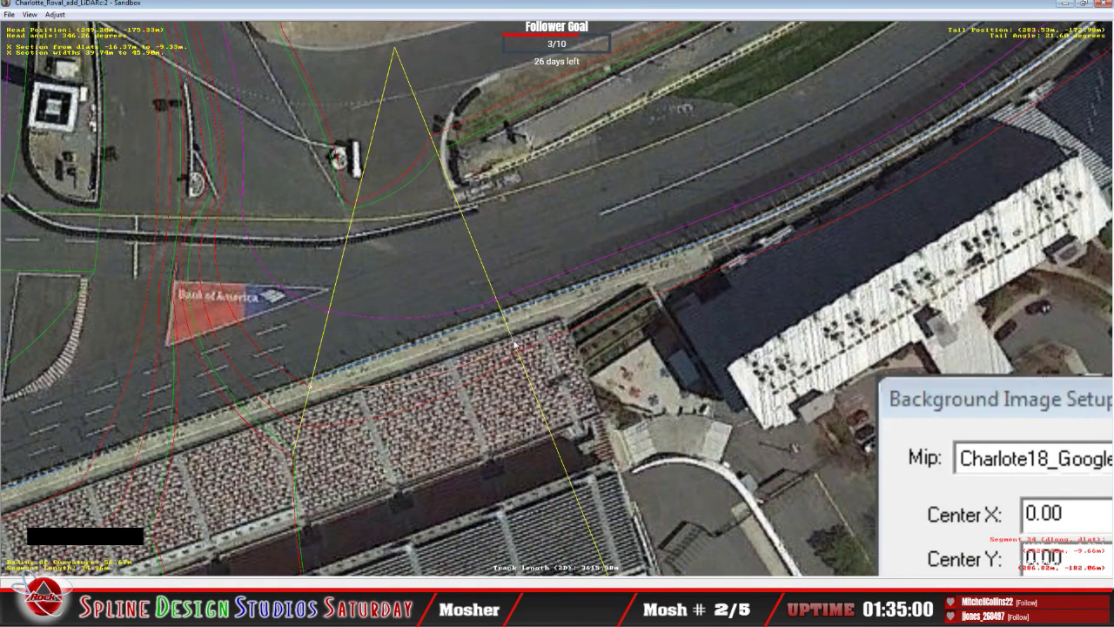
drag(515, 346, 348, 374)
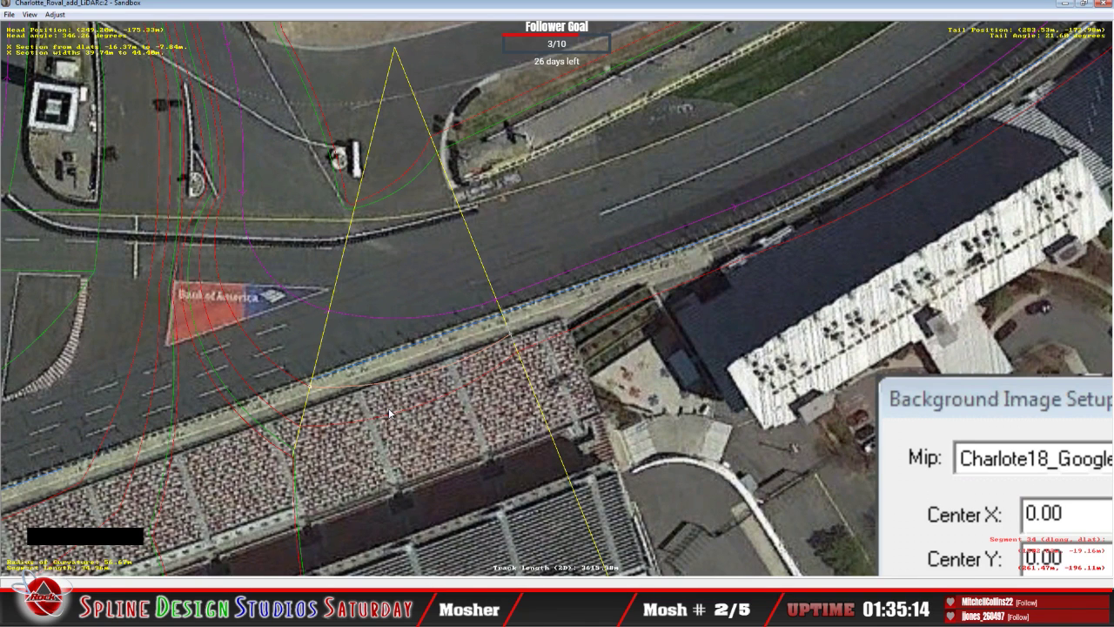
key(z)
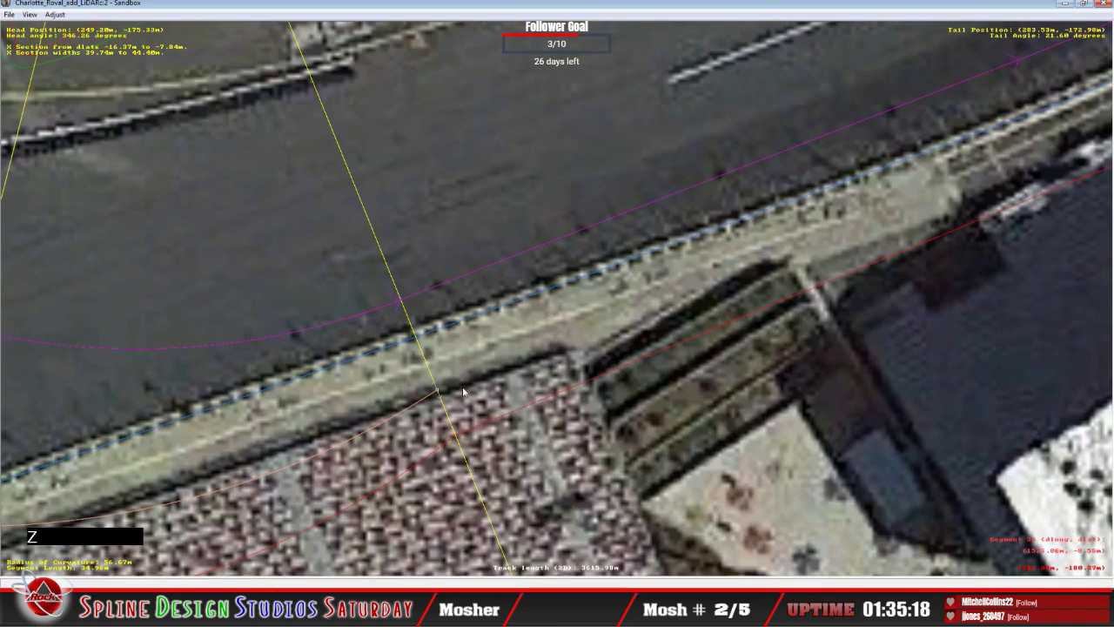
Insert an X section in segment 35, the straight that follows segment 34.
click(468, 388)
right_click(469, 388)
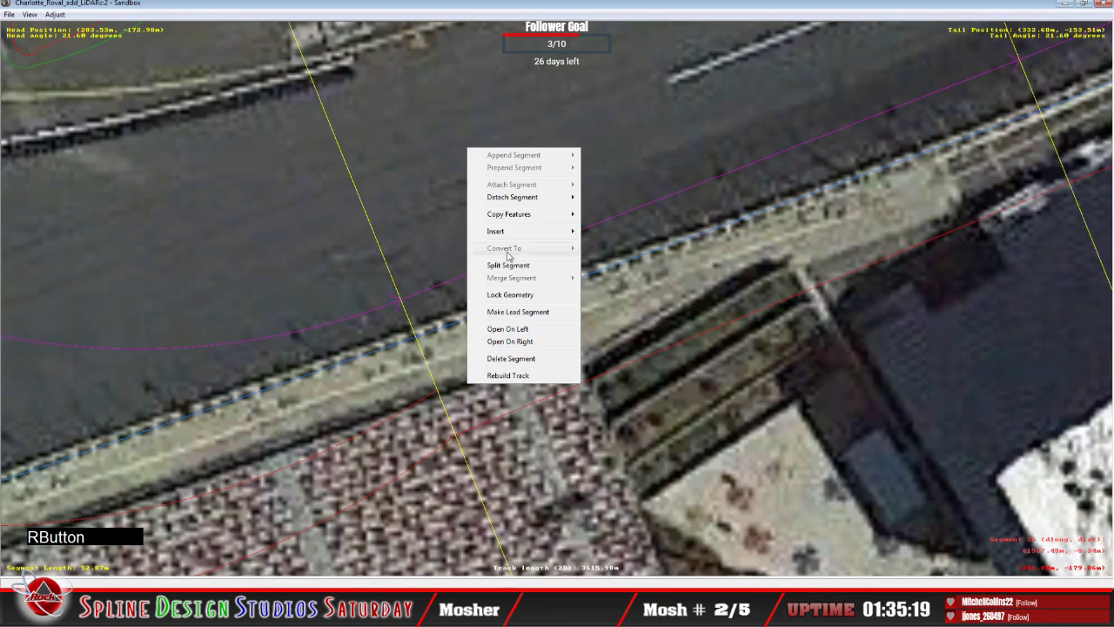
mouse_move(523, 231)
click(601, 256)
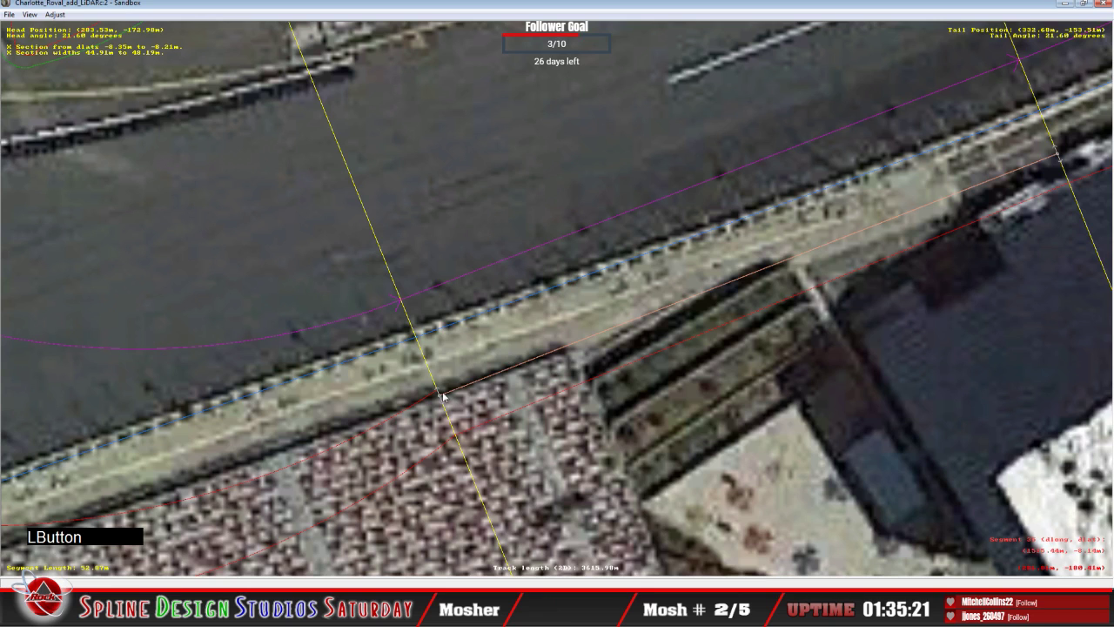
Join the head of segment 35's X section to the tail of segment 34's X section at about dlat -7.84 m.
drag(442, 396, 434, 396)
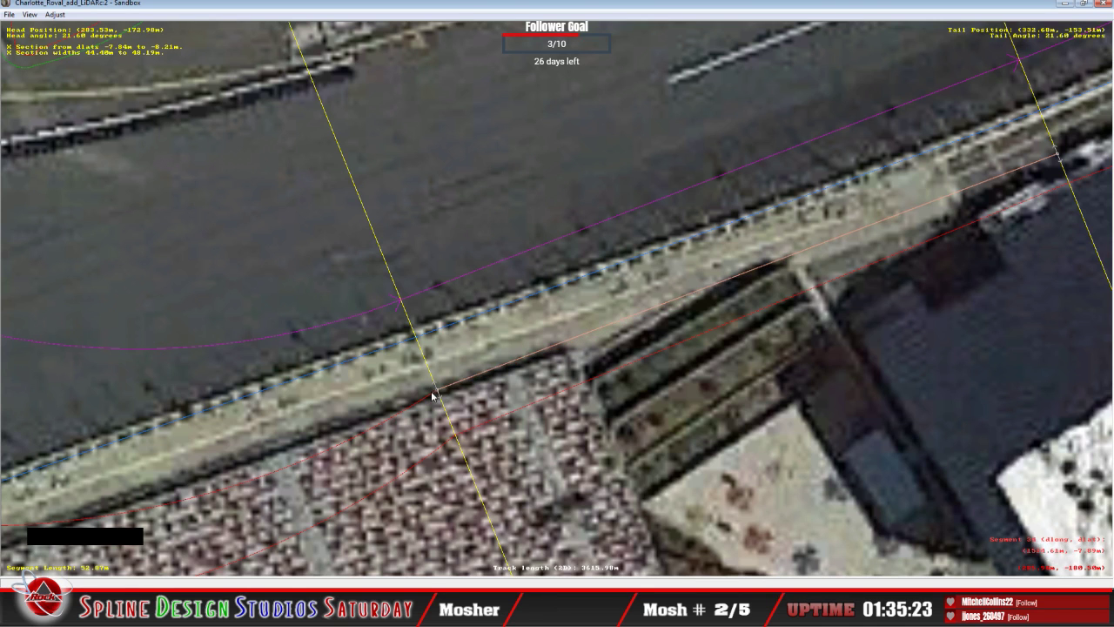
click(435, 394)
right_click(443, 389)
click(441, 391)
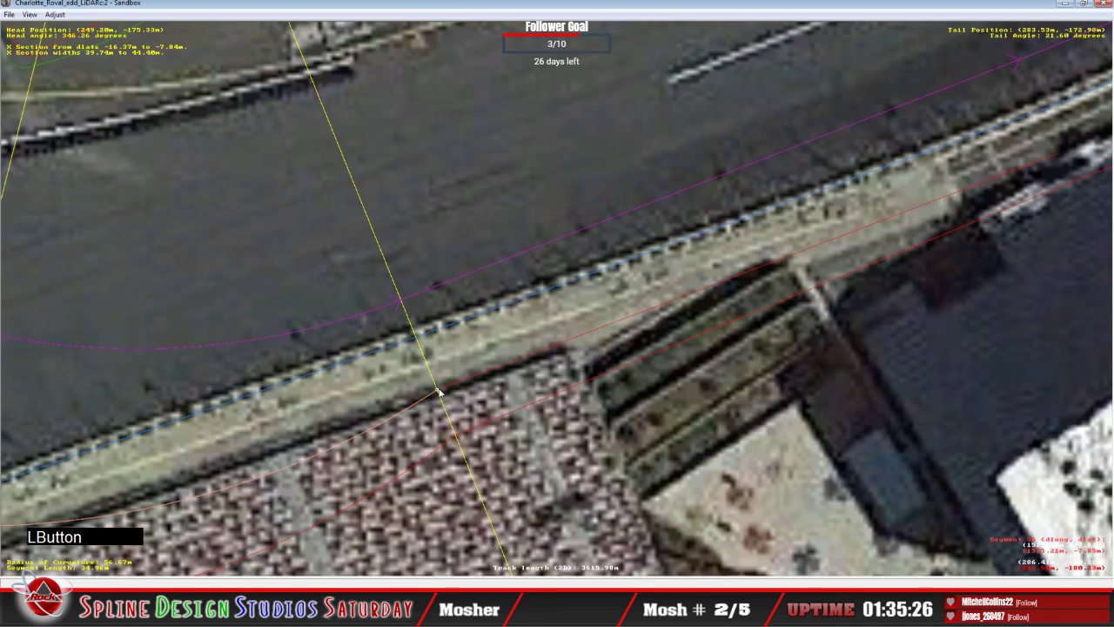
Move the joint between segments 34 and 35 inward to about dlat -5.07 m and segment 35's X section tail to about dlat -6.5 m.
drag(438, 394, 430, 363)
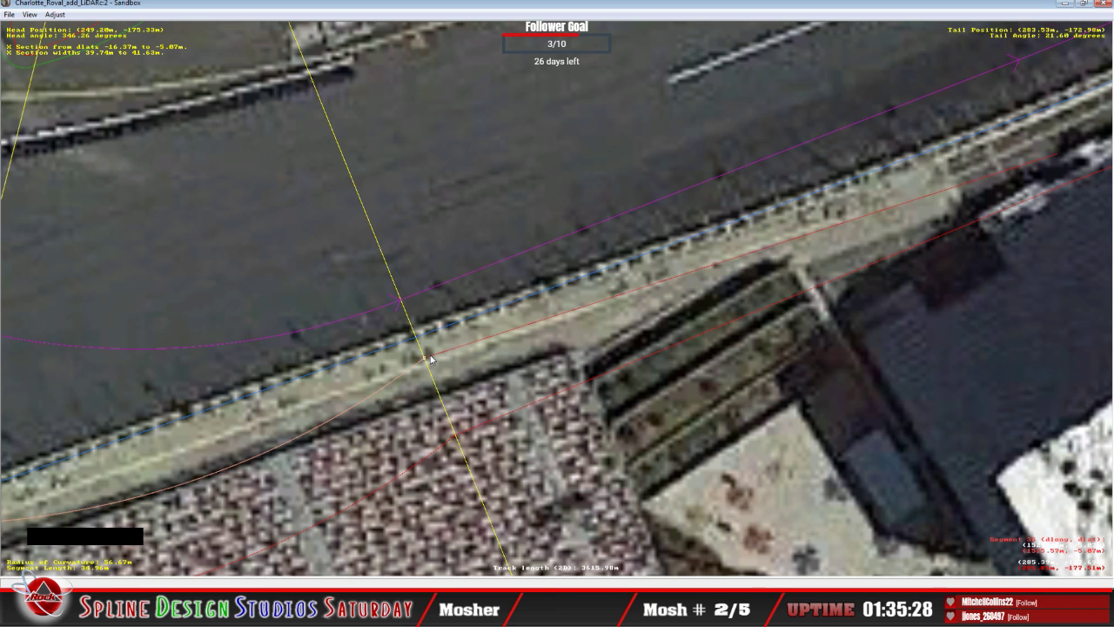
click(571, 314)
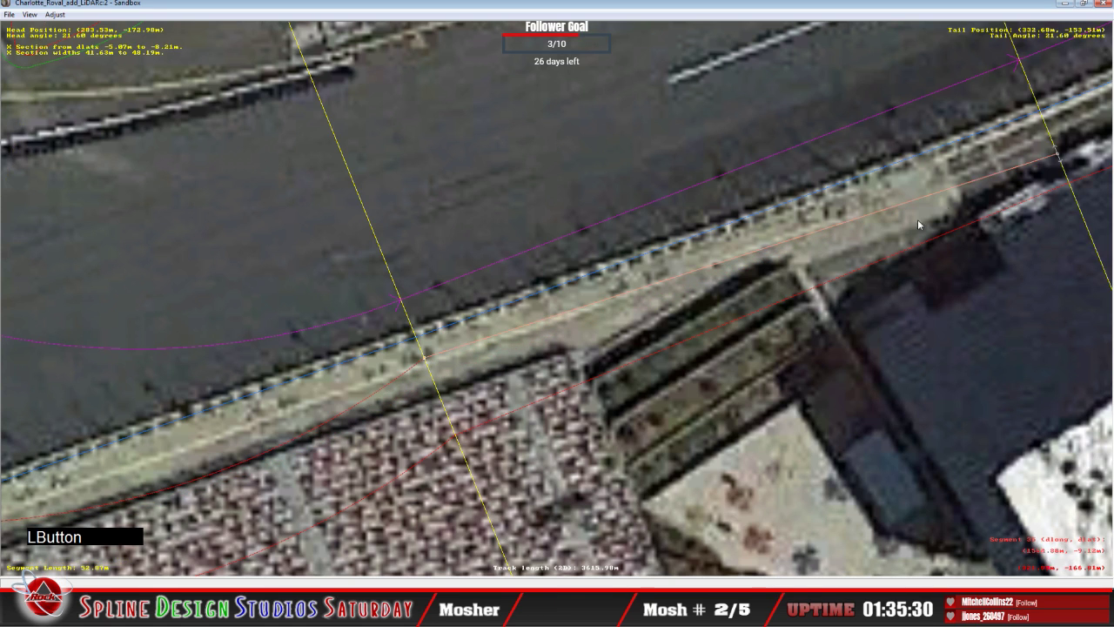
drag(1059, 157, 1043, 138)
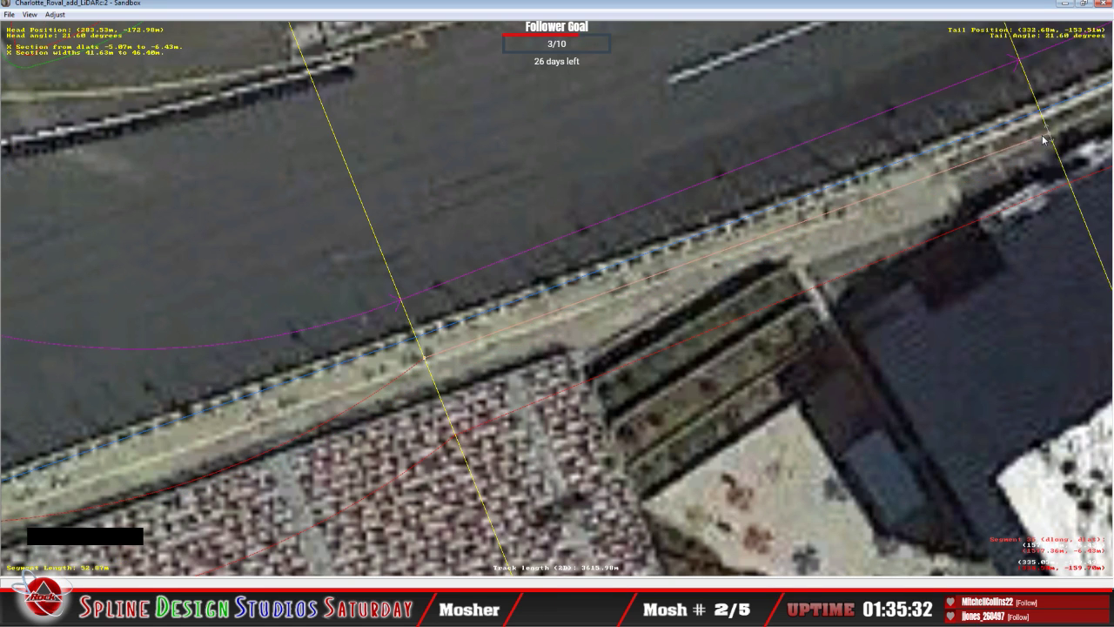
Insert an X section in segment 36, the curve that follows segment 35.
middle_drag(972, 213, 722, 195)
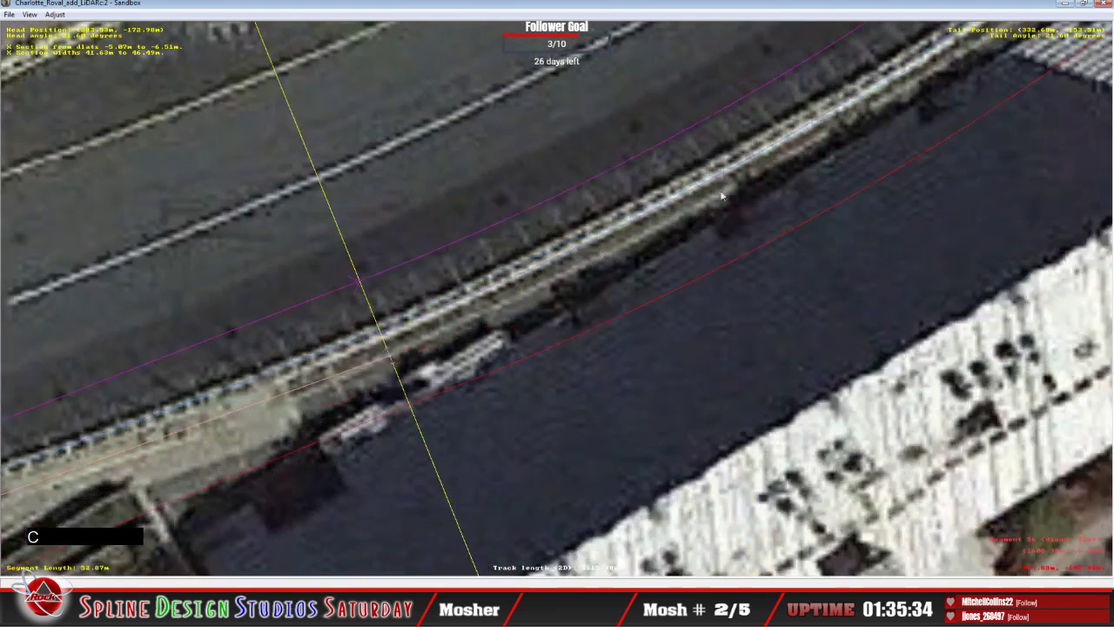
click(421, 349)
right_click(420, 349)
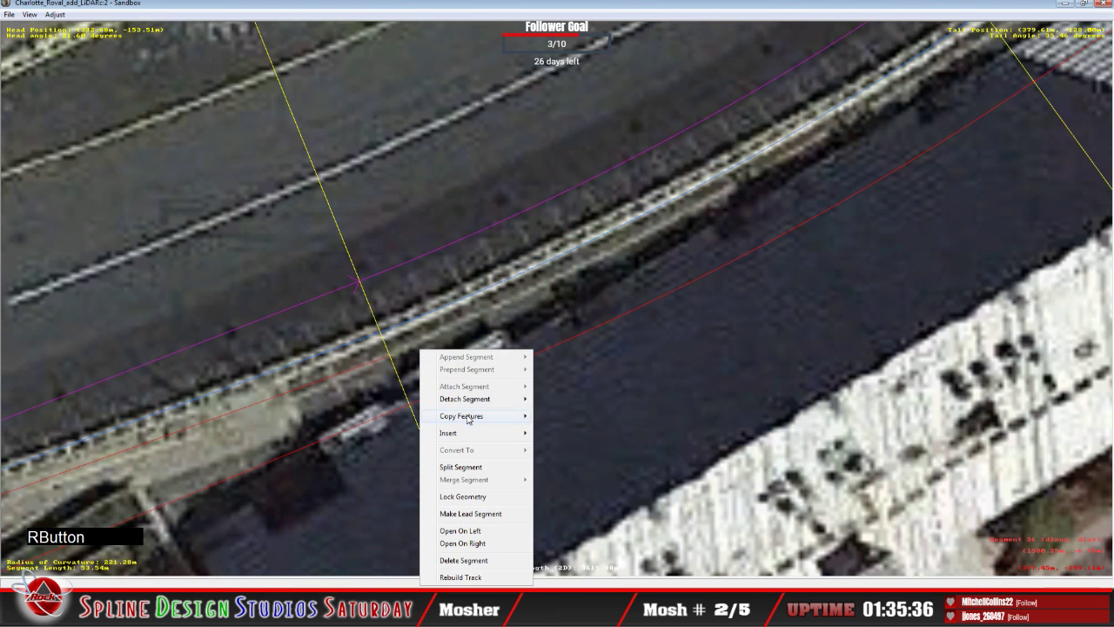
mouse_move(469, 433)
click(581, 455)
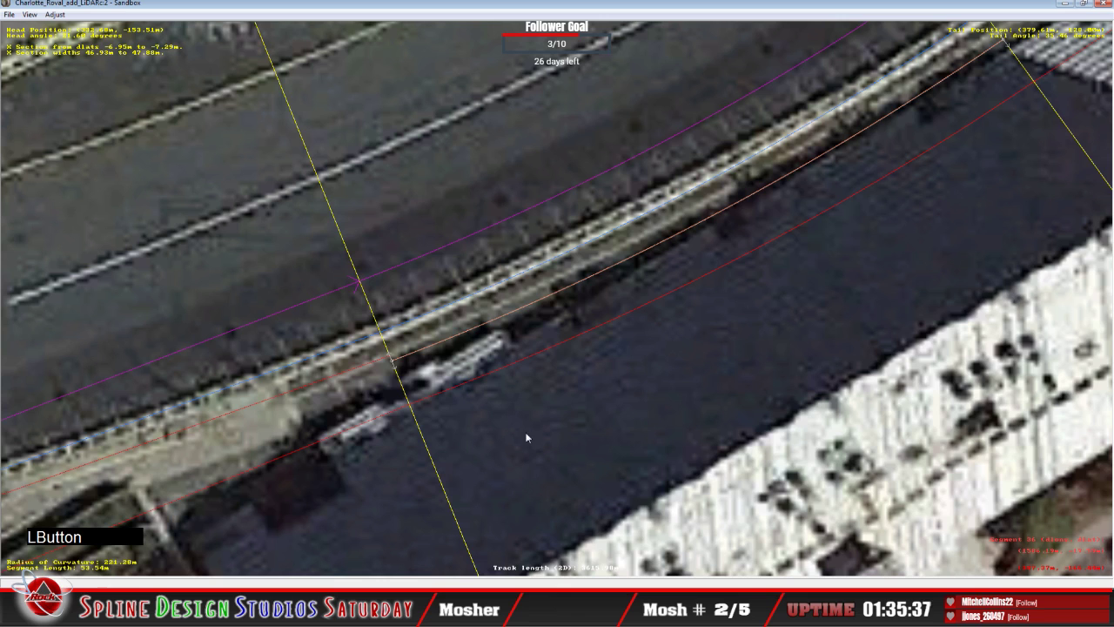
Join the X sections of segments 35 and 36 at about dlat -6.29 m and move segment 36's tail inward to about dlat -6.28 m.
click(392, 363)
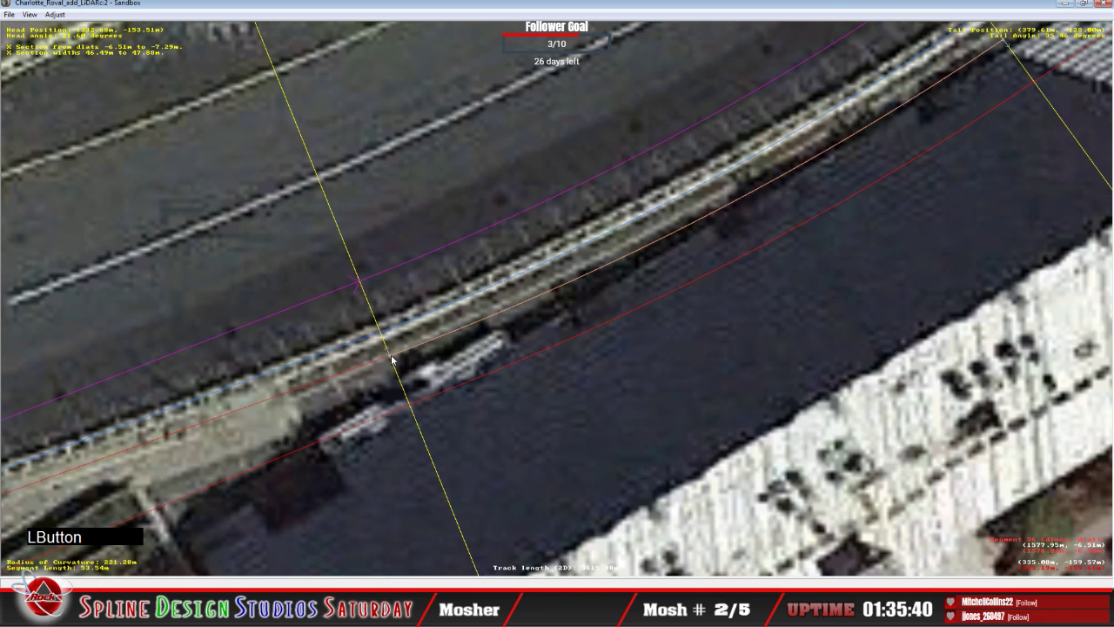
right_click(389, 356)
click(425, 360)
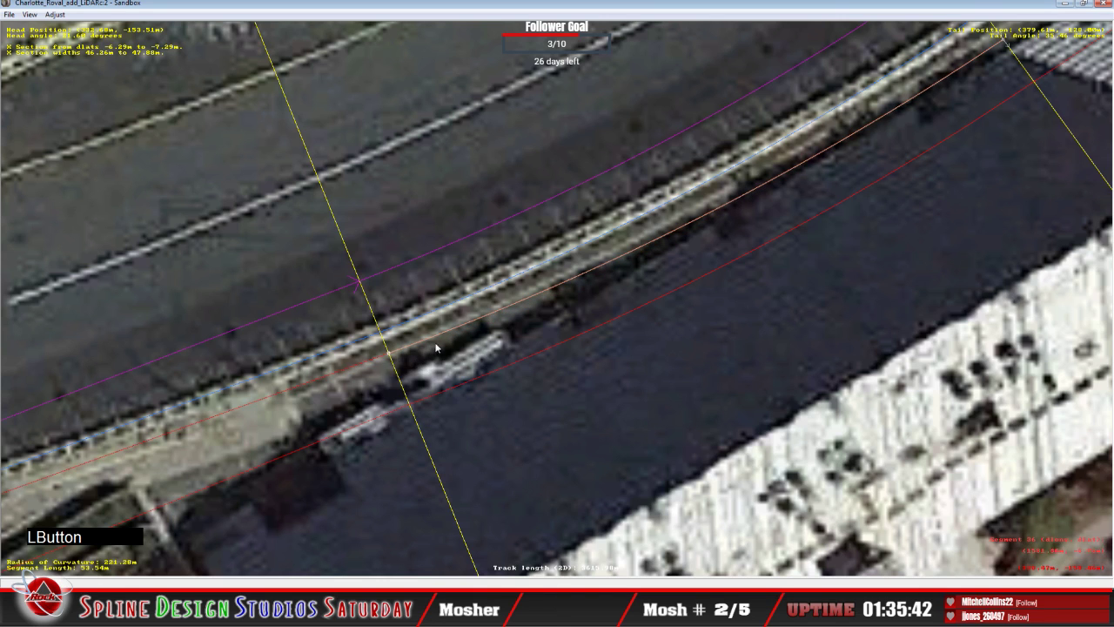
key(c)
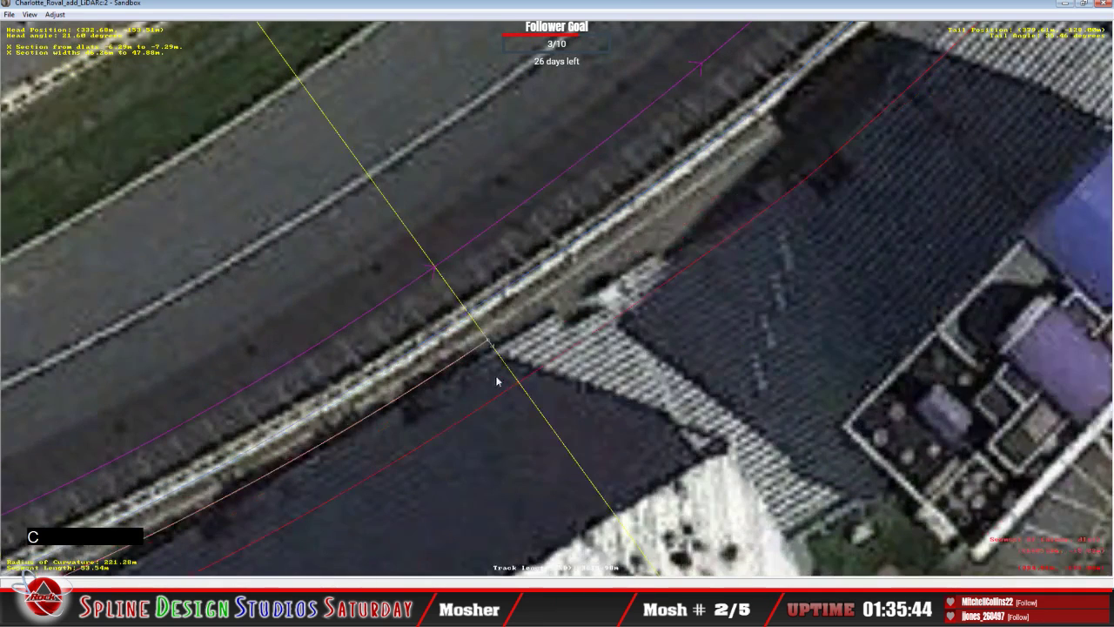
click(489, 354)
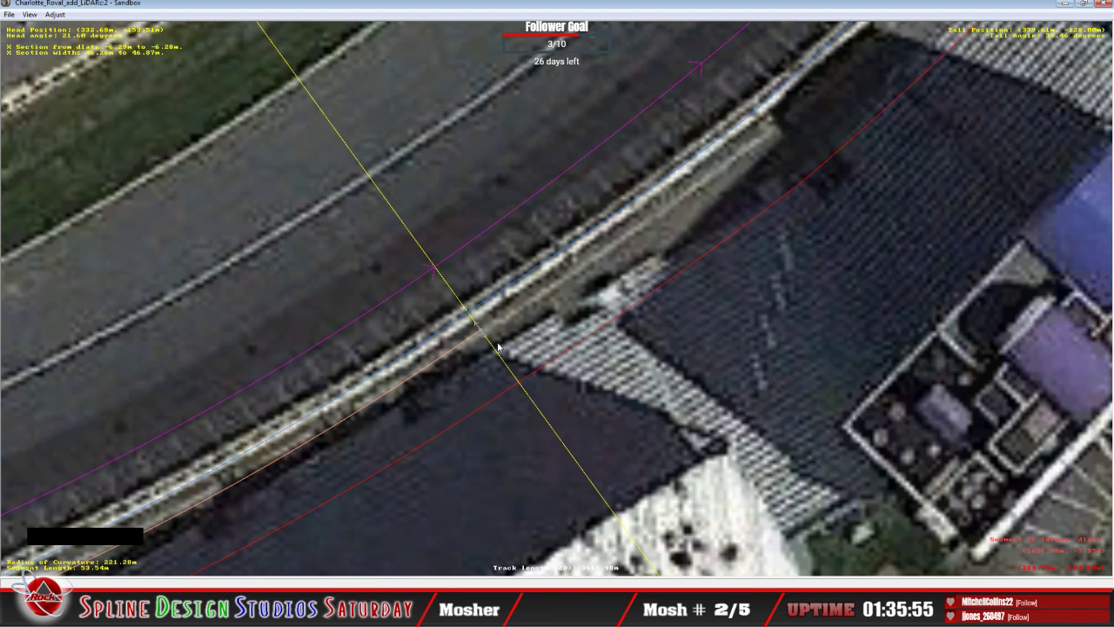
Insert an X section in segment 37, the short curve that follows segment 36.
click(511, 328)
right_click(510, 324)
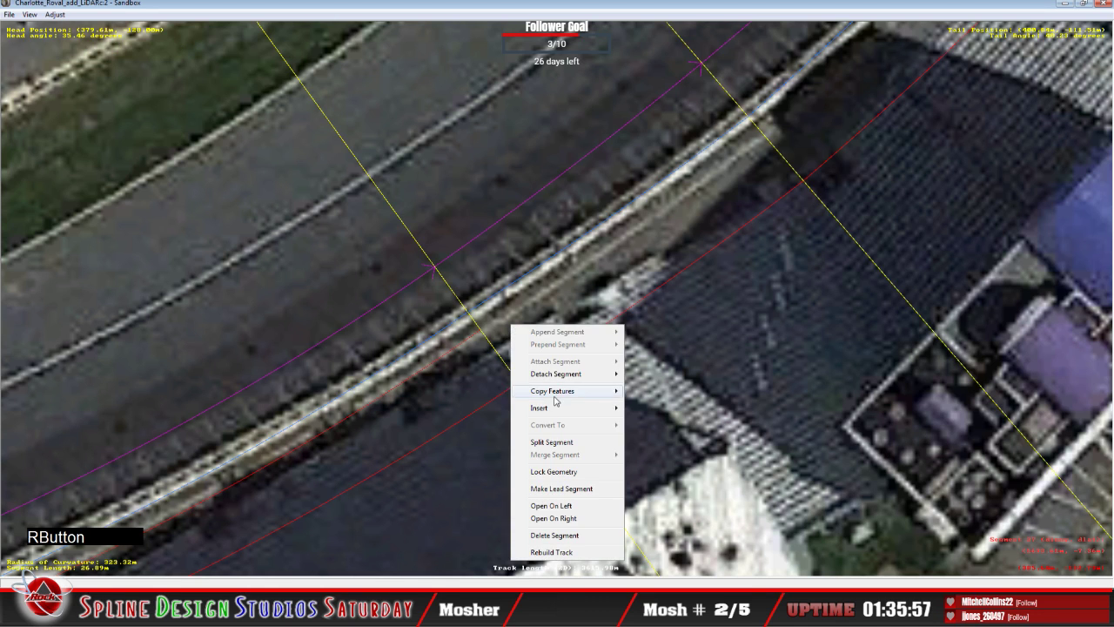
mouse_move(554, 410)
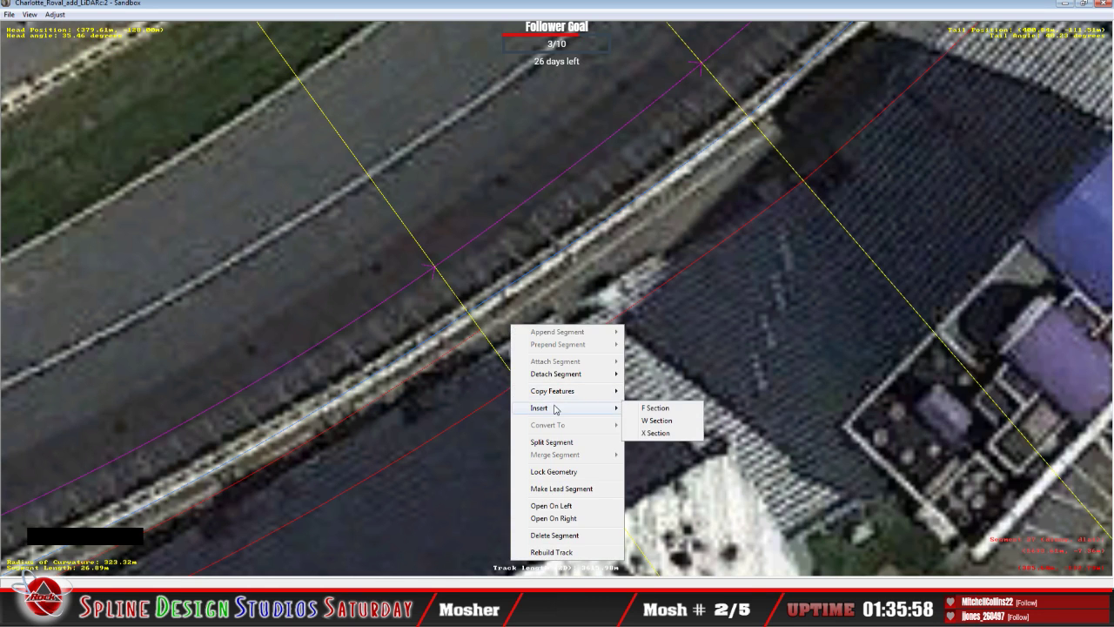
click(660, 433)
Join the X sections of segments 36 and 37 at about dlat -6.36 m and move segment 37's tail inward to about dlat -7.0 m.
click(484, 338)
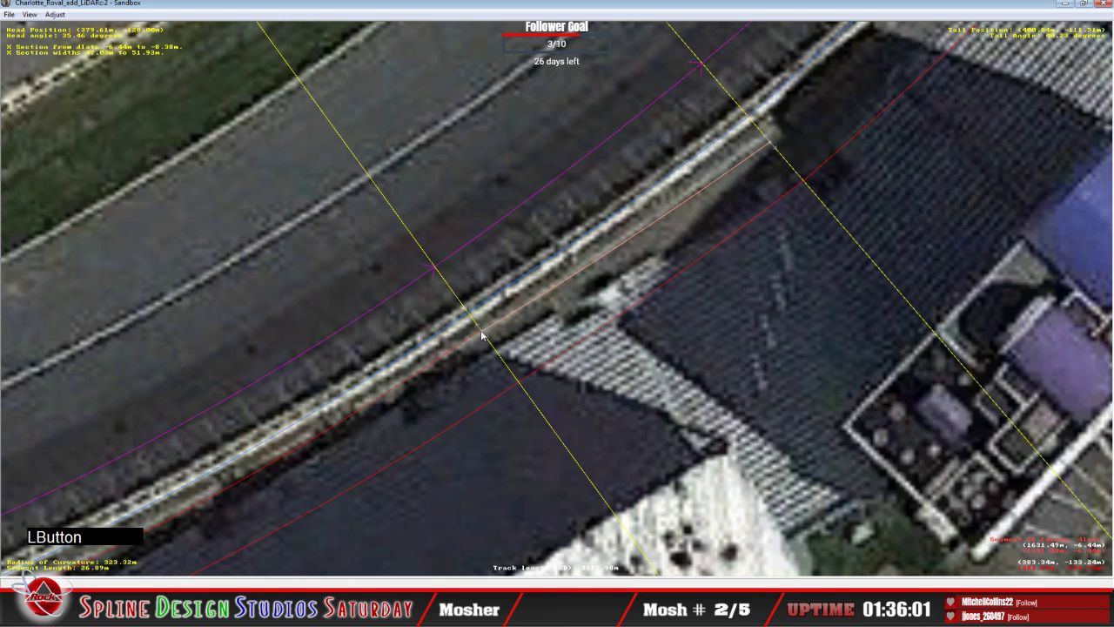
click(481, 335)
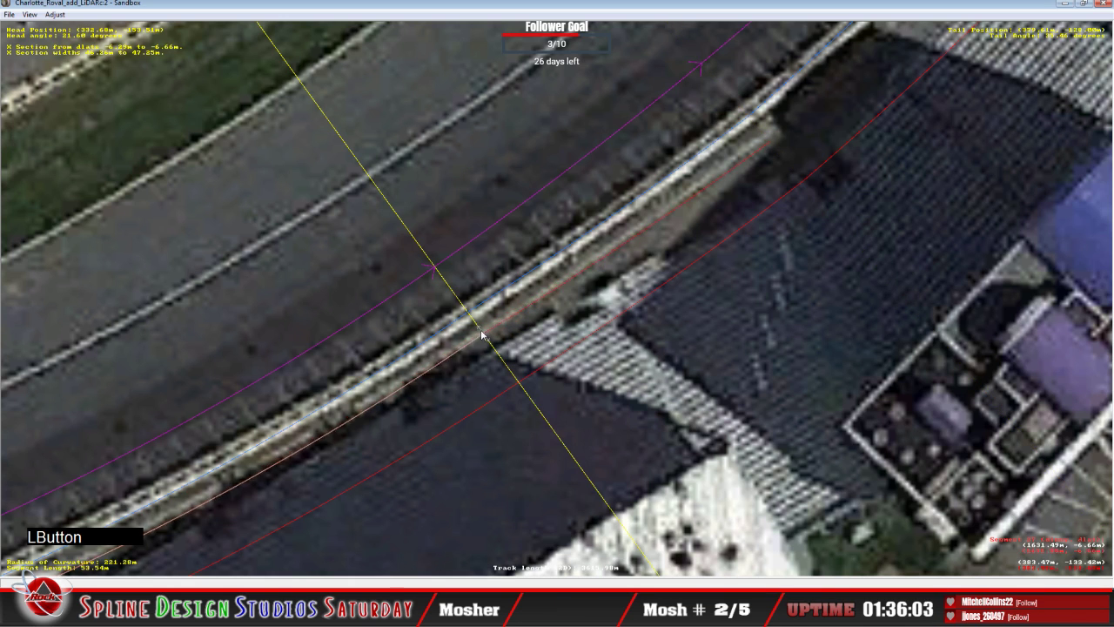
right_click(481, 336)
click(498, 331)
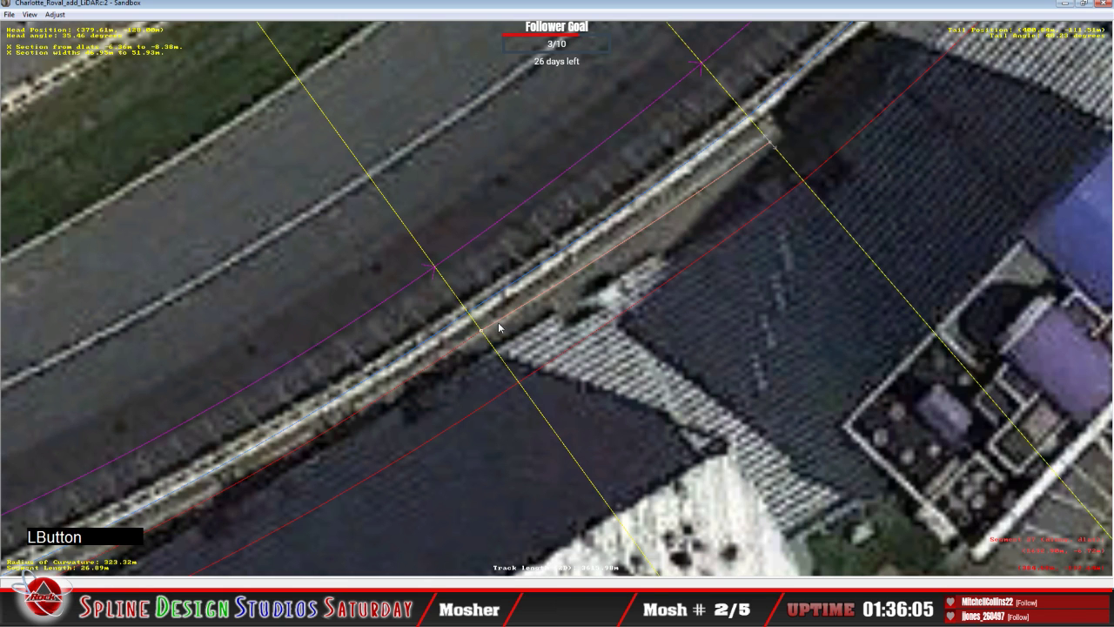
middle_click(669, 220)
click(652, 246)
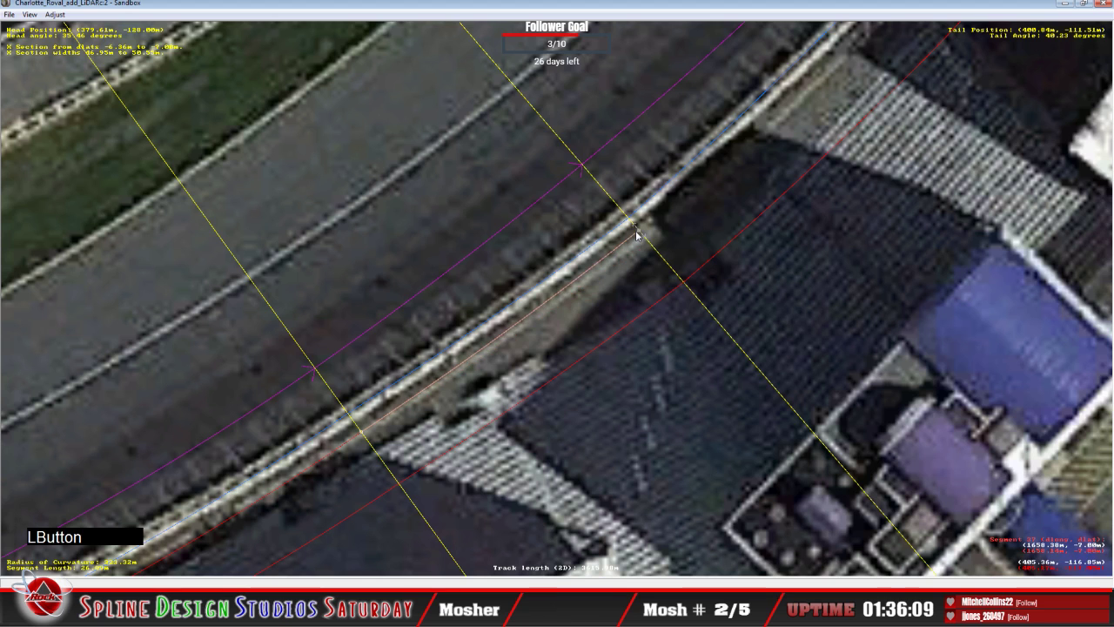
Insert an X section in segment 38, the short curve that follows segment 37.
click(670, 222)
middle_click(671, 222)
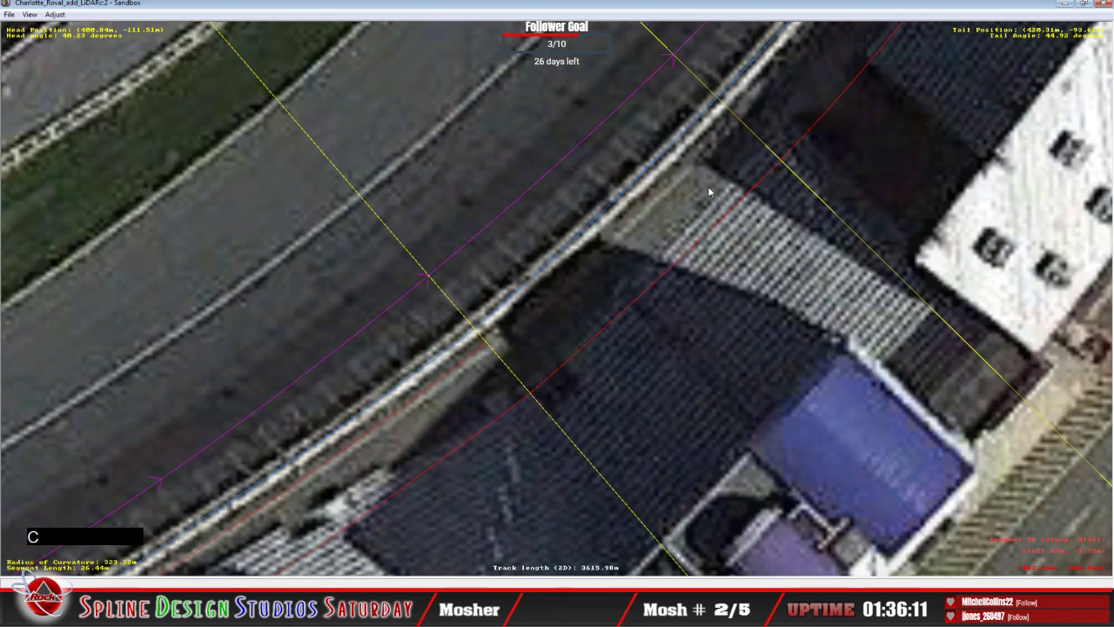
right_click(559, 297)
mouse_move(597, 383)
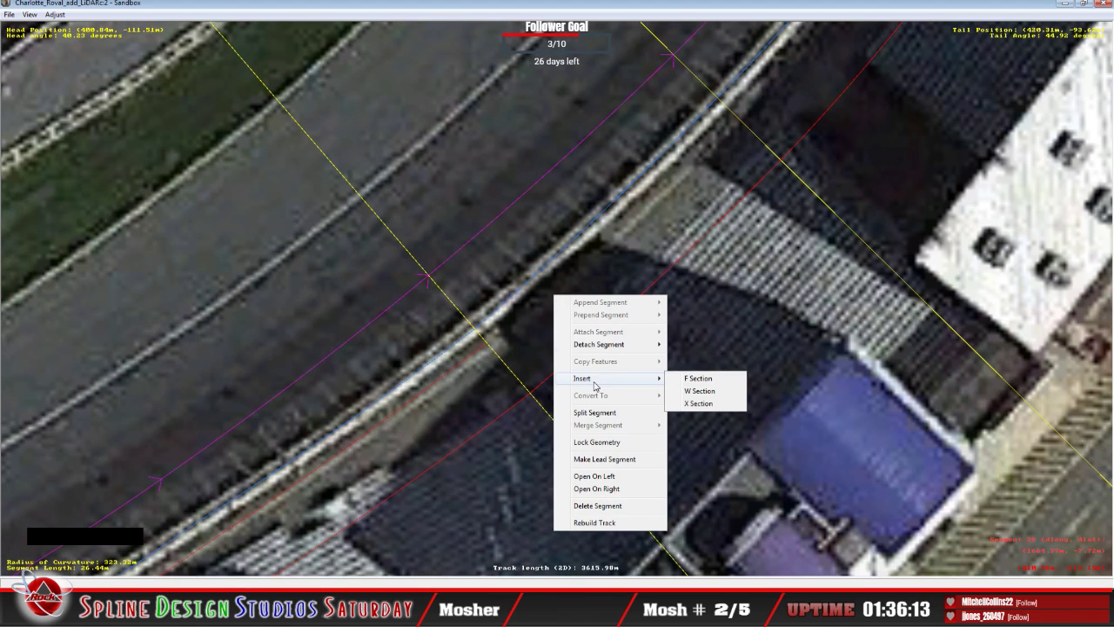
click(698, 403)
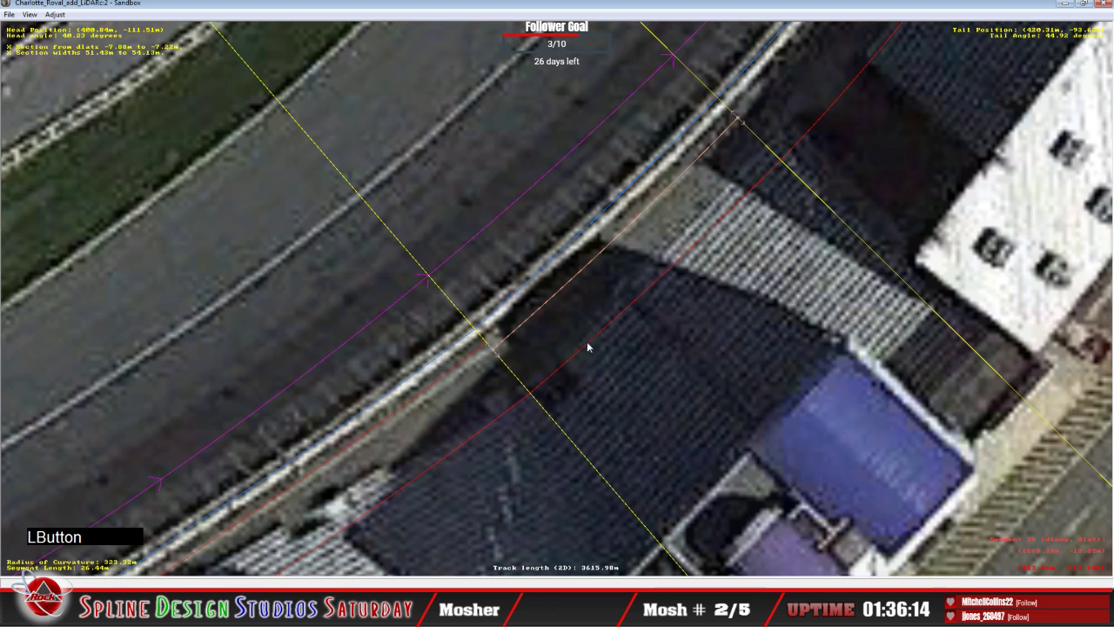
Join the head of segment 38's X section to the tail of segment 37's X section at about dlat -7.27 m.
click(492, 352)
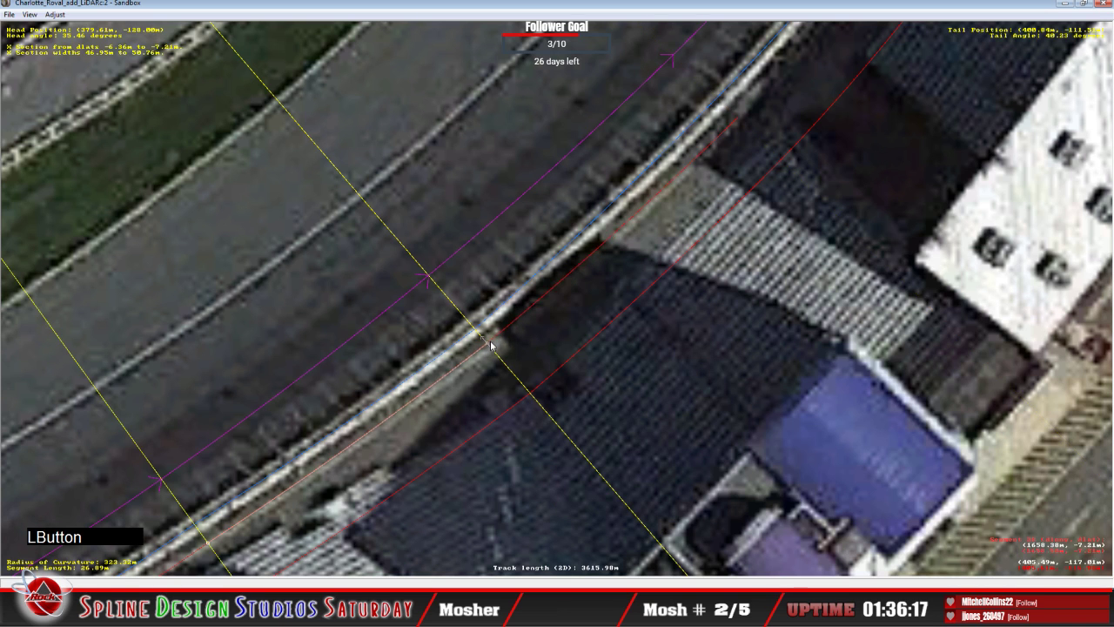
right_click(492, 346)
click(520, 349)
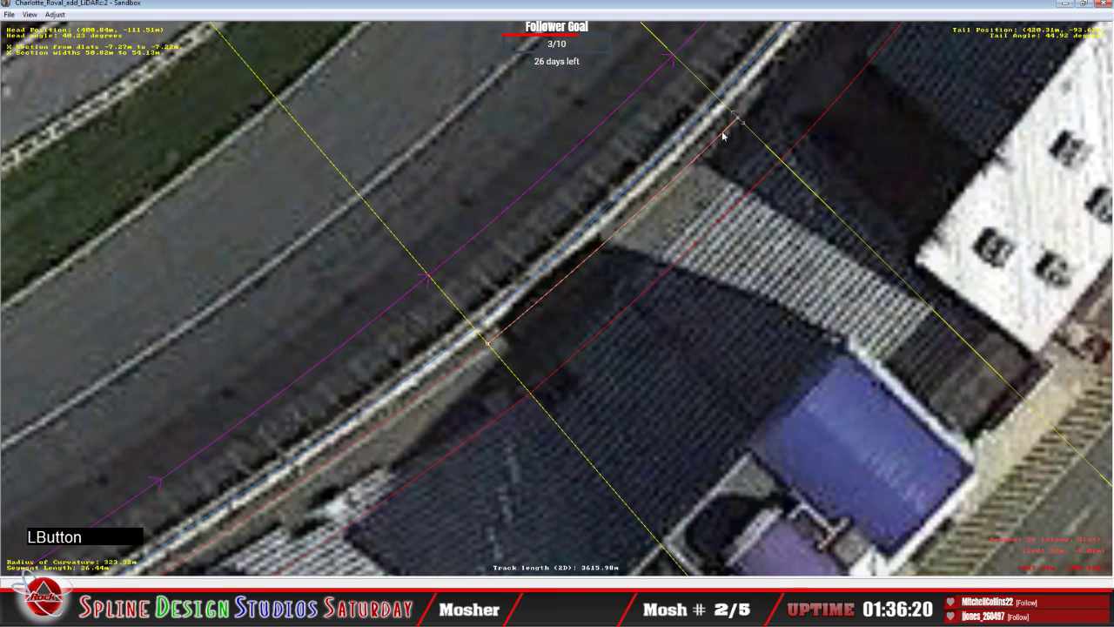
Insert an X section in segment 39, the curve that follows segment 38.
key(c)
click(590, 258)
right_click(591, 258)
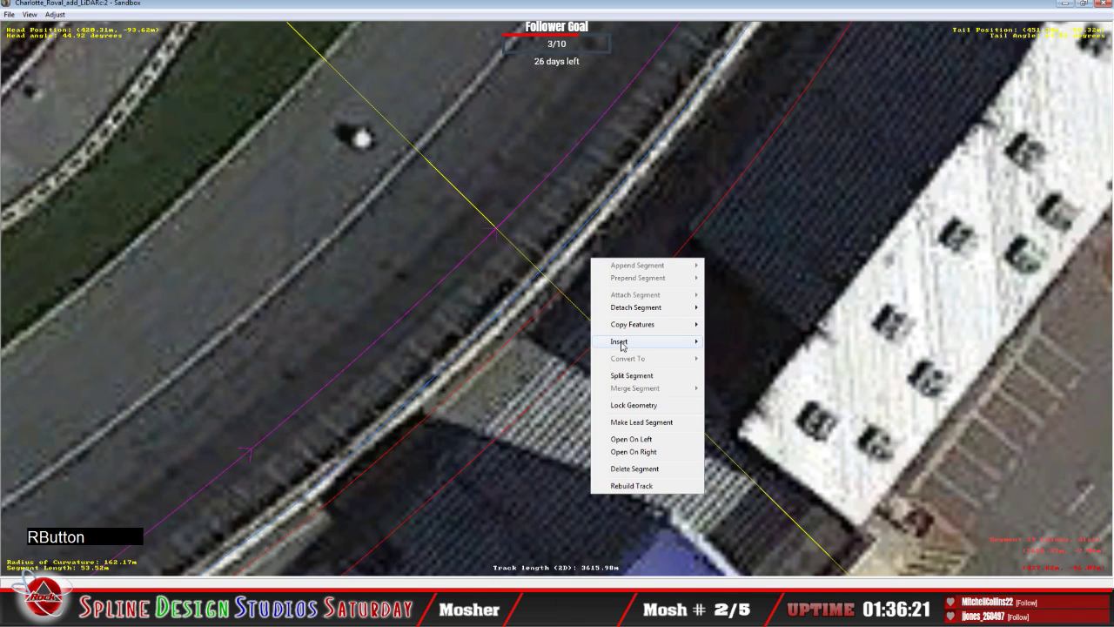
mouse_move(638, 347)
click(736, 366)
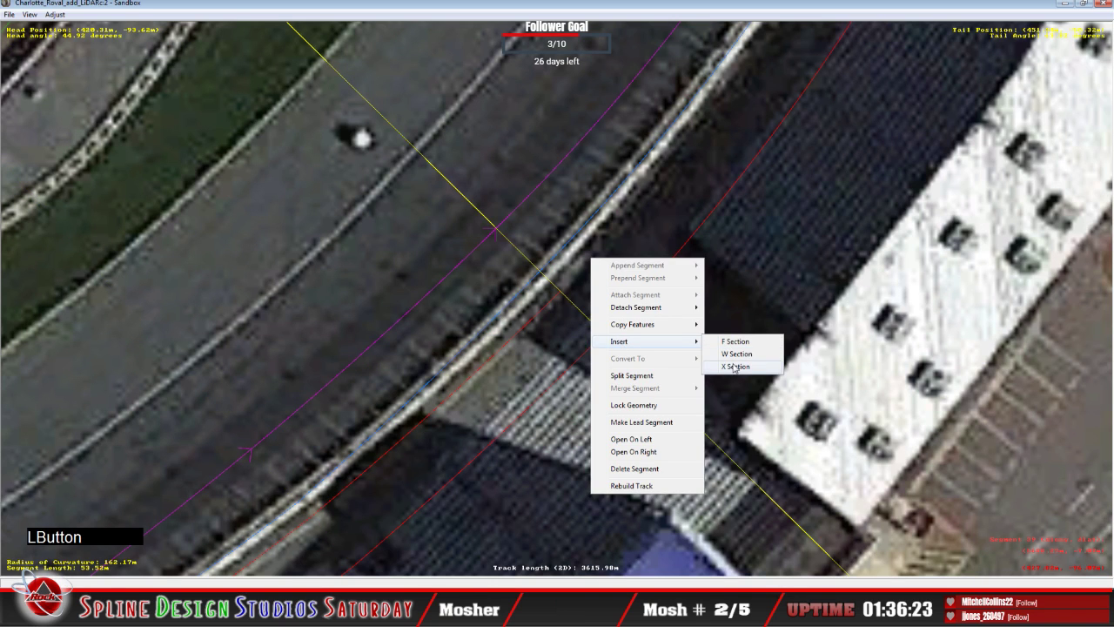
Join the X sections of segments 38 and 39 at about dlat -7.04 m and set the joint to Mode Absolute.
click(560, 299)
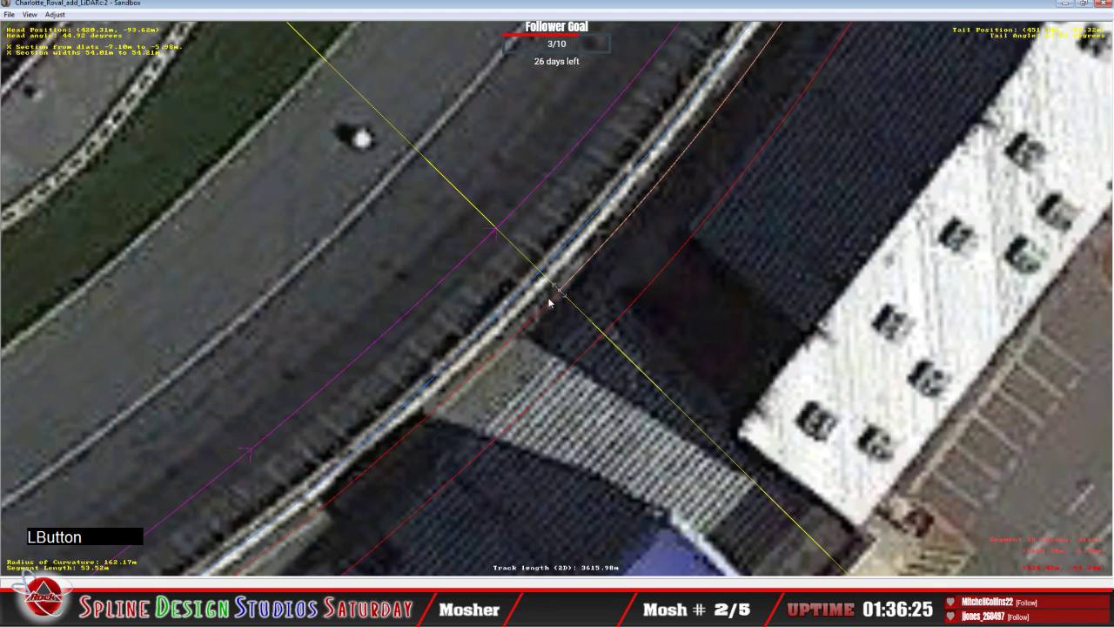
drag(560, 296, 562, 292)
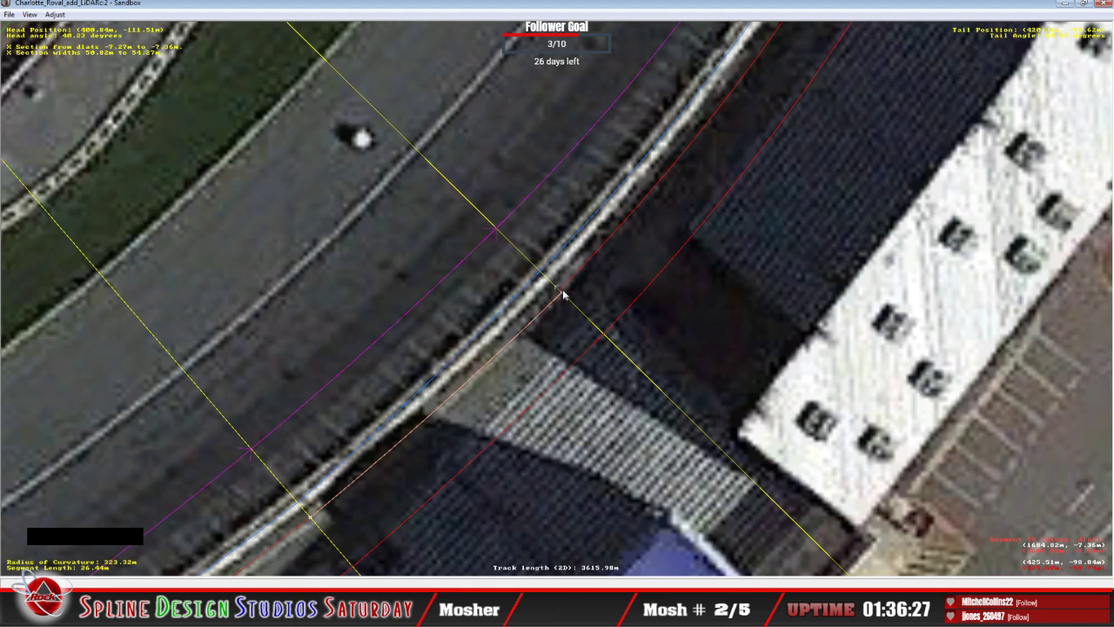
click(564, 292)
right_click(563, 290)
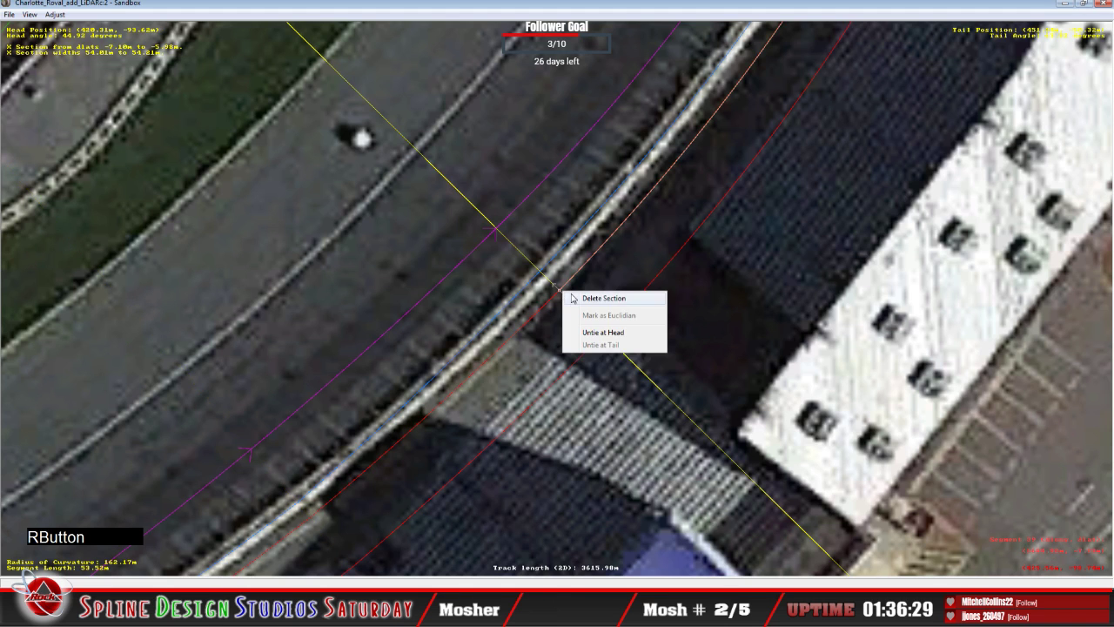
drag(566, 292, 559, 291)
right_click(559, 291)
click(592, 297)
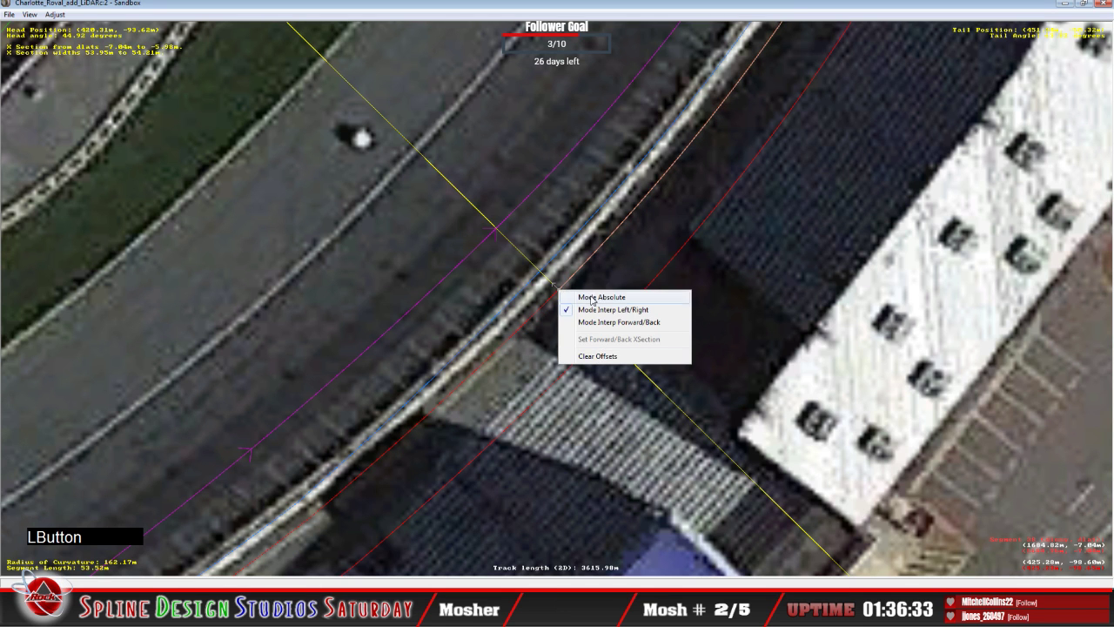
Insert an X section in segment 40, the curve that follows segment 39.
drag(659, 176, 571, 246)
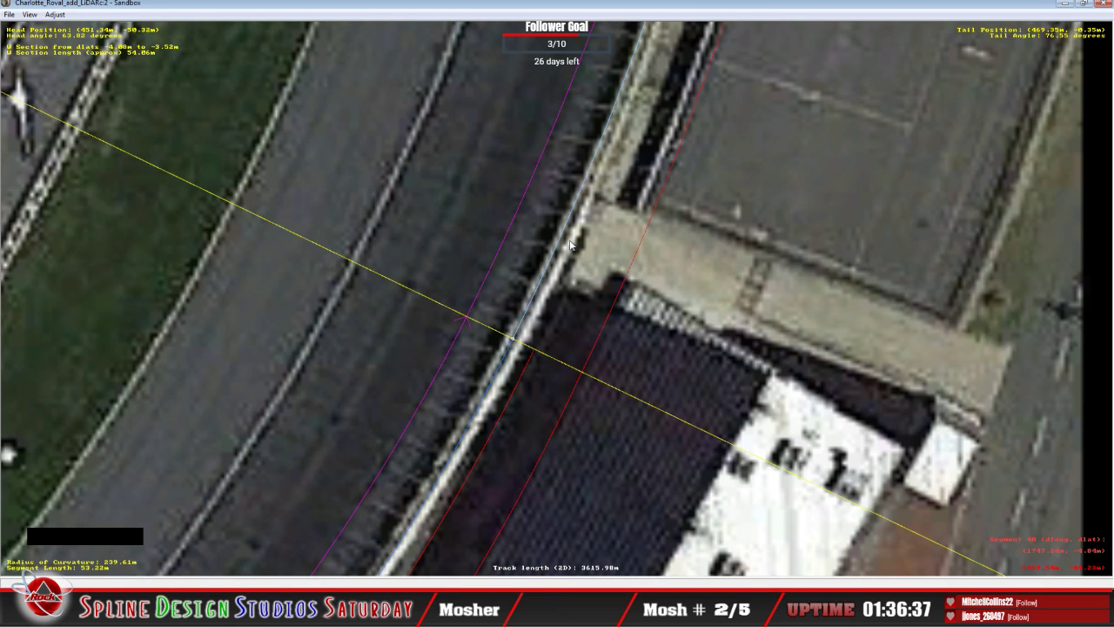
right_click(571, 244)
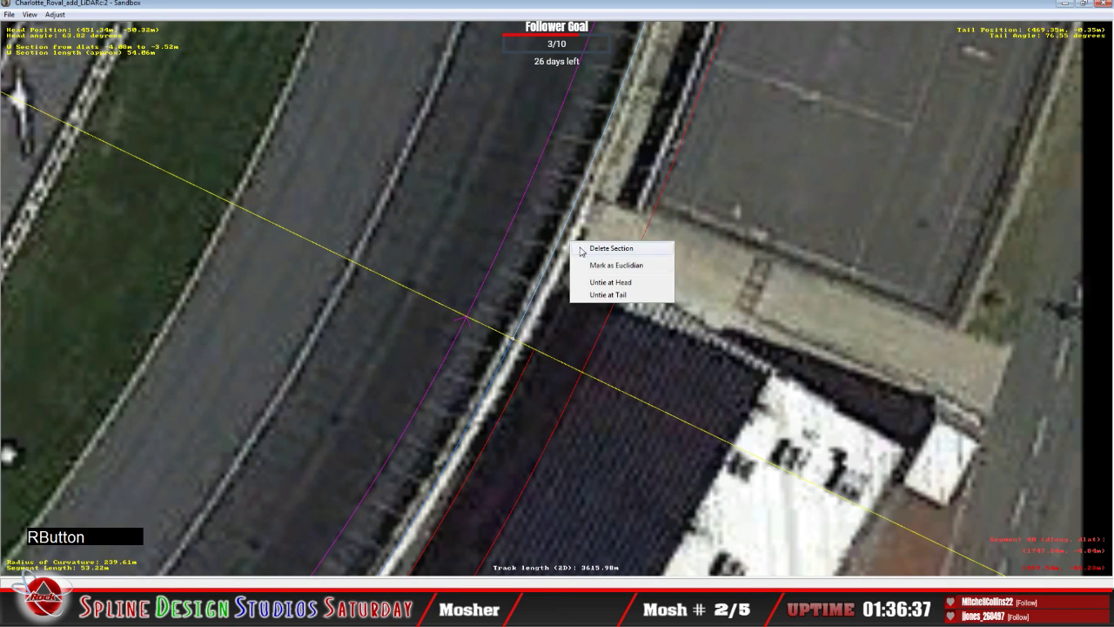
right_click(548, 331)
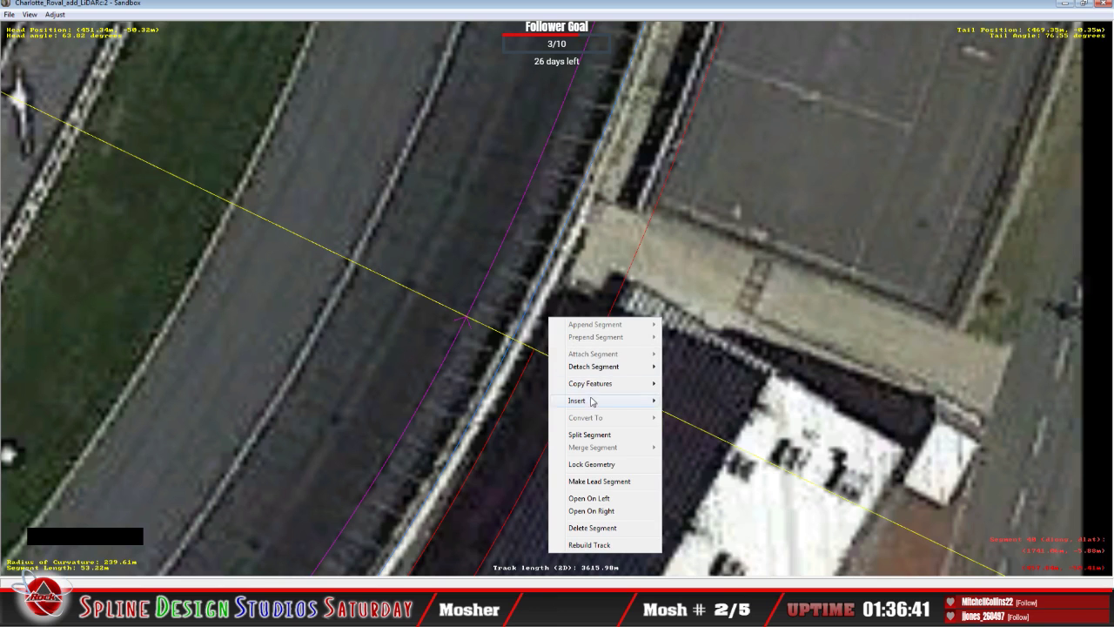
mouse_move(630, 402)
click(693, 425)
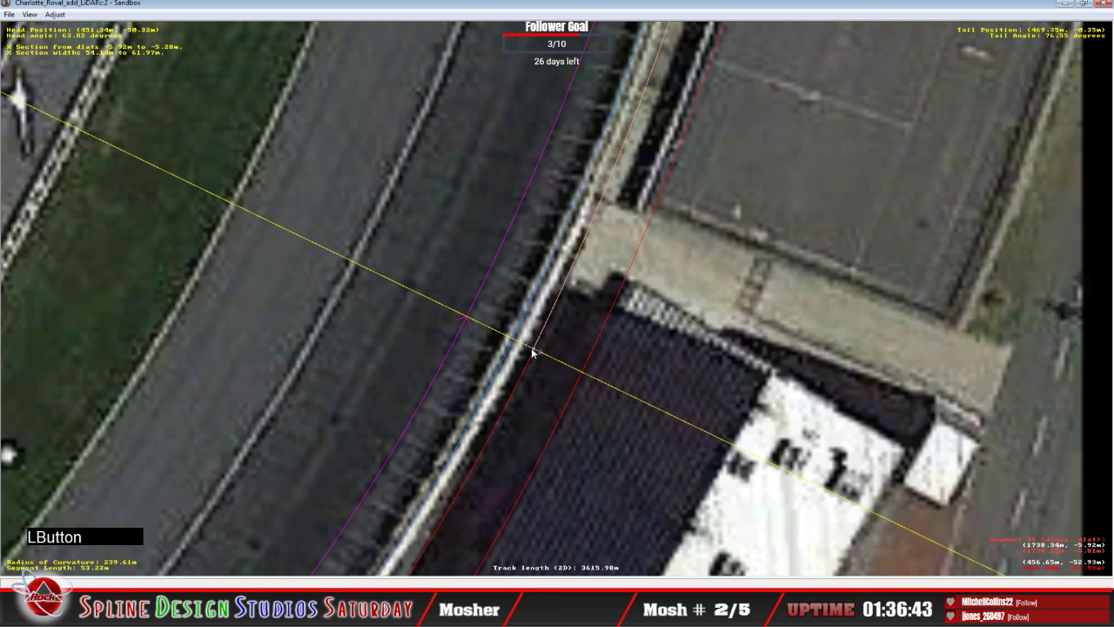
Join the X sections of segments 39 and 40 at about dlat -5.87 m and set the joint to Mode Absolute.
click(535, 351)
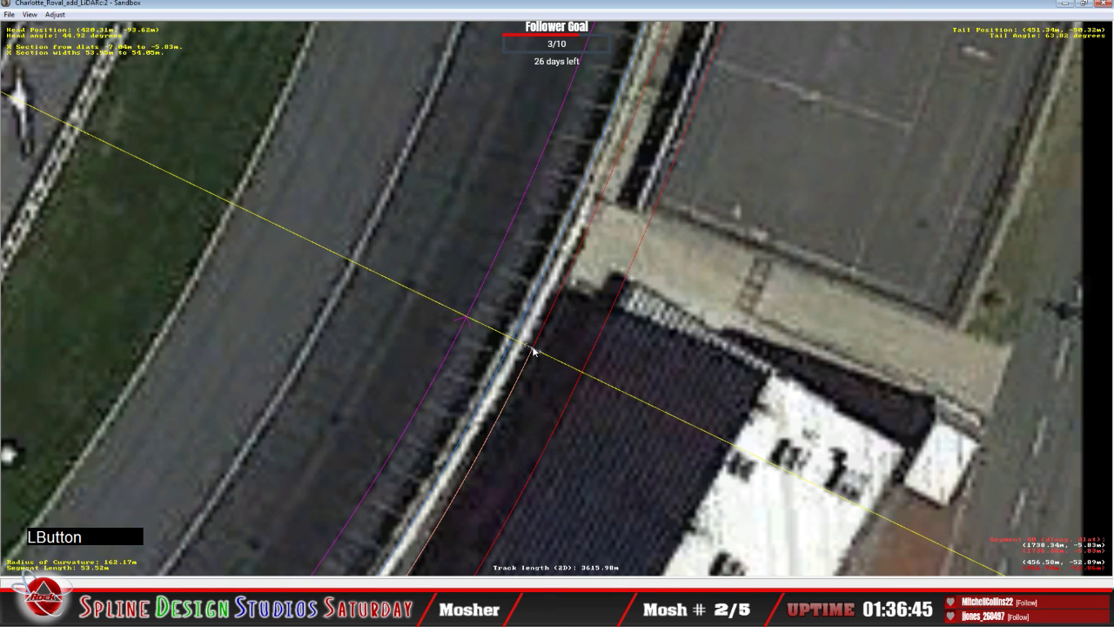
right_click(533, 349)
click(535, 348)
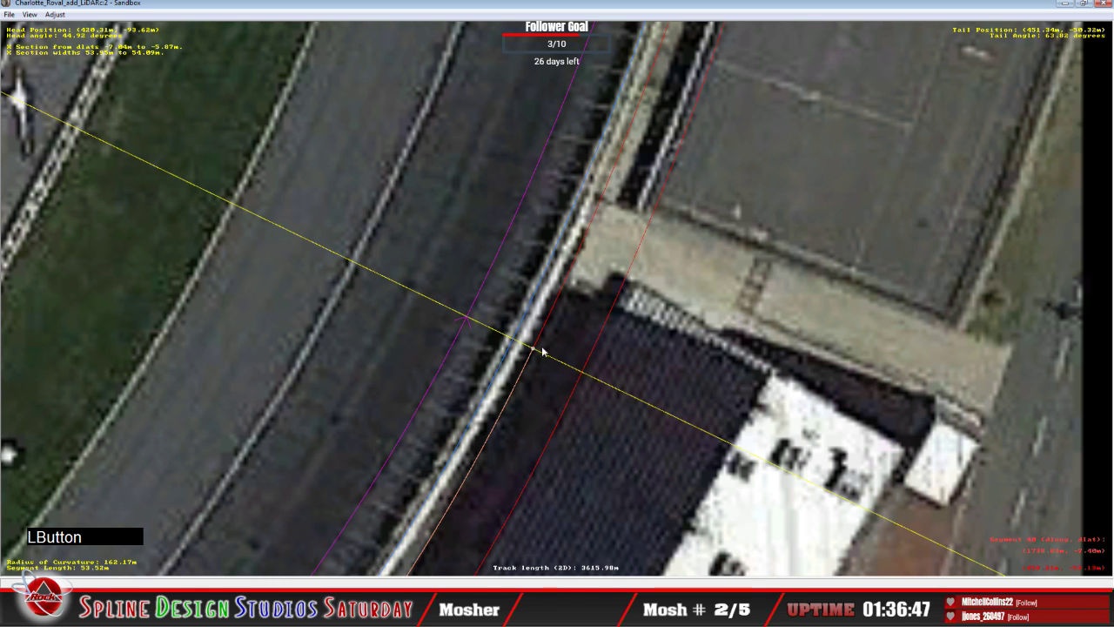
Insert an X section in segment 41, the curve that follows segment 40.
key(c)
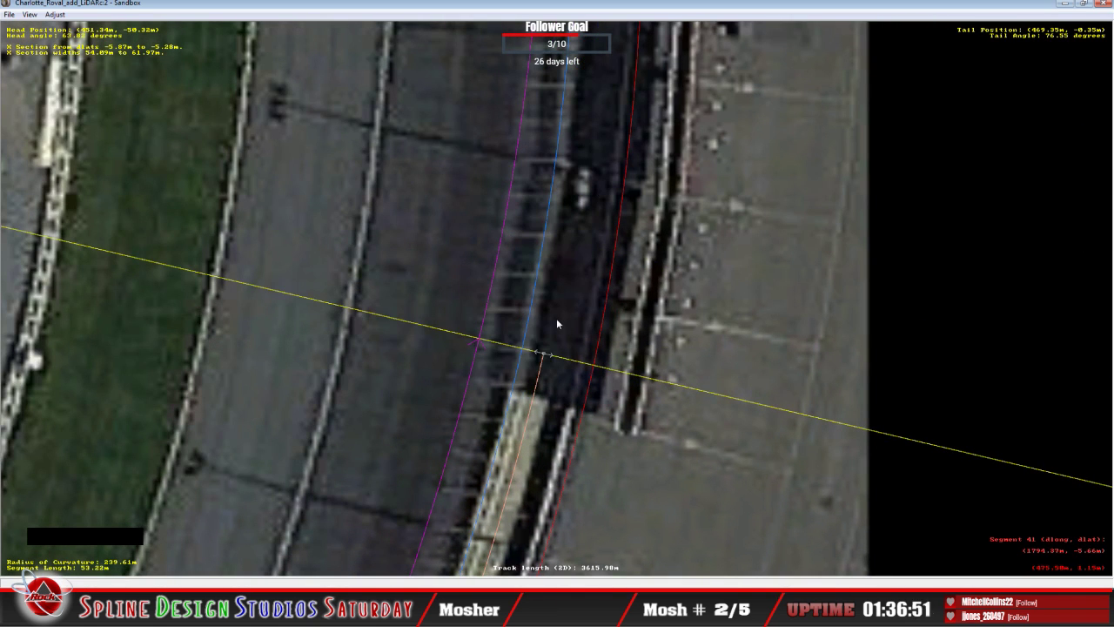
click(558, 323)
right_click(557, 324)
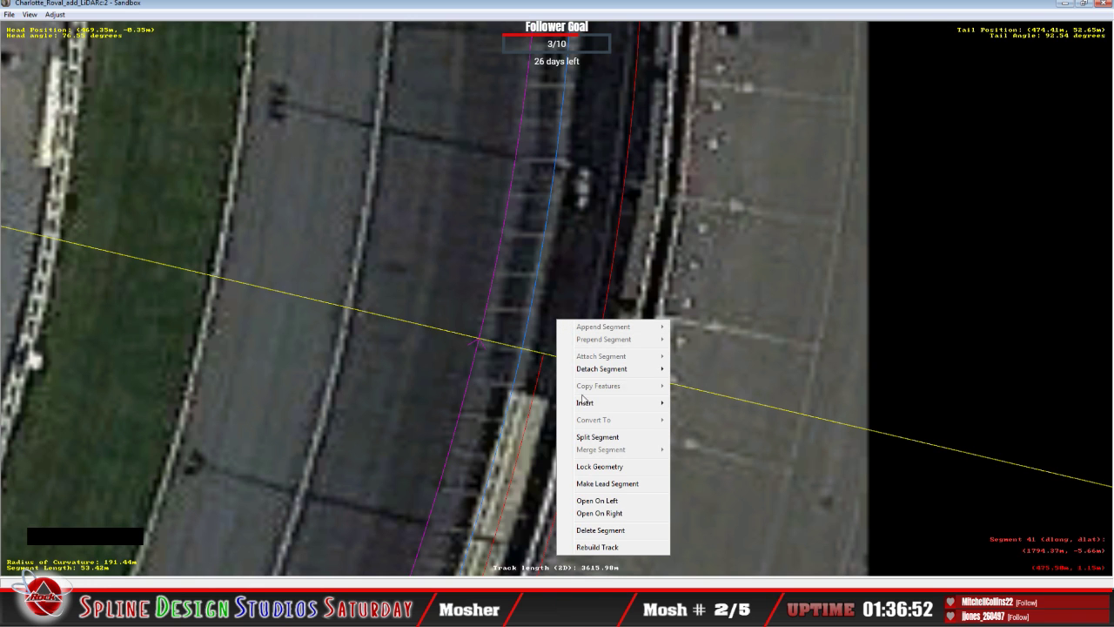
mouse_move(623, 402)
click(704, 427)
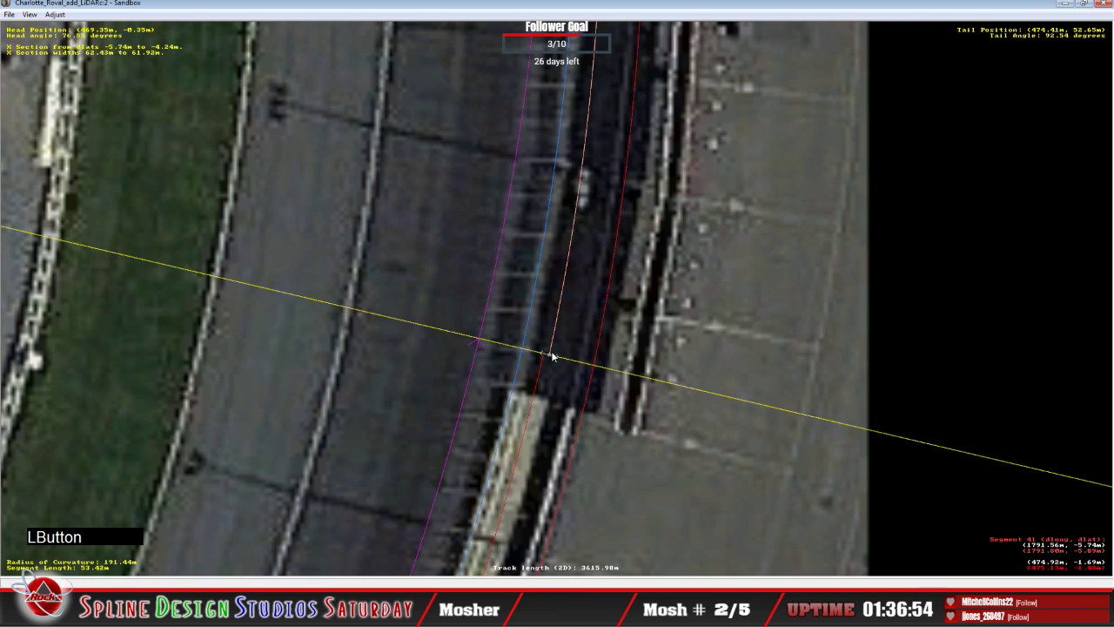
Join the X sections of segments 40 and 41 at about dlat -5.37 m and set the joint to Mode Absolute.
drag(552, 356, 546, 355)
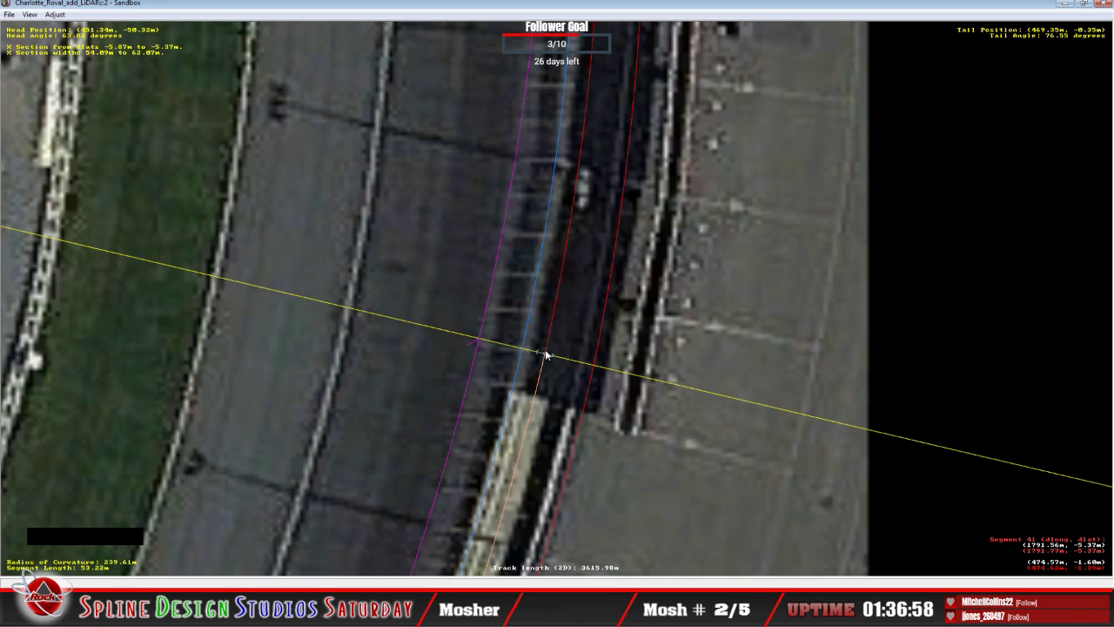
right_click(546, 355)
click(556, 359)
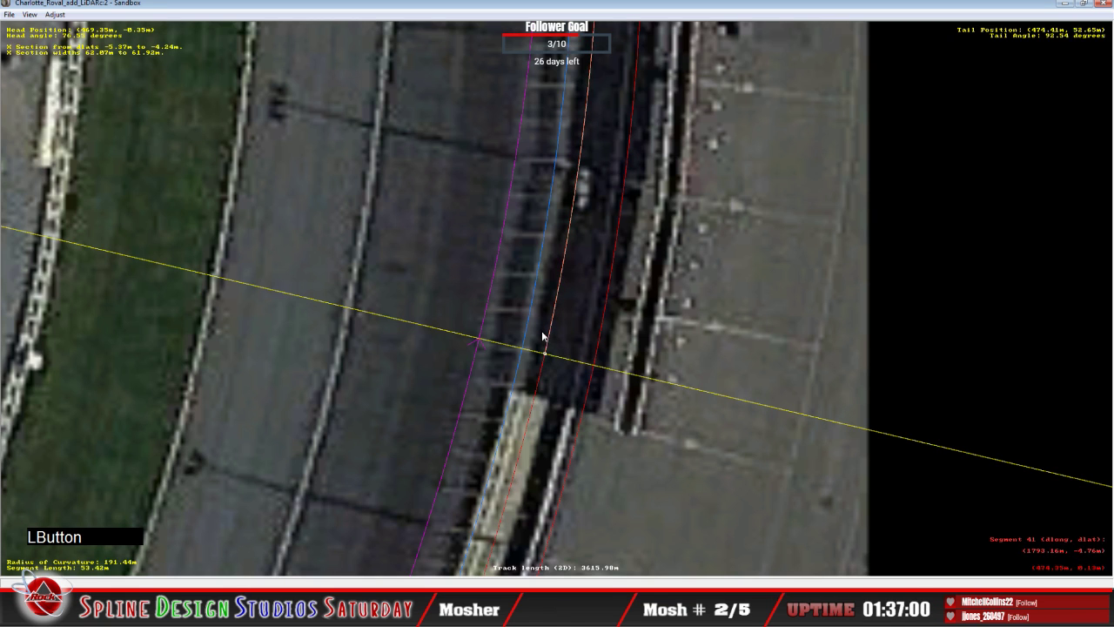
Insert an X section in segment 42, the long curve that follows segment 41.
key(c)
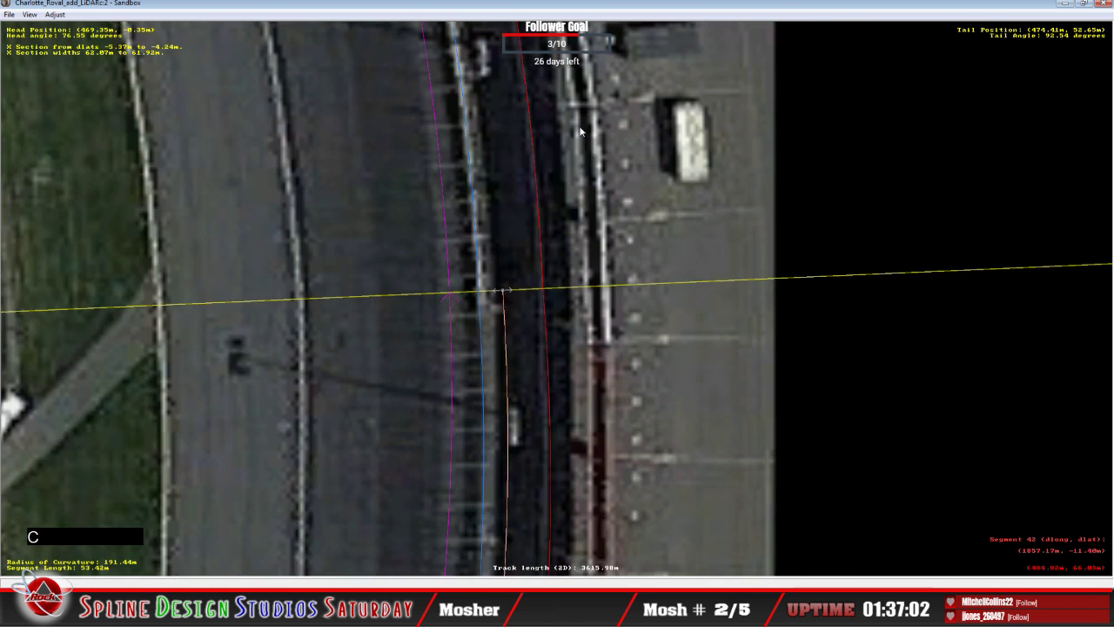
click(492, 206)
right_click(491, 205)
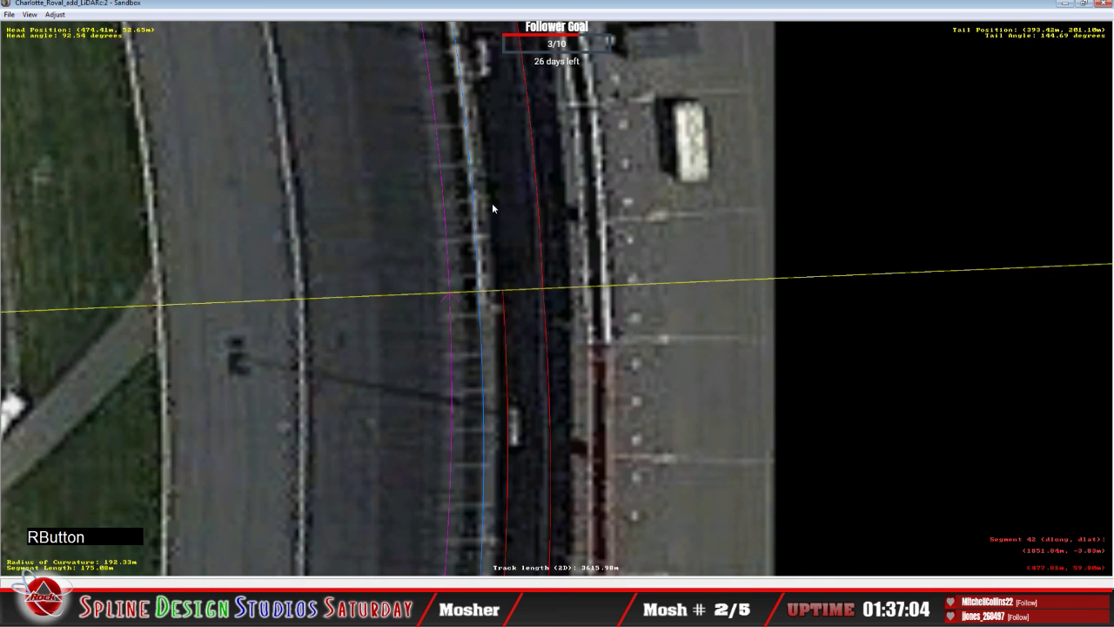
mouse_move(554, 295)
click(636, 312)
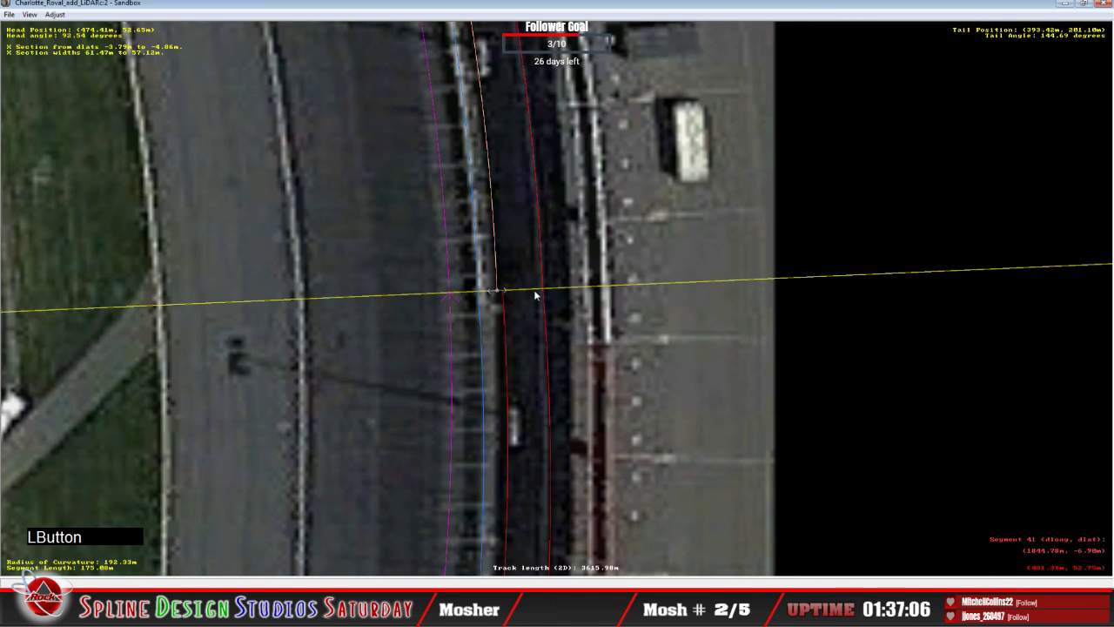
Join the X sections of segments 41 and 42 at about dlat -4.05 m and set the joint to Mode Absolute.
click(503, 294)
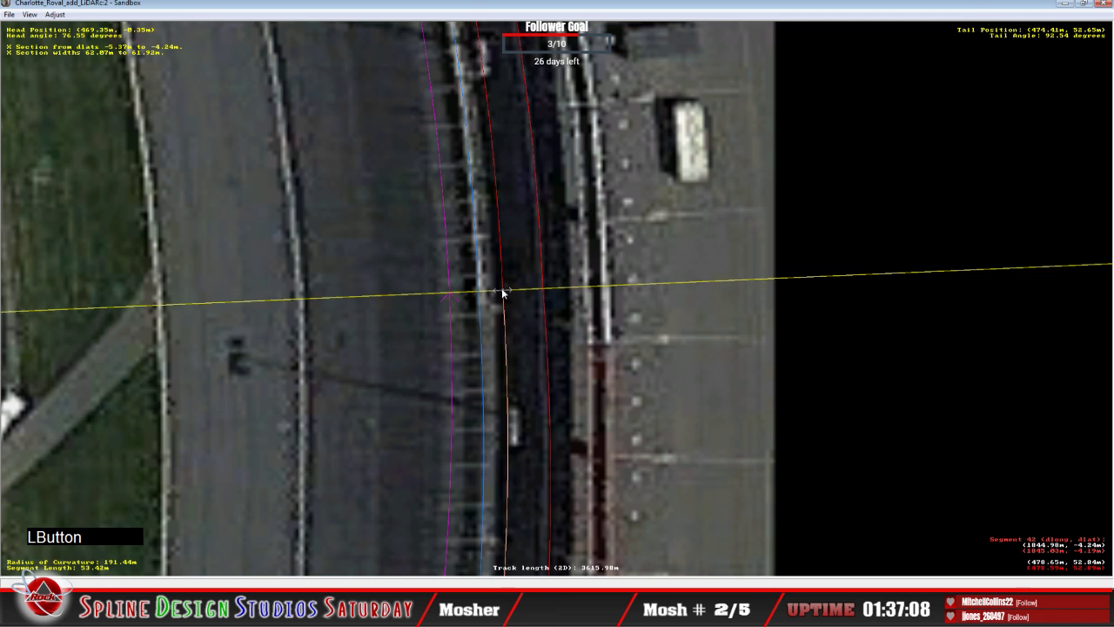
right_click(502, 290)
click(523, 296)
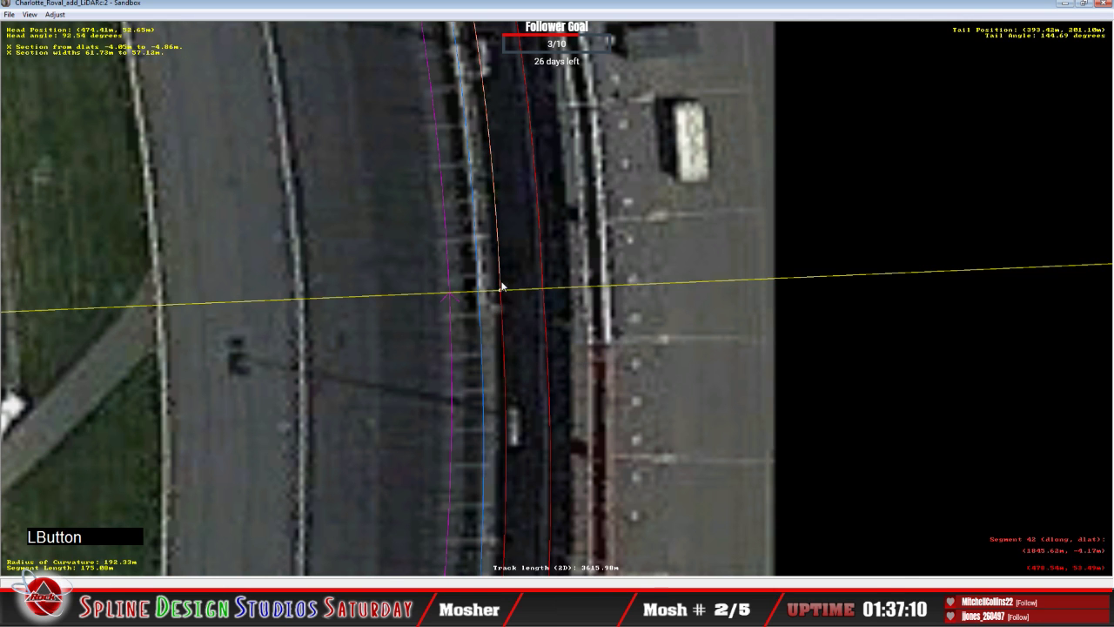
Insert an X section in segment 43, the curve that follows segment 42.
key(c)
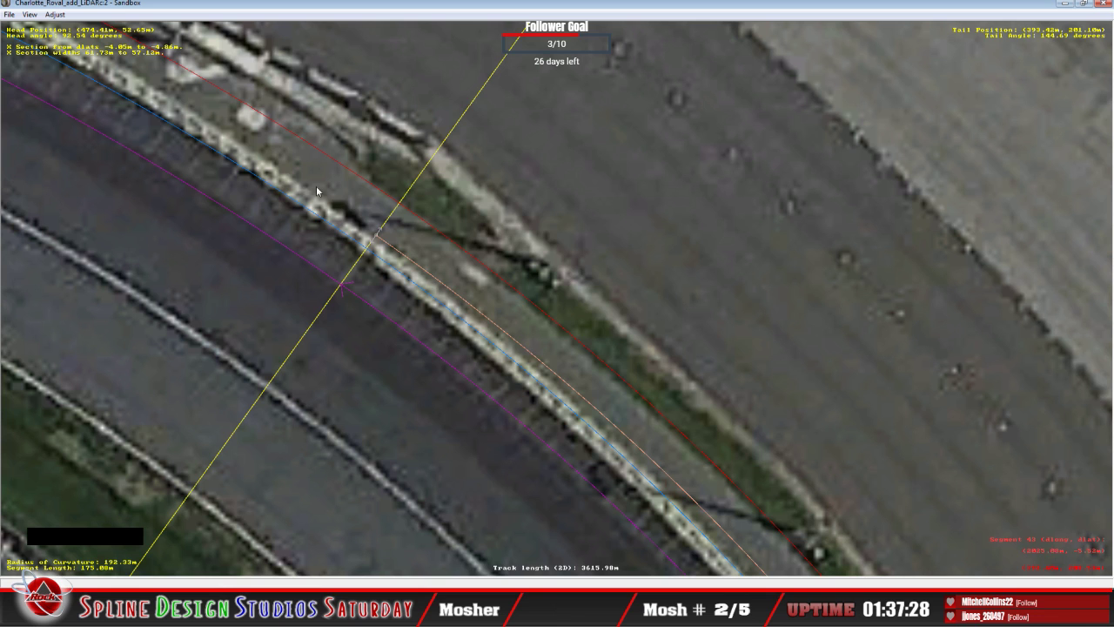
key(d)
key(z)
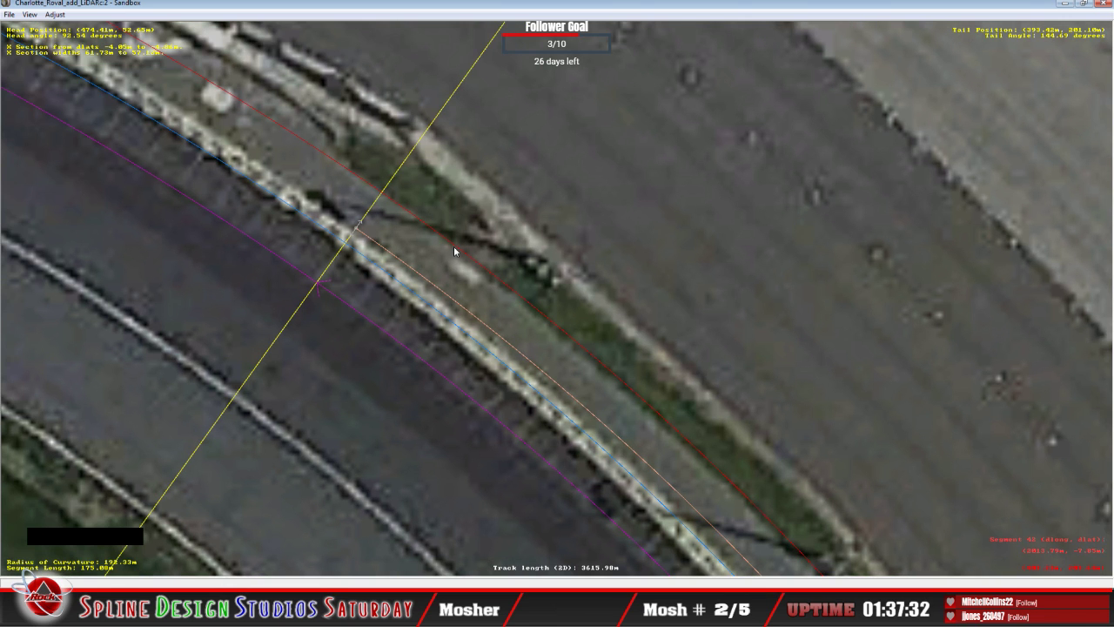
key(z)
key(z)
key(z)
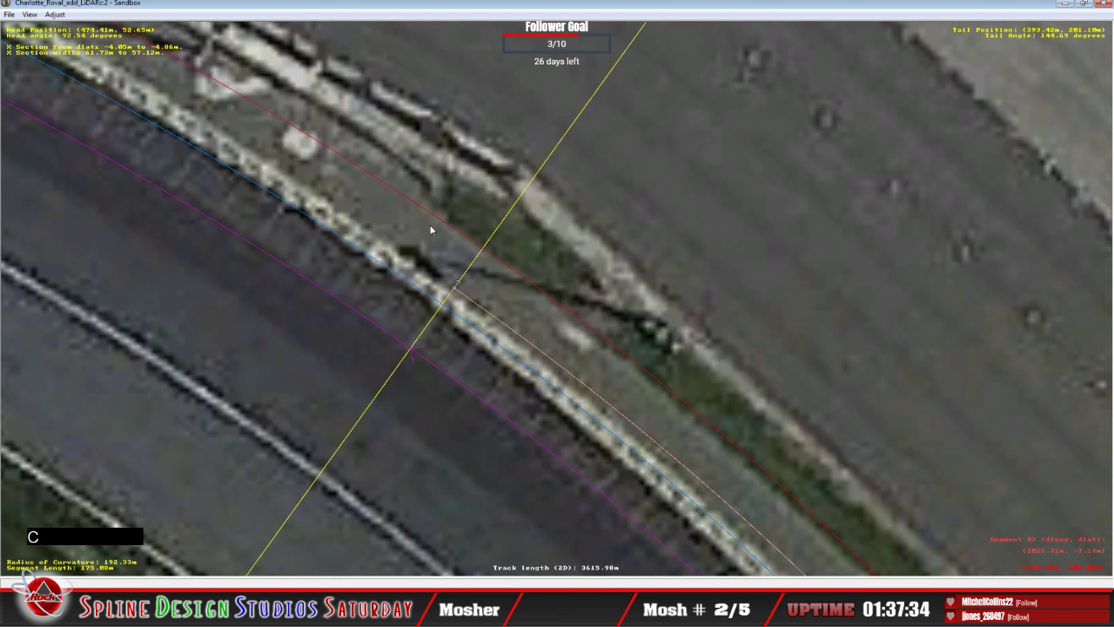
click(462, 273)
right_click(461, 273)
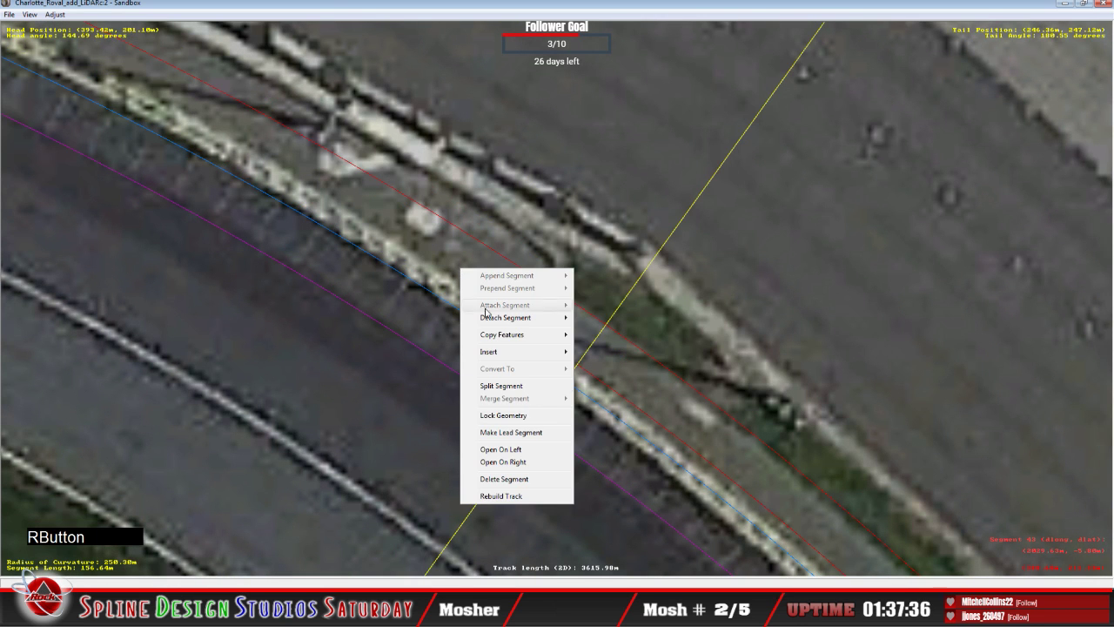
mouse_move(512, 360)
click(604, 376)
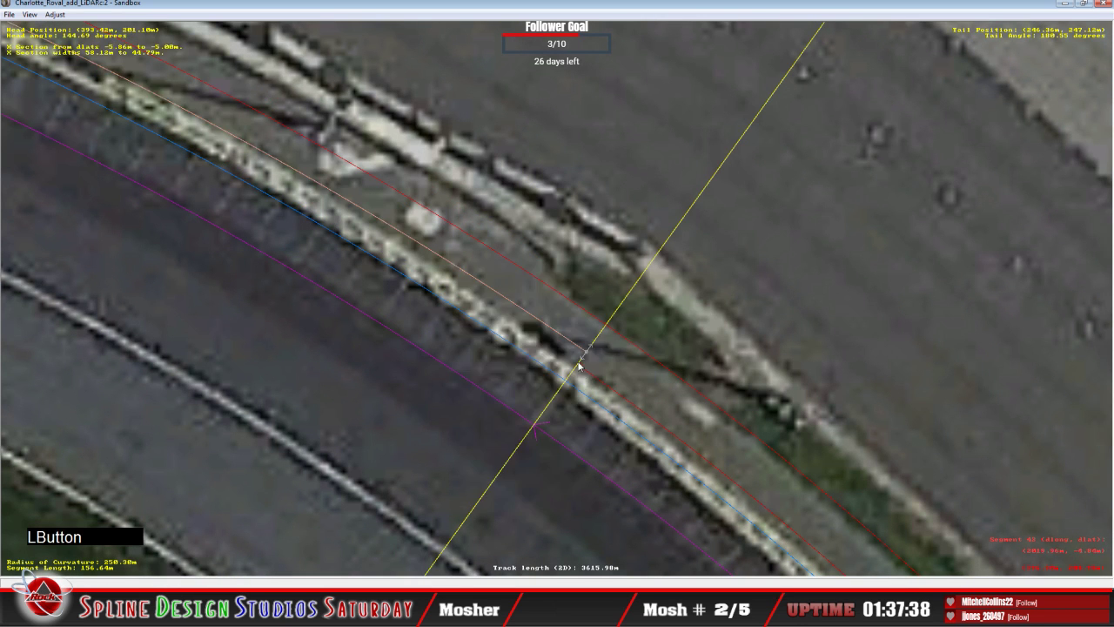
Join the X sections of segments 42 and 43 beside the wall at about dlat -4.81 m and set the joint to Mode Absolute.
click(575, 373)
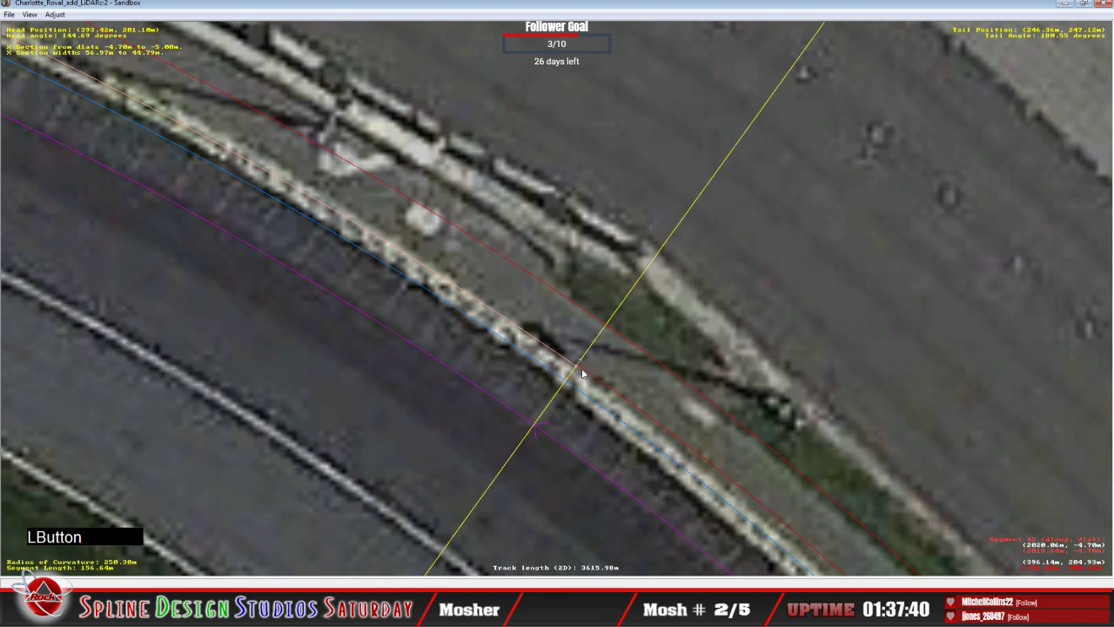
click(578, 369)
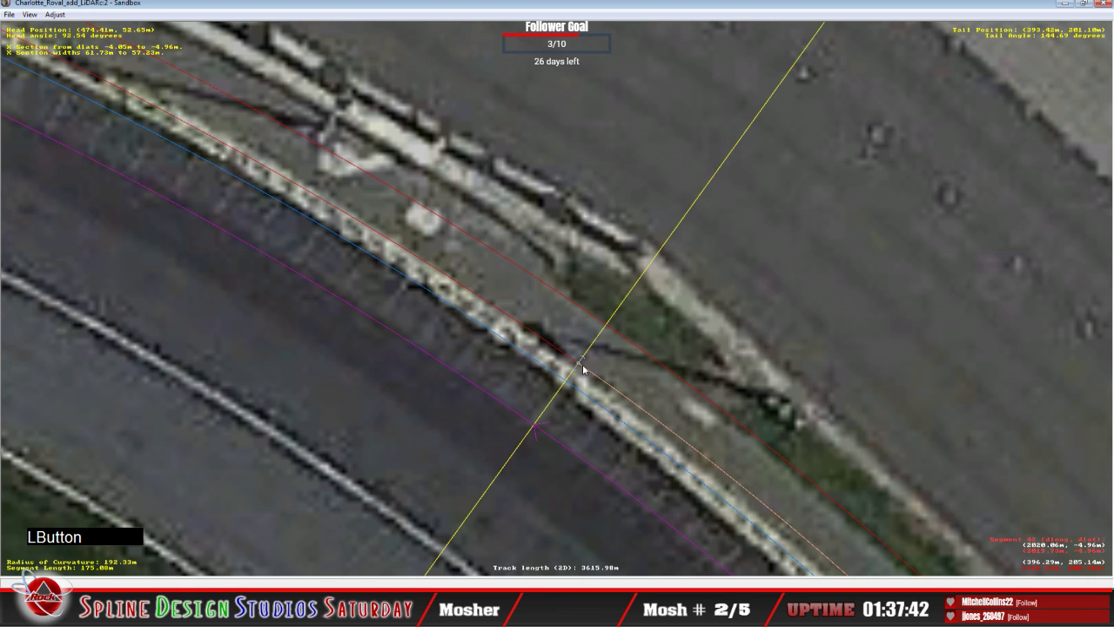
click(573, 366)
right_click(573, 367)
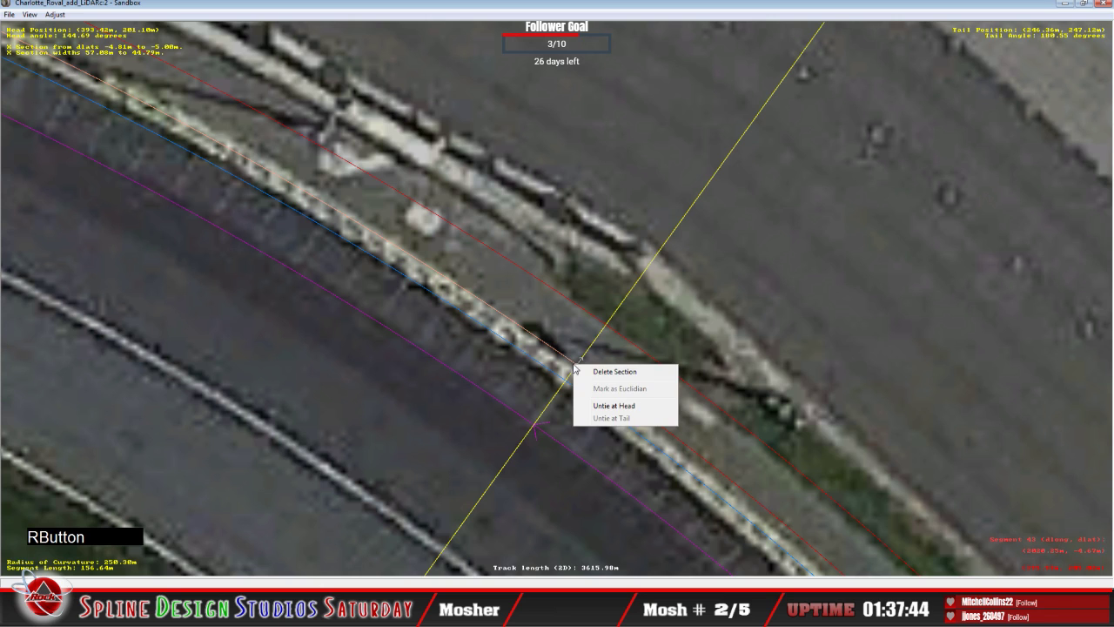
click(586, 374)
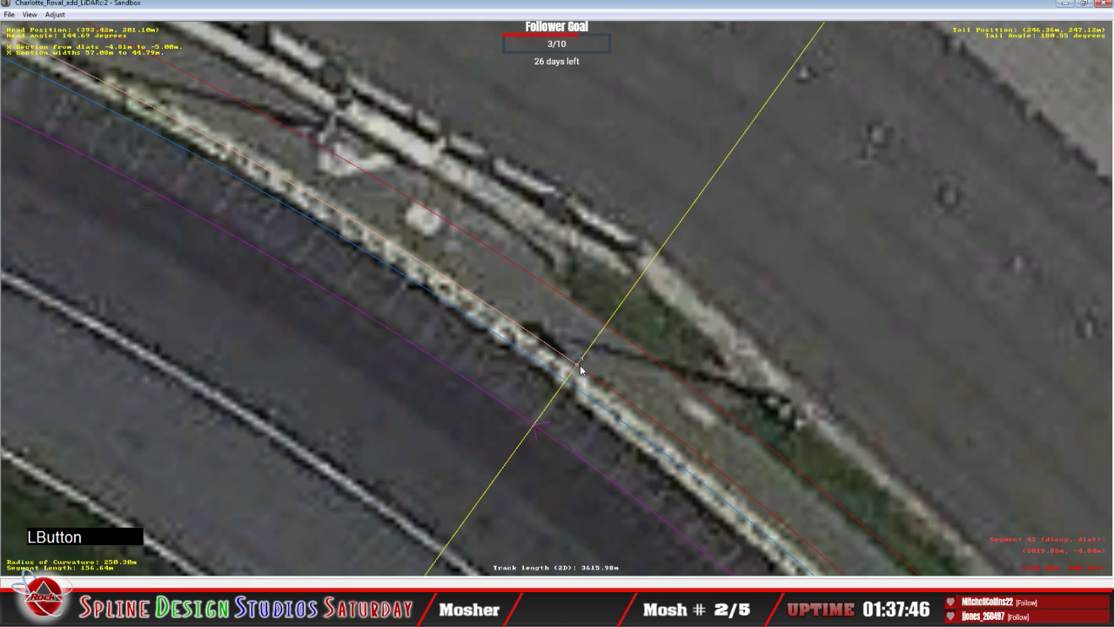
right_click(581, 368)
click(586, 373)
Move the tail of segment 43's X section closer to the wall and insert an X section in the straight segment 44.
key(c)
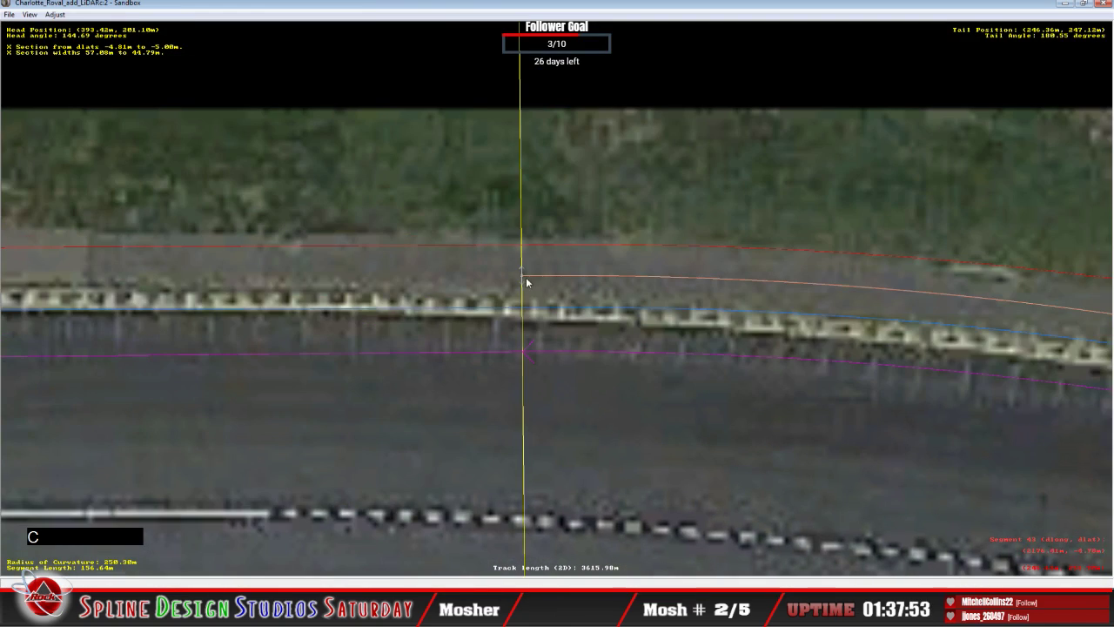
click(524, 276)
click(479, 283)
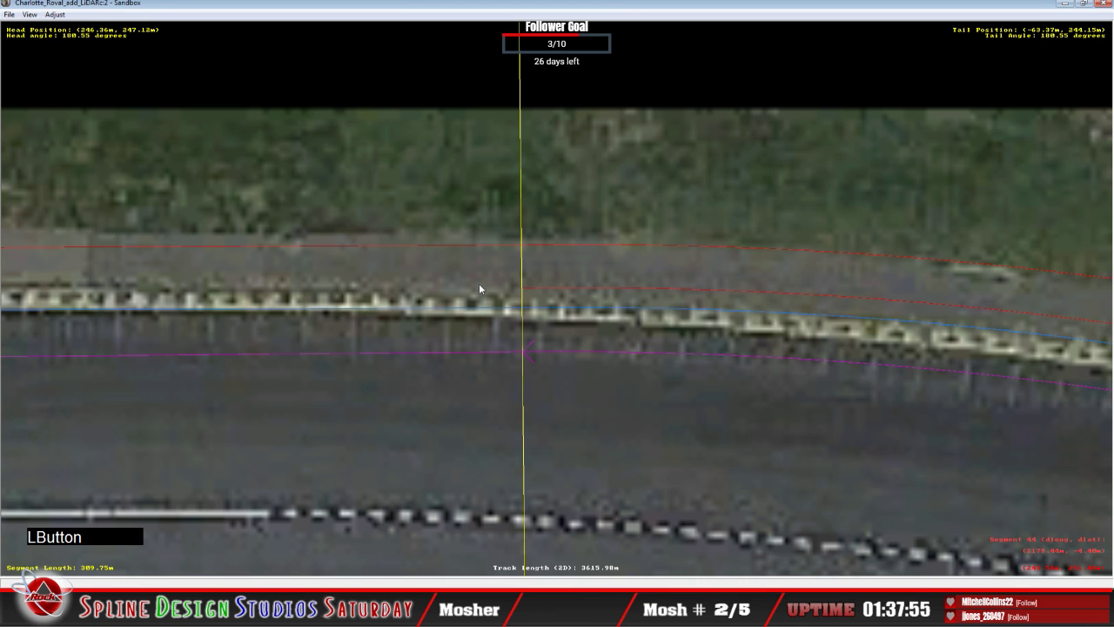
right_click(480, 285)
mouse_move(520, 369)
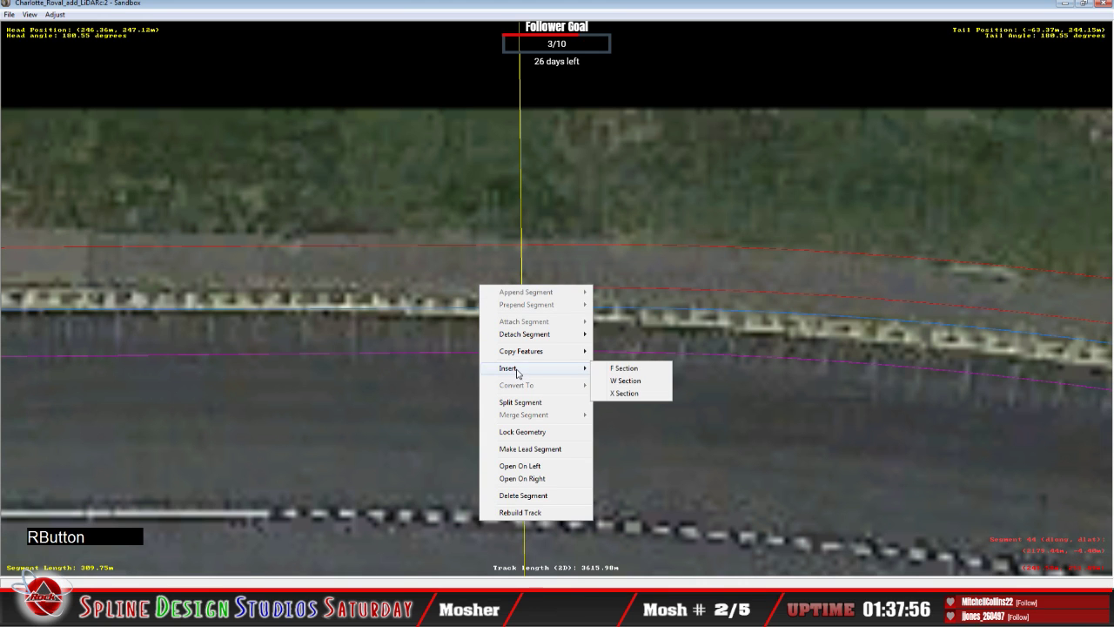
click(625, 394)
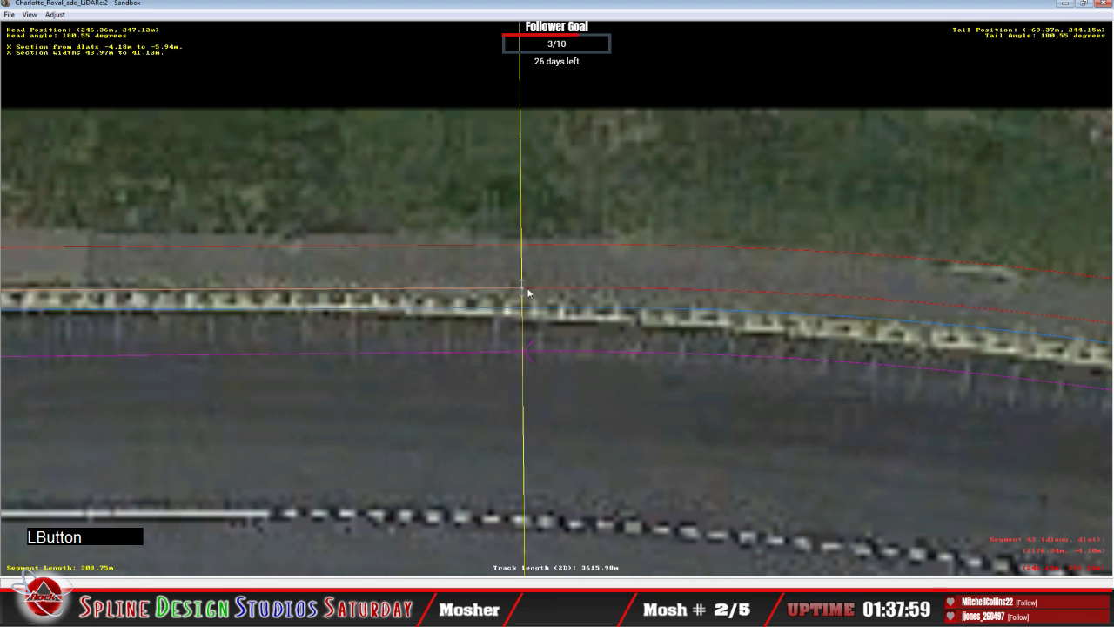
Join the X sections of segments 43 and 44 at about dlat -4.07 m and set the joint to Mode Absolute.
click(522, 293)
right_click(523, 292)
click(532, 296)
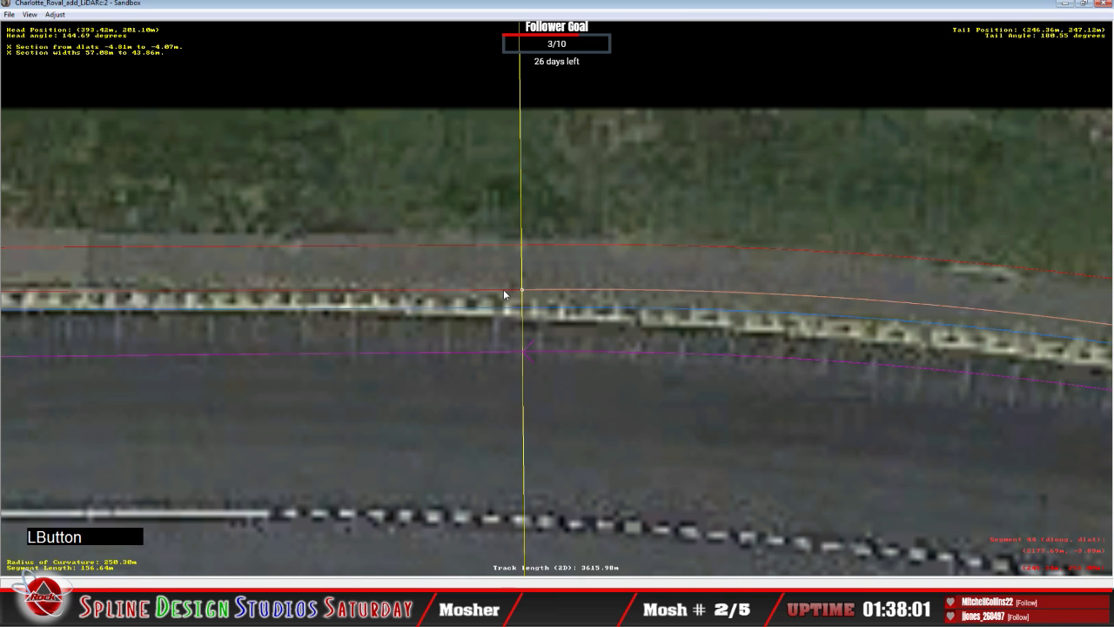
Insert an X section in segment 45, the short straight that follows segment 44.
key(c)
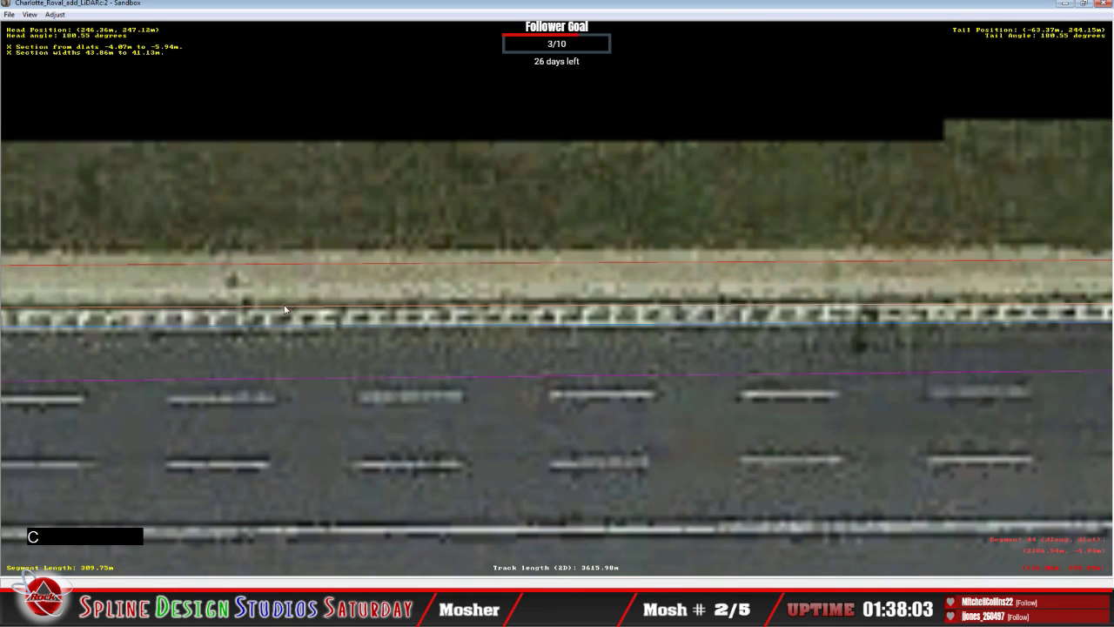
key(c)
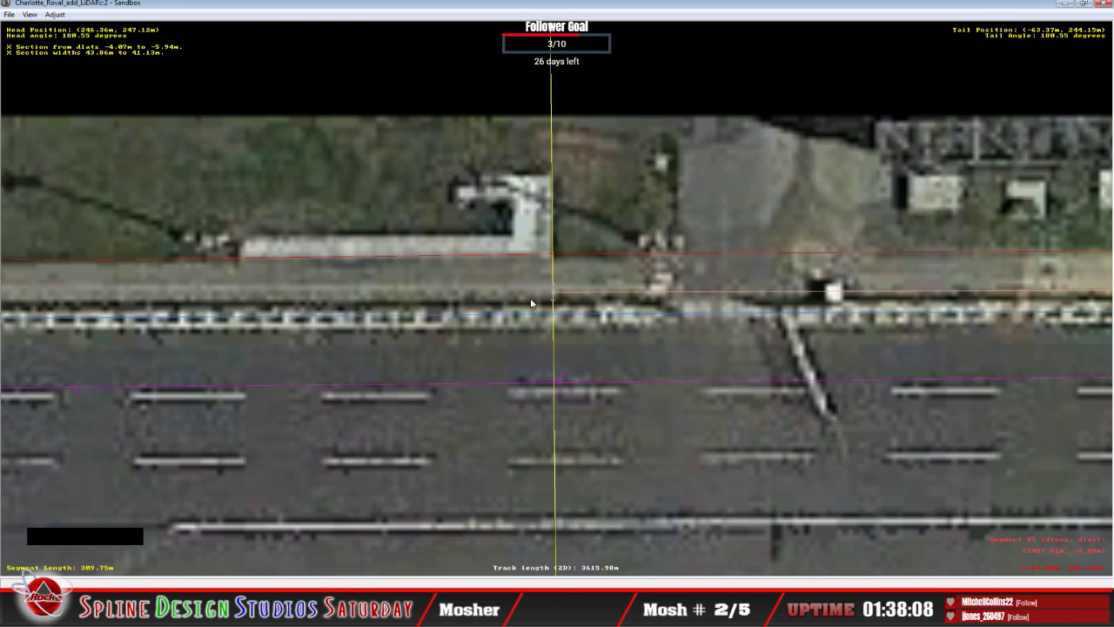
click(497, 285)
right_click(498, 286)
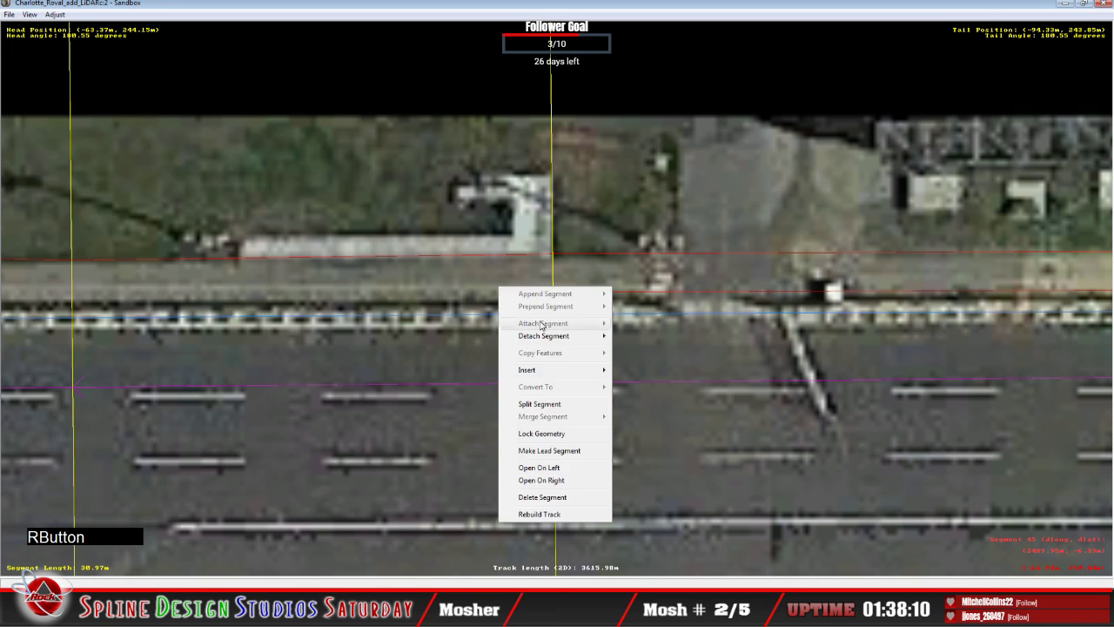
mouse_move(554, 374)
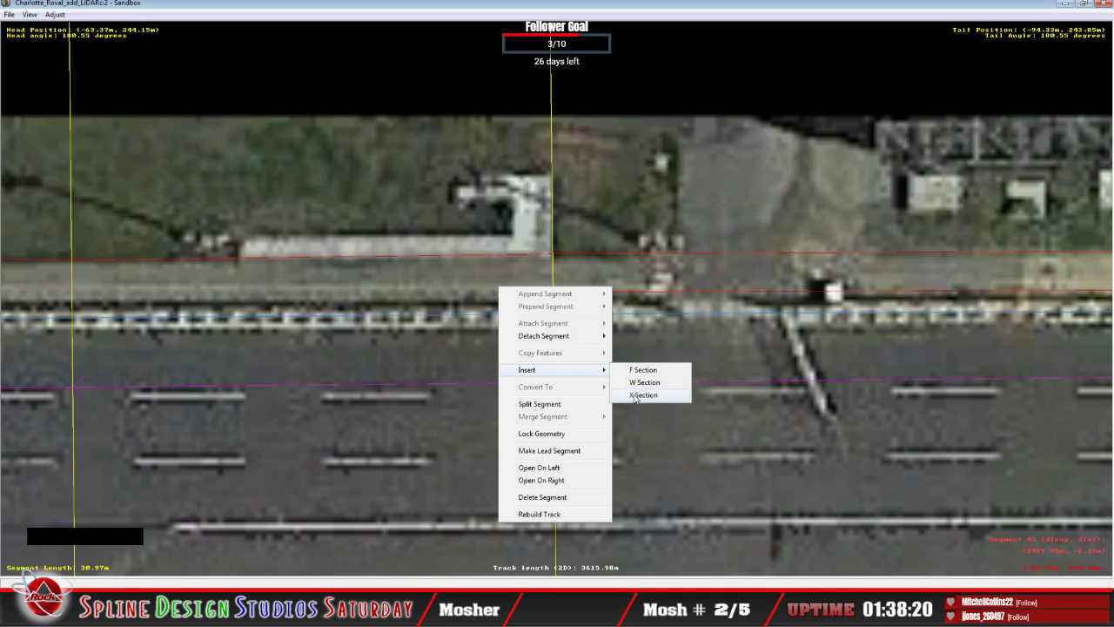
click(634, 397)
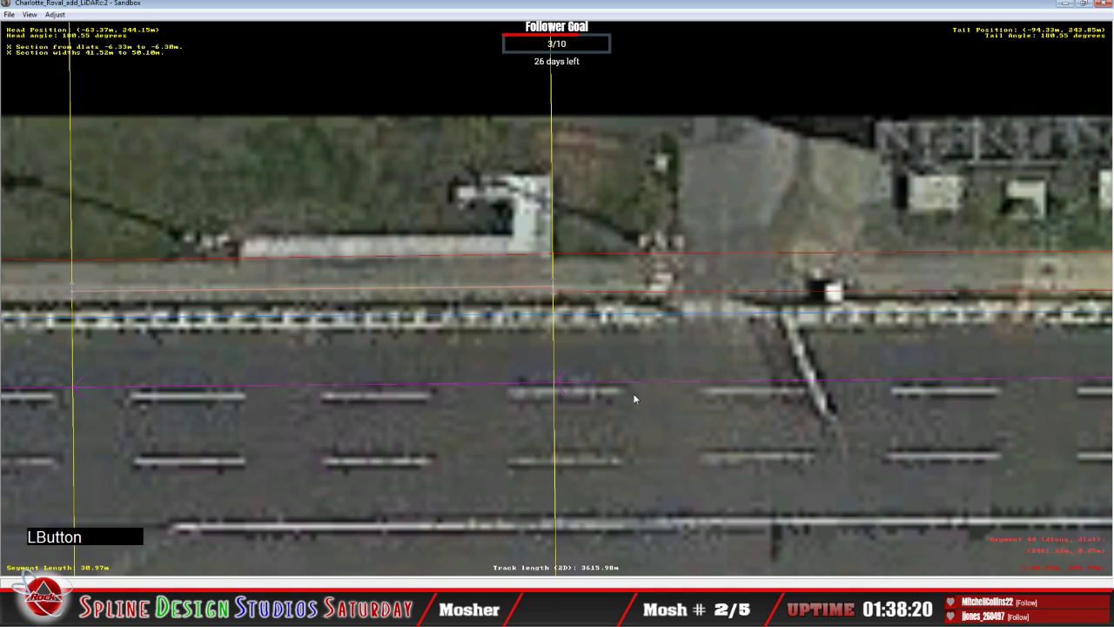
Join the X sections of segments 44 and 45 at about dlat -6.18 m and set the joint to Mode Absolute.
click(556, 288)
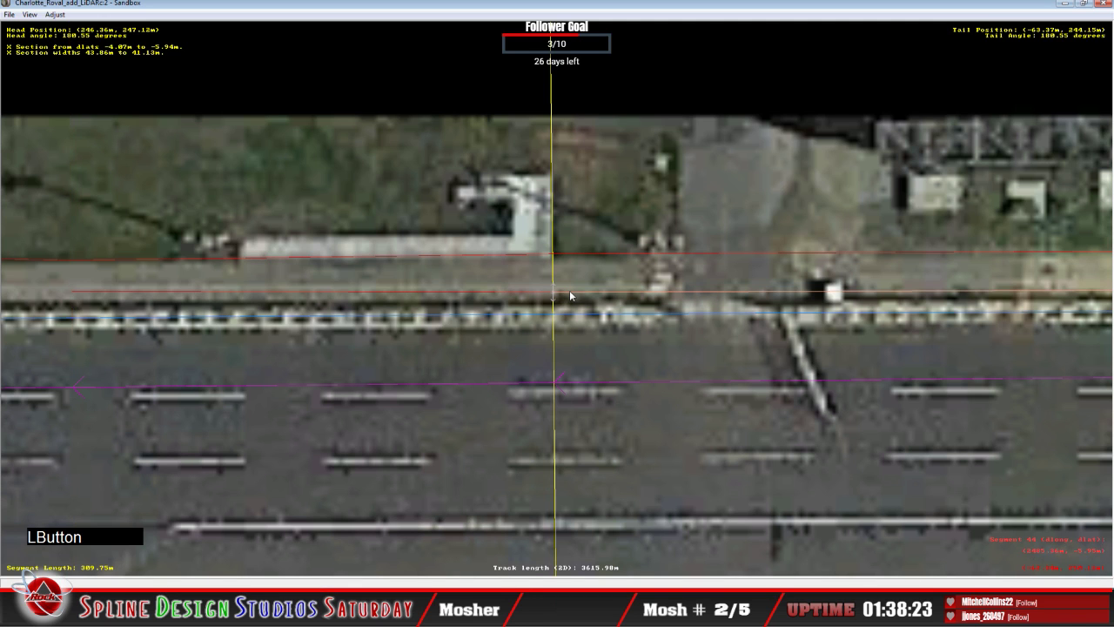
drag(558, 292, 555, 288)
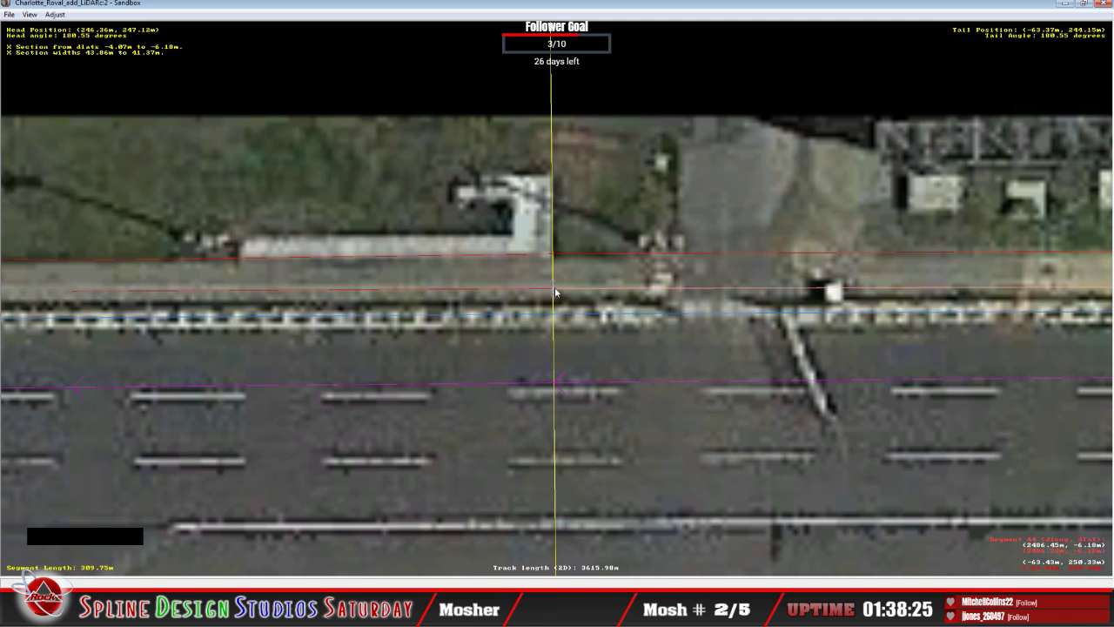
right_click(556, 292)
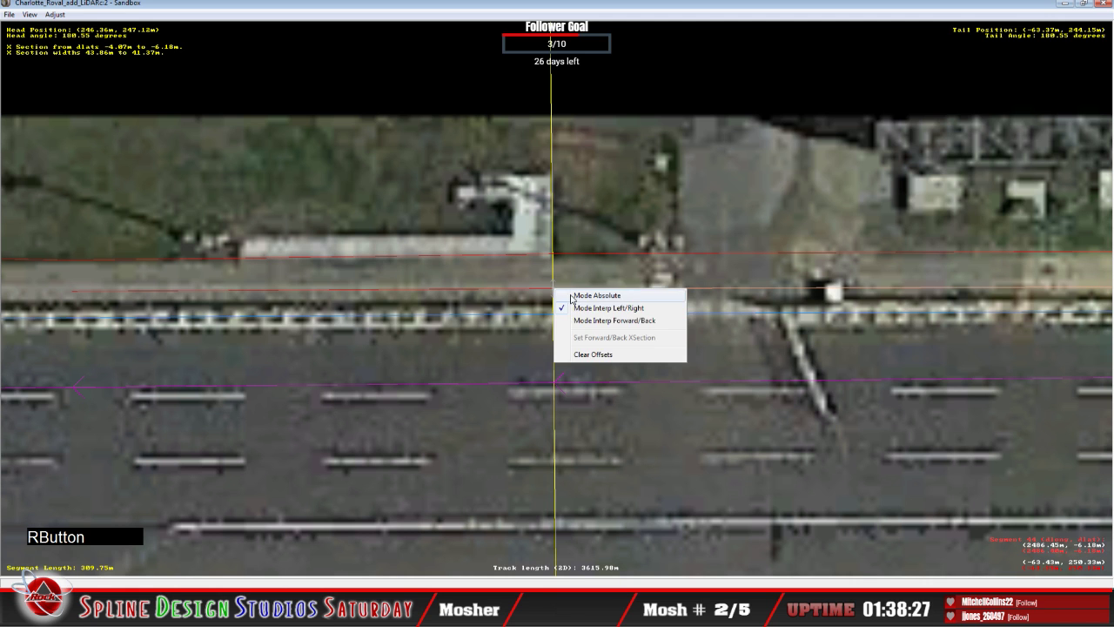
click(564, 295)
key(c)
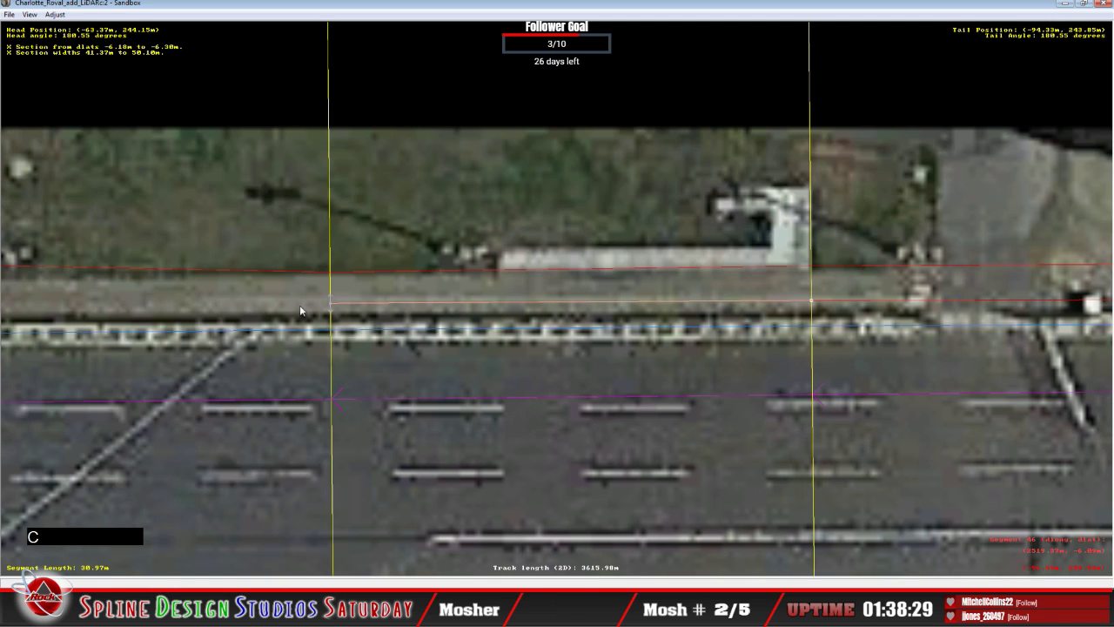
Insert an X section in segment 46, the long straight that follows segment 45.
key(c)
click(384, 296)
right_click(388, 293)
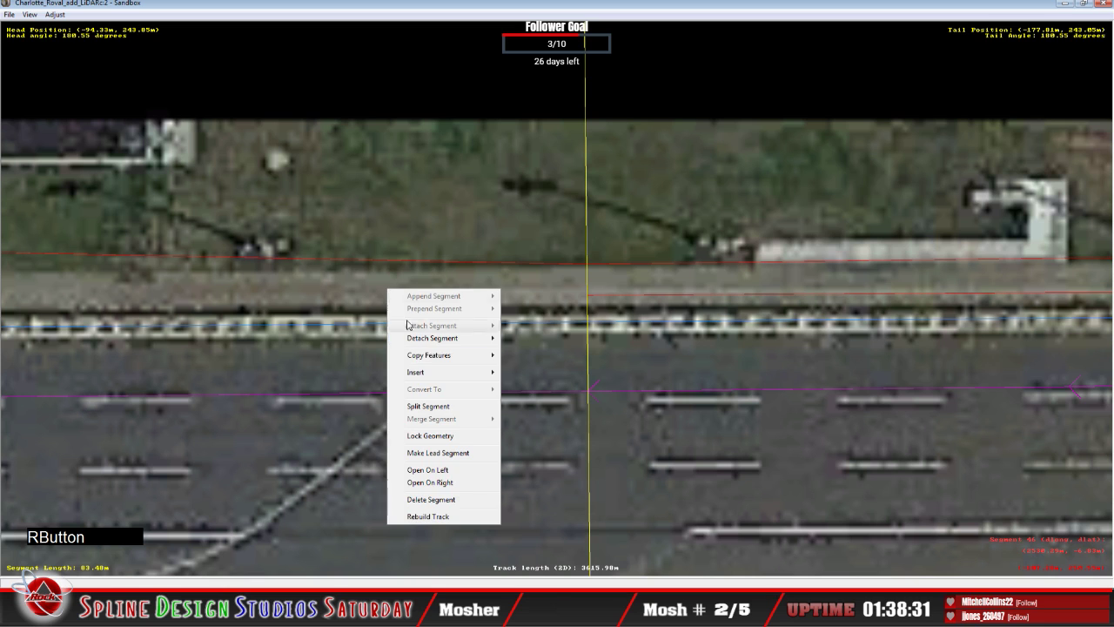
mouse_move(427, 369)
click(524, 369)
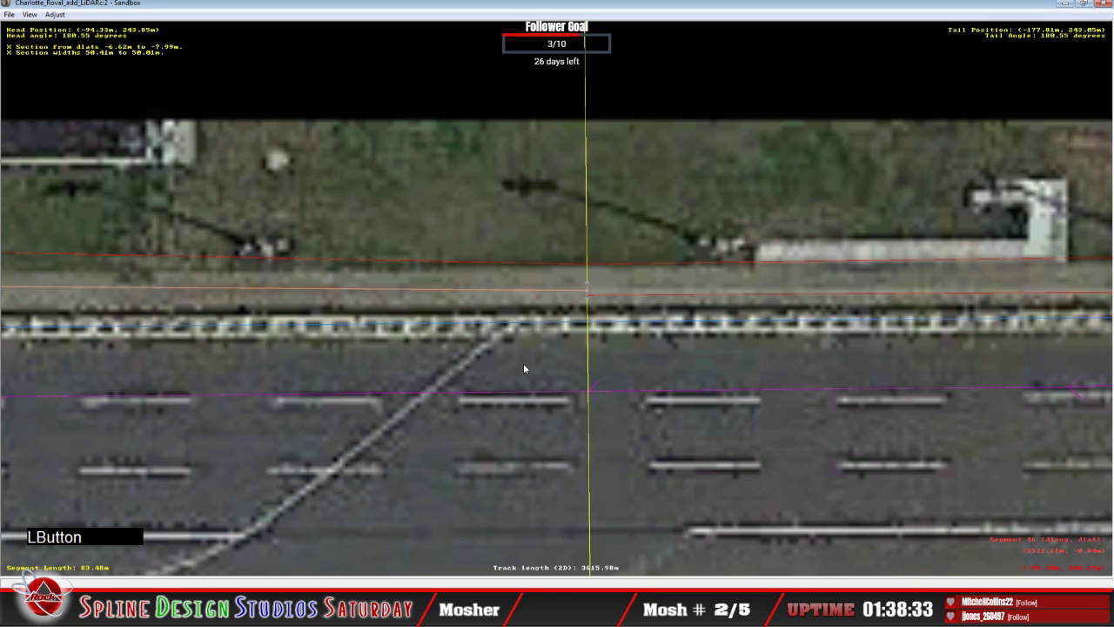
Join the X sections of segments 45 and 46 at about dlat -6.48 m and set the joint to Mode Absolute.
click(588, 293)
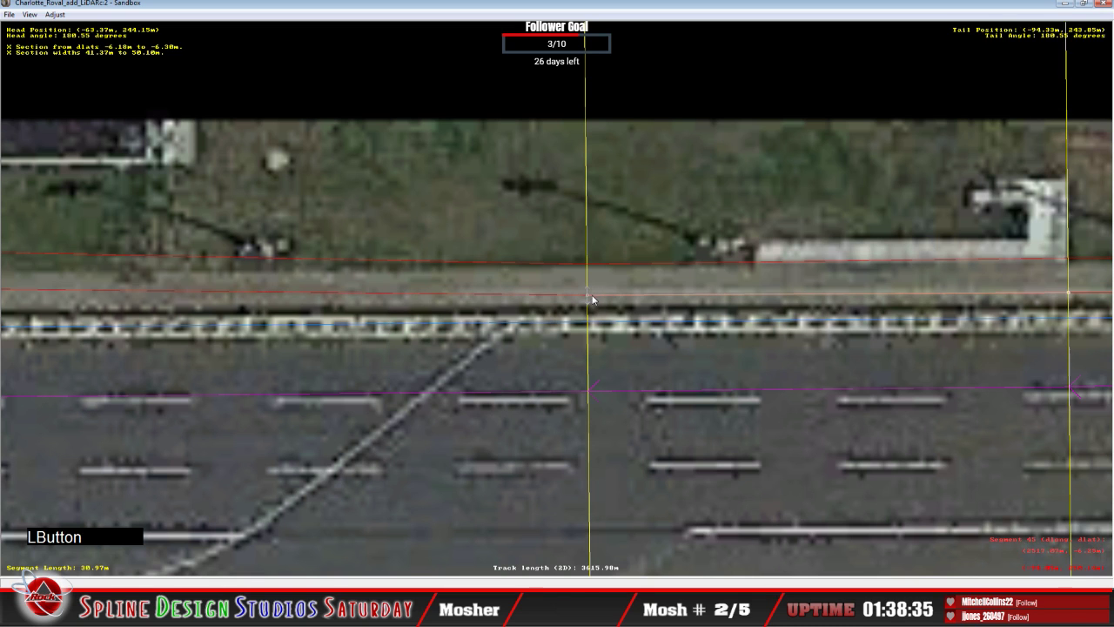
right_click(589, 293)
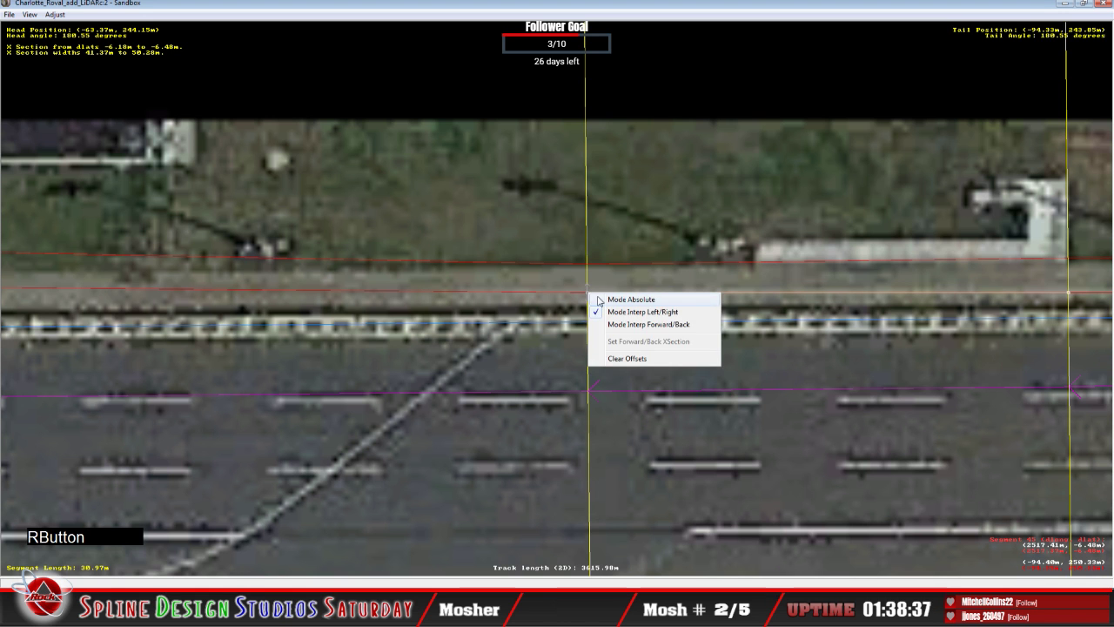
click(598, 300)
Move the tail of segment 46's X section closer to the wall and insert an X section in the short straight segment 47.
key(c)
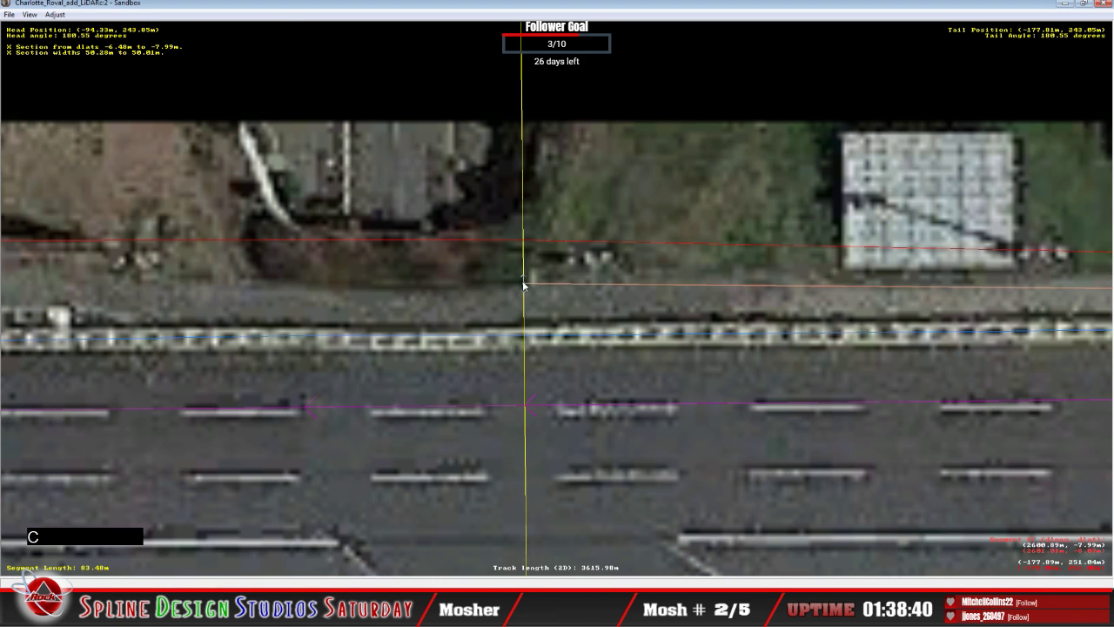
click(523, 299)
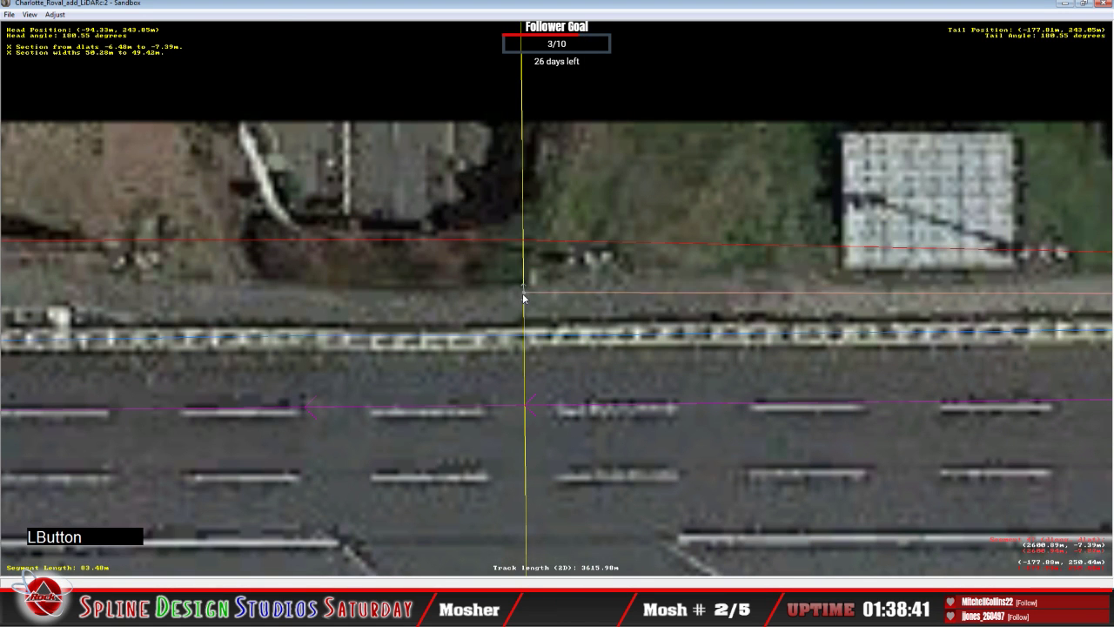
click(379, 309)
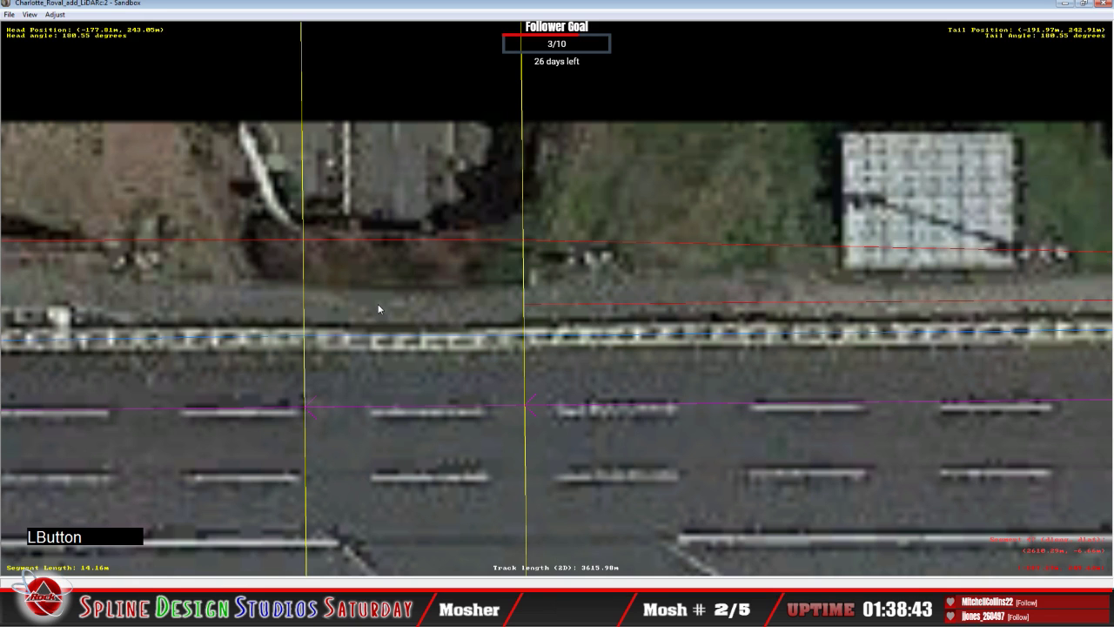
right_click(407, 301)
mouse_move(470, 385)
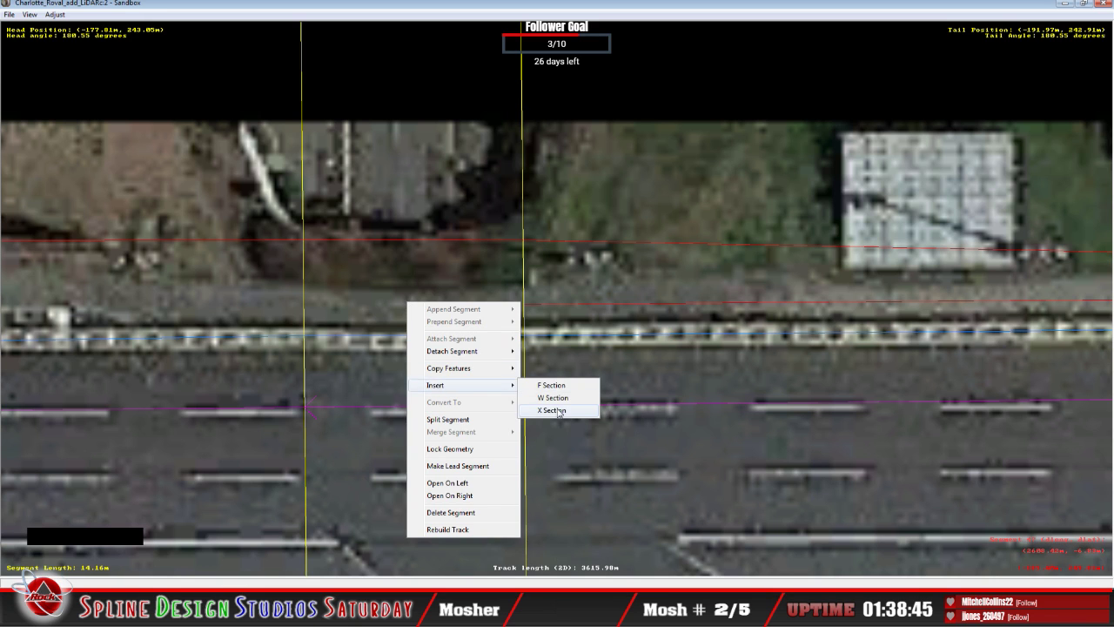
click(558, 411)
Join the X sections of segments 46 and 47 at about dlat -6.53 m and set the joint to Mode Absolute.
drag(524, 299, 529, 303)
click(525, 304)
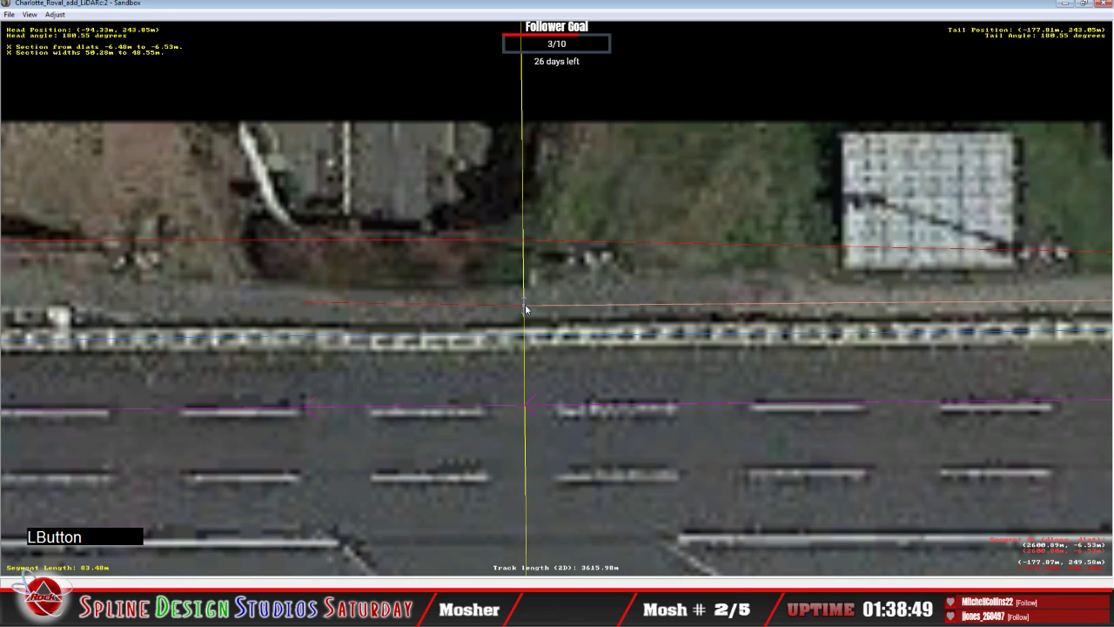
right_click(525, 304)
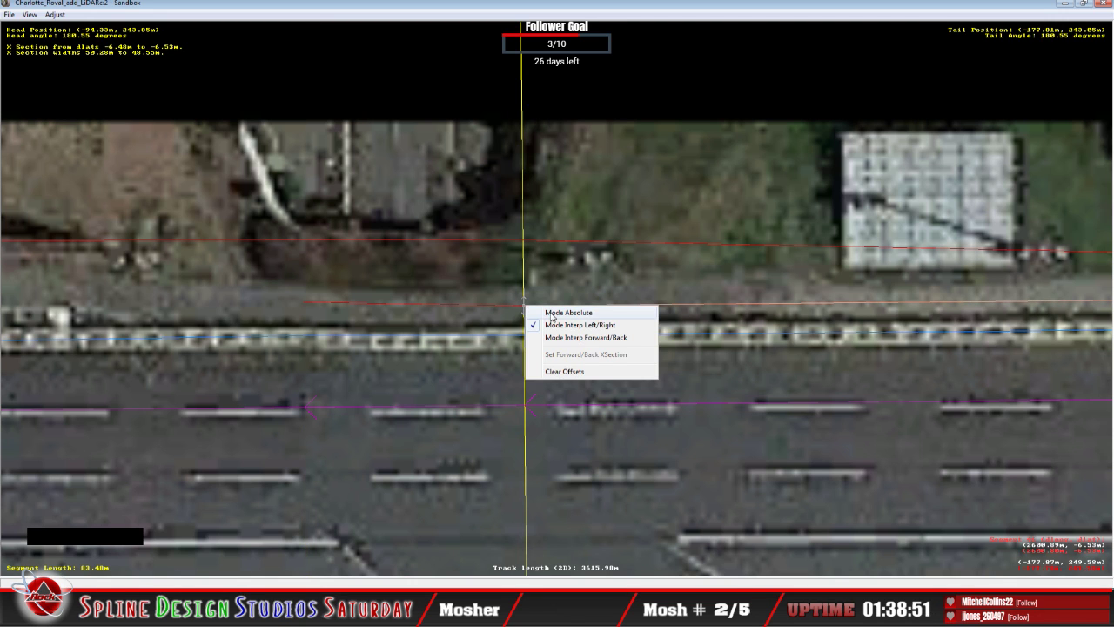
click(440, 304)
Insert an X section in segment 48 and join it to segment 47's at about dlat -6.63 m in Mode Absolute.
click(313, 304)
right_click(215, 300)
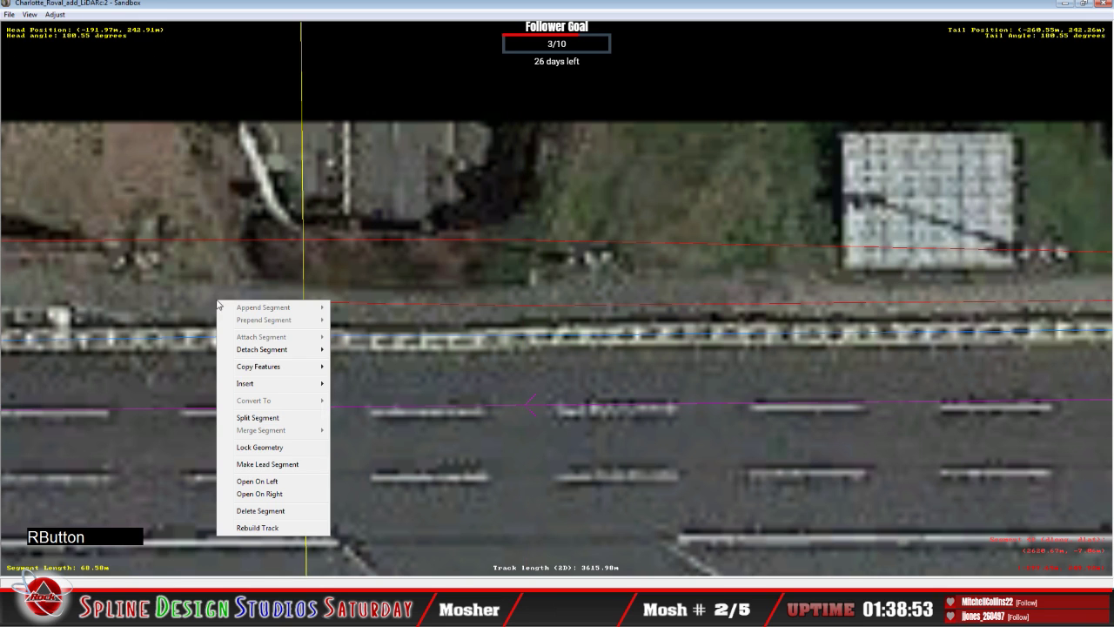
mouse_move(283, 386)
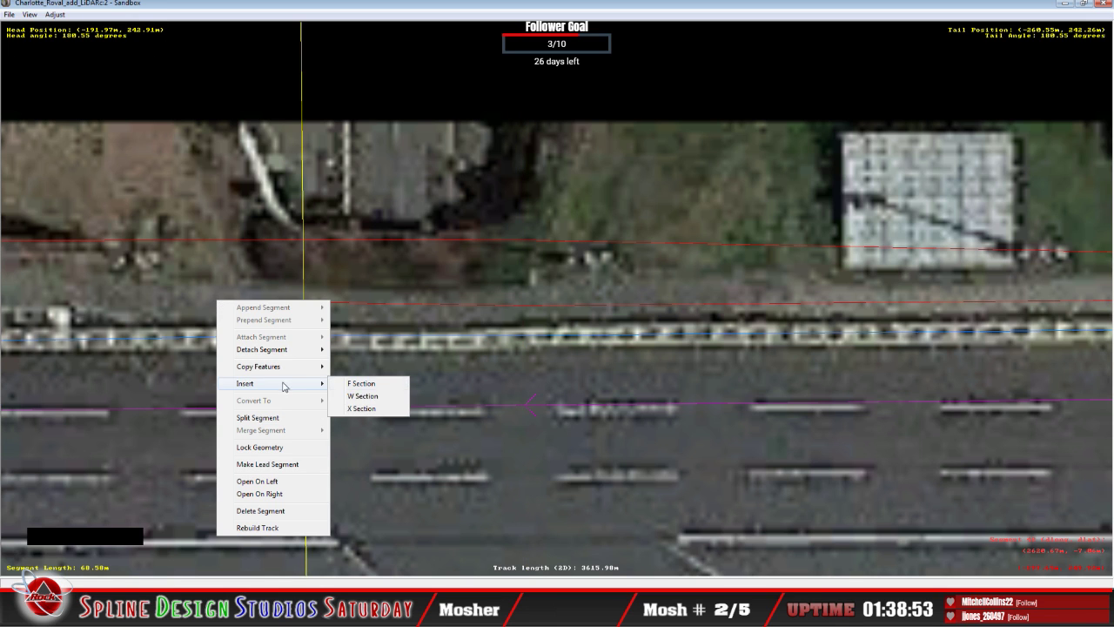
click(362, 410)
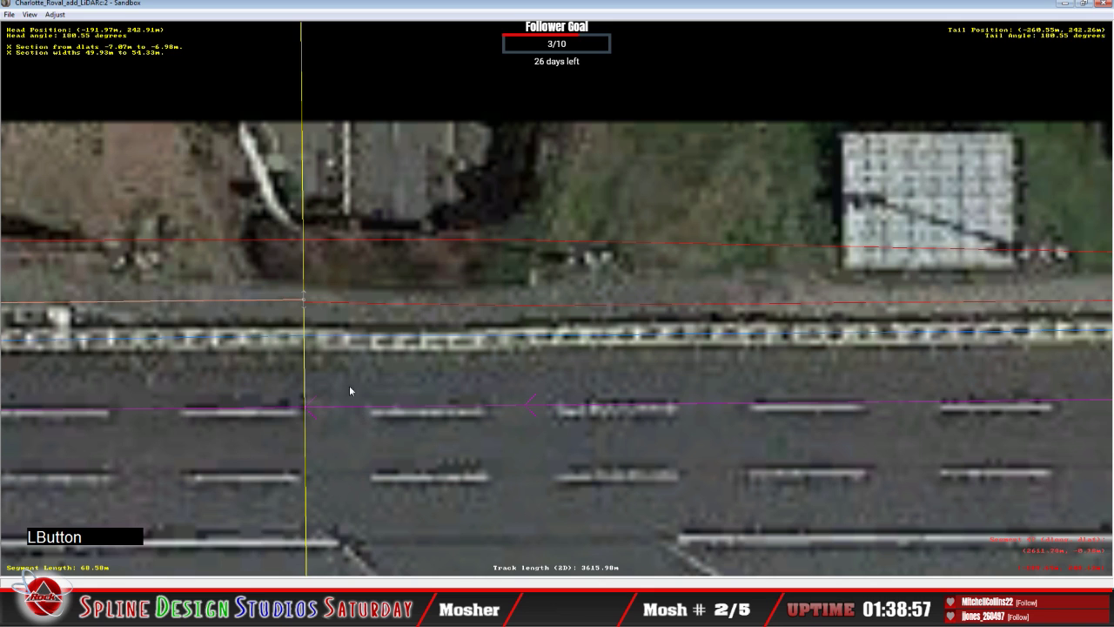
right_click(303, 305)
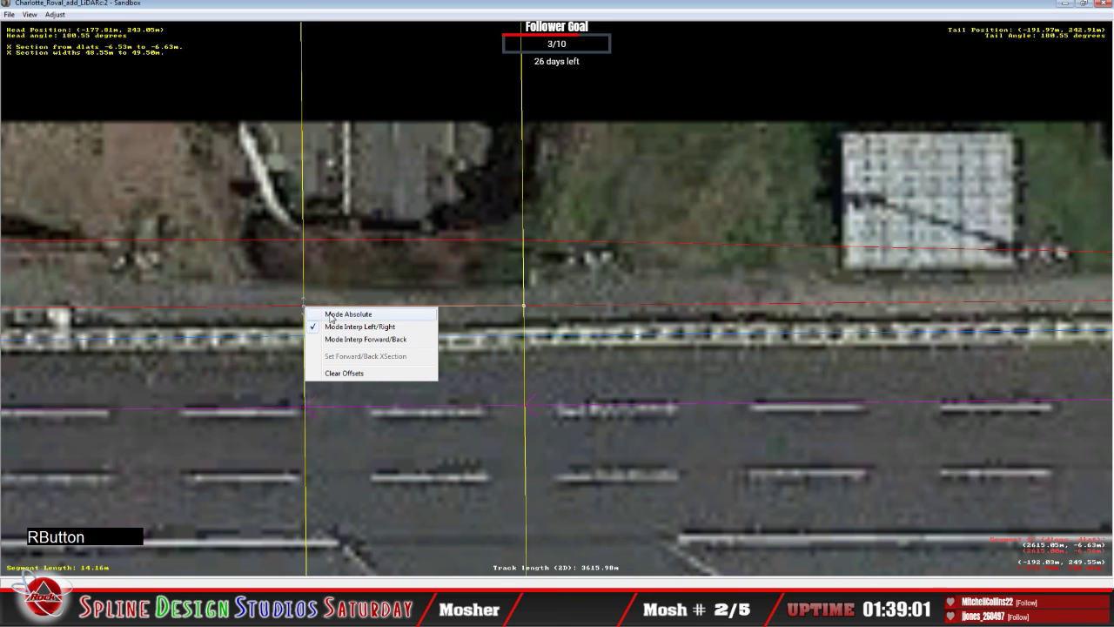
click(331, 315)
Insert an X section in segment 49, the short curve that follows segment 48.
key(c)
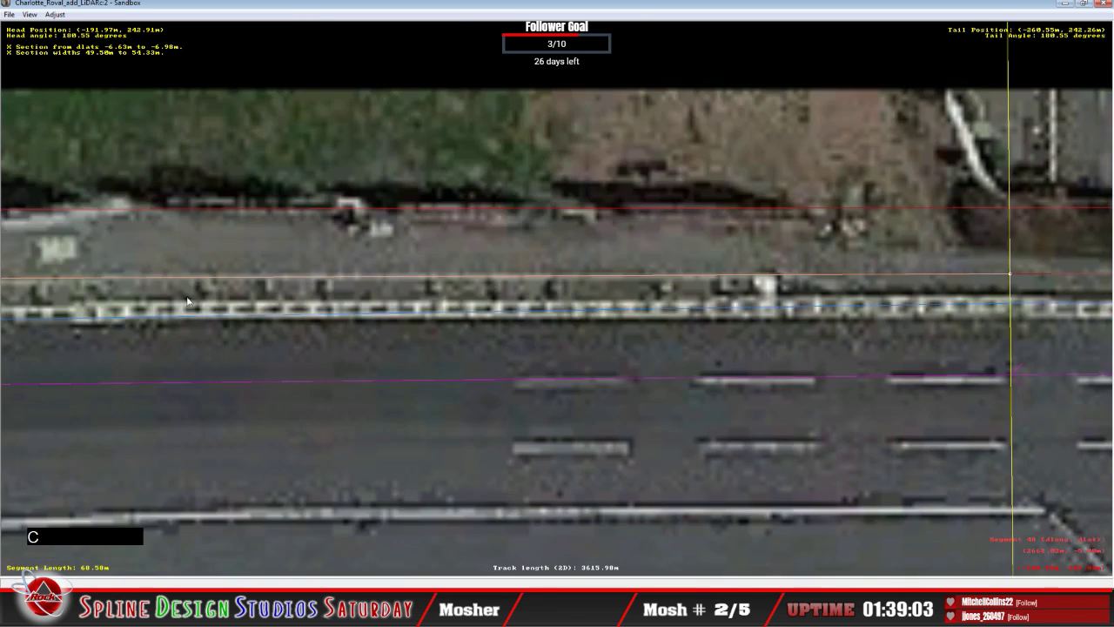
key(c)
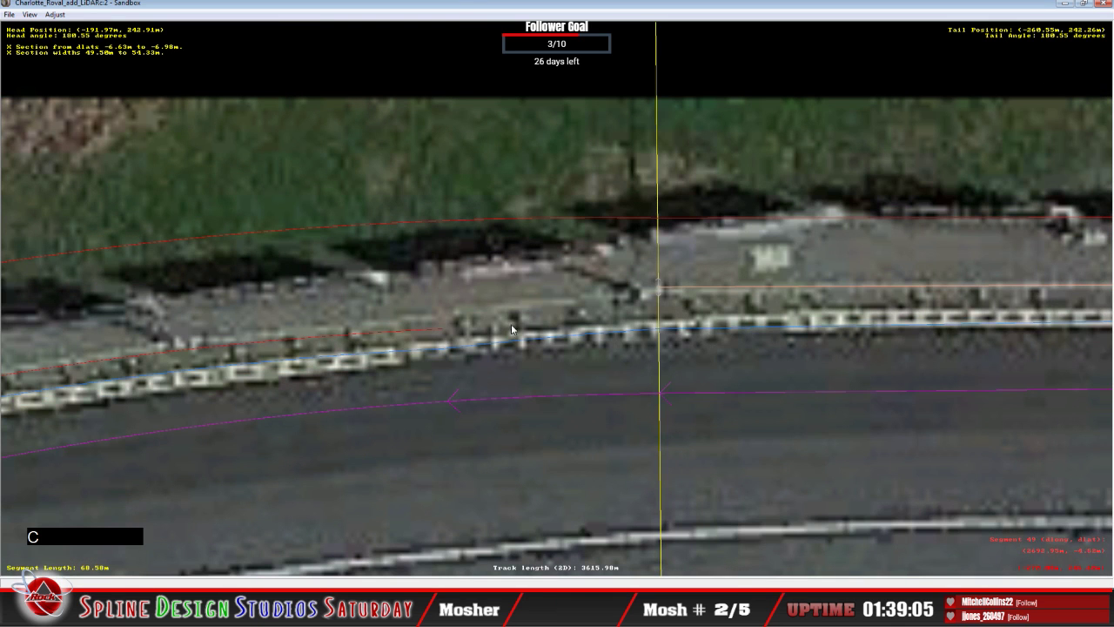
click(520, 299)
right_click(521, 301)
mouse_move(566, 381)
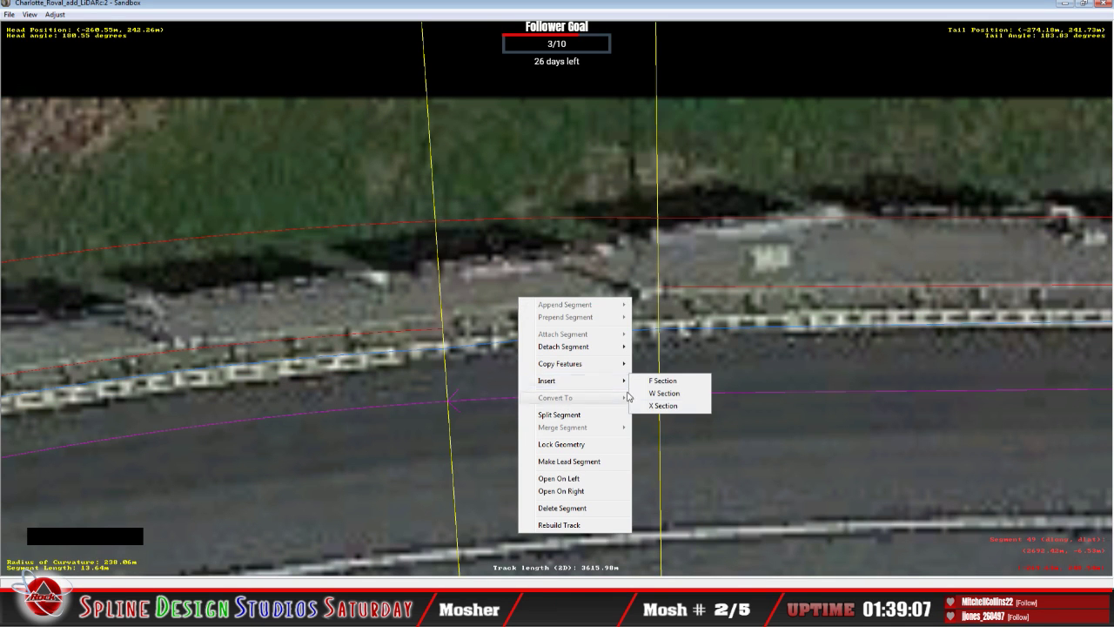
click(655, 407)
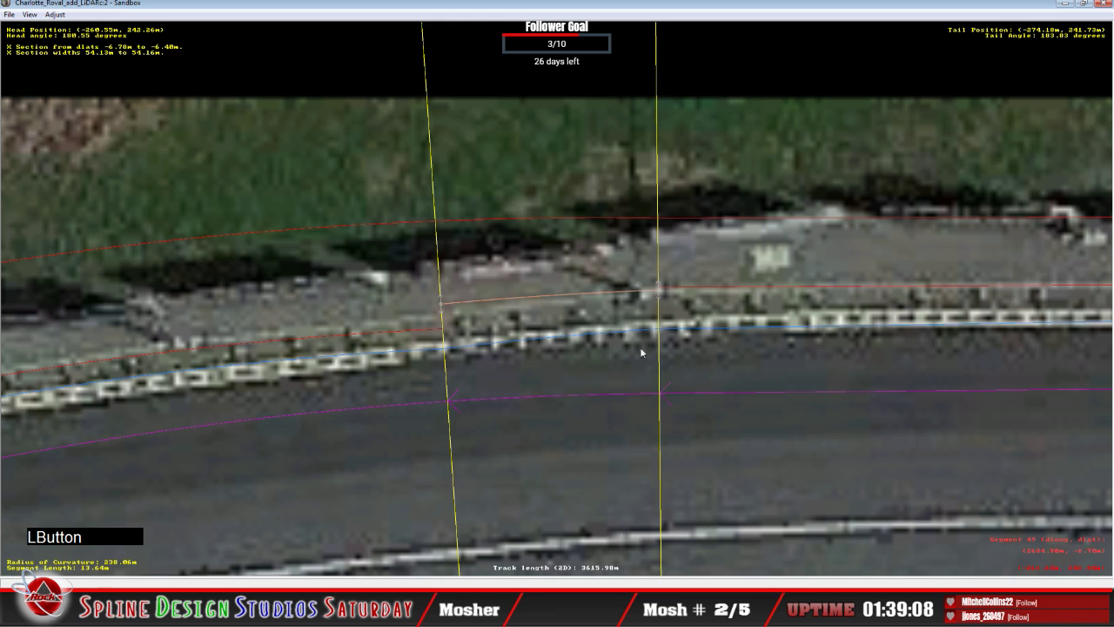
Join the X sections of segments 48 and 49 at about dlat -6.58 m and set the joint to Mode Absolute.
click(659, 291)
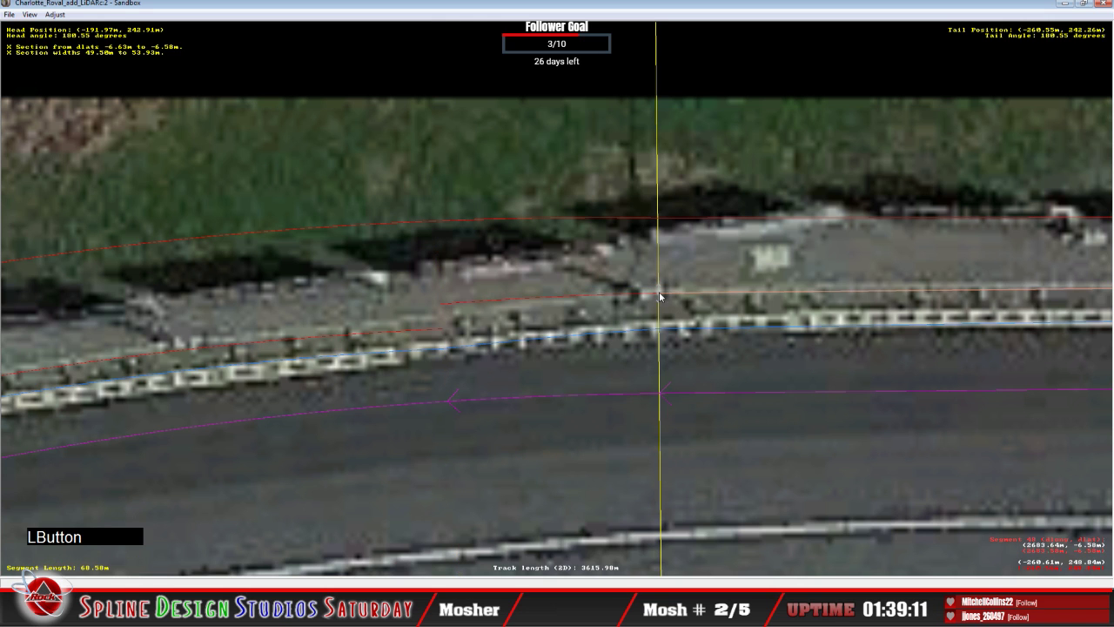
right_click(659, 293)
click(511, 302)
Join the X sections of segments 49 and 50 at about dlat -5.40 m in Mode Absolute, and shift the 48/49 joint to about -6.02 m.
click(440, 329)
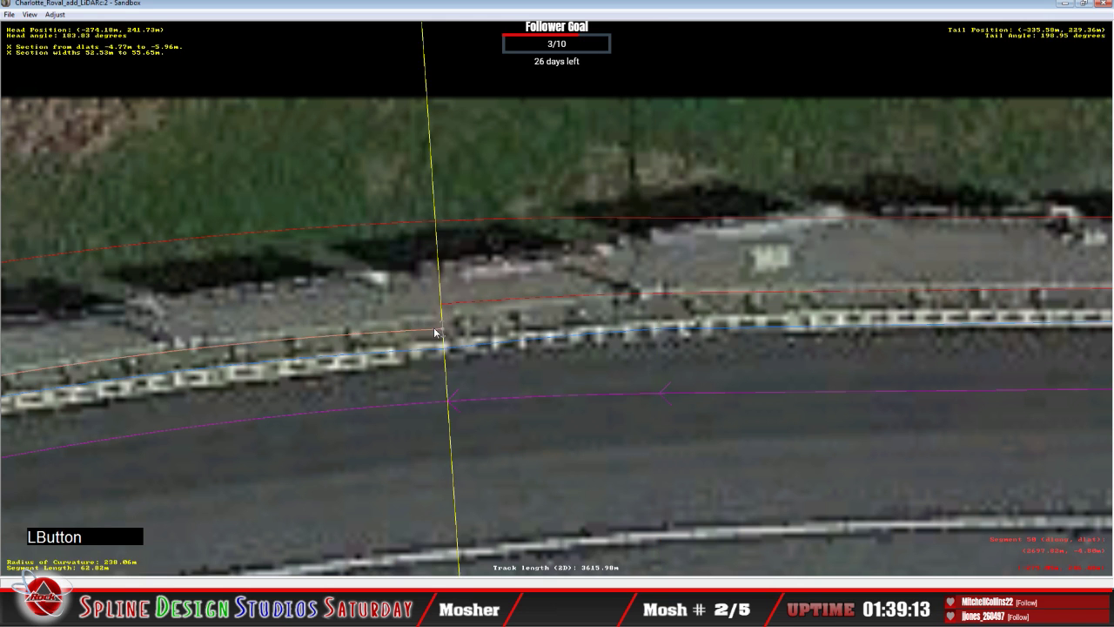
click(449, 311)
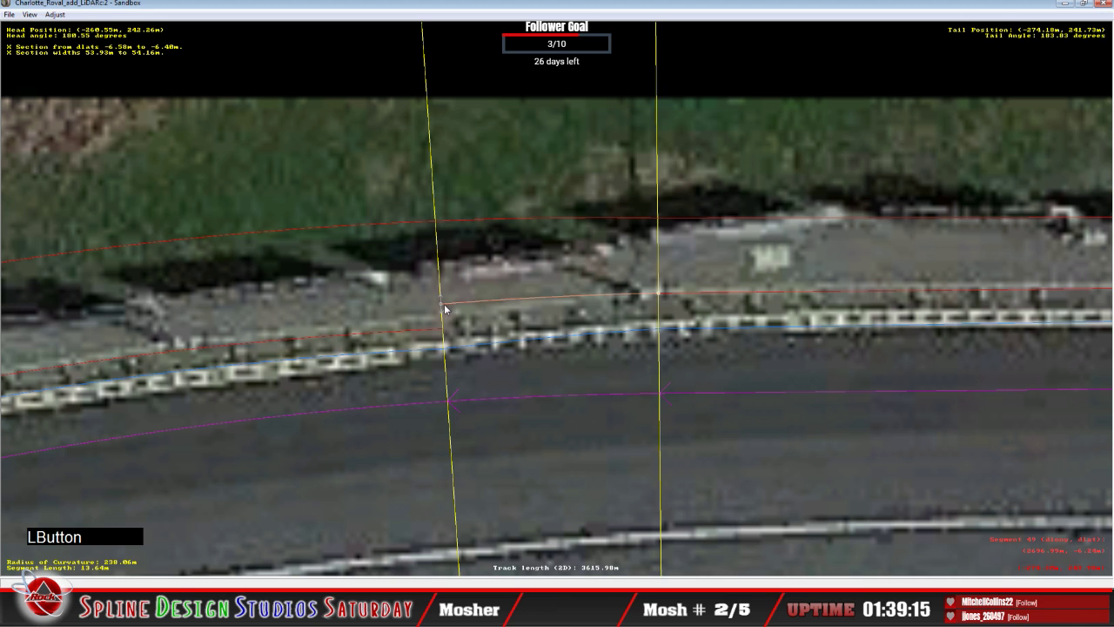
mouse_move(443, 302)
mouse_down()
mouse_move(447, 330)
mouse_move(441, 321)
mouse_up()
click(446, 328)
right_click(442, 322)
click(474, 325)
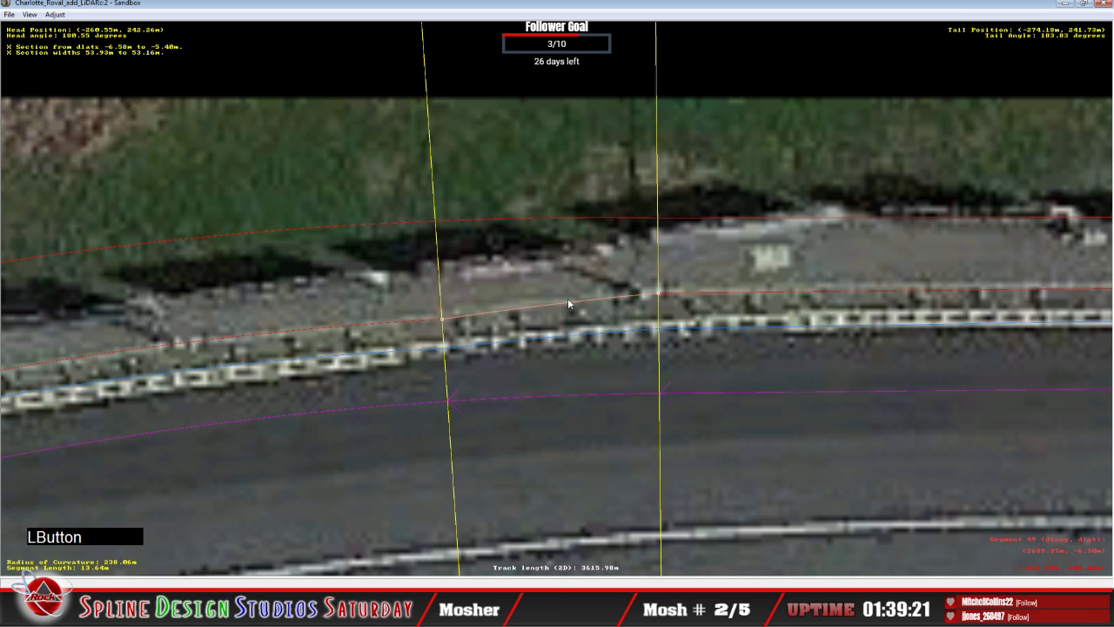
drag(663, 297, 667, 302)
Display the textured track surface over the whole track layout.
scroll(699, 302, down, 8)
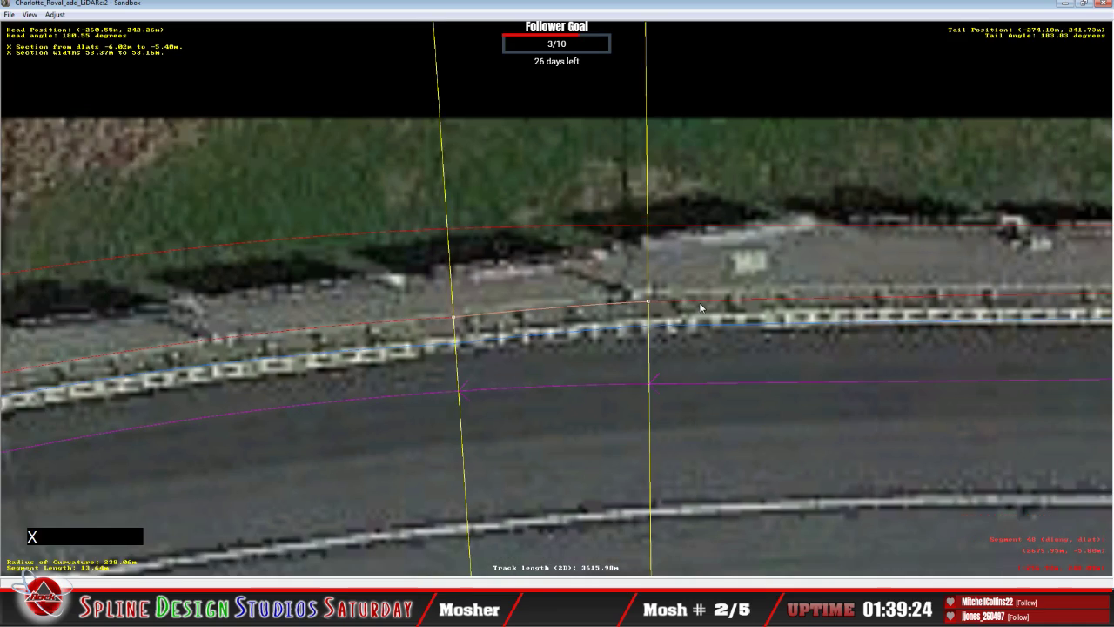
key(x)
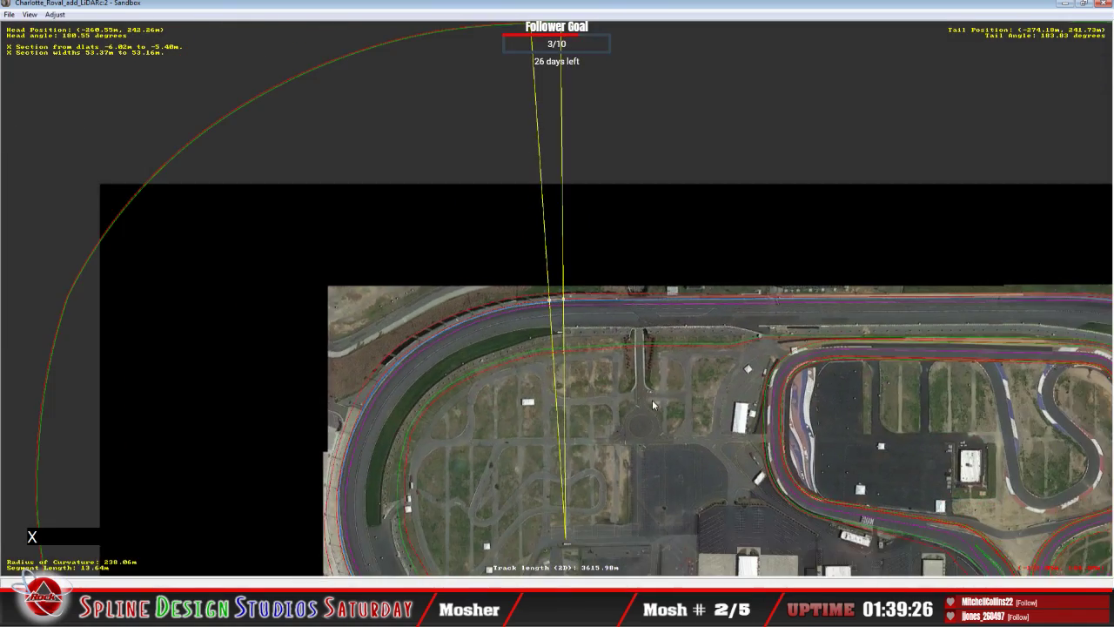
key(c)
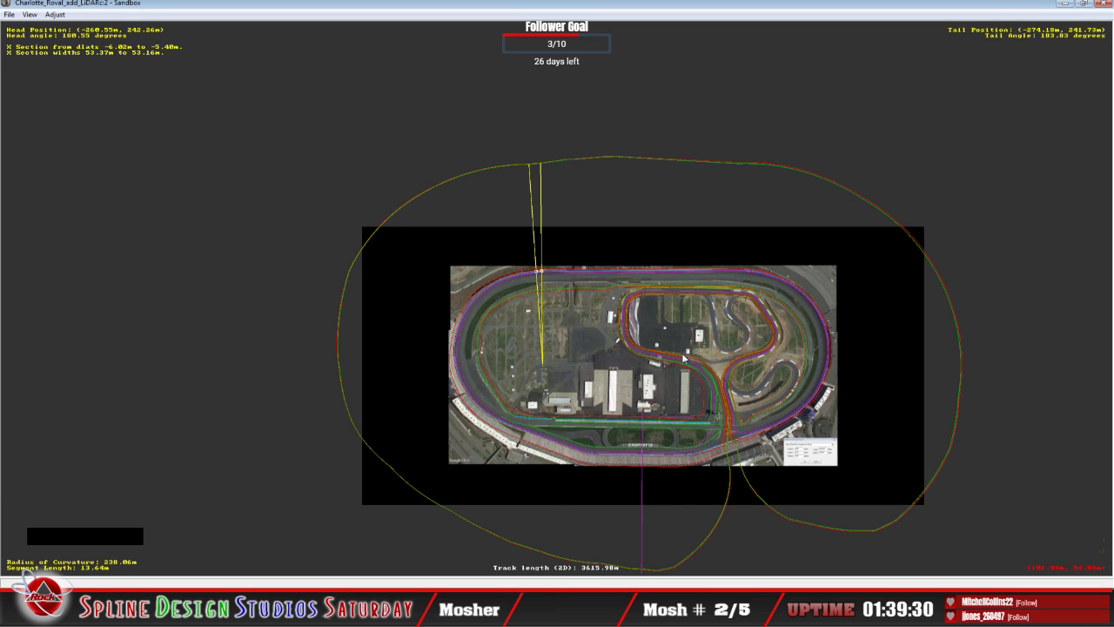
key(c)
click(55, 15)
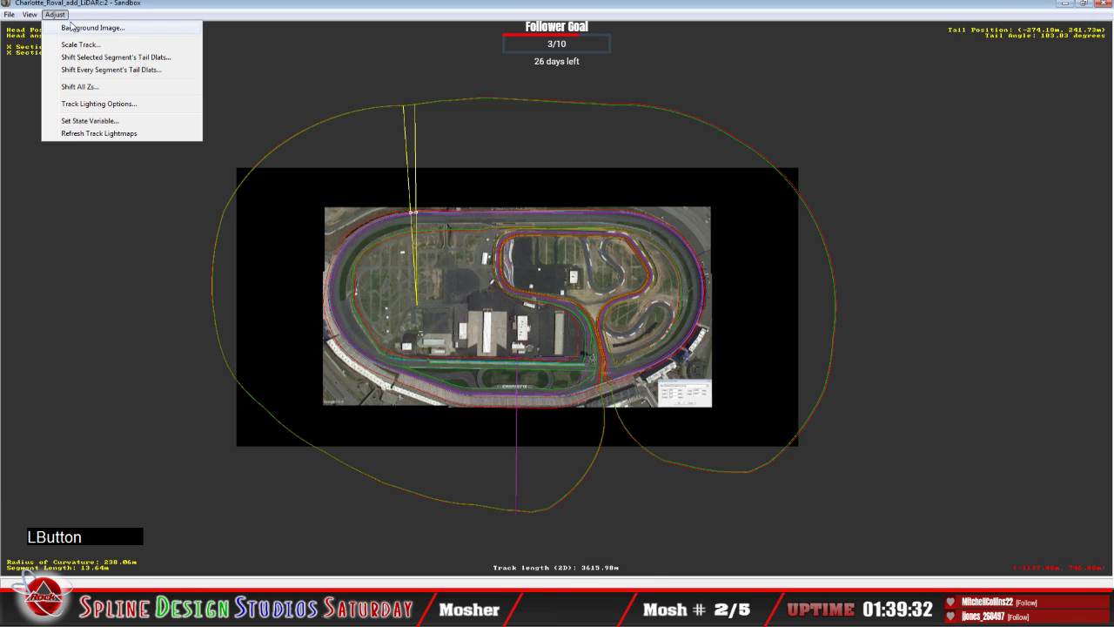
mouse_move(37, 17)
click(66, 111)
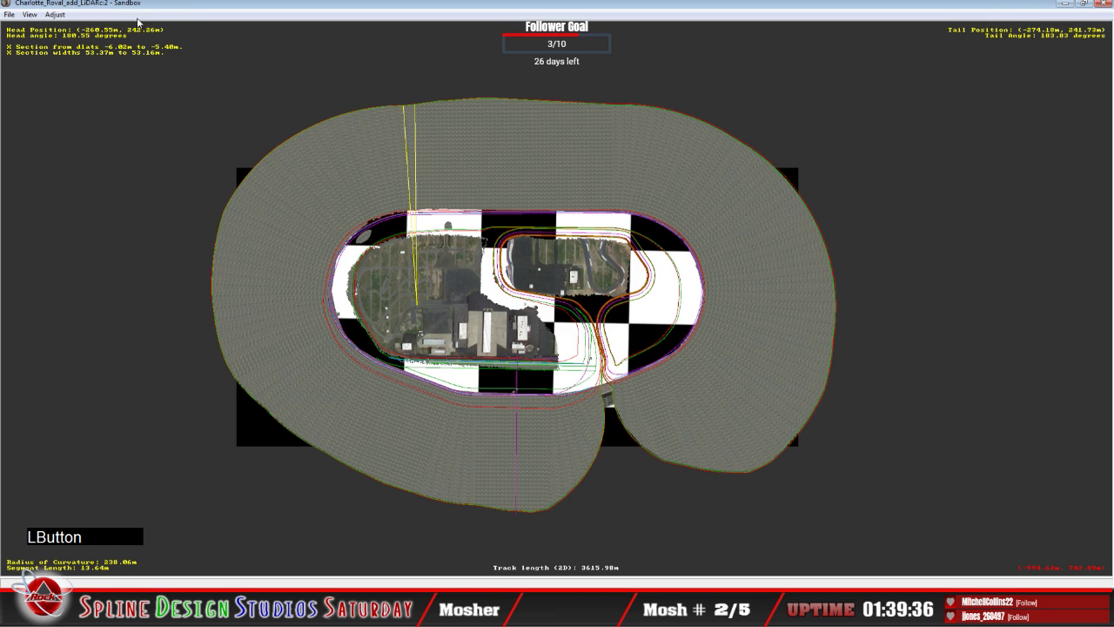
Save the track as a new file named Charlotte_Roval_add_LiDARd in the Charlotte_Roval folder.
click(9, 14)
click(32, 145)
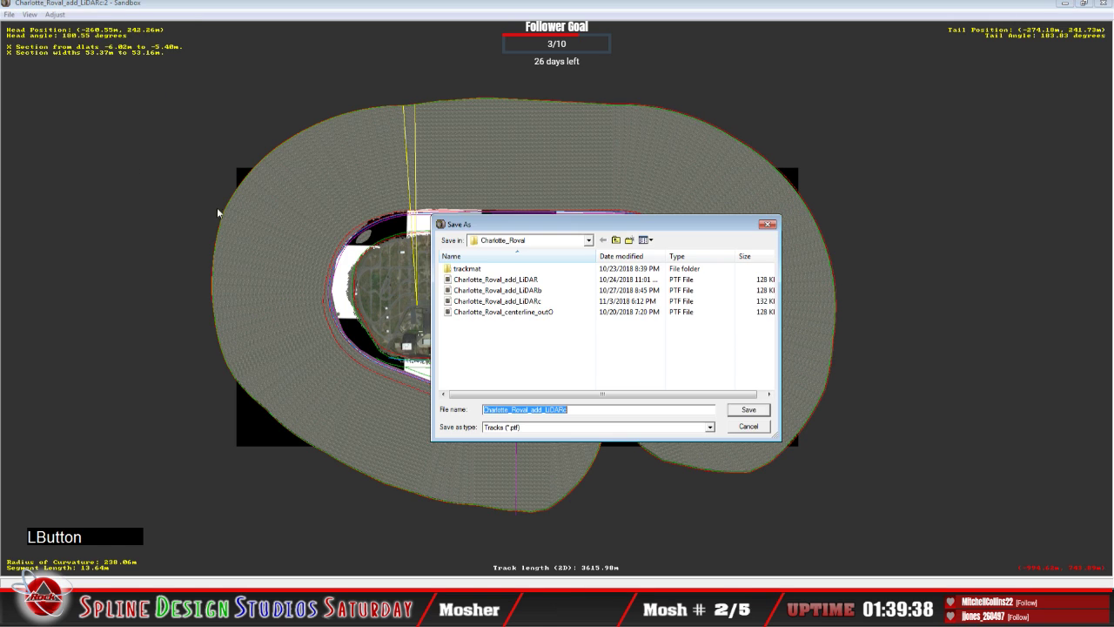
click(588, 410)
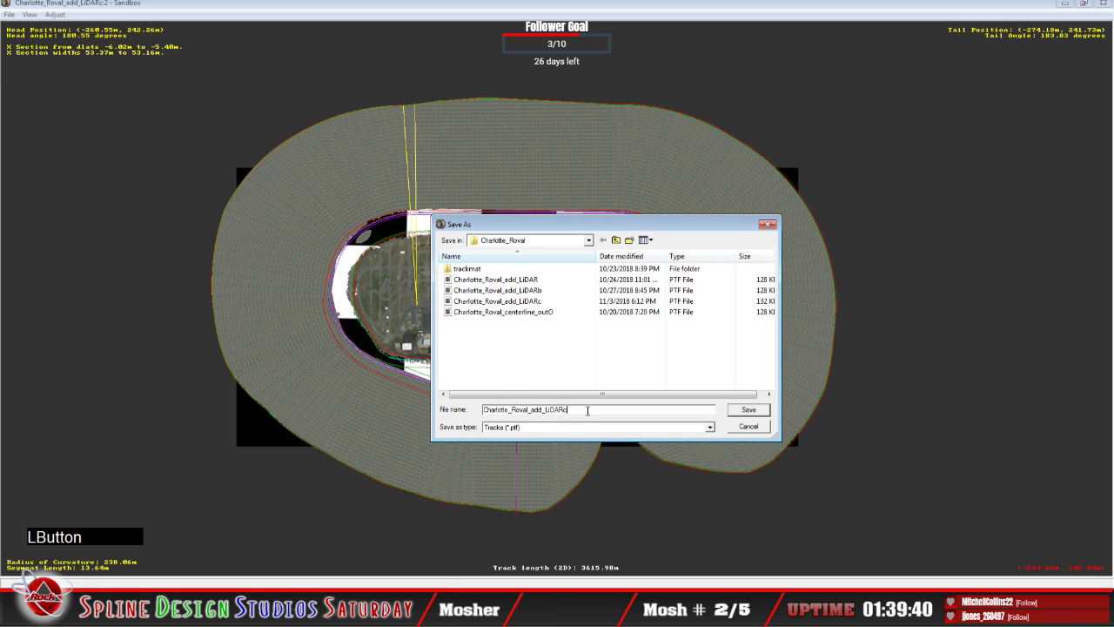
key(BackSpace)
text(d)
click(744, 413)
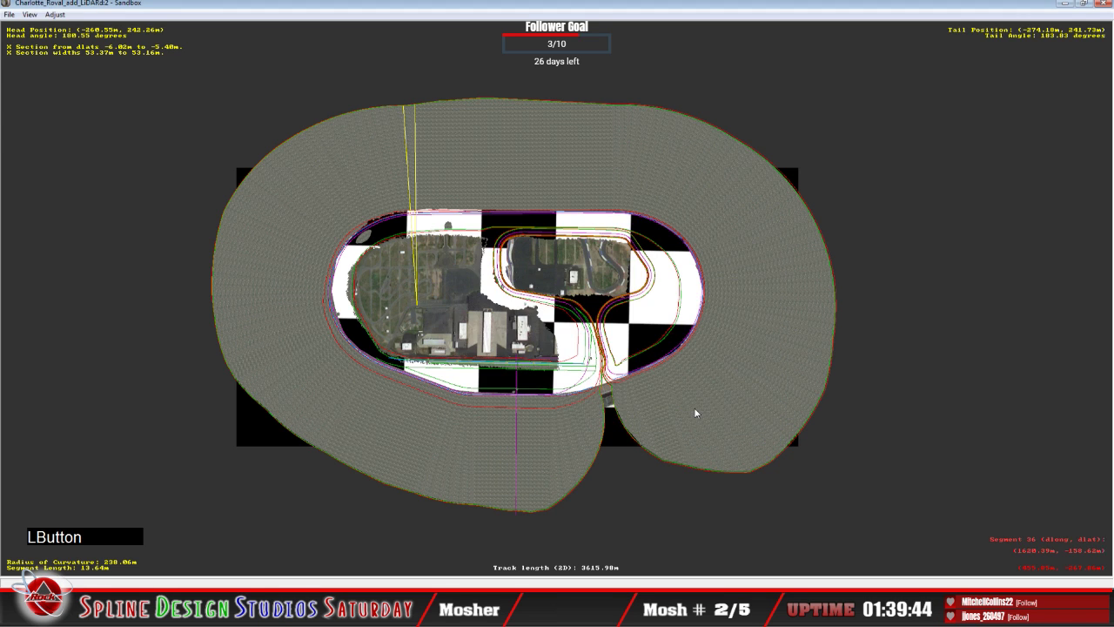
click(10, 15)
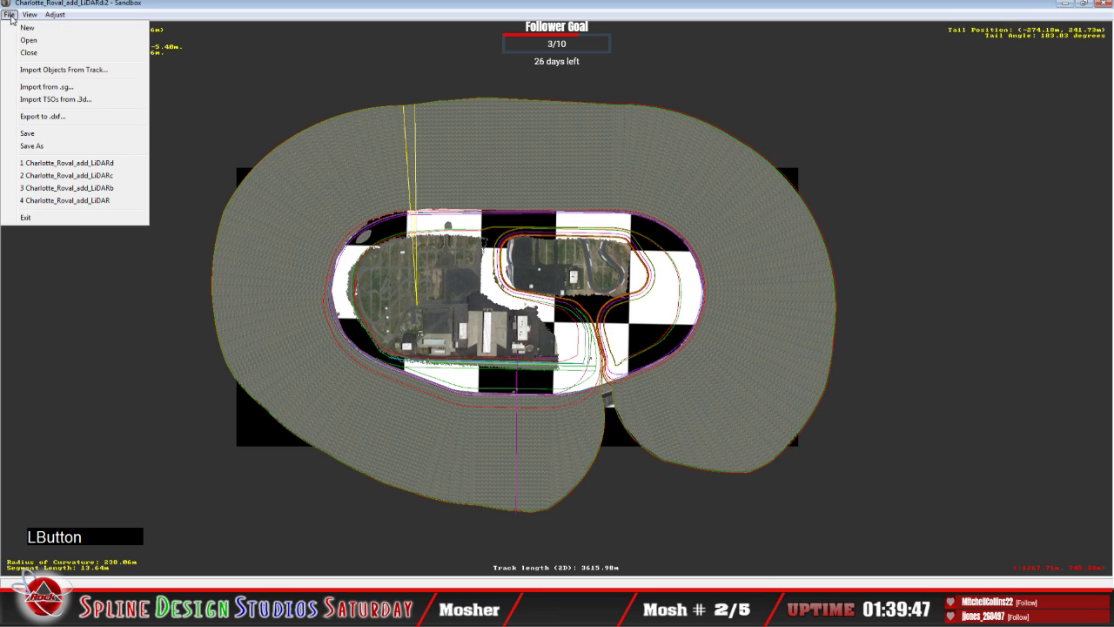
click(85, 229)
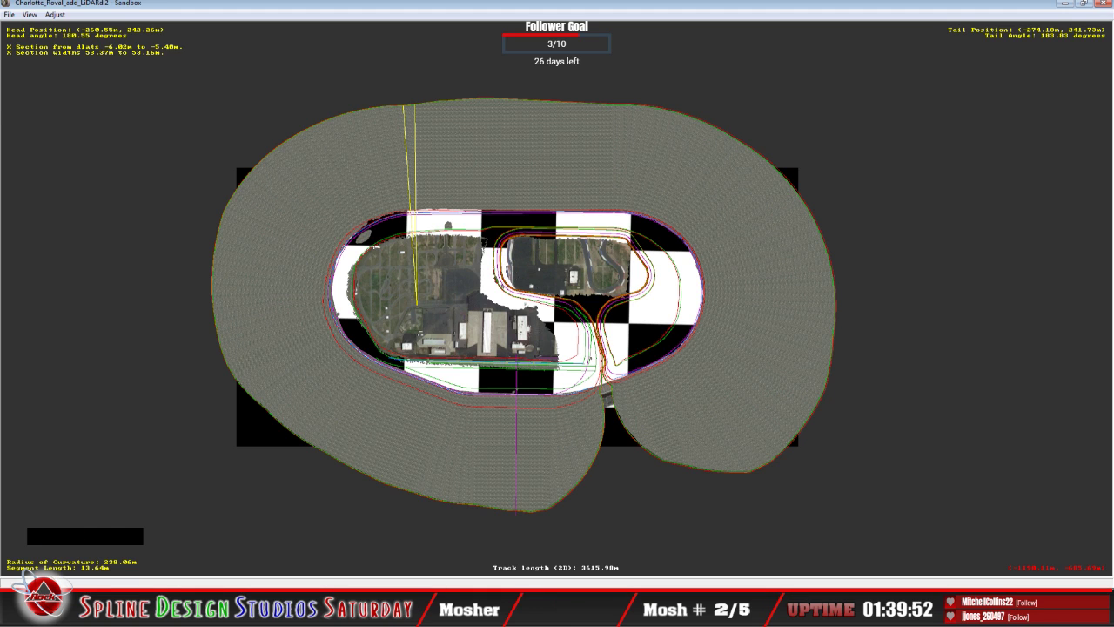
Switch to the Charlotte_Roval folder in Windows Explorer and select the Charlotte_Roval_add_LiDARd track file.
click(371, 441)
right_click(470, 375)
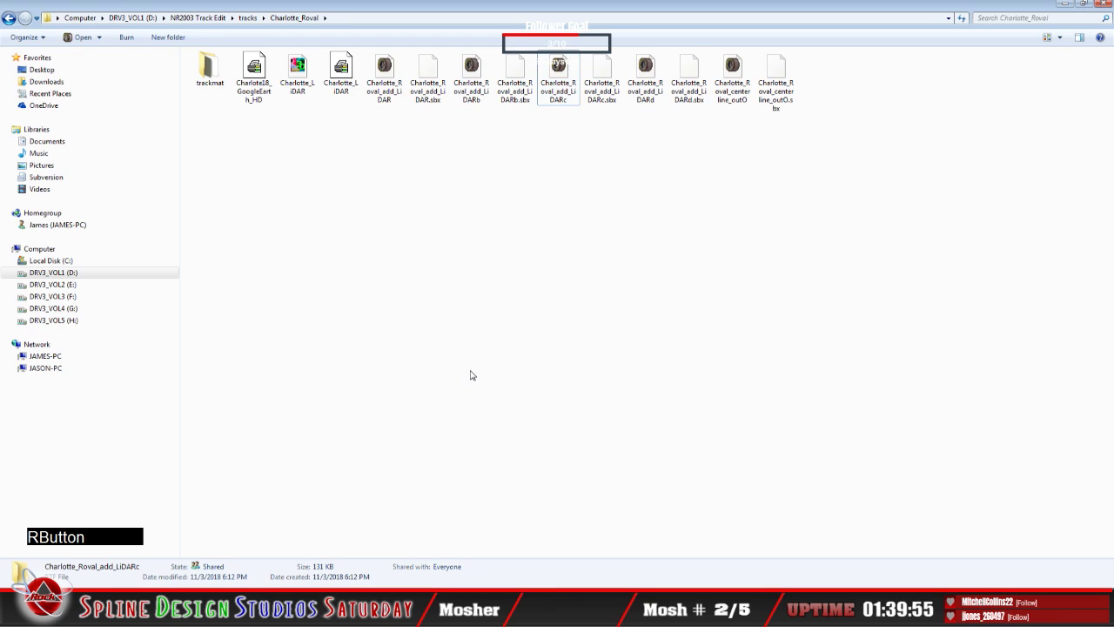
click(497, 415)
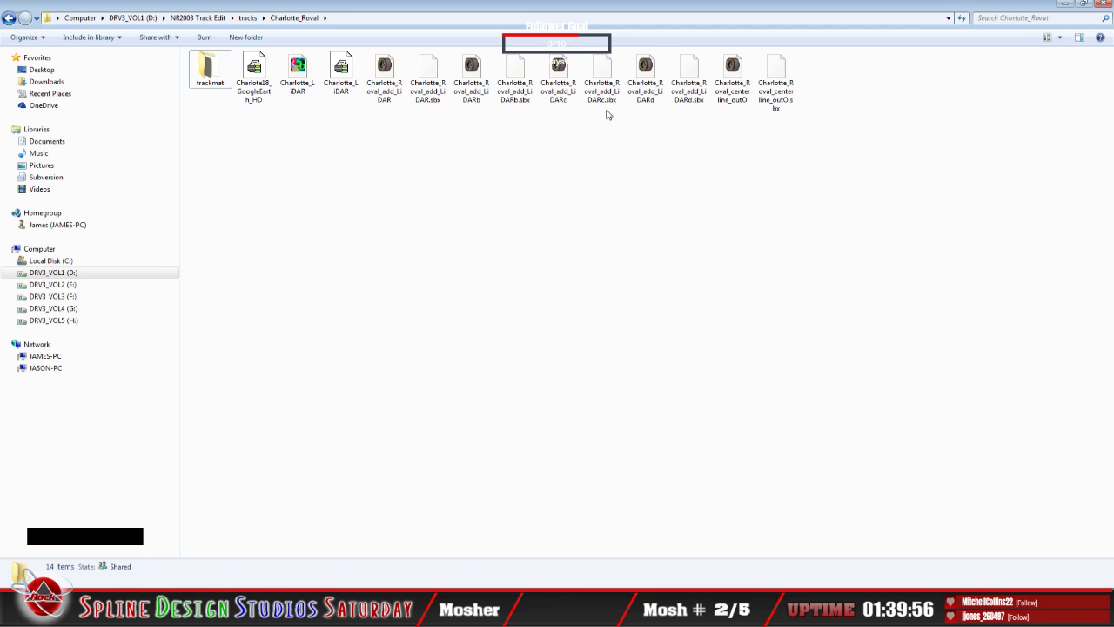
click(644, 102)
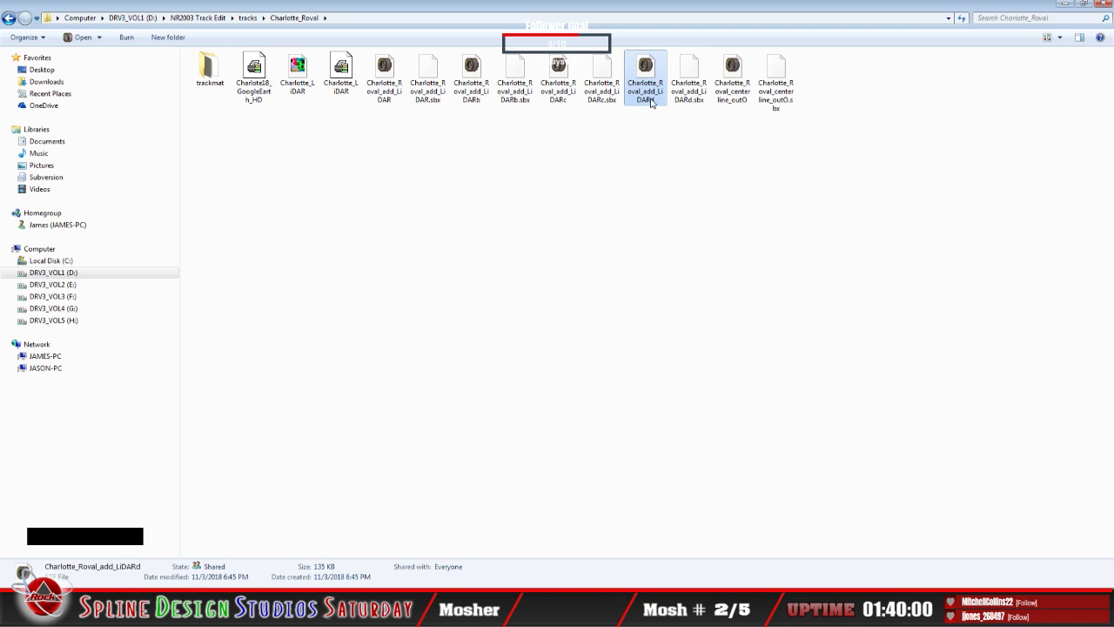
Leave Windows Explorer, return to the Sandbox window showing Charlotte_Roval_add_LiDARd and exit the program.
click(1113, 107)
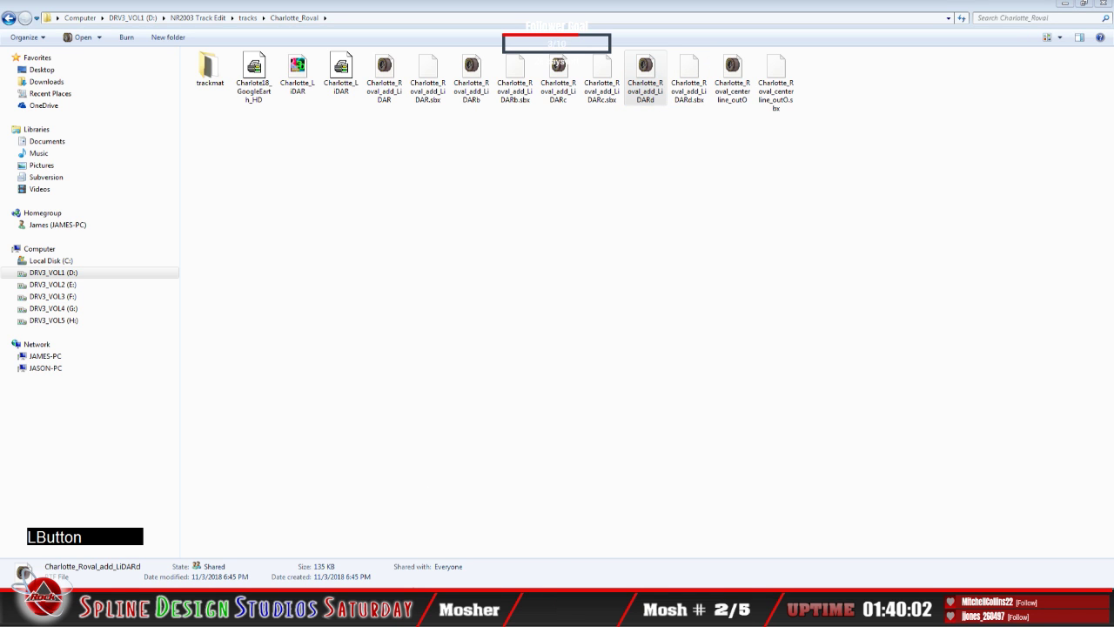
click(427, 552)
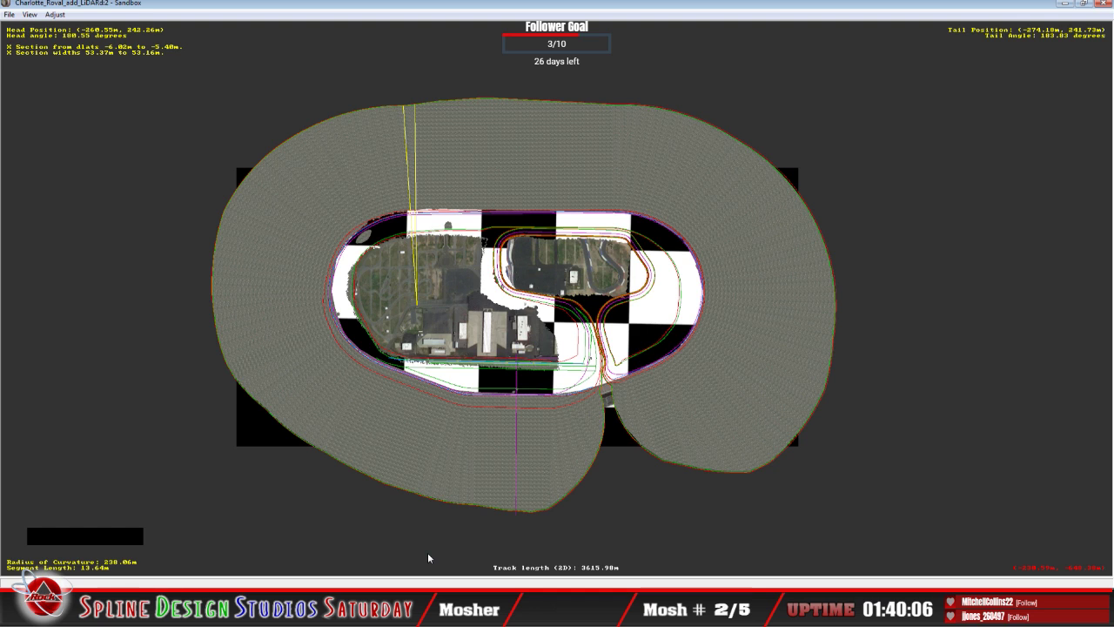
click(10, 14)
click(52, 218)
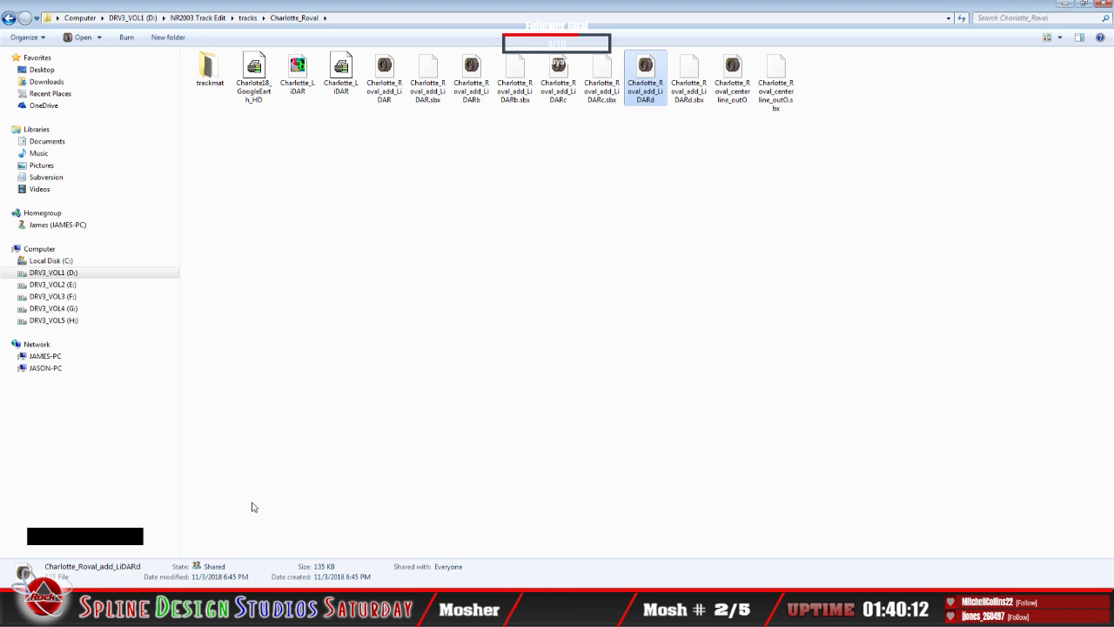
Launch Sandbox again with an empty track and maximize its window.
click(21, 611)
click(132, 388)
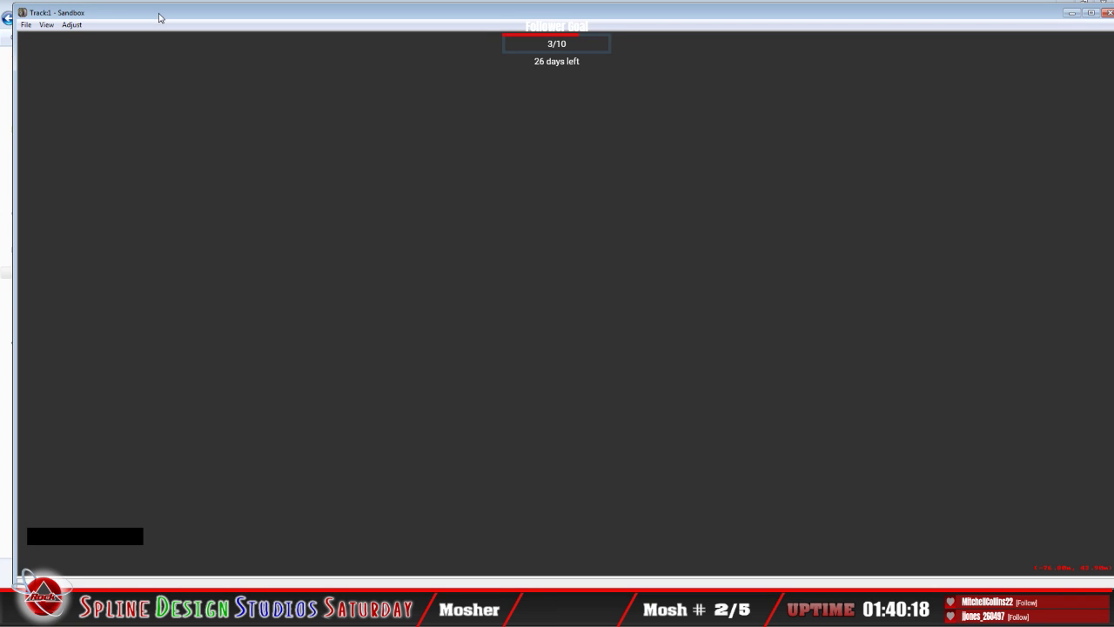
drag(160, 17, 220, 1)
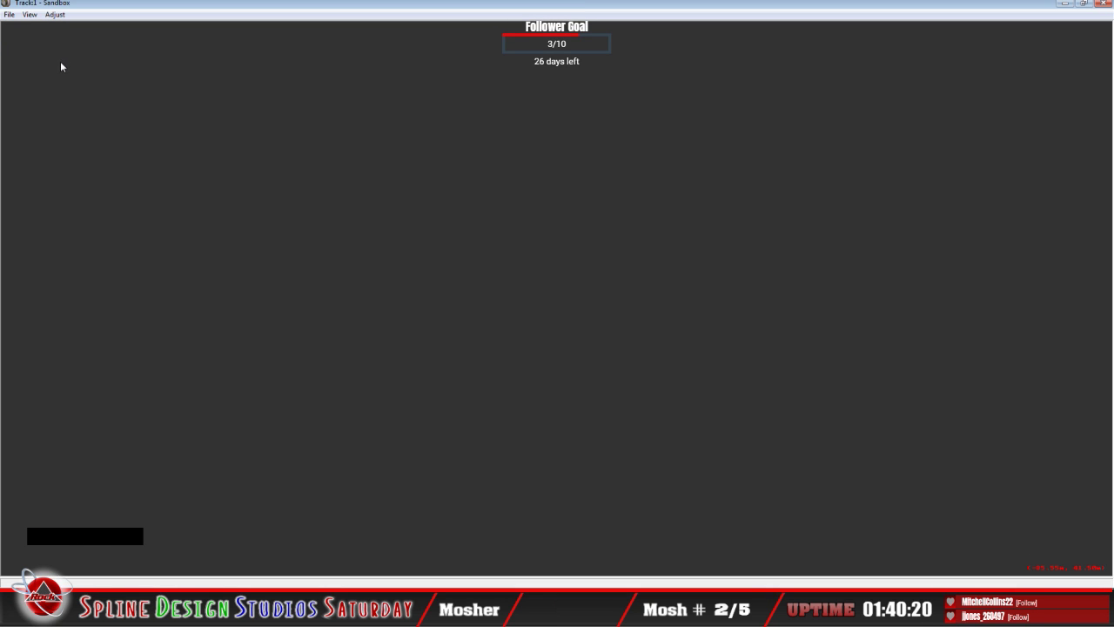
Open the track file Charlotte_Roval_add_LiDARd from the Charlotte_Roval folder.
click(5, 16)
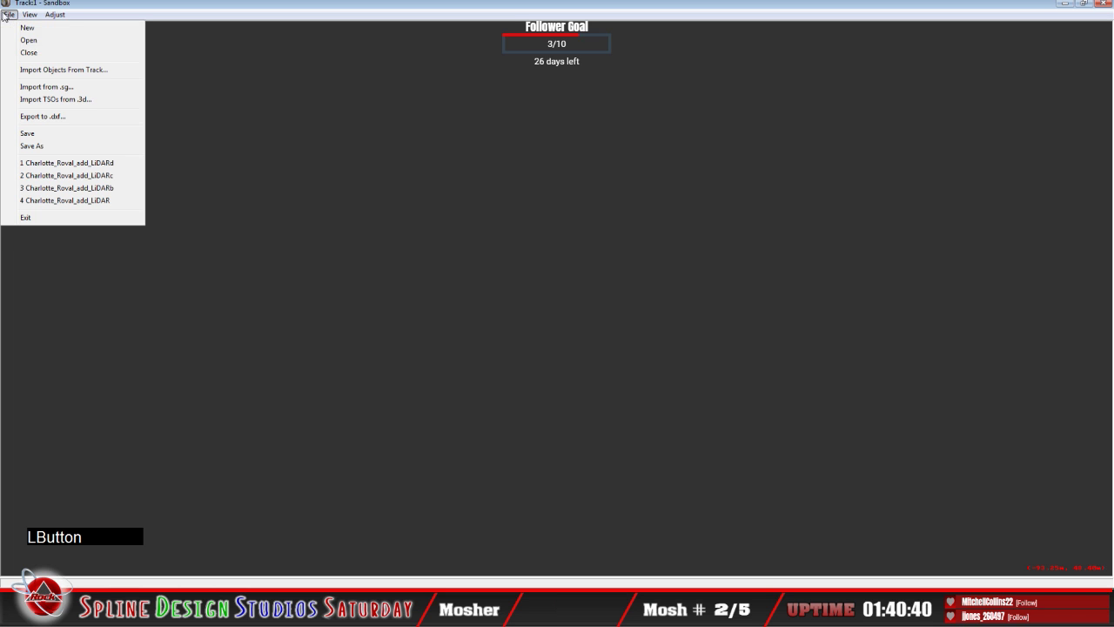
click(38, 40)
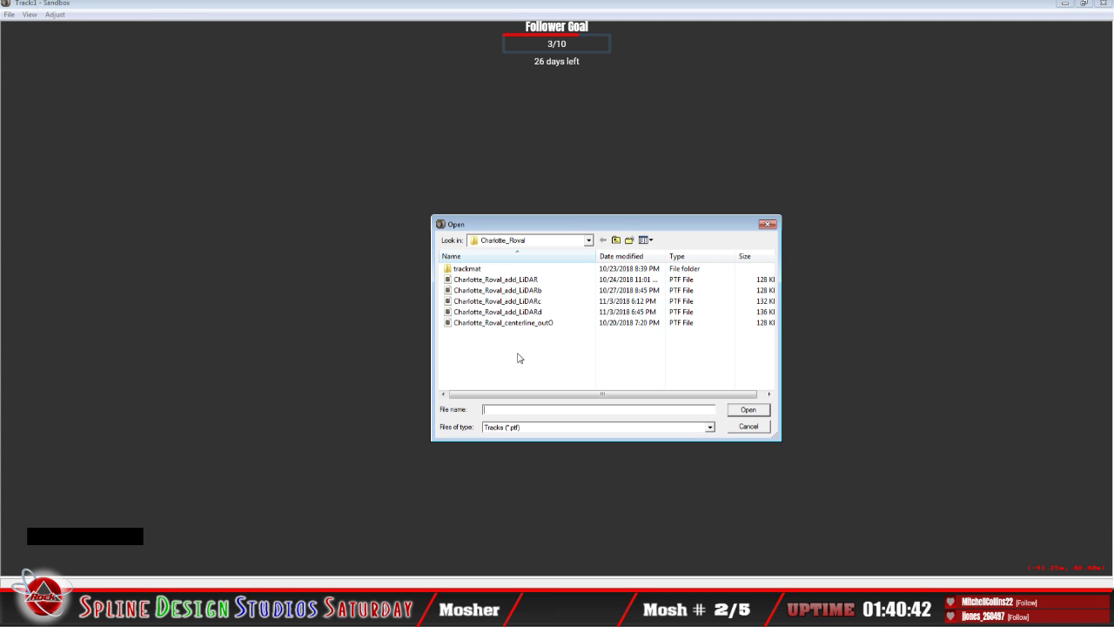
click(505, 312)
click(749, 410)
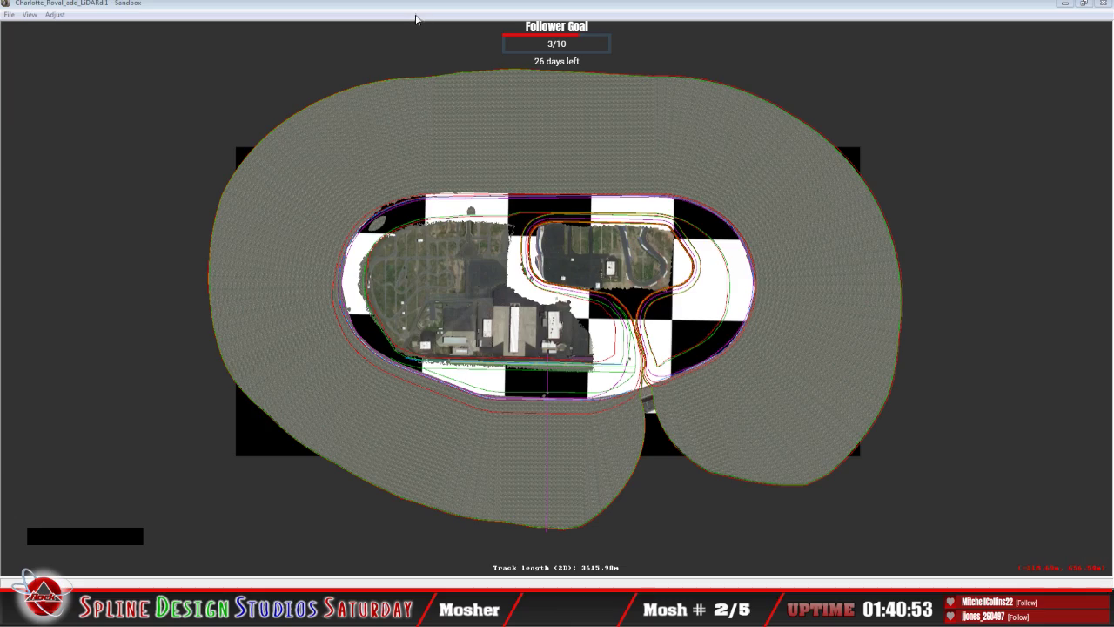
Turn off Draw World Underneath so that the aerial background image shows beneath the track lines.
click(346, 444)
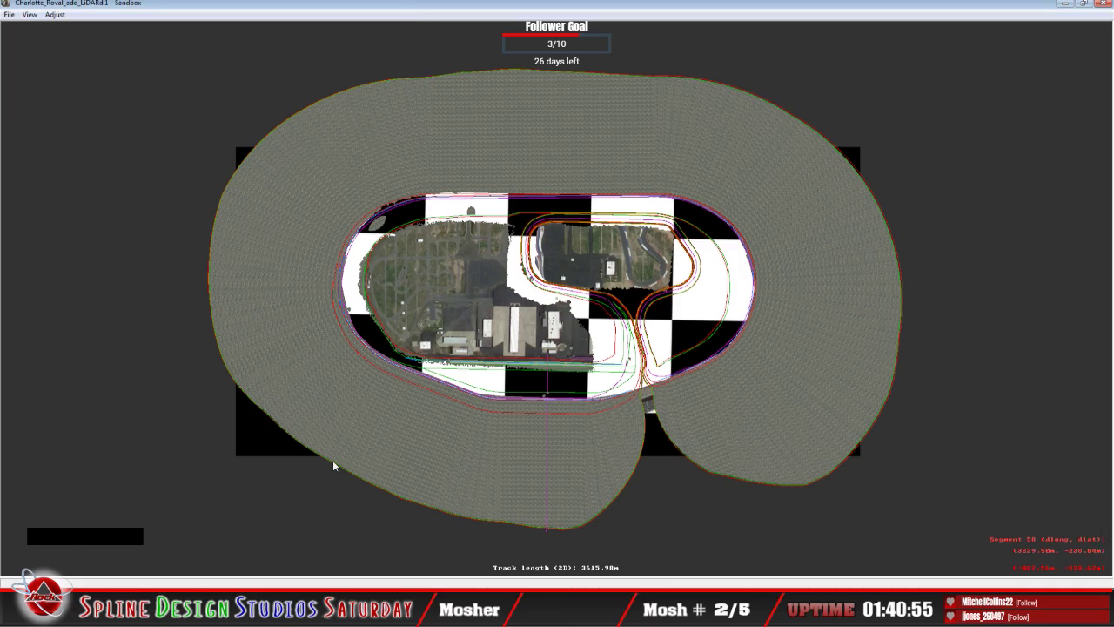
key(z)
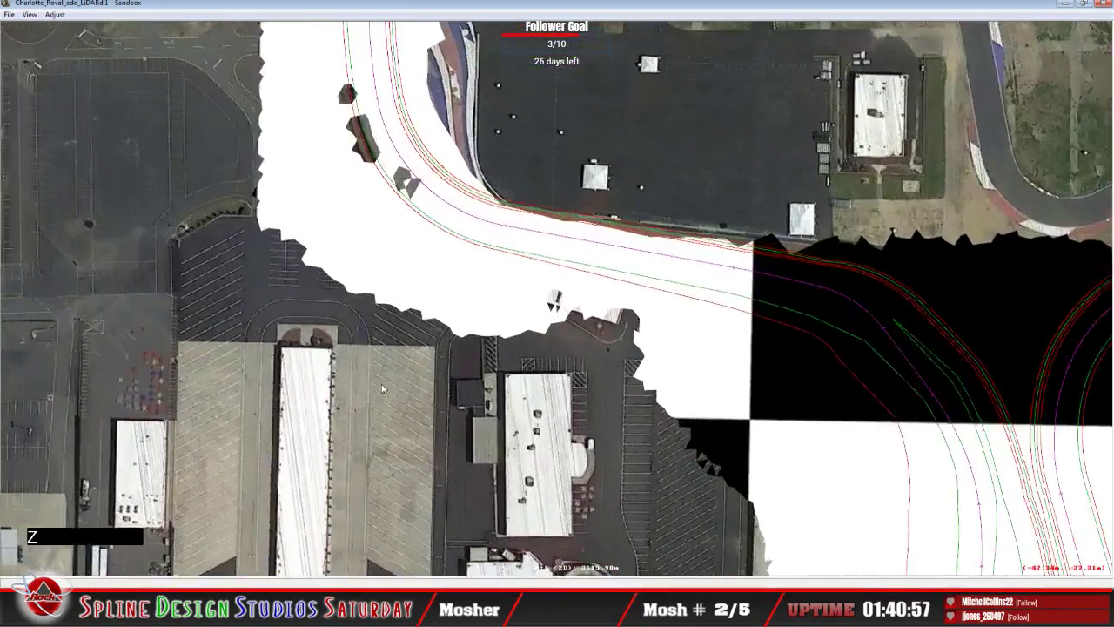
key(c)
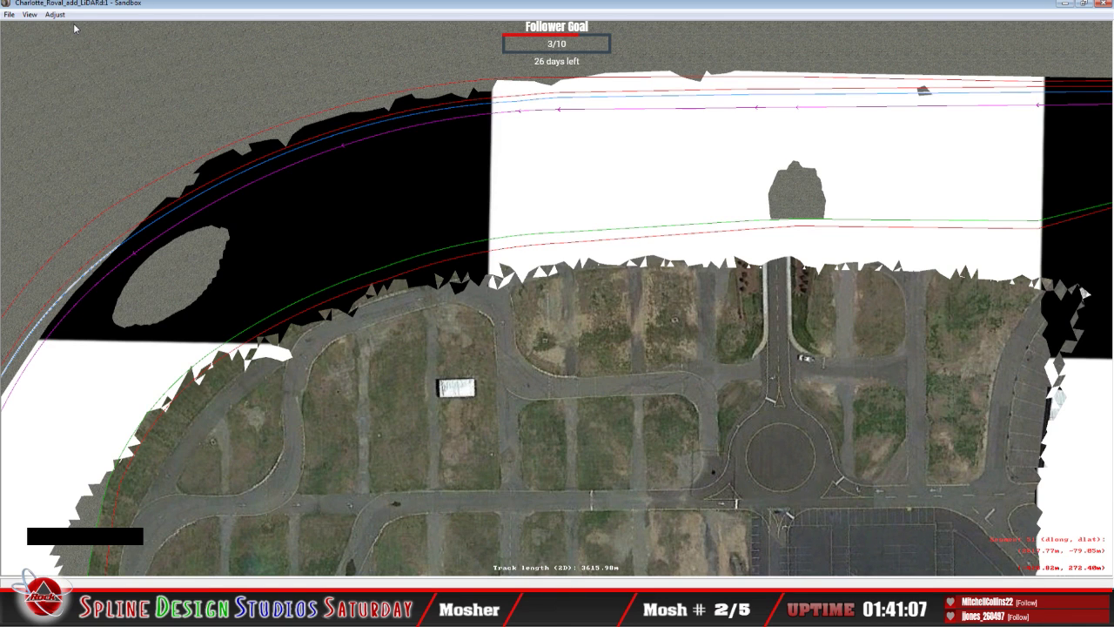
scroll(109, 44, down, 5)
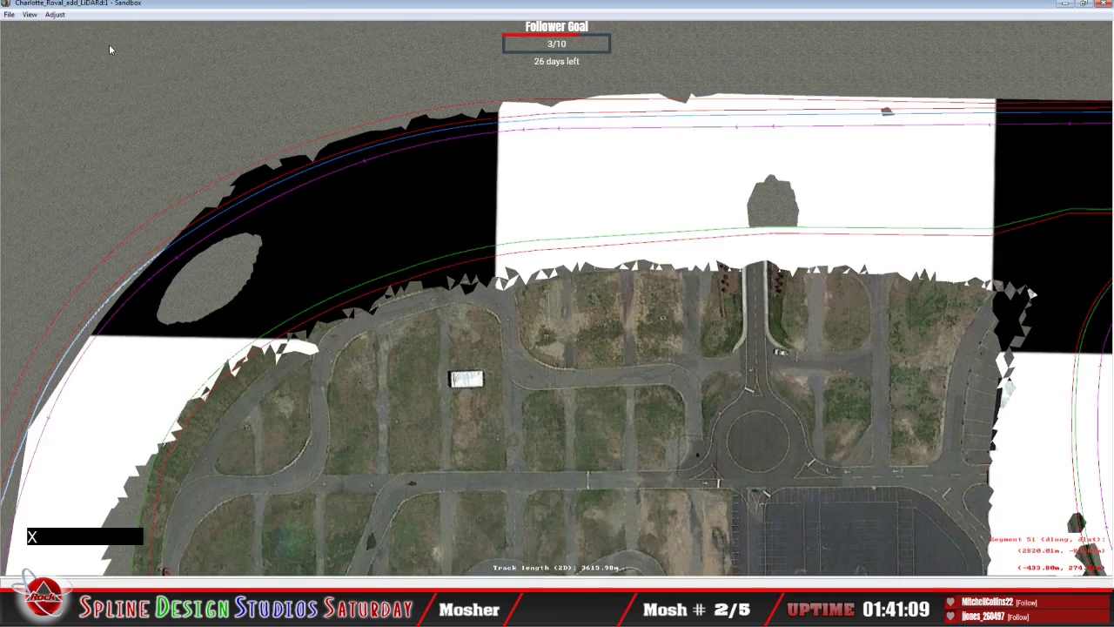
scroll(522, 355, down, 2)
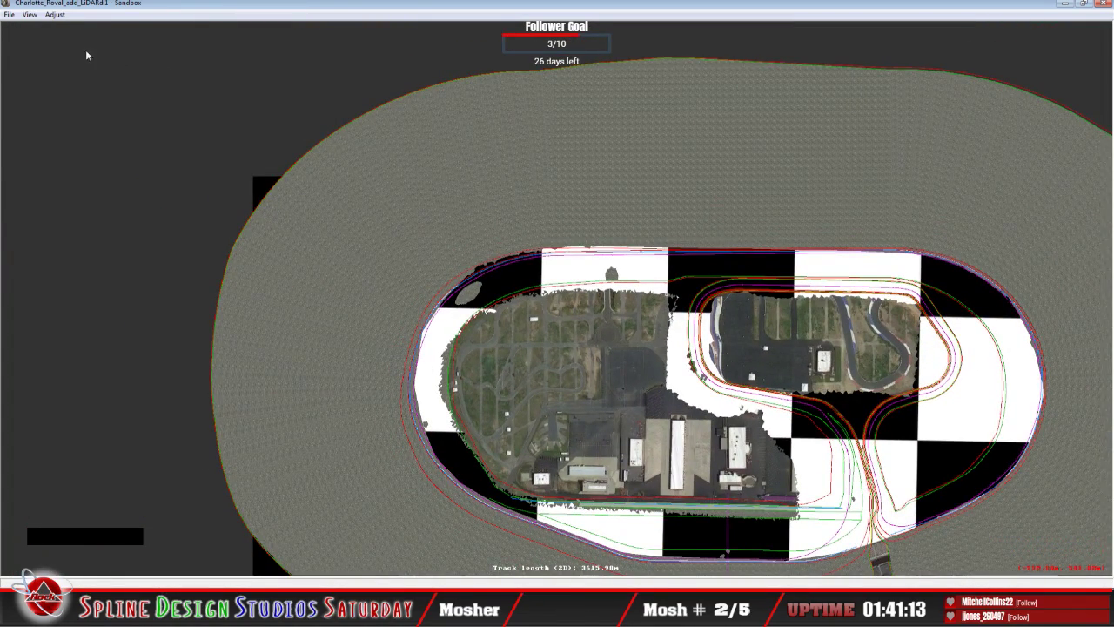
click(54, 15)
mouse_move(30, 15)
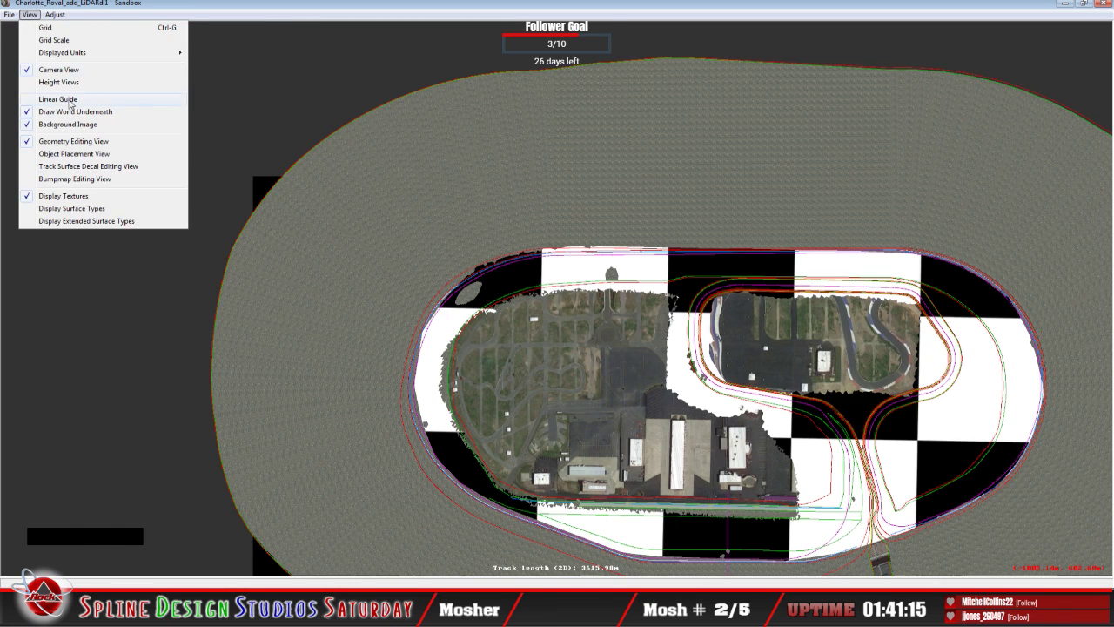
click(69, 111)
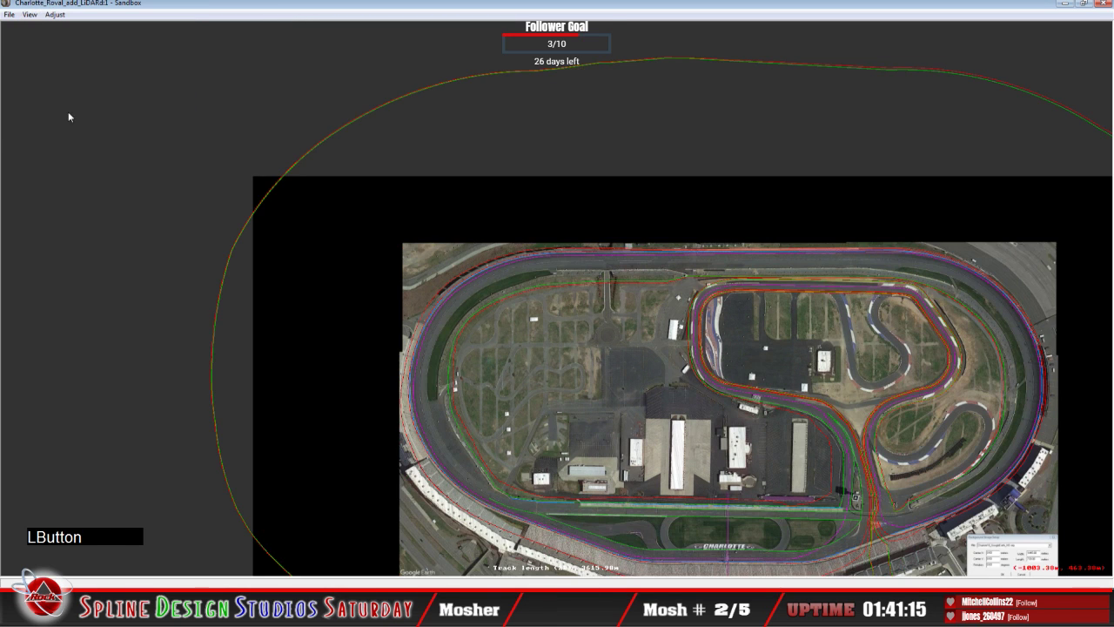
Examine the northwest turn, its white lane line and grass apron, and the infield road course on the aerial image.
click(388, 26)
key(z)
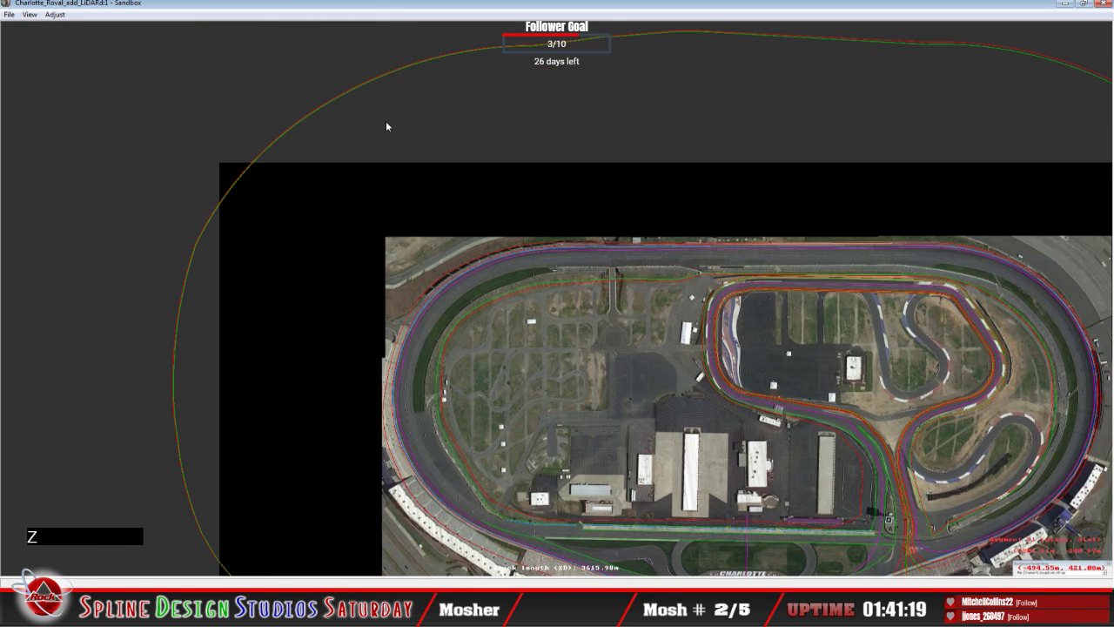
key(z)
key(c)
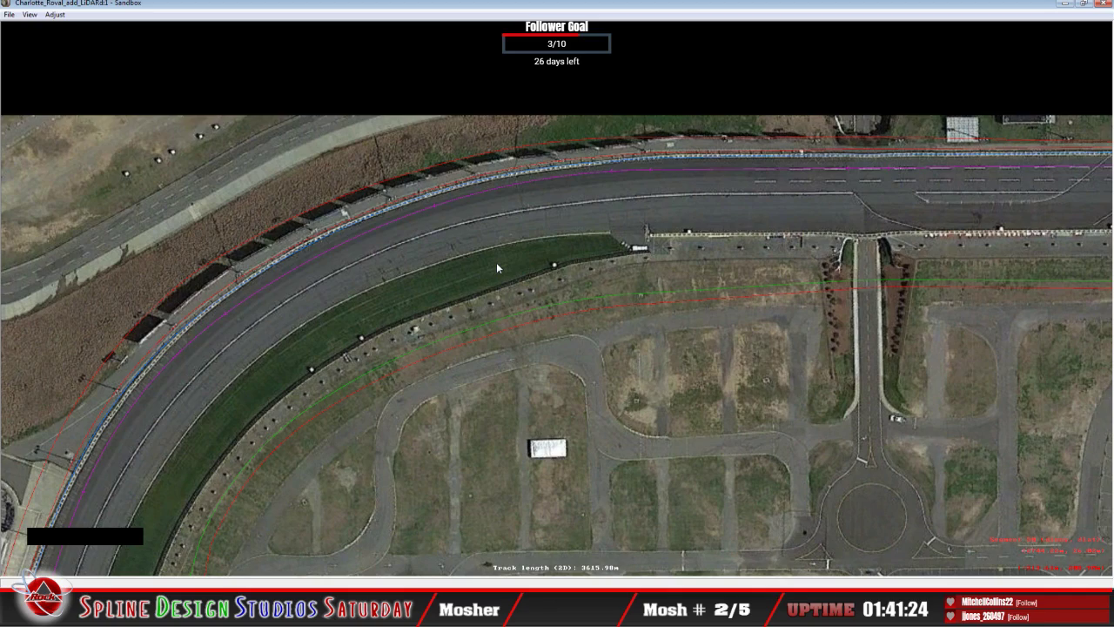
key(c)
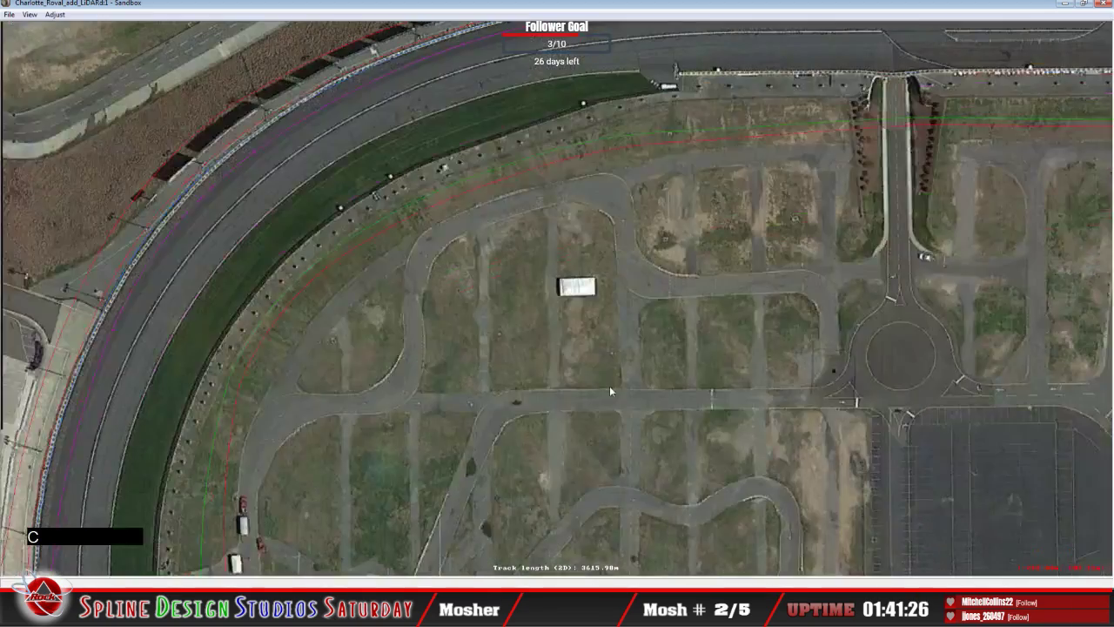
key(x)
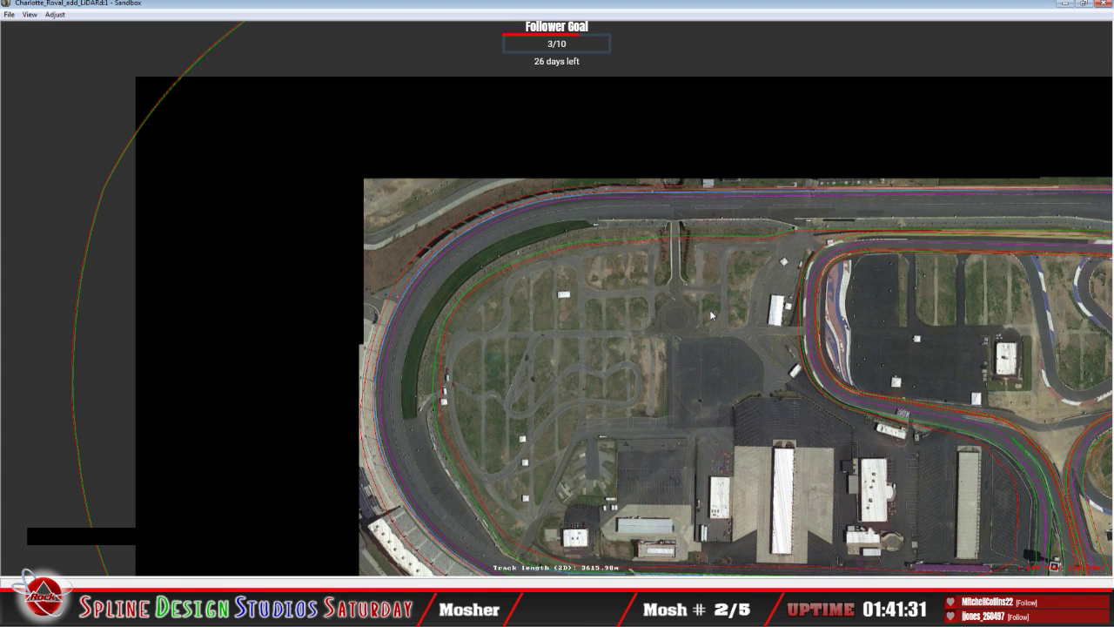
key(c)
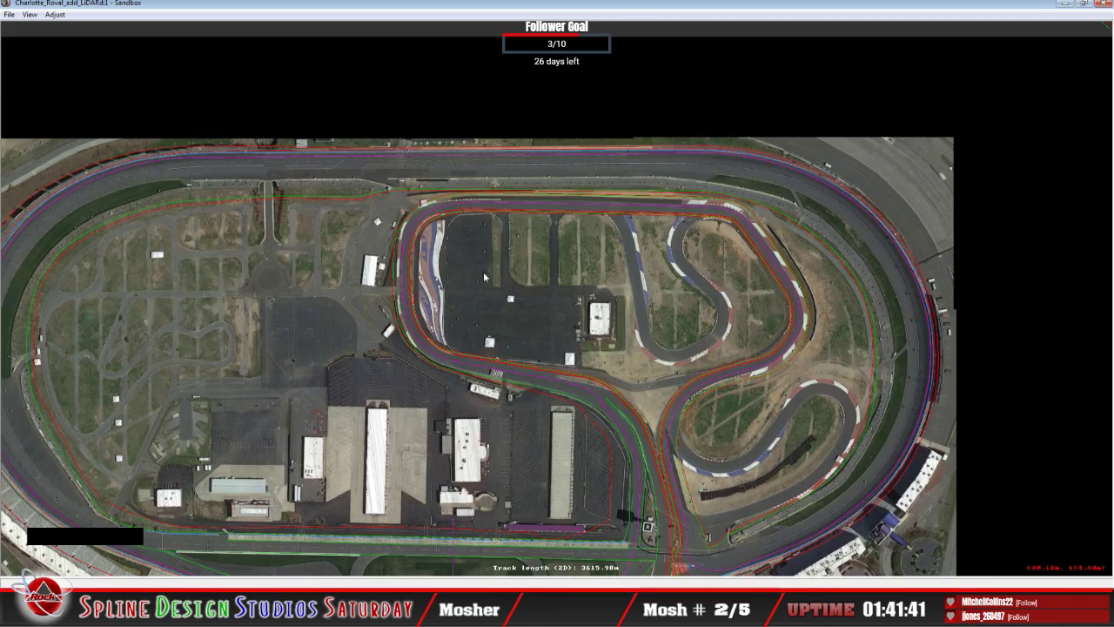
middle_drag(483, 272, 428, 320)
key(c)
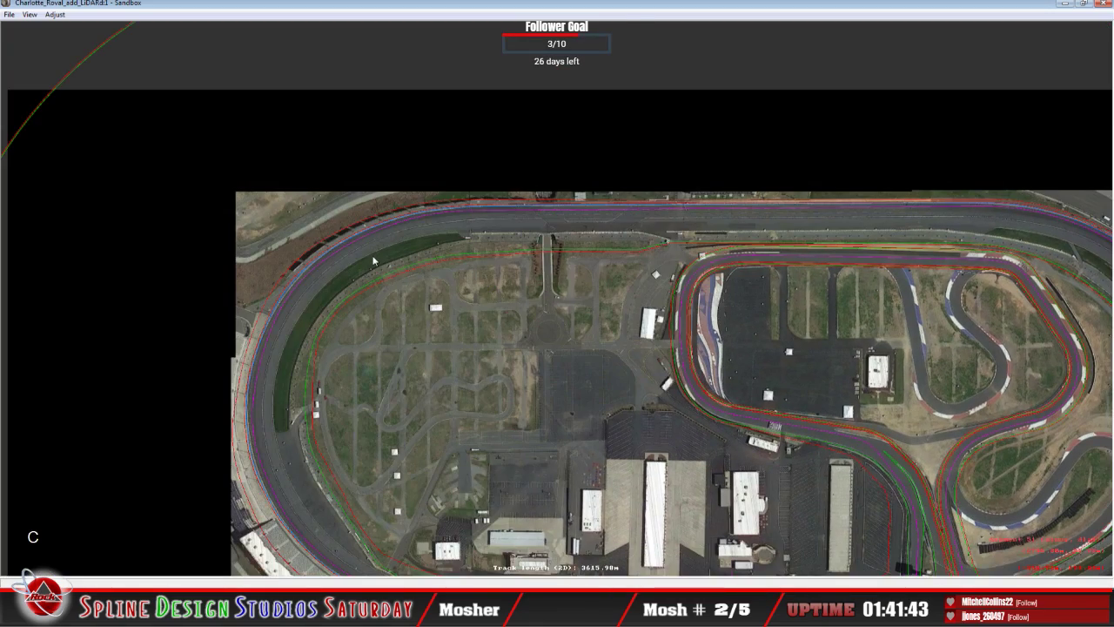
key(z)
scroll(373, 260, up, 10)
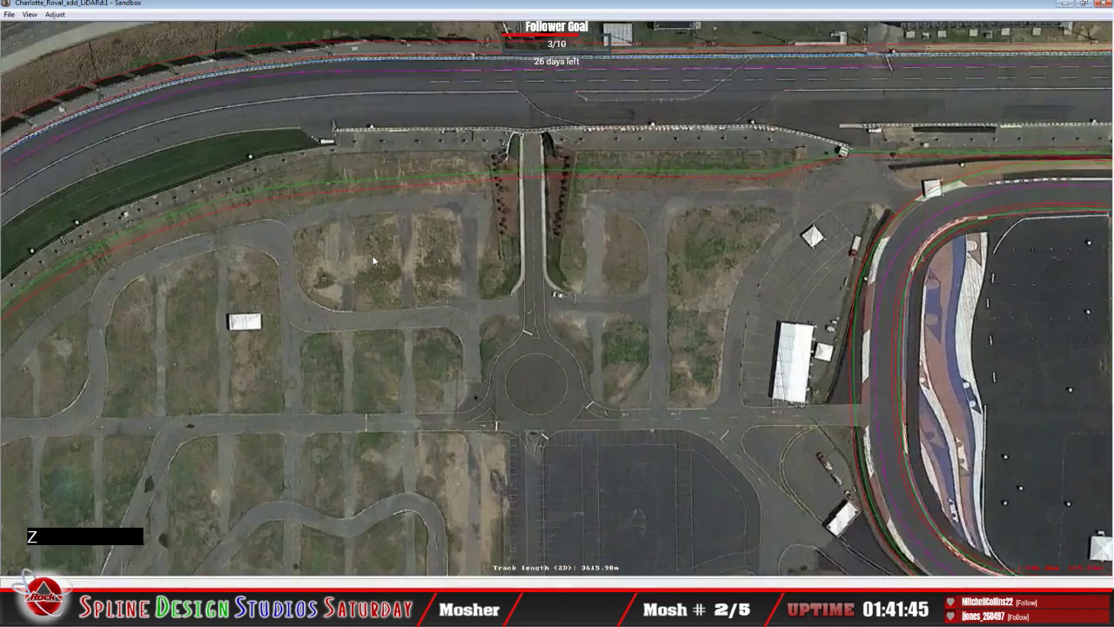
key(c)
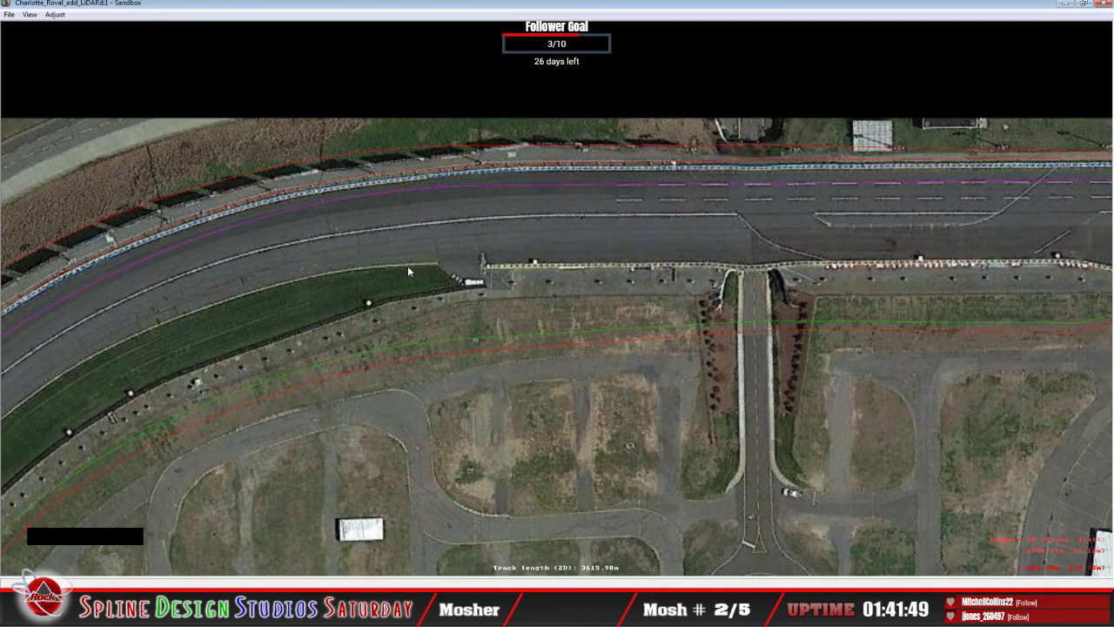
key(c)
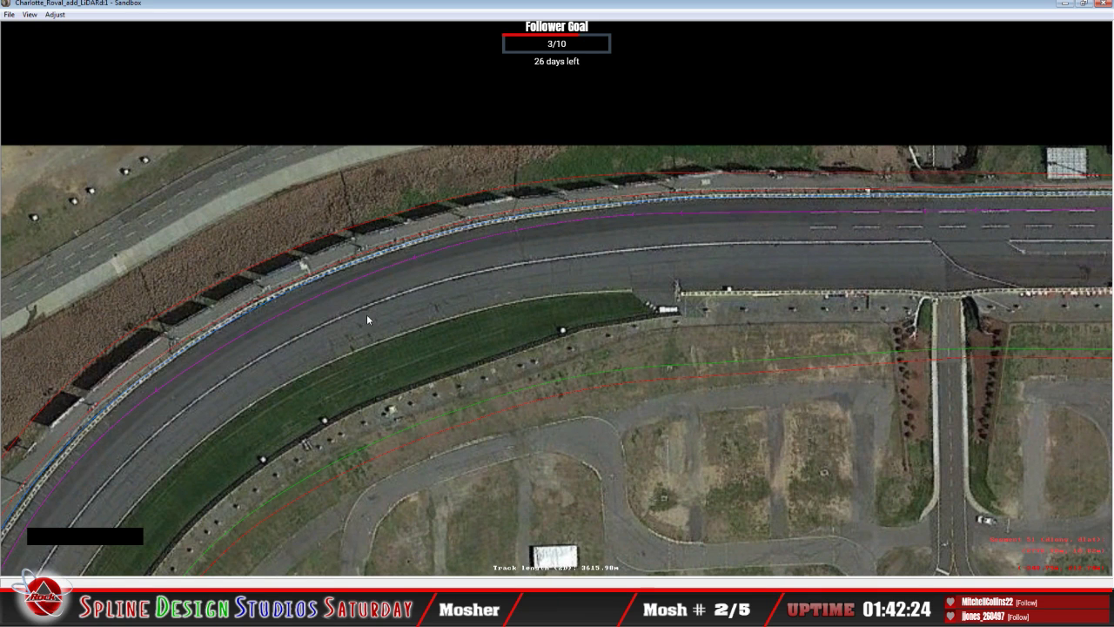
Try to insert an X section on the white lane line in the curved segment beside the northwest turn's grass apron.
click(464, 420)
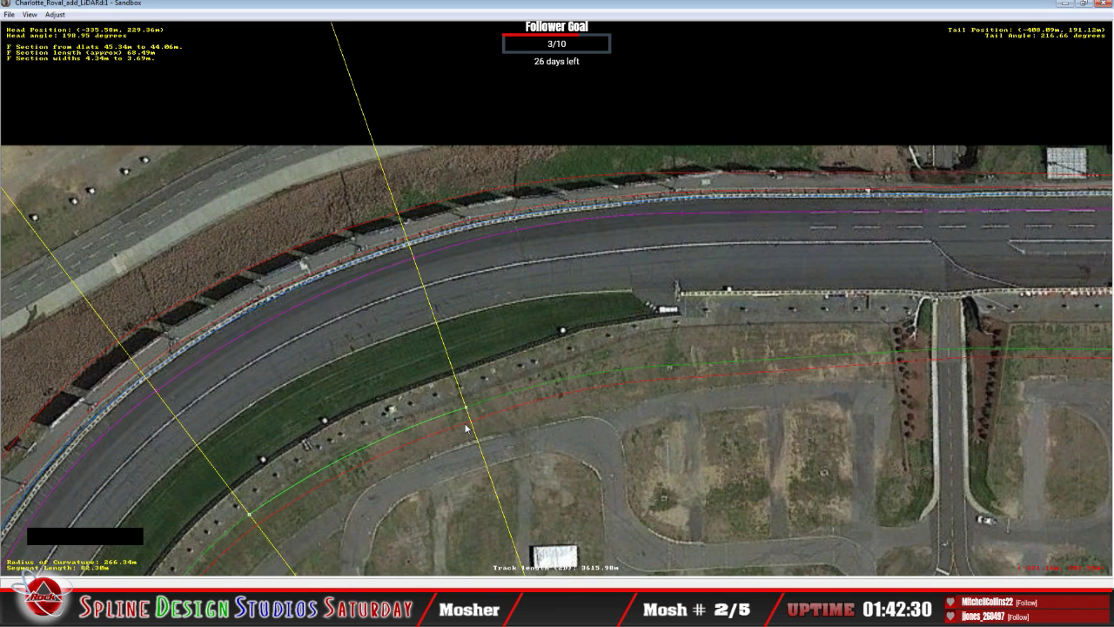
click(489, 16)
key(z)
key(c)
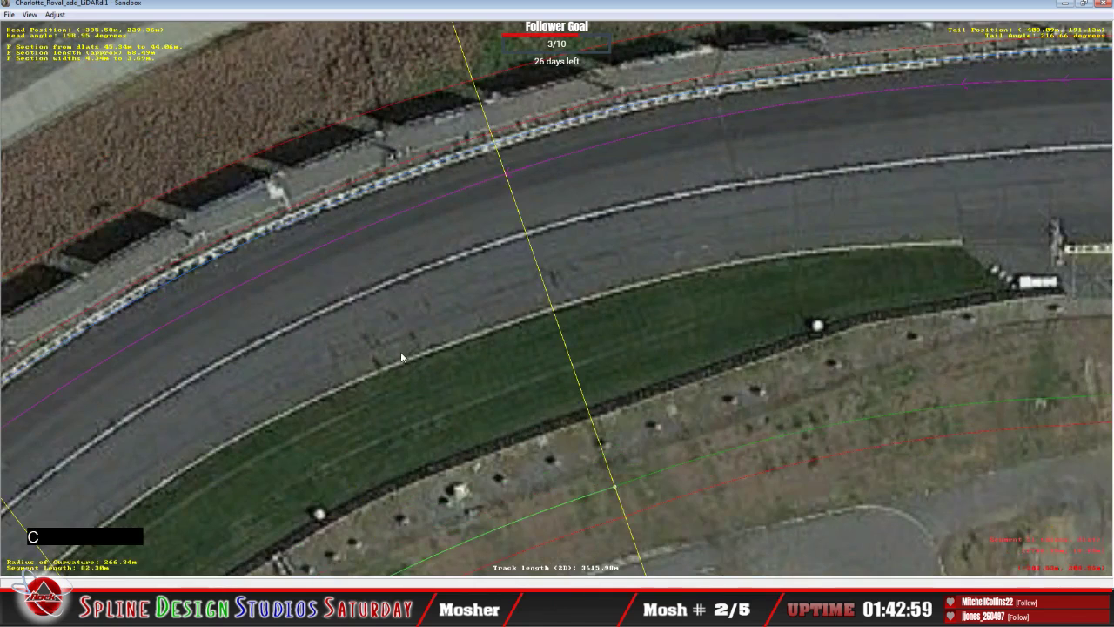
key(c)
click(423, 291)
right_click(423, 285)
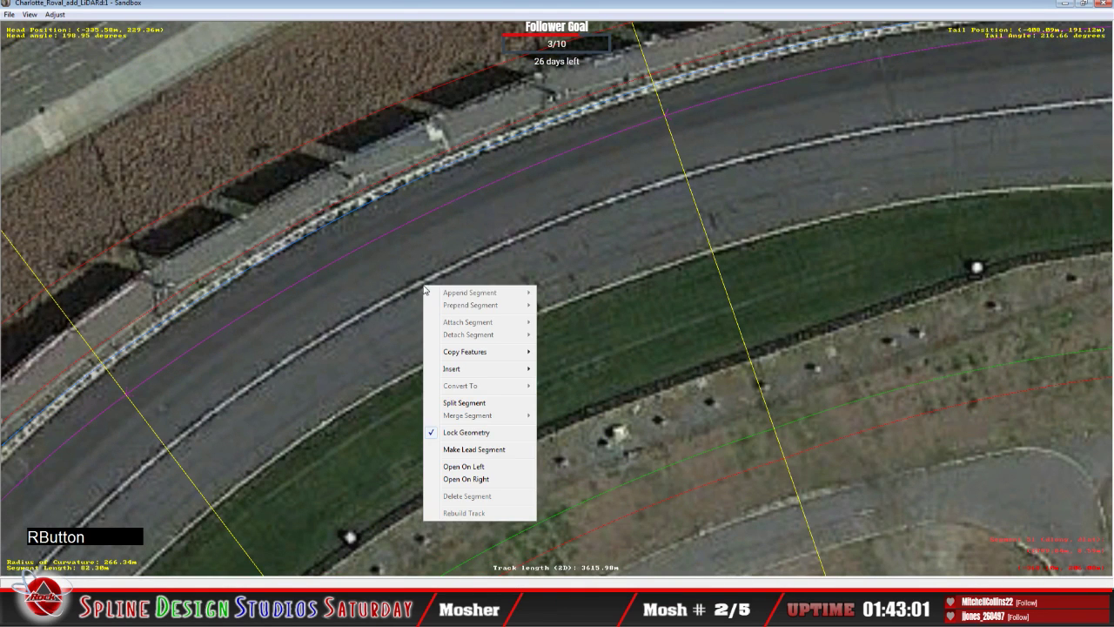
mouse_move(462, 372)
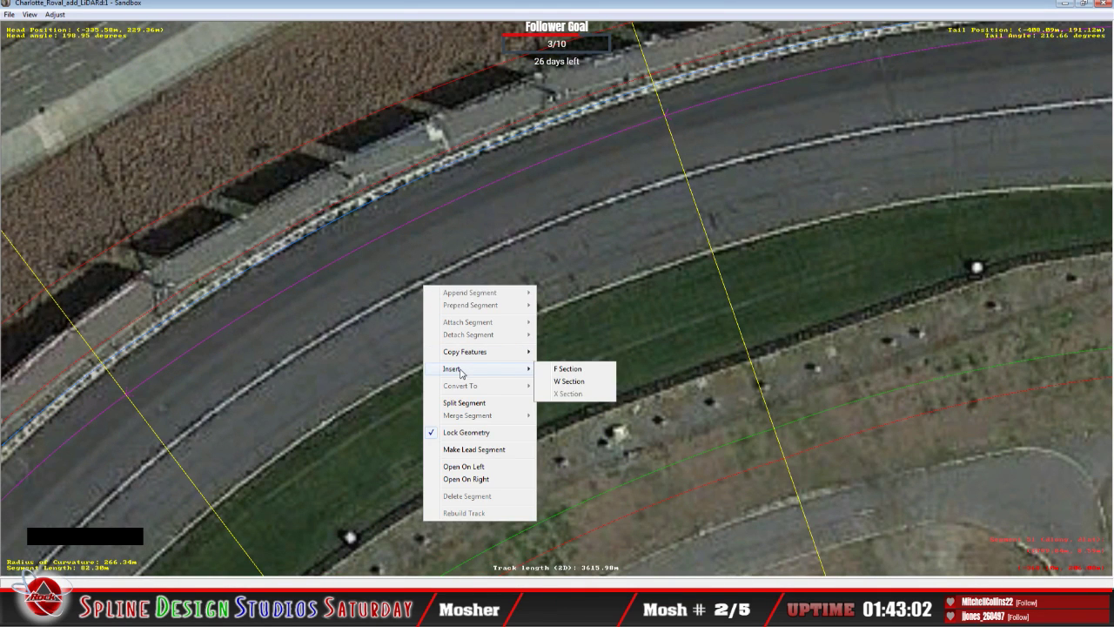
click(571, 397)
click(419, 142)
key(x)
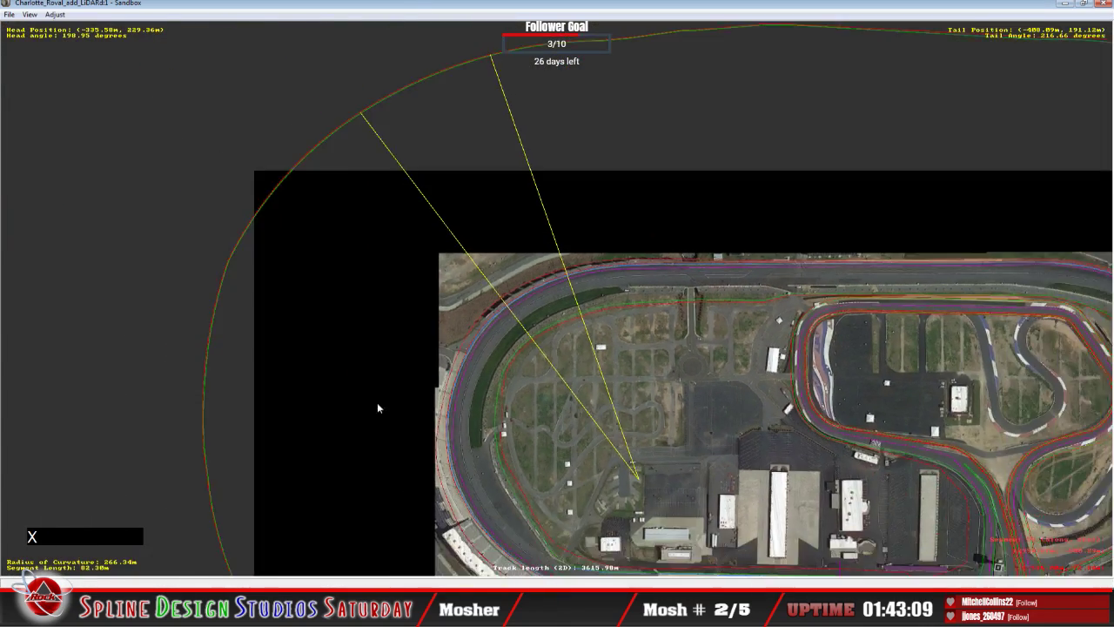
Unlock all geometry of the track.
right_click(160, 364)
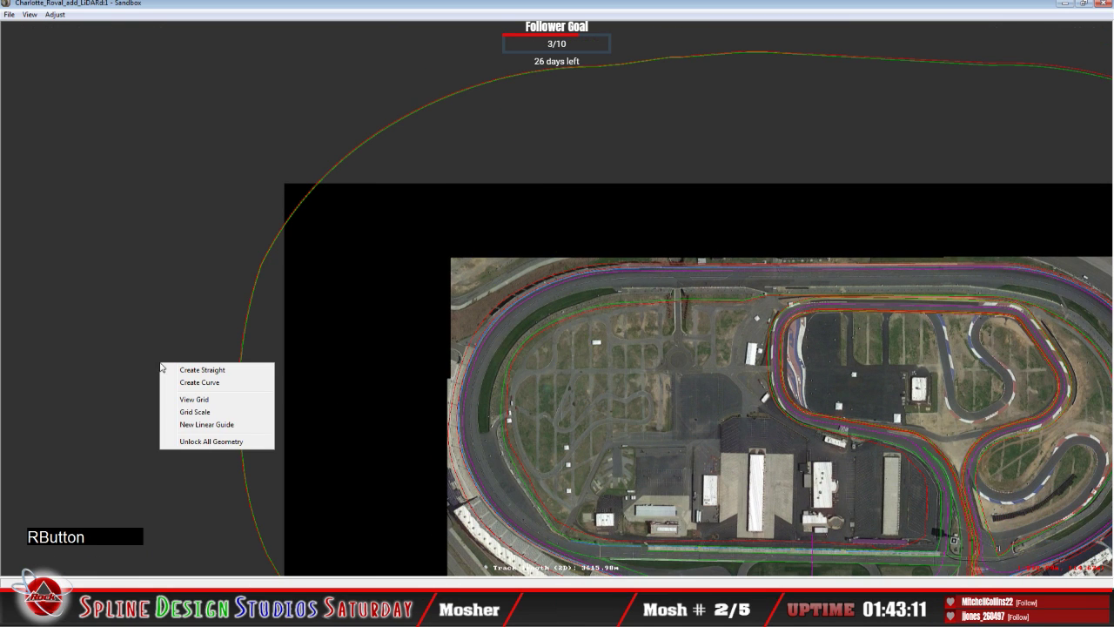
click(205, 442)
click(448, 22)
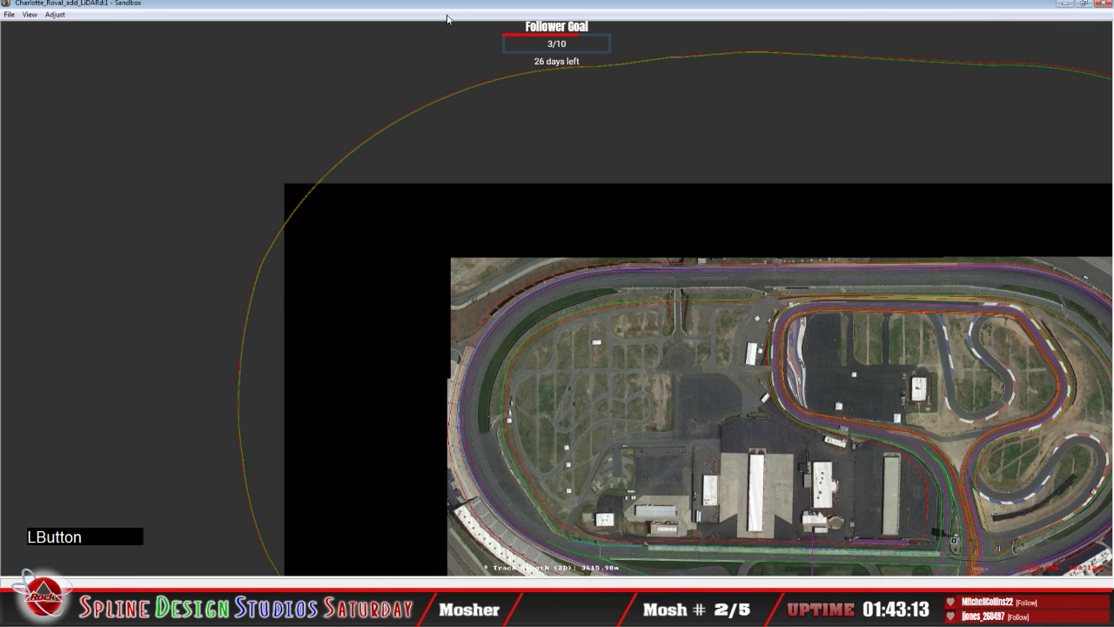
Insert an X section along the white lane line in the curved northwest segment, from about dlat 9 m to 8 m.
key(z)
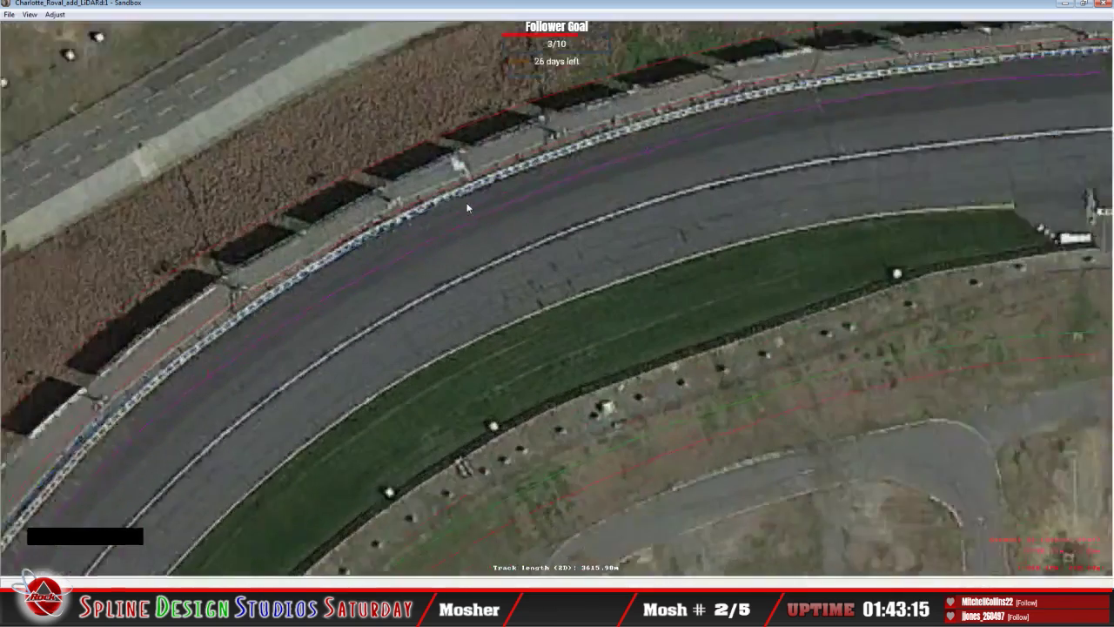
key(z)
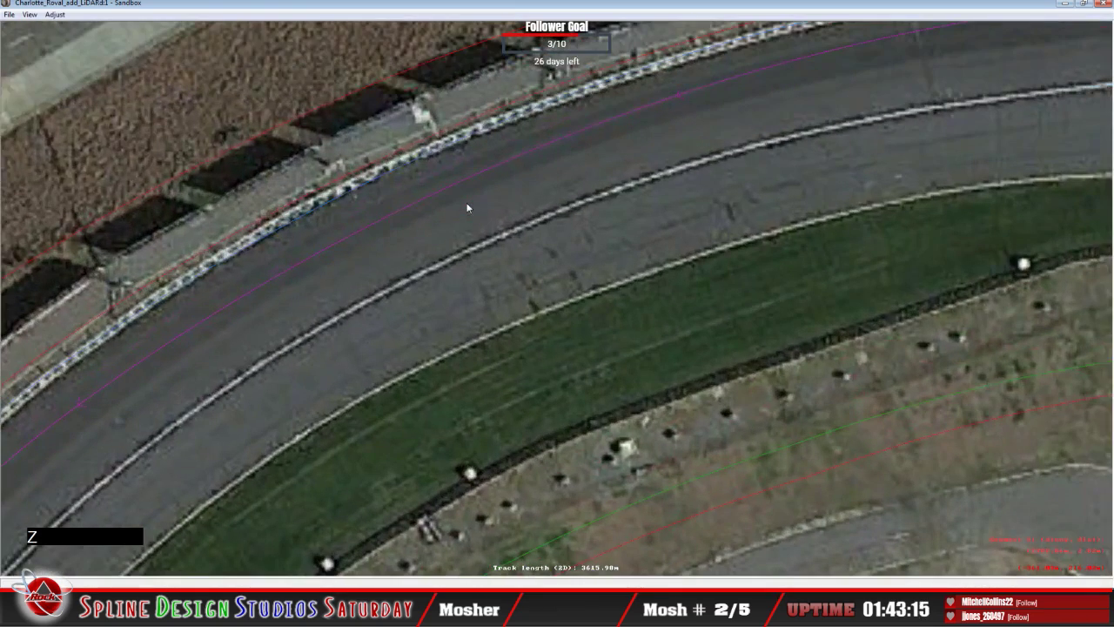
right_click(414, 285)
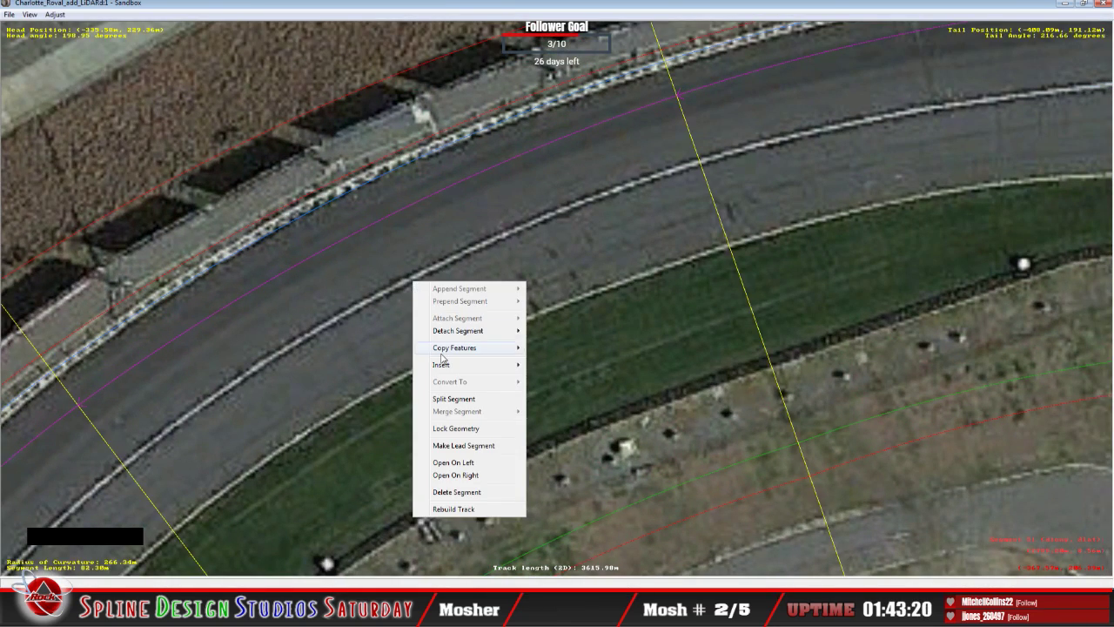
mouse_move(444, 366)
click(582, 391)
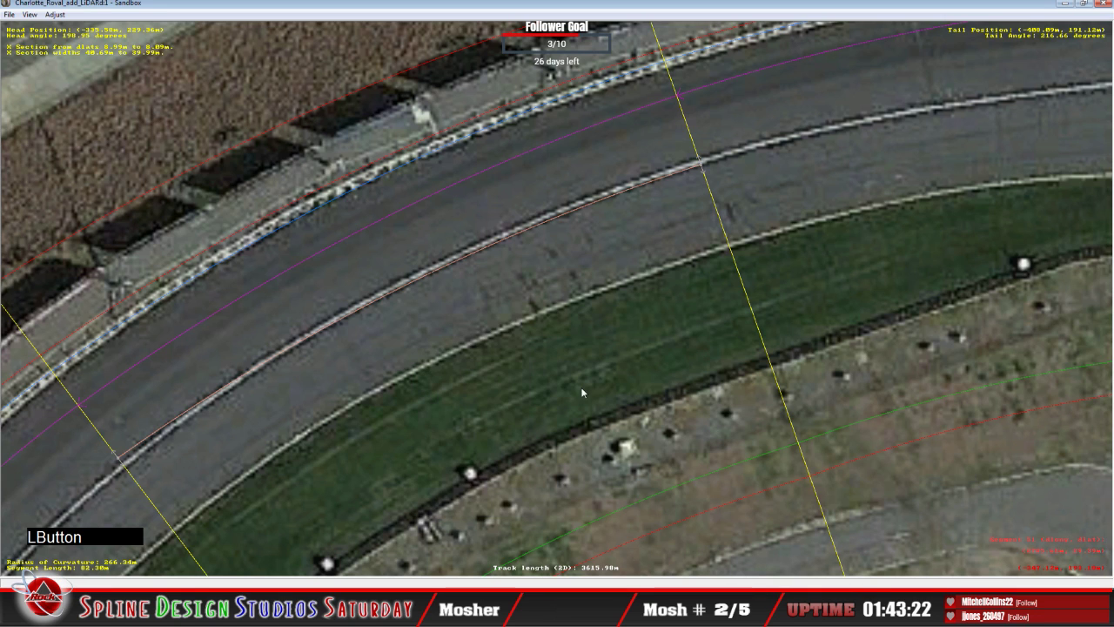
Move the tail of the curved northwest segment's X section onto the white lane line at about dlat 8.75 m.
click(703, 163)
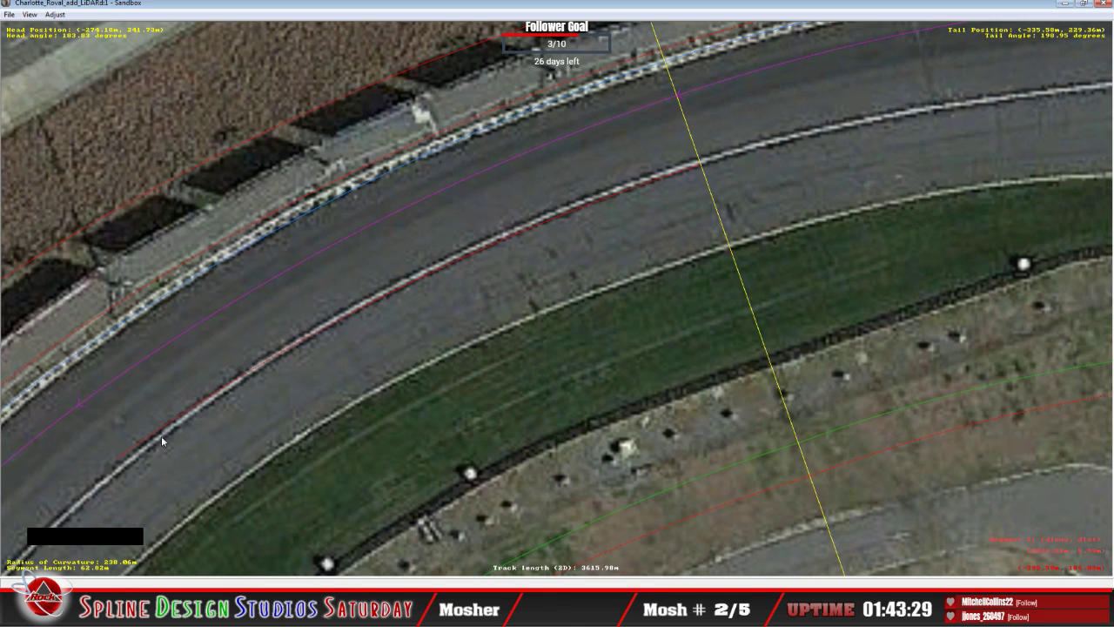
click(127, 461)
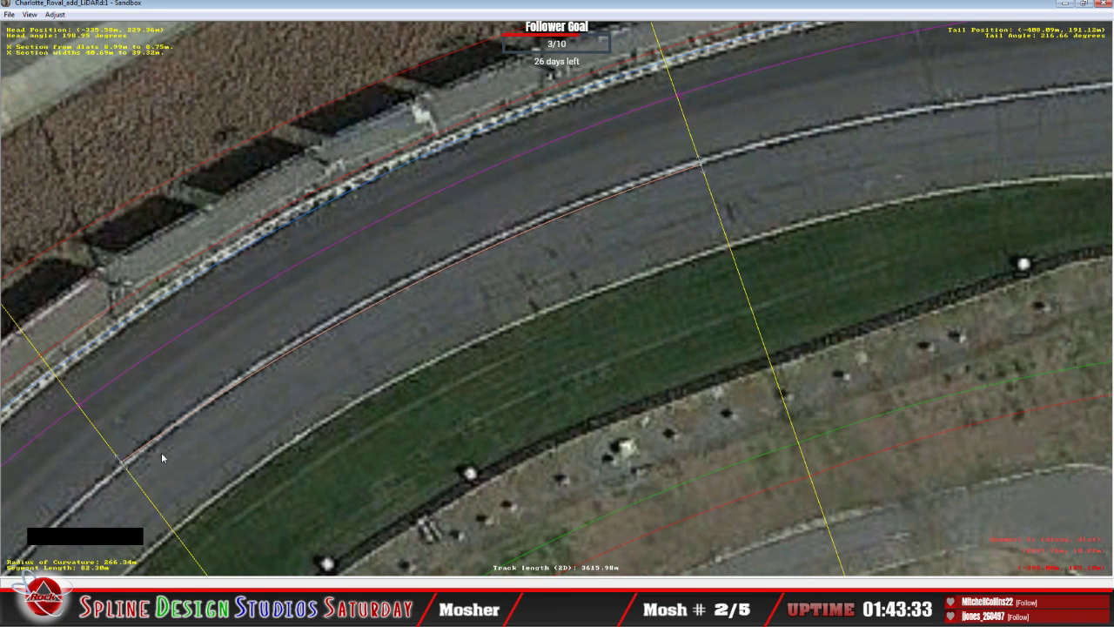
key(c)
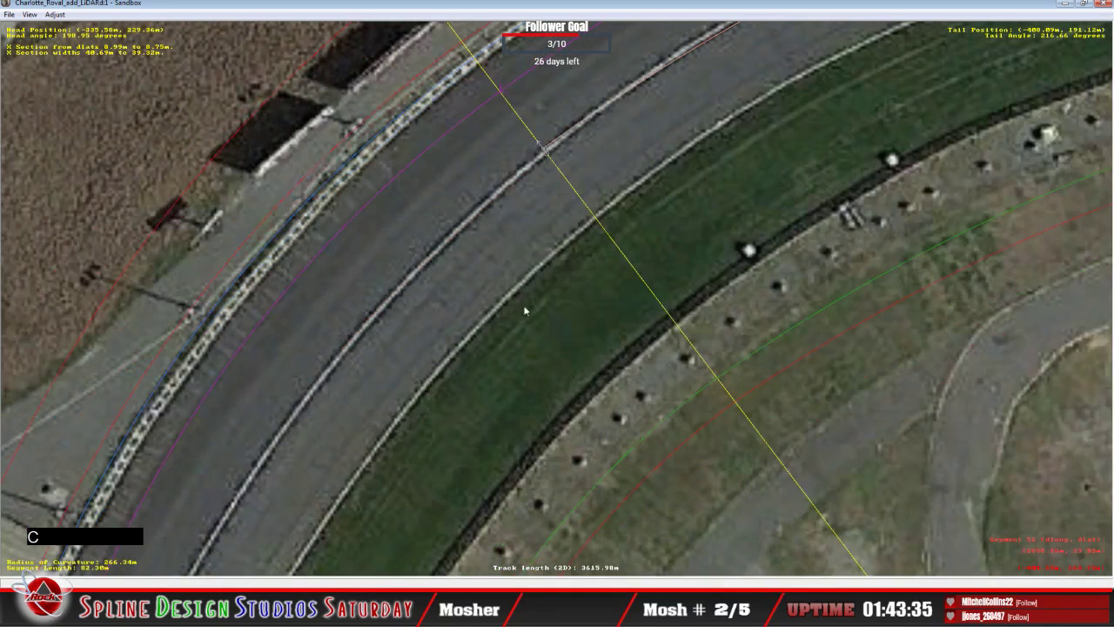
Insert an X section in the following curved segment and move its head onto the white lane line.
right_click(452, 275)
mouse_move(498, 360)
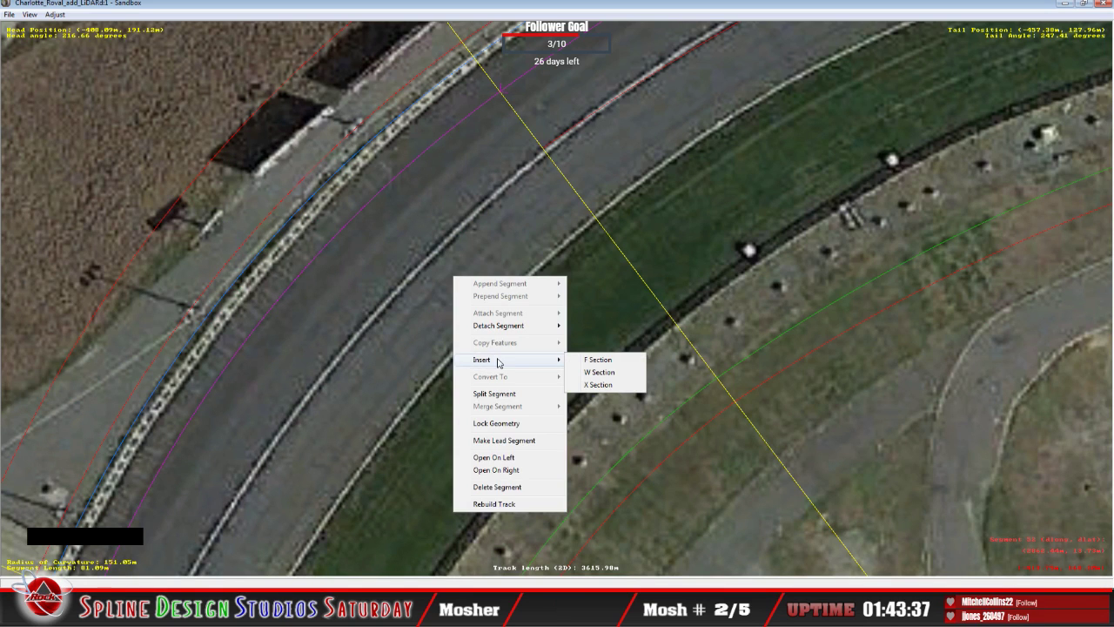
click(579, 385)
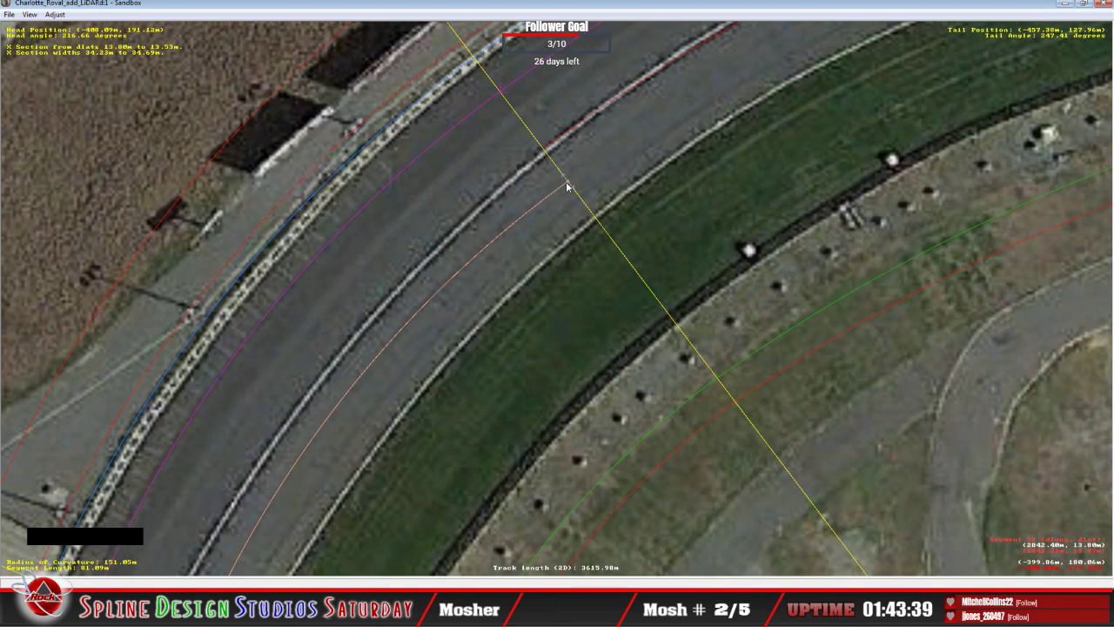
drag(567, 186, 539, 155)
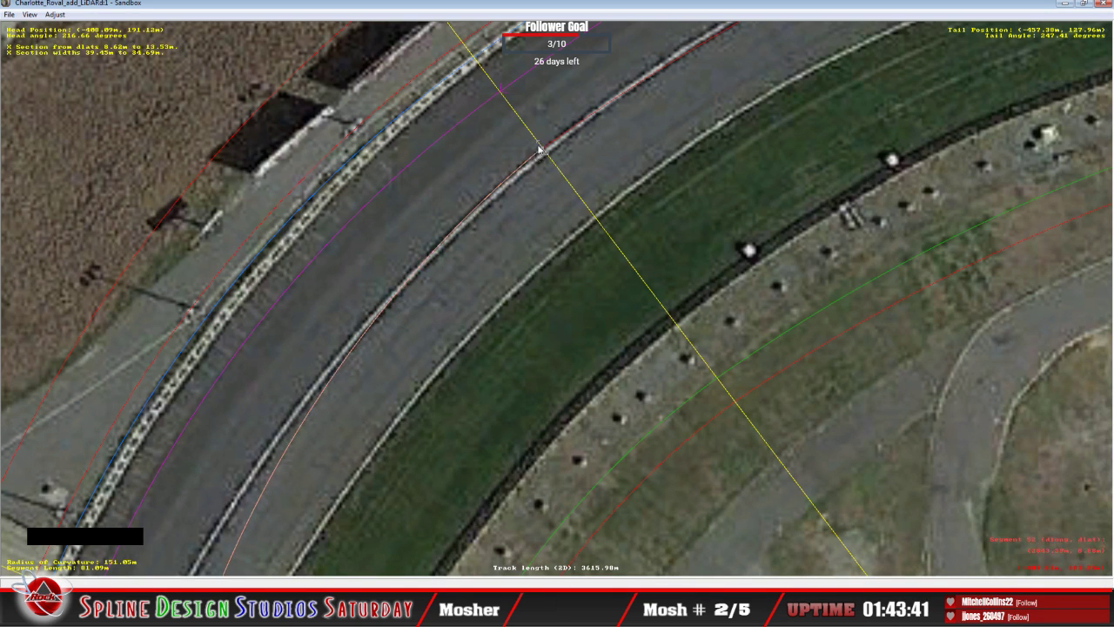
click(541, 149)
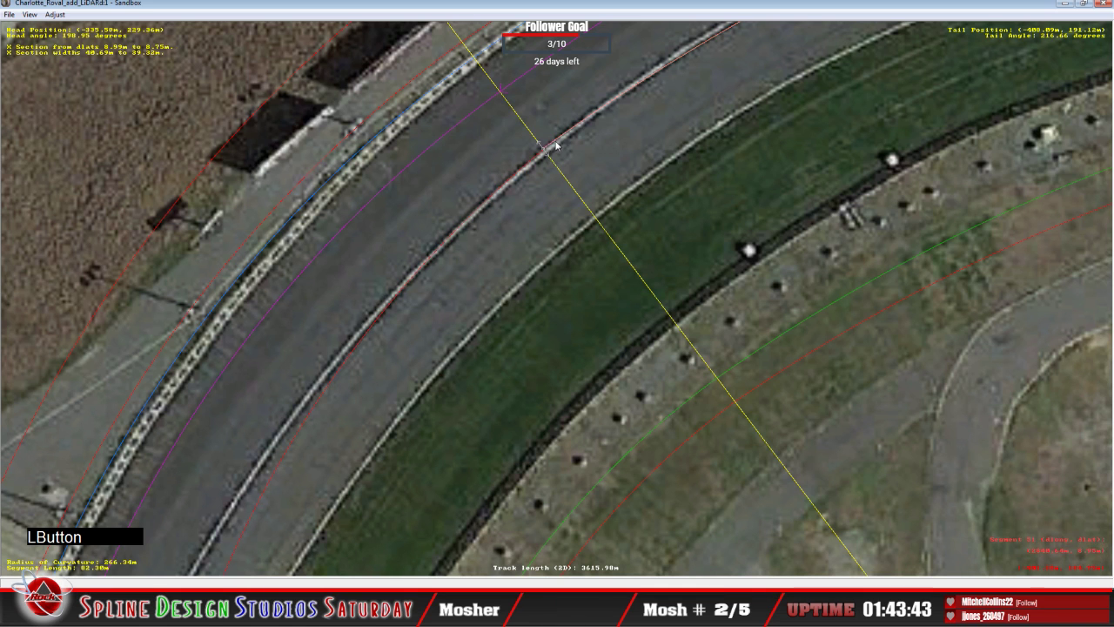
Move the preceding segment's X section tail toward the new section's head, to about dlat 9.13 m.
drag(556, 146, 543, 165)
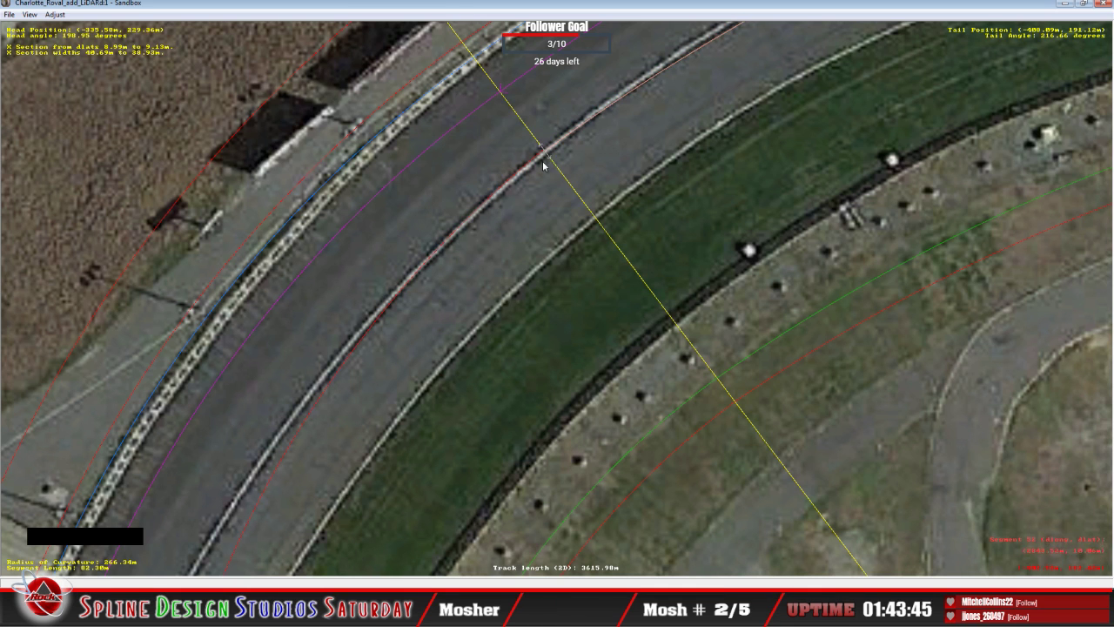
key(z)
key(c)
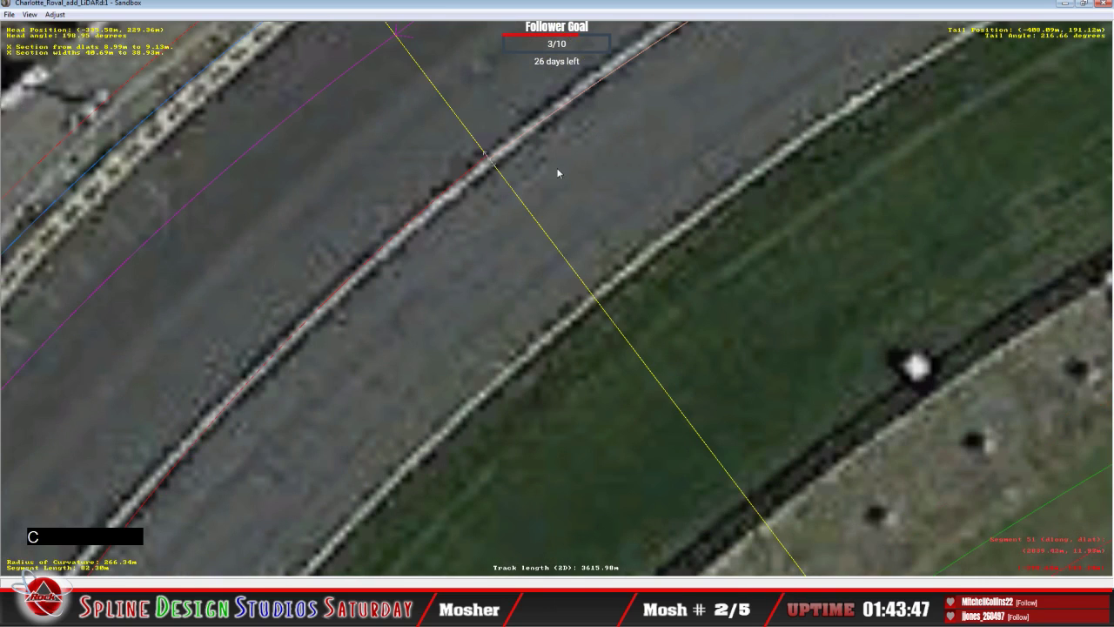
Hide the aerial background image by setting its mip to <None>.
click(61, 15)
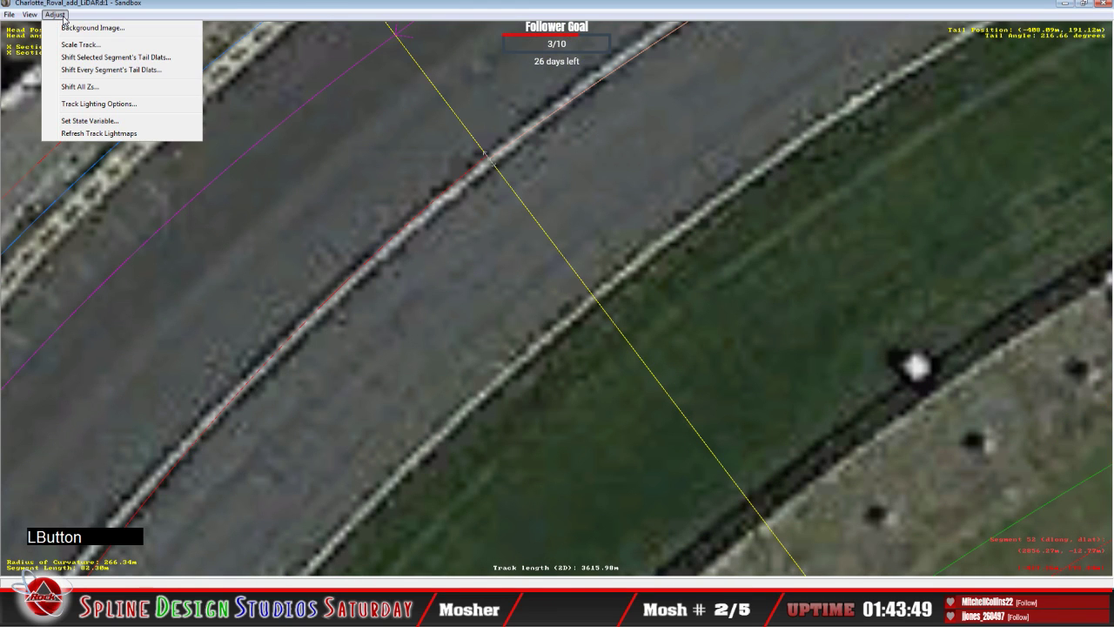
click(80, 27)
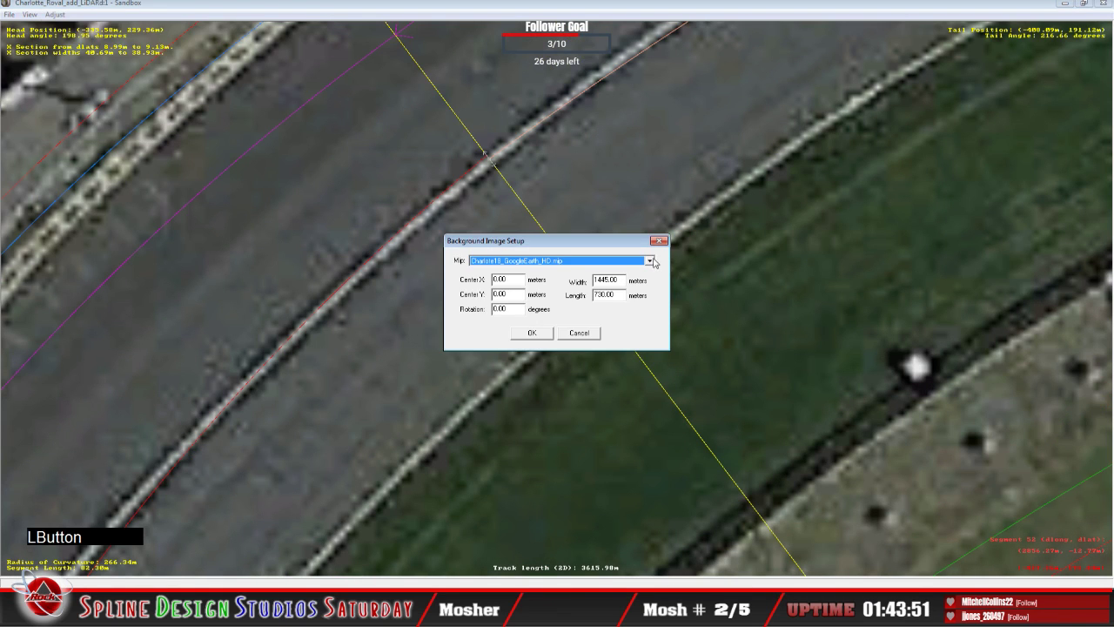
click(649, 261)
click(618, 270)
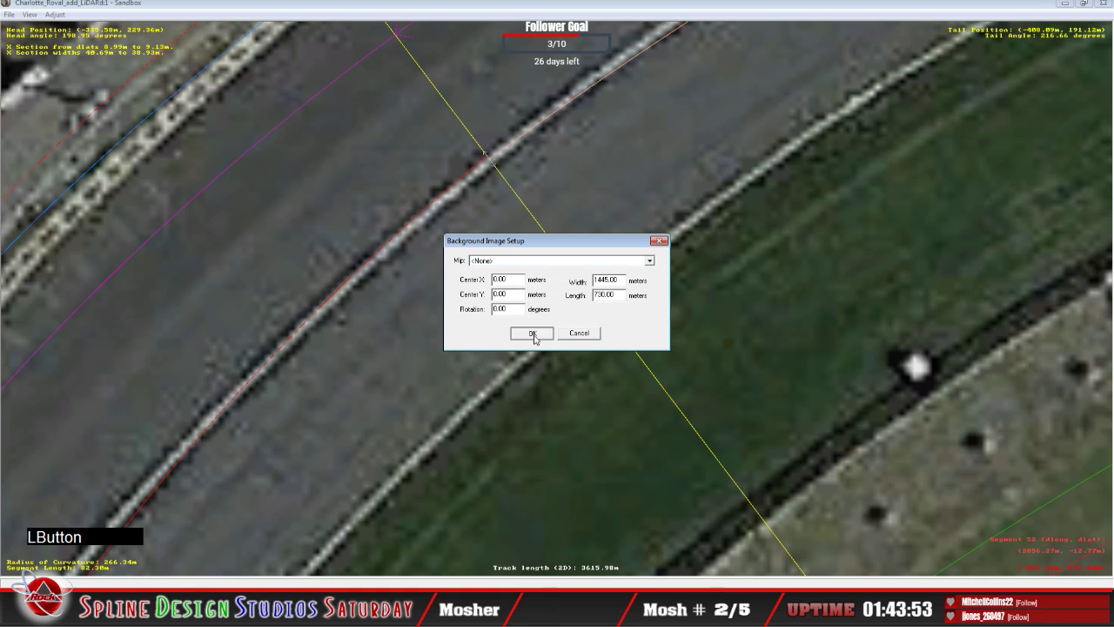
click(534, 338)
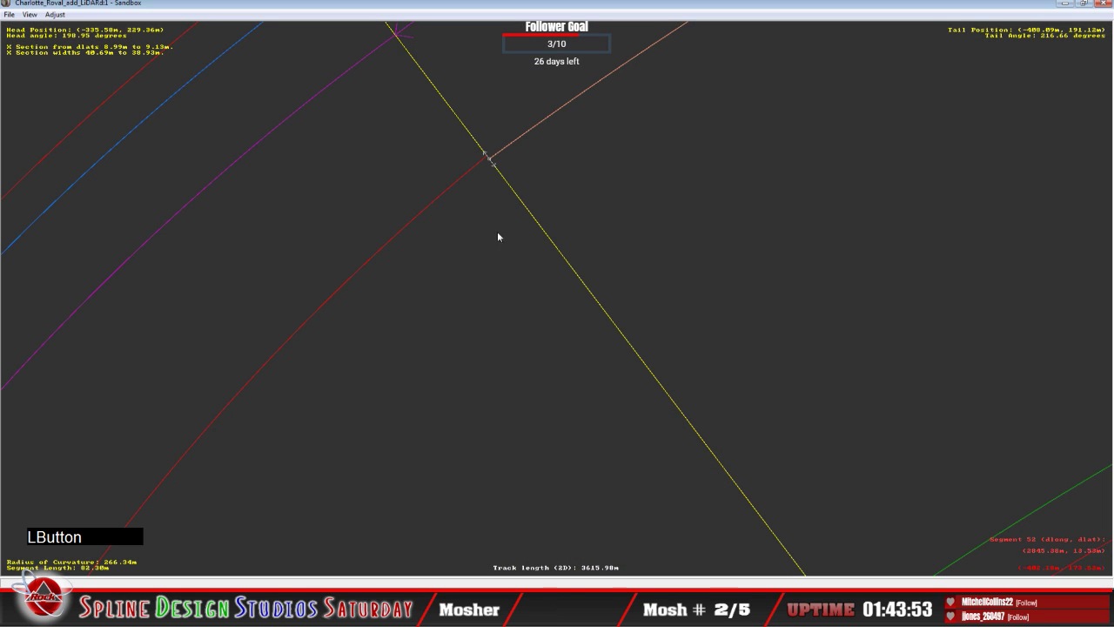
Join the X section's tail to the head of the next segment's X section at dlat 9.08 m.
drag(485, 161, 490, 159)
right_click(490, 158)
click(473, 187)
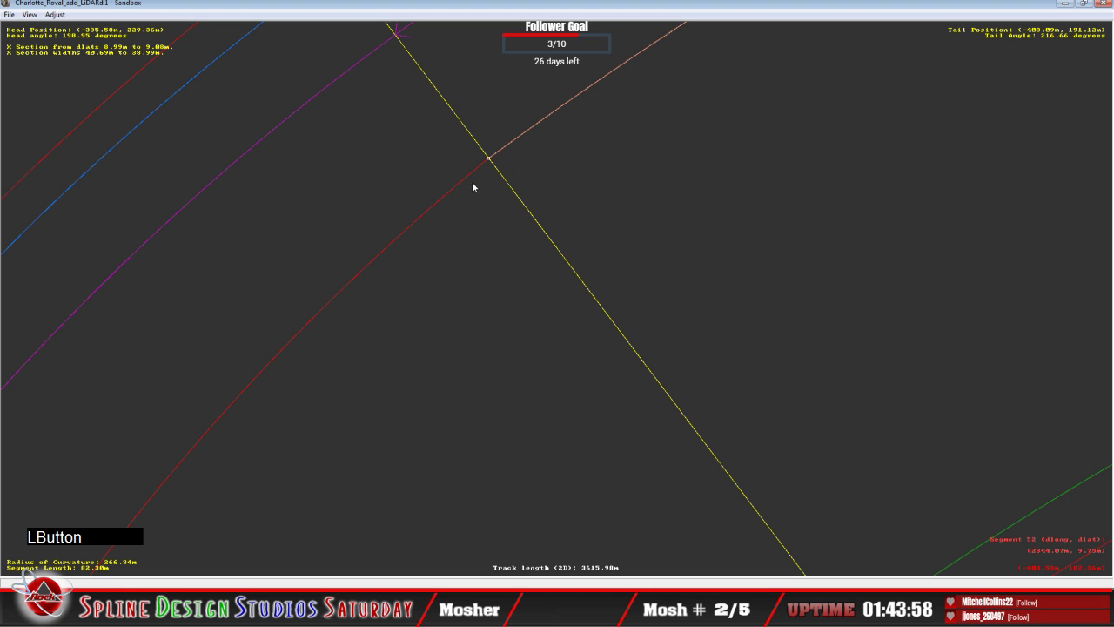
click(467, 195)
Show the aerial background again by setting its mip to Charlotte18_GoogleEarth_HD.mip.
key(c)
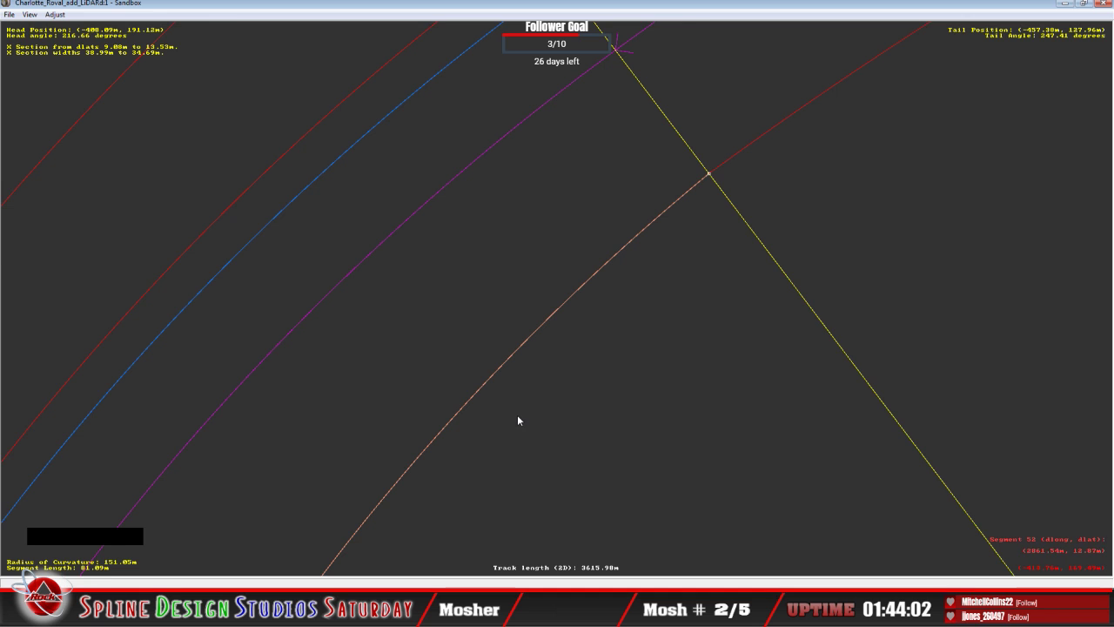
key(x)
key(c)
key(c)
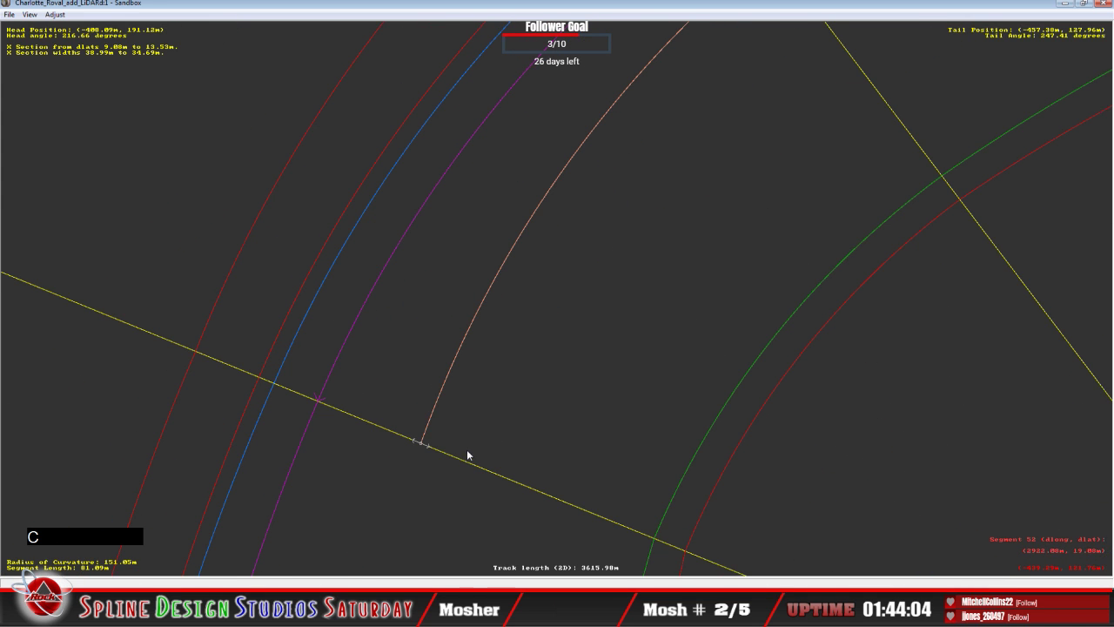
key(c)
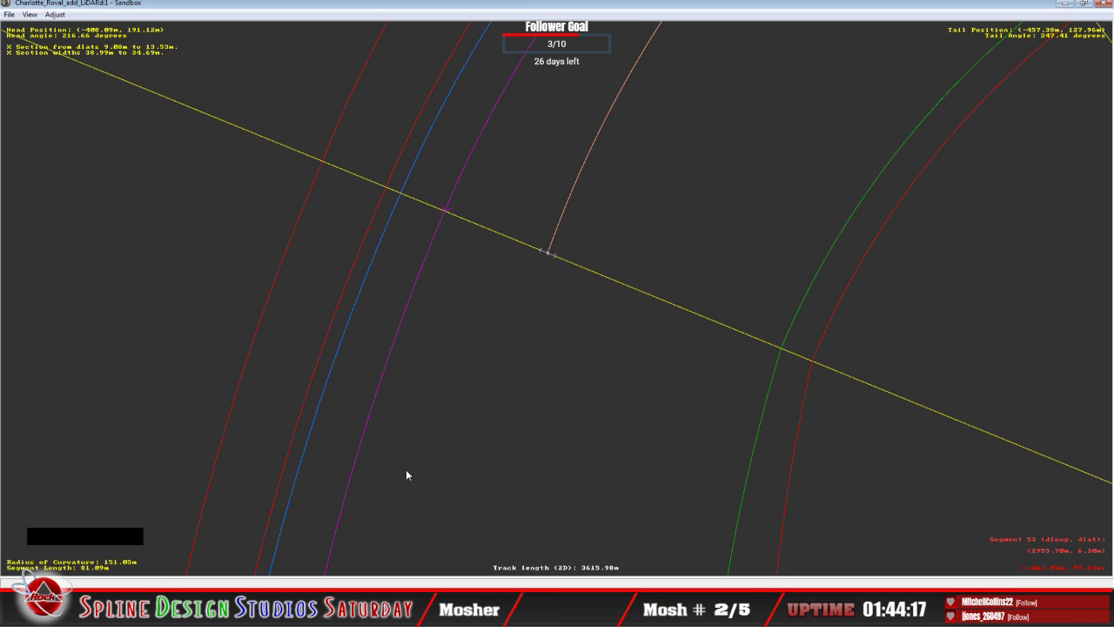
click(55, 14)
click(87, 27)
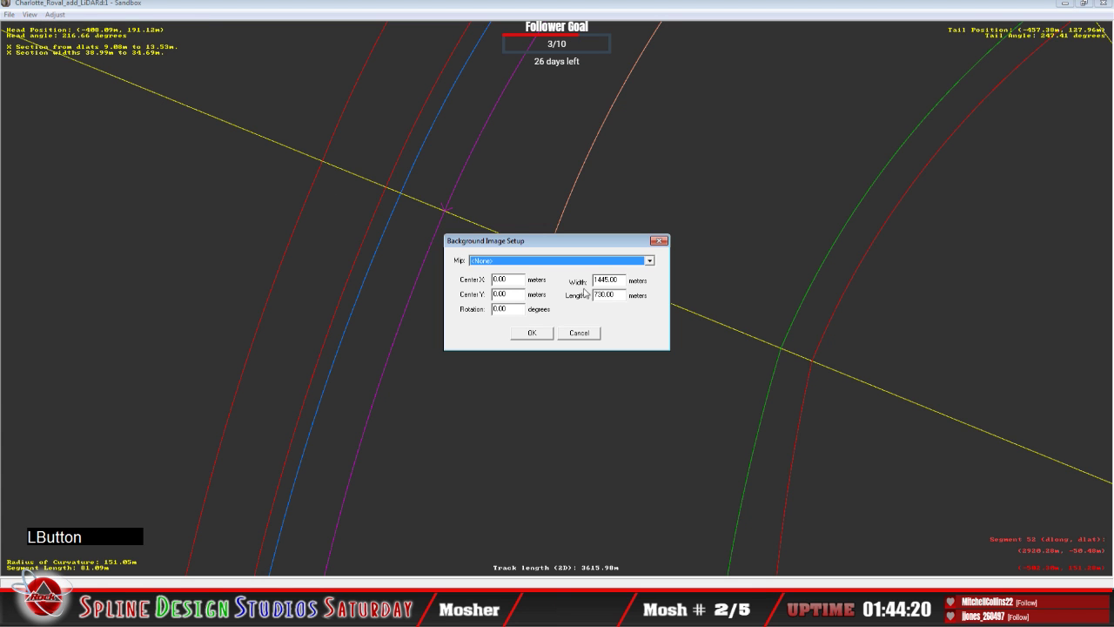
click(650, 261)
click(640, 276)
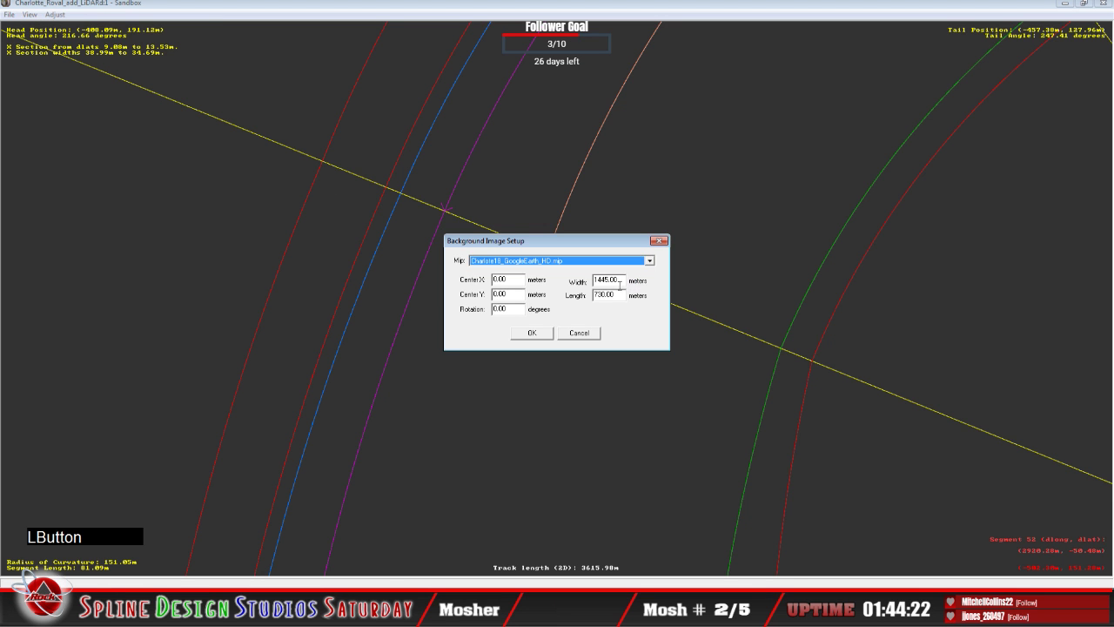
click(532, 333)
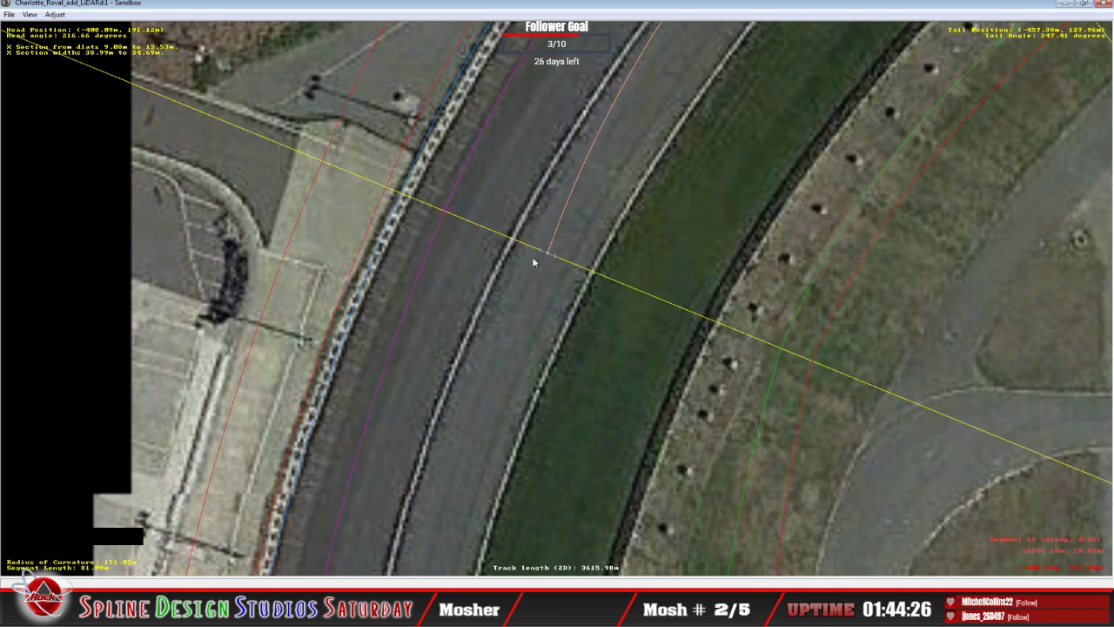
Move the tail of the selected segment's X section onto the white lane line at about dlat 9.24 m.
drag(542, 249, 512, 244)
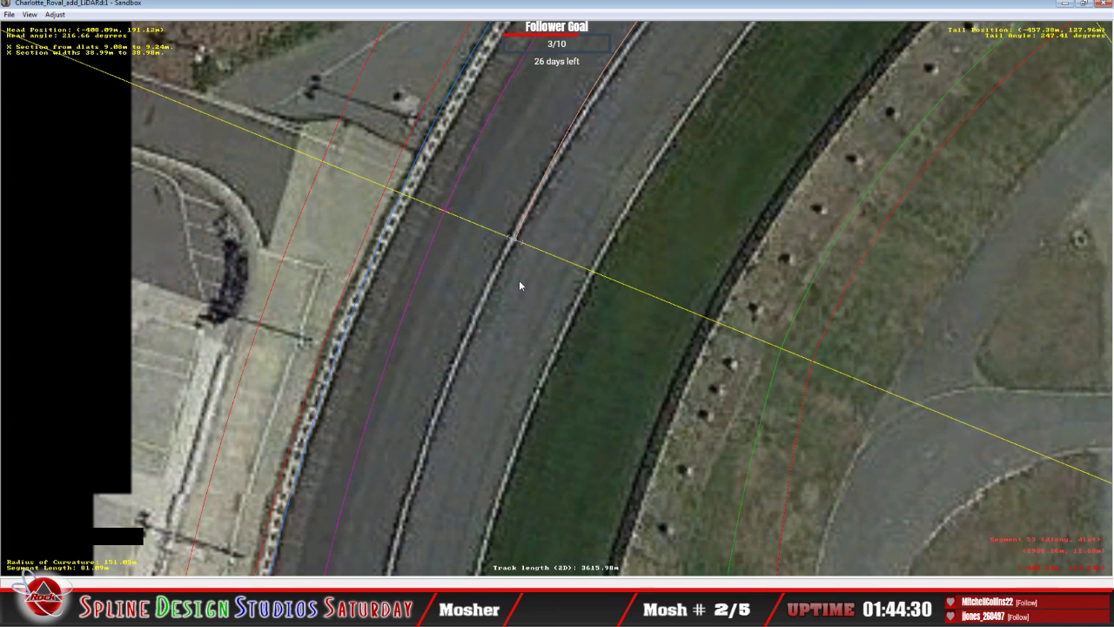
key(z)
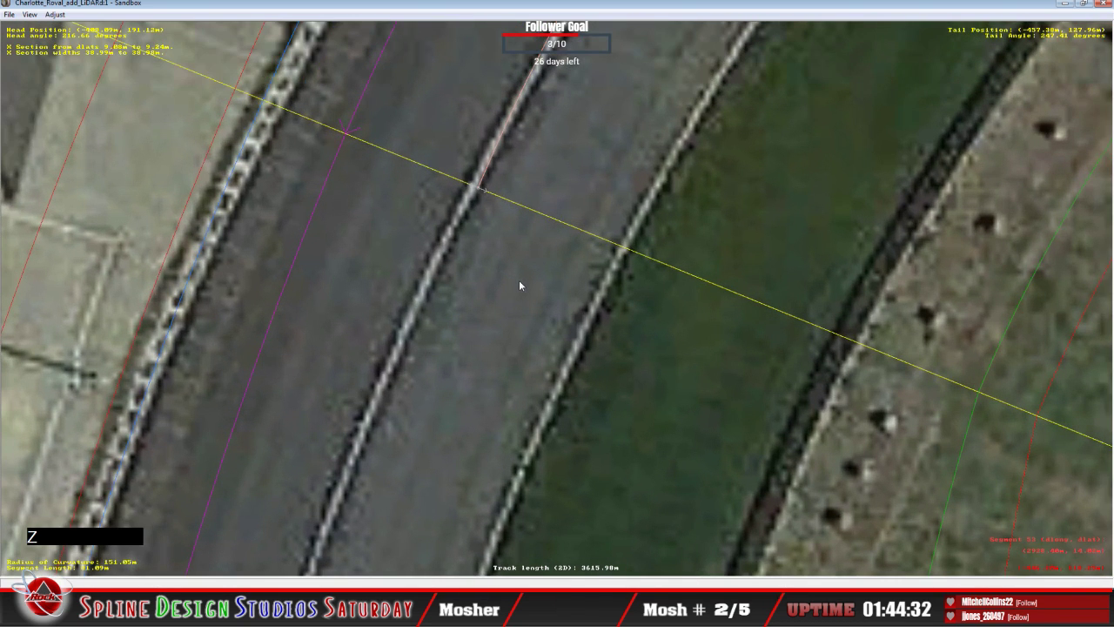
Insert an X section along the lane line in the next segment and set its joint with the preceding section at about dlat 8.94 m.
right_click(425, 289)
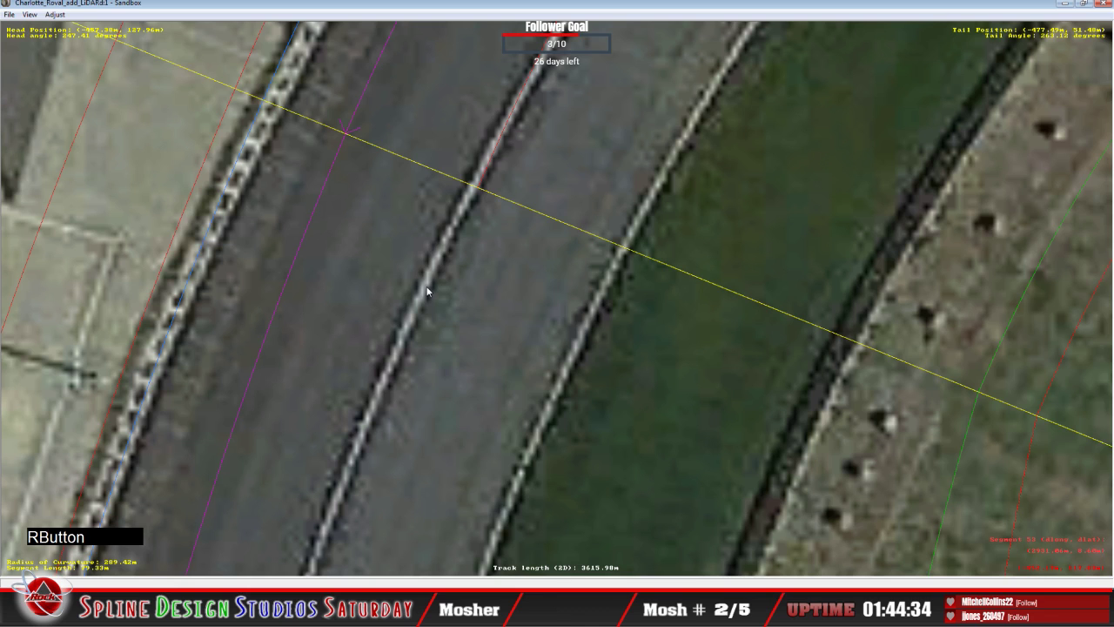
mouse_move(505, 371)
click(603, 401)
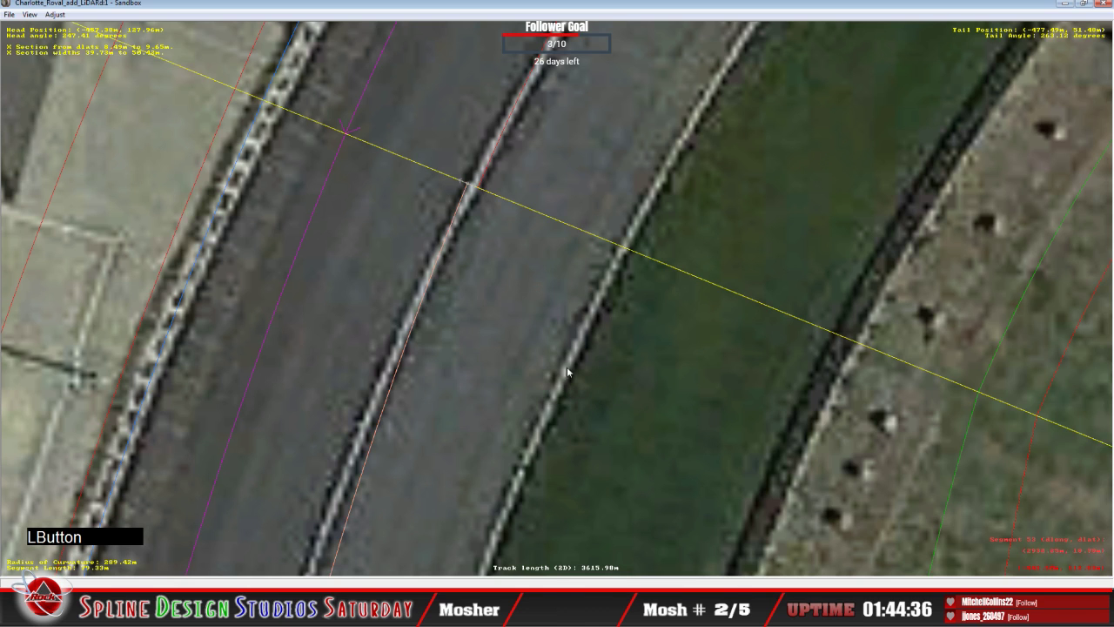
click(476, 189)
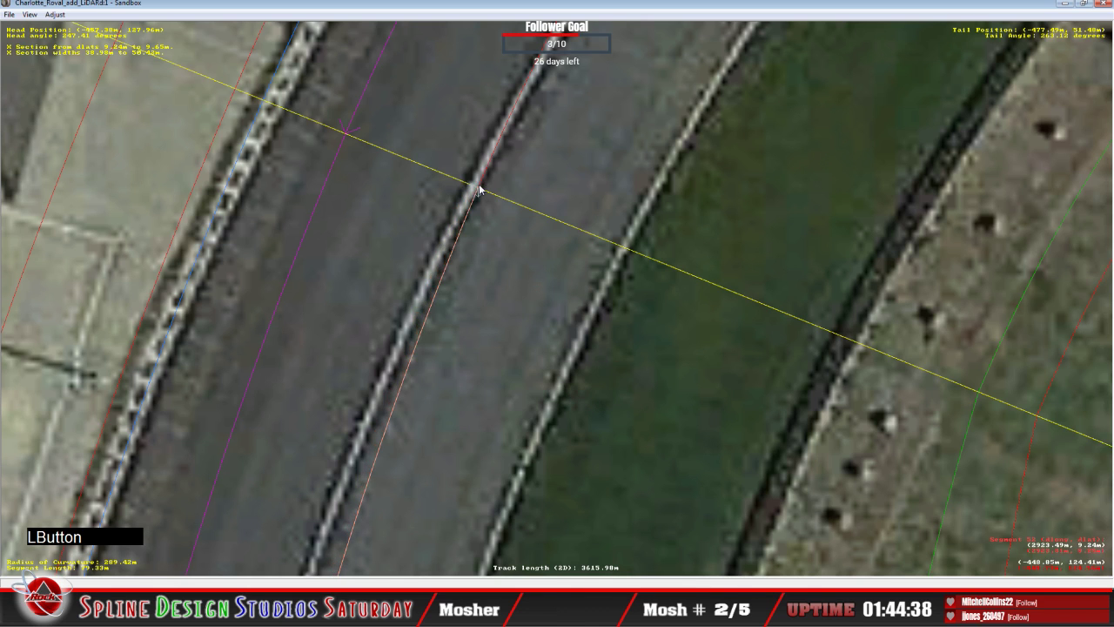
click(477, 189)
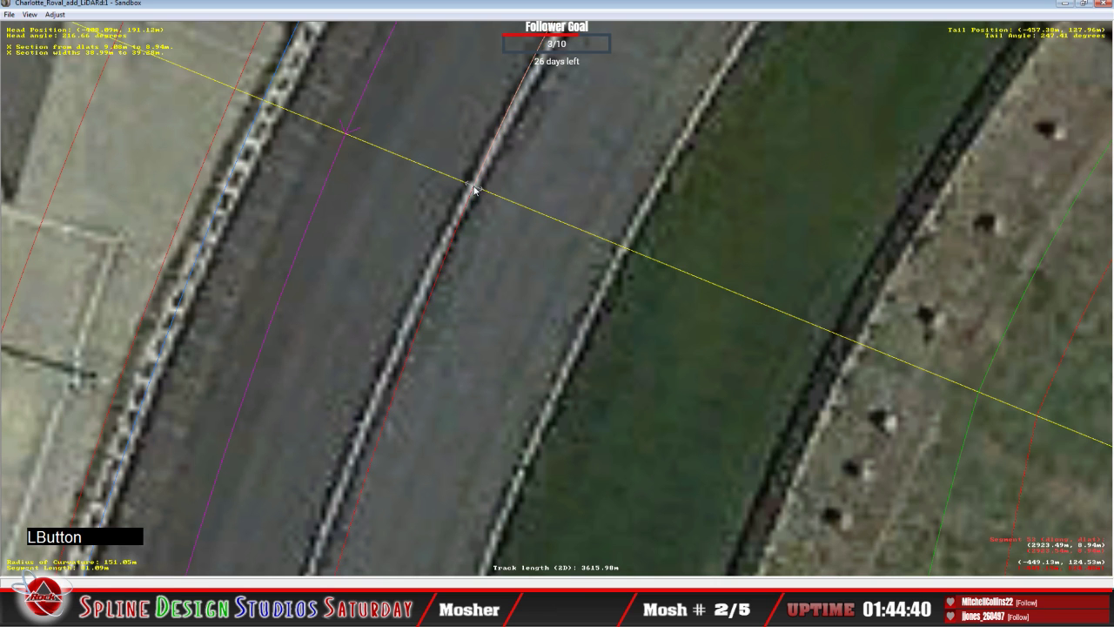
right_click(474, 188)
click(482, 201)
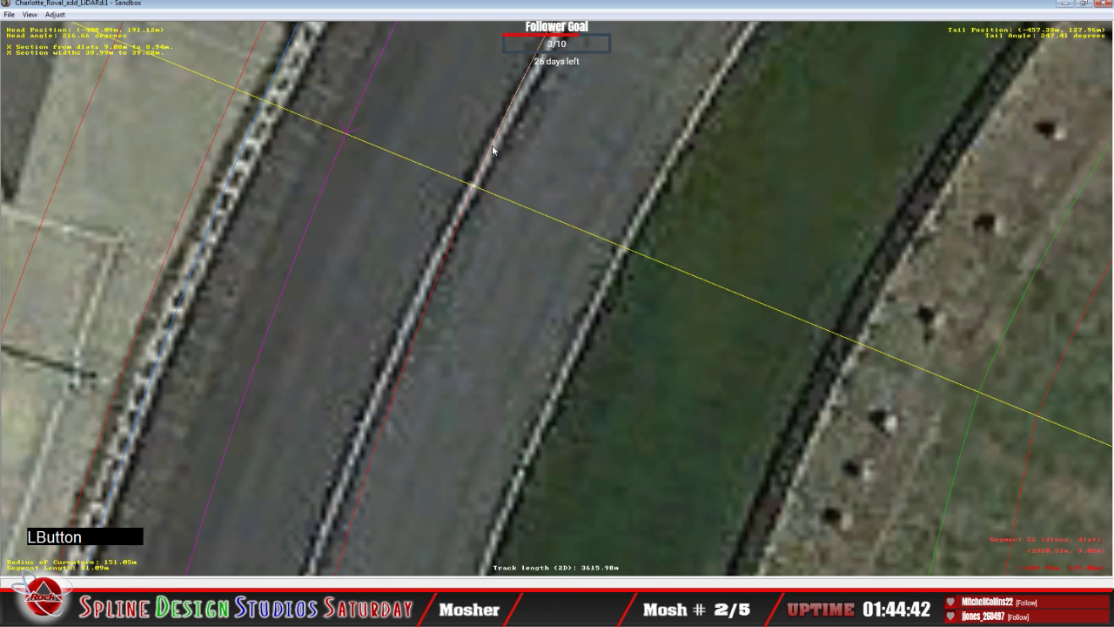
Shift the tail of the 81.09 m segment's X section to about dlat 9.12 m on the white lane line.
key(c)
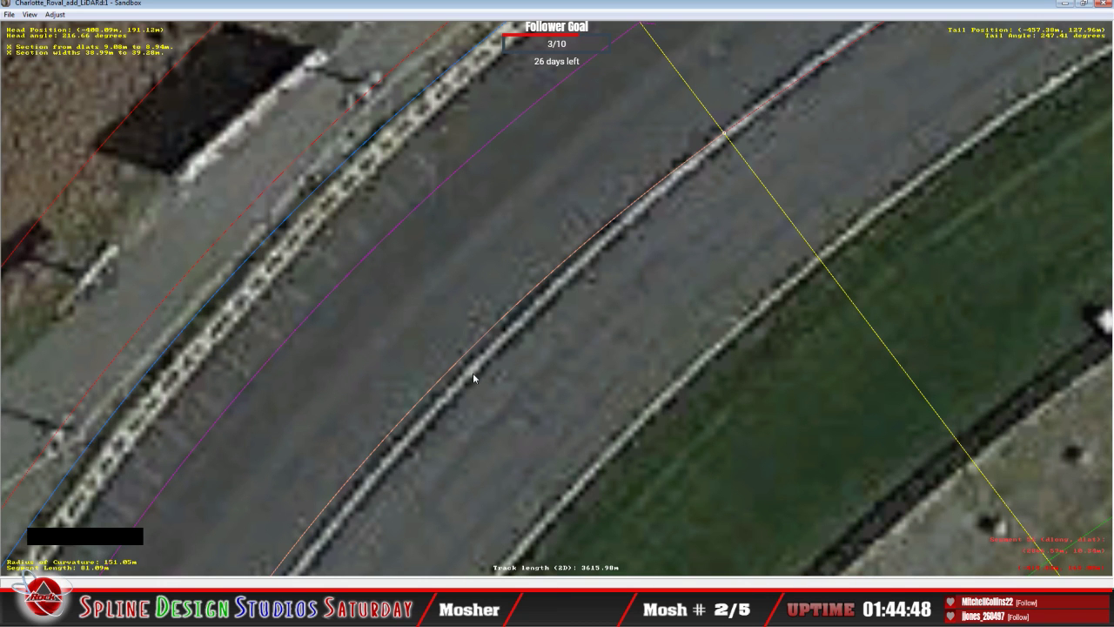
key(x)
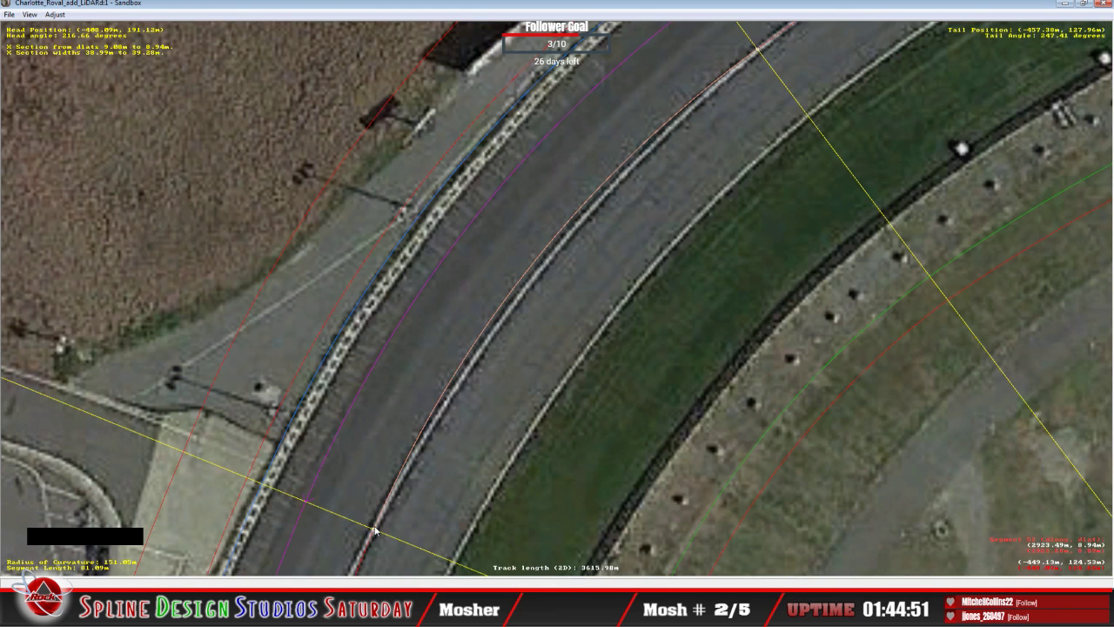
click(376, 530)
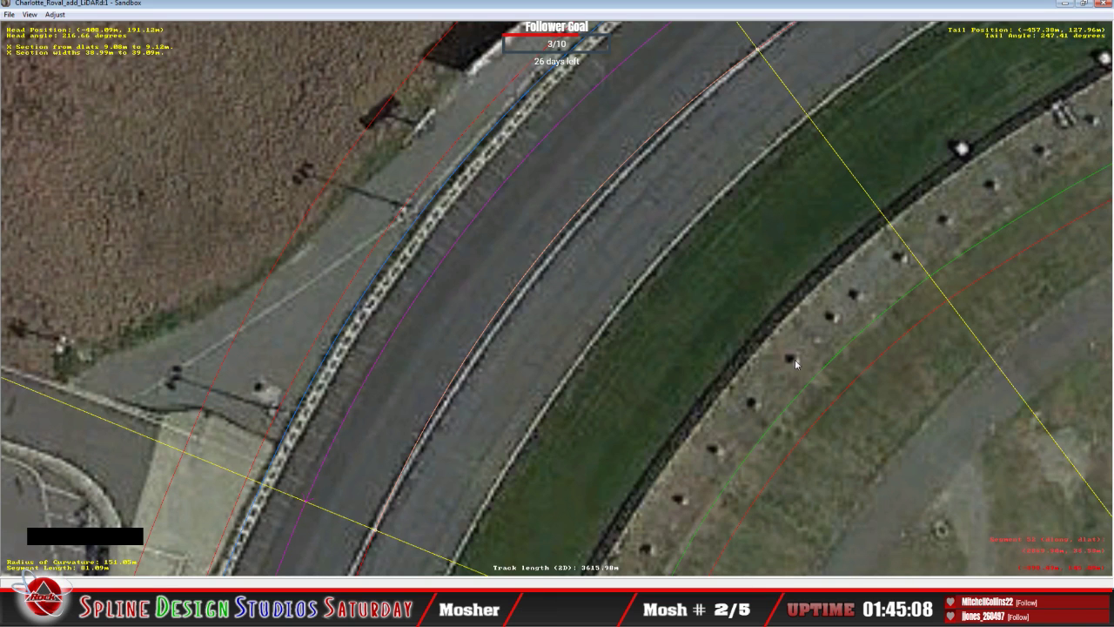
click(487, 26)
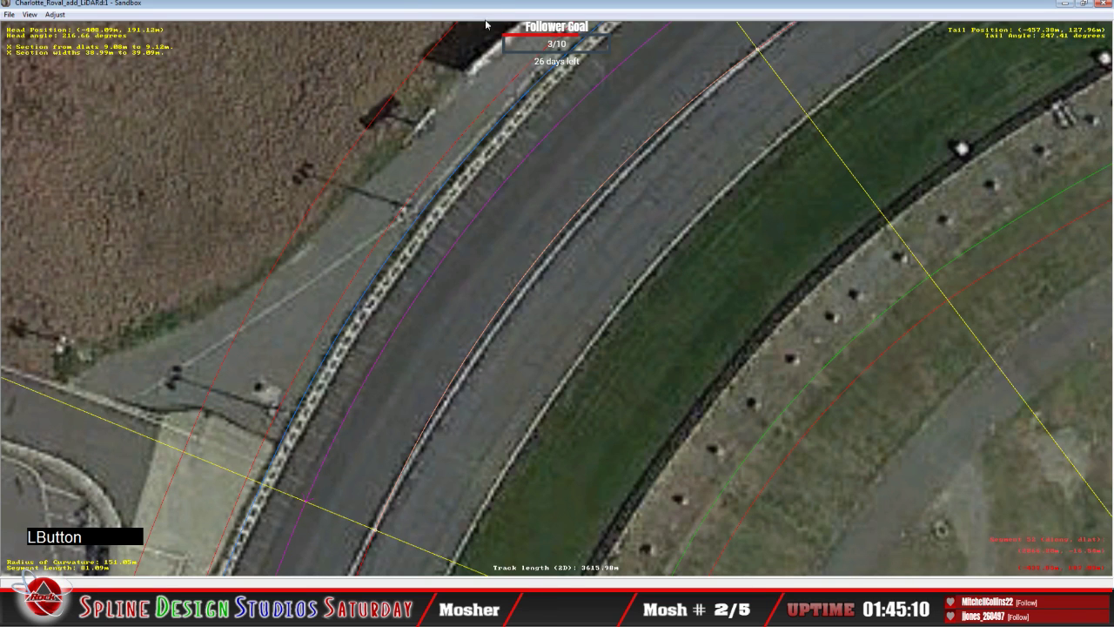
Insert an X section in the segment beside the end of the grass apron and join its head to the preceding section on the lane line.
key(c)
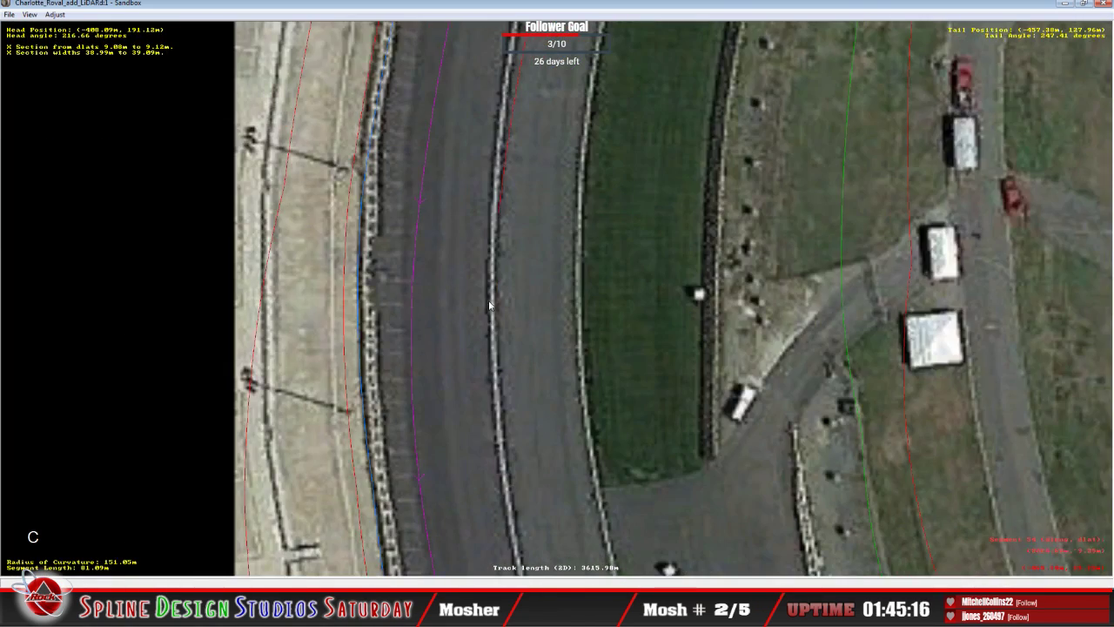
key(z)
click(445, 267)
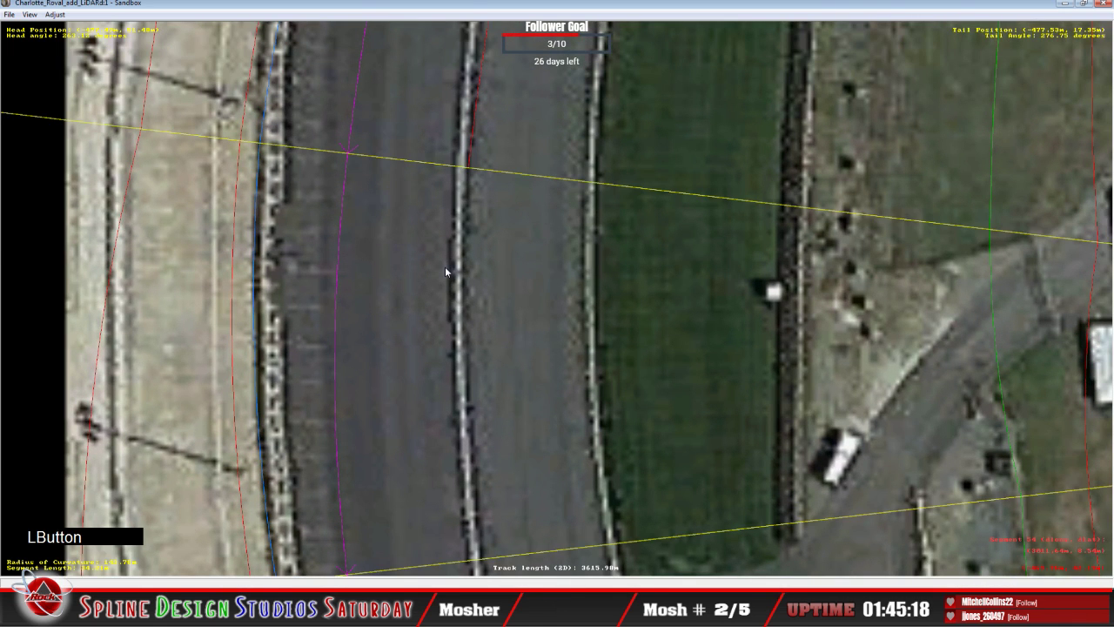
right_click(445, 267)
mouse_move(499, 351)
click(582, 375)
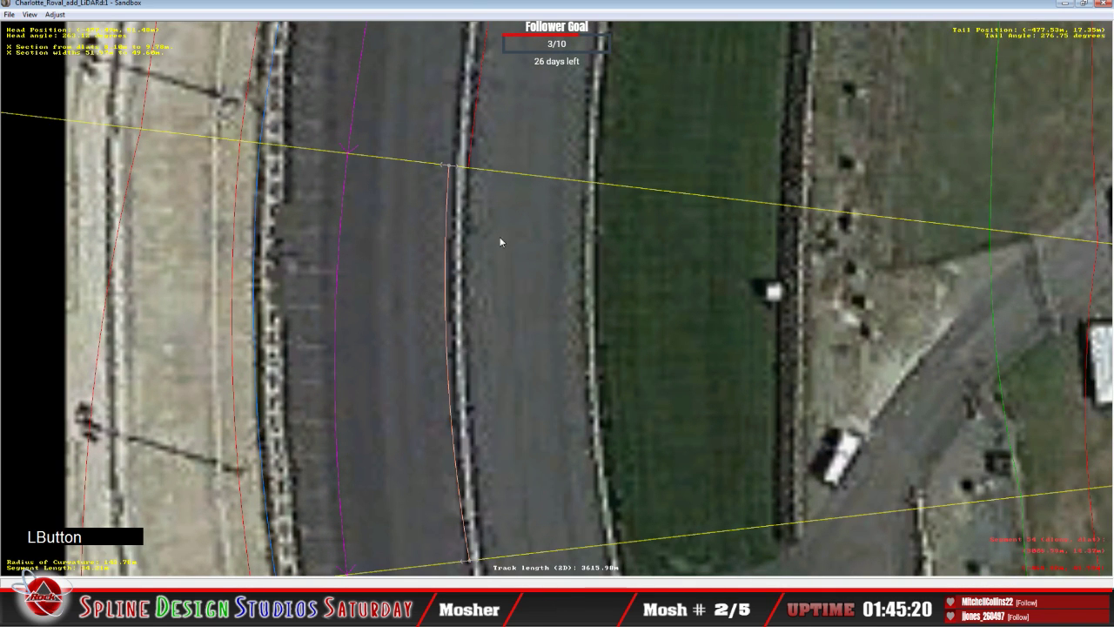
drag(467, 166, 467, 172)
right_click(466, 171)
click(493, 177)
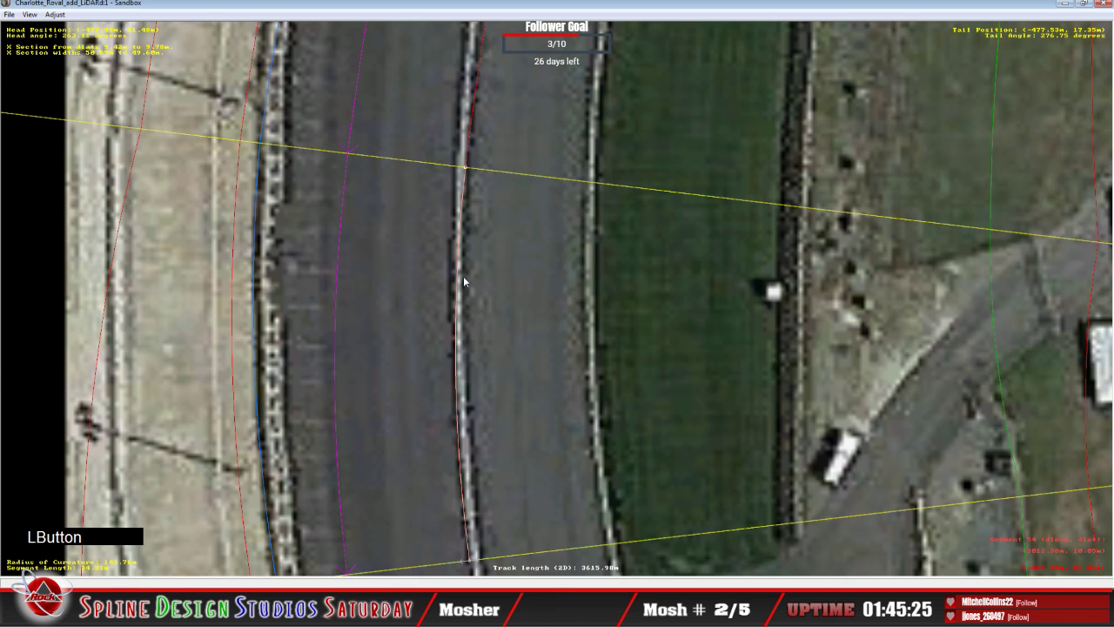
Move the tail of the 34.21 m segment's X section onto the white lane line at about dlat 10.23 m.
key(c)
key(c)
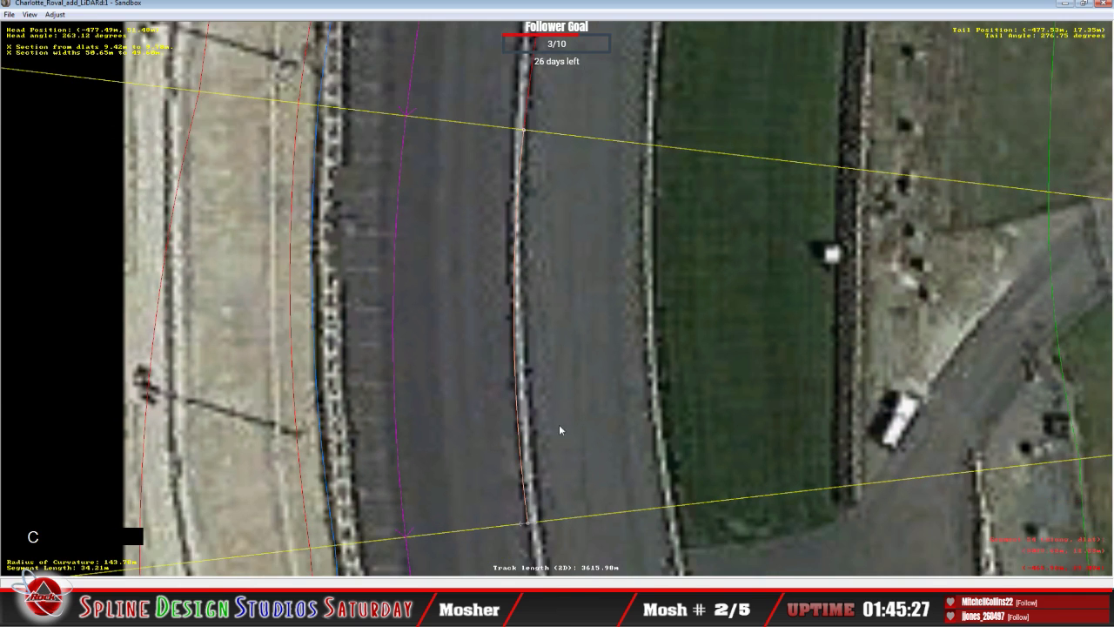
click(522, 347)
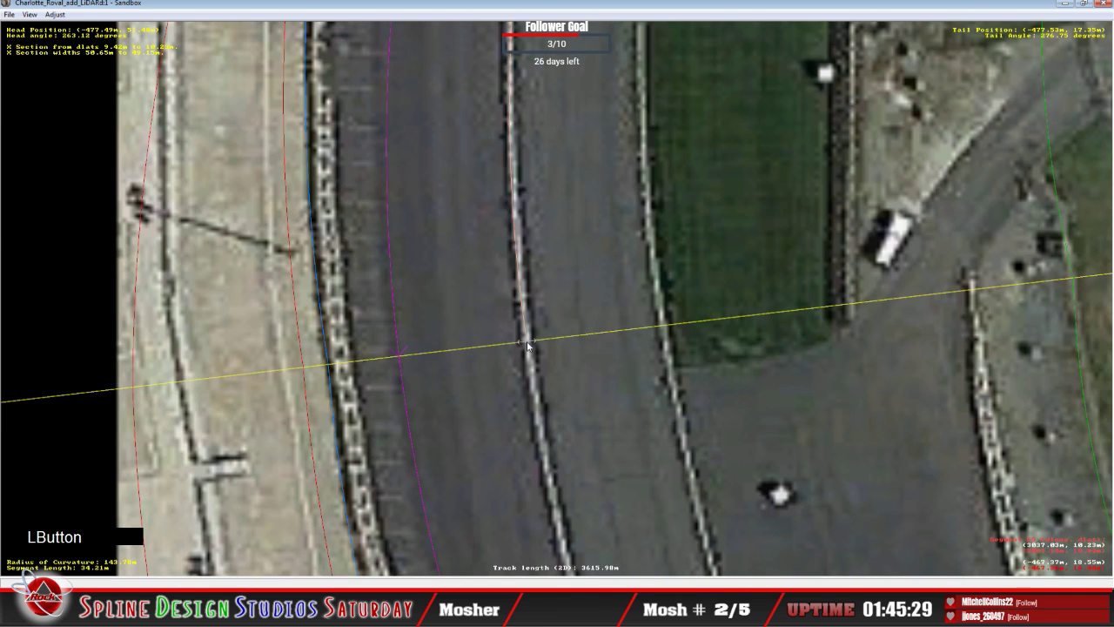
Insert an X section in the 43.82 m segment and join its head to the preceding section at about dlat 10.23 m.
key(c)
key(c)
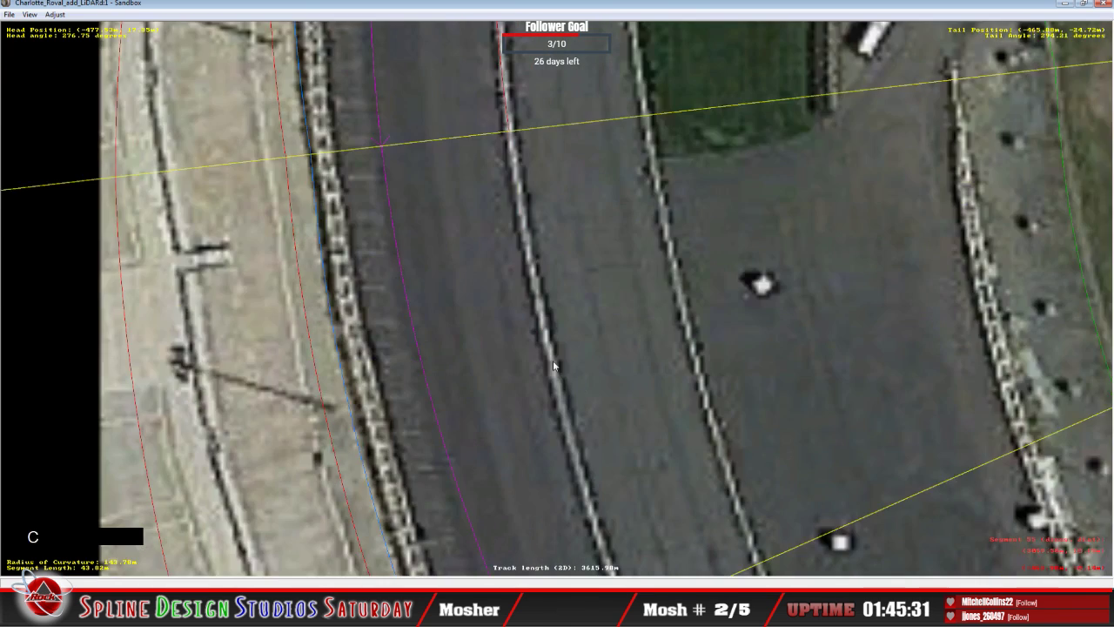
right_click(555, 362)
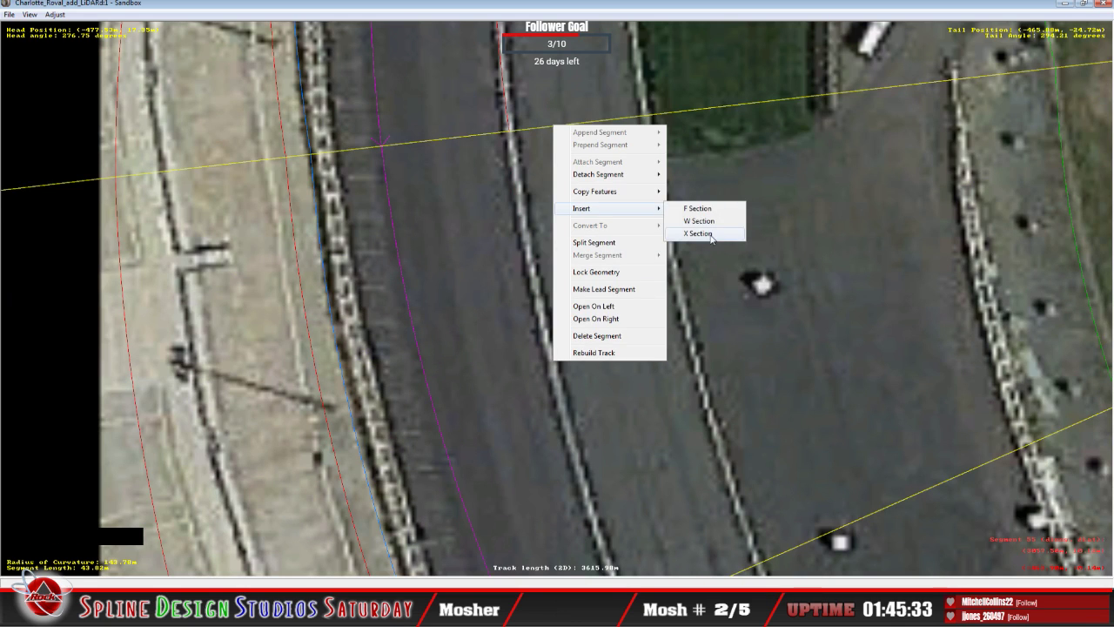
click(692, 233)
click(518, 134)
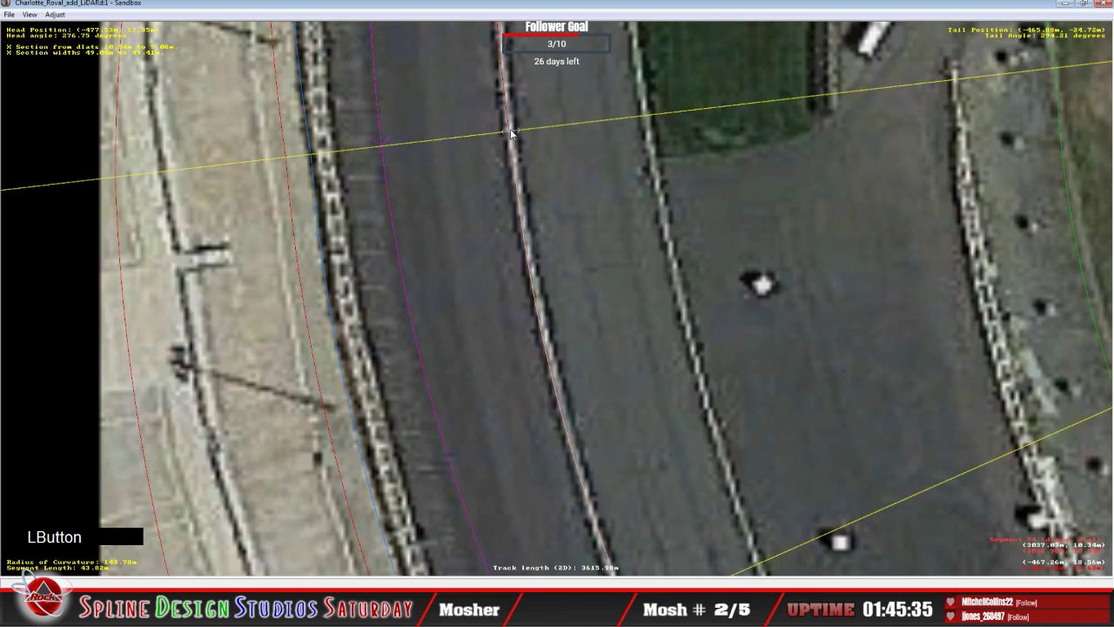
click(510, 139)
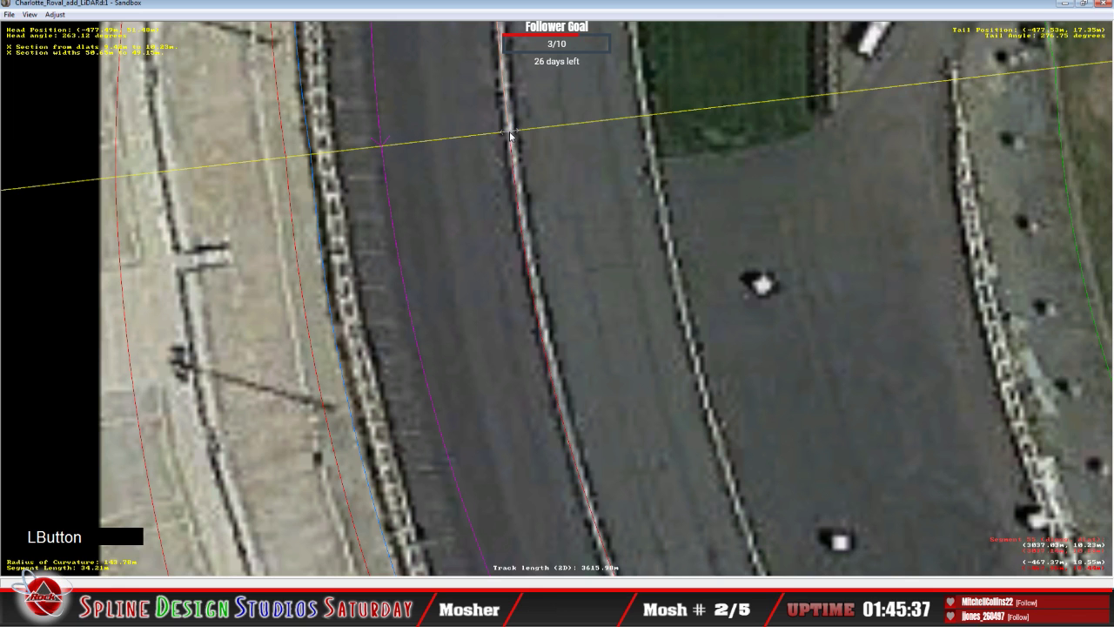
right_click(510, 138)
click(531, 180)
Insert an X section in the 32.45 m segment, joining its head at about dlat 9.07 m and moving its tail to about dlat 8.09 m.
key(c)
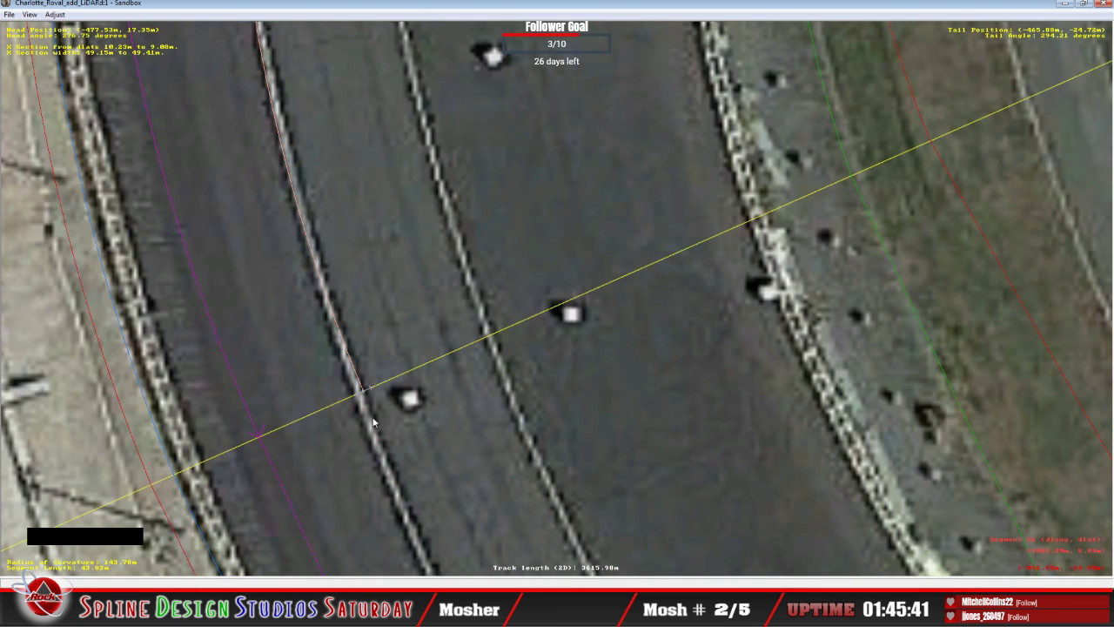
key(c)
click(506, 330)
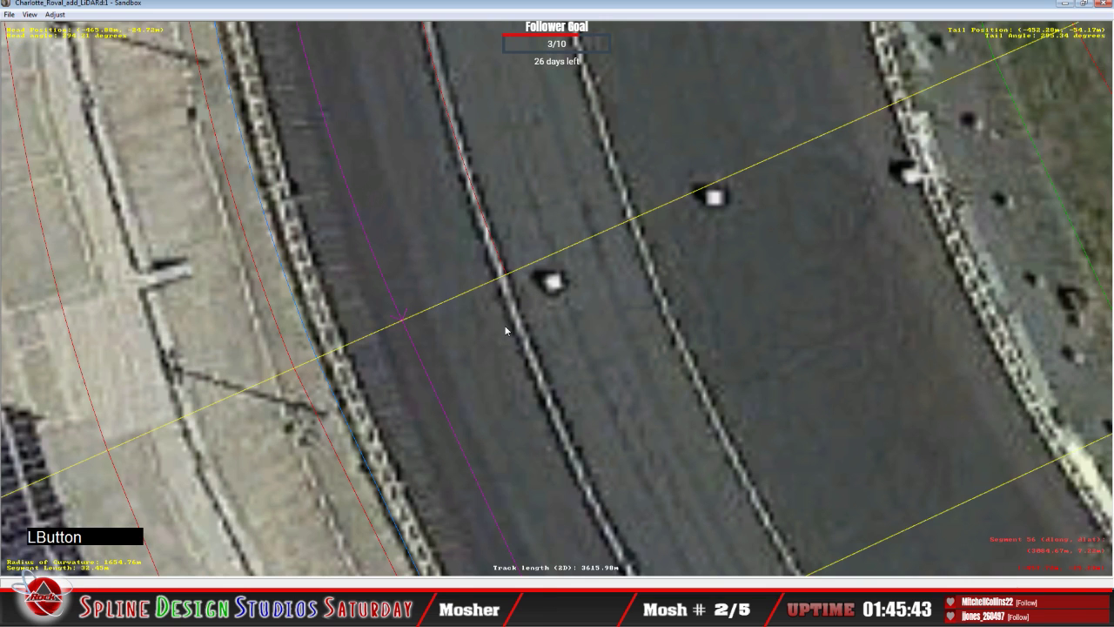
right_click(506, 330)
mouse_move(573, 410)
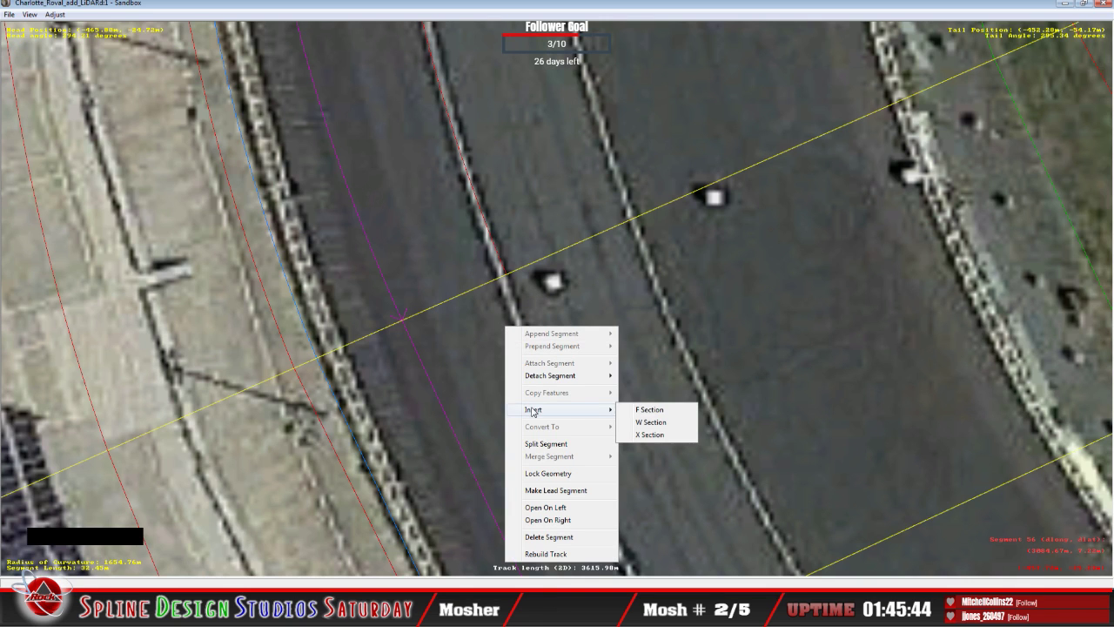
click(659, 436)
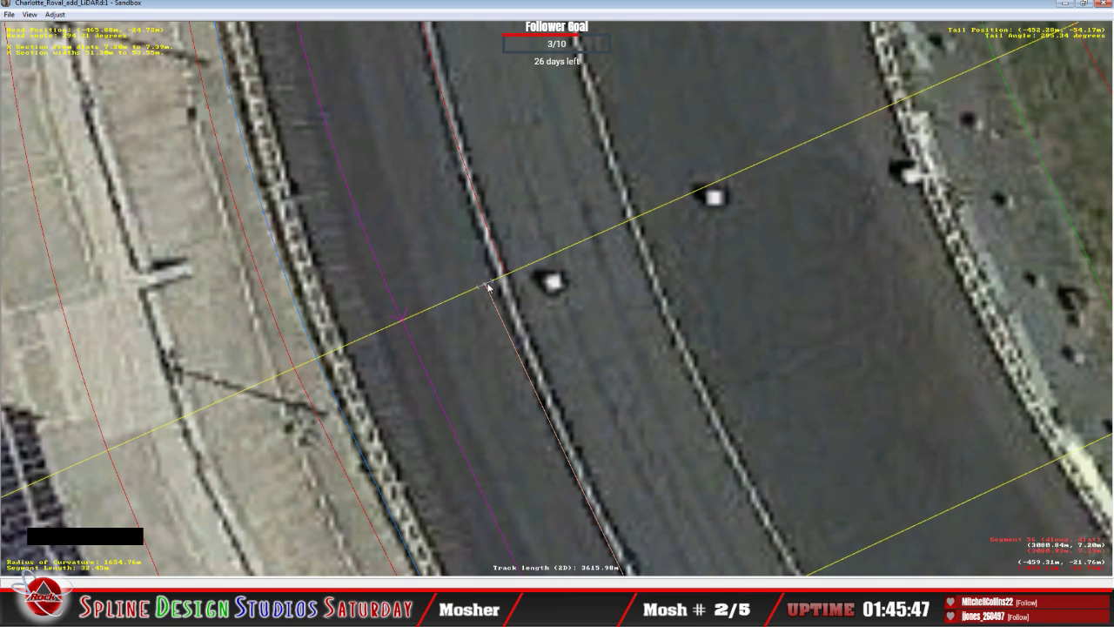
drag(488, 287, 511, 277)
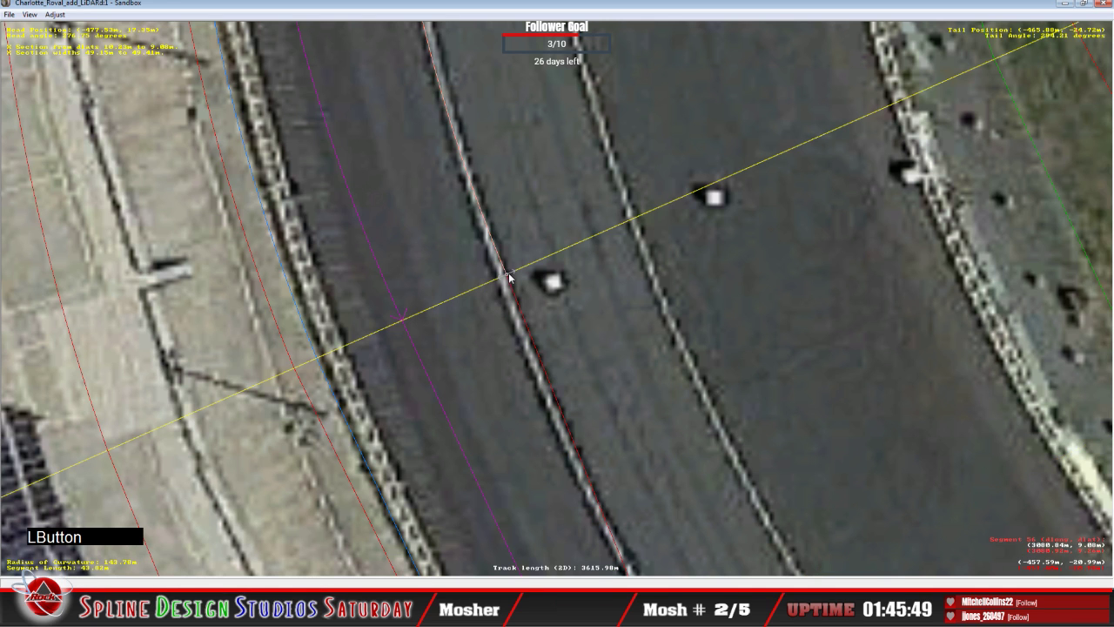
right_click(506, 275)
click(516, 280)
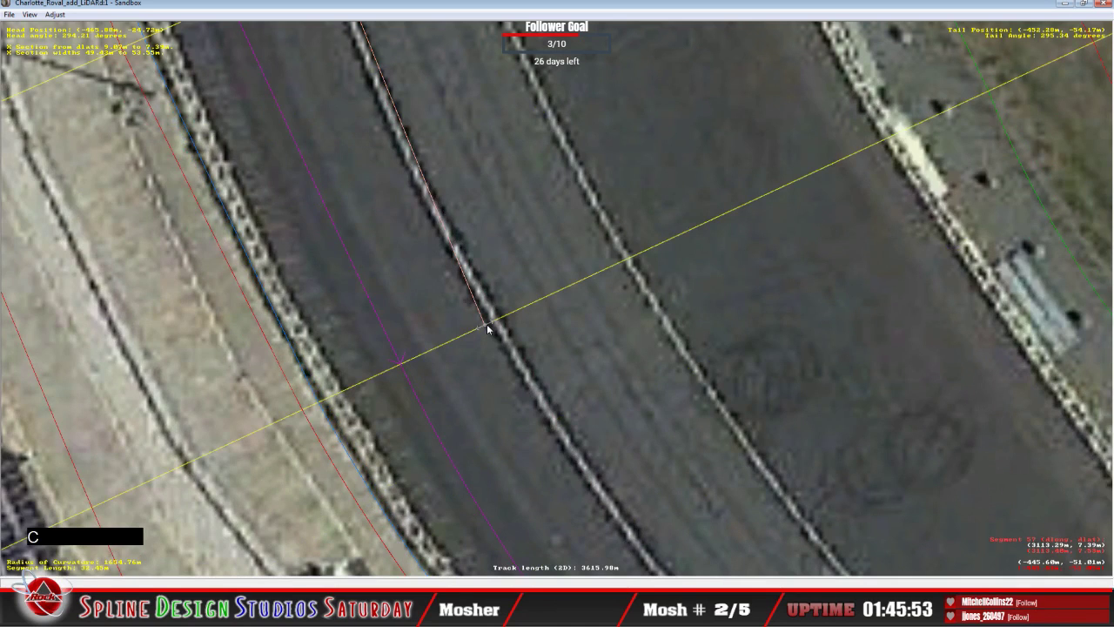
click(489, 326)
drag(488, 328, 500, 326)
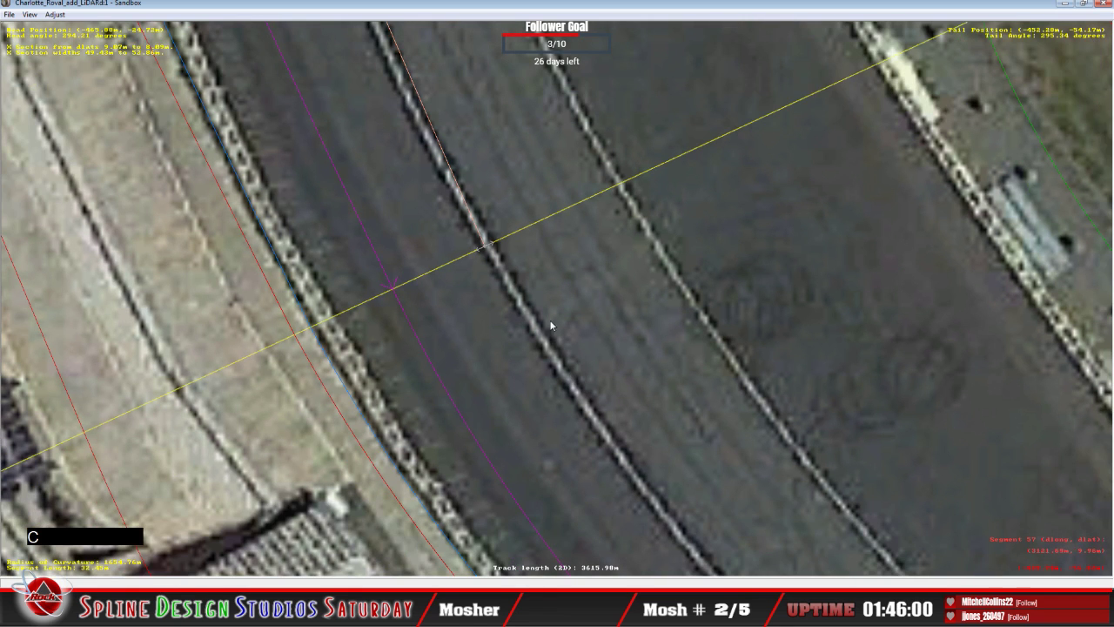
Insert an X section in the 34.12 m segment and set its joint with the preceding section at about dlat 8.50 m.
right_click(545, 322)
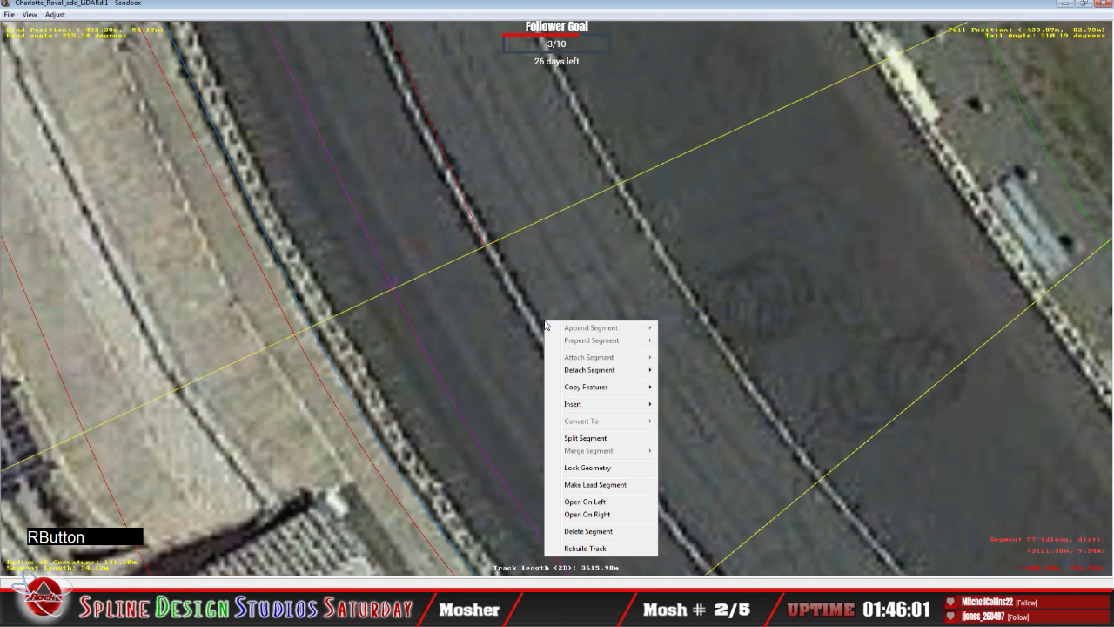
mouse_move(595, 405)
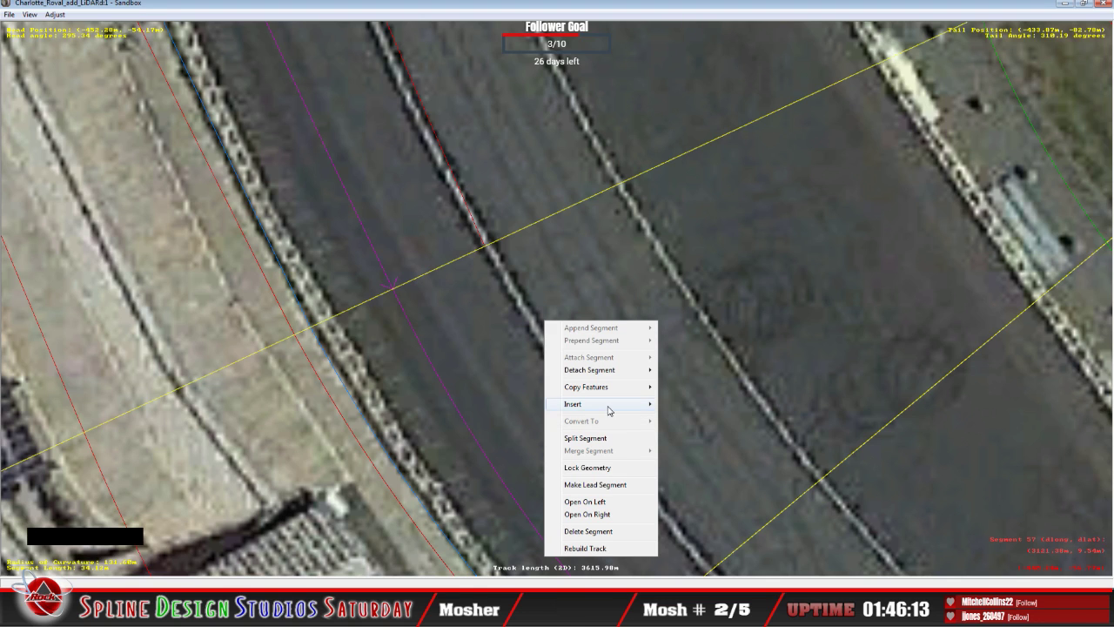
click(719, 428)
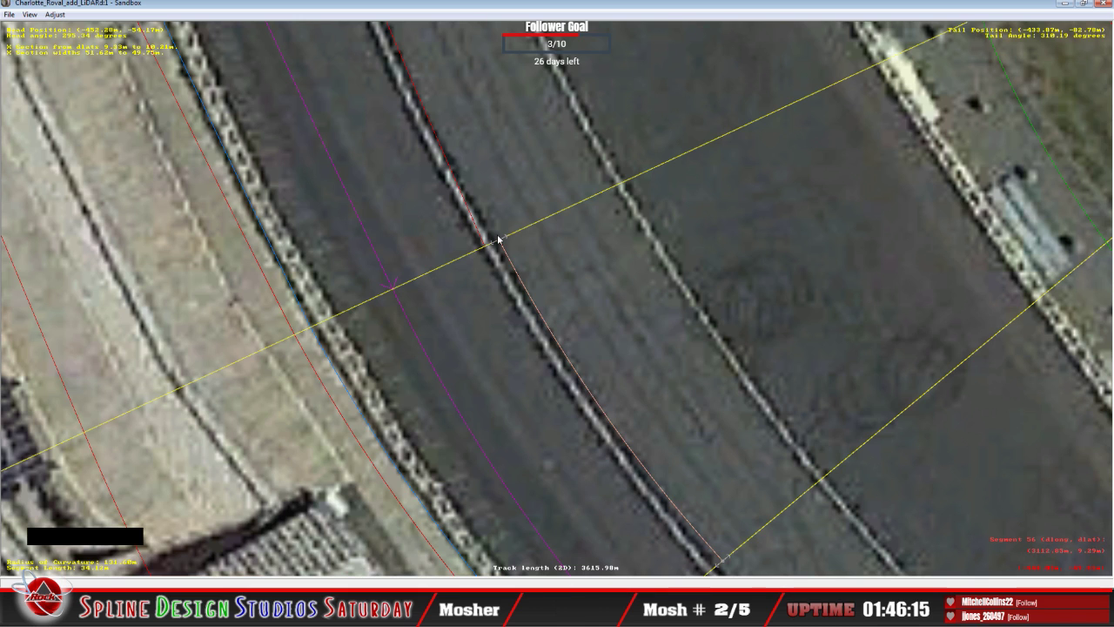
drag(499, 243, 491, 248)
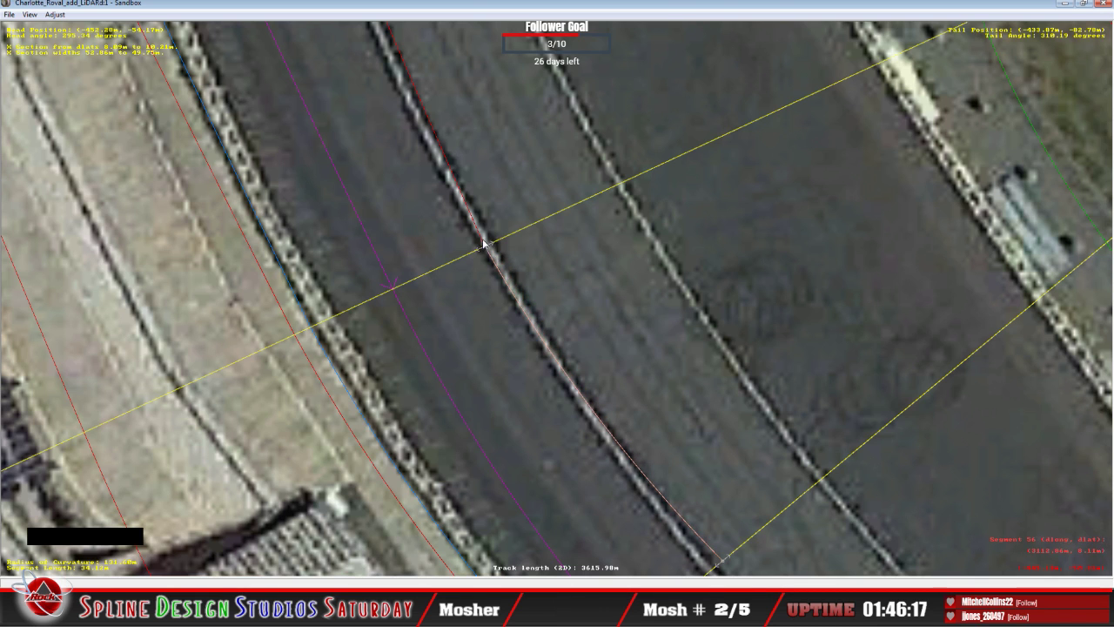
click(490, 248)
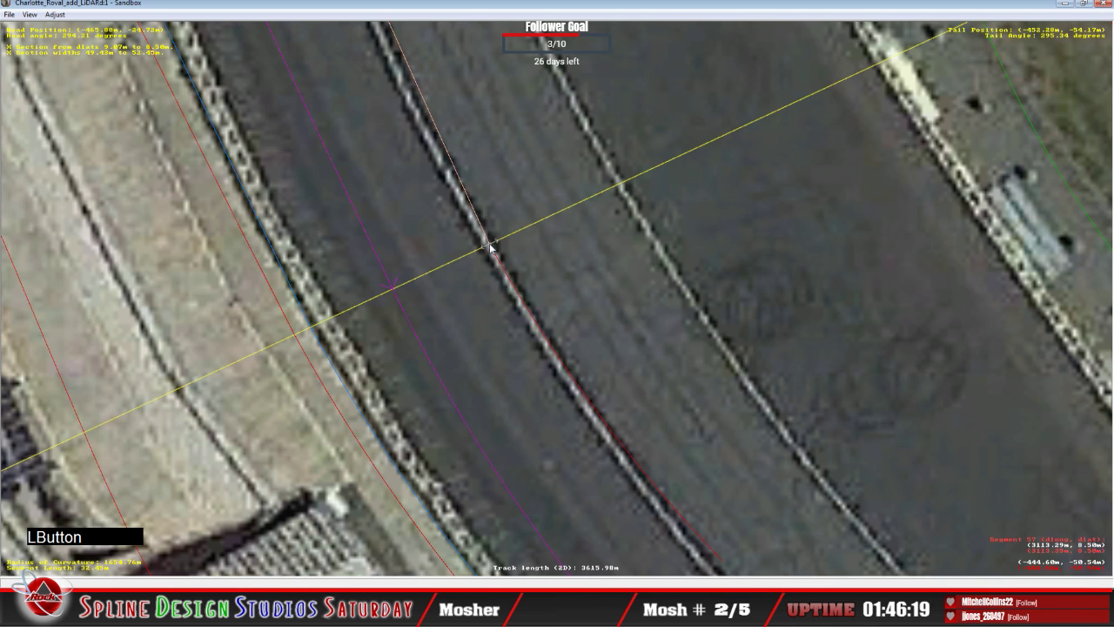
right_click(490, 246)
click(522, 253)
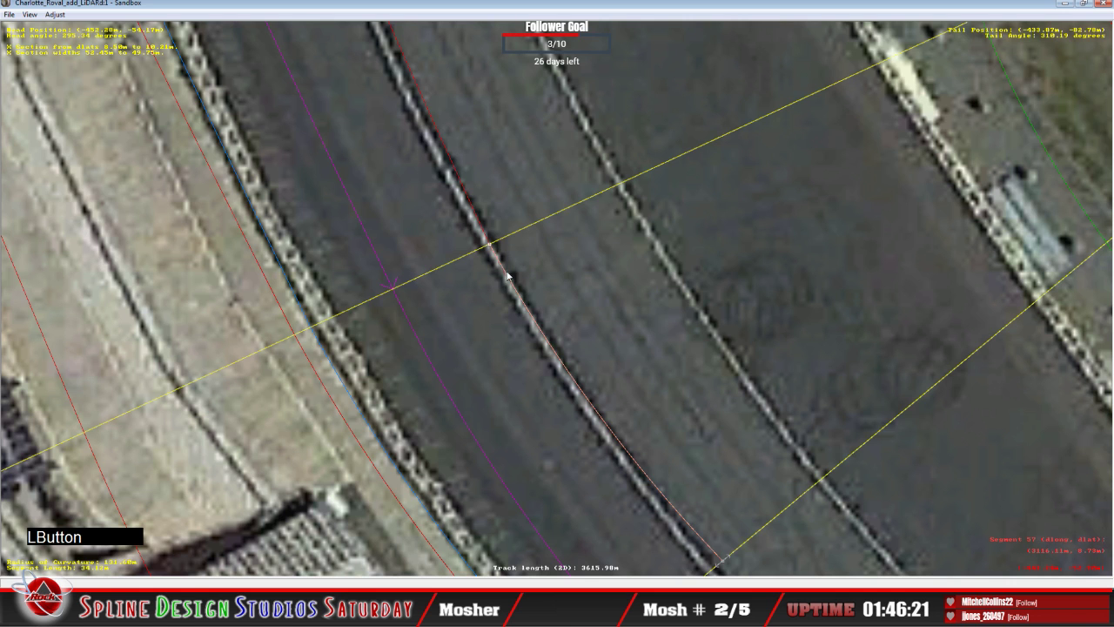
Move the tail of the 34.12 m segment's X section onto the white lane line.
click(584, 389)
key(c)
drag(590, 396, 565, 389)
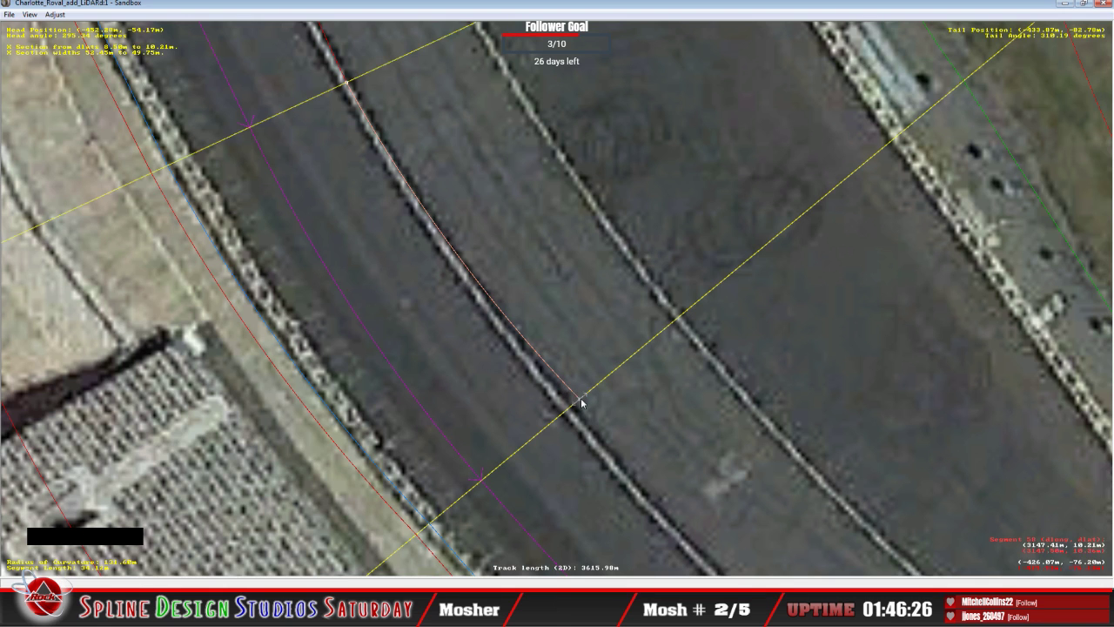
click(574, 405)
Insert an X section in the 87.54 m segment, joining its head at about dlat 9.26 m and moving its tail to about dlat 8.17 m.
key(c)
click(570, 337)
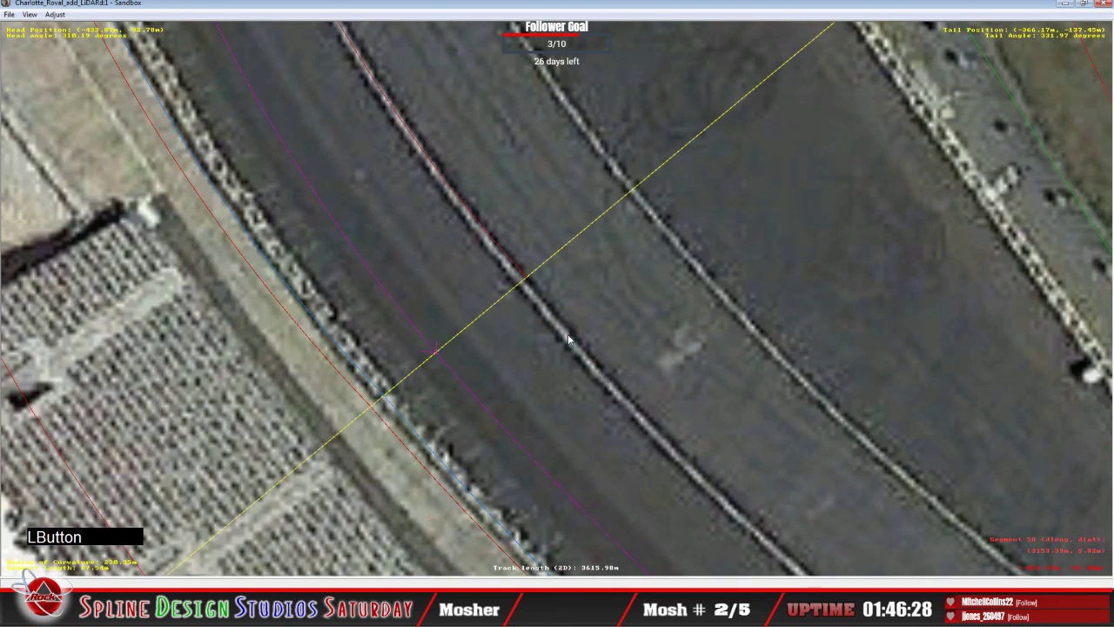
right_click(568, 335)
mouse_move(624, 421)
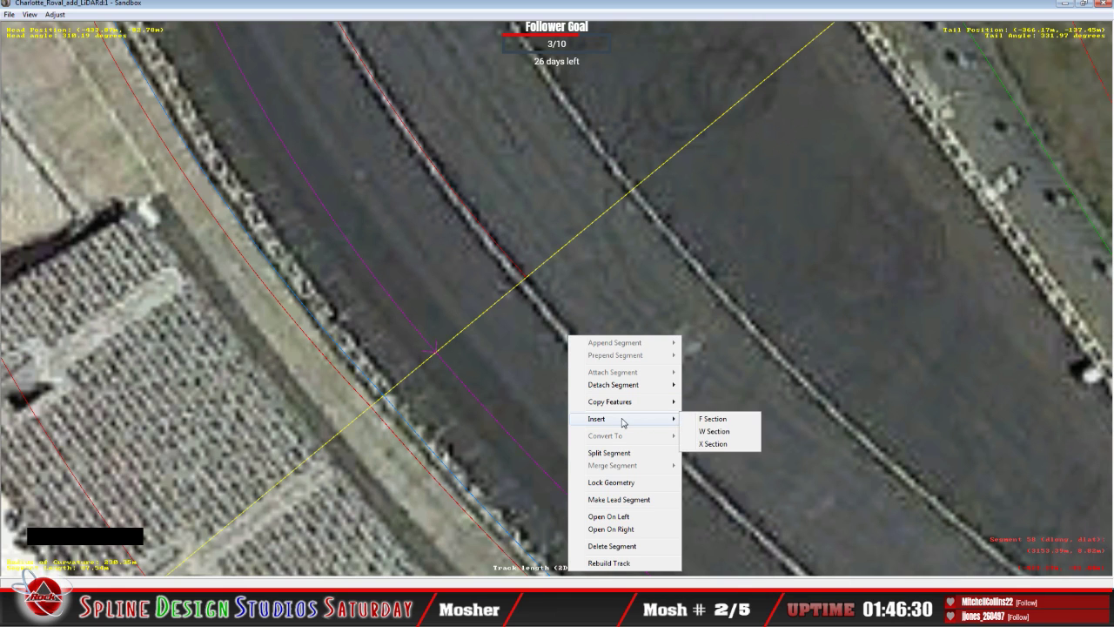
click(715, 444)
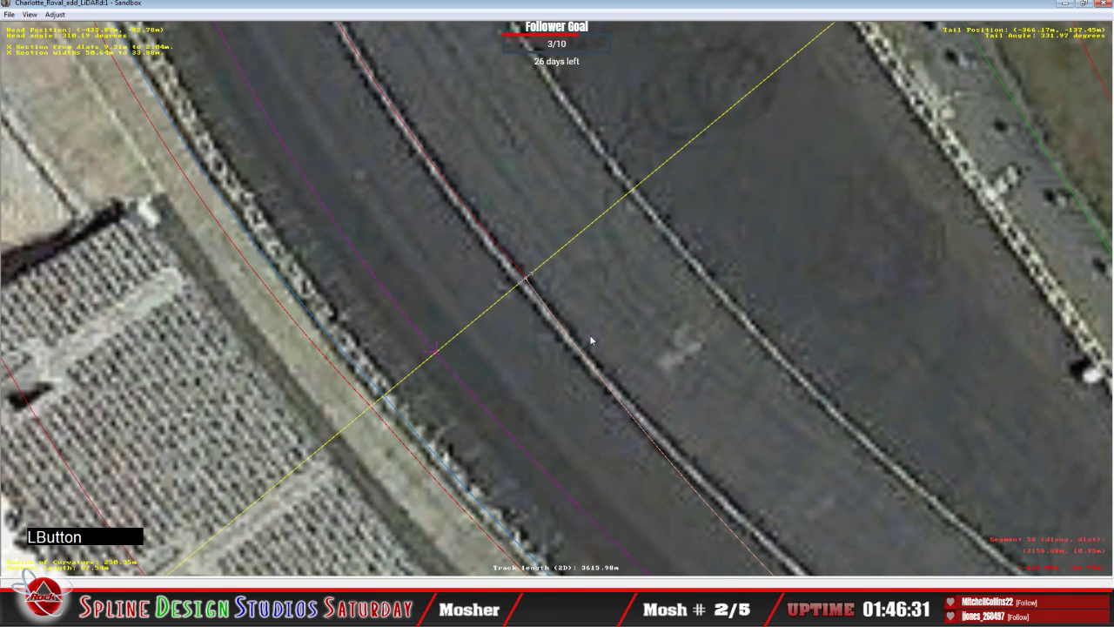
click(527, 280)
click(527, 279)
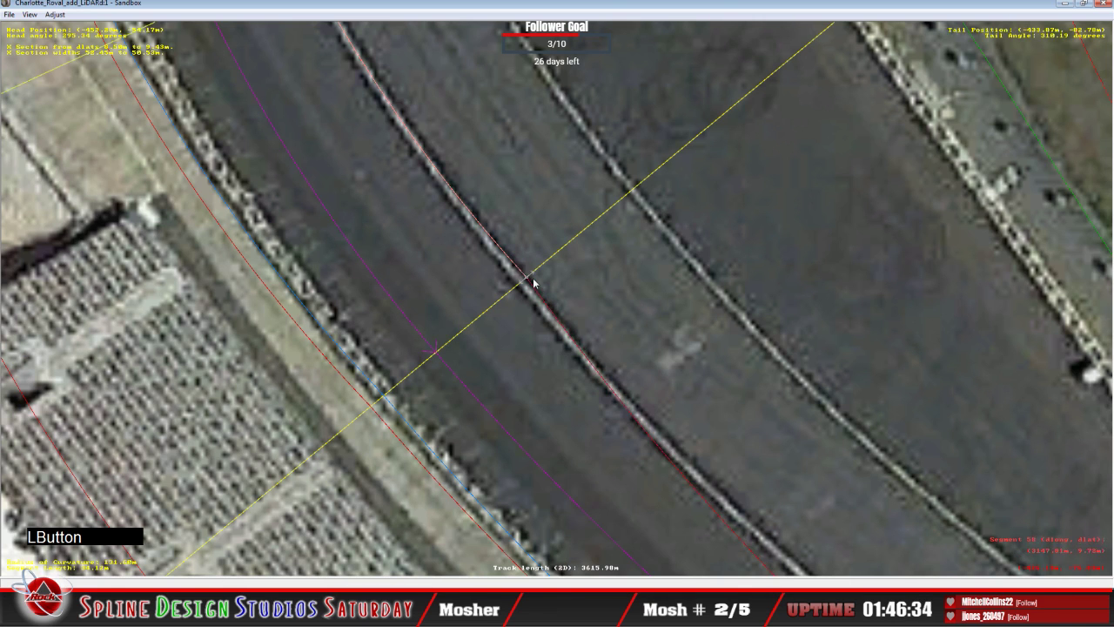
right_click(527, 280)
click(542, 285)
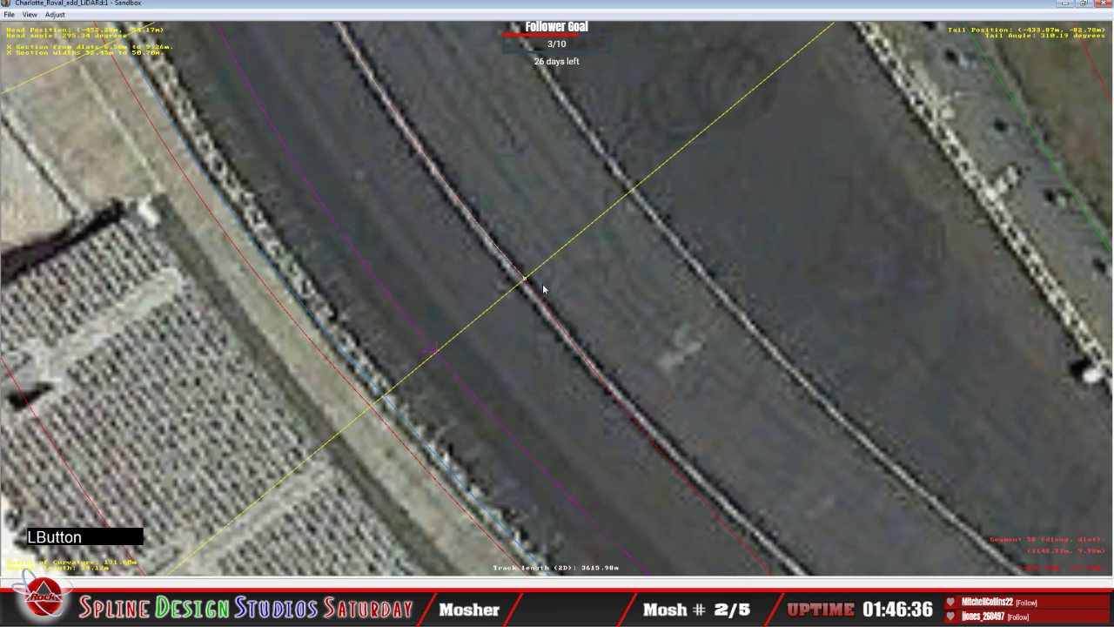
key(c)
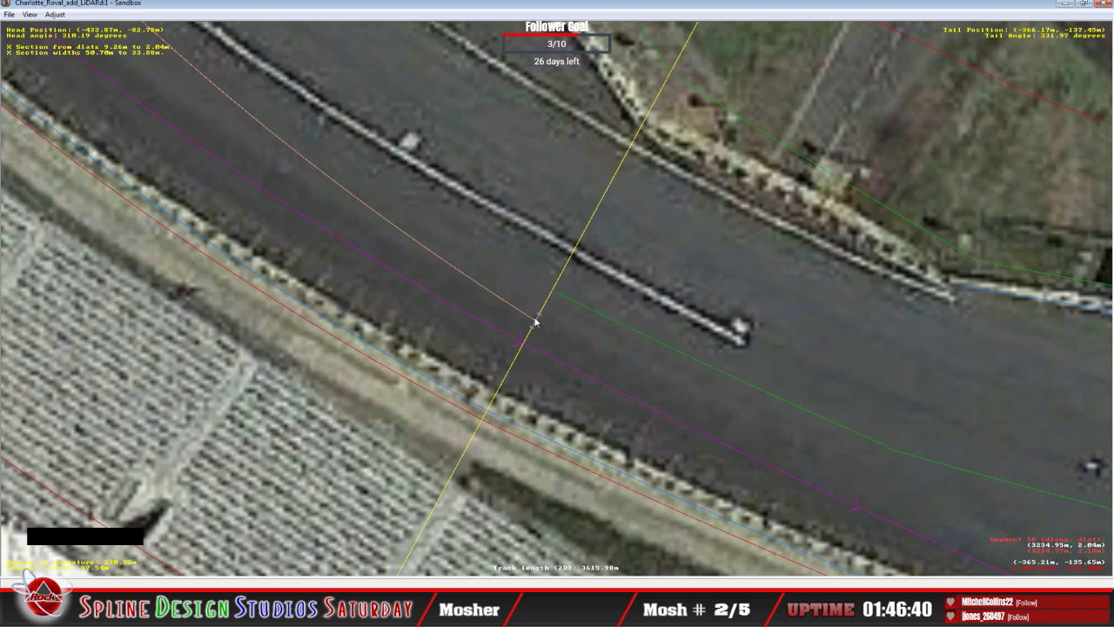
drag(537, 321, 593, 268)
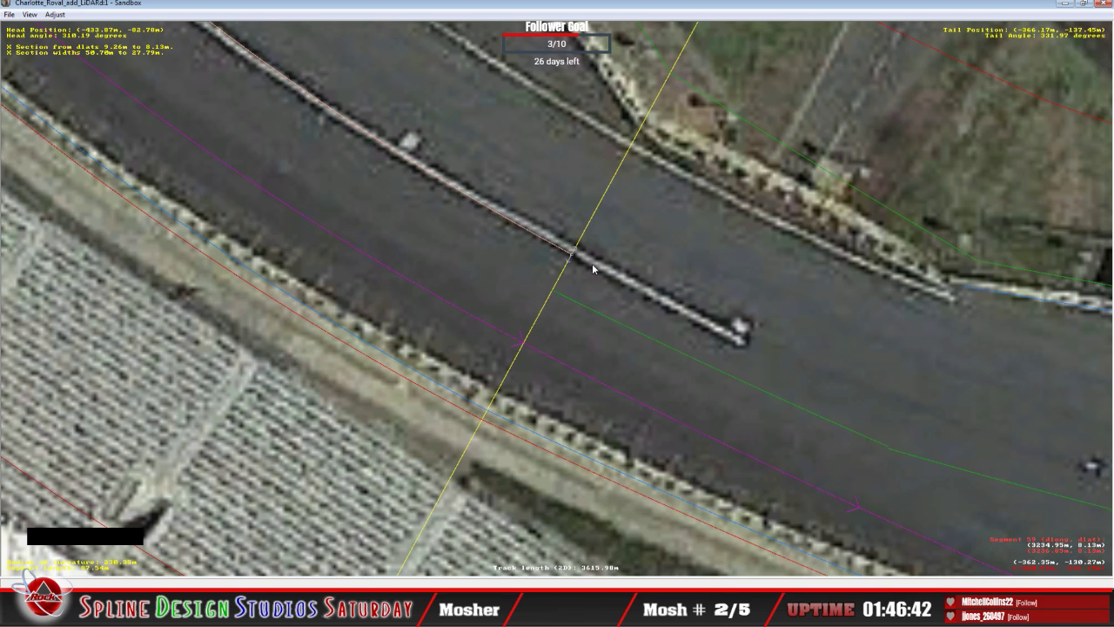
Insert an X section in the segment where the white lane line ends and join its head to the preceding section at about dlat 8.35 m.
key(c)
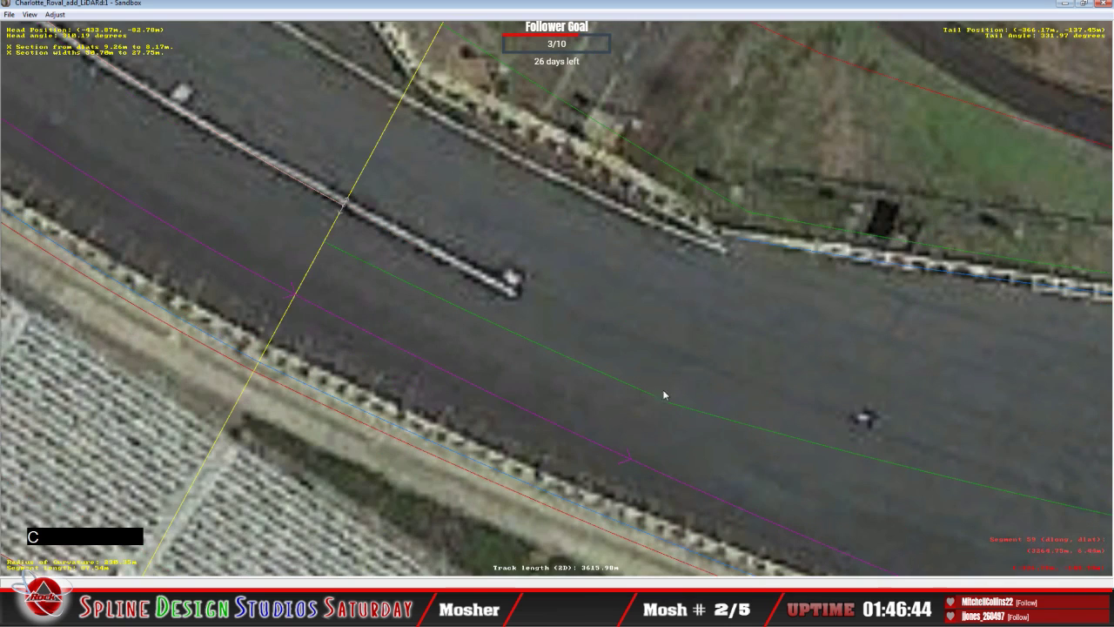
mouse_move(663, 393)
mouse_down()
mouse_move(661, 403)
mouse_move(647, 395)
mouse_up()
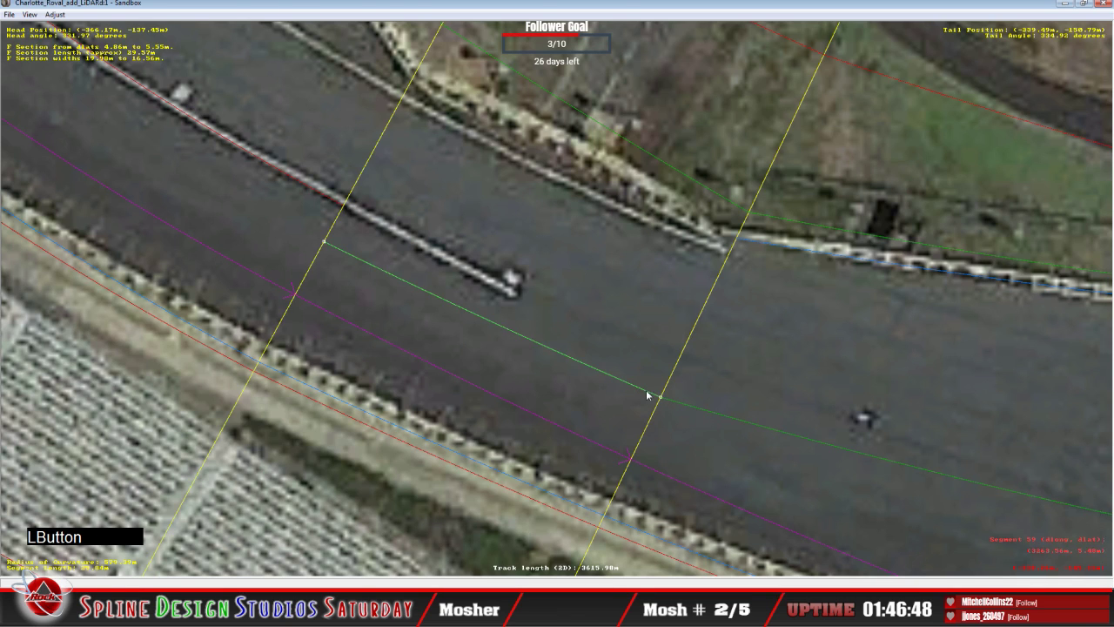
drag(498, 322, 498, 323)
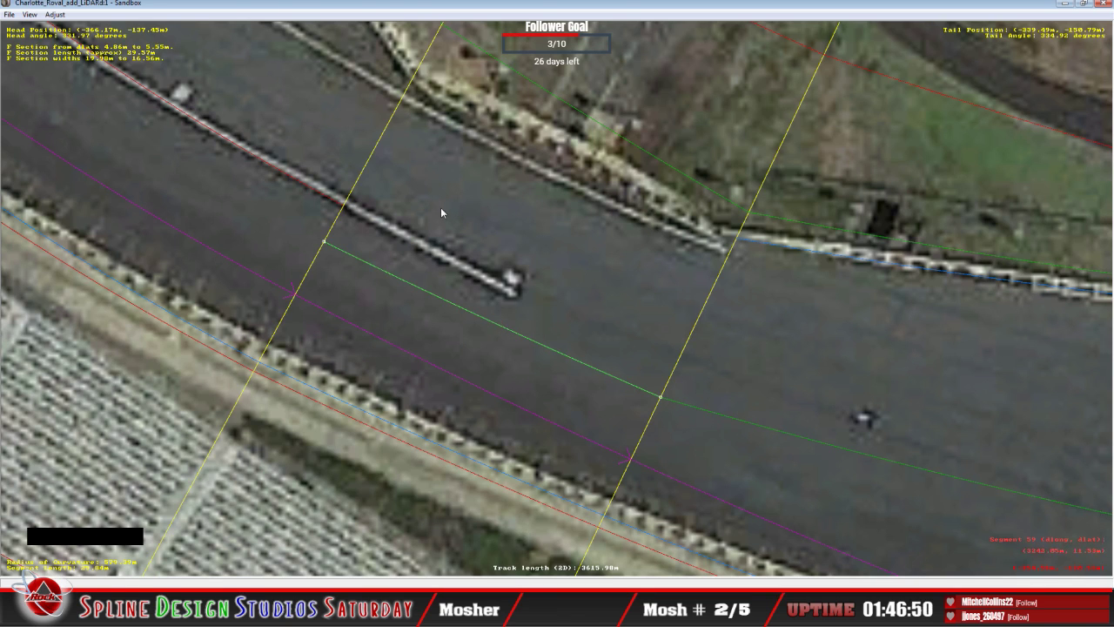
drag(407, 209, 391, 218)
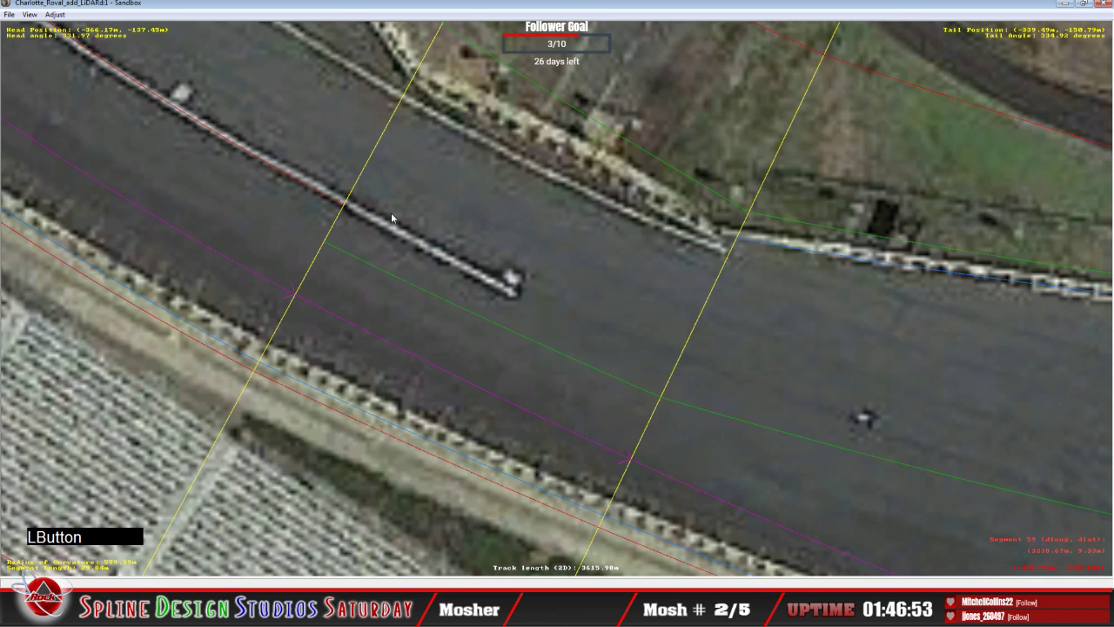
right_click(386, 225)
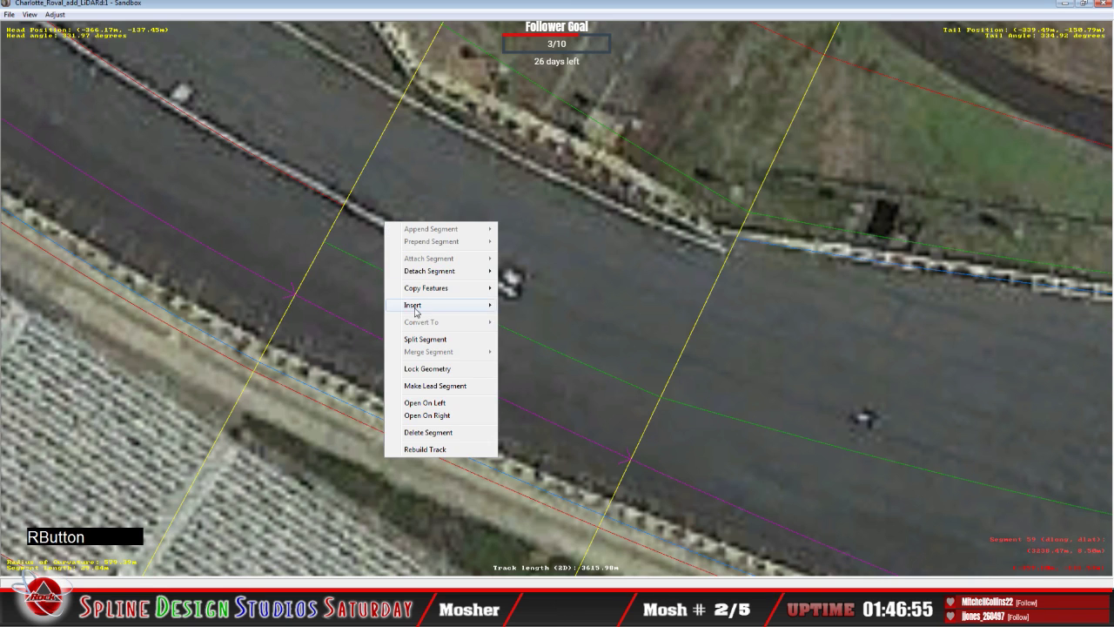
mouse_move(415, 312)
click(530, 330)
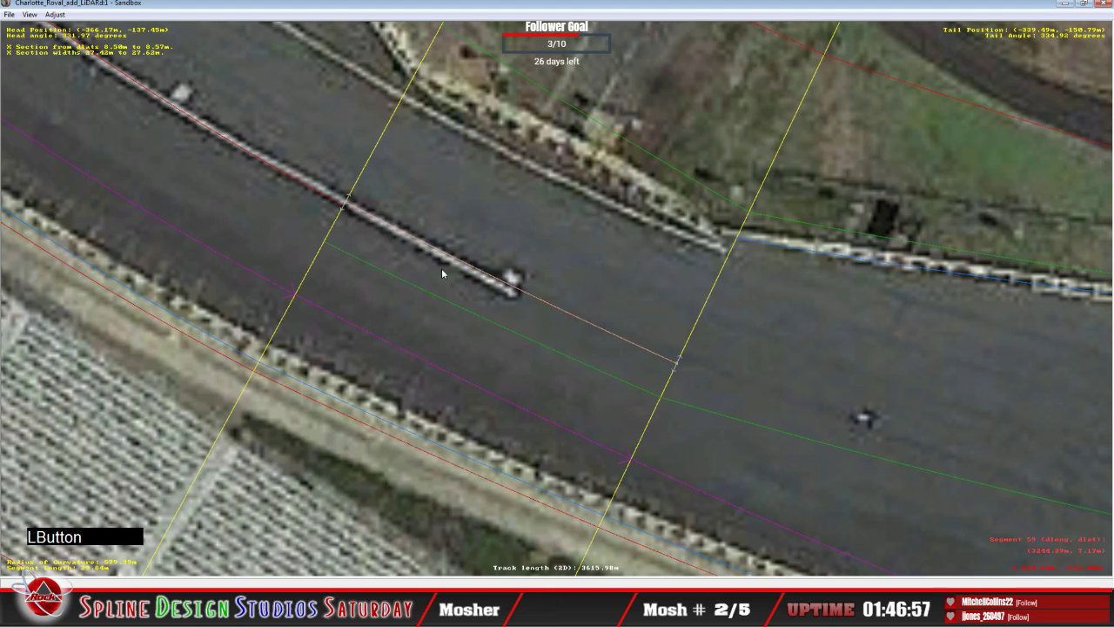
click(347, 207)
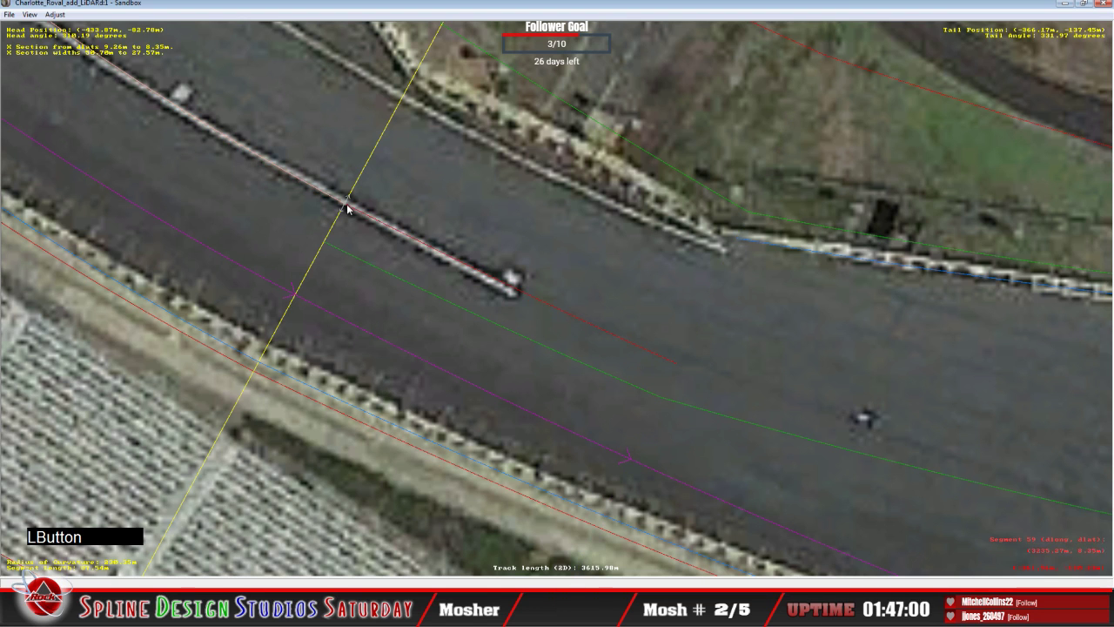
right_click(347, 209)
click(357, 218)
key(c)
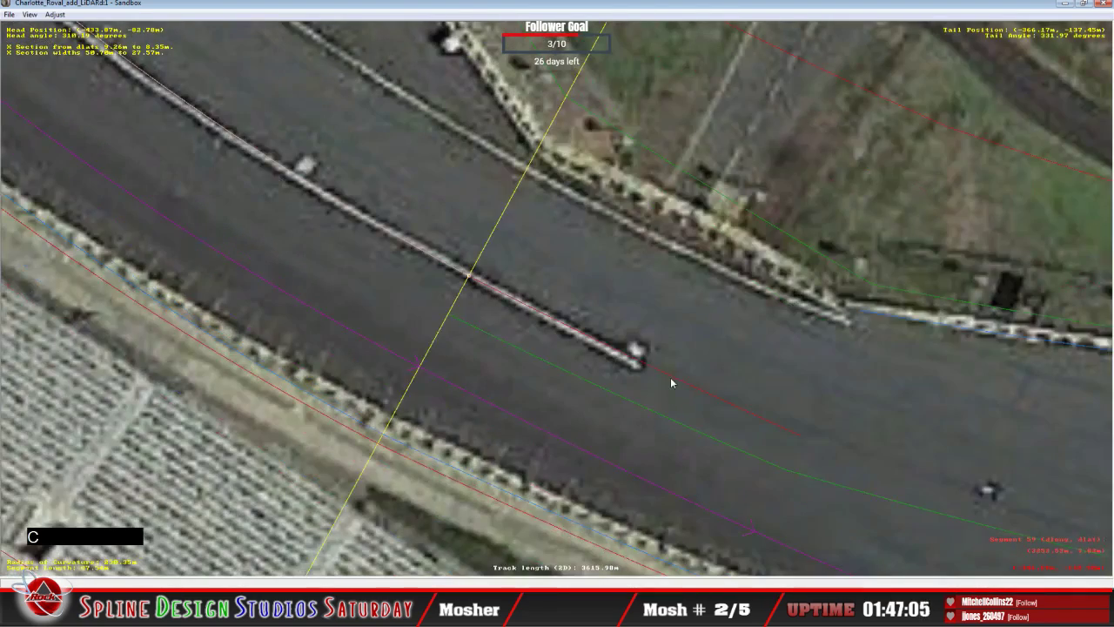
Adjust the tail of the 50.87 m segment's F section to about dlat 12.67 m beside the white wedge marking.
click(716, 398)
key(c)
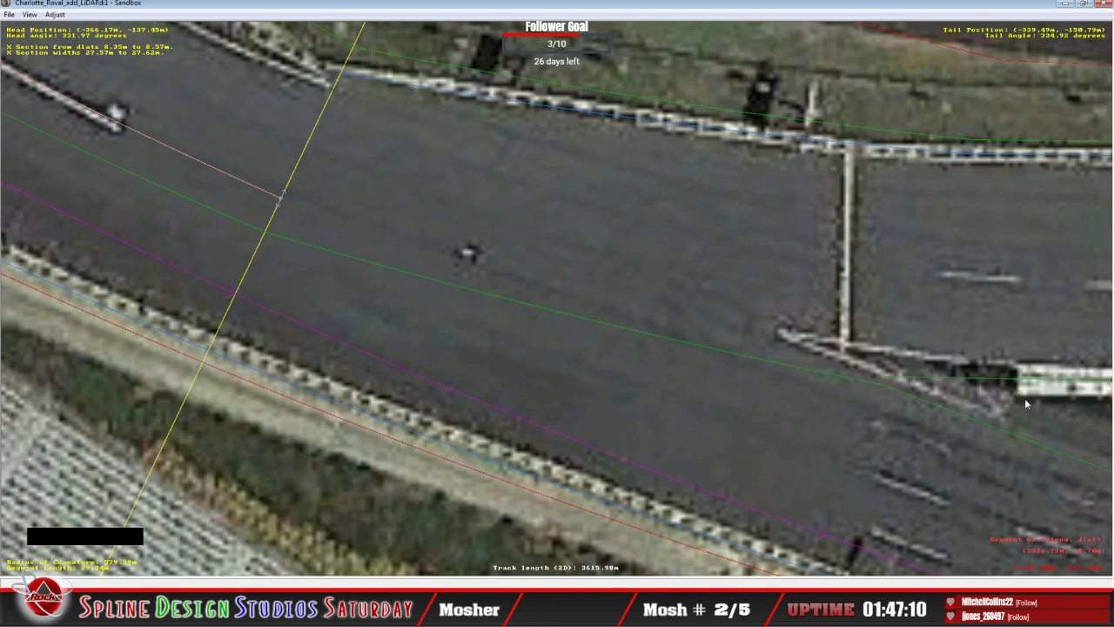
key(c)
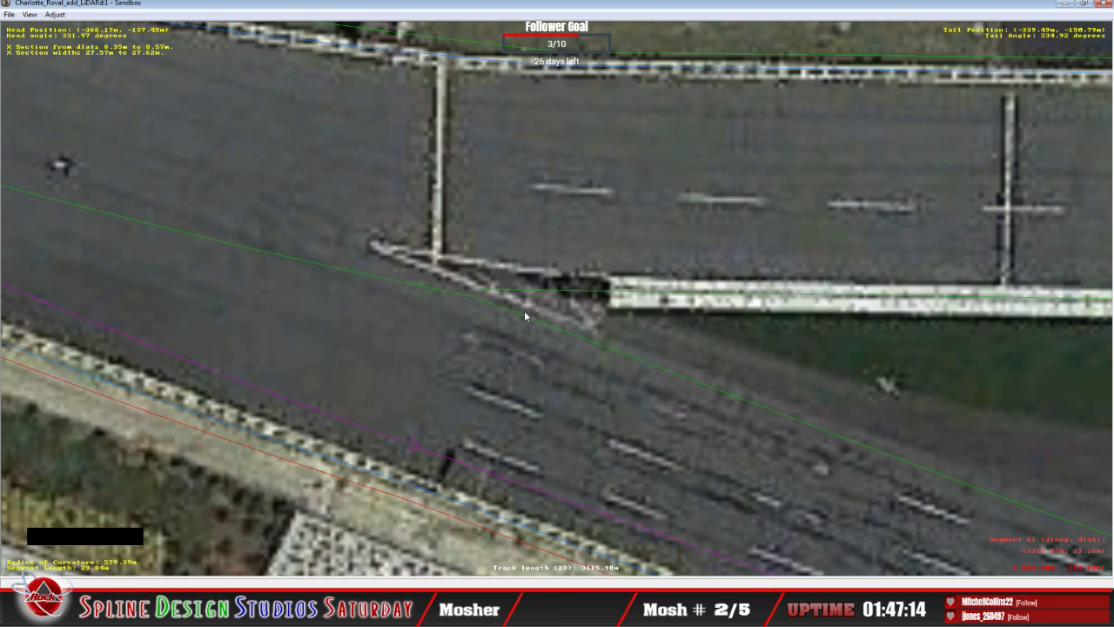
click(484, 293)
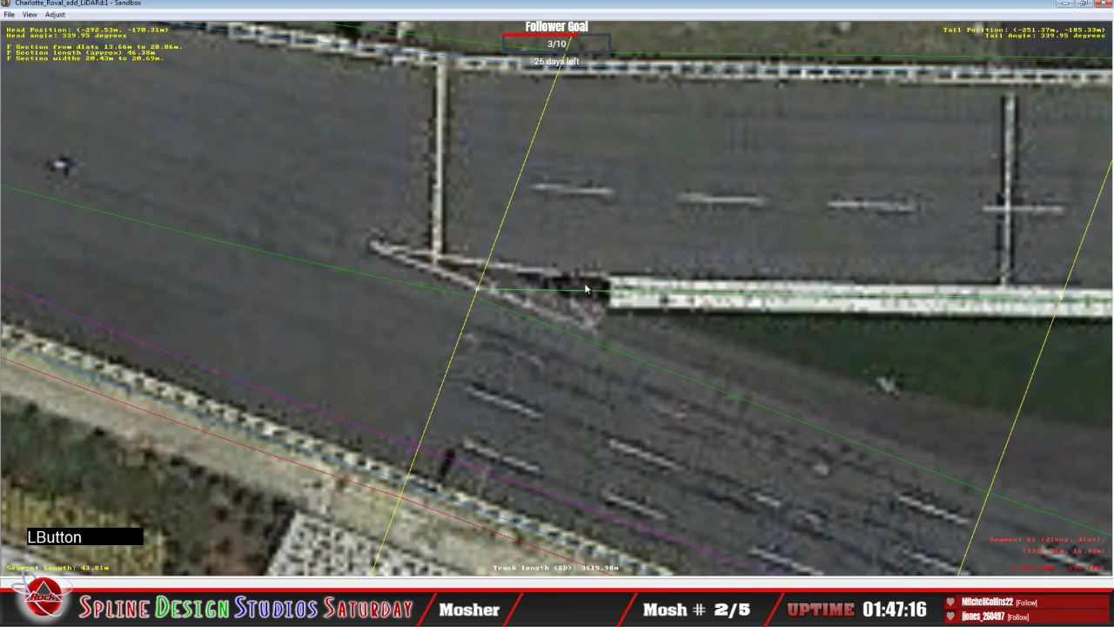
click(472, 296)
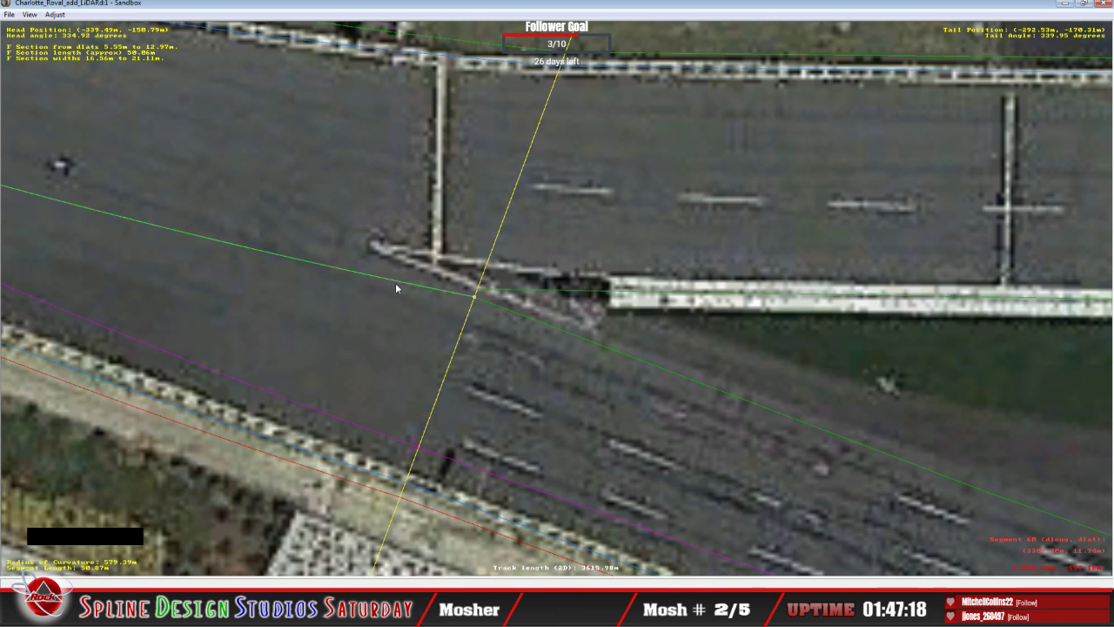
click(308, 258)
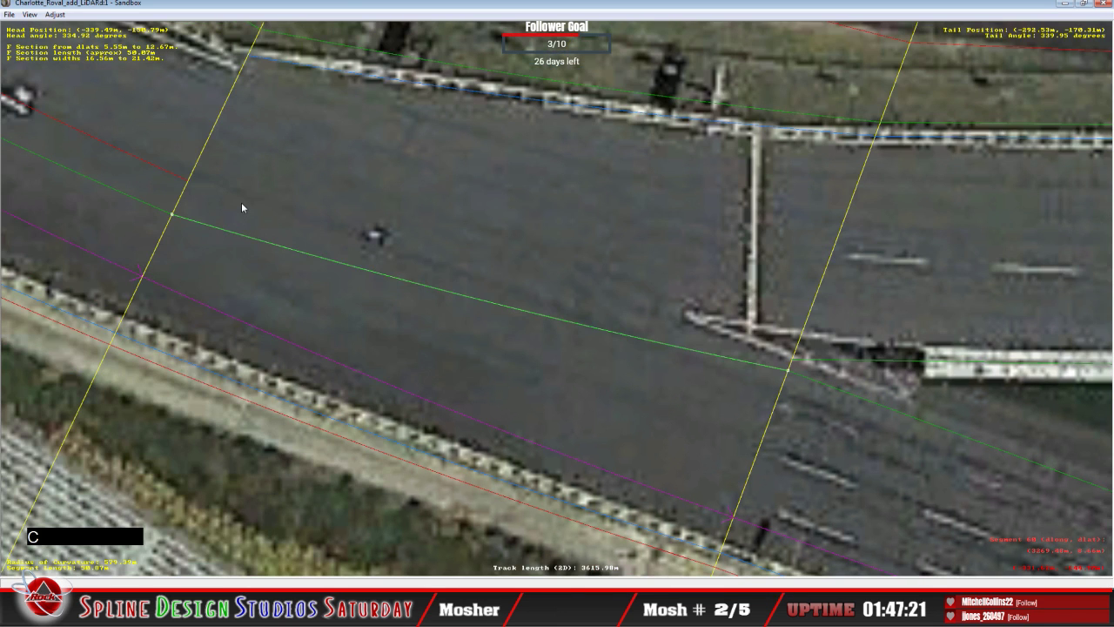
Insert an X section in the 50.87 m segment and join its head to the preceding section at about dlat 8.49 m.
right_click(241, 203)
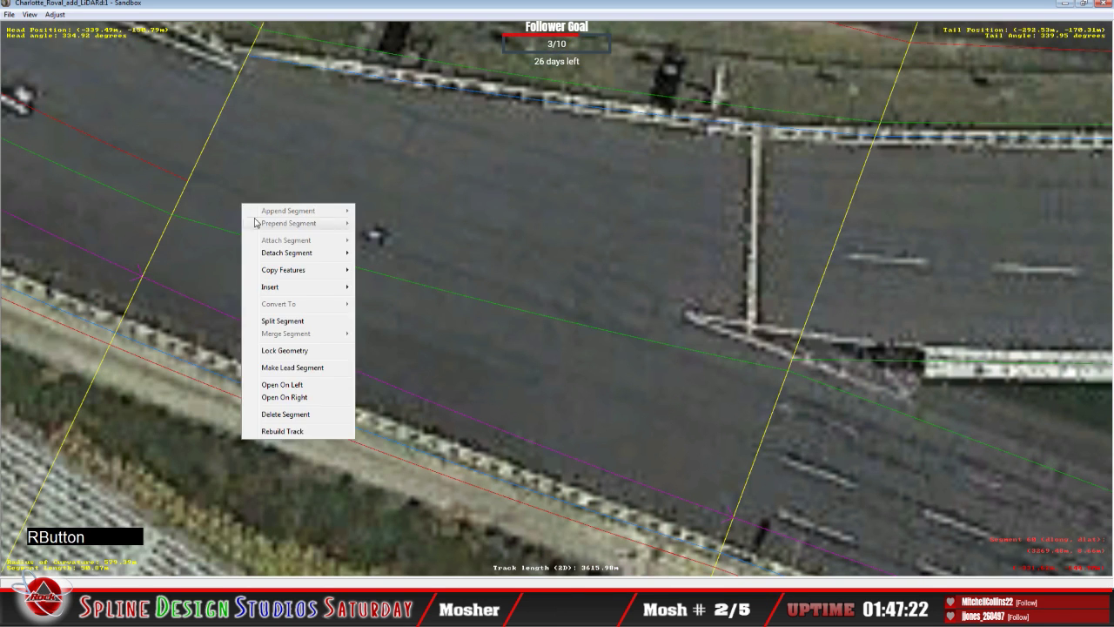
mouse_move(331, 286)
click(396, 308)
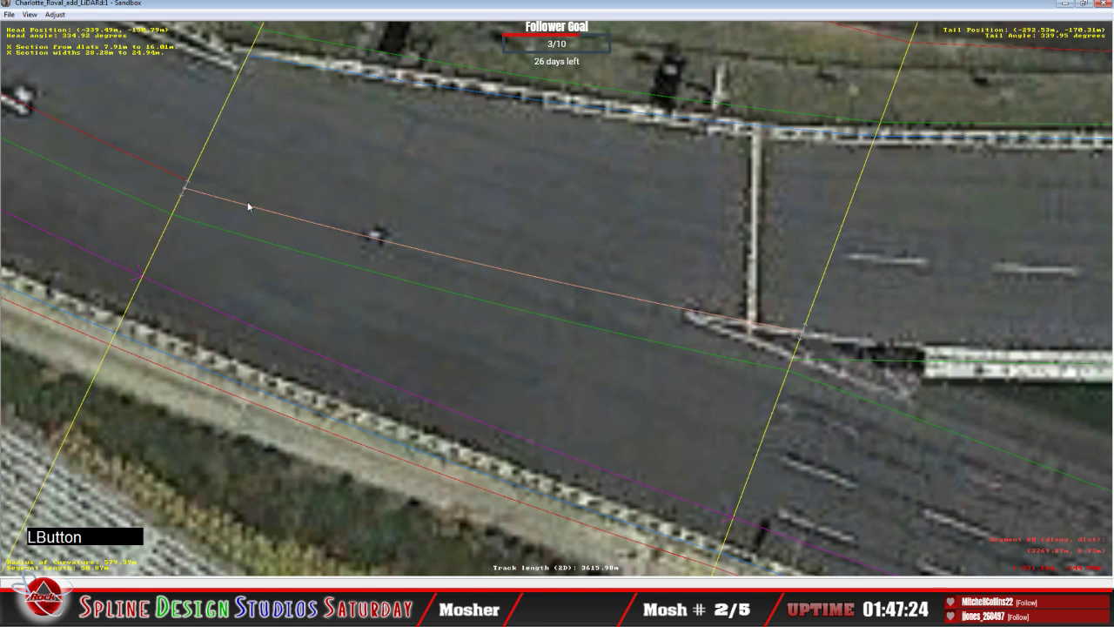
drag(185, 193, 189, 181)
click(189, 181)
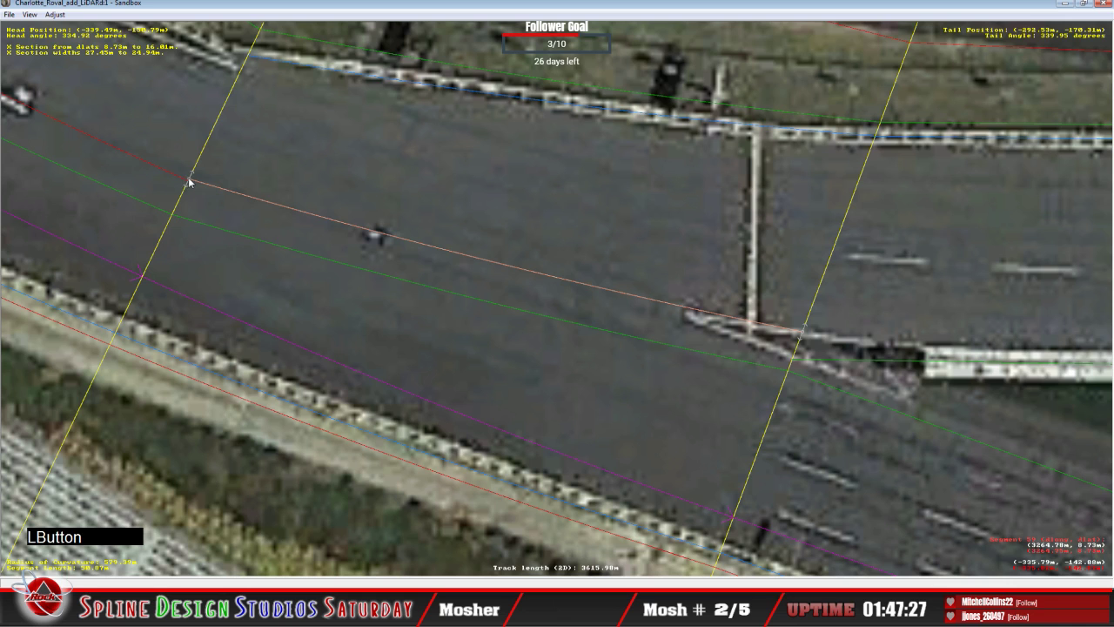
click(187, 180)
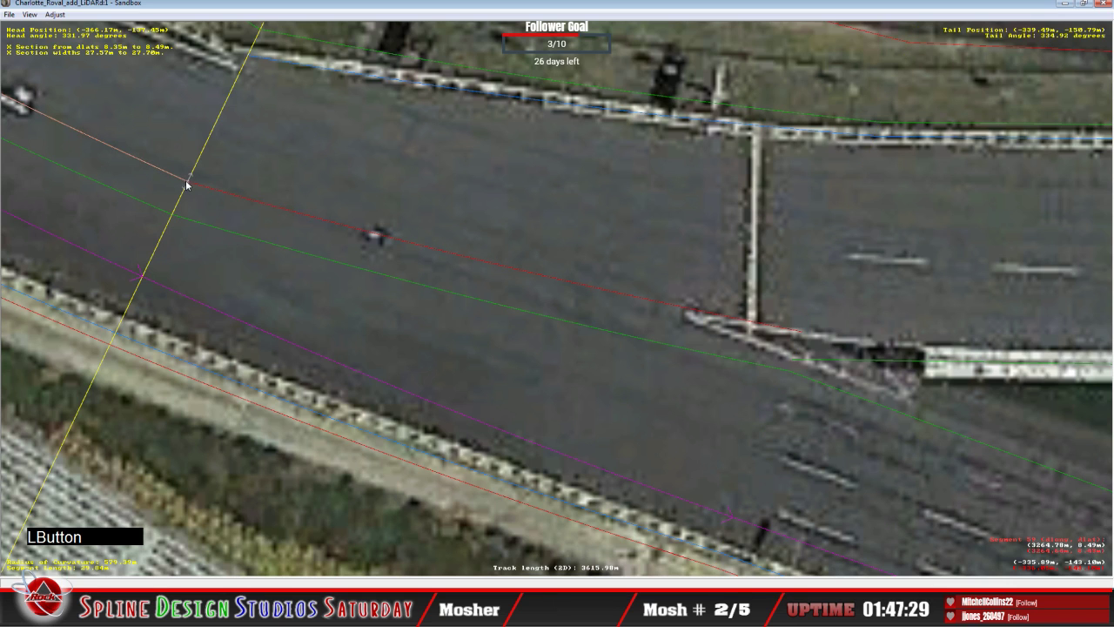
right_click(186, 180)
click(261, 214)
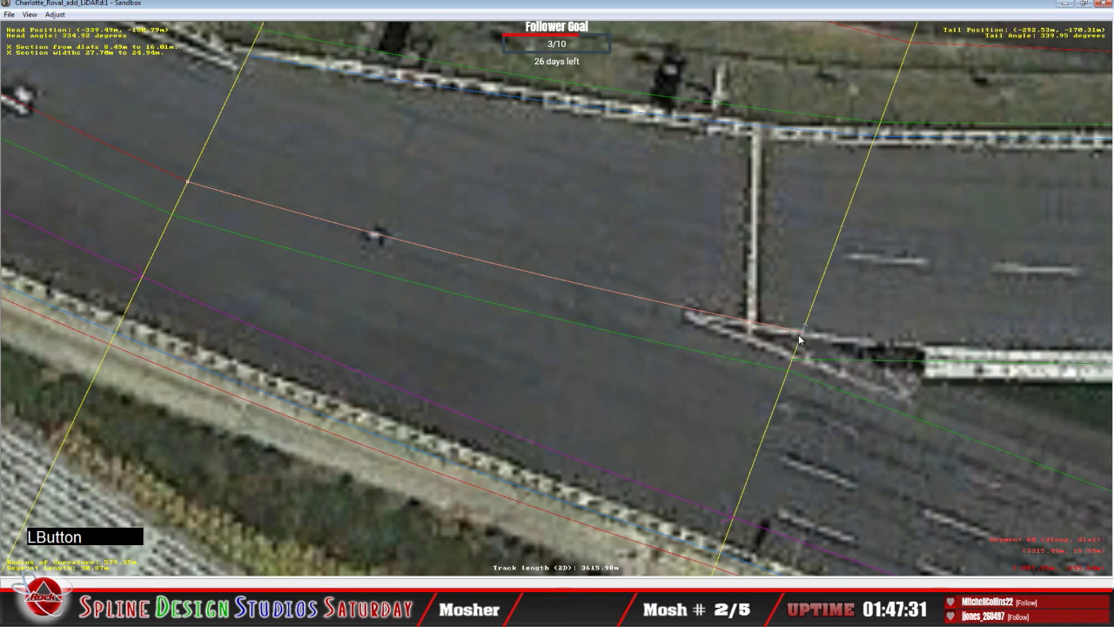
Move the tail of the 50.87 m segment's X section beside the white wedge marking at about dlat 13.34 m.
drag(800, 340, 783, 362)
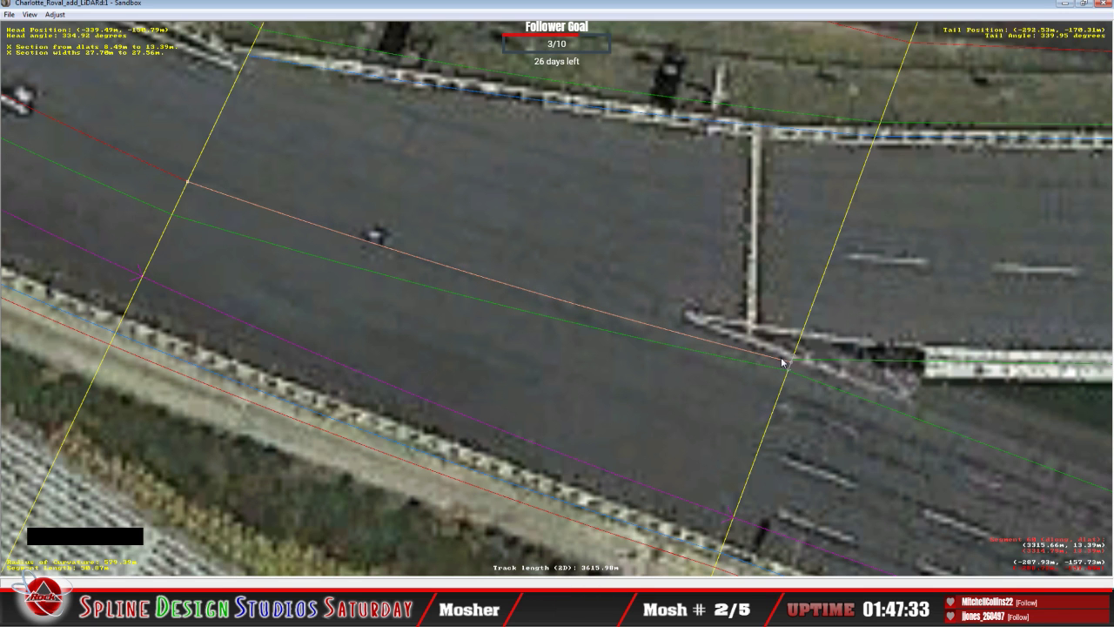
key(c)
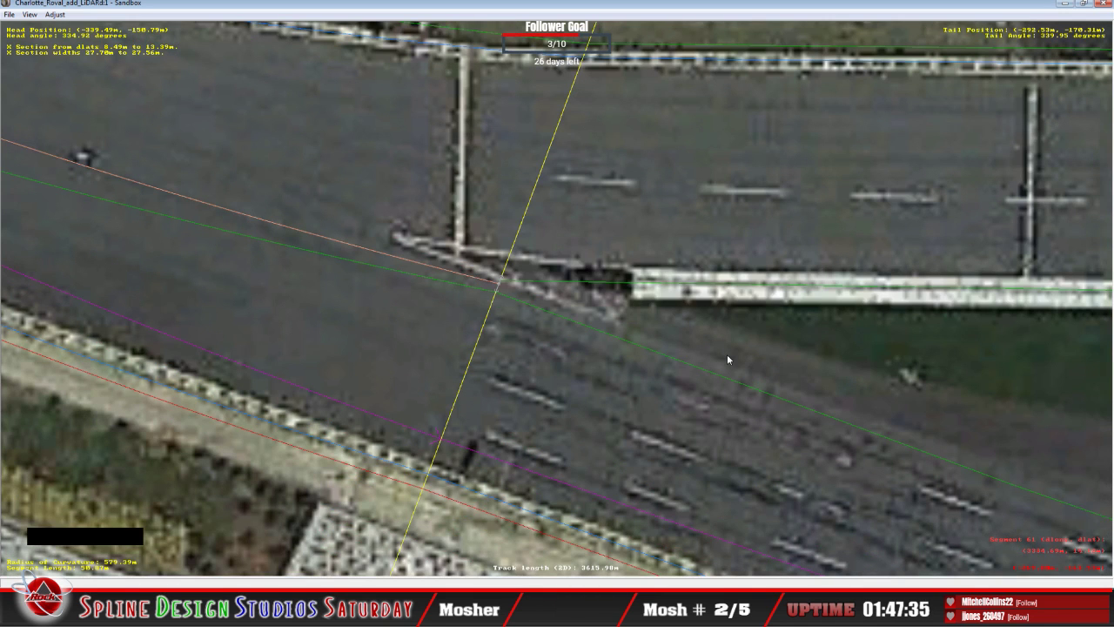
key(z)
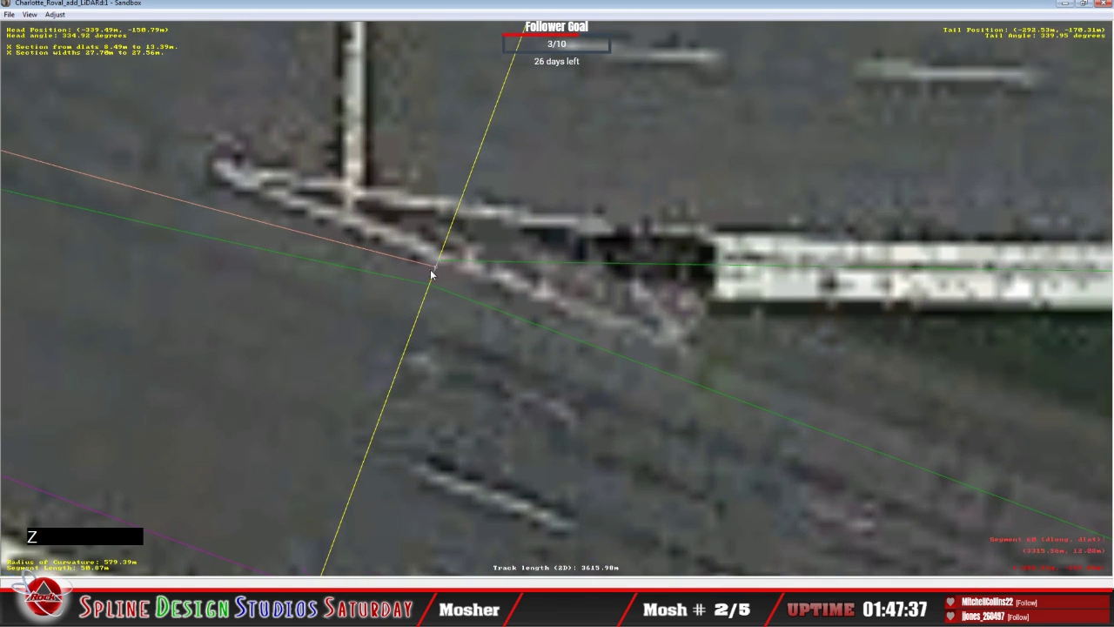
click(434, 271)
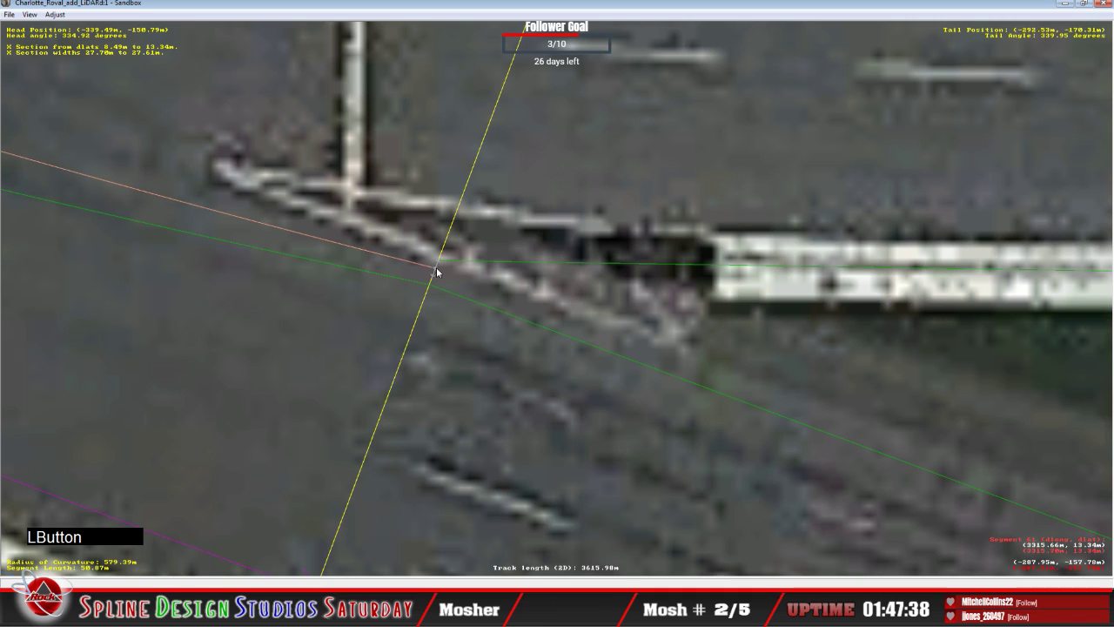
Insert an X section in the 43.81 m segment and set its joint with the preceding section at about dlat 13.22 m.
right_click(512, 295)
mouse_move(557, 373)
click(655, 401)
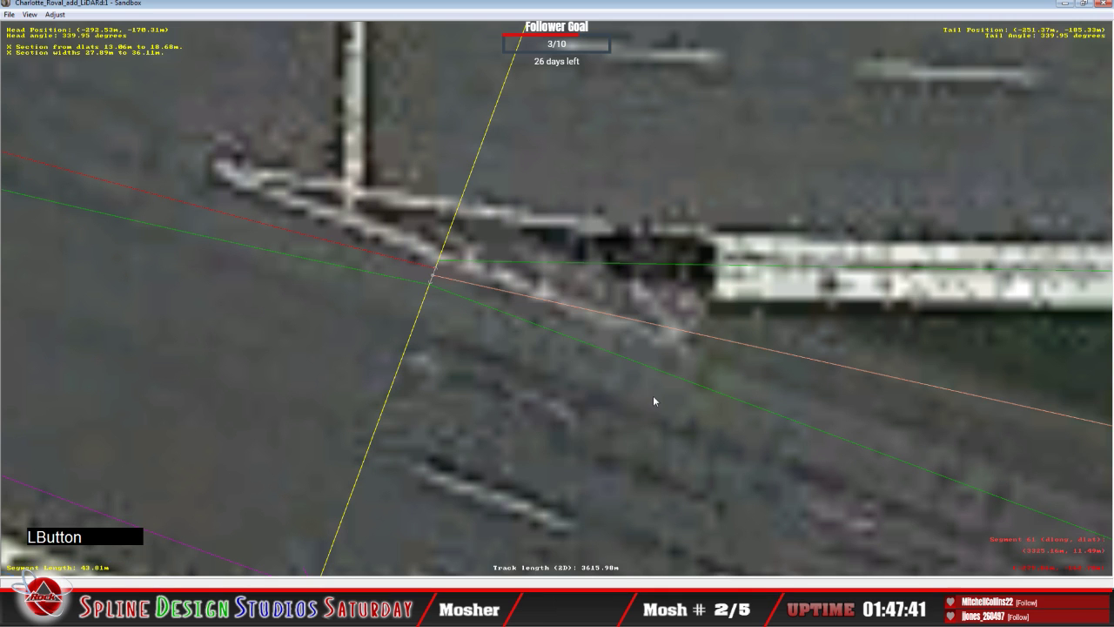
drag(432, 277, 434, 277)
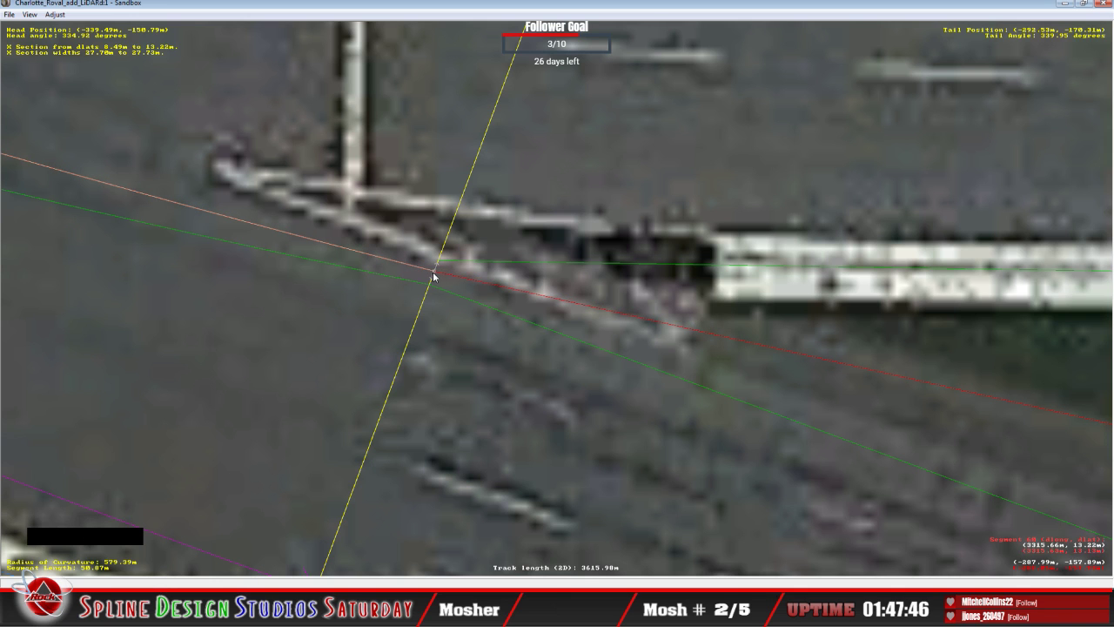
right_click(434, 276)
click(449, 282)
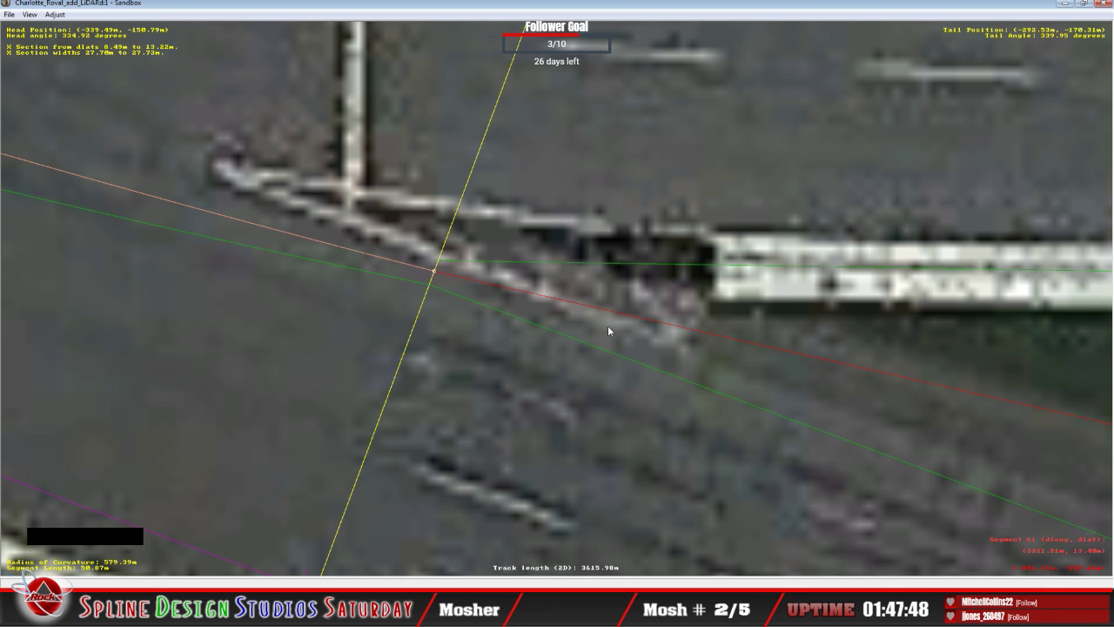
Move the tail of the 43.81 m segment's X section towards the green line, to about dlat 14.03 m.
key(c)
key(c)
key(c)
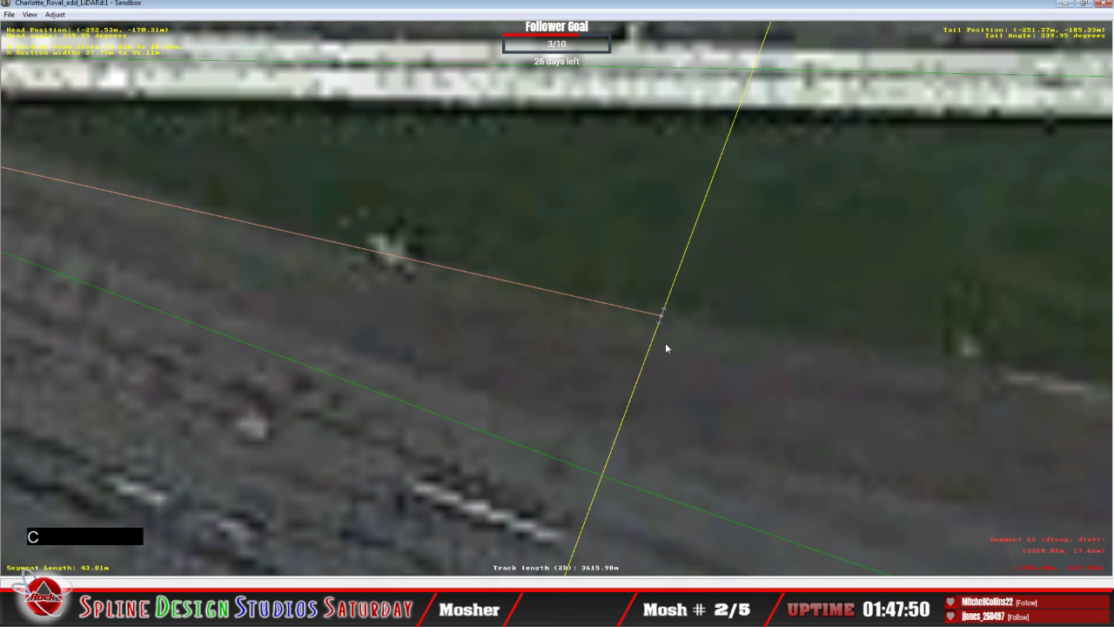
click(661, 315)
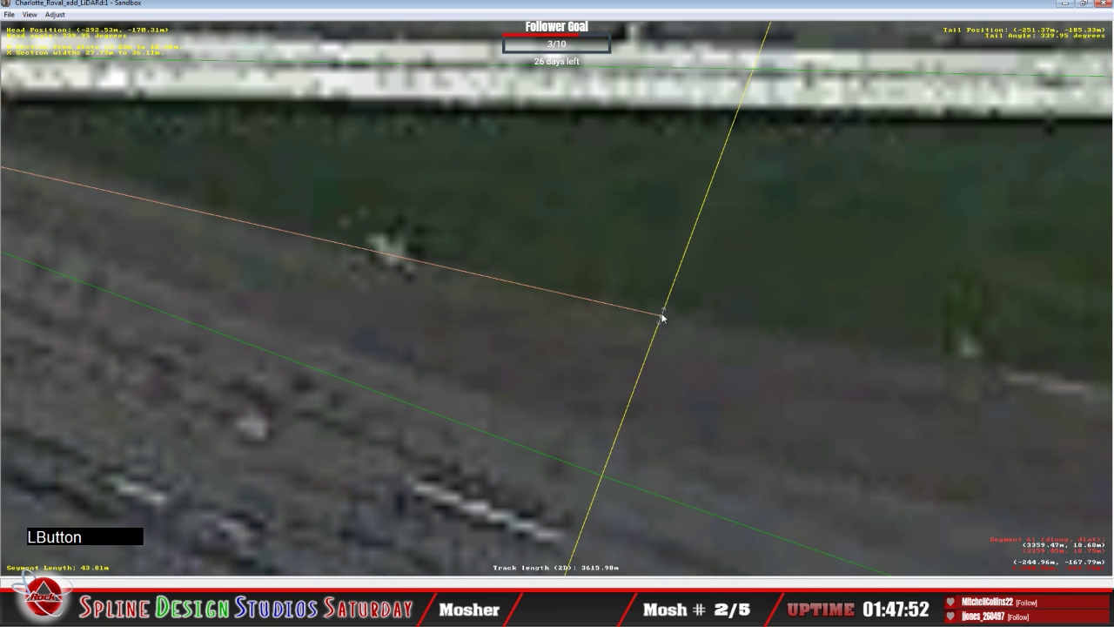
key(x)
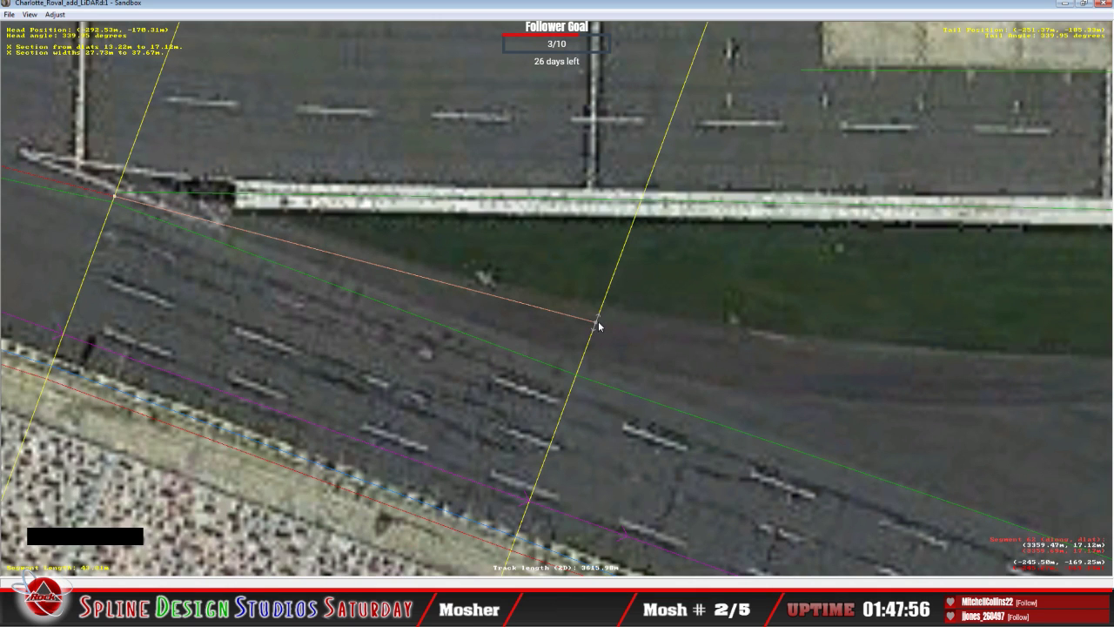
drag(598, 326, 584, 352)
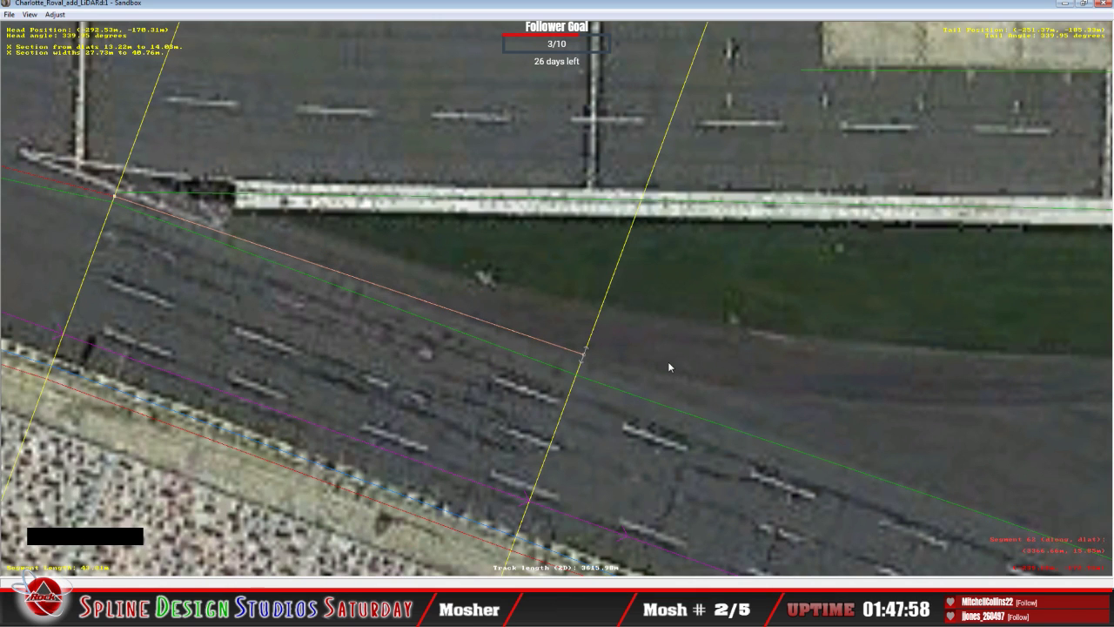
Move the tail of the 43.81 m segment's X section closer to the green line, at about dlat 12.87 m.
scroll(668, 367, down, 3)
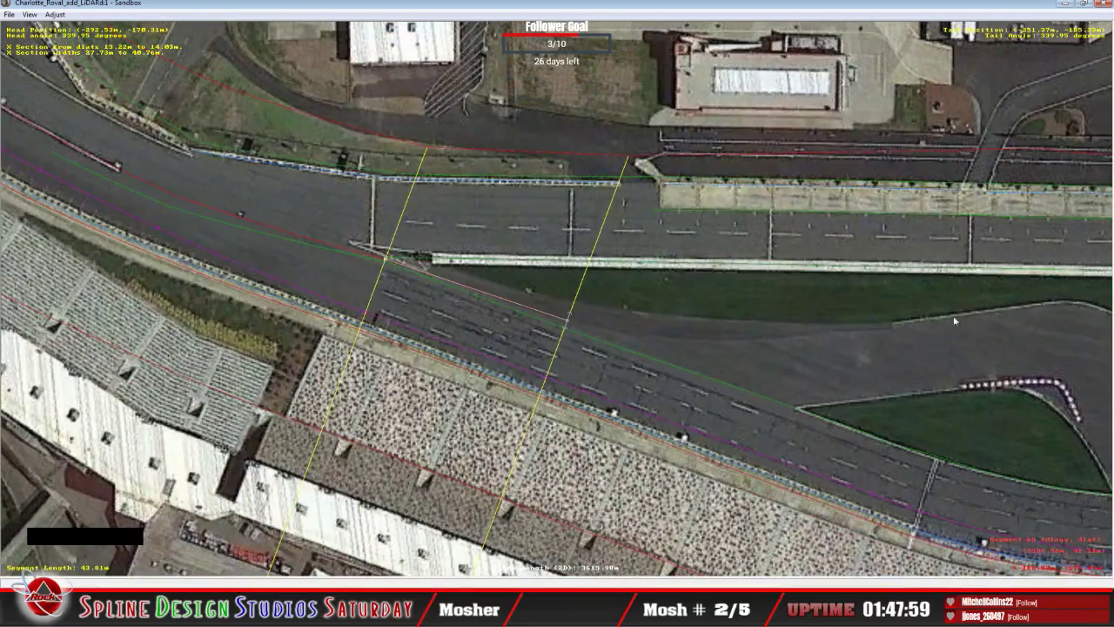
key(c)
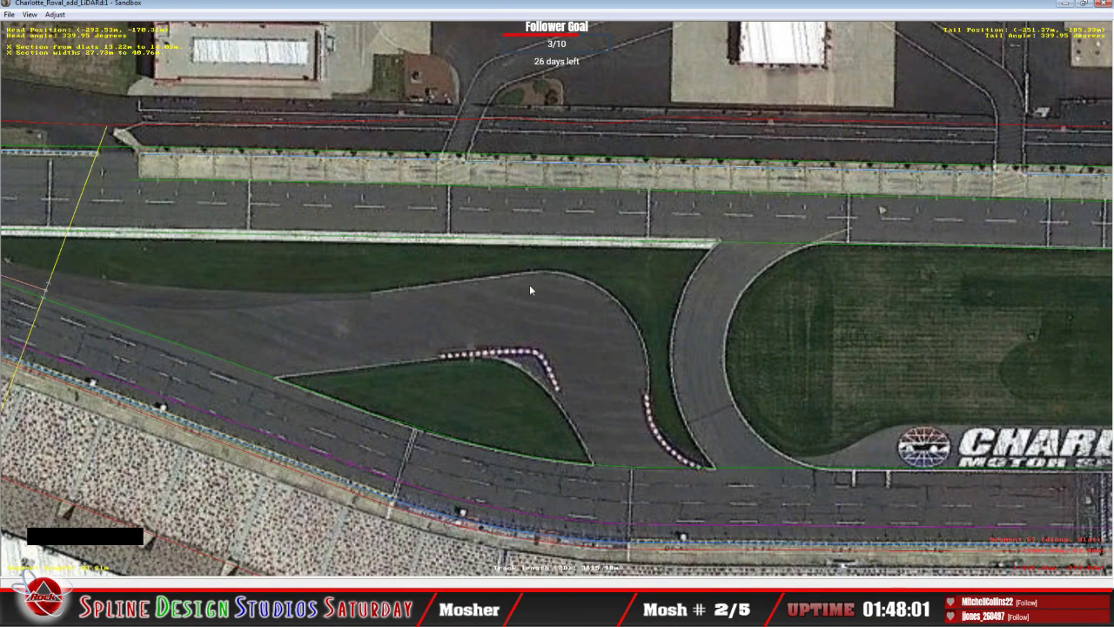
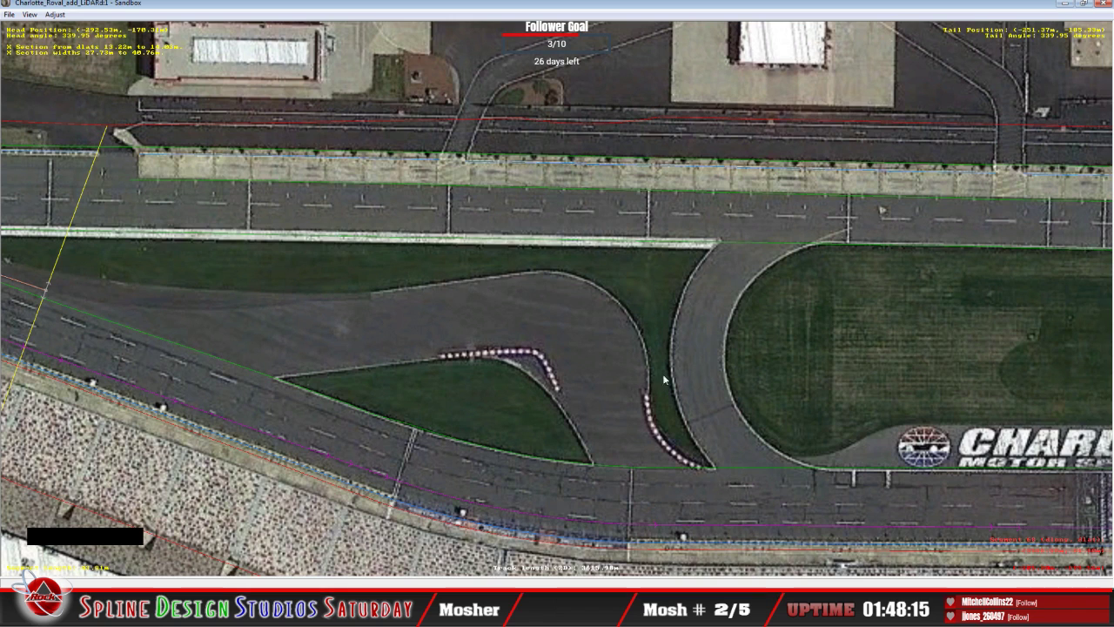
key(Left)
key(Down)
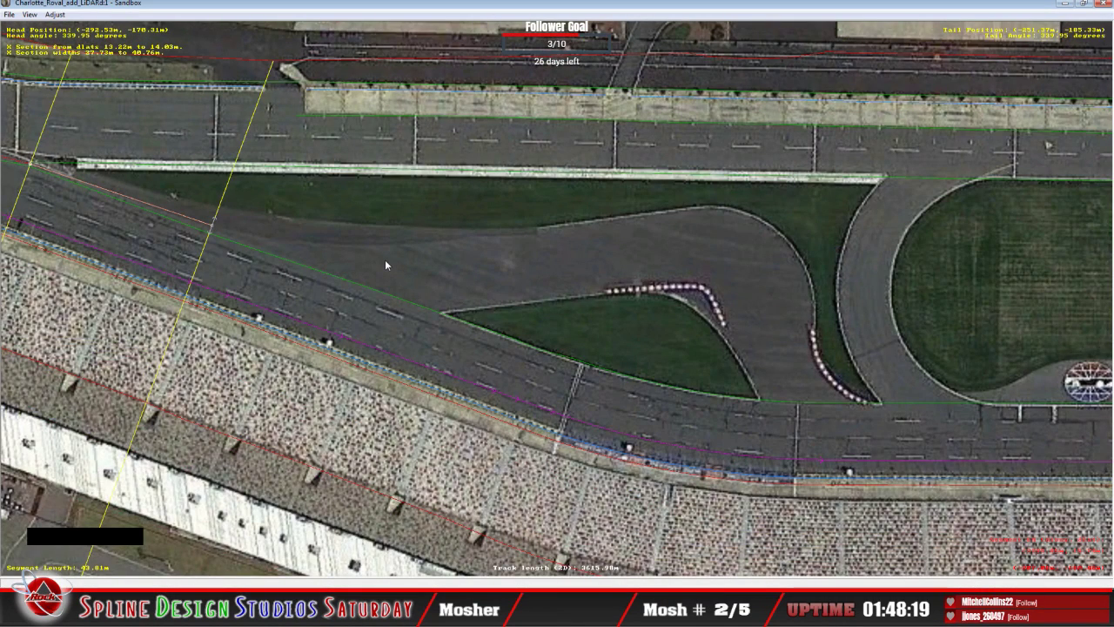
key(c)
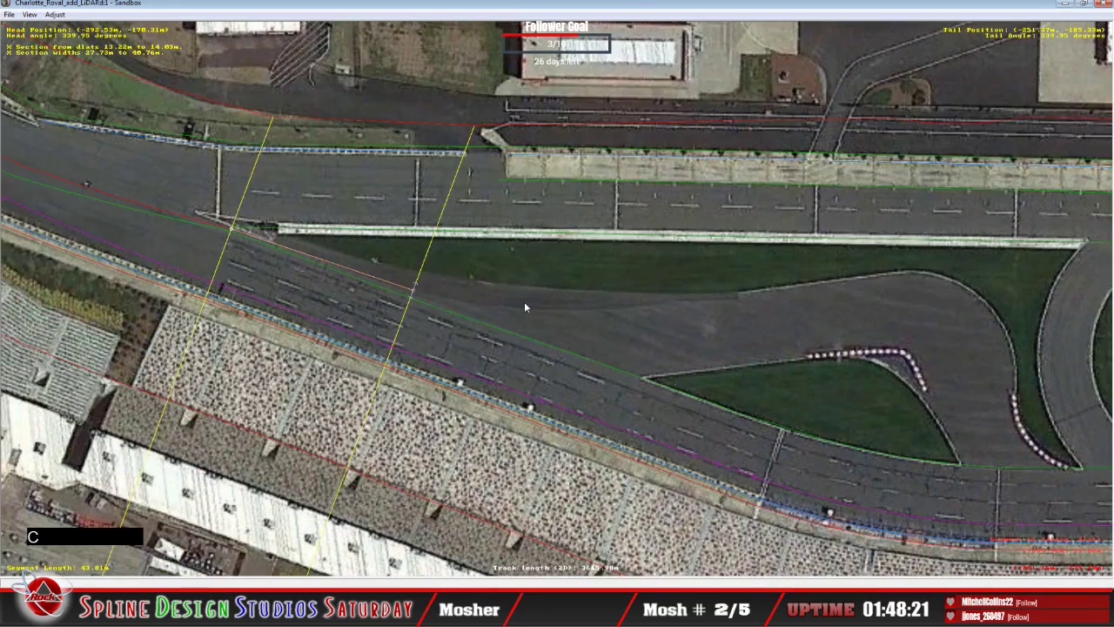
key(z)
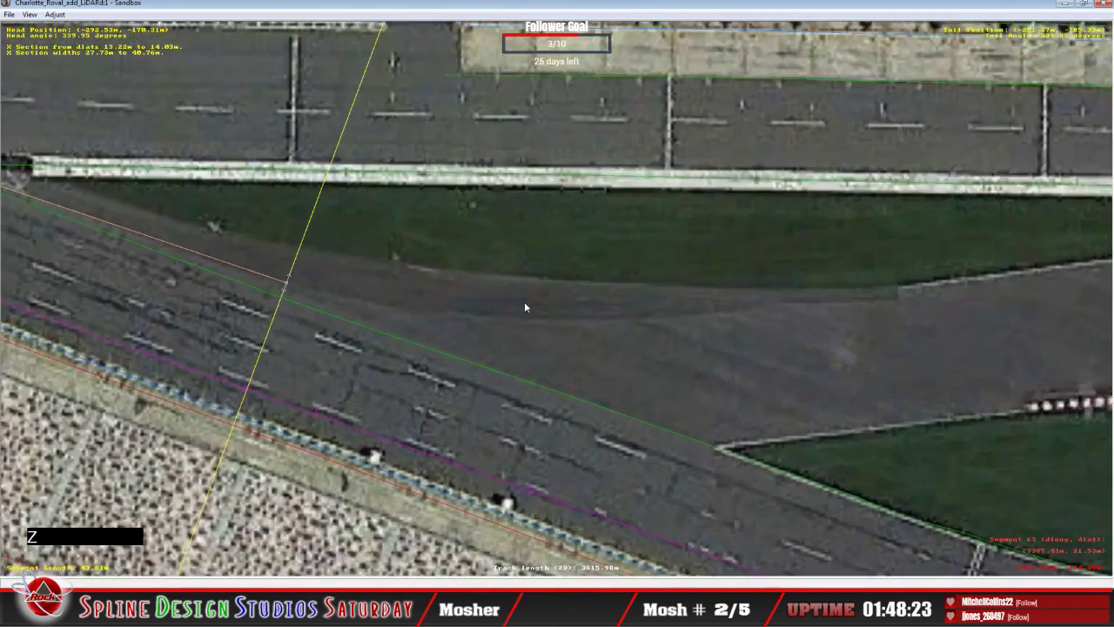
key(c)
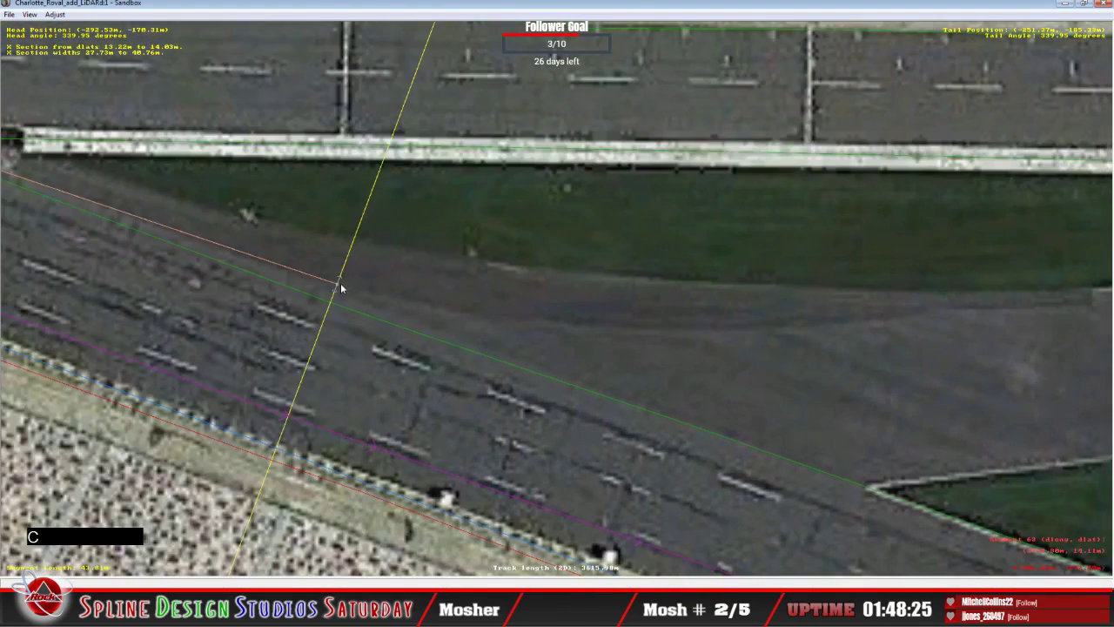
click(339, 289)
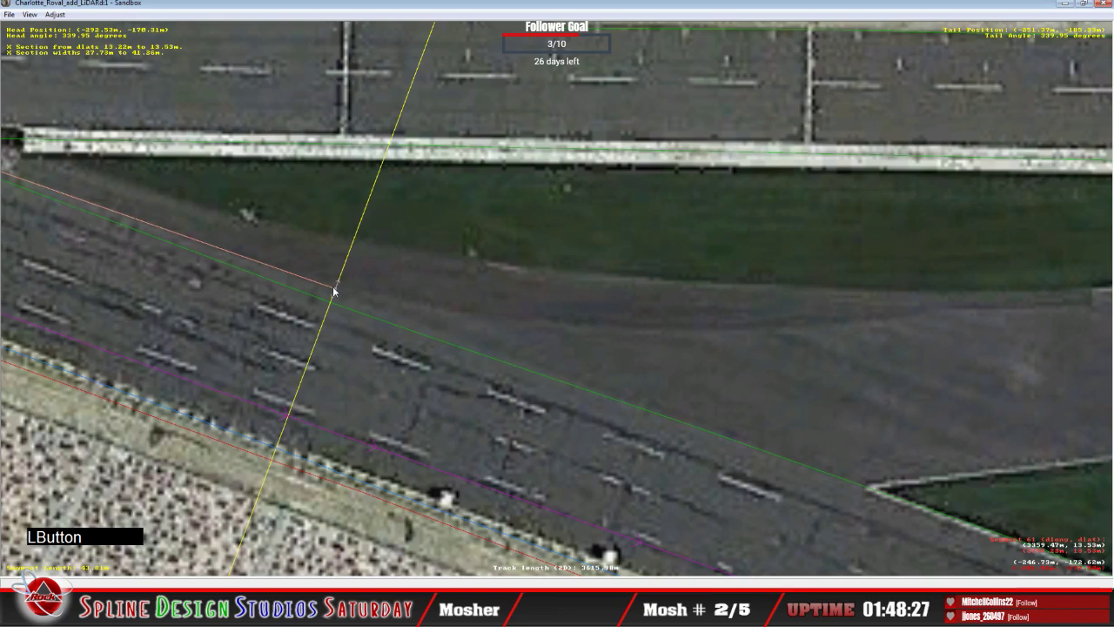
key(x)
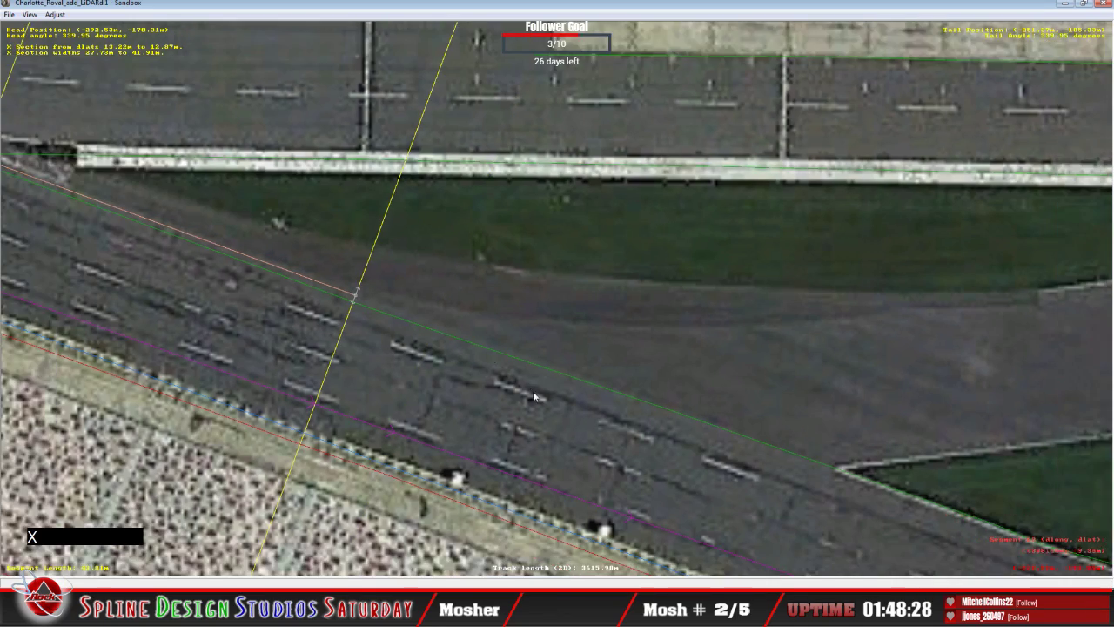
Insert an X section in the short segment following the 43.81 m segment, running from about dlat 12.87 m to 12.88 m.
key(c)
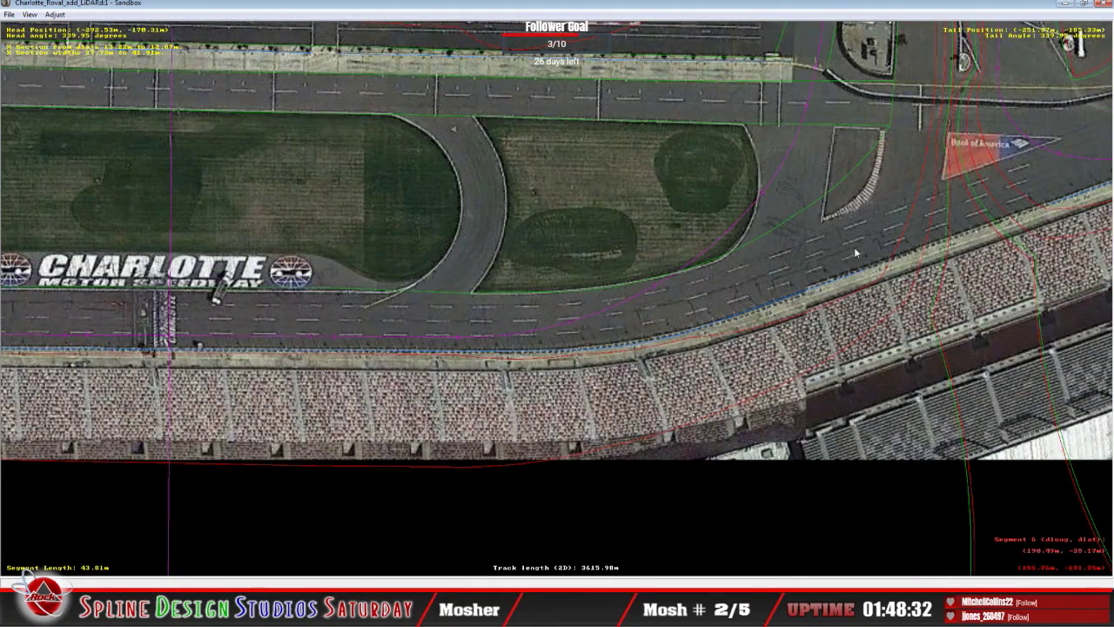
key(c)
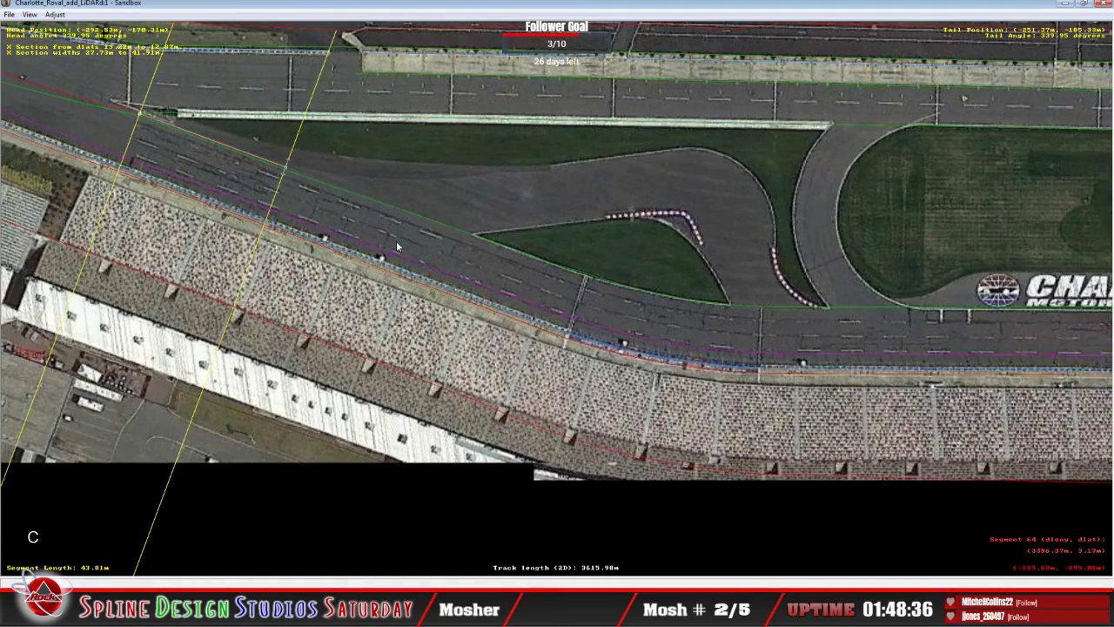
key(z)
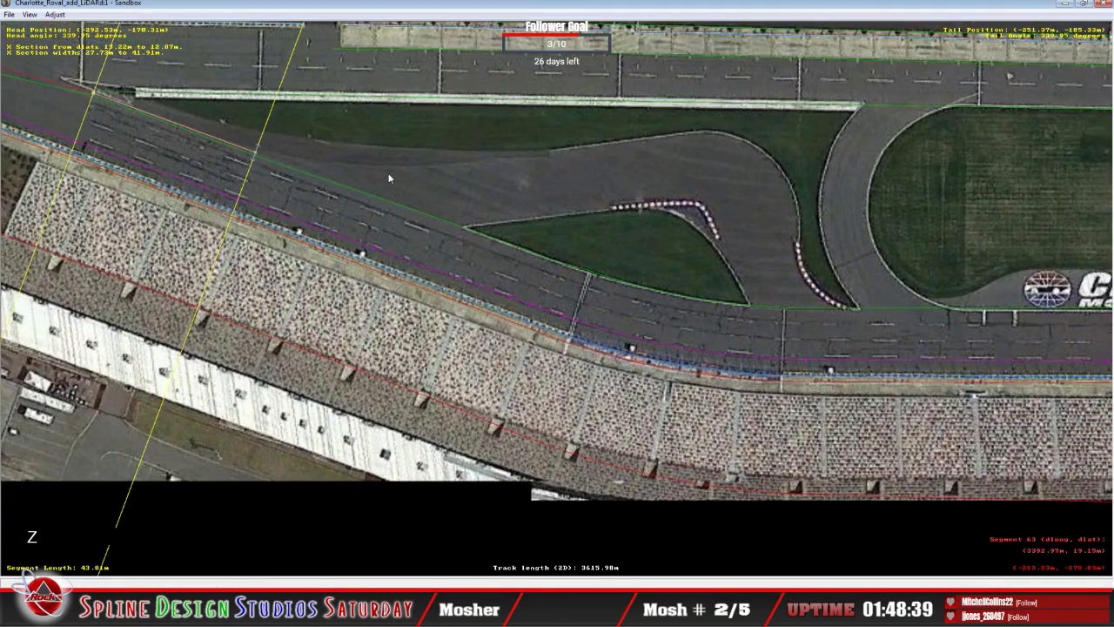
key(c)
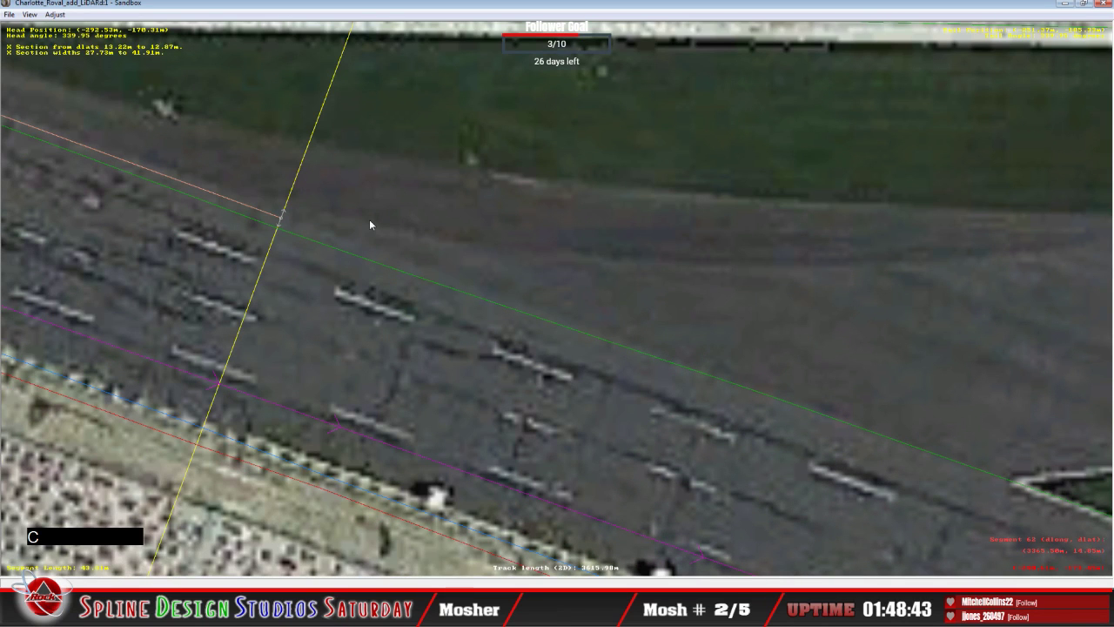
click(370, 221)
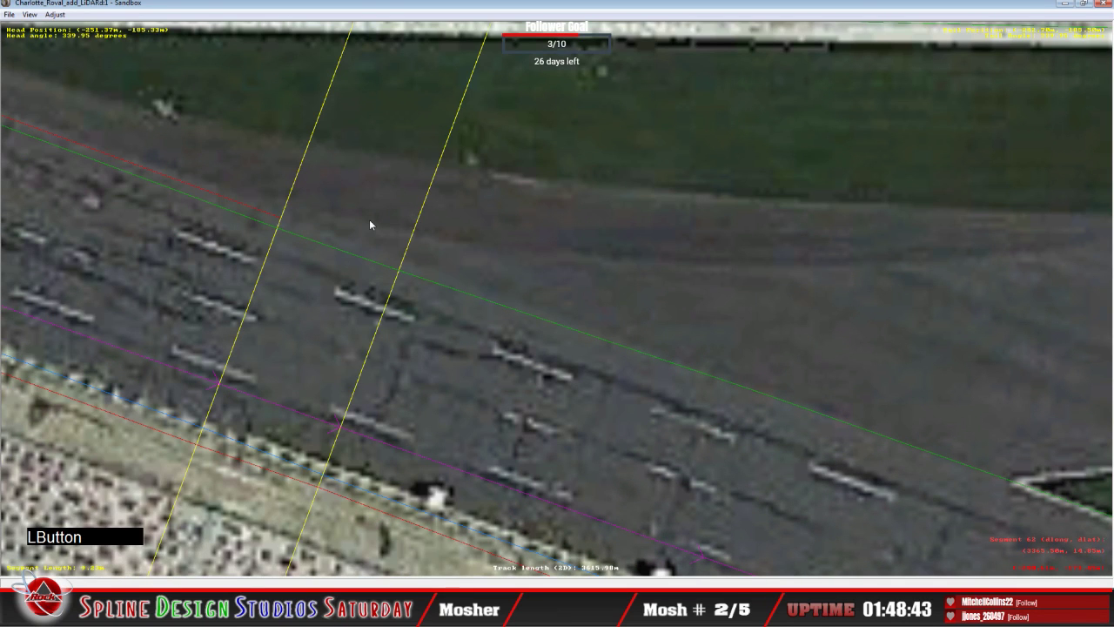
right_click(370, 221)
mouse_move(420, 309)
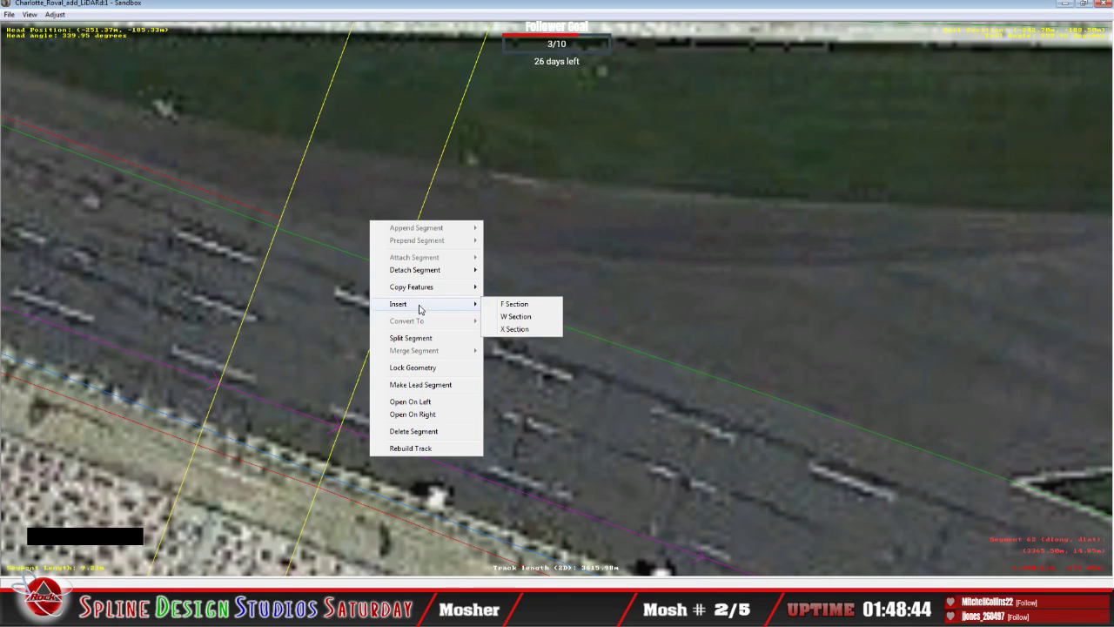
click(521, 329)
drag(292, 199, 284, 222)
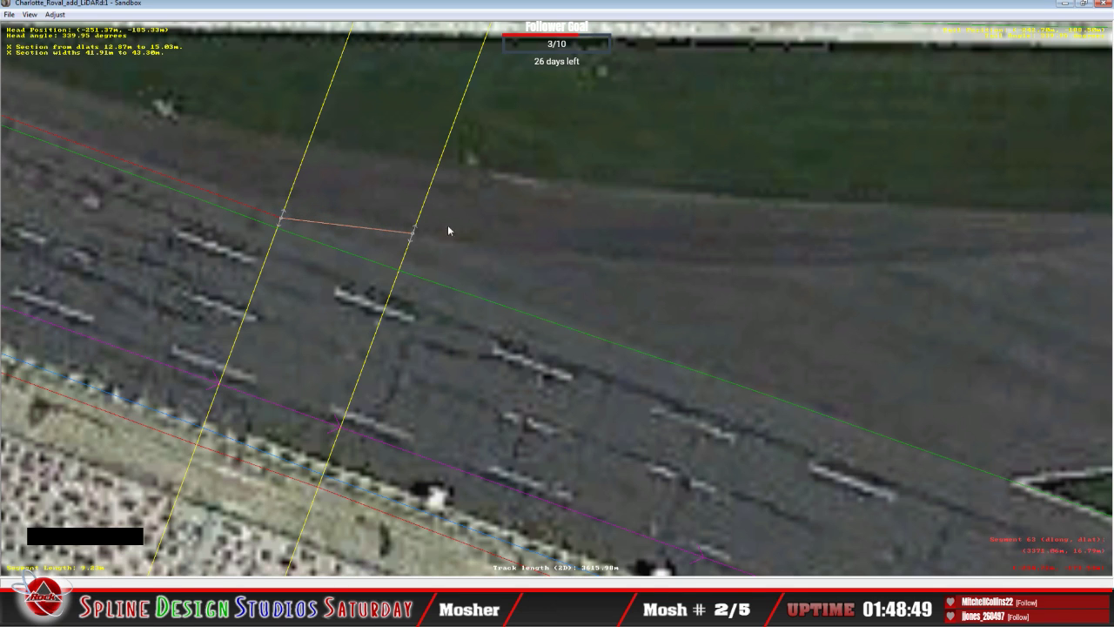
drag(412, 237, 403, 264)
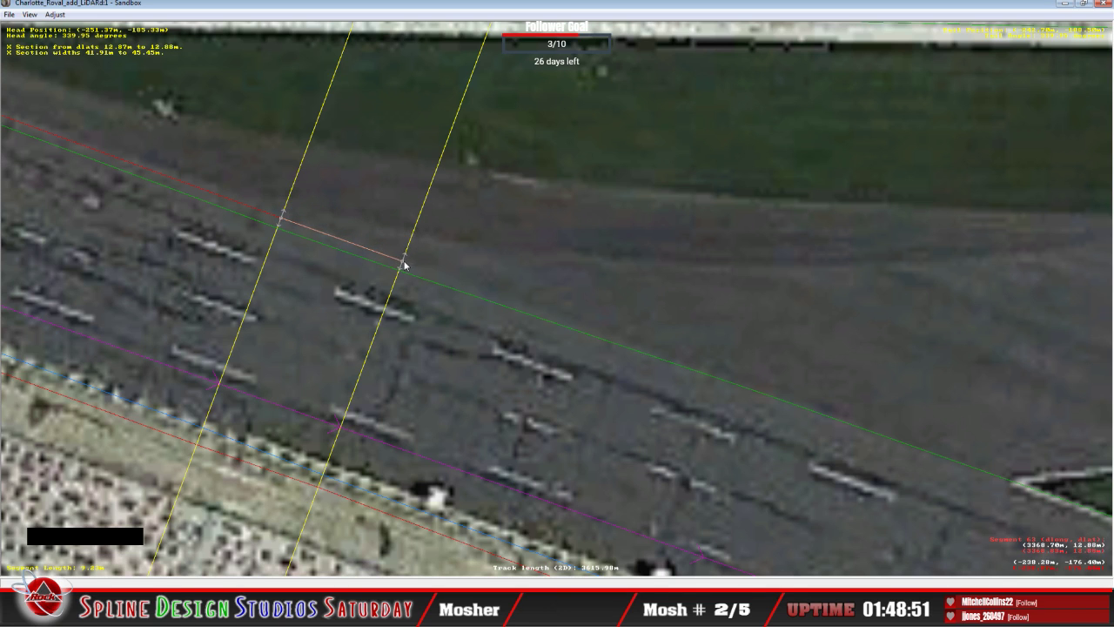
Set the joint between the 43.81 m segment's X section and the following one to absolute mode at about dlat 12.93 m.
click(281, 220)
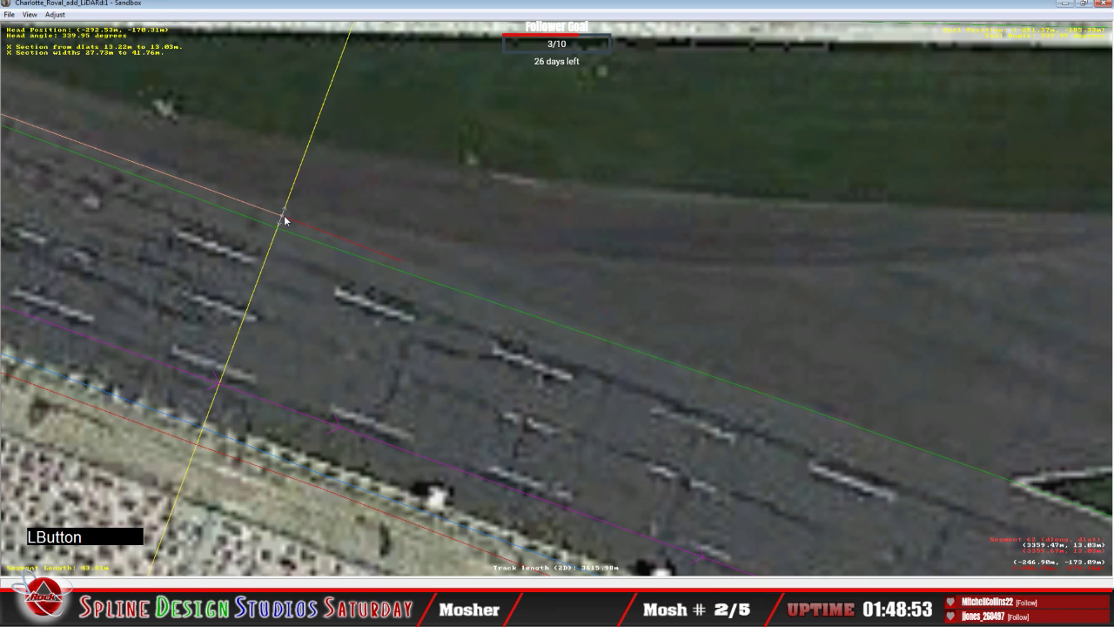
right_click(282, 219)
click(301, 226)
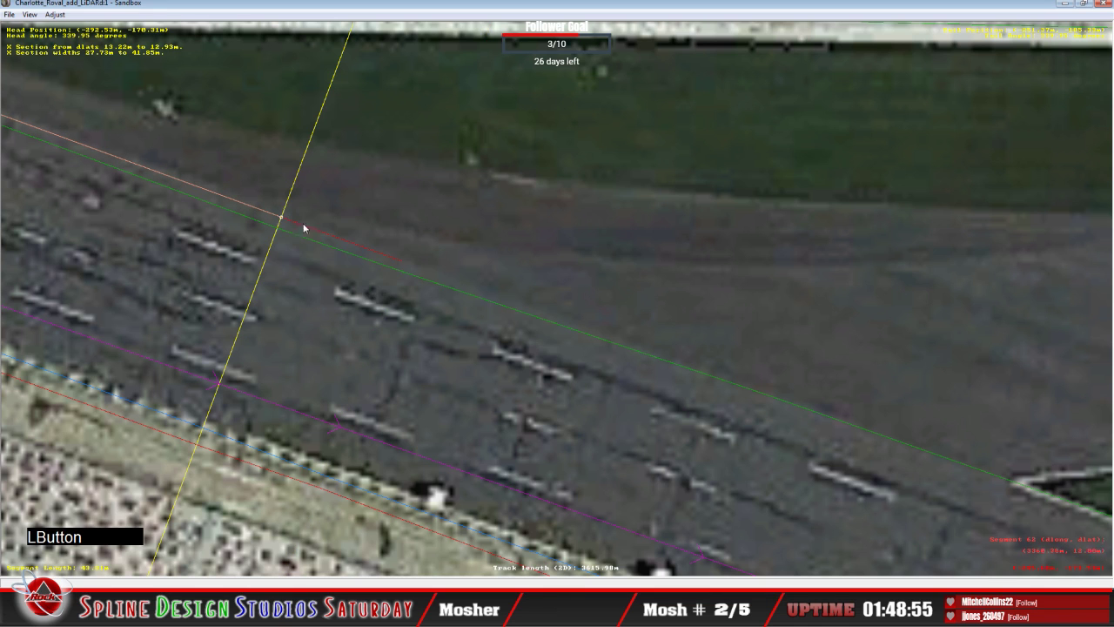
Insert an X section in the 27.66 m segment and set its joint with the preceding section to absolute mode at about dlat 12.97 m.
right_click(467, 268)
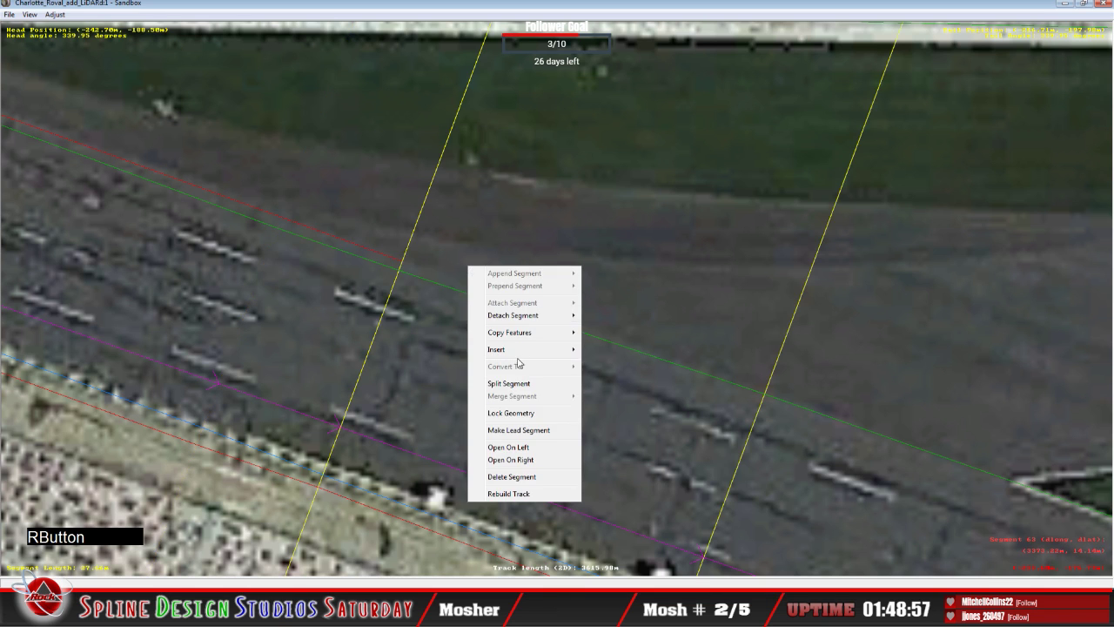
mouse_move(518, 352)
click(634, 377)
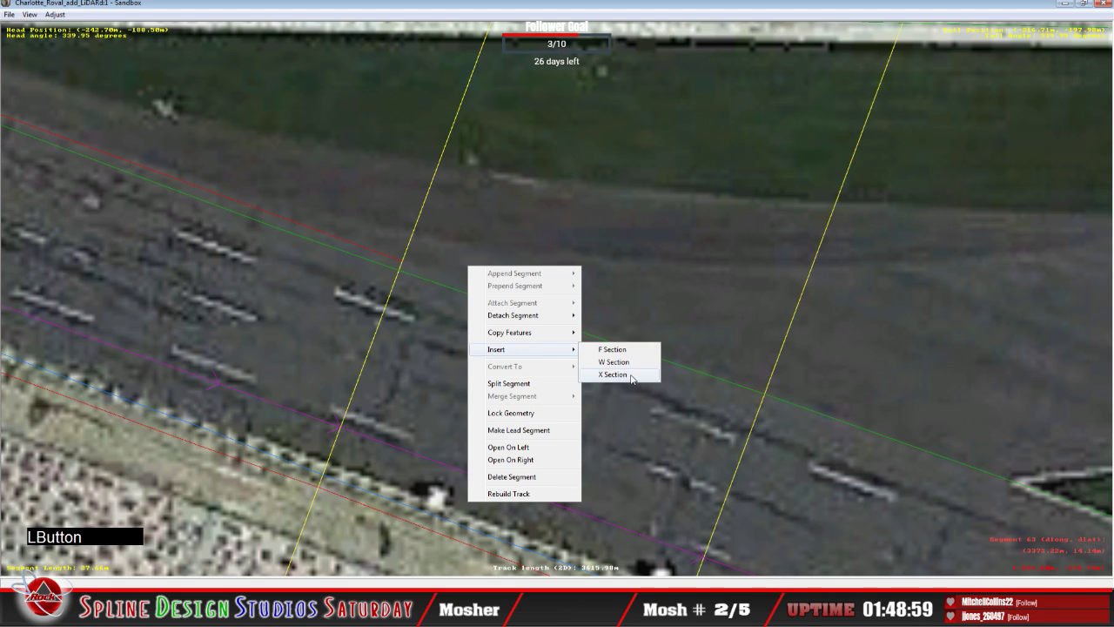
drag(408, 249, 532, 406)
click(406, 261)
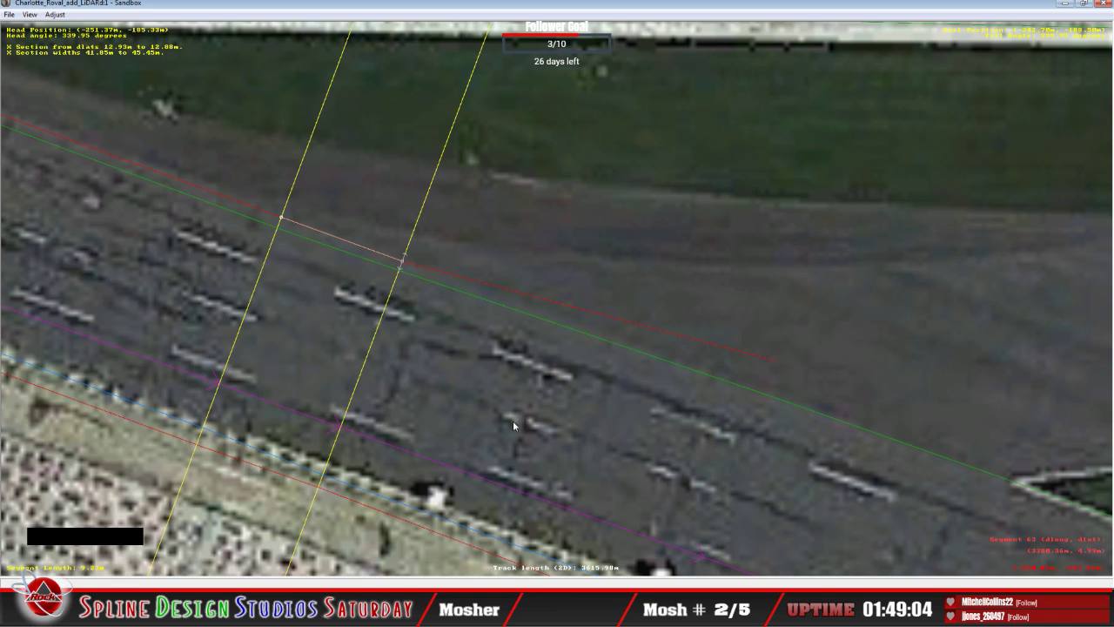
drag(401, 261, 403, 259)
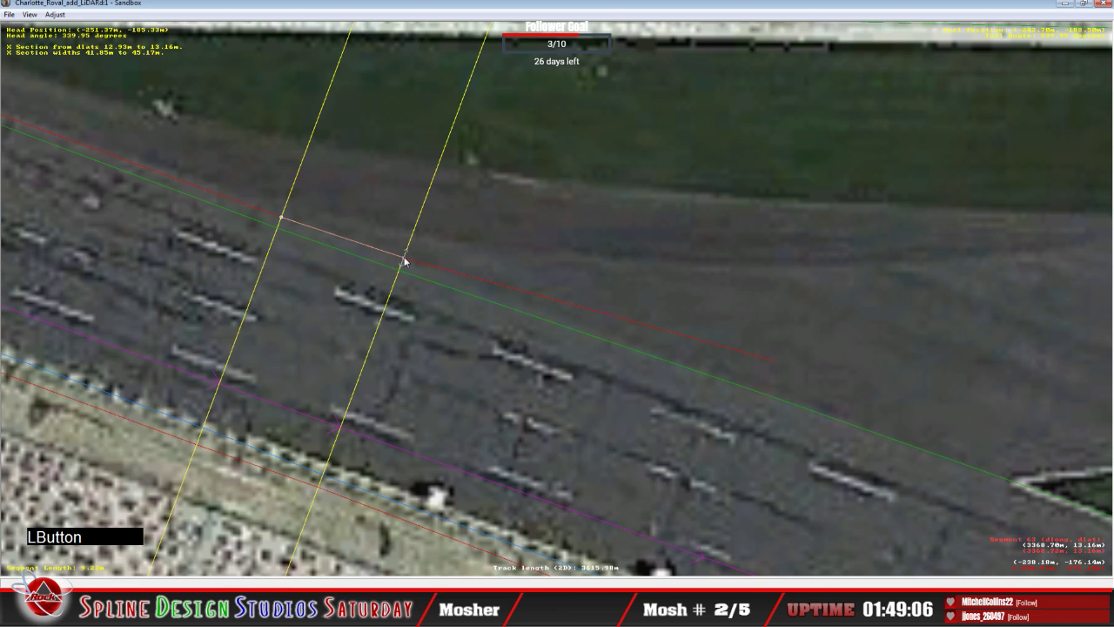
right_click(400, 259)
click(418, 267)
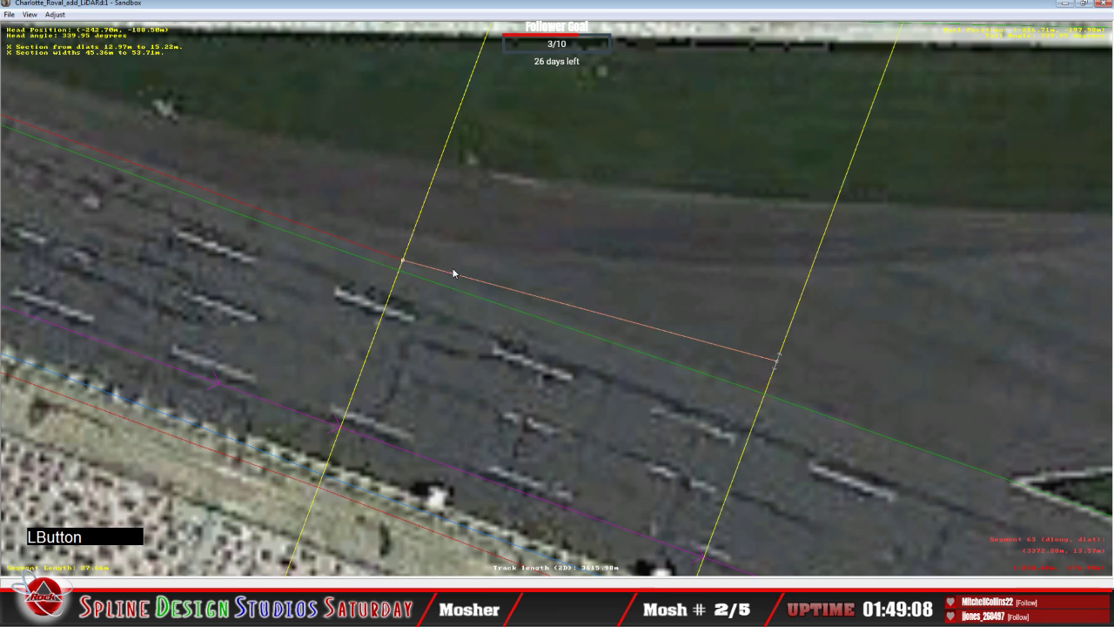
Insert an X section in the 37.10 m segment, from an absolute-mode joint with the preceding section at about dlat 13.42 m to about 13.82 m.
drag(776, 363, 771, 391)
key(c)
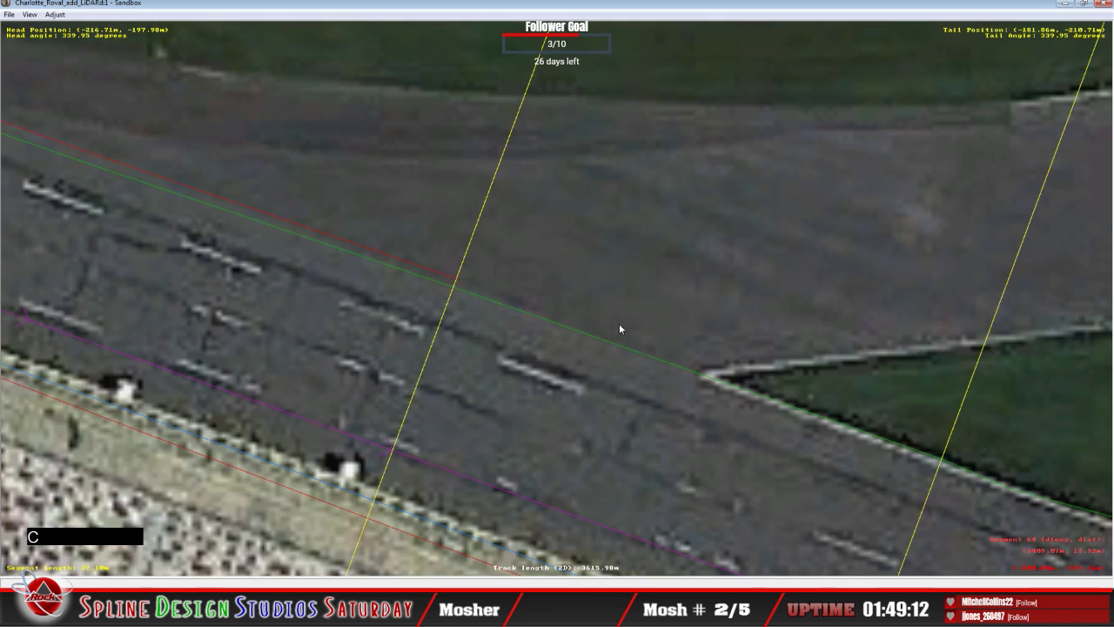
right_click(555, 303)
mouse_move(619, 392)
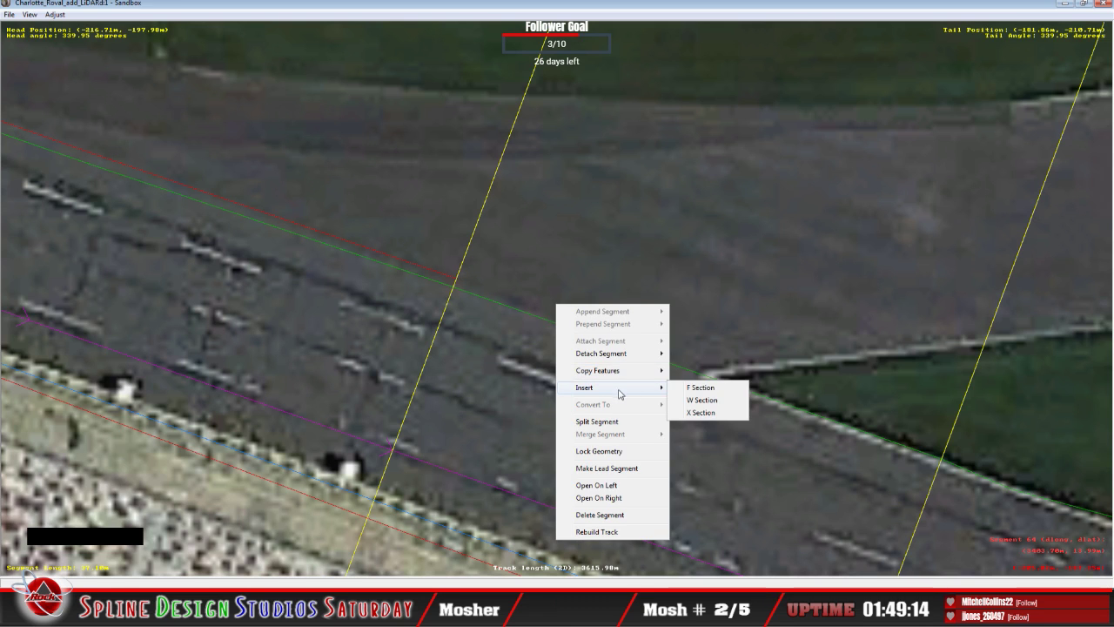
click(719, 413)
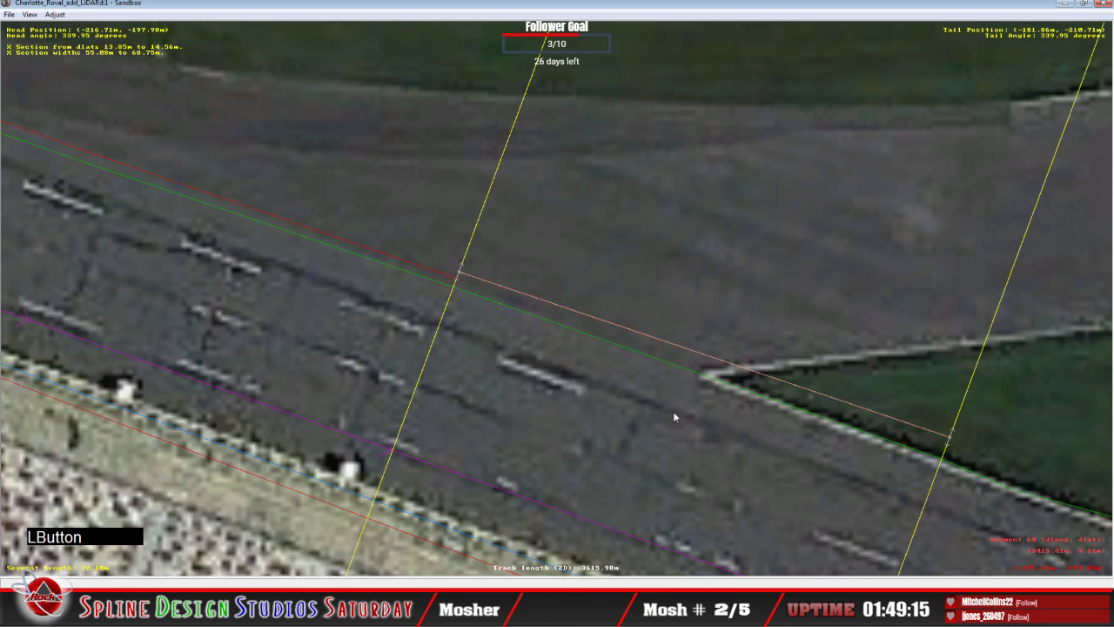
click(460, 277)
key(c)
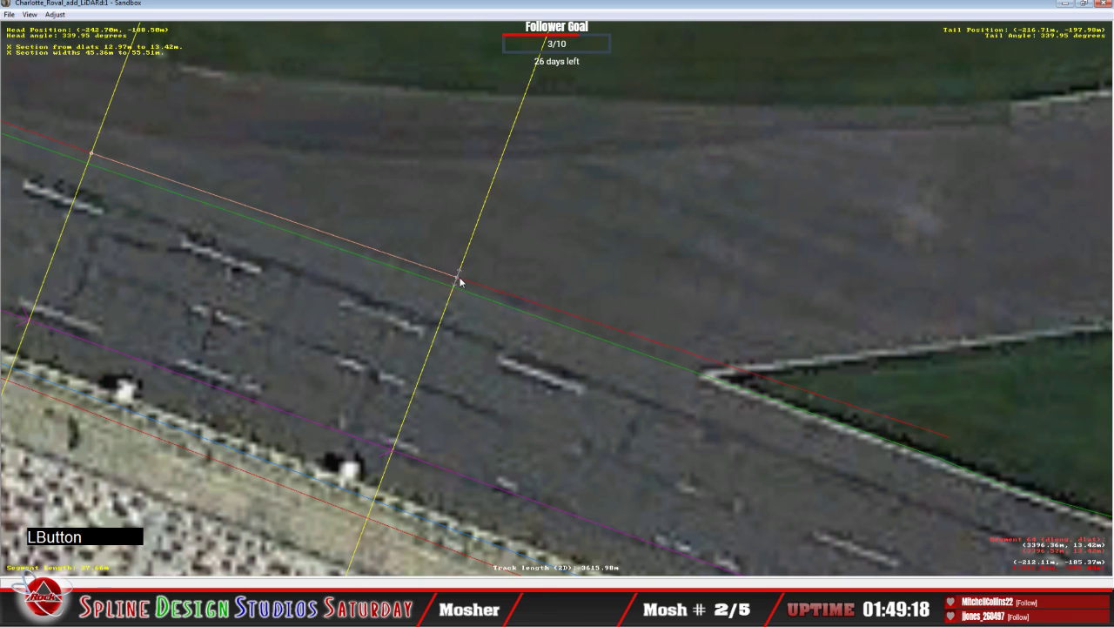
right_click(457, 279)
click(483, 286)
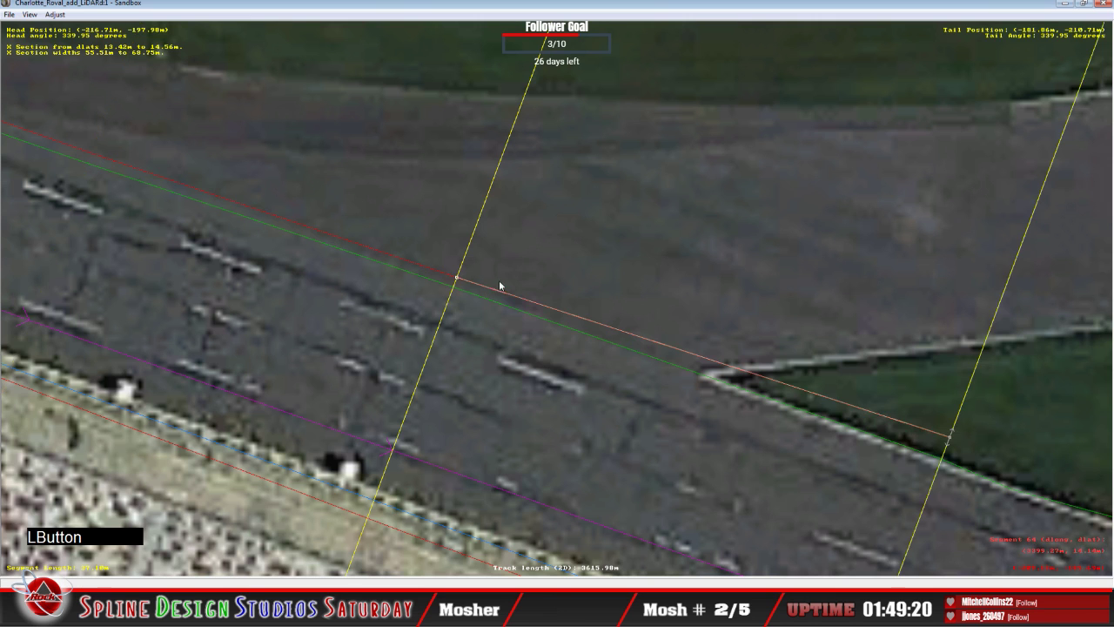
key(c)
click(636, 370)
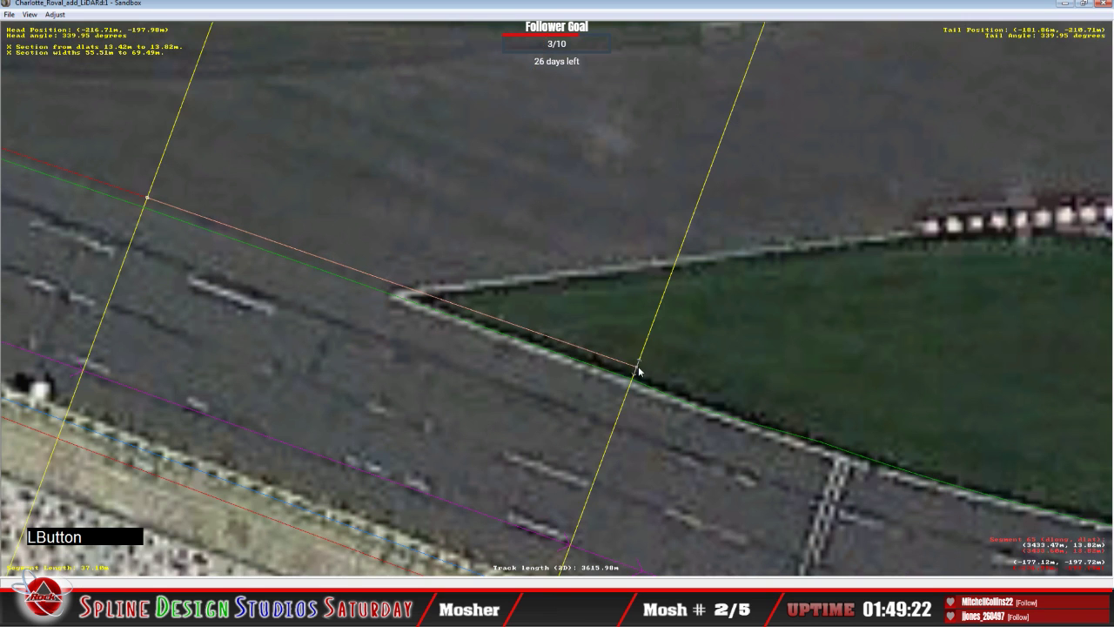
Adjust the 8.72 m segment's F section along the white line to run from about dlat 12.85 m to 12.97 m.
click(703, 408)
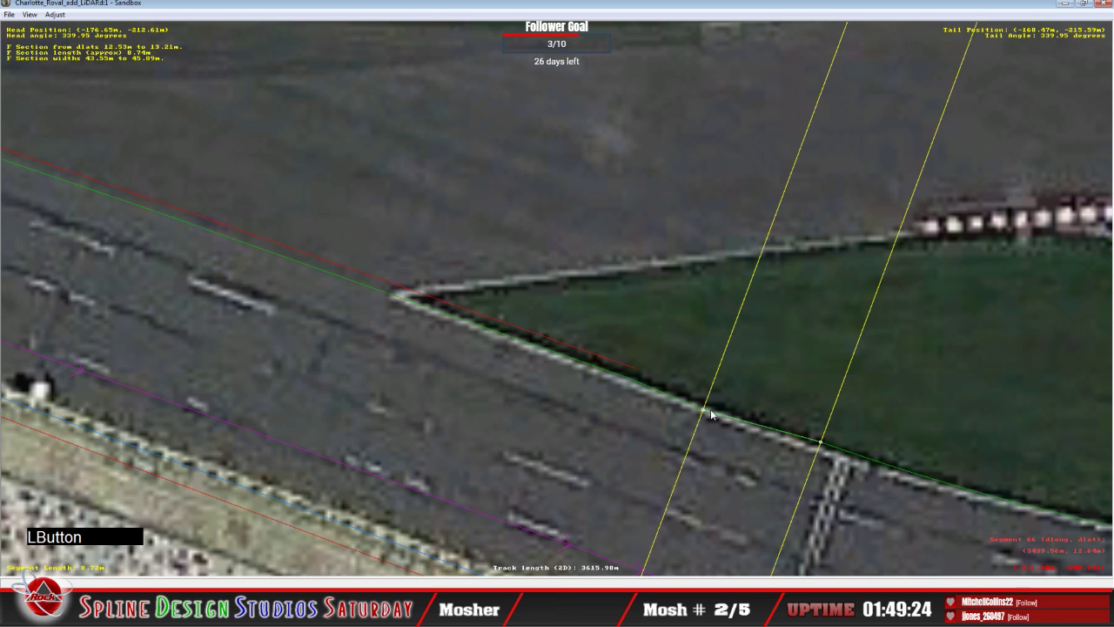
click(708, 412)
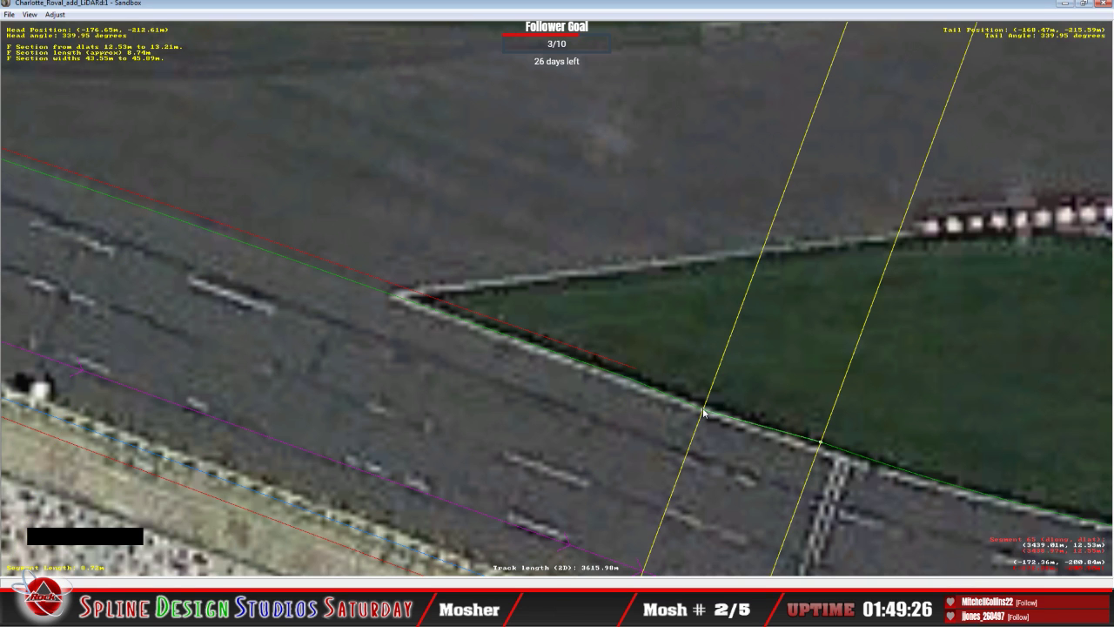
click(736, 417)
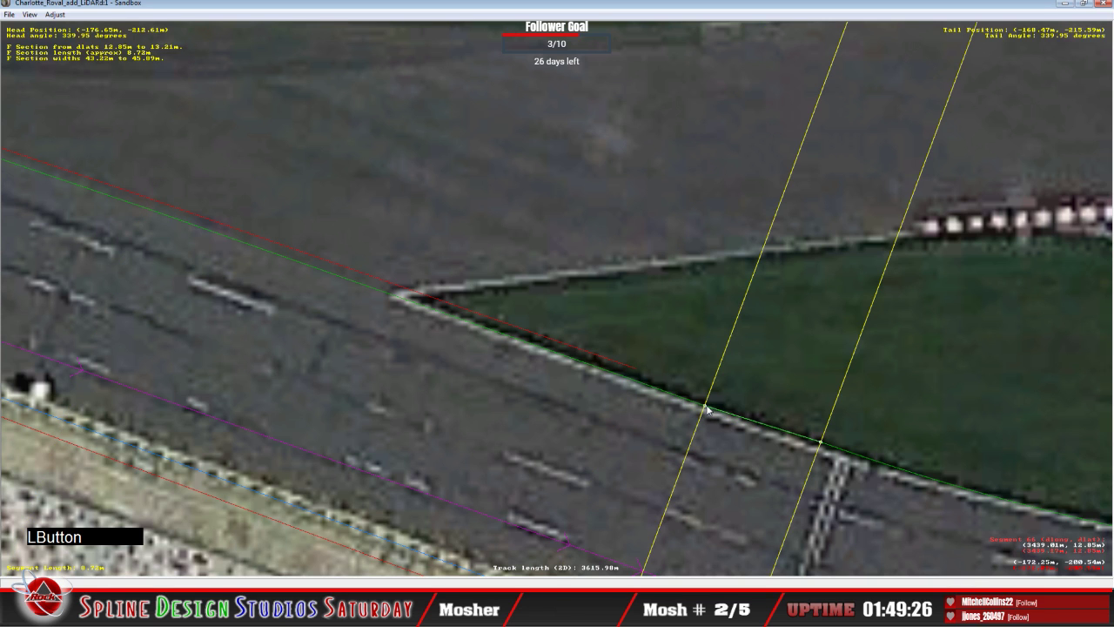
click(820, 446)
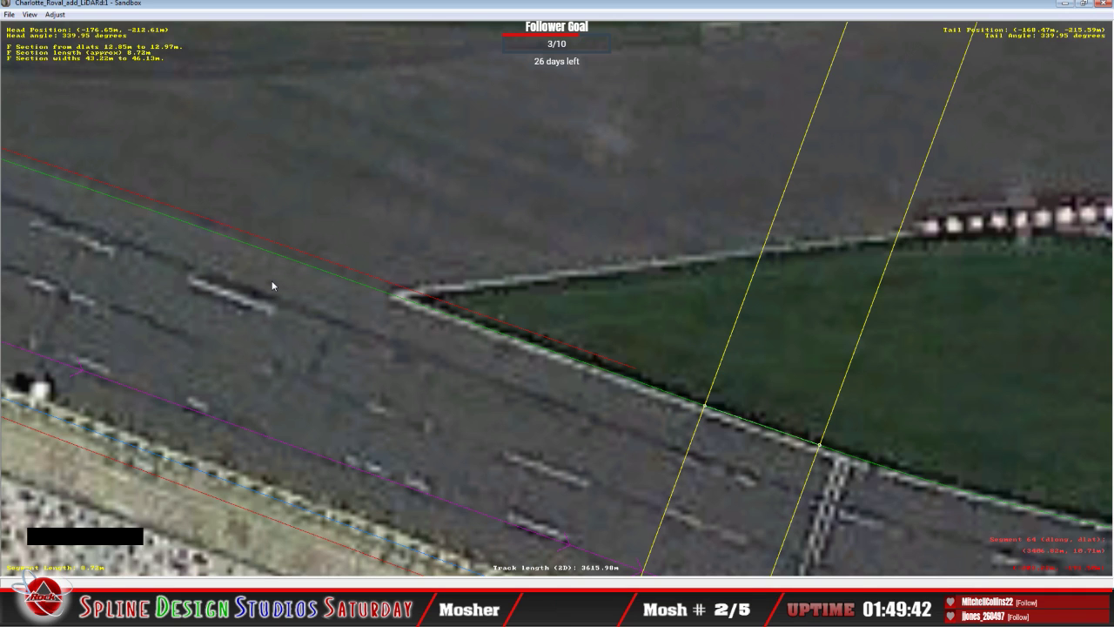
Insert an X section in the 5.54 m segment and set its joint with the preceding section to Mode Absolute at about dlat 13.60 m.
drag(537, 343, 676, 373)
right_click(669, 368)
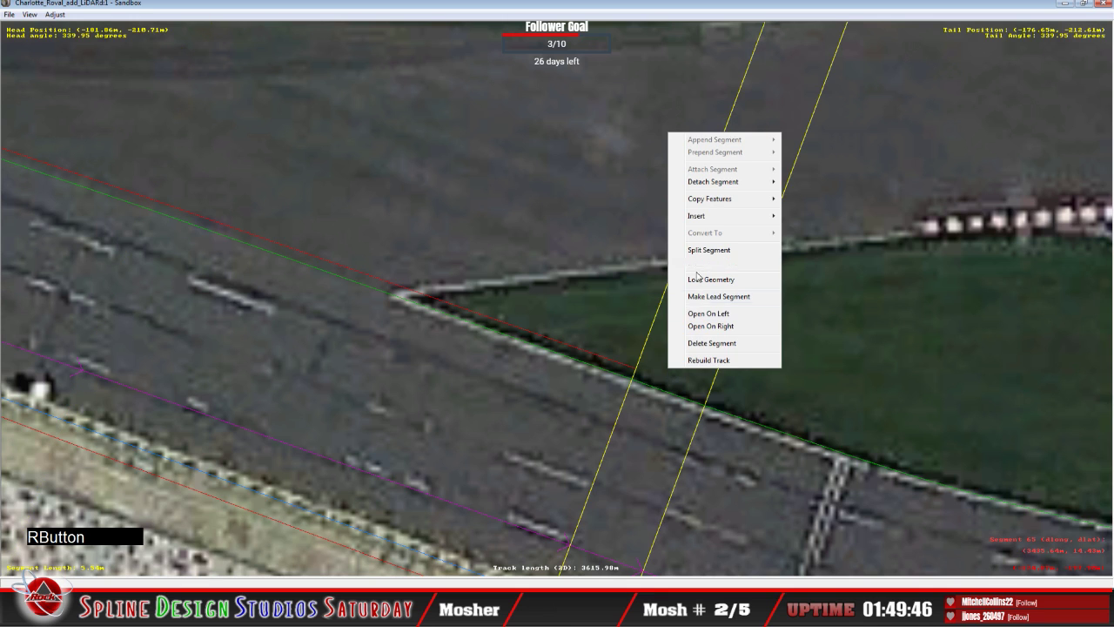
mouse_move(696, 219)
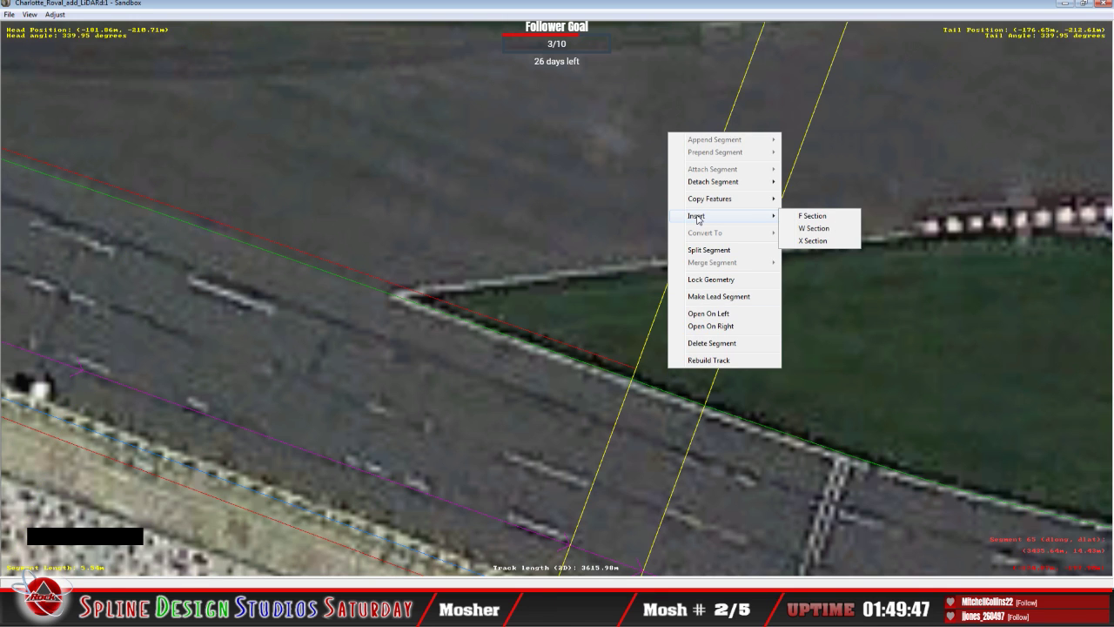
click(814, 241)
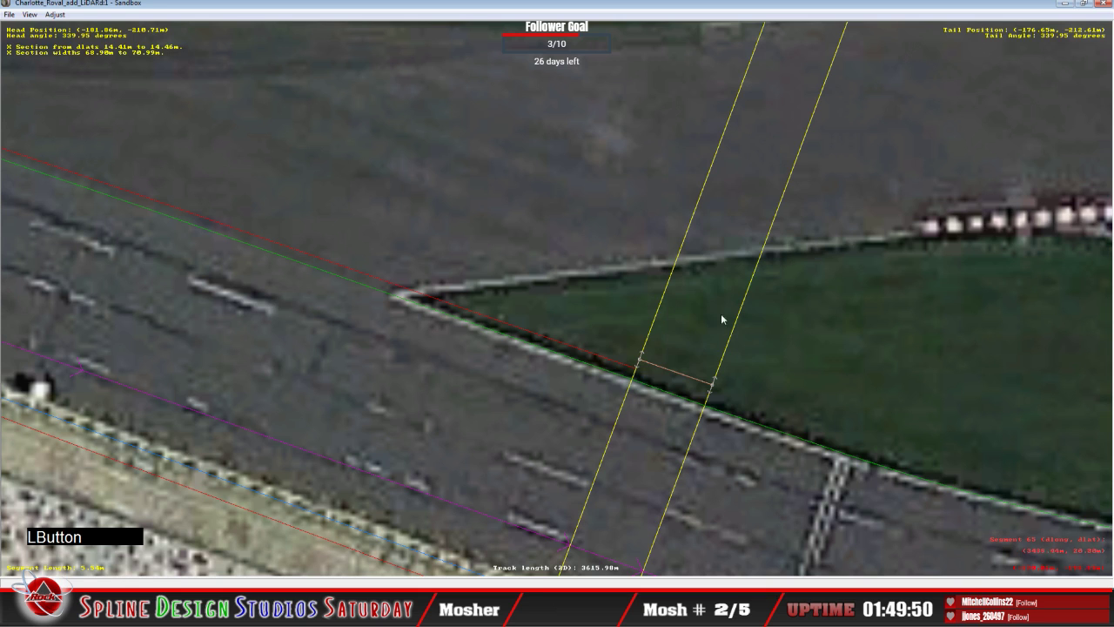
click(638, 370)
drag(638, 370, 637, 371)
right_click(637, 372)
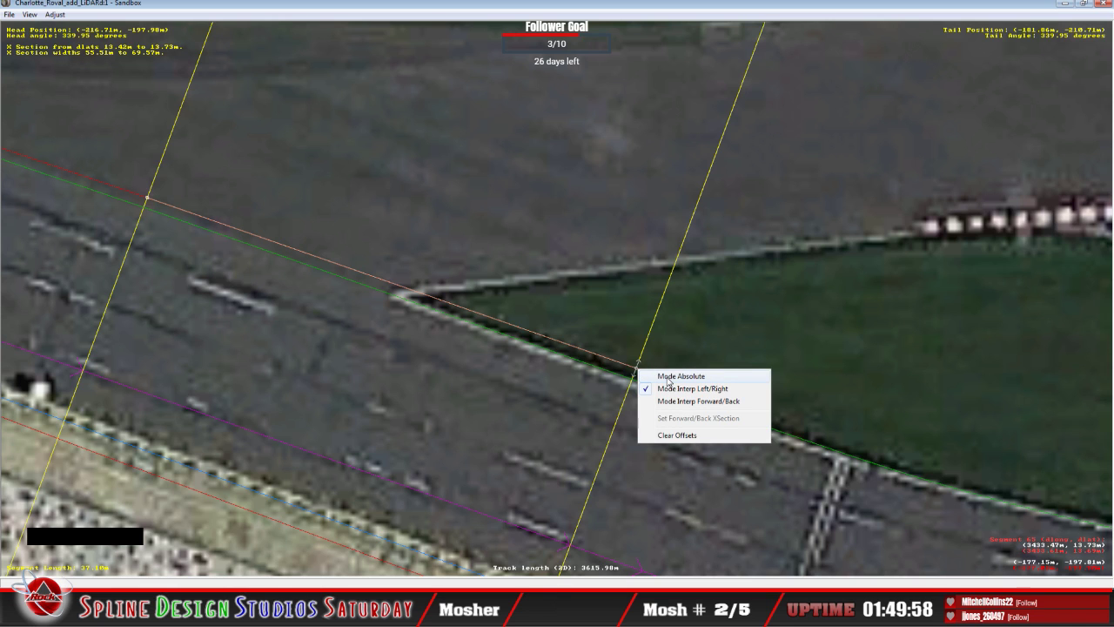
click(668, 377)
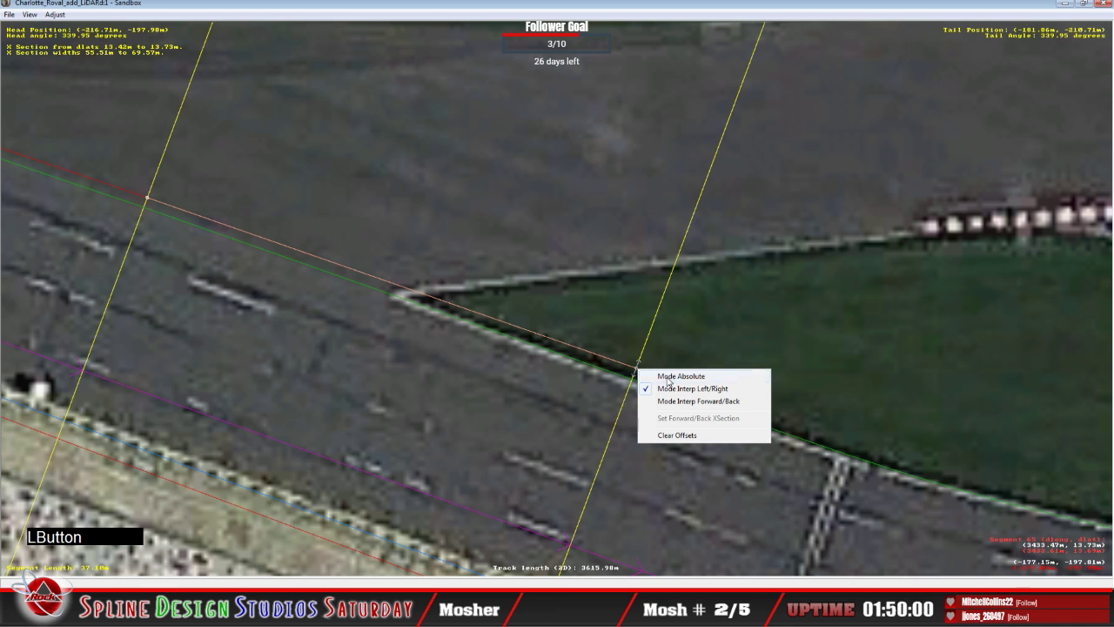
click(642, 372)
drag(642, 370, 639, 374)
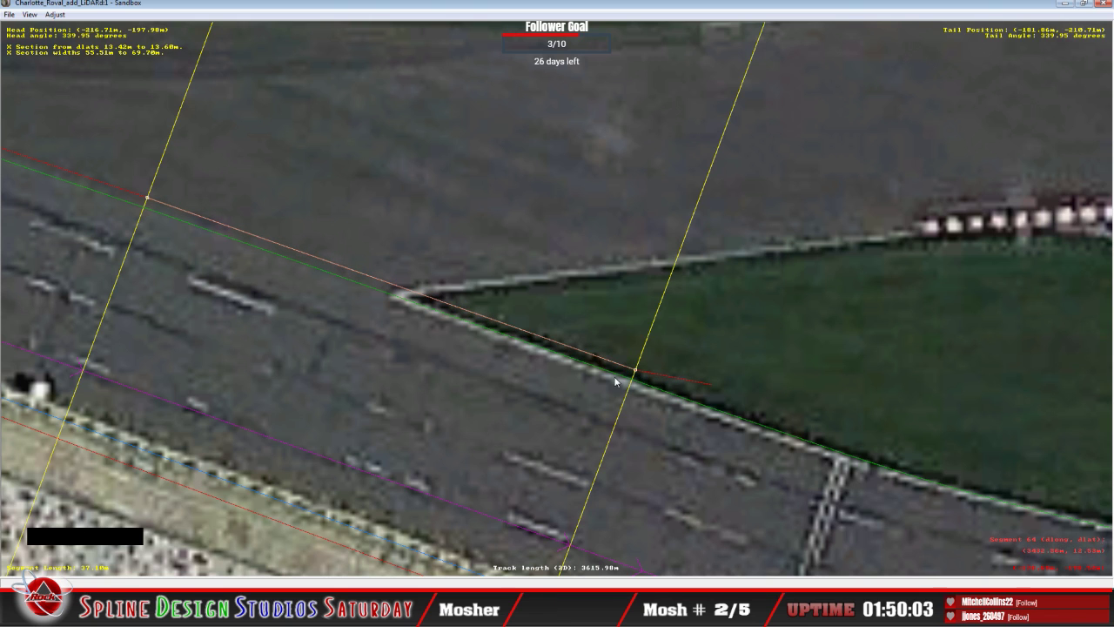
Move the tail of the 5.54 m segment's X section closer to the green line, at about dlat 13.64 m.
click(681, 384)
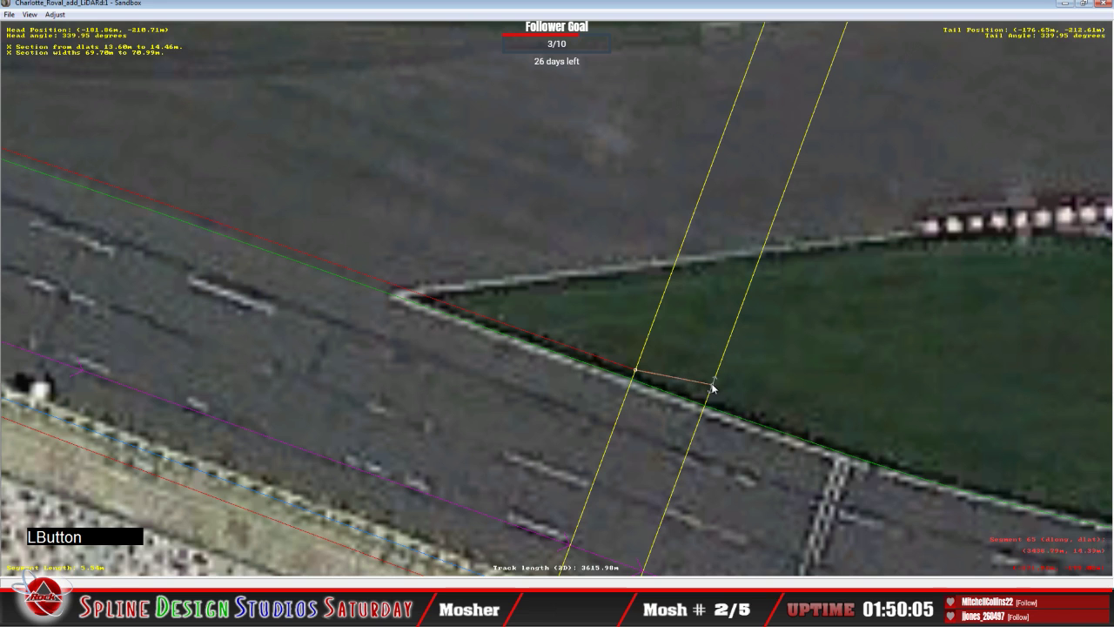
drag(713, 386, 709, 402)
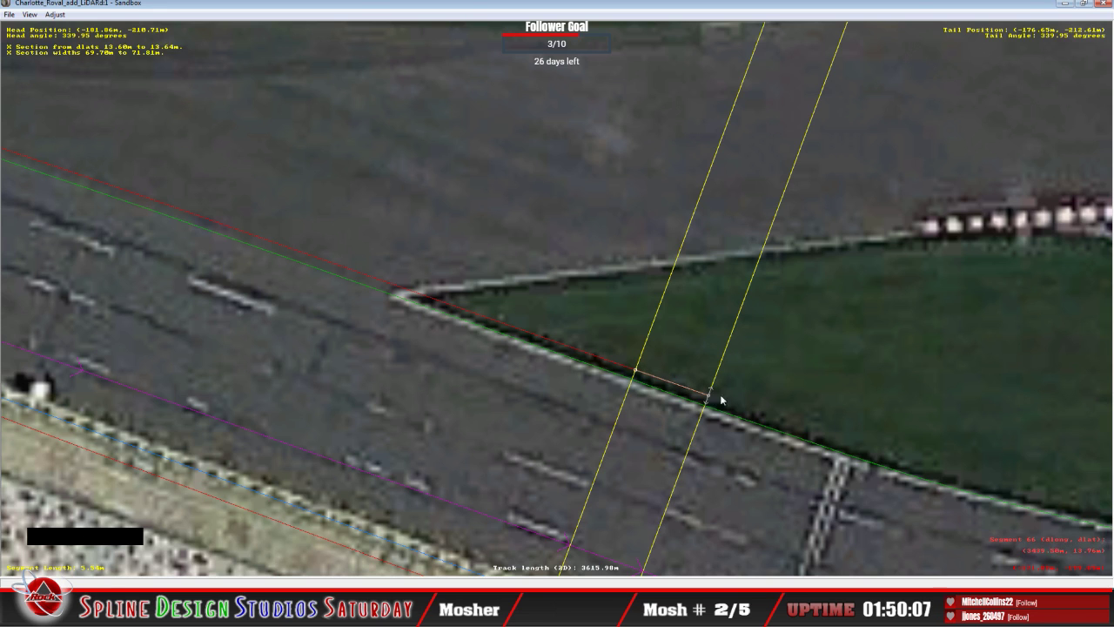
Insert an X section in the 8.72 m segment before the white cross-track stripes.
click(755, 393)
right_click(755, 392)
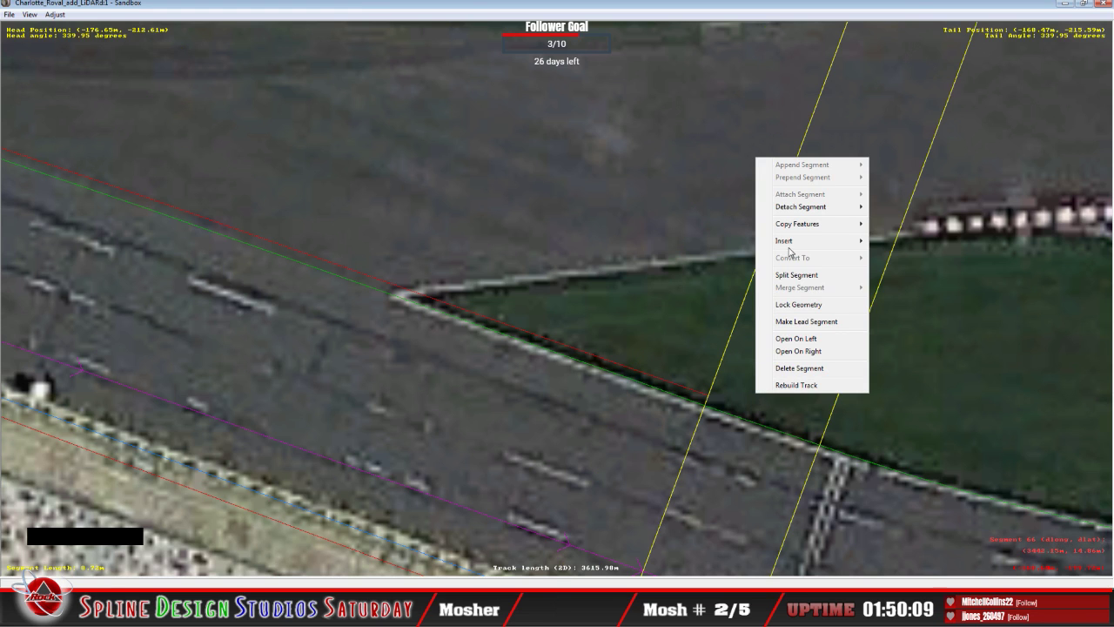
mouse_move(788, 241)
click(897, 266)
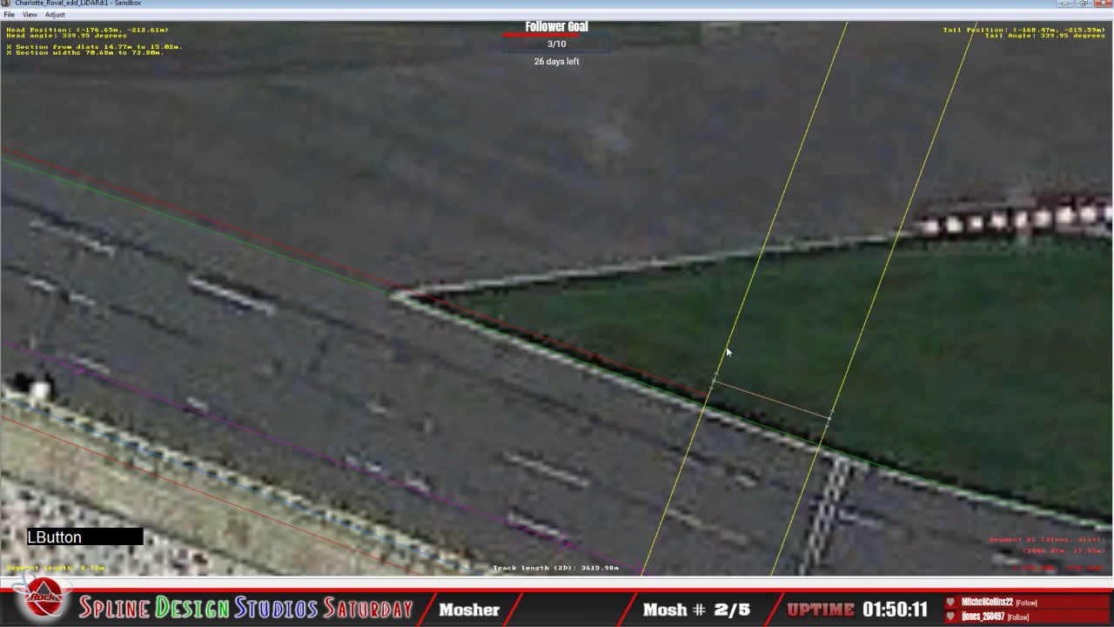
Set the 8.72 m segment's X section joint with the preceding section to Mode Absolute at about dlat 13.59 m and move its tail to about 13.69 m.
drag(715, 383, 716, 397)
right_click(715, 396)
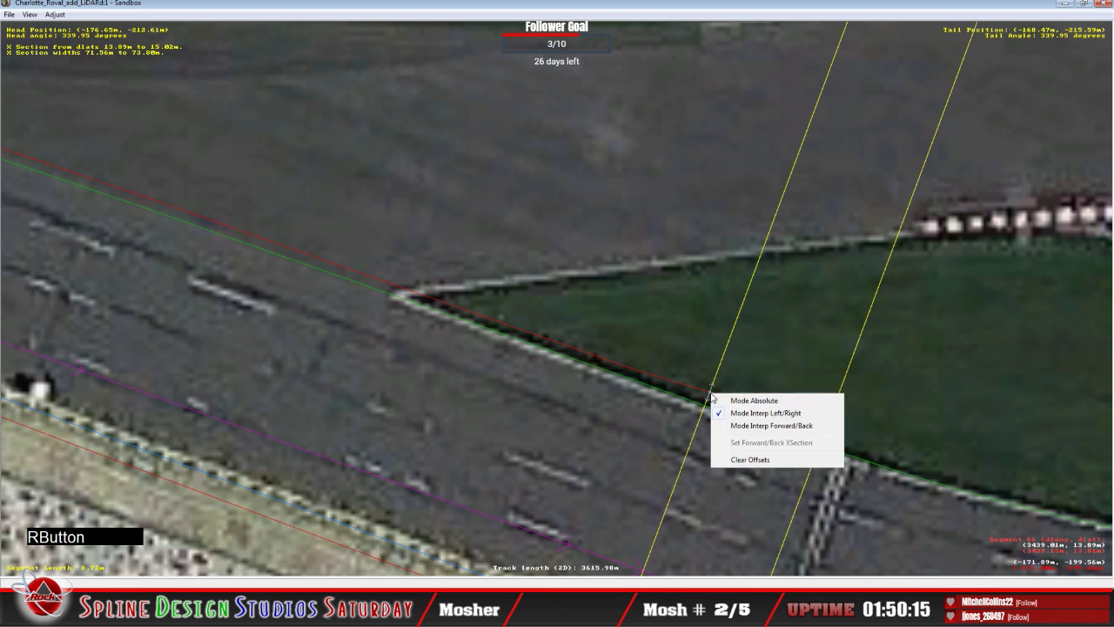
click(727, 399)
drag(841, 424, 824, 442)
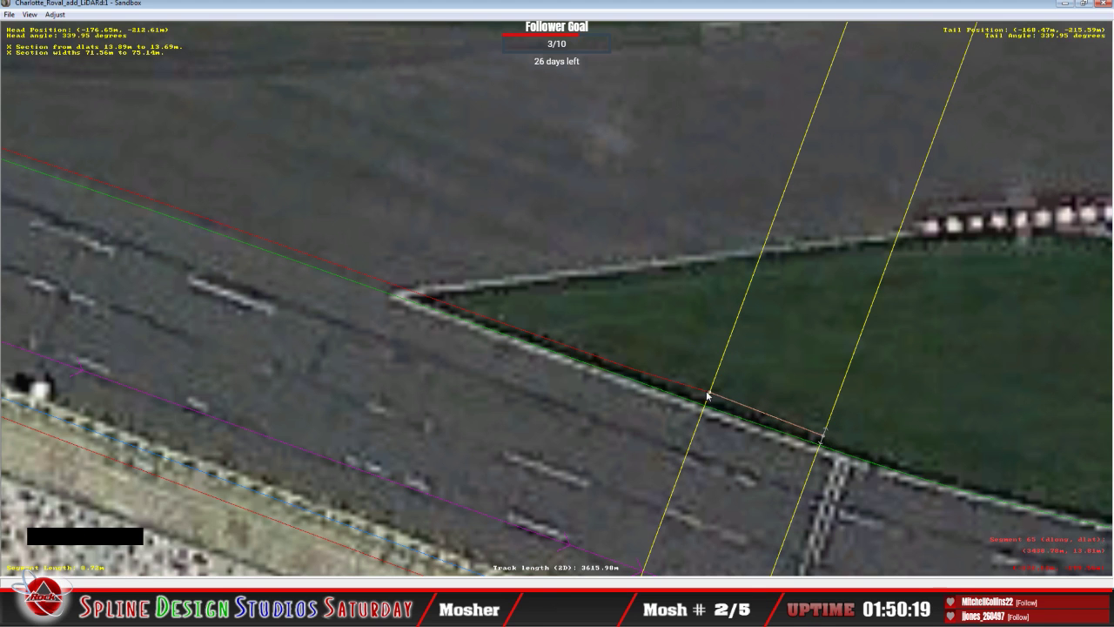
click(708, 396)
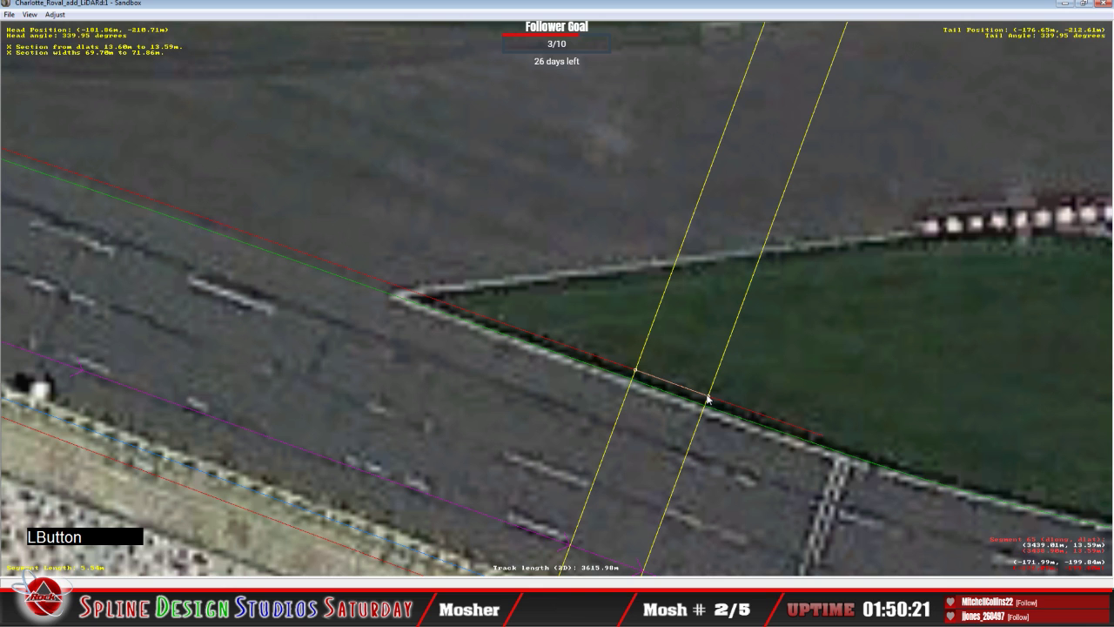
click(796, 418)
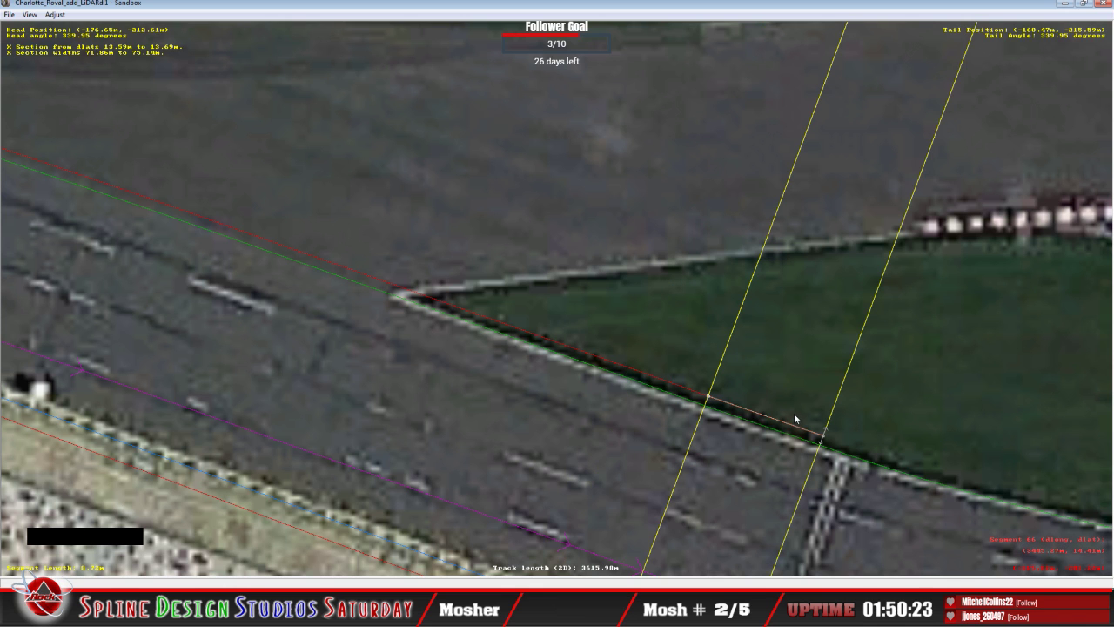
Insert an X section in the 62.58 m curved segment and set its joint with the preceding section to Mode Absolute at about dlat 13.67 m.
key(c)
click(501, 334)
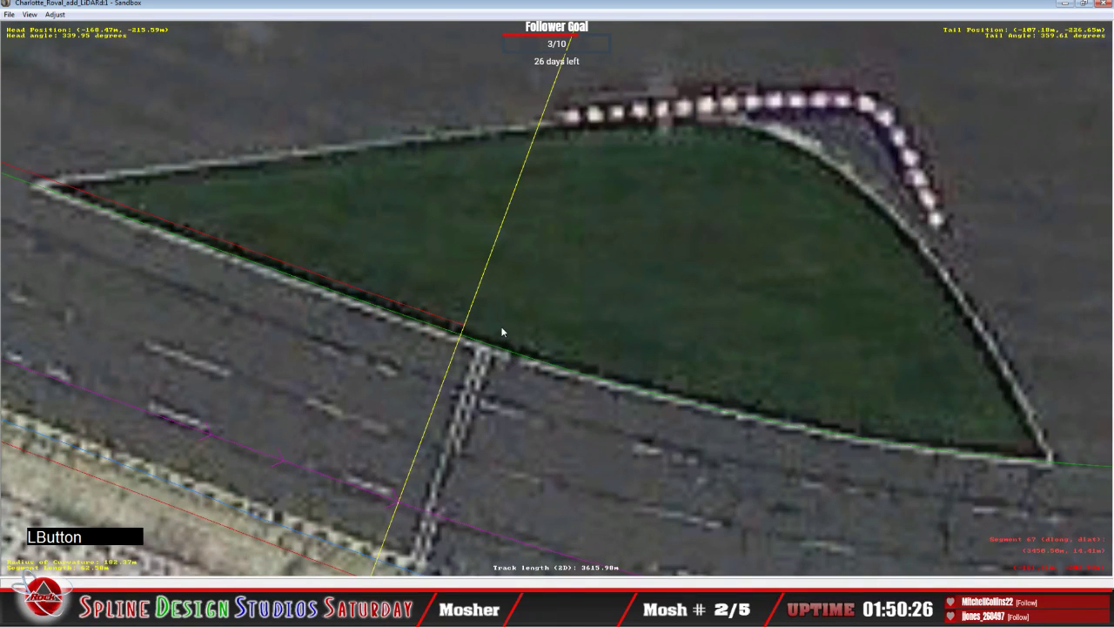
right_click(501, 332)
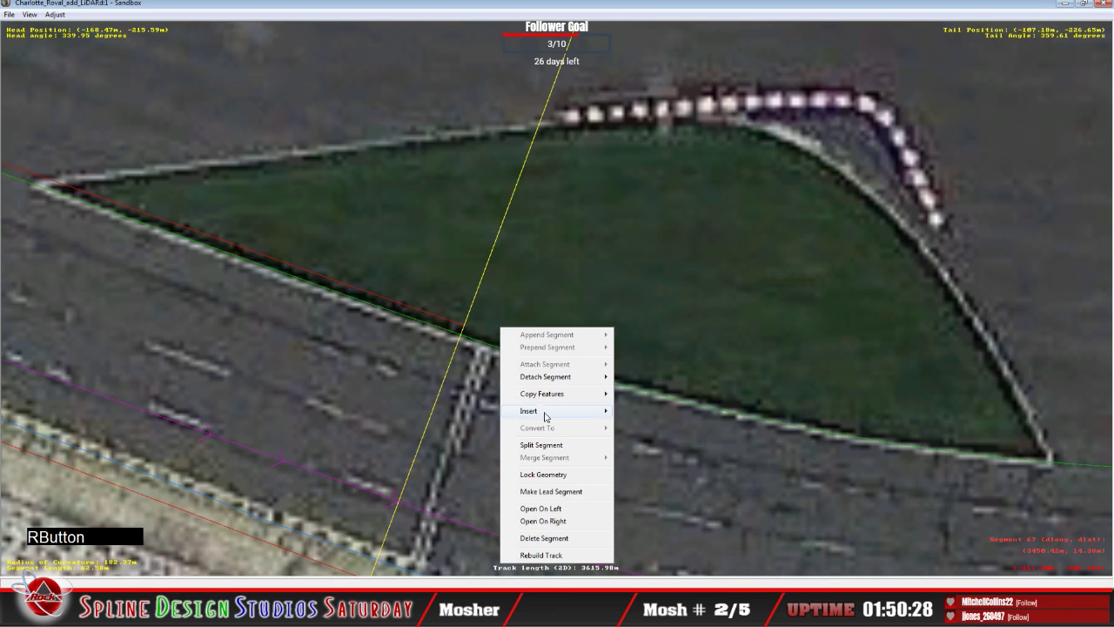
mouse_move(539, 413)
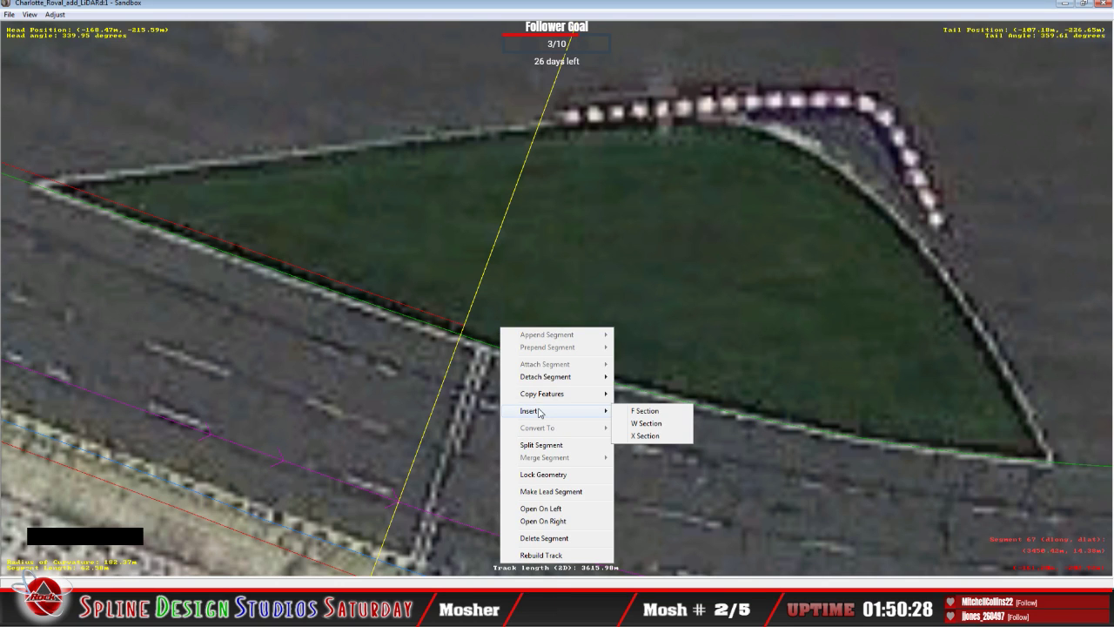
click(658, 438)
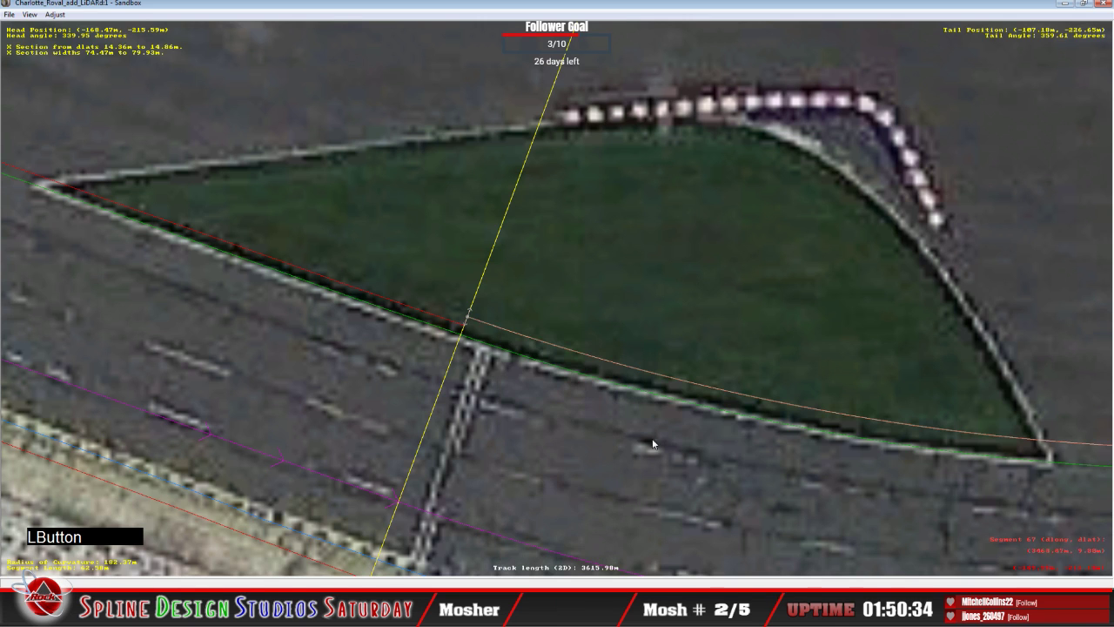
click(466, 325)
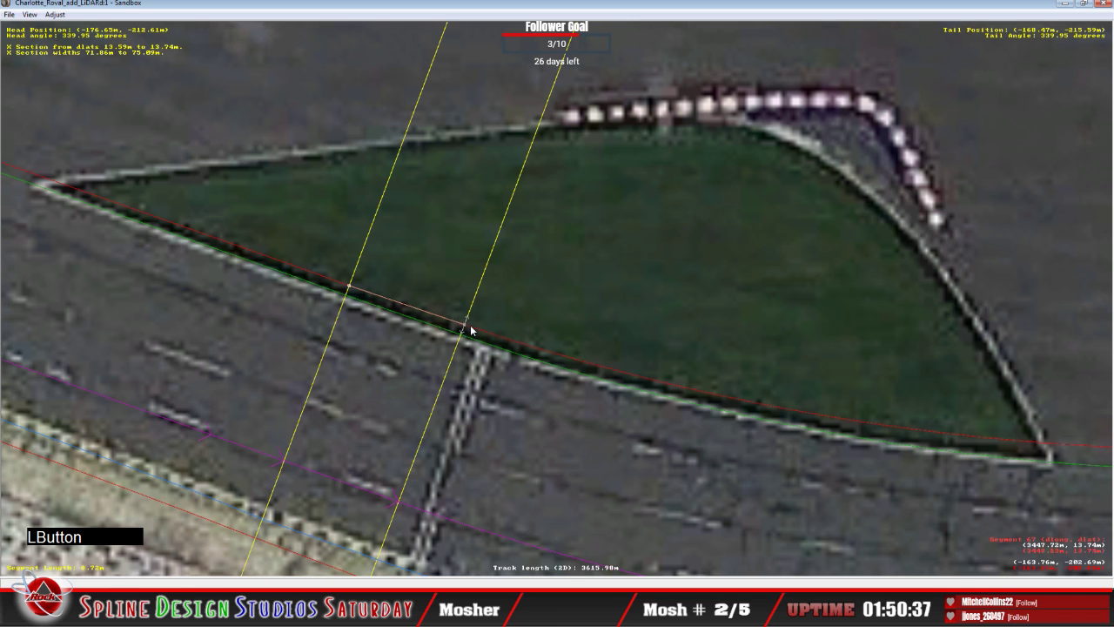
right_click(467, 329)
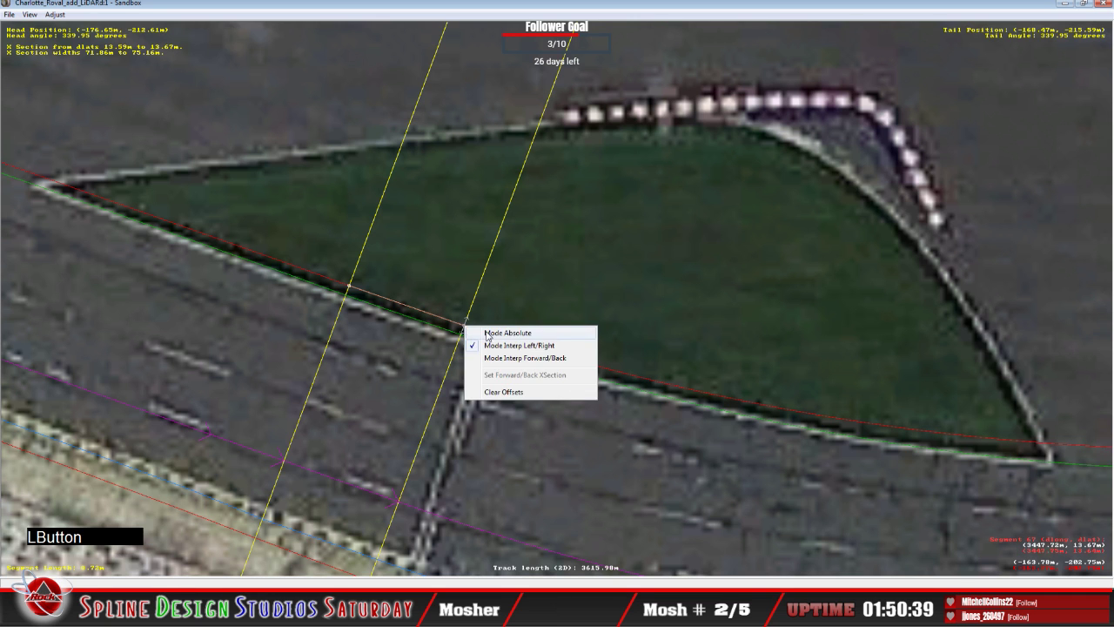
click(496, 338)
Move the tail of the 62.58 m segment's X section closer to the green line, at about dlat 13.98 m.
key(c)
key(c)
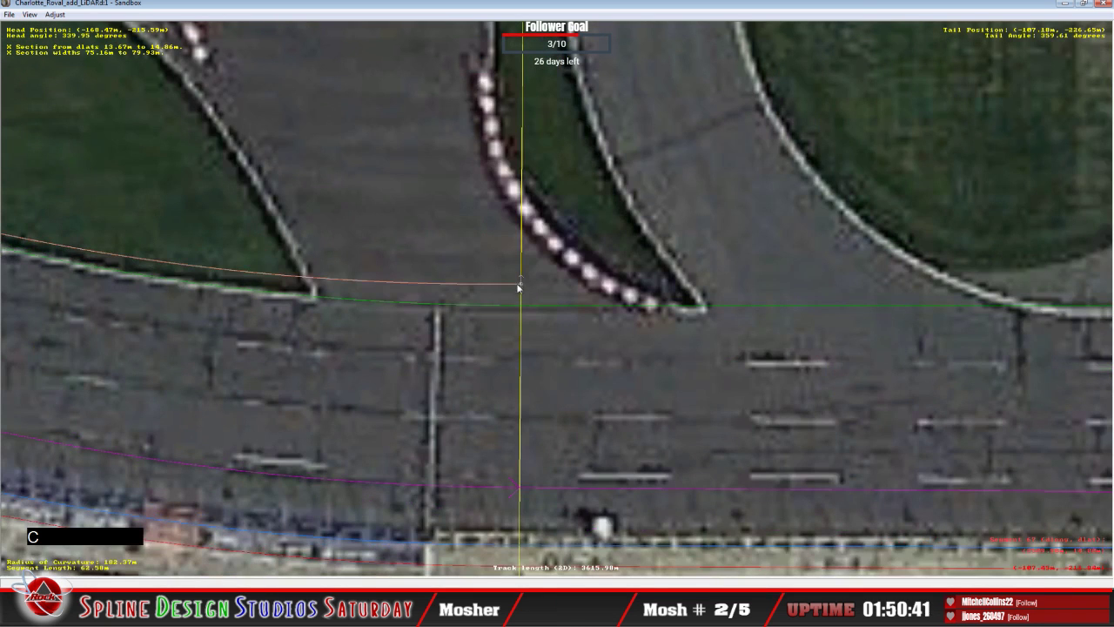
click(523, 288)
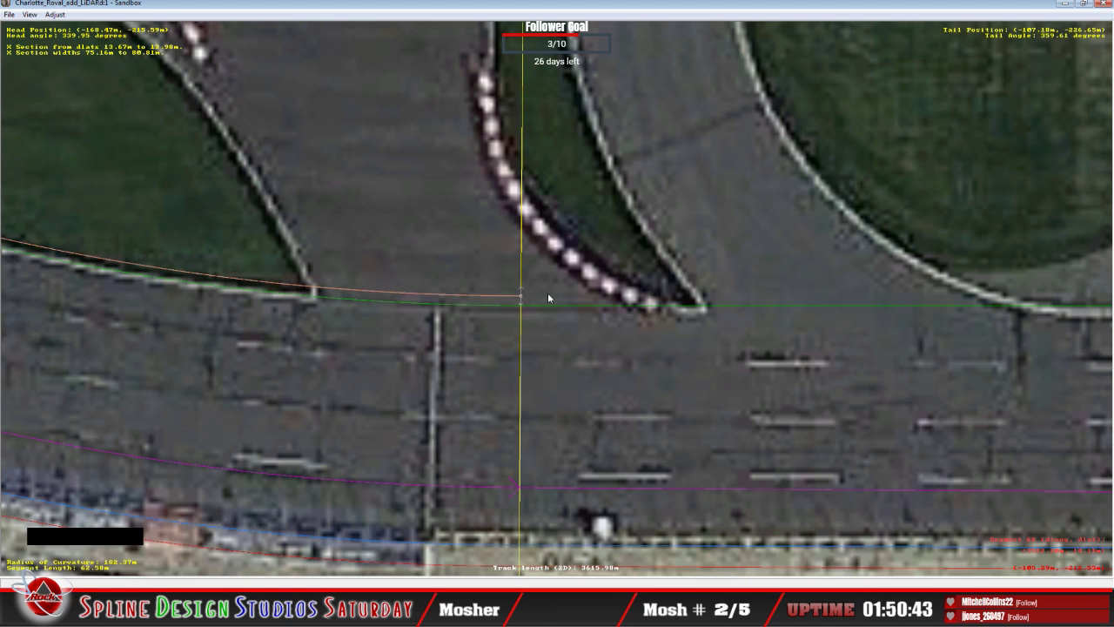
Insert an X section in the 76.55 m segment and set its joint with the preceding section to Mode Absolute at about dlat 14.02 m.
right_click(550, 293)
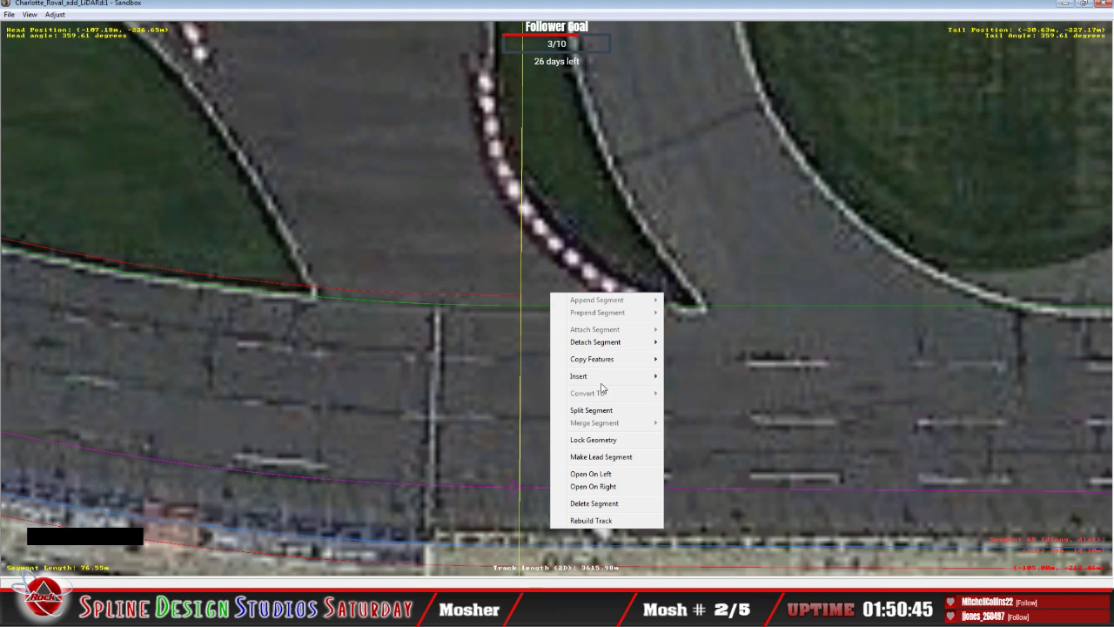
click(724, 403)
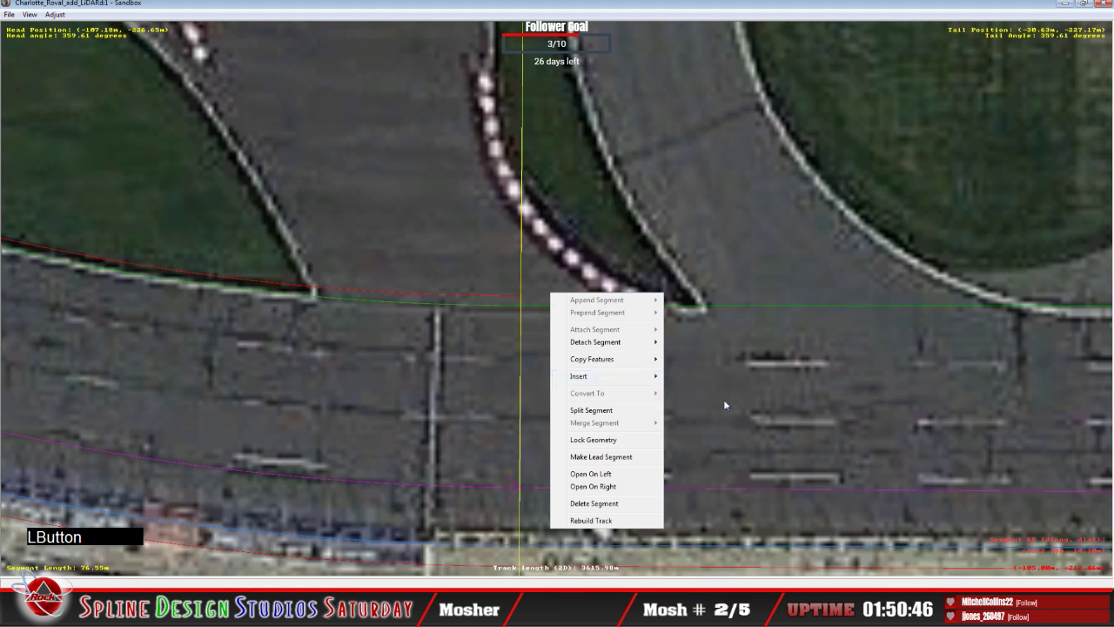
click(522, 299)
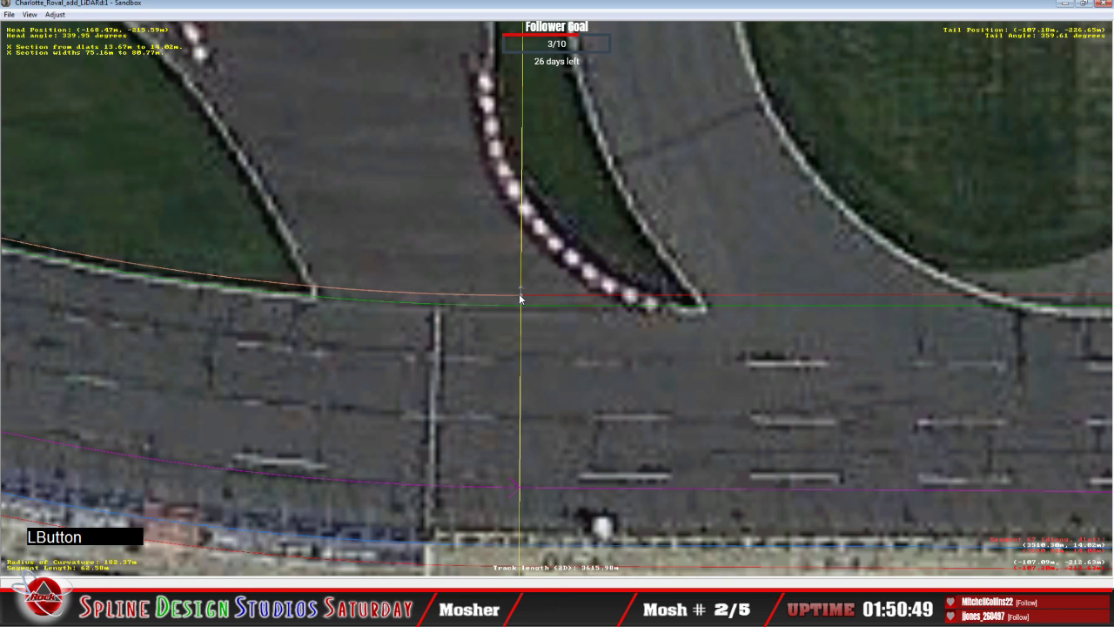
right_click(521, 297)
click(536, 297)
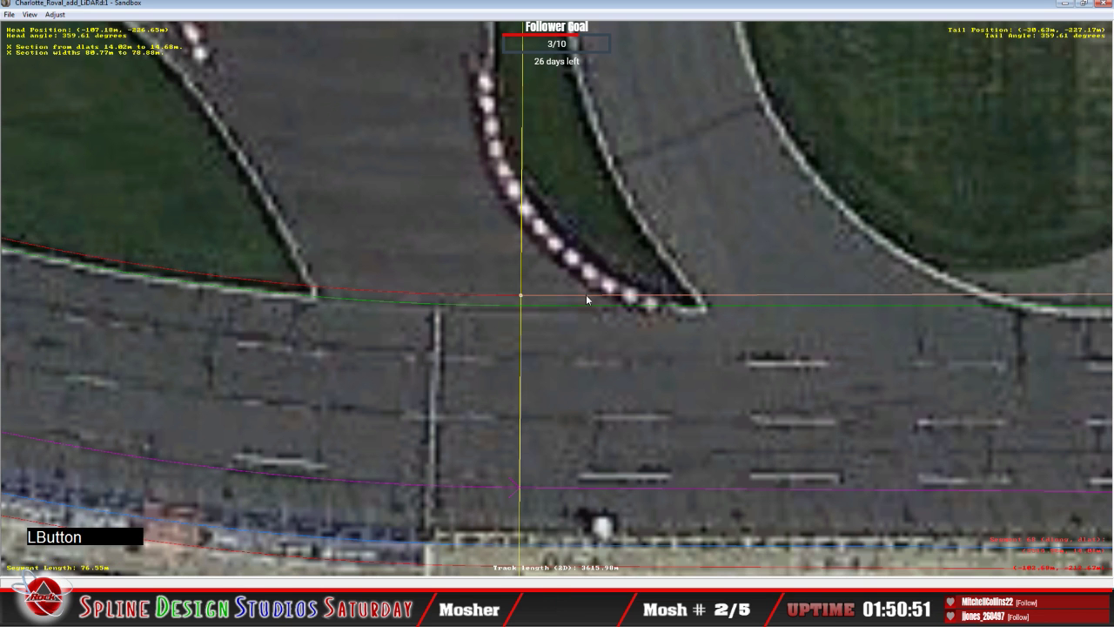
Move the tail of the 76.55 m segment's X section to about dlat 14.63 m.
key(c)
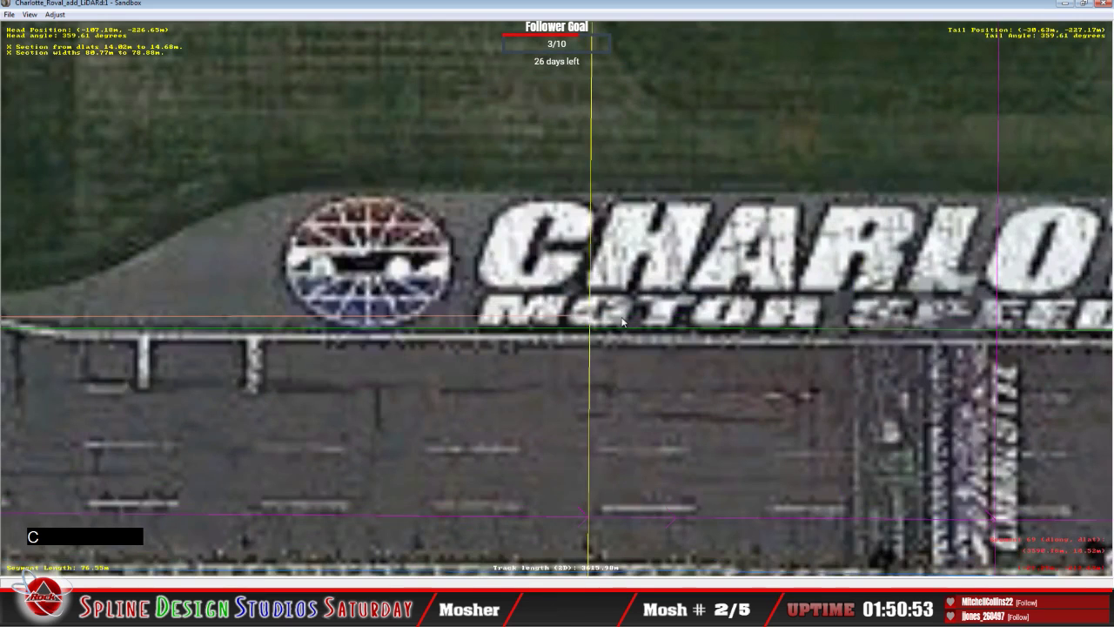
click(587, 320)
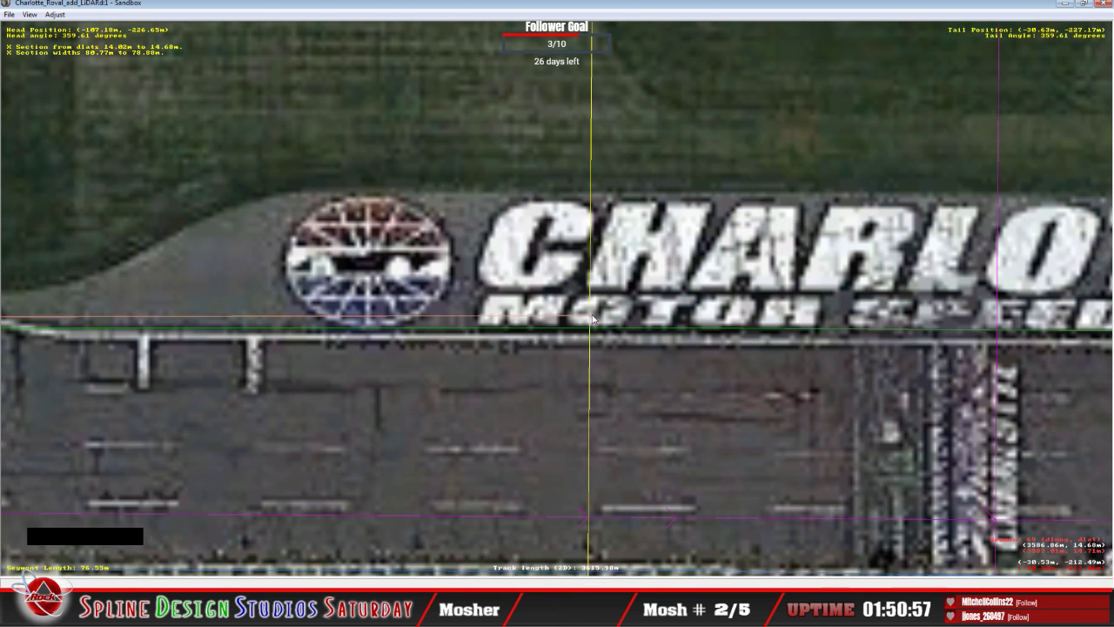
click(592, 319)
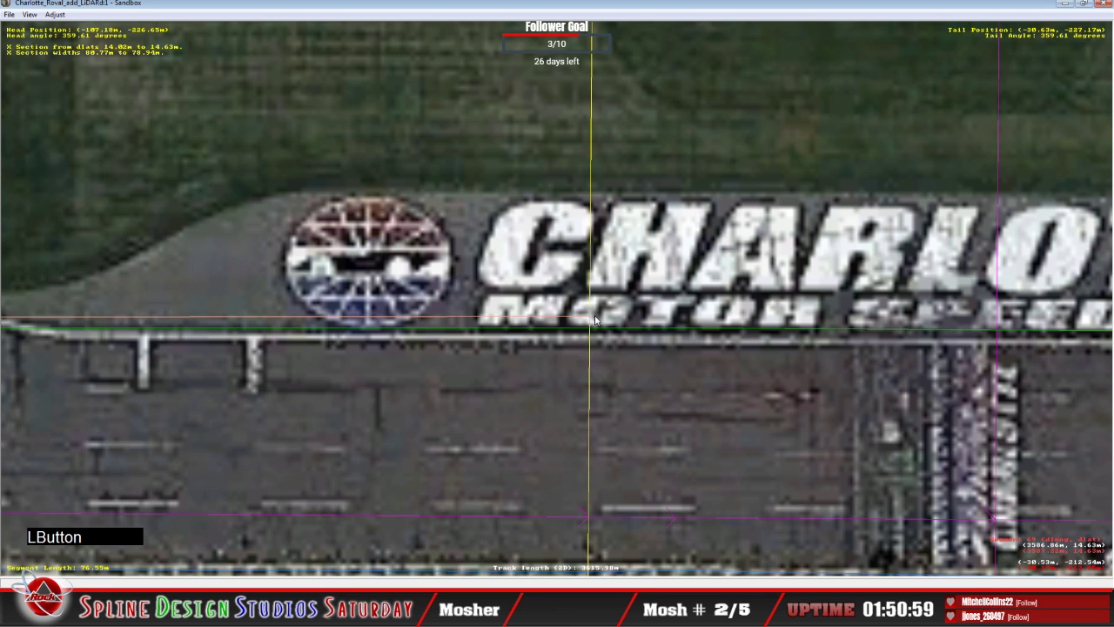
Insert an X section in the 6.30 m segment beside the Charlotte Motor Speedway lettering.
click(622, 320)
right_click(626, 306)
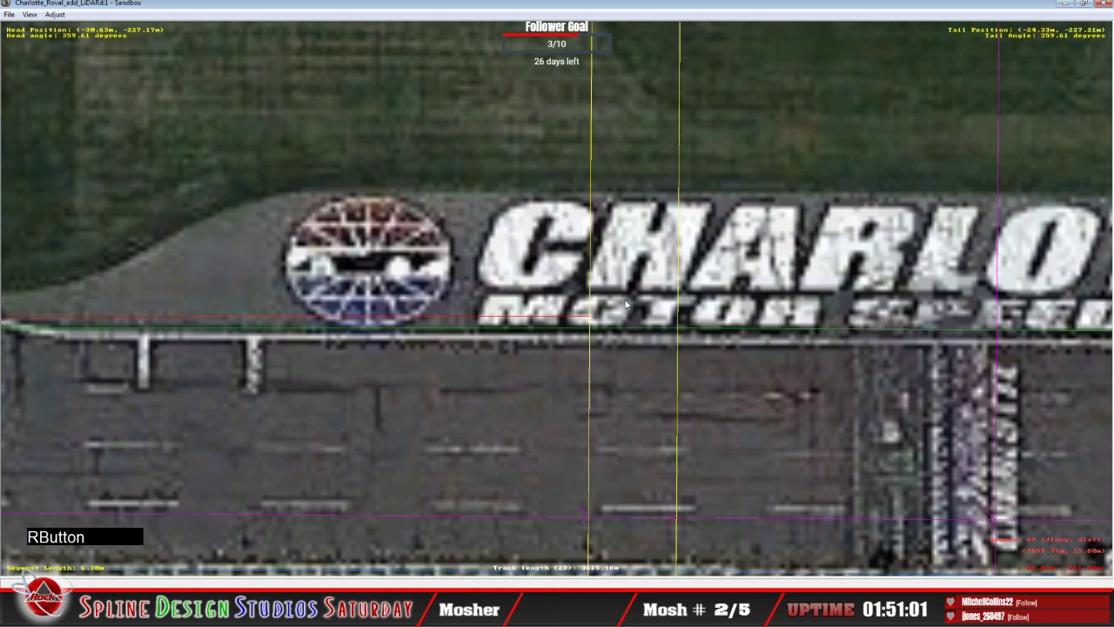
mouse_move(660, 385)
click(780, 409)
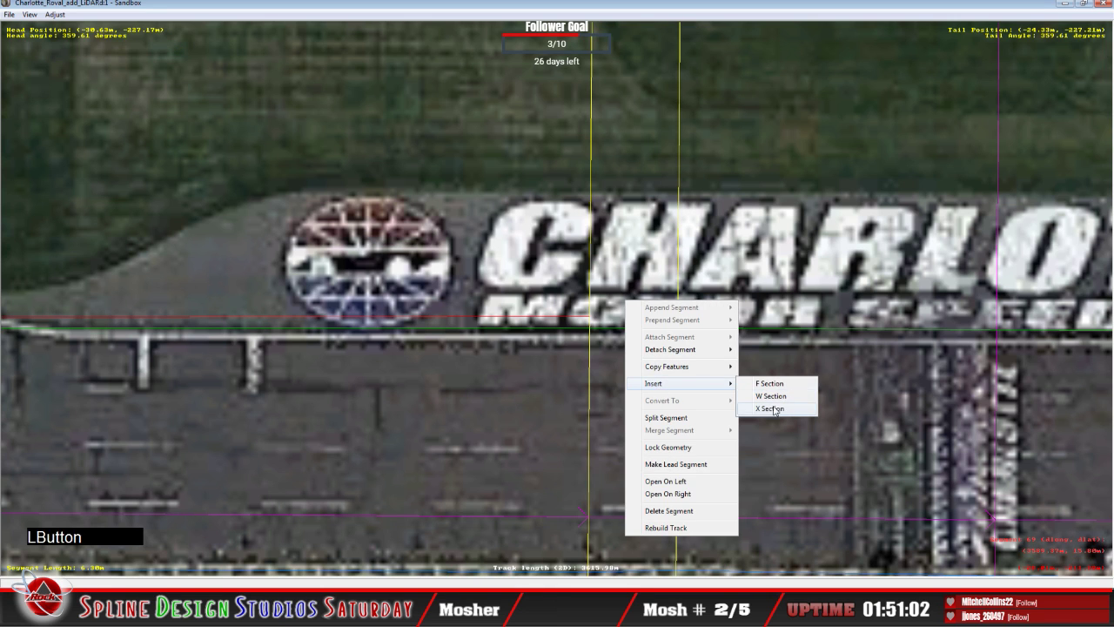
Set the 6.30 m segment's X section joint with the preceding section to Mode Absolute at about dlat 14.46 m and bring its tail near the green line.
drag(589, 302, 593, 319)
click(593, 319)
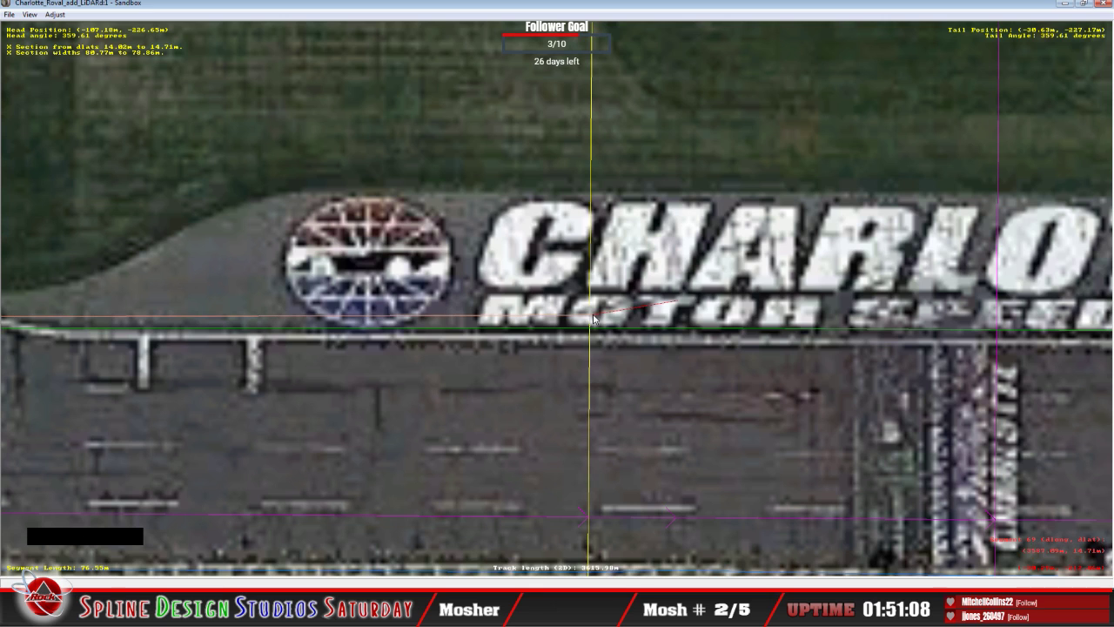
right_click(593, 318)
click(594, 320)
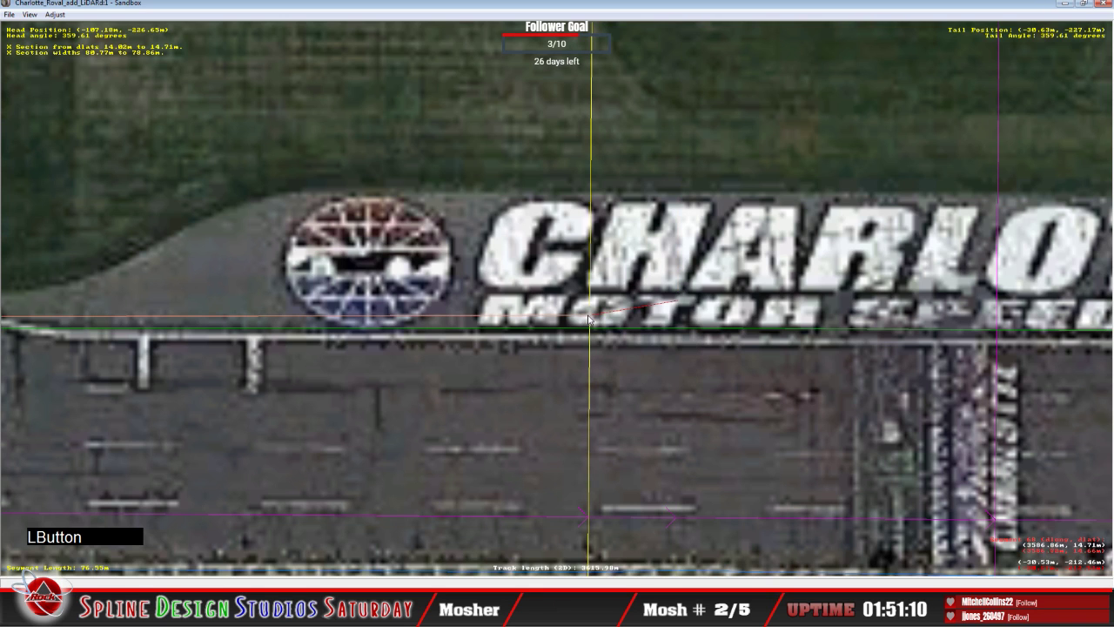
right_click(588, 316)
click(610, 318)
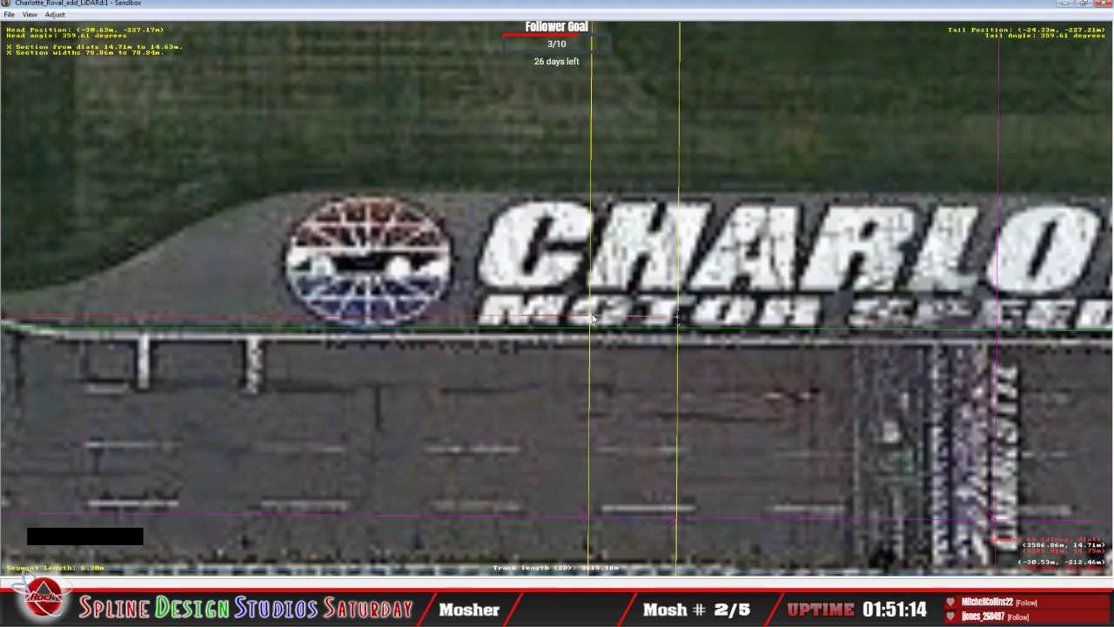
click(634, 322)
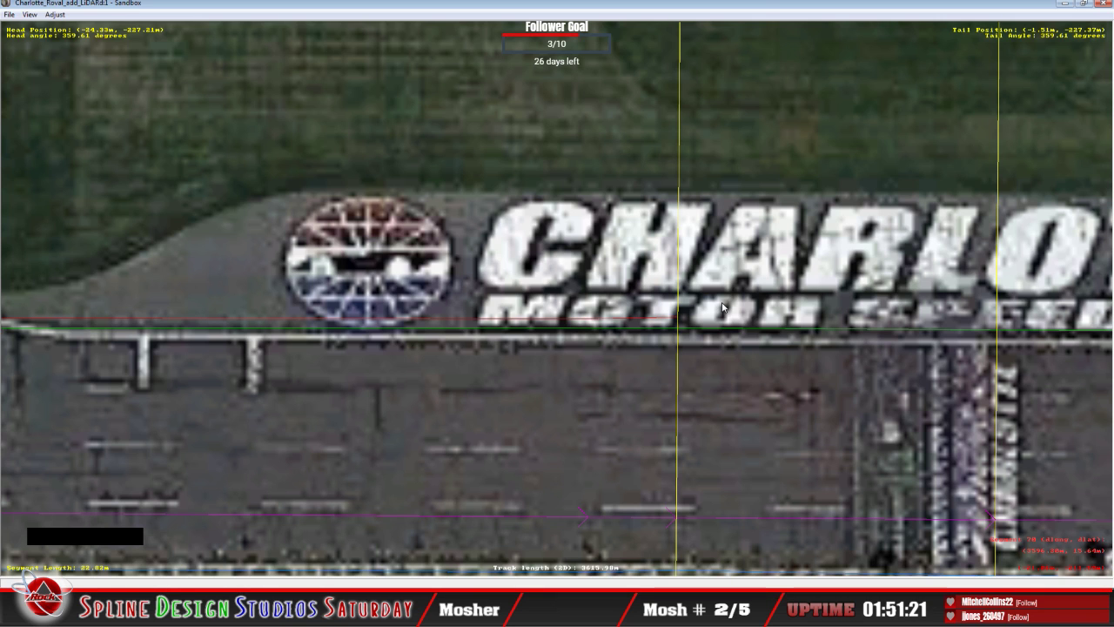
Insert an X section in the 22.82 m segment before the start/finish line.
right_click(723, 307)
mouse_move(766, 386)
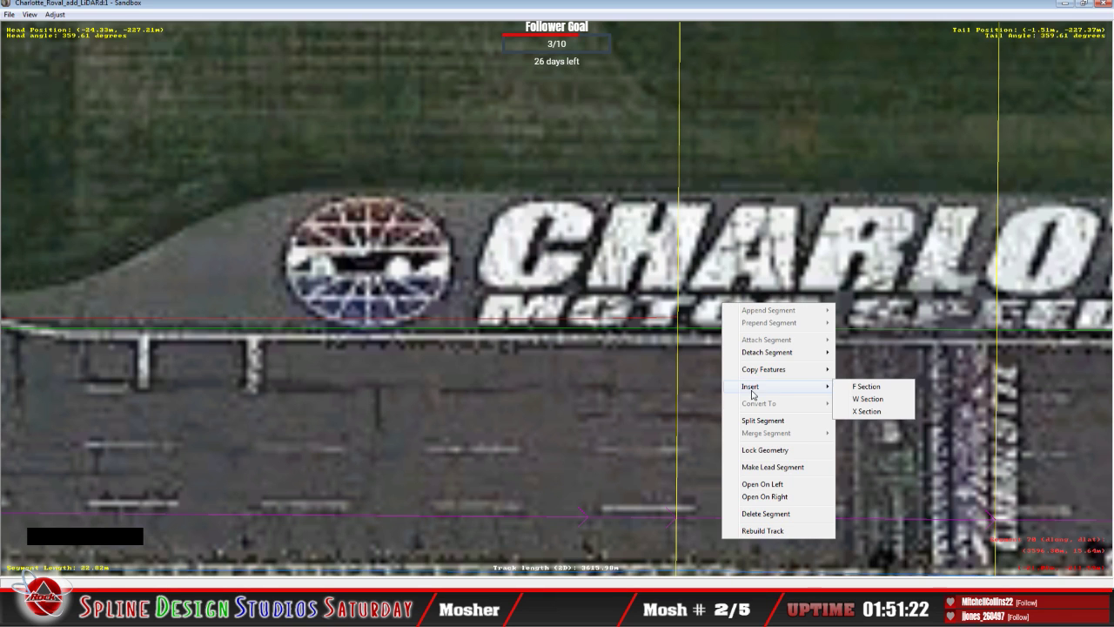
click(852, 411)
Set the 22.82 m segment's X section joint with the preceding section to Mode Absolute at about dlat 14.58 m and move its tail to about 14.62 m.
click(680, 304)
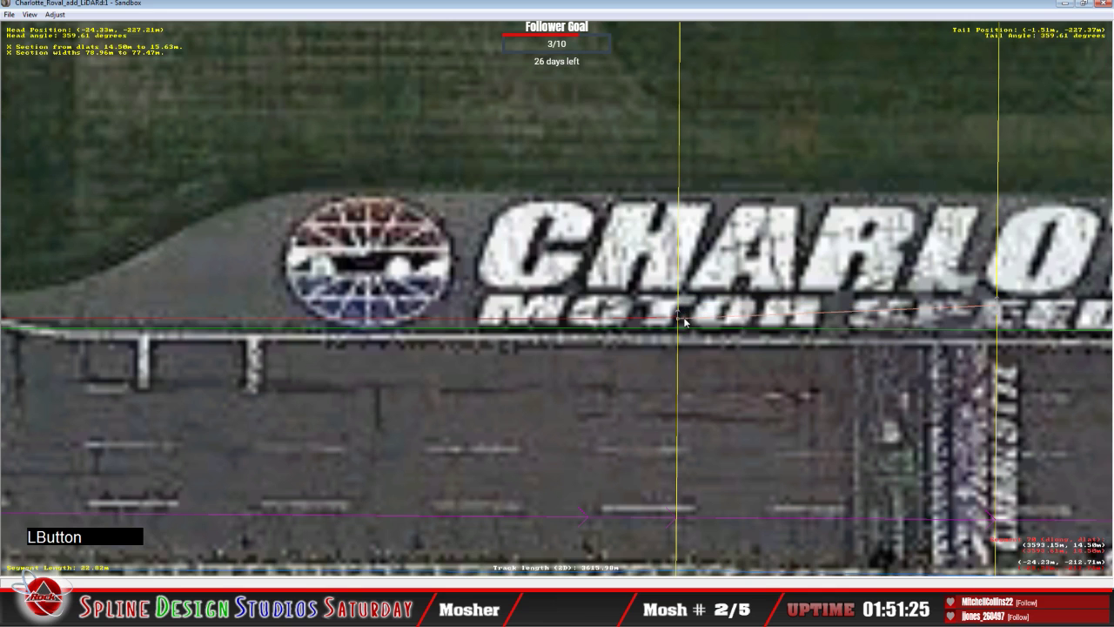
click(680, 316)
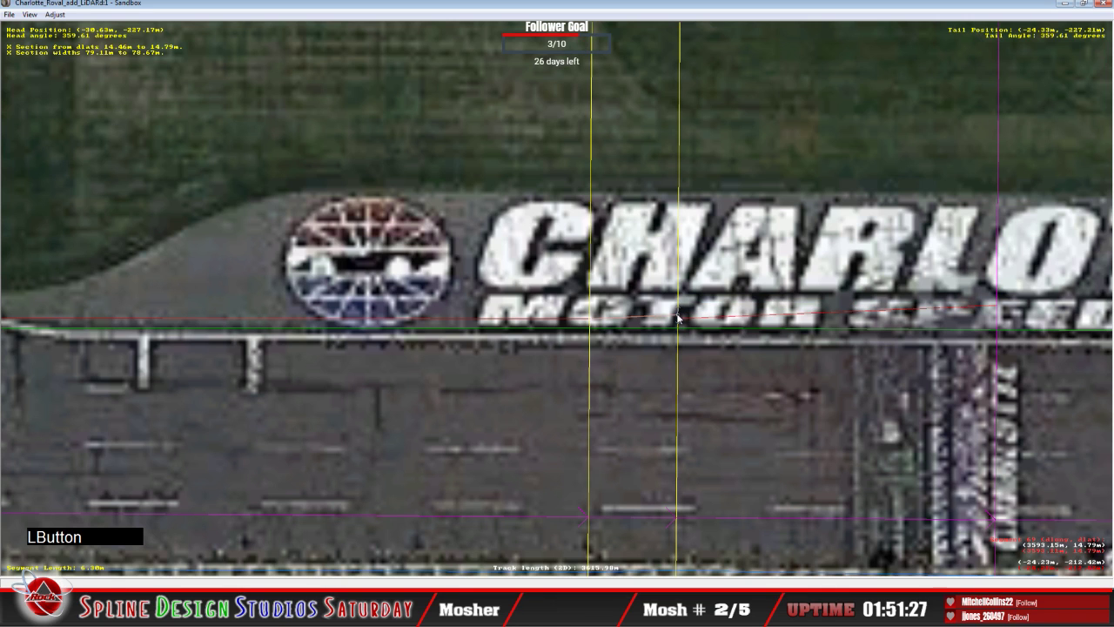
click(679, 323)
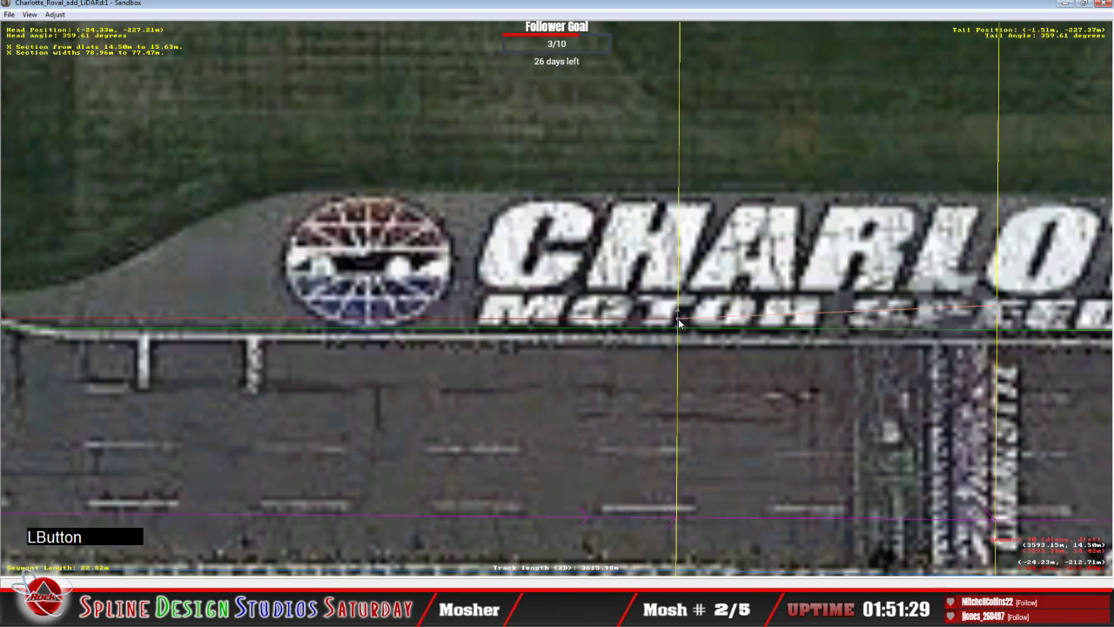
right_click(679, 320)
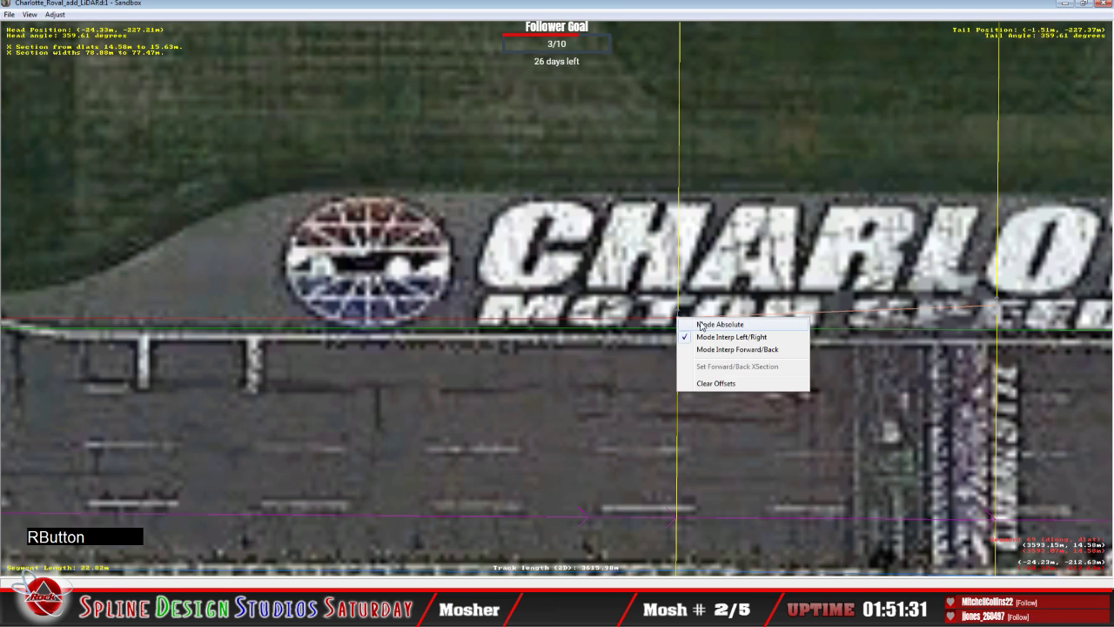
click(702, 325)
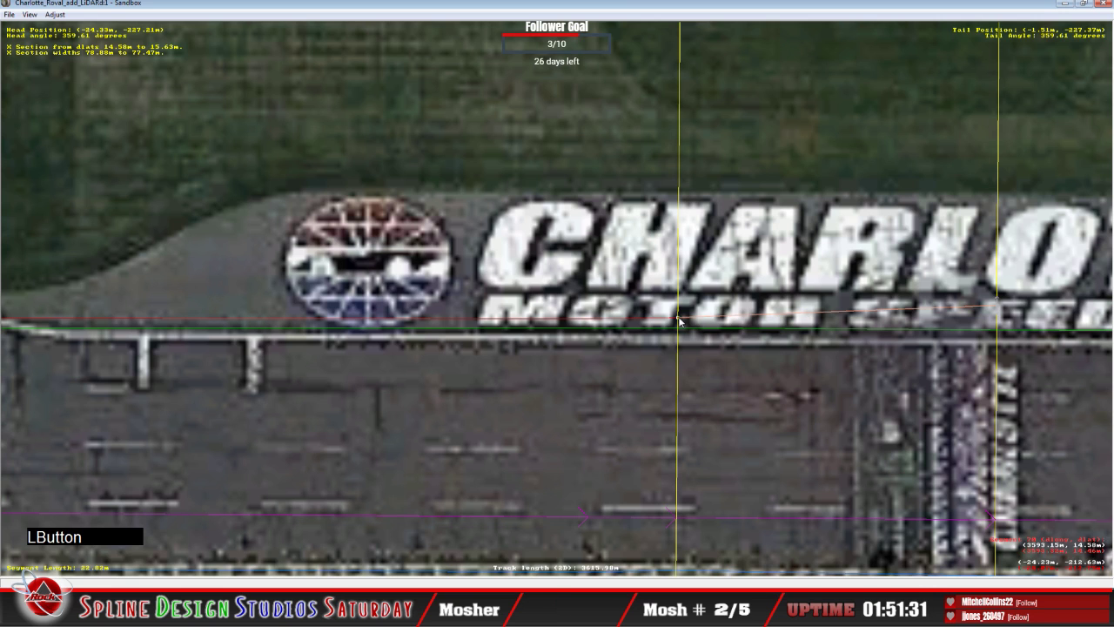
click(995, 308)
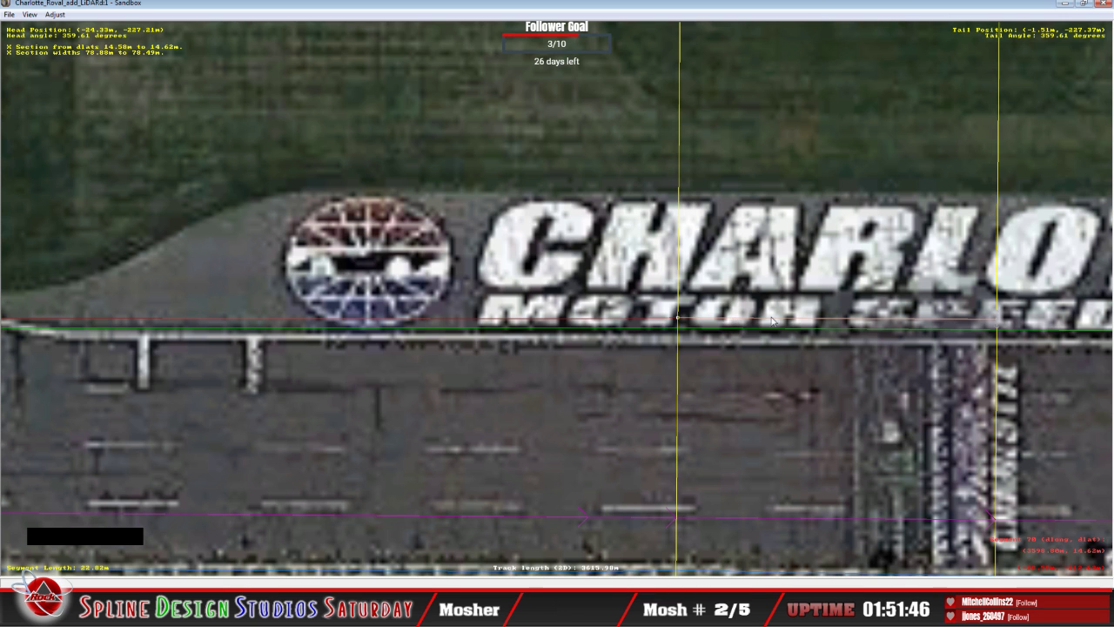
click(833, 323)
Insert an X section in the 39.72 m segment just after the start/finish line.
key(c)
key(c)
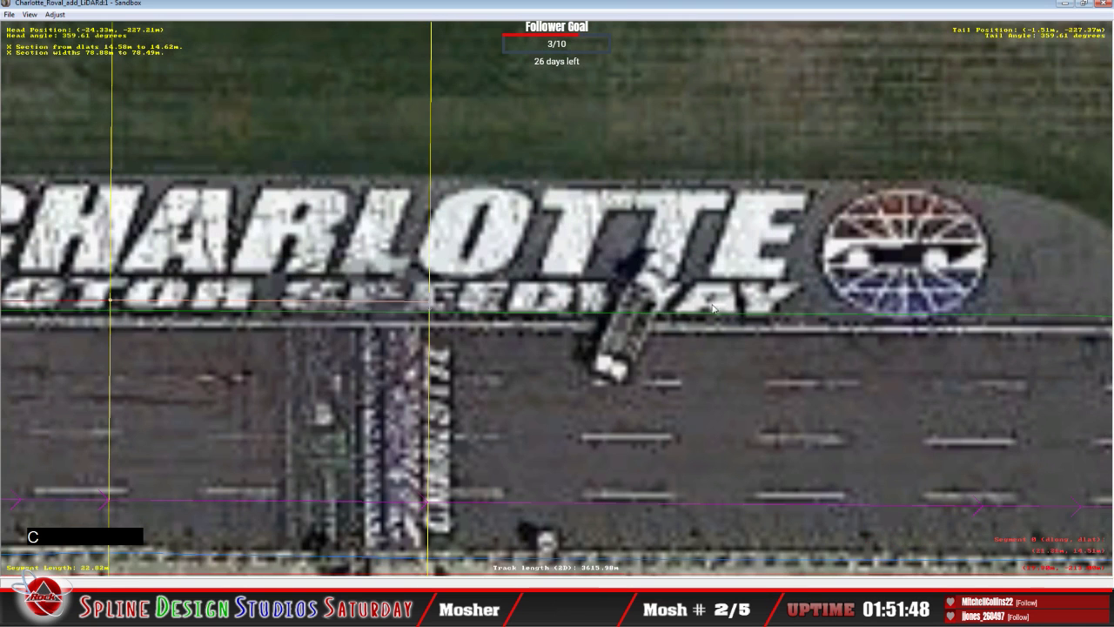
right_click(484, 282)
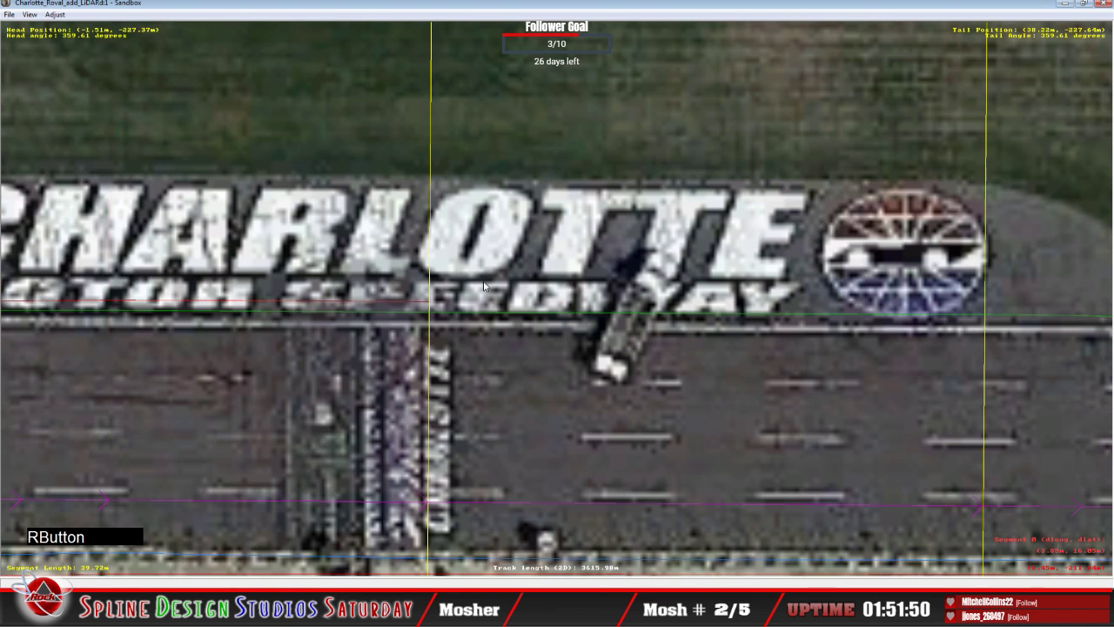
mouse_move(524, 366)
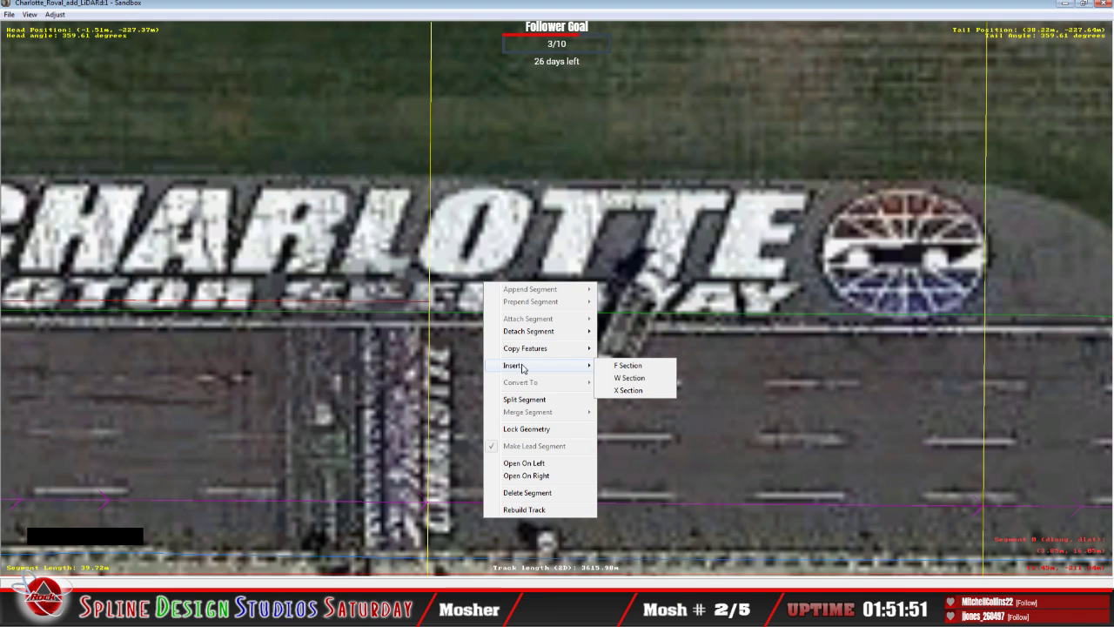
click(629, 391)
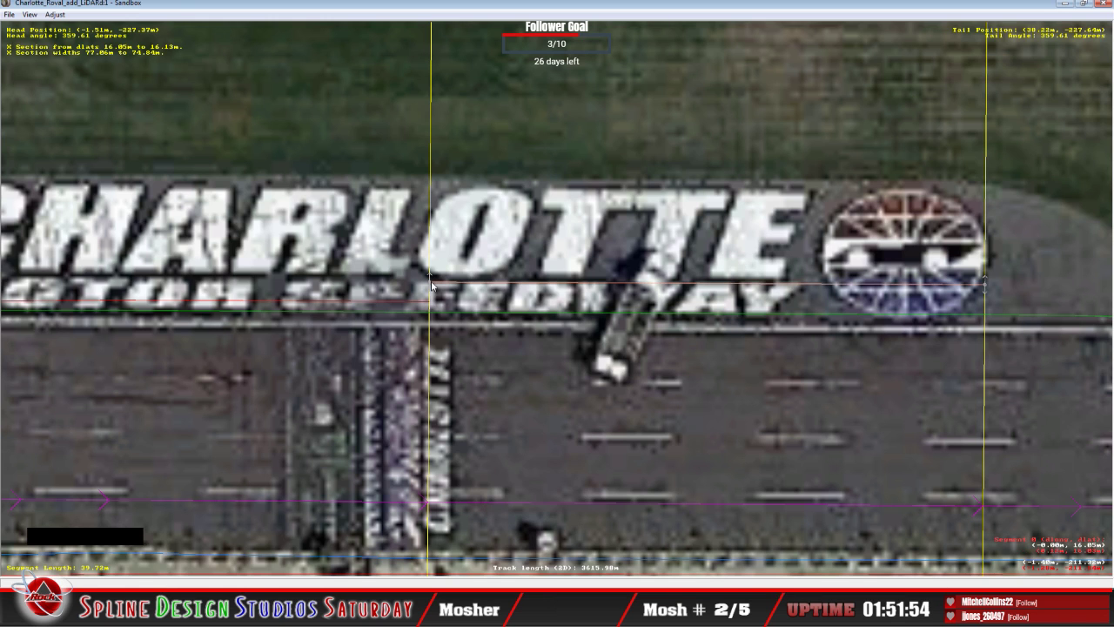
Move the head of the 39.72 m segment's X section to about dlat 14.57 m and its tail to about 14.68 m.
drag(431, 283, 431, 305)
click(431, 307)
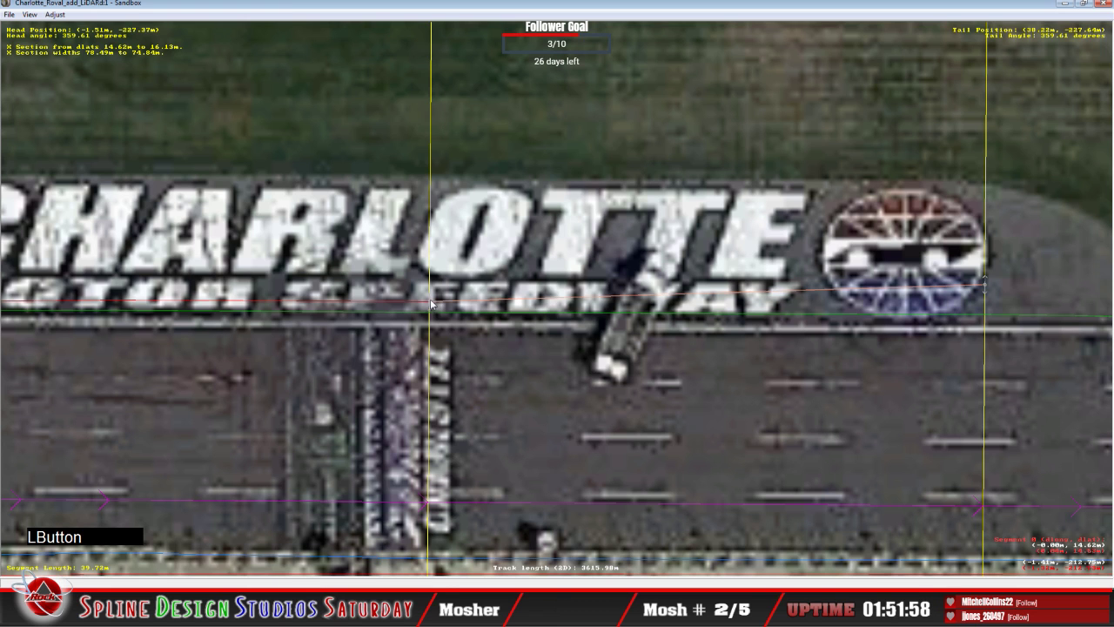
click(986, 285)
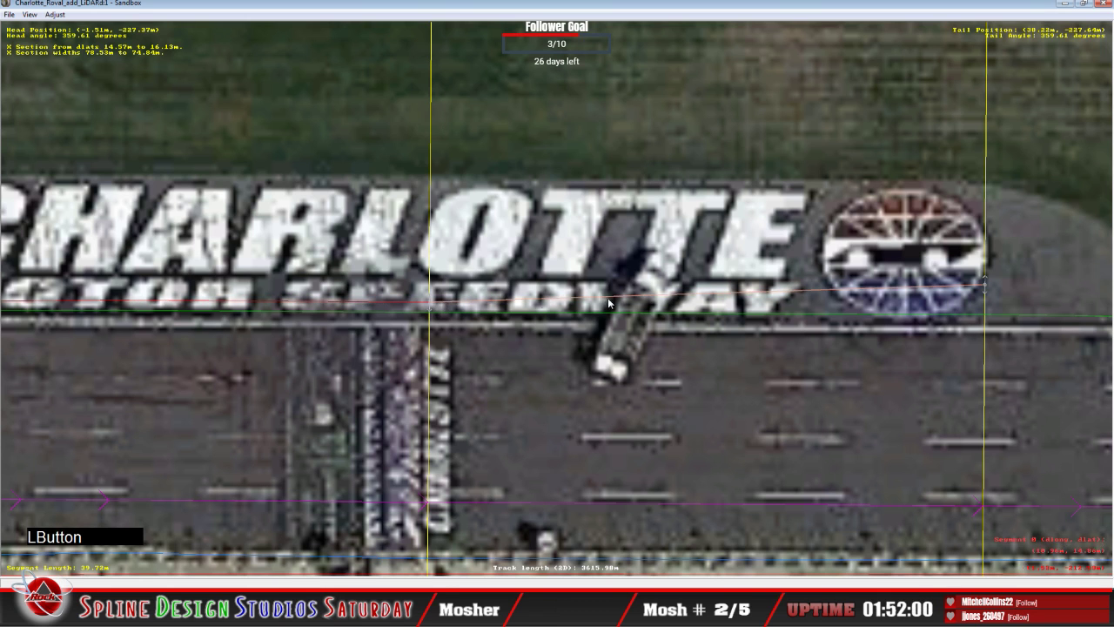
drag(779, 290, 778, 305)
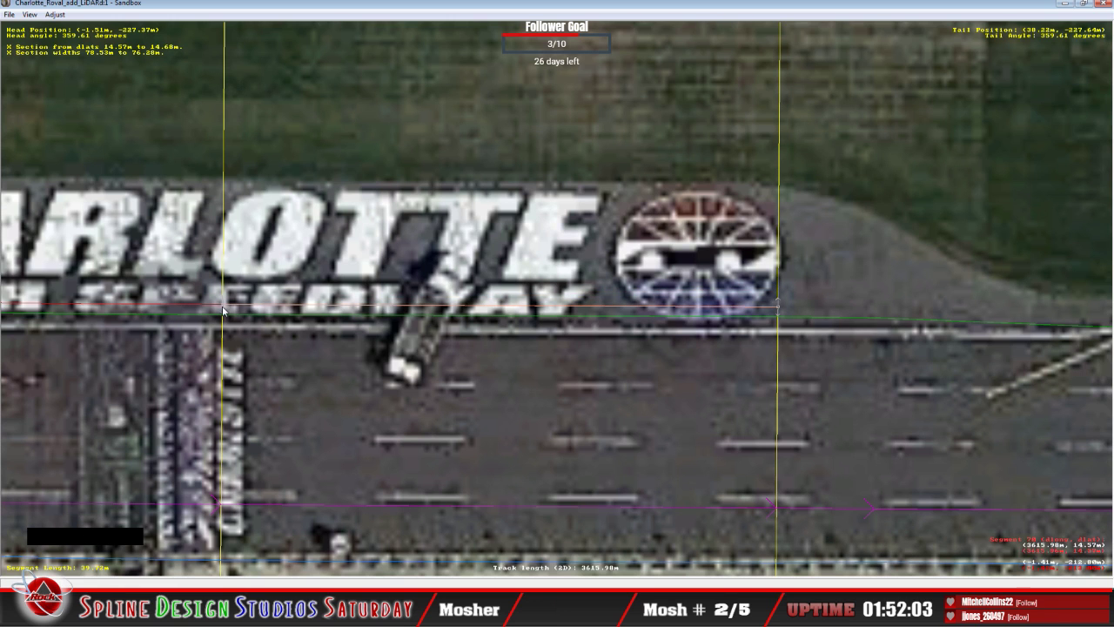
Check the X section joint between the 22.82 m and 39.72 m segments at the start/finish line, ending with the 39.72 m segment selected.
right_click(219, 306)
click(208, 310)
key(c)
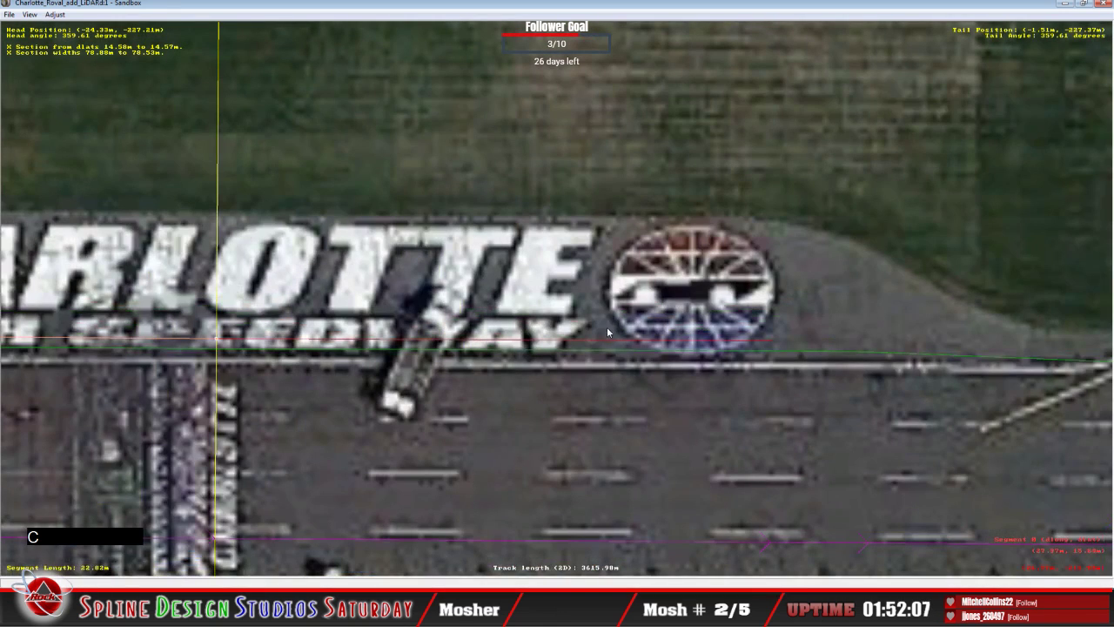
click(610, 348)
key(c)
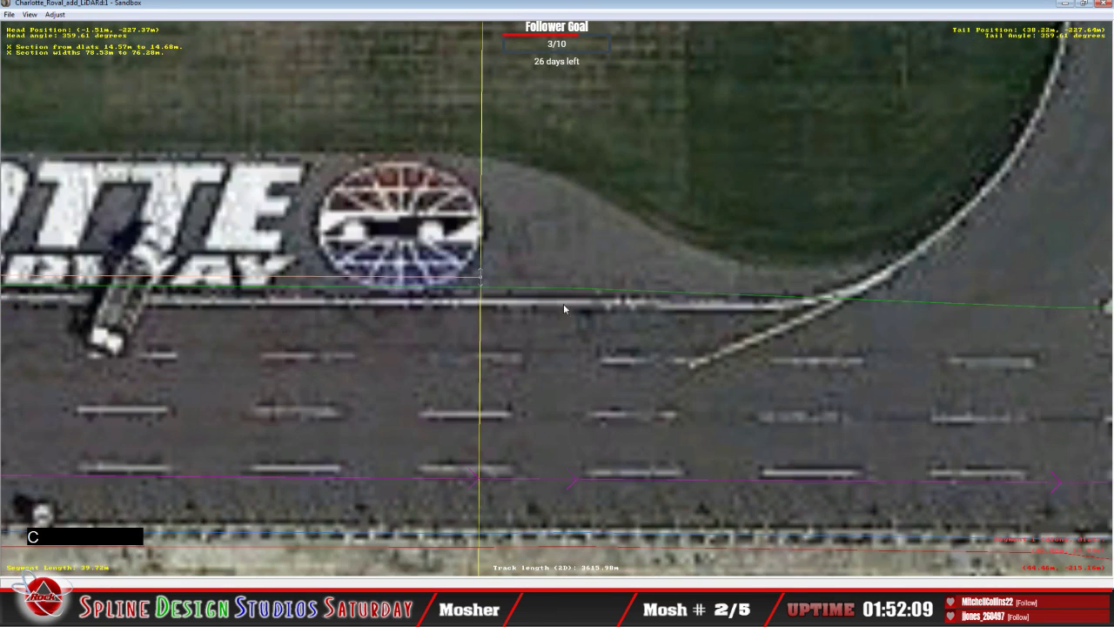
Insert an X section in the 7.02 m segment just past the speedway logo and adjust its head node.
click(523, 268)
right_click(522, 268)
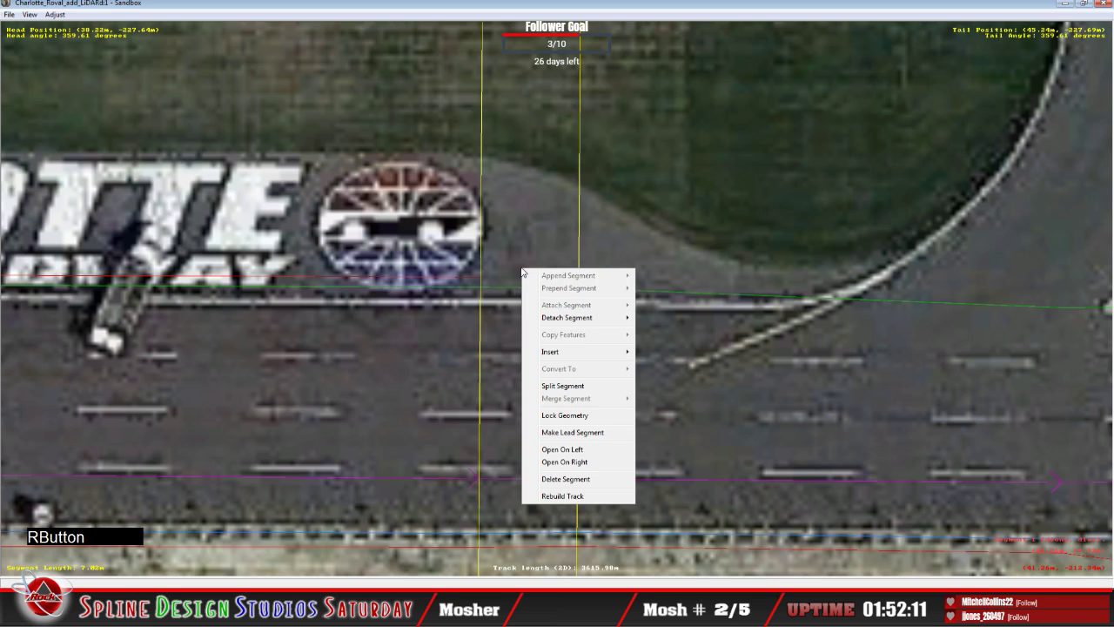
mouse_move(559, 352)
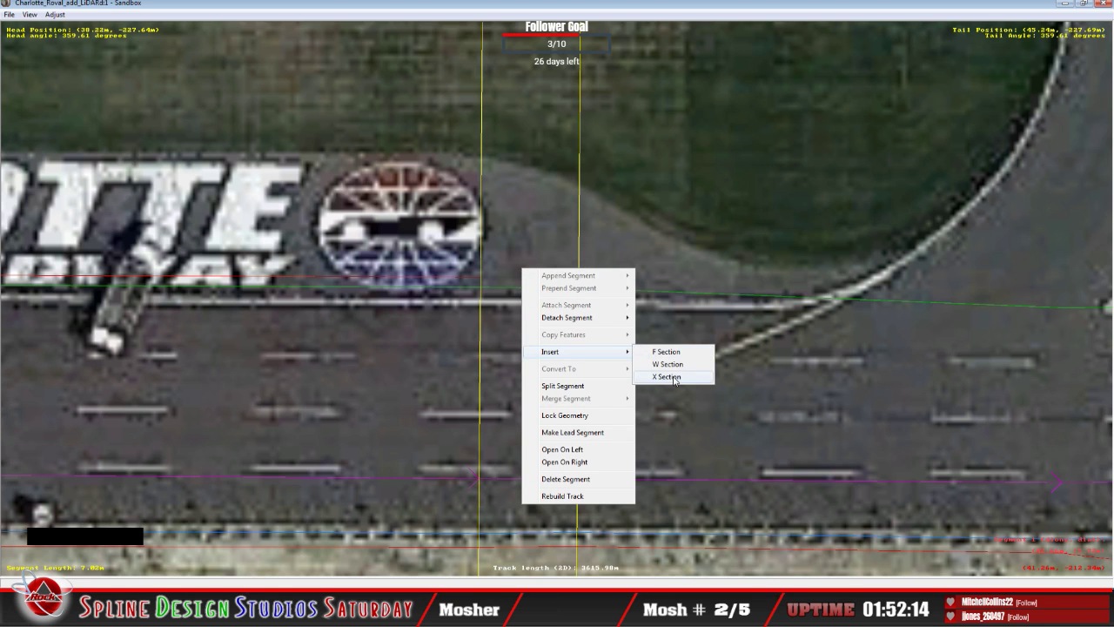
click(667, 354)
drag(485, 276, 481, 276)
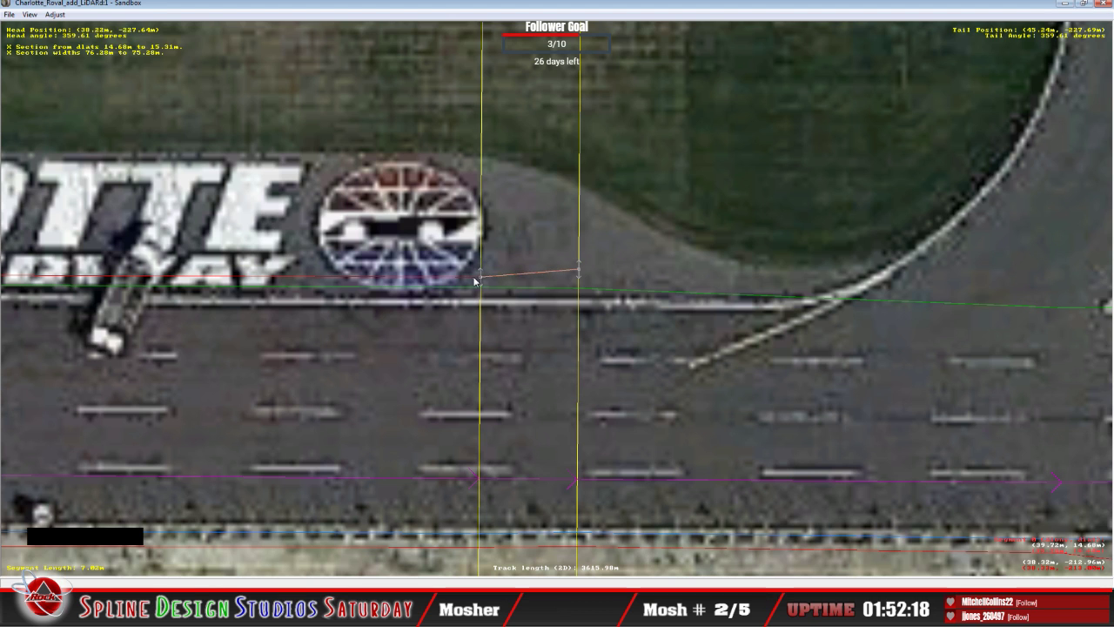
Set the X section's head node to Absolute mode at a dlat of about 14.72 m and move its tail to about 14.60 m.
click(481, 277)
right_click(481, 277)
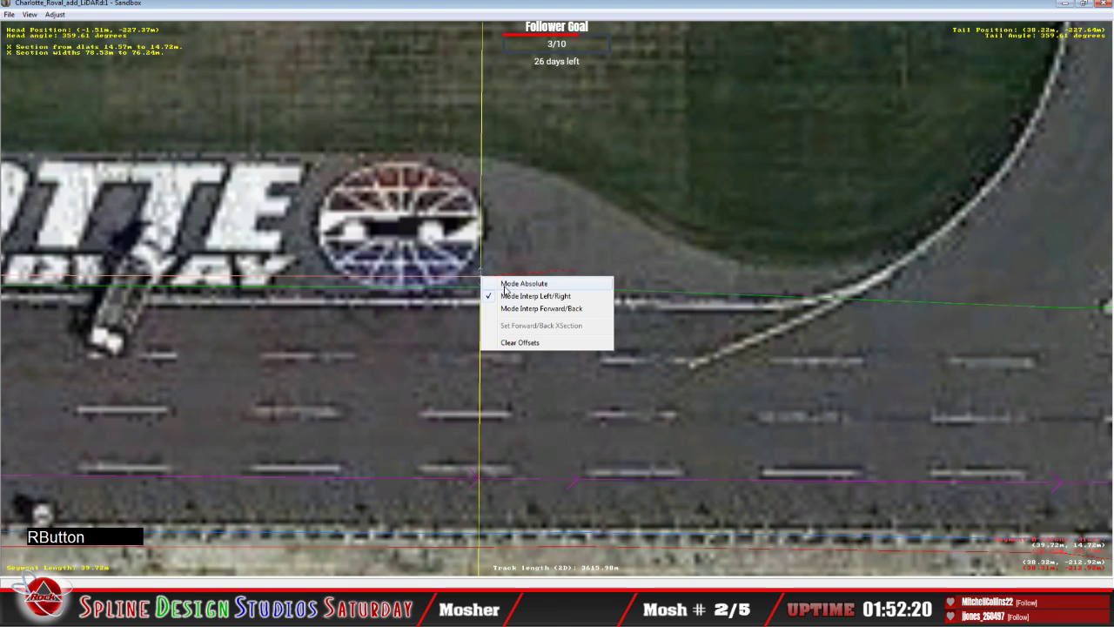
click(510, 292)
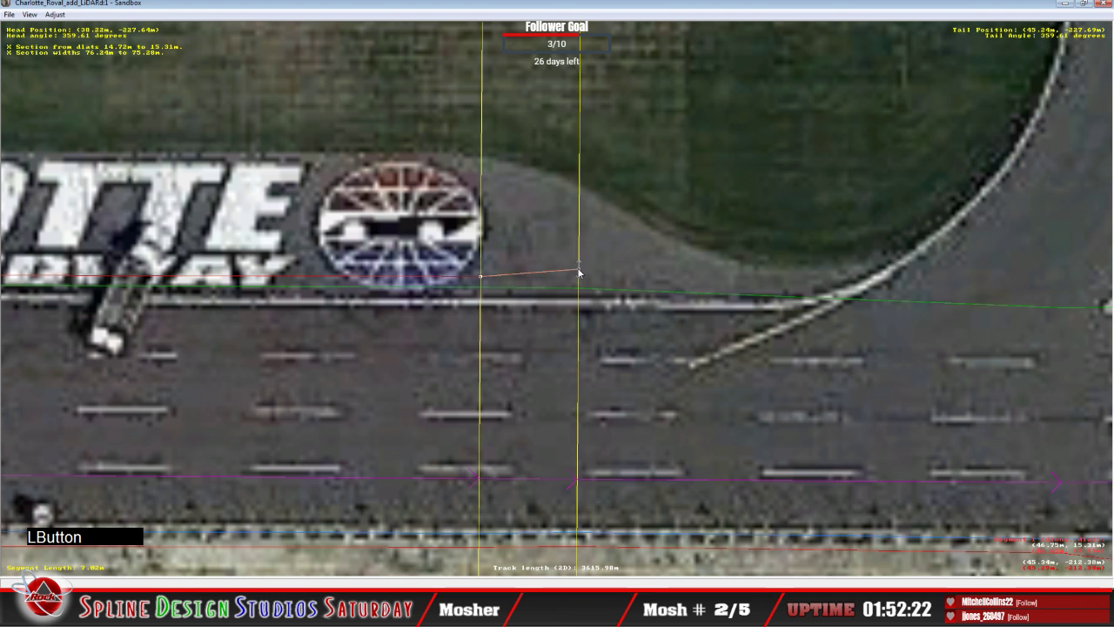
click(580, 279)
Insert an X section in the adjoining 34.66 m segment and set the node it shares with the previous section to Absolute mode.
right_click(609, 275)
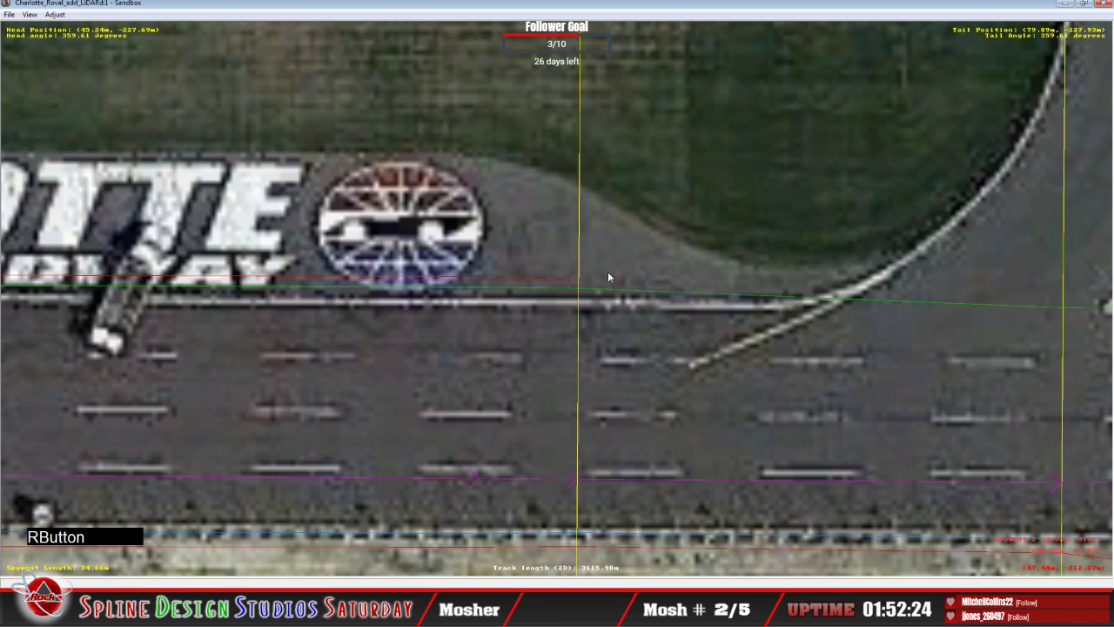
mouse_move(656, 357)
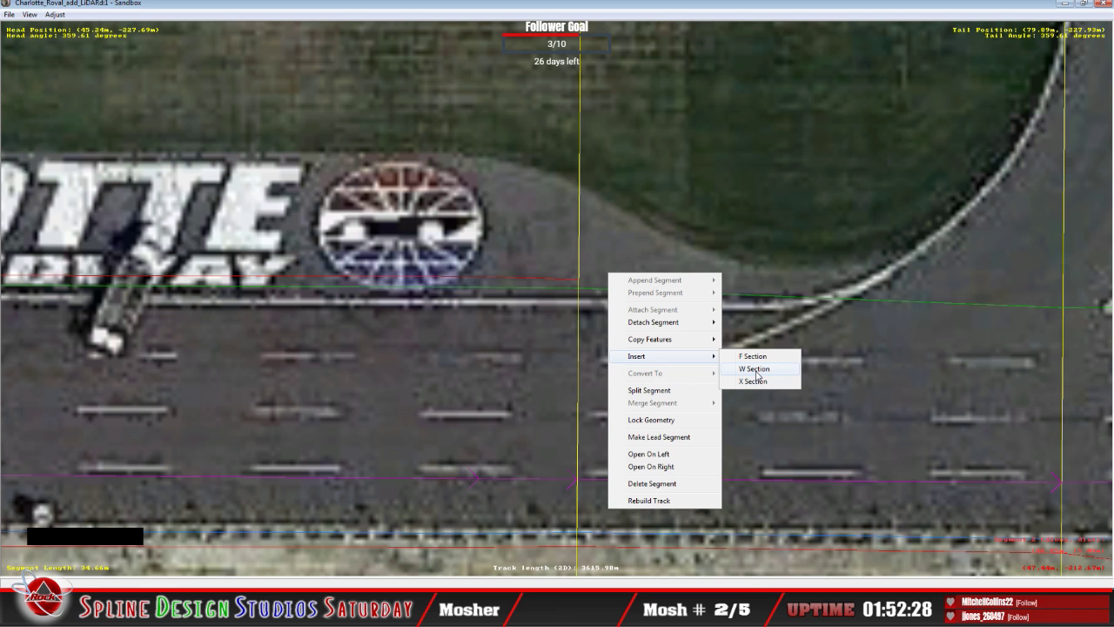
click(754, 370)
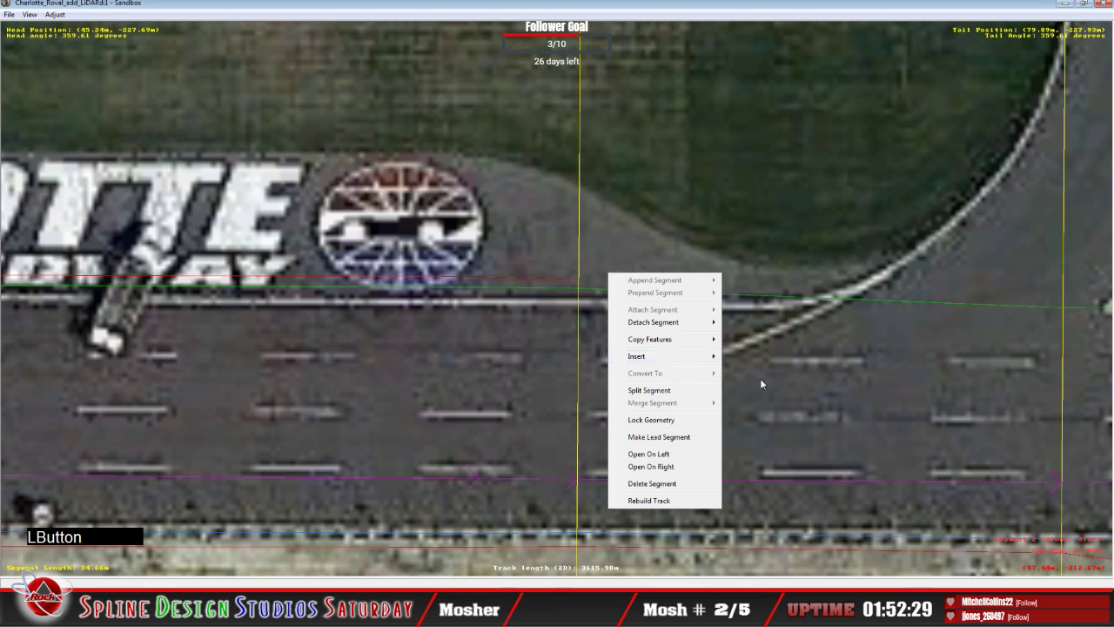
click(581, 281)
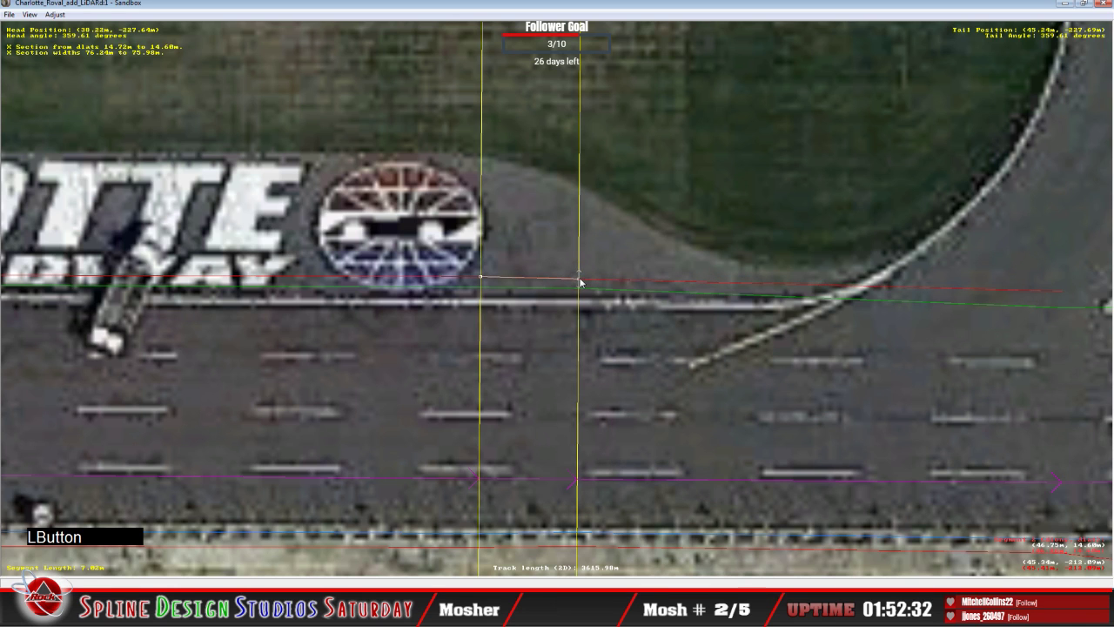
right_click(581, 281)
click(601, 296)
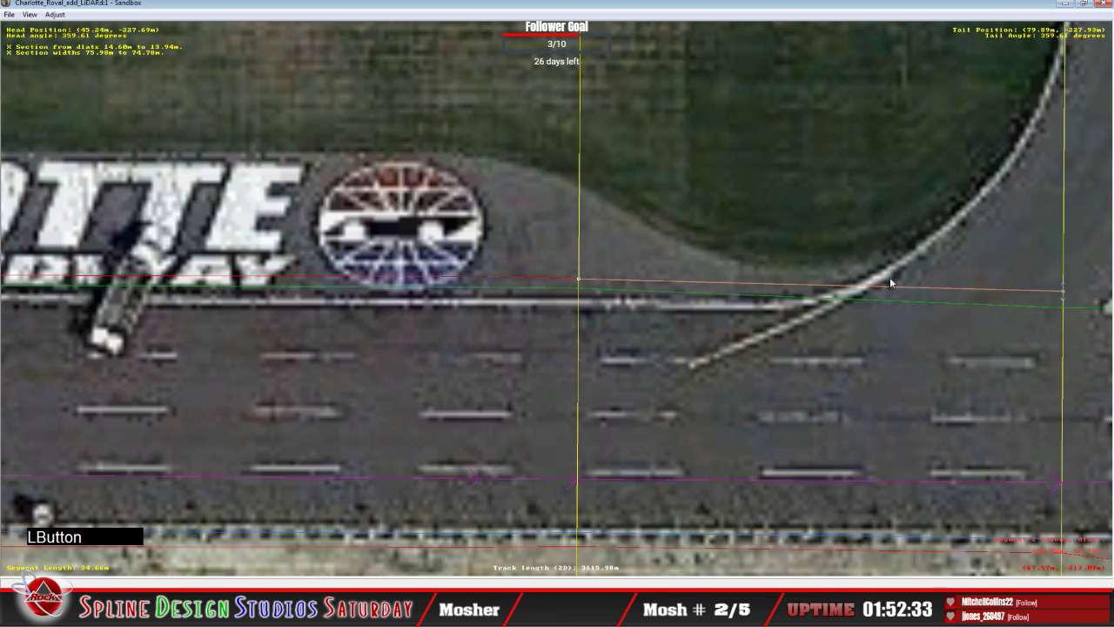
Insert an X section in the 31.65 m curved segment beside the branching road.
key(n)
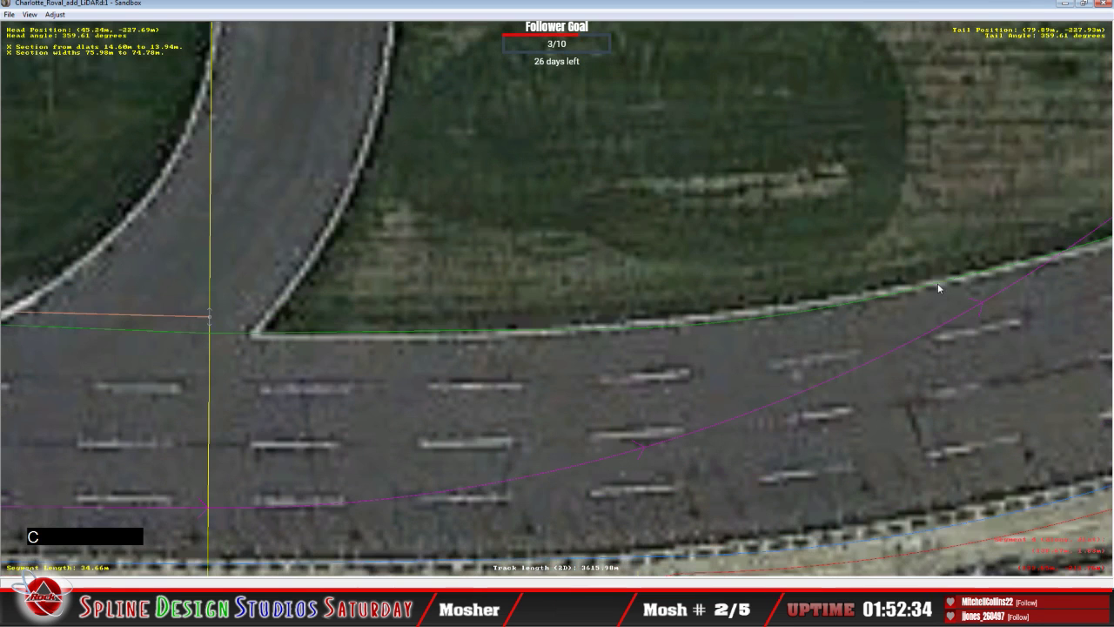
click(213, 319)
click(258, 318)
right_click(262, 321)
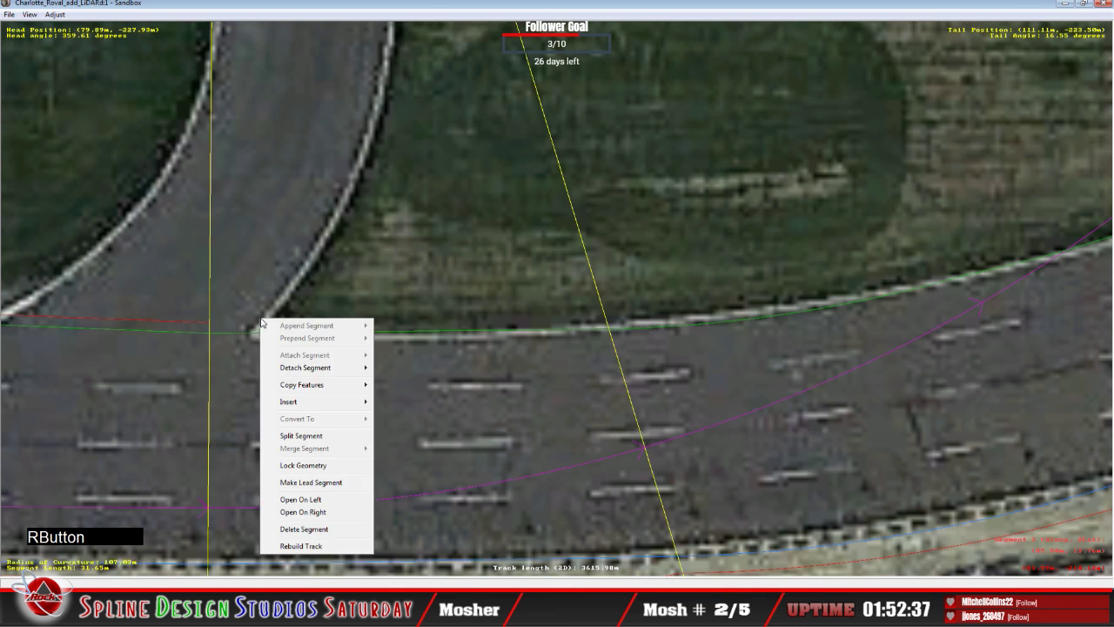
mouse_move(311, 403)
click(420, 428)
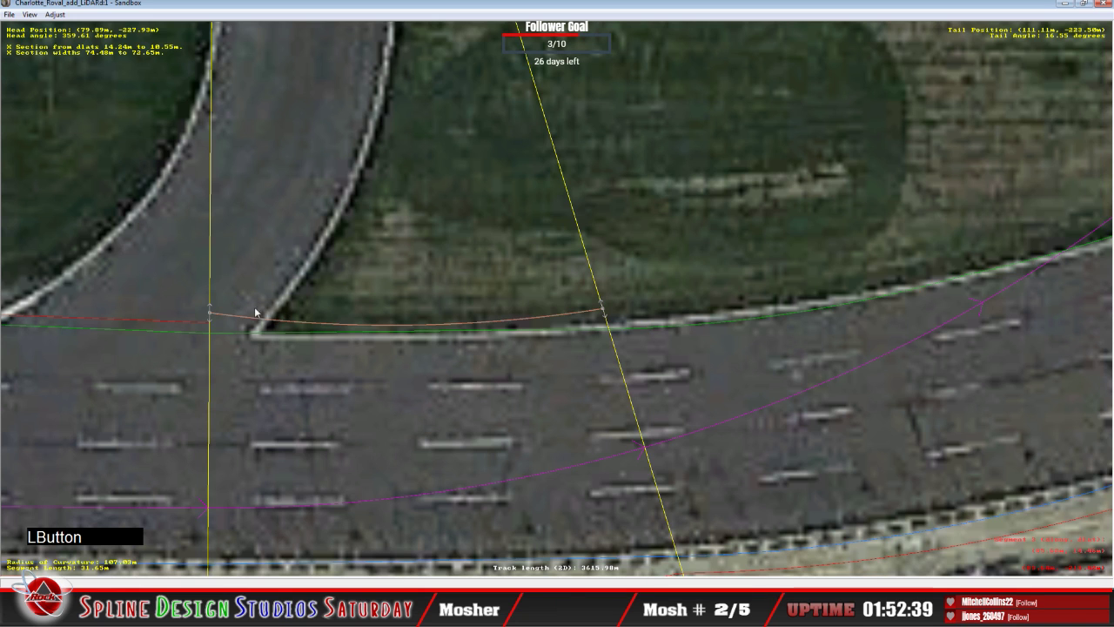
Place the curved X section's head at a dlat of about 13.72 m in Absolute mode and its tail at about 10.98 m.
click(210, 317)
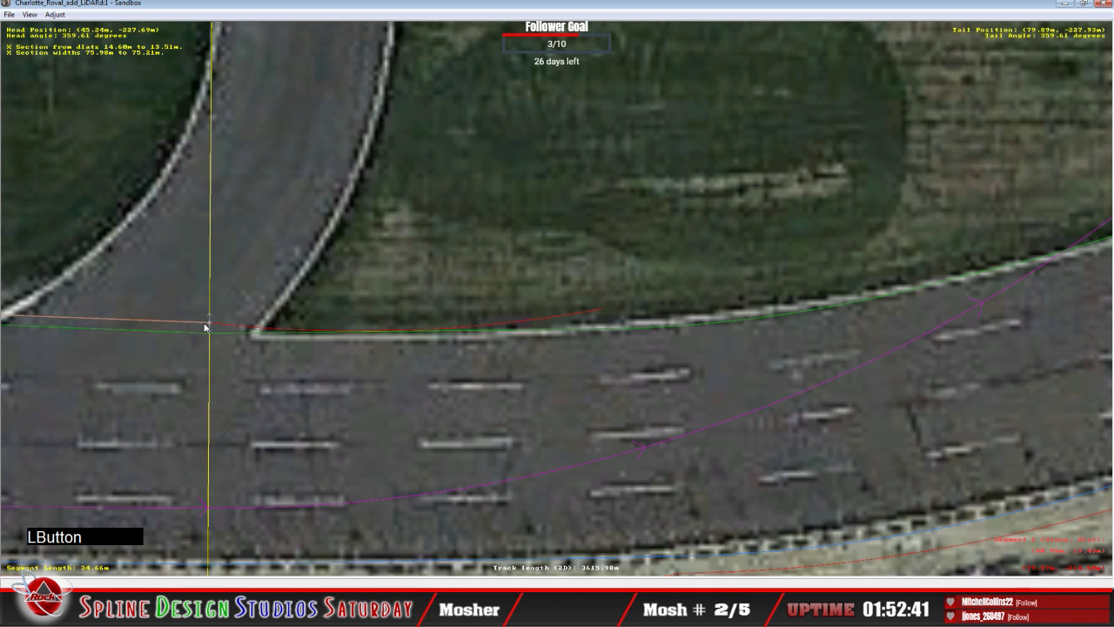
click(596, 314)
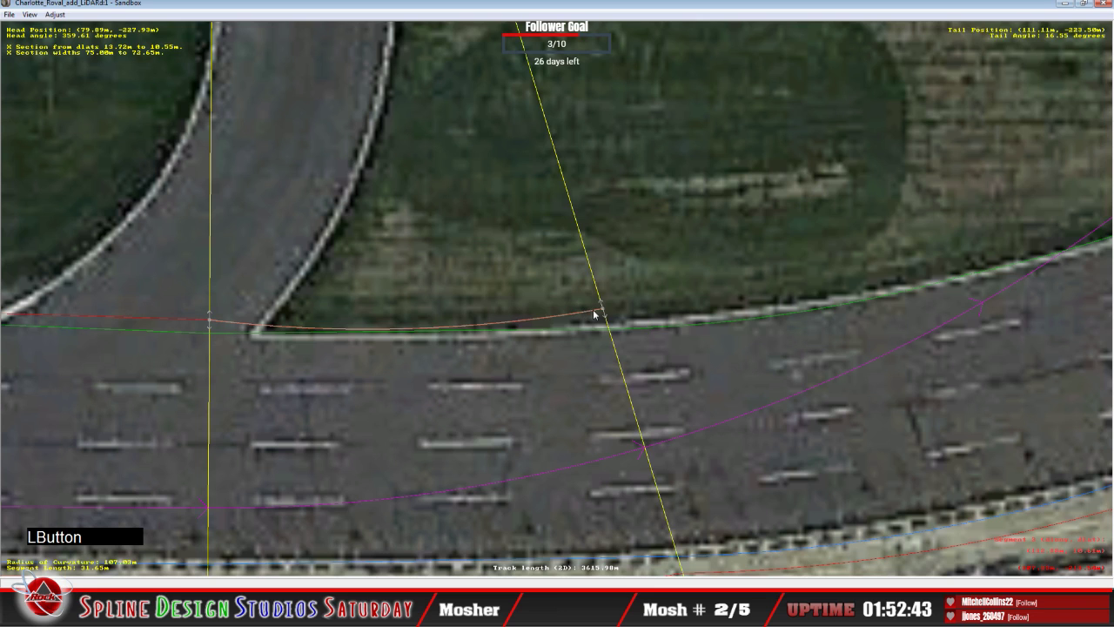
drag(601, 315, 606, 304)
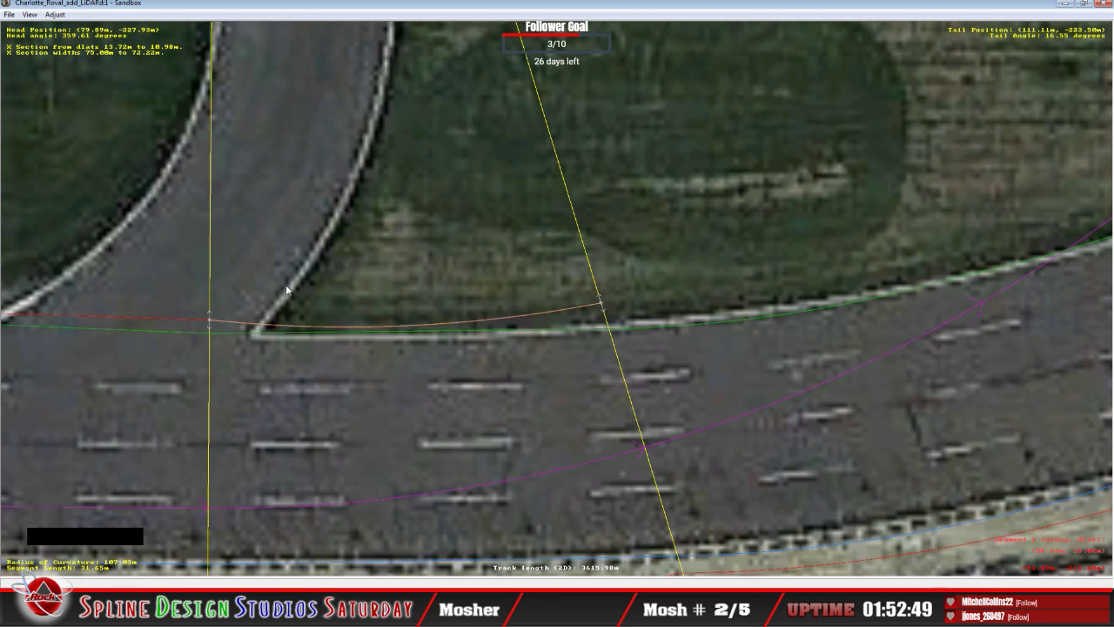
right_click(209, 324)
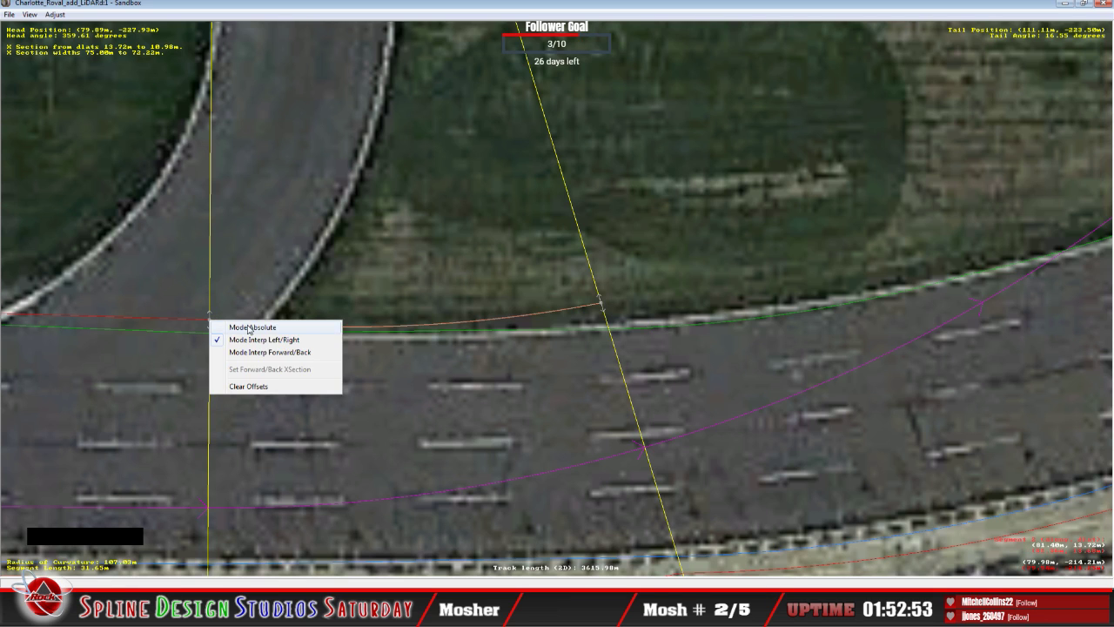
click(304, 329)
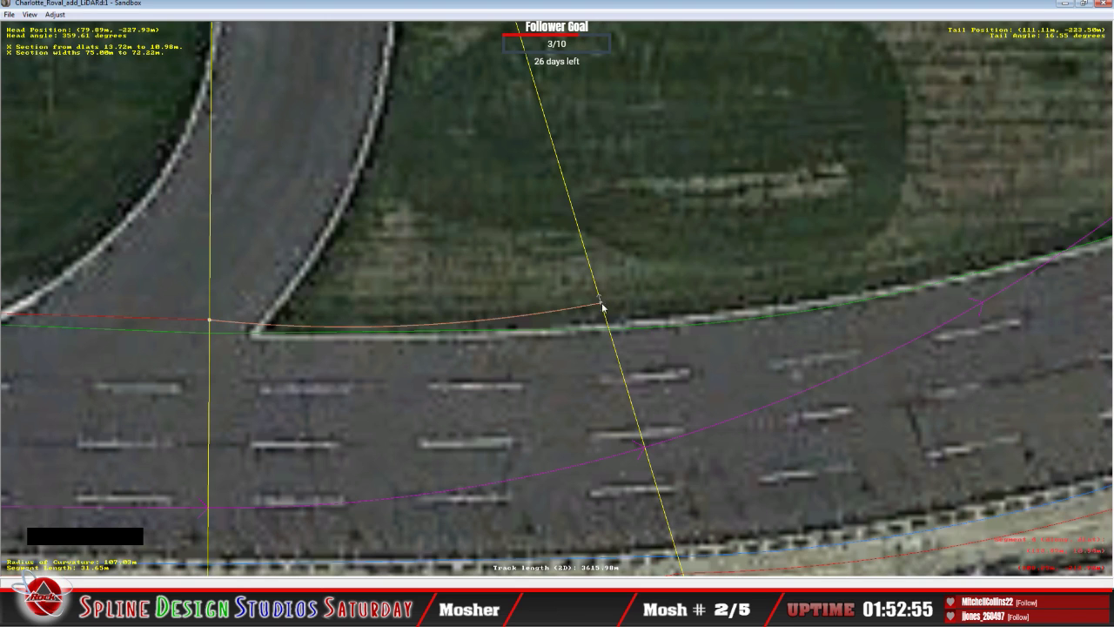
right_click(519, 318)
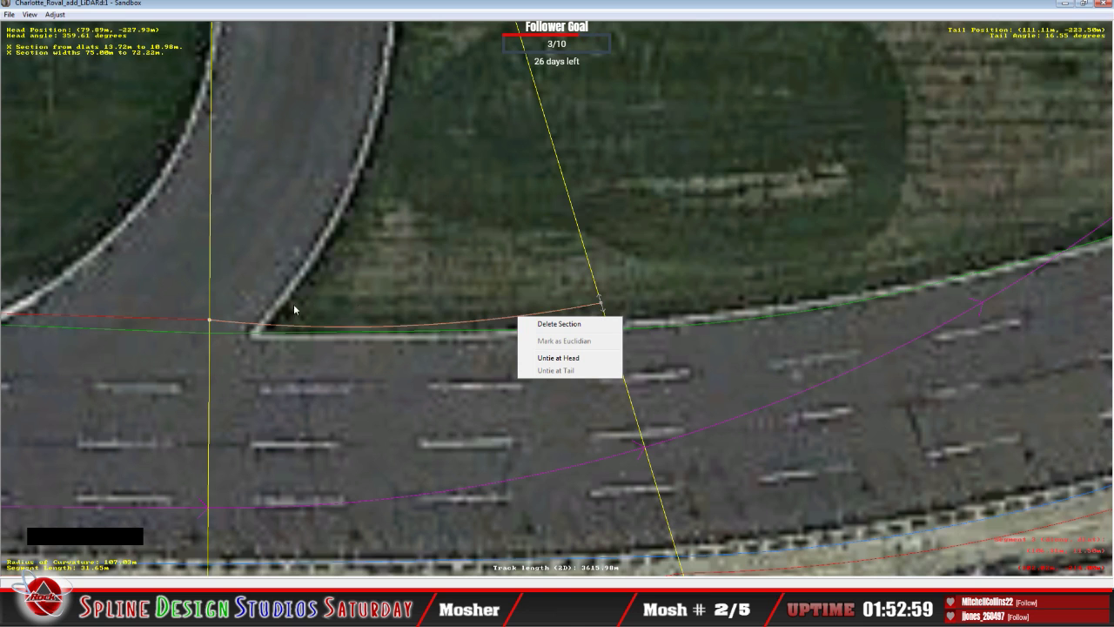
right_click(141, 316)
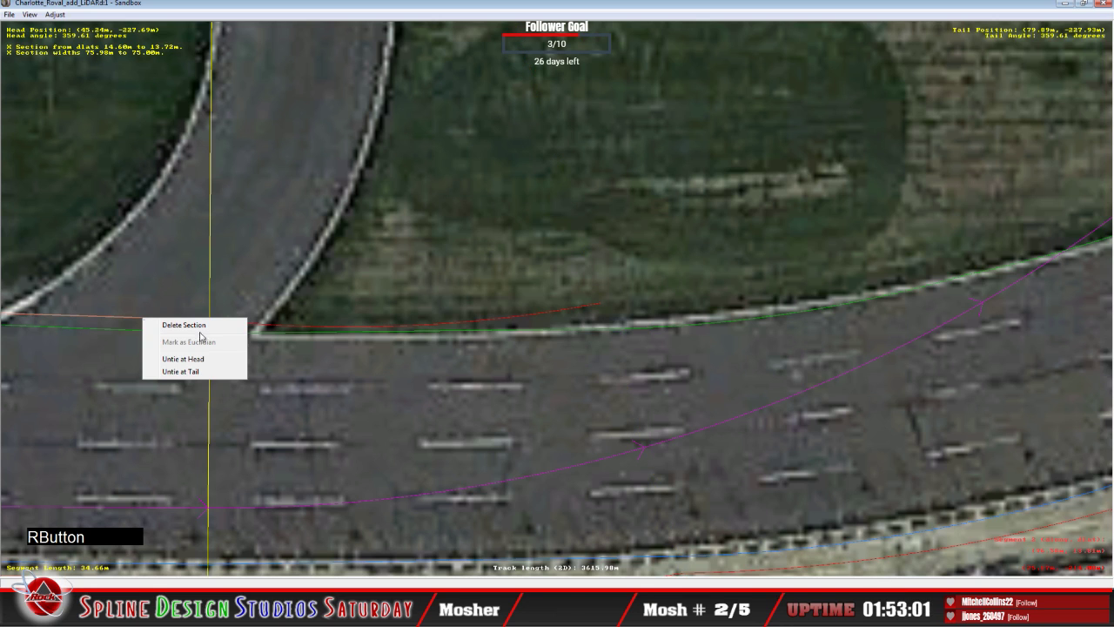
click(490, 320)
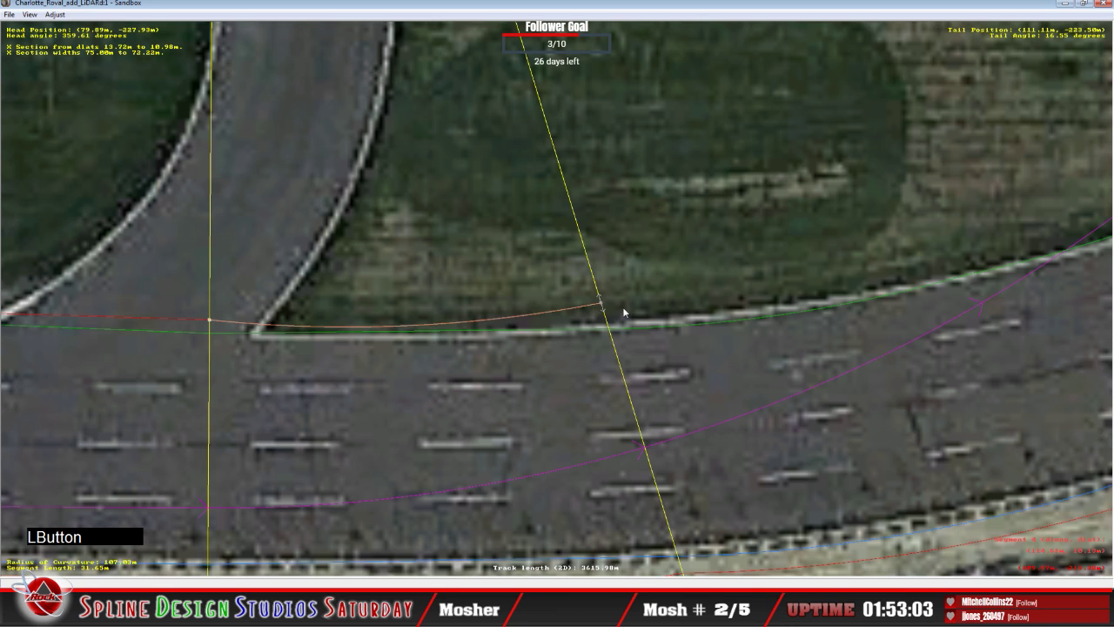
Move the tail of the 31.65 m segment's F section to a dlat of about 8.79 m along the white edge line.
click(317, 330)
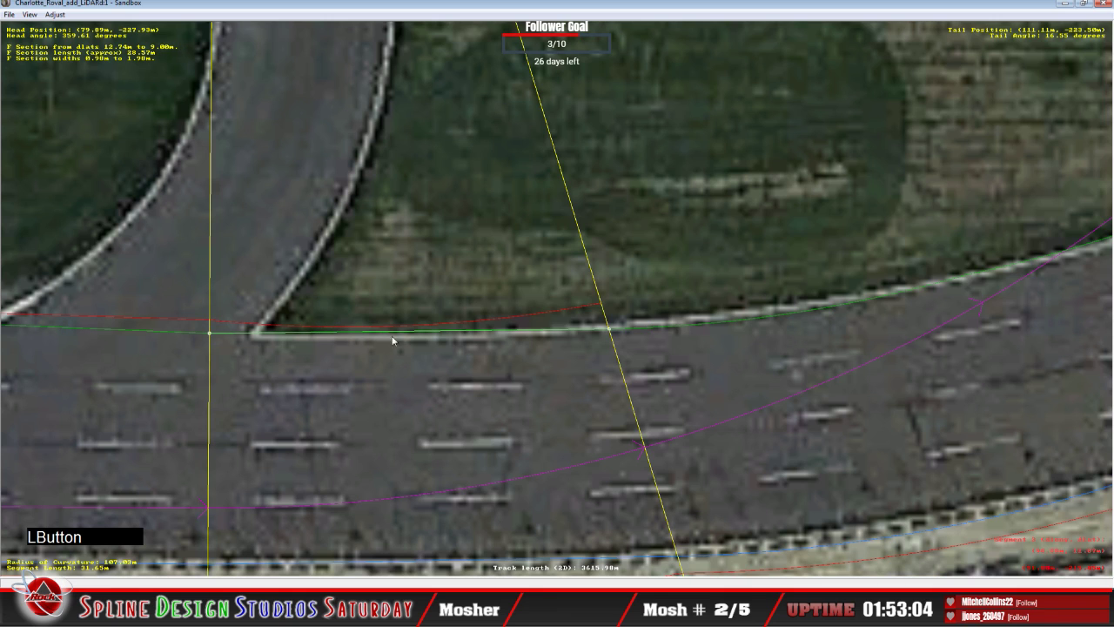
click(608, 331)
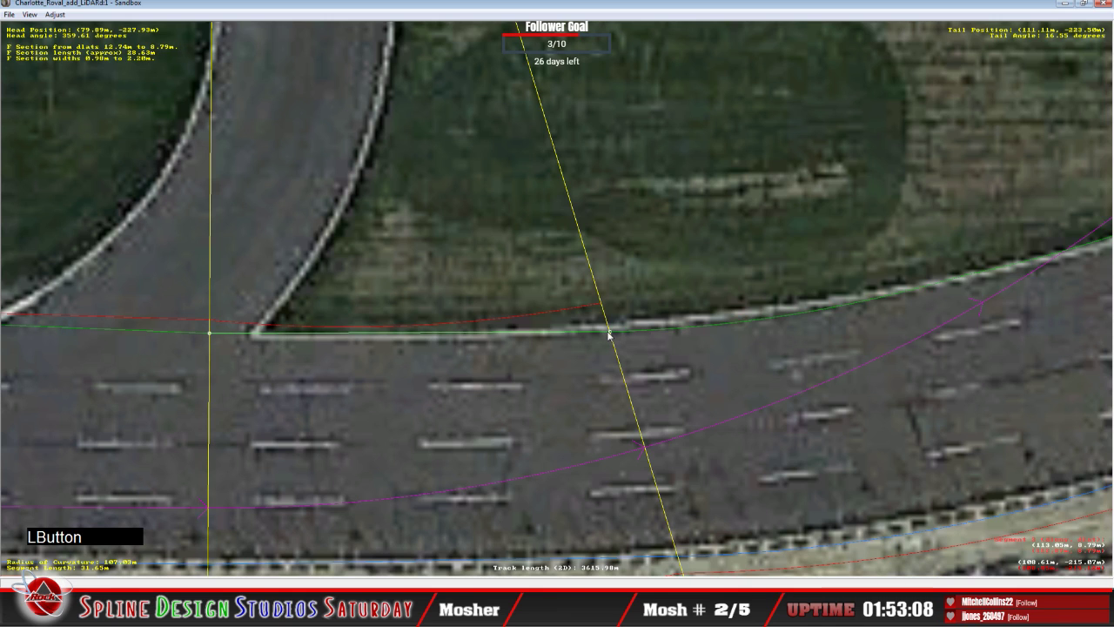
click(490, 322)
Insert an X section in the following 26.48 m curved segment and move its head node to a dlat of about 10.67 m.
click(656, 301)
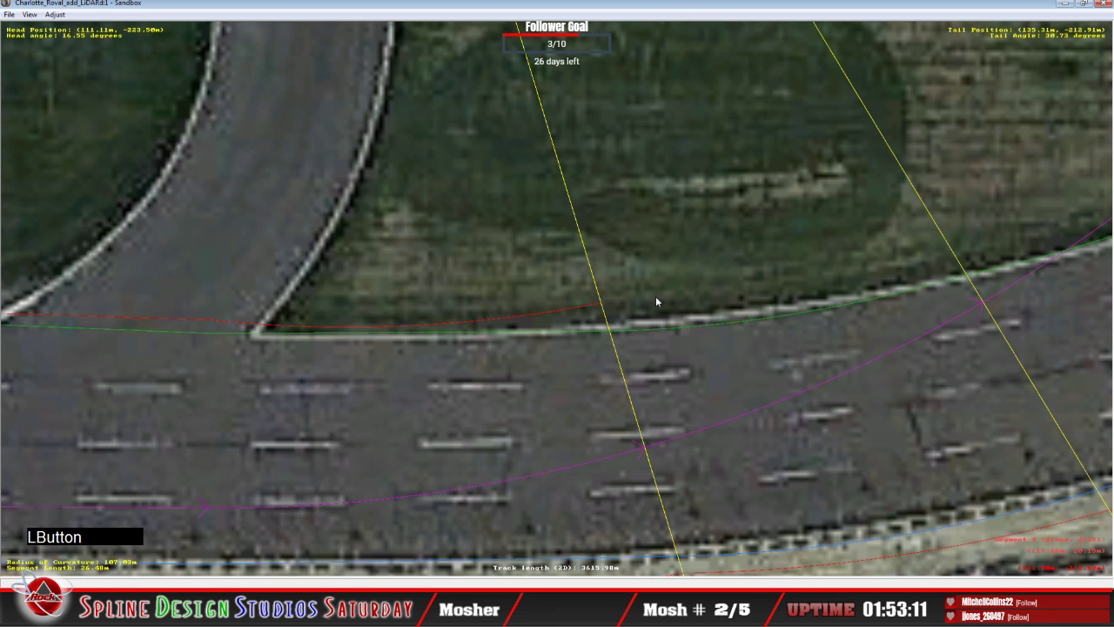
right_click(646, 302)
mouse_move(679, 381)
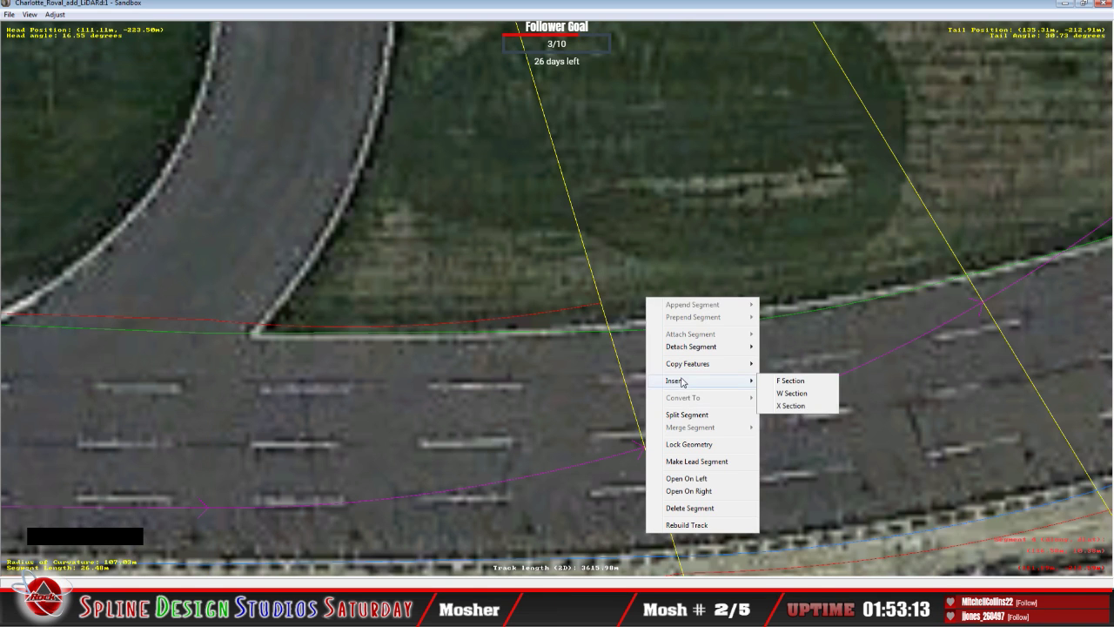
click(812, 406)
click(604, 303)
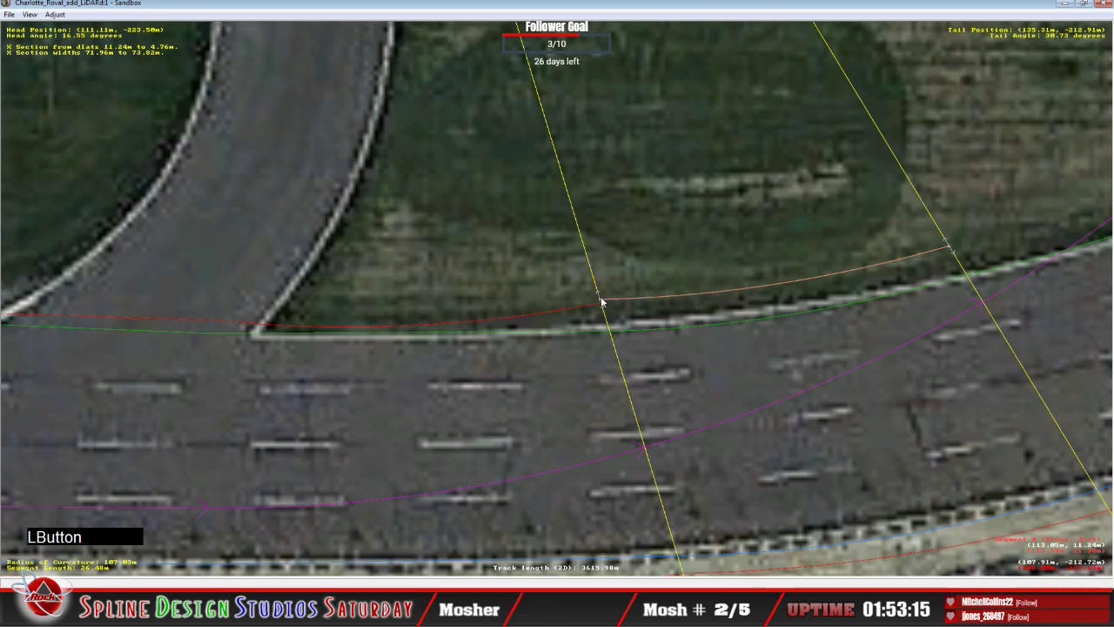
drag(600, 306, 599, 310)
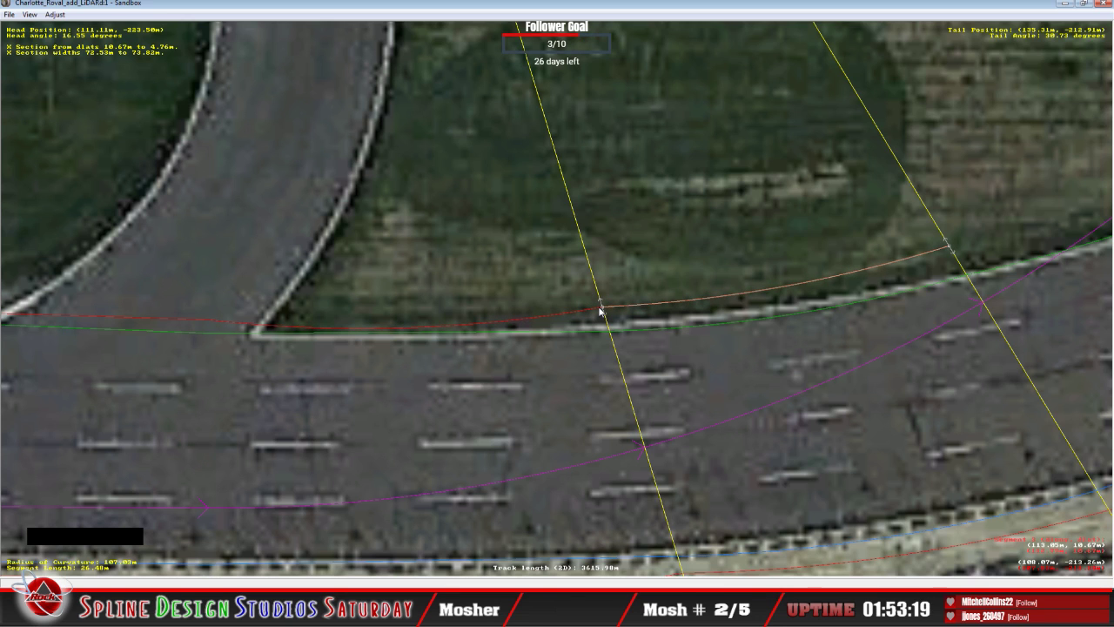
Switch the head node of the 26.48 m segment's X section to Absolute mode and fine-tune its dlat to about 10.55 m.
right_click(605, 309)
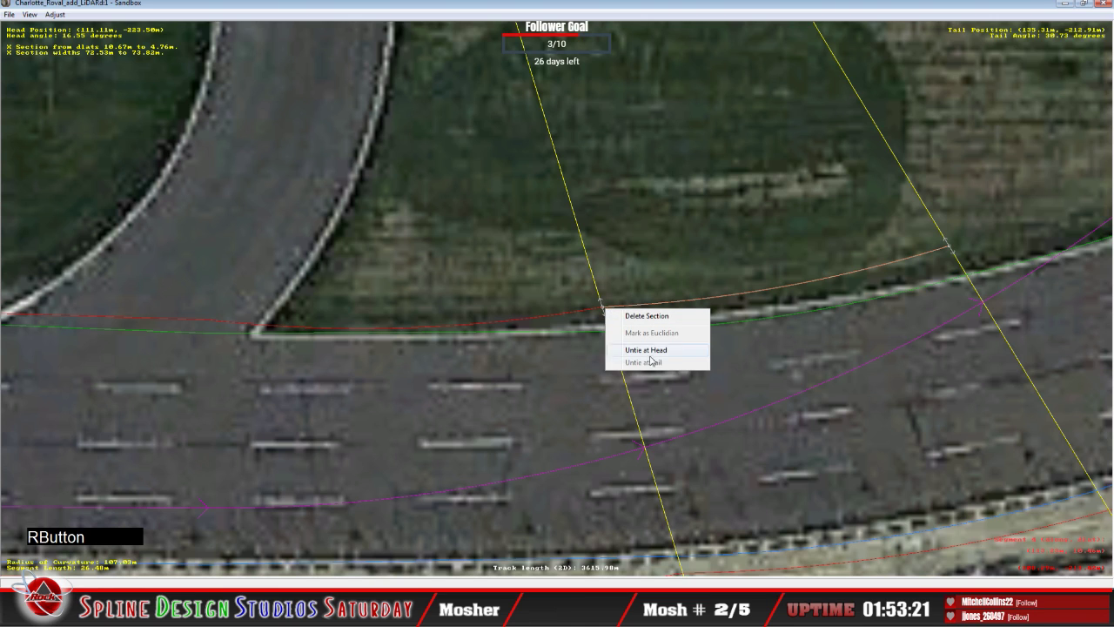
right_click(601, 307)
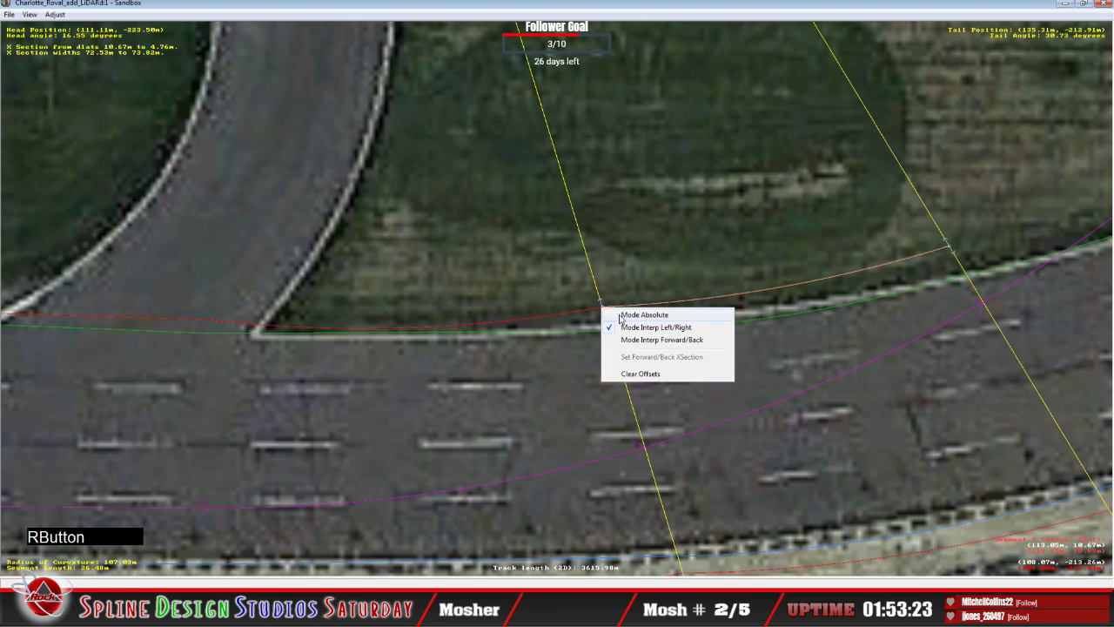
click(620, 316)
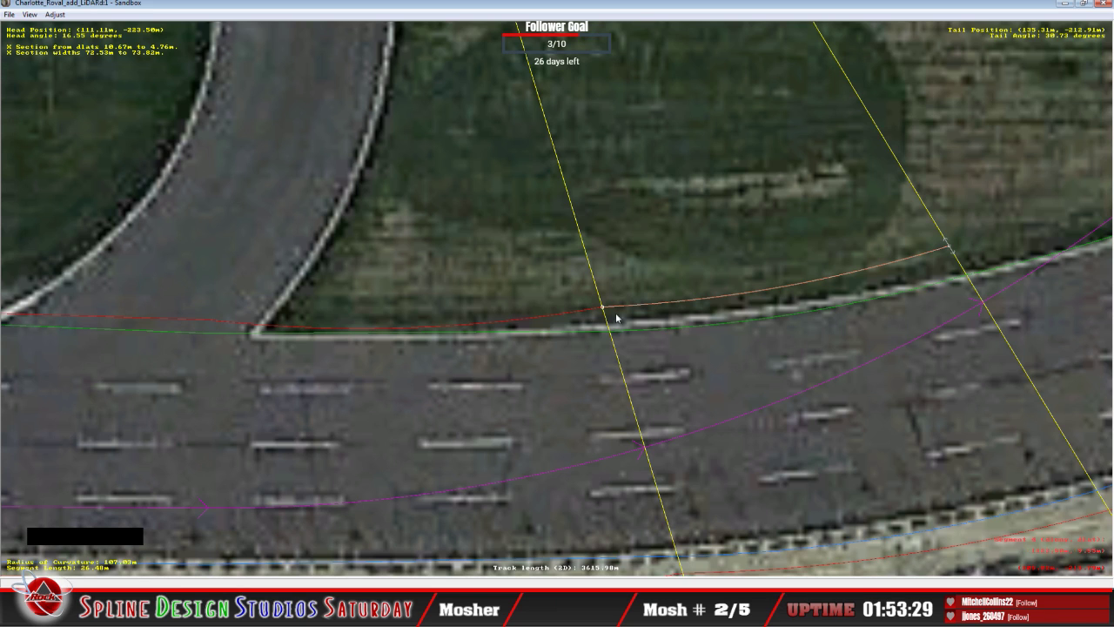
click(683, 306)
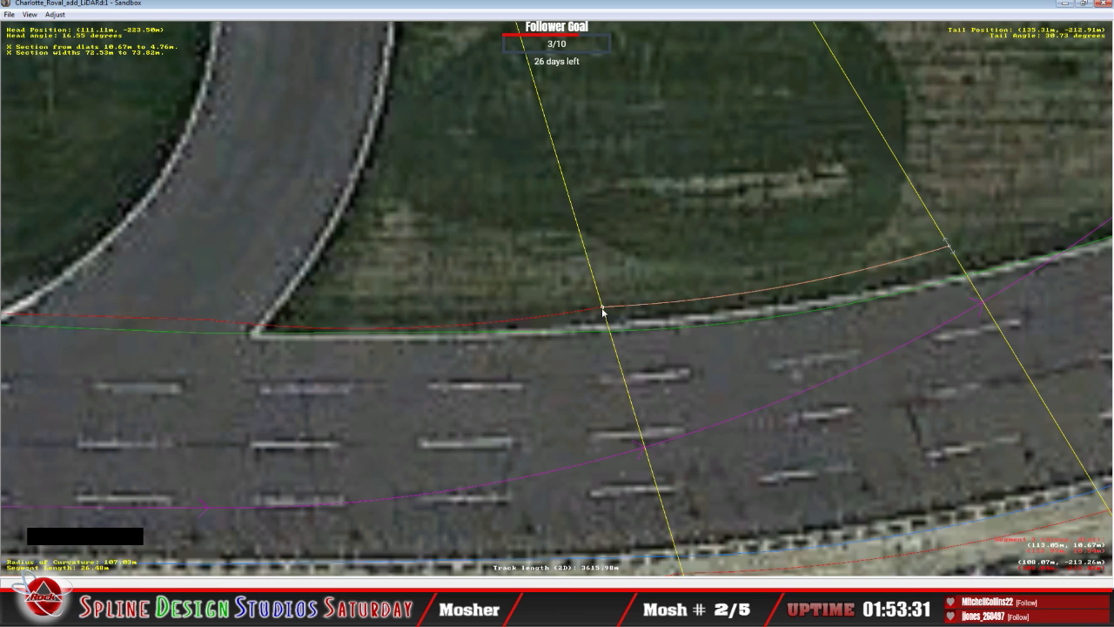
mouse_move(601, 309)
mouse_down()
mouse_move(610, 325)
mouse_move(605, 309)
mouse_up()
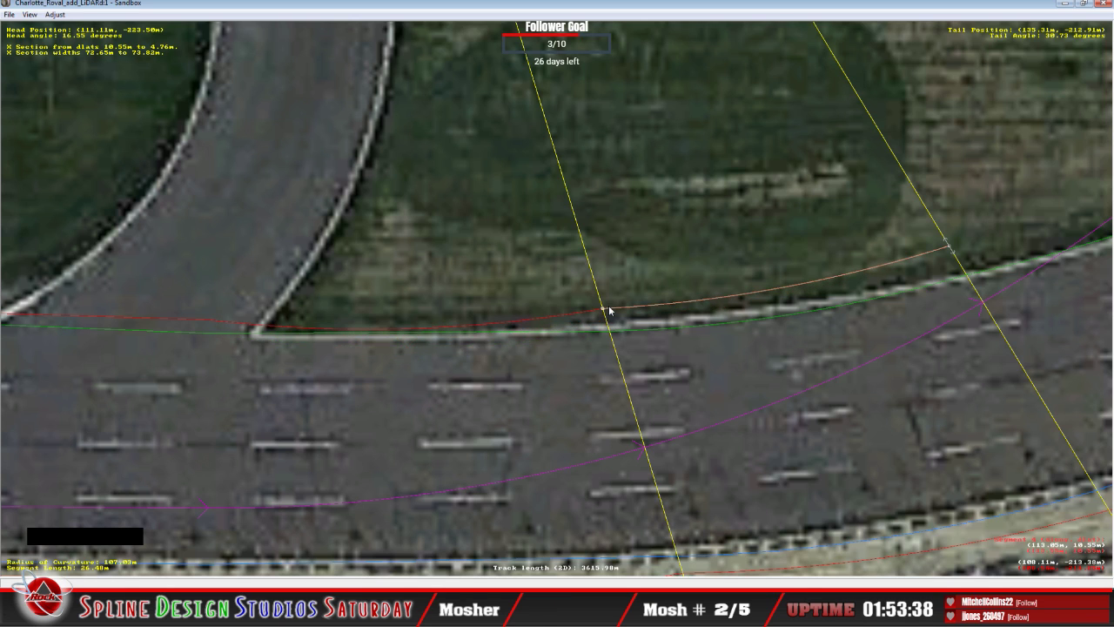
Move the tail node of the 26.48 m segment's X section close to the white edge line, at a dlat of about 3.34 m.
click(760, 291)
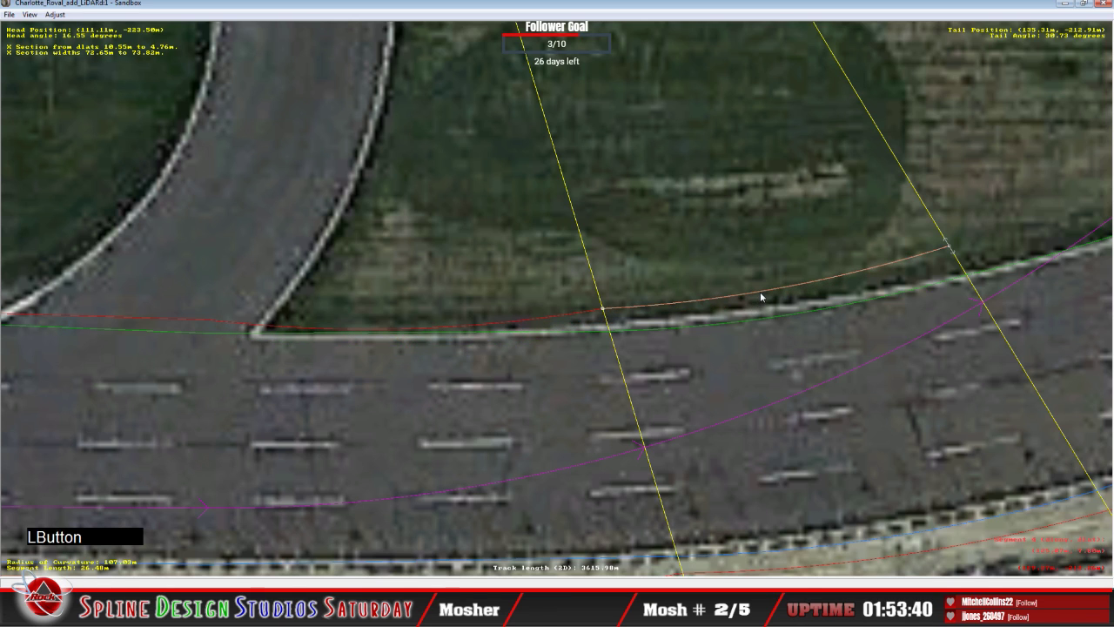
key(c)
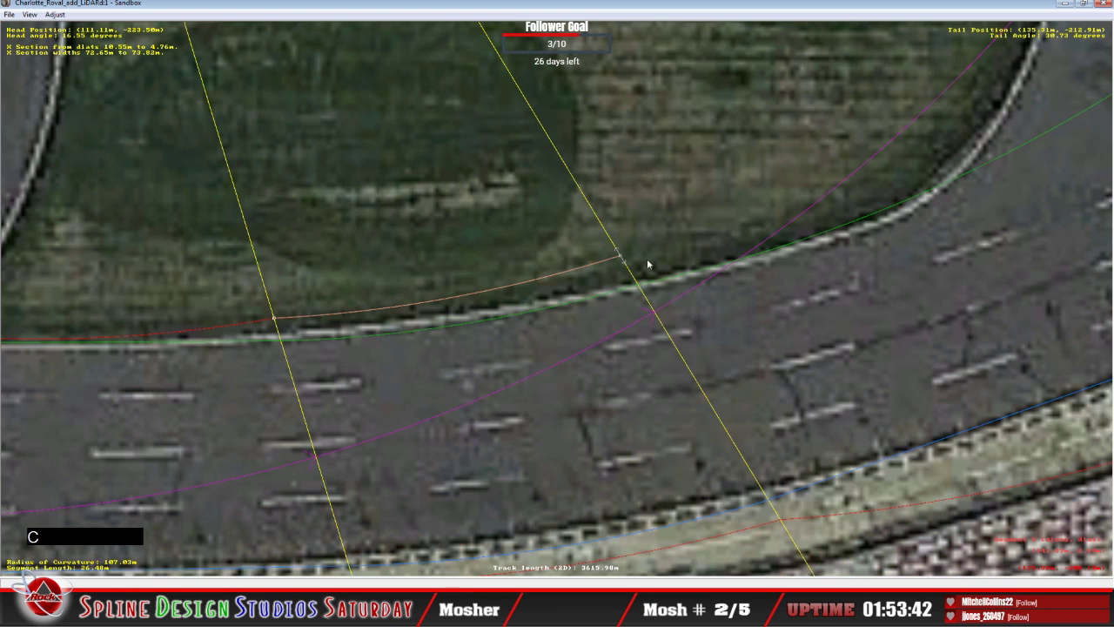
drag(622, 258, 632, 274)
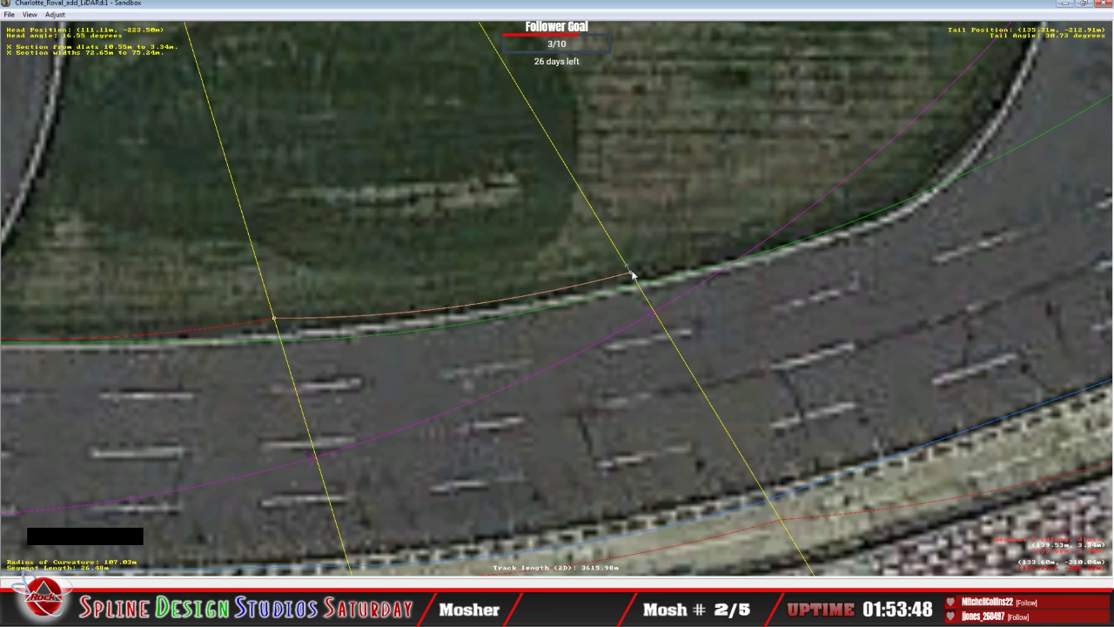
Insert an X section in the following 40.71 m segment and move its head node to a dlat of about 3.24 m.
click(668, 238)
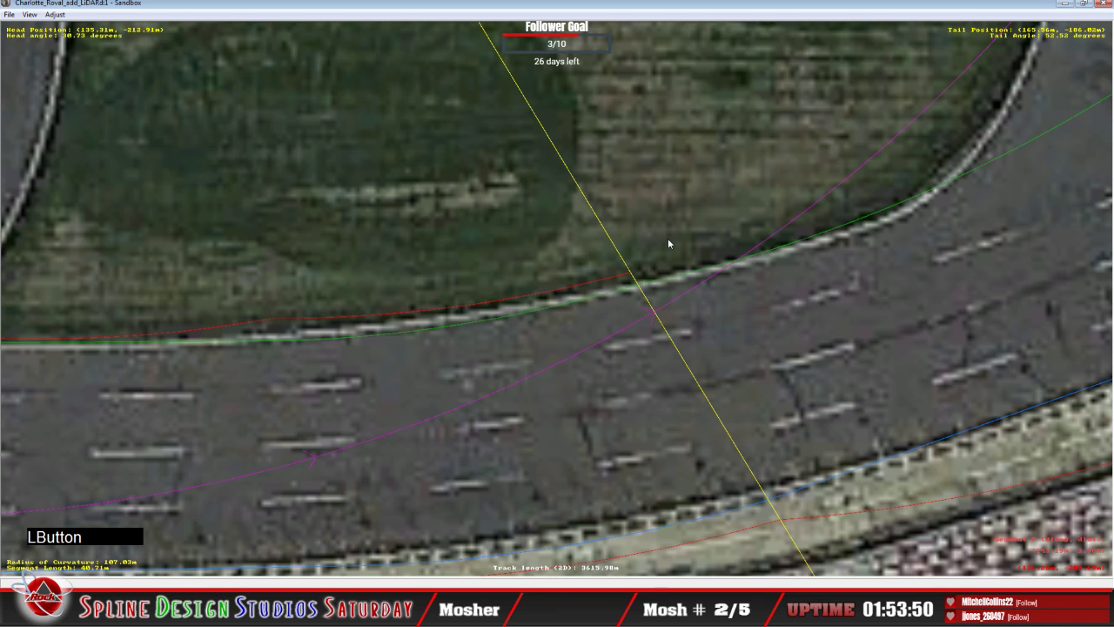
right_click(668, 238)
mouse_move(705, 324)
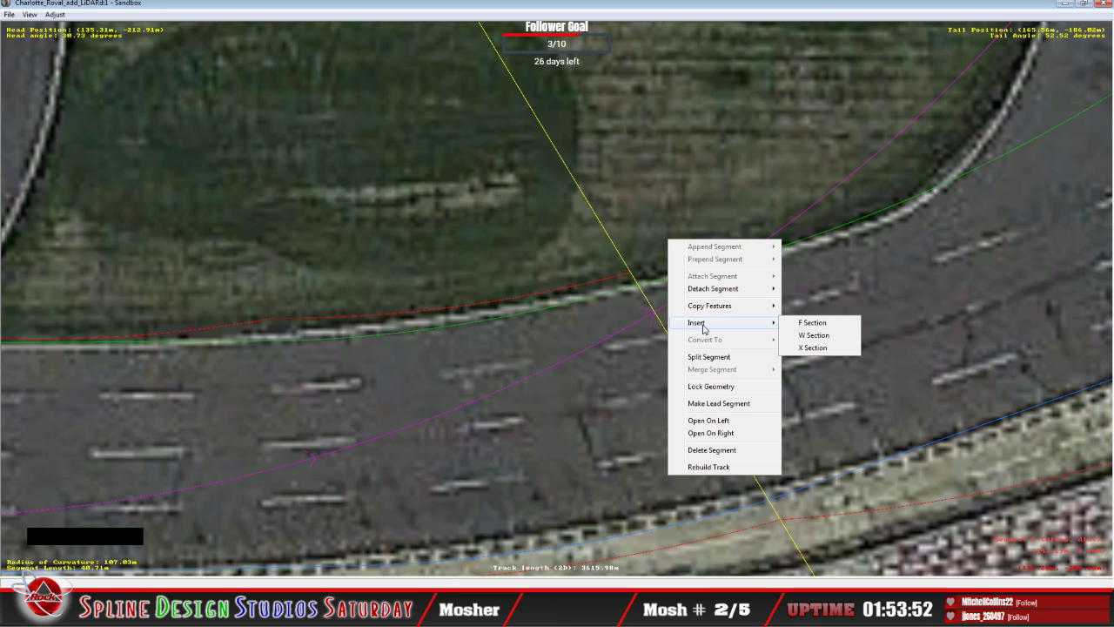
click(812, 347)
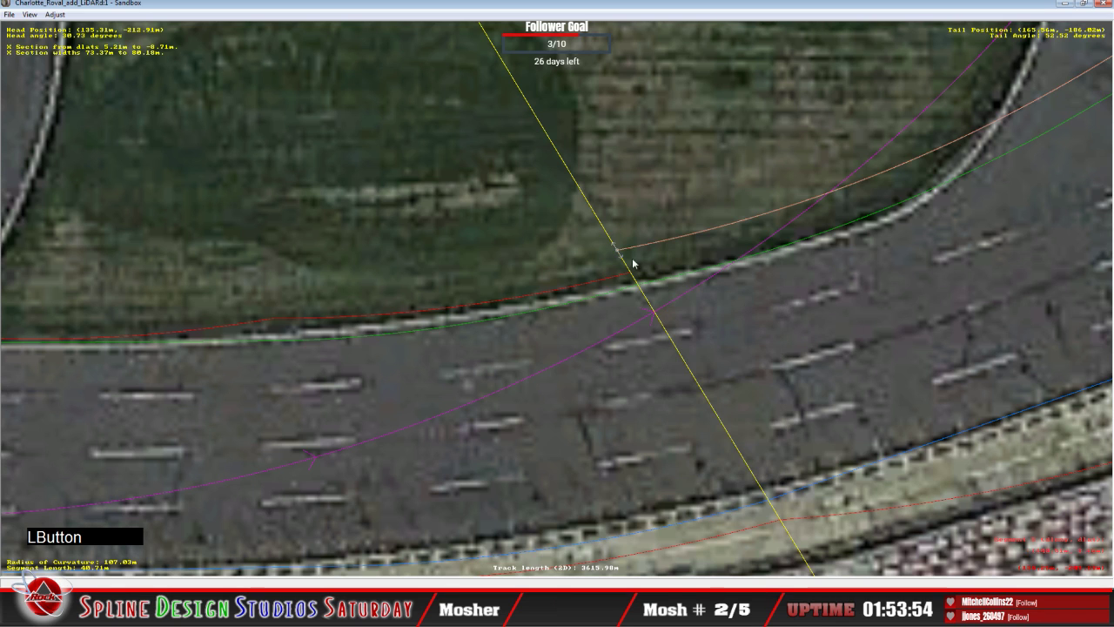
click(618, 253)
drag(618, 252, 631, 276)
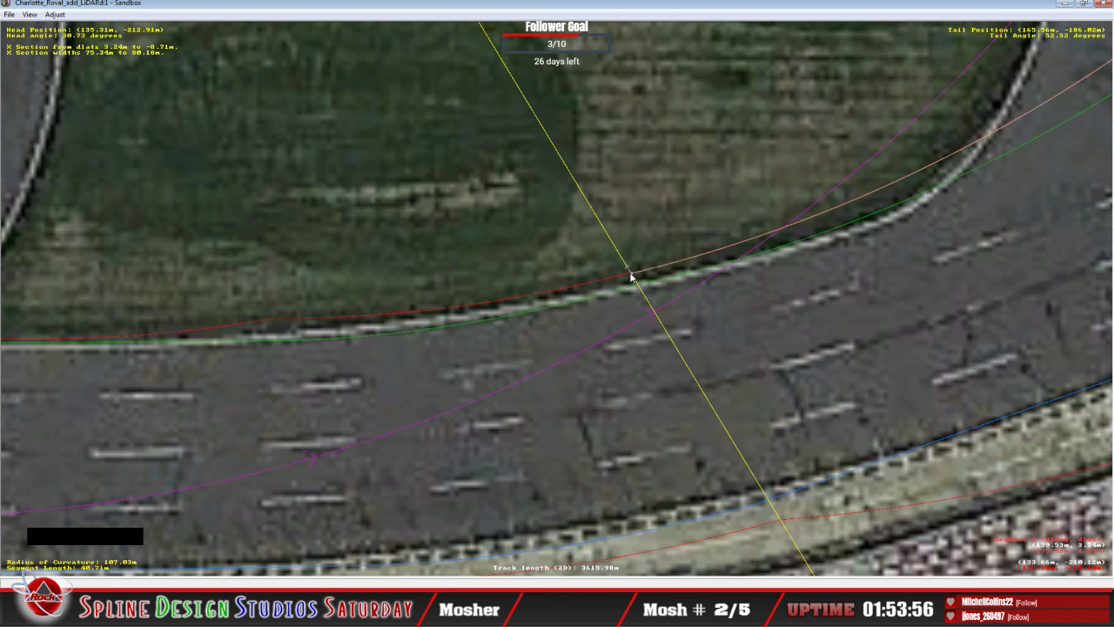
Fine-tune the 26.48 m segment's X section tail to a dlat of about 3.20 m and match the next section's head to it.
click(631, 275)
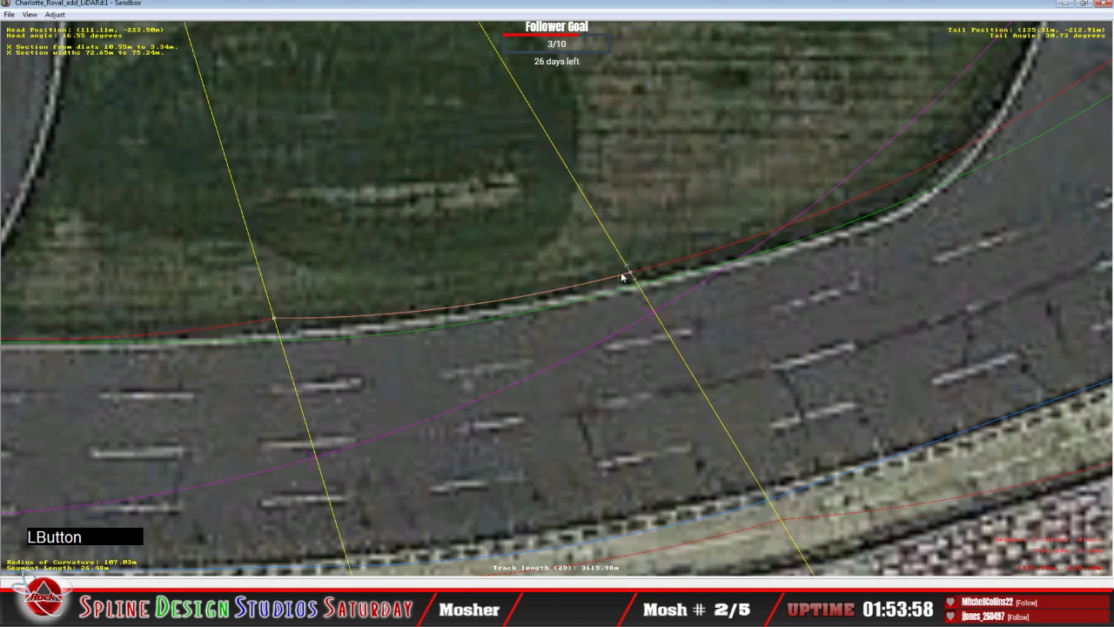
mouse_move(632, 275)
mouse_down()
mouse_move(597, 299)
mouse_move(629, 281)
mouse_up()
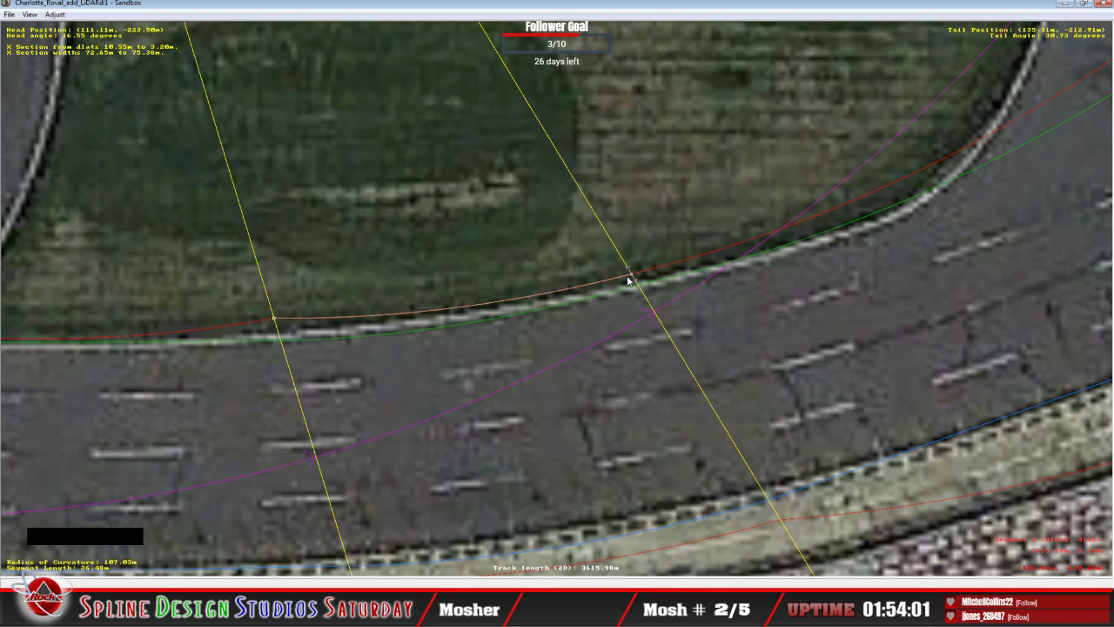
right_click(633, 277)
click(659, 286)
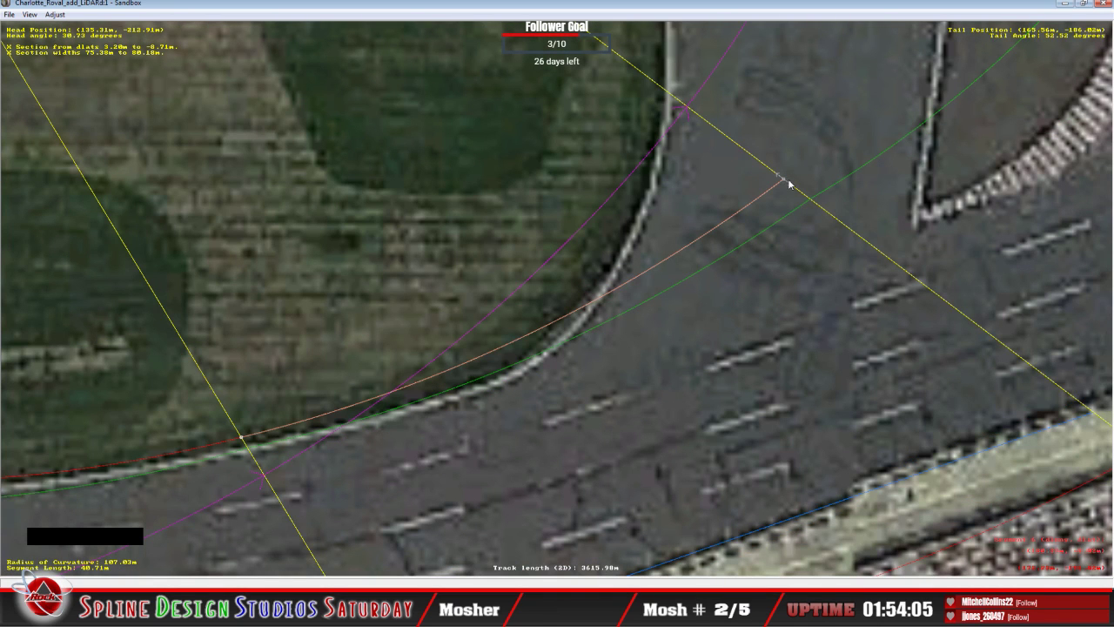
Move the tail node of the 40.71 m segment's X section to a dlat of about -10.57 m.
drag(786, 182, 806, 199)
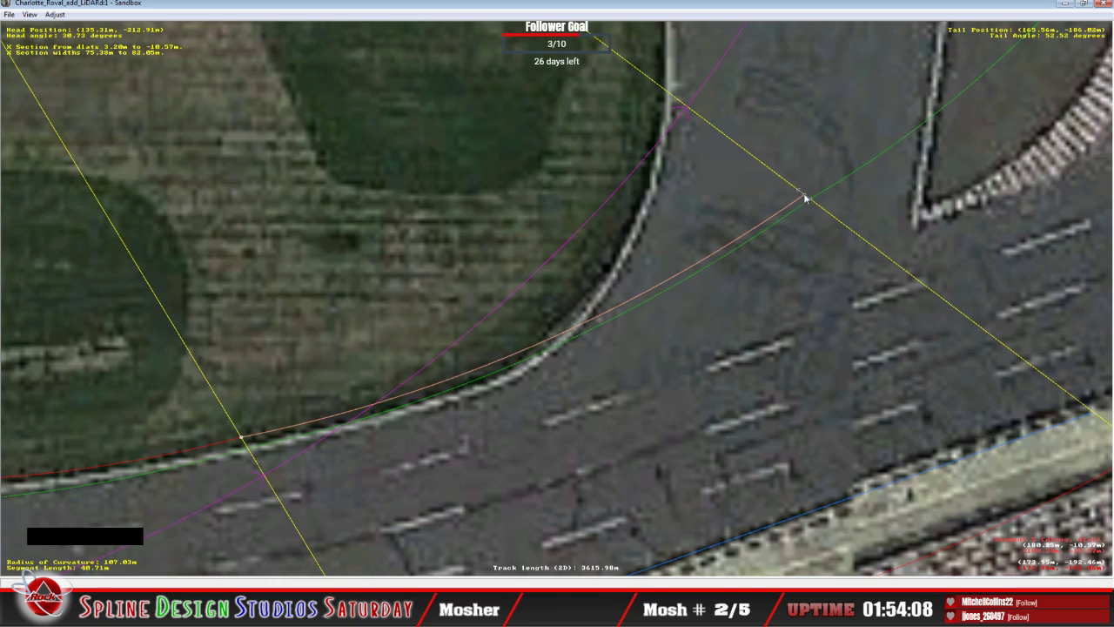
scroll(805, 199, down, 3)
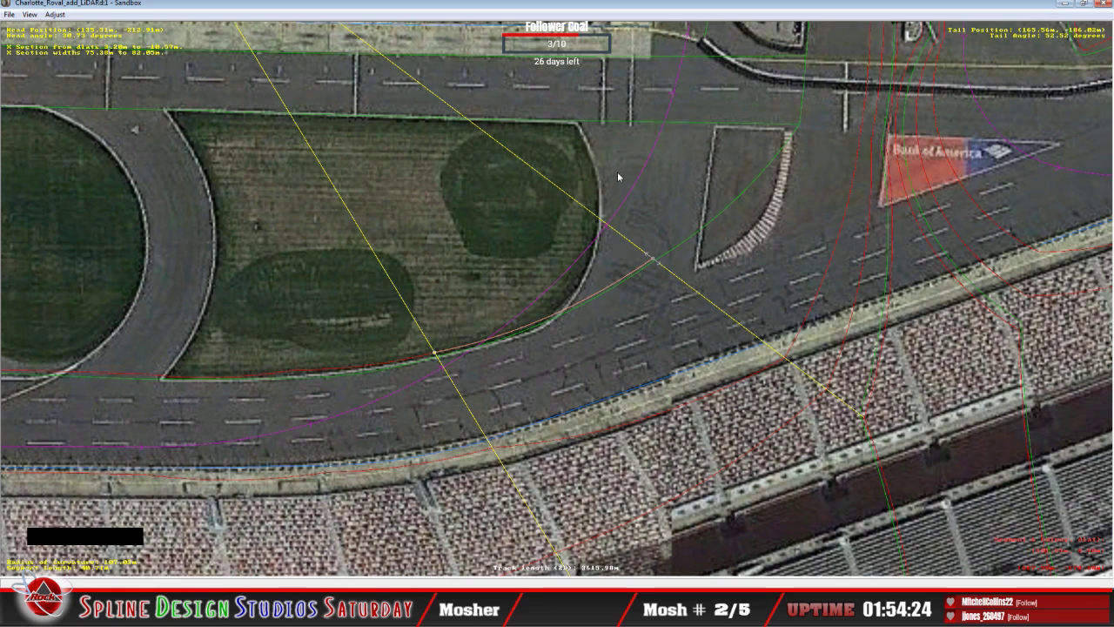
Try to insert an X section in the next segment, the one with the 71.48 m radius of curvature.
click(659, 206)
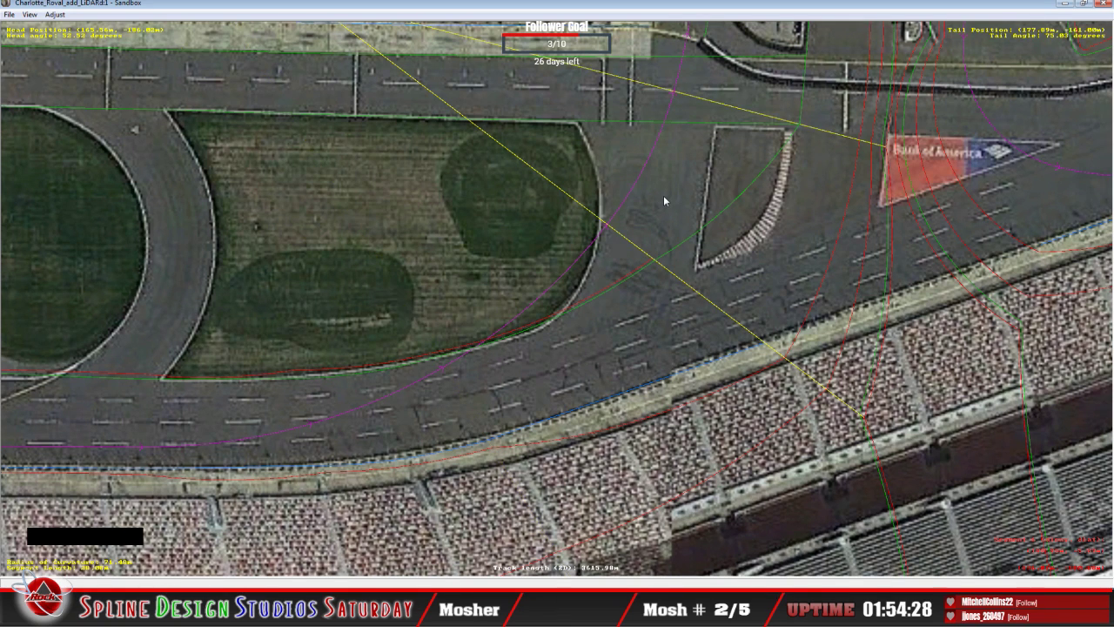
key(z)
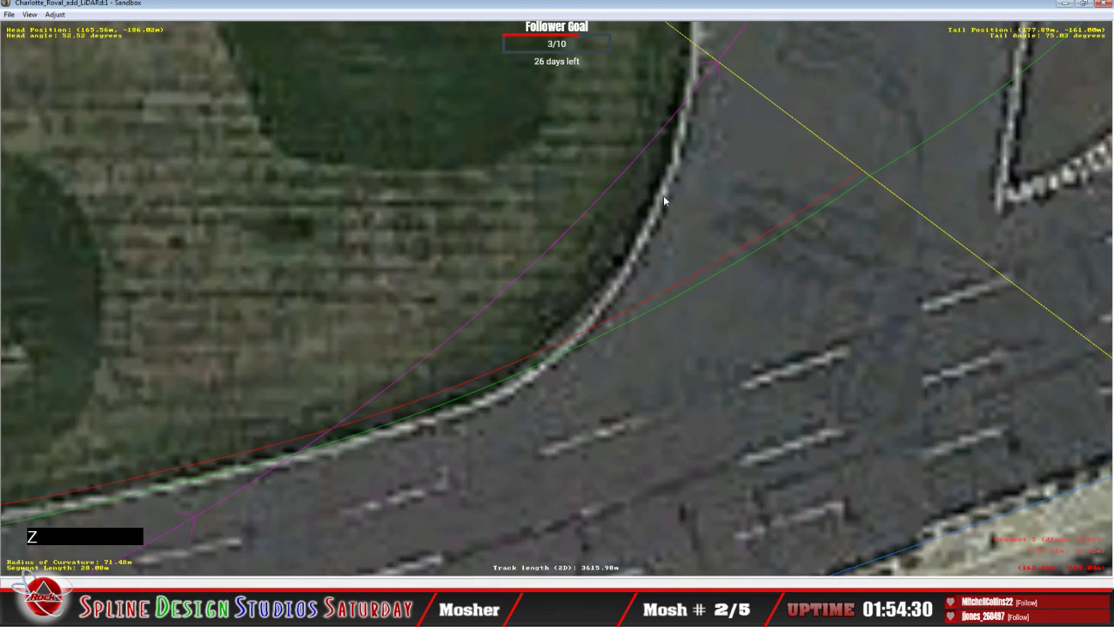
key(c)
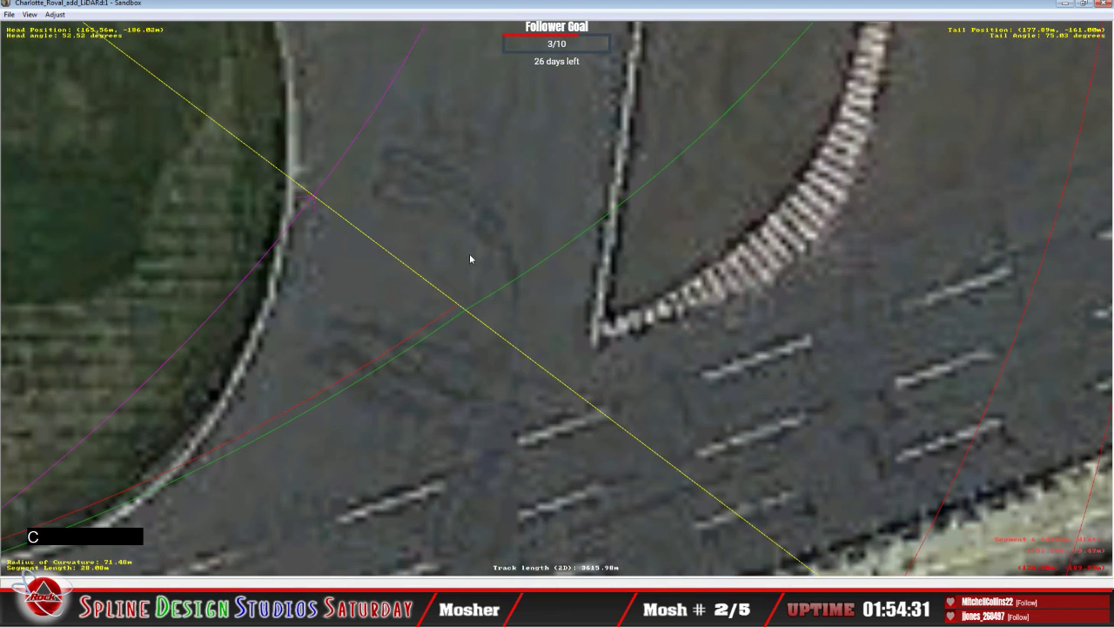
click(467, 247)
right_click(467, 244)
mouse_move(515, 335)
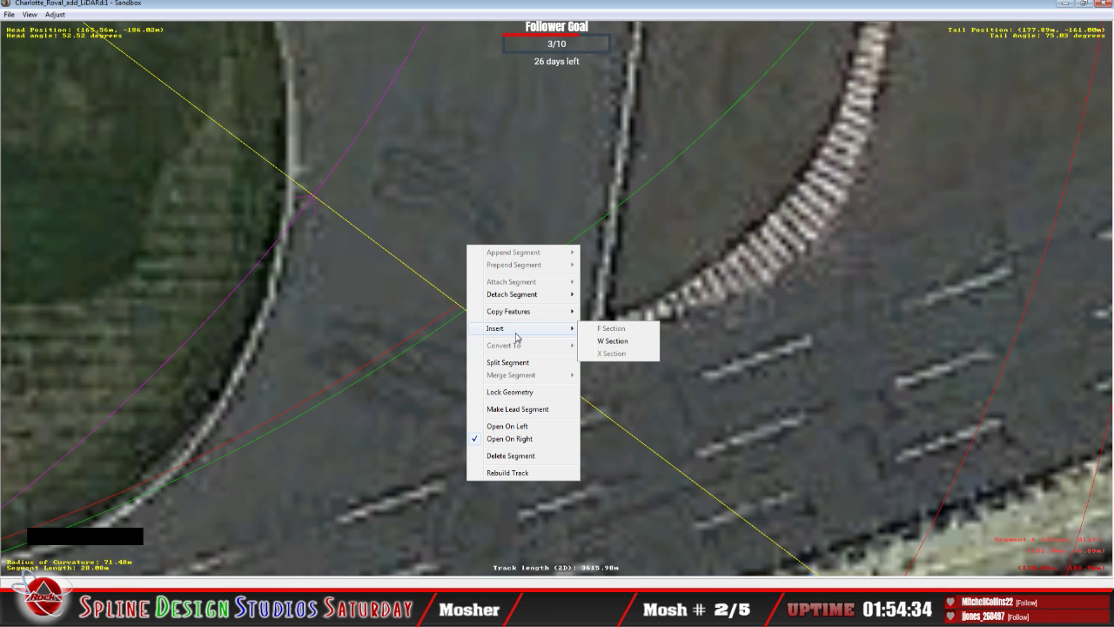
click(427, 183)
right_click(428, 183)
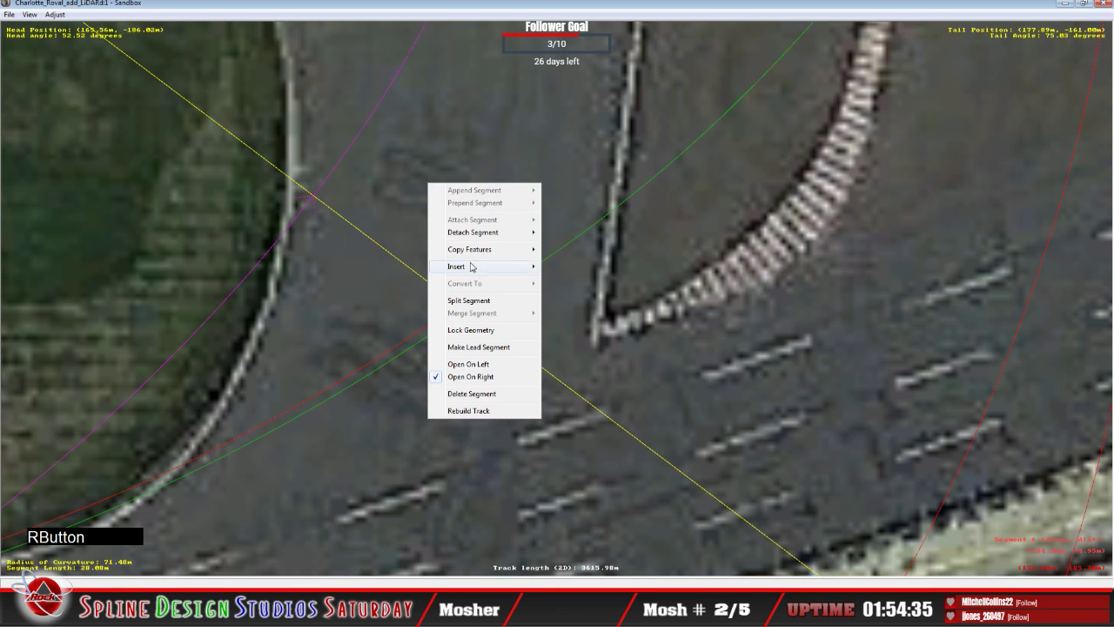
mouse_move(473, 273)
click(566, 148)
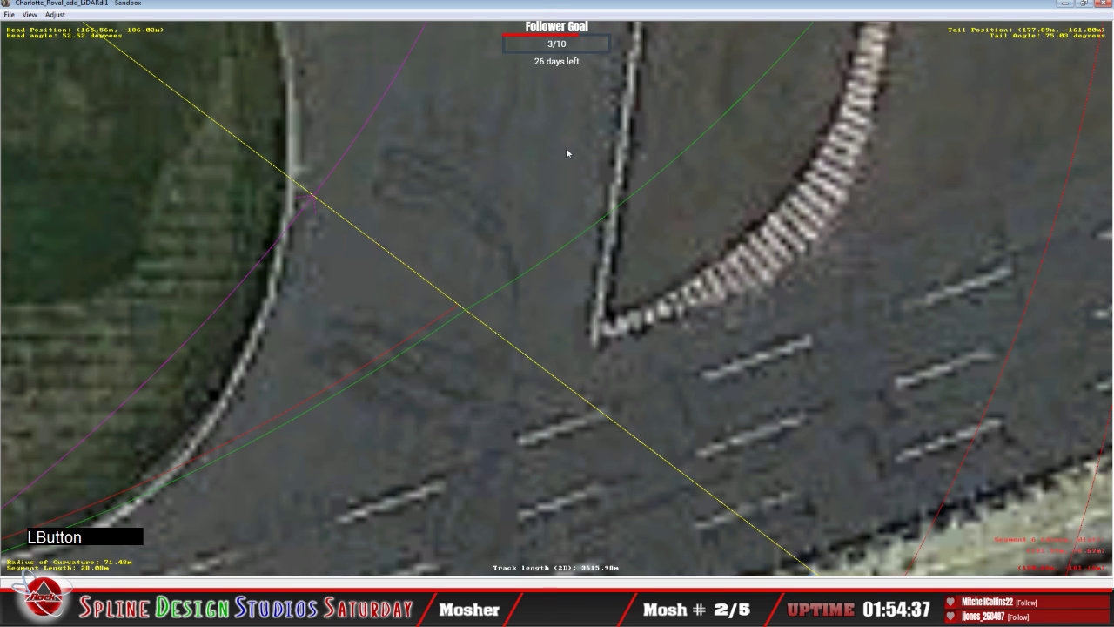
Select the F section crossing the segment above the striped island and recheck whether an X section can be inserted there.
key(x)
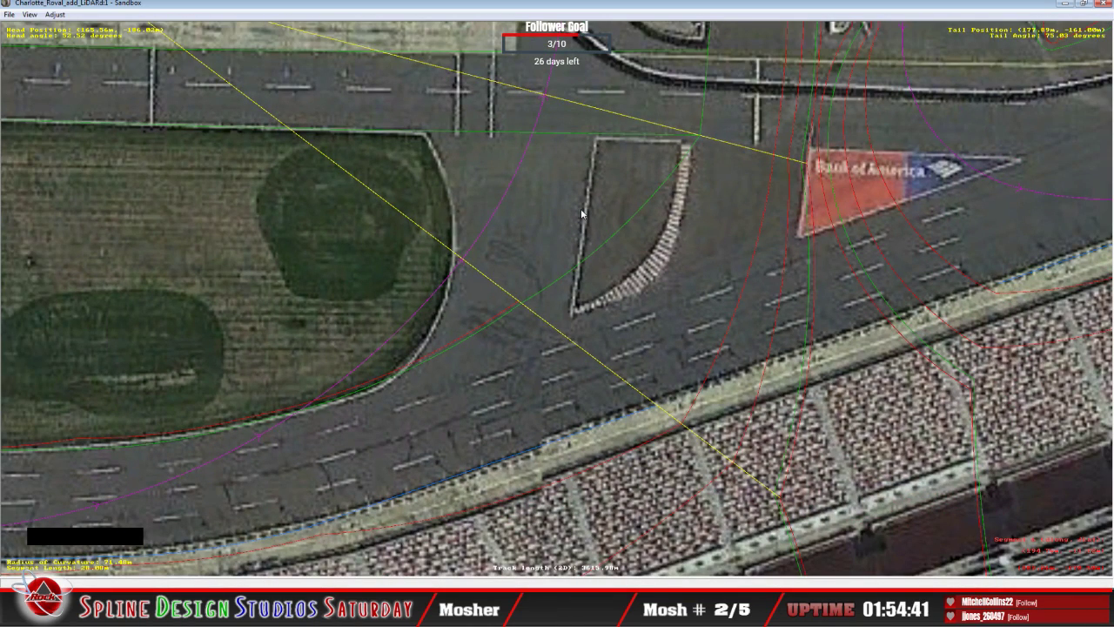
key(c)
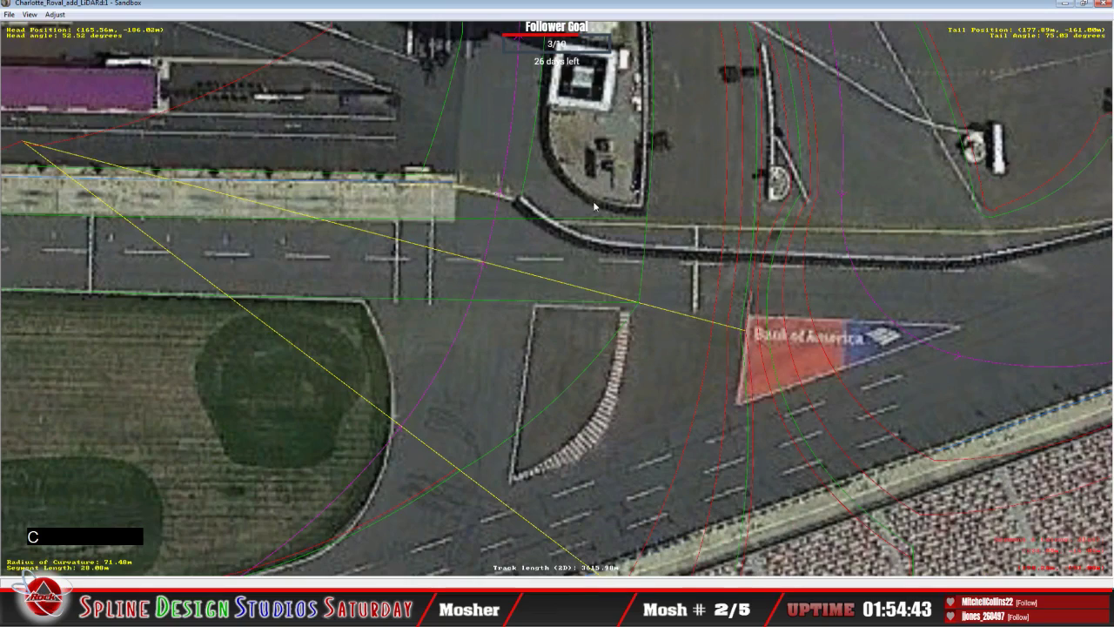
click(534, 305)
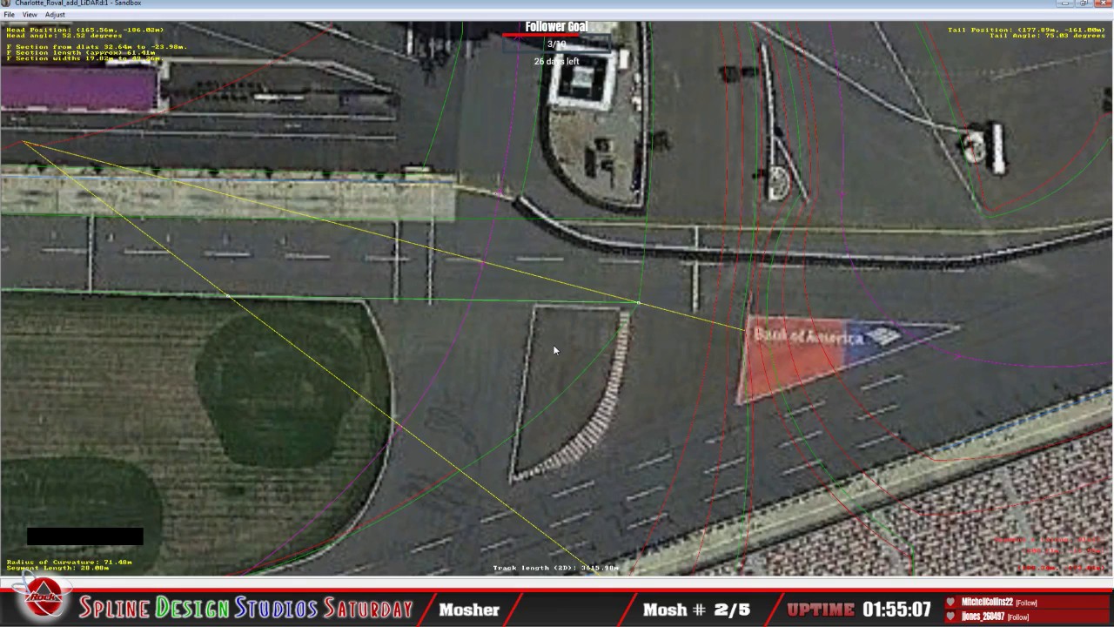
key(F7)
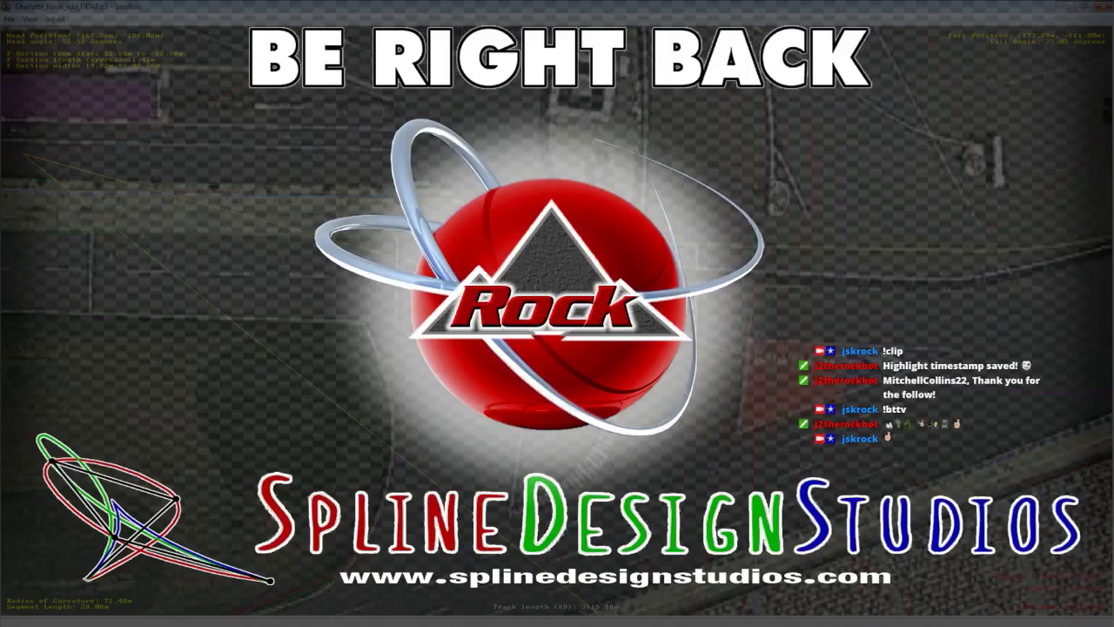
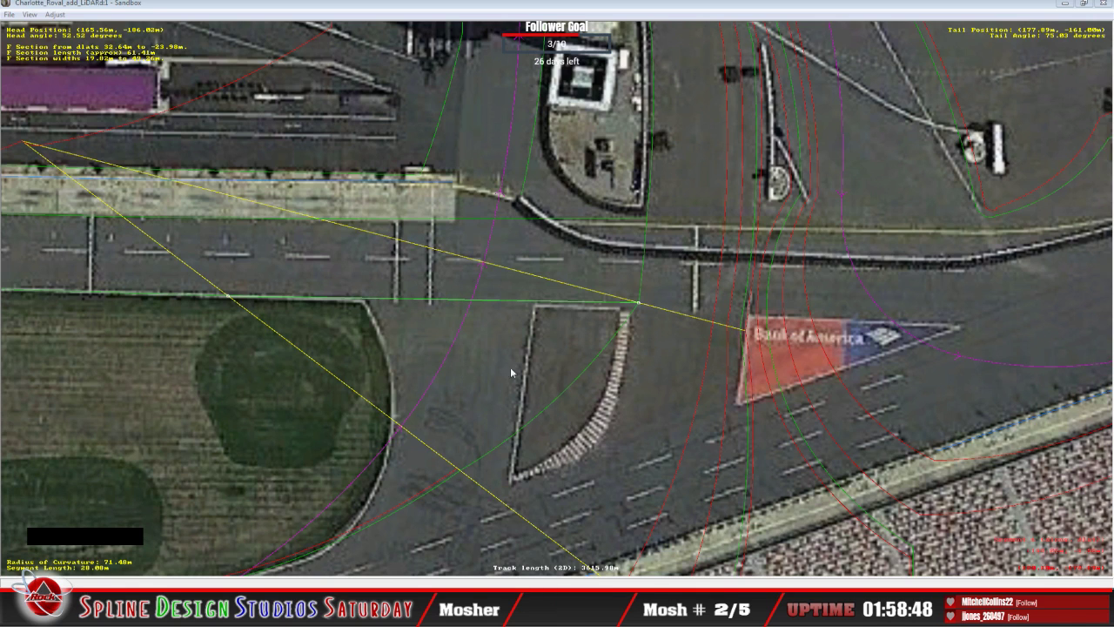
click(479, 386)
right_click(478, 383)
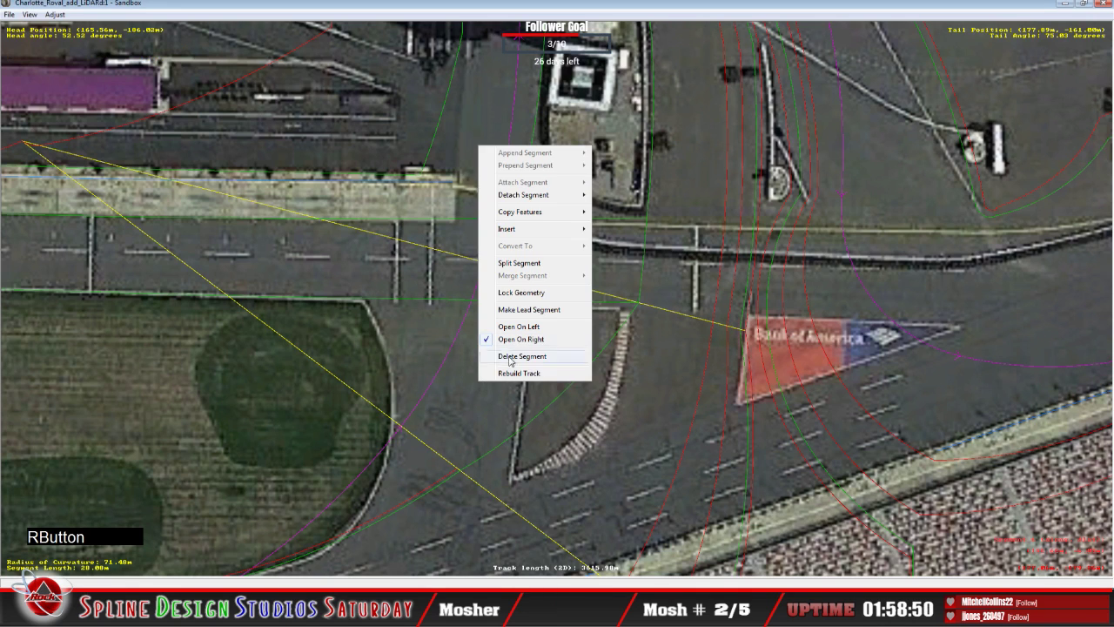
mouse_move(523, 237)
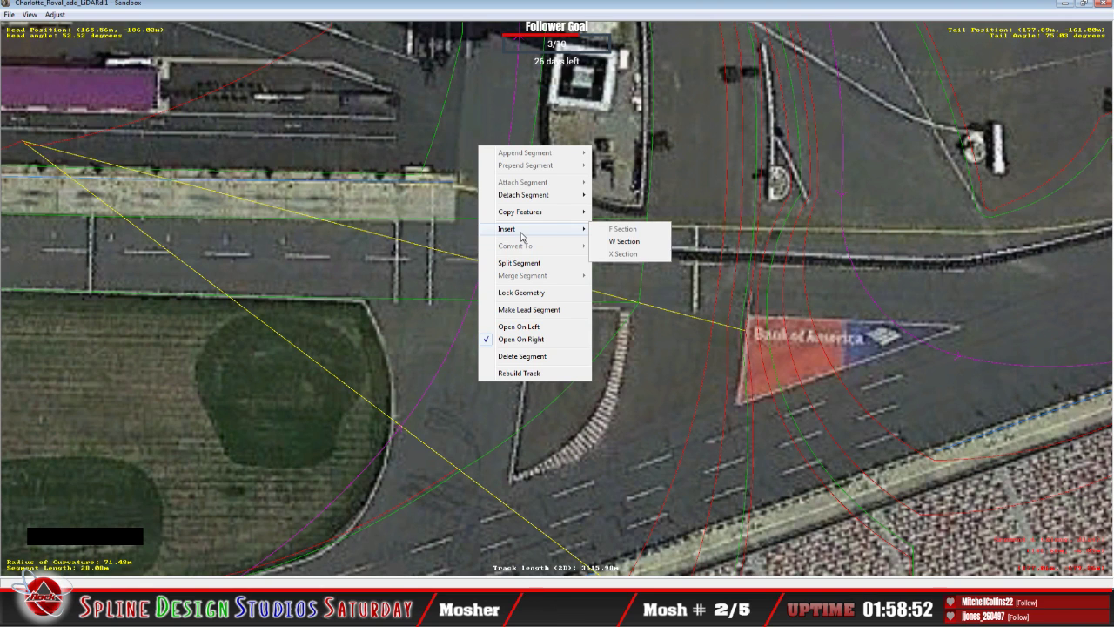
click(535, 316)
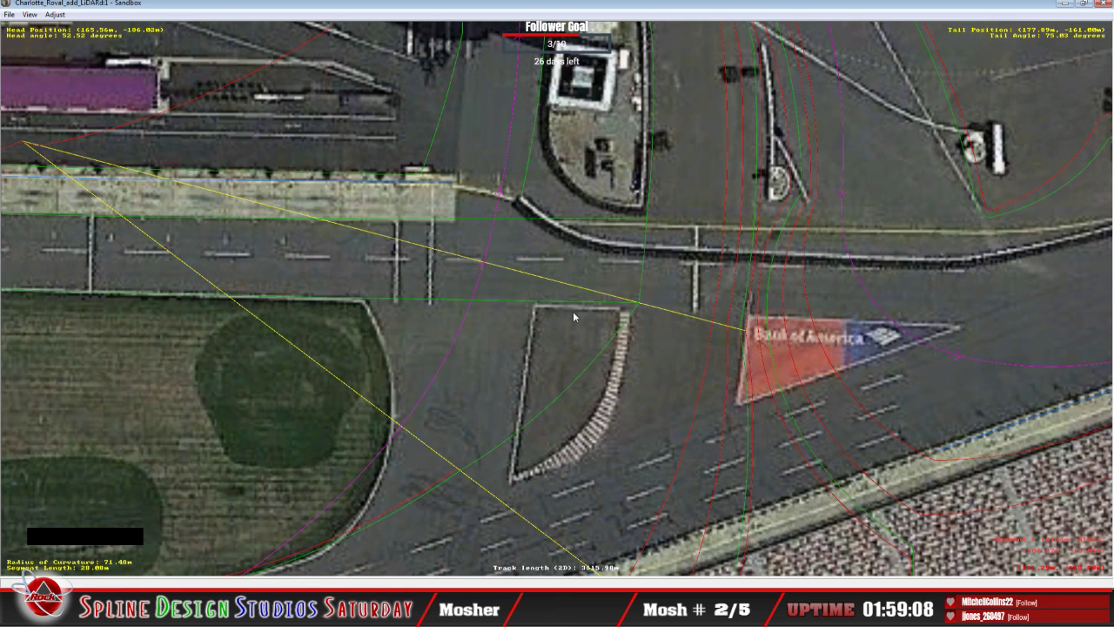
Turn on drawing the world underneath the track geometry lines.
click(29, 14)
click(56, 112)
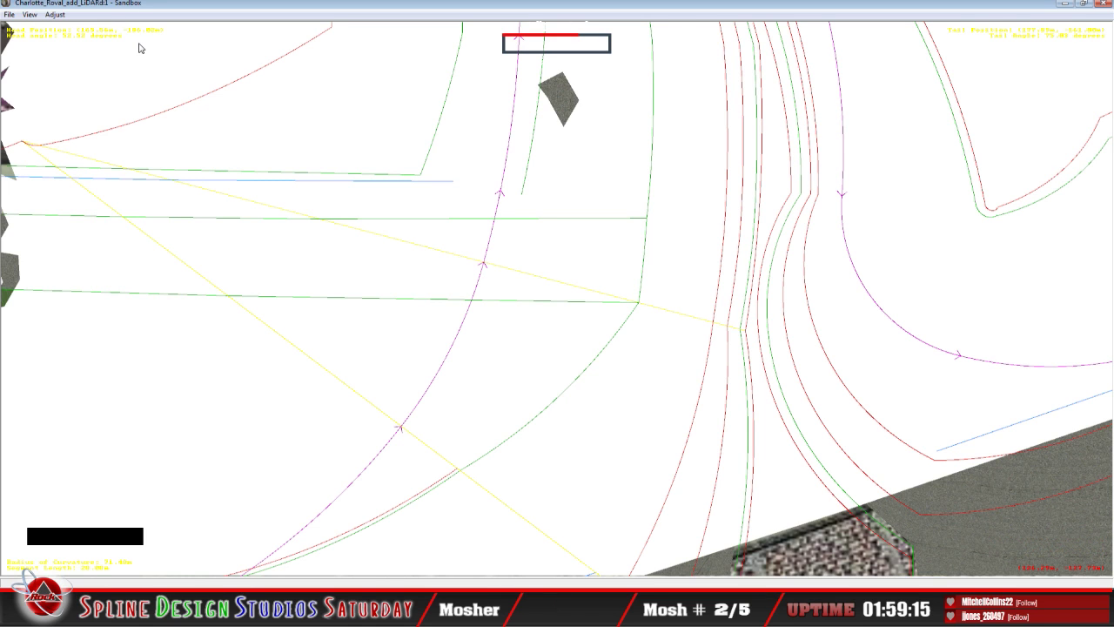
click(227, 16)
Switch to the Object Placement View and select the Charlotte_LiDAR.3do instance in the track side object properties.
click(30, 15)
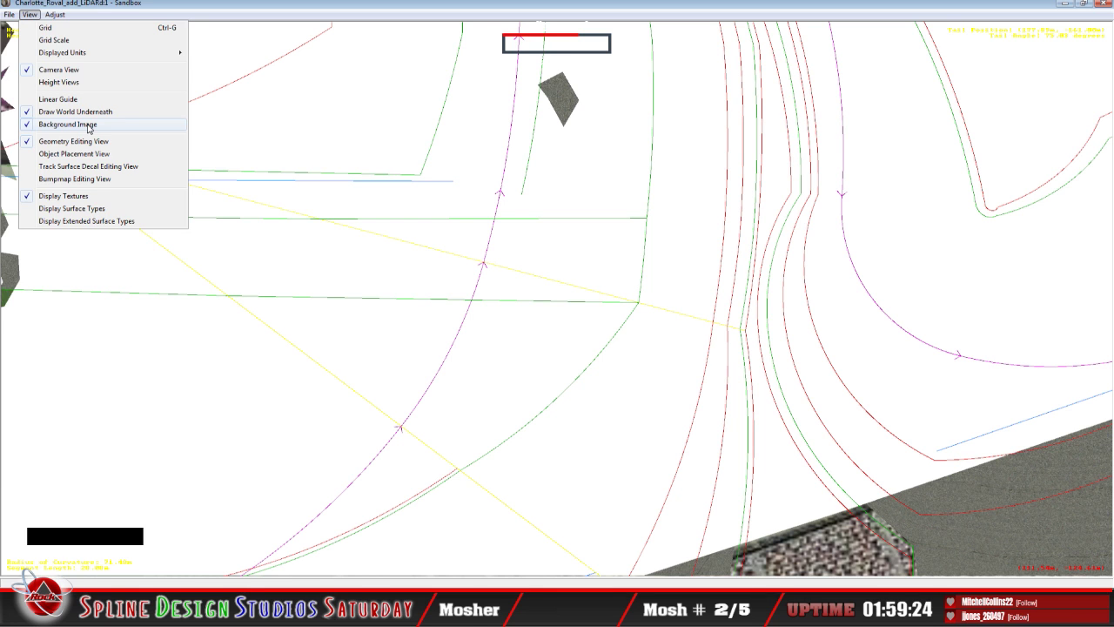
click(95, 154)
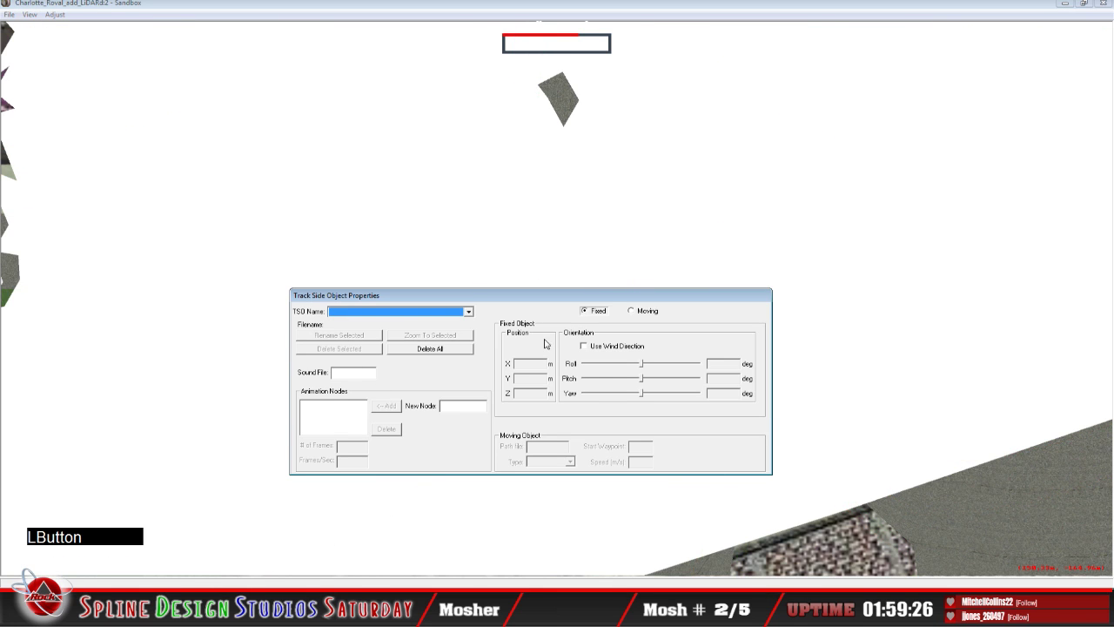
click(469, 312)
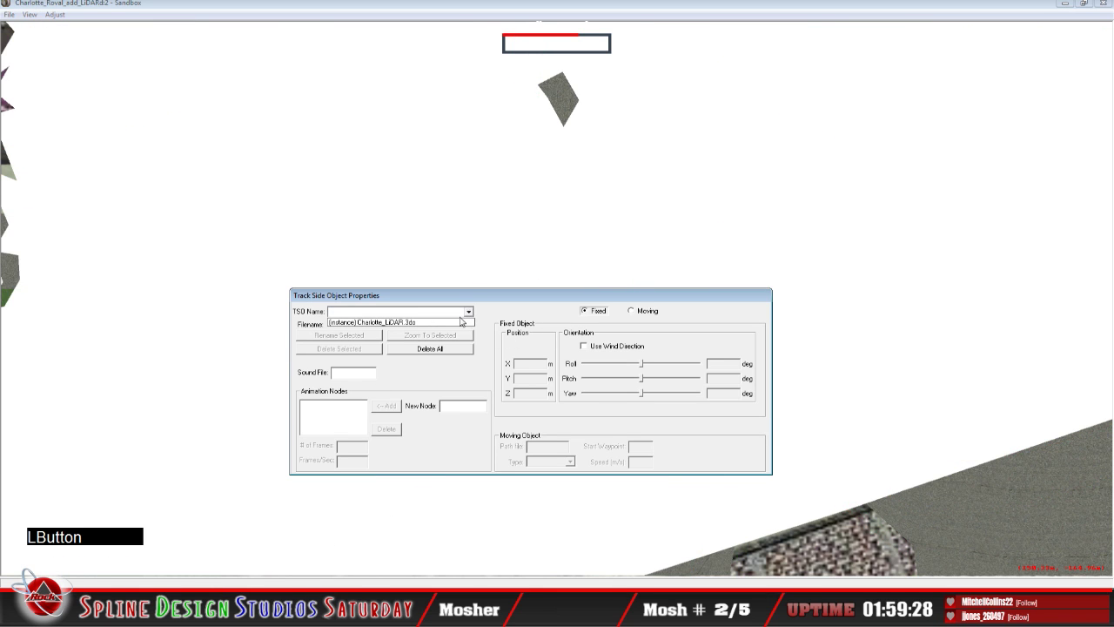
click(462, 322)
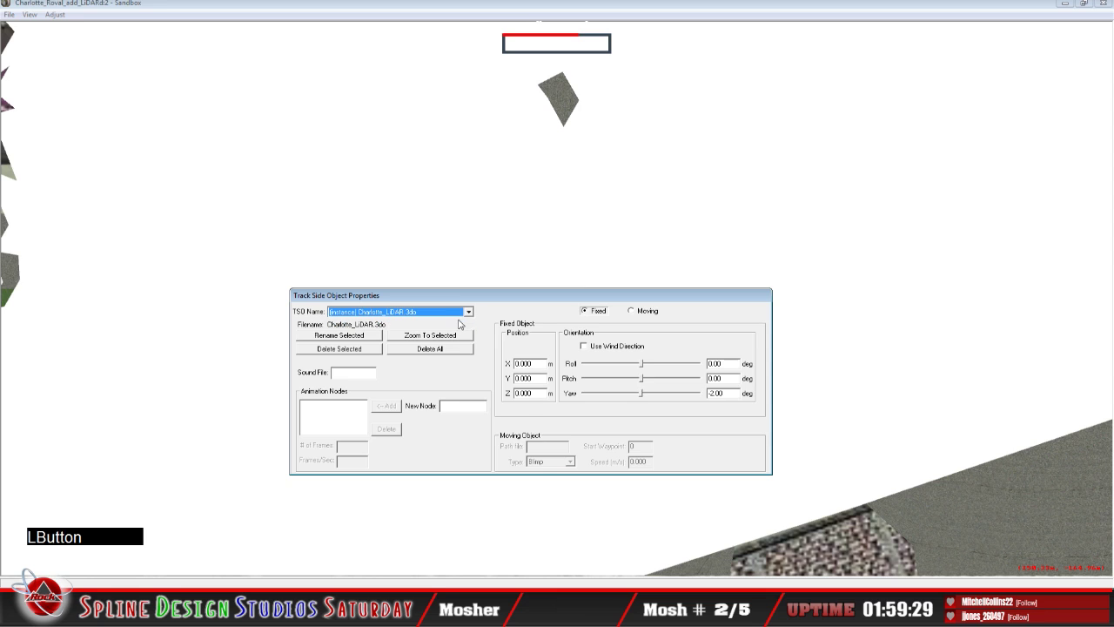
Set the Z position of the Charlotte_LiDAR.3do object to -1.000 m and check the world around the whole track.
click(518, 395)
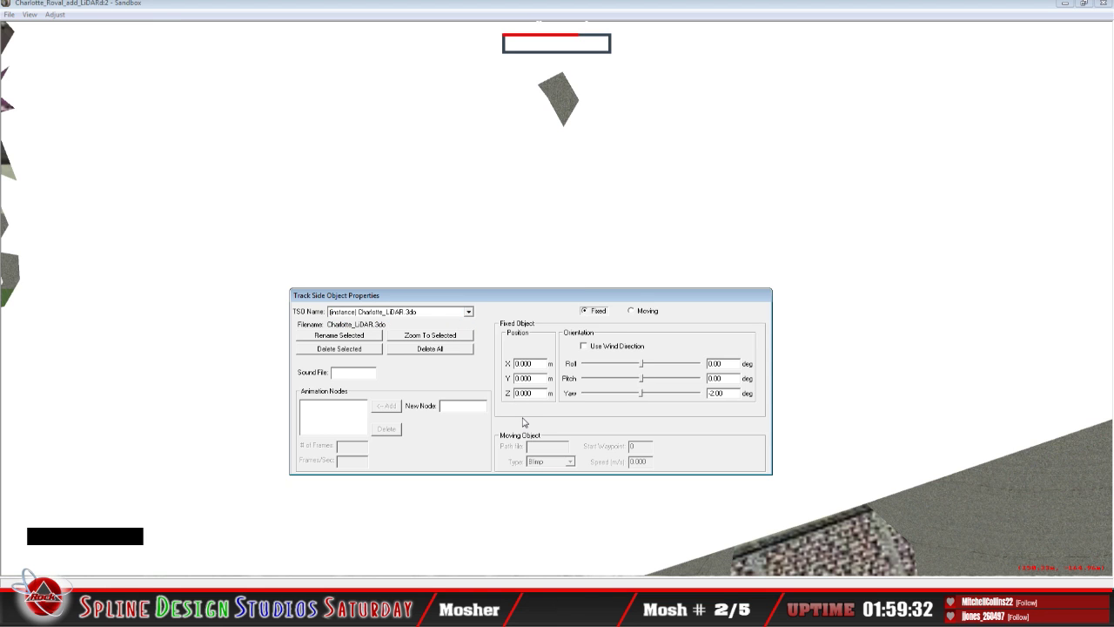
text(-)
key(Delete)
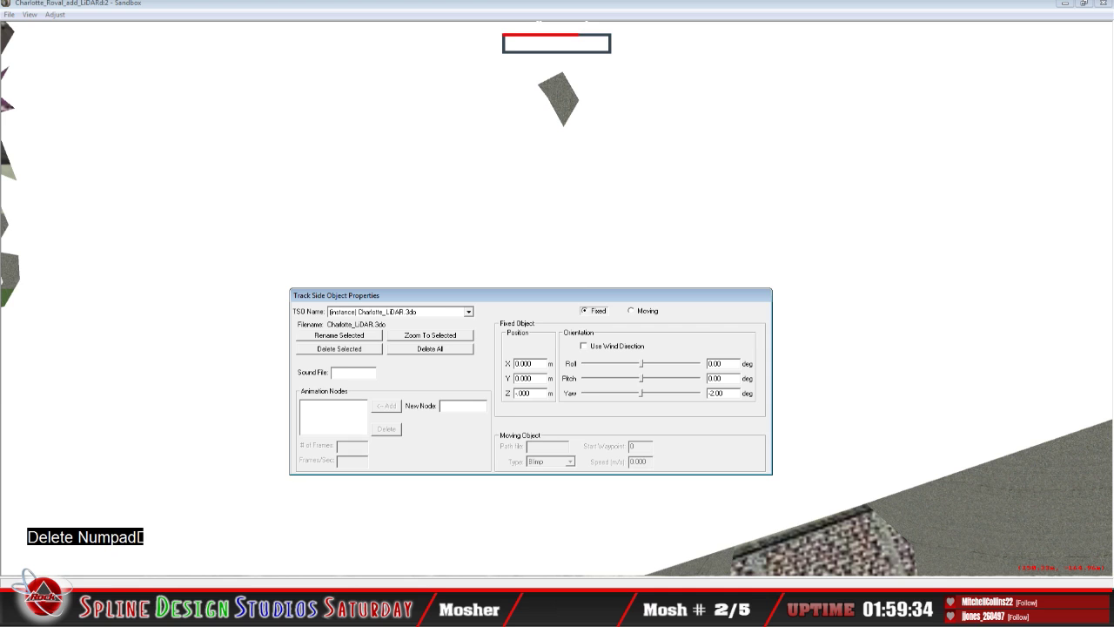
text(1)
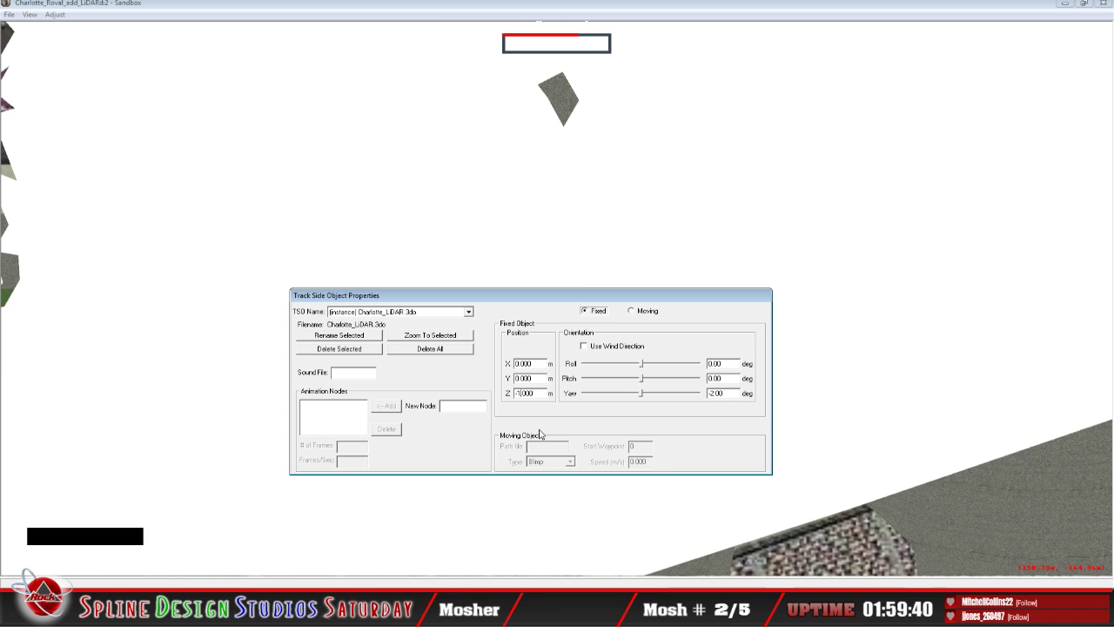
click(414, 8)
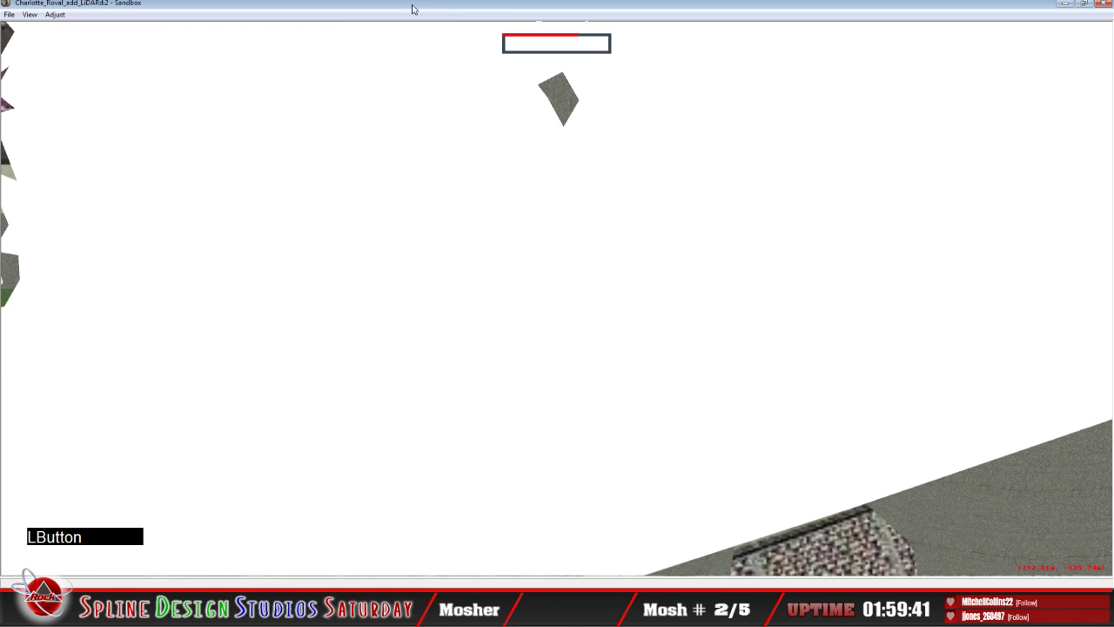
key(x)
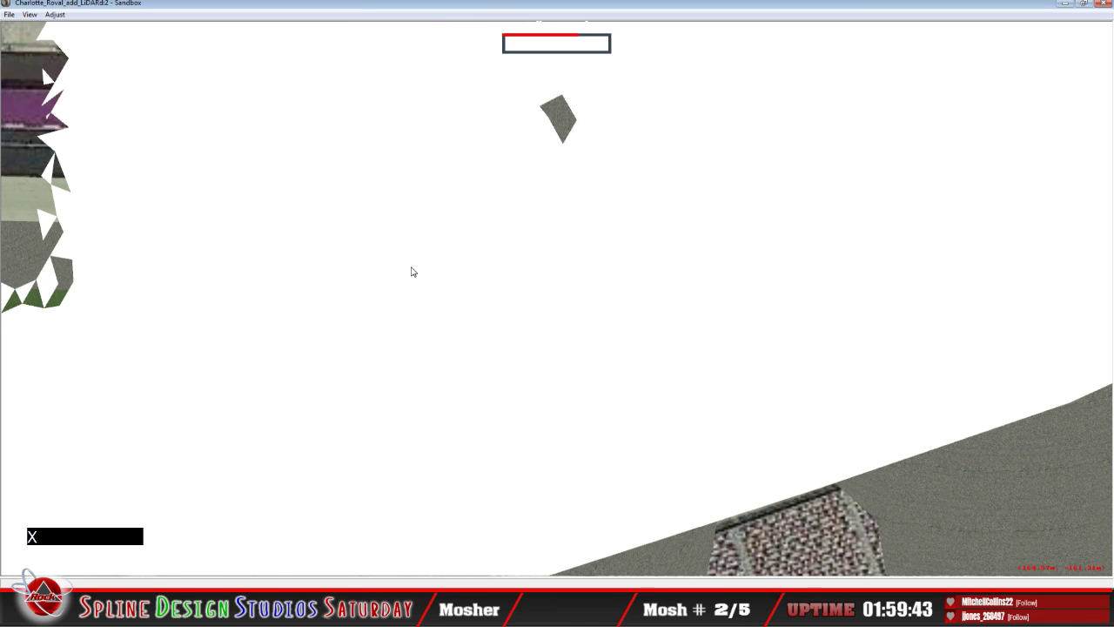
key(x)
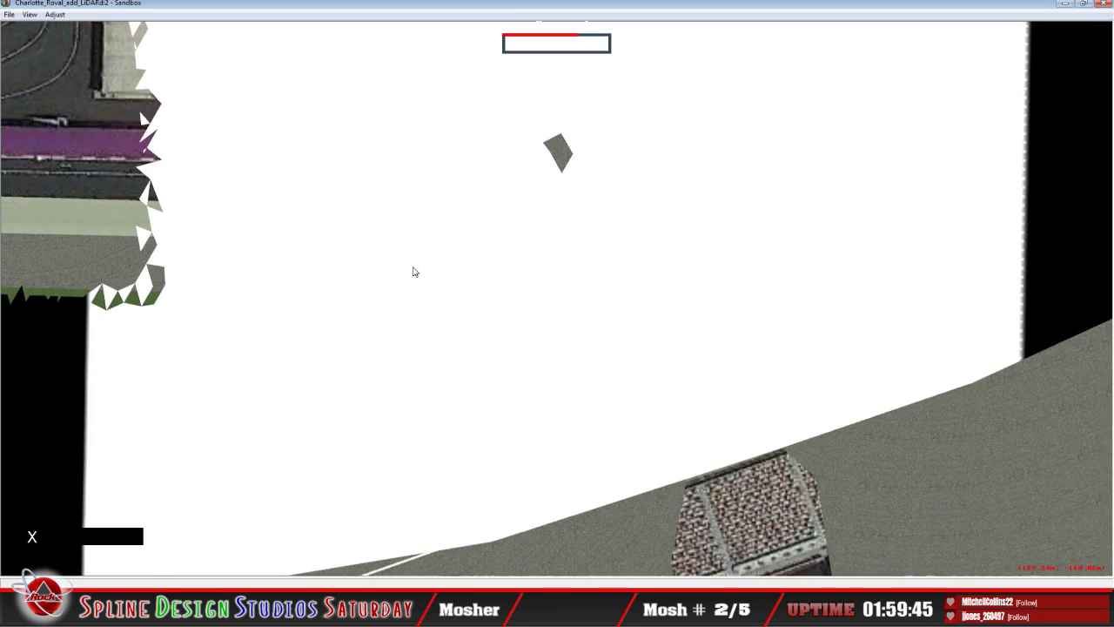
key(x)
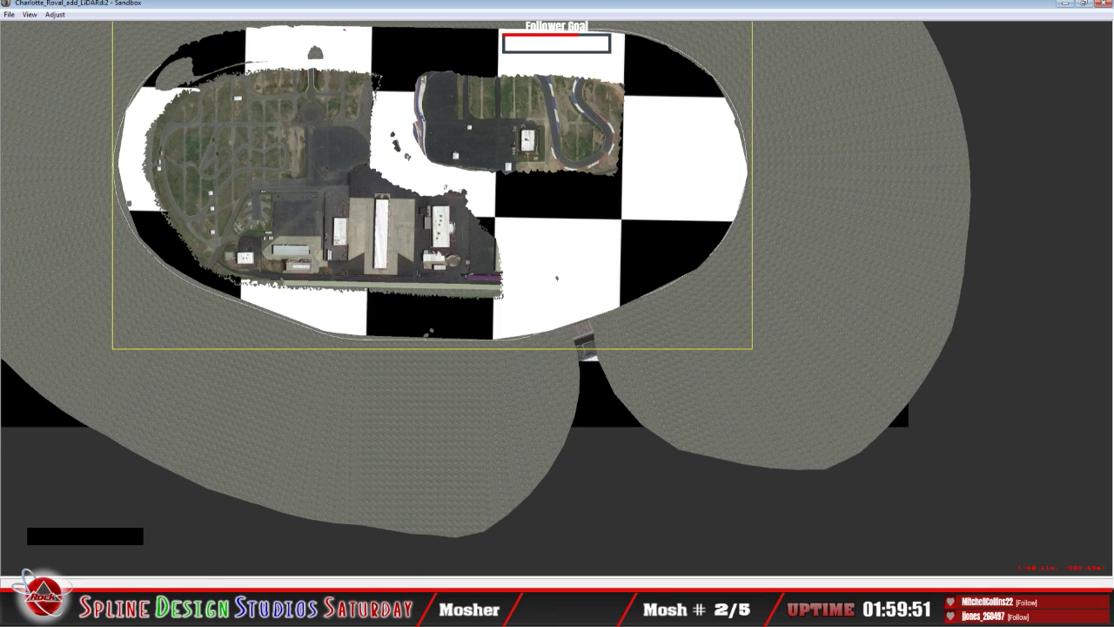
Lower the Charlotte_LiDAR.3do object step by step through -5.000 and -10.000 m to a Z position of -20.000 m.
click(402, 582)
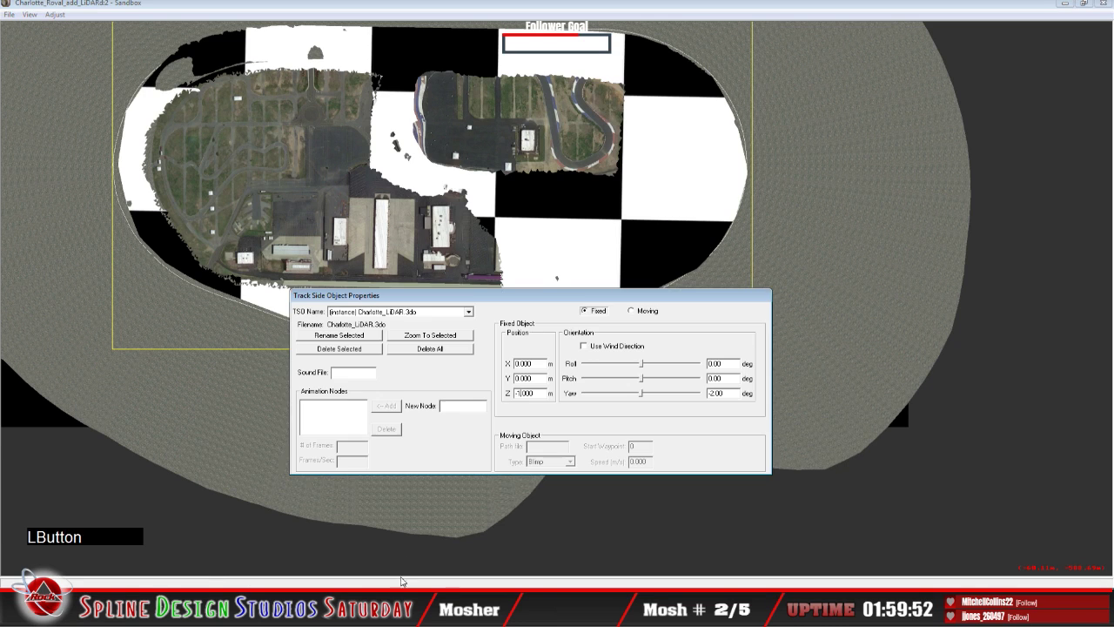
click(519, 393)
key(Delete)
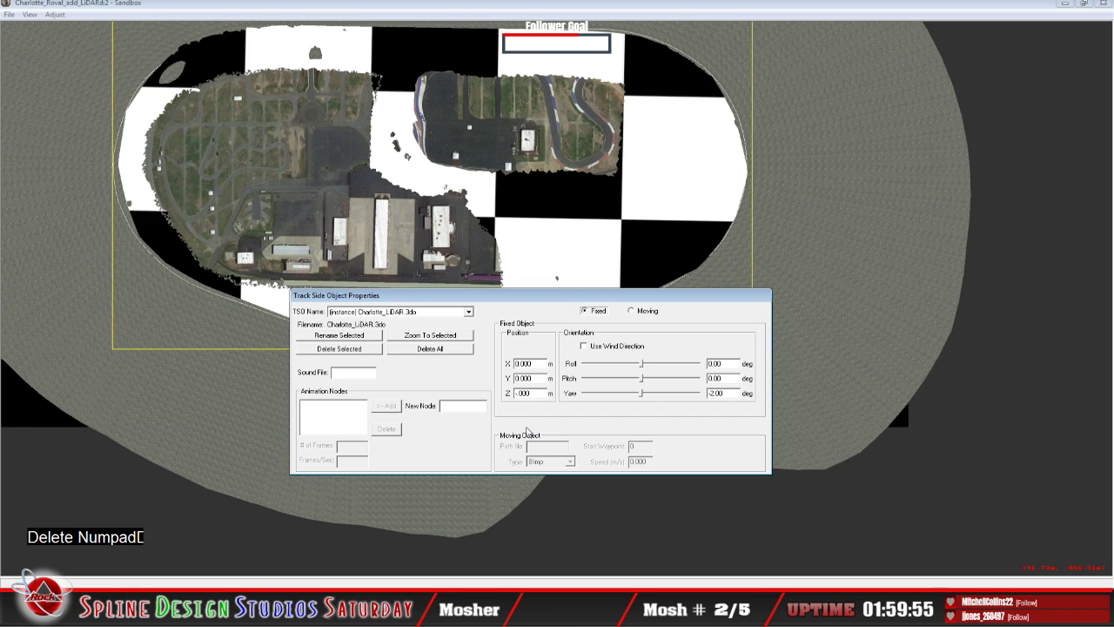
text(5)
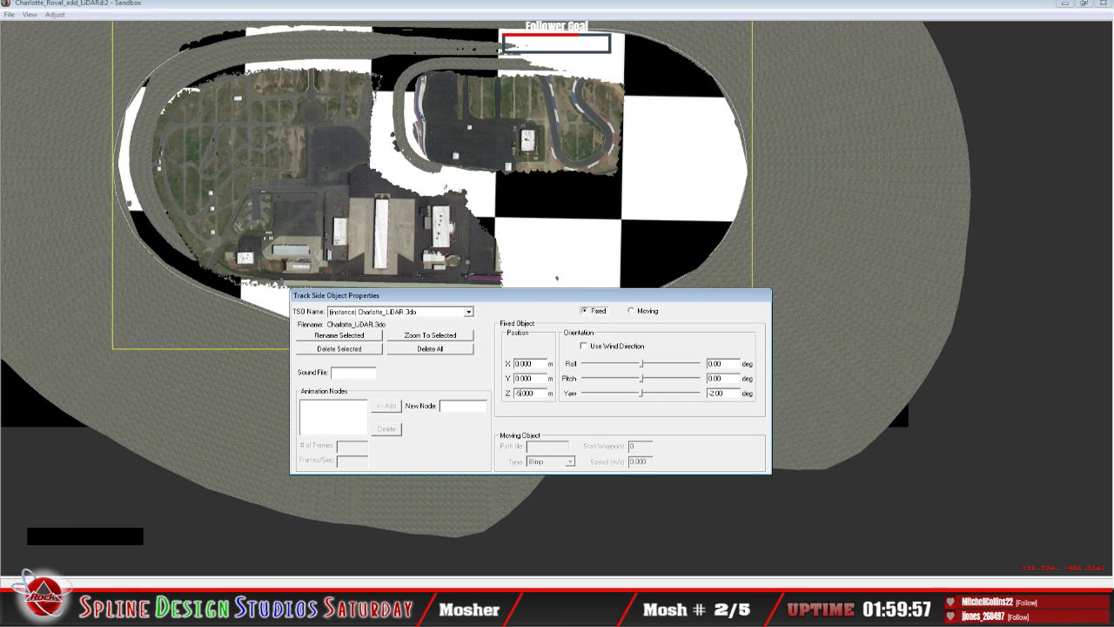
key(BackSpace)
text(10)
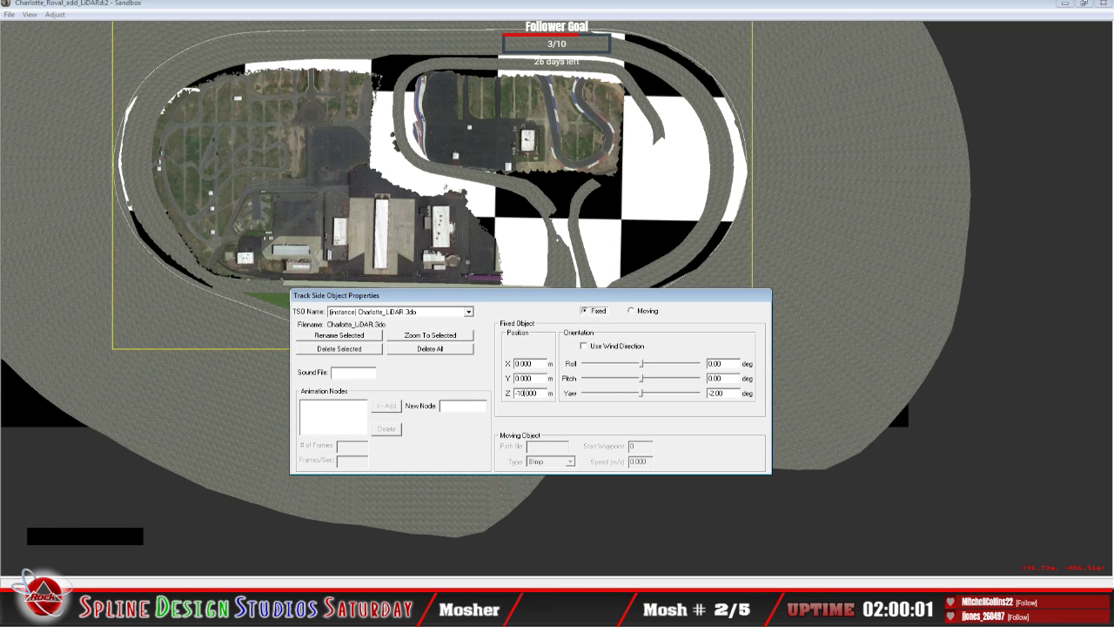
key(BackSpace)
key(BackSpace)
text(20)
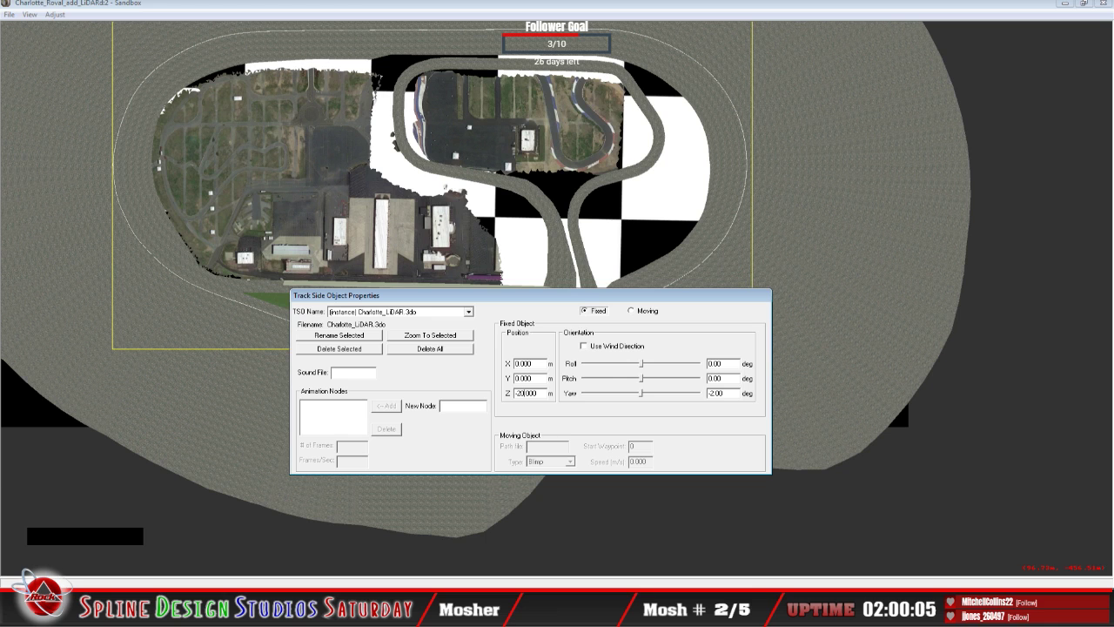
click(137, 467)
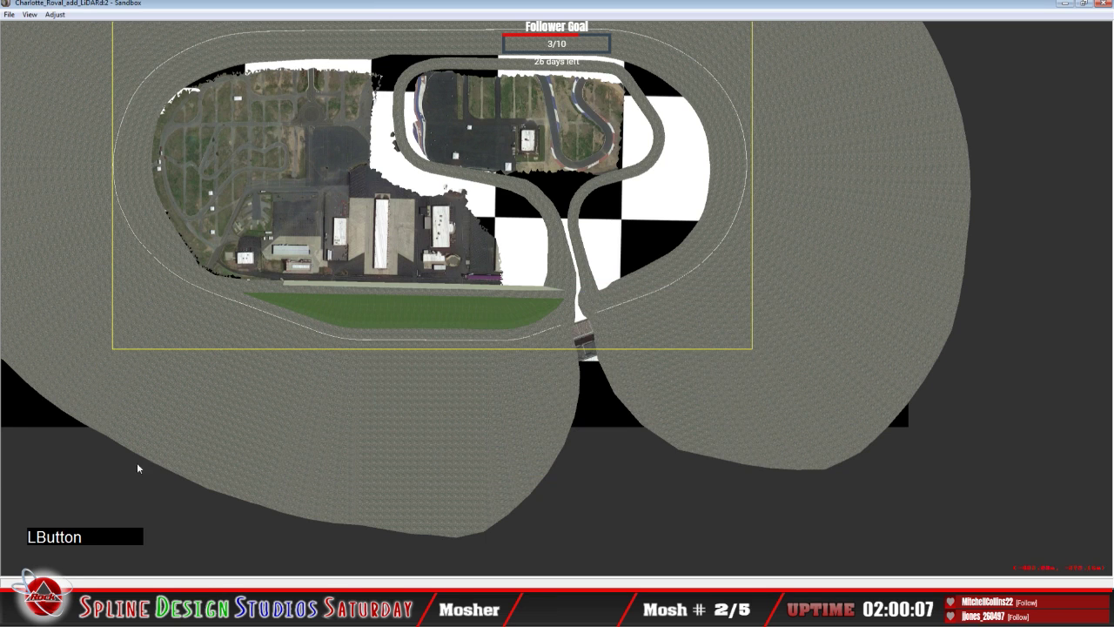
Switch from the Object Placement View to the Geometry Editing View.
click(10, 15)
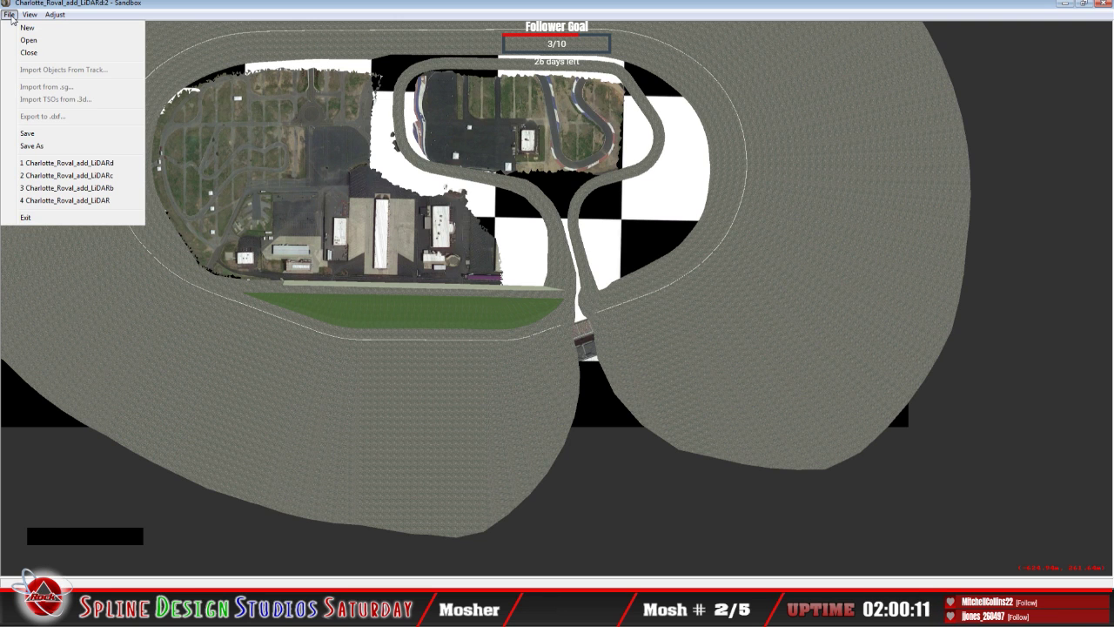
mouse_move(29, 15)
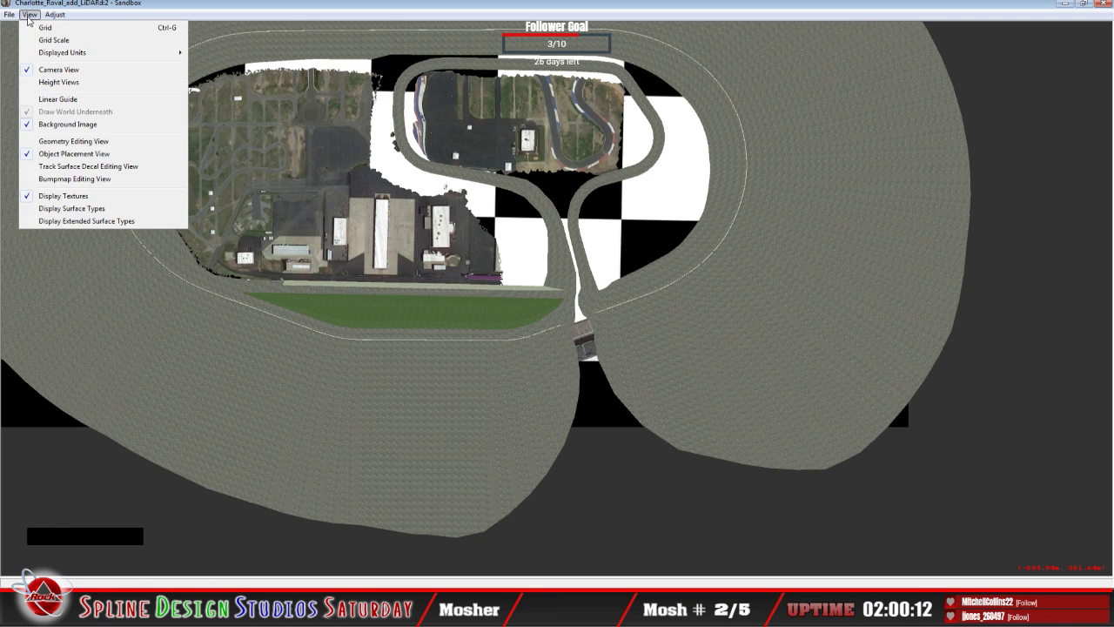
click(61, 143)
click(237, 6)
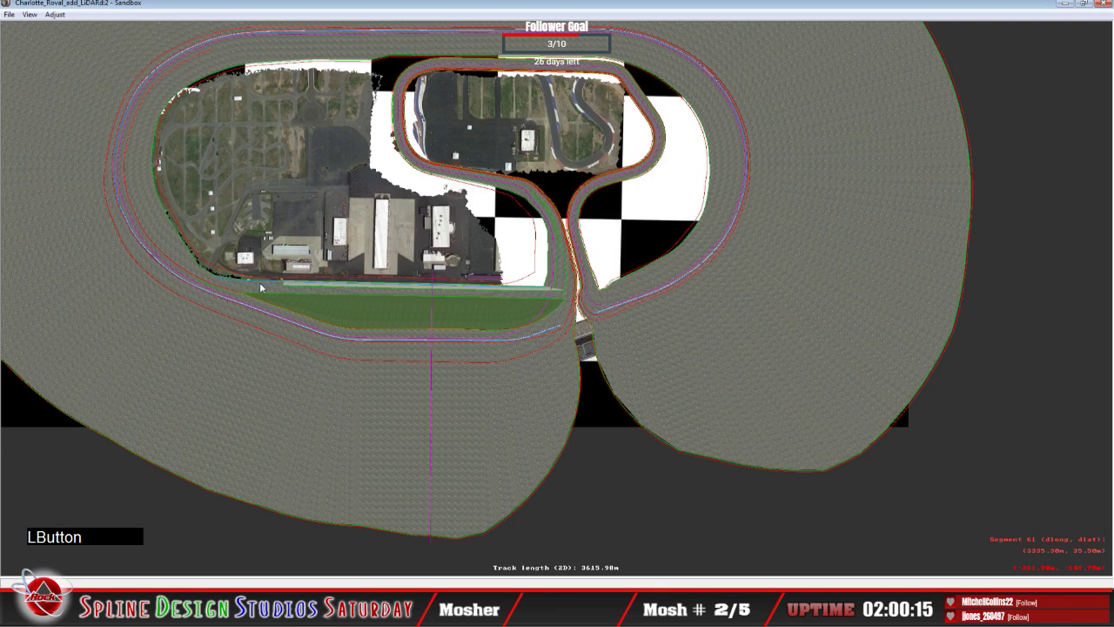
Display the extended surface types where the straight strip meets the infield curve beside the grandstand.
key(z)
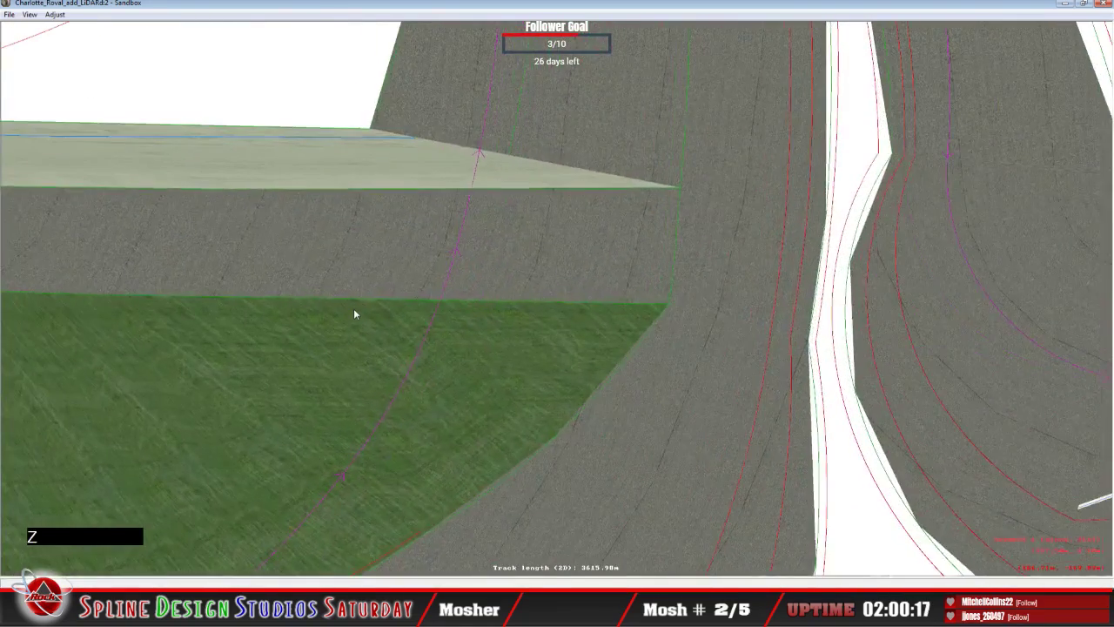
key(x)
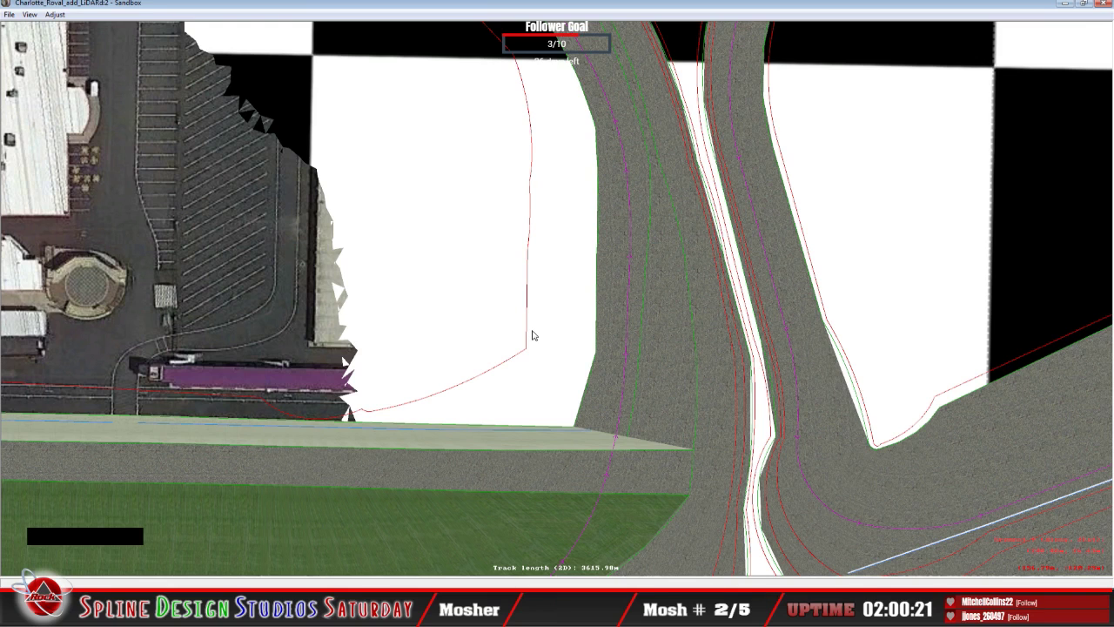
click(25, 17)
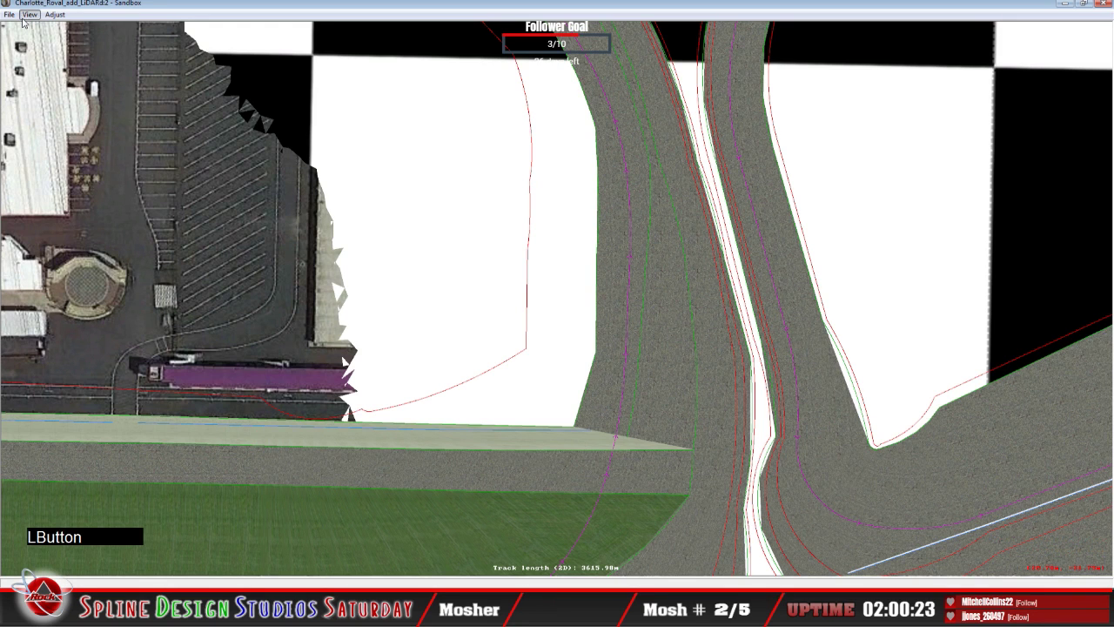
click(77, 220)
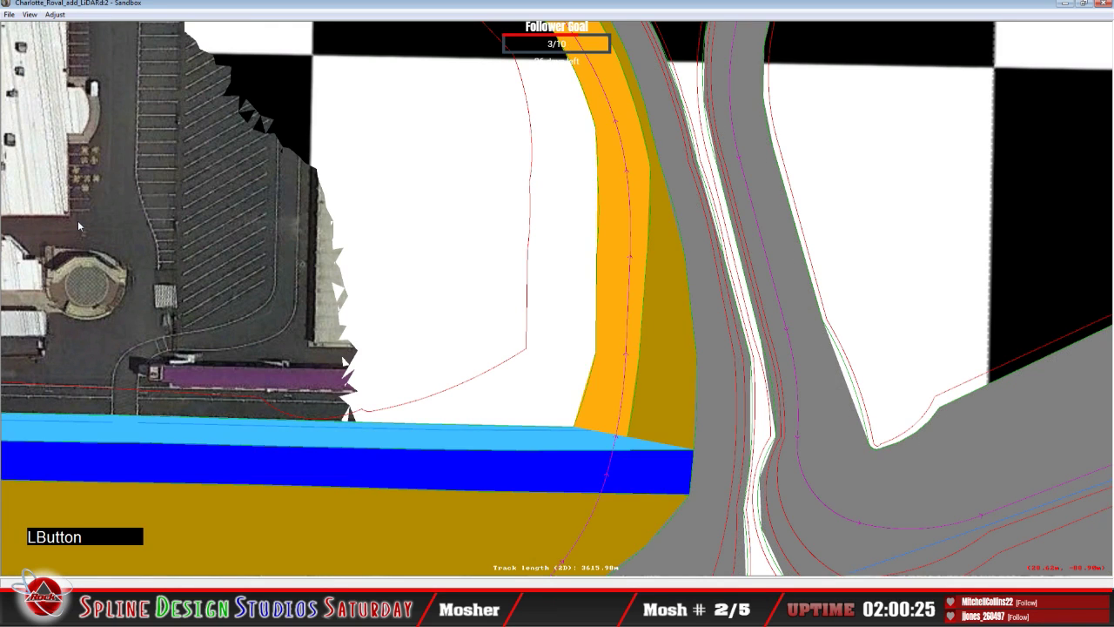
click(537, 323)
key(c)
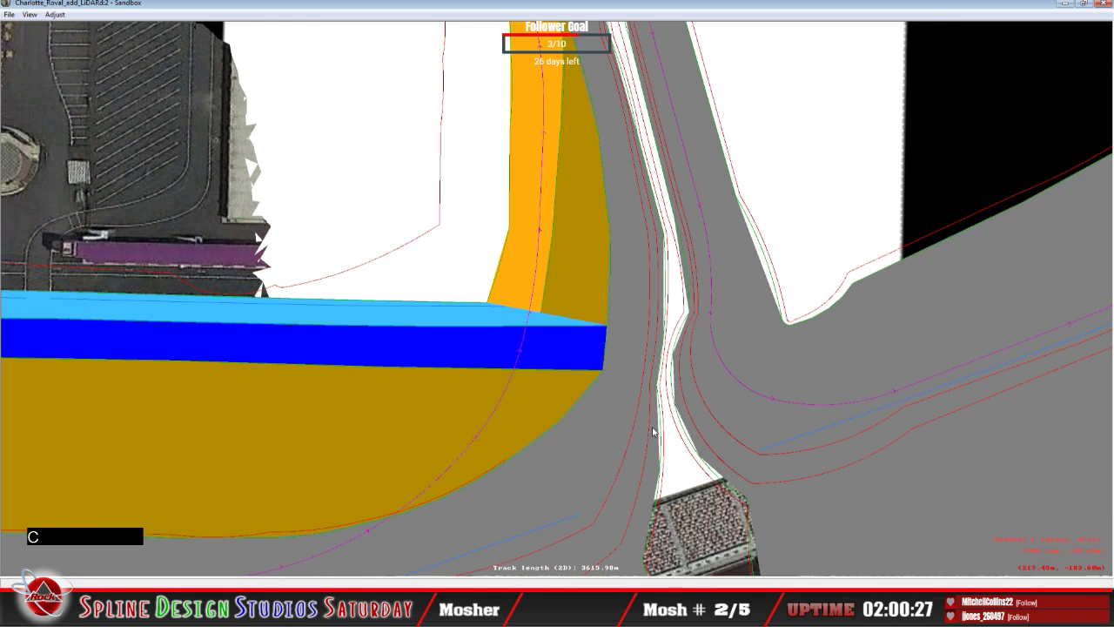
Examine the segments and the F and X sections along the curved inner edge up to the end of the blue strip.
click(537, 341)
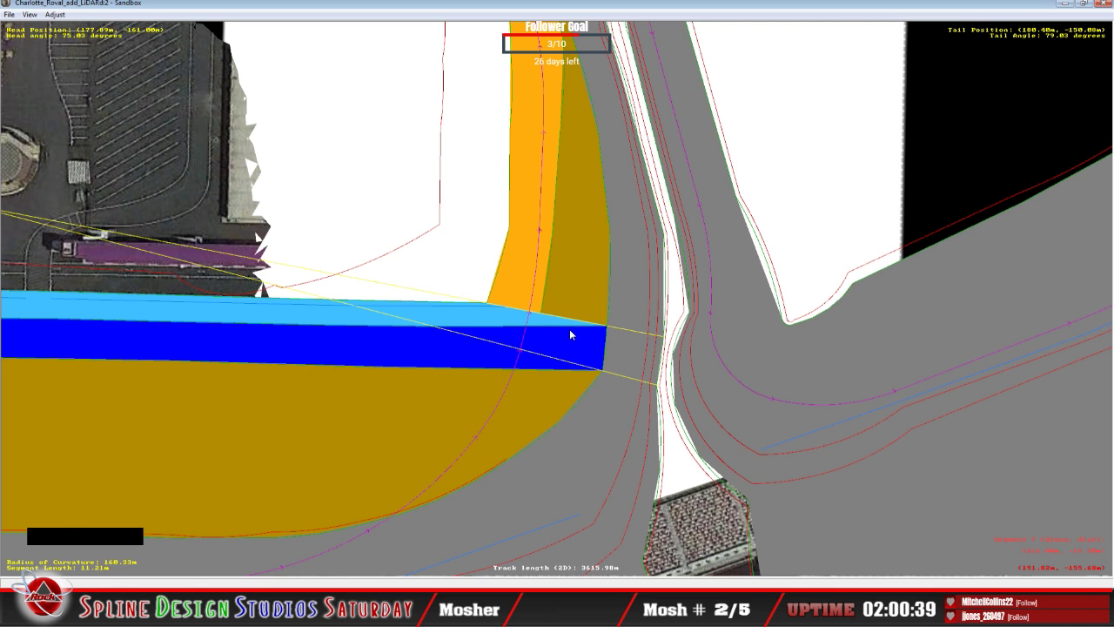
click(547, 367)
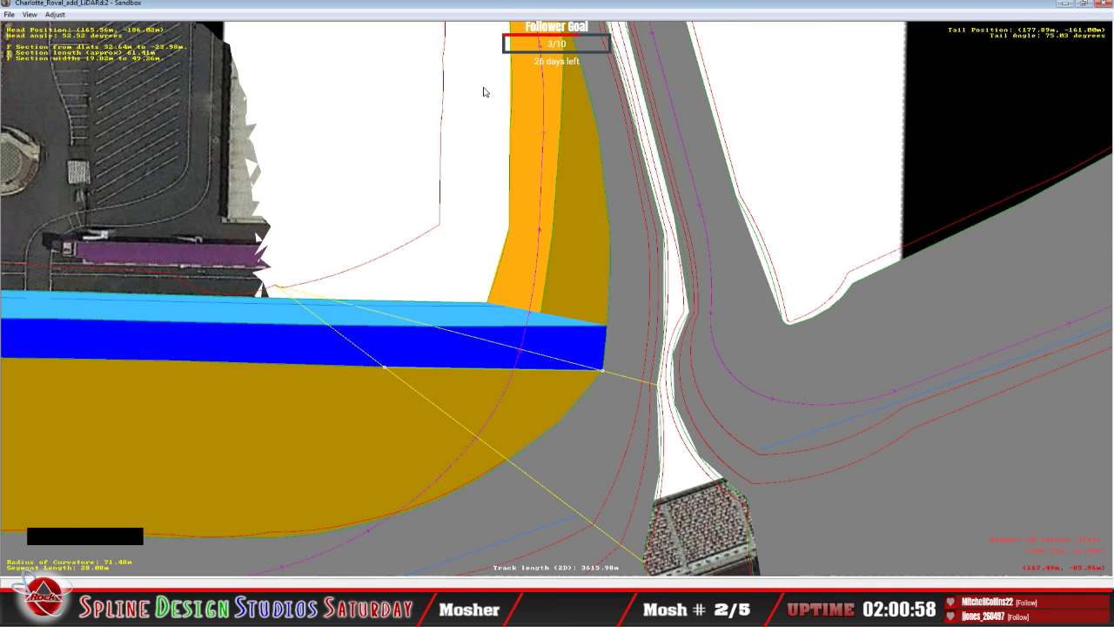
key(c)
key(c)
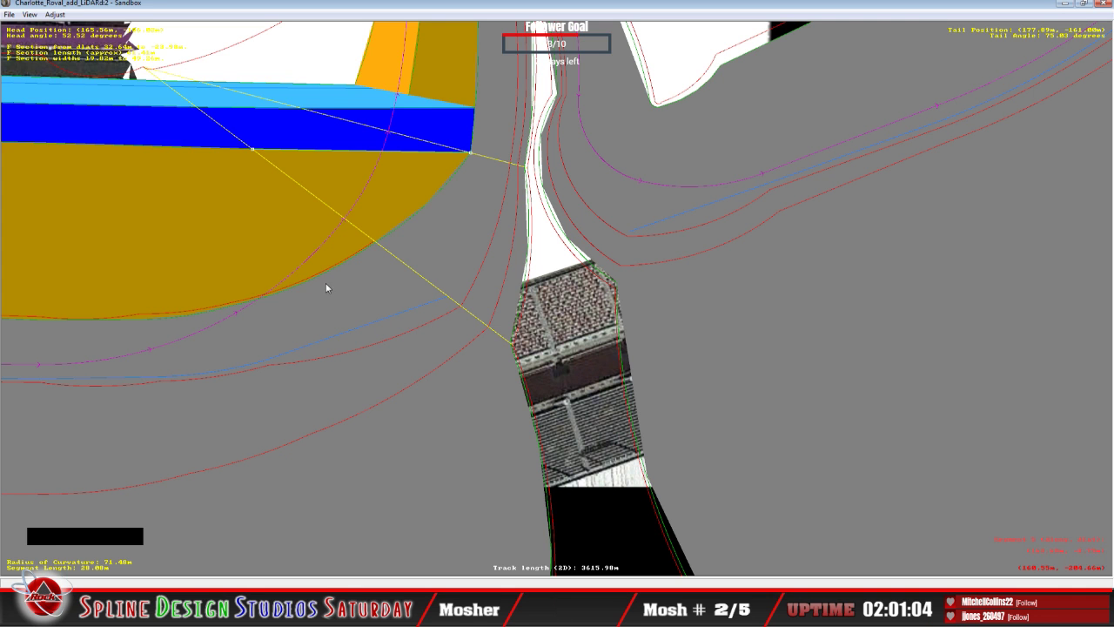
click(343, 258)
key(c)
key(c)
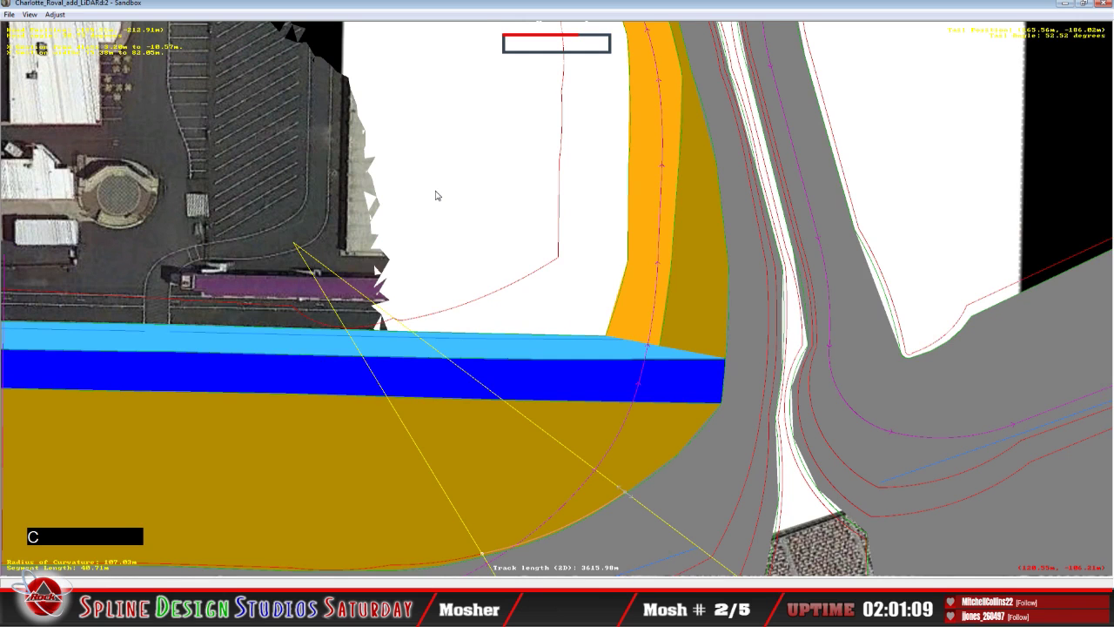
key(c)
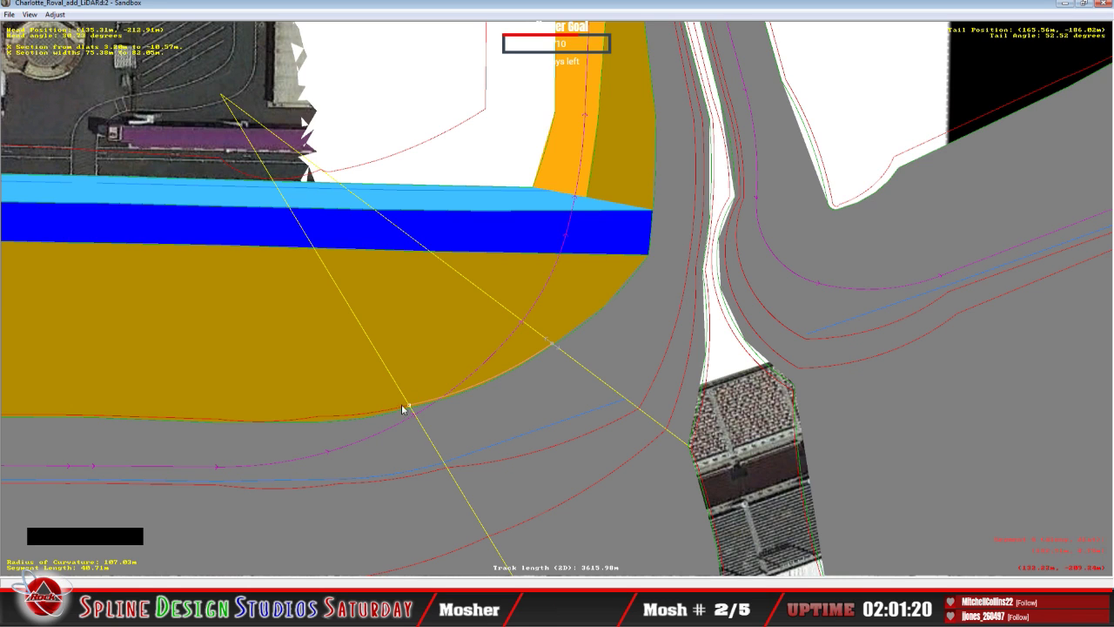
click(550, 346)
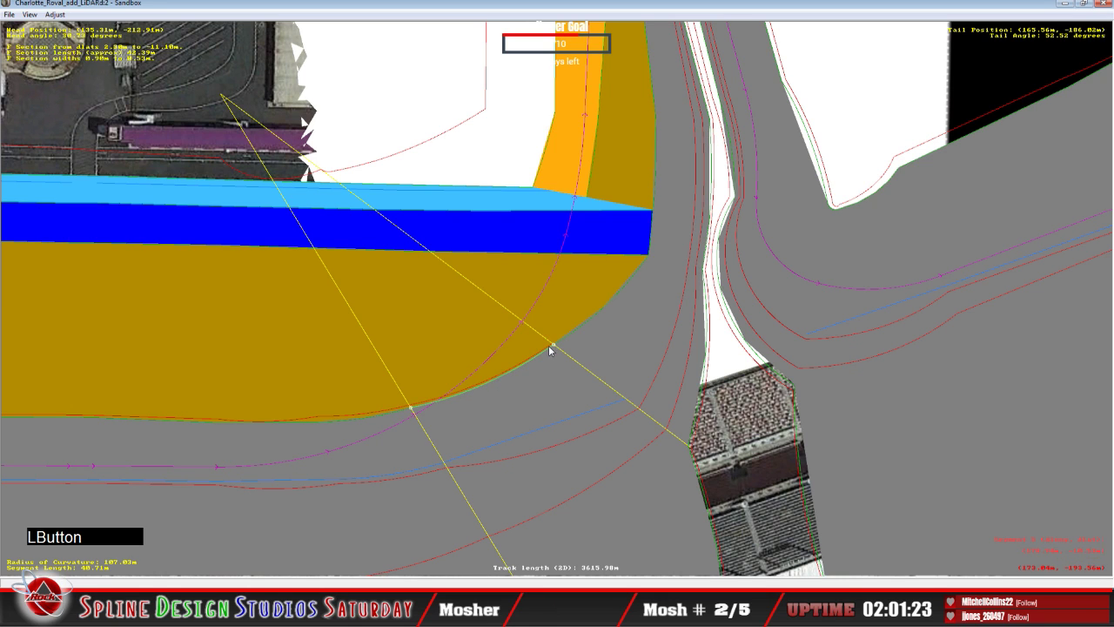
click(571, 303)
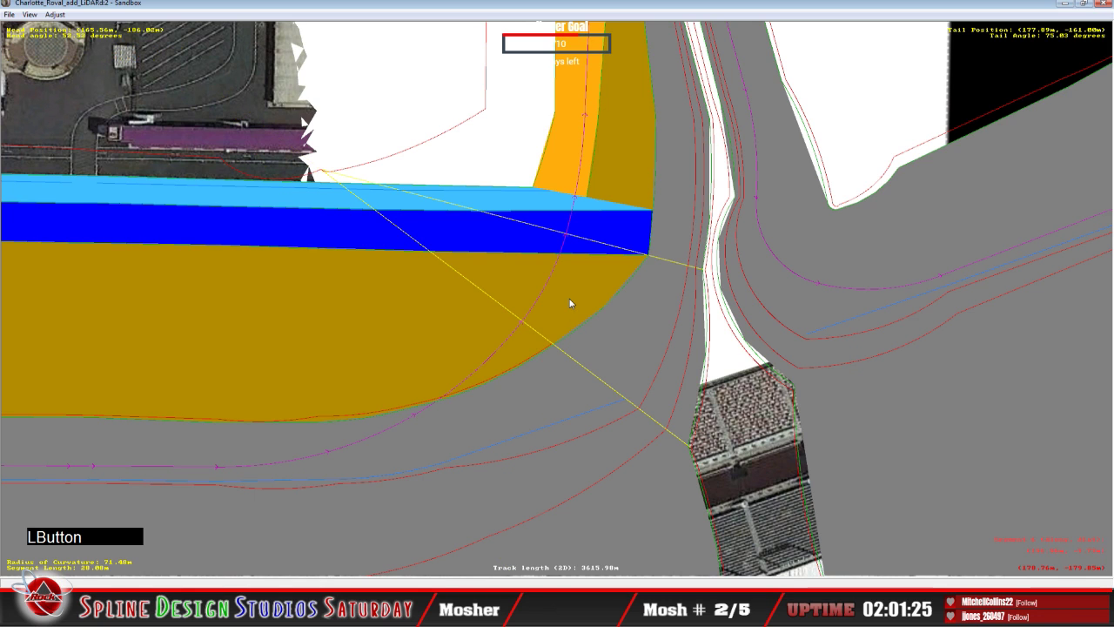
click(612, 228)
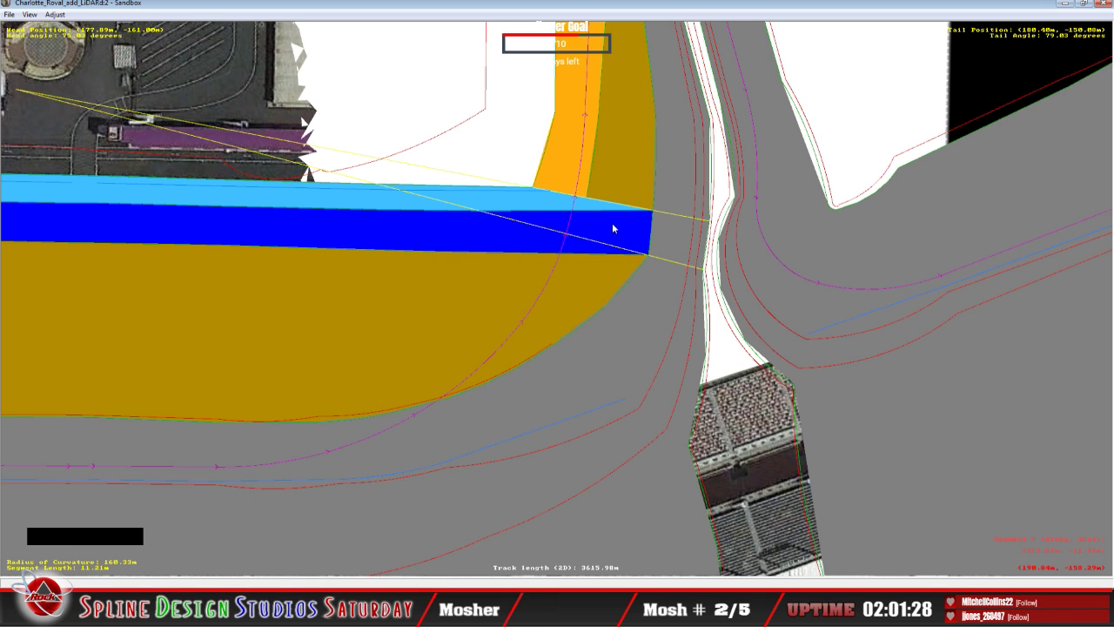
Select the blue F section at the strip's end and check which sections can be inserted in its segment.
key(z)
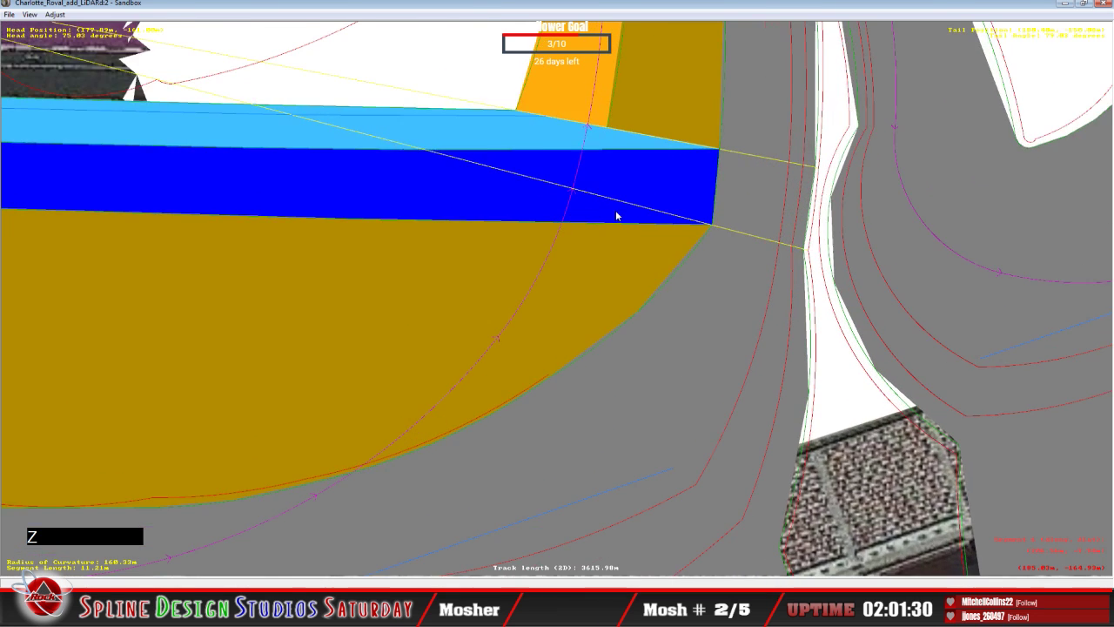
key(c)
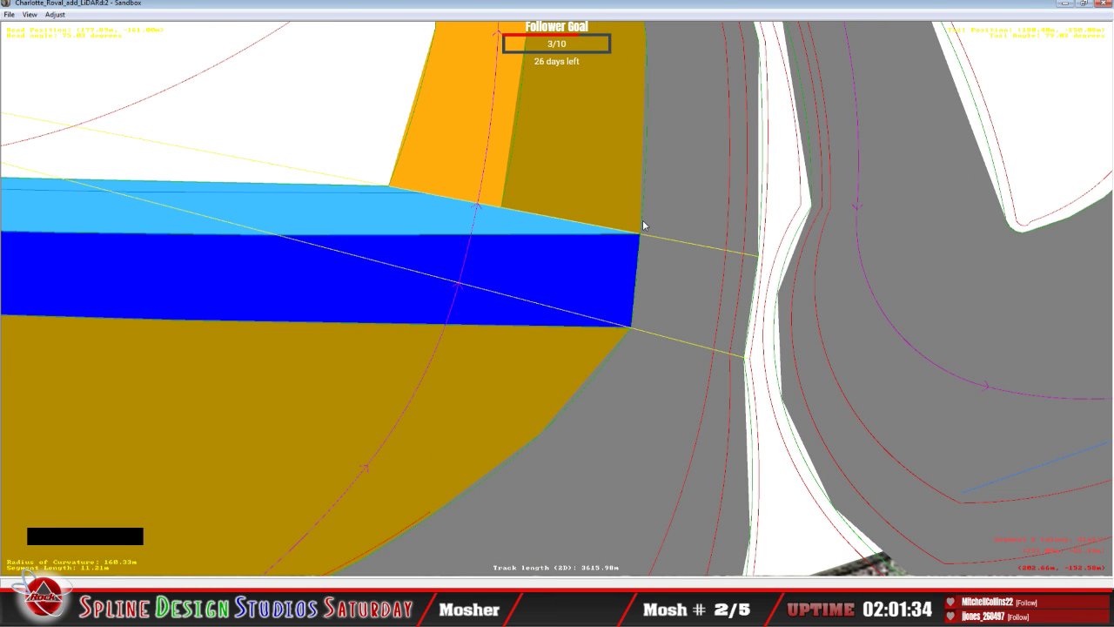
key(c)
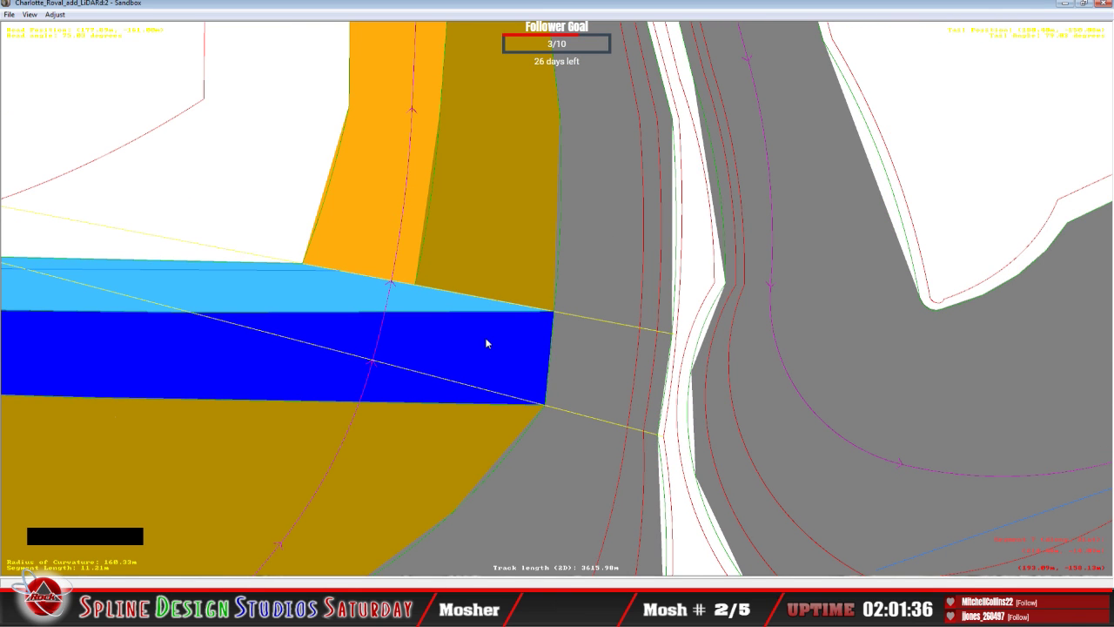
click(393, 315)
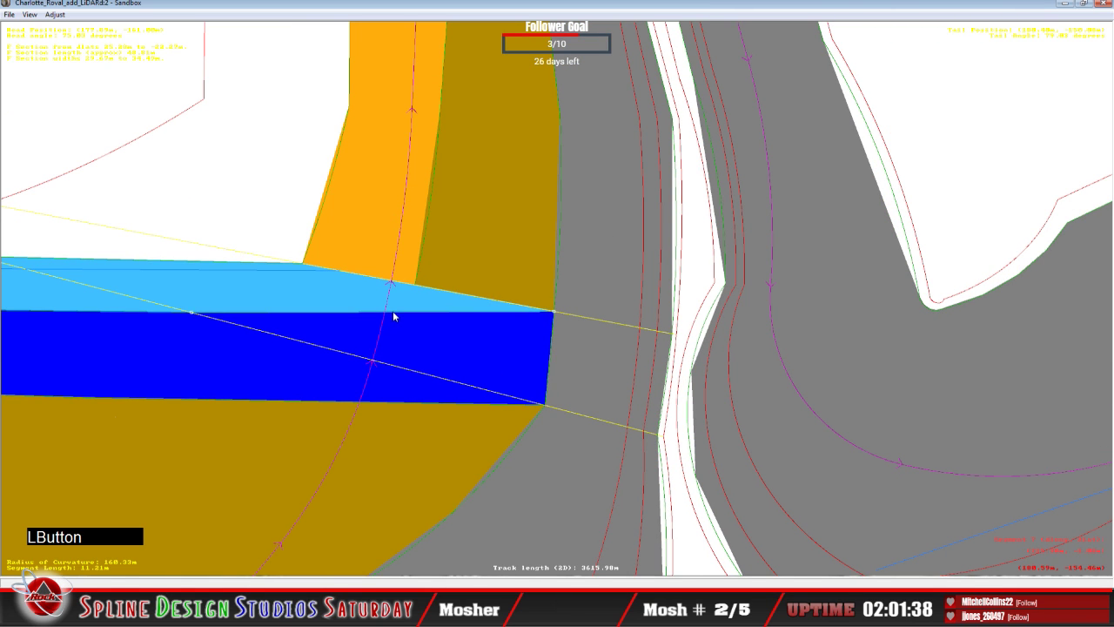
right_click(468, 359)
mouse_move(498, 201)
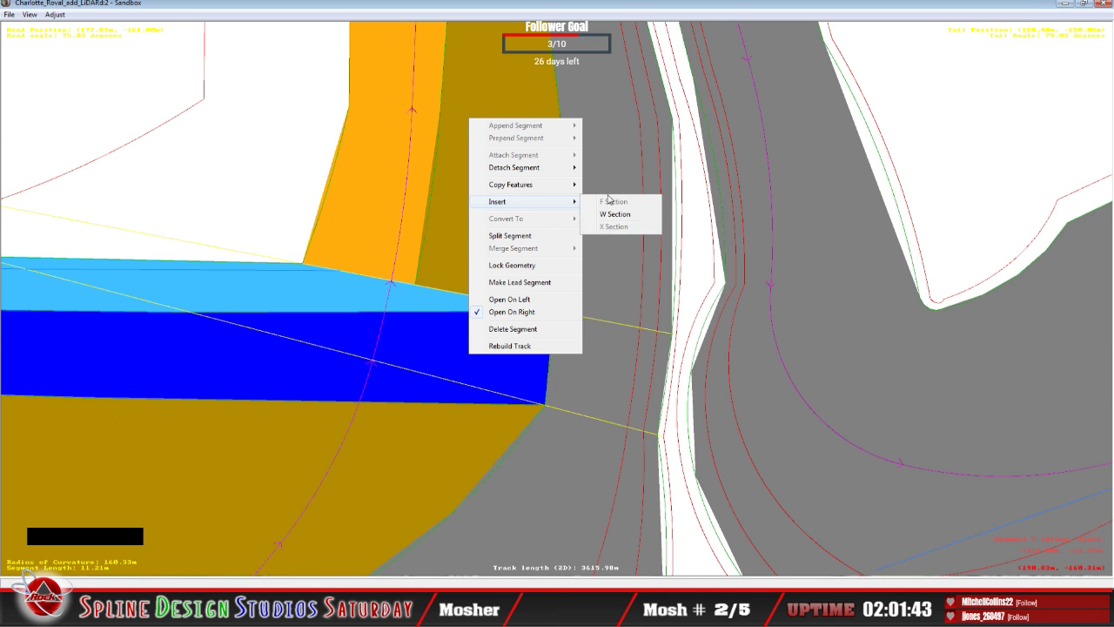
click(517, 183)
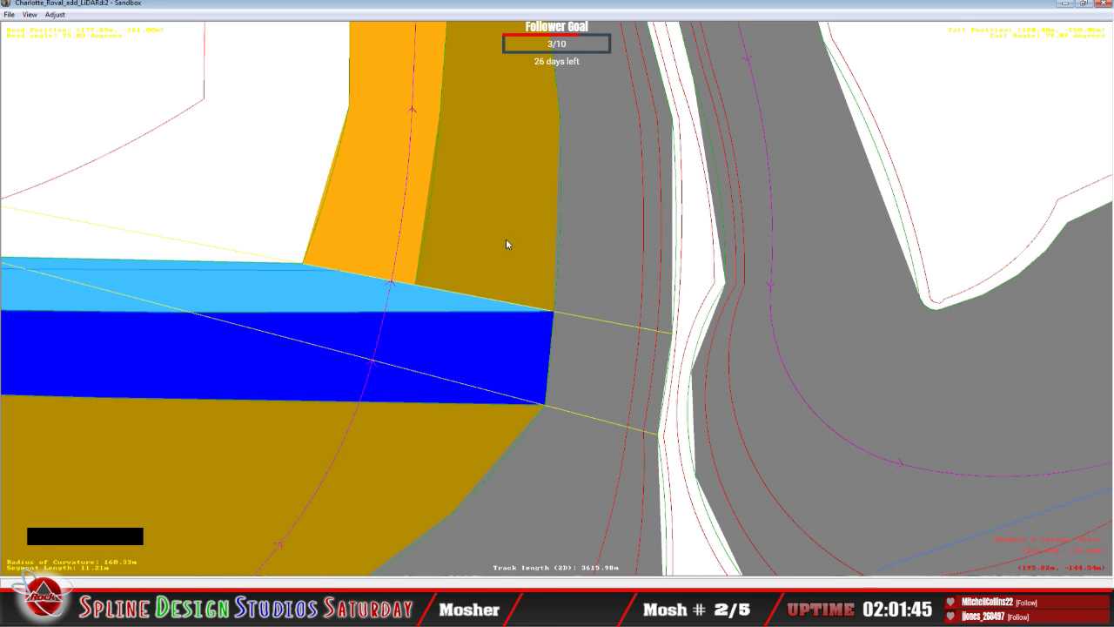
Insert an X section in the segment directly above the blue strip, within the dark gold area.
click(512, 274)
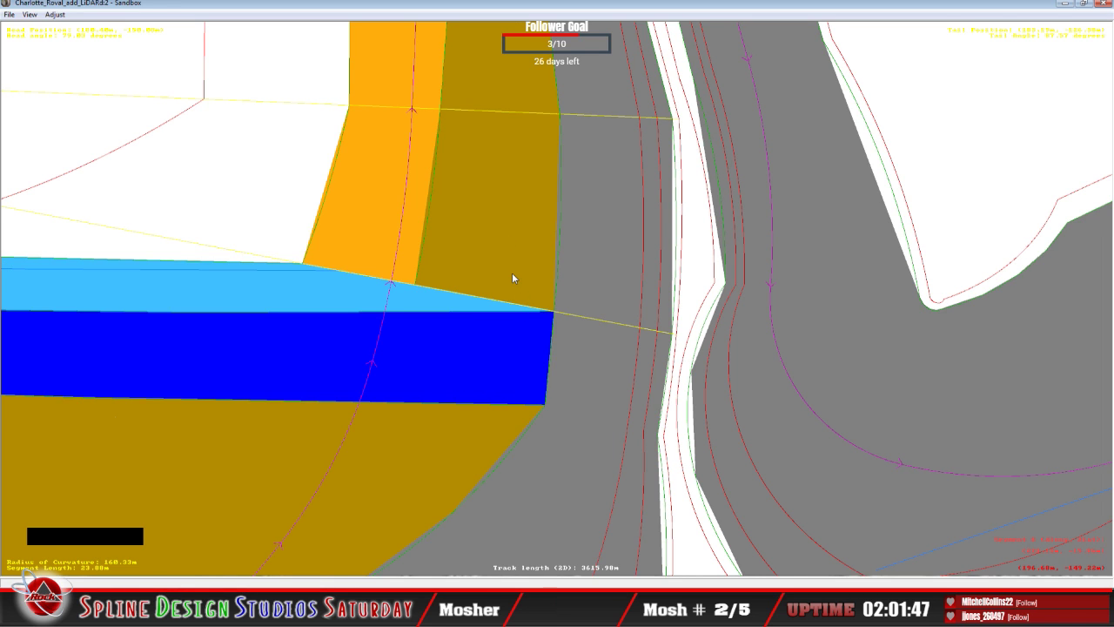
right_click(512, 273)
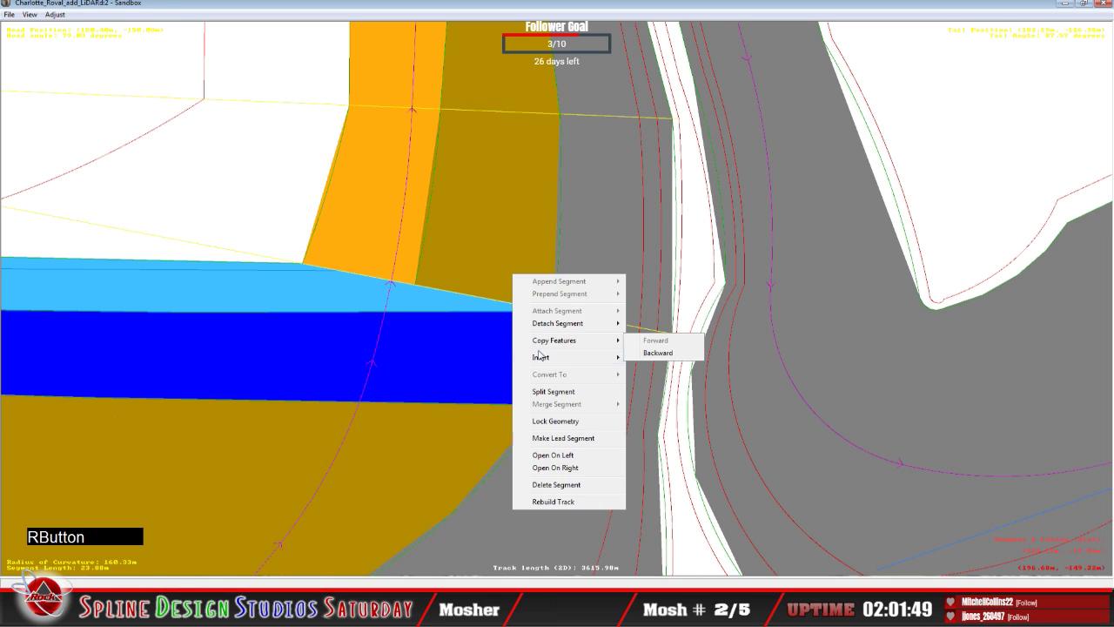
mouse_move(541, 359)
click(673, 385)
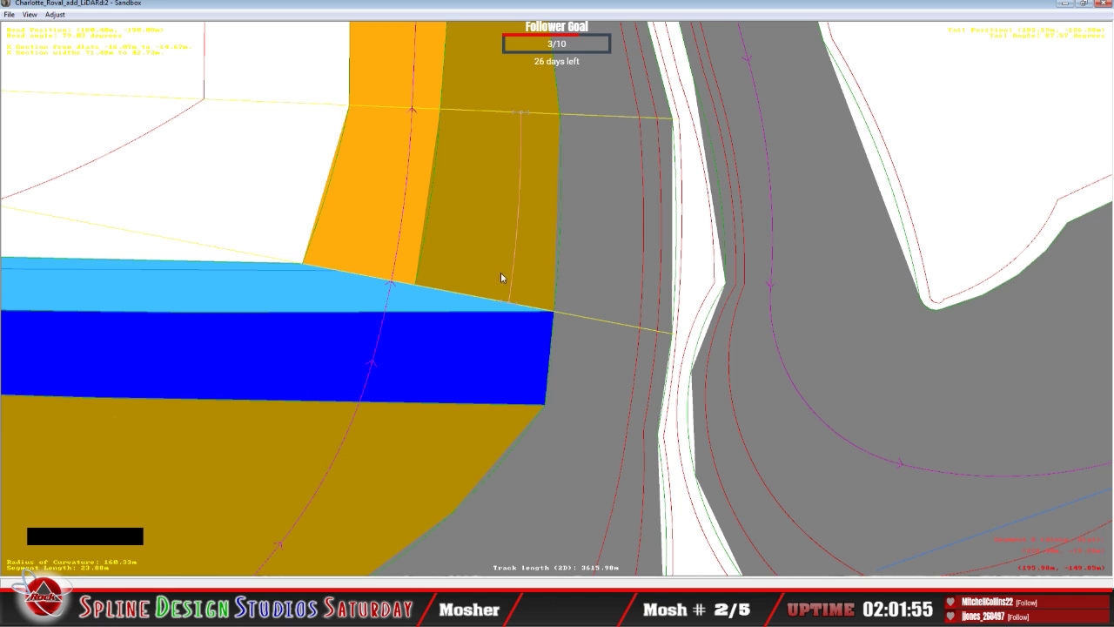
Examine the blue F section at the strip's end and the X section along the curved edge of the gold area below it.
click(434, 319)
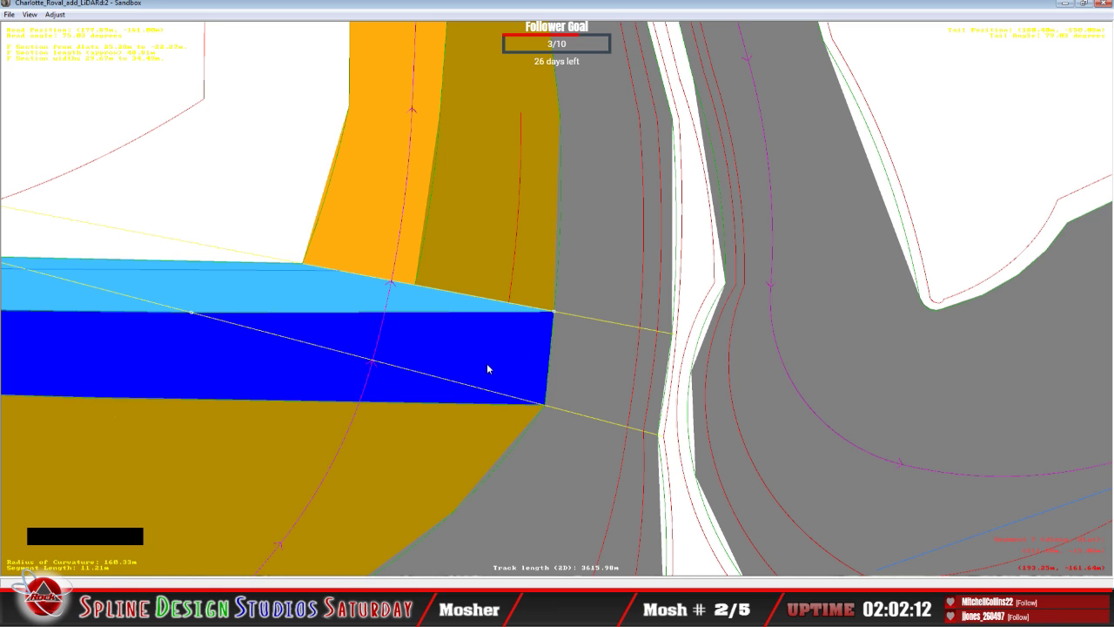
click(496, 27)
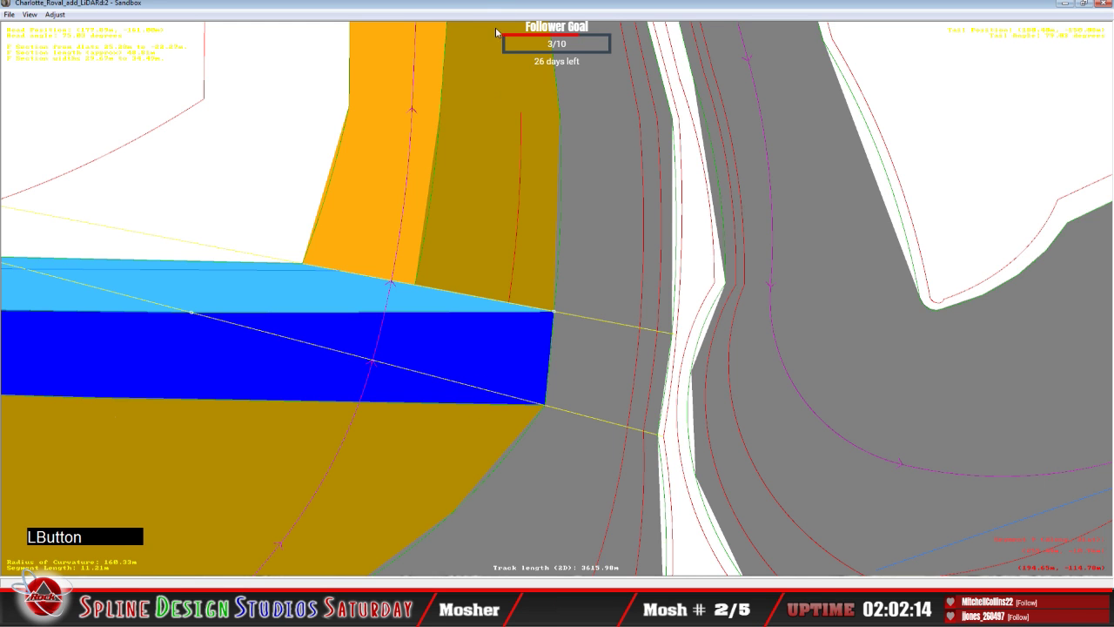
key(c)
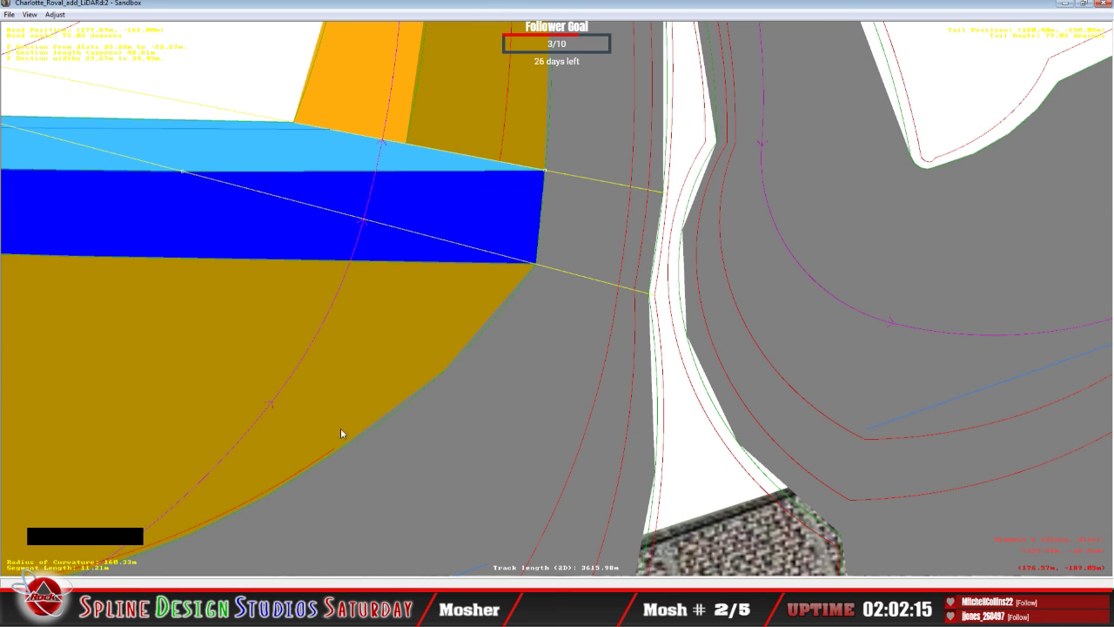
click(321, 456)
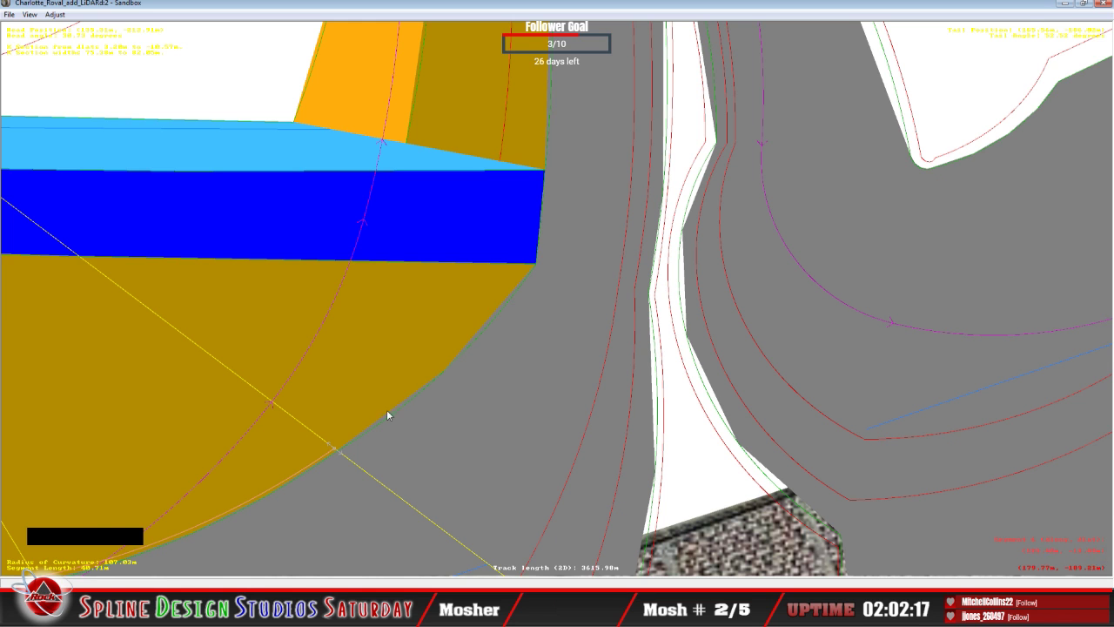
key(c)
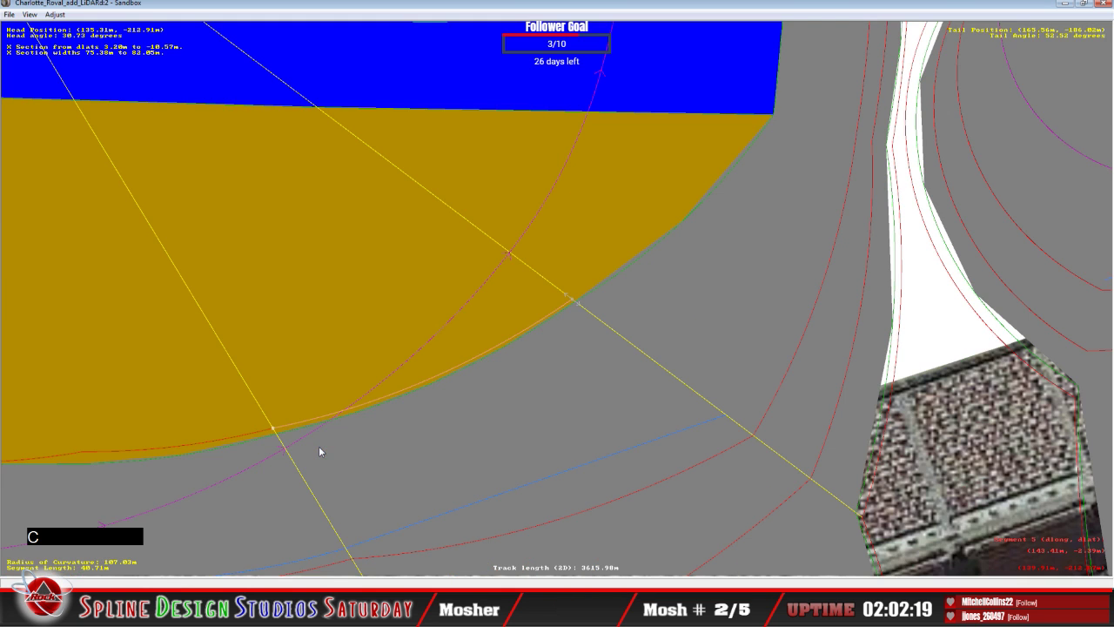
key(c)
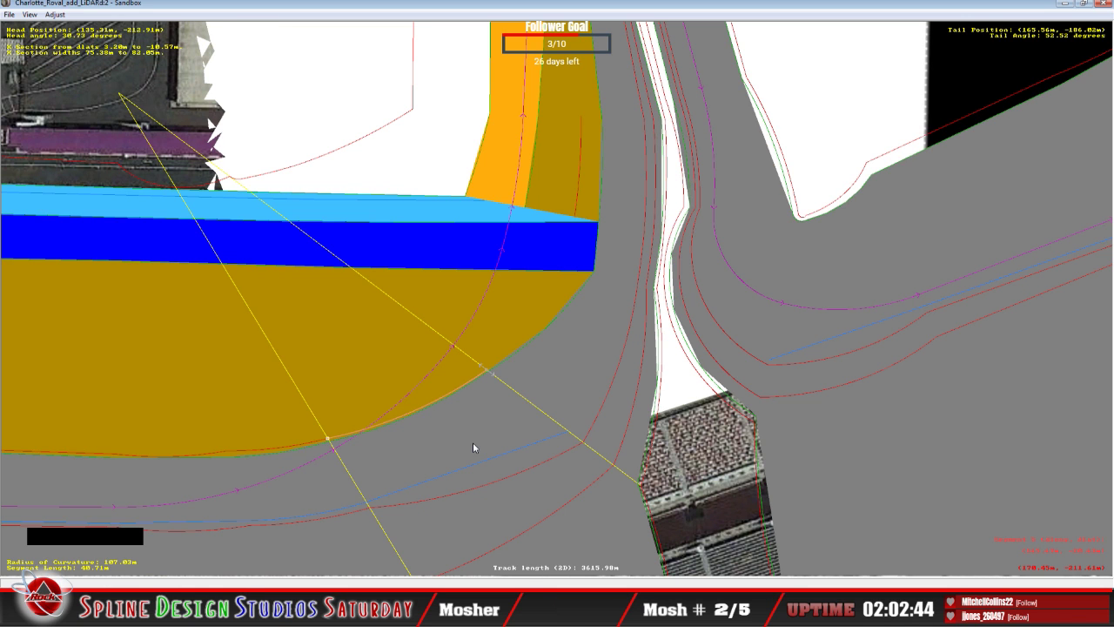
key(c)
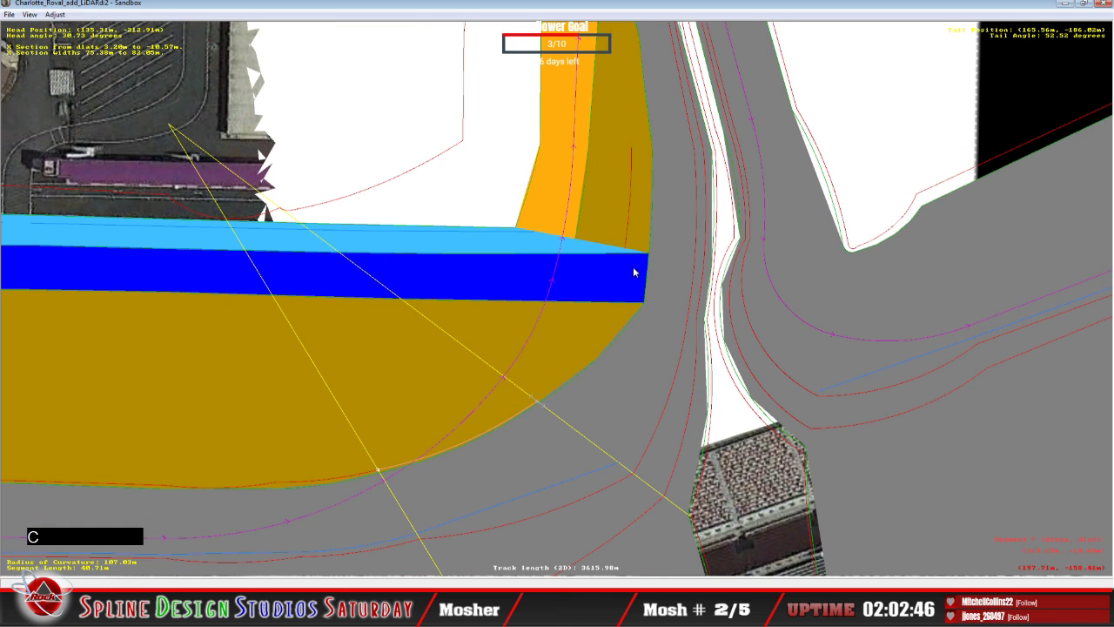
key(c)
Select the X section above the blue strip and show the surfaces with their textures instead of the extended surface-type colours.
click(526, 281)
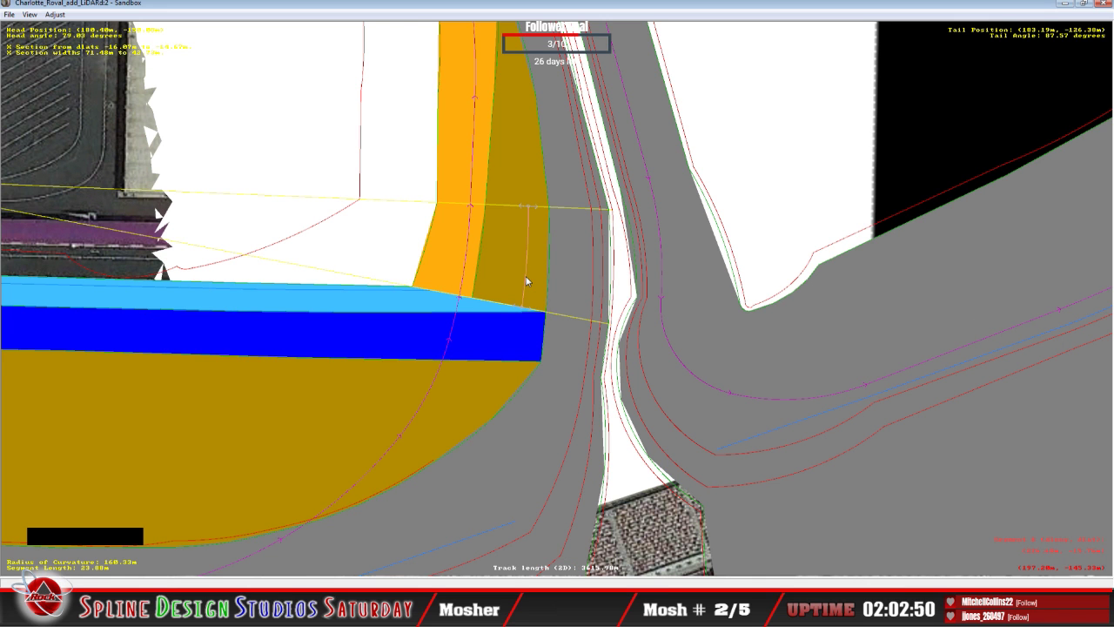
key(z)
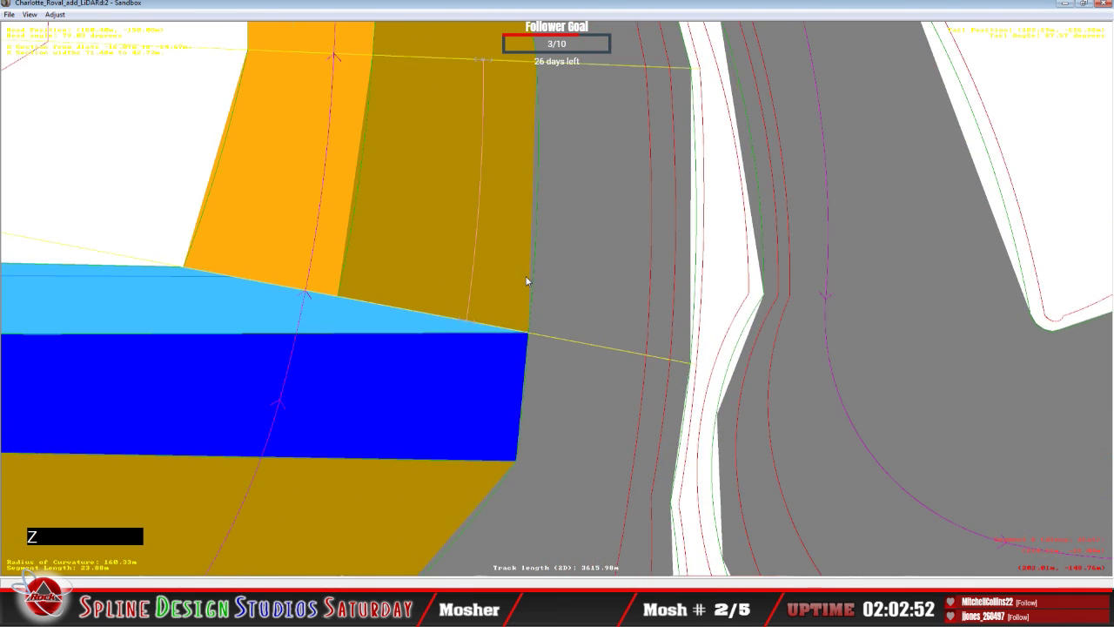
key(c)
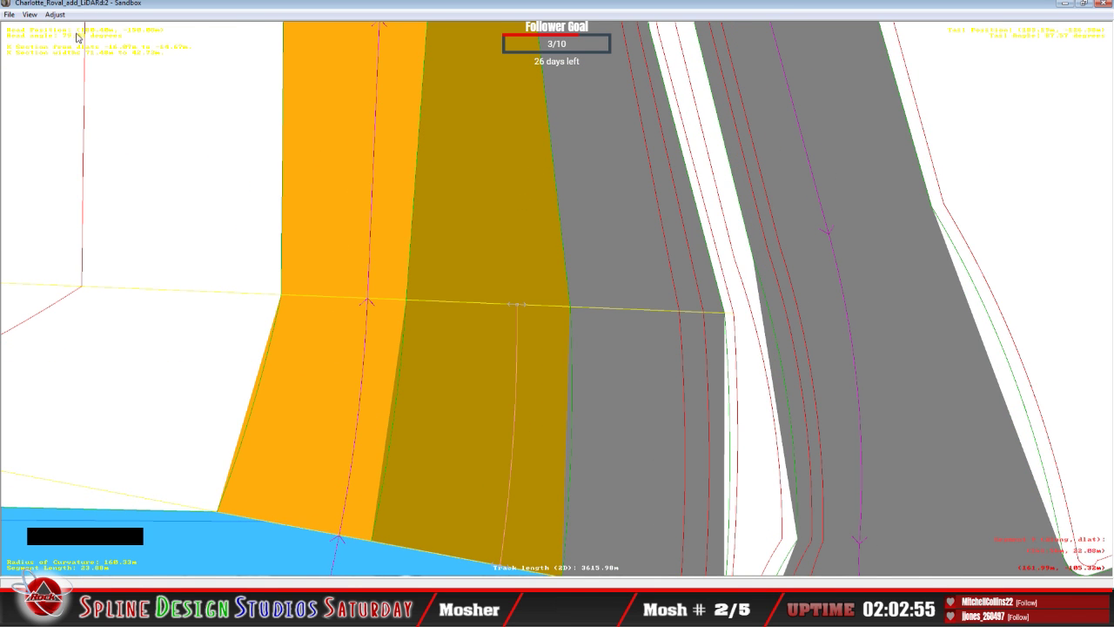
click(29, 15)
click(48, 198)
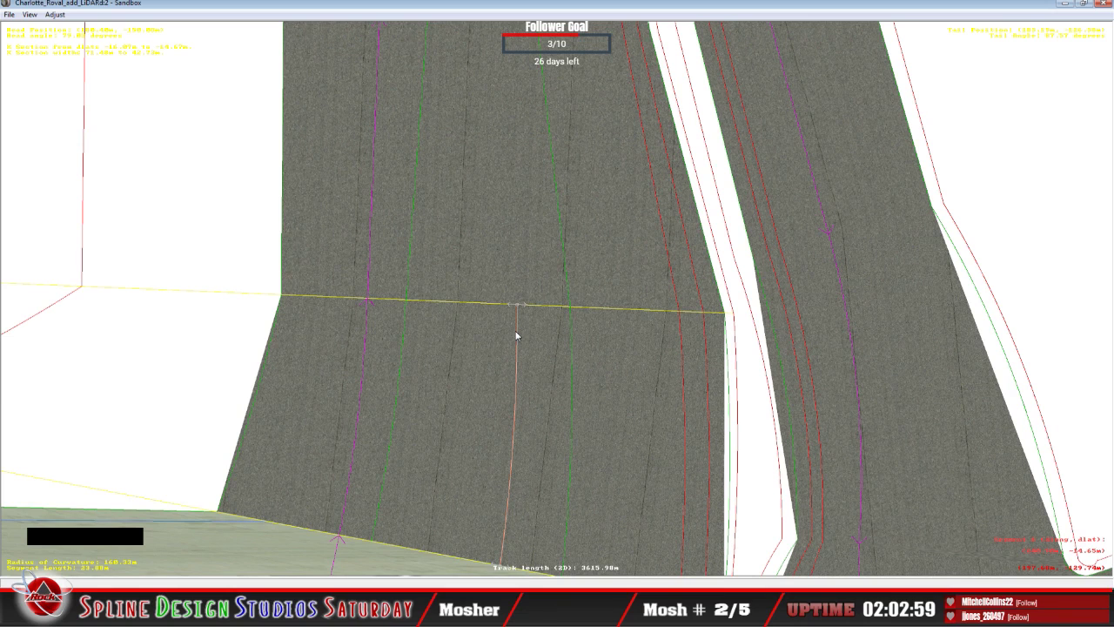
Insert an X section in Segment 9, directly above, and align its lower end with the end of the X section below.
right_click(509, 250)
mouse_move(555, 335)
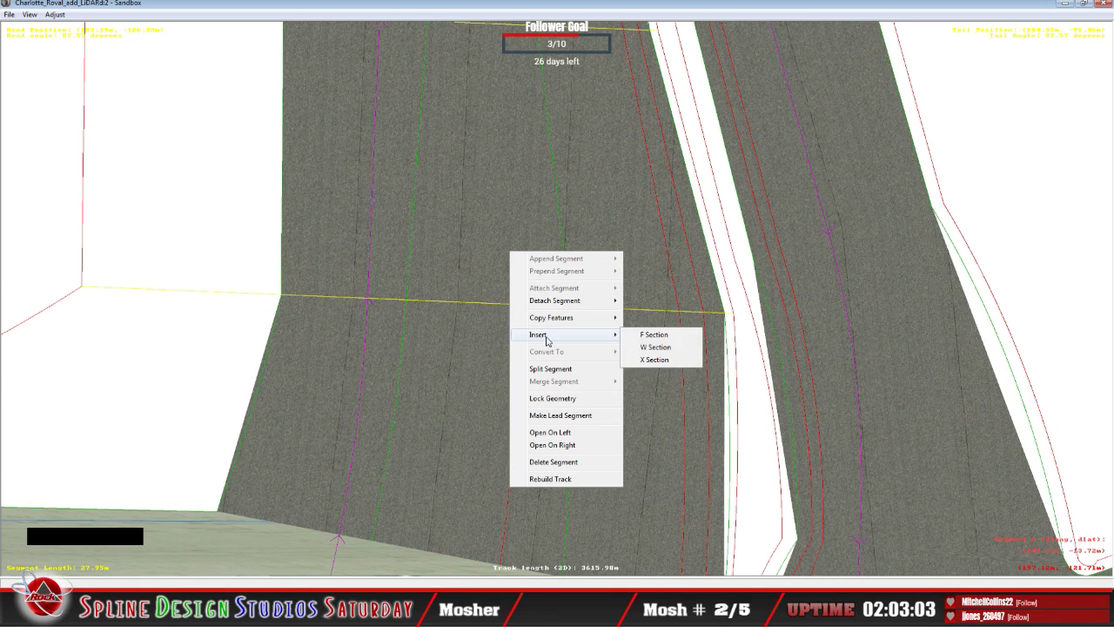
click(655, 357)
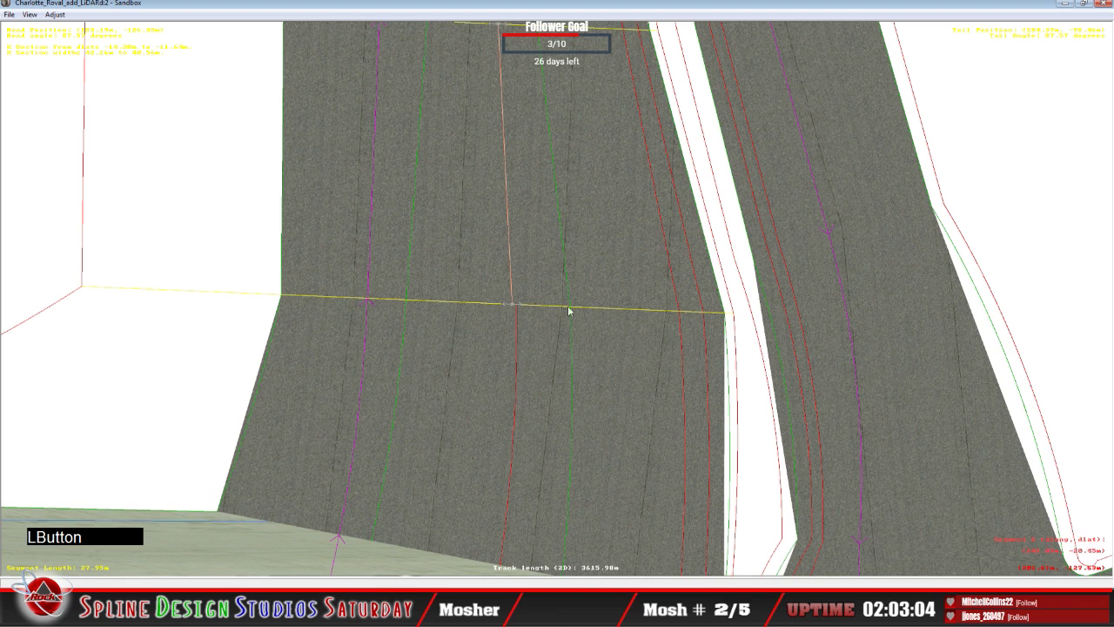
drag(514, 309, 521, 307)
right_click(521, 306)
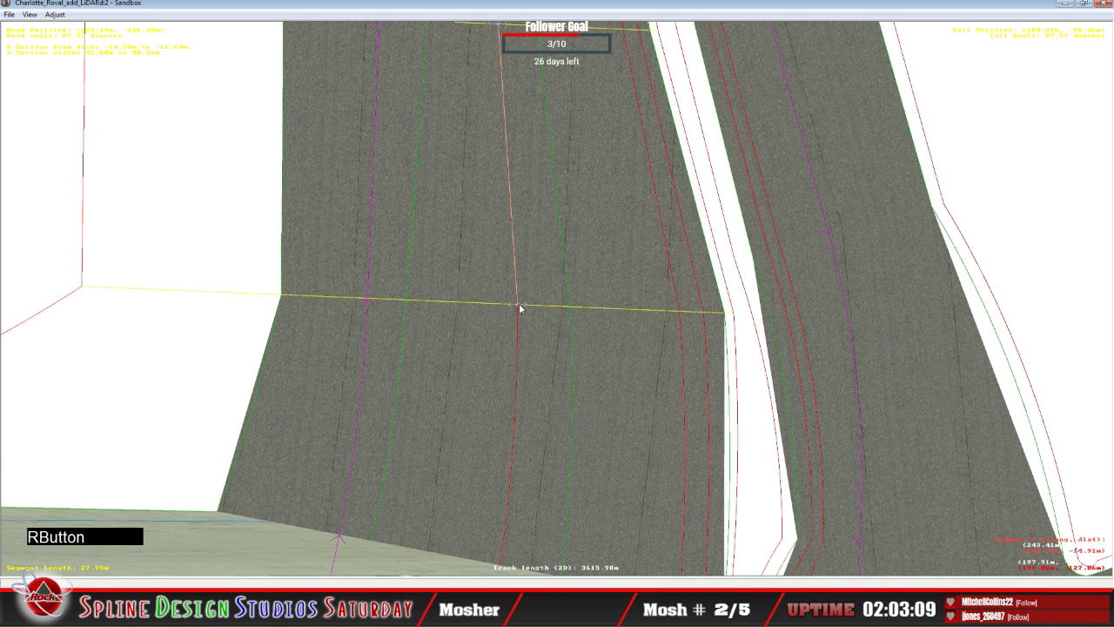
click(534, 290)
Insert an X section in Segment 10 and align its lower end with the upper end of Segment 9's X section.
key(c)
key(c)
key(c)
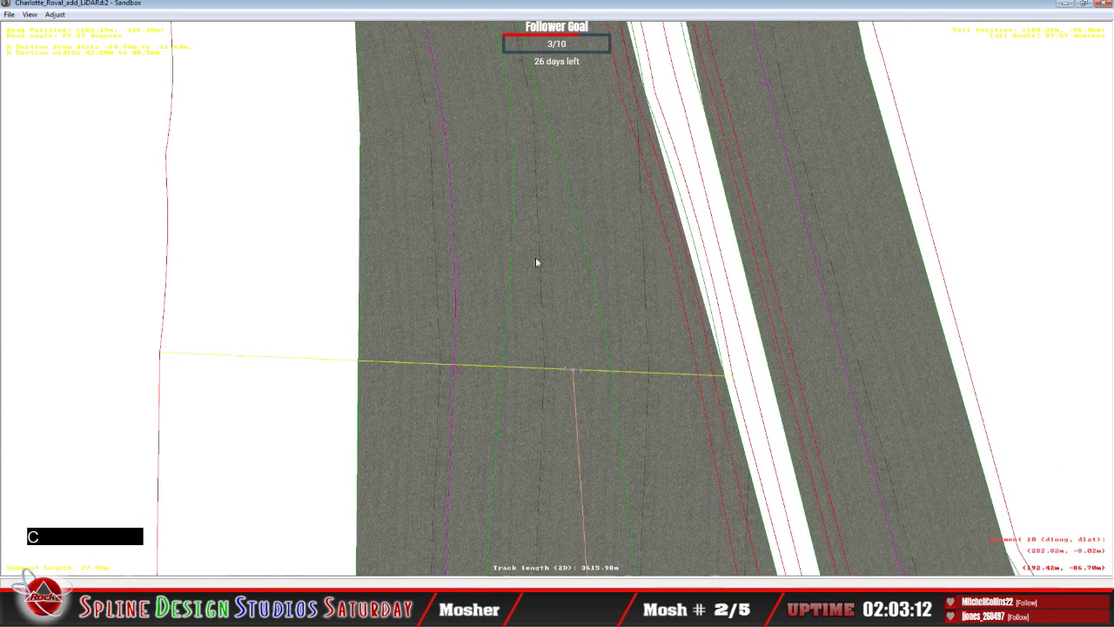
click(562, 339)
right_click(563, 340)
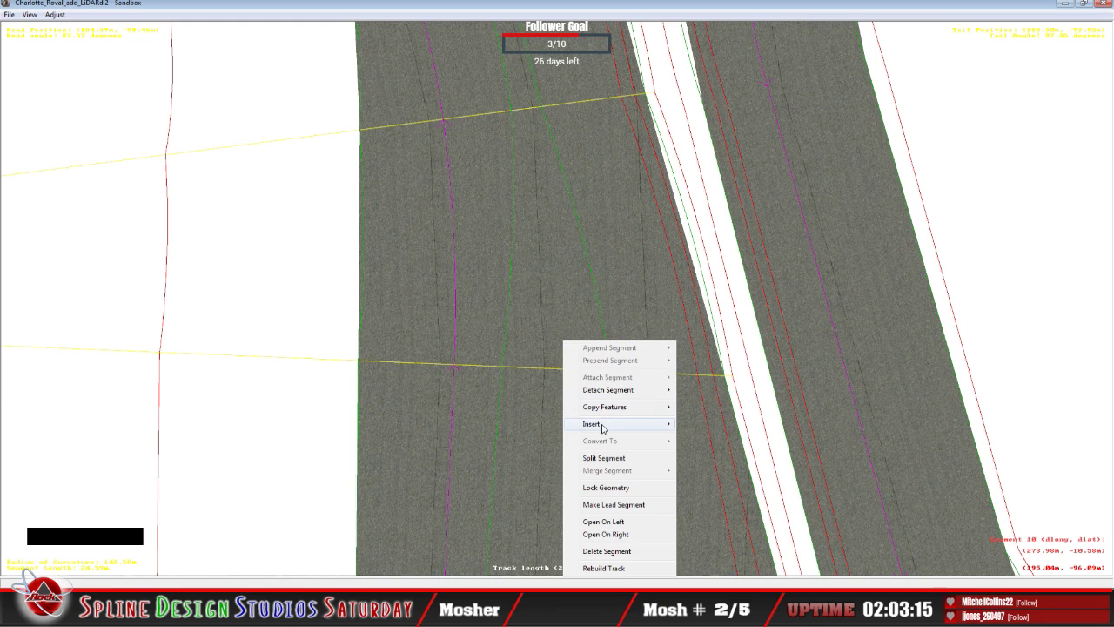
mouse_move(600, 427)
click(704, 447)
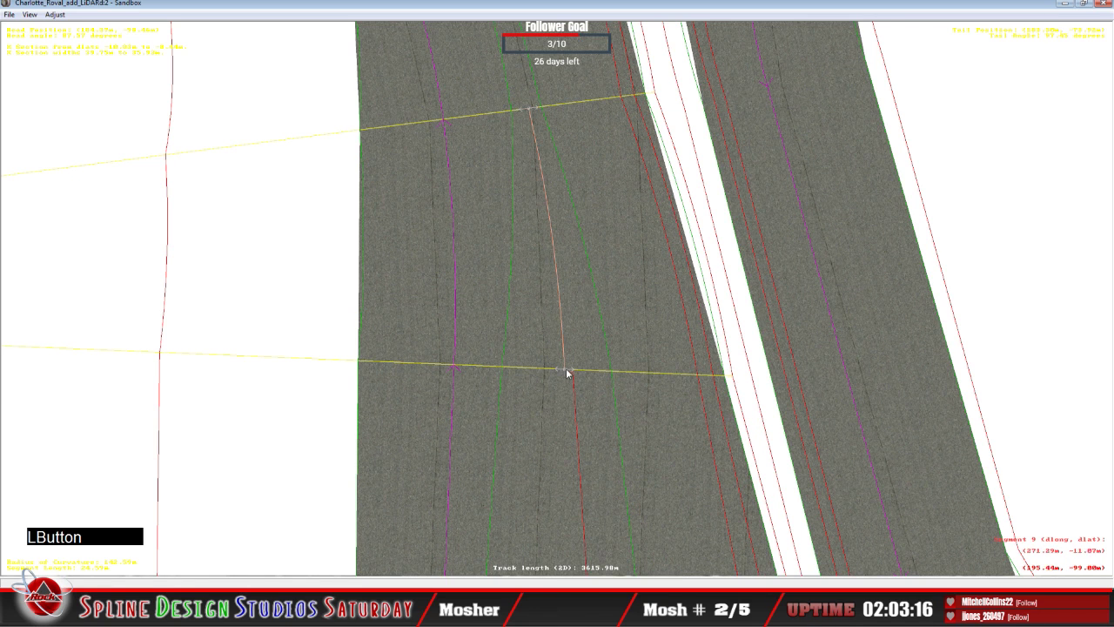
click(570, 374)
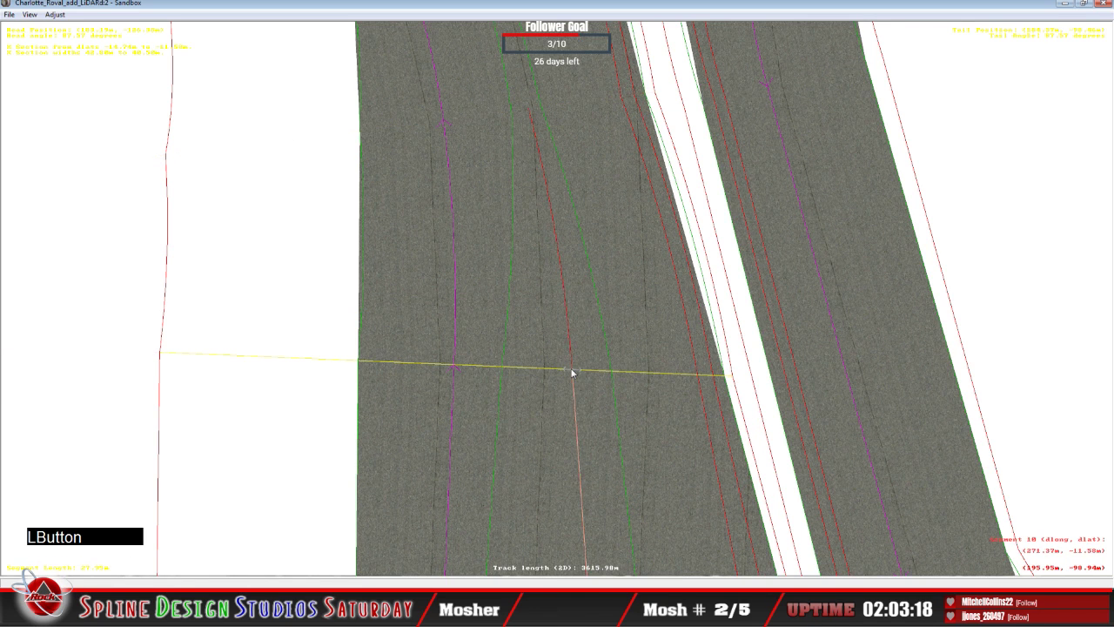
right_click(572, 373)
click(602, 377)
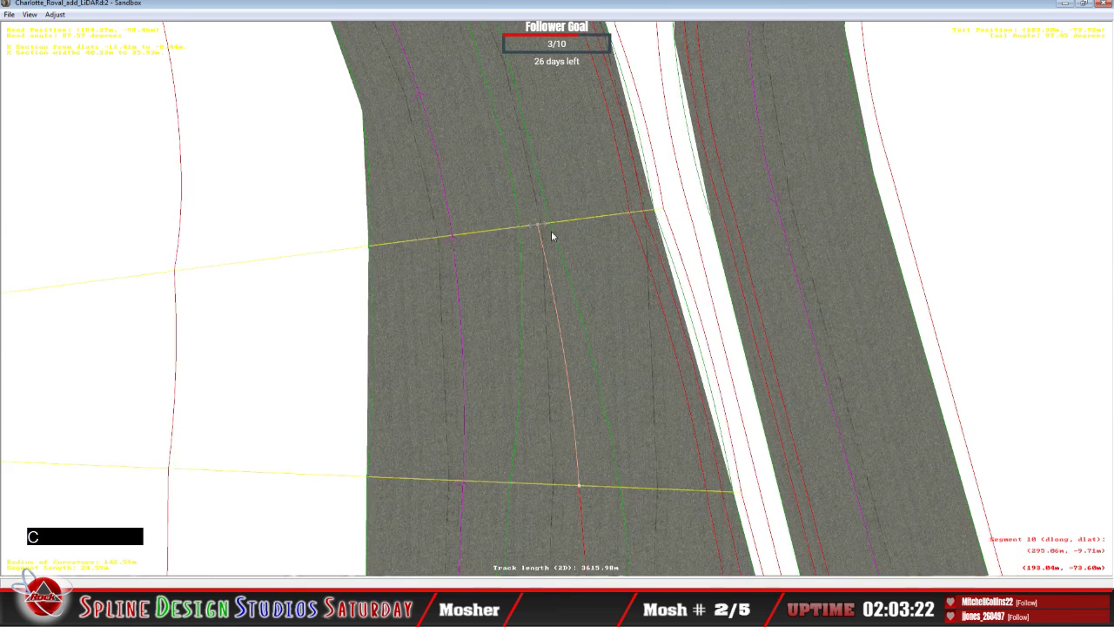
Insert an X section in Segment 11 and align its lower end with the upper end of Segment 10's X section.
click(541, 279)
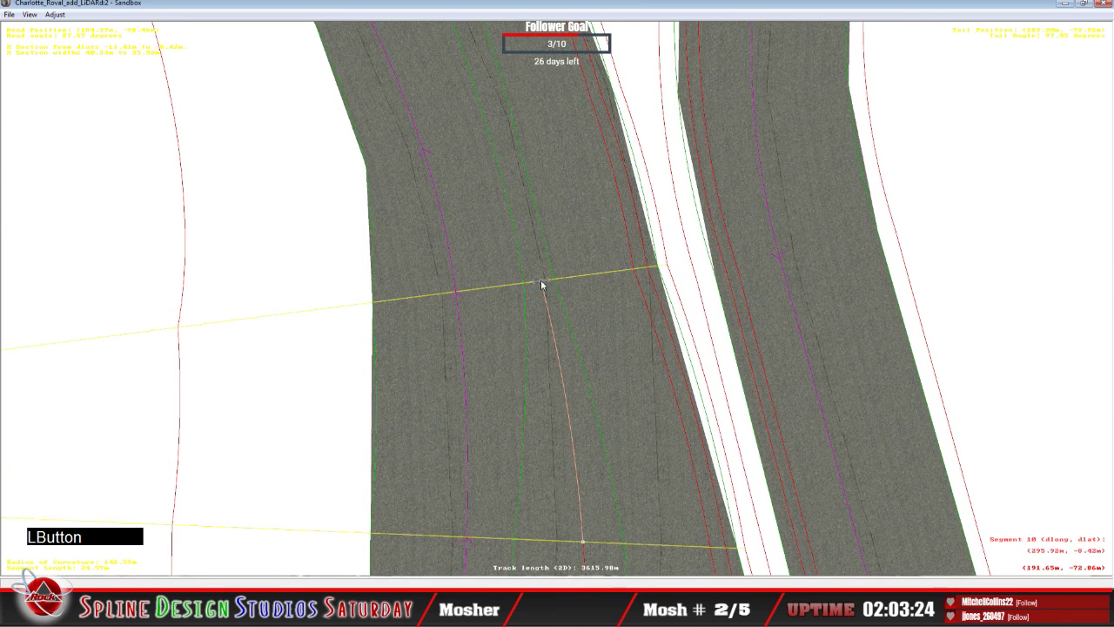
click(538, 254)
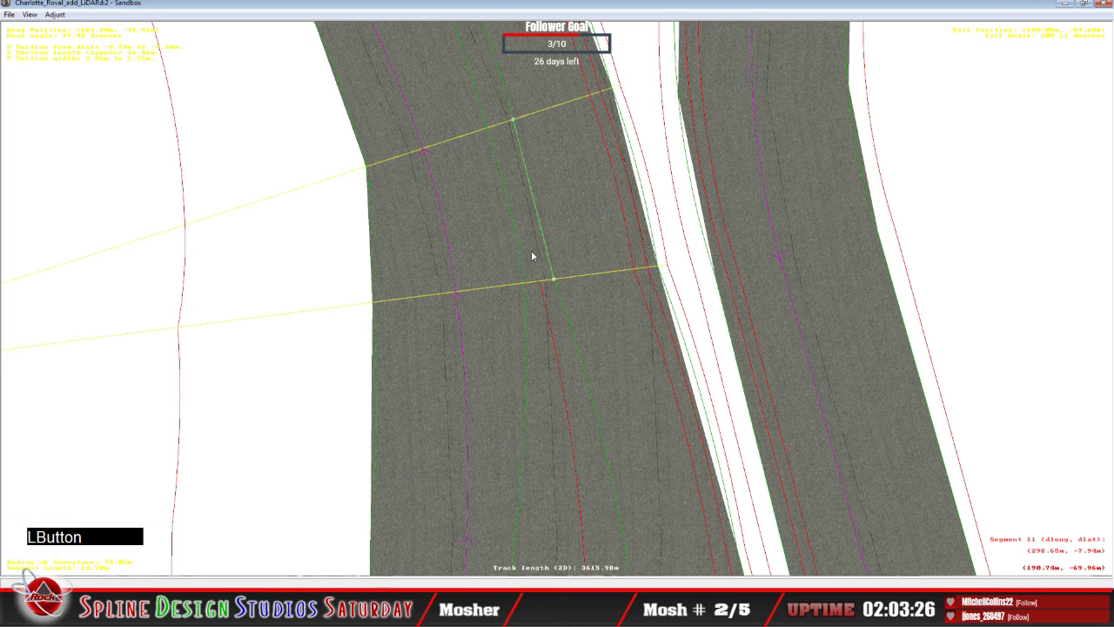
click(533, 256)
key(z)
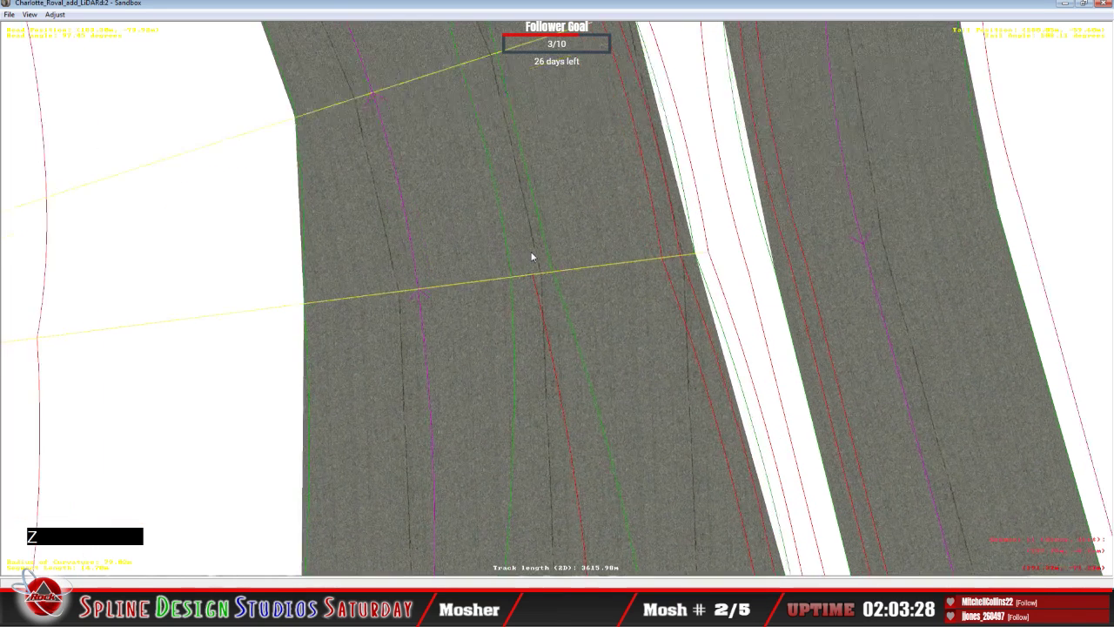
right_click(521, 245)
mouse_move(553, 327)
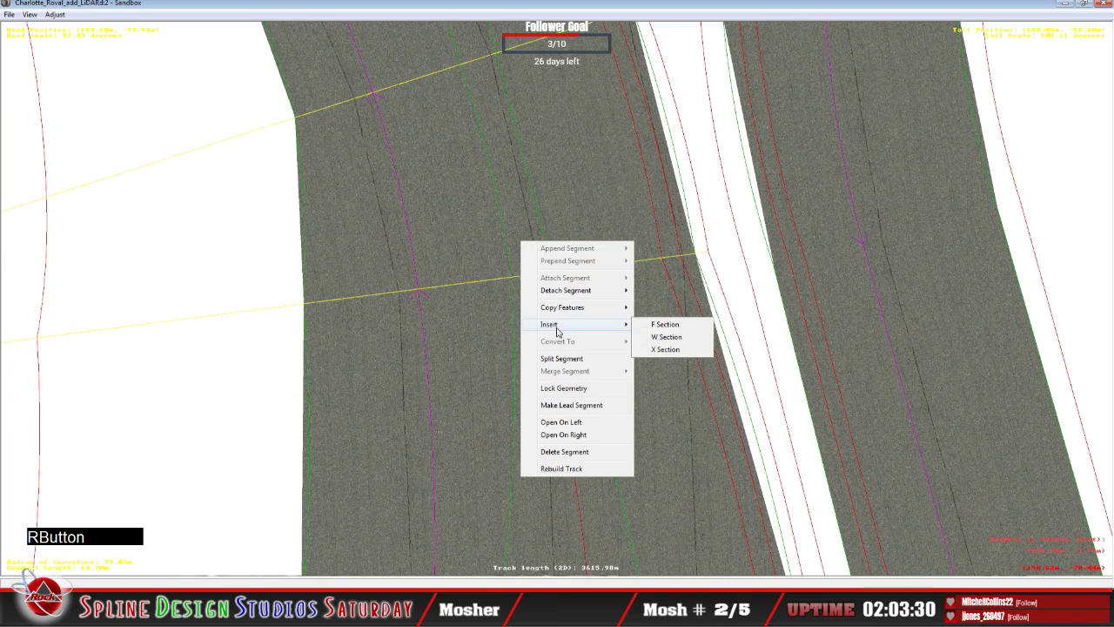
click(666, 350)
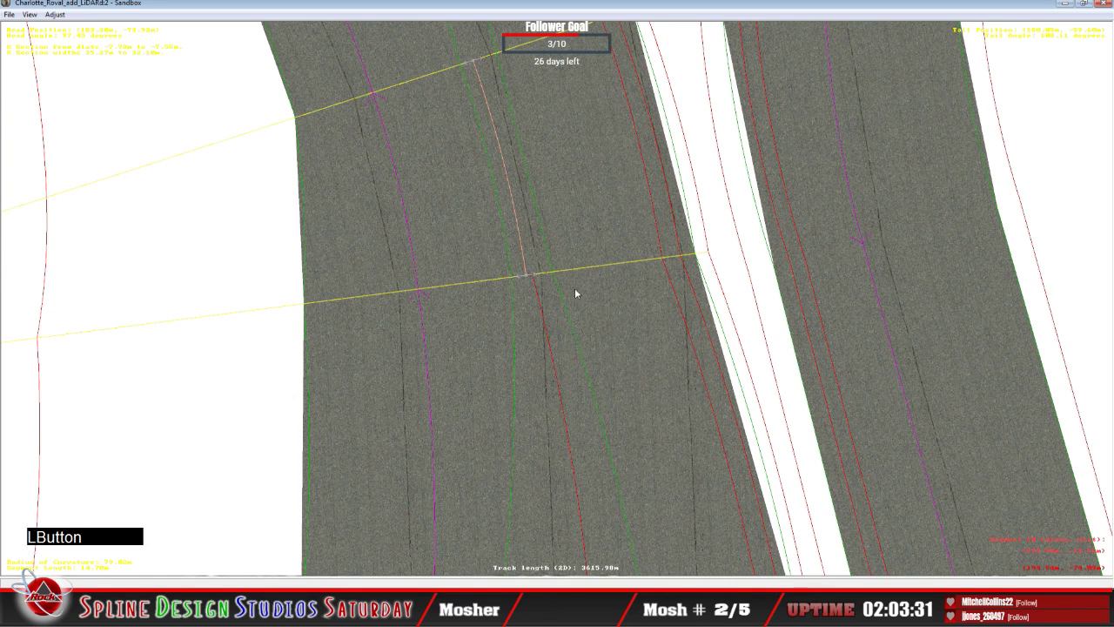
click(532, 279)
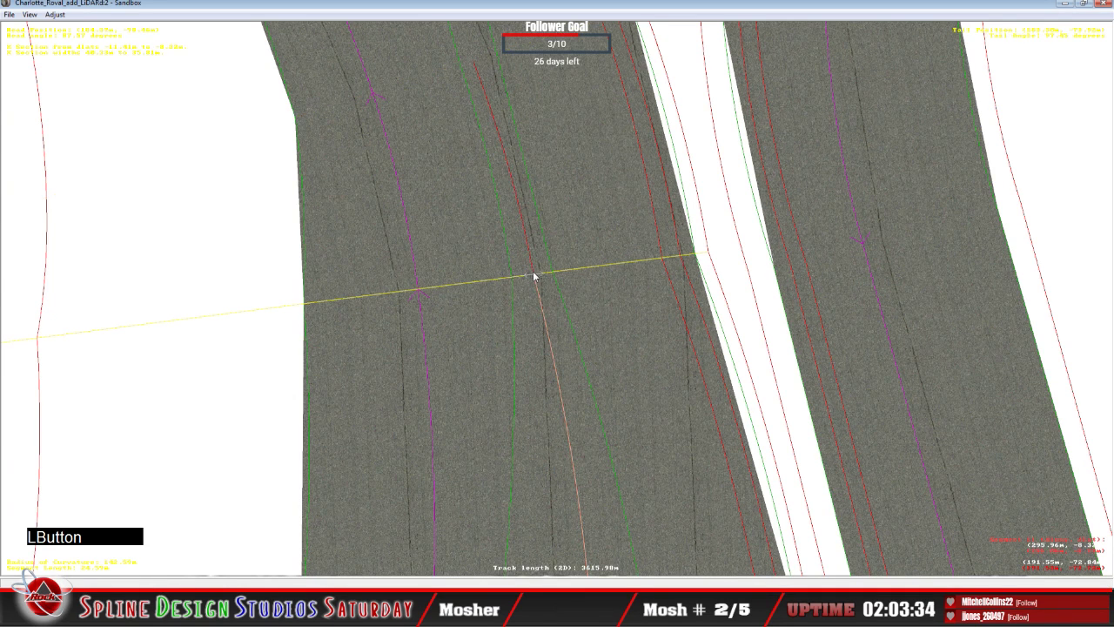
right_click(533, 274)
click(548, 278)
Move the upper end of Segment 11's X section slightly away from the purple centreline.
click(531, 268)
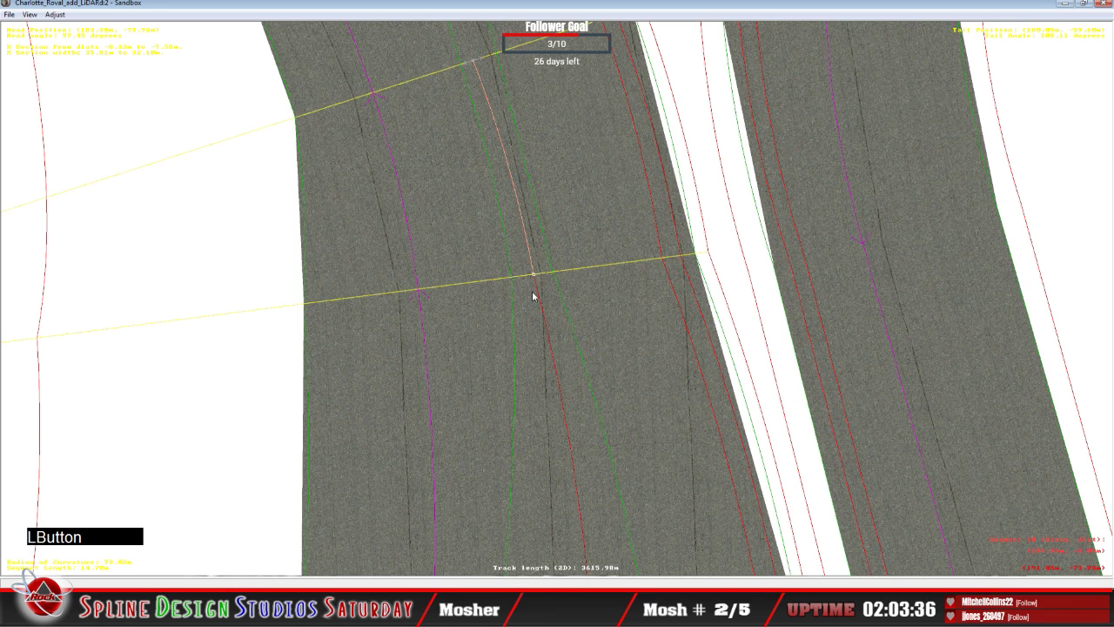
click(511, 164)
key(c)
click(527, 221)
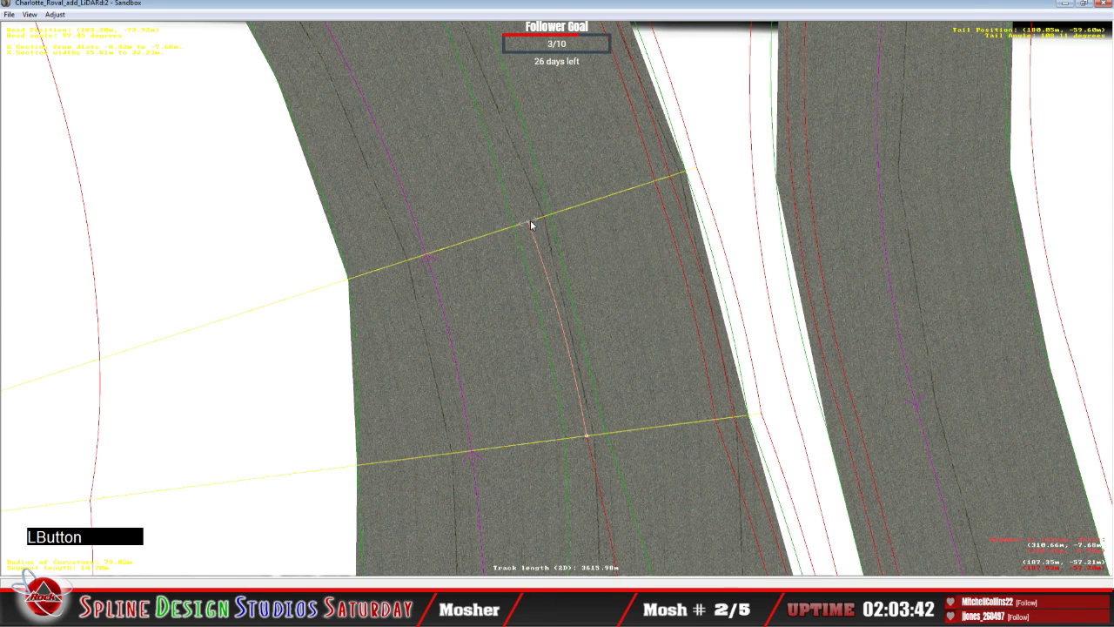
drag(530, 220, 533, 220)
Insert an X section in Segment 12 and align it with the upper end of Segment 11's X section.
right_click(524, 186)
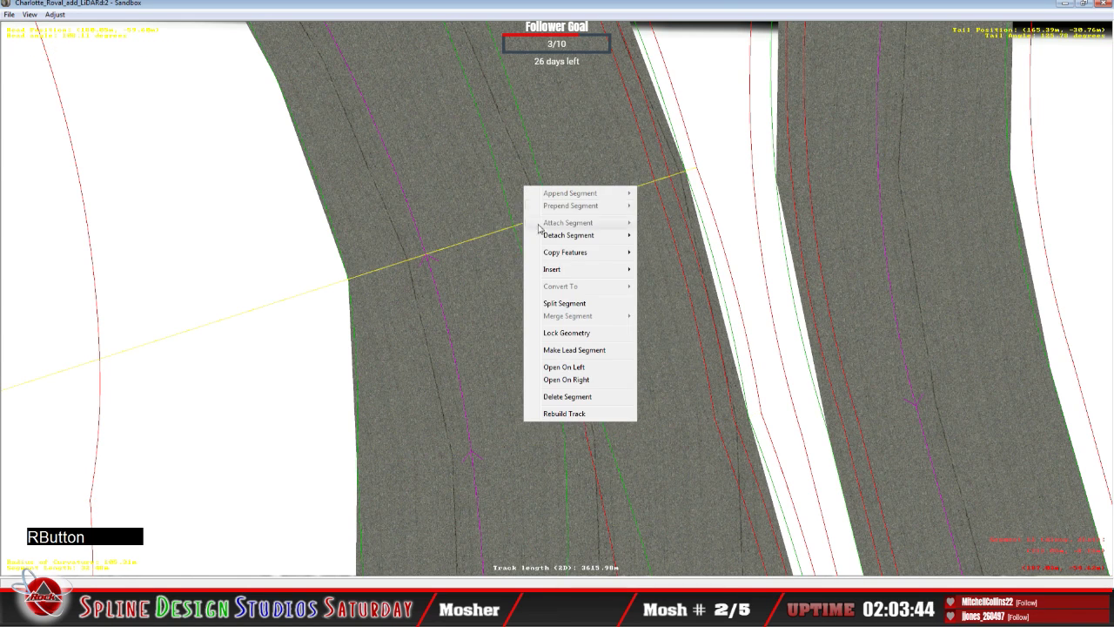
mouse_move(562, 273)
click(692, 288)
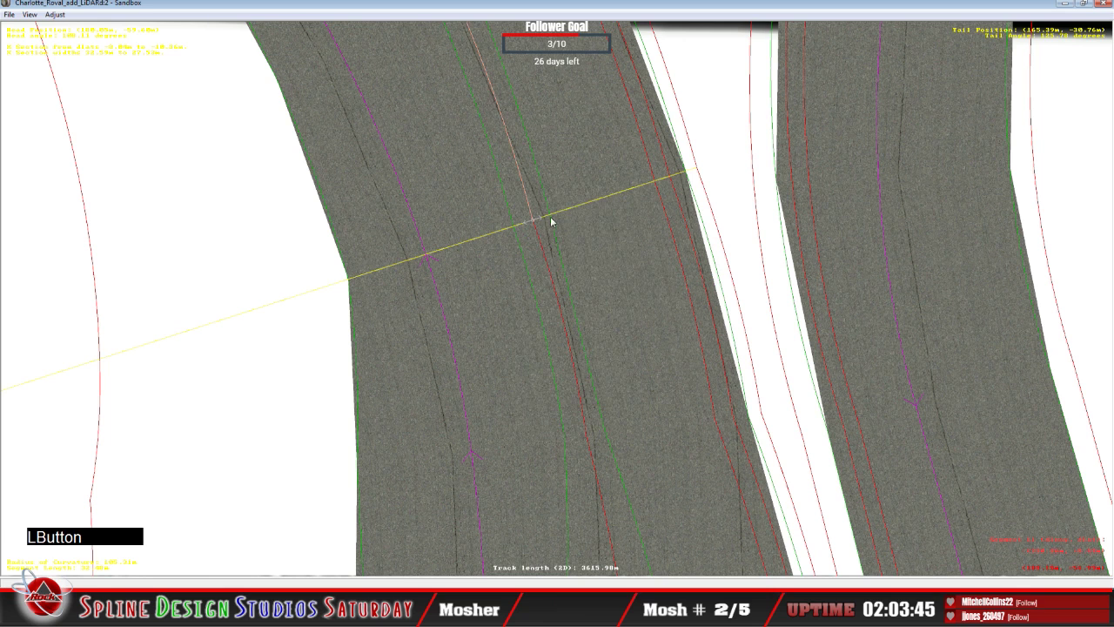
click(537, 221)
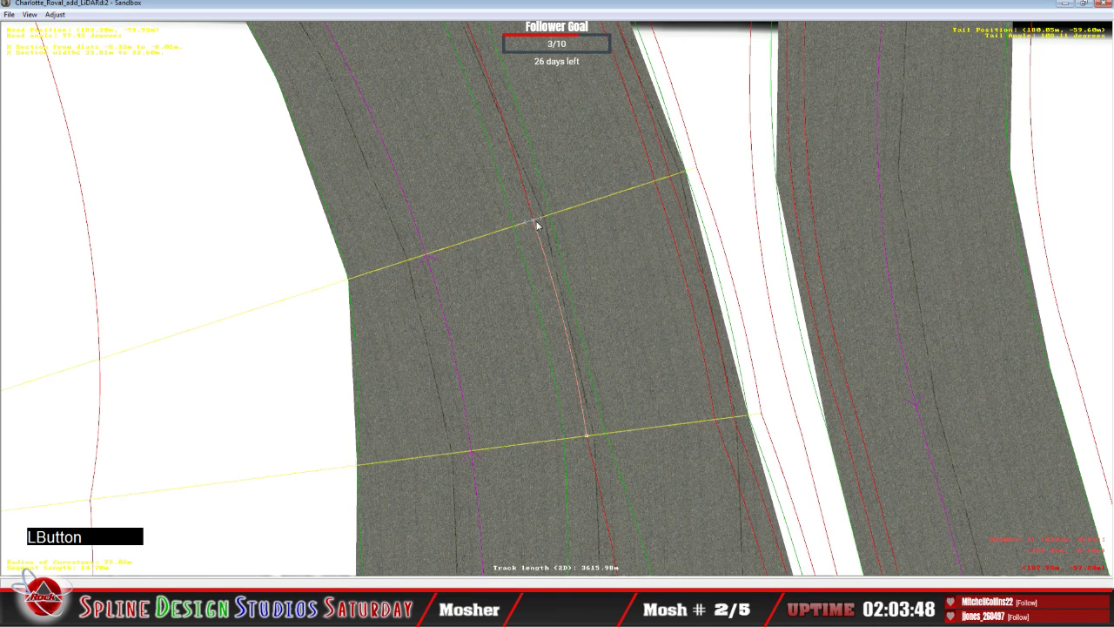
right_click(529, 219)
click(529, 222)
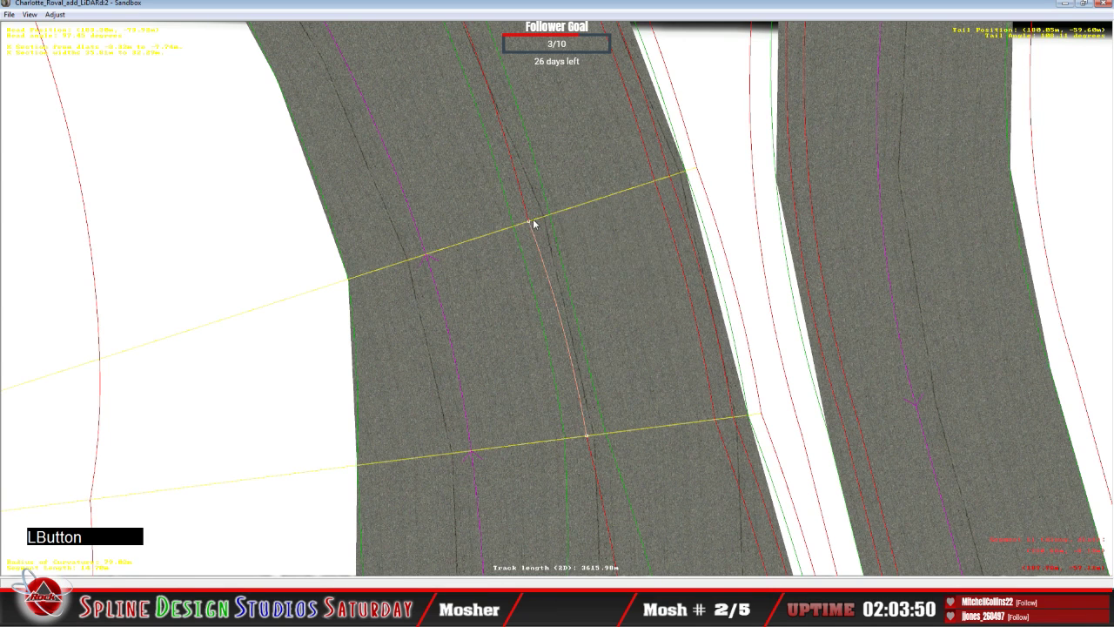
Review the X section in Segment 12 within the whole infield curve, and the area around the grandstand and the strip's end.
key(c)
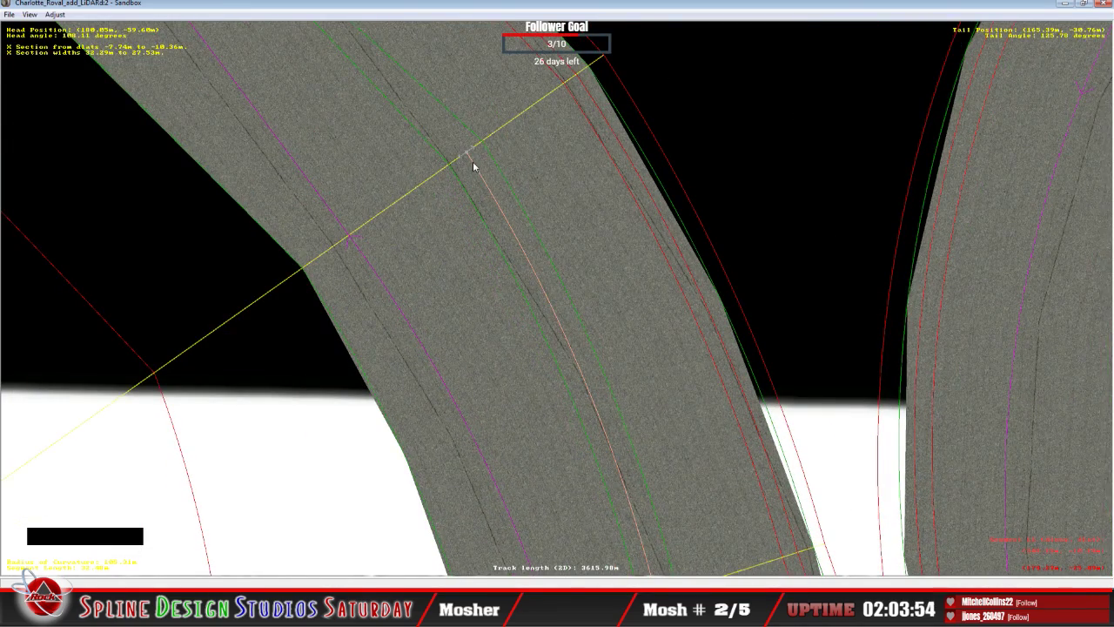
key(x)
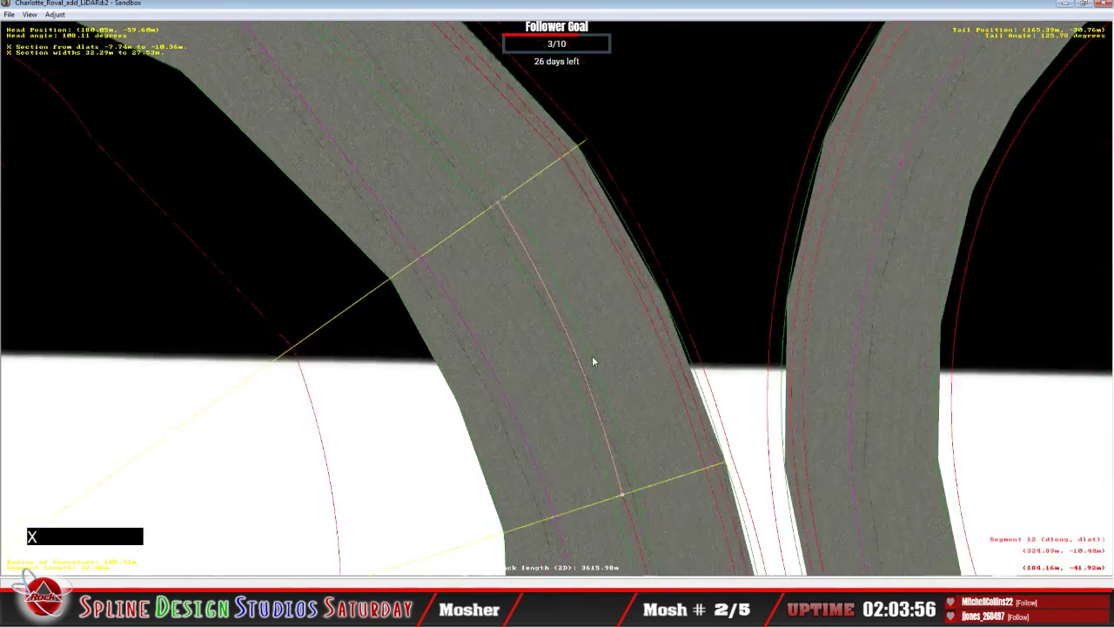
scroll(592, 361, down, 3)
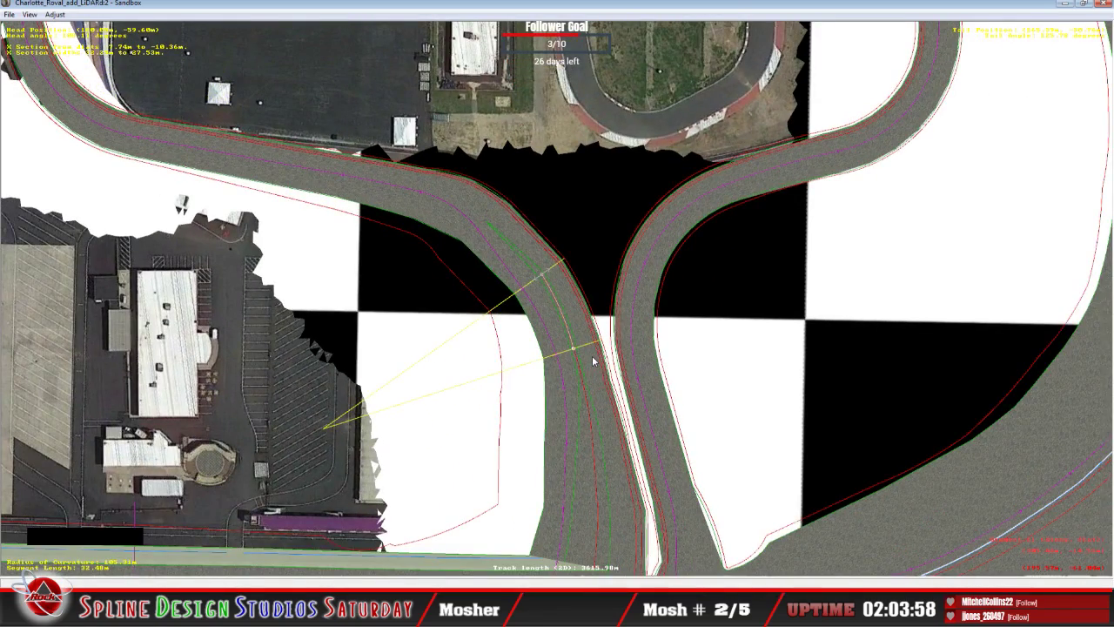
key(c)
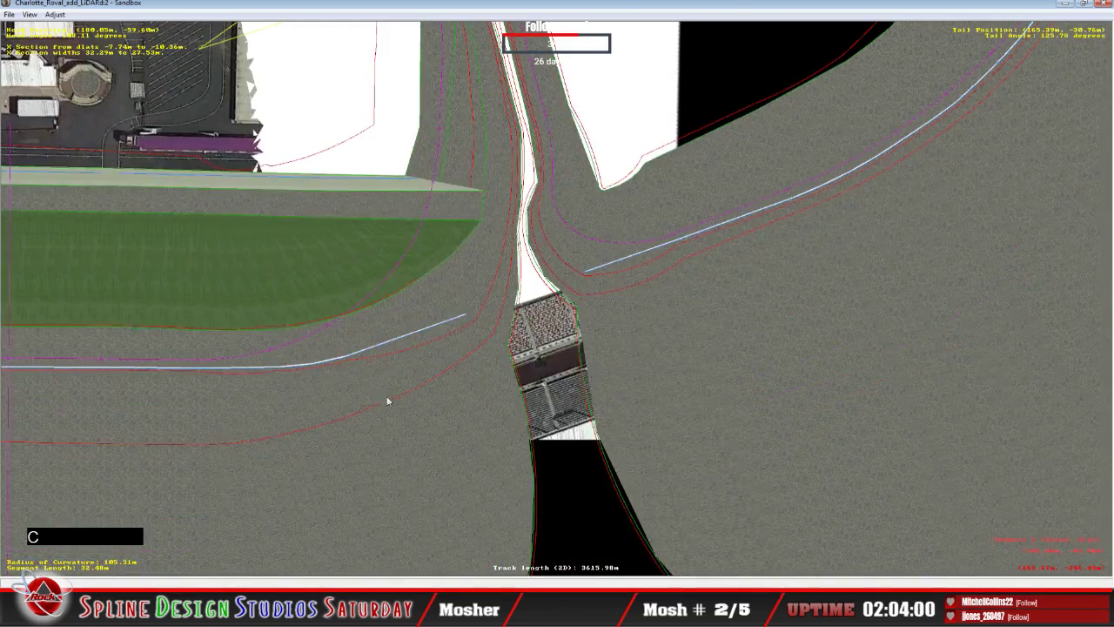
Display the Charlotte18_GoogleEarth_HD.mip satellite background in place of the rendered world beneath the track lines.
scroll(520, 211, up, 2)
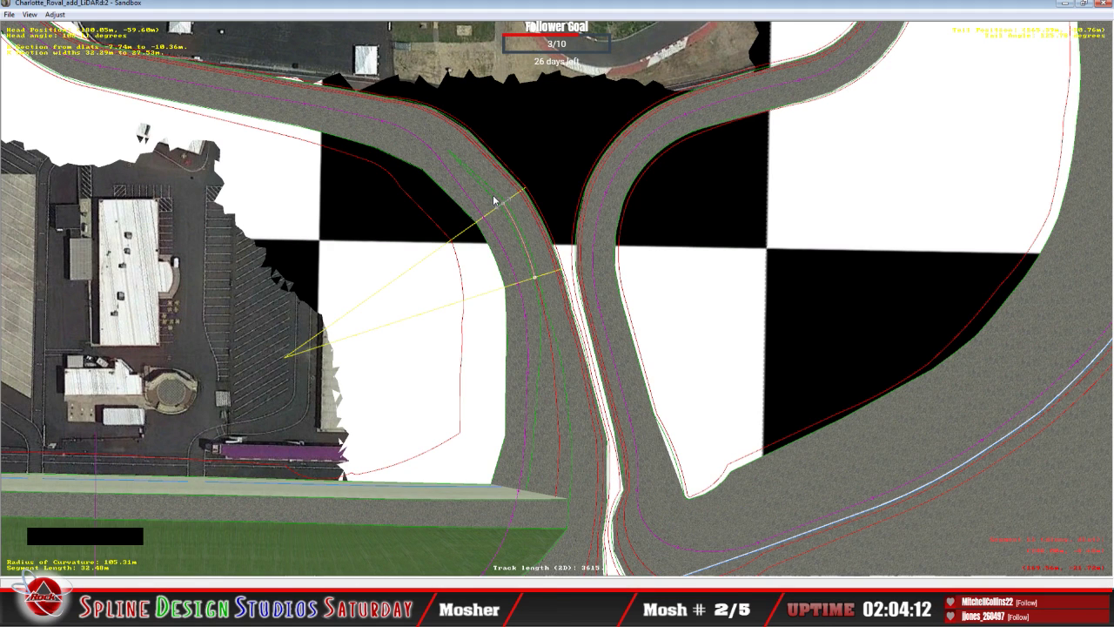
key(z)
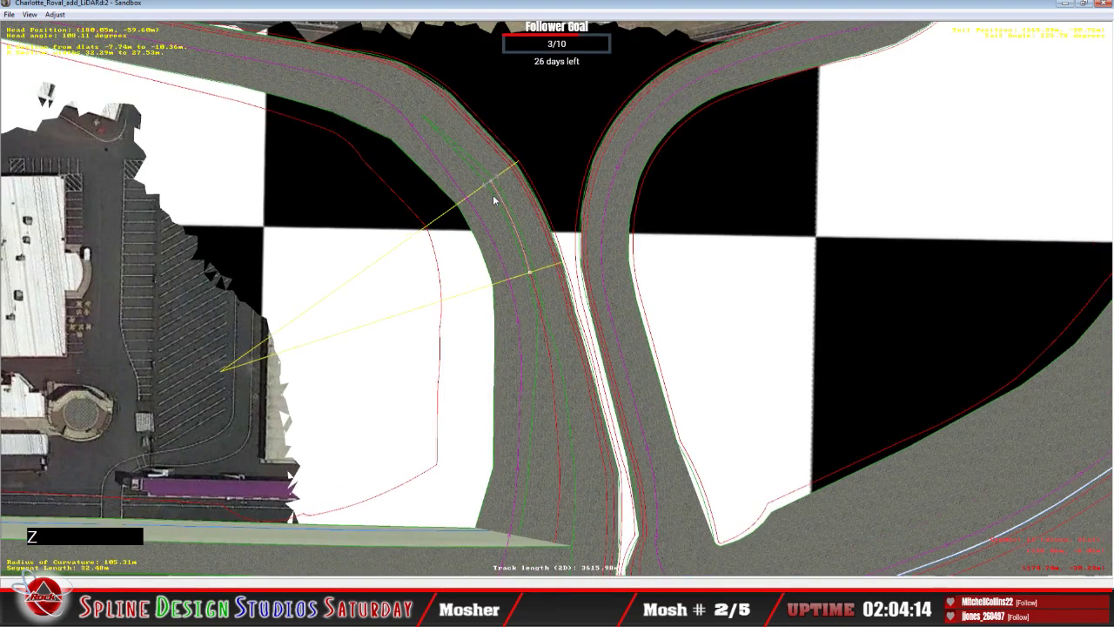
key(x)
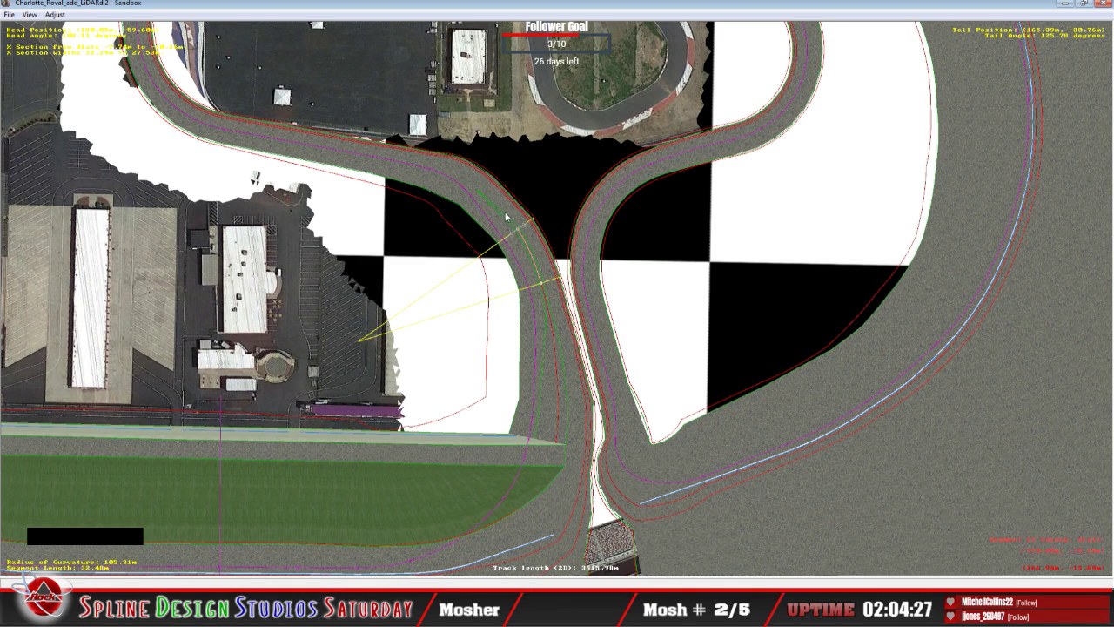
click(30, 15)
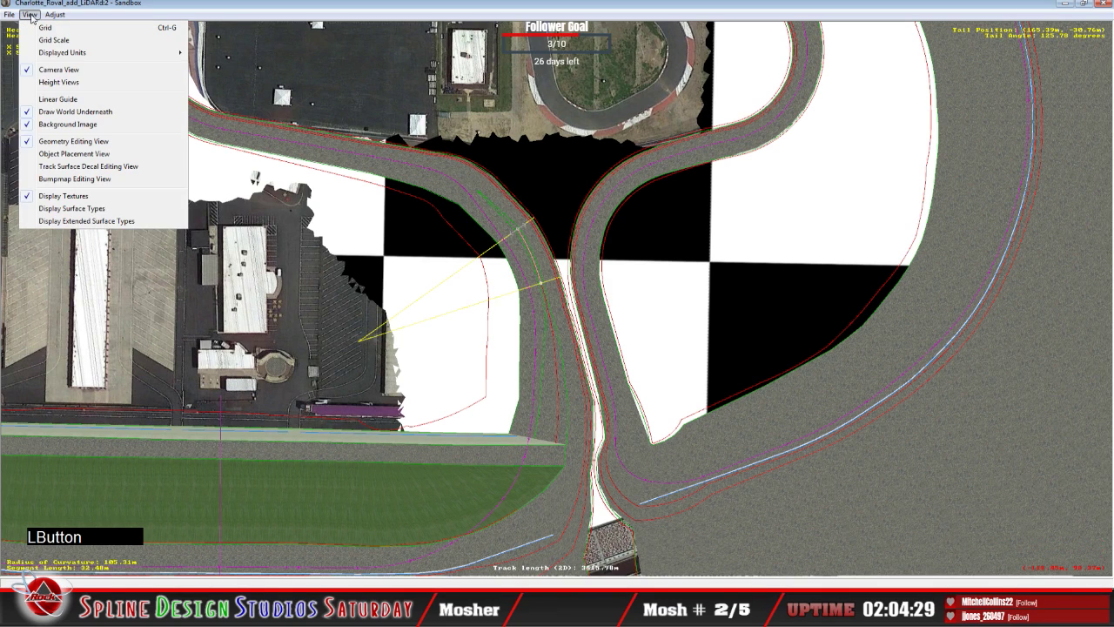
click(63, 124)
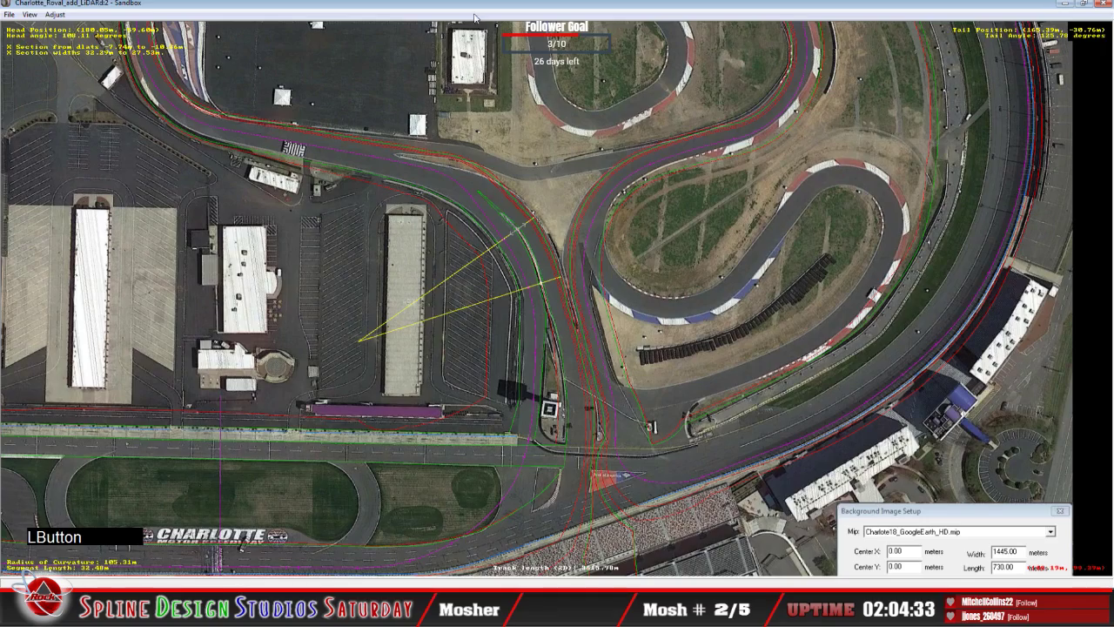
Move the upper end of the X section curving past the infield grass to dlat -10.14 m.
scroll(471, 115, up, 5)
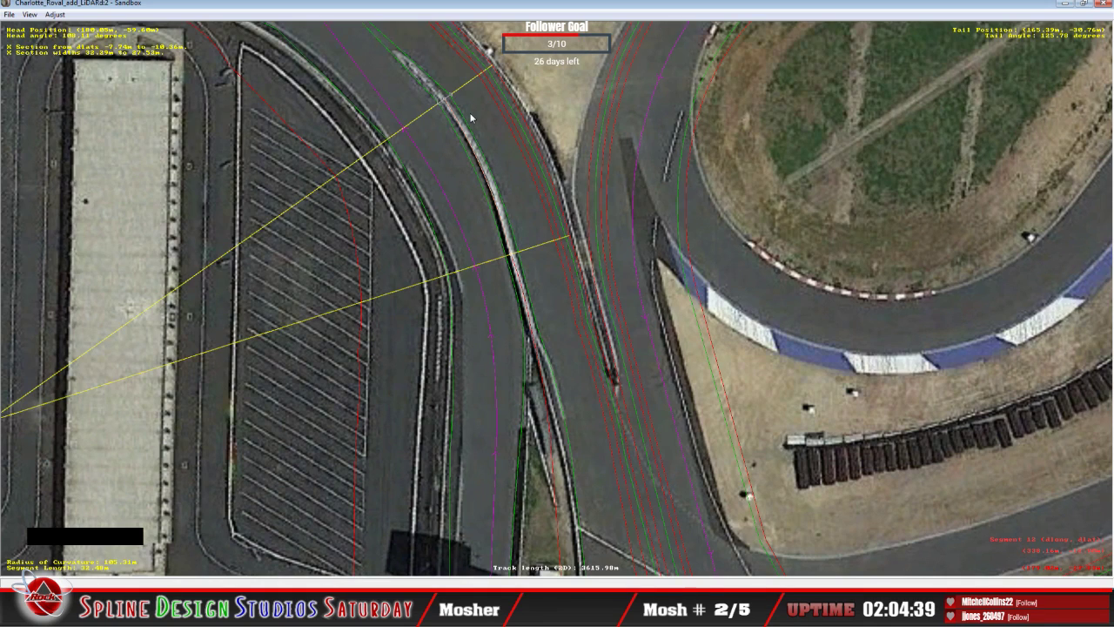
scroll(471, 115, up, 2)
scroll(517, 264, up, 2)
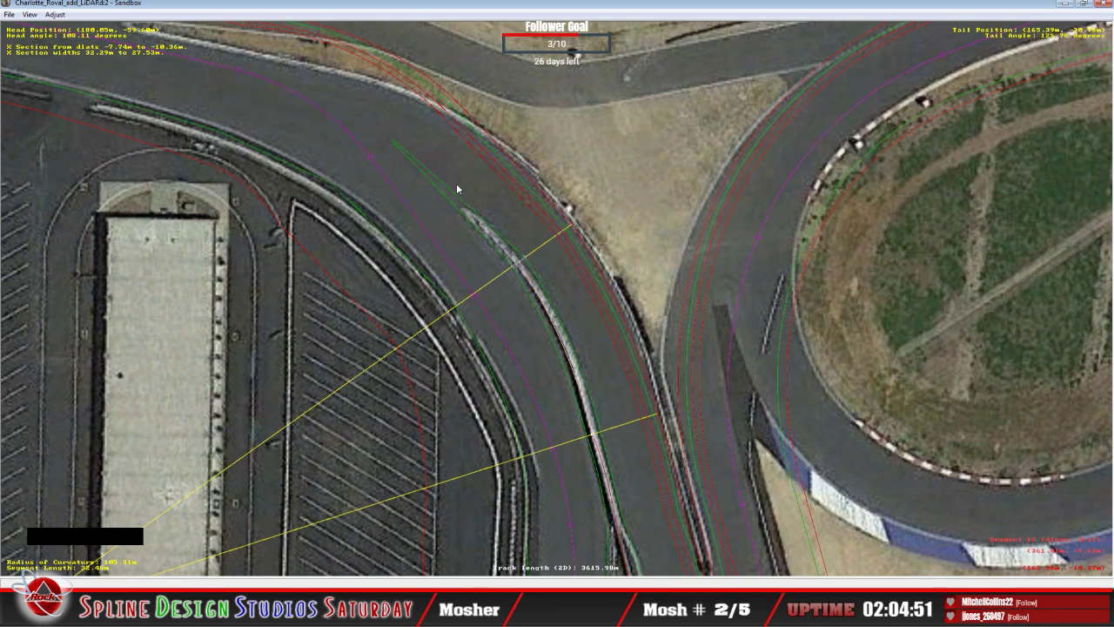
key(c)
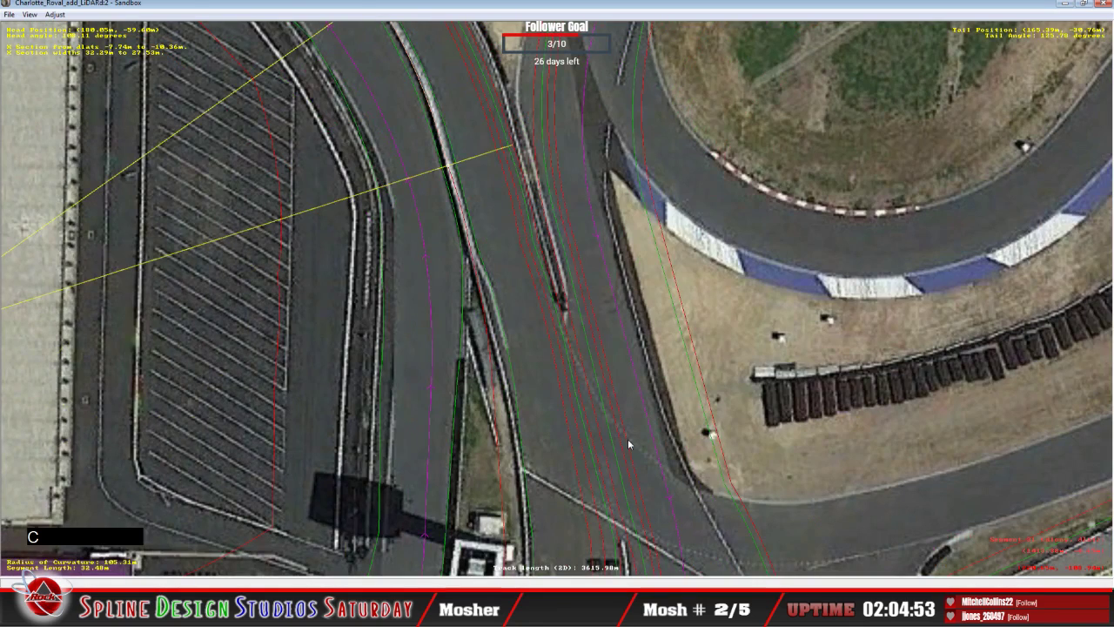
key(c)
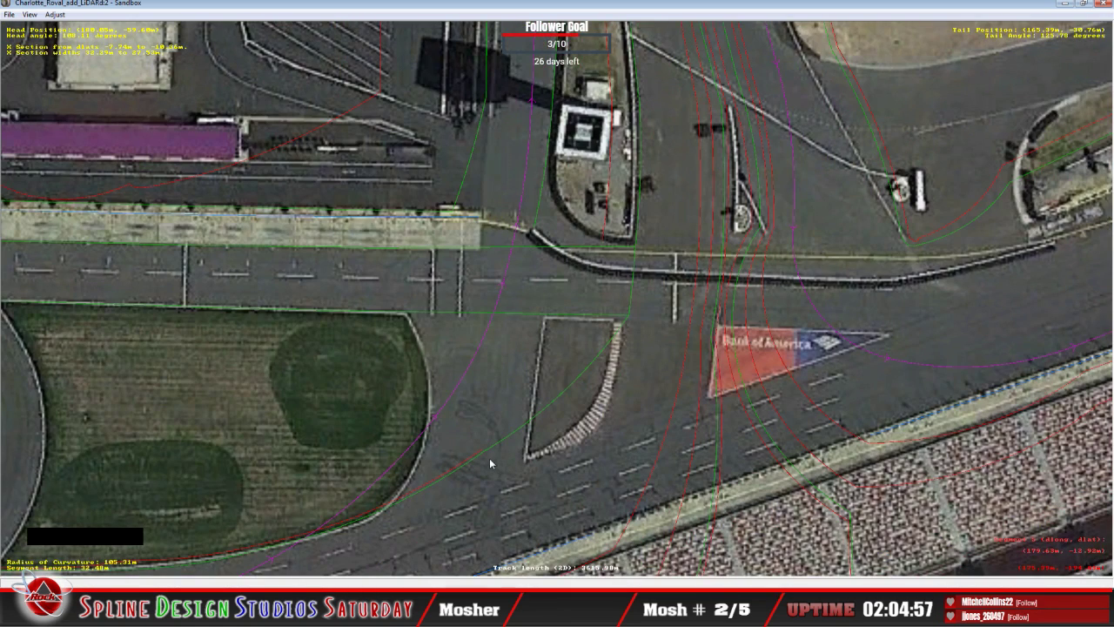
click(463, 467)
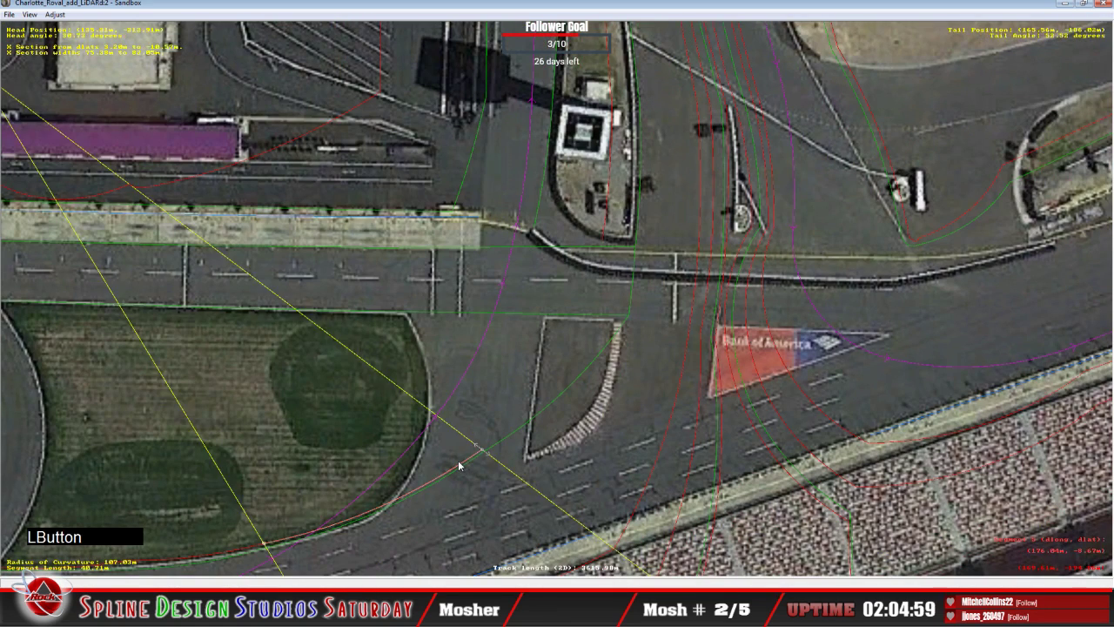
click(474, 458)
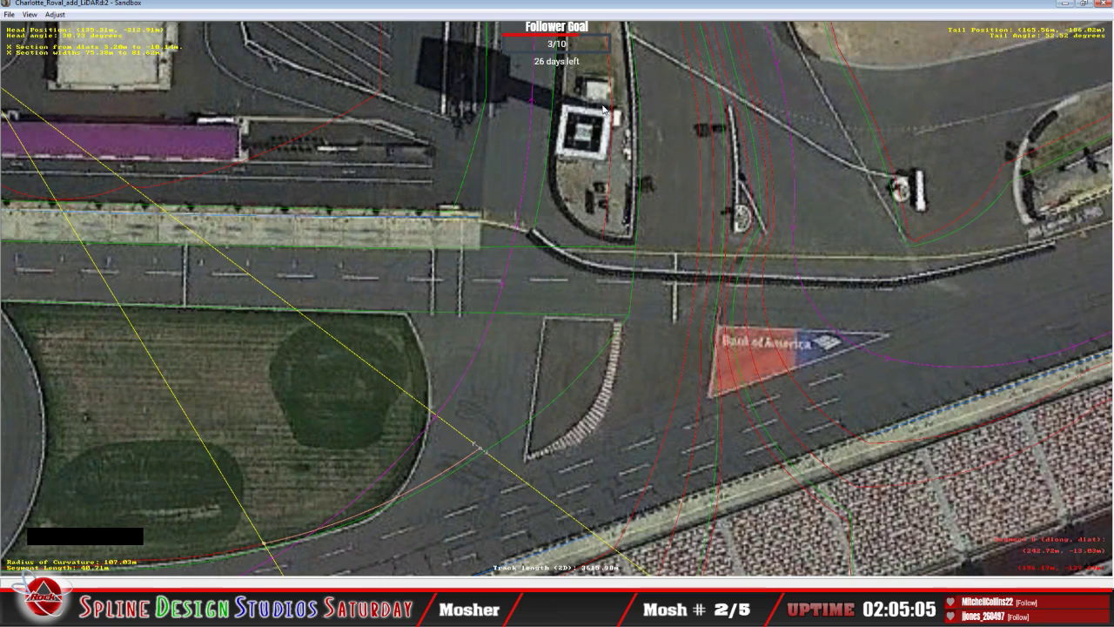
Insert an X section in Segment 13, continuing from the upper end of Segment 12 along the tip of the dividing strip.
key(Up)
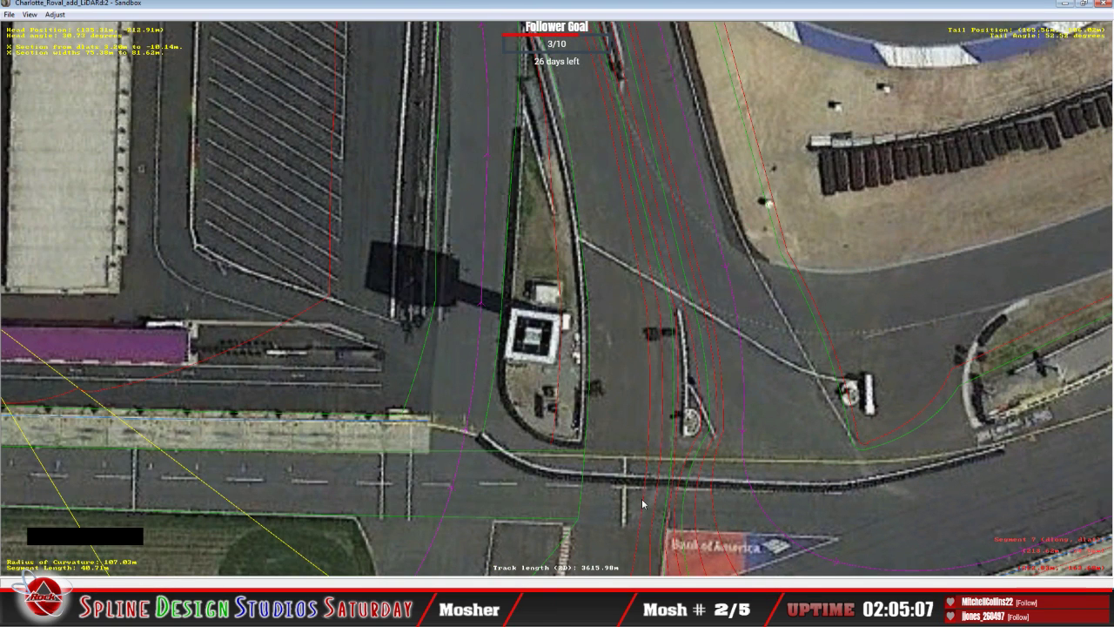
key(Up)
key(Up)
key(Up)
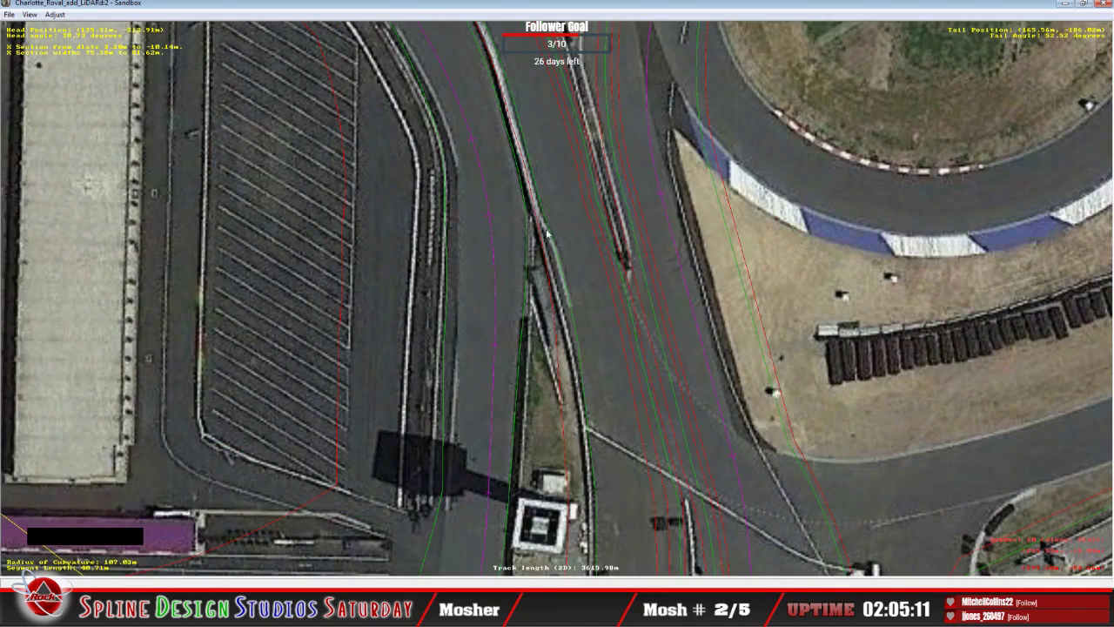
key(Up)
key(Up)
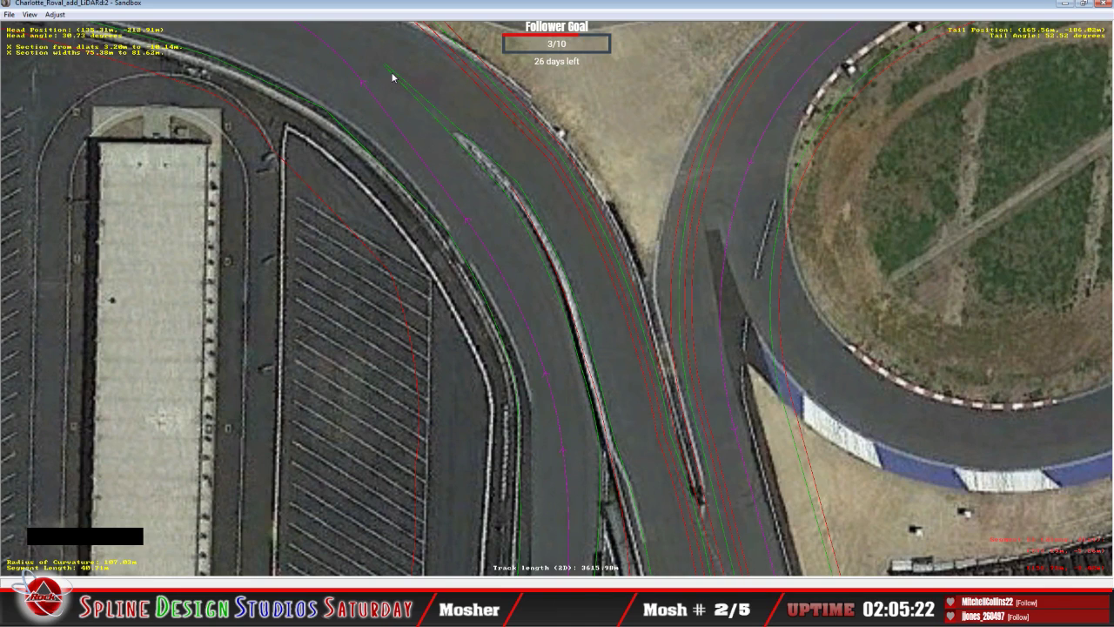
key(x)
key(z)
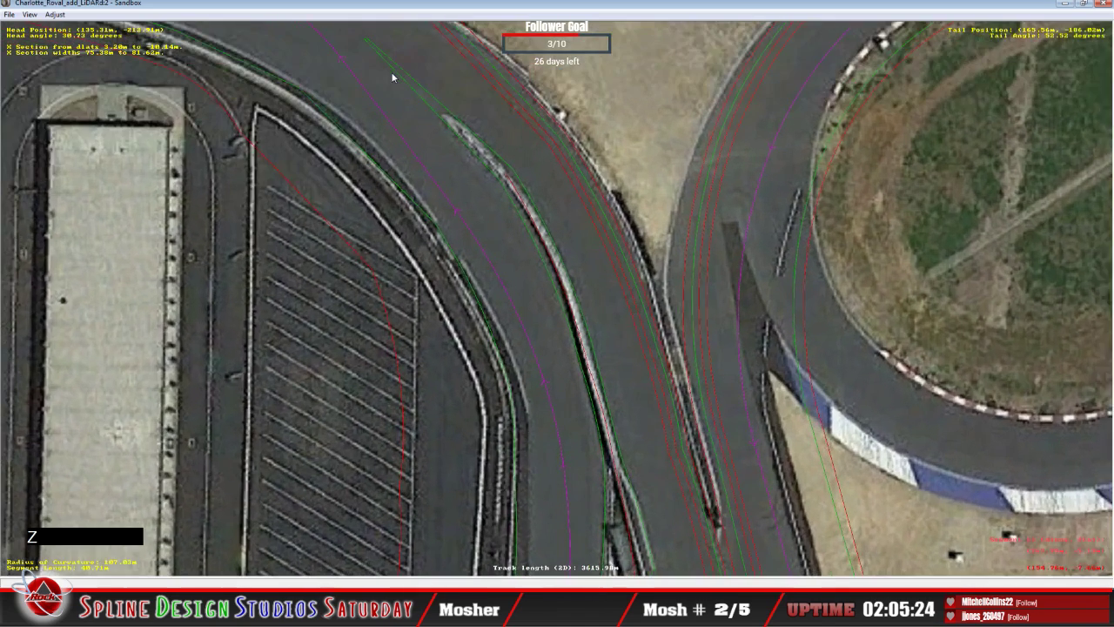
key(z)
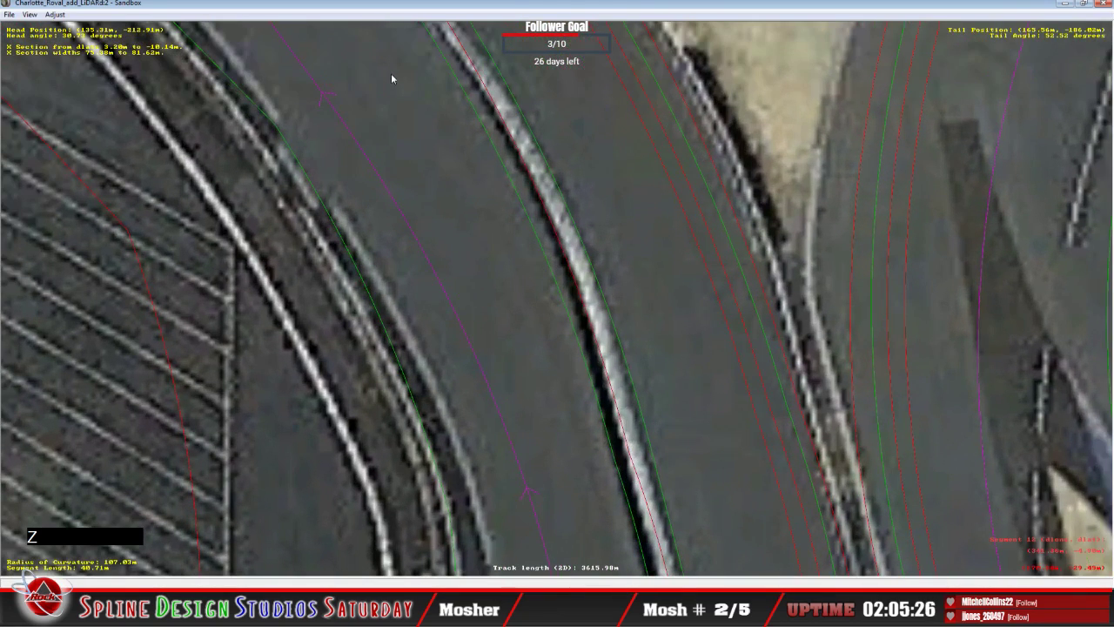
click(543, 195)
key(c)
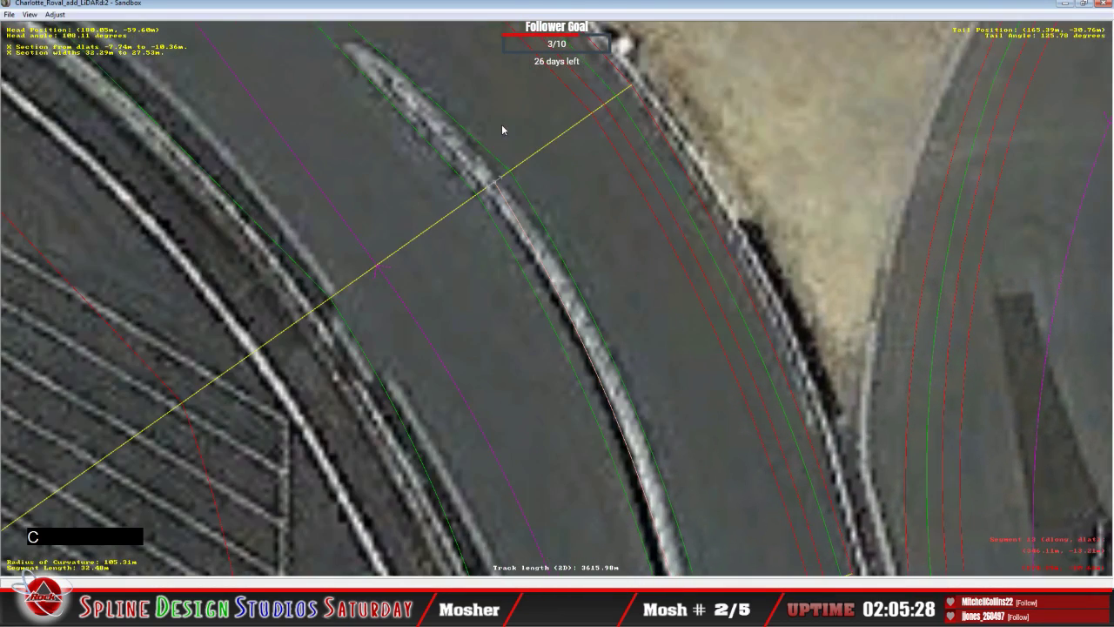
key(c)
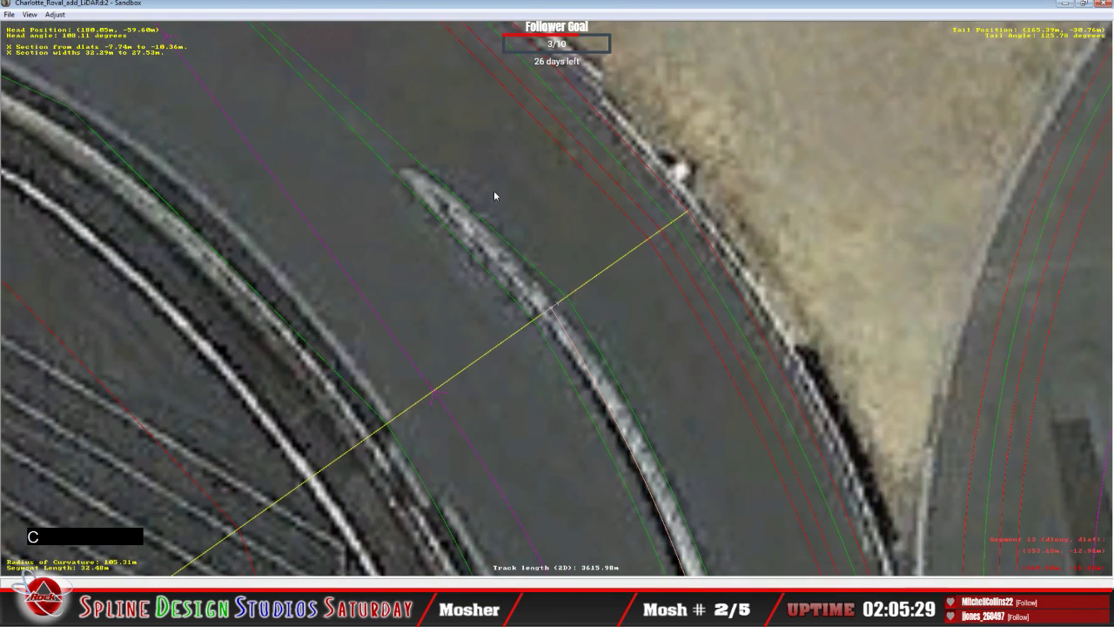
click(492, 257)
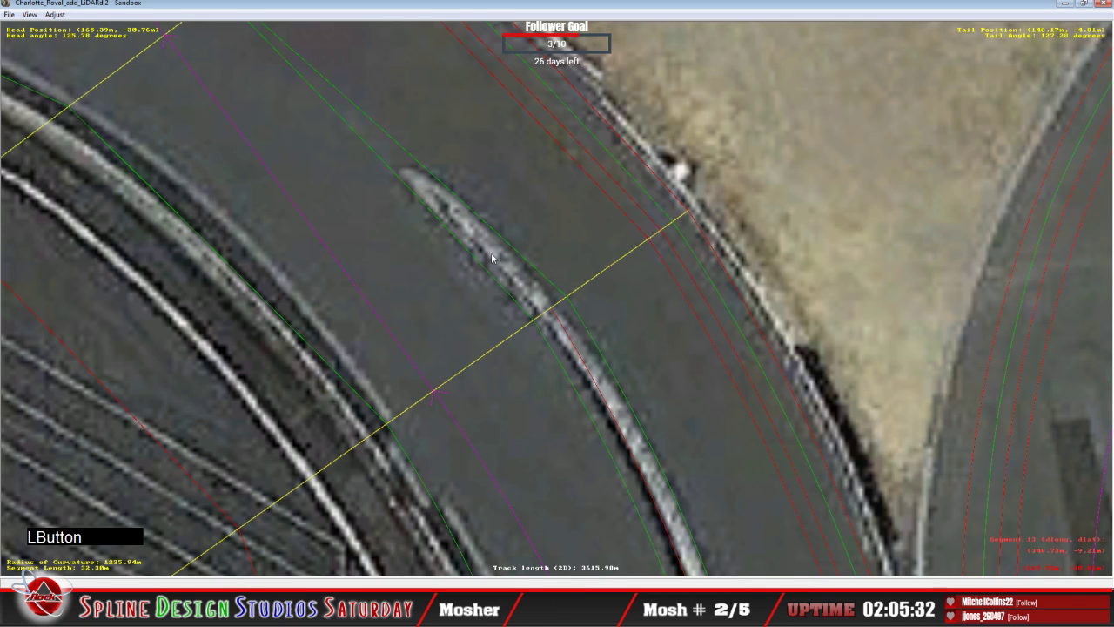
right_click(492, 254)
mouse_move(538, 339)
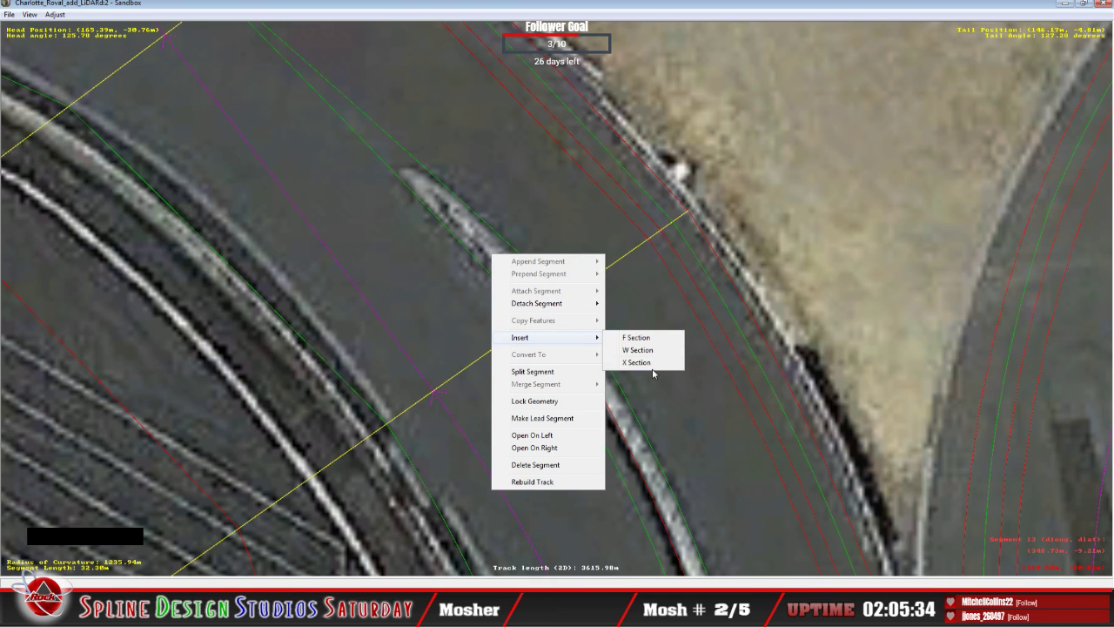
click(598, 341)
click(645, 363)
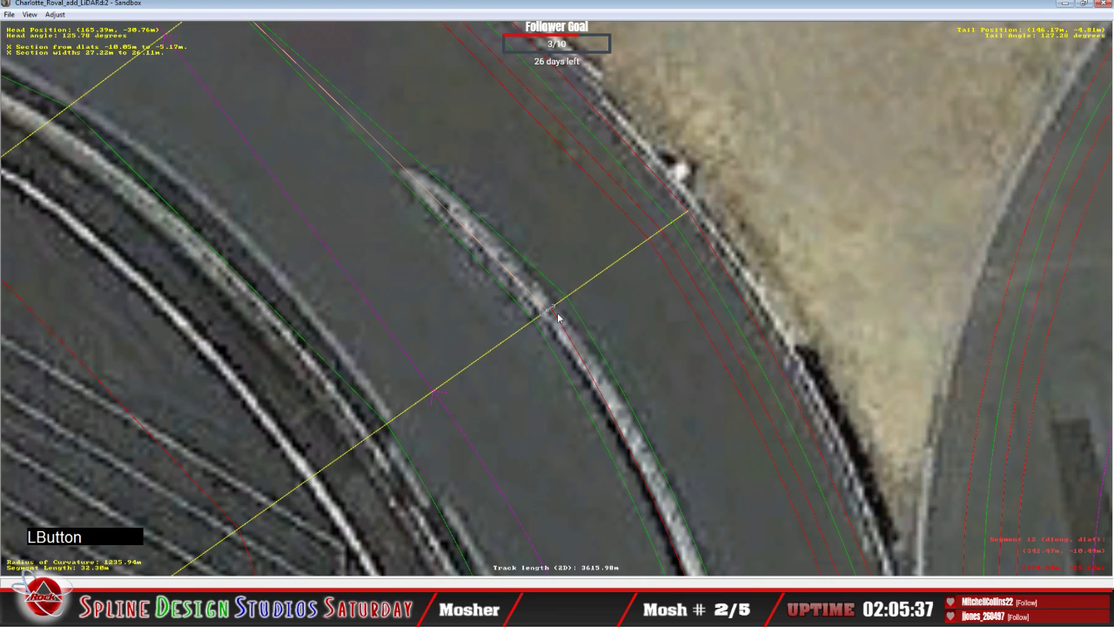
Align the upper end of Segment 12's X section with the start of Segment 13's X section at dlat -10.26 m.
click(551, 310)
click(551, 310)
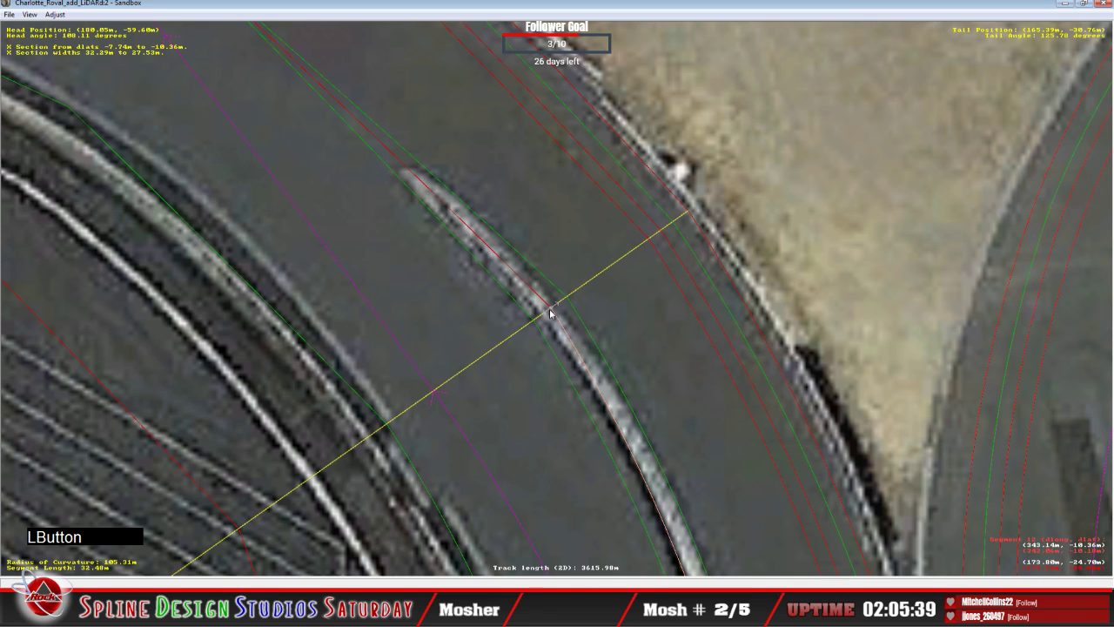
right_click(551, 310)
click(543, 299)
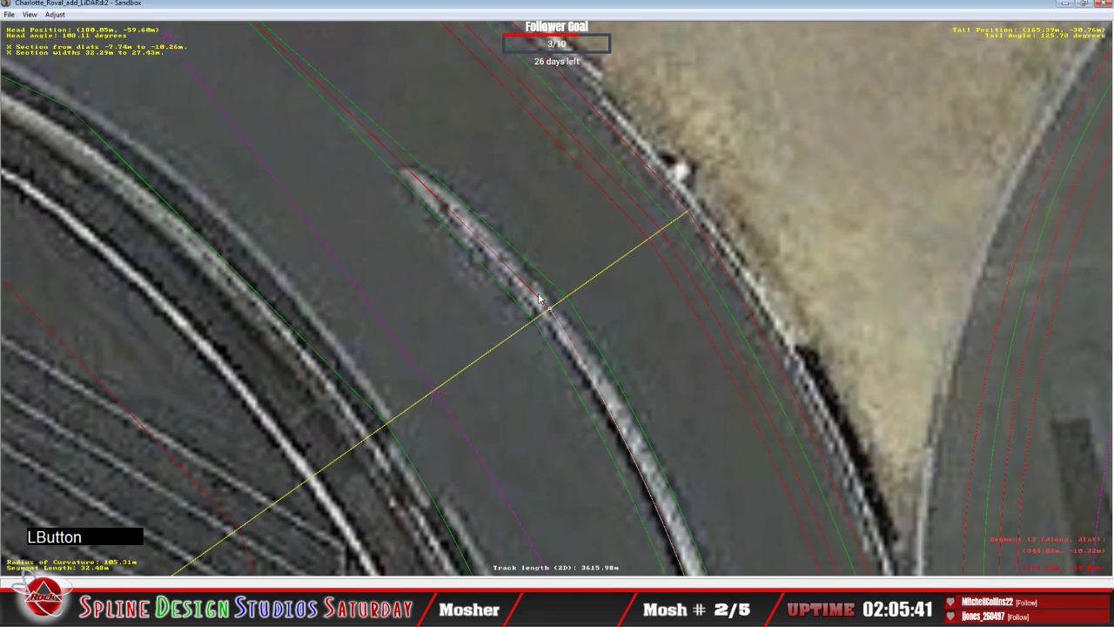
Spread the upper ends of Segment 13's two F sections around its X section, to dlats -4.53 m and -5.65 m.
click(373, 149)
key(c)
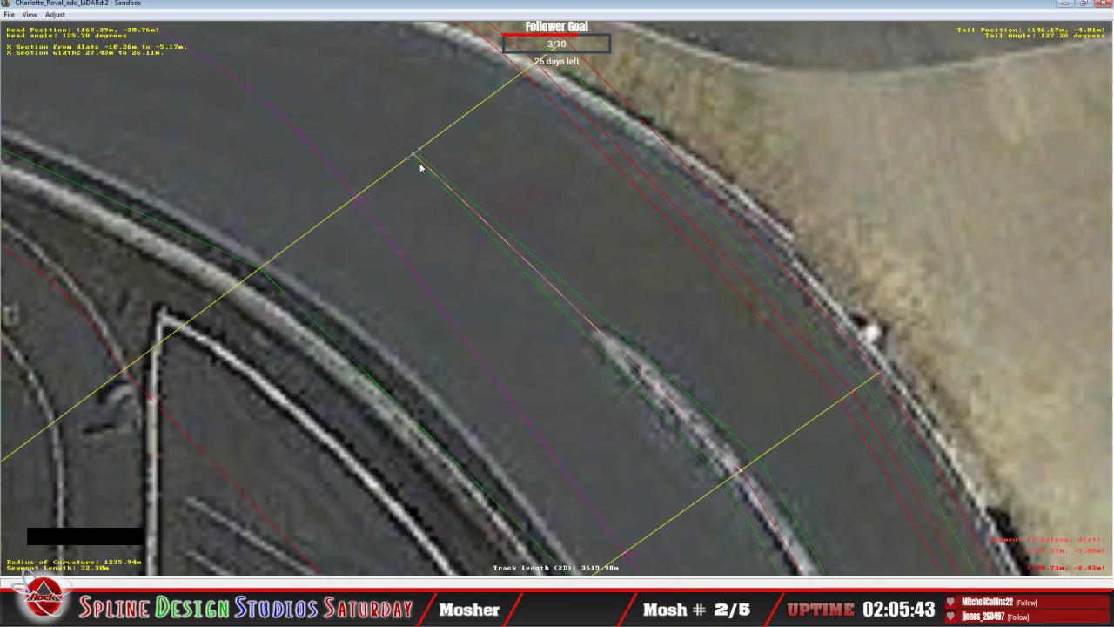
click(415, 158)
click(409, 159)
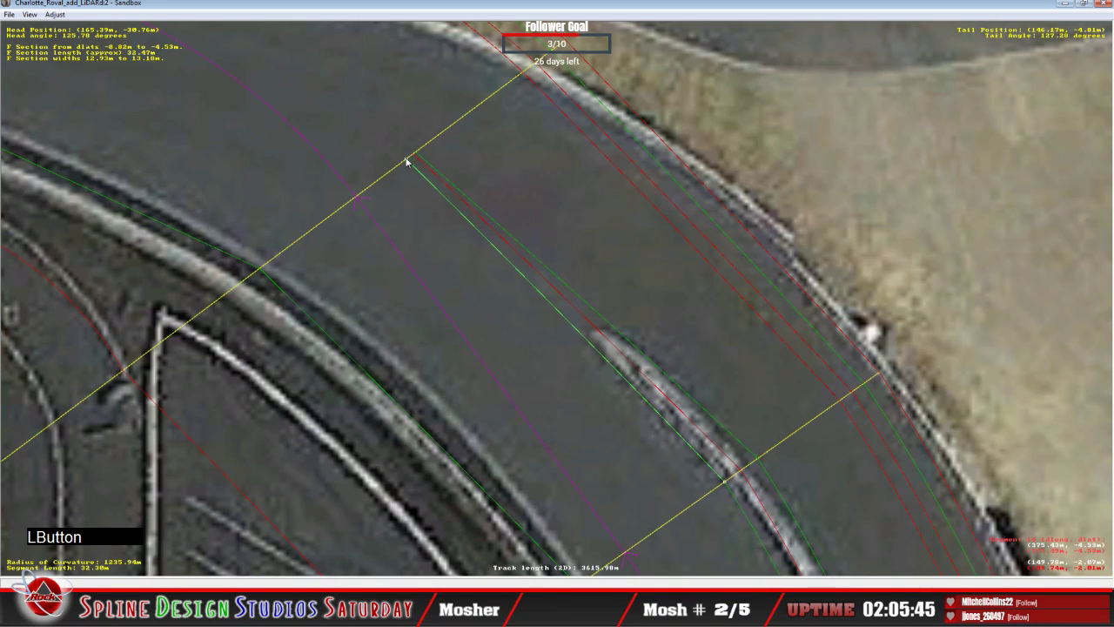
click(430, 163)
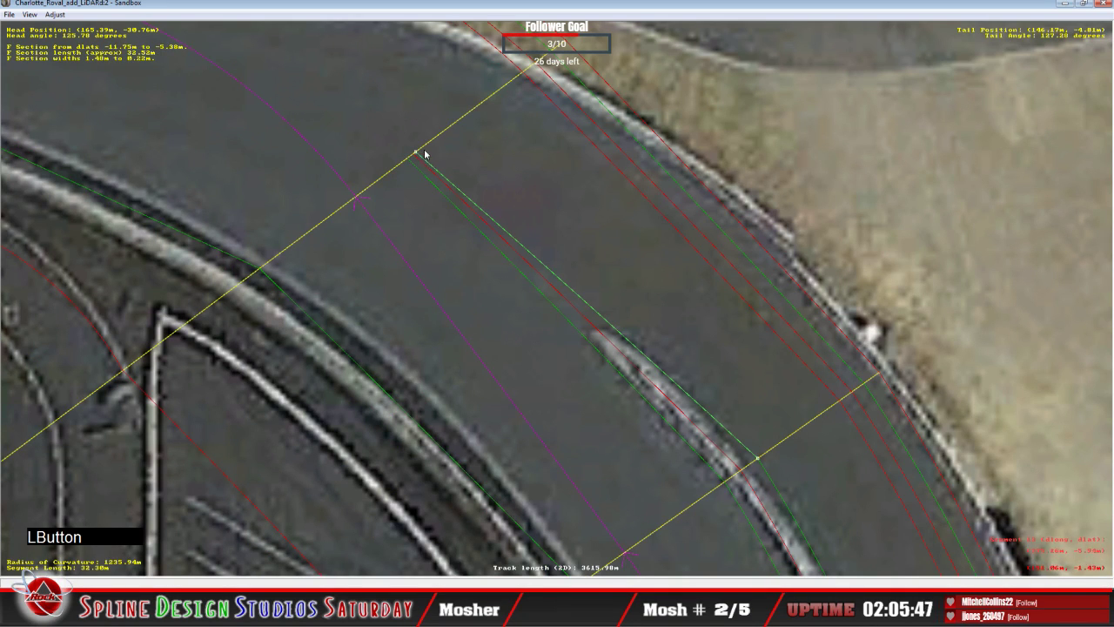
click(424, 154)
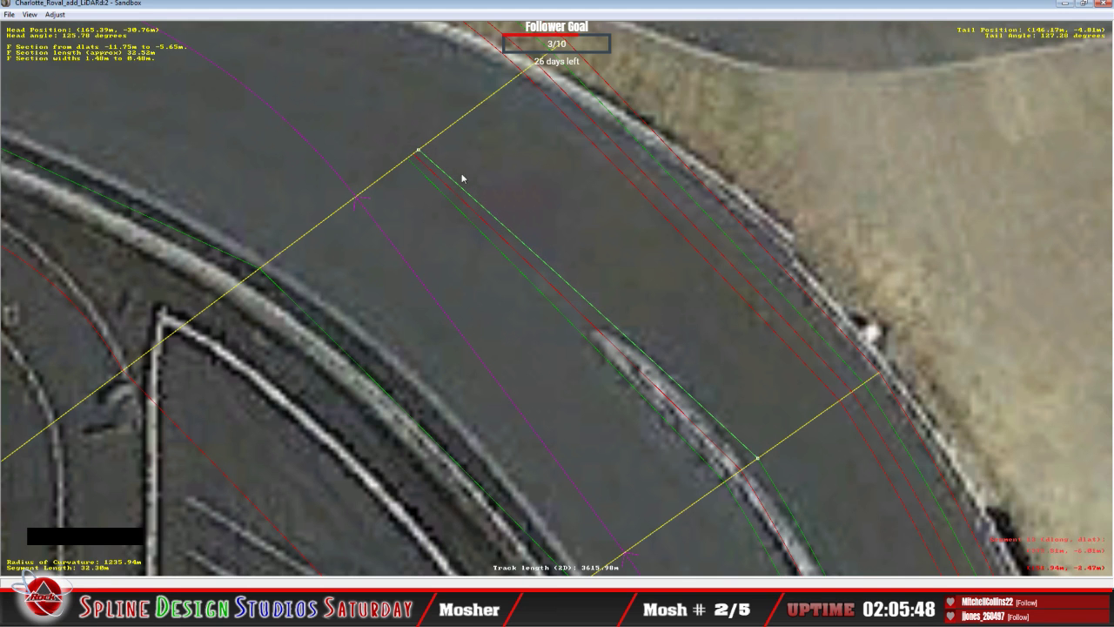
click(420, 178)
Follow the course beyond Segment 13 through the remaining infield corners, checking the F and X sections against the satellite background.
key(c)
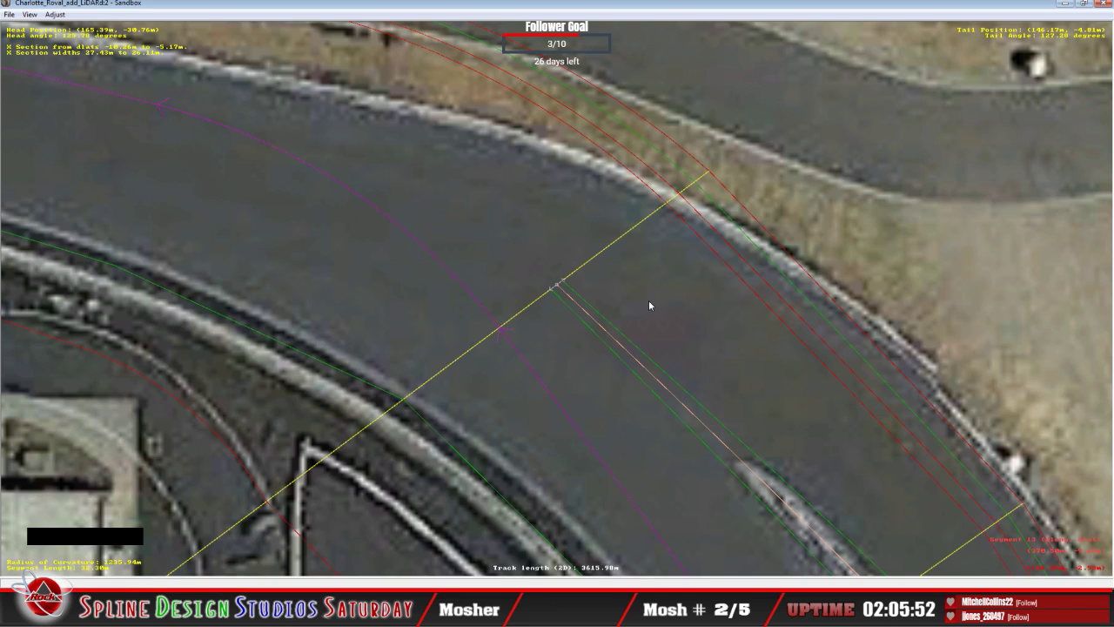
key(x)
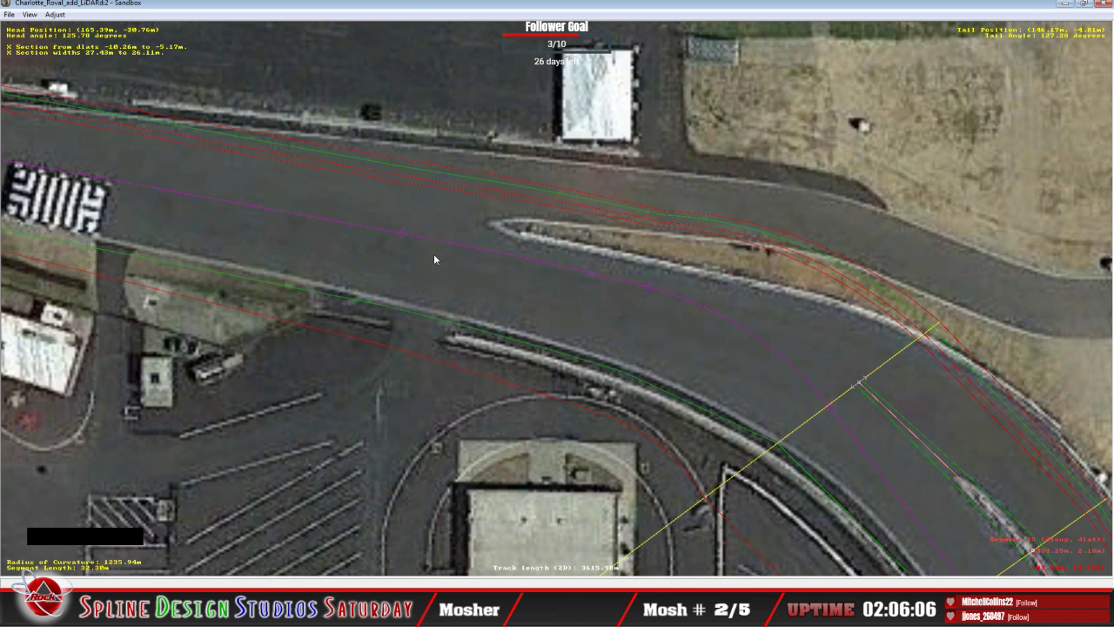
key(c)
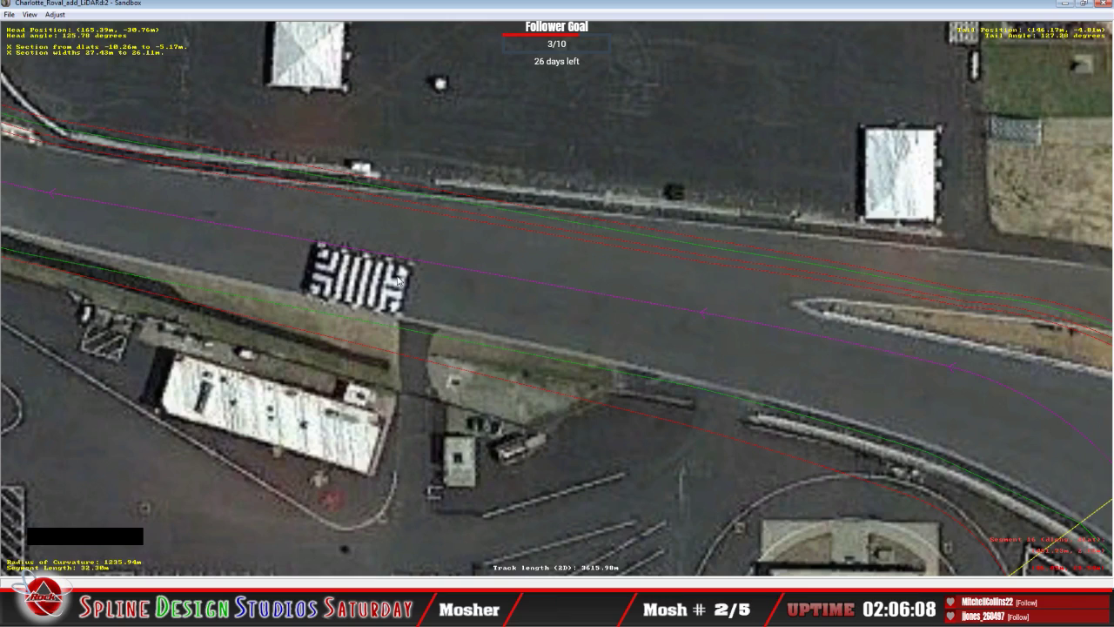
key(c)
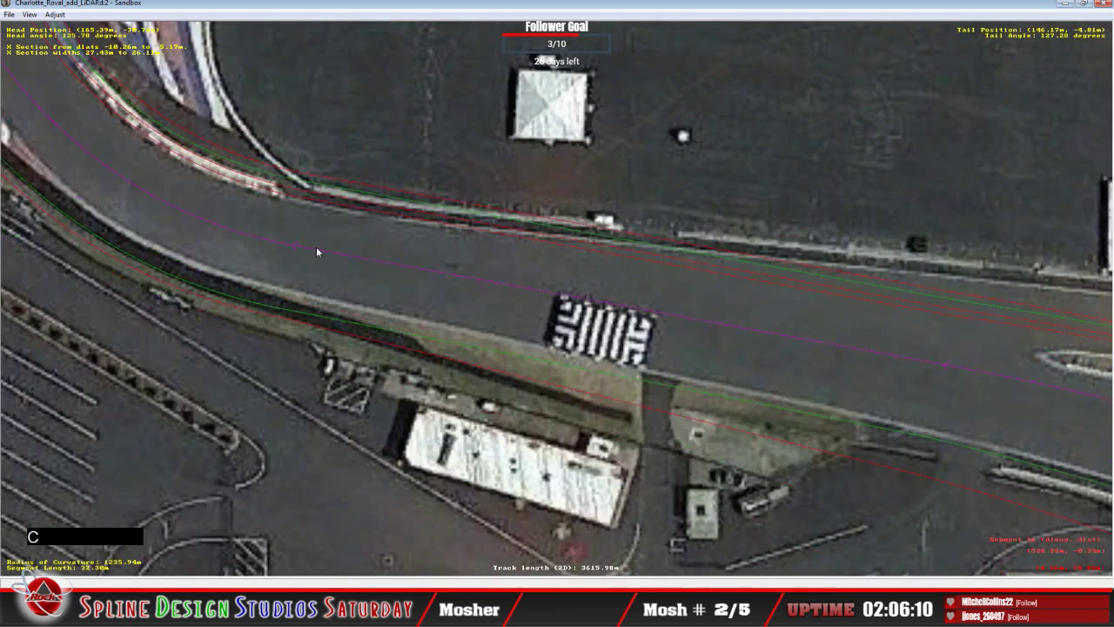
key(c)
key(c)
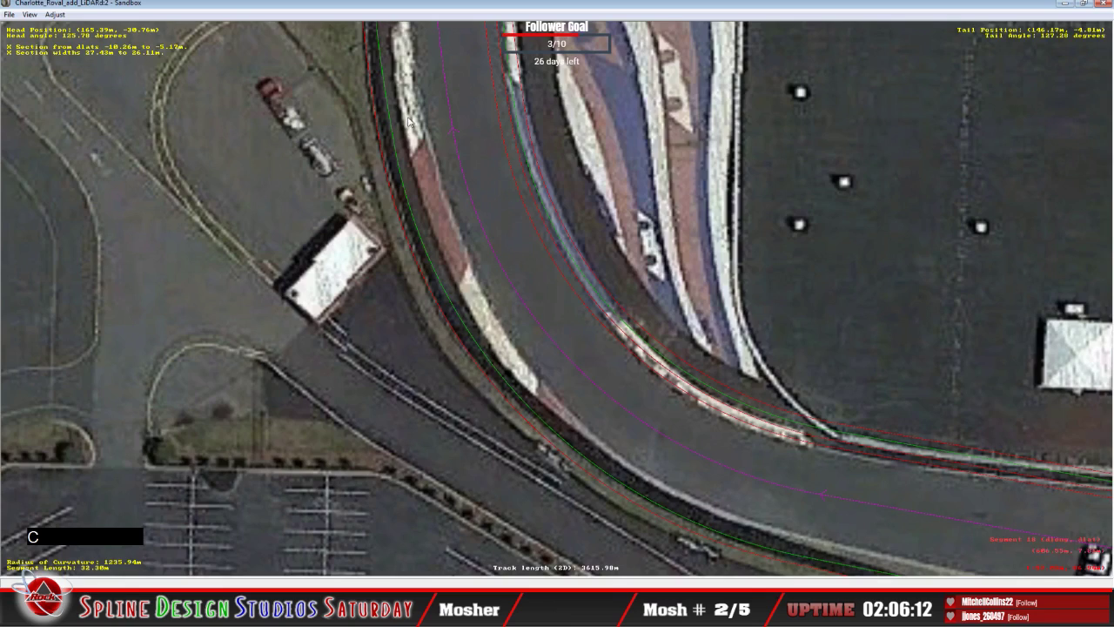
key(c)
key(c)
key(c)
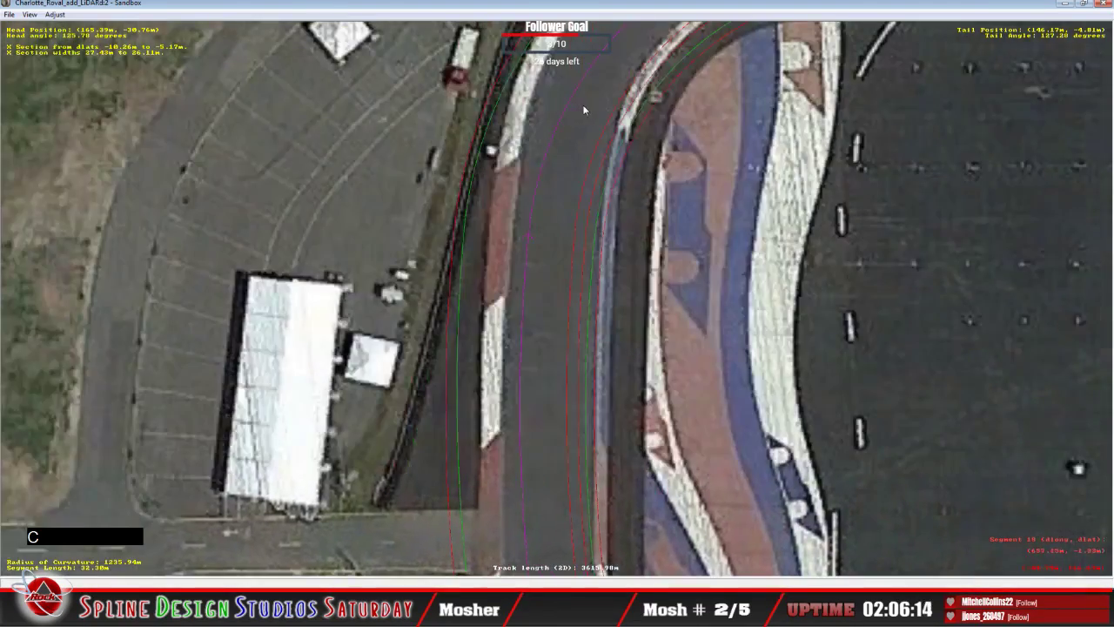
key(c)
key(c)
key(c)
key(c)
key(c)
key(c)
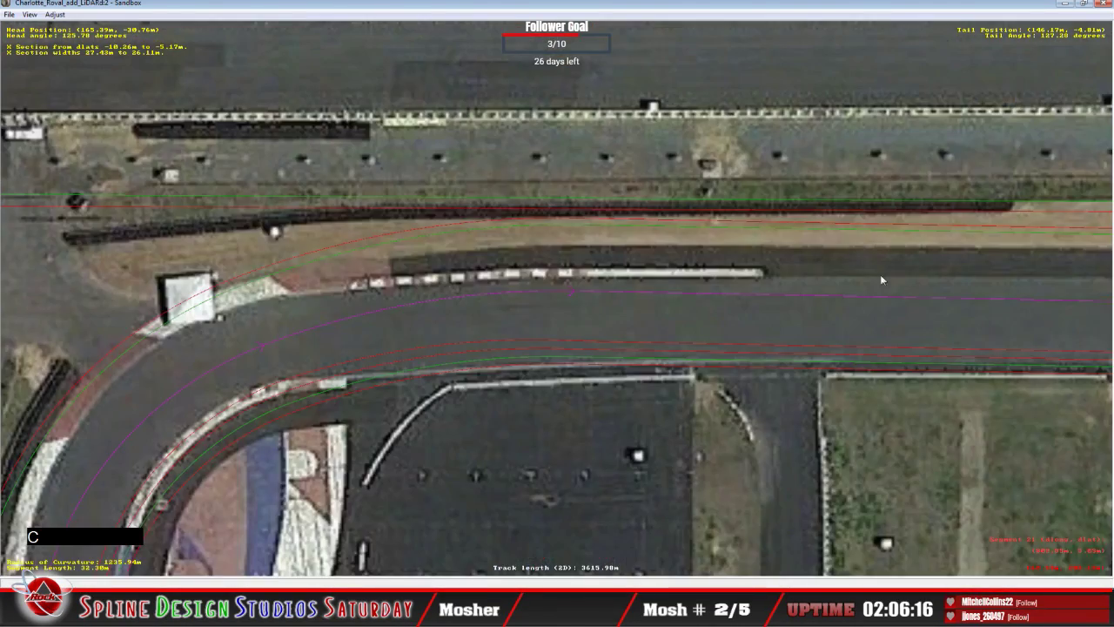
key(c)
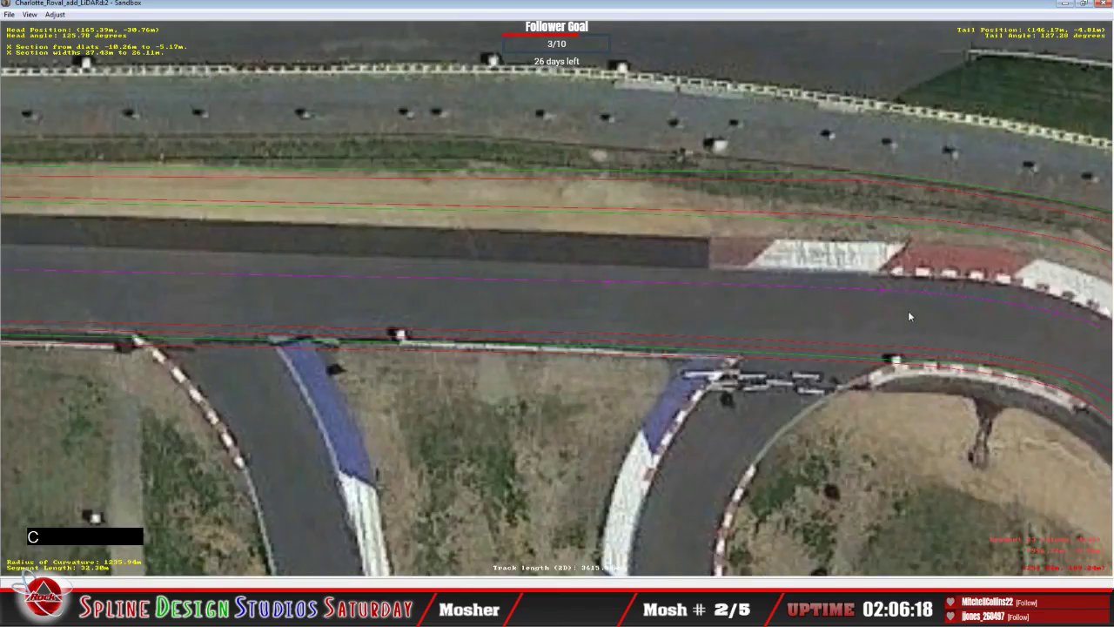
key(c)
key(c)
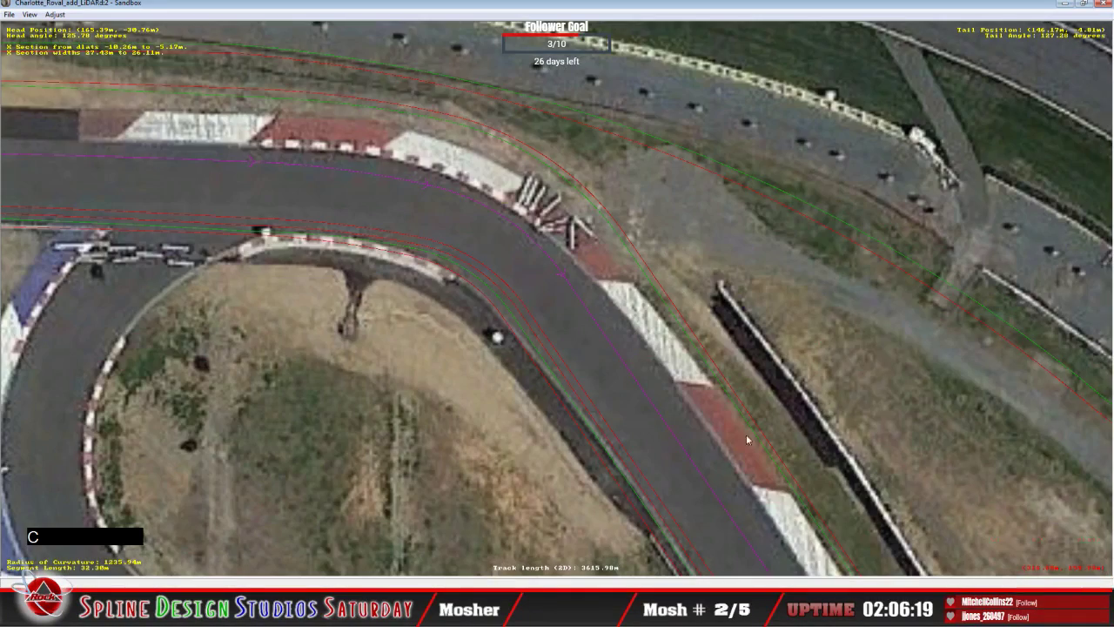
key(c)
key(c)
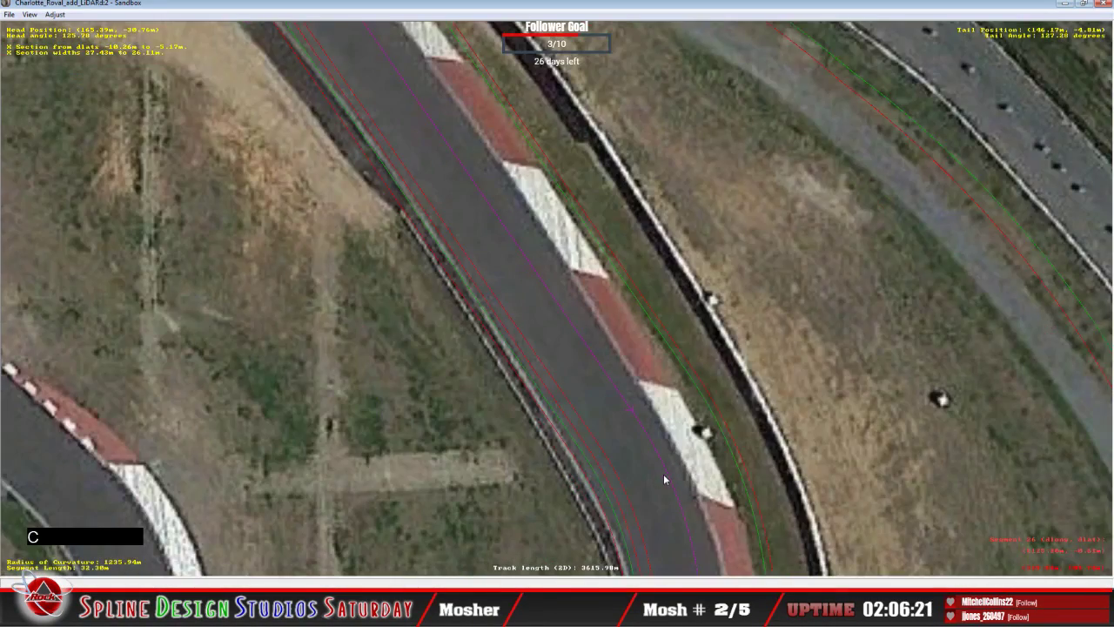
key(c)
key(c)
key(c)
key(c)
key(c)
key(c)
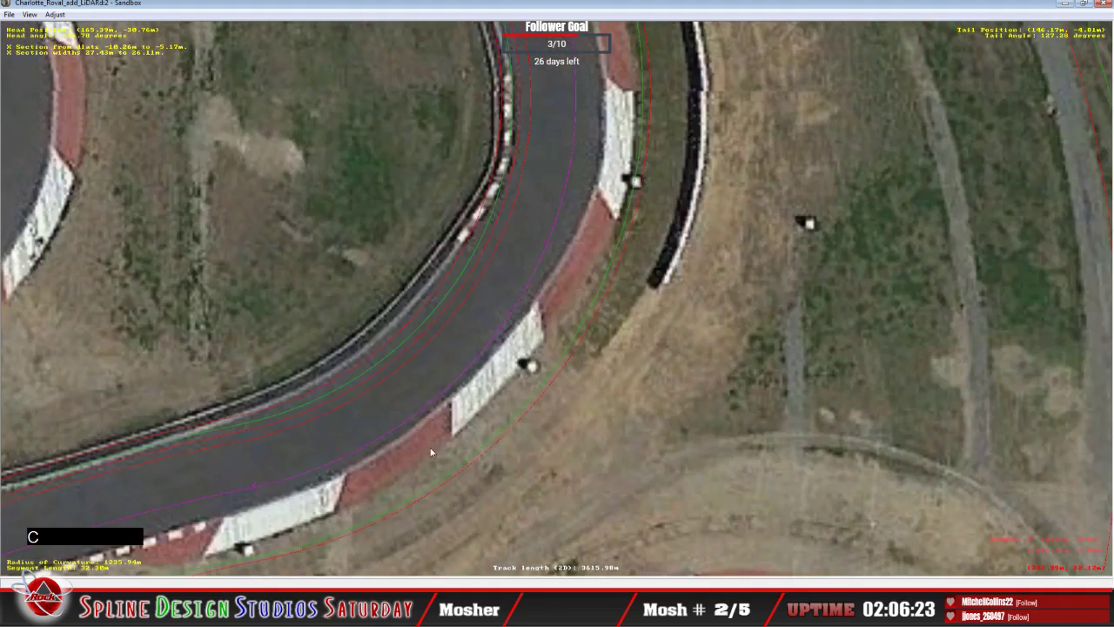
Examine the course from Segment 12's dividing strip to the junction with the oval beside the Bank of America logo.
key(c)
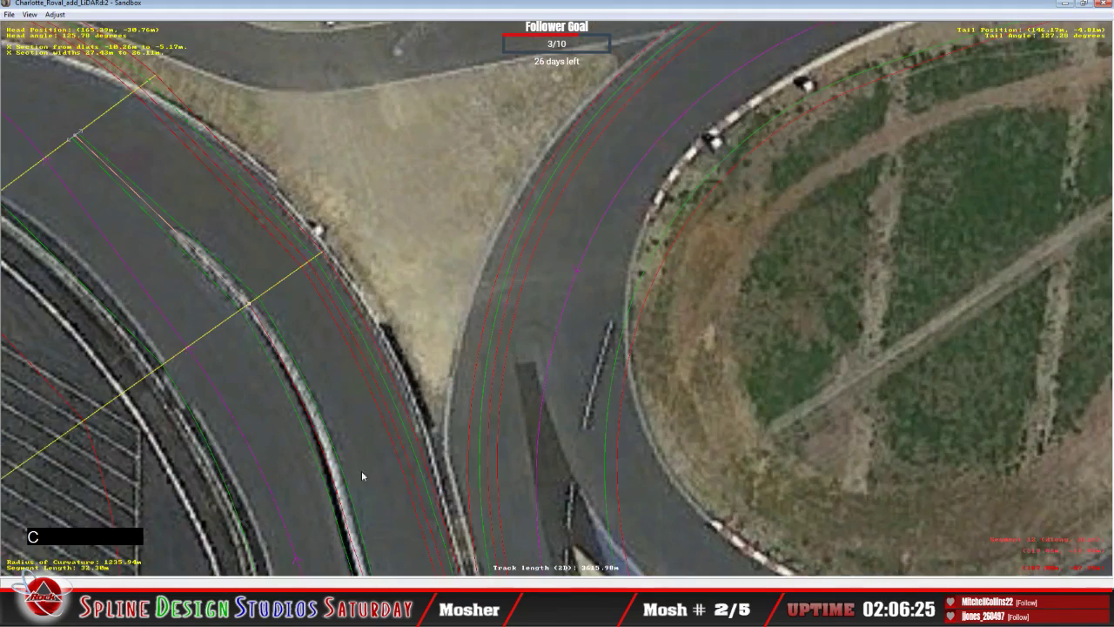
key(c)
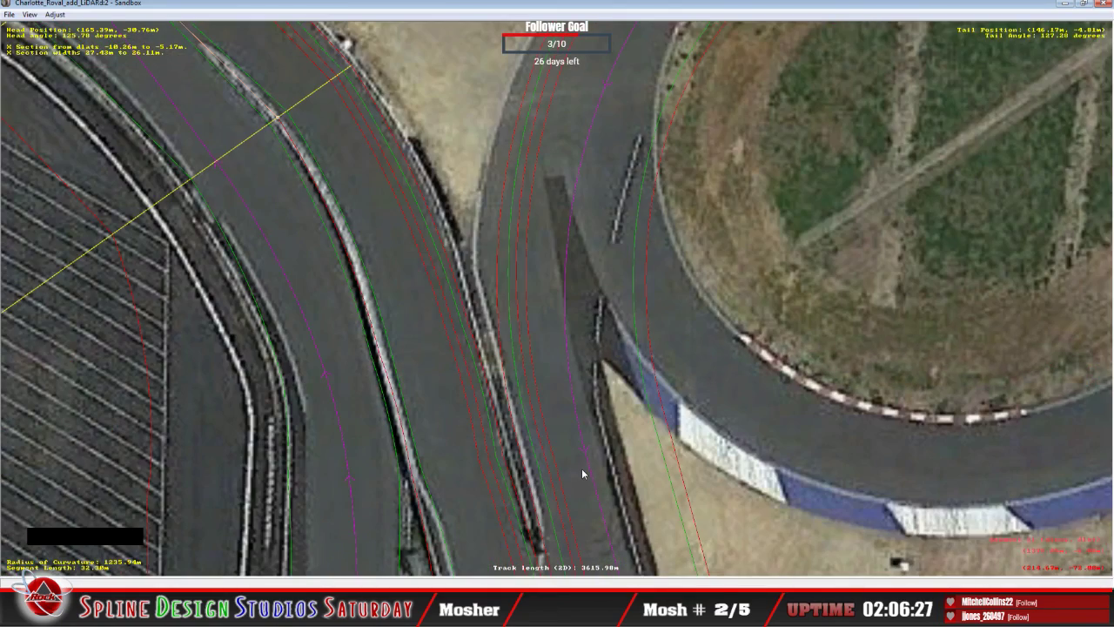
key(c)
key(c)
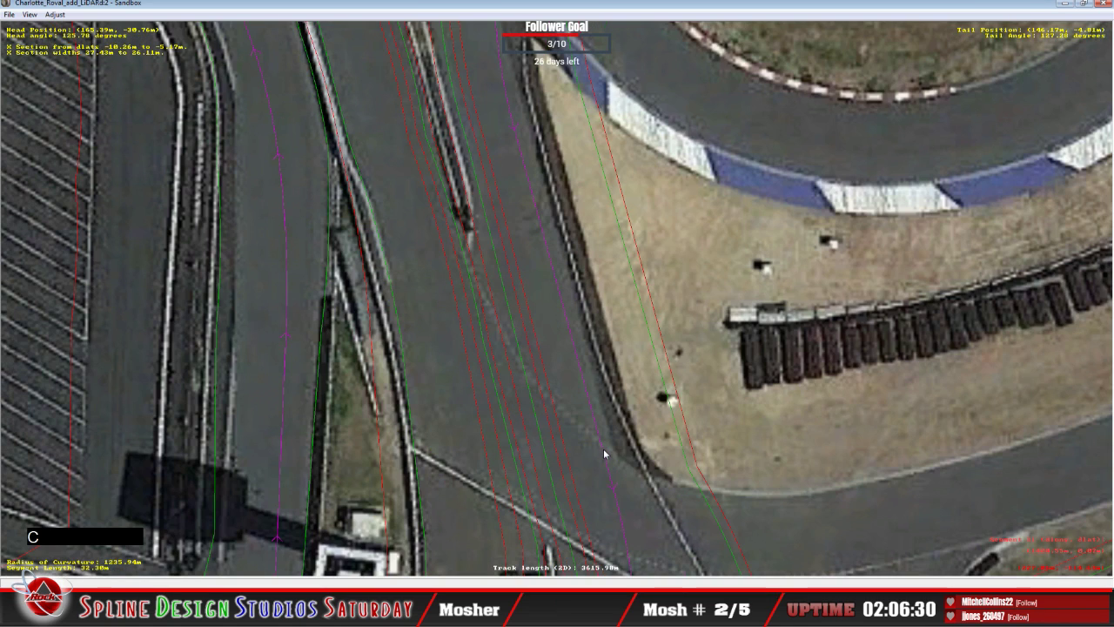
key(c)
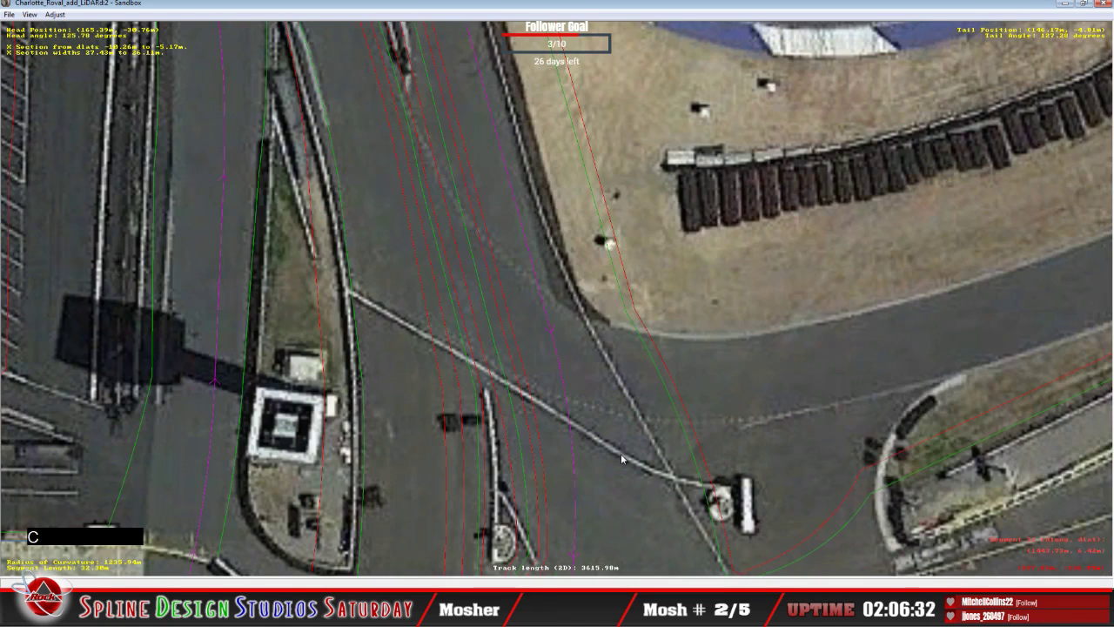
key(c)
key(c)
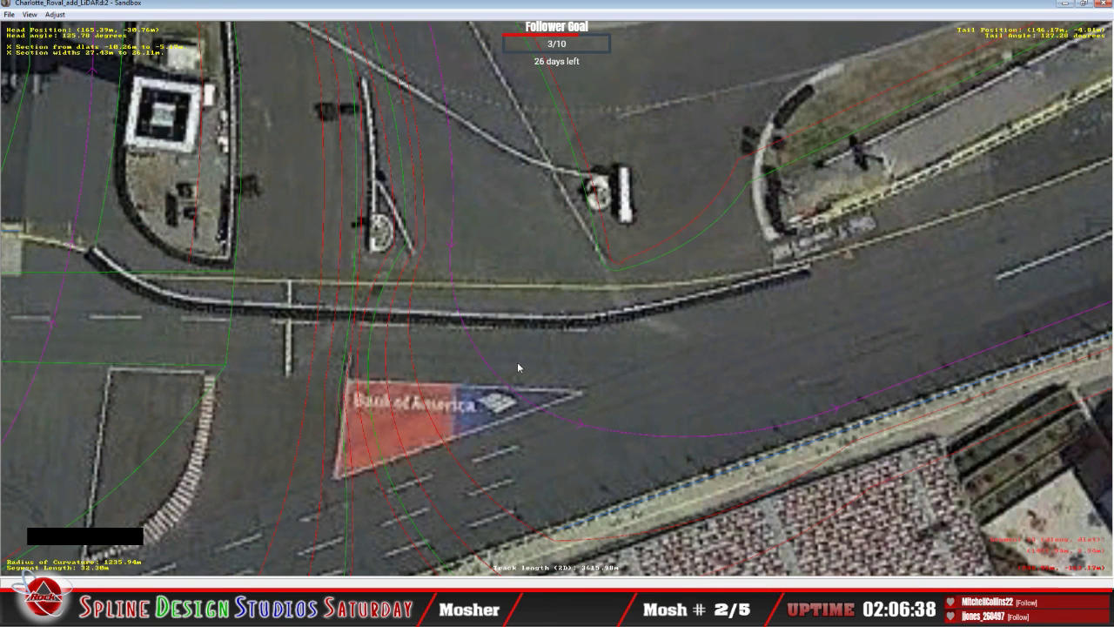
Insert an X section in the tight 32.77 m segment curving onto the oval past the Bank of America logo.
click(542, 390)
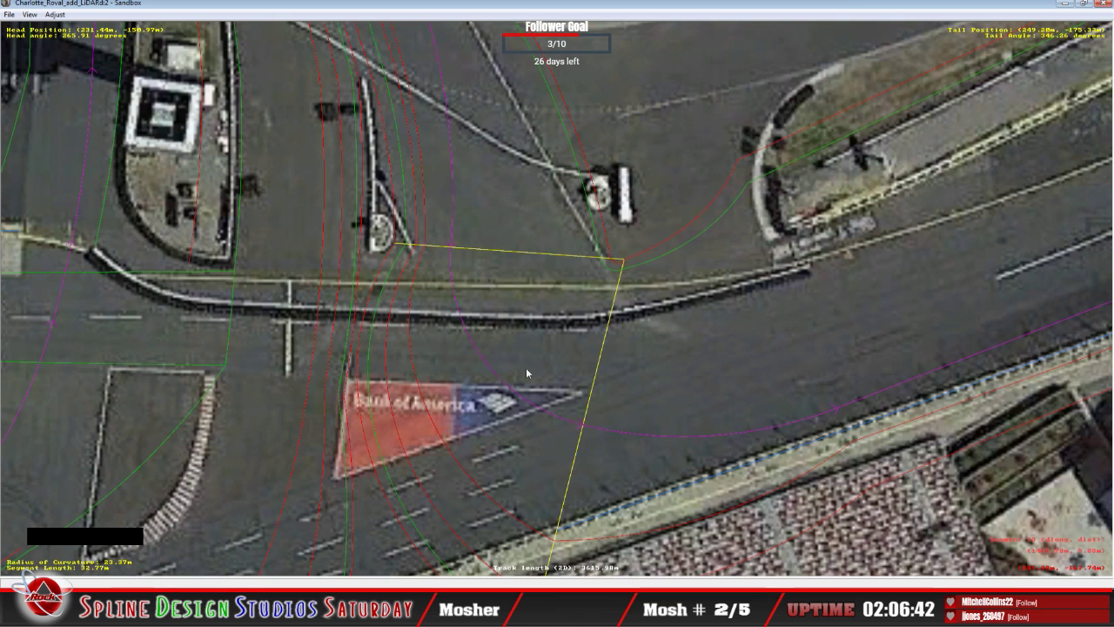
click(648, 359)
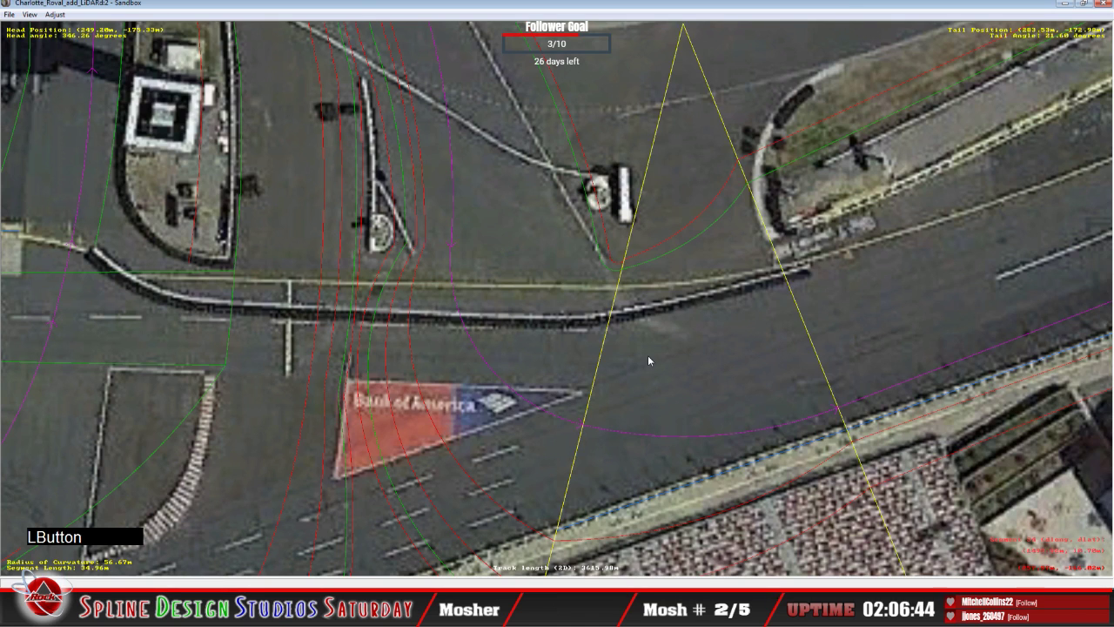
click(525, 374)
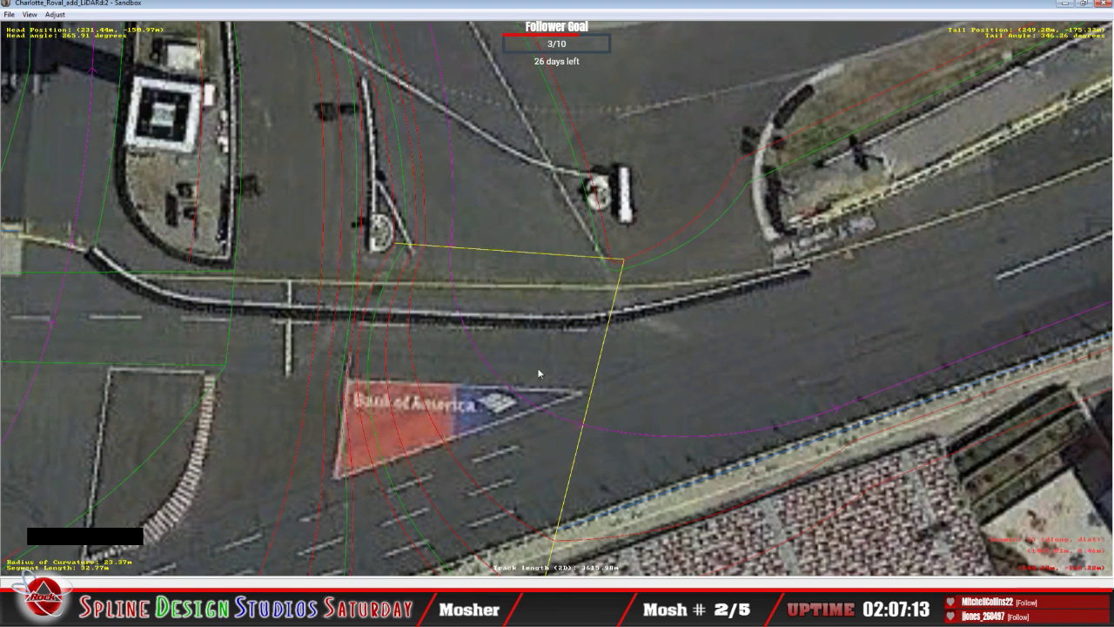
click(512, 358)
right_click(512, 358)
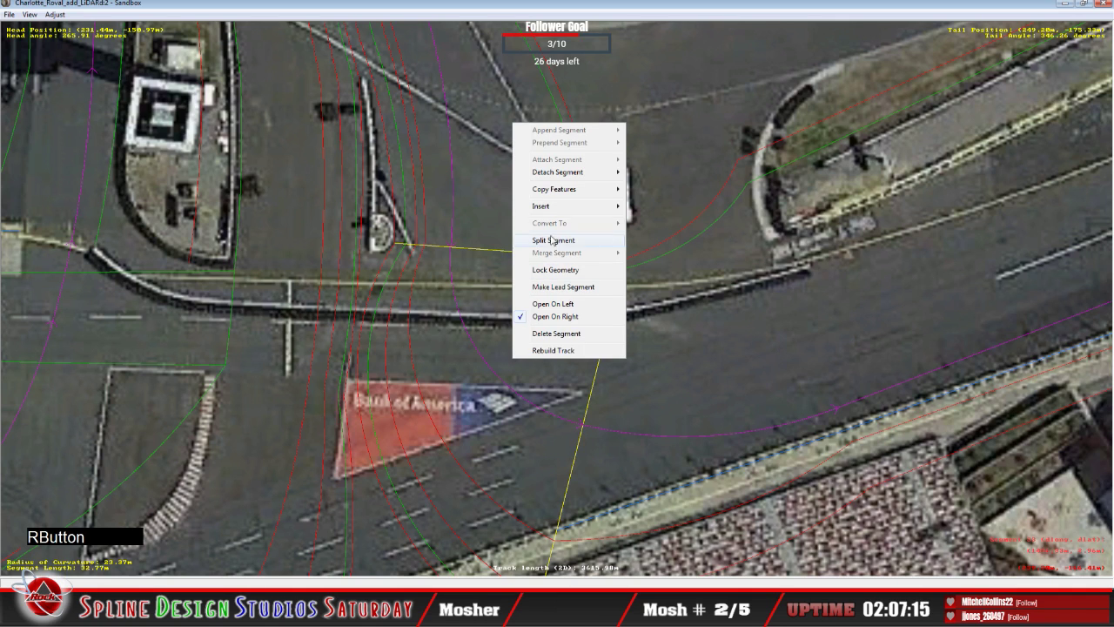
mouse_move(553, 208)
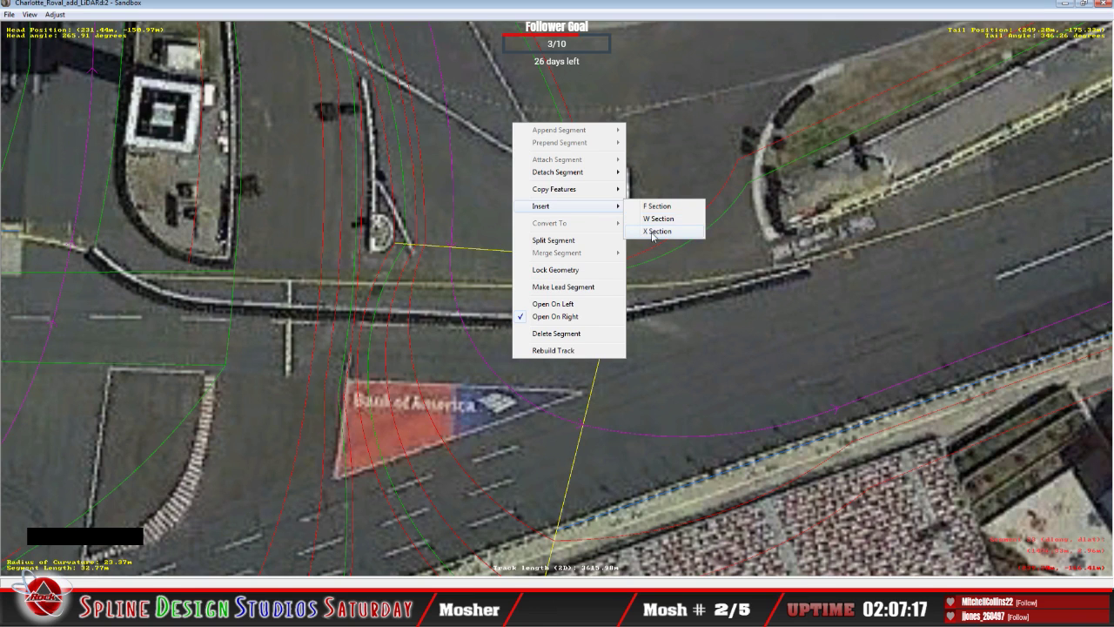
click(654, 231)
click(485, 260)
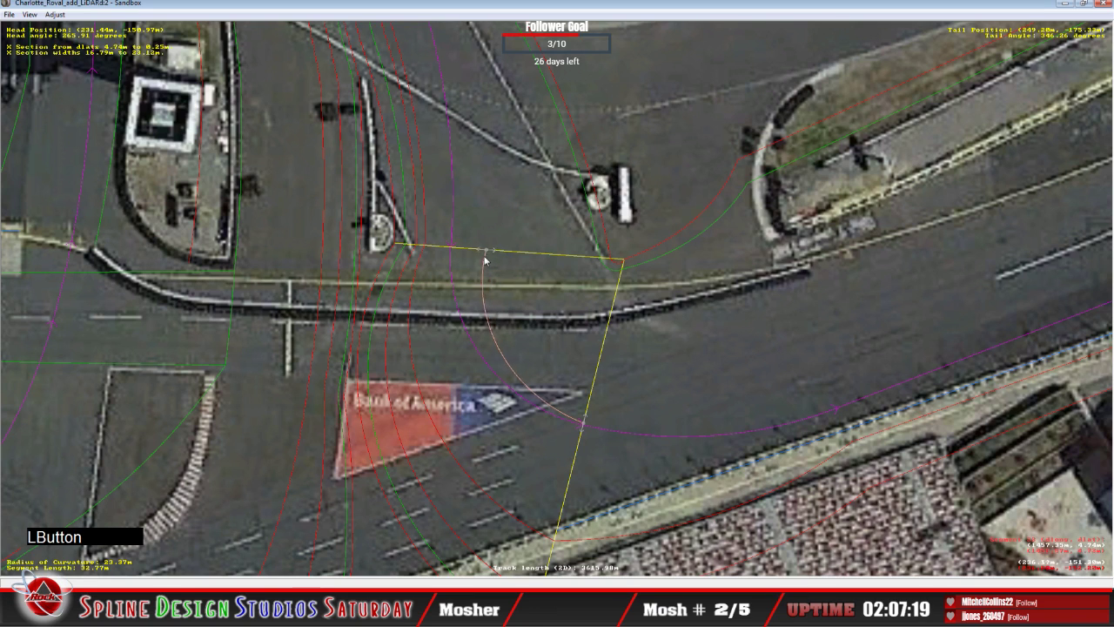
Move the new X section's start to dlat -0.75 m and its oval end to dlat 1.63 m, along the centerline.
drag(485, 259, 444, 285)
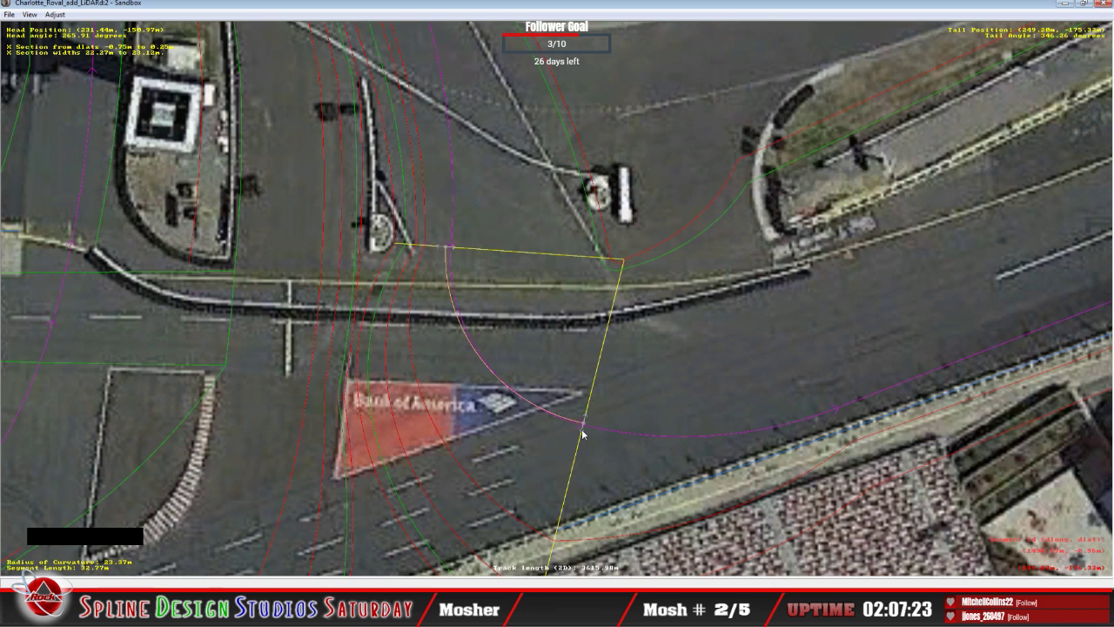
drag(582, 434, 582, 442)
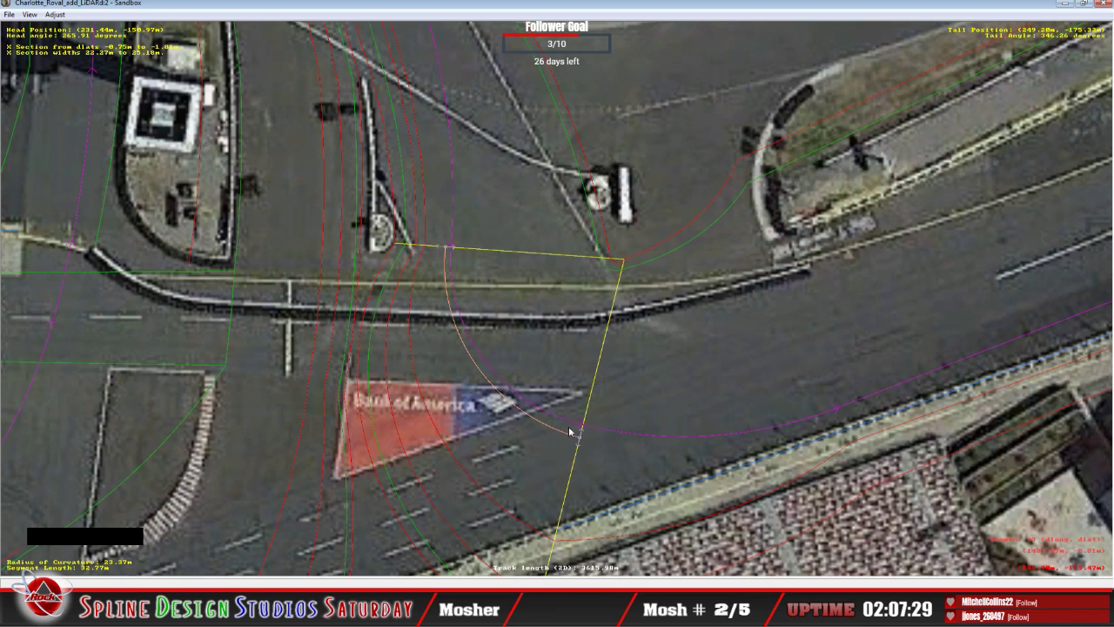
drag(579, 438, 607, 392)
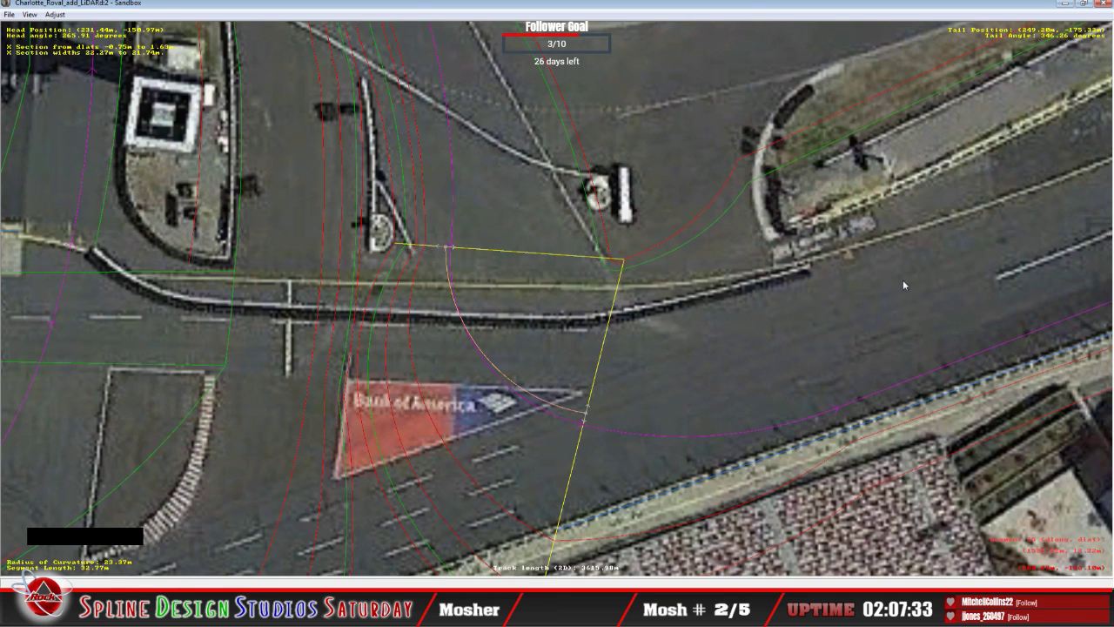
Insert an X section in the 52.87 m straight segment along the oval and move its start to dlat 8.08 m.
click(785, 342)
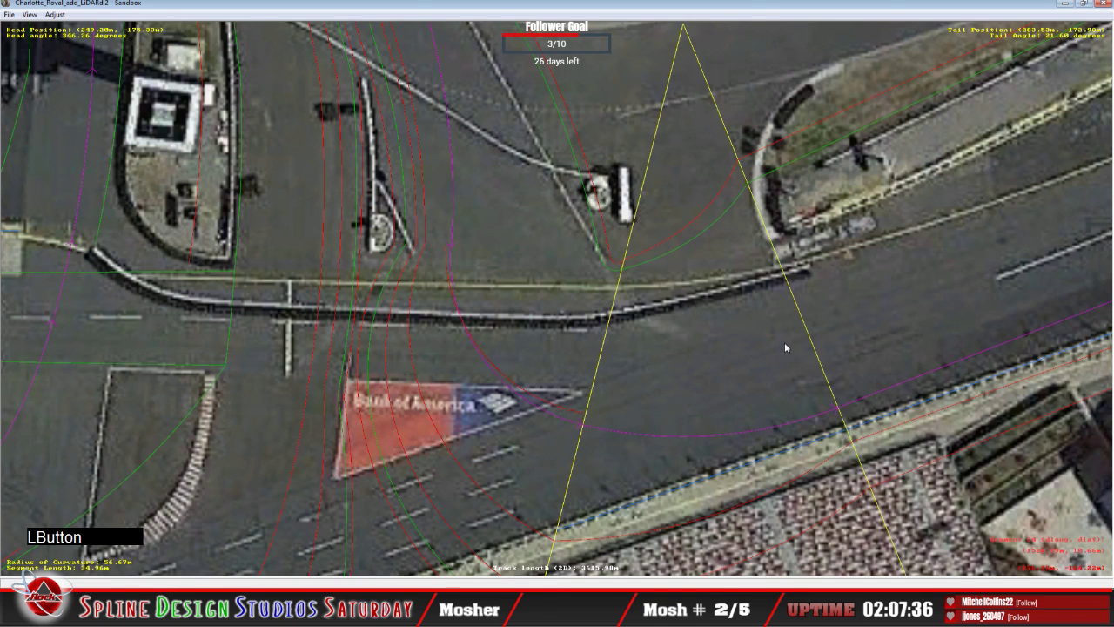
right_click(886, 319)
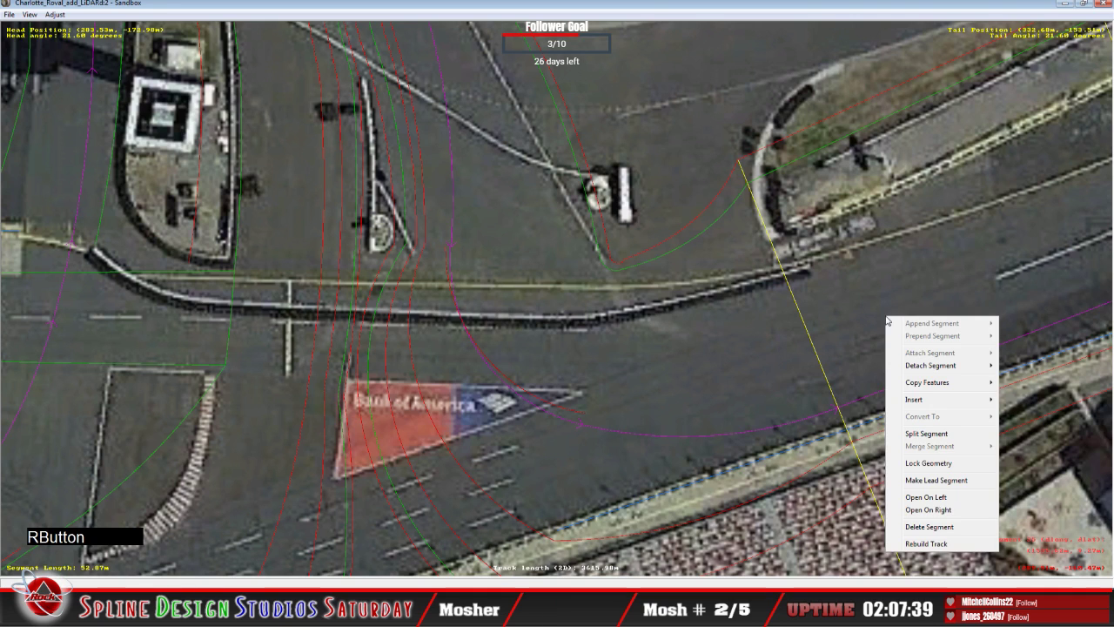
mouse_move(913, 400)
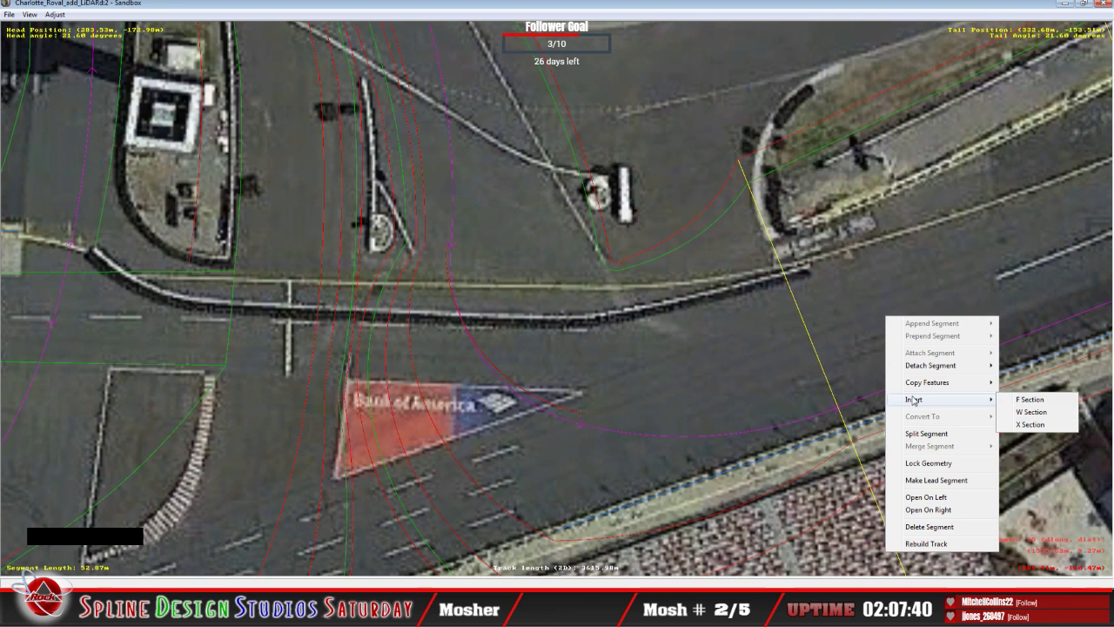
click(1031, 424)
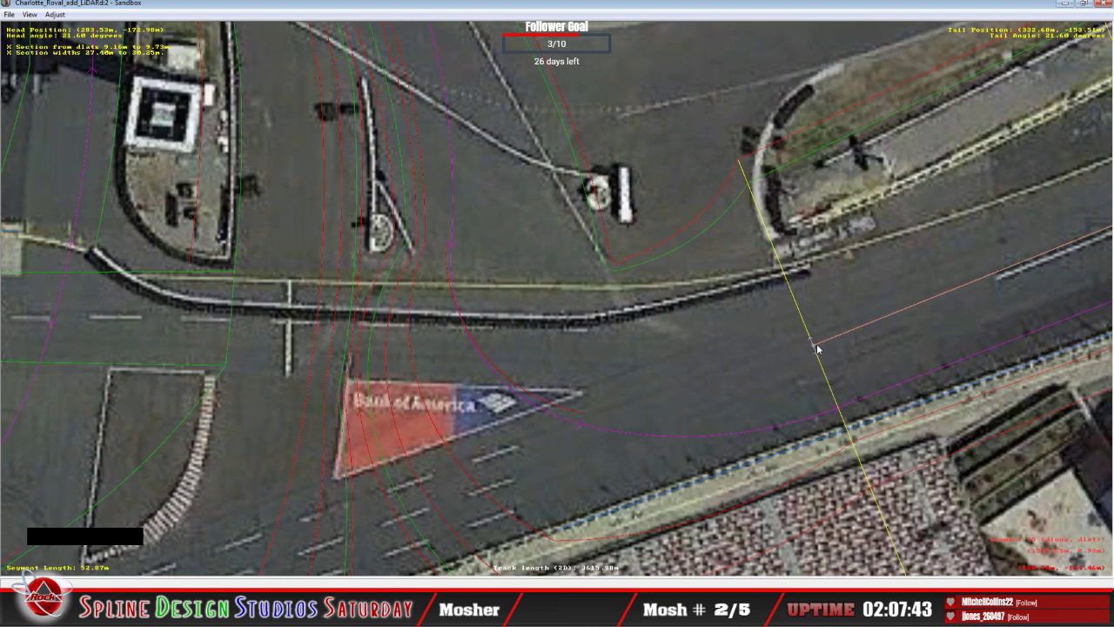
drag(816, 350, 828, 351)
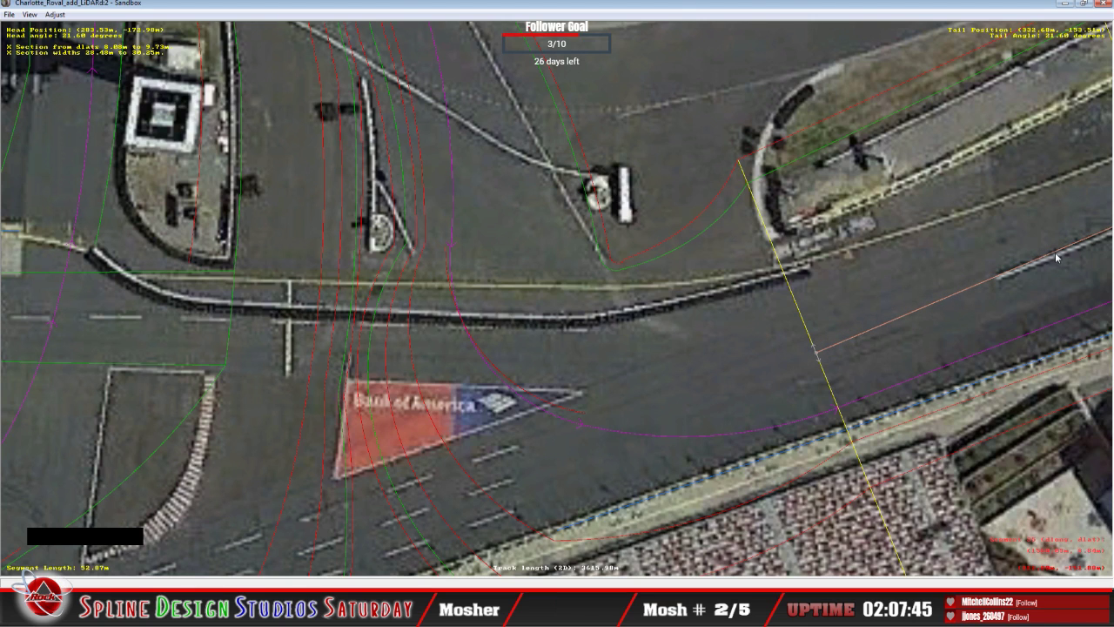
Insert an X section in the 34.96 m curved segment between the tight turn and the oval straight.
click(758, 376)
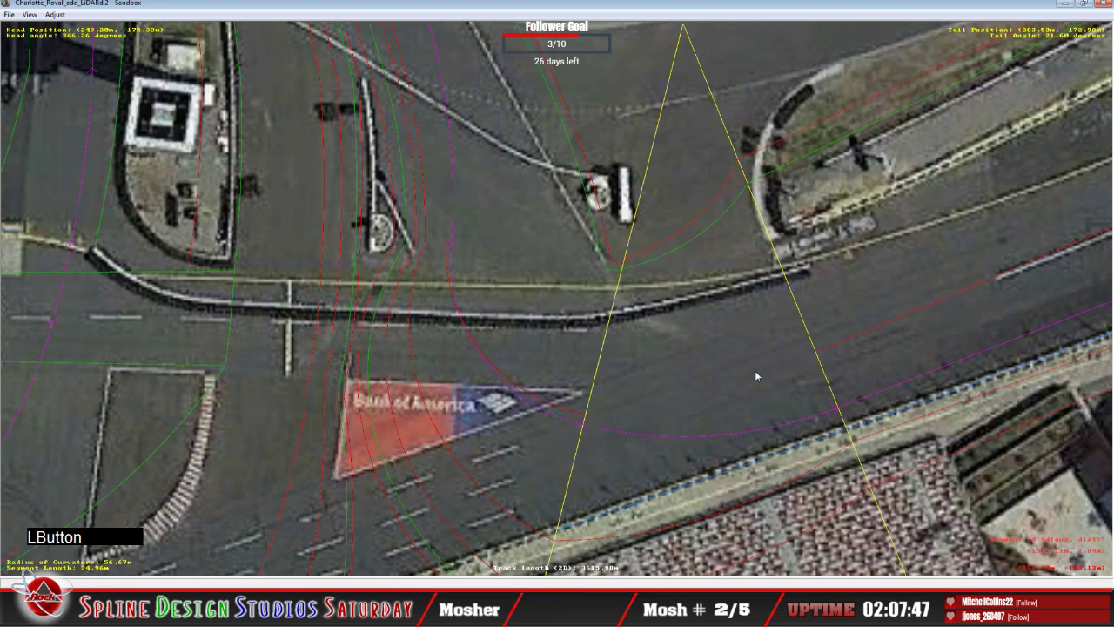
right_click(753, 373)
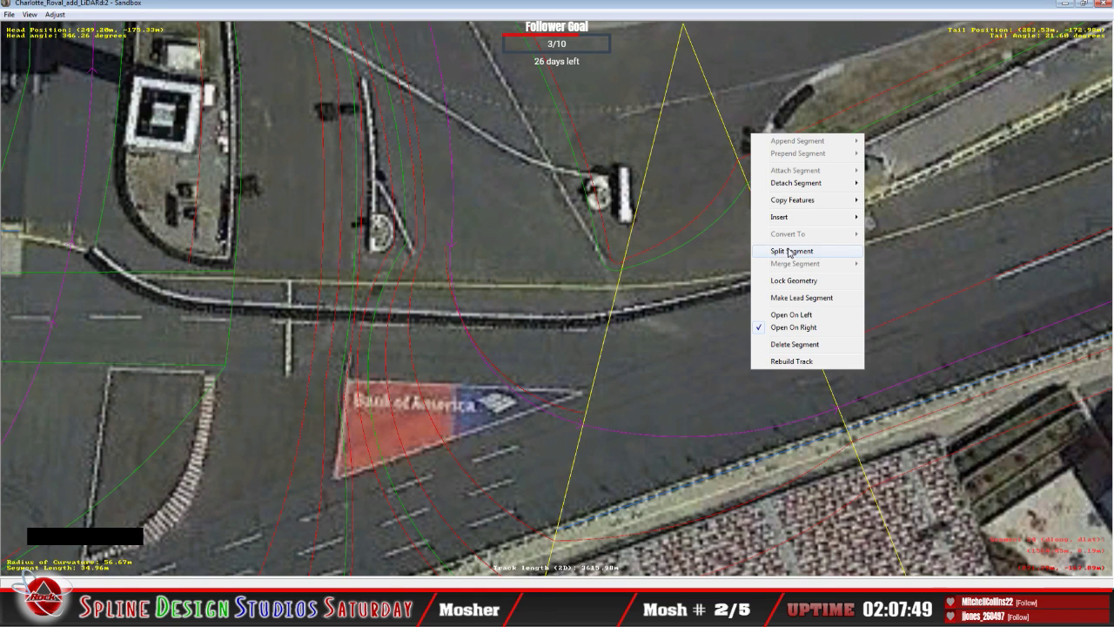
mouse_move(798, 215)
click(896, 244)
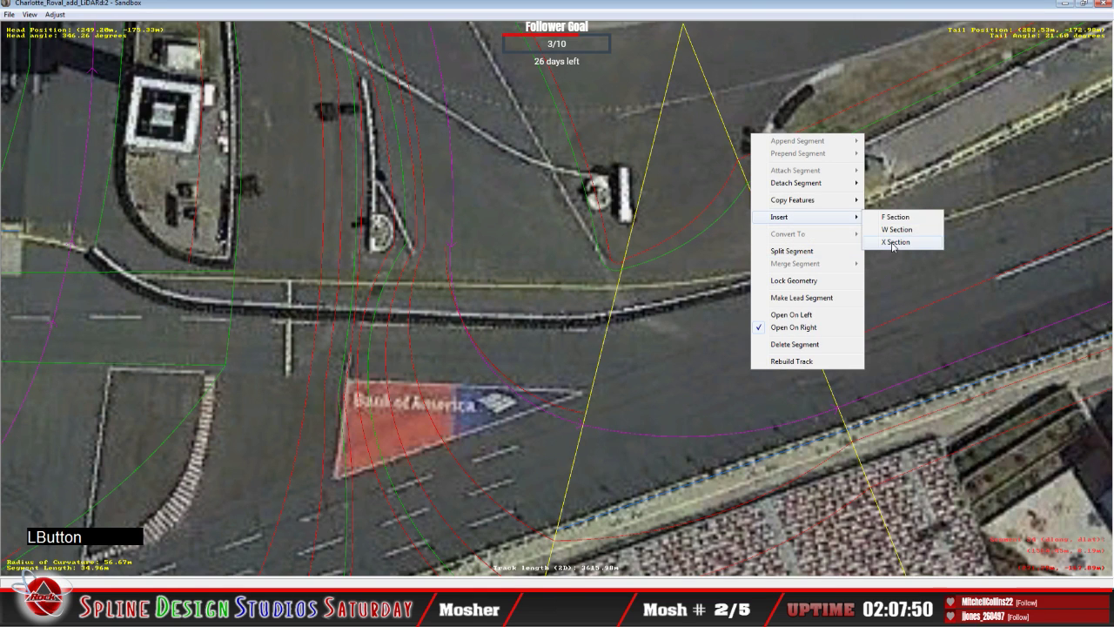
Place the connecting X section's far end at dlat 8.44 m, meeting the straight's X section, and set that end to Mode Absolute.
mouse_move(822, 366)
mouse_down()
mouse_move(810, 335)
mouse_move(819, 354)
mouse_up()
click(833, 349)
right_click(818, 354)
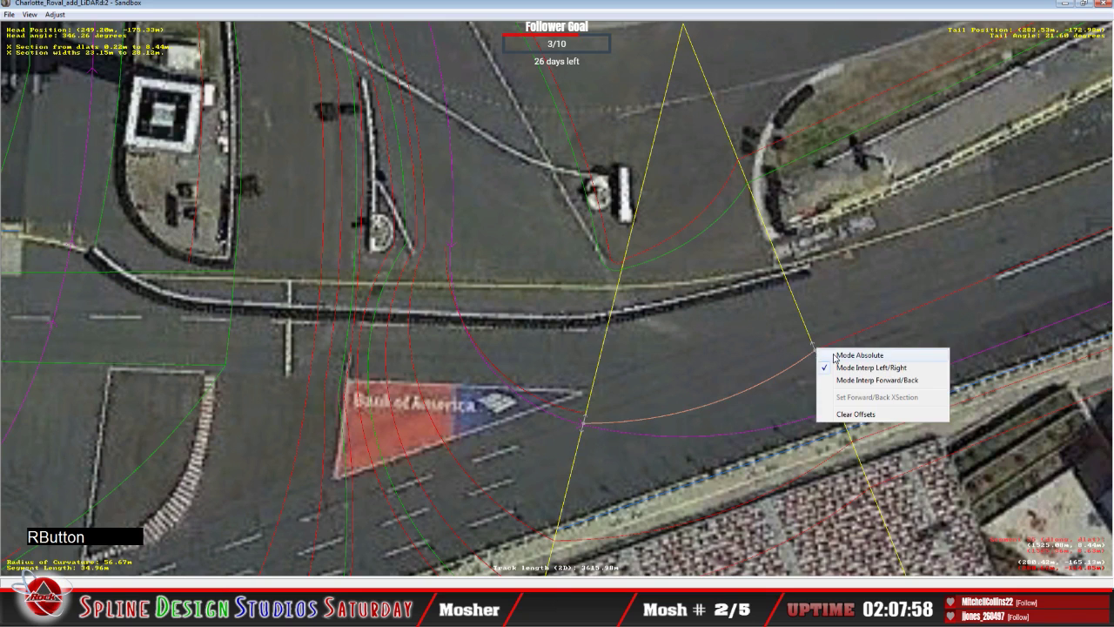
click(849, 357)
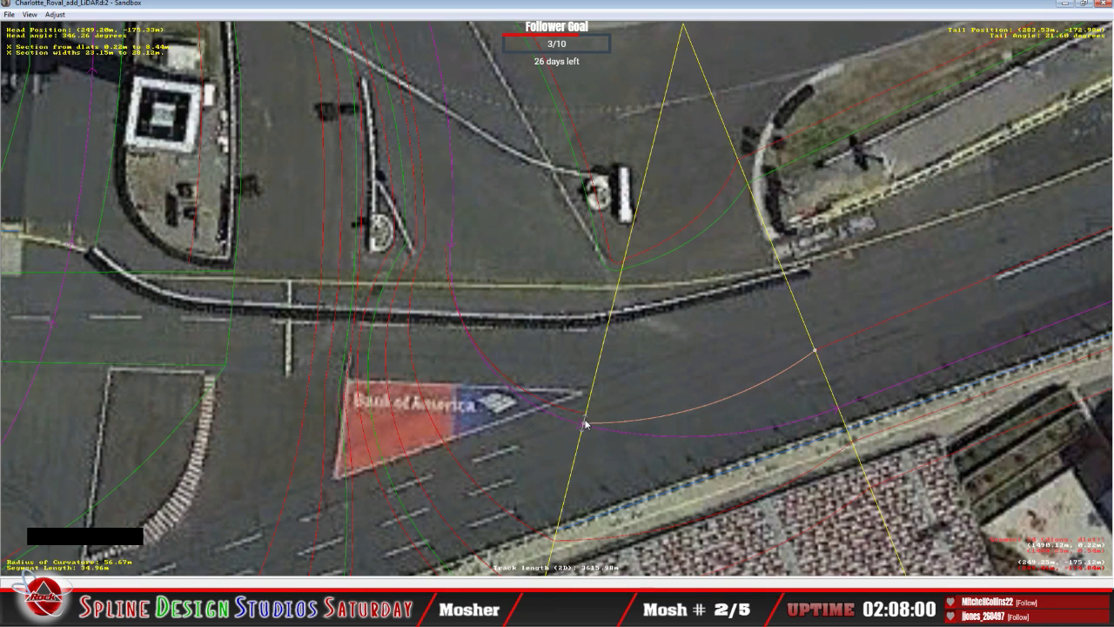
Join the connecting curve's X section to the tight turn's end at dlat 3.42 m, and move the tight turn's start to dlat 0.90 m.
drag(585, 424, 587, 401)
right_click(588, 408)
click(615, 417)
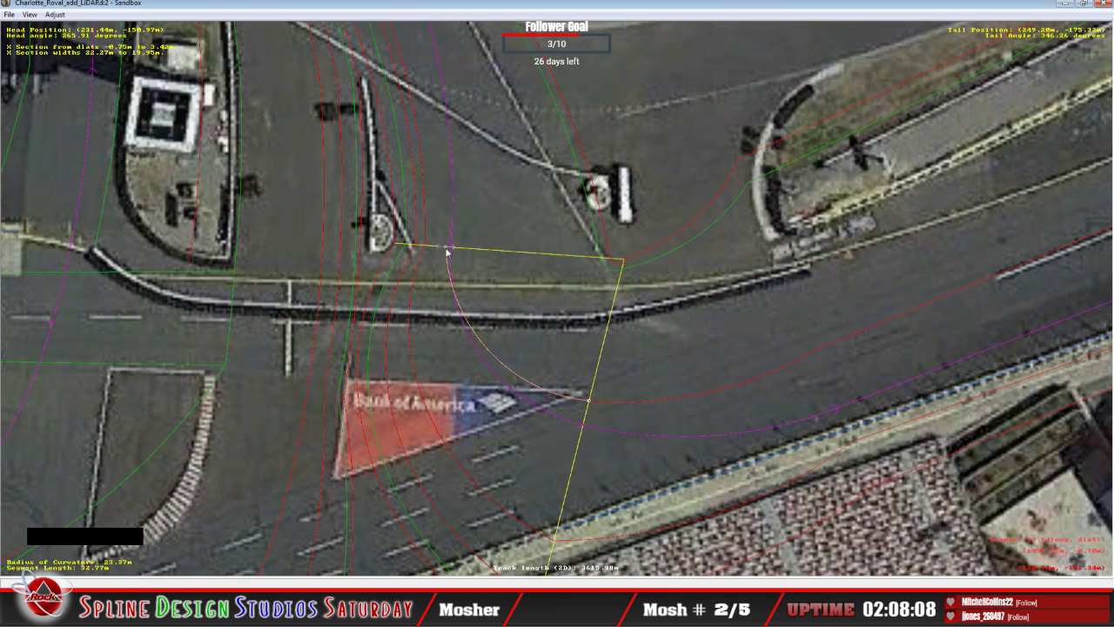
drag(446, 251, 455, 249)
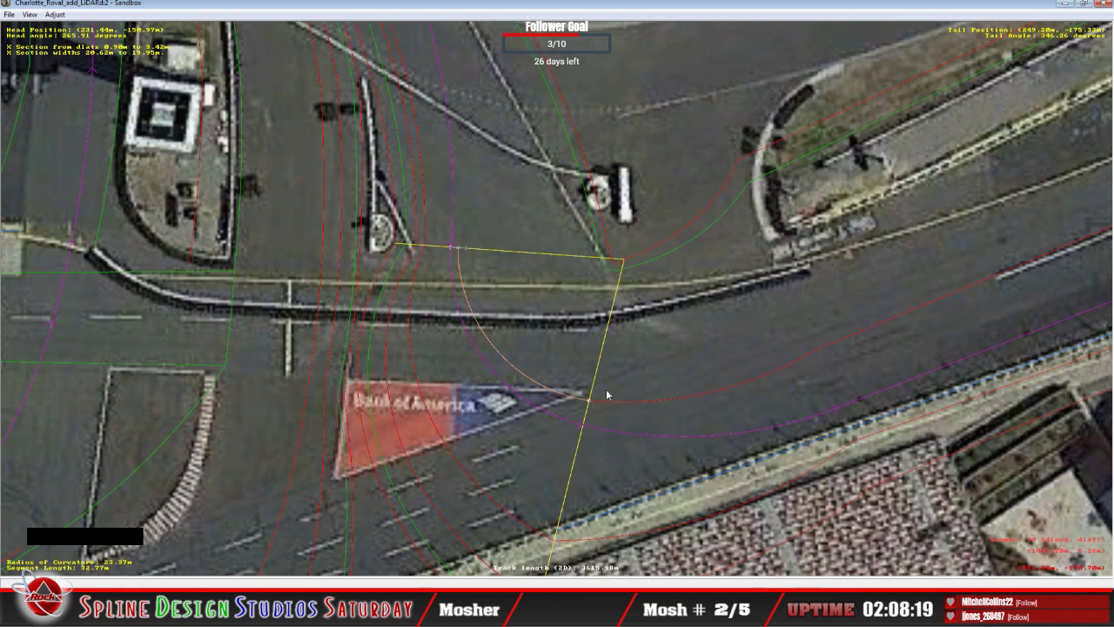
Move the junction between the tight turn and connecting curve to dlat 5.37 m and the curve's far end to dlat 8.63 m.
drag(584, 403, 587, 398)
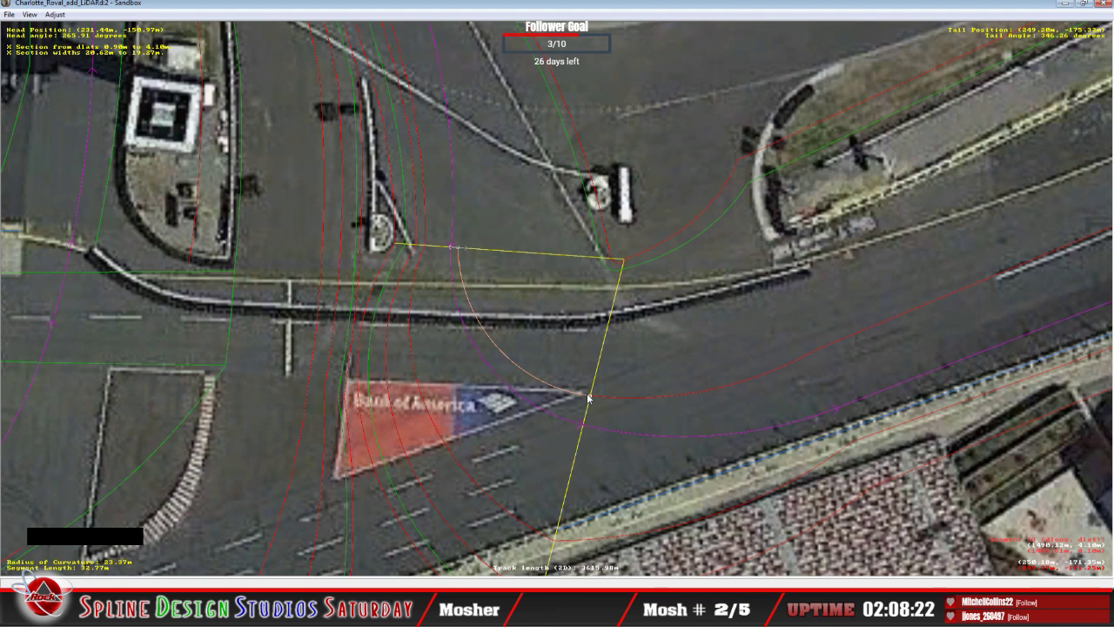
drag(588, 398, 592, 386)
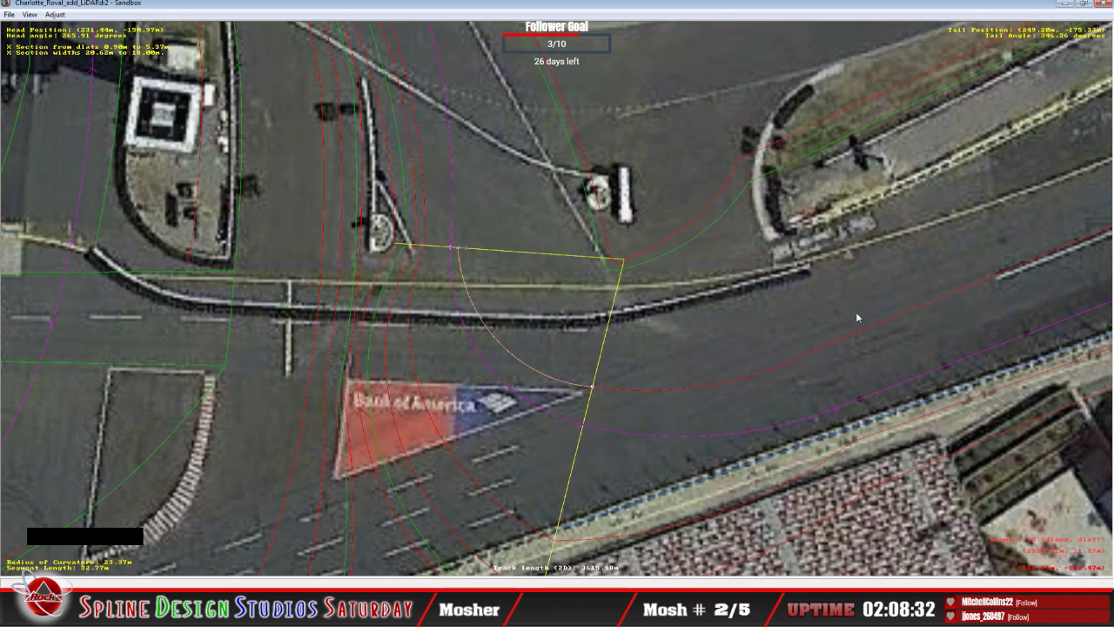
drag(650, 391, 815, 350)
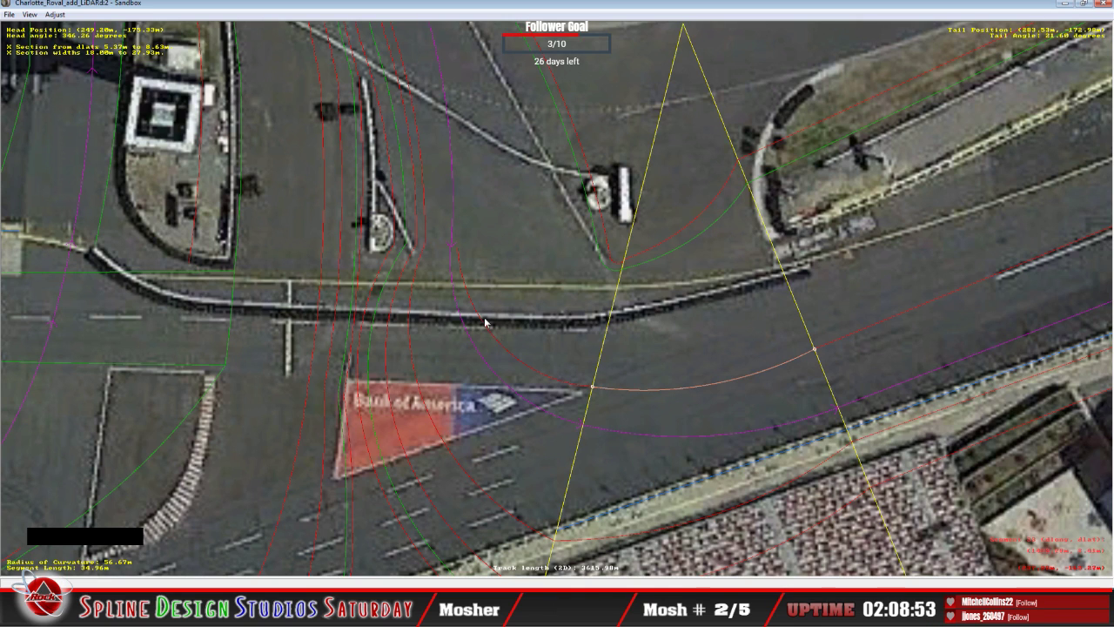
click(521, 346)
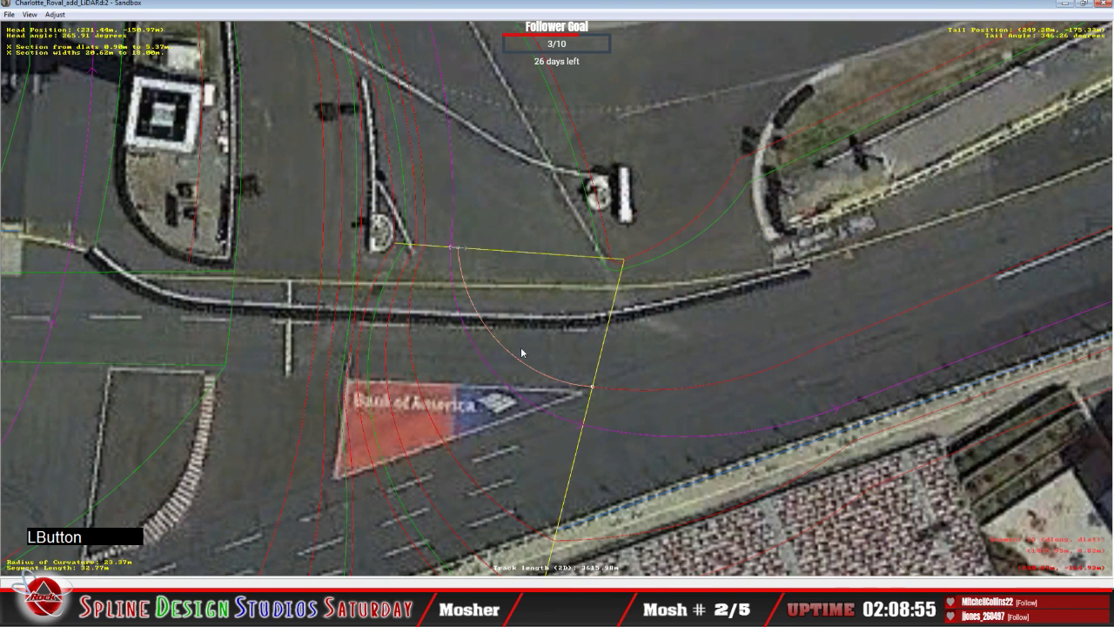
click(734, 399)
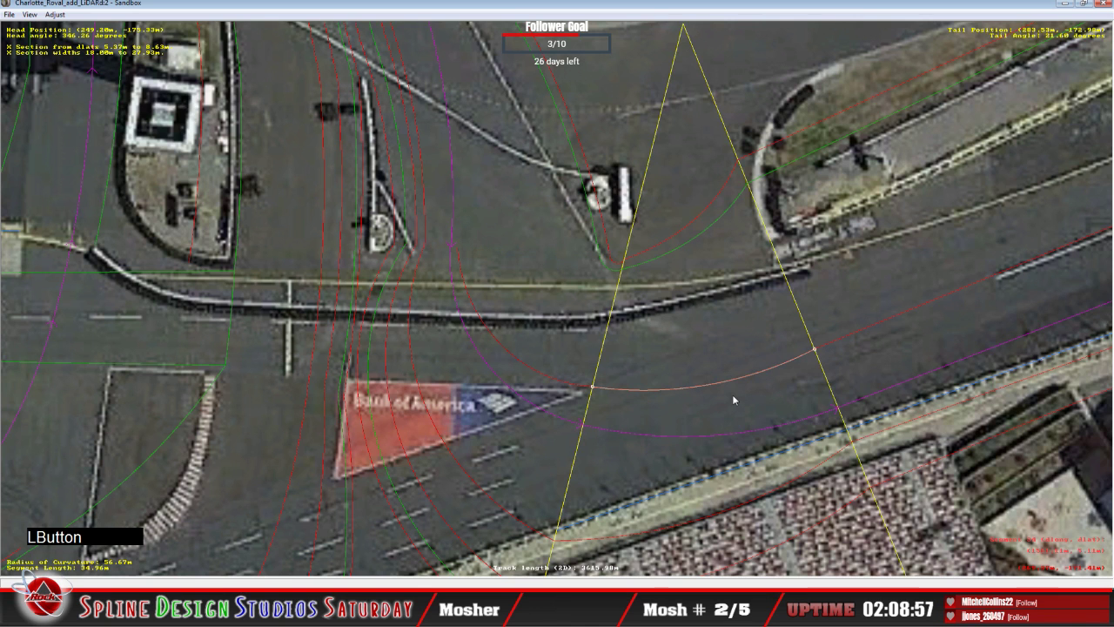
key(BackSpace)
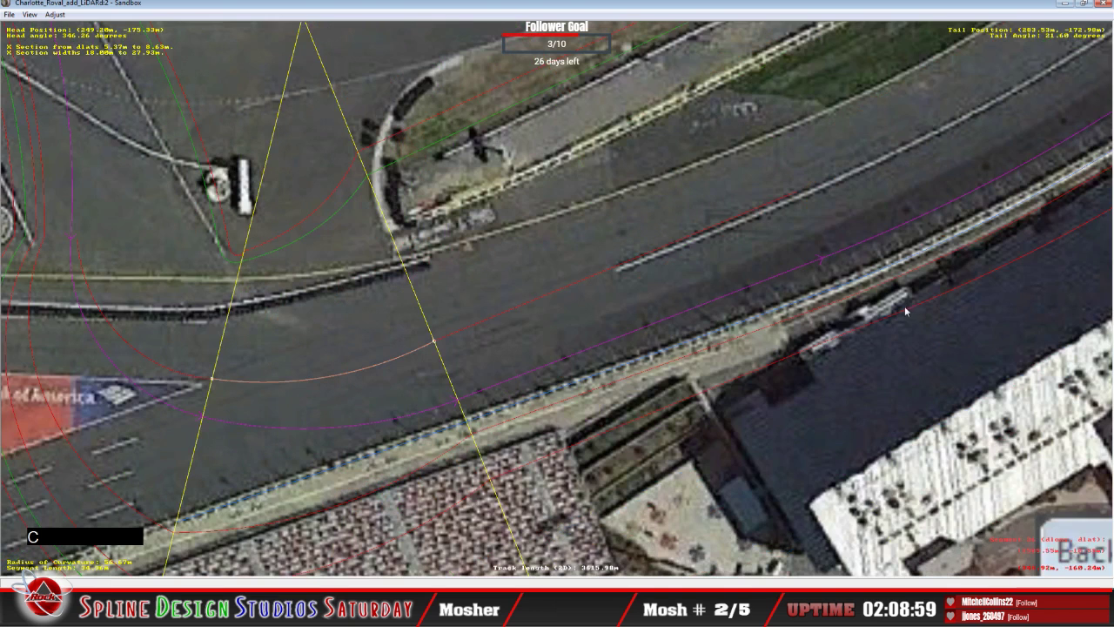
key(c)
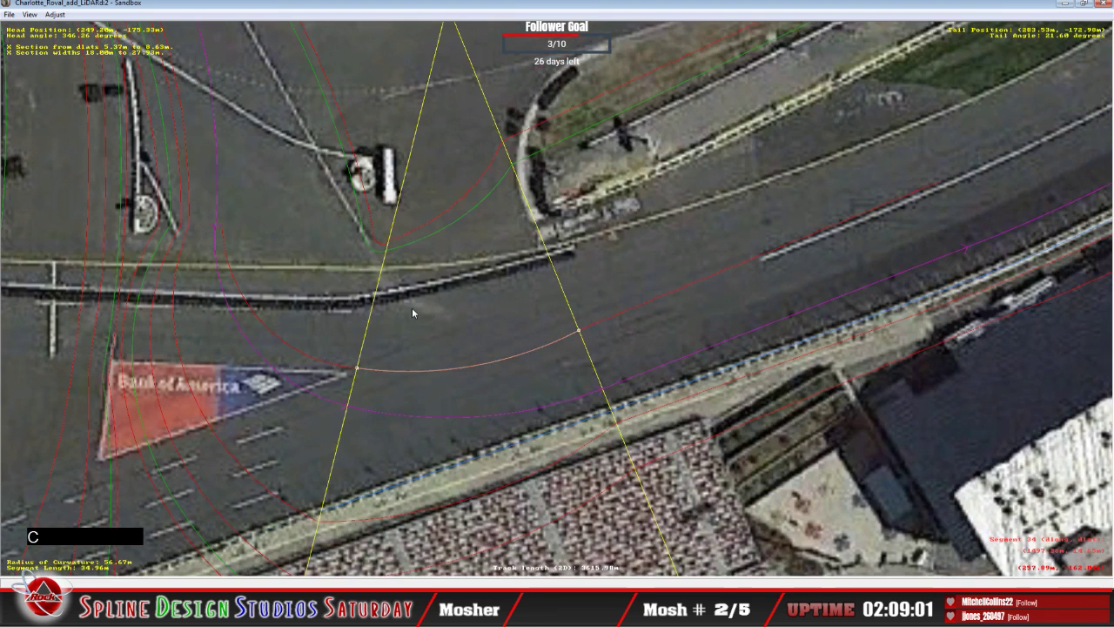
click(298, 350)
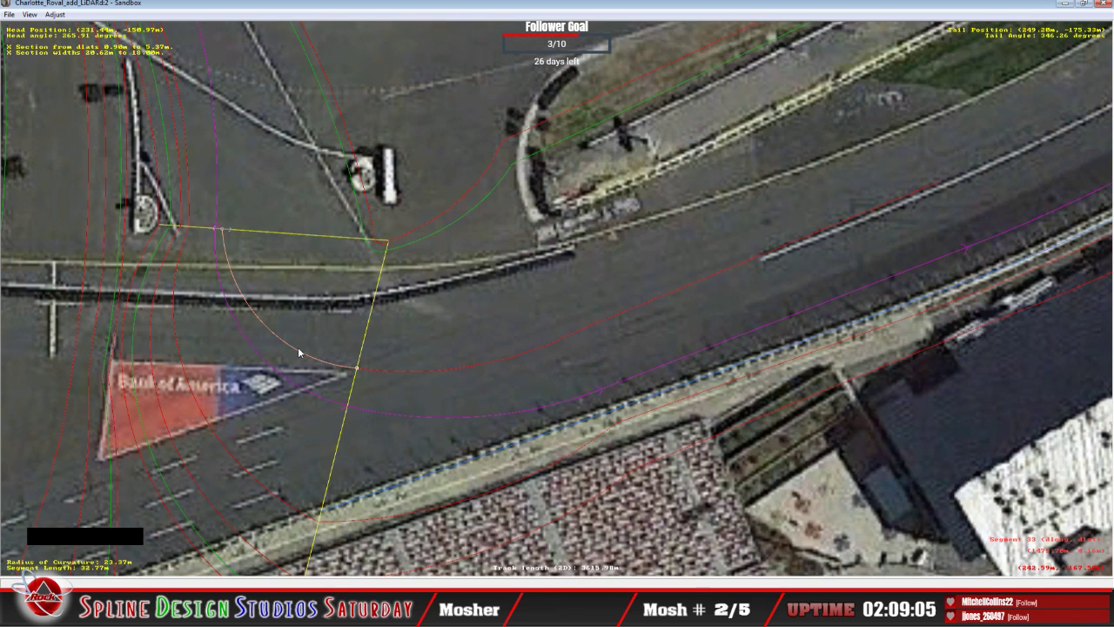
click(224, 230)
Insert an X section in the 31.28 m curved segment before the tight turn and move its end to dlat 1.13 m.
click(228, 198)
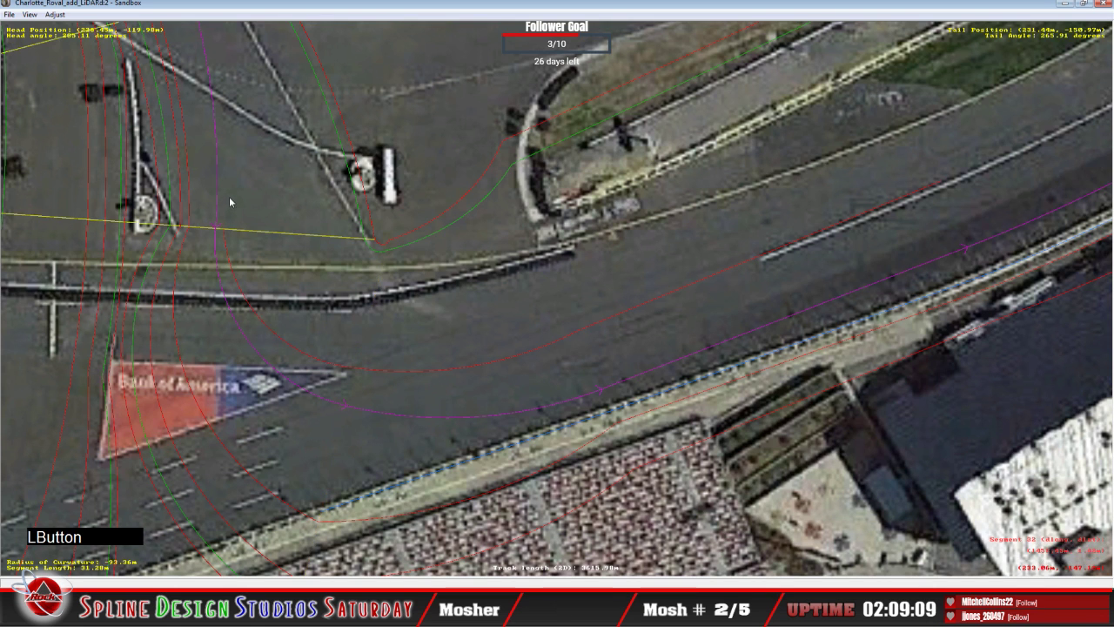
key(c)
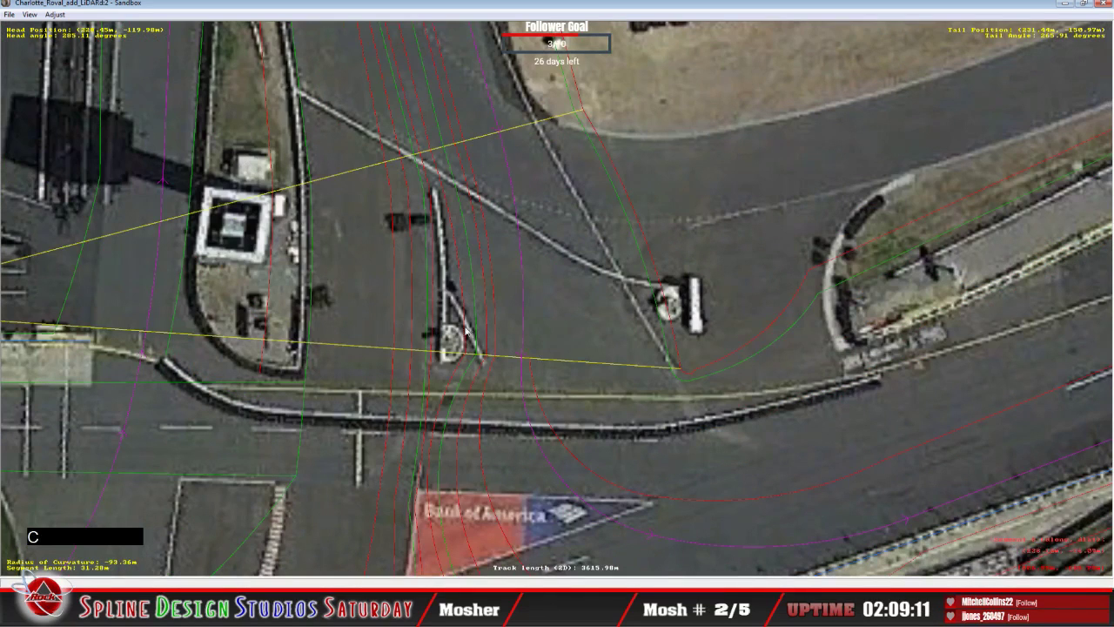
right_click(542, 321)
mouse_move(581, 404)
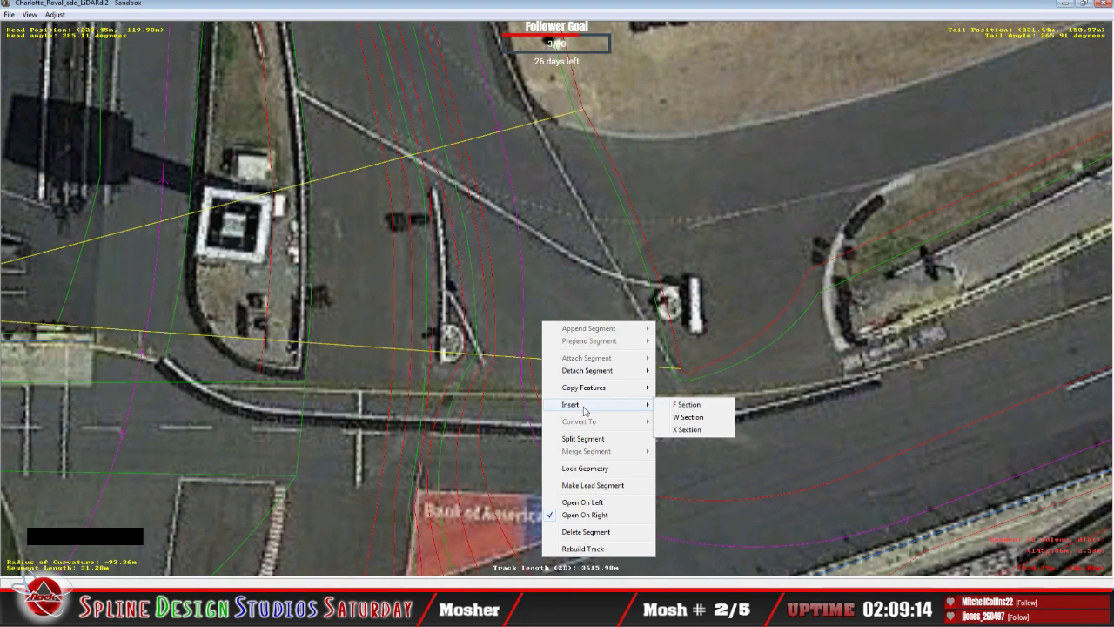
click(687, 430)
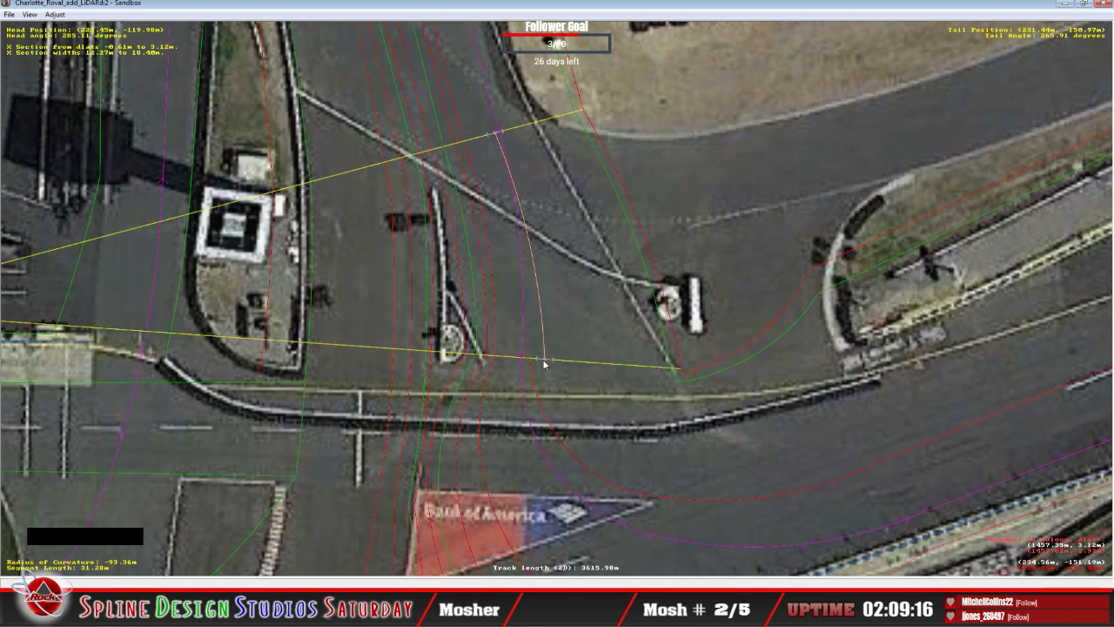
drag(547, 362, 530, 366)
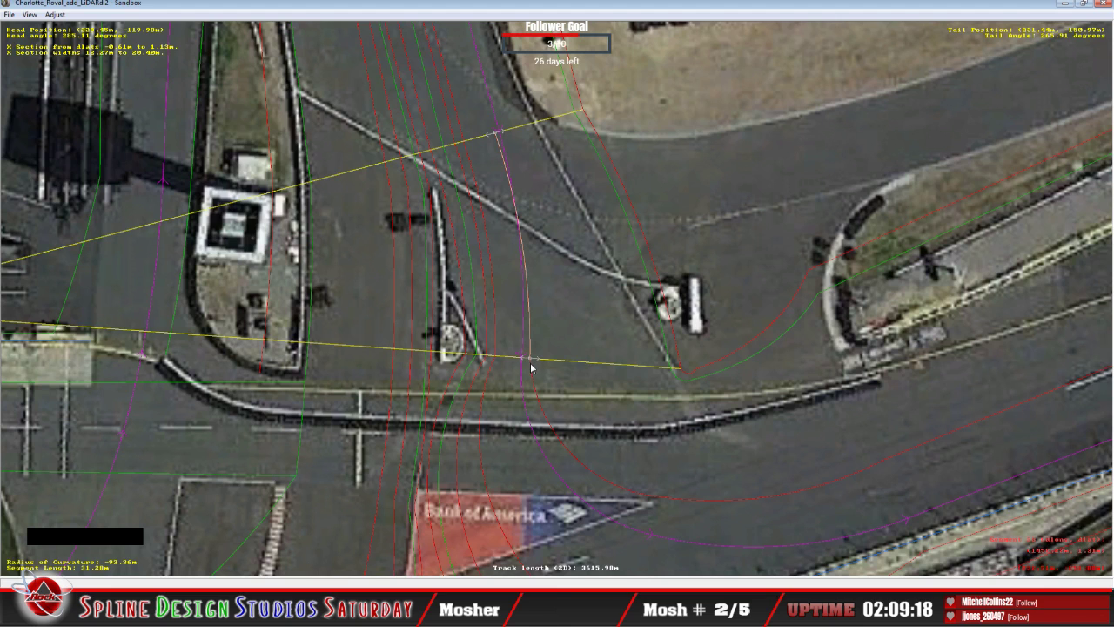
Align the new X section's end with the tight turn's start at dlat 1.34 m, and move its own start to dlat 0.94 m.
click(531, 364)
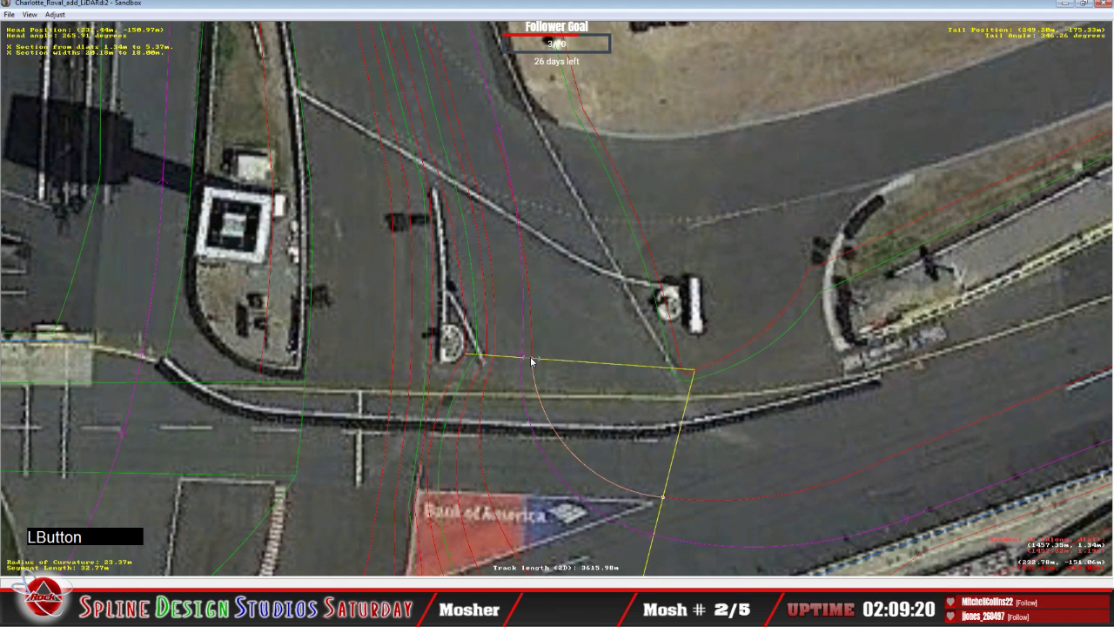
right_click(531, 358)
click(552, 370)
click(528, 327)
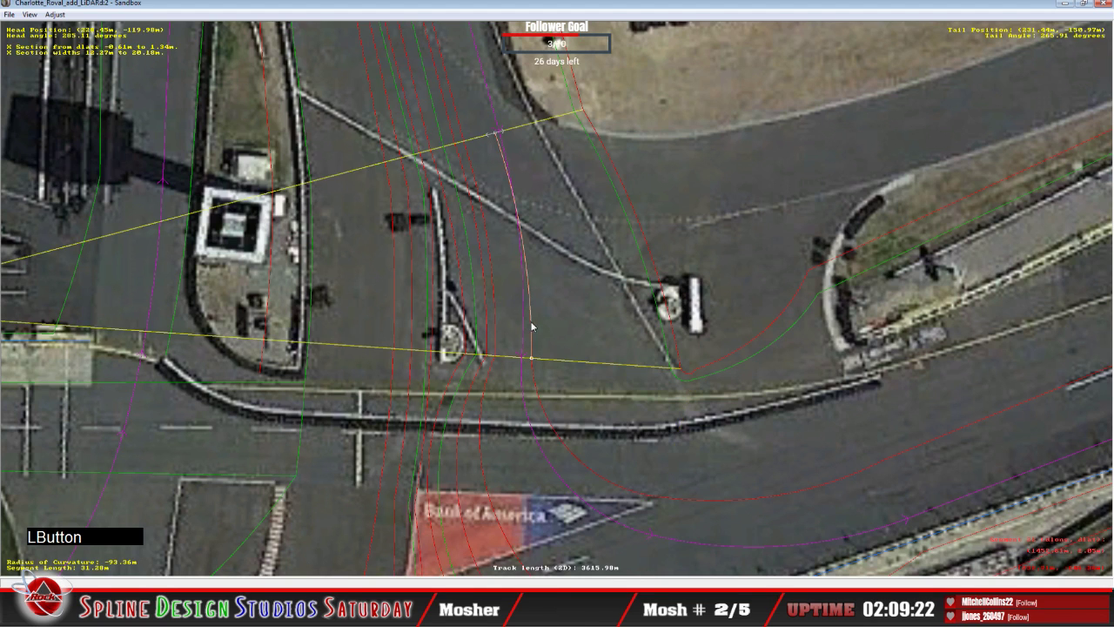
click(497, 138)
drag(497, 137, 509, 131)
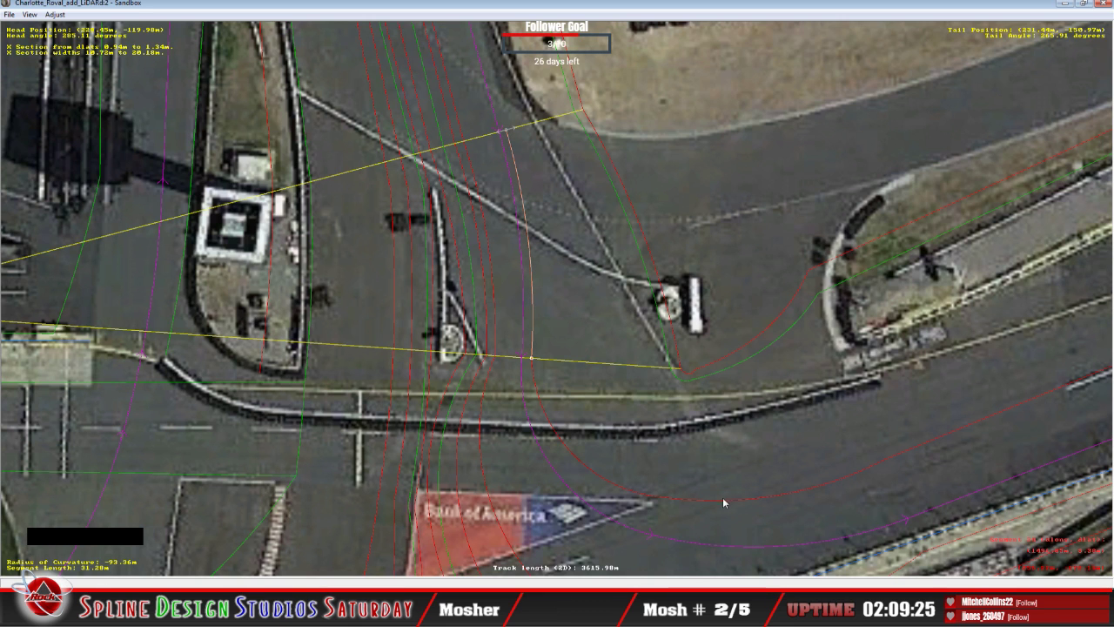
Insert an X section in the 53.54 m curved oval segment that follows the 52.87 m straight.
click(788, 481)
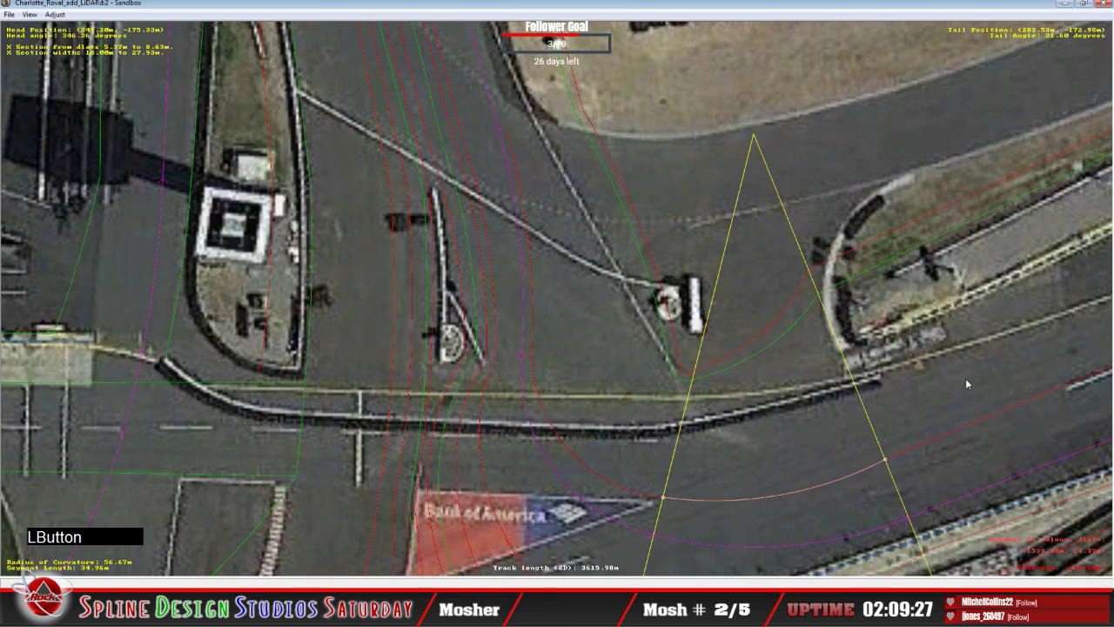
key(c)
click(814, 249)
key(c)
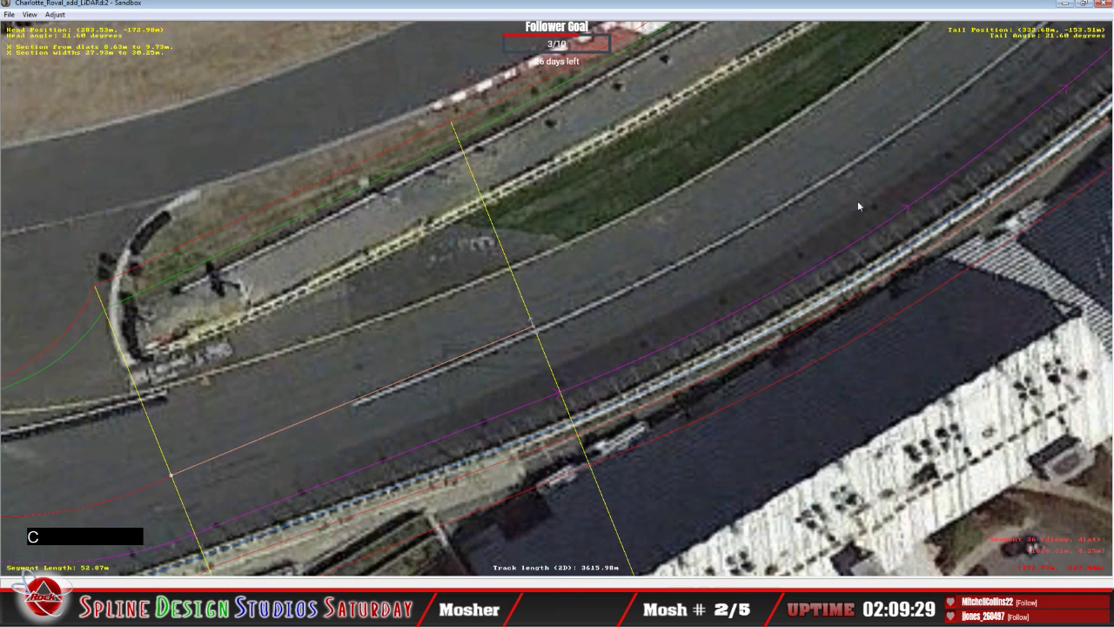
right_click(558, 300)
mouse_move(609, 388)
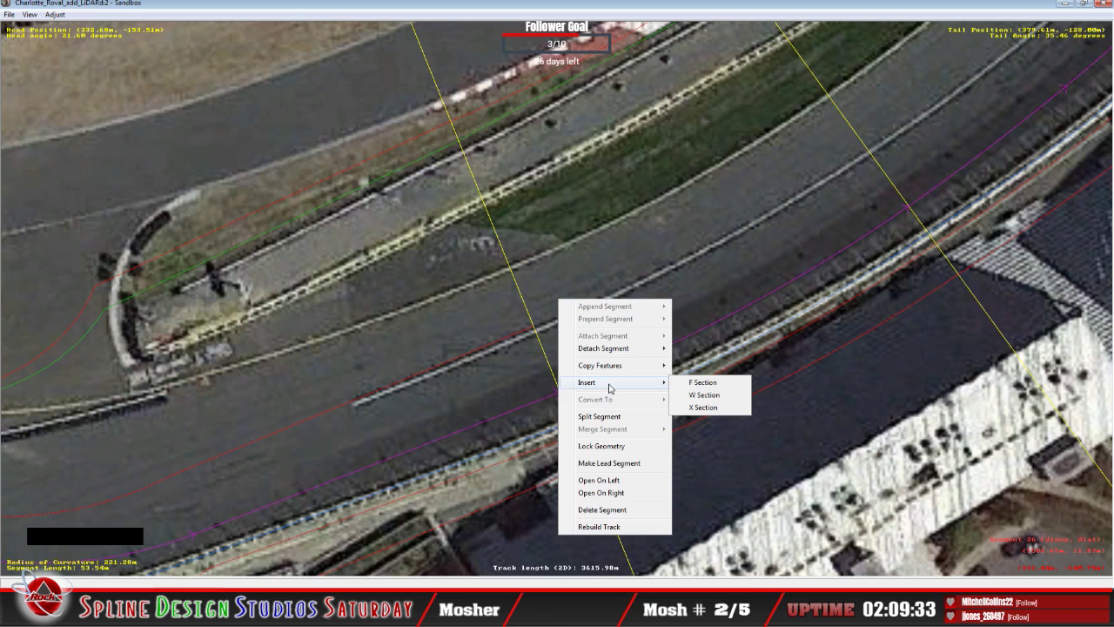
click(703, 406)
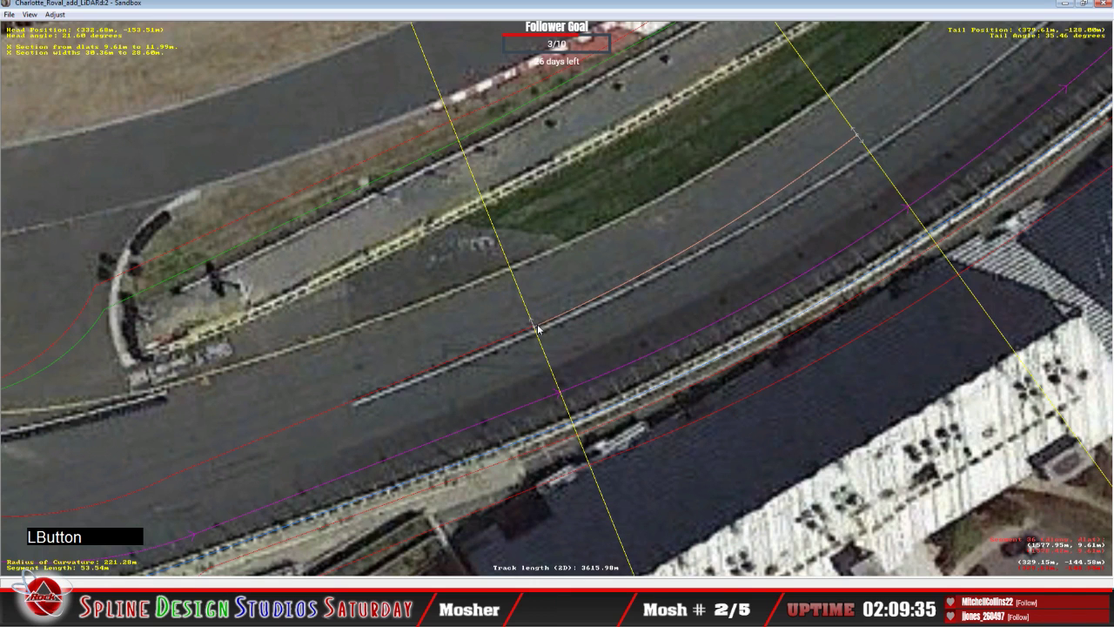
Align the straight's X section end with the start of the 53.54 m segment's X section at dlat 9.42 m, on the white line.
click(533, 329)
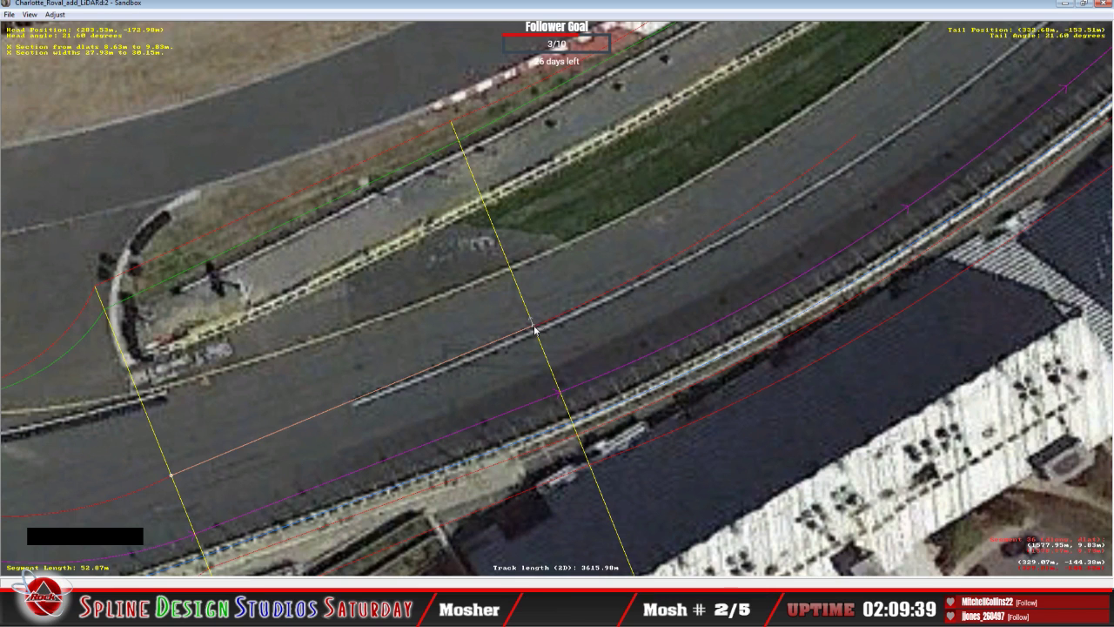
click(534, 329)
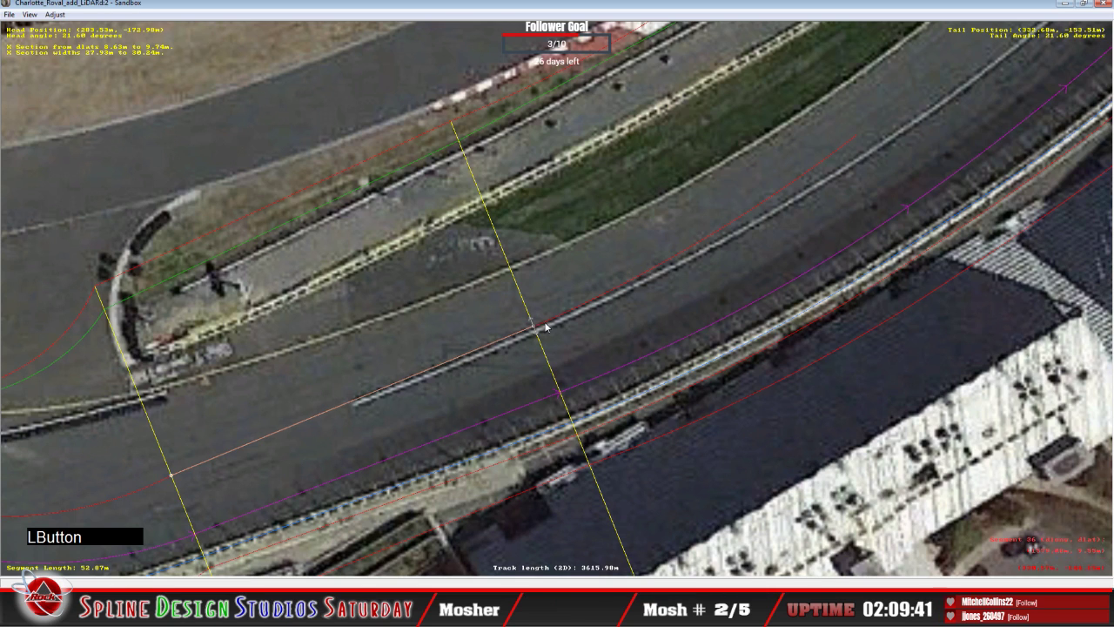
drag(536, 329, 533, 327)
right_click(535, 324)
click(558, 338)
click(754, 227)
Move the 53.54 m segment's X section end onto the white line and insert an X section in the following 26.89 m curved segment.
key(c)
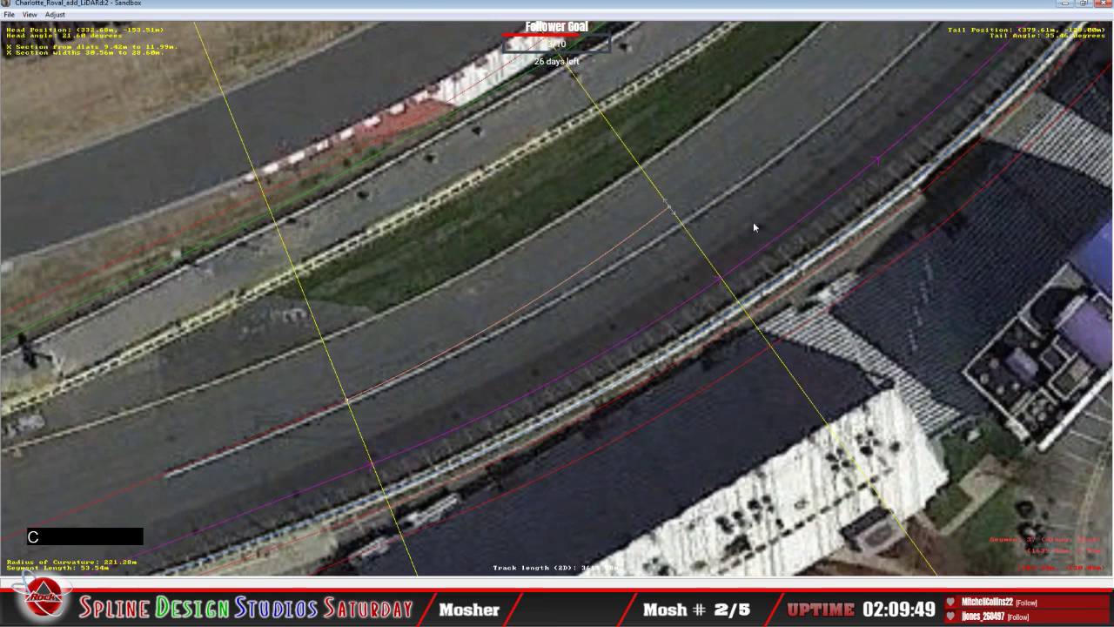
drag(672, 211, 688, 224)
click(704, 200)
right_click(704, 199)
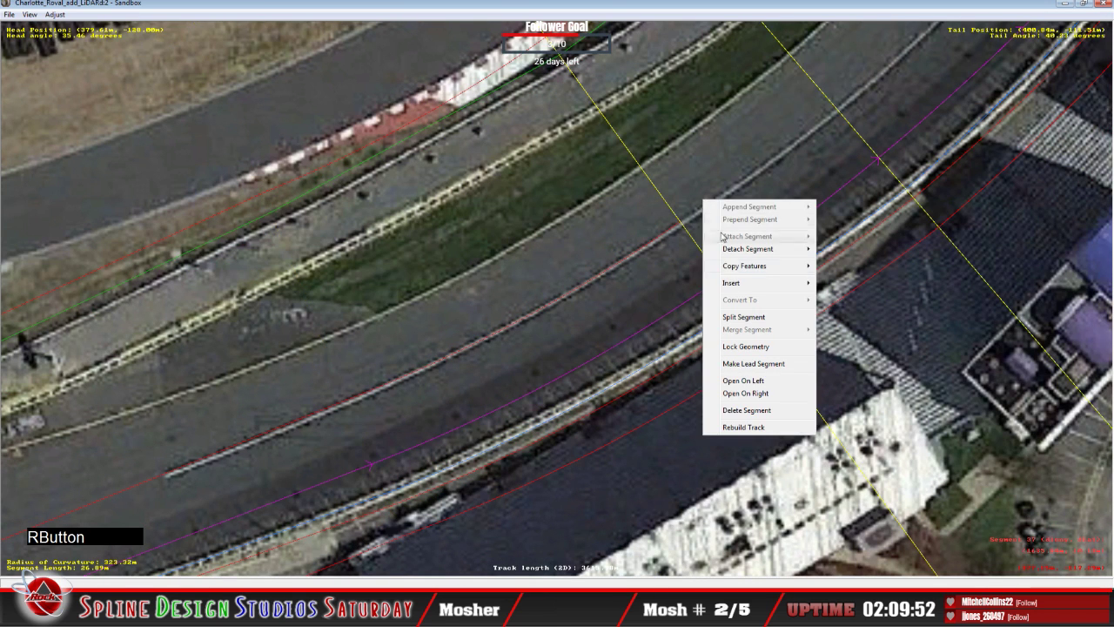
mouse_move(733, 285)
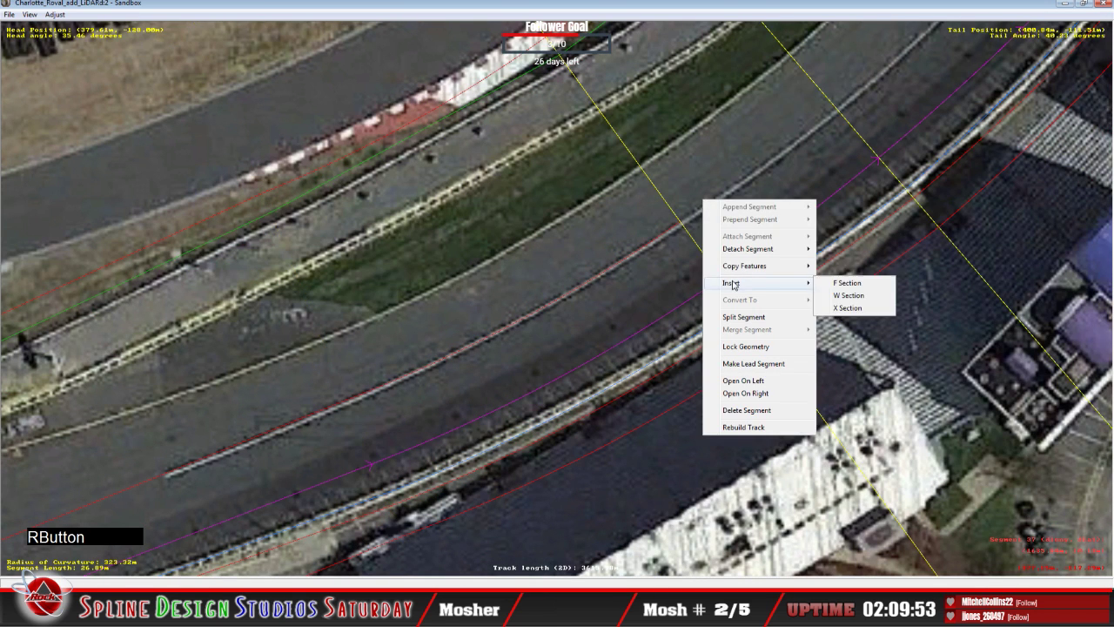
click(847, 308)
Align the 53.54 m segment's X section end with the 26.89 m segment's start at dlat 9.11 m, on the white line.
click(680, 227)
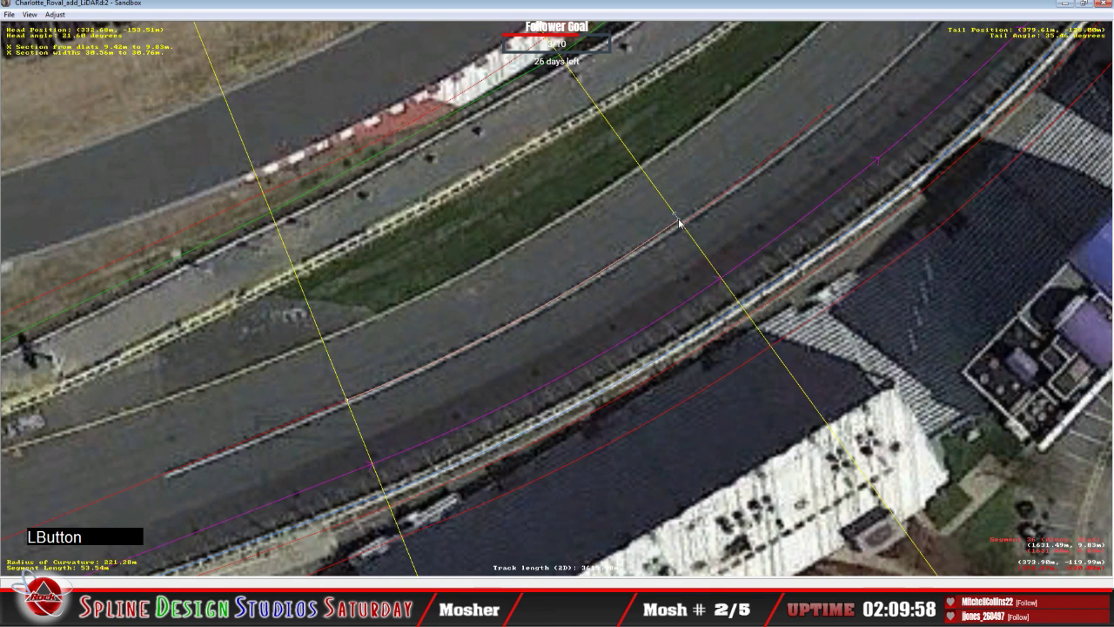
key(z)
key(c)
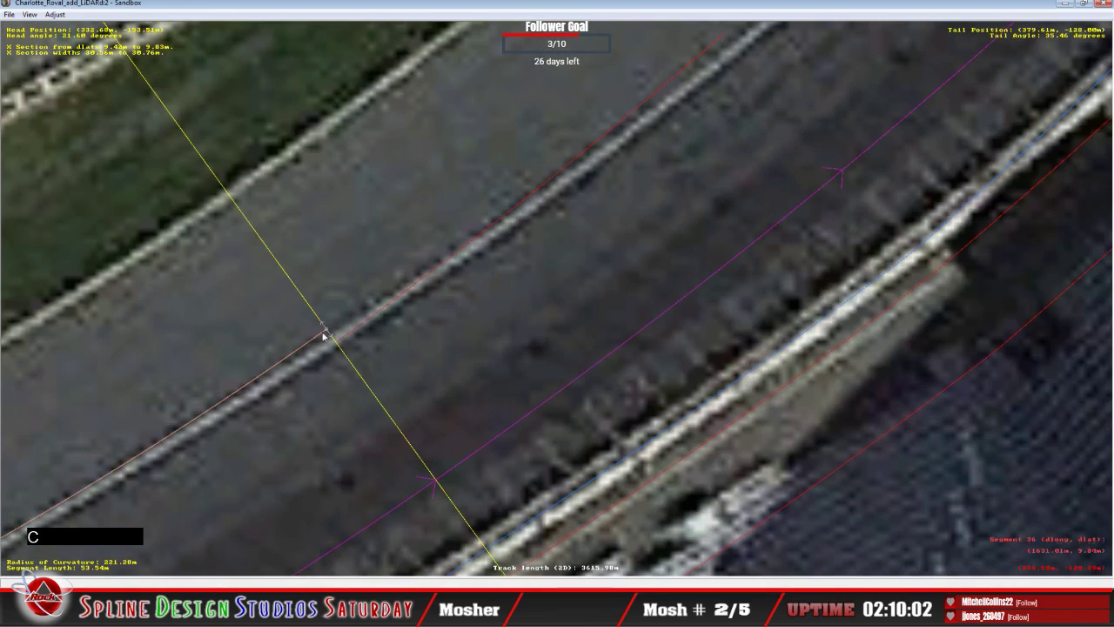
click(336, 338)
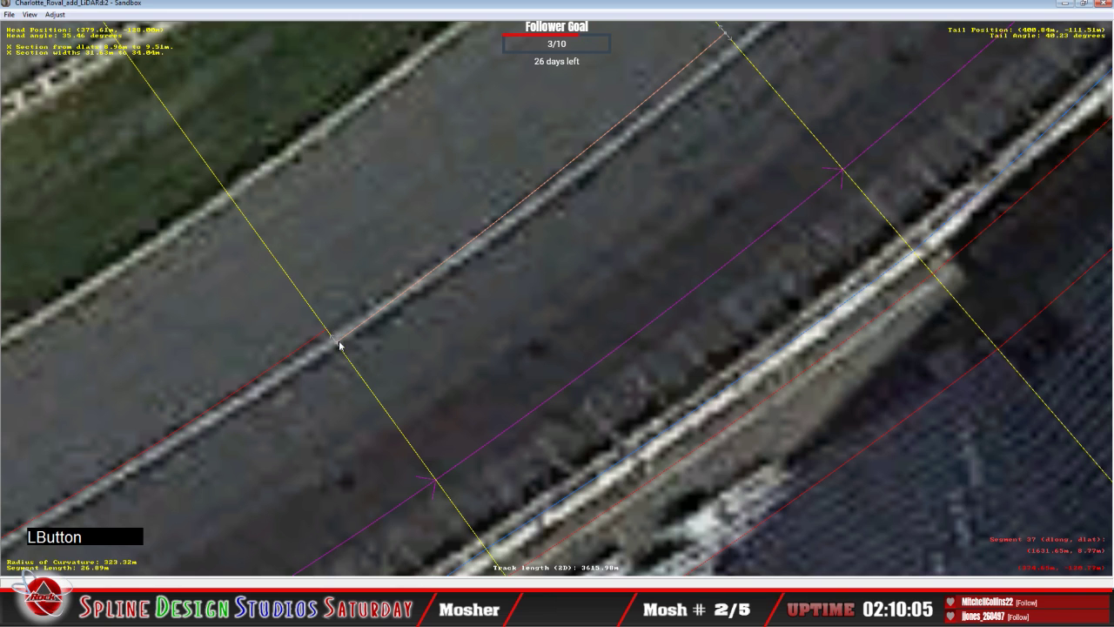
click(326, 330)
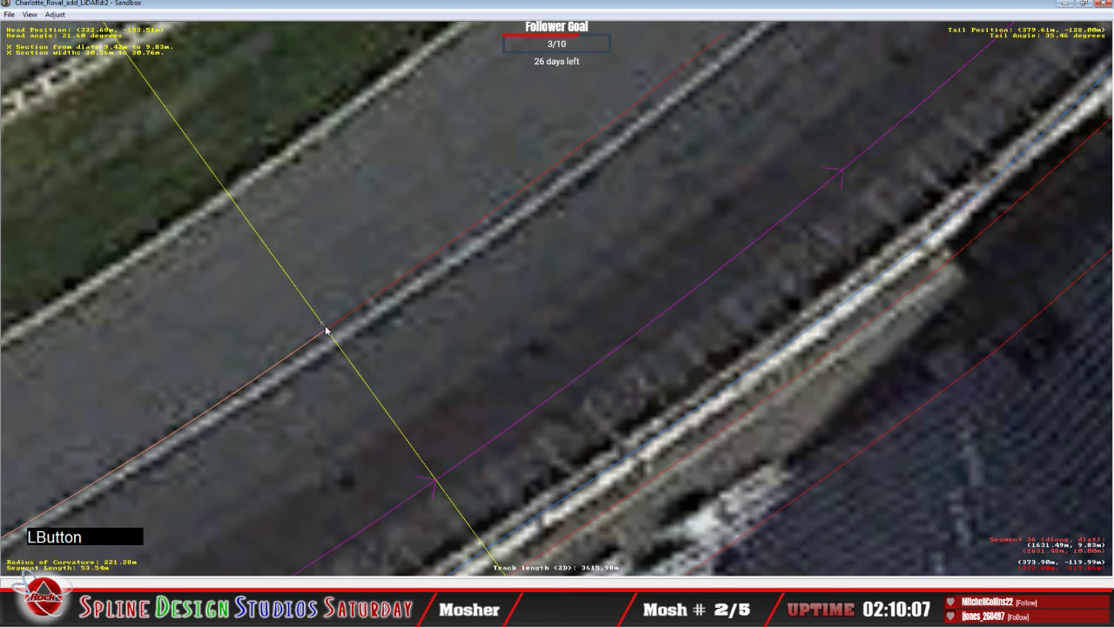
right_click(336, 340)
click(364, 345)
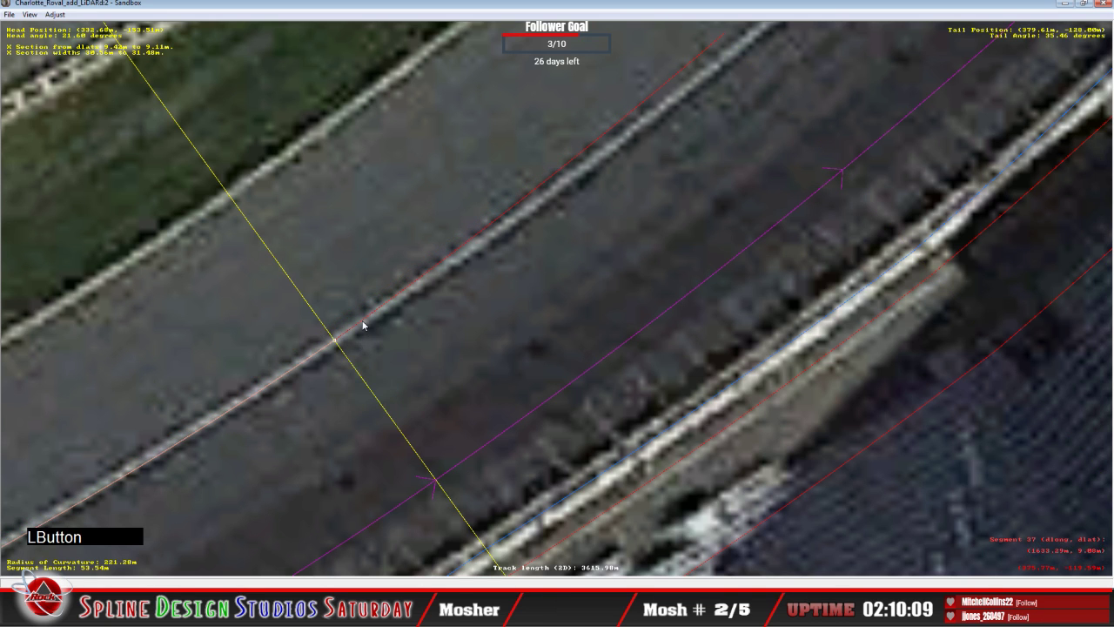
Move the 26.89 m segment's X section end to dlat 8.50 m and insert an X section in the following 26.44 m curved segment.
key(c)
drag(504, 298, 534, 294)
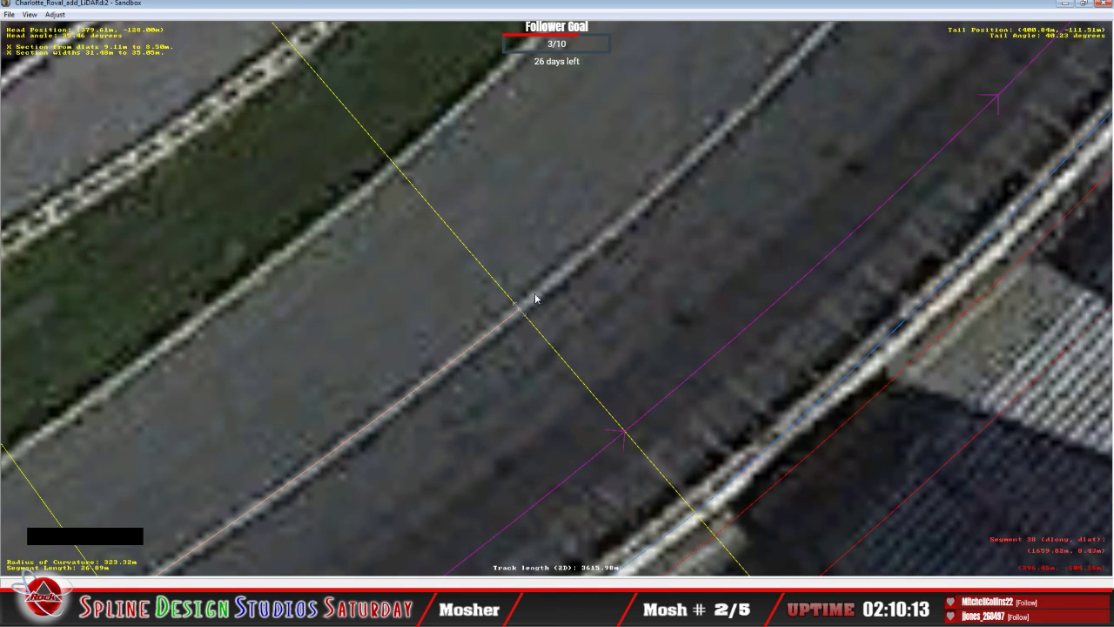
right_click(551, 287)
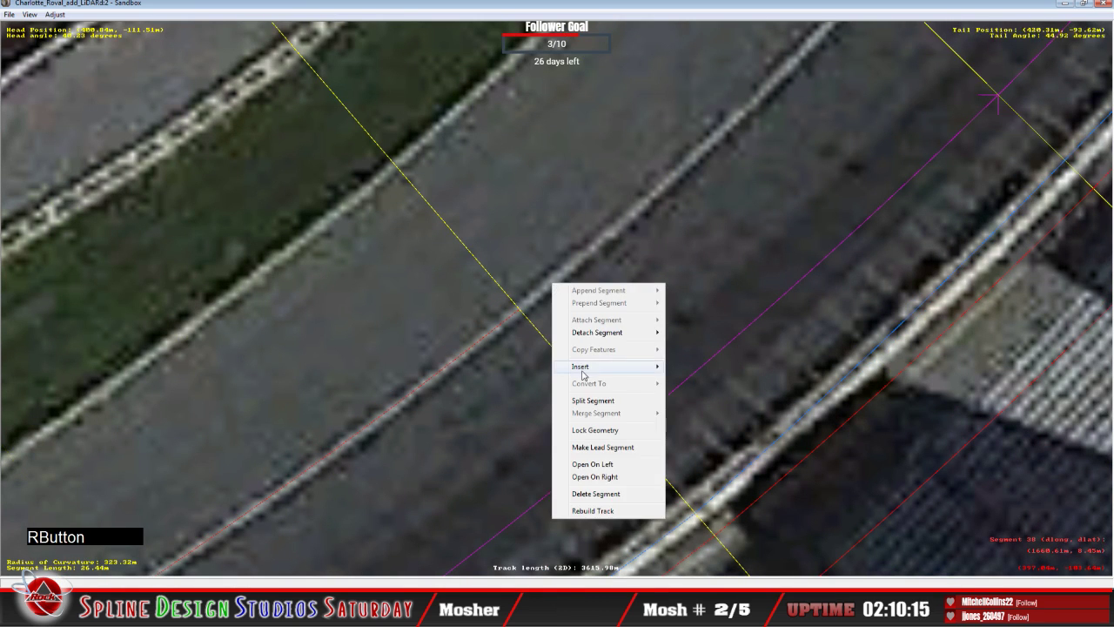
mouse_move(583, 369)
click(695, 394)
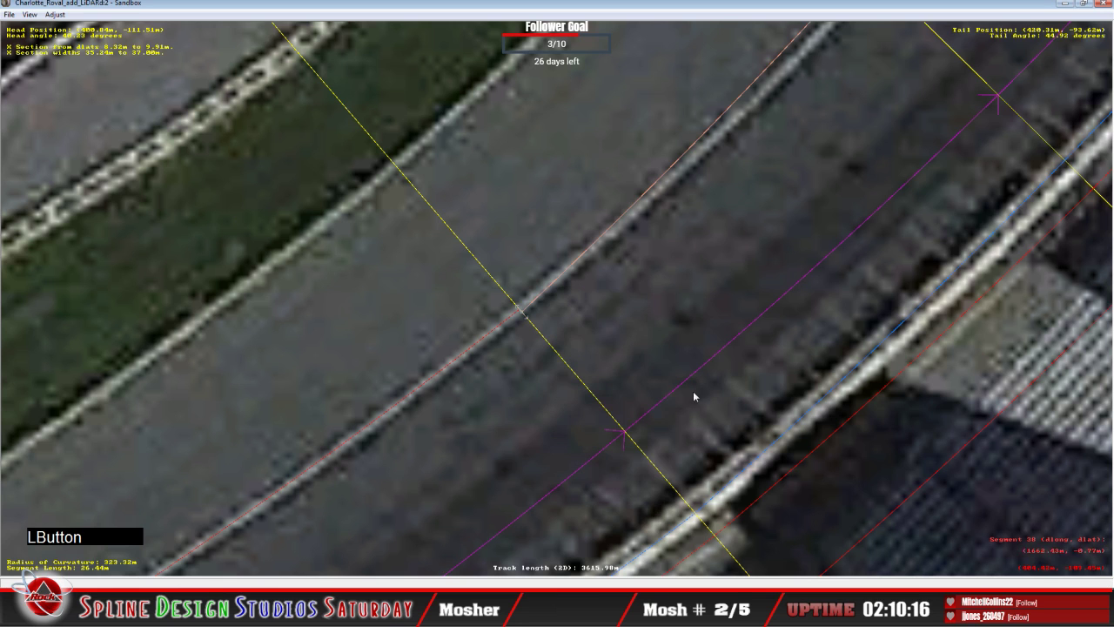
Align the 26.89 m segment's X section end with the 26.44 m segment's start at dlat 8.45 m, on the white line.
click(523, 314)
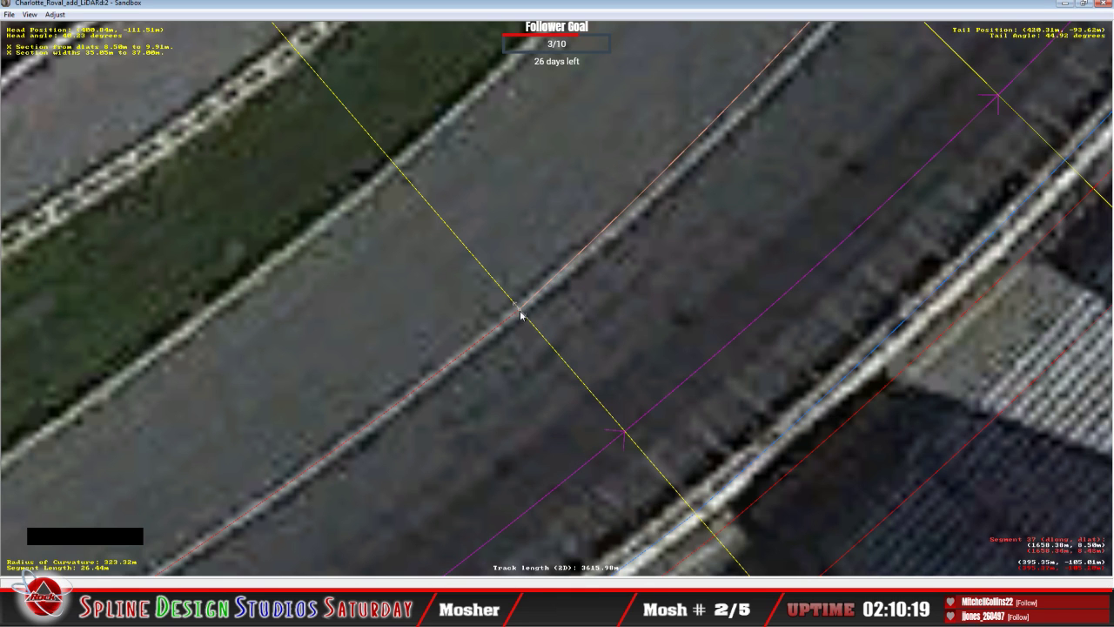
click(518, 312)
right_click(518, 312)
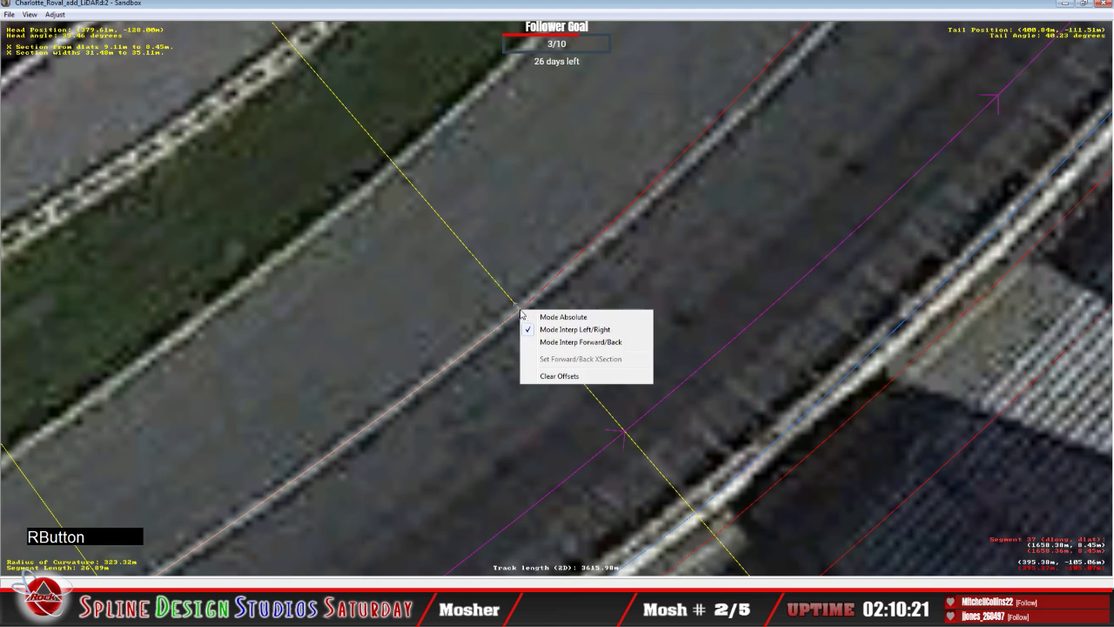
click(544, 316)
Move the 26.44 m segment's X section end to dlat 9.05 m and insert an X section in the following 53.52 m curved segment.
key(c)
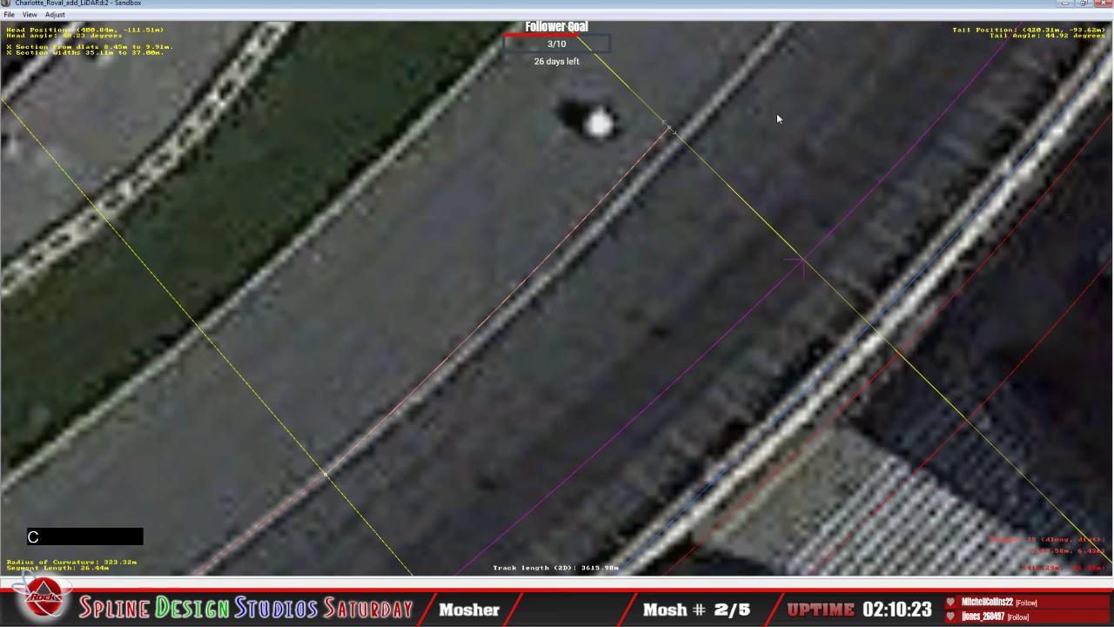
click(444, 325)
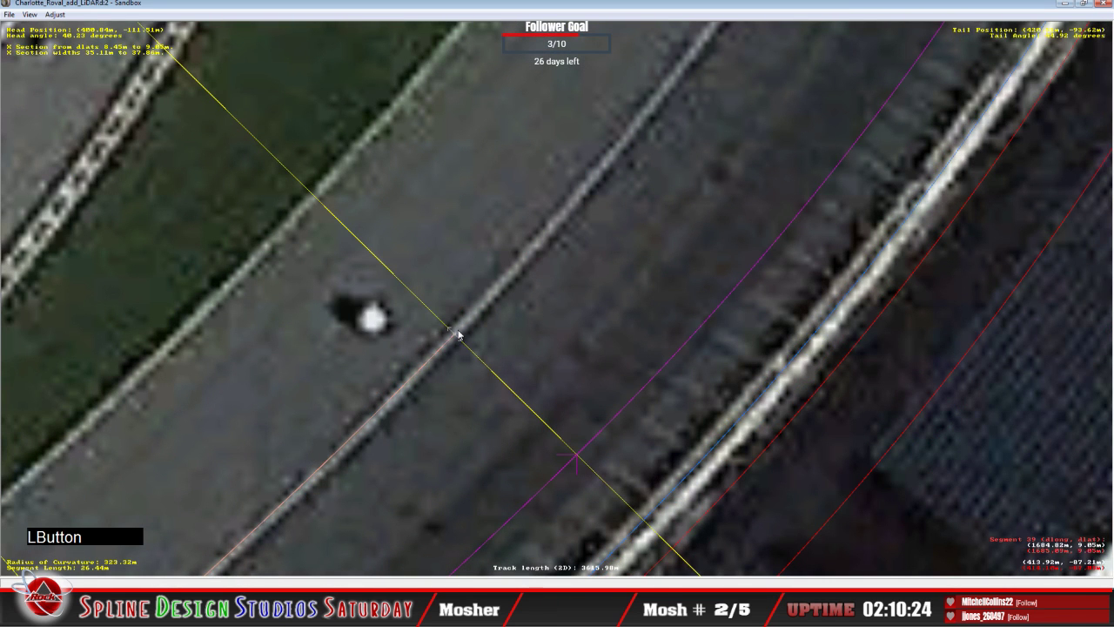
click(479, 325)
right_click(480, 324)
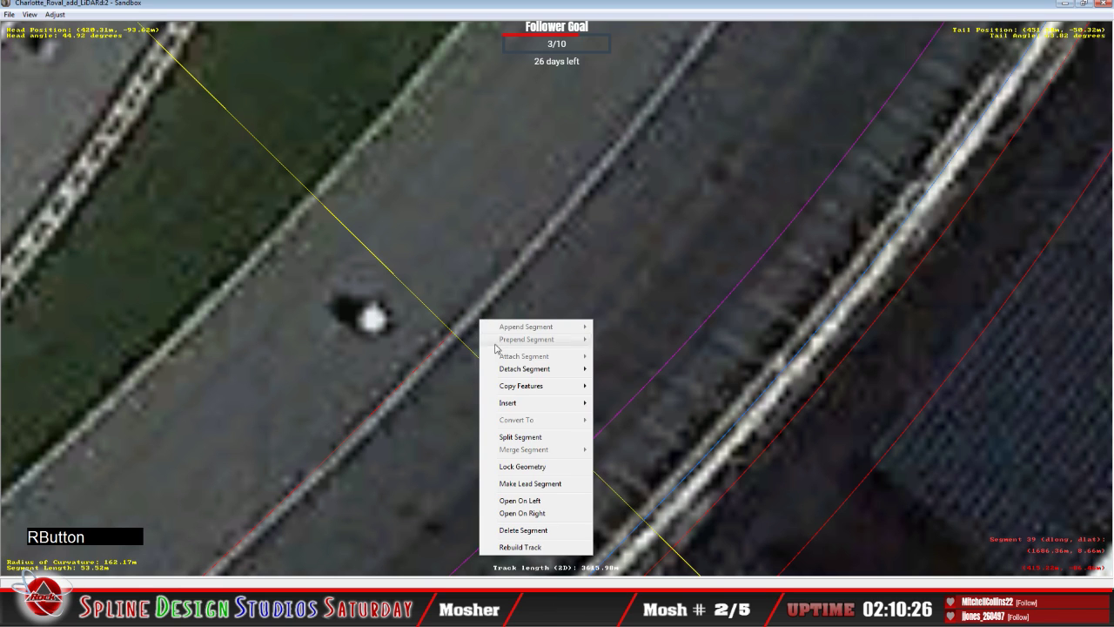
mouse_move(505, 403)
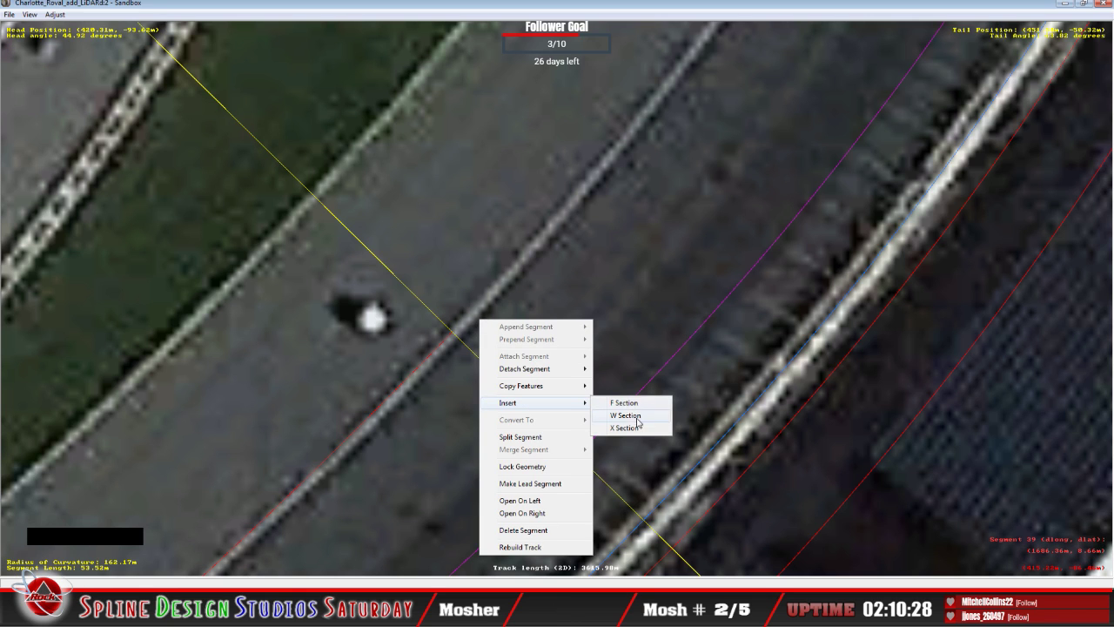
click(624, 428)
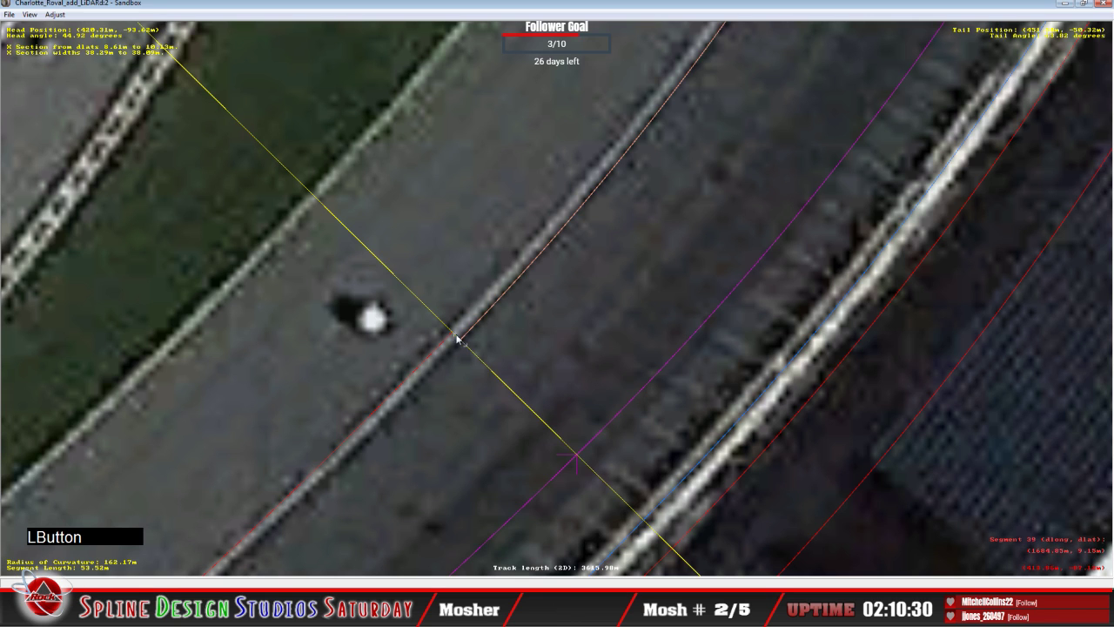
Align the 26.44 m segment's X section end with the 53.52 m segment's start at dlat 8.96 m, on the white line.
mouse_move(459, 341)
mouse_down()
mouse_move(446, 336)
mouse_move(457, 335)
mouse_up()
right_click(457, 334)
click(477, 345)
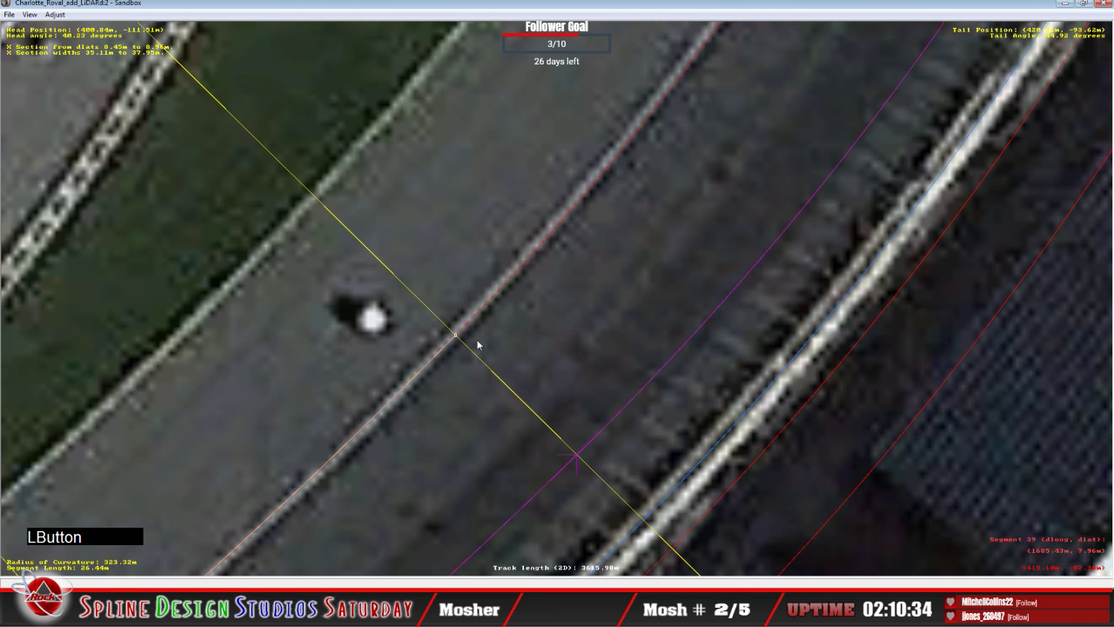
Insert an X section in the 53.22 m curved segment that follows the 53.52 m segment.
key(c)
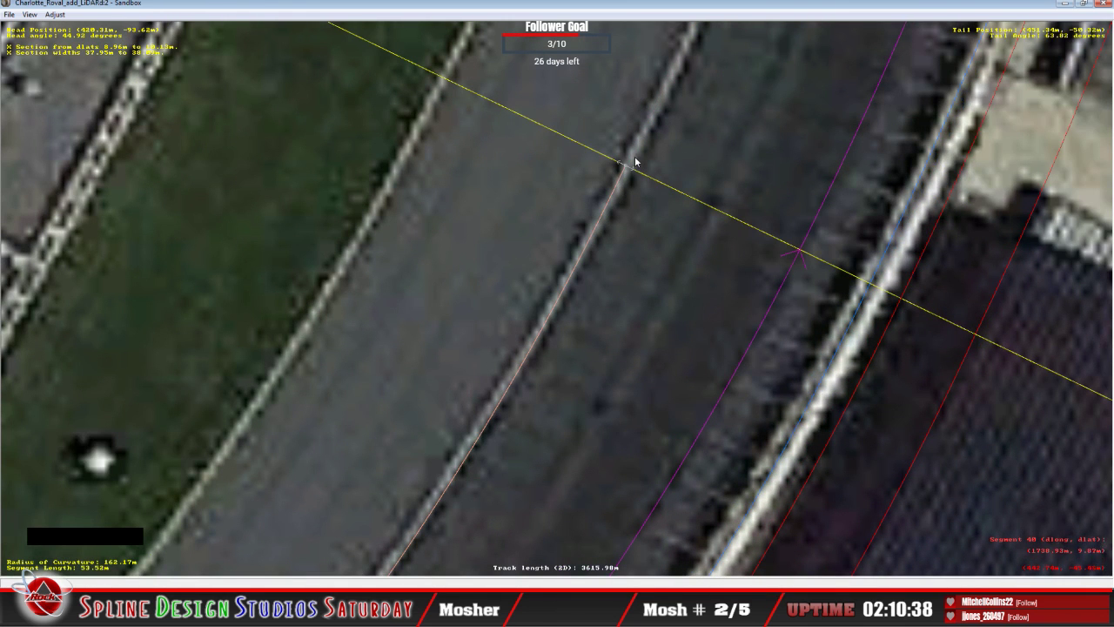
key(c)
click(599, 194)
right_click(599, 194)
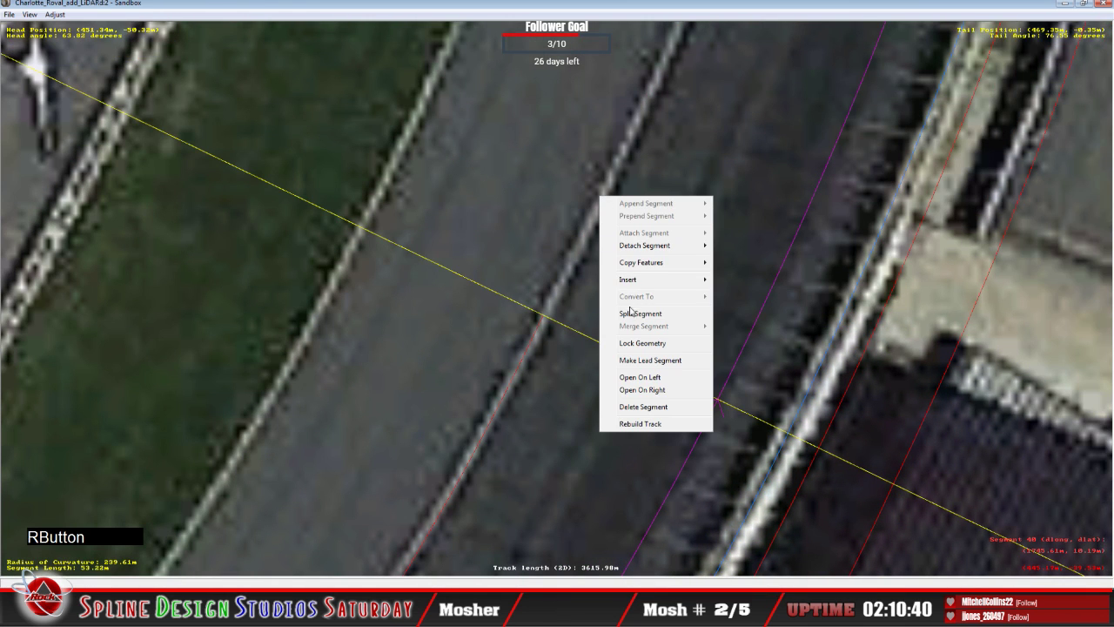
mouse_move(662, 279)
click(730, 305)
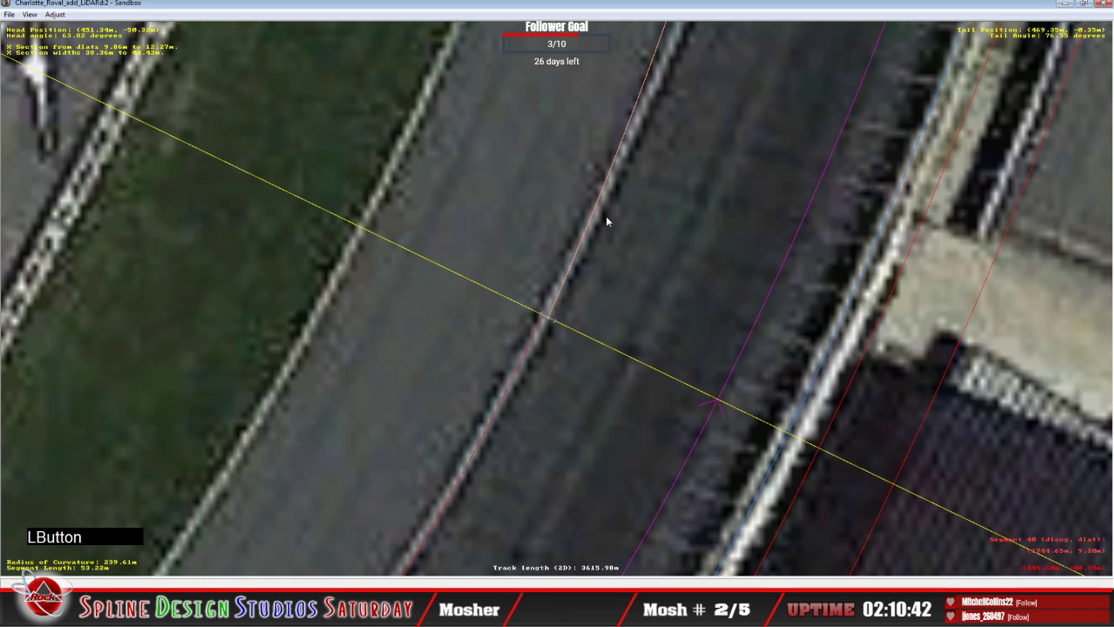
Align the 53.52 m segment's X section end with the 53.22 m segment's start at dlat 9.96 m, on the white line.
drag(549, 318, 546, 321)
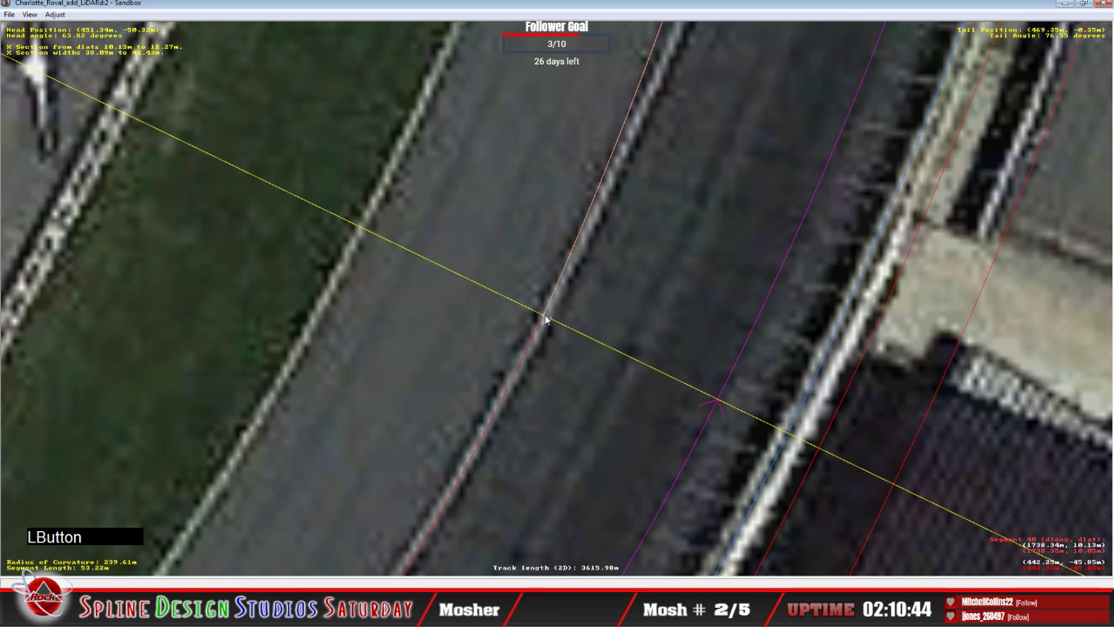
click(546, 321)
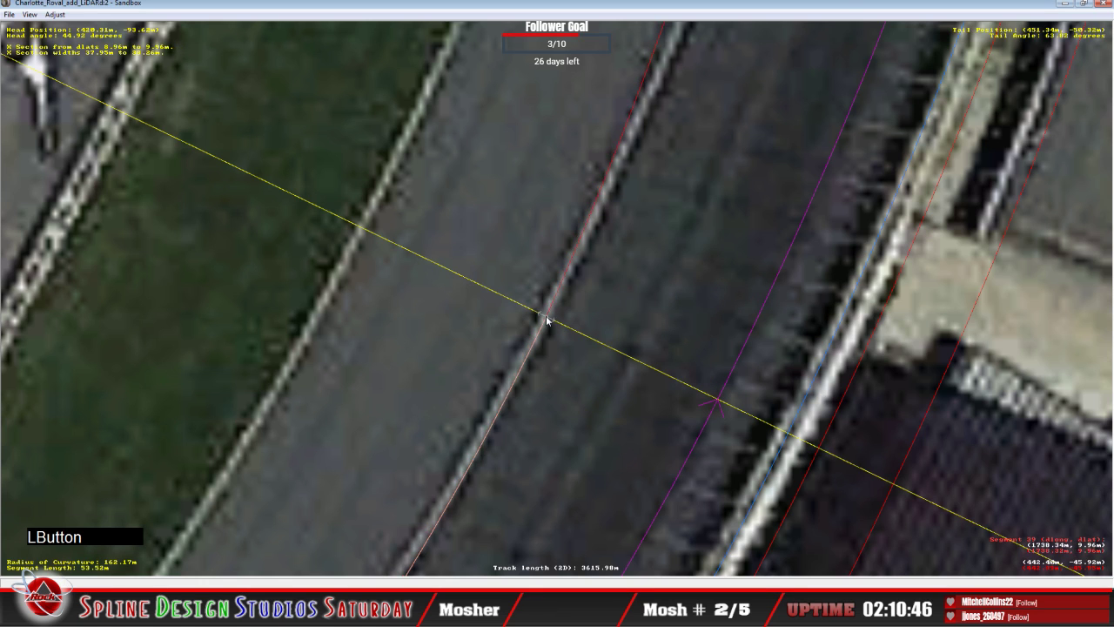
right_click(546, 321)
click(567, 317)
click(564, 300)
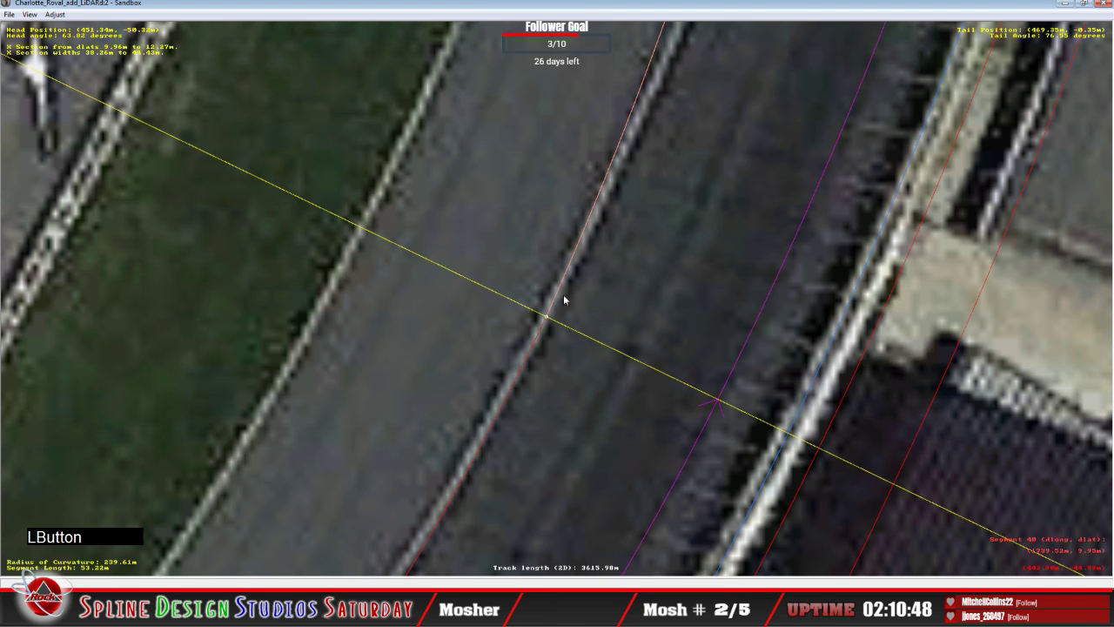
Move the 53.22 m segment's X section end onto the white line and insert an X section in the following 53.42 m curved segment.
key(c)
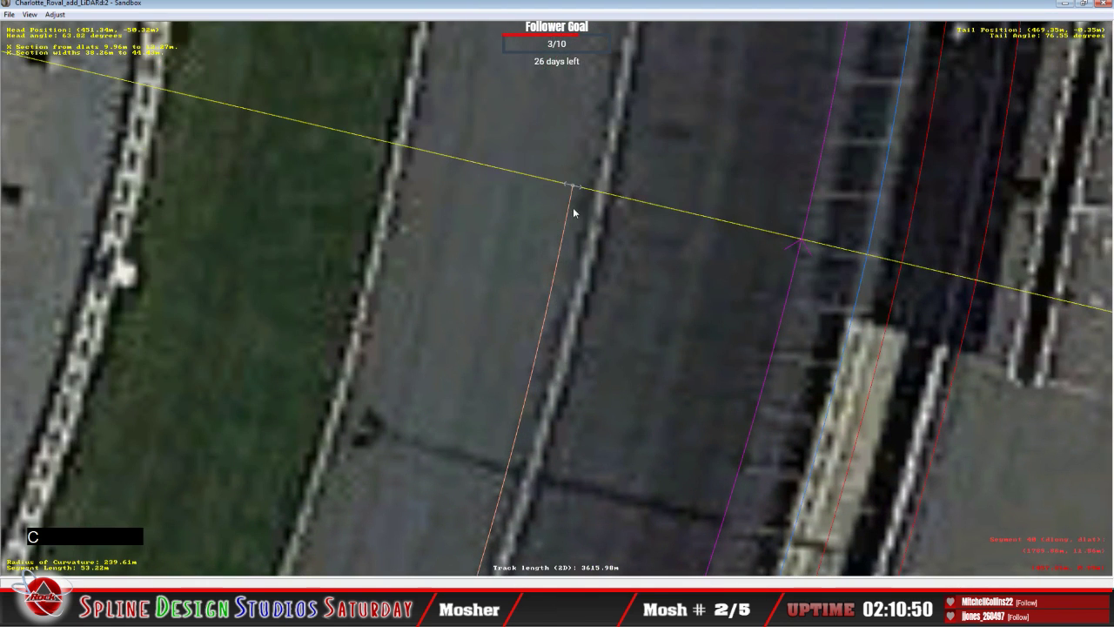
drag(574, 211, 609, 175)
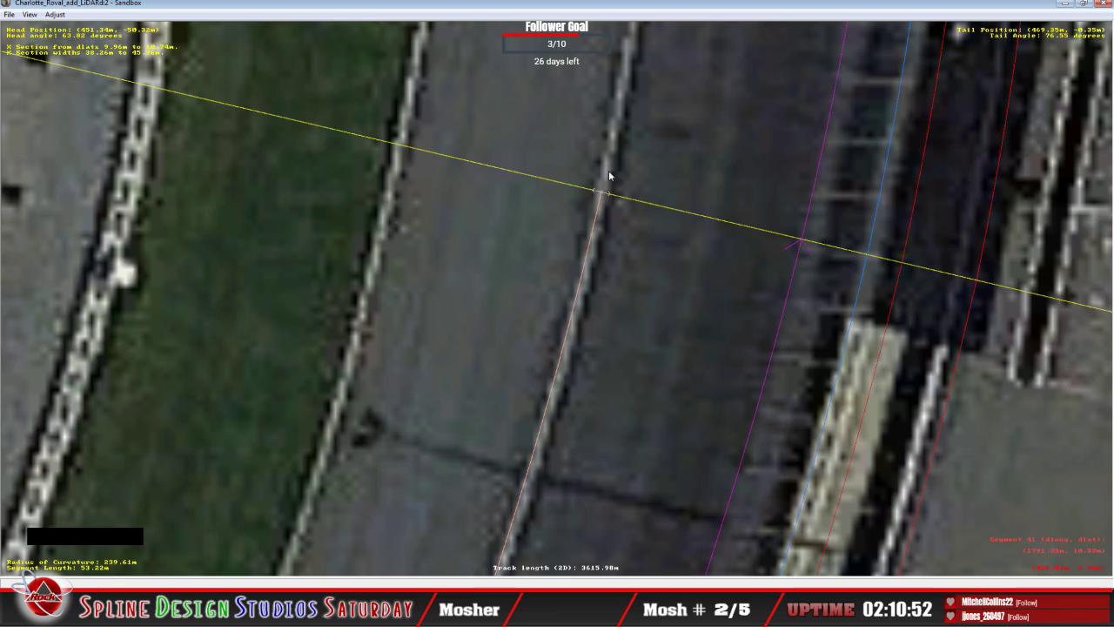
key(c)
right_click(576, 220)
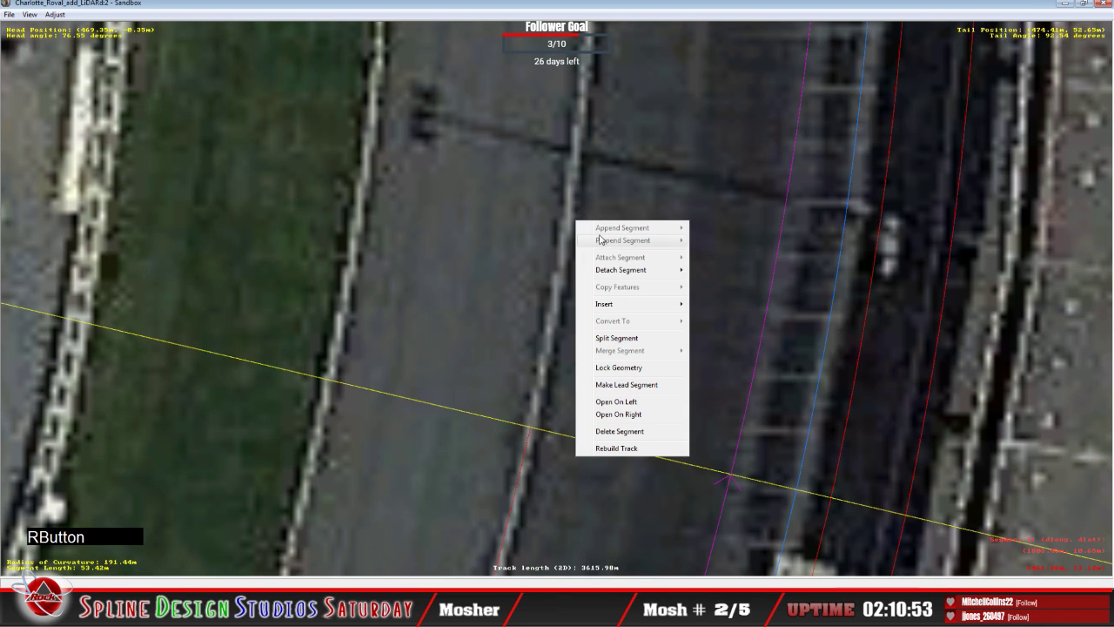
mouse_move(635, 307)
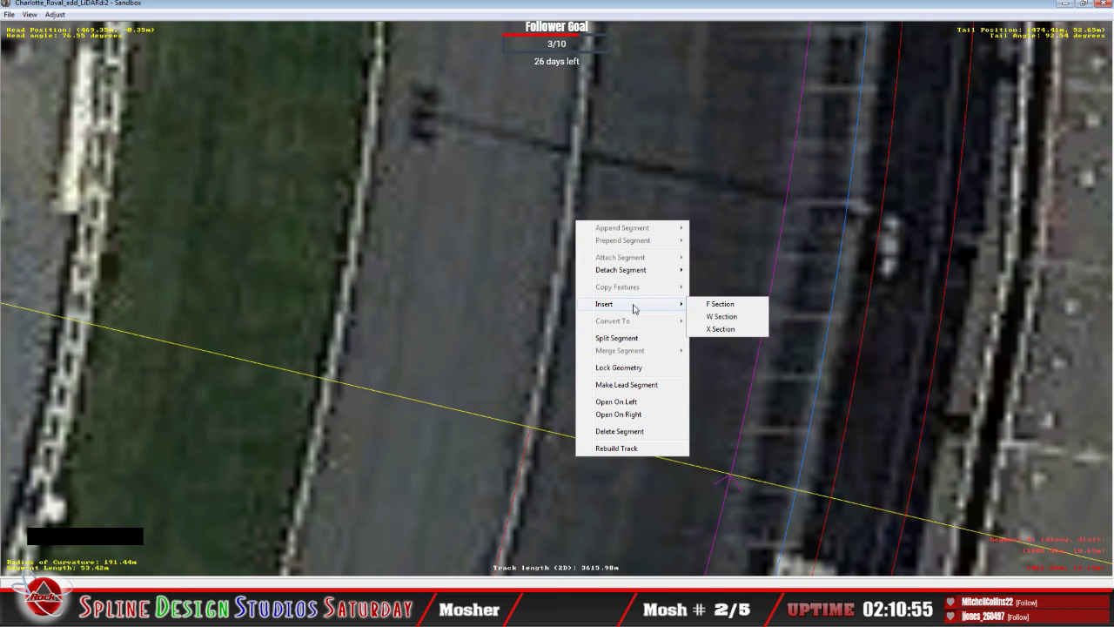
click(711, 329)
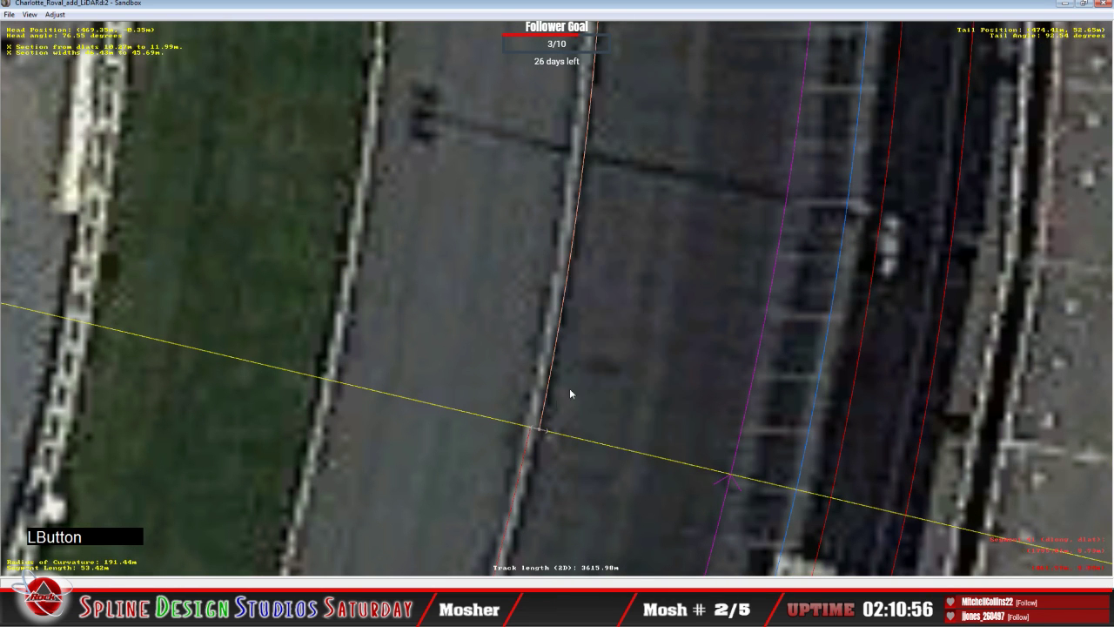
Align the 53.22 m segment's X section end with the 53.42 m segment's start at dlat 10.85 m, on the white line.
right_click(533, 428)
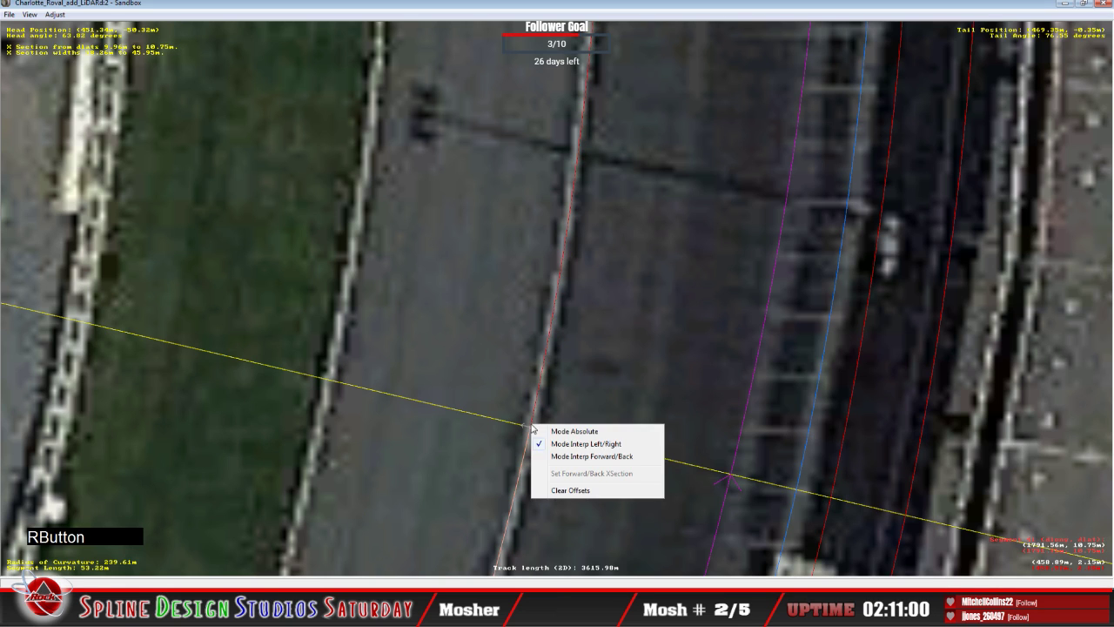
click(552, 432)
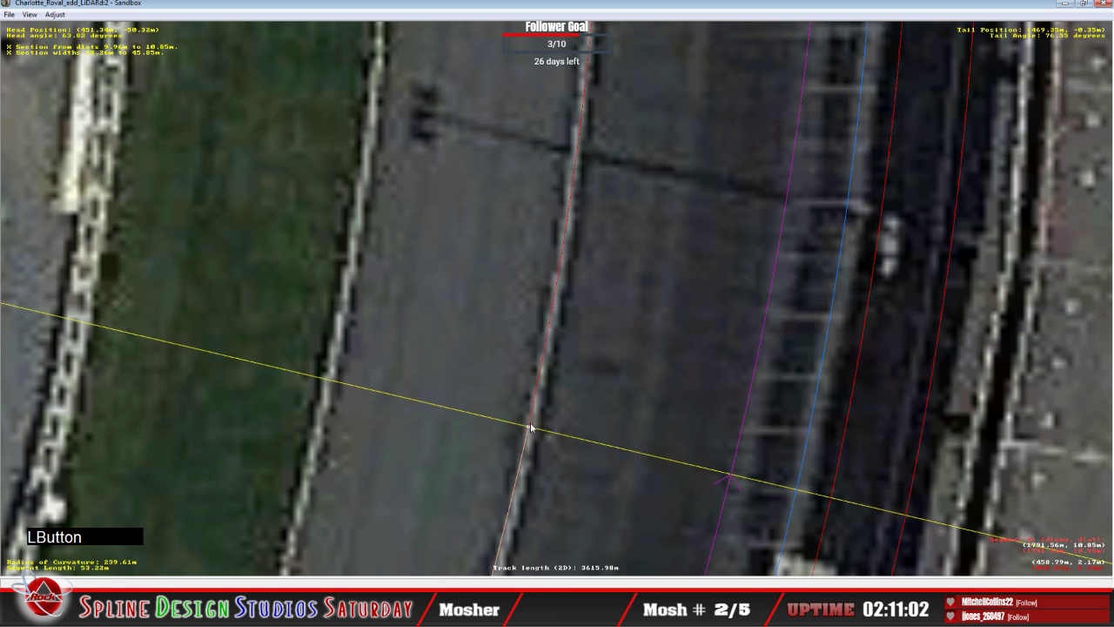
Insert an X section in the 175.08 m curved segment that follows the 53.42 m segment.
key(c)
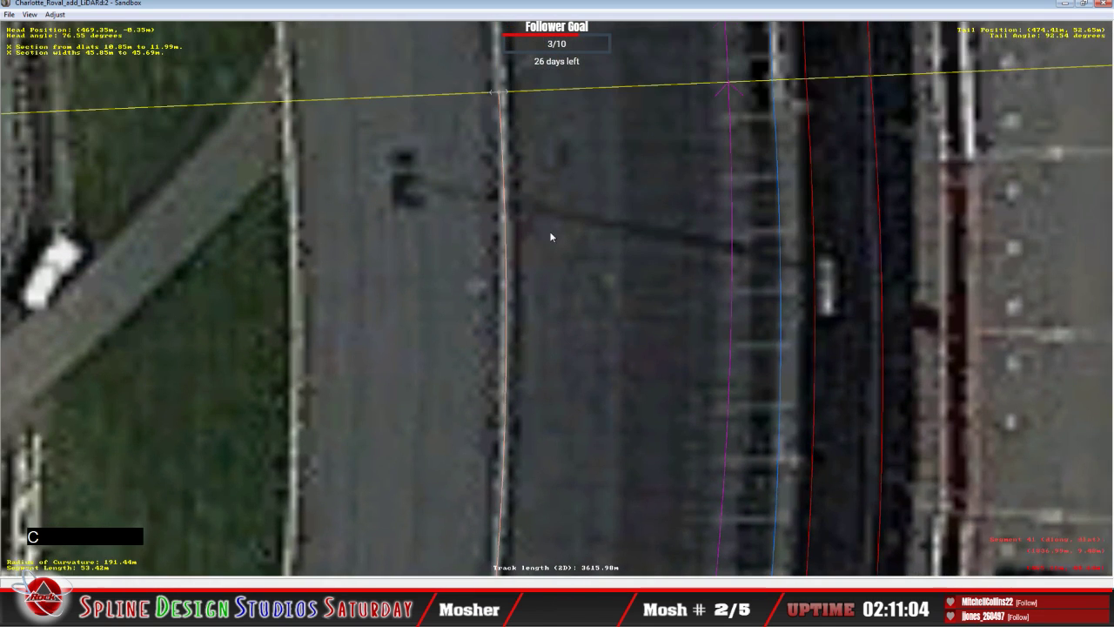
click(519, 218)
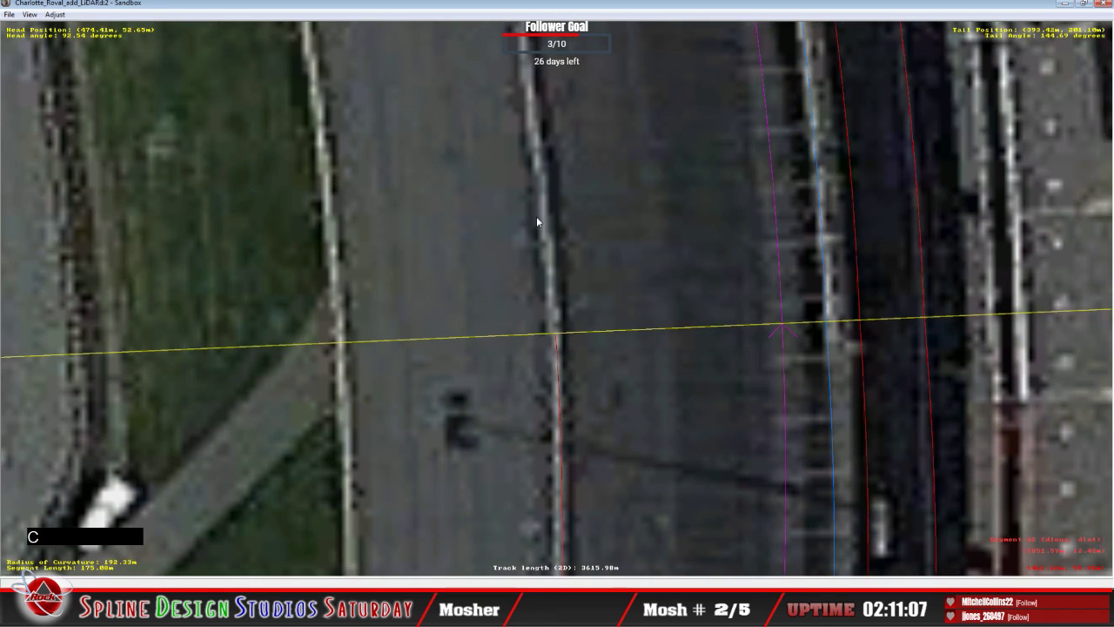
right_click(537, 218)
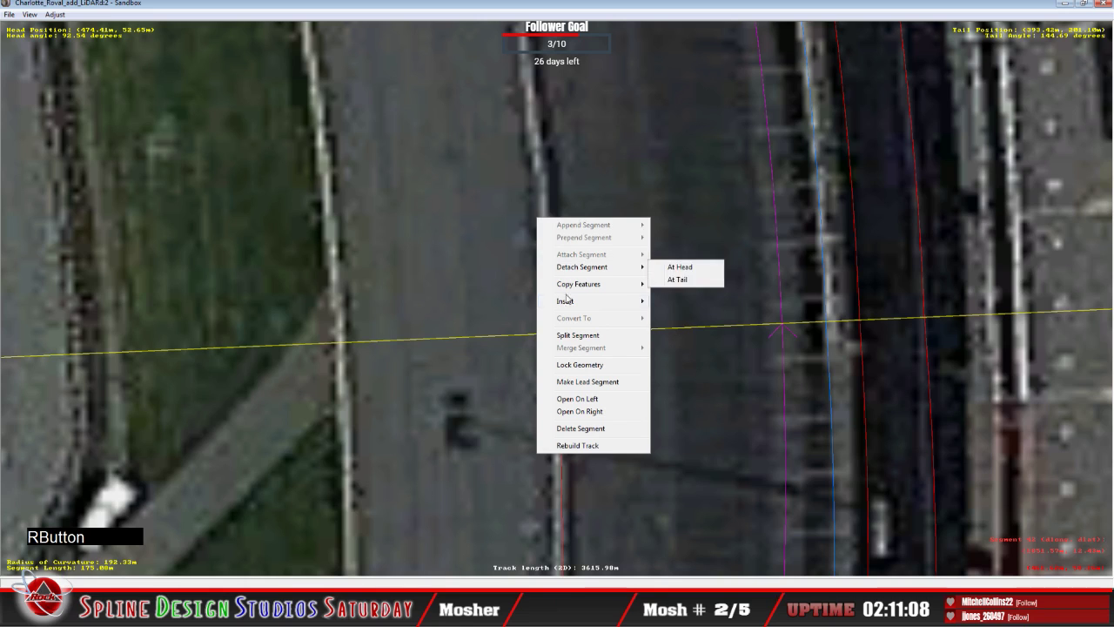
mouse_move(566, 300)
click(682, 326)
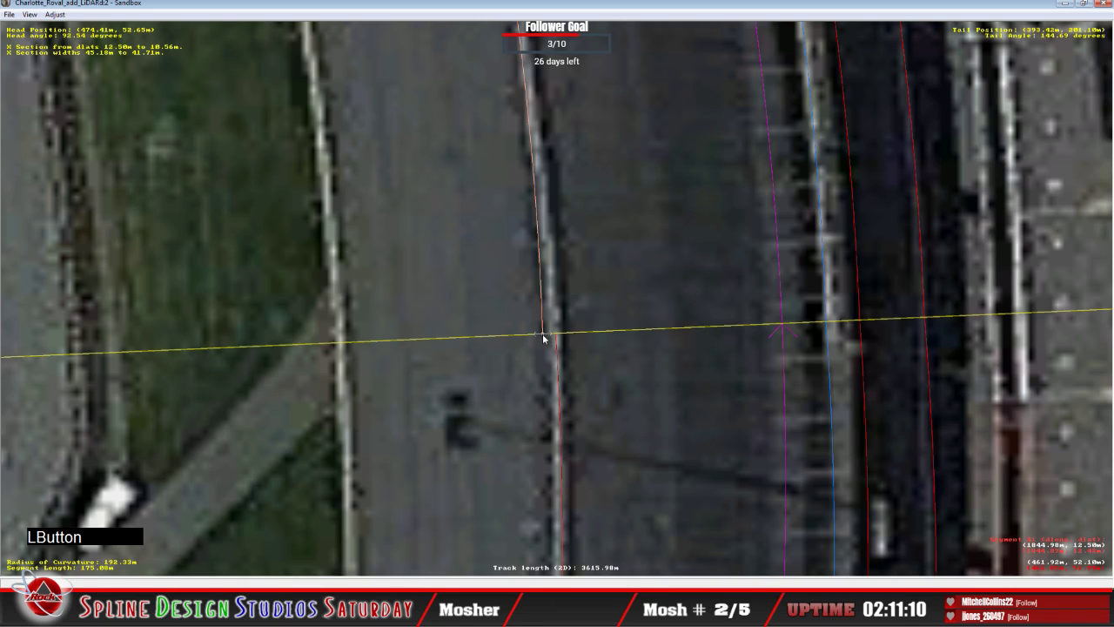
Align the 175.08 m segment's X section start with the 53.42 m segment's end at dlat 11.74 m, on the white line.
drag(543, 336, 557, 337)
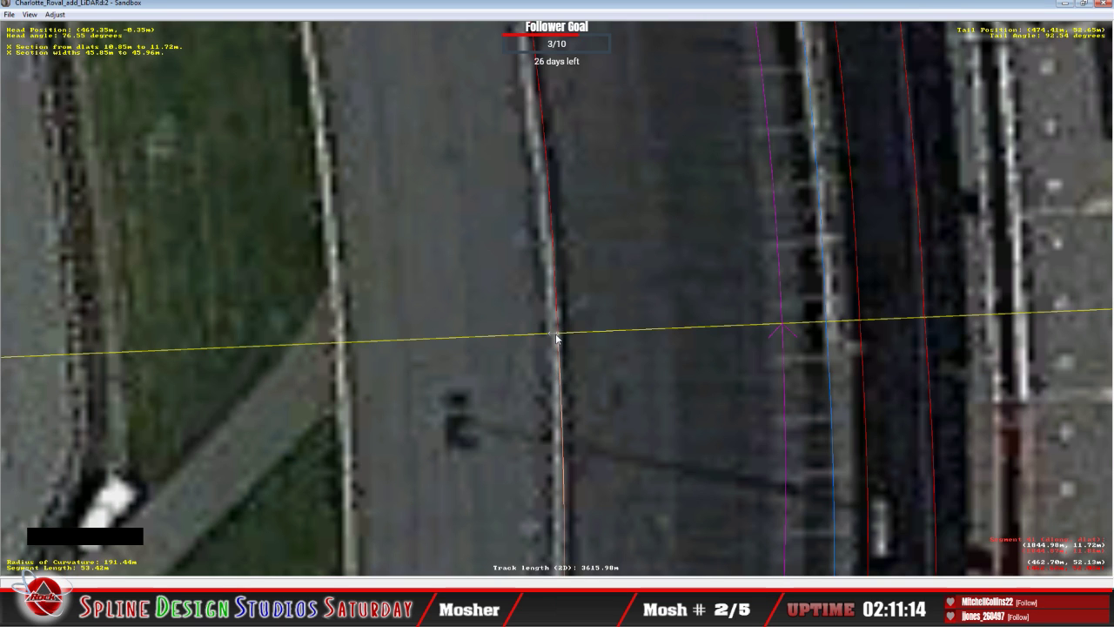
right_click(557, 337)
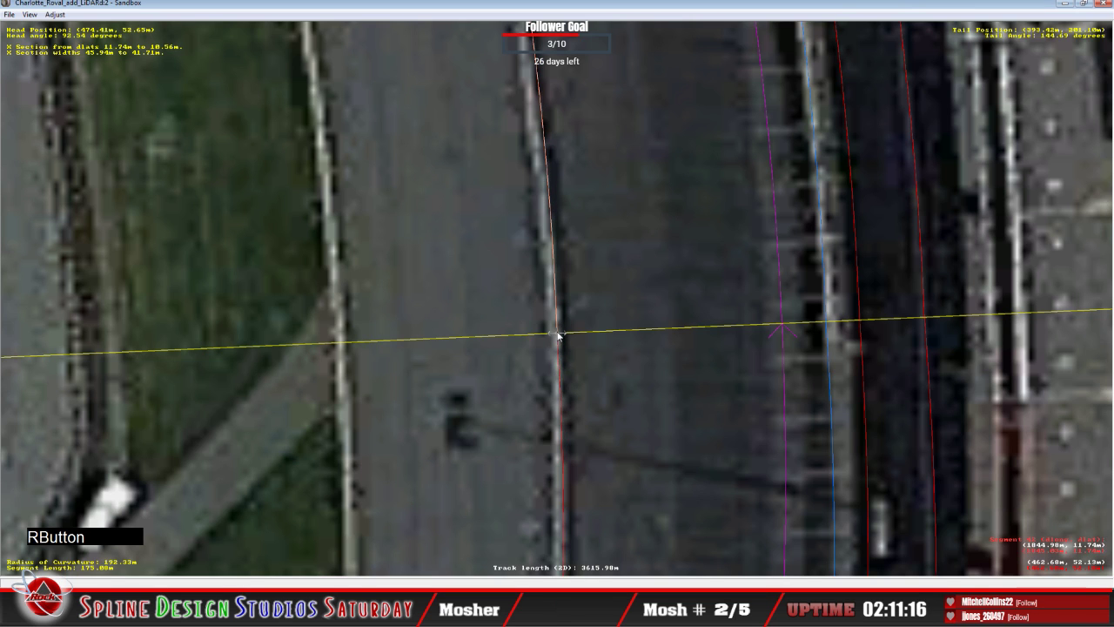
click(564, 320)
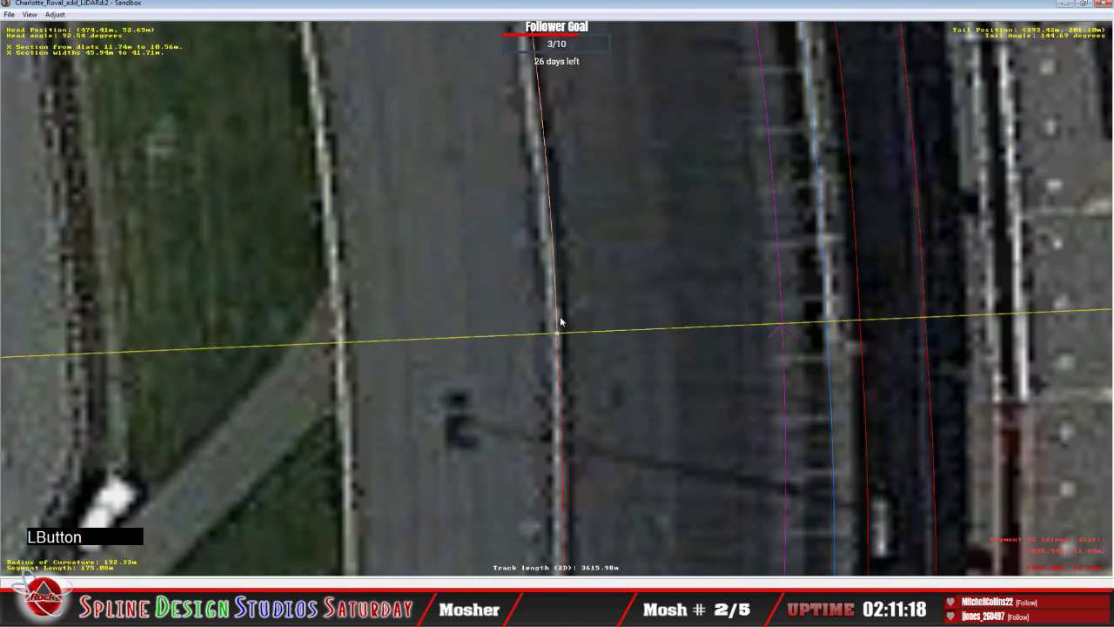
Examine how the 175.08 m segment's X section follows the white line midway around the curve.
key(c)
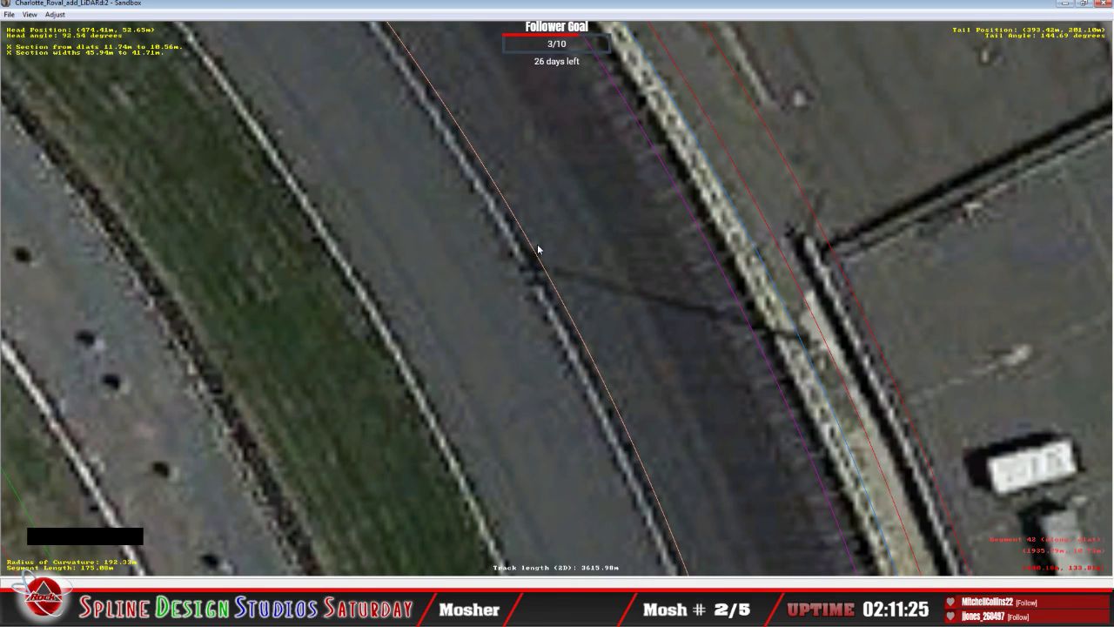
key(x)
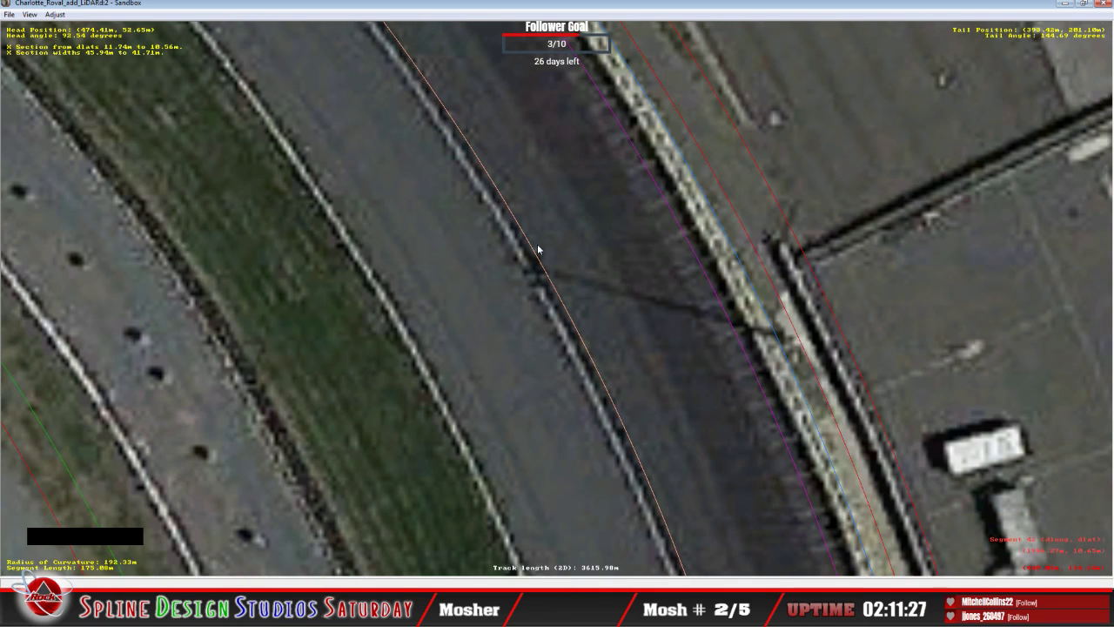
key(x)
key(z)
scroll(538, 250, up, 2)
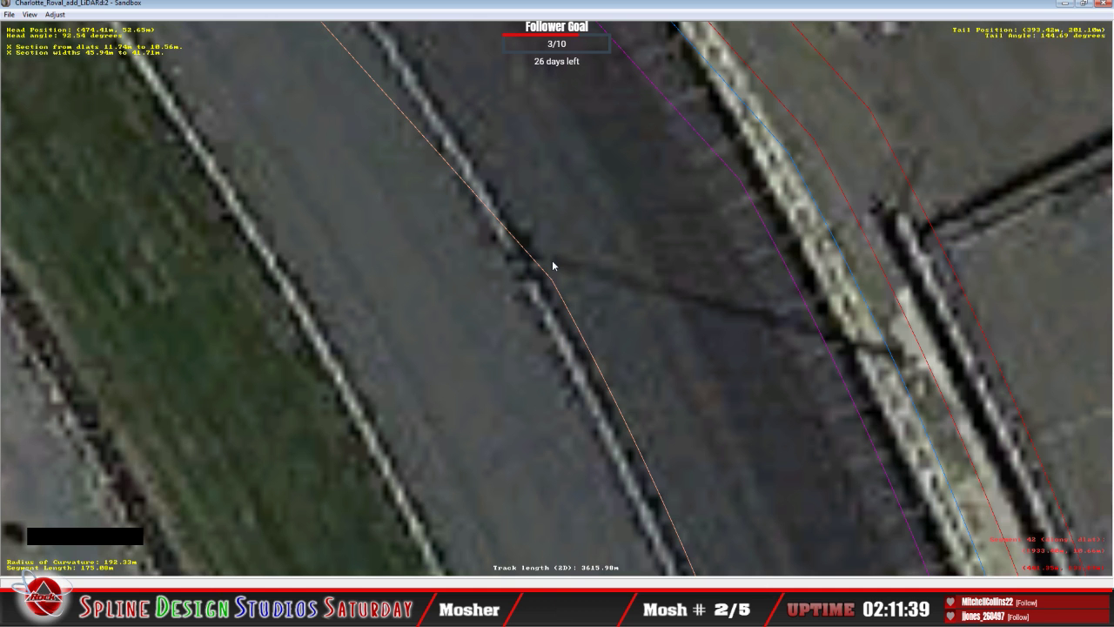
key(x)
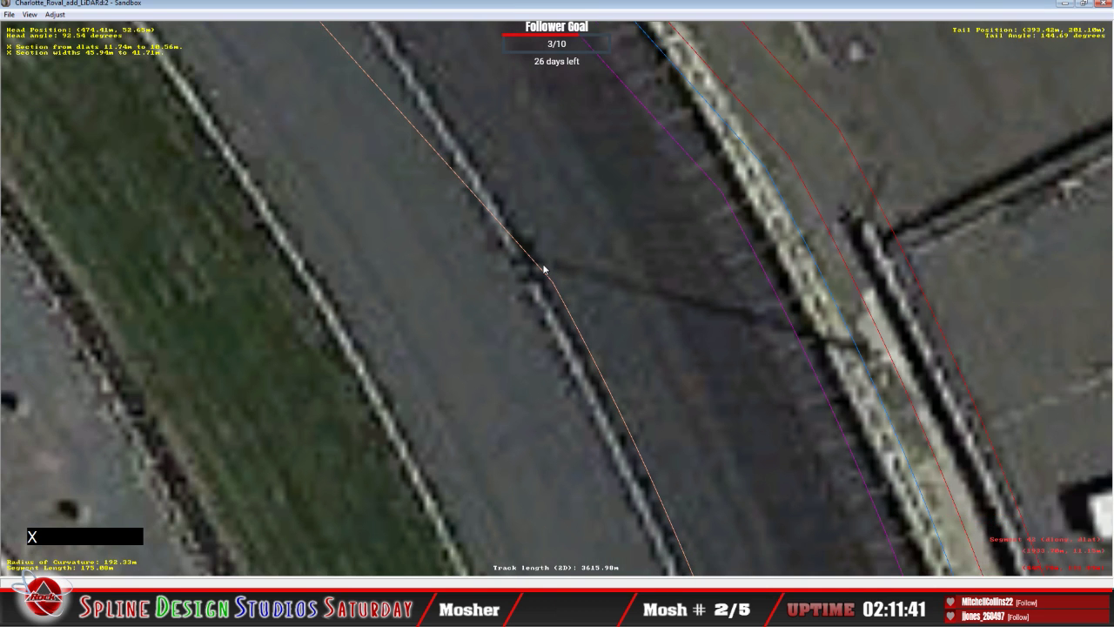
key(z)
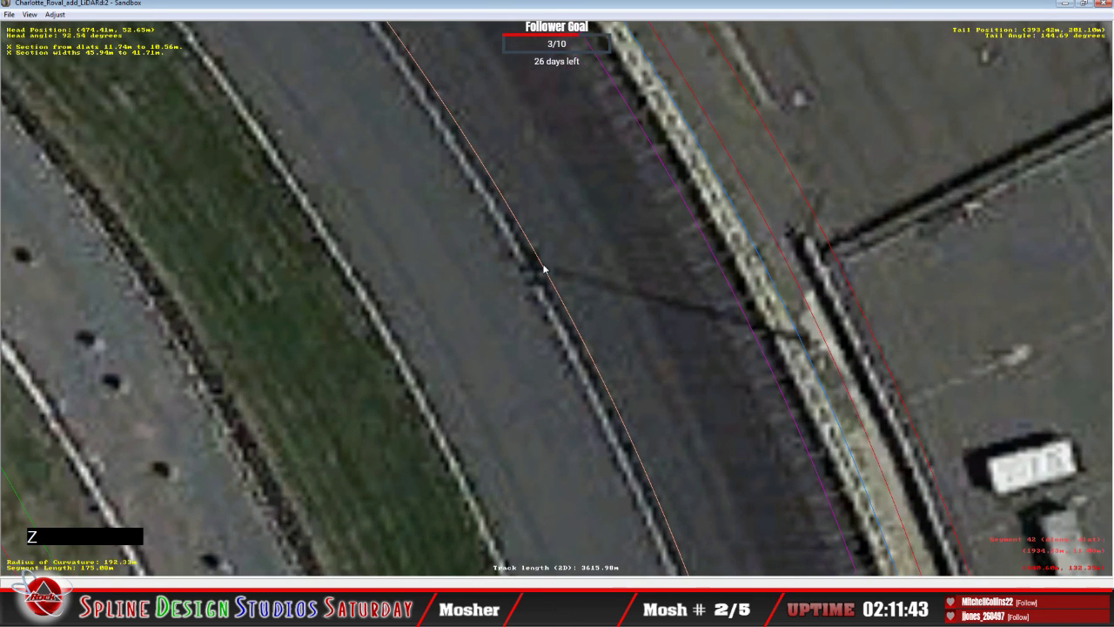
key(x)
key(x)
key(z)
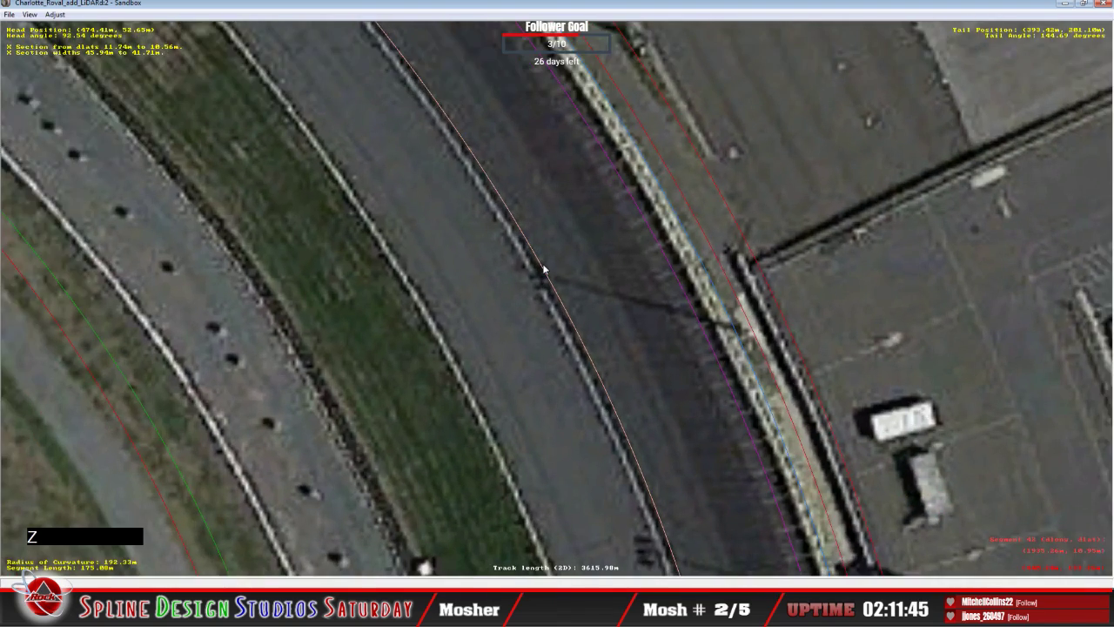
key(z)
key(x)
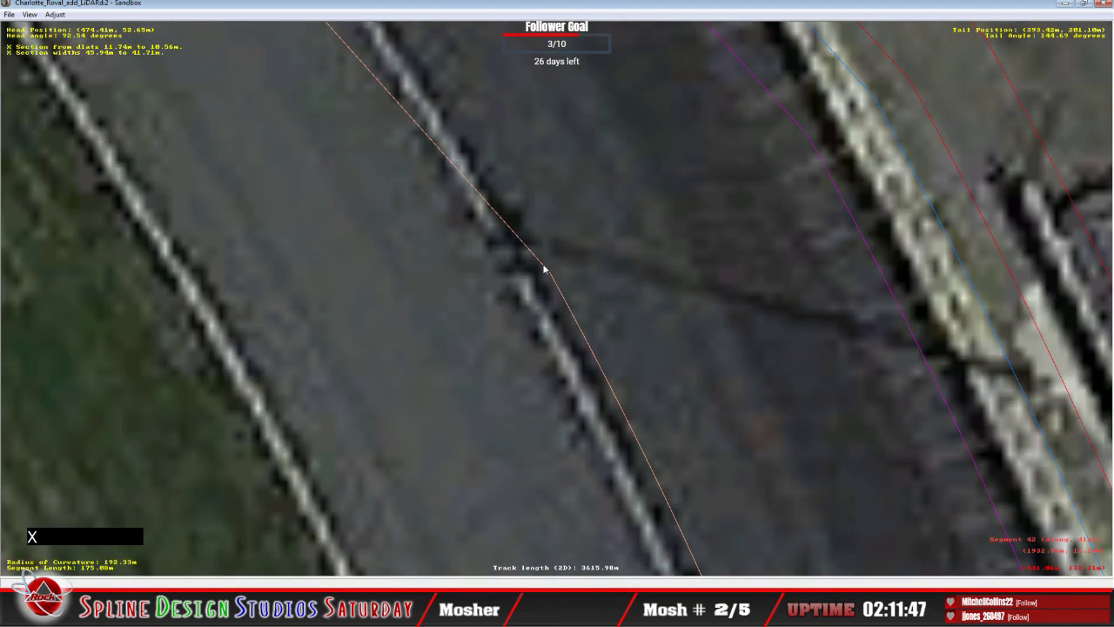
Insert an X section in the 156.64 m curved segment that follows the 175.08 m segment.
key(x)
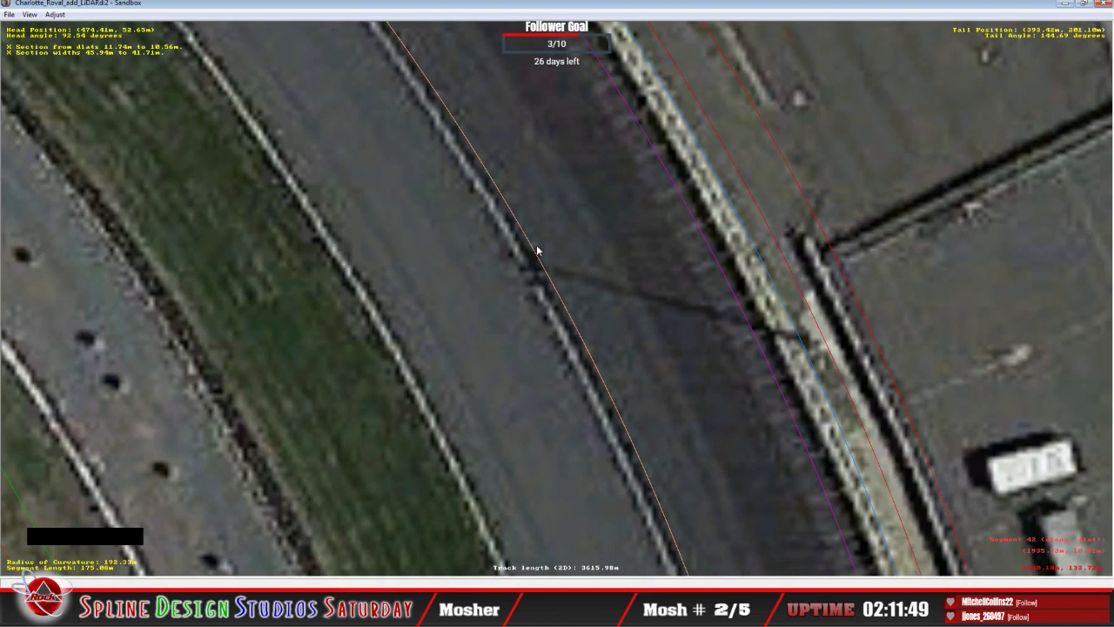
click(535, 248)
key(z)
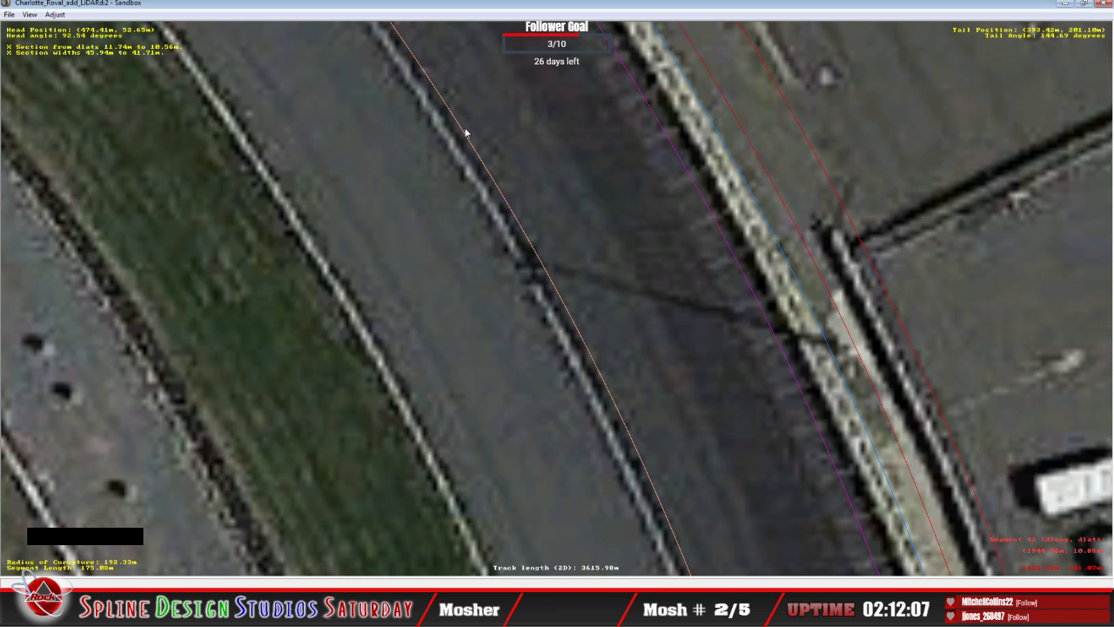
key(c)
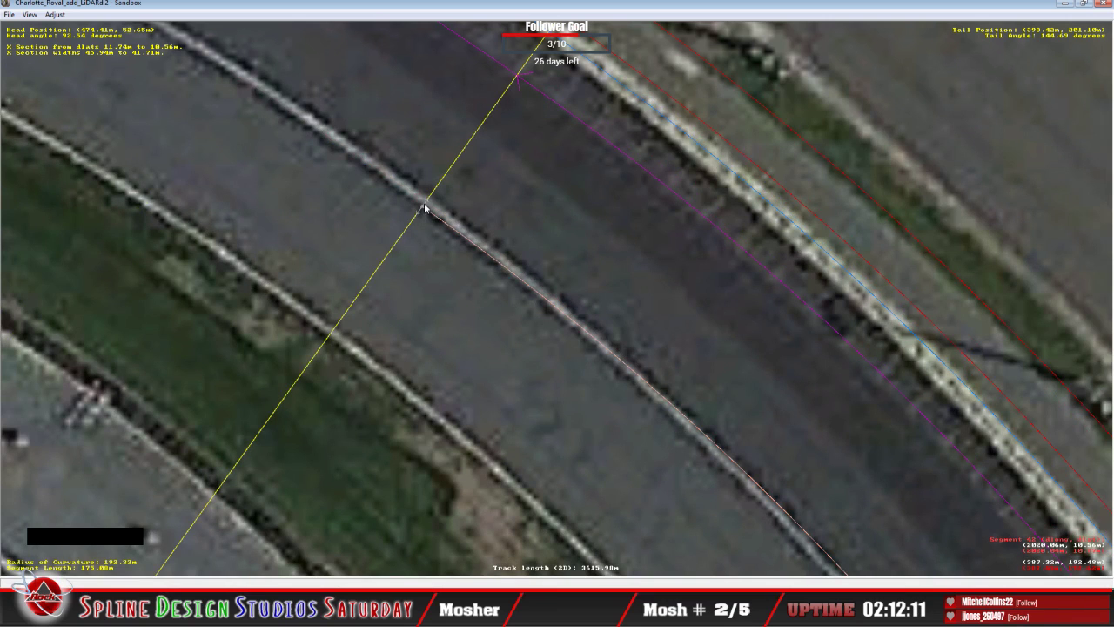
click(430, 207)
key(c)
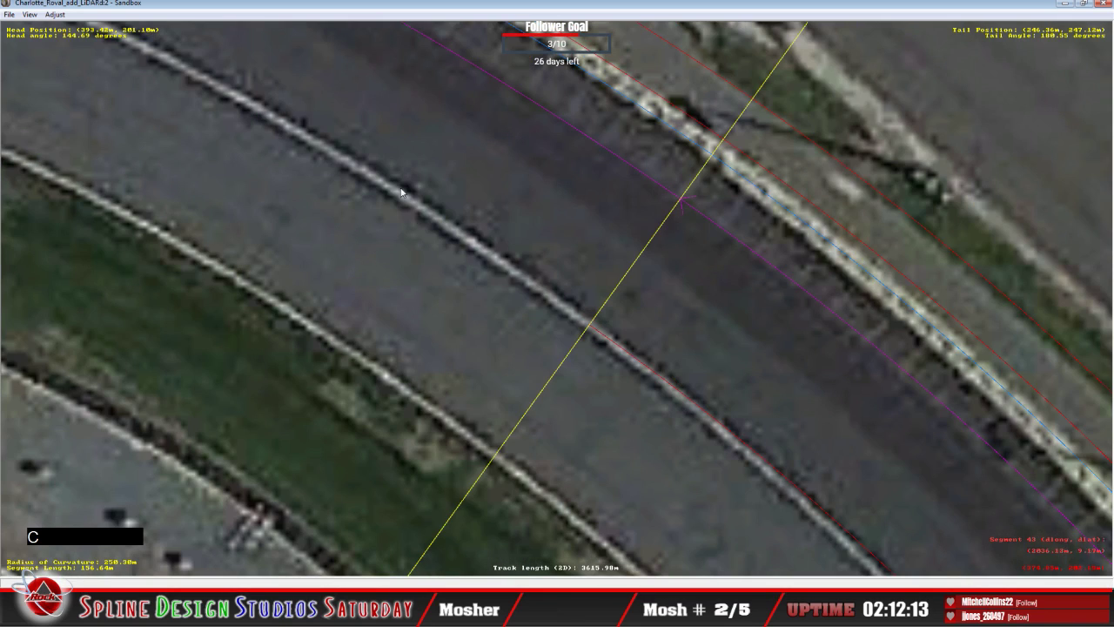
right_click(461, 233)
mouse_move(526, 321)
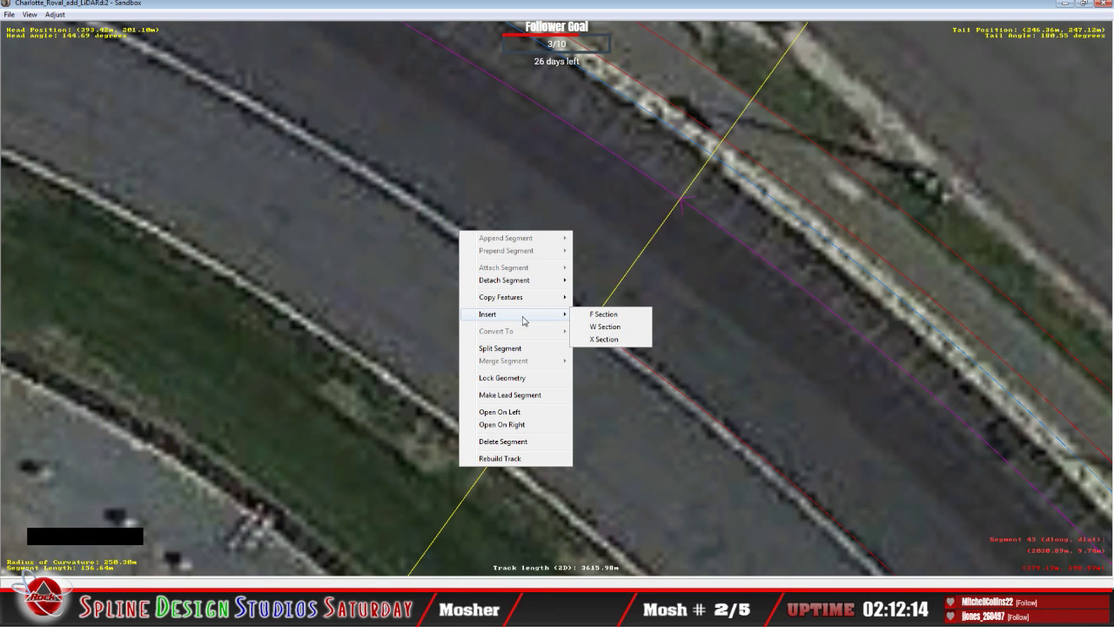
click(606, 340)
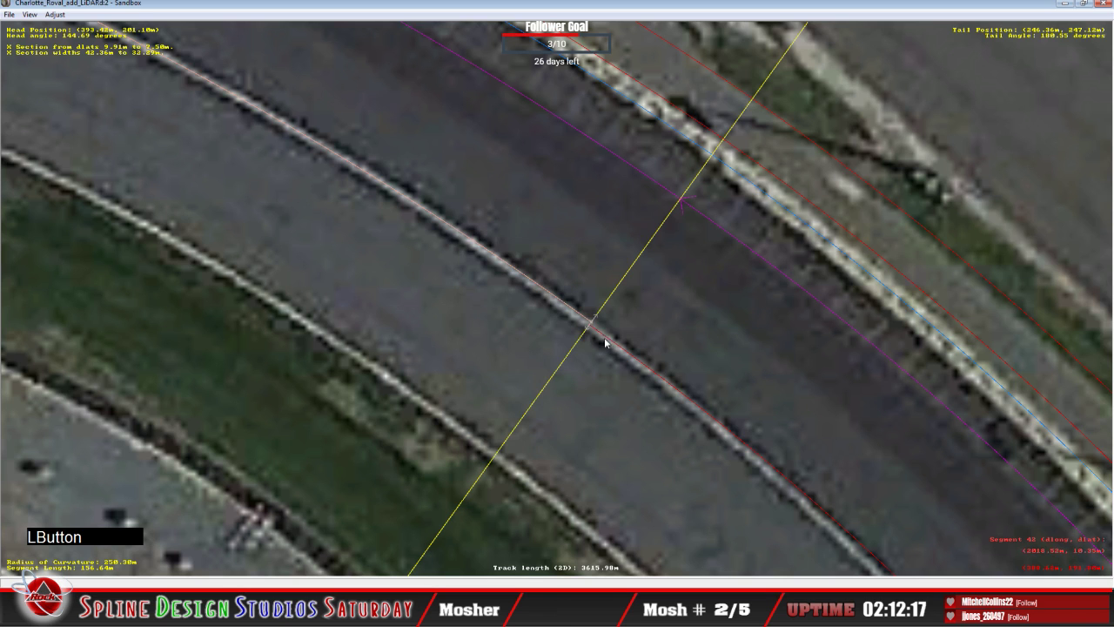
Move the 175.08 m segment's X section end to dlat 10.13 m and delete the adjoining 156.64 m segment's X section.
click(595, 327)
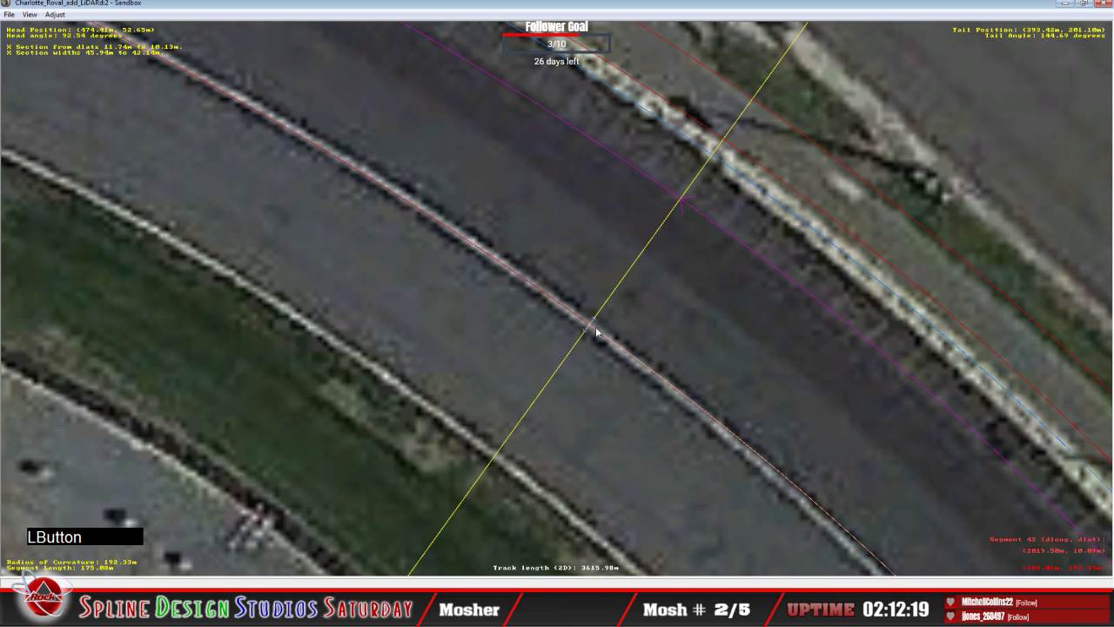
right_click(596, 327)
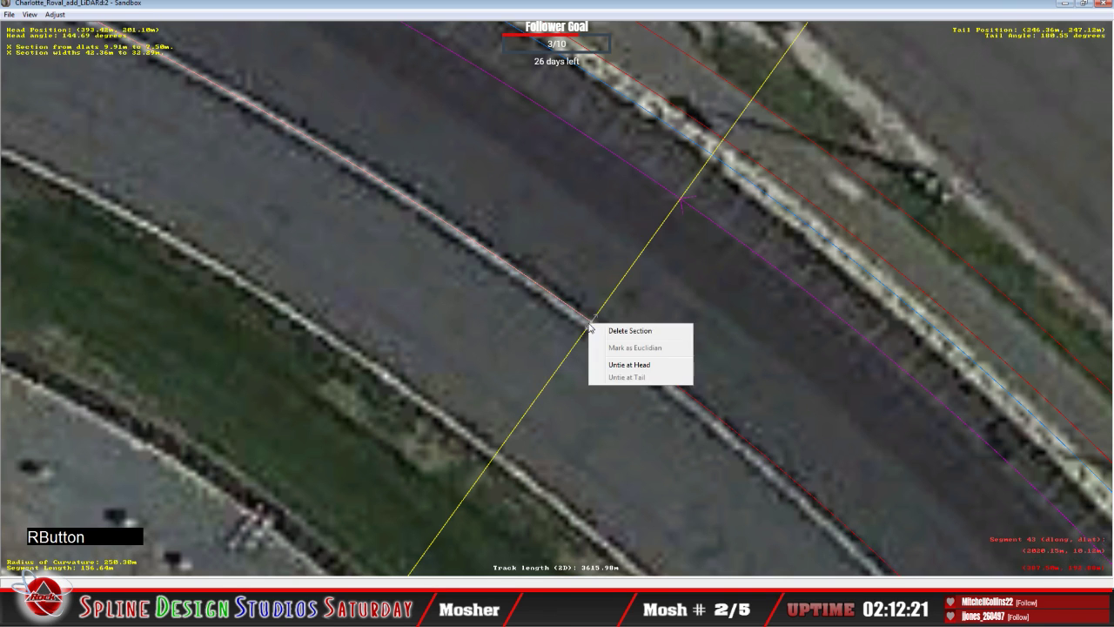
click(597, 331)
Insert a new X section in the 156.64 m curved segment, along the white line at its start.
right_click(573, 317)
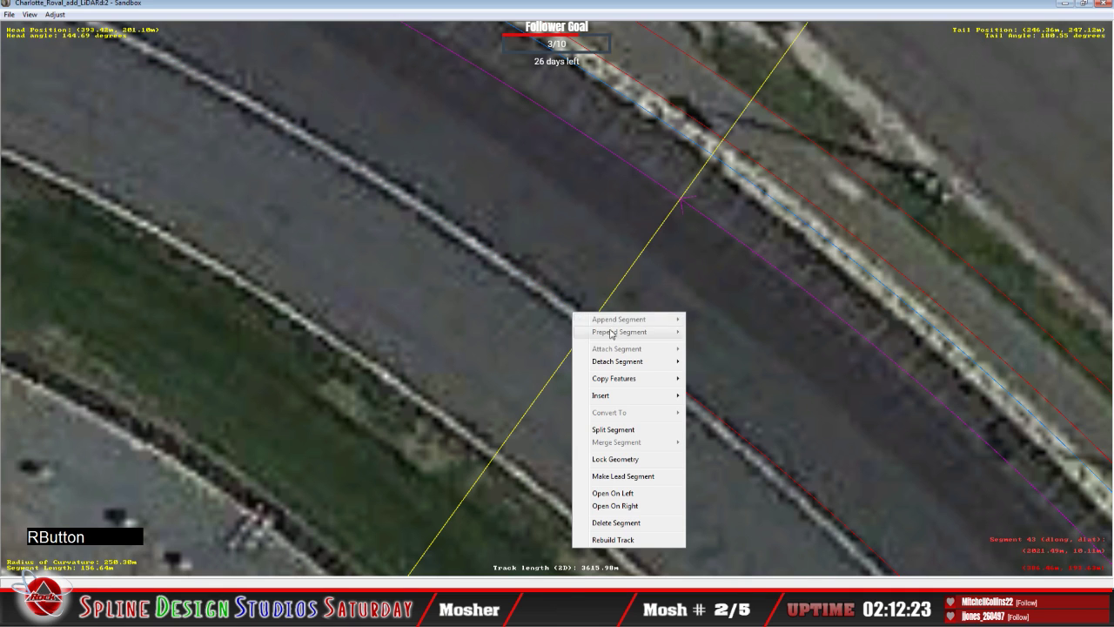
mouse_move(627, 396)
click(729, 427)
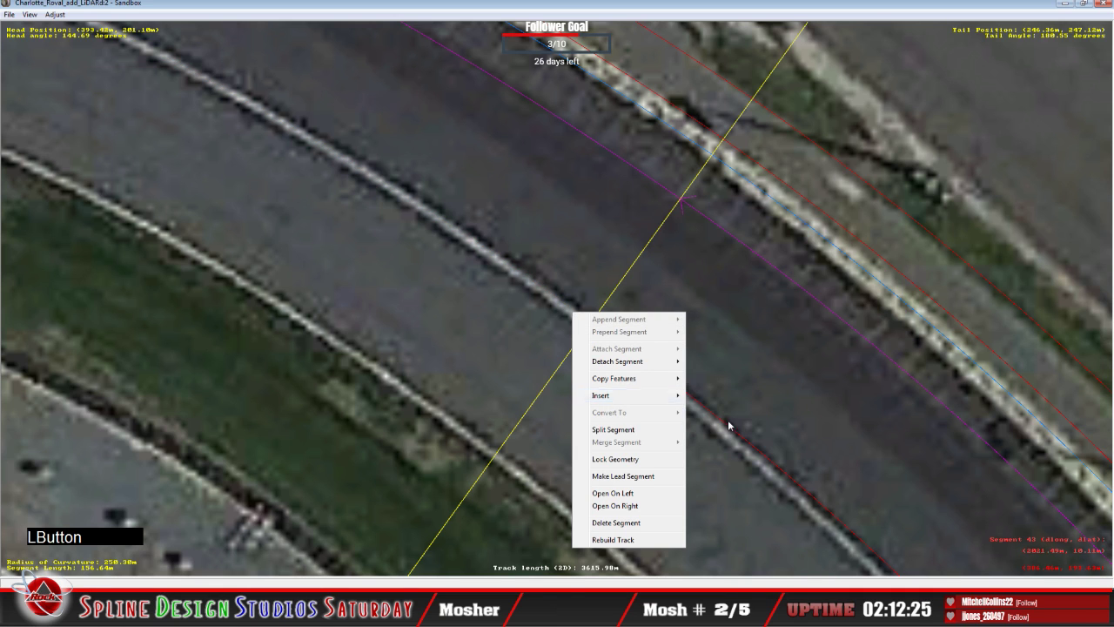
Align the 156.64 m segment's X section start with the 175.08 m segment's end at dlat 10.15 m, on the white line.
click(592, 327)
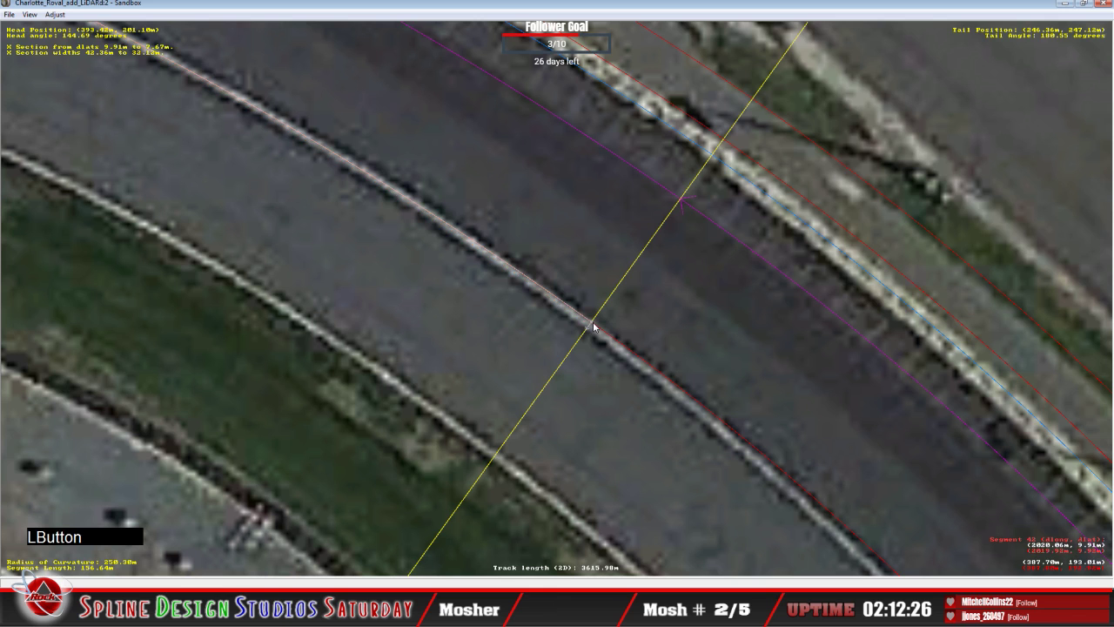
click(591, 327)
click(592, 328)
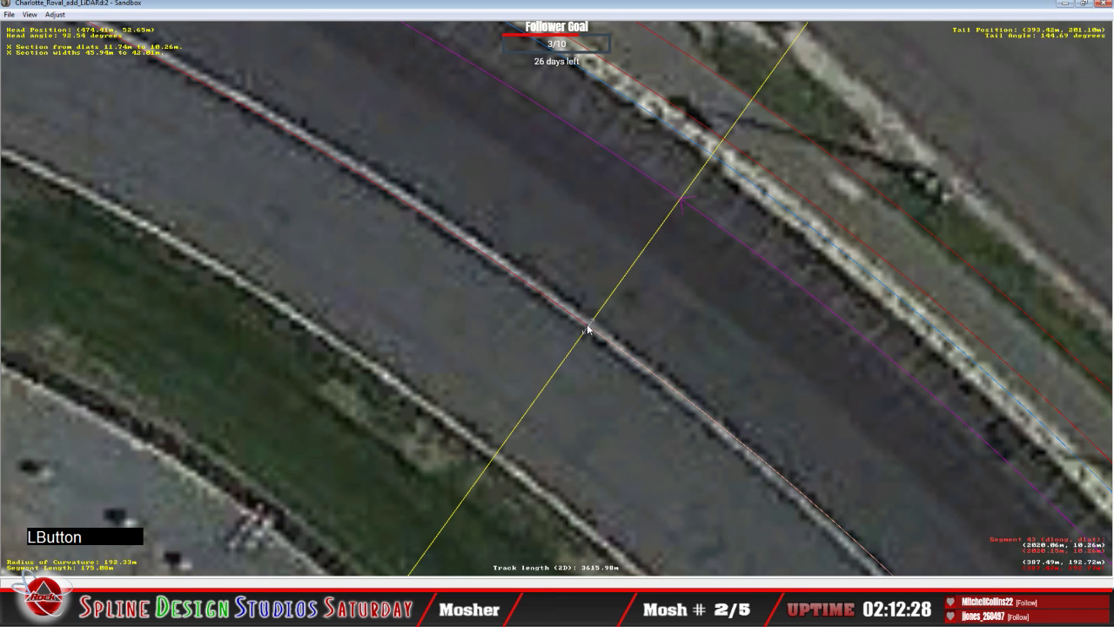
click(591, 327)
click(592, 328)
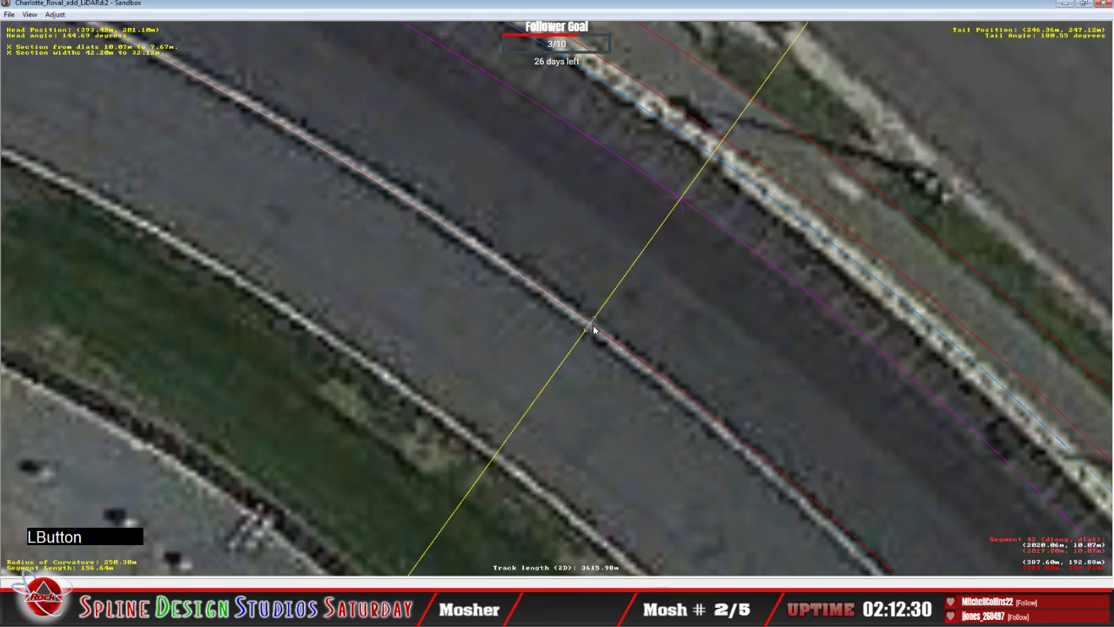
right_click(592, 327)
click(598, 333)
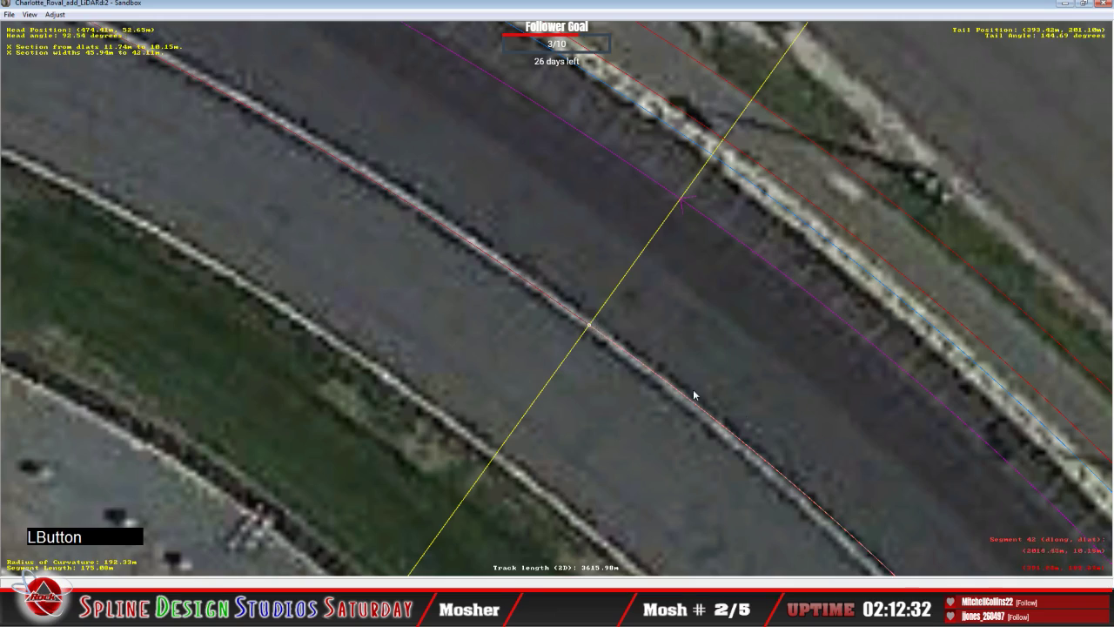
Move the 156.64 m segment's X section end to dlat 11.50 m, onto the dashed white line.
key(c)
key(c)
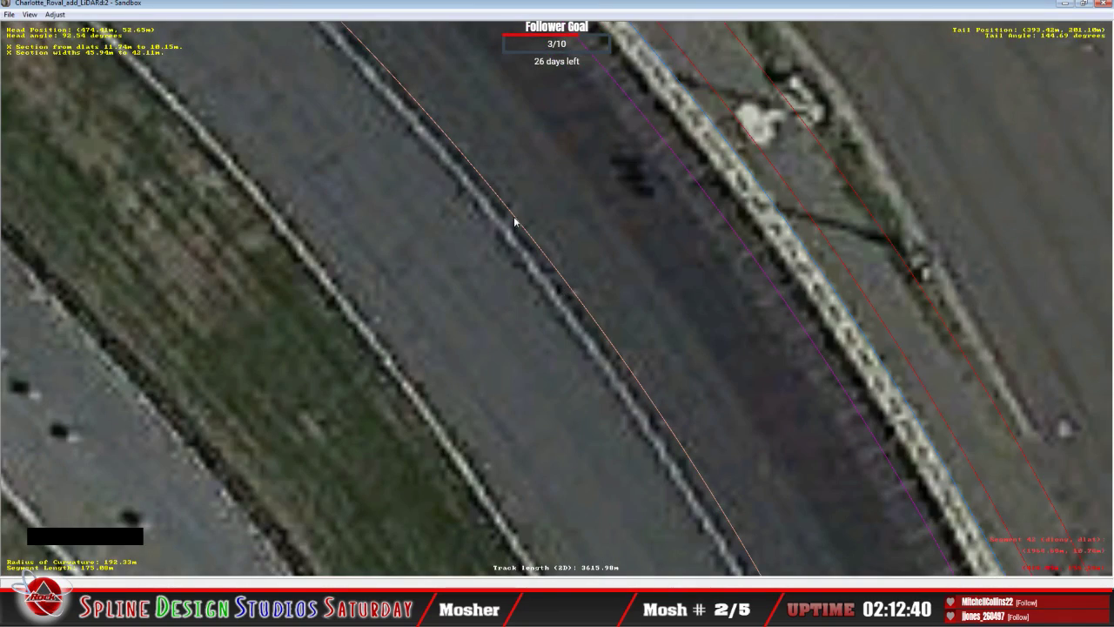
key(c)
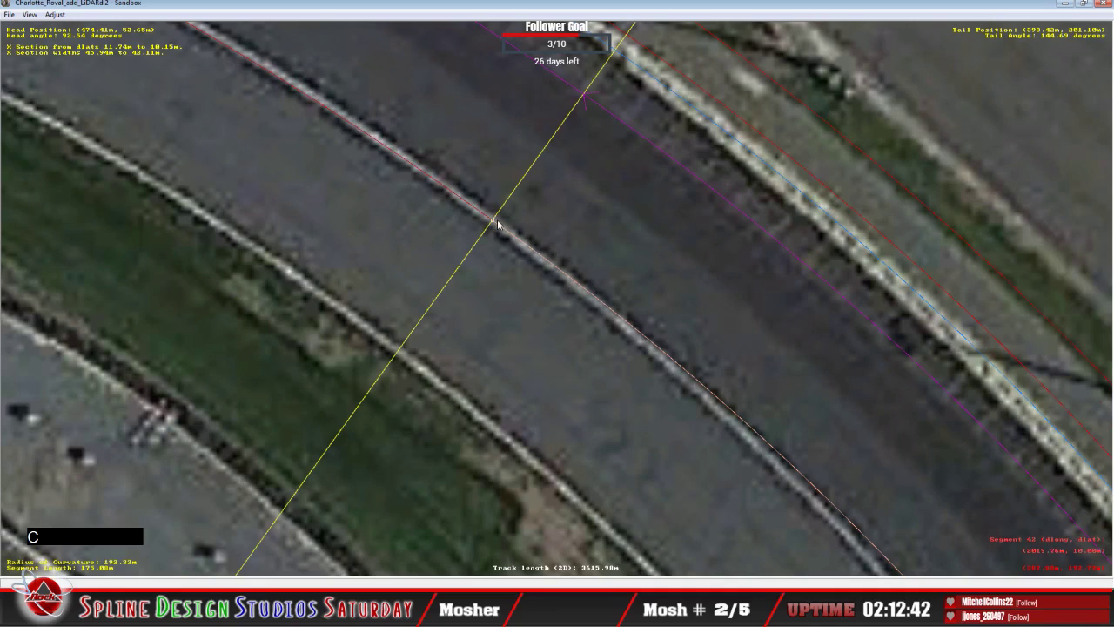
click(457, 209)
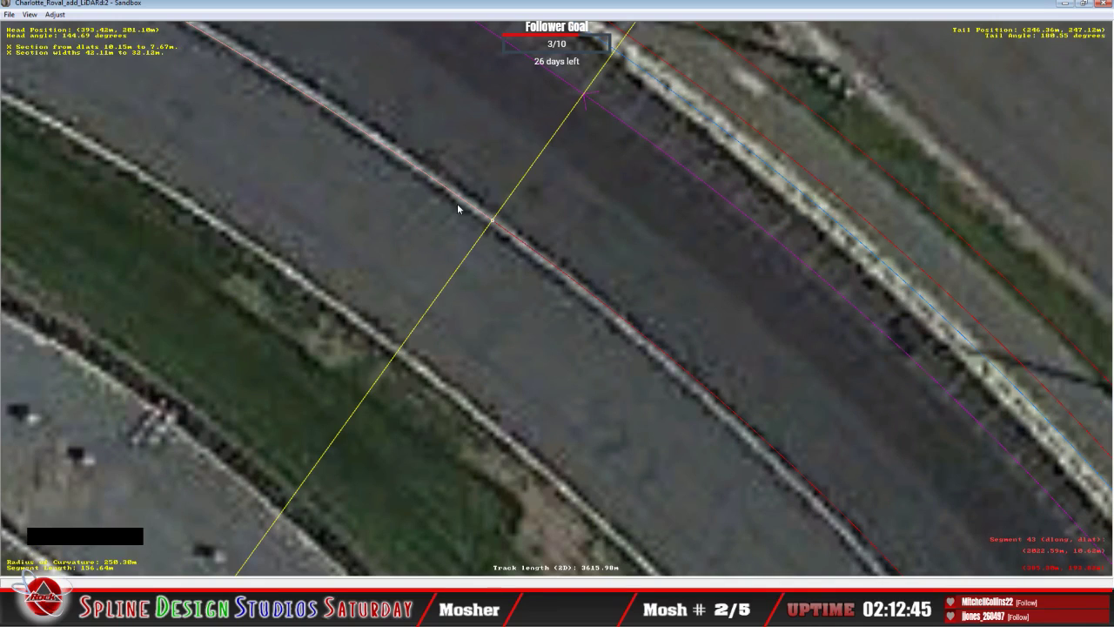
key(c)
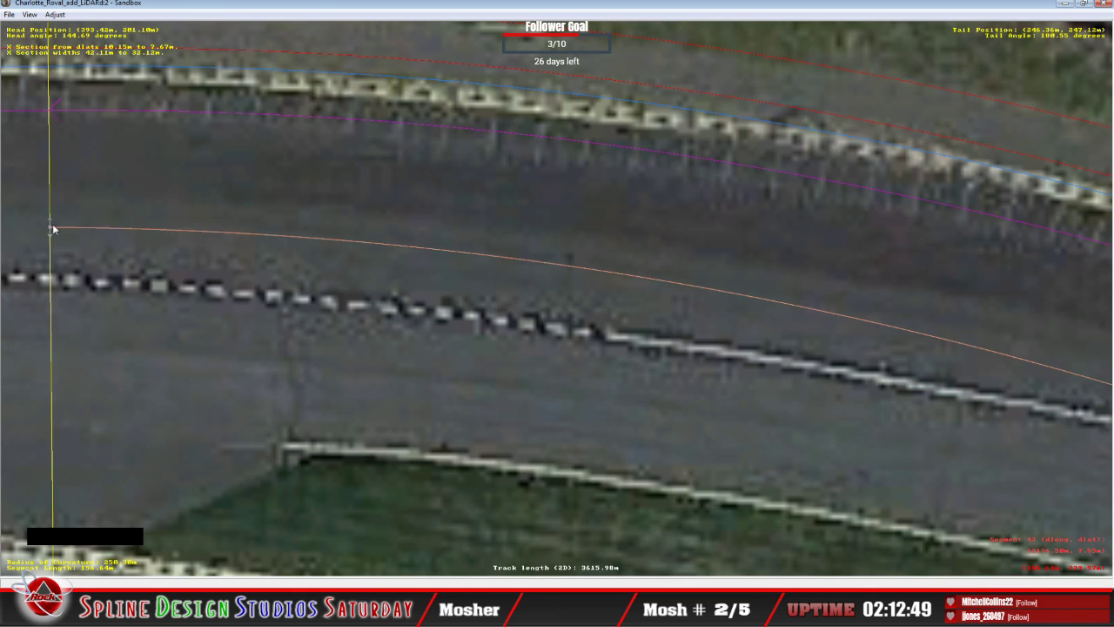
drag(52, 228, 41, 284)
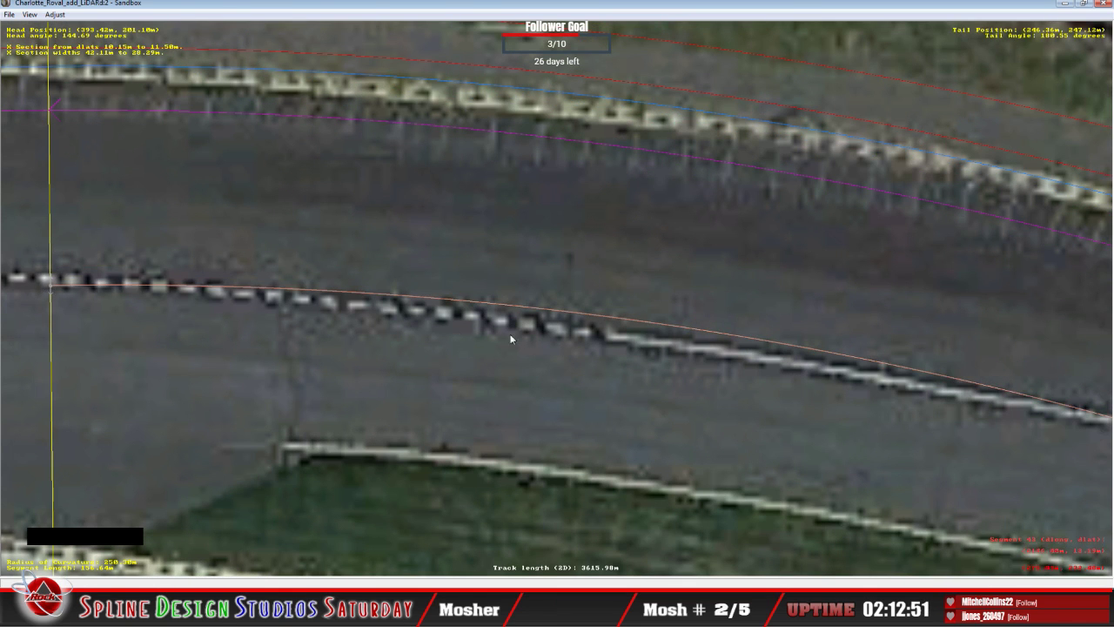
Examine how the 156.64 m segment's X section follows the white line around the curve and into the straight.
scroll(511, 339, down, 5)
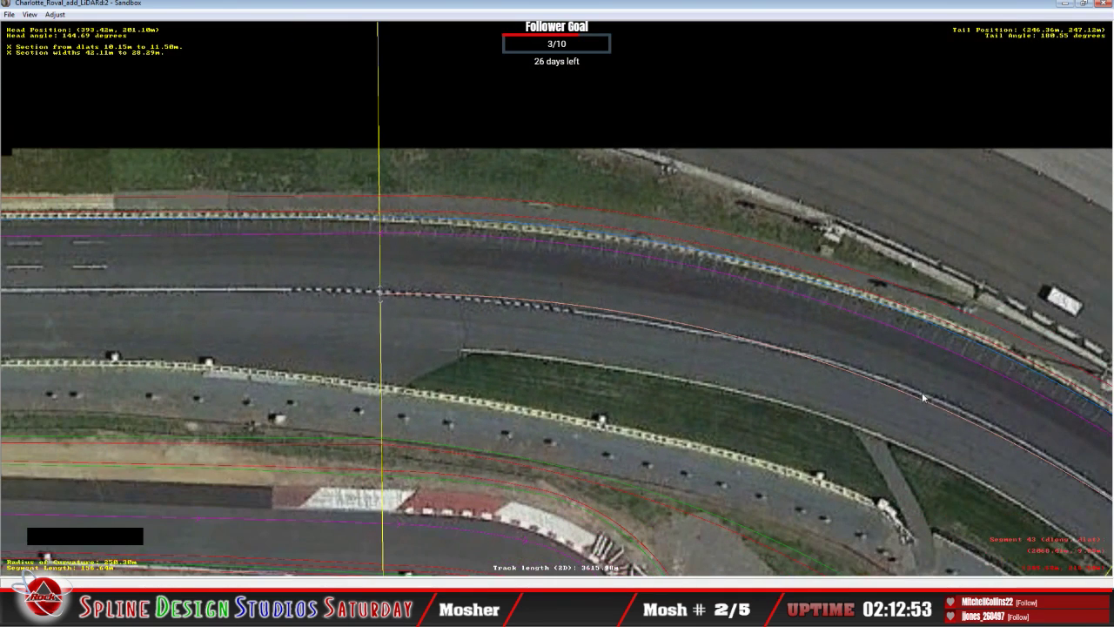
middle_click(964, 418)
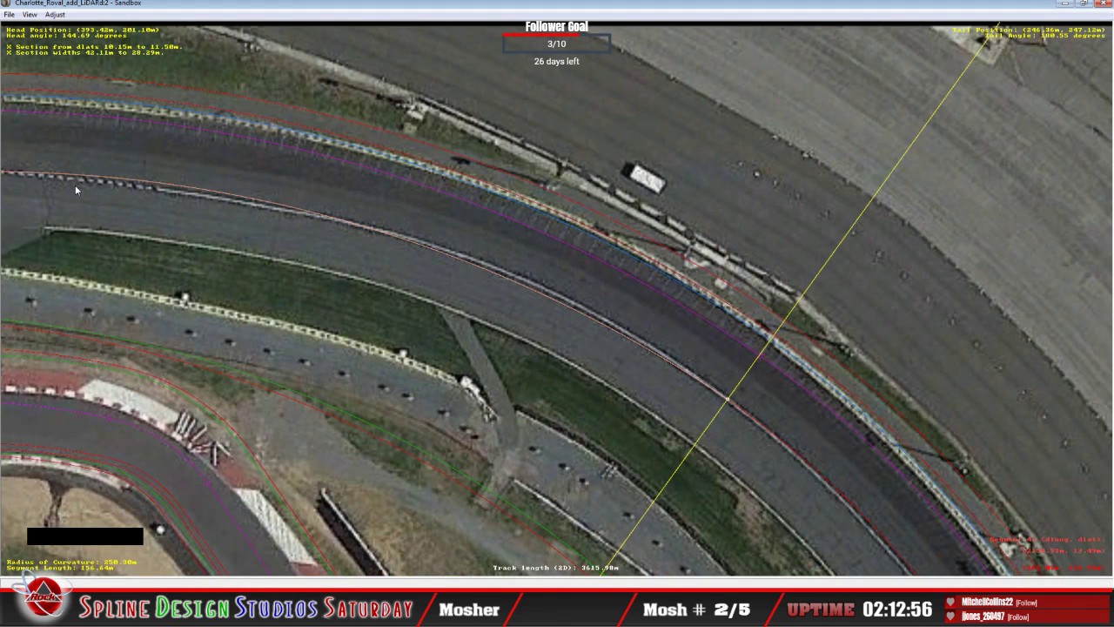
middle_click(262, 220)
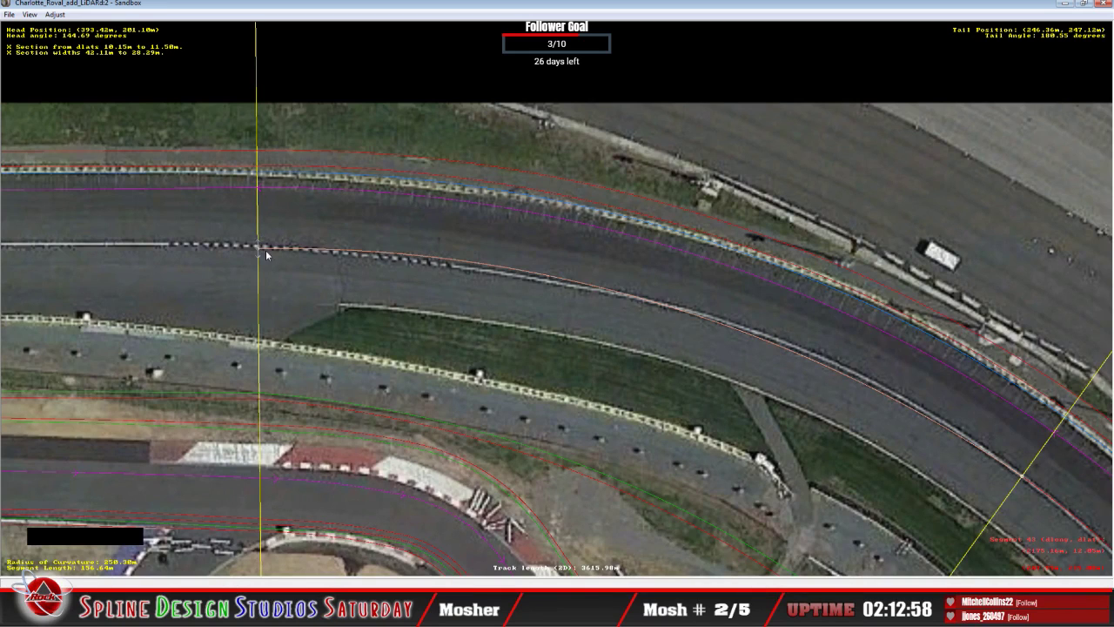
middle_click(610, 344)
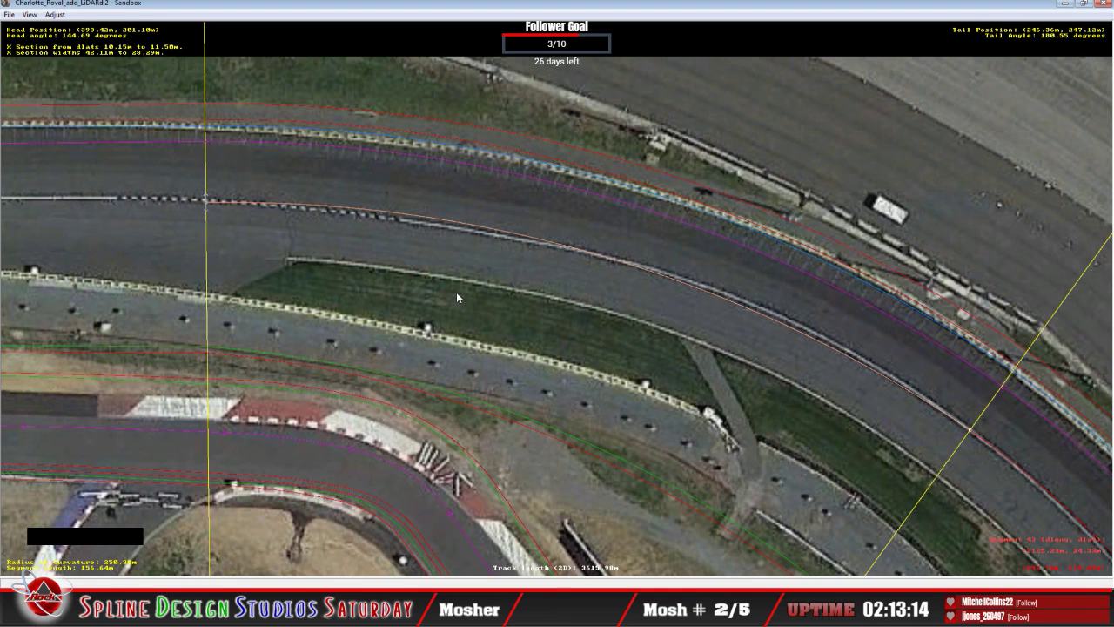
key(Right)
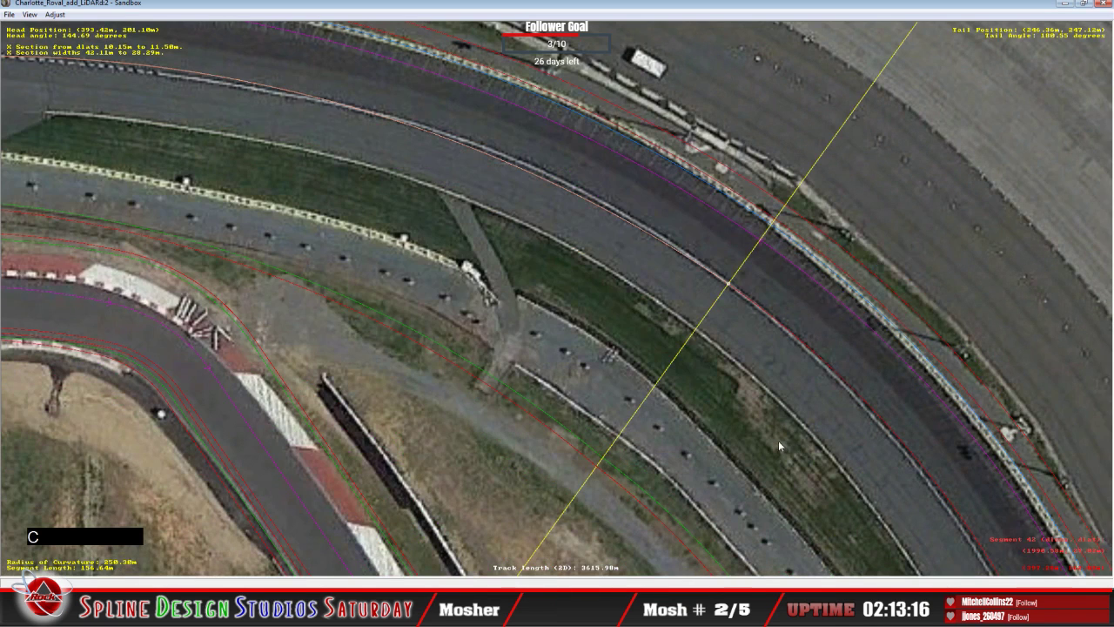
click(495, 301)
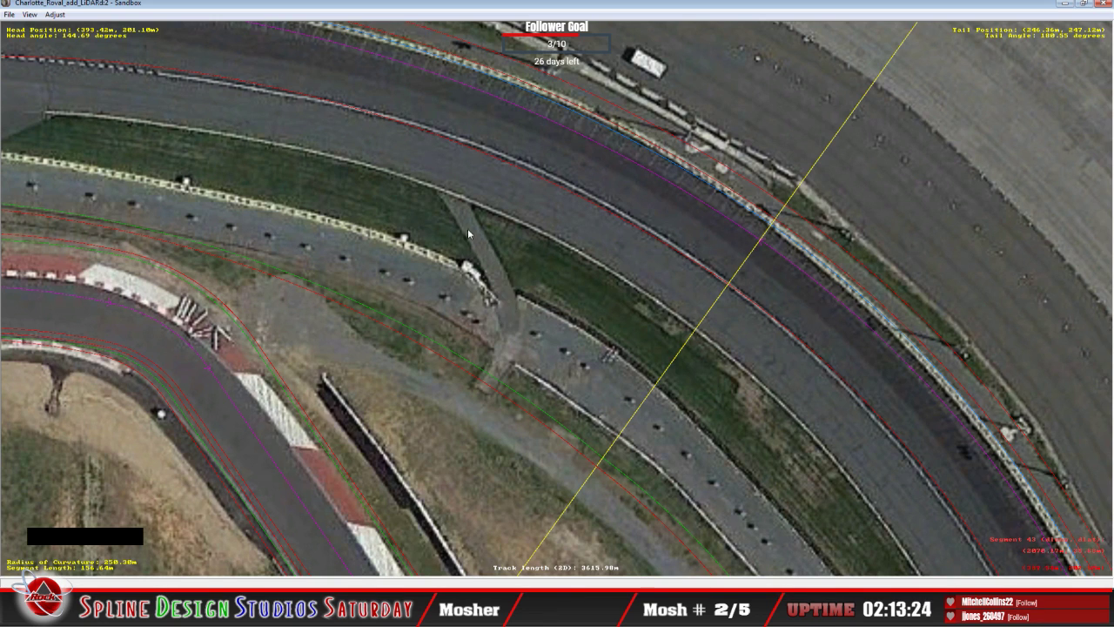
key(c)
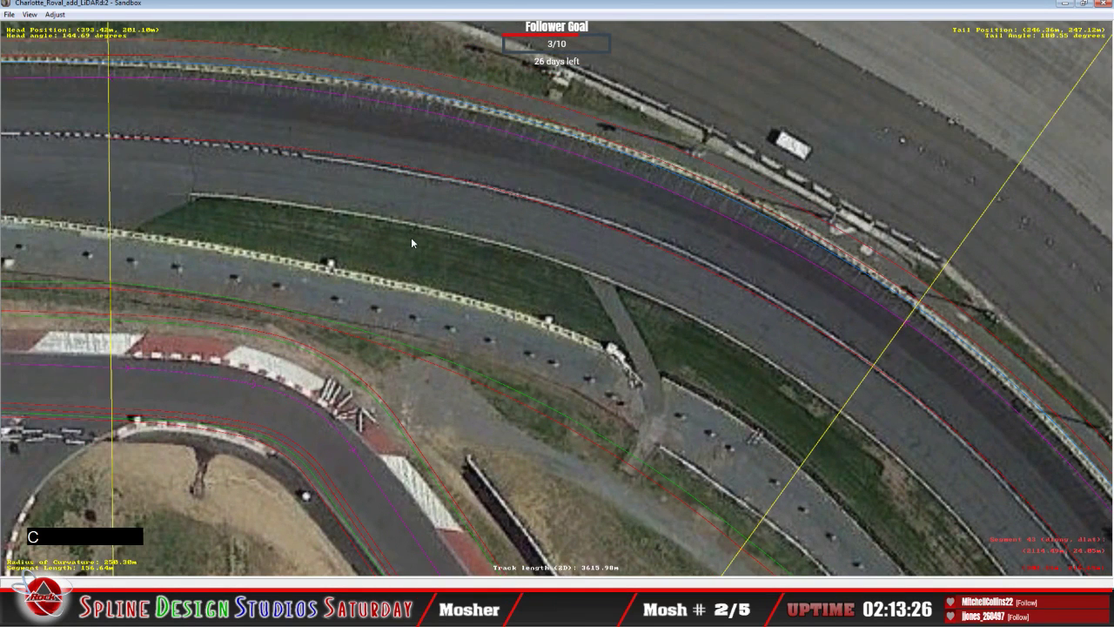
key(c)
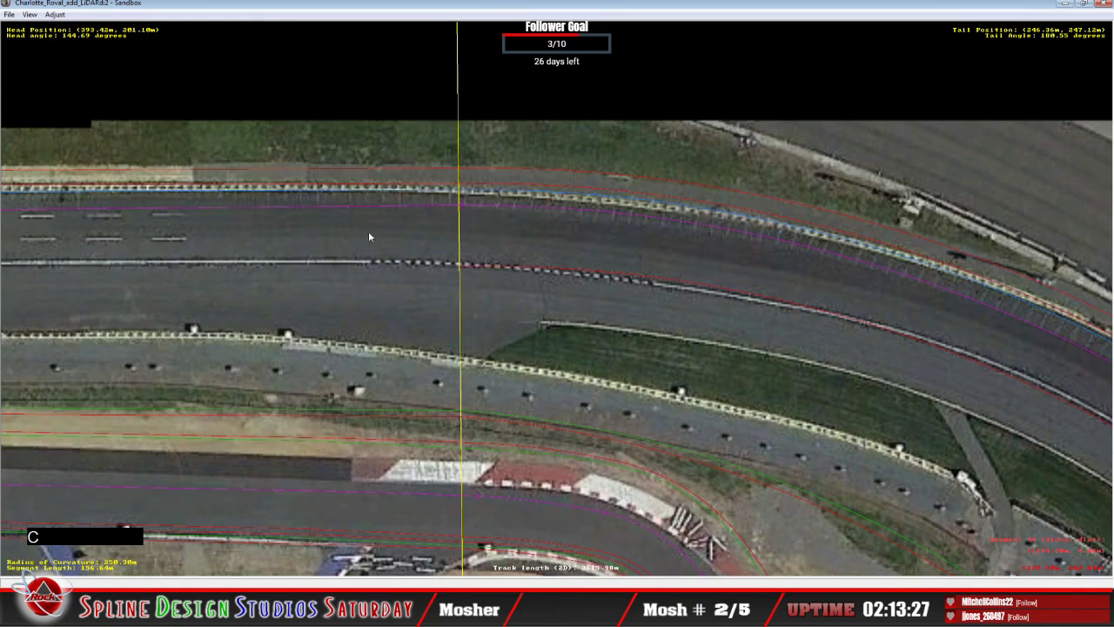
Insert an X section in the 309.75 m straight segment that follows the 156.64 m curve.
click(422, 263)
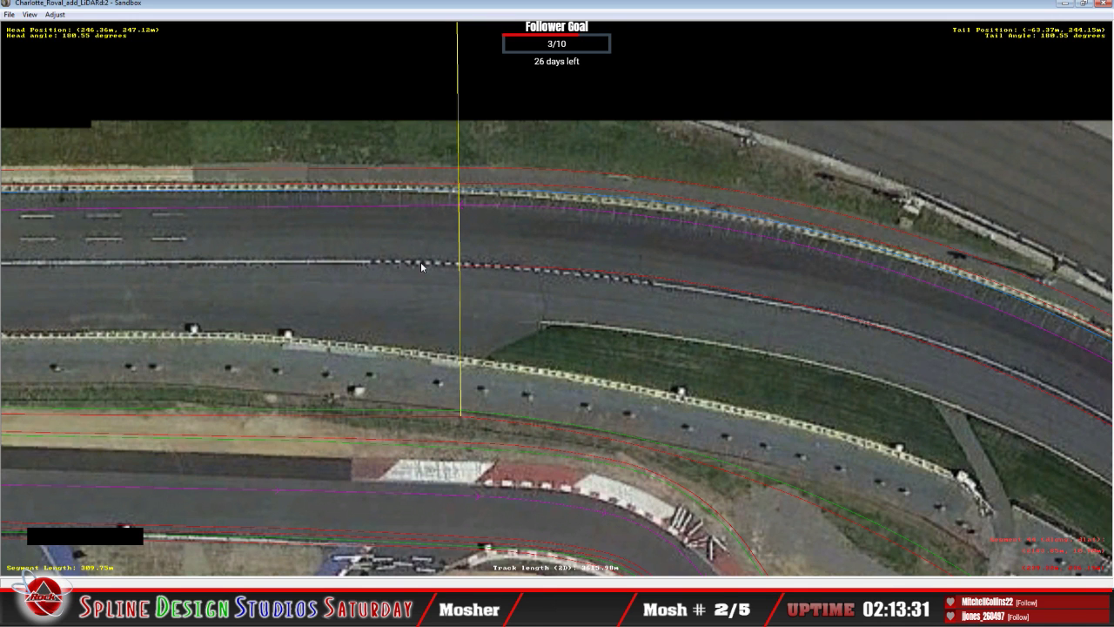
key(z)
key(c)
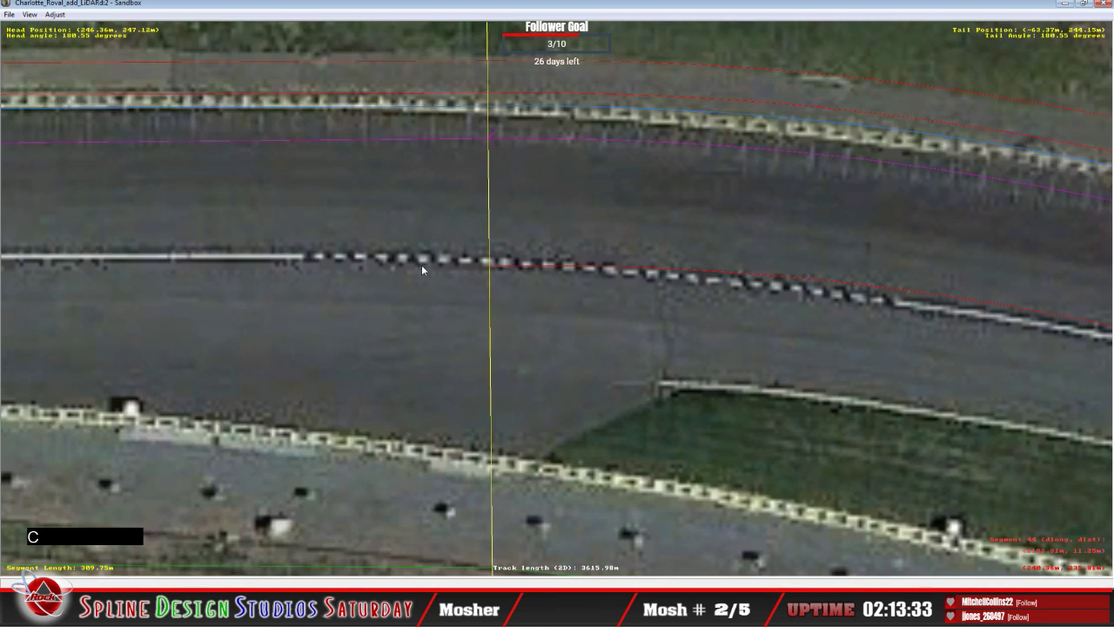
right_click(403, 291)
mouse_move(445, 374)
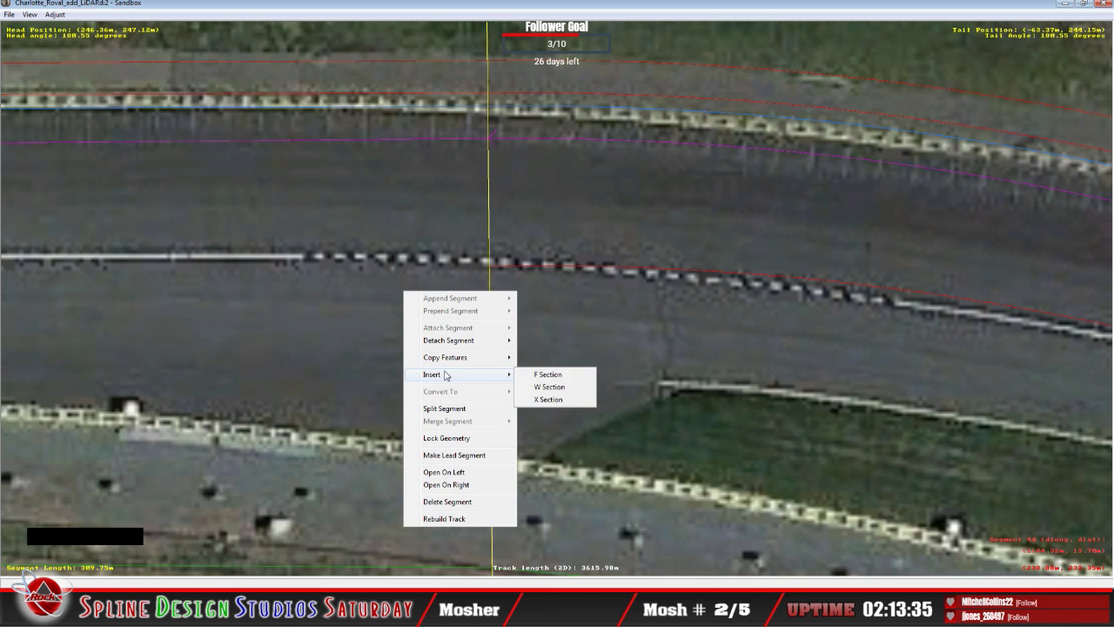
click(548, 399)
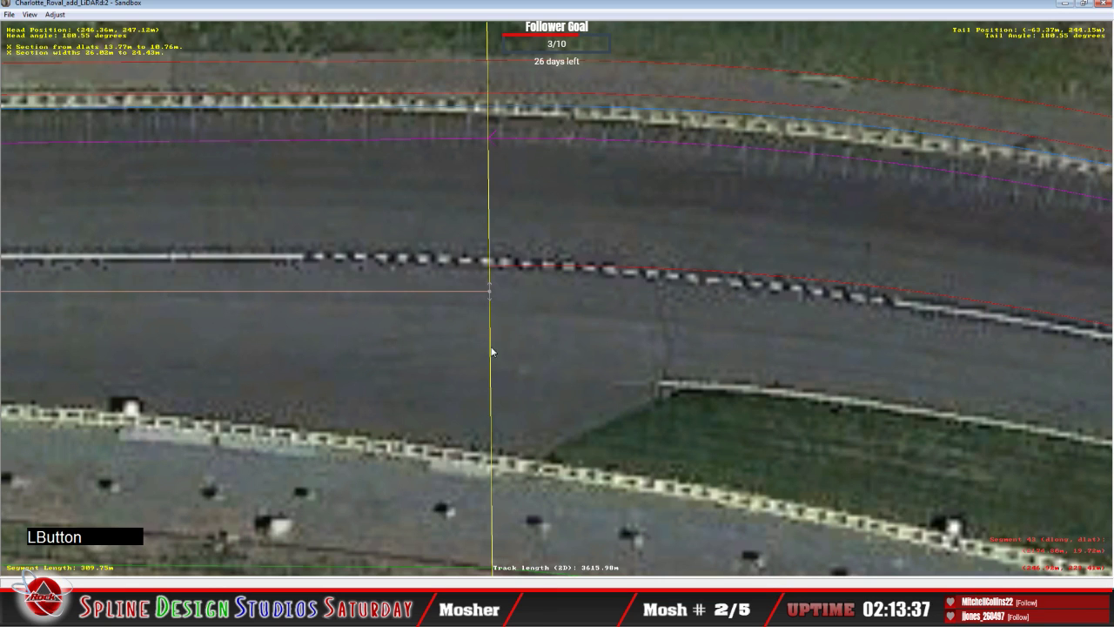
Align the 156.64 m segment's X section end with the 309.75 m segment's start at dlat 11.21 m, near the dashed white line.
click(494, 268)
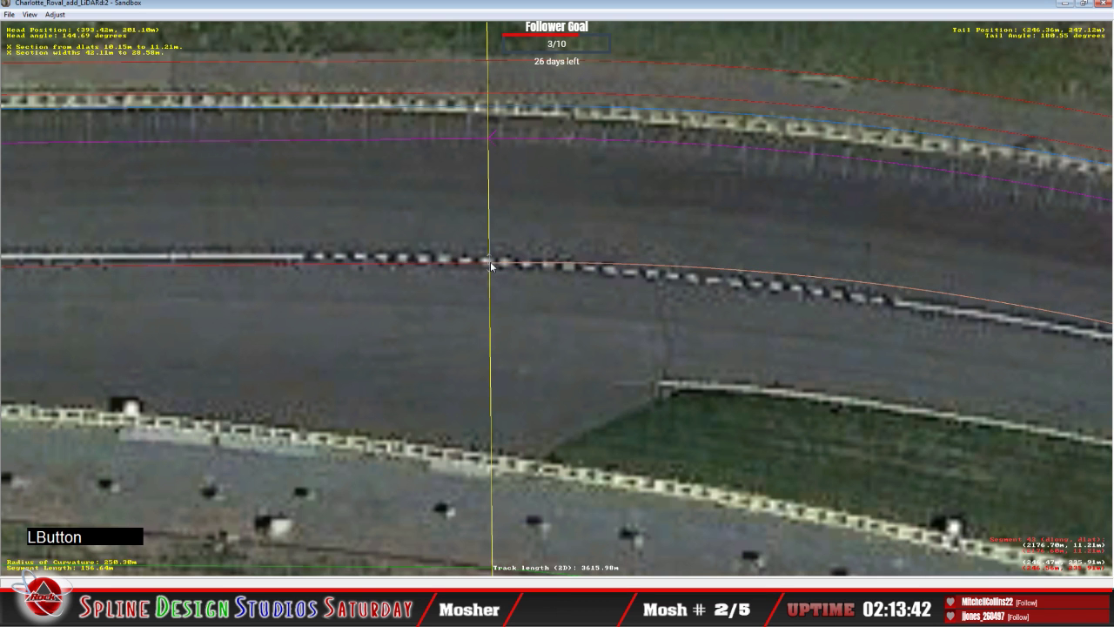
right_click(491, 266)
click(473, 279)
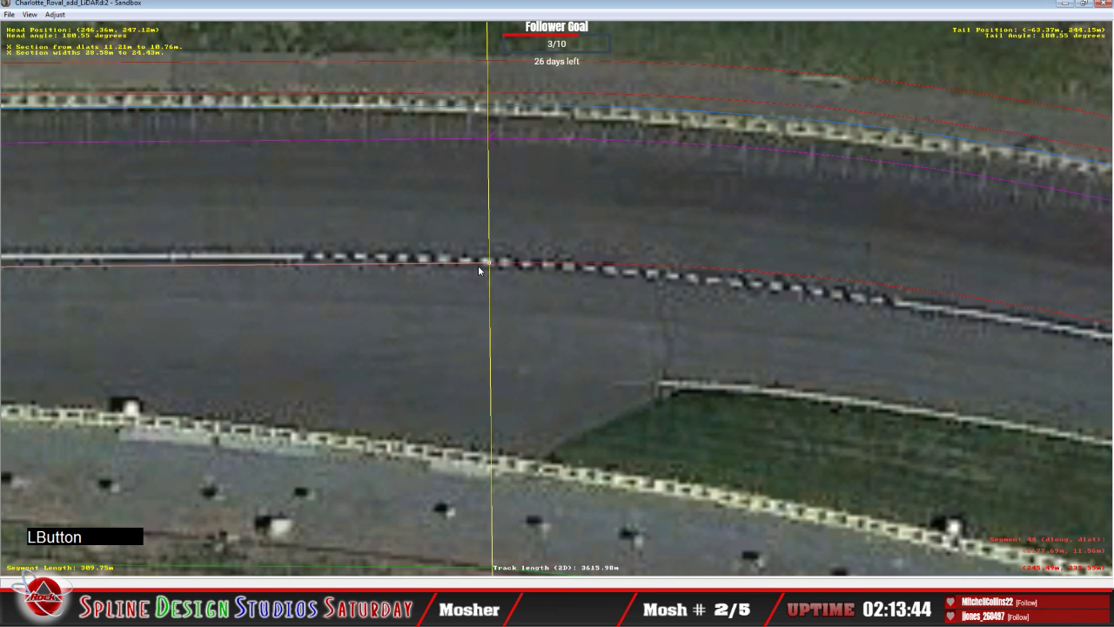
Move the 309.75 m segment's X section end to dlat 9.58 m, onto the white line of the straight.
key(c)
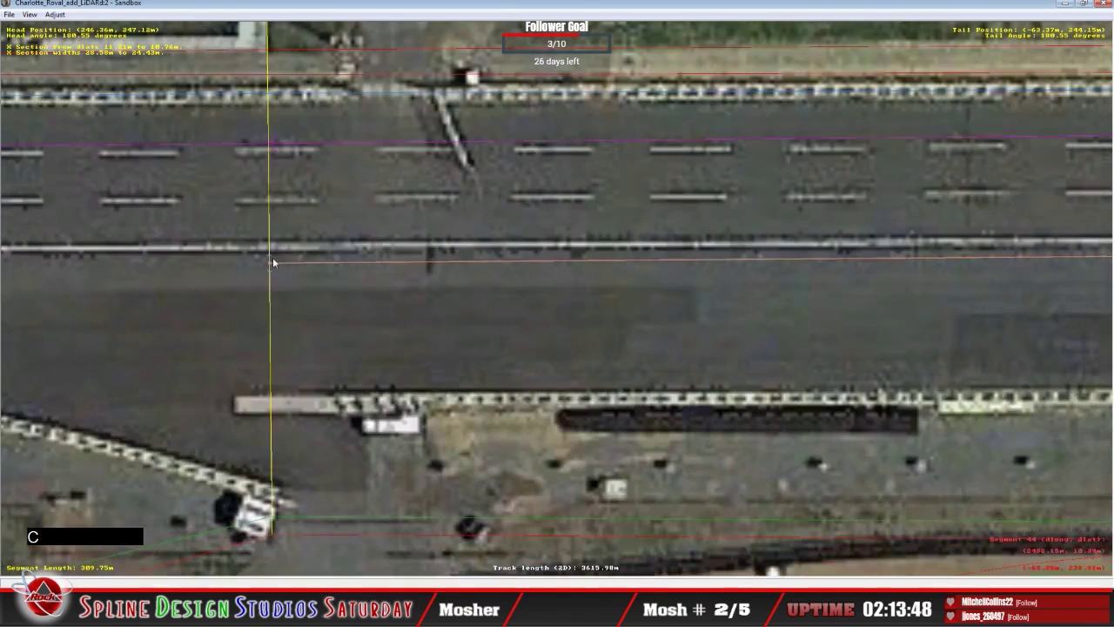
click(272, 260)
drag(272, 260, 278, 247)
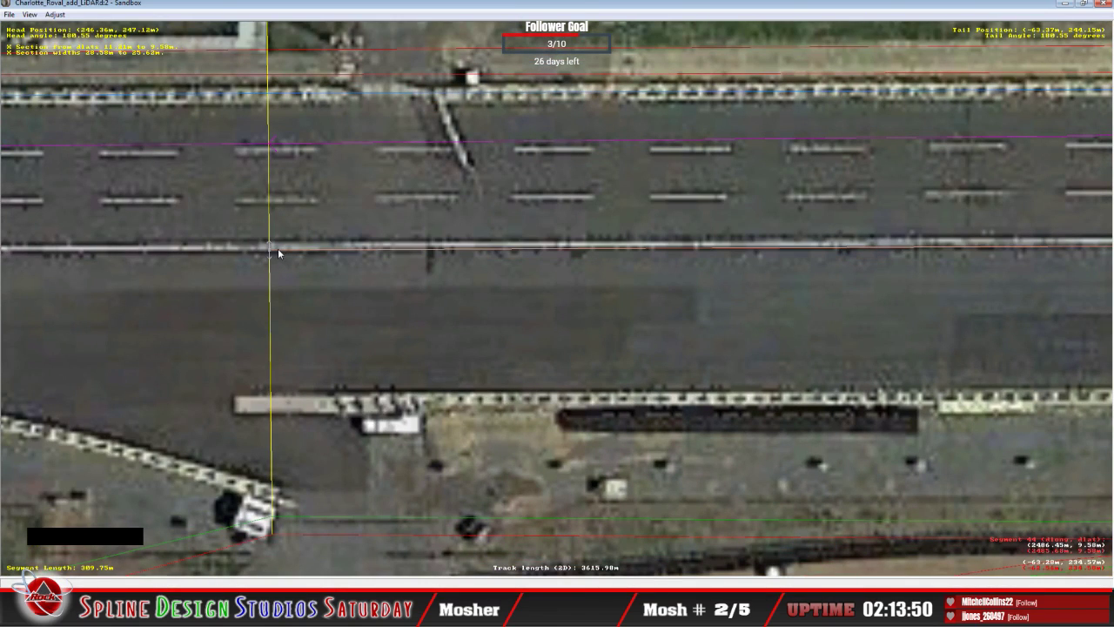
Insert an X section in the 30.97 m straight segment that follows the 309.75 m segment.
click(234, 253)
right_click(234, 252)
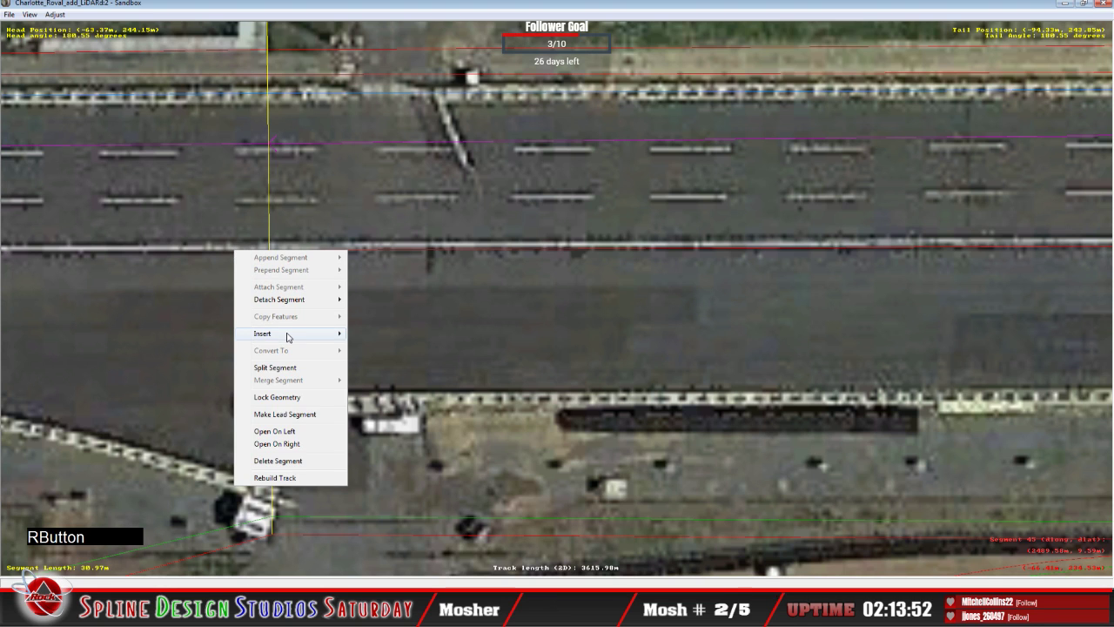
mouse_move(291, 337)
click(375, 360)
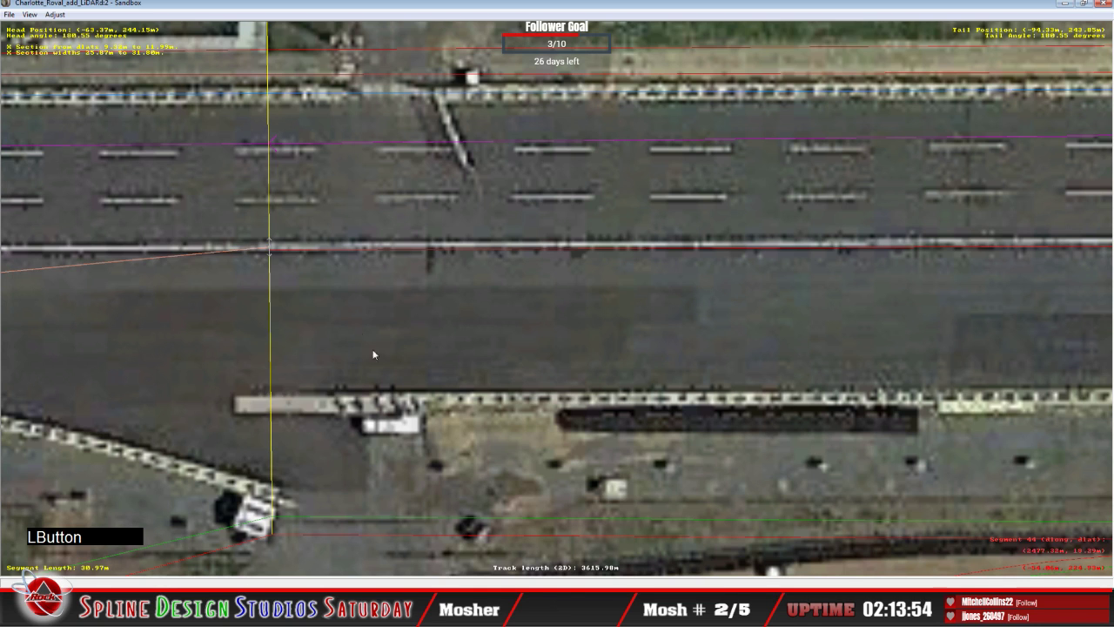
Align the 309.75 m segment's X section end with the 30.97 m segment's start at dlat 9.31 m and set the joint to Mode Absolute.
click(271, 247)
click(271, 249)
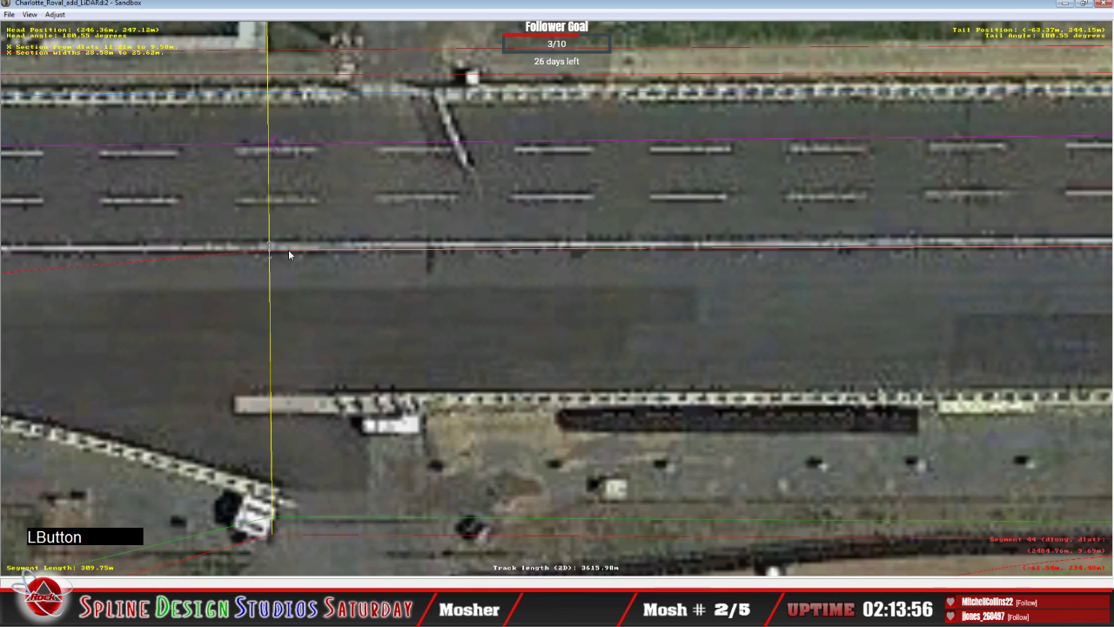
right_click(269, 248)
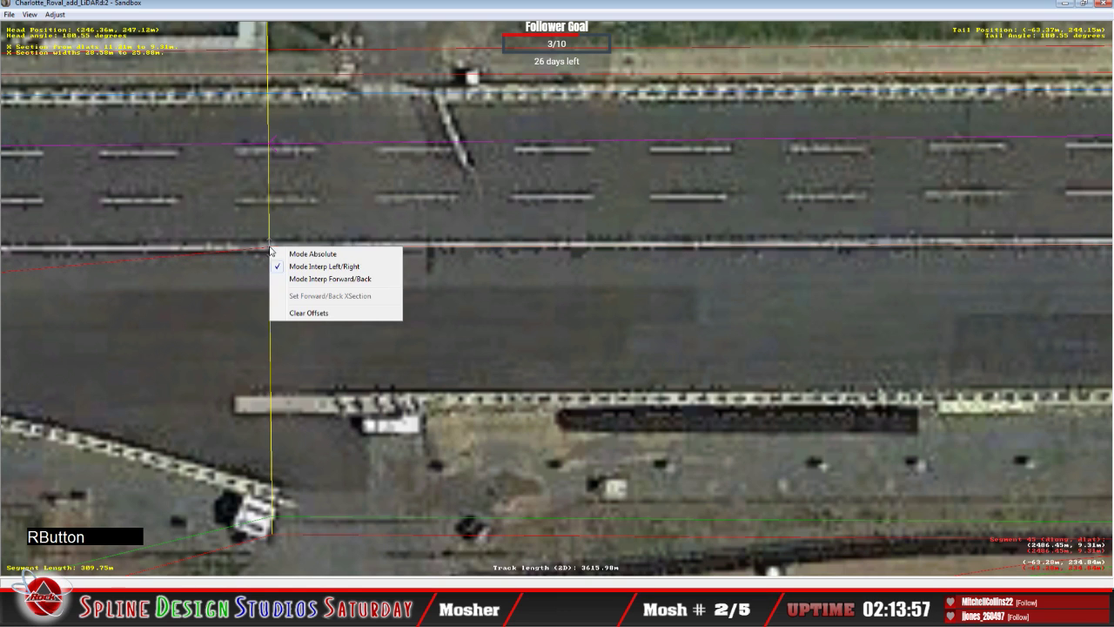
click(296, 249)
Move the 30.97 m segment's X section end to dlat 9.38 m, in line with the white line across the gap.
key(c)
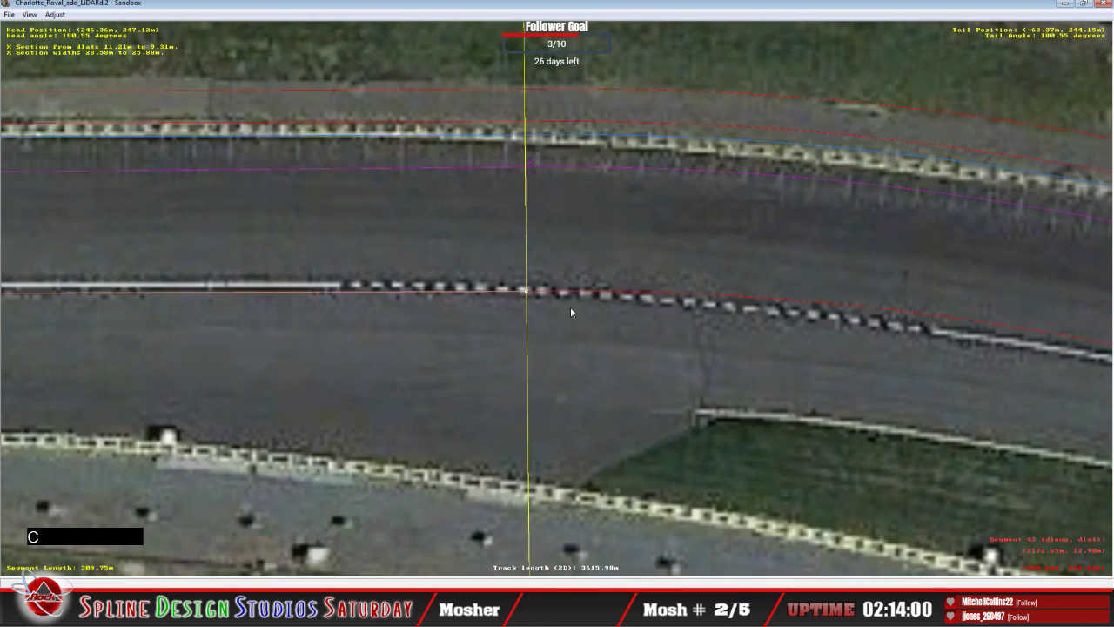
click(527, 291)
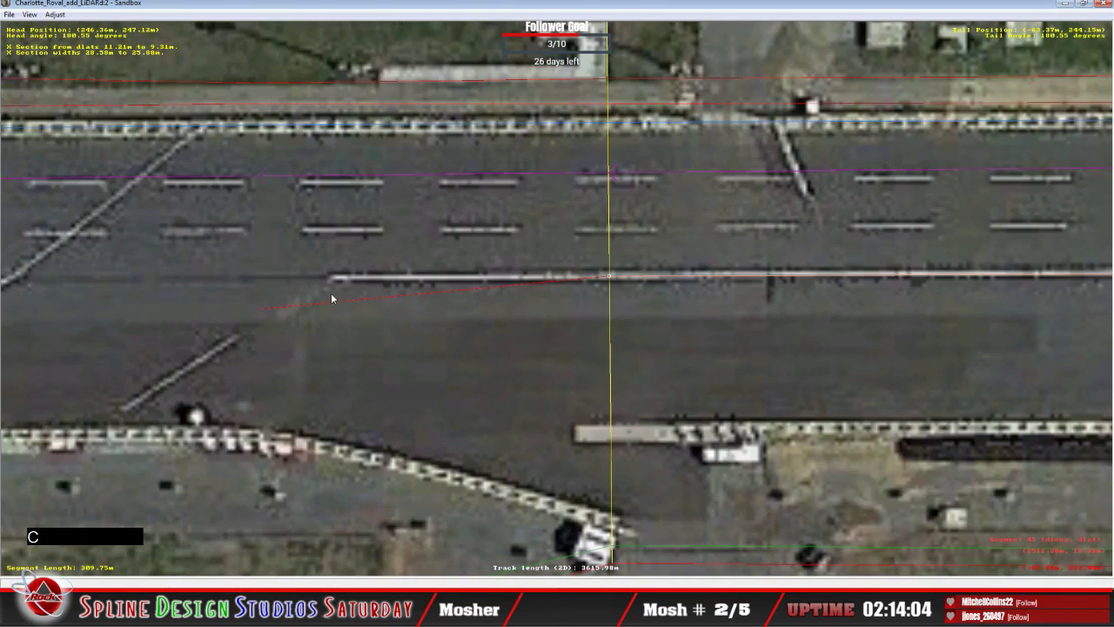
click(369, 297)
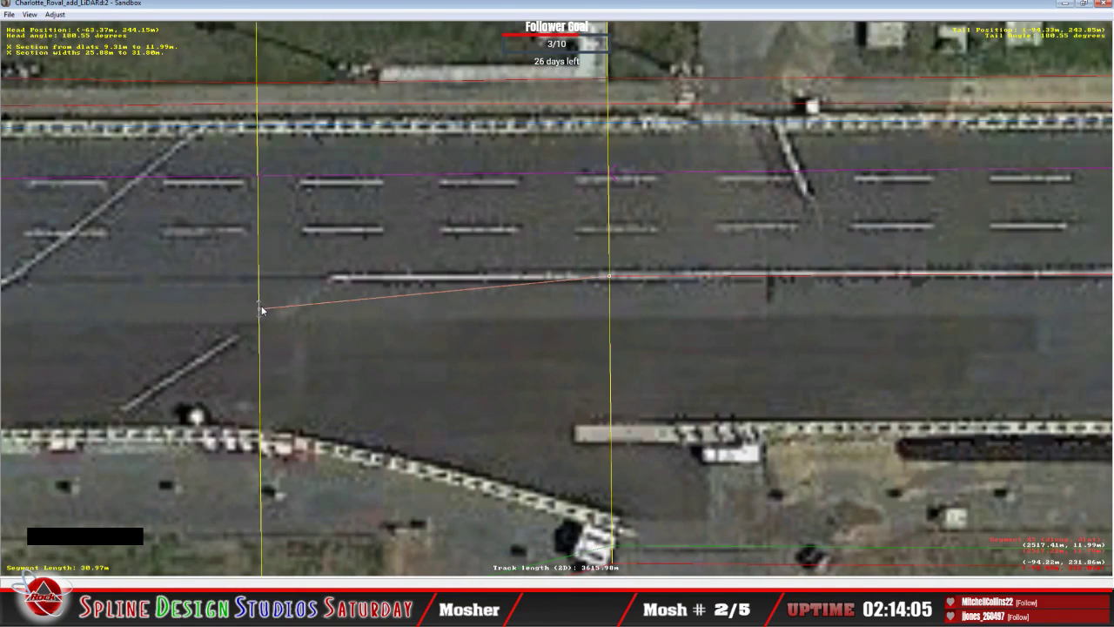
drag(261, 307, 261, 279)
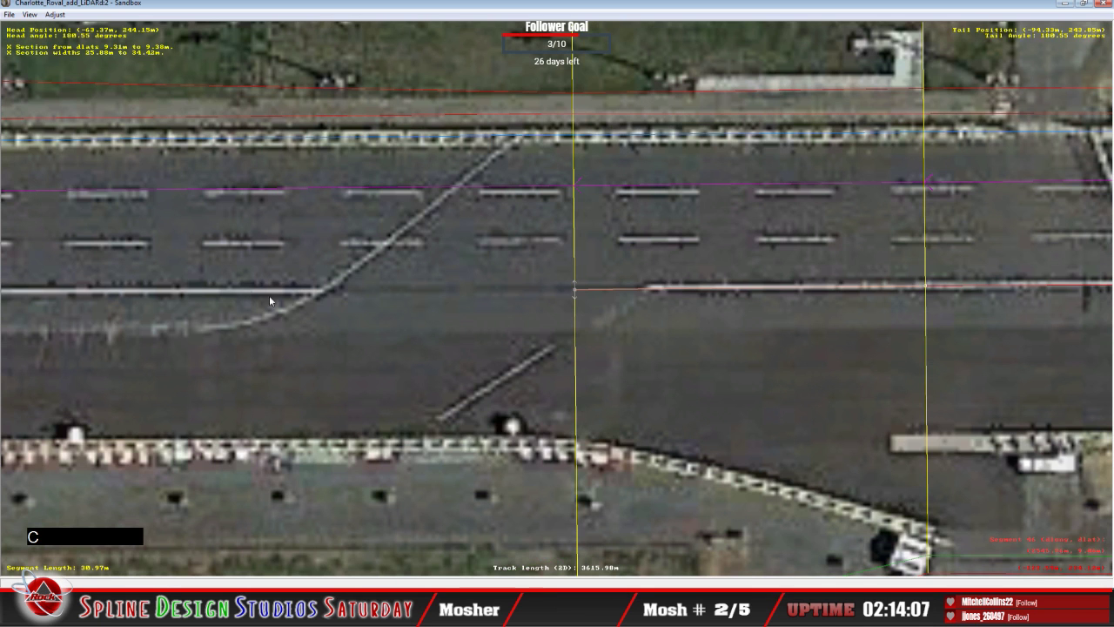
Insert an X section in the 83.48 m straight segment that follows the 30.97 m segment.
click(385, 293)
right_click(388, 296)
mouse_move(427, 378)
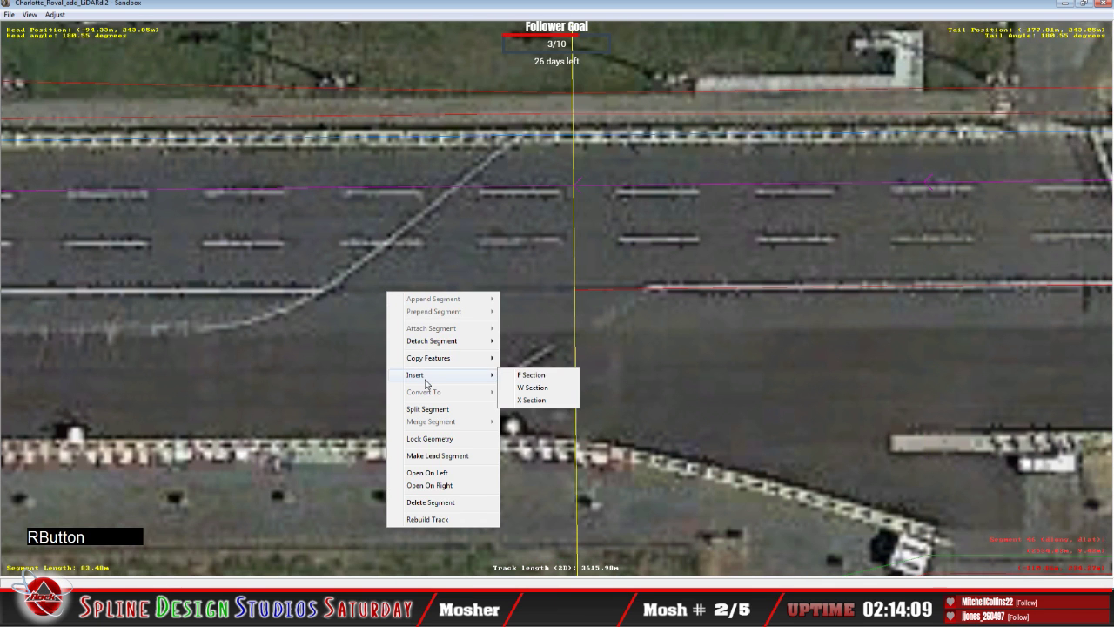
click(526, 400)
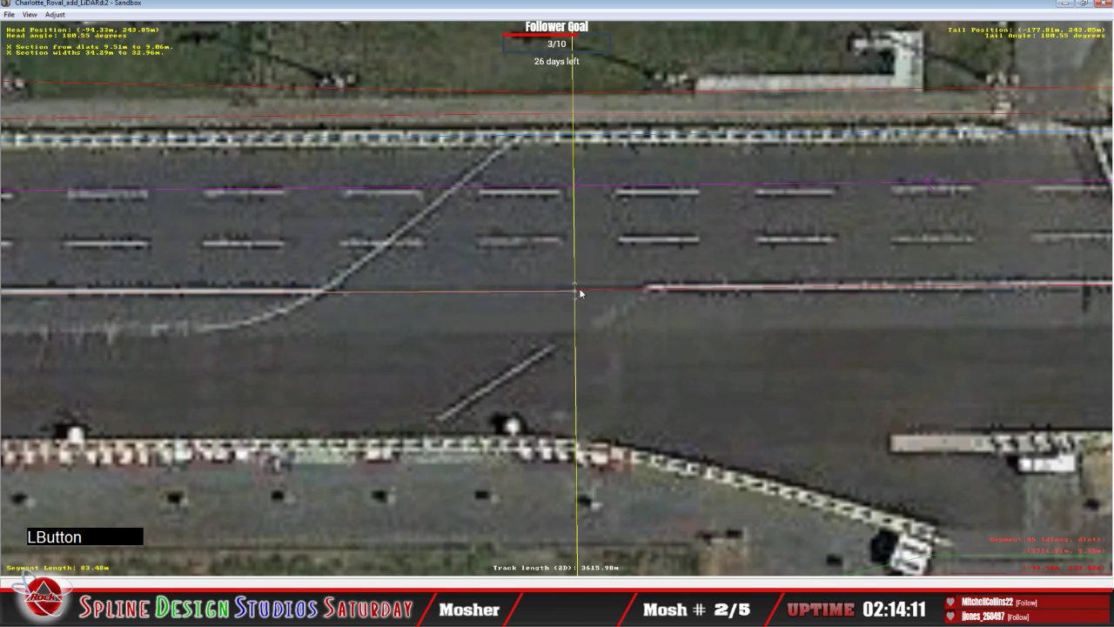
Align the 30.97 m segment's X section end with the 83.48 m segment's start at dlat 9.17 m and set the joint to Mode Absolute.
click(578, 291)
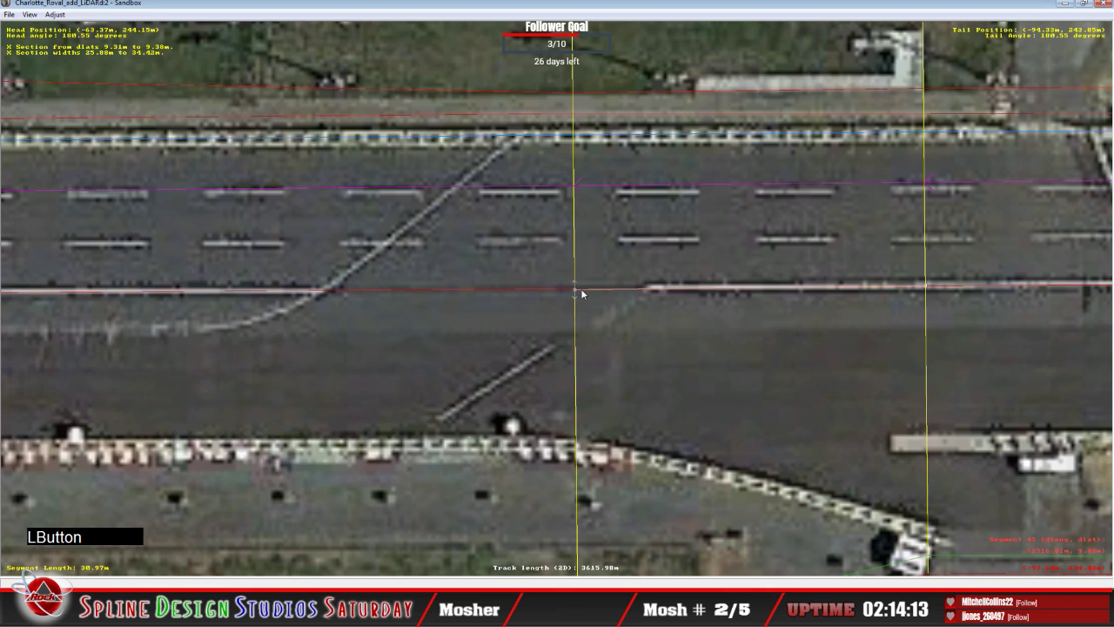
click(570, 291)
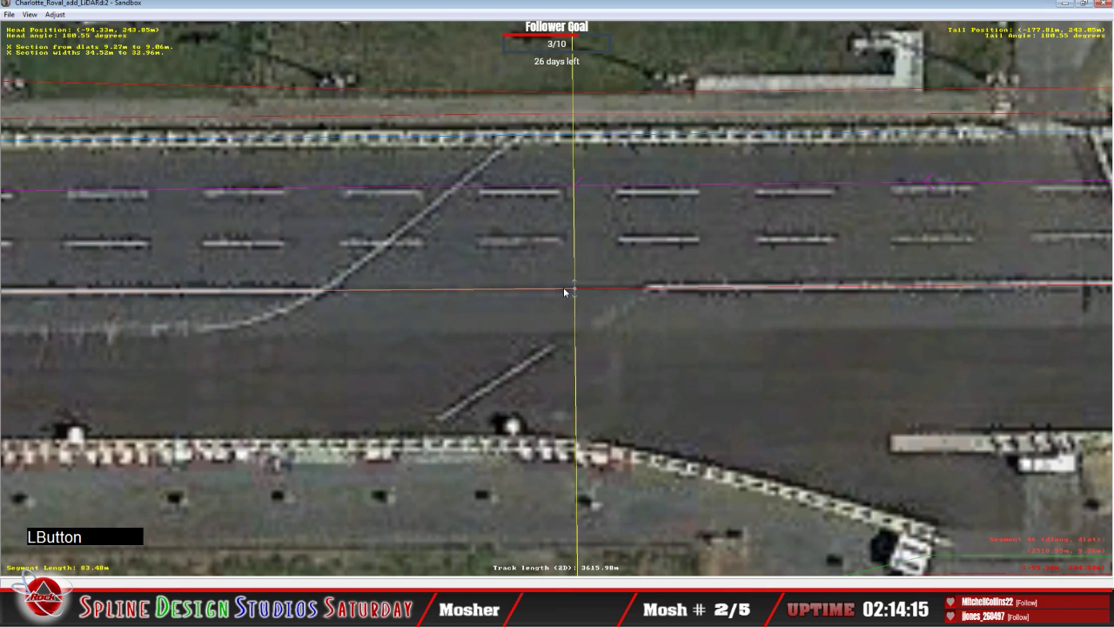
right_click(575, 288)
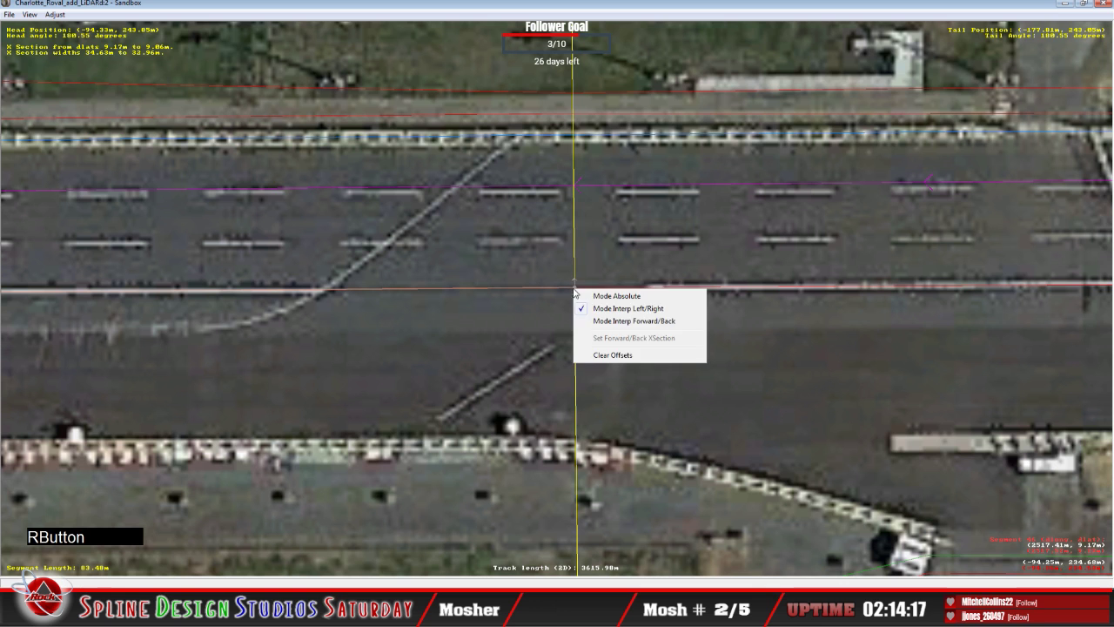
click(589, 297)
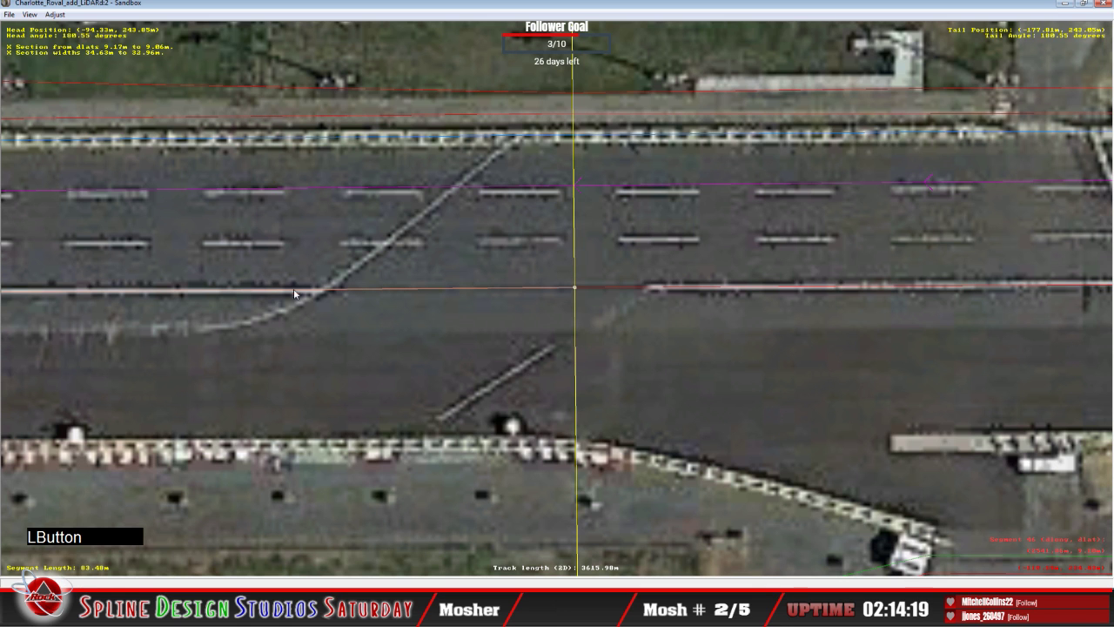
Insert an X section in the 14.16 m straight segment beyond the far end of the 83.48 m segment.
key(c)
key(c)
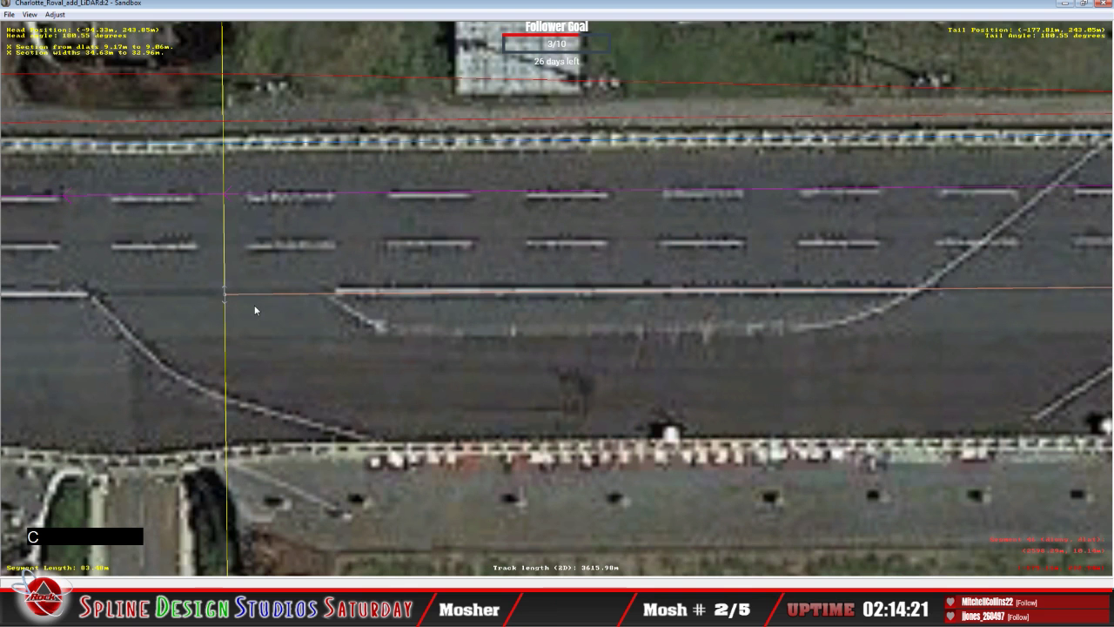
key(c)
click(370, 291)
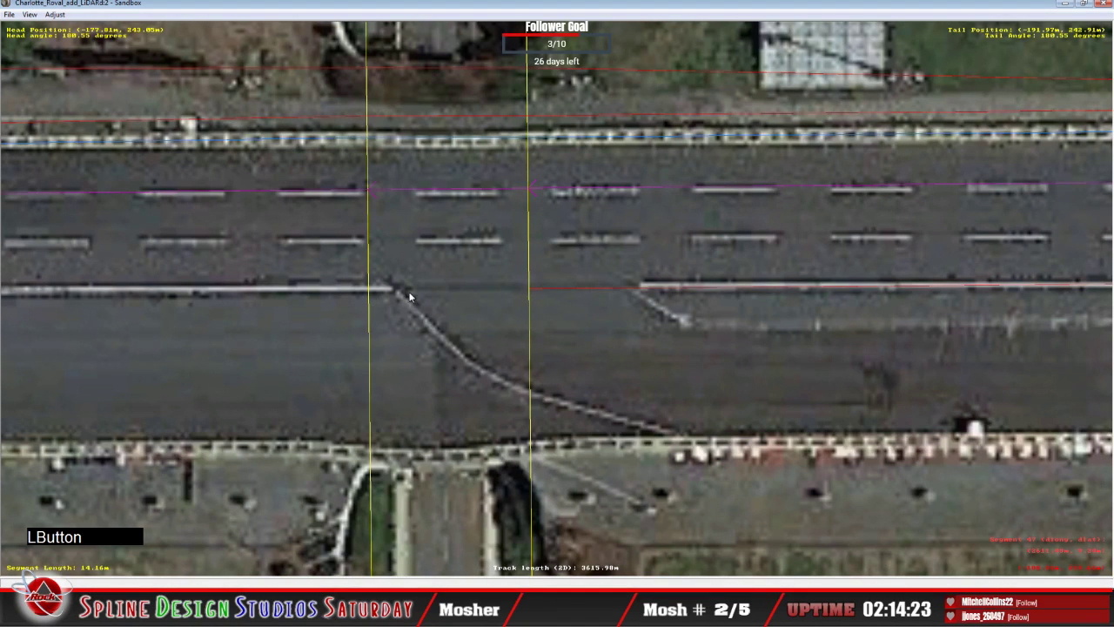
right_click(411, 295)
mouse_move(438, 376)
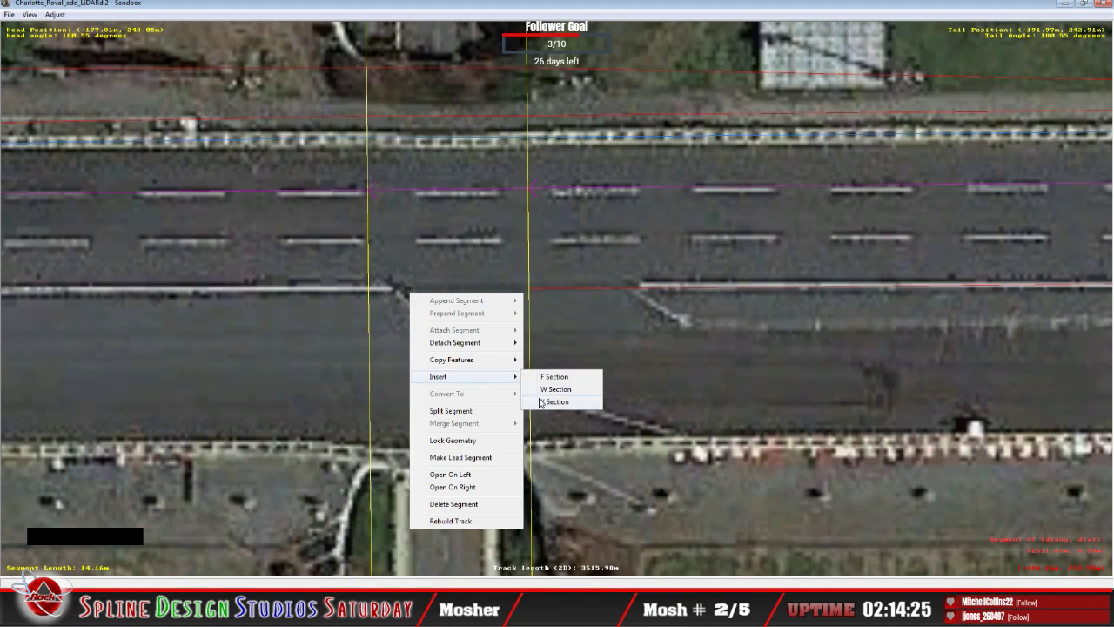
click(540, 400)
Align the 14.16 m segment's X section start with the 83.48 m segment at dlat 8.98 m in Mode Absolute, and move its end to 9.05 m.
drag(529, 290, 534, 288)
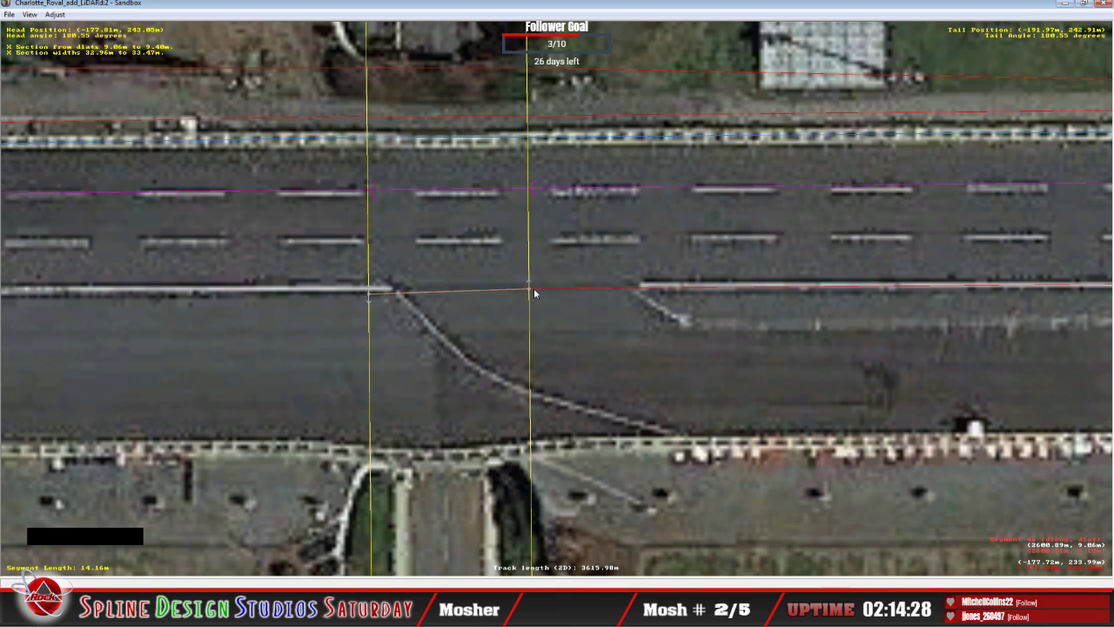
click(533, 288)
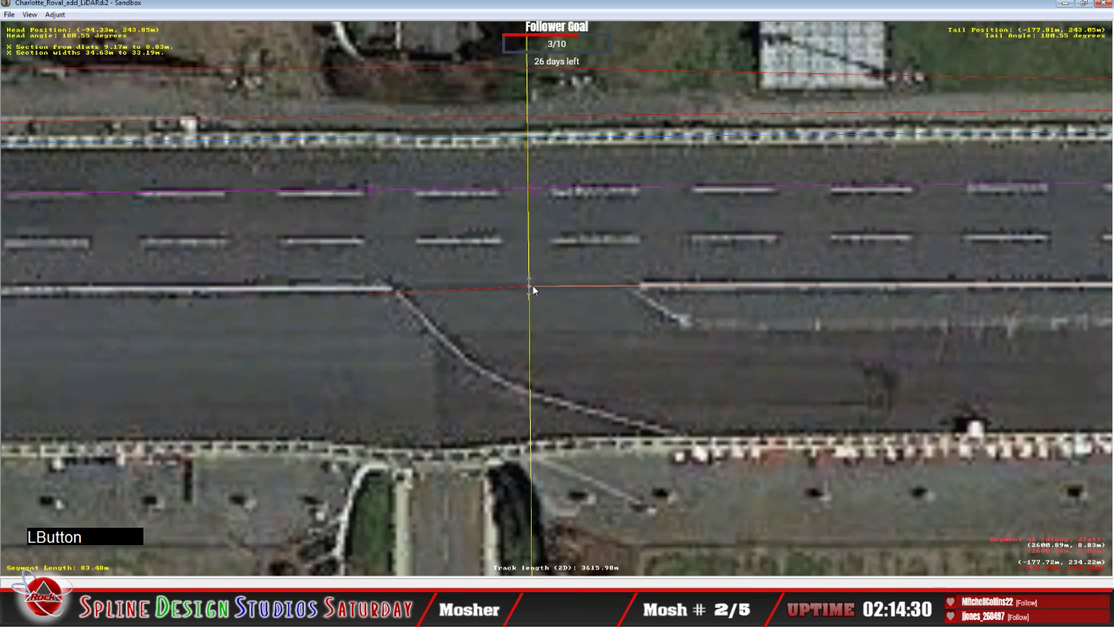
right_click(529, 287)
click(526, 291)
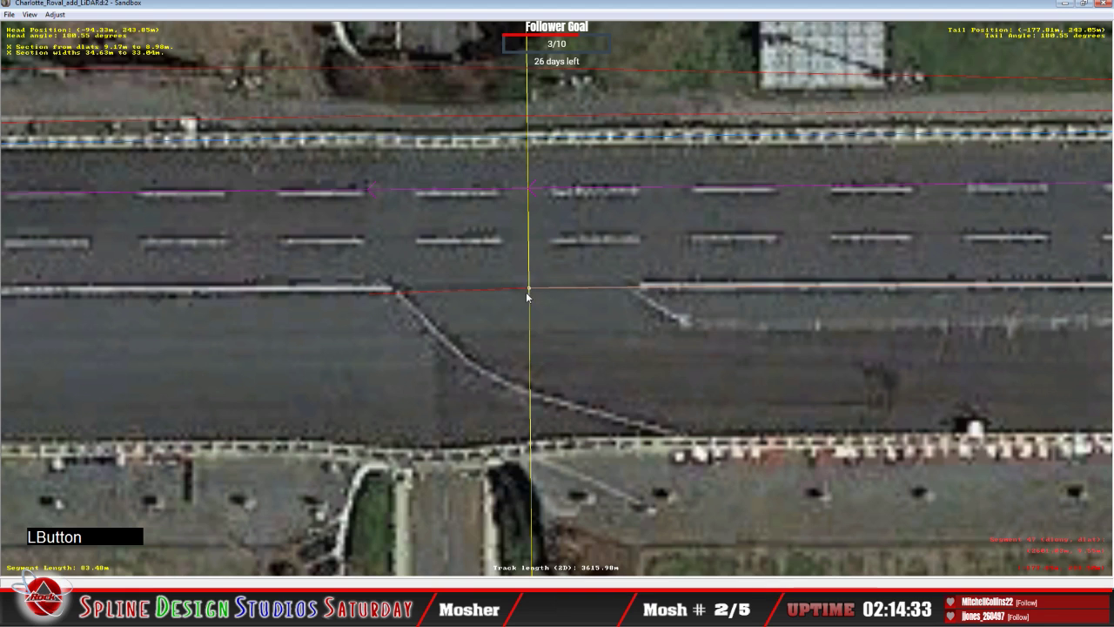
click(398, 294)
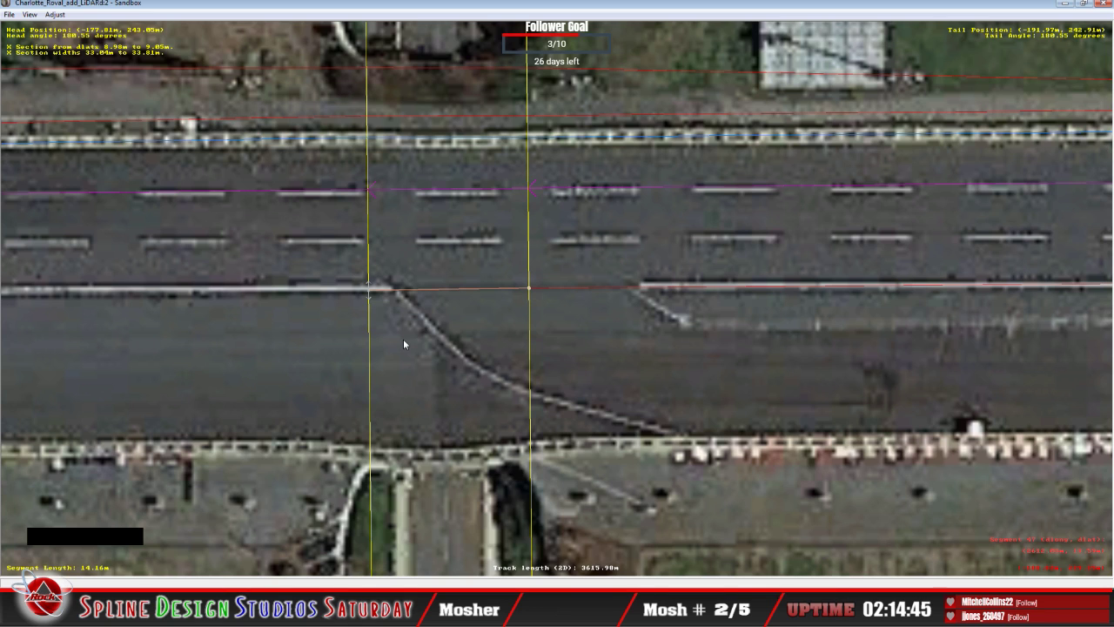
click(370, 289)
Insert an X section in the 68.58 m straight segment that follows the 14.16 m segment.
click(331, 297)
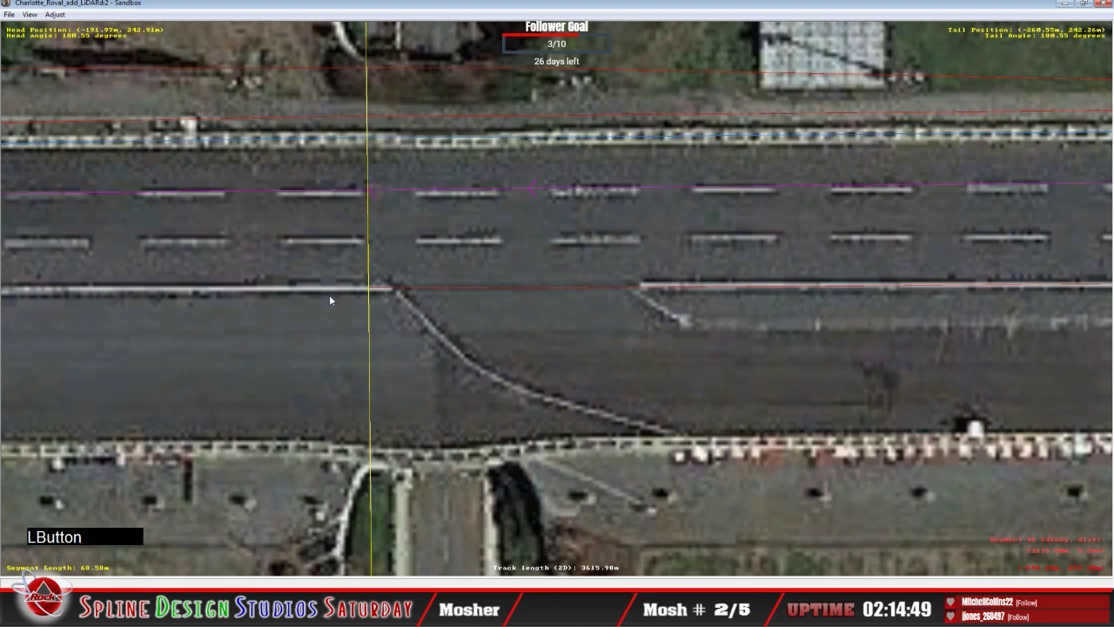
right_click(330, 294)
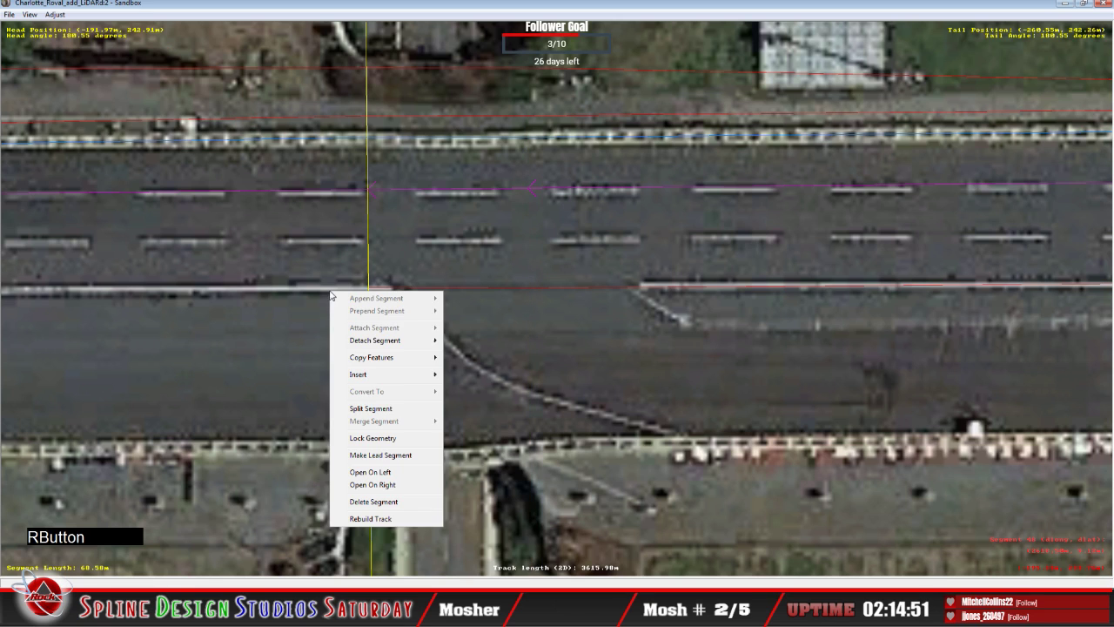
mouse_move(364, 377)
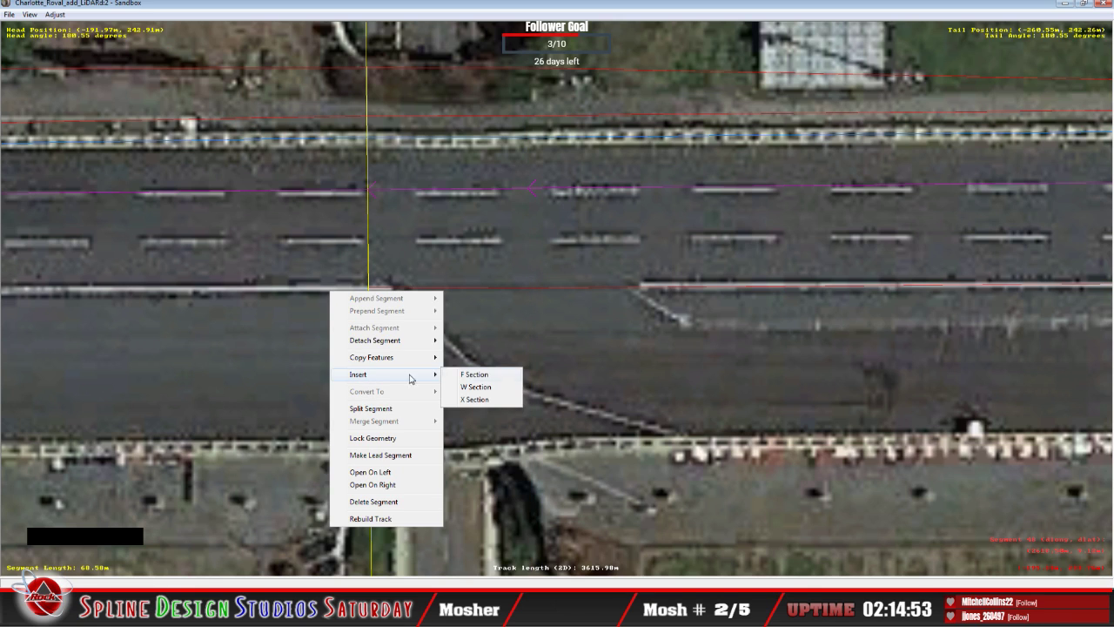
click(471, 398)
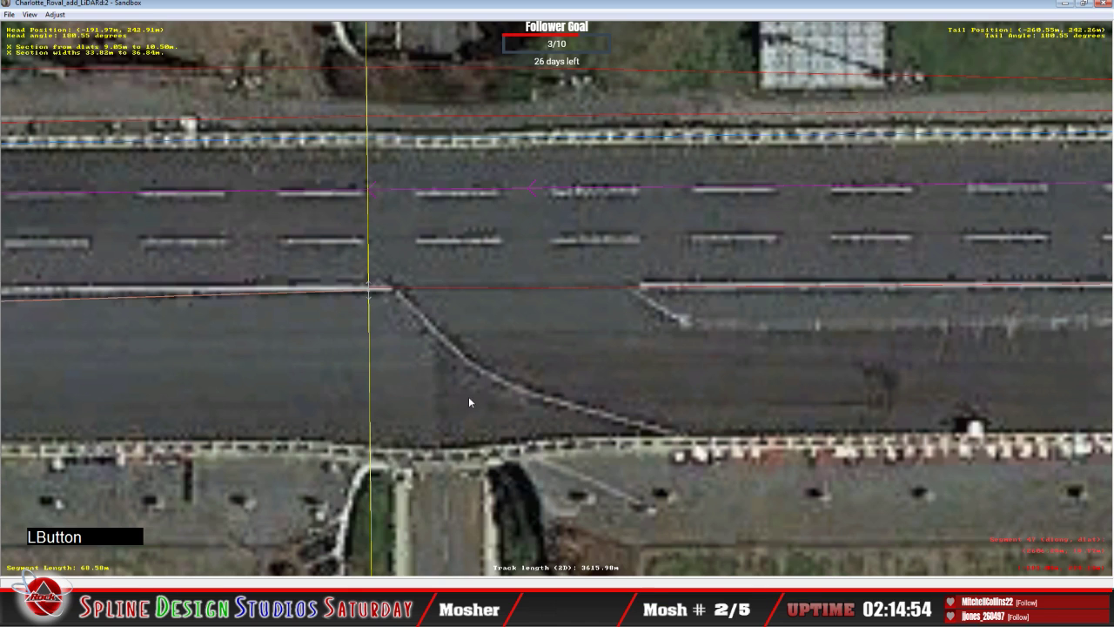
Align the 14.16 m segment's X section end with the 68.58 m segment's start at dlat 8.95 m and set the joint to Mode Absolute.
click(371, 294)
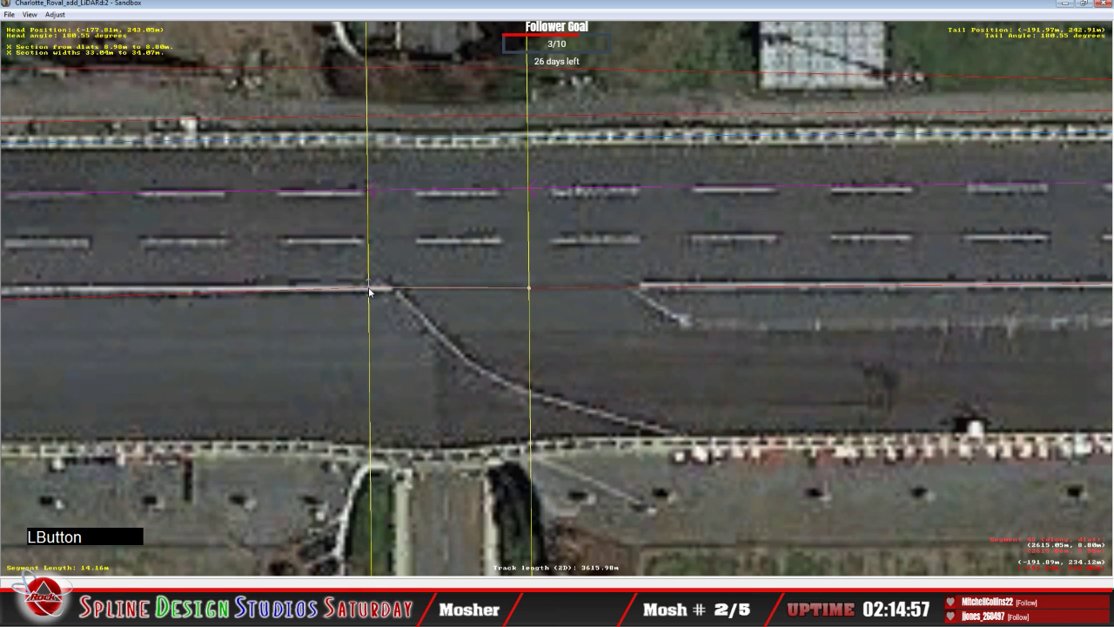
right_click(367, 287)
click(364, 295)
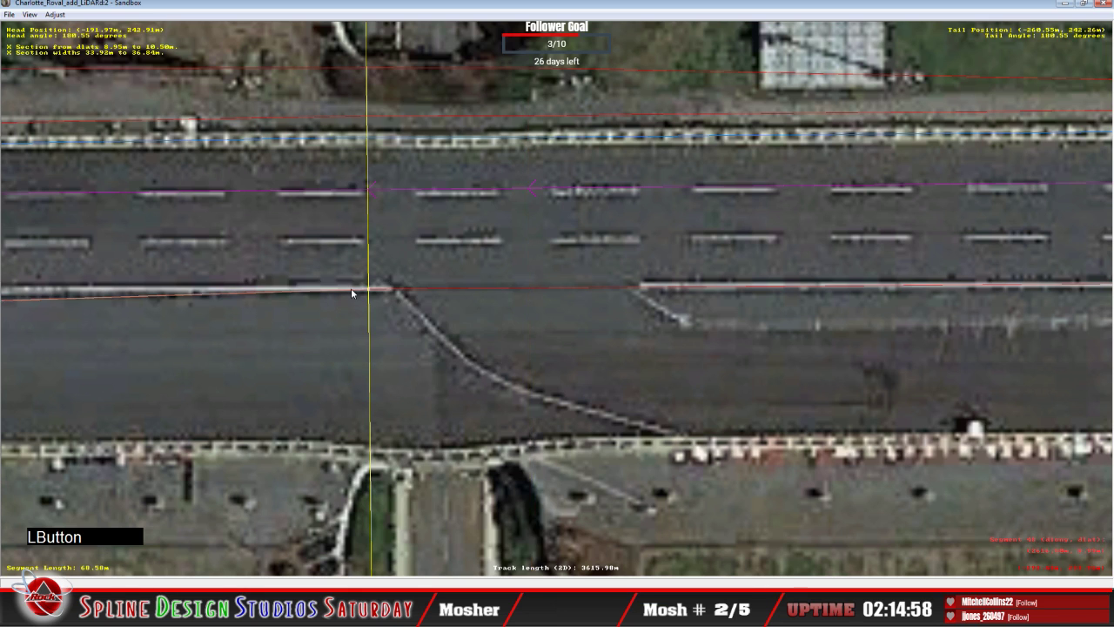
Move the 68.58 m segment's X section end to dlat 9.42 m, onto the white line where the curve begins.
key(c)
key(c)
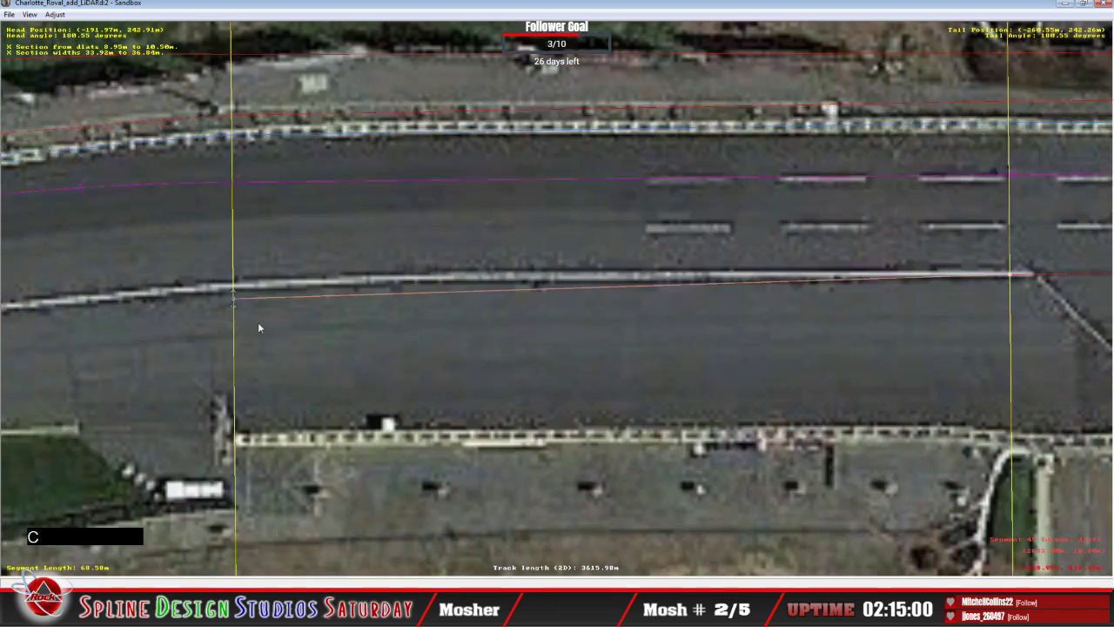
click(235, 294)
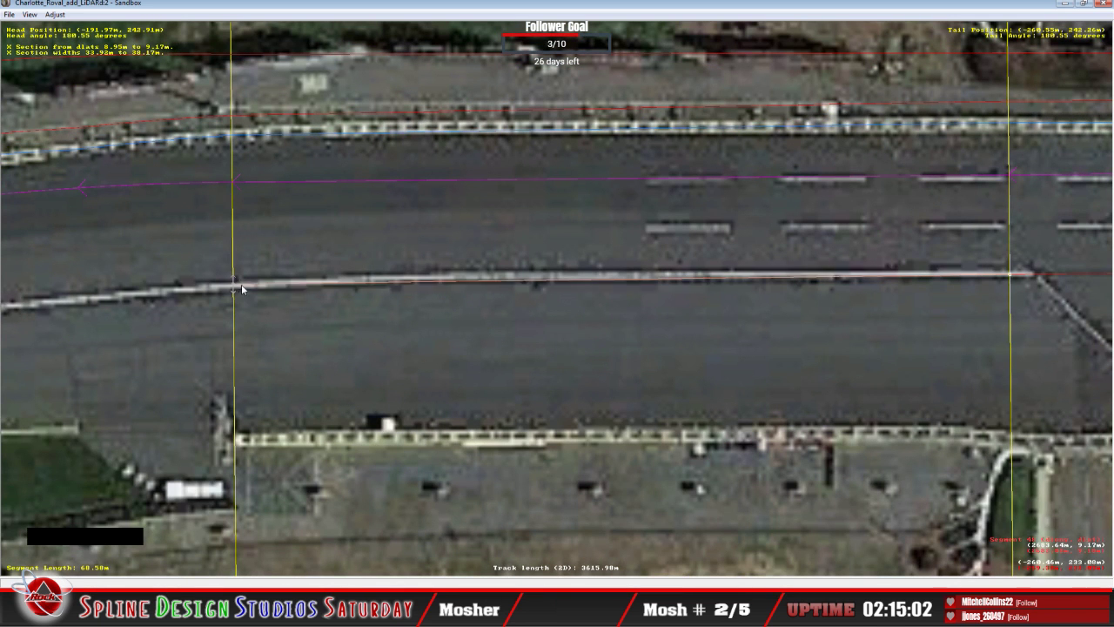
Insert an X section in the 13.64 m curved segment that follows the 68.58 m straight.
key(c)
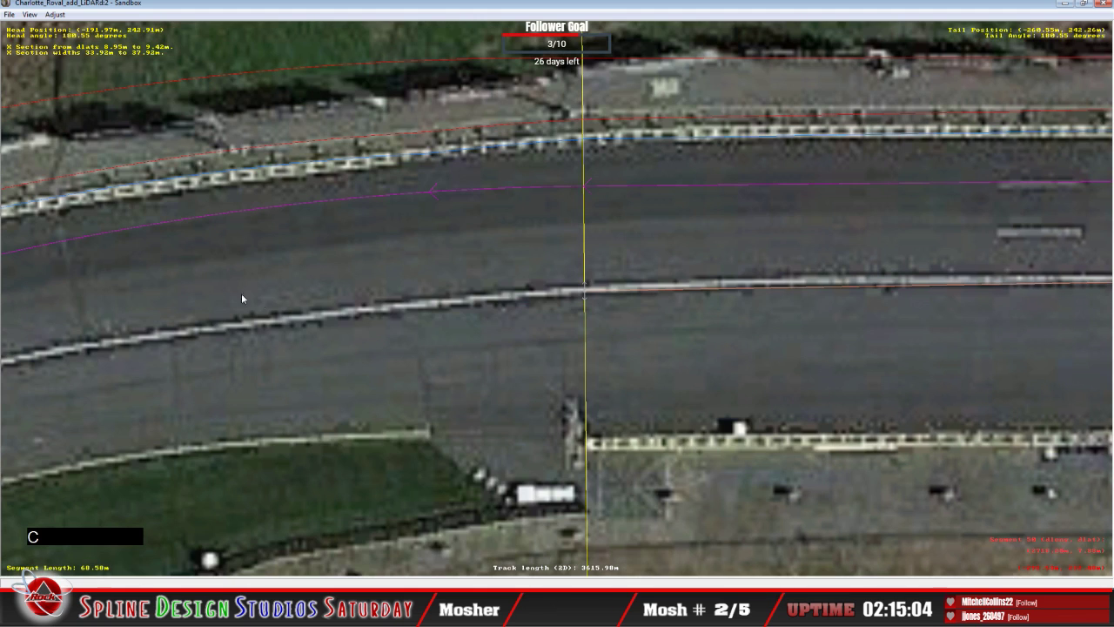
click(450, 301)
right_click(450, 301)
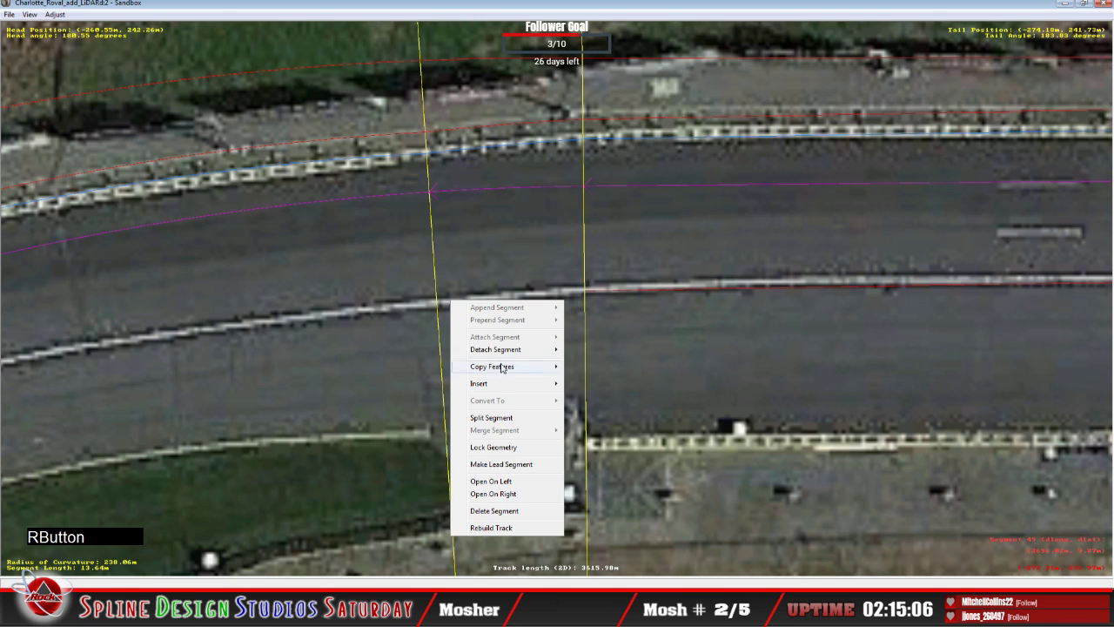
mouse_move(505, 388)
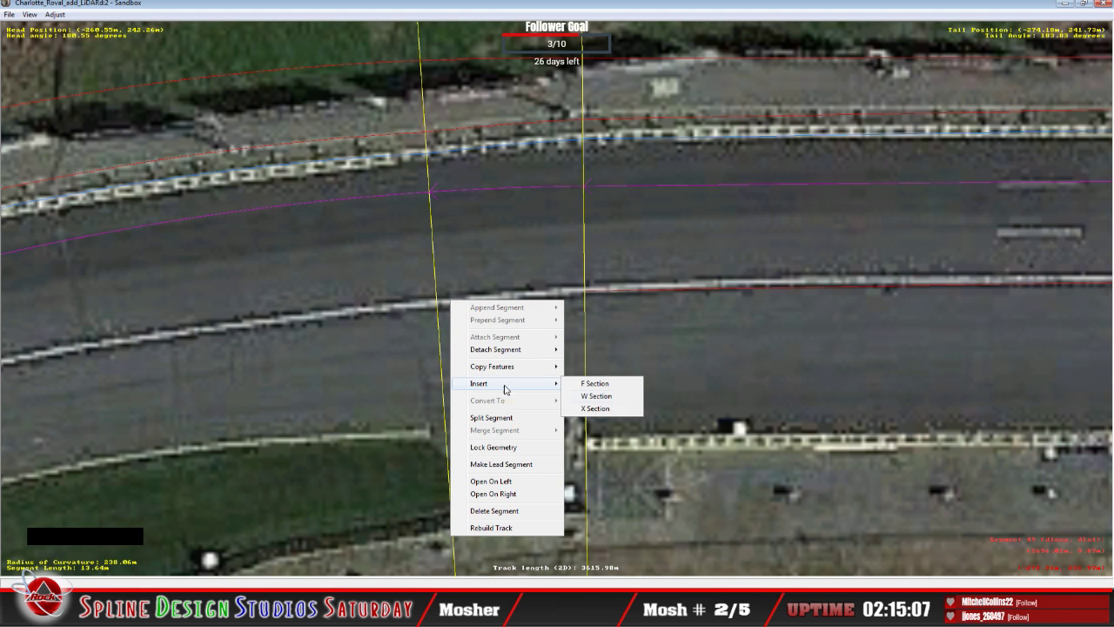
click(588, 409)
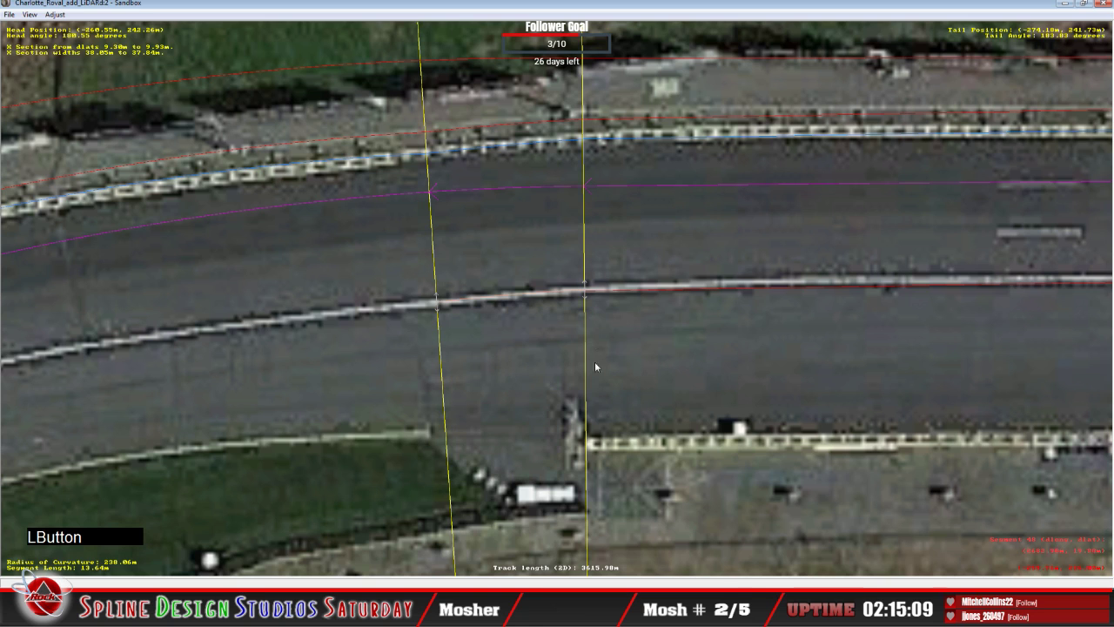
Align the 68.58 m segment's X section end with the 13.64 m curve's start at dlat 9.47 m and set the joint to Mode Absolute.
click(582, 288)
click(587, 293)
right_click(585, 291)
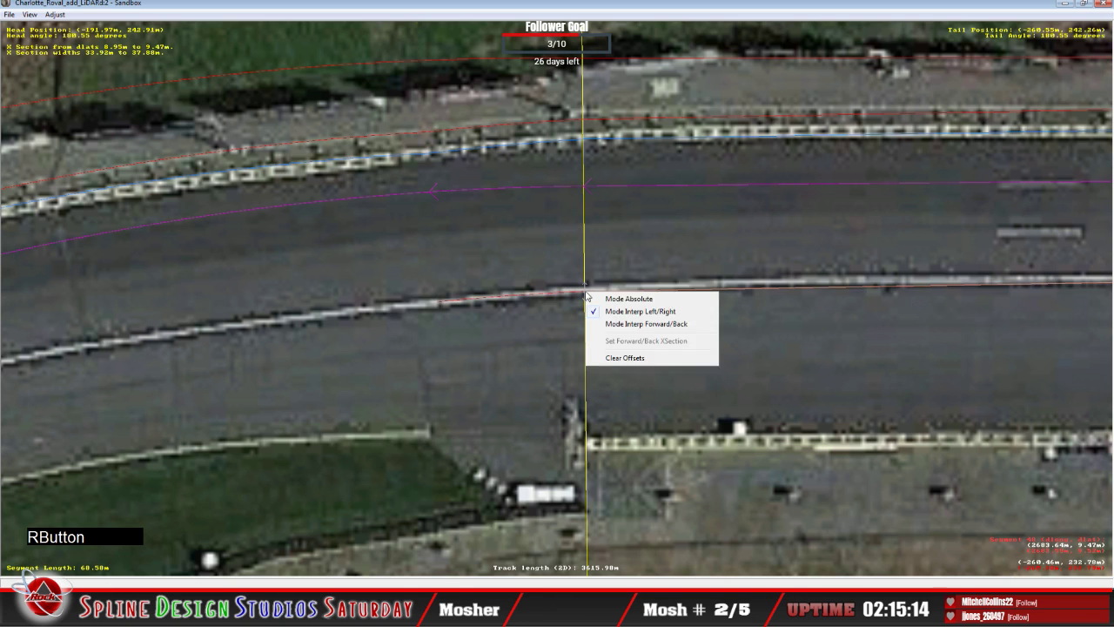
click(600, 299)
click(438, 310)
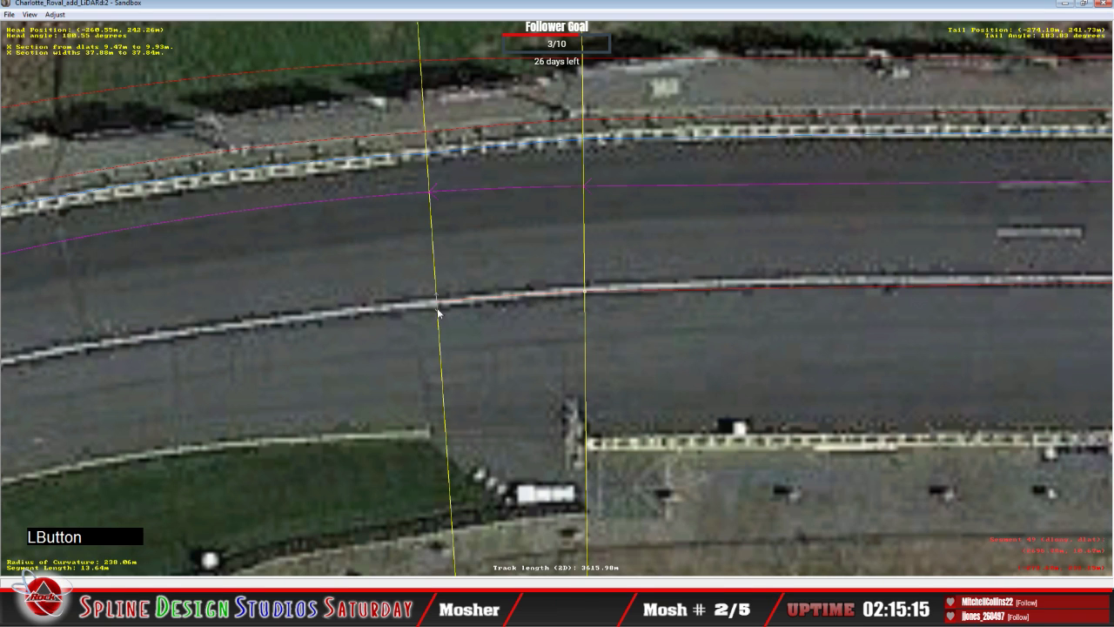
Insert an X section in the 62.82 m curved segment, align its start with the 13.64 m segment's end at dlat 9.93 m, and set Mode Absolute.
right_click(380, 314)
mouse_move(409, 395)
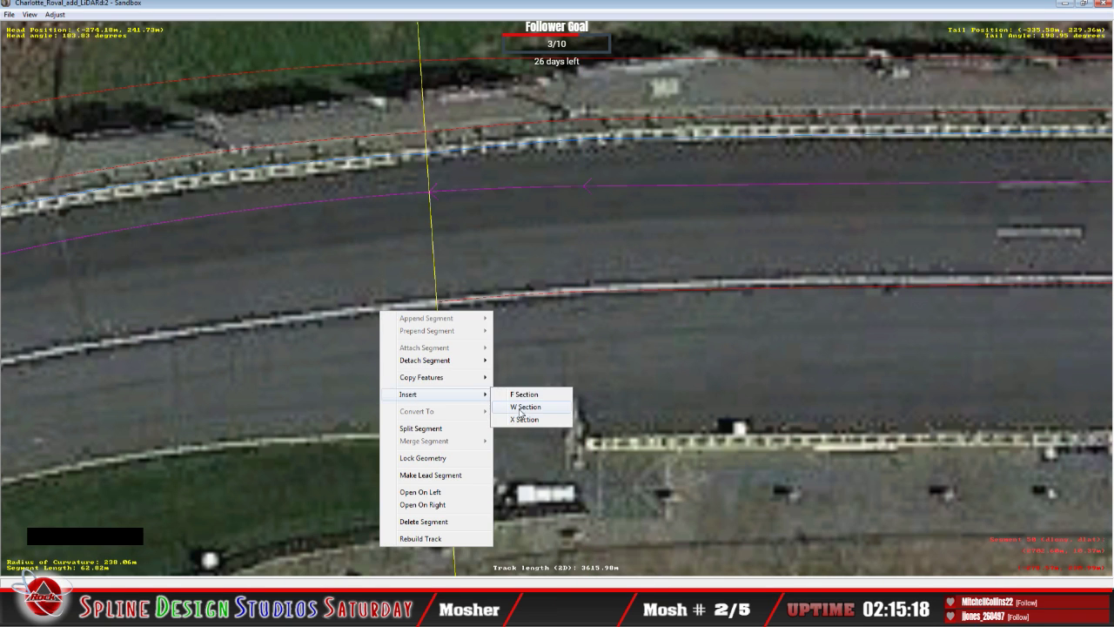
click(516, 422)
click(438, 307)
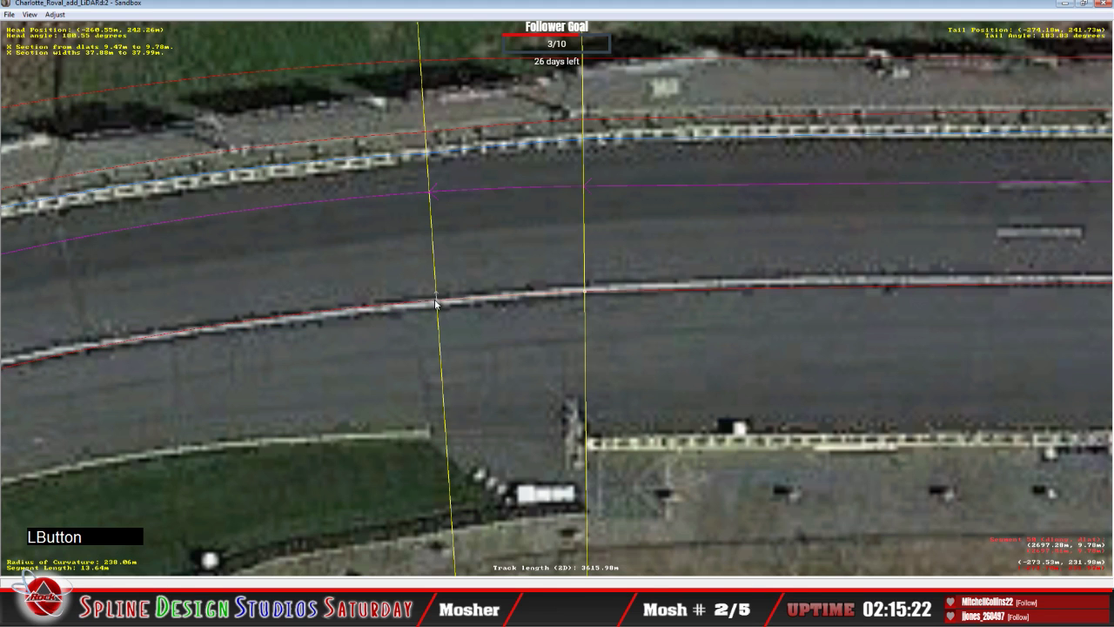
right_click(436, 302)
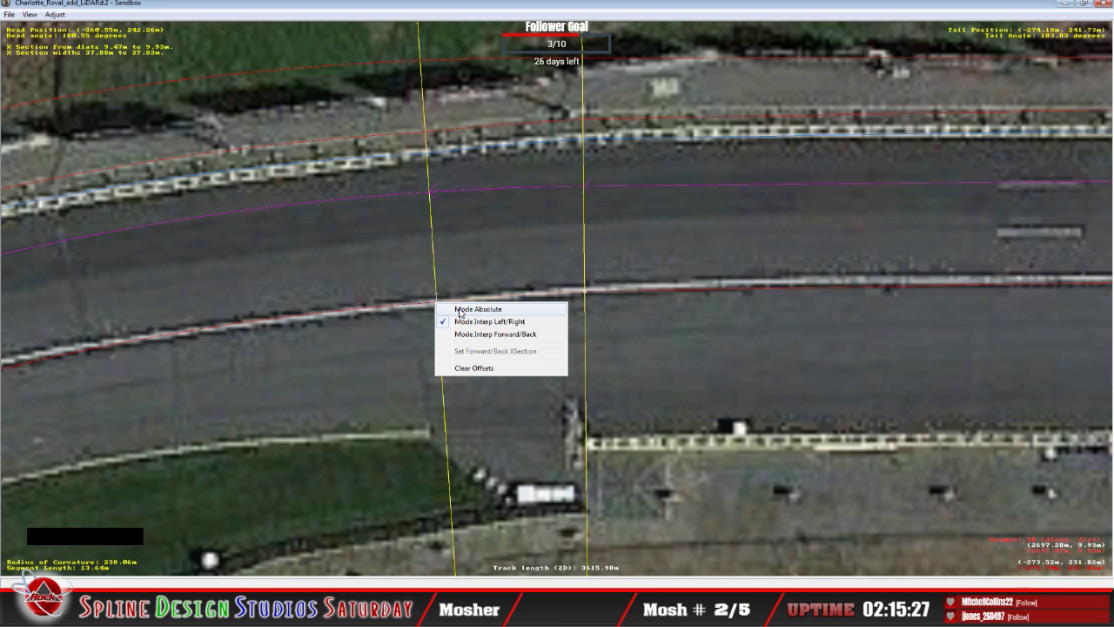
click(470, 309)
Align the 62.82 m segment's X section end with the 82.30 m segment's start at dlat 8.78 m and set the joint to Mode Absolute.
key(c)
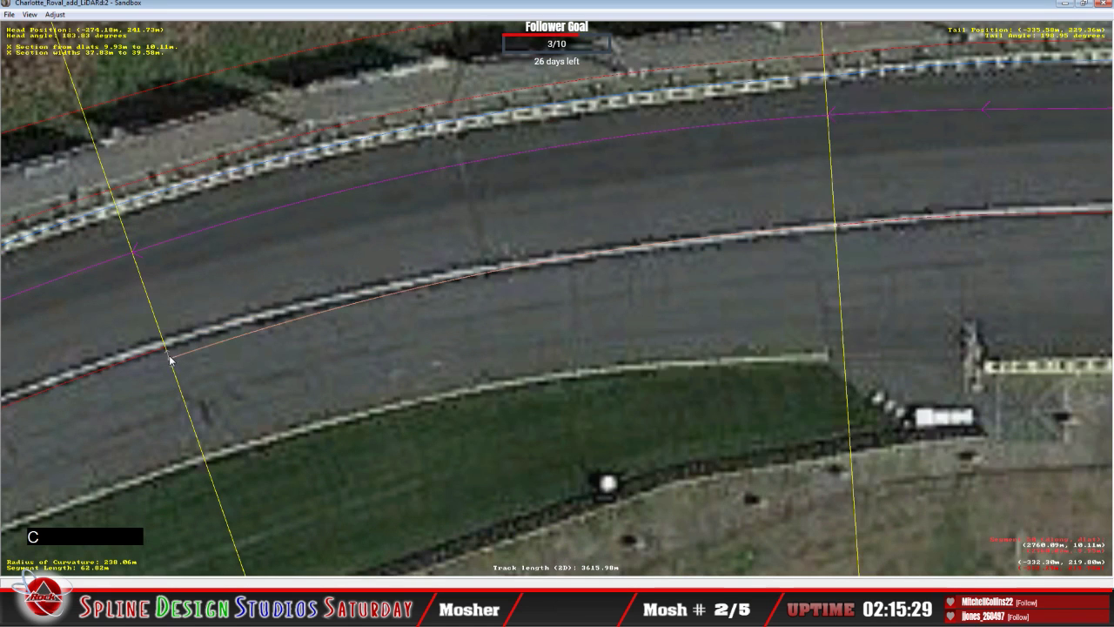
click(168, 352)
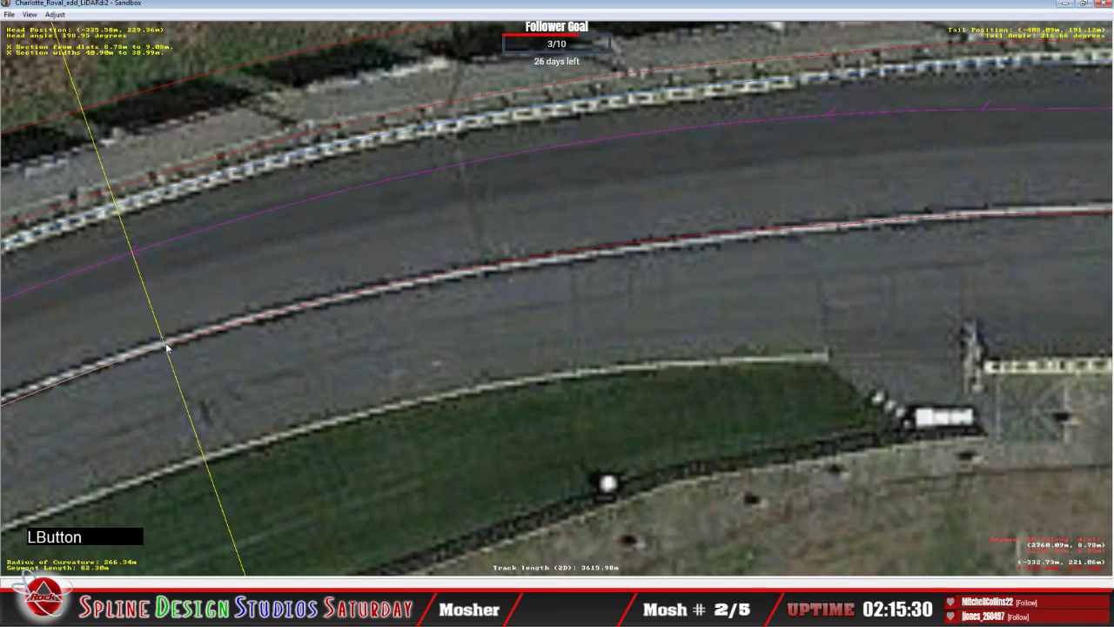
right_click(165, 343)
click(204, 349)
click(205, 347)
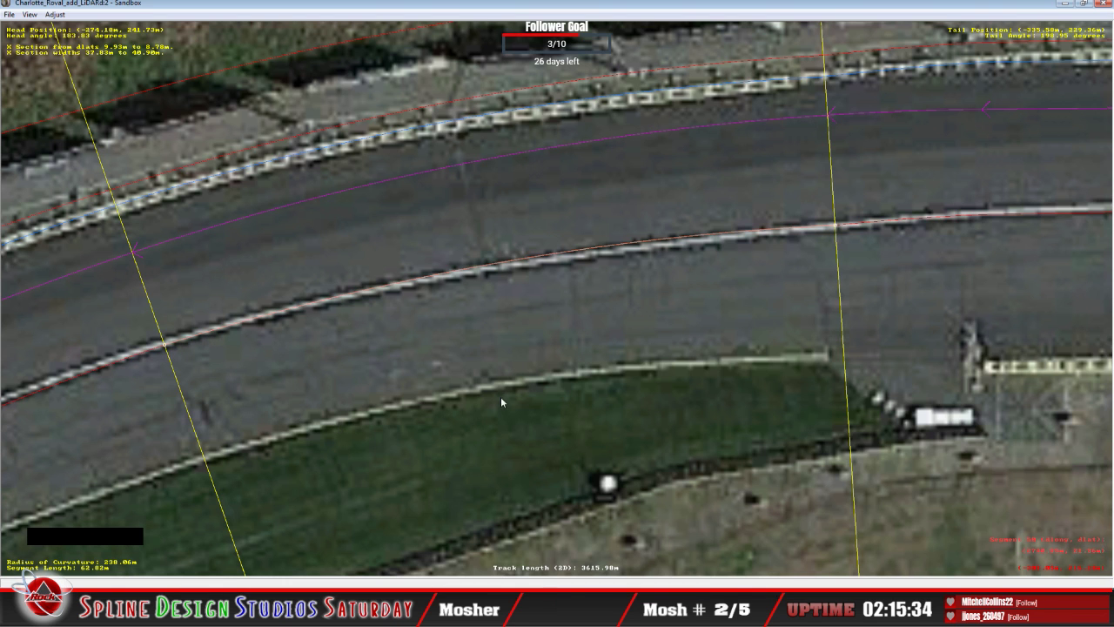
Bring the whole Charlotte Roval into view and draw the world underneath the track lines.
scroll(501, 396, down, 3)
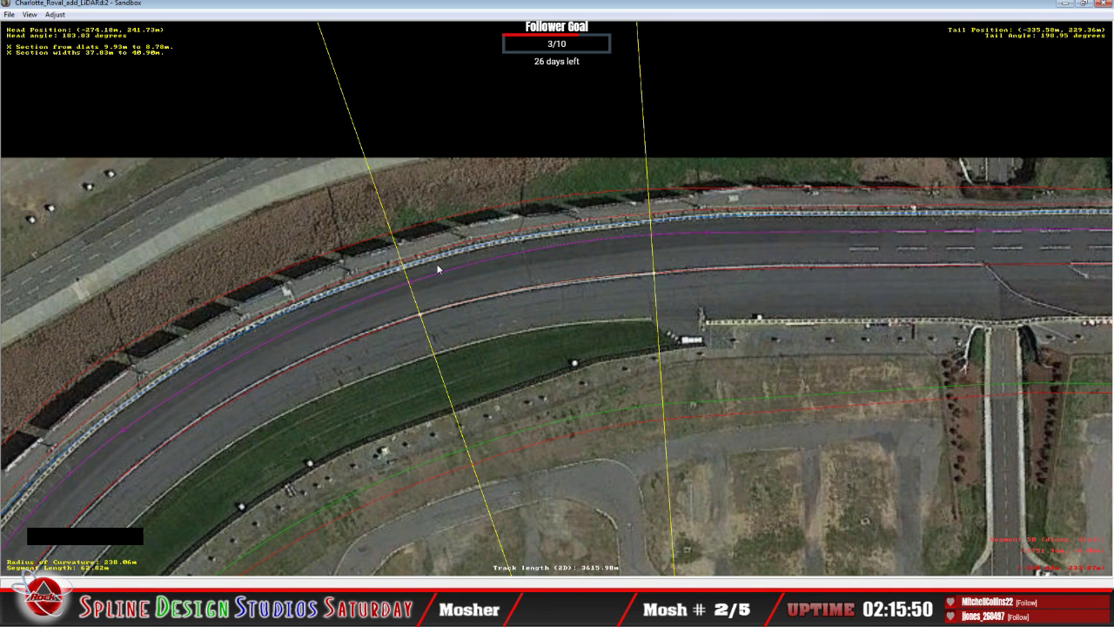
scroll(681, 327, down, 5)
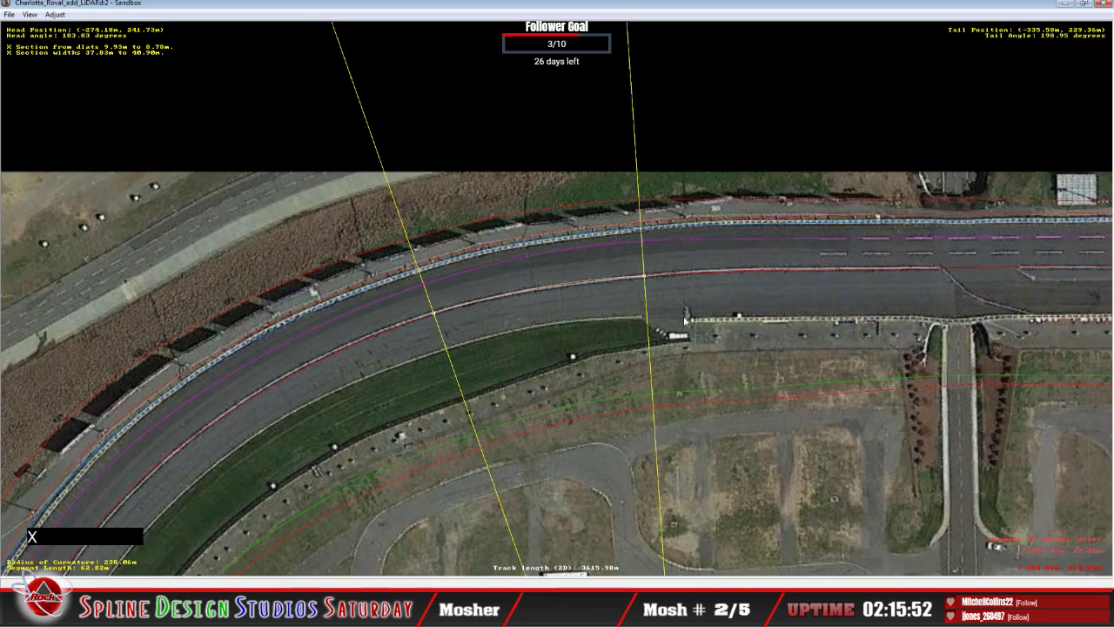
scroll(681, 328, down, 3)
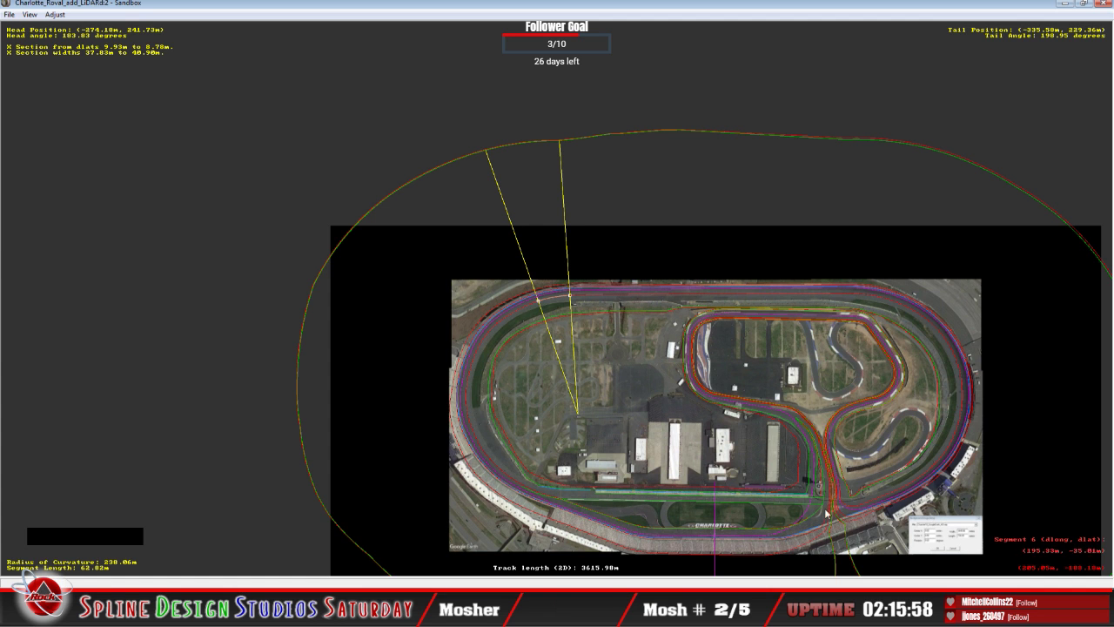
scroll(831, 505, down, 2)
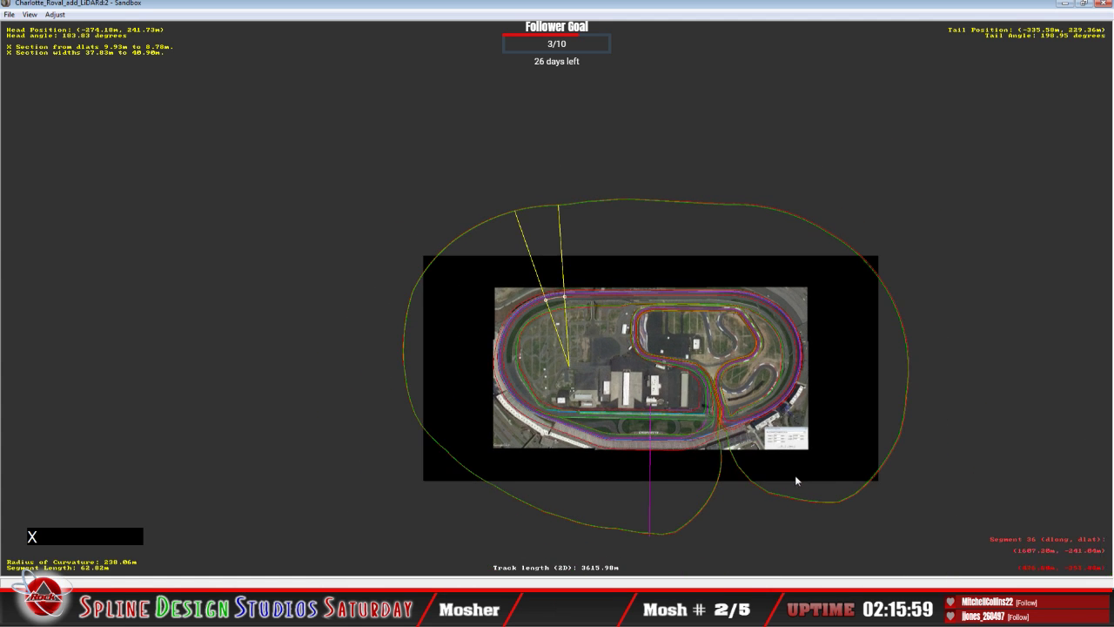
key(c)
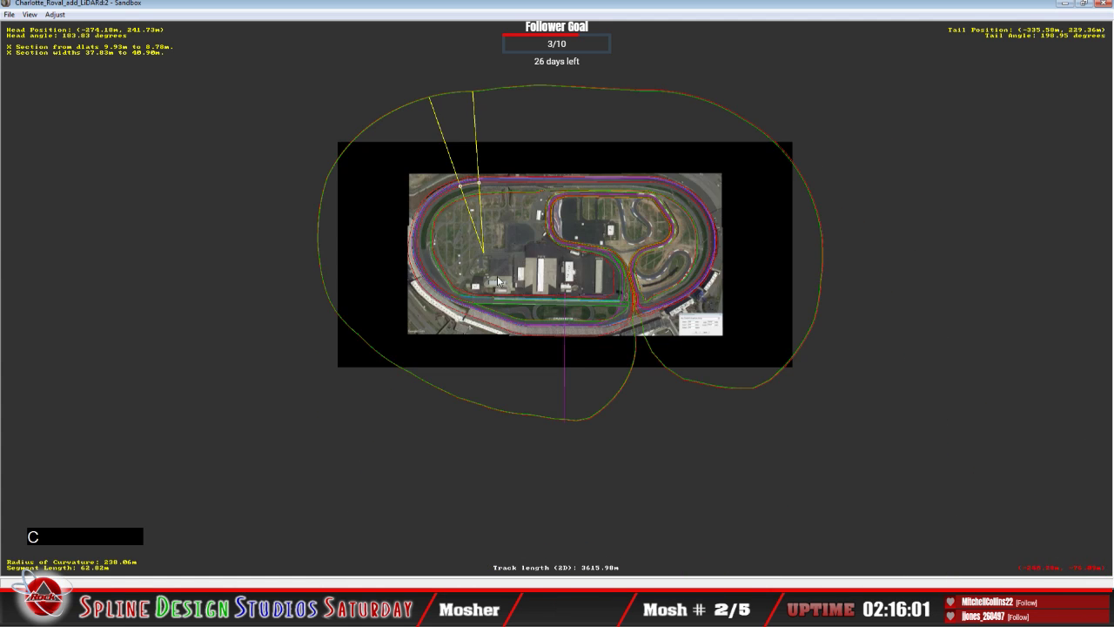
key(c)
click(23, 16)
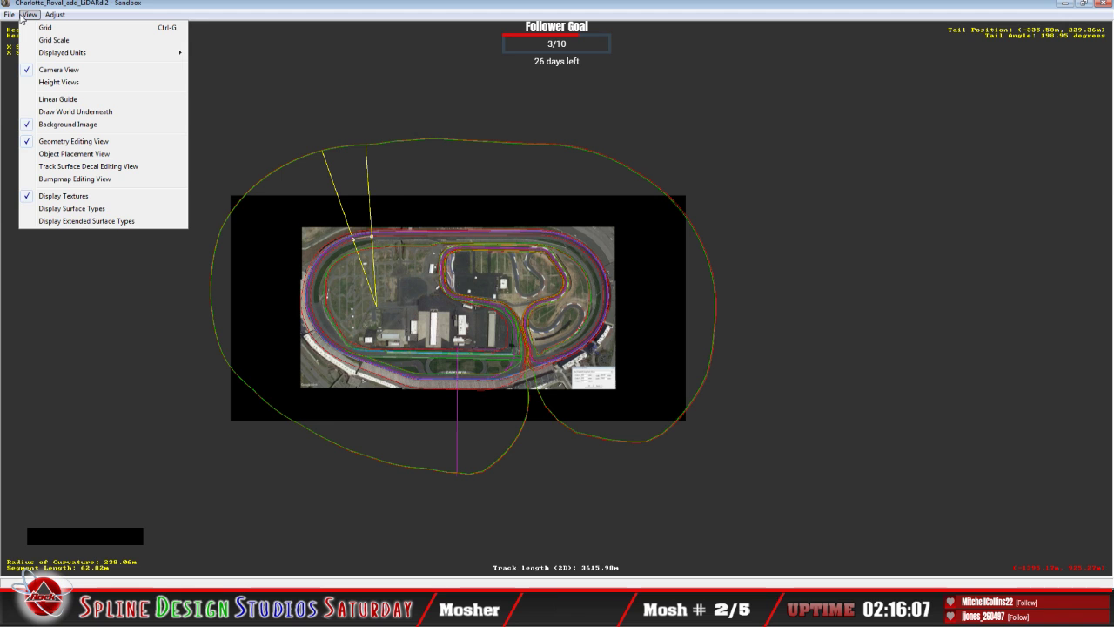
click(77, 114)
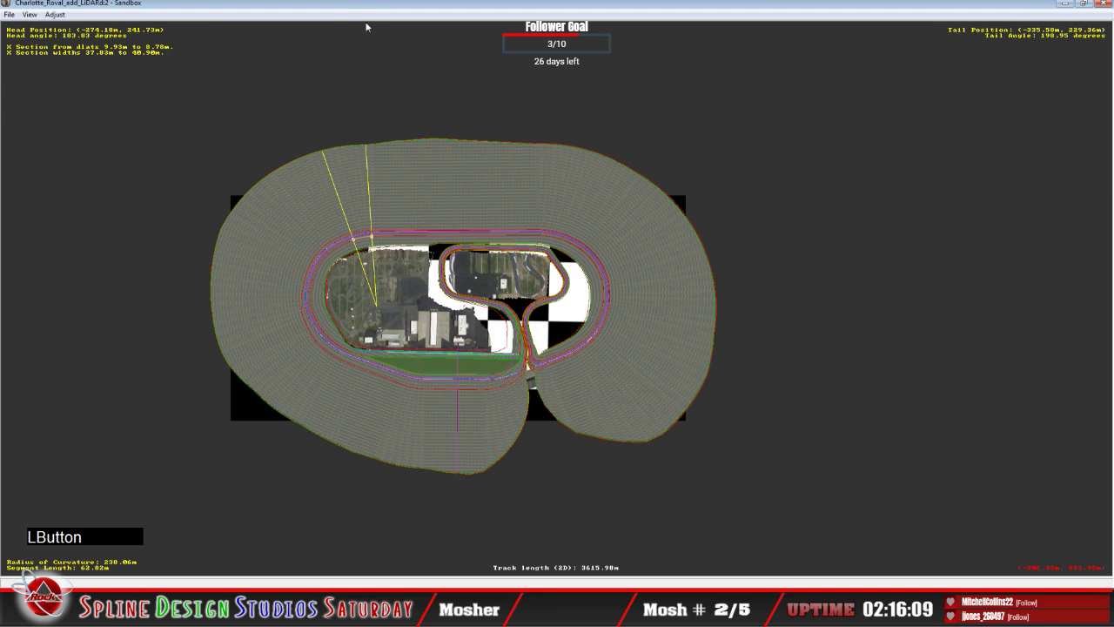
Save the track as a new version named Charlotte_Roval_add_LiDARe.
click(12, 16)
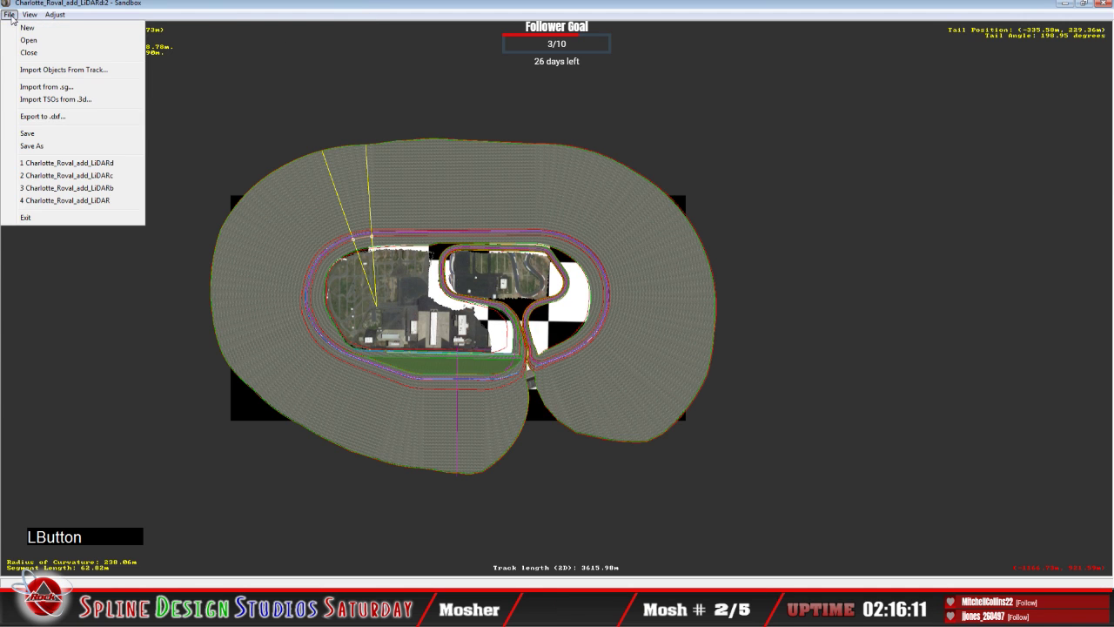
click(62, 147)
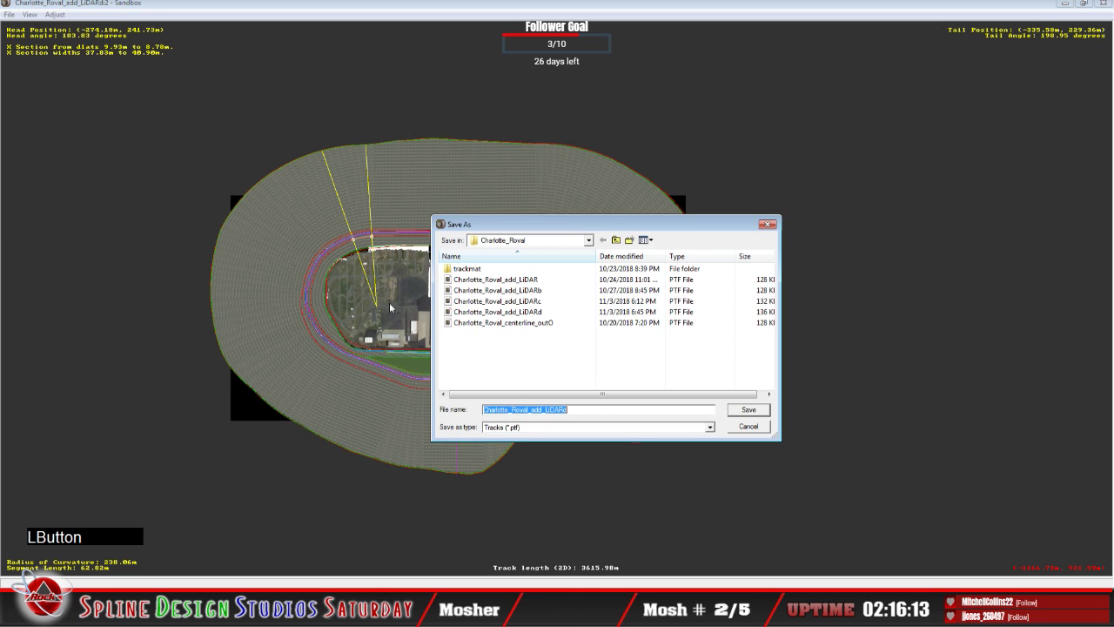
click(598, 410)
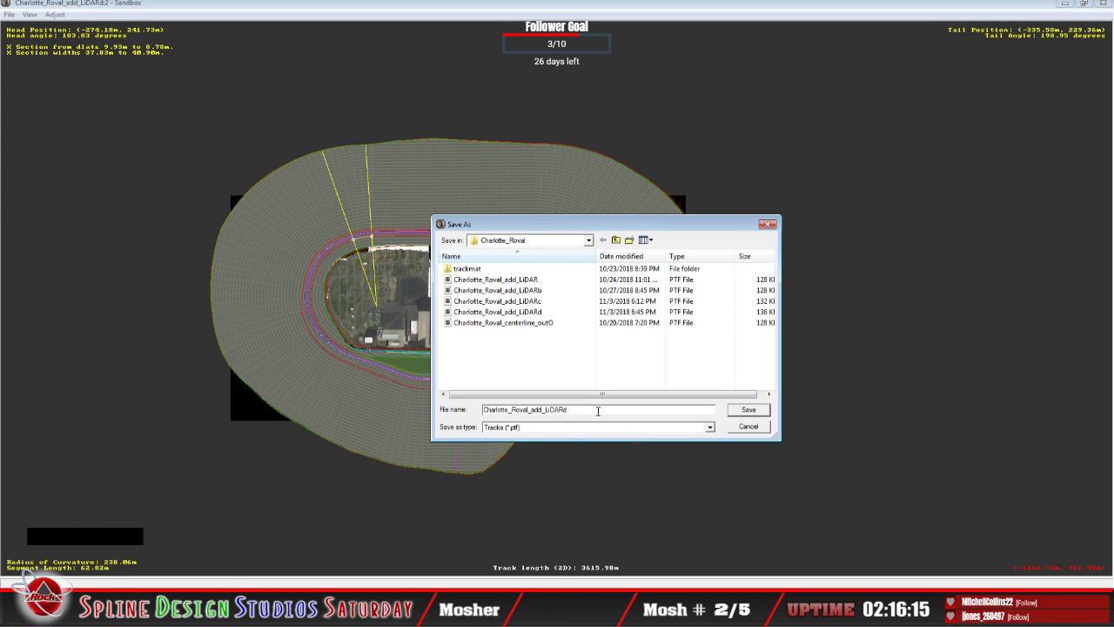
key(BackSpace)
text(e)
click(751, 409)
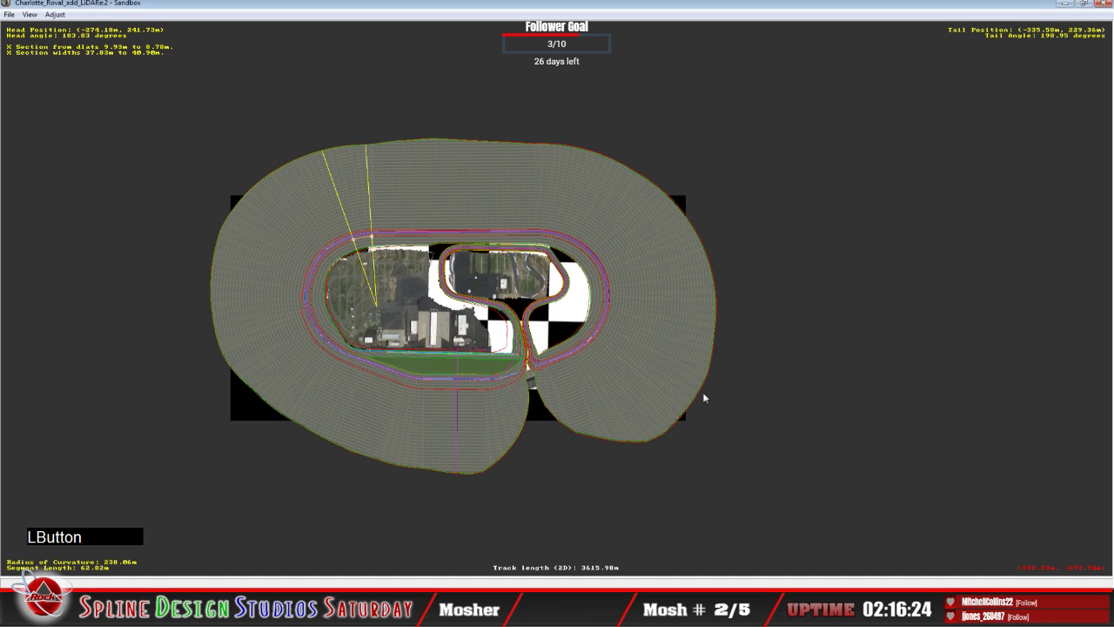
Switch to the Charlotte_Roval folder in Windows Explorer, check the Charlotte_Roval_add_LiDARe file's details, and return to Sandbox.
click(99, 585)
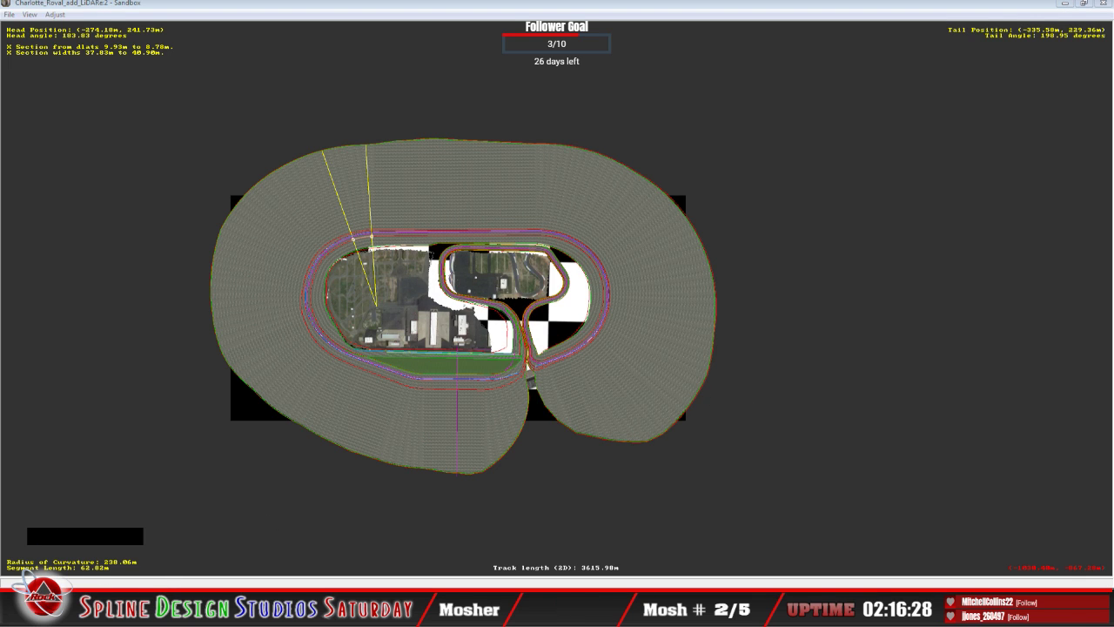
click(64, 582)
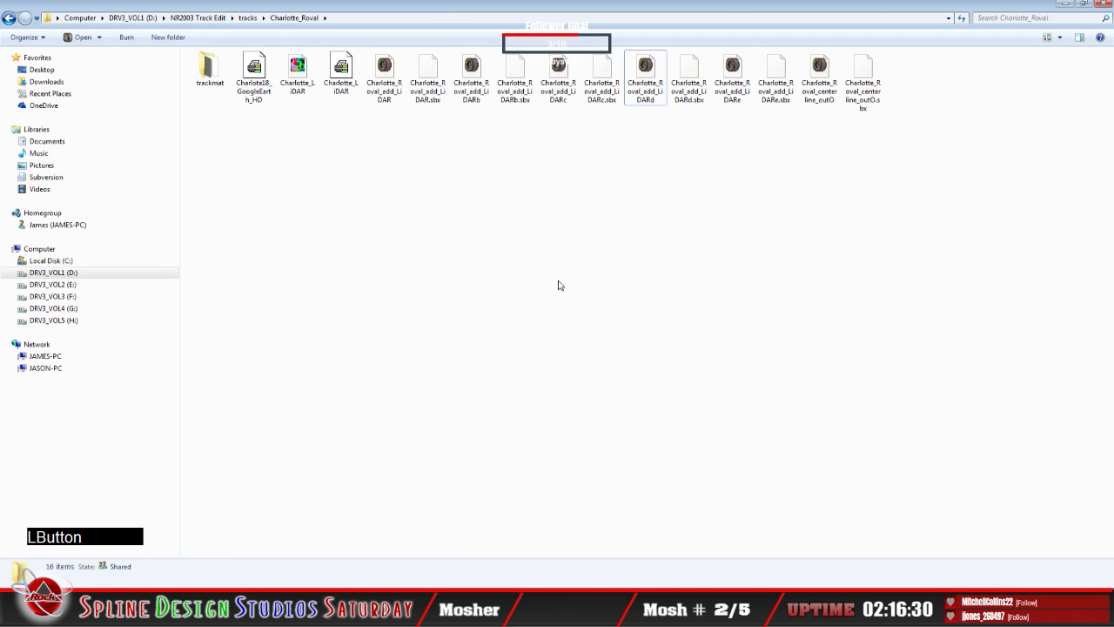
click(732, 83)
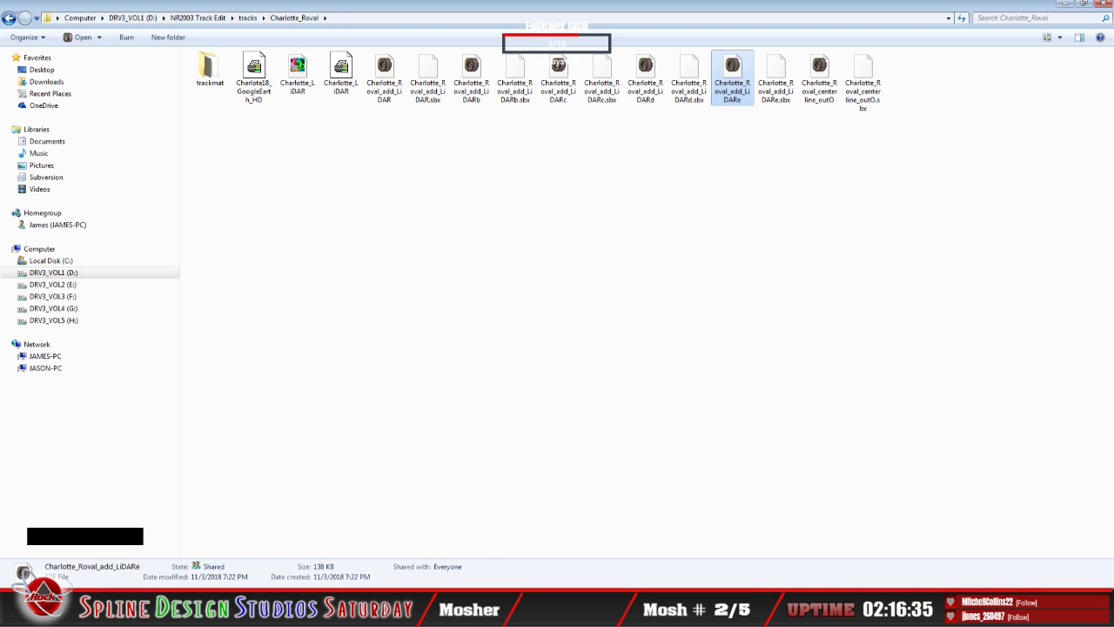
click(446, 530)
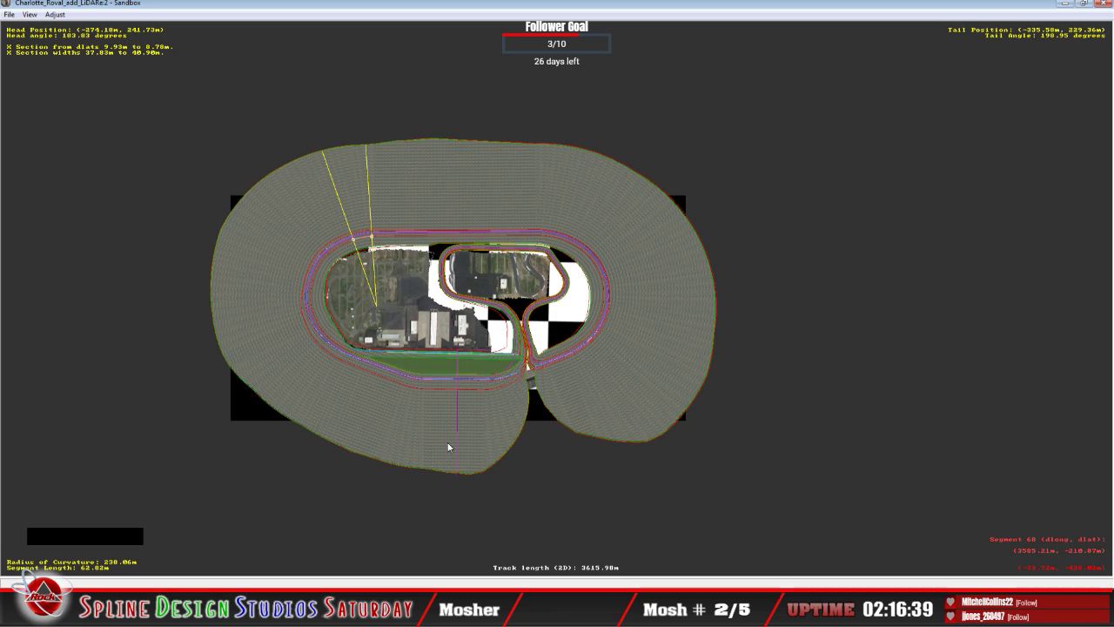
click(405, 13)
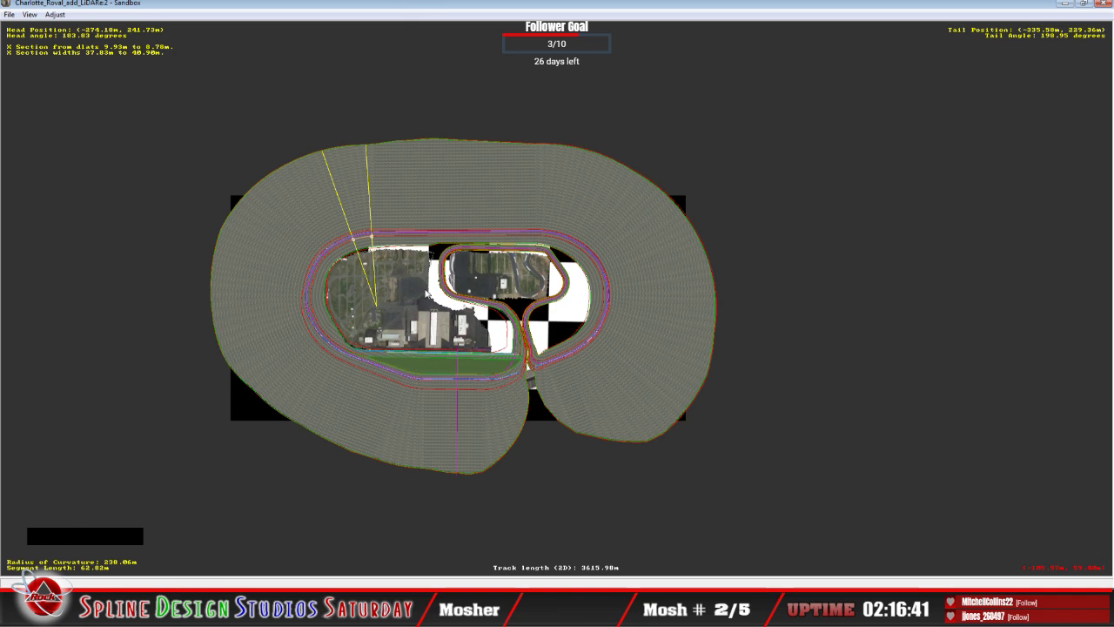
Examine the rendered world surfaces across the oval and infield, and hide the world underneath to reveal the aerial image.
key(z)
key(z)
key(z)
key(z)
key(z)
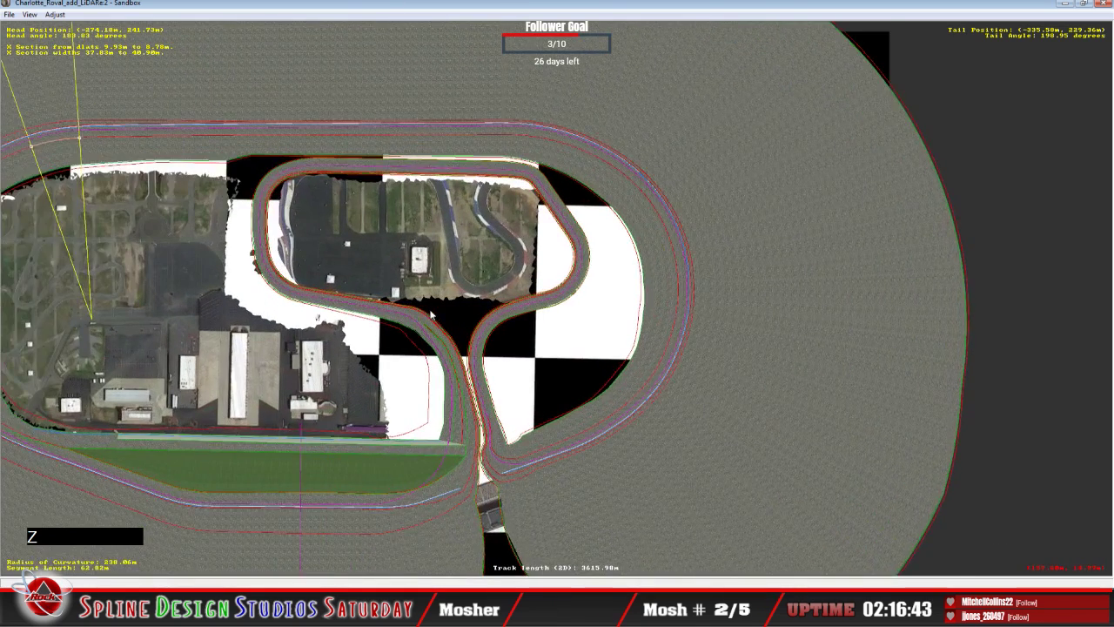
key(c)
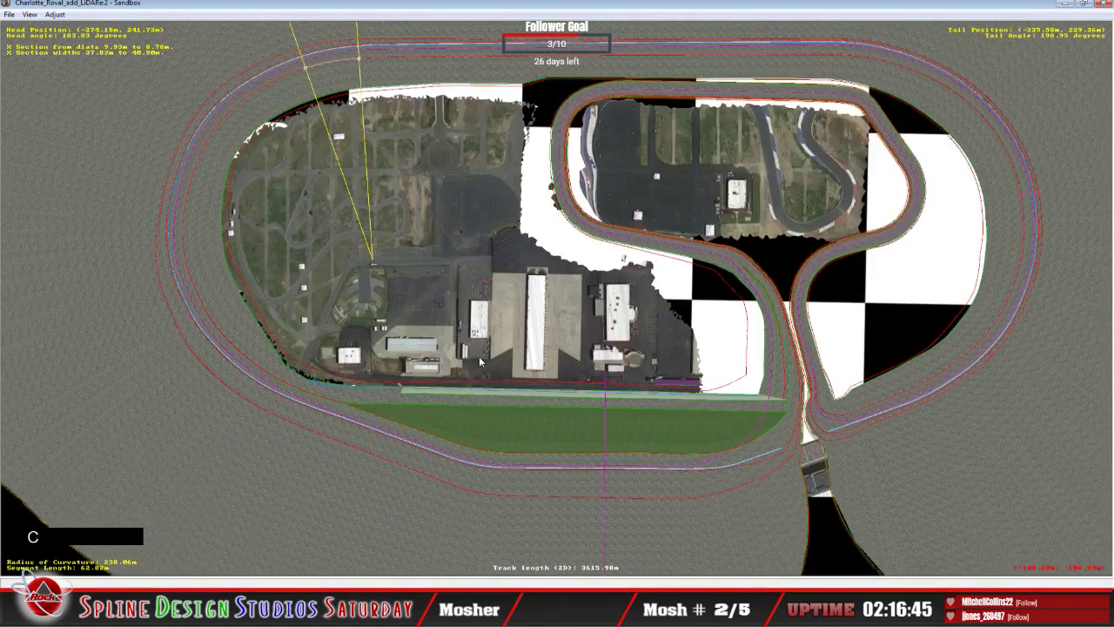
key(c)
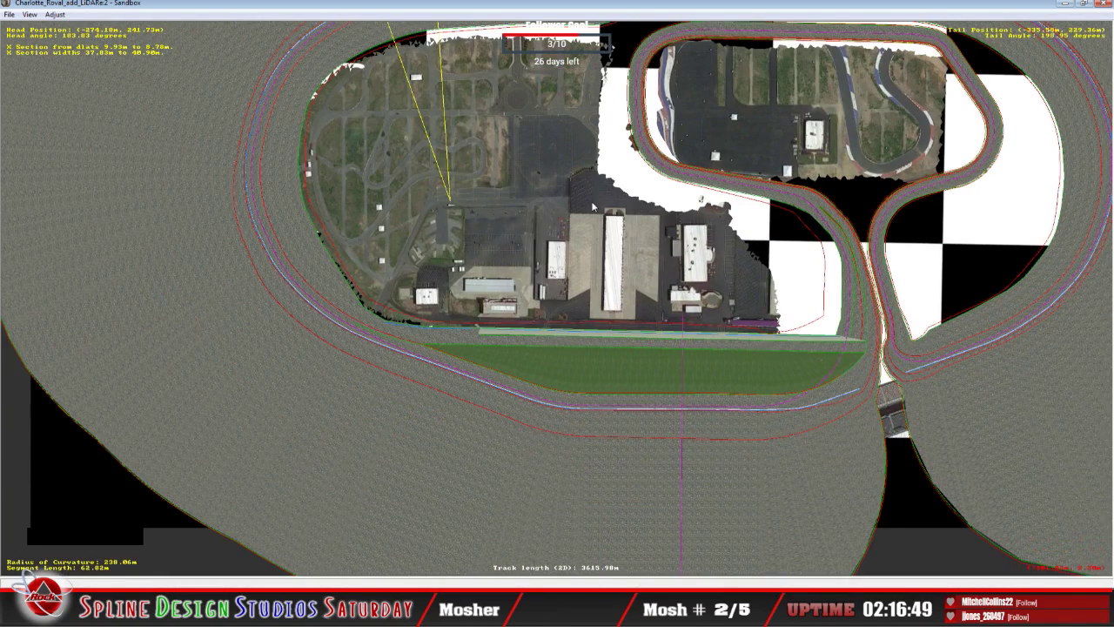
key(c)
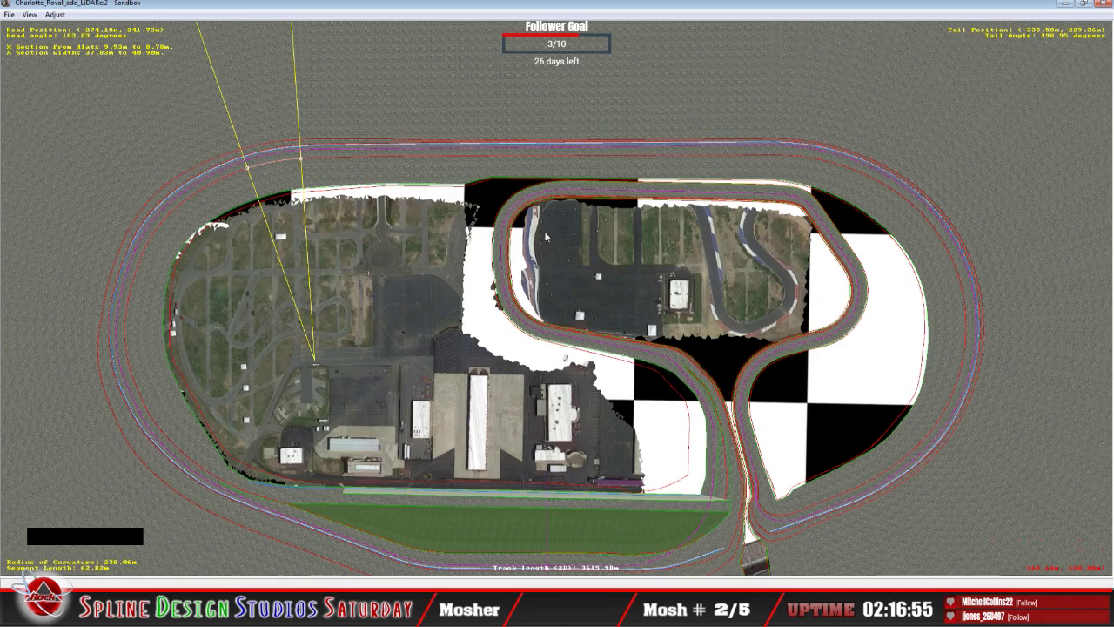
click(30, 15)
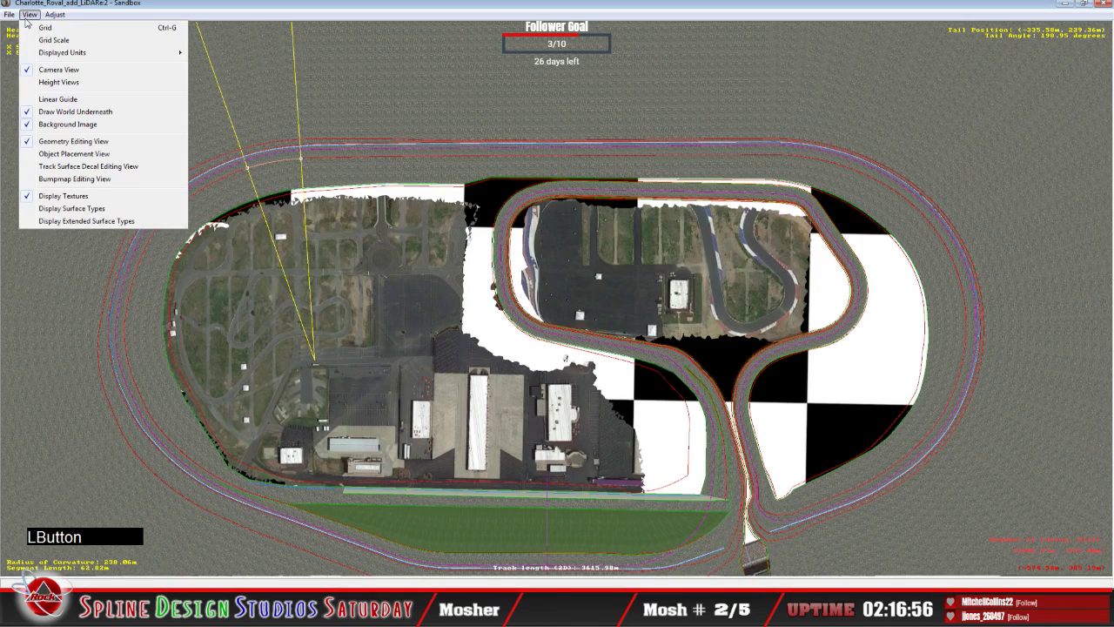
click(61, 116)
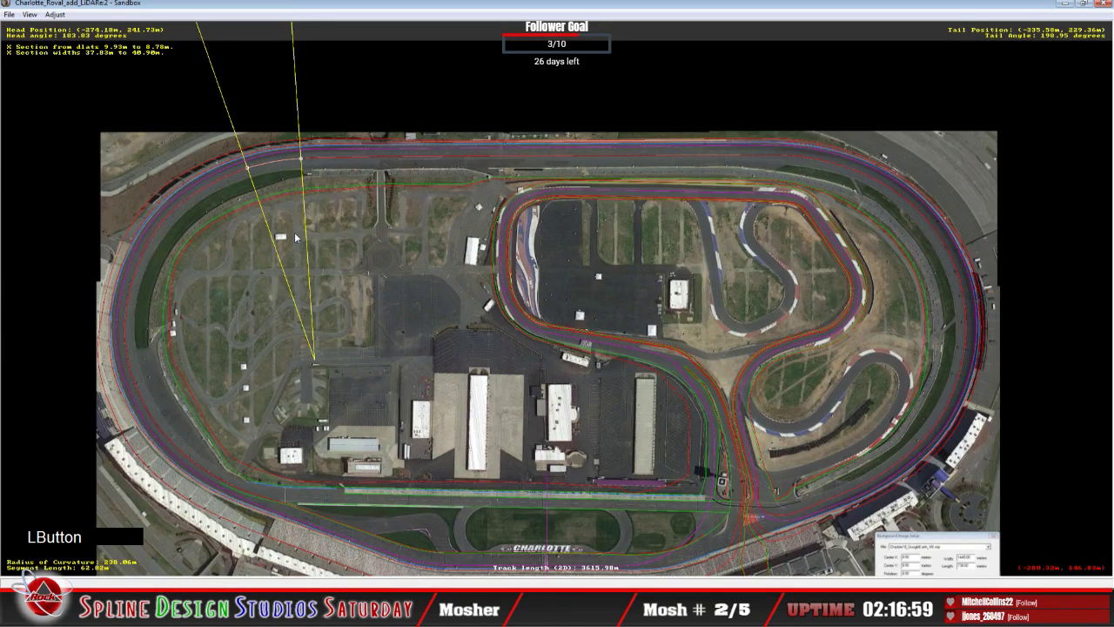
Insert an X section in the 82.30 m curved segment and move its ends to dlats 19.25 m and 19.50 m, along the inner grass edge.
key(z)
key(z)
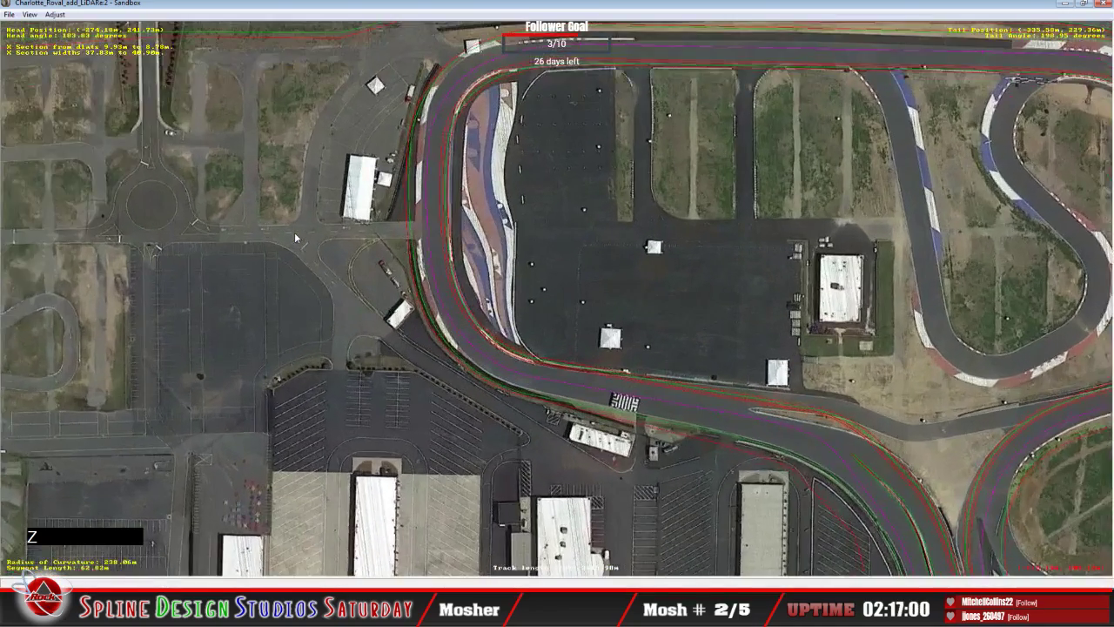
key(c)
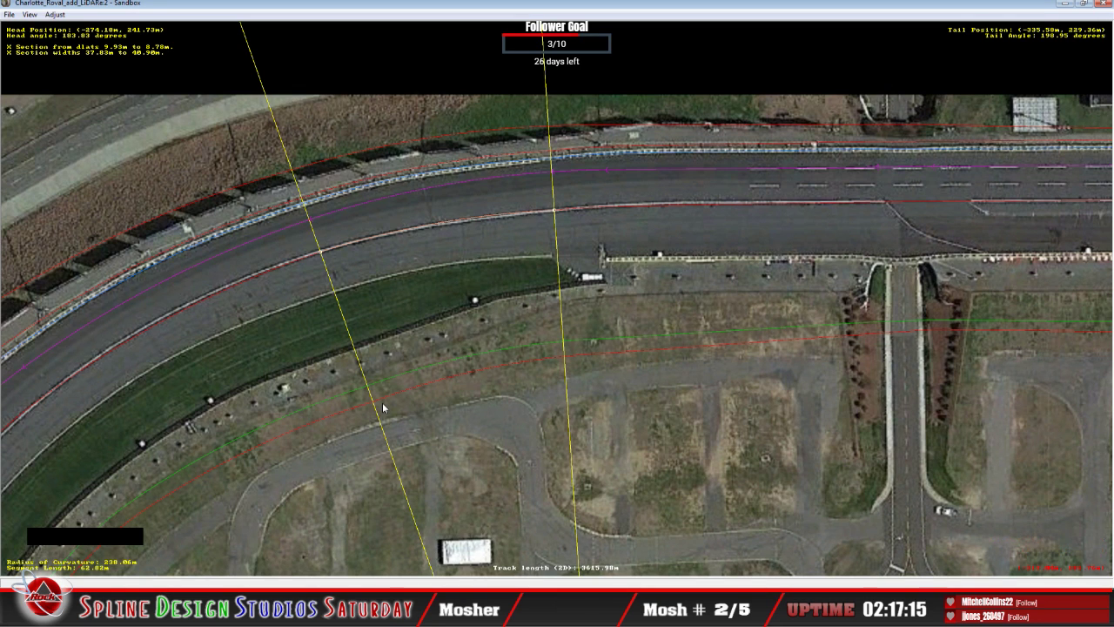
click(306, 301)
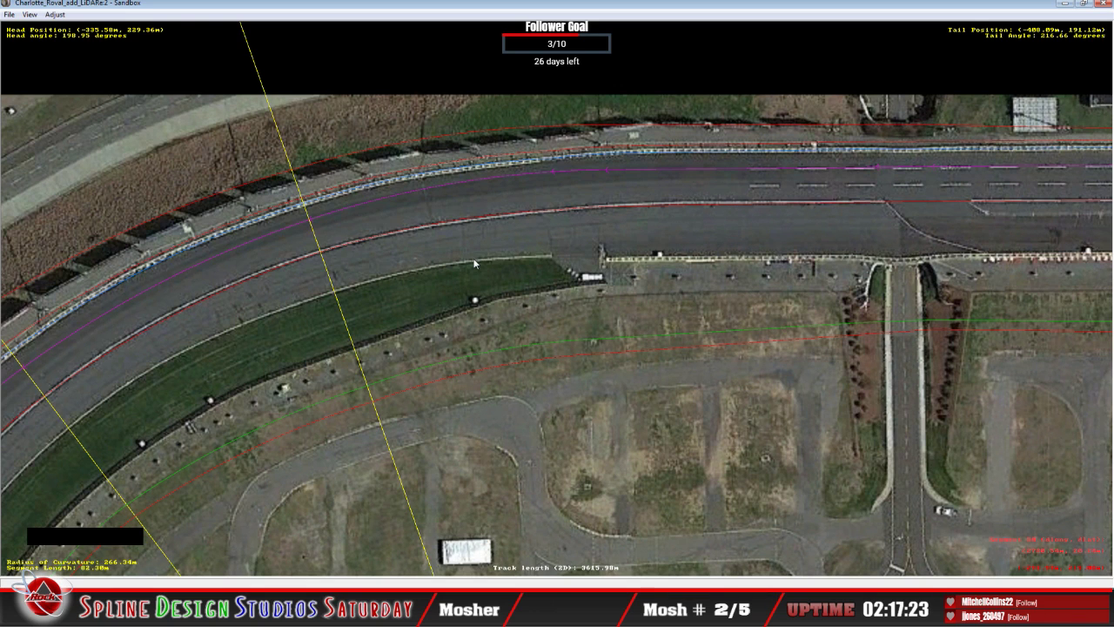
right_click(208, 319)
mouse_move(296, 405)
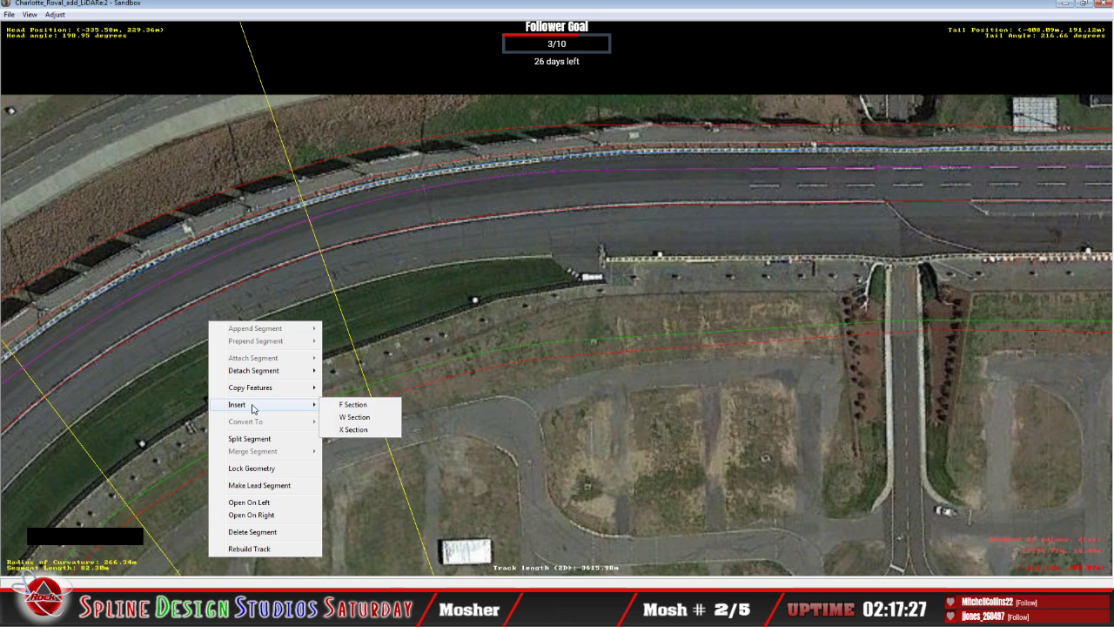
click(391, 429)
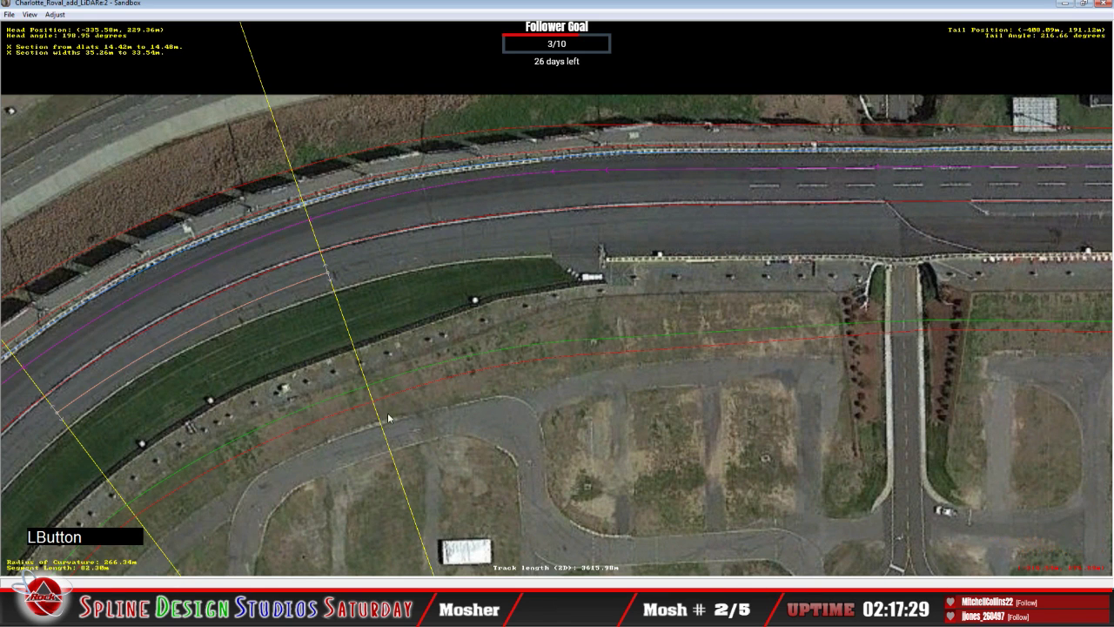
drag(338, 283, 336, 291)
drag(60, 413, 75, 428)
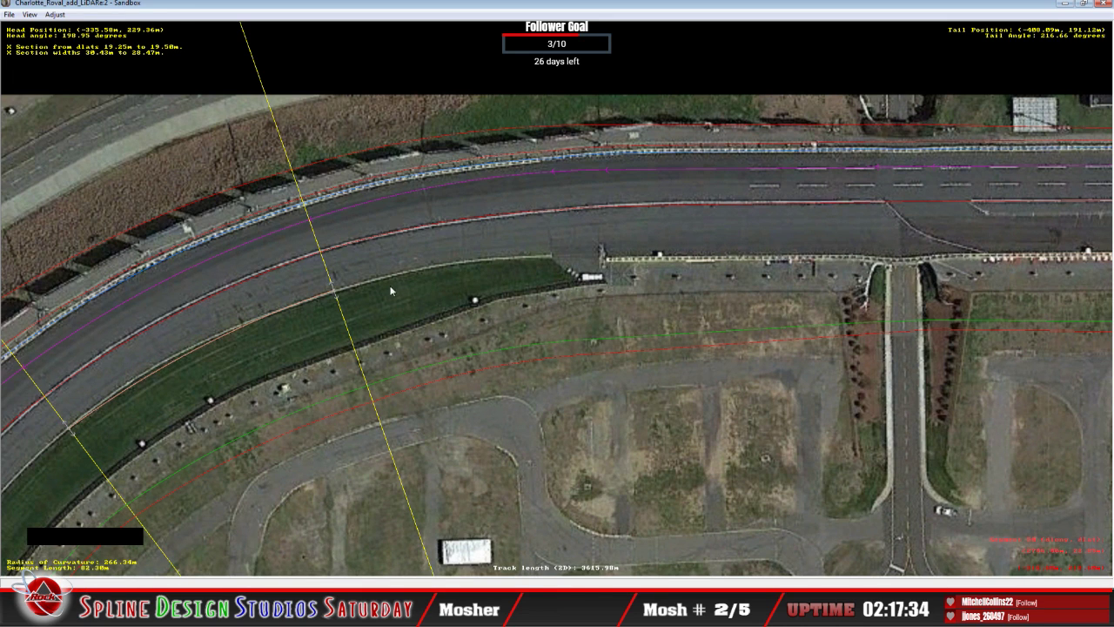
Insert an X section in the 62.82 m curved segment and move its end joining the 82.30 m segment to dlat 19.80 m.
click(408, 262)
right_click(407, 263)
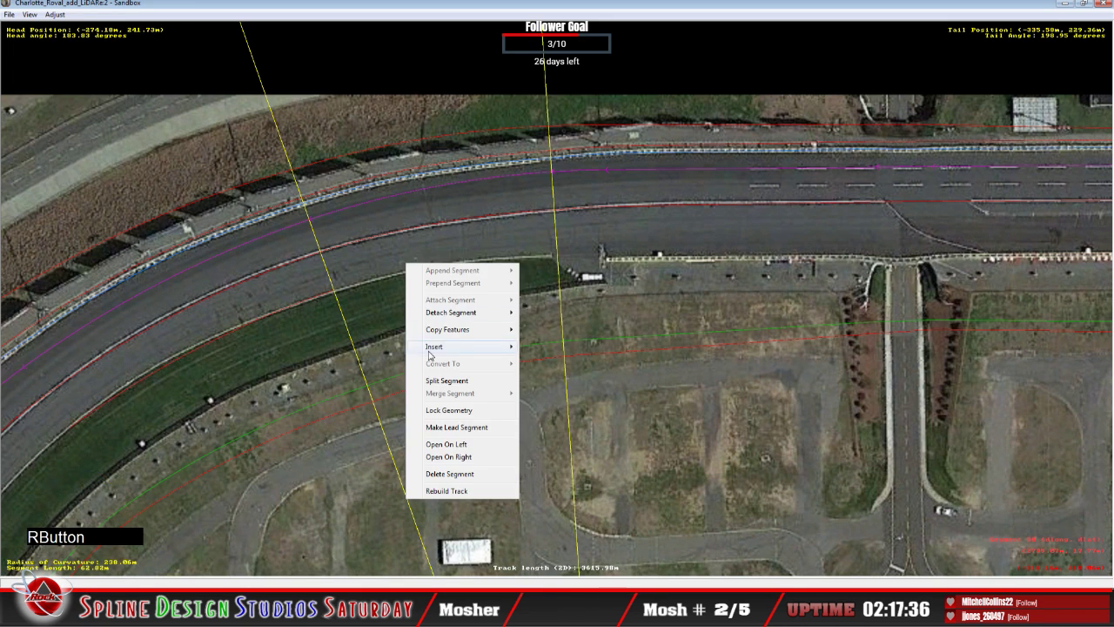
mouse_move(429, 348)
click(577, 374)
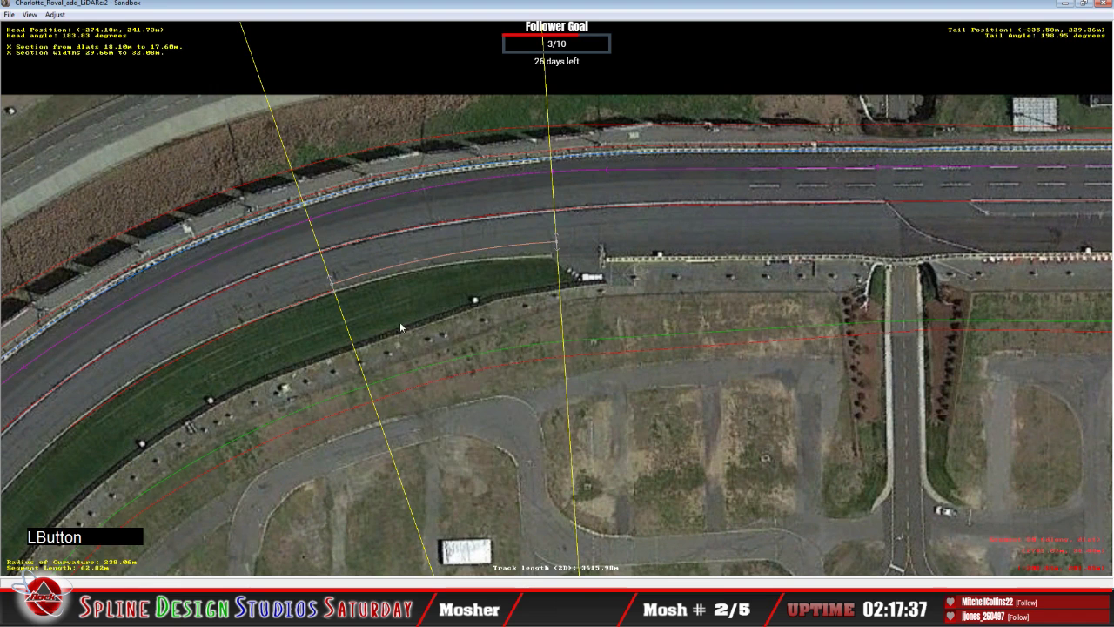
drag(331, 285, 332, 296)
click(326, 297)
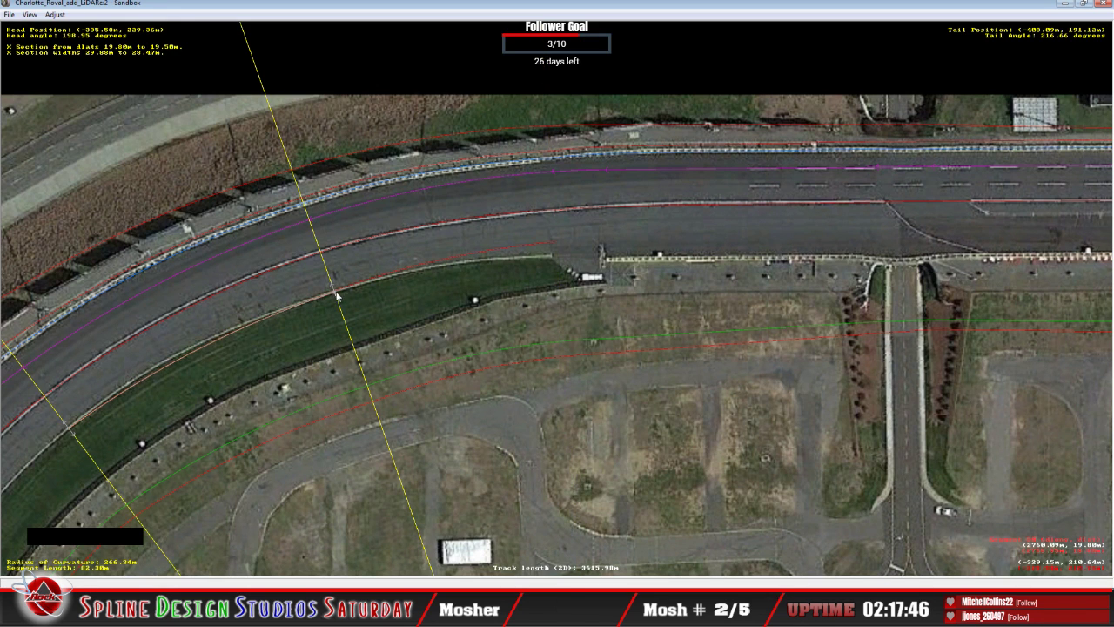
Align the X section ends where the 82.30 m and 62.82 m segments meet to dlat 19.75 m, and the latter's other end to 20.61 m.
click(336, 296)
click(336, 296)
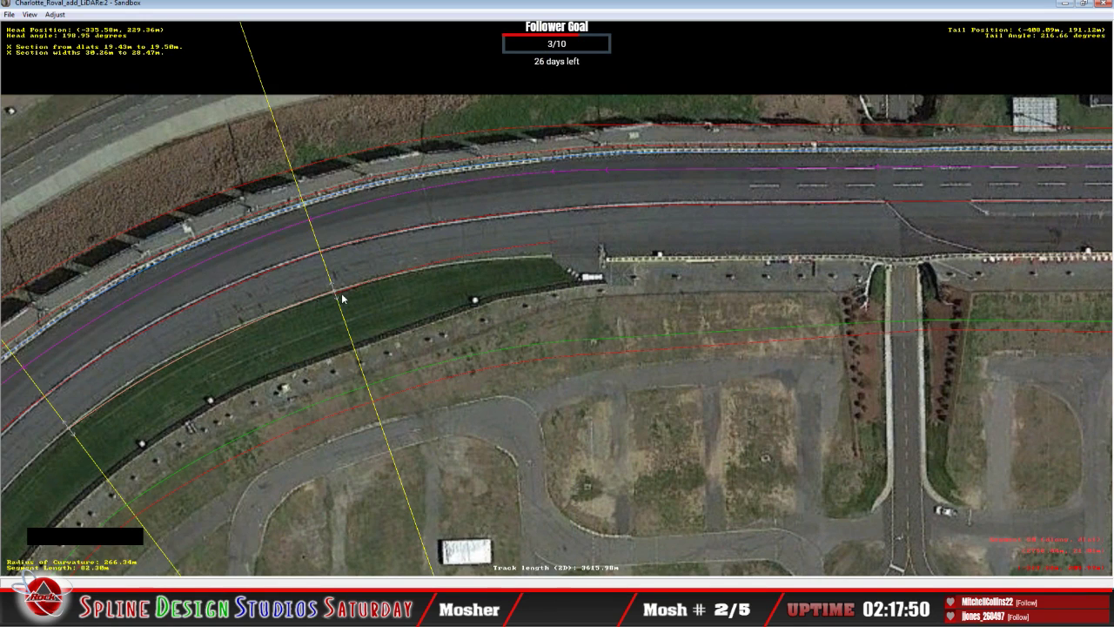
key(z)
key(c)
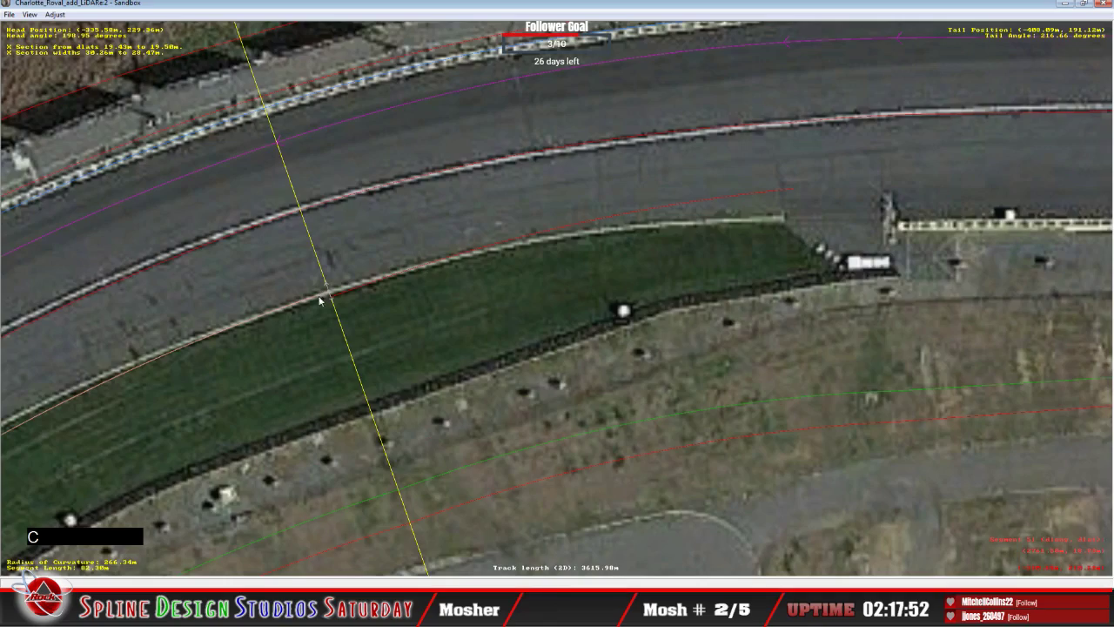
click(332, 298)
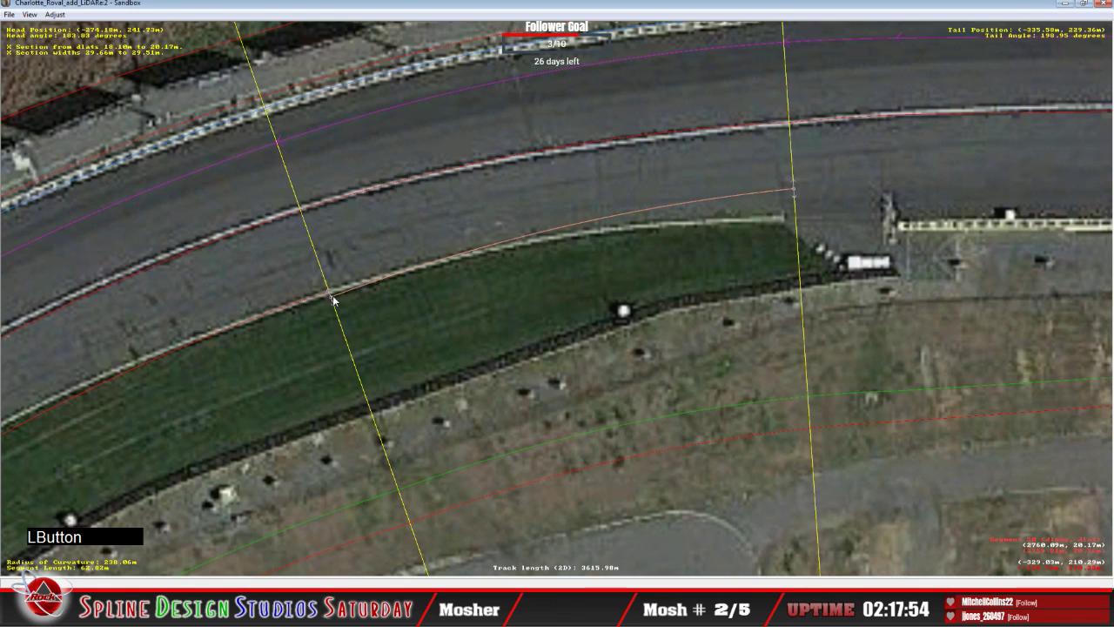
click(329, 297)
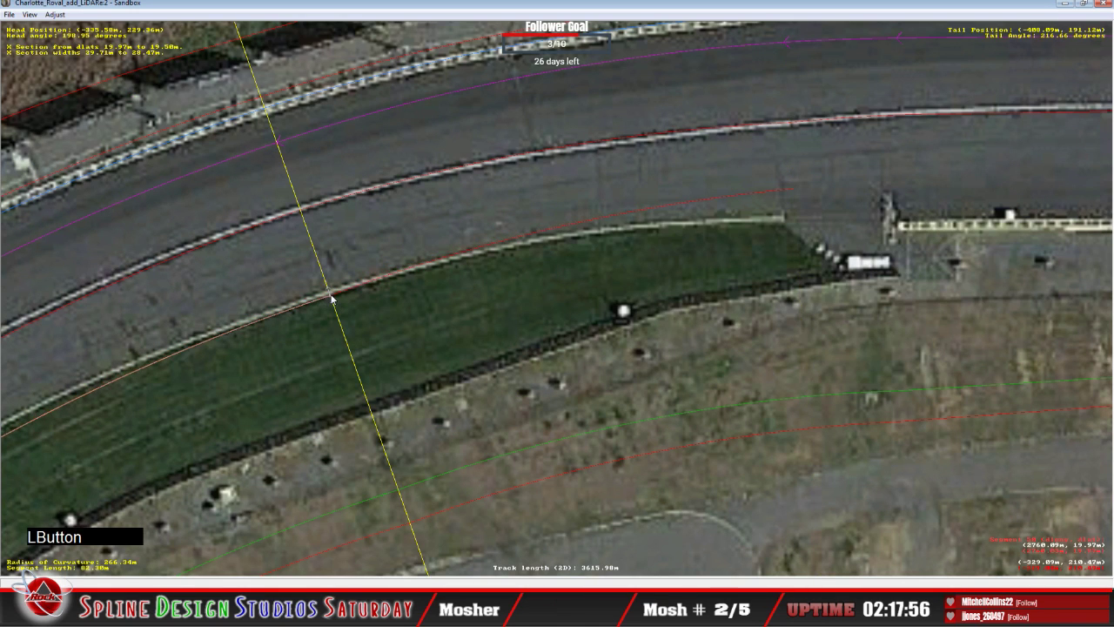
right_click(331, 294)
click(356, 302)
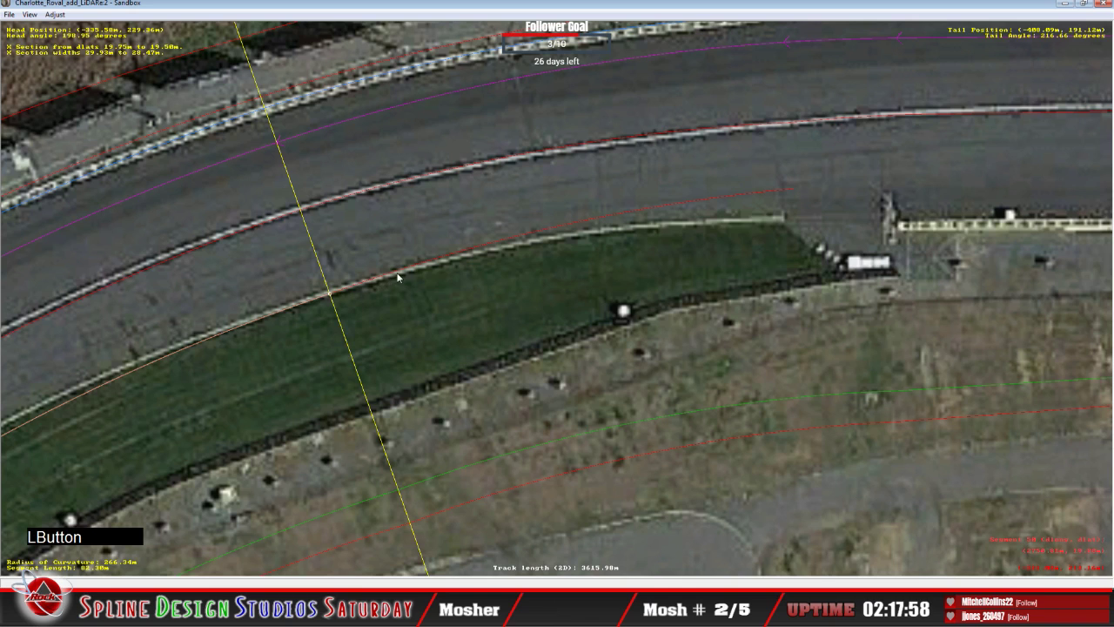
click(794, 206)
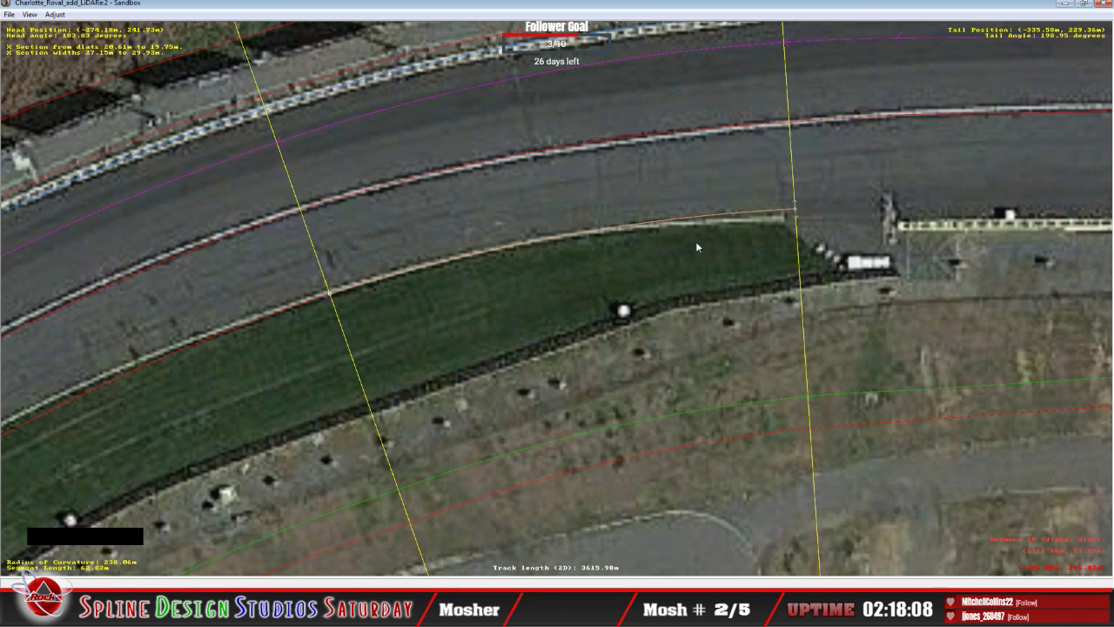
Insert an X section in the 81.09 m curved segment, at the far end of the 82.30 m segment.
key(c)
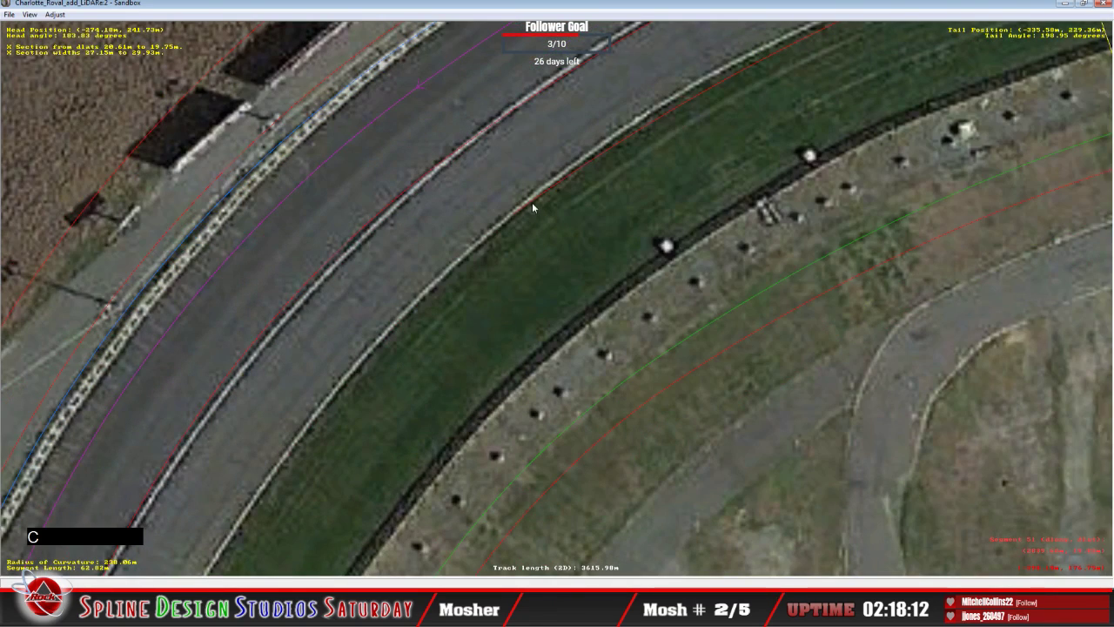
click(533, 206)
right_click(448, 251)
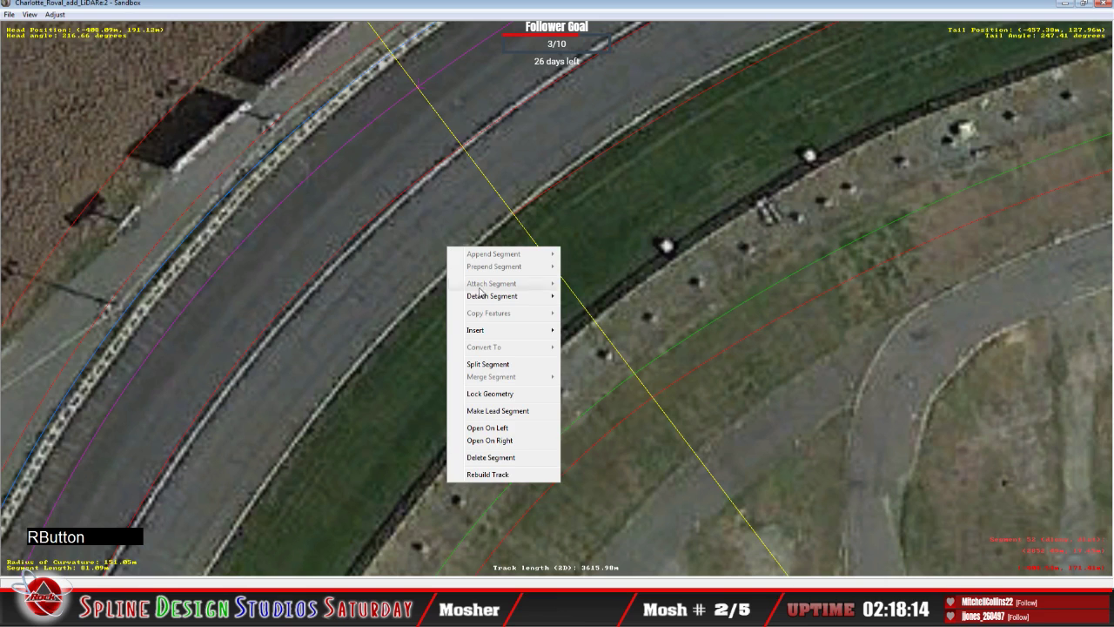
mouse_move(505, 325)
click(609, 355)
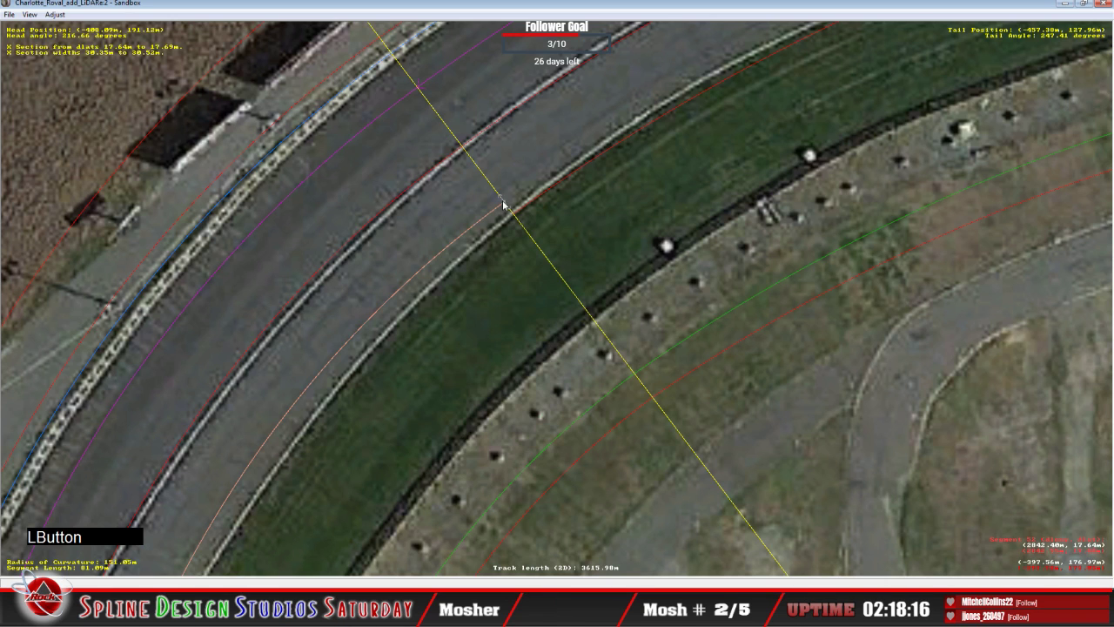
Move the head end of the 81.09 m segment's X section to dlat 19.38 m, onto the white line along the inner grass.
click(519, 216)
drag(519, 216, 516, 216)
click(512, 218)
key(z)
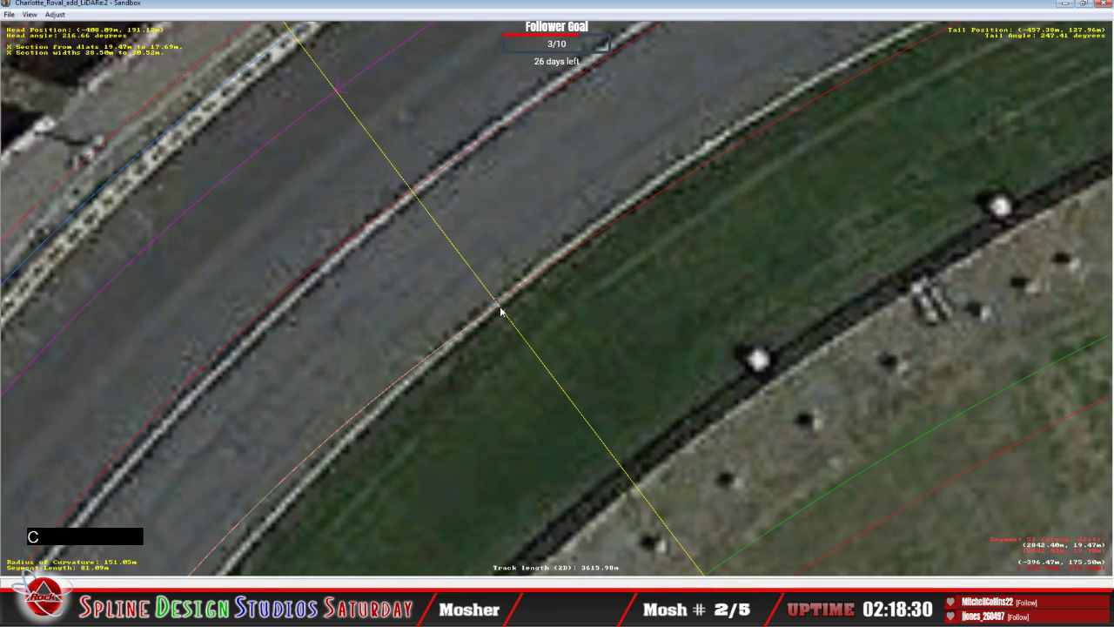
drag(500, 311, 454, 353)
key(z)
right_click(485, 305)
click(501, 311)
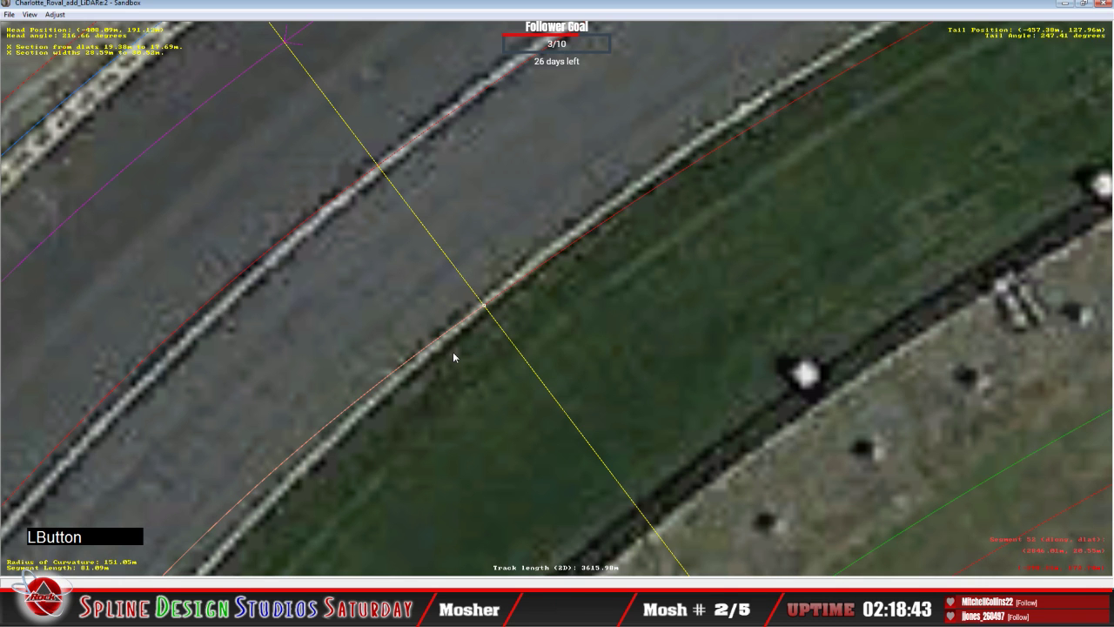
Move the end point of segment 52's X Section onto the inner white line, at a lateral offset of about 19.32 m.
key(c)
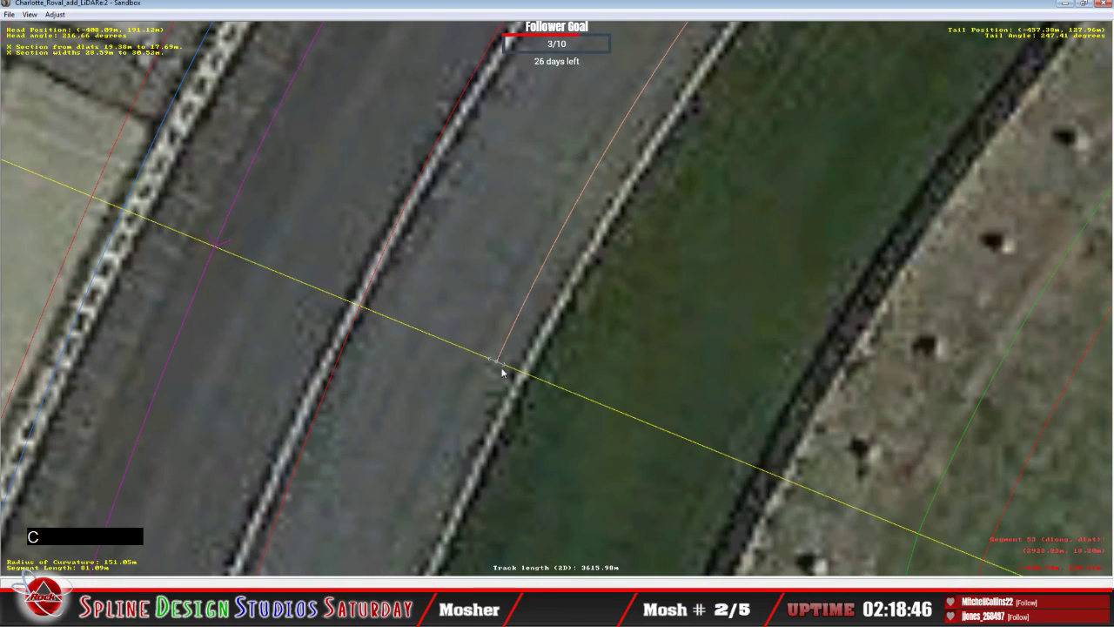
drag(502, 365, 519, 376)
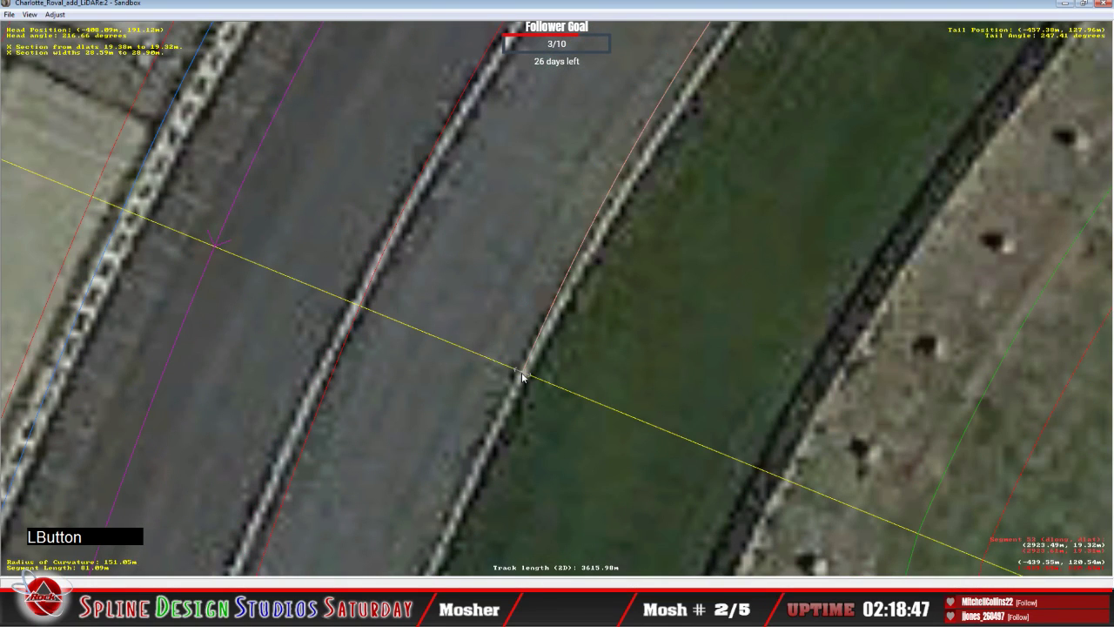
Insert an X Section on segment 53, the segment following the newly adjusted one.
key(c)
click(521, 345)
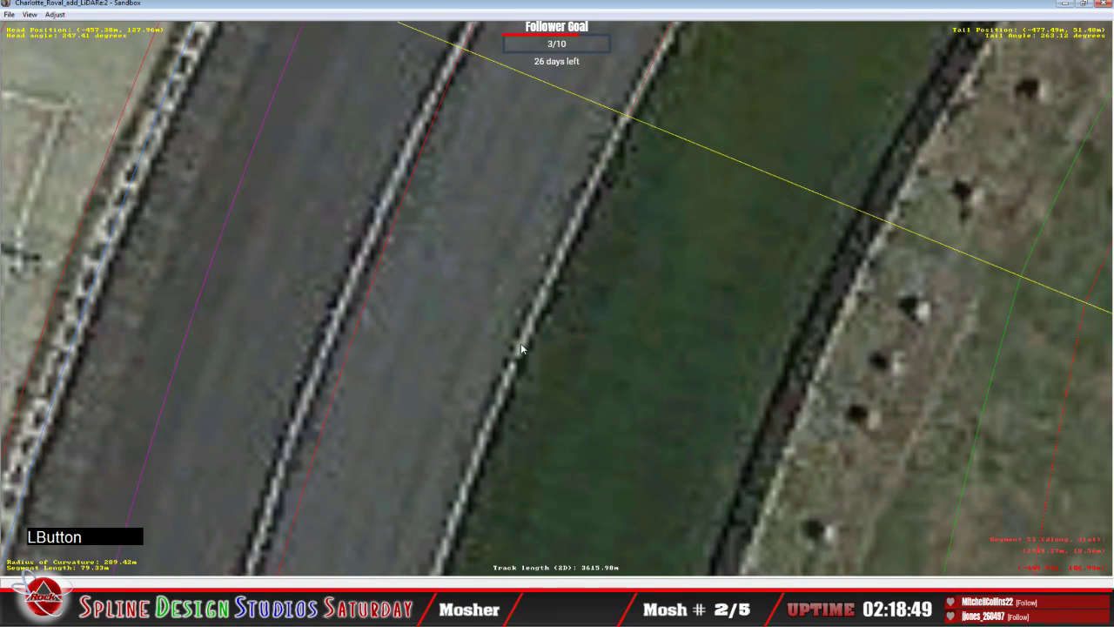
right_click(521, 343)
mouse_move(549, 431)
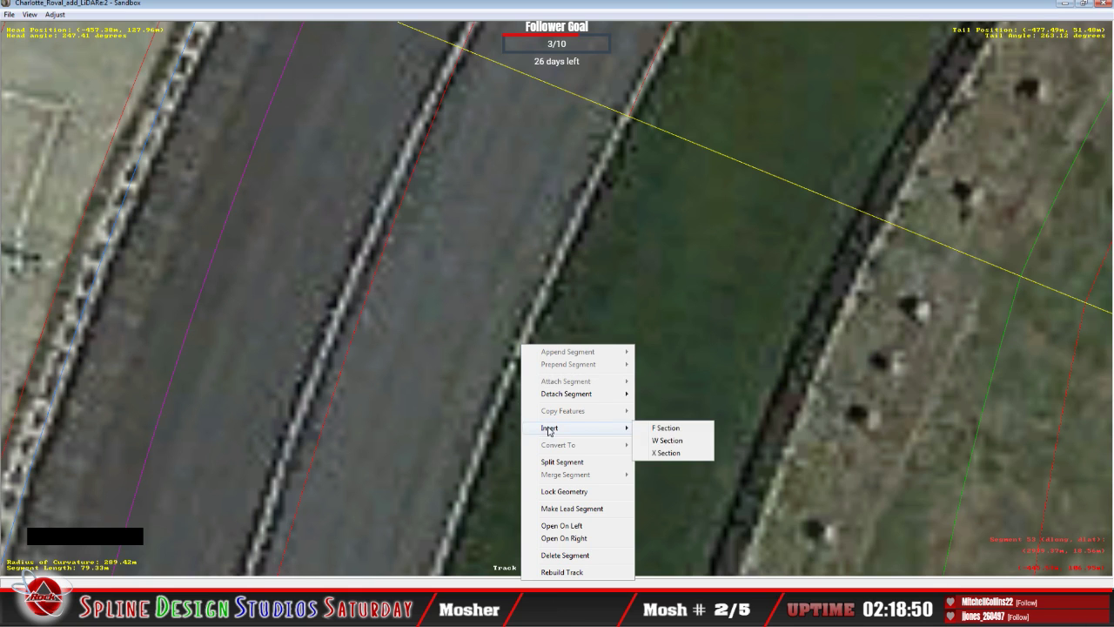
click(664, 452)
Match the X Section points at the boundary of segments 52 and 53 on the white line, at about 19.57 m.
drag(609, 110, 627, 124)
click(627, 122)
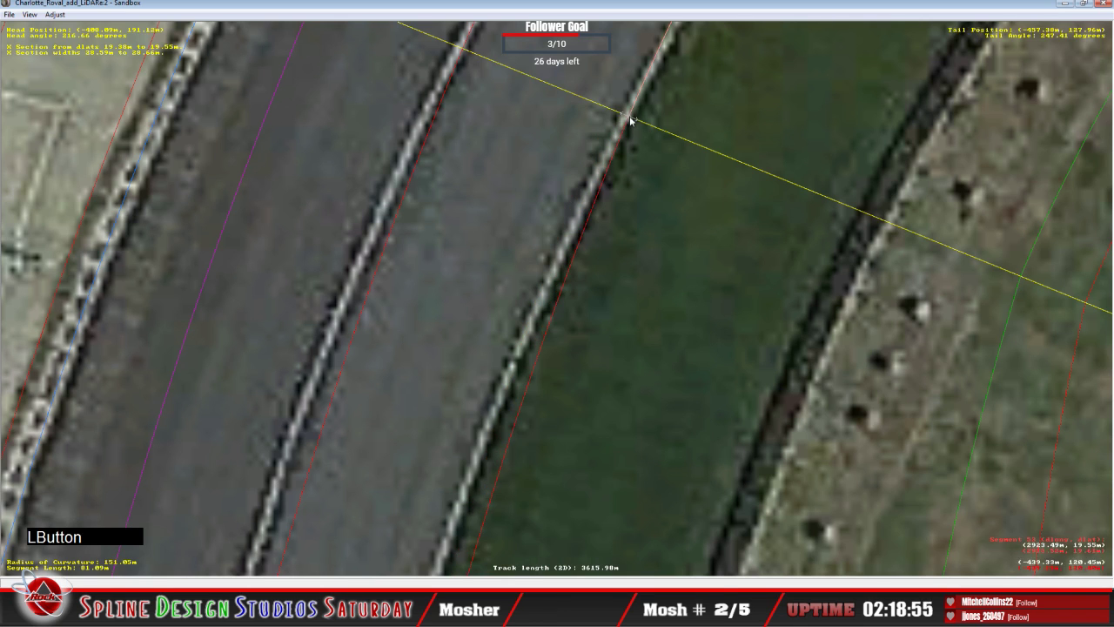
right_click(630, 121)
click(651, 125)
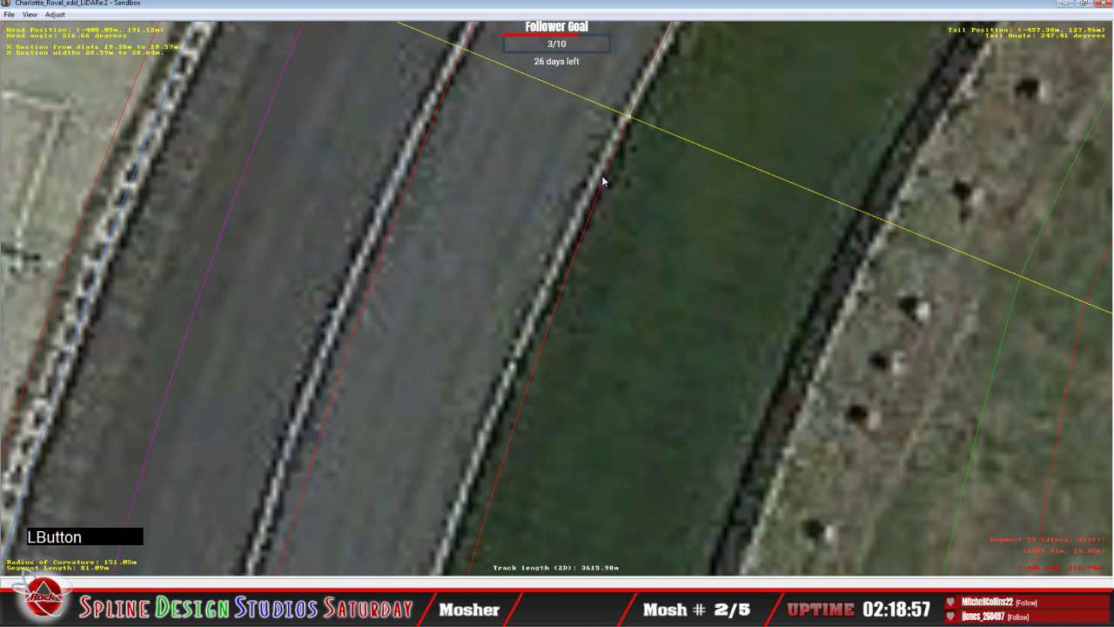
Move the end point of segment 53's X Section onto the white line beside the grass, at about 19.66 m.
key(c)
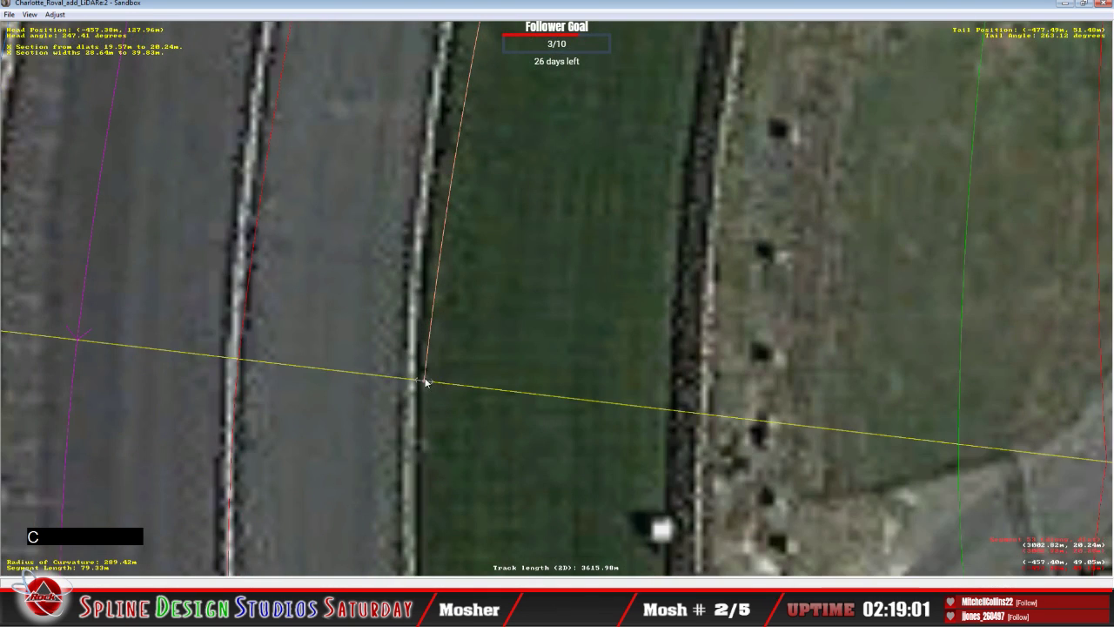
drag(426, 382, 415, 380)
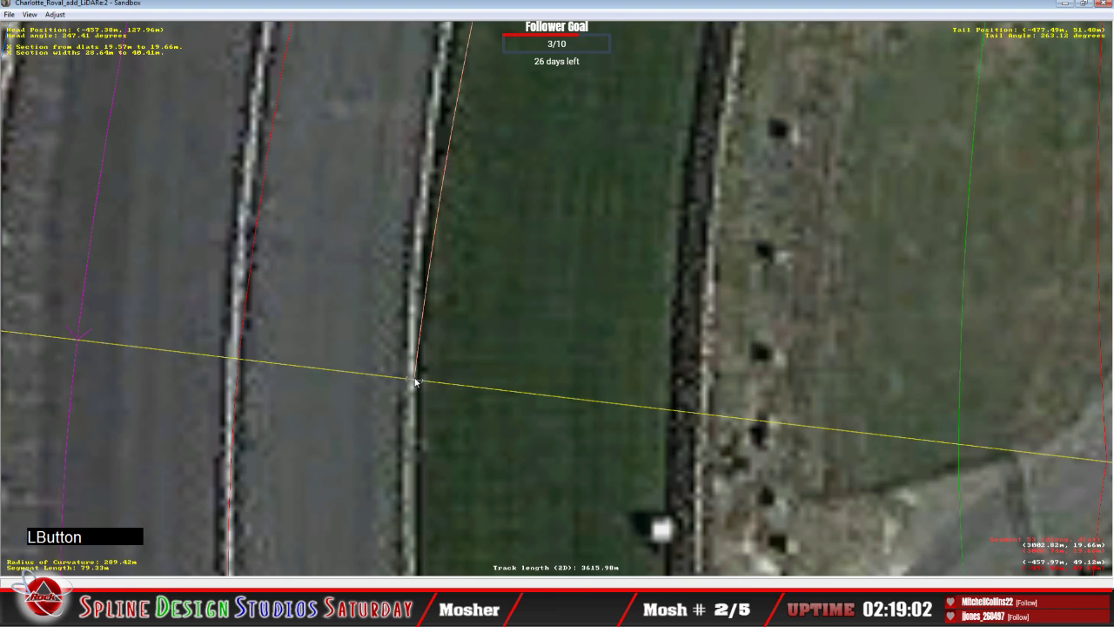
key(x)
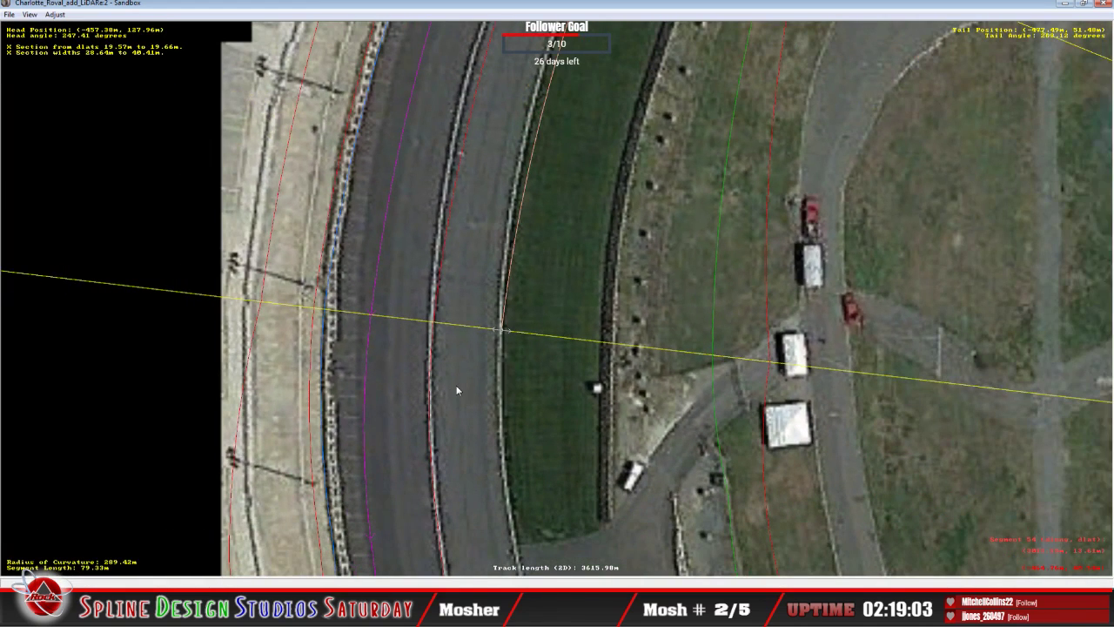
key(x)
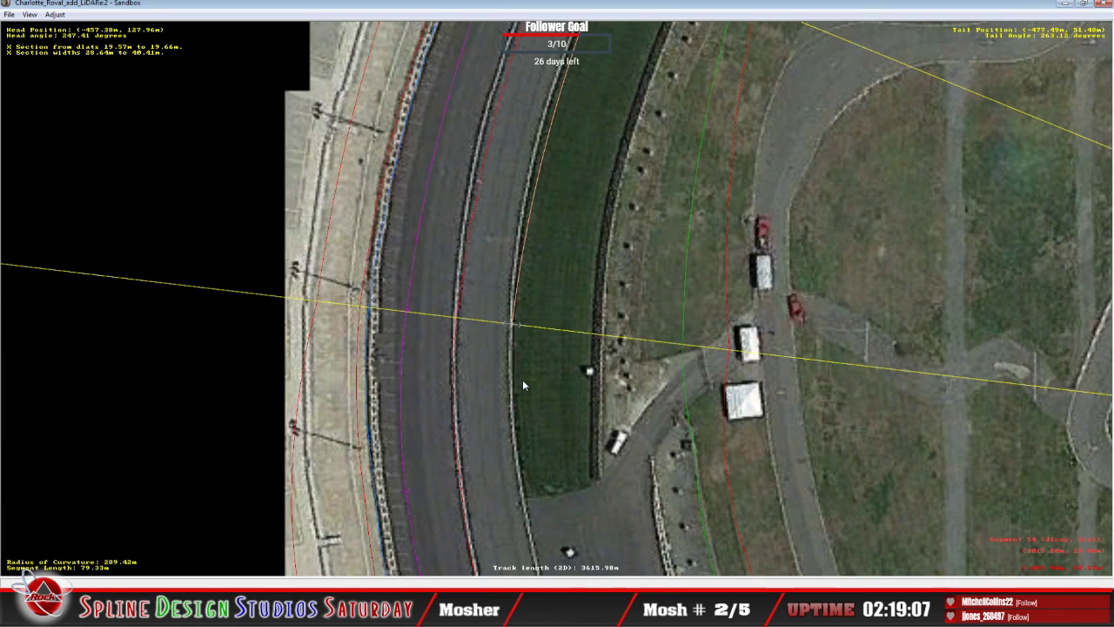
key(z)
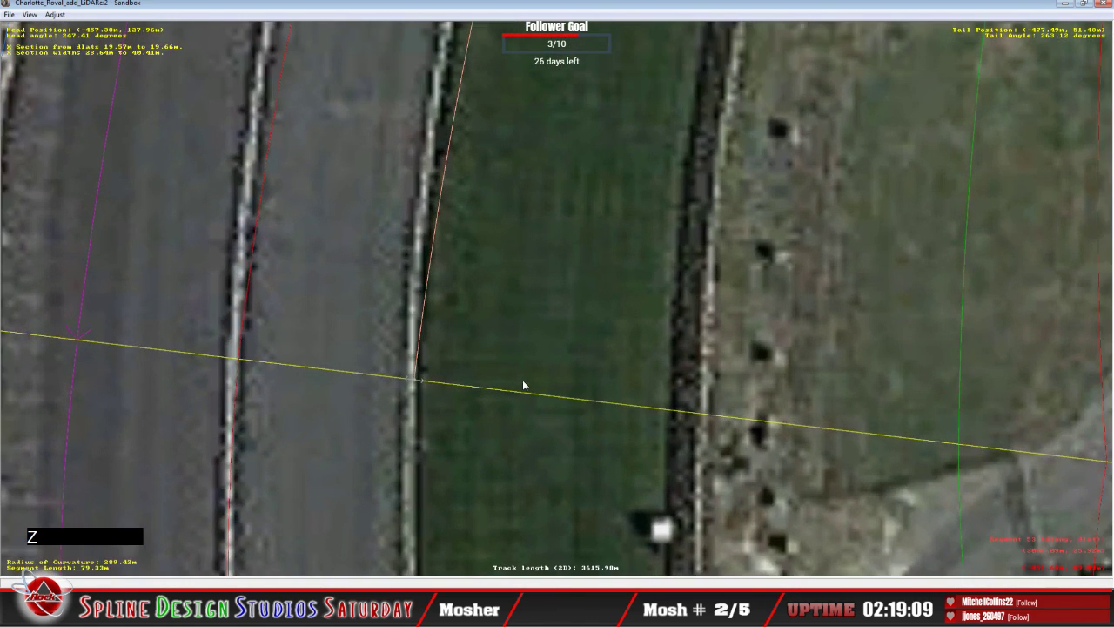
Insert an X Section on segment 54, where the white line runs along the end of the grass strip.
key(c)
click(478, 301)
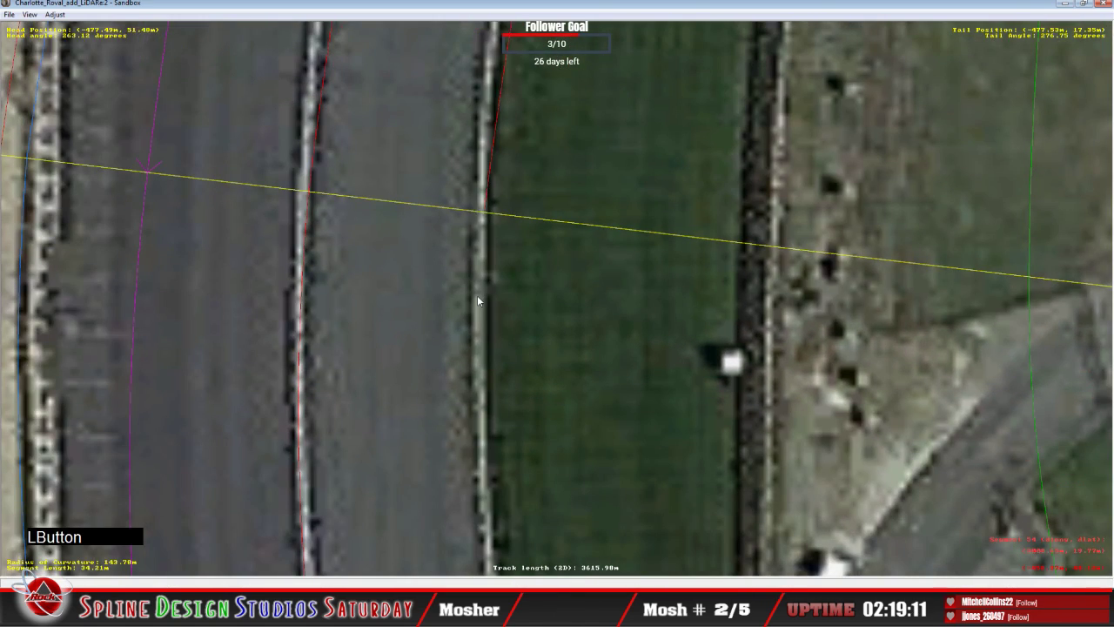
right_click(478, 301)
mouse_move(514, 383)
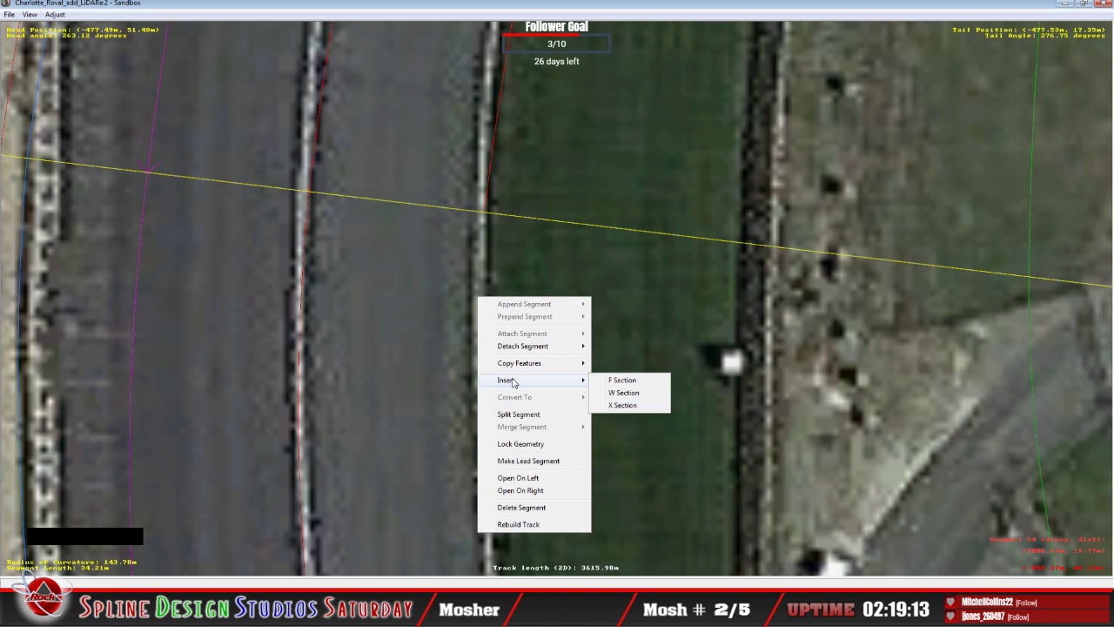
click(612, 405)
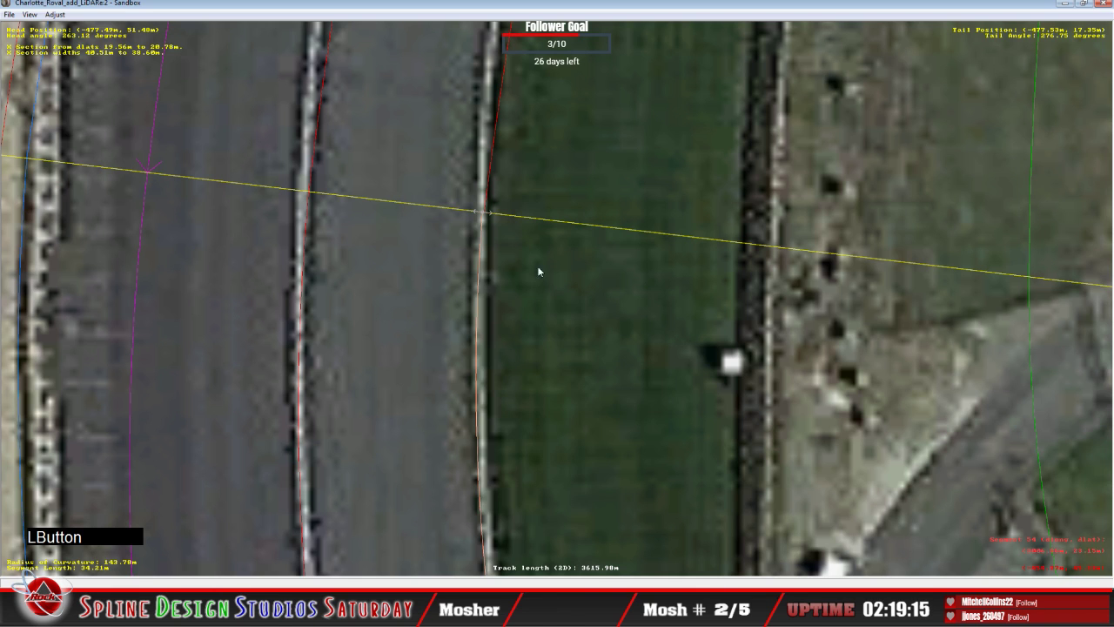
Match the X Section points at the boundary of segments 53 and 54 on the white line, at about 19.67 m.
click(488, 215)
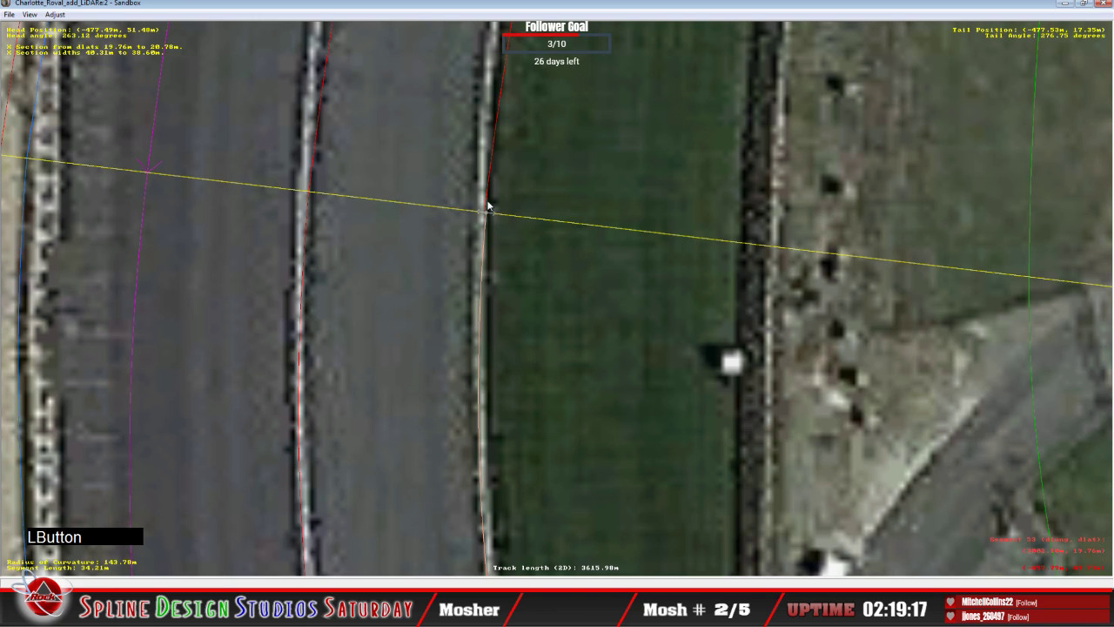
click(488, 216)
right_click(486, 217)
click(506, 228)
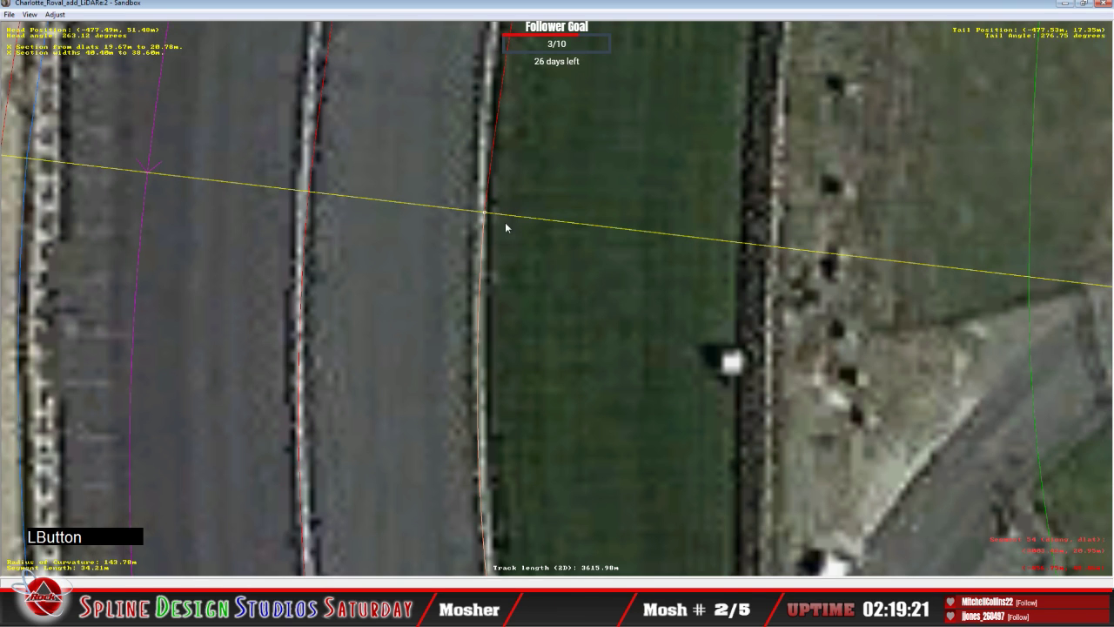
Insert an X Section on segment 55, just past the end of the grass strip.
click(480, 338)
key(c)
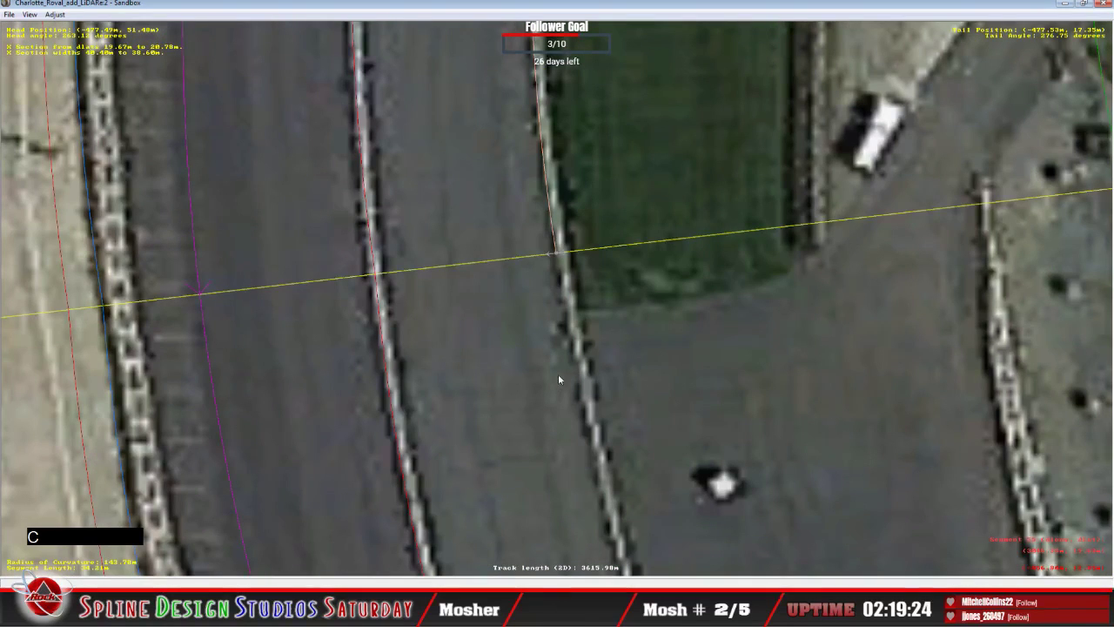
click(558, 369)
right_click(558, 369)
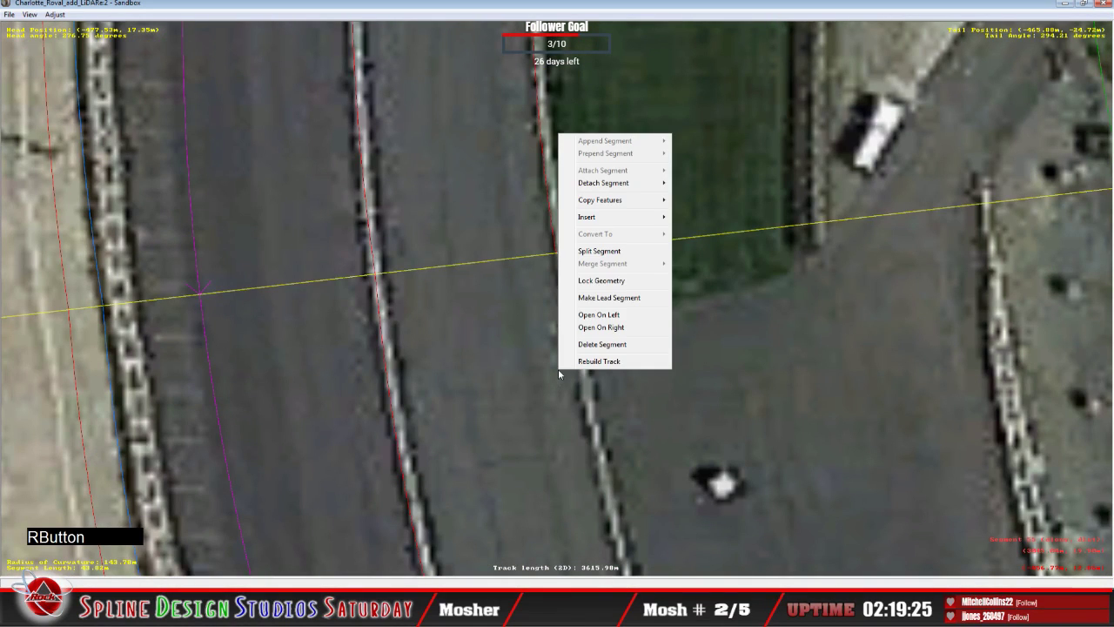
mouse_move(610, 217)
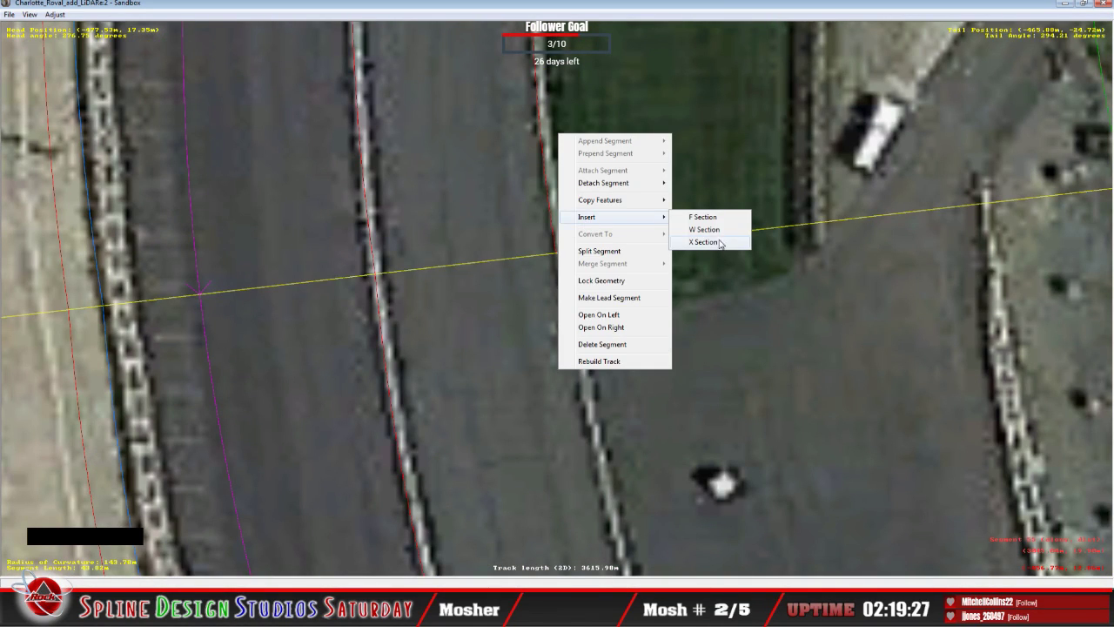
click(704, 242)
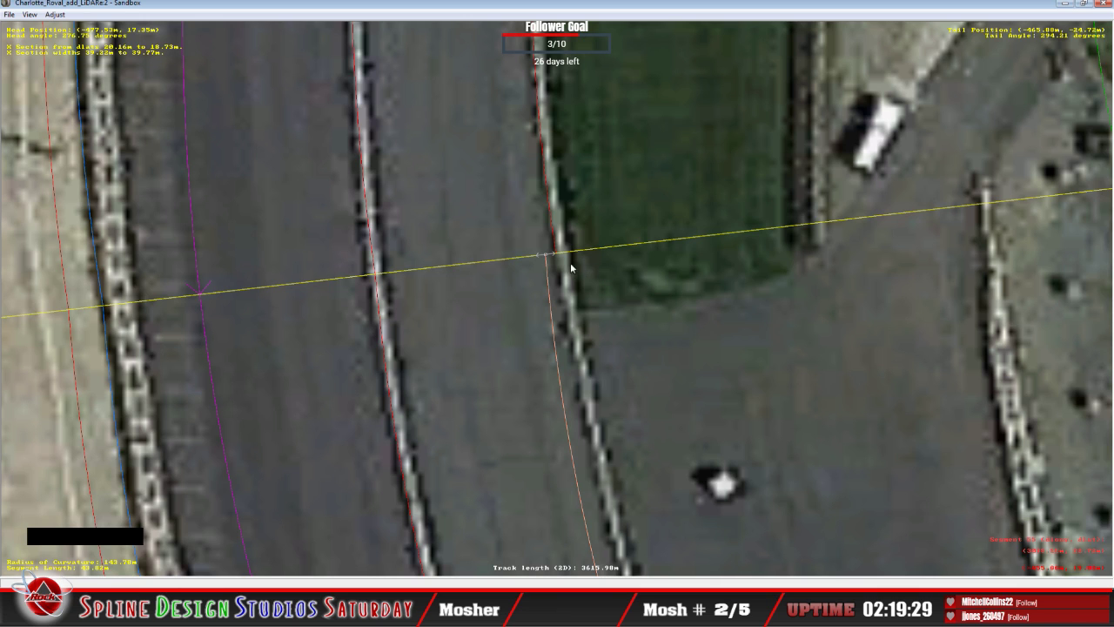
Match the X Section points at the boundary of segments 54 and 55 beside the white line, at about 20.74 m.
drag(546, 254, 559, 258)
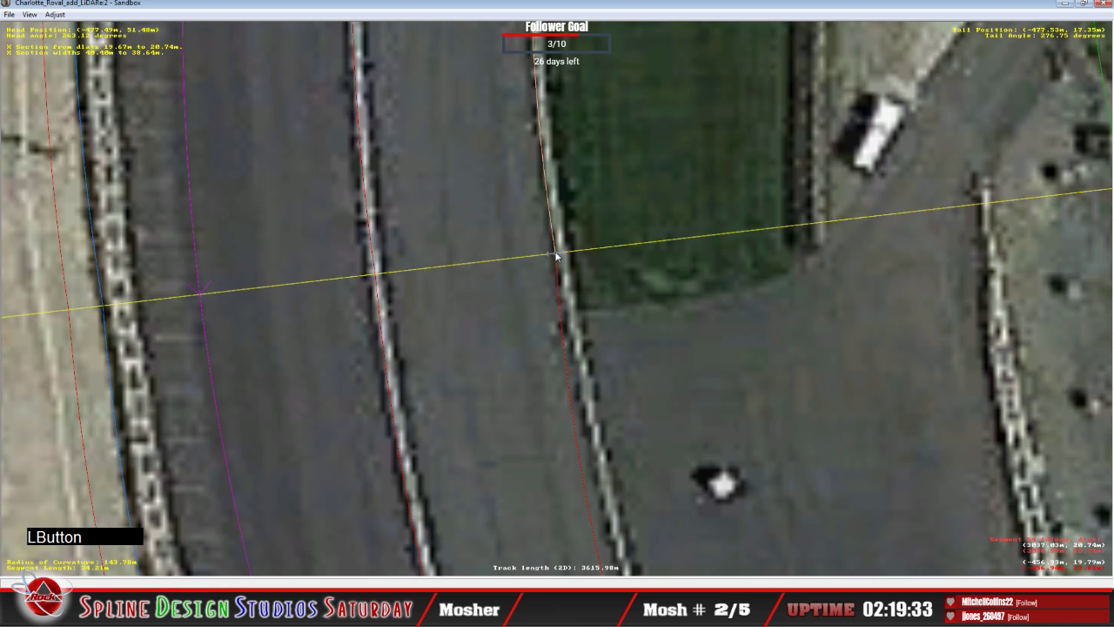
right_click(557, 252)
click(574, 258)
Move the end point of segment 55's X Section onto the white line, at a lateral offset of about 19.85 m.
click(553, 255)
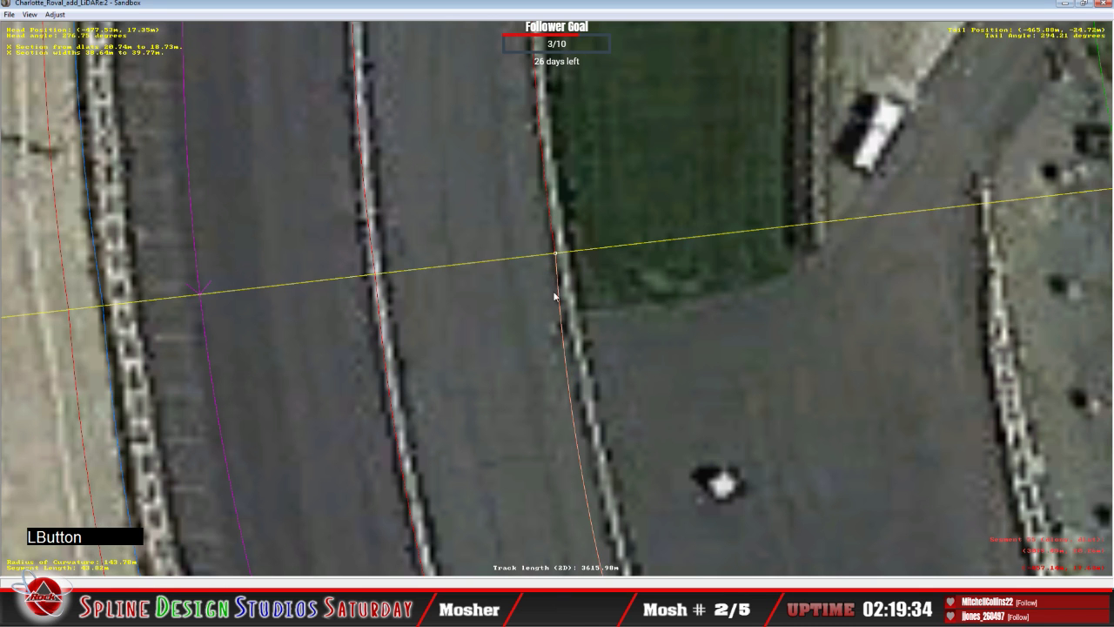
key(Right)
key(Right)
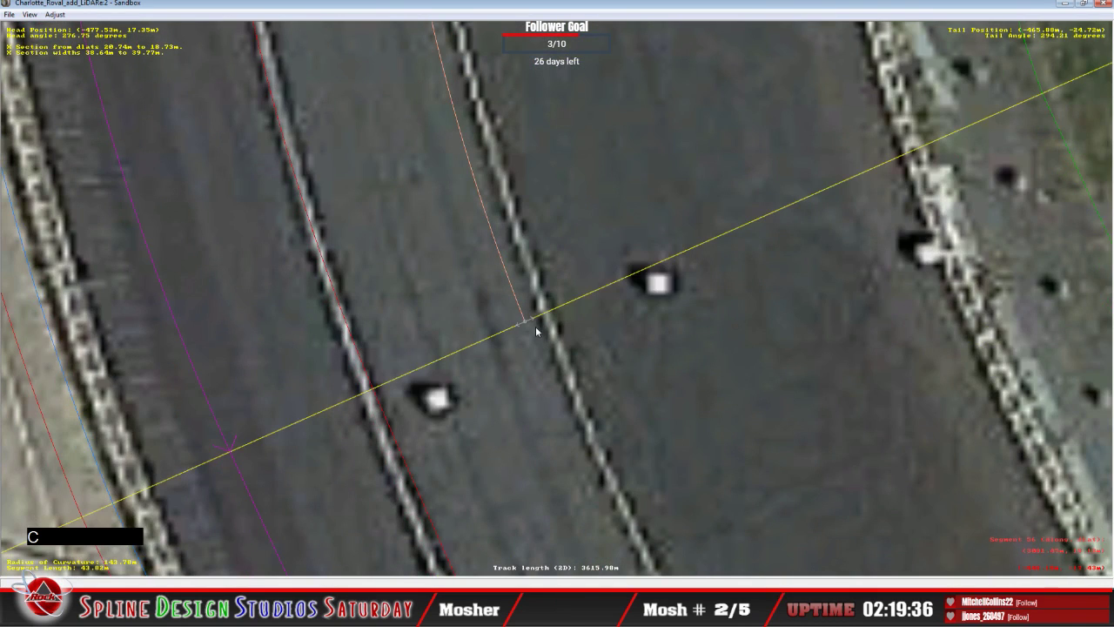
drag(526, 319, 540, 310)
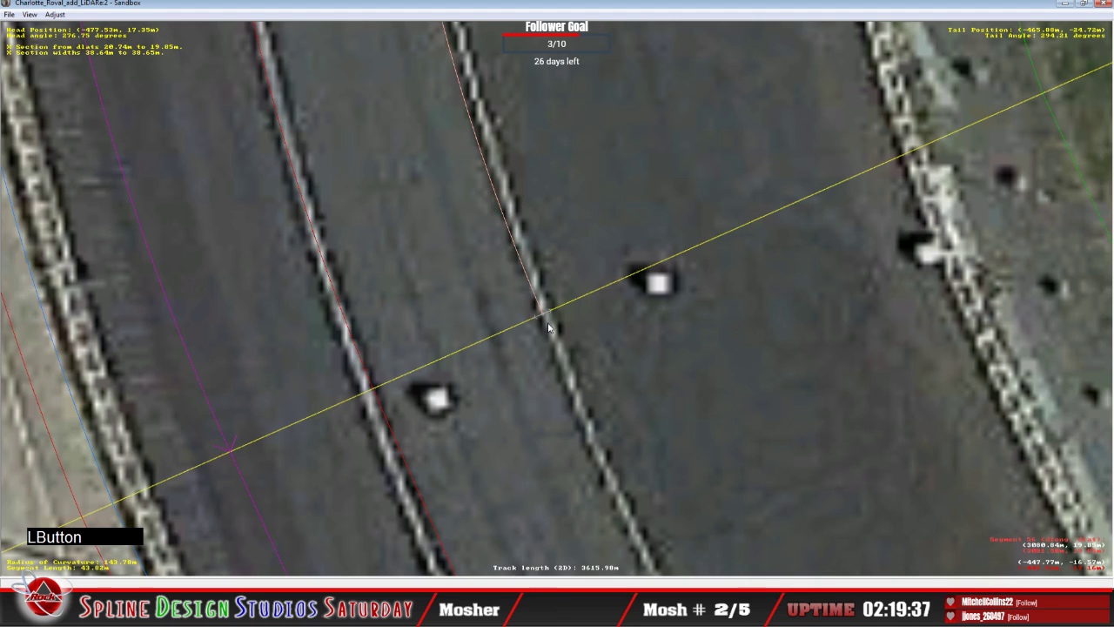
Insert an X Section on segment 56 to continue the line along the paved infield.
right_click(579, 384)
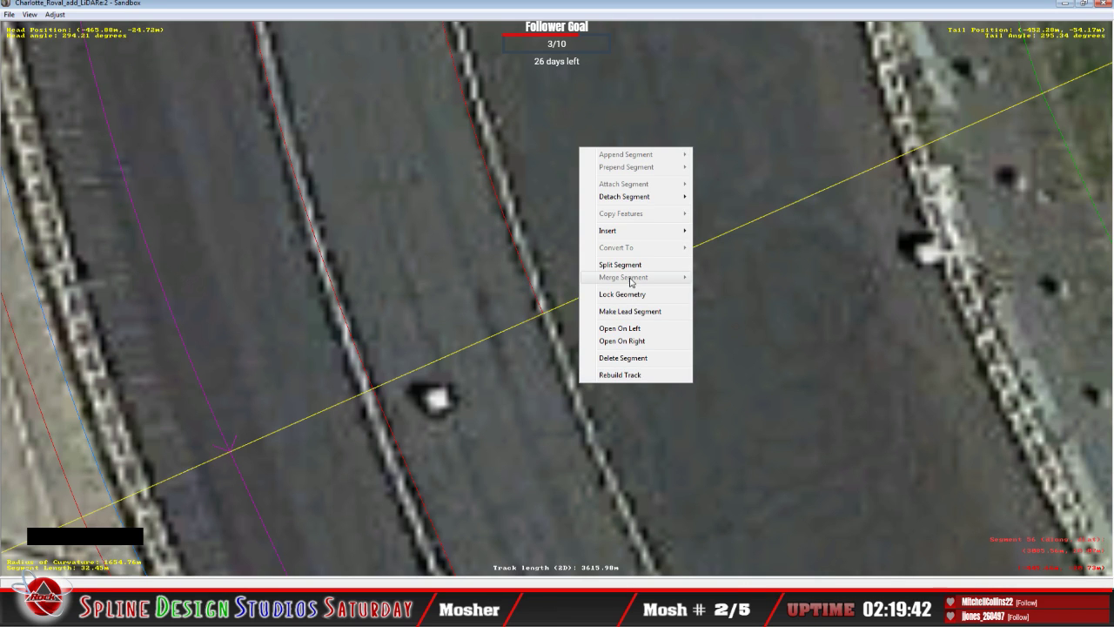
mouse_move(624, 235)
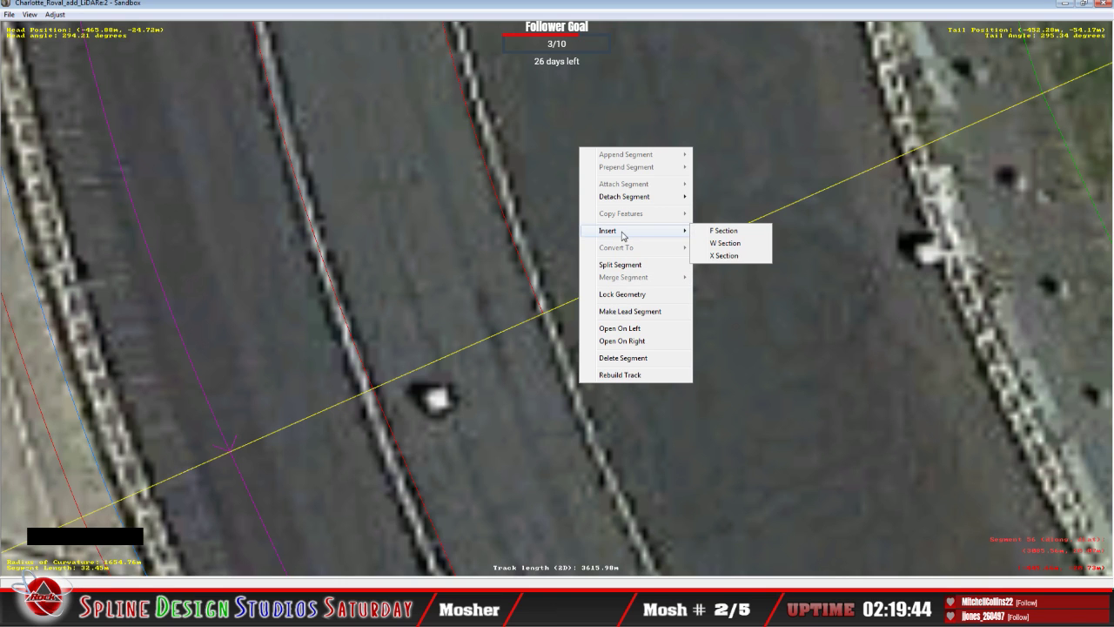
click(724, 255)
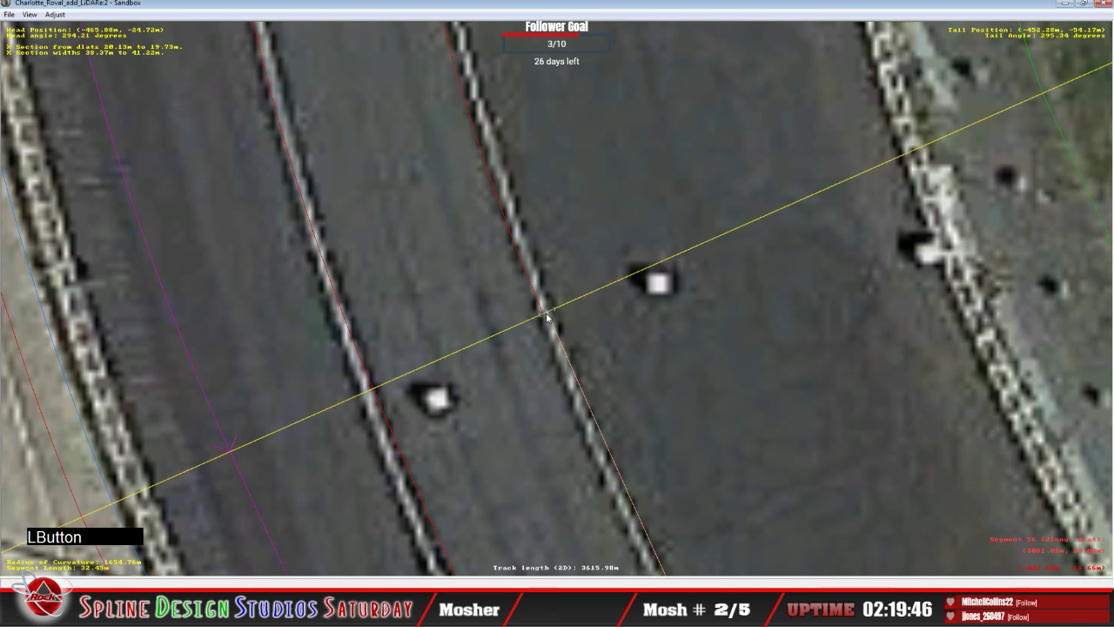
Match the X Section points at the boundary of segments 55 and 56 on the white line, at about 20.09 m.
drag(547, 318, 548, 315)
right_click(548, 315)
click(569, 324)
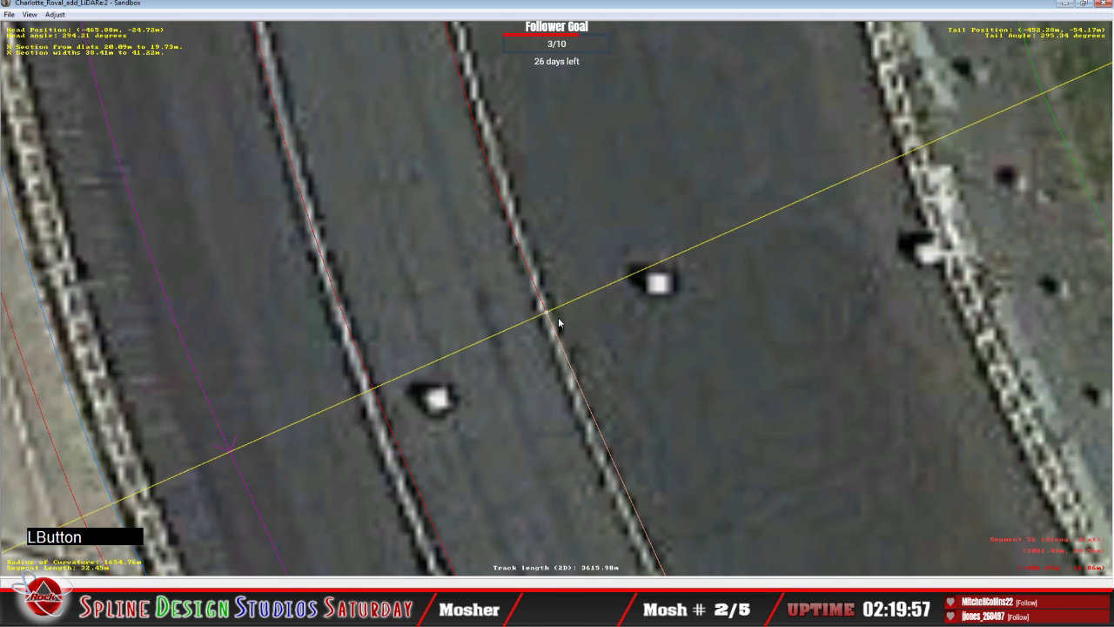
Insert an X Section on segment 57, the curved segment about 34 m long.
key(Up)
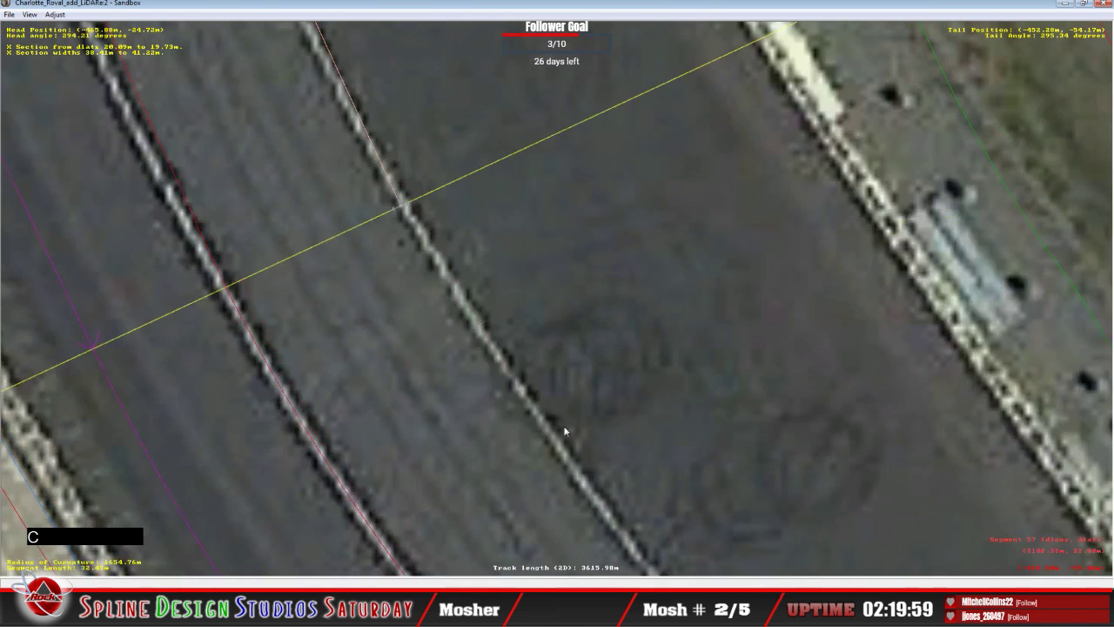
click(430, 250)
right_click(430, 251)
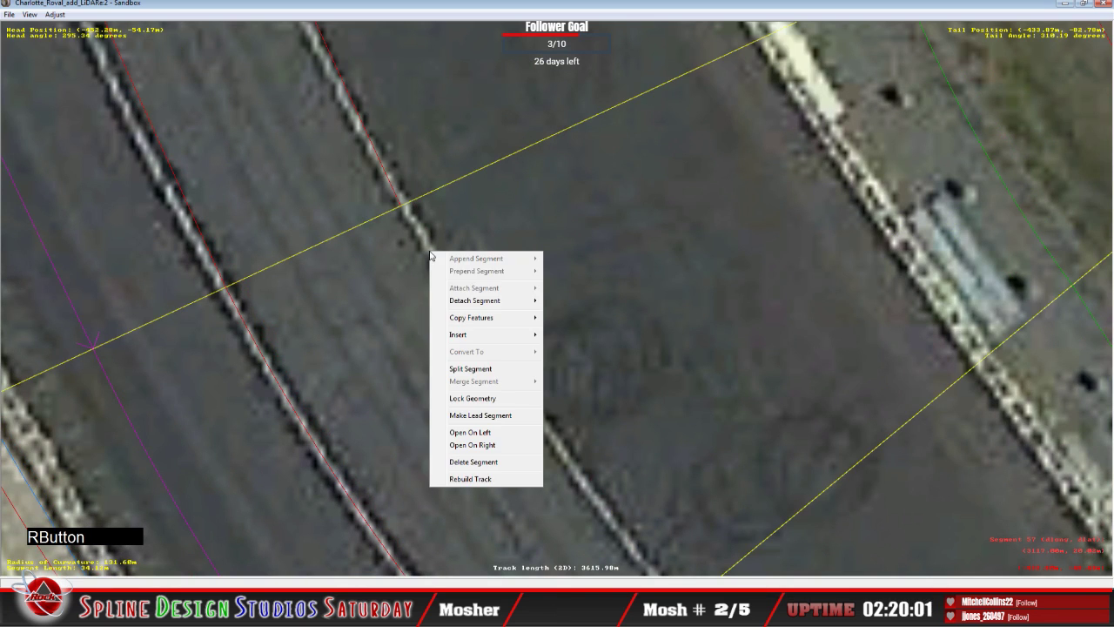
mouse_move(489, 337)
click(550, 347)
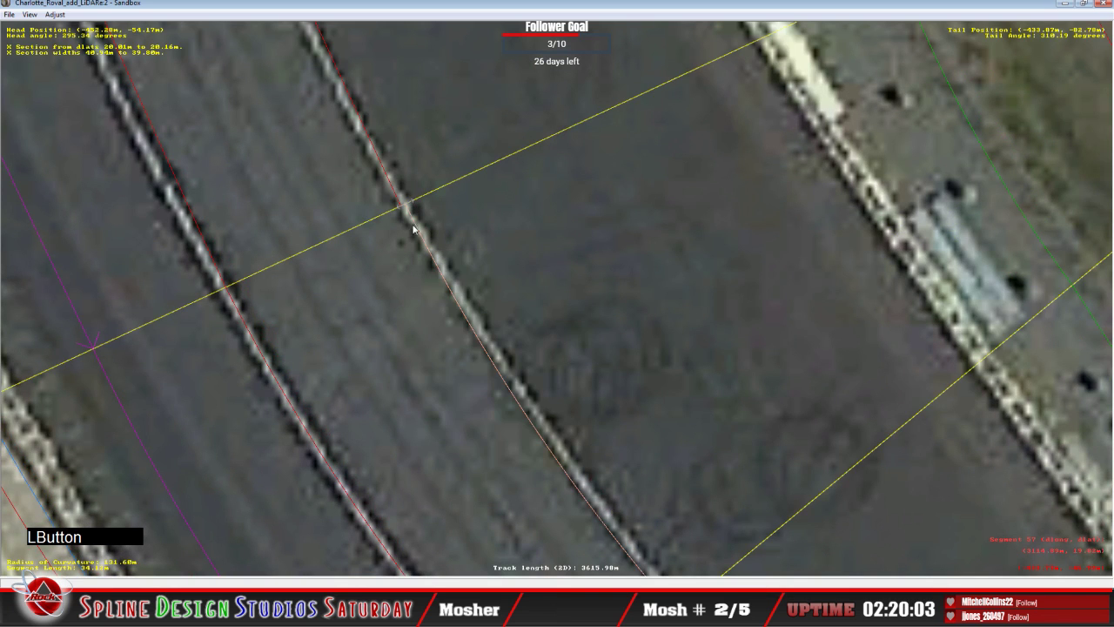
Match the X Section points at the boundary of segments 56 and 57 on the white line, at about 19.94 m.
click(403, 209)
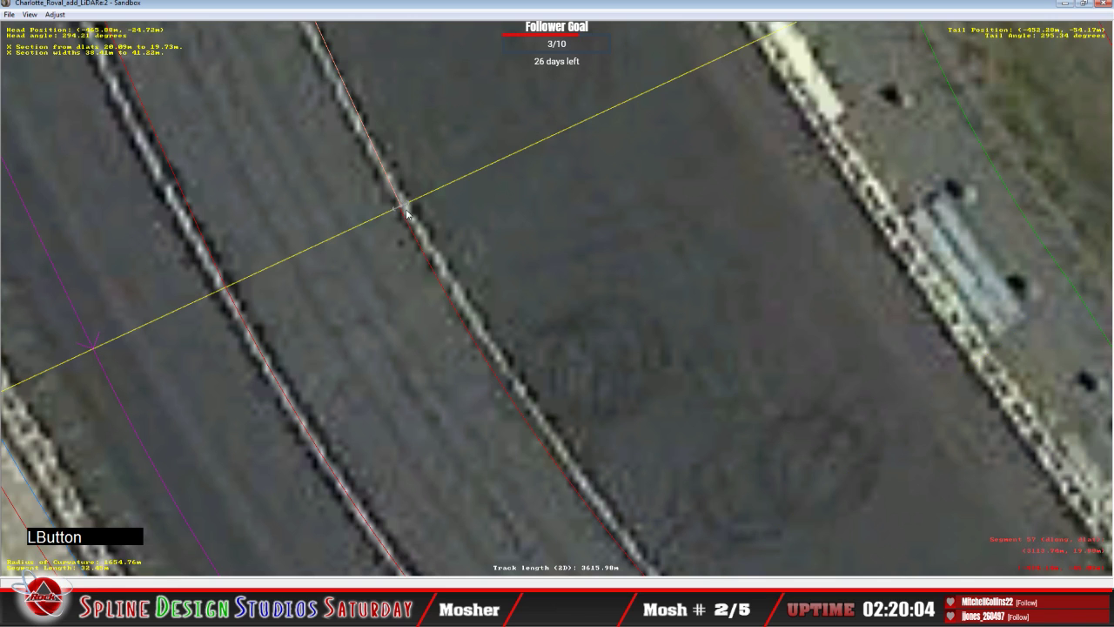
mouse_move(406, 209)
mouse_down()
mouse_move(394, 215)
mouse_move(405, 209)
mouse_up()
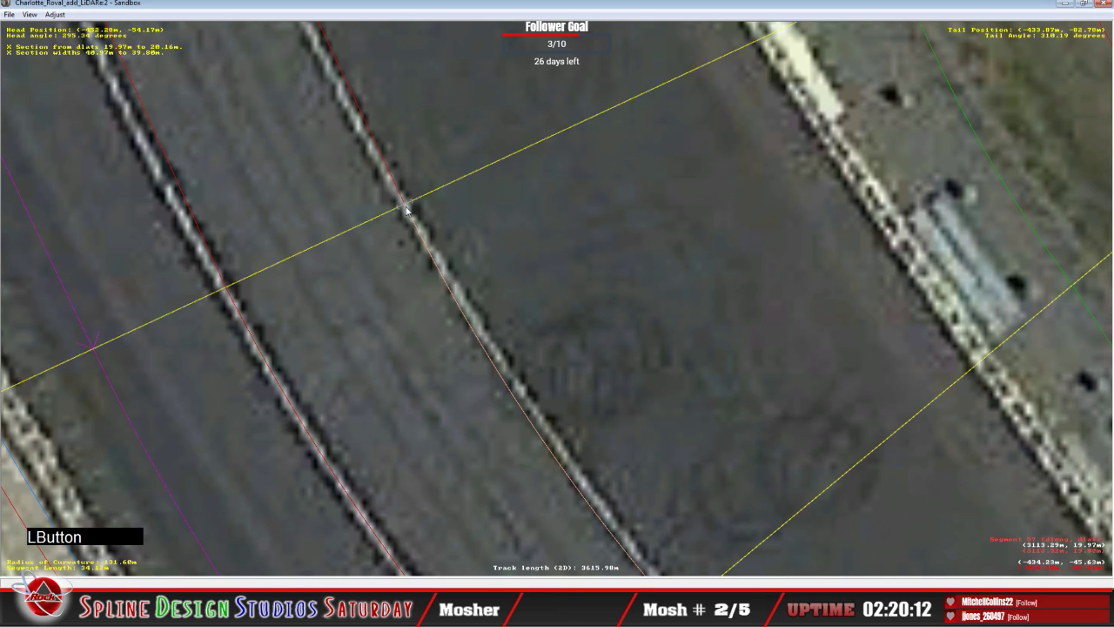
right_click(406, 209)
click(425, 228)
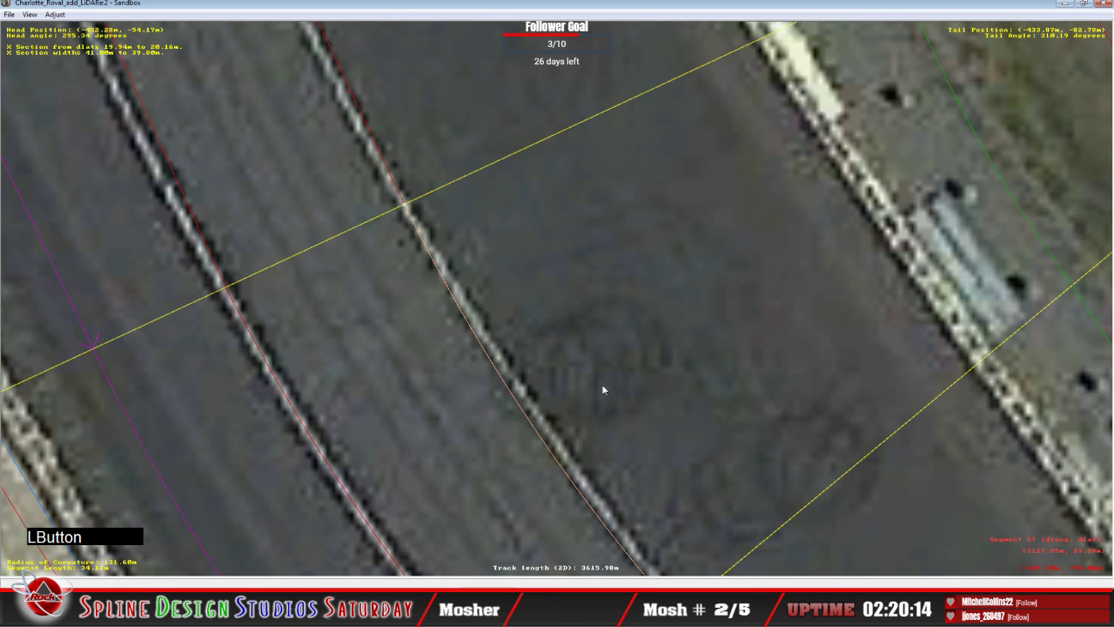
Place segment 57's tail X Section point on the white line at about 20.37 m and insert an X Section on segment 58.
key(c)
right_click(503, 325)
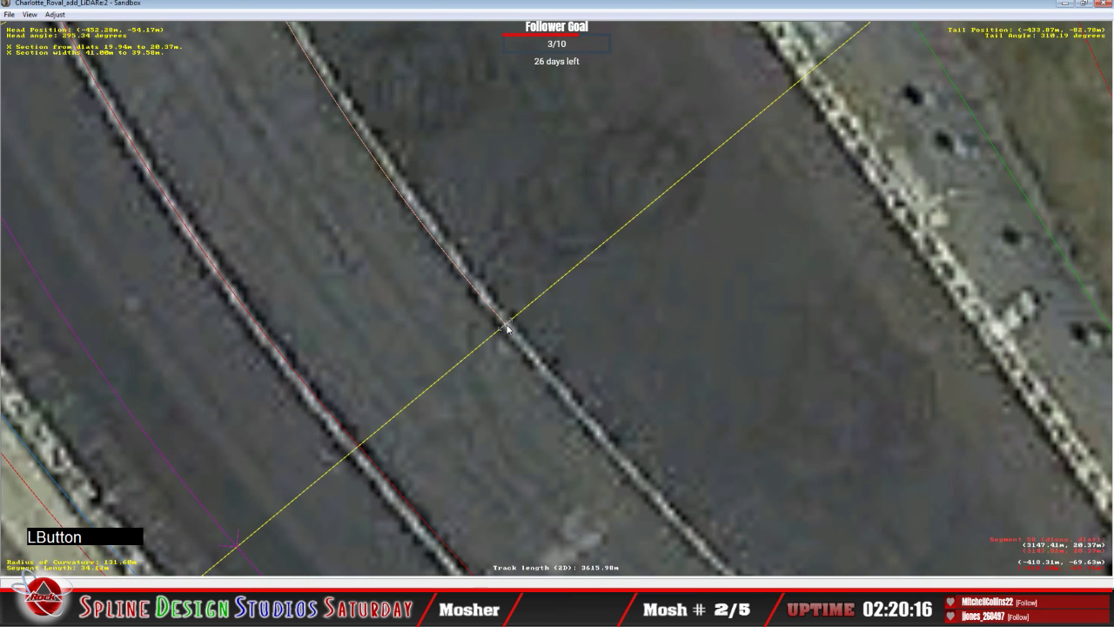
right_click(542, 366)
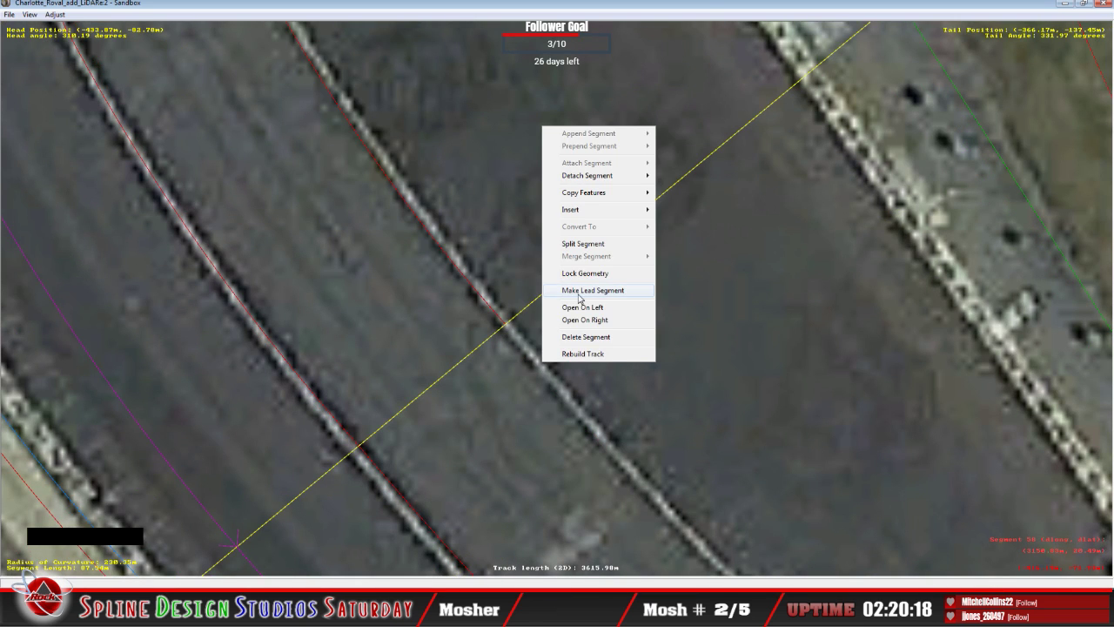
mouse_move(592, 213)
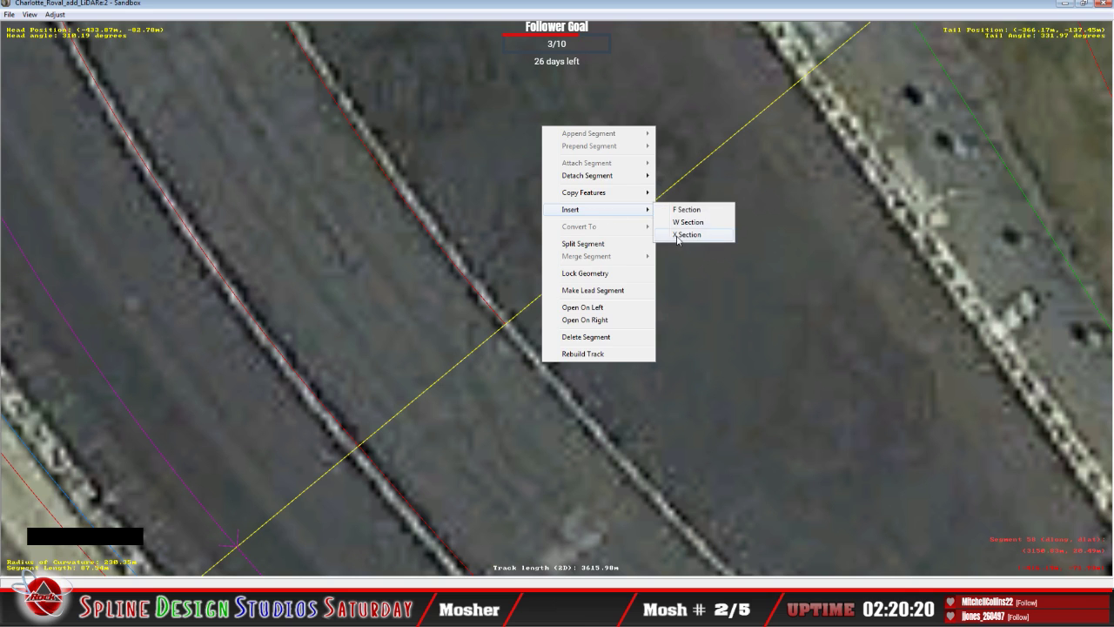
click(692, 234)
Match the X Section points at the boundary of segments 57 and 58 on the white line, at about 20.38 m.
click(505, 325)
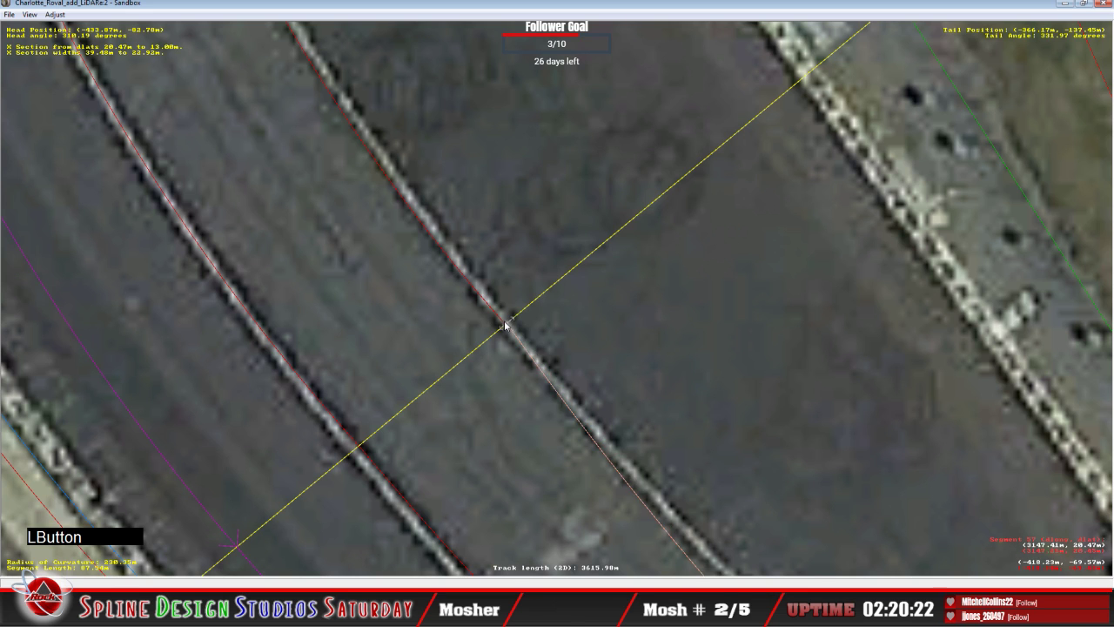
drag(510, 332, 505, 324)
right_click(506, 325)
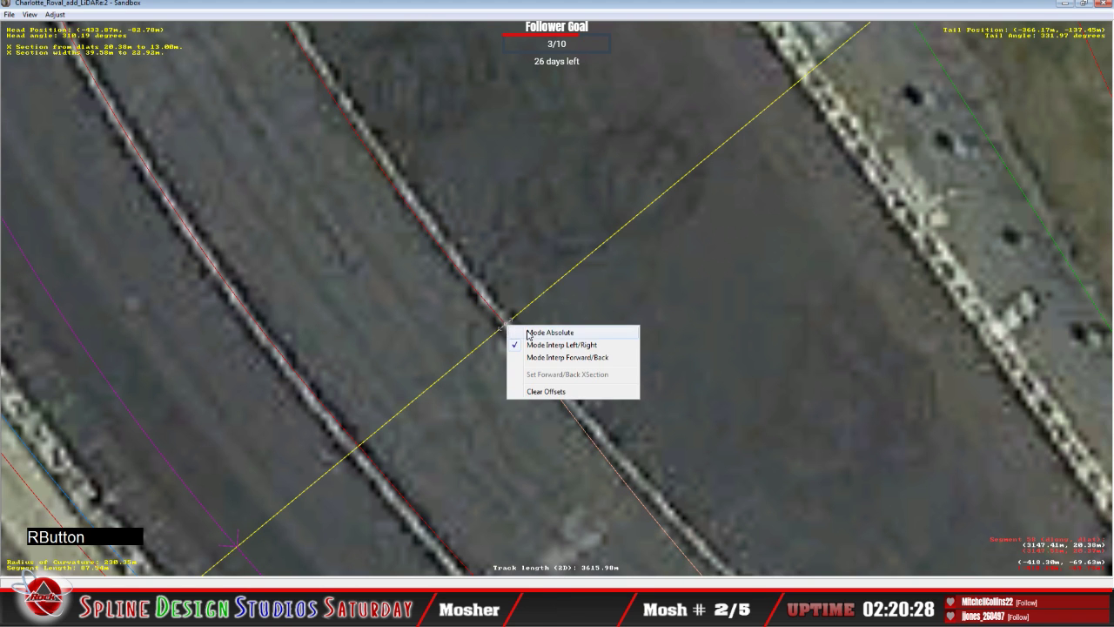
click(526, 345)
Move segment 58's tail X Section point out to the inner white line, at about 18.07 m.
key(c)
key(c)
key(c)
key(c)
key(c)
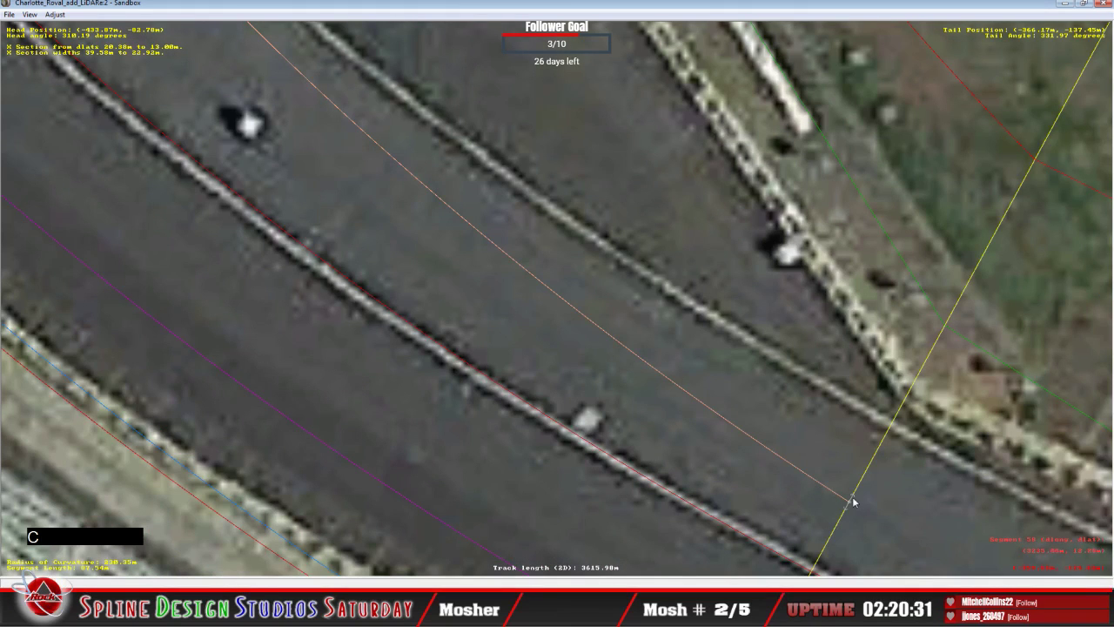
drag(854, 500, 919, 449)
key(c)
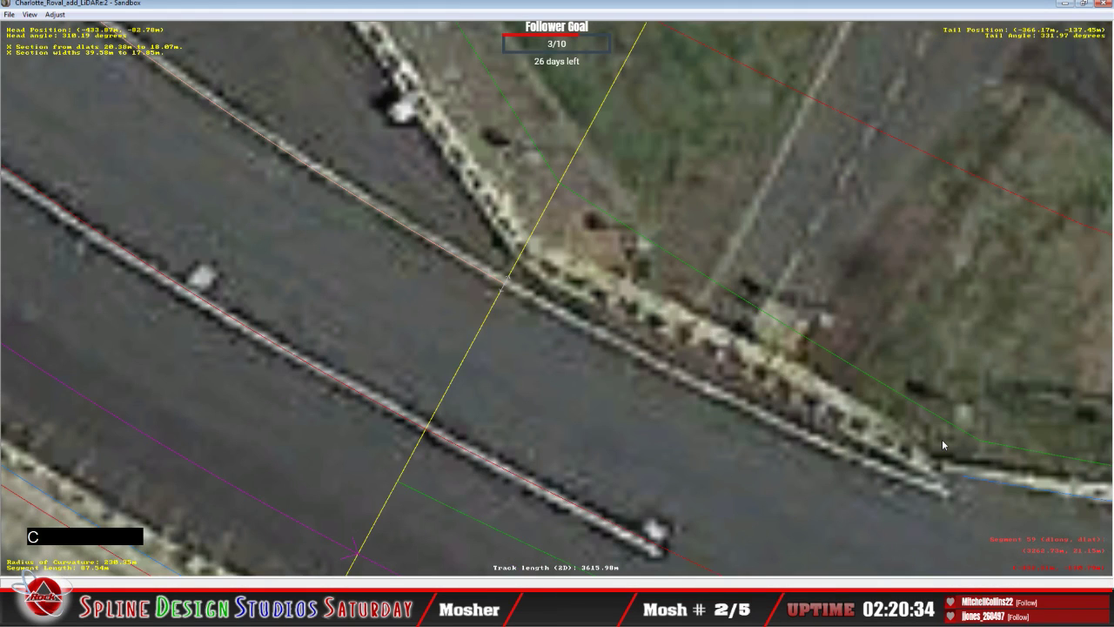
Insert an X Section on segment 59, the segment about 29 m long beside the converging wall.
right_click(536, 304)
mouse_move(645, 395)
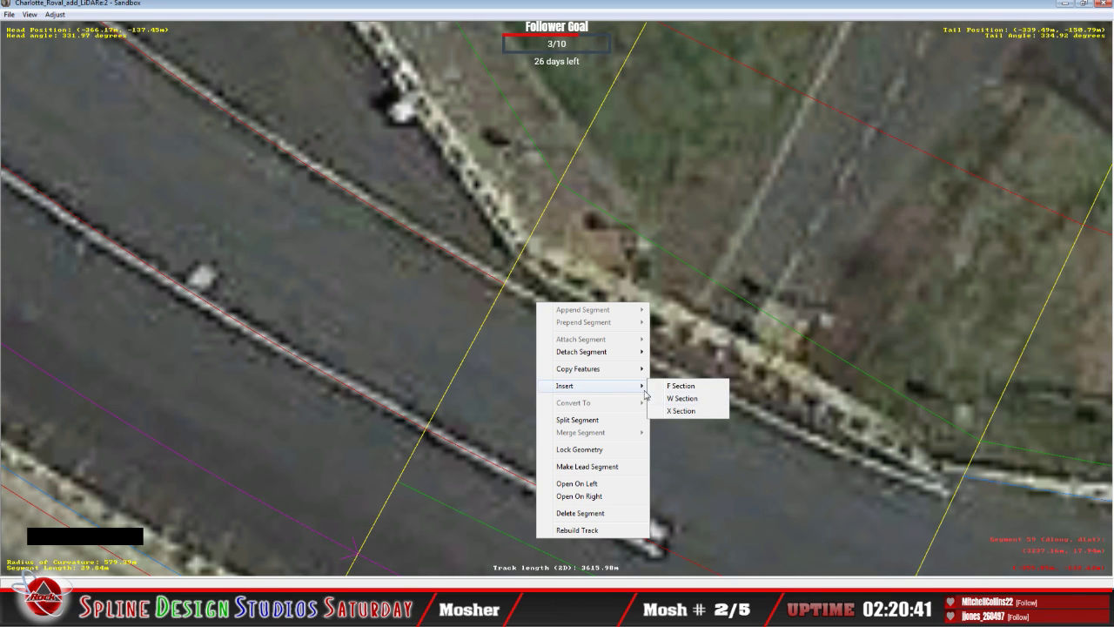
click(703, 411)
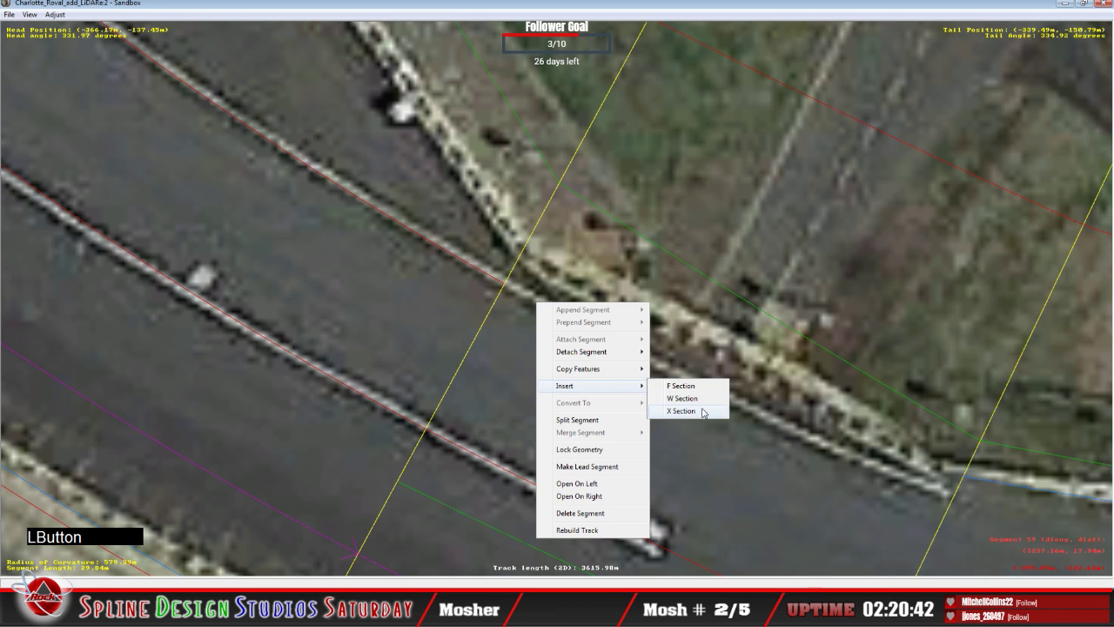
Match the X Section points at the boundary of segments 58 and 59 on the white line, at about 18.16 m.
click(502, 290)
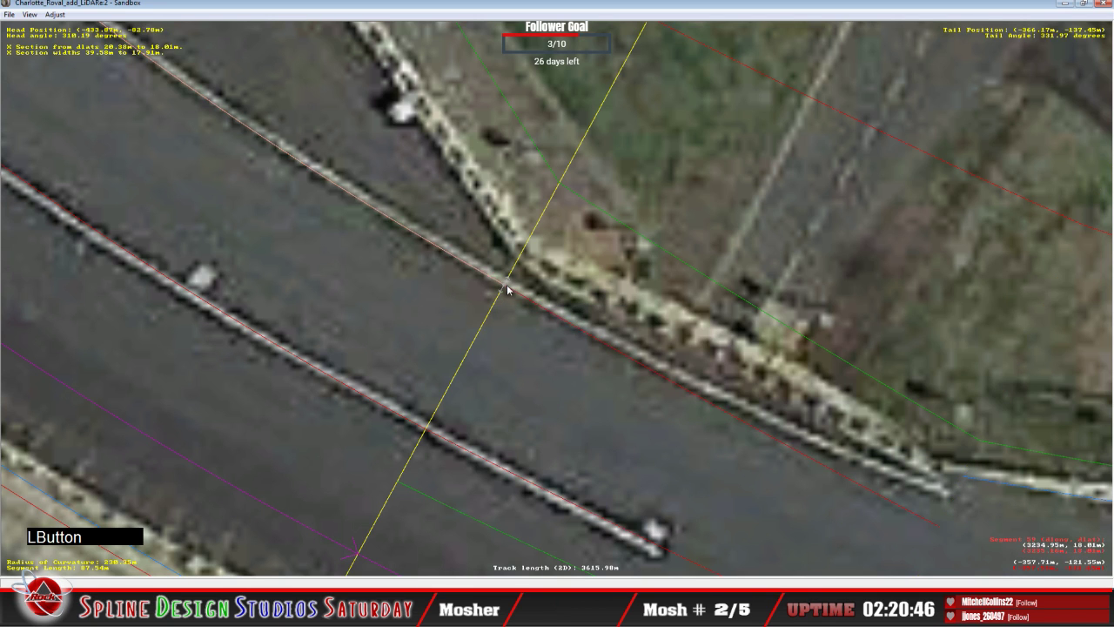
right_click(507, 288)
click(513, 290)
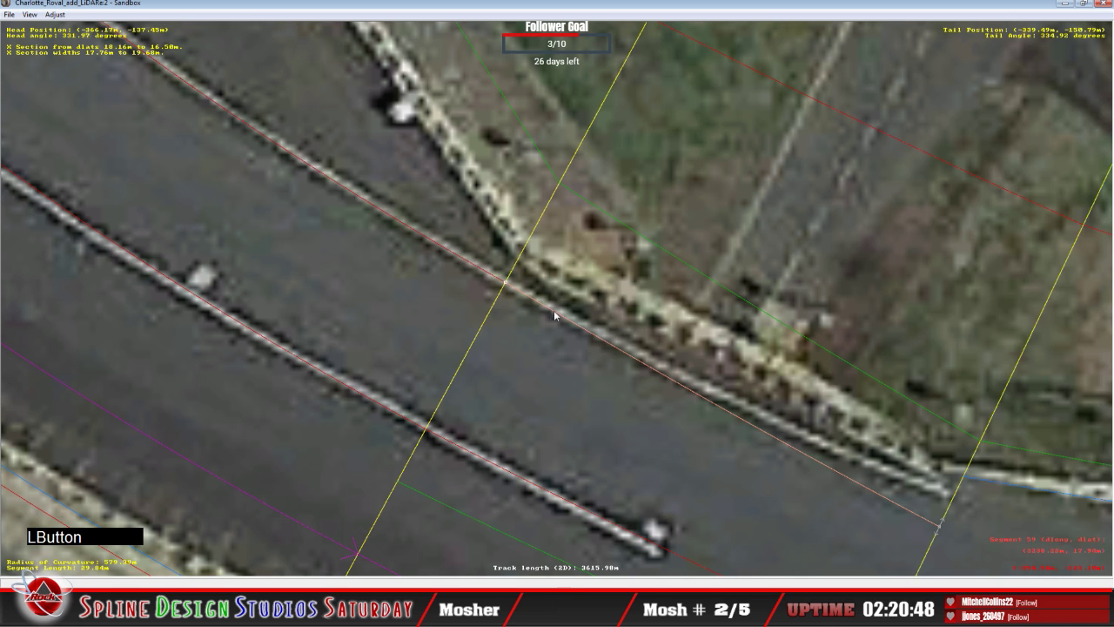
Move segment 59's tail X Section point to the end of the white line, at about 17.91 m.
key(c)
drag(665, 398, 674, 380)
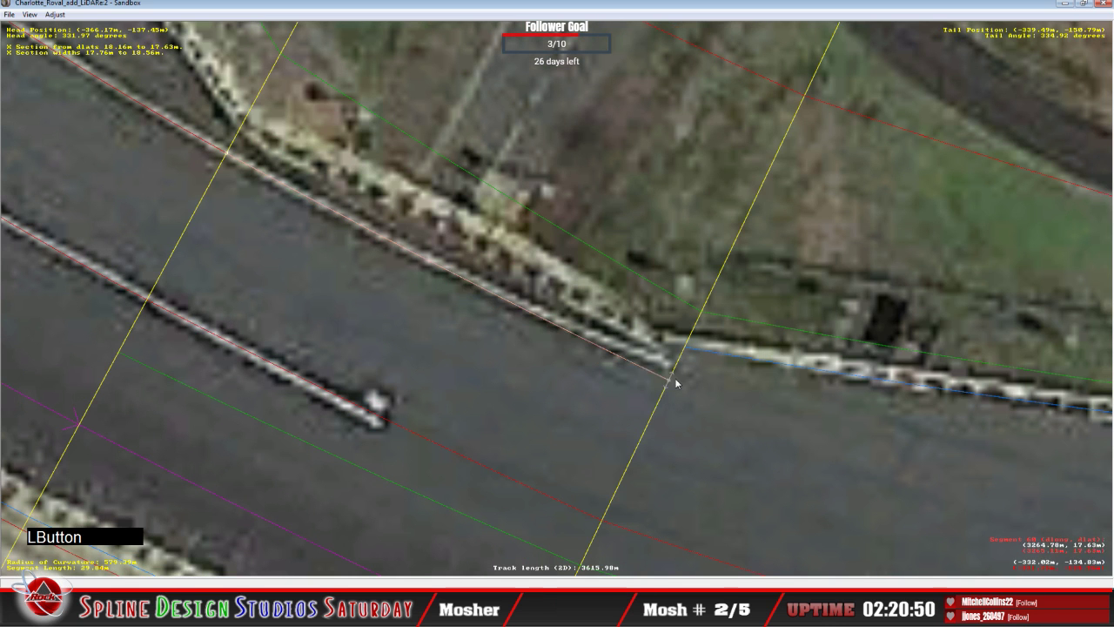
key(c)
scroll(797, 390, down, 6)
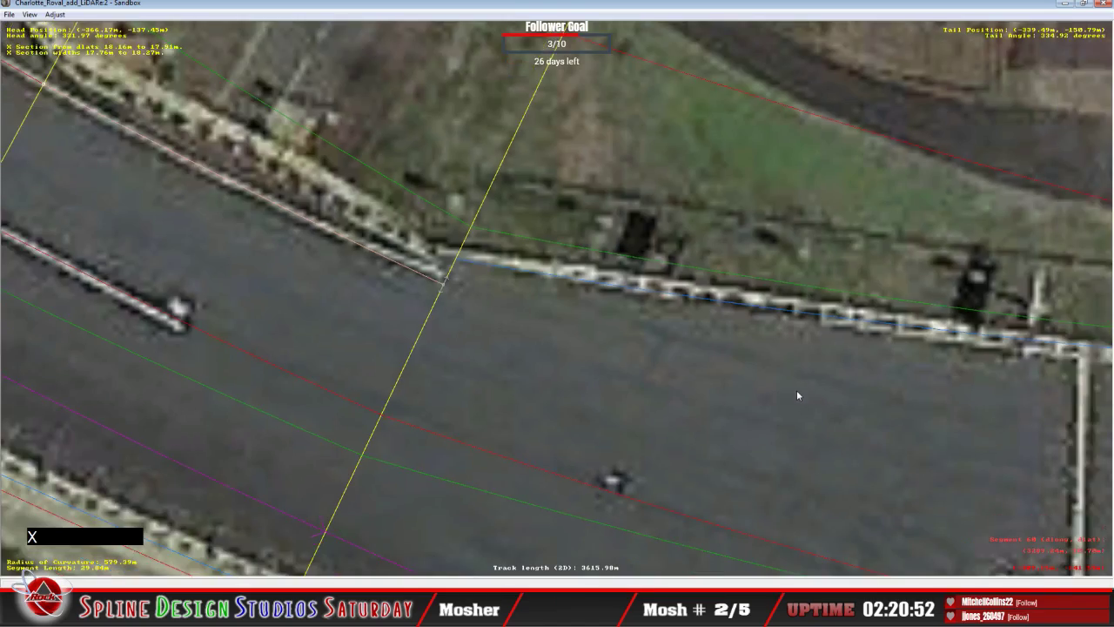
Check the pit lane entry ahead and insert an X Section on segment 60, the segment about 51 m long.
key(c)
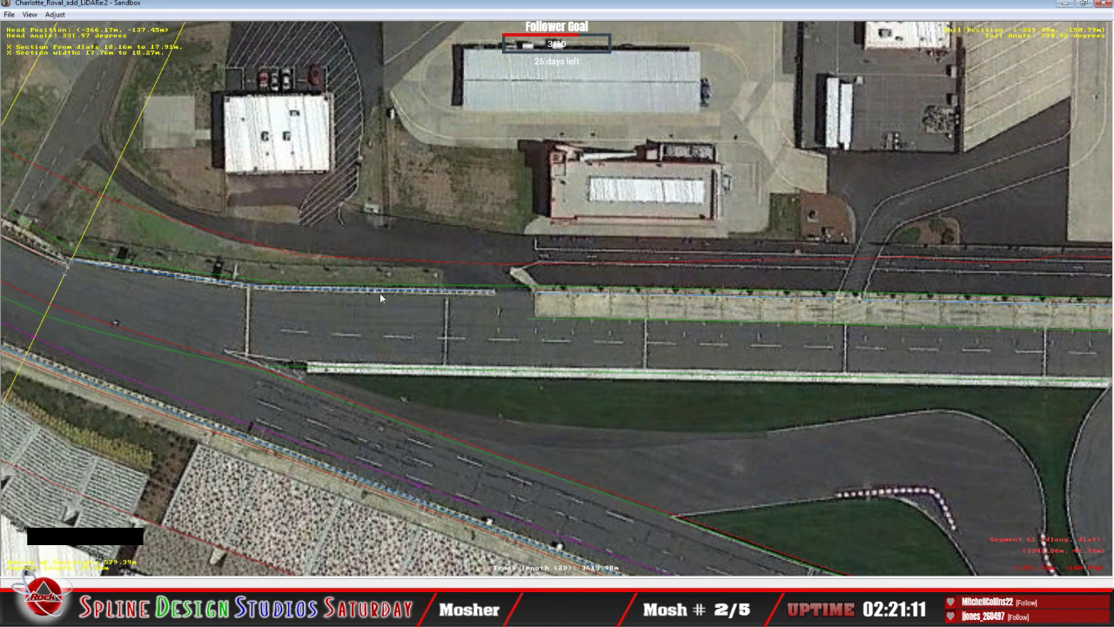
key(z)
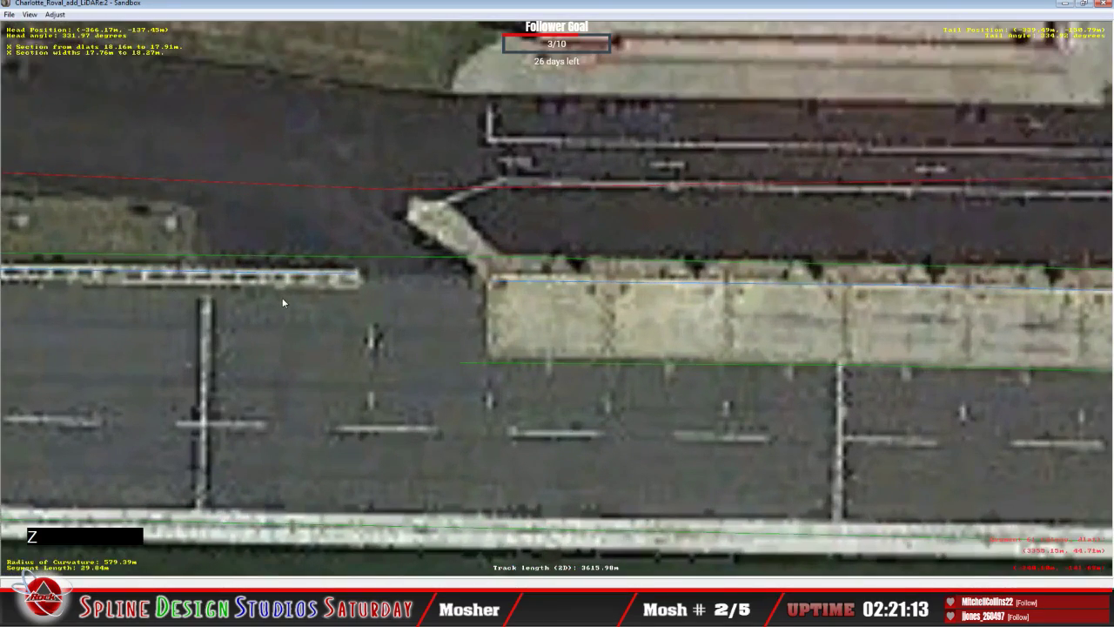
key(c)
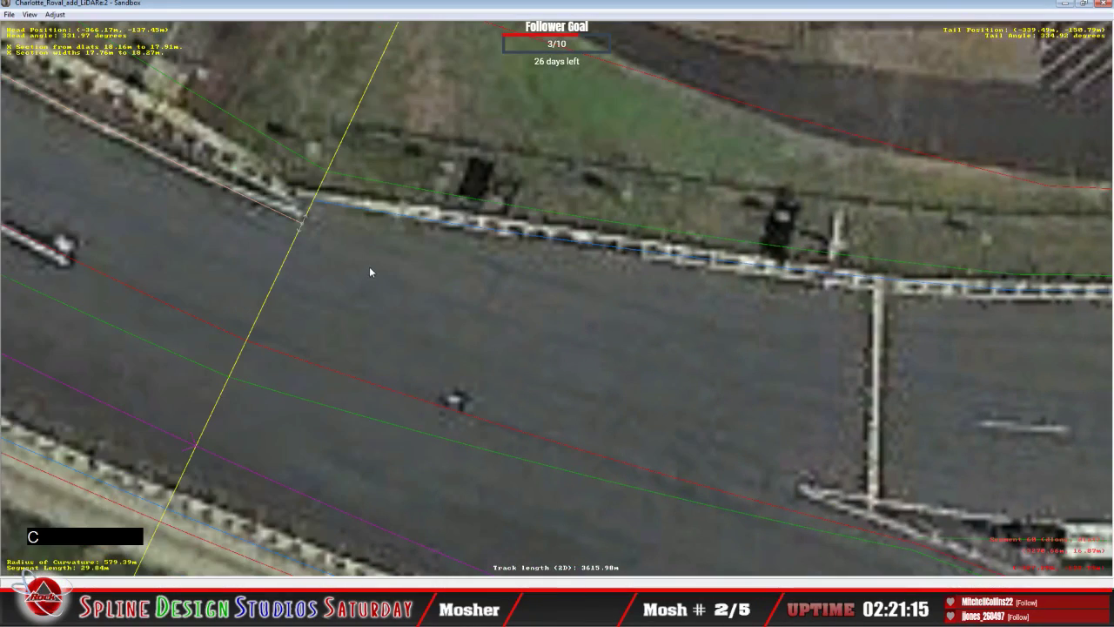
click(331, 237)
right_click(330, 234)
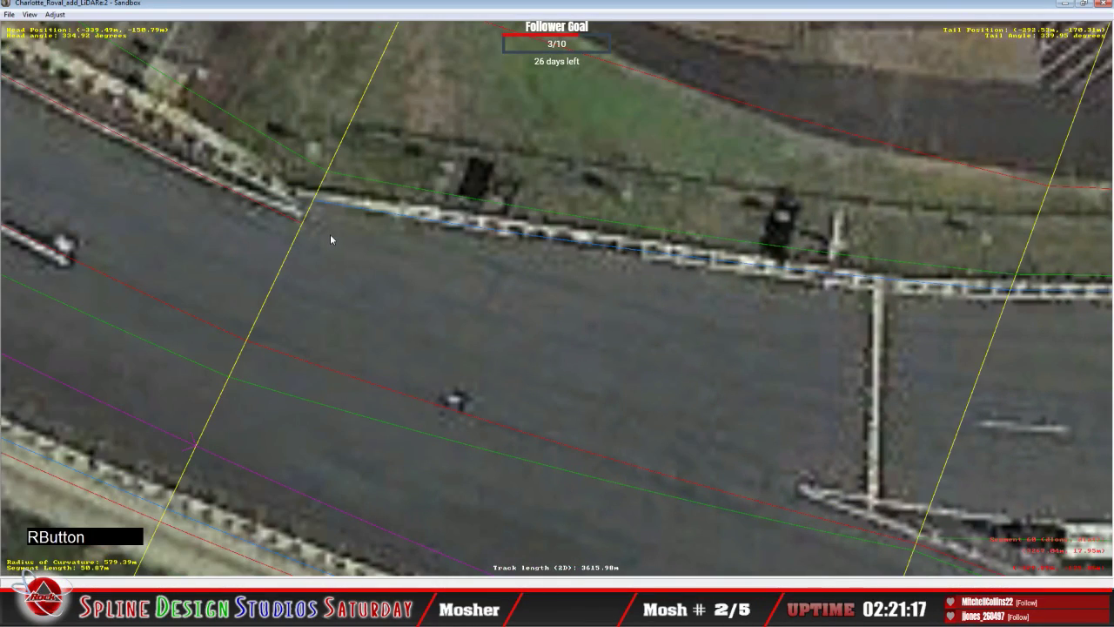
mouse_move(368, 318)
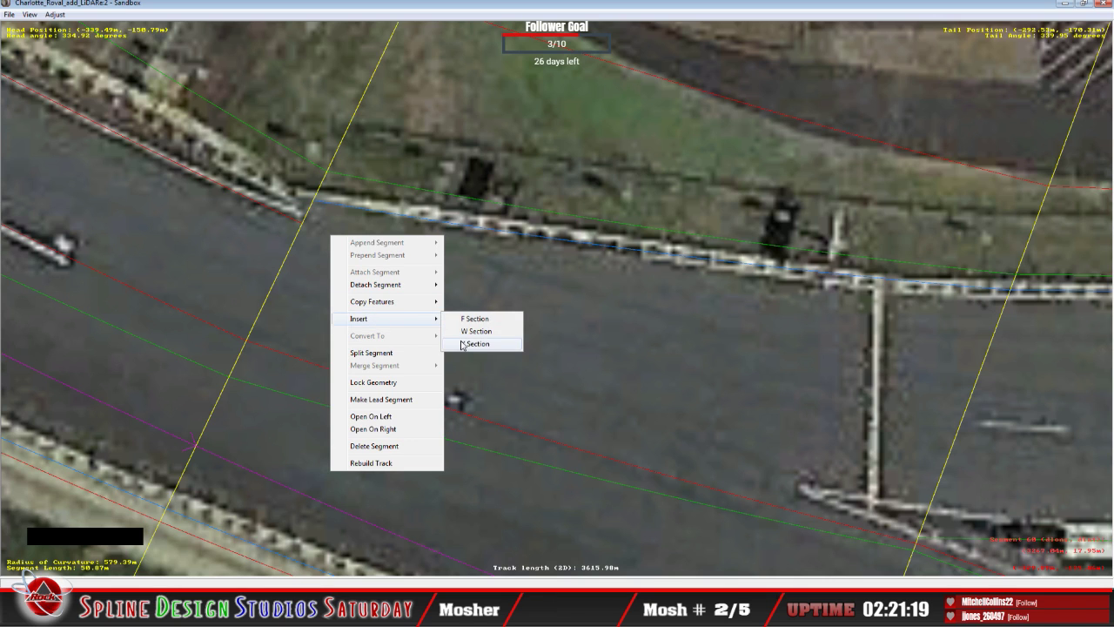
click(476, 344)
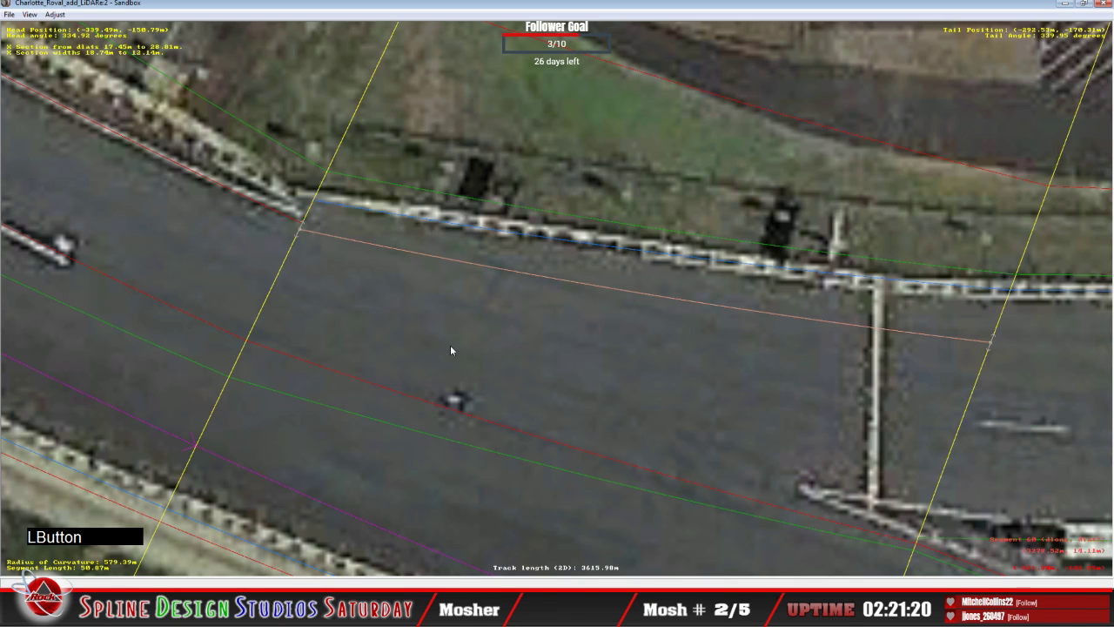
Match the X Section points at the boundary of segments 59 and 60 at the white line's end, at about 18.13 m.
drag(297, 235, 305, 228)
click(305, 228)
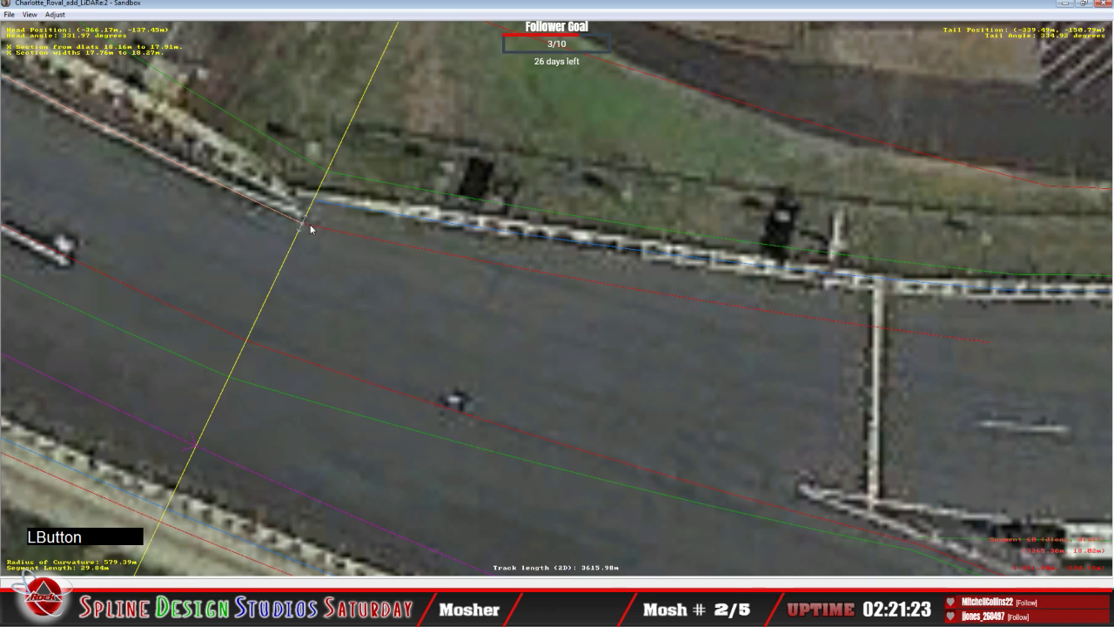
right_click(306, 225)
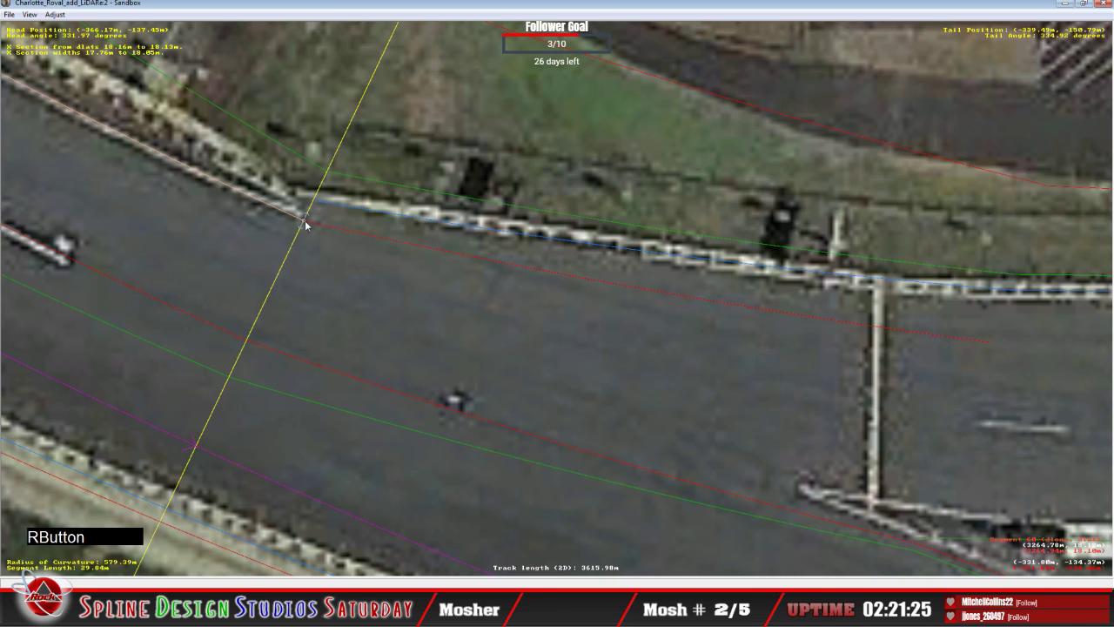
click(319, 230)
Move segment 60's tail X Section point toward the pit entry wall, at about 30.4 m, and insert an X Section on segment 61.
key(c)
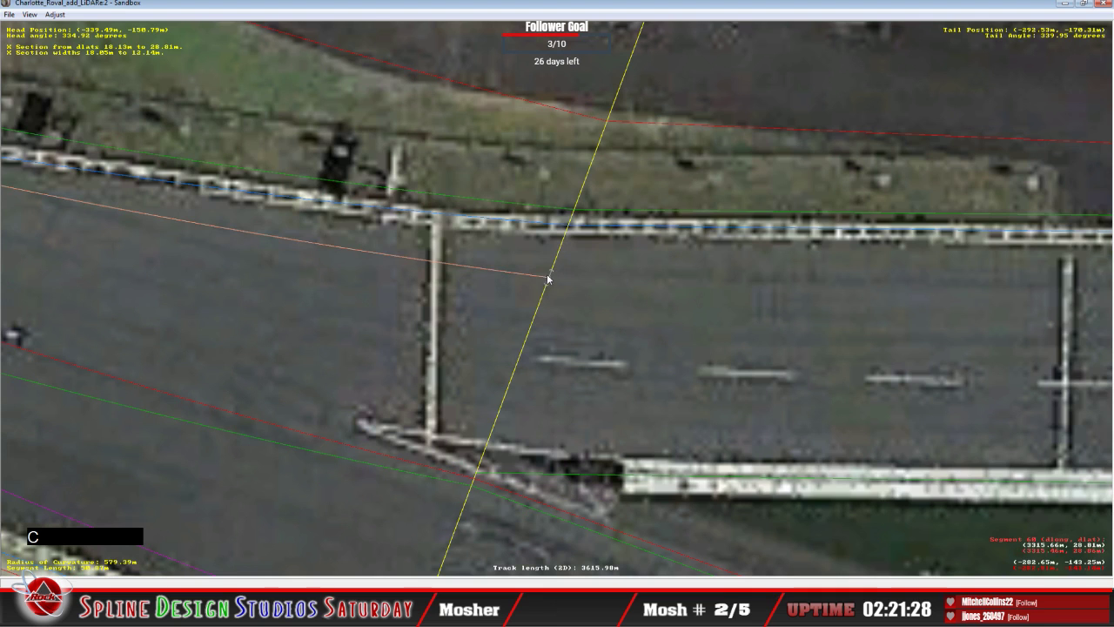
drag(550, 282, 555, 259)
right_click(603, 265)
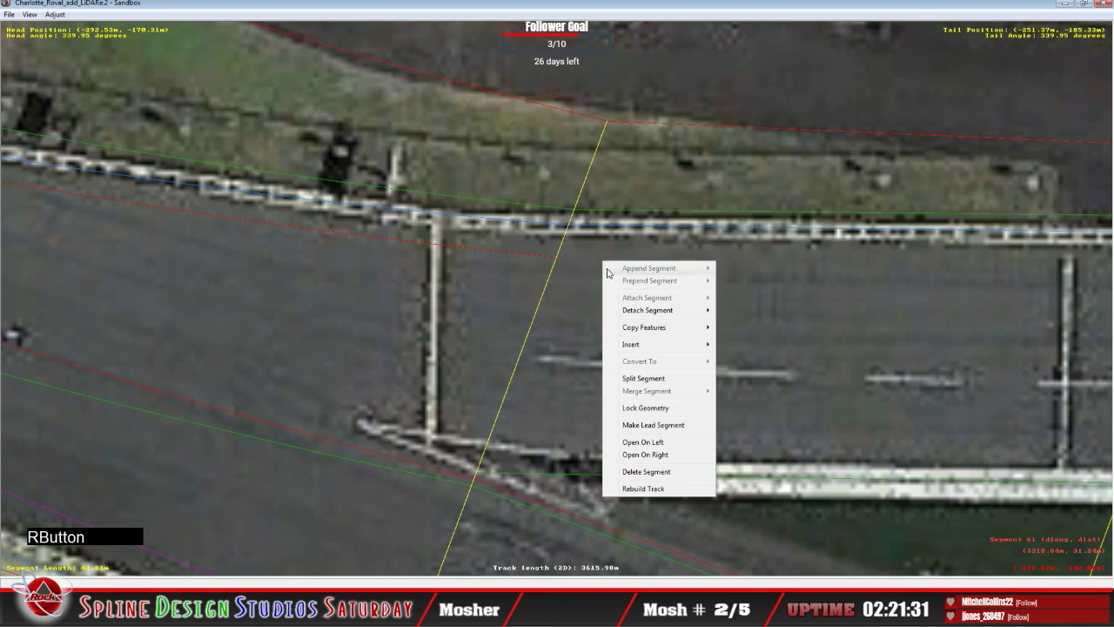
mouse_move(664, 352)
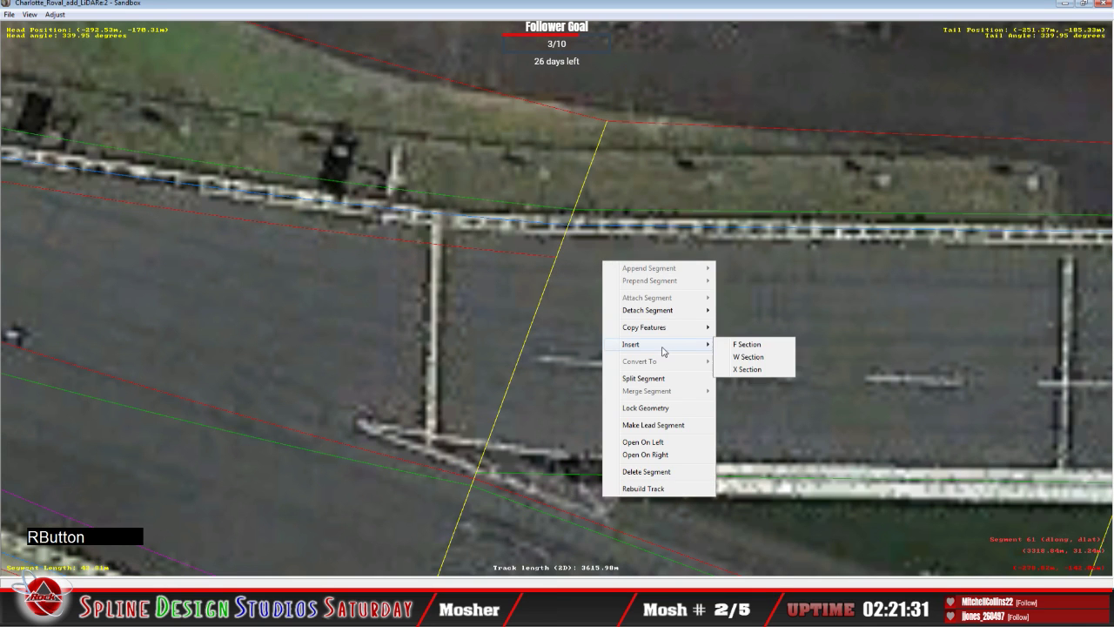
click(747, 369)
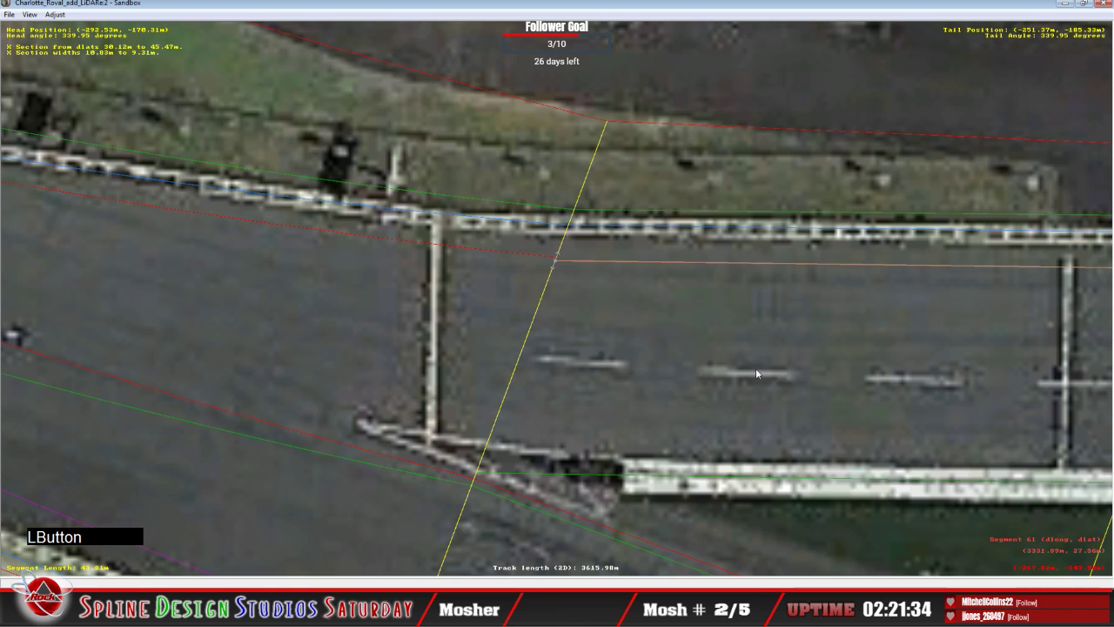
Match the X Section points at the boundary of segments 60 and 61 just off the wall, at about 30.9 m.
drag(558, 259, 562, 262)
click(557, 250)
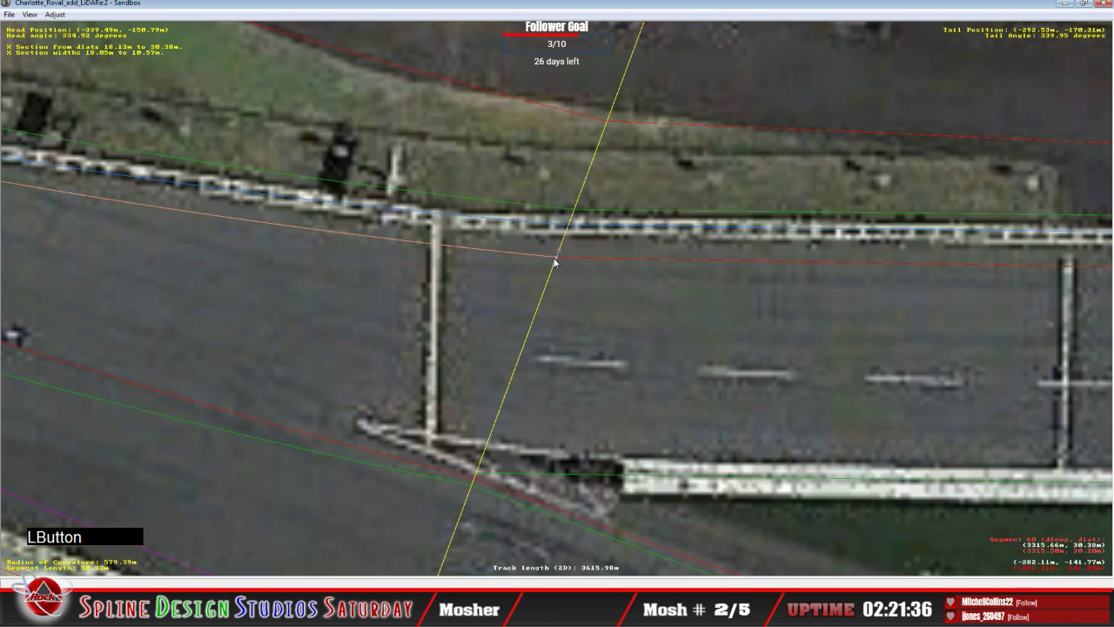
right_click(560, 253)
click(570, 266)
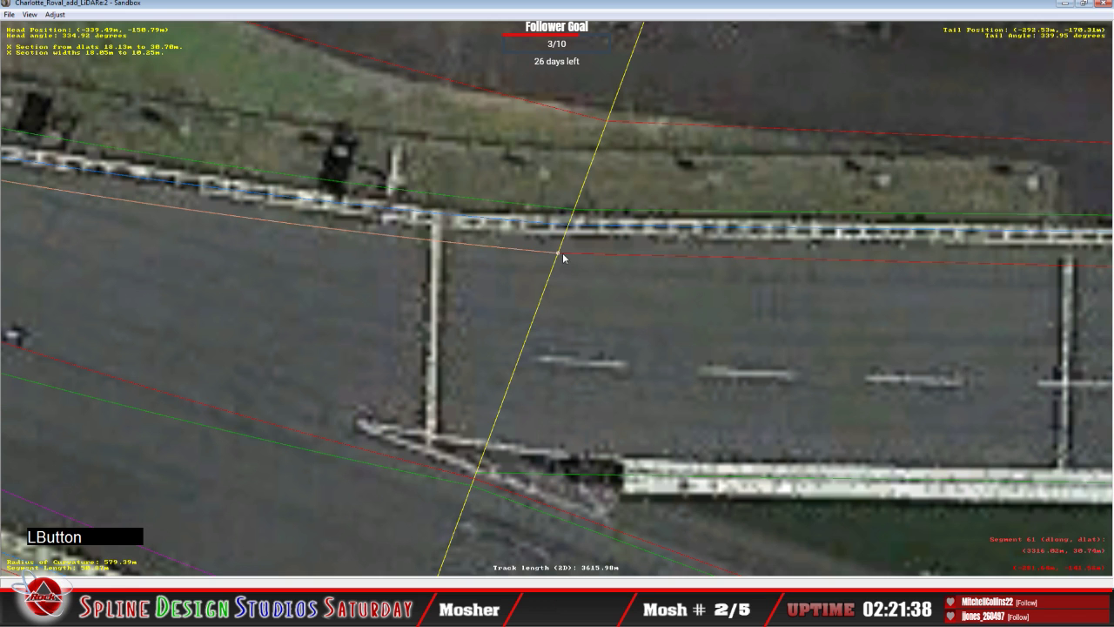
Move segment 61's tail X Section point close to the end of the pit entry wall, at about 46.39 m.
key(c)
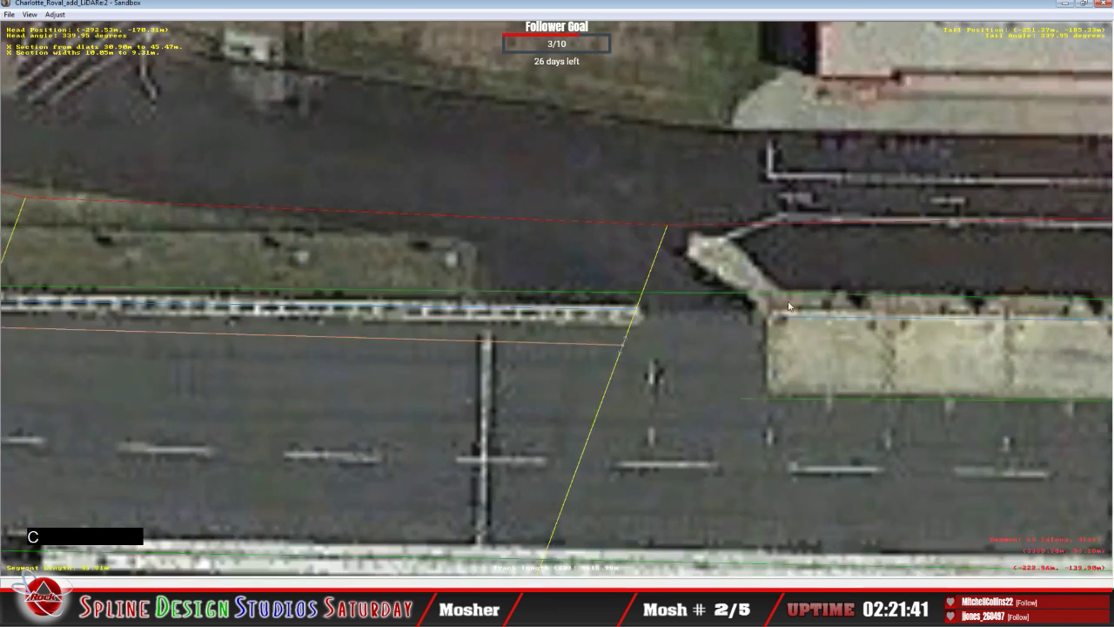
drag(627, 345, 625, 341)
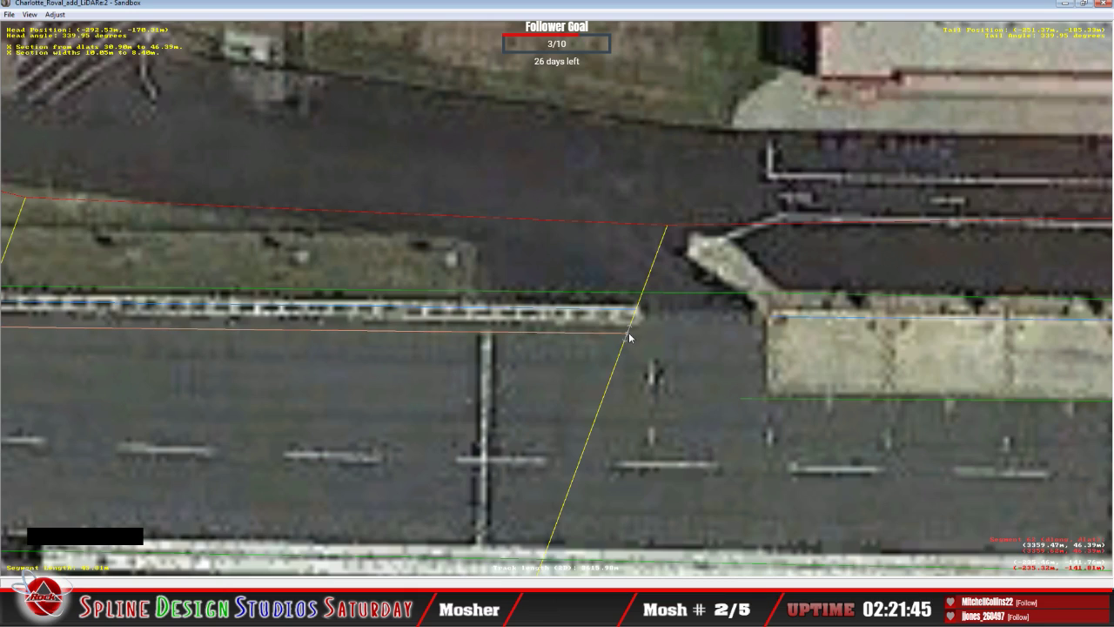
scroll(625, 341, down, 3)
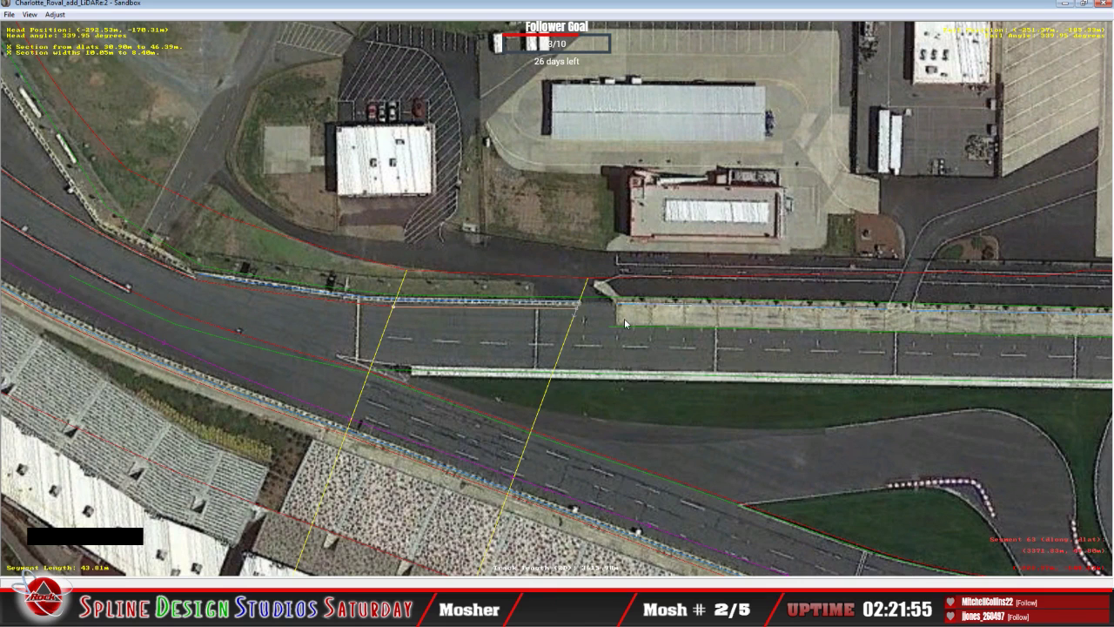
Examine the pit lane through to its far end and select the curved segment about 23 m long near the pit exit.
click(428, 297)
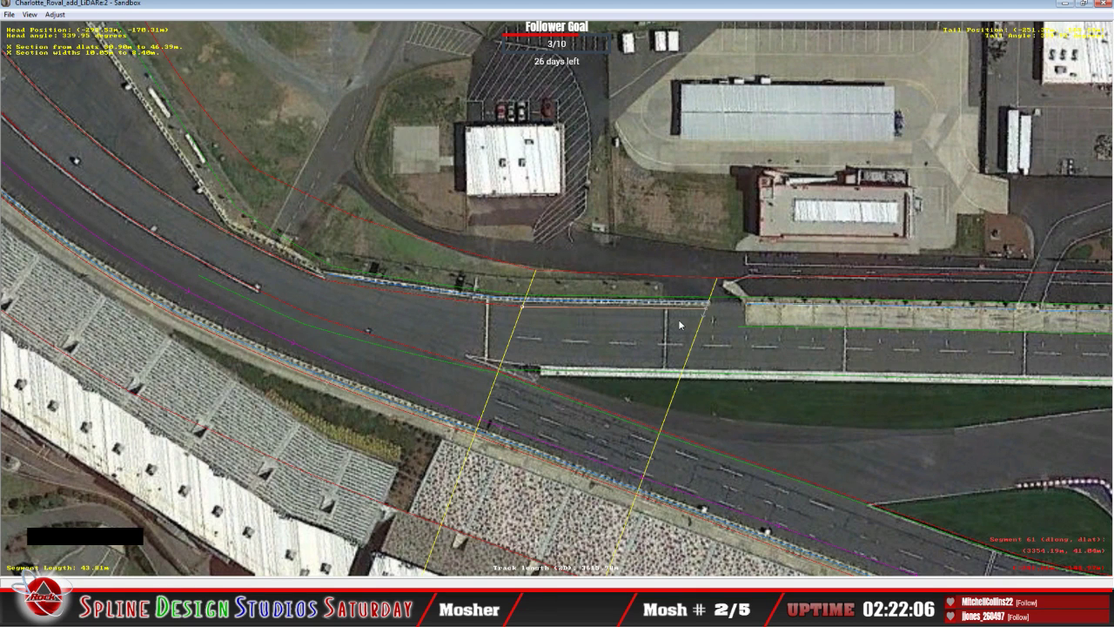
key(c)
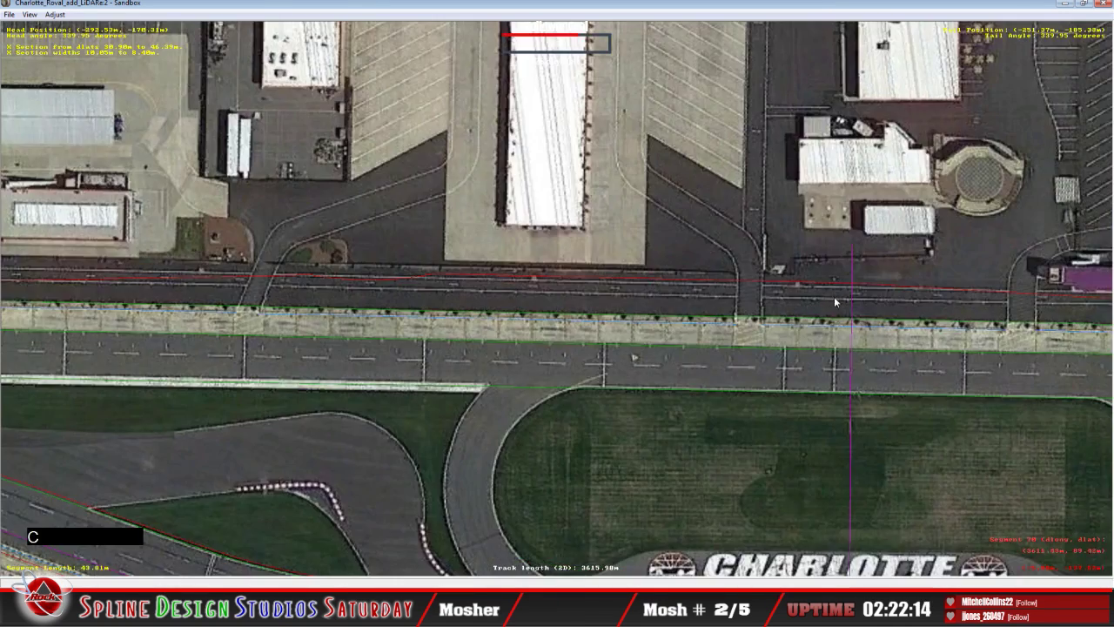
key(c)
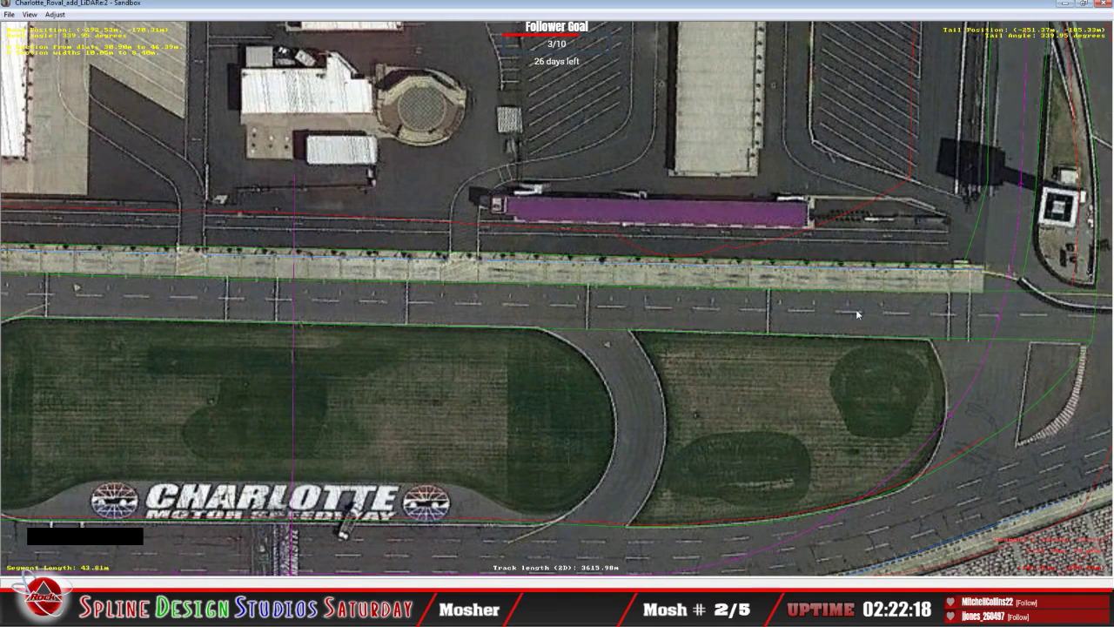
middle_click(858, 314)
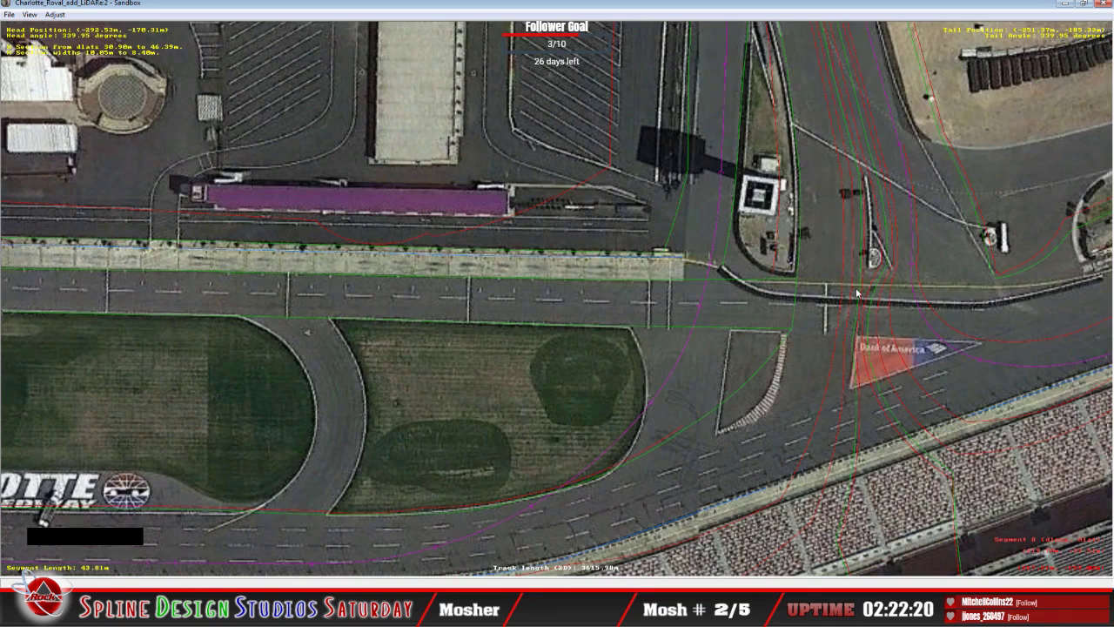
click(690, 226)
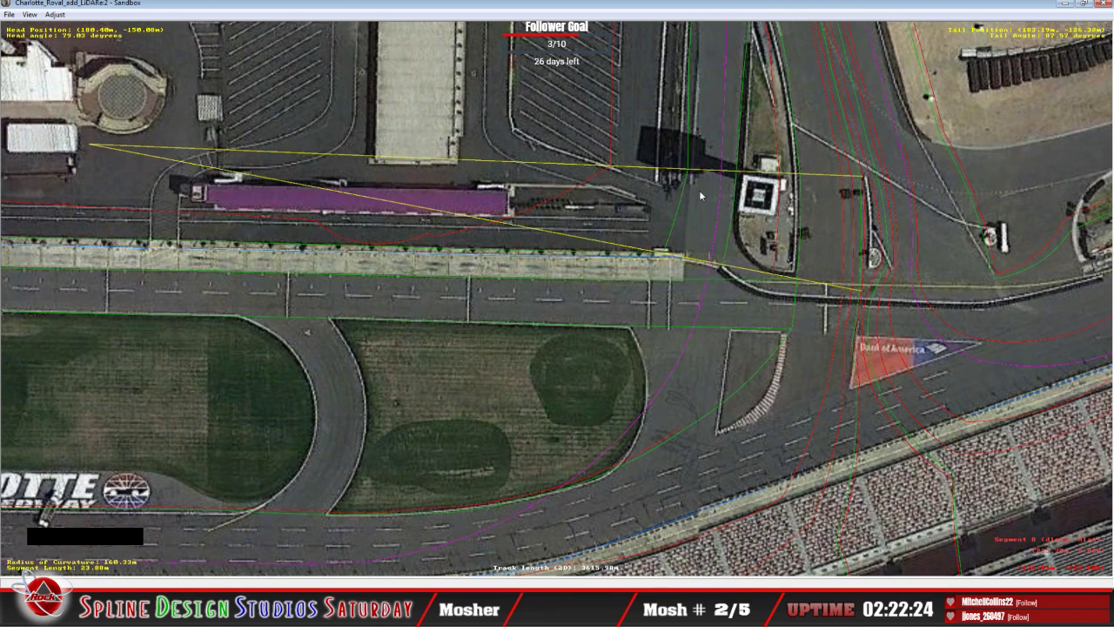
Examine the aerial image around the pit exit wall and along the track bend beyond it.
key(z)
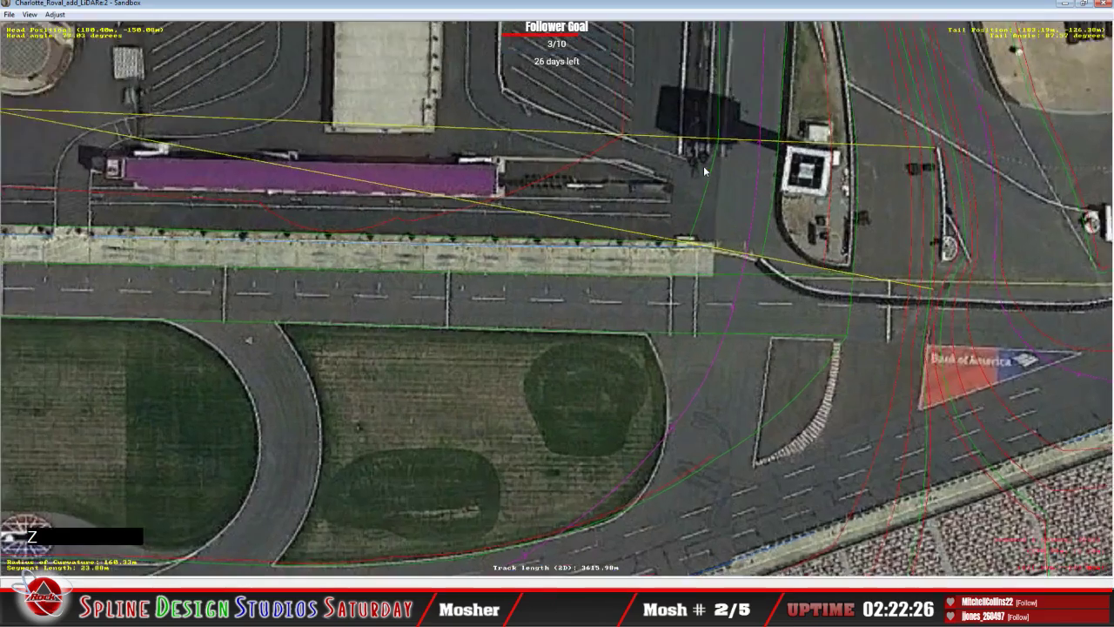
key(c)
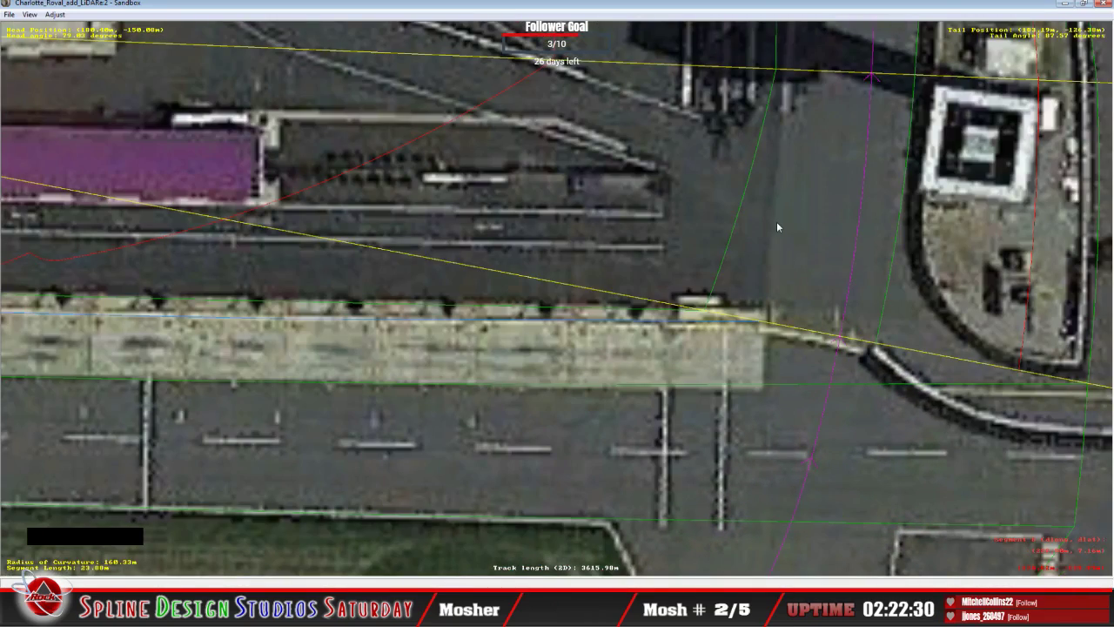
key(c)
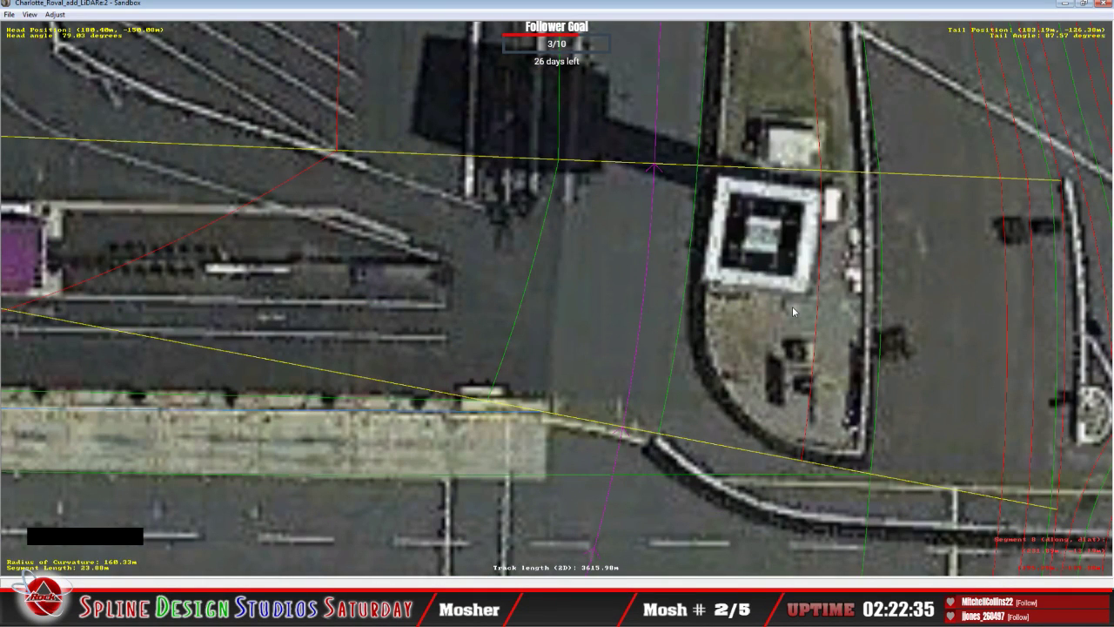
key(x)
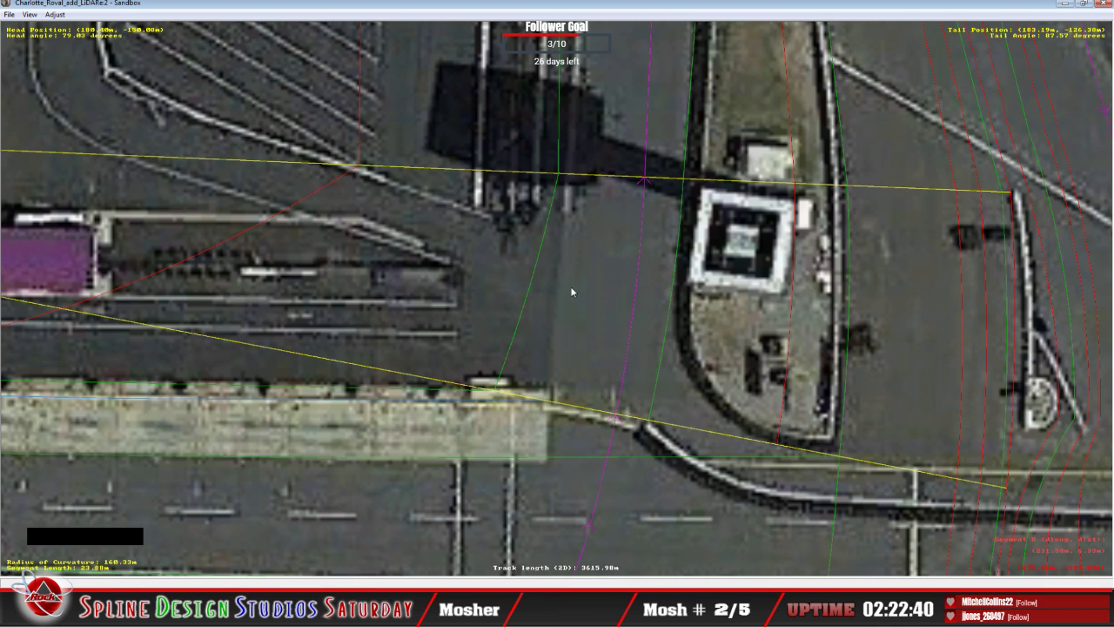
key(x)
key(x)
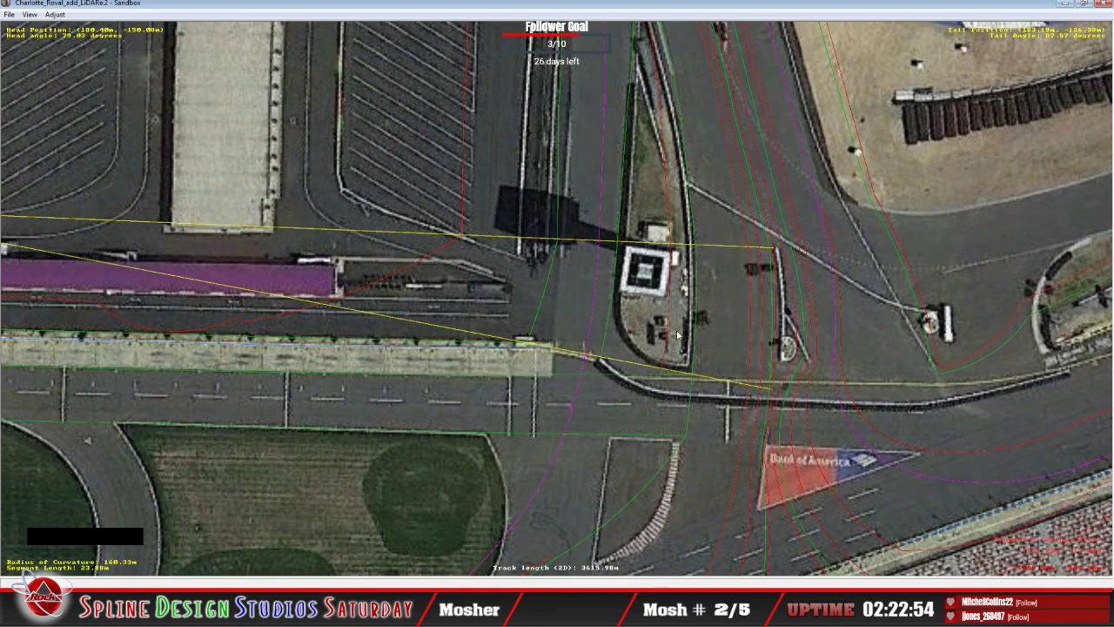
key(c)
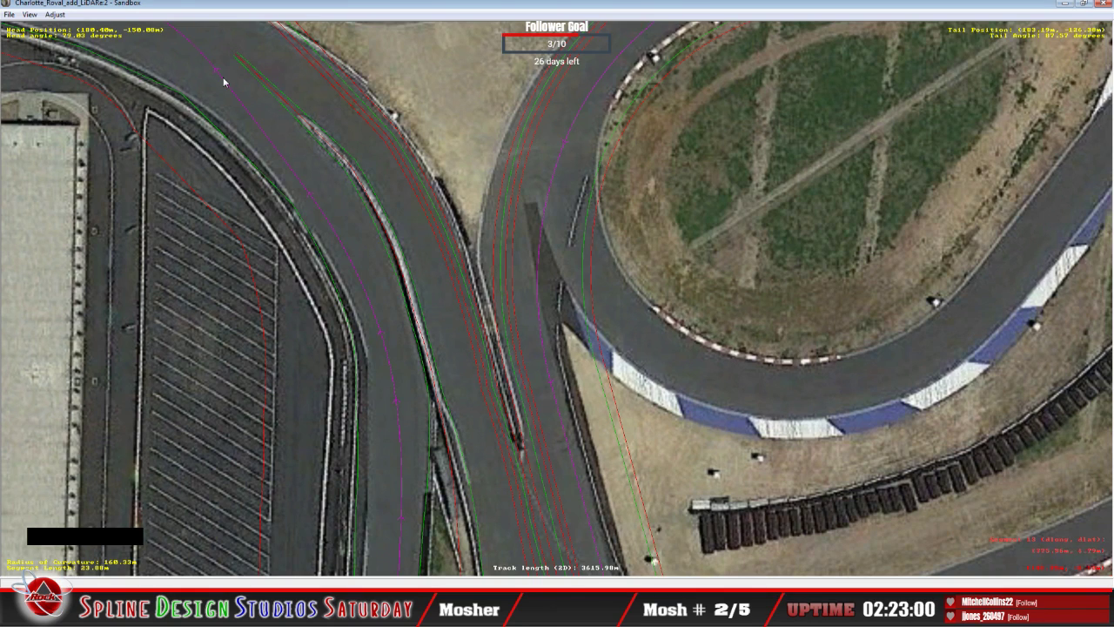
key(x)
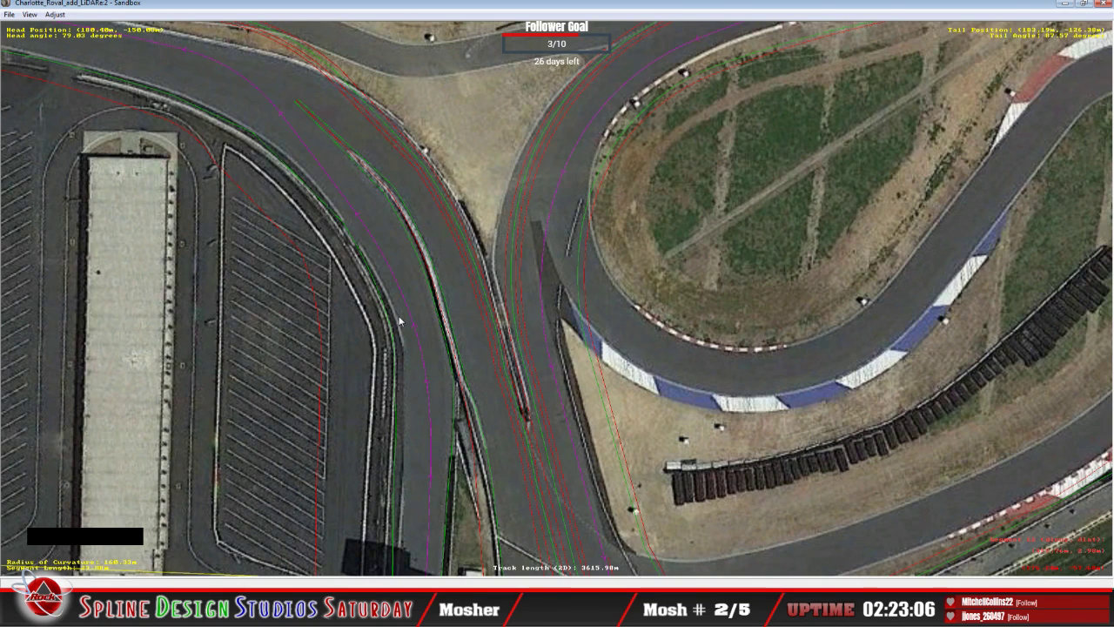
key(c)
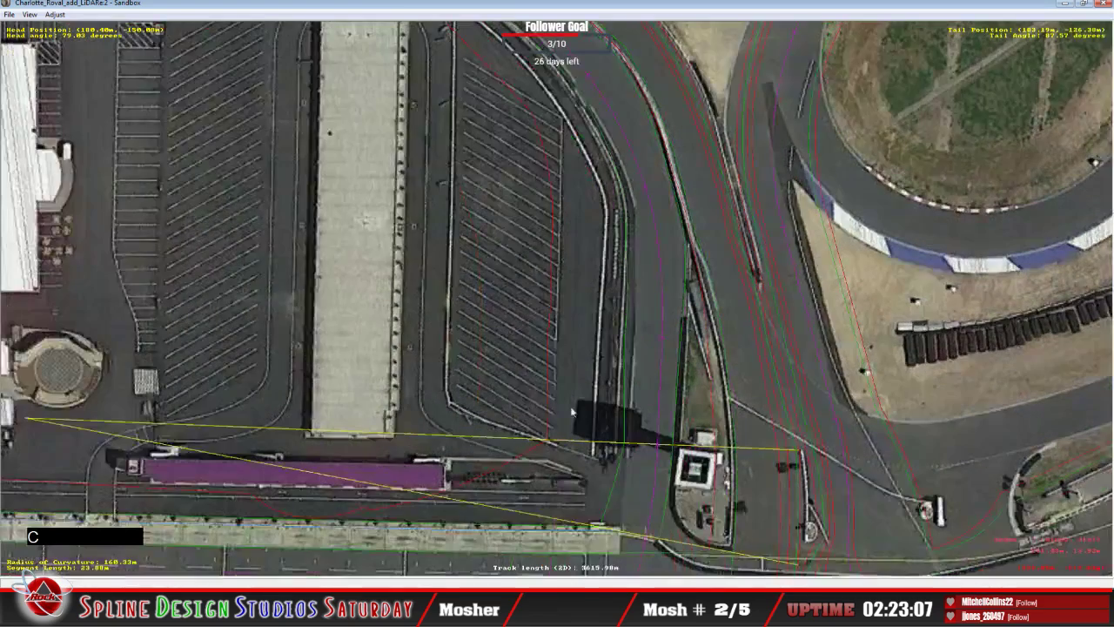
key(z)
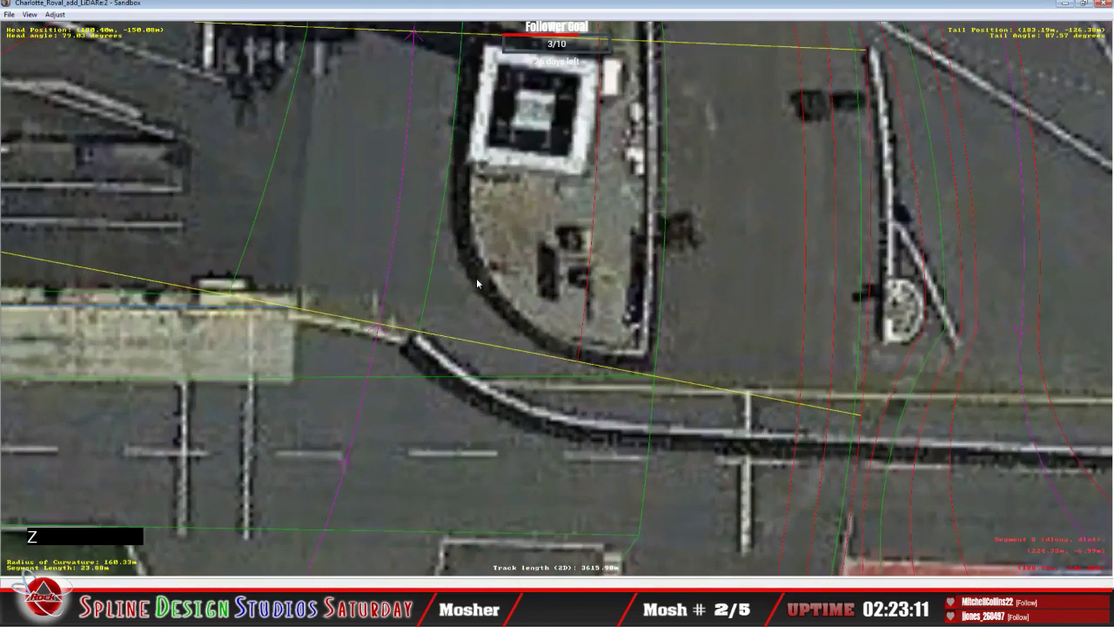
key(c)
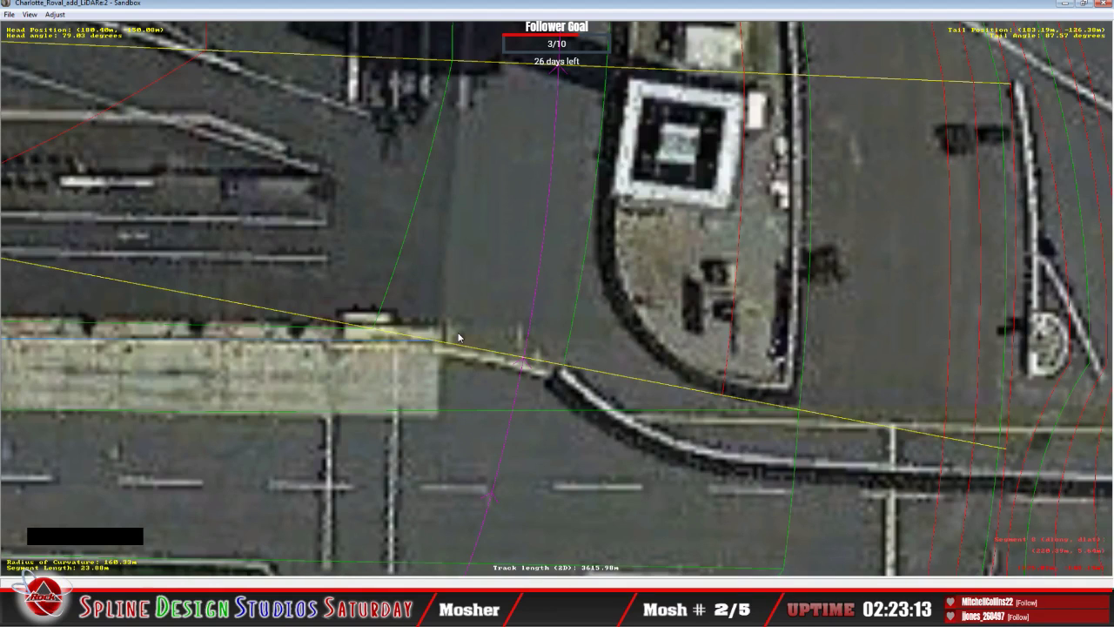
Insert an X Section on the selected curved segment 8, placing its head point at 8.76 m and its tail point at 6.17 m.
right_click(444, 287)
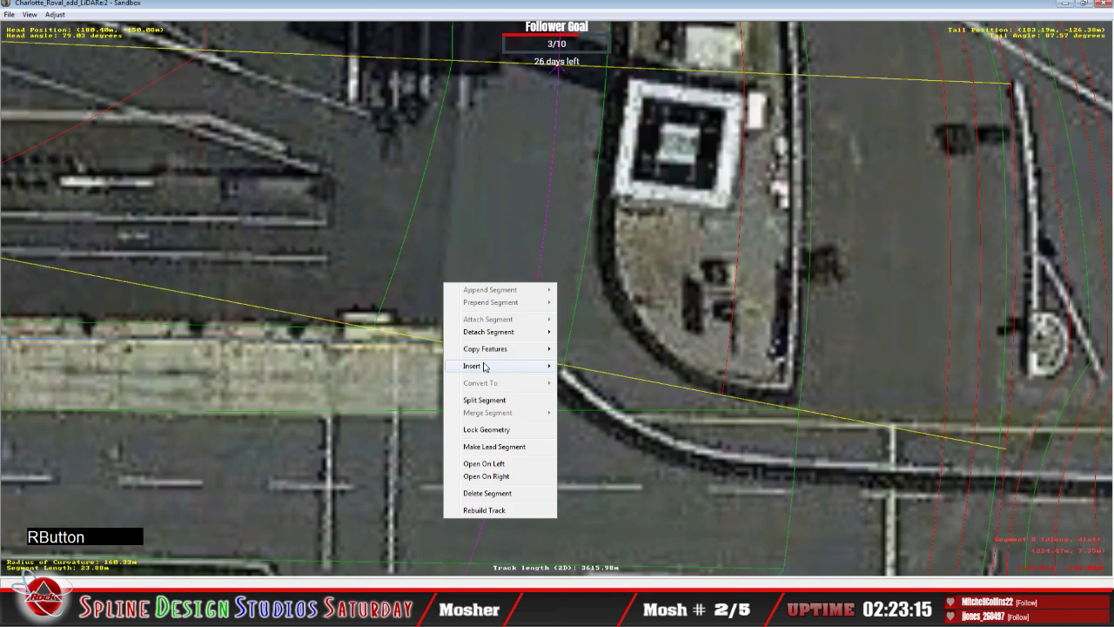
mouse_move(500, 367)
click(582, 391)
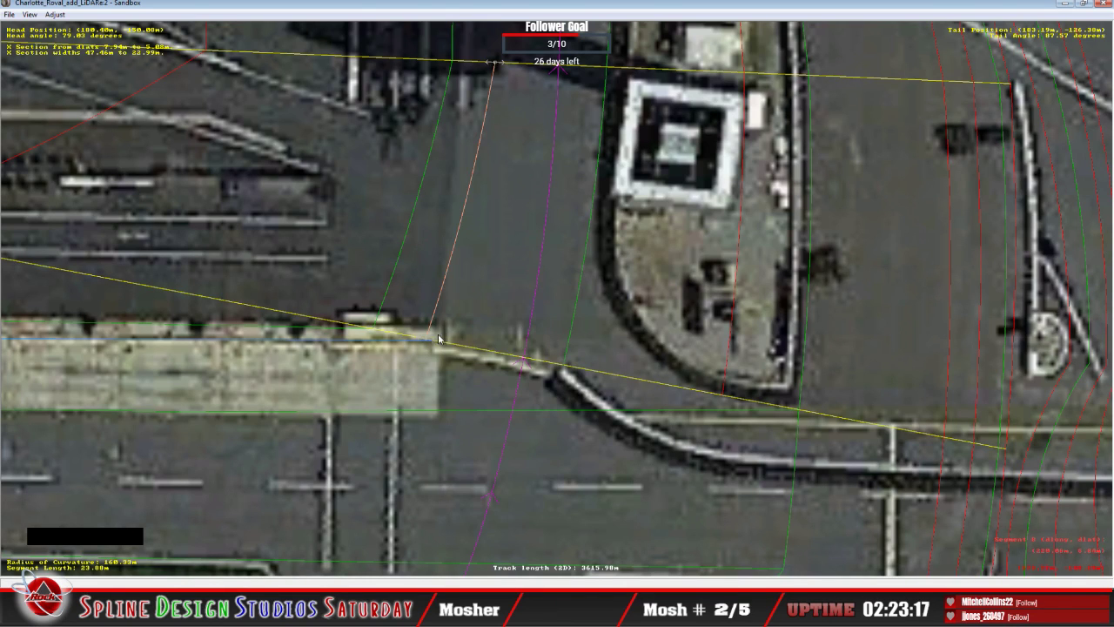
drag(428, 340, 473, 341)
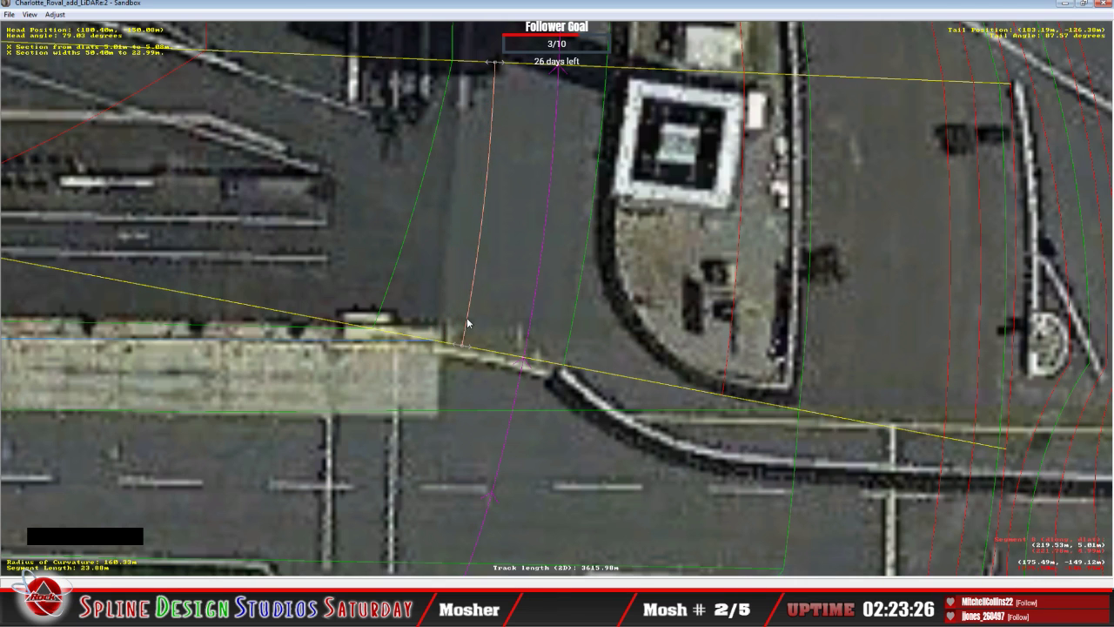
click(421, 309)
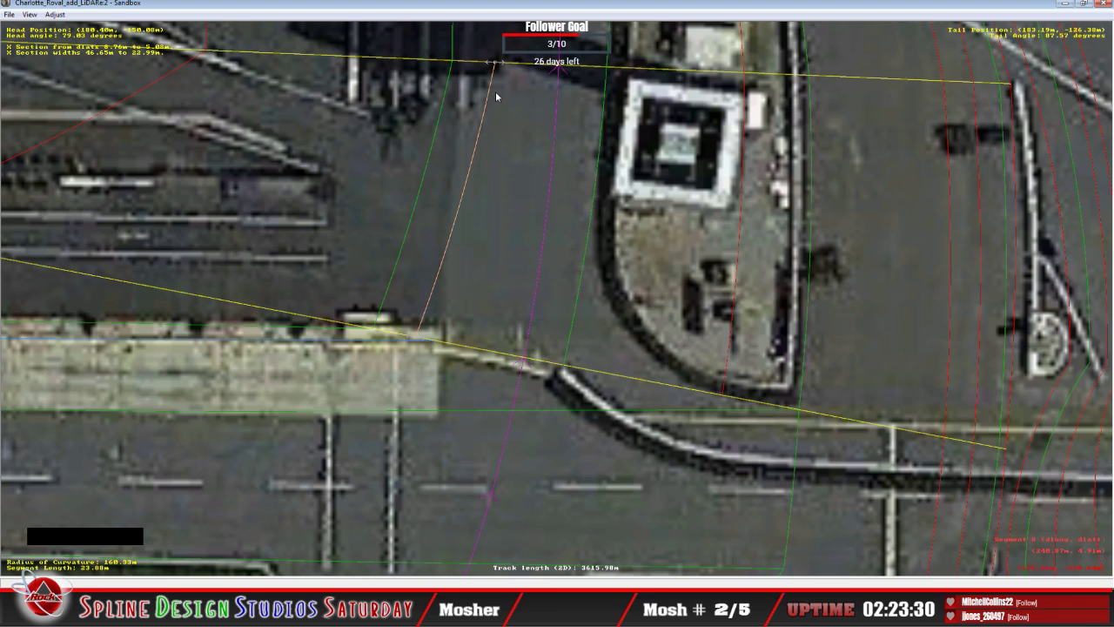
click(494, 65)
drag(493, 64, 481, 68)
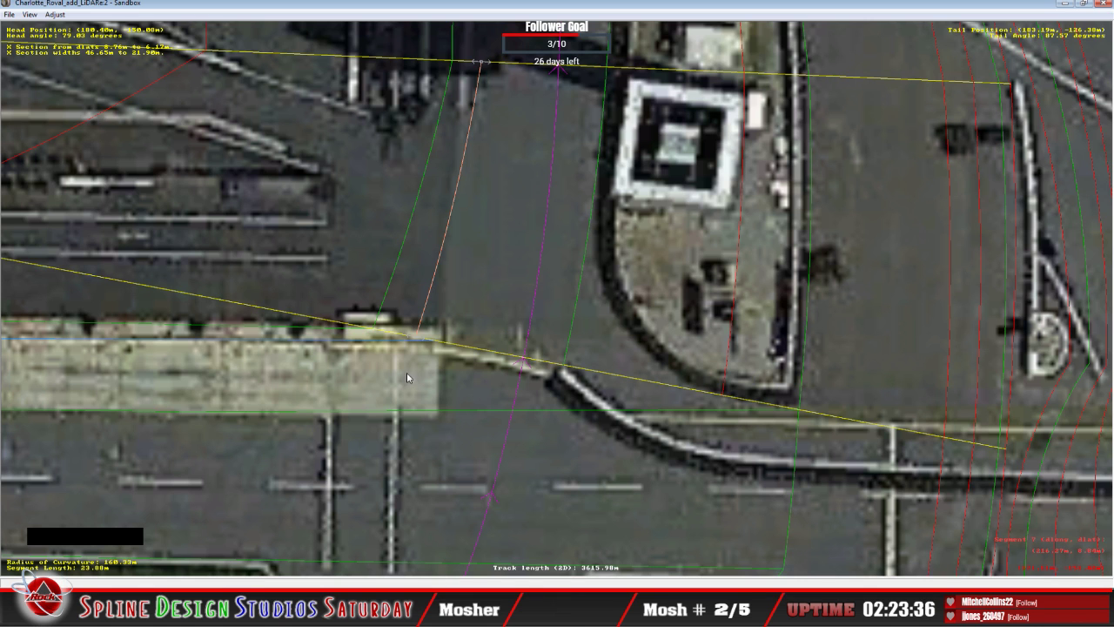
Insert an X Section on straight segment 9 and match the points at its boundary with segment 8 at 6.71 m.
click(504, 114)
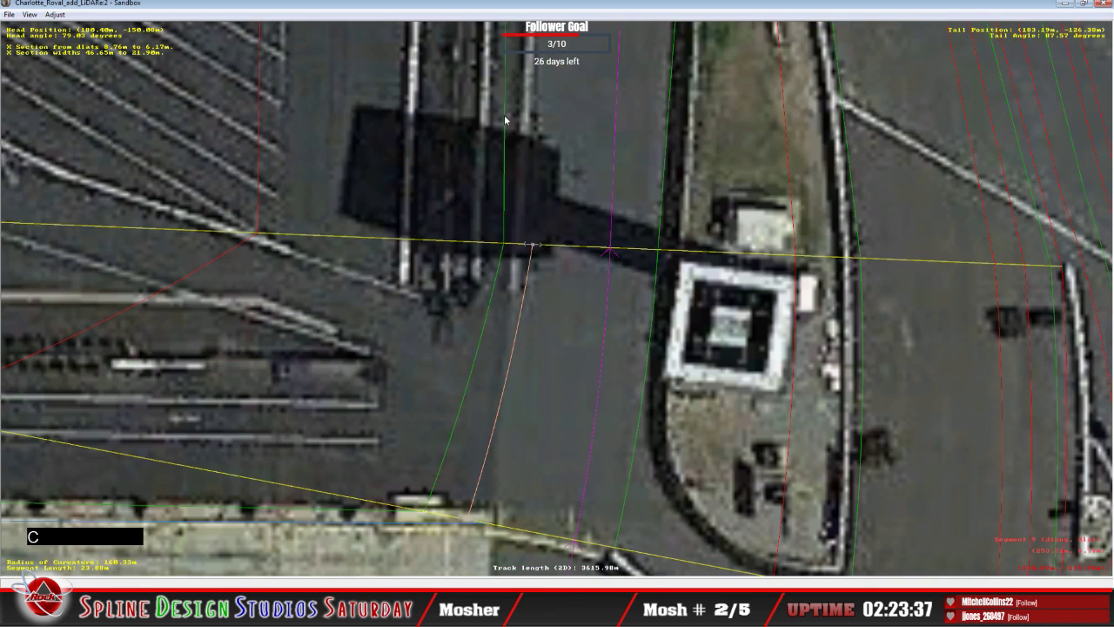
right_click(536, 197)
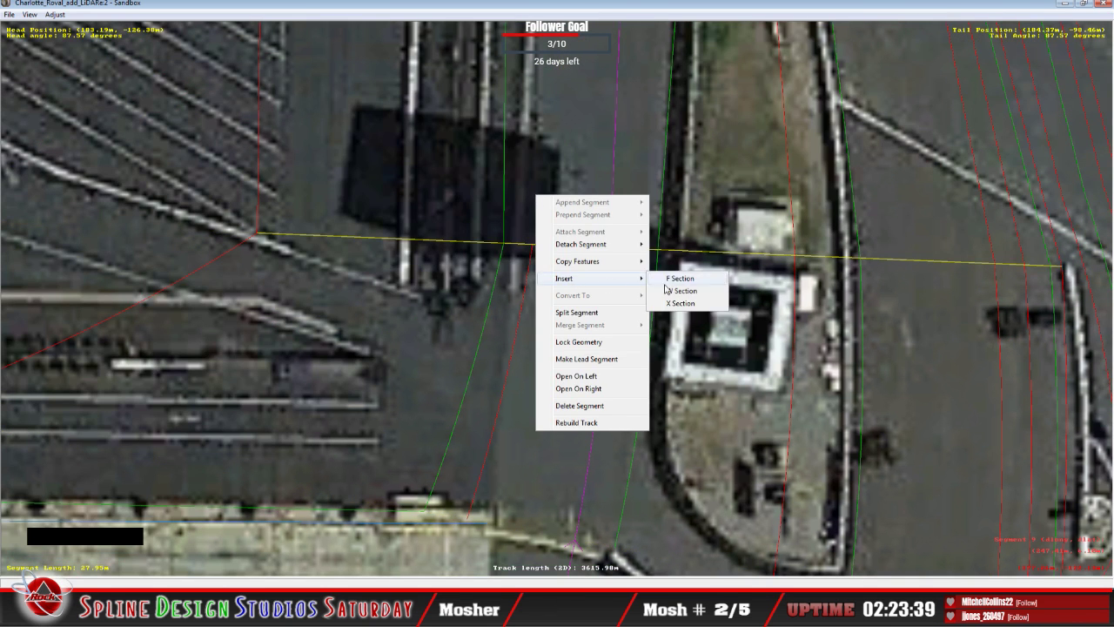
click(675, 303)
click(533, 245)
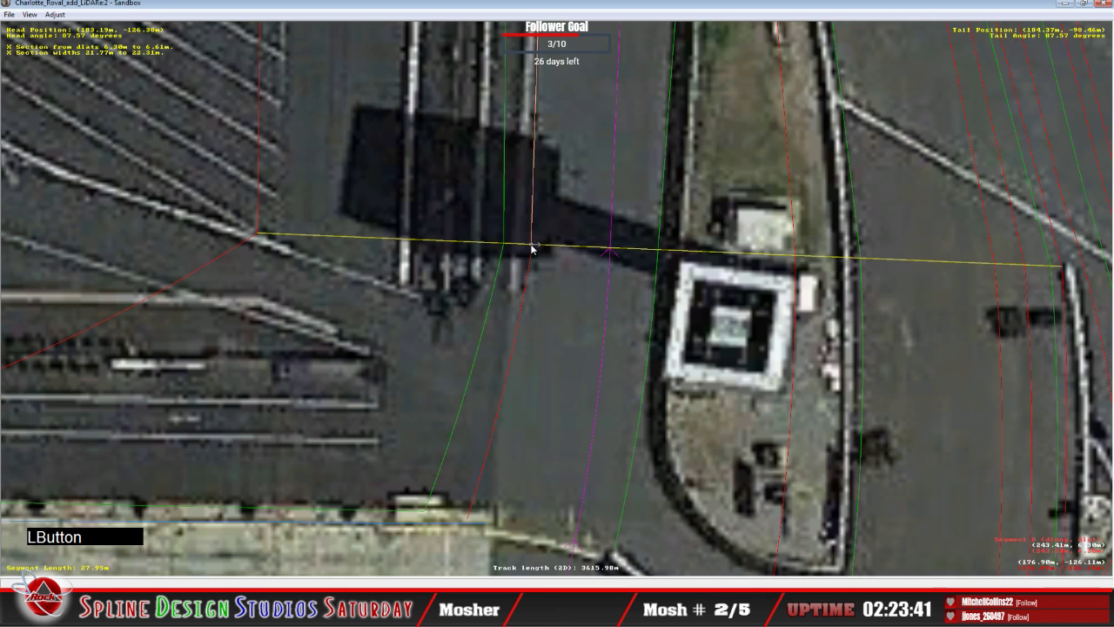
click(530, 248)
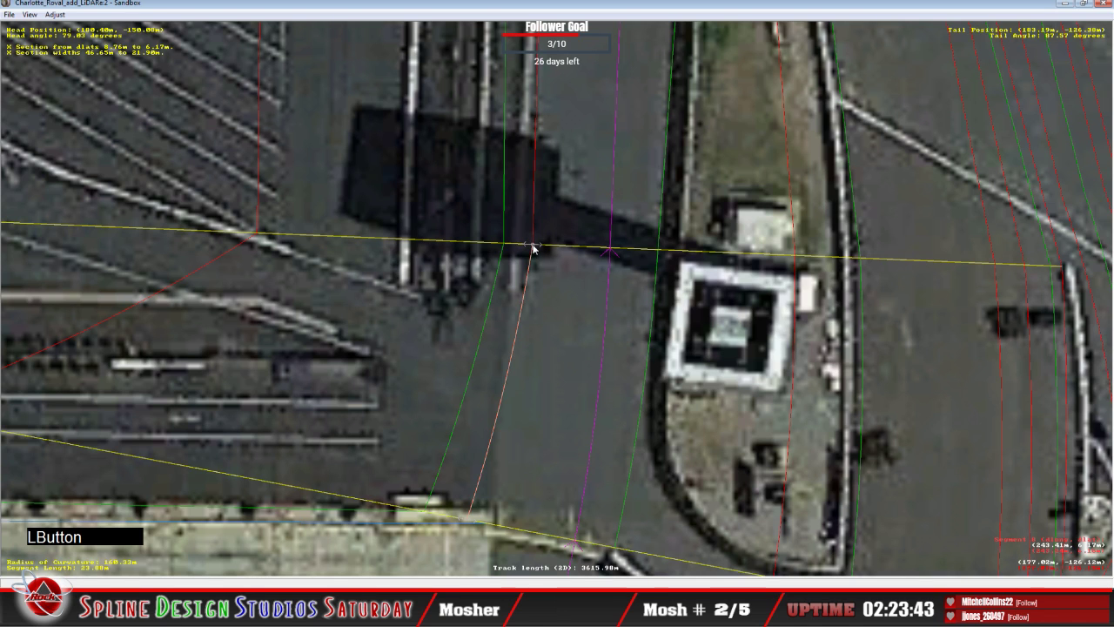
right_click(529, 248)
click(542, 248)
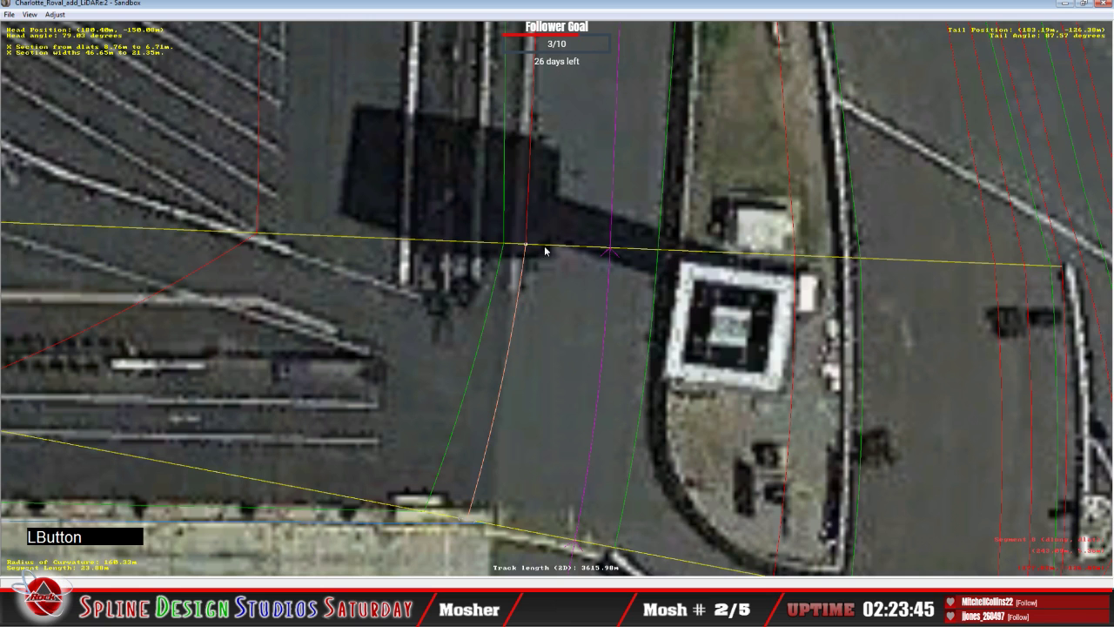
Move segment 9's tail X Section point to about 8.03 m, beside the wall edge, and insert an X Section on segment 10.
key(c)
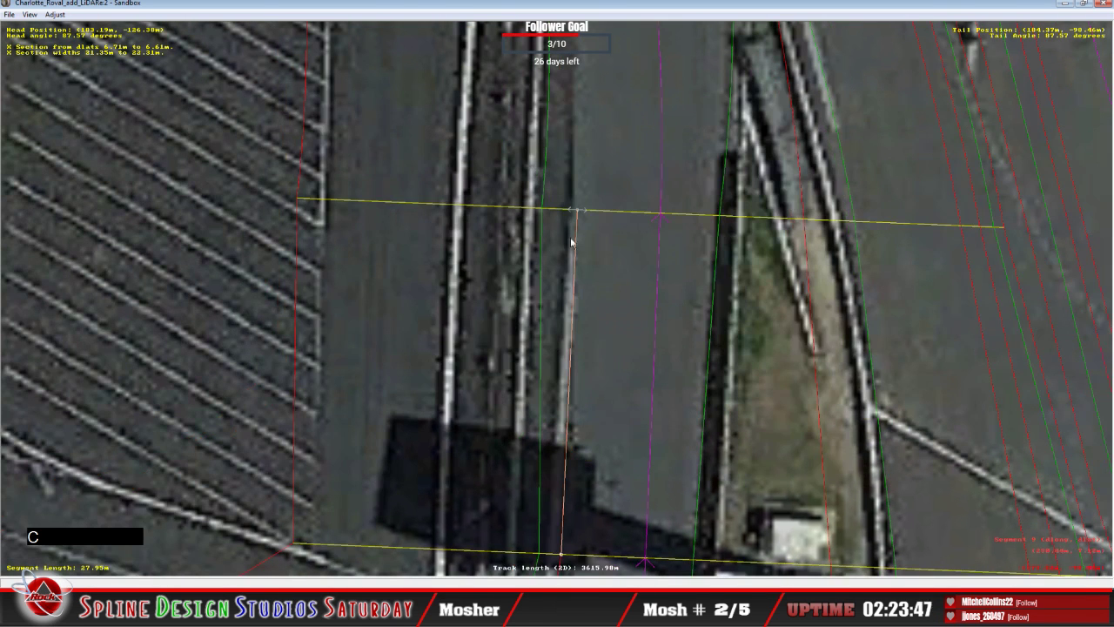
drag(578, 211, 560, 215)
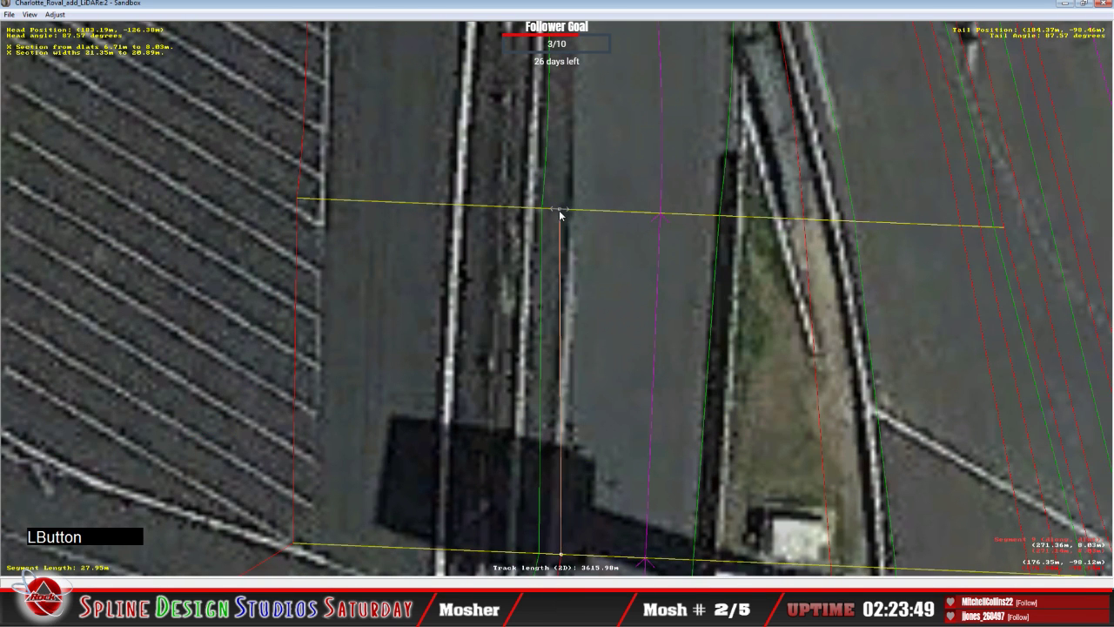
key(c)
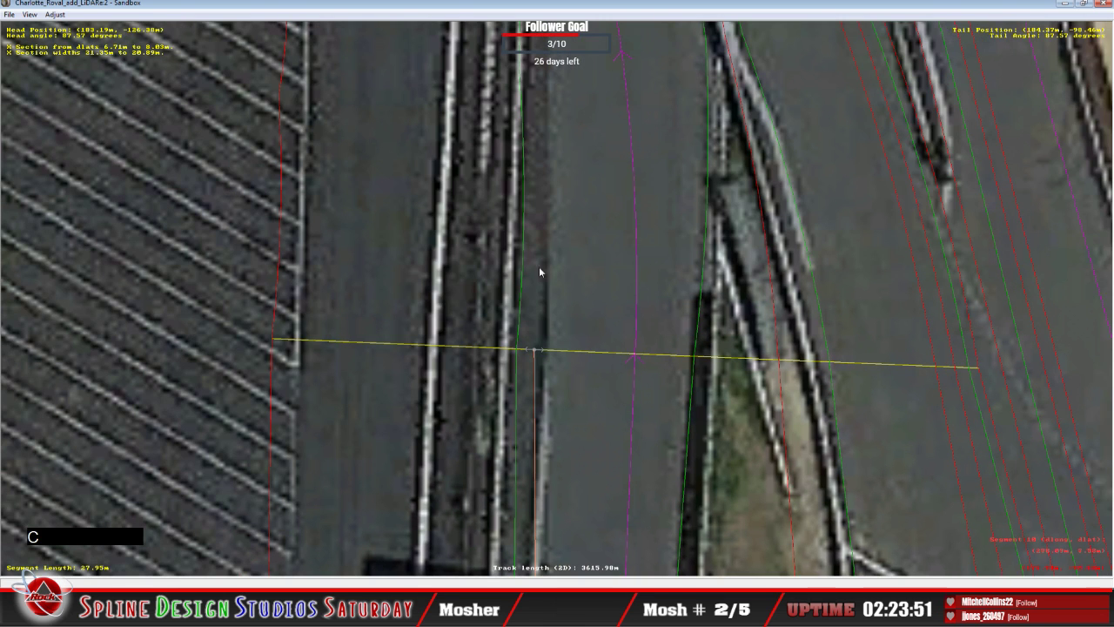
click(538, 280)
right_click(538, 279)
mouse_move(577, 371)
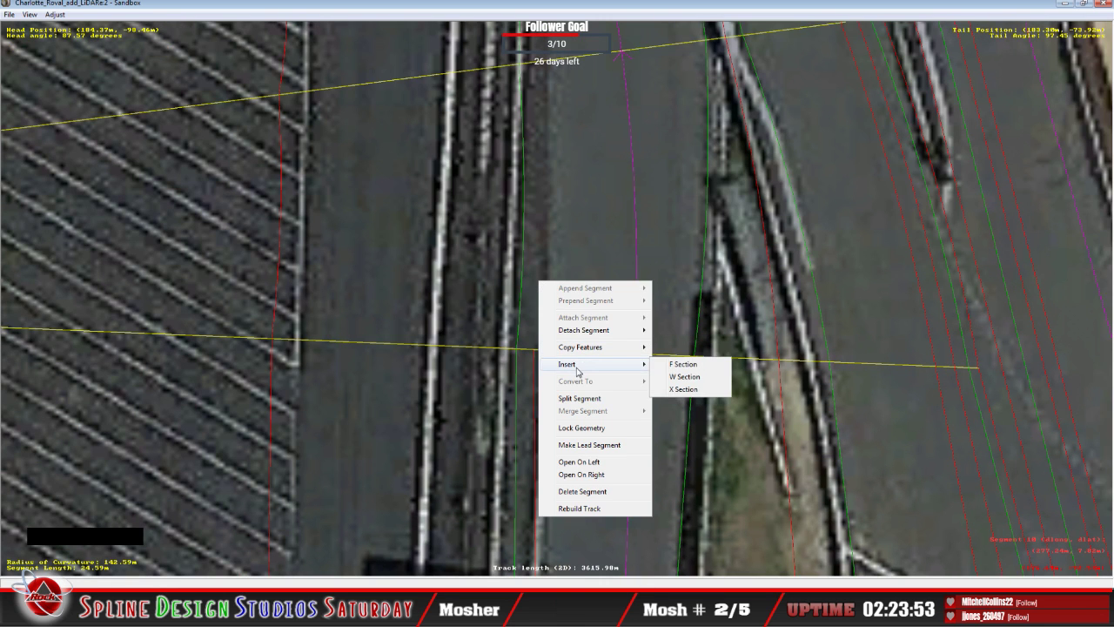
click(684, 389)
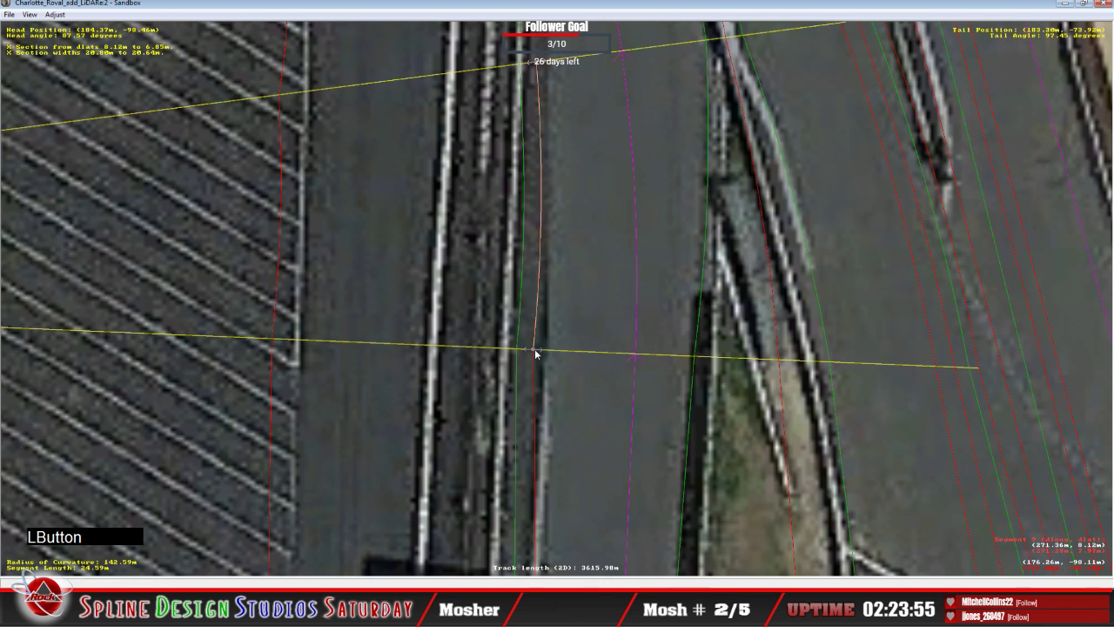
Set segment 9's tail X Section point to absolute mode and match the points at the boundary with segment 10 at 8.06 m.
click(538, 354)
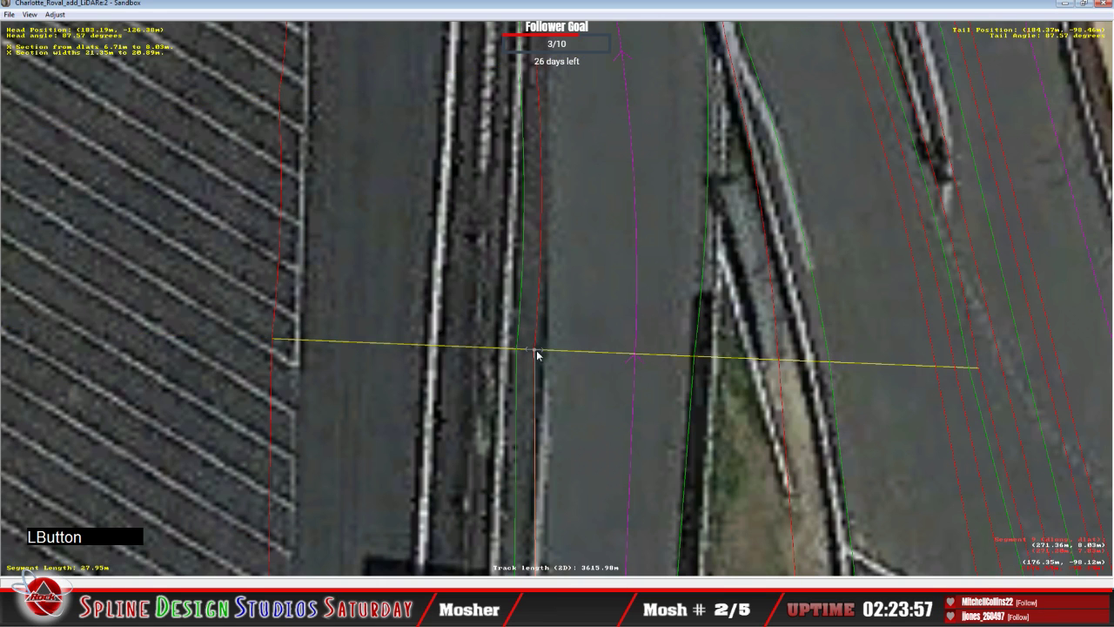
right_click(535, 354)
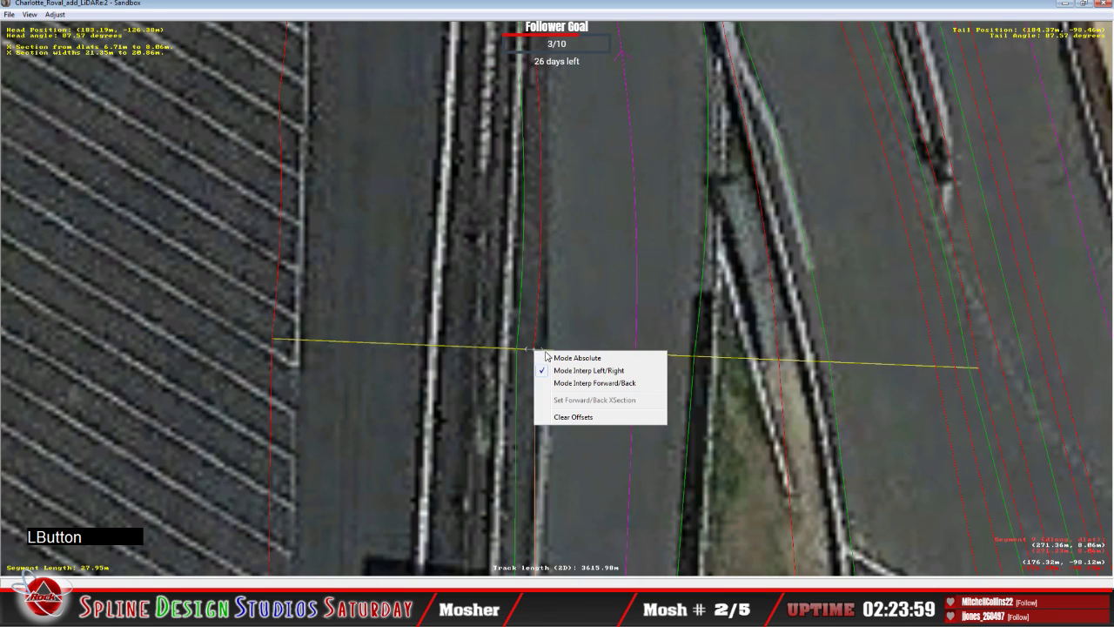
click(564, 356)
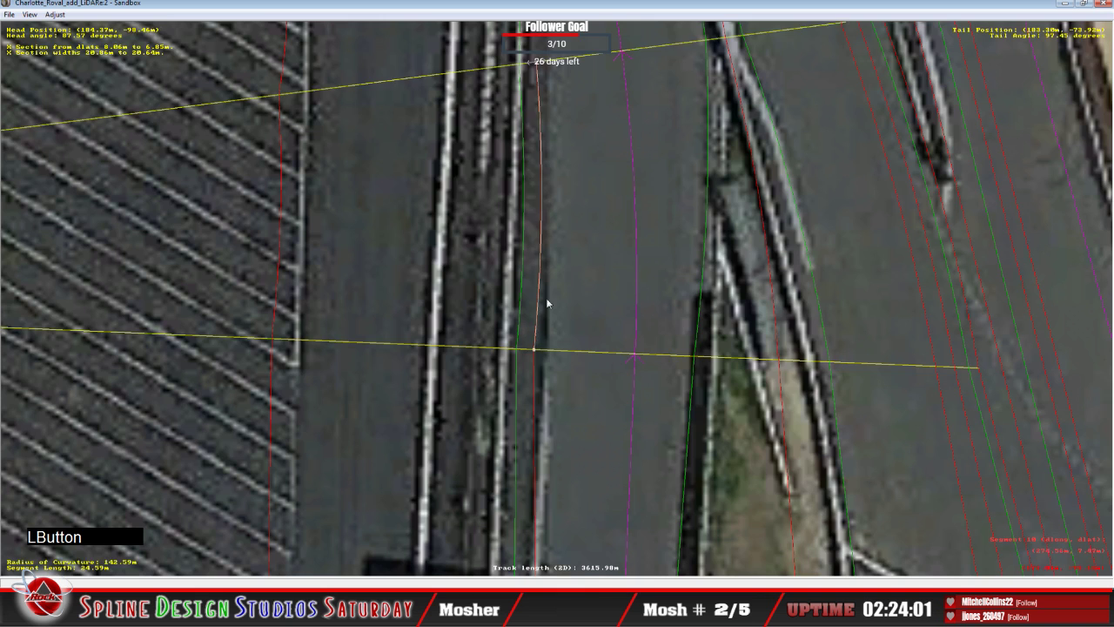
Insert an X Section on segment 11 and match the points at its boundary with segment 10 at about 6.82 m.
key(c)
click(547, 250)
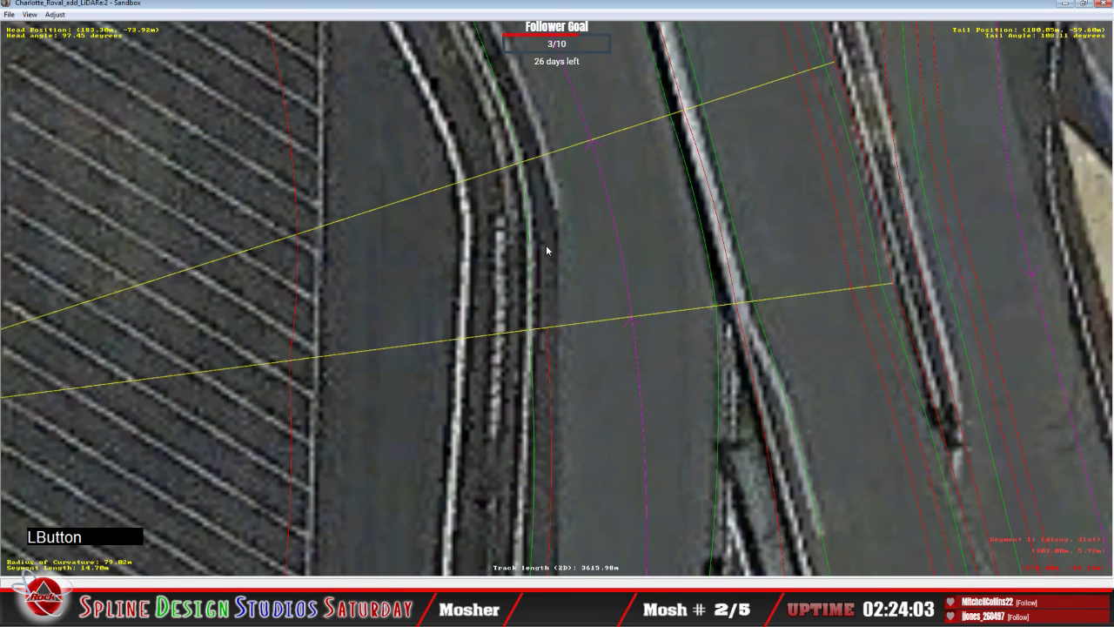
right_click(547, 251)
mouse_move(584, 337)
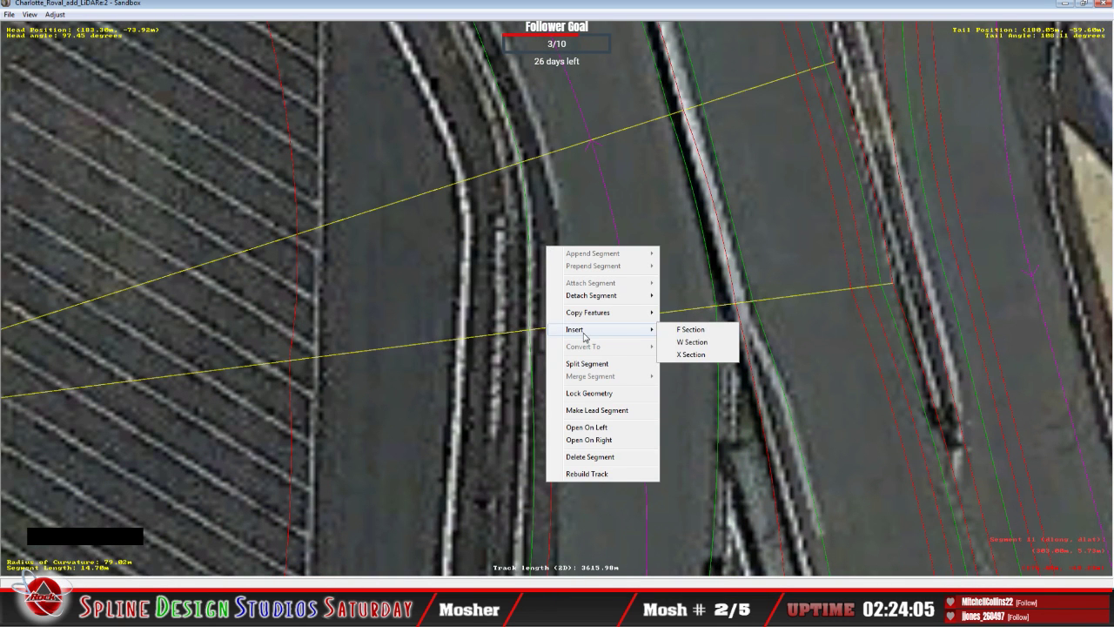
click(691, 354)
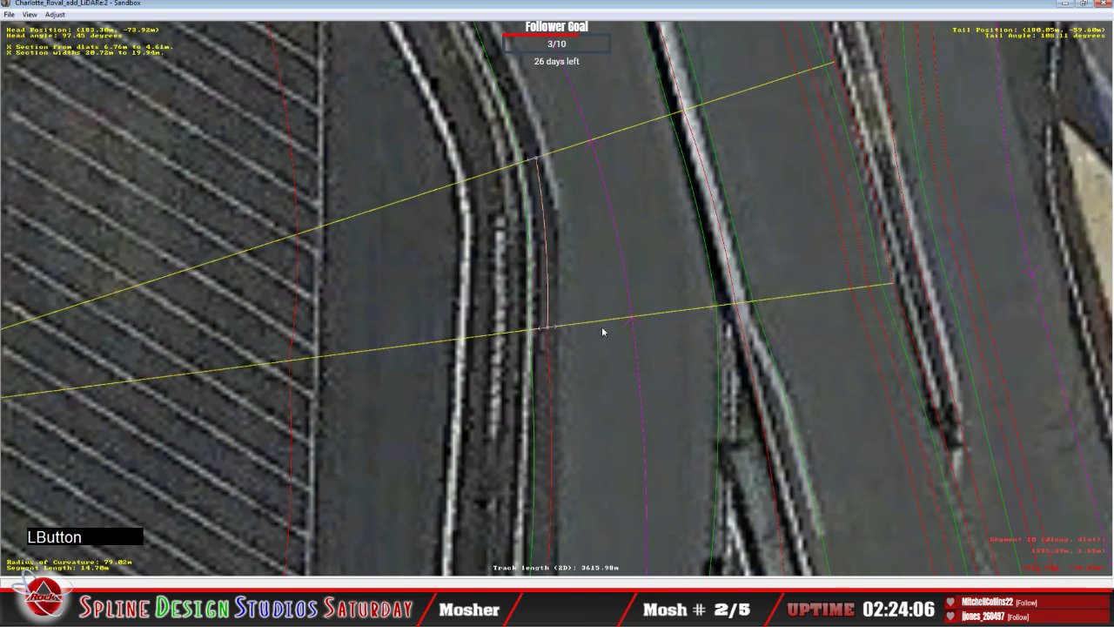
click(550, 330)
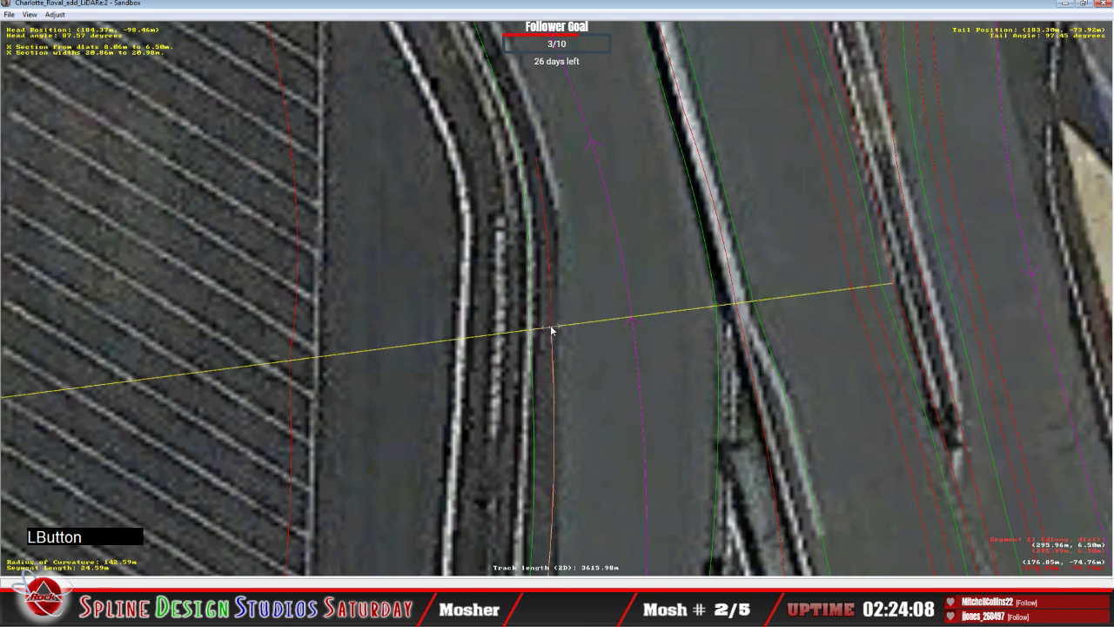
right_click(549, 330)
click(552, 330)
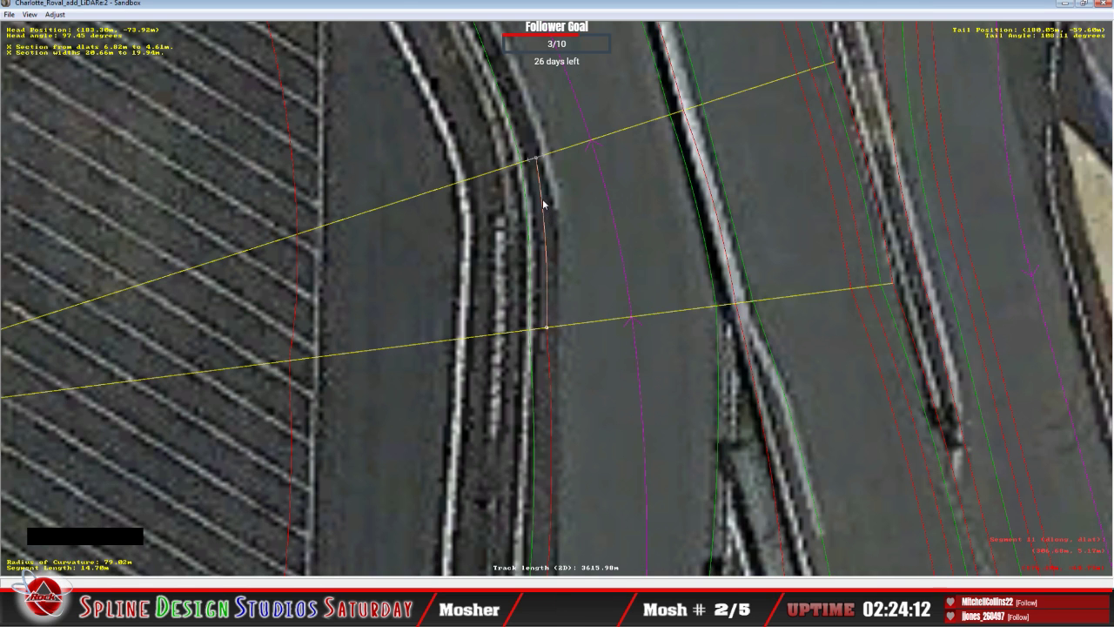
Insert an X Section on segment 12, the curved segment beyond segment 11, along the inner wall.
key(c)
click(533, 223)
right_click(533, 223)
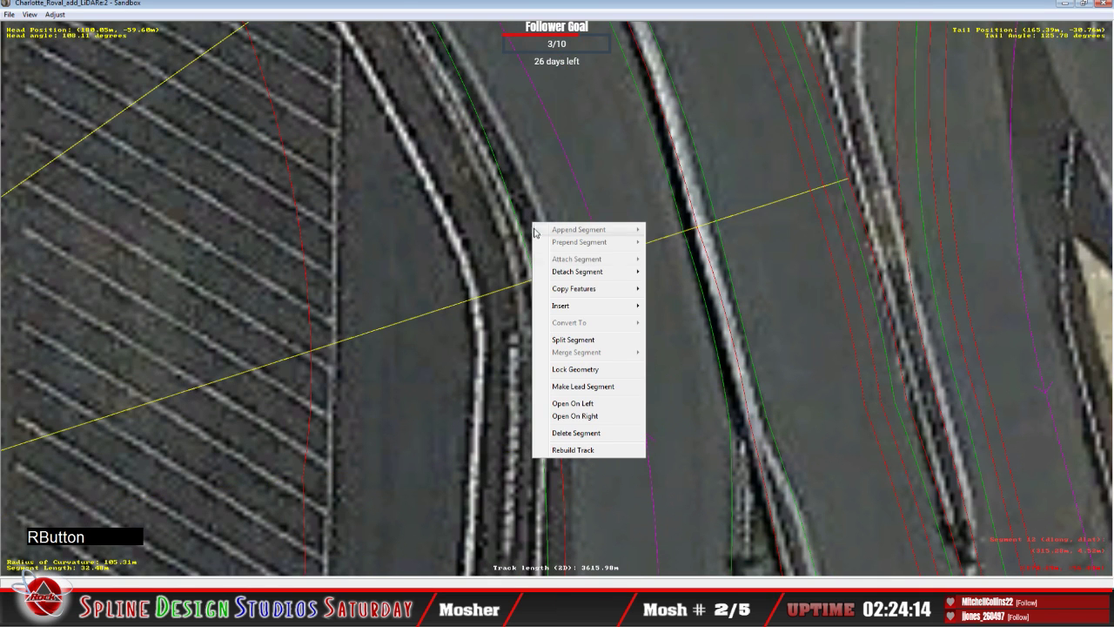
mouse_move(570, 306)
click(676, 319)
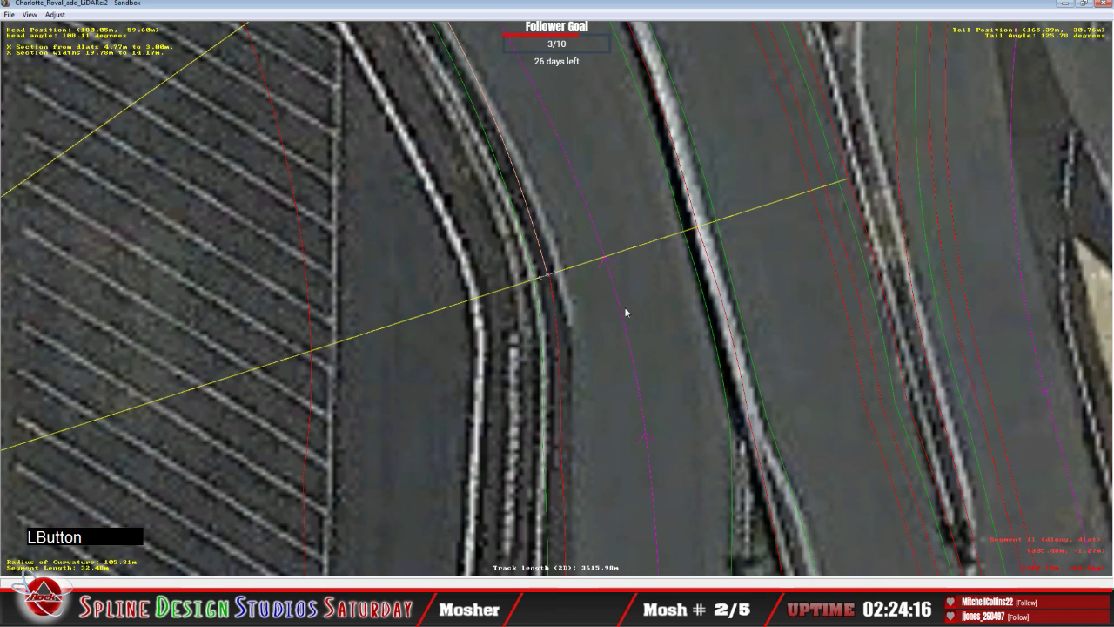
Match the X Section points at the boundary of segments 11 and 12 at 4.49 m and set the point to absolute mode.
click(554, 281)
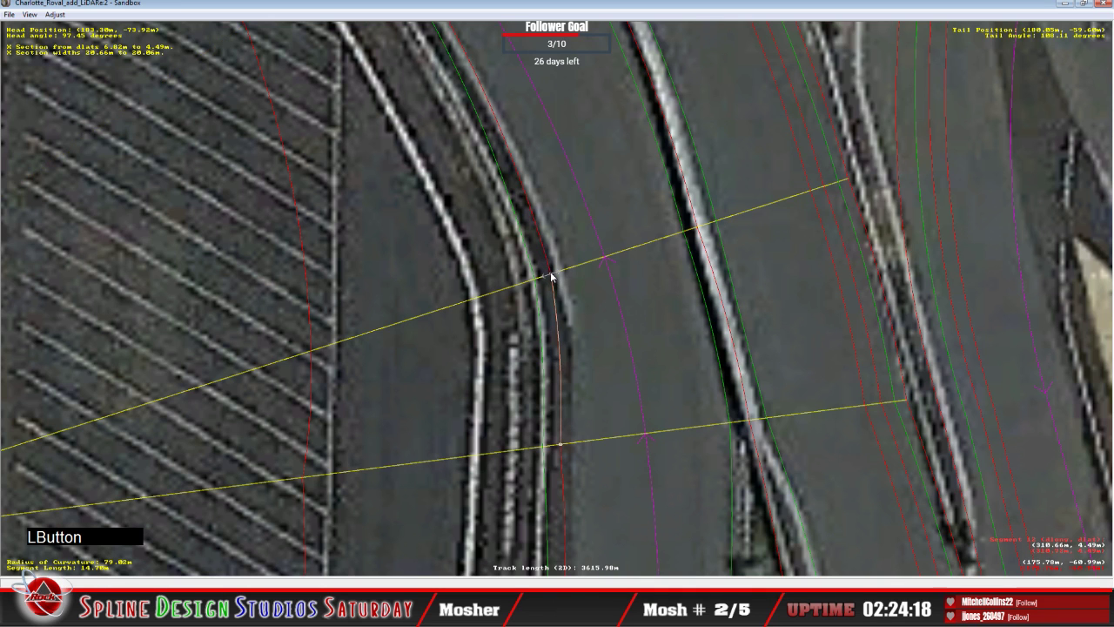
right_click(552, 275)
click(571, 280)
key(c)
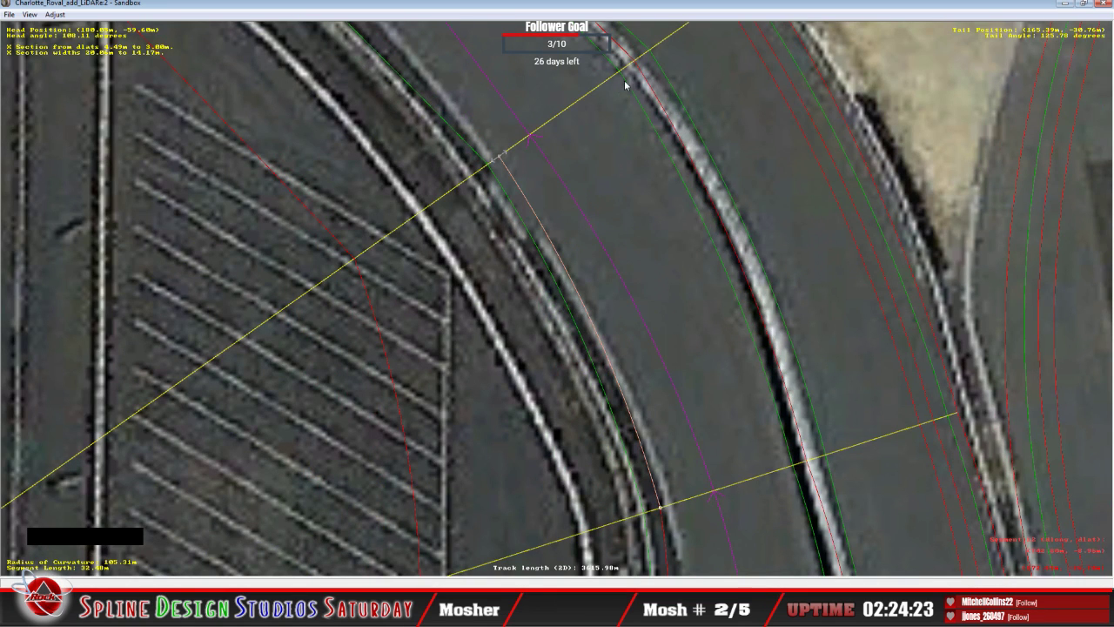
Move segment 12's tail X Section point to about 3.08 m beside the inner wall and insert an X Section on segment 13.
click(494, 156)
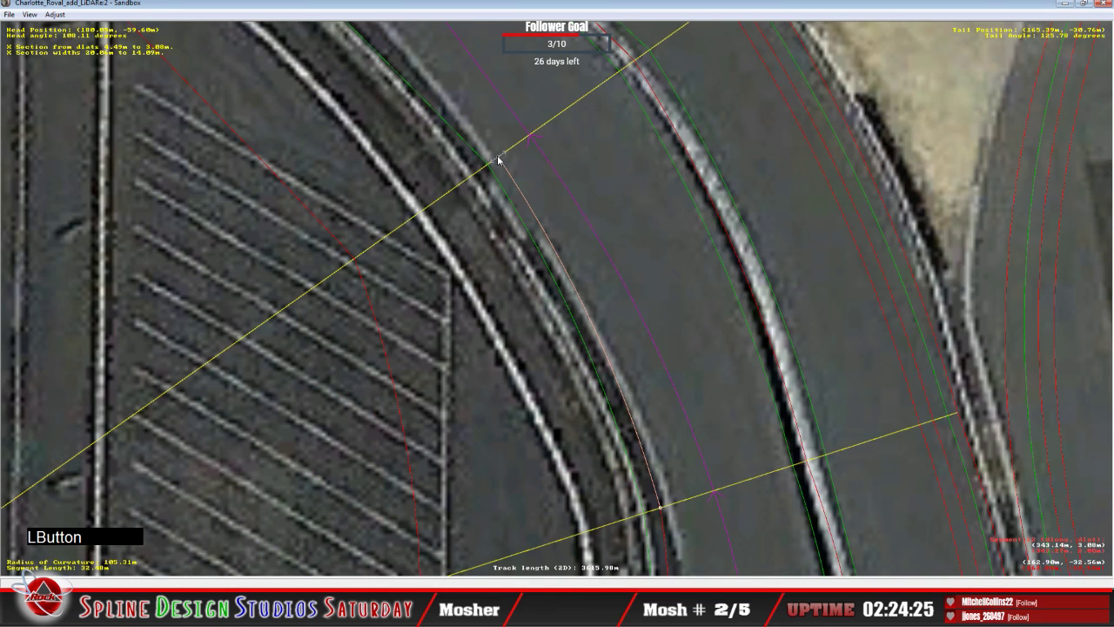
key(c)
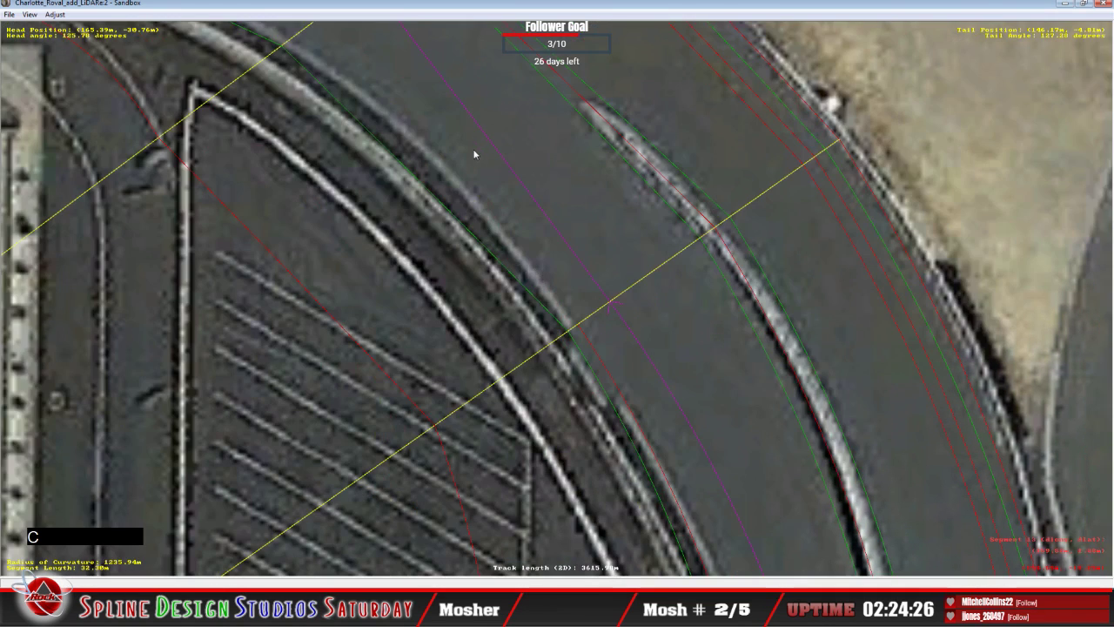
right_click(527, 260)
mouse_move(610, 342)
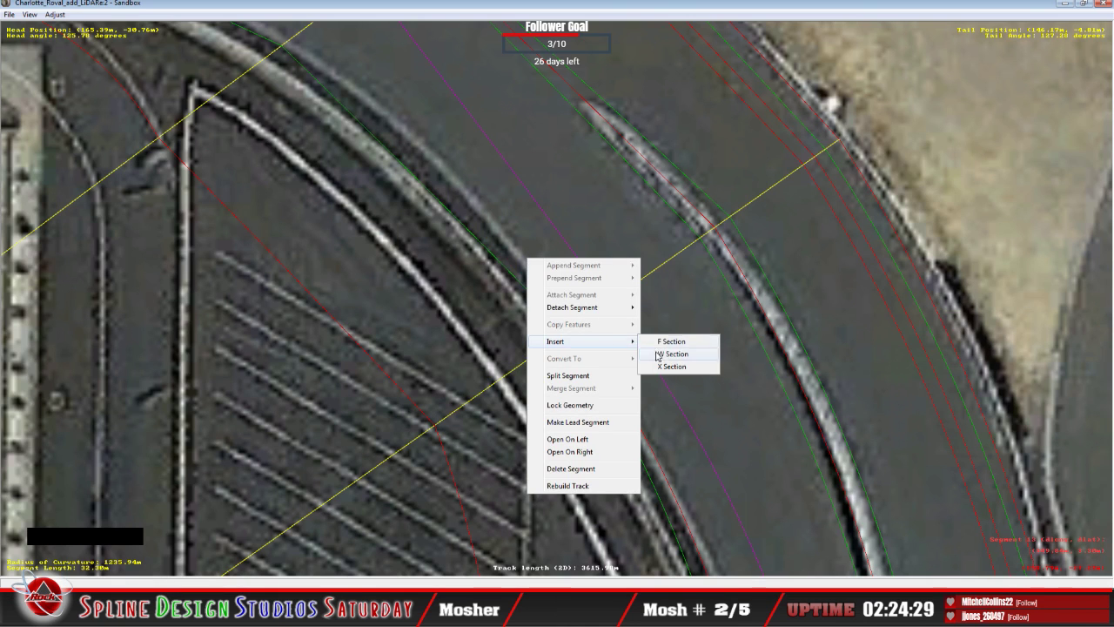
click(681, 353)
Match the X Section points at the boundary of segments 12 and 13 at about 3.12 m and set segment 12's tail point to absolute mode.
drag(592, 321, 577, 330)
click(580, 328)
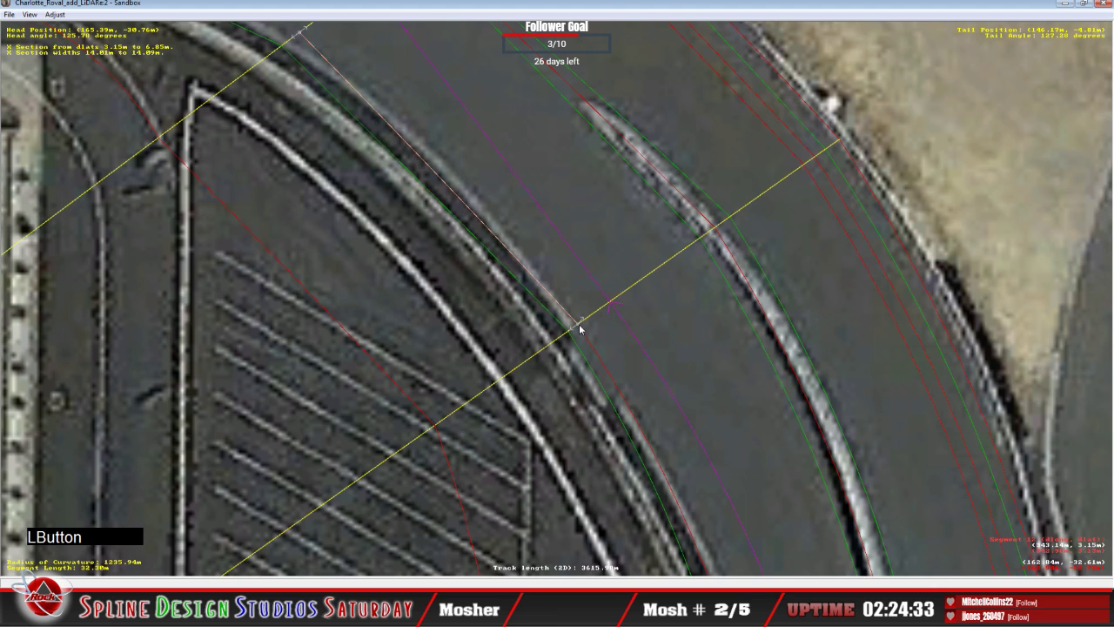
right_click(579, 327)
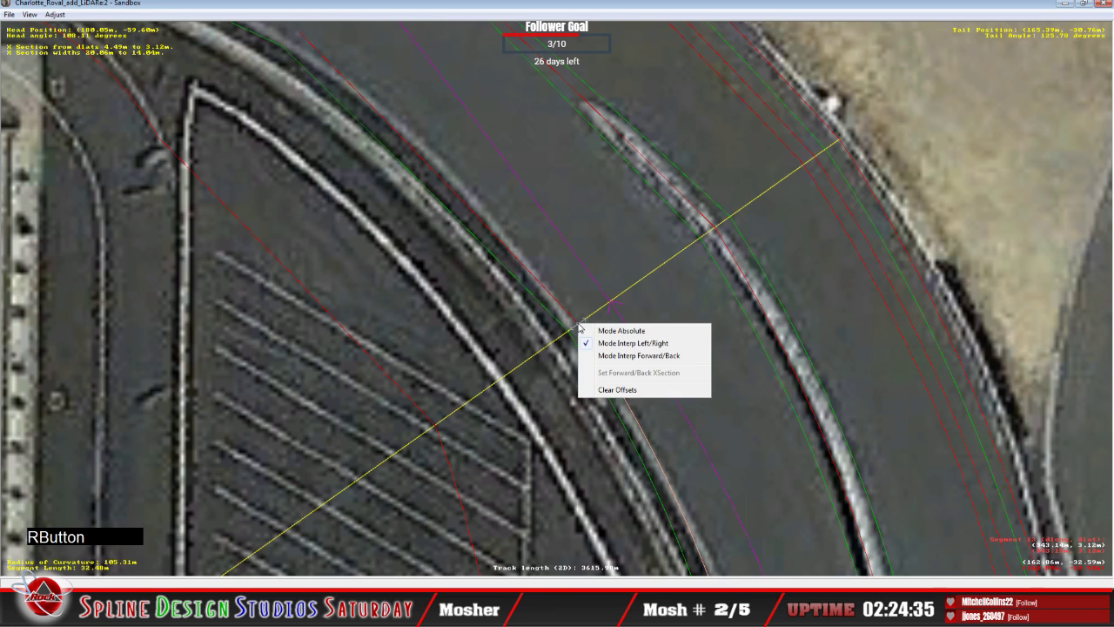
click(598, 326)
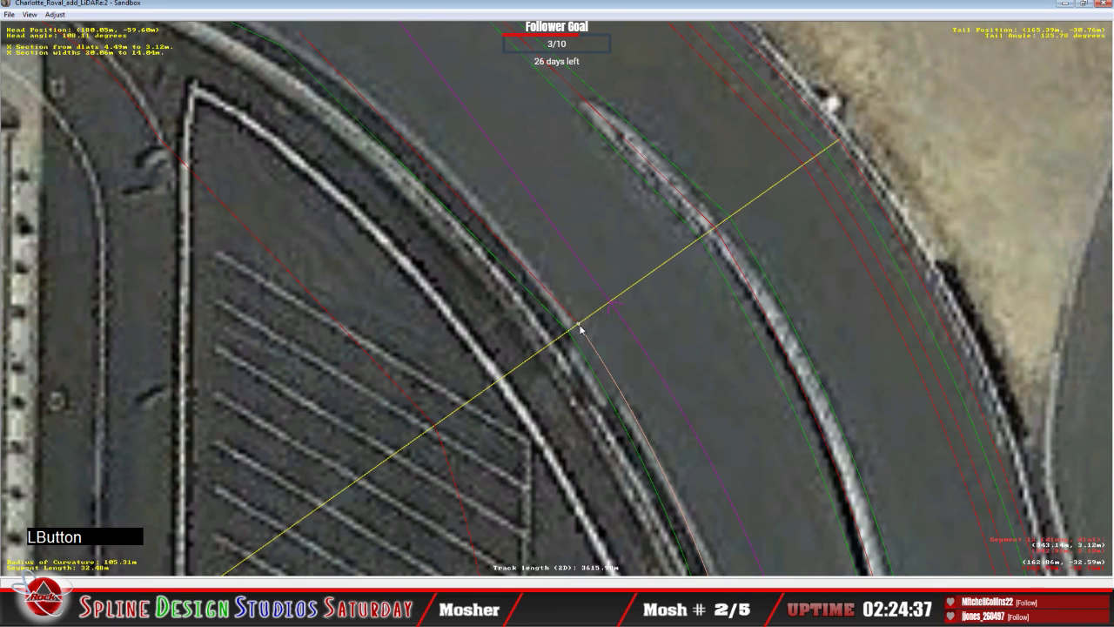
click(518, 257)
key(c)
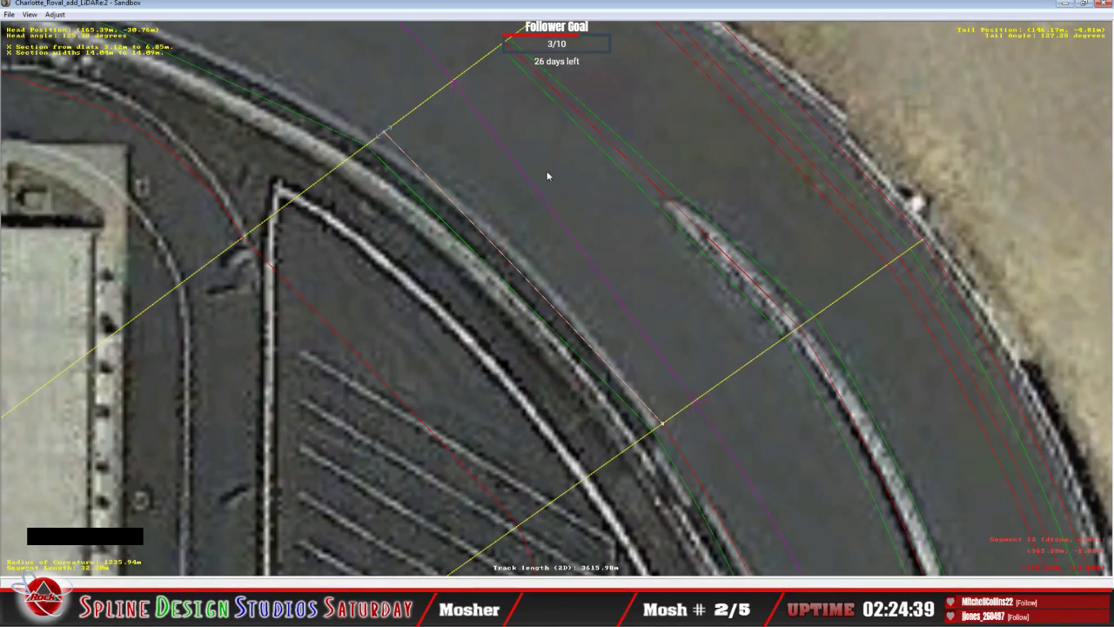
Examine the track edges and walls around the rest of the infield road course, ending at the junction near the Bank of America logo.
key(x)
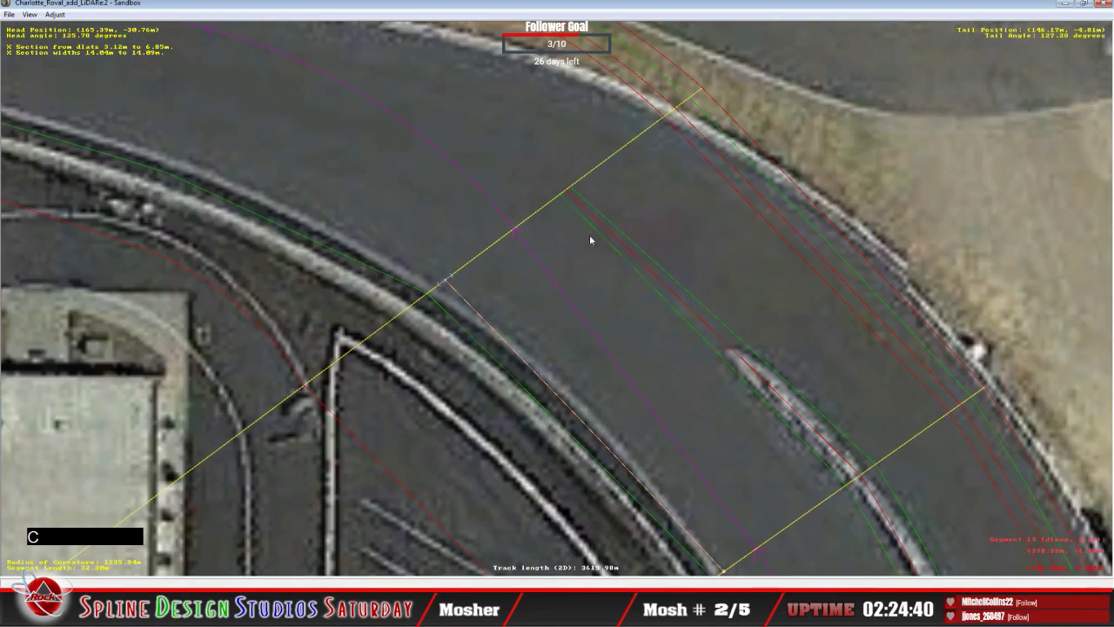
scroll(615, 258, down, 6)
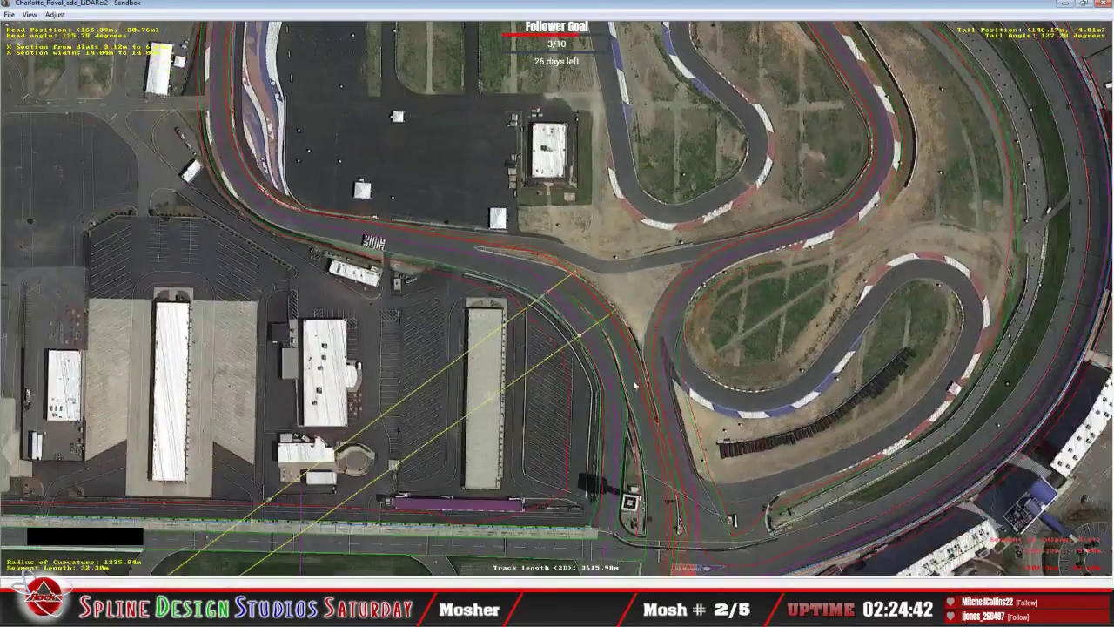
key(c)
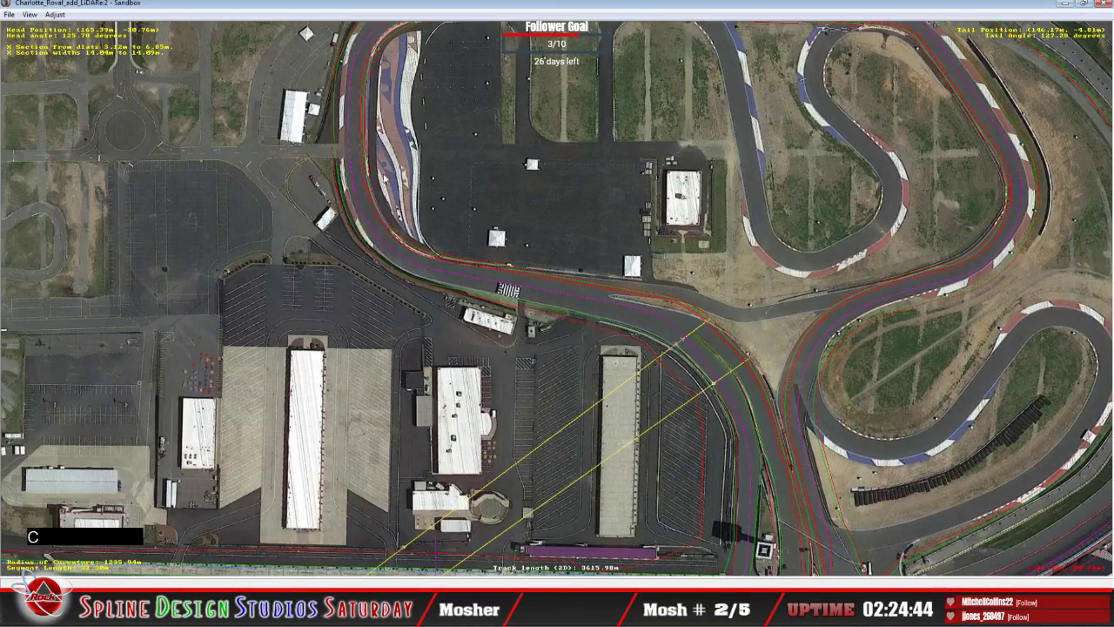
key(c)
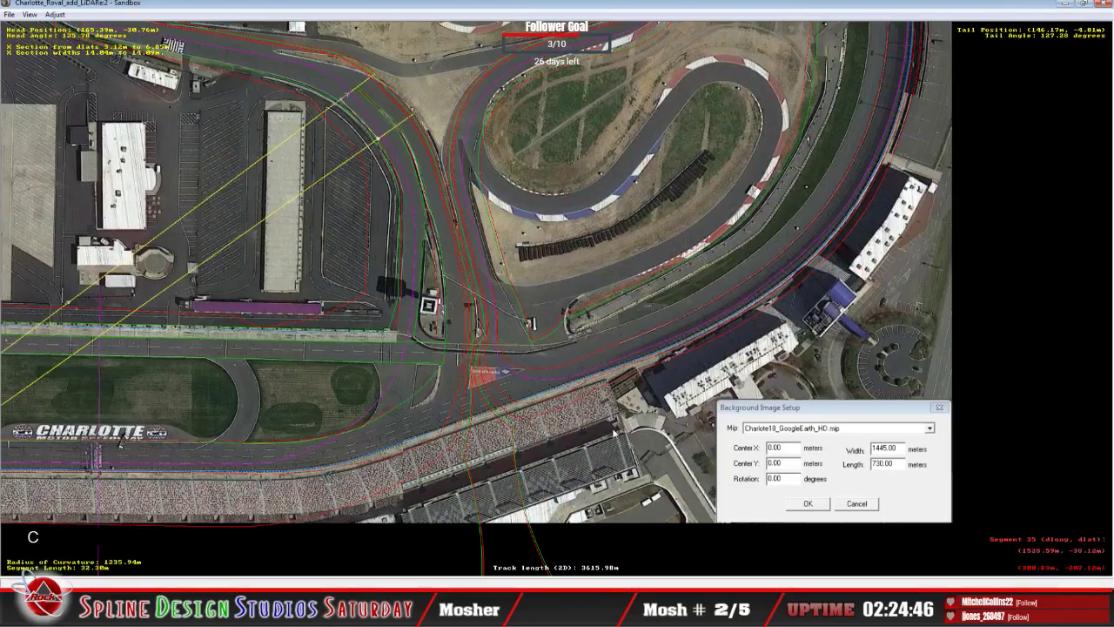
scroll(532, 358, up, 3)
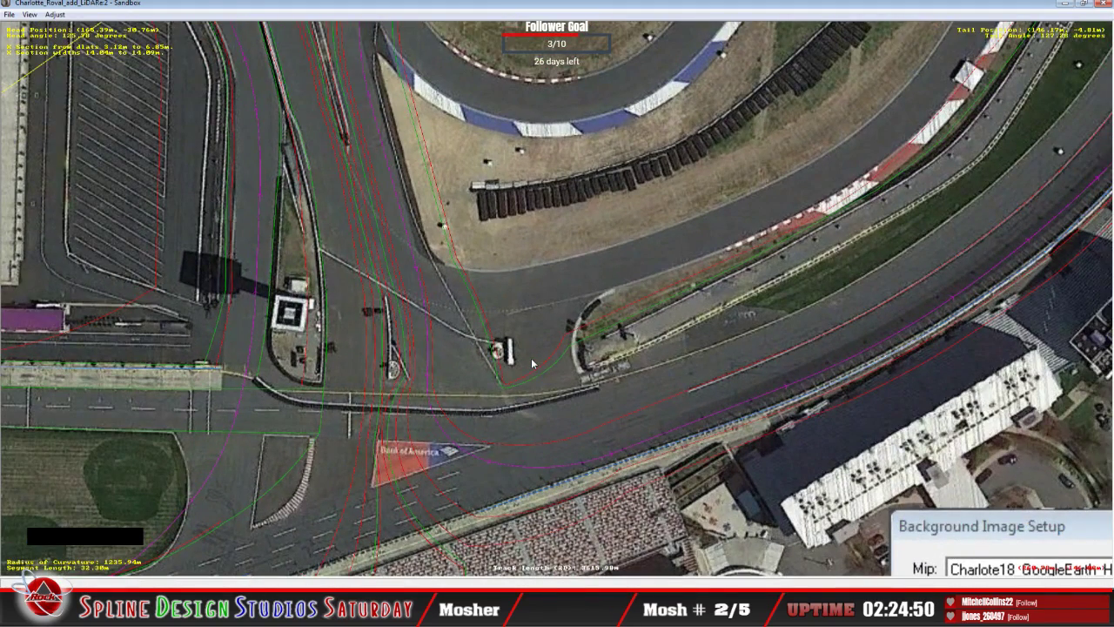
key(c)
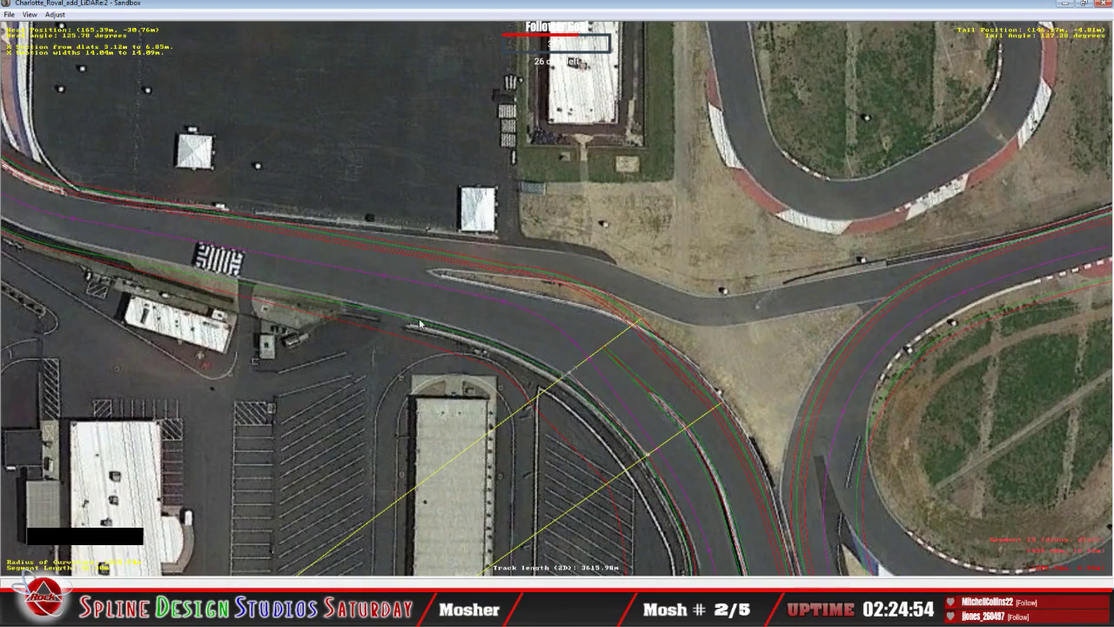
key(c)
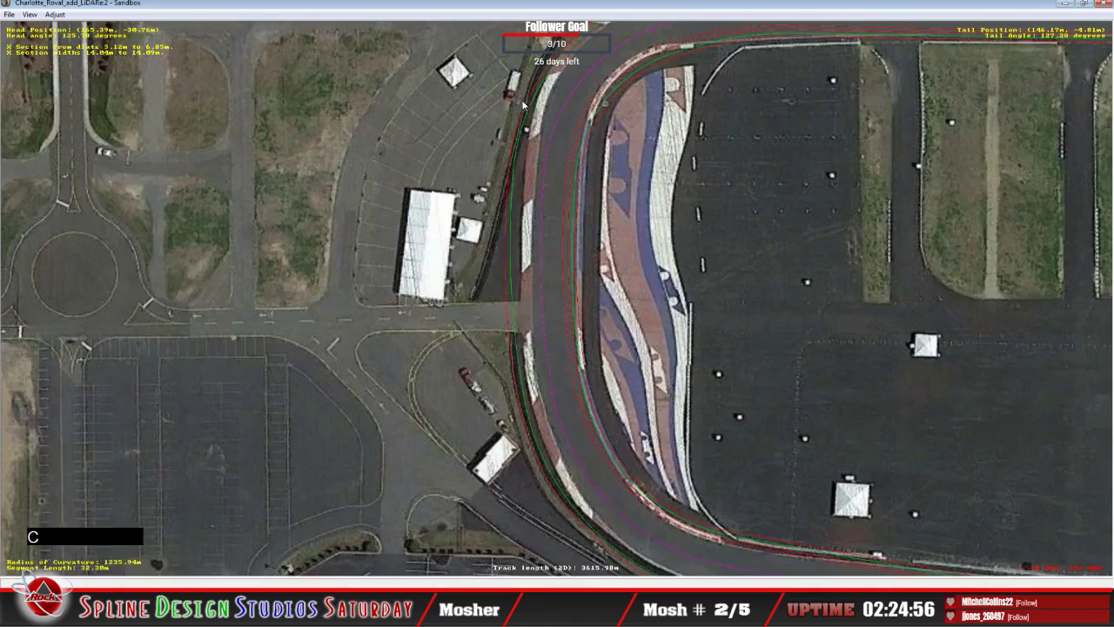
key(c)
key(c)
key(c)
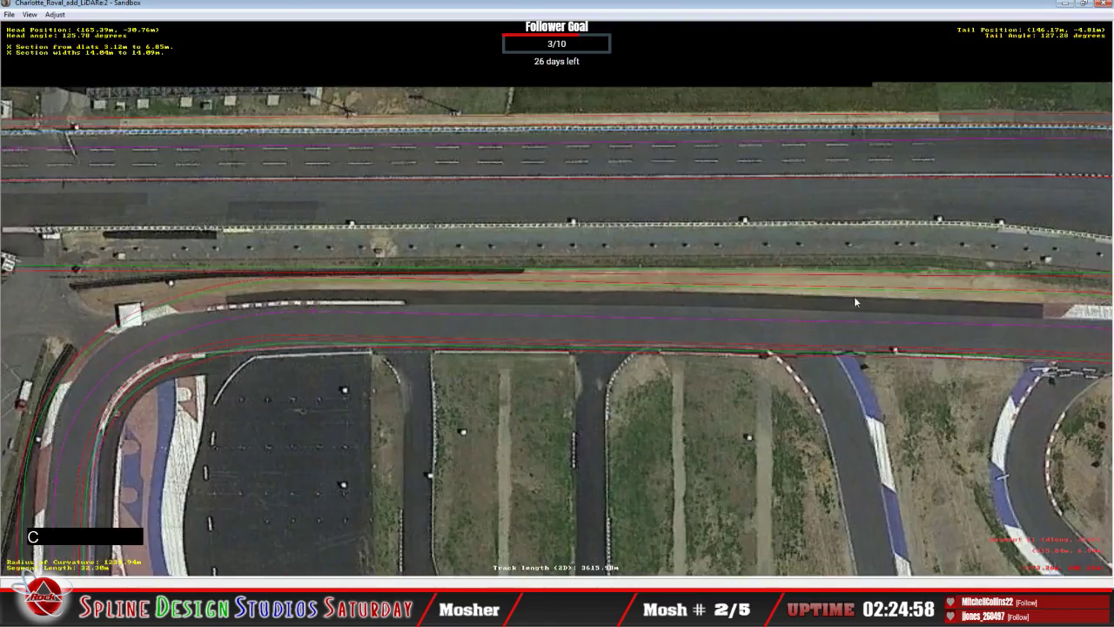
key(c)
key(c)
key(c)
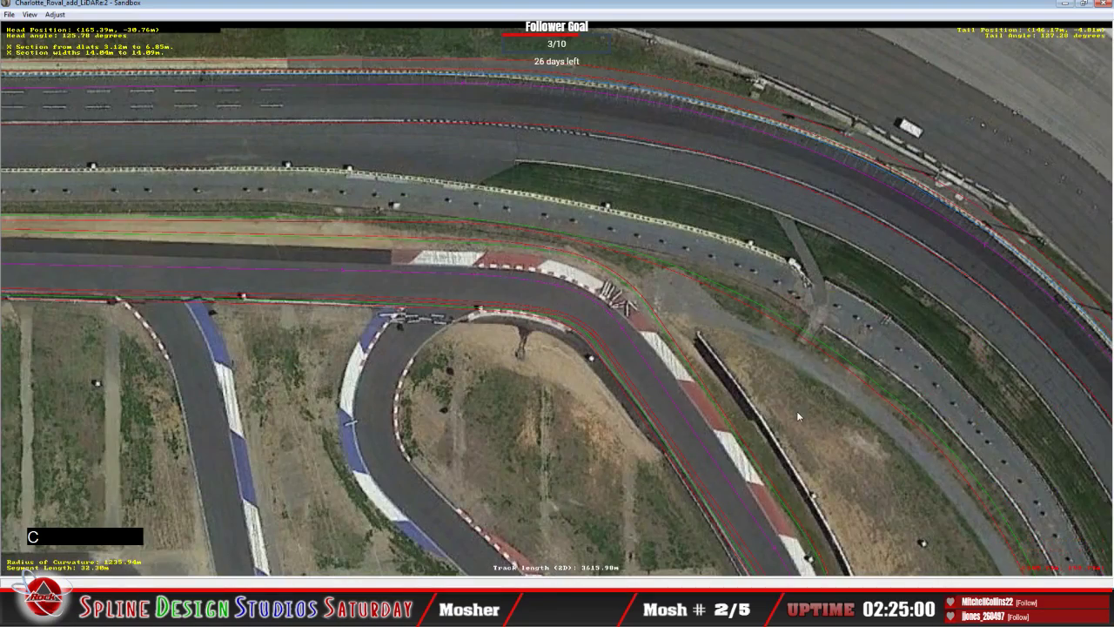
key(c)
key(c)
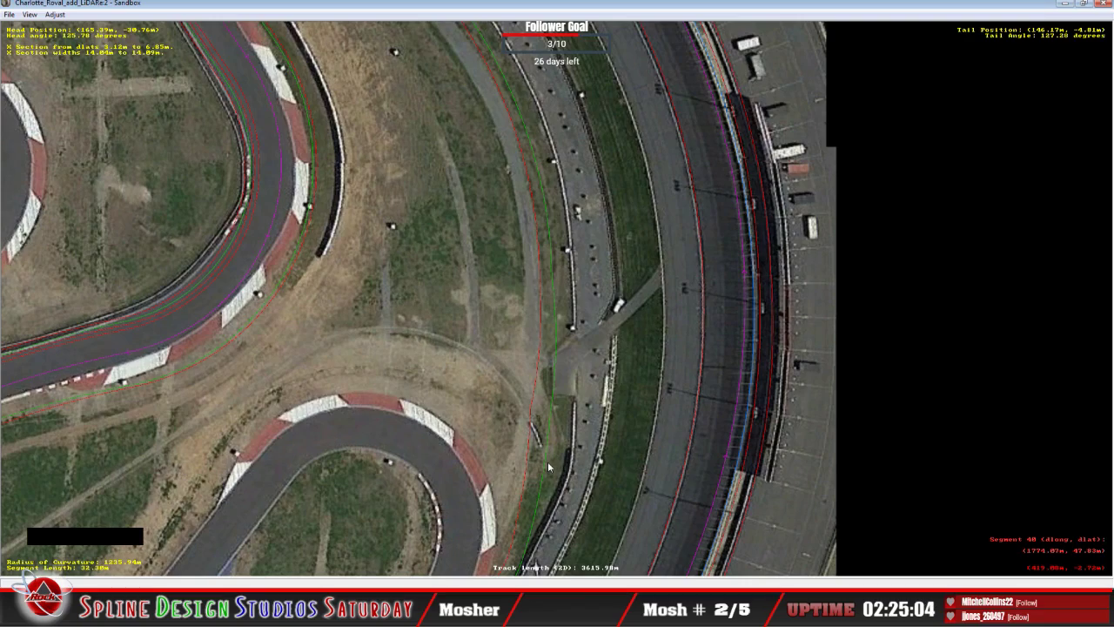
key(c)
key(c)
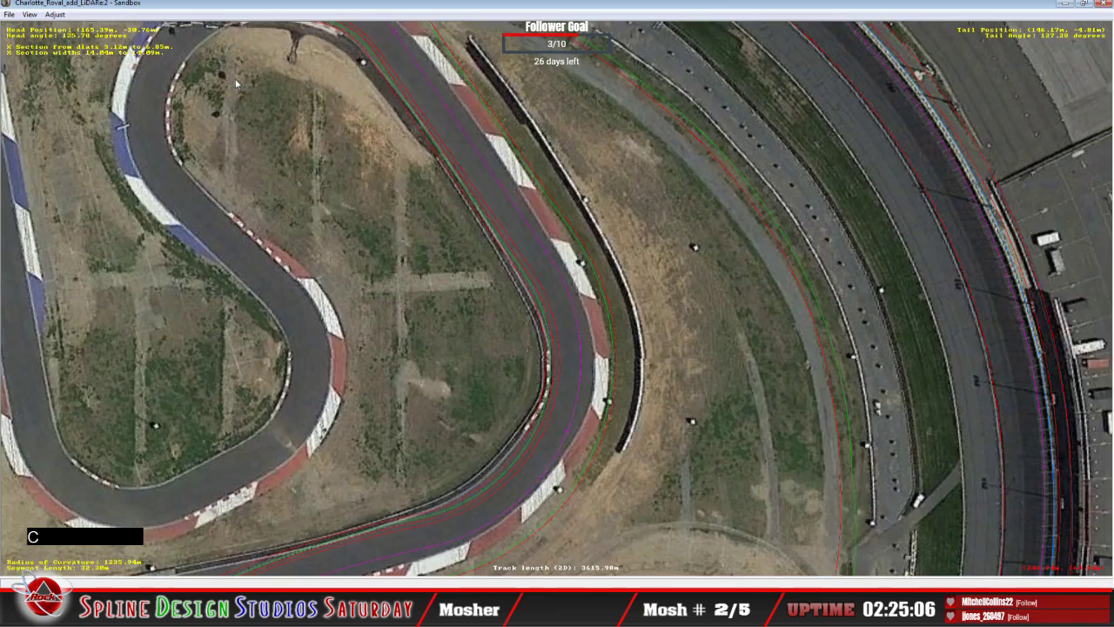
key(c)
key(c)
key(c)
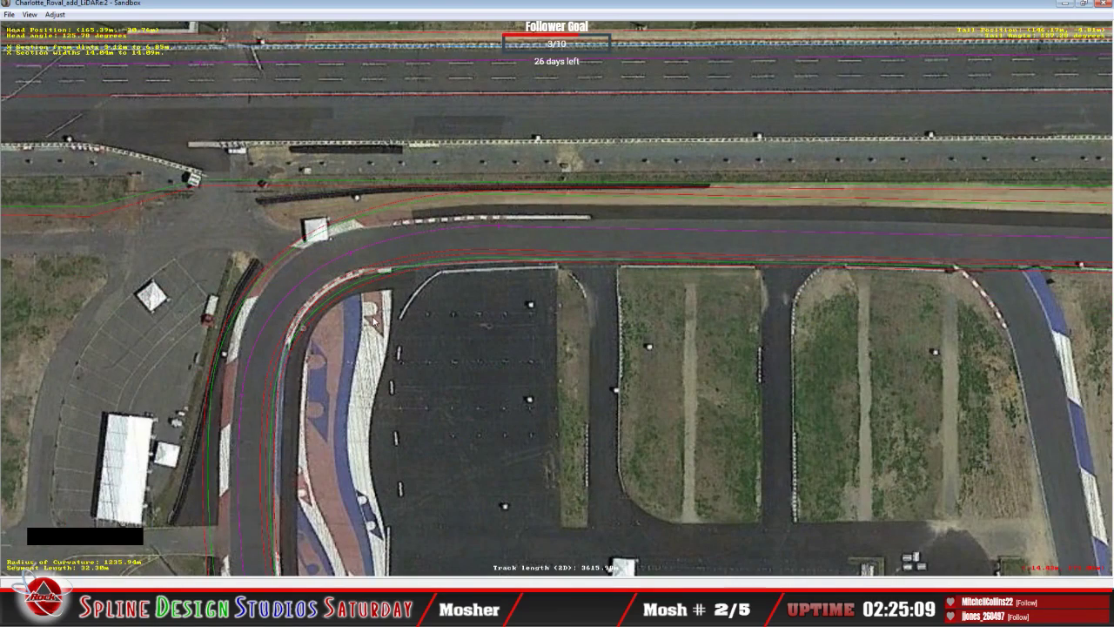
key(c)
key(c)
key(c)
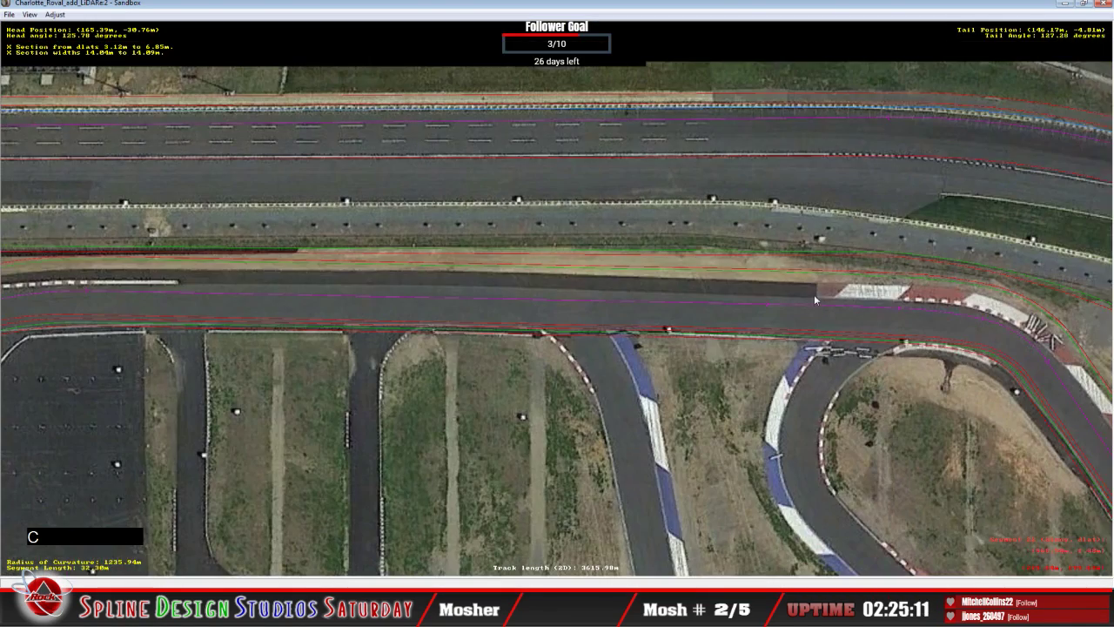
key(c)
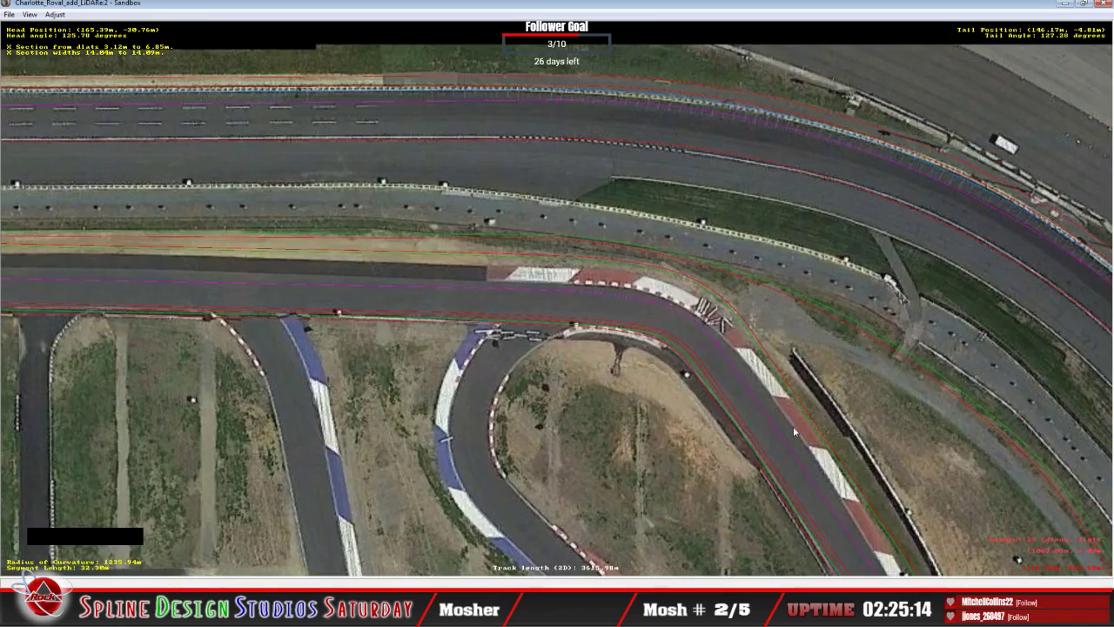
key(c)
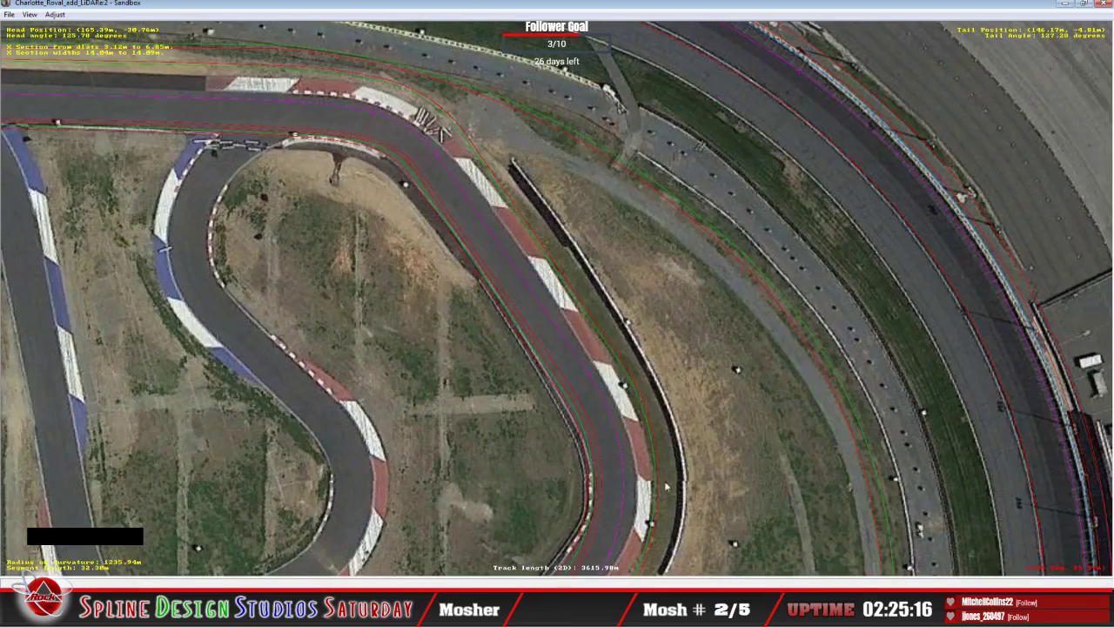
key(c)
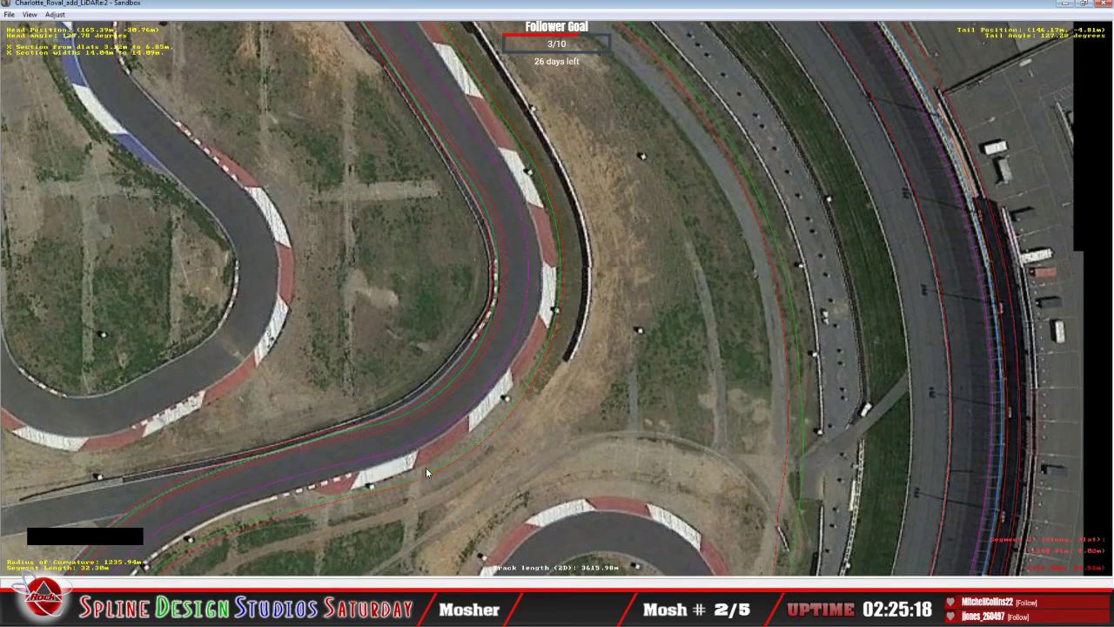
key(c)
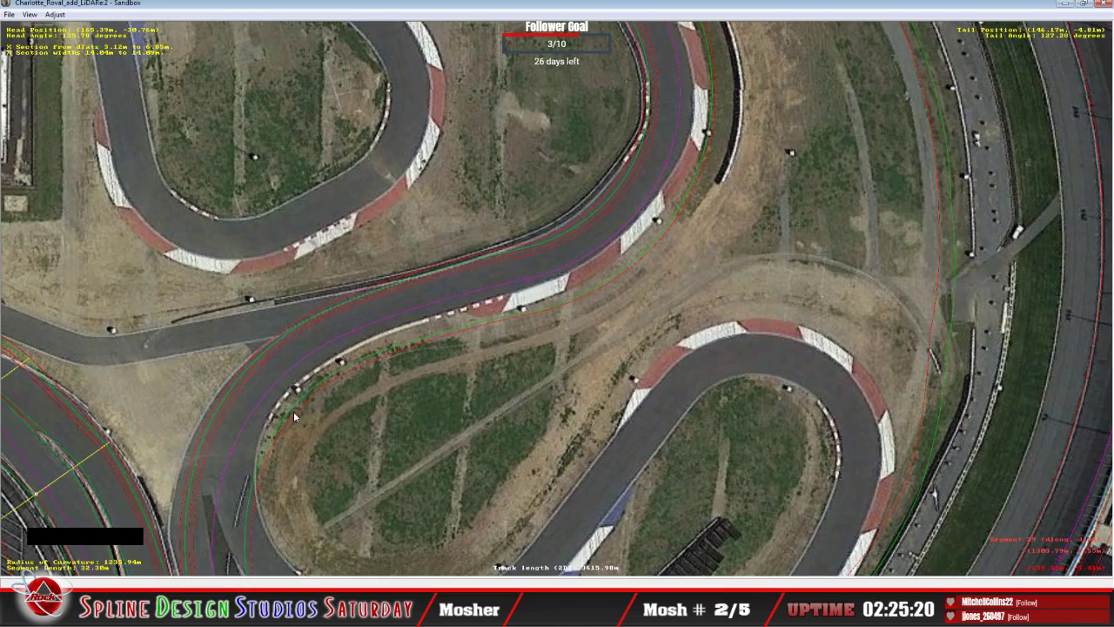
key(c)
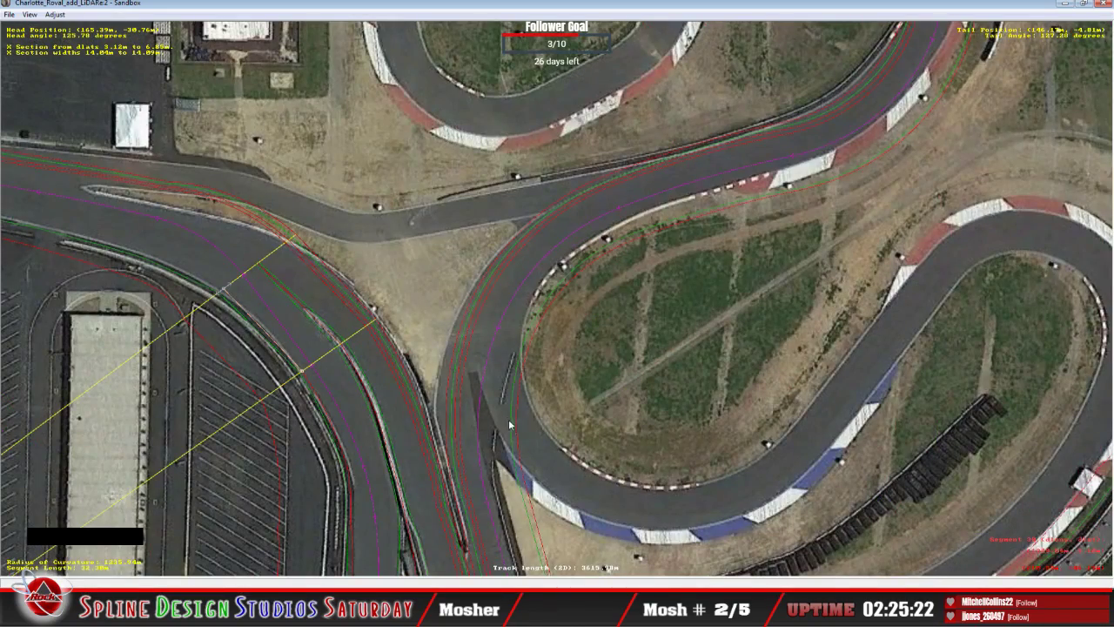
key(c)
key(c)
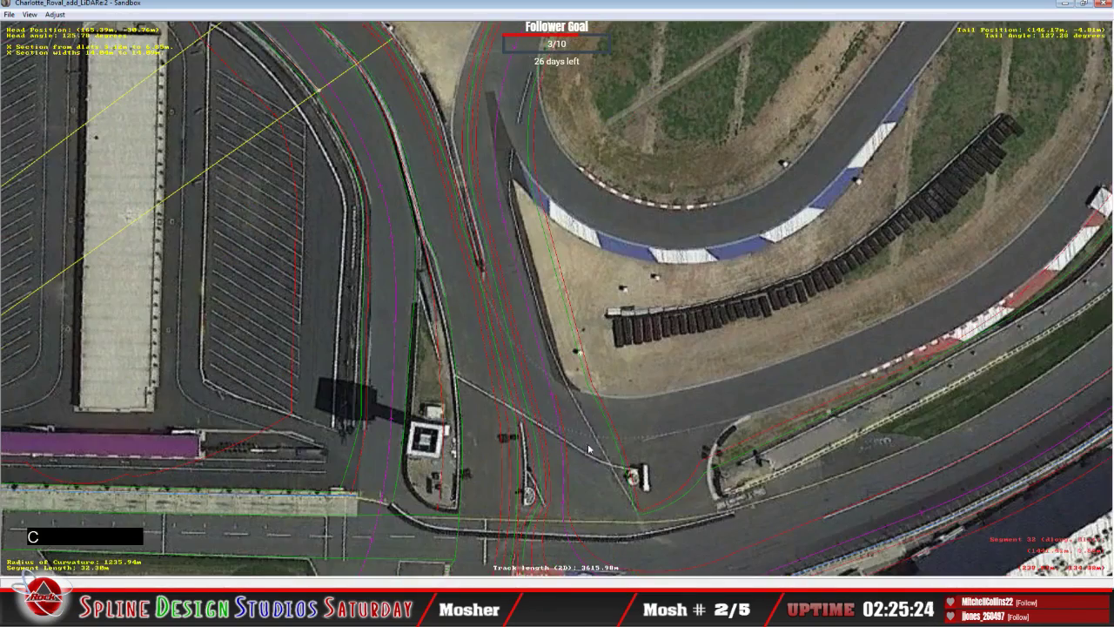
key(c)
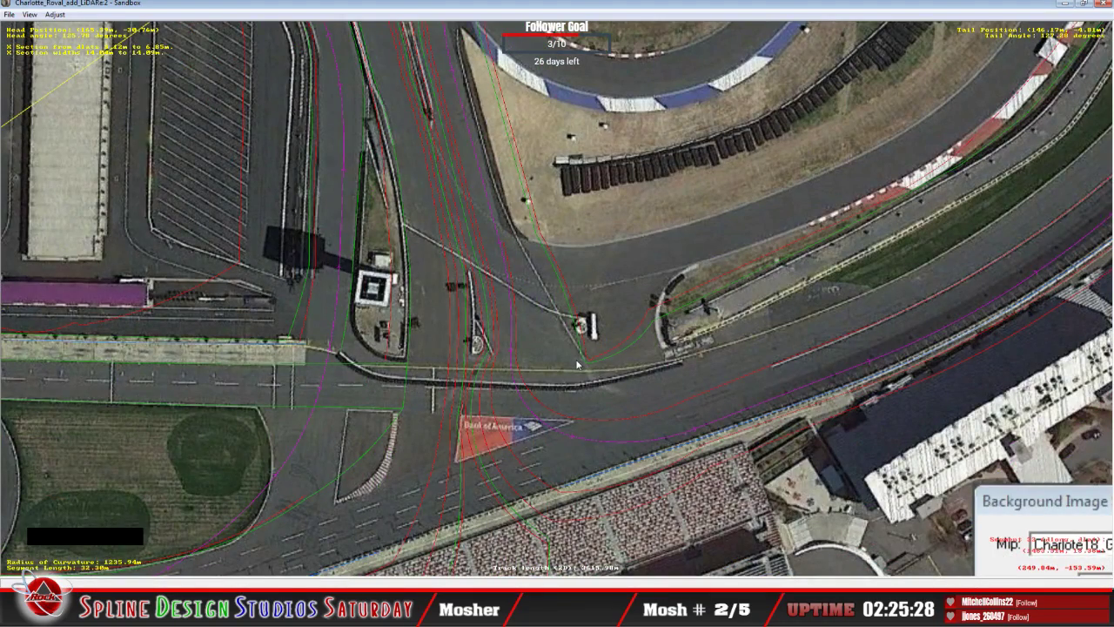
Insert an X Section on segment 32, the infield segment approaching the oval, along the diagonal white line.
key(z)
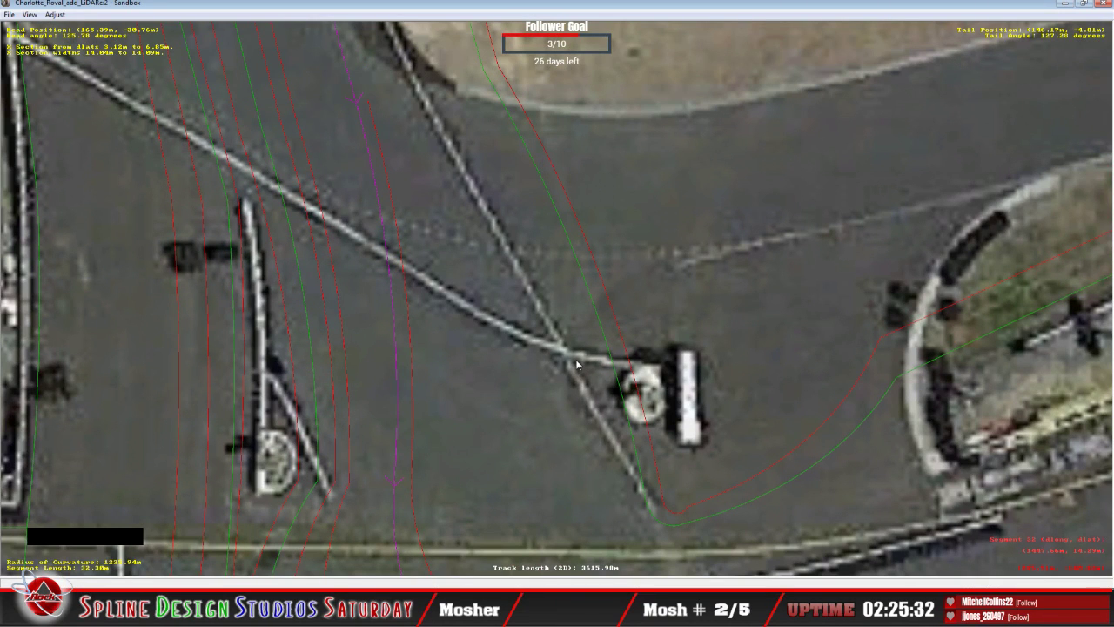
key(c)
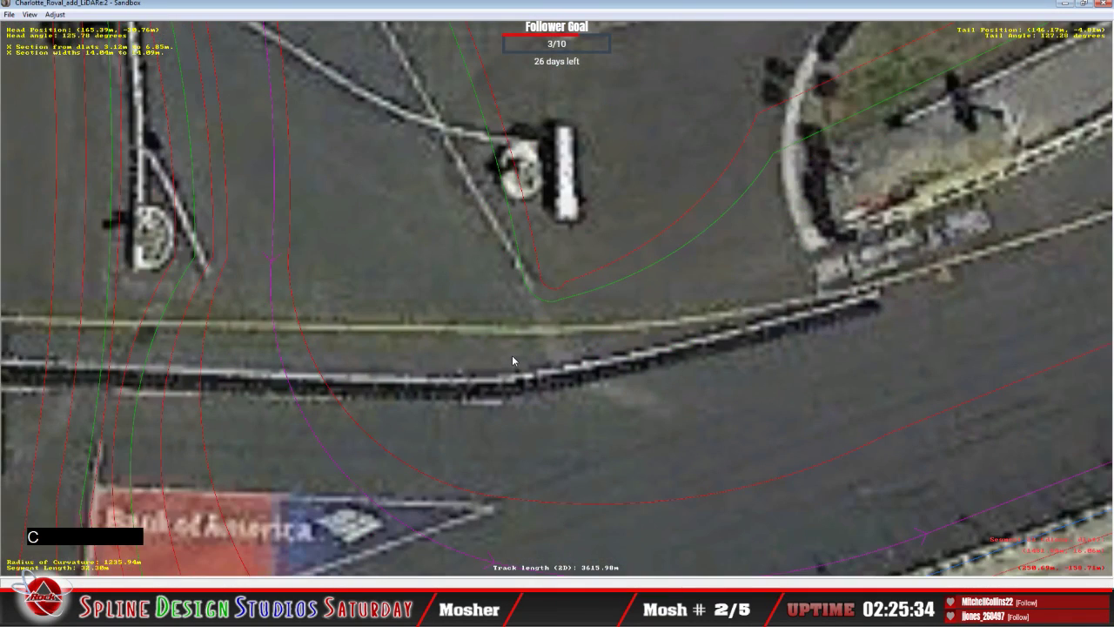
click(511, 360)
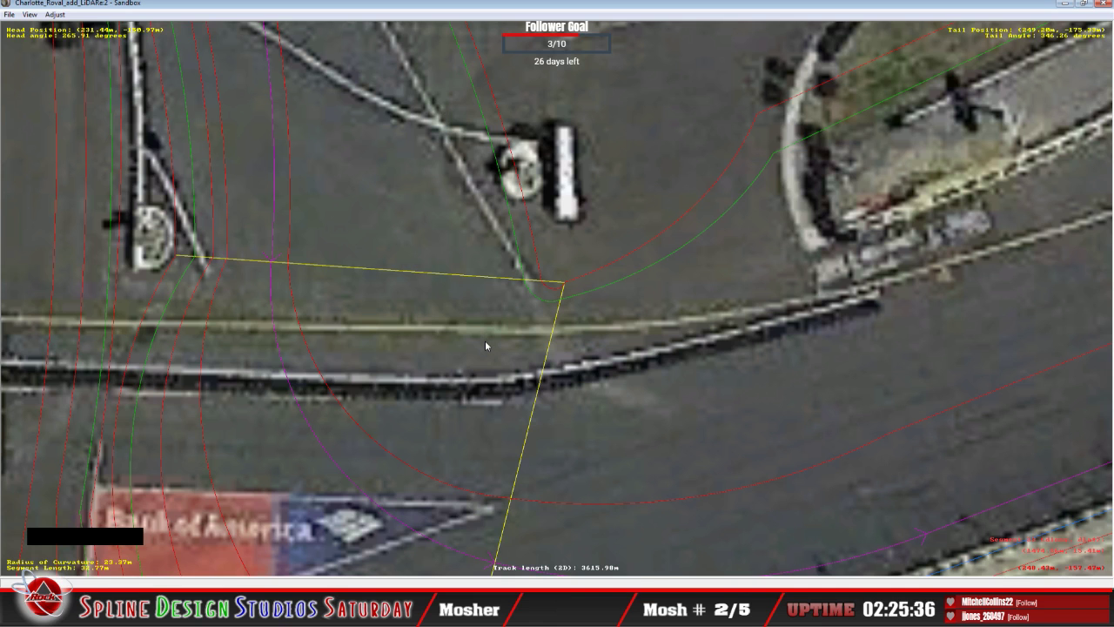
click(422, 204)
key(c)
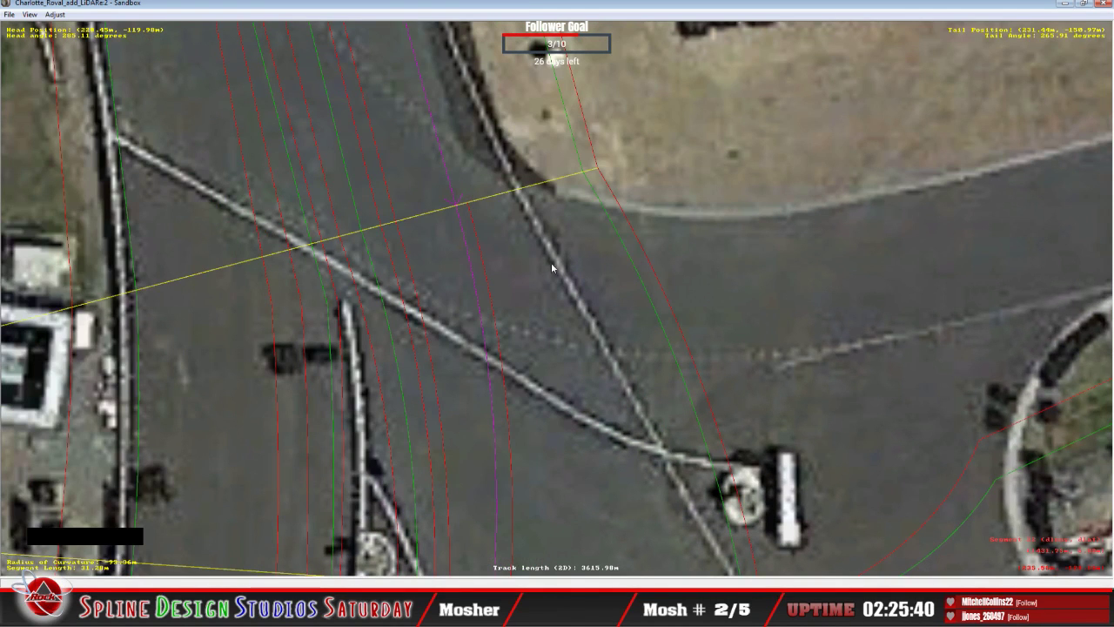
right_click(567, 283)
mouse_move(619, 362)
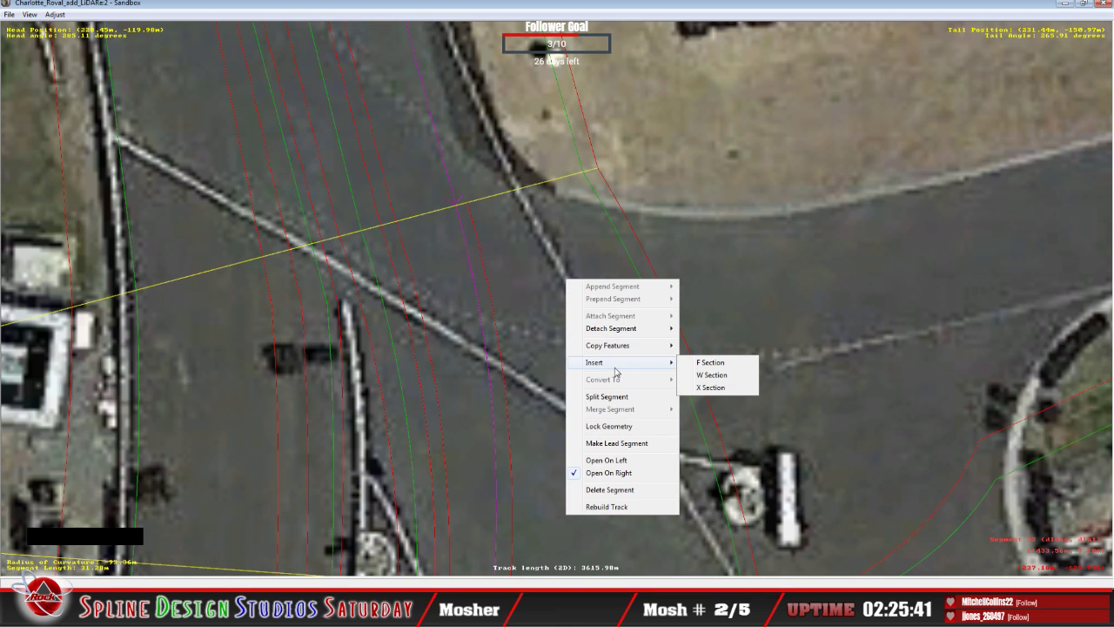
click(710, 386)
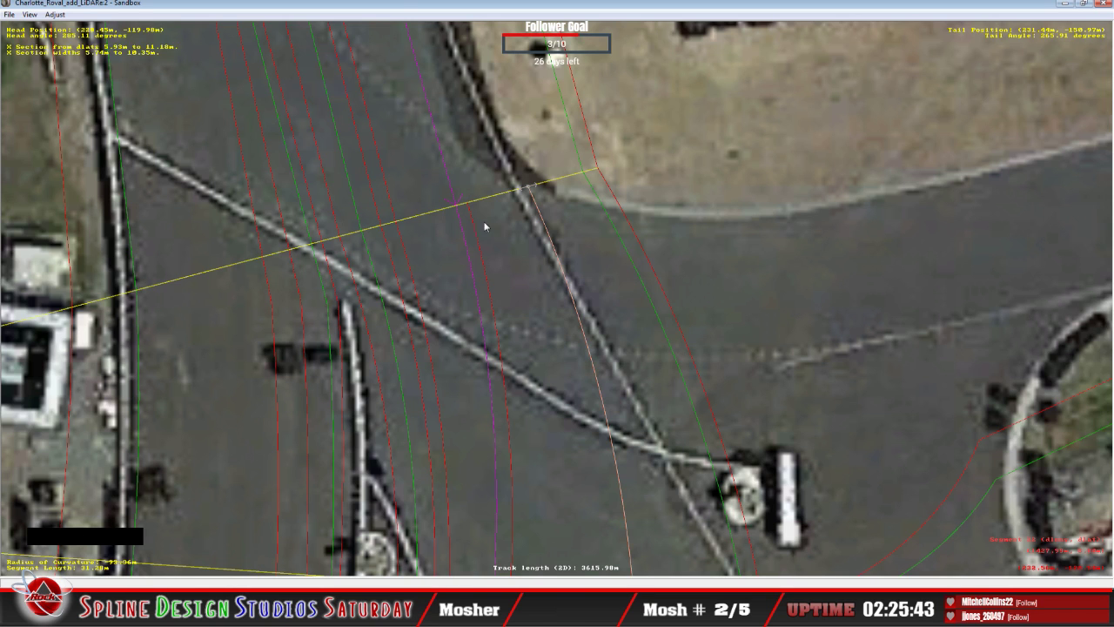
Move segment 32's head X Section point to about 9.57 m and insert an X Section on segment 33.
click(533, 188)
drag(553, 187, 576, 183)
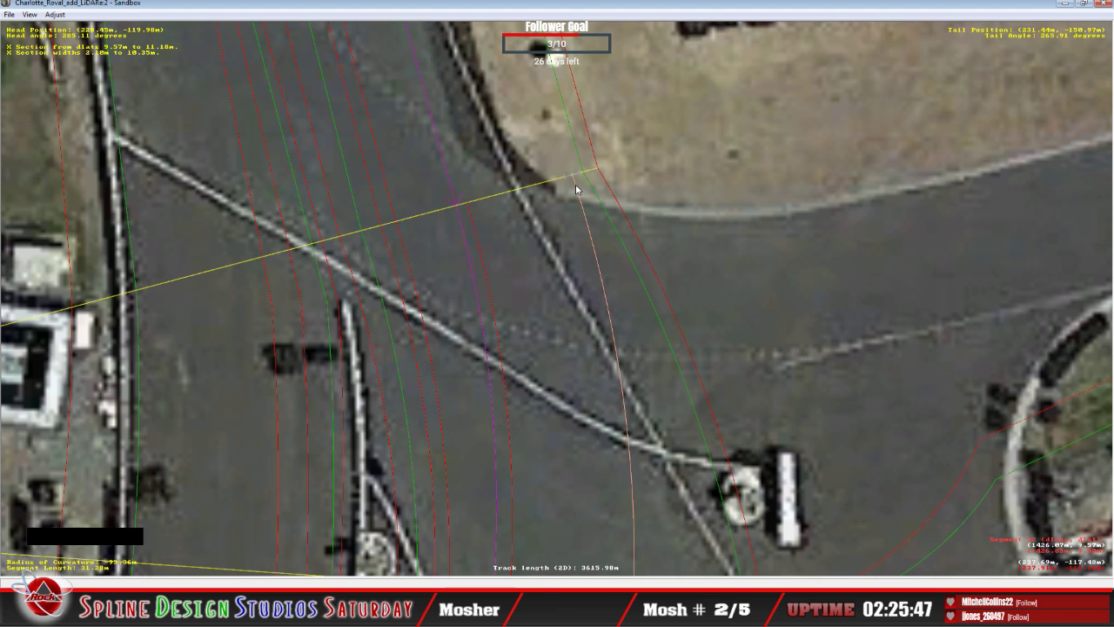
key(c)
drag(537, 469, 618, 471)
key(c)
click(522, 346)
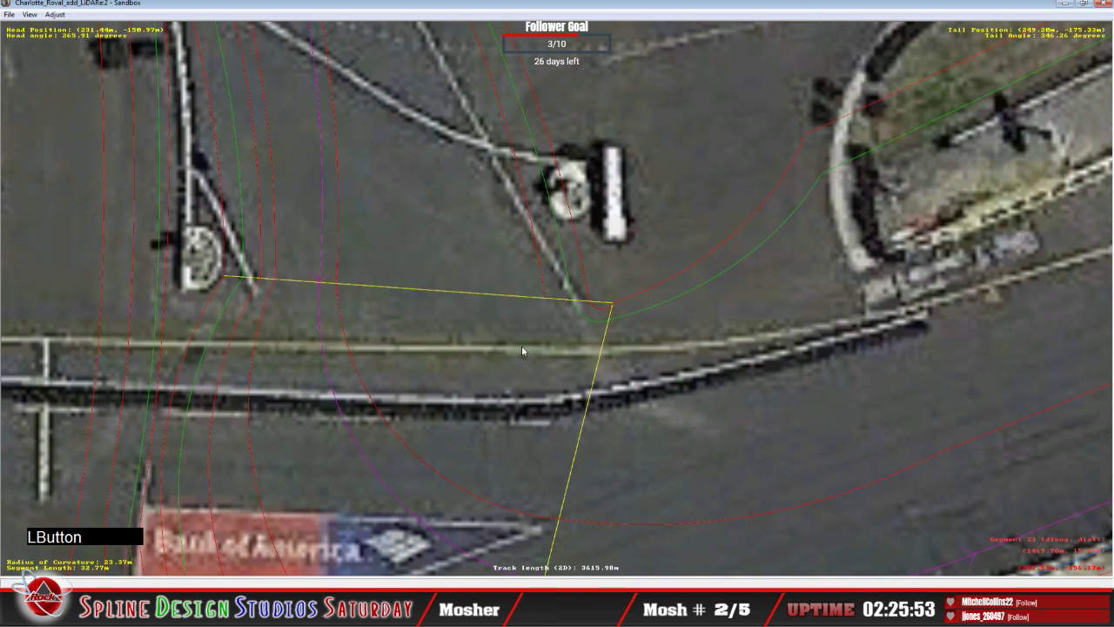
right_click(523, 345)
mouse_move(628, 438)
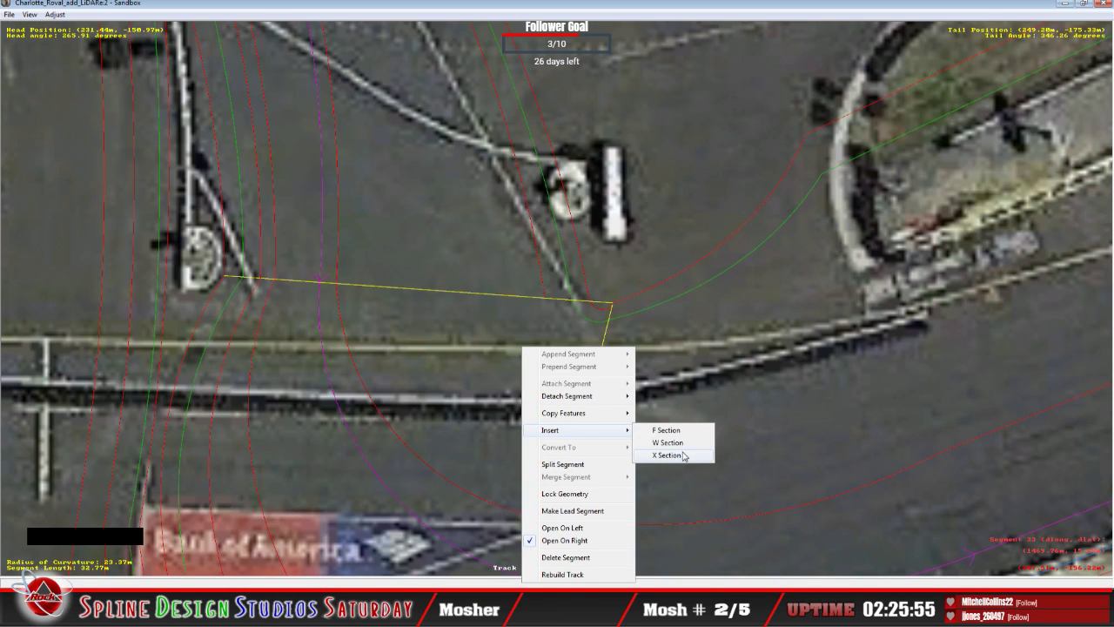
click(667, 456)
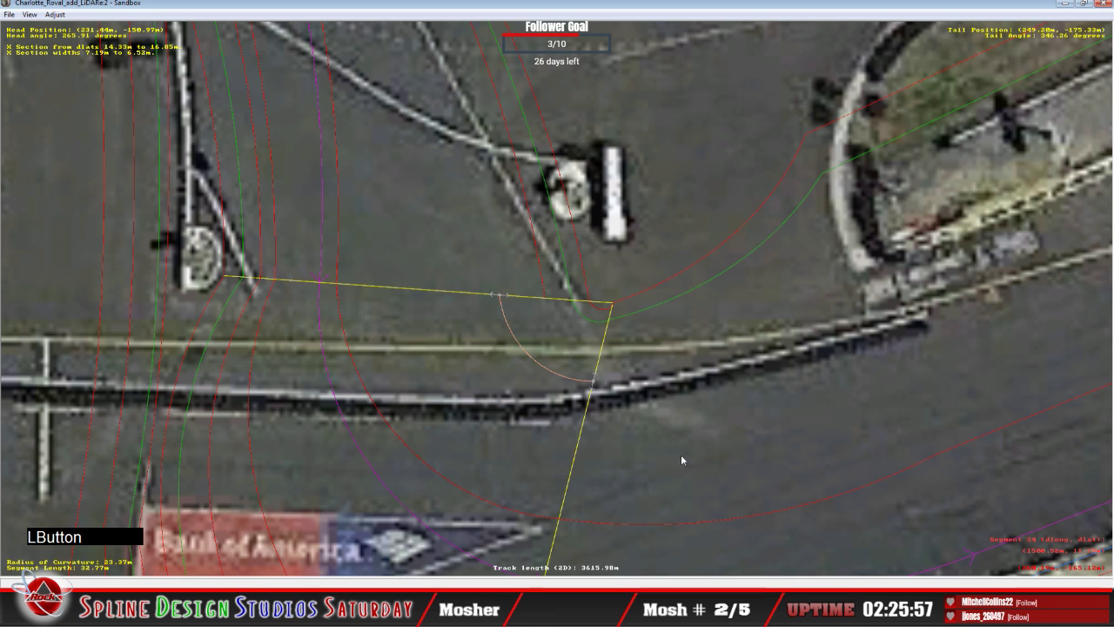
Match the X Section points at the boundary of segments 32 and 33 at about 18.33 m.
click(523, 300)
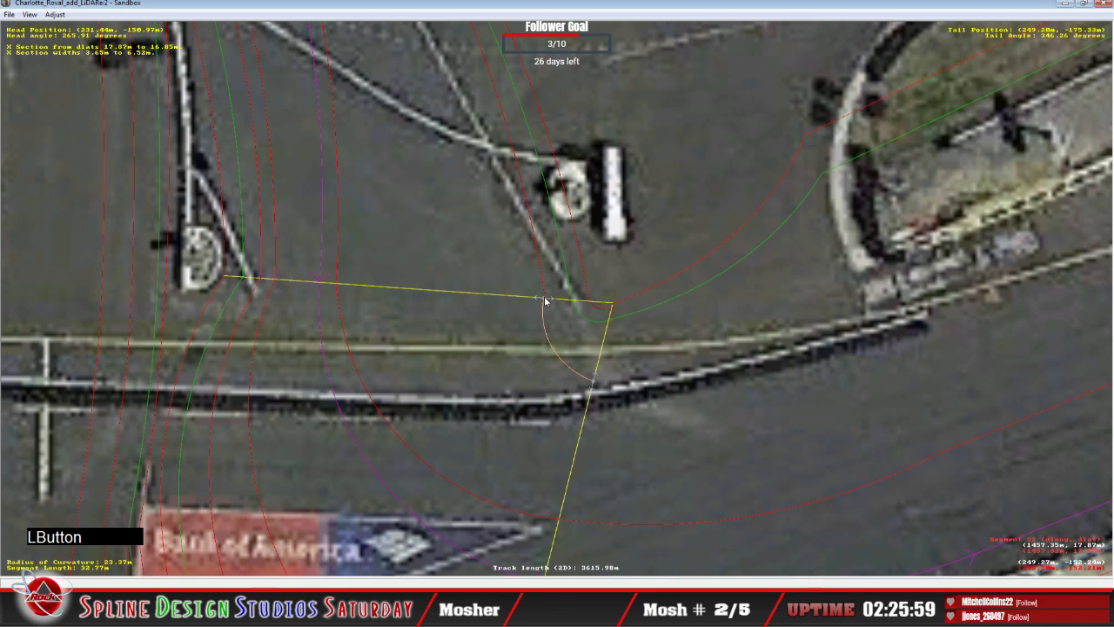
click(545, 302)
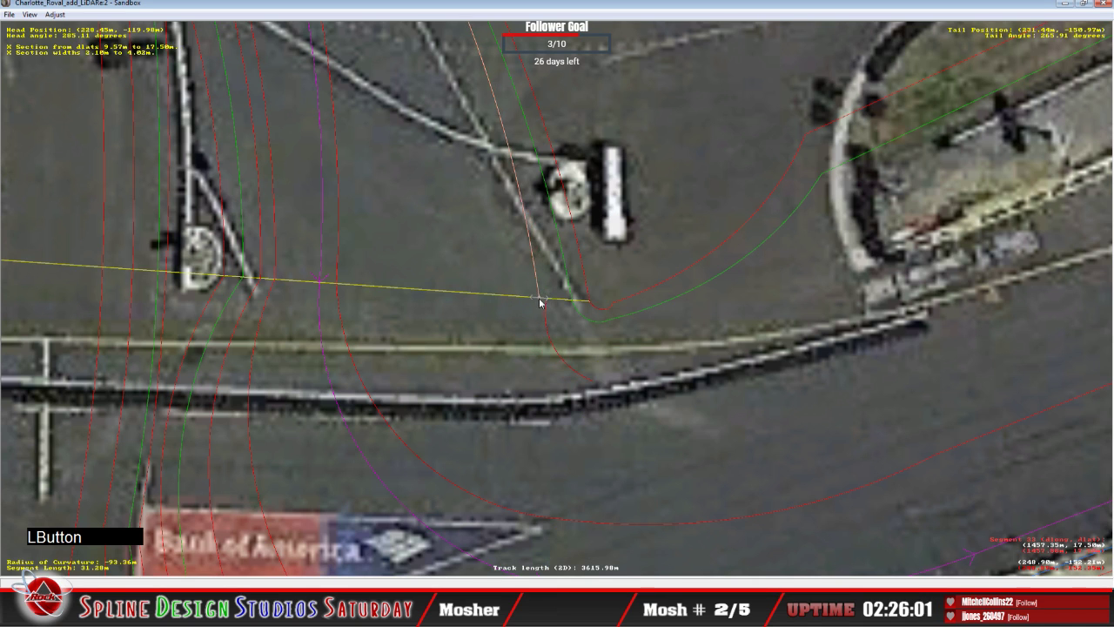
click(546, 301)
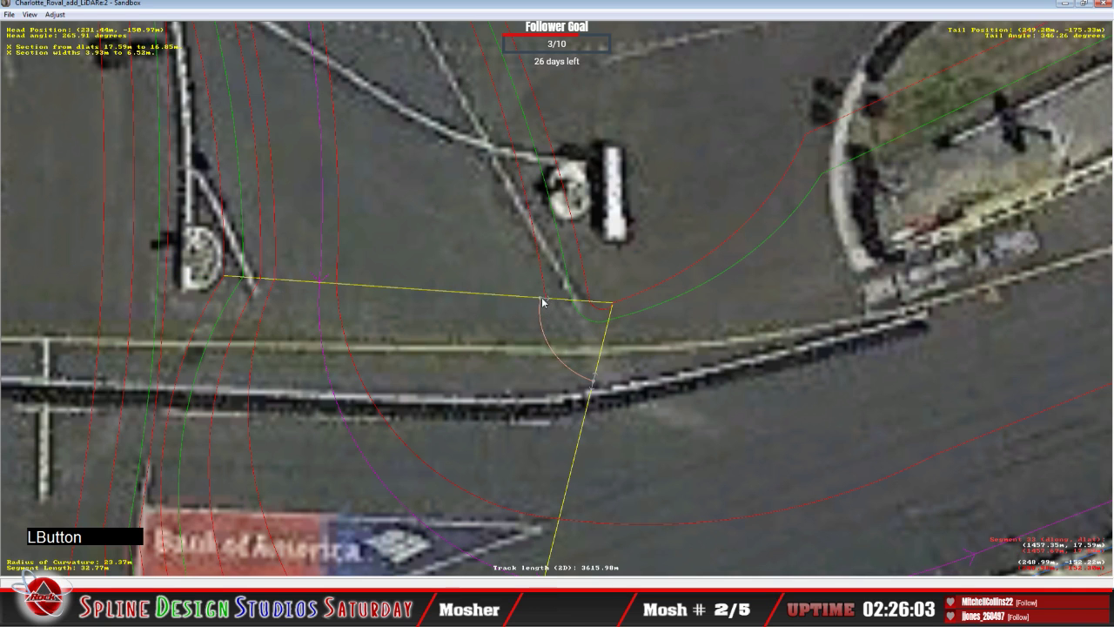
click(546, 302)
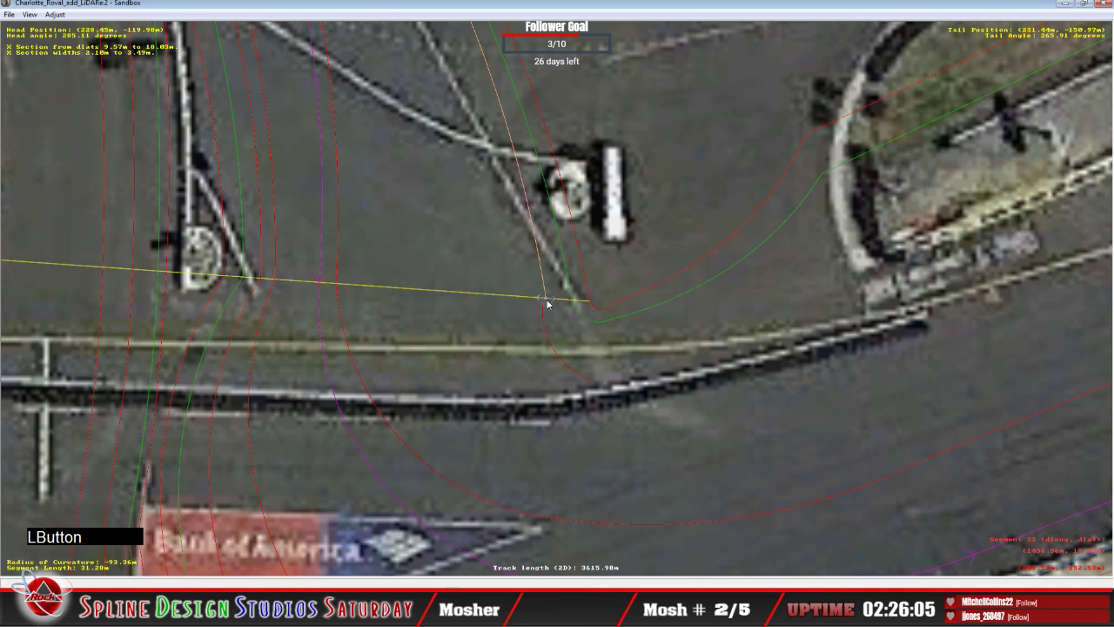
click(546, 302)
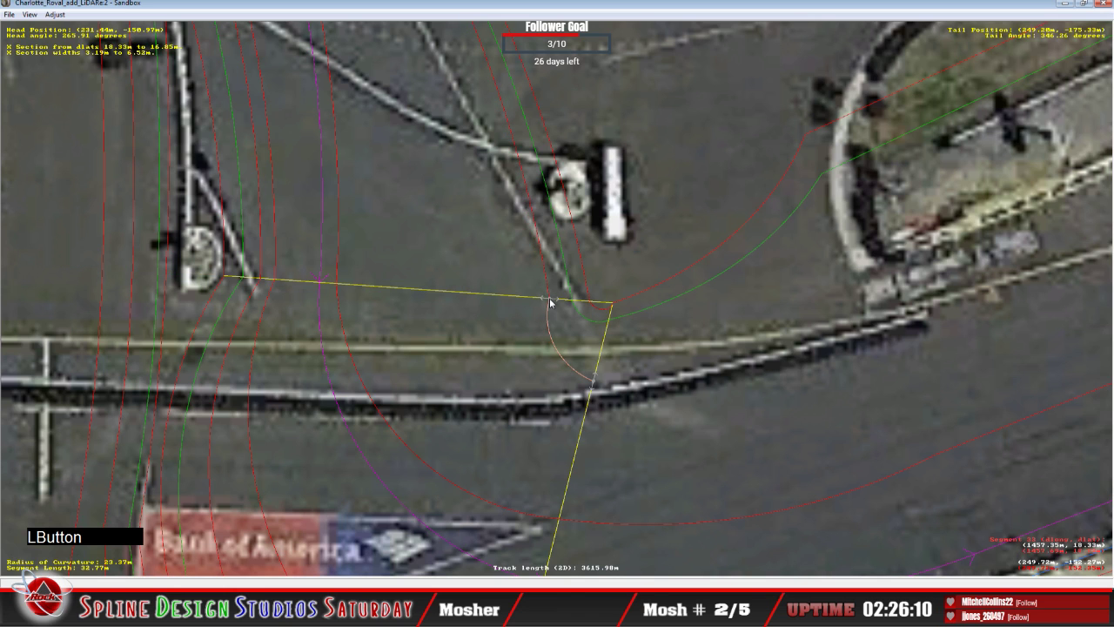
Change the mode of segment 33's head X Section point and move its tail point to about 19.85 m on the yellow line.
right_click(551, 302)
click(581, 335)
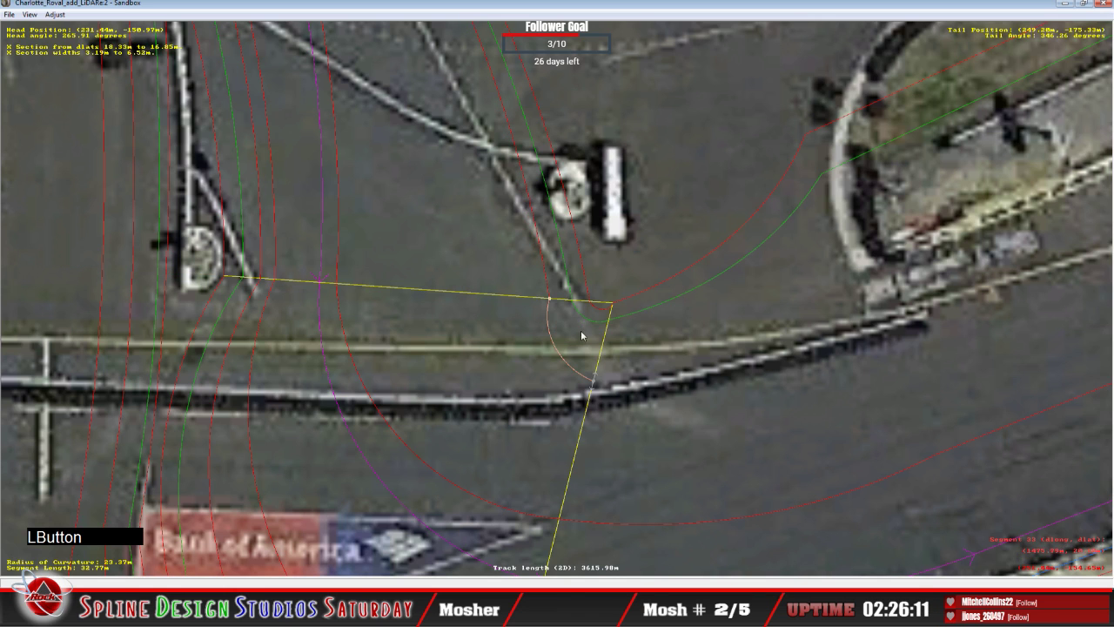
click(597, 387)
drag(597, 386, 634, 351)
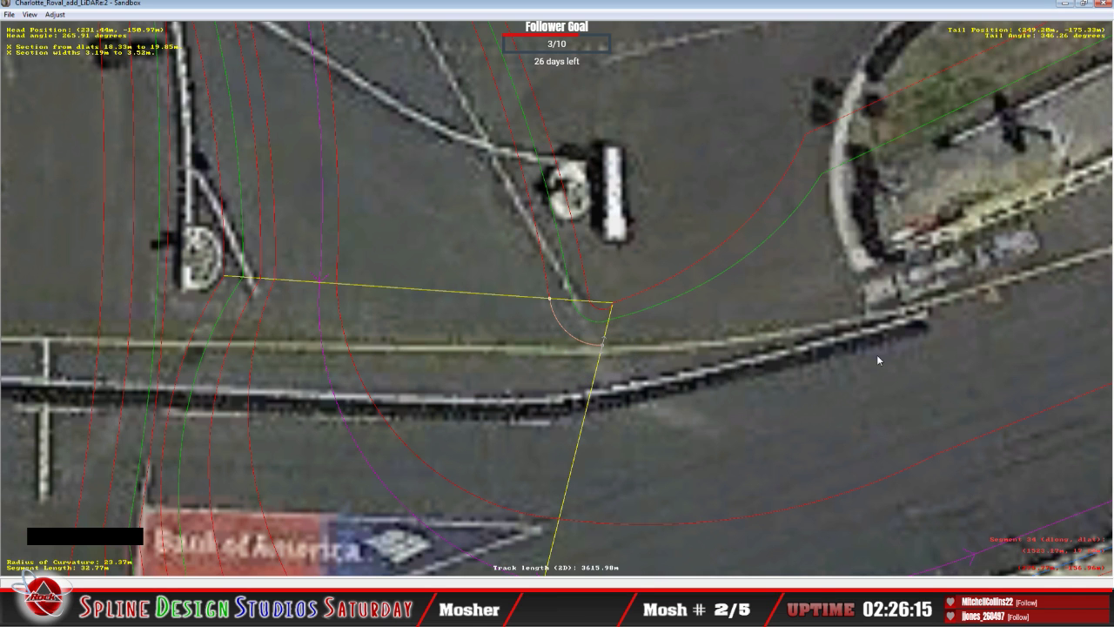
Insert an X Section on segment 35 and move its head point to about 19.71 m so it follows the oval's yellow line.
key(c)
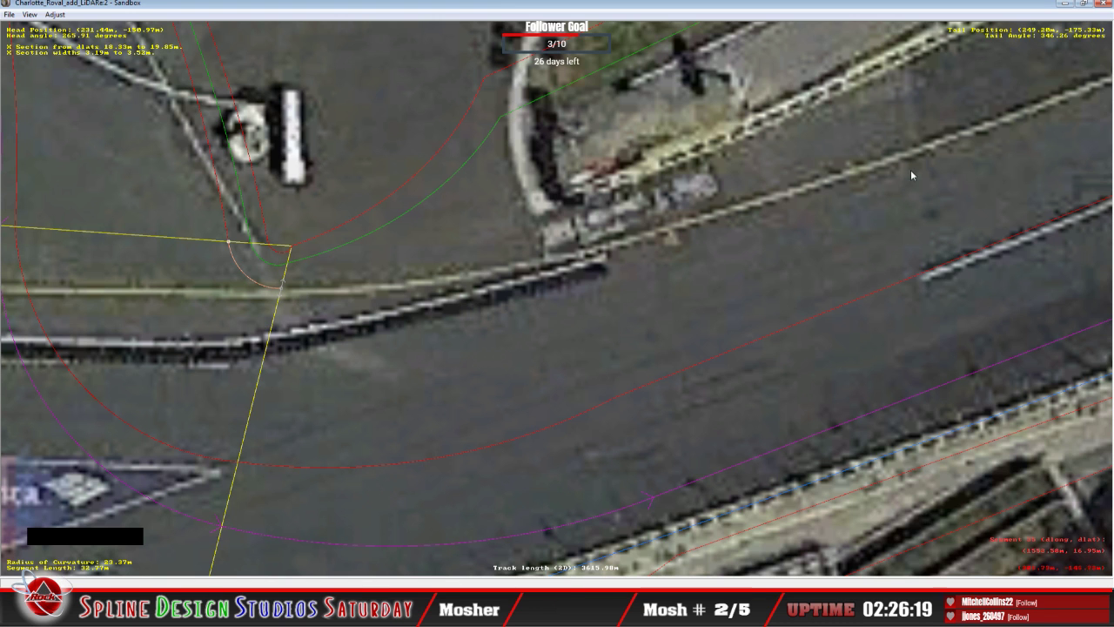
key(c)
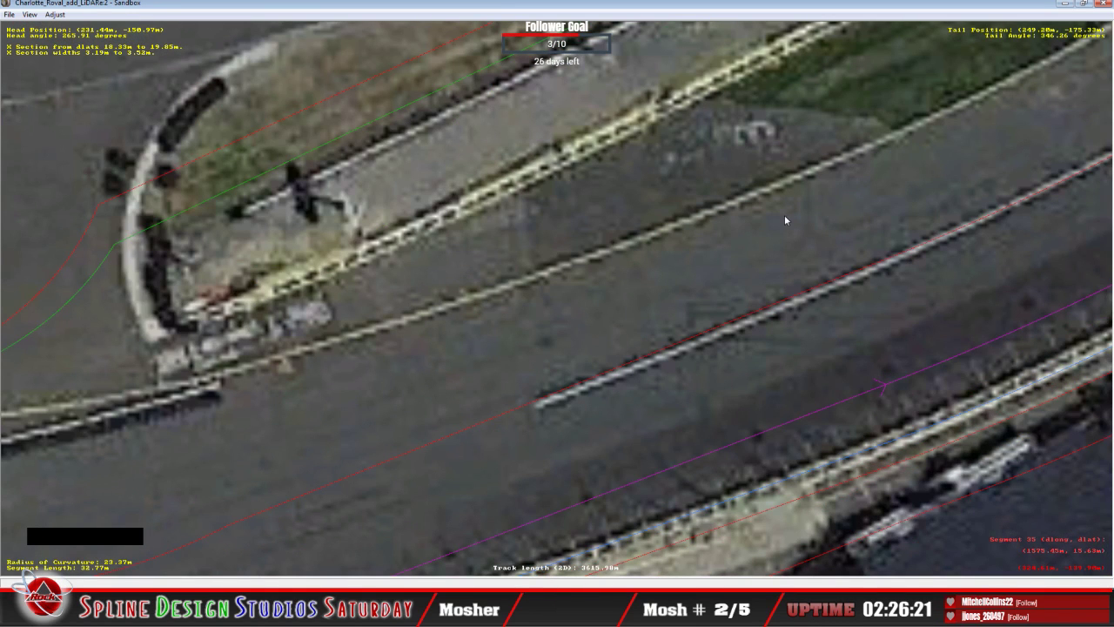
click(727, 213)
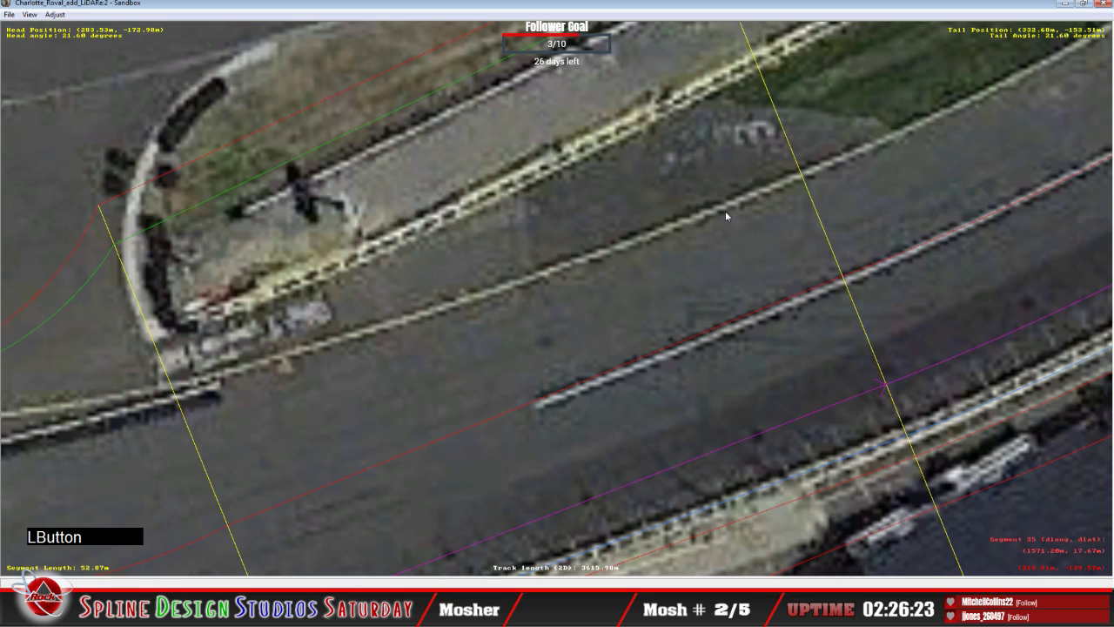
right_click(725, 211)
mouse_move(739, 297)
click(868, 319)
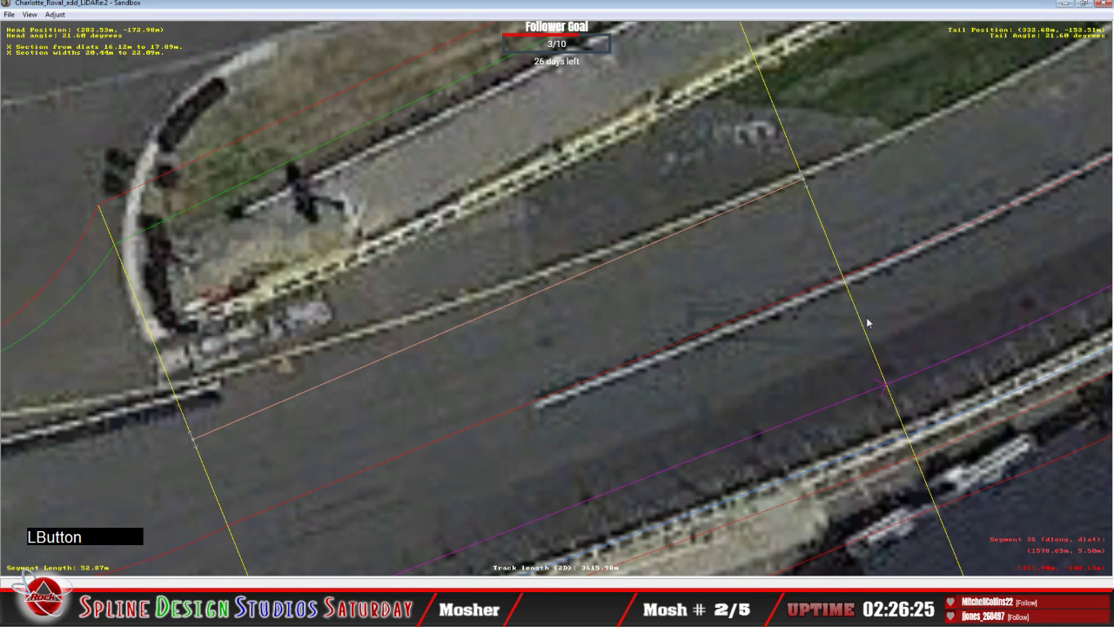
drag(193, 438, 185, 399)
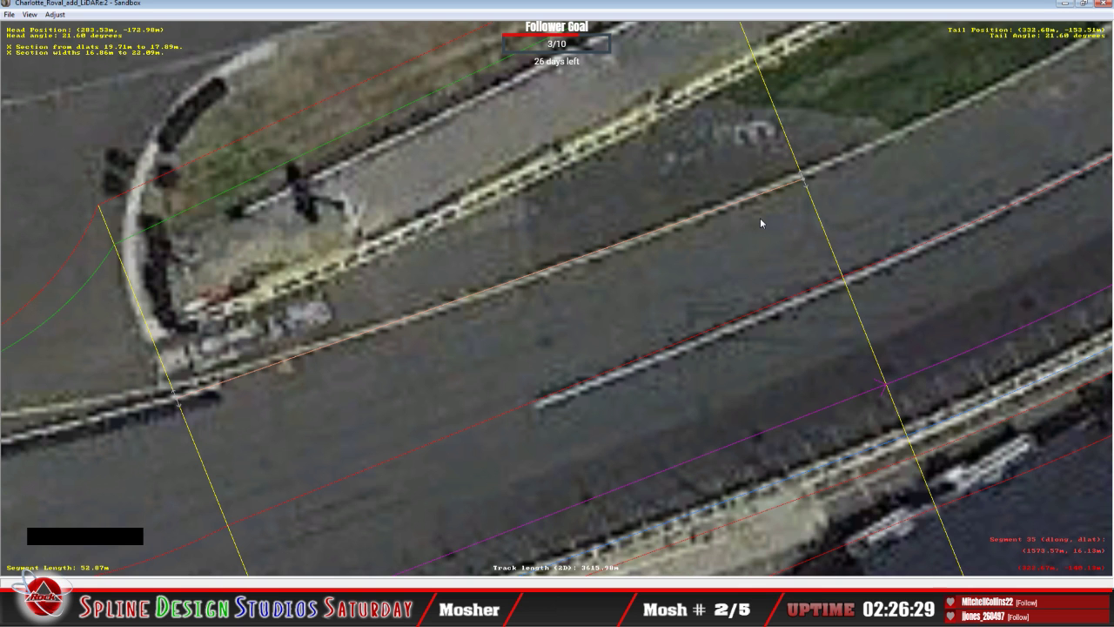
Insert an X Section on segment 34 and match its tail point with segment 35's head point at about 19.72 m.
key(c)
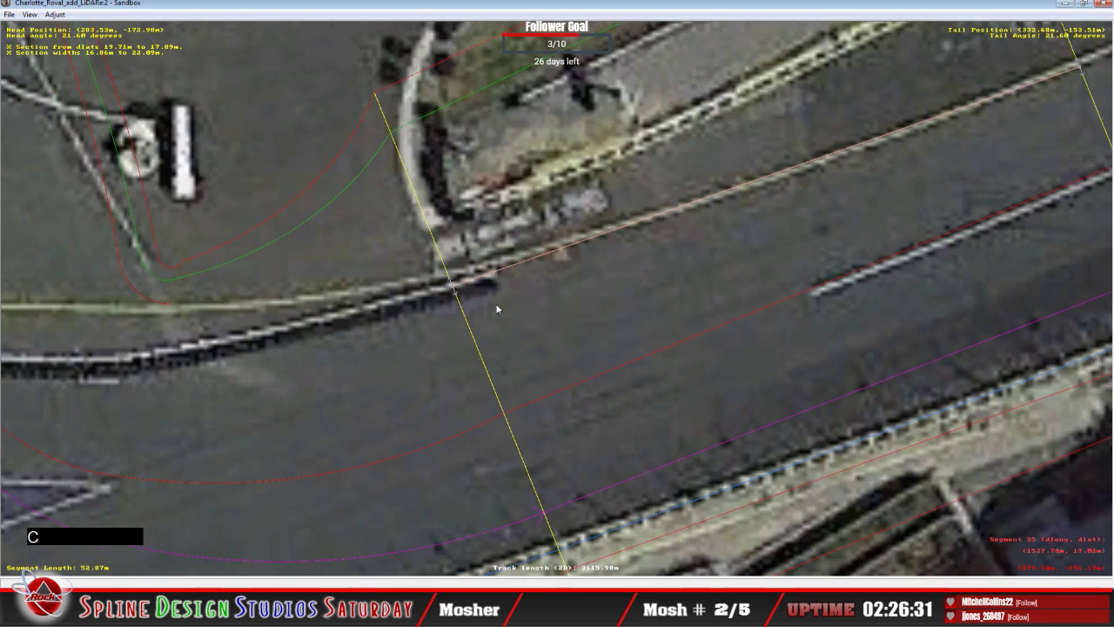
right_click(415, 339)
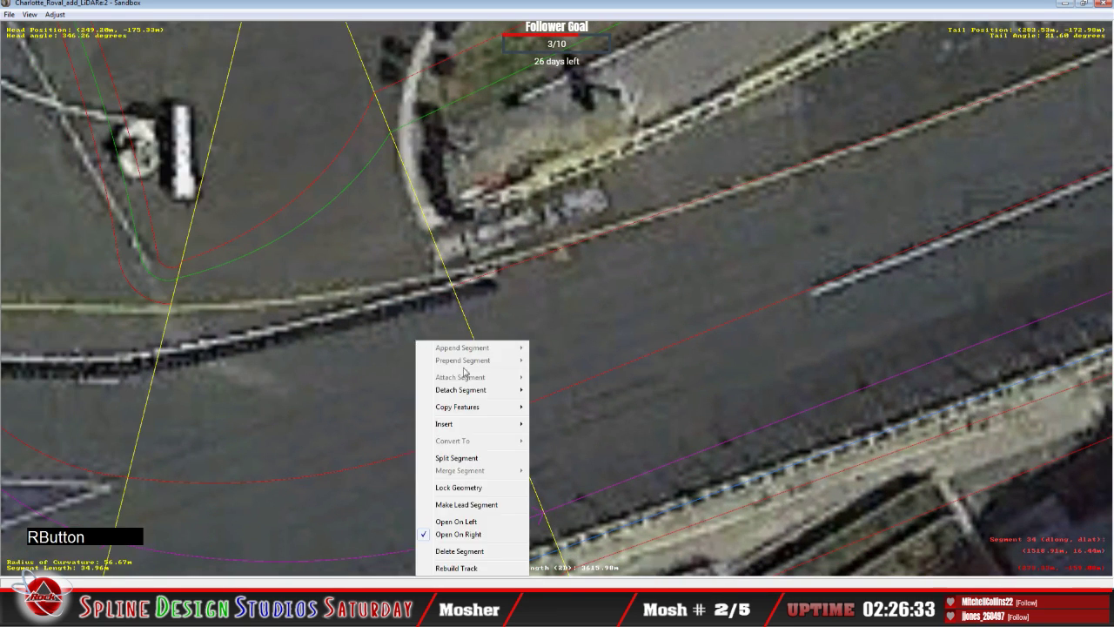
mouse_move(480, 424)
click(553, 450)
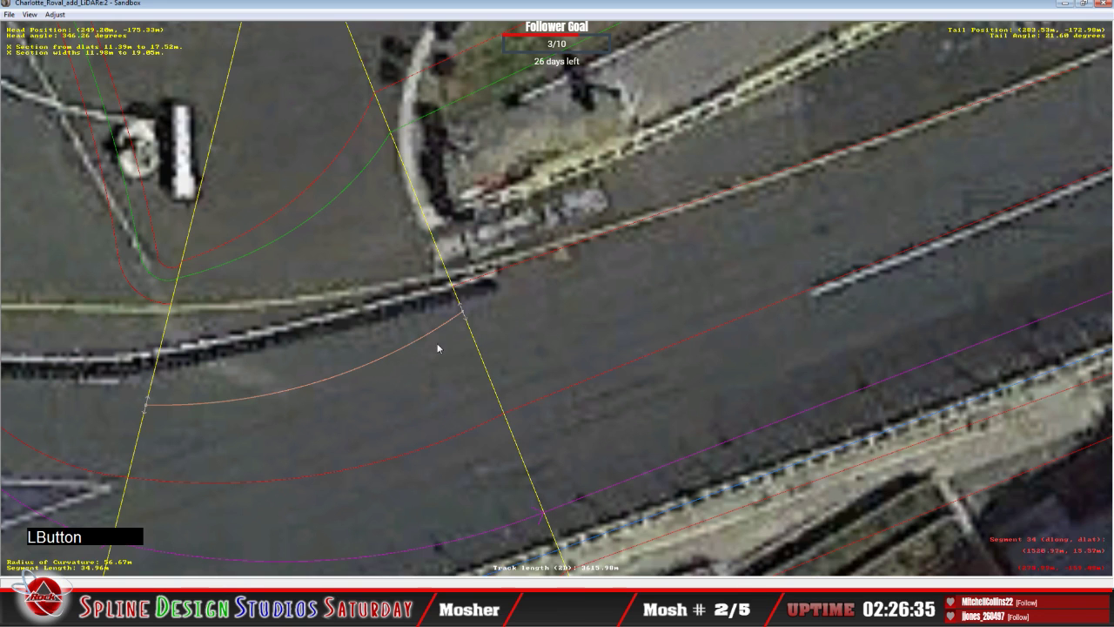
drag(462, 313, 455, 292)
click(454, 293)
right_click(455, 290)
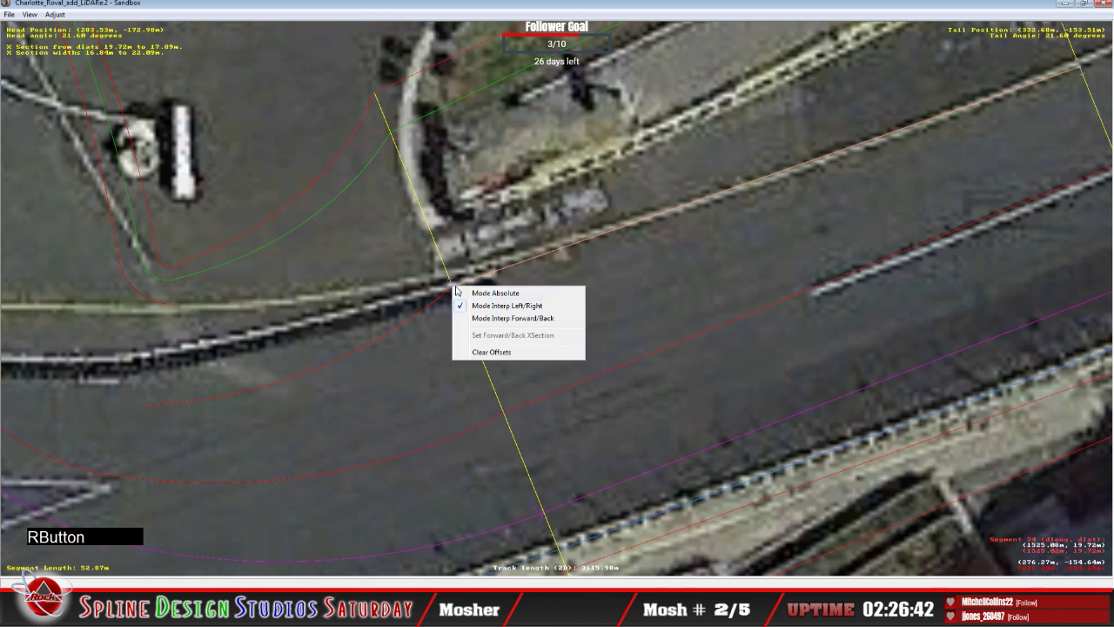
click(414, 316)
Move segment 34's X Section points to about 20.02 m at the head and 20.00 m at the tail, and change the head point's mode.
drag(163, 387, 497, 305)
right_click(171, 307)
click(185, 316)
Examine the traced lines at the junction near the Bank of America logo, the grandstand area and the whole course against the aerial image.
scroll(497, 306, down, 2)
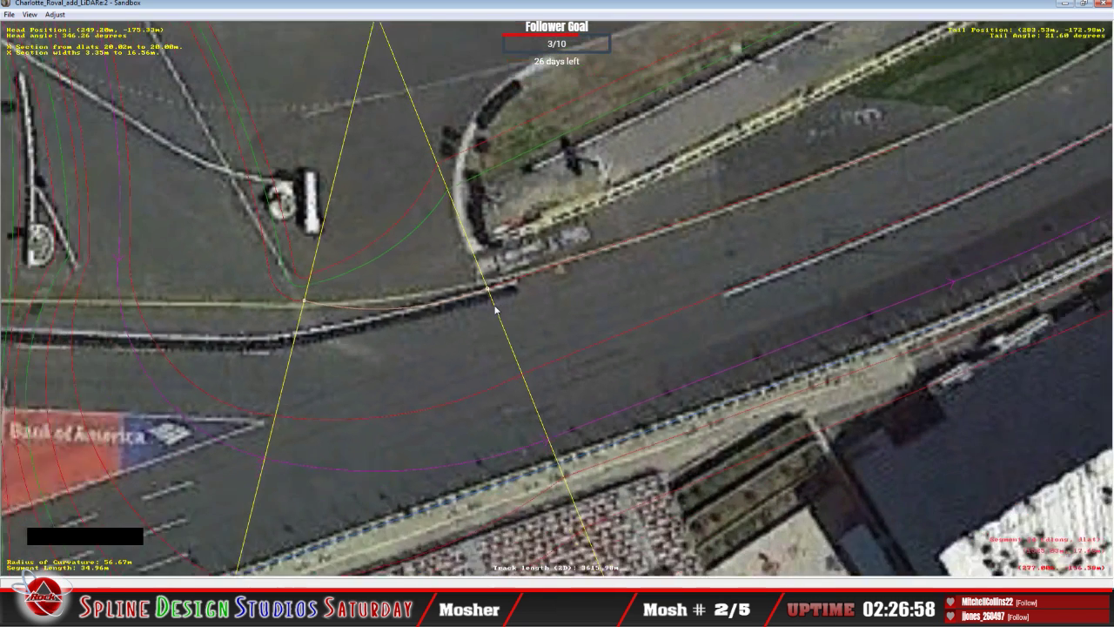
scroll(496, 309, down, 1)
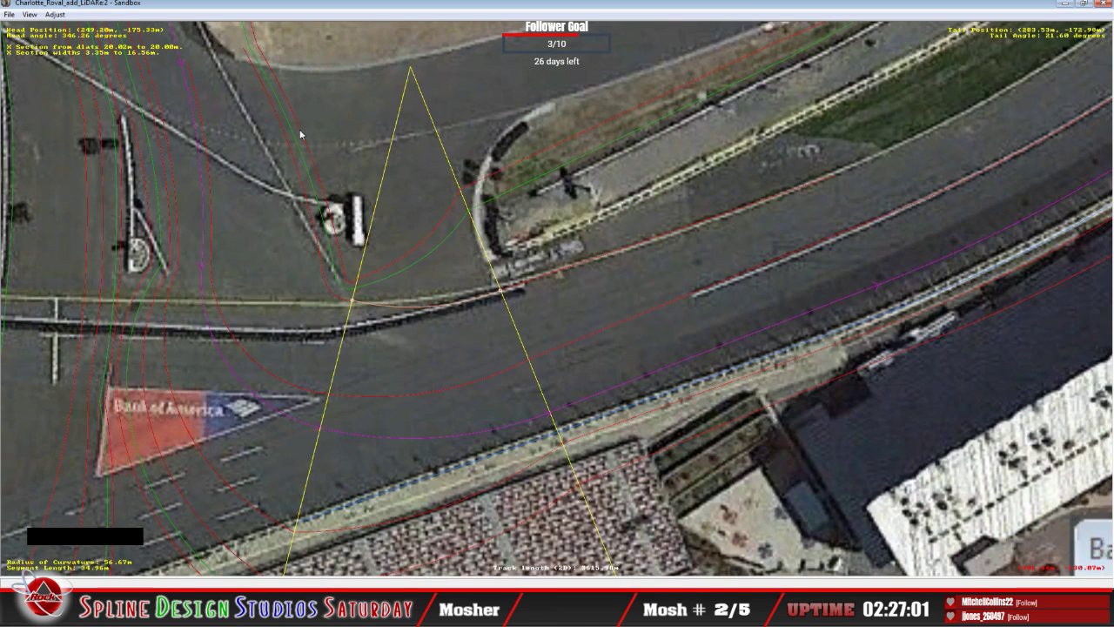
key(c)
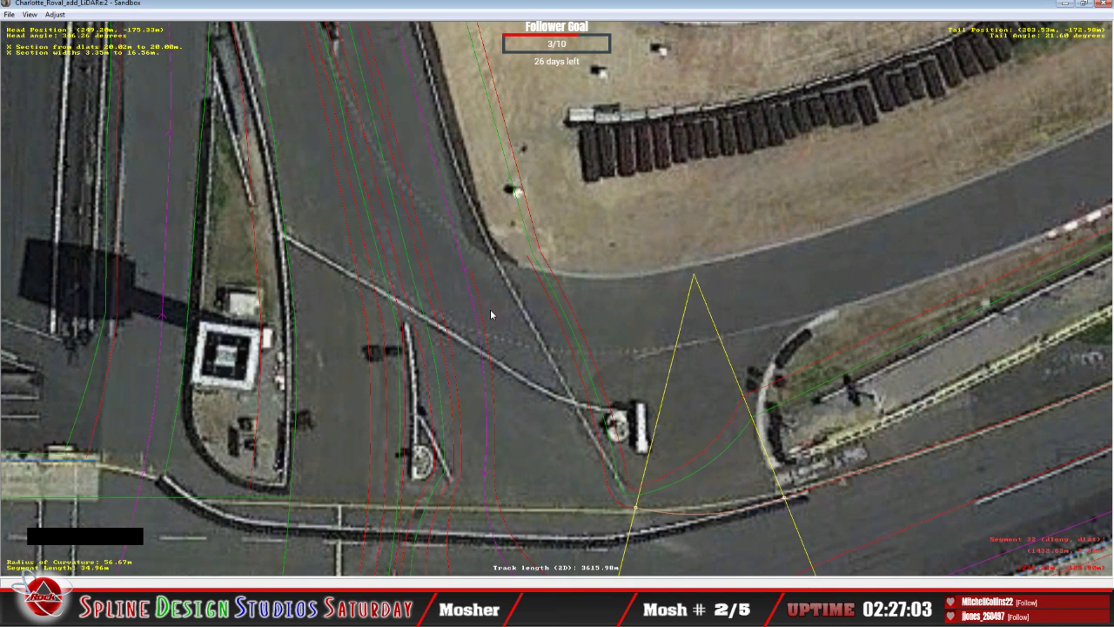
key(c)
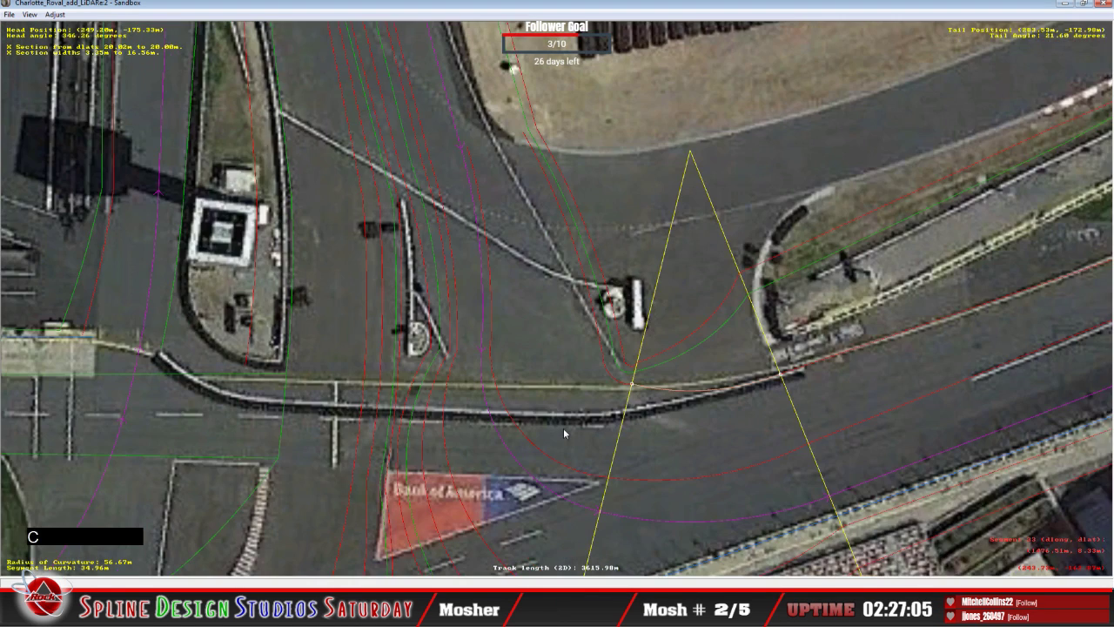
key(c)
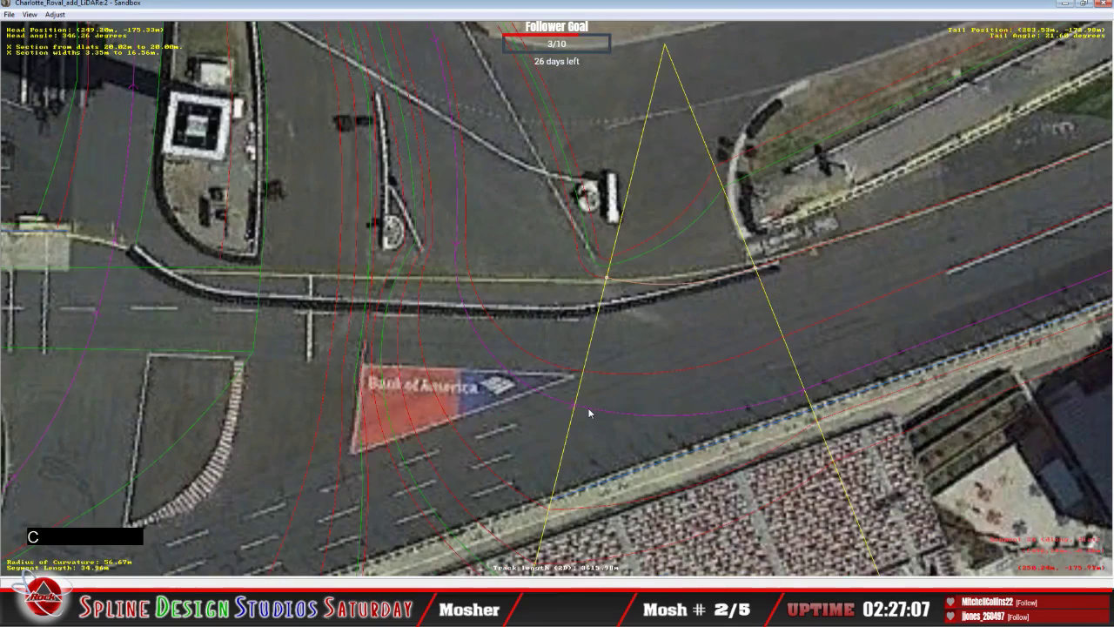
key(x)
key(x)
key(x)
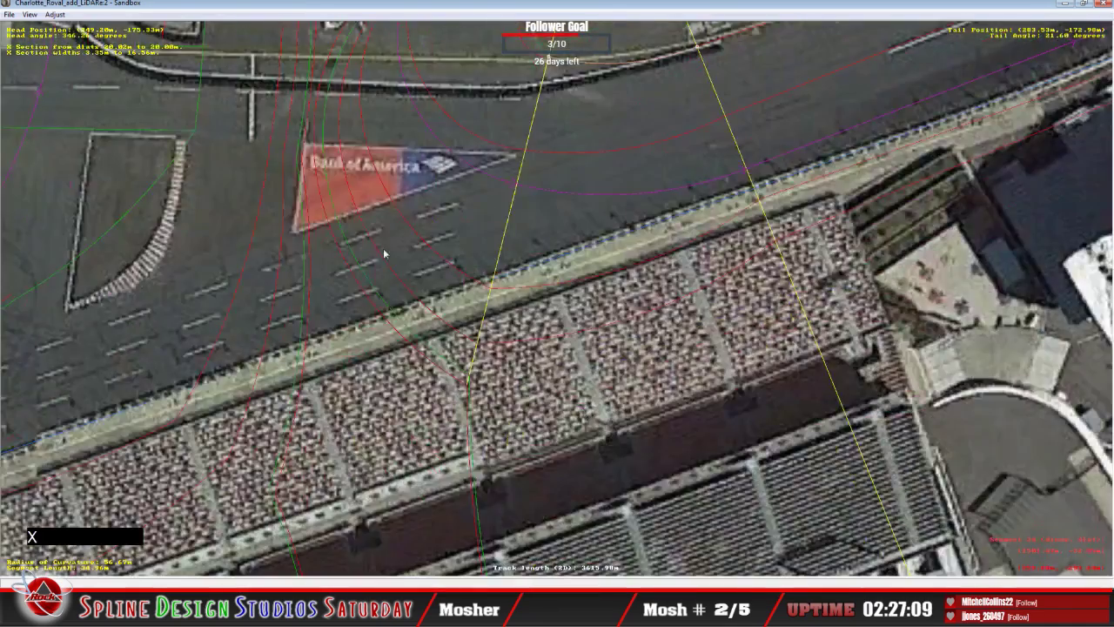
key(ctrl+b)
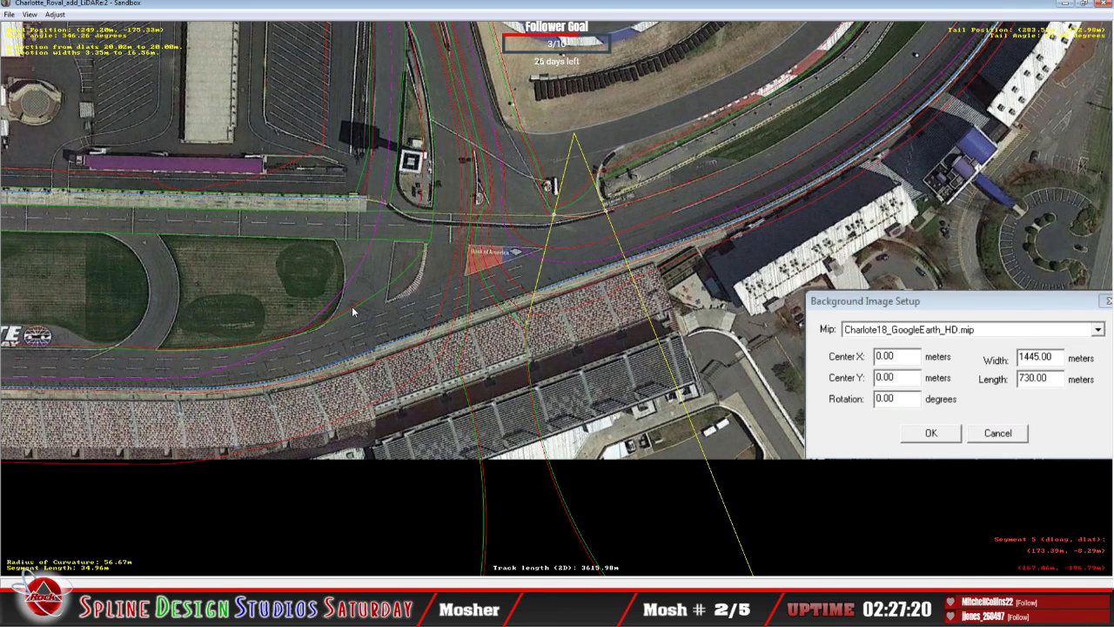
drag(352, 306, 536, 346)
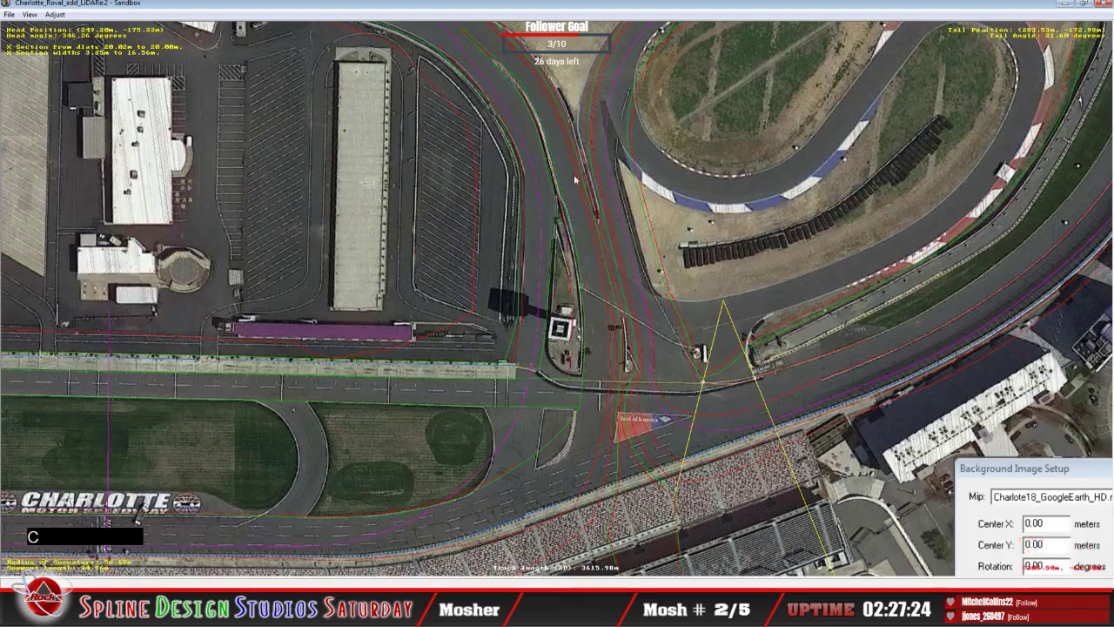
scroll(505, 104, up, 3)
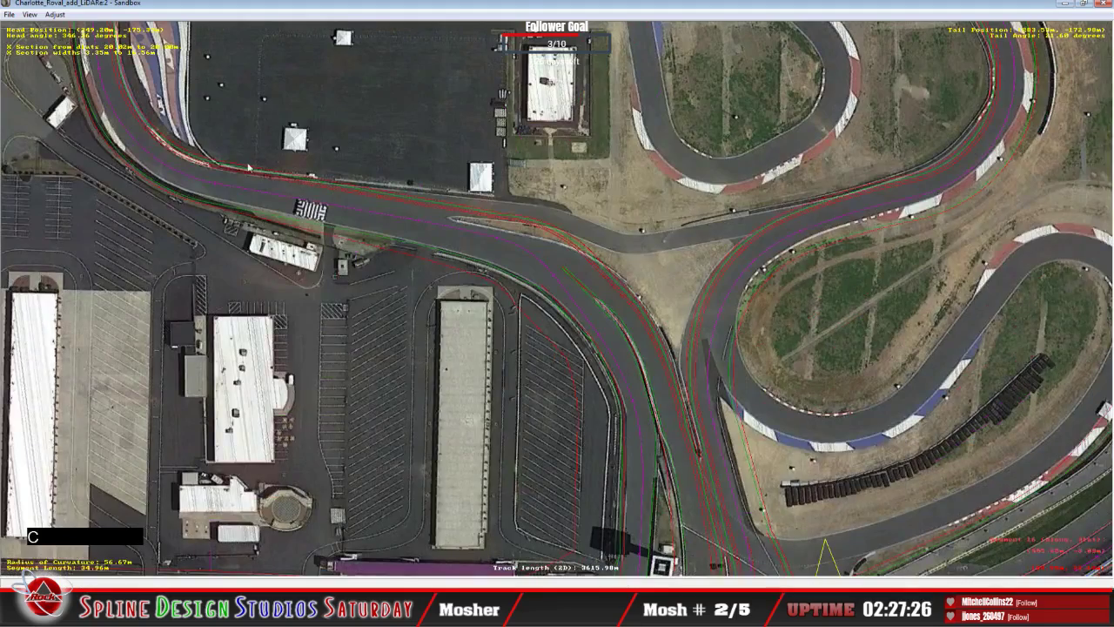
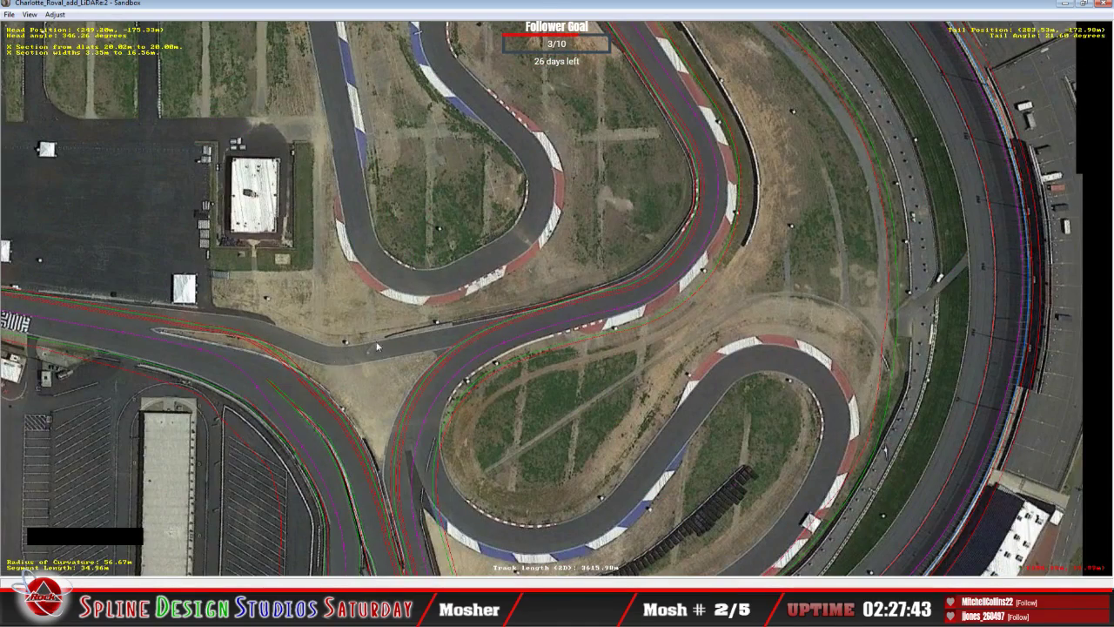
scroll(592, 456, down, 5)
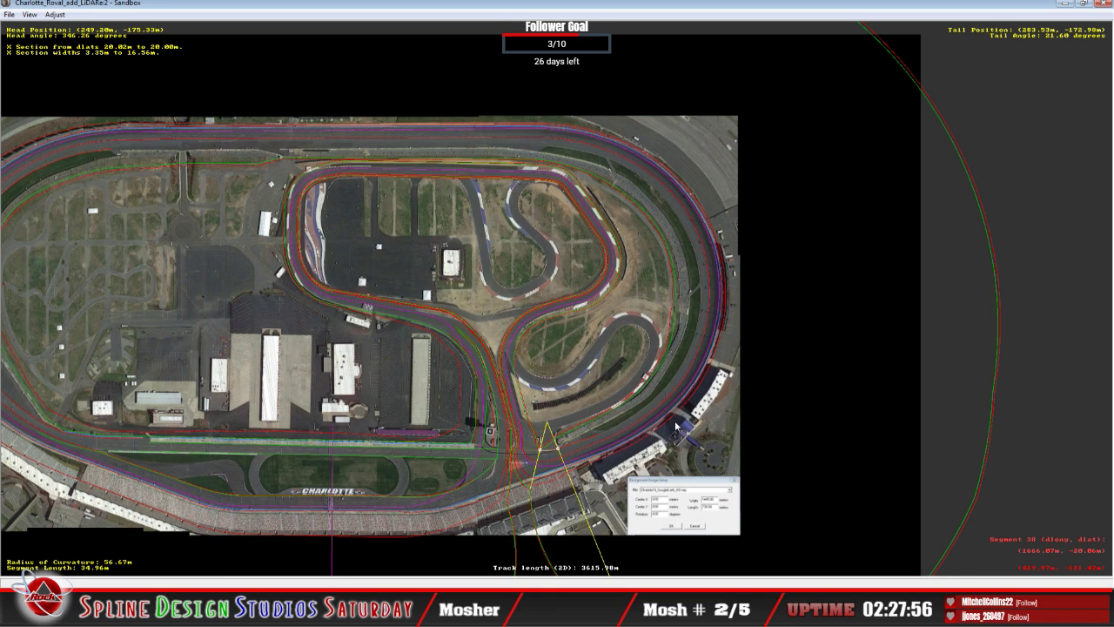
key(z)
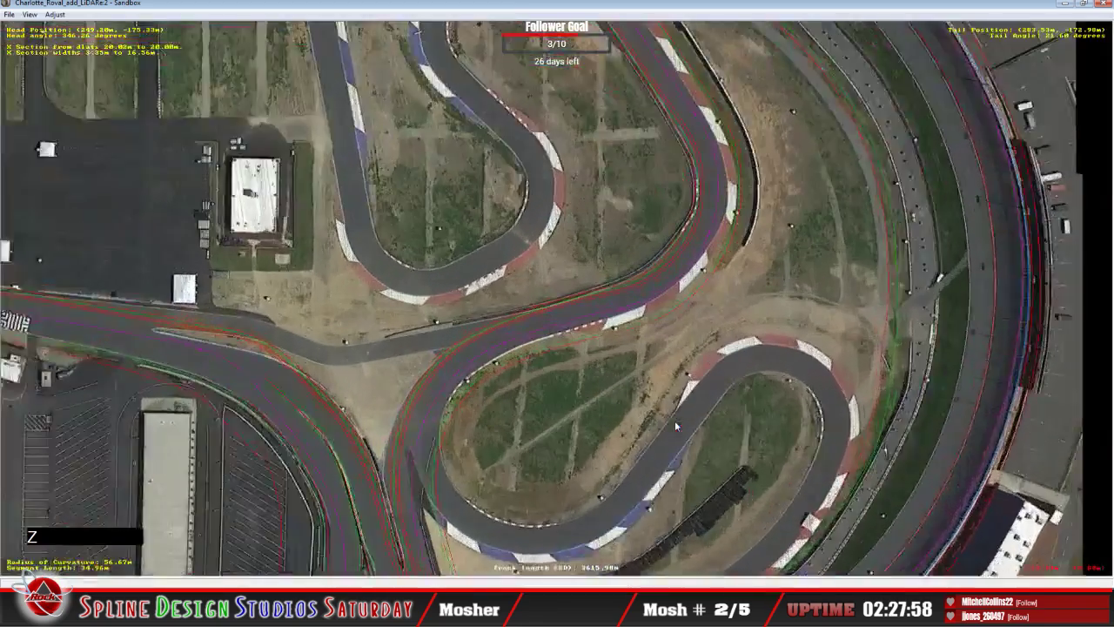
Insert an X Section on segment 36, on the oval just past the Bank of America junction.
key(c)
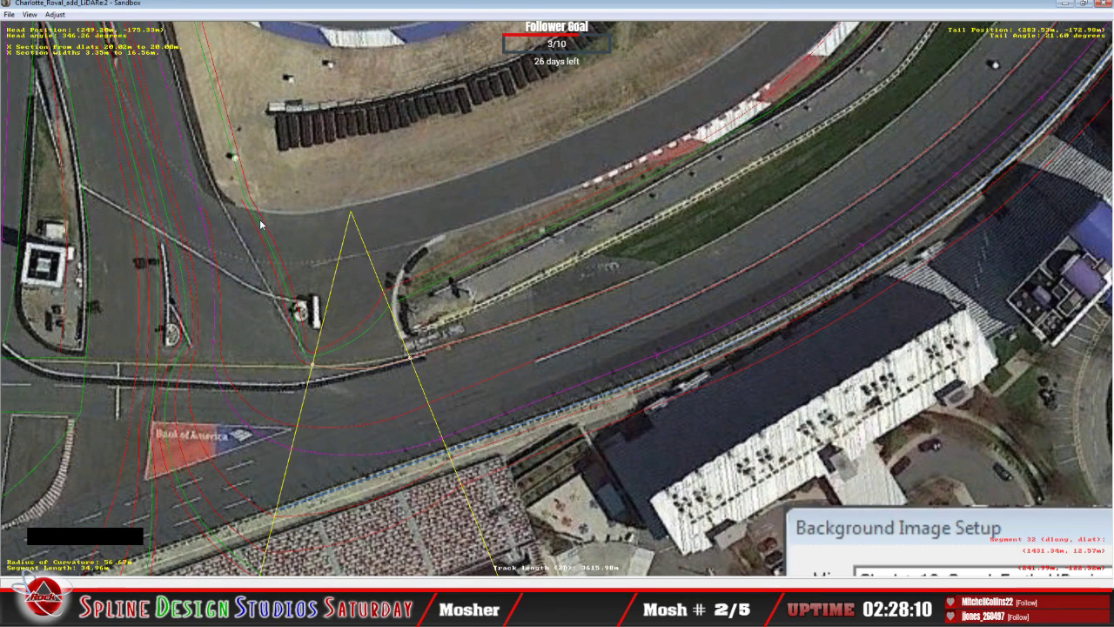
key(c)
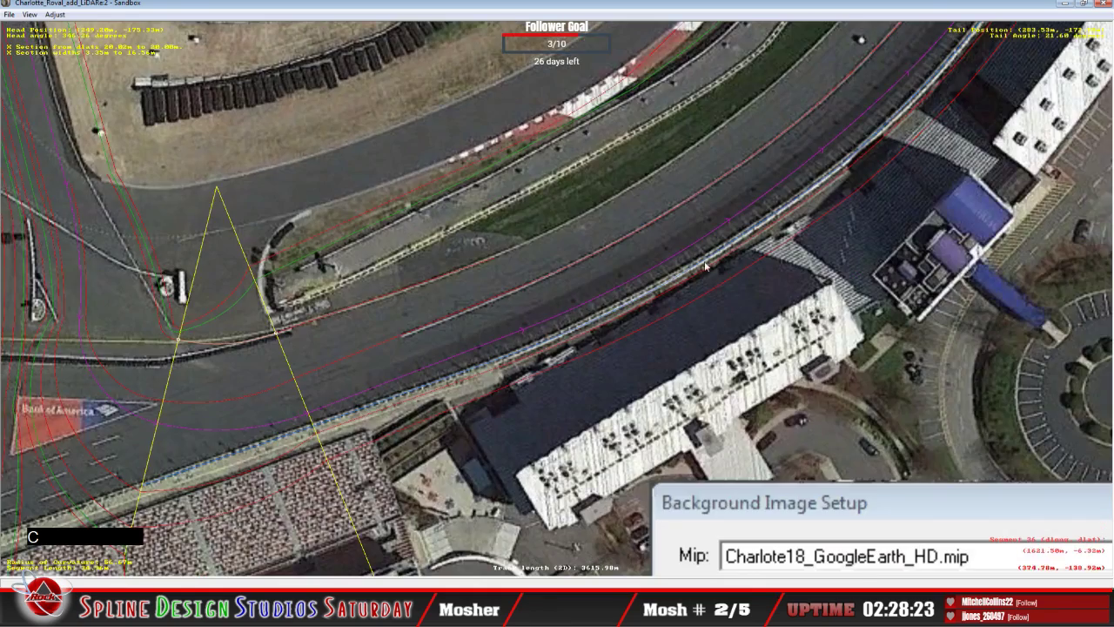
click(562, 232)
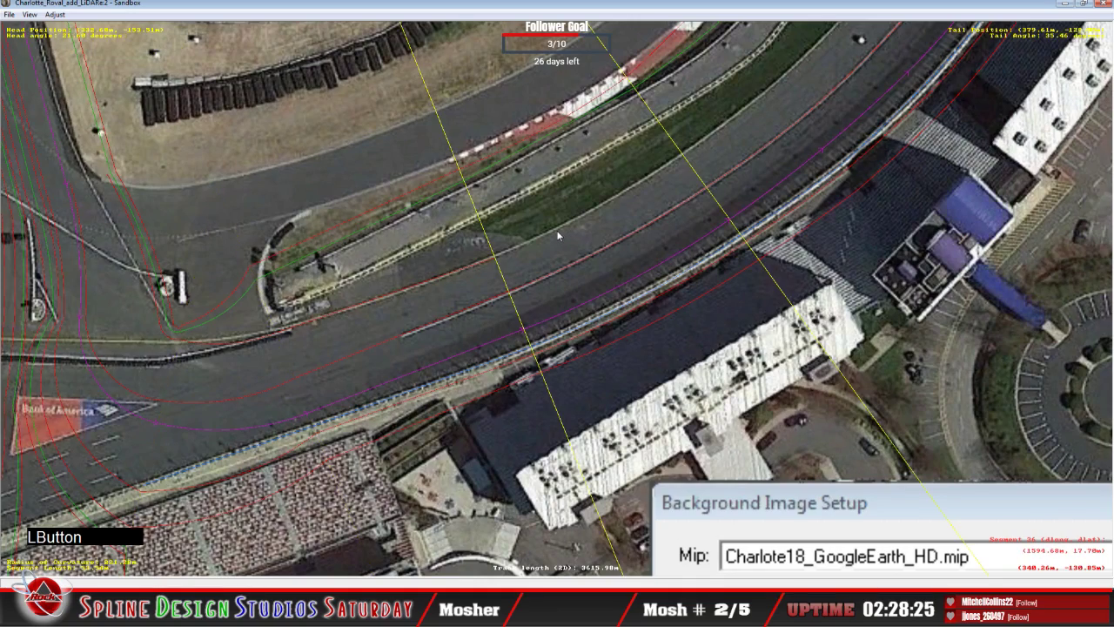
key(z)
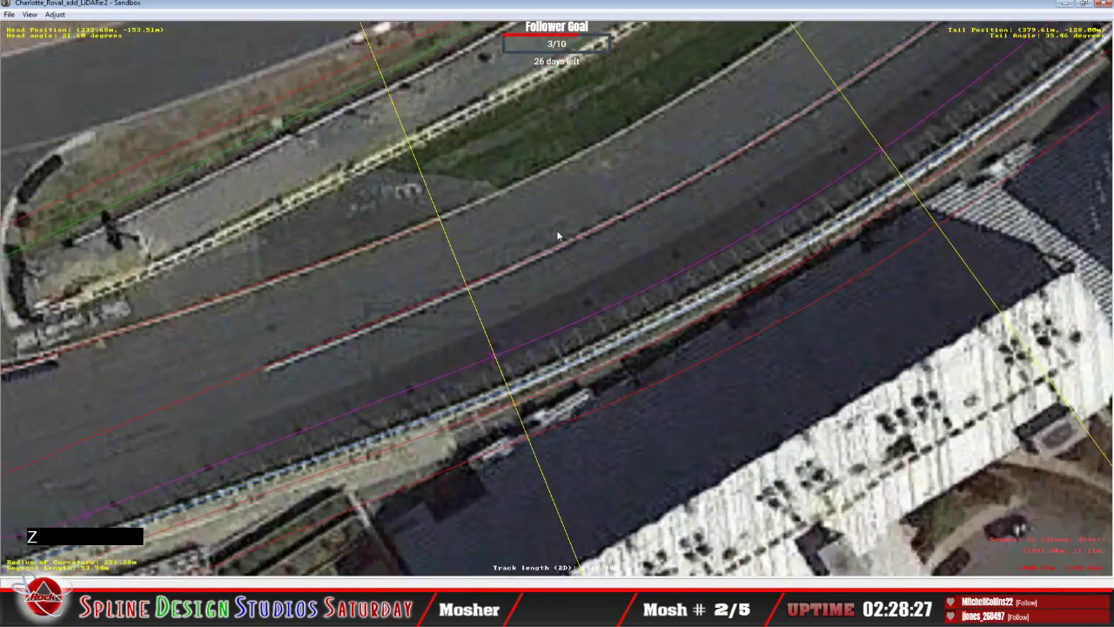
key(c)
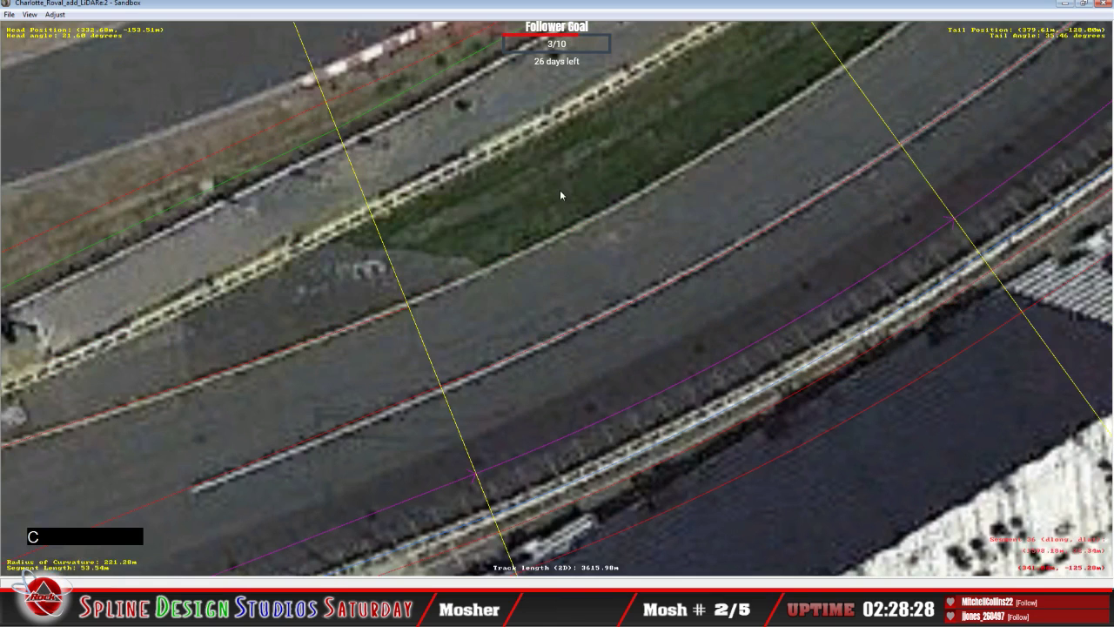
click(460, 298)
right_click(460, 298)
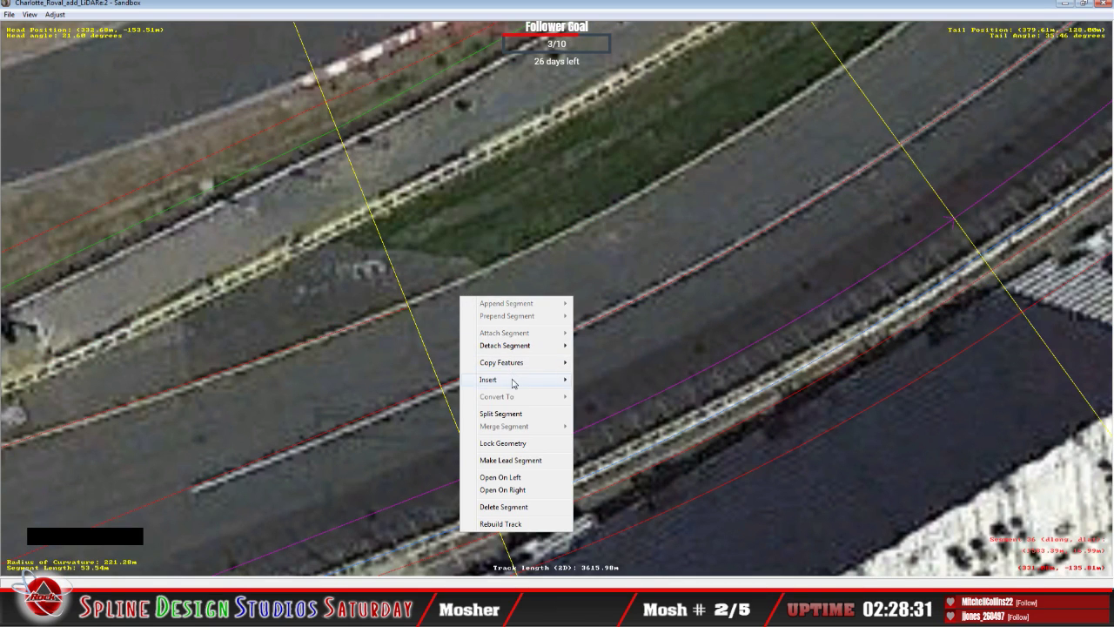
mouse_move(513, 383)
click(593, 408)
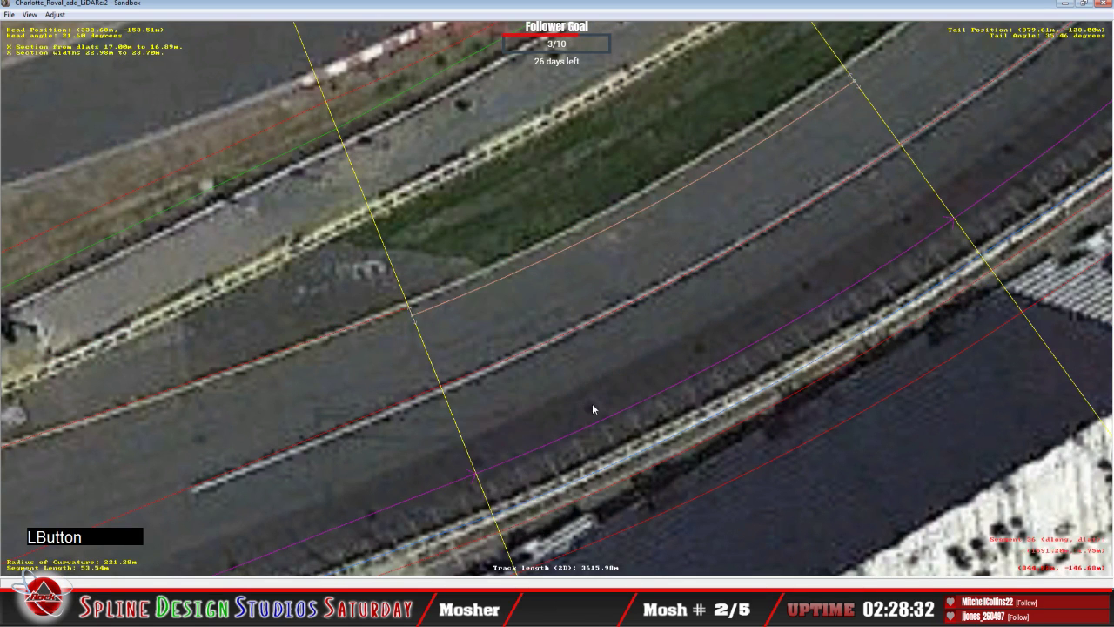
Move segment 36's X Section points to about 17.98 m at the head and 18.25 m at the tail, following the inner white line.
drag(414, 320, 409, 311)
click(402, 316)
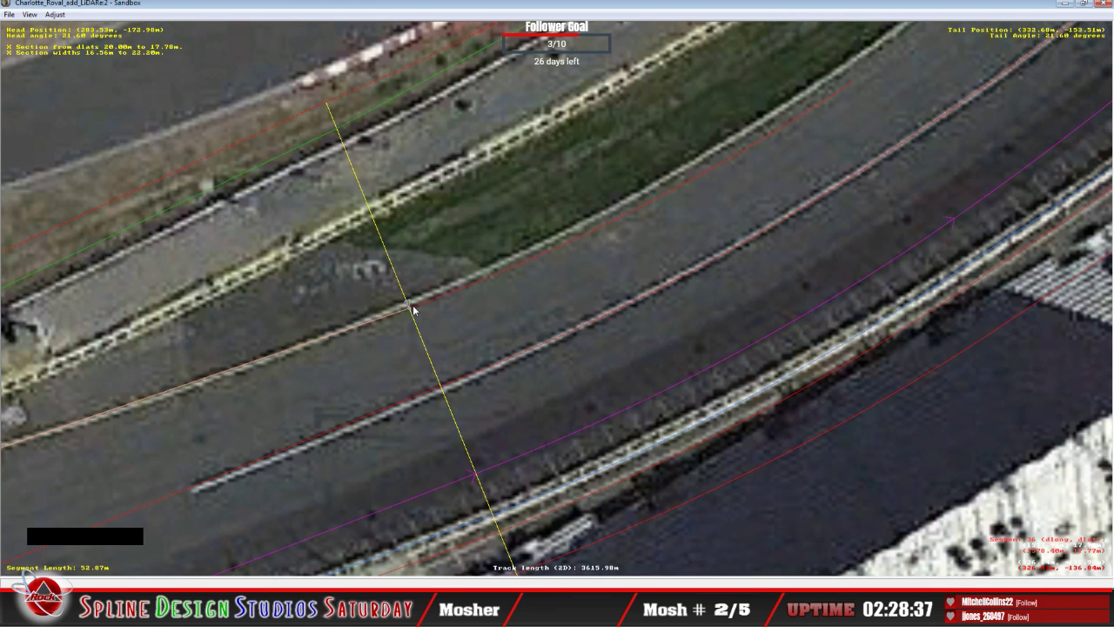
click(416, 309)
drag(410, 310, 408, 305)
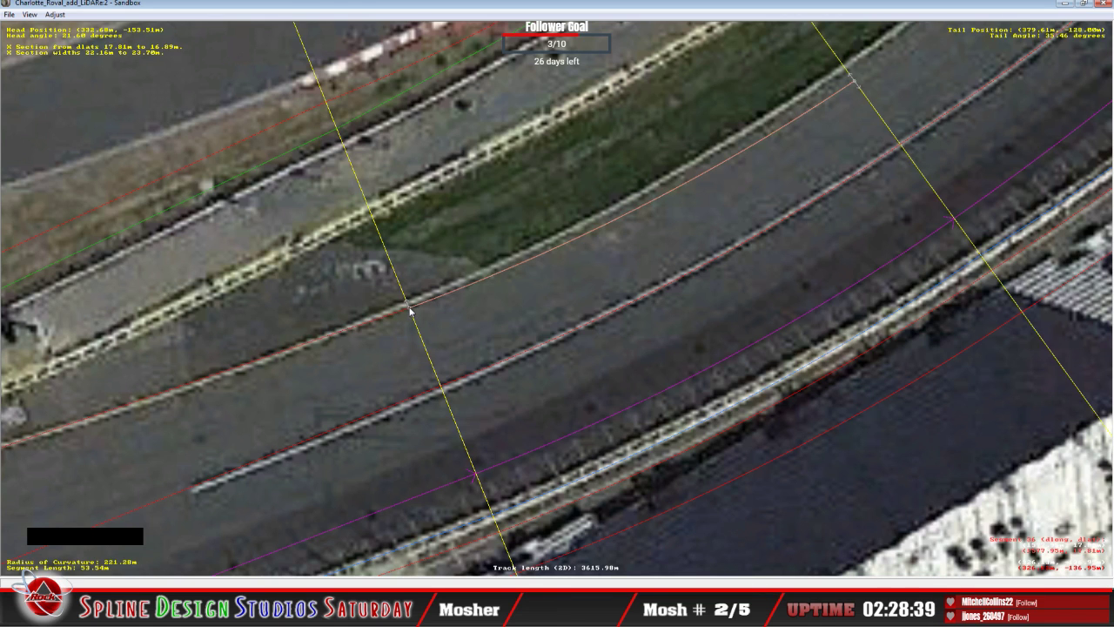
right_click(409, 306)
click(446, 321)
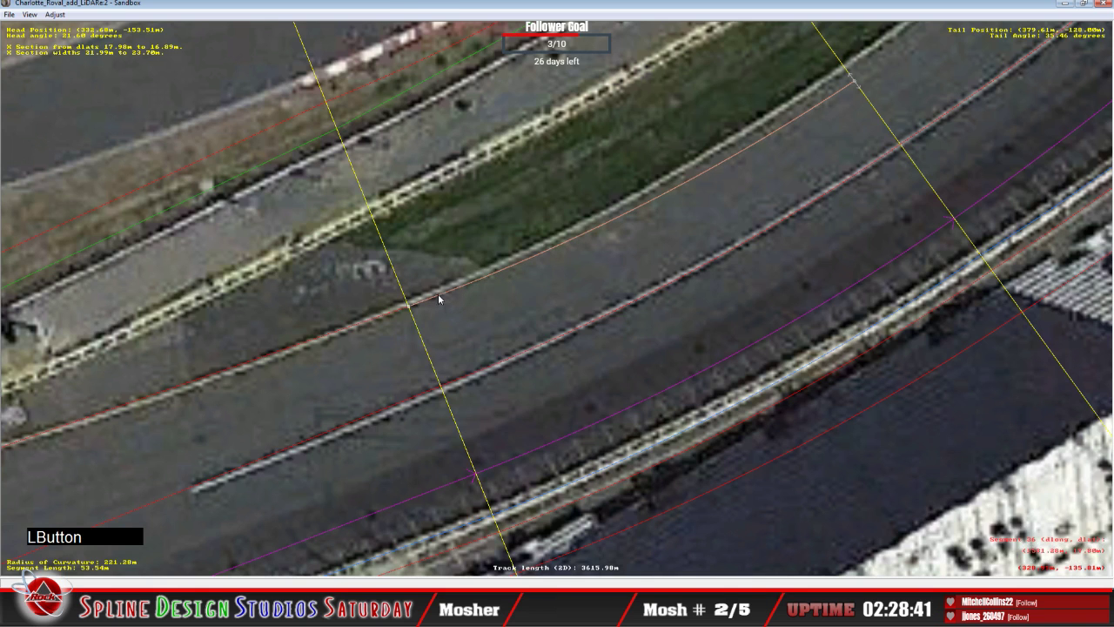
key(c)
click(602, 256)
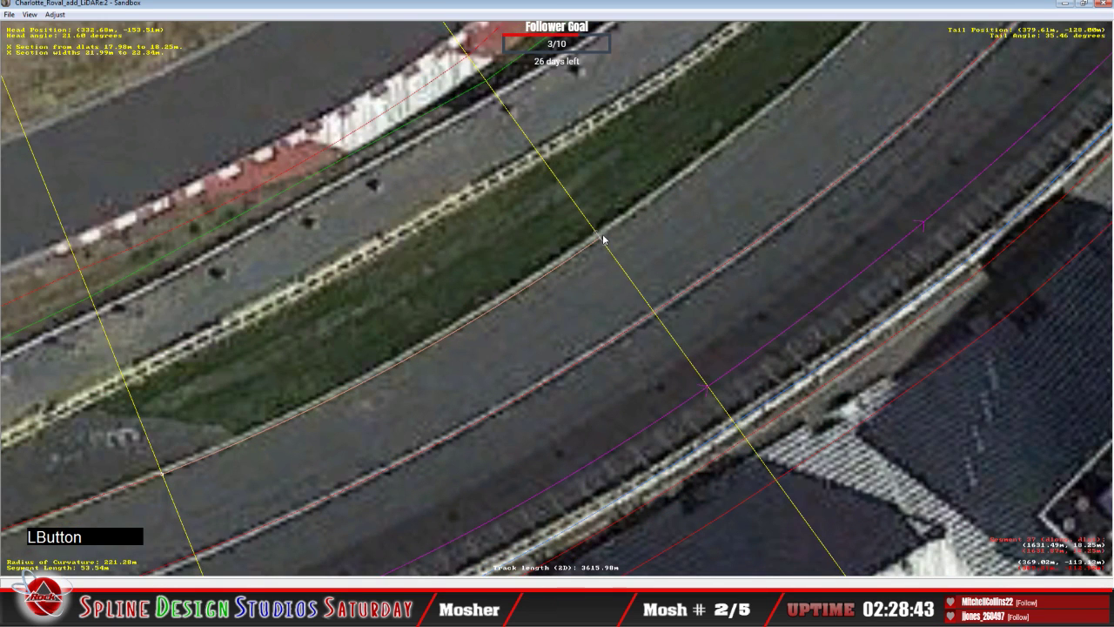
Insert an X Section on segment 37.
click(633, 229)
key(c)
right_click(562, 321)
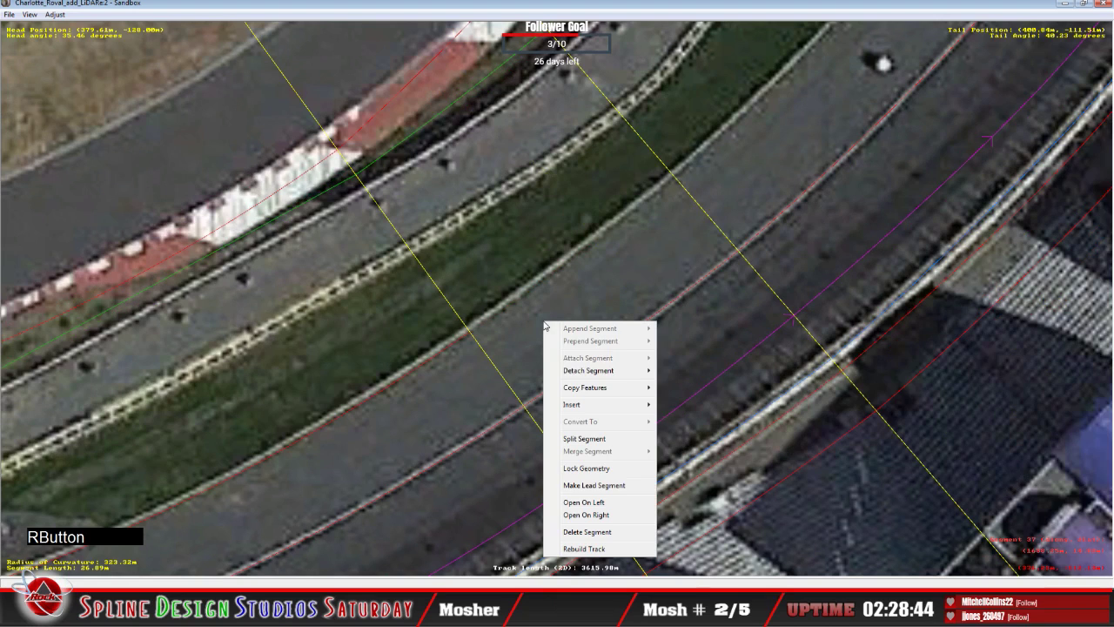
mouse_move(580, 373)
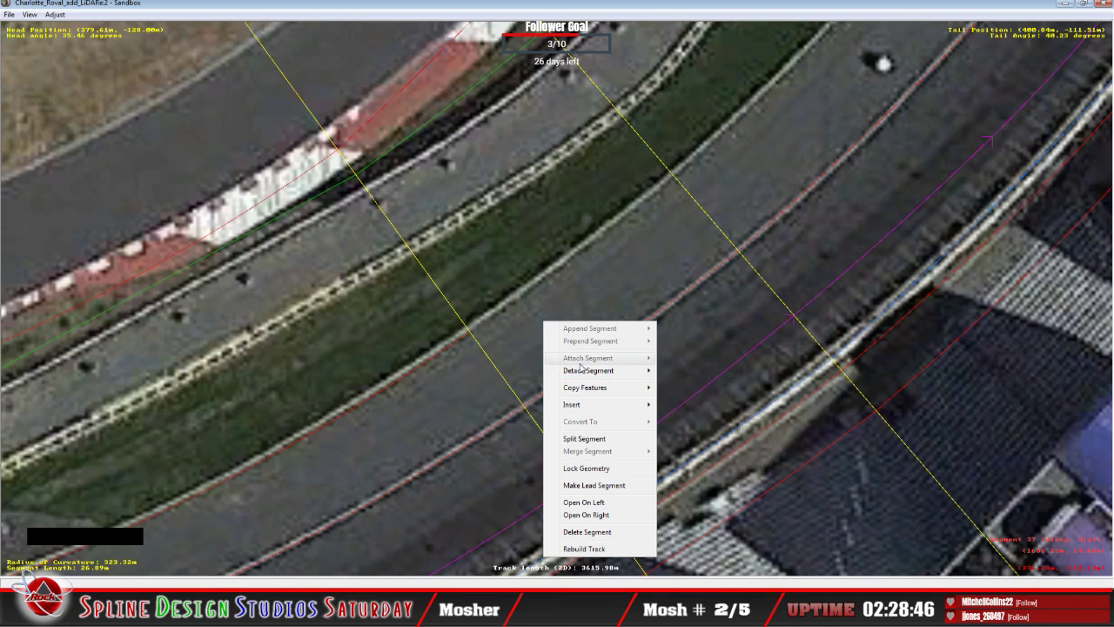
mouse_move(600, 407)
click(688, 430)
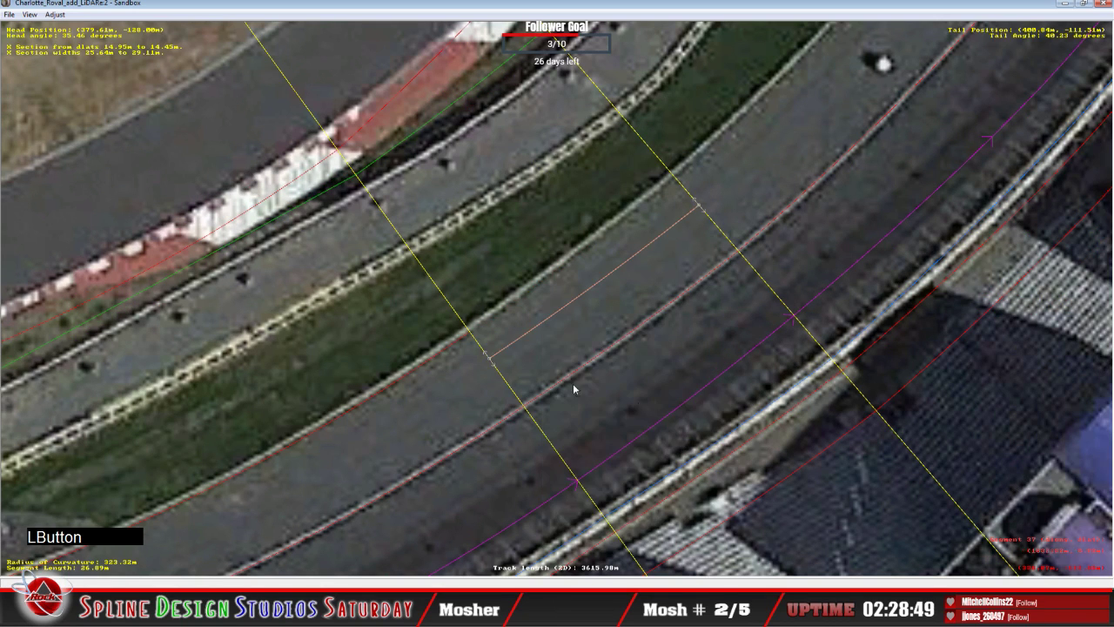
Align segment 37's X Section at about 18.48 m where it joins segment 36 and 18.47 m at the tail, making the joint's mode Absolute.
drag(486, 360, 468, 334)
click(470, 334)
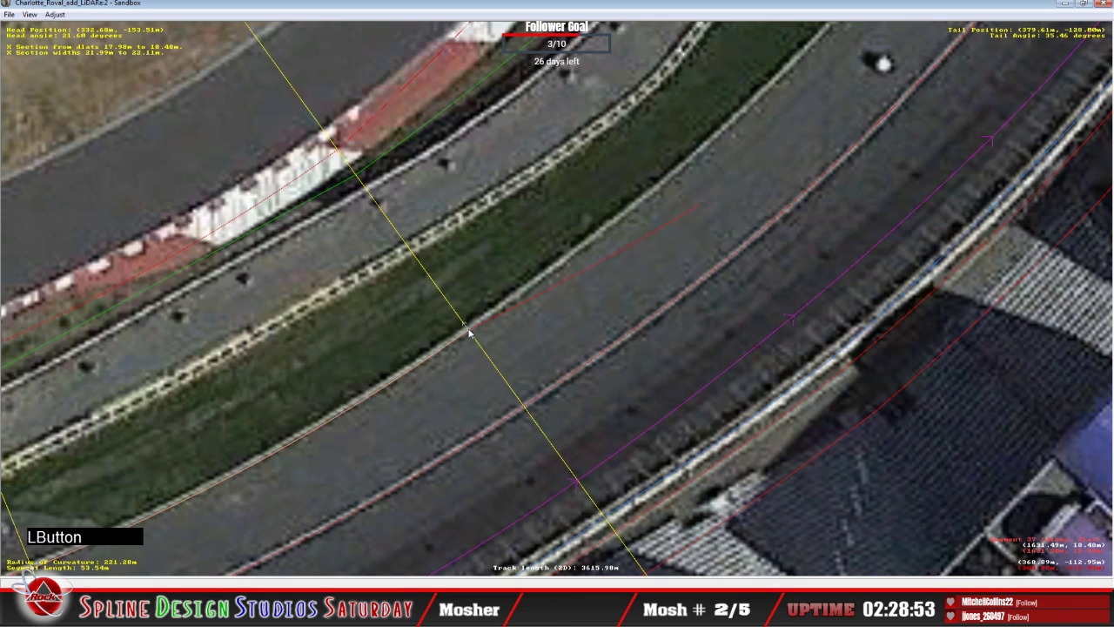
right_click(469, 334)
click(491, 341)
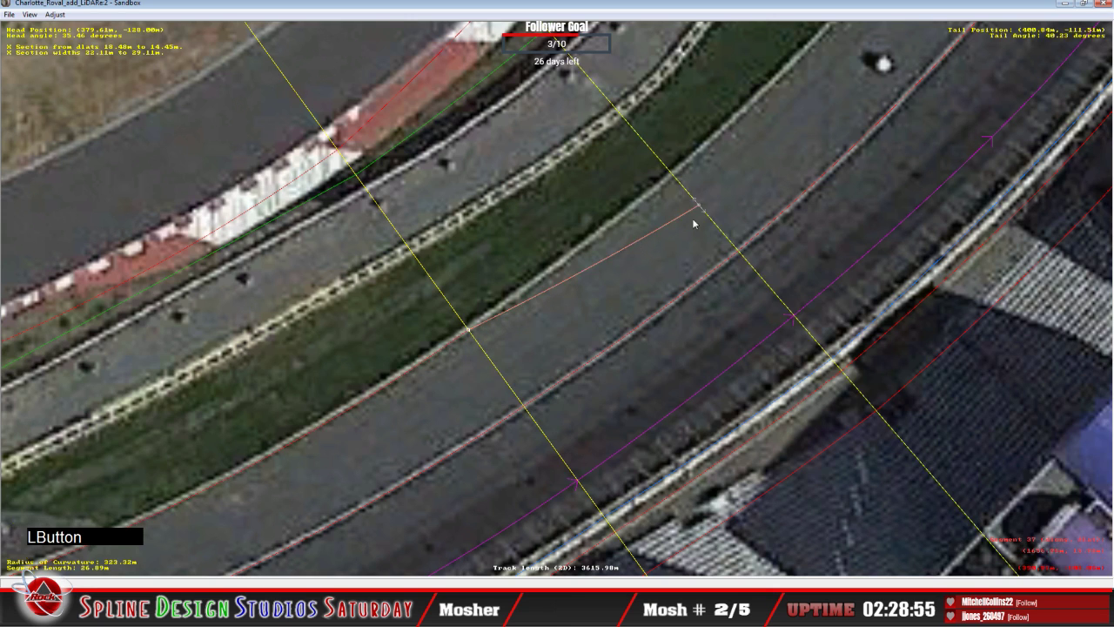
click(714, 169)
Insert an X Section on segment 38.
key(c)
right_click(564, 296)
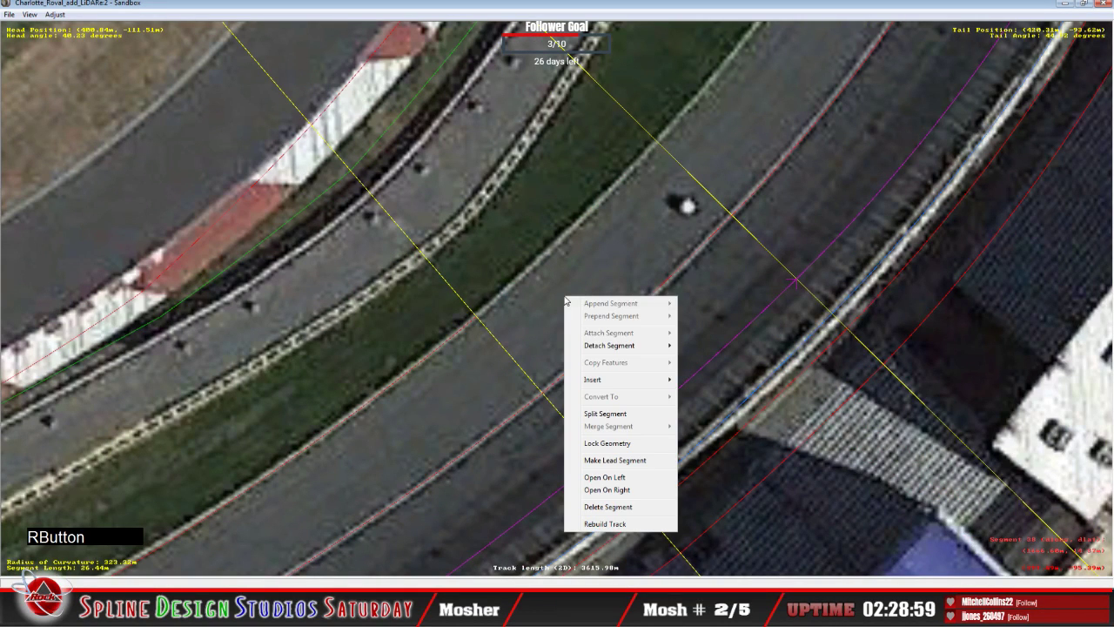
mouse_move(640, 384)
click(701, 405)
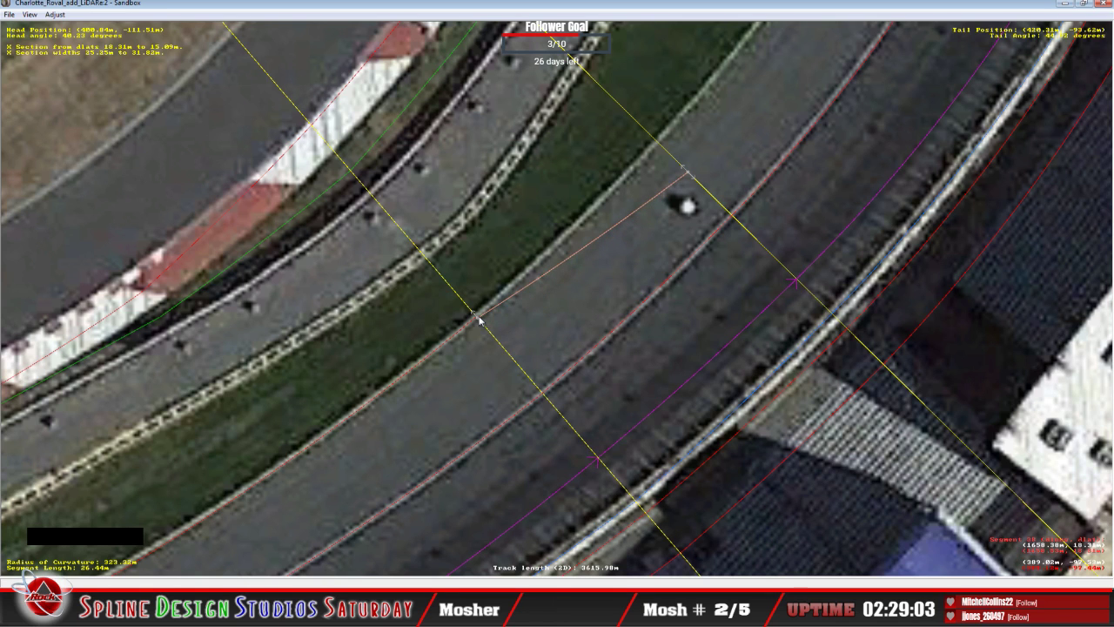
Match segment 38's head point to segment 37's tail at about 18.47 m, and move its tail point to about 19.31 m.
click(480, 321)
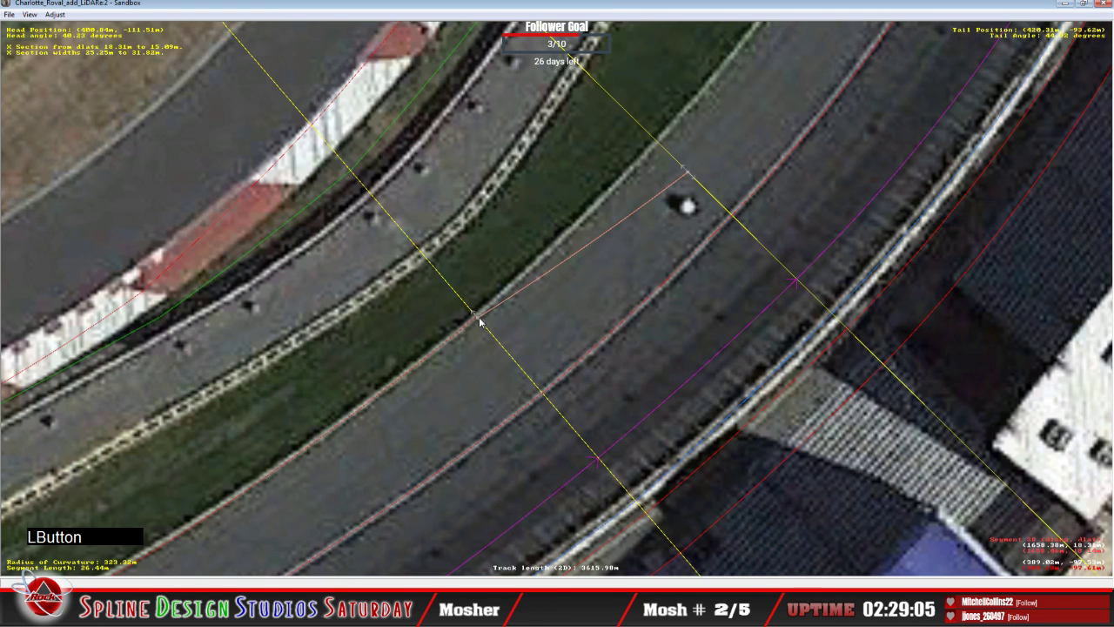
click(480, 323)
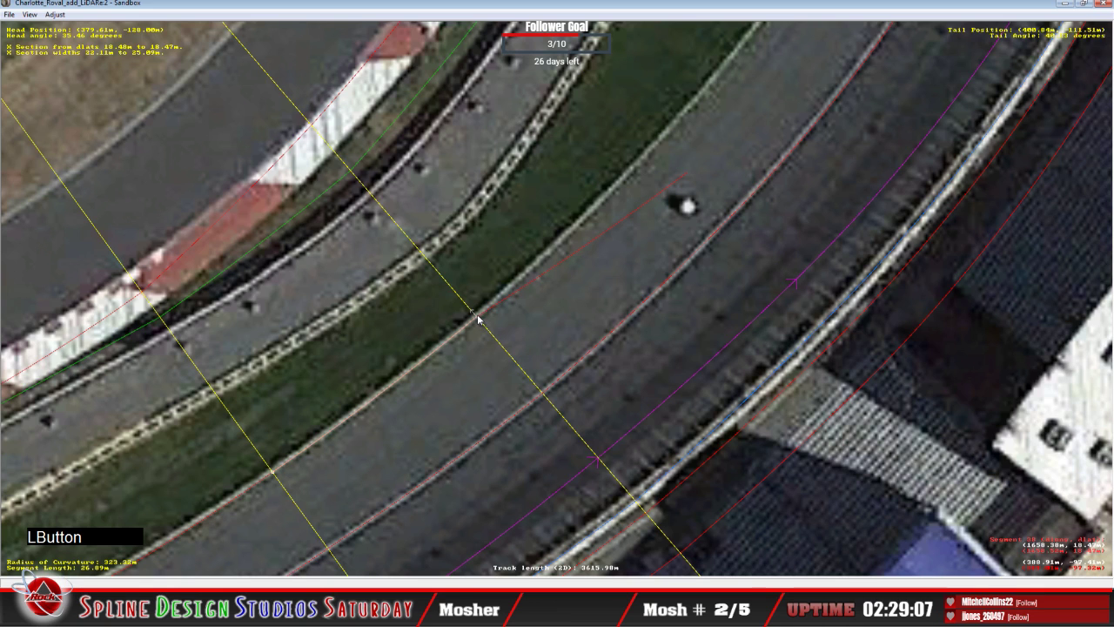
right_click(481, 320)
click(505, 321)
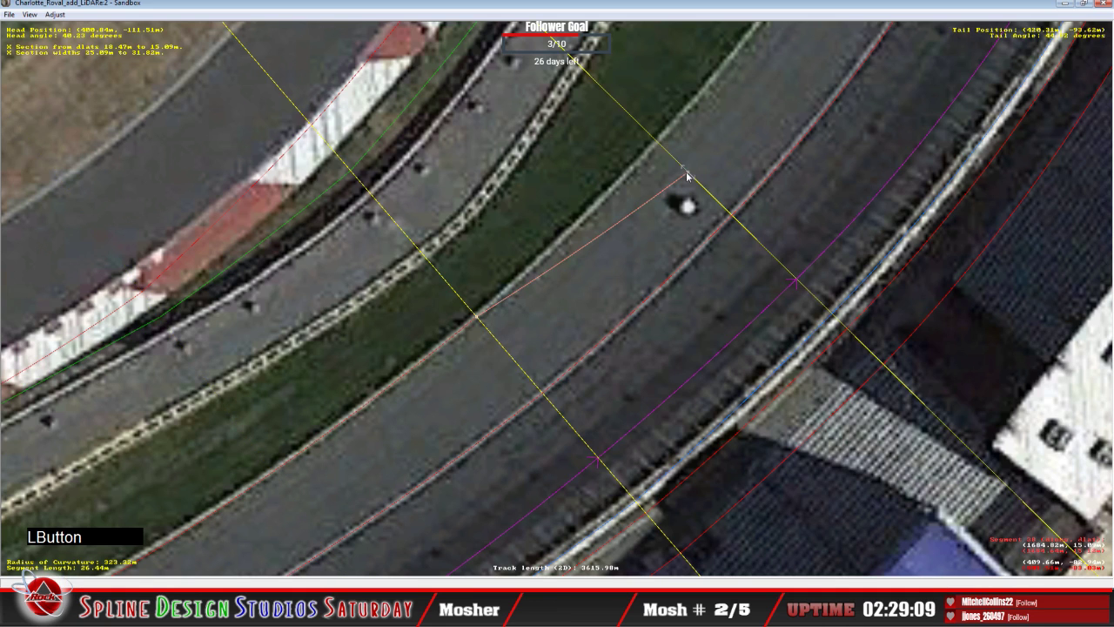
drag(687, 175, 653, 154)
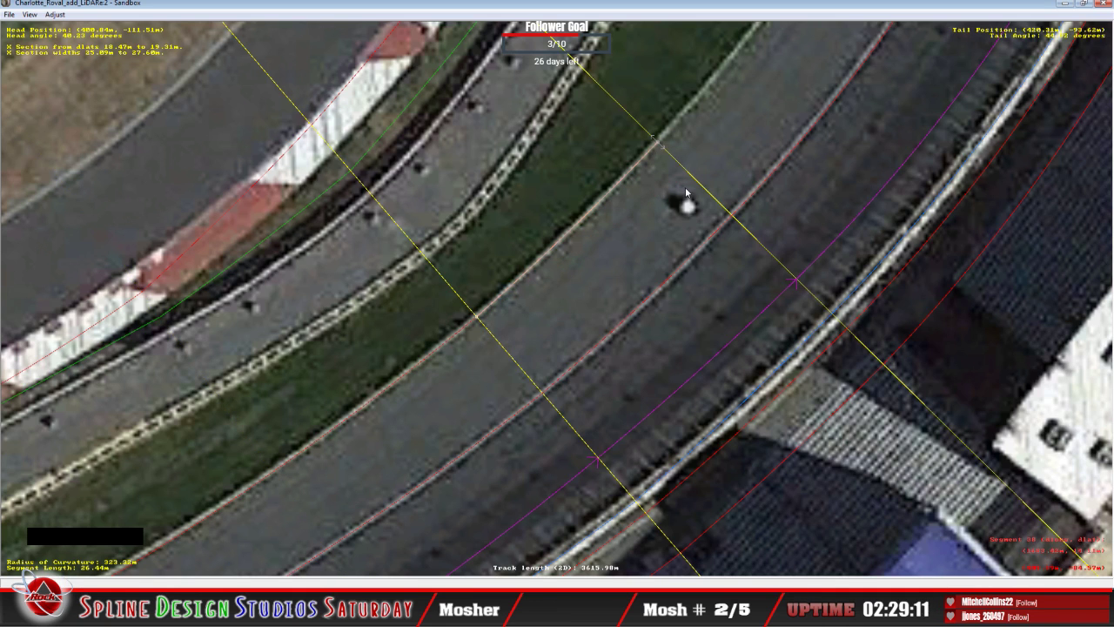
Insert an X Section on segment 39.
key(c)
click(560, 283)
right_click(563, 263)
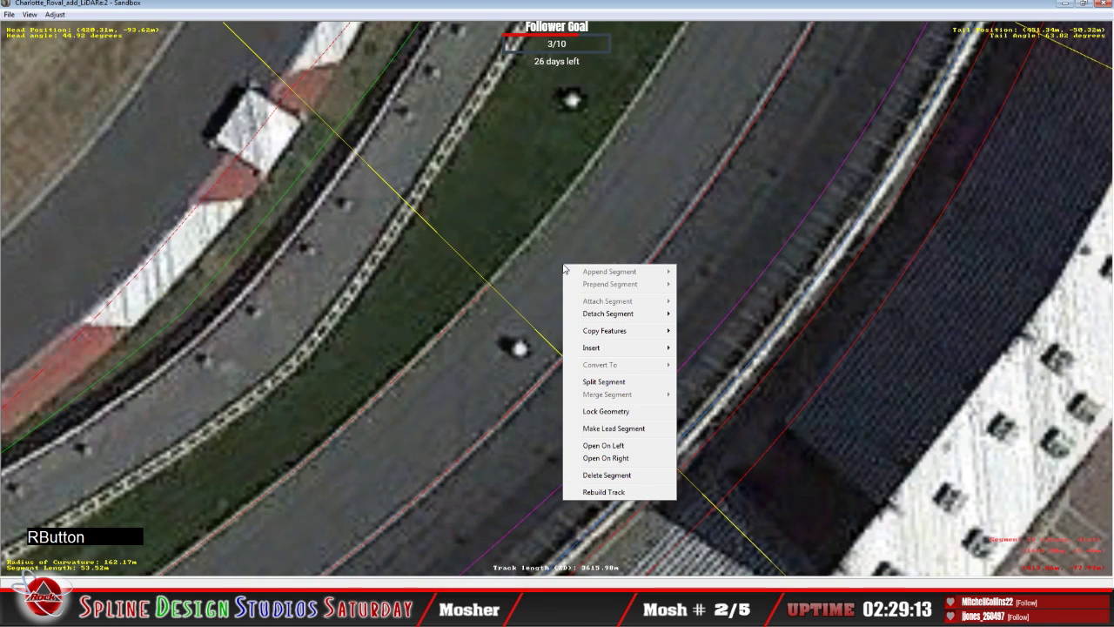
mouse_move(613, 352)
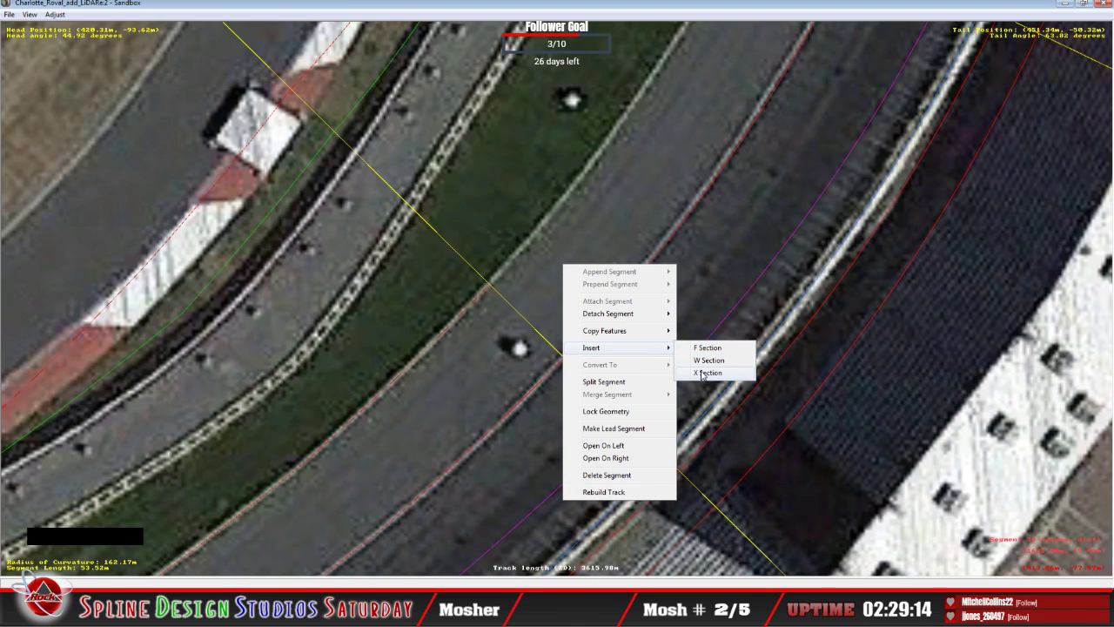
click(707, 373)
Match segment 39's head point with segment 38's tail point at about 19.29 m and set the joint's mode to Absolute.
click(514, 306)
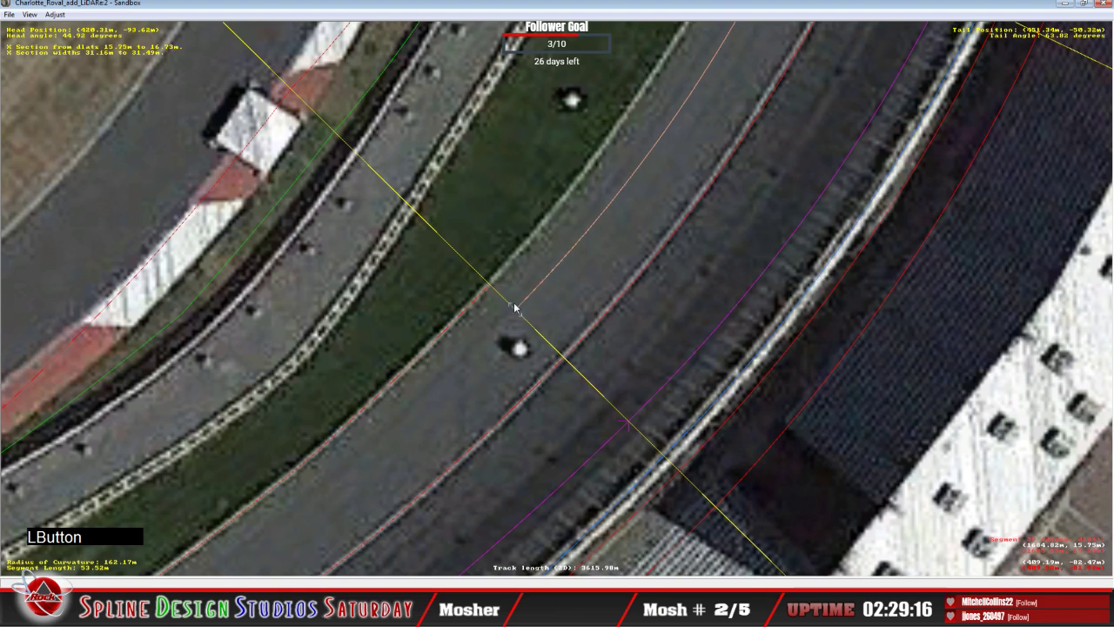
drag(515, 306, 488, 288)
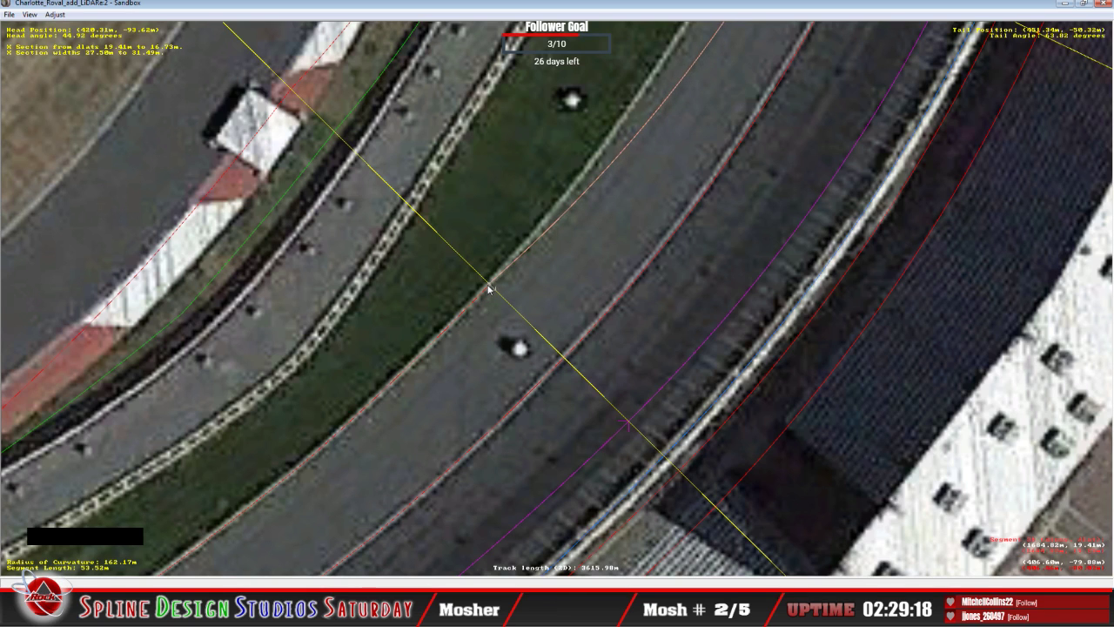
click(489, 291)
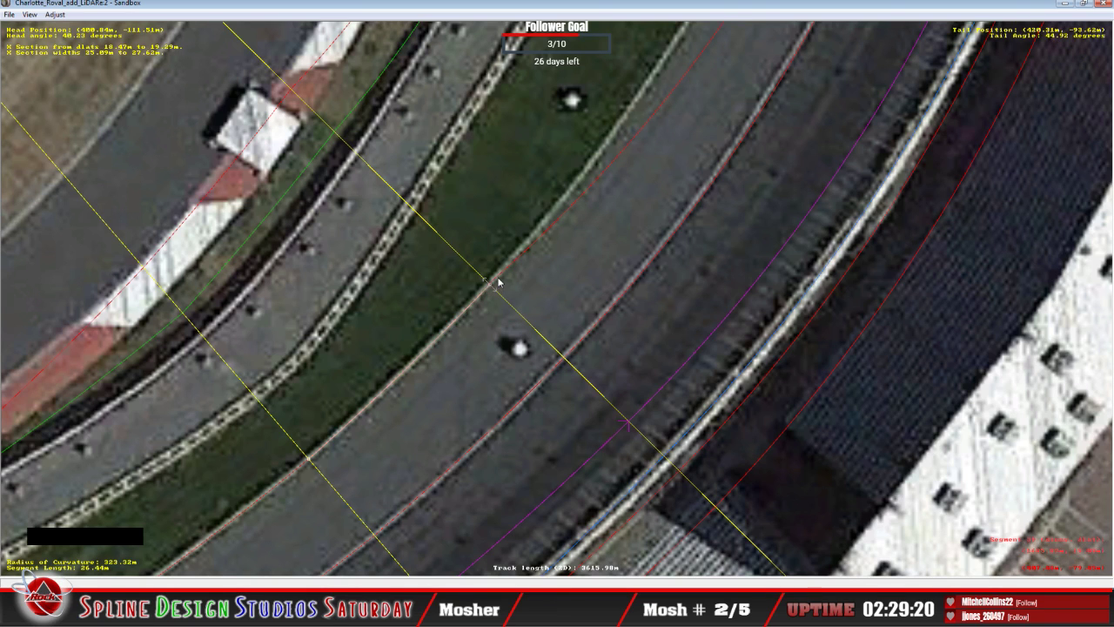
click(495, 291)
click(493, 289)
click(501, 285)
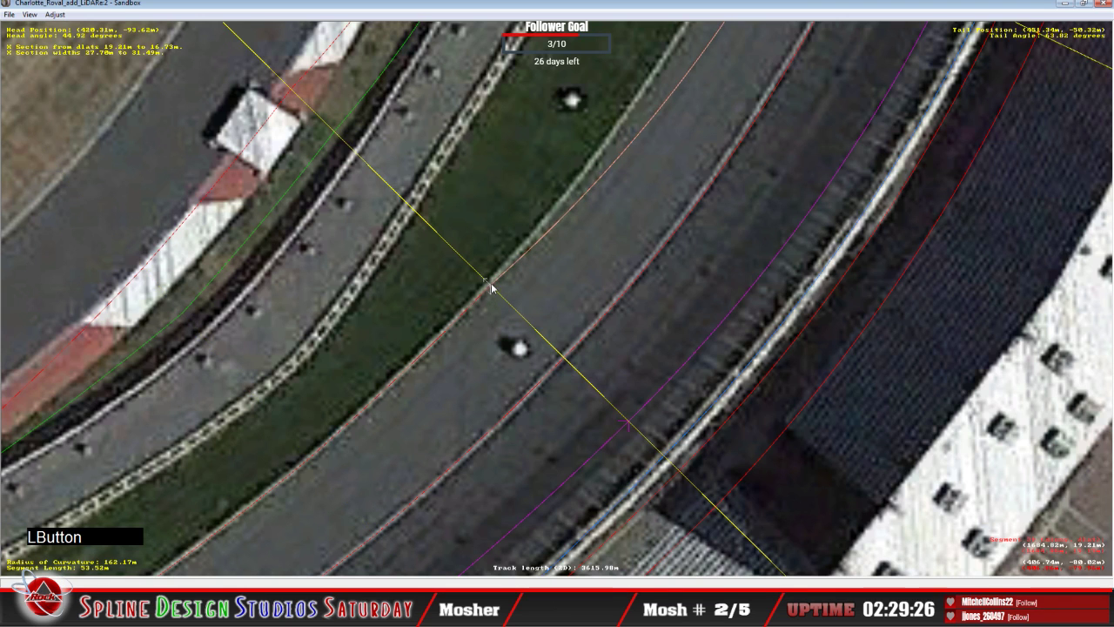
key(z)
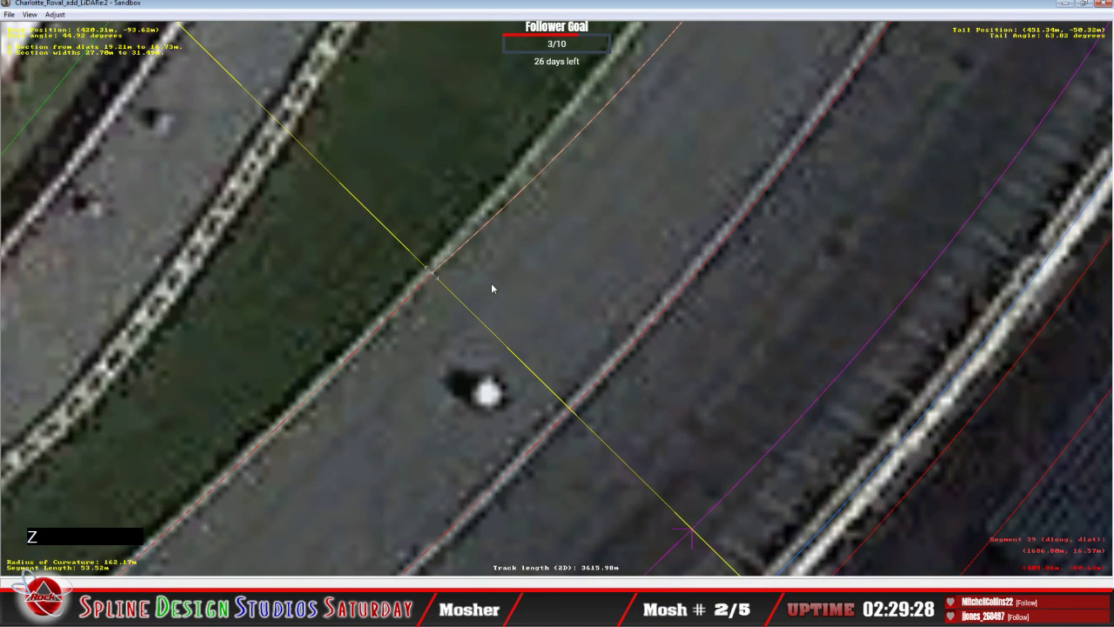
click(433, 276)
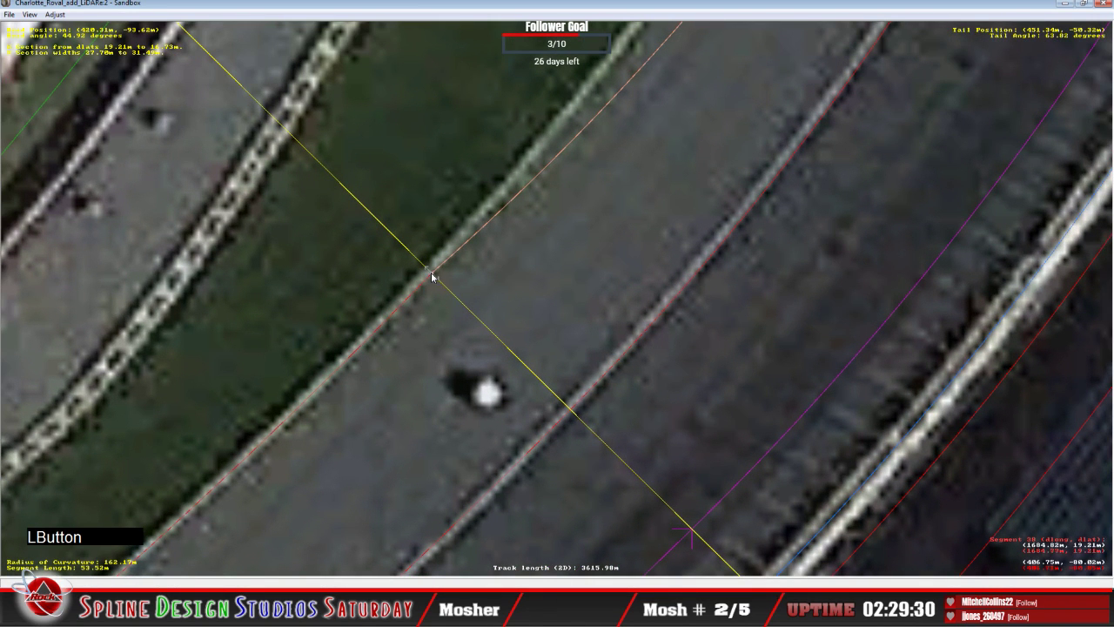
right_click(430, 276)
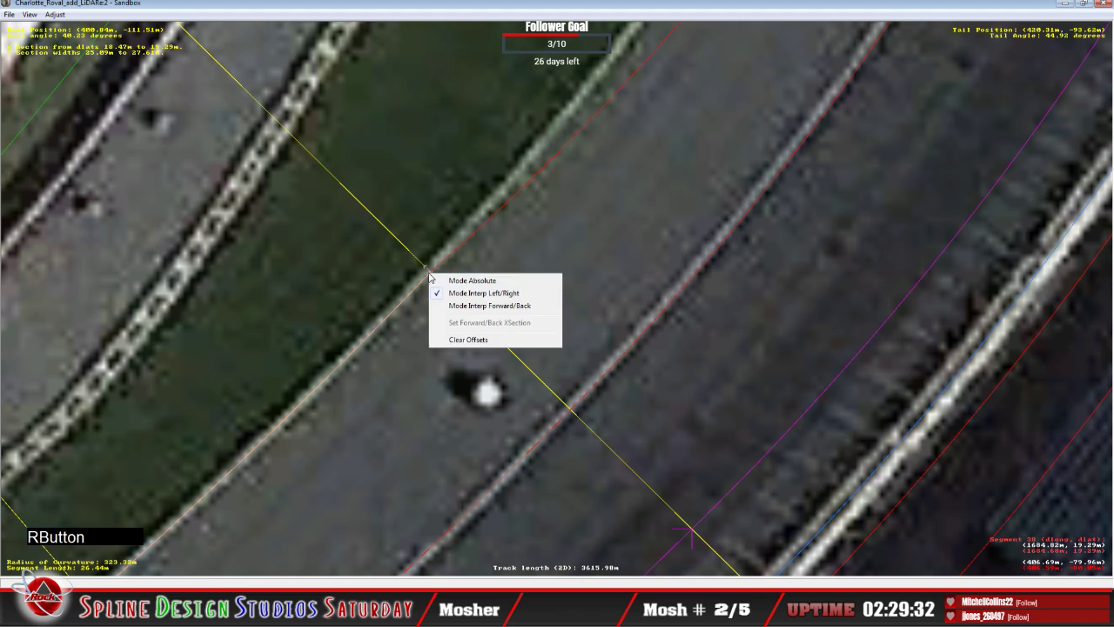
click(455, 269)
Move segment 39's X Section tail point onto the white line along the grass edge.
key(c)
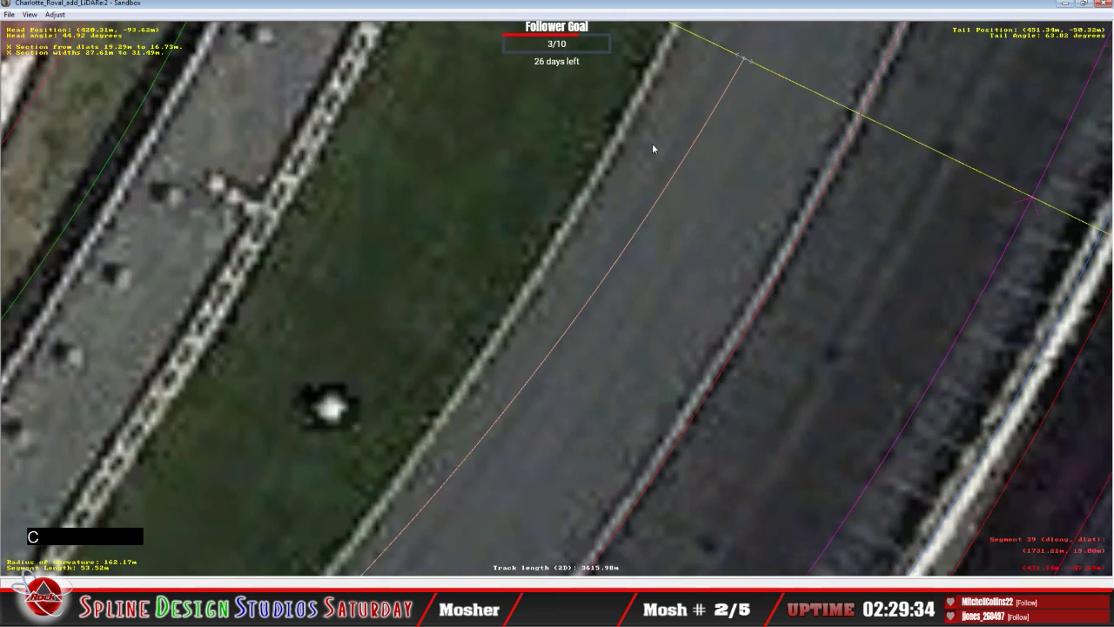
key(c)
drag(550, 361, 484, 329)
Insert an X Section on segment 40.
right_click(543, 292)
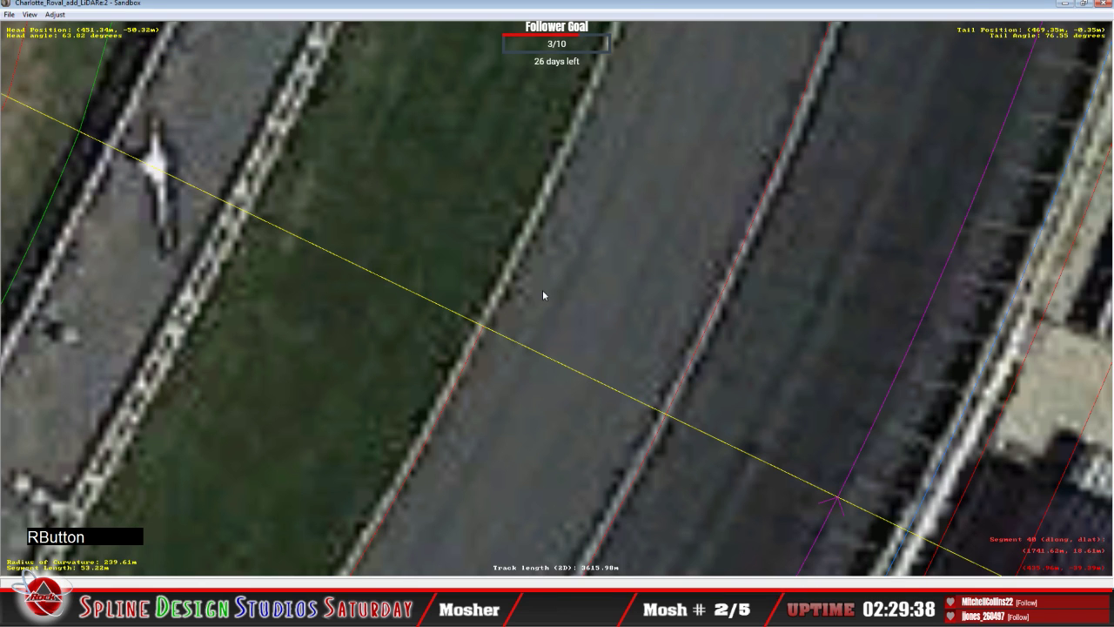
mouse_move(581, 377)
click(705, 399)
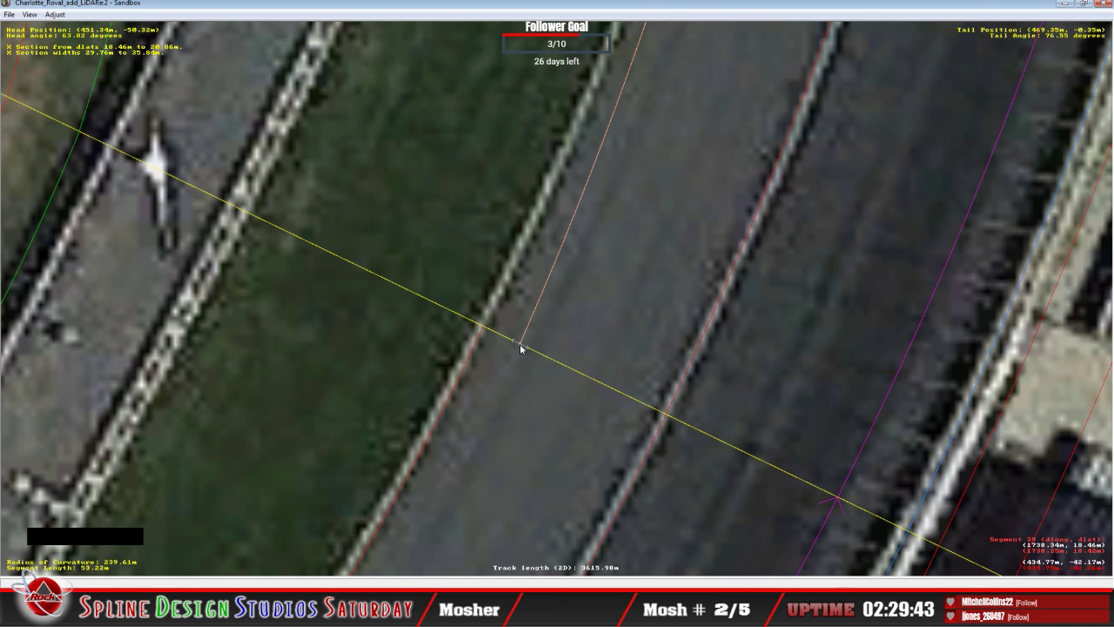
Match segment 40's head point with segment 39's tail at about 20.75 m in Absolute mode, and move its tail point onto the white line.
drag(522, 348, 481, 327)
right_click(481, 327)
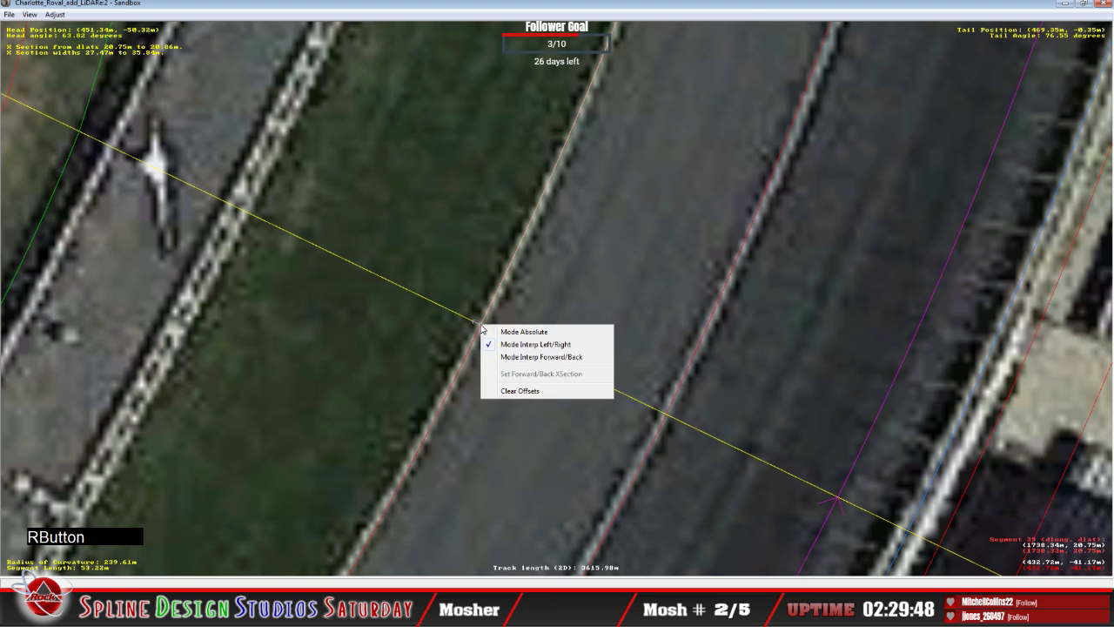
click(503, 328)
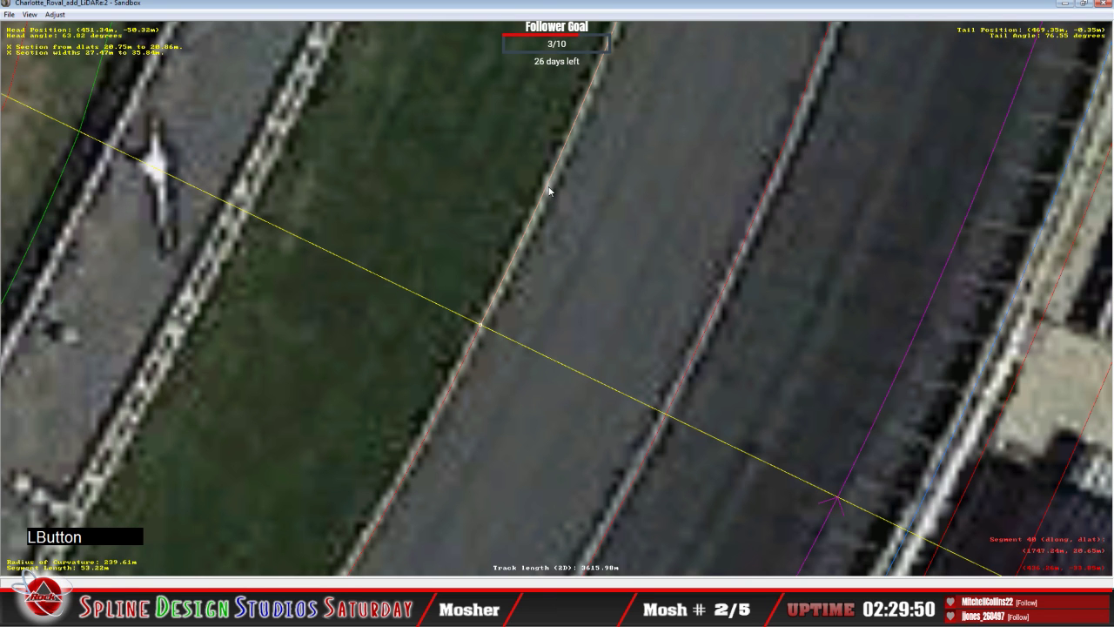
key(c)
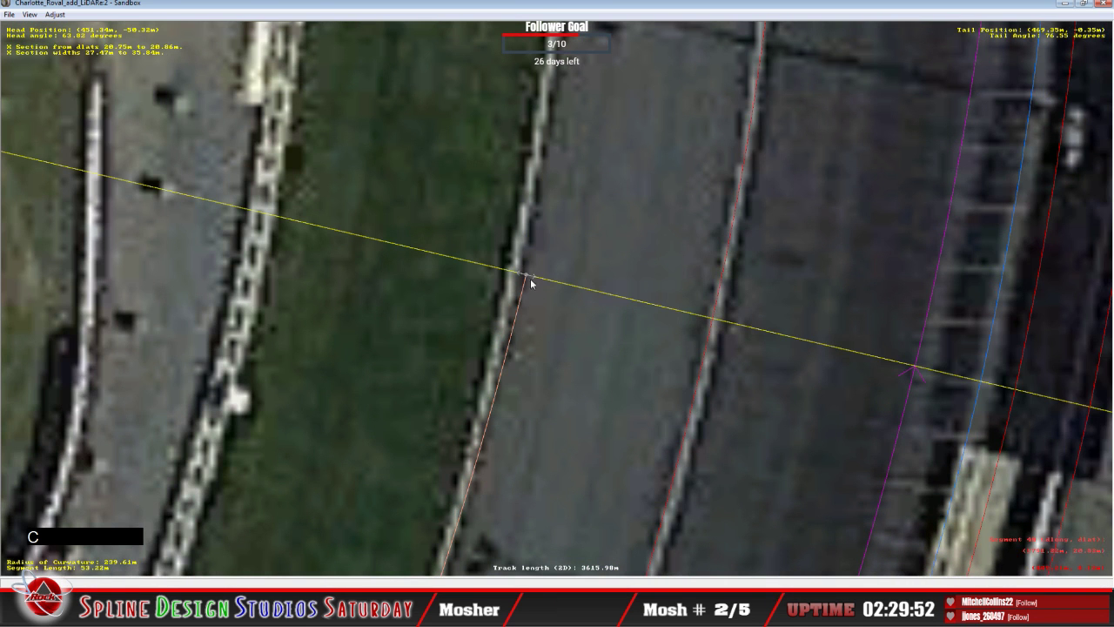
drag(530, 278, 543, 229)
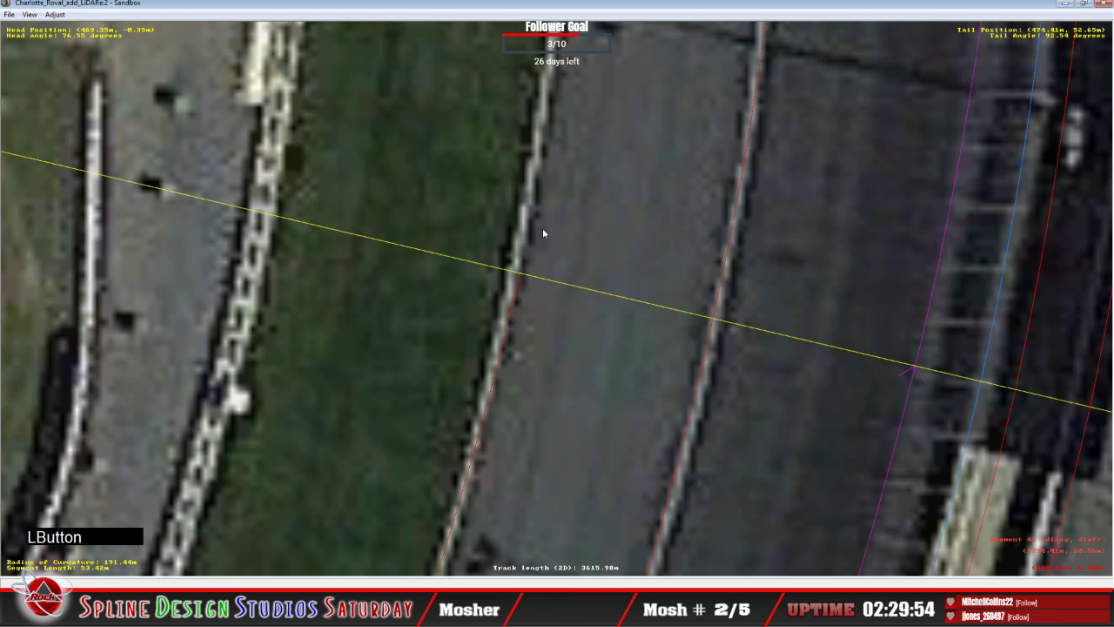
Insert an X Section on segment 41.
right_click(543, 229)
mouse_move(570, 311)
click(684, 324)
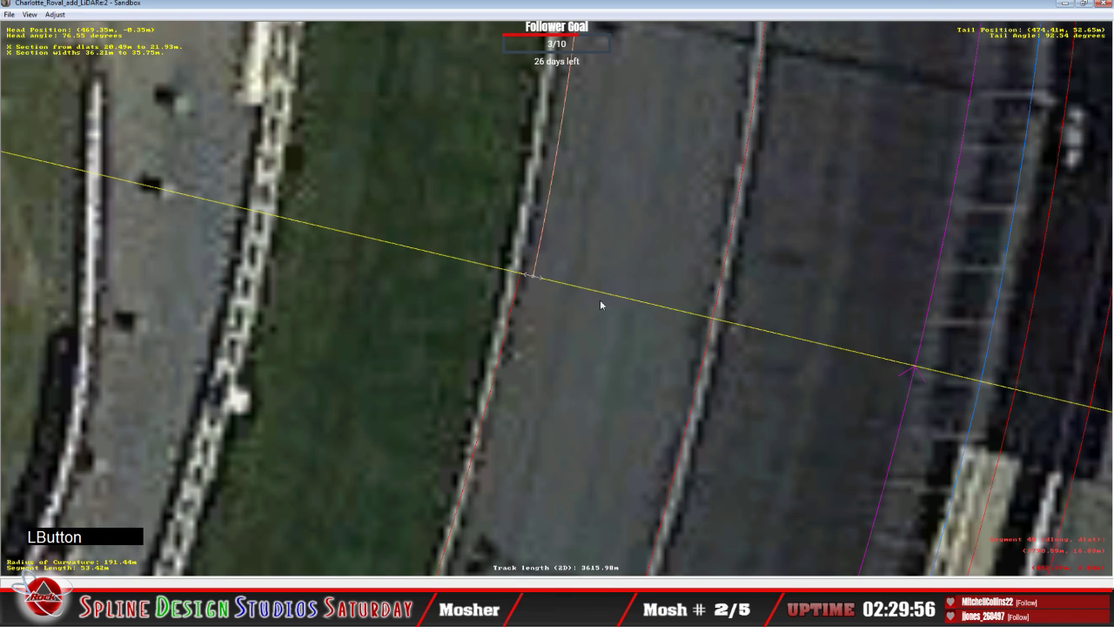
Match segment 41's head point with segment 40's tail at about 21.32 m in Absolute mode, and move its tail point to about 23.03 m.
drag(539, 281, 517, 276)
right_click(517, 276)
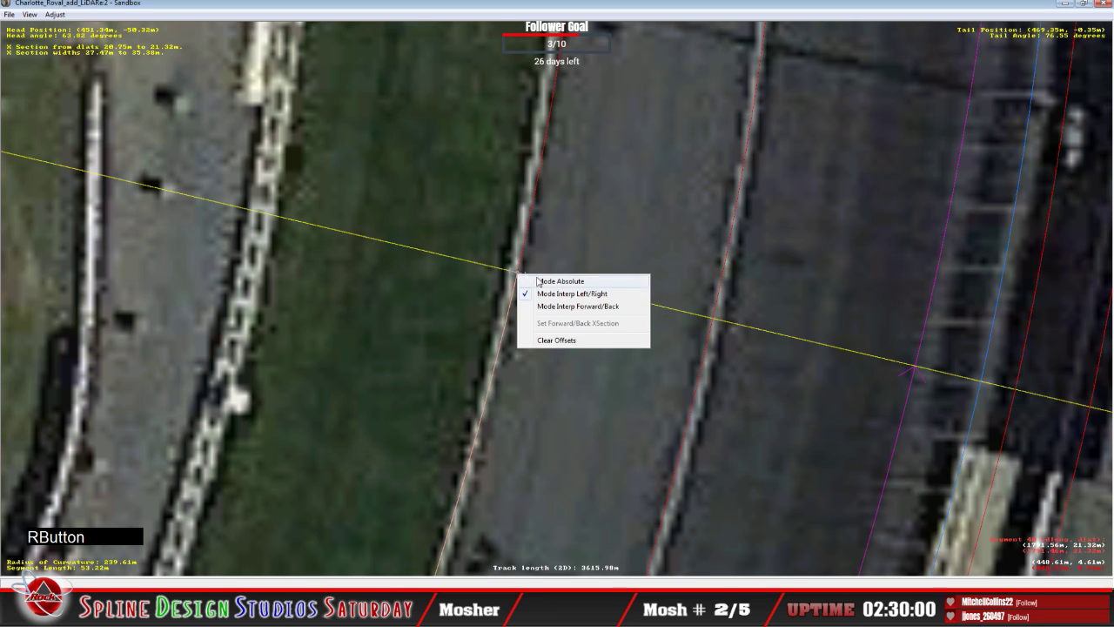
click(523, 259)
key(c)
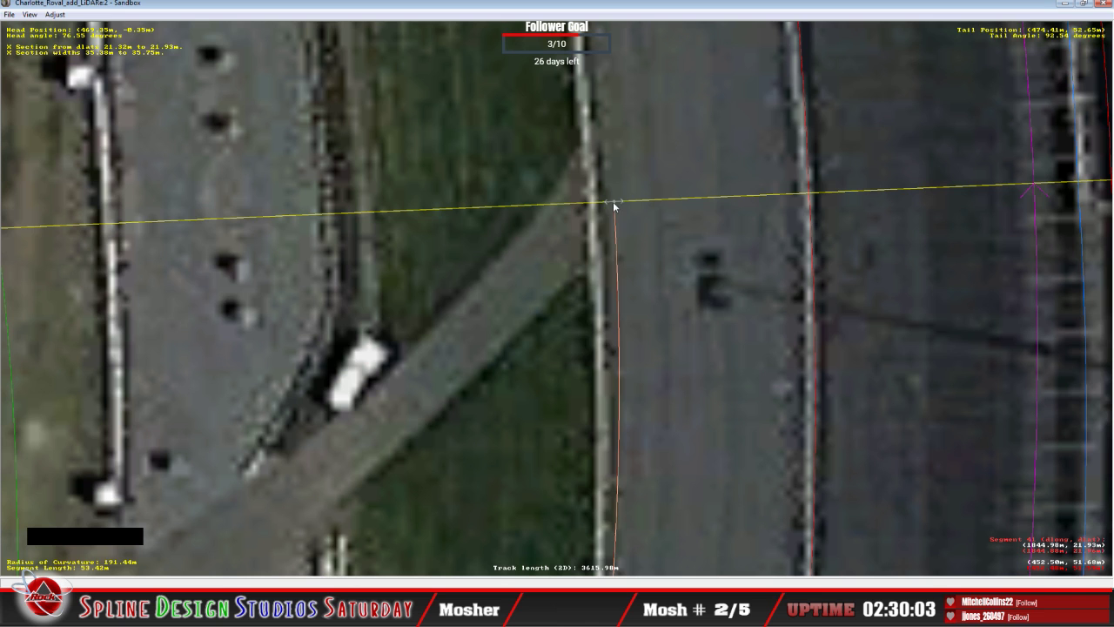
drag(613, 201, 592, 206)
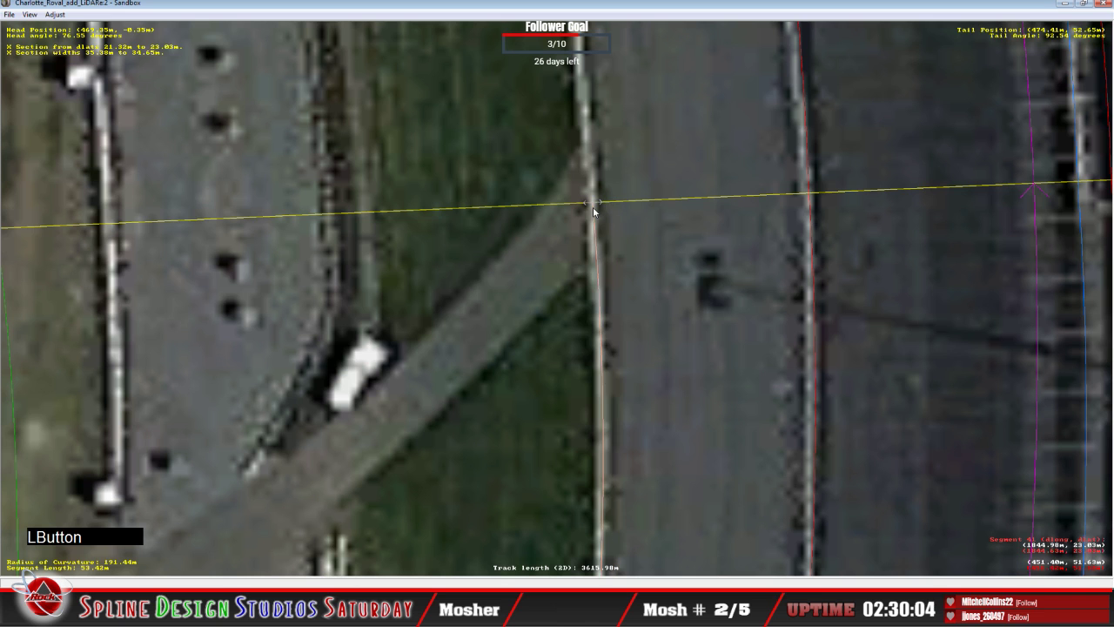
Insert an X Section on segment 42.
key(c)
click(539, 255)
right_click(539, 255)
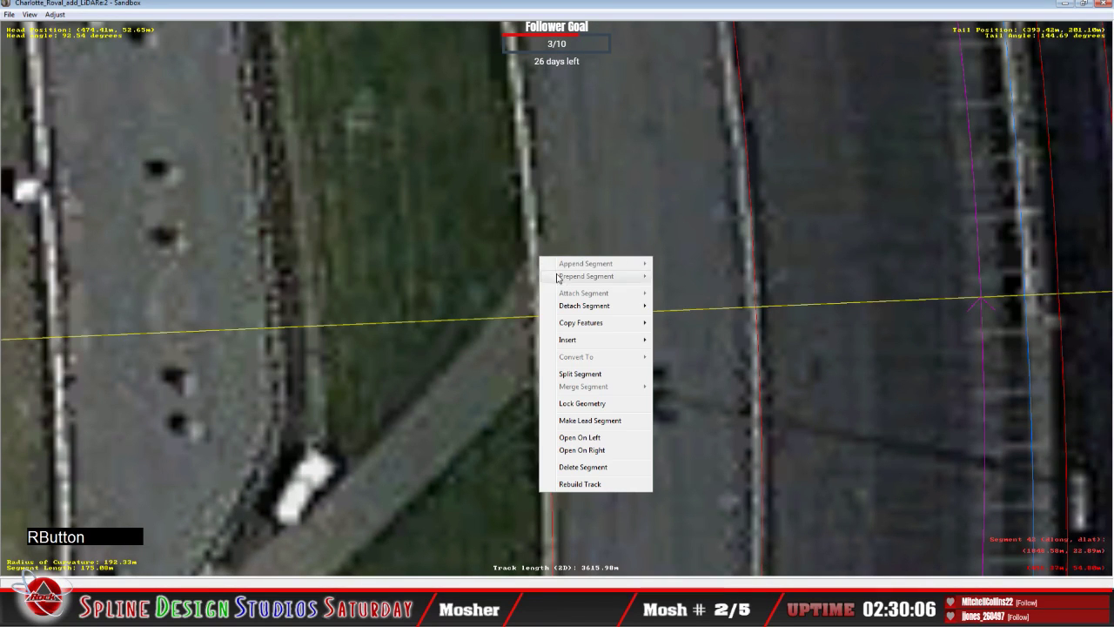
mouse_move(565, 341)
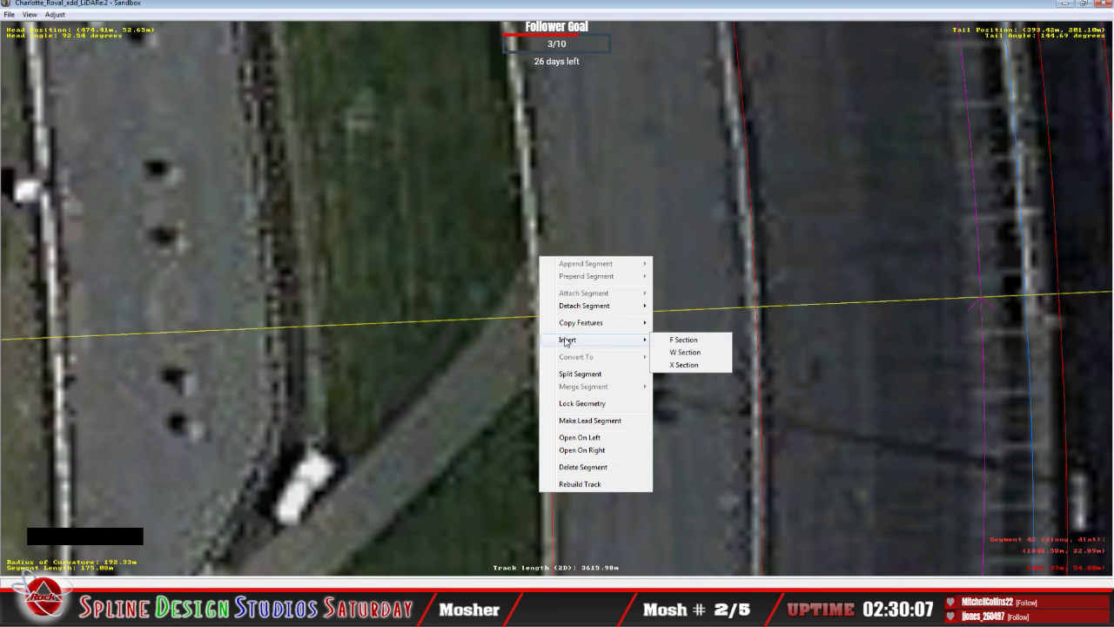
click(683, 365)
Match segment 42's head point with segment 41's tail point at about 22.61 m and set the joint's mode to Absolute.
mouse_move(546, 321)
mouse_down()
mouse_move(587, 319)
mouse_move(546, 316)
mouse_up()
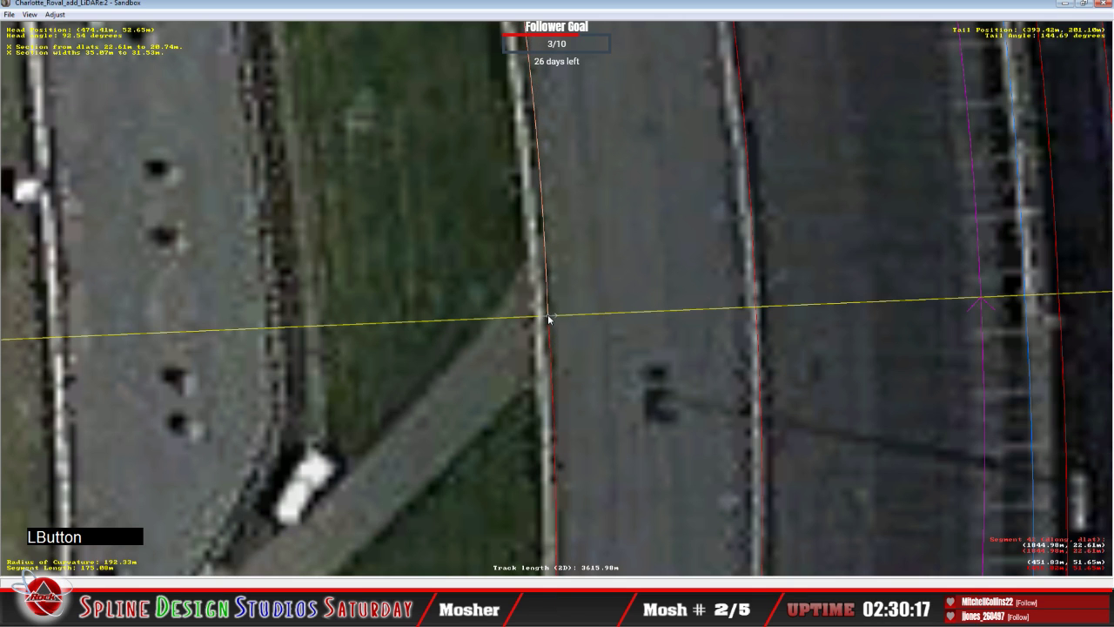
right_click(546, 315)
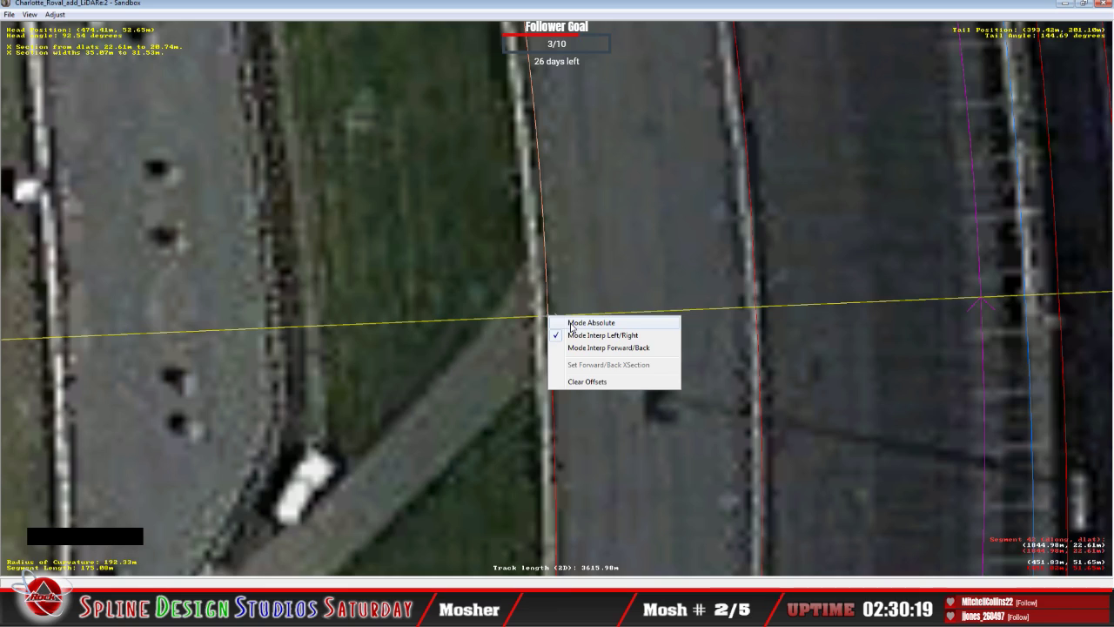
click(571, 324)
Move segment 42's X Section tail point onto the white line along the grass edge at about 20.52 m.
key(c)
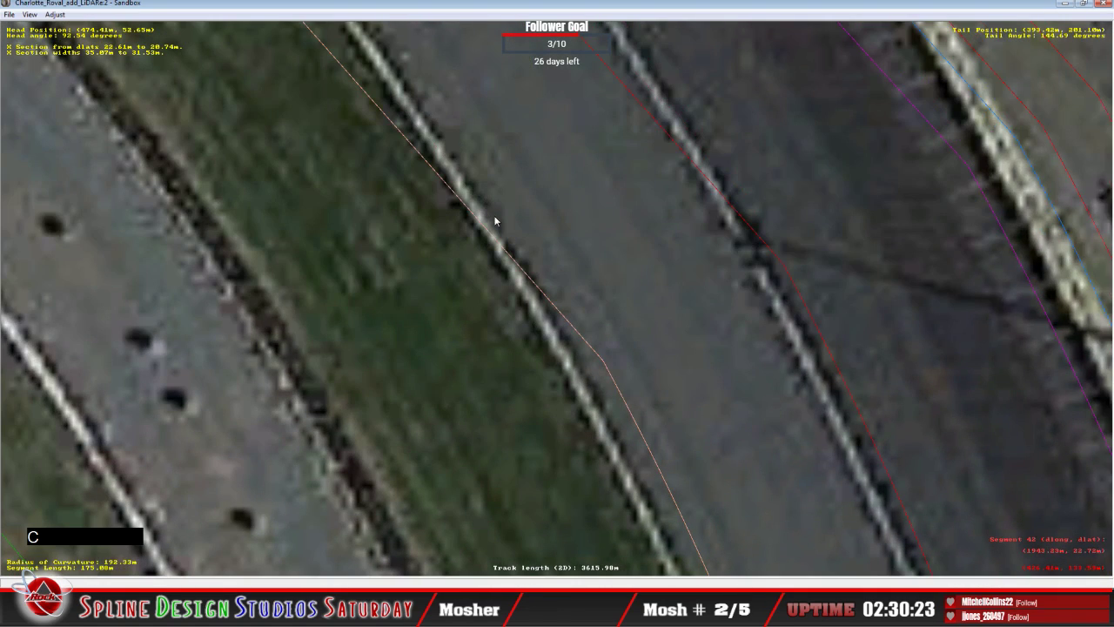
key(x)
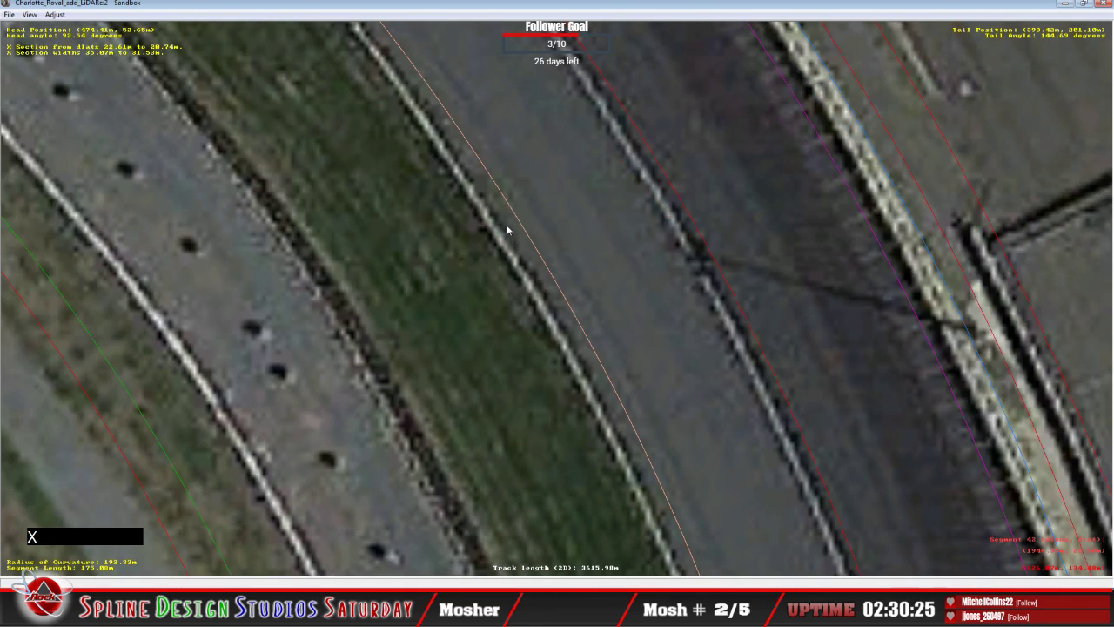
key(c)
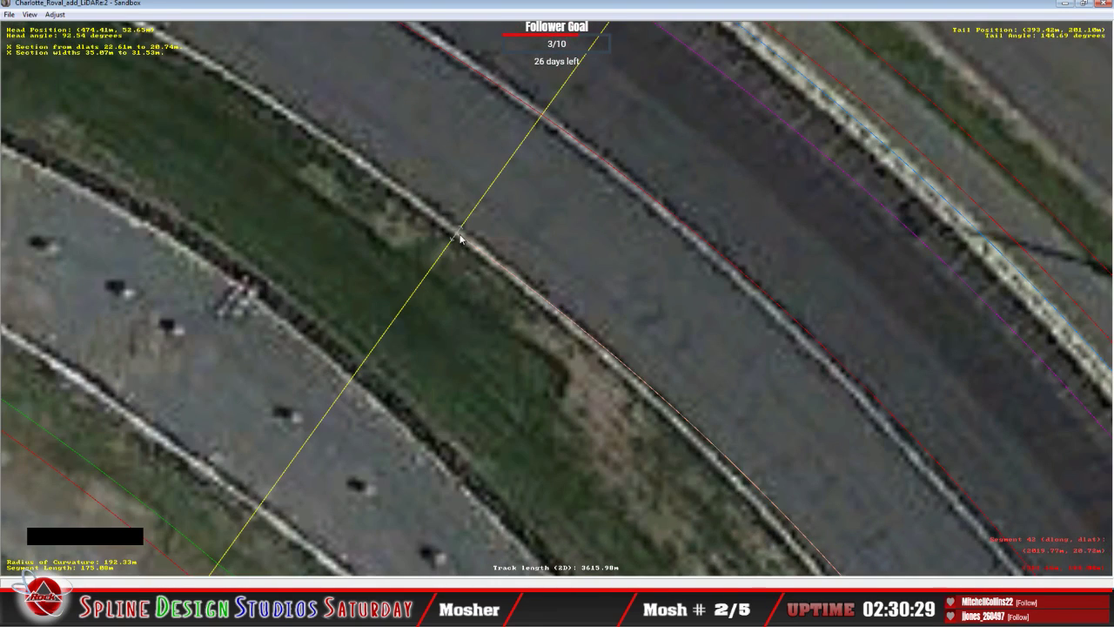
click(462, 236)
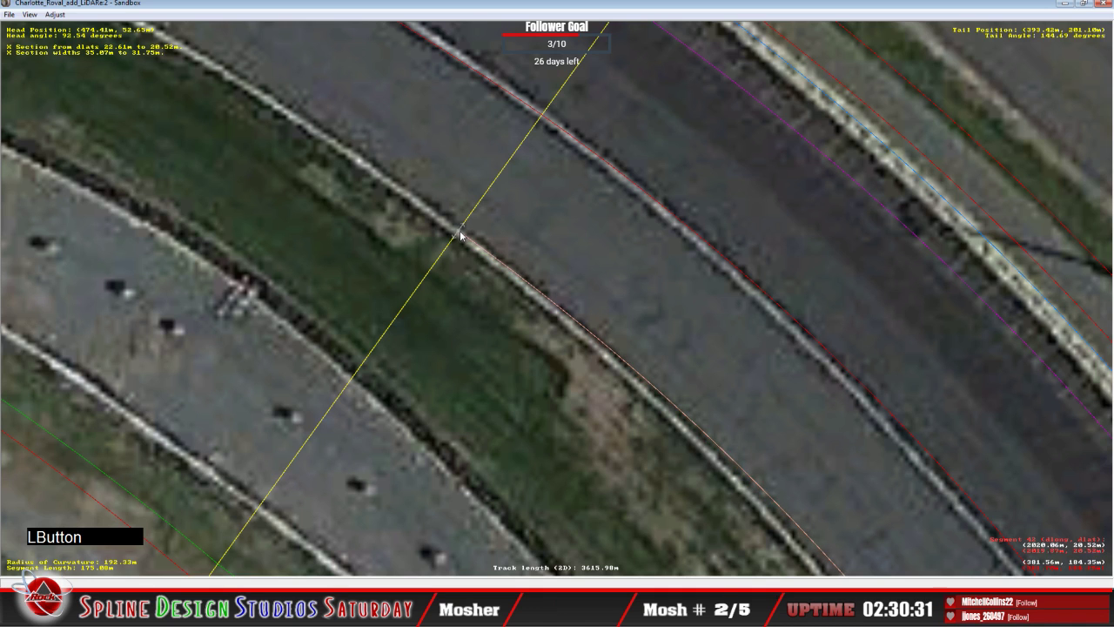
Insert an X Section on segment 43.
right_click(433, 215)
mouse_move(470, 298)
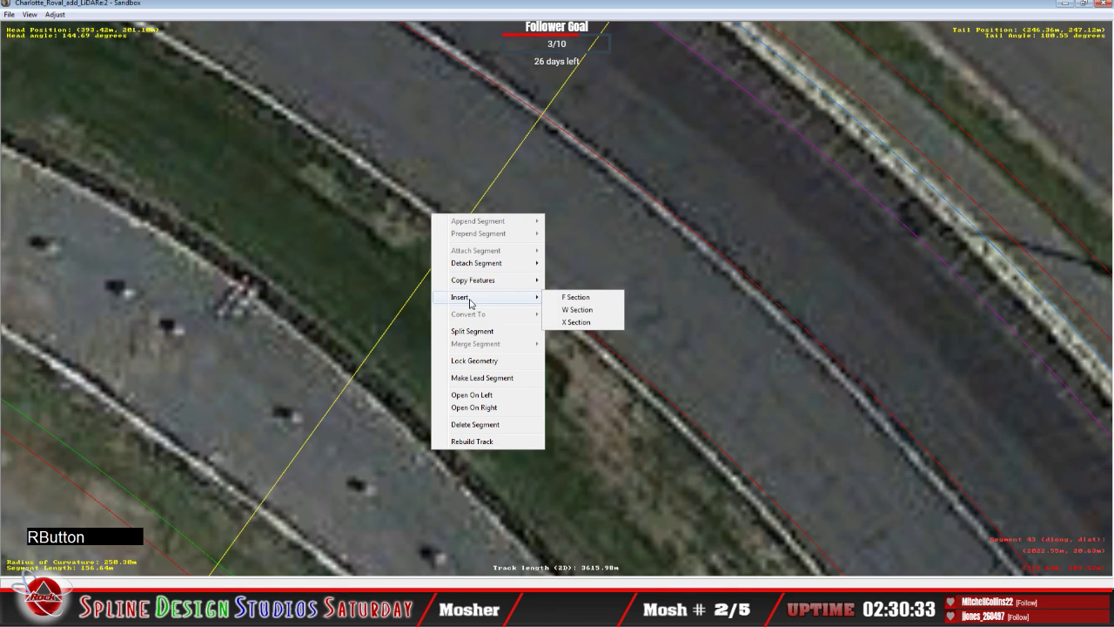
click(576, 322)
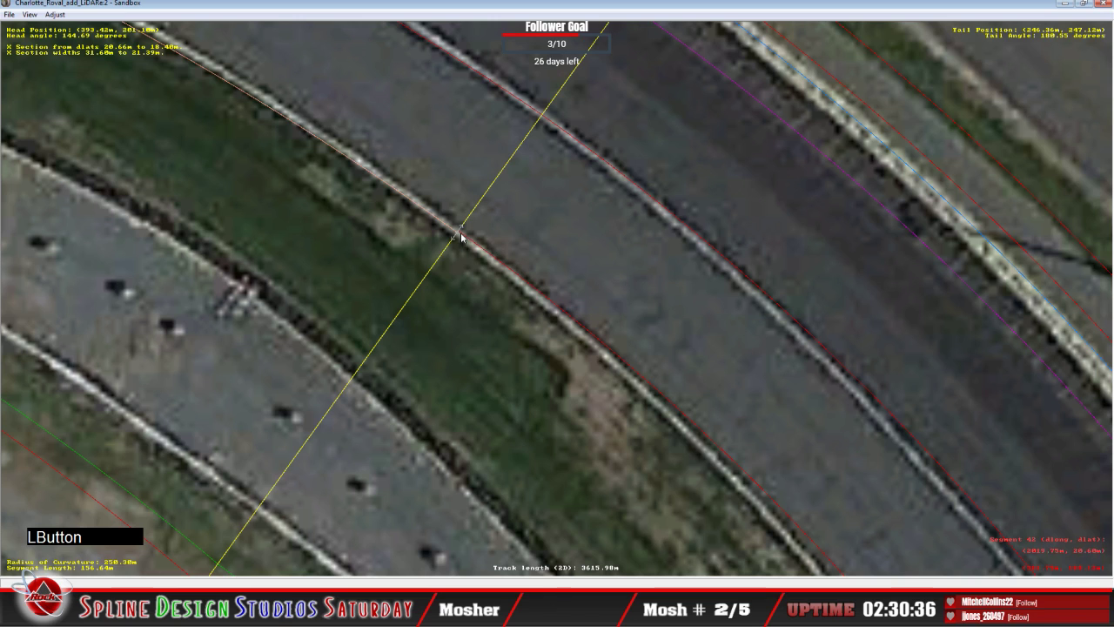
Match segment 43's head point with segment 42's tail at about 20.66 m in Absolute mode, and move its tail point to about 21.28 m.
click(461, 237)
click(463, 232)
click(463, 234)
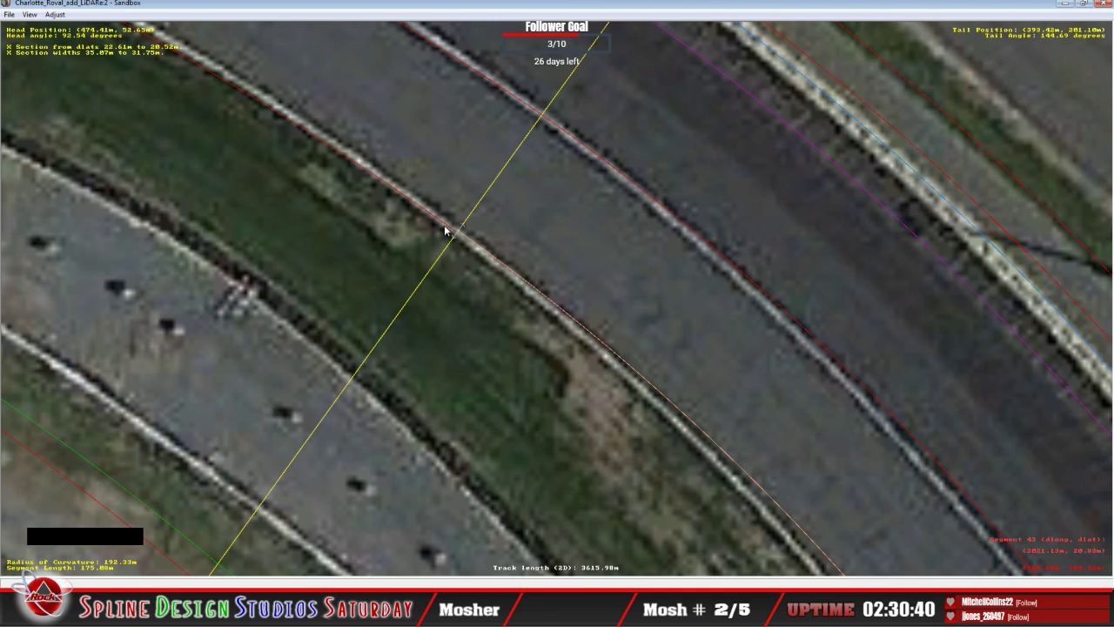
click(450, 234)
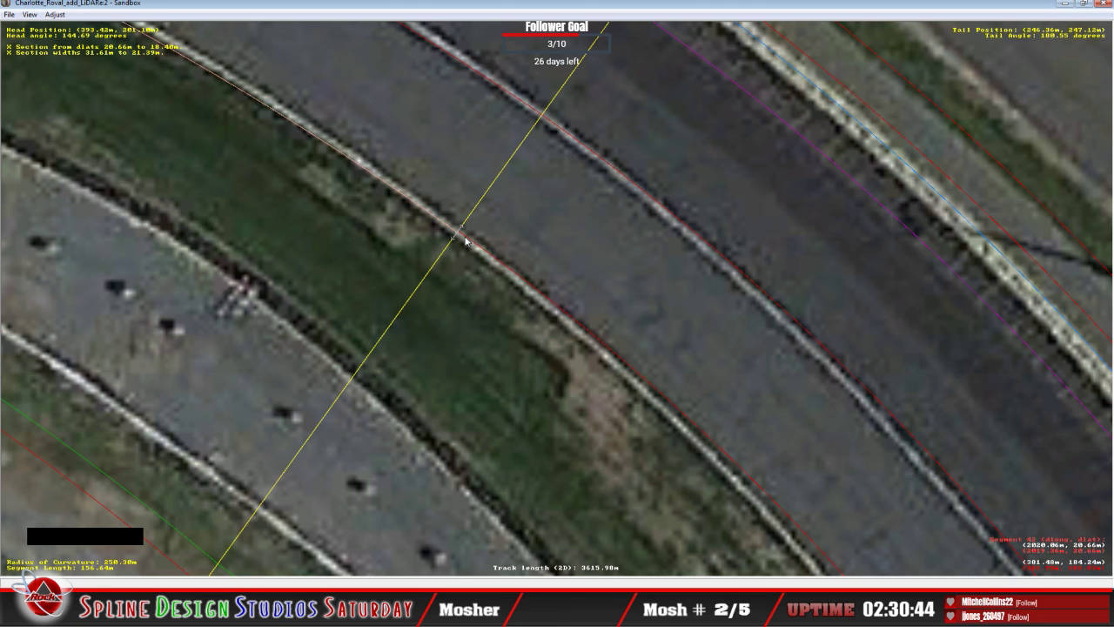
click(458, 234)
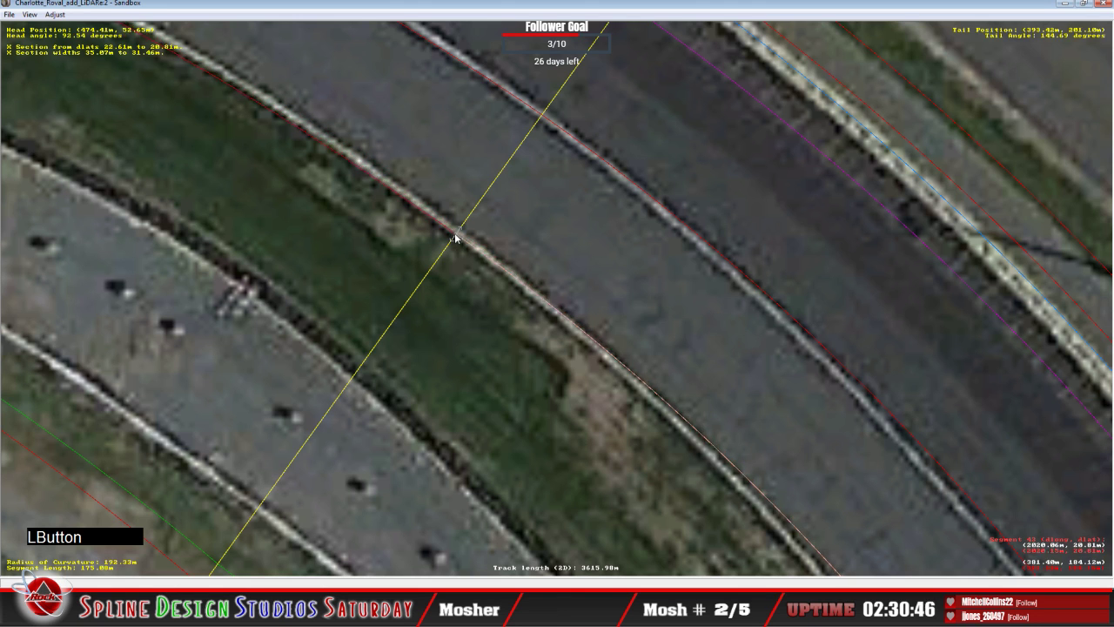
right_click(459, 236)
click(488, 242)
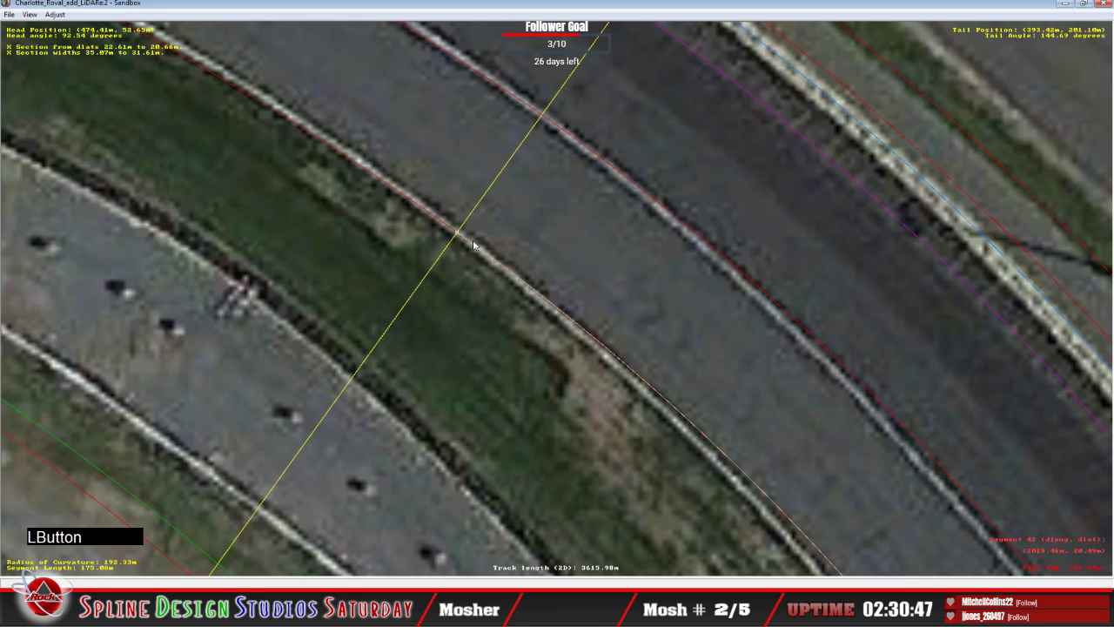
key(c)
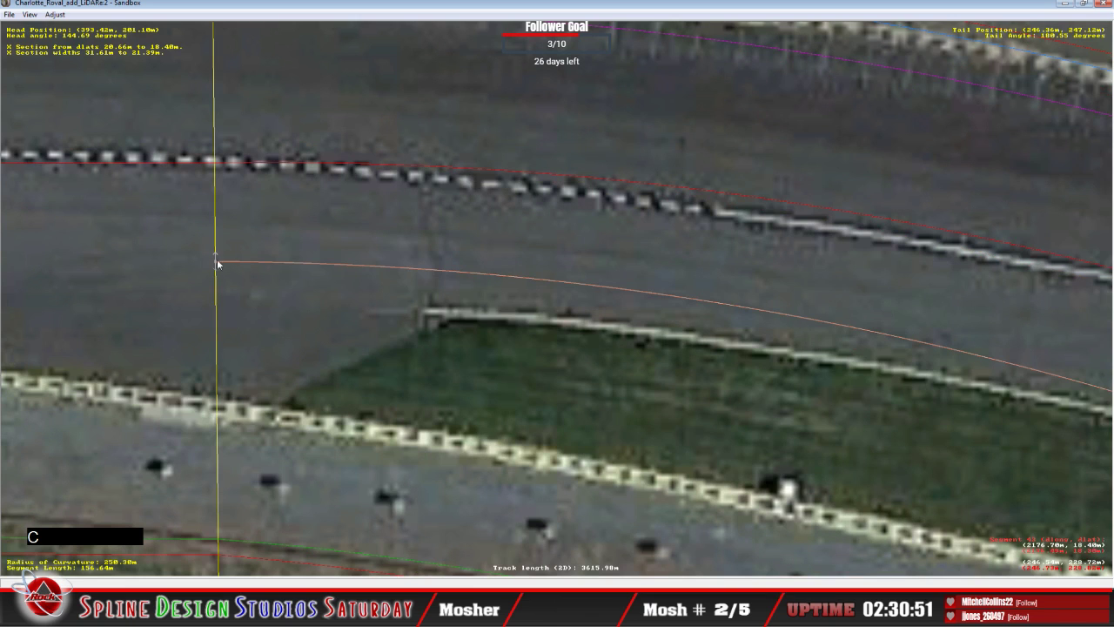
drag(217, 262, 210, 304)
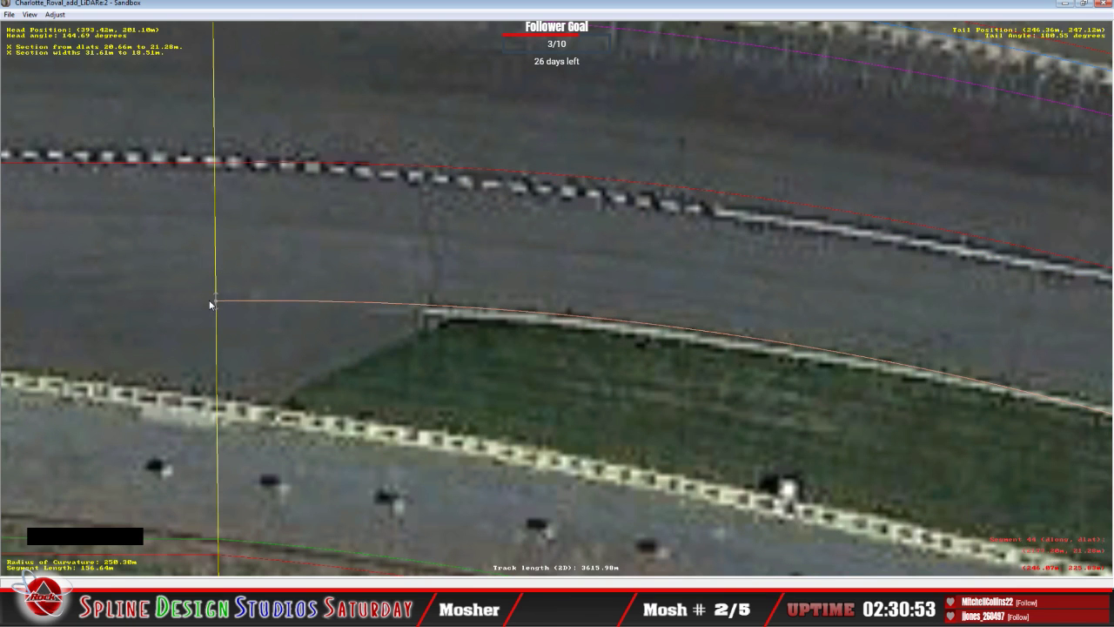
Insert an X Section on segment 44.
key(c)
click(449, 309)
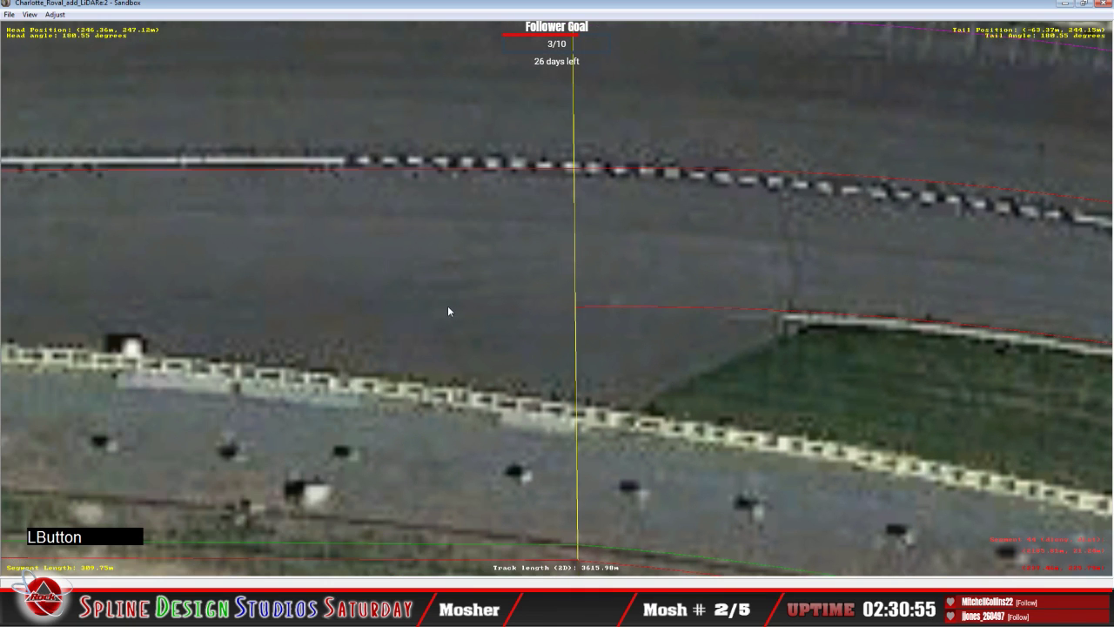
right_click(447, 306)
mouse_move(484, 391)
click(577, 403)
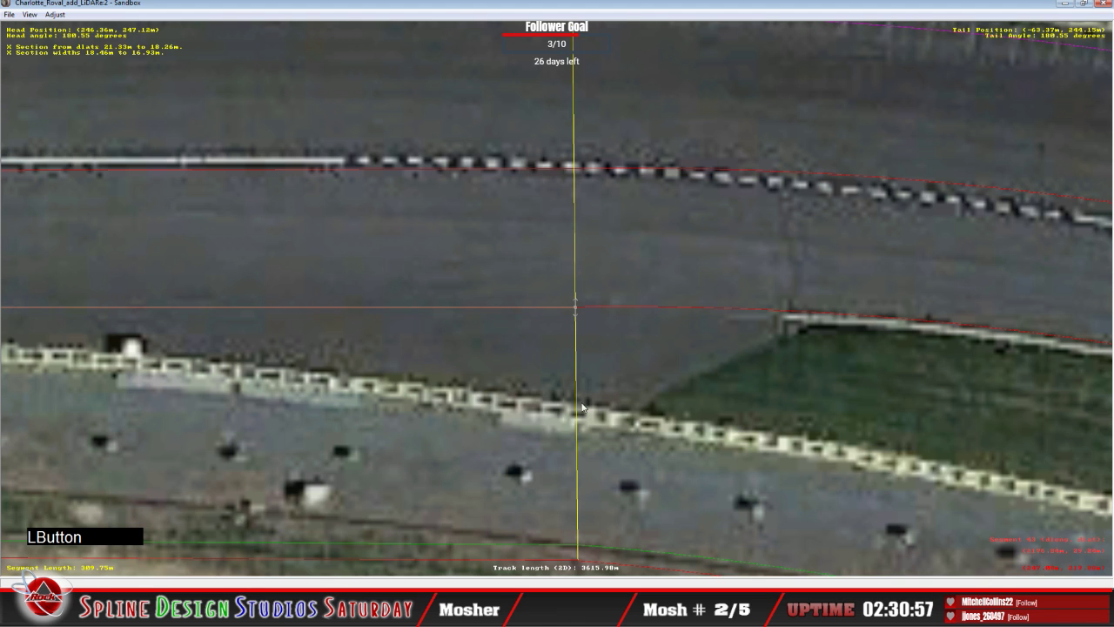
Match segment 44's head point with segment 43's tail point at about 21.12 m.
click(577, 304)
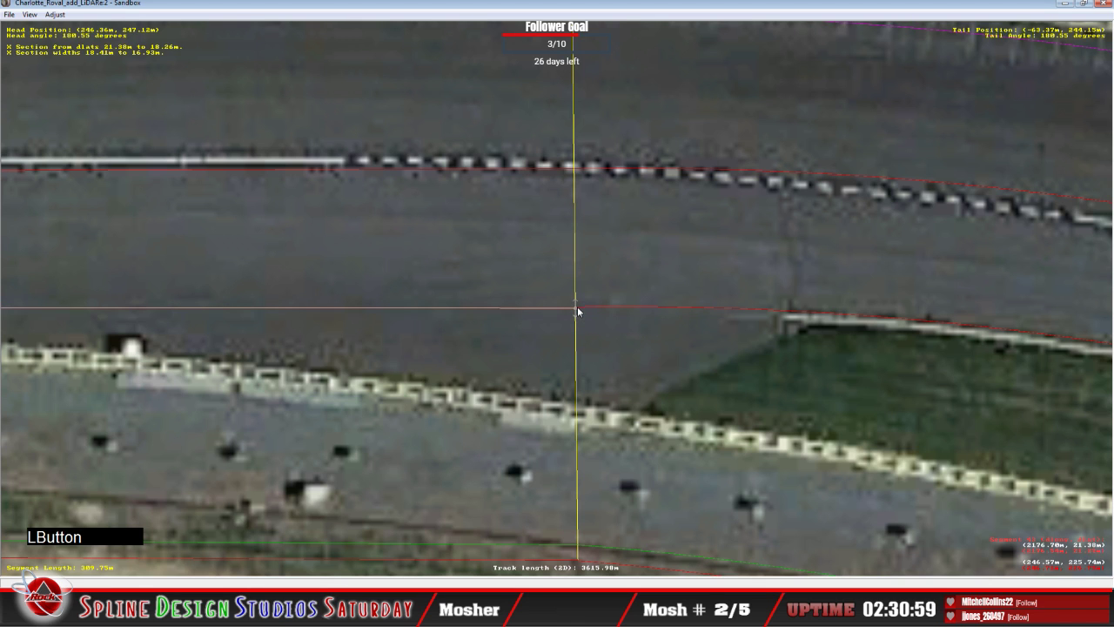
drag(575, 311, 580, 314)
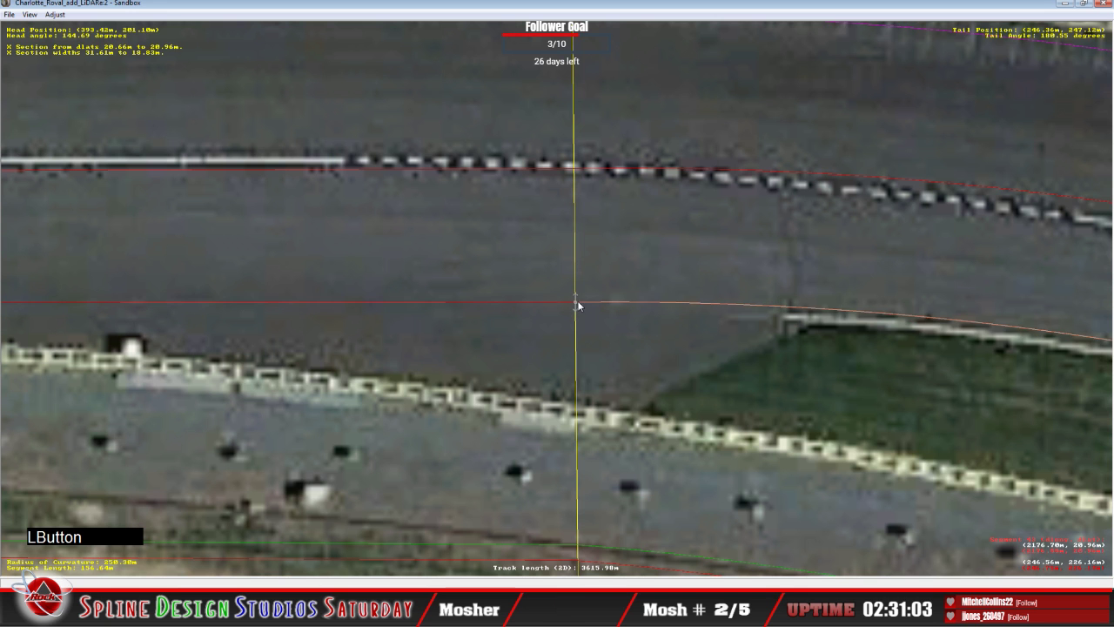
right_click(580, 313)
click(581, 313)
Insert an X Section on segment 45, past the end of the long straight segment 44.
key(c)
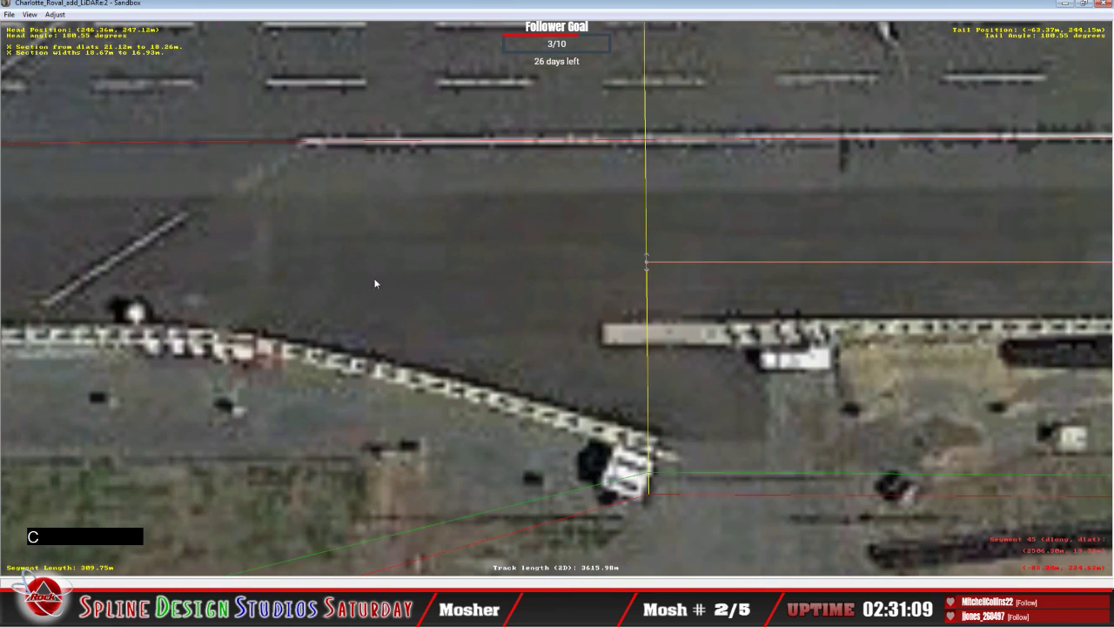
click(420, 268)
right_click(420, 268)
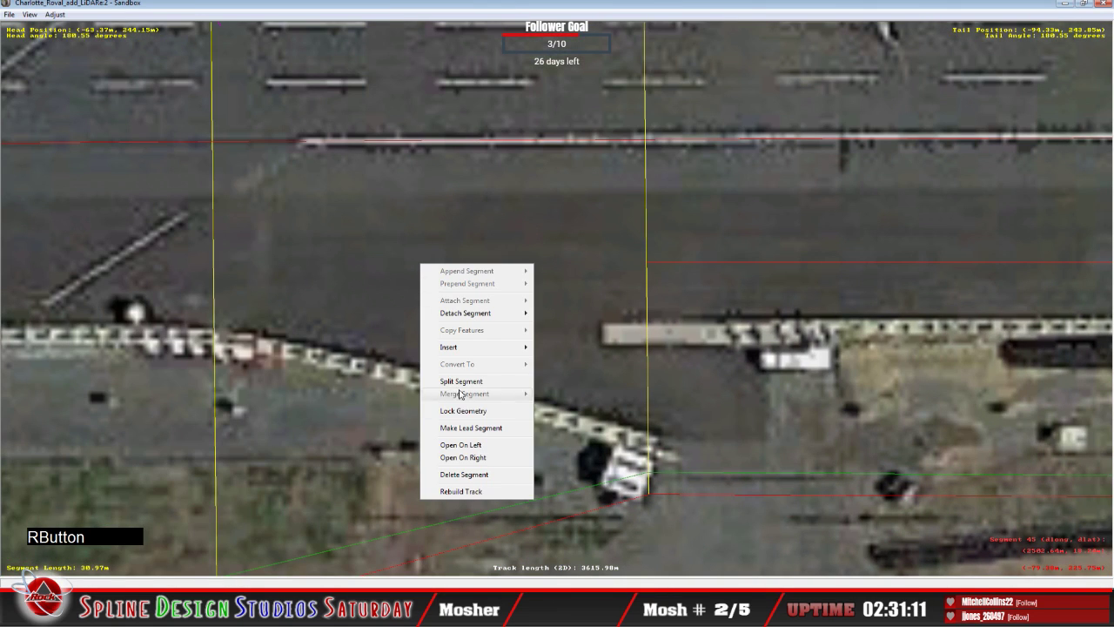
mouse_move(464, 349)
click(599, 369)
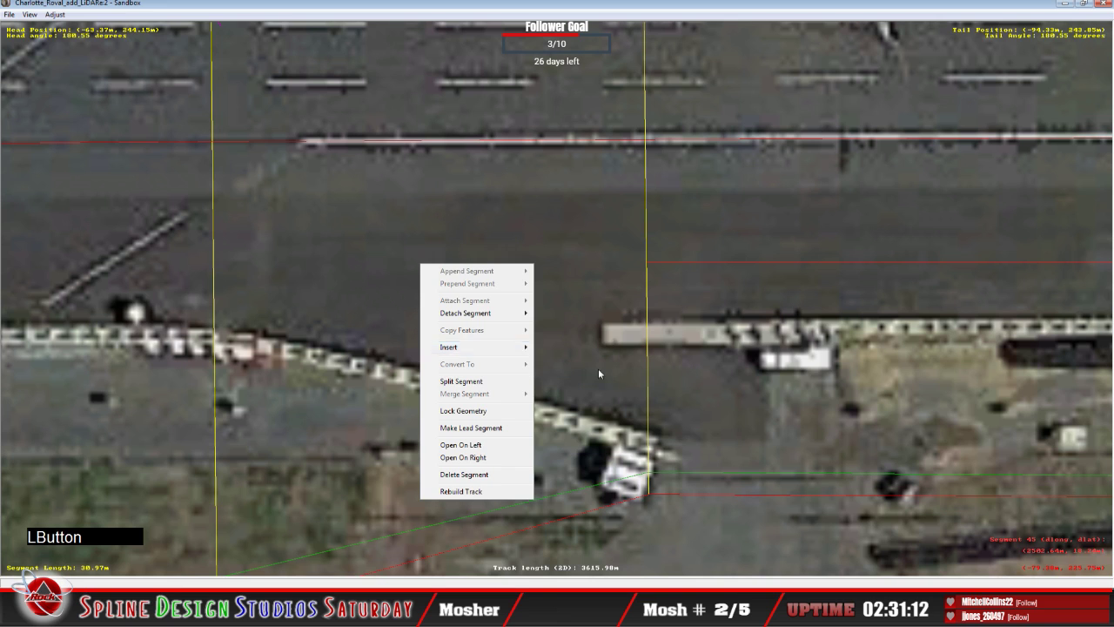
Match segment 45's head point with segment 44's tail at about 18.27 m in Absolute mode, and move its tail point to about 18.52 m.
click(647, 256)
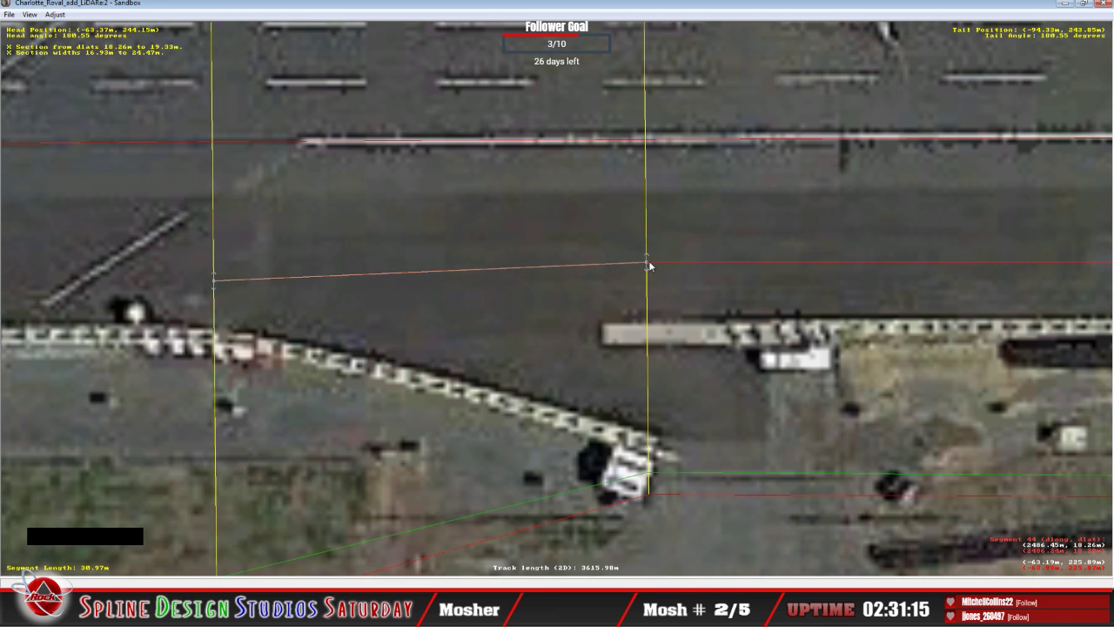
click(646, 265)
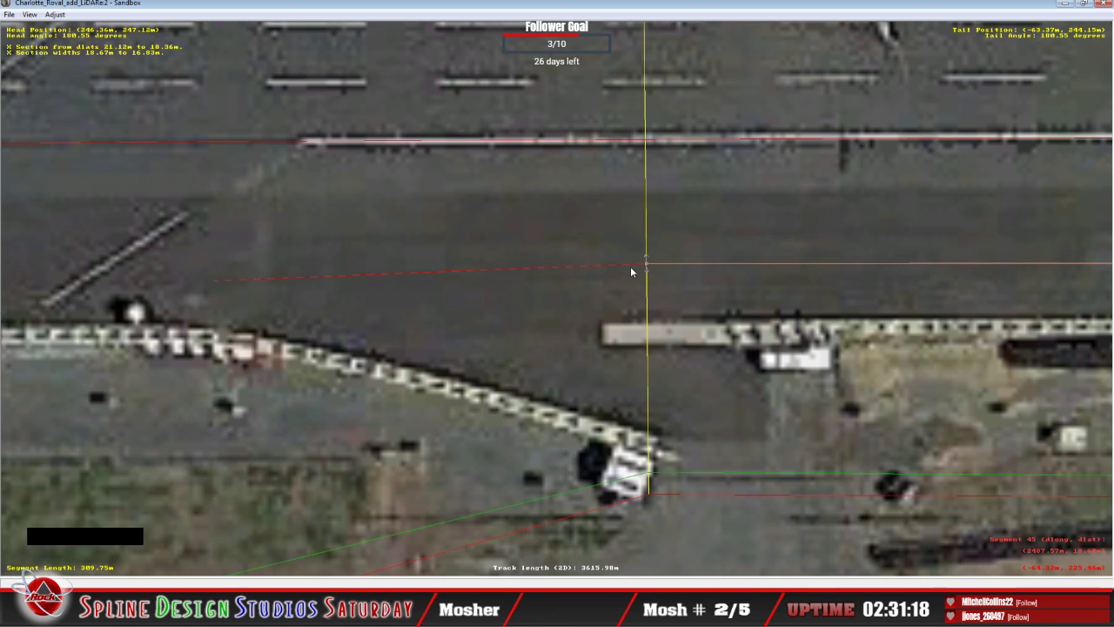
click(644, 265)
right_click(649, 265)
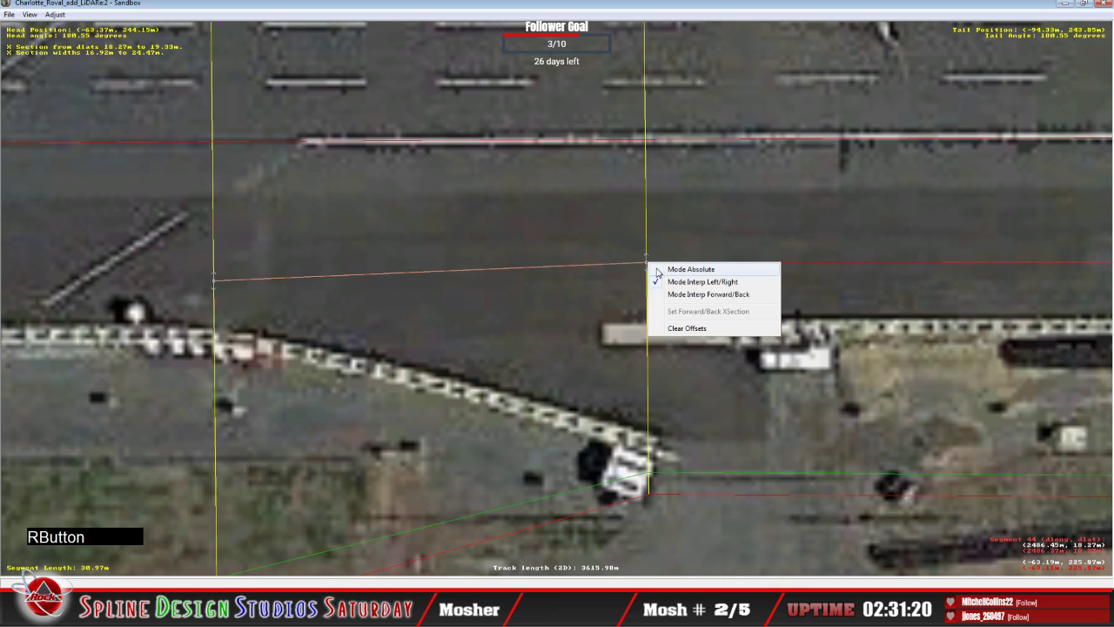
click(651, 278)
drag(214, 283, 216, 274)
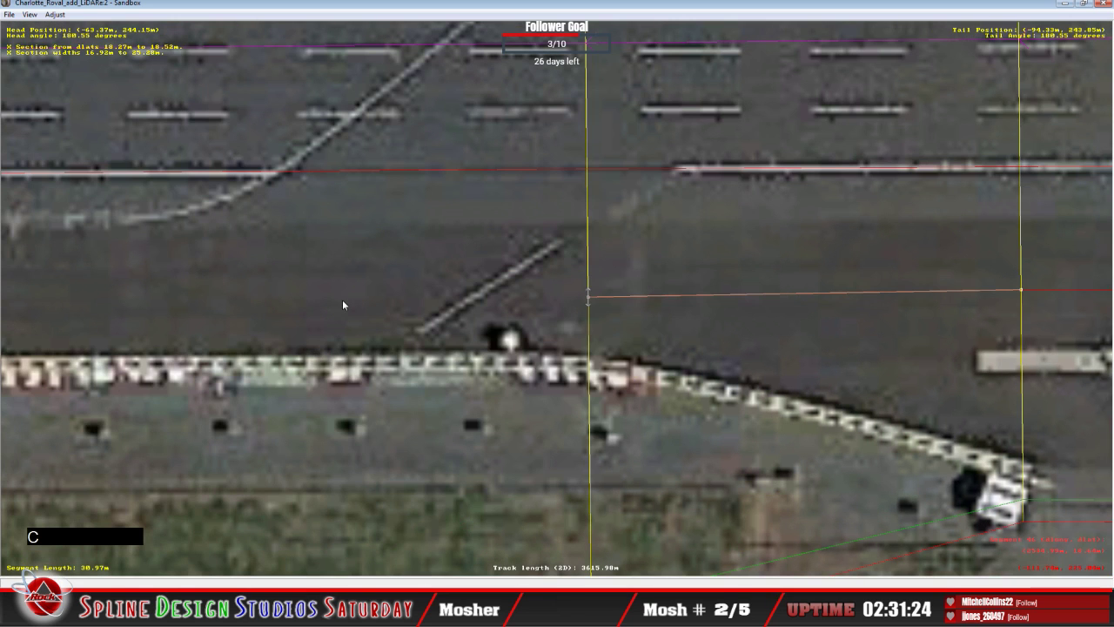
Insert an X Section on segment 46 and match its head point with segment 45's tail at about 18.64 m in Absolute mode.
right_click(342, 299)
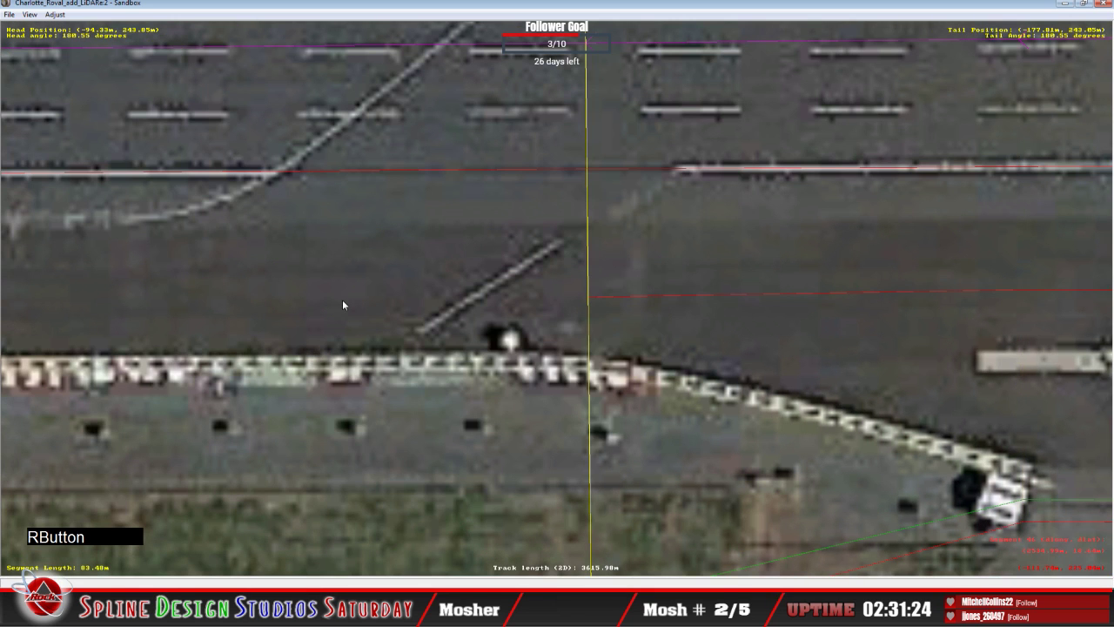
mouse_move(400, 384)
click(517, 403)
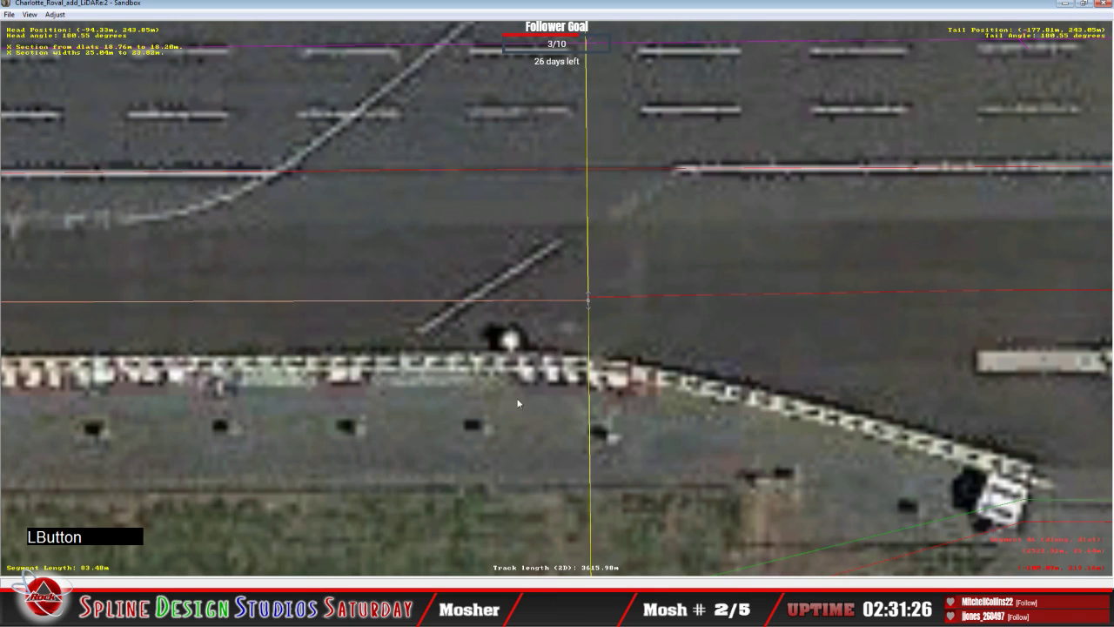
click(588, 302)
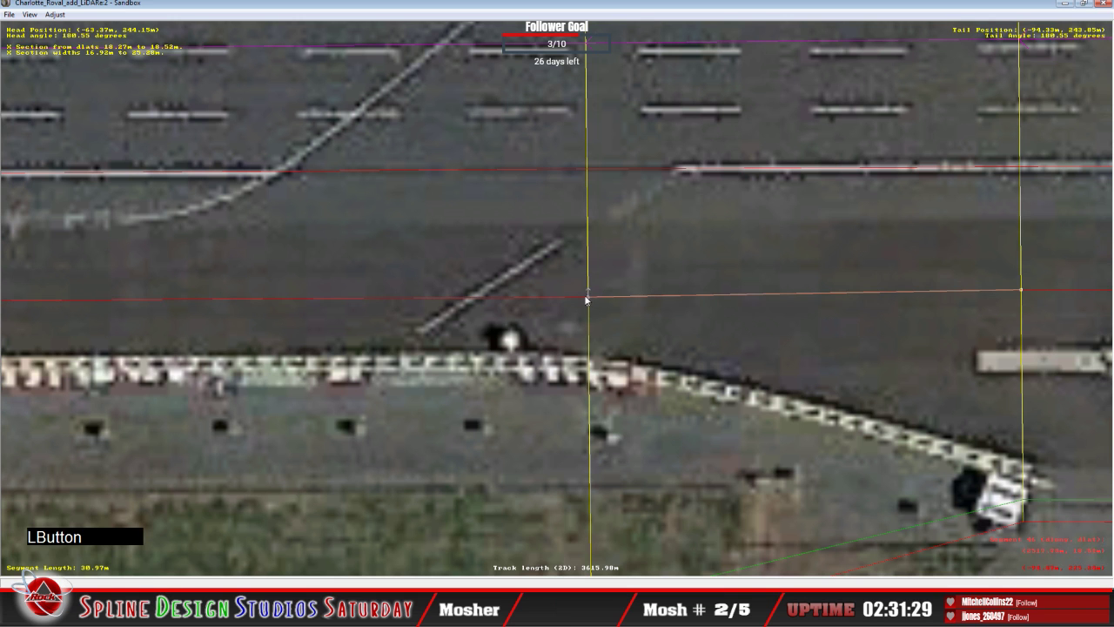
right_click(587, 297)
click(600, 303)
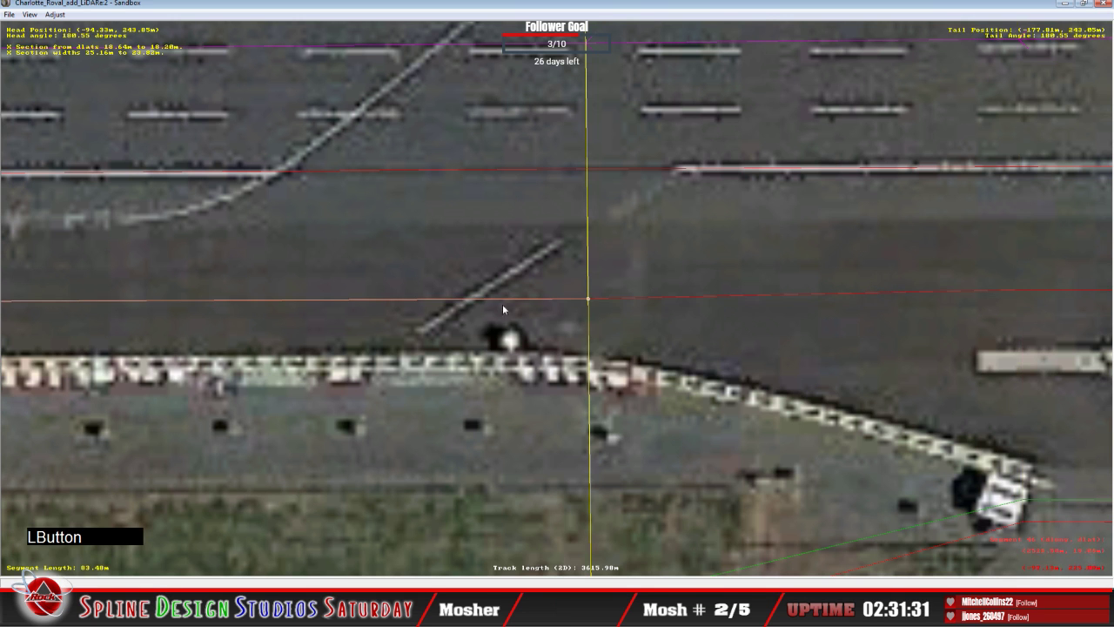
Insert an X Section on segment 47, the short segment beside the infield tunnel road.
key(c)
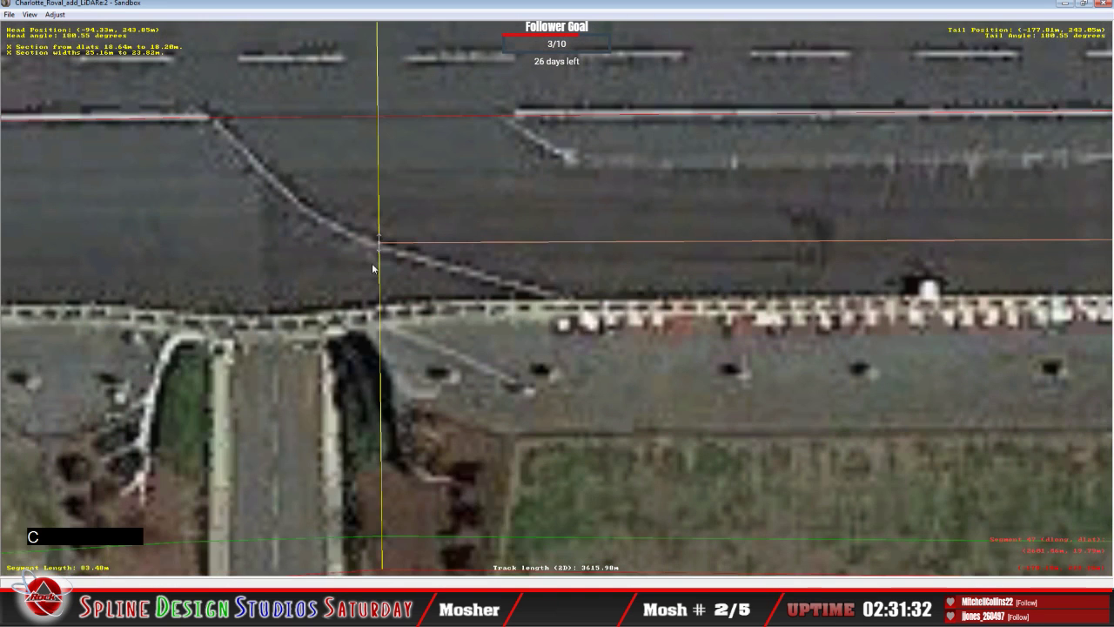
click(314, 238)
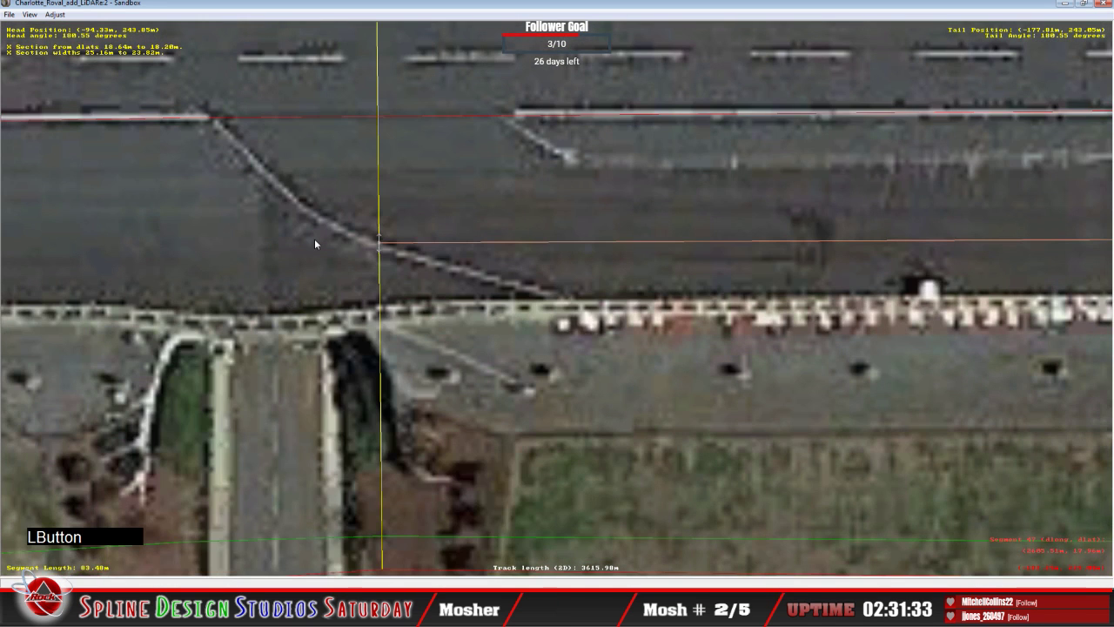
right_click(315, 238)
mouse_move(366, 323)
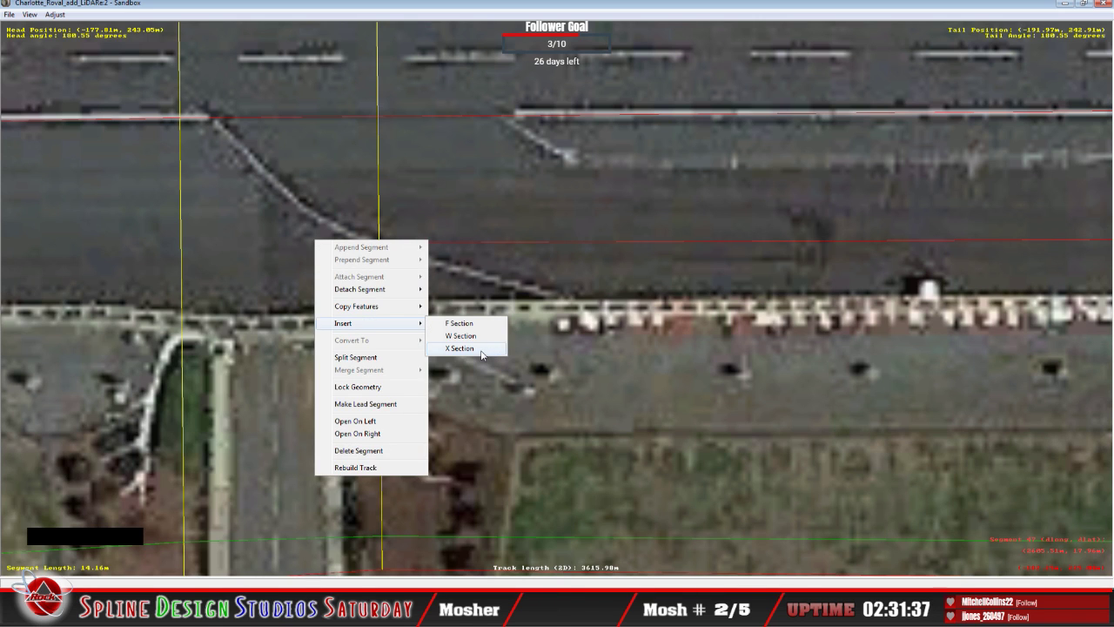
click(461, 348)
Match segment 47's head point with segment 46's tail point at about 18.13 m in Absolute mode.
click(378, 243)
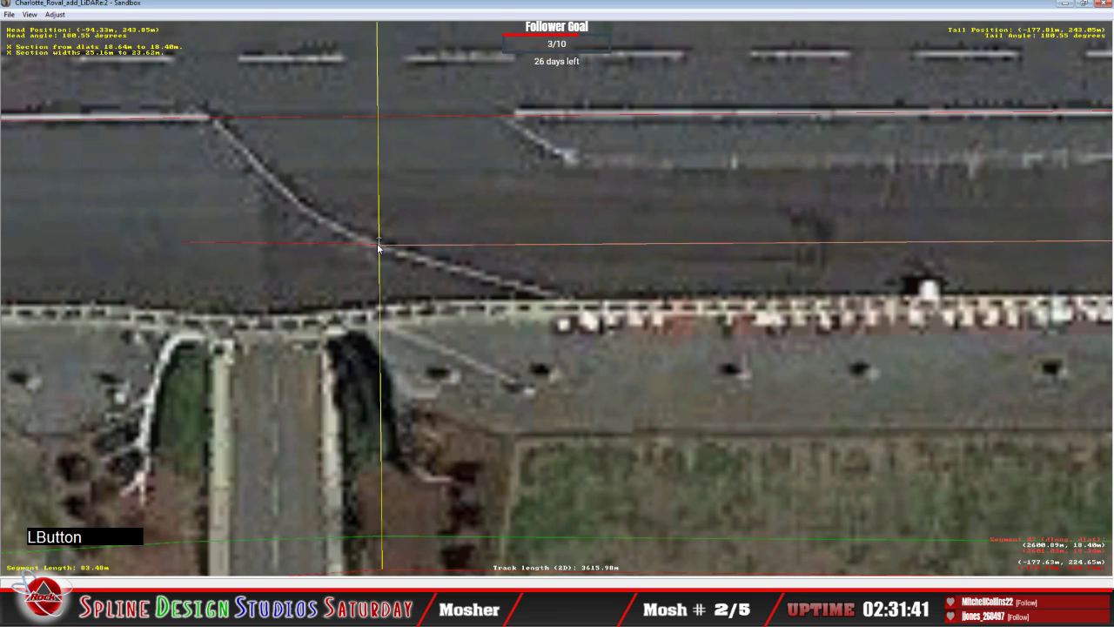
click(380, 243)
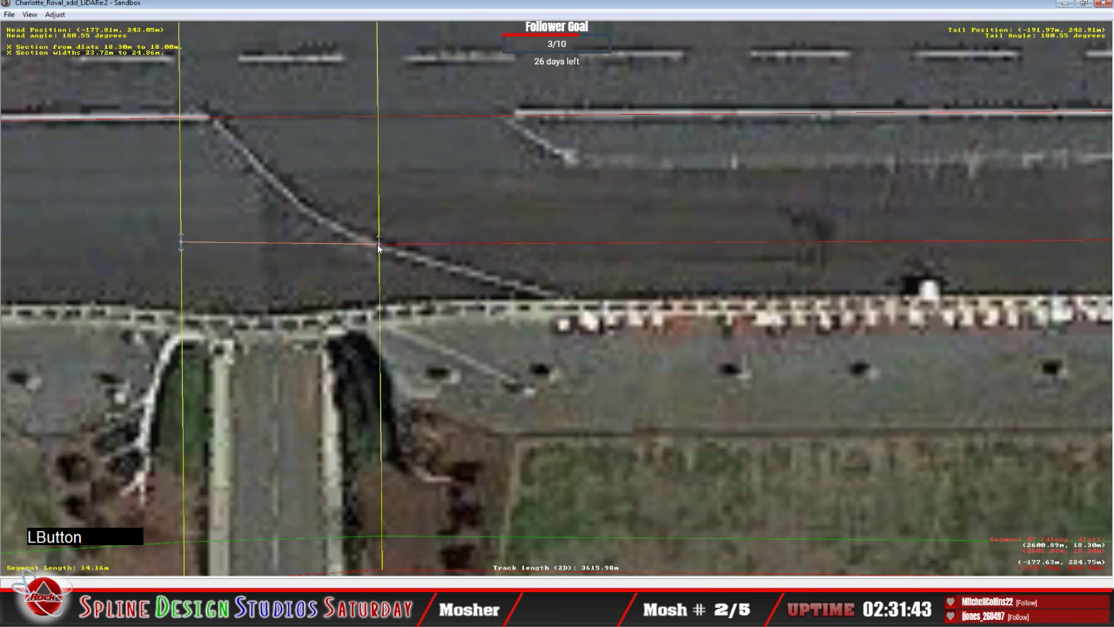
right_click(381, 241)
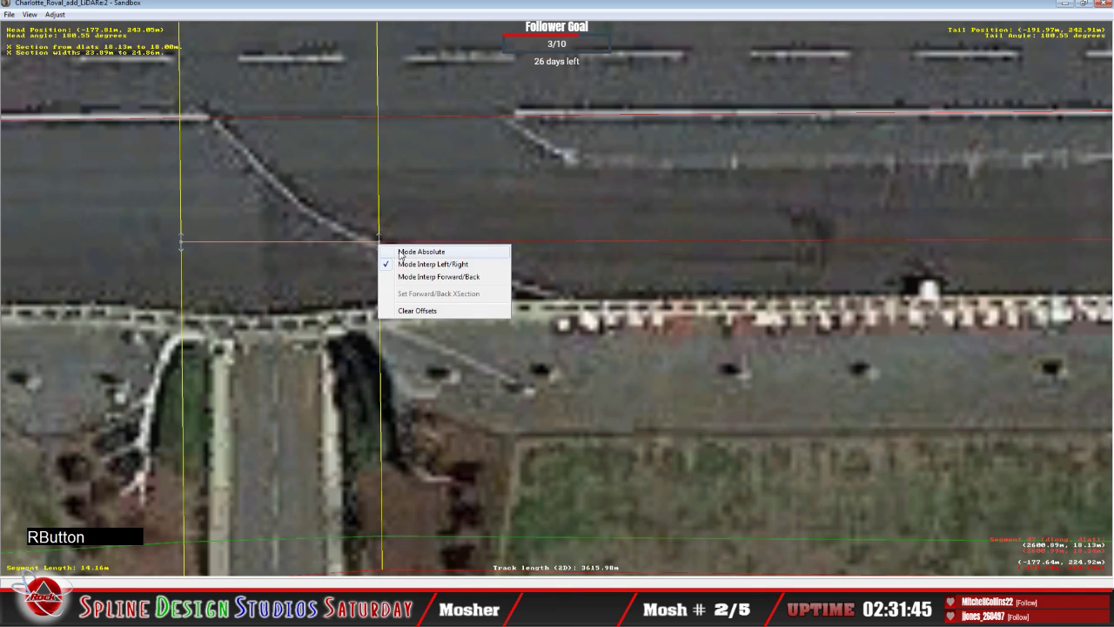
click(383, 245)
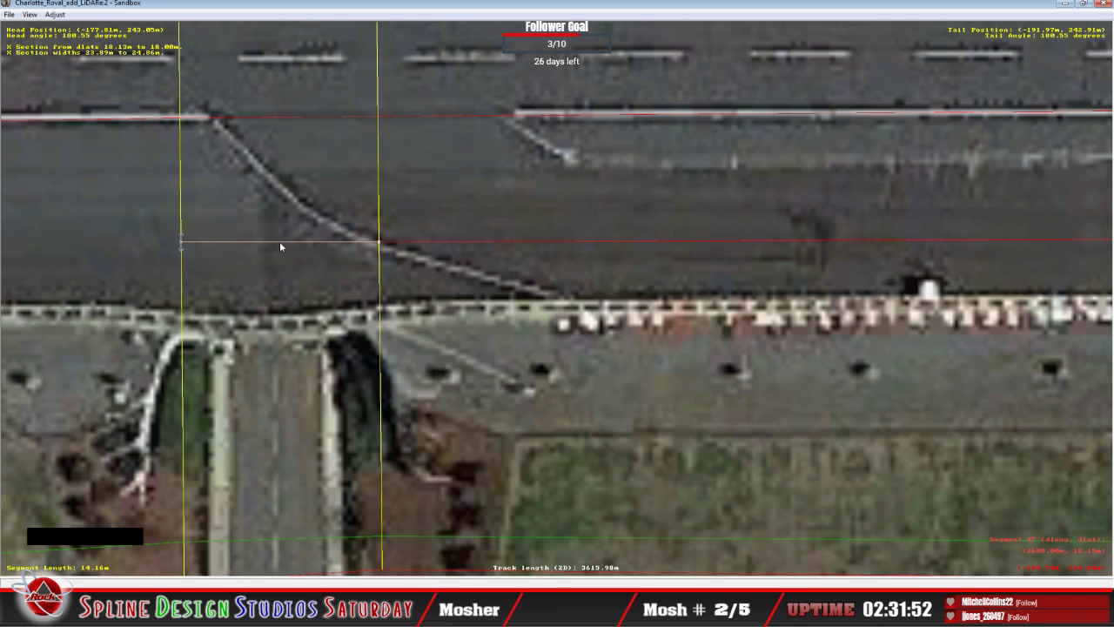
Insert an X Section on segment 48, just past the infield tunnel road.
key(comma)
click(335, 309)
right_click(336, 309)
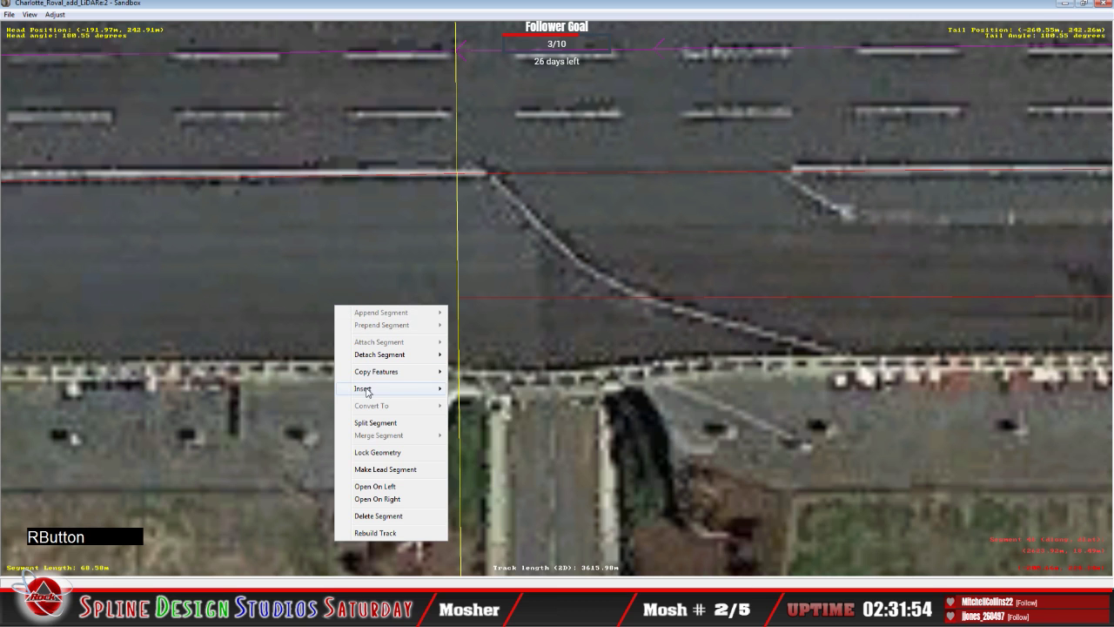
mouse_move(375, 388)
click(497, 414)
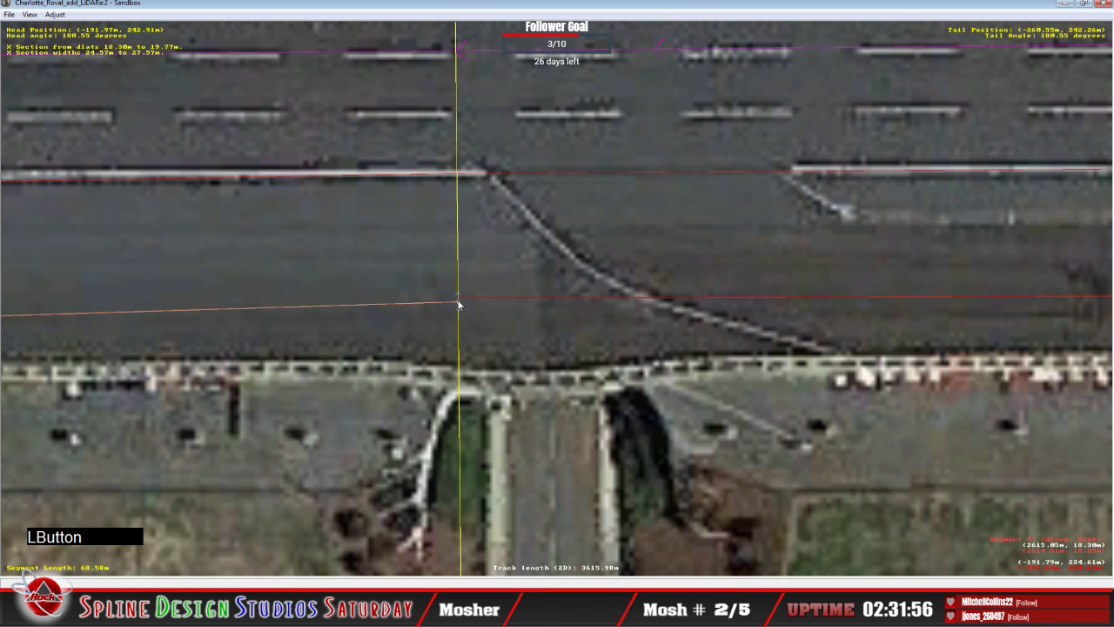
Match segment 48's head point with segment 47's tail point at about 18.06 m in Absolute mode.
click(458, 303)
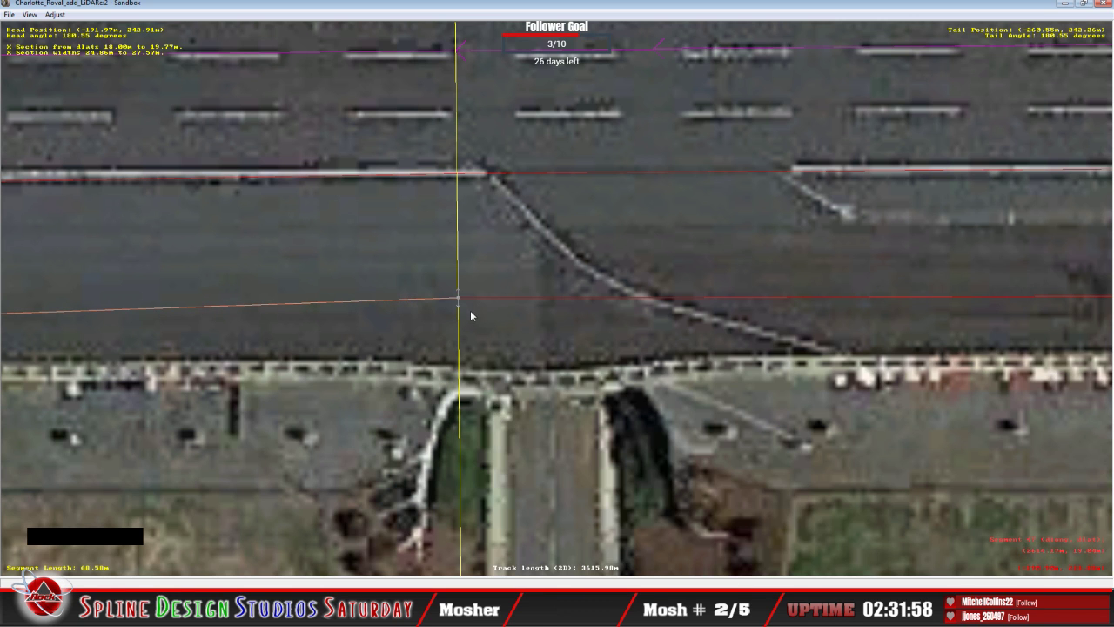
key(z)
key(z)
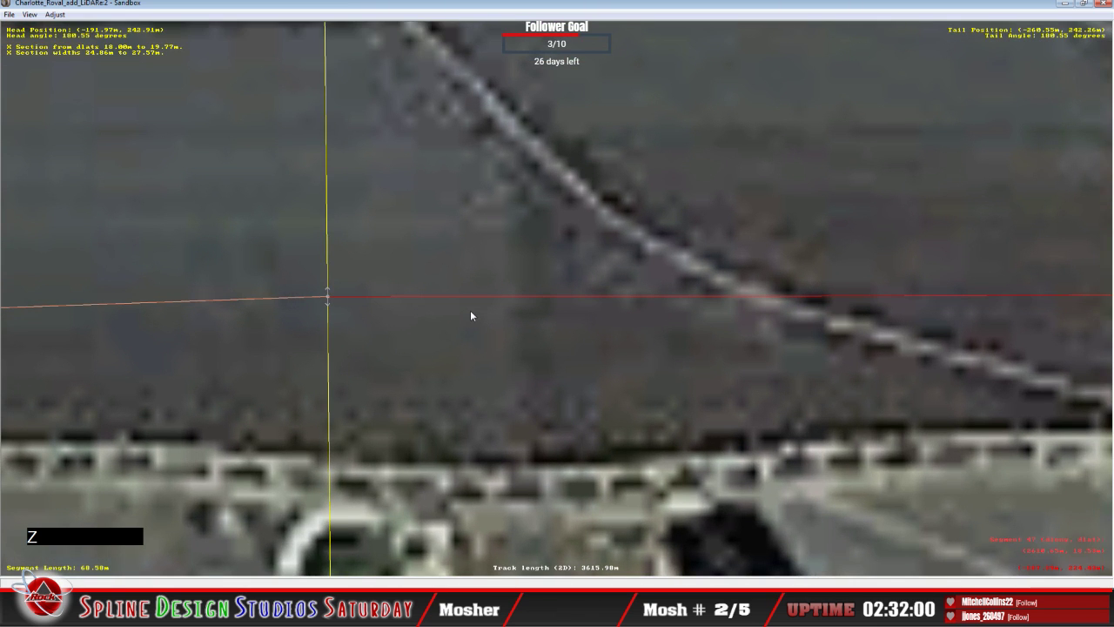
key(c)
click(415, 286)
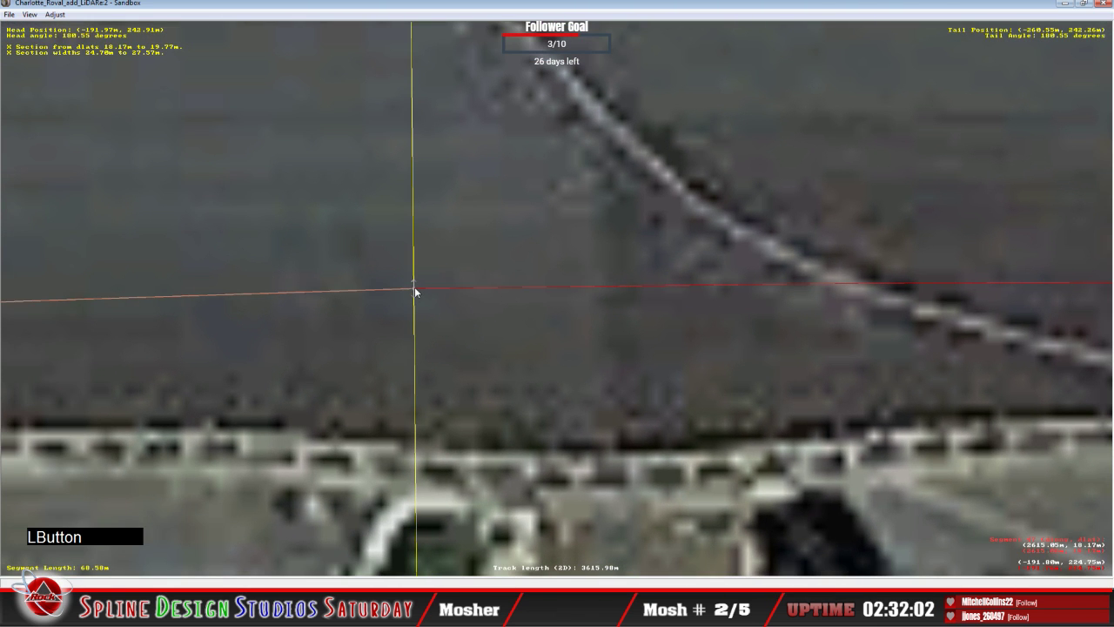
right_click(416, 286)
click(459, 292)
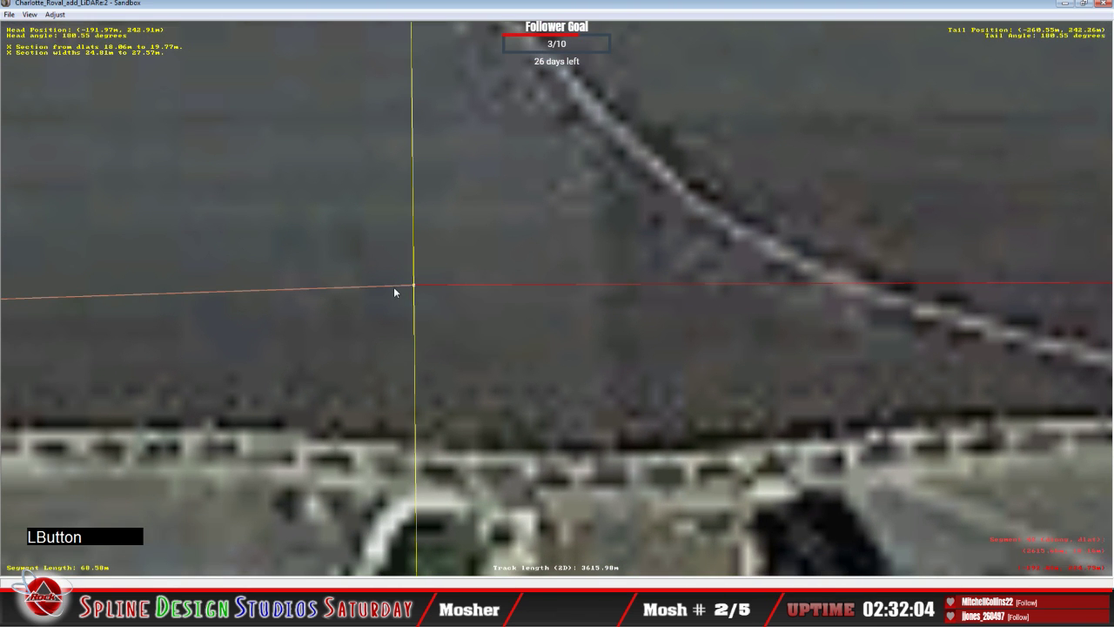
Move segment 48's tail point, near the end of the pit-side wall, to about 18.49 m.
key(c)
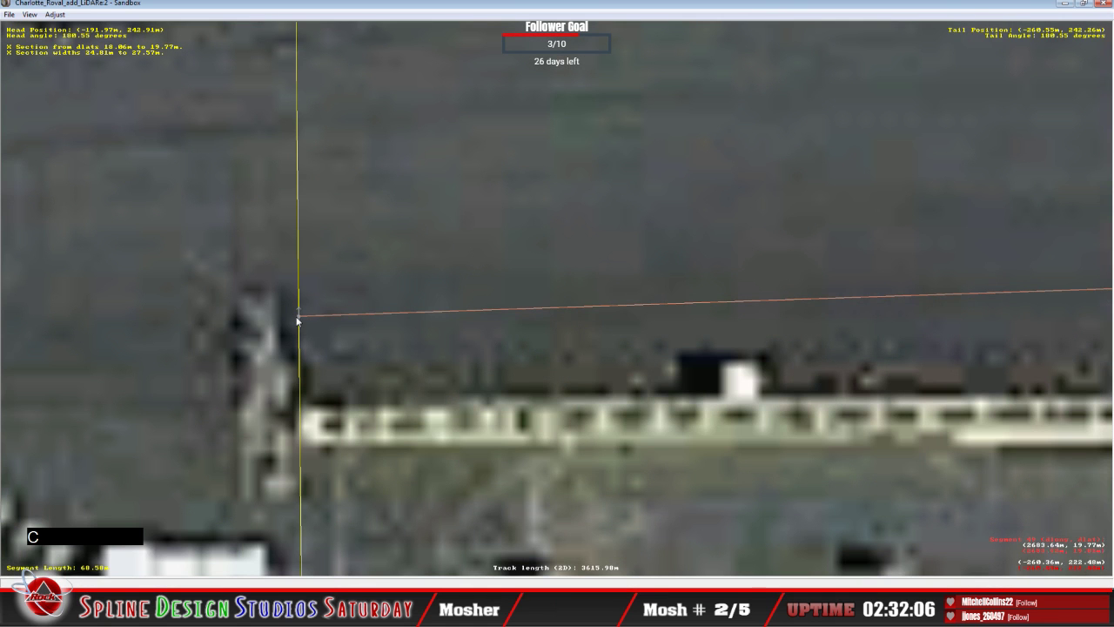
click(307, 296)
click(298, 309)
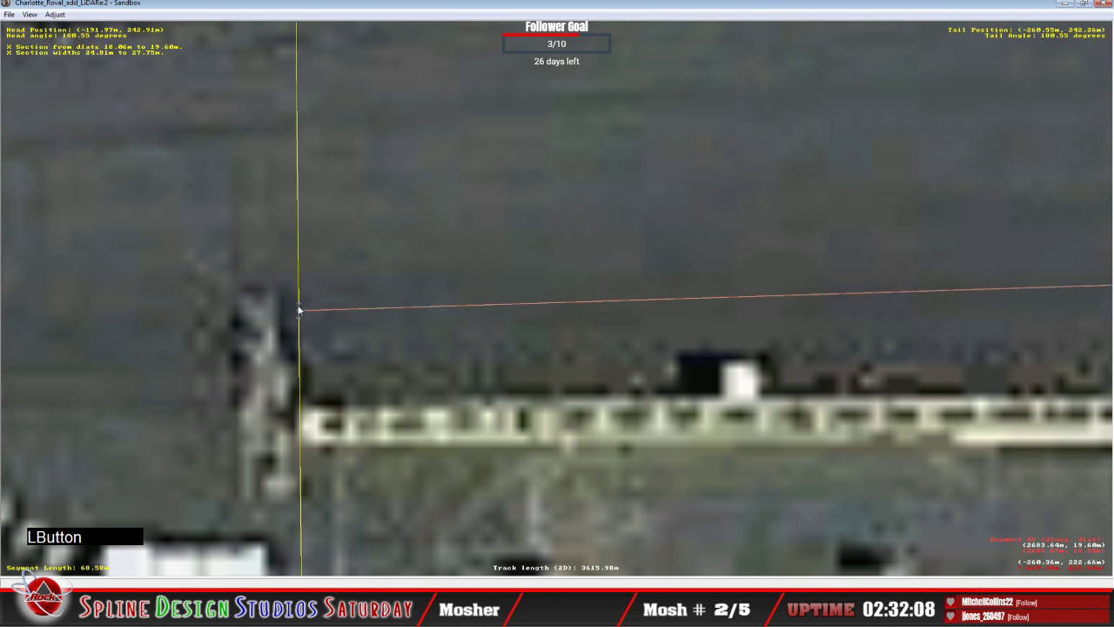
Insert an X Section on segment 49 and match its head point with segment 48's tail at about 18.49 m in Absolute mode.
right_click(205, 319)
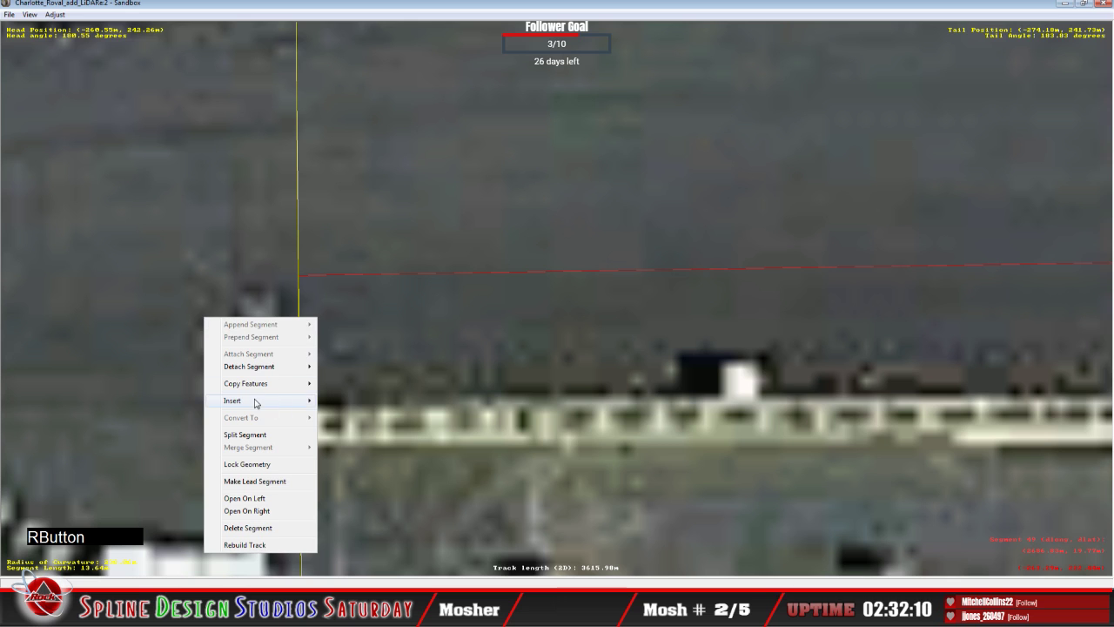
mouse_move(256, 402)
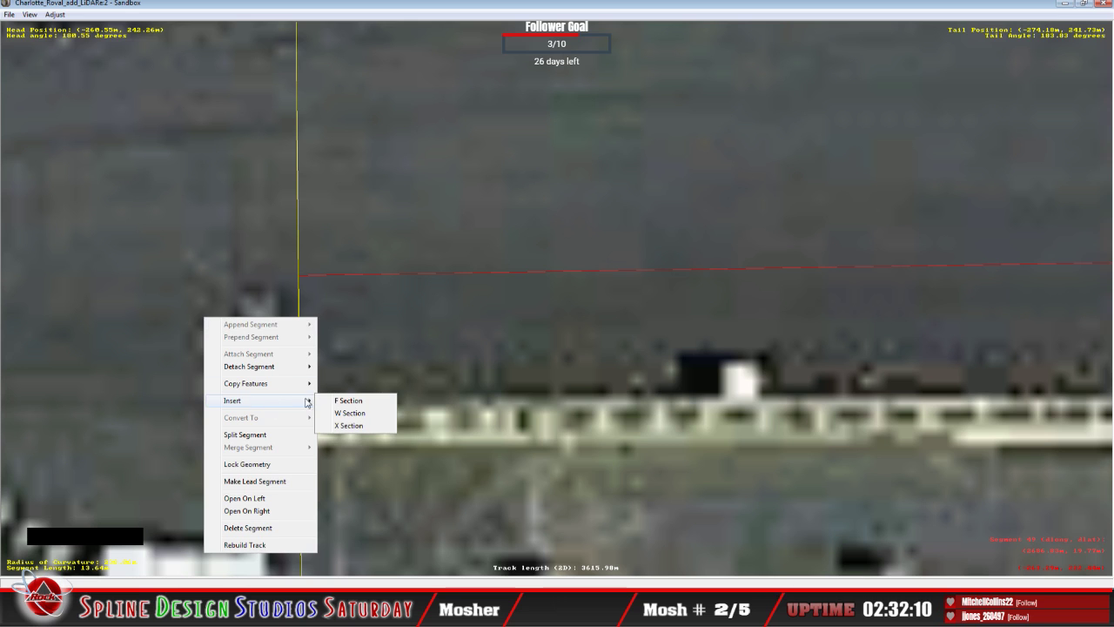
click(356, 425)
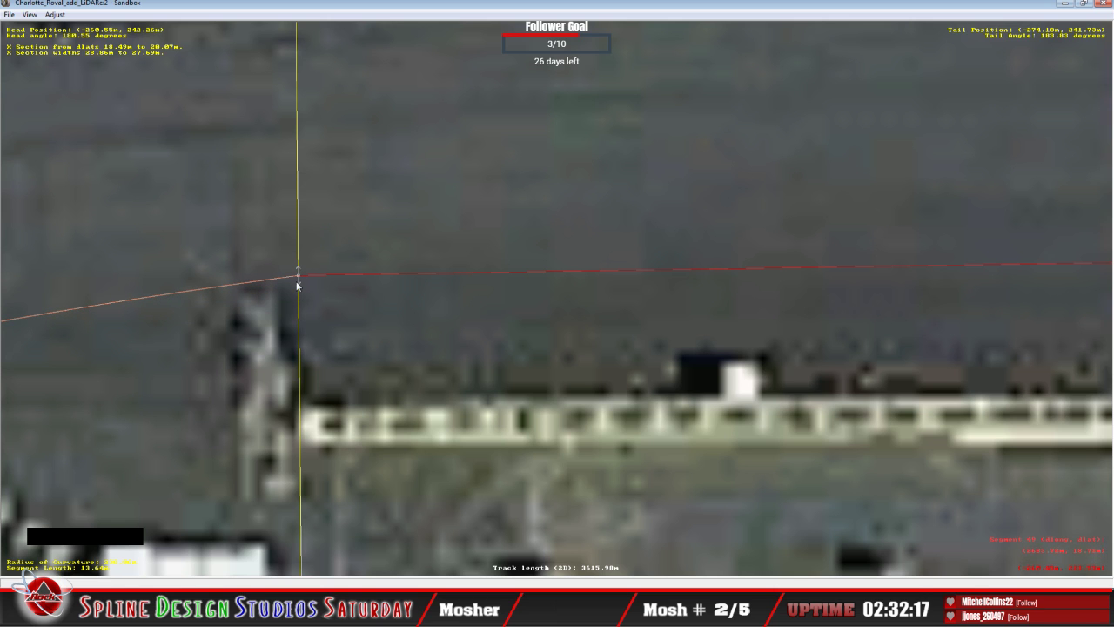
click(302, 275)
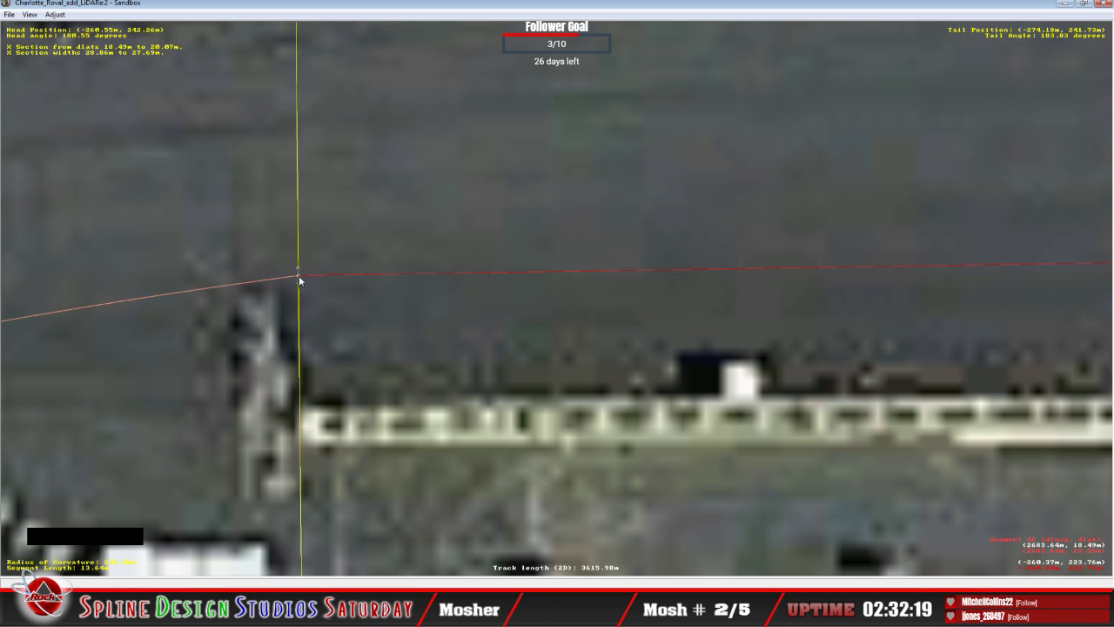
right_click(300, 279)
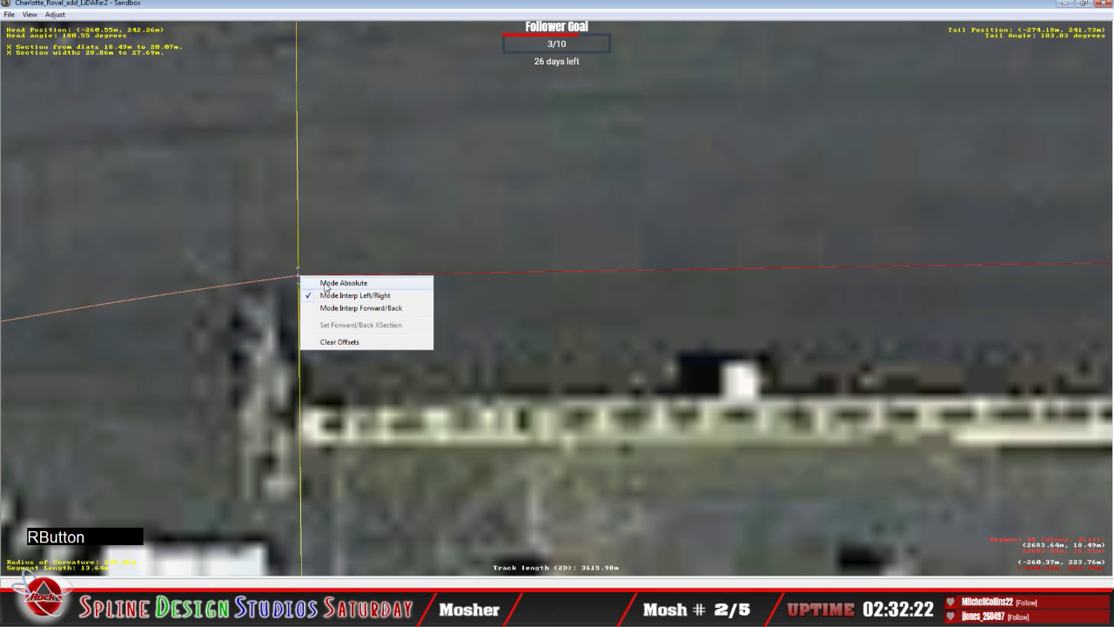
click(325, 284)
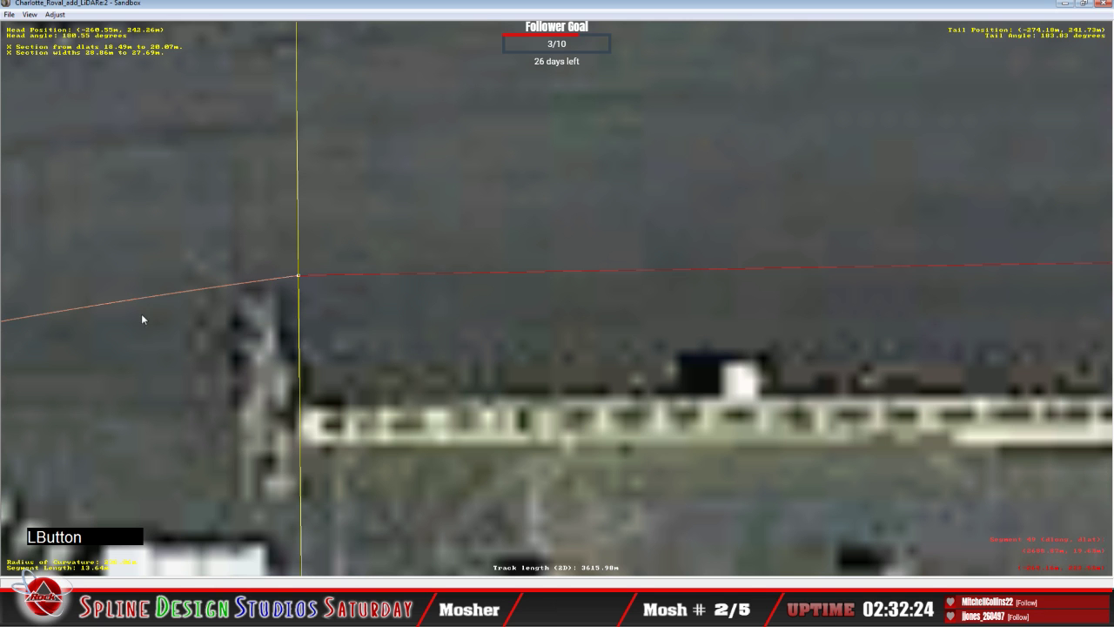
Join segment 50's head point with segment 49's tail and set the shared point to about 19.88 m in Absolute mode.
key(c)
click(308, 346)
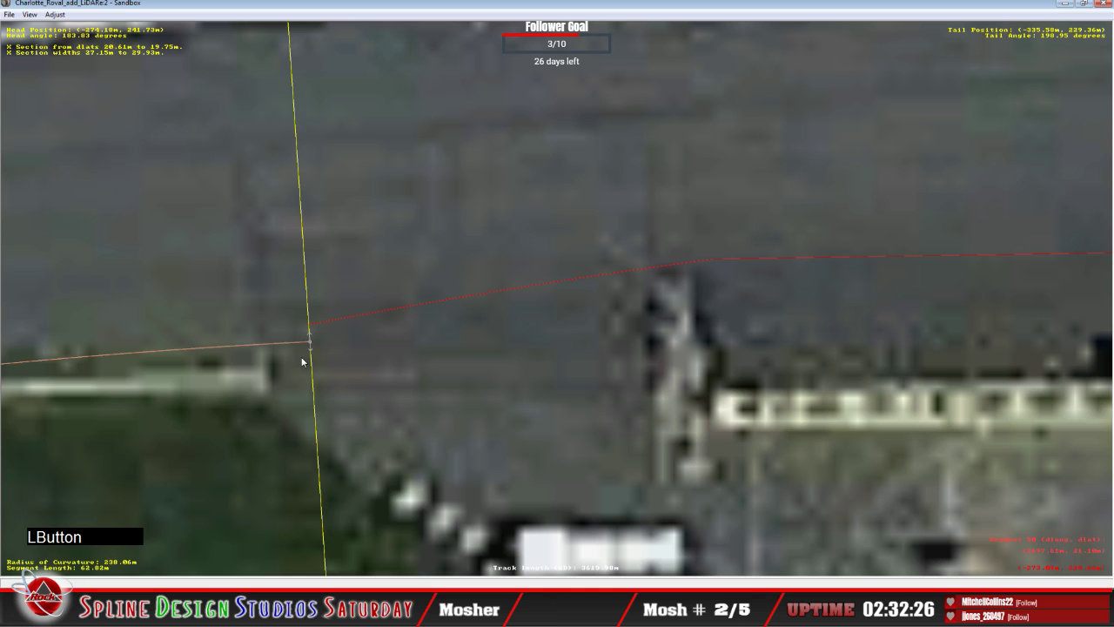
drag(311, 347, 313, 327)
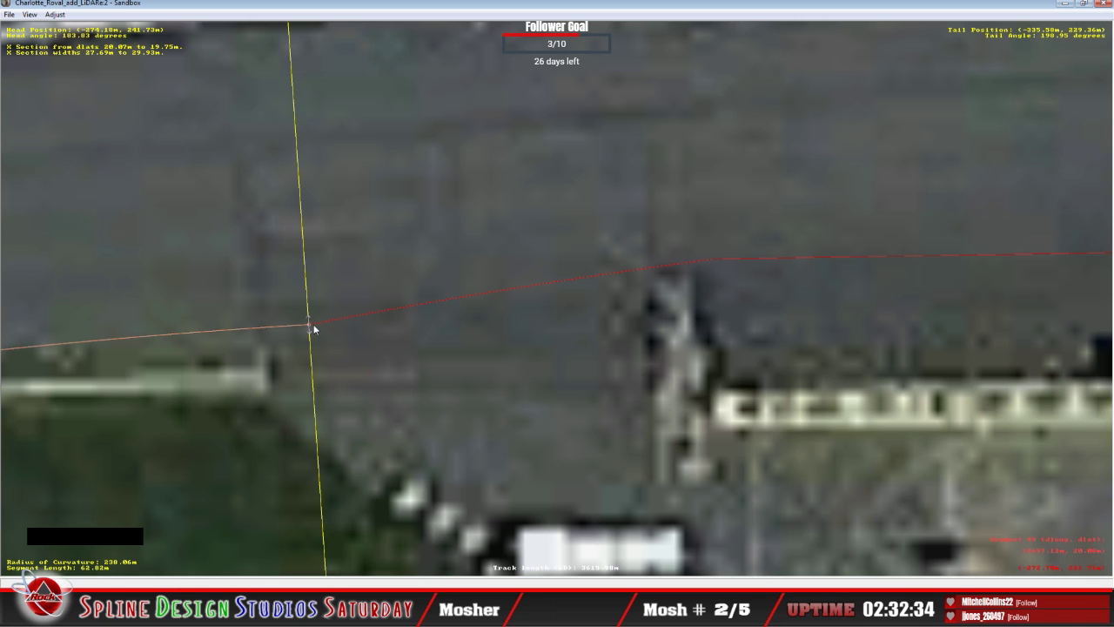
click(314, 327)
drag(312, 327, 310, 321)
right_click(310, 322)
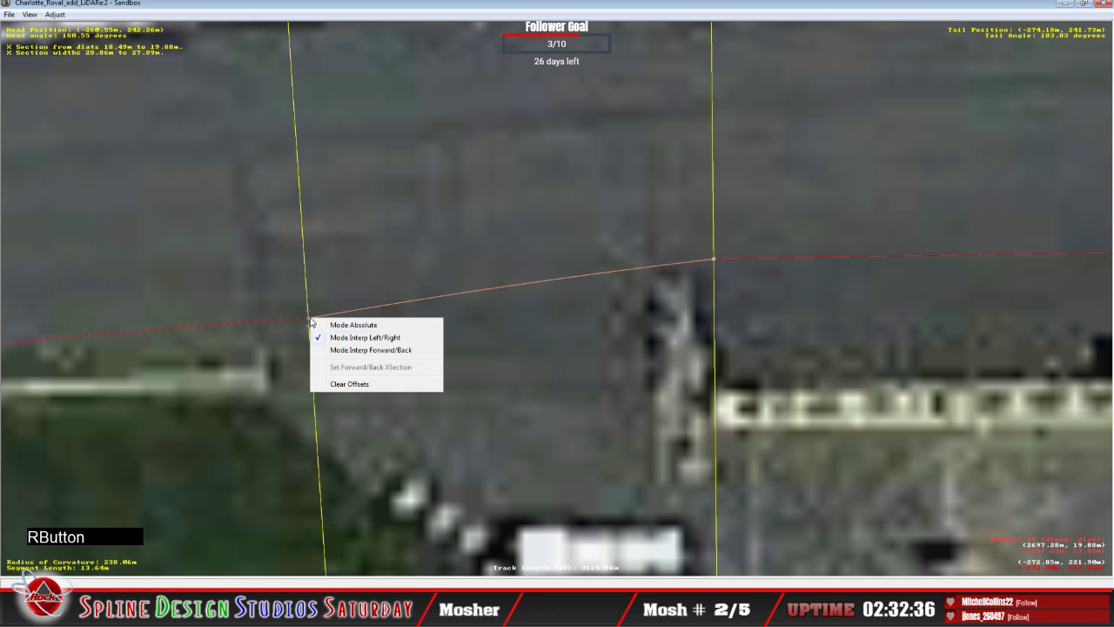
click(332, 330)
Move the shared point between segments 48 and 49 to about 19.33 m to smooth the line across the wall opening.
scroll(283, 352, down, 5)
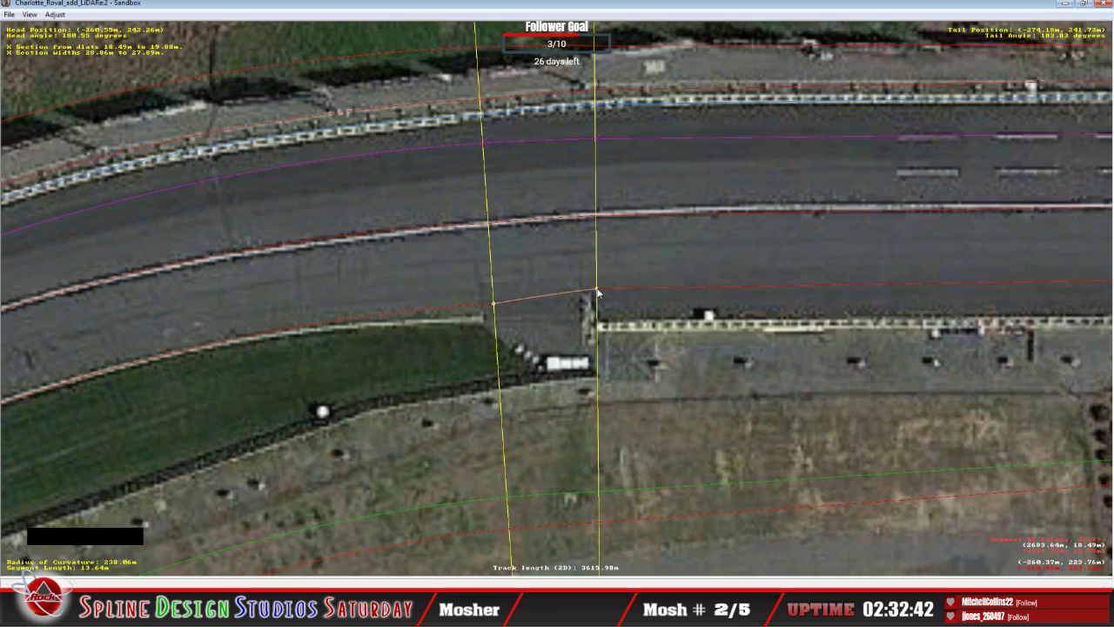
drag(596, 289, 601, 298)
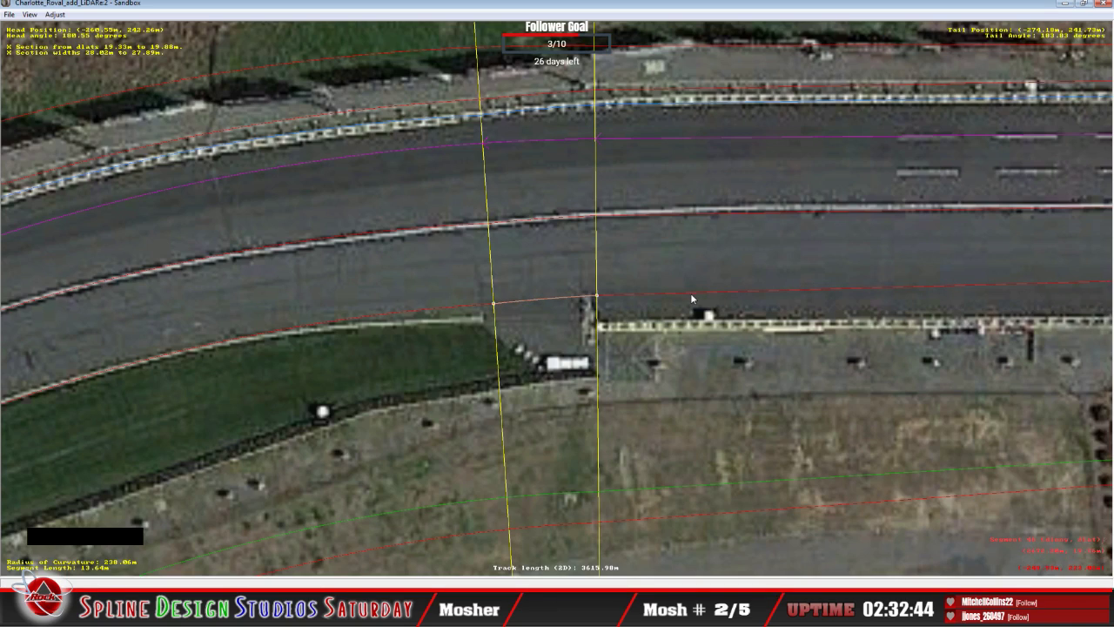
key(x)
key(c)
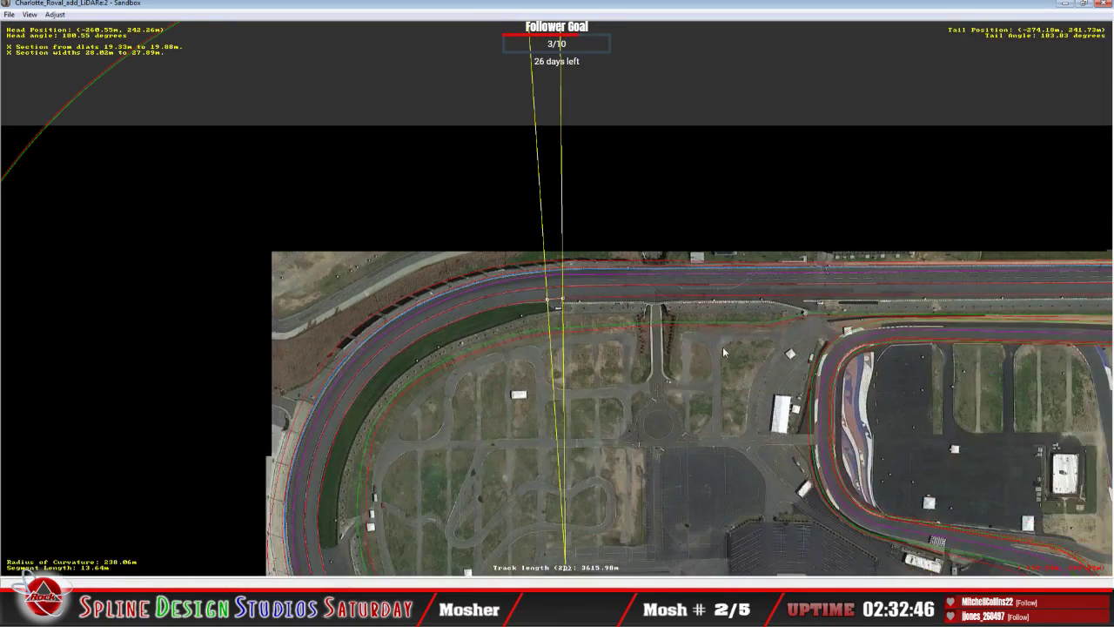
Bring the whole track into view and compare the traced lines with the background image hidden and shown.
key(c)
key(x)
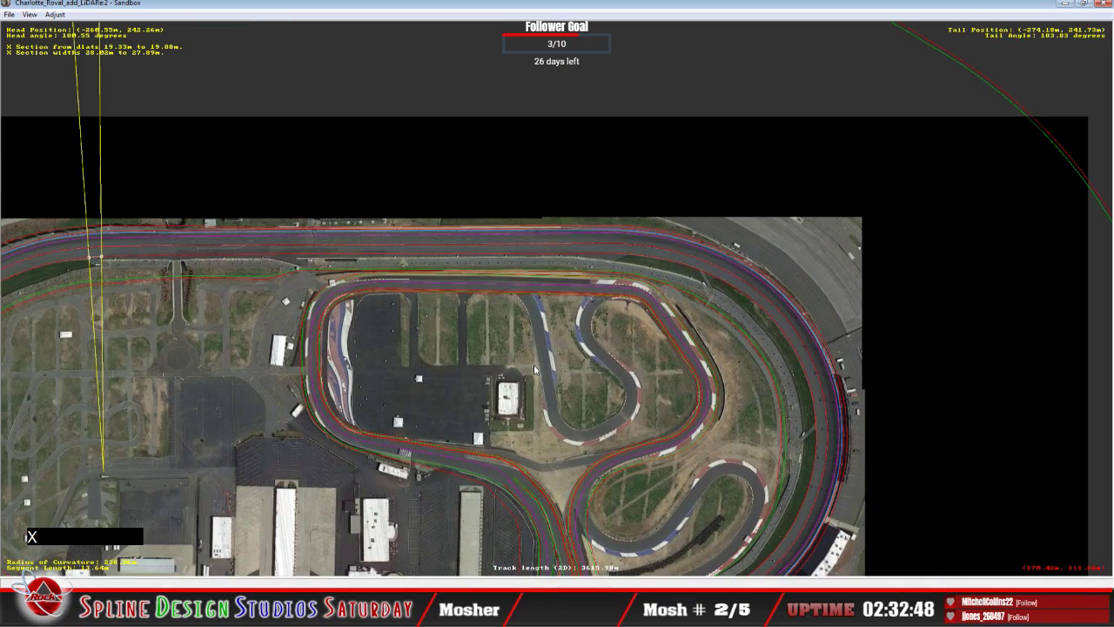
scroll(533, 373, down, 3)
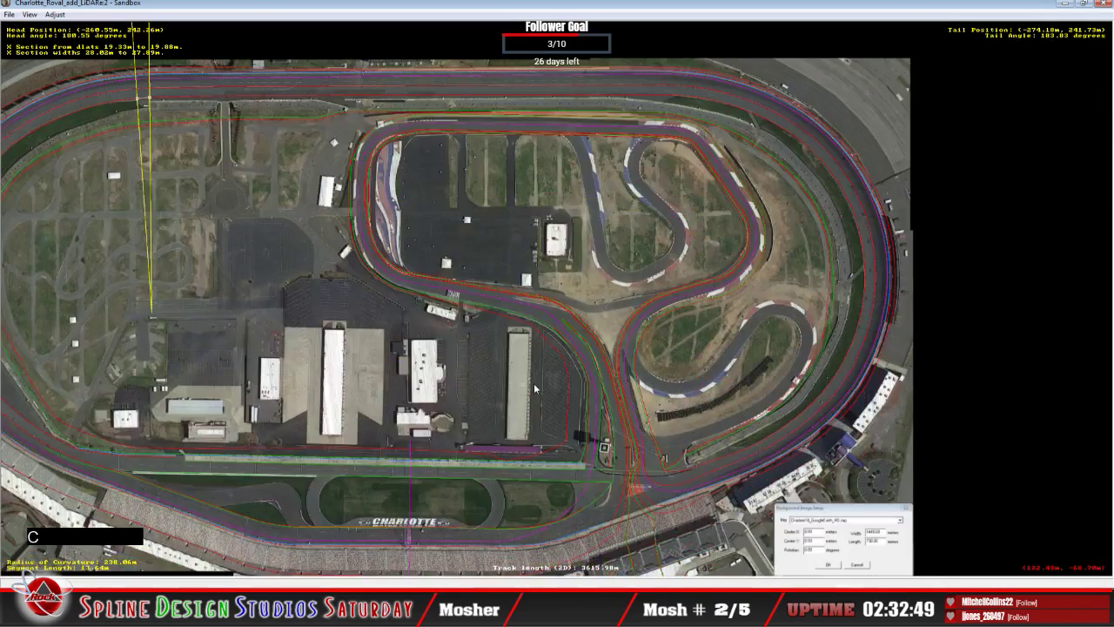
key(x)
scroll(534, 384, down, 1)
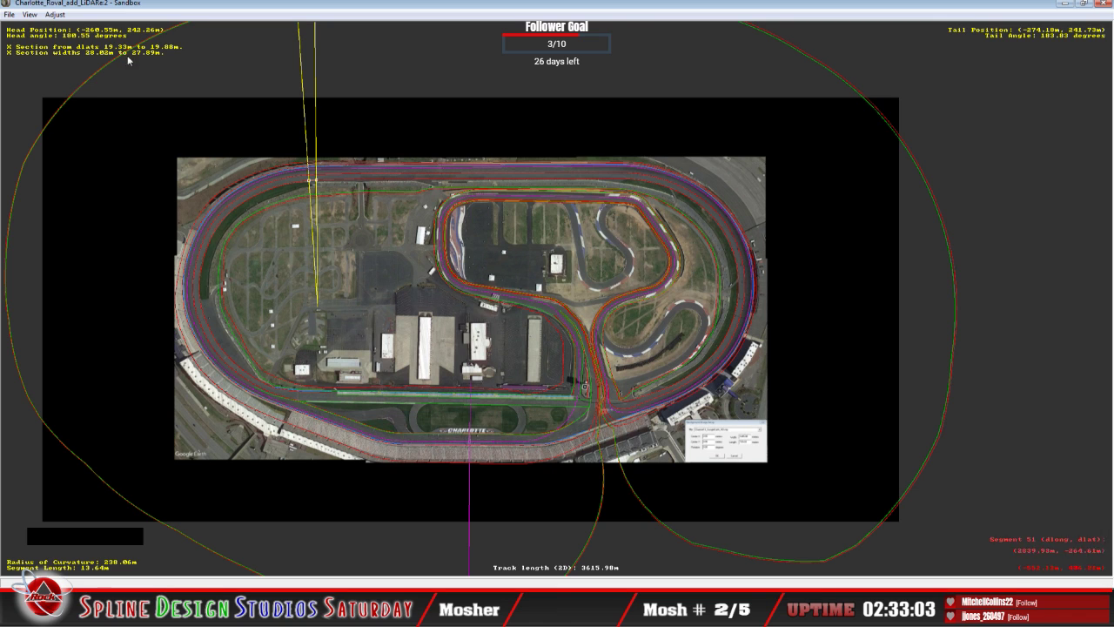
click(31, 15)
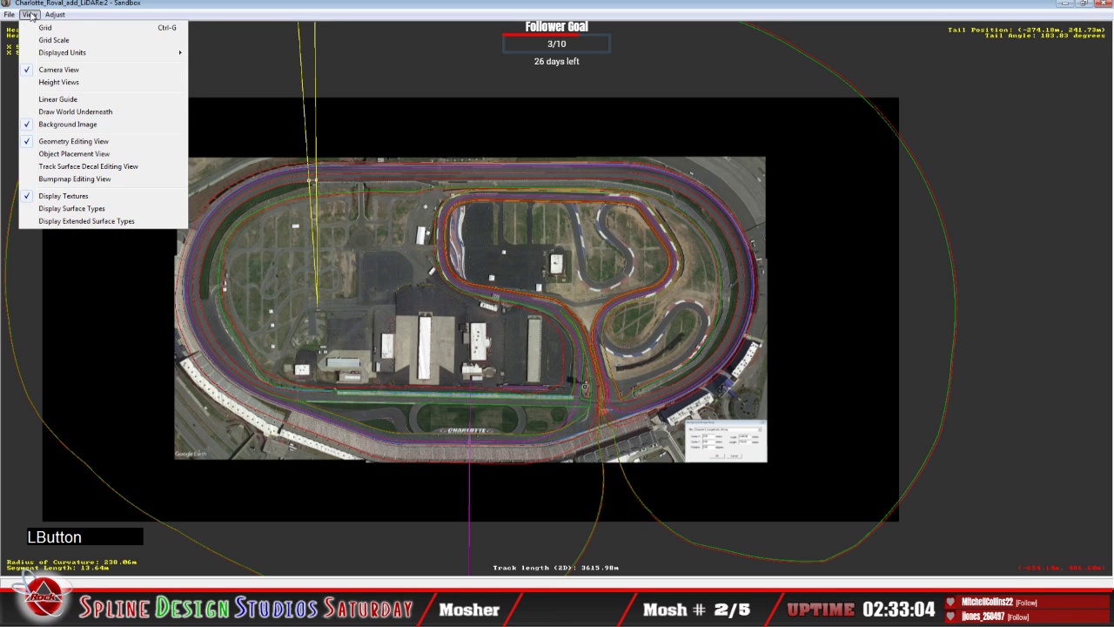
click(69, 124)
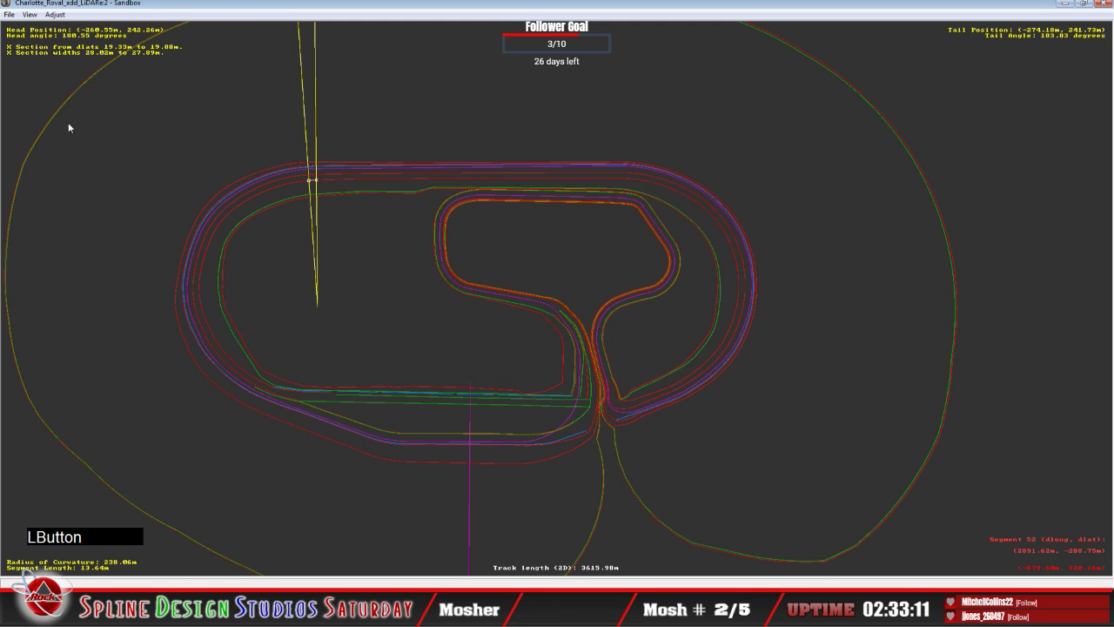
click(30, 15)
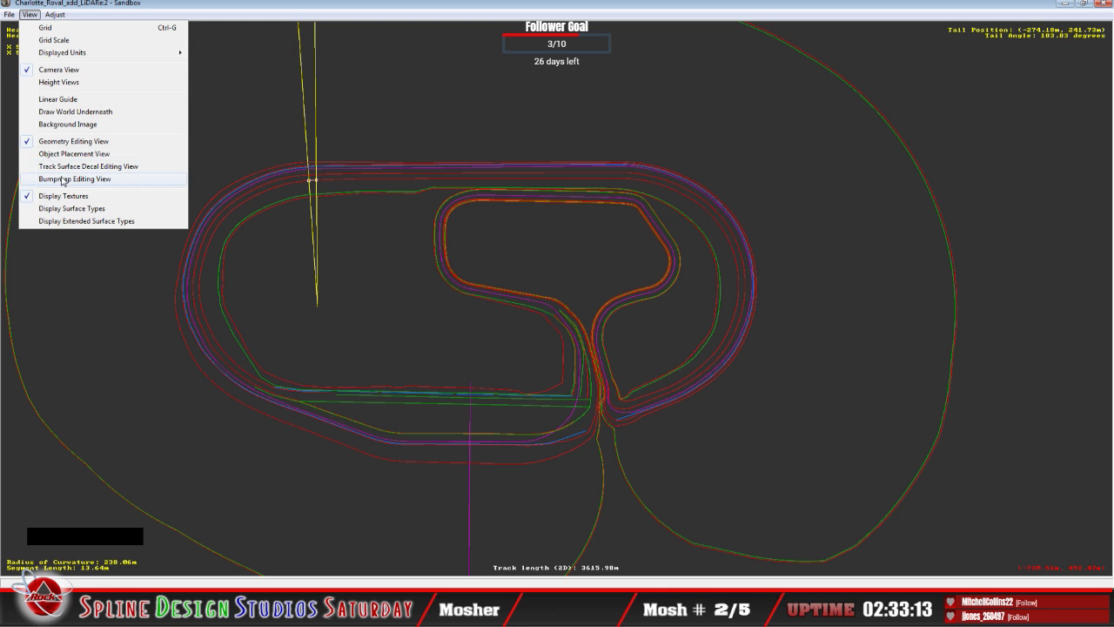
click(75, 127)
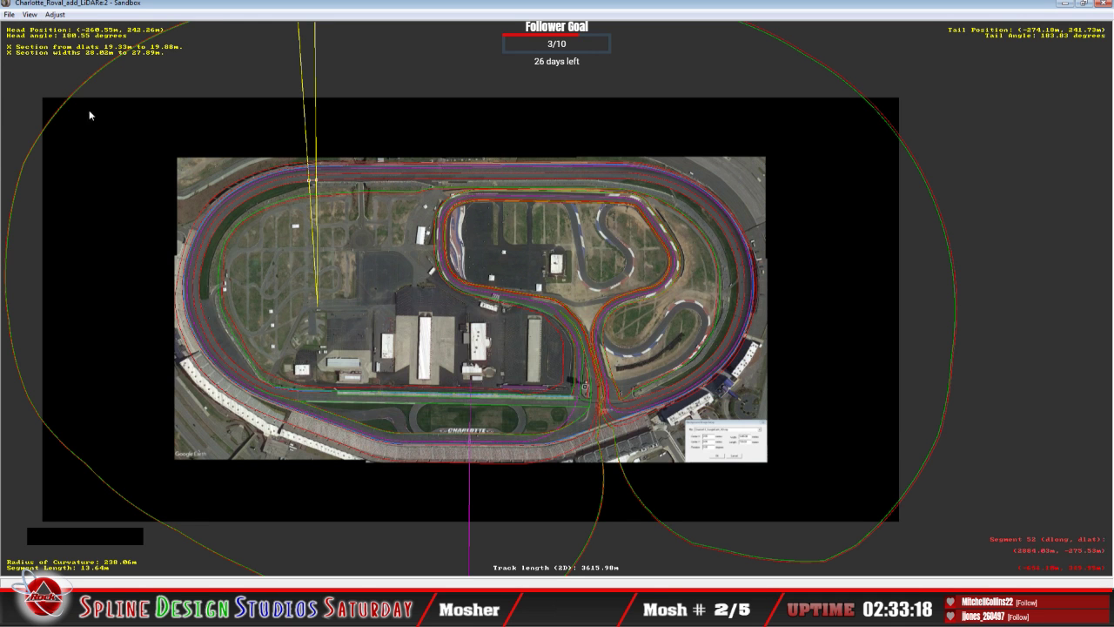
Review the background image's file, centre, rotation and dimensions in its setup, and close it without changes.
click(55, 15)
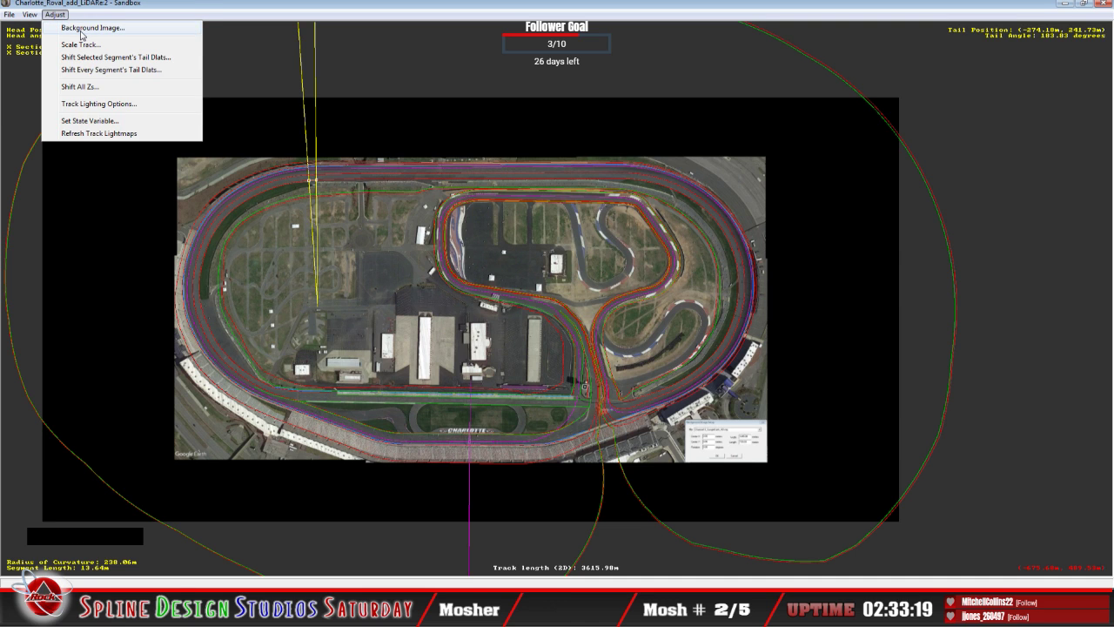
click(80, 31)
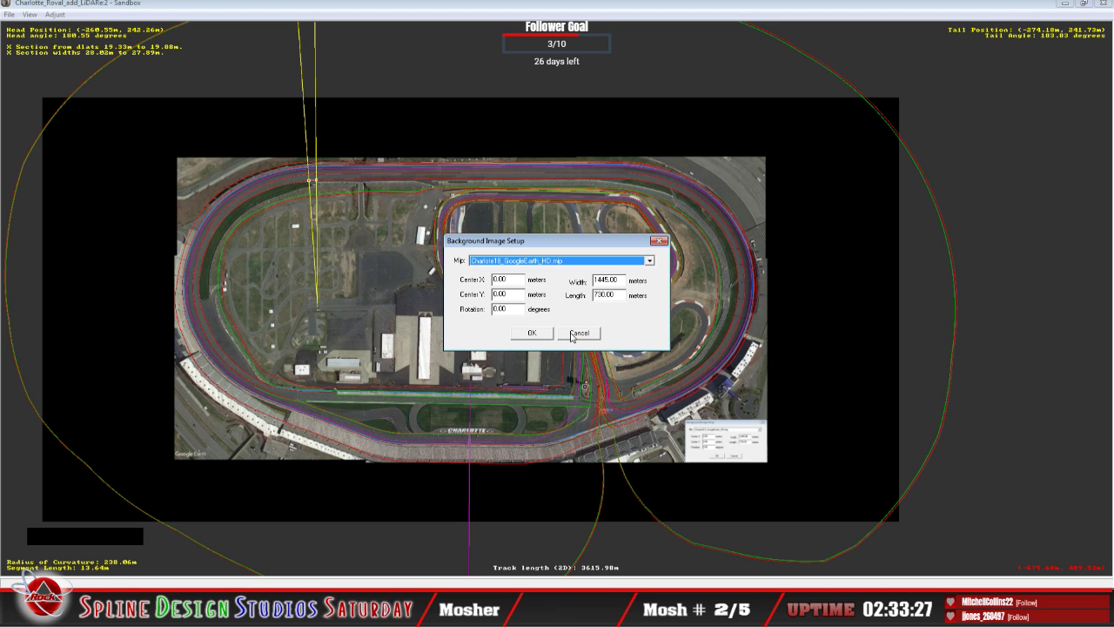
click(659, 241)
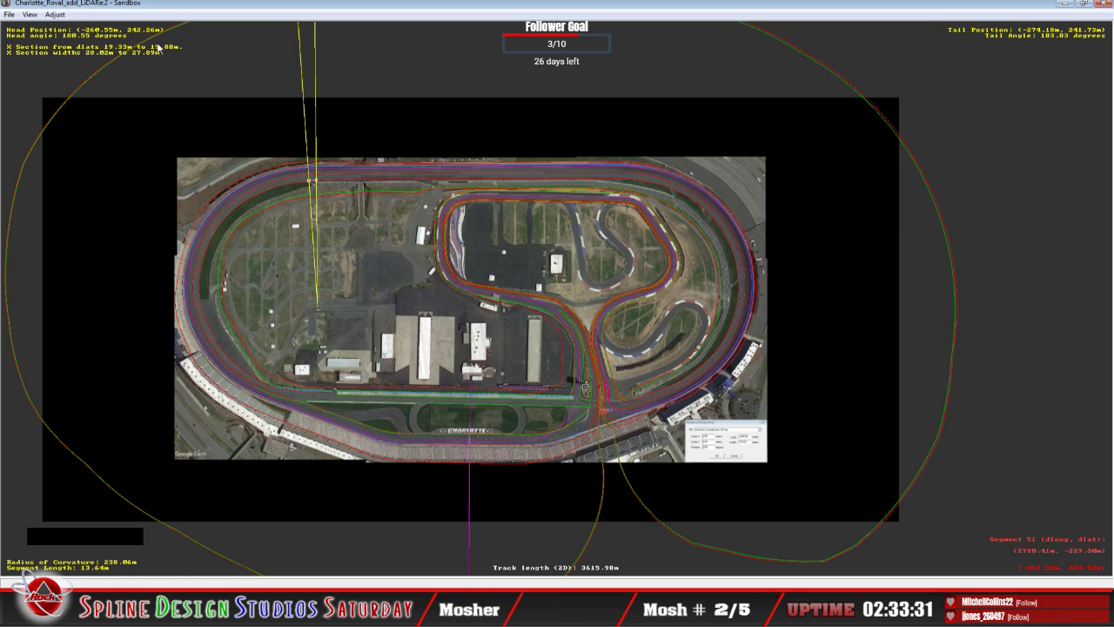
Hide the background image to examine the traced track lines on their own.
click(30, 14)
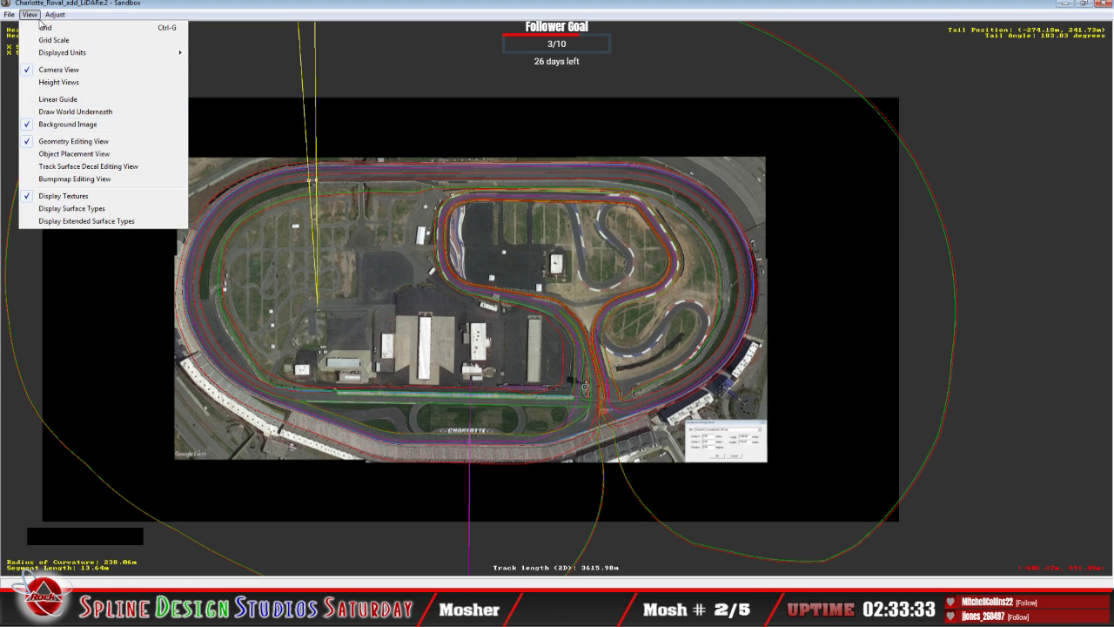
click(59, 125)
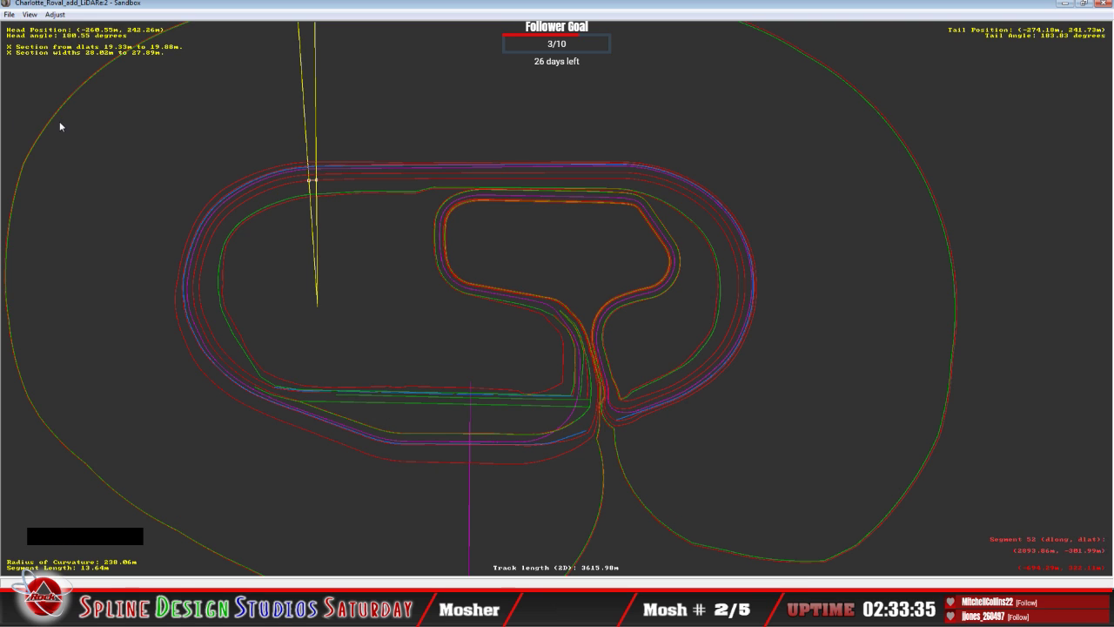
click(28, 15)
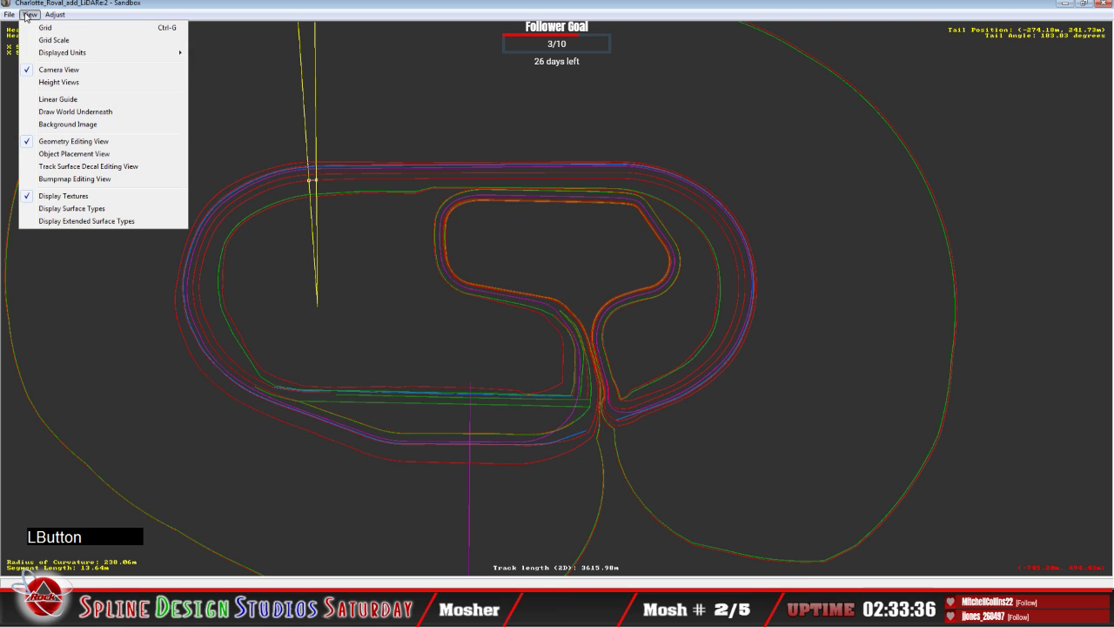
click(78, 124)
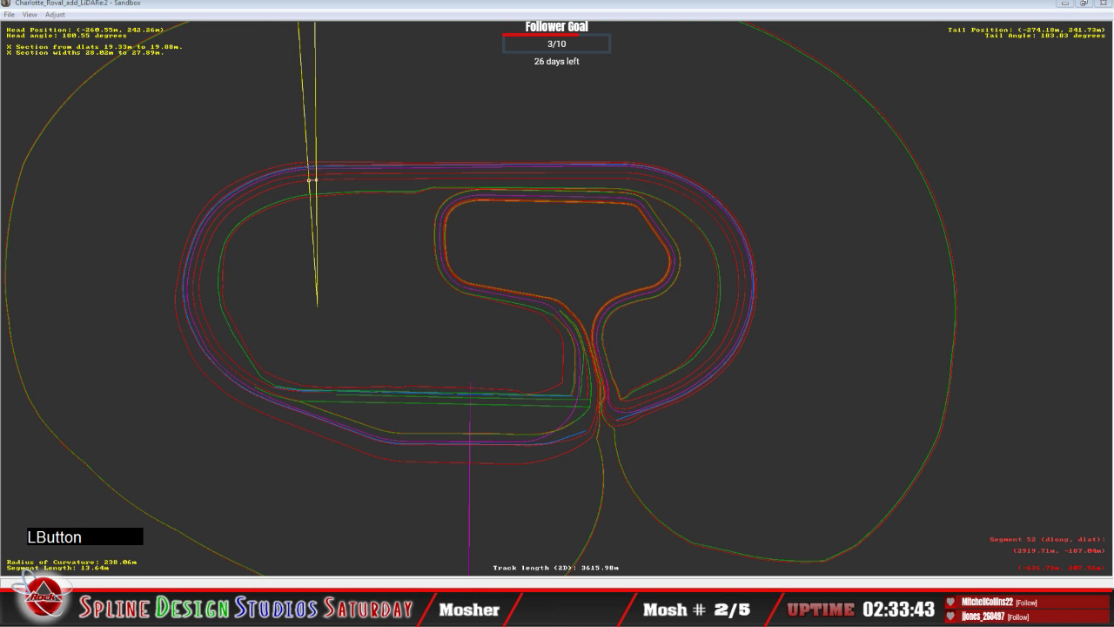
key(shift+1)
key(c)
key(Return)
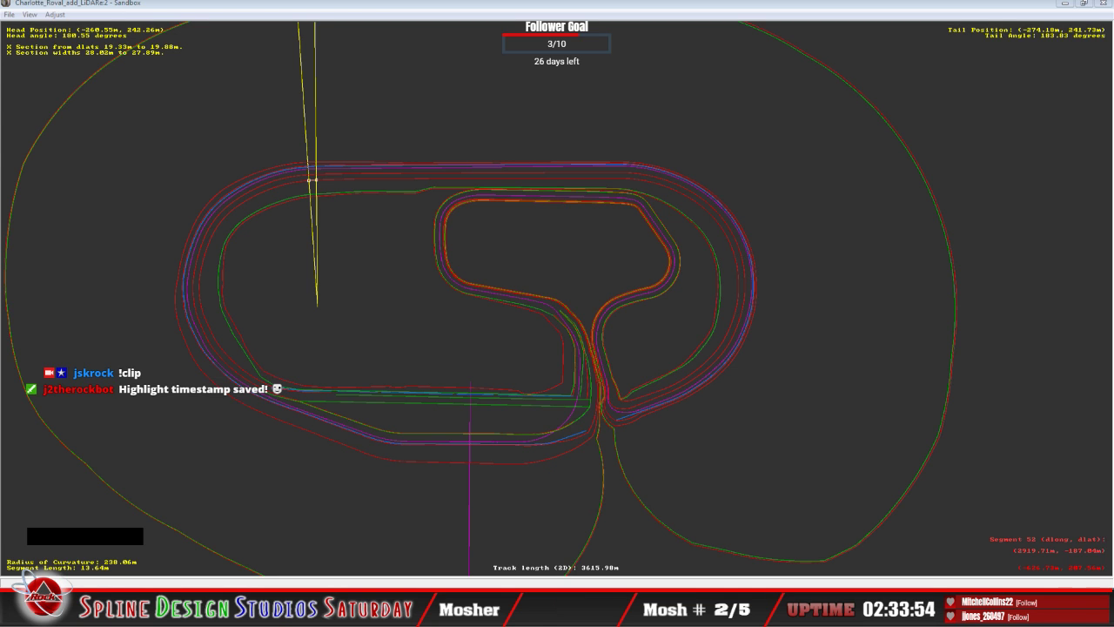
click(310, 179)
click(349, 230)
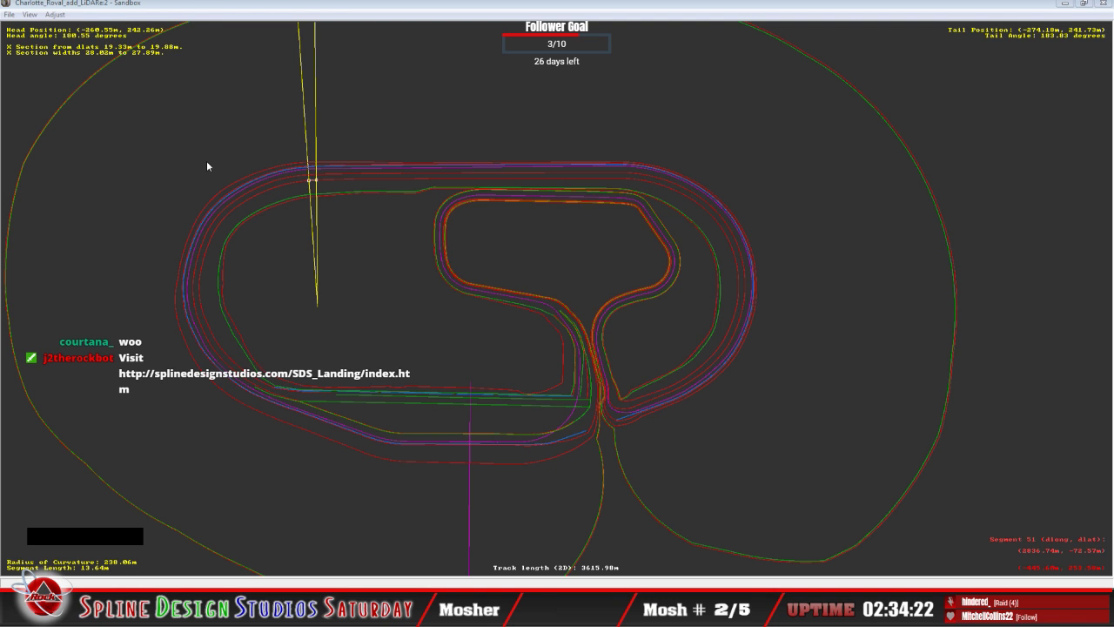
Show the aerial background image beneath the track lines again.
click(29, 15)
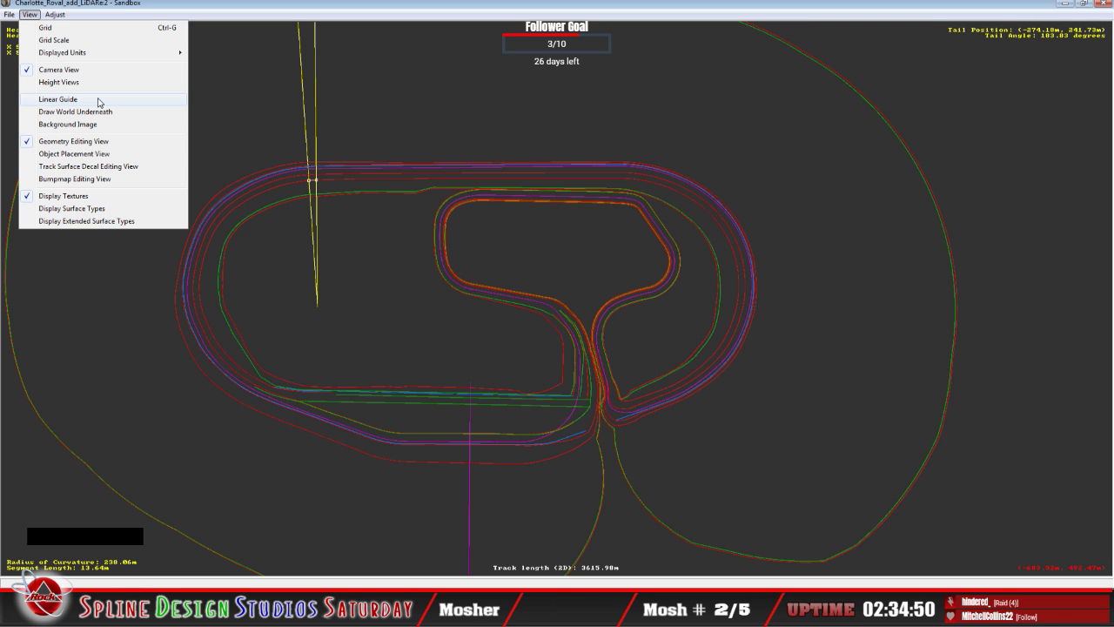
click(98, 124)
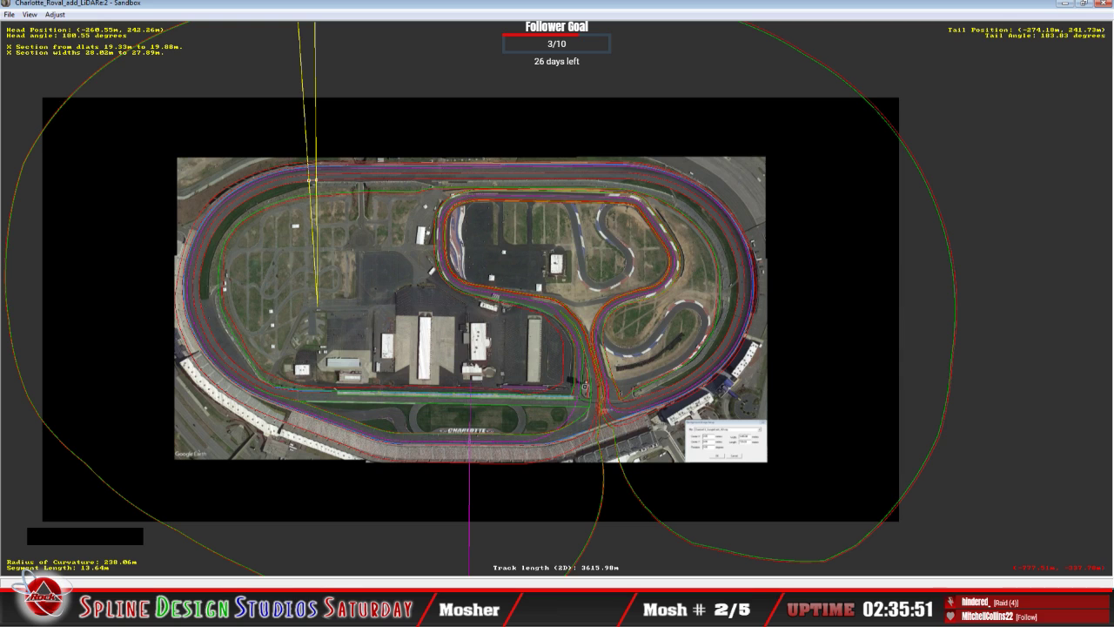
click(585, 386)
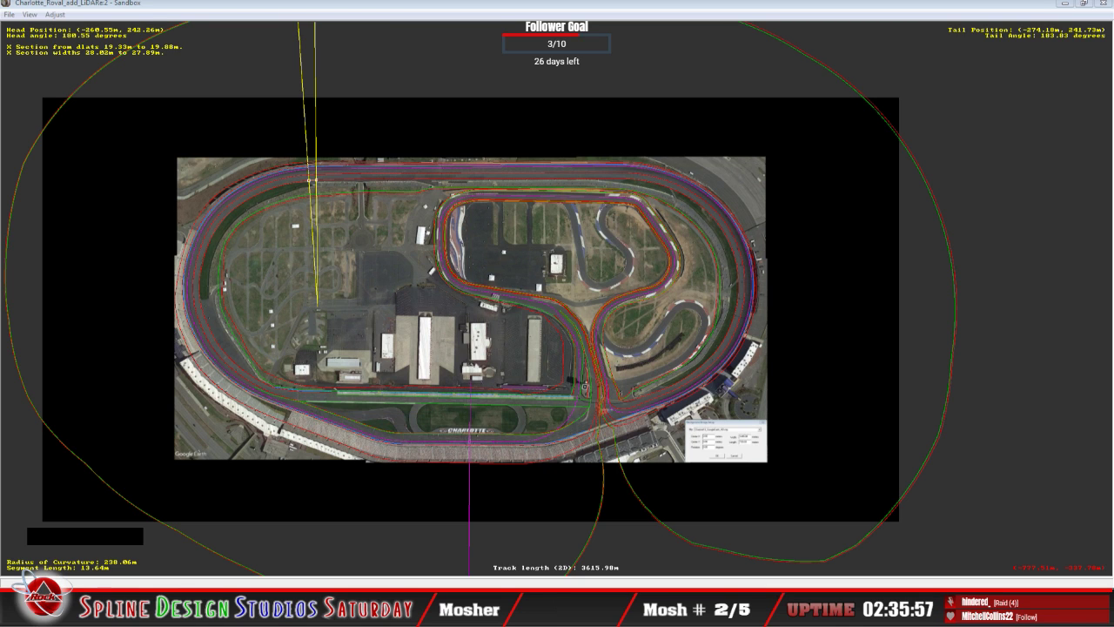
key(shift+1)
key(o)
key(space)
key(h)
key(n)
key(d)
key(e)
key(r)
key(d)
key(shift)
key(KP_Enter)
click(392, 316)
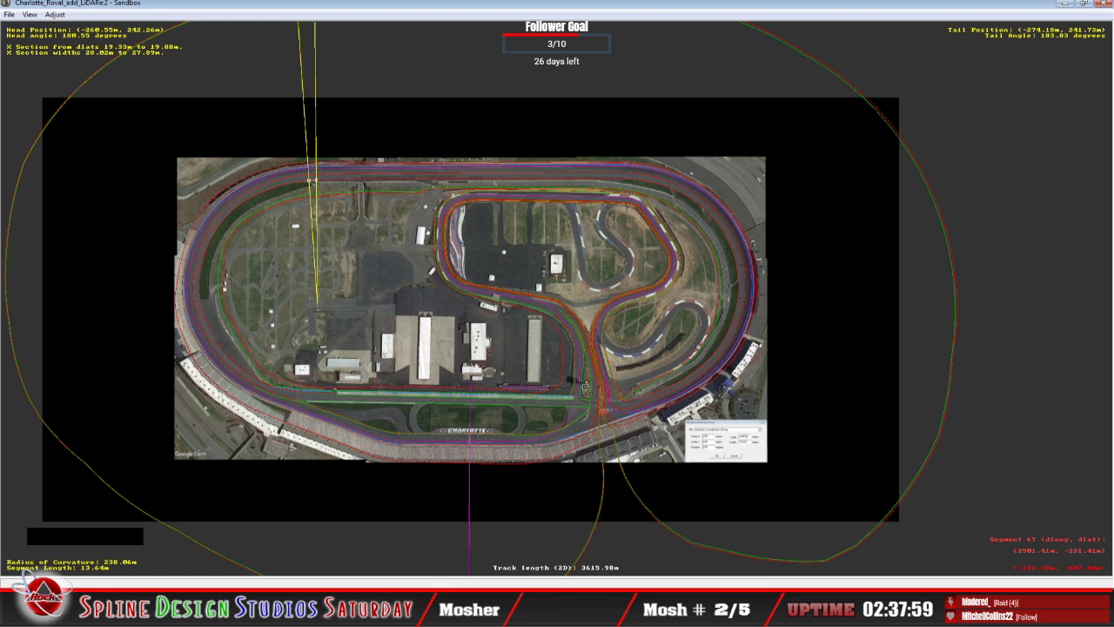
Switch to 3ds Max and examine the LiDAR surface mesh of the Charlotte track from several angles.
key(alt+Tab)
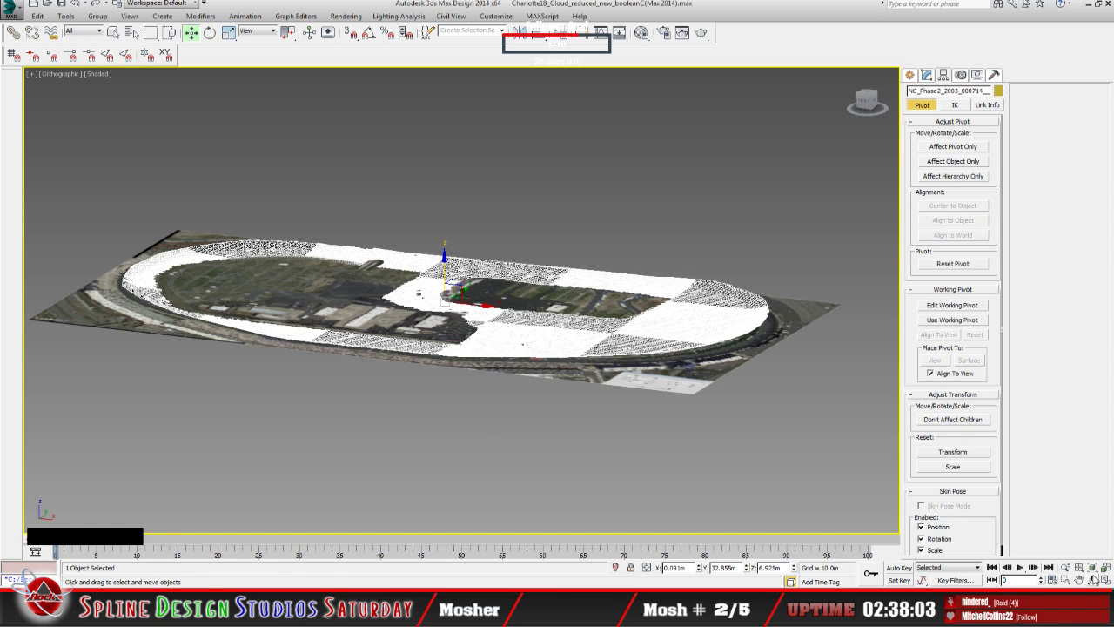
click(1093, 580)
drag(465, 387, 543, 388)
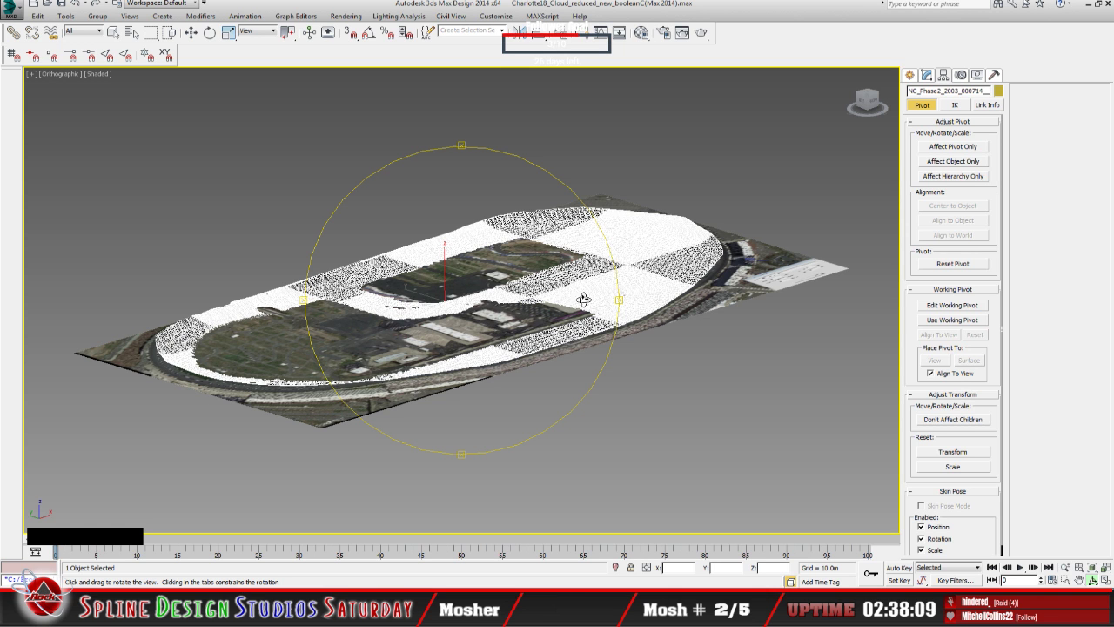
drag(485, 283, 430, 375)
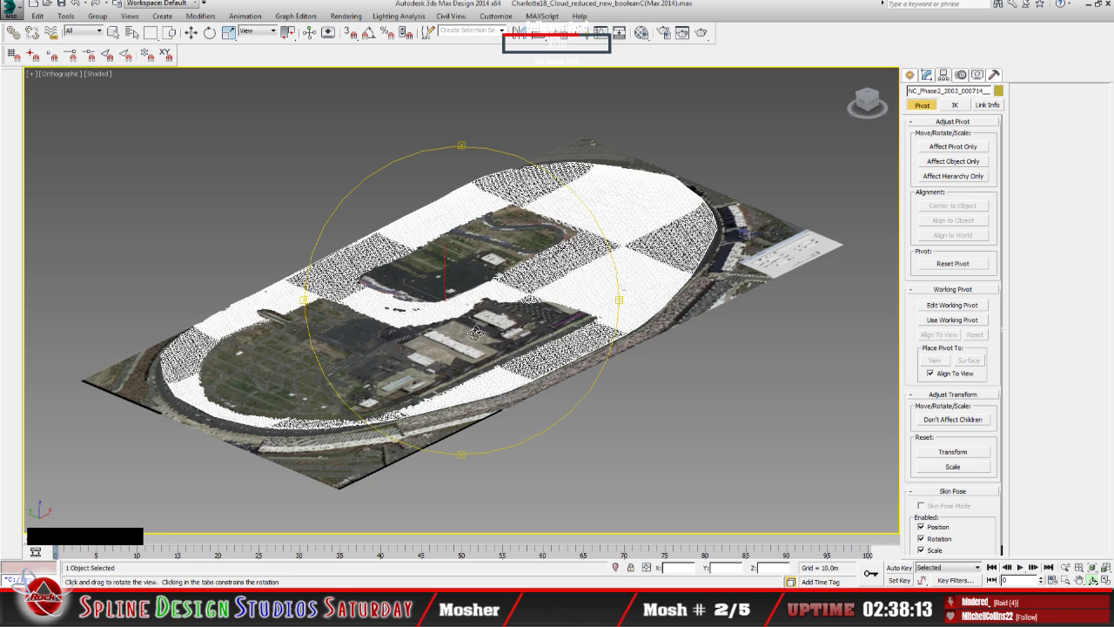
drag(476, 333, 475, 330)
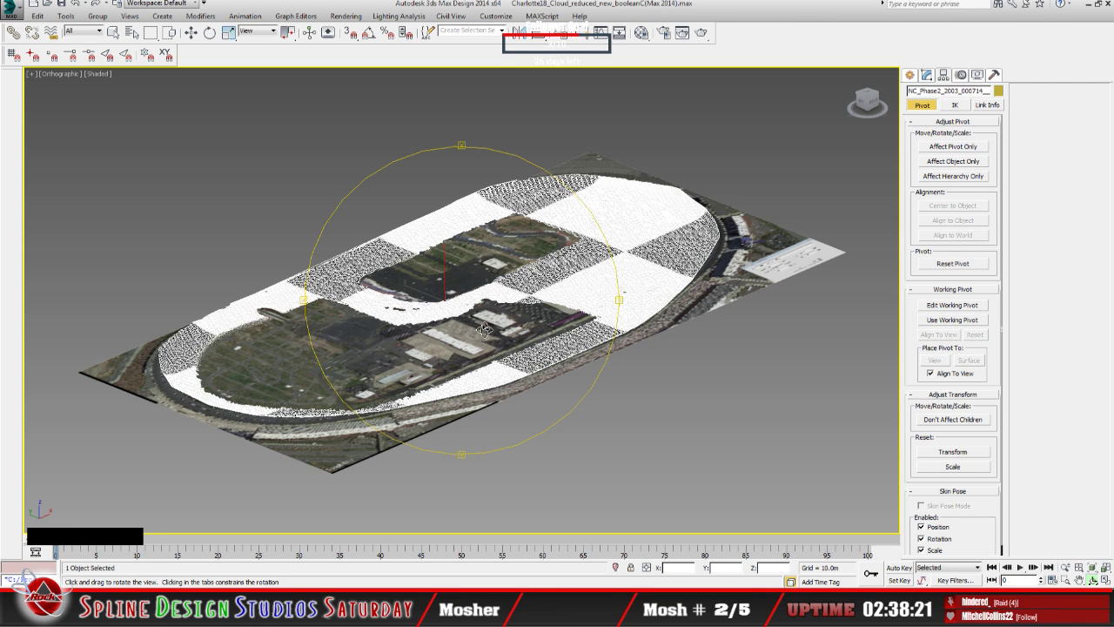
drag(485, 329, 499, 316)
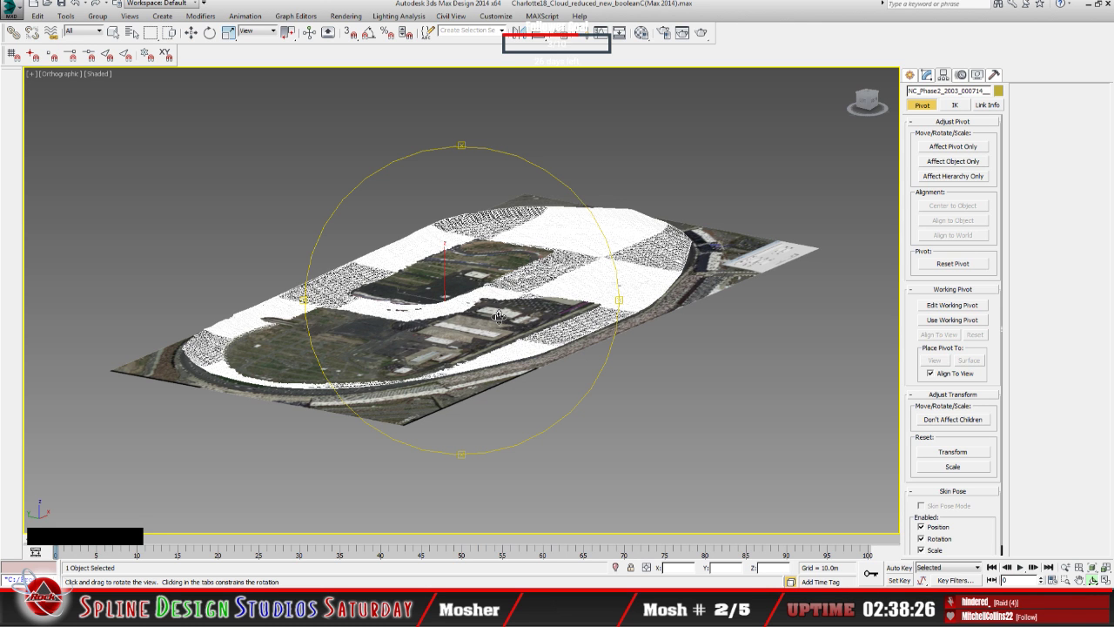
drag(507, 357, 499, 366)
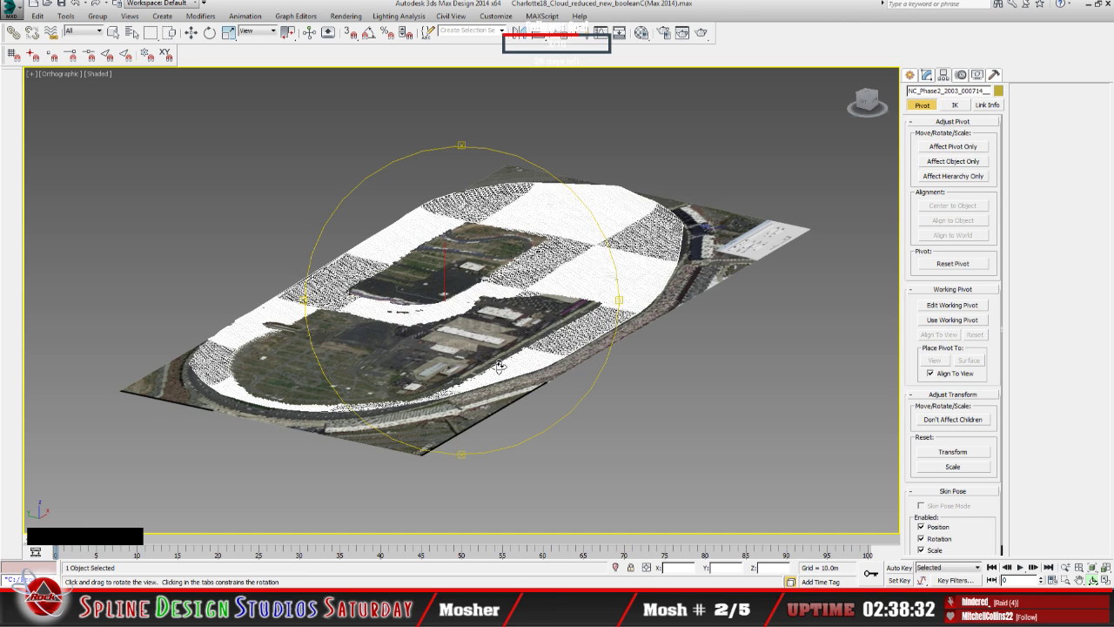
drag(500, 367, 493, 369)
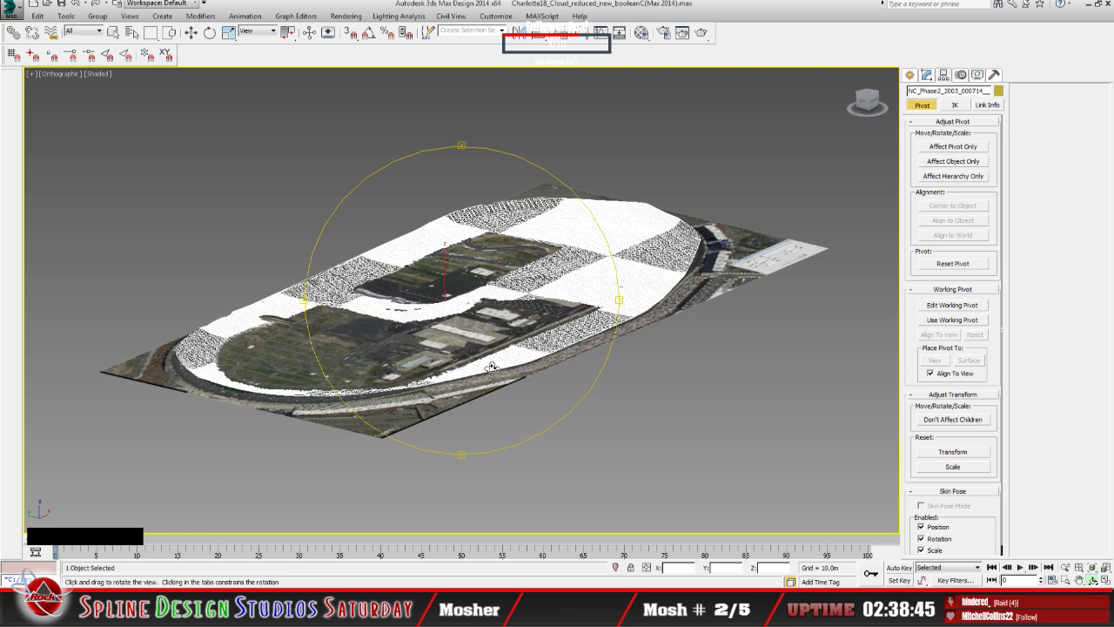
drag(492, 368, 494, 375)
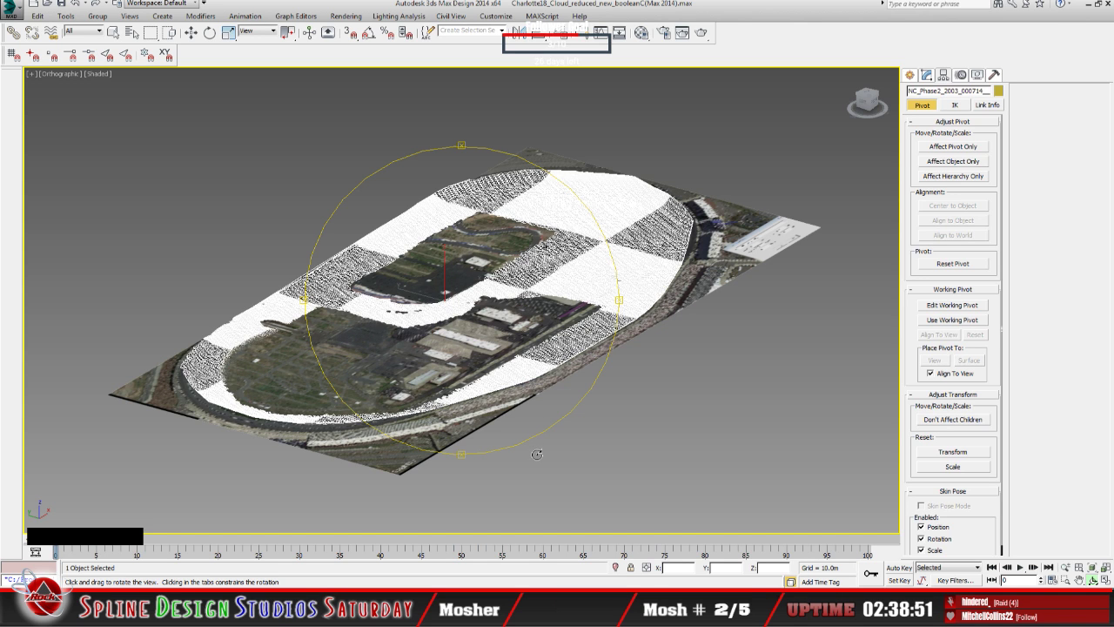
click(461, 455)
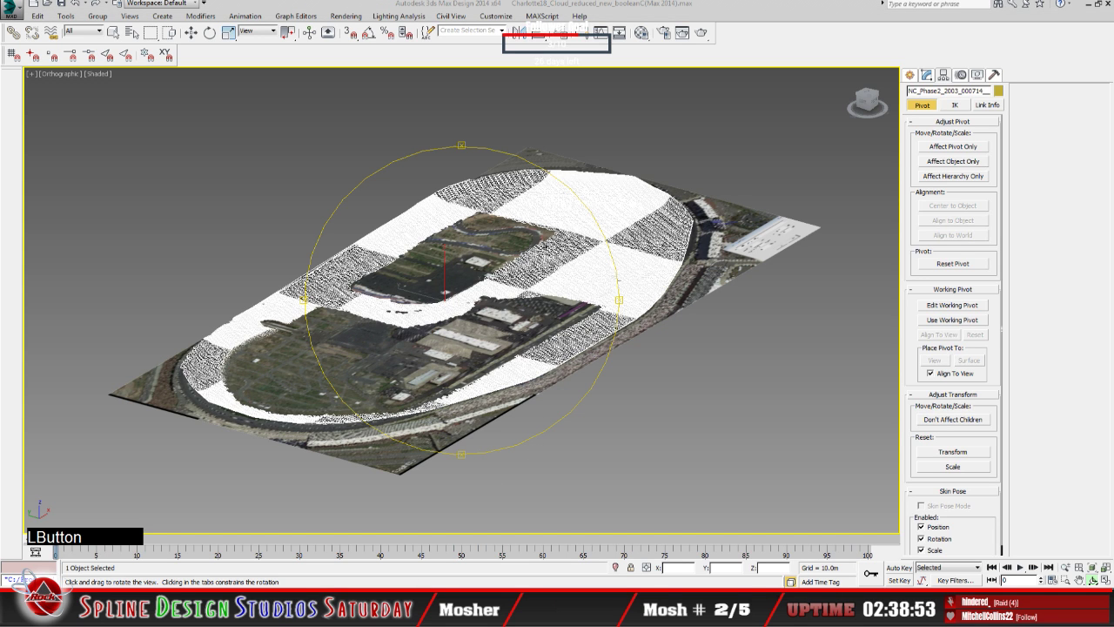
Return to Sandbox and draw the world underneath the track lines.
click(432, 602)
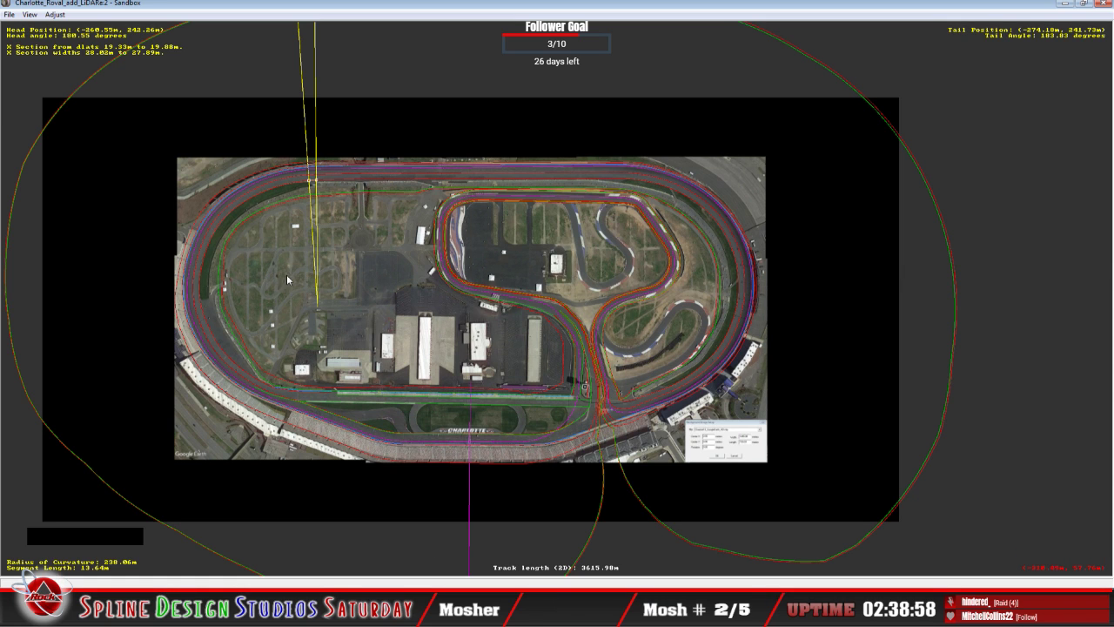
click(30, 15)
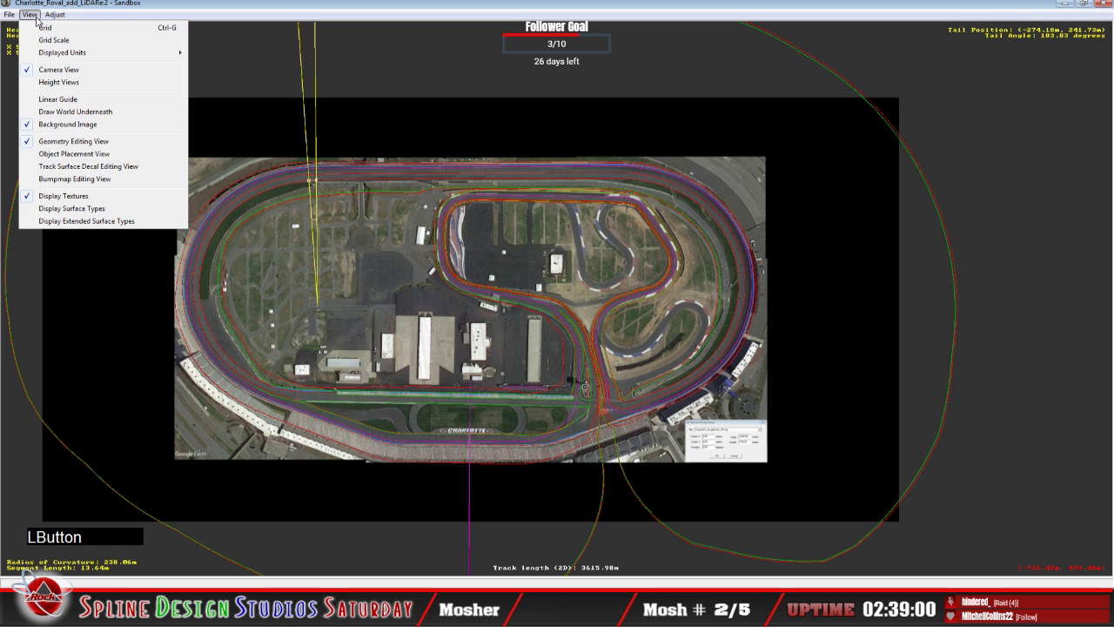
click(82, 113)
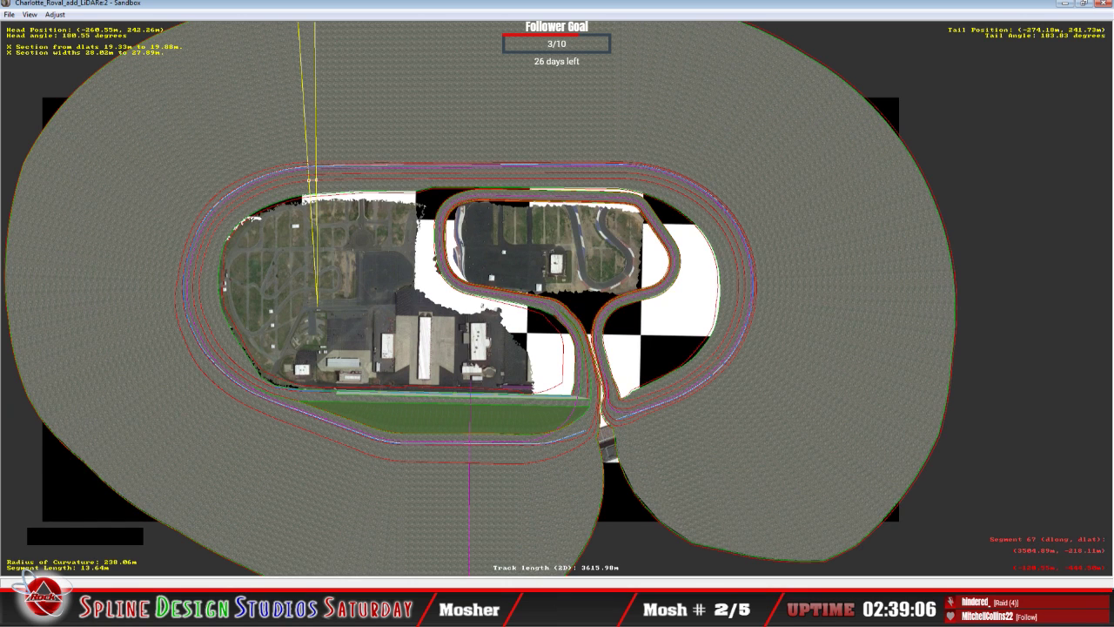
Open the camera view in slew mode and fly along the track surface, walls and infield road course to inspect them in 3D.
click(446, 536)
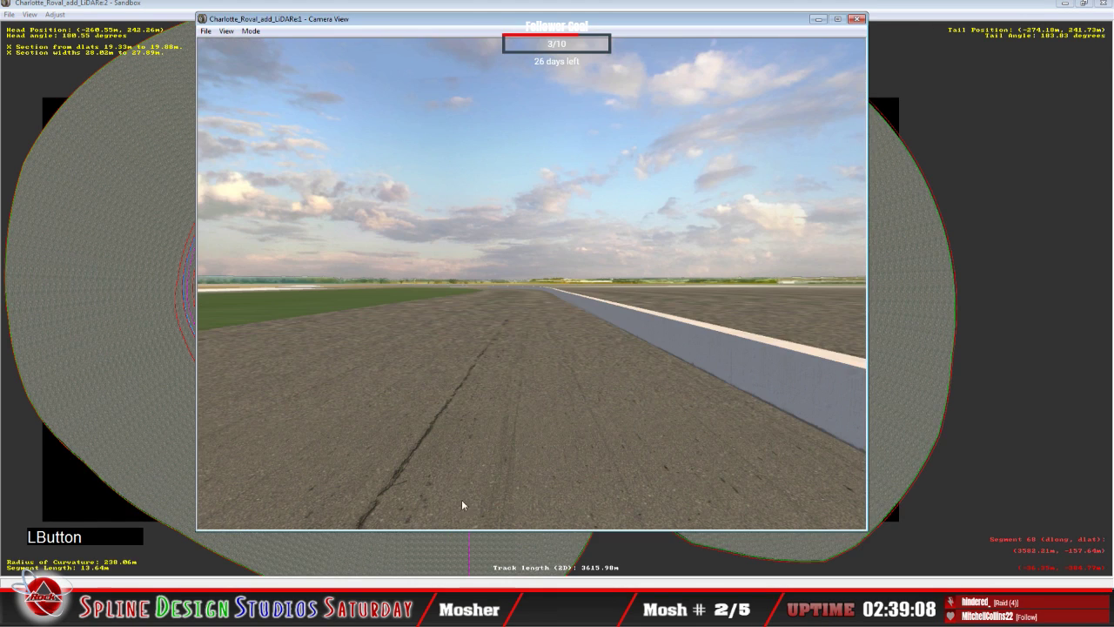
click(251, 30)
click(261, 55)
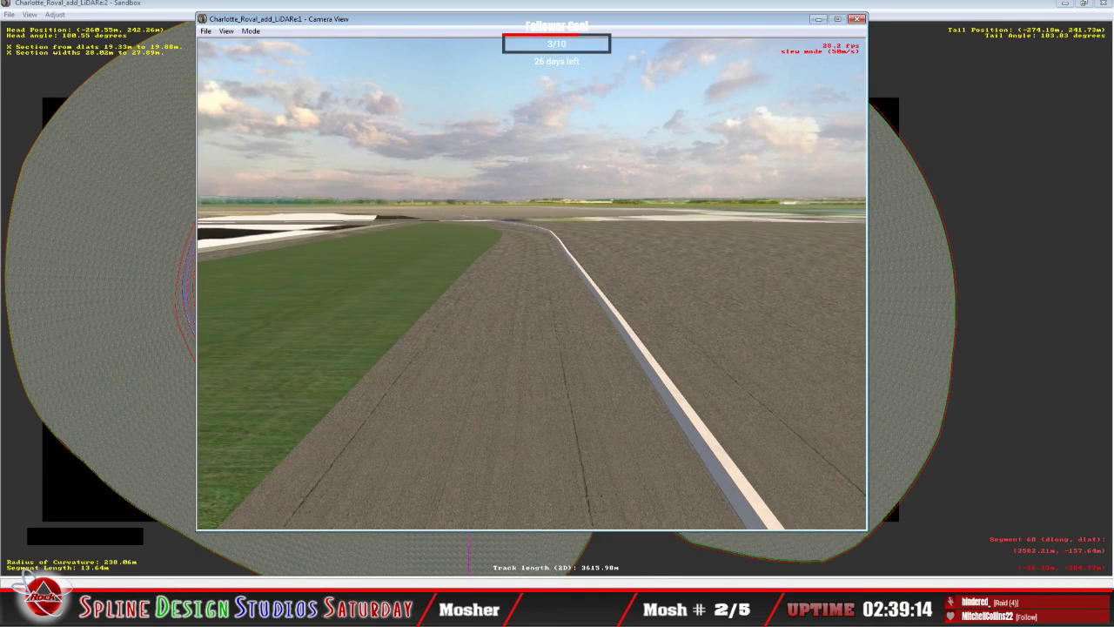
mouse_move(531, 287)
right_down()
mouse_move(557, 313)
mouse_move(509, 277)
mouse_move(531, 296)
right_up()
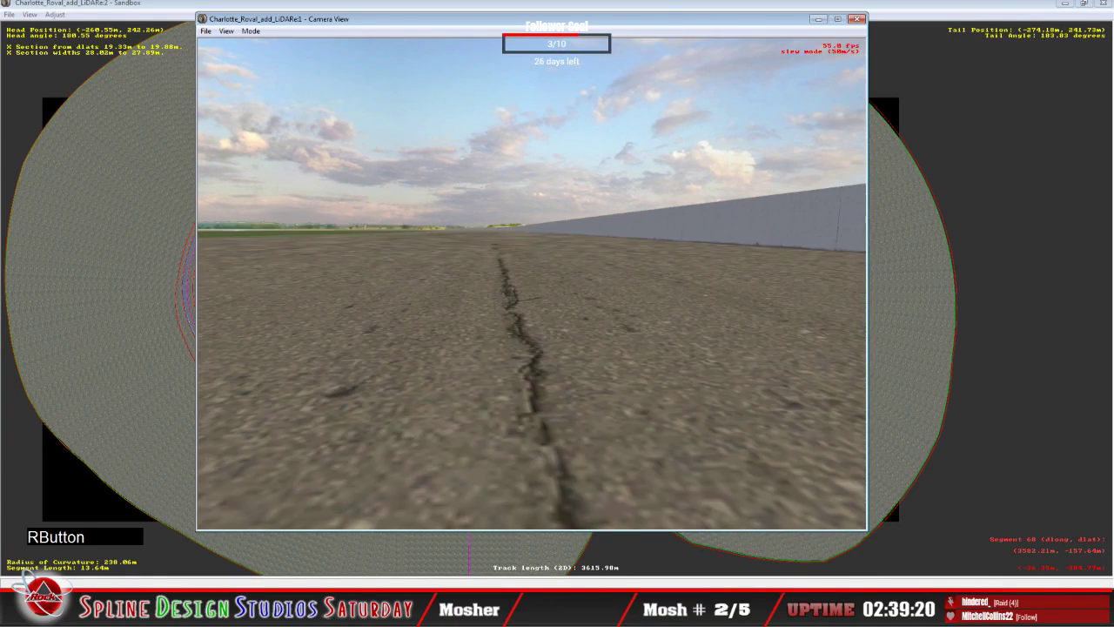
drag(531, 287, 488, 279)
right_drag(531, 287, 536, 296)
drag(535, 296, 579, 287)
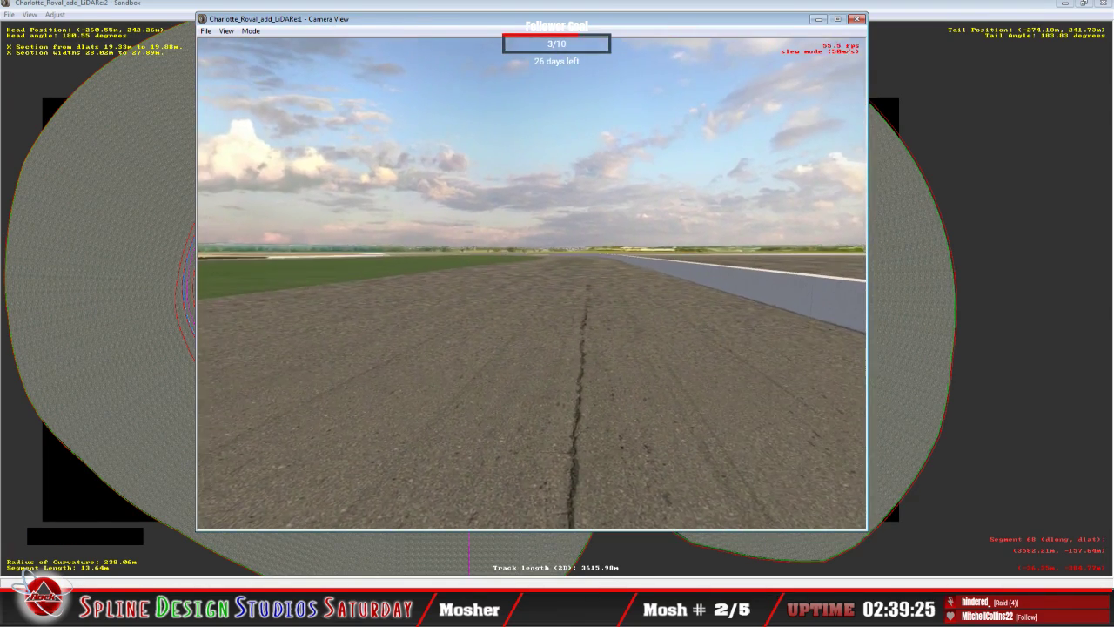
right_drag(579, 287, 575, 301)
drag(574, 300, 574, 300)
right_drag(575, 301, 574, 301)
drag(574, 300, 574, 300)
right_drag(574, 300, 575, 300)
click(575, 300)
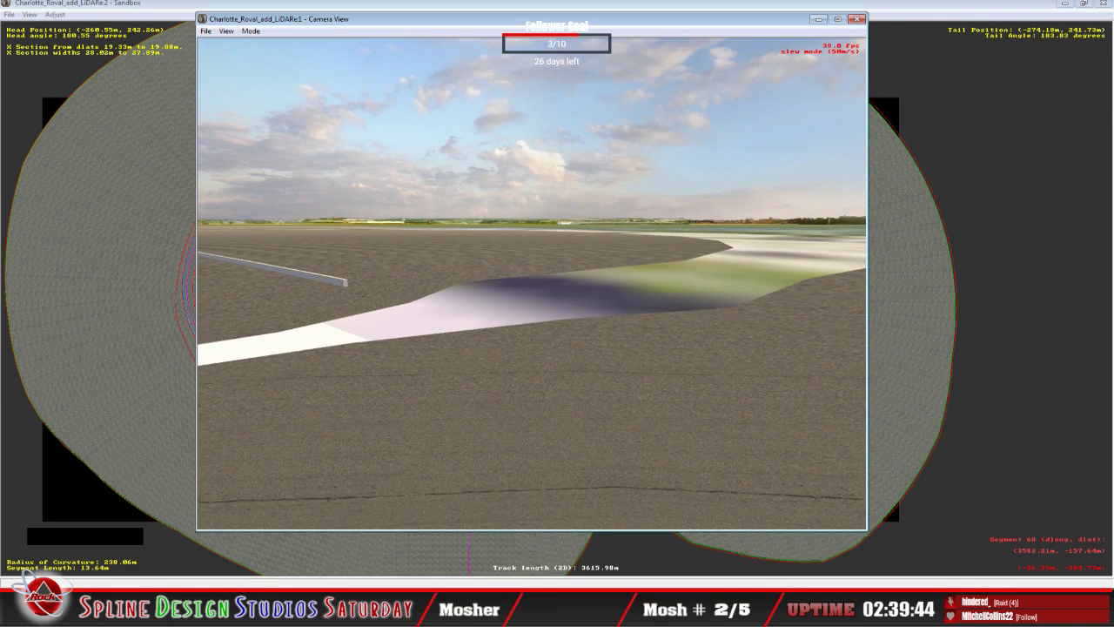
drag(574, 300, 575, 301)
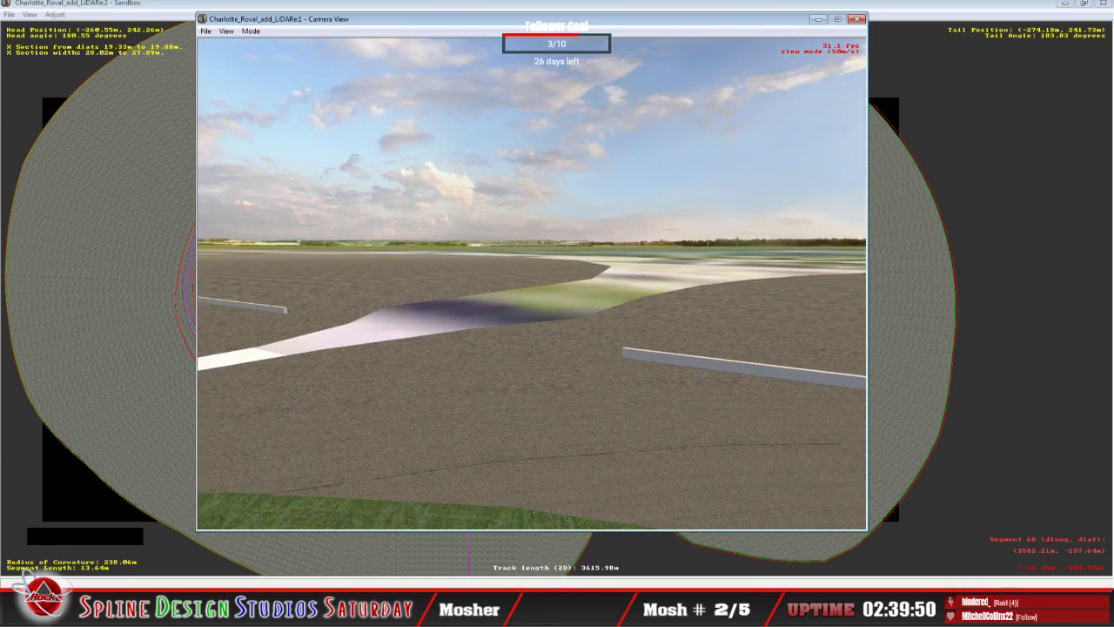
right_drag(574, 300, 574, 301)
drag(574, 301, 575, 300)
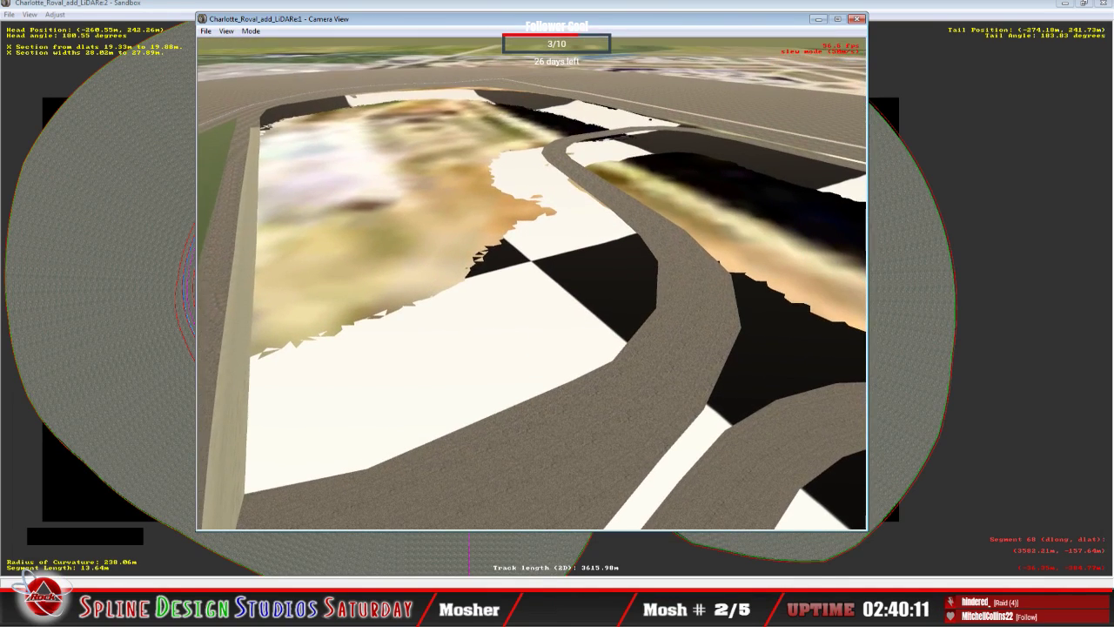
key(space)
In the object placement view of the track layout, set the Z position of the Charlotte_LiDAR.3do instance to 0.000 m.
click(56, 21)
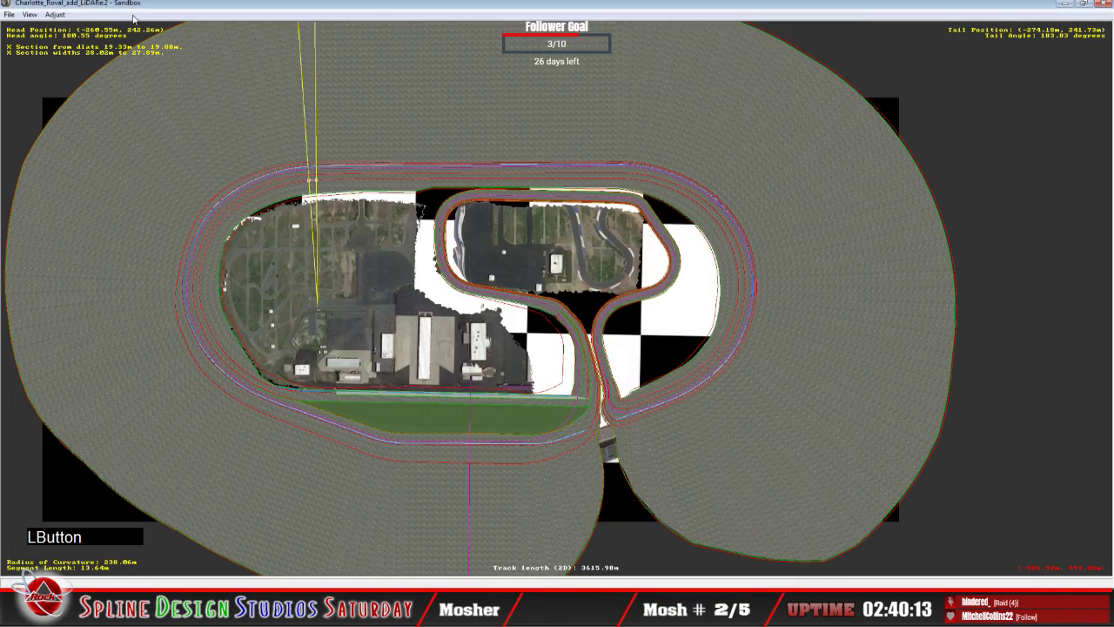
click(35, 16)
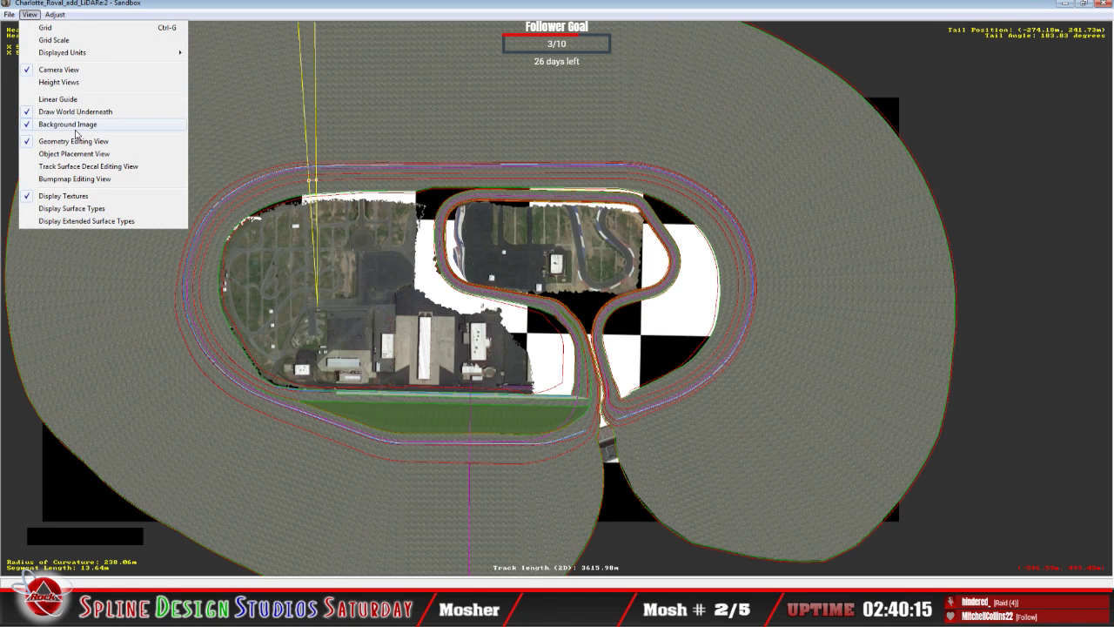
click(83, 153)
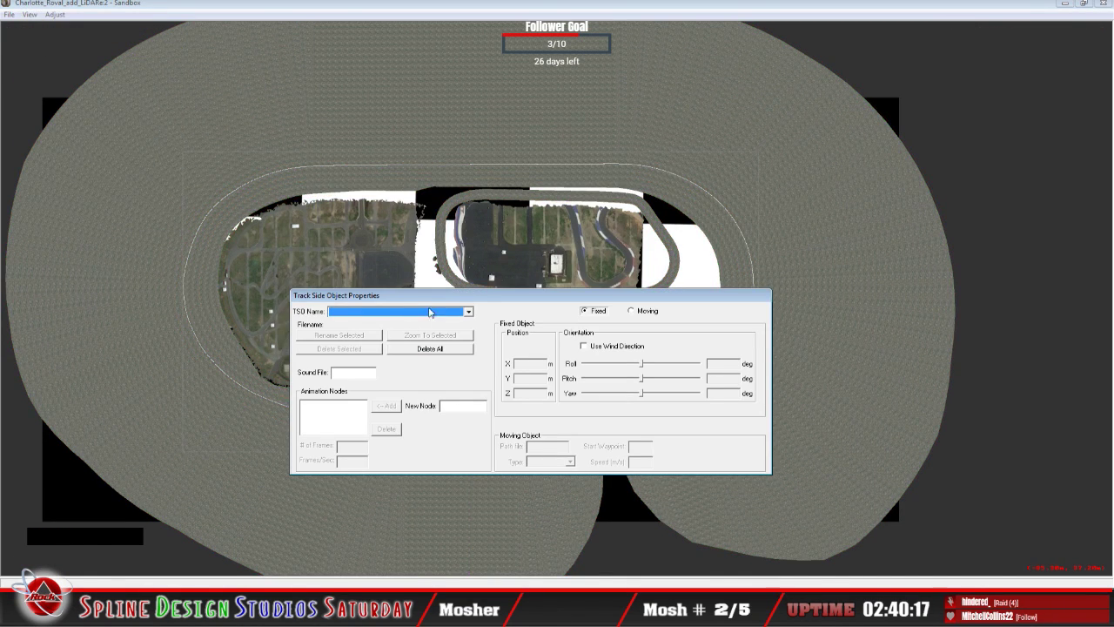
click(469, 311)
click(392, 318)
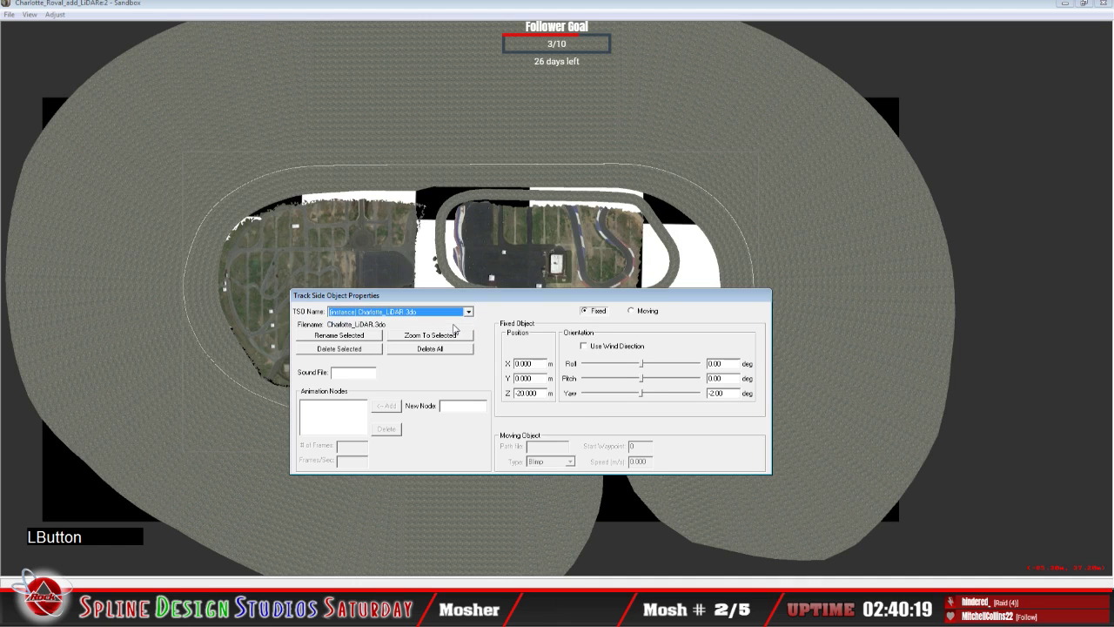
click(517, 393)
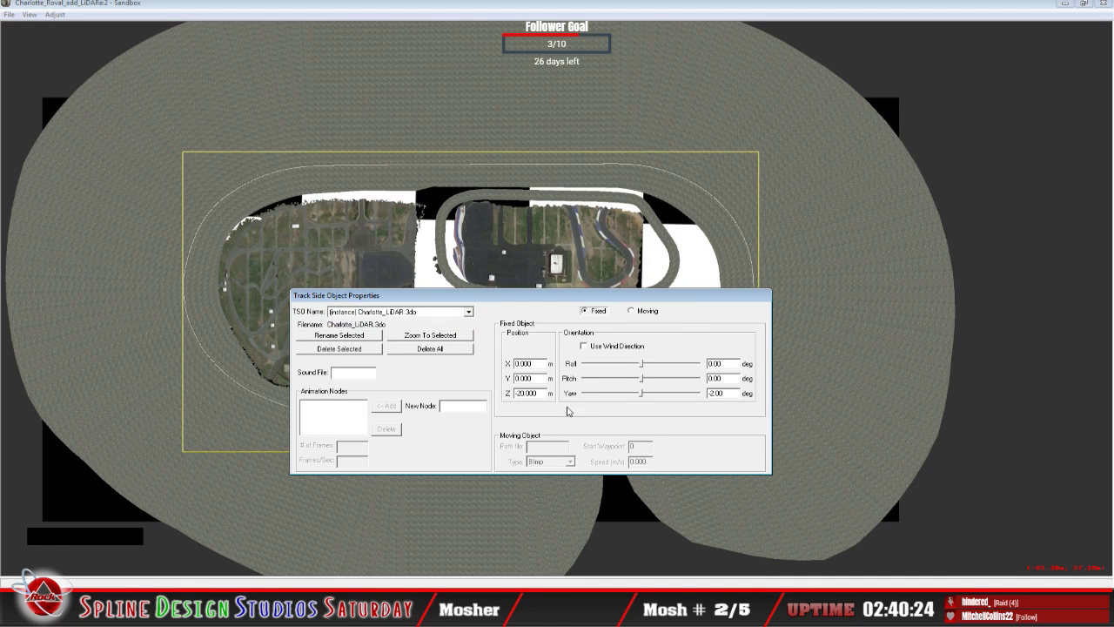
key(Delete)
key(Delete)
click(540, 393)
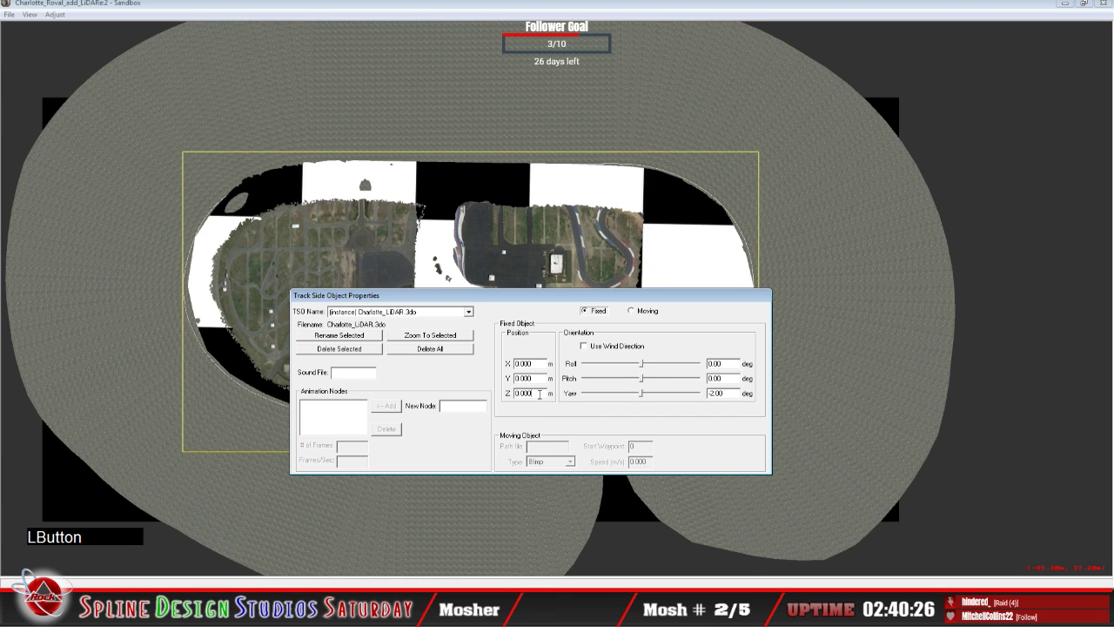
click(323, 93)
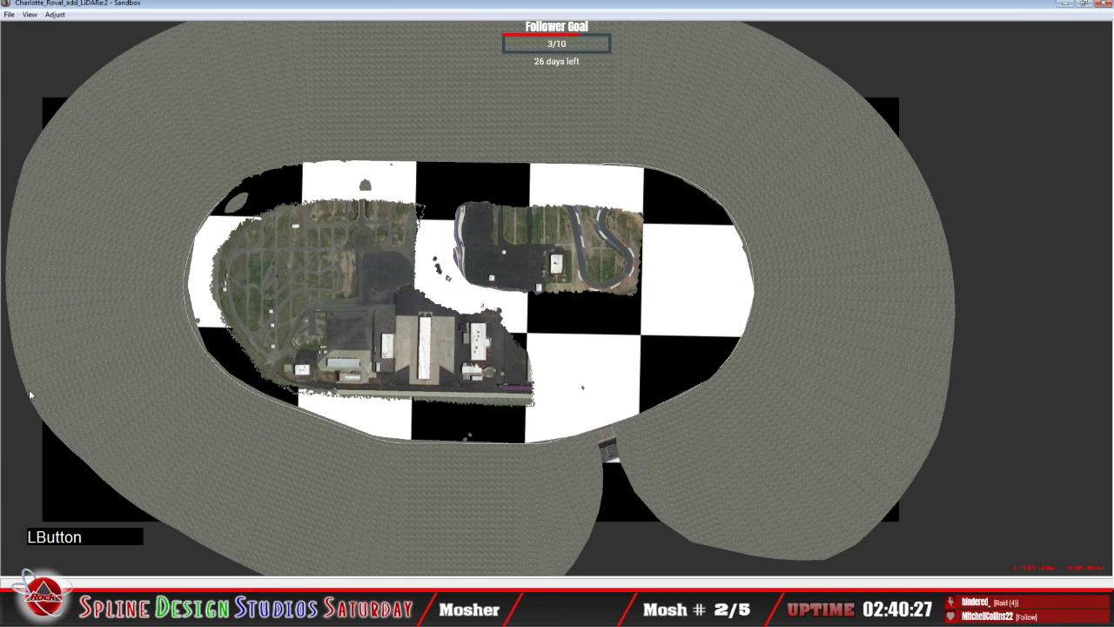
Return to the geometry editing view and dismiss the section properties window to show the track lines over the raised LiDAR mesh.
click(29, 14)
click(67, 146)
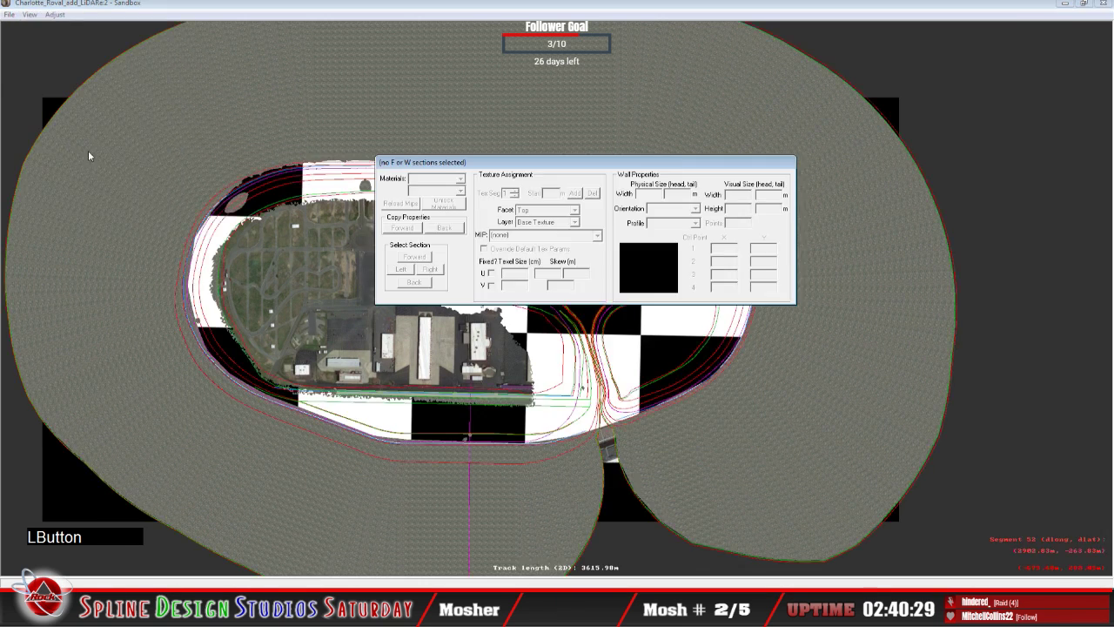
click(497, 393)
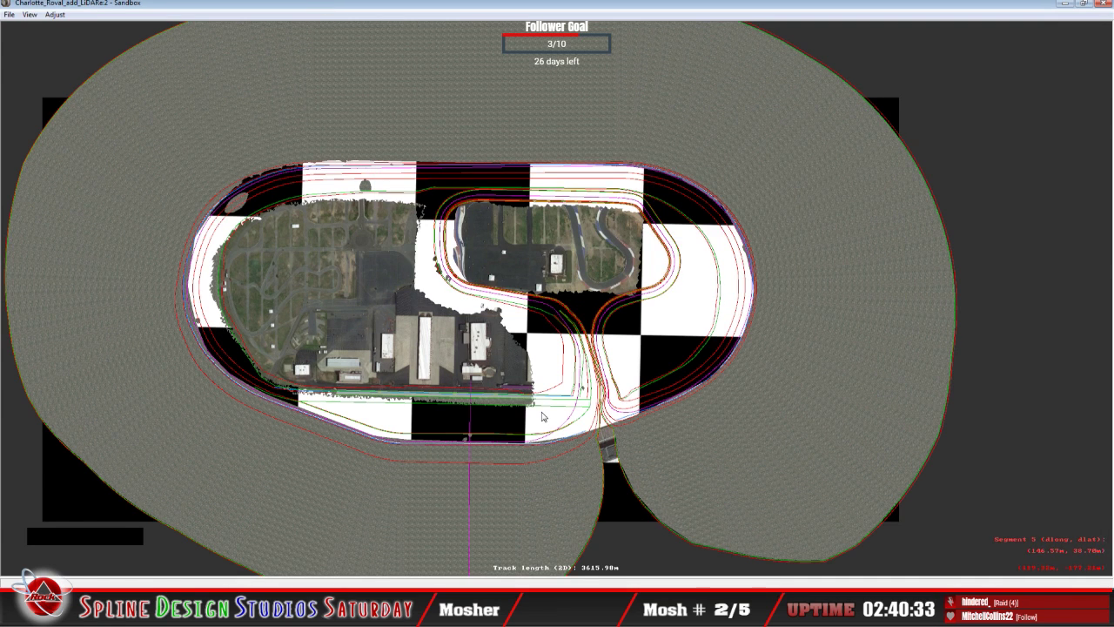
Switch to 3ds Max to look over the checkered LiDAR mesh, and return to the track layout in Sandbox.
key(alt+Tab)
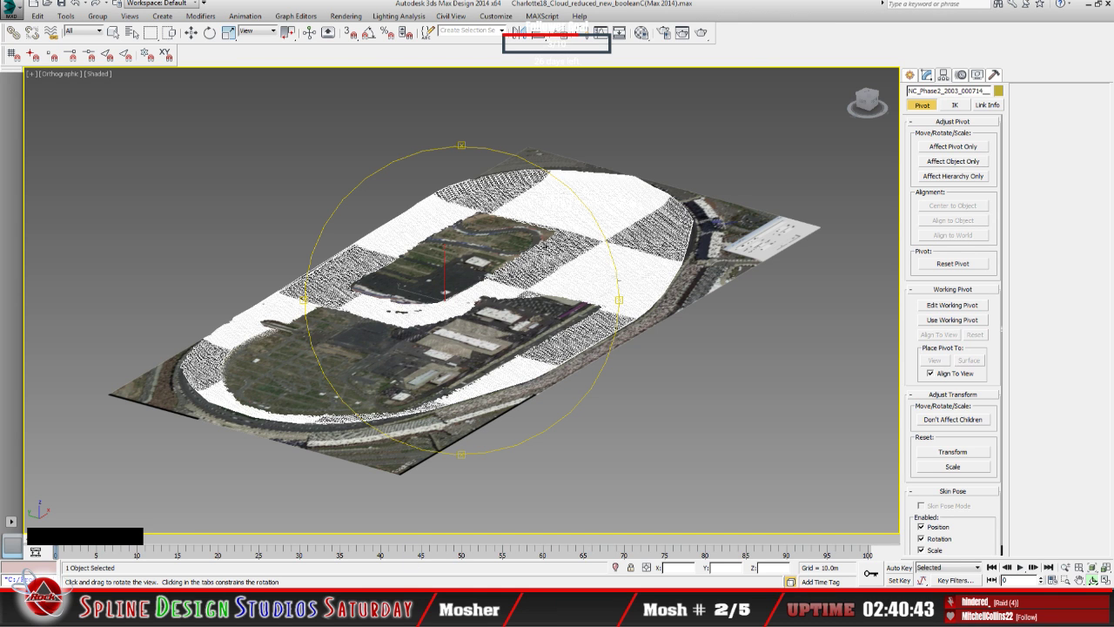
click(505, 301)
key(alt+Tab)
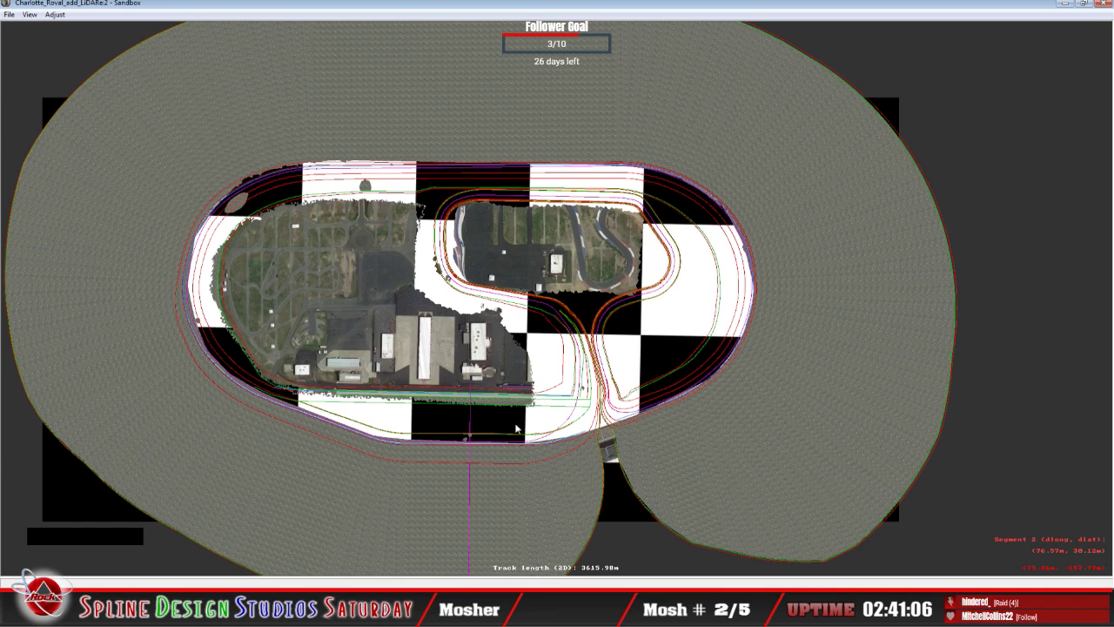
click(421, 213)
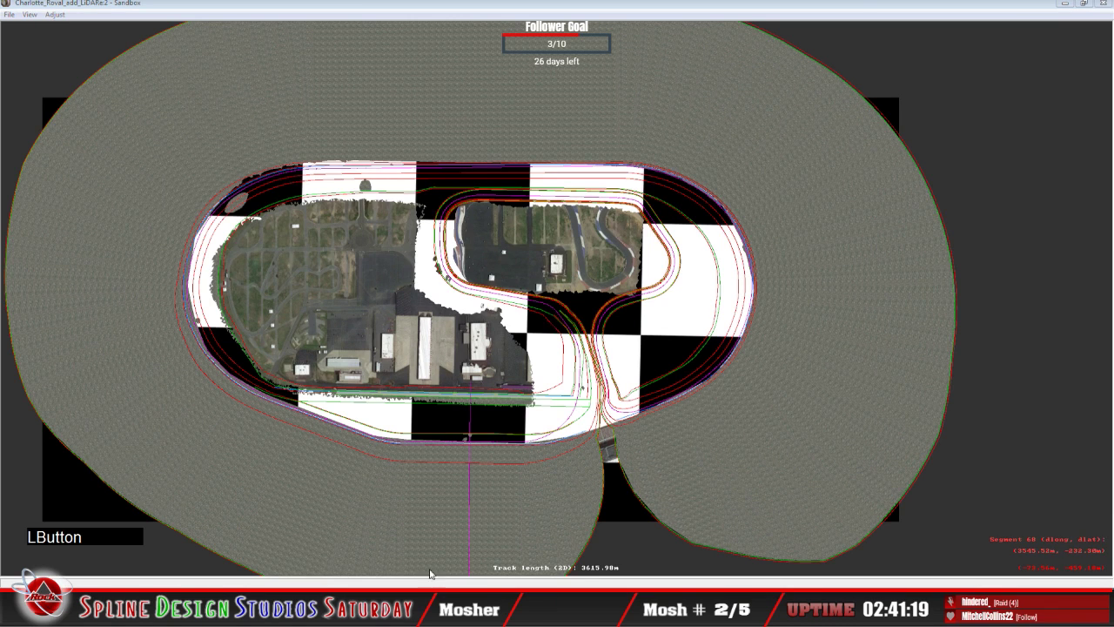
Fly through the camera view in slew mode to examine where the raised LiDAR mesh meets the pit road, grass and infield.
click(443, 536)
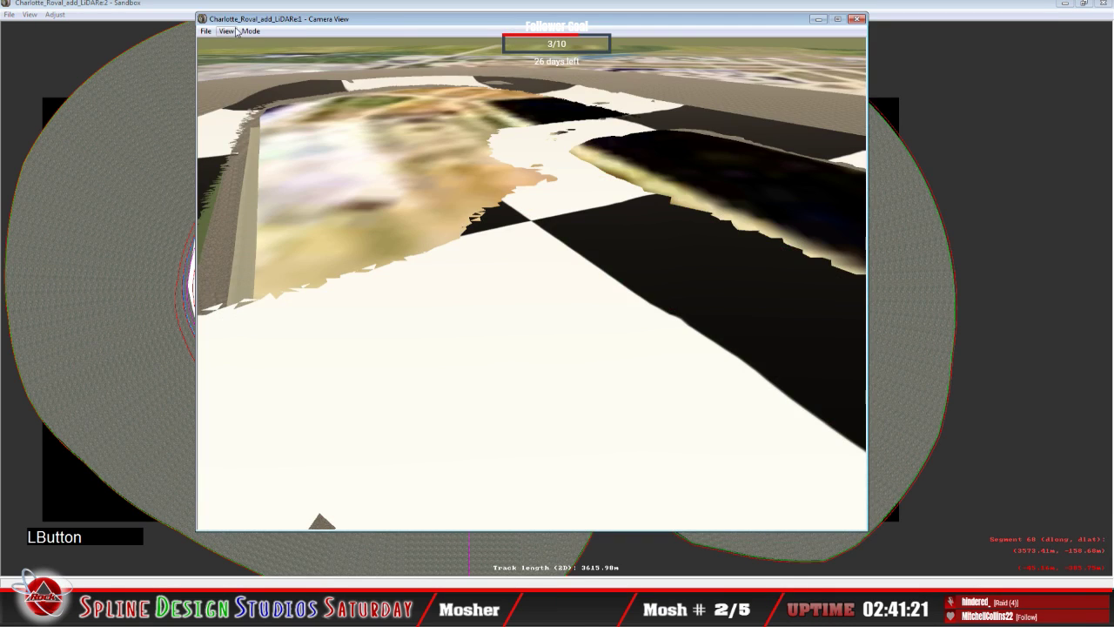
click(251, 32)
click(261, 55)
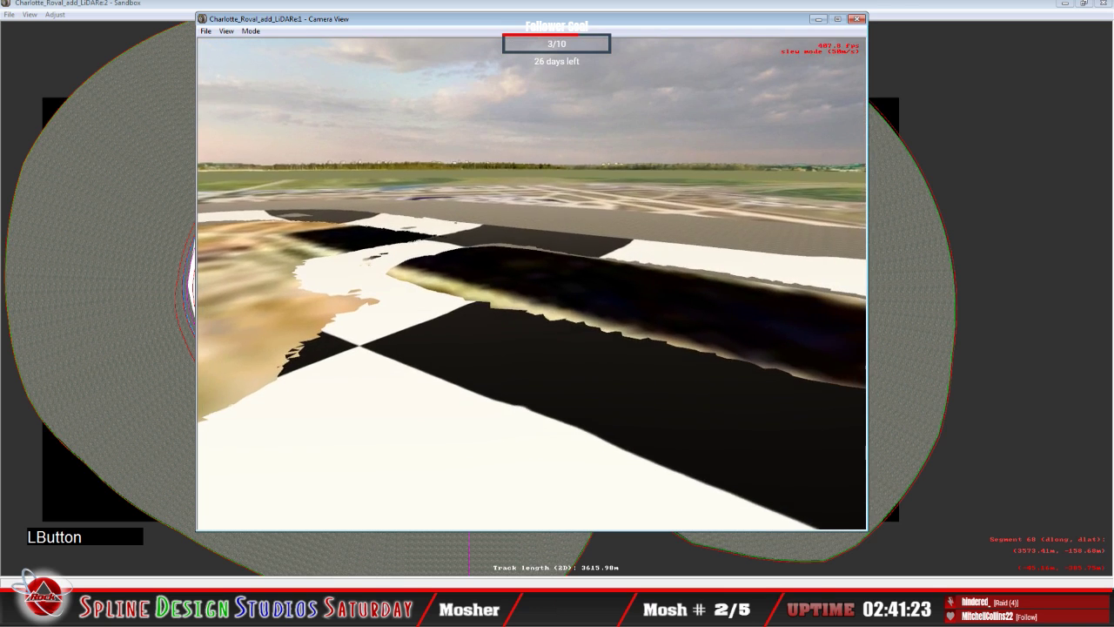
right_drag(531, 287, 535, 330)
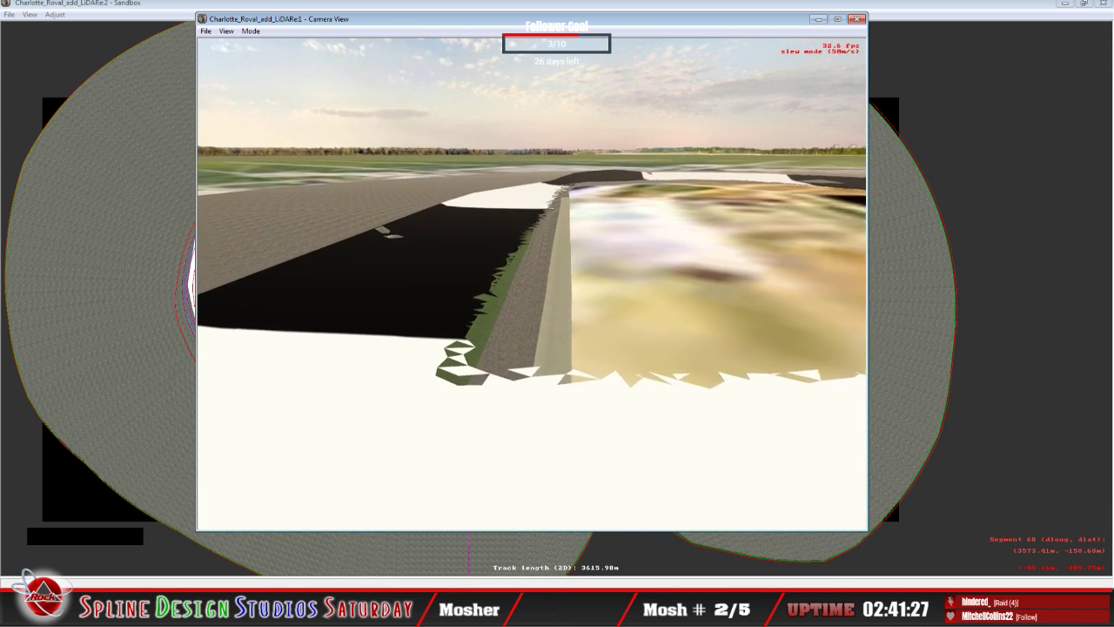
key(Up)
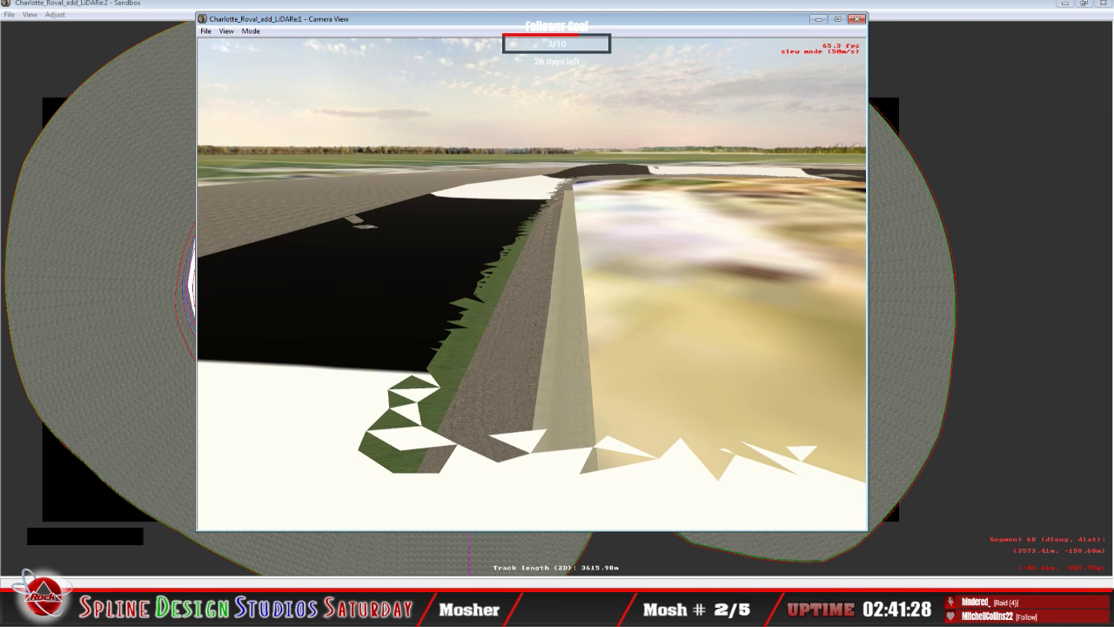
key(Up)
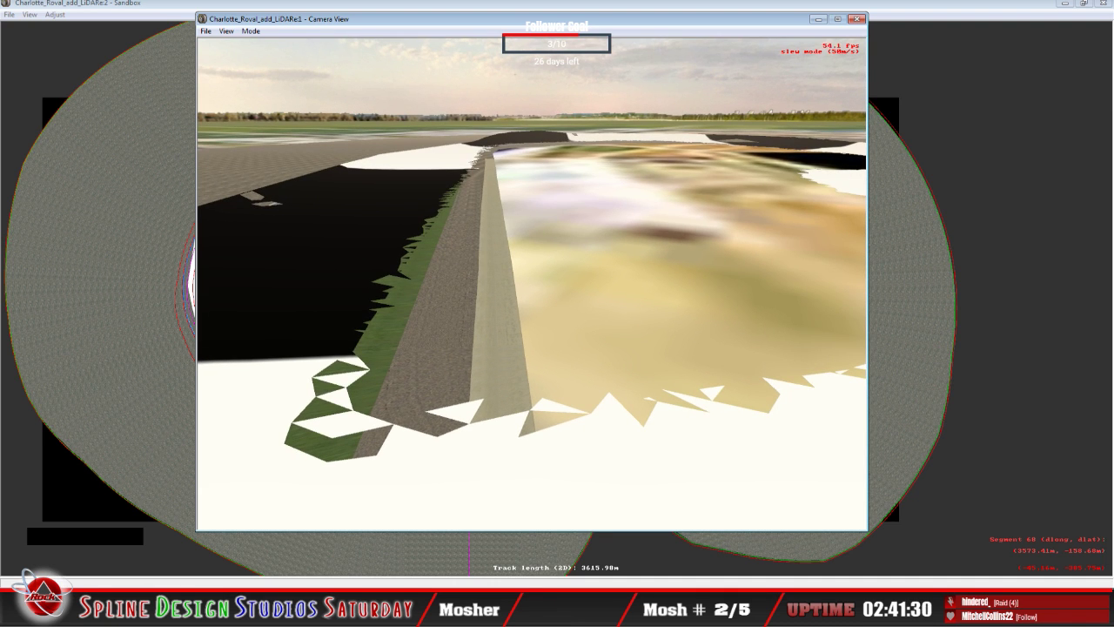
drag(532, 283, 391, 283)
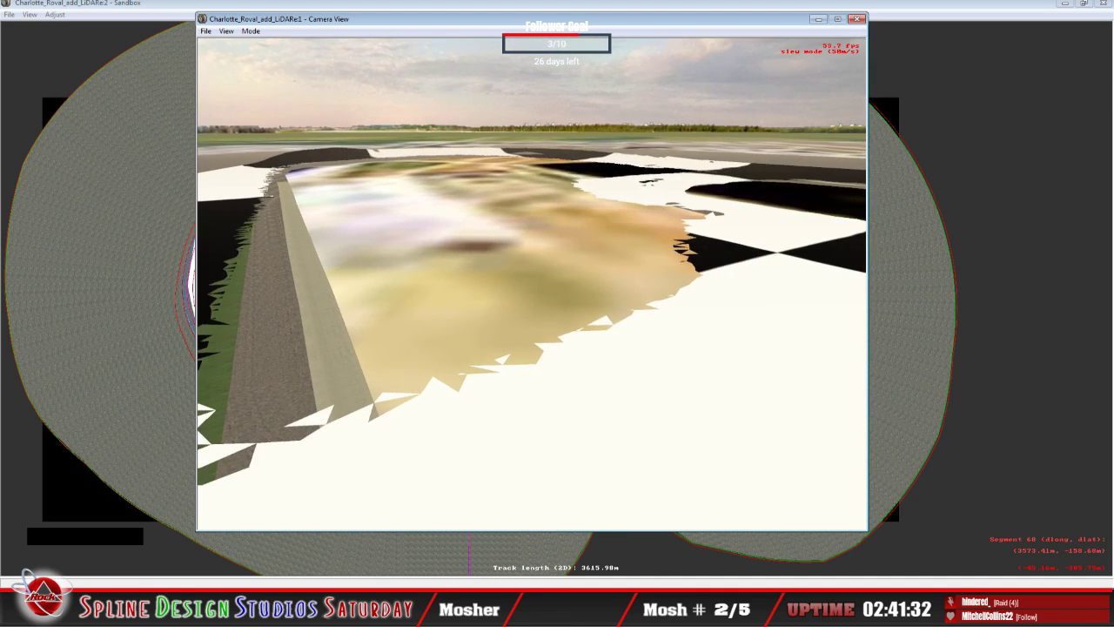
right_drag(532, 283, 610, 288)
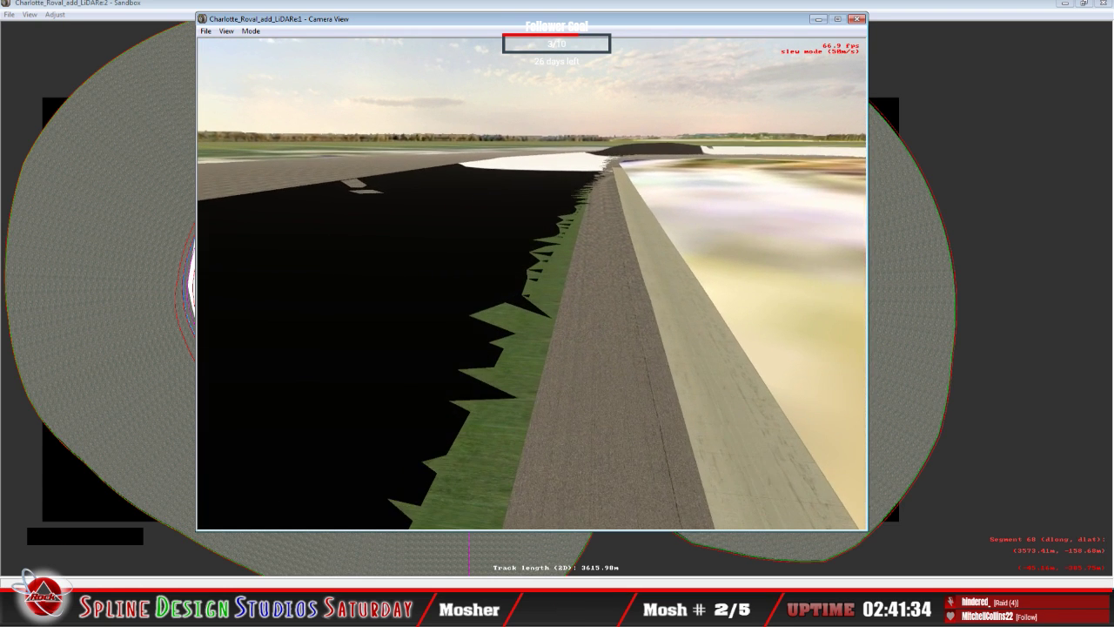
drag(532, 283, 377, 247)
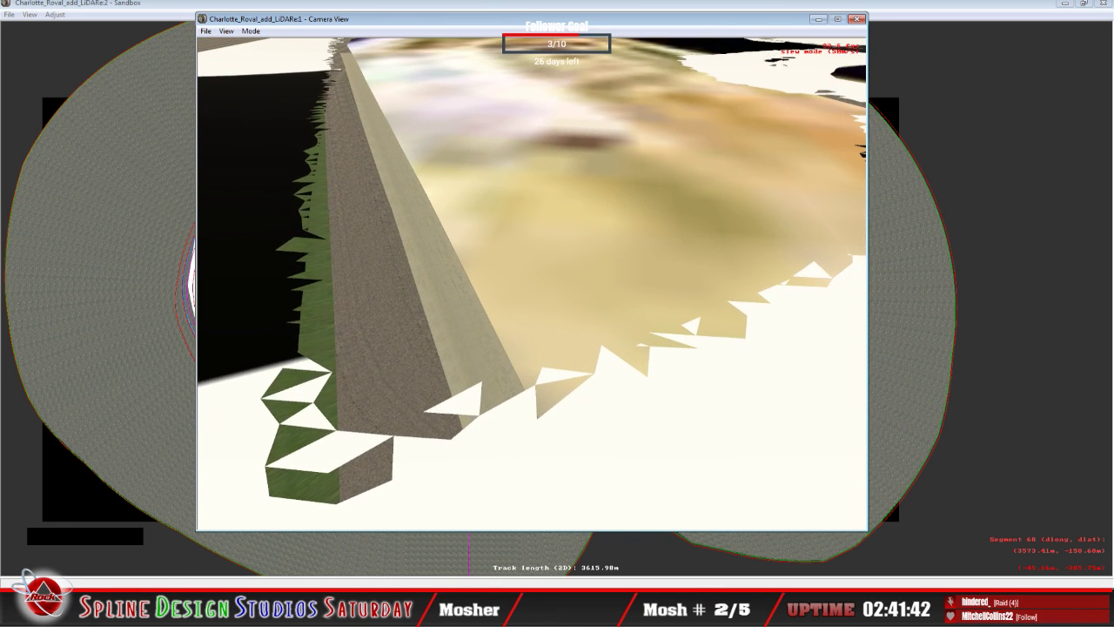
right_drag(377, 246, 359, 308)
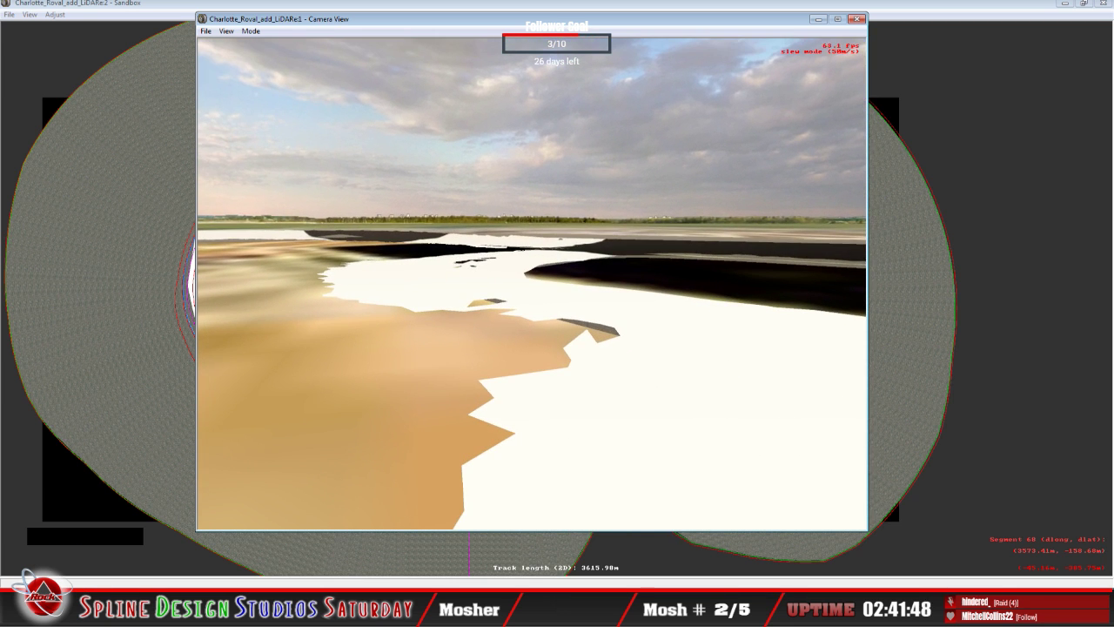
key(space)
Switch to 3ds Max, examine the LiDAR mesh around the infield buildings and the whole oval, and return to Sandbox.
click(479, 383)
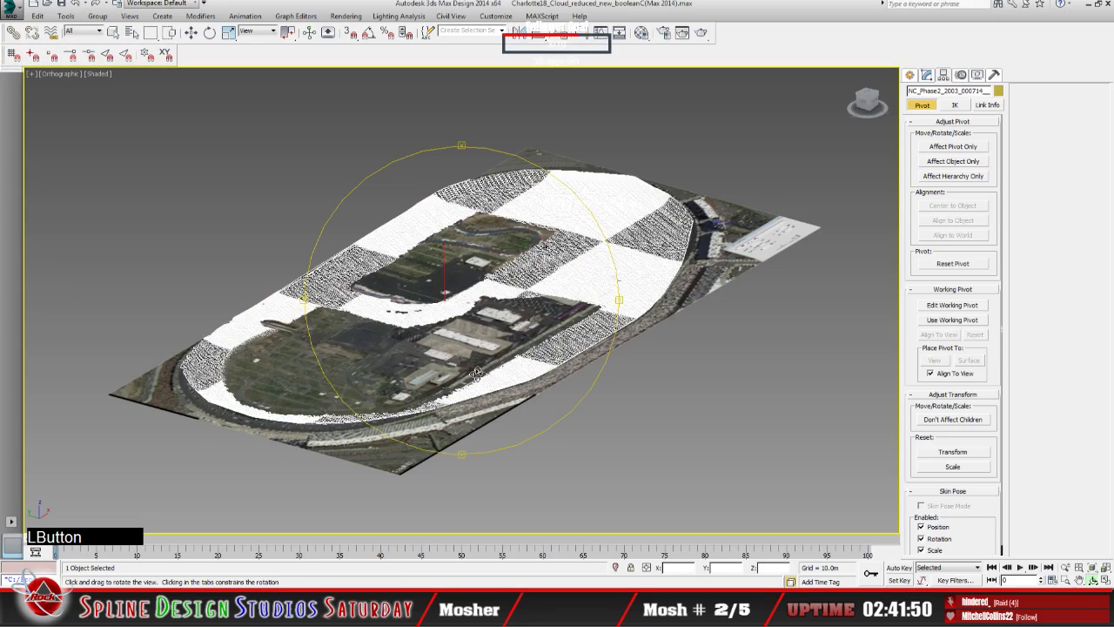
drag(477, 375, 460, 288)
scroll(476, 374, up, 5)
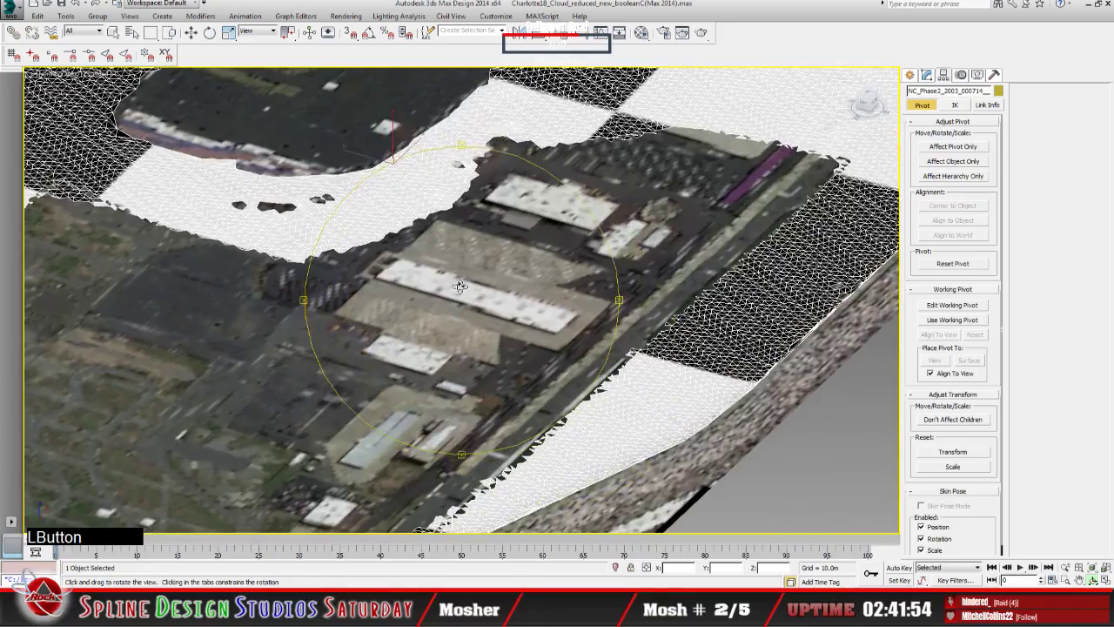
scroll(444, 283, down, 6)
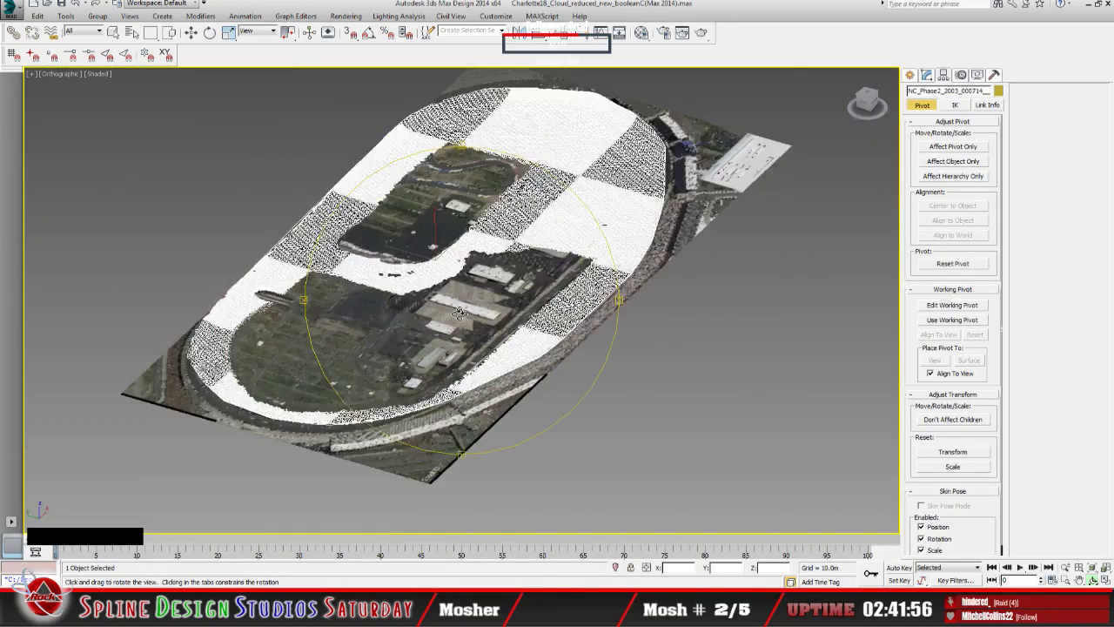
drag(442, 324, 430, 335)
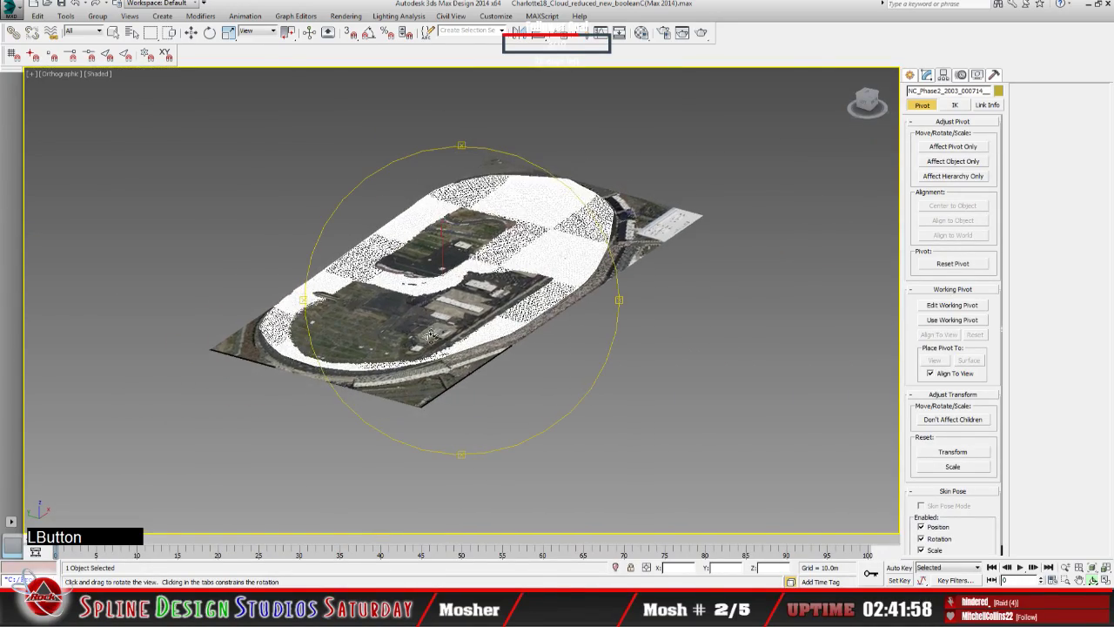
scroll(430, 335, up, 5)
scroll(430, 335, down, 1)
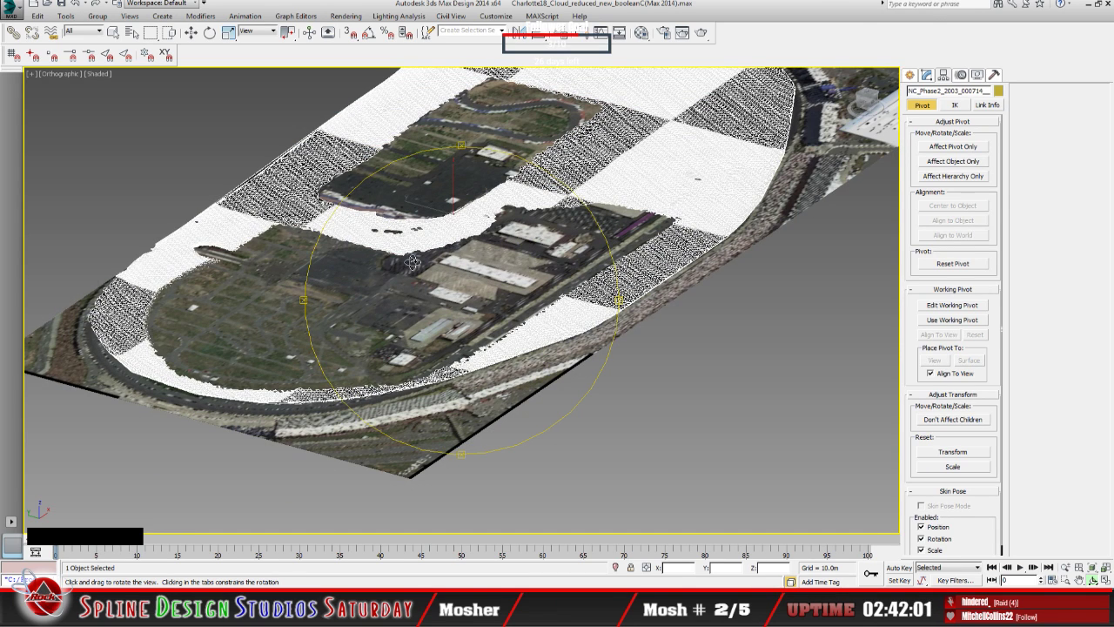
click(418, 588)
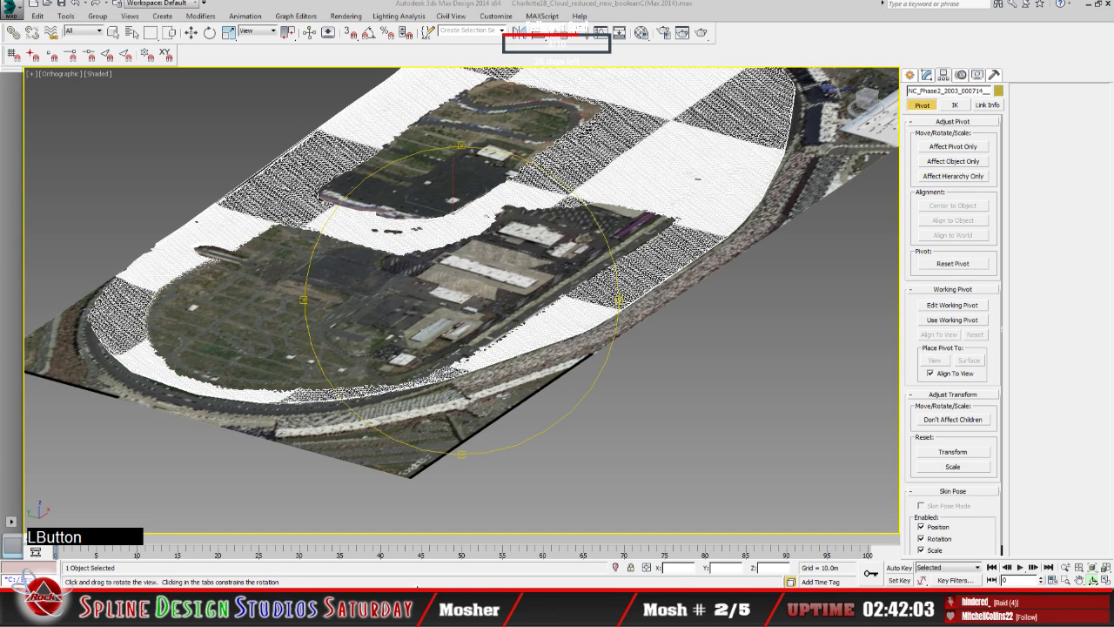
click(431, 564)
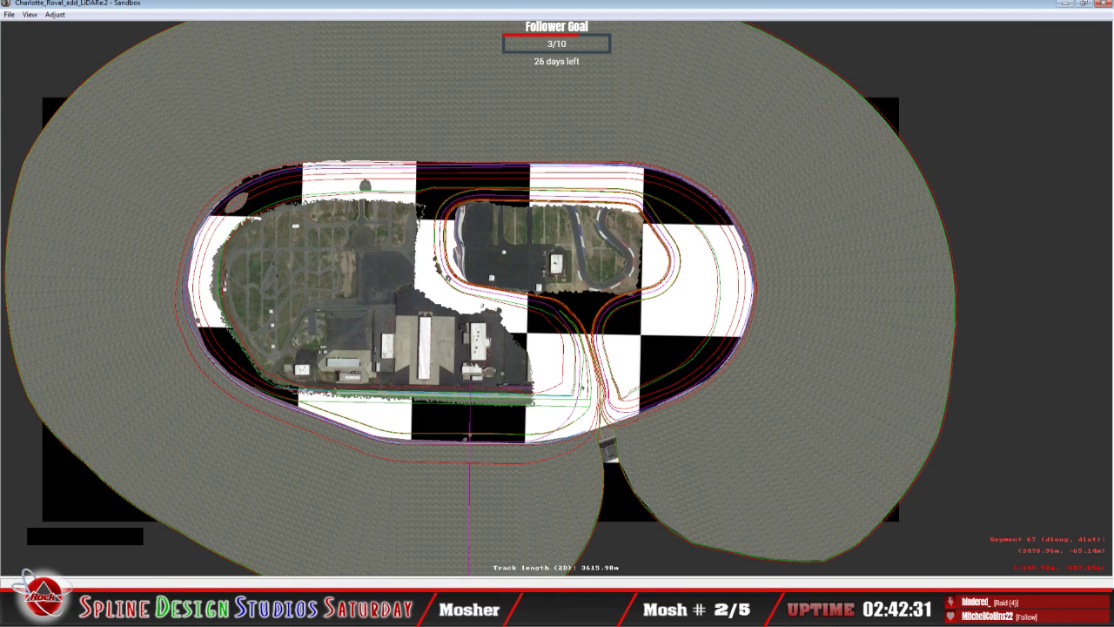
Switch to 3ds Max and examine the trimmed checkered LiDAR mesh against the satellite image from several oblique angles.
key(alt+Tab)
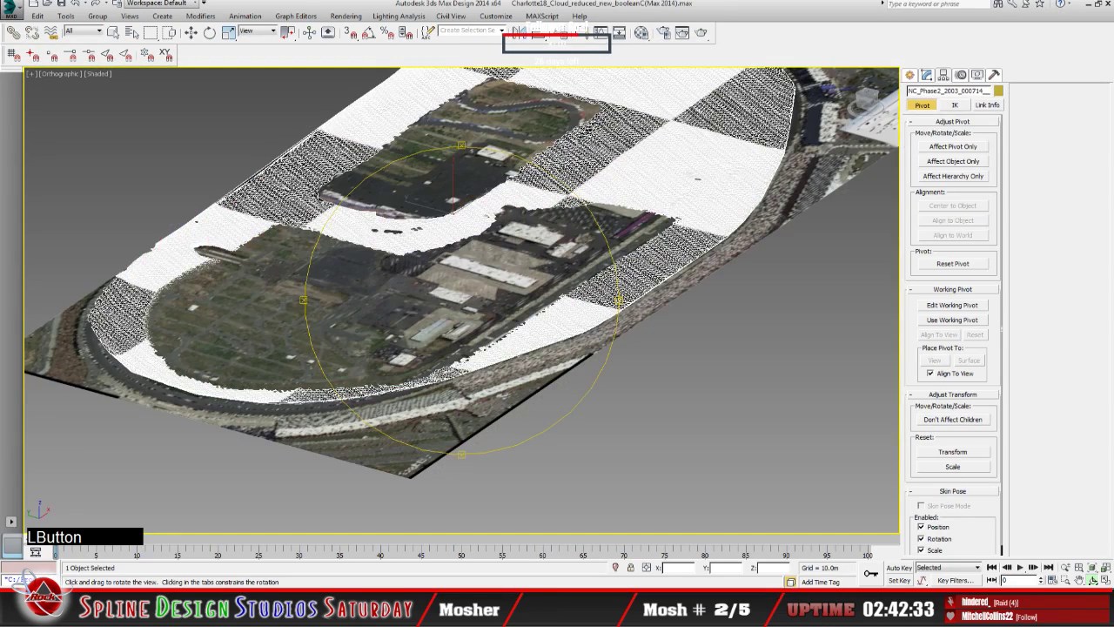
drag(465, 406, 473, 392)
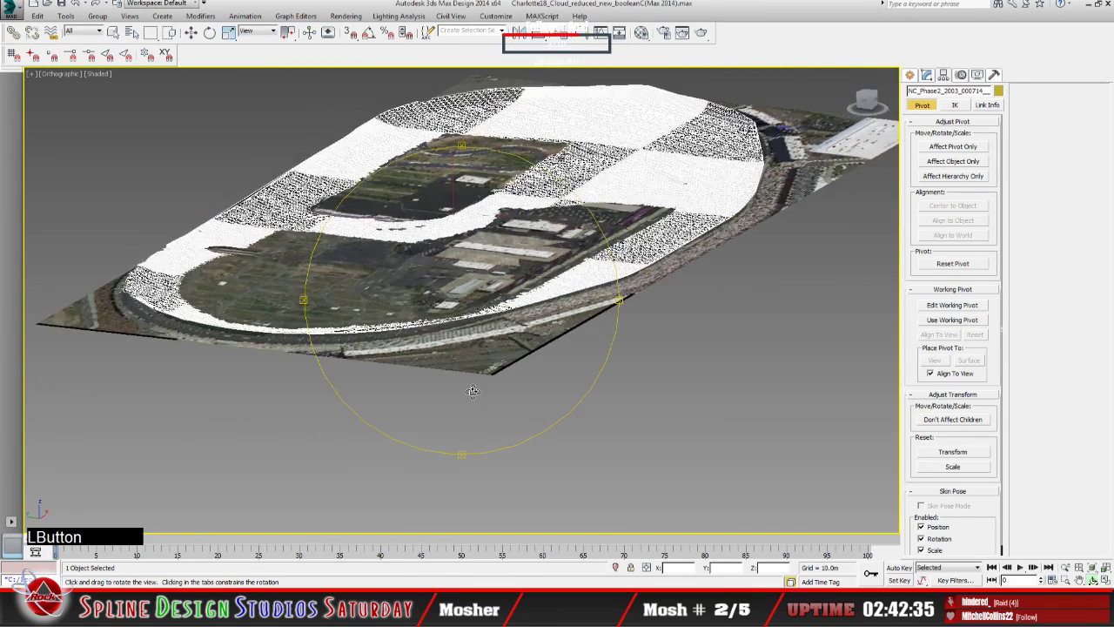
middle_drag(473, 392, 474, 405)
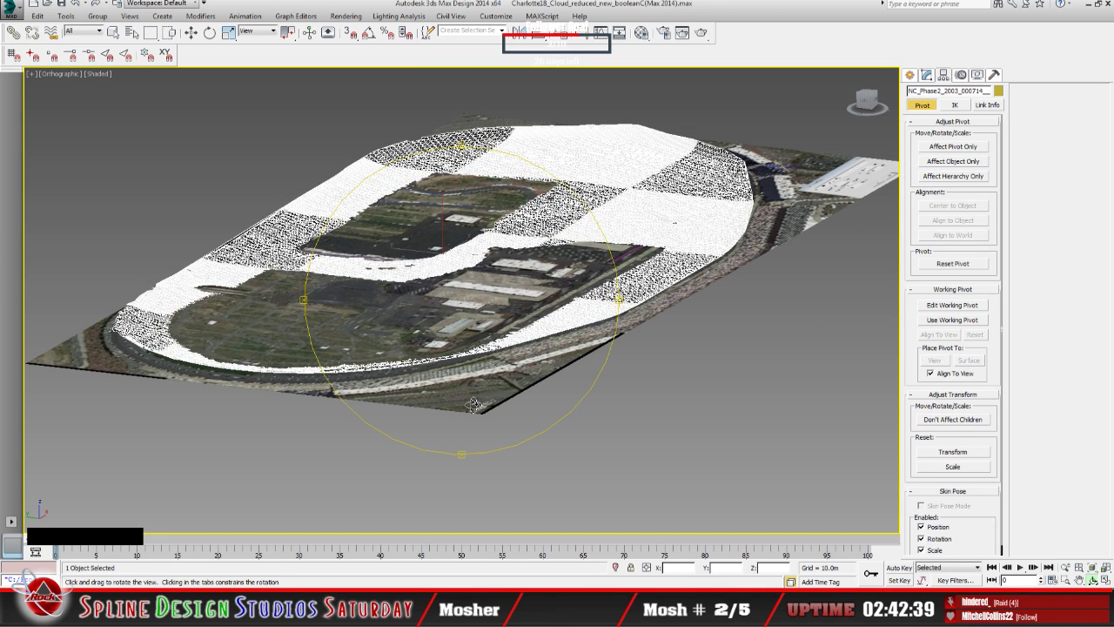
drag(473, 405, 471, 406)
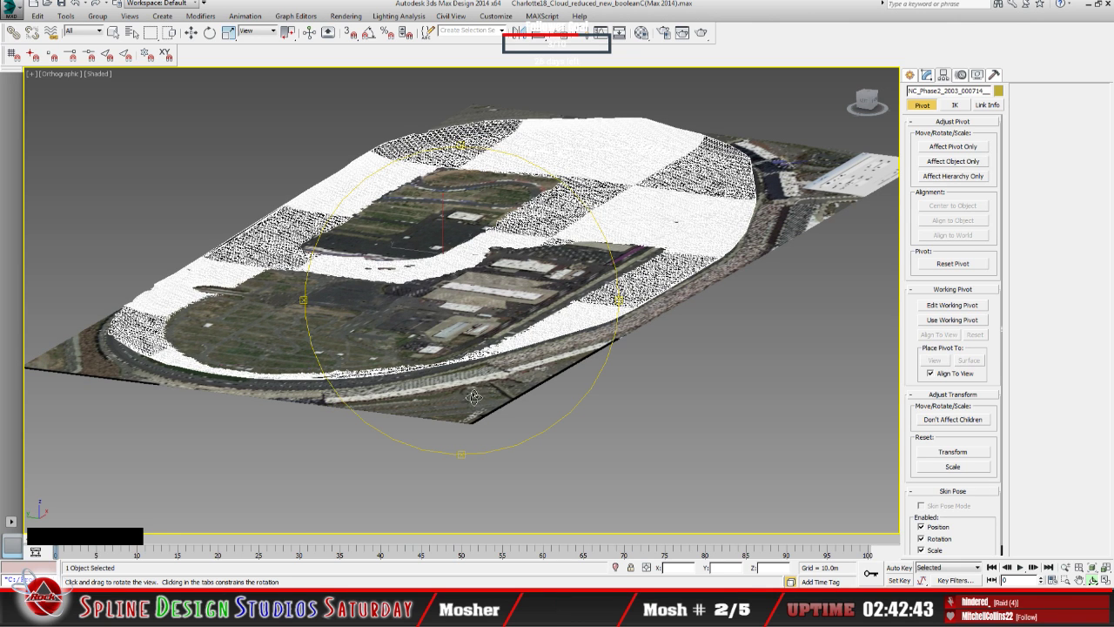
drag(479, 384, 502, 298)
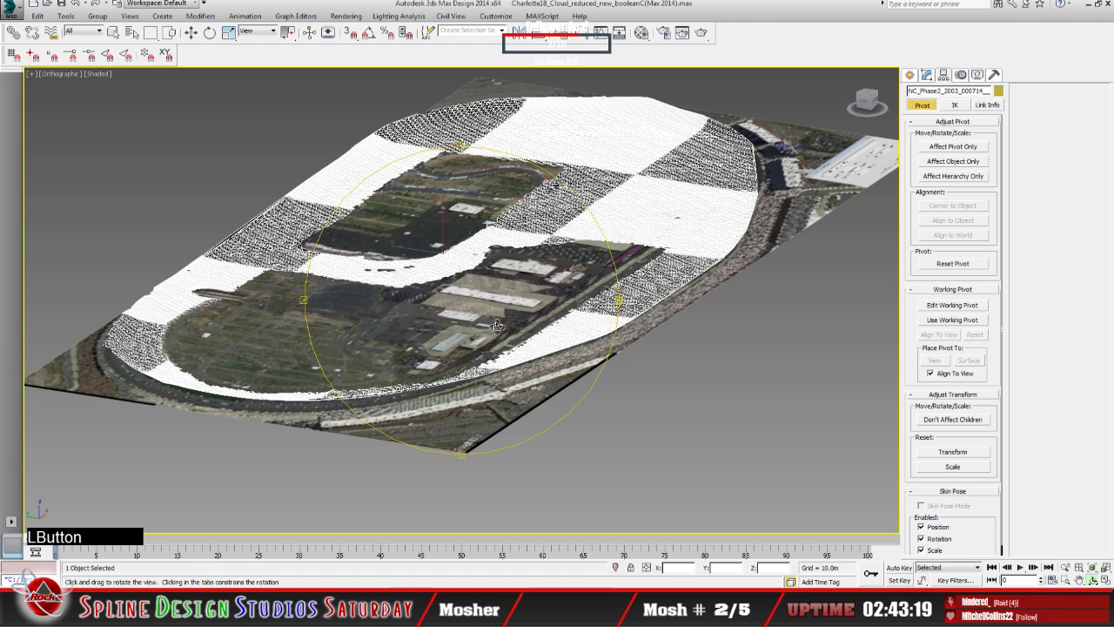
drag(498, 327, 494, 325)
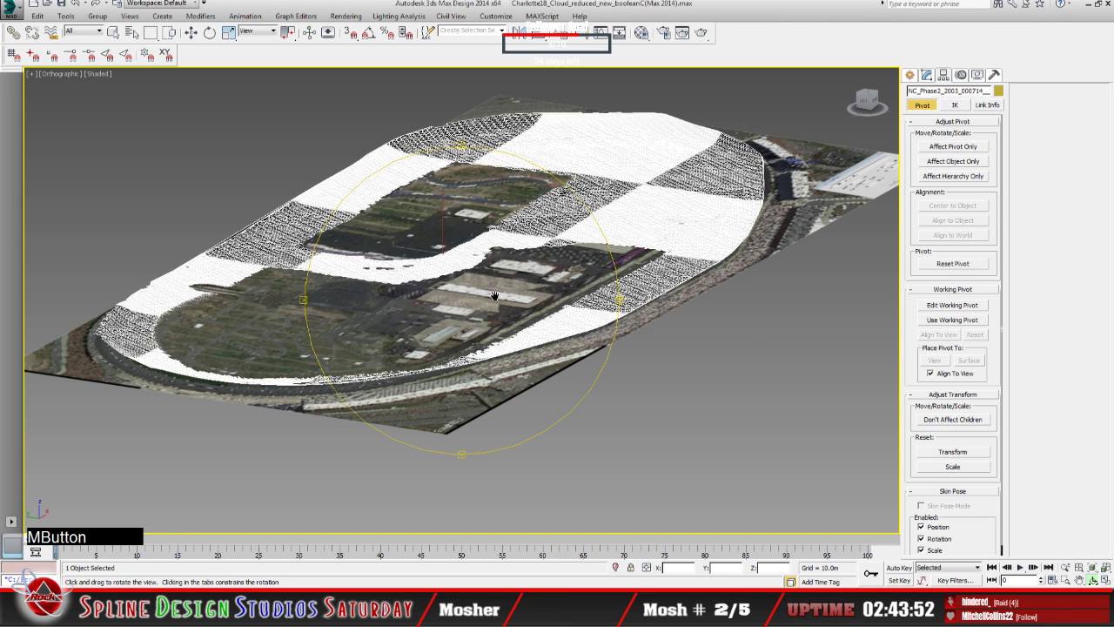
alt+middle_drag(494, 297, 502, 311)
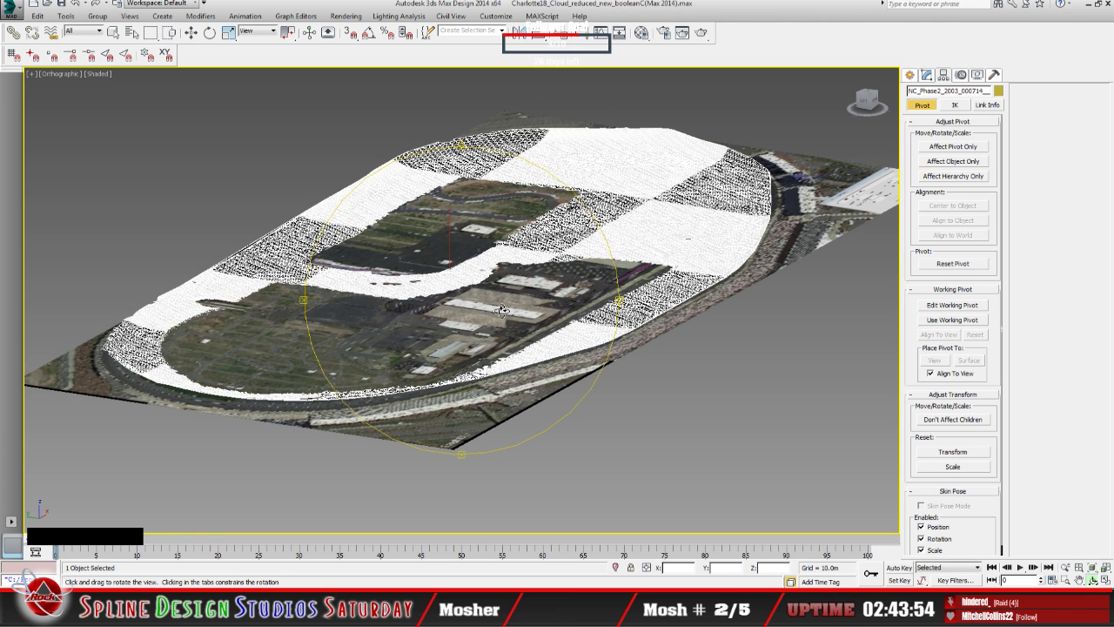
Check the scene's list of hidden objects for anything to unhide, and close it without unhiding anything.
right_click(460, 307)
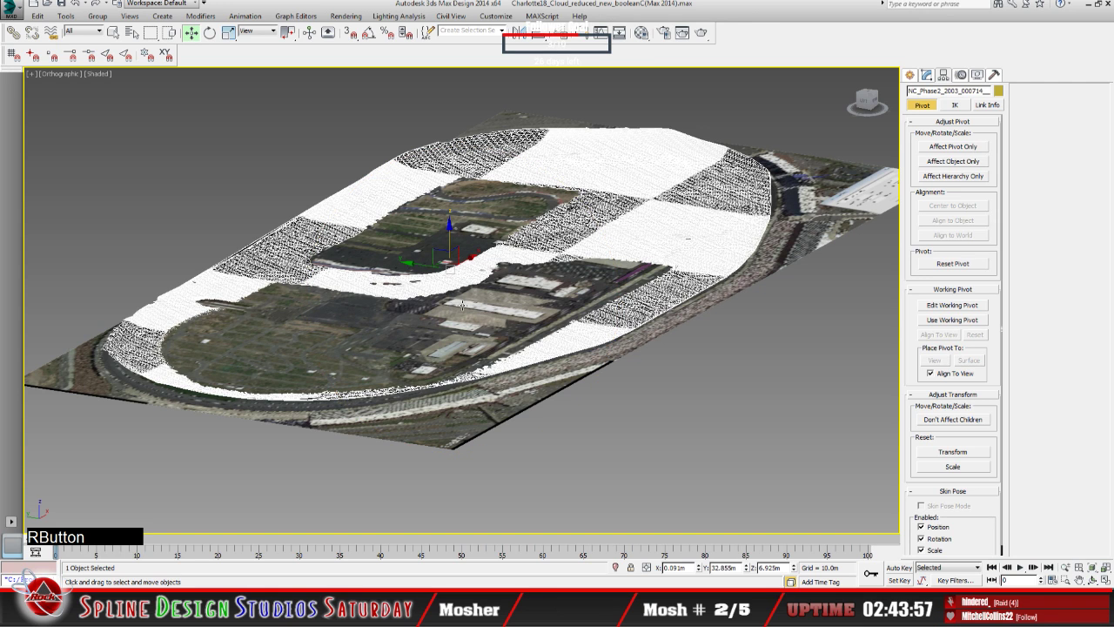
click(495, 252)
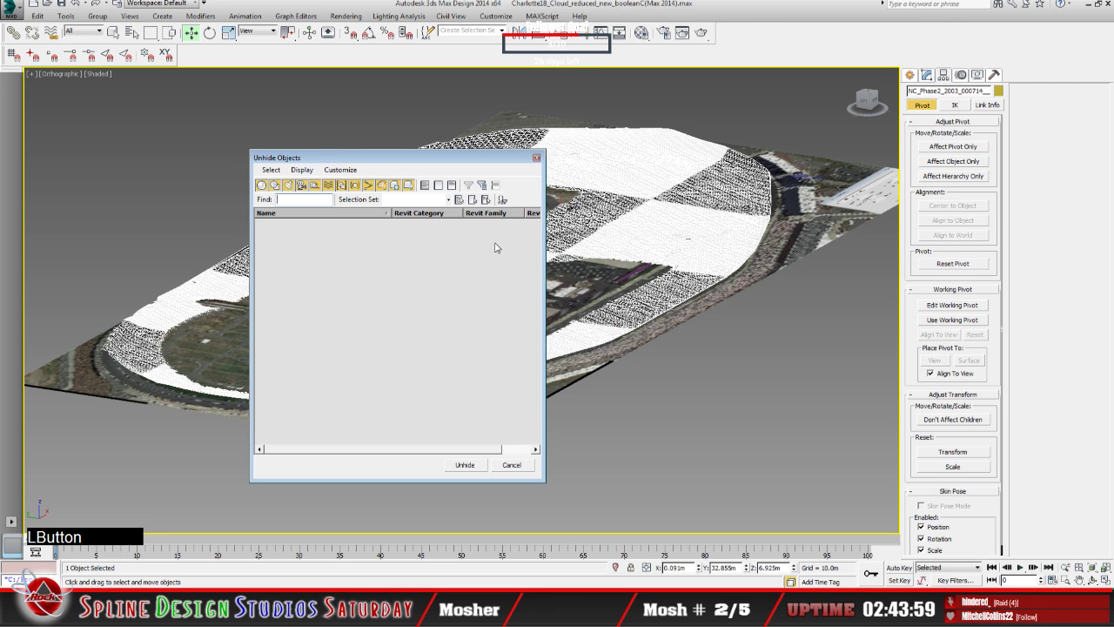
click(514, 465)
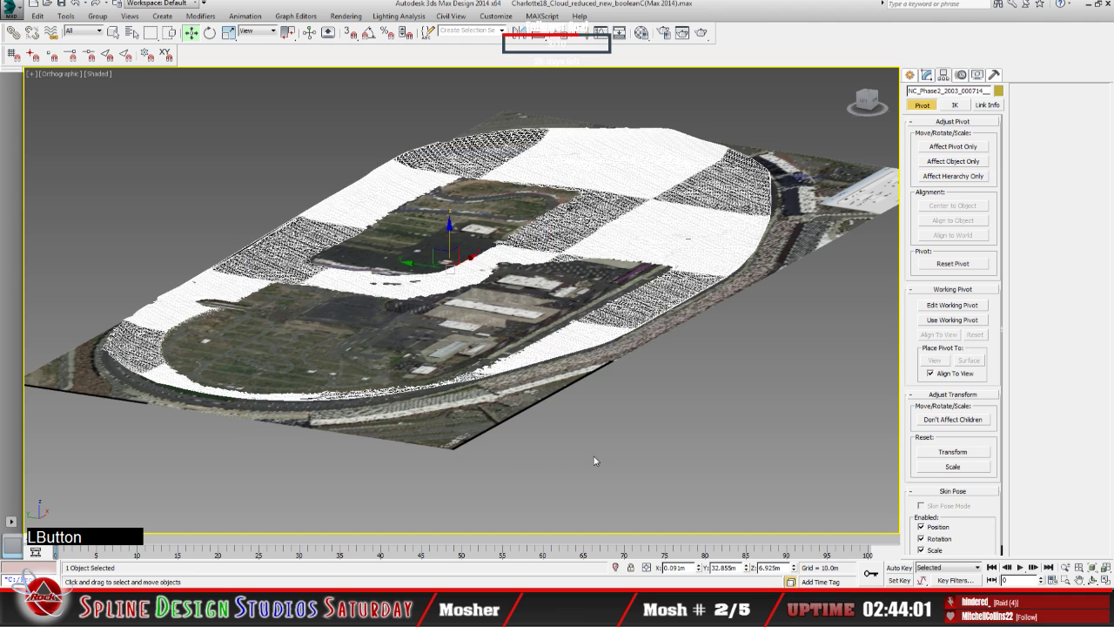
right_click(602, 454)
click(621, 402)
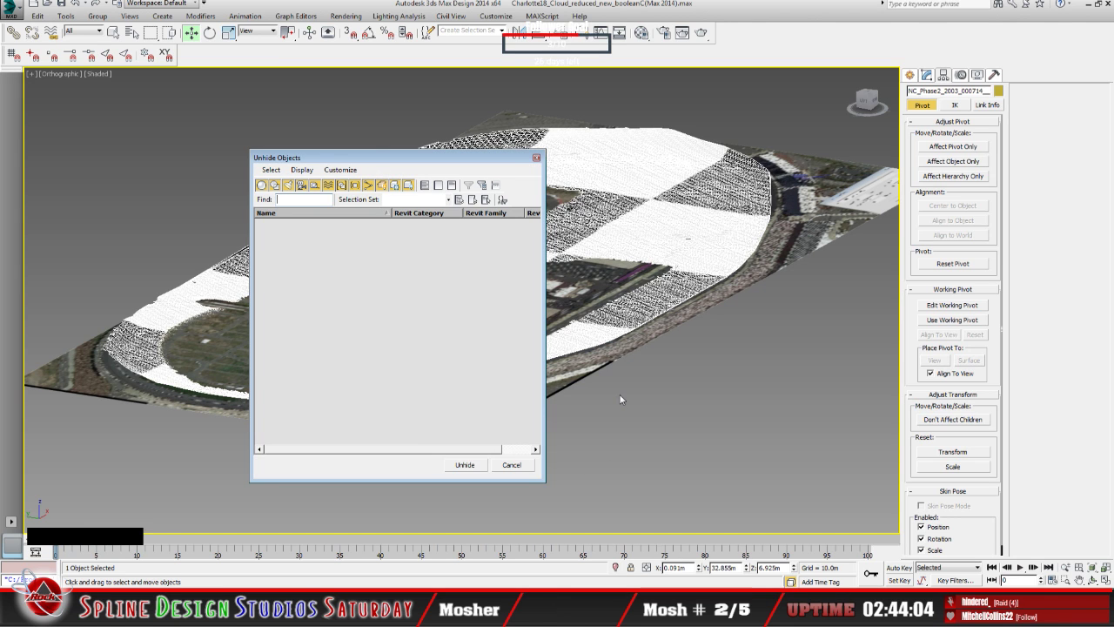
click(519, 465)
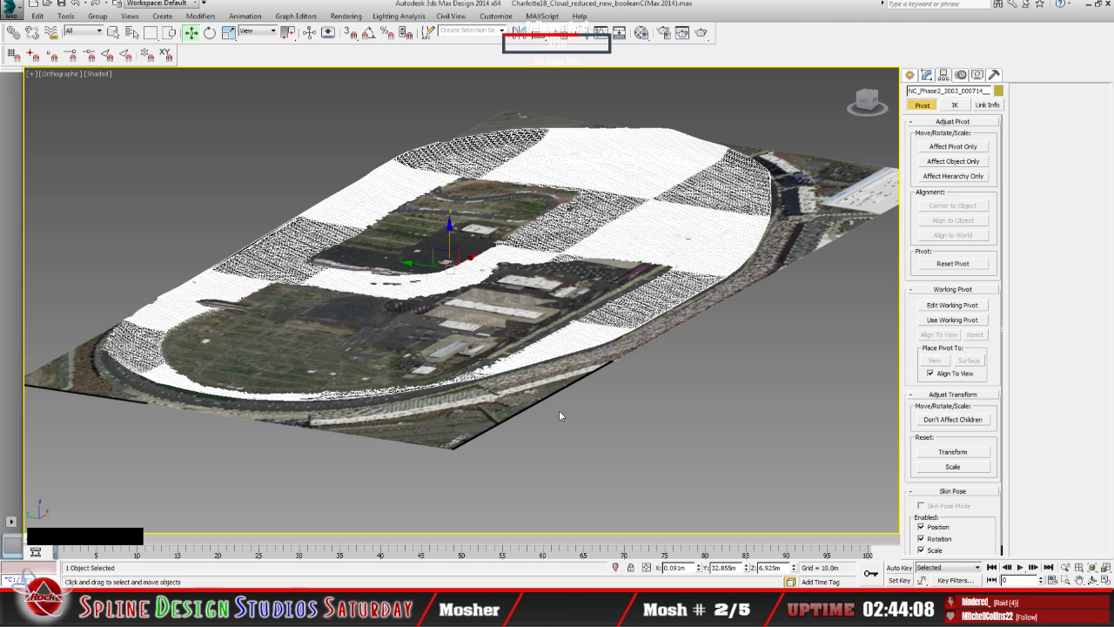
Reset 3ds Max to an empty scene, discarding the changes to the current Charlotte file.
click(11, 10)
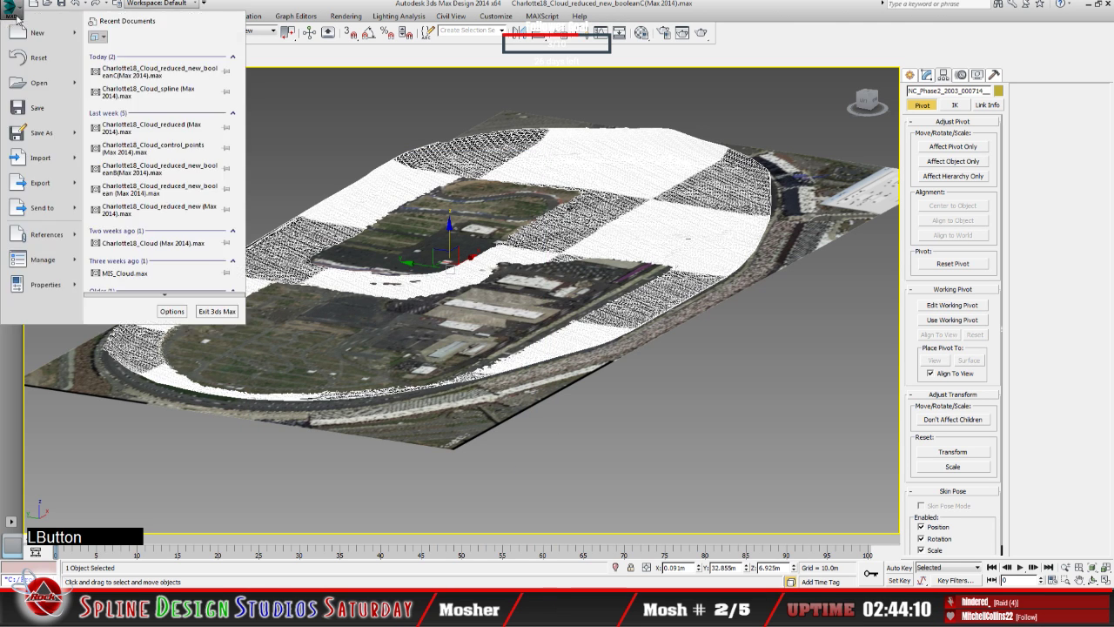
click(40, 58)
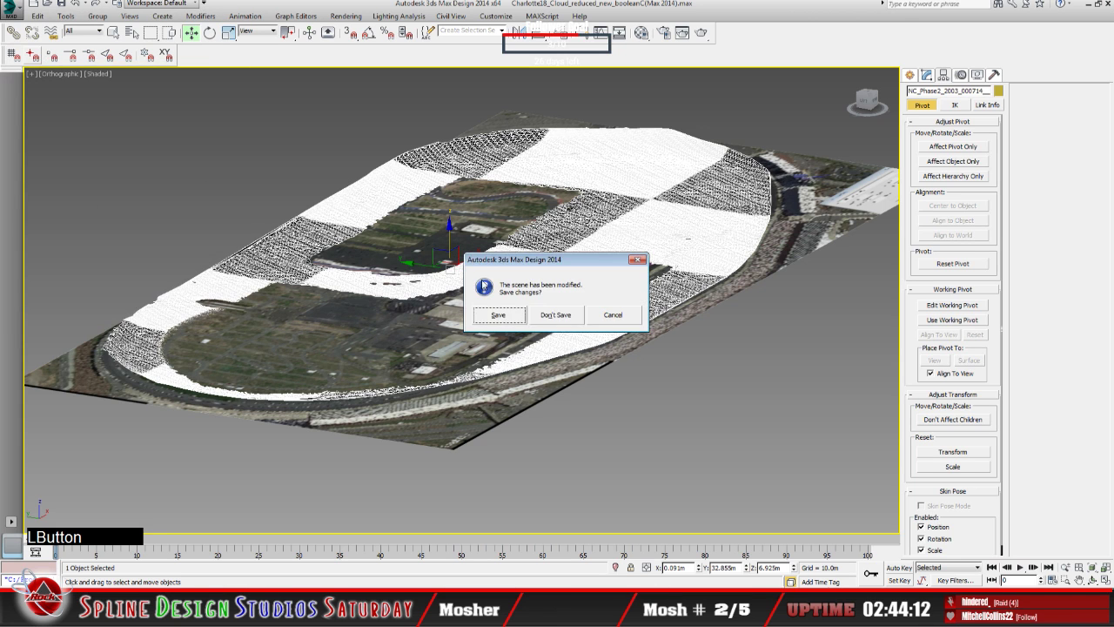
click(555, 316)
click(526, 317)
Open the scene Charlotte18_Cloud_spline (Max 2014) from the 2018 folder of Charlotte items, under NR2003 3D mesh items on drive D.
click(11, 11)
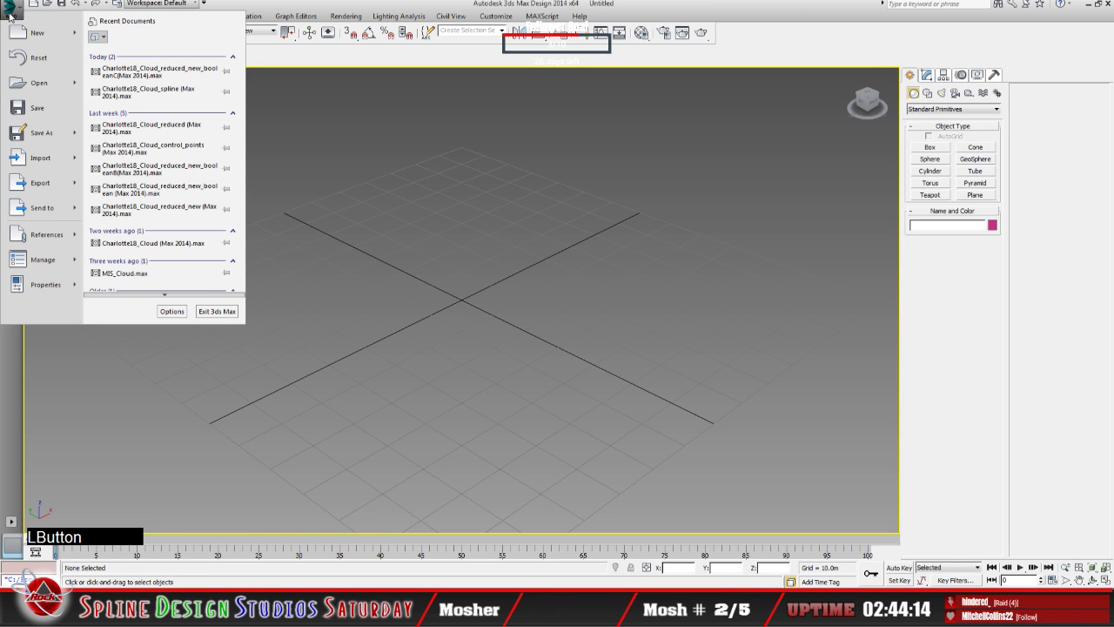
click(44, 88)
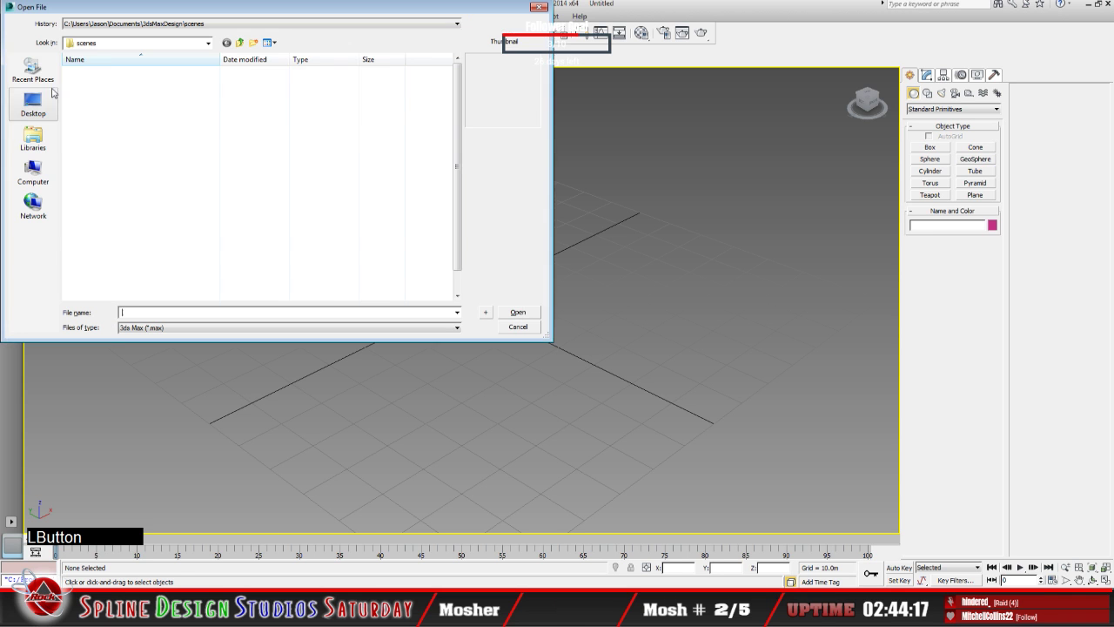
click(207, 44)
click(109, 92)
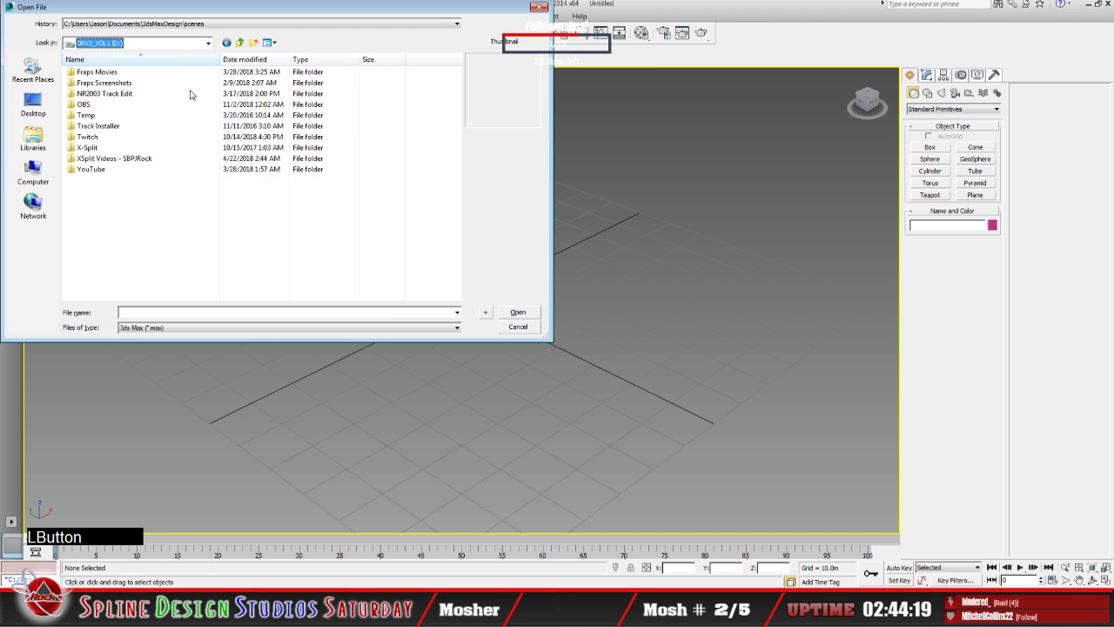
double_click(130, 94)
double_click(129, 96)
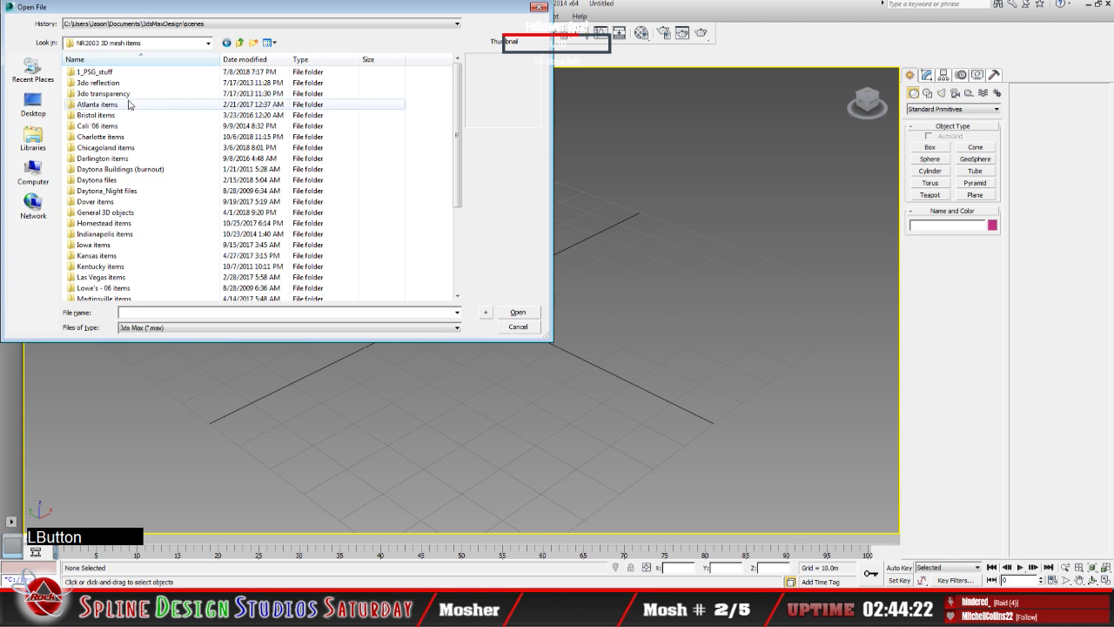
double_click(103, 137)
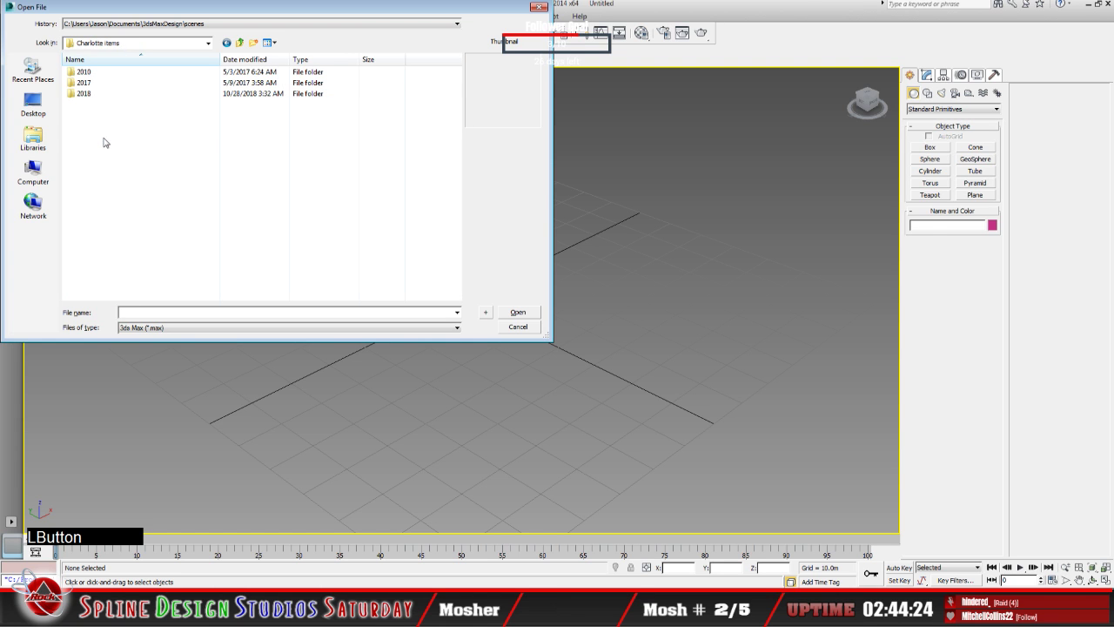
double_click(85, 94)
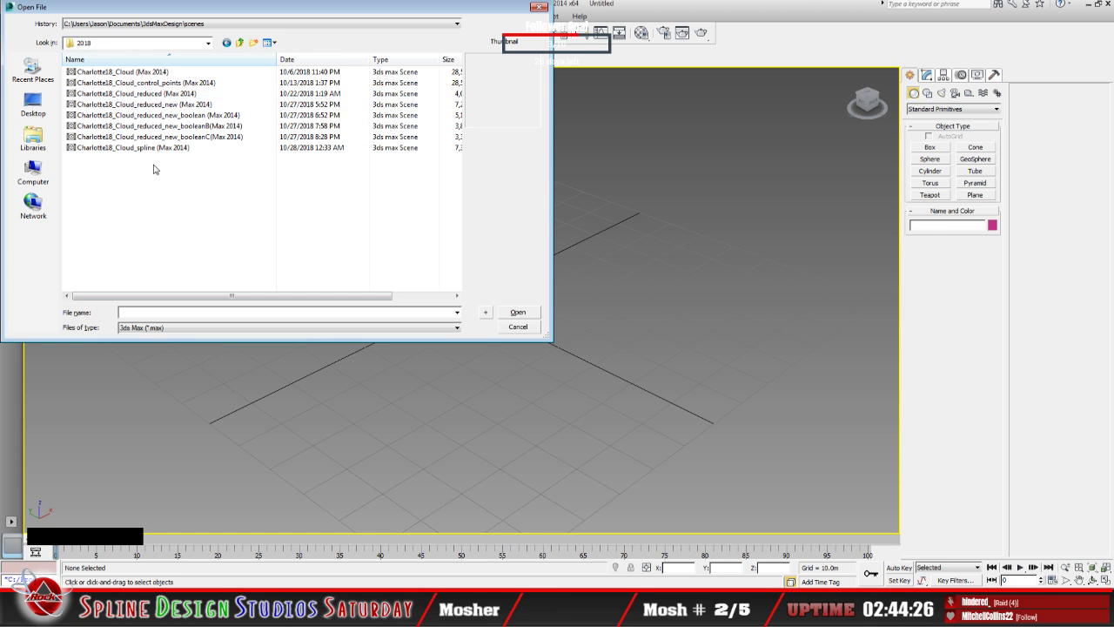
click(130, 147)
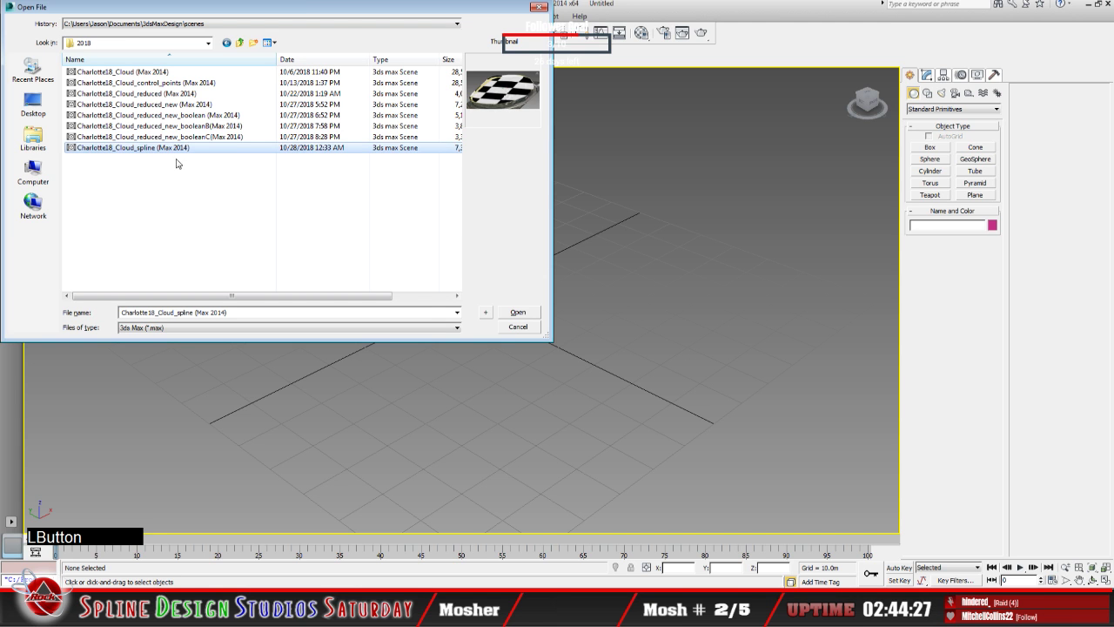
click(517, 312)
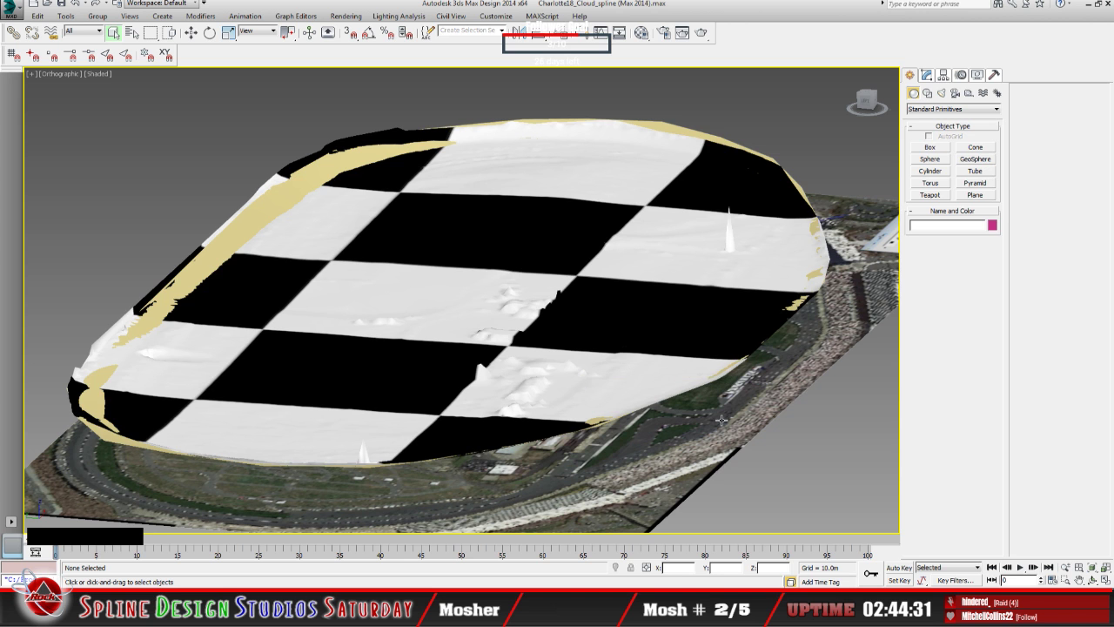
Examine the full checkered cloud mesh over the satellite image, including a close look at the bumps above the infield buildings.
click(1093, 579)
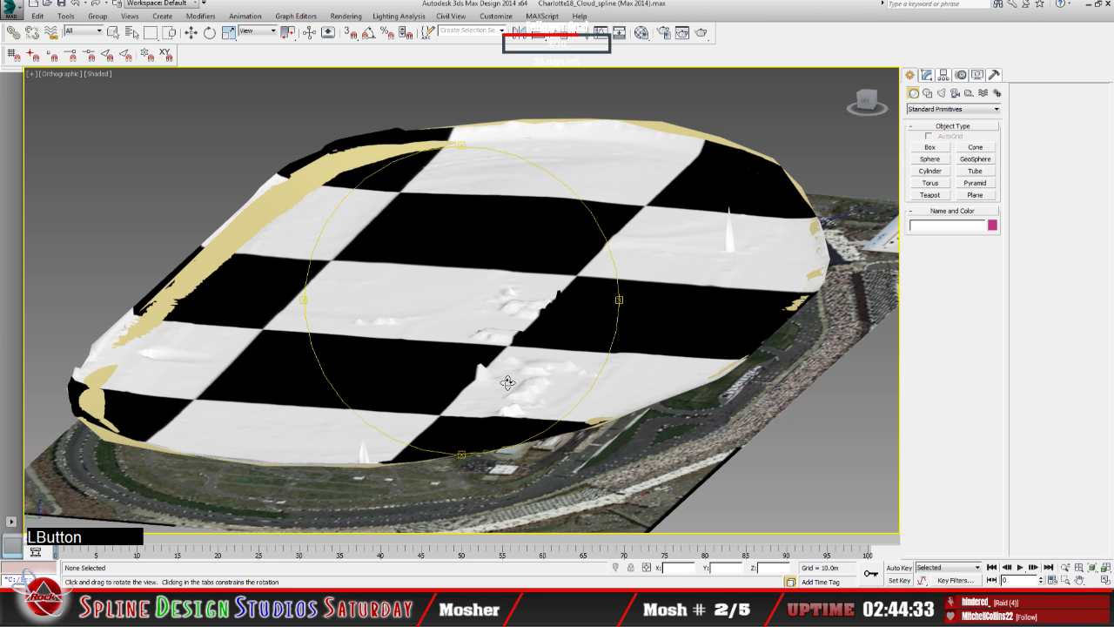
mouse_move(505, 378)
mouse_down()
mouse_move(522, 383)
mouse_move(496, 382)
mouse_up()
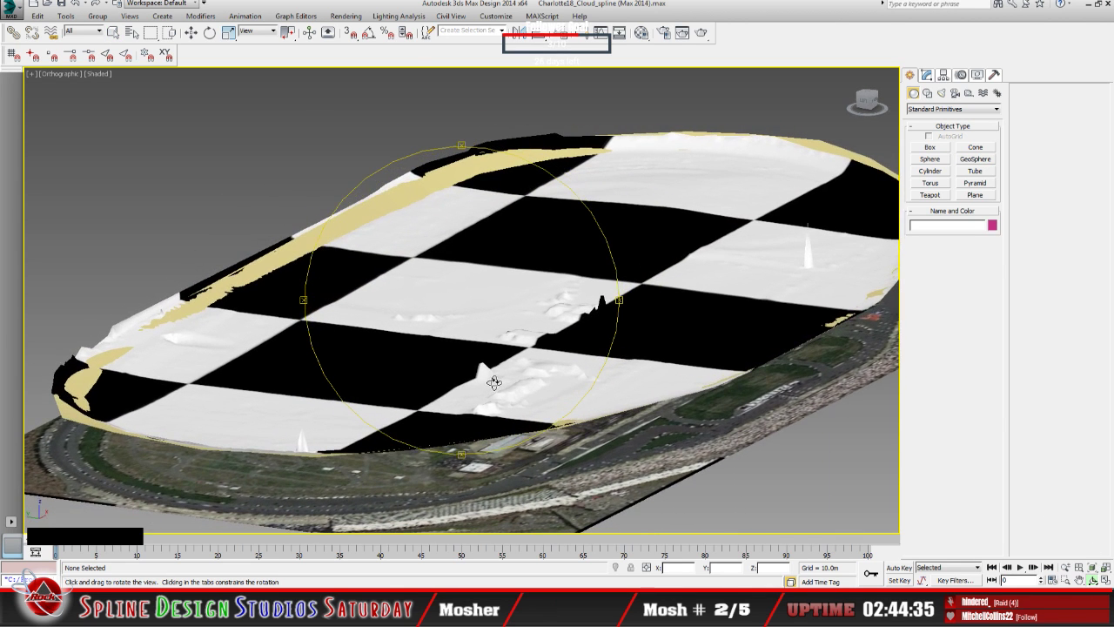
middle_drag(495, 378, 470, 385)
scroll(470, 385, down, 3)
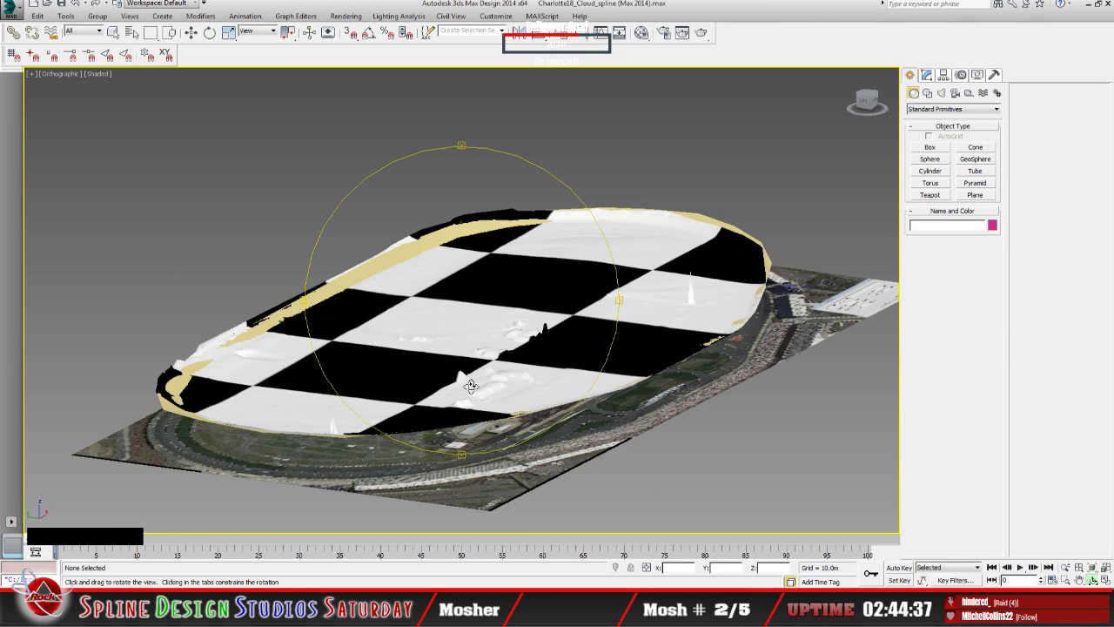
drag(406, 373, 370, 340)
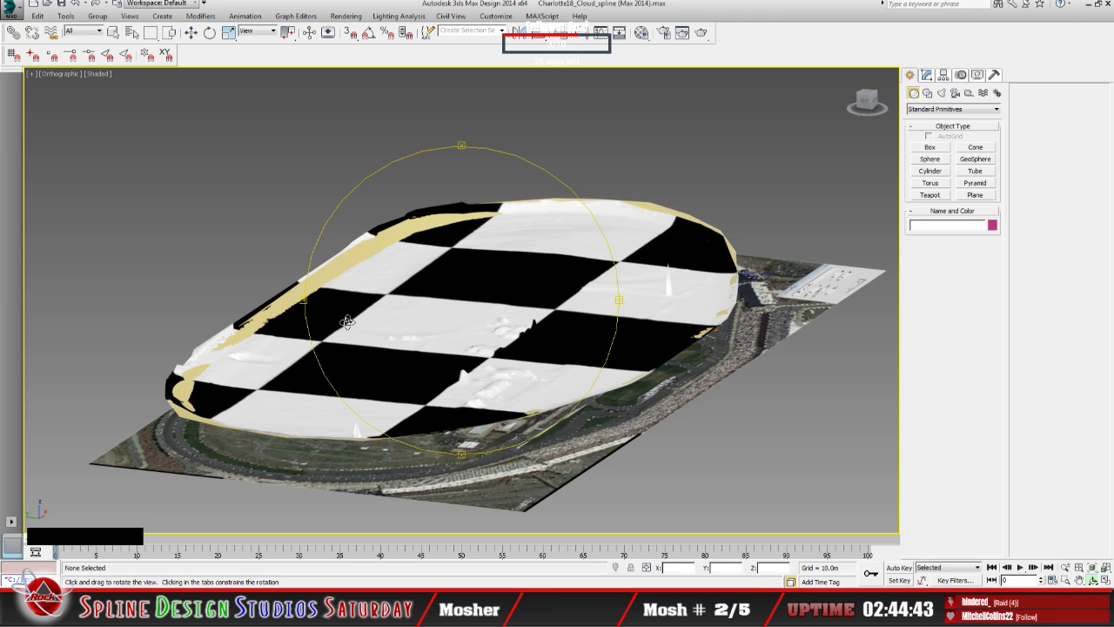
click(393, 412)
scroll(499, 388, up, 5)
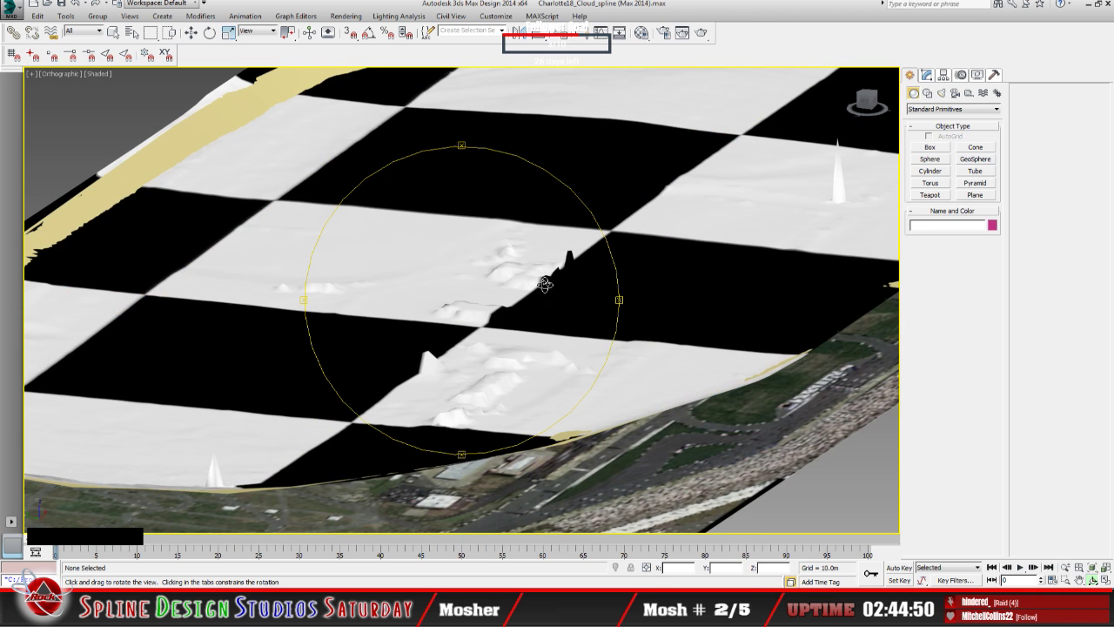
scroll(513, 340, down, 5)
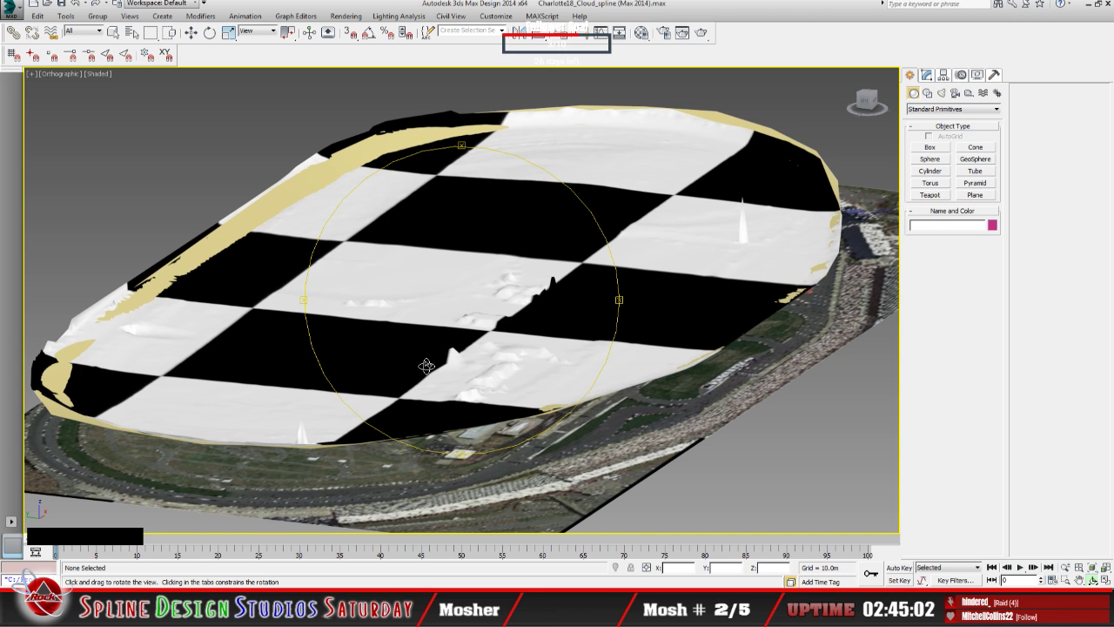
Examine the tan areas along the oval's edge and the spikes in the checkered mesh from low and high angles.
drag(426, 367, 425, 365)
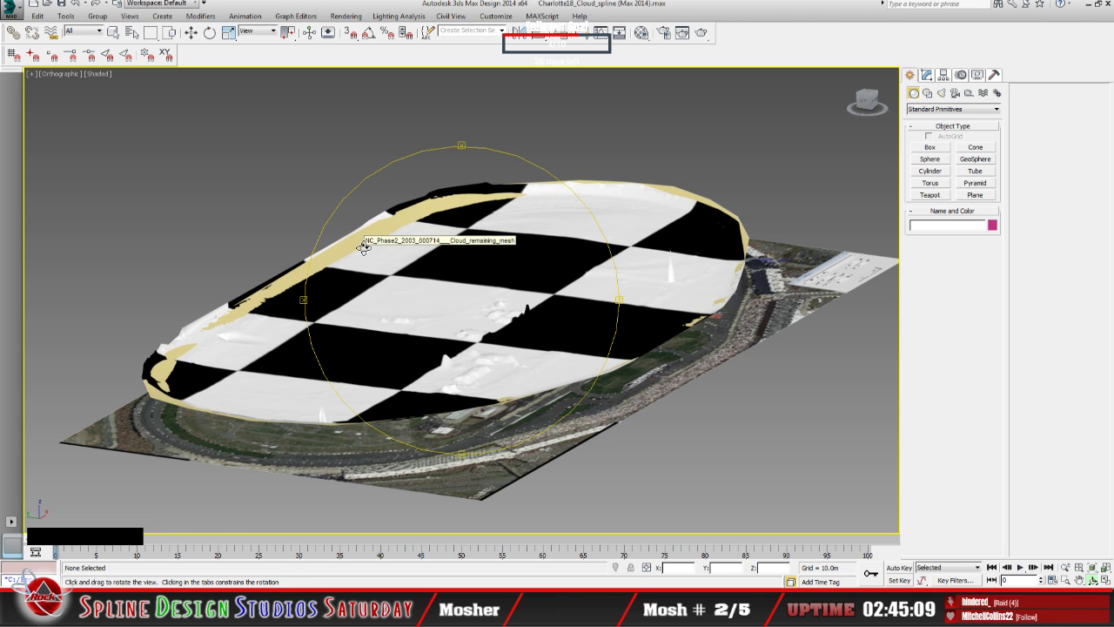
drag(409, 277, 422, 280)
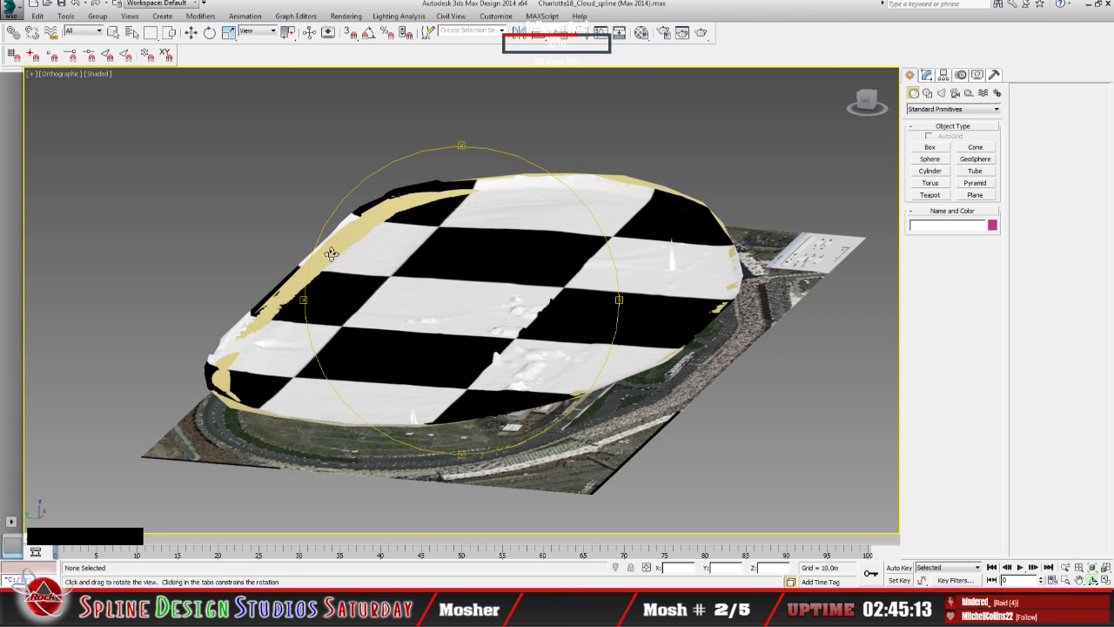
drag(395, 291, 393, 293)
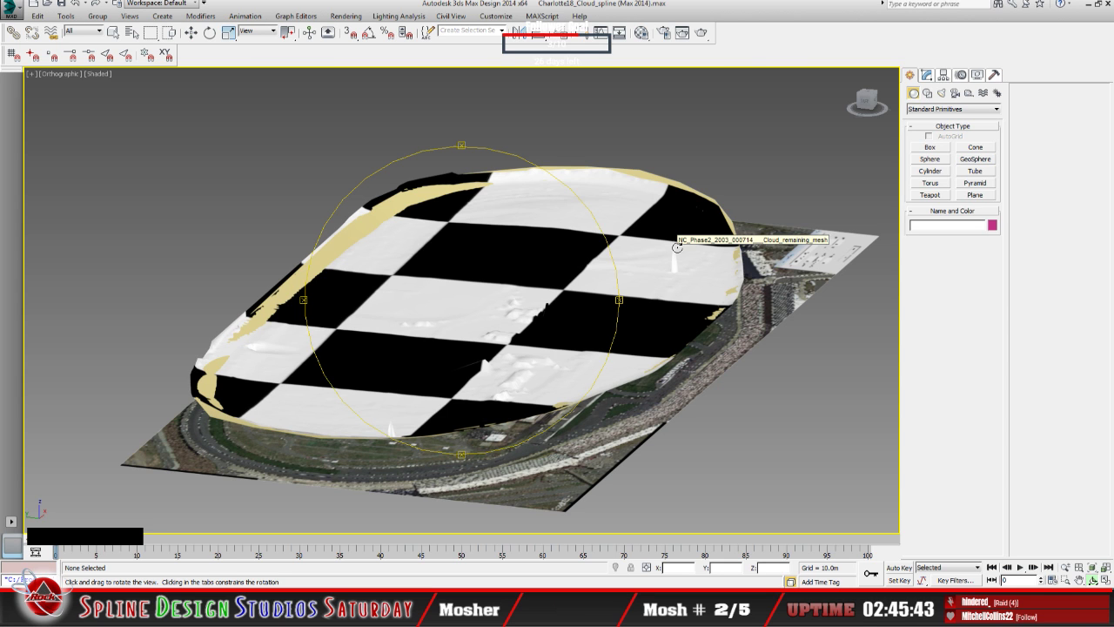
mouse_move(423, 363)
mouse_down()
mouse_move(436, 363)
mouse_move(418, 363)
mouse_up()
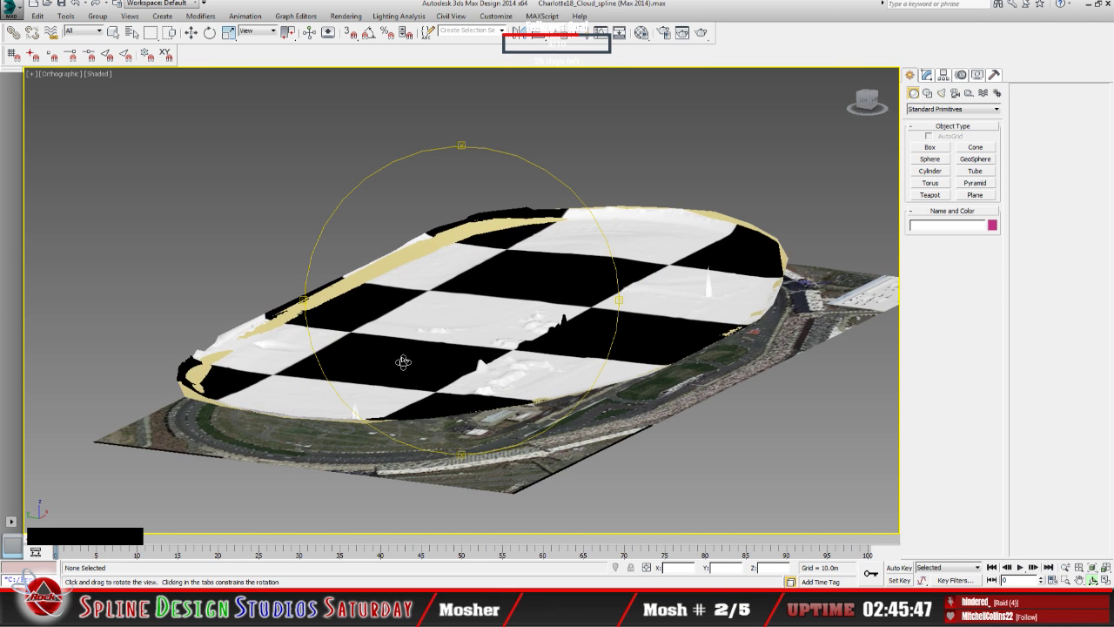
click(484, 343)
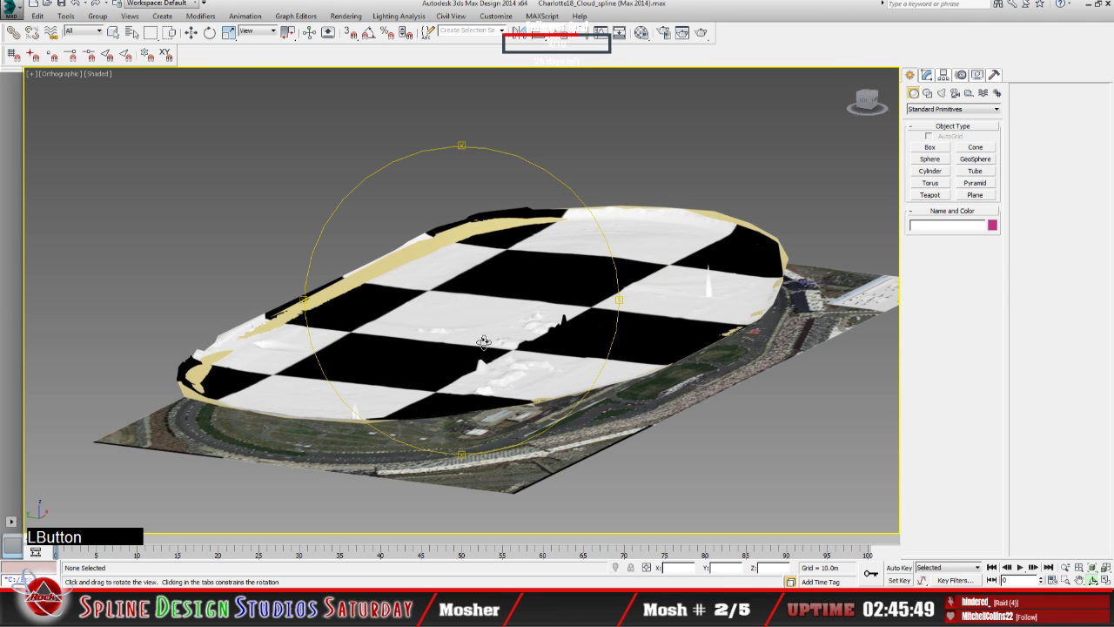
drag(484, 343, 504, 342)
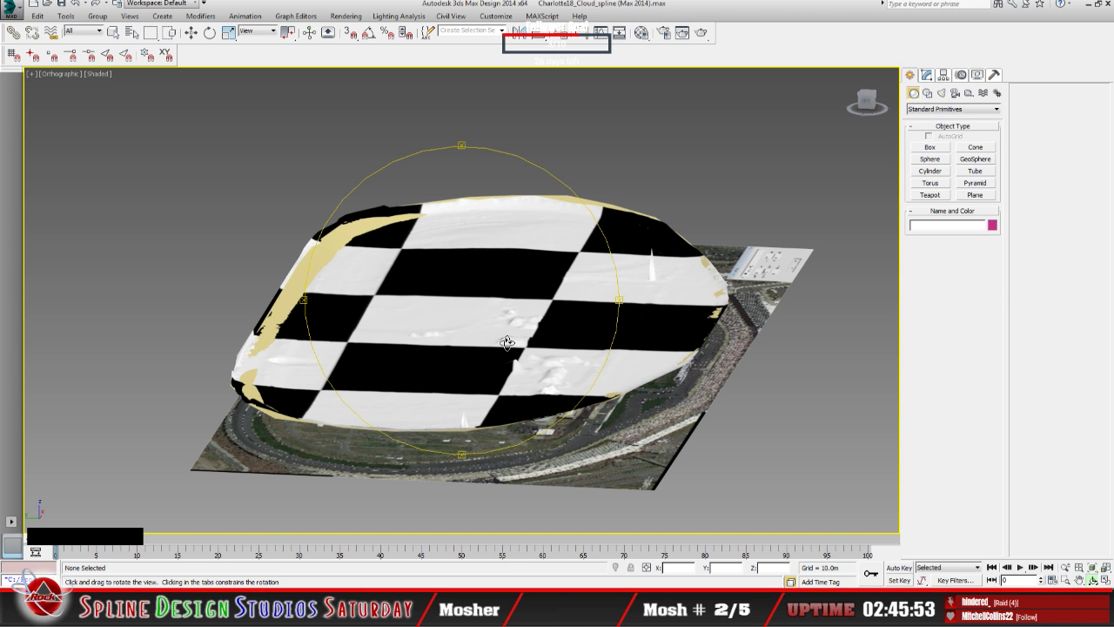
click(506, 345)
drag(505, 345, 512, 345)
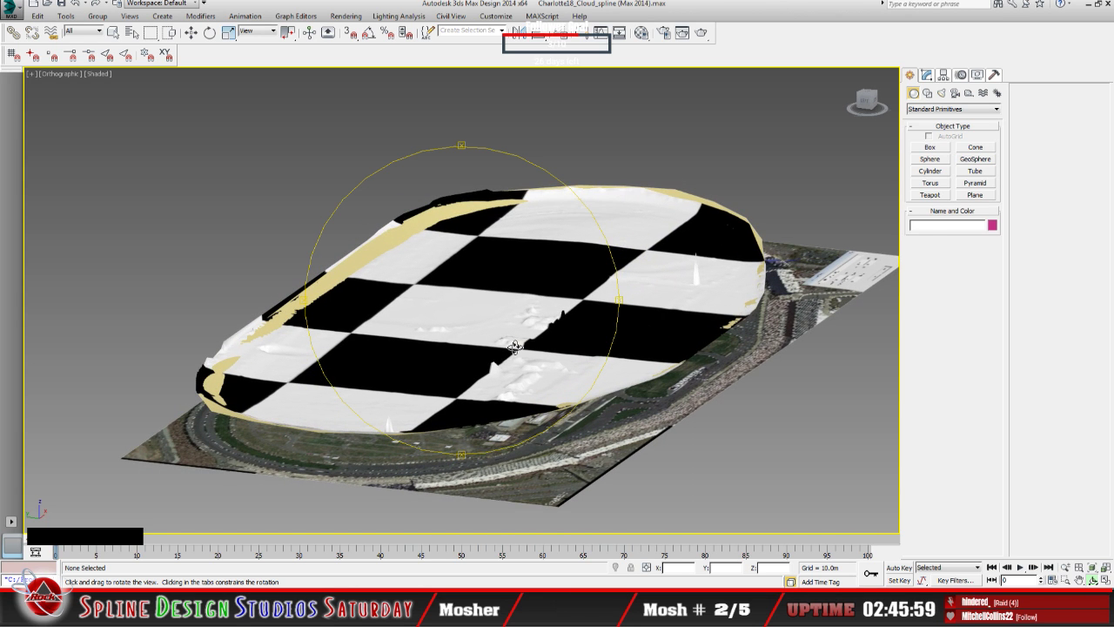
drag(515, 346, 521, 346)
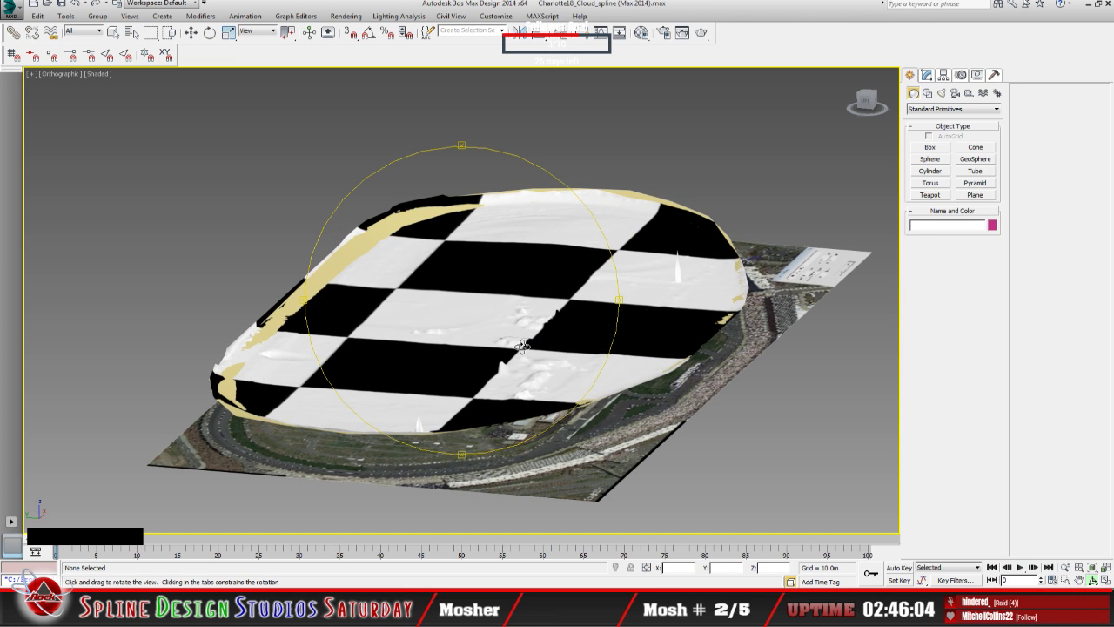
drag(522, 347, 519, 349)
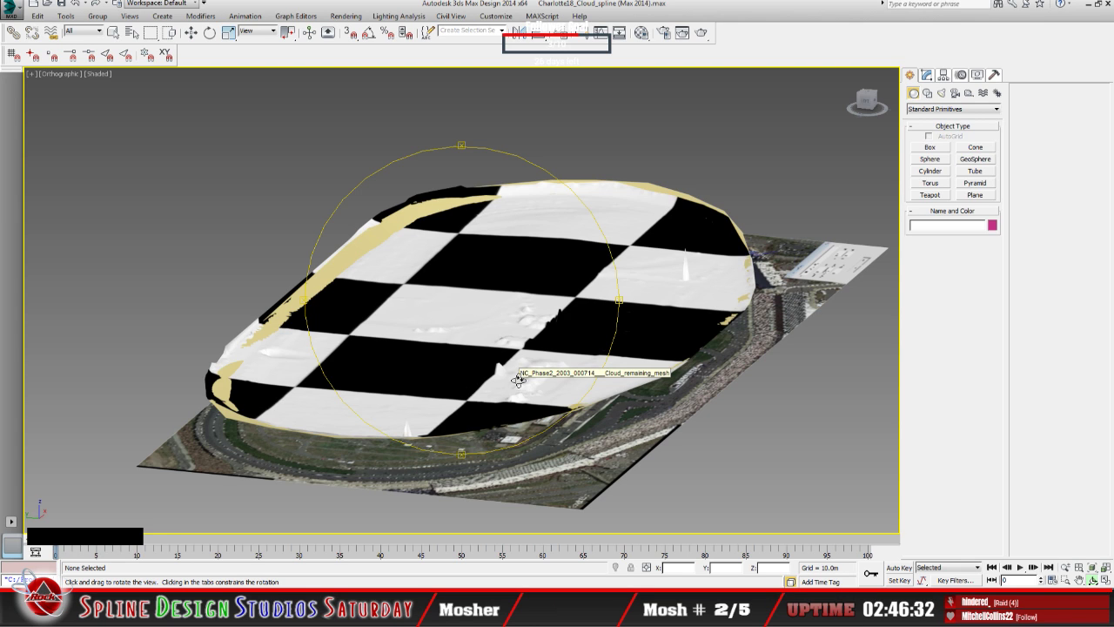
drag(519, 383, 481, 395)
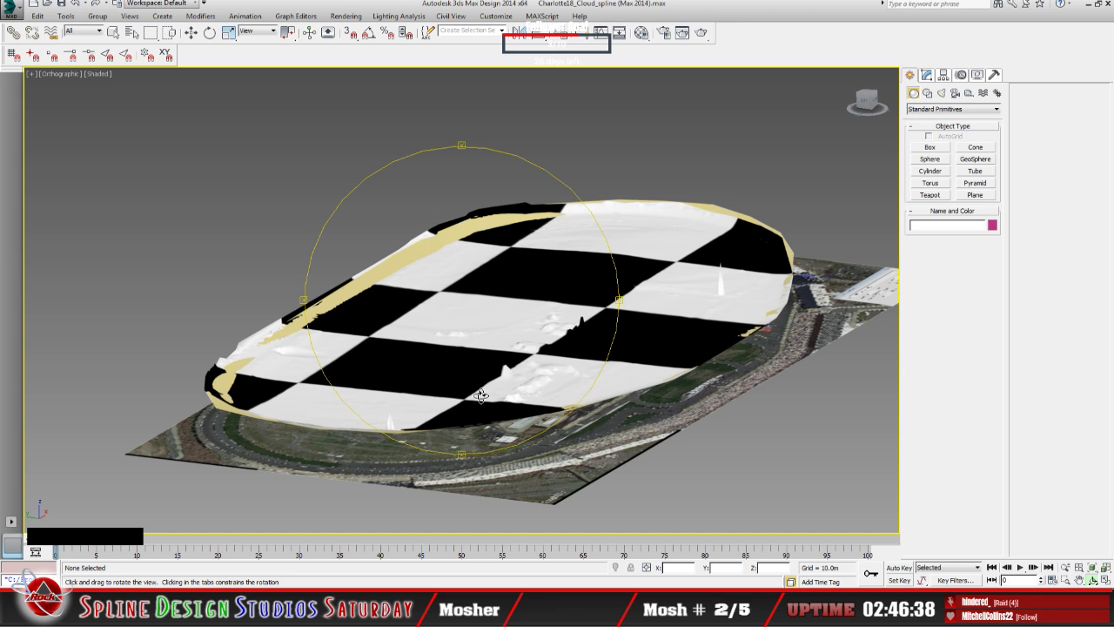
drag(481, 396, 481, 377)
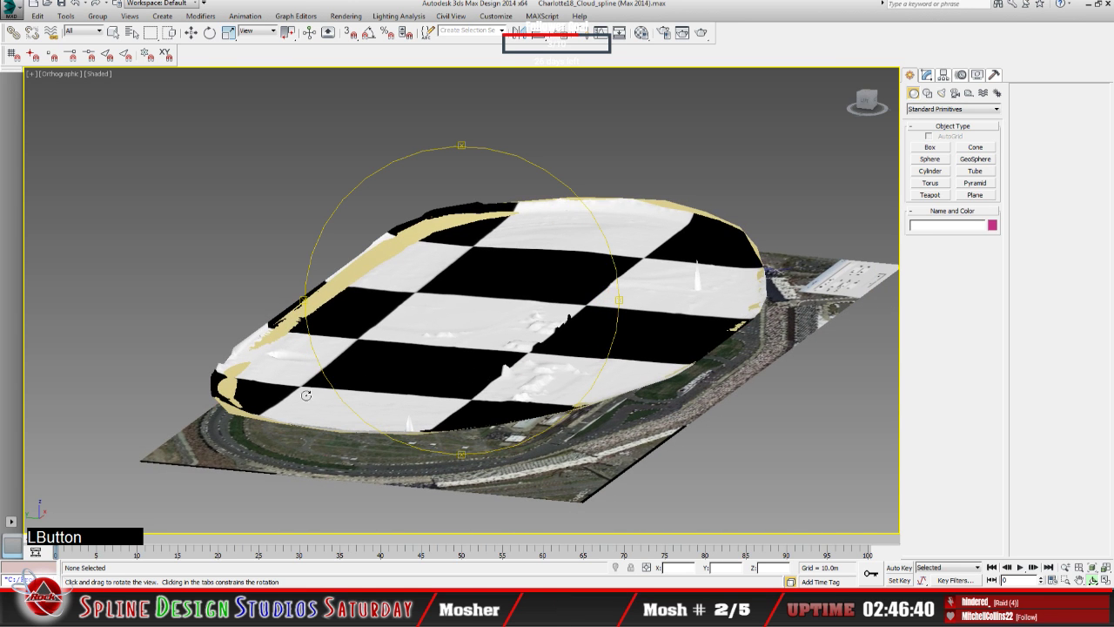
drag(432, 412, 422, 417)
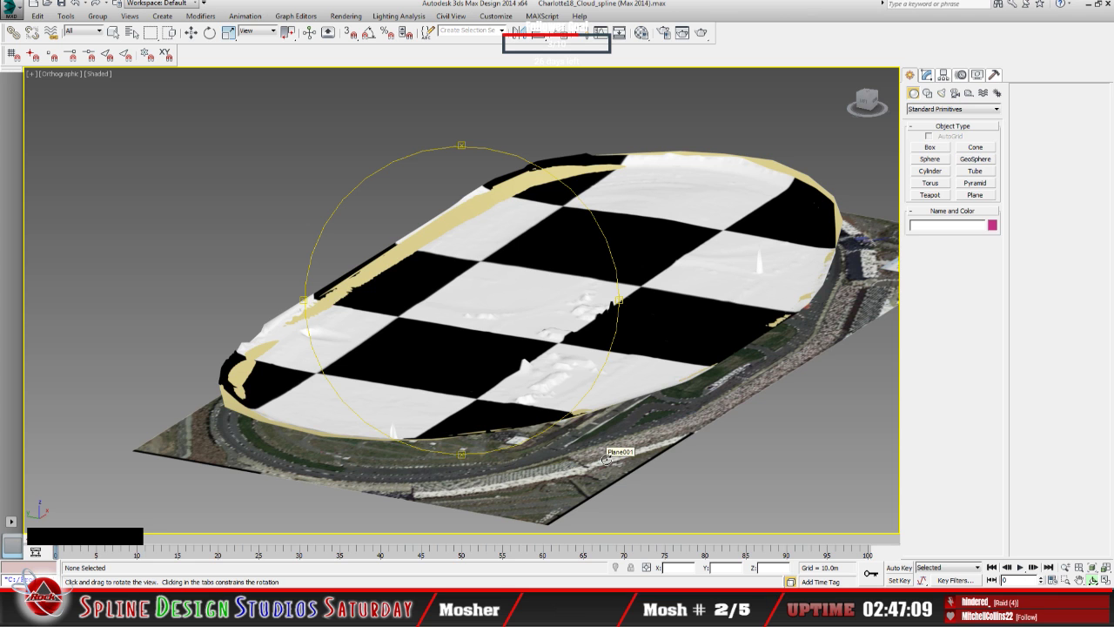
Examine how the checkered cloud mesh covers the satellite image from opposite sides of the oval, then return to object selection mode.
drag(548, 393, 565, 376)
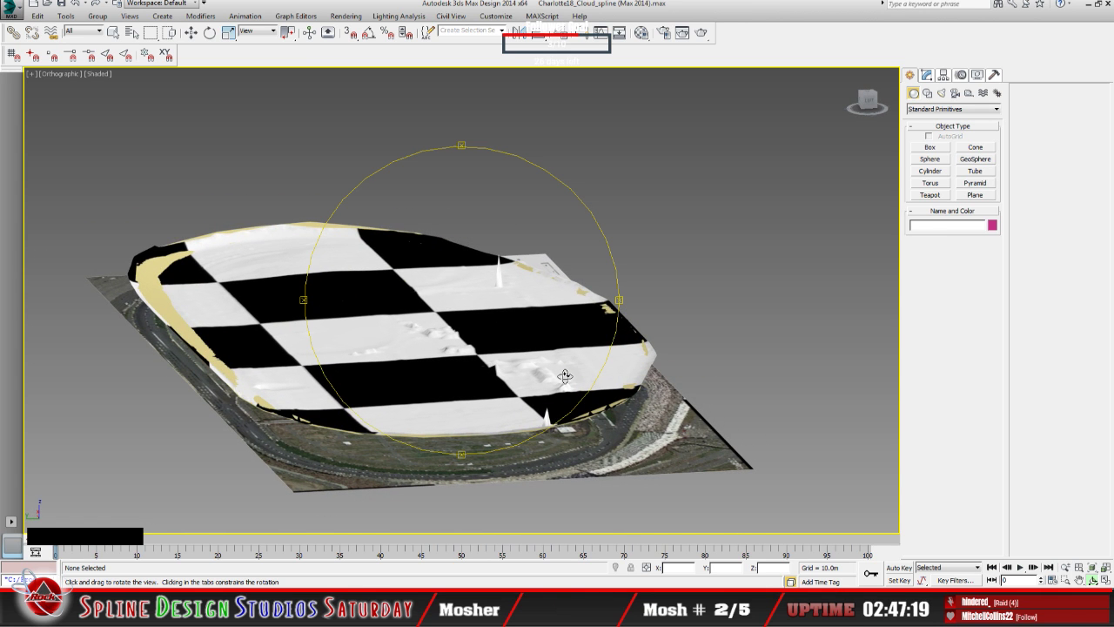
mouse_move(529, 377)
mouse_down()
mouse_move(498, 374)
mouse_move(512, 377)
mouse_up()
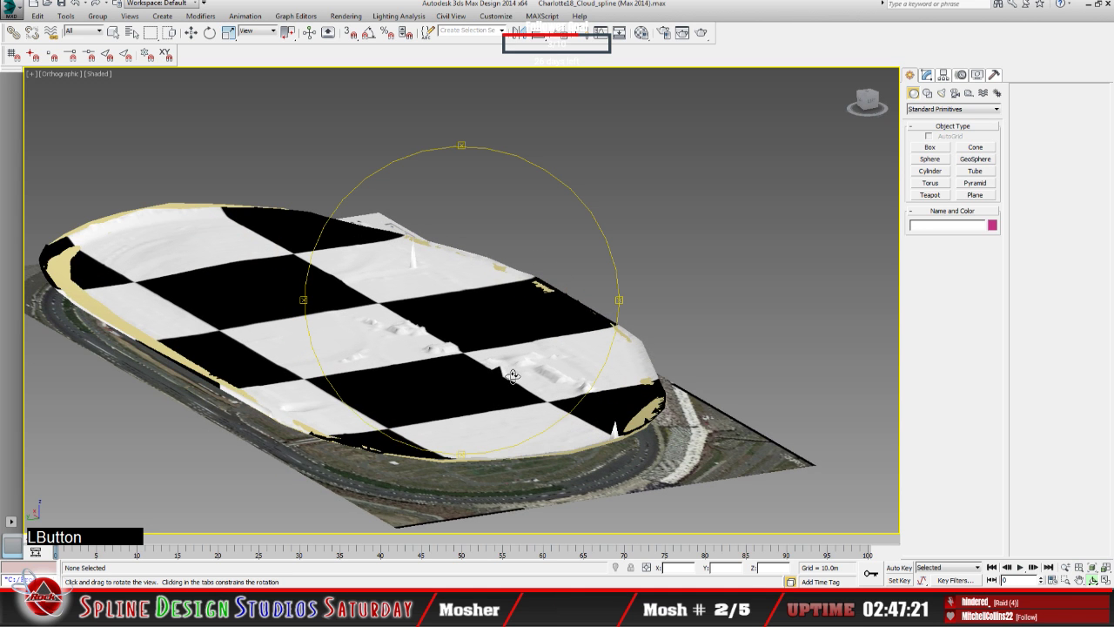
middle_drag(497, 375, 525, 361)
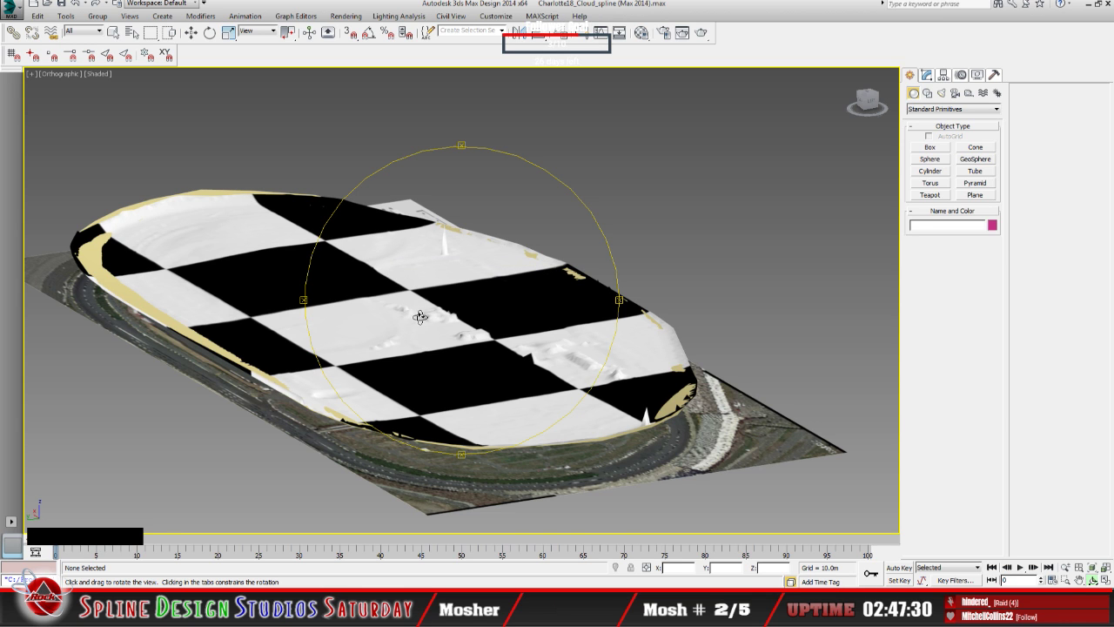
drag(396, 276, 436, 323)
middle_drag(436, 323, 456, 315)
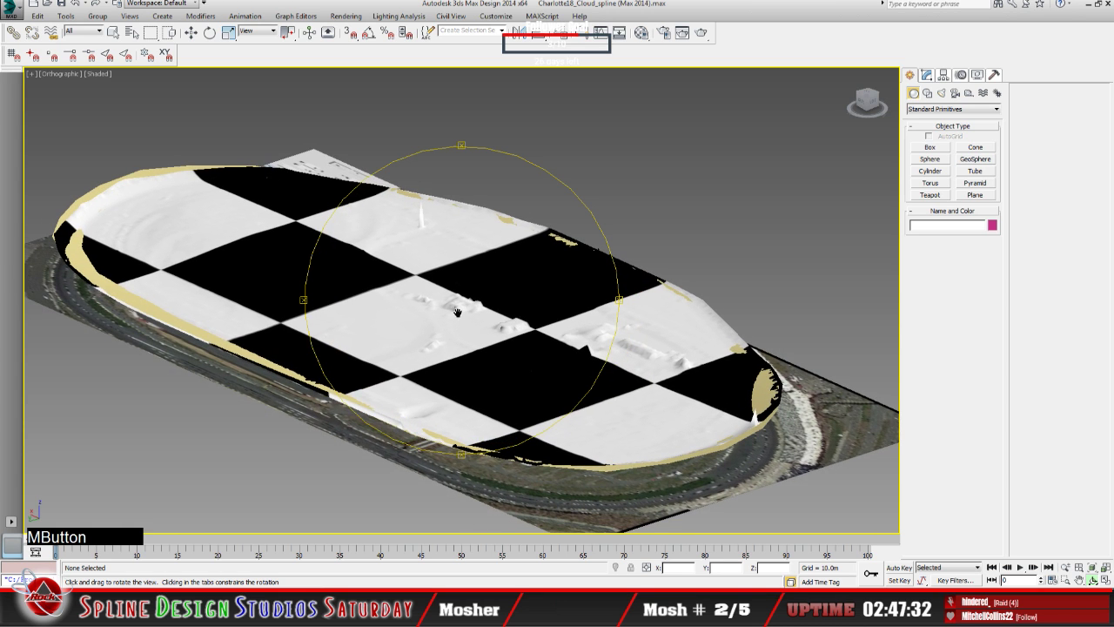
drag(447, 327, 440, 339)
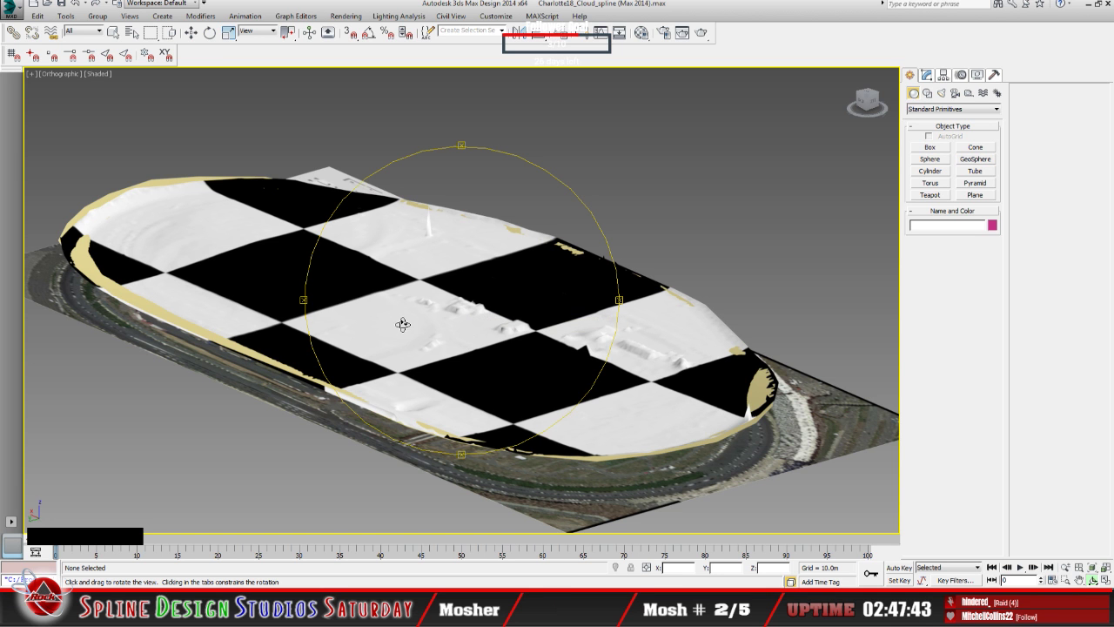
drag(403, 324, 382, 323)
drag(436, 325, 414, 328)
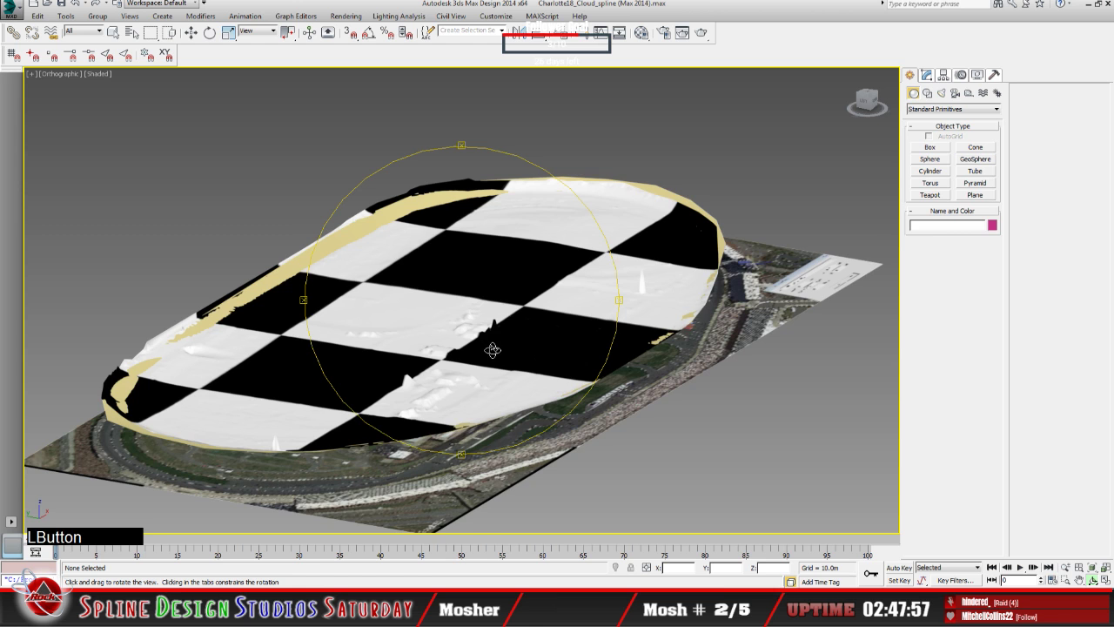
drag(495, 349, 484, 353)
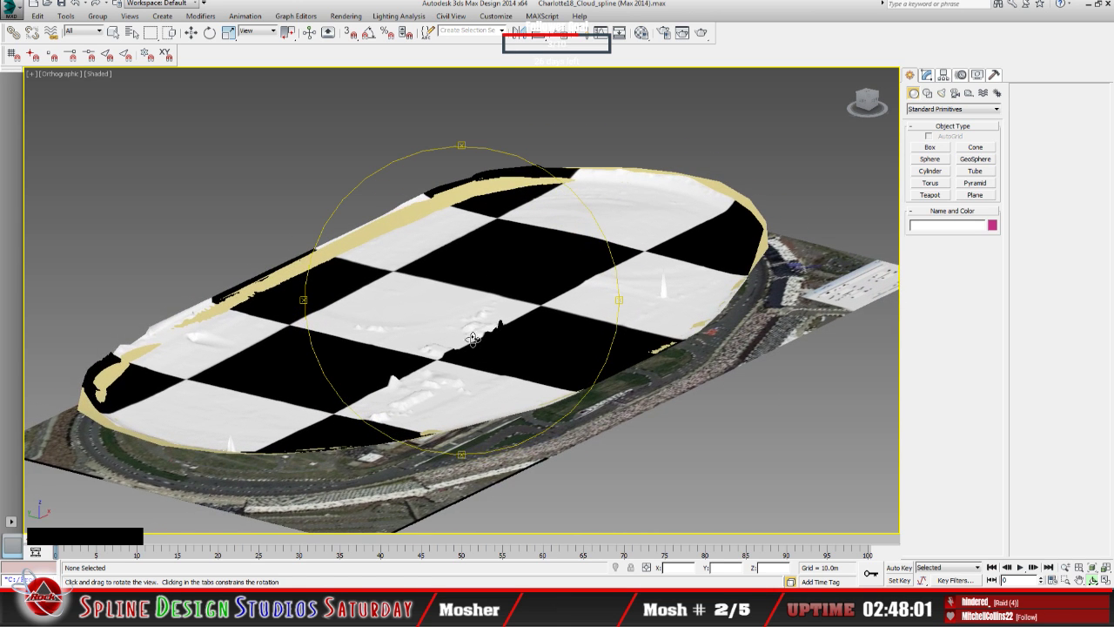
click(113, 32)
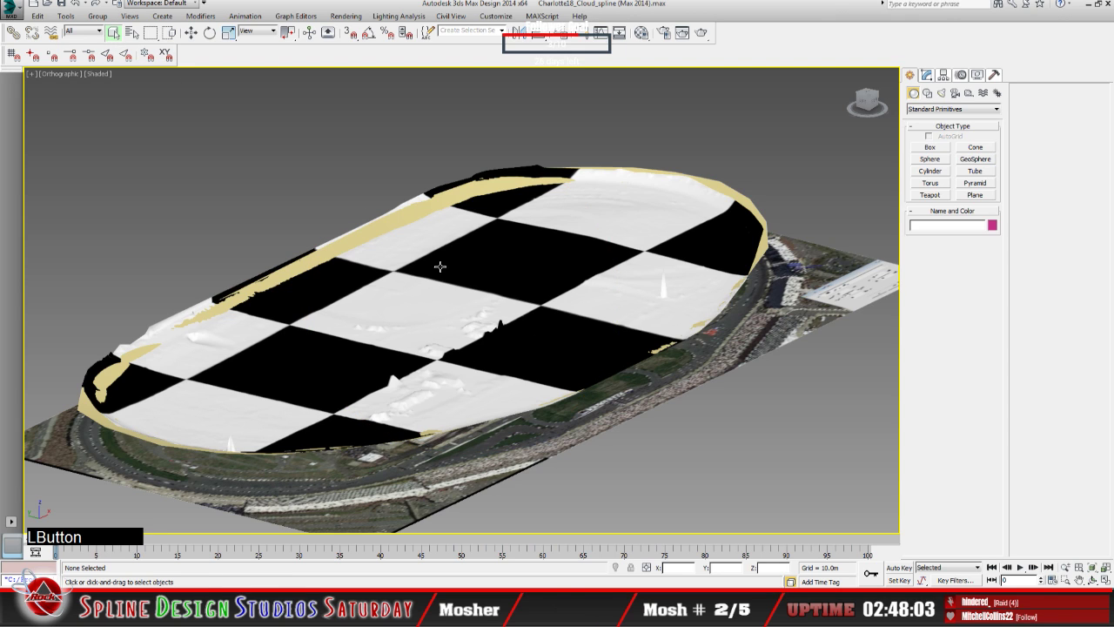
Select the tan track strip and raise it above the checkered terrain mesh to a Z position of about 24.2 m.
click(388, 226)
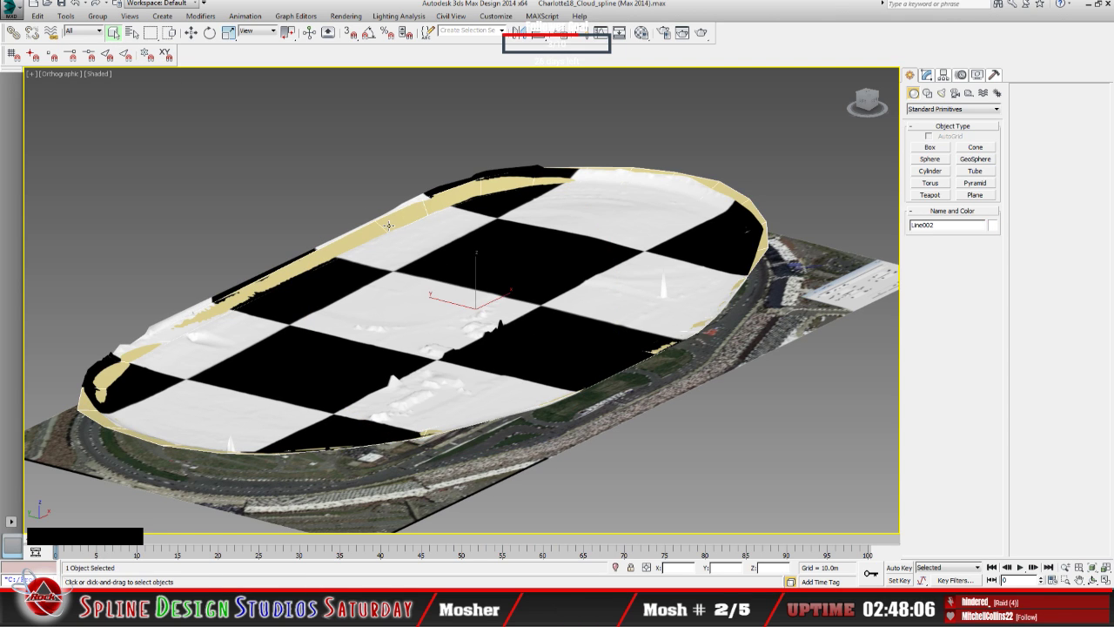
click(191, 32)
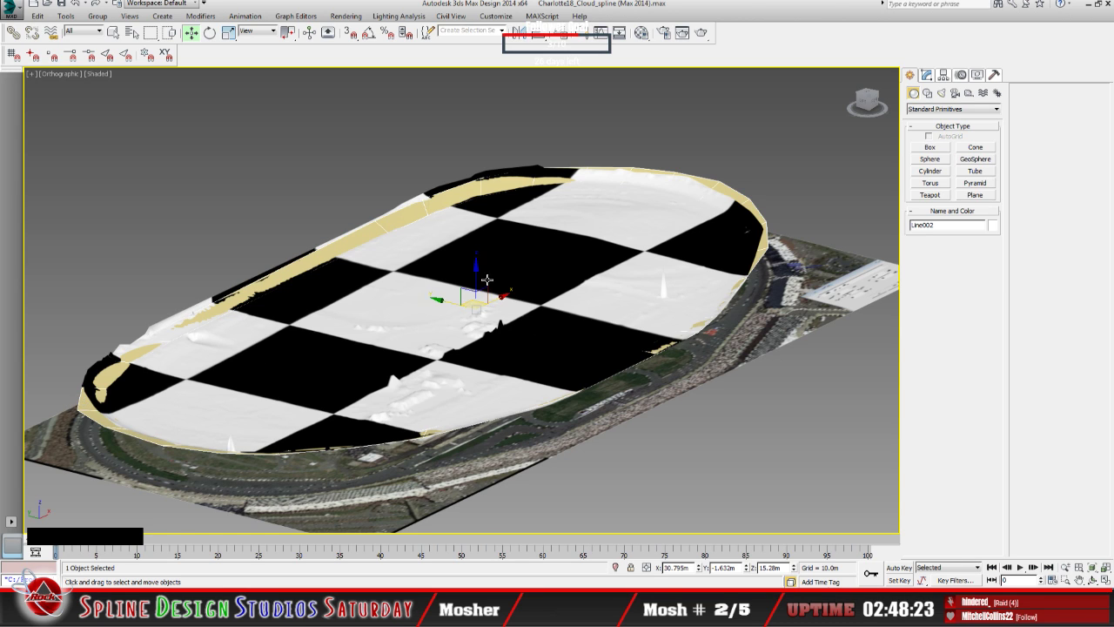
drag(478, 279, 479, 278)
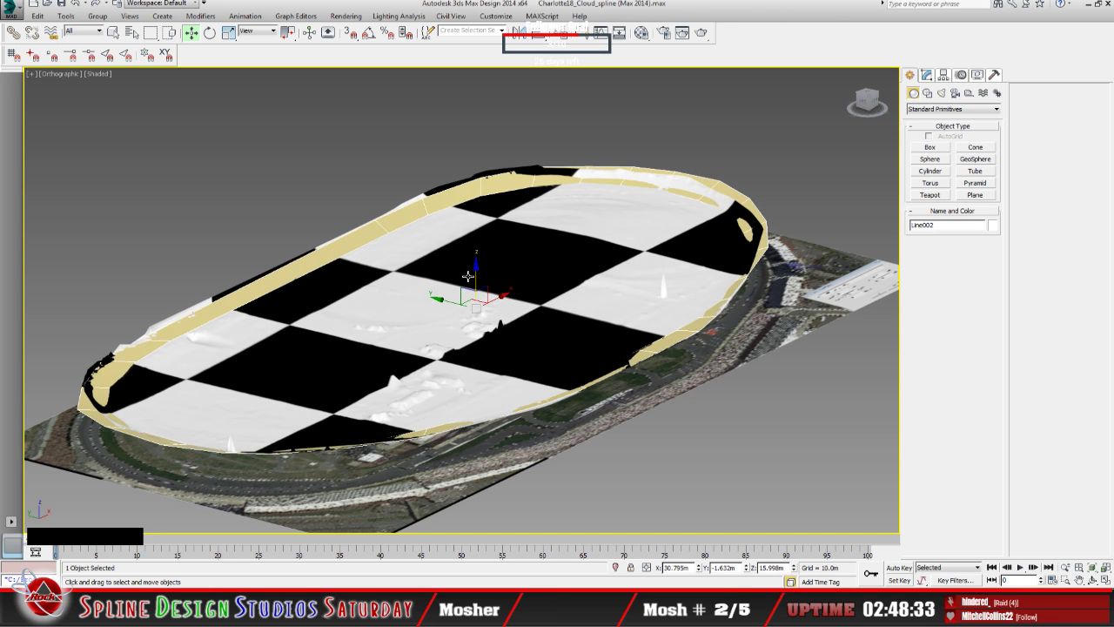
drag(476, 279, 477, 274)
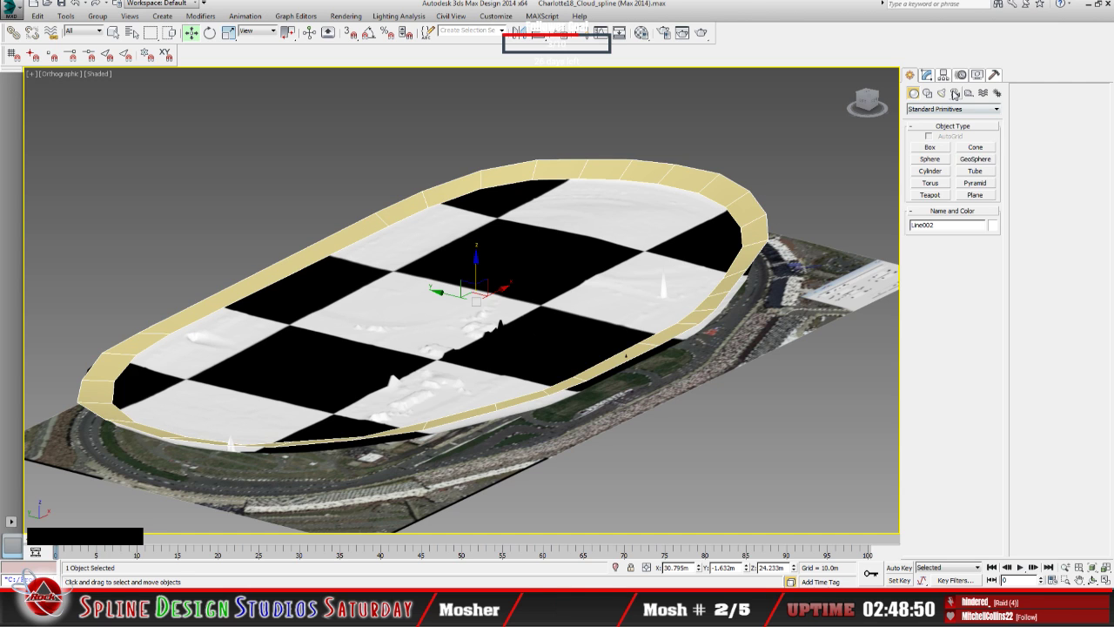
Lower the track strip into the terrain for comparison and raise it back above the mesh to a Z position of about 30 m.
click(928, 76)
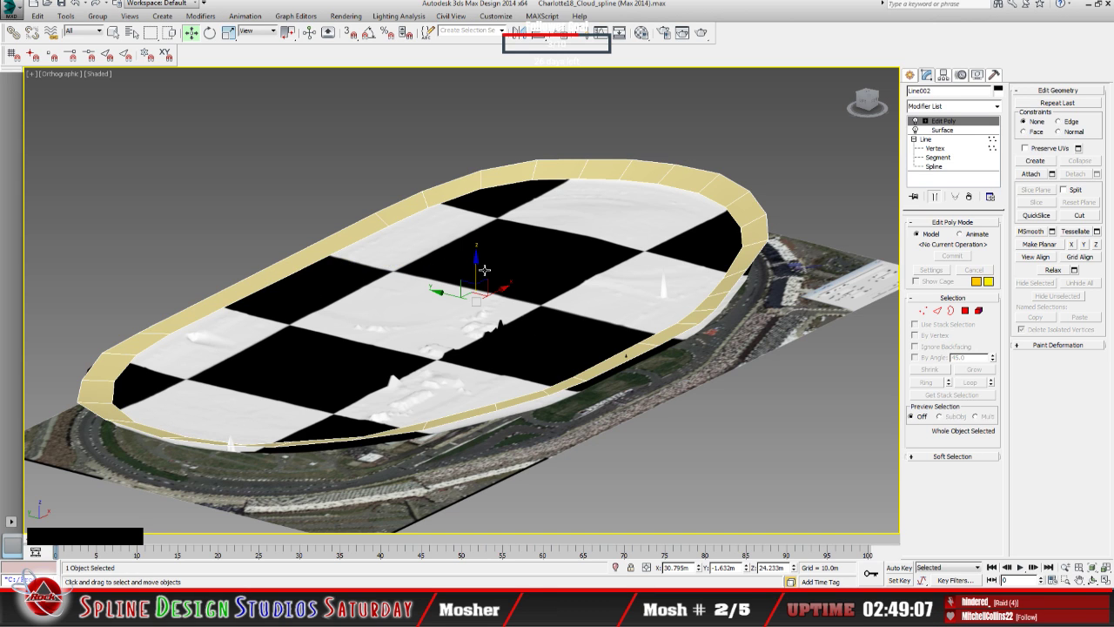
mouse_move(476, 269)
mouse_down()
mouse_move(477, 294)
mouse_move(478, 277)
mouse_up()
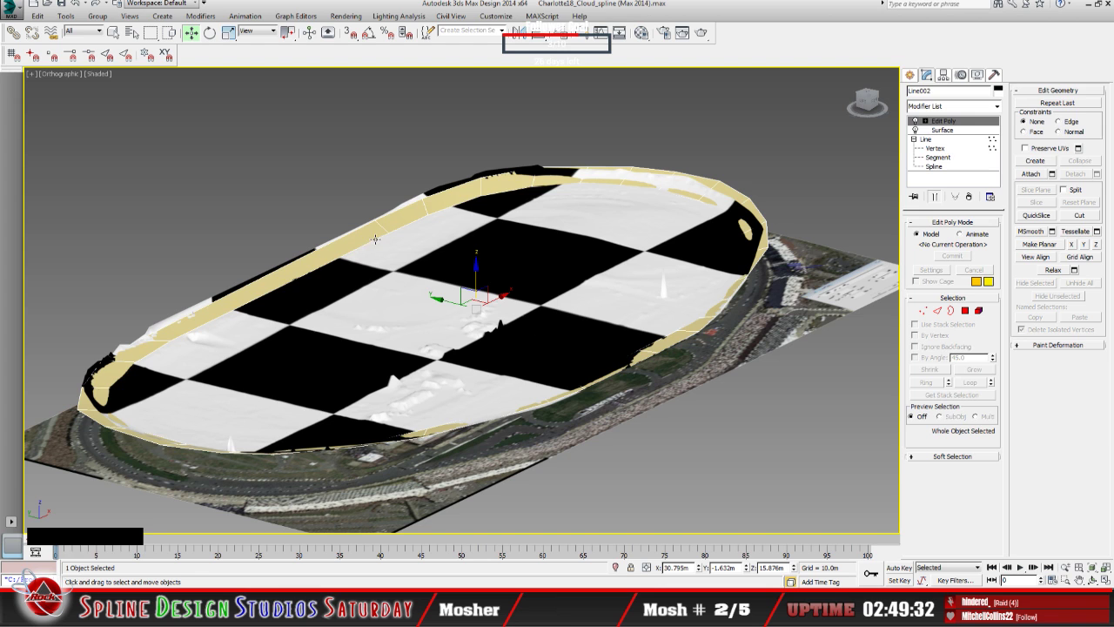
click(474, 275)
drag(473, 275, 474, 280)
drag(477, 280, 477, 272)
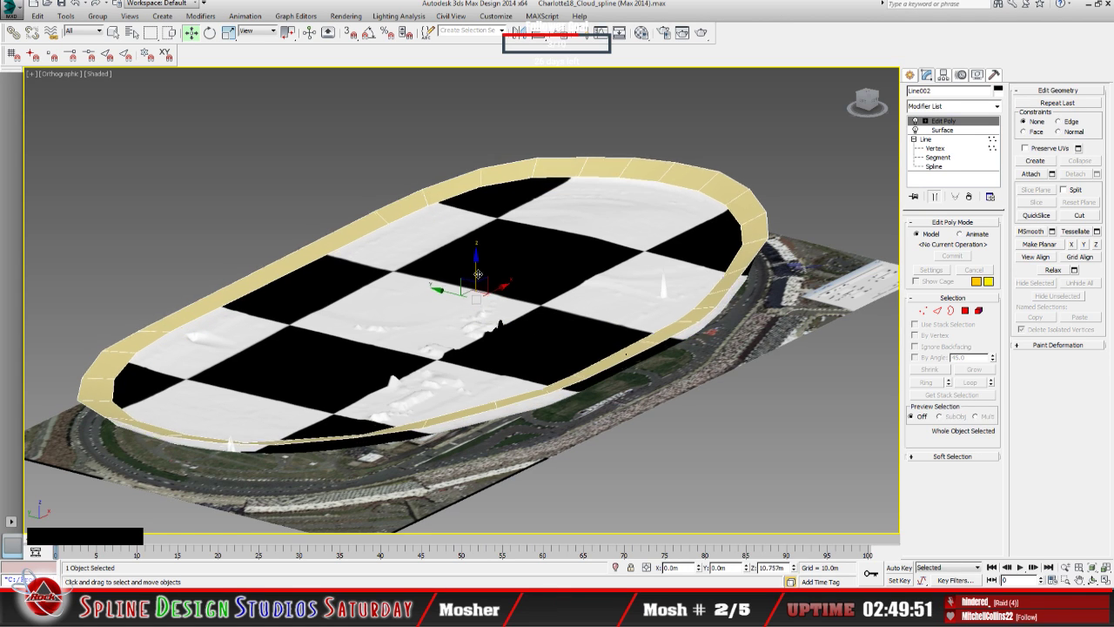
Select the checkered terrain mesh and examine the density of its triangles up close.
click(395, 307)
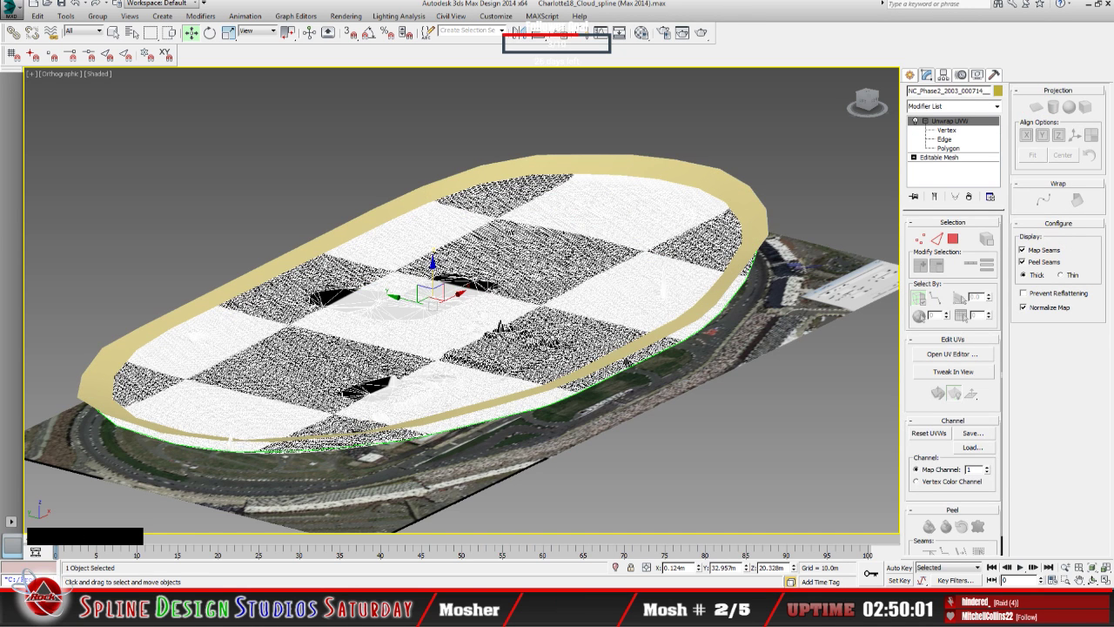
scroll(379, 334, up, 3)
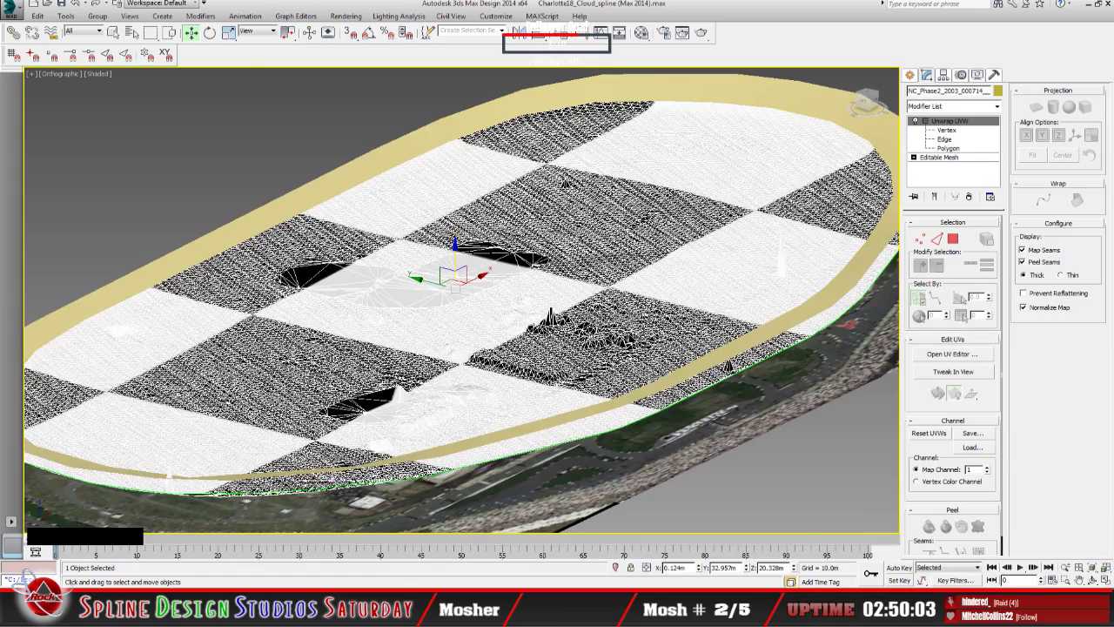
scroll(332, 357, up, 5)
scroll(332, 357, up, 4)
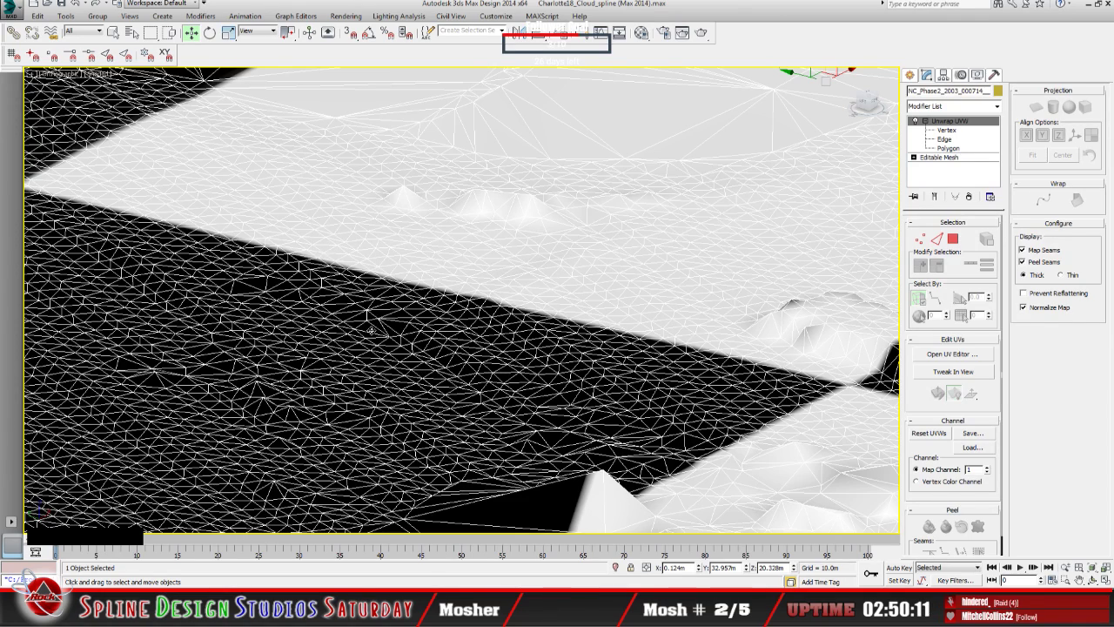
key(z)
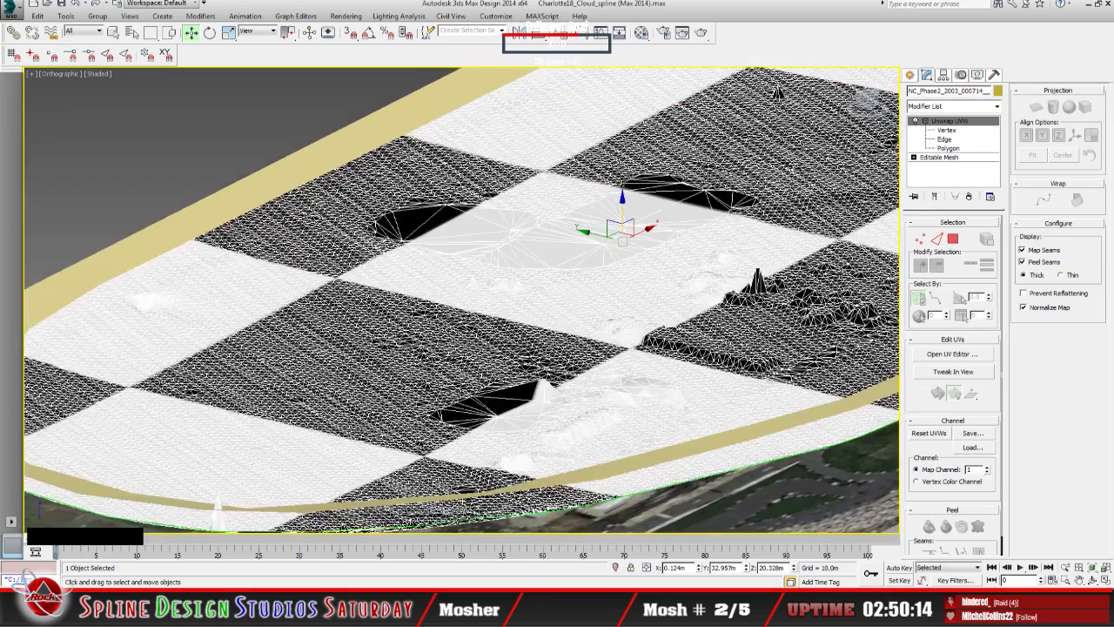
alt+middle_drag(680, 318, 656, 316)
scroll(592, 278, down, 2)
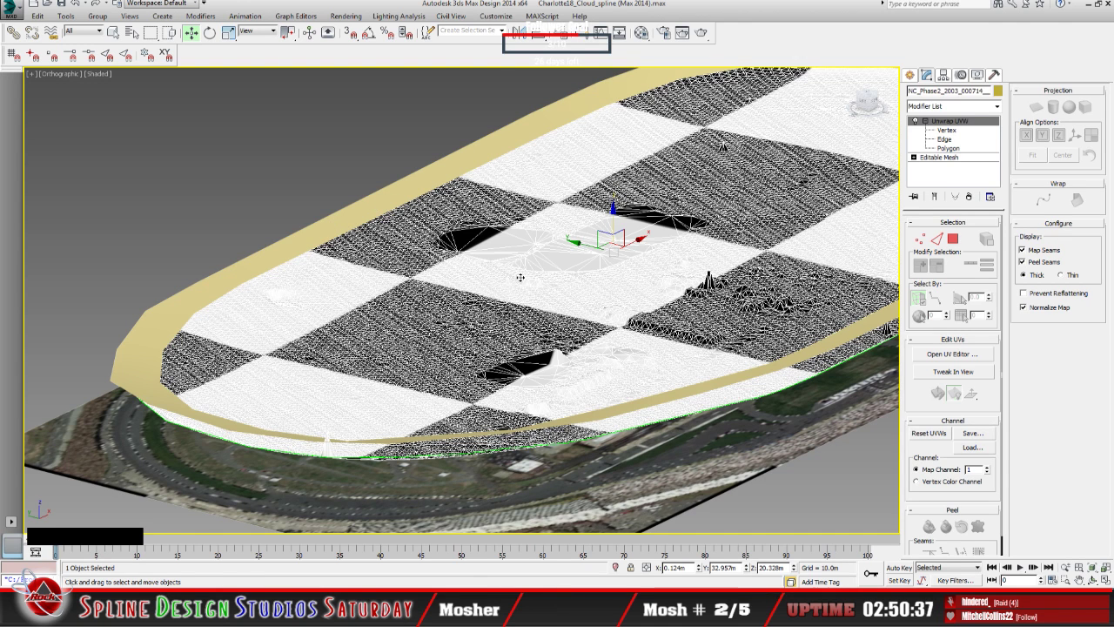
Reselect the tan track strip and compare its segments with the terrain beneath it.
click(421, 200)
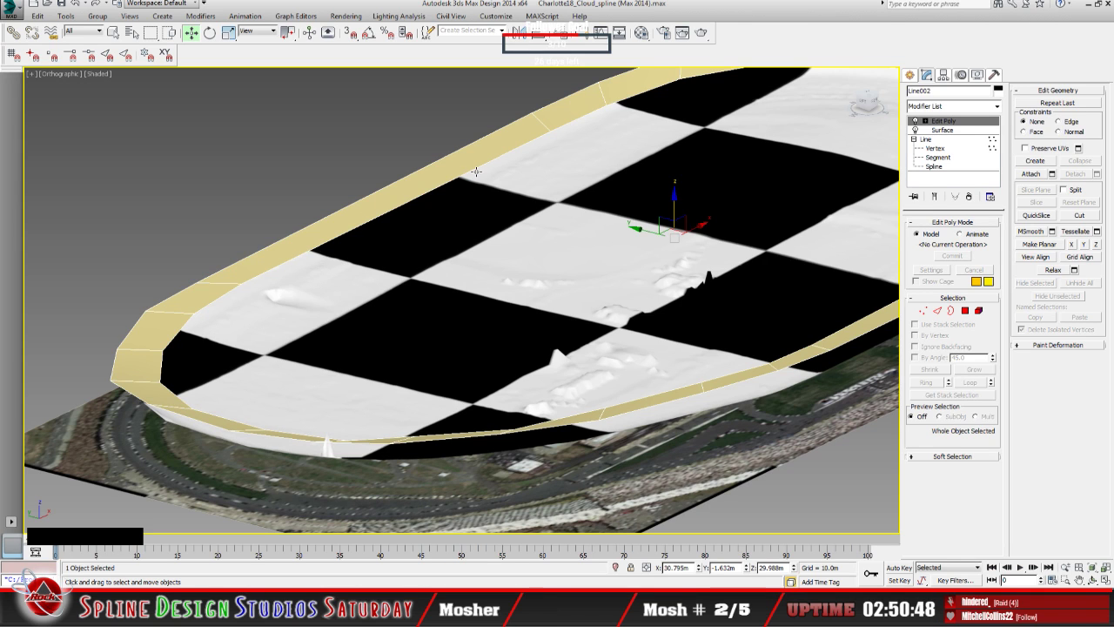
click(356, 218)
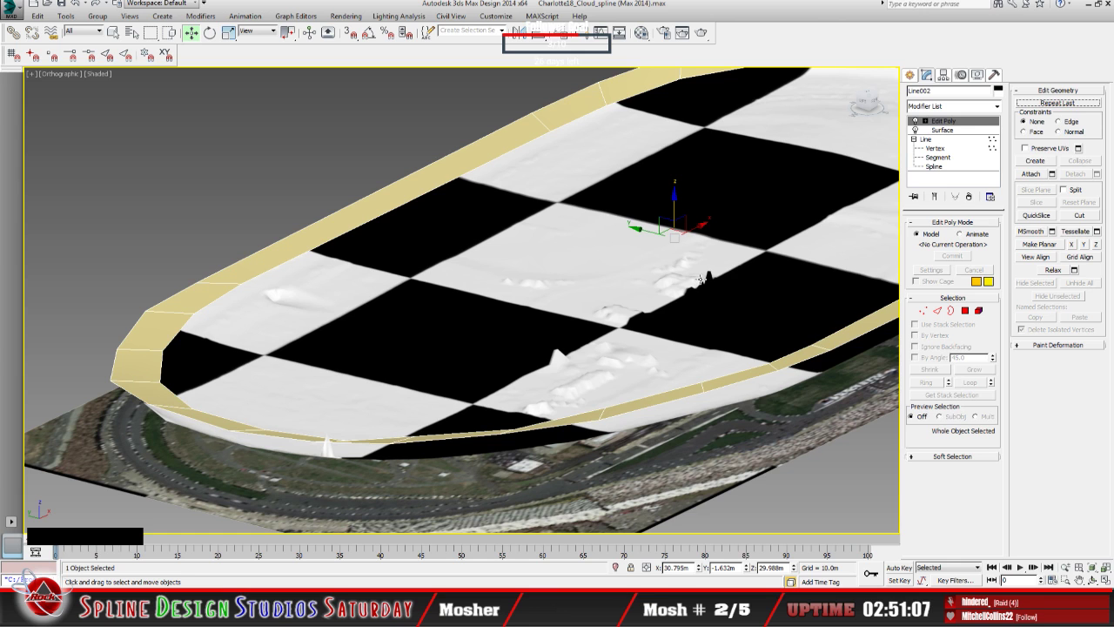
middle_drag(701, 280, 496, 340)
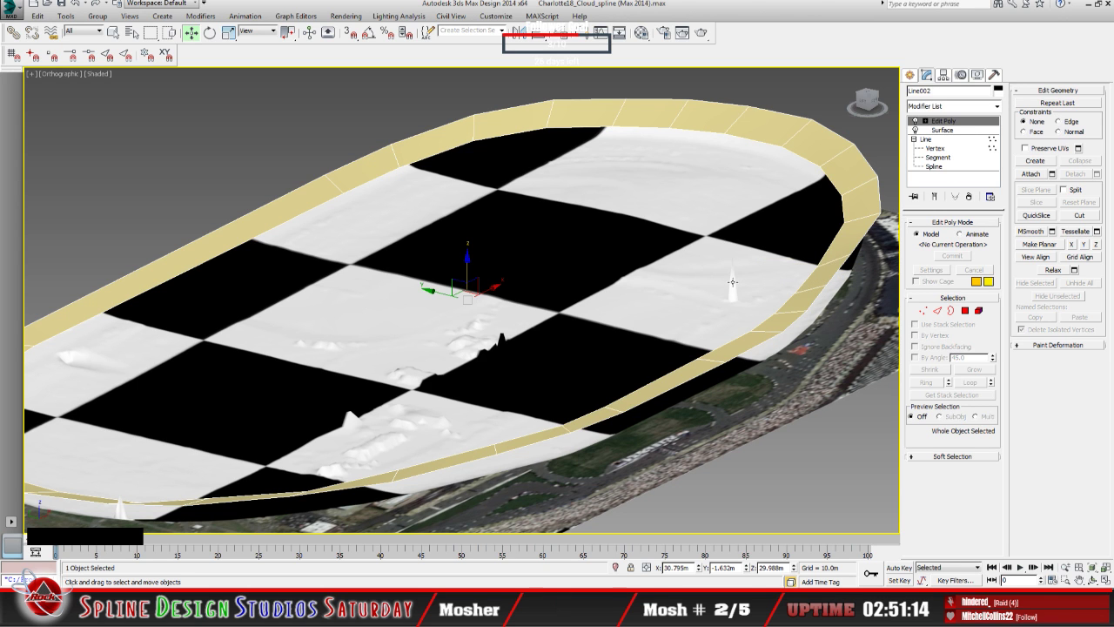
Select the terrain mesh and try to pick the tall white spike's vertices at the Vertex level of Unwrap UVW.
click(733, 282)
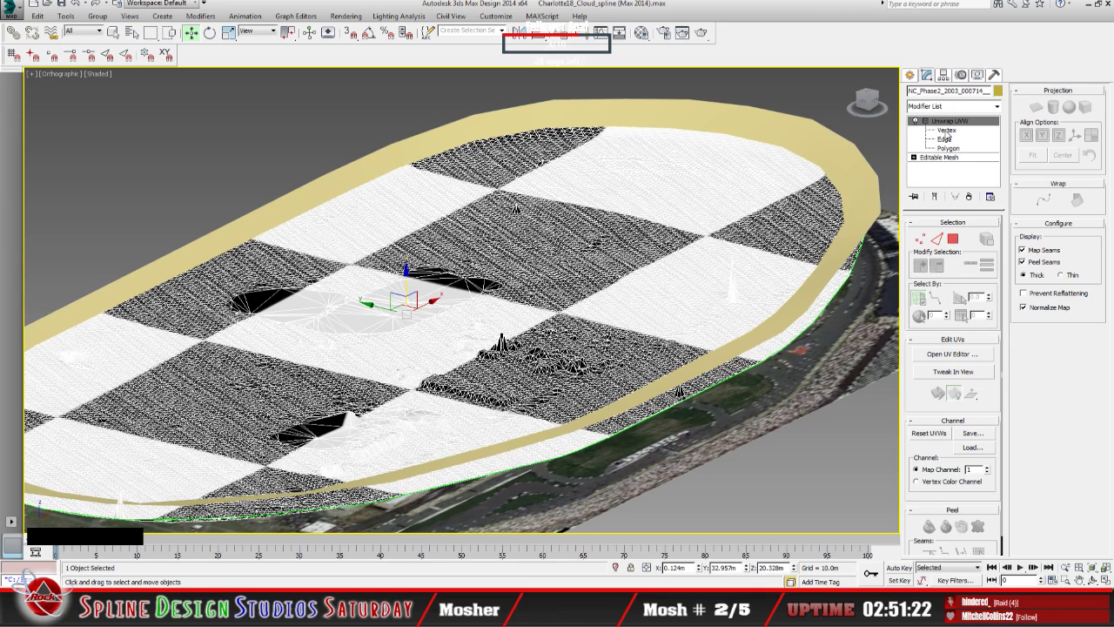
click(948, 131)
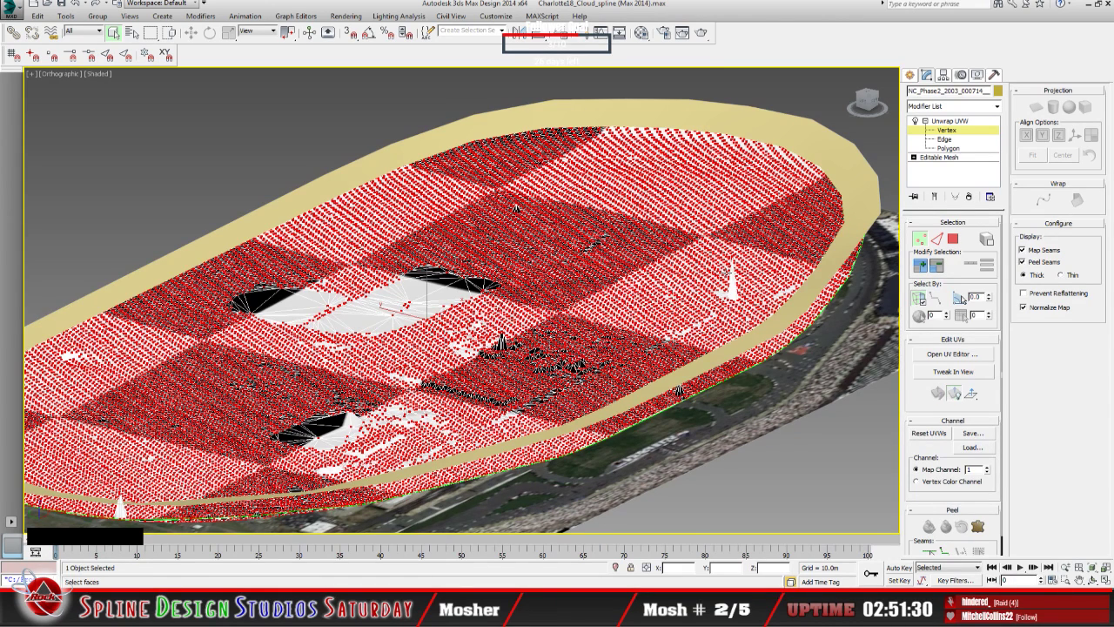
middle_click(763, 263)
key(alt)
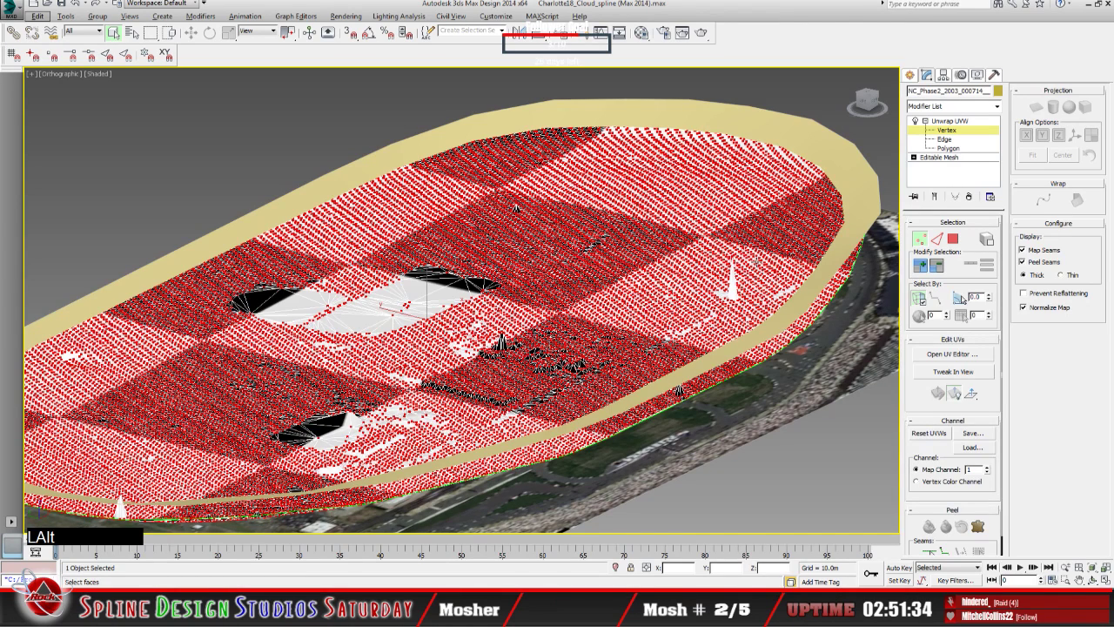
click(803, 409)
click(736, 276)
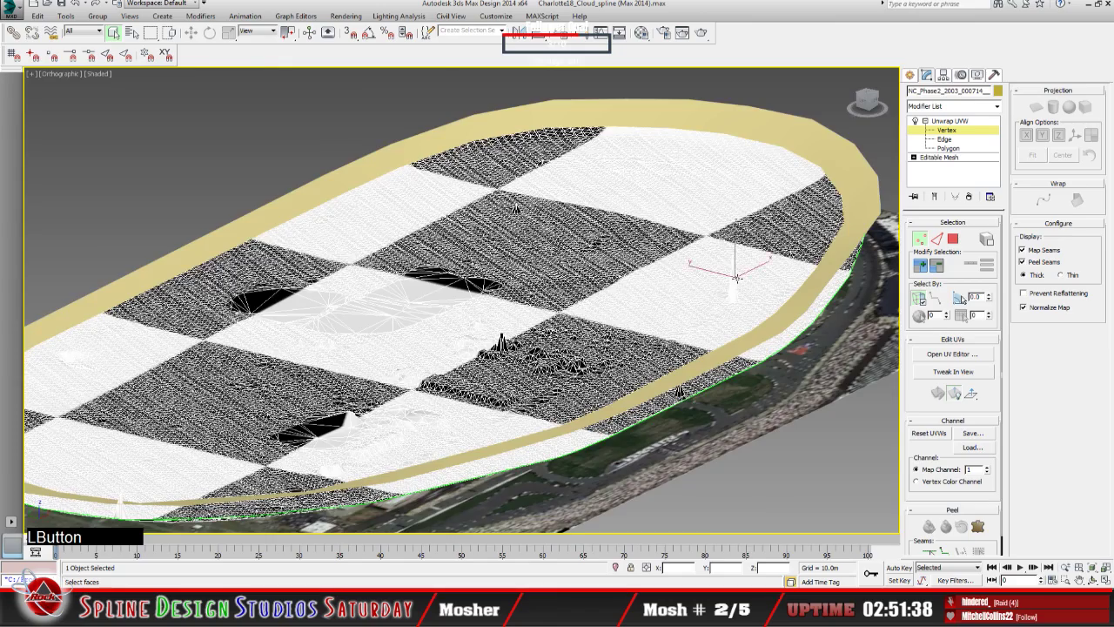
scroll(736, 277, up, 6)
middle_drag(731, 261, 566, 310)
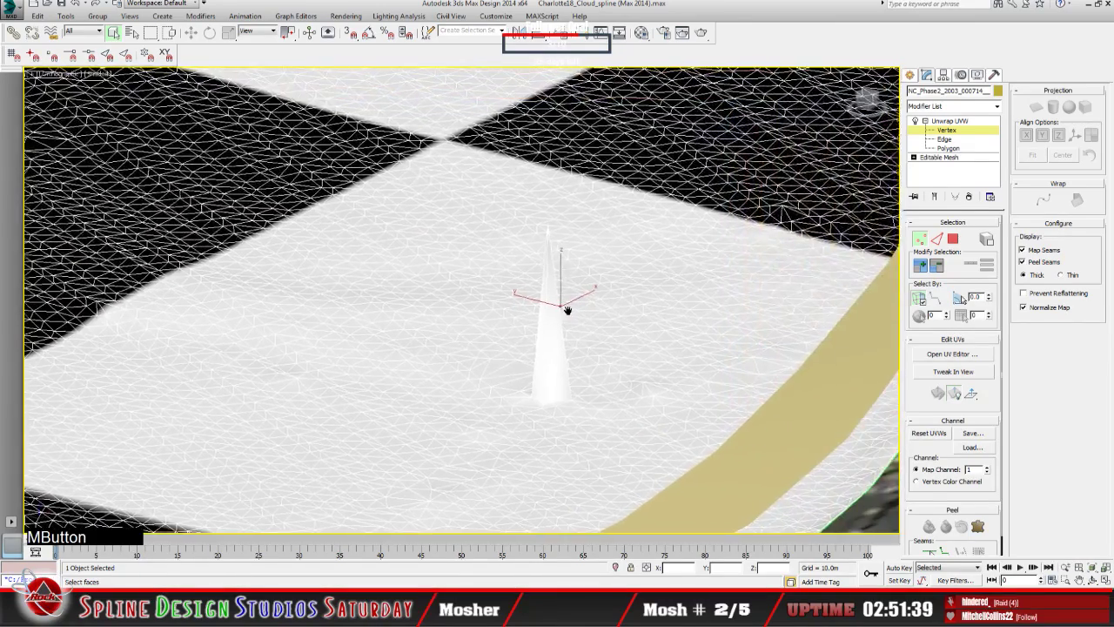
scroll(575, 305, up, 3)
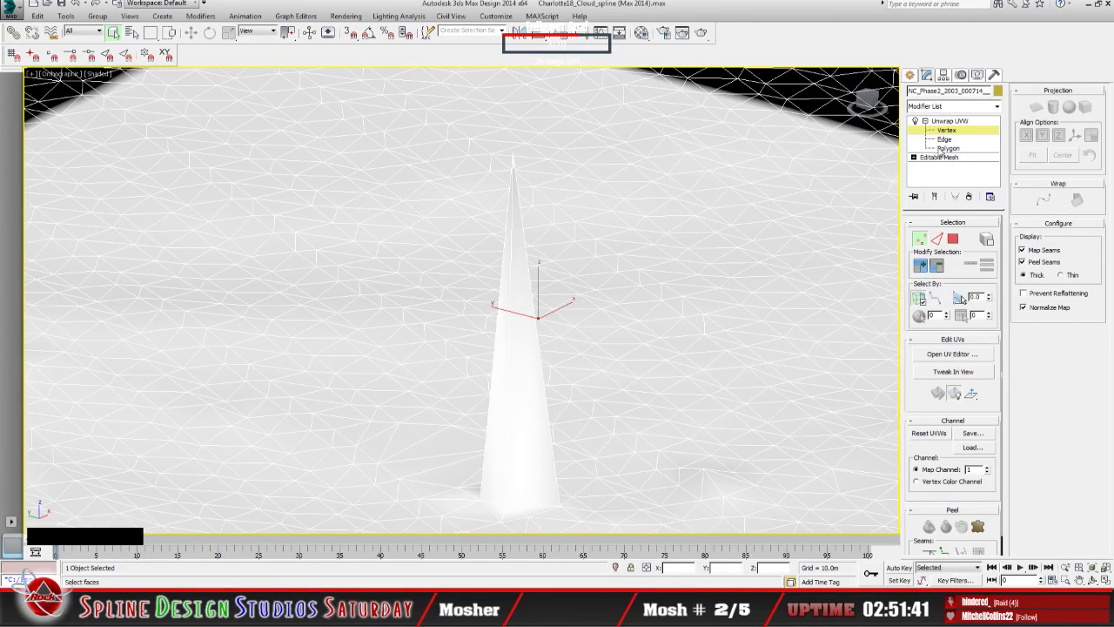
click(516, 198)
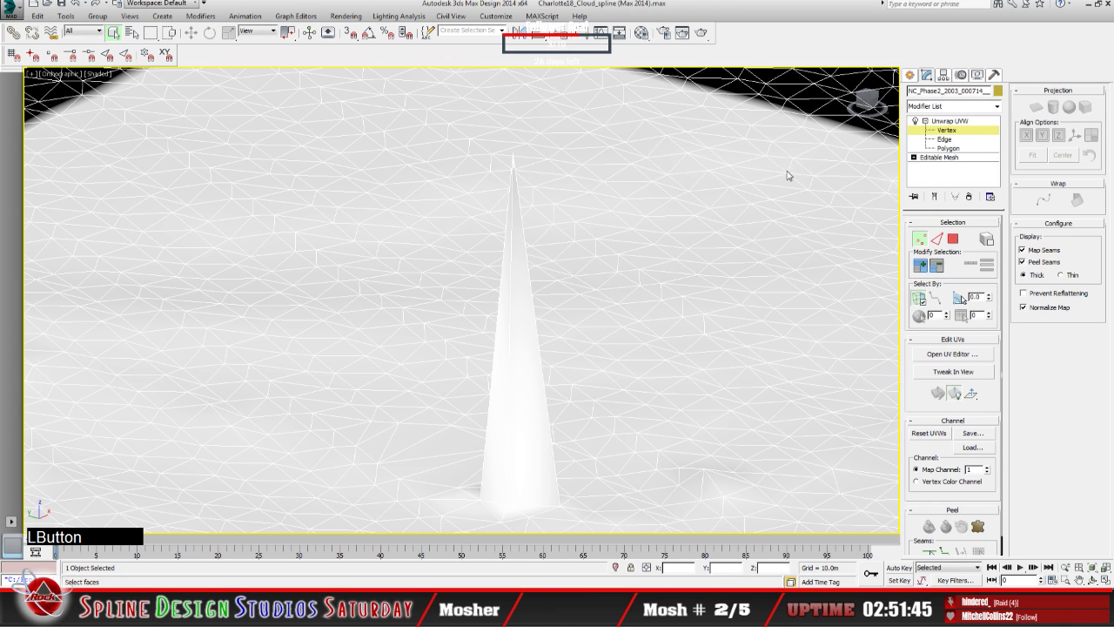
Enter the Vertex level of the terrain's Editable Mesh, holding the scene first, and select the vertex at the spike's tip.
click(932, 157)
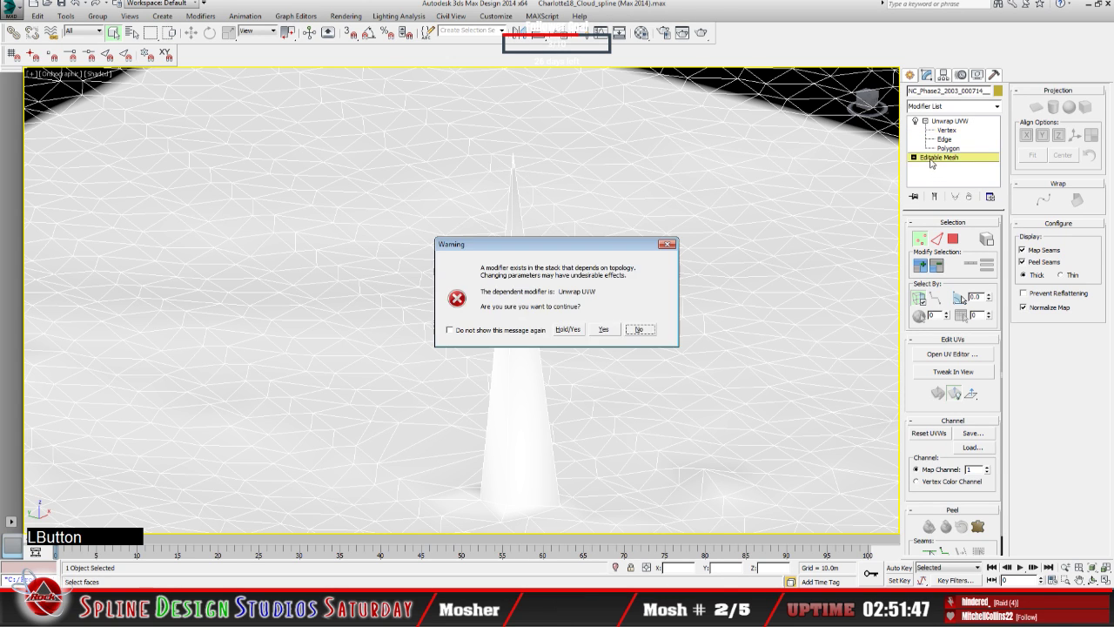
click(574, 331)
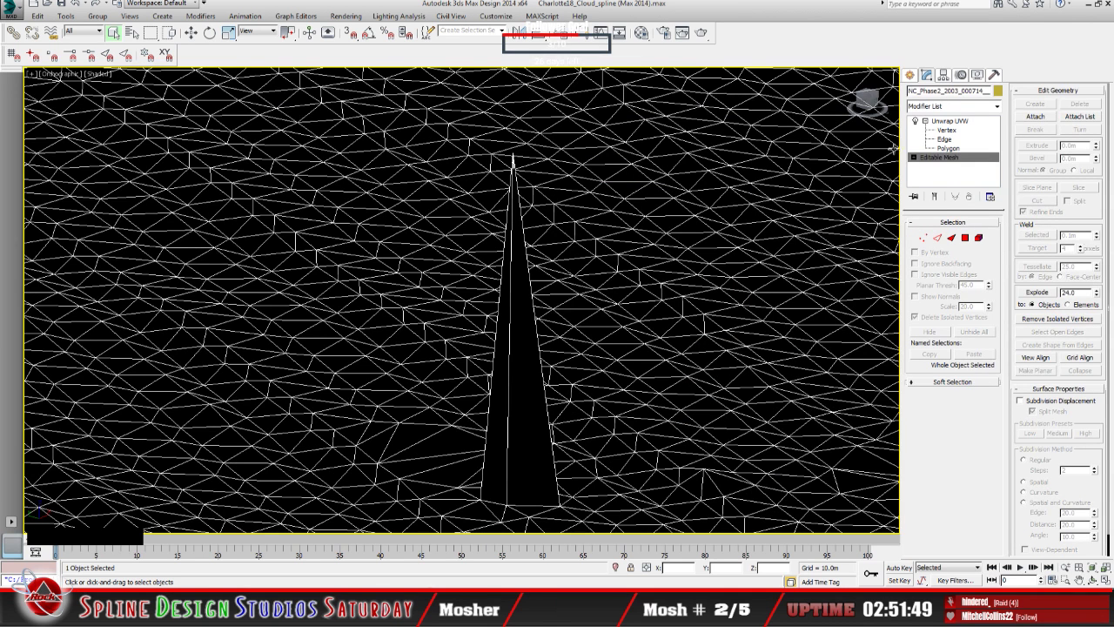
click(935, 166)
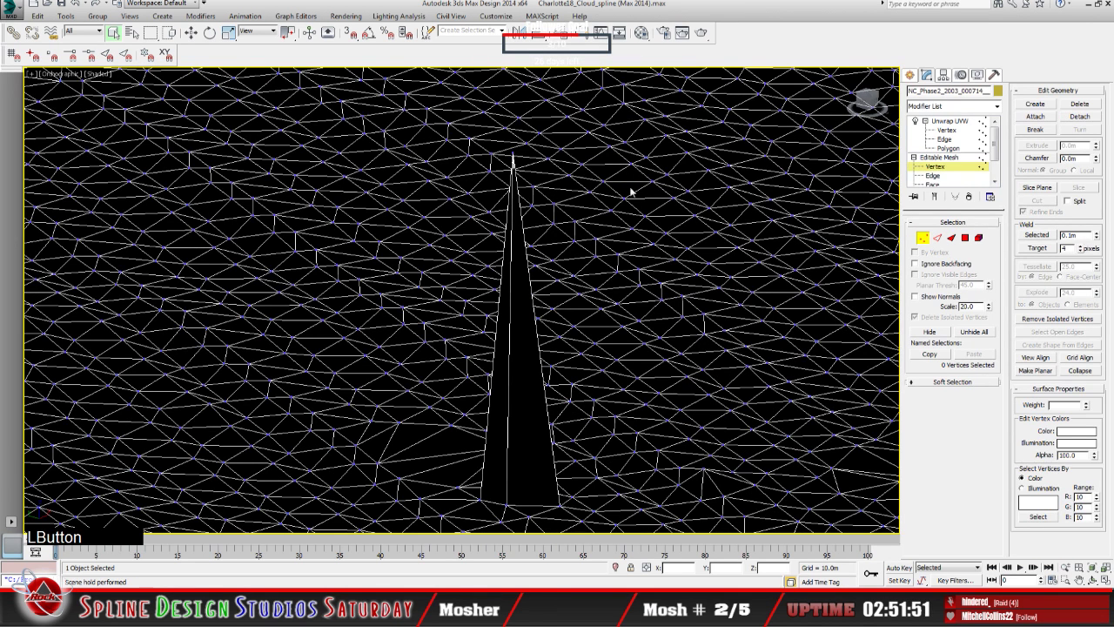
click(513, 161)
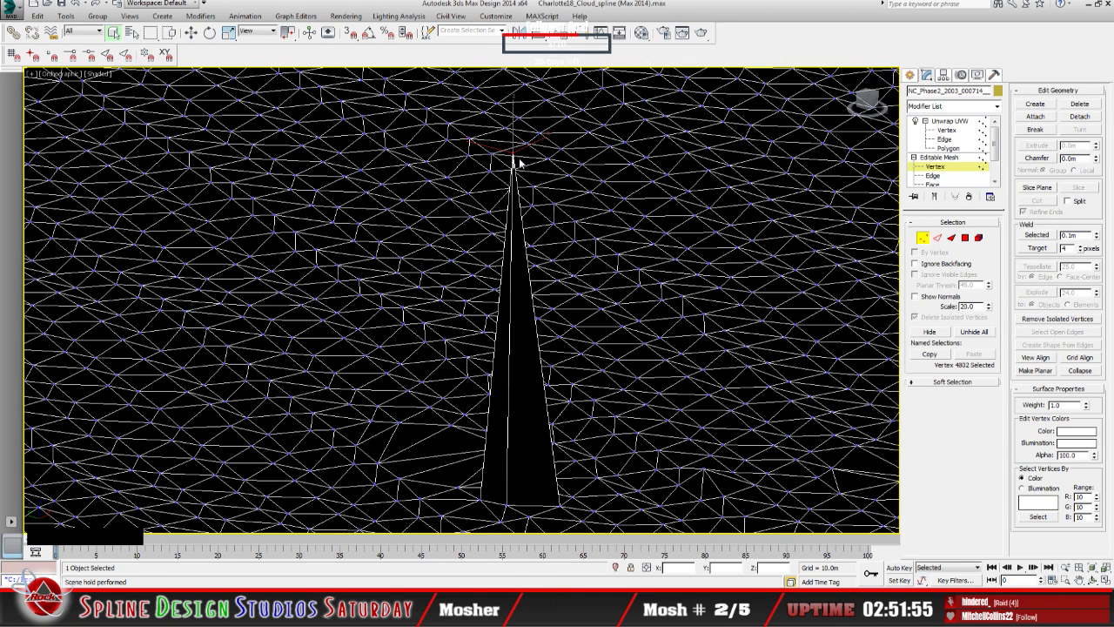
key(x)
middle_click(533, 181)
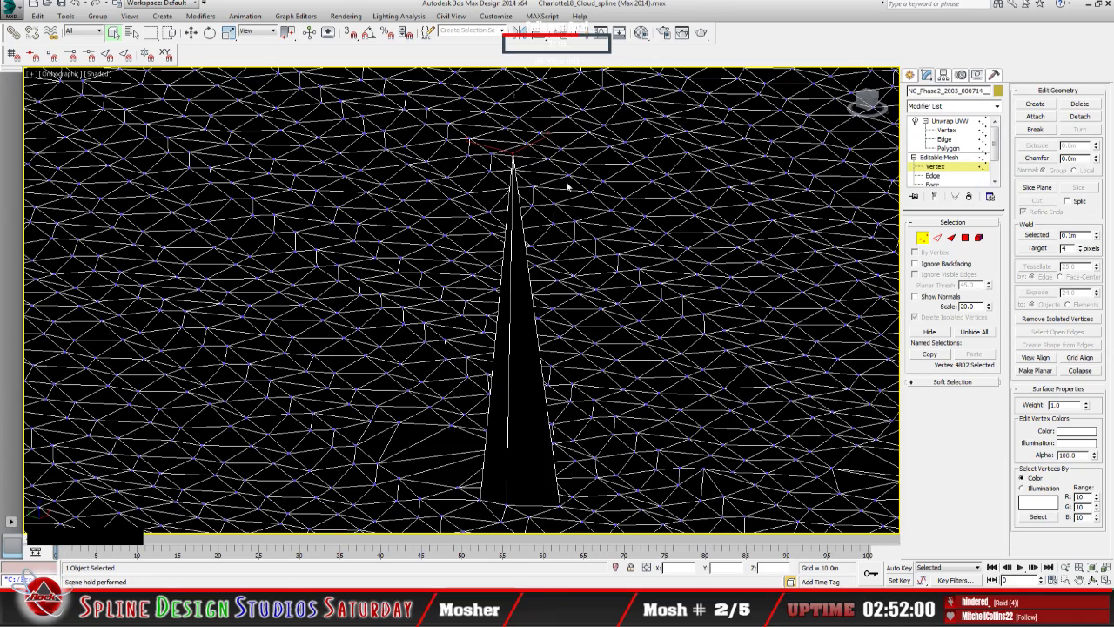
key(Escape)
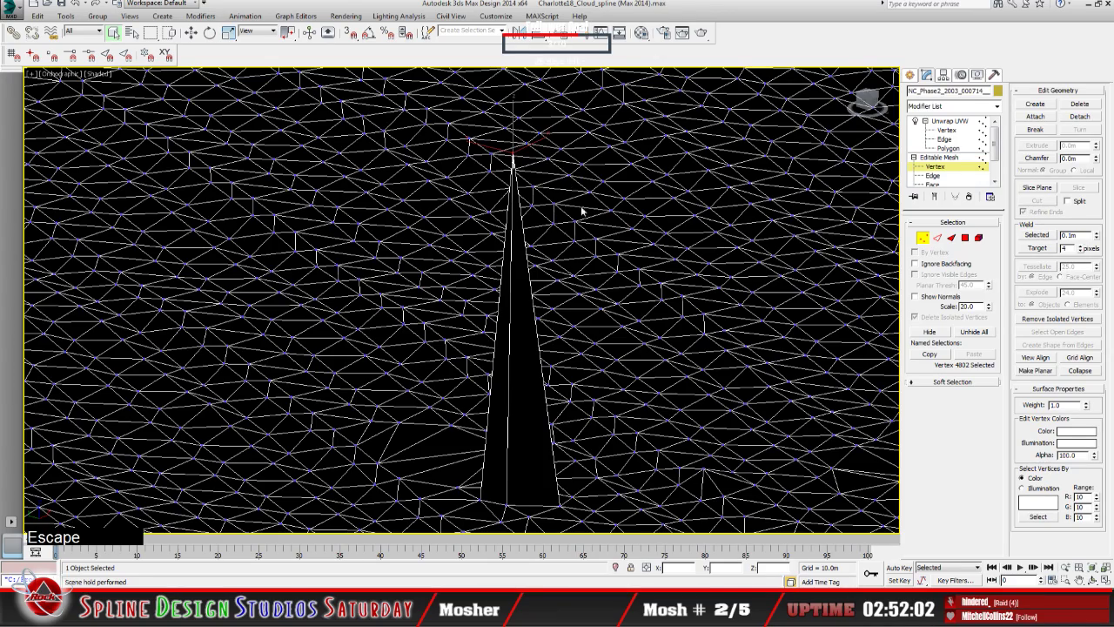
View the spike from a low side angle and check the Z coordinate of its tip vertex.
alt+middle_drag(560, 246, 579, 254)
click(1093, 579)
drag(540, 357, 539, 231)
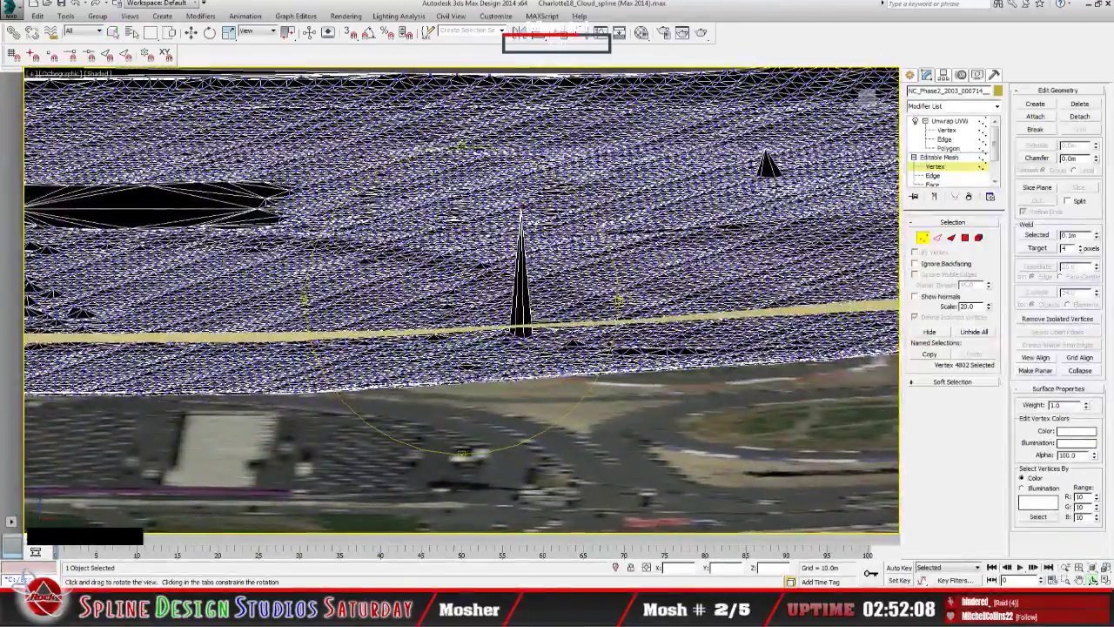
click(191, 32)
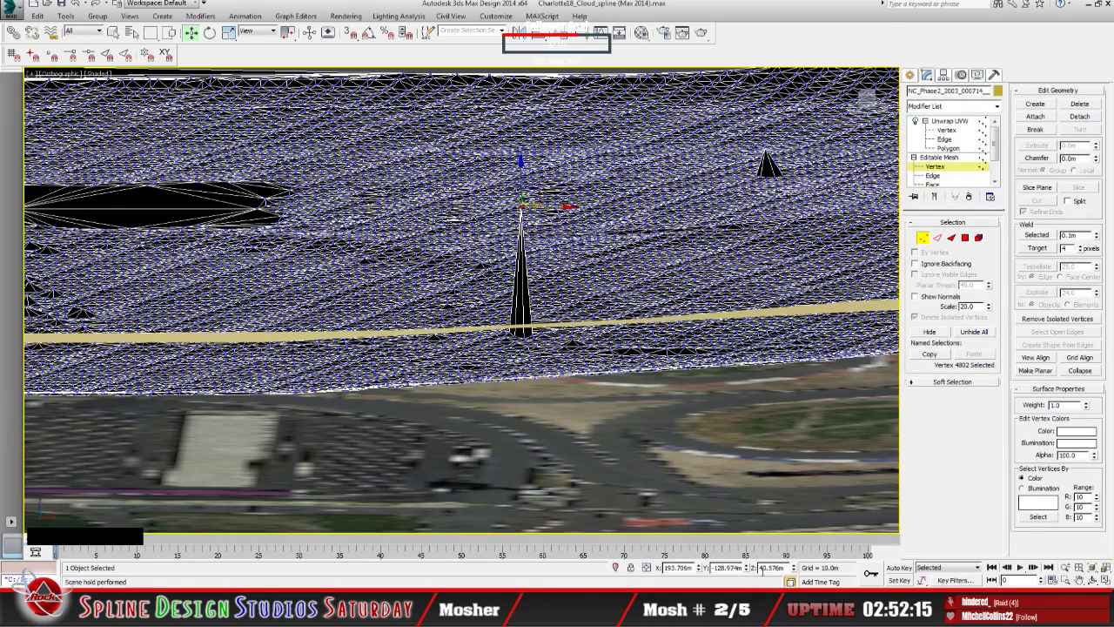
text(43.576)
key(Return)
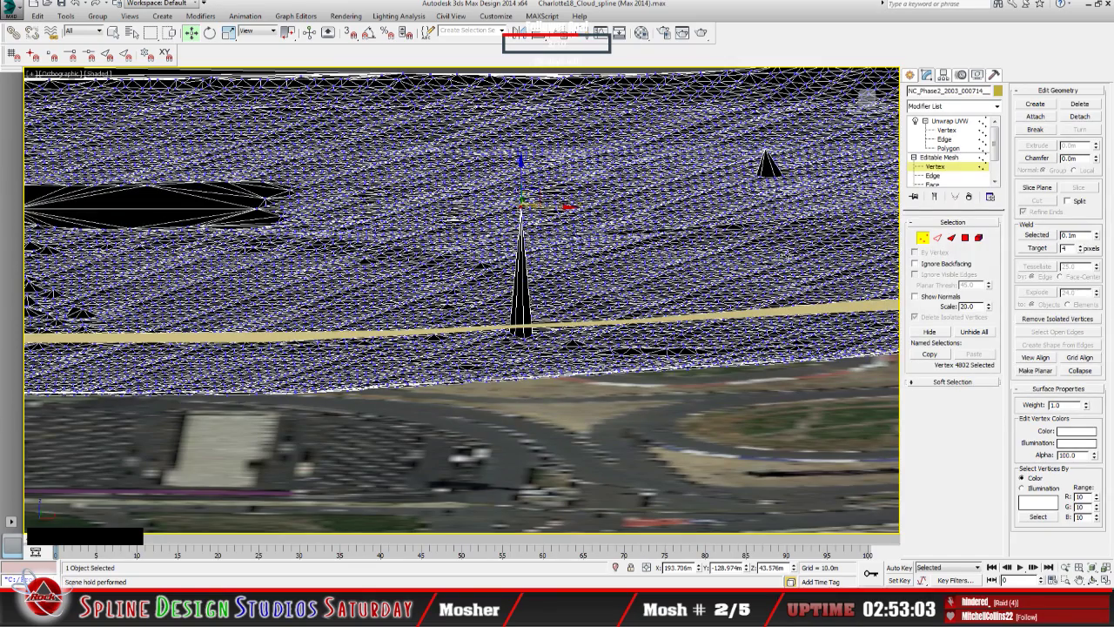
Return to the terrain's Unwrap UVW modifier and examine the bumps and holes in the mesh from another angle.
click(949, 121)
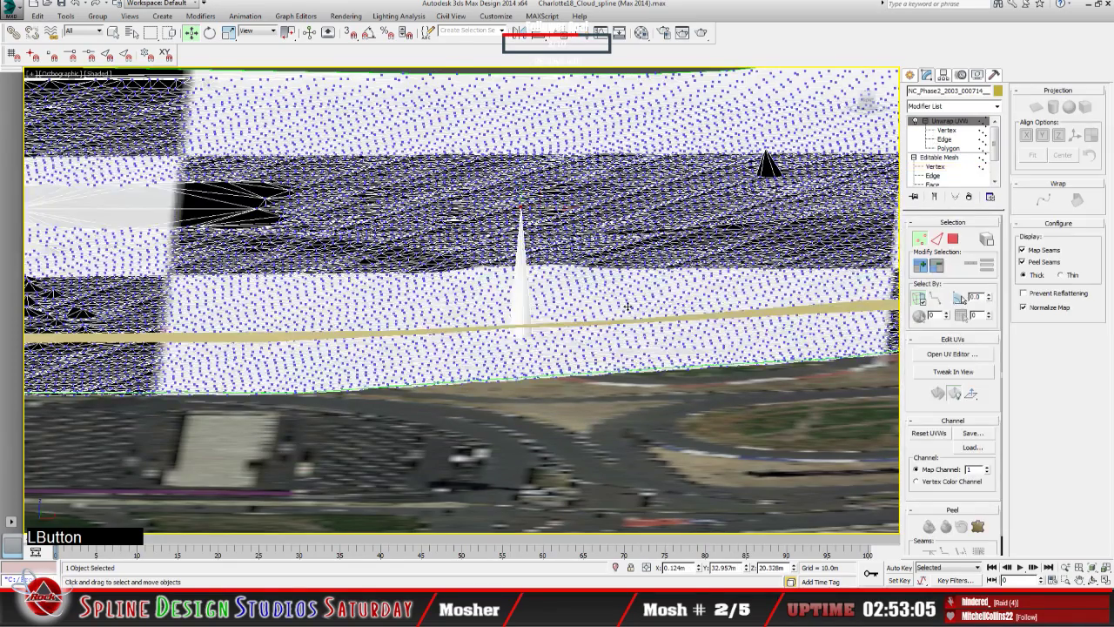
middle_click(582, 310)
scroll(581, 310, down, 5)
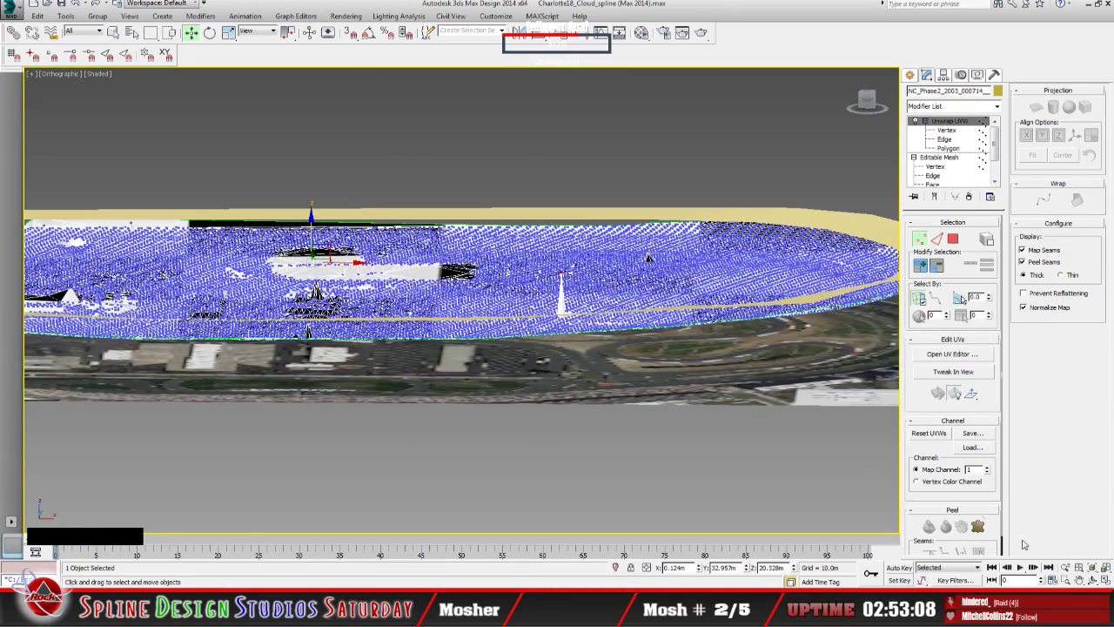
click(1094, 579)
drag(439, 382, 470, 379)
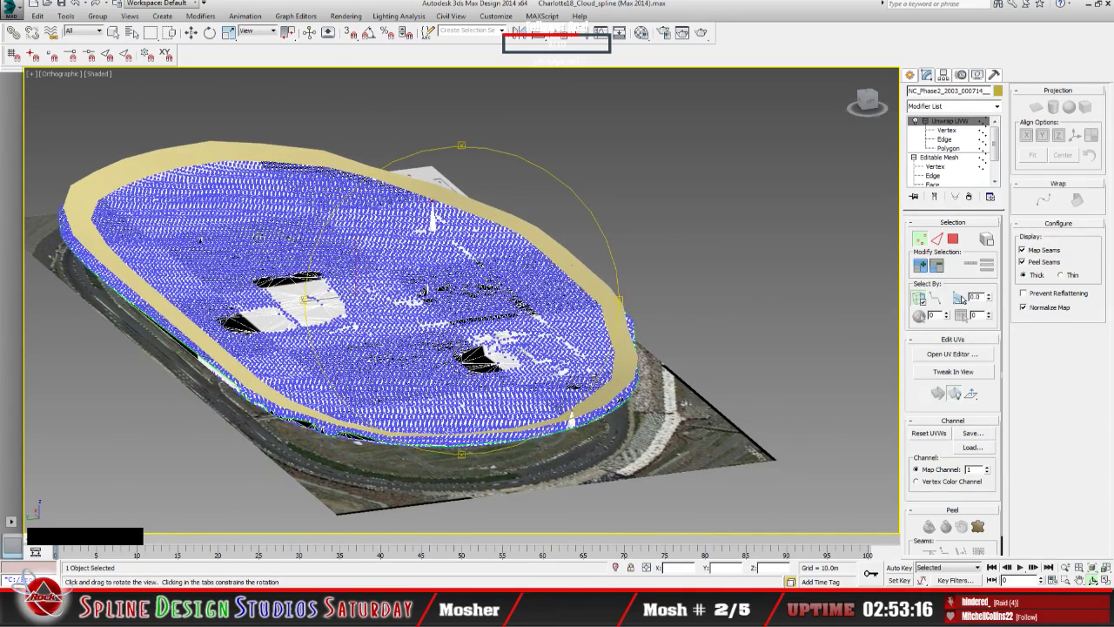
scroll(415, 345, up, 6)
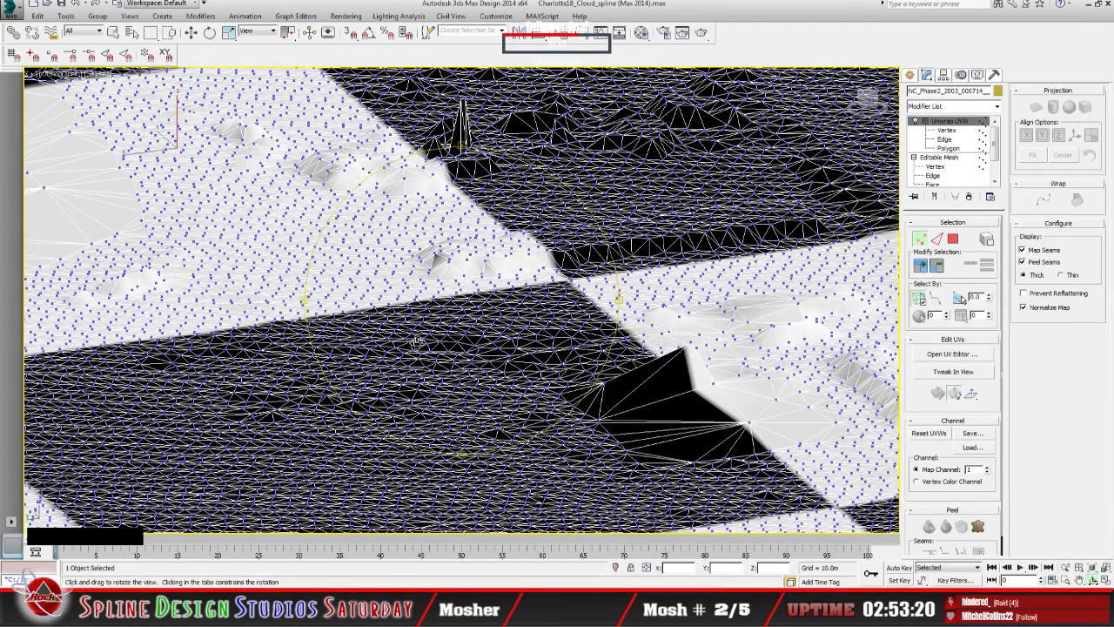
Examine the terrain mesh's vertex density and holes up close, then the whole mesh against the track strip from another side.
scroll(417, 341, up, 3)
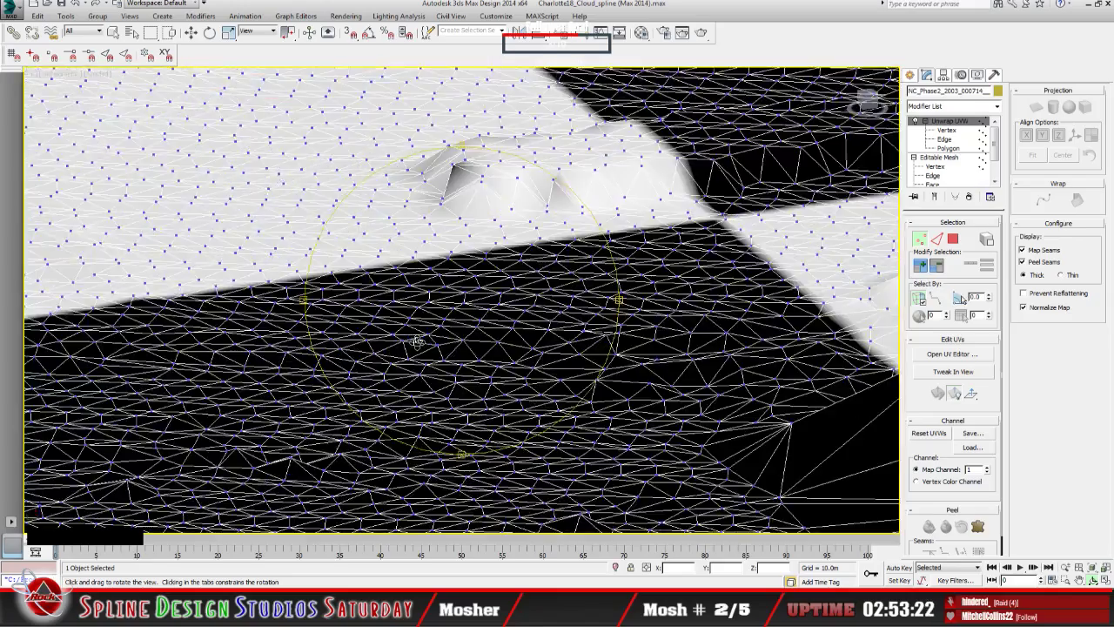
scroll(417, 341, down, 10)
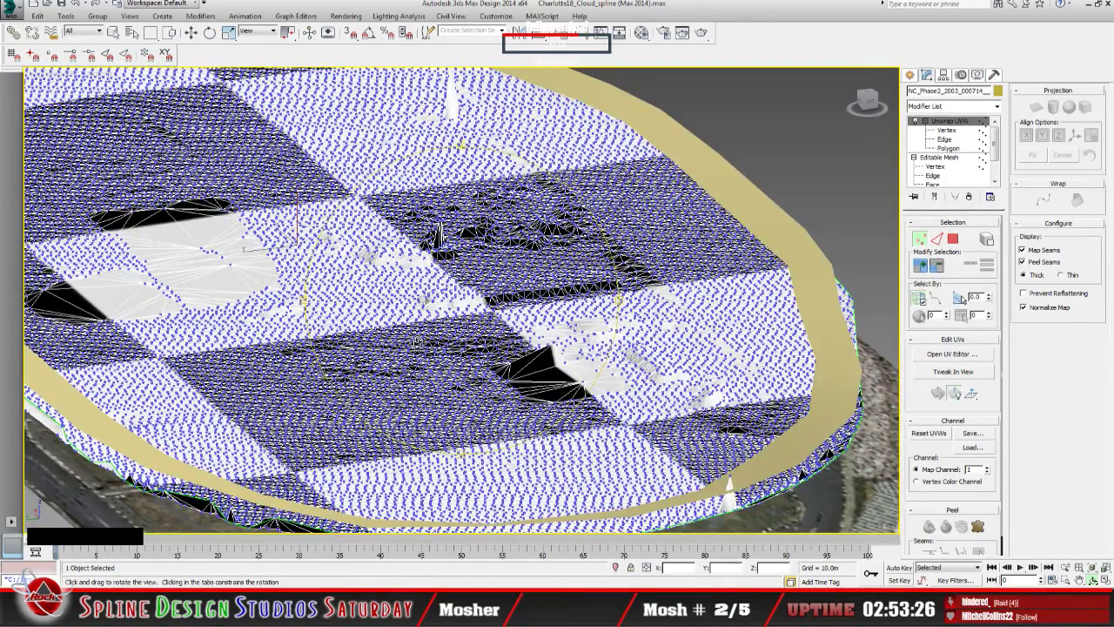
scroll(417, 348, down, 5)
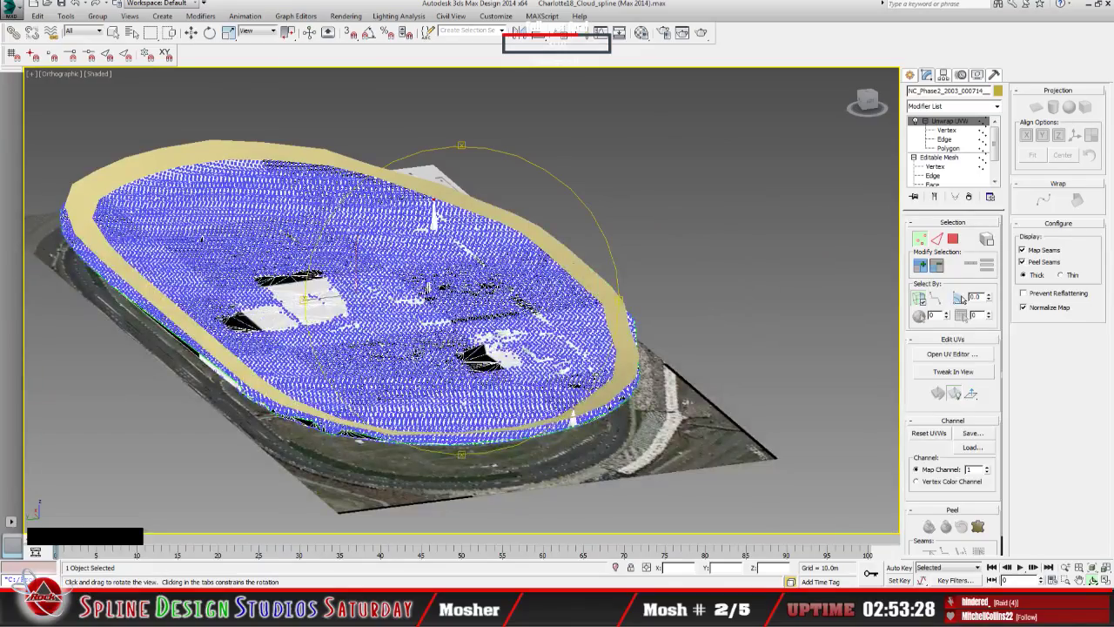
drag(417, 348, 317, 296)
drag(416, 346, 402, 359)
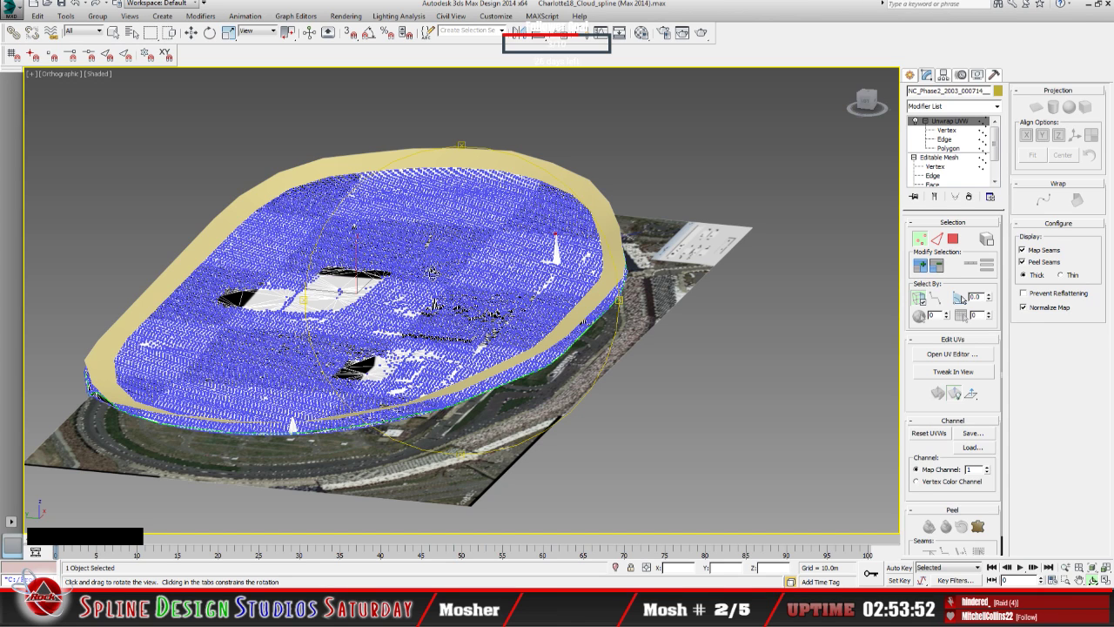
Select the terrain mesh, leave its Vertex sub-object level and hide the mesh.
click(113, 32)
click(255, 186)
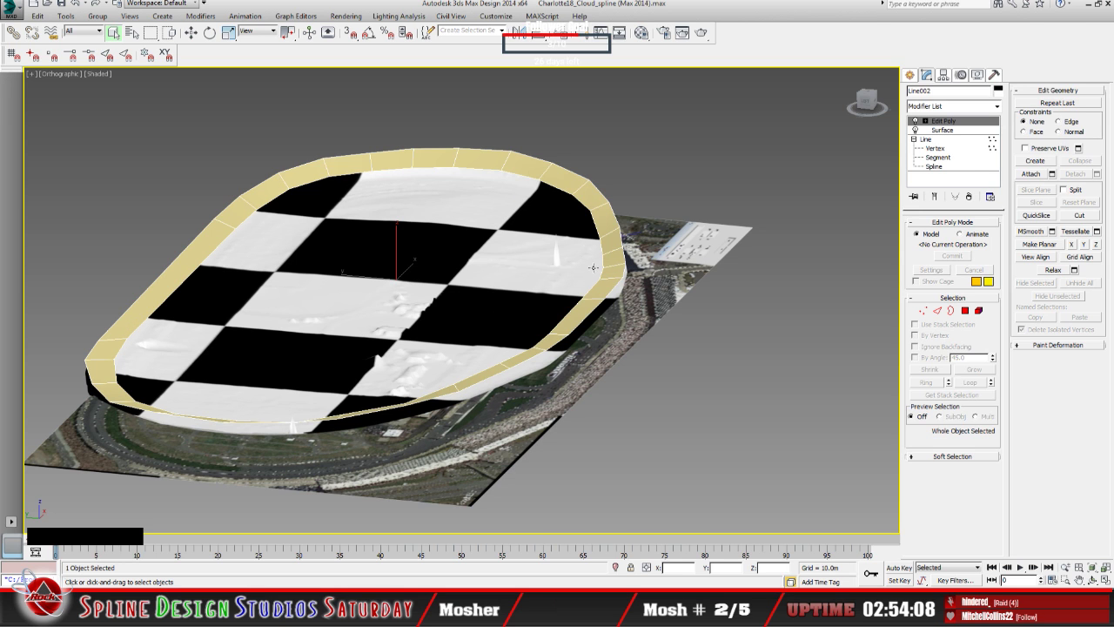
click(557, 309)
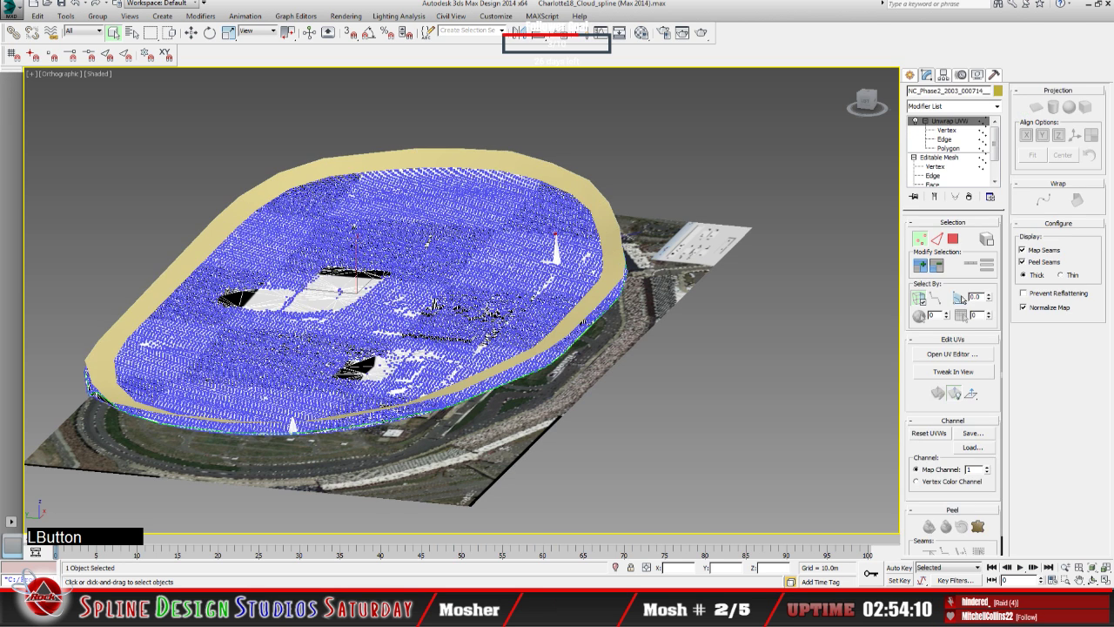
click(945, 129)
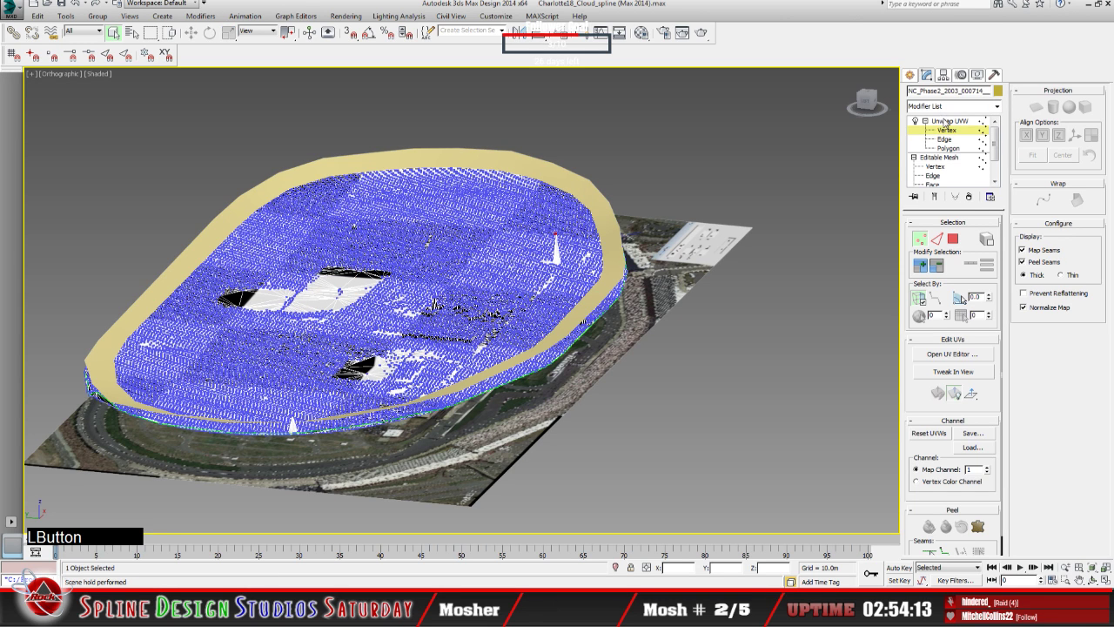
click(946, 121)
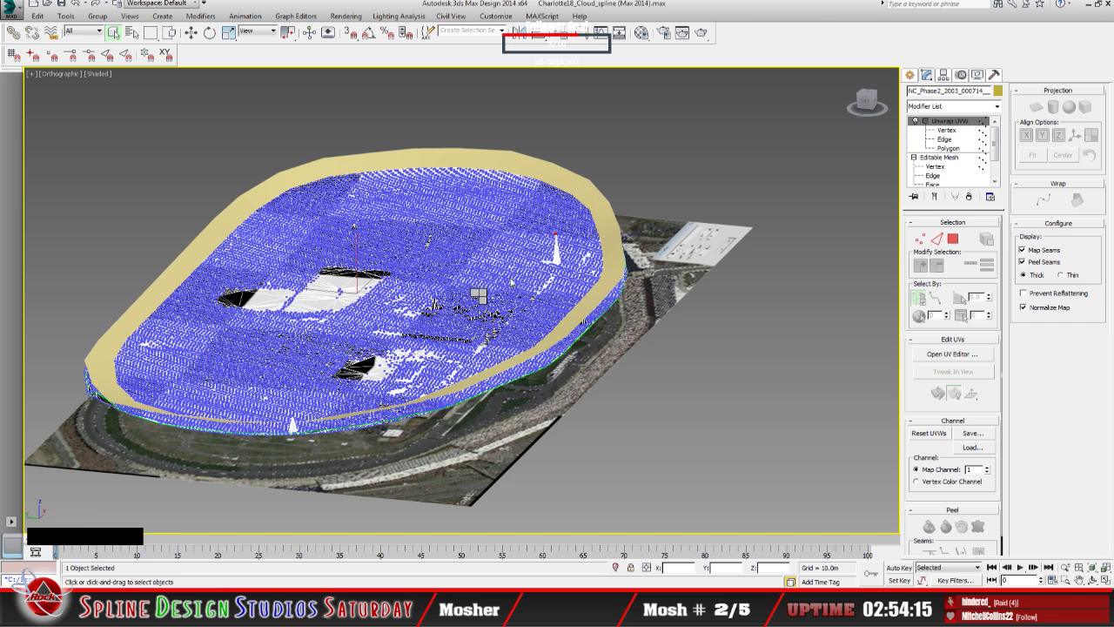
click(526, 265)
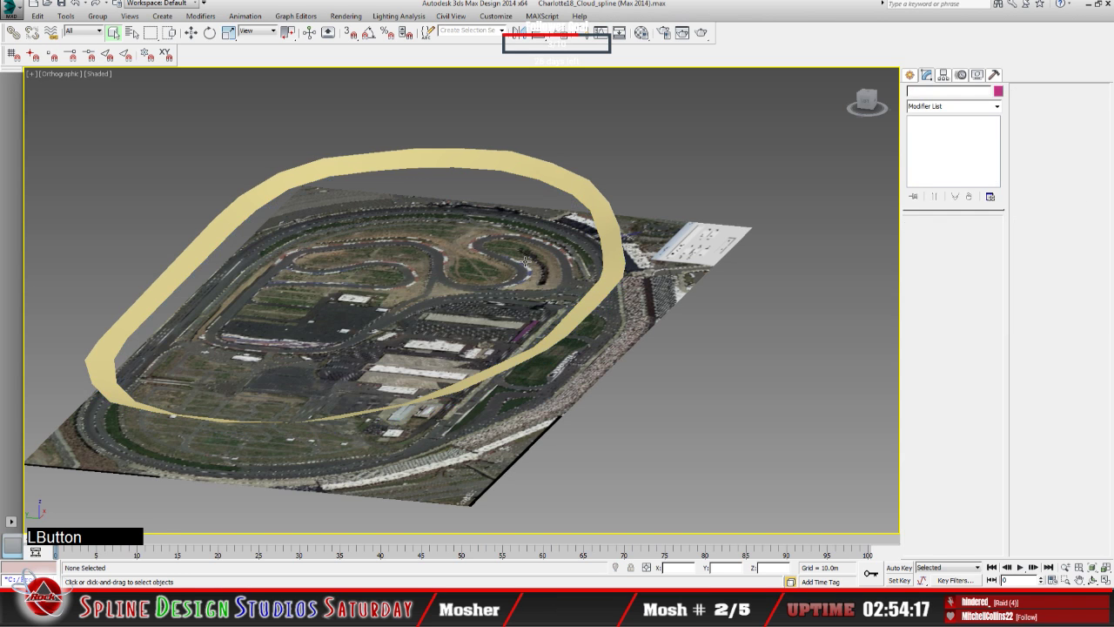
Move the track strip down along Z to about -26.3 m, towards the aerial image plane.
click(533, 342)
click(537, 343)
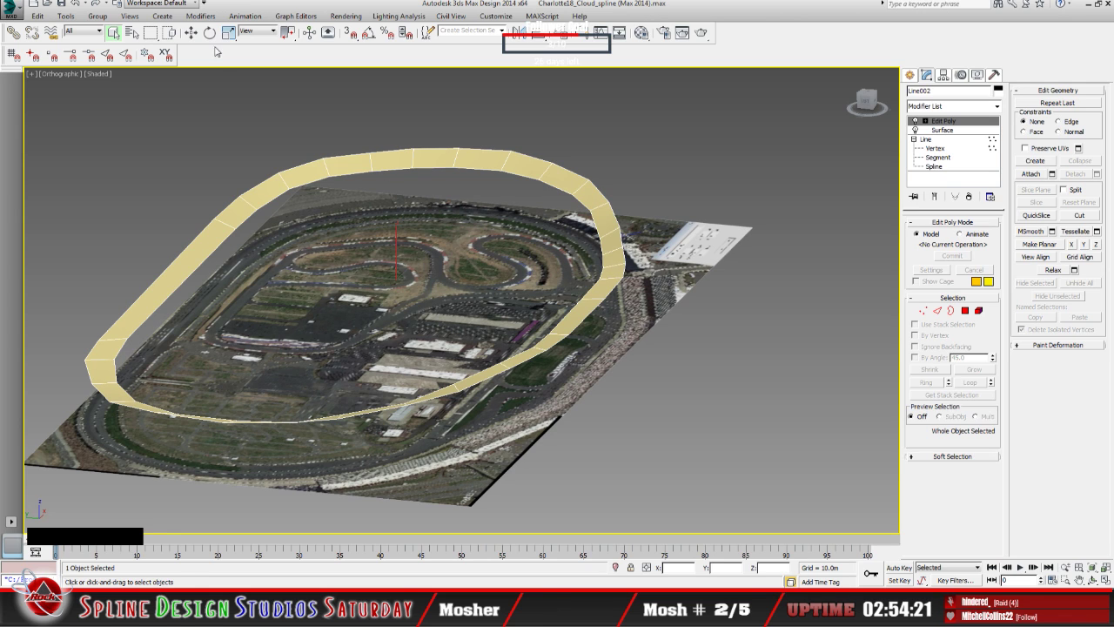
click(191, 33)
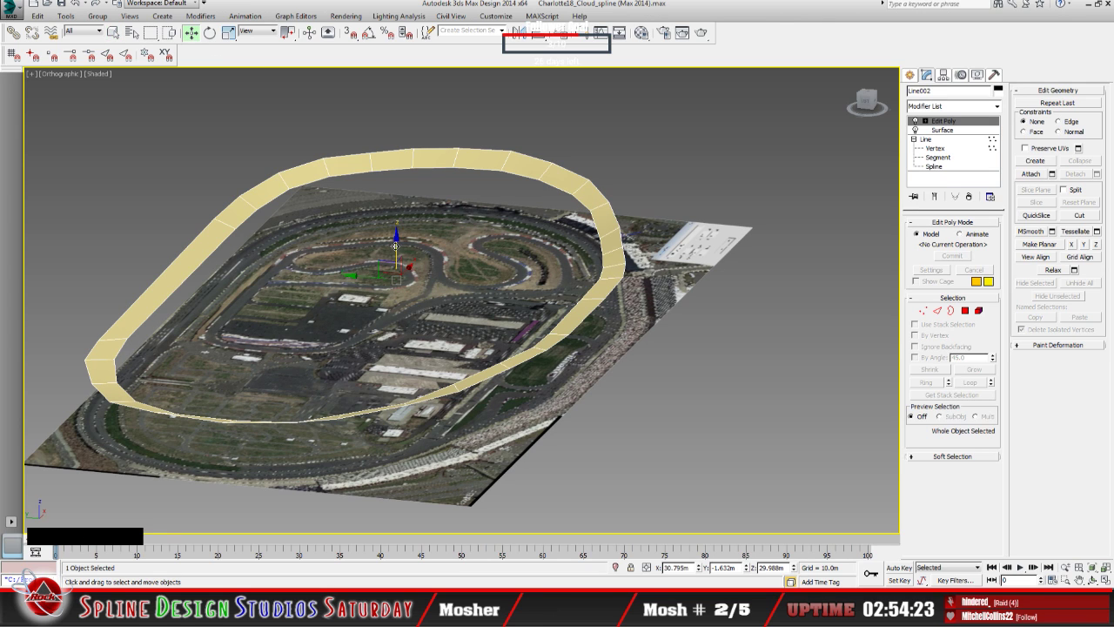
drag(395, 245, 396, 296)
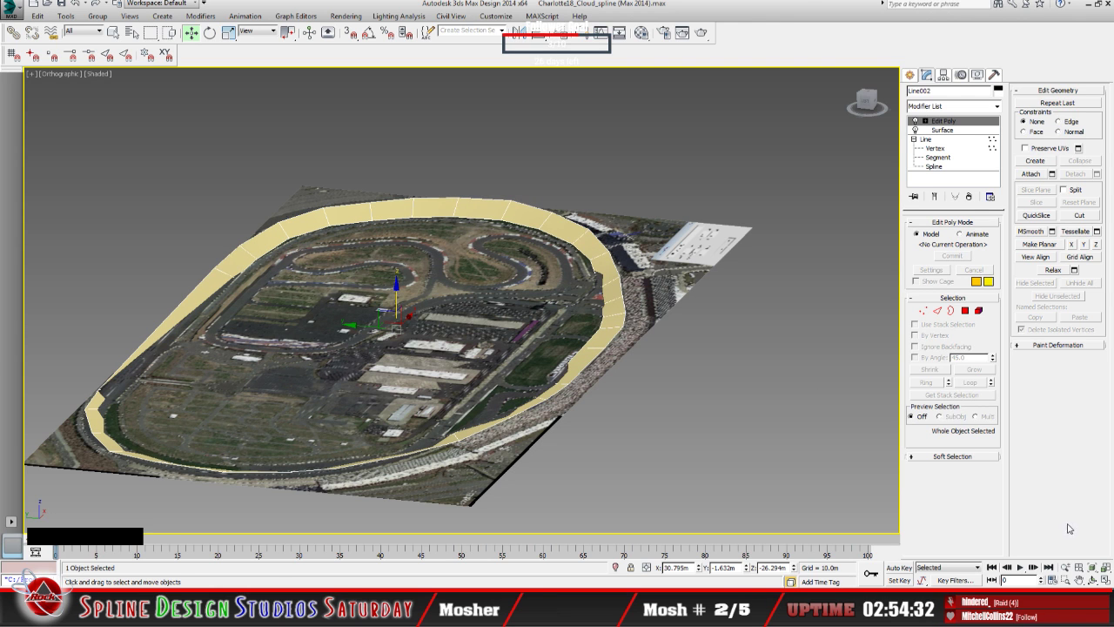
View the track strip from above and compare its outline with the oval on the aerial image.
click(1094, 579)
drag(480, 391, 493, 395)
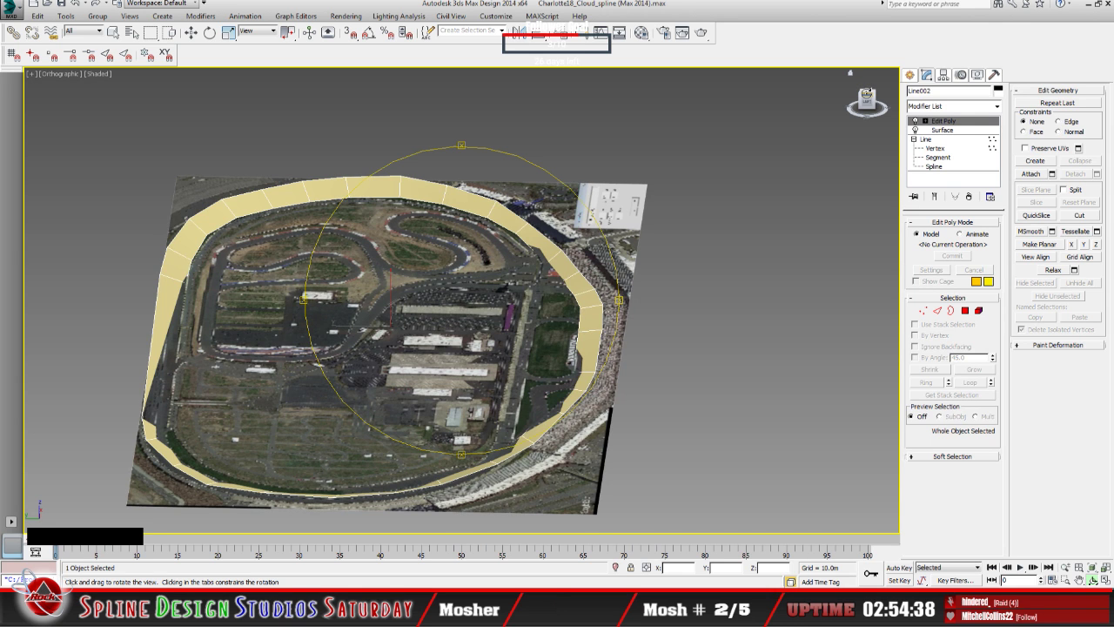
click(866, 94)
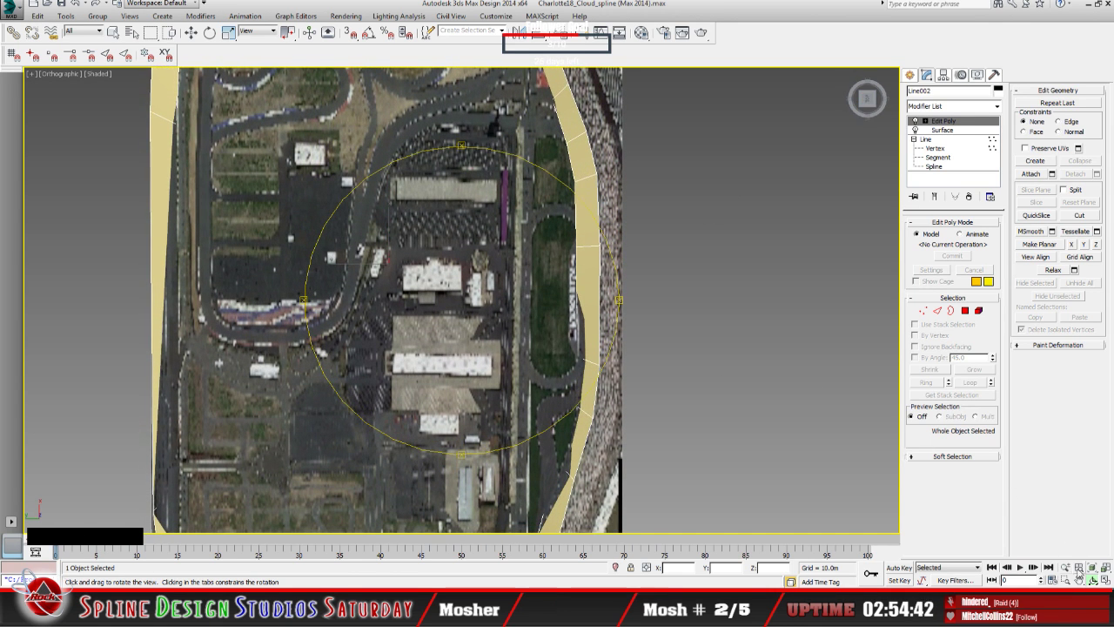
drag(503, 431, 395, 408)
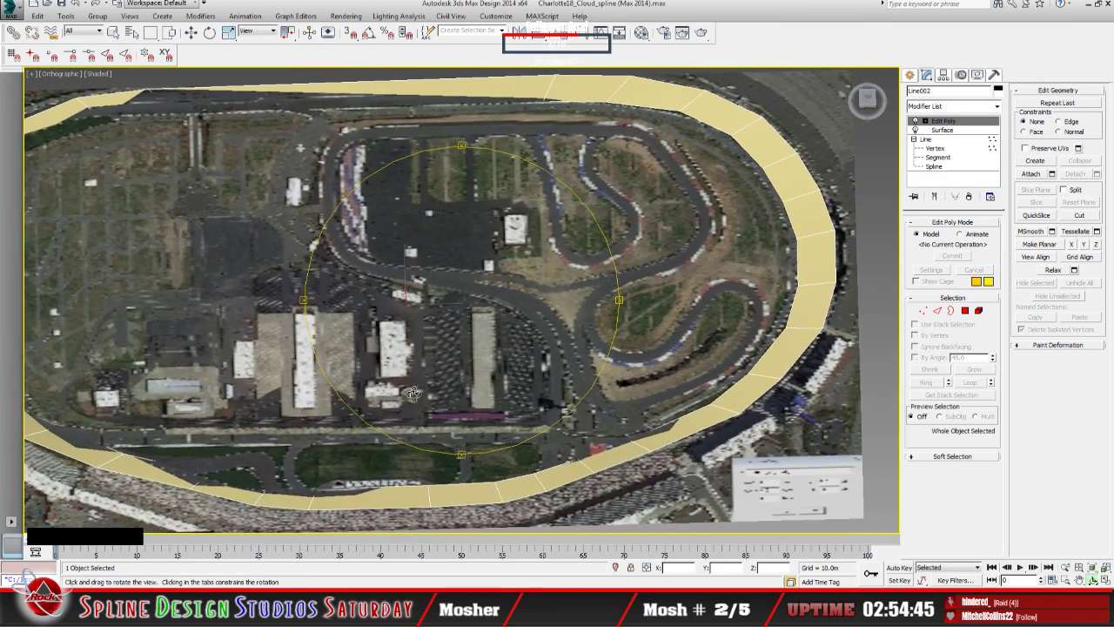
middle_drag(430, 378, 449, 376)
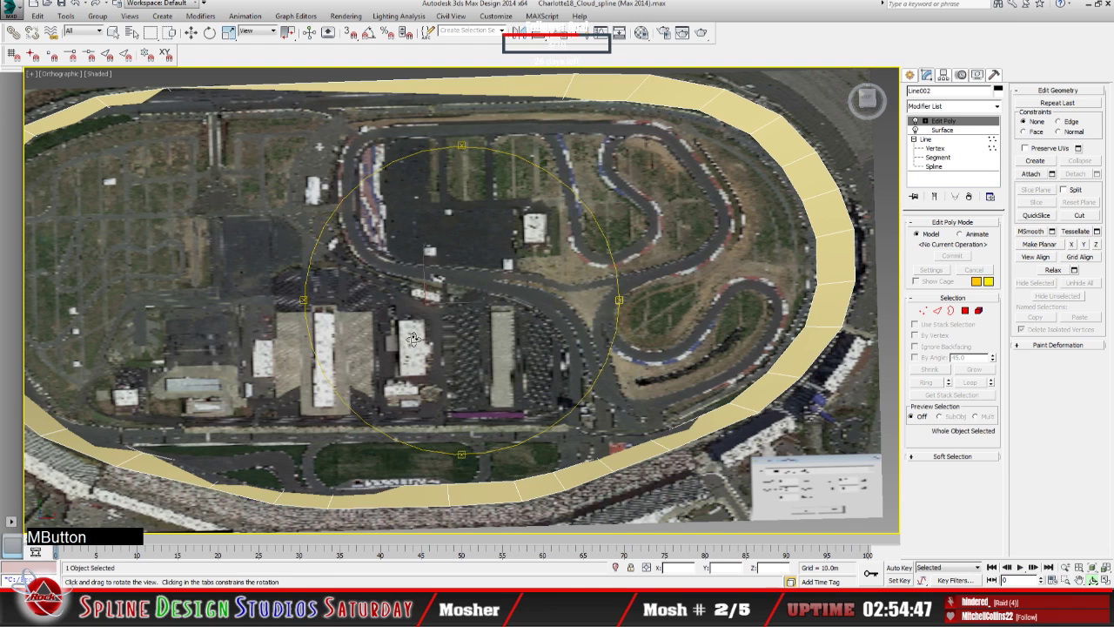
middle_drag(413, 339, 453, 341)
scroll(449, 341, down, 3)
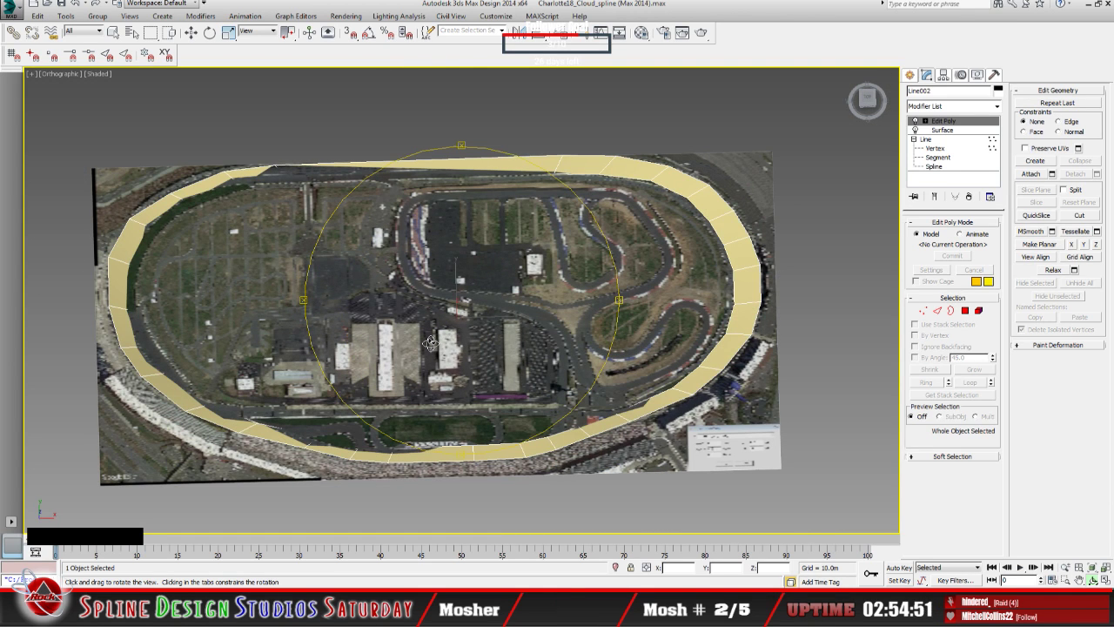
drag(412, 363, 404, 369)
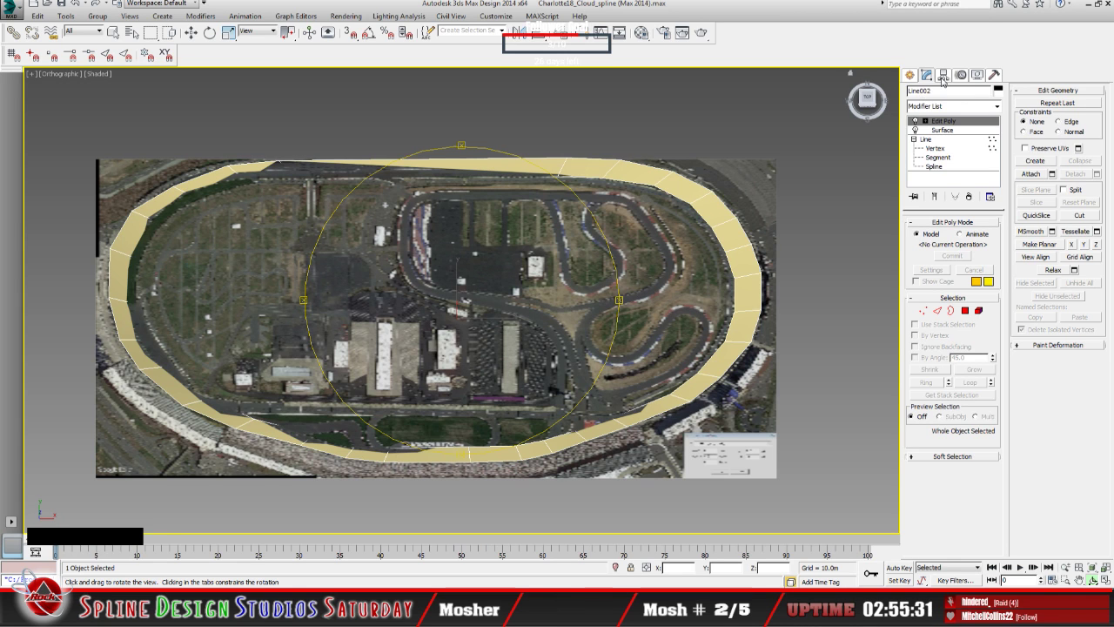
Bring up the spline shapes for creation and hide the track strip so the aerial image is uncovered.
click(911, 76)
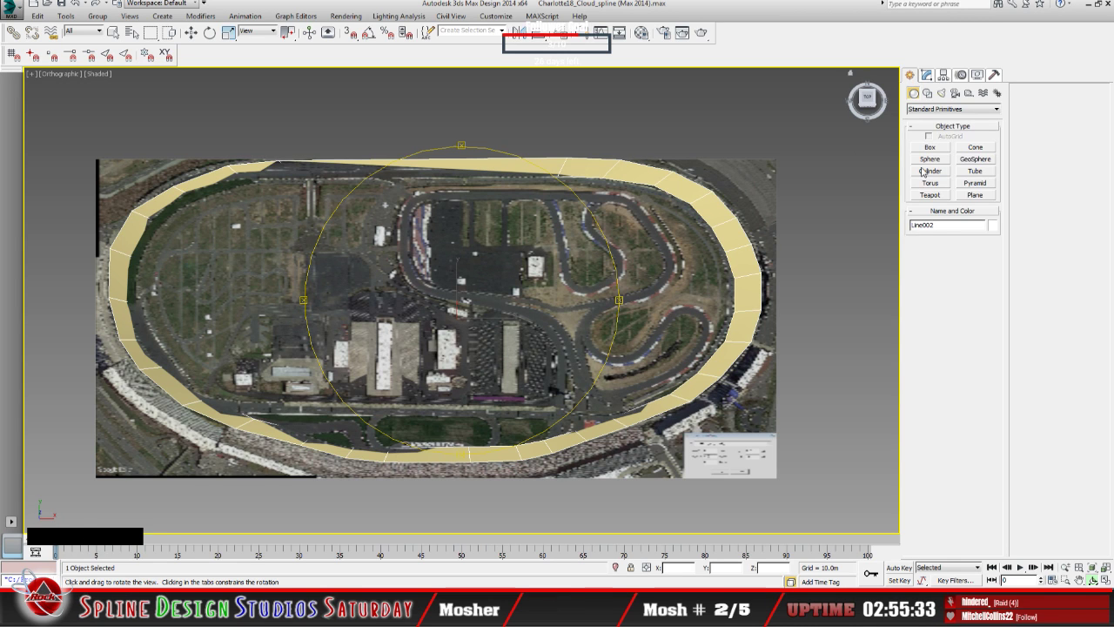
click(997, 109)
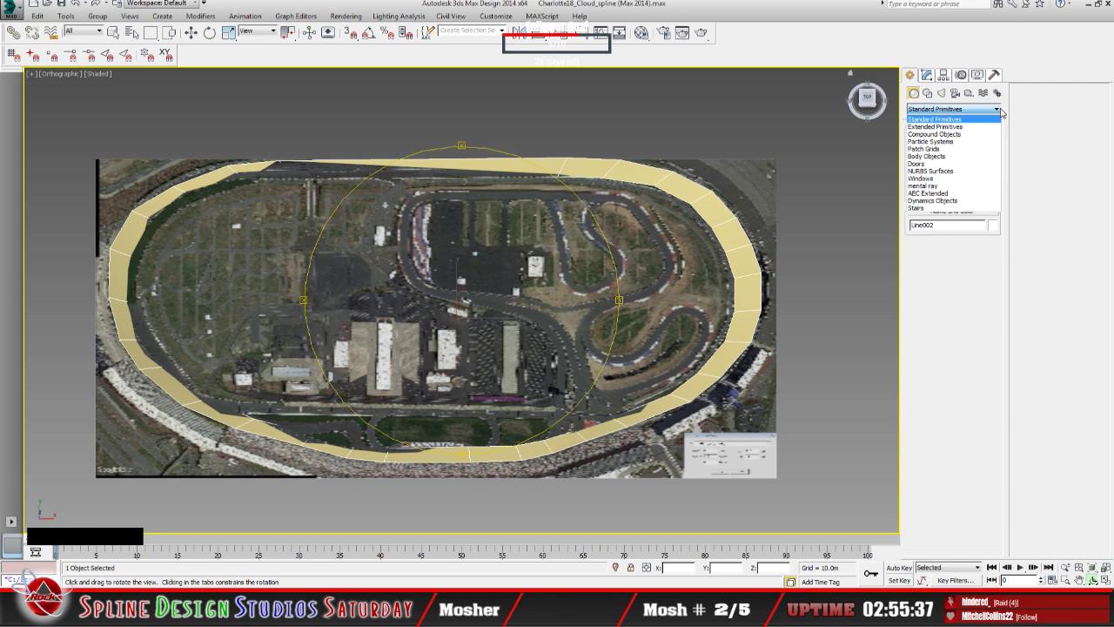
click(933, 99)
click(927, 94)
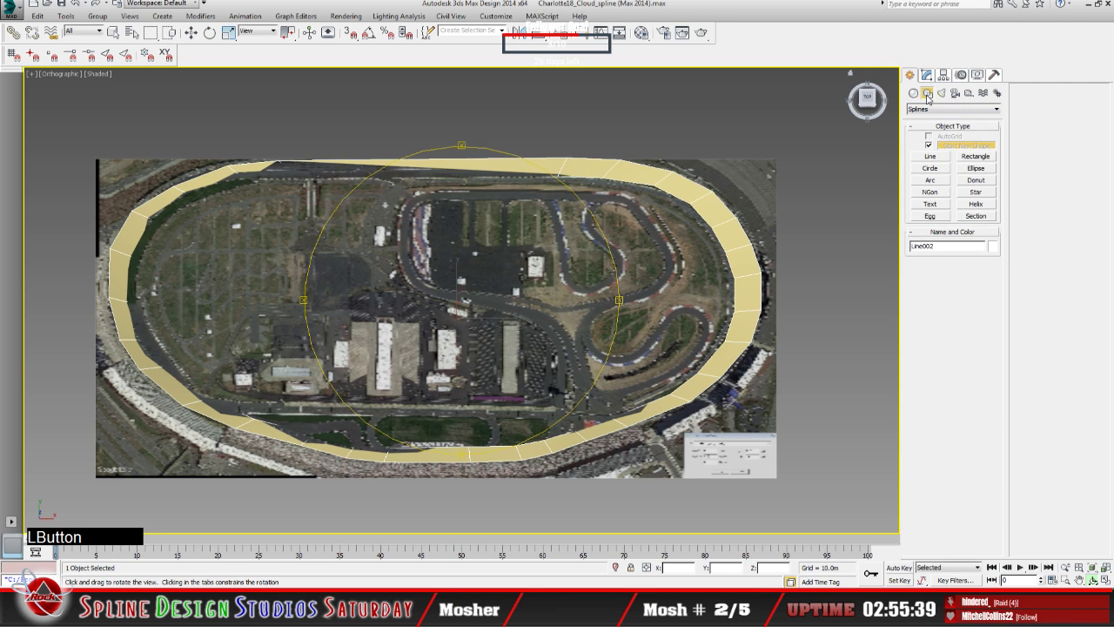
click(931, 156)
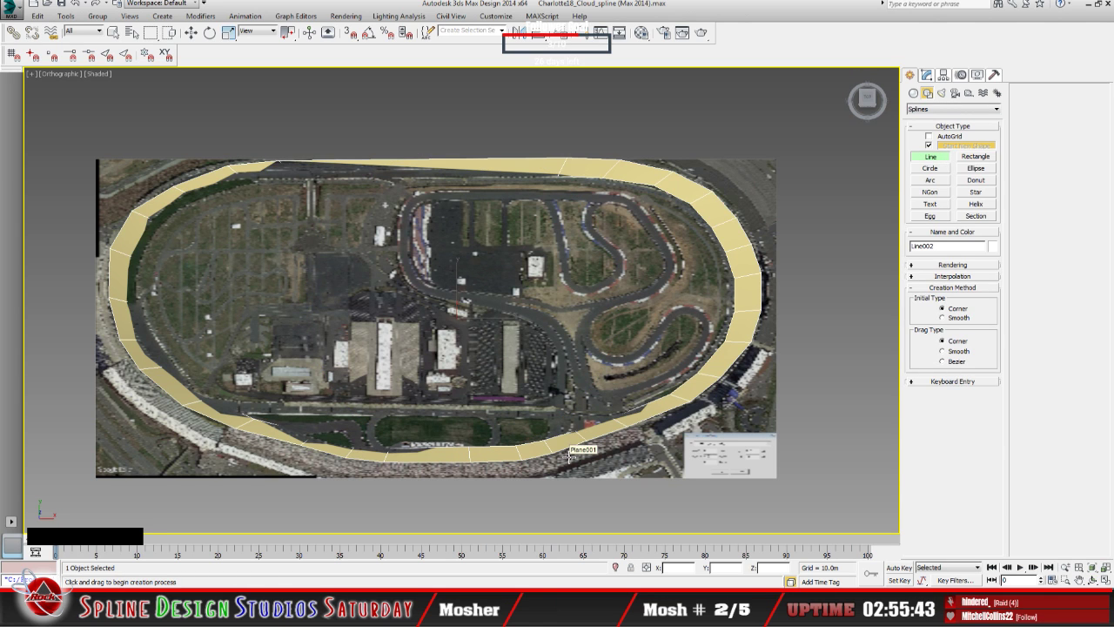
right_click(140, 223)
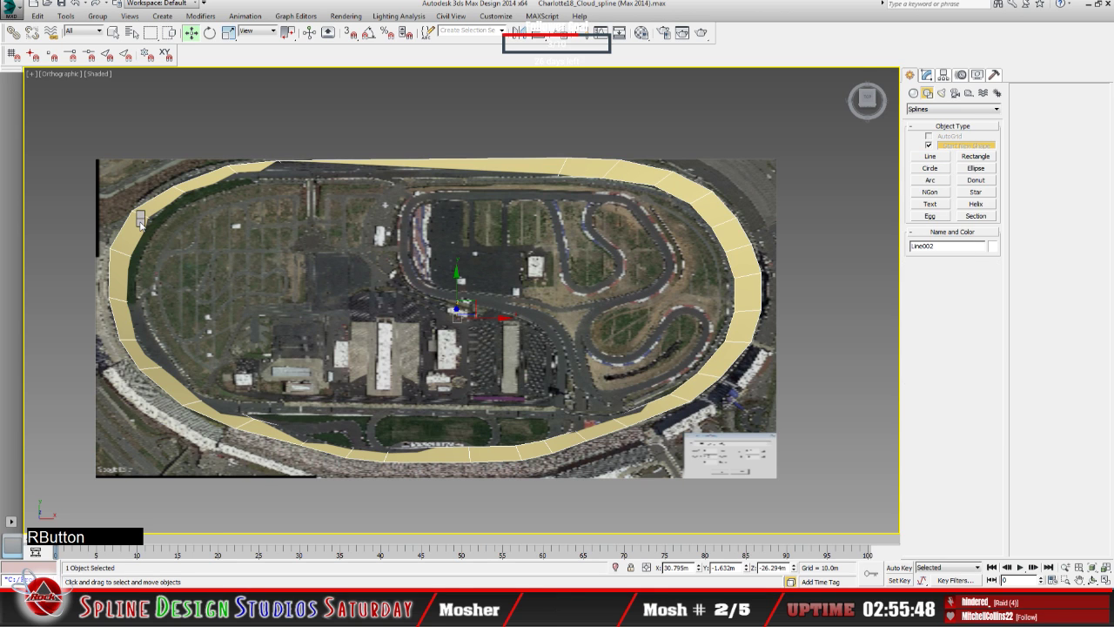
click(162, 218)
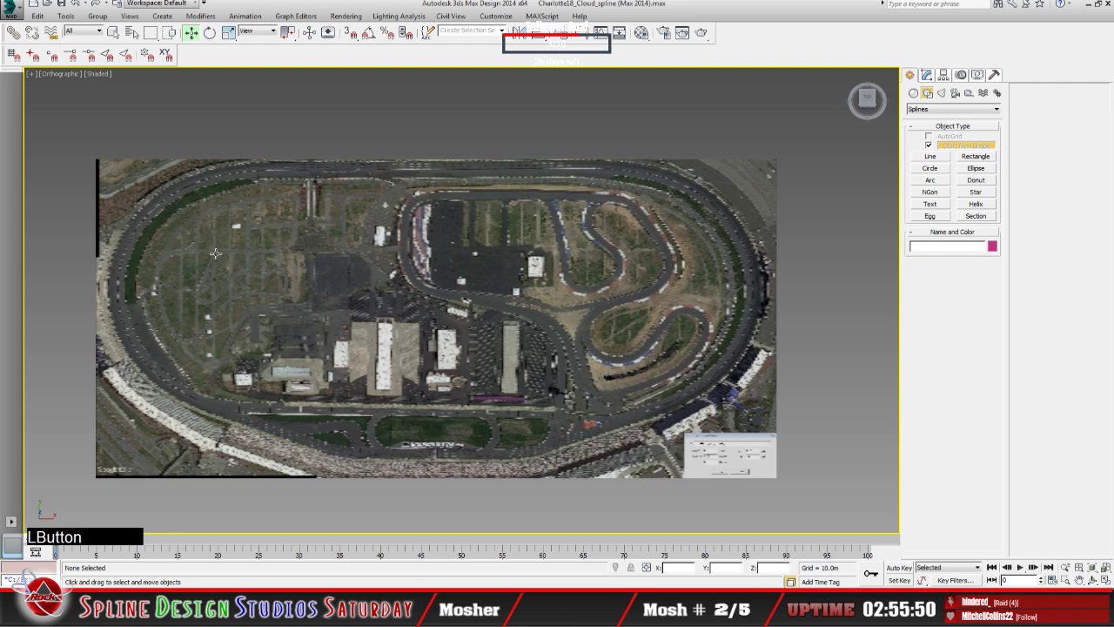
Trace the oval's entire outer edge on the aerial image with a Line spline of corner vertices and close it at its start.
click(943, 157)
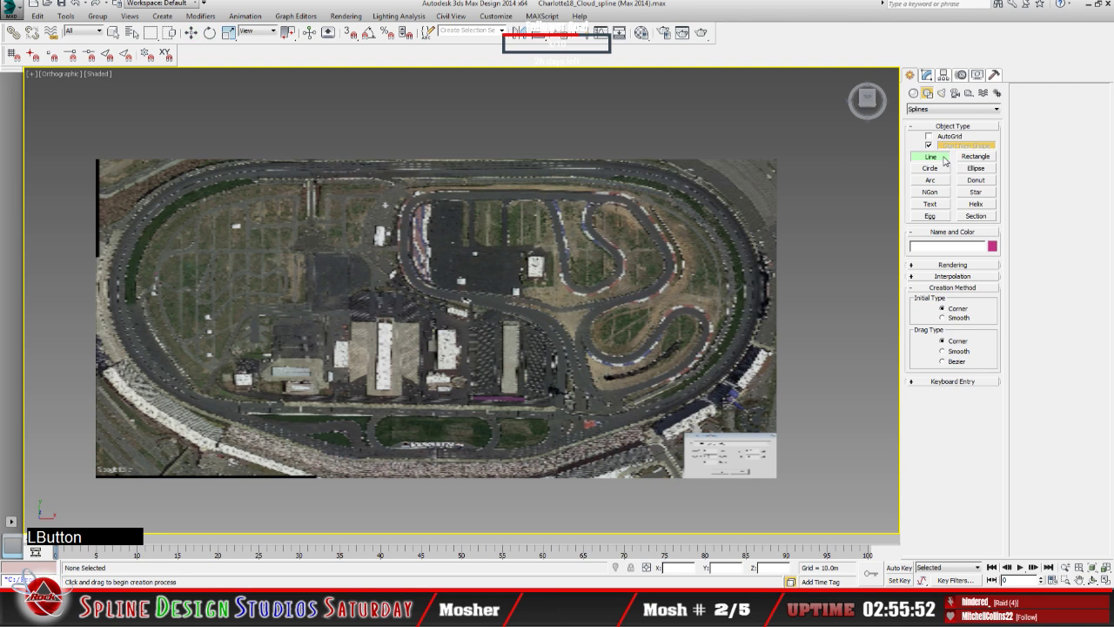
click(296, 443)
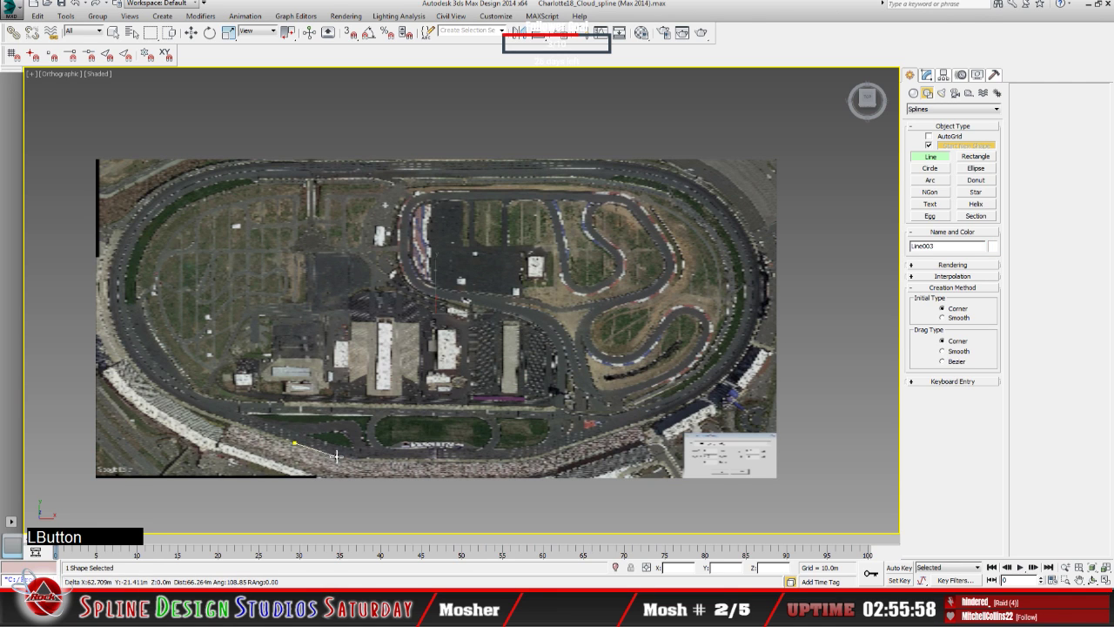
click(336, 456)
click(386, 461)
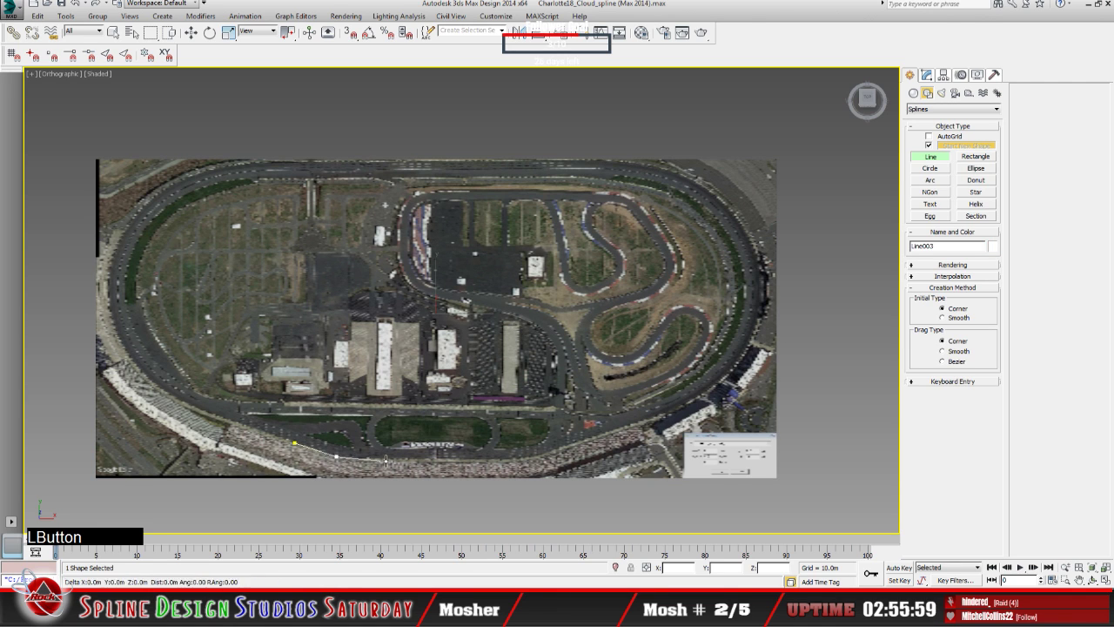
click(472, 462)
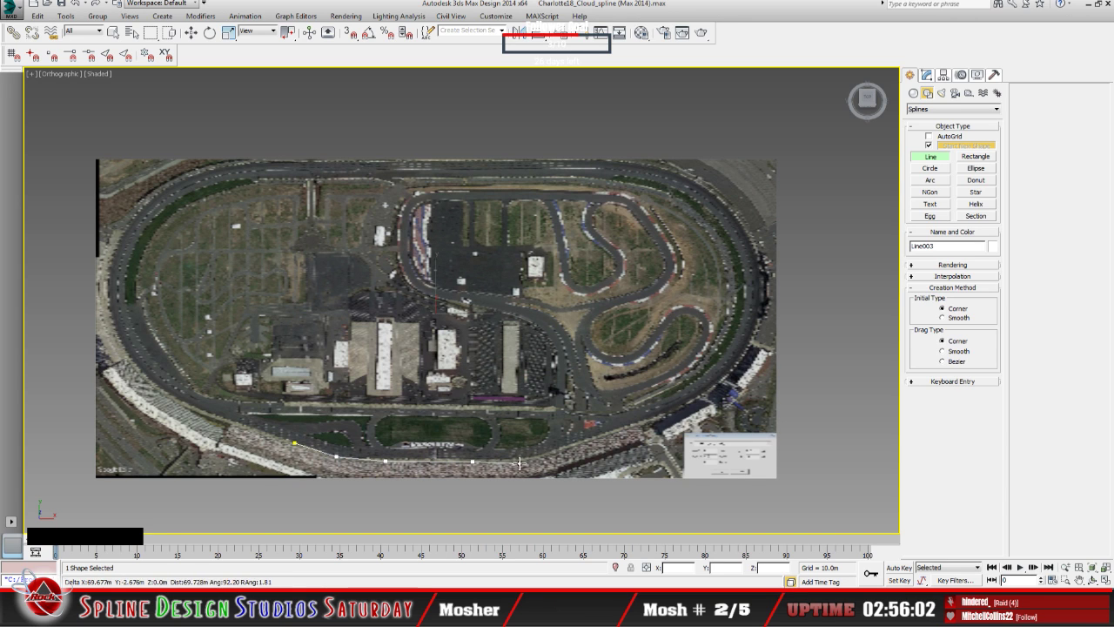
click(519, 460)
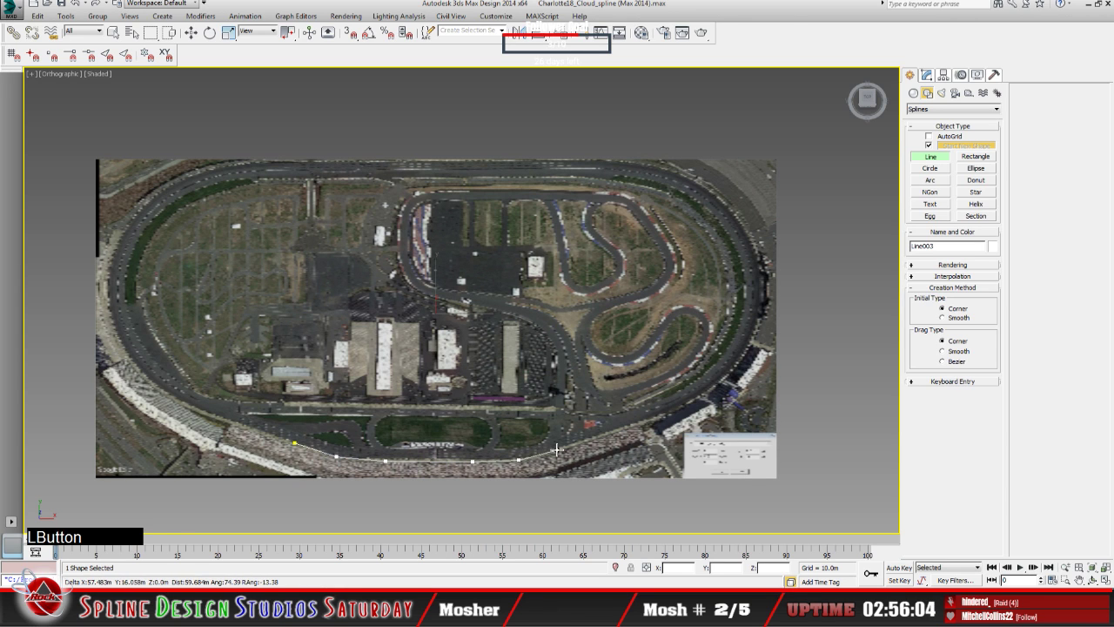
click(558, 449)
click(635, 425)
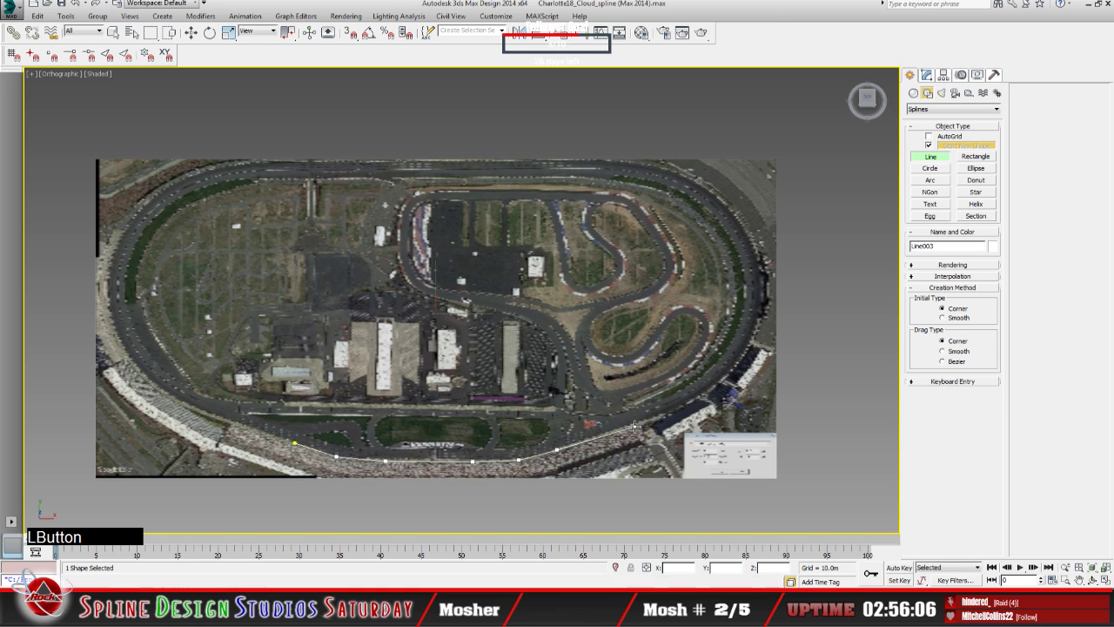
click(675, 407)
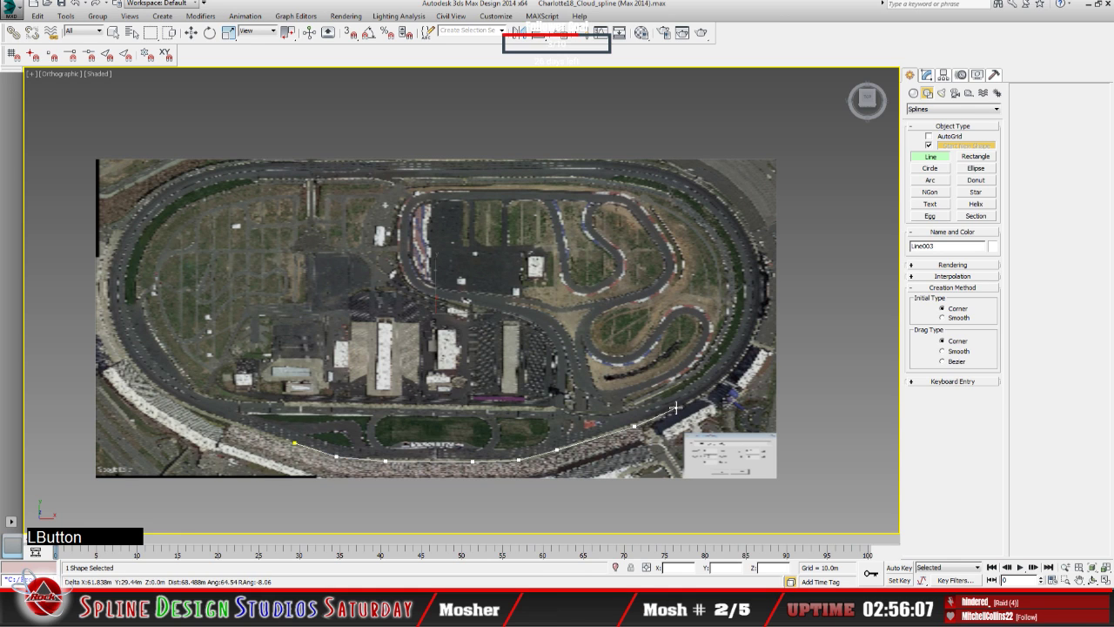
click(719, 381)
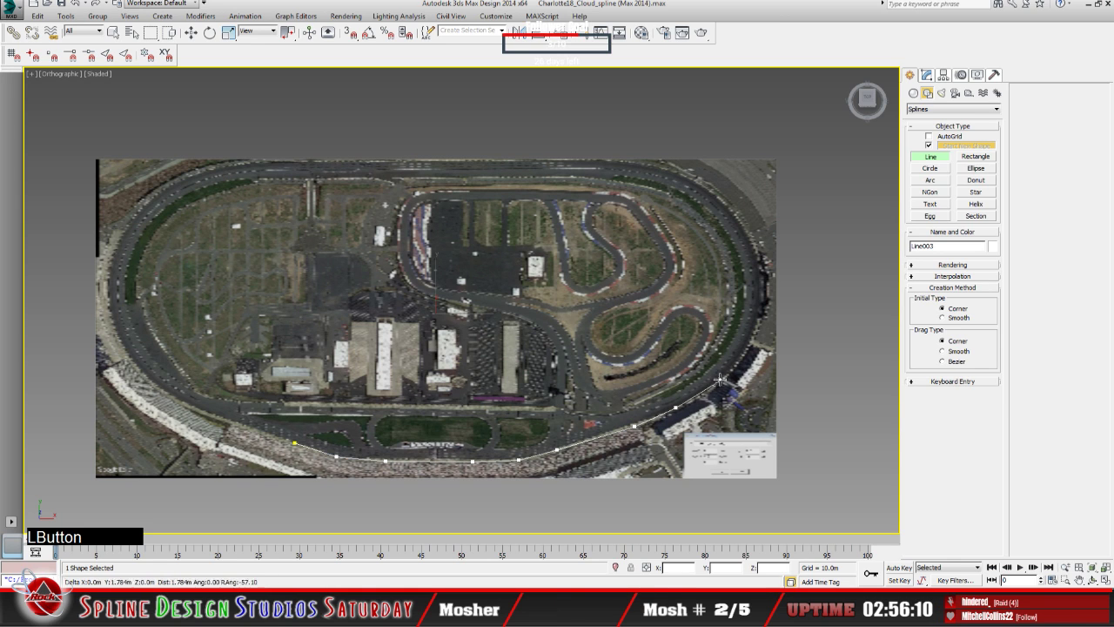
click(751, 346)
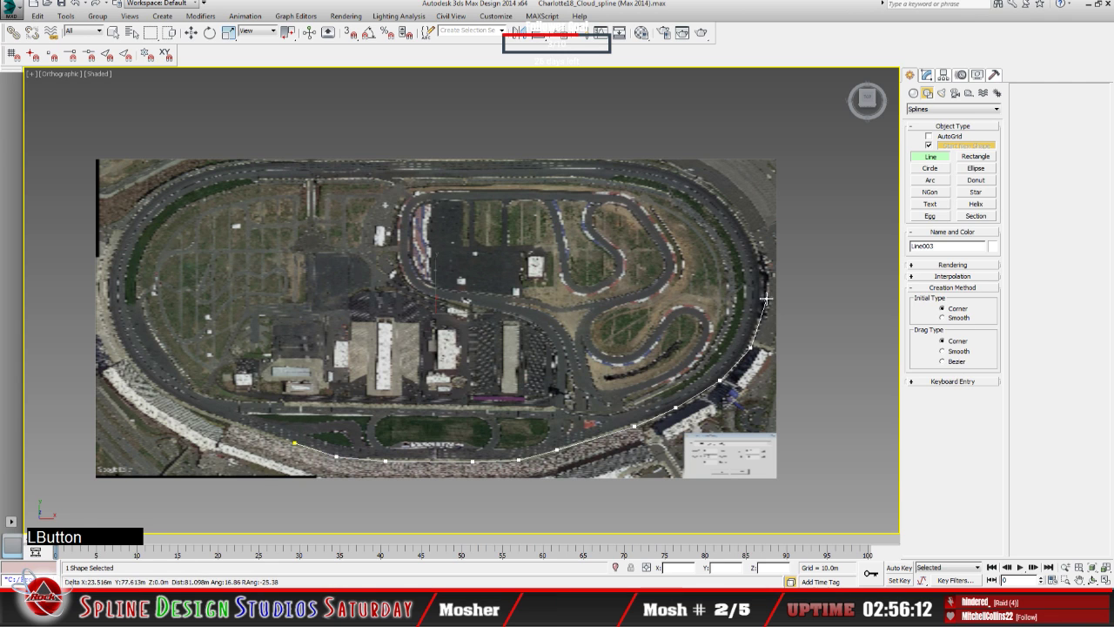
click(766, 298)
click(762, 261)
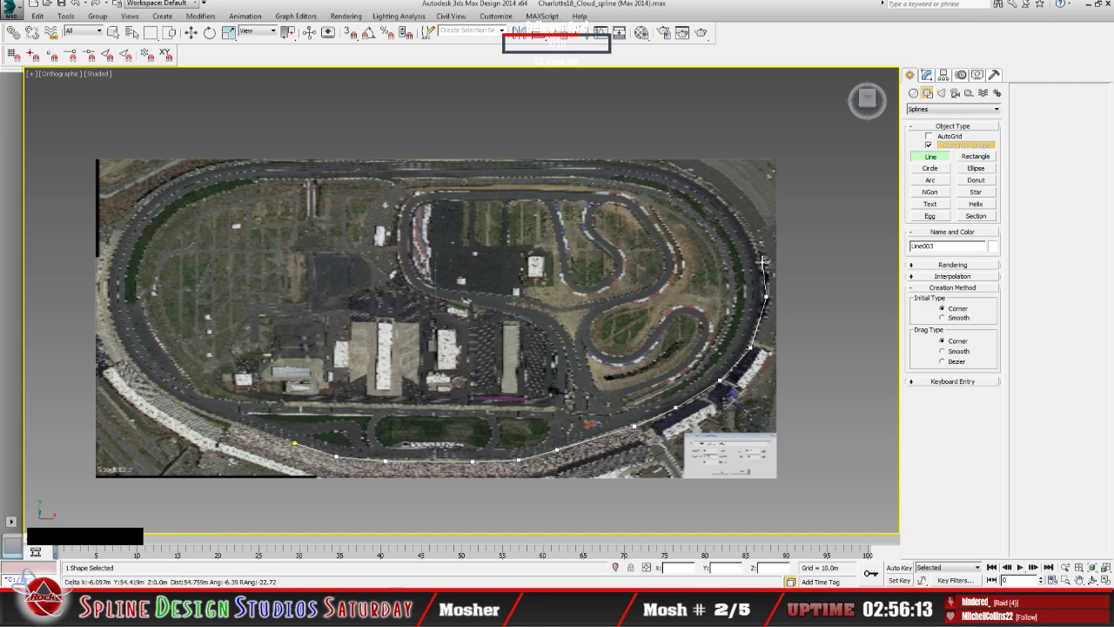
click(744, 223)
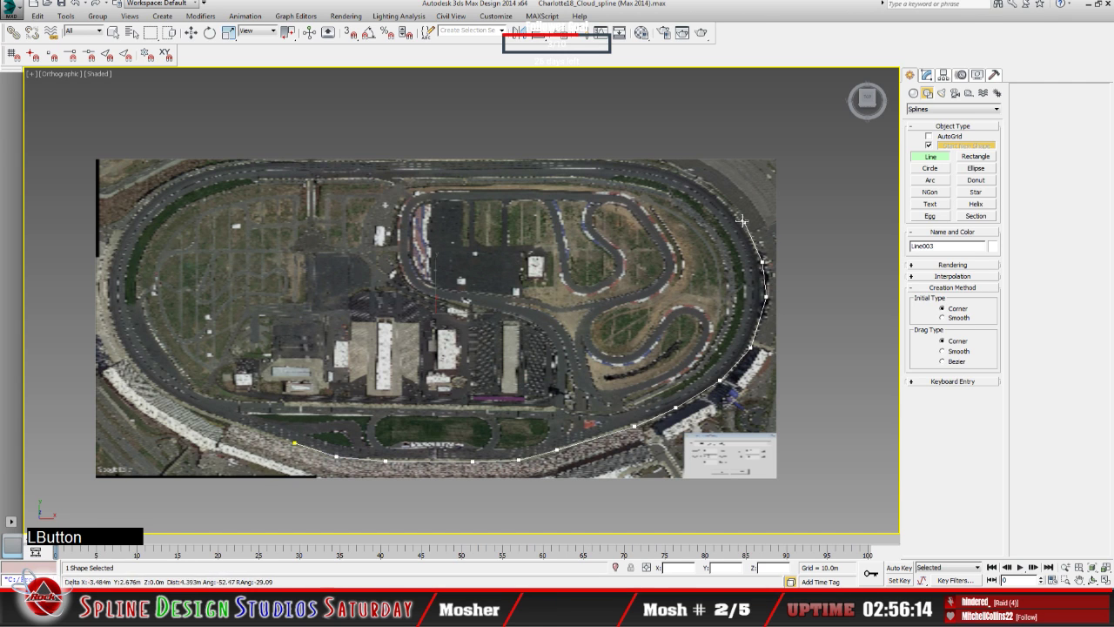
click(706, 186)
click(649, 165)
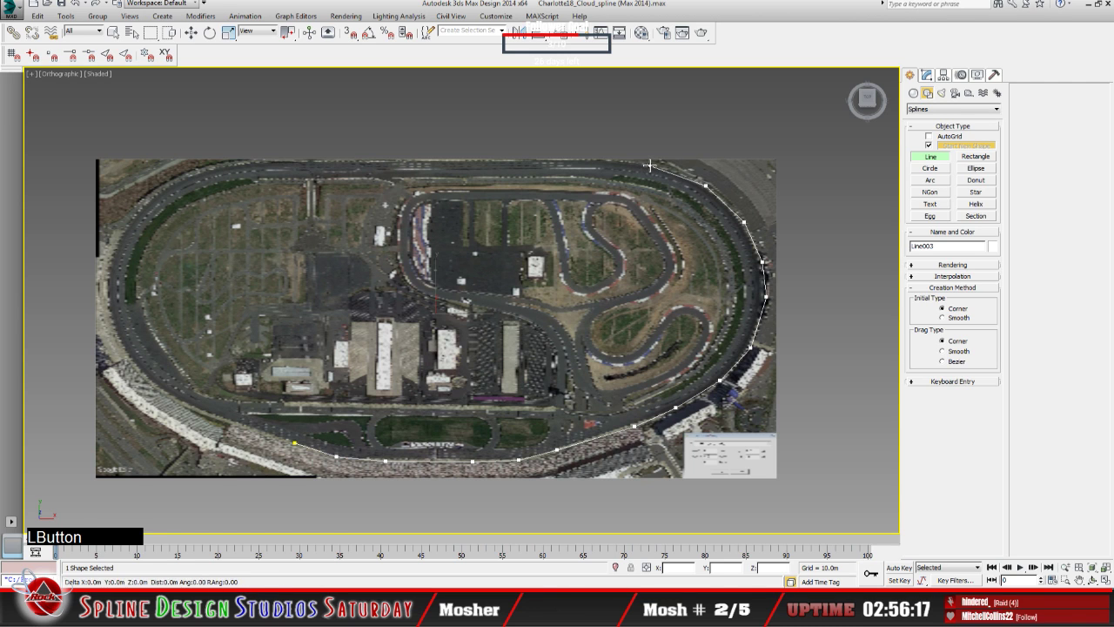
click(580, 160)
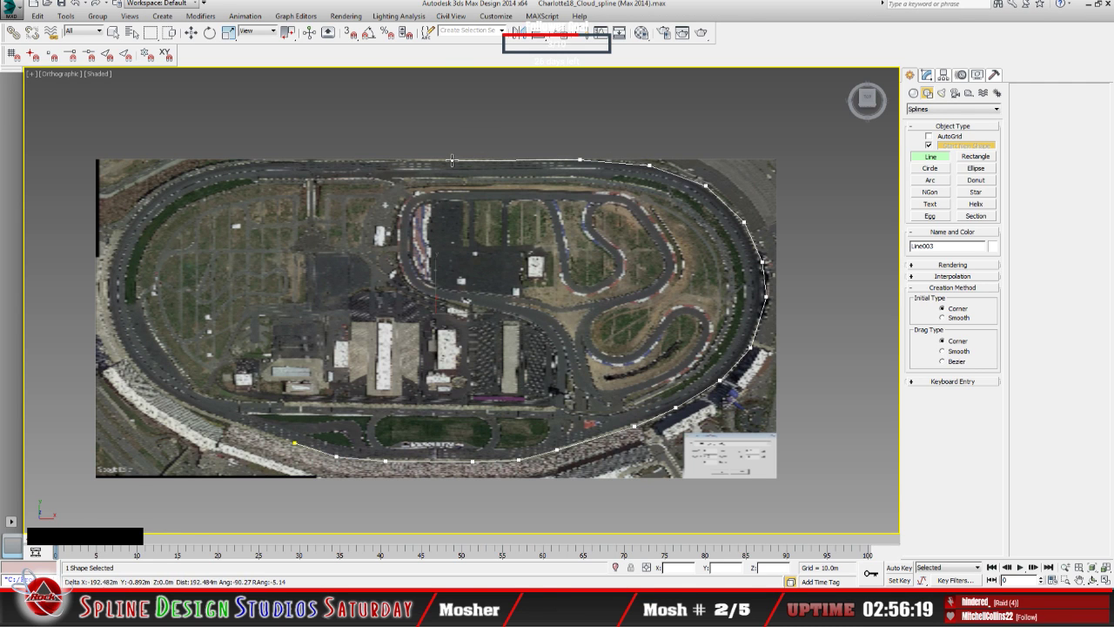
click(452, 160)
click(323, 161)
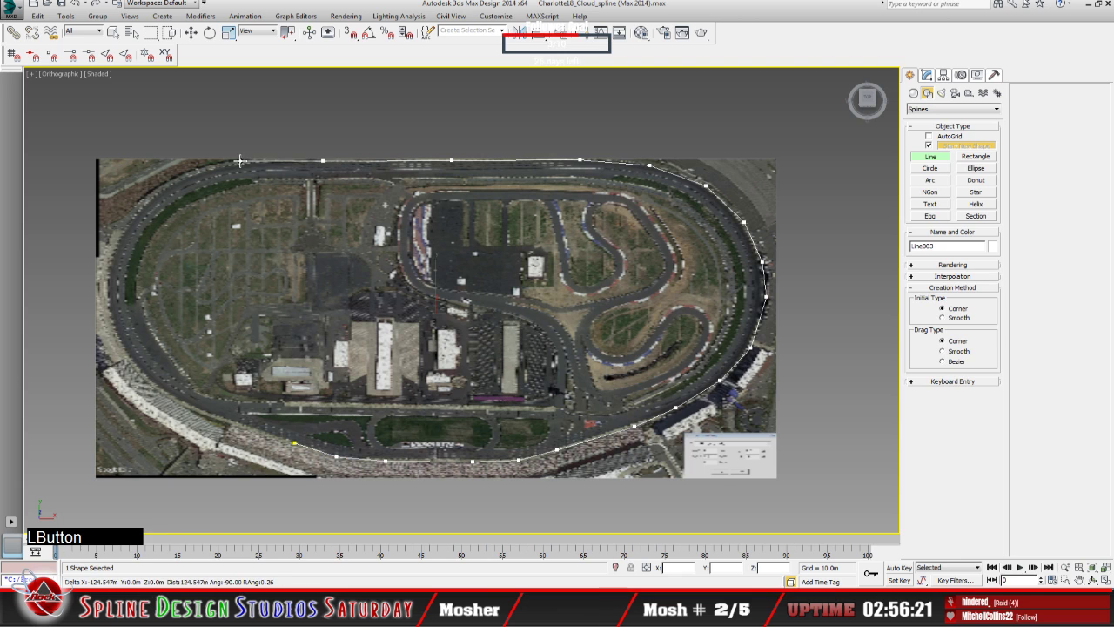
click(239, 161)
click(179, 173)
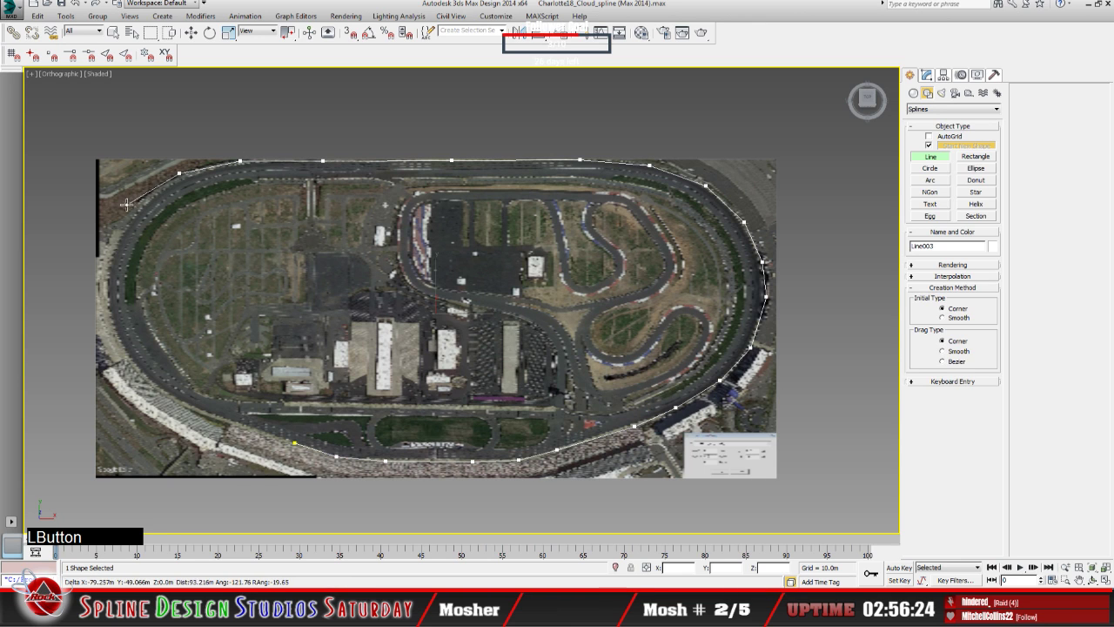
click(129, 212)
click(105, 258)
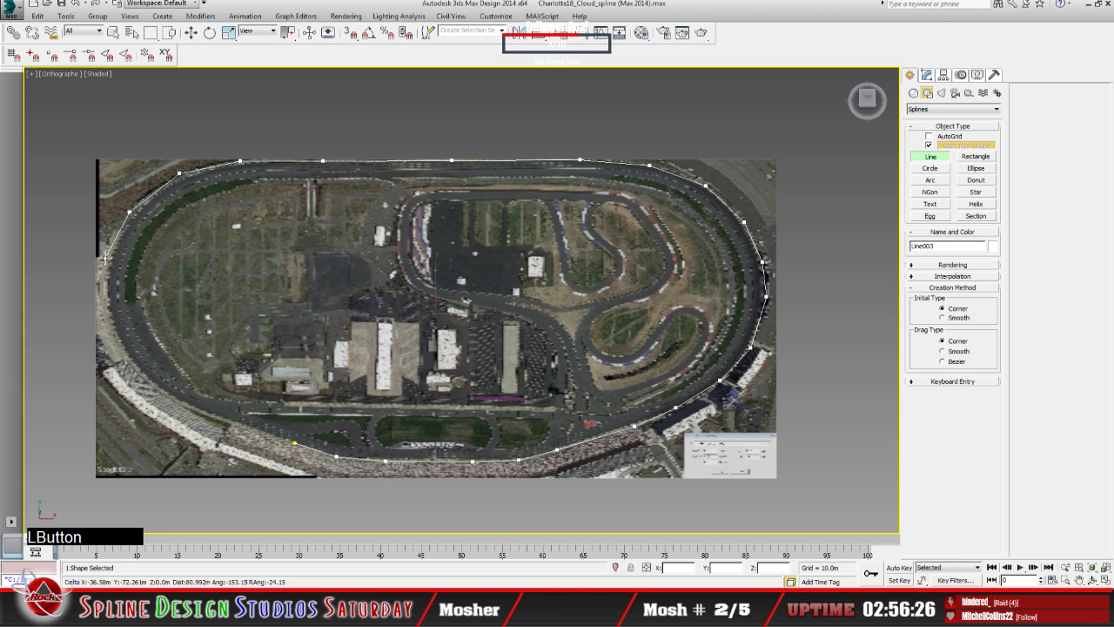
click(108, 294)
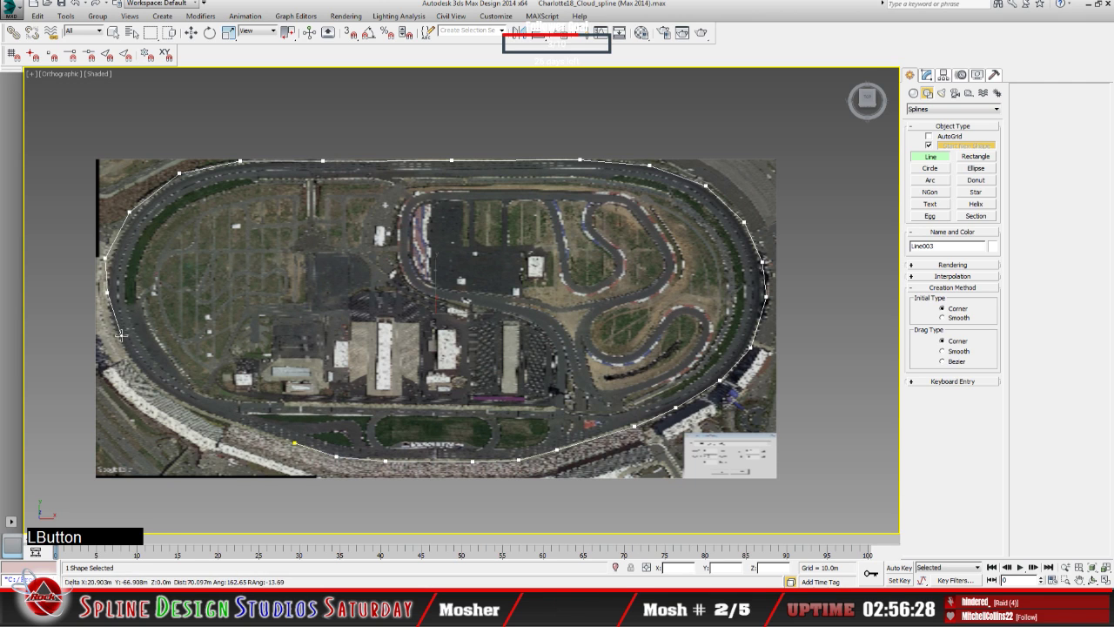
click(118, 336)
click(132, 362)
click(159, 390)
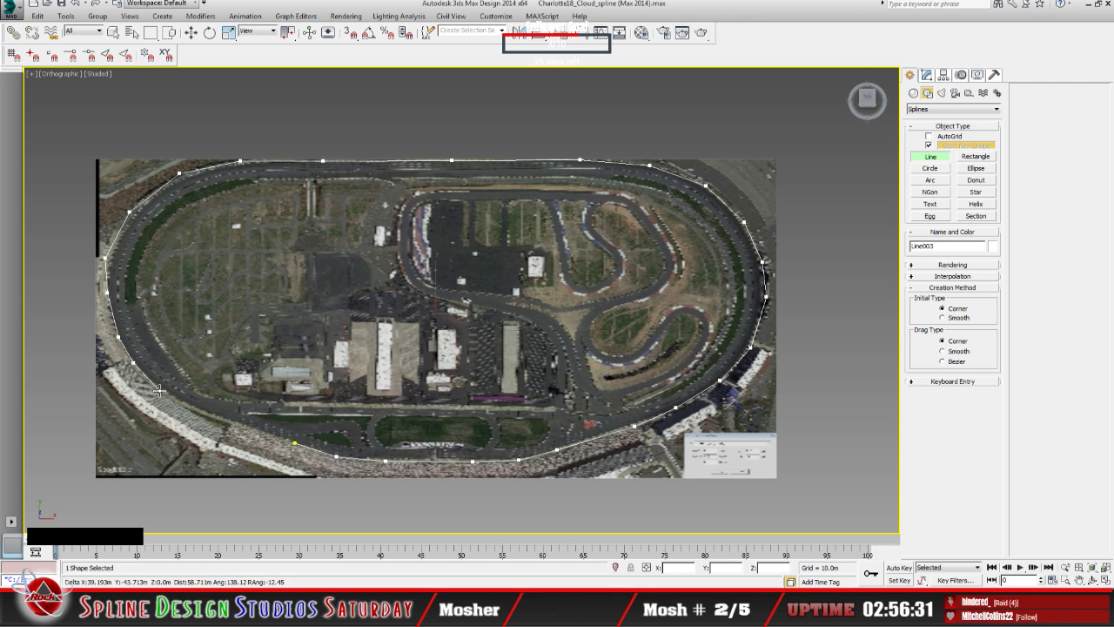
click(214, 418)
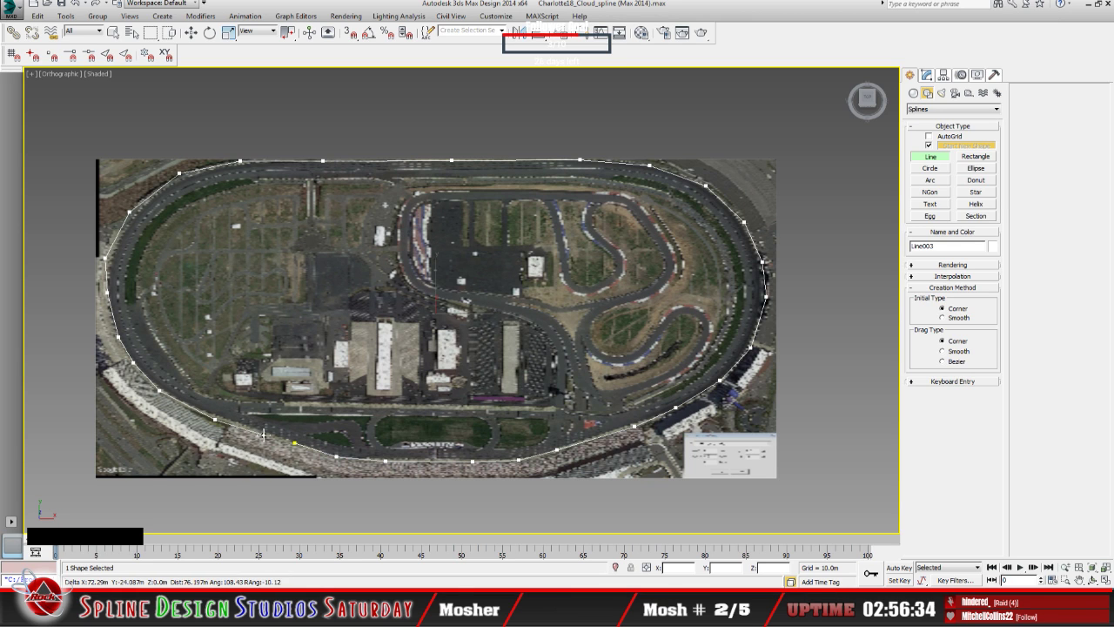
click(297, 444)
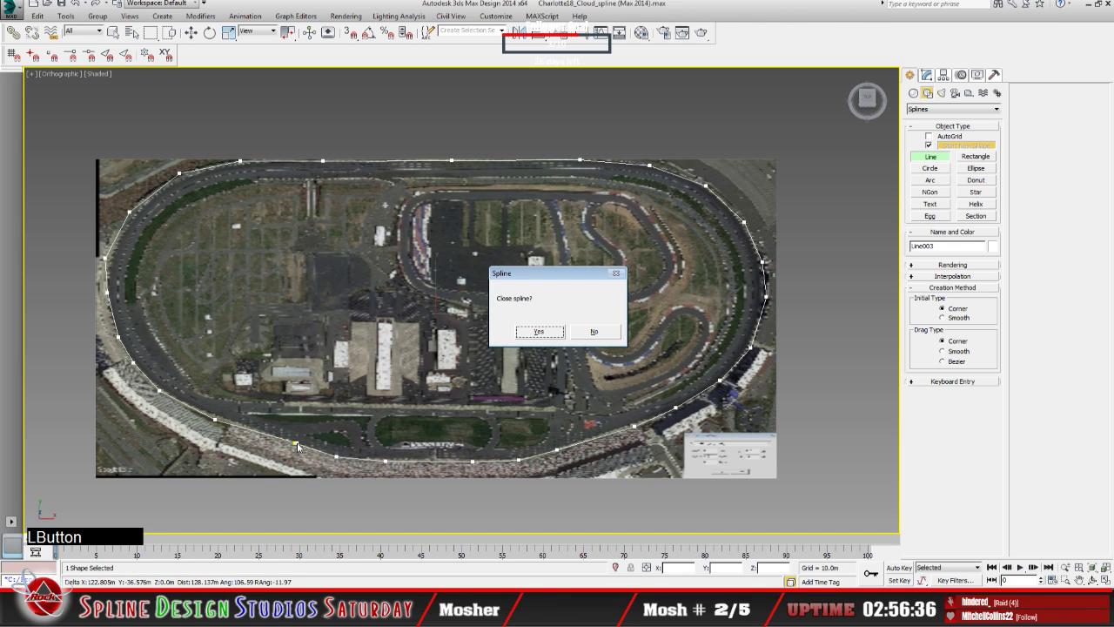
click(538, 332)
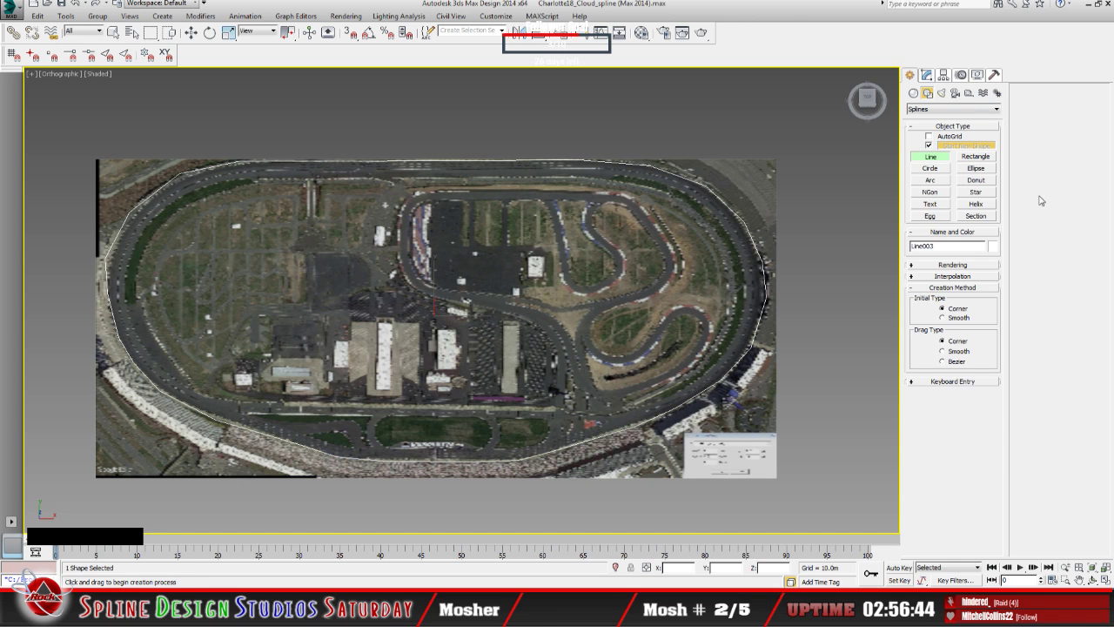
Try an Edit Poly modifier on the closed outer spline and delete it from the modifier stack.
click(928, 75)
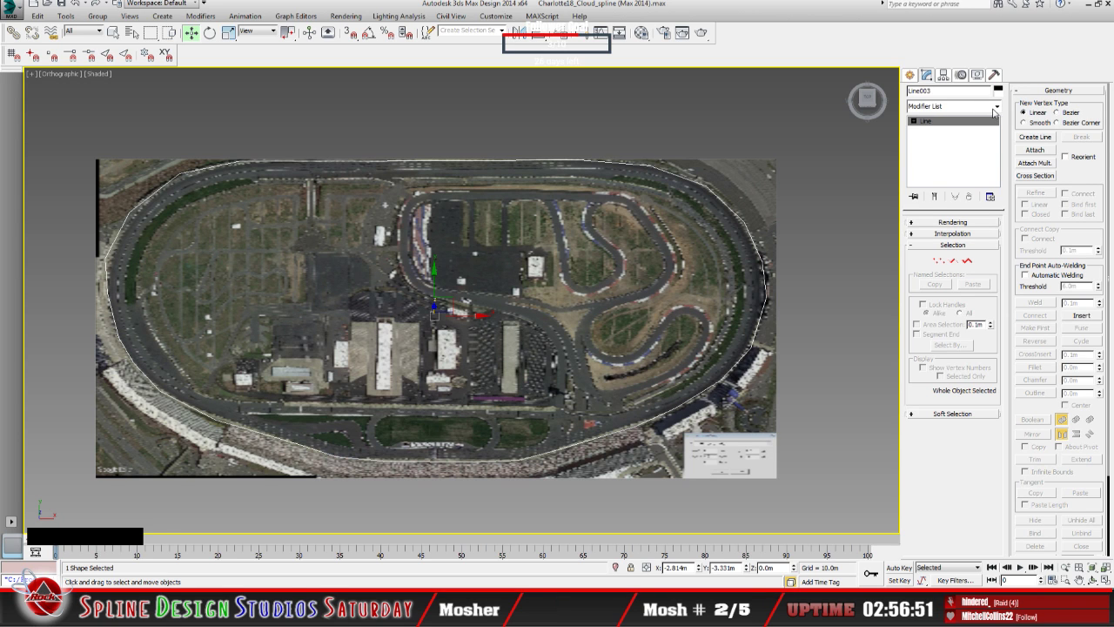
click(997, 107)
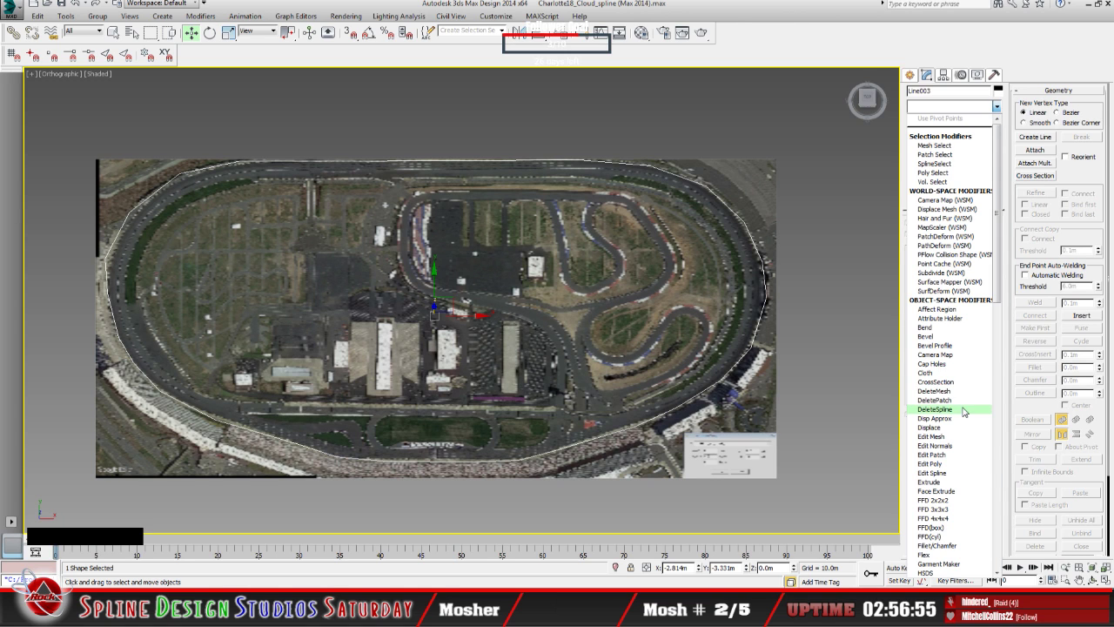
click(963, 463)
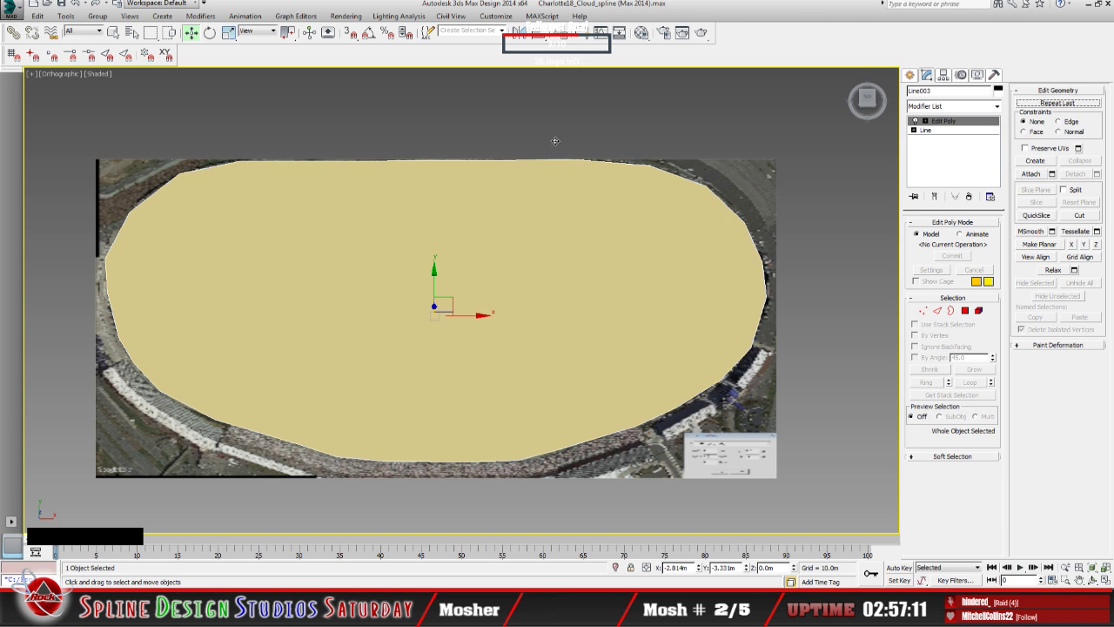
right_click(947, 123)
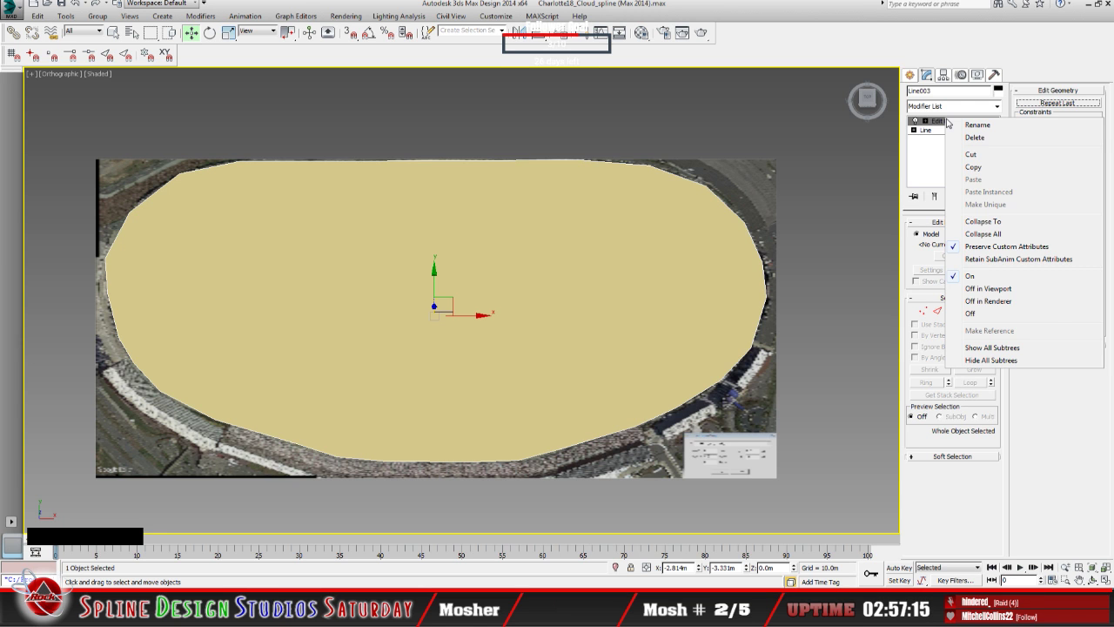
click(975, 138)
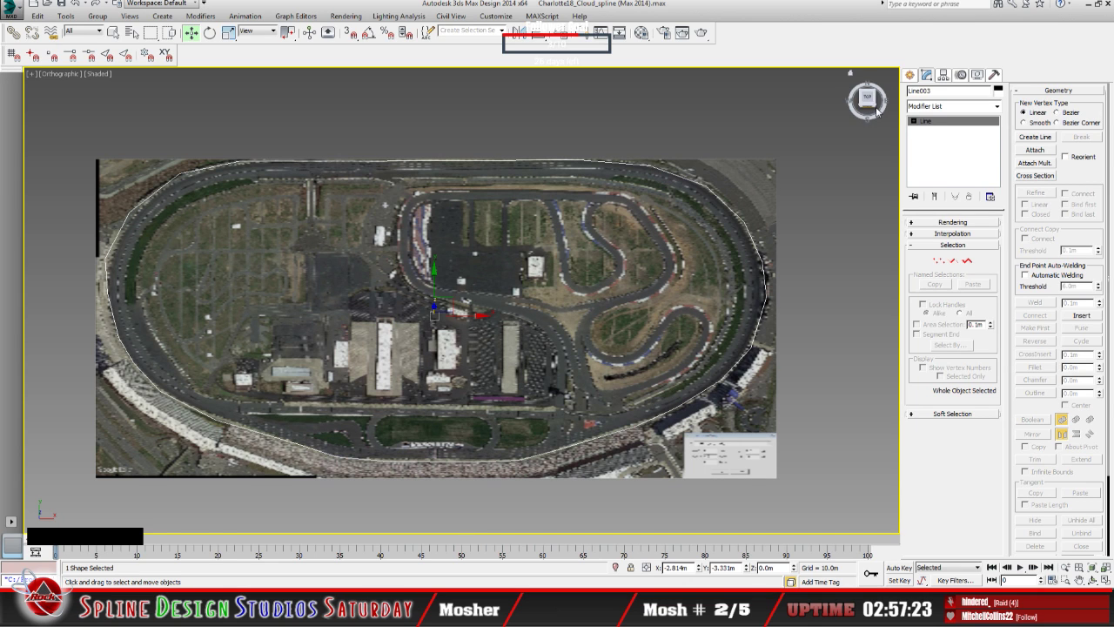
Trace the oval's entire inner edge on the aerial image with a Line spline of corner vertices and close it at its start.
click(911, 76)
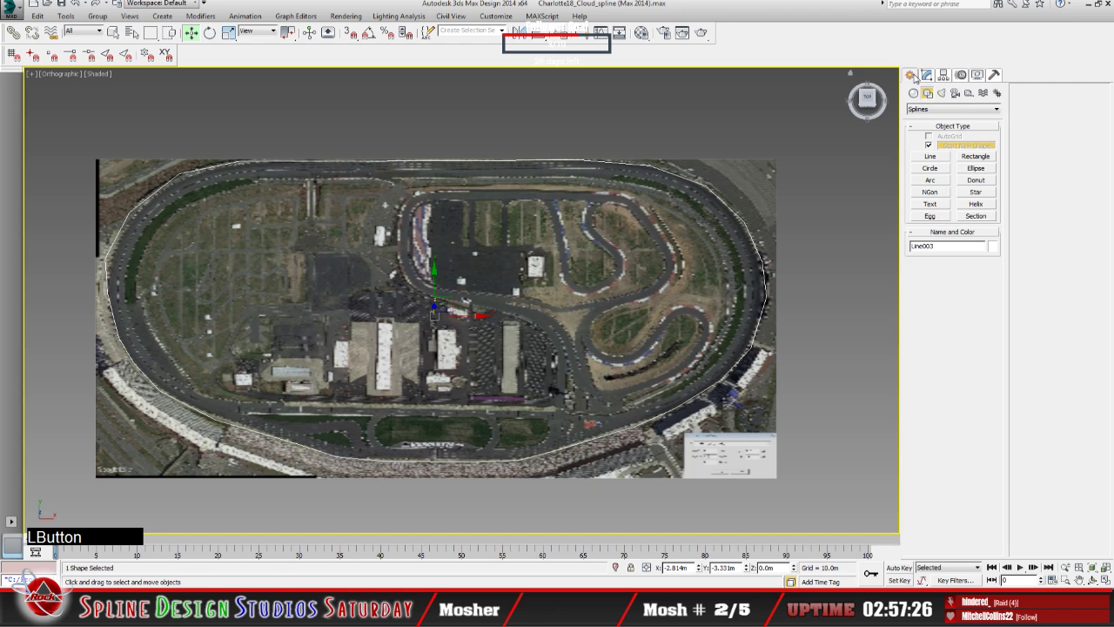
click(930, 157)
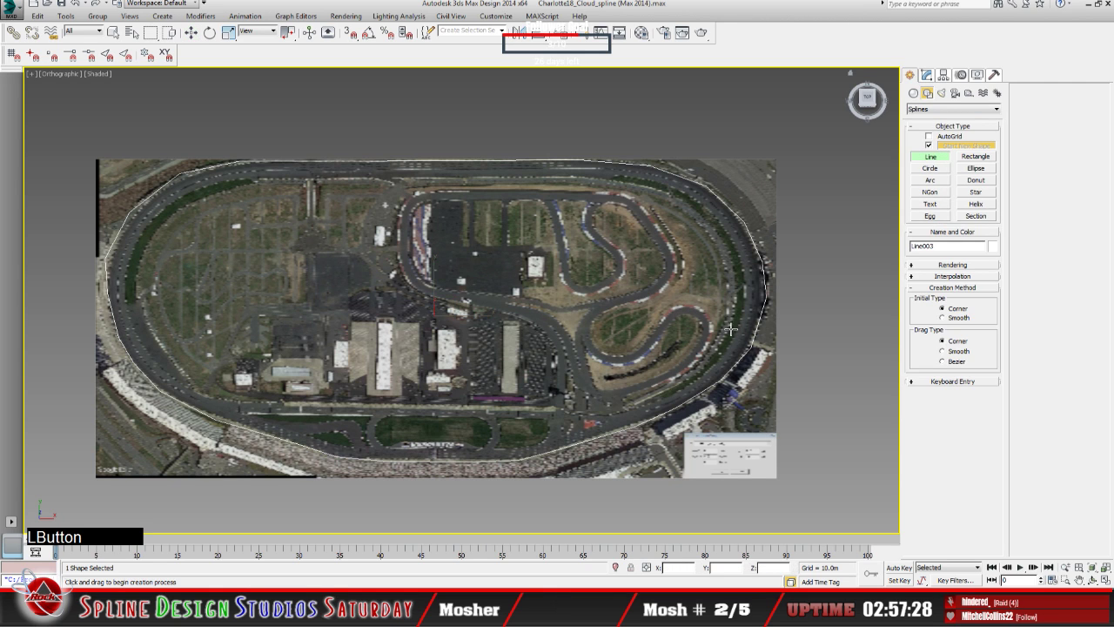
click(629, 408)
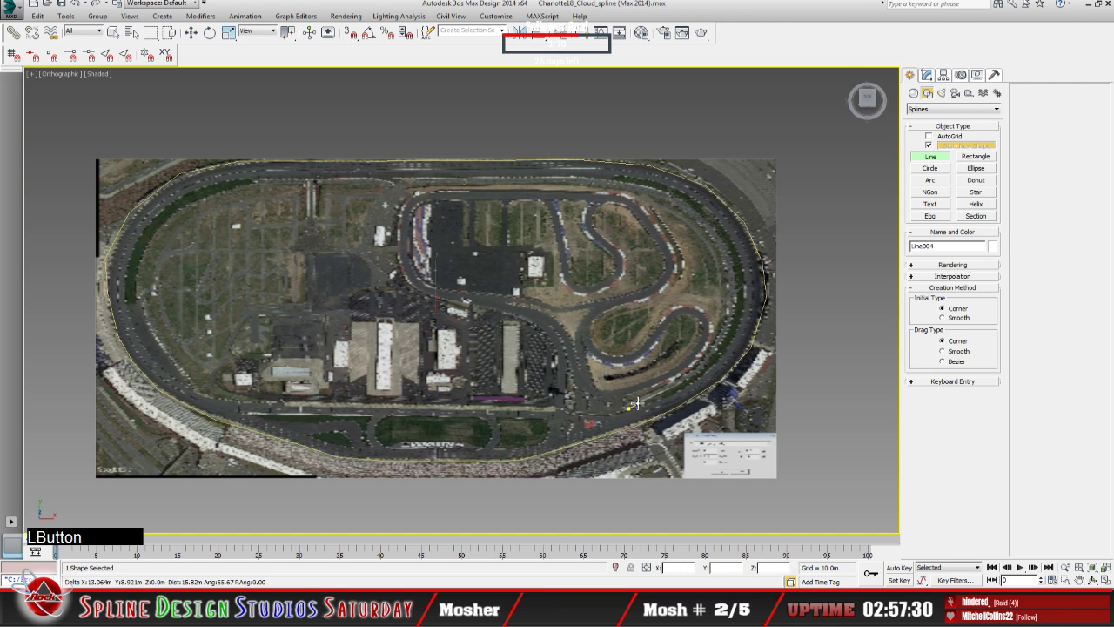
click(710, 358)
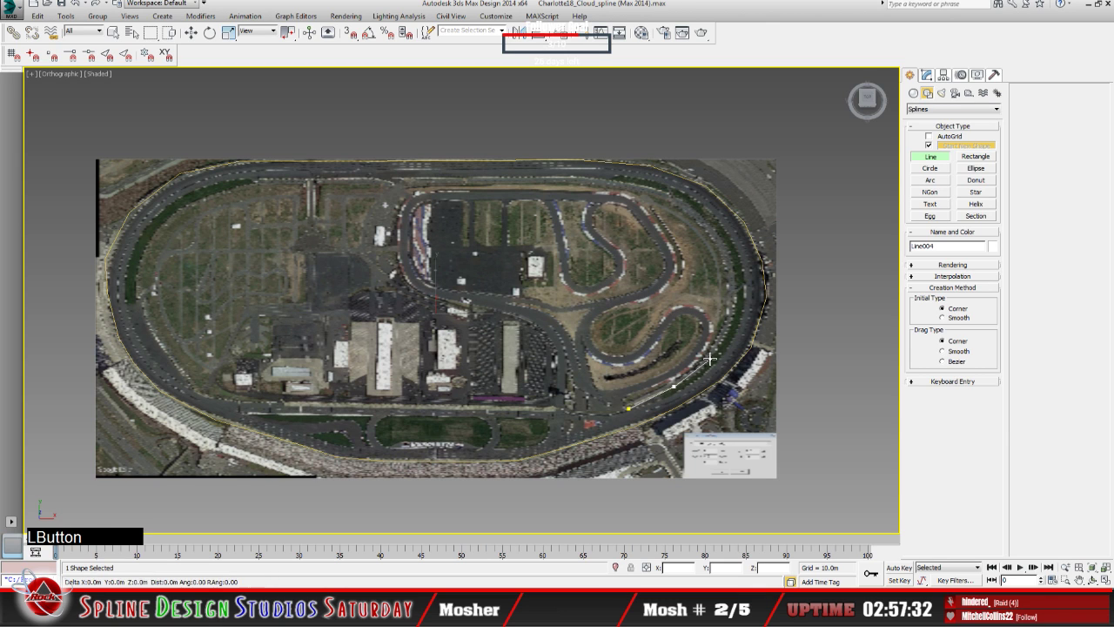
click(736, 319)
click(735, 265)
click(715, 233)
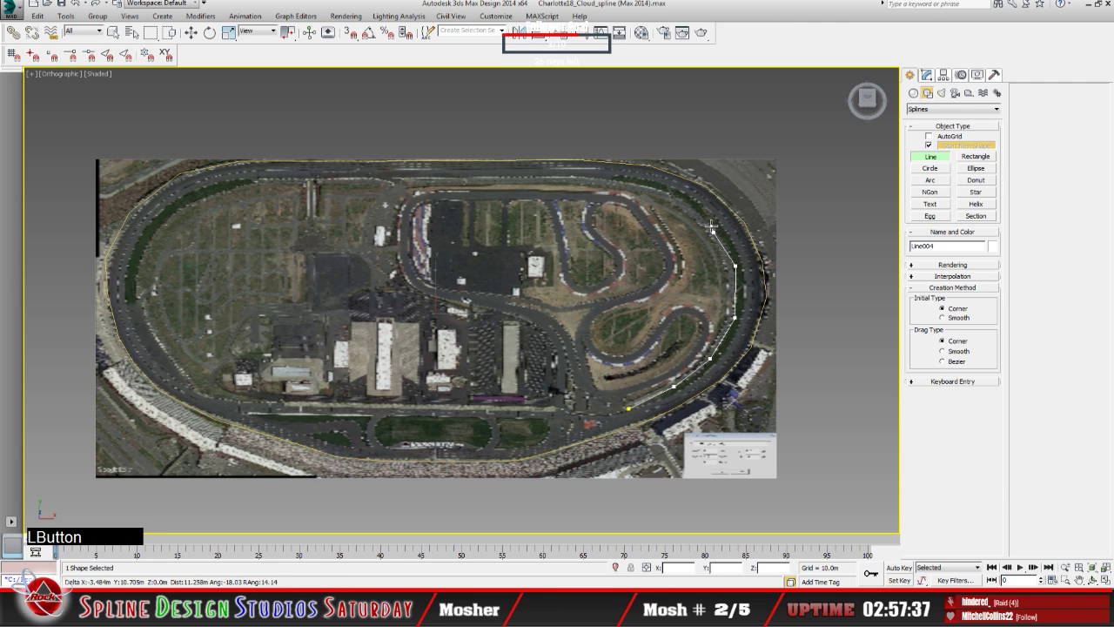
click(691, 198)
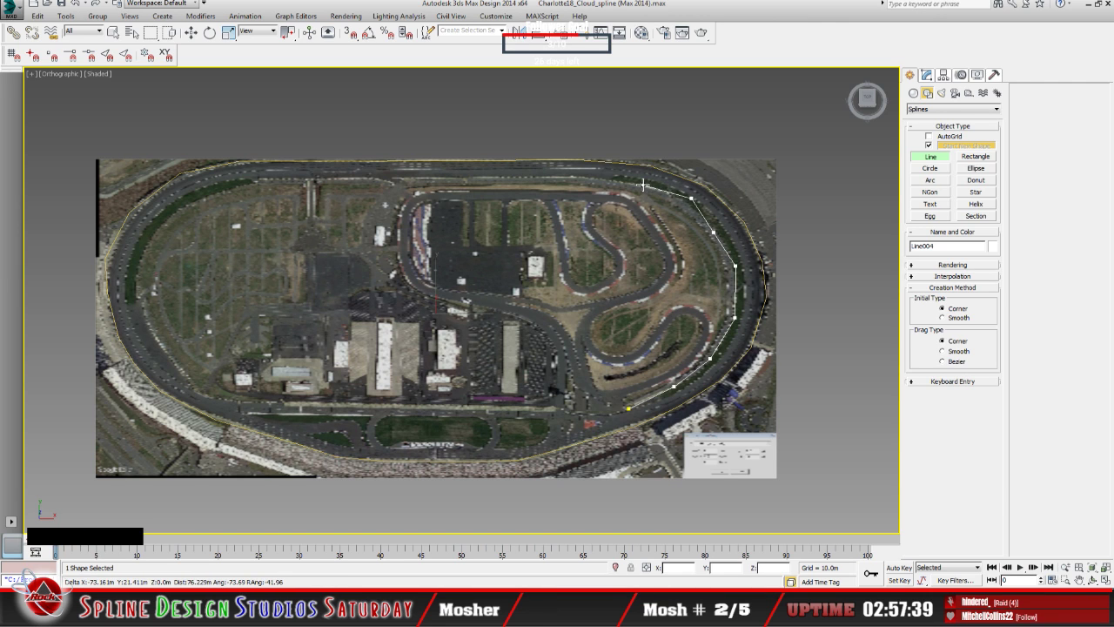
click(643, 185)
click(549, 175)
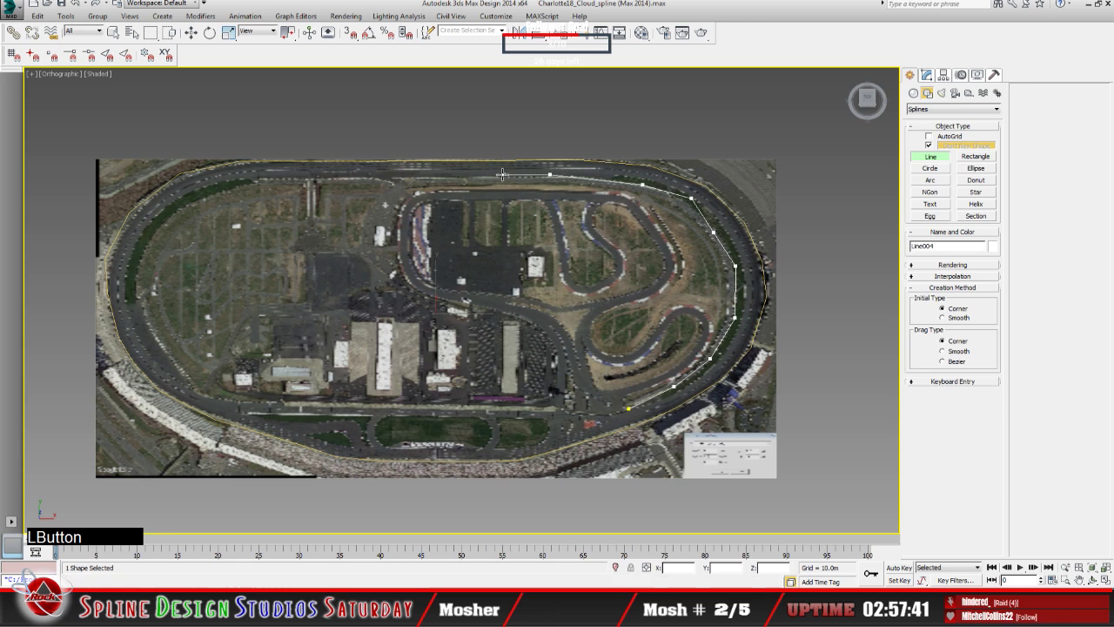
click(451, 177)
click(324, 177)
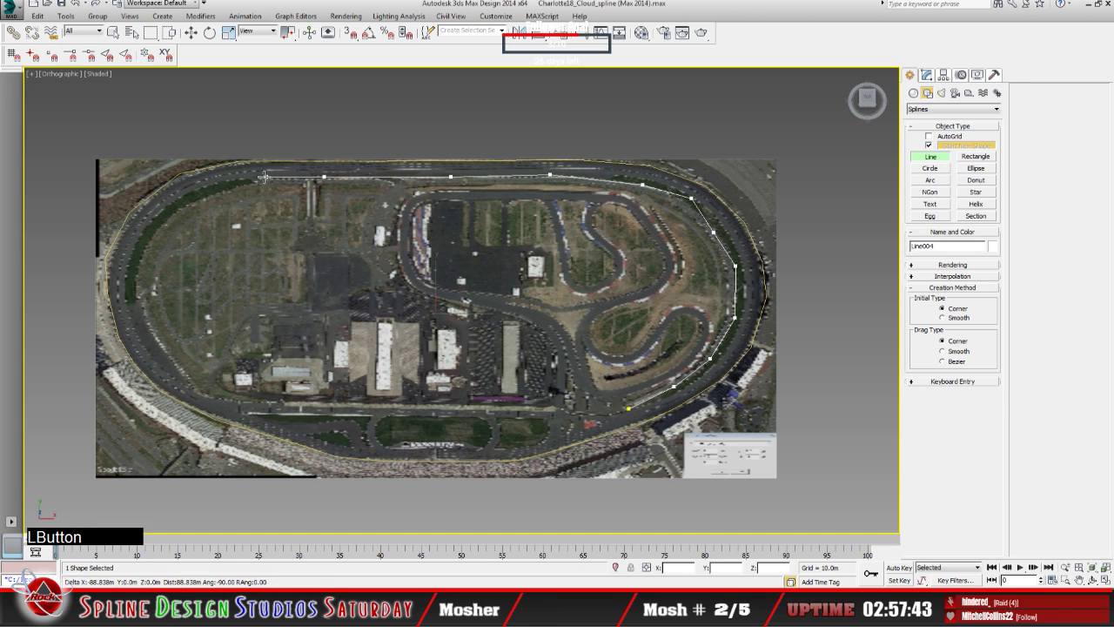
click(242, 179)
click(188, 195)
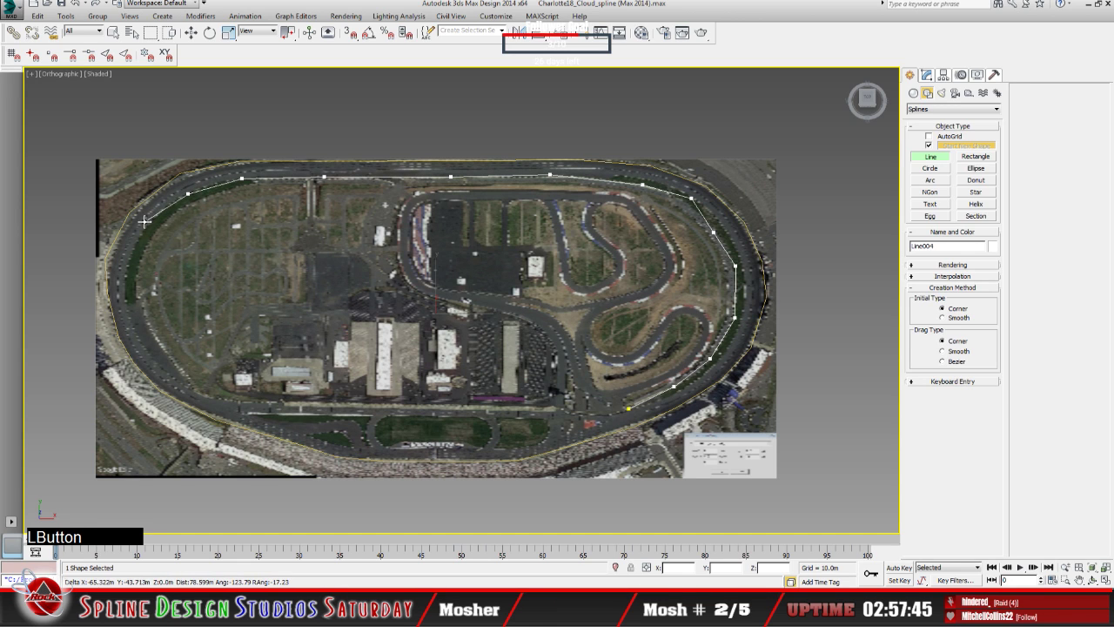
click(140, 229)
click(126, 275)
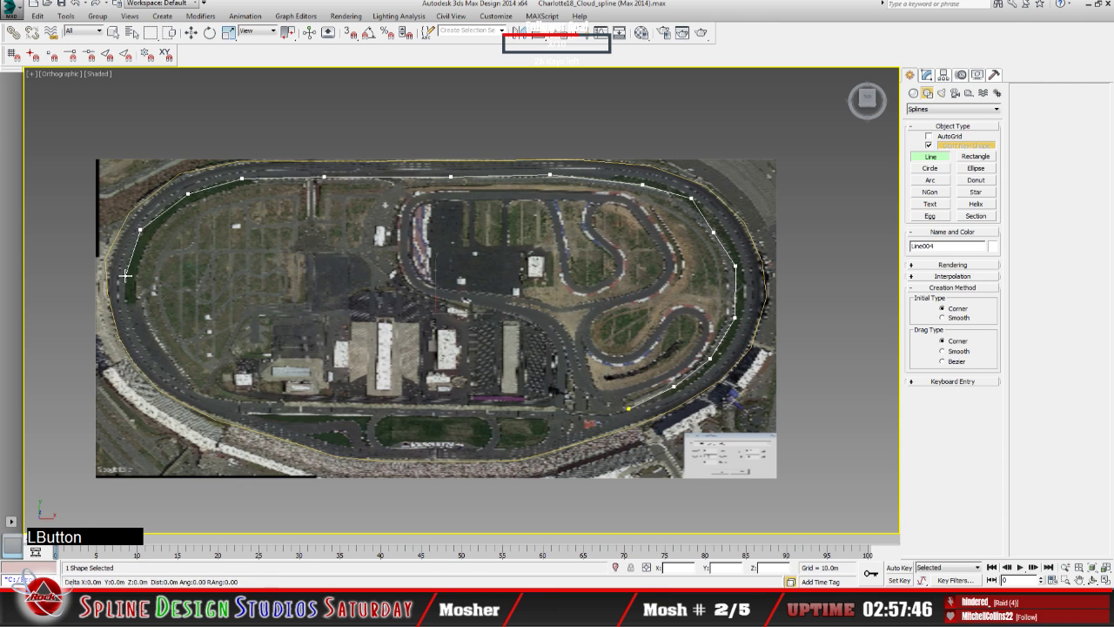
click(132, 322)
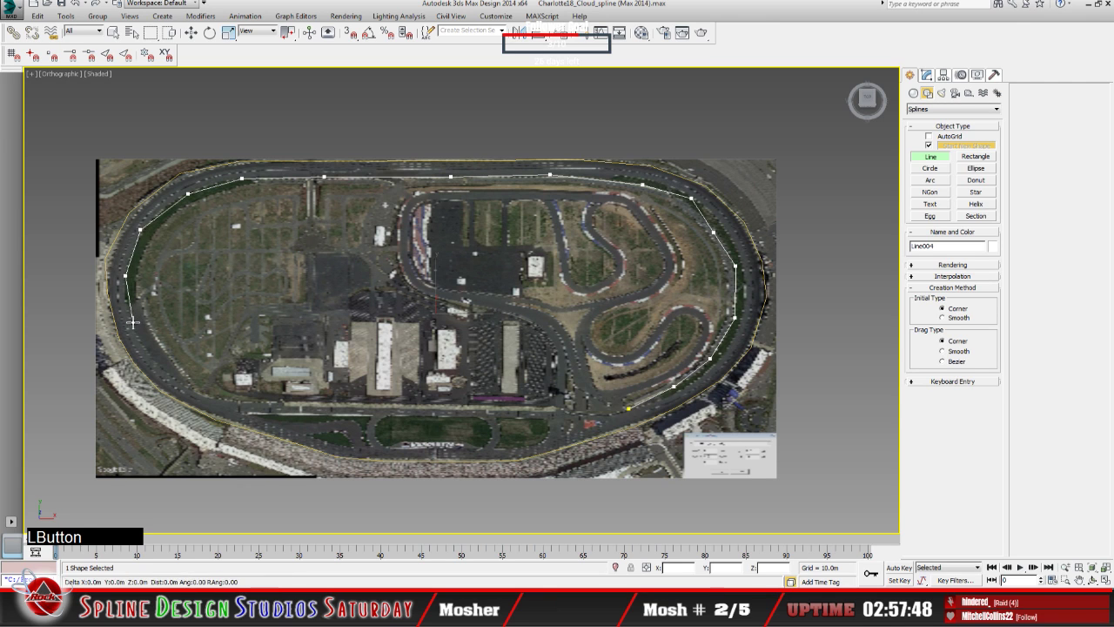
click(186, 383)
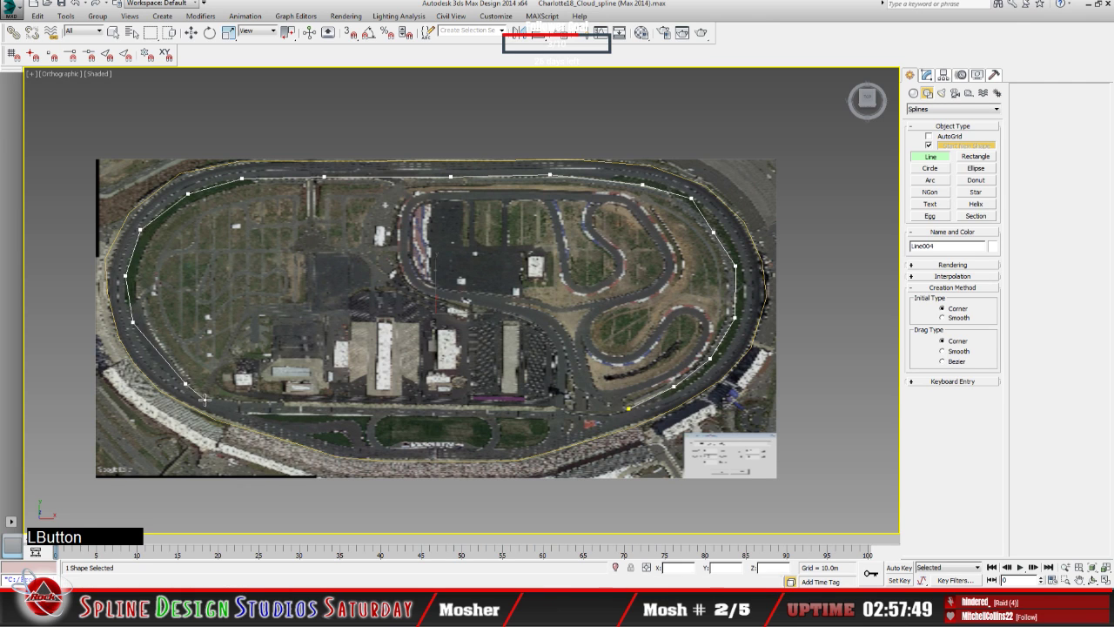
click(255, 419)
click(310, 437)
click(365, 448)
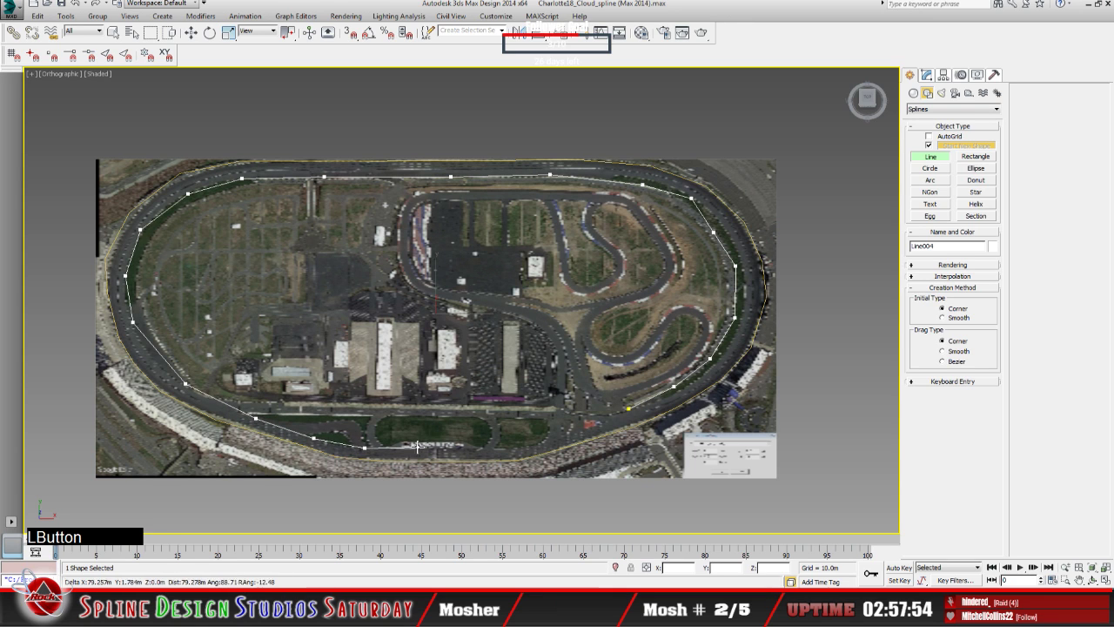
click(455, 448)
click(549, 437)
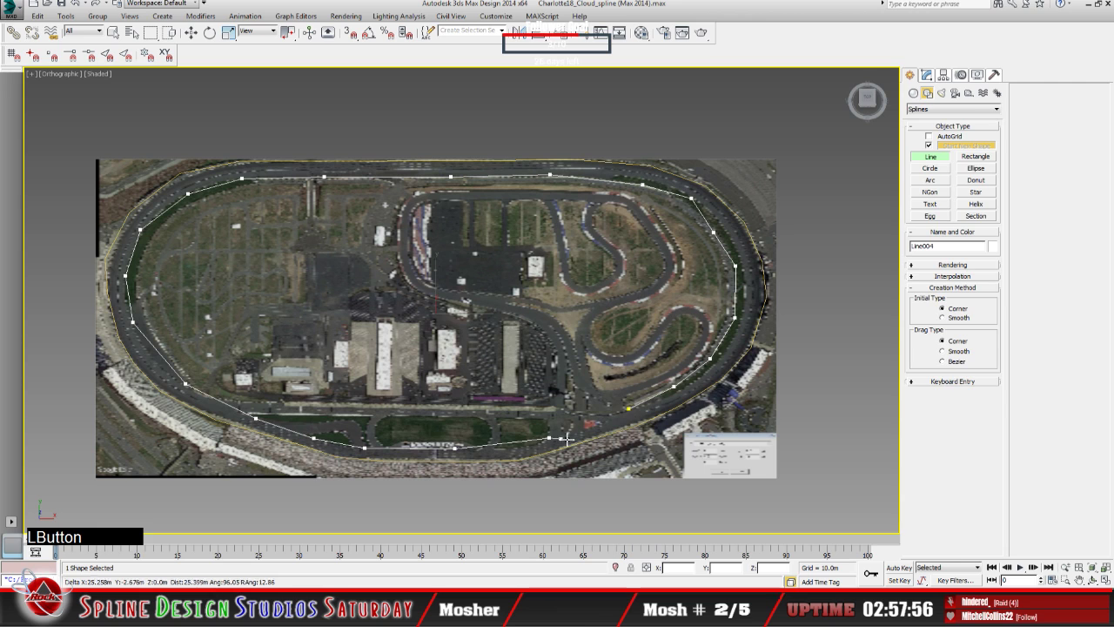
click(628, 409)
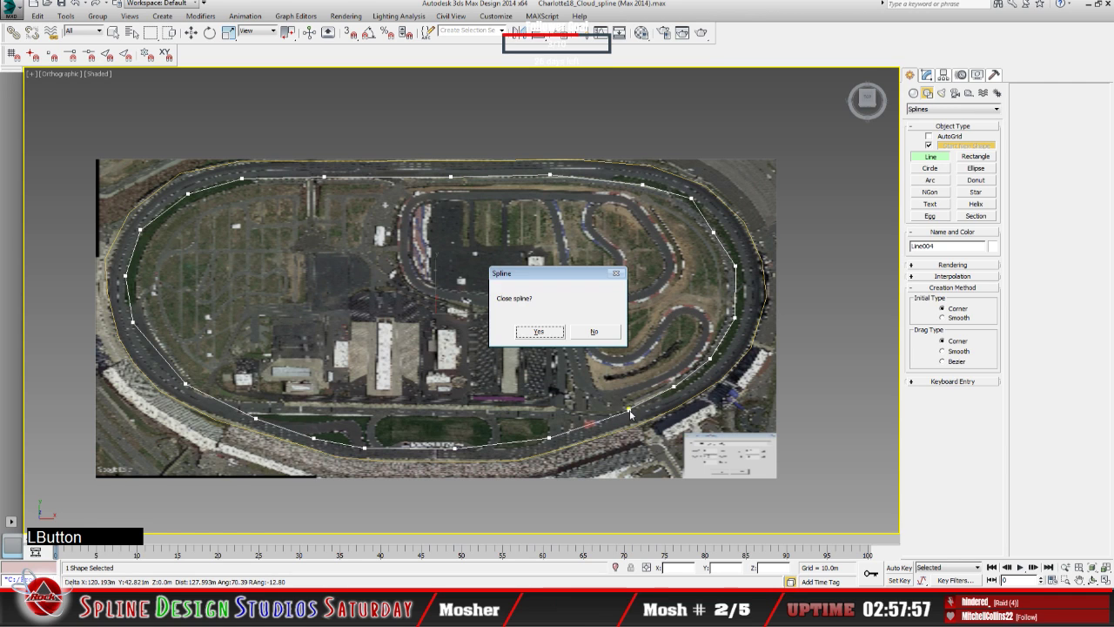
click(558, 332)
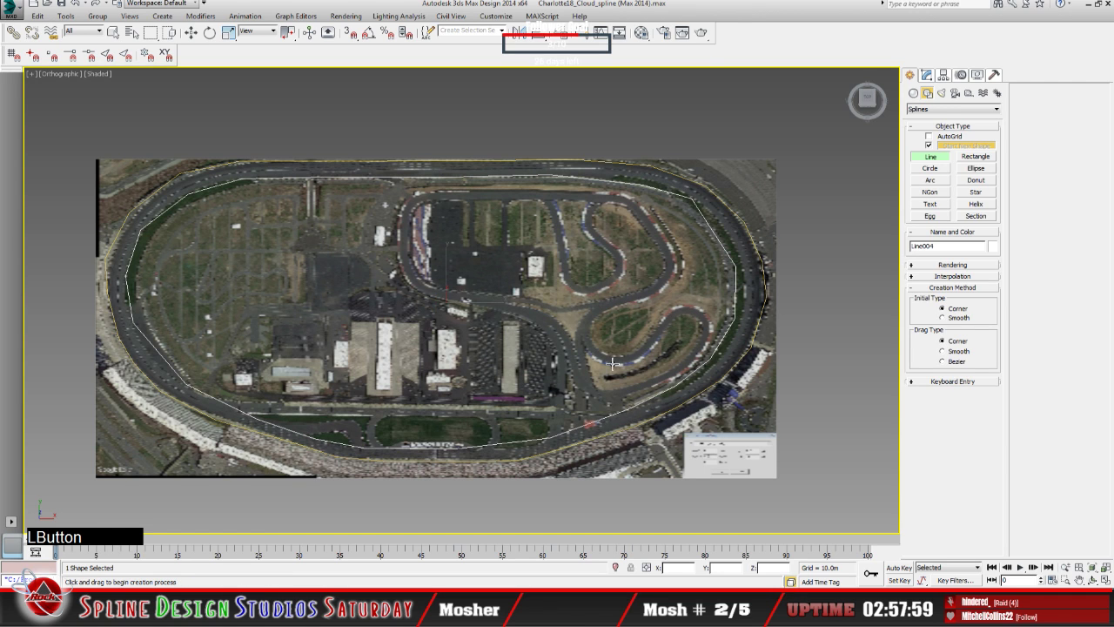
click(265, 160)
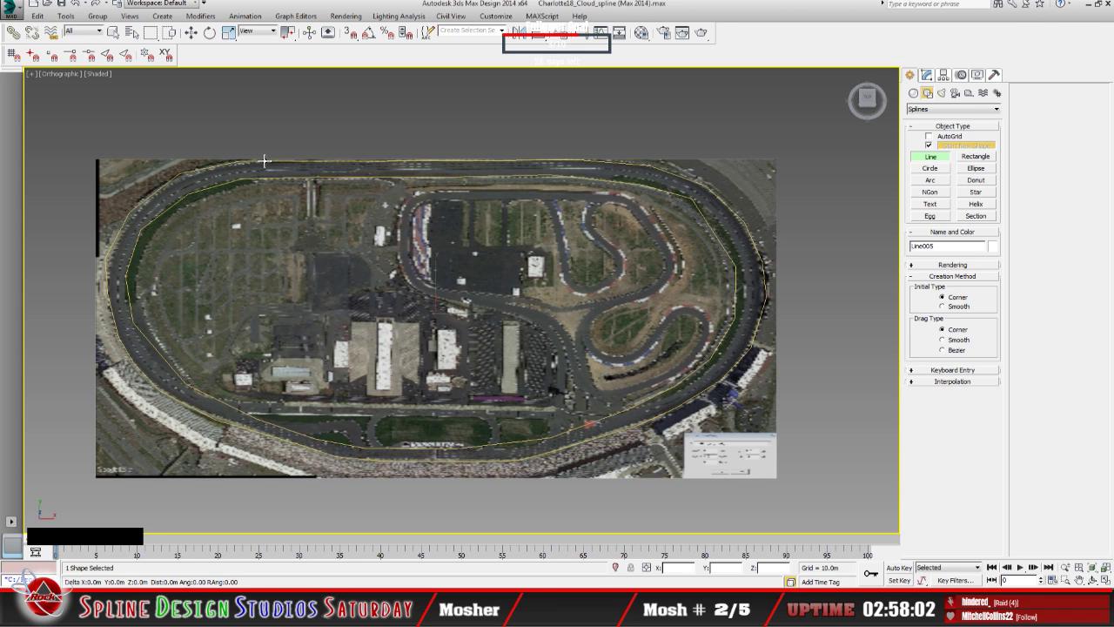
click(265, 161)
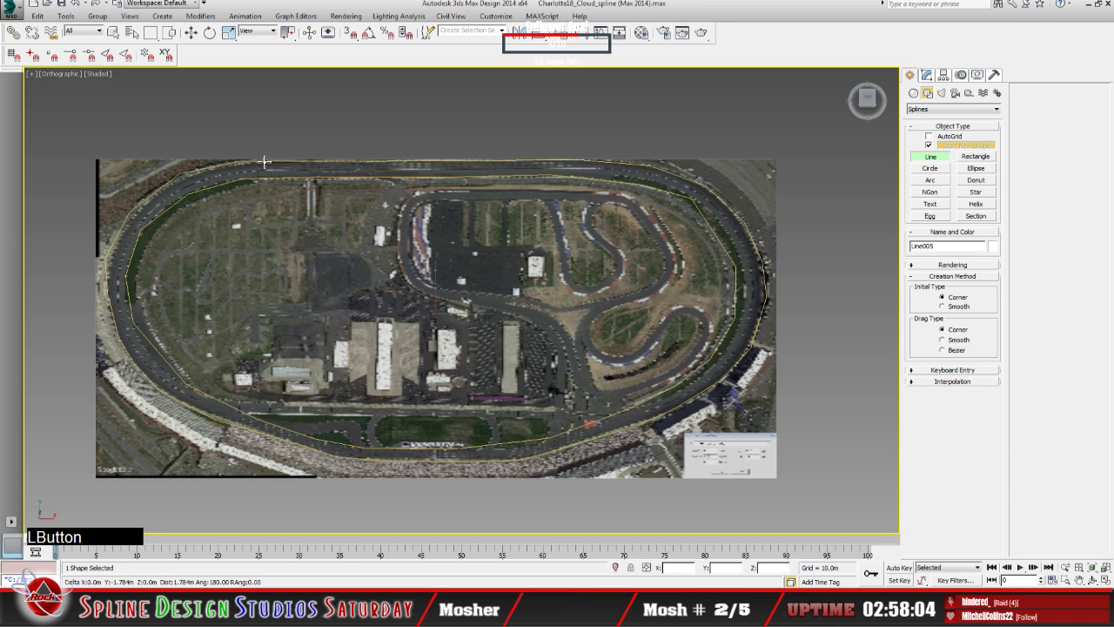
right_click(296, 170)
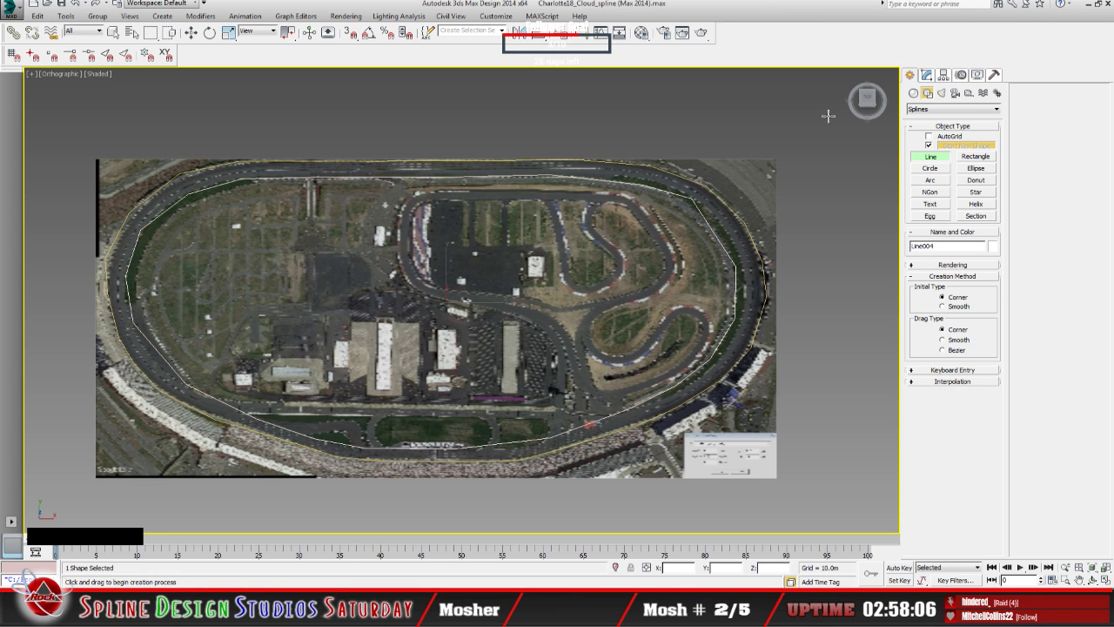
click(931, 156)
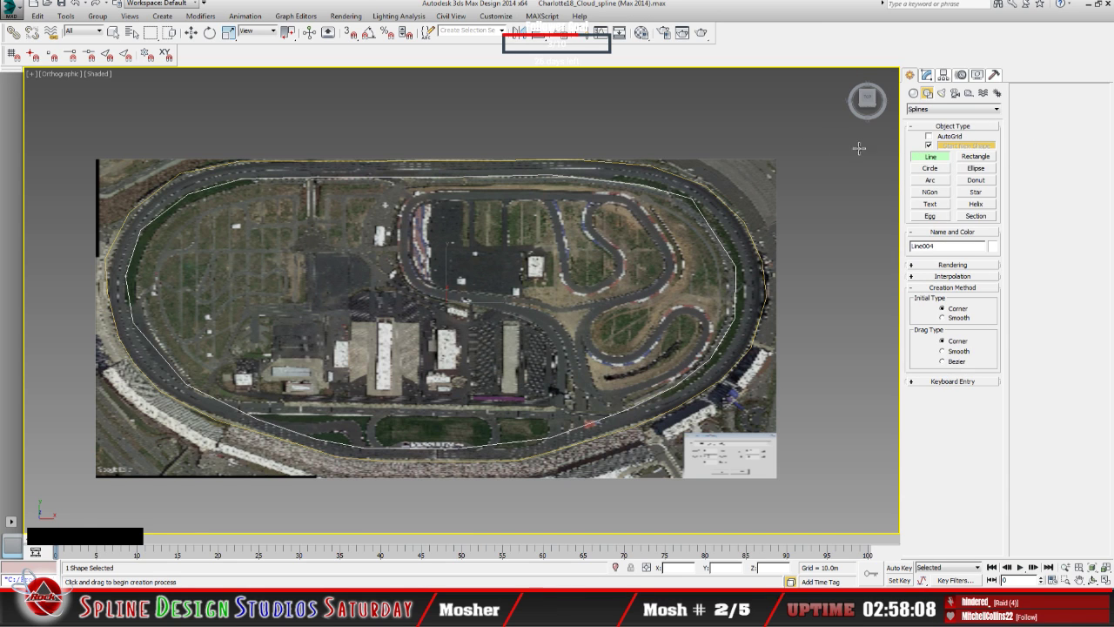
click(933, 157)
click(933, 157)
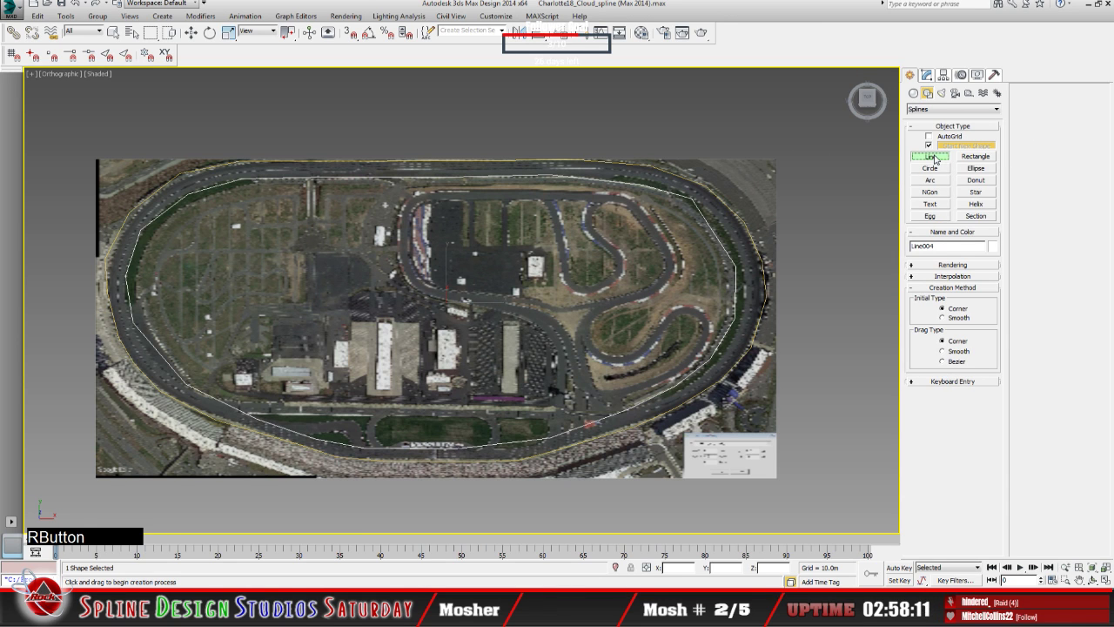
Select the outer spline Line003 by name from the scene objects and bring up its modifier settings.
click(131, 32)
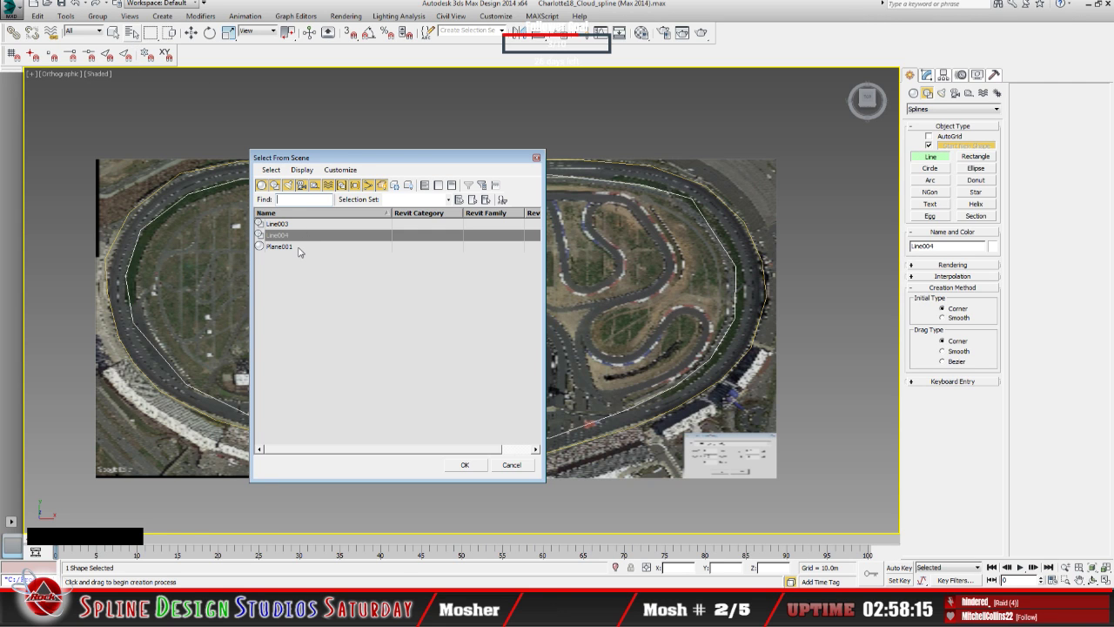
click(288, 226)
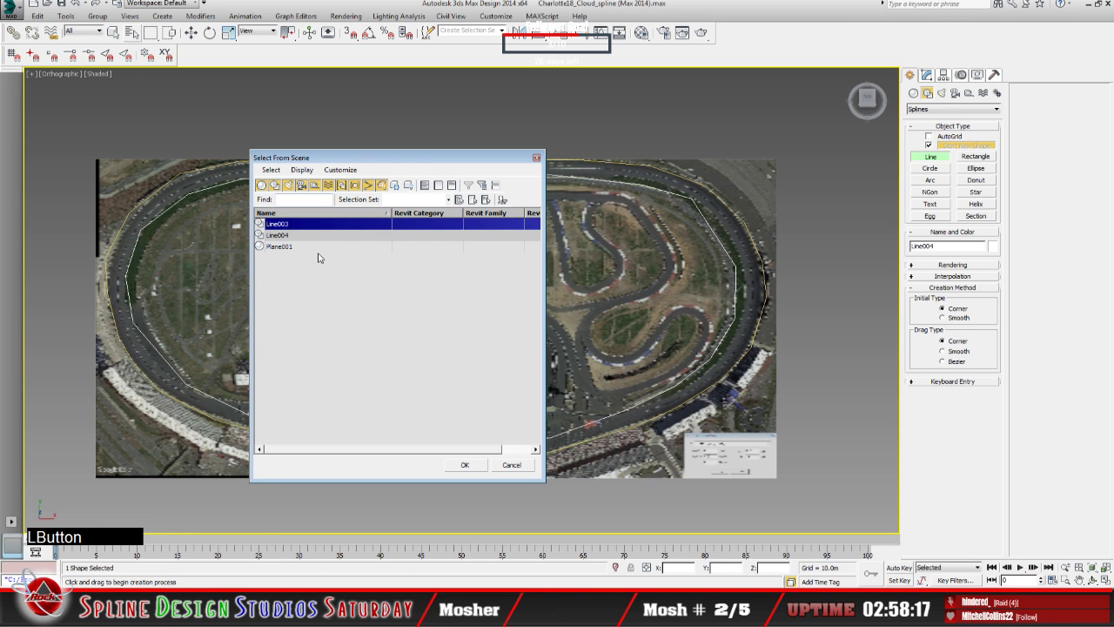
click(467, 464)
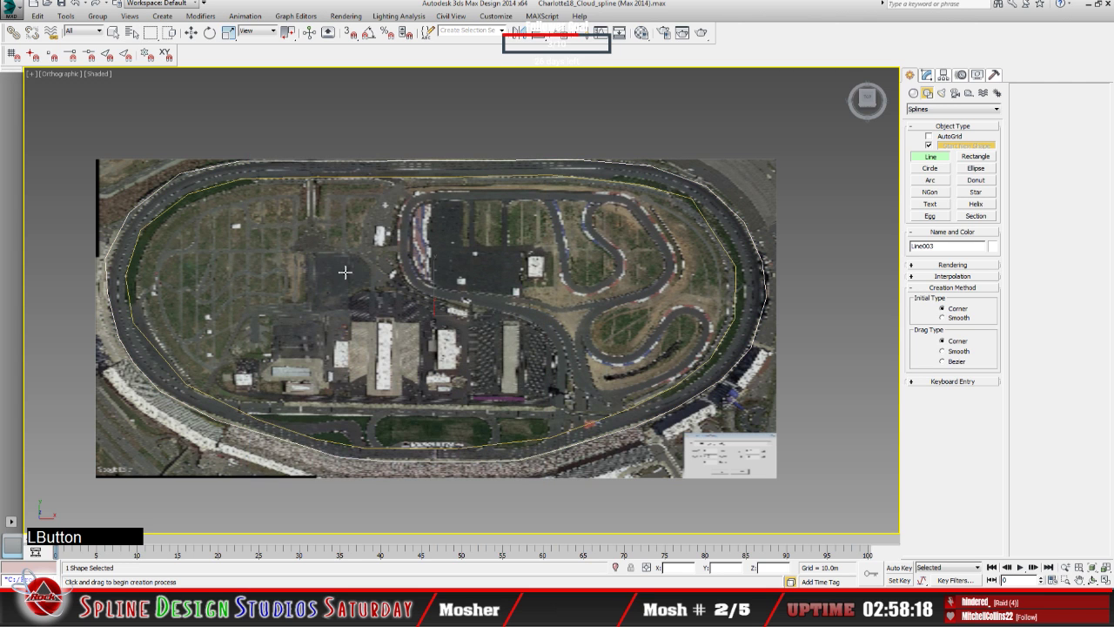
click(927, 75)
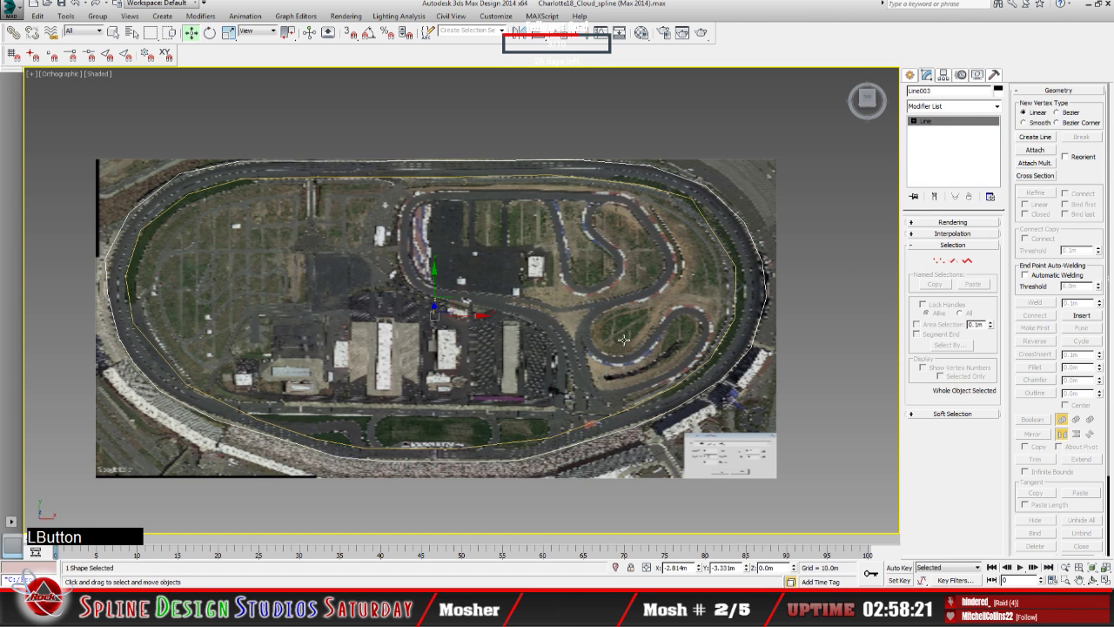
Try an Edit Poly modifier on the outer spline, delete the filled object, and undo the deletion and the modifier.
click(997, 106)
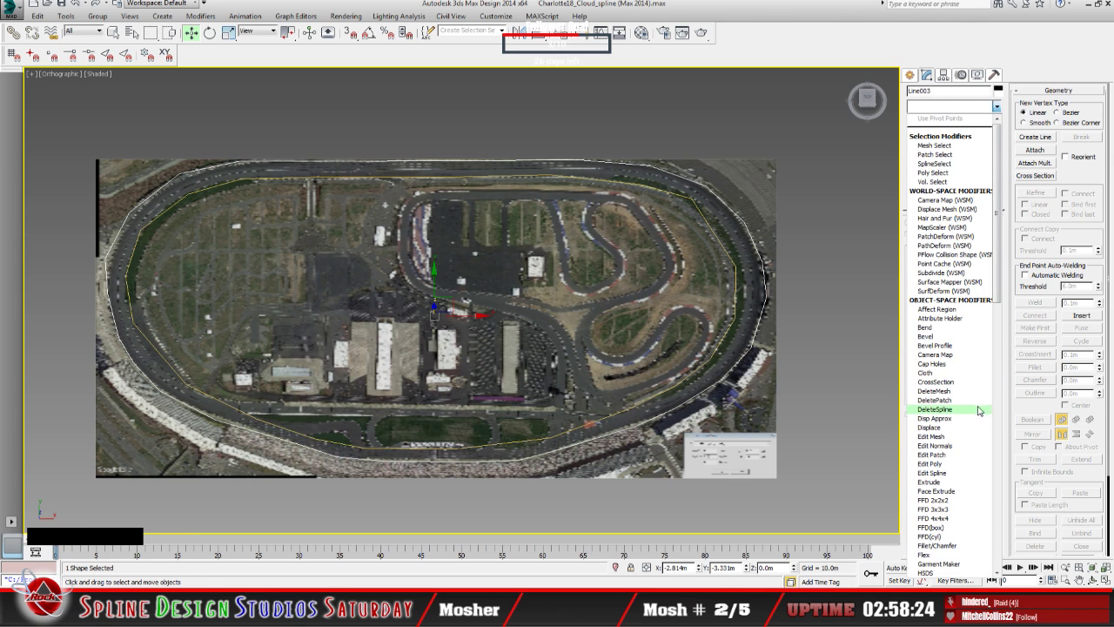
click(972, 466)
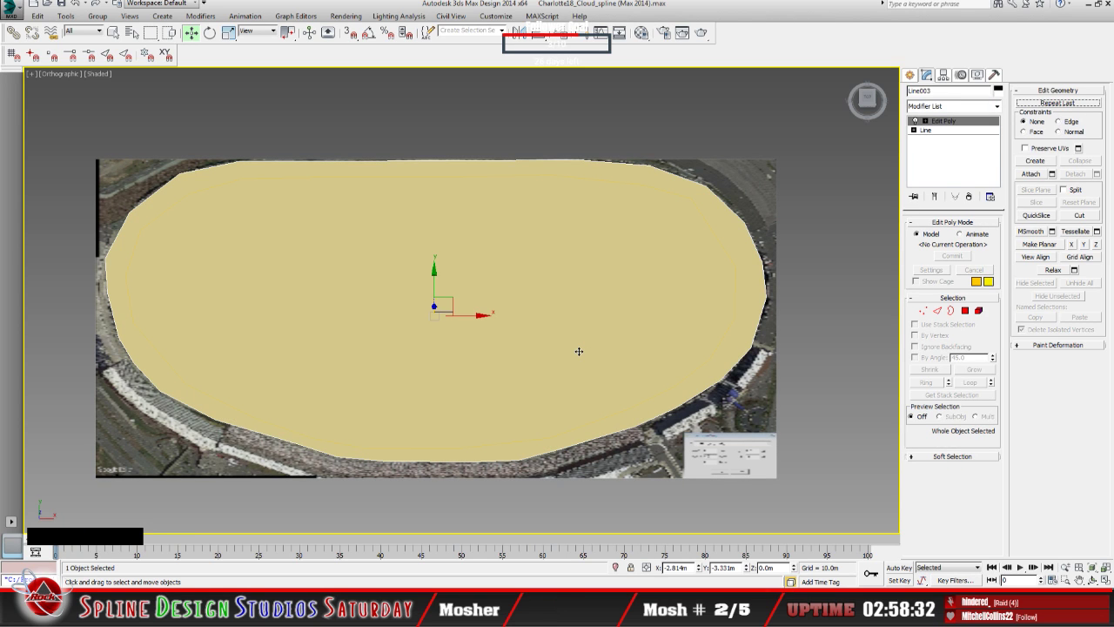
key(Delete)
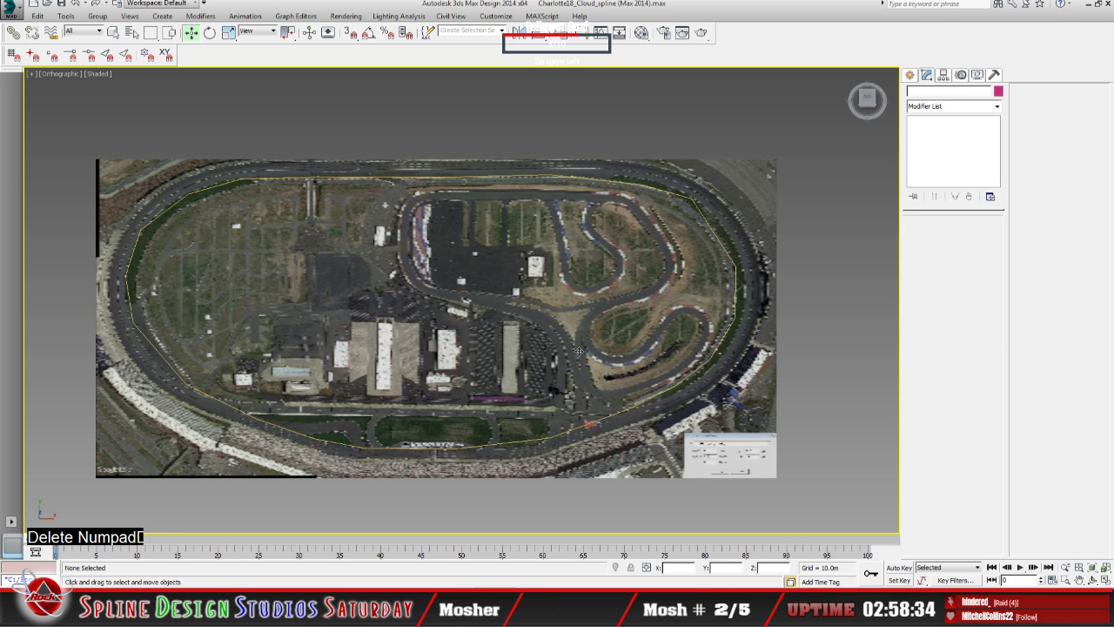
click(75, 5)
click(76, 4)
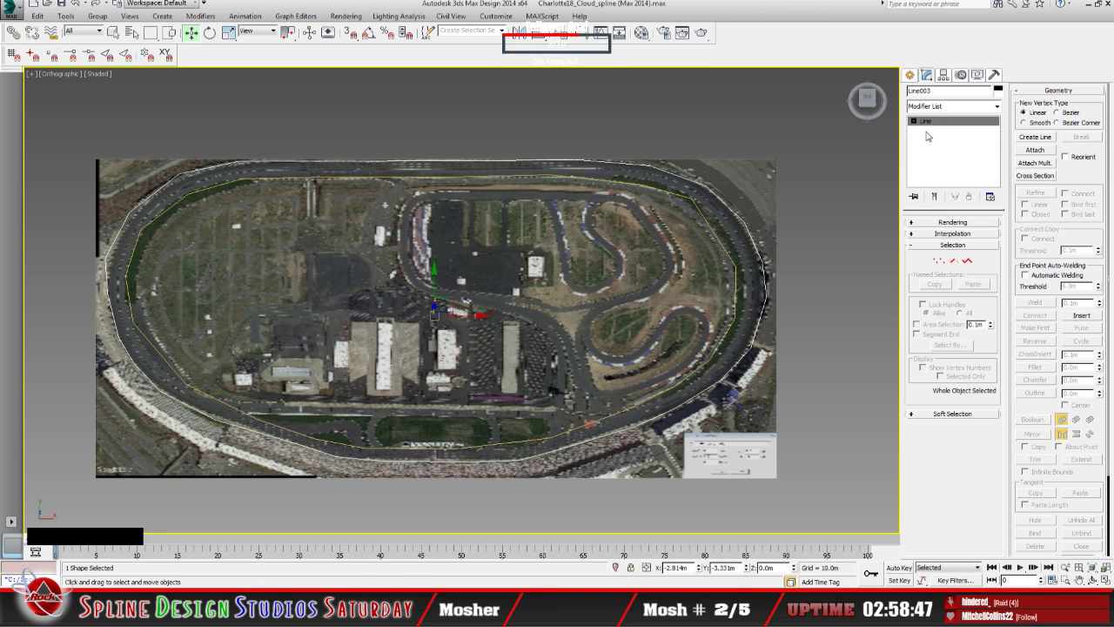
click(997, 107)
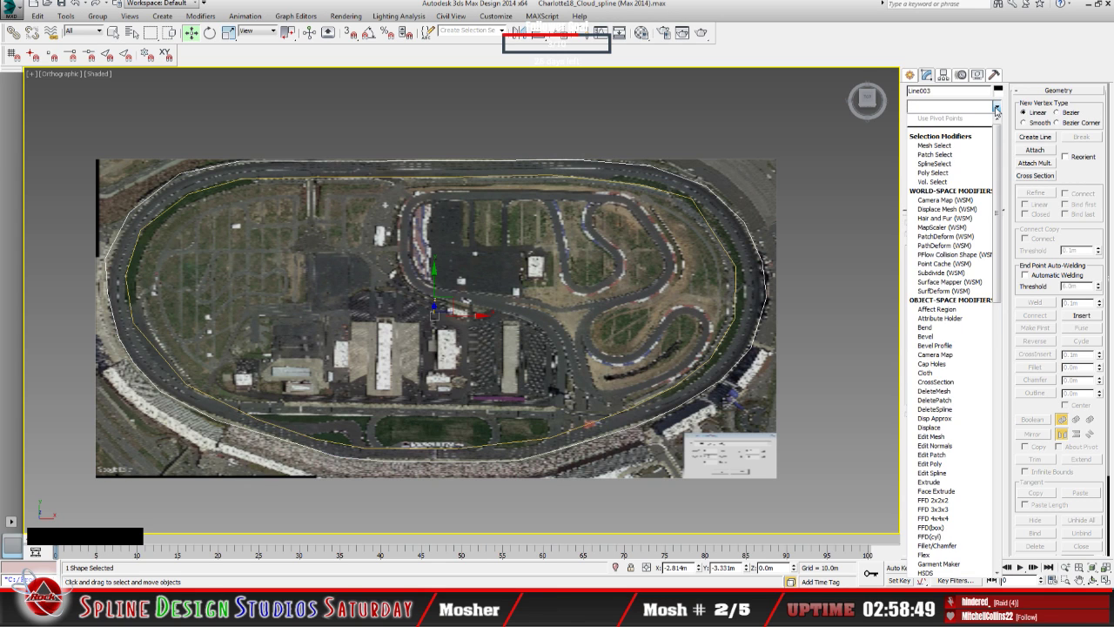
click(997, 107)
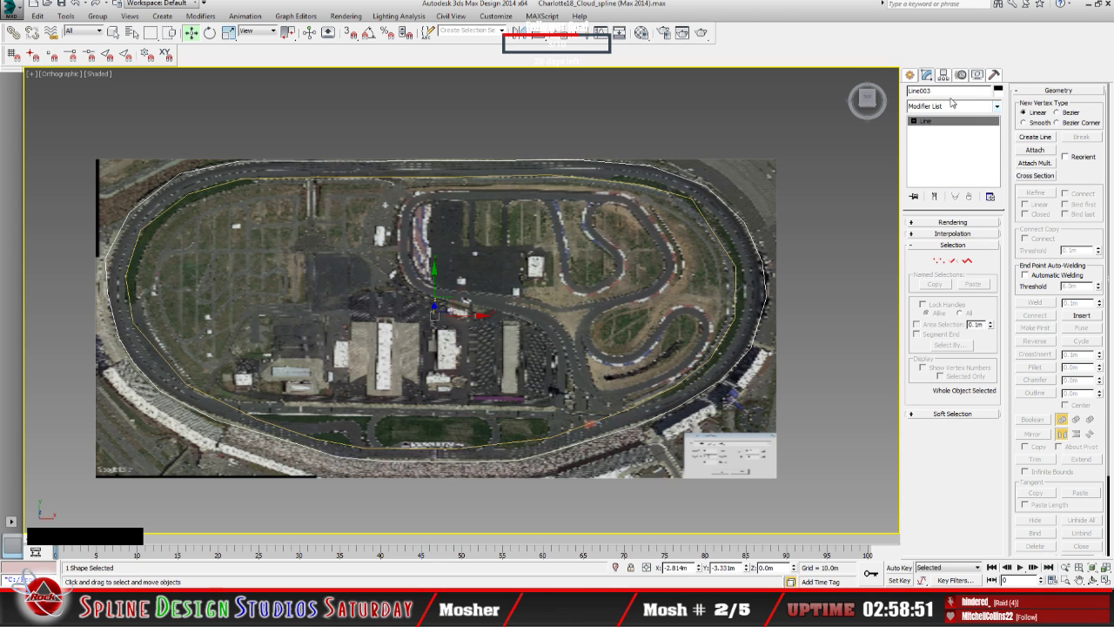
click(929, 77)
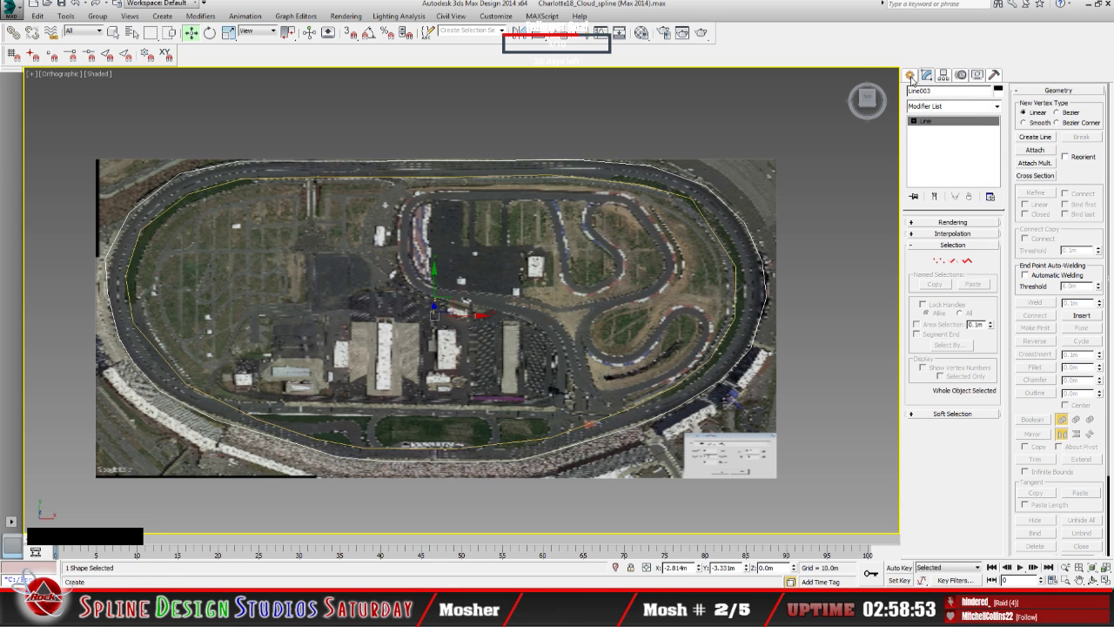
click(911, 76)
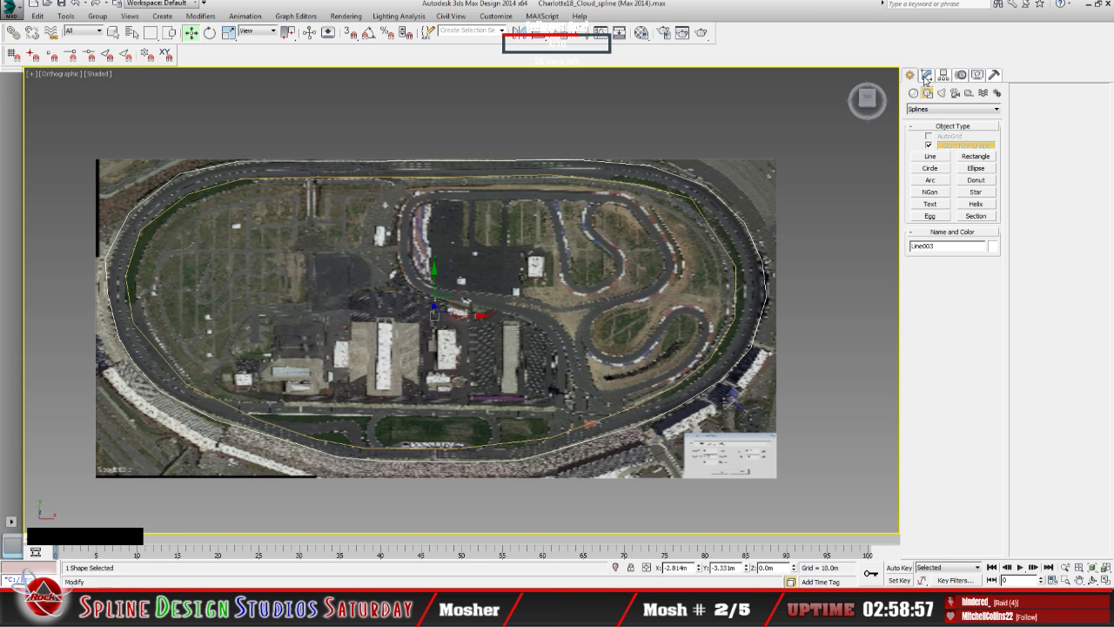
click(928, 76)
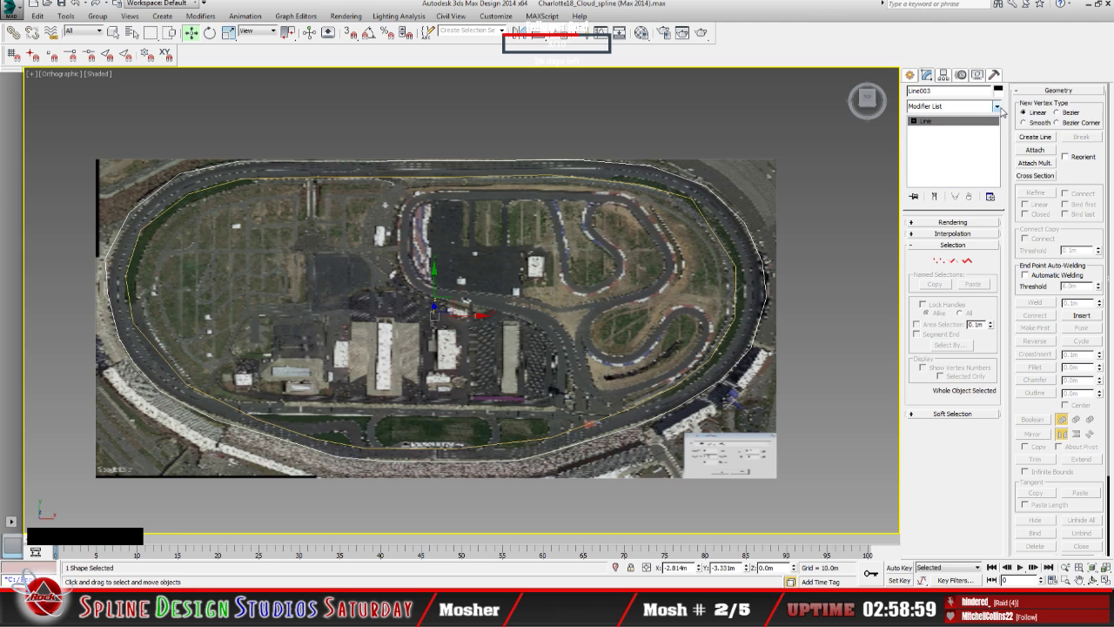
click(998, 108)
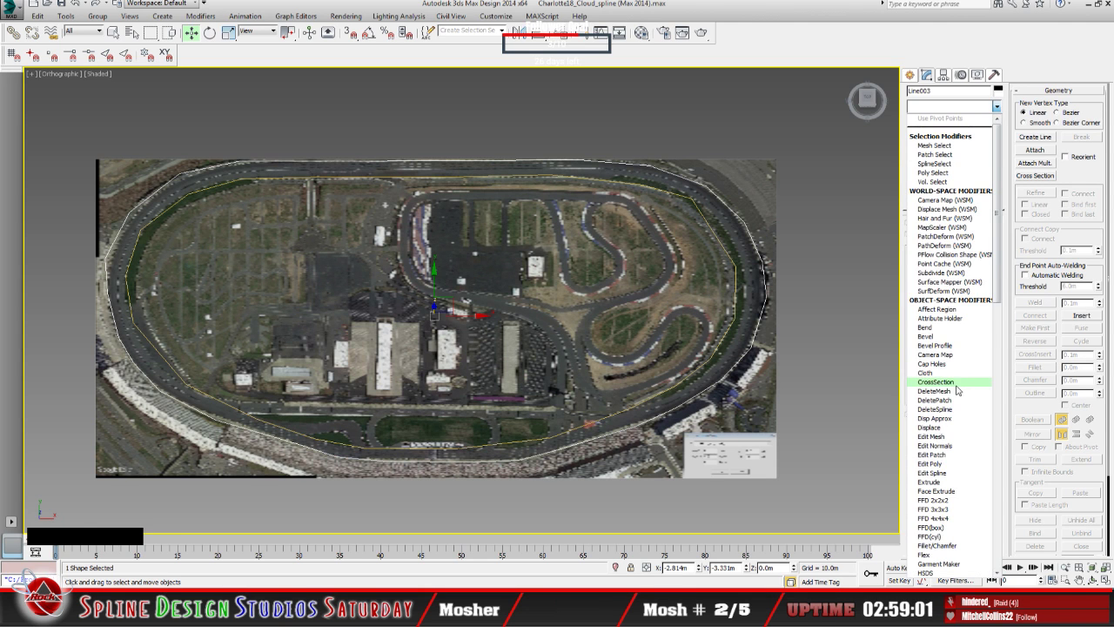
Try a Surface modifier on the outer spline Line003 and delete it from the modifier stack.
scroll(957, 390, down, 5)
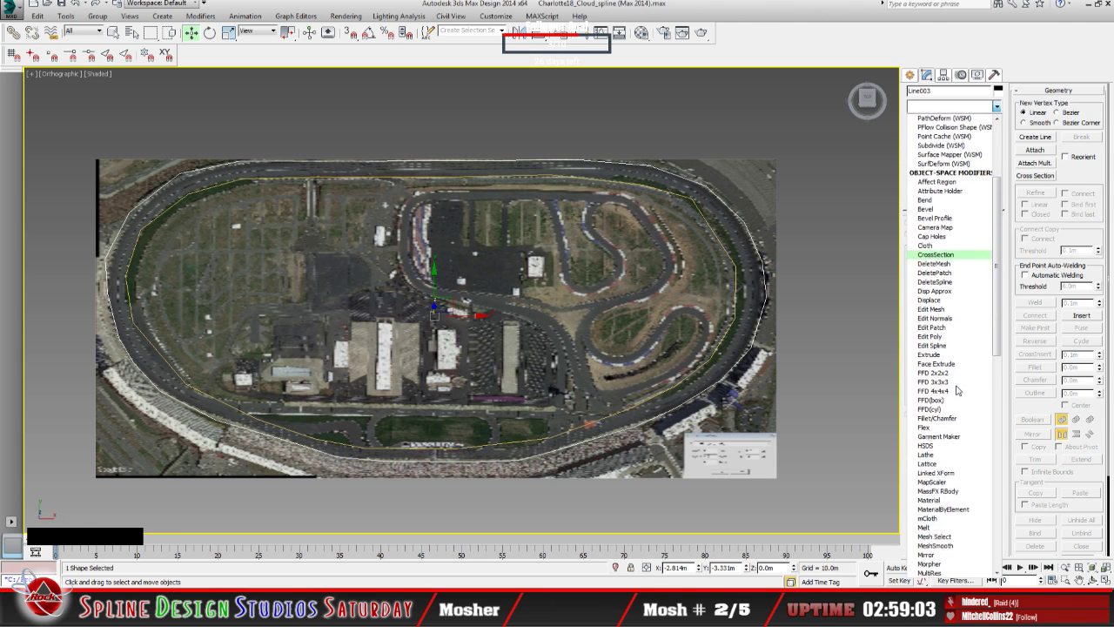
scroll(957, 390, down, 7)
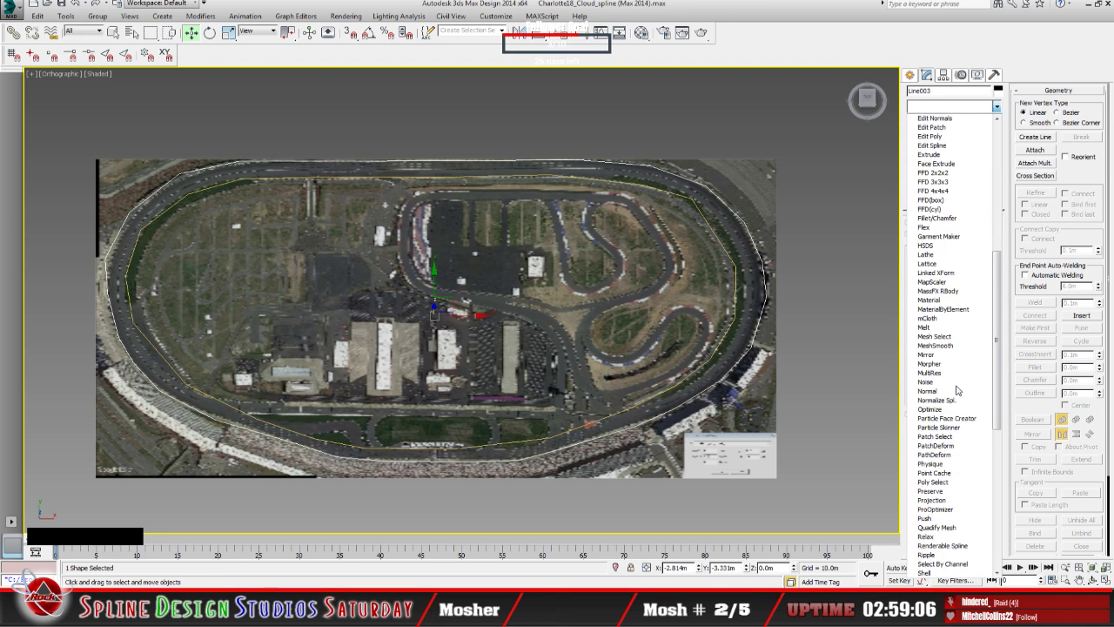
scroll(957, 390, down, 3)
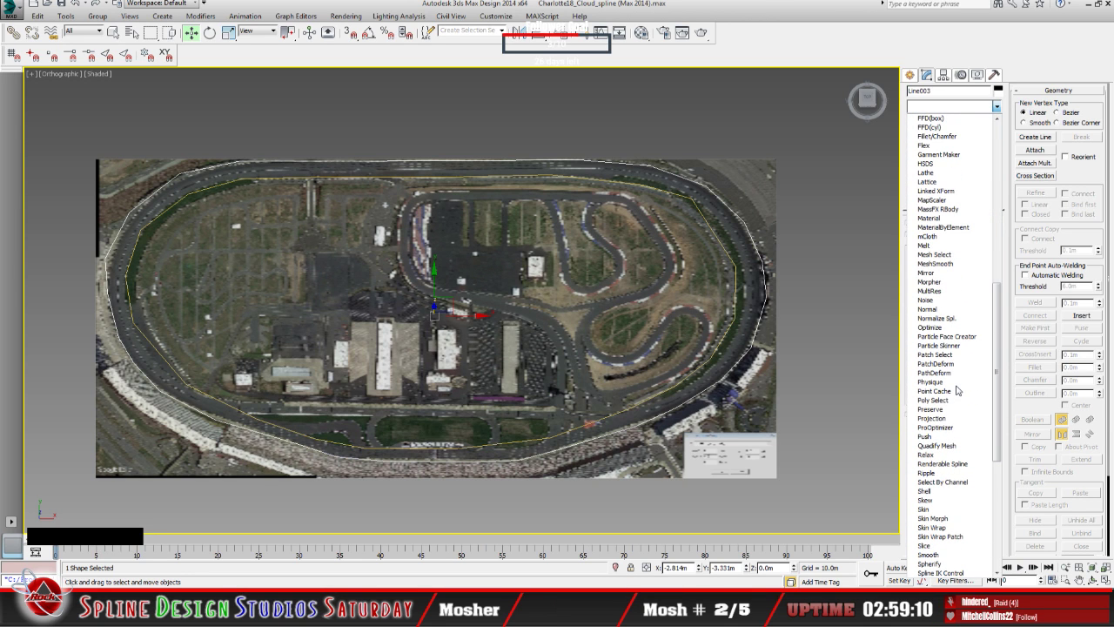
scroll(957, 390, down, 2)
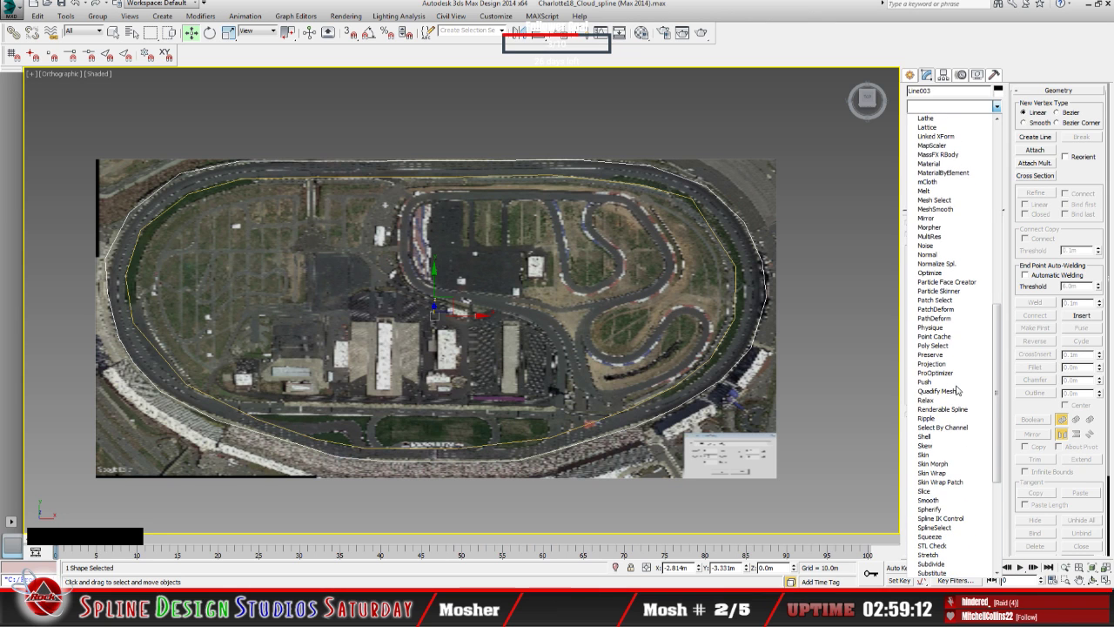
scroll(957, 390, down, 2)
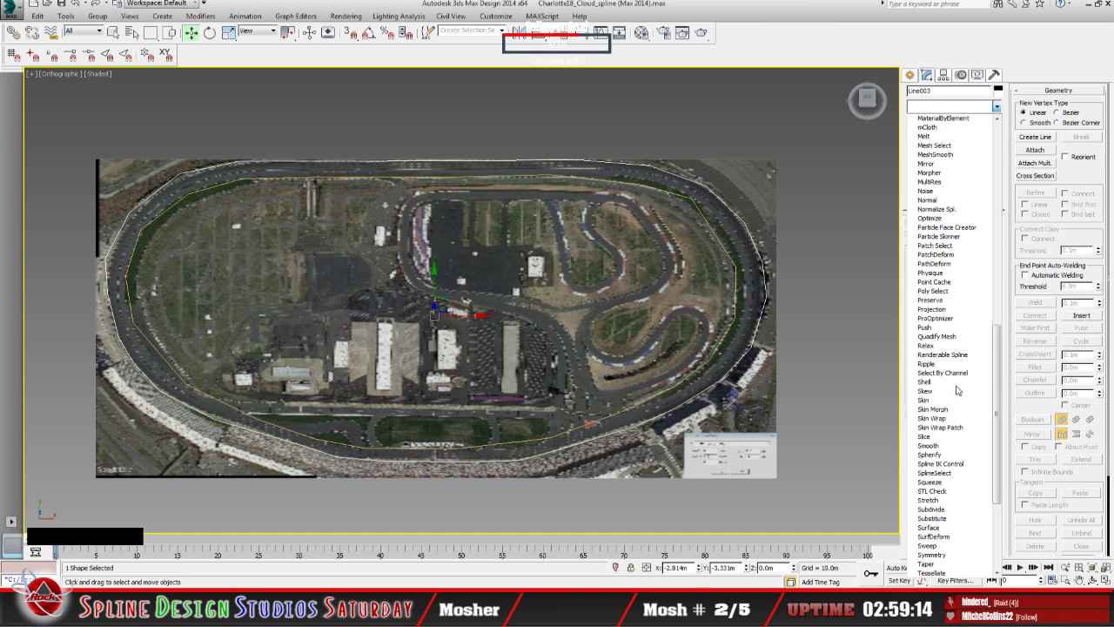
click(956, 527)
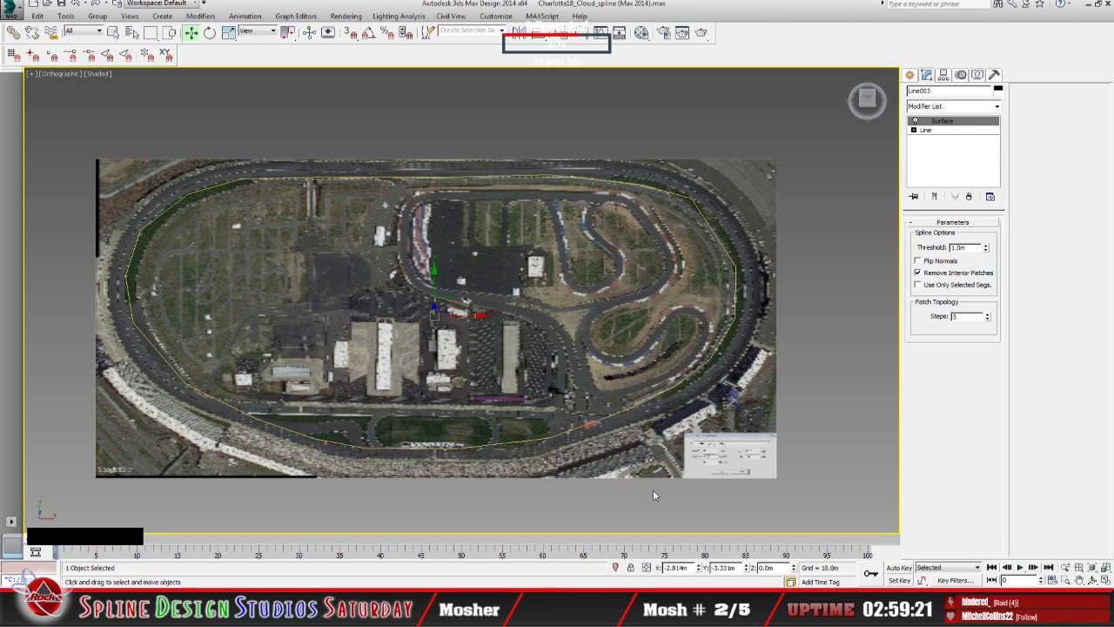
click(936, 123)
right_click(917, 123)
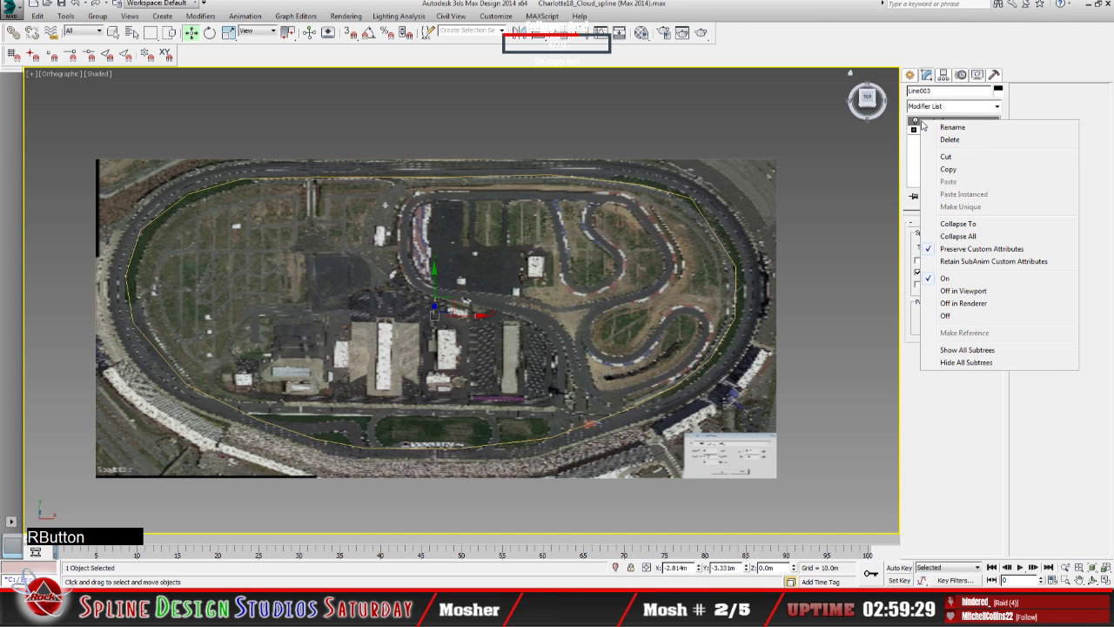
click(947, 140)
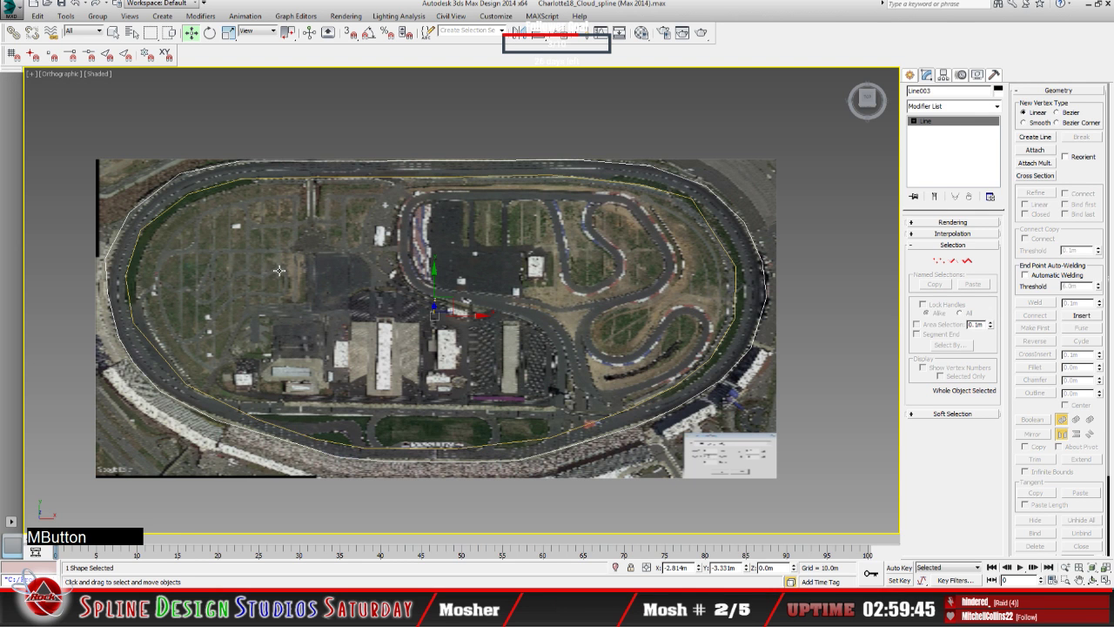
Enter the Spline sub-object level of the outer spline Line003 and check its list of sub-object levels.
scroll(278, 271, up, 3)
scroll(278, 271, up, 2)
scroll(281, 270, down, 3)
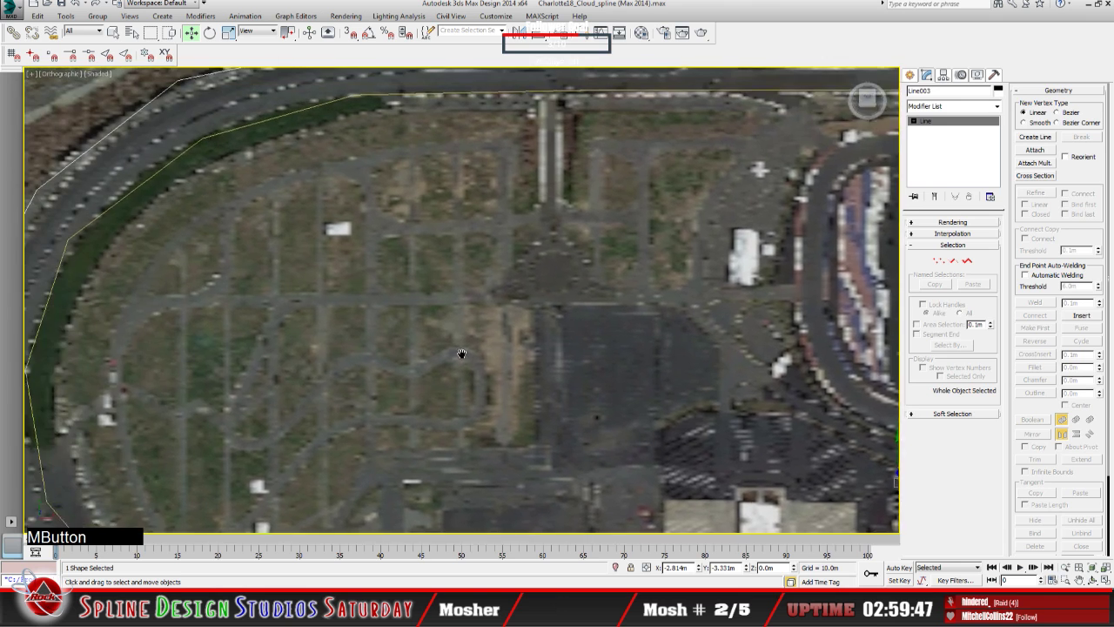
middle_drag(280, 270, 496, 419)
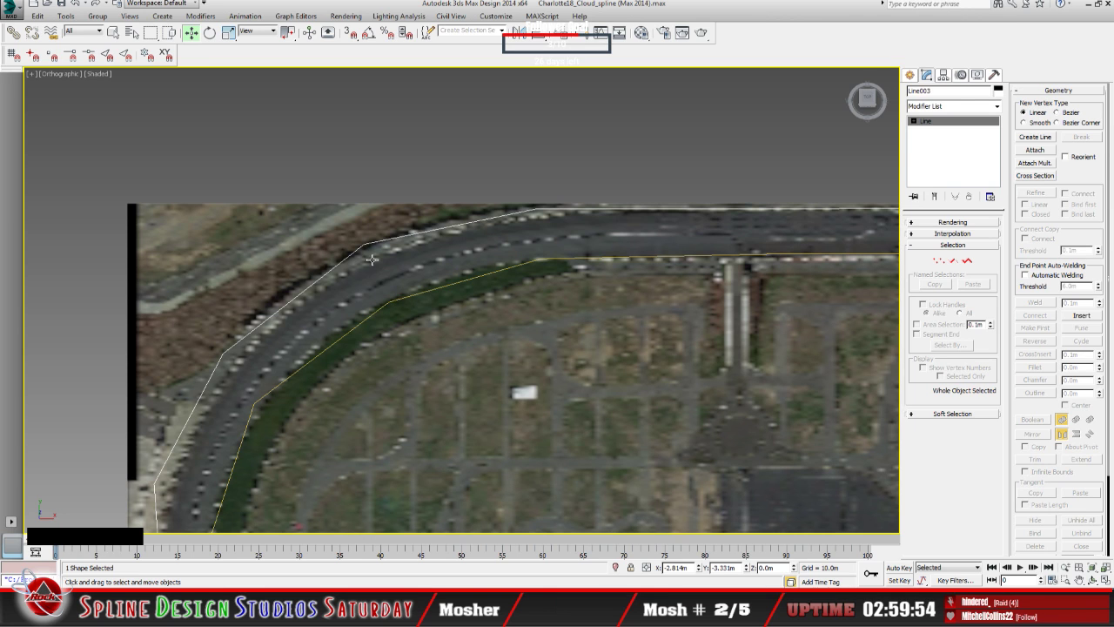
right_click(389, 300)
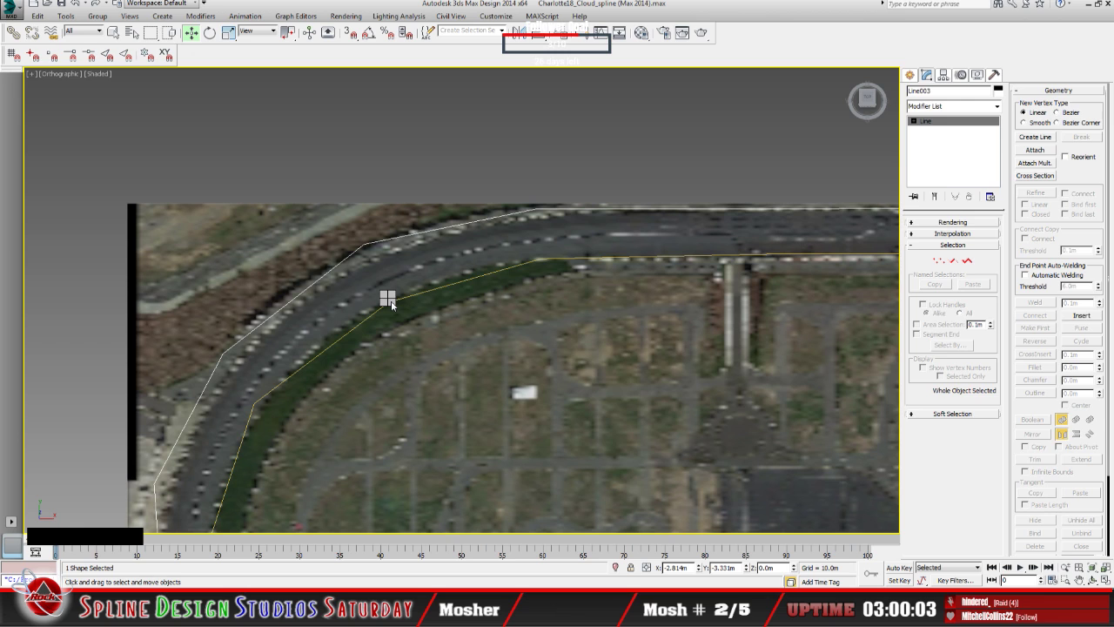
key(1)
click(366, 259)
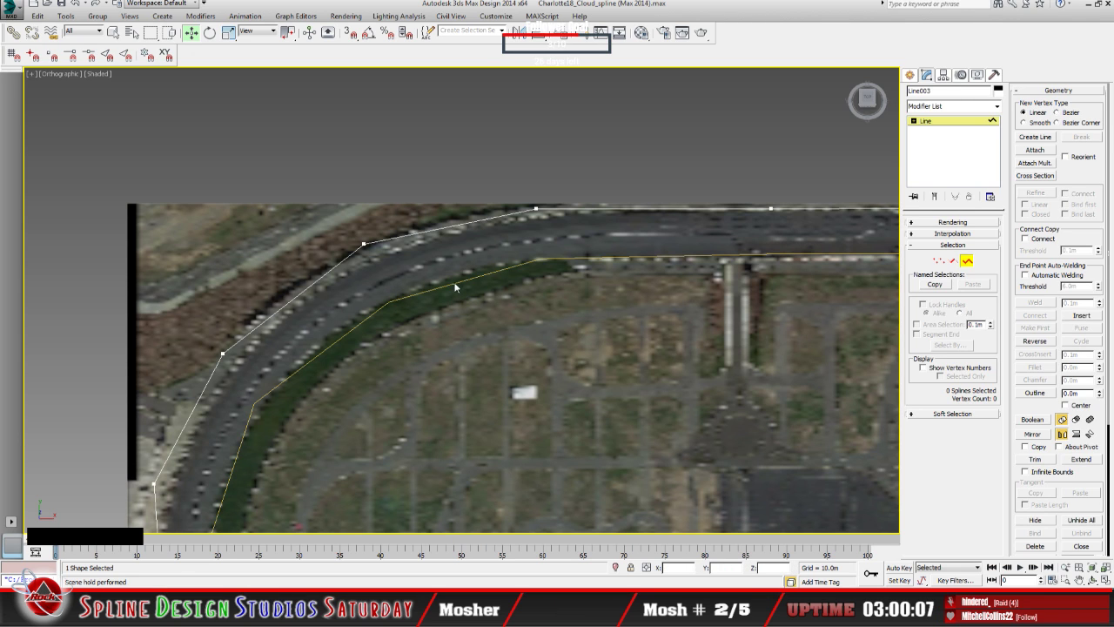
click(913, 121)
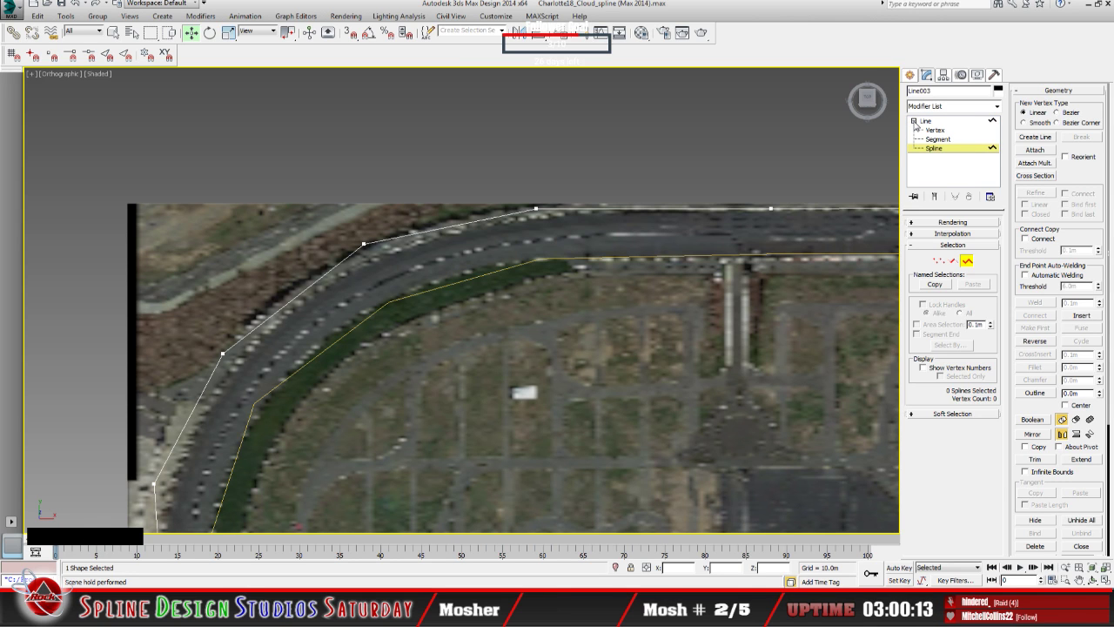
click(913, 121)
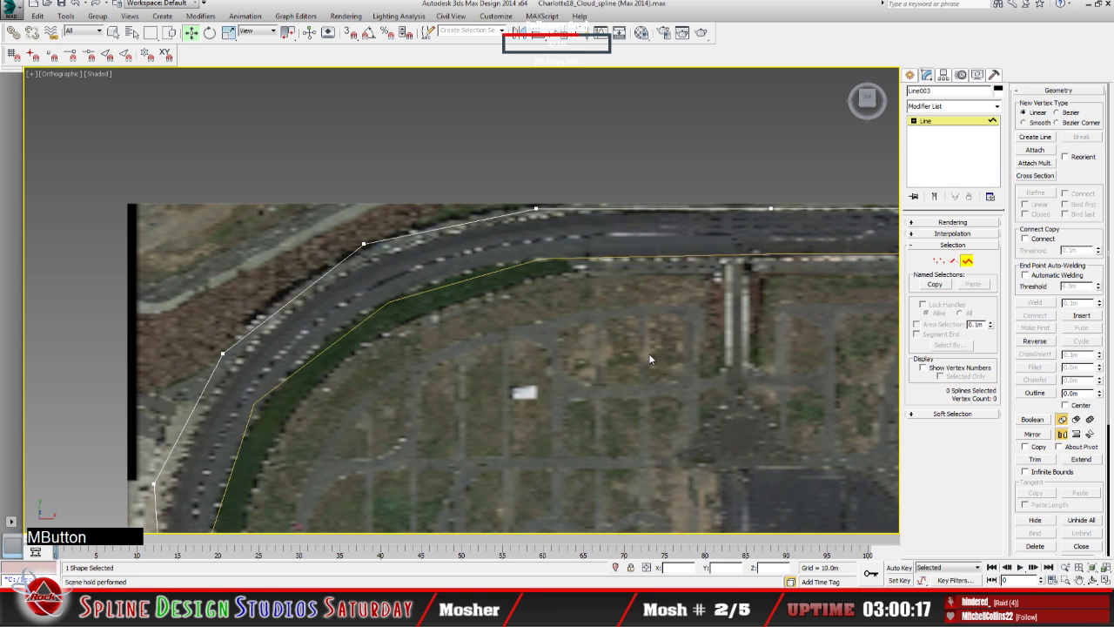
Unhide the earlier track surface Line002 over the aerial image.
scroll(653, 355, down, 5)
middle_drag(698, 380, 324, 233)
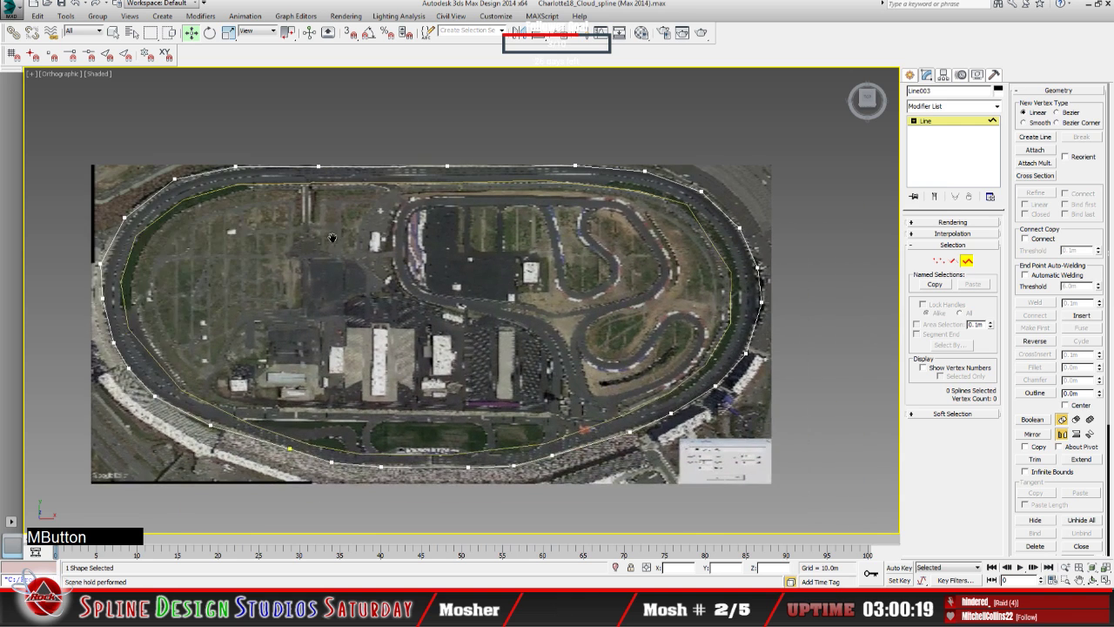
scroll(355, 253, down, 3)
scroll(357, 273, up, 2)
scroll(357, 272, up, 2)
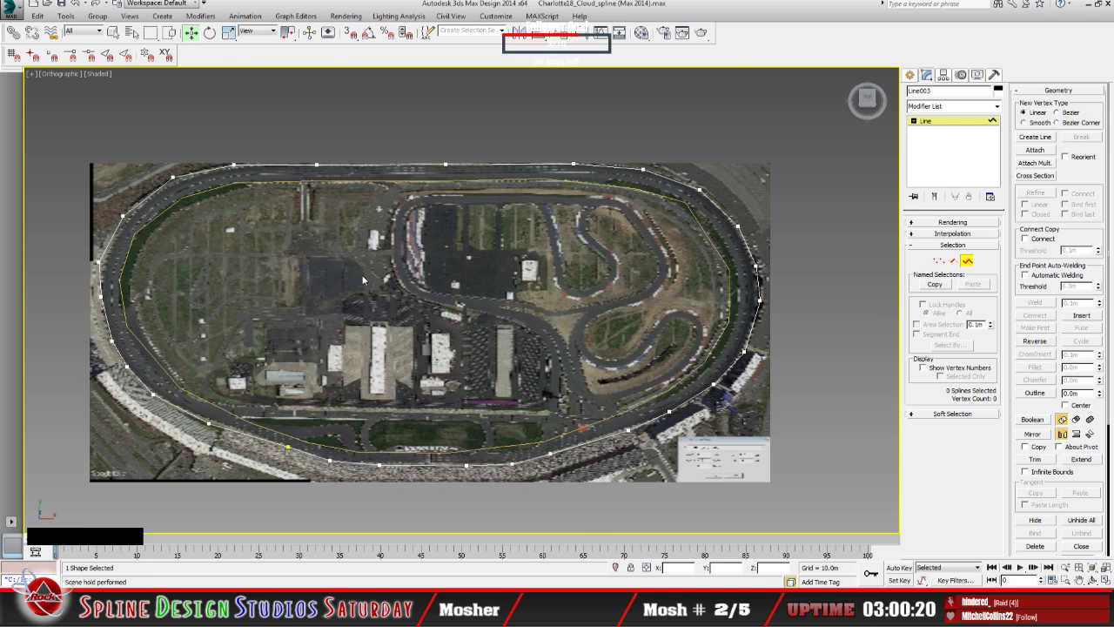
middle_drag(379, 303, 437, 303)
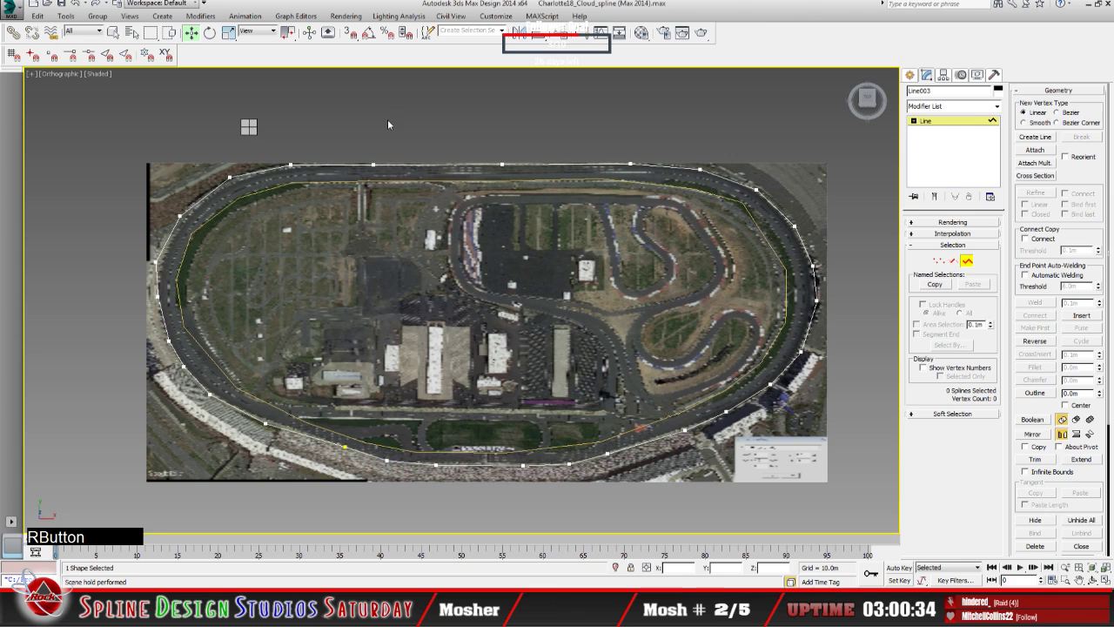
right_click(310, 188)
click(325, 141)
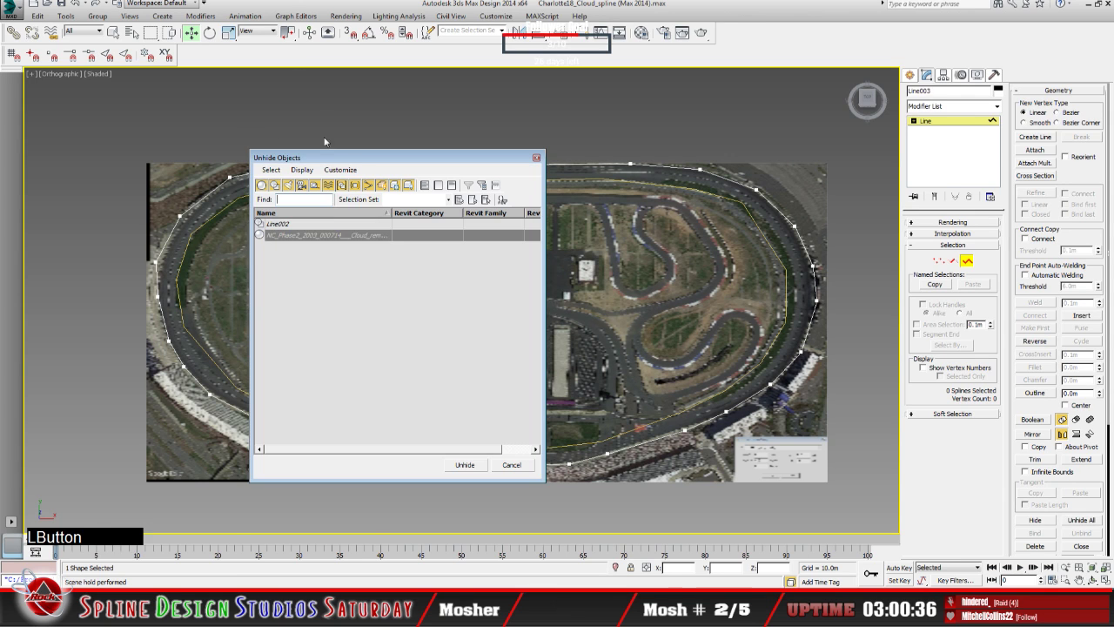
click(289, 228)
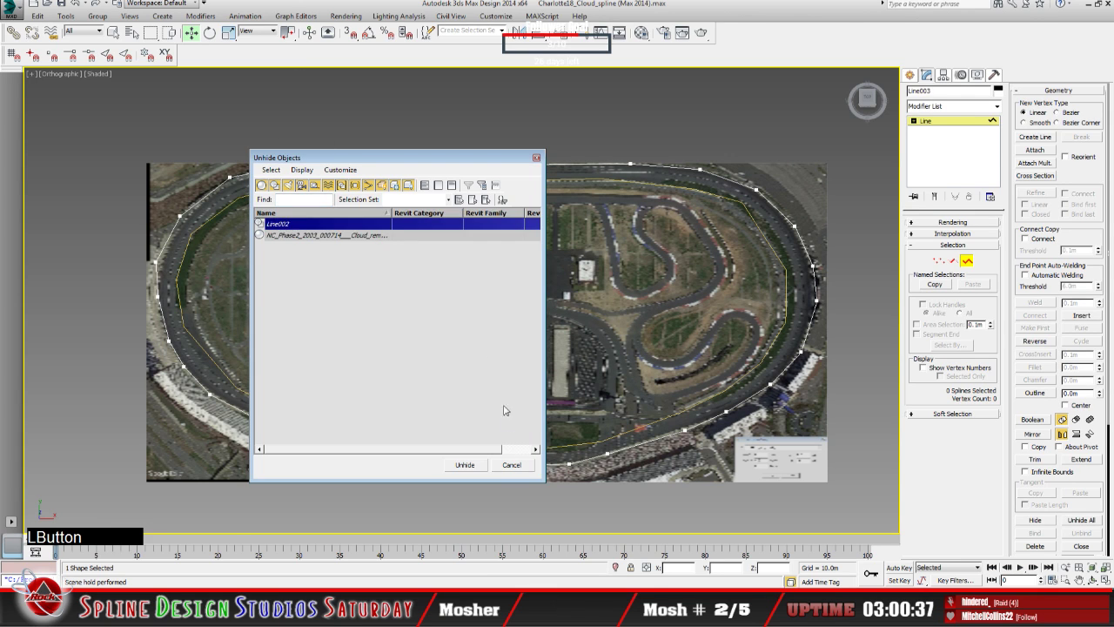
click(470, 462)
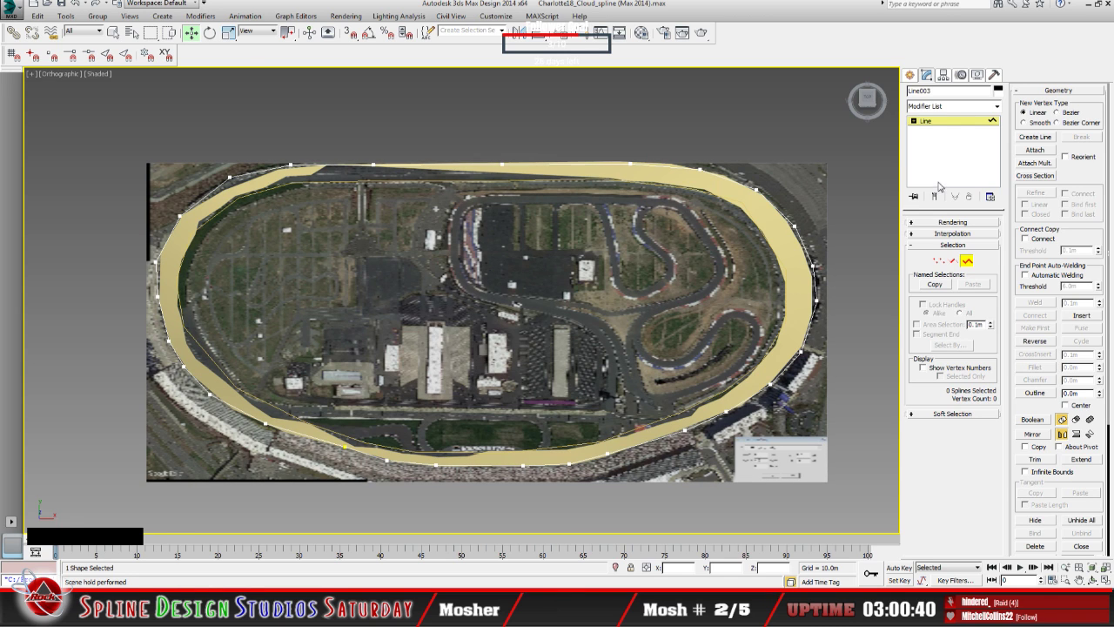
Select the two traced splines Line003 and Line004 by name and hide them.
click(132, 32)
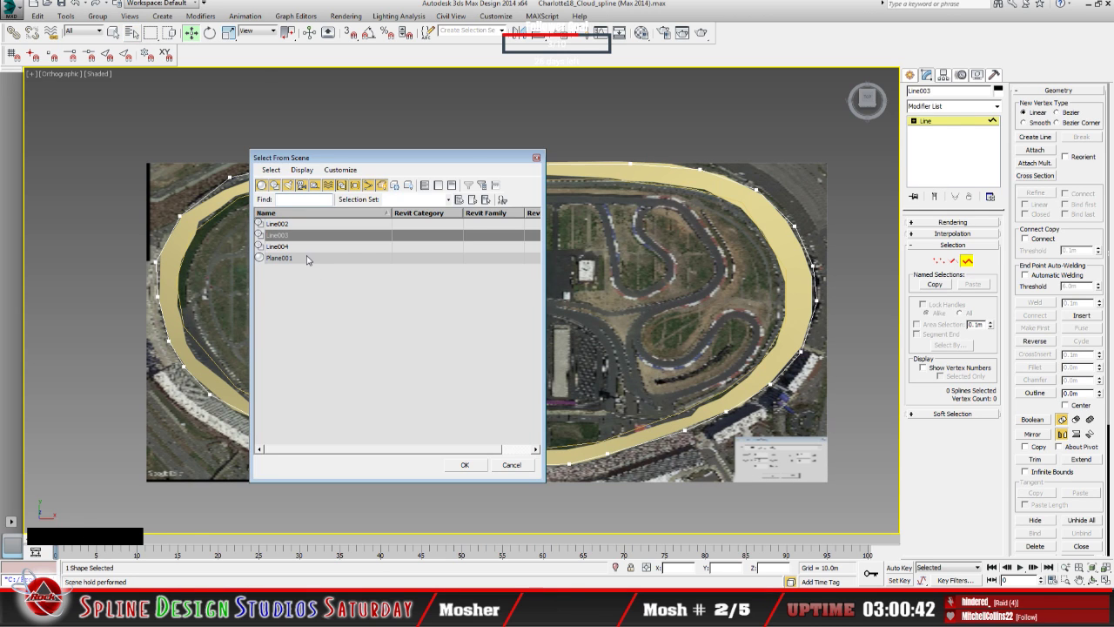
drag(285, 240, 287, 251)
click(465, 465)
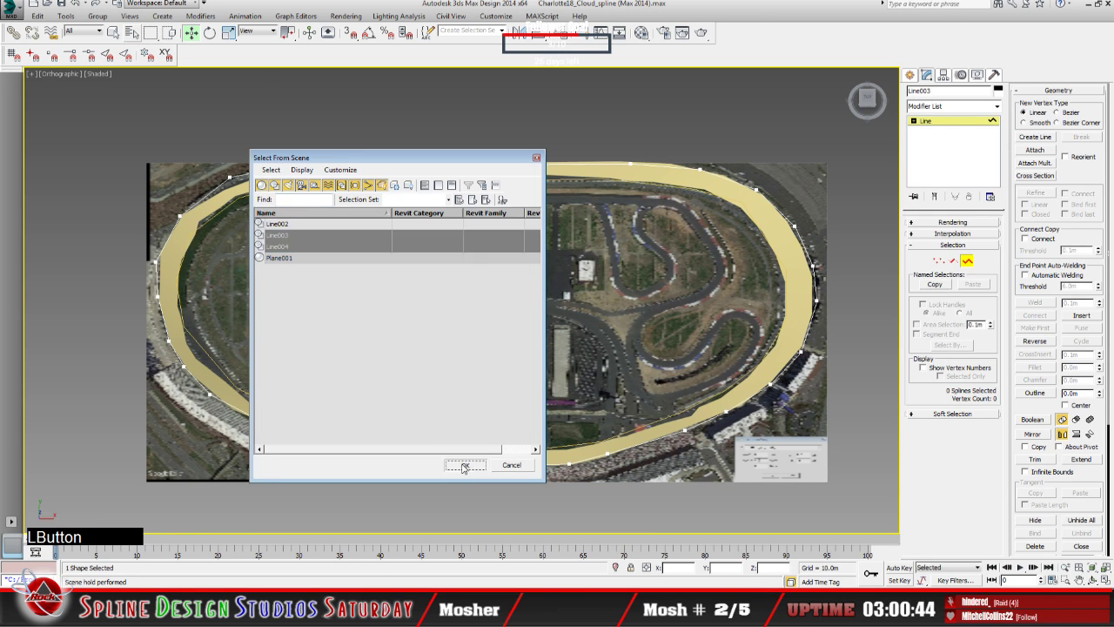
right_click(273, 192)
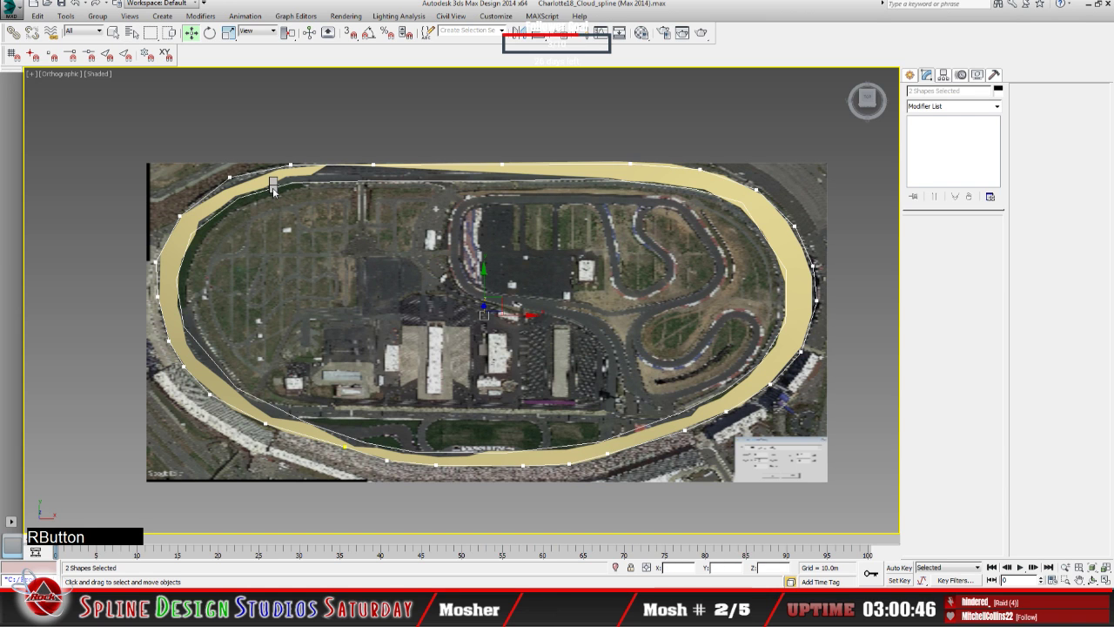
click(300, 200)
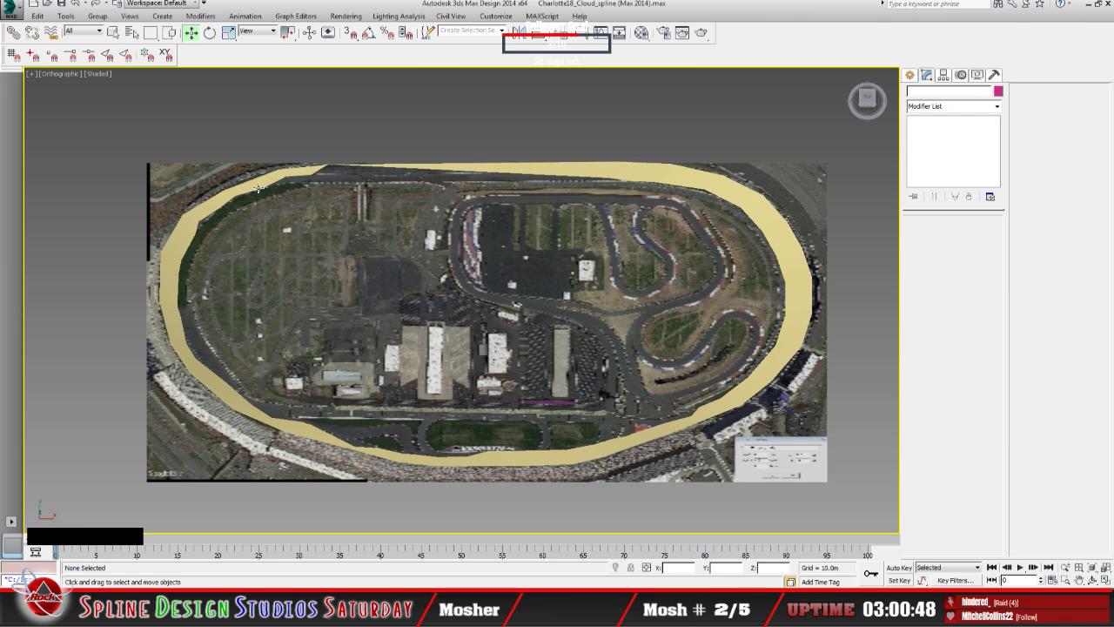
Select the track surface Line002, inspect its Surface modifier beneath the Edit Poly, and return to the Edit Poly level.
click(190, 221)
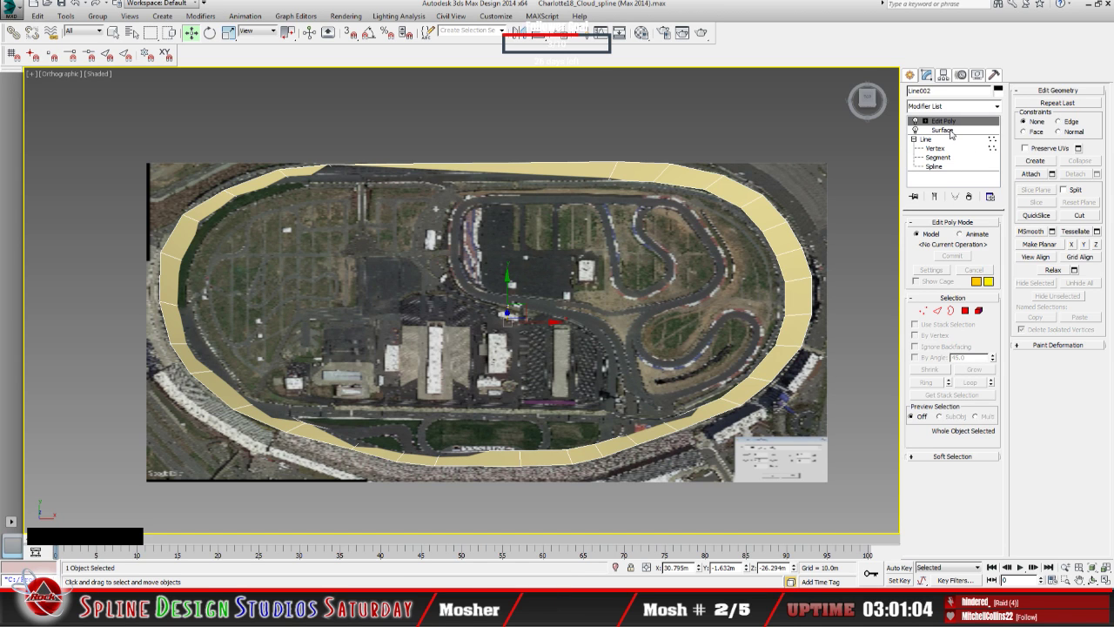
click(950, 131)
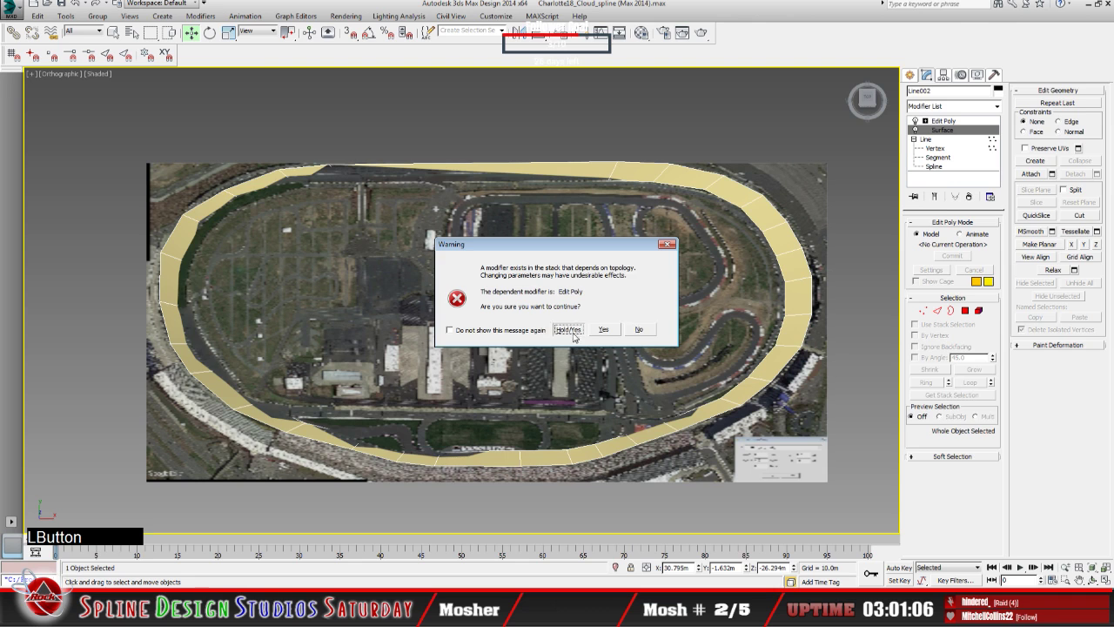
click(569, 330)
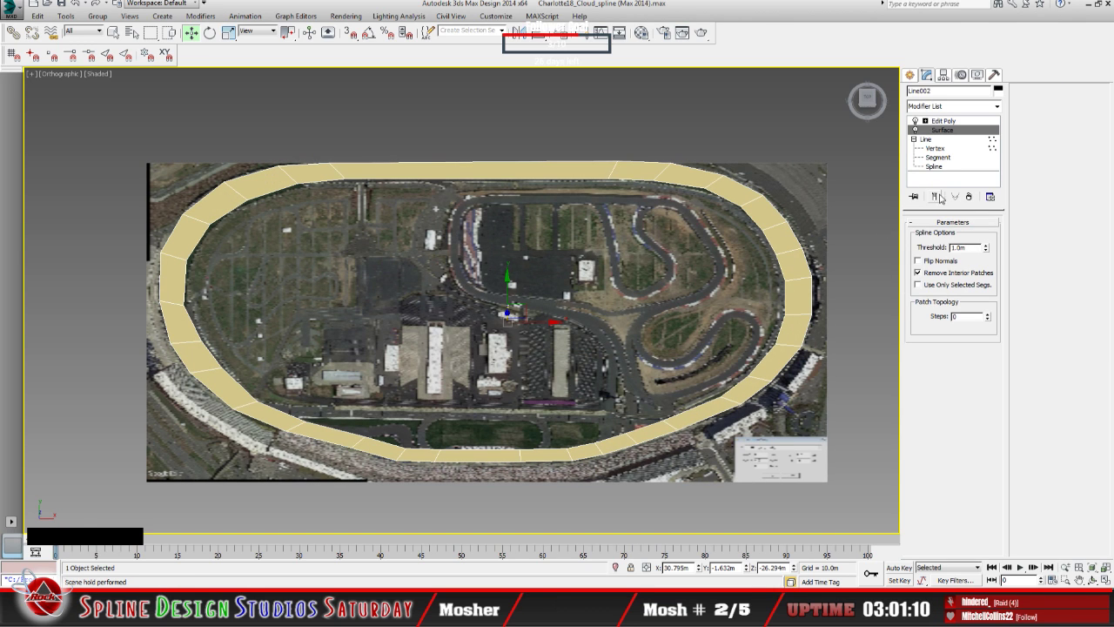
click(944, 121)
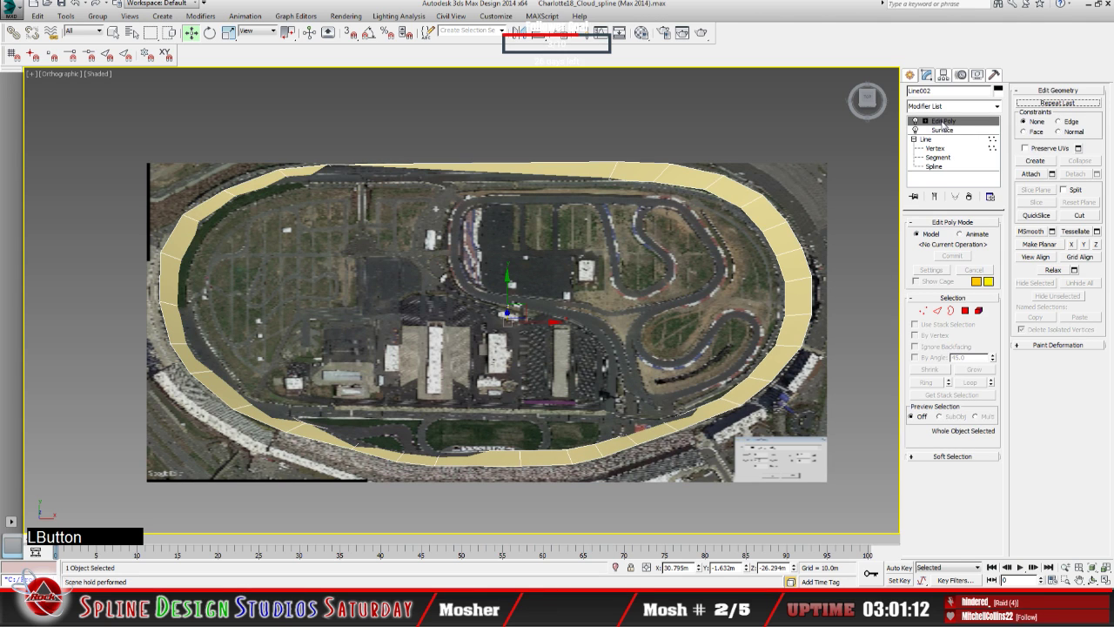
Expand the track surface's Edit Poly modifier and switch to its Polygon sub-object level.
click(925, 122)
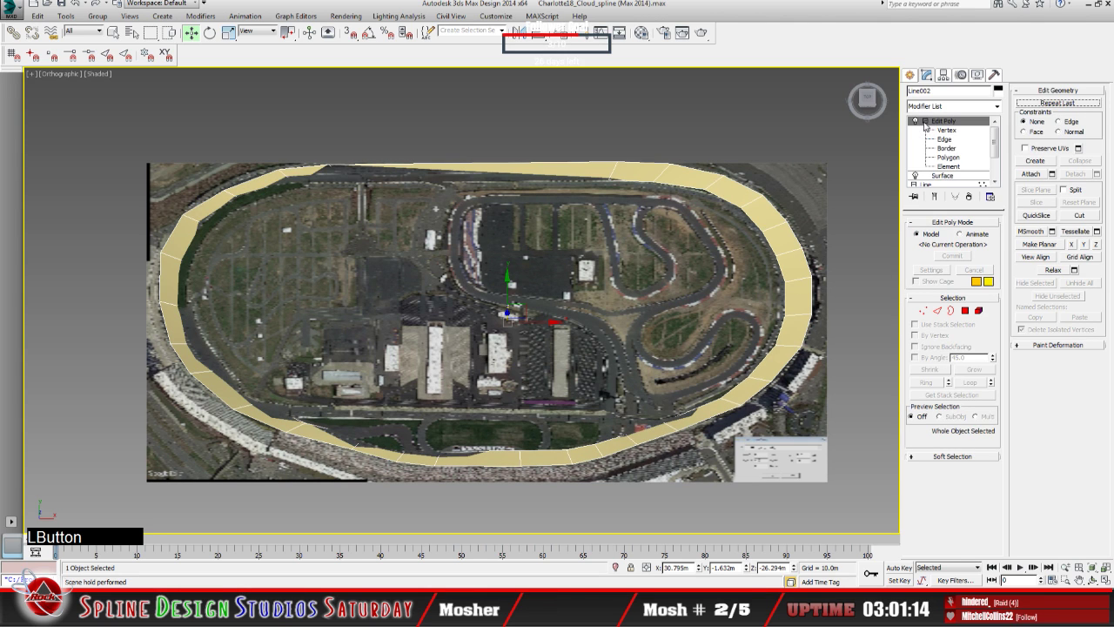
click(947, 130)
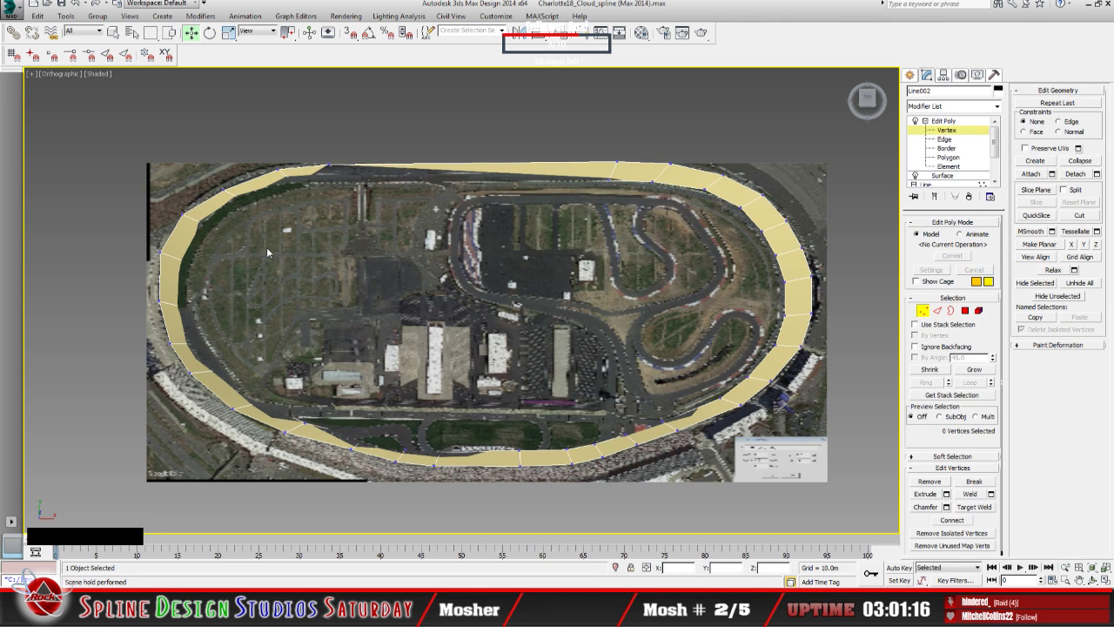
click(951, 158)
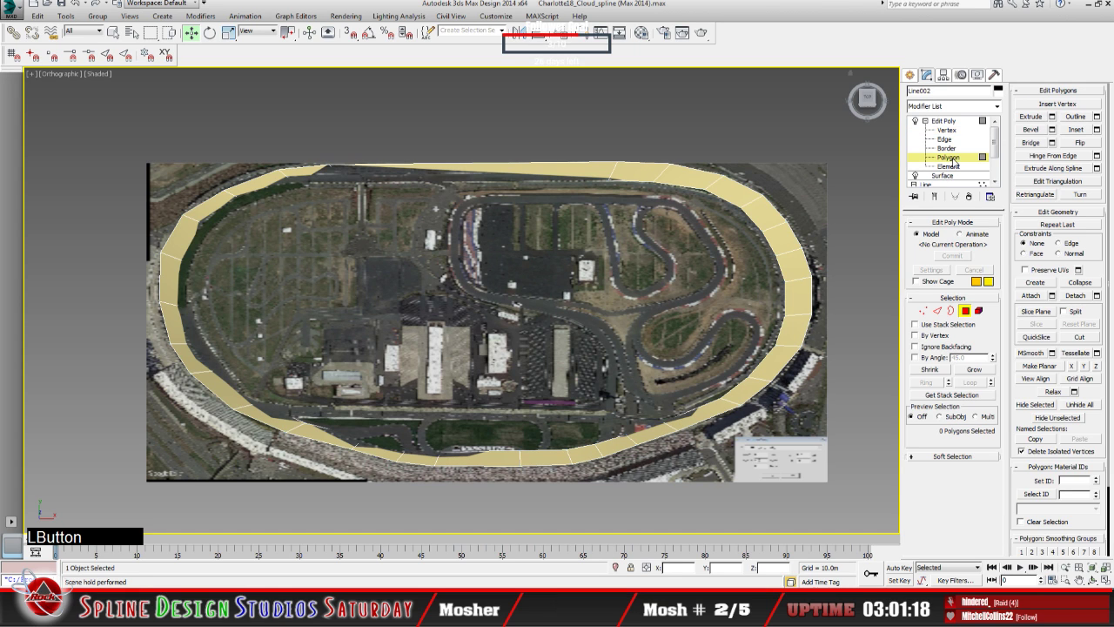
Try to move one polygon at the oval's western end out of the track surface, and undo the move.
click(165, 340)
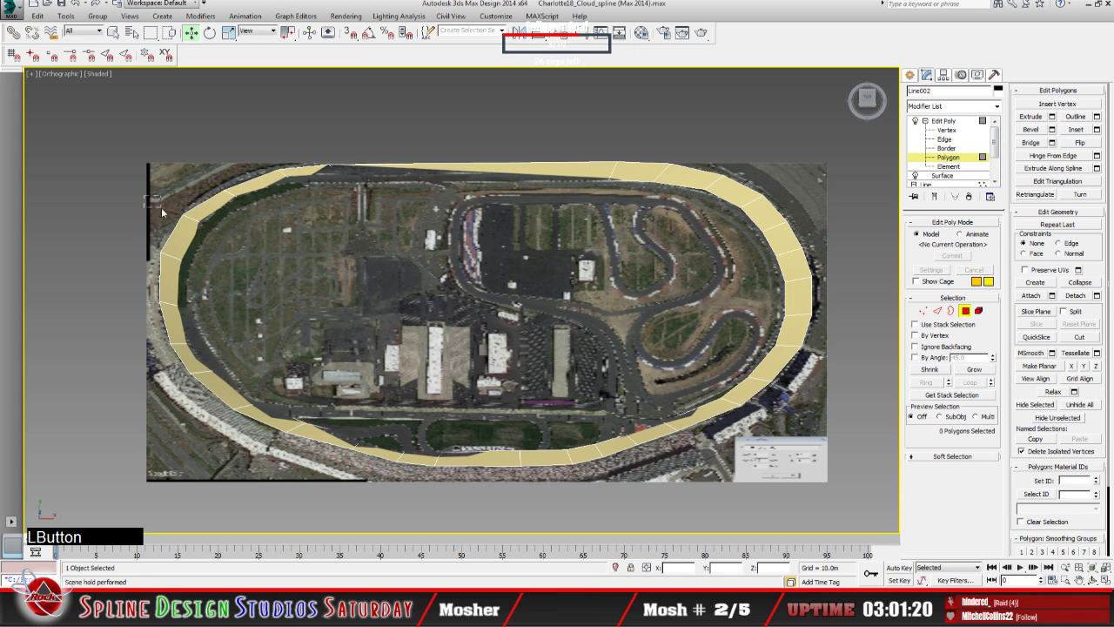
drag(164, 343, 366, 468)
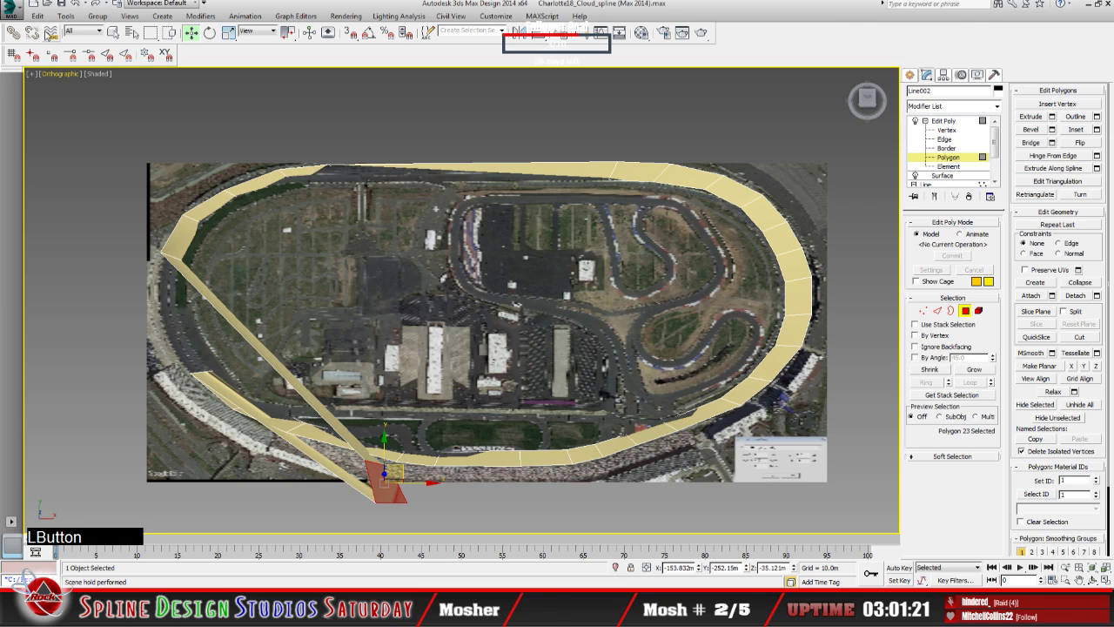
click(75, 4)
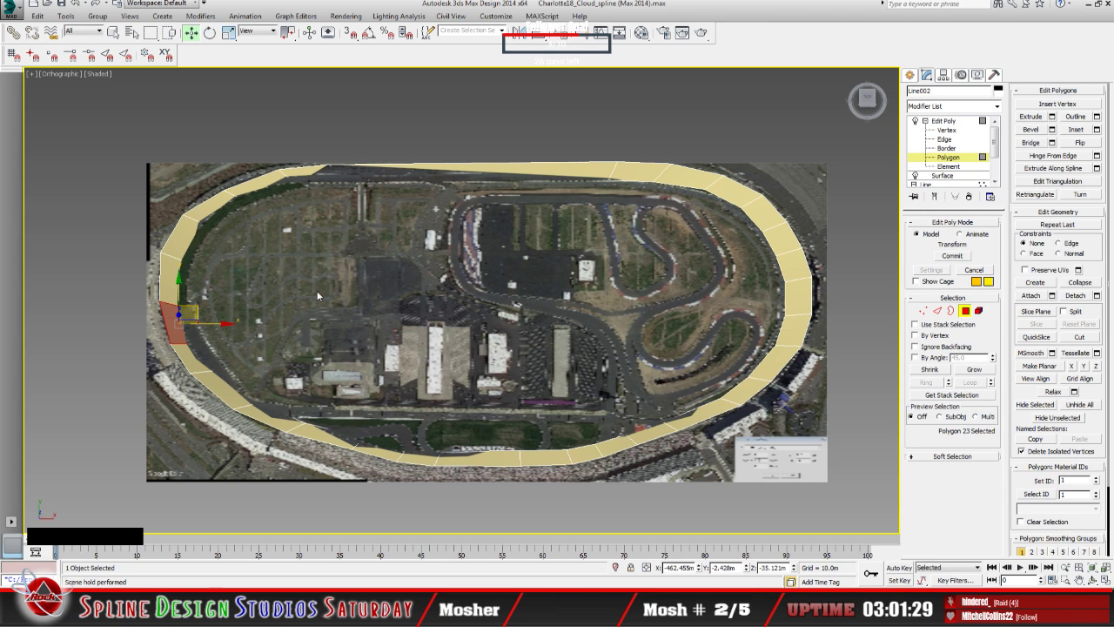
Unhide the NC_Phase2_2003_000714 cloud mesh by name while viewing the track surface at an angle.
click(1093, 580)
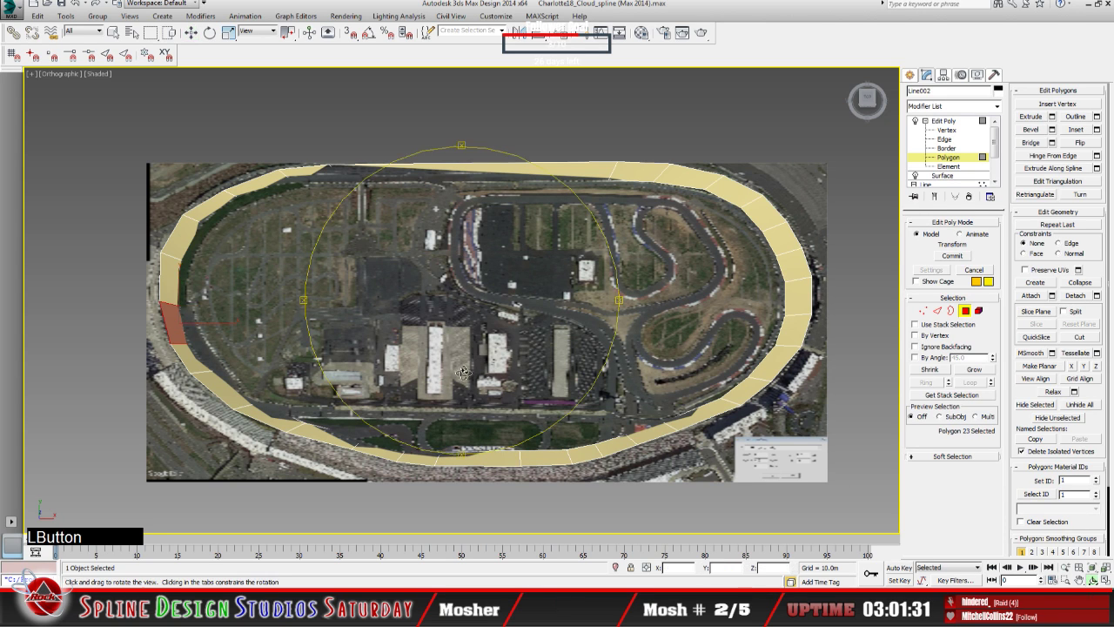
drag(463, 372, 489, 310)
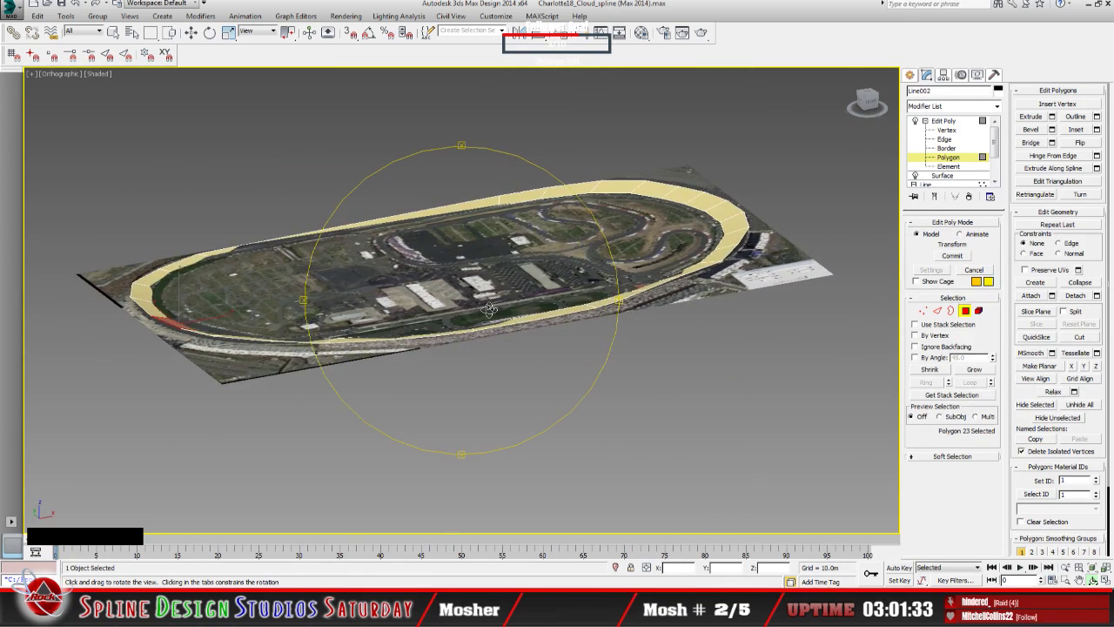
middle_drag(489, 310, 501, 309)
drag(504, 308, 467, 324)
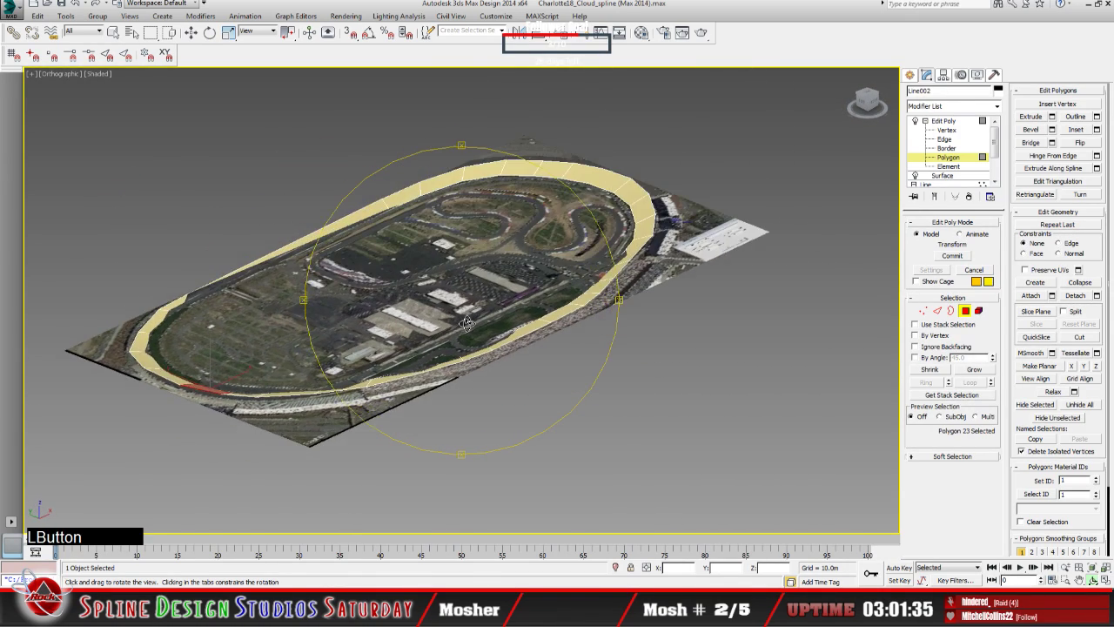
middle_drag(467, 324, 501, 362)
drag(447, 344, 452, 330)
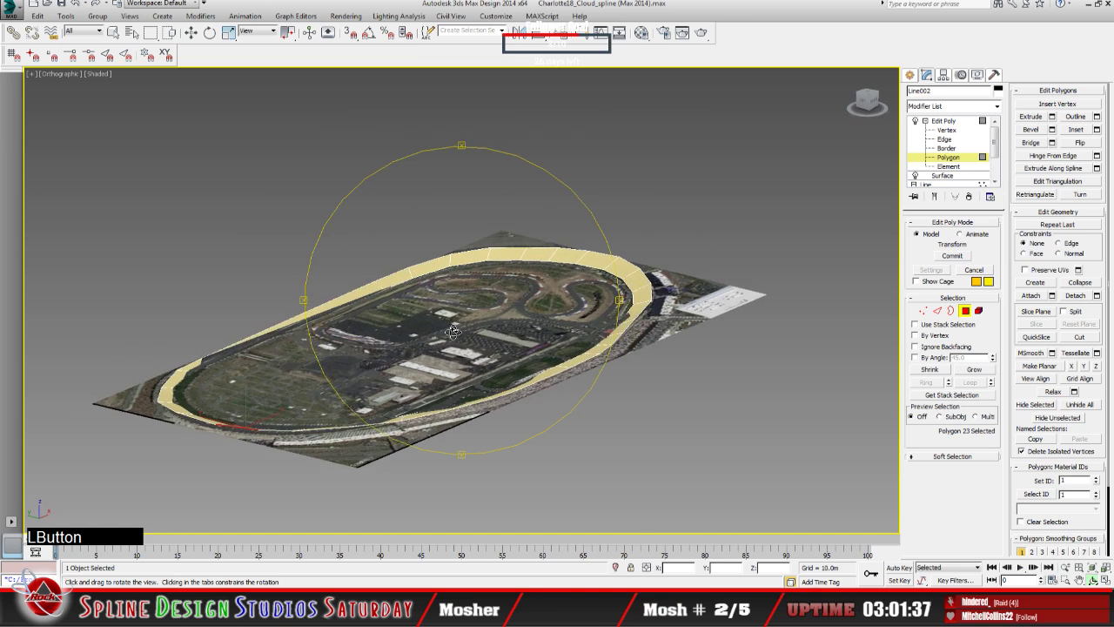
right_click(640, 408)
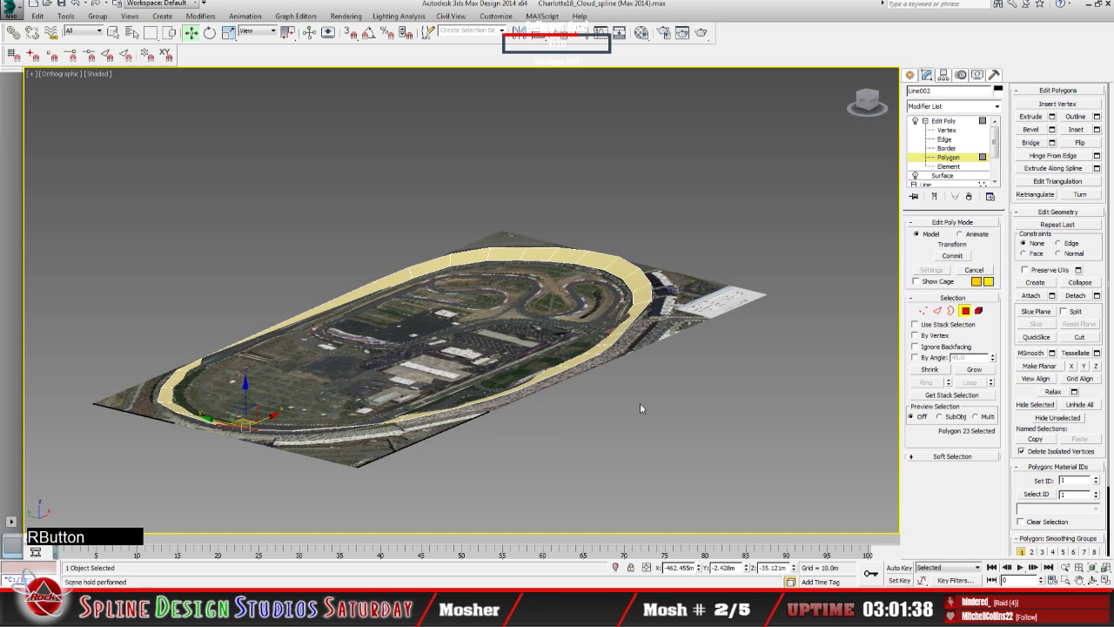
click(669, 348)
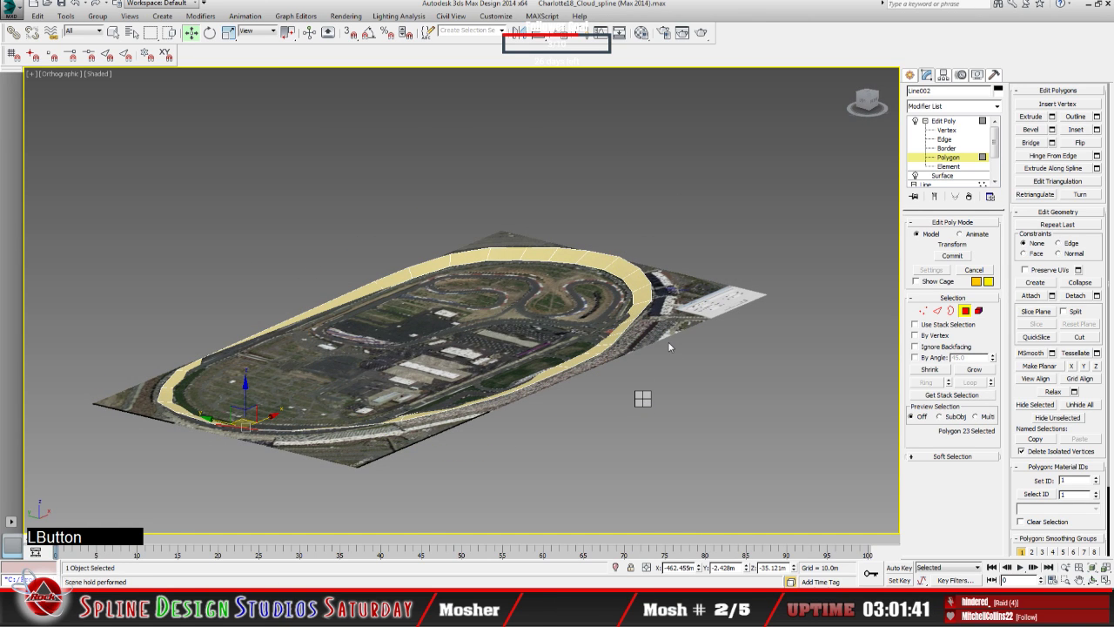
click(358, 248)
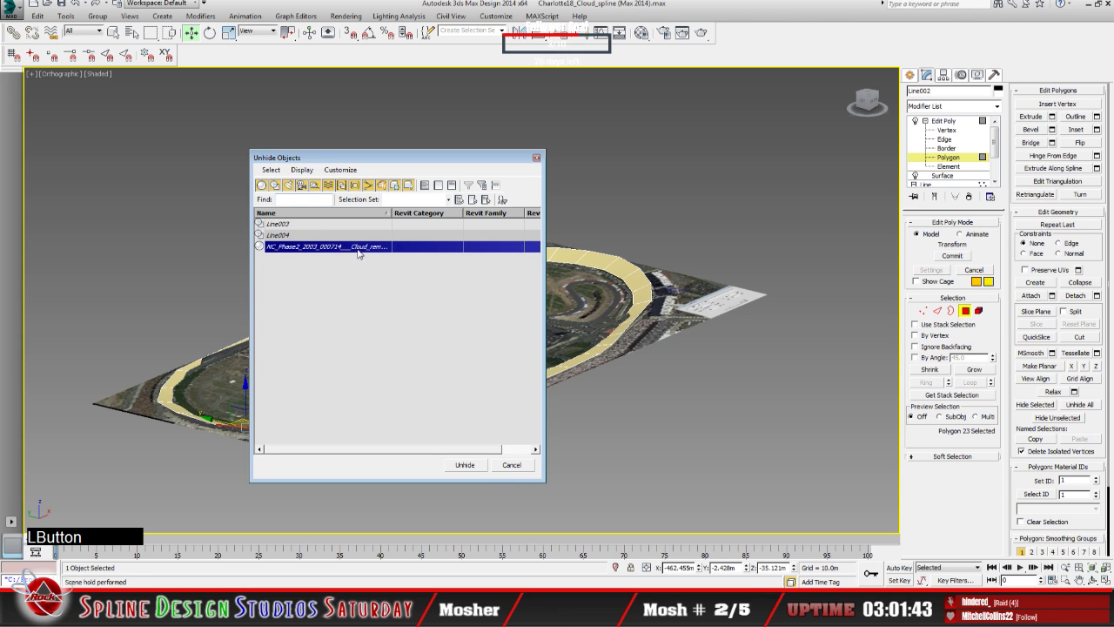
click(465, 464)
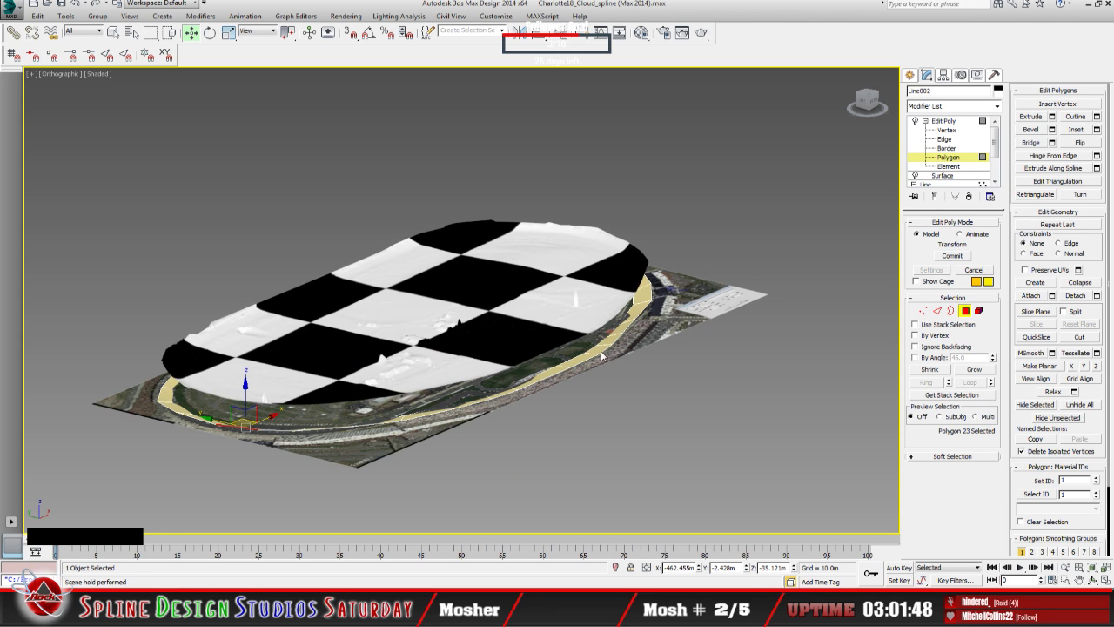
Raise the whole Line002 track surface to about Z 17.09 m against the cloud mesh, and switch to its Vertex sub-object level.
click(958, 121)
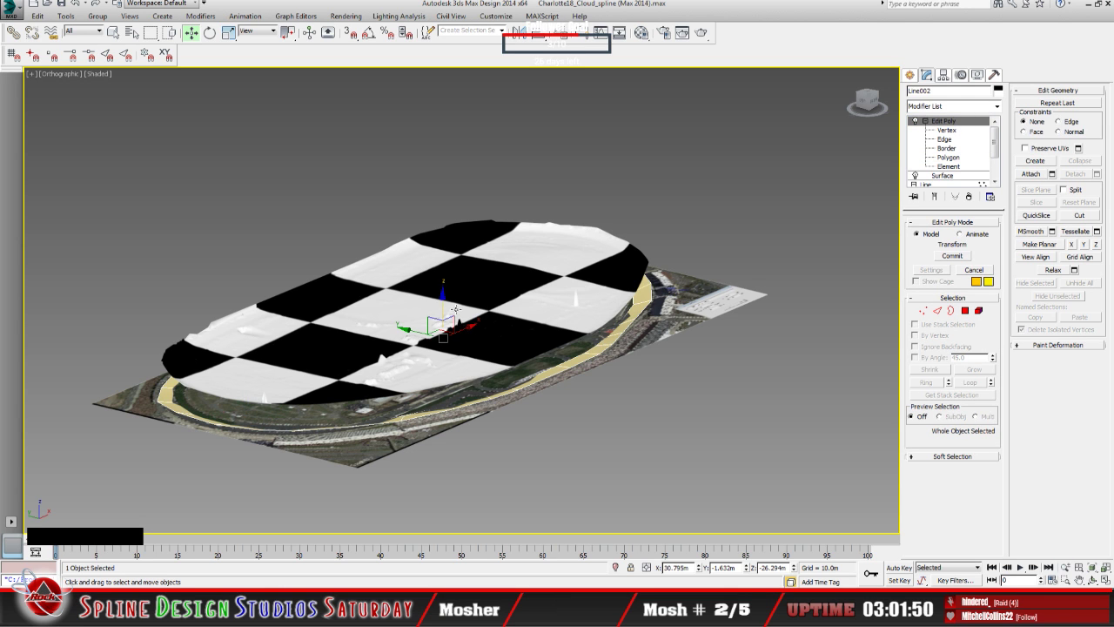
mouse_move(442, 297)
mouse_down()
mouse_move(442, 259)
mouse_move(445, 282)
mouse_up()
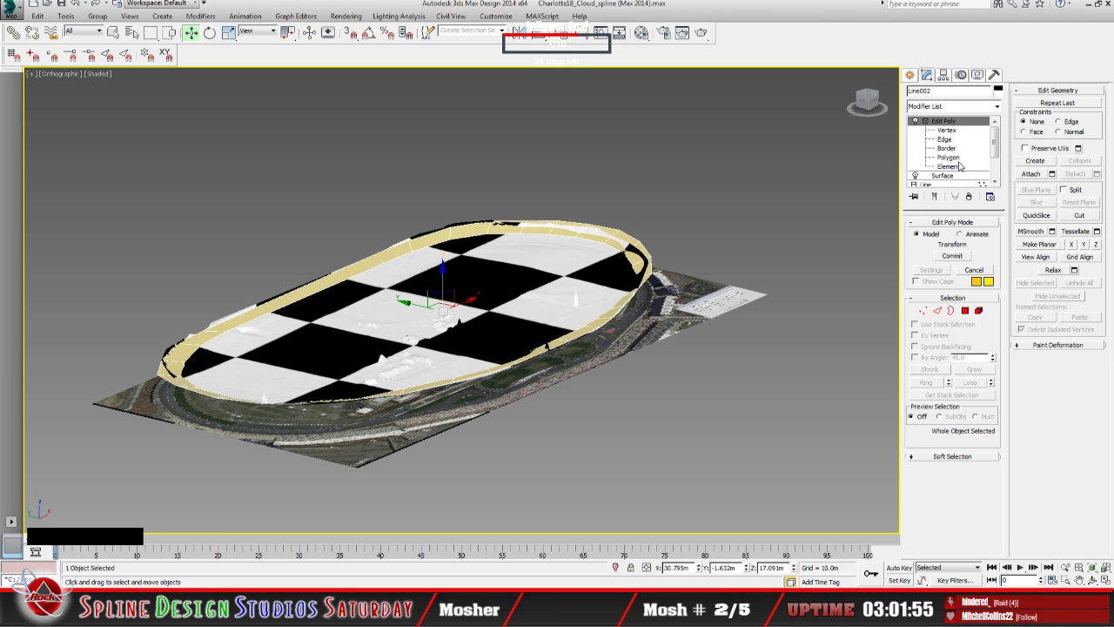
click(958, 130)
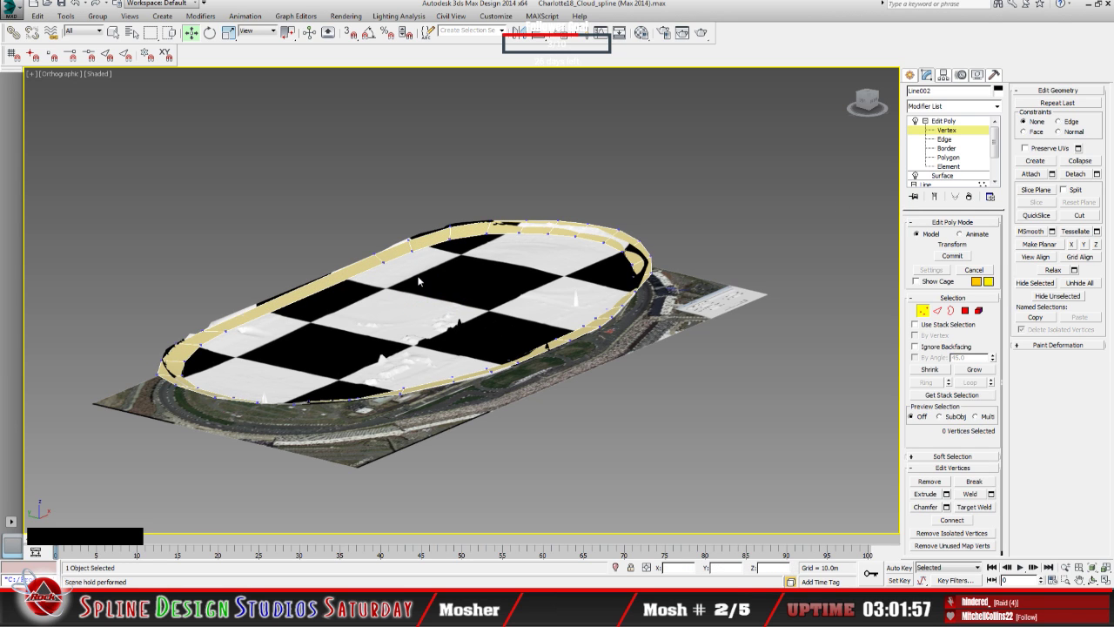
Lower the inner vertex of one cross edge on the track's far side and set its outer vertex to about Z 10.84 m.
alt+middle_drag(426, 298, 505, 331)
scroll(406, 296, up, 4)
scroll(505, 331, up, 3)
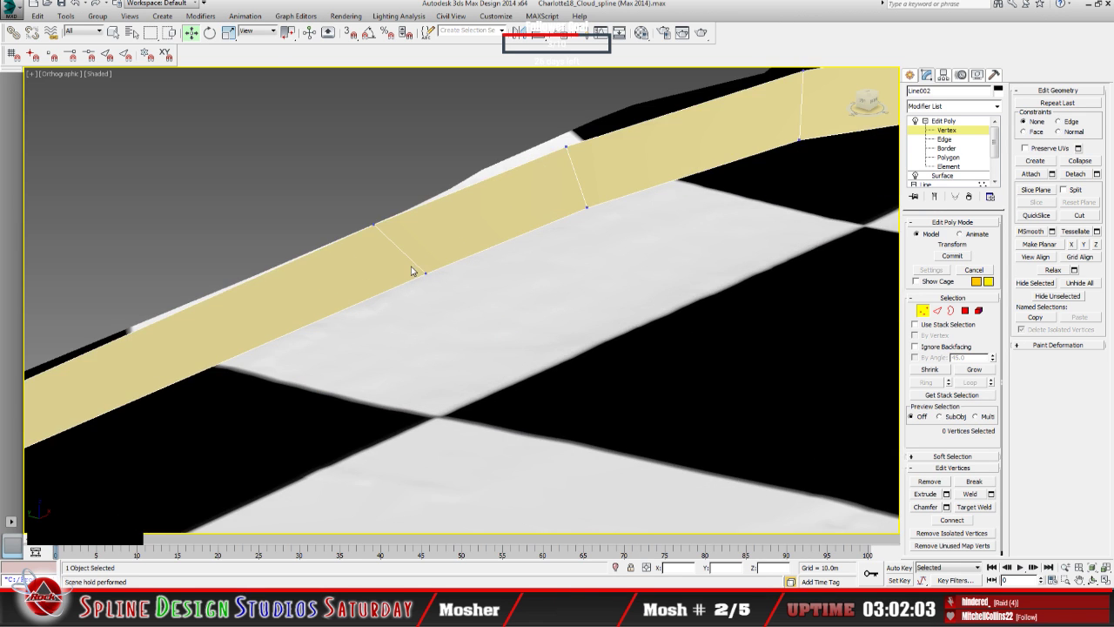
click(425, 272)
drag(426, 236, 426, 248)
click(376, 219)
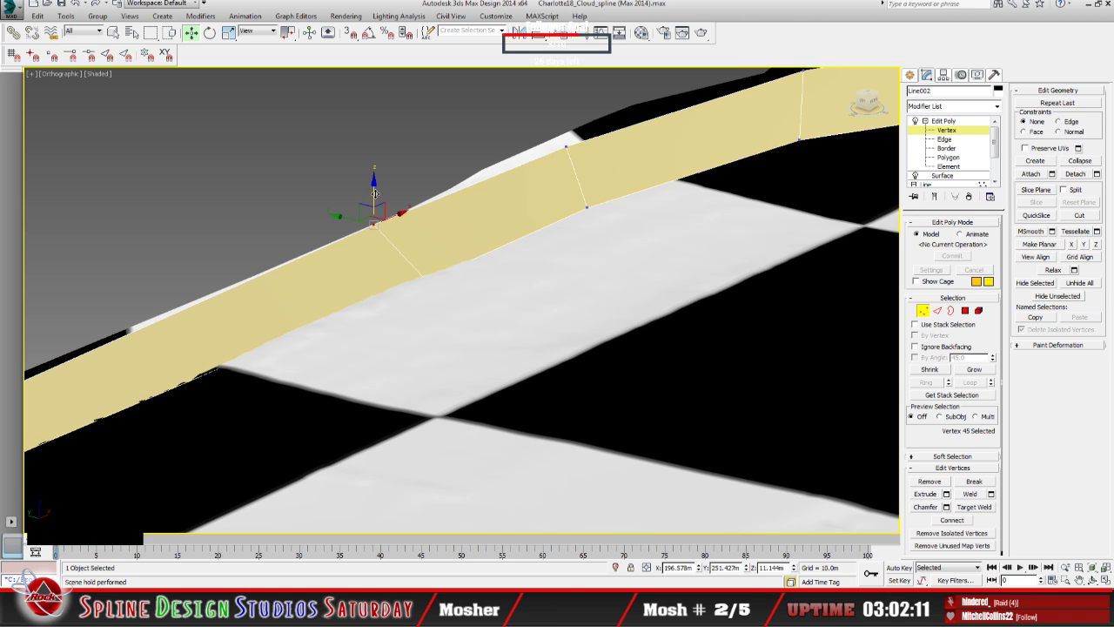
drag(375, 205, 374, 195)
Try to create extra vertices along the track's outer edge beside the adjusted vertex, and undo them.
right_click(298, 272)
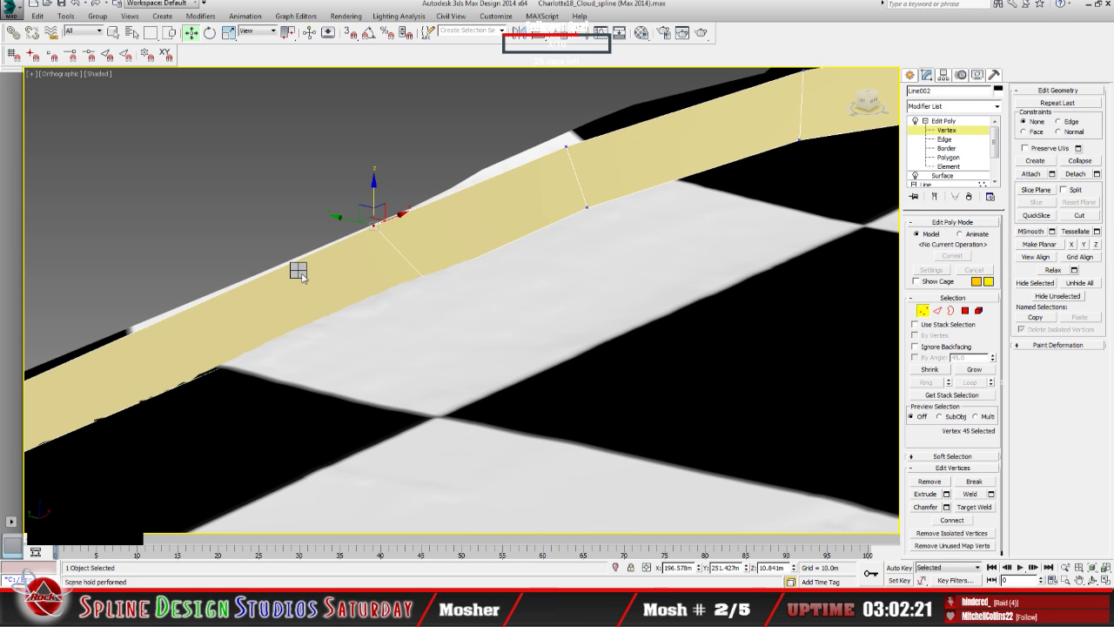
click(283, 281)
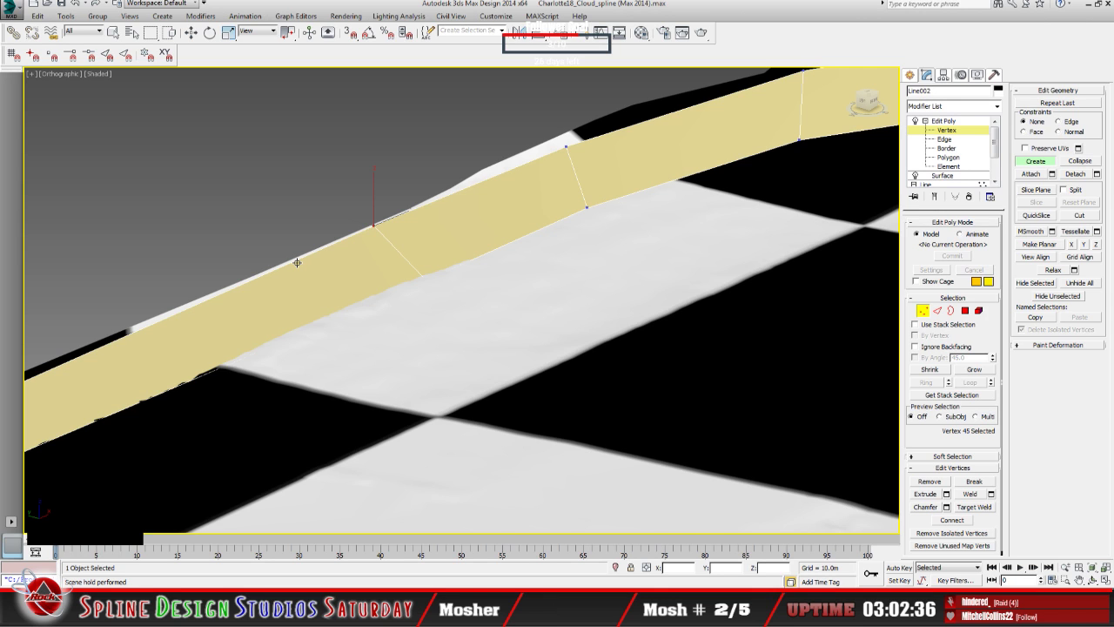
click(297, 262)
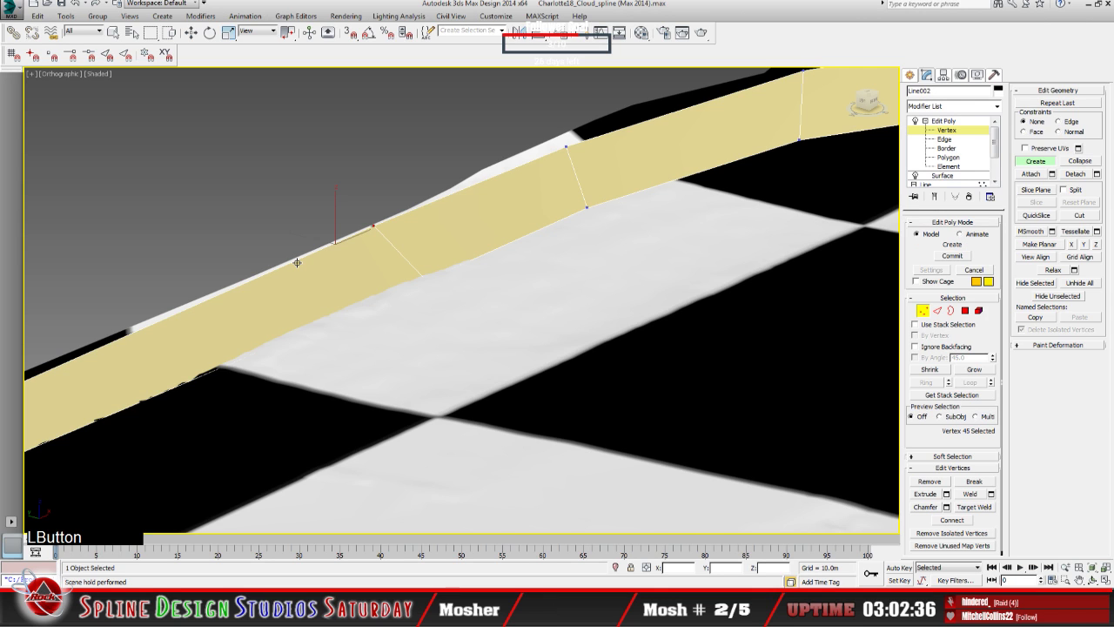
click(337, 311)
click(1034, 163)
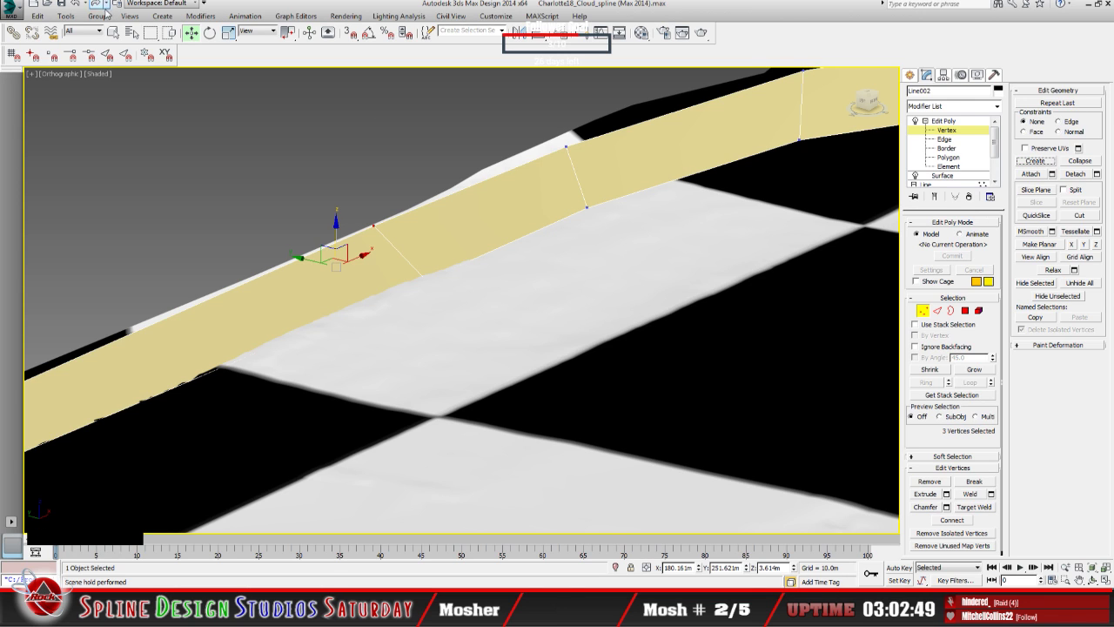
click(77, 4)
click(78, 5)
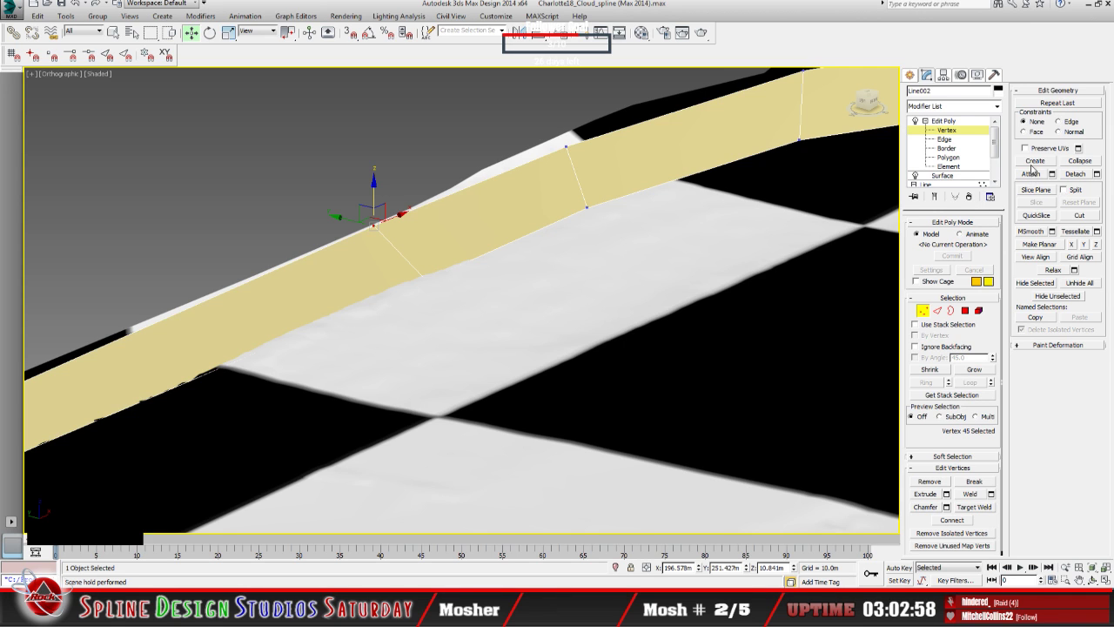
click(1035, 161)
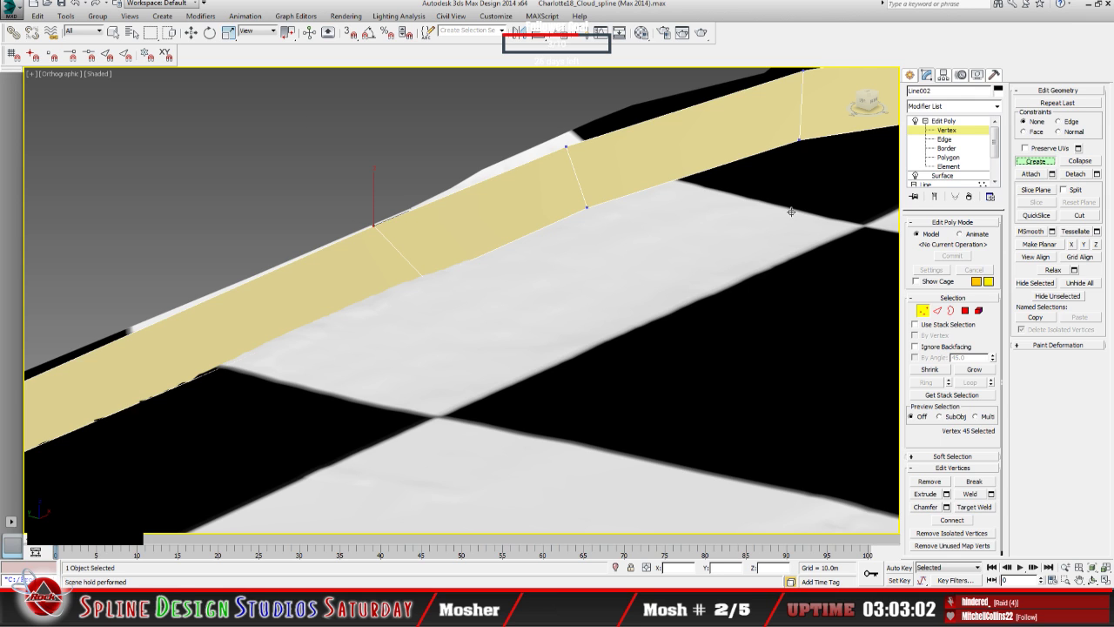
click(948, 123)
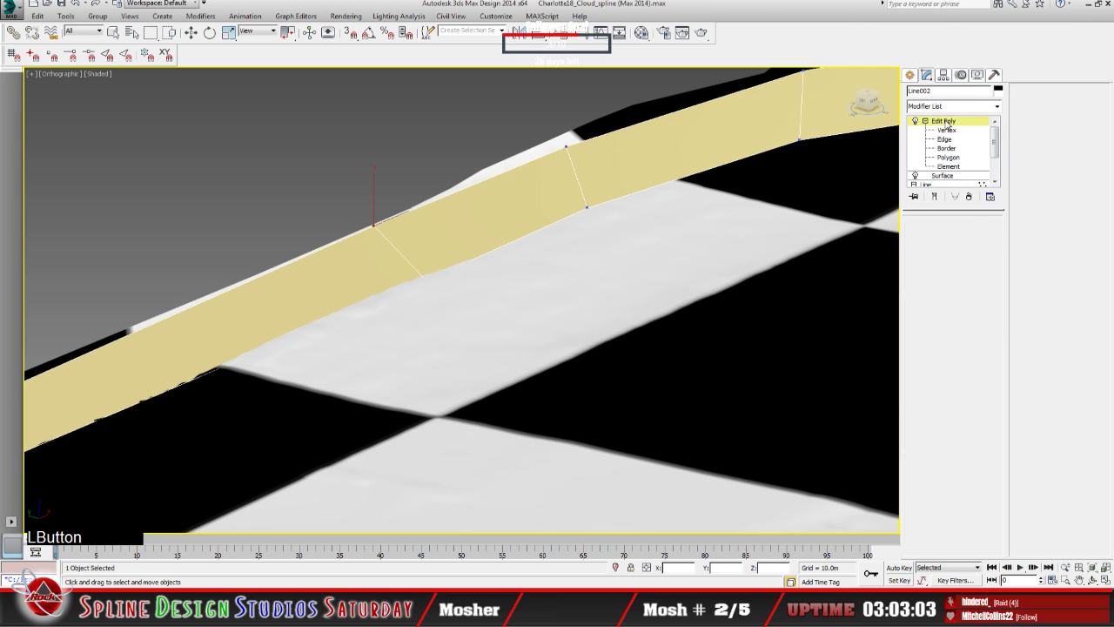
click(425, 235)
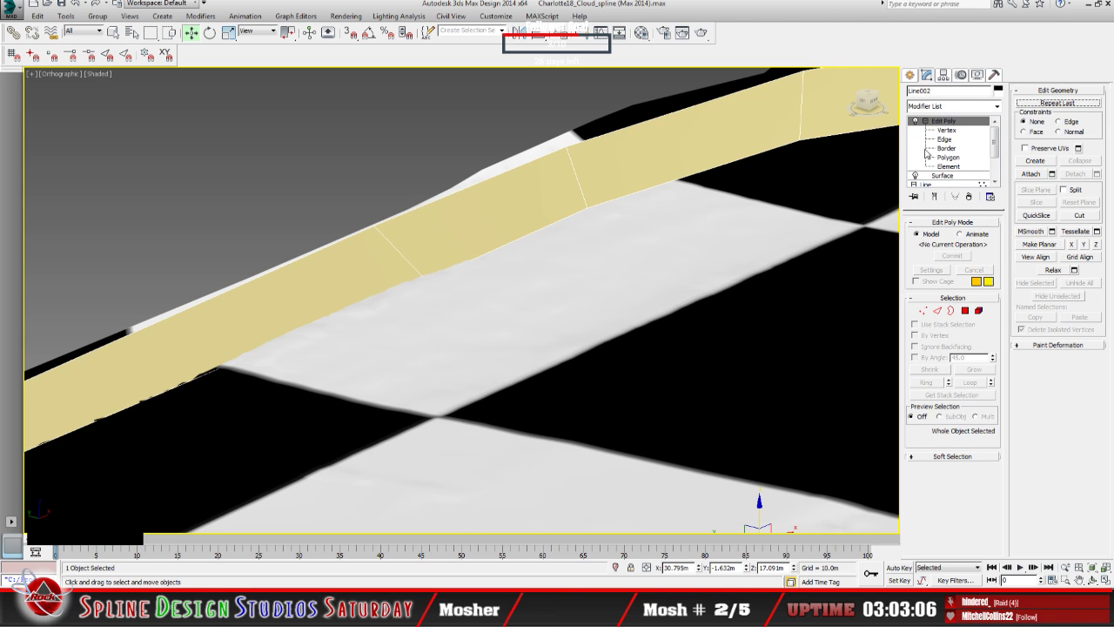
click(947, 131)
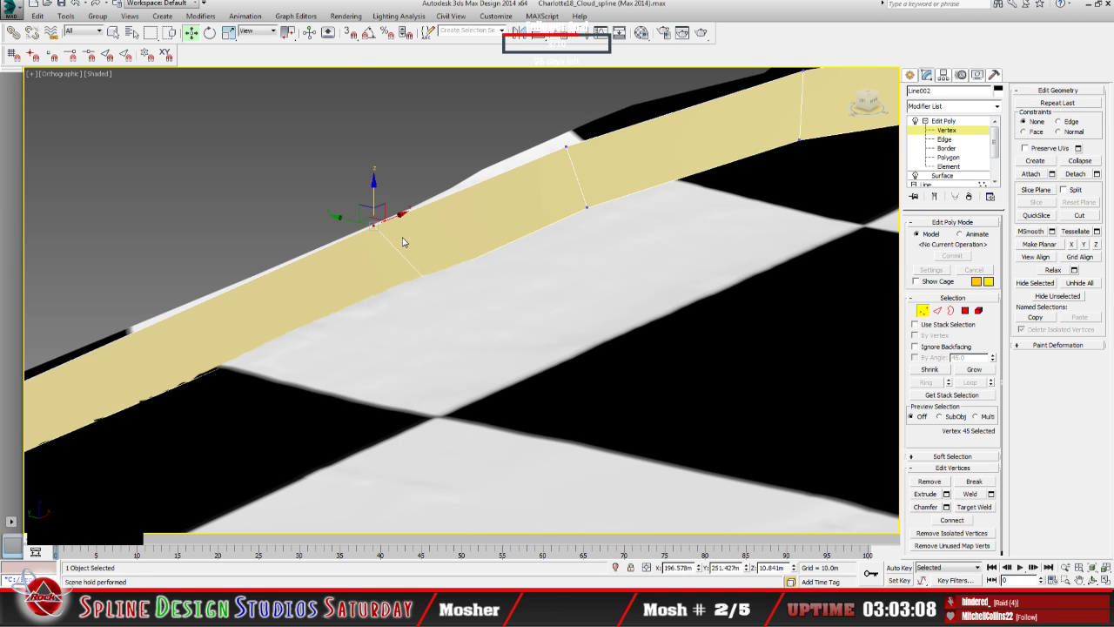
Turn on 3D snapping with the Edge/Segment snap and activate vertex creation on the track surface.
click(348, 35)
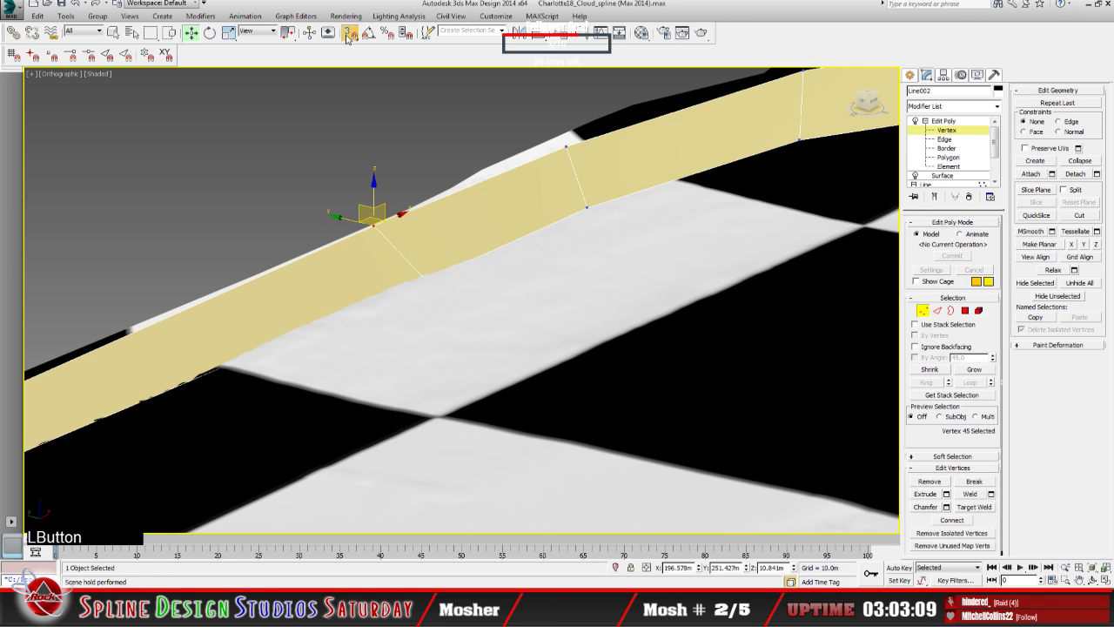
click(106, 55)
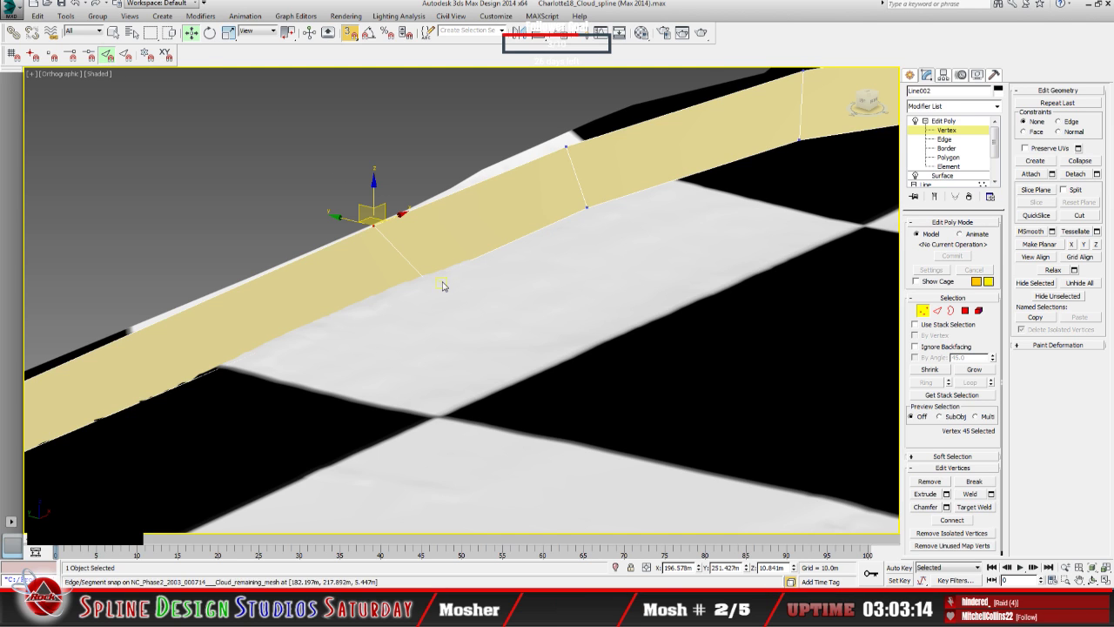
click(1035, 161)
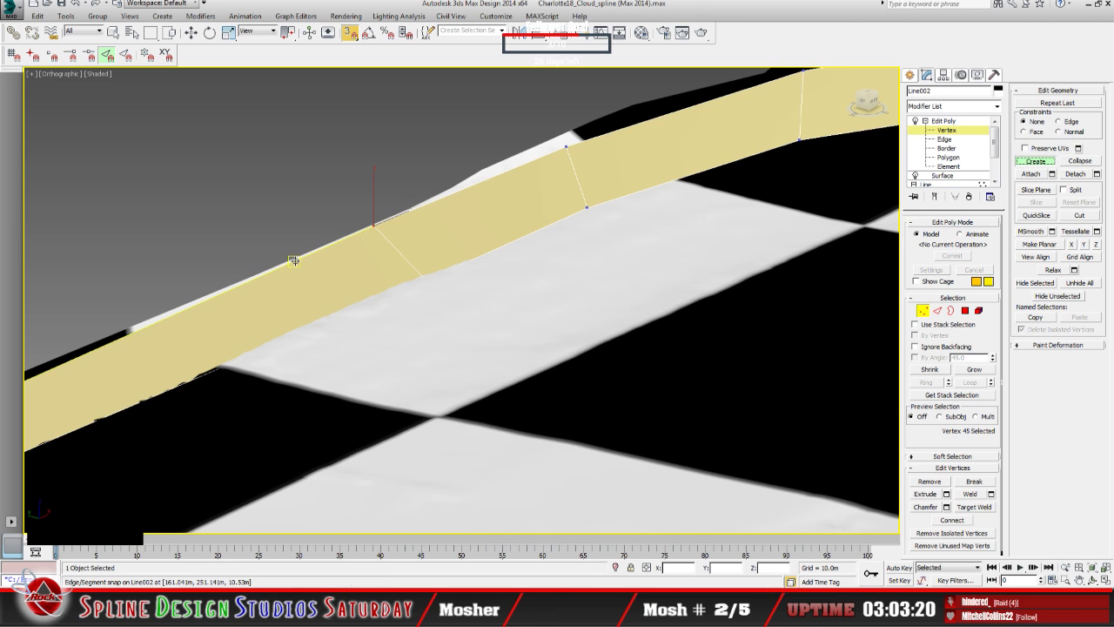
Try to create a snapped vertex on the outer track edge beside the adjusted vertex, and undo it.
scroll(294, 261, up, 4)
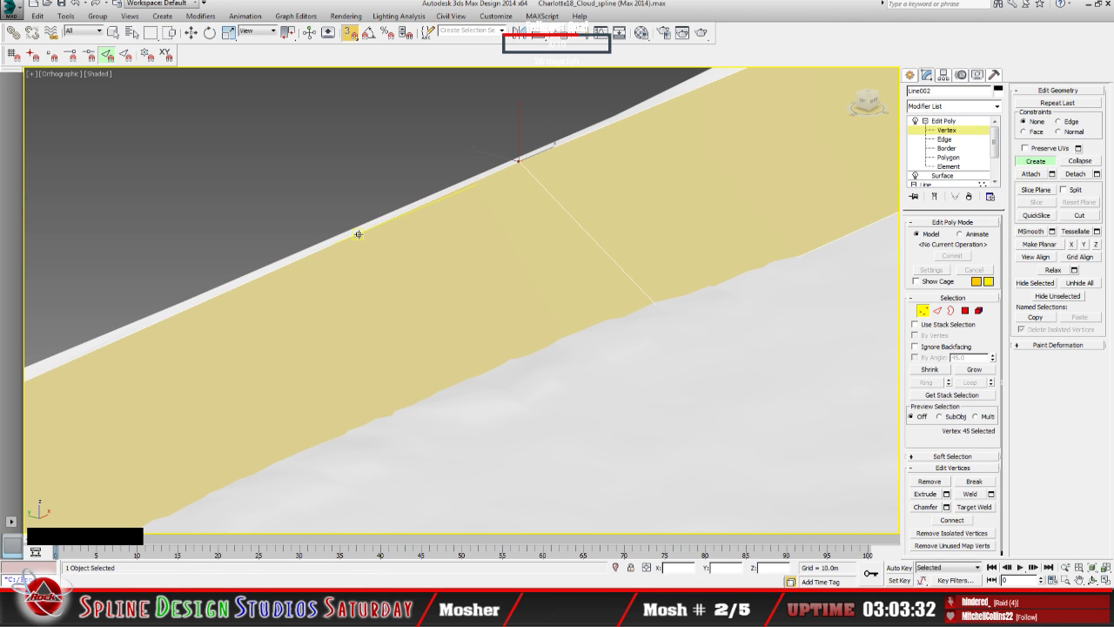
click(357, 234)
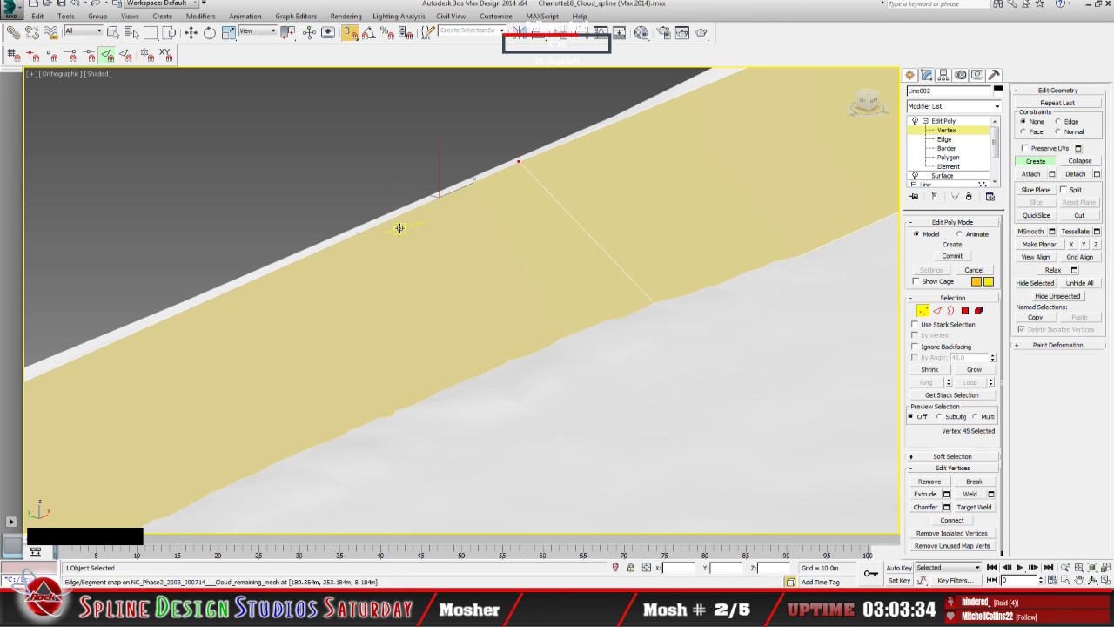
click(75, 4)
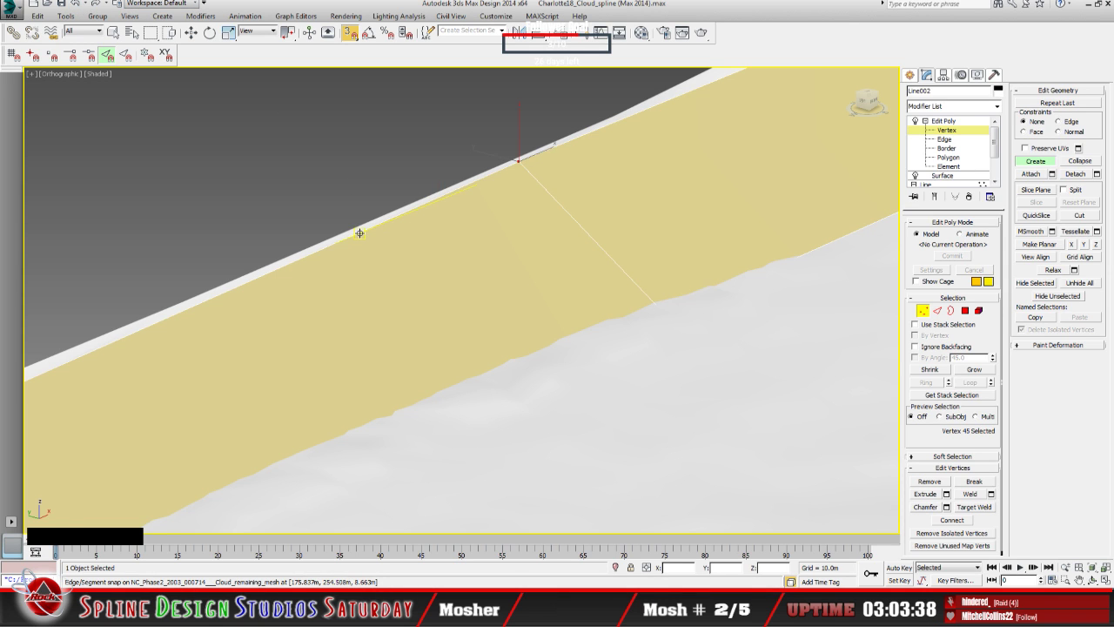
Create a vertex snapped at the border between the track's outer edge and the cloud mesh, and finish creating vertices.
scroll(360, 233, up, 3)
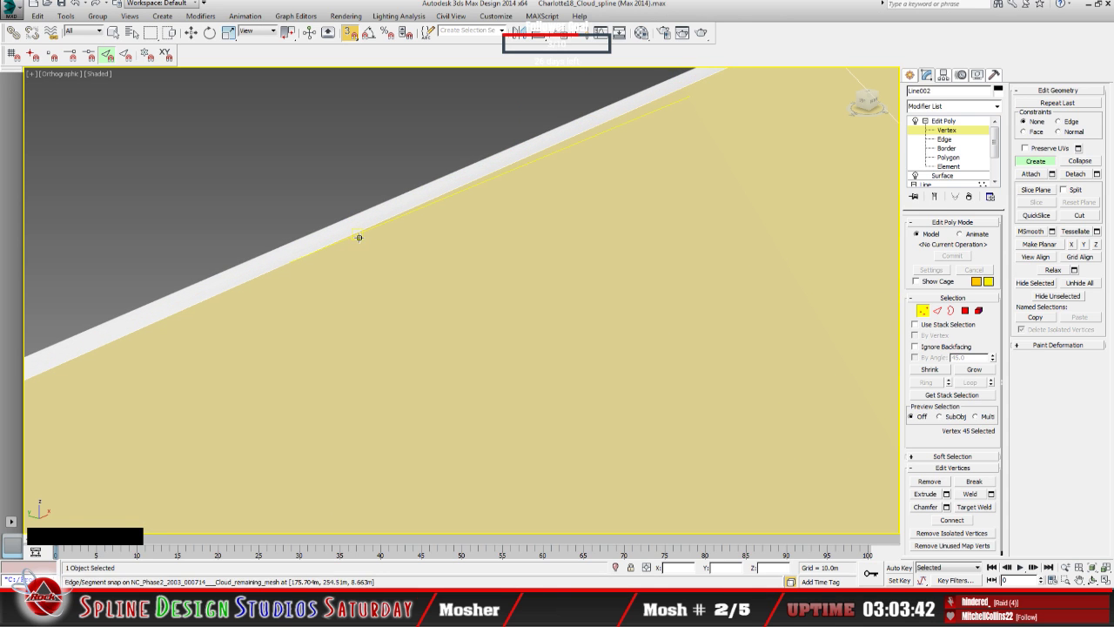
click(357, 235)
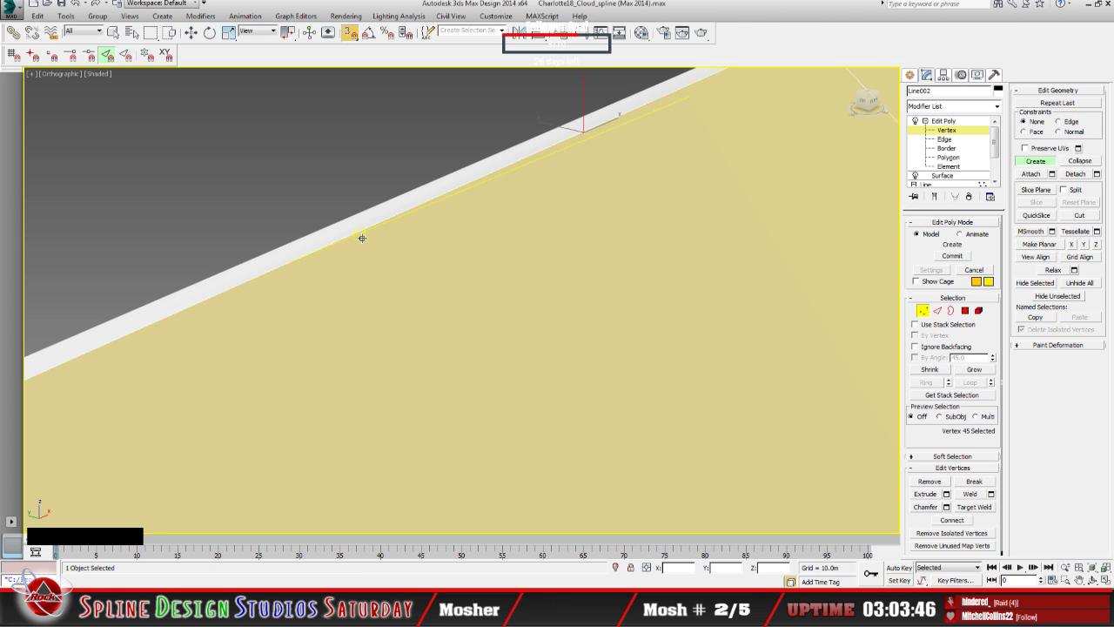
click(473, 331)
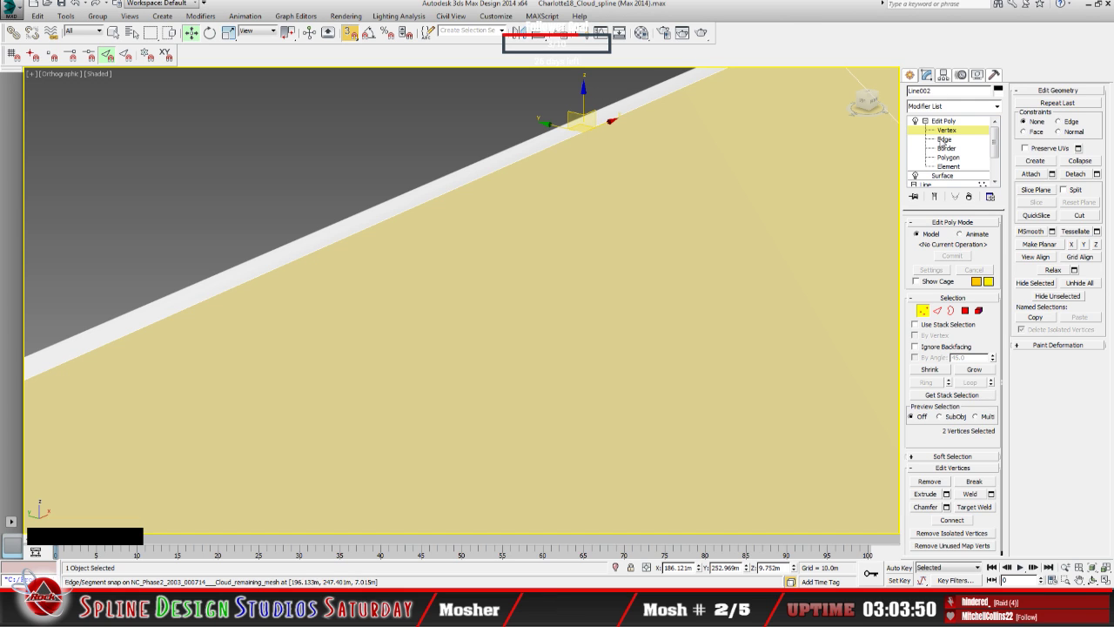
Turn off 3D snapping, try to raise the newly created outer-edge vertex by about 0.289 m in Z, and undo the move.
click(348, 32)
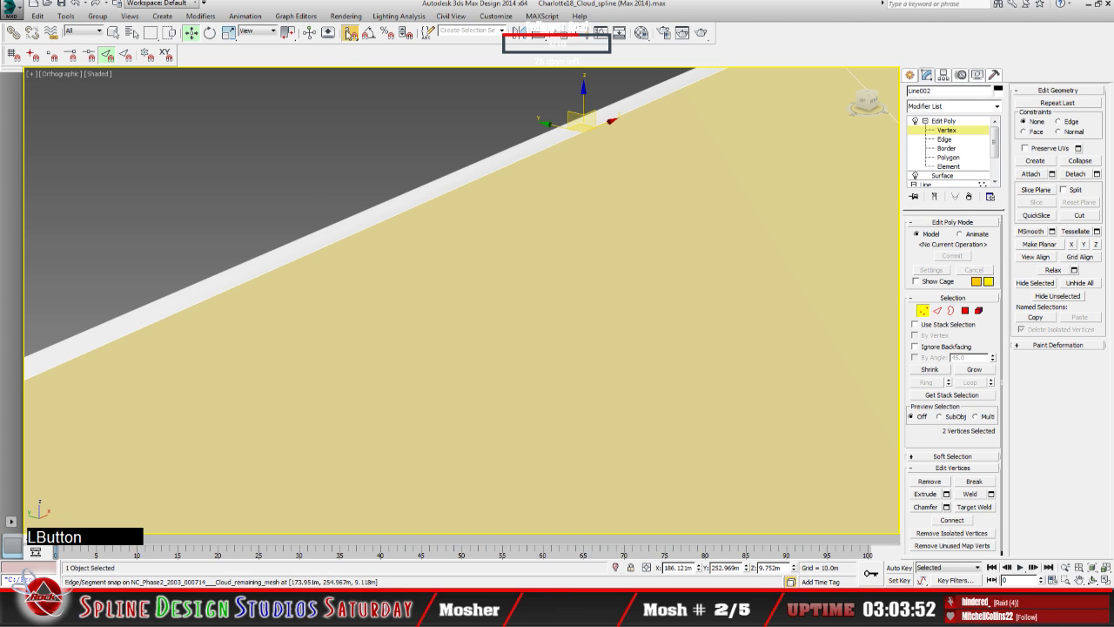
click(353, 219)
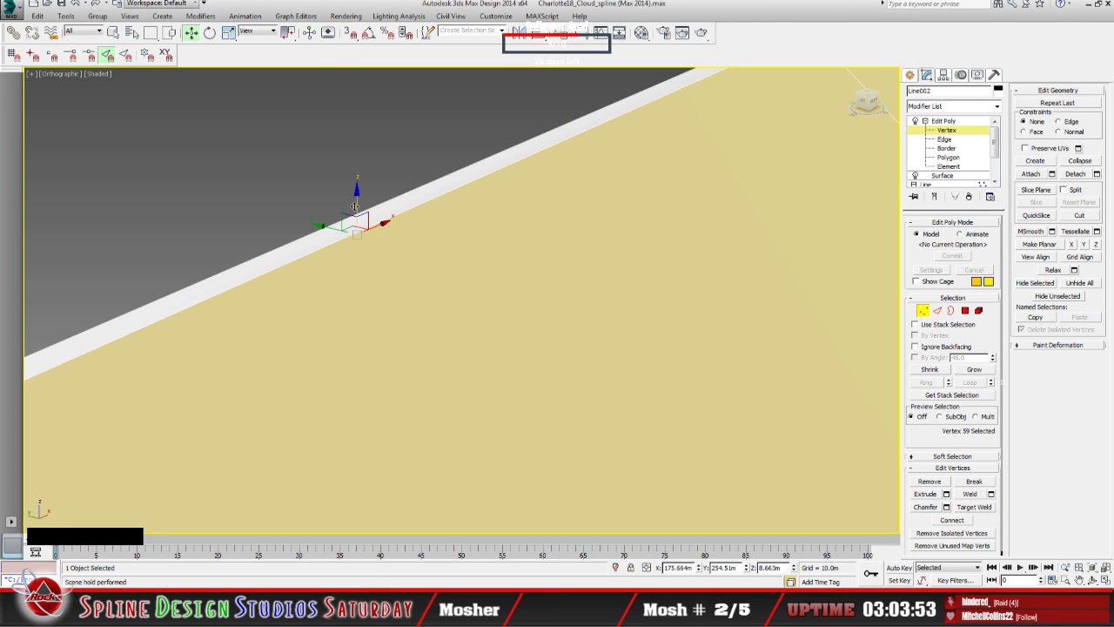
mouse_move(355, 202)
mouse_down()
mouse_move(353, 171)
mouse_move(356, 192)
mouse_up()
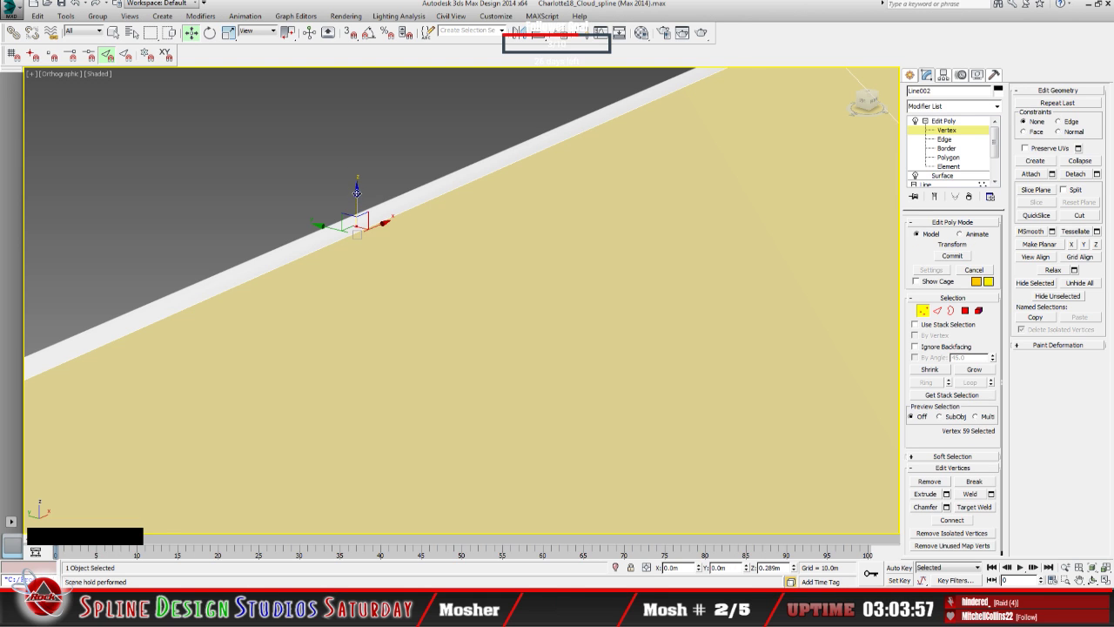
click(84, 4)
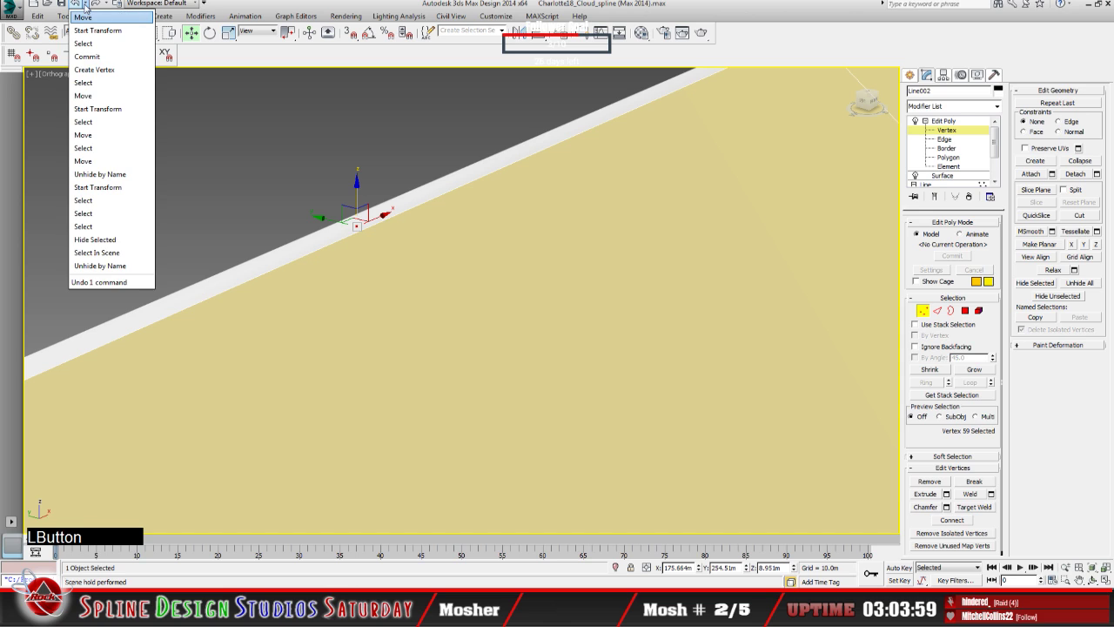
click(361, 159)
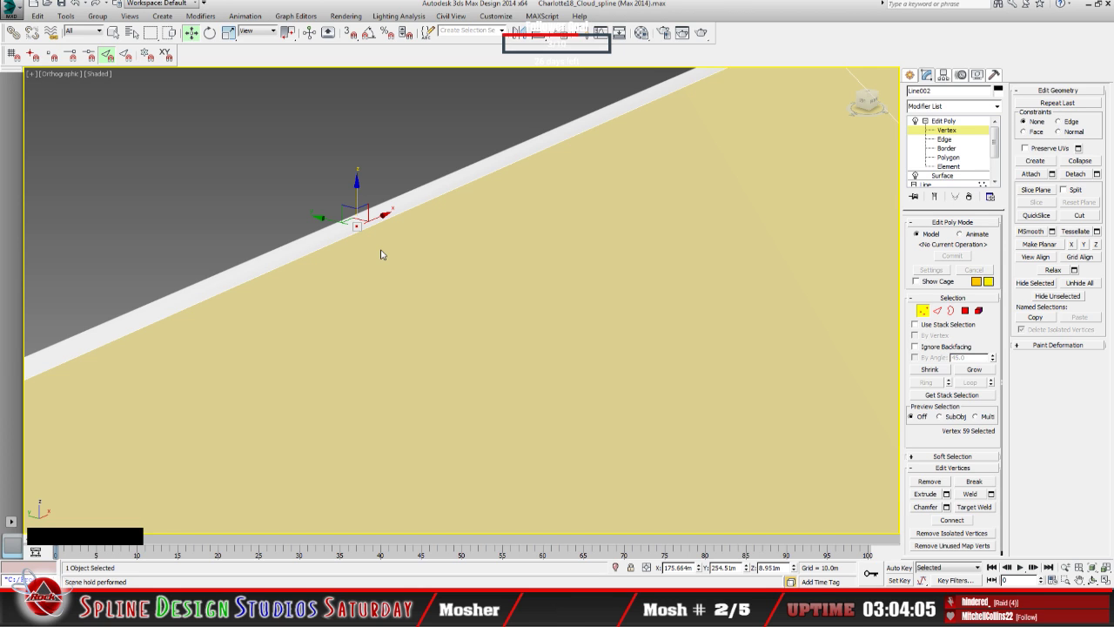
click(76, 4)
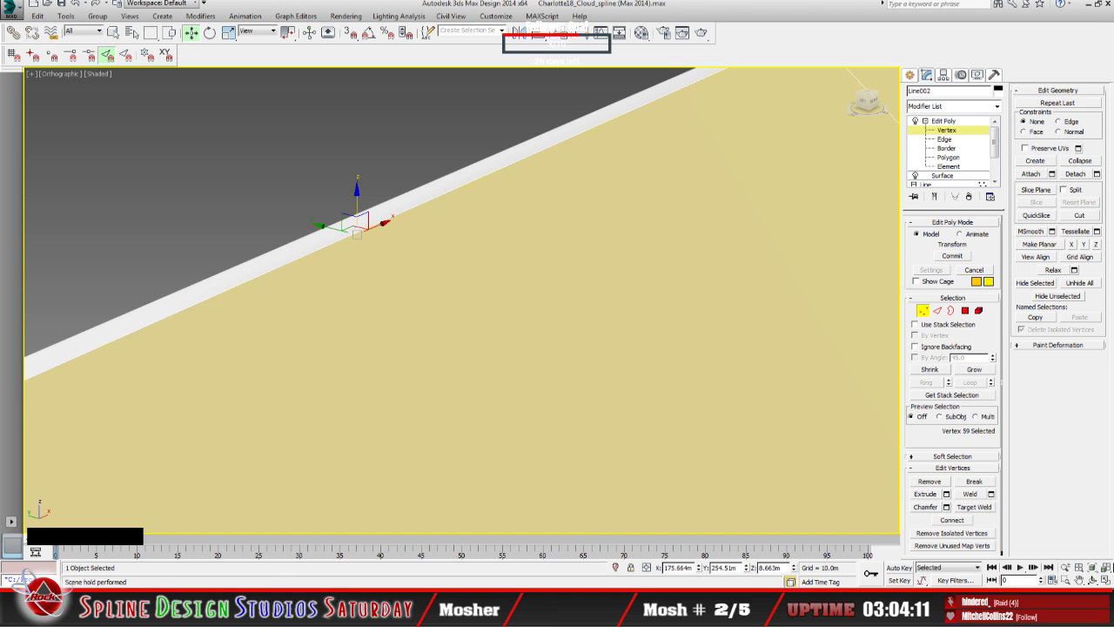
Undo the creation of the separate vertex at the border between the track's outer edge and the cloud mesh.
click(1094, 580)
drag(443, 385, 493, 371)
drag(485, 366, 474, 370)
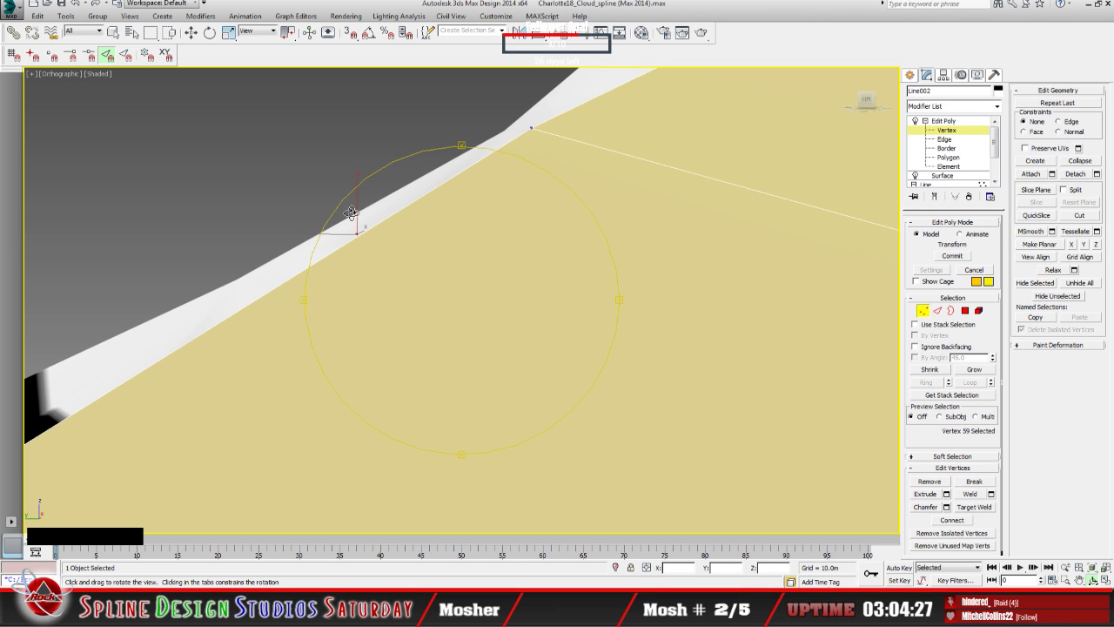
drag(437, 336, 424, 351)
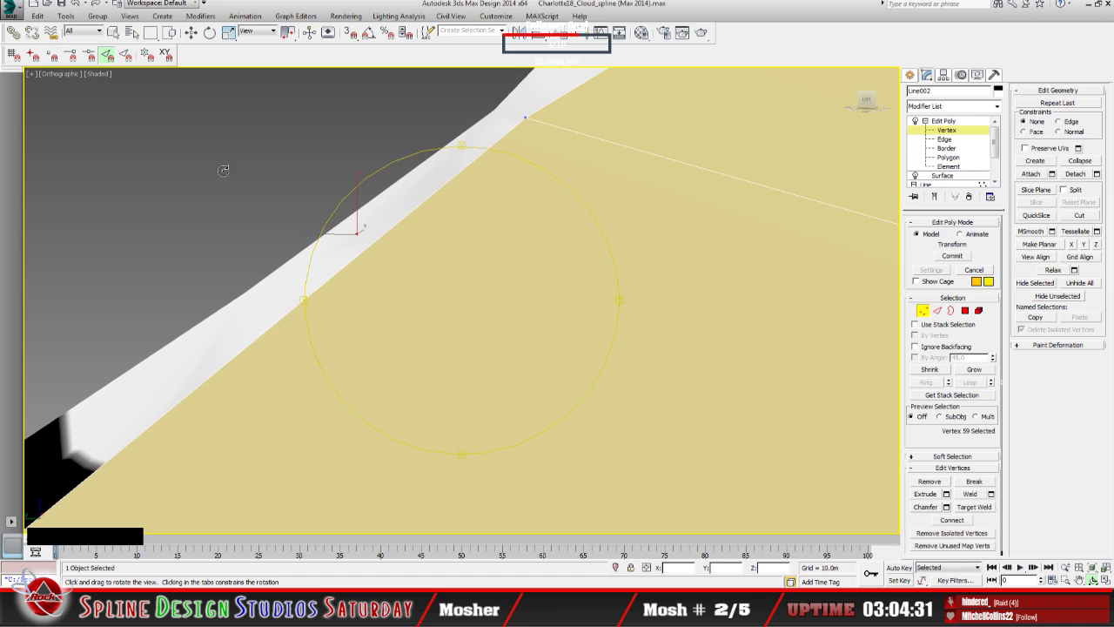
click(78, 4)
click(77, 5)
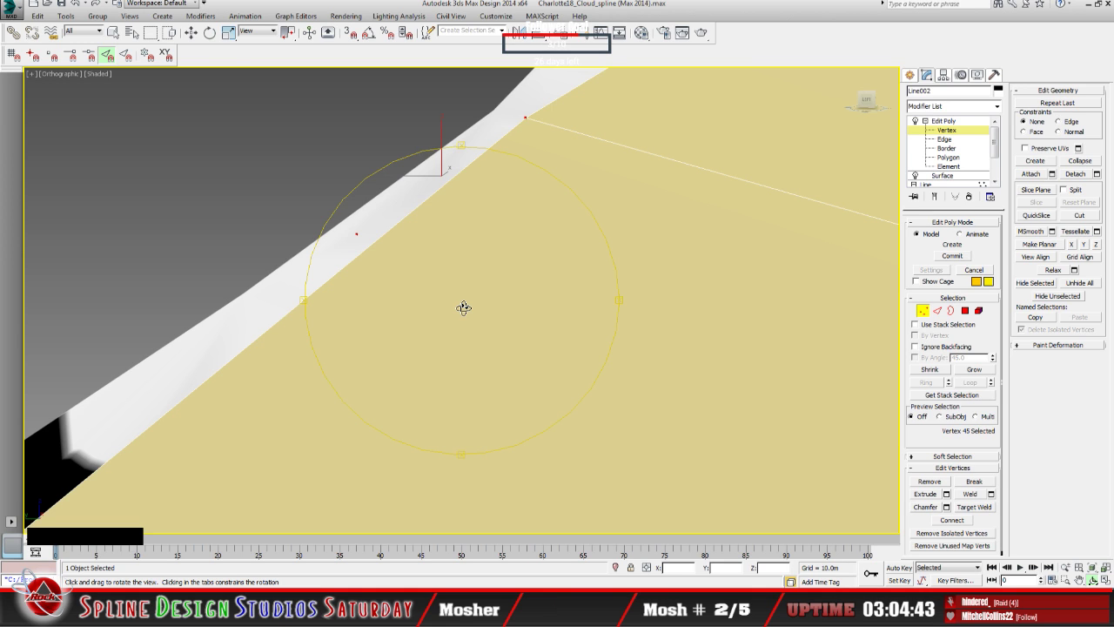
click(76, 3)
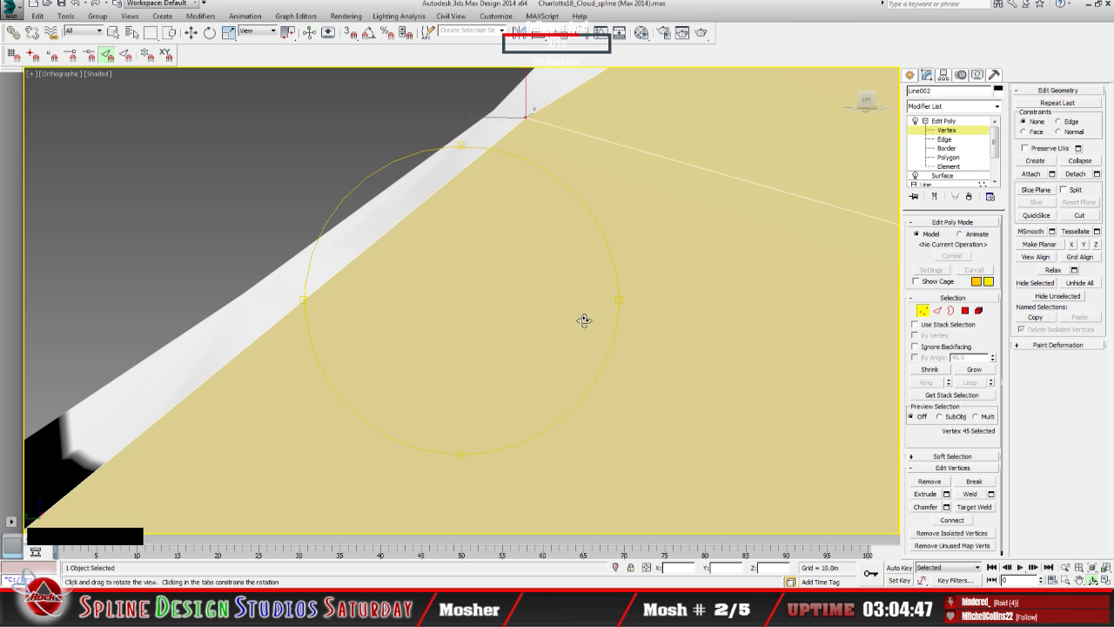
Leave vertex level on the Edit Poly modifier and activate the Cut tool with 3D snapping turned on.
alt+middle_drag(584, 320, 630, 345)
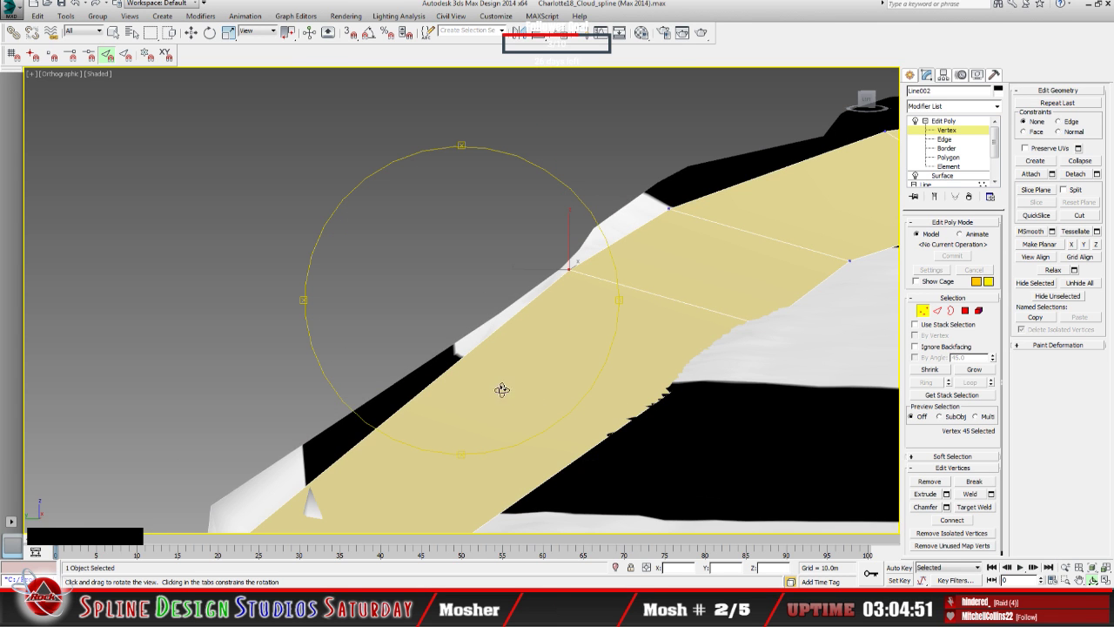
alt+middle_drag(500, 388, 447, 413)
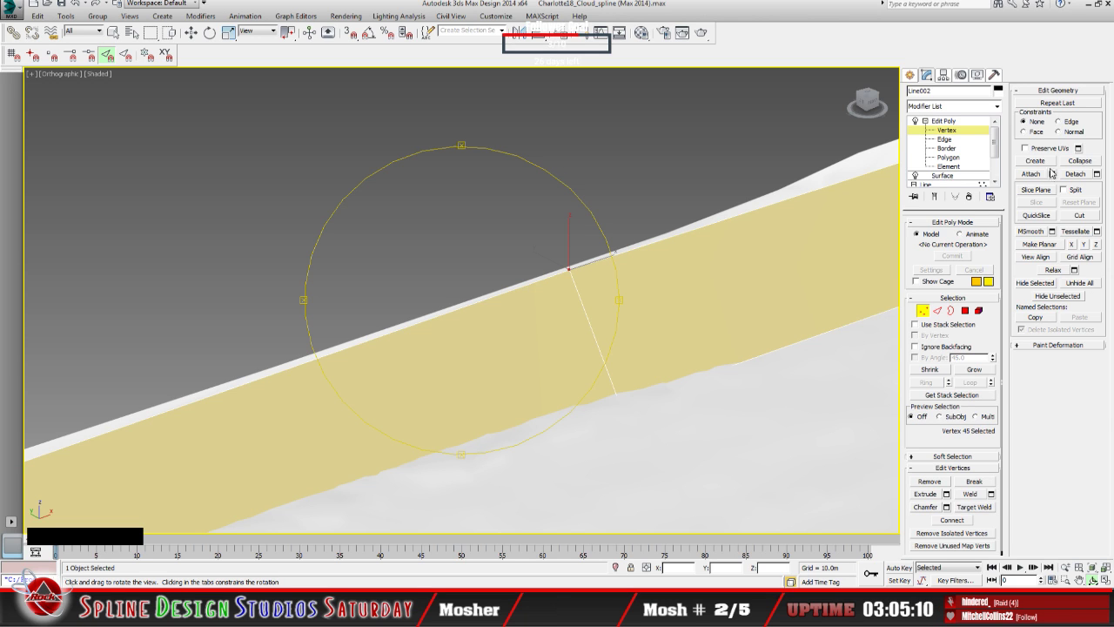
click(937, 122)
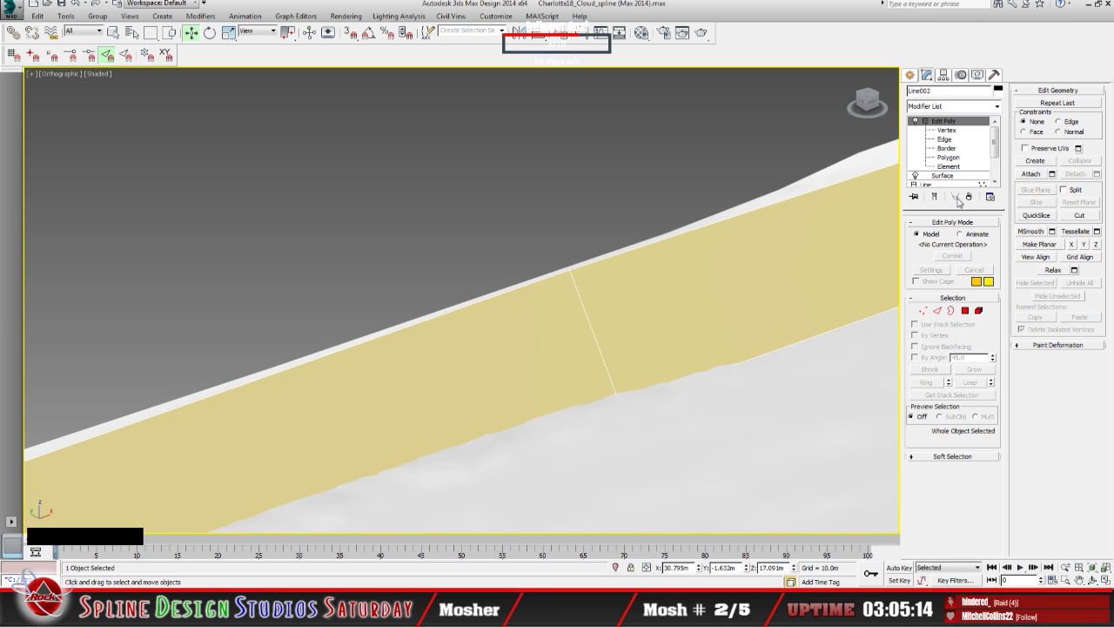
click(1079, 216)
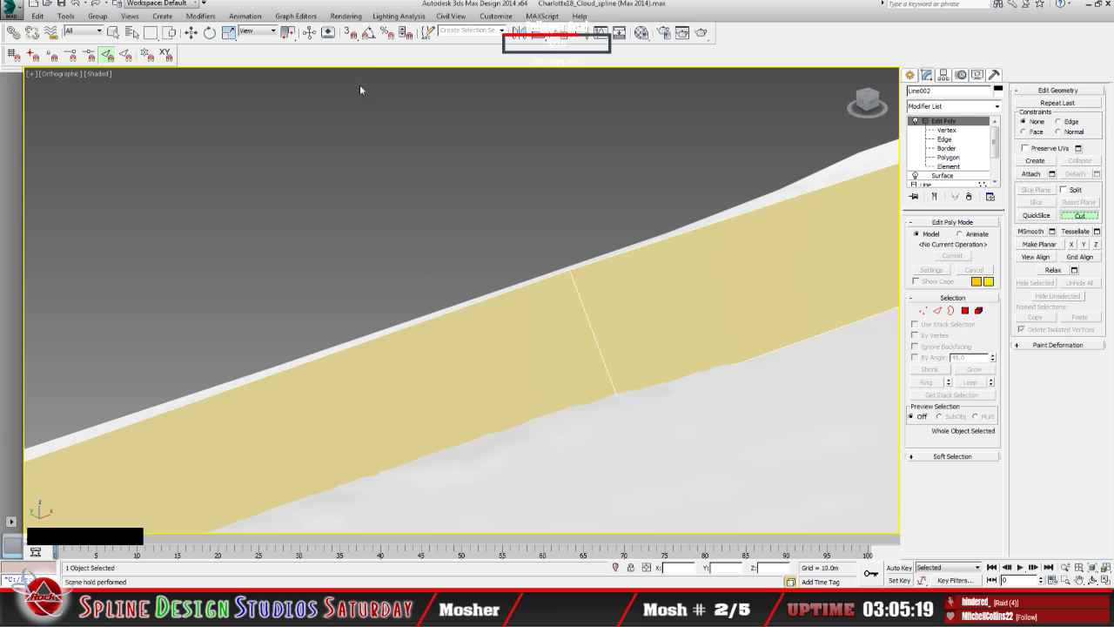
click(350, 33)
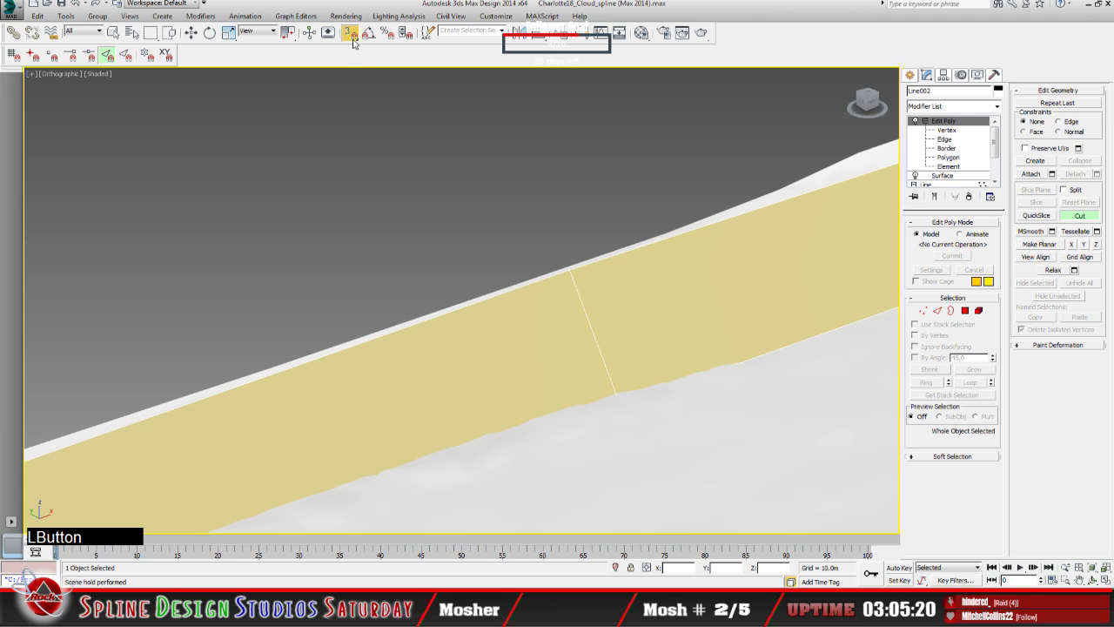
click(415, 324)
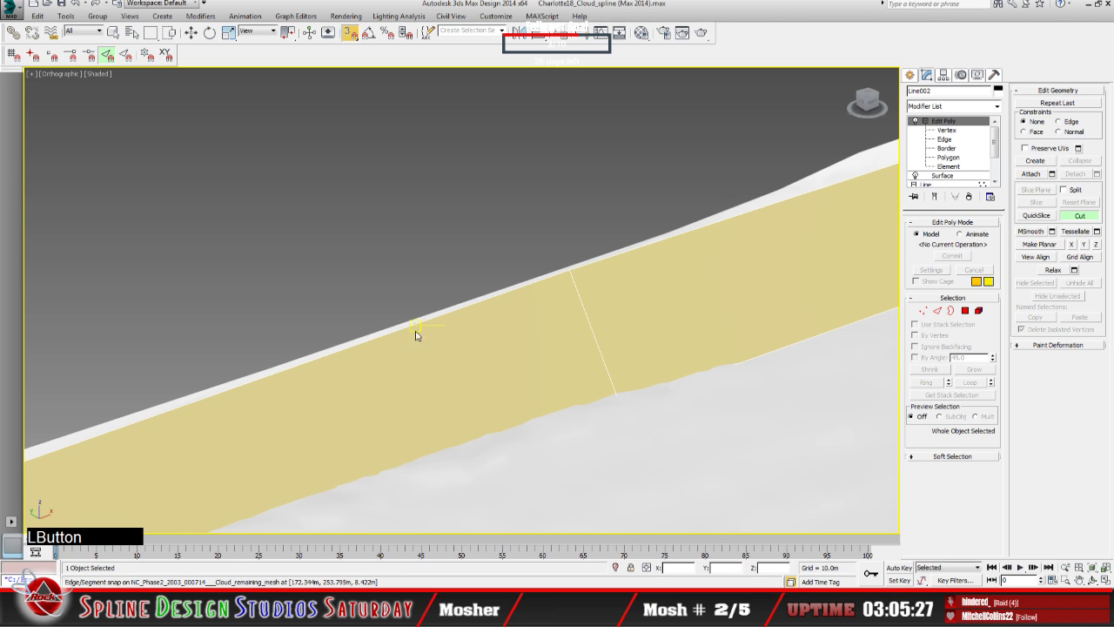
click(466, 446)
right_click(466, 445)
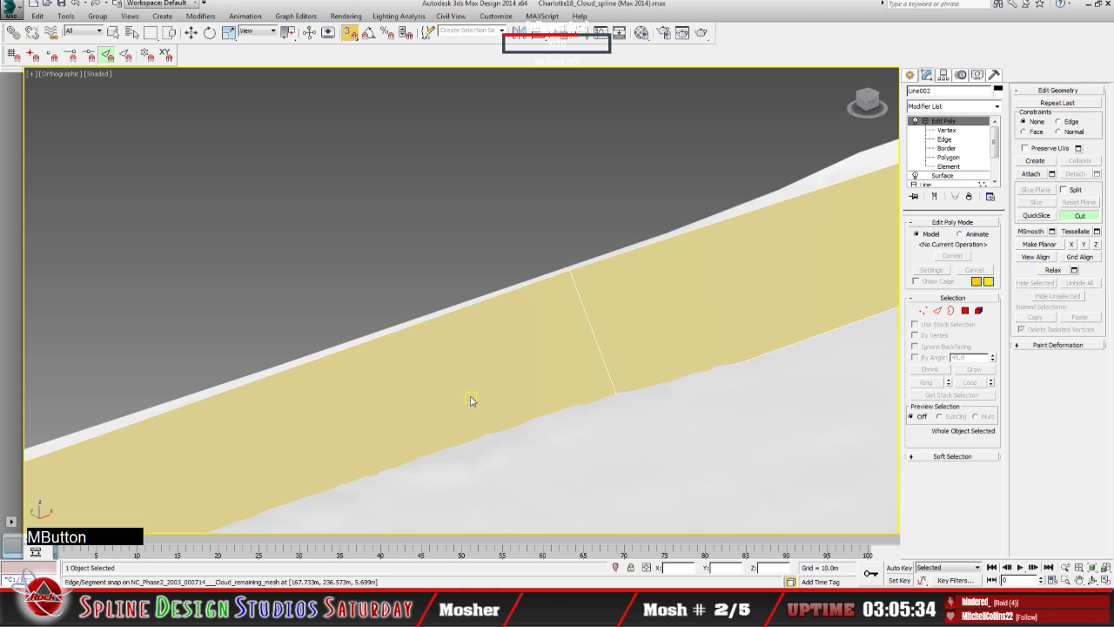
Cut an edge across the track from the outer to the inner edge beside the existing cross edge, finish cutting and turn off 3D snapping.
scroll(470, 401, up, 3)
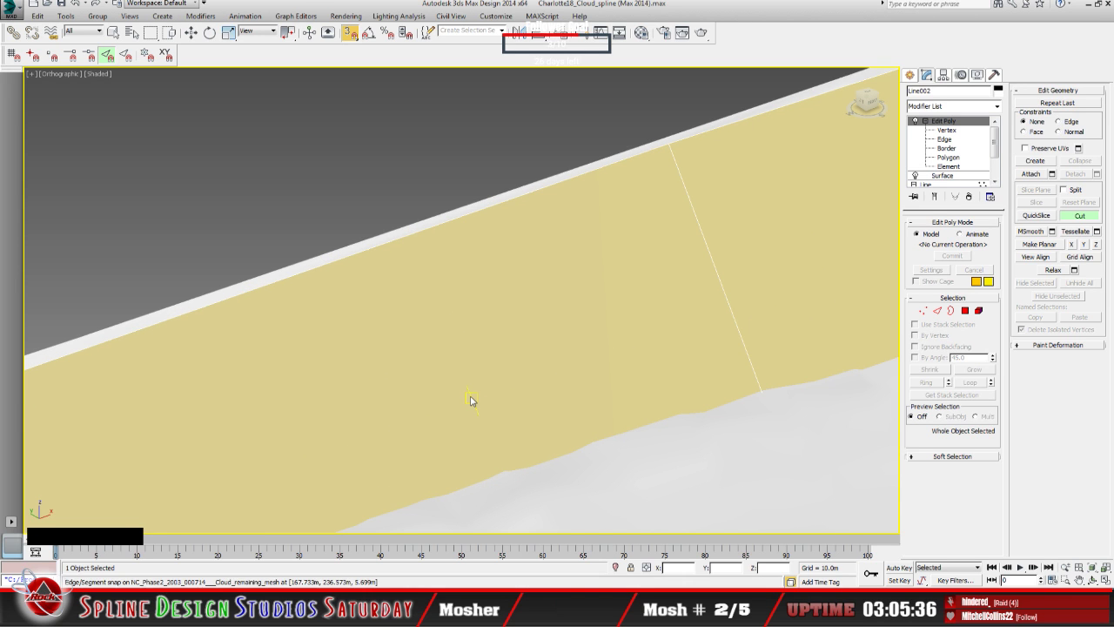
scroll(470, 398, down, 2)
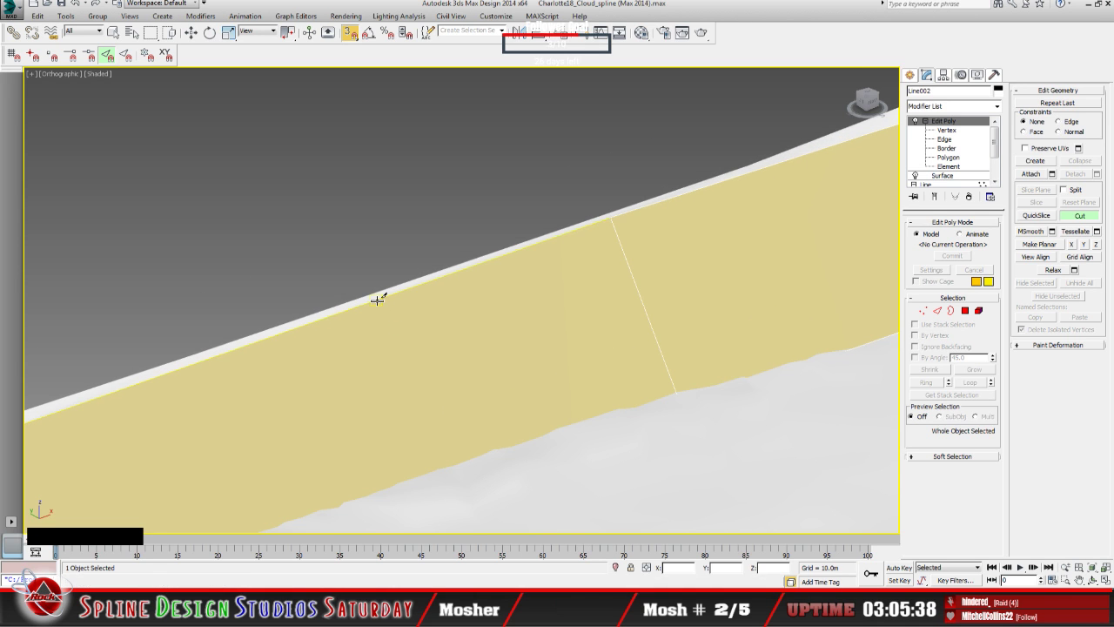
scroll(378, 302, up, 2)
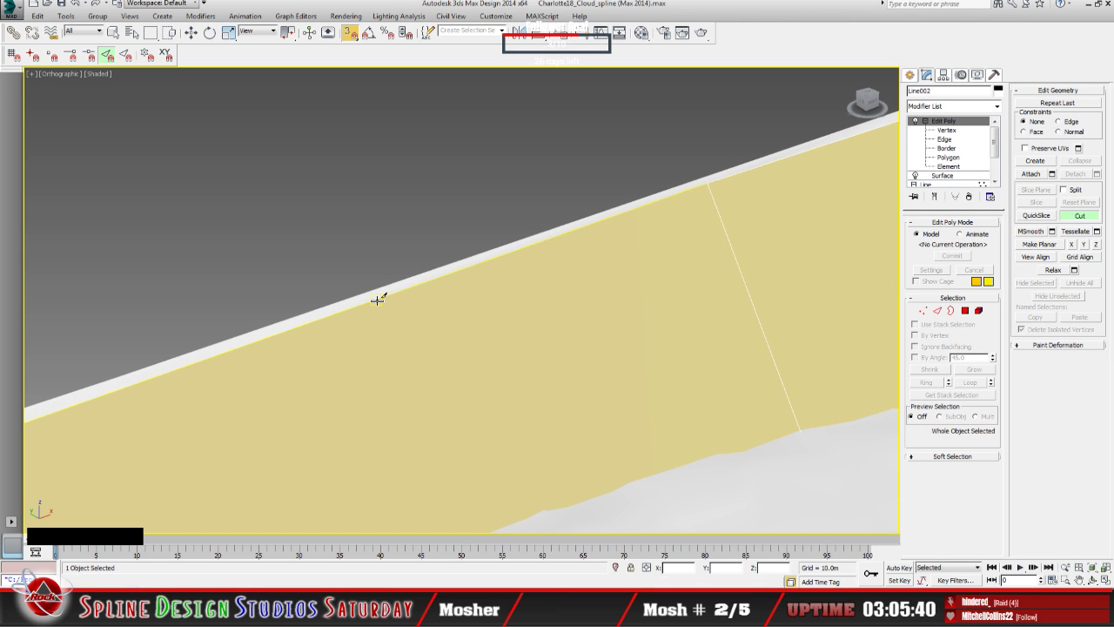
click(377, 299)
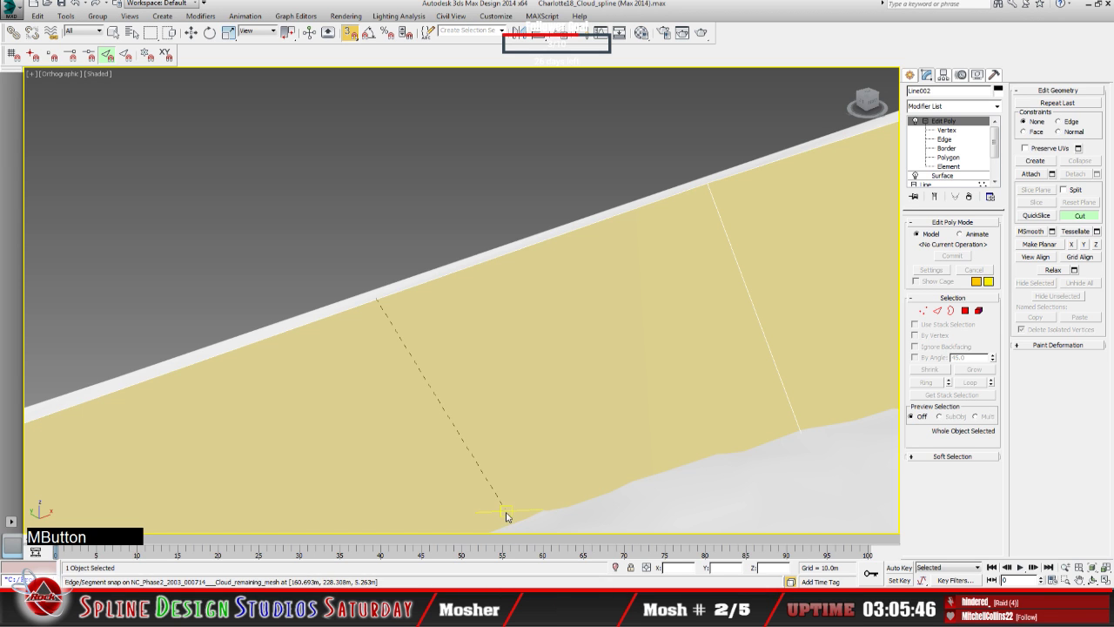
middle_drag(511, 531, 485, 434)
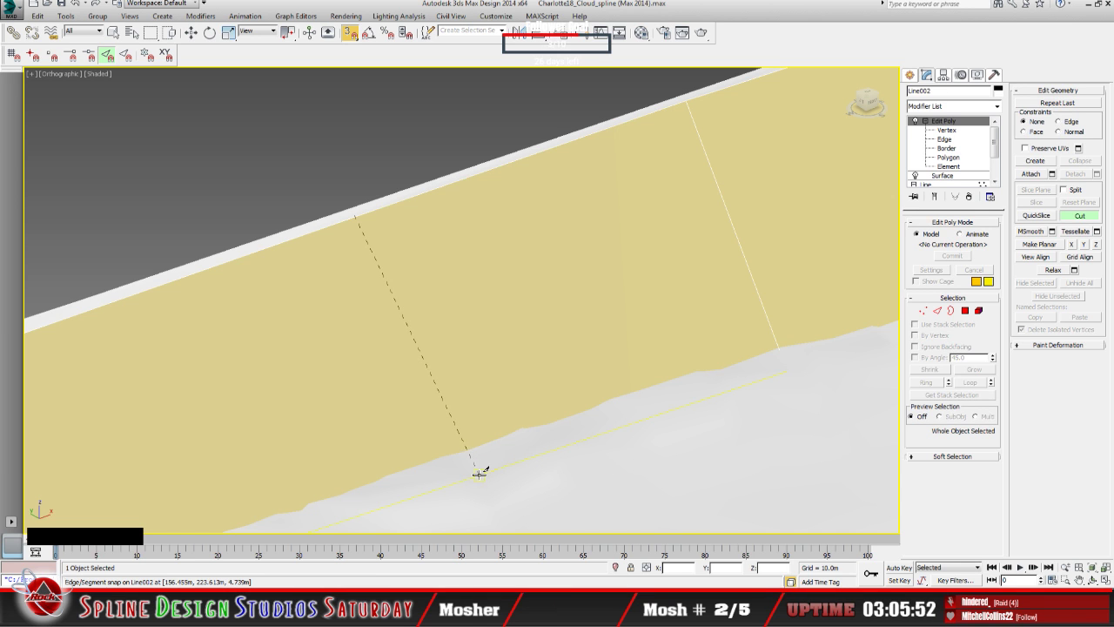
click(478, 473)
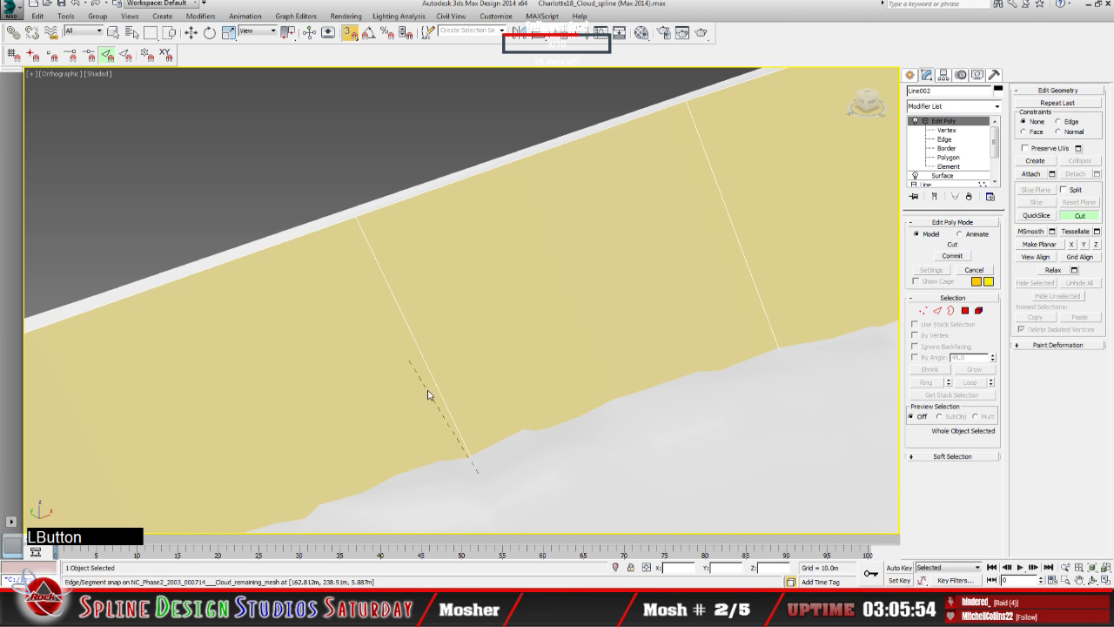
middle_drag(480, 488, 473, 423)
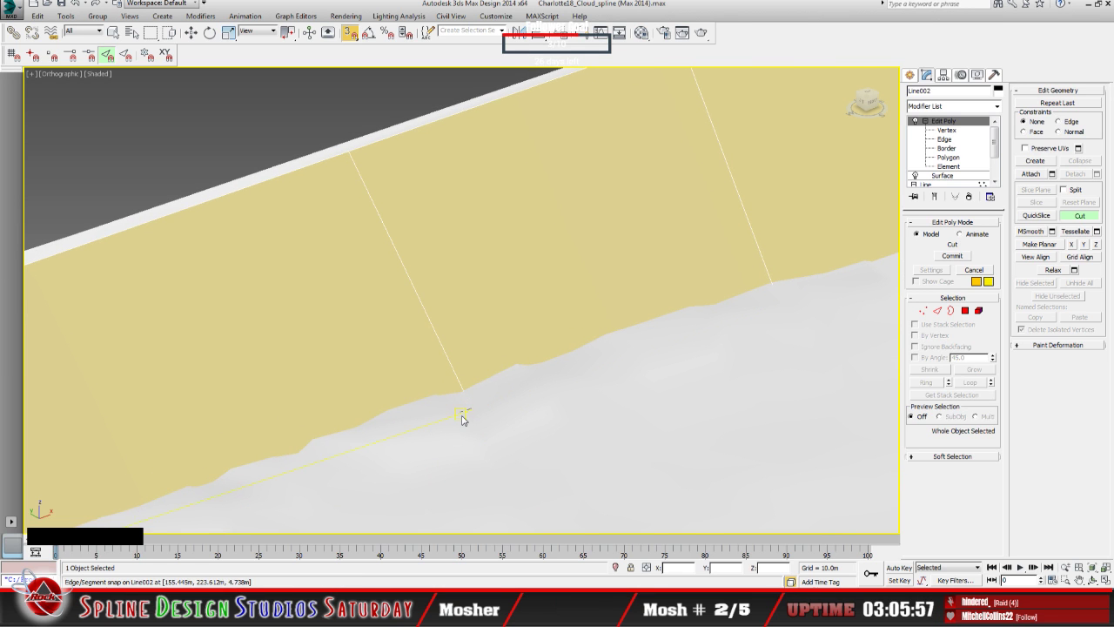
click(471, 407)
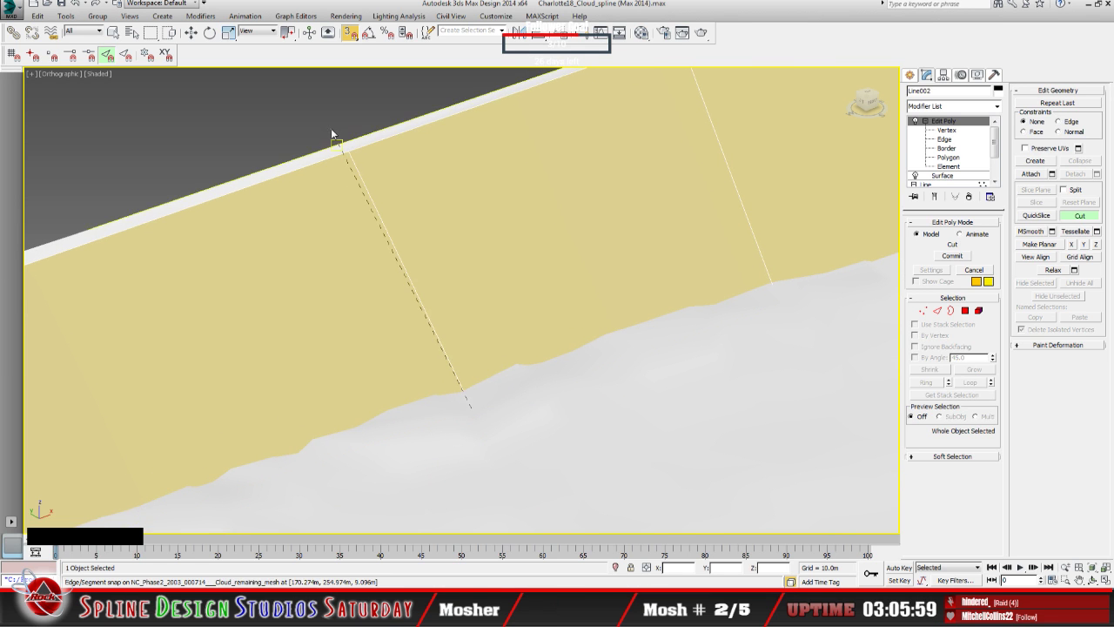
click(1078, 213)
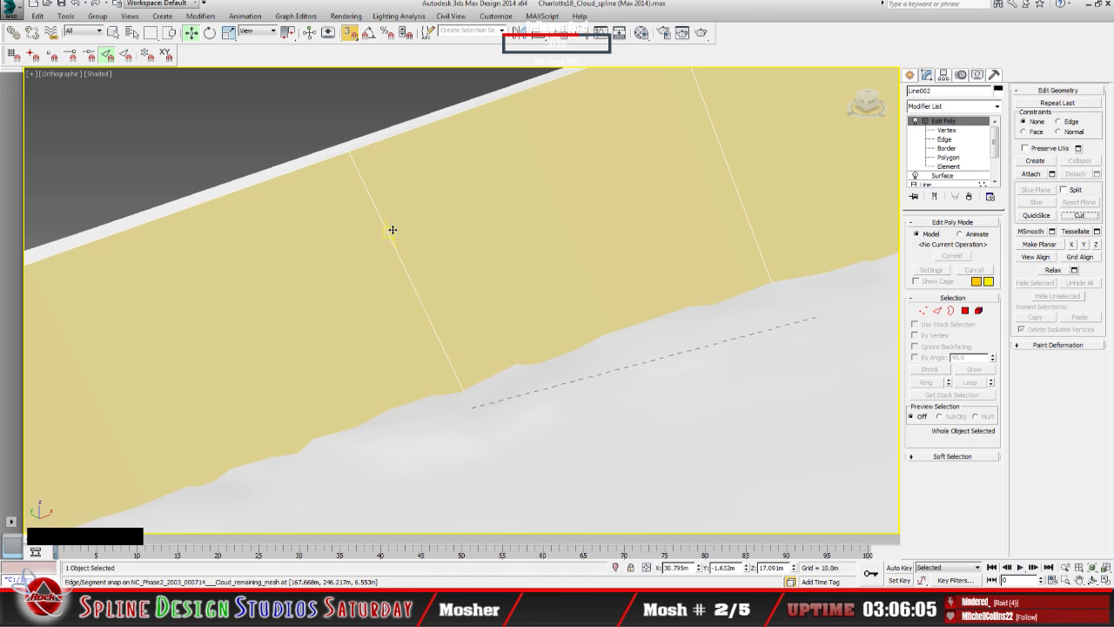
key(s)
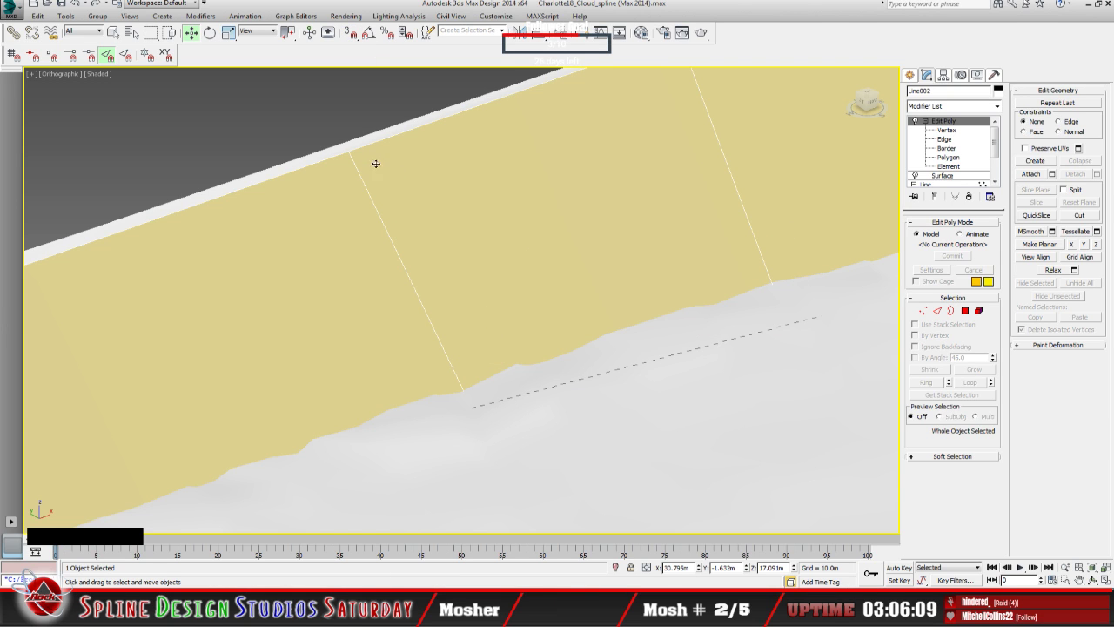
Check the cut by selecting the polygon between the two cross edges, and clear the selection.
click(956, 132)
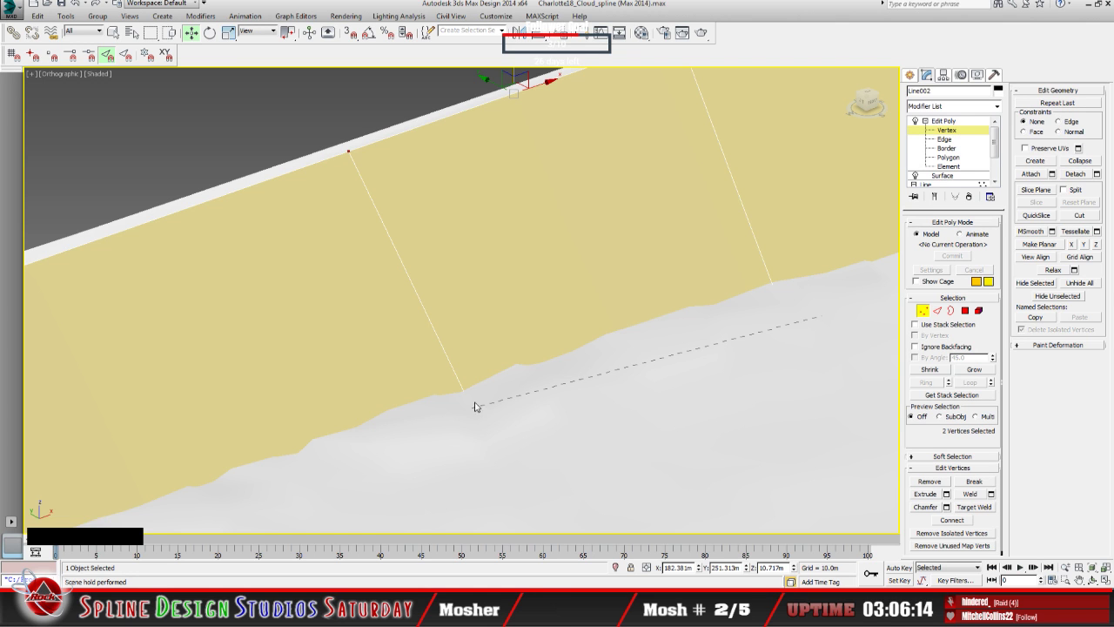
click(954, 158)
click(547, 228)
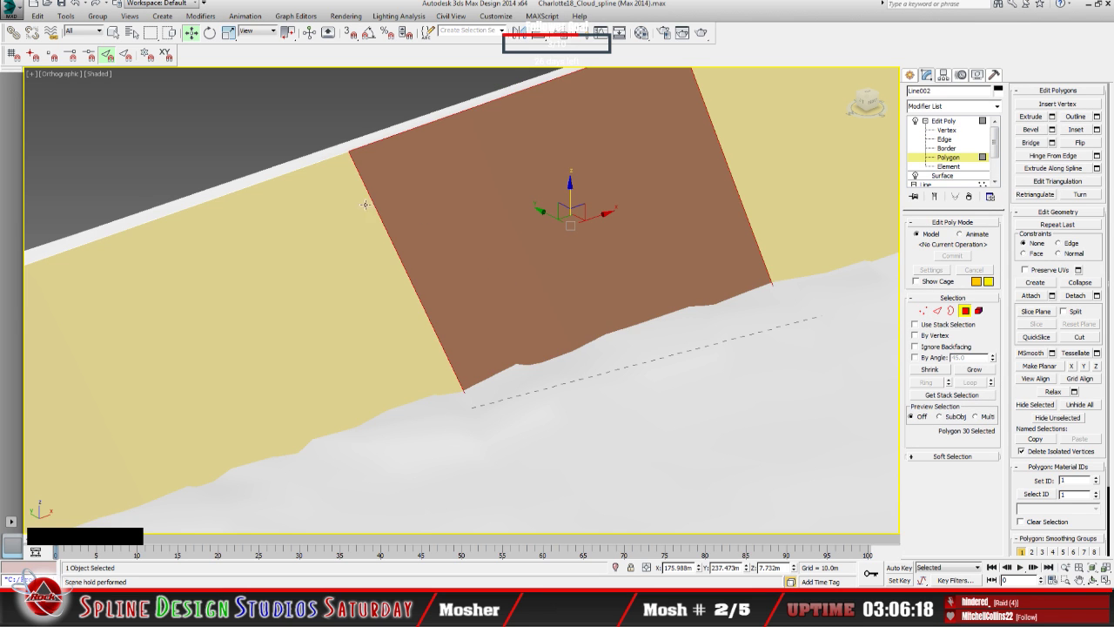
scroll(514, 361, down, 4)
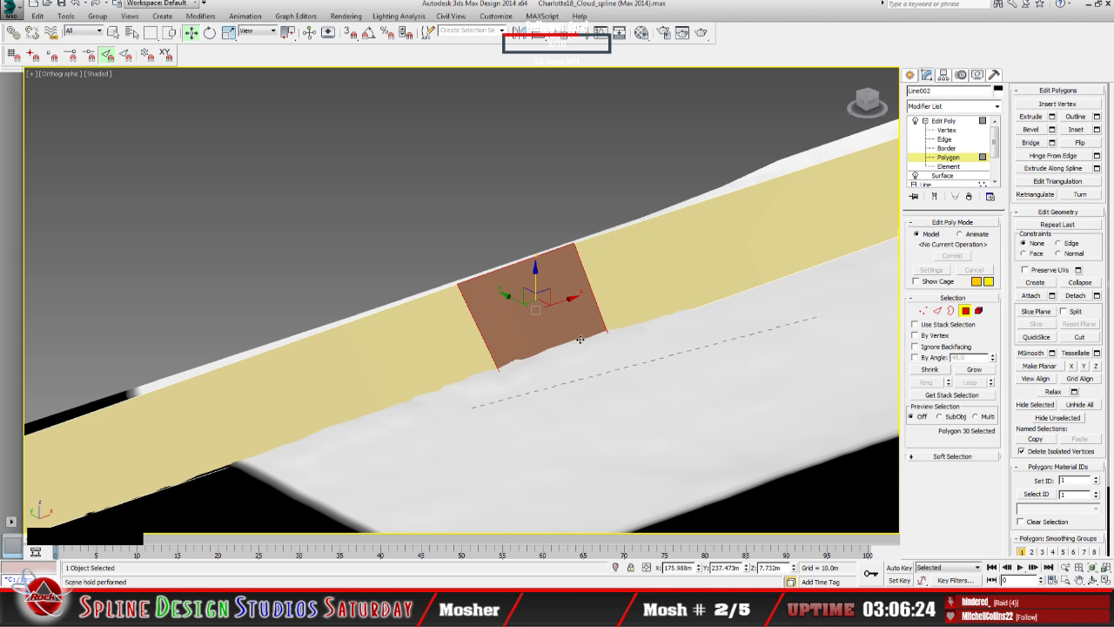
drag(459, 285, 473, 309)
click(466, 264)
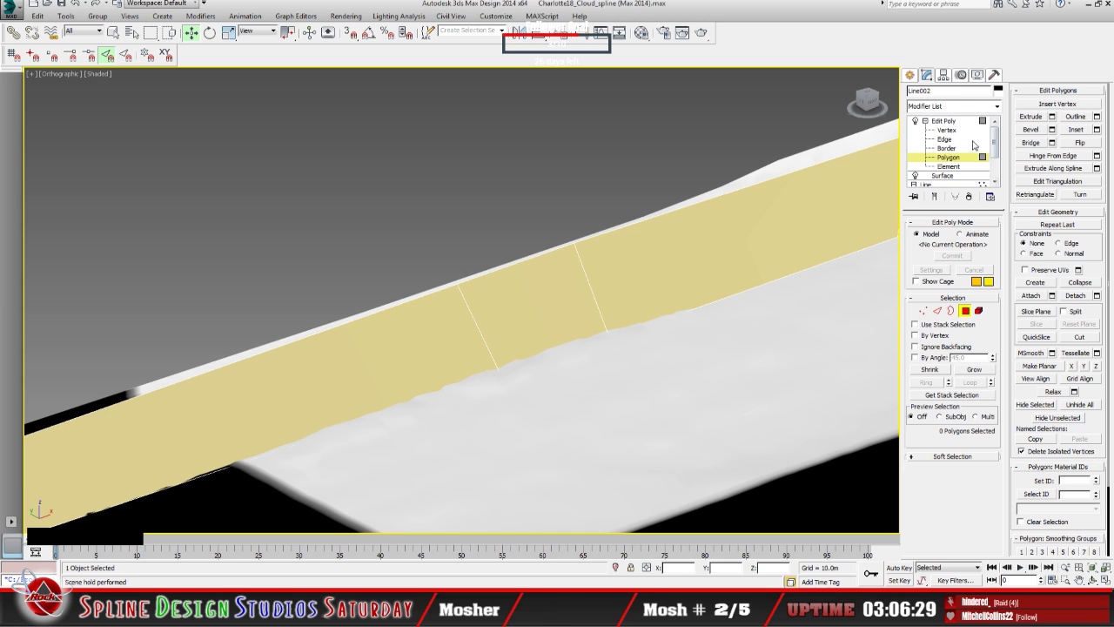
Lower the new cut's vertex on the track's outer edge to about 9.91 m in Z.
click(946, 130)
click(516, 250)
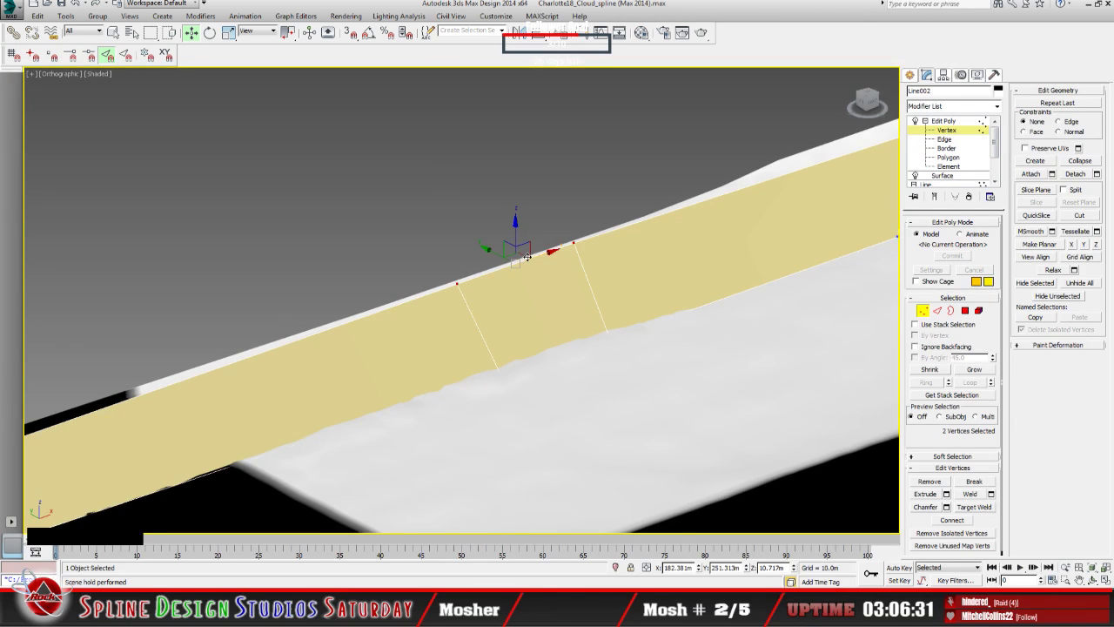
click(410, 279)
click(457, 284)
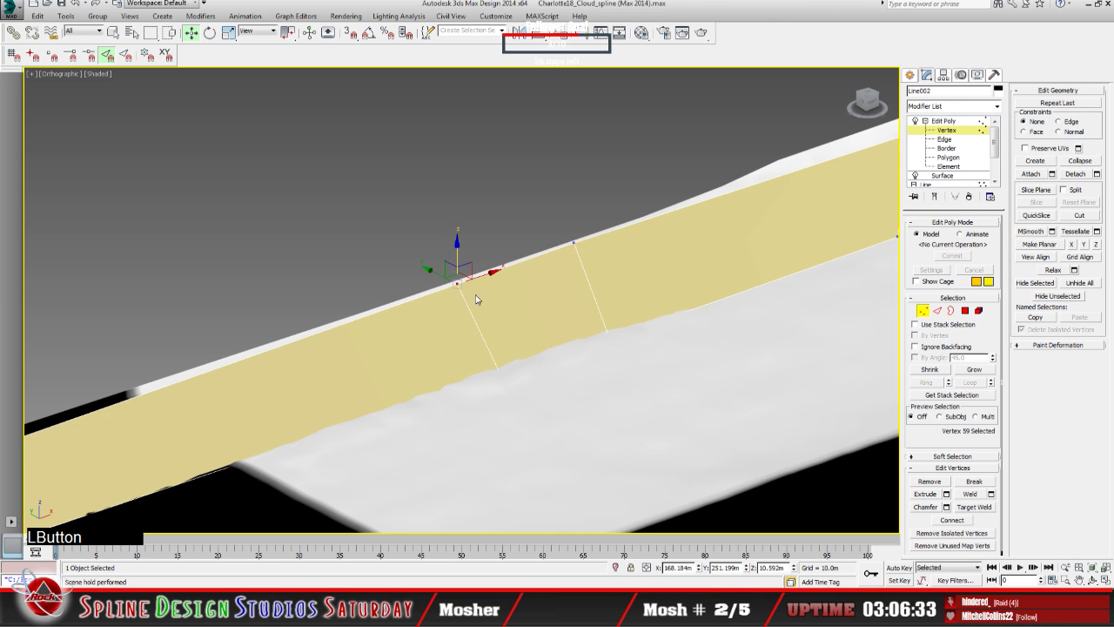
mouse_move(457, 263)
mouse_down()
mouse_move(456, 252)
mouse_move(458, 280)
mouse_up()
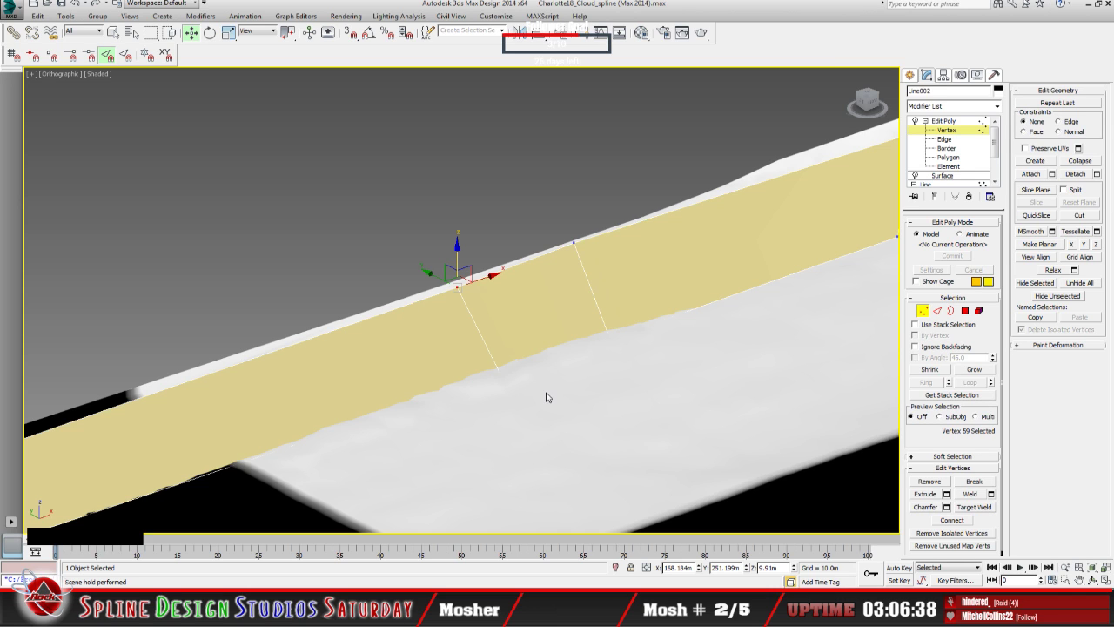
Shift the selected outer-edge vertex of the new cut to about Y 253.88 m and Z 8.99 m.
click(1079, 579)
drag(557, 407, 514, 380)
click(1094, 580)
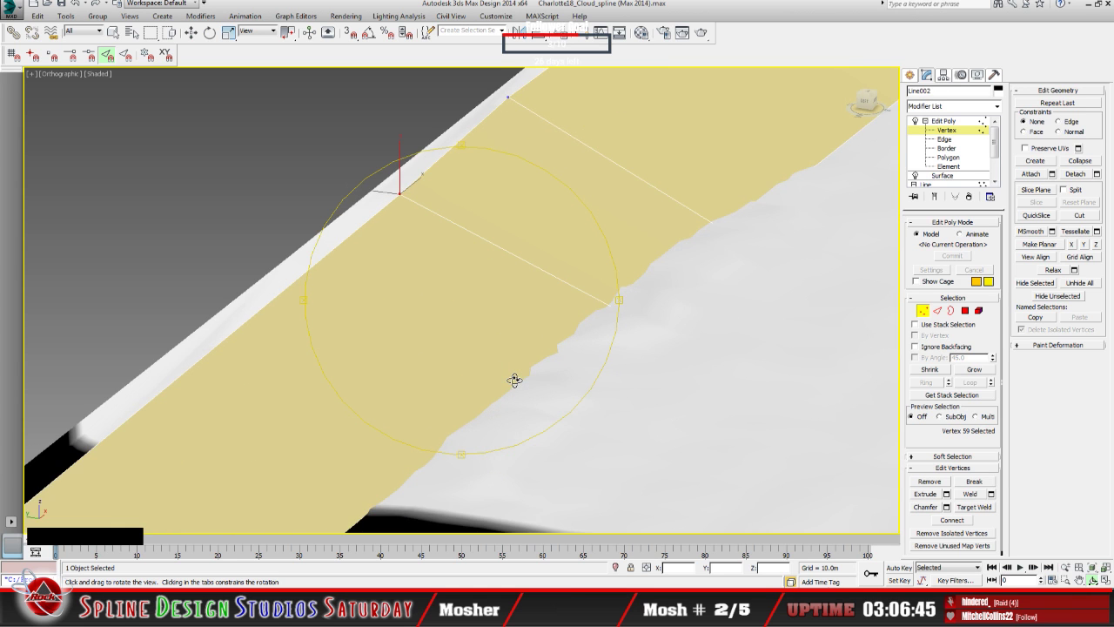
middle_drag(515, 381, 532, 461)
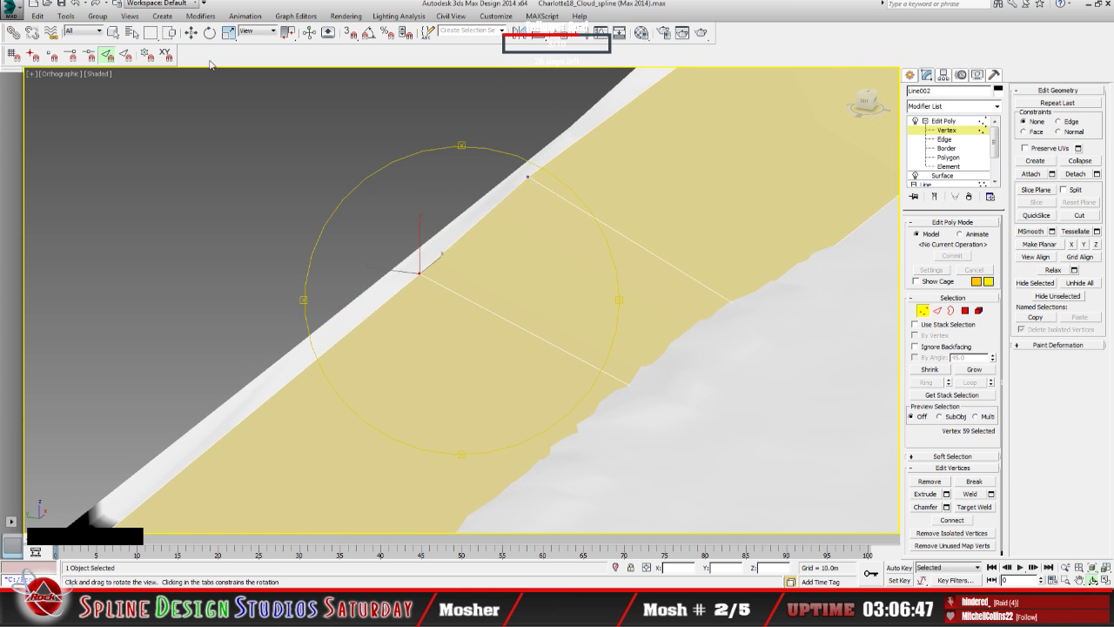
click(189, 32)
mouse_move(396, 272)
mouse_down()
mouse_move(370, 270)
mouse_move(399, 242)
mouse_move(359, 281)
mouse_move(394, 254)
mouse_up()
key(ctrl+z)
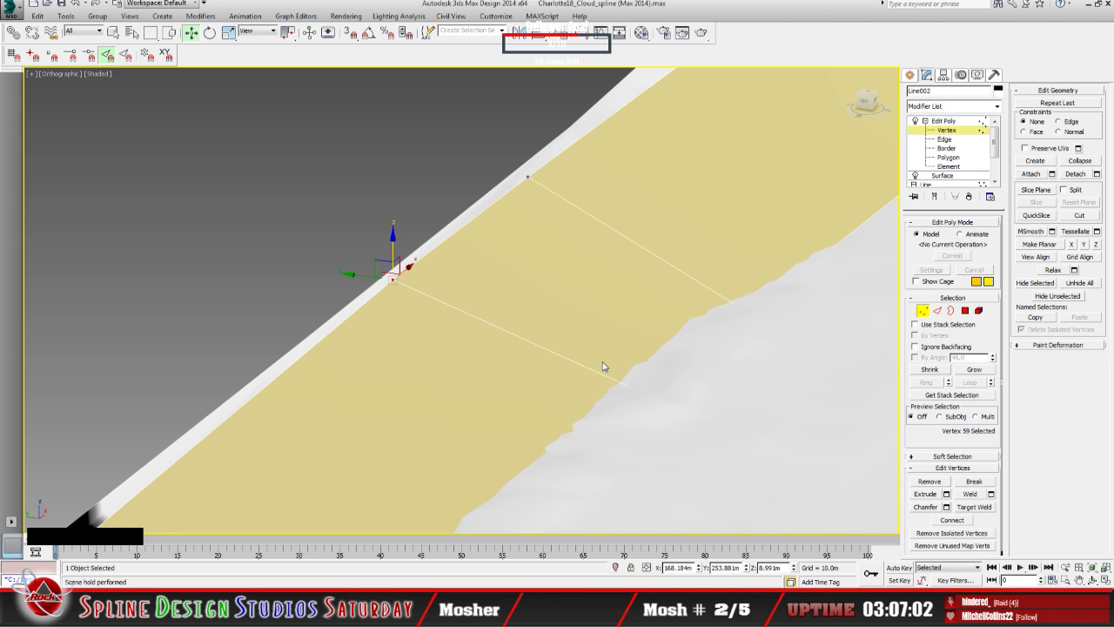
Examine the fit of the Line002 track surface against the cloud mesh around the whole oval.
alt+middle_drag(609, 373, 395, 323)
scroll(513, 358, down, 3)
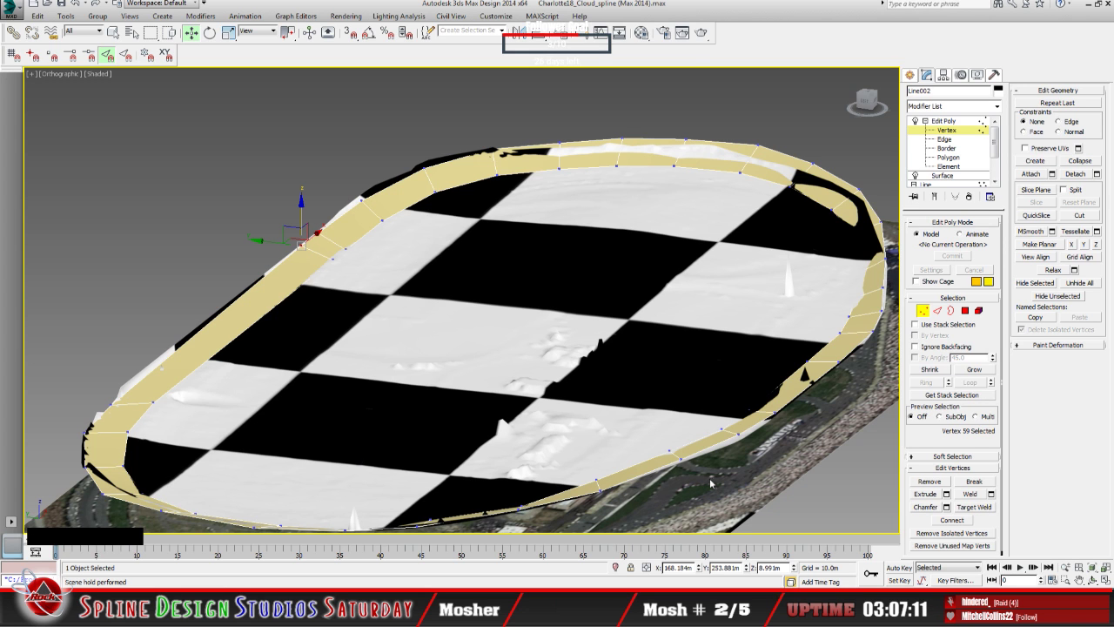
click(1094, 580)
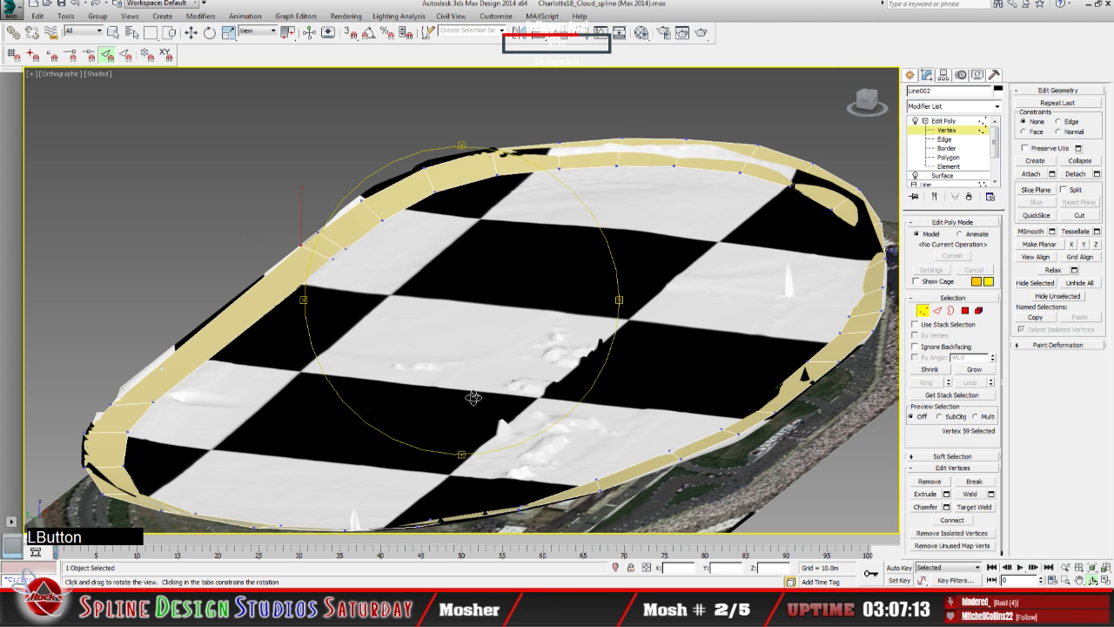
drag(473, 397, 434, 396)
middle_drag(434, 396, 545, 398)
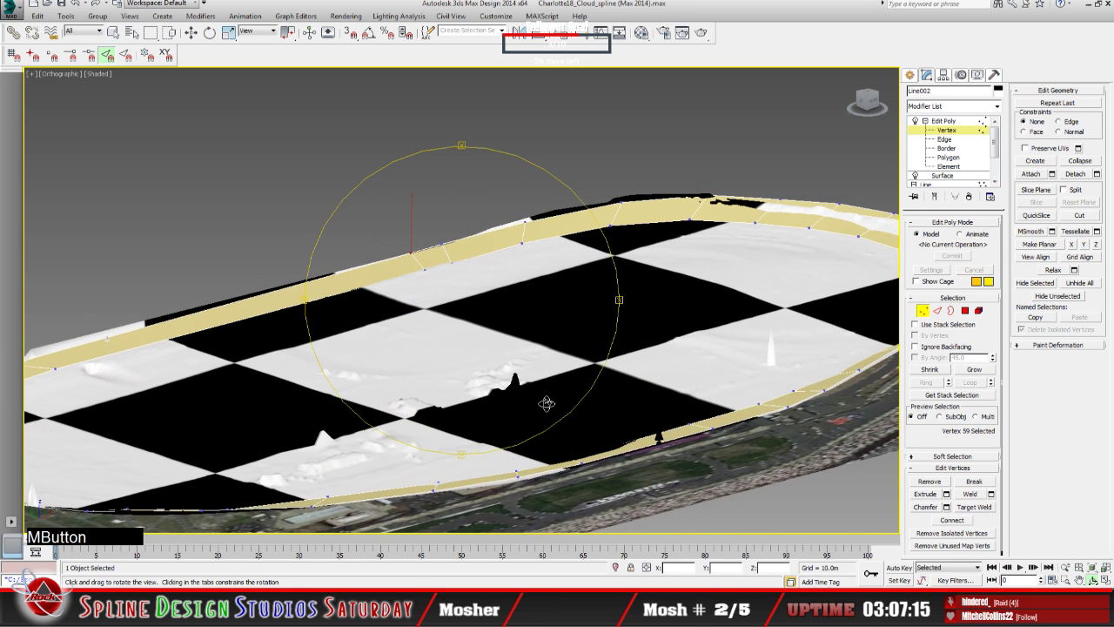
drag(545, 403, 493, 389)
middle_drag(492, 389, 494, 318)
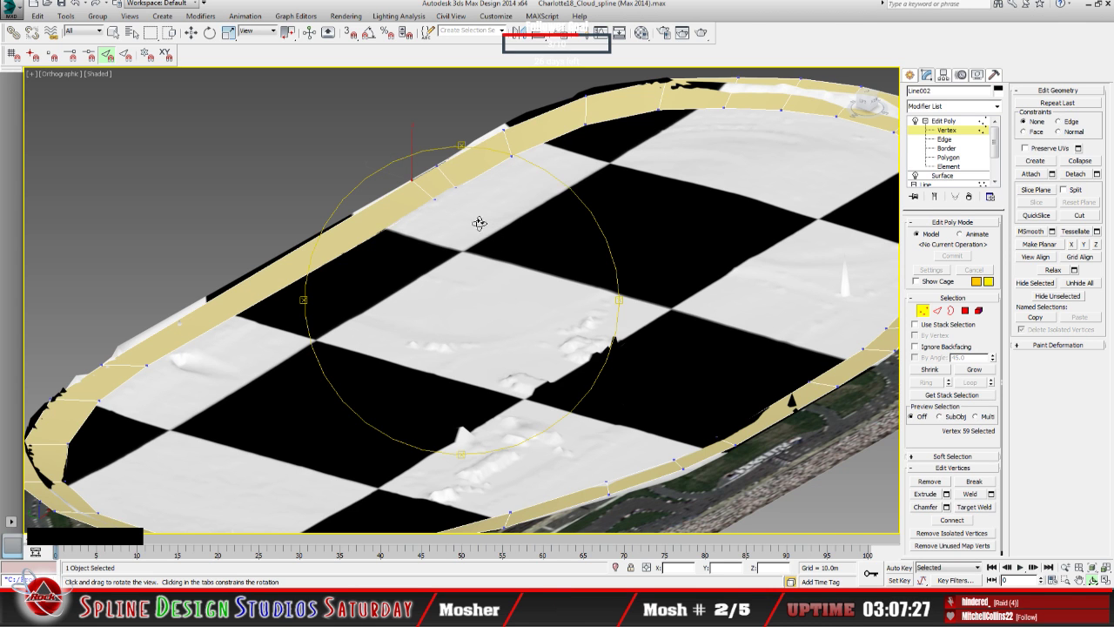
scroll(408, 361, down, 5)
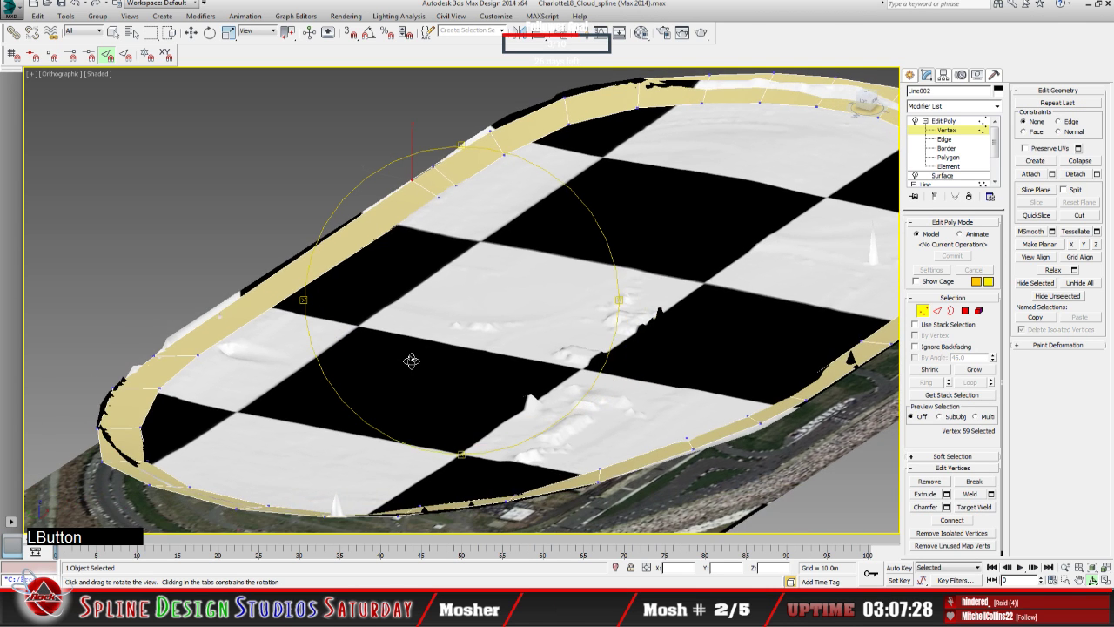
alt+middle_drag(446, 360, 560, 450)
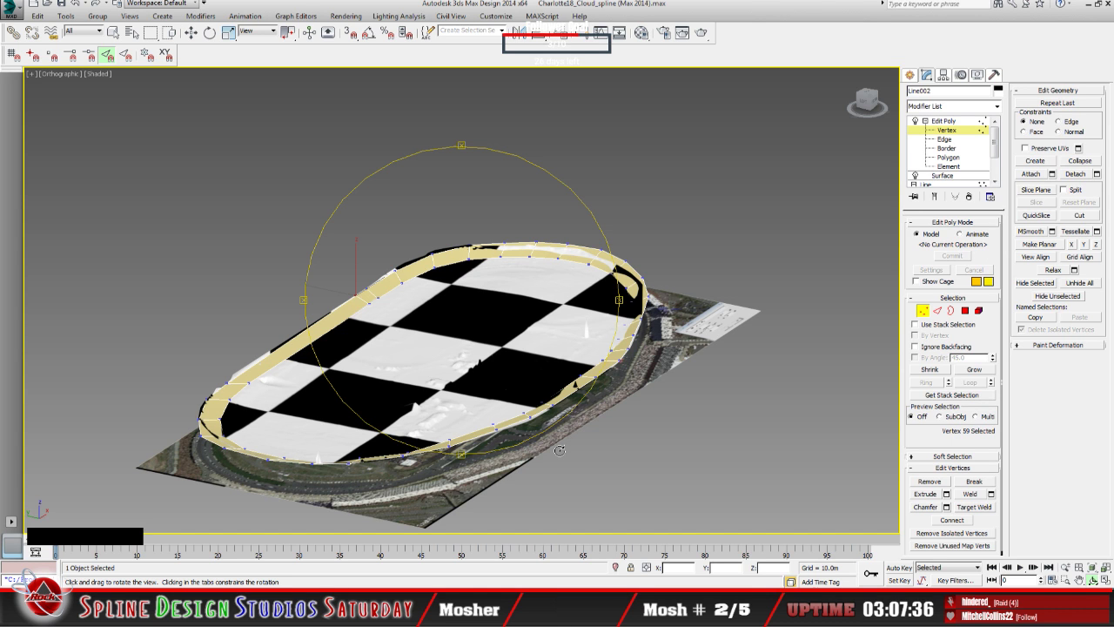
alt+middle_drag(506, 433, 494, 378)
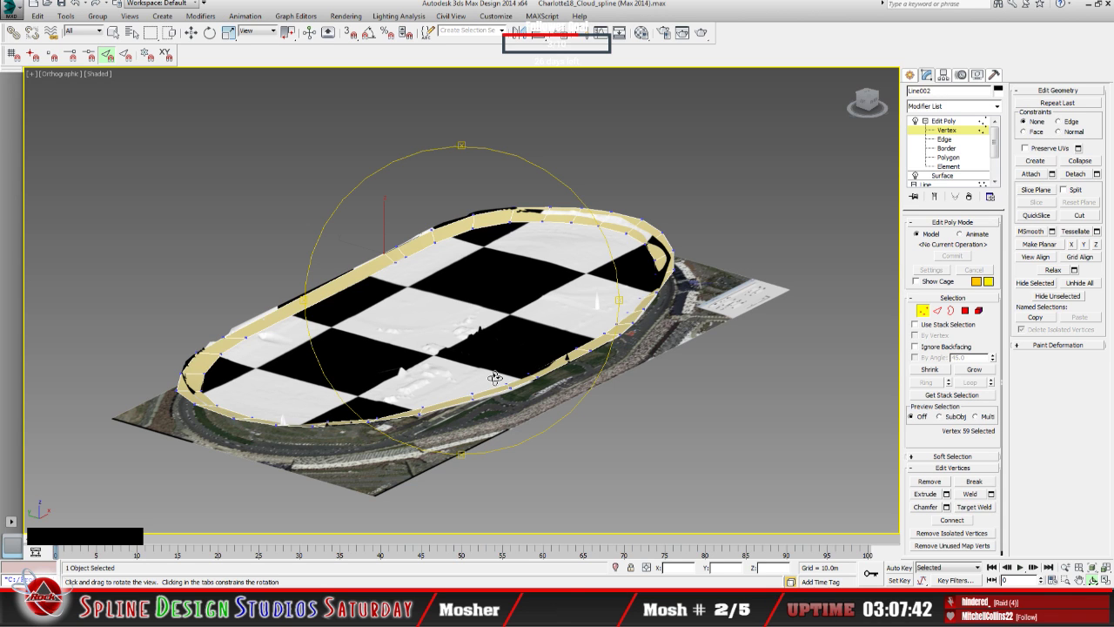
drag(475, 406, 463, 416)
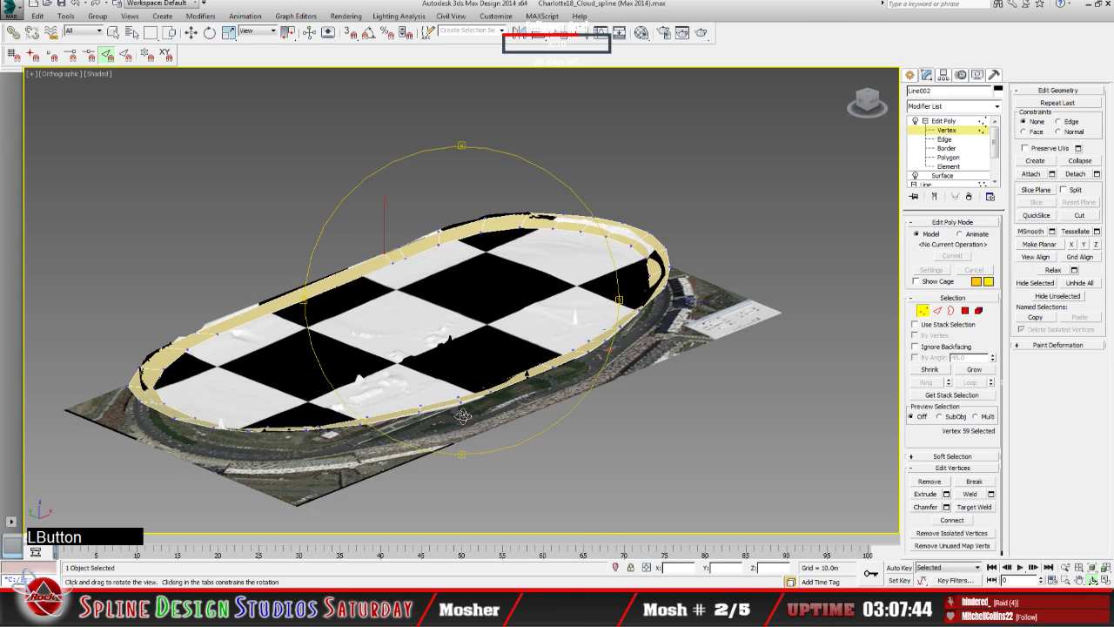
middle_drag(463, 417, 486, 408)
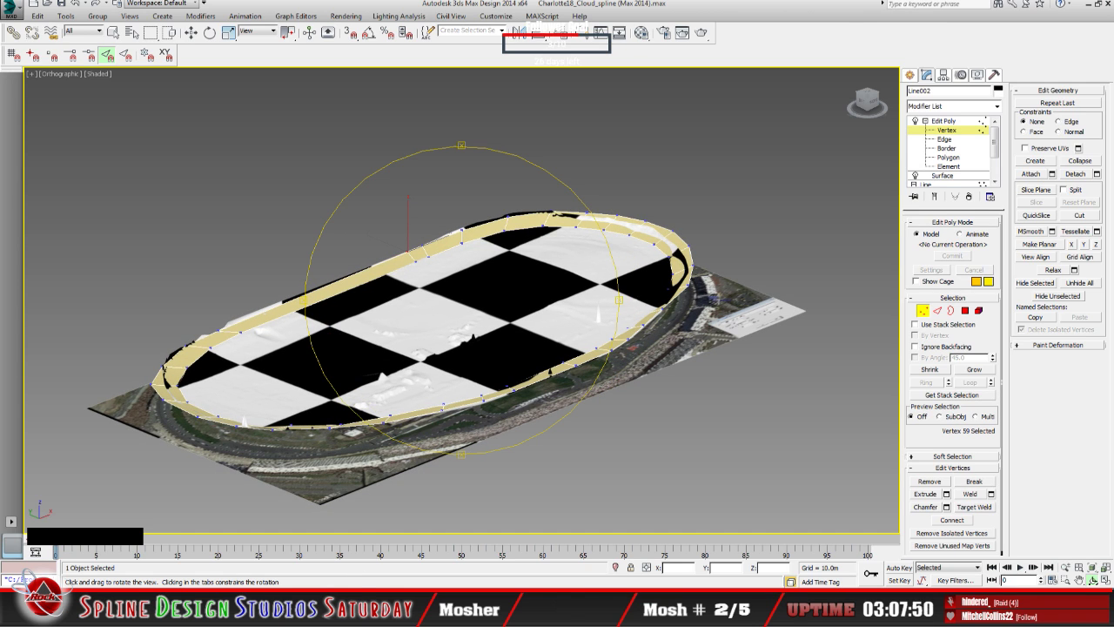
click(486, 408)
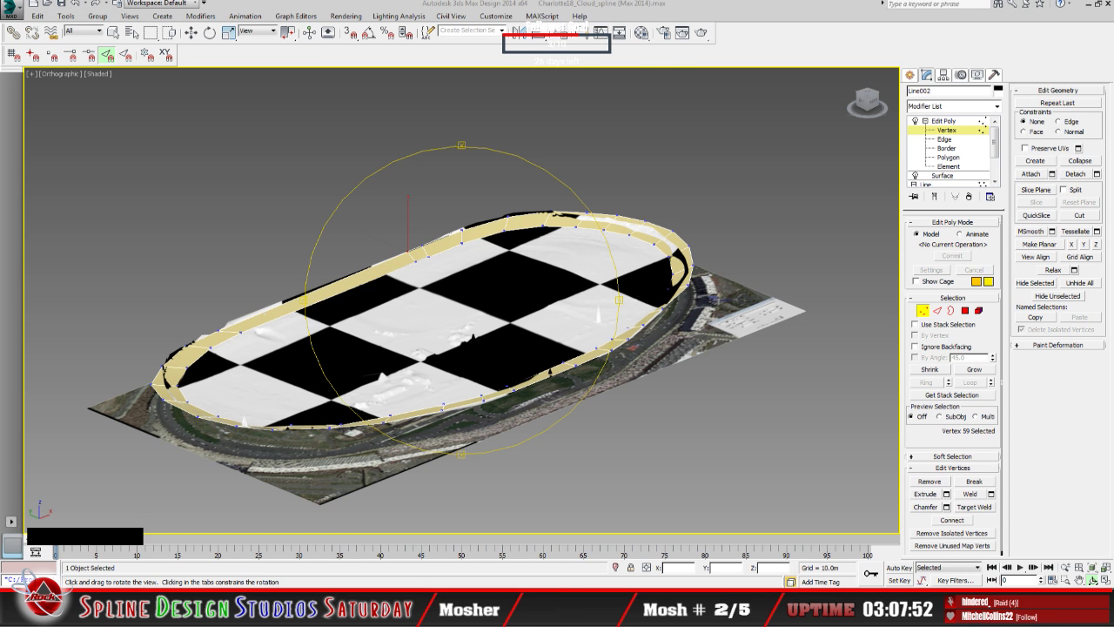
Switch to Sandbox, bring up the Charlotte_Roval_add_LiDAR camera view and set it to Slew Mode.
click(420, 570)
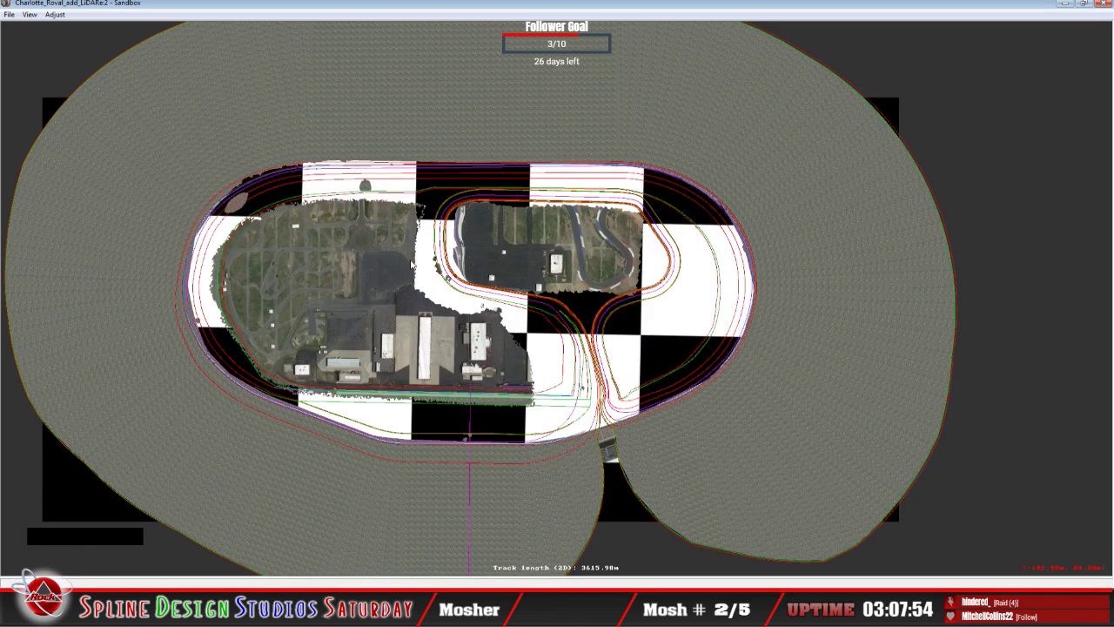
click(443, 562)
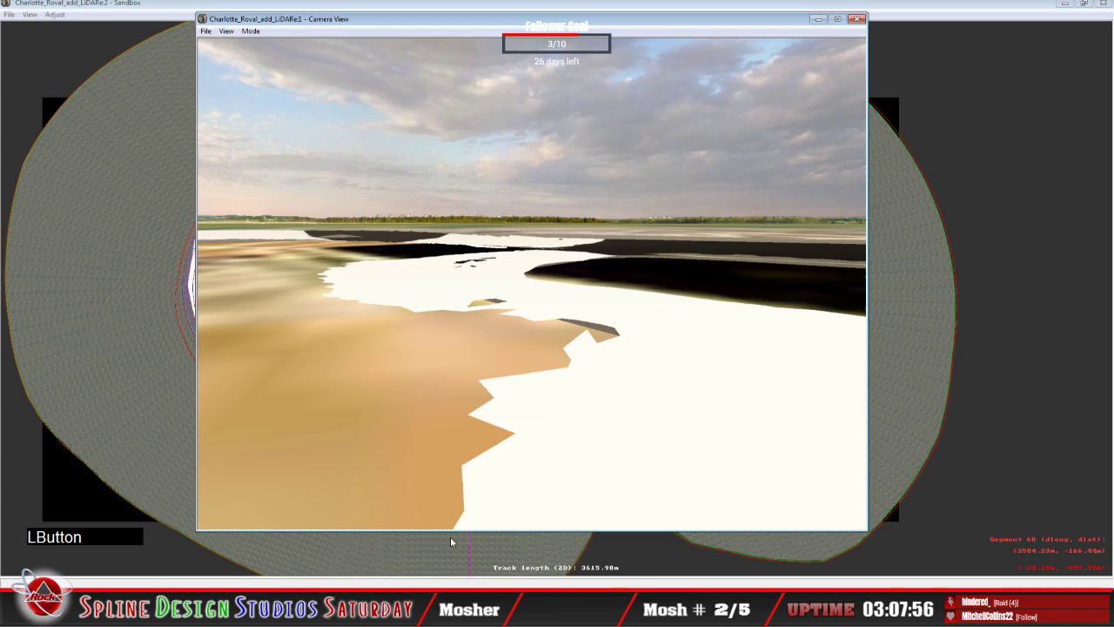
click(251, 30)
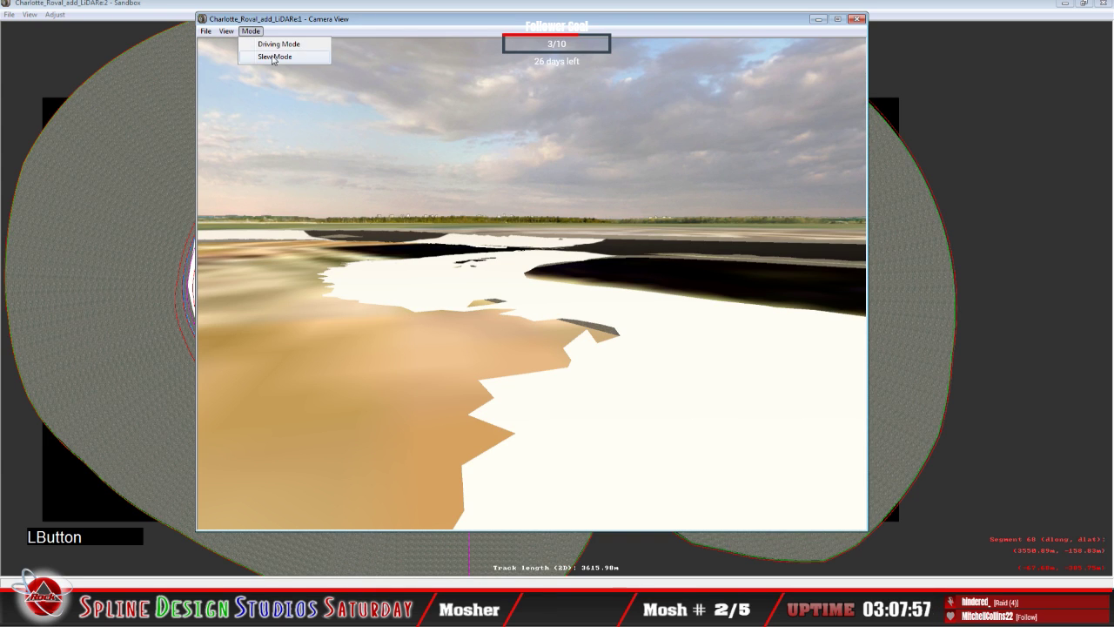
click(271, 55)
Fly the camera over and along the track to examine how the LiDAR mesh meets the track surface.
drag(532, 284, 532, 318)
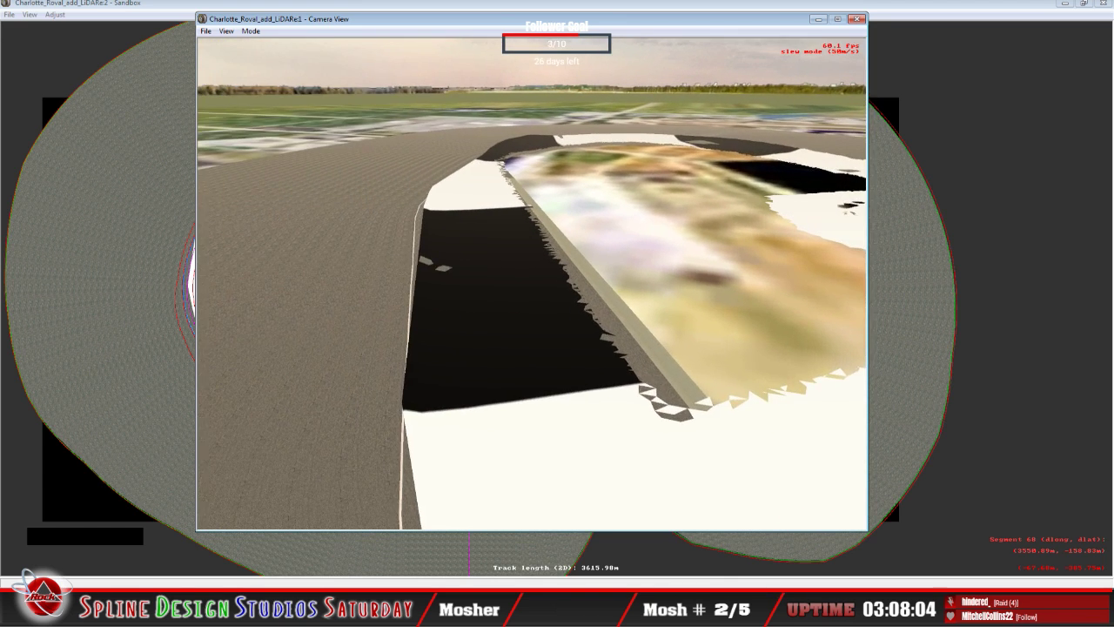
right_drag(532, 284, 487, 213)
drag(487, 214, 487, 209)
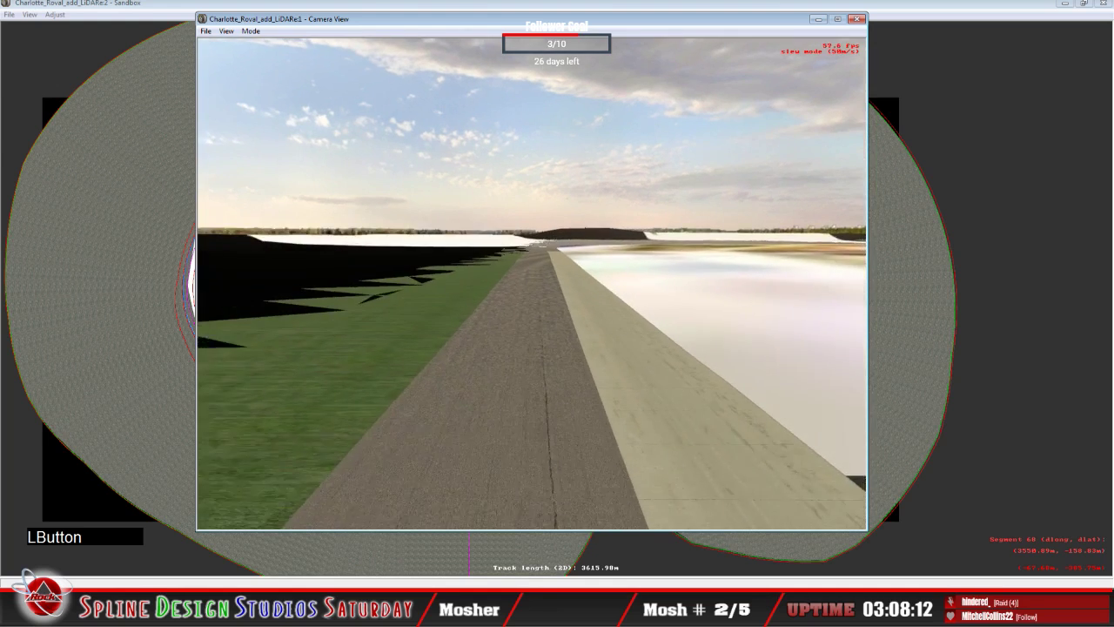
mouse_move(487, 209)
right_down()
mouse_move(487, 192)
mouse_move(487, 203)
right_up()
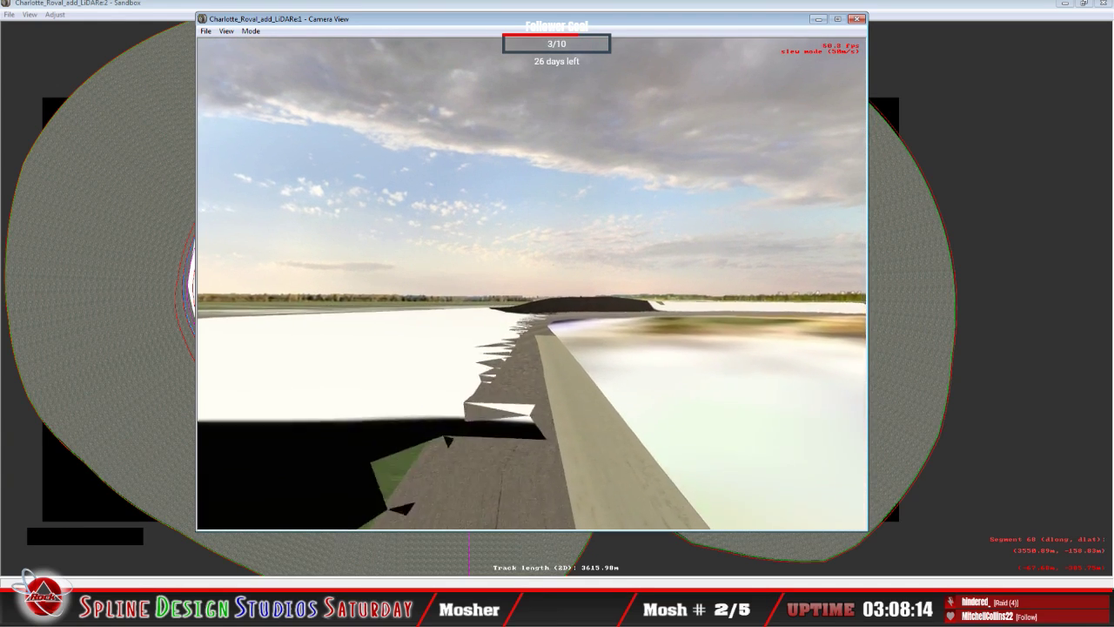
key(Up)
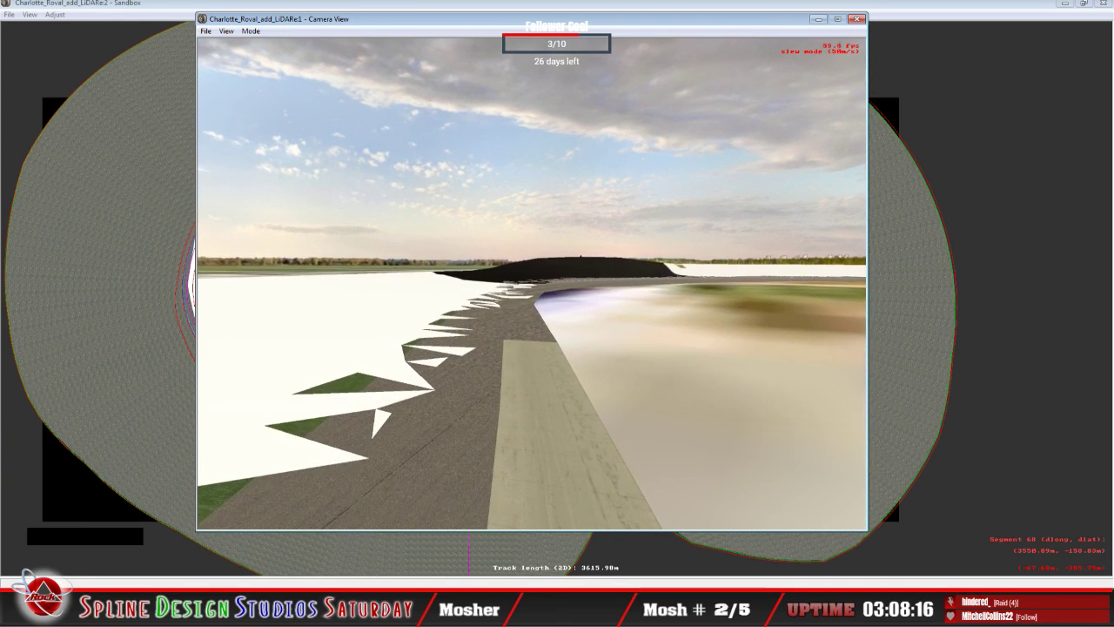
key(space)
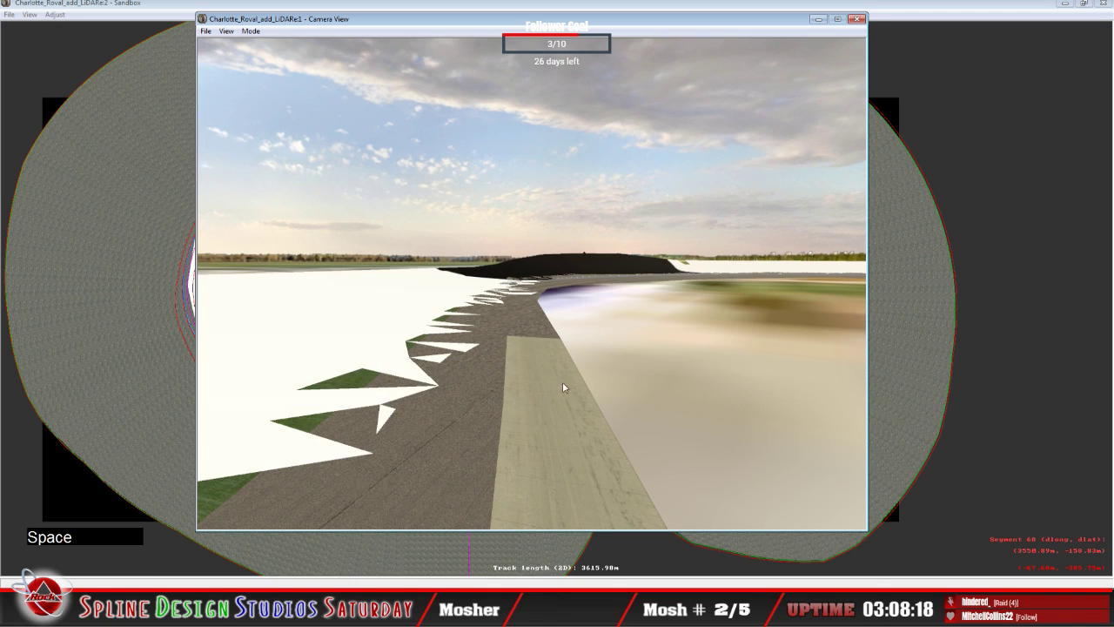
Show the Object Placement View of the track and check the properties of the Charlotte_LiDAR.3do object.
click(146, 87)
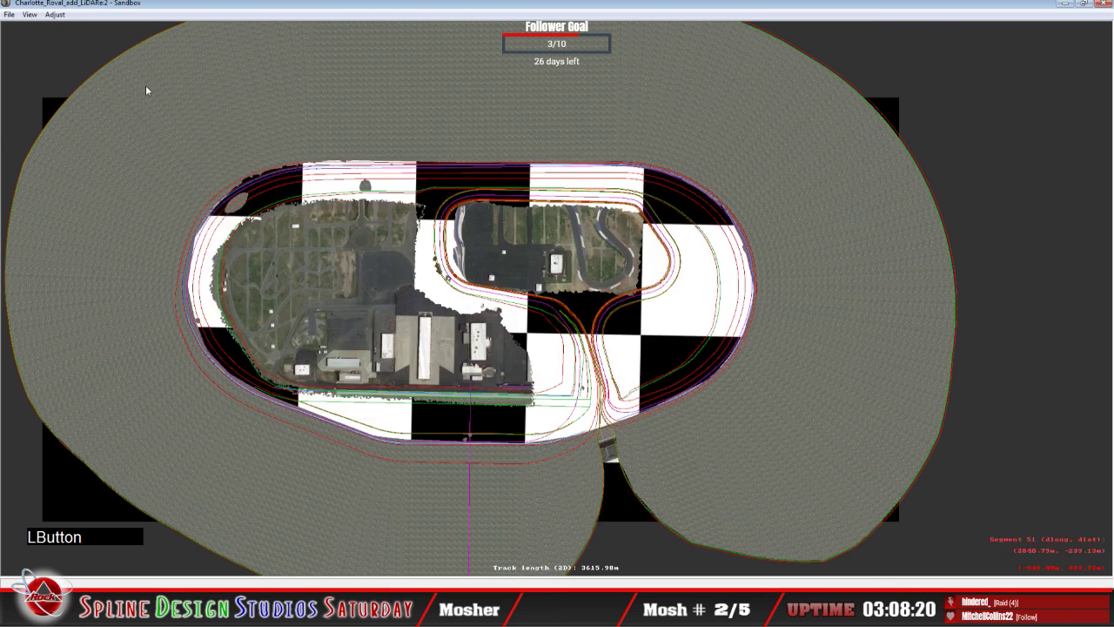
click(30, 14)
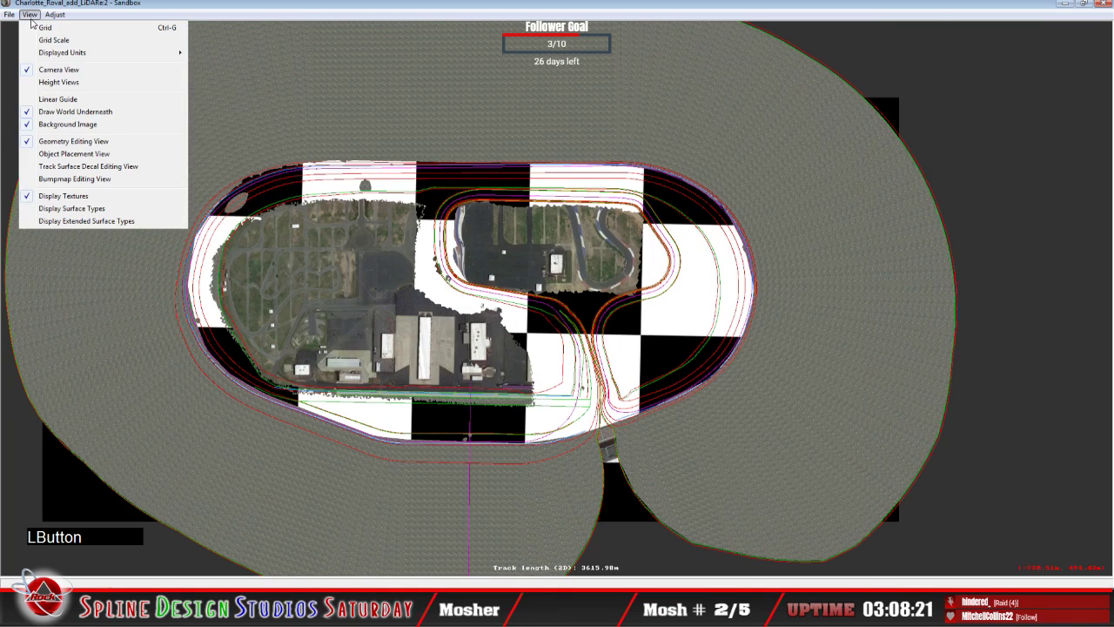
click(82, 155)
click(280, 226)
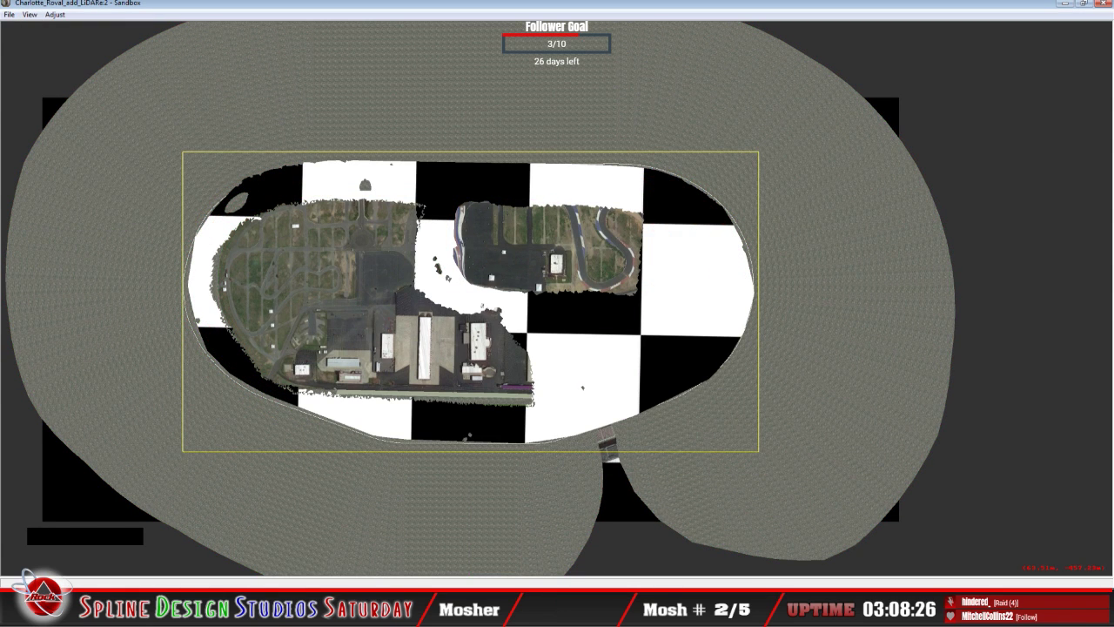
click(281, 226)
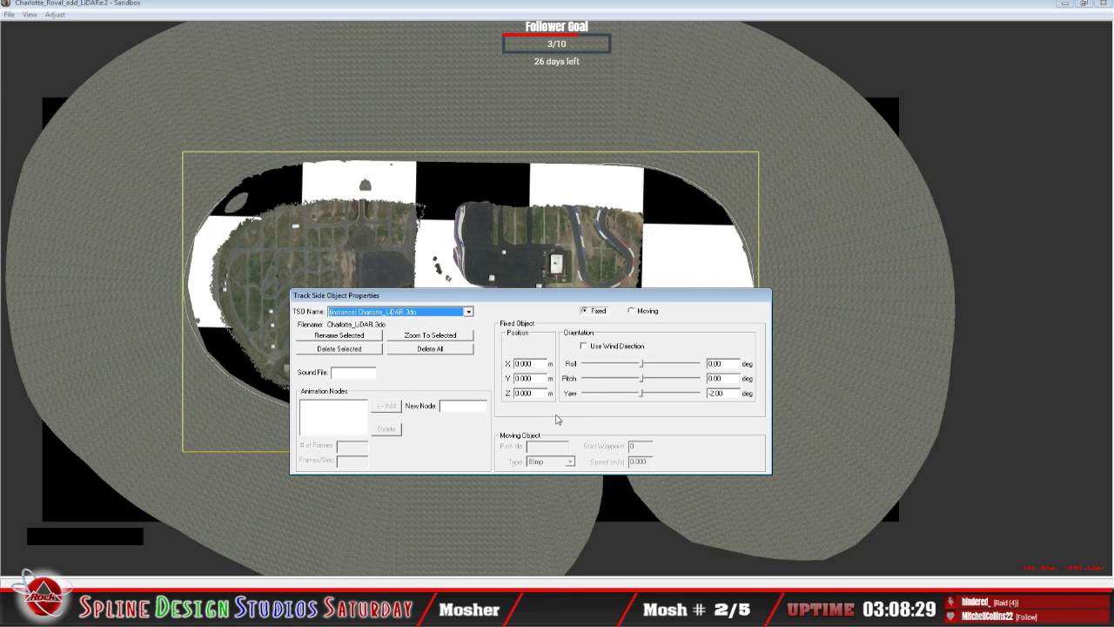
click(363, 26)
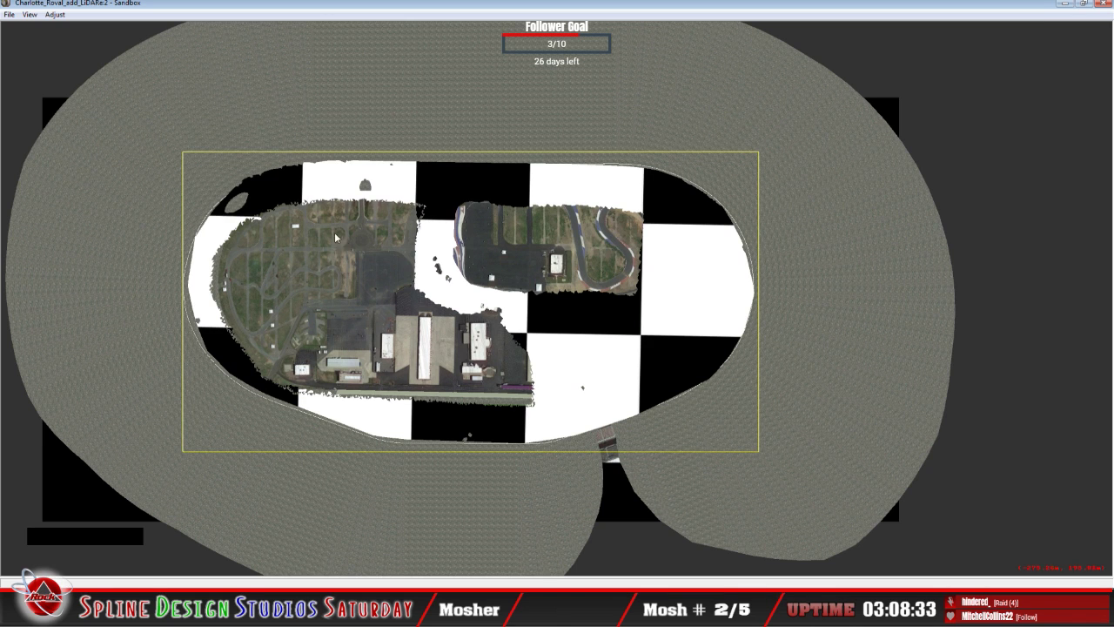
Switch back to 3ds Max and inspect the oval surface and cloud mesh from several angles along both straights and turns.
click(379, 614)
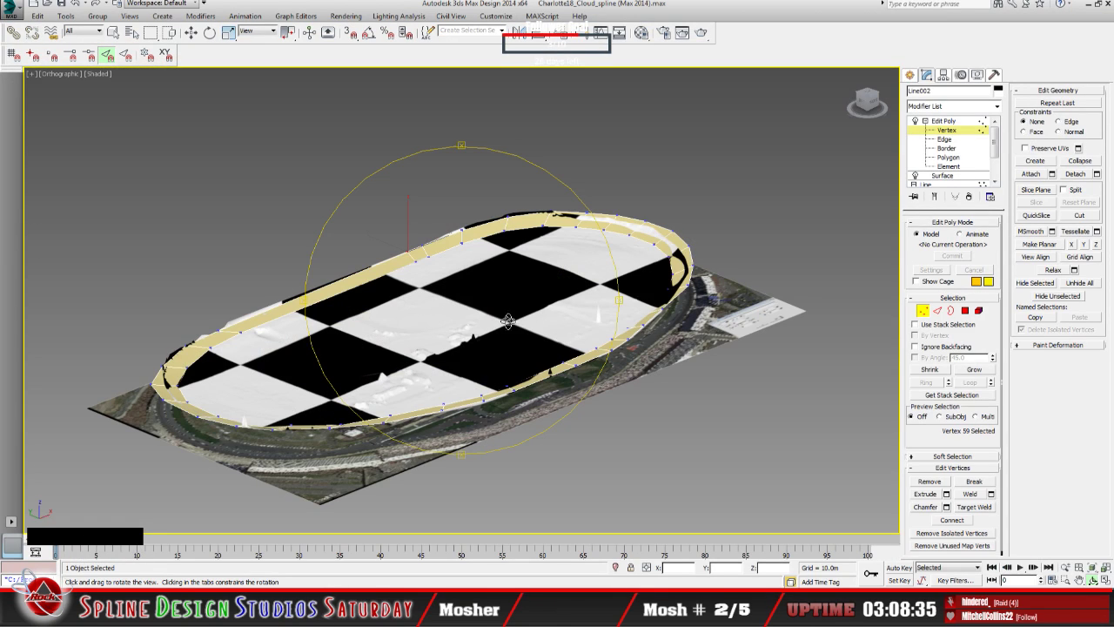
mouse_move(474, 383)
mouse_down()
mouse_move(488, 385)
mouse_move(464, 386)
mouse_up()
alt+middle_drag(464, 386, 571, 388)
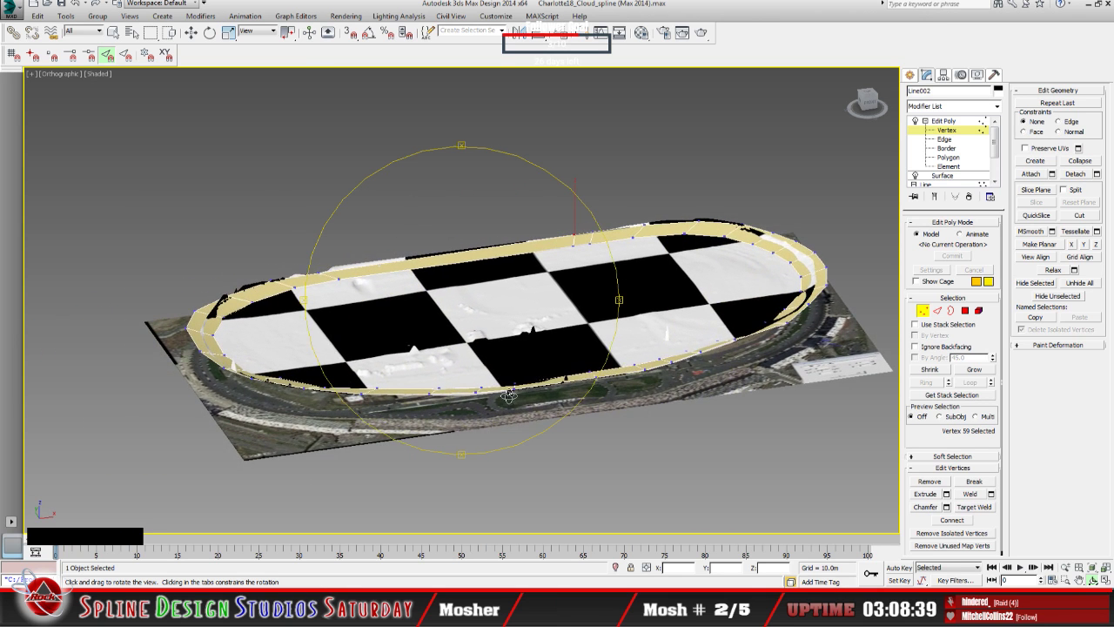
drag(510, 396, 480, 388)
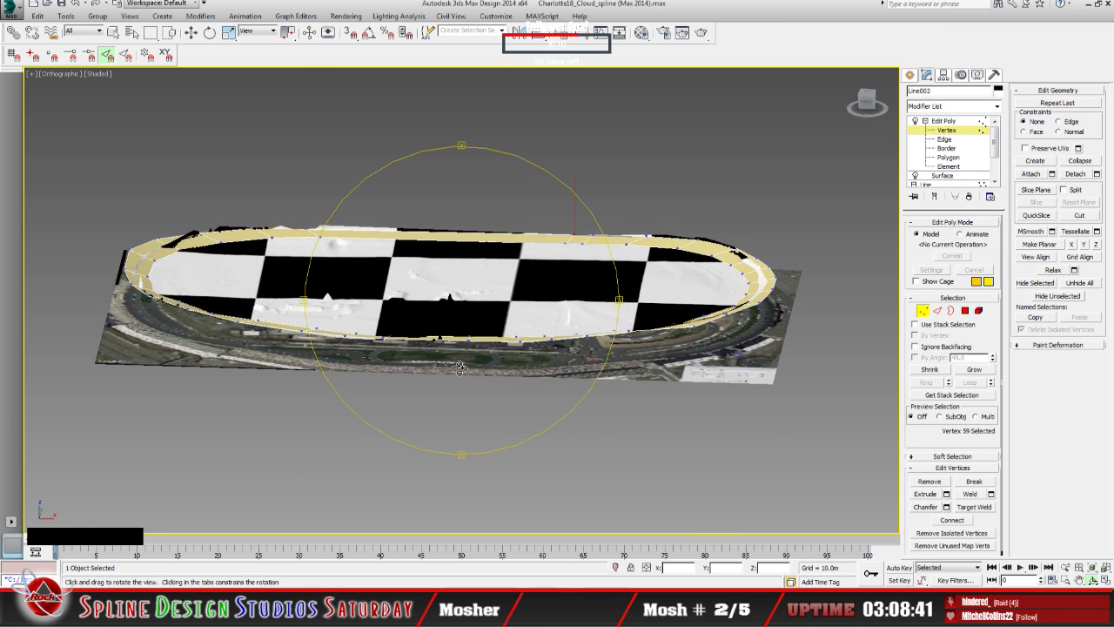
middle_drag(461, 368, 491, 405)
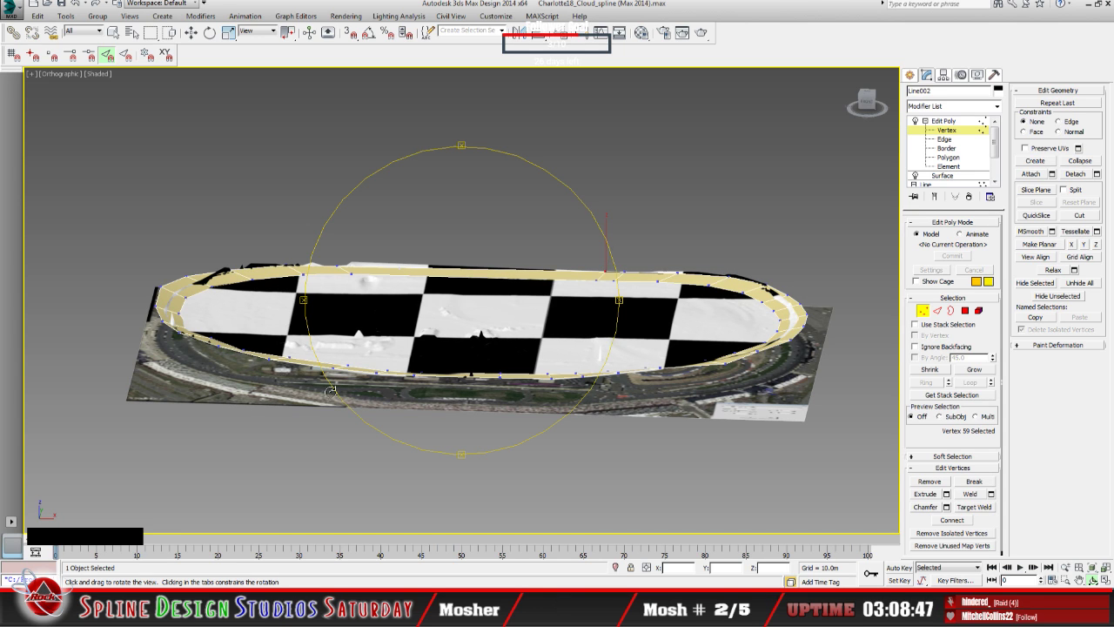
drag(330, 392, 512, 409)
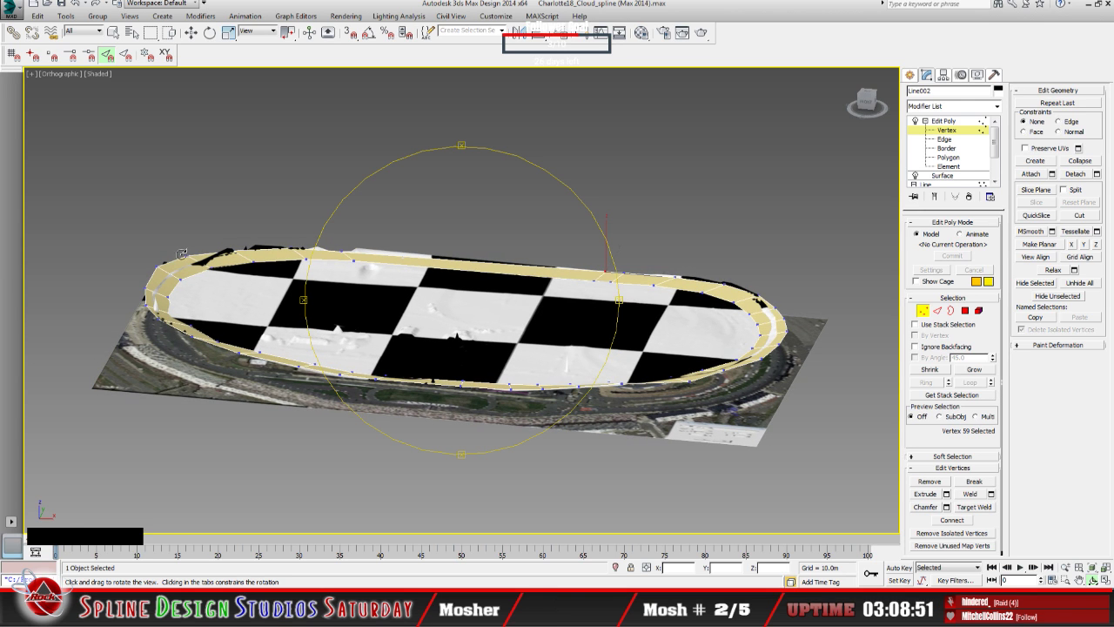
Leave vertex level on Line002, select the Cloud_remaining_mesh object and enter vertex level of its Unwrap UVW modifier.
click(944, 122)
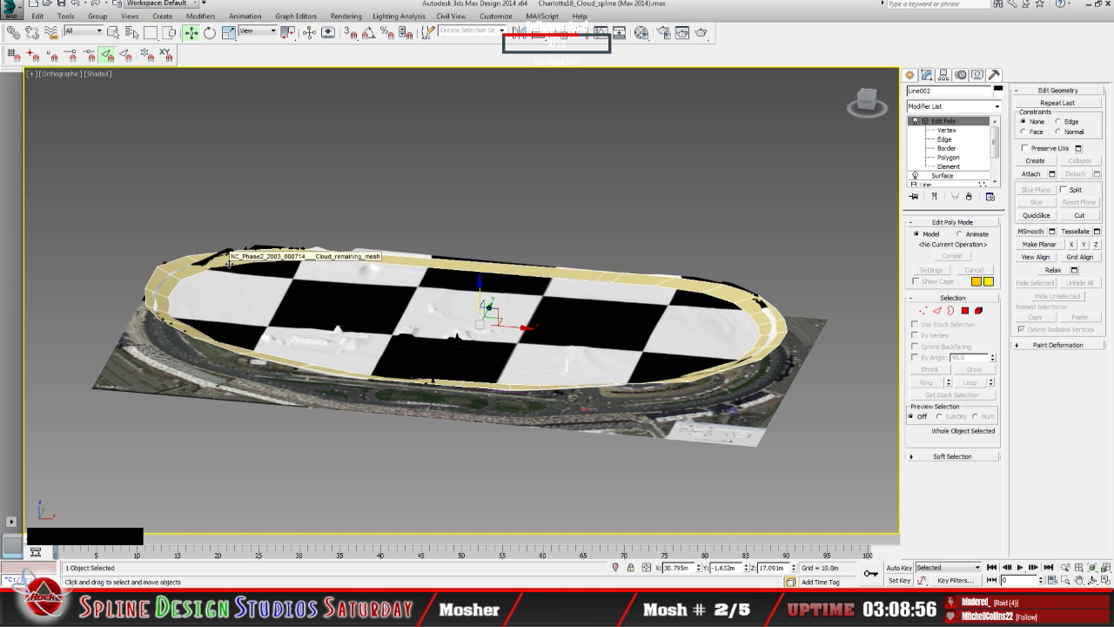
click(170, 279)
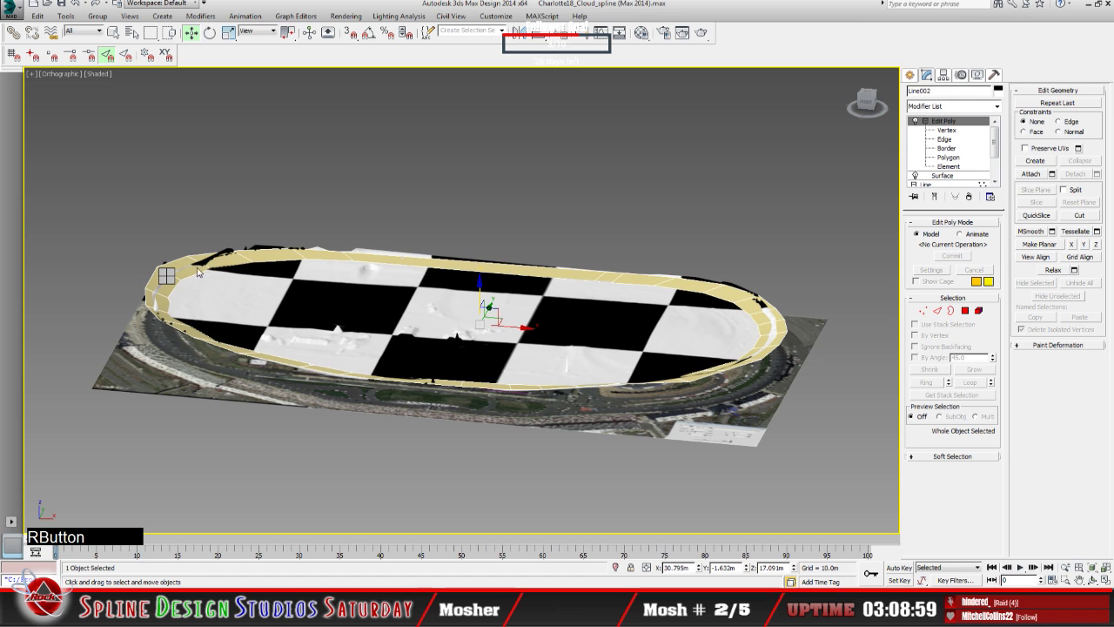
click(198, 251)
click(248, 296)
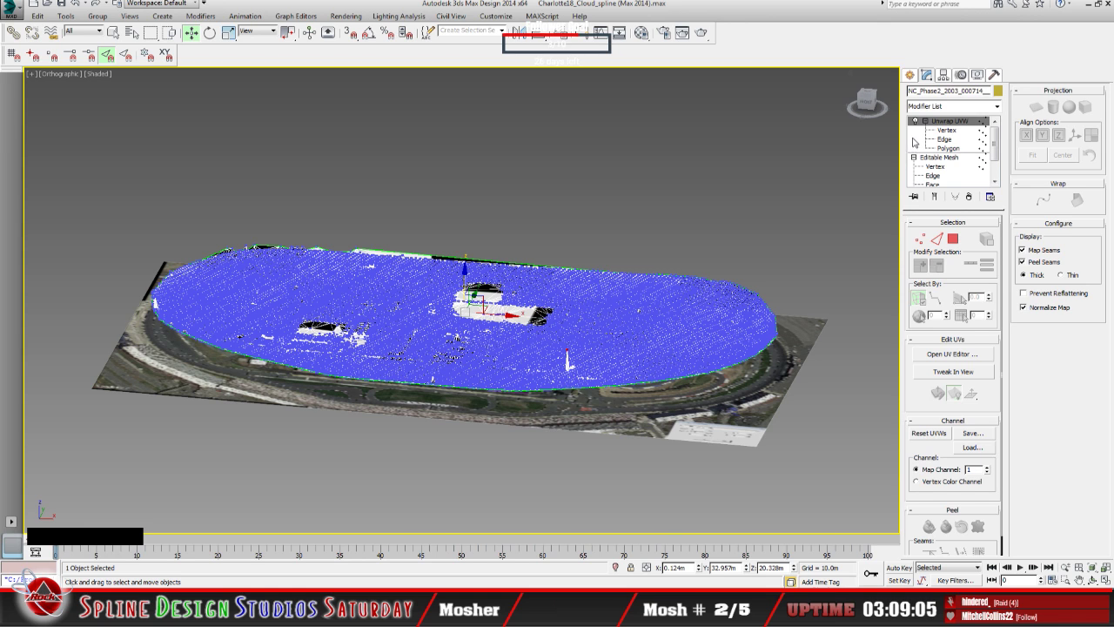
click(955, 129)
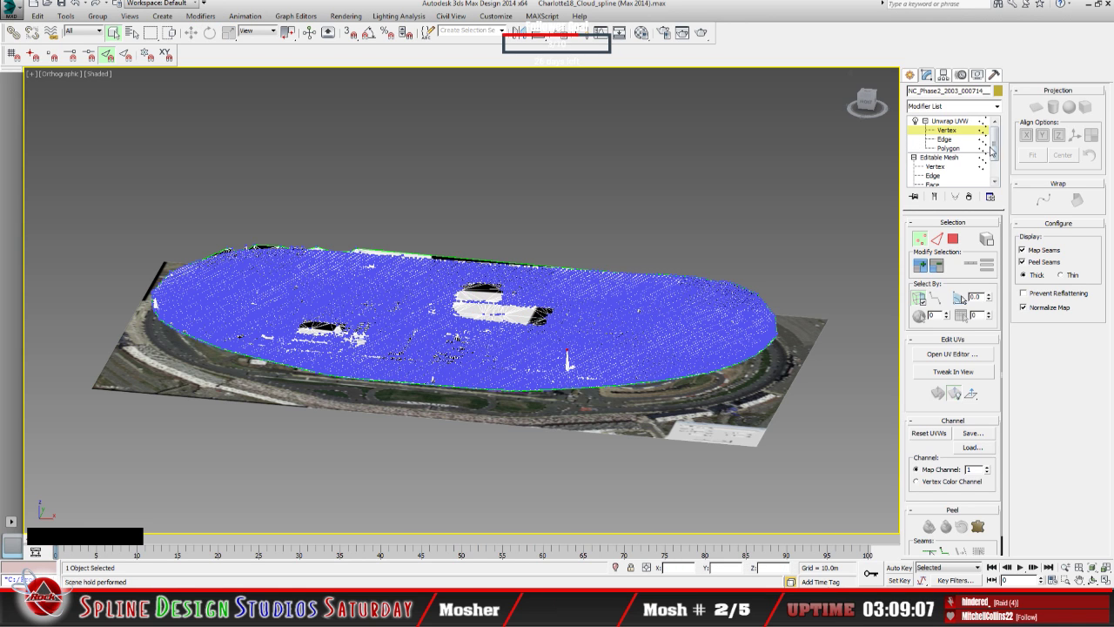
drag(992, 151, 992, 162)
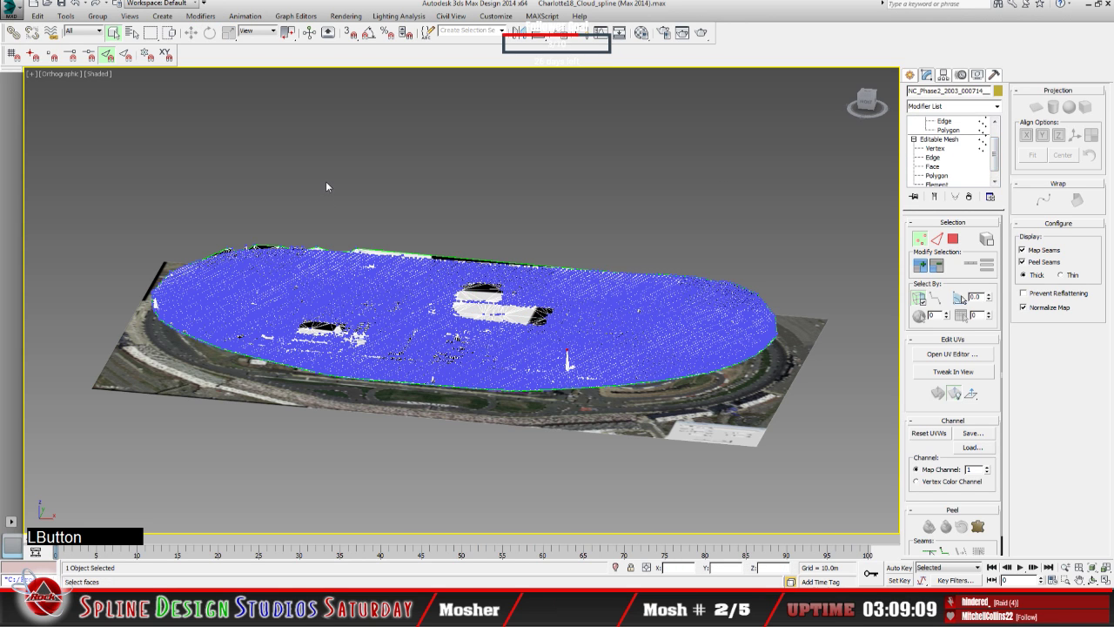
click(191, 35)
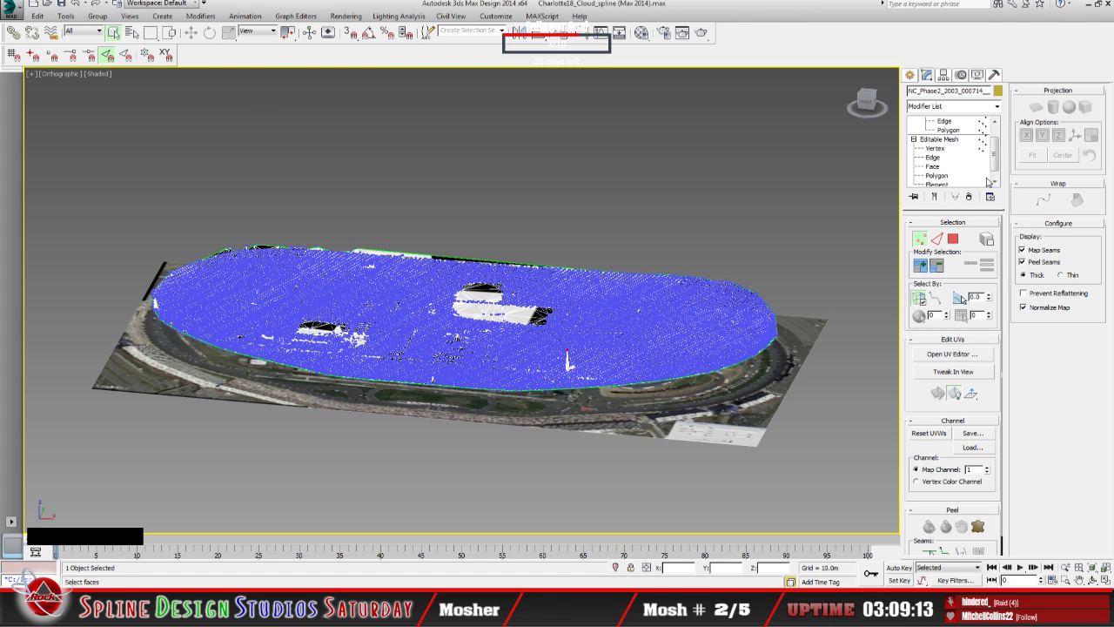
drag(998, 148, 1004, 175)
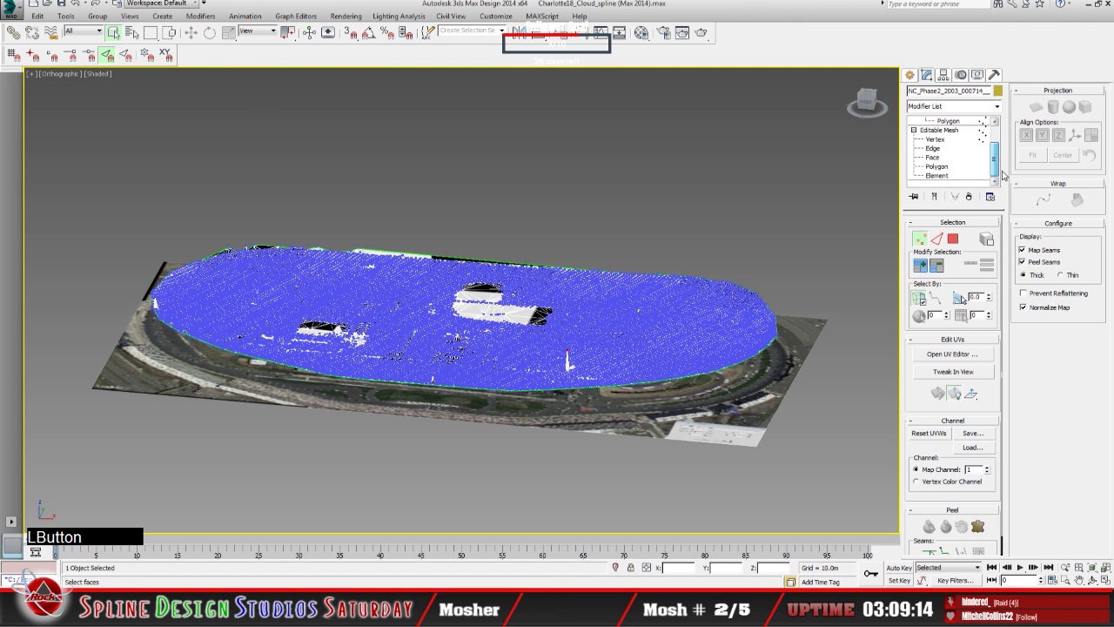
click(942, 130)
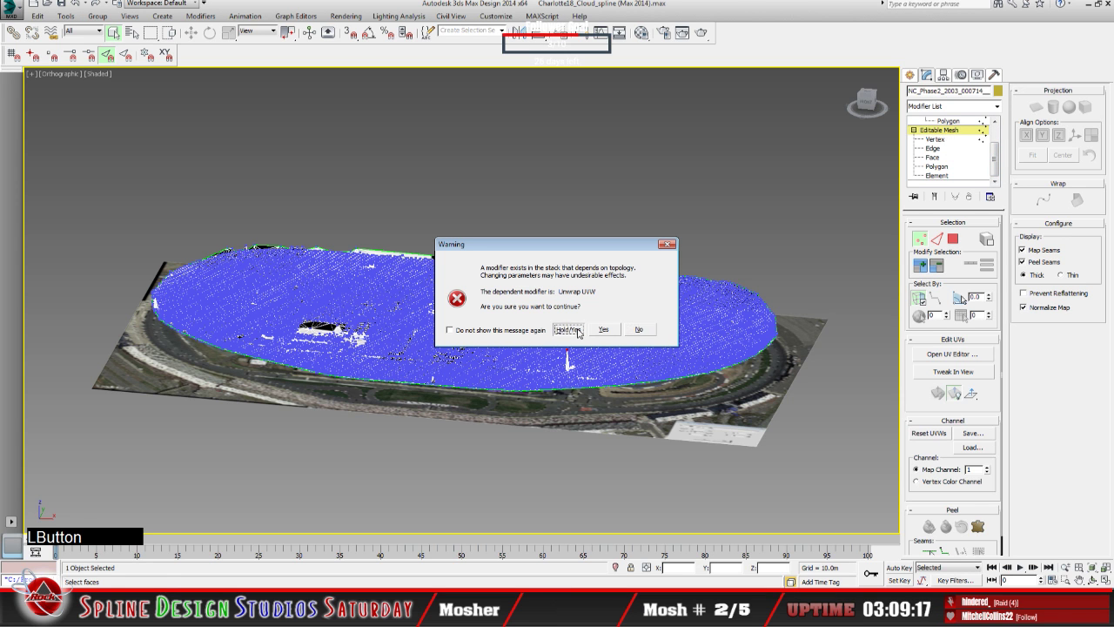
click(575, 329)
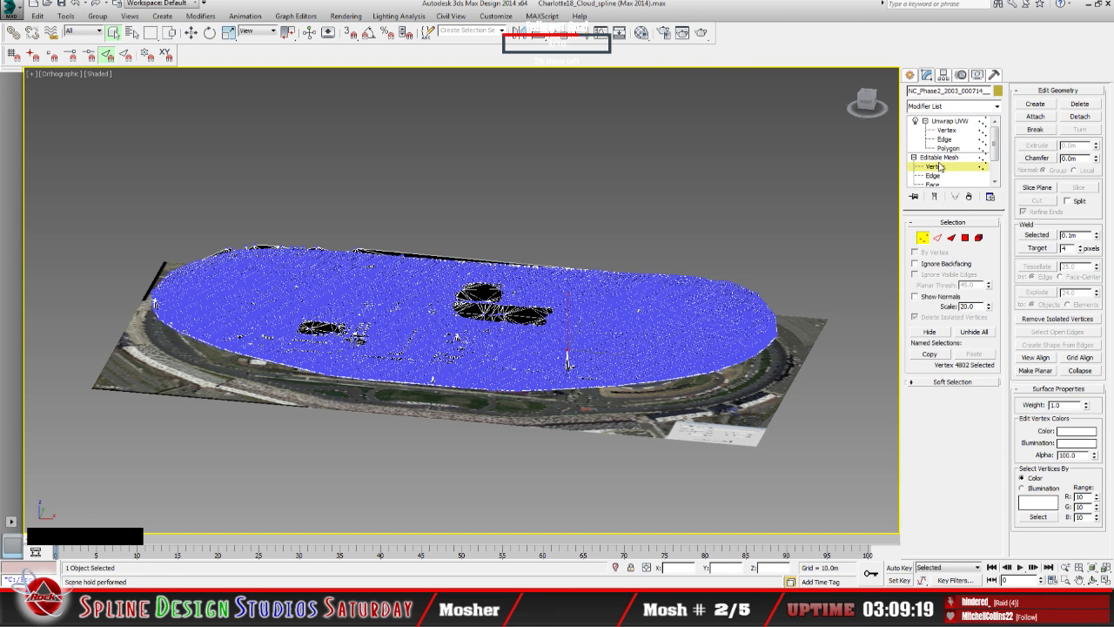
Leave vertex level, reselect the cloud mesh as a whole object and move it down to about -19 m in Z.
click(534, 186)
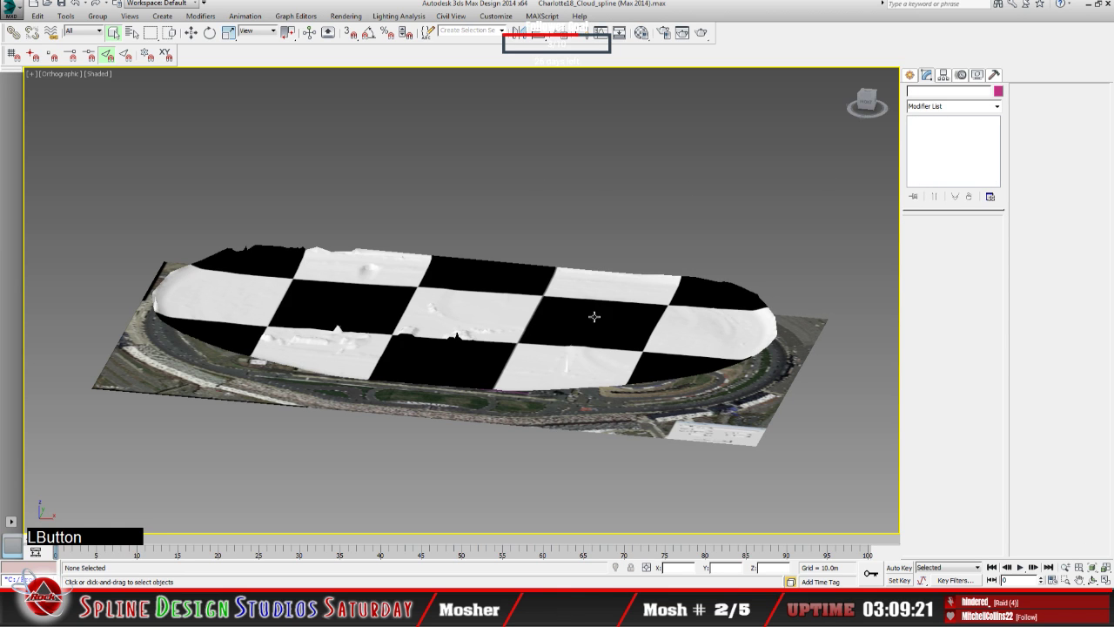
middle_click(398, 308)
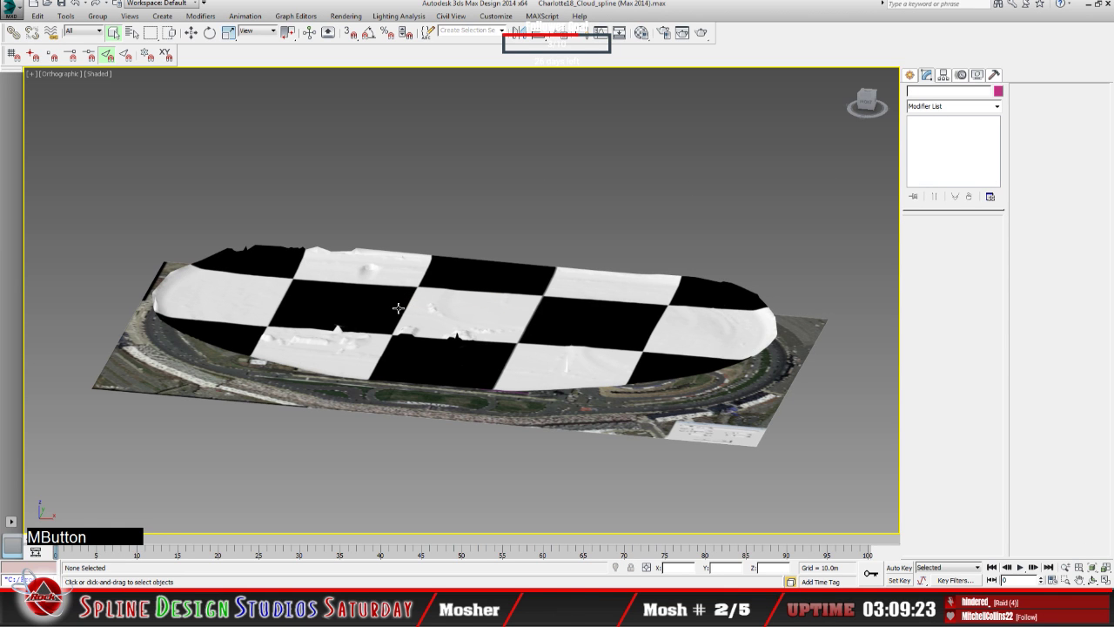
click(461, 322)
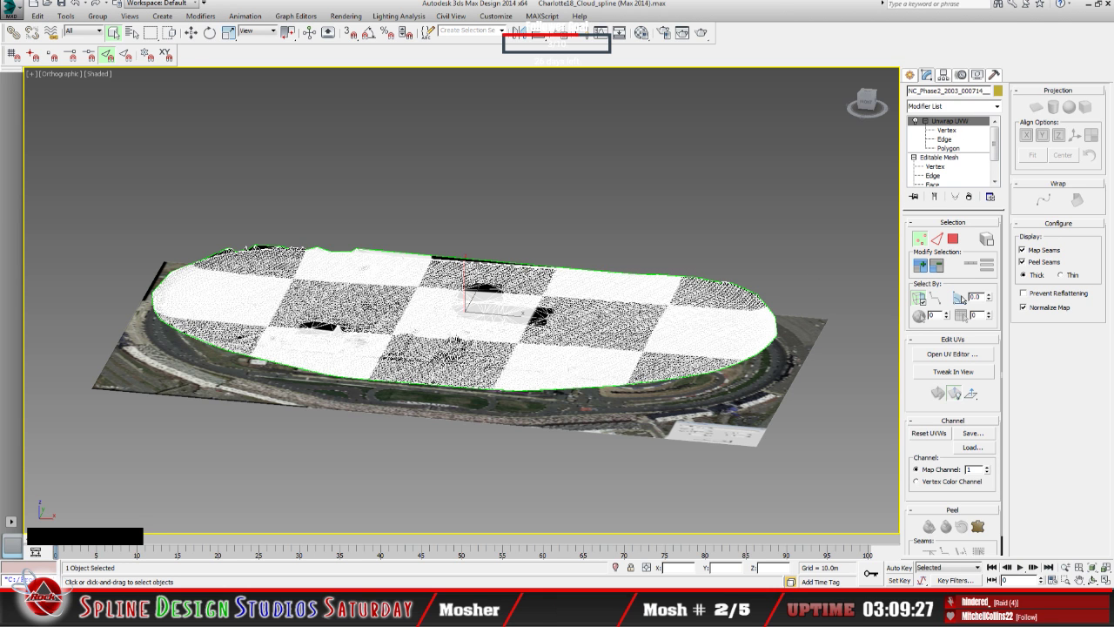
click(191, 32)
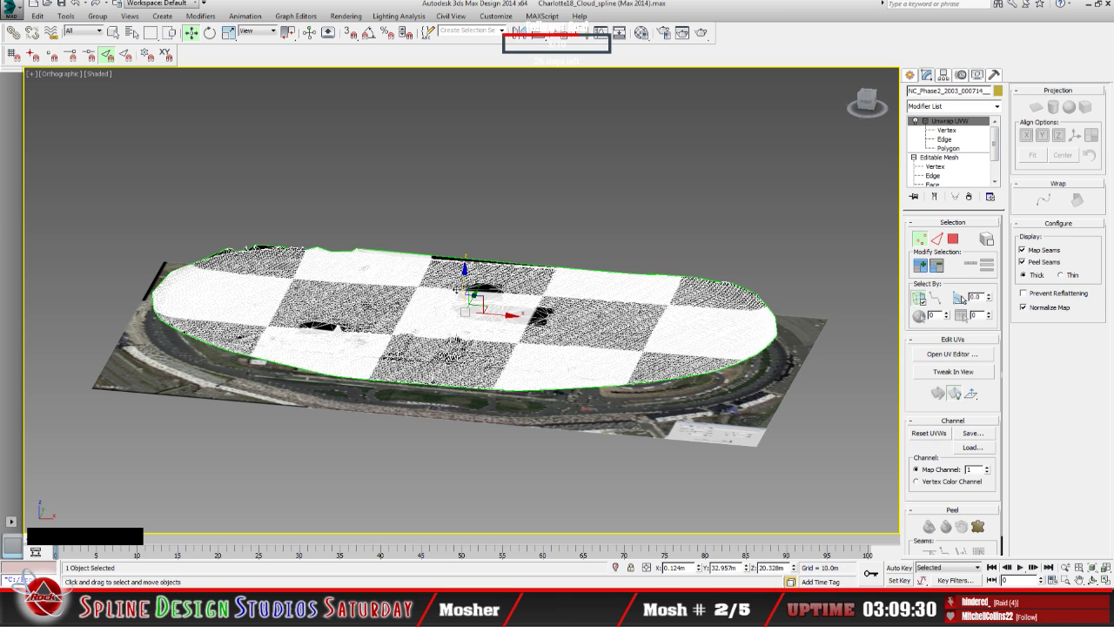
drag(459, 287, 468, 303)
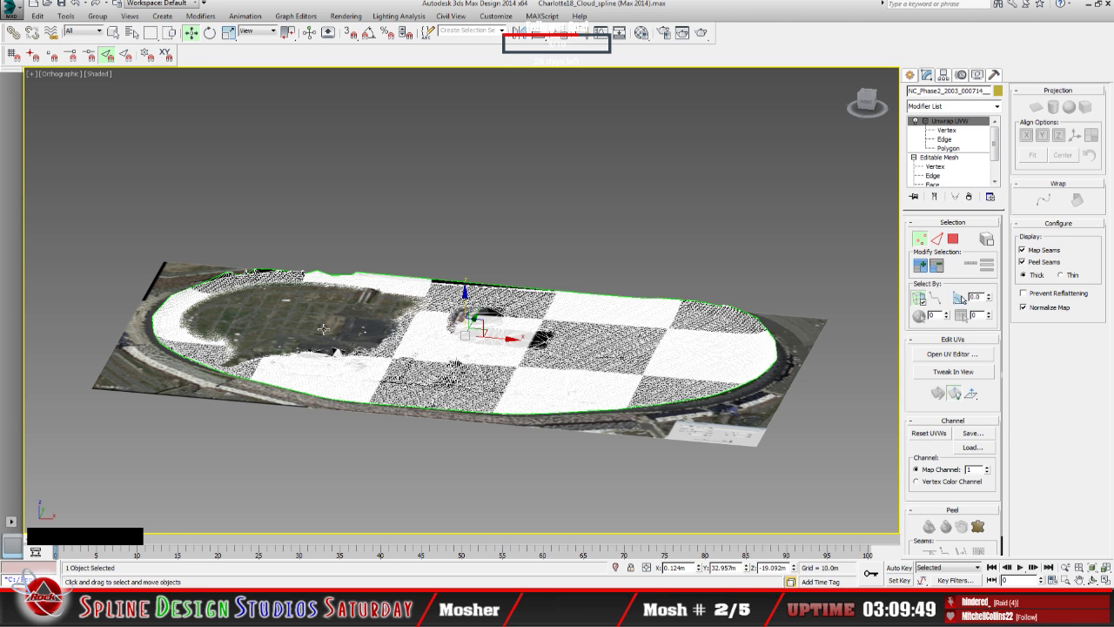
Switch to Sandbox, bring up the Camera View of the Charlotte track and put the camera in slew mode.
click(416, 585)
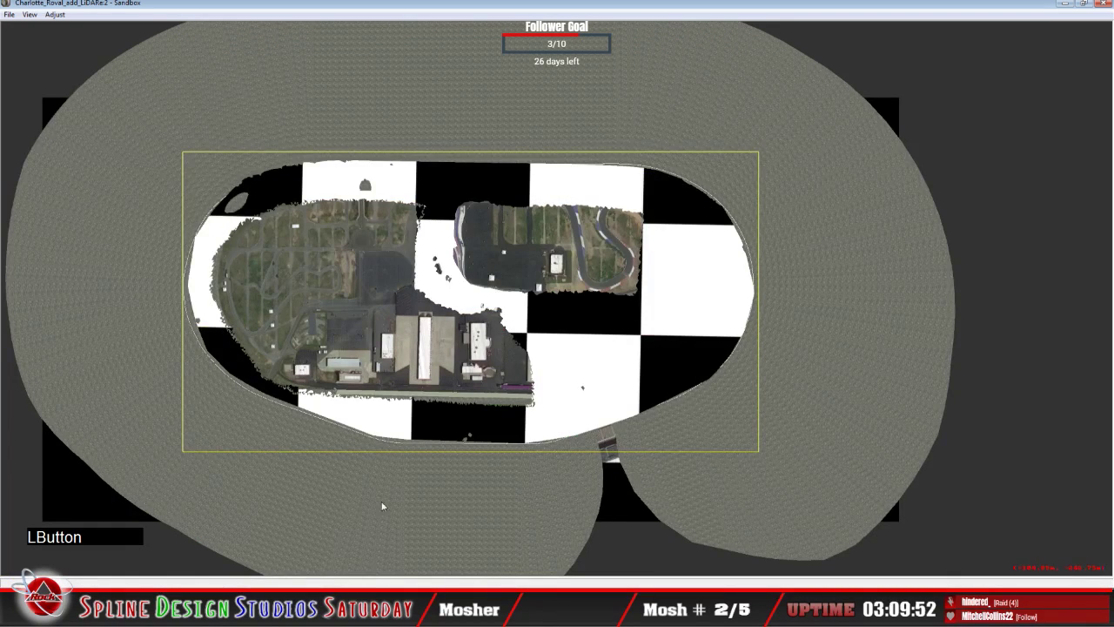
click(381, 506)
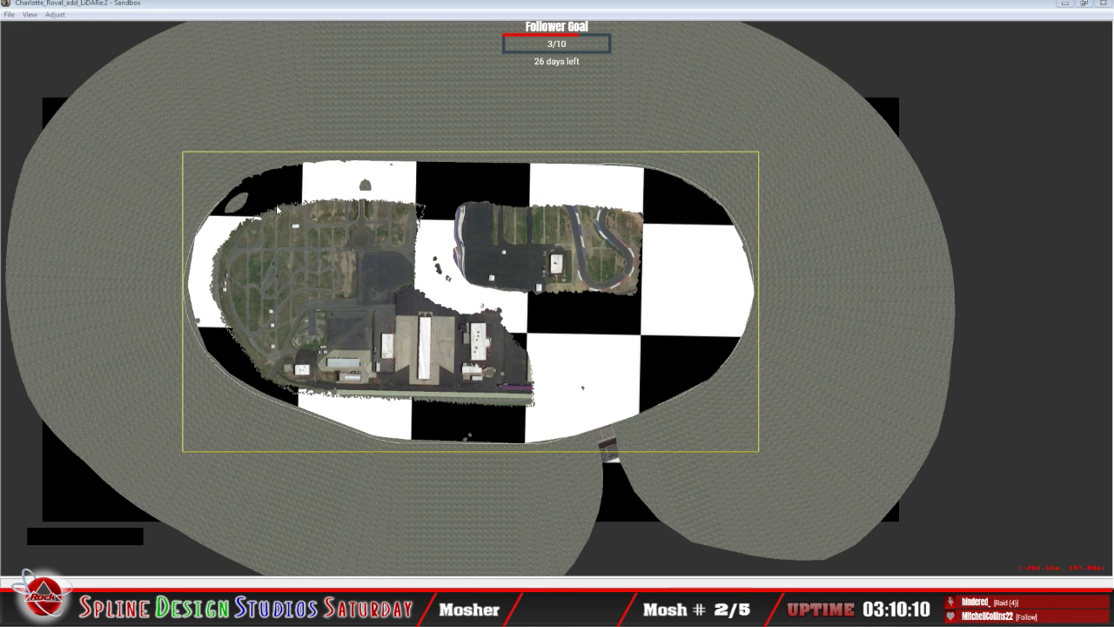
click(422, 578)
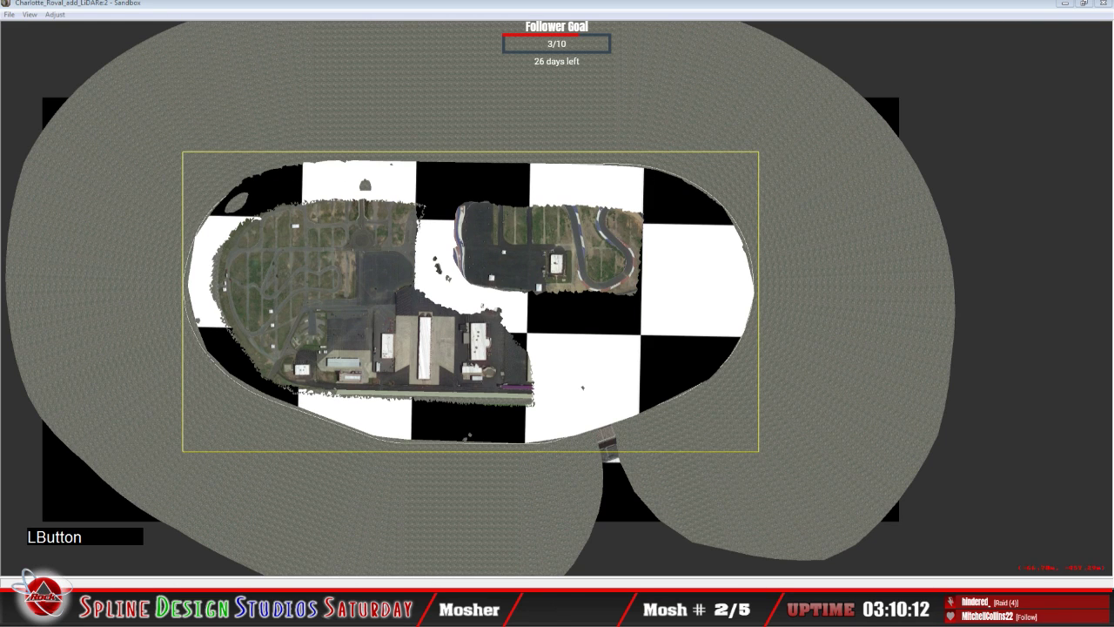
click(436, 539)
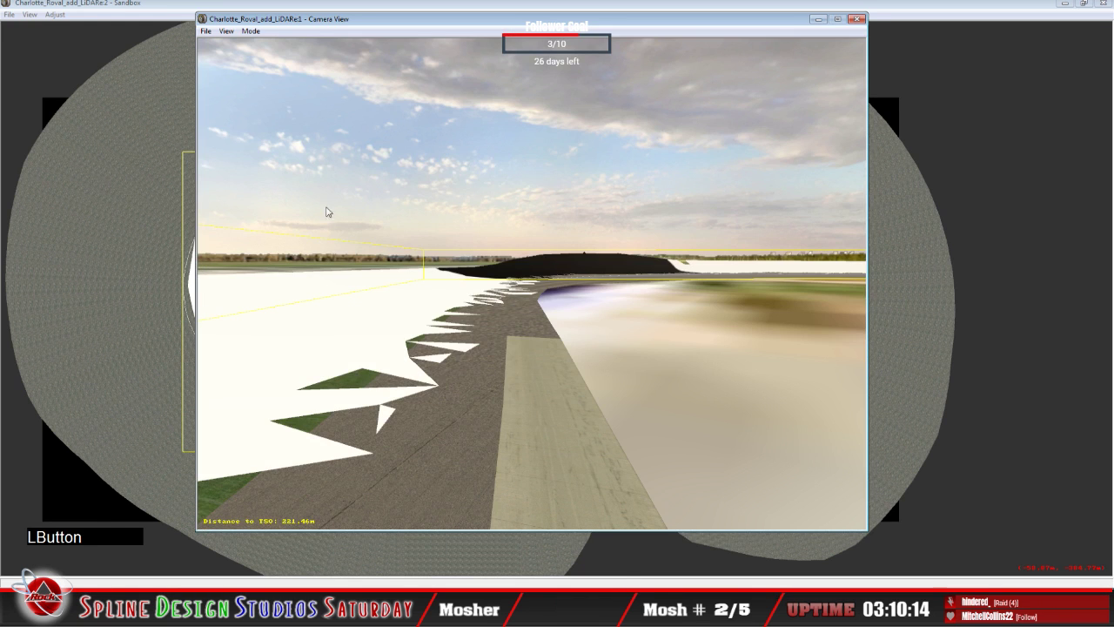
click(251, 30)
click(261, 42)
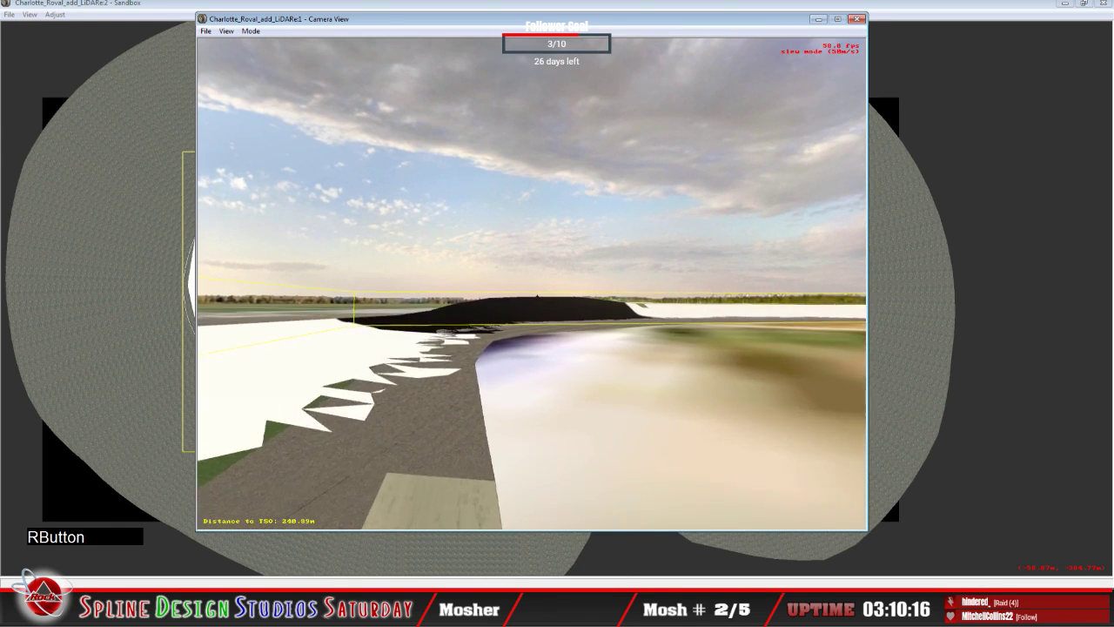
Fly the camera through the turn to examine where the LiDAR mesh meets the track and the oval hole in the mesh.
right_drag(532, 283, 461, 284)
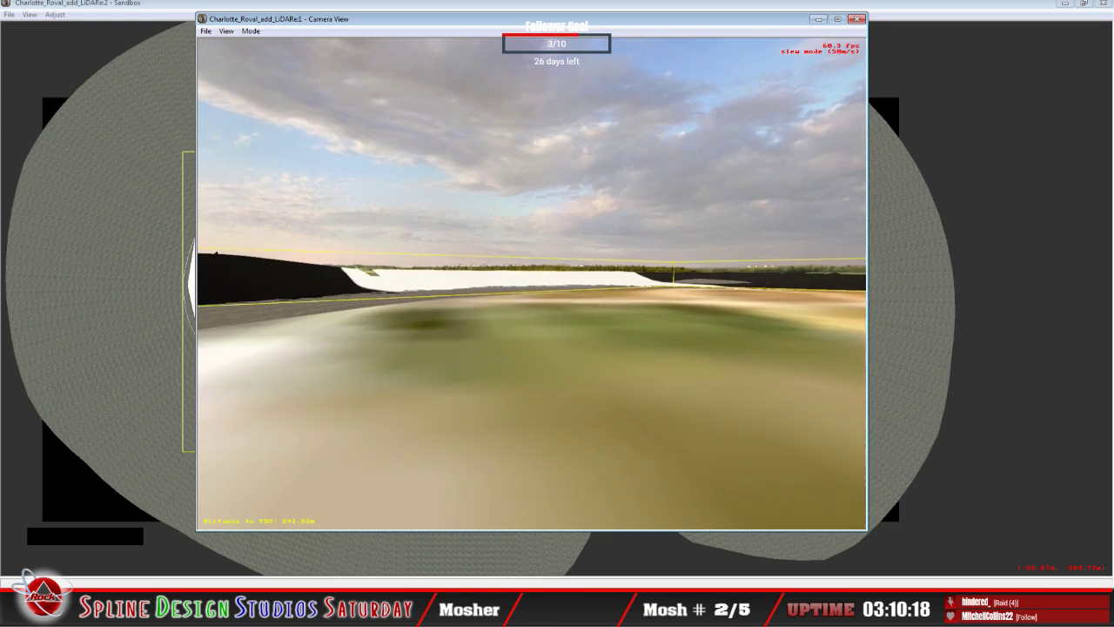
key(Up)
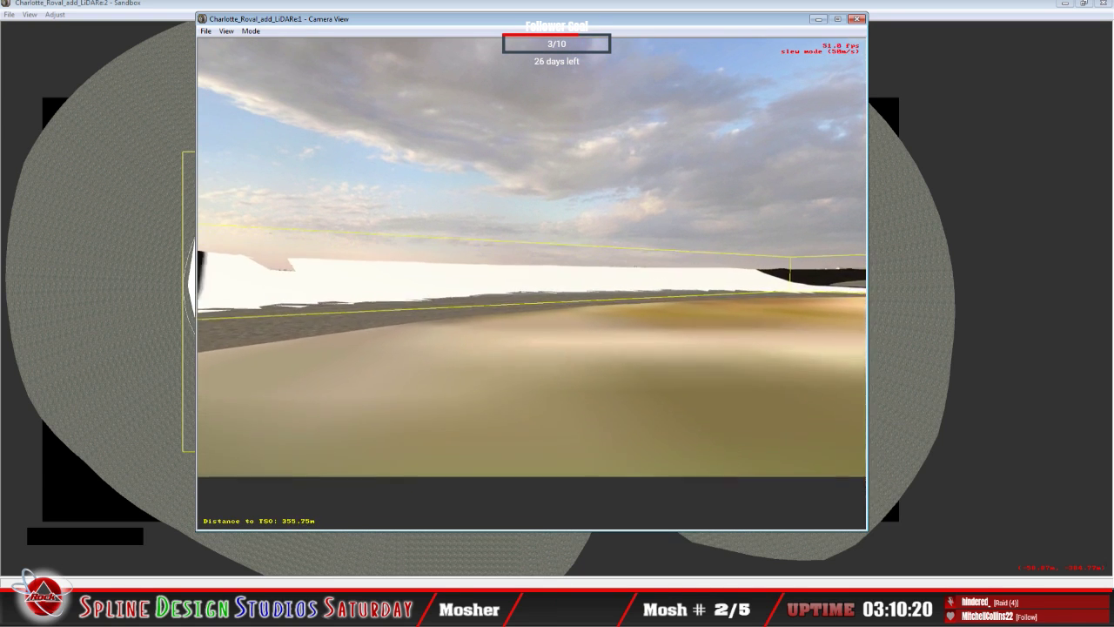
key(Up)
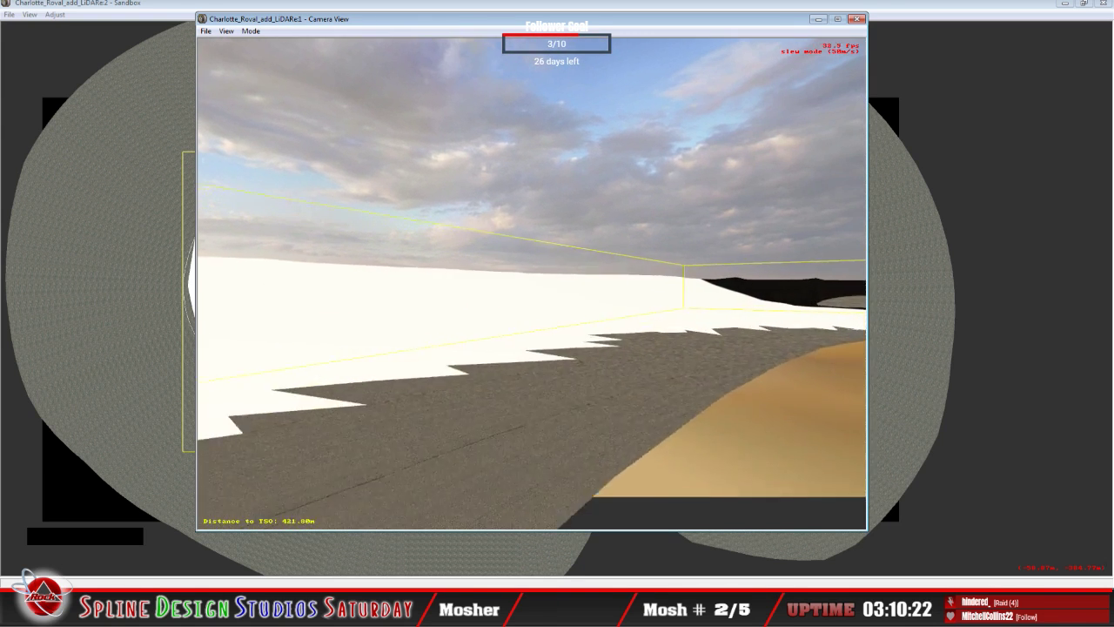
mouse_move(531, 282)
right_down()
mouse_move(583, 284)
mouse_move(539, 287)
right_up()
drag(540, 287, 533, 289)
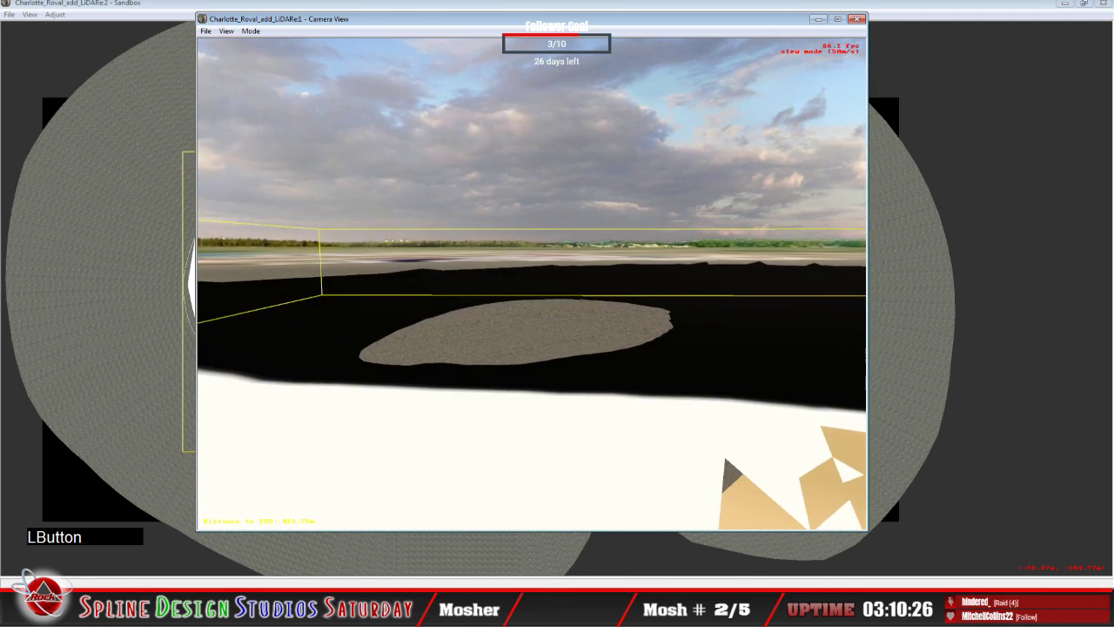
right_drag(533, 289, 533, 313)
drag(532, 313, 532, 320)
right_drag(533, 320, 533, 296)
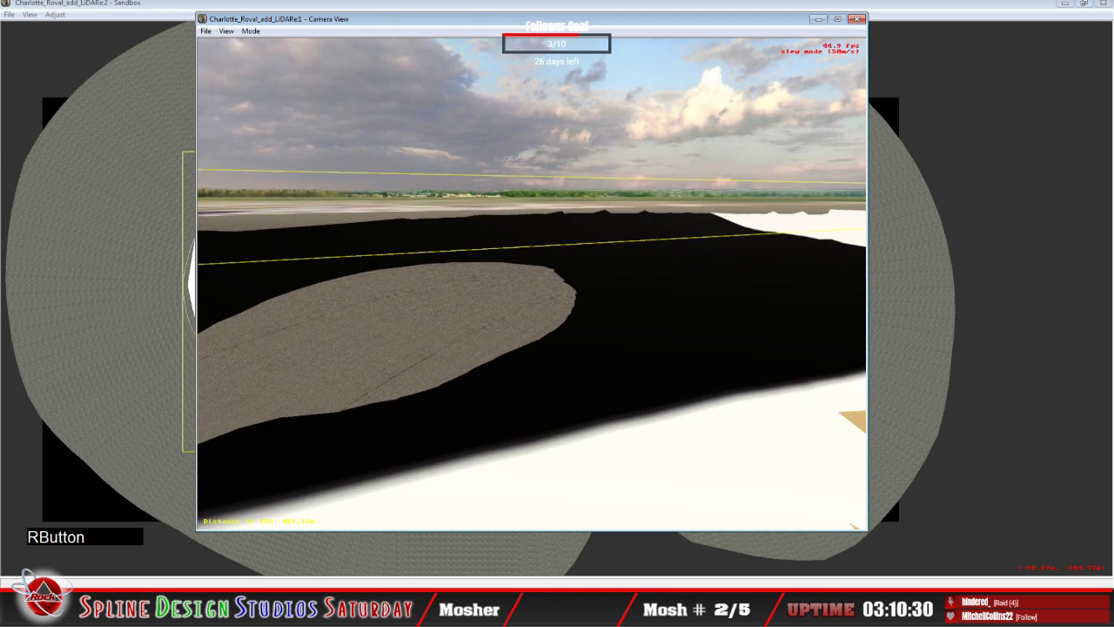
drag(532, 296, 533, 303)
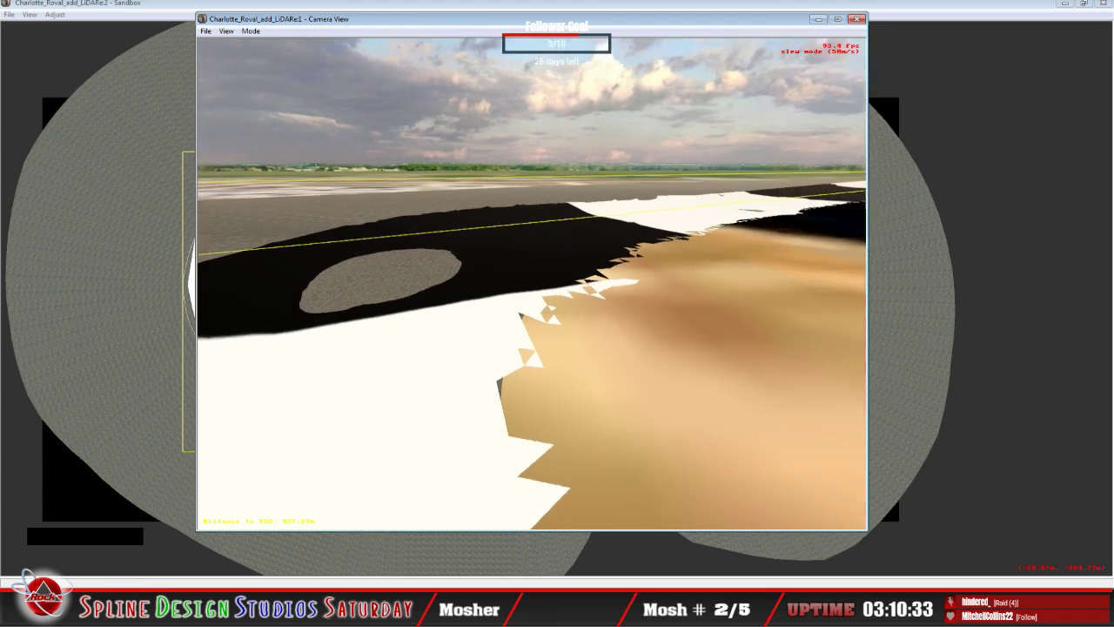
key(space)
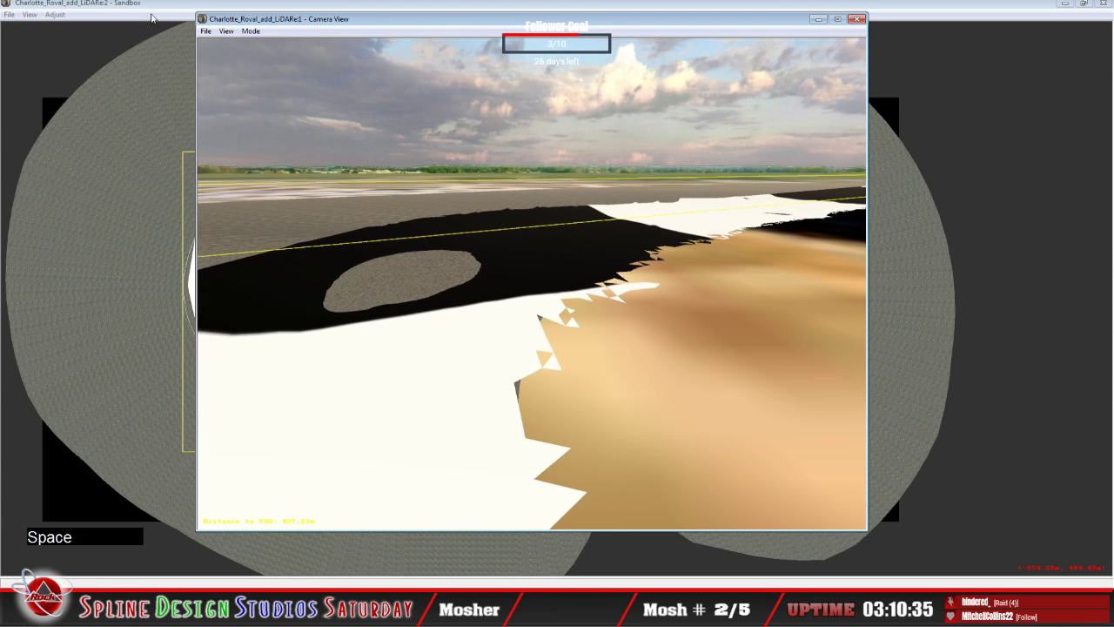
Return to the overhead track window, change it to the Geometry Editing View and put the section properties panel away.
click(183, 12)
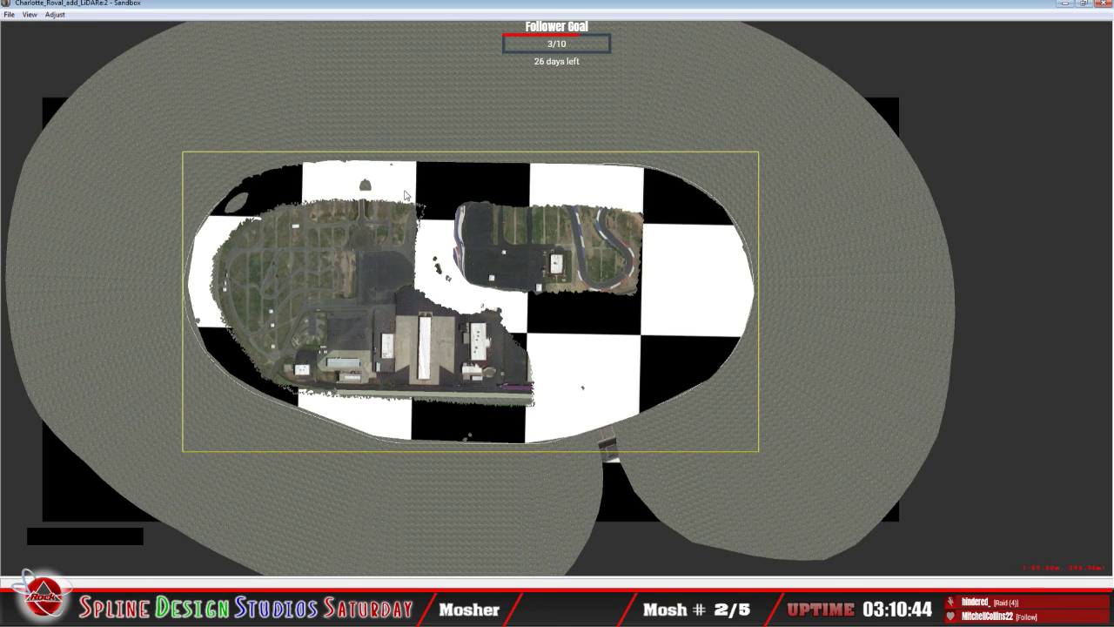
click(214, 348)
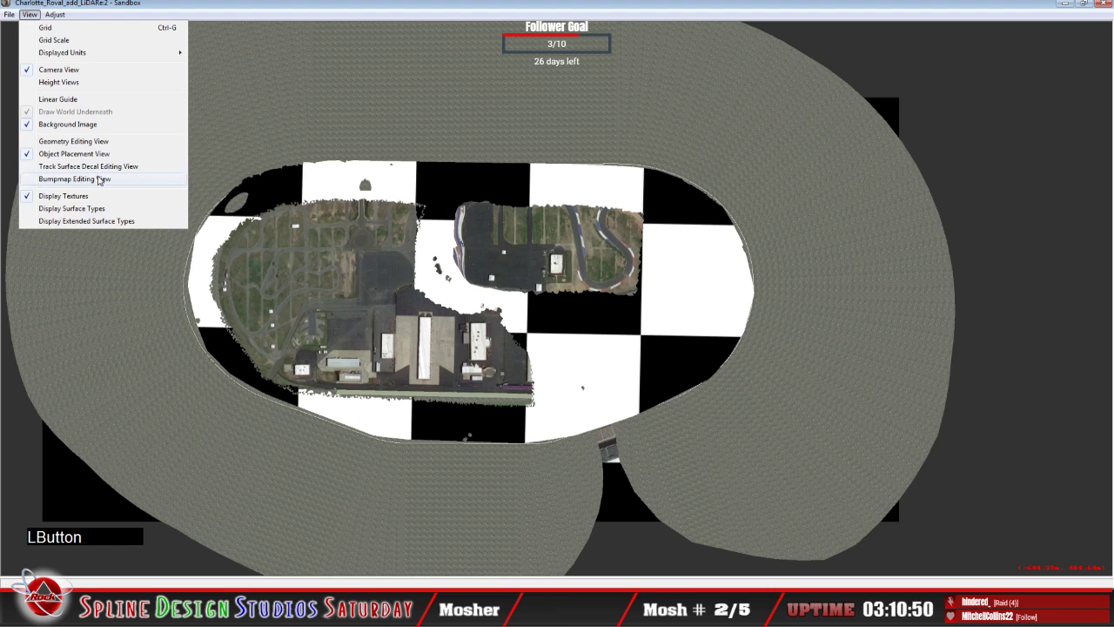
click(74, 141)
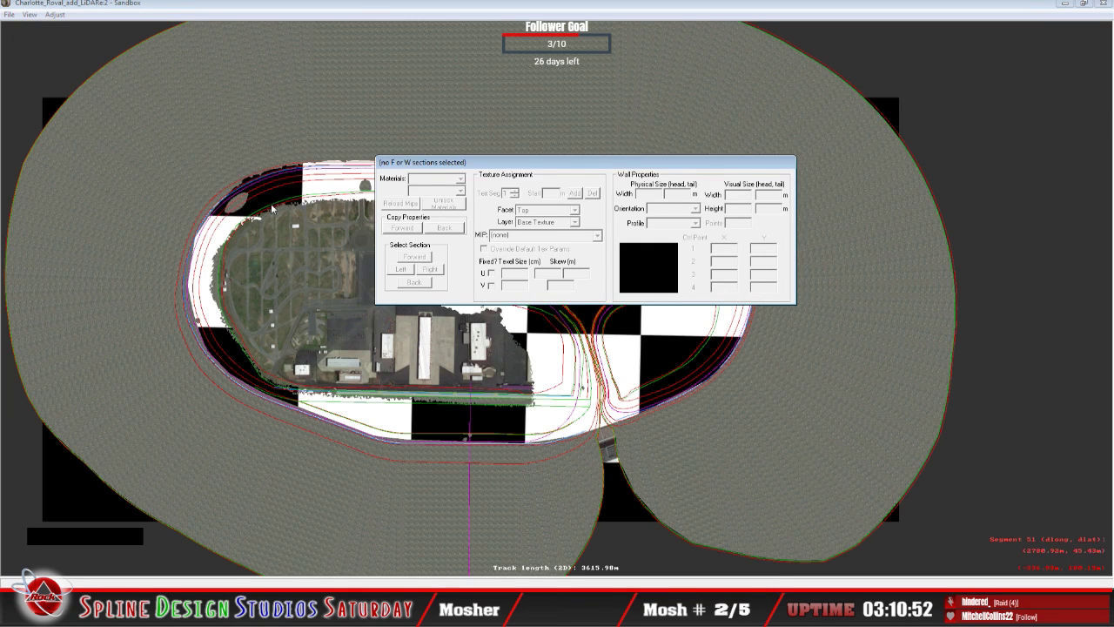
click(363, 11)
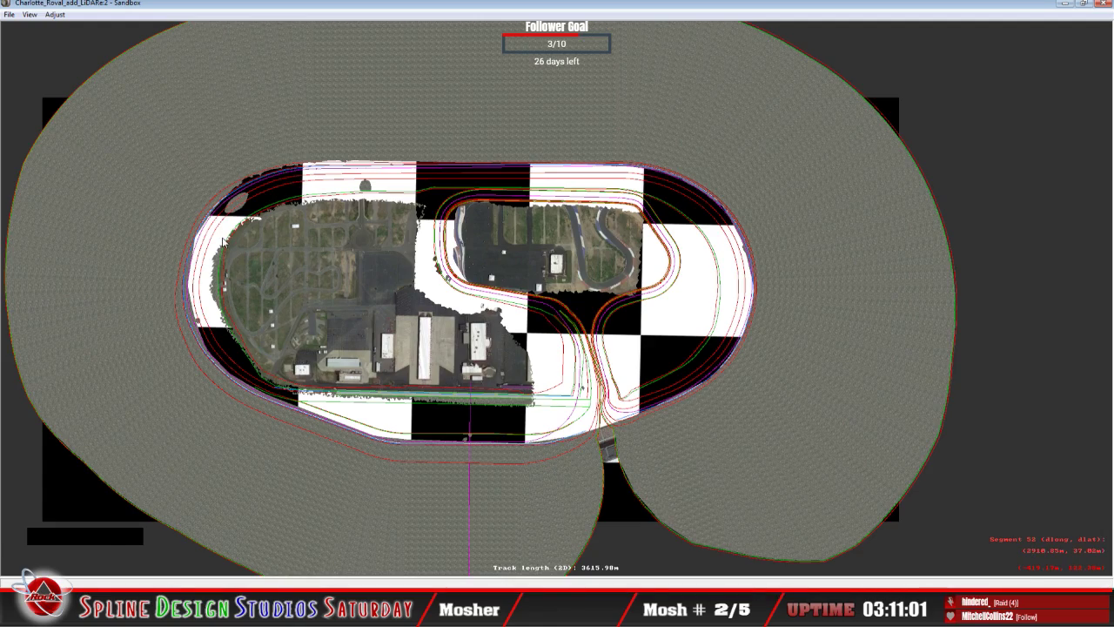
Select the track segment beside the oval hole in the turn's LiDAR mesh and open its Height Views.
key(z)
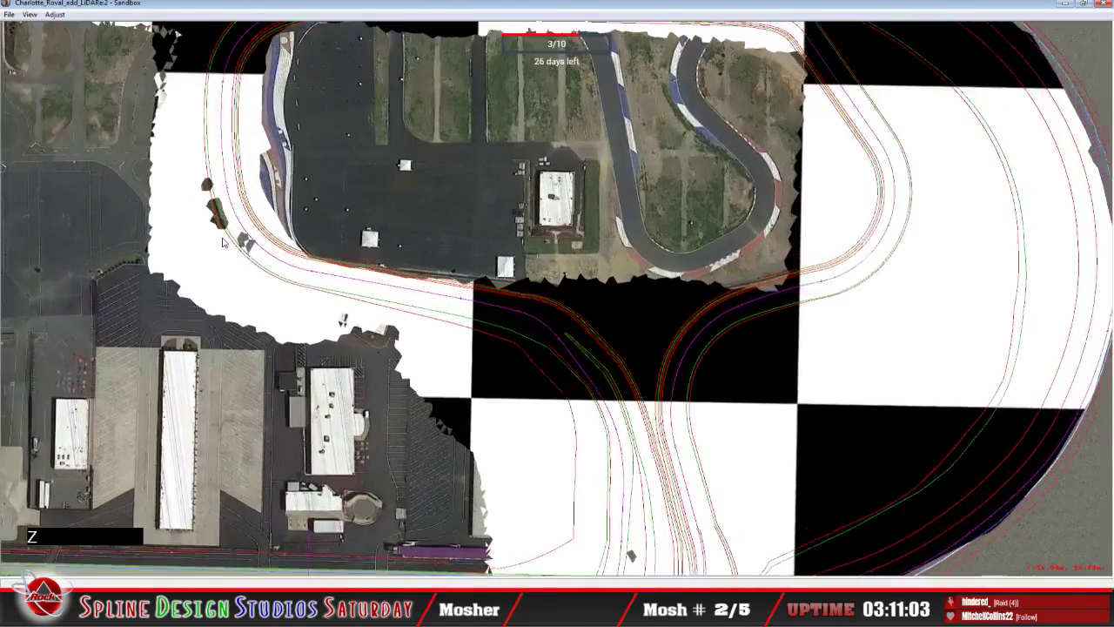
key(c)
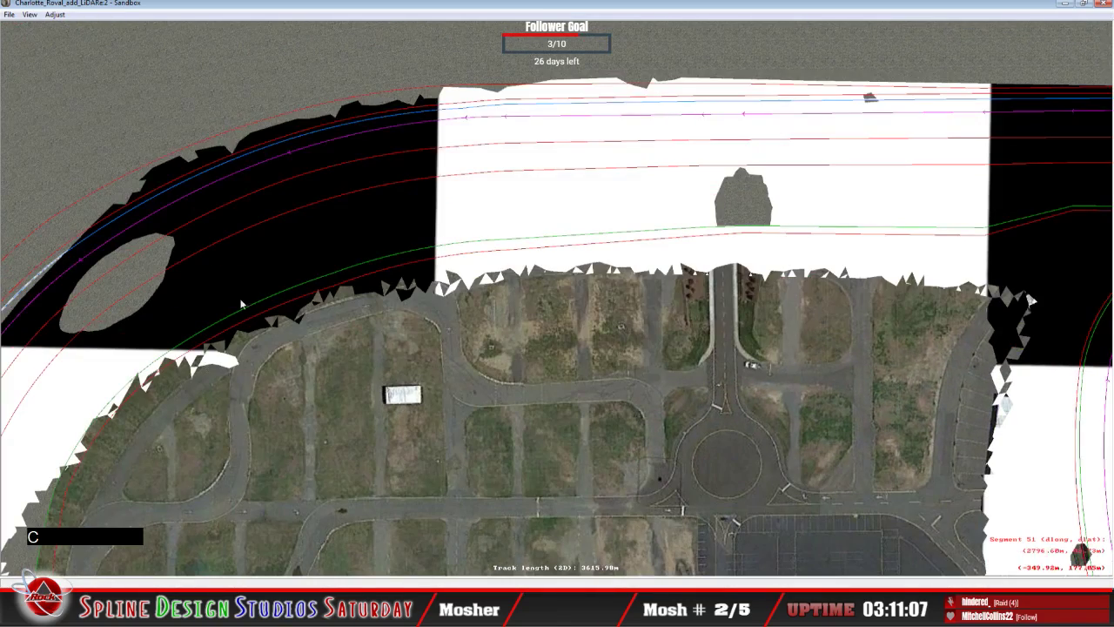
key(c)
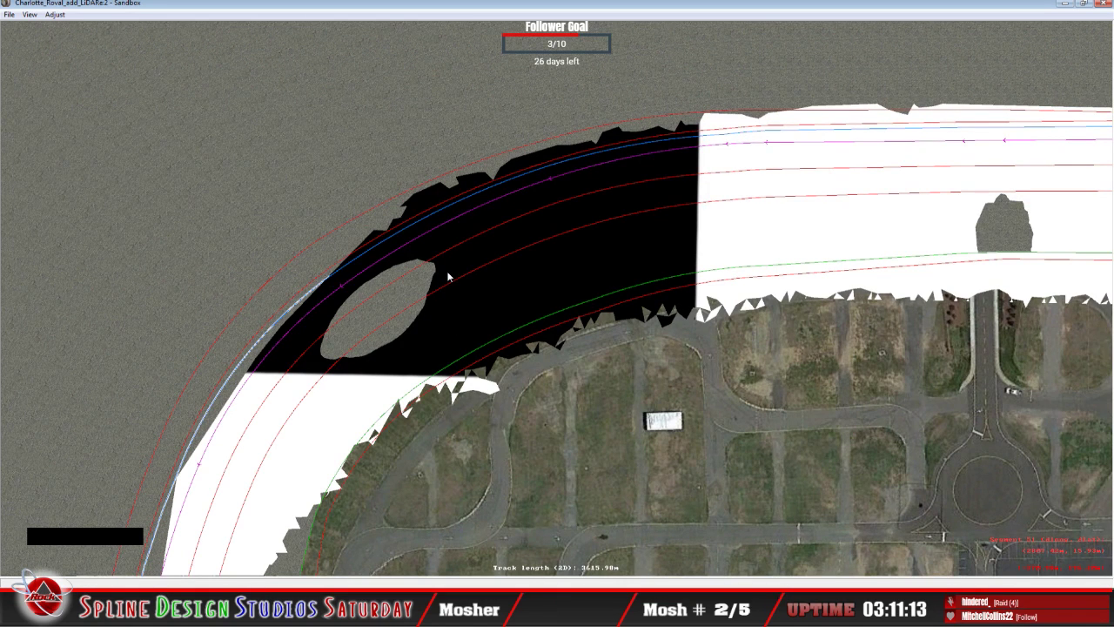
click(405, 282)
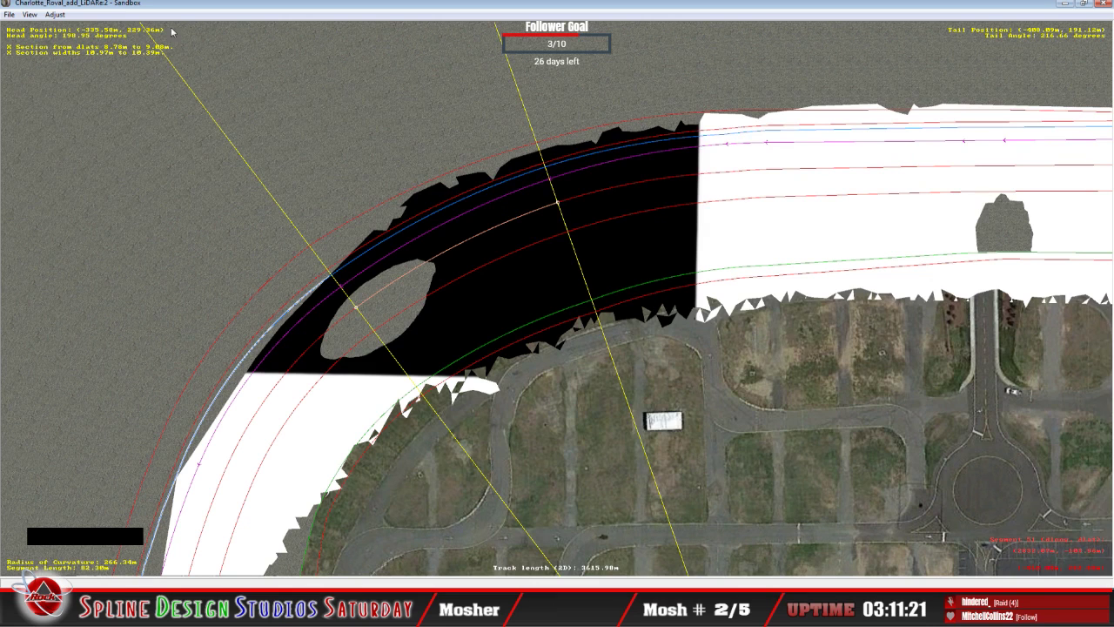
click(29, 14)
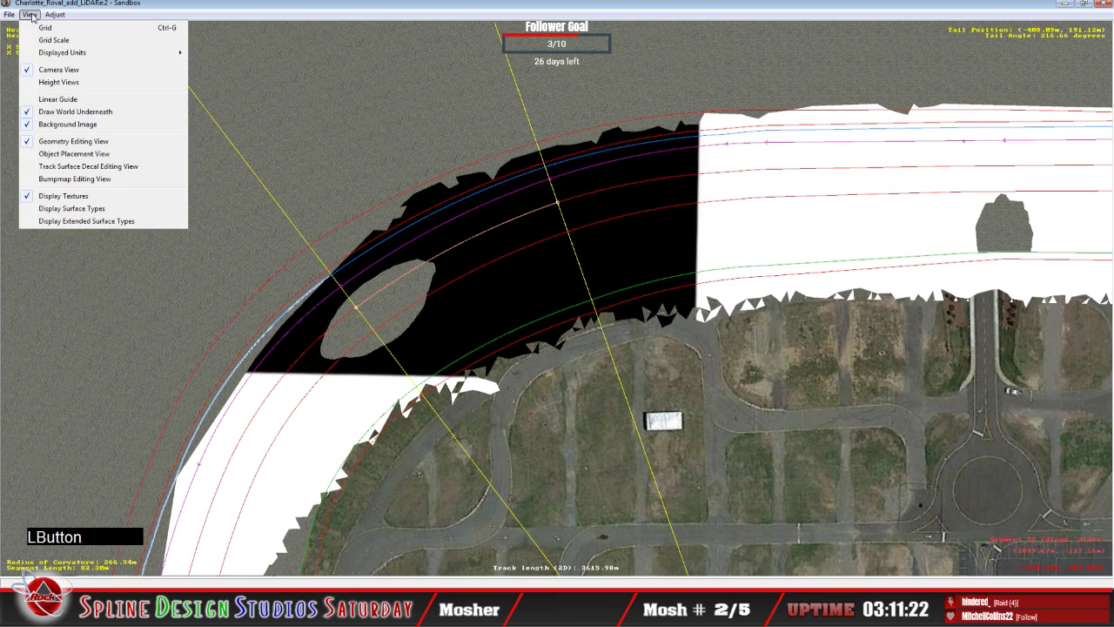
click(70, 83)
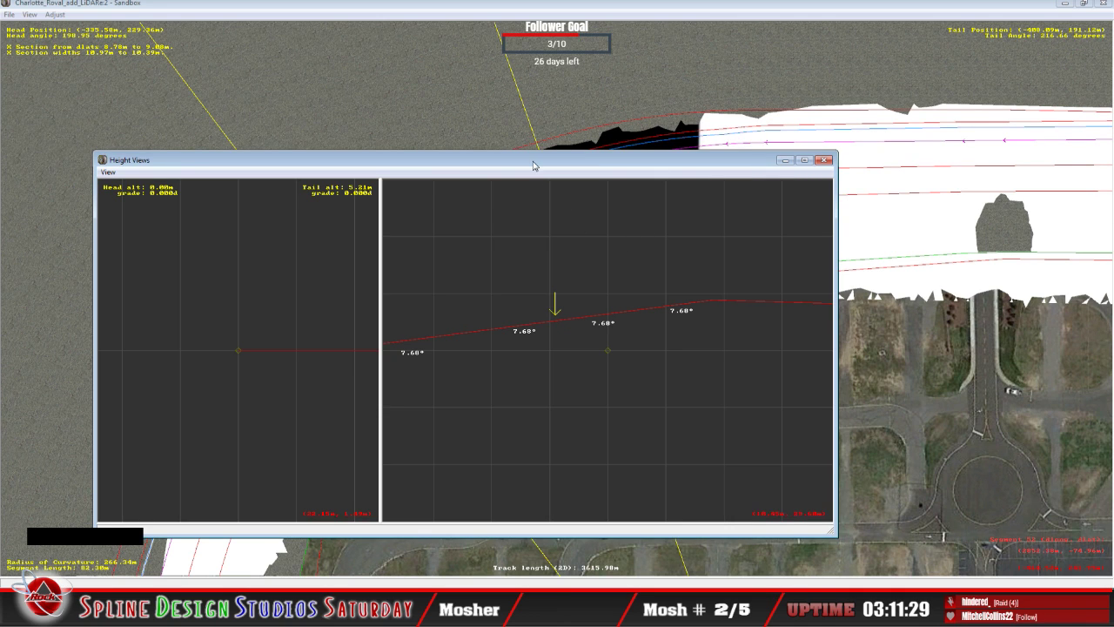
Examine the selected segment's banking profile in the Height Views and move that window aside.
click(619, 333)
click(545, 251)
right_click(561, 385)
key(x)
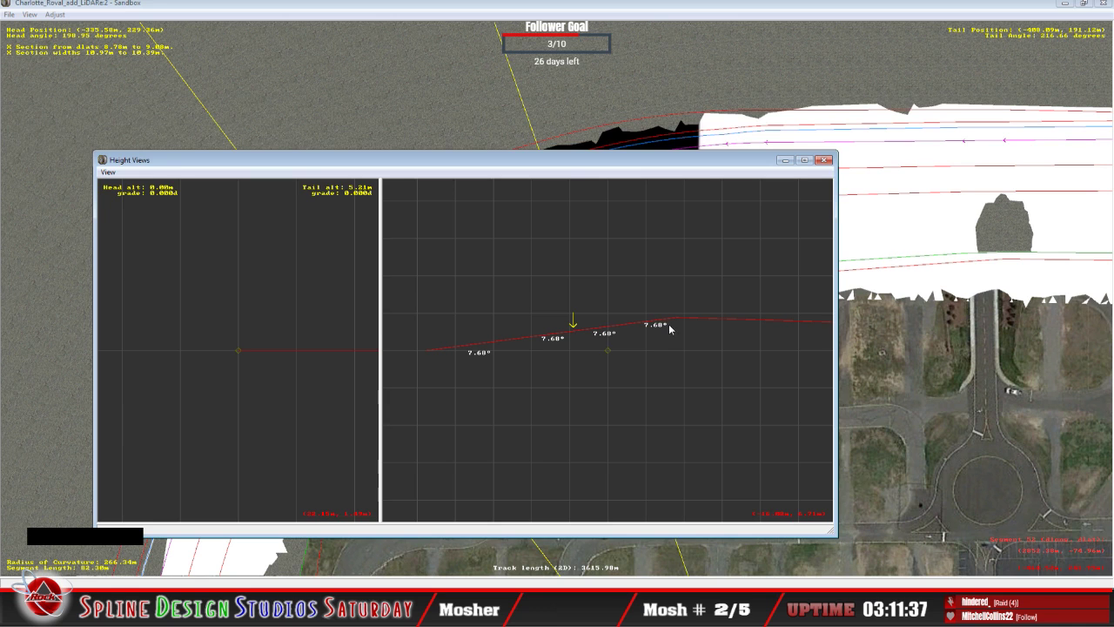
click(592, 196)
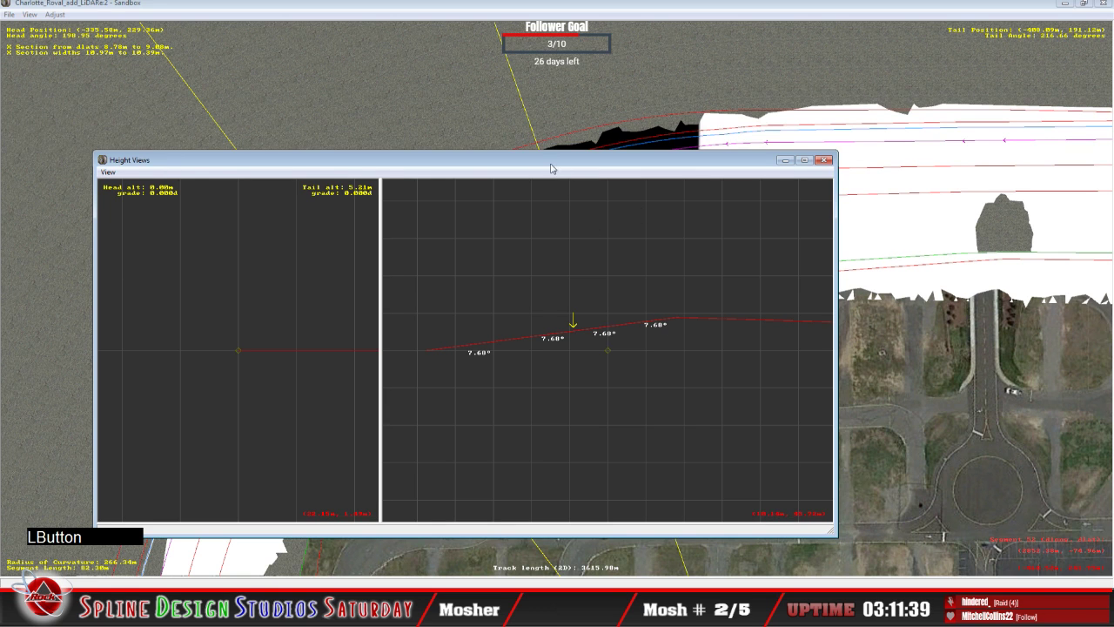
drag(550, 168, 652, 182)
right_click(686, 448)
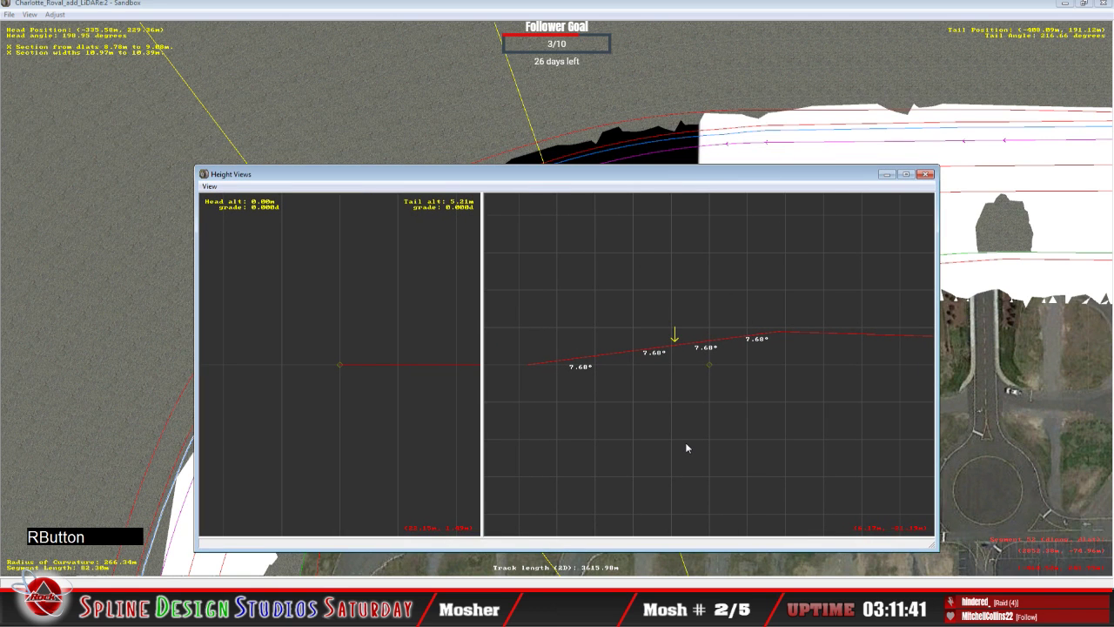
Step through the banking profiles of the next two turn segments, survey the whole oval overhead and bring the Height Views back.
key(Up)
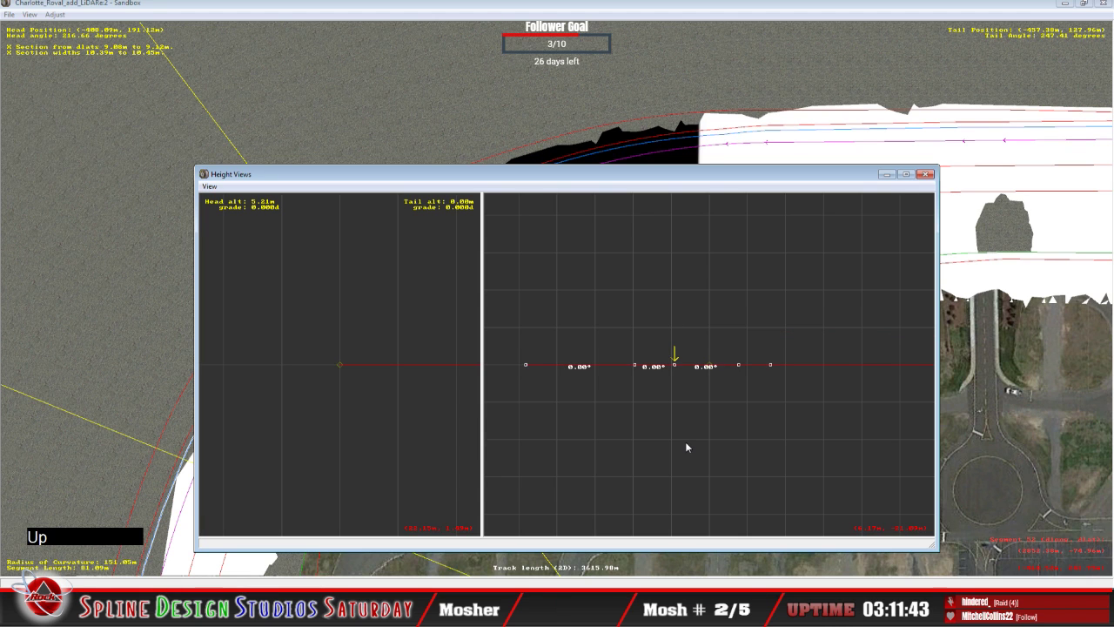
key(Up)
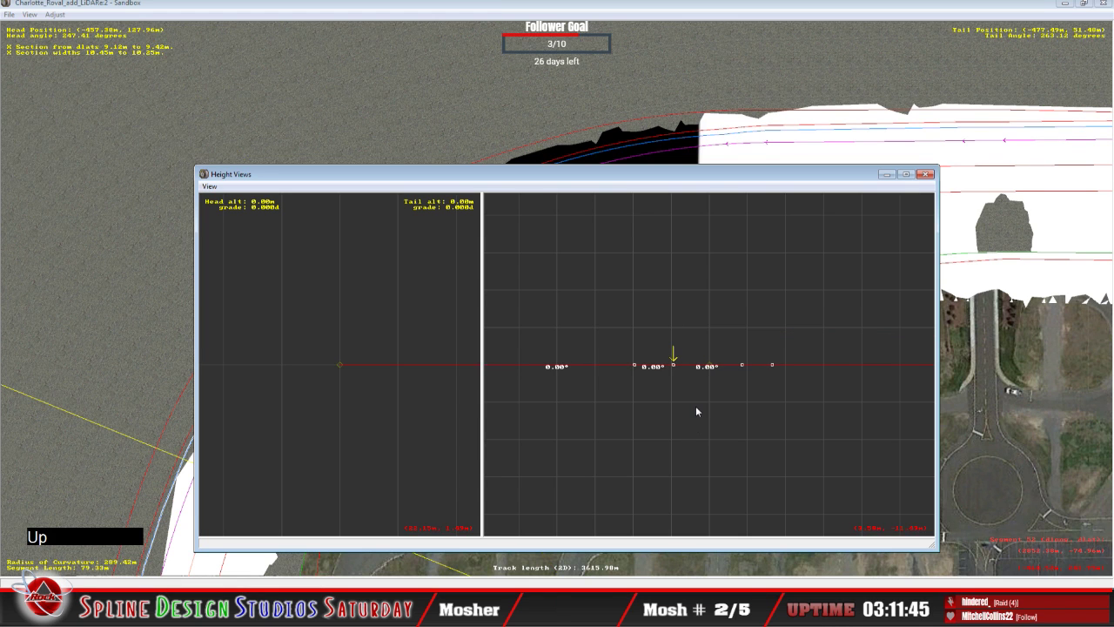
click(497, 9)
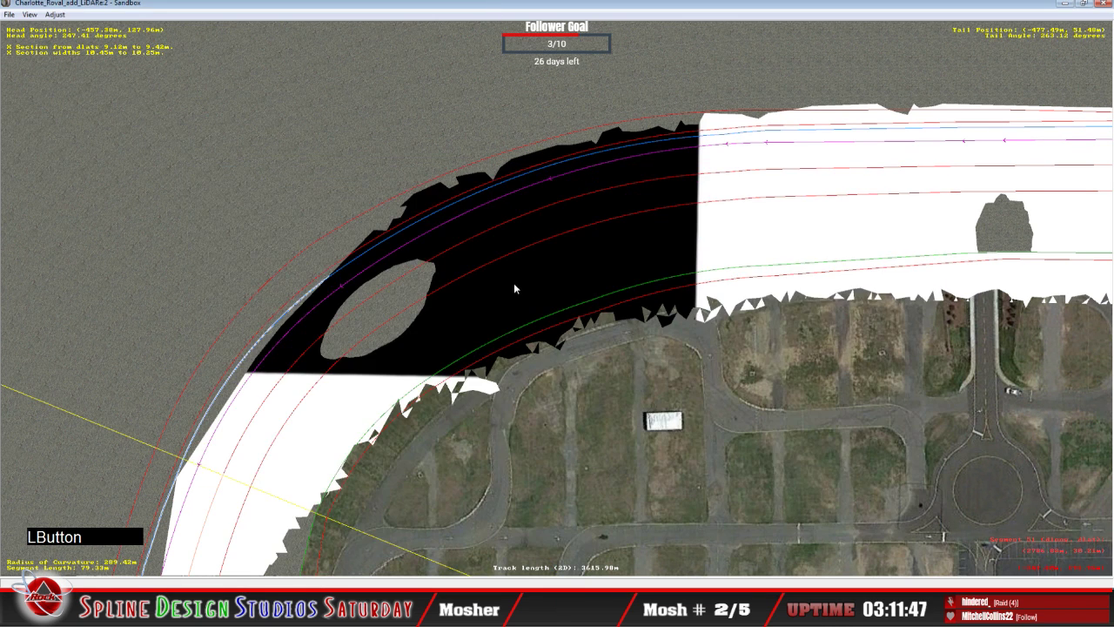
scroll(514, 288, down, 10)
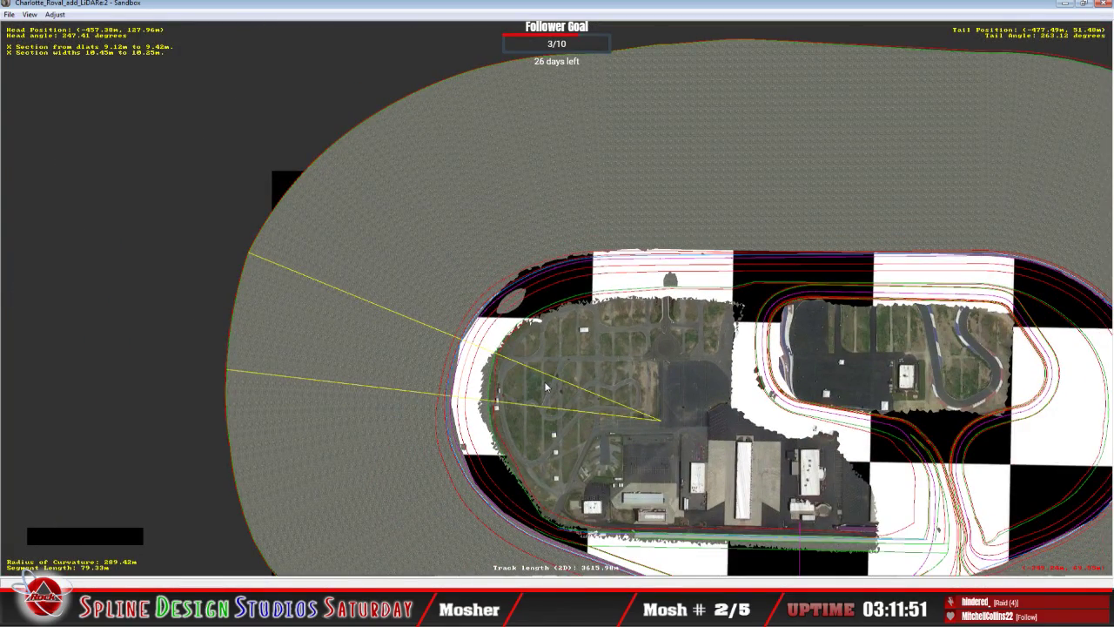
middle_click(759, 477)
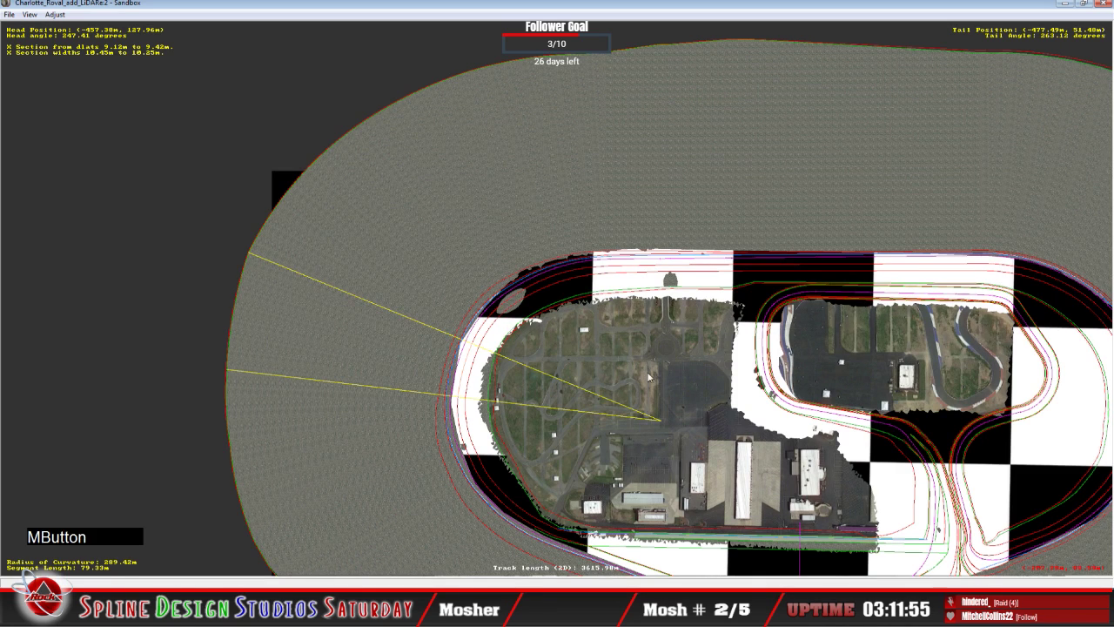
middle_drag(679, 423, 533, 210)
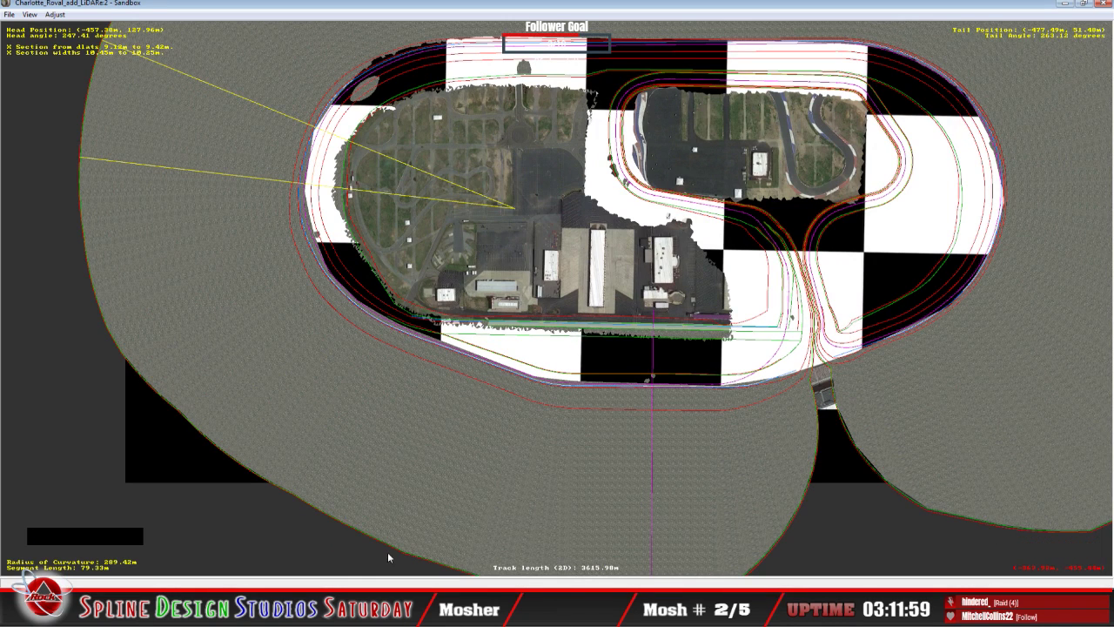
click(417, 581)
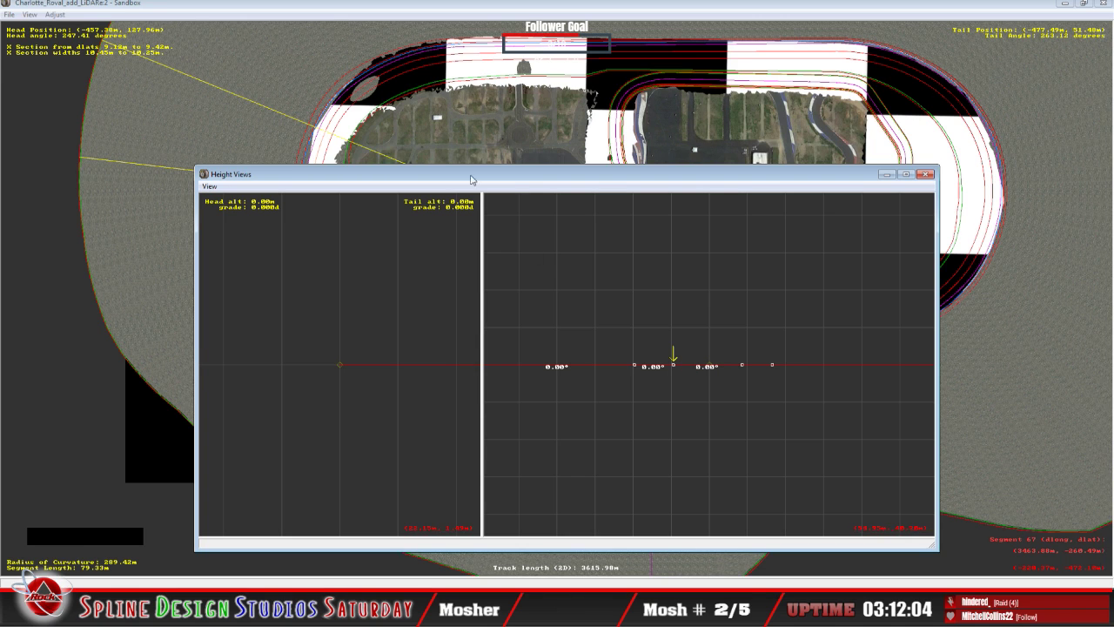
Compare the banking profiles of the neighbouring segments around the turn in the Height Views.
key(Up)
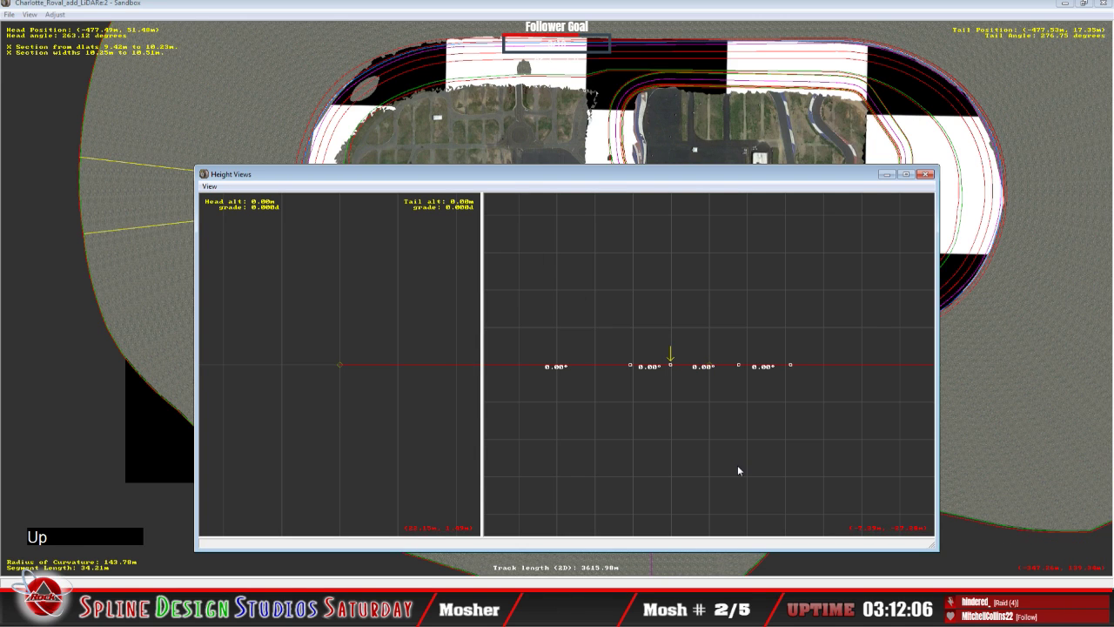
key(Down)
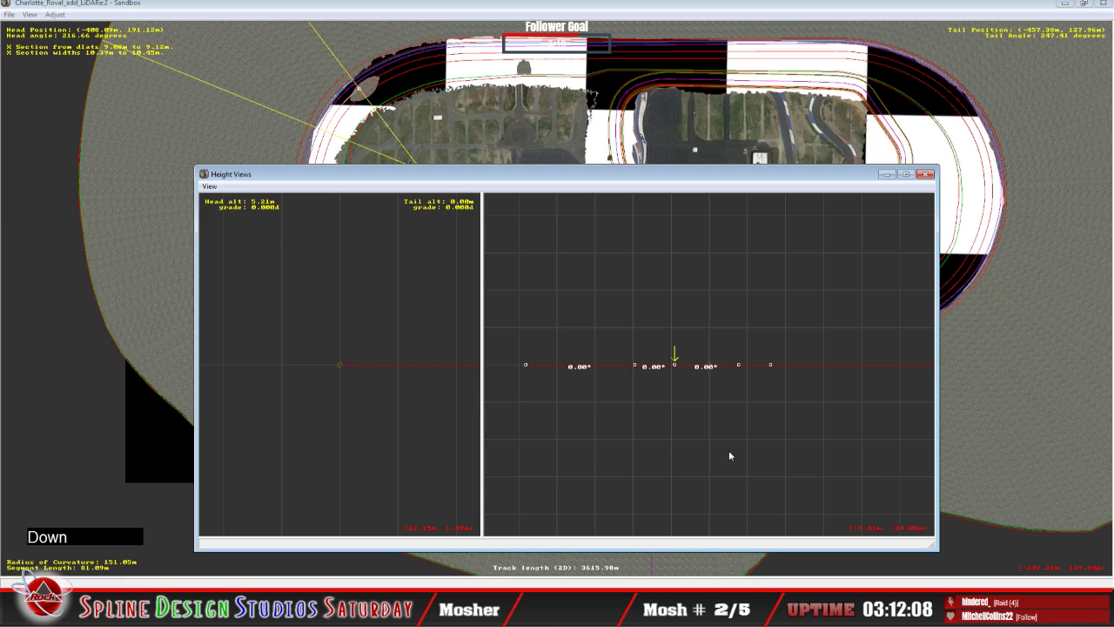
key(Down)
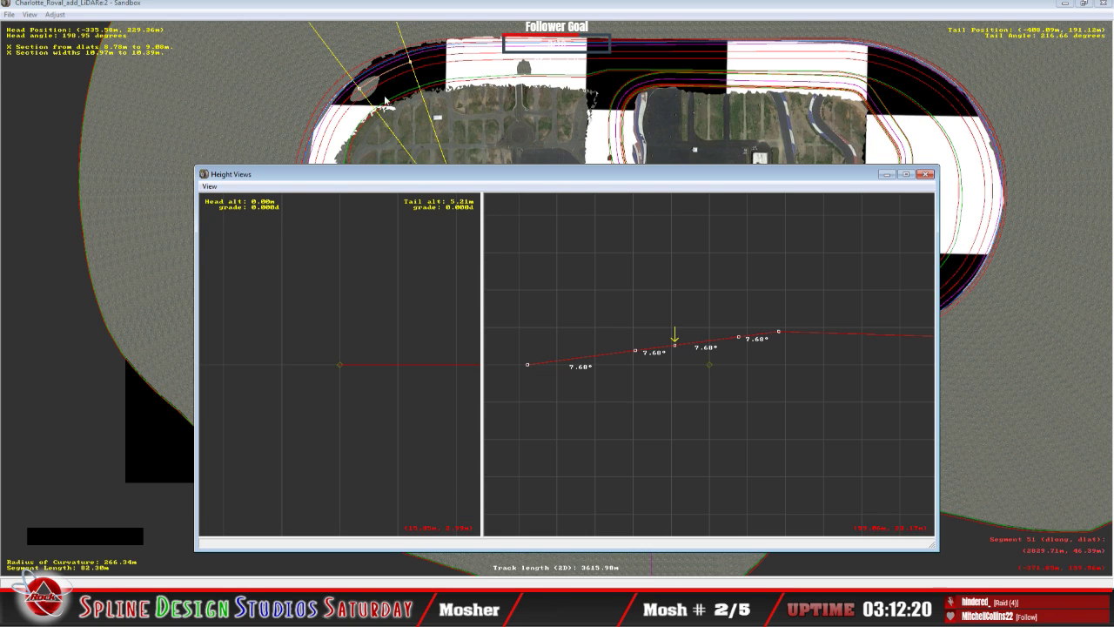
key(Down)
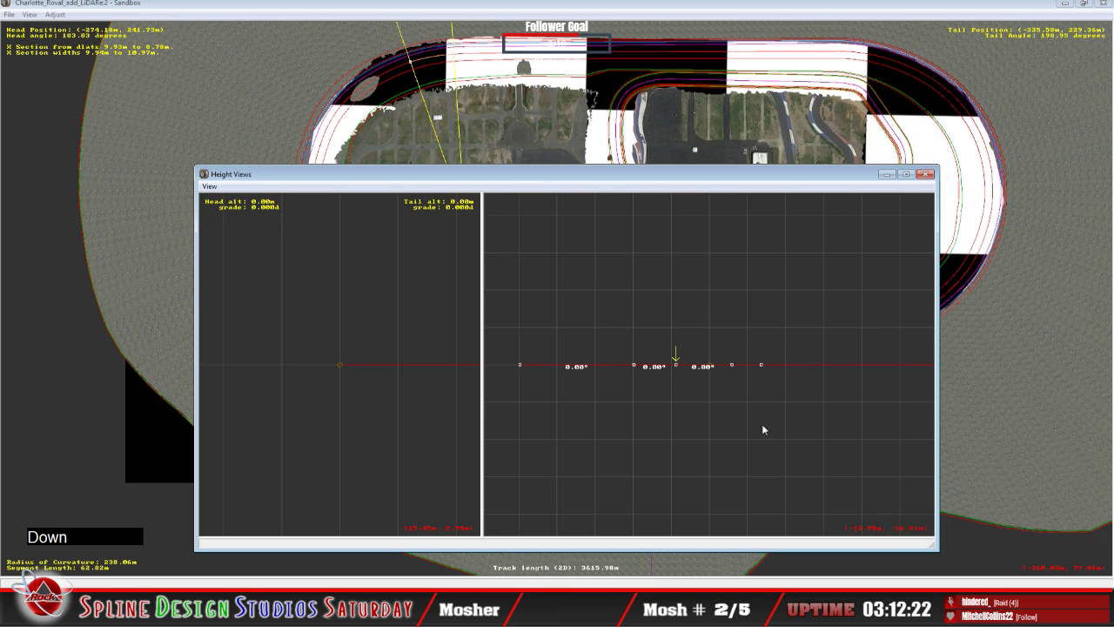
key(Up)
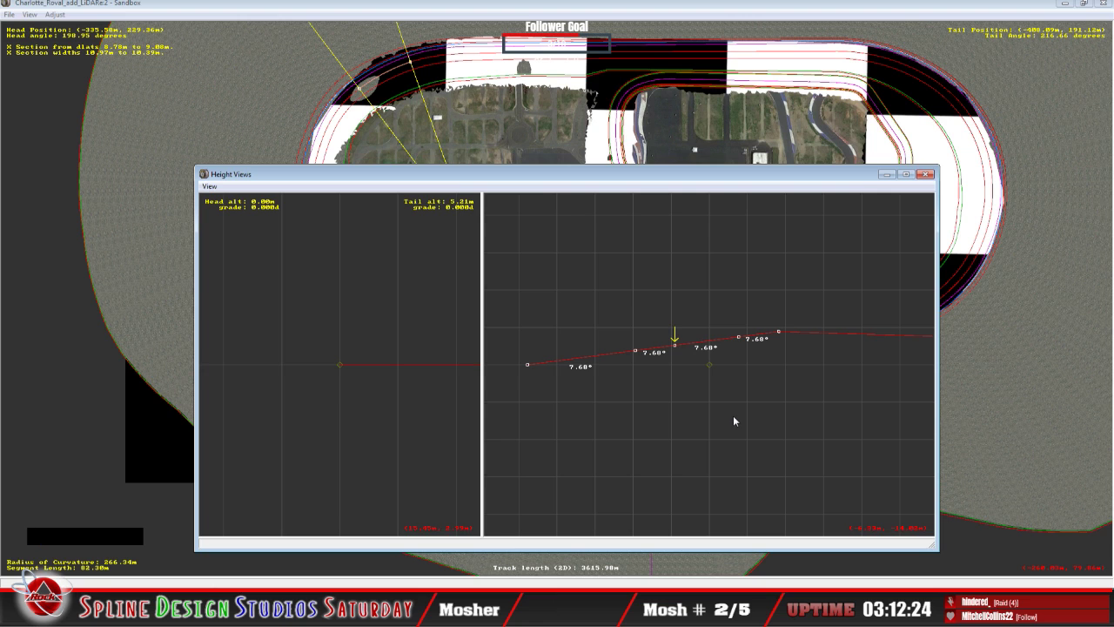
key(Down)
key(Up)
key(Up)
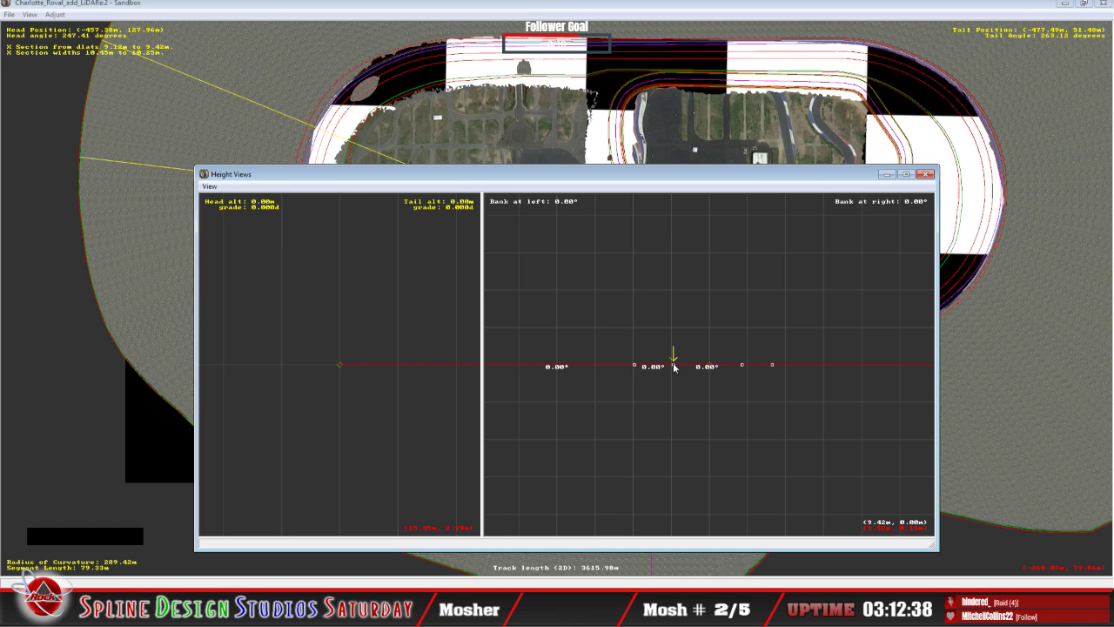
Try raising the selected turn segment's middle profile point to about 11 m, then lower it to about 0.15 m.
drag(673, 366, 671, 346)
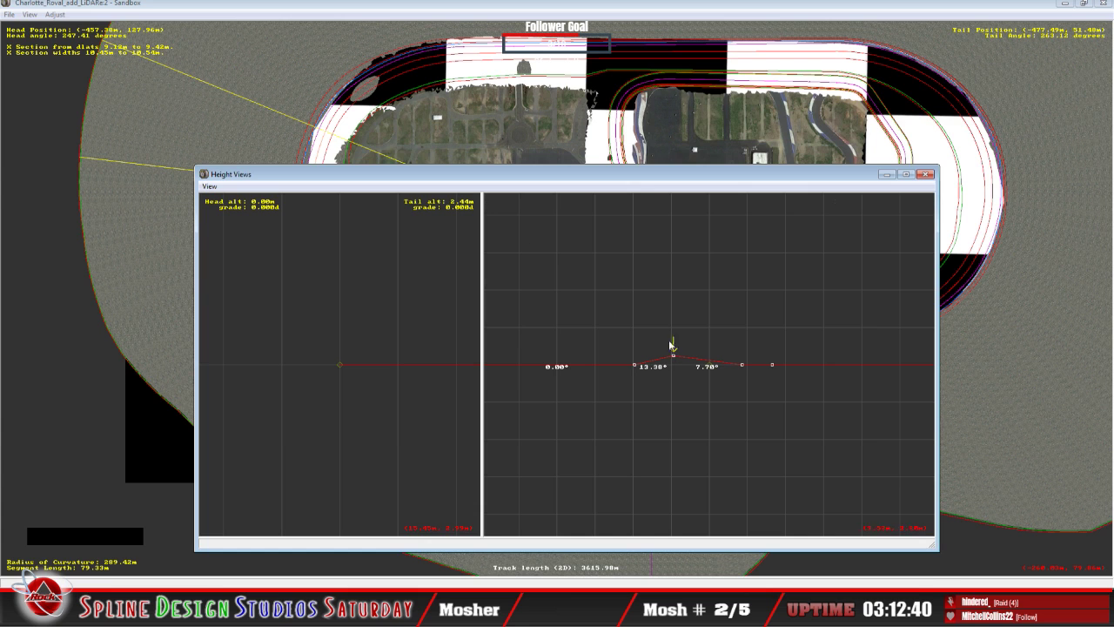
drag(513, 182, 507, 239)
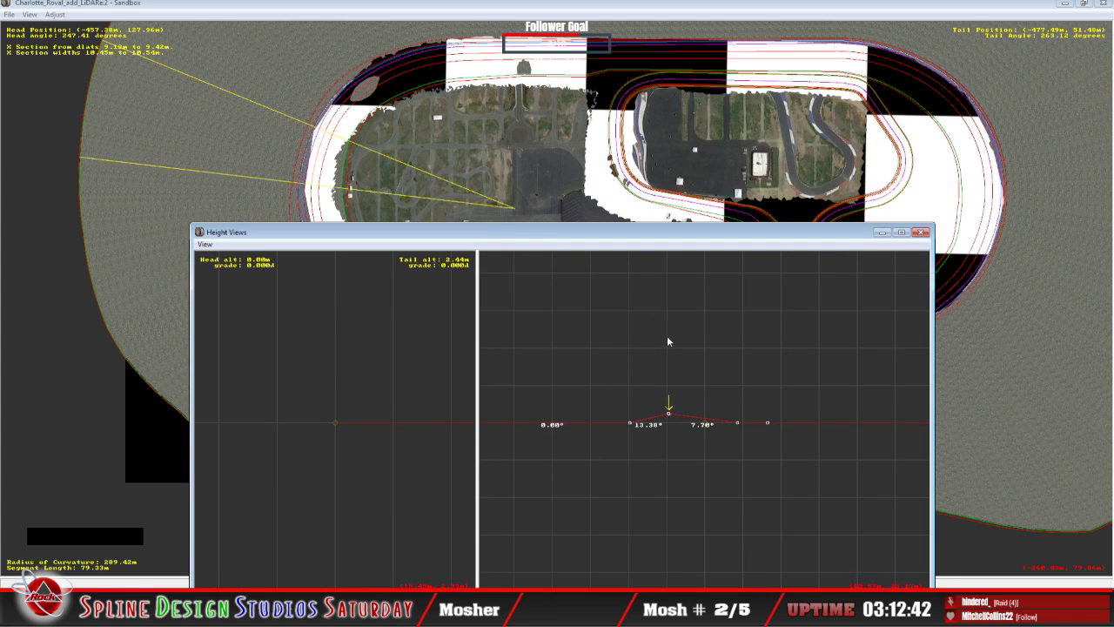
drag(669, 413, 668, 381)
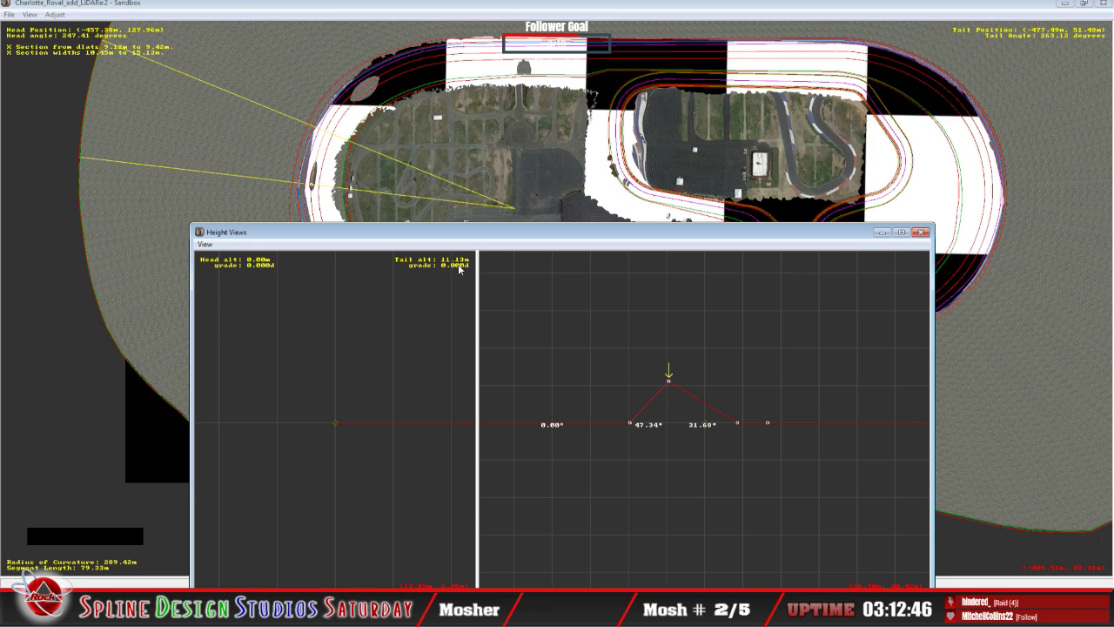
drag(670, 383, 681, 424)
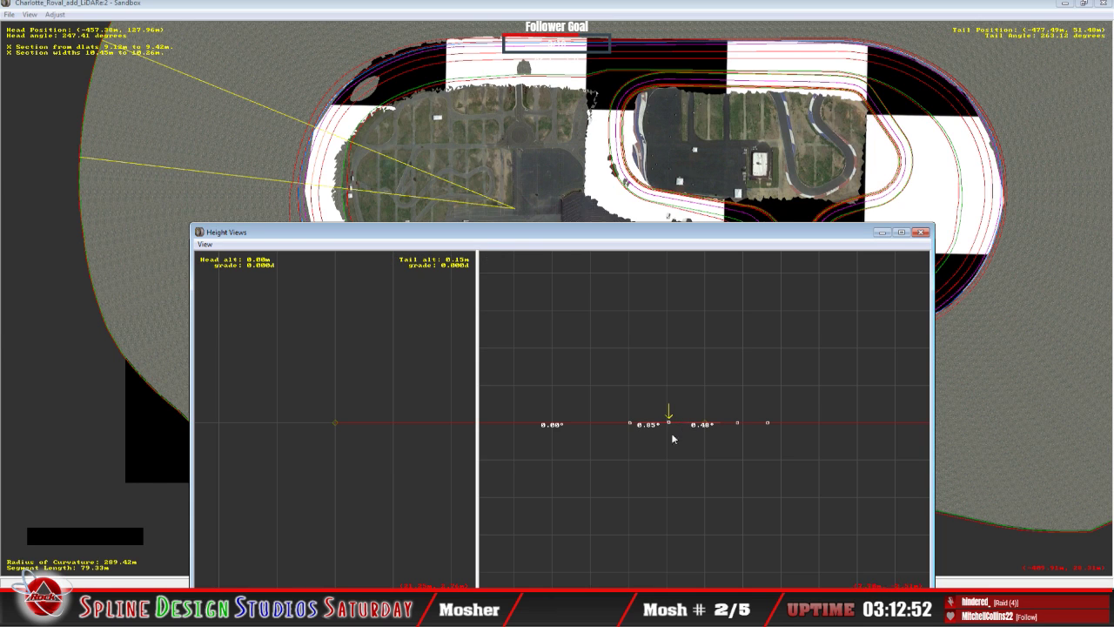
Level the adjacent profile point at 0 m, try raising the middle point to about 13 m and return it to 0 m.
right_click(741, 424)
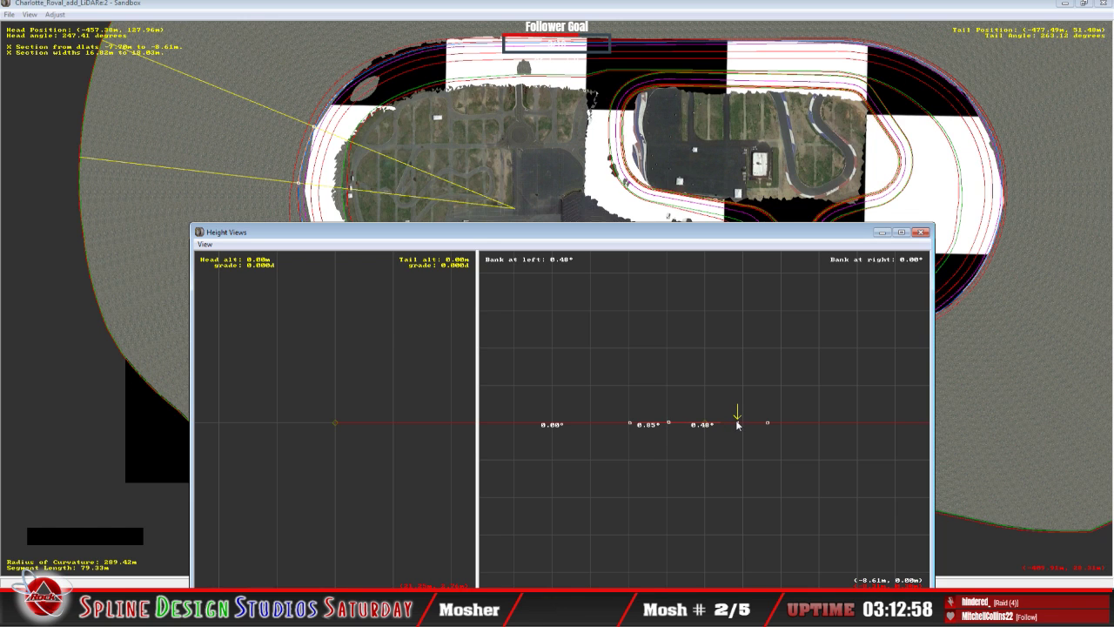
mouse_move(741, 425)
mouse_down()
mouse_move(733, 370)
mouse_move(741, 424)
mouse_up()
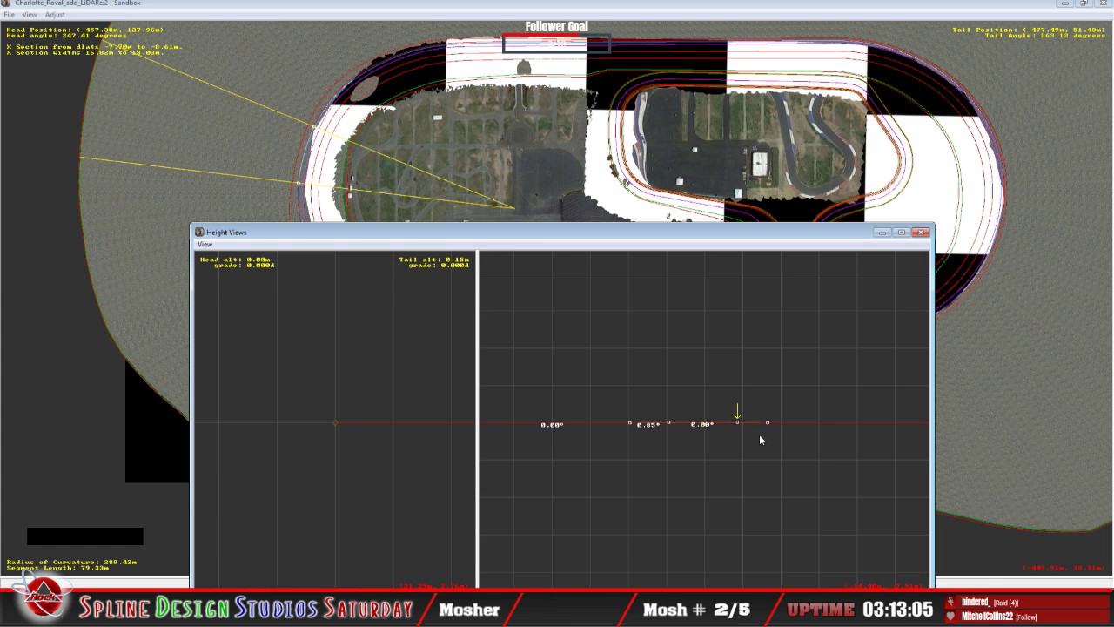
key(Left)
mouse_move(669, 425)
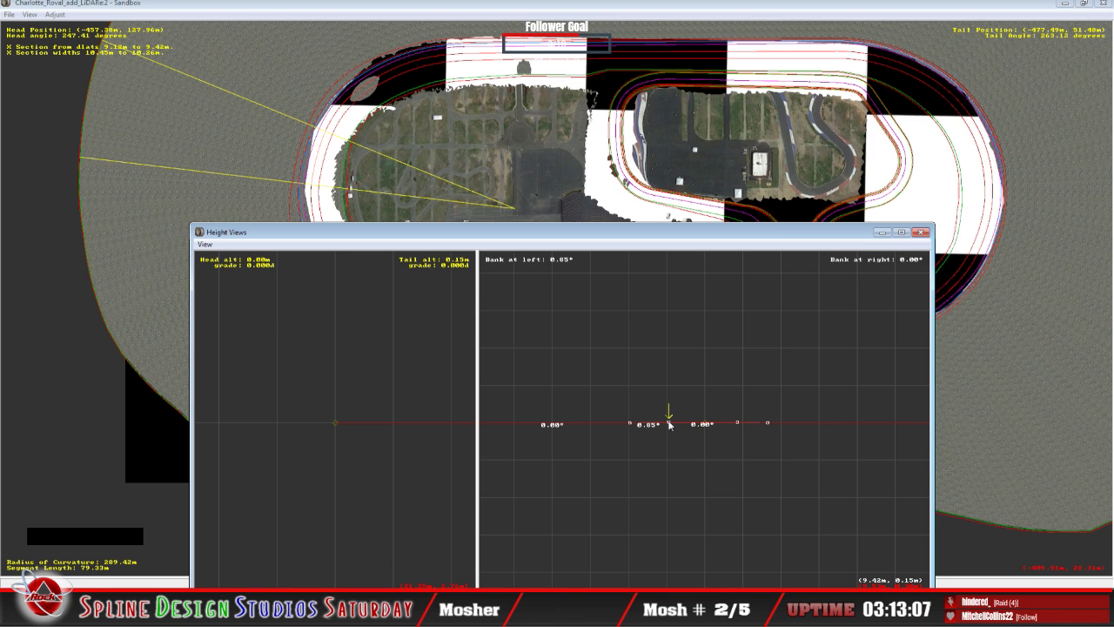
drag(669, 424, 668, 377)
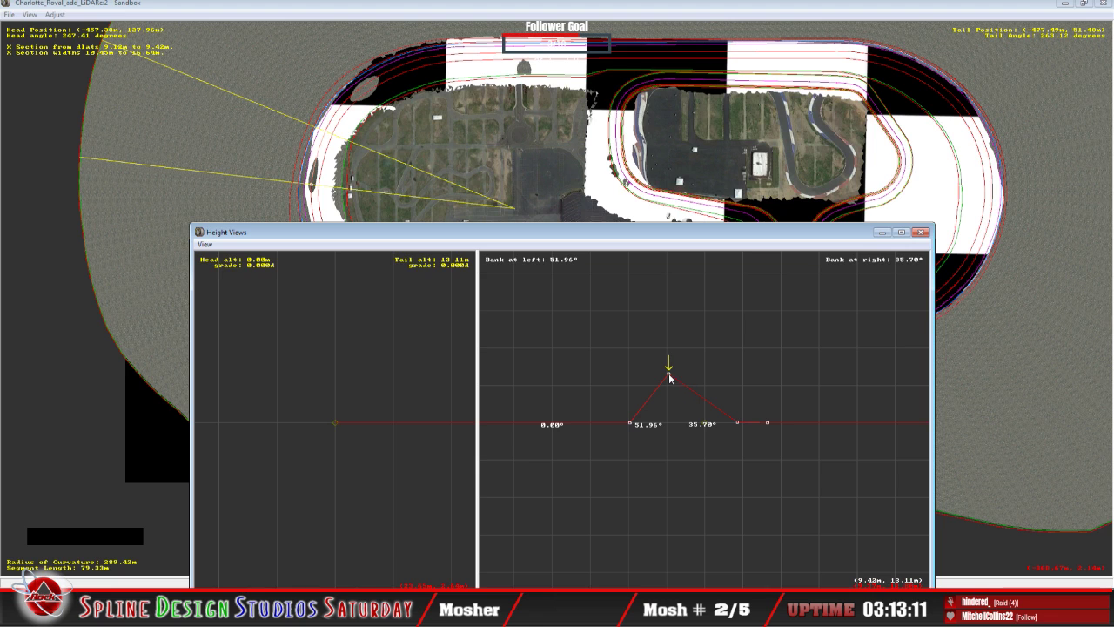
drag(670, 377, 670, 425)
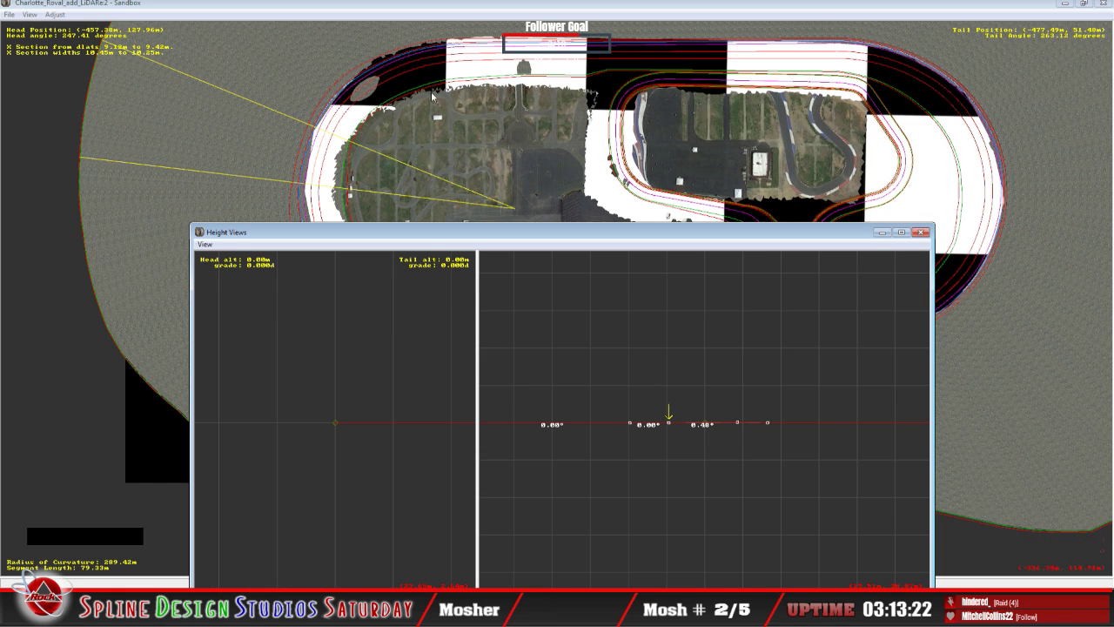
Look at the LiDAR cloud mesh in 3ds Max and return to the overhead track window in Sandbox.
click(323, 296)
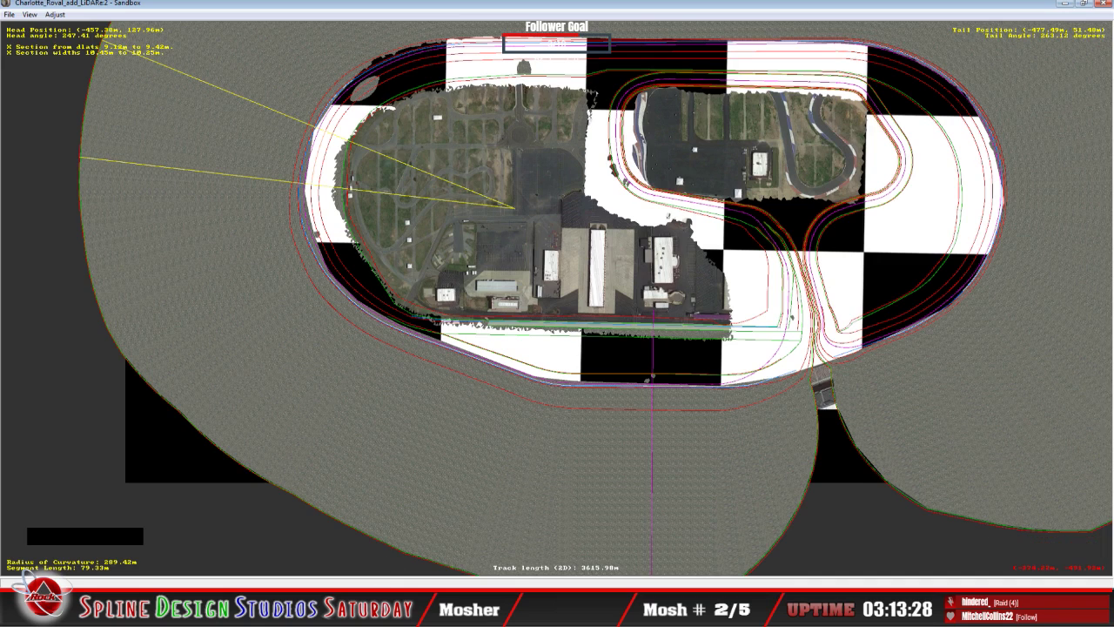
click(431, 609)
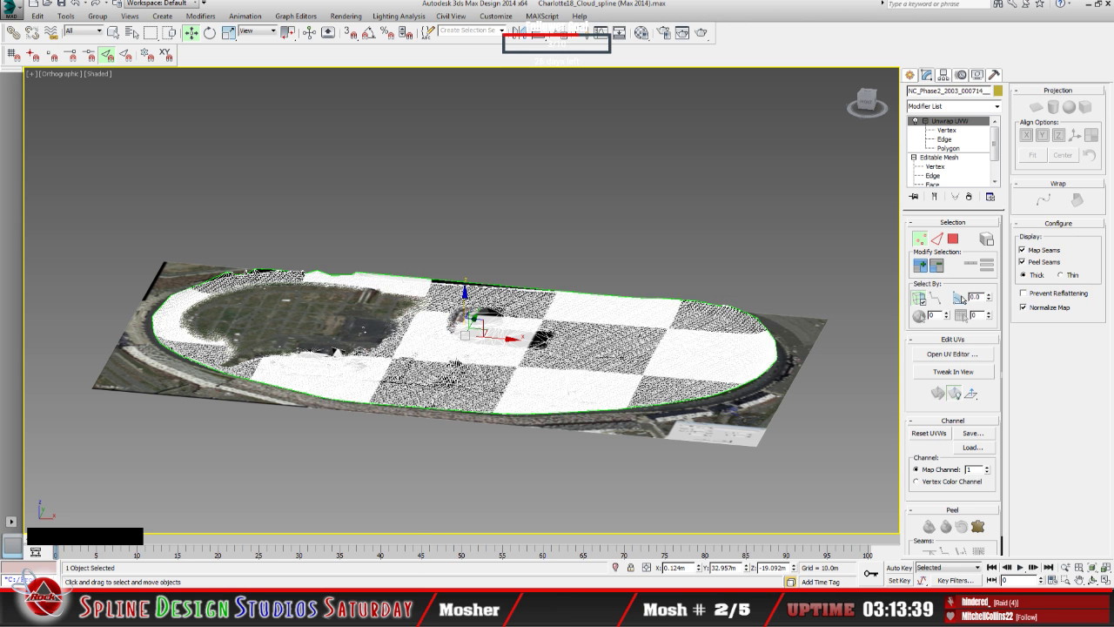
click(962, 299)
click(423, 548)
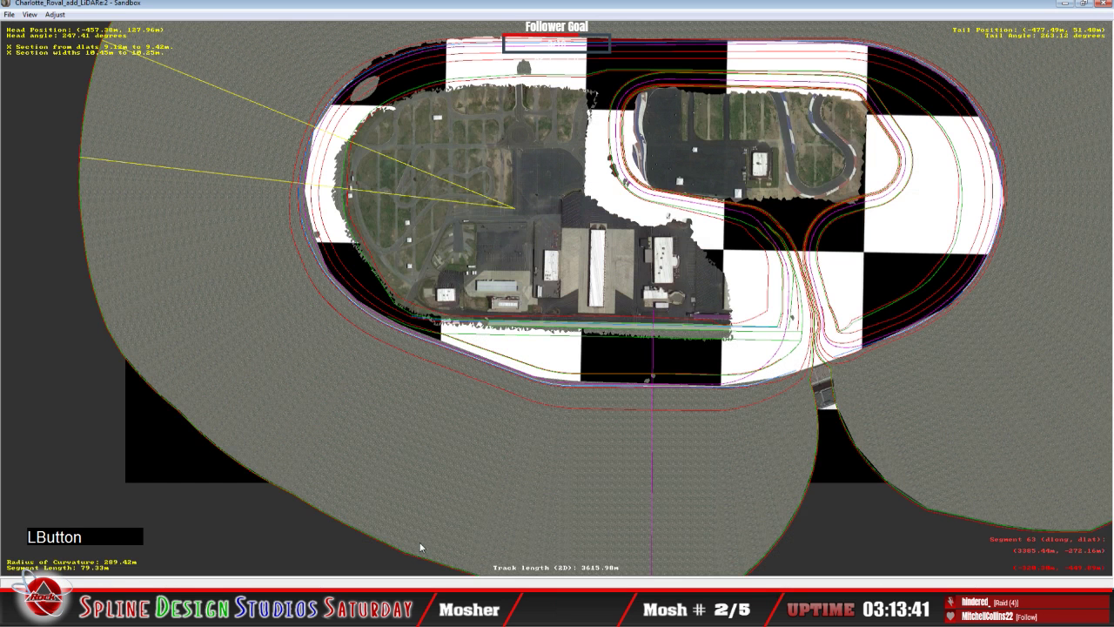
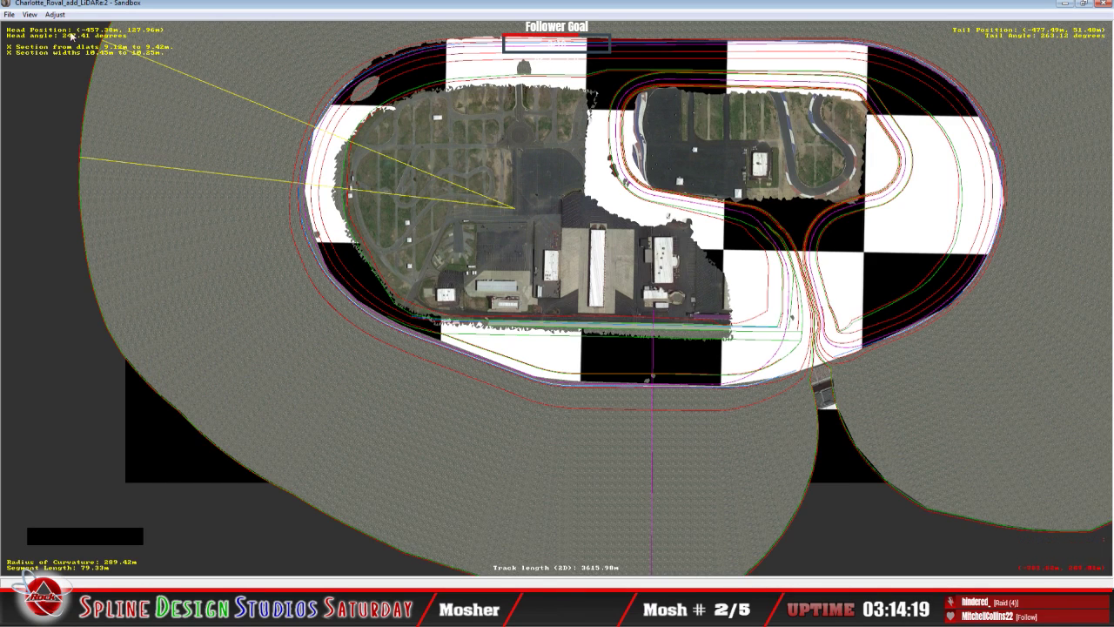
Change to the Object Placement View and delete the Charlotte_LiDAR.3do trackside object.
click(30, 14)
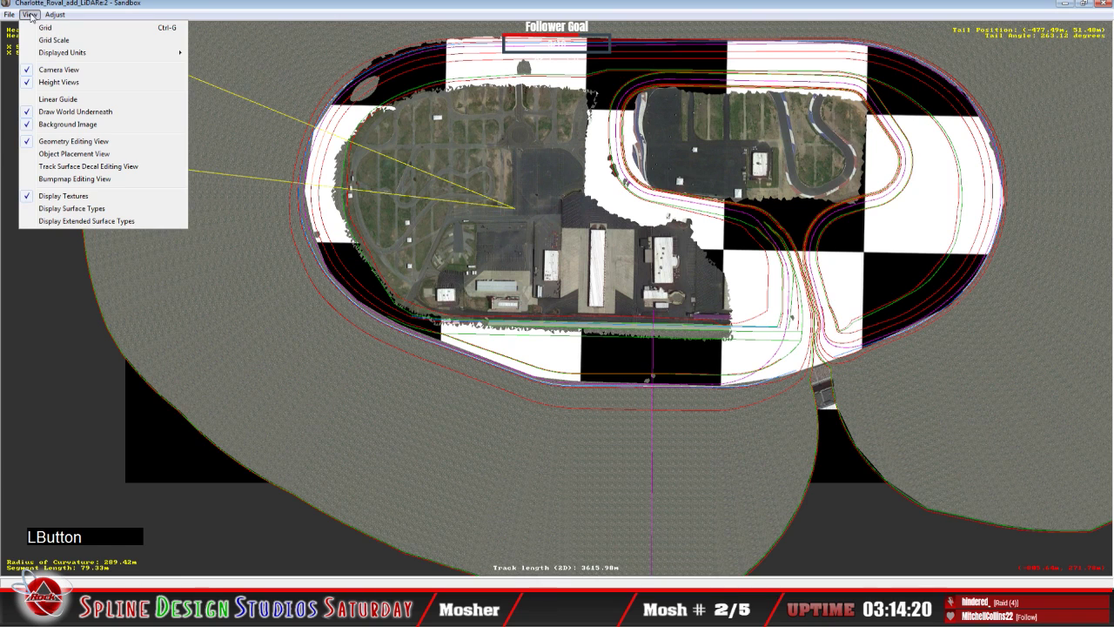
click(71, 154)
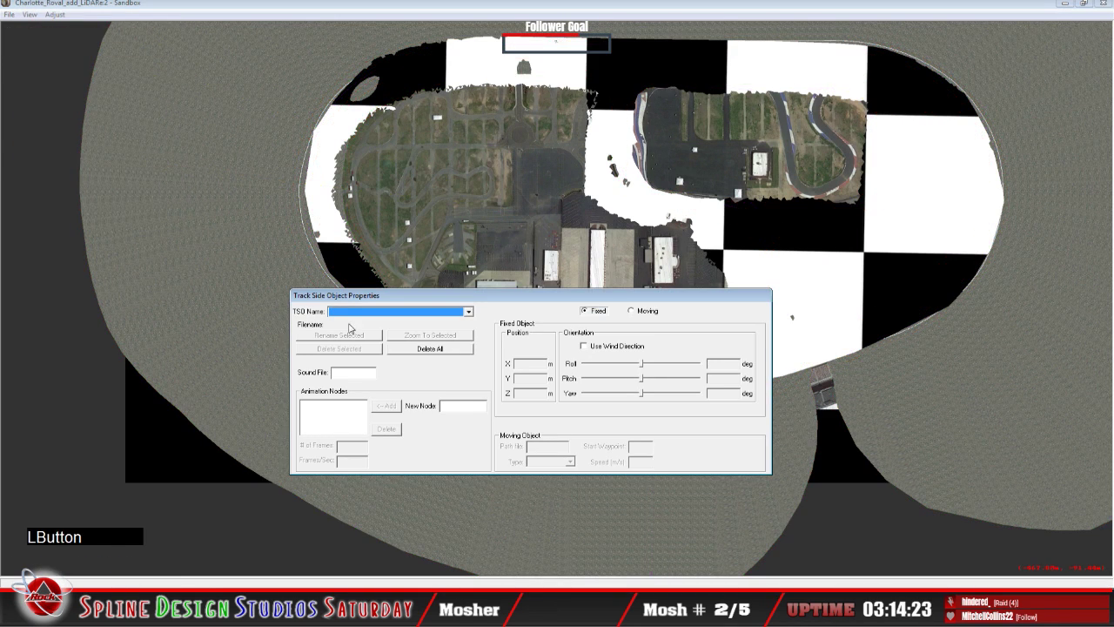
click(467, 314)
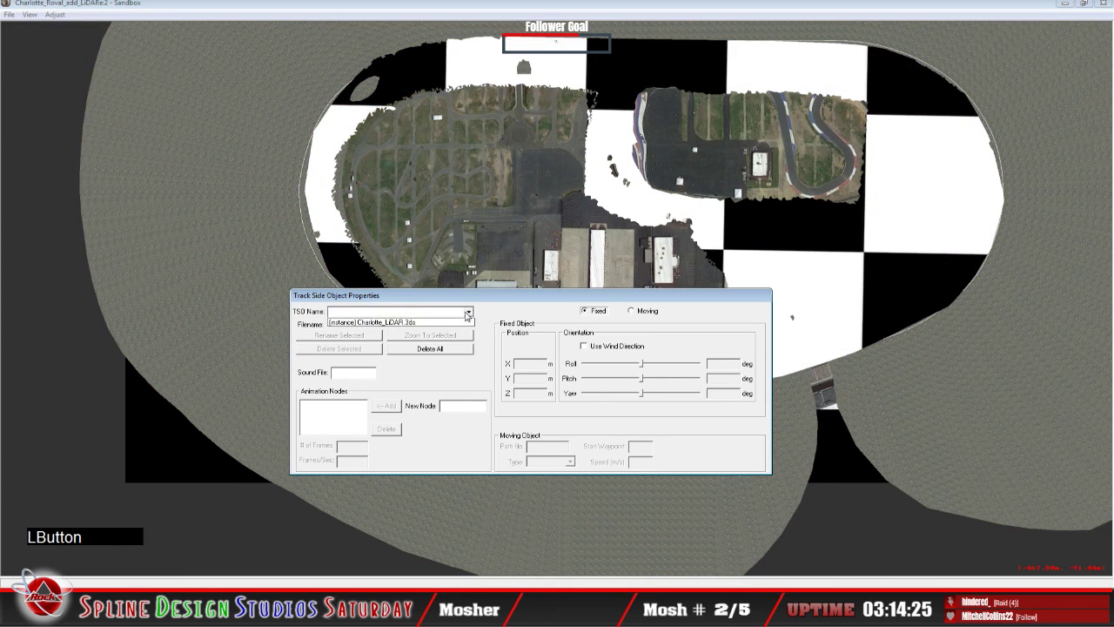
click(464, 322)
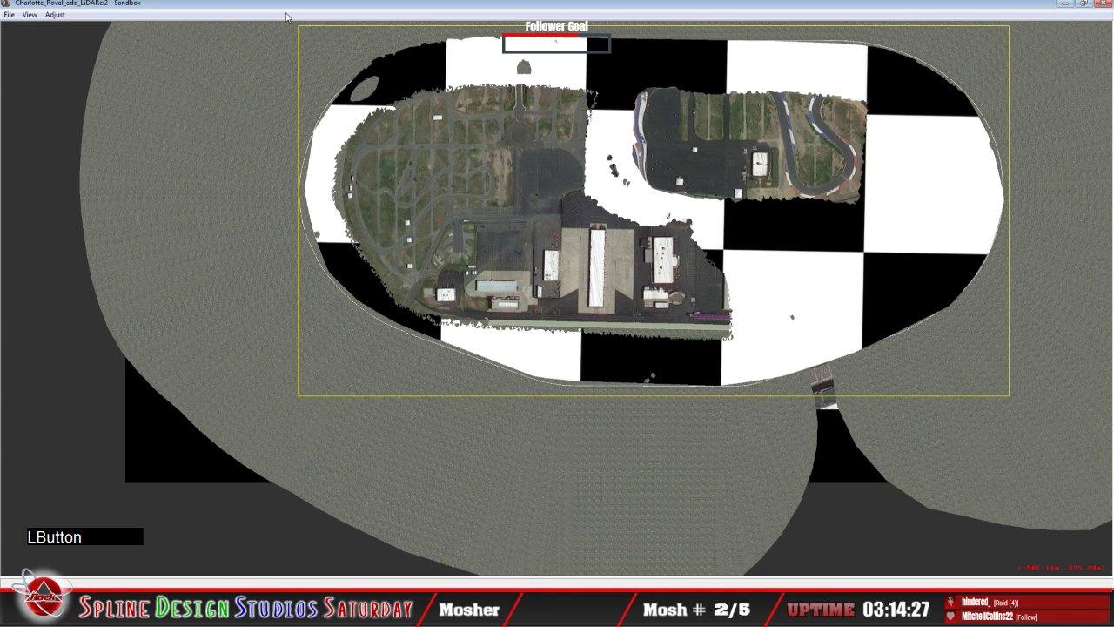
click(277, 249)
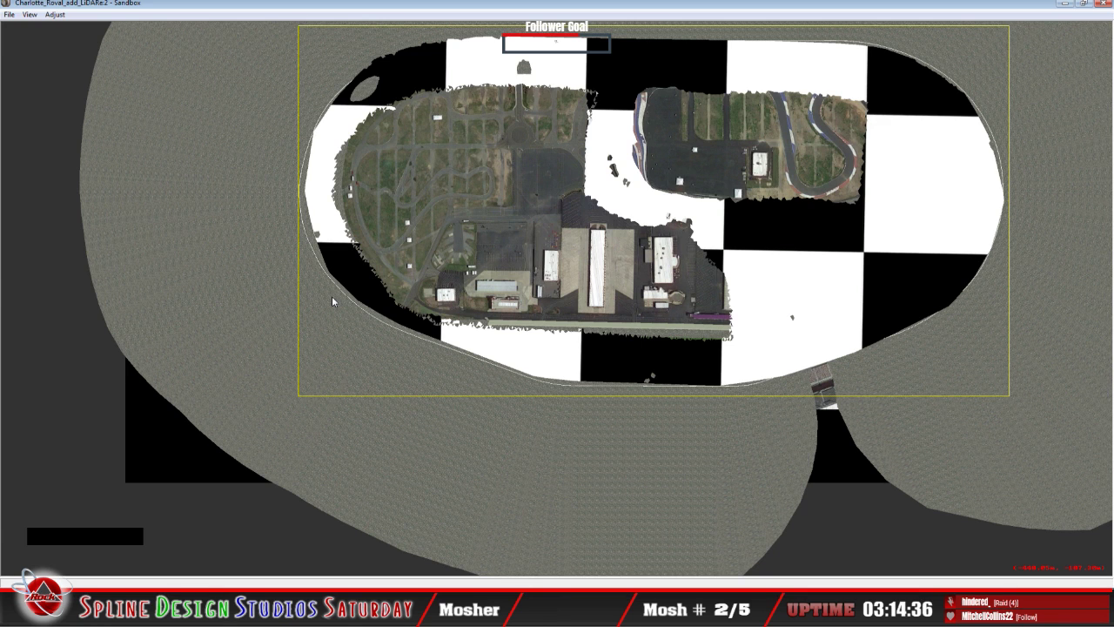
key(Delete)
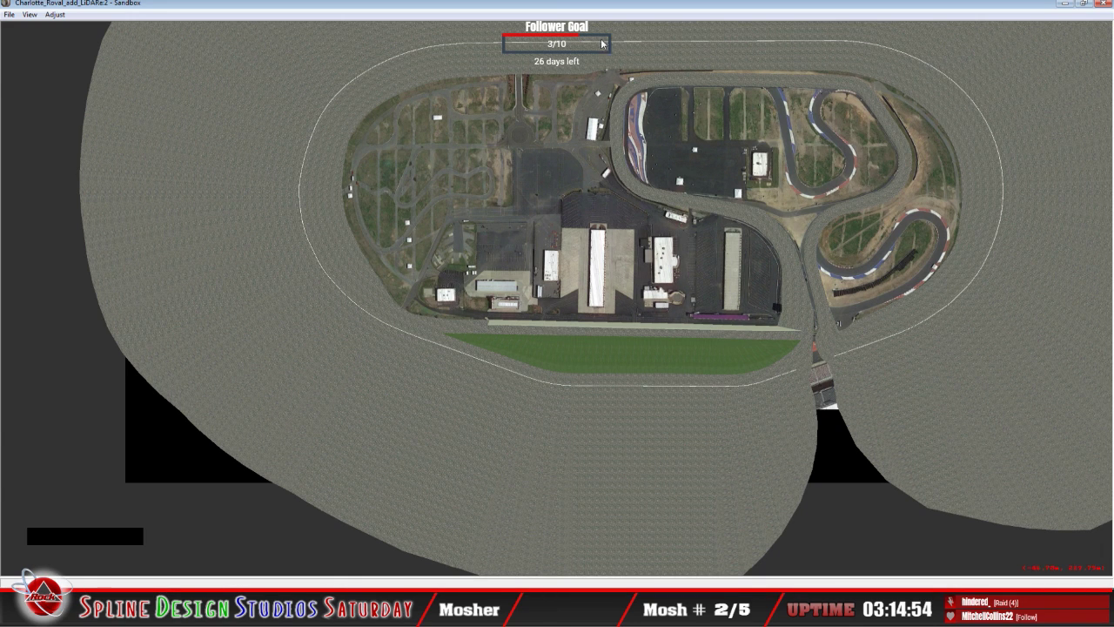
Show the F and W section view of the track and reposition the Height Views window over the track.
click(537, 20)
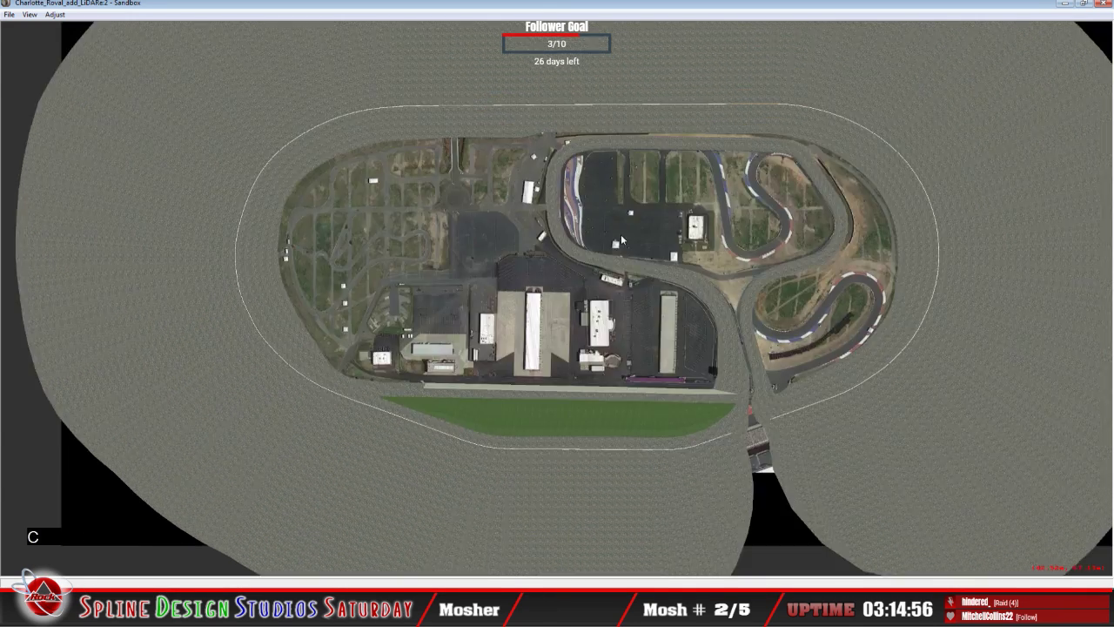
key(c)
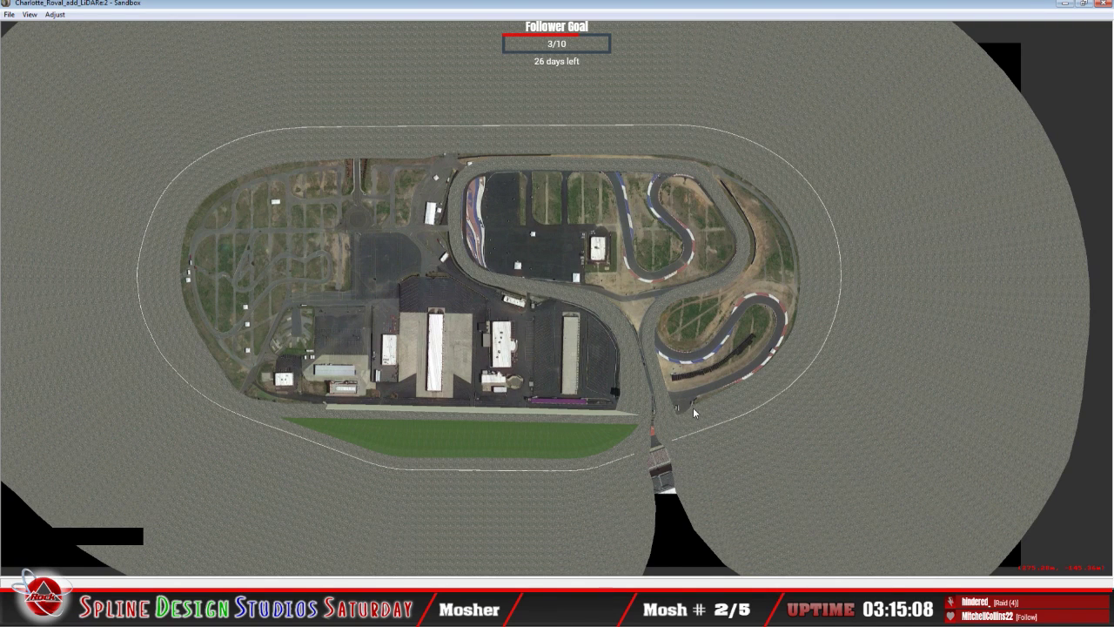
click(27, 17)
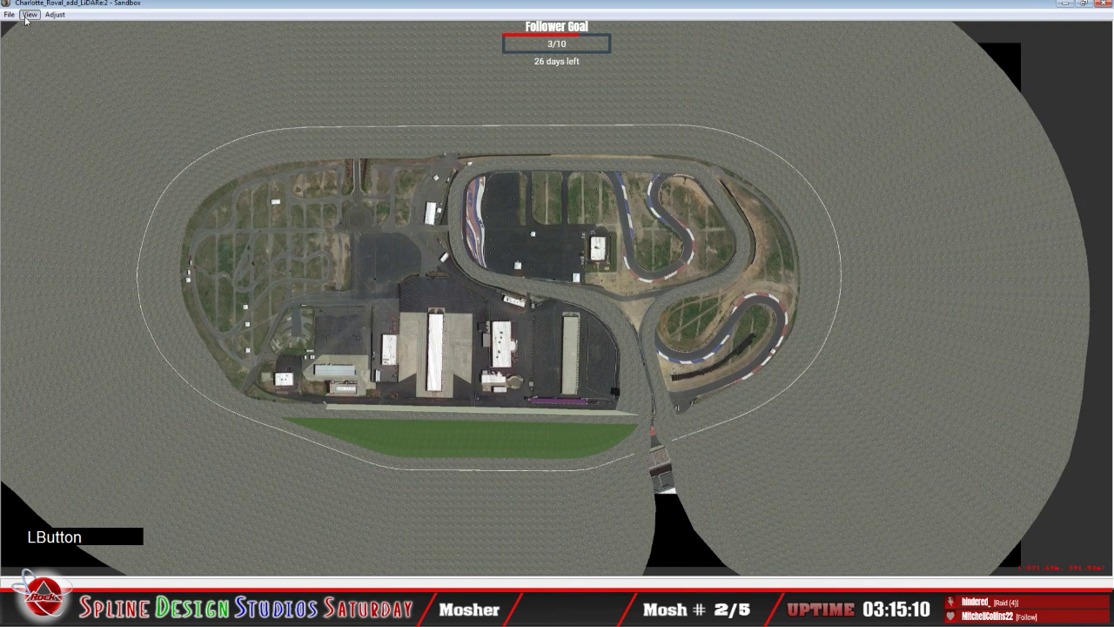
click(70, 142)
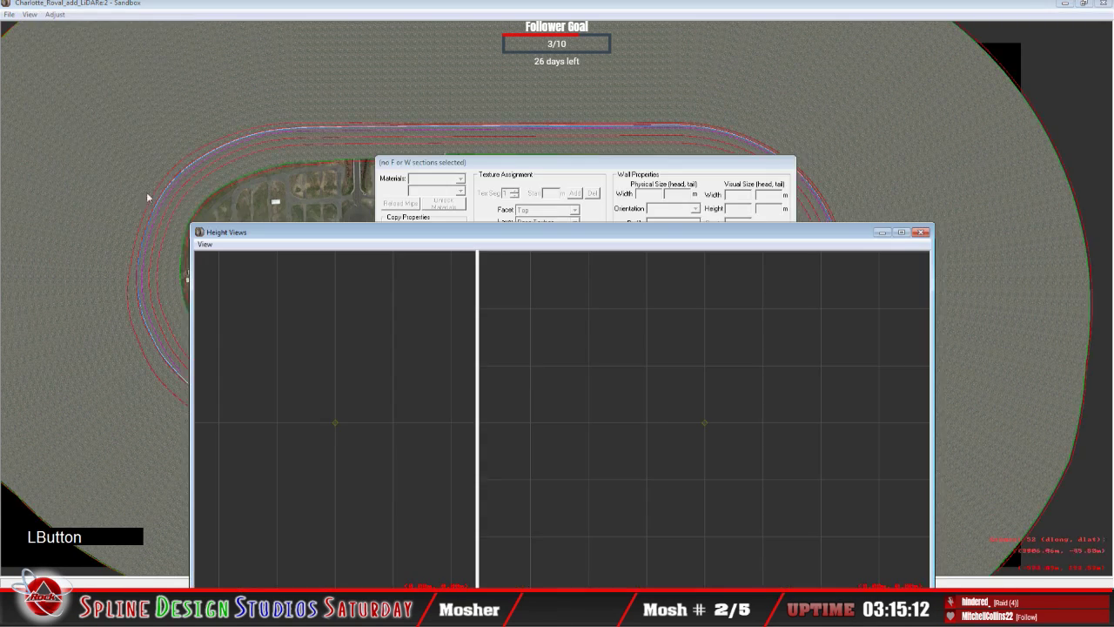
click(883, 233)
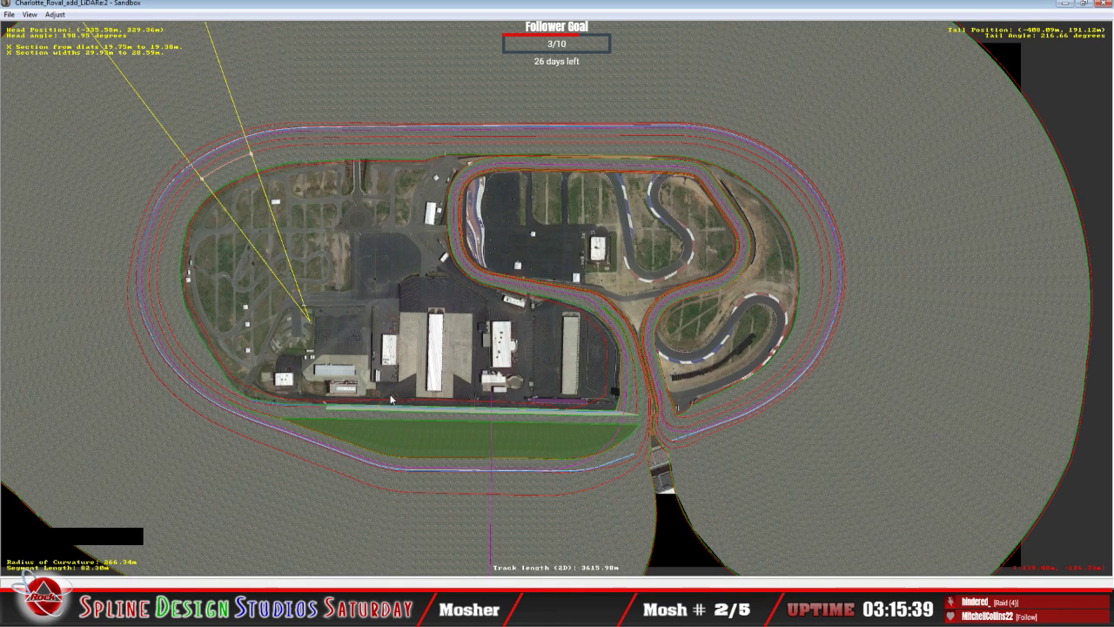
click(391, 400)
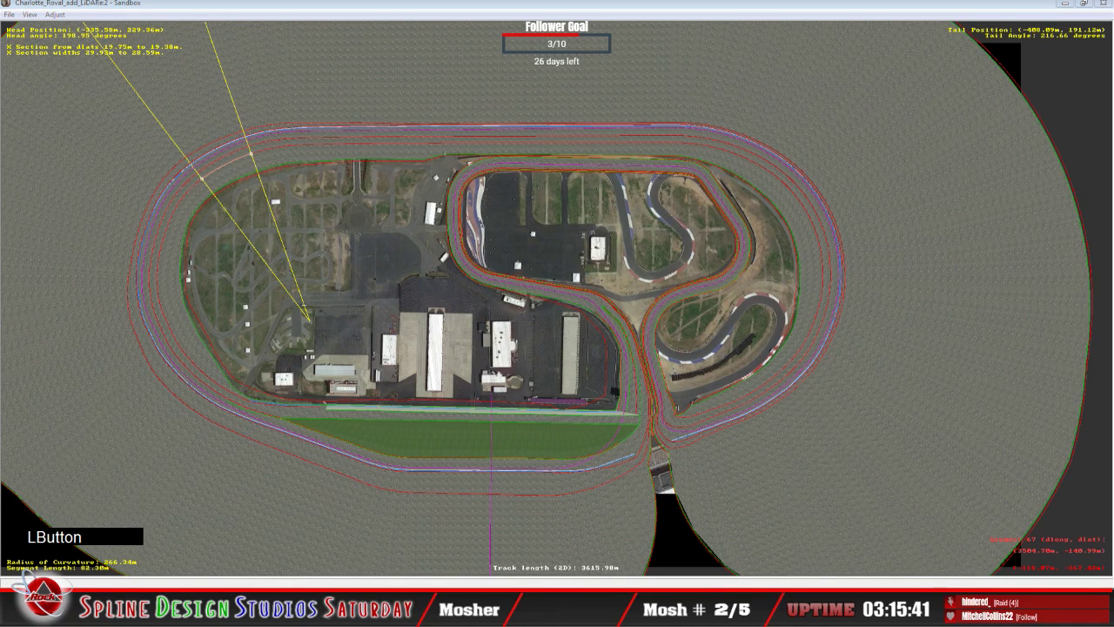
click(411, 582)
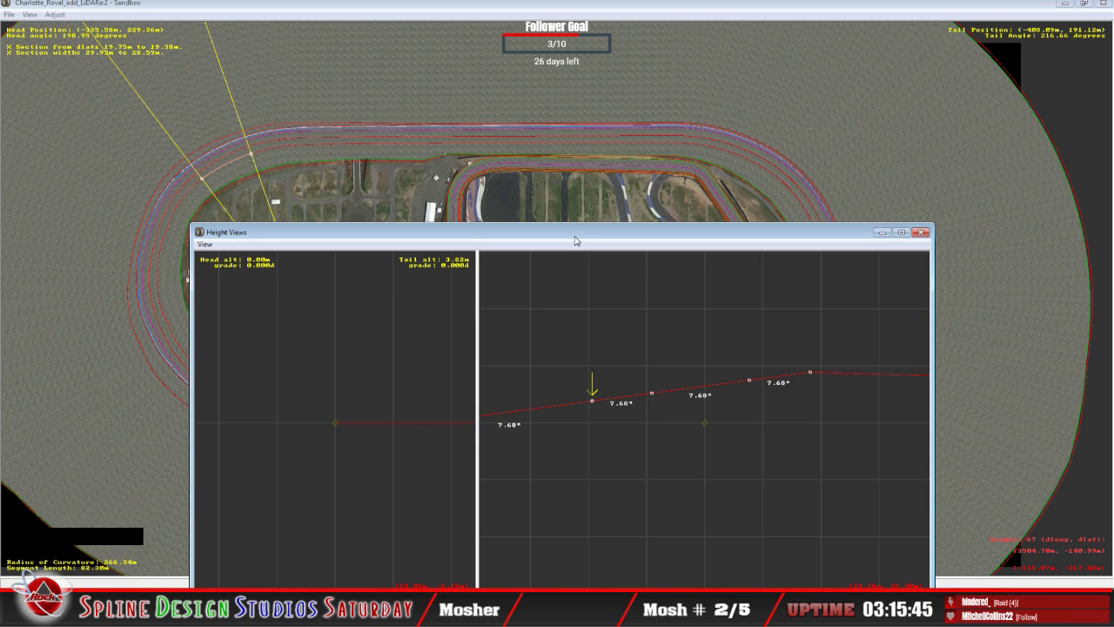
drag(574, 240, 549, 199)
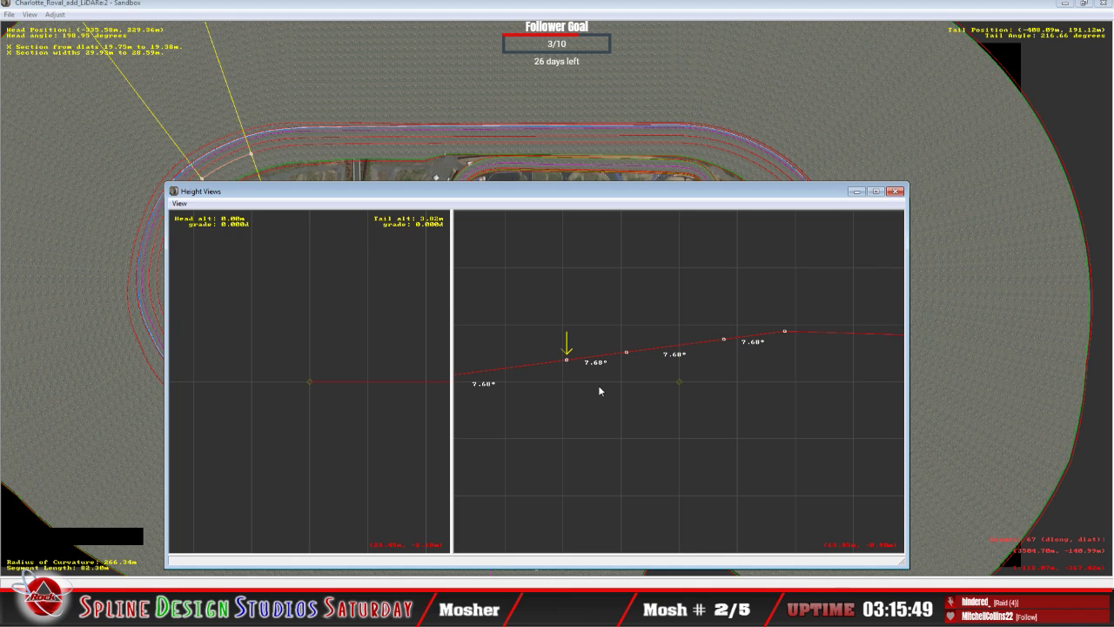
Select the adjacent X section of the turn segment and try raising its profile point to about 14.5 m.
click(567, 362)
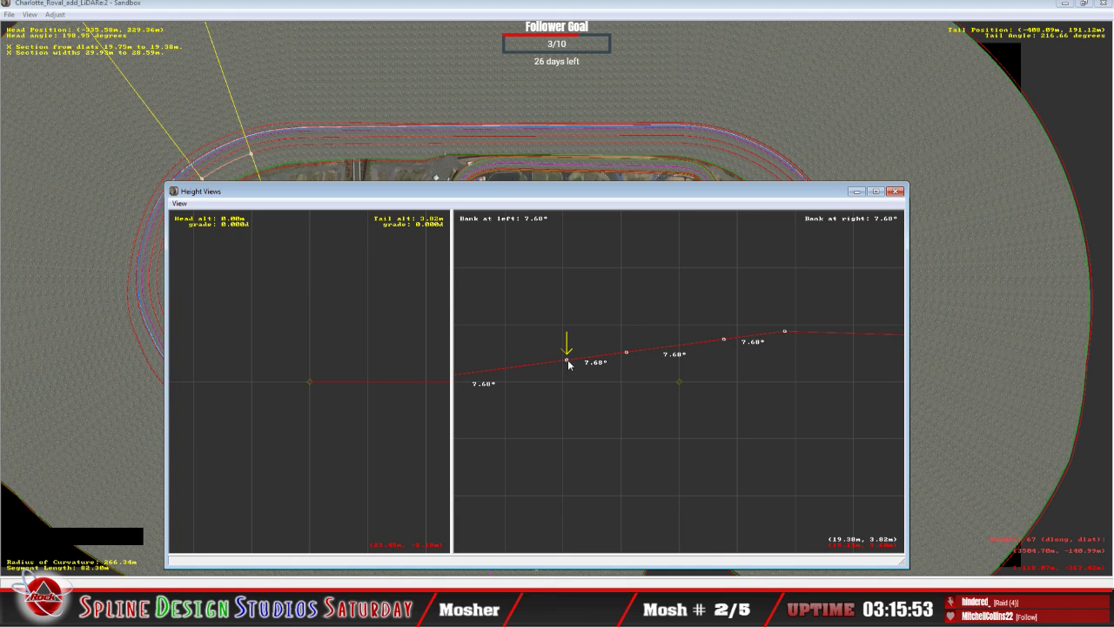
key(Right)
key(Down)
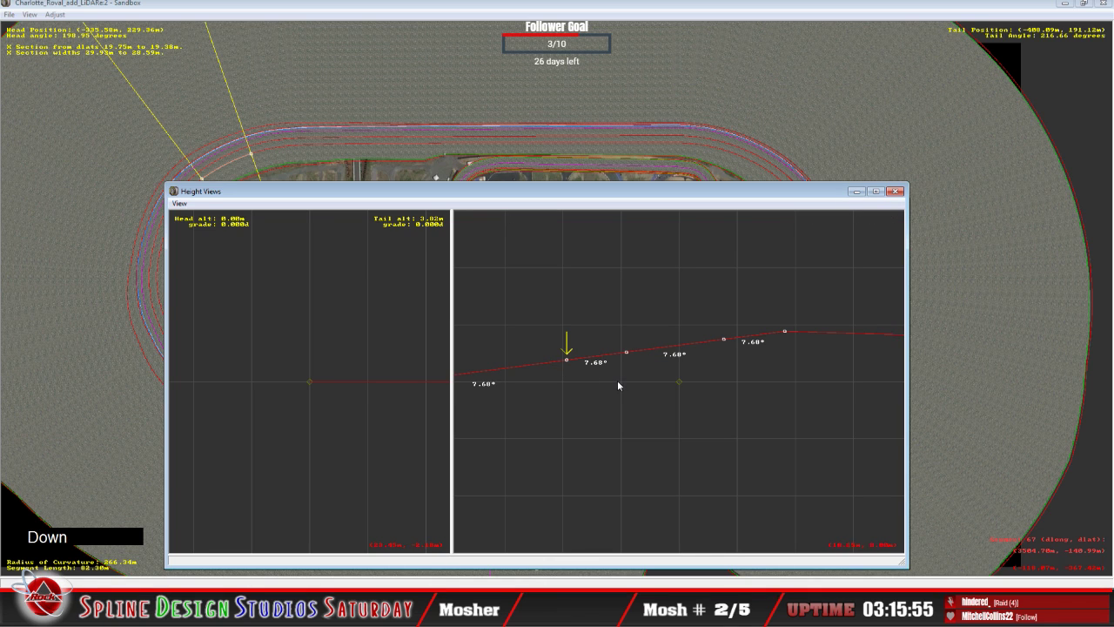
click(632, 393)
right_click(635, 394)
key(Right)
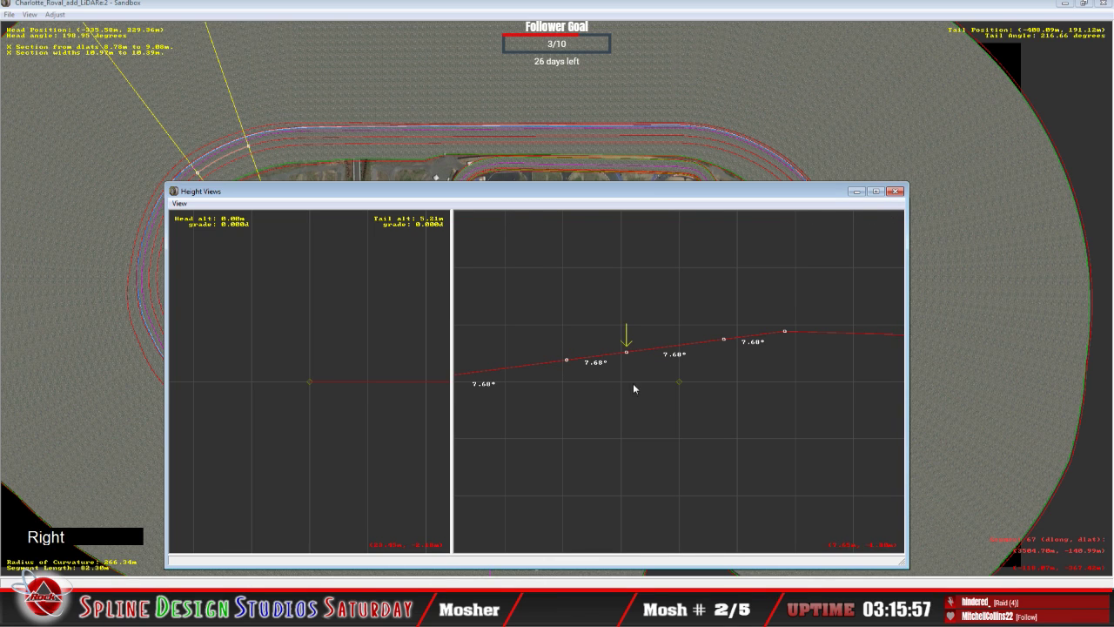
mouse_move(627, 357)
drag(627, 355, 629, 298)
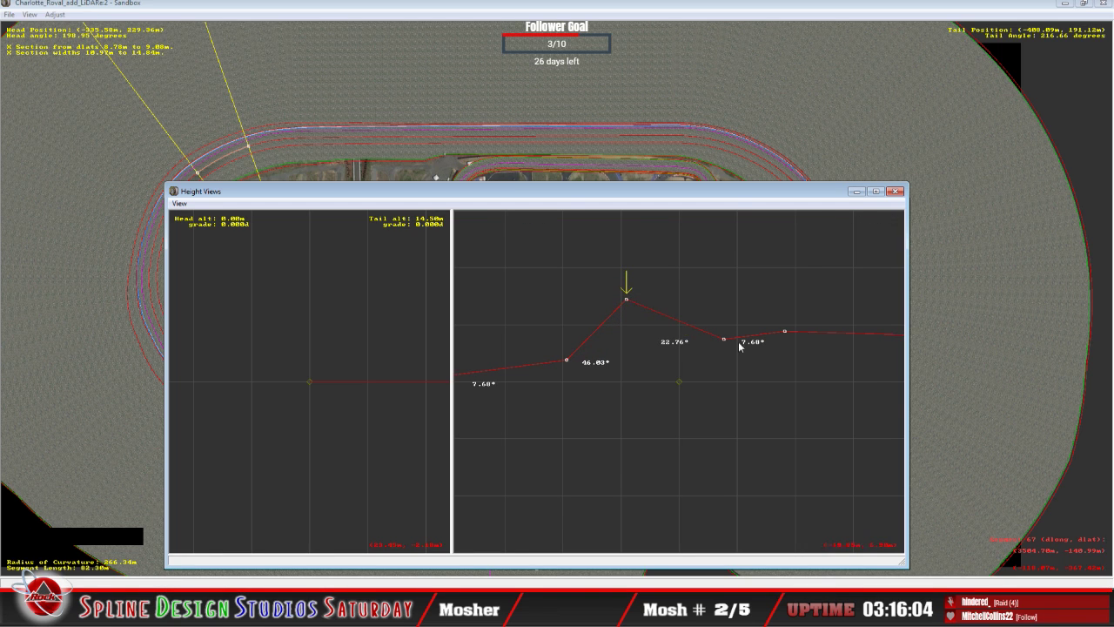
Try raising the next profile point to about 25 m and the lower one until the banking between is about 37°.
mouse_move(727, 343)
drag(727, 343, 702, 239)
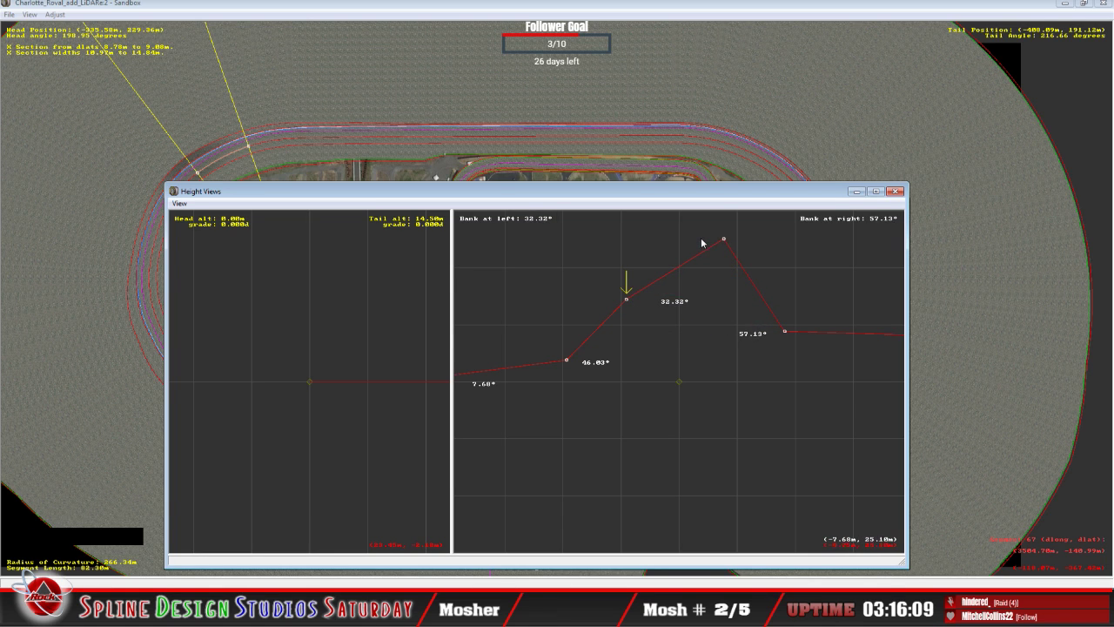
click(569, 361)
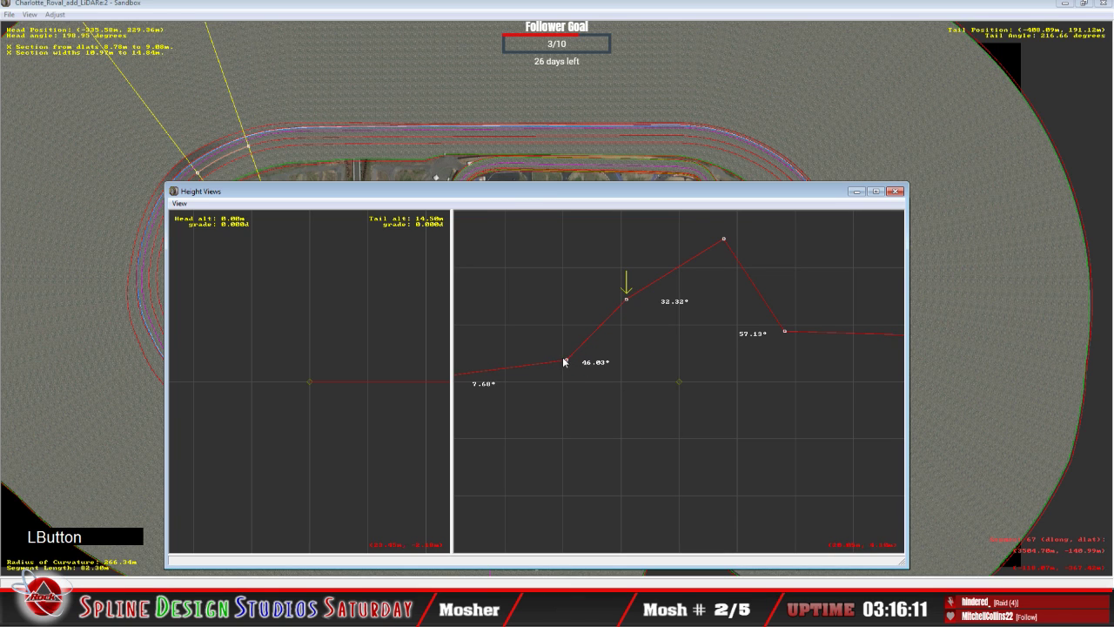
drag(566, 359, 569, 346)
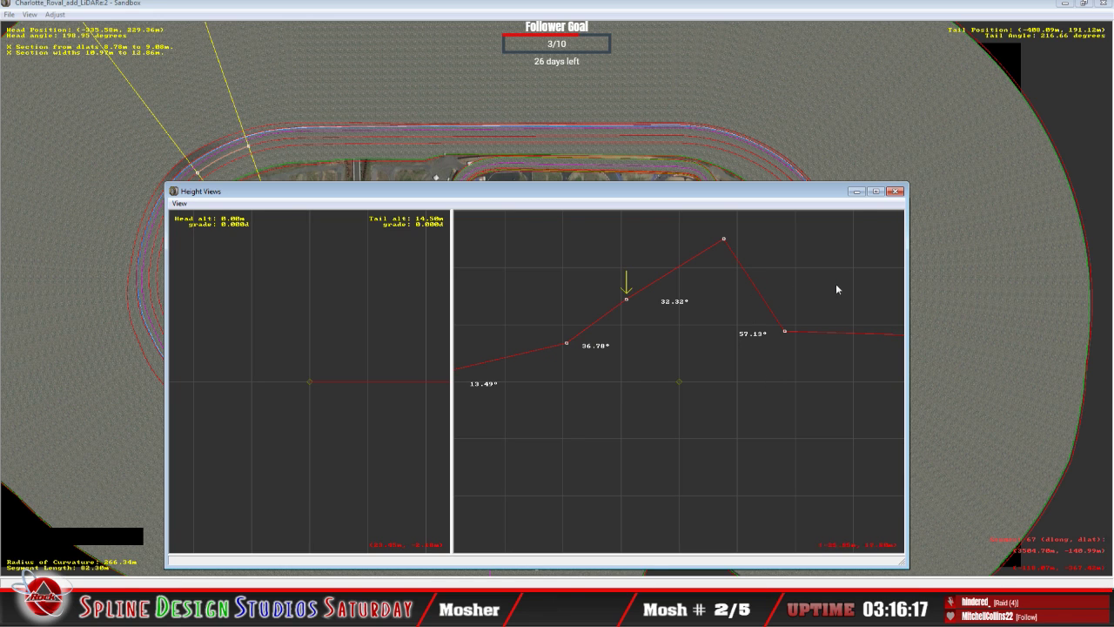
click(724, 241)
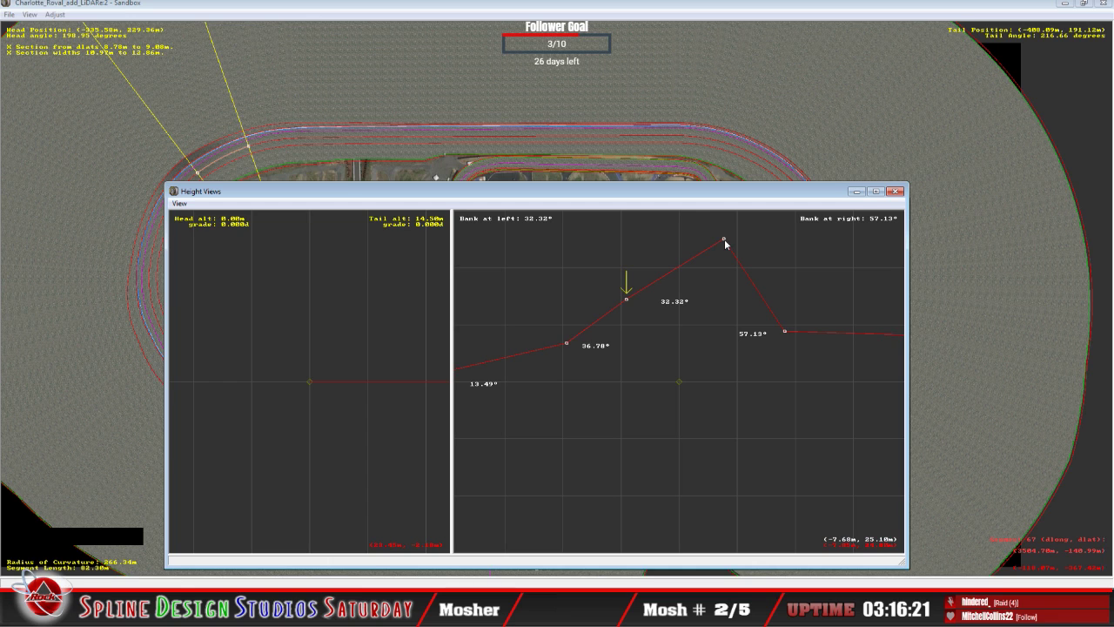
middle_click(677, 318)
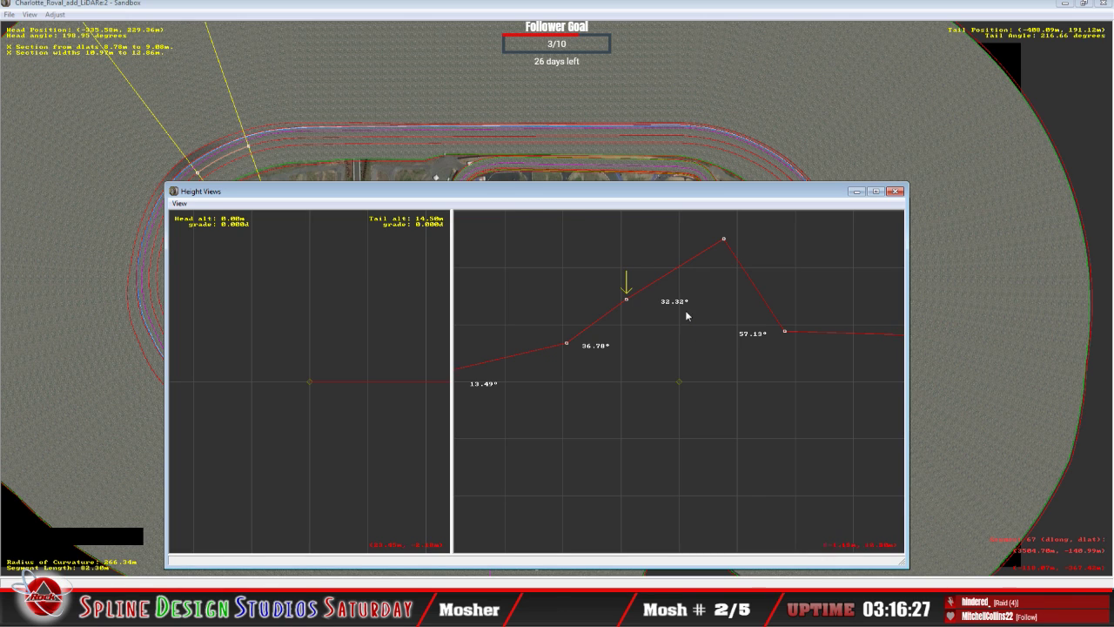
key(c)
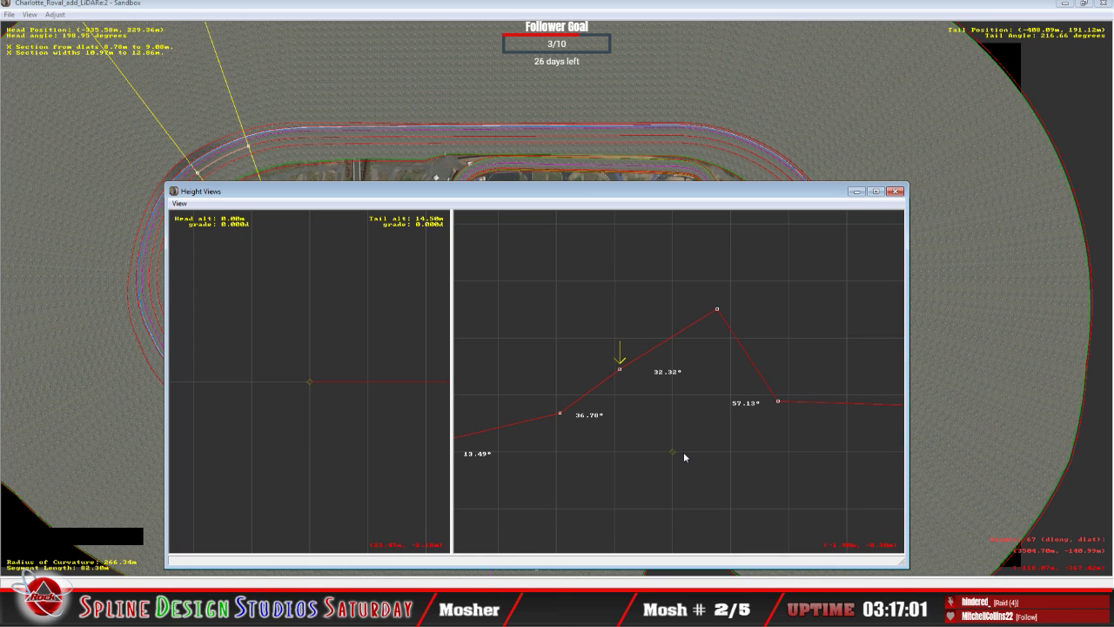
Close the Charlotte_Roval_add_LiDARe track in Sandbox without saving the profile edits.
click(415, 541)
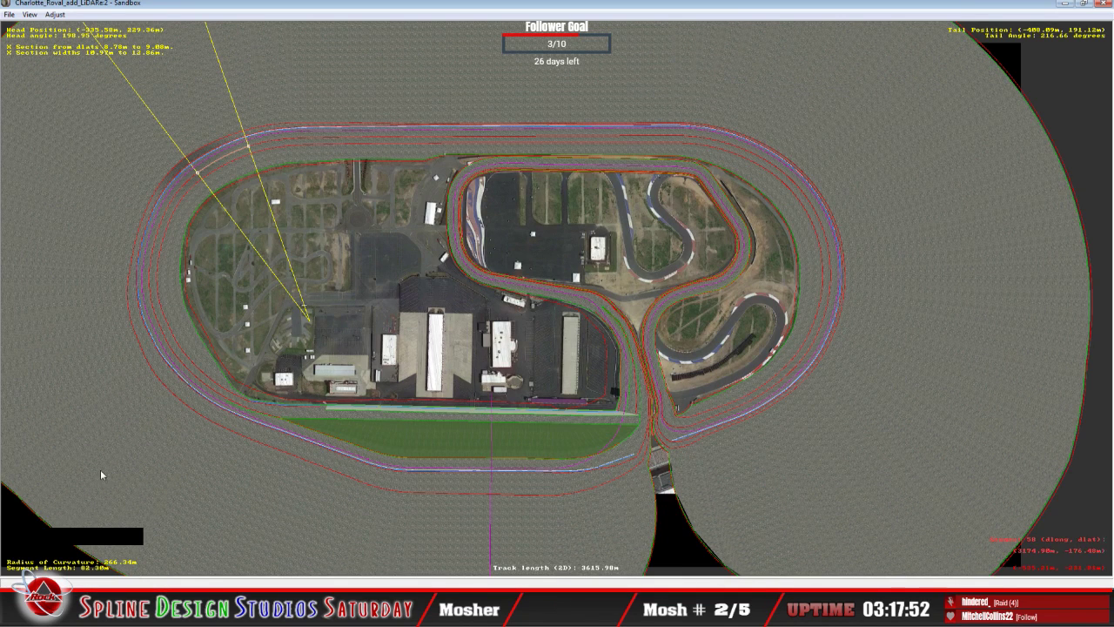
click(8, 14)
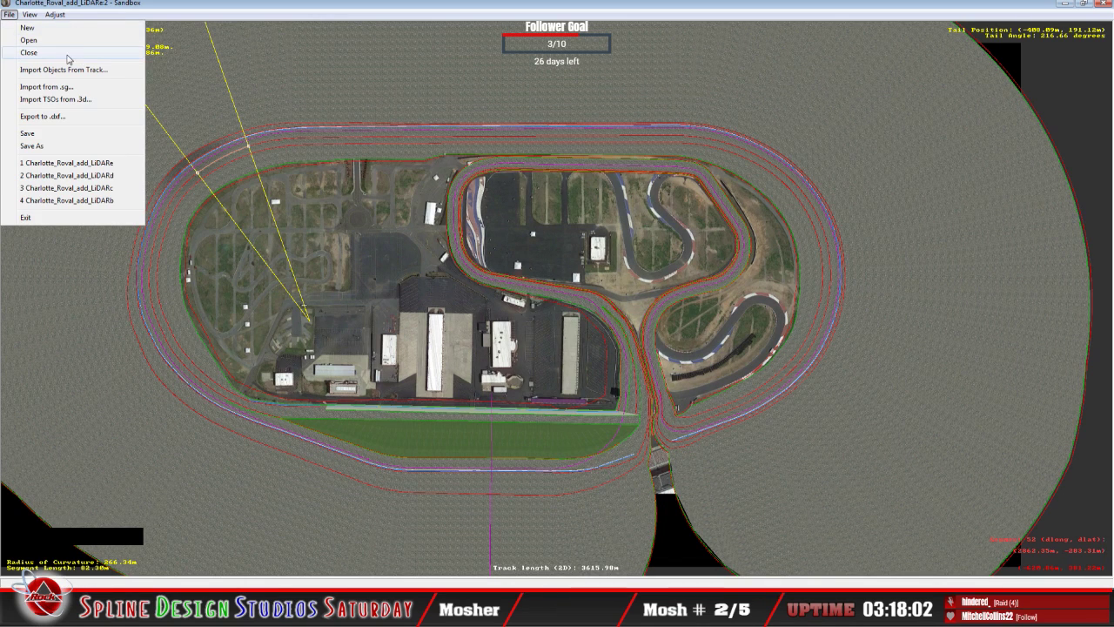
click(81, 54)
click(582, 328)
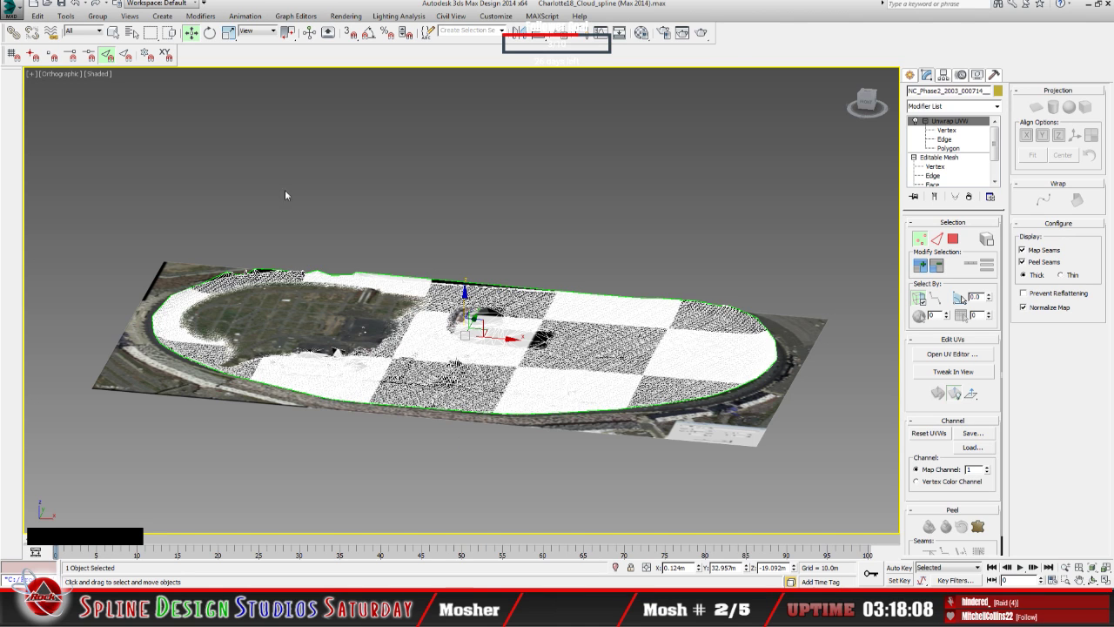
Reset the 3ds Max scene to an empty one and exit 3ds Max.
click(11, 9)
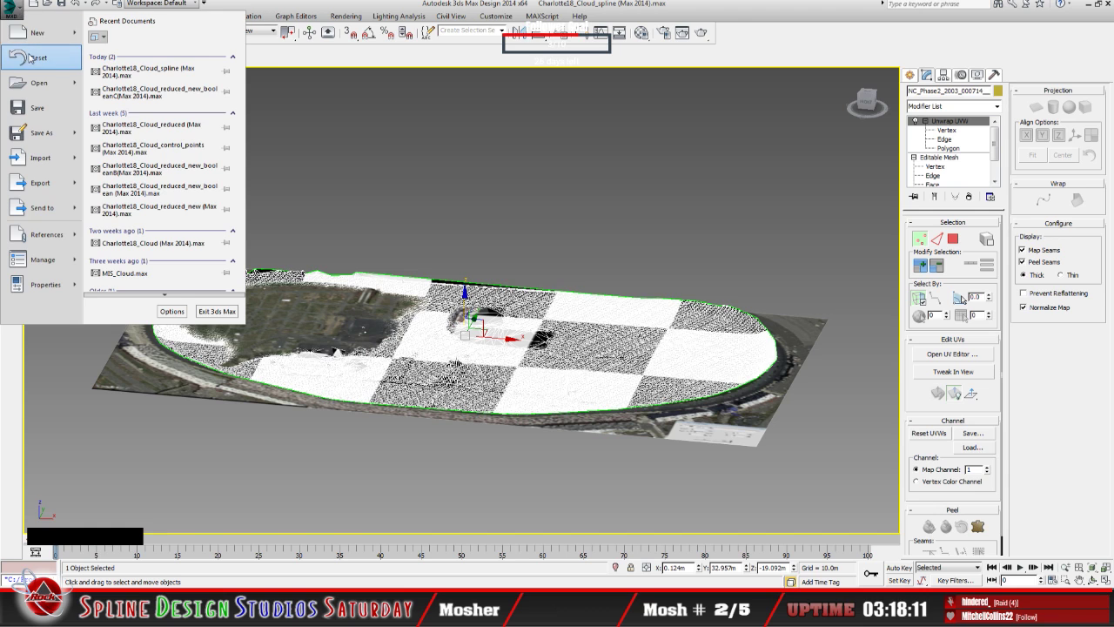
click(55, 66)
click(551, 319)
click(539, 321)
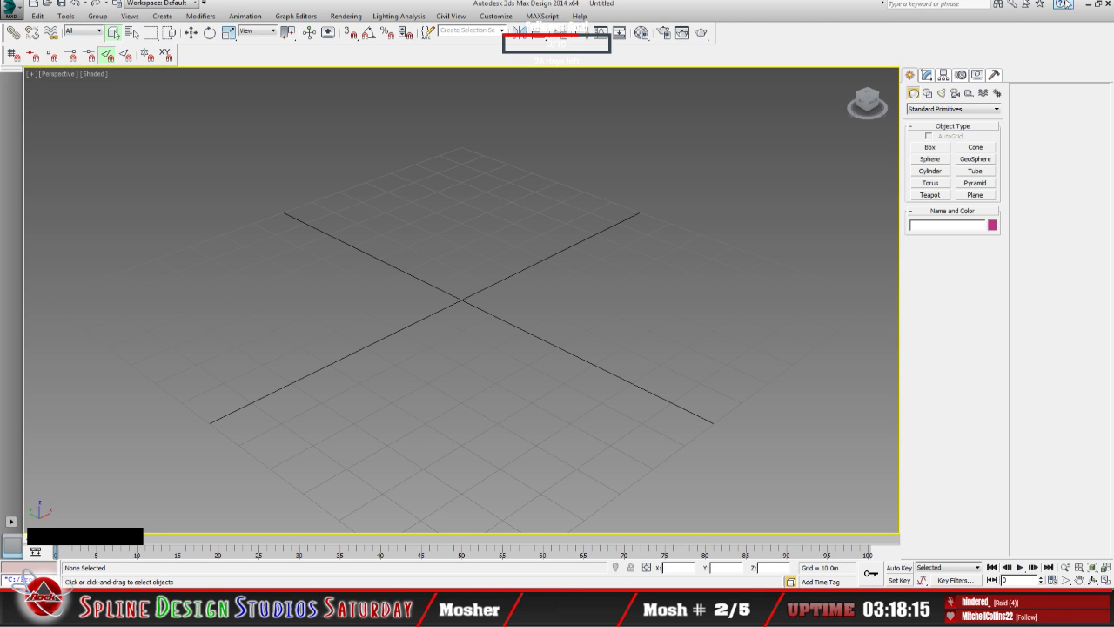
click(1088, 6)
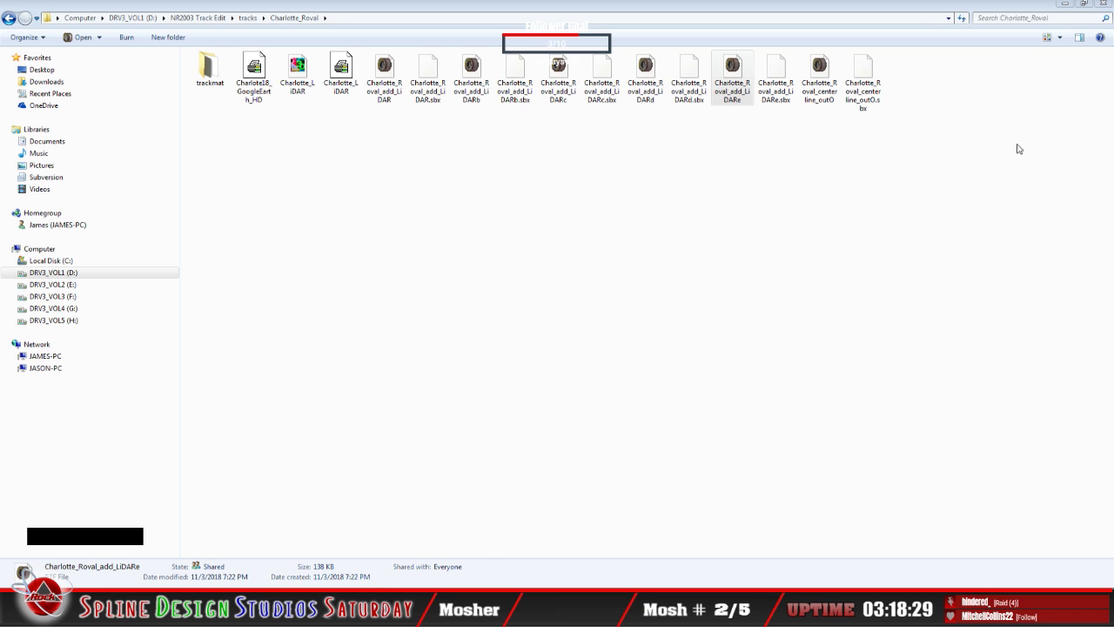
Look through the files in the Charlotte_Roval PTFs folder and return to the Charlotte_Roval track folder.
click(9, 17)
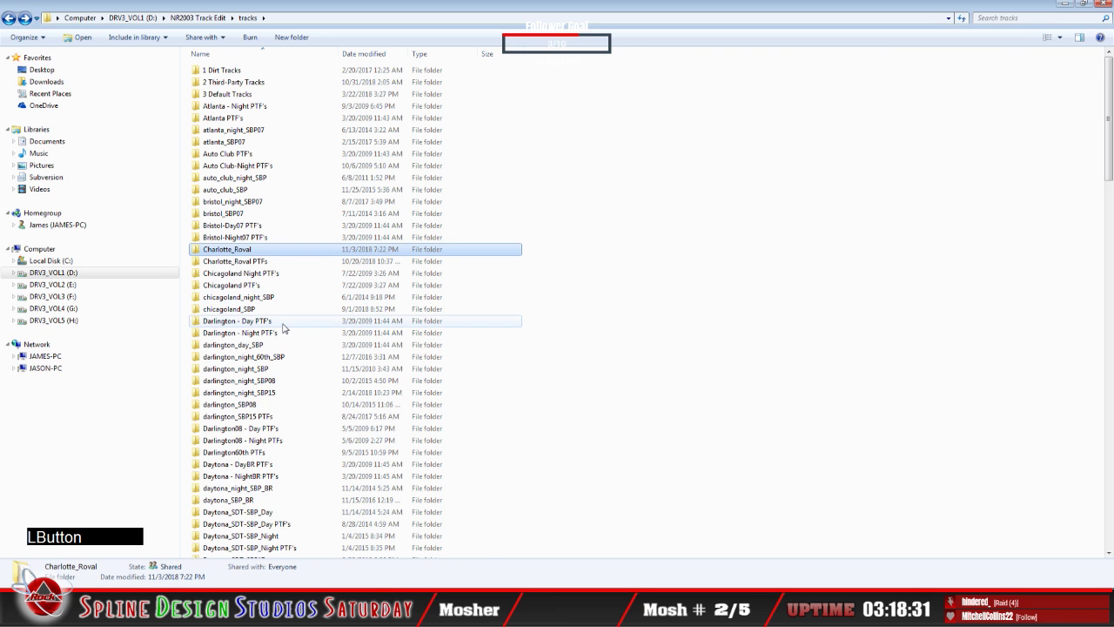
double_click(244, 261)
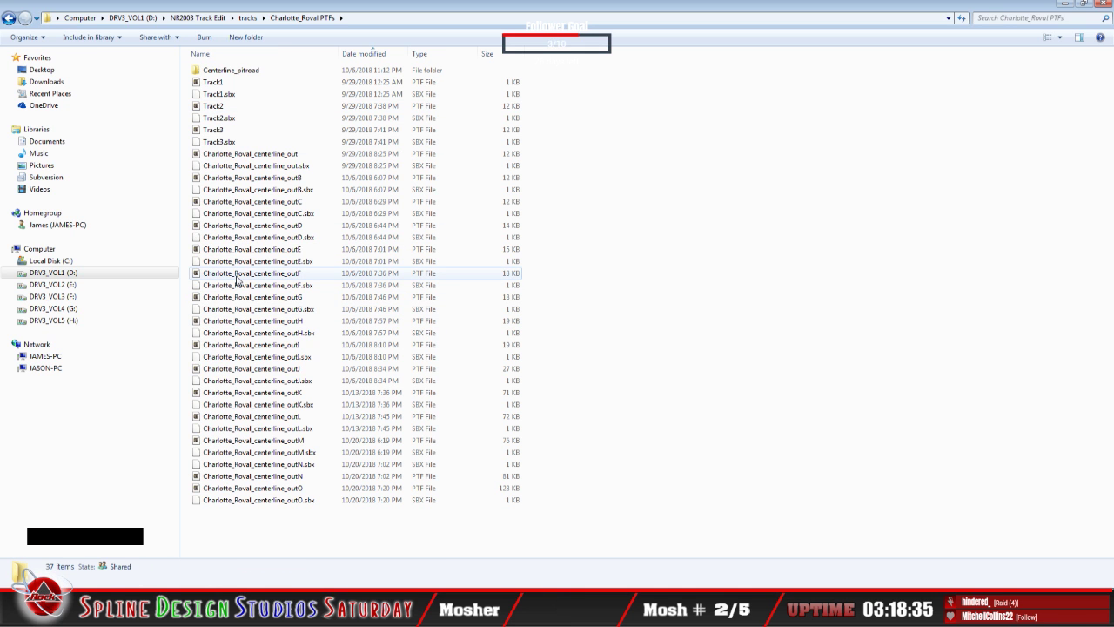
click(9, 18)
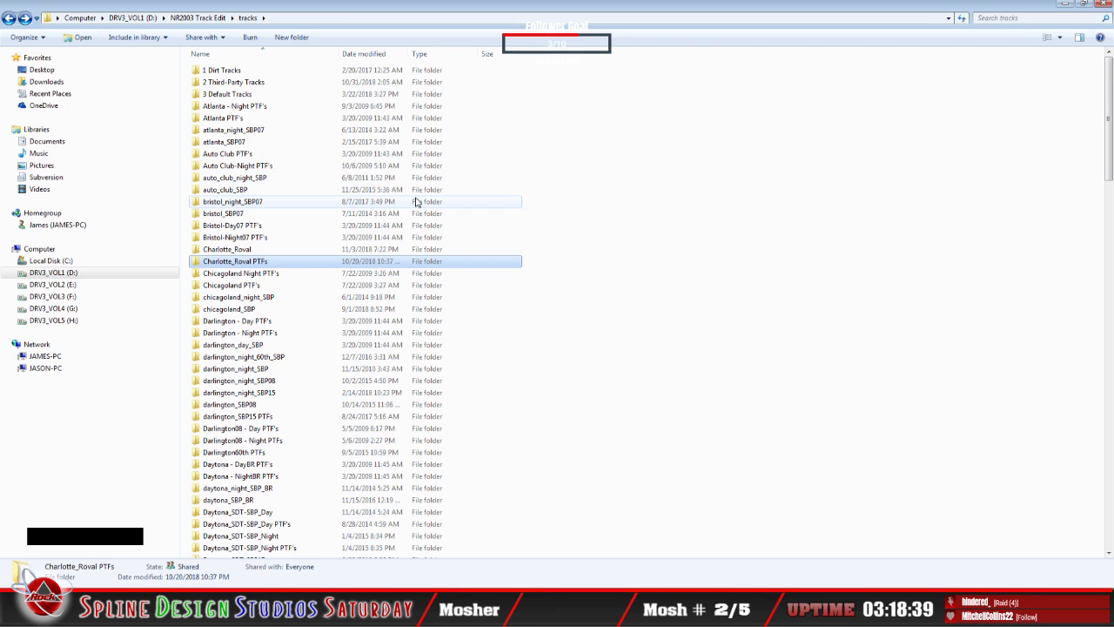
double_click(330, 250)
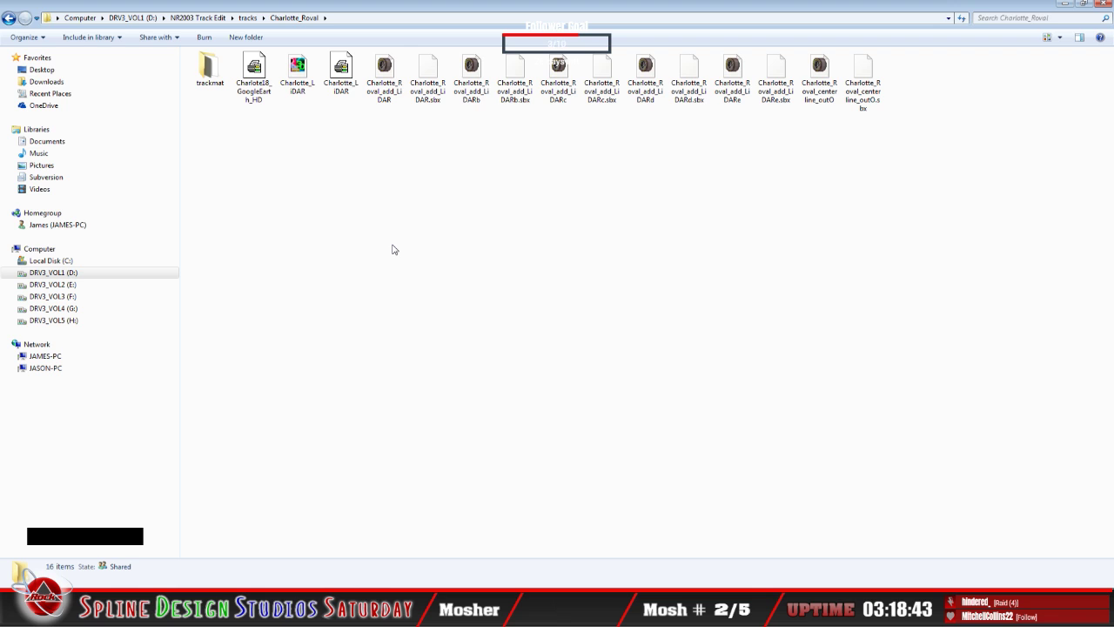
click(385, 89)
click(427, 102)
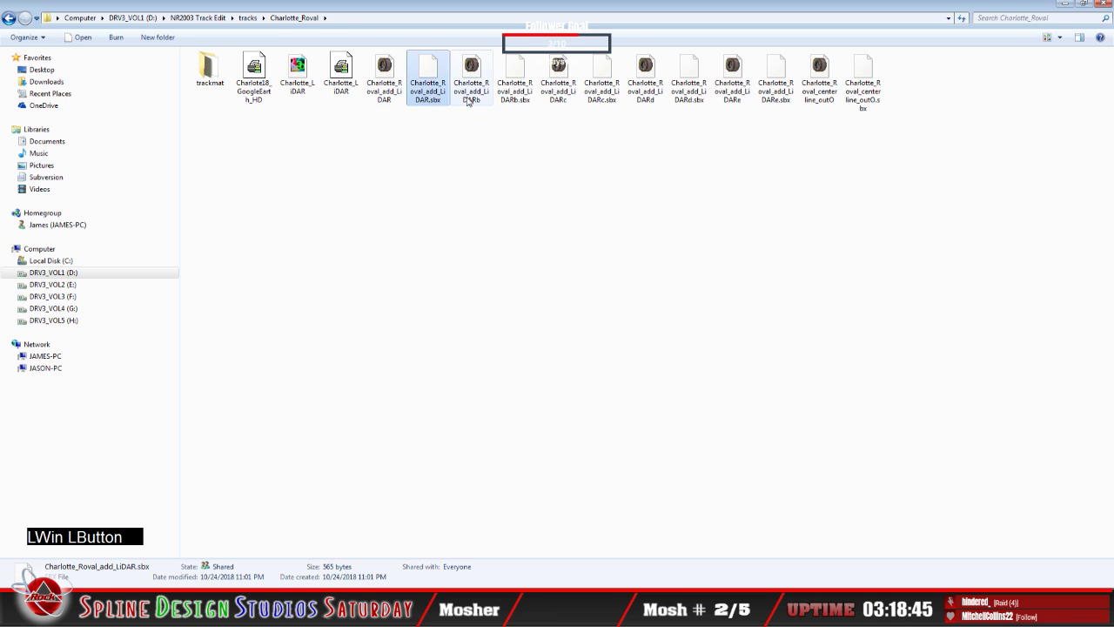
click(470, 97)
click(515, 98)
click(558, 98)
click(602, 99)
click(646, 99)
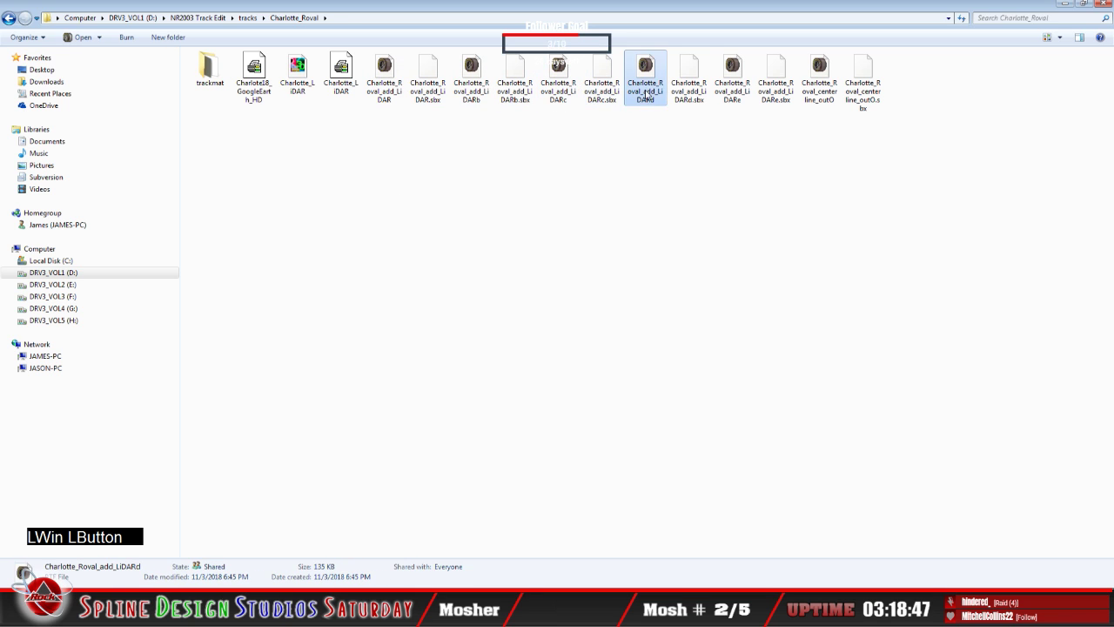
click(691, 94)
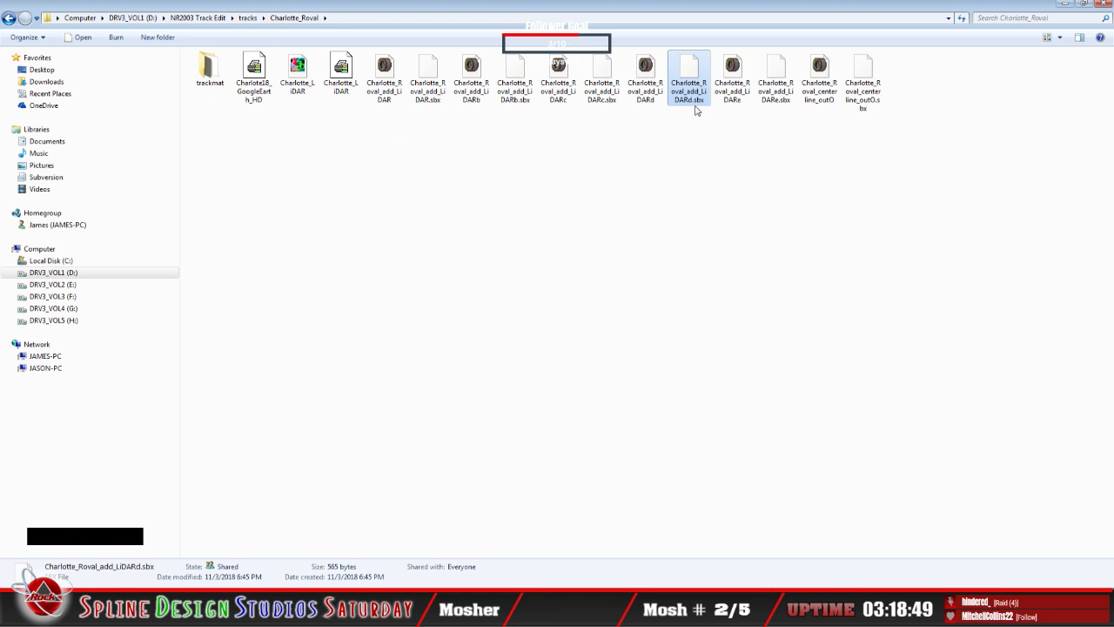
key(super)
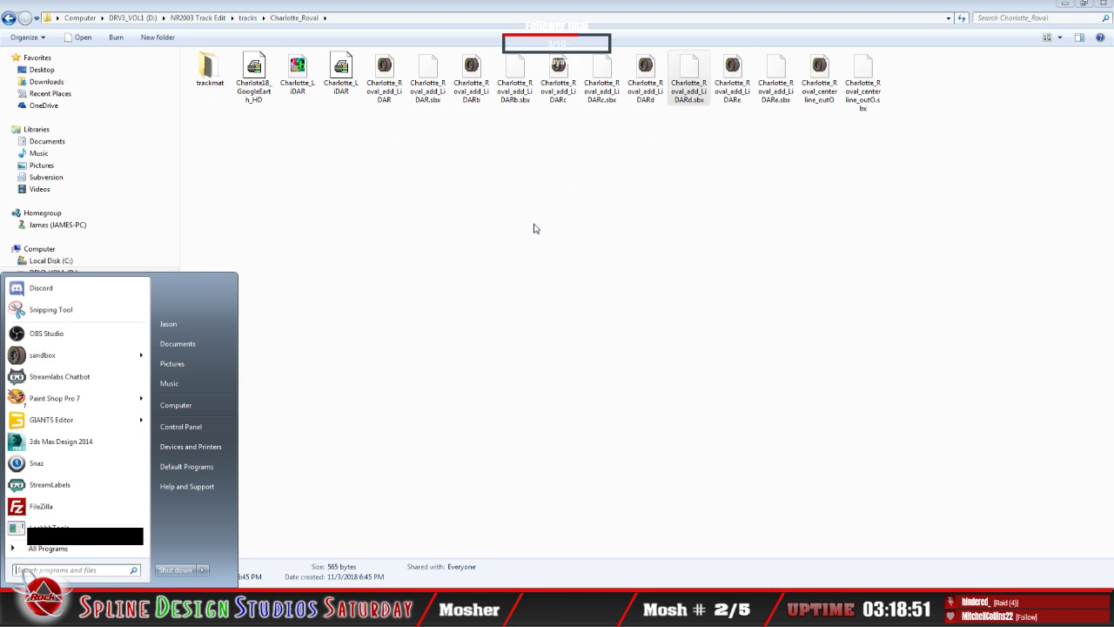
click(535, 228)
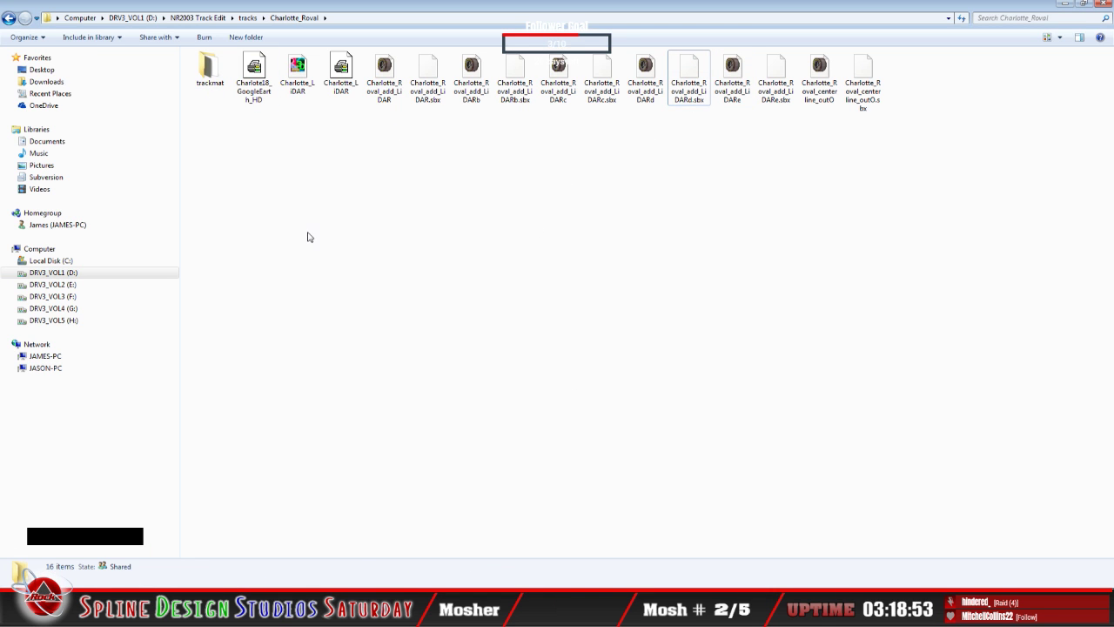
Cut all the Charlotte_Roval_add_LiDAR and Charlotte_Roval_centerline_outO track files, including their .sbx files, from the Charlotte_Roval folder.
click(381, 105)
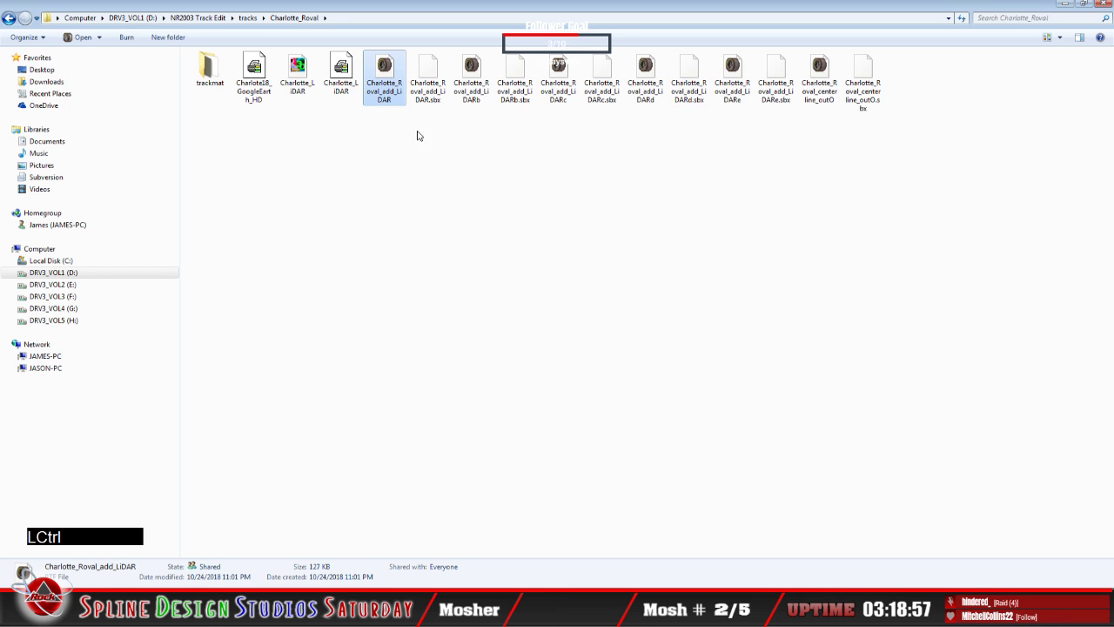
ctrl+click(427, 86)
ctrl+click(477, 97)
ctrl+click(518, 98)
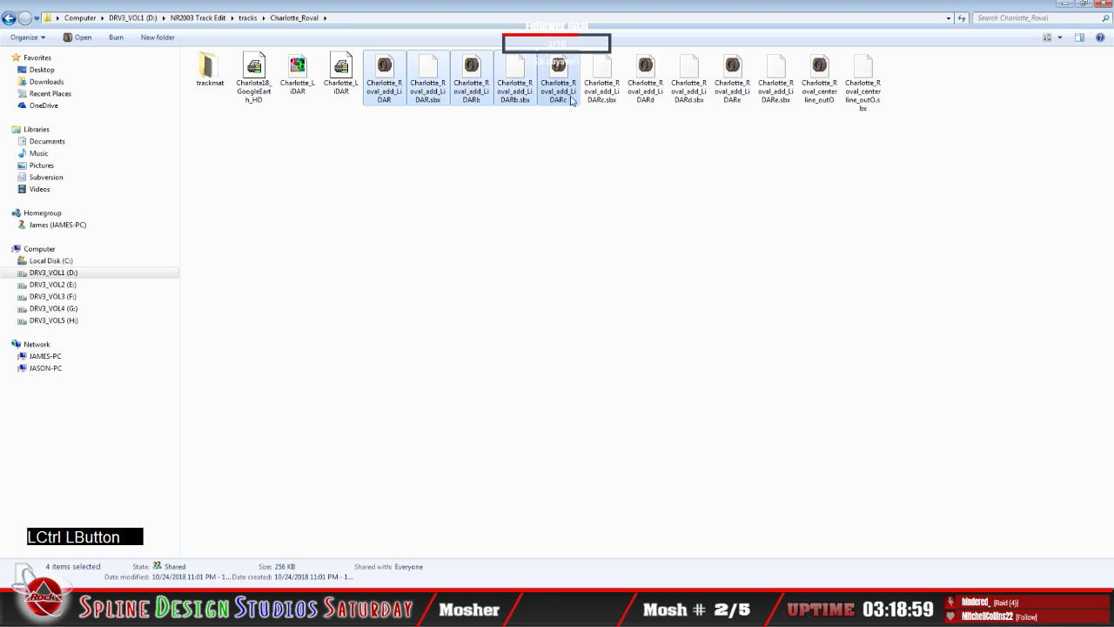
ctrl+click(560, 97)
ctrl+click(603, 98)
ctrl+click(647, 99)
ctrl+click(687, 100)
ctrl+click(731, 98)
ctrl+click(775, 97)
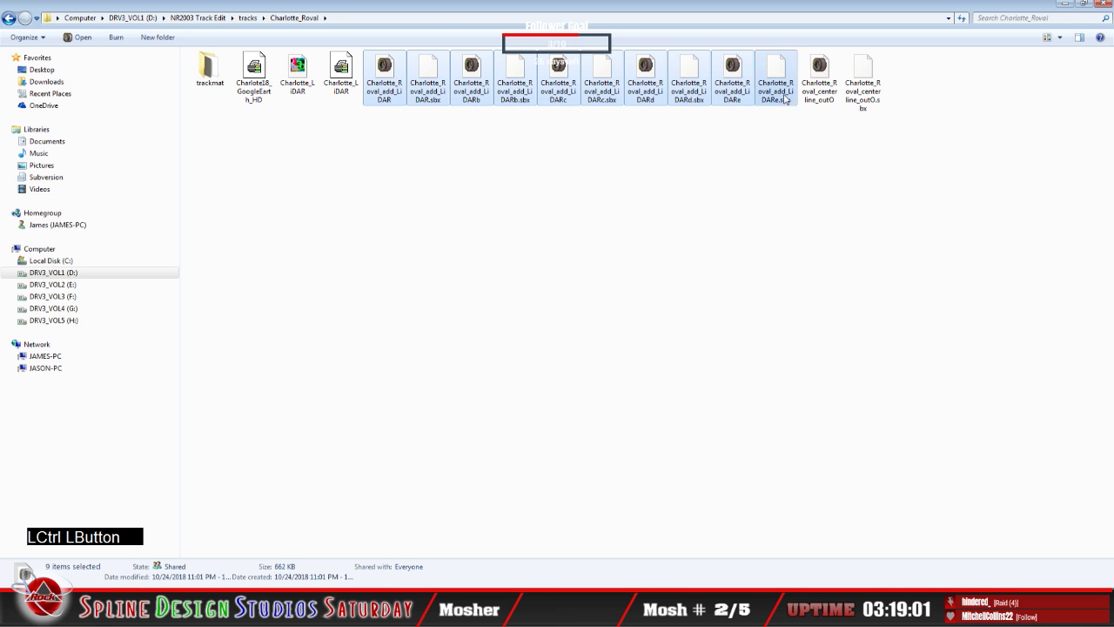
ctrl+click(819, 97)
ctrl+click(866, 98)
right_click(868, 99)
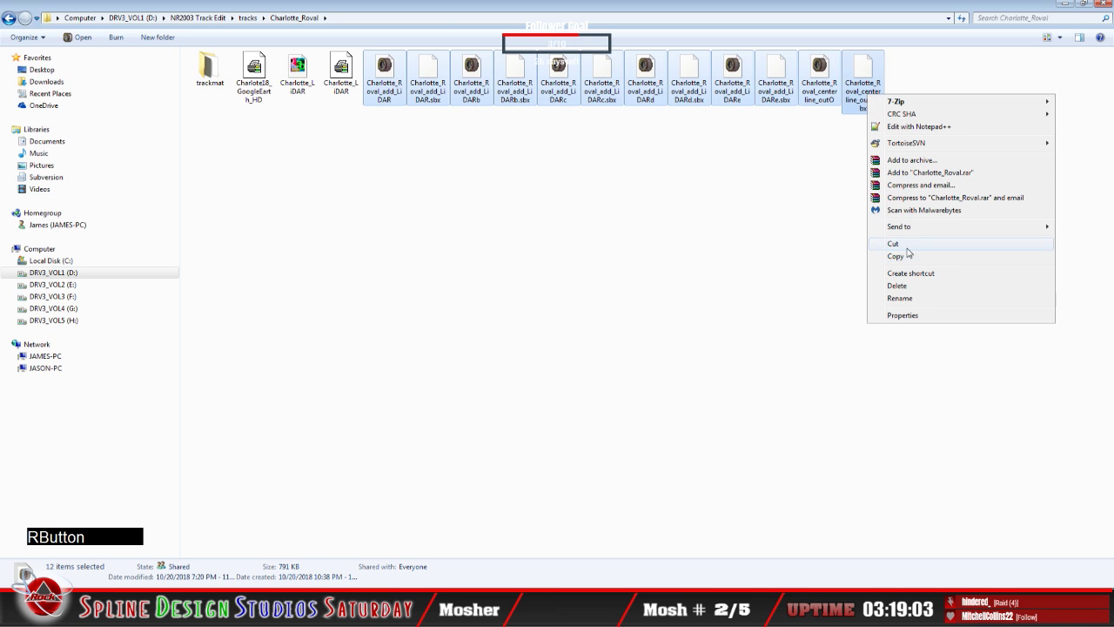
click(908, 245)
Move the cut track files into the Charlotte_Roval PTFs folder, replacing the files of the same name.
click(9, 18)
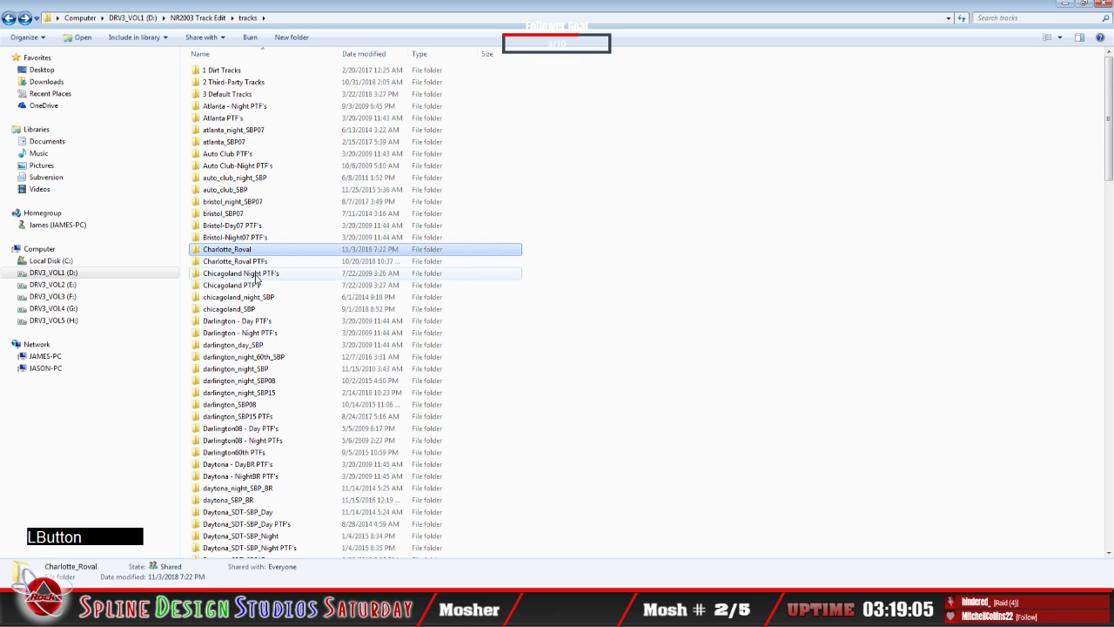
double_click(246, 267)
right_click(257, 541)
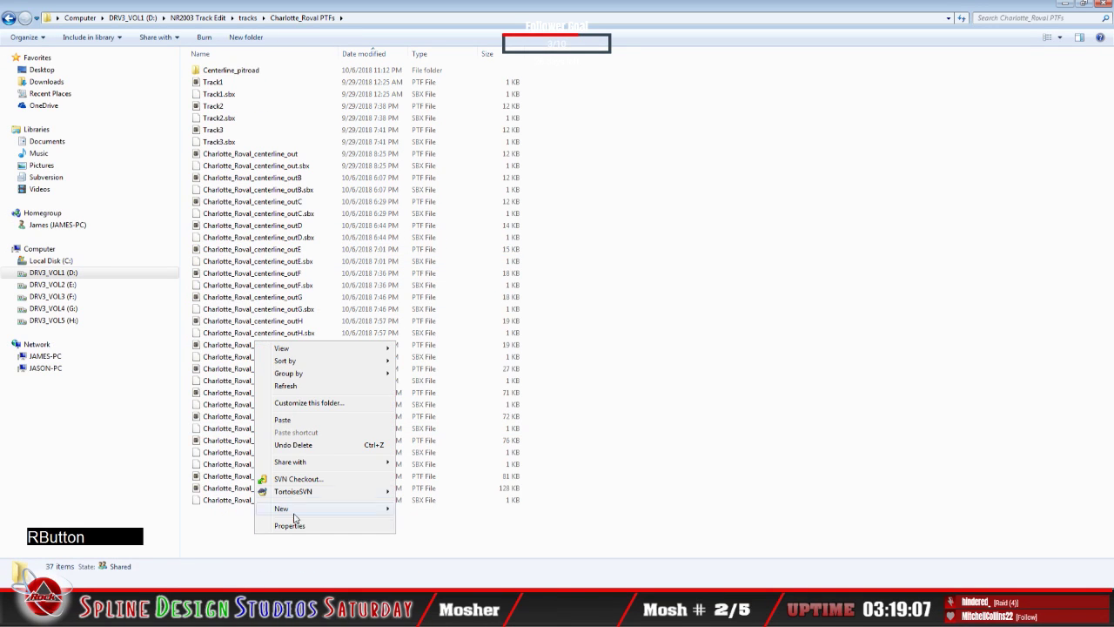
click(284, 423)
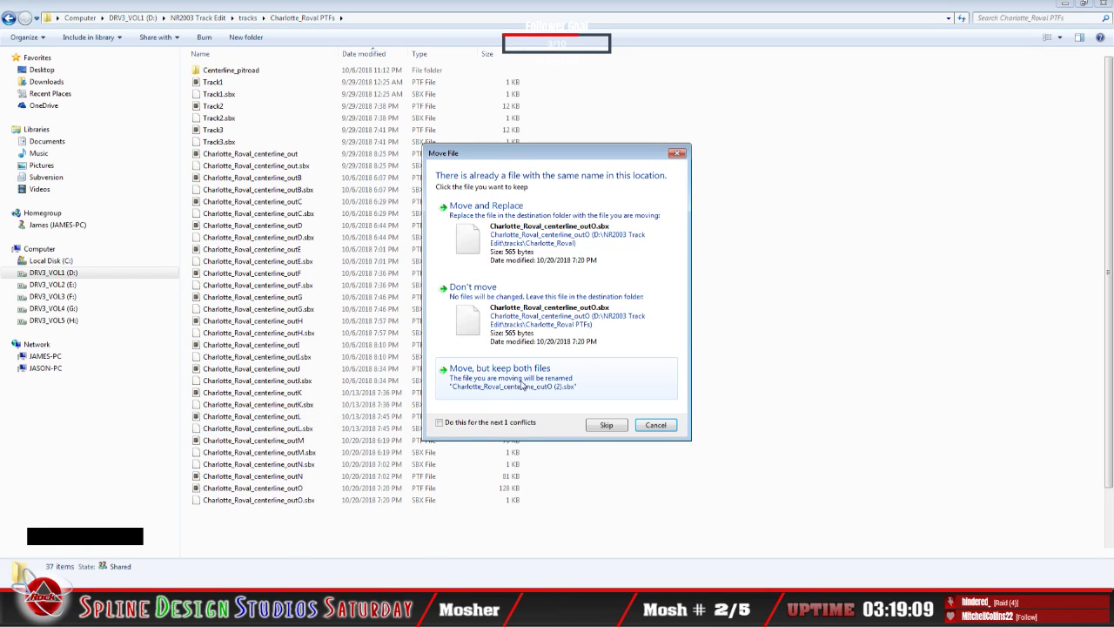
click(568, 253)
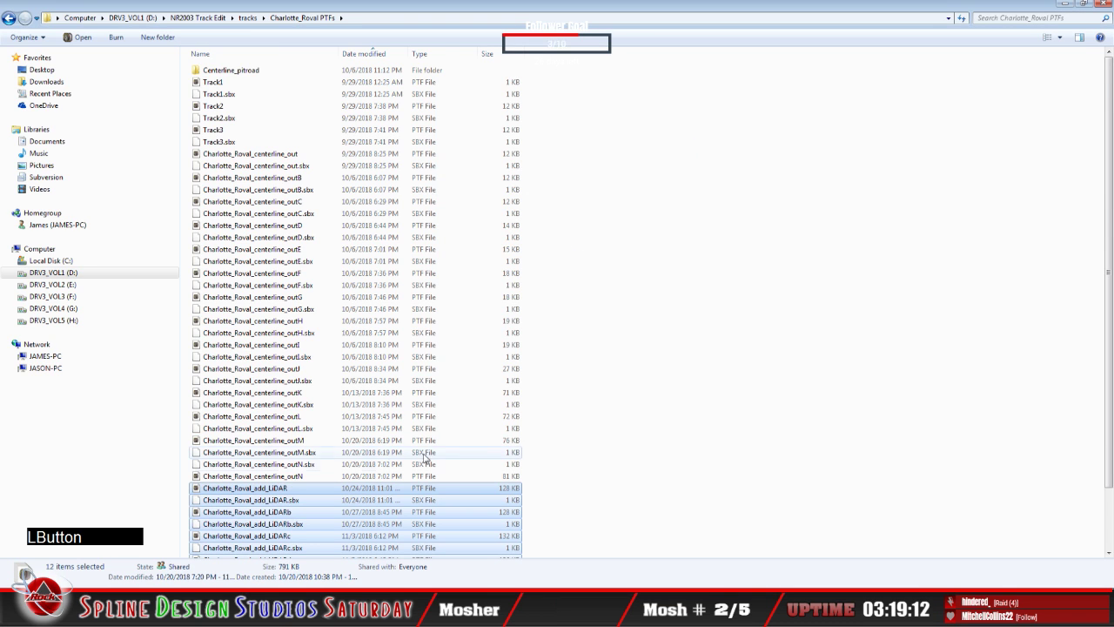
Copy the newest track version, Charlotte_Roval_add_LiDARe, together with its .sbx file from the Charlotte_Roval PTFs folder.
click(355, 55)
click(355, 55)
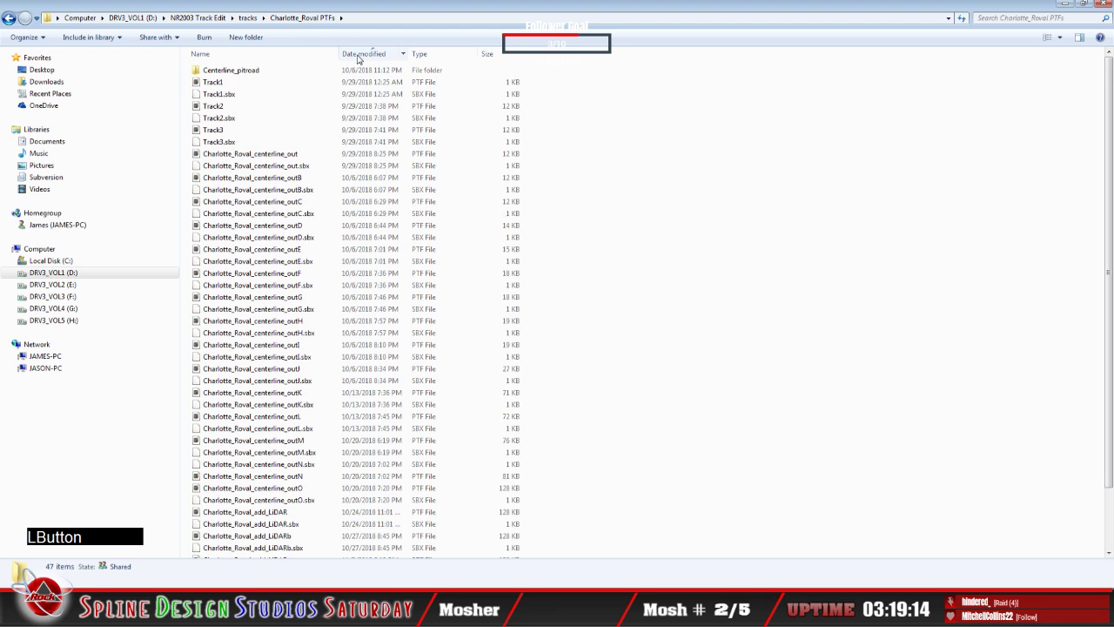
scroll(403, 374, down, 3)
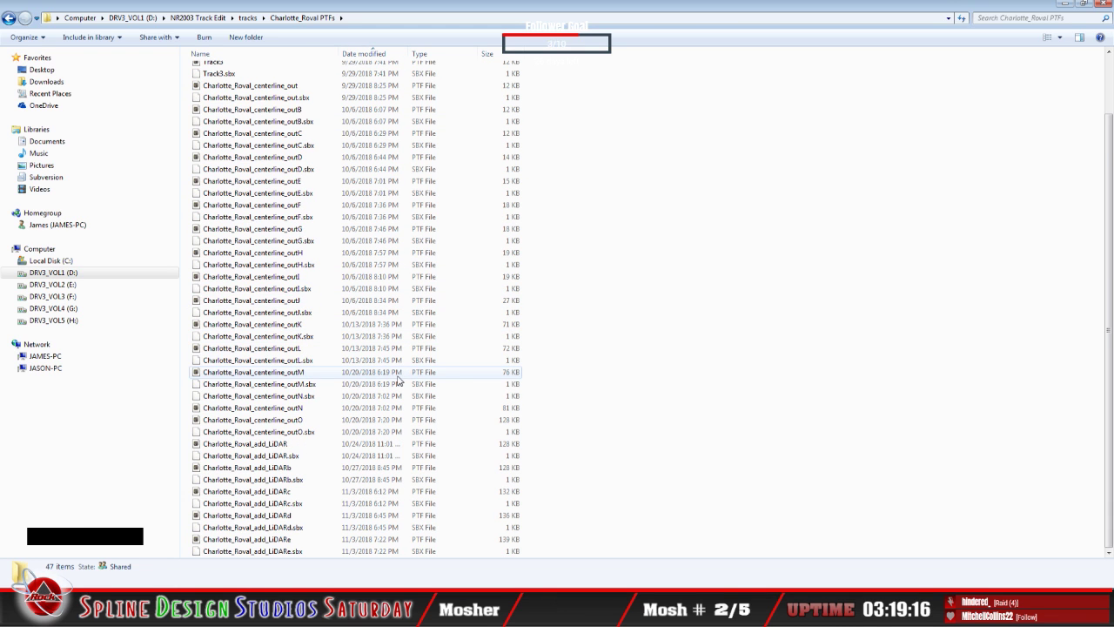
click(265, 555)
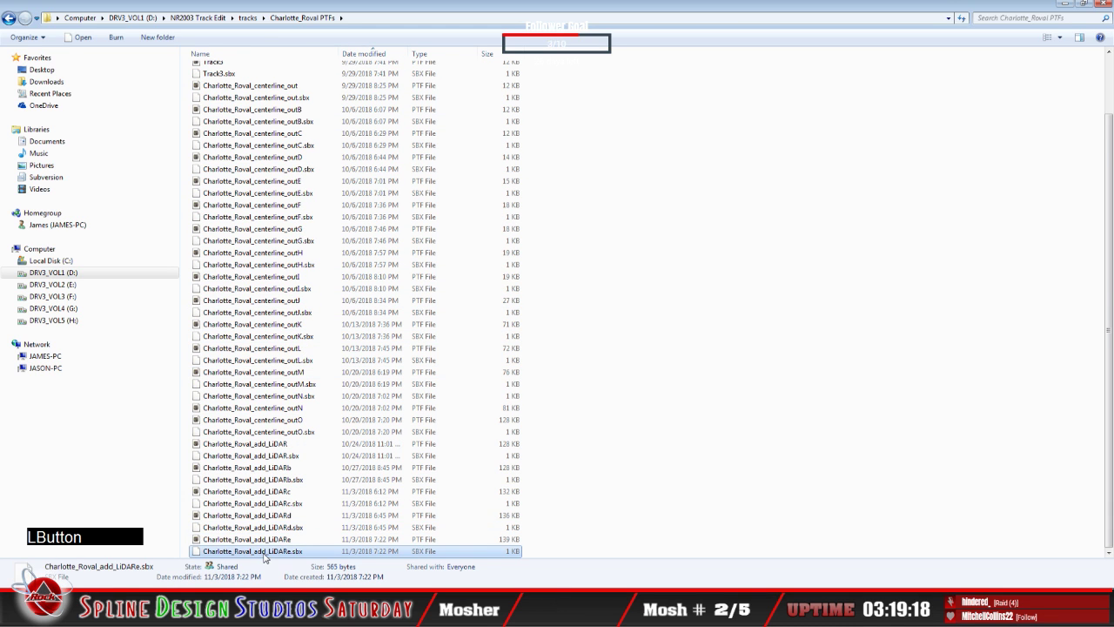
ctrl+click(269, 540)
right_click(271, 541)
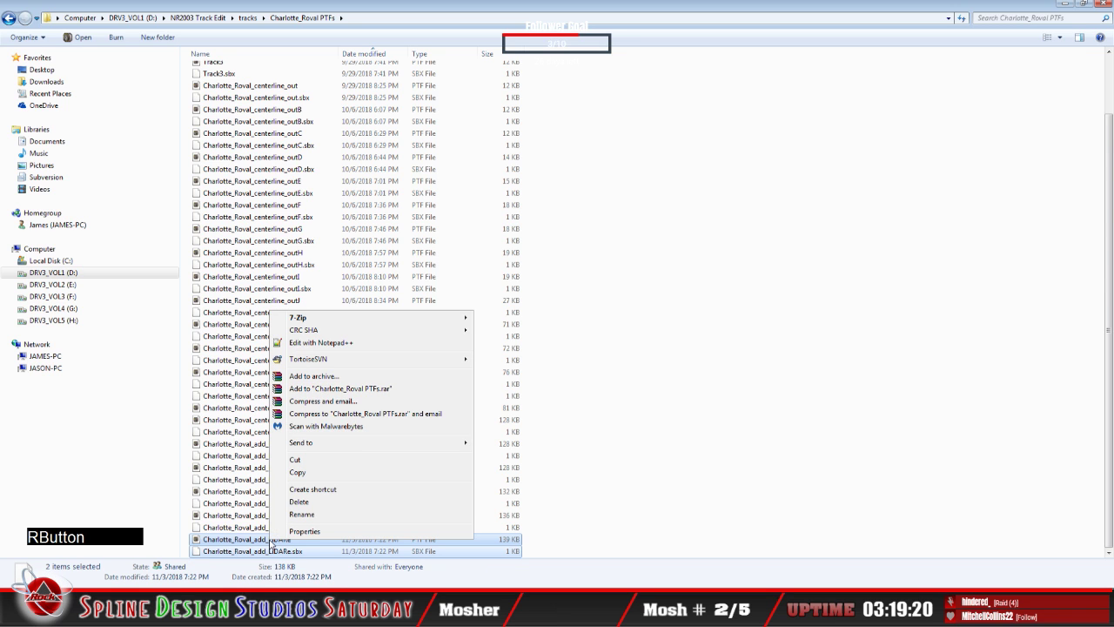
click(297, 472)
click(486, 350)
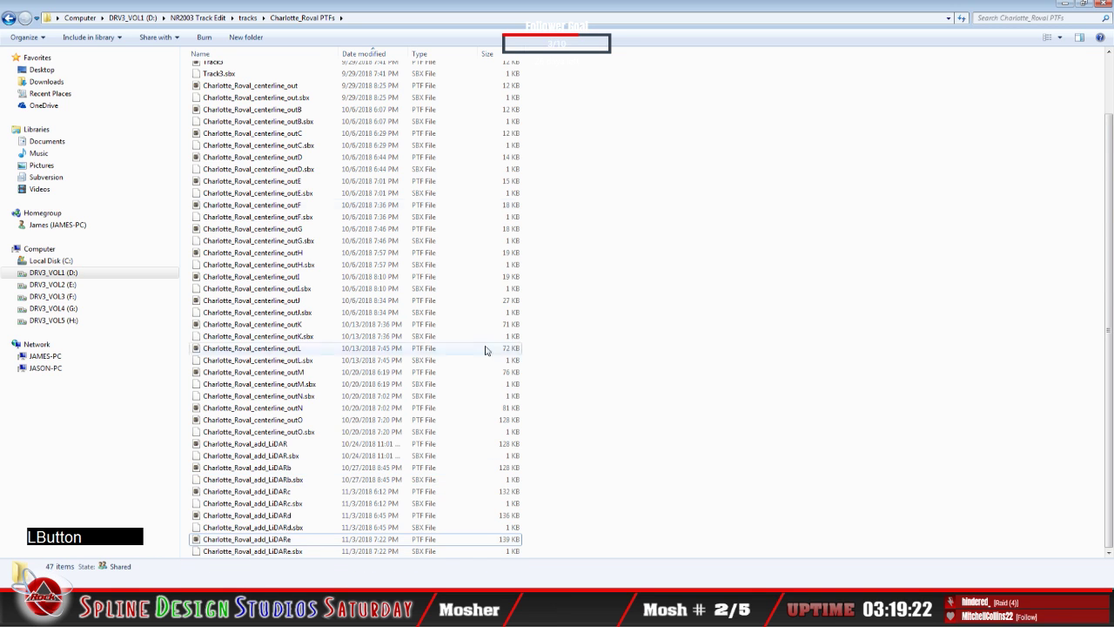
Paste the copied Charlotte_Roval_add_LiDARe files into the Charlotte_Roval track folder.
click(9, 17)
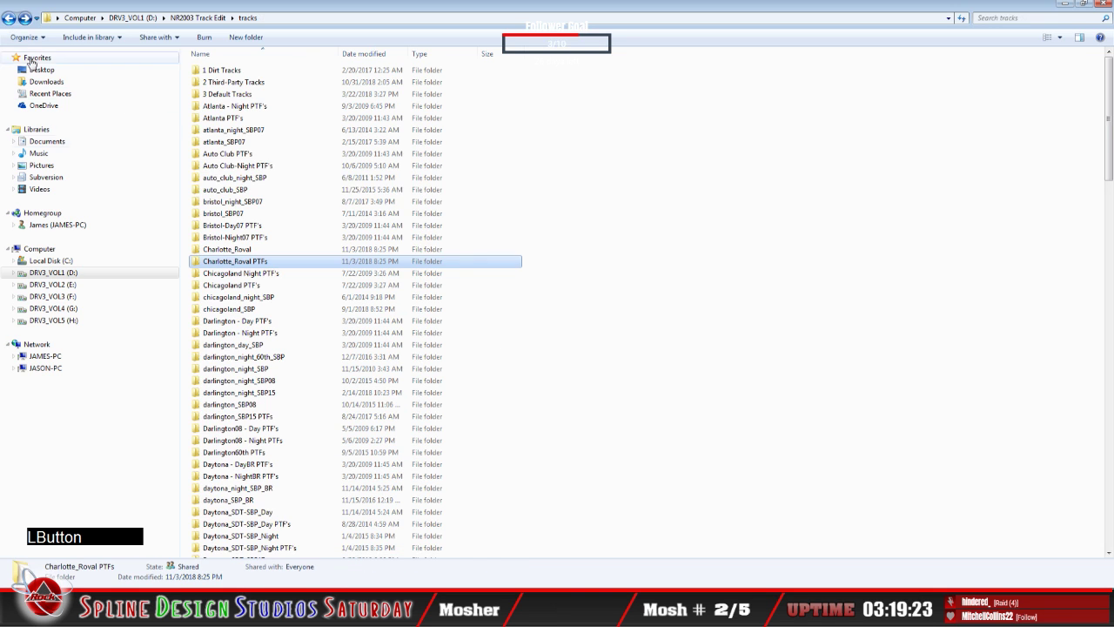
double_click(255, 251)
right_click(406, 212)
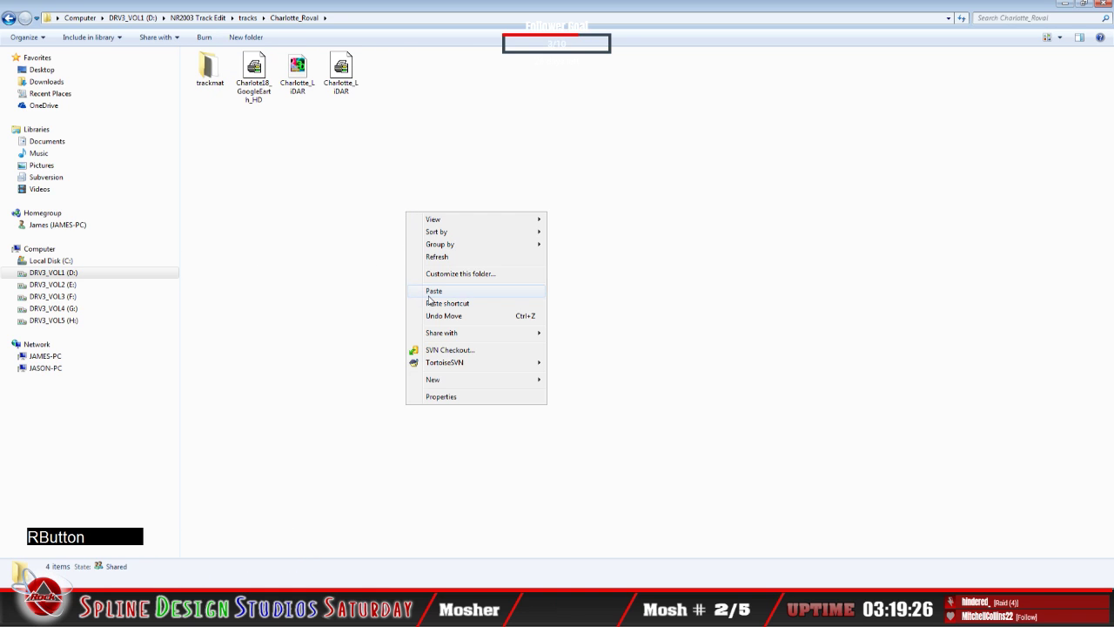
click(429, 293)
click(323, 128)
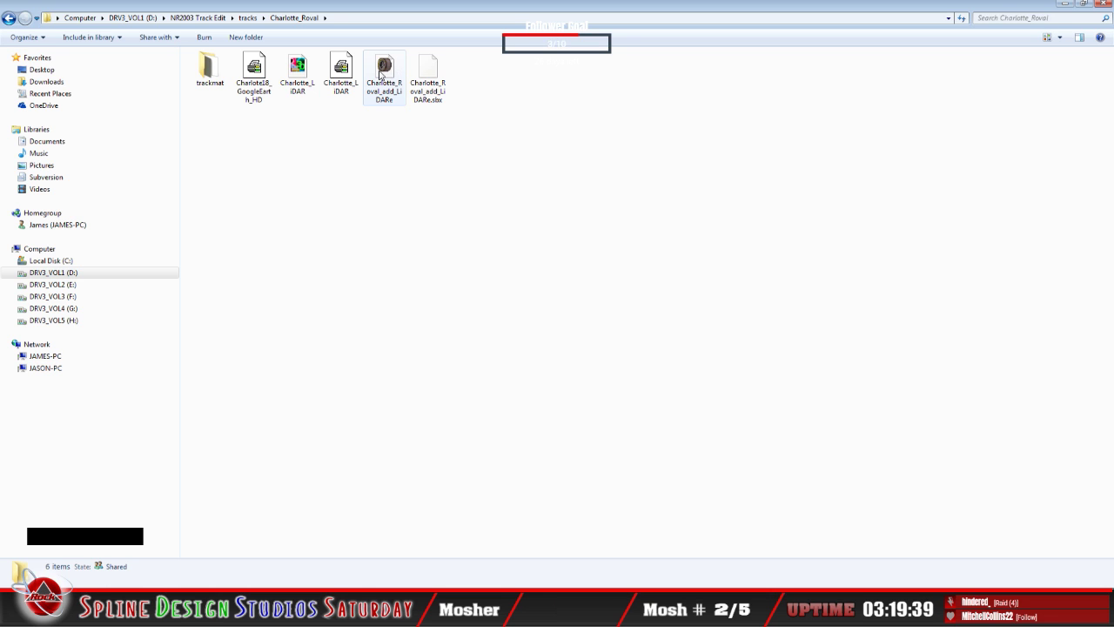
Start Sandbox, fit its window to the screen, and open the Charlotte_Roval_add_LiDARe track.
click(26, 566)
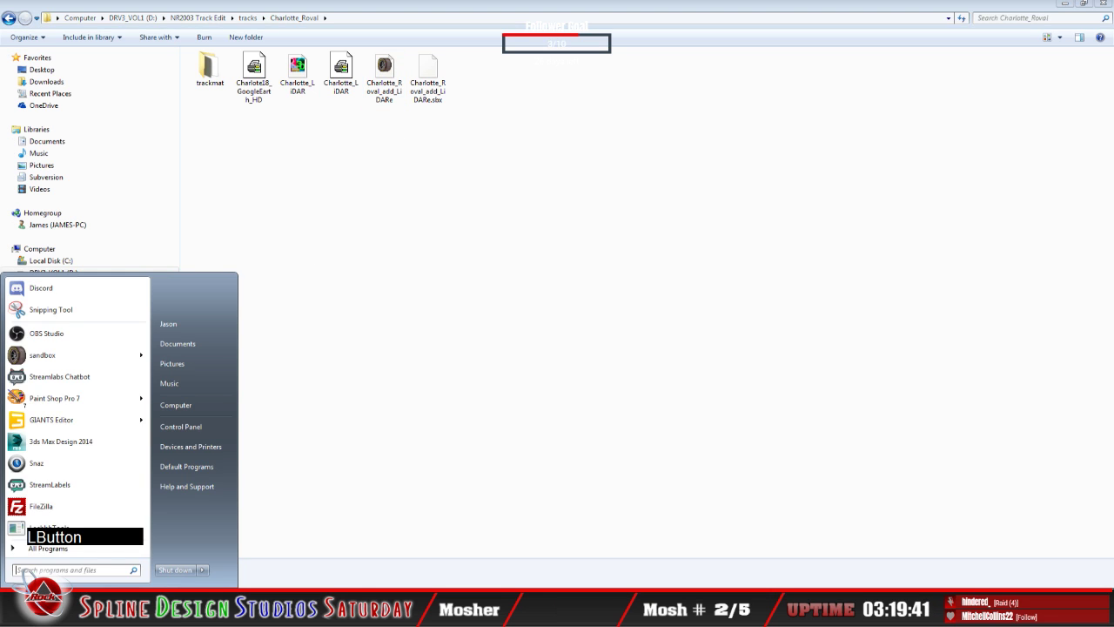
click(59, 376)
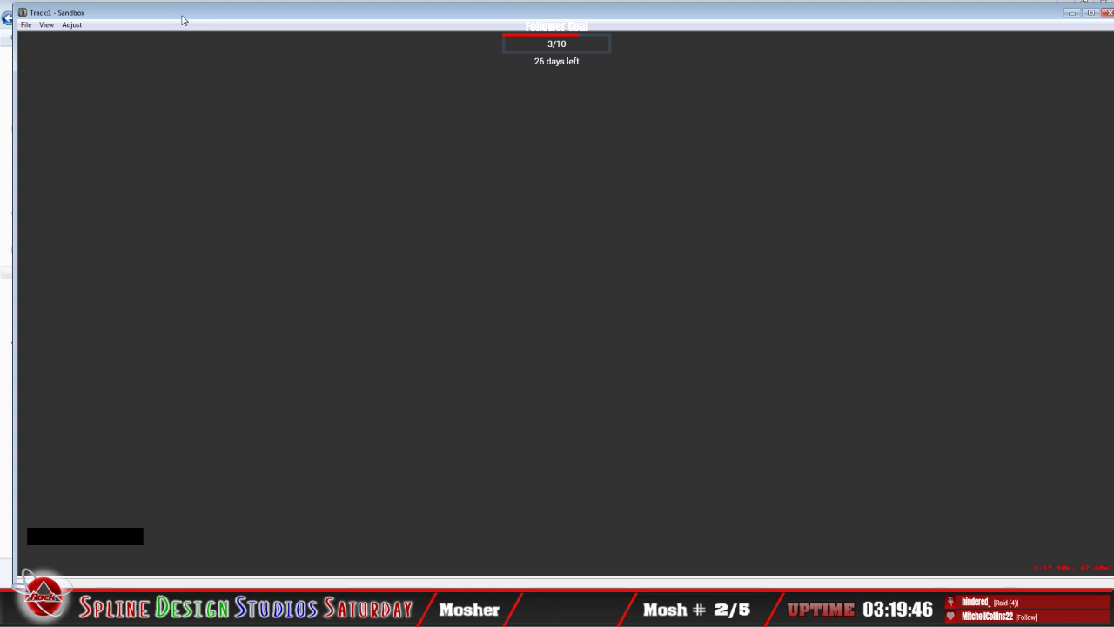
drag(183, 17, 166, 0)
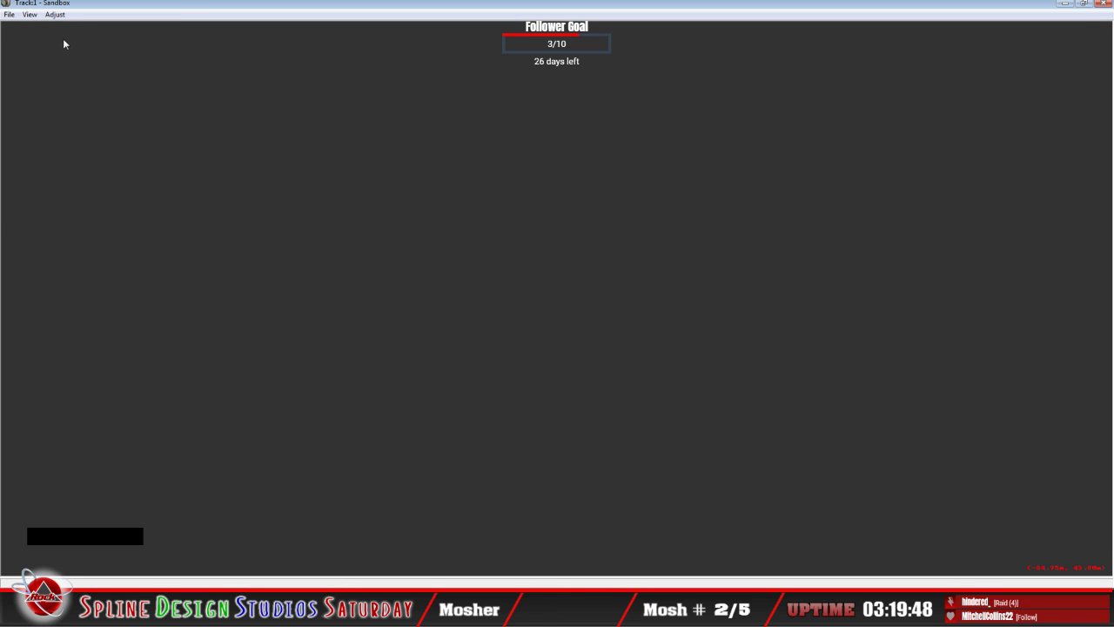
click(9, 16)
click(18, 41)
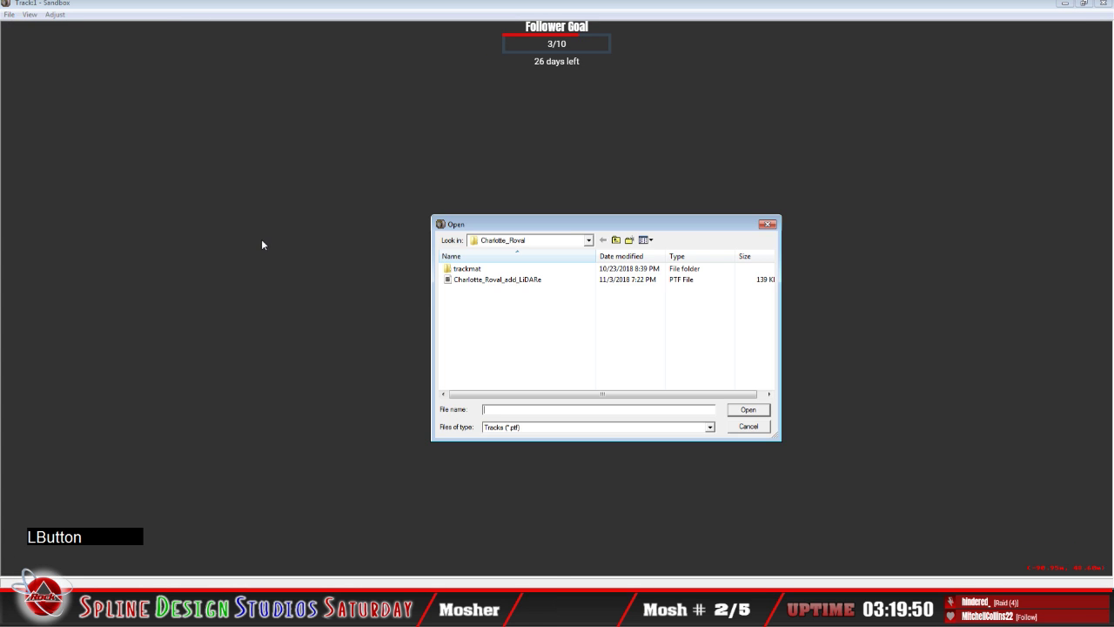
click(500, 279)
click(748, 410)
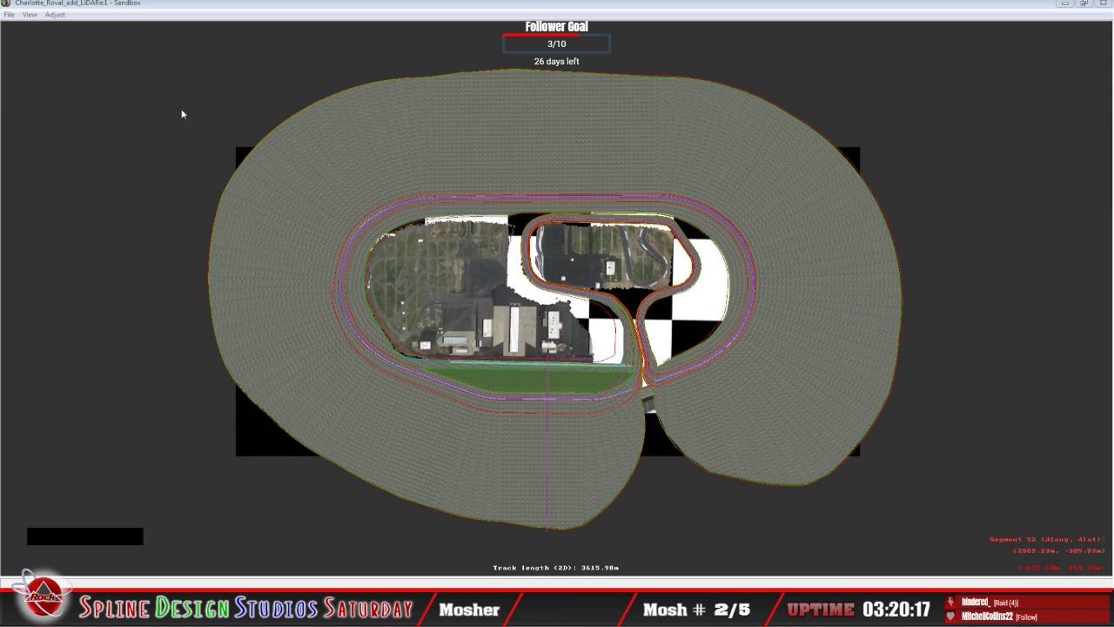
In the object placement view, set the Z position of the Charlotte_LiDAR.3do object to 0 m.
click(27, 17)
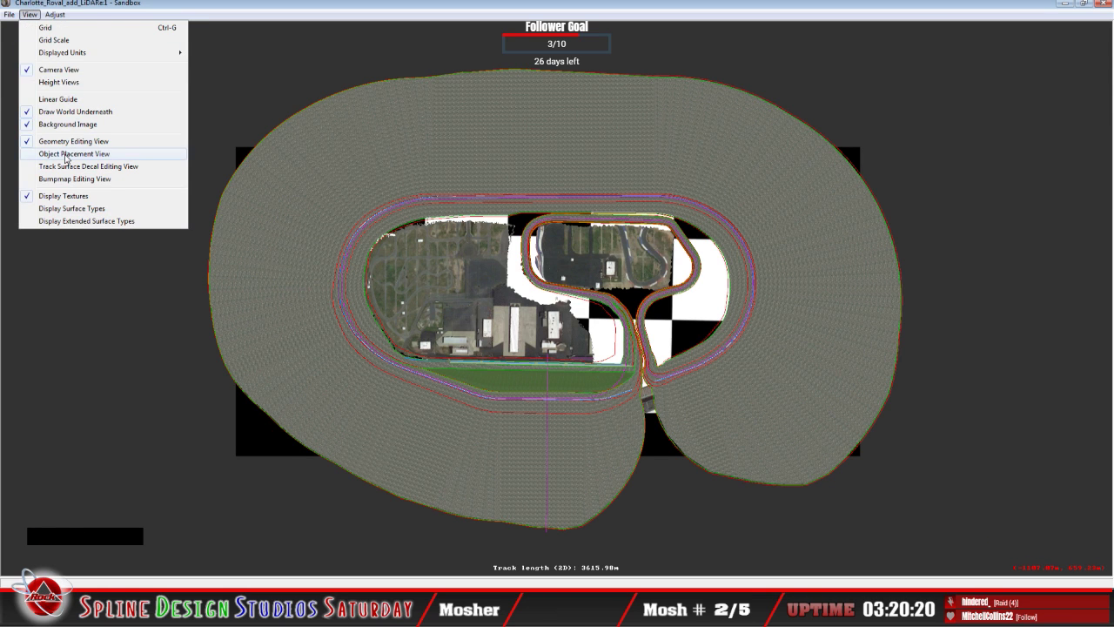
click(96, 157)
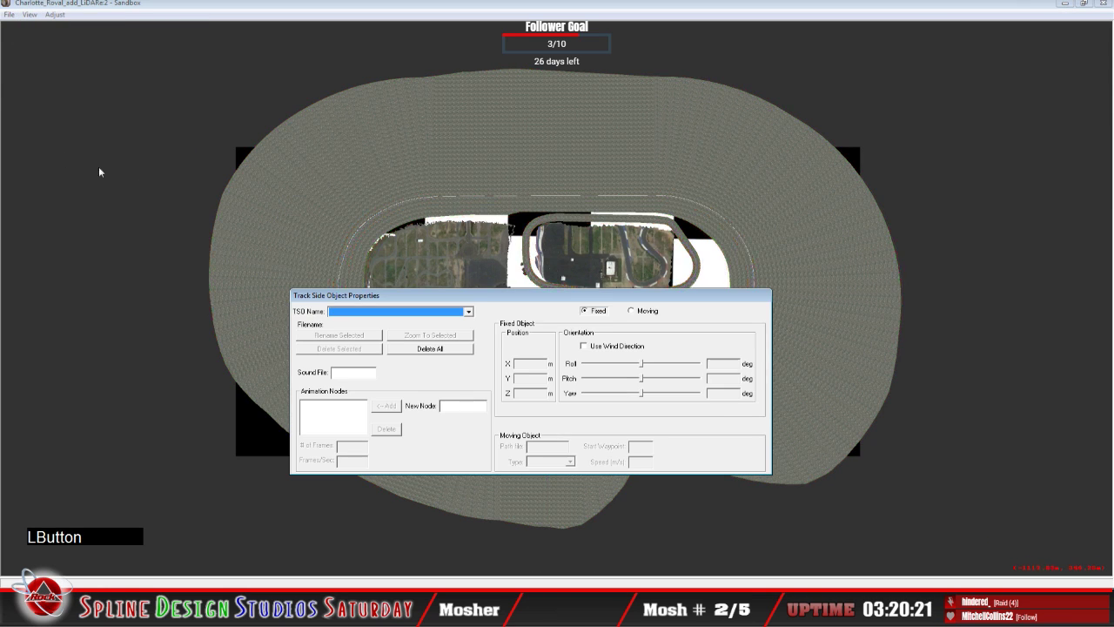
click(439, 245)
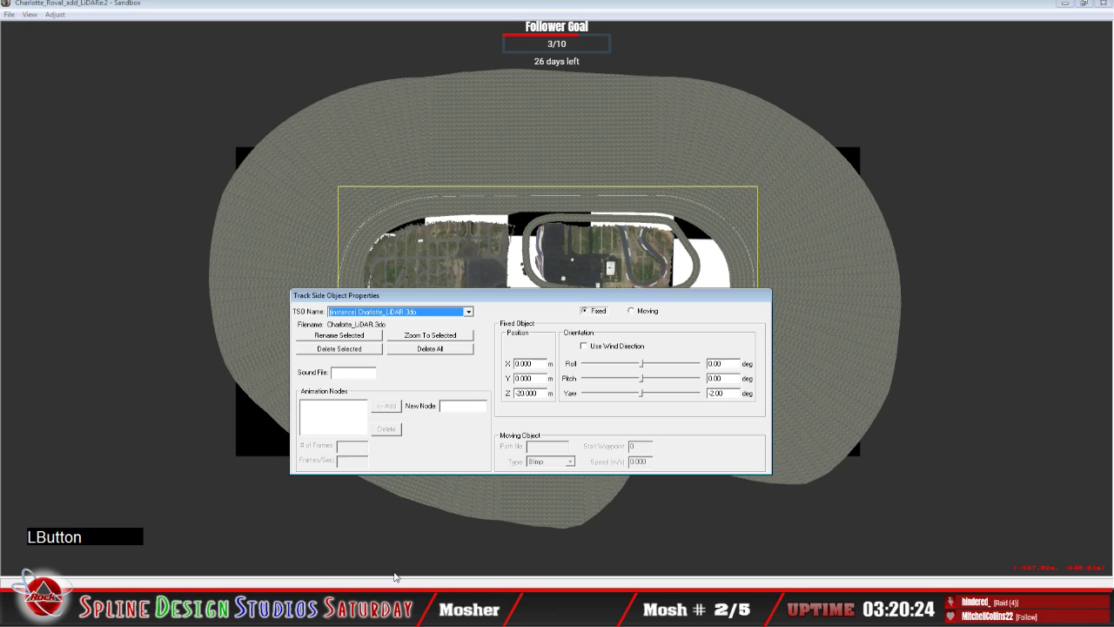
click(515, 394)
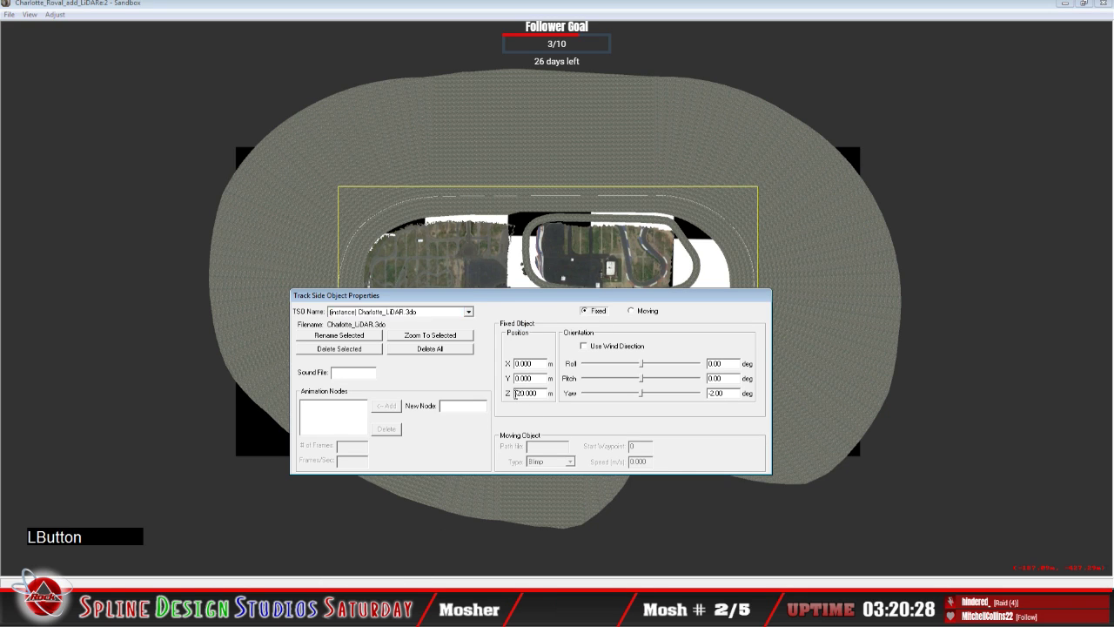
key(Delete)
key(Delete)
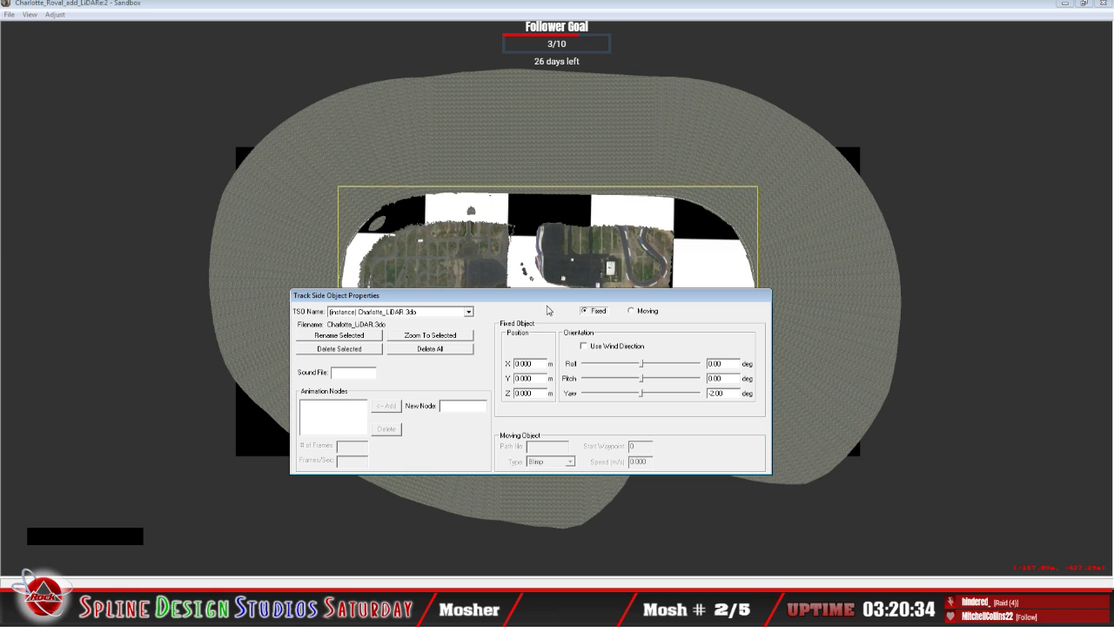
click(116, 372)
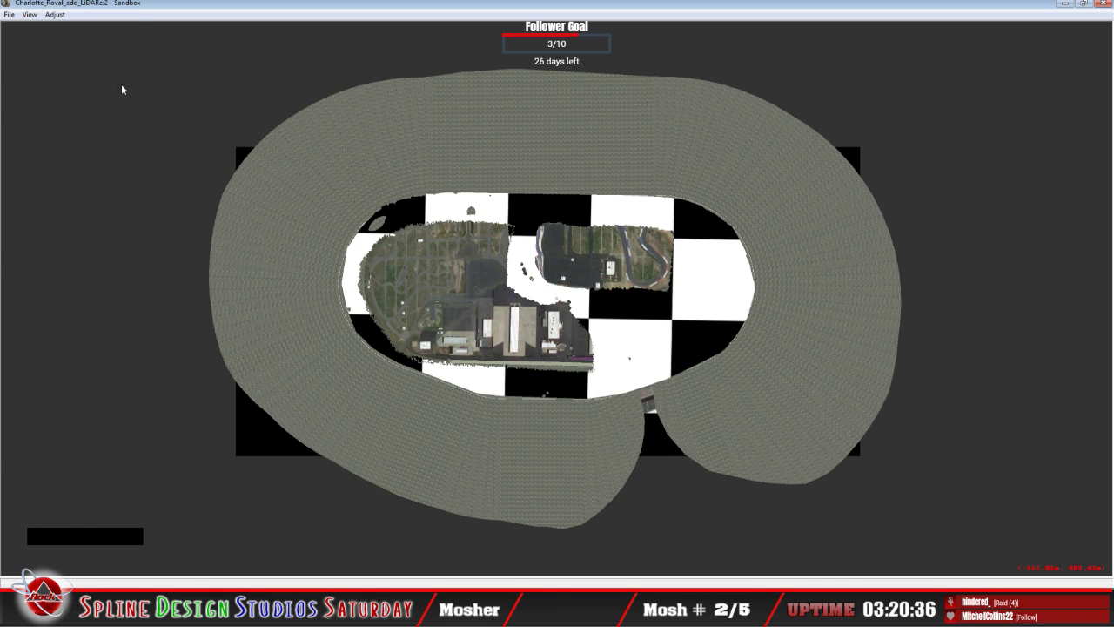
Save the track under the name Charlotte_Roval_add_LiDARe, replacing the existing file.
click(11, 16)
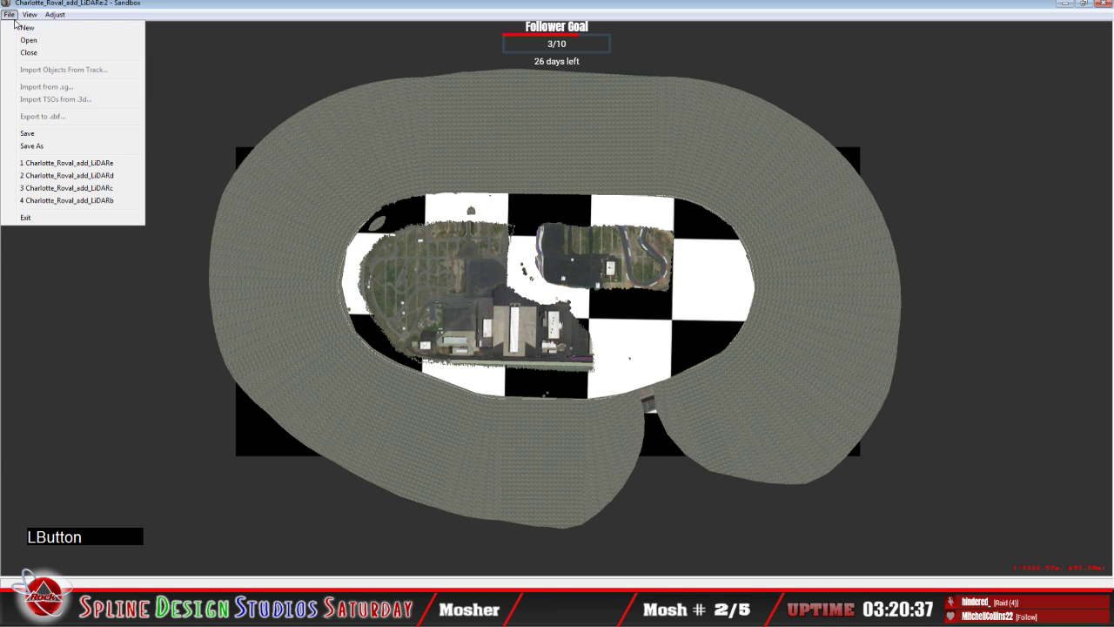
click(49, 146)
click(602, 409)
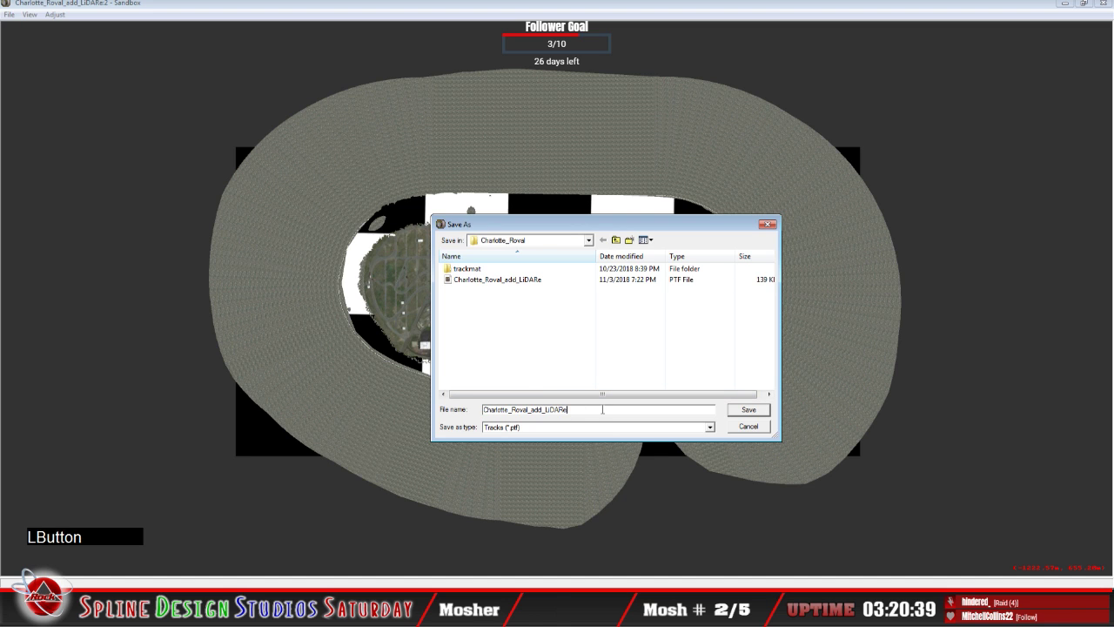
click(764, 412)
click(601, 299)
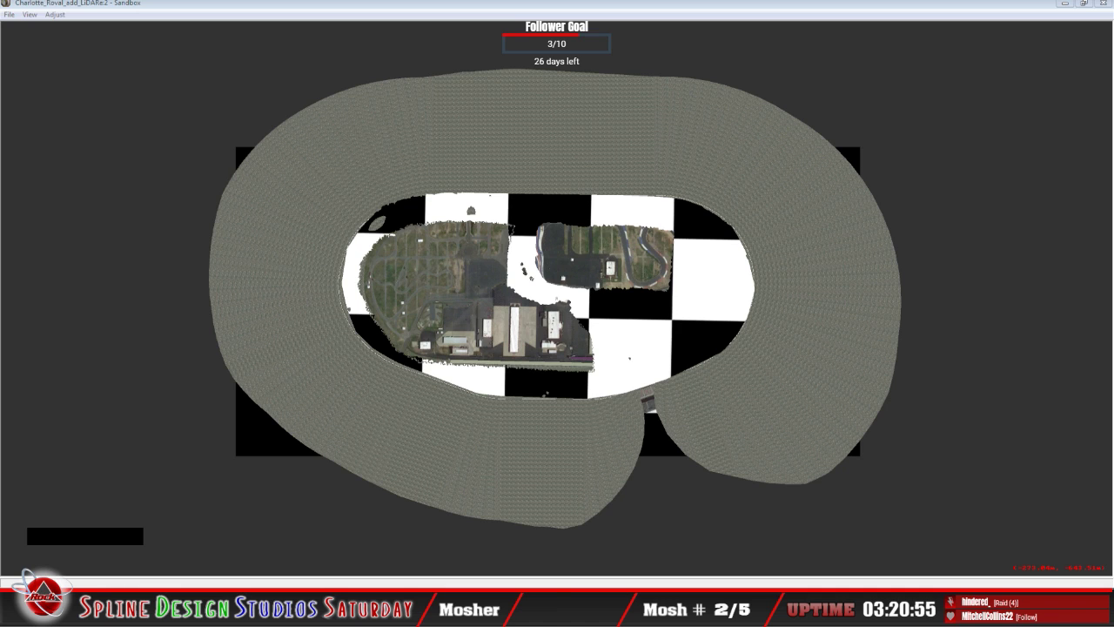
Bring up the Camera View and switch it to slew mode to examine the LiDAR mesh against the track surface.
click(432, 538)
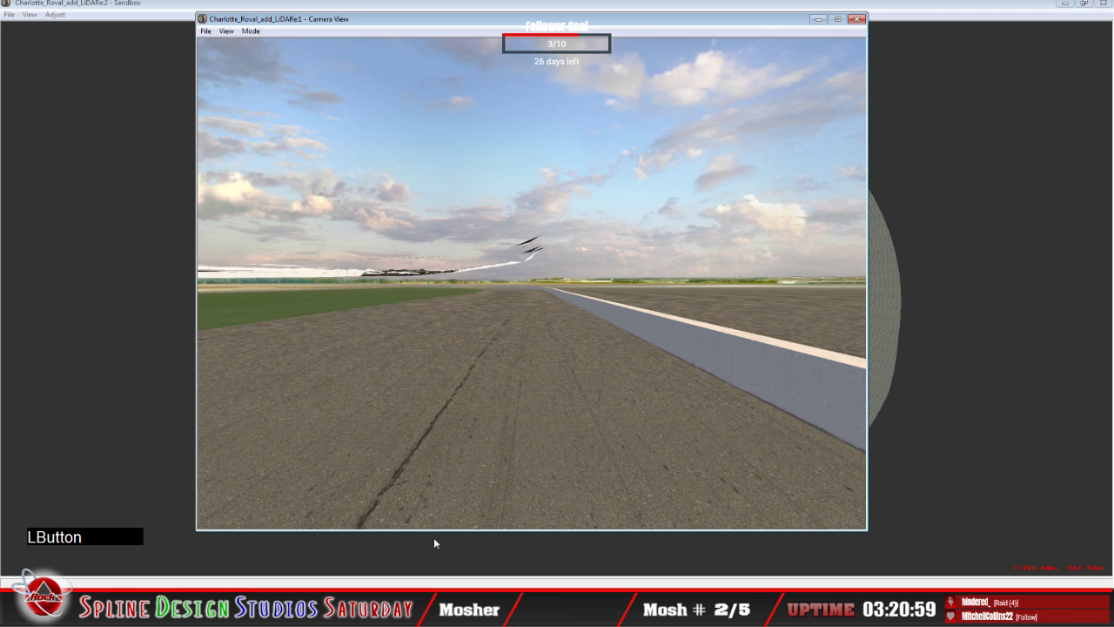
click(250, 31)
click(262, 41)
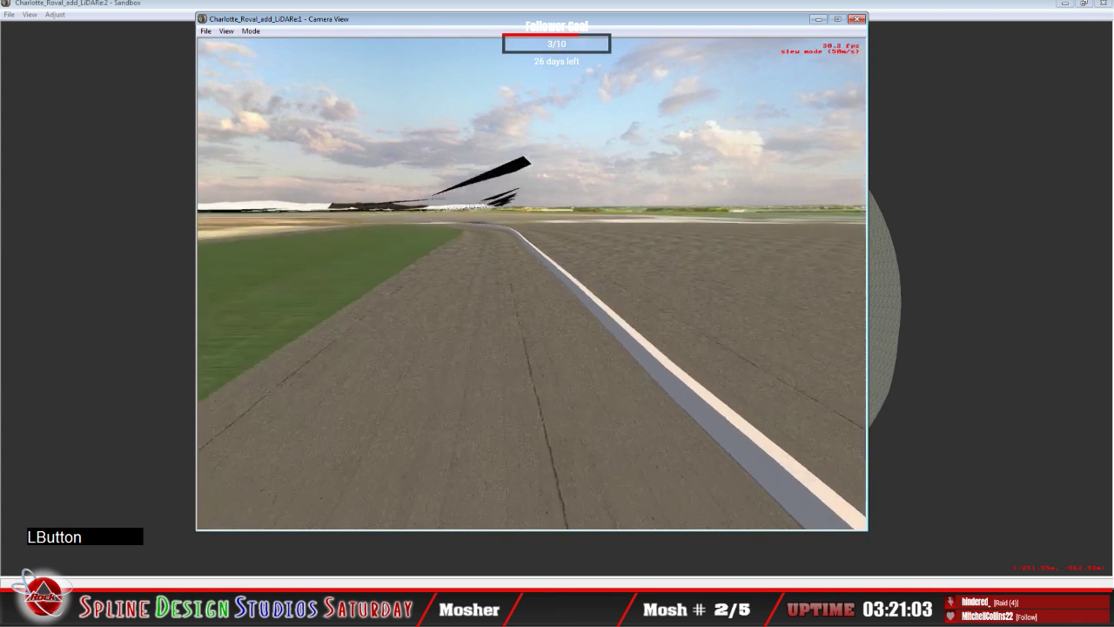